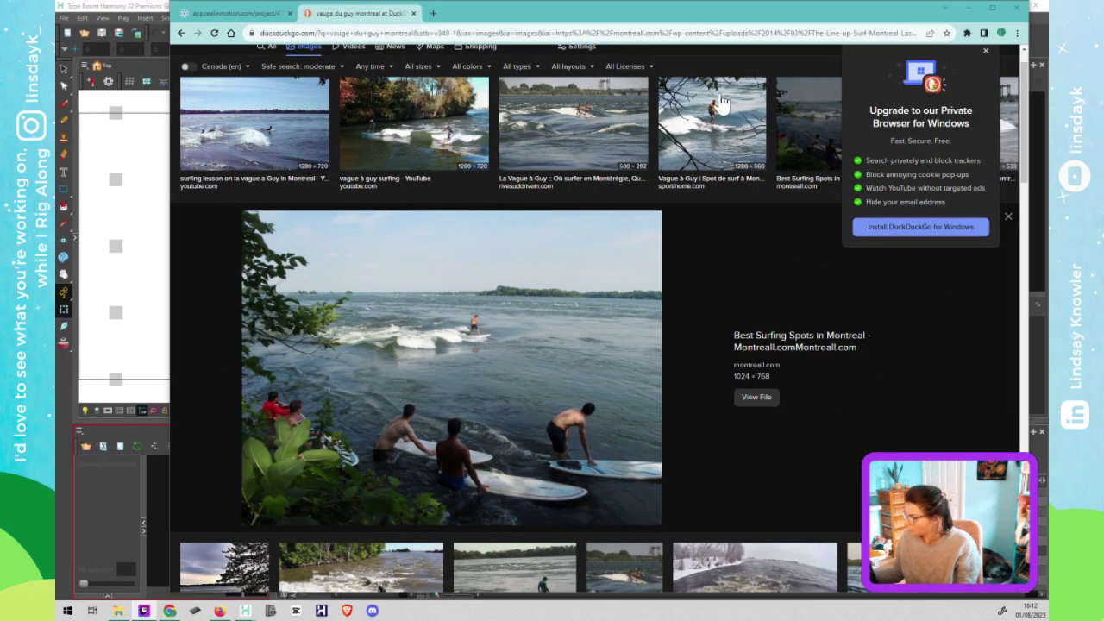
# Step: Browse the image search results for the Vague à Guy surf spot in Montreal, enlarging several river and wave photos
pyautogui.click(986, 51)
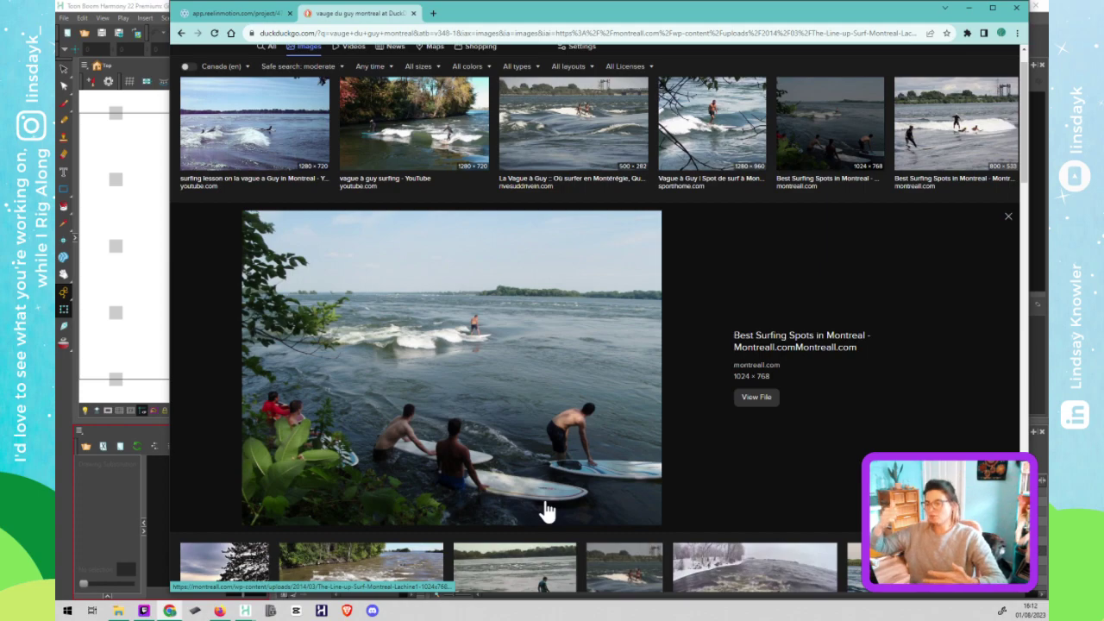
pyautogui.click(608, 152)
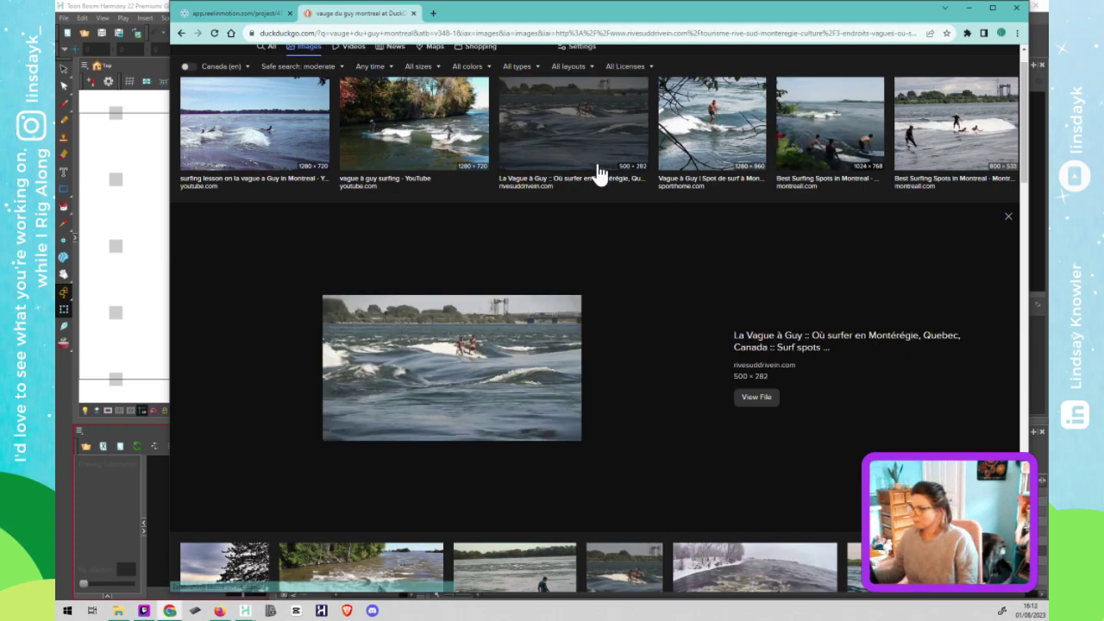
pyautogui.click(1004, 219)
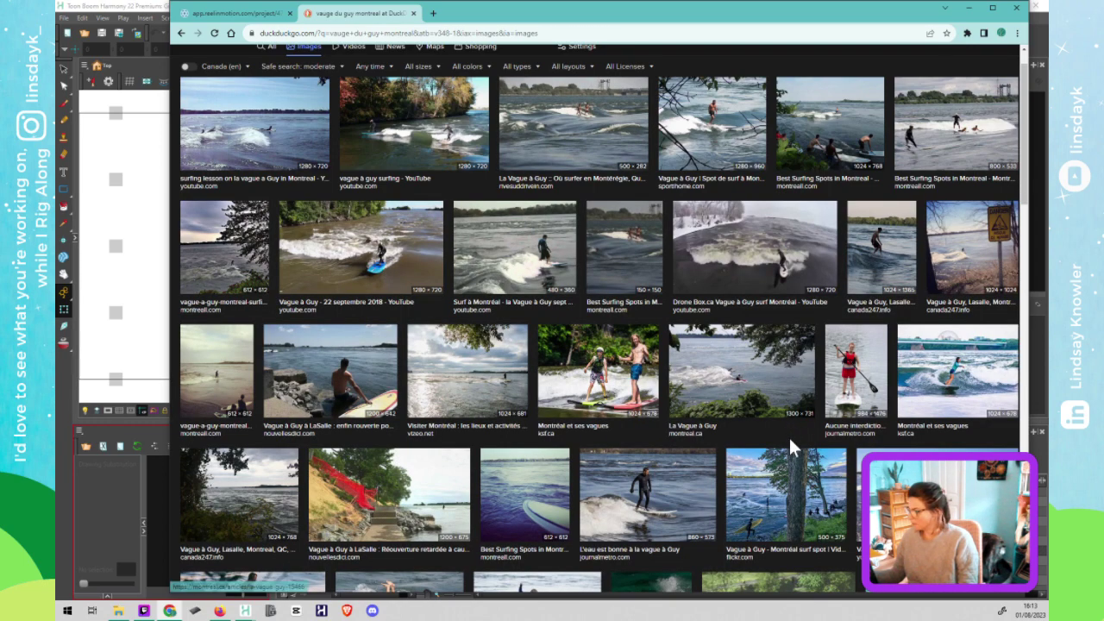
pyautogui.scroll(-3, 788, 435)
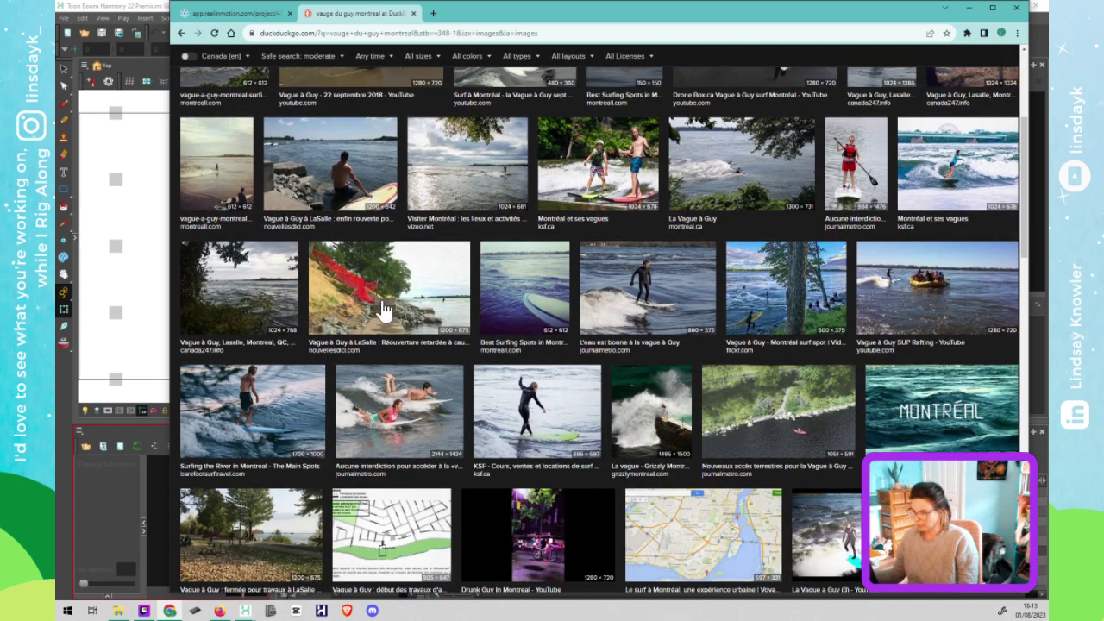
pyautogui.click(383, 310)
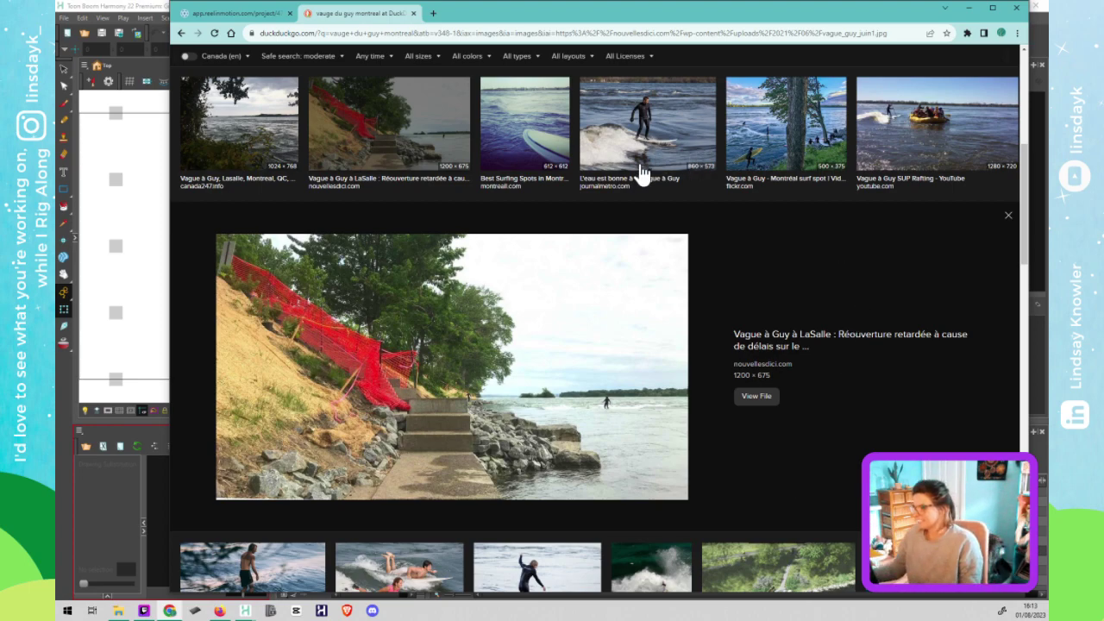
pyautogui.scroll(5, 635, 173)
pyautogui.scroll(2, 634, 332)
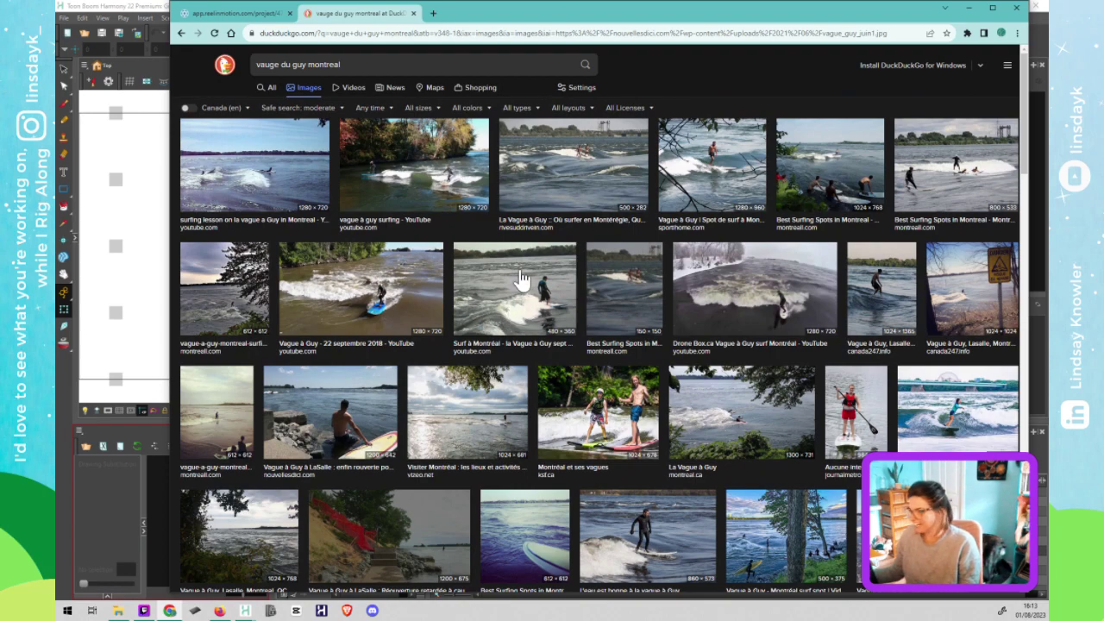
pyautogui.click(390, 184)
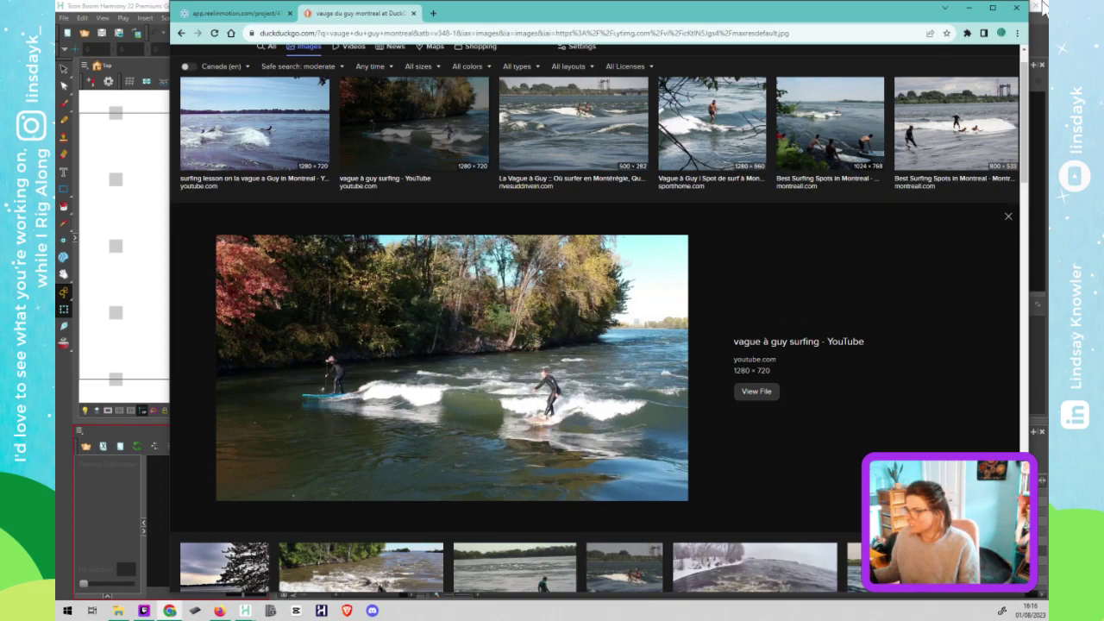
# Step: Close the browser to switch to Toon Boom Harmony and enter the Girl_07 group in the node network
pyautogui.click(1017, 9)
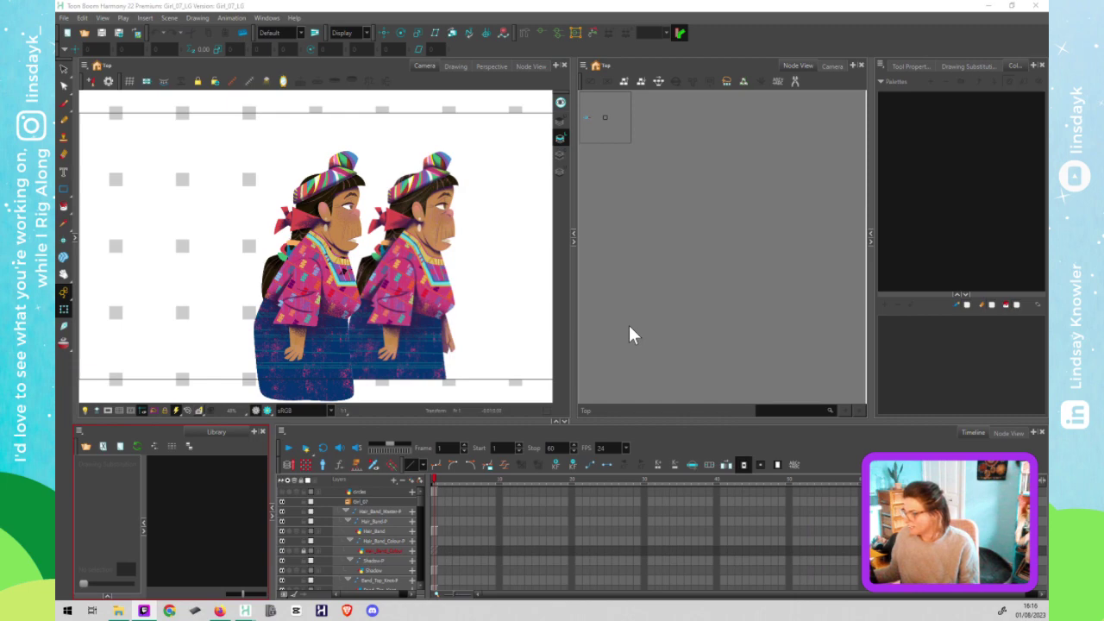
pyautogui.click(631, 329)
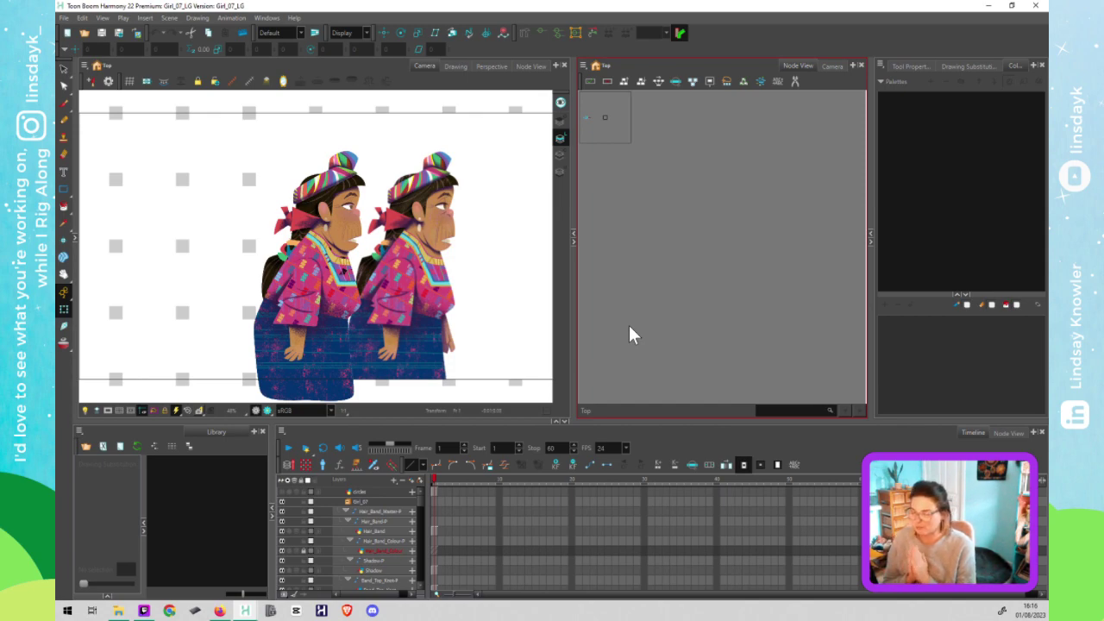
pyautogui.click(456, 355)
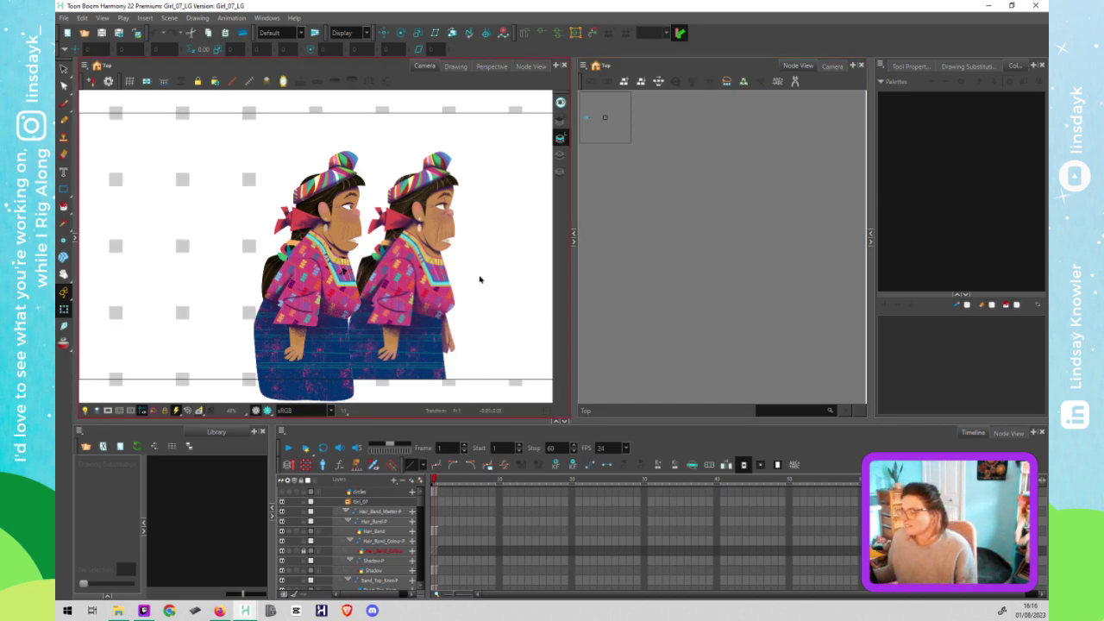
pyautogui.press('space')
pyautogui.moveTo(504, 233); pyautogui.dragTo(493, 221)
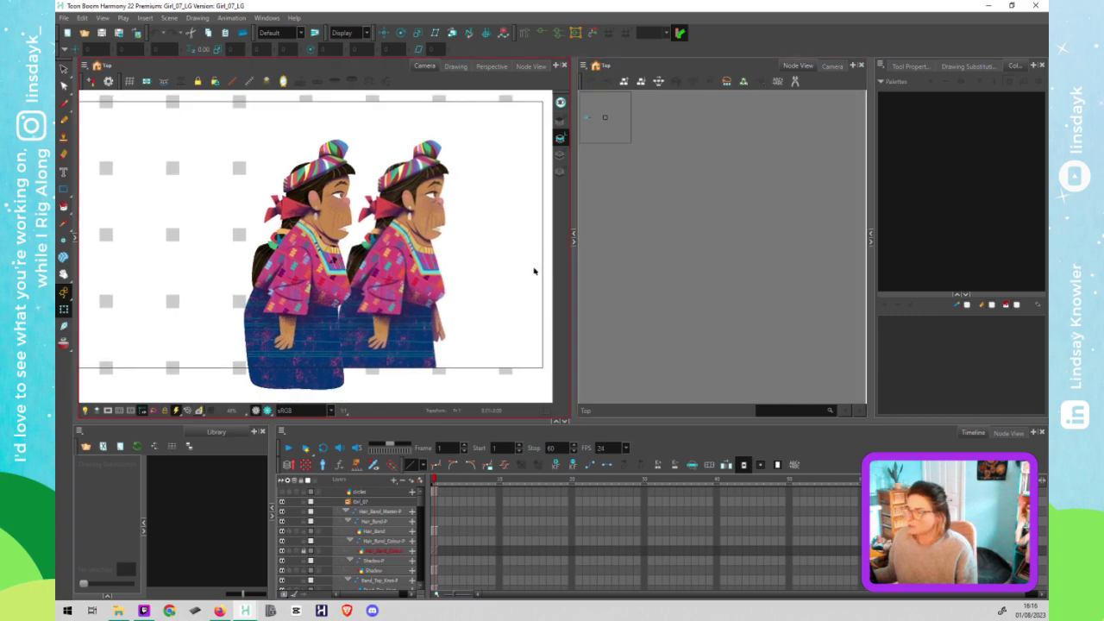
pyautogui.click(626, 274)
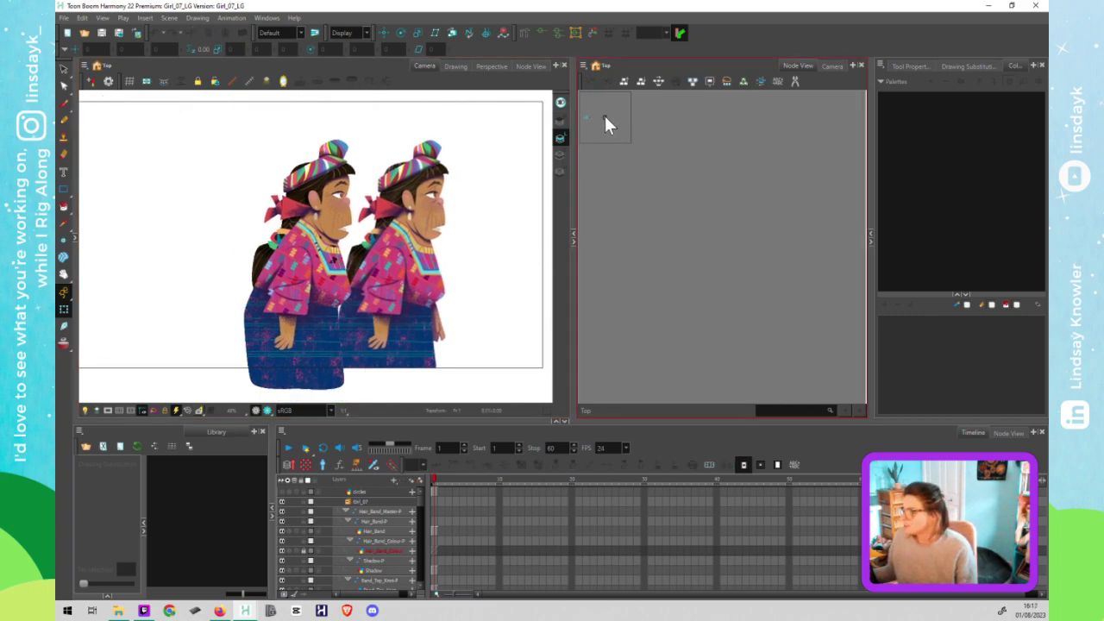
pyautogui.moveTo(606, 115); pyautogui.dragTo(588, 116)
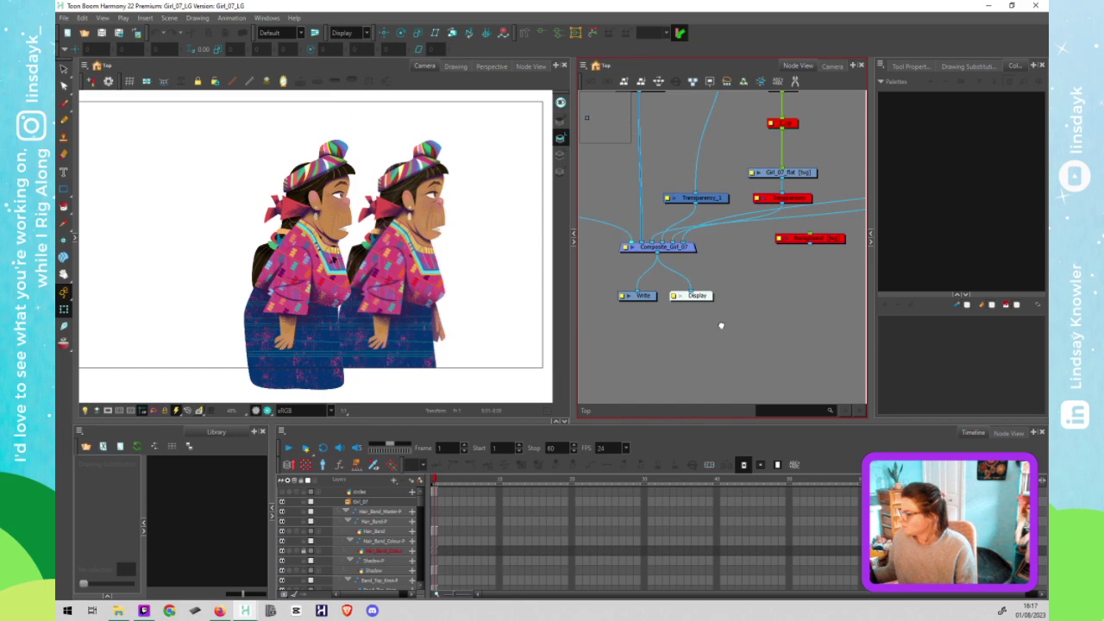
pyautogui.scroll(-2, 744, 324)
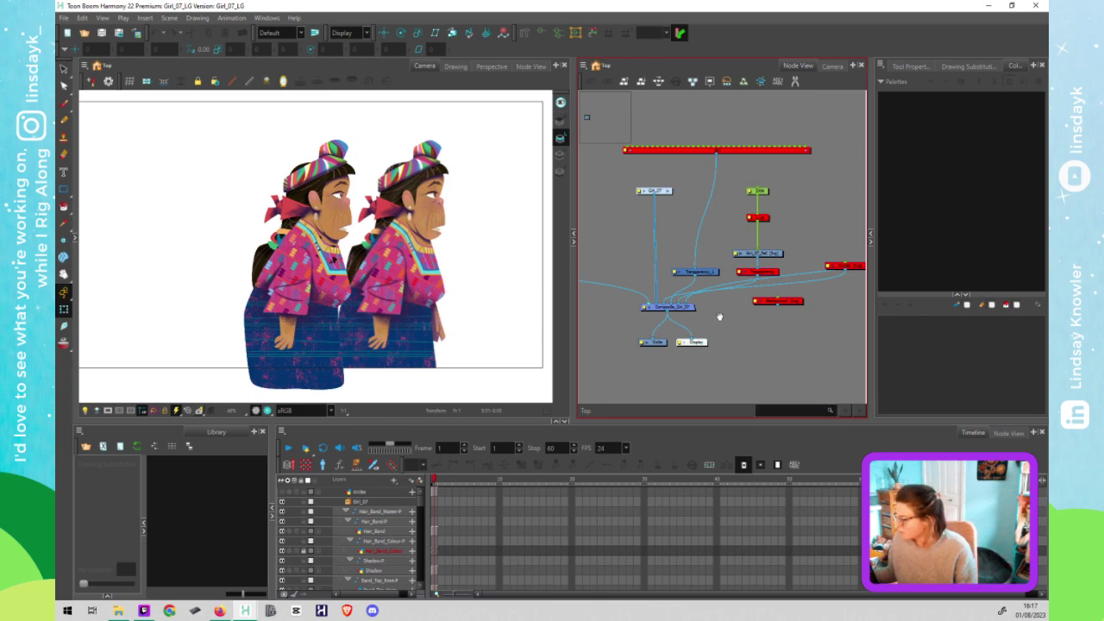
pyautogui.moveTo(720, 318); pyautogui.dragTo(756, 354)
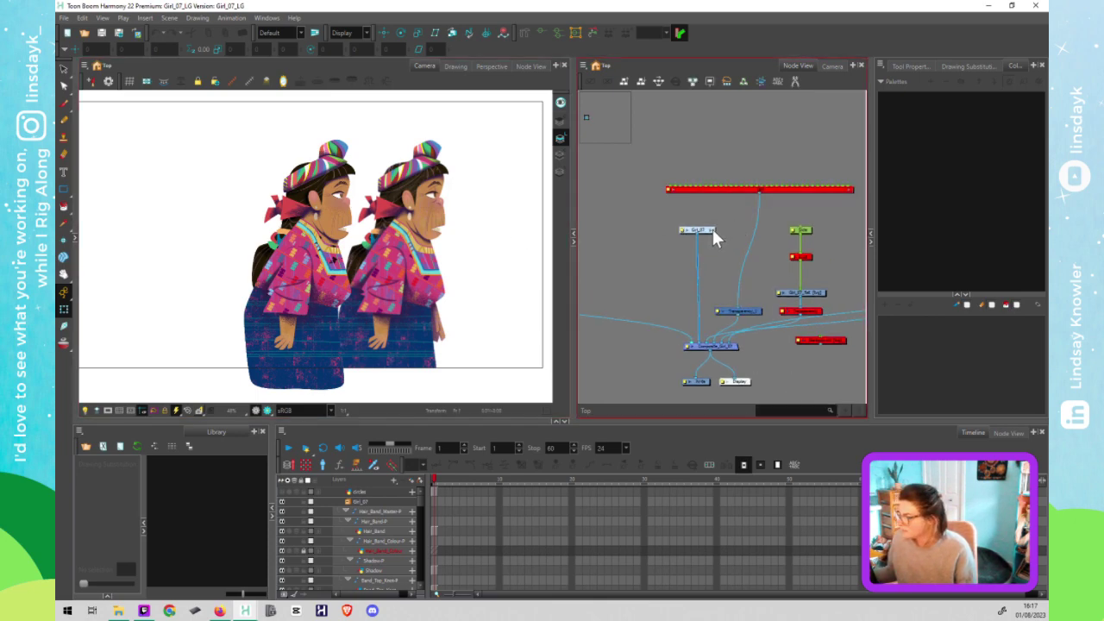
pyautogui.click(708, 230)
pyautogui.click(710, 230)
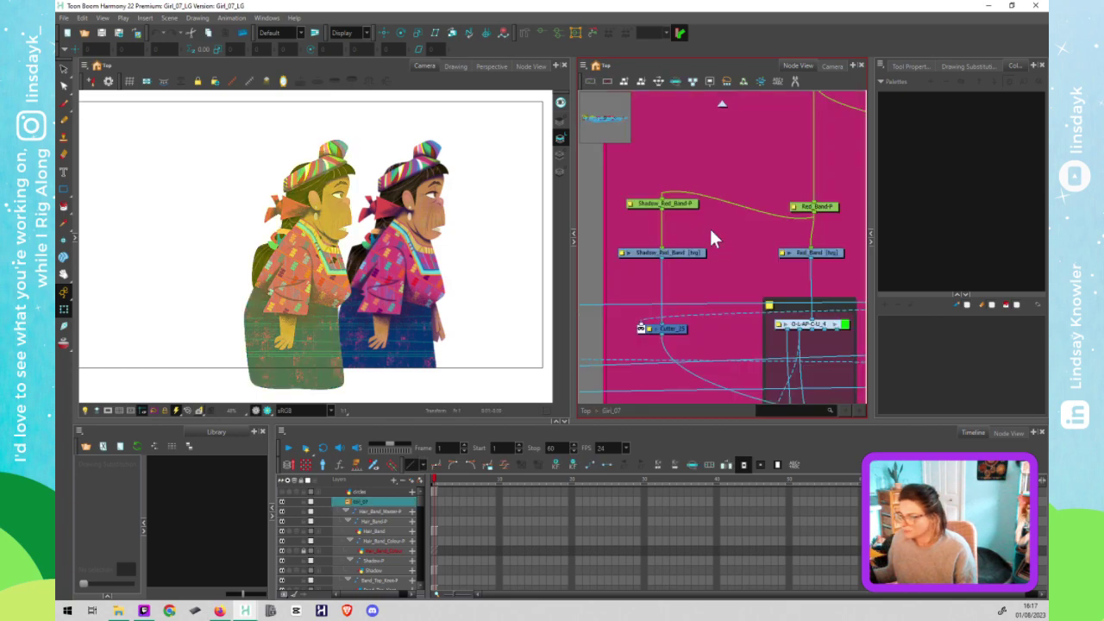
pyautogui.scroll(-5, 748, 343)
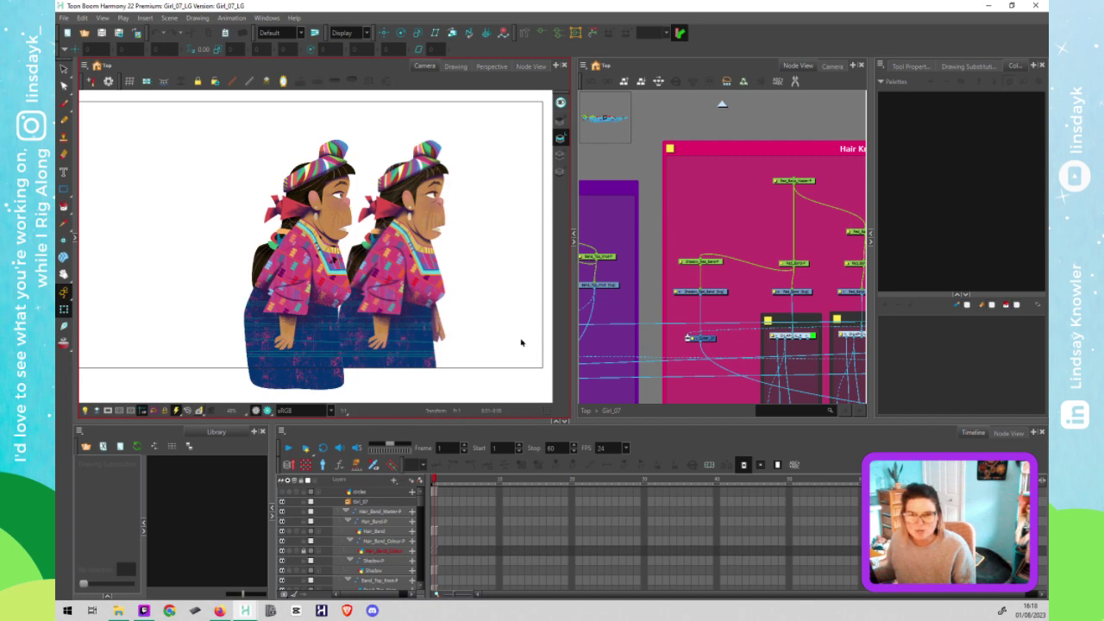
# Step: Widen the Node View by narrowing the Camera view so the HeadBand, Hair Knot and Hair Braid backdrops fit
pyautogui.moveTo(516, 339); pyautogui.dragTo(498, 333)
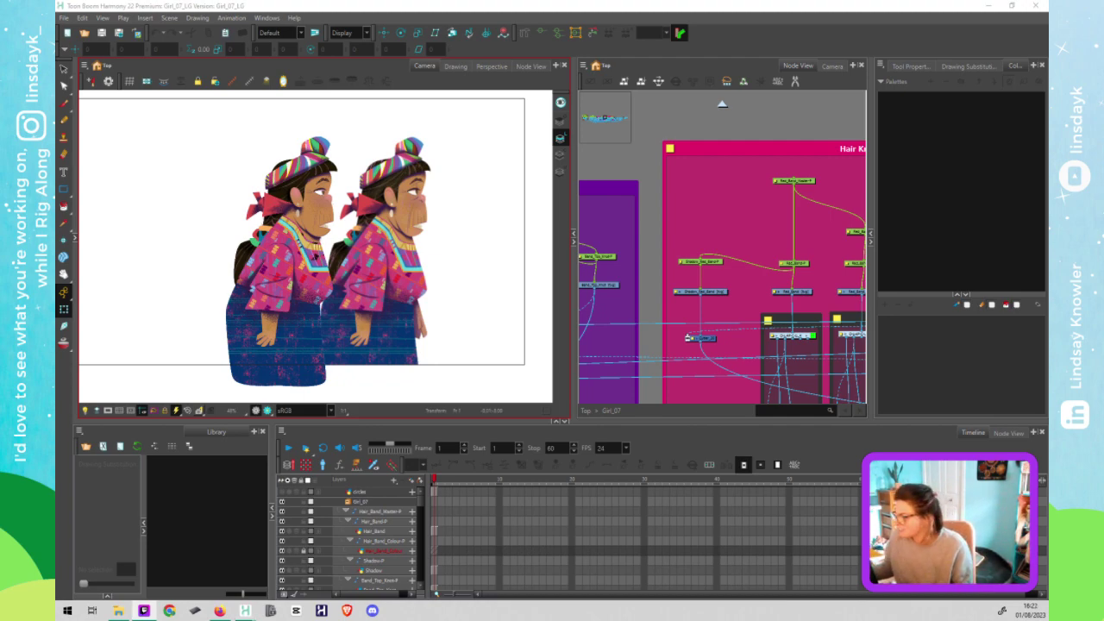
pyautogui.click(748, 241)
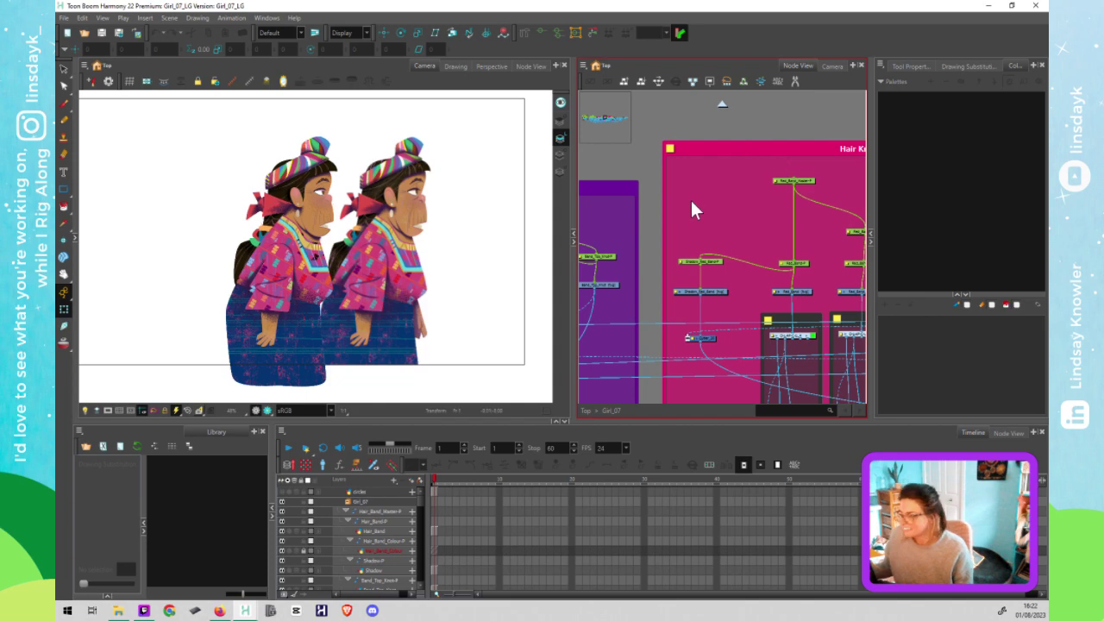
pyautogui.scroll(-4, 649, 228)
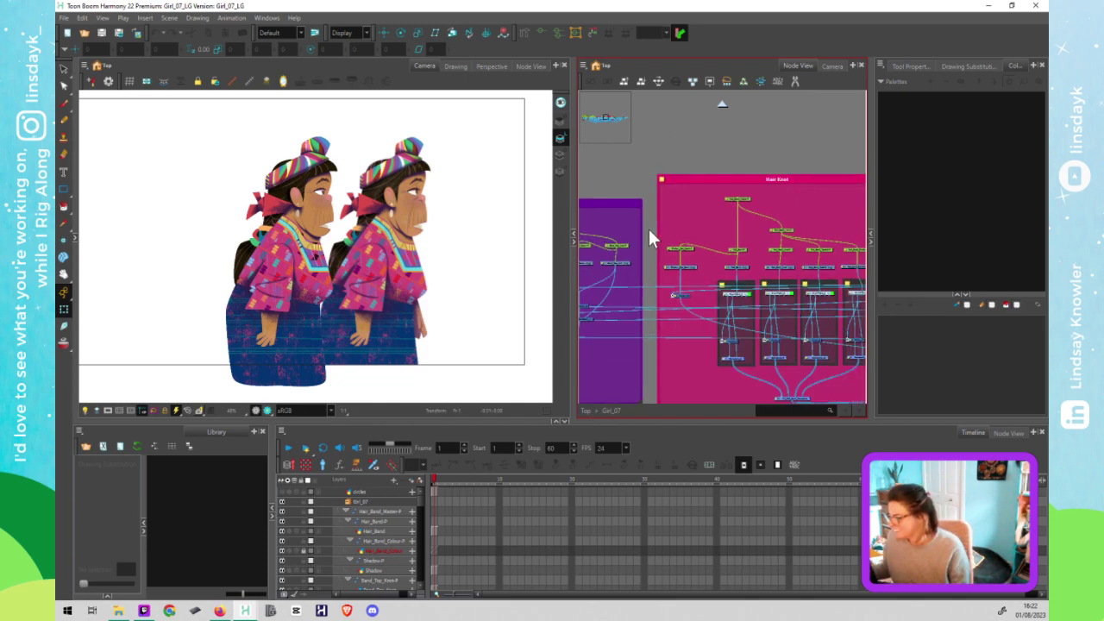
pyautogui.moveTo(571, 199); pyautogui.dragTo(400, 196)
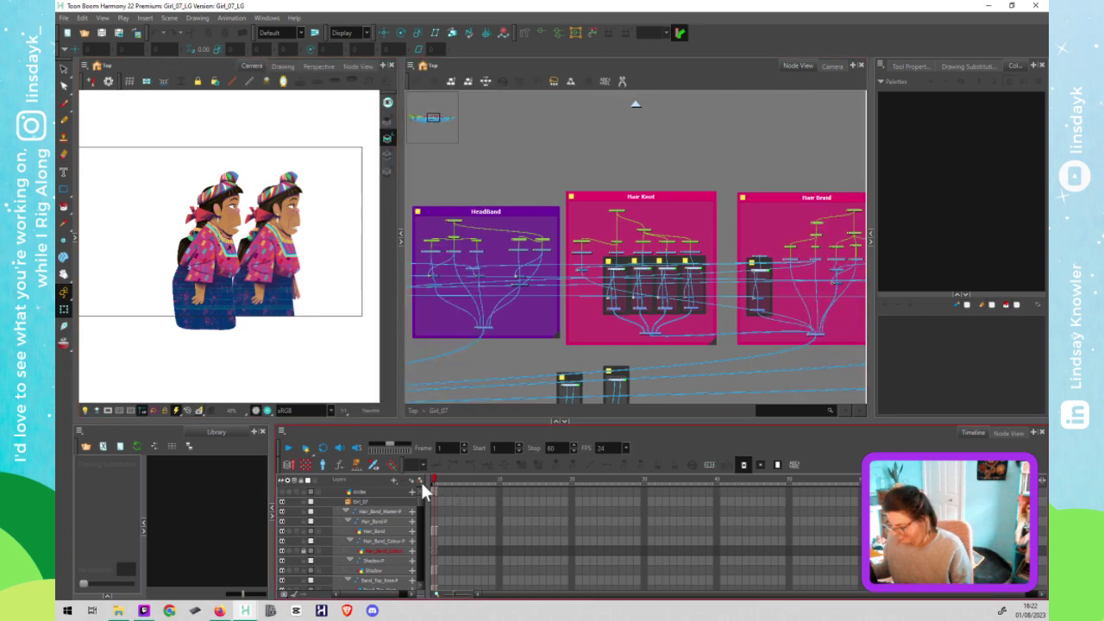
pyautogui.click(238, 362)
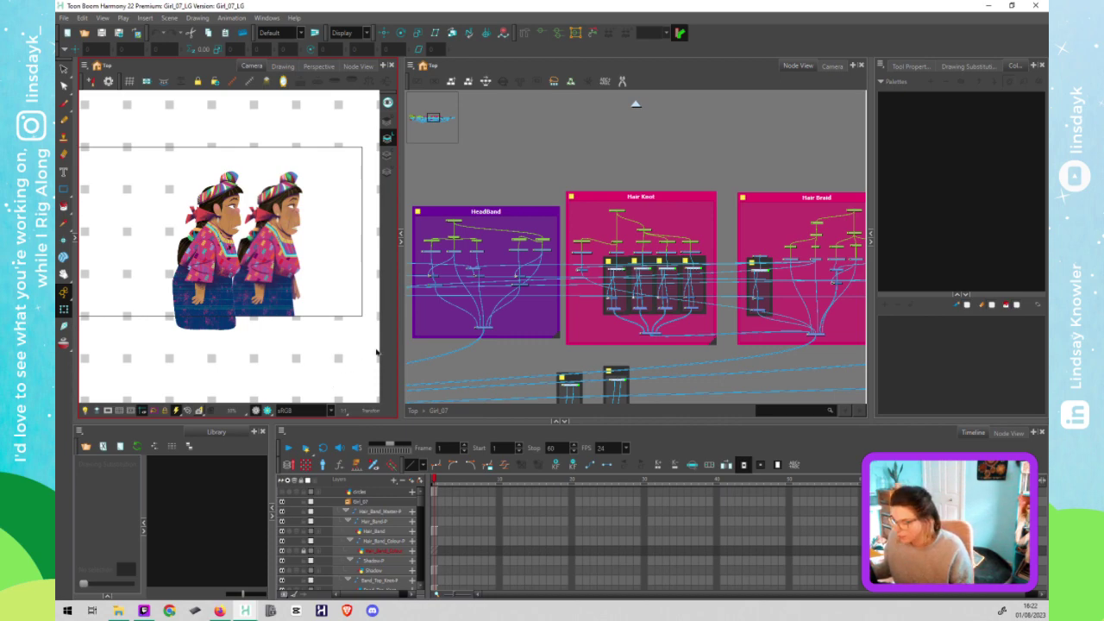
# Step: Examine the Girl_07 node network, including the small magenta backdrop among the facial nodes near the Ear backdrop
pyautogui.click(471, 356)
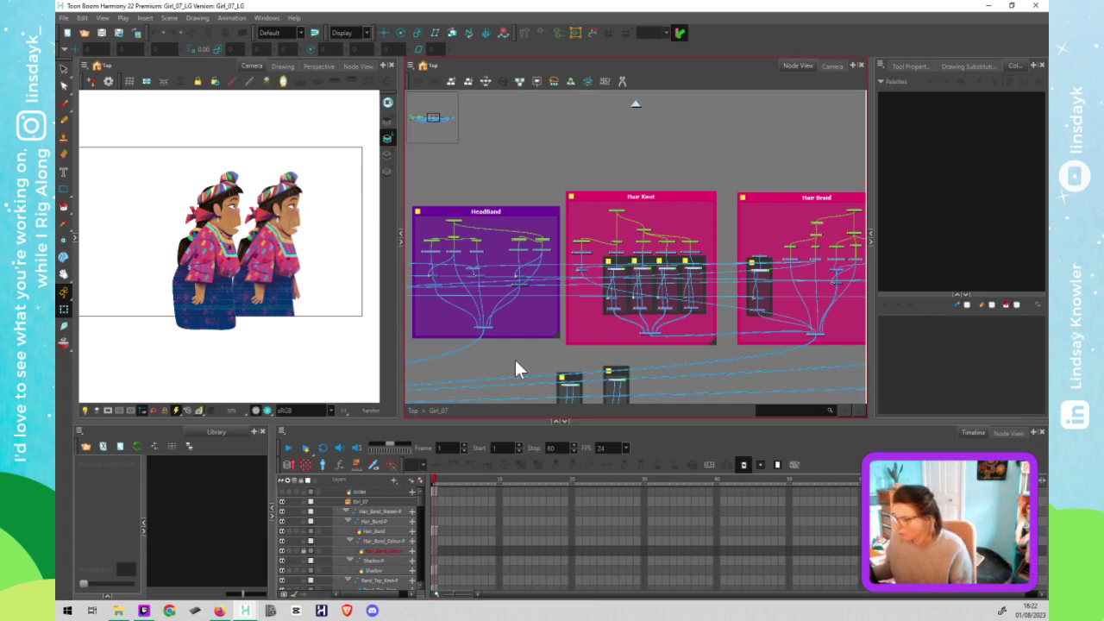
pyautogui.scroll(-6, 507, 341)
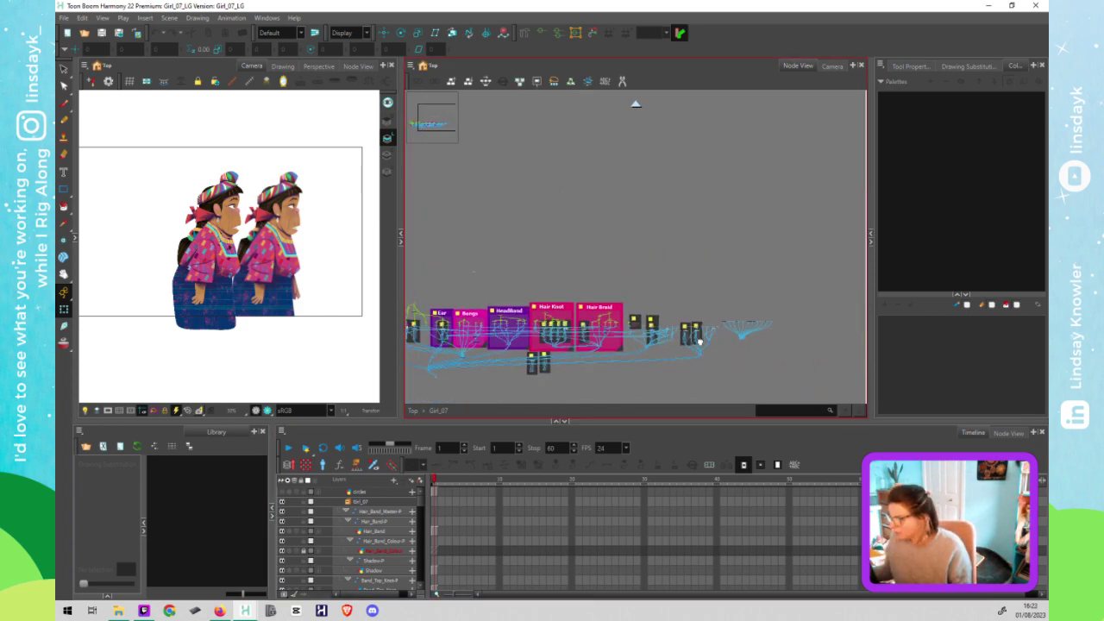
pyautogui.scroll(4, 517, 316)
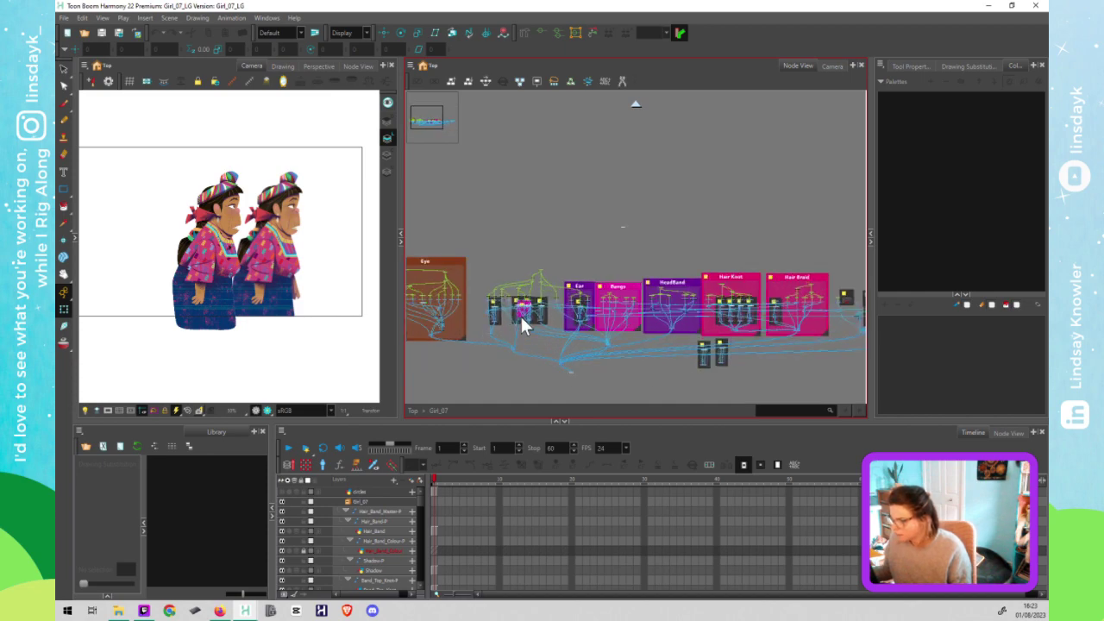
pyautogui.scroll(6, 520, 314)
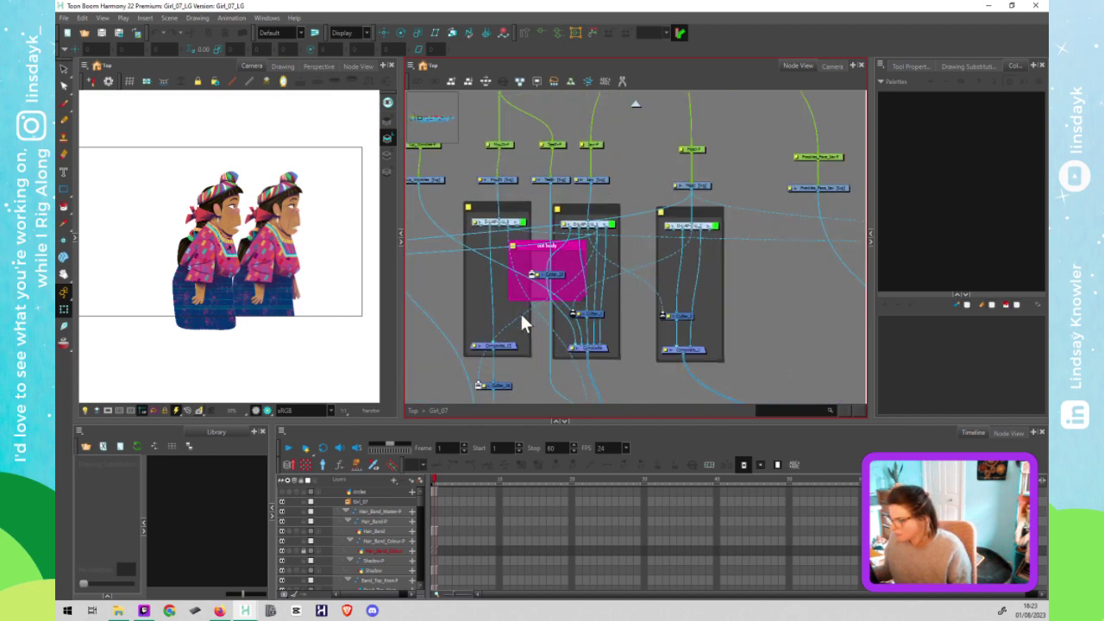
pyautogui.scroll(-4, 522, 317)
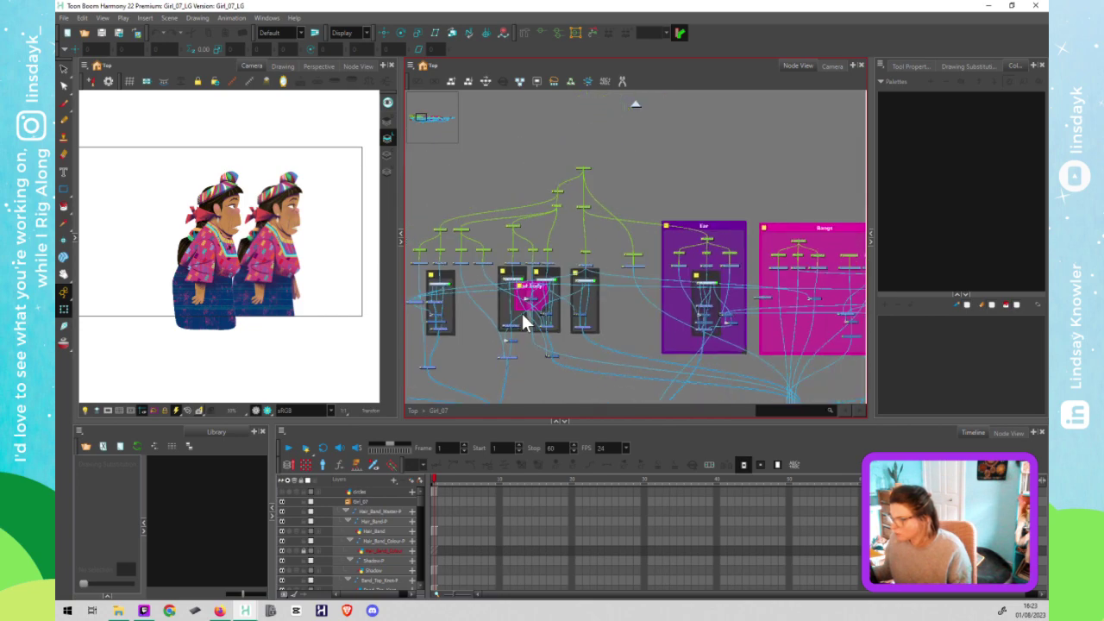
pyautogui.scroll(-6, 523, 316)
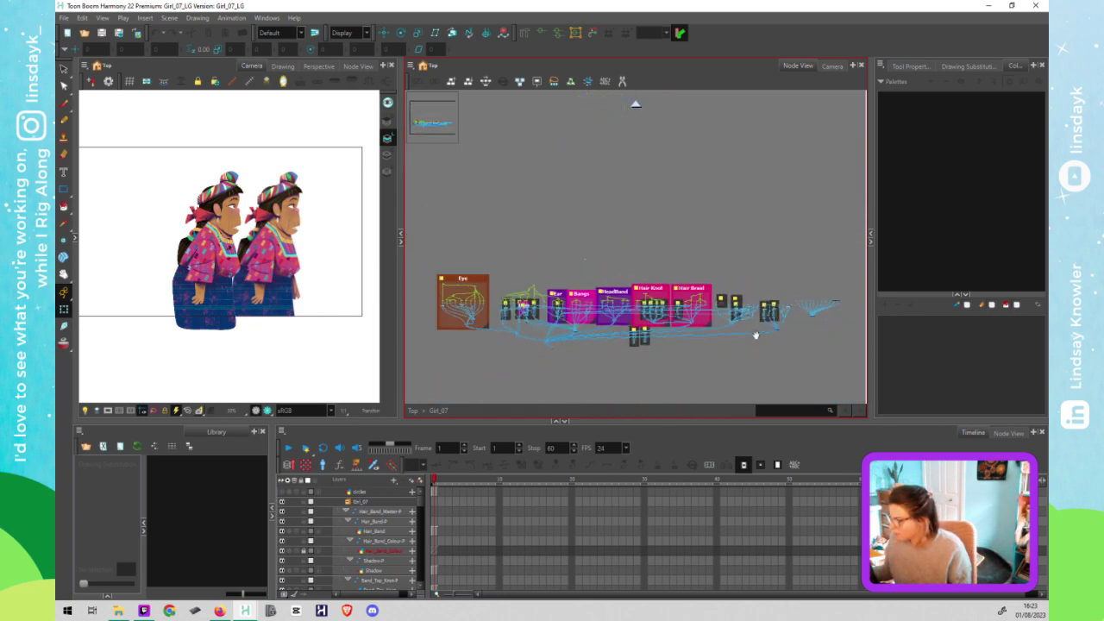
# Step: Delete the "Update in the photoshop files" backdrop from the body section of the Girl_07 node network
pyautogui.moveTo(756, 335); pyautogui.dragTo(667, 325)
pyautogui.scroll(1, 660, 296)
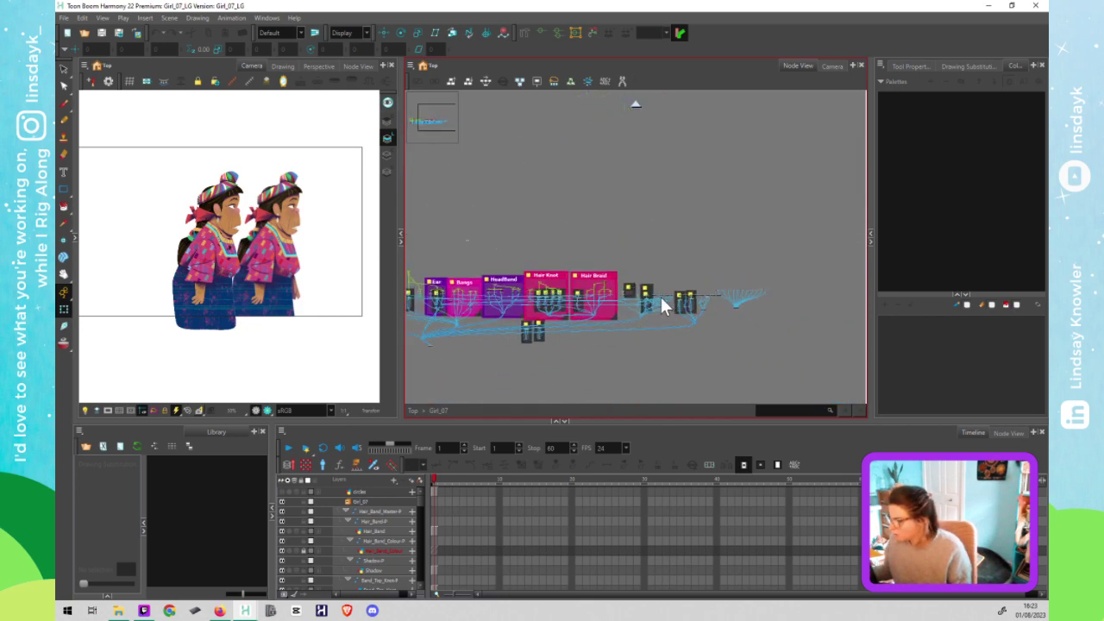
pyautogui.scroll(8, 661, 296)
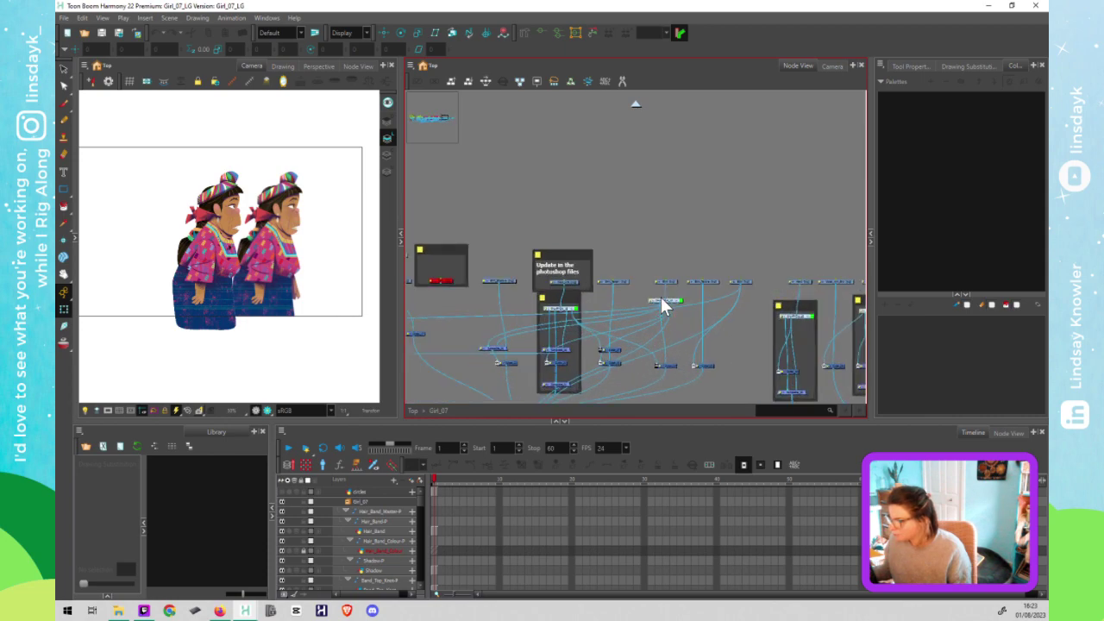
pyautogui.scroll(2, 661, 296)
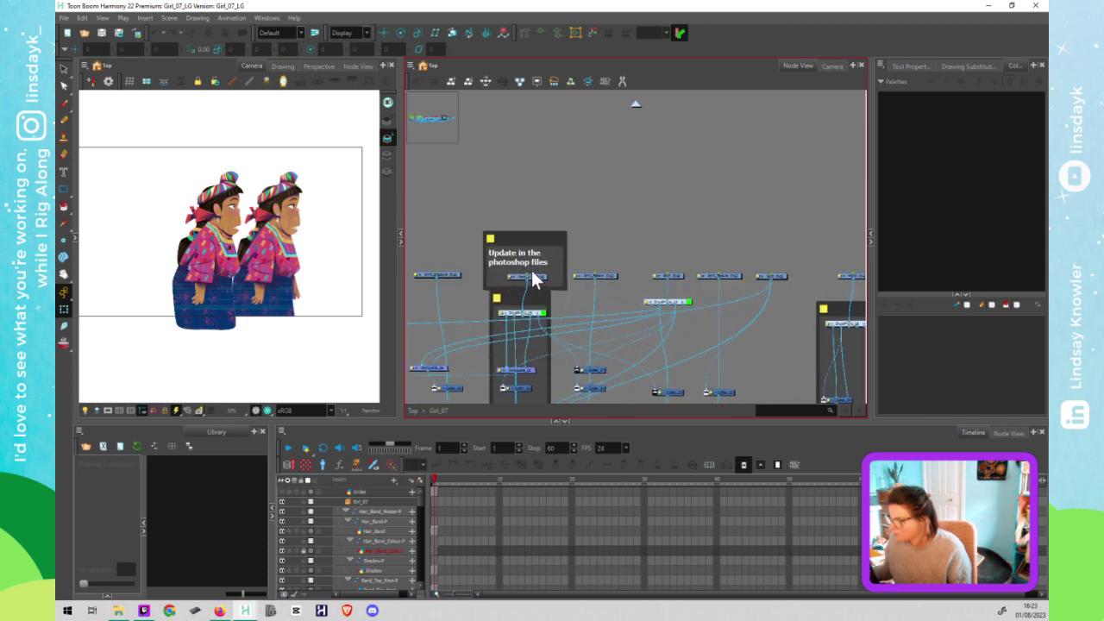
pyautogui.moveTo(548, 277); pyautogui.dragTo(548, 264)
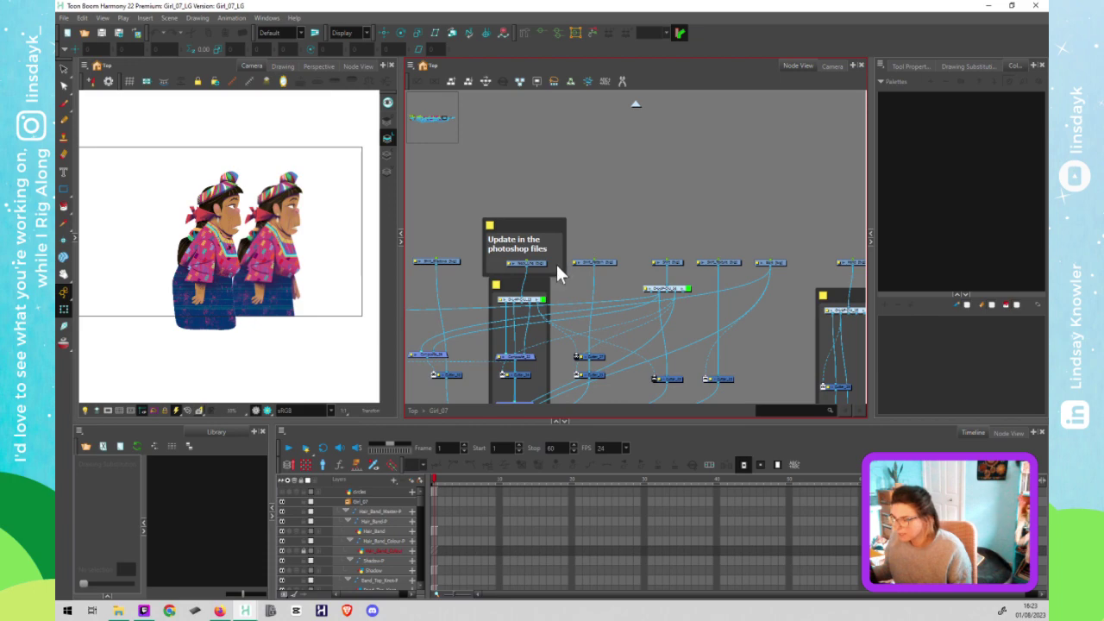
pyautogui.click(562, 260)
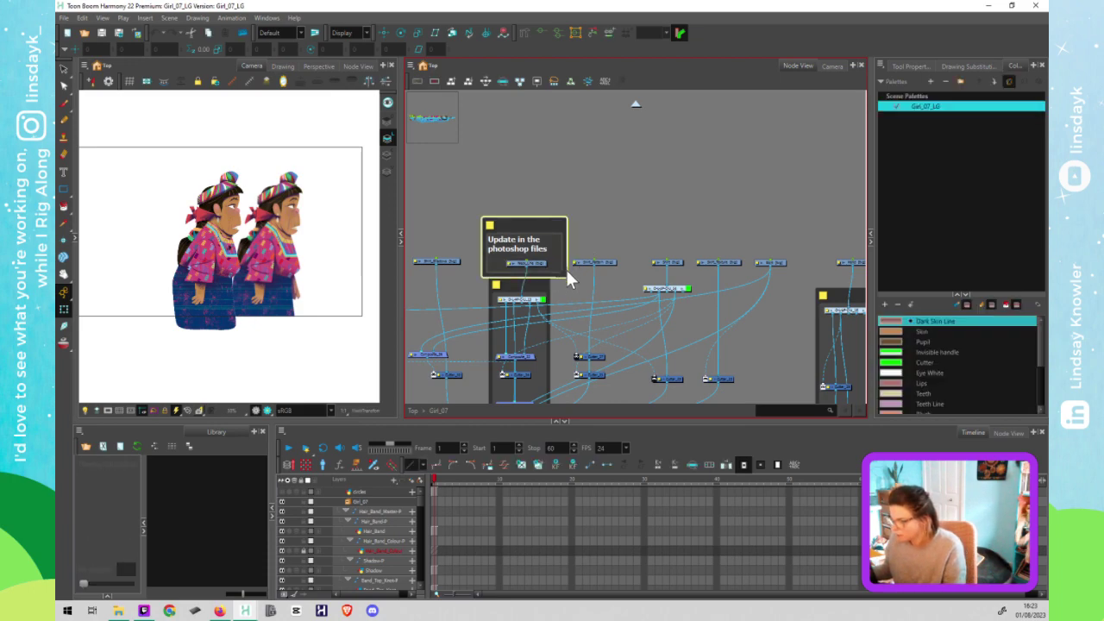
pyautogui.press('Delete')
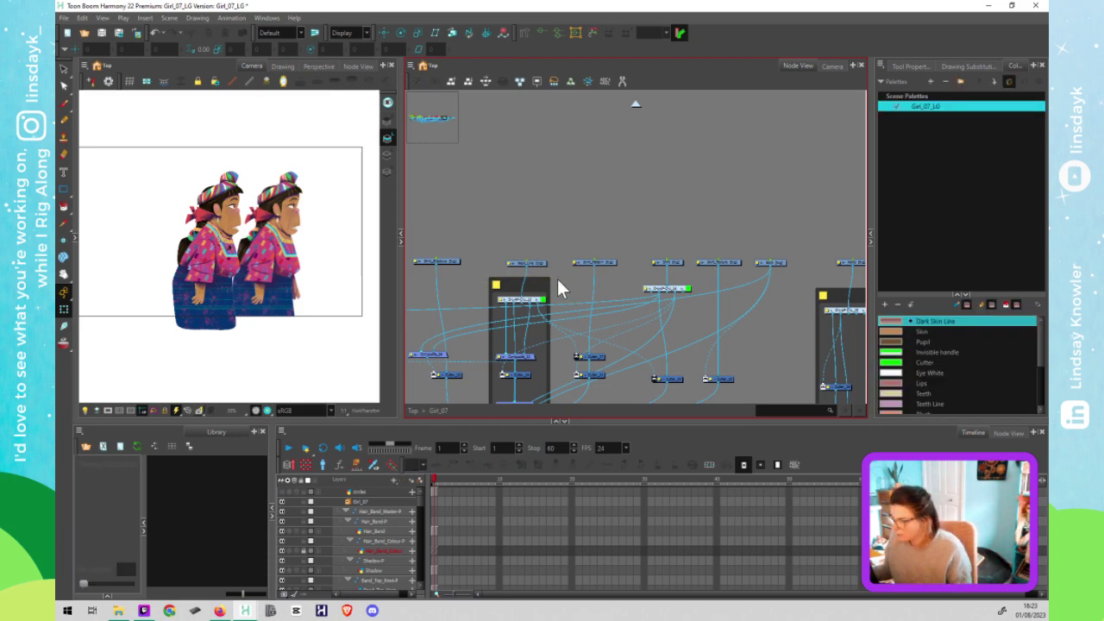
pyautogui.scroll(-2, 557, 281)
pyautogui.moveTo(719, 315); pyautogui.dragTo(586, 240)
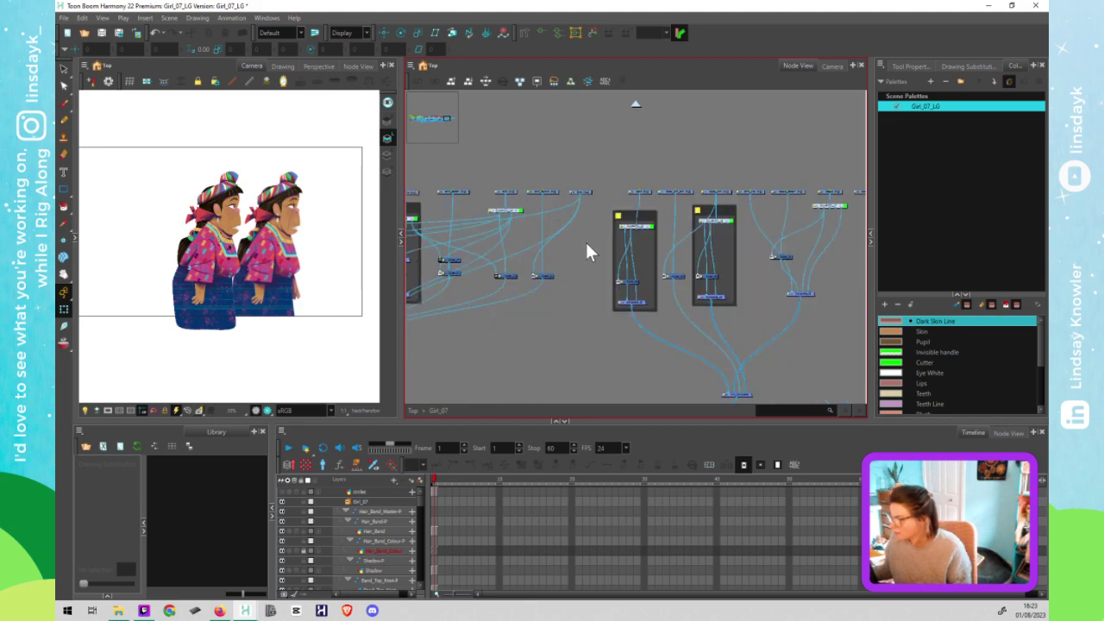
# Step: Move the group of Drawing nodes and their shared composite farther away from the sleeve nodes in the Girl_07 network
pyautogui.scroll(-2, 745, 309)
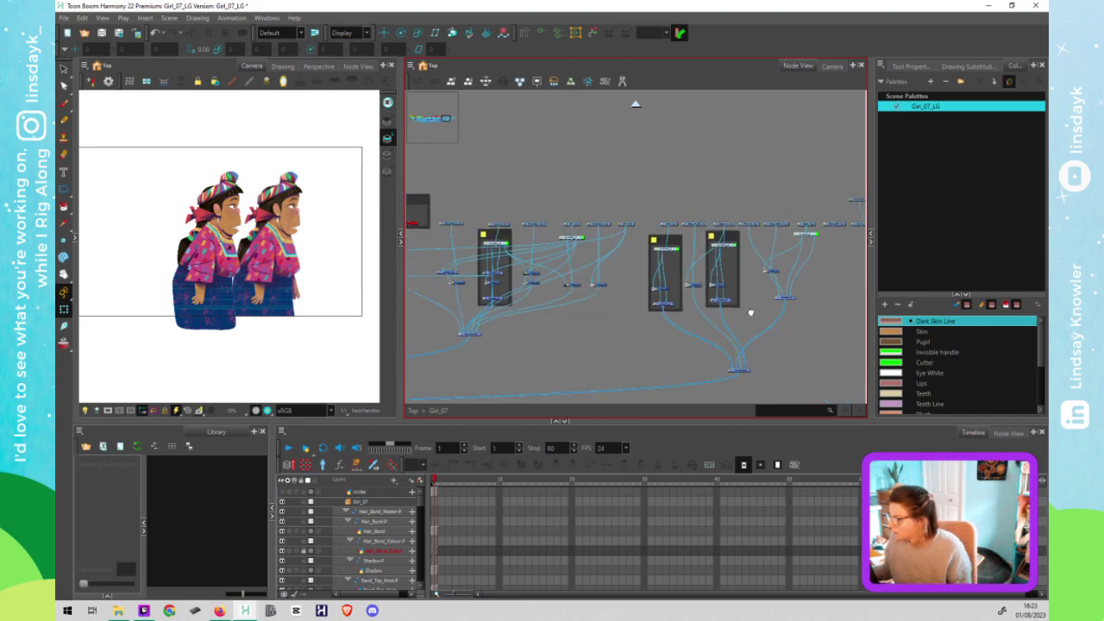
pyautogui.moveTo(678, 313); pyautogui.dragTo(545, 294)
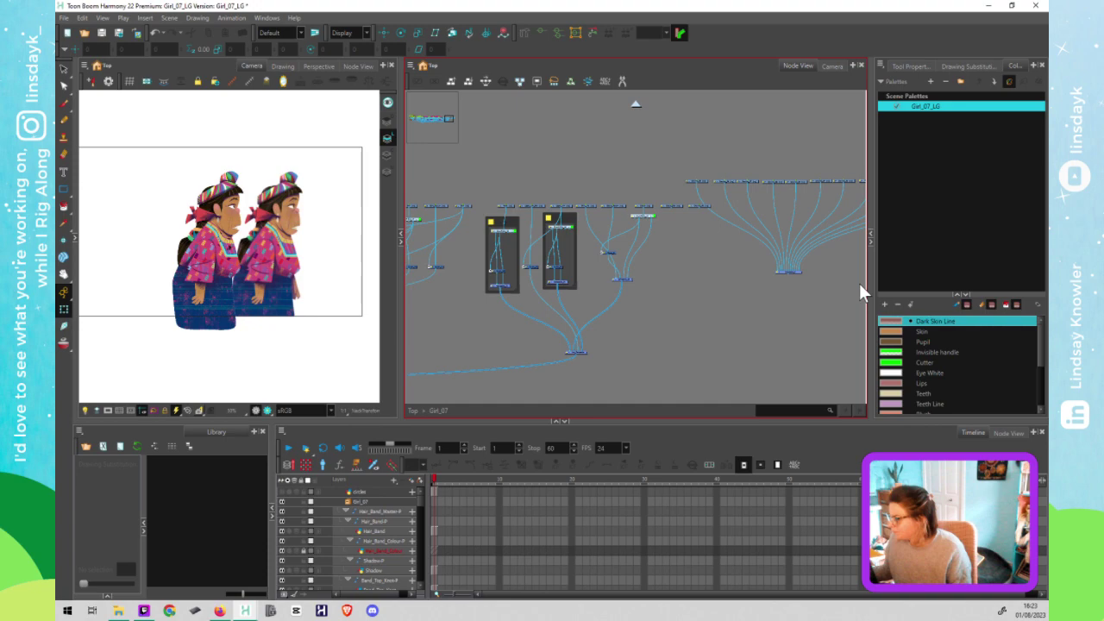
pyautogui.moveTo(729, 322); pyautogui.dragTo(630, 350)
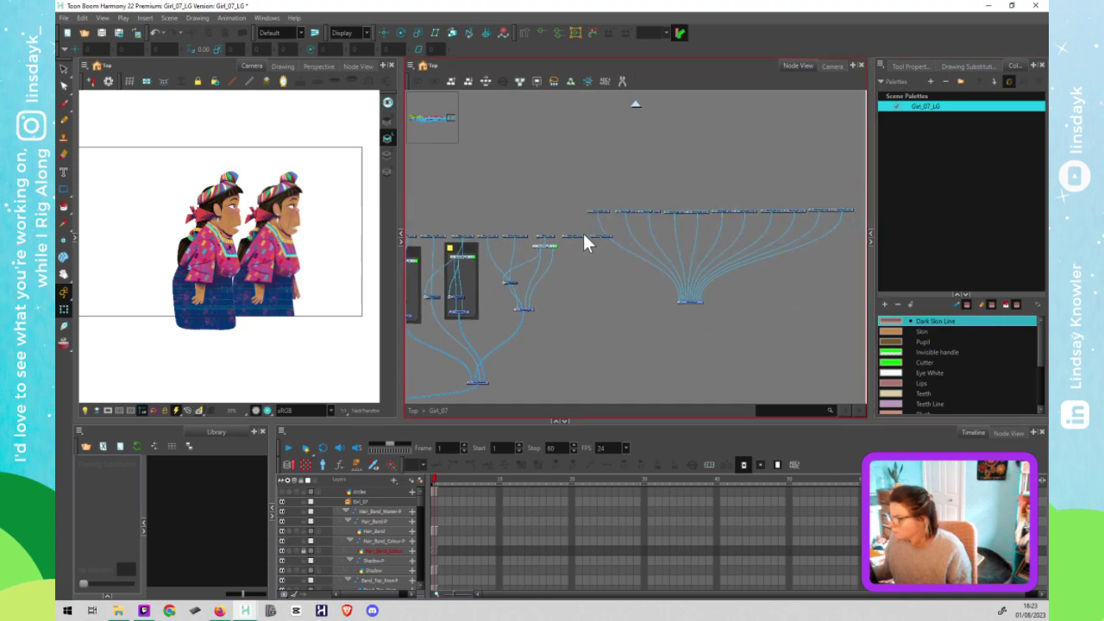
pyautogui.scroll(5, 584, 243)
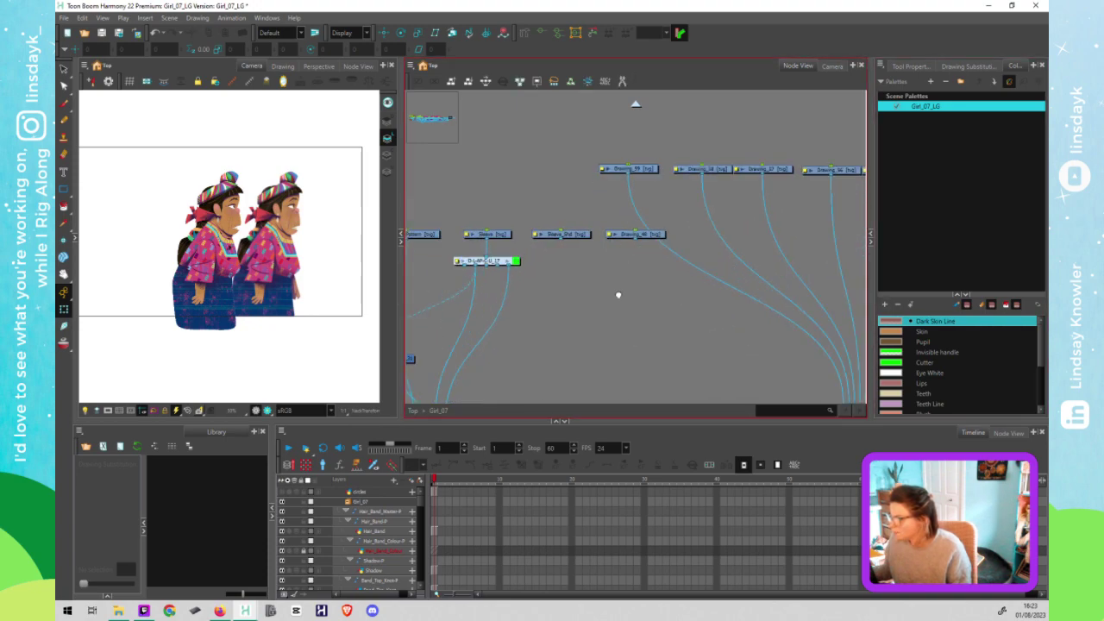
pyautogui.scroll(-6, 582, 289)
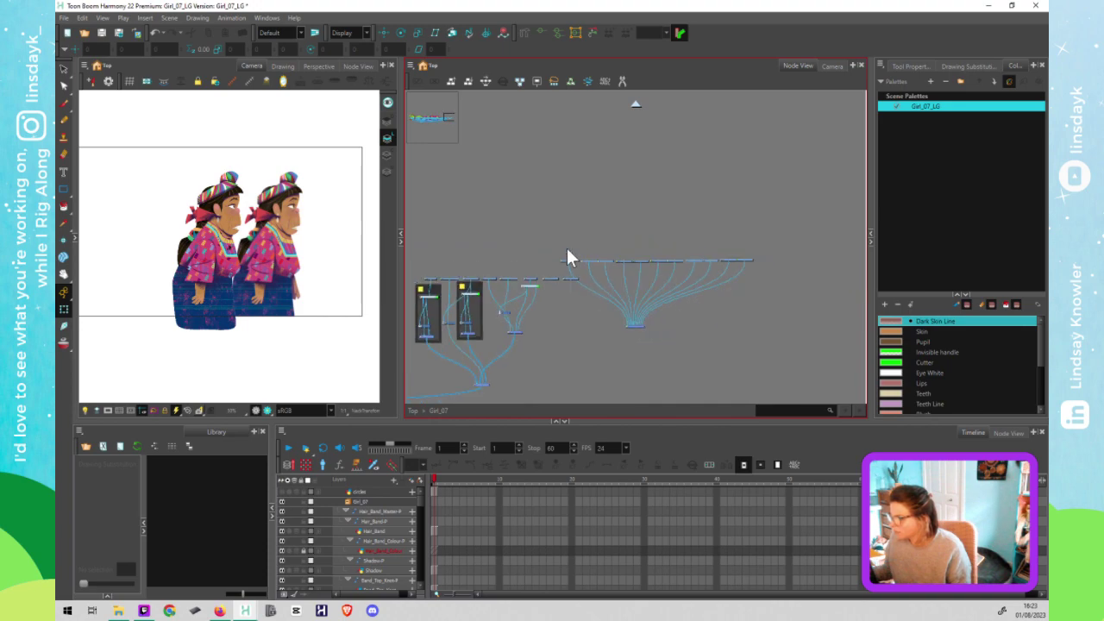
pyautogui.click(594, 274)
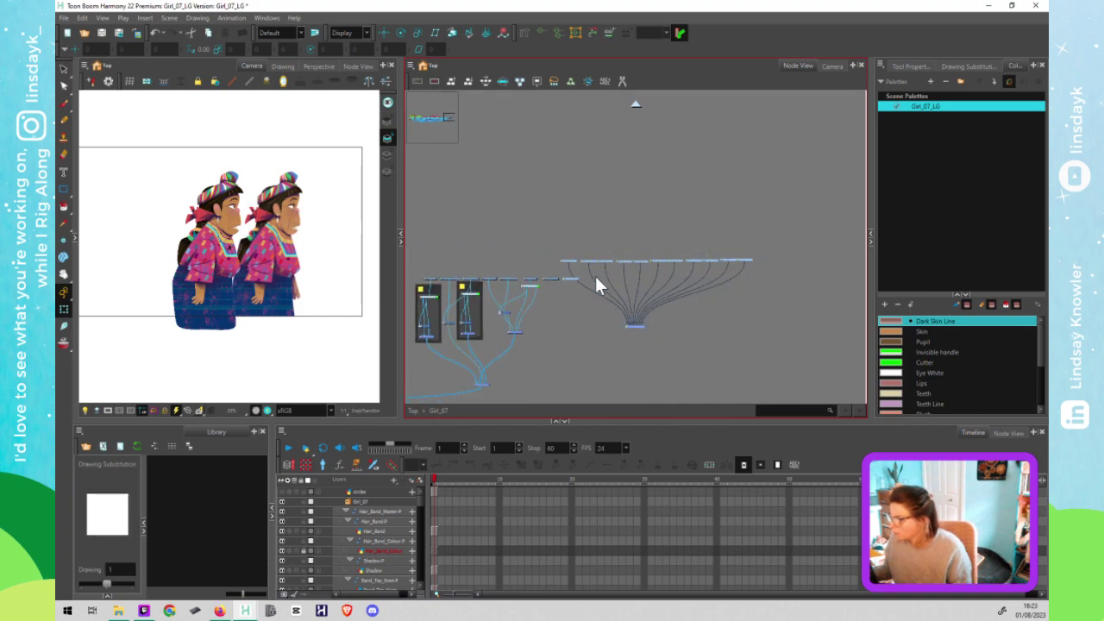
pyautogui.moveTo(593, 267); pyautogui.dragTo(703, 261)
pyautogui.click(554, 334)
pyautogui.moveTo(631, 330); pyautogui.dragTo(694, 326)
# Step: Check the Sleeve and Sleeve_Shd drawing nodes against the artwork and disable the Sleeve node
pyautogui.click(619, 275)
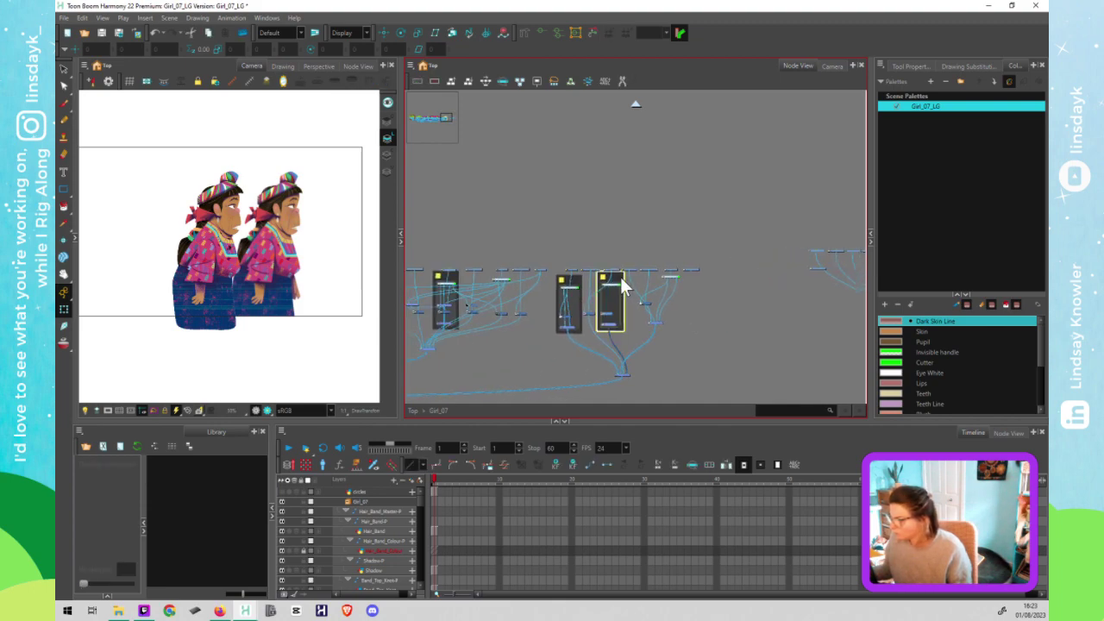
pyautogui.click(684, 360)
pyautogui.scroll(5, 677, 293)
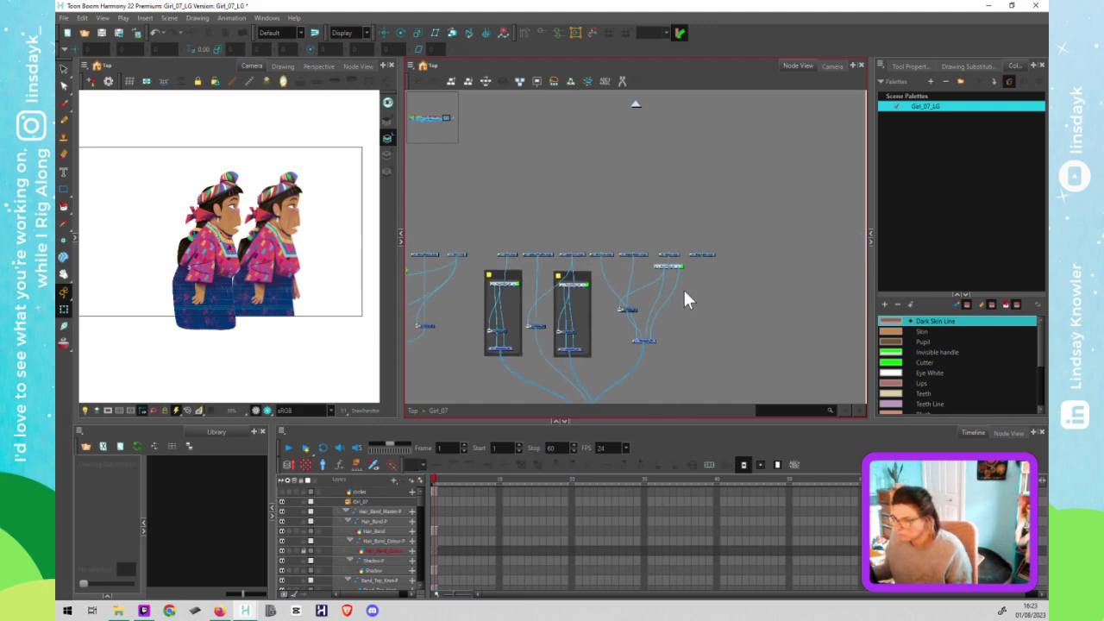
pyautogui.click(681, 258)
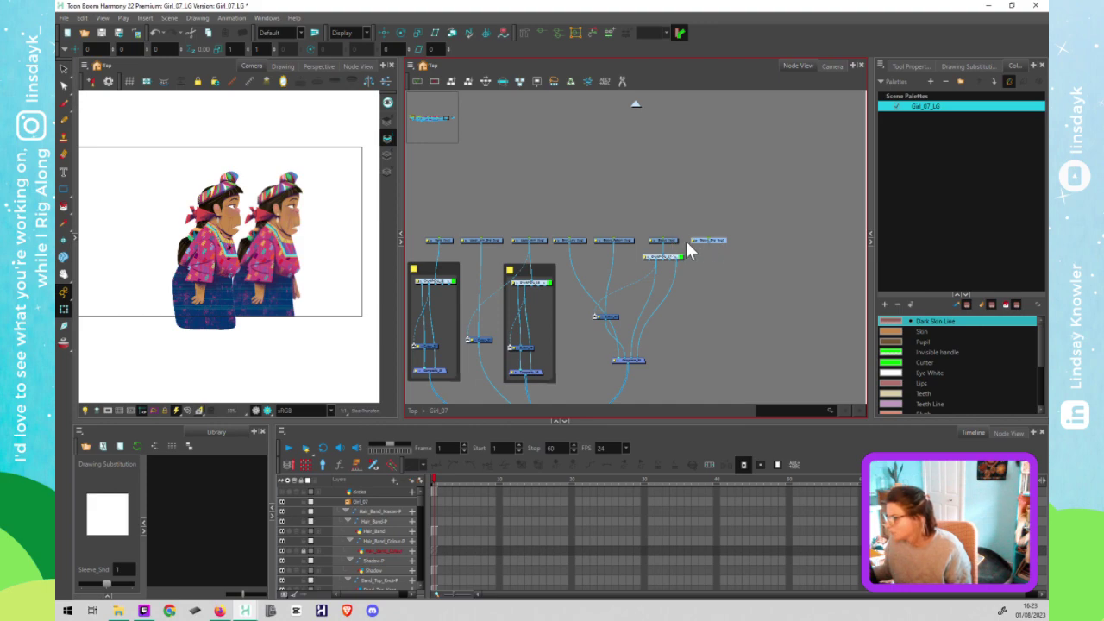
pyautogui.scroll(1, 199, 255)
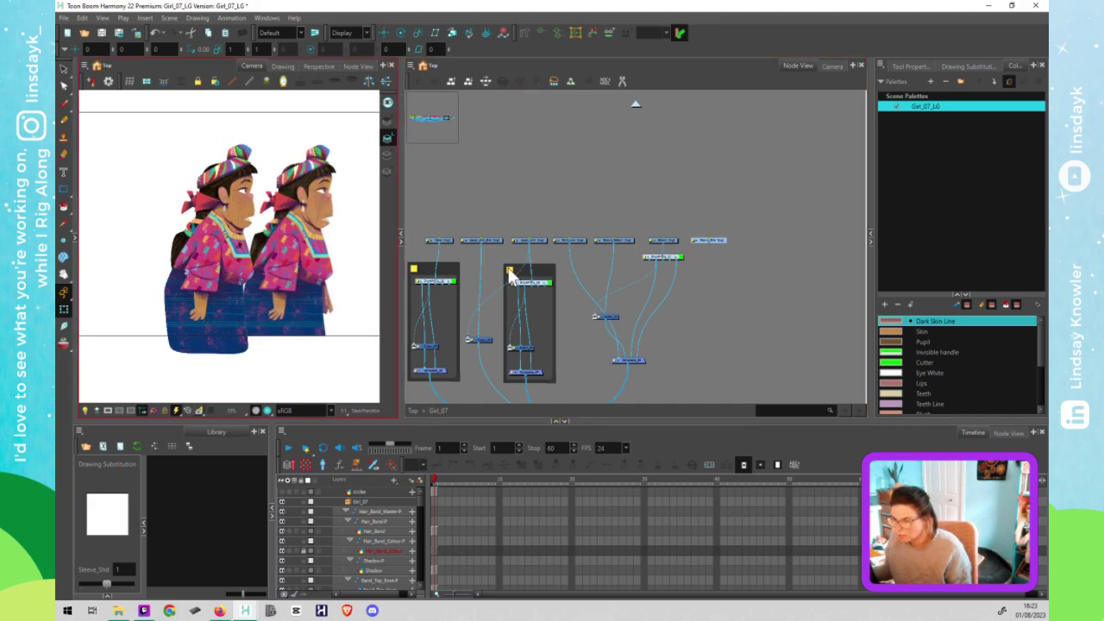
pyautogui.click(670, 232)
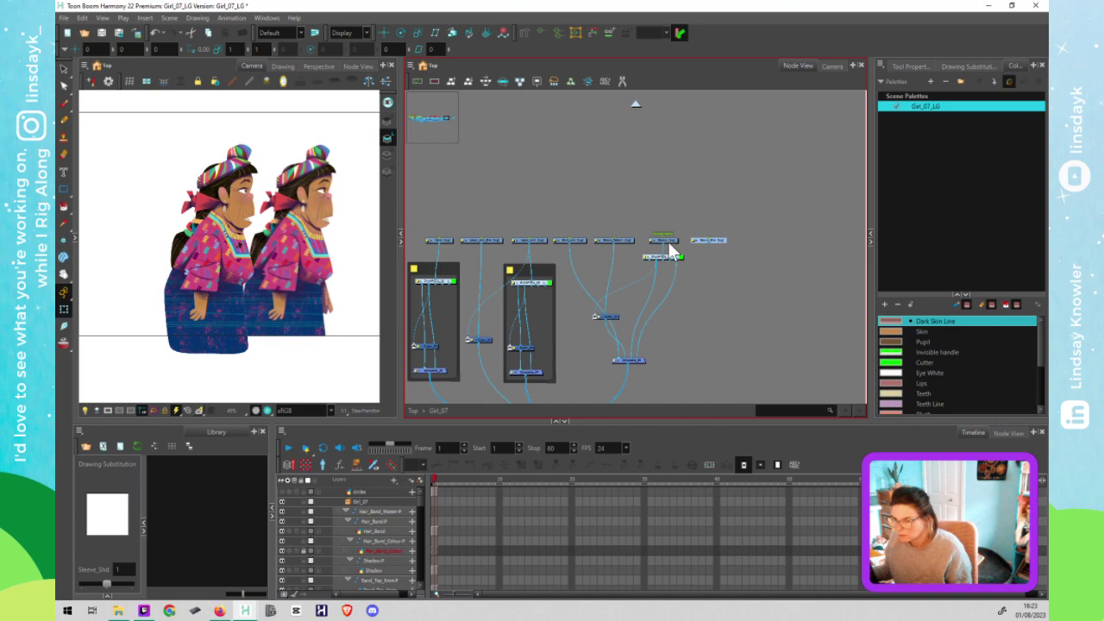
pyautogui.click(667, 240)
pyautogui.scroll(4, 246, 245)
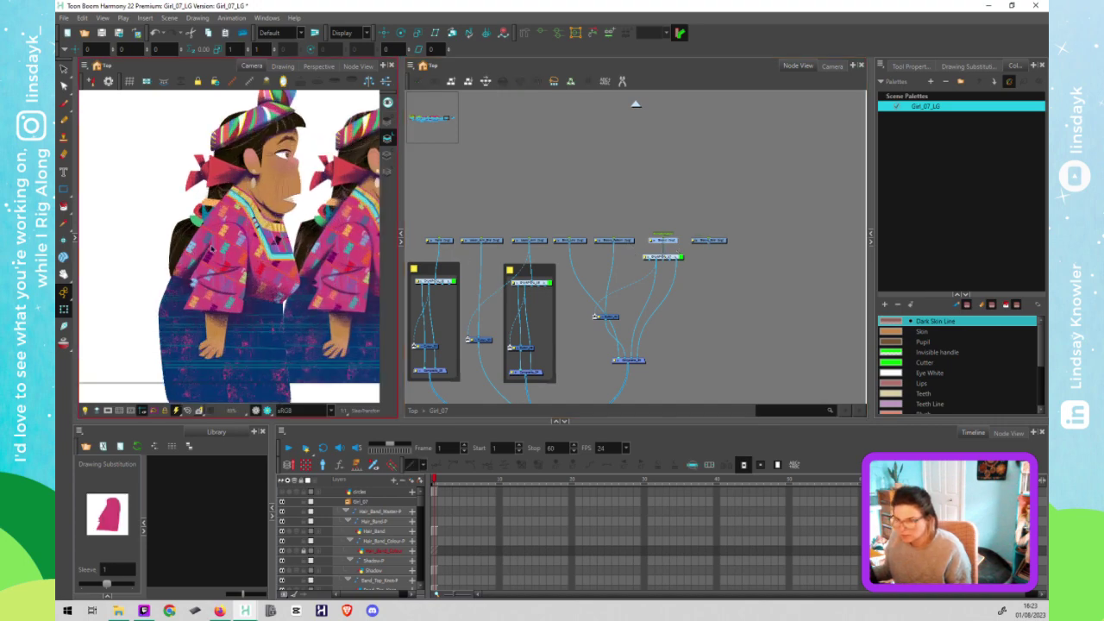
pyautogui.click(715, 244)
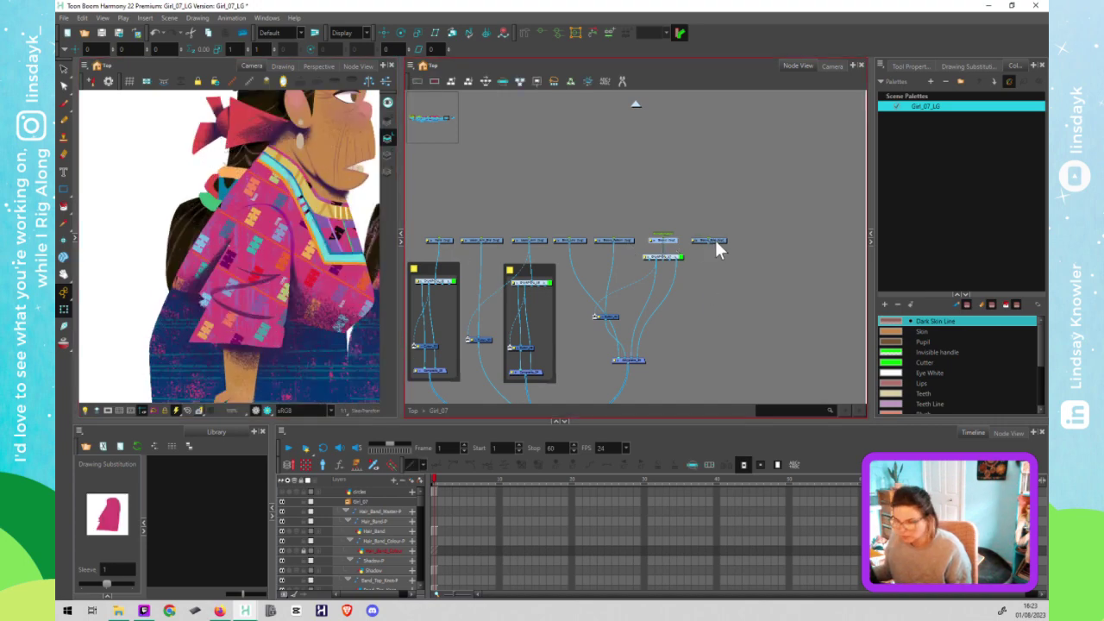
pyautogui.click(714, 240)
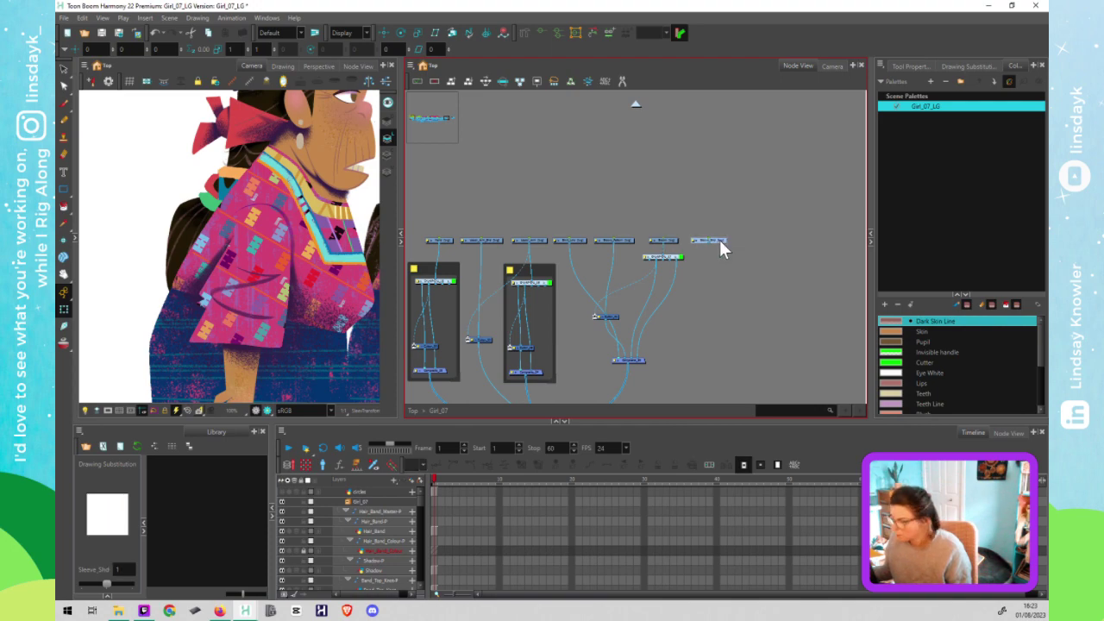
pyautogui.click(674, 241)
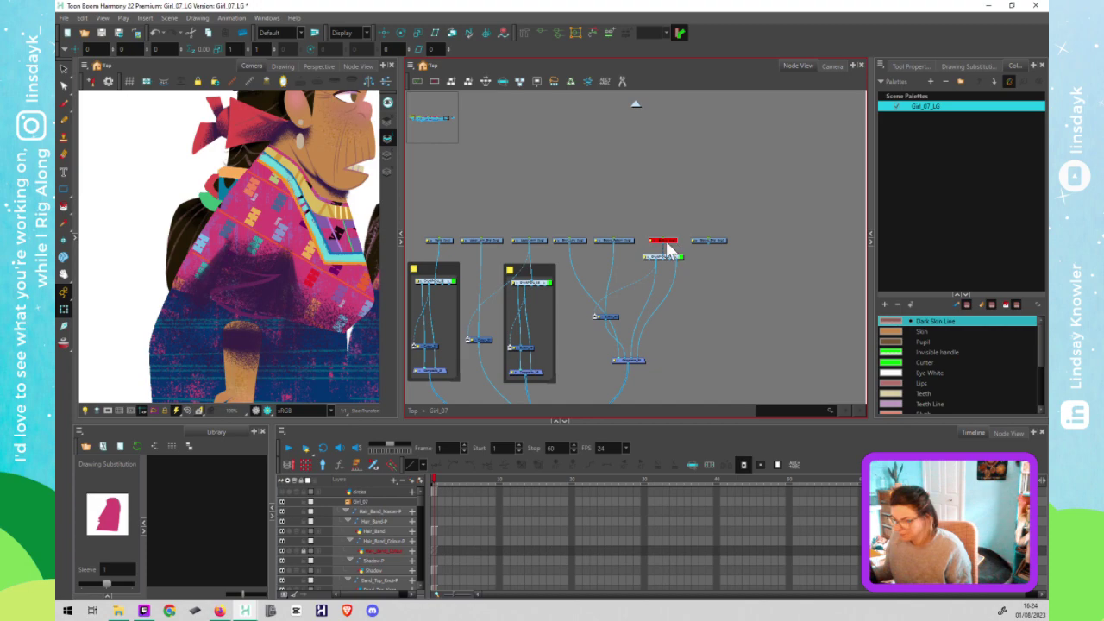
pyautogui.click(291, 310)
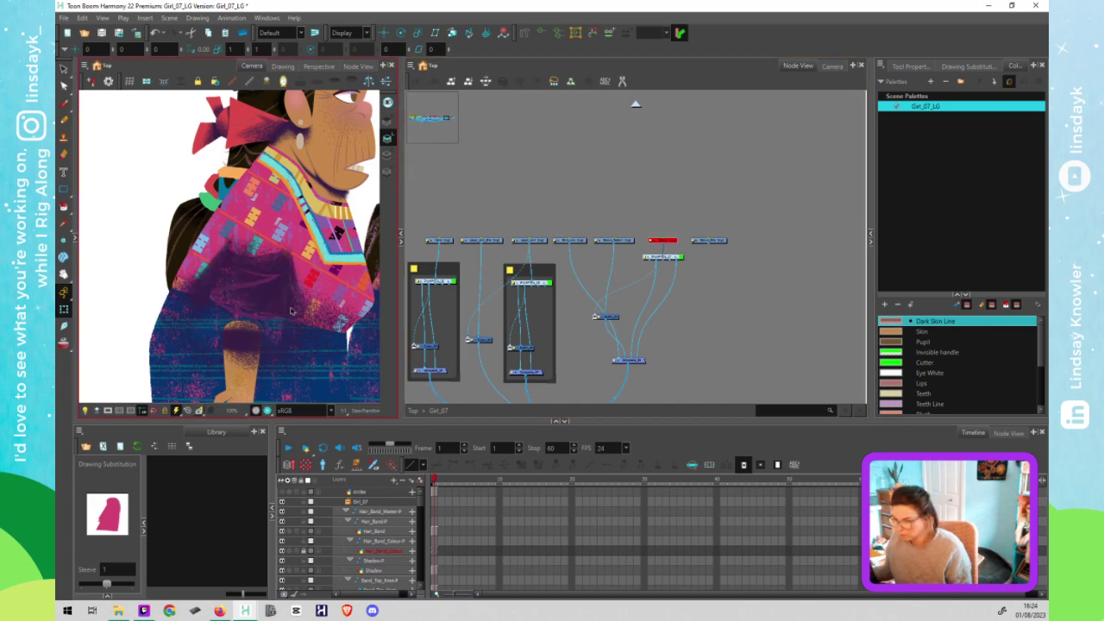
# Step: Select the artwork of the Shirt_Line drawing with the Select tool and turn on the light table in the Camera view
pyautogui.click(579, 242)
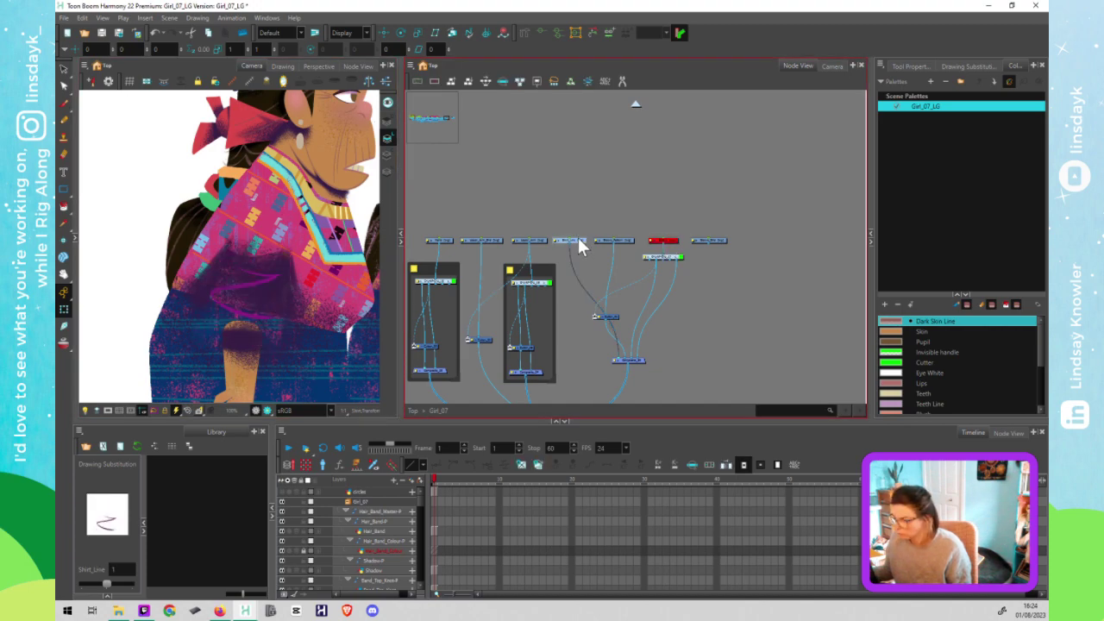
pyautogui.hotkey('alt', 's')
pyautogui.click(276, 349)
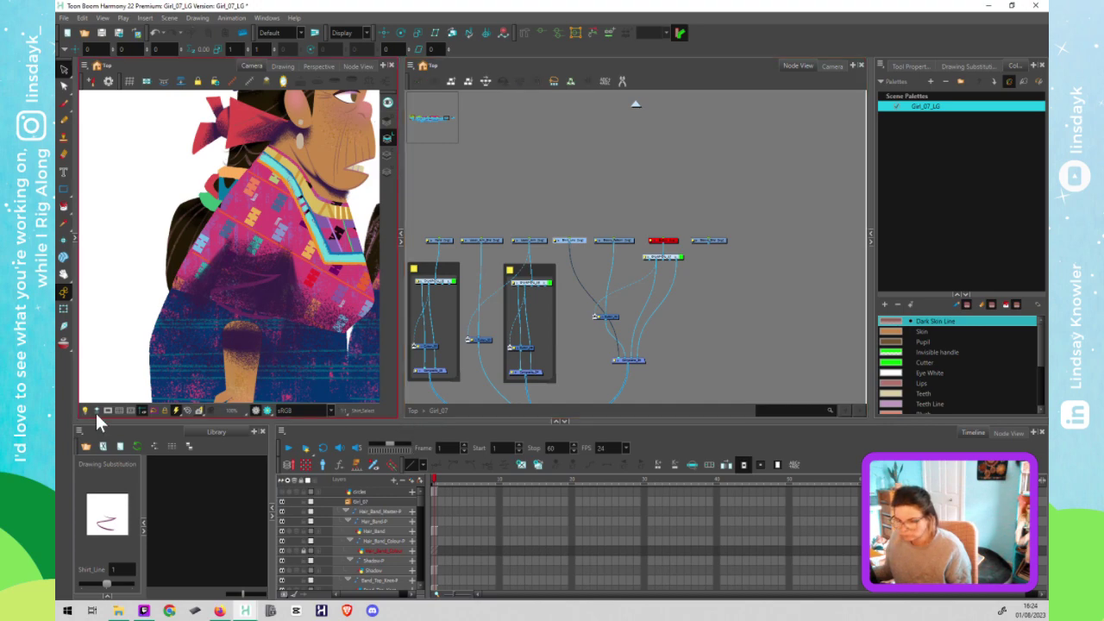
pyautogui.click(97, 410)
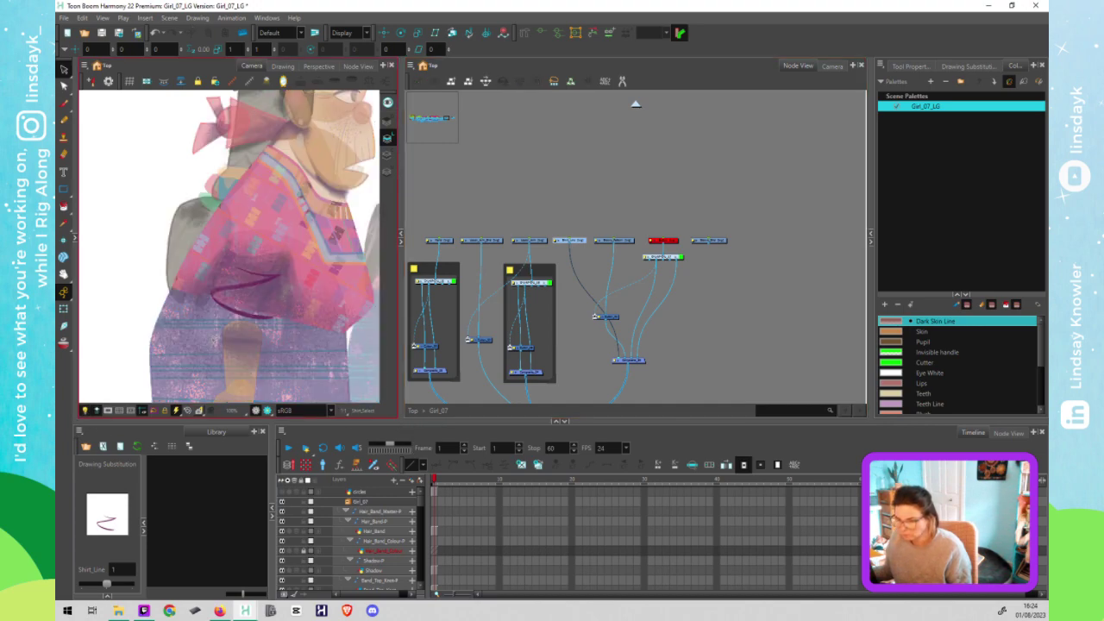
pyautogui.click(223, 295)
pyautogui.scroll(4, 284, 298)
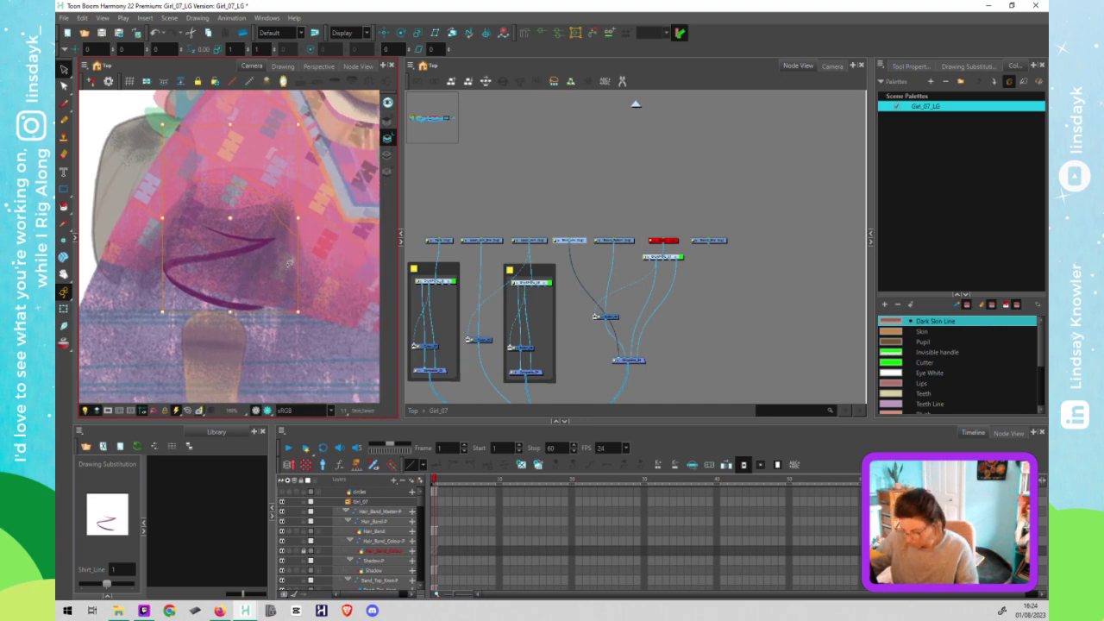
# Step: Cut away the excess areas around the purple Shirt_Line stroke with the Cutter tool
pyautogui.hotkey('alt', '/')
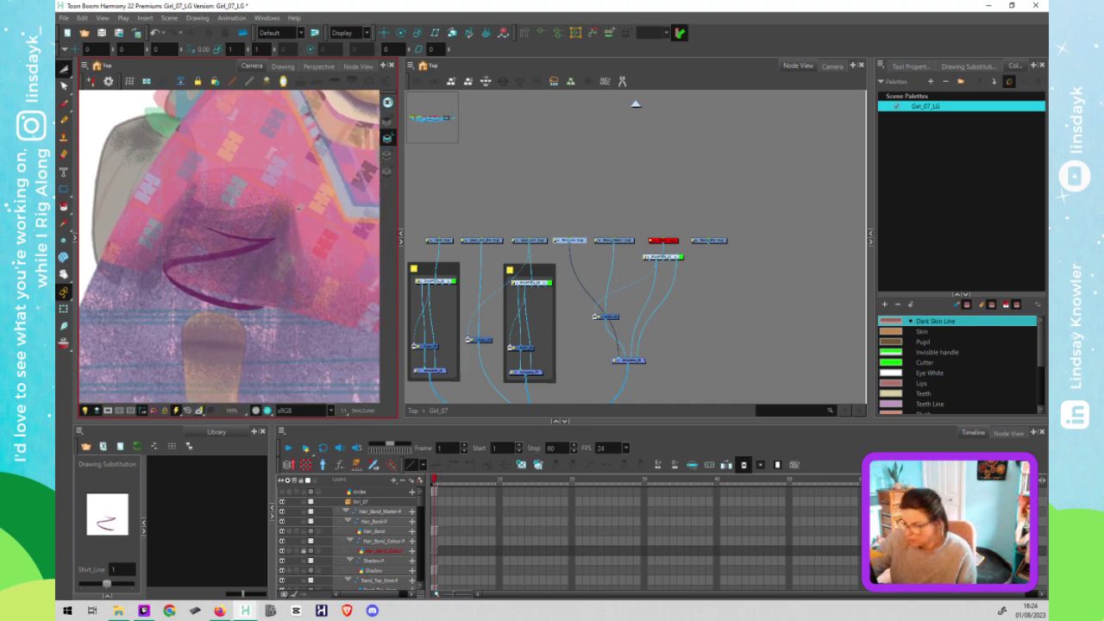
pyautogui.moveTo(297, 213)
pyautogui.mouseDown()
pyautogui.moveTo(277, 243)
pyautogui.moveTo(185, 269)
pyautogui.moveTo(269, 294)
pyautogui.moveTo(251, 338)
pyautogui.moveTo(280, 366)
pyautogui.mouseUp()
pyautogui.moveTo(362, 245); pyautogui.dragTo(310, 178)
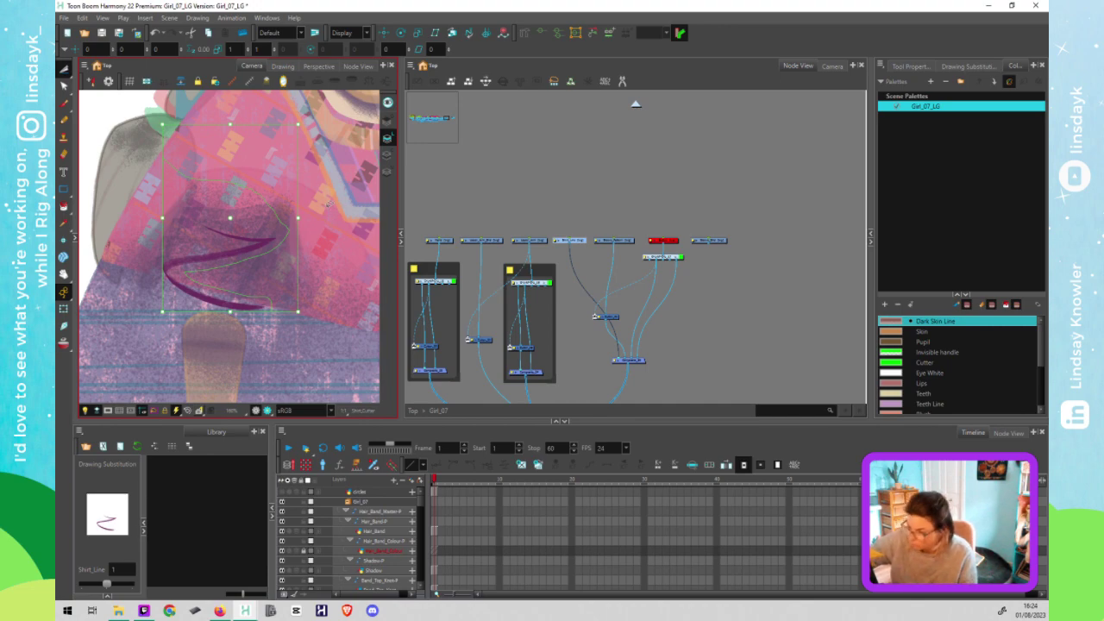
pyautogui.moveTo(324, 211)
pyautogui.mouseDown()
pyautogui.moveTo(287, 159)
pyautogui.moveTo(177, 194)
pyautogui.moveTo(232, 228)
pyautogui.moveTo(293, 223)
pyautogui.moveTo(327, 196)
pyautogui.moveTo(315, 169)
pyautogui.mouseUp()
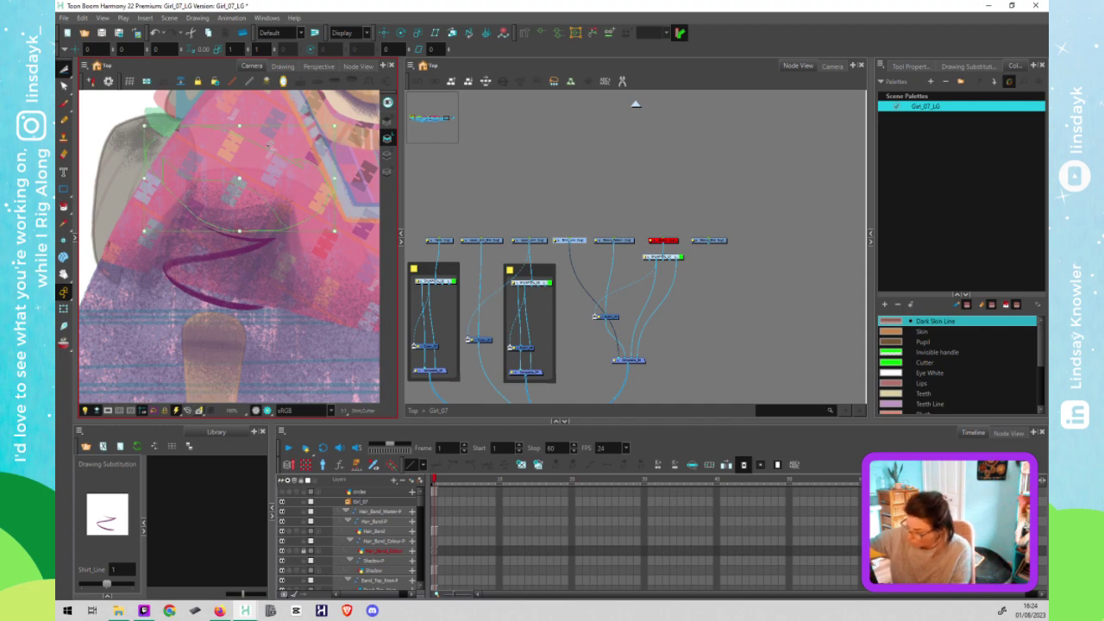
pyautogui.moveTo(185, 159)
pyautogui.mouseDown()
pyautogui.moveTo(172, 191)
pyautogui.moveTo(190, 218)
pyautogui.moveTo(251, 237)
pyautogui.moveTo(168, 252)
pyautogui.moveTo(140, 272)
pyautogui.moveTo(134, 188)
pyautogui.moveTo(178, 154)
pyautogui.mouseUp()
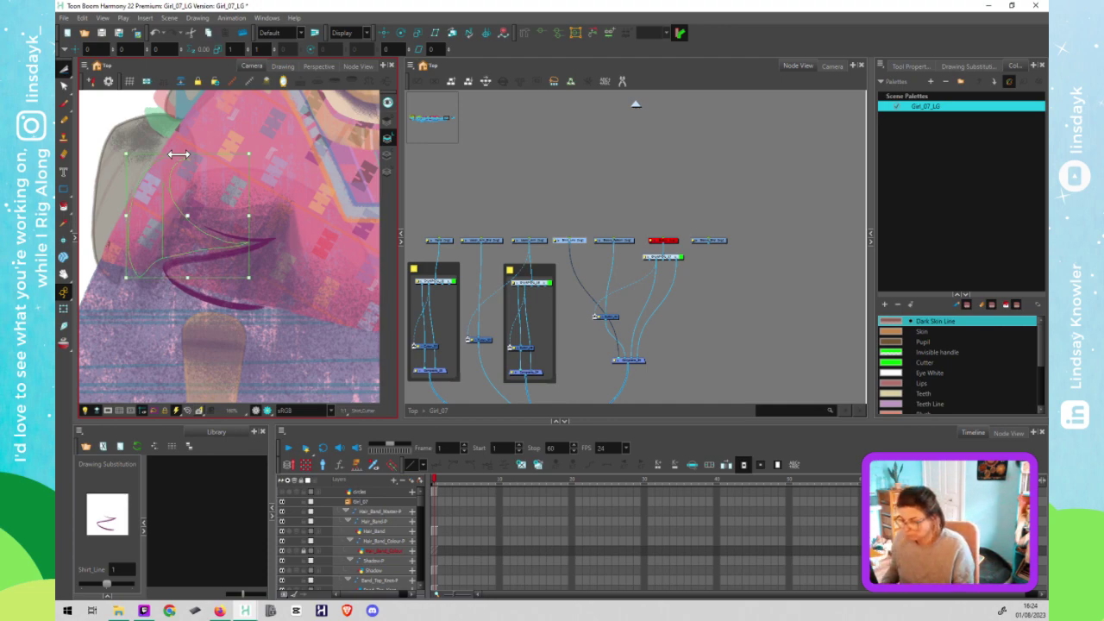
pyautogui.press('Delete')
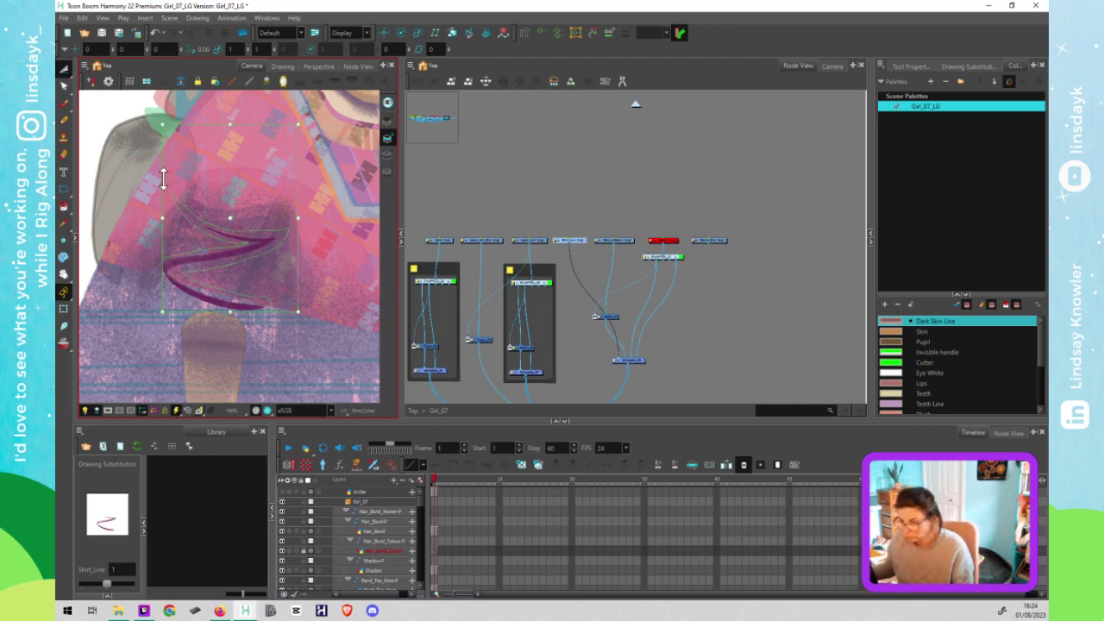
# Step: Deselect the Shirt_Line artwork, save the scene and return to the Transform tool
pyautogui.click(328, 299)
pyautogui.hotkey('ctrl', 's')
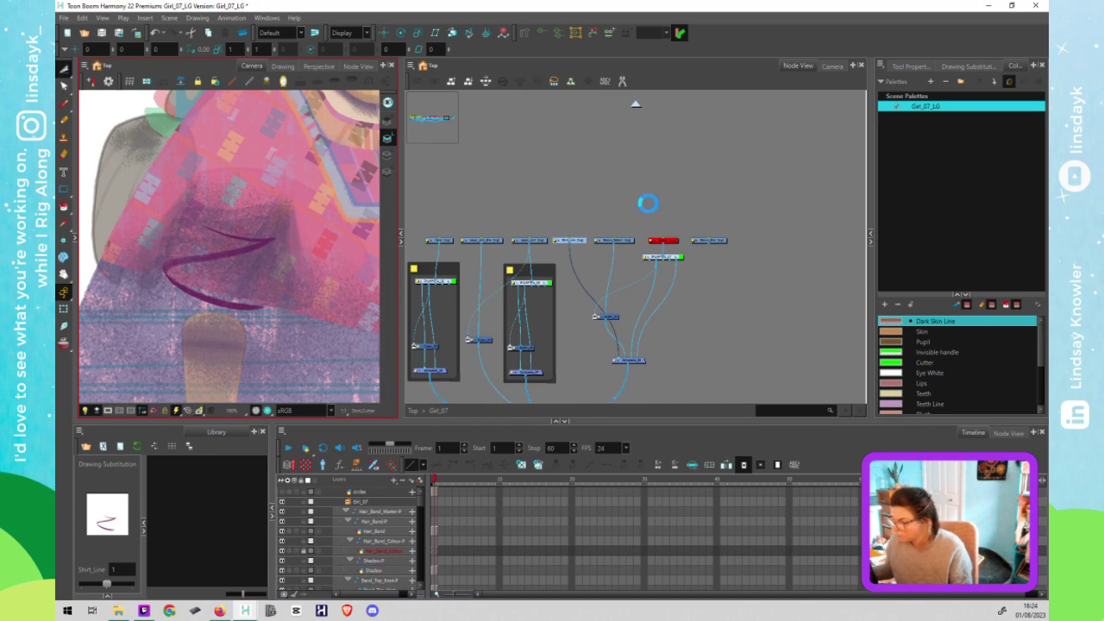
pyautogui.press('Escape')
pyautogui.hotkey('shift', 't')
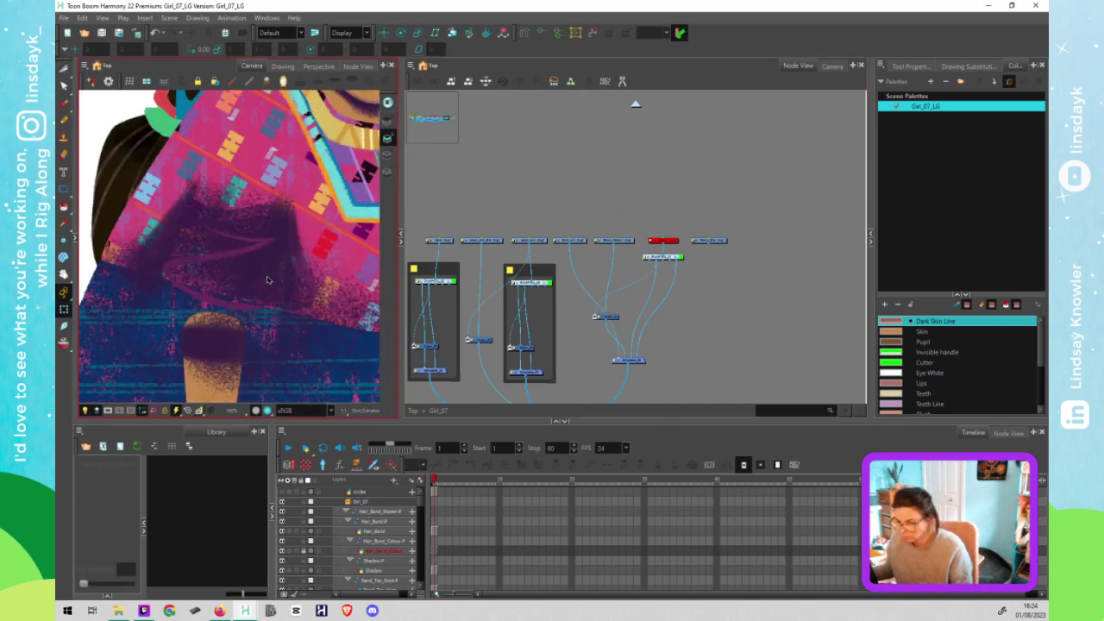
# Step: Select the dark shadow on the shirt and locate its Shirt_Shadows node in the network
pyautogui.click(270, 281)
pyautogui.scroll(-3, 270, 282)
pyautogui.click(584, 267)
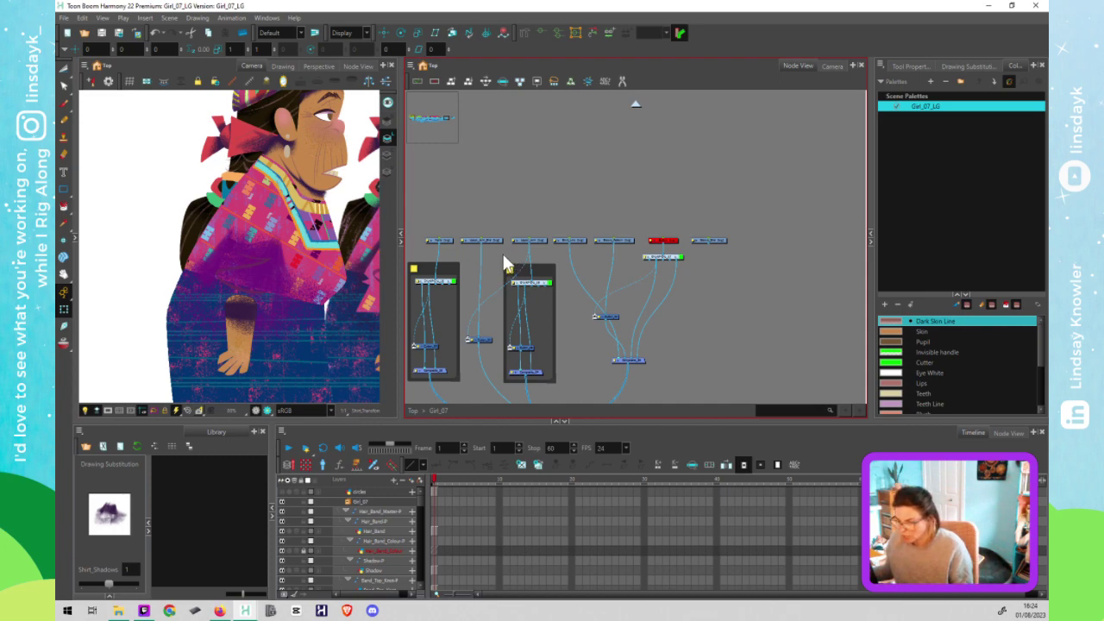
pyautogui.press('o')
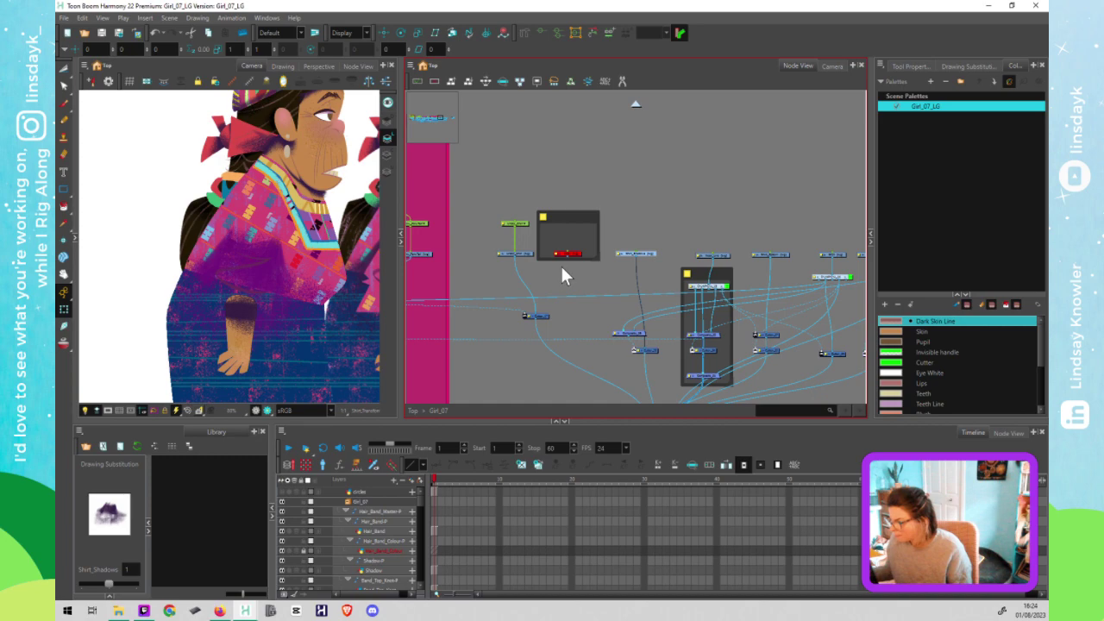
pyautogui.scroll(5, 621, 245)
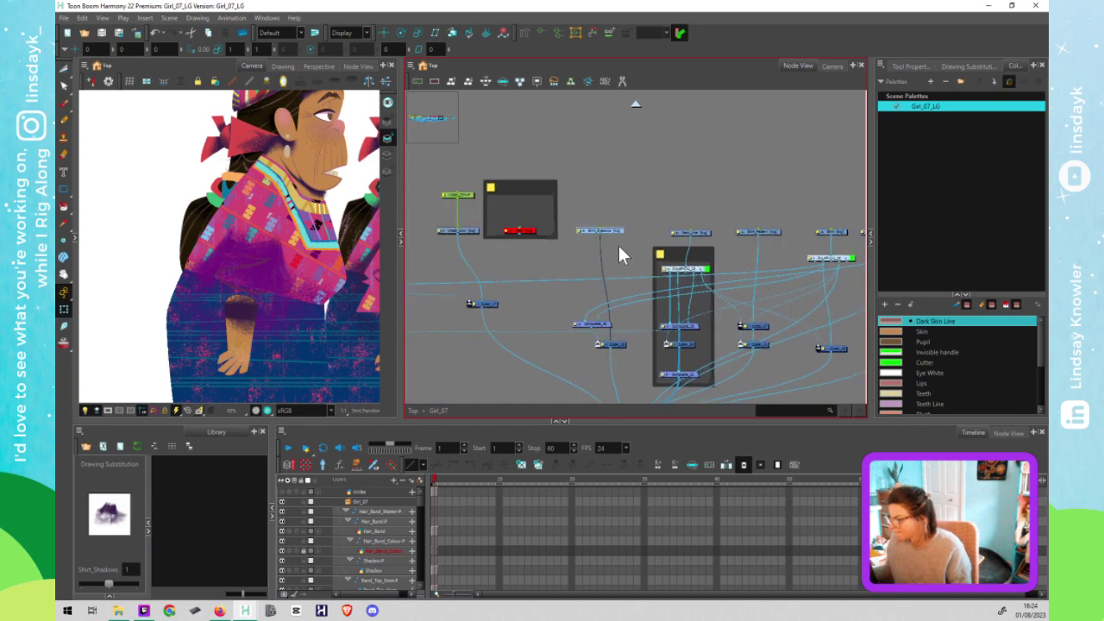
pyautogui.hscroll(5, 518, 253)
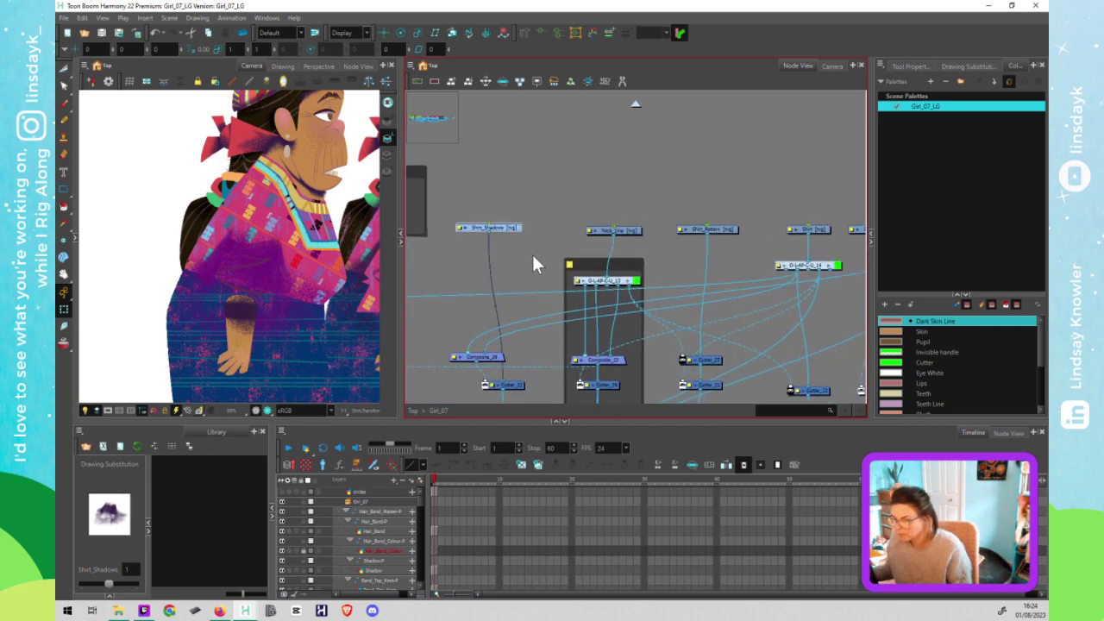
# Step: Compare the upper arm shadow with Shirt_Shadows by temporarily hiding the arm shadow and reselecting it in the Camera view
pyautogui.click(218, 313)
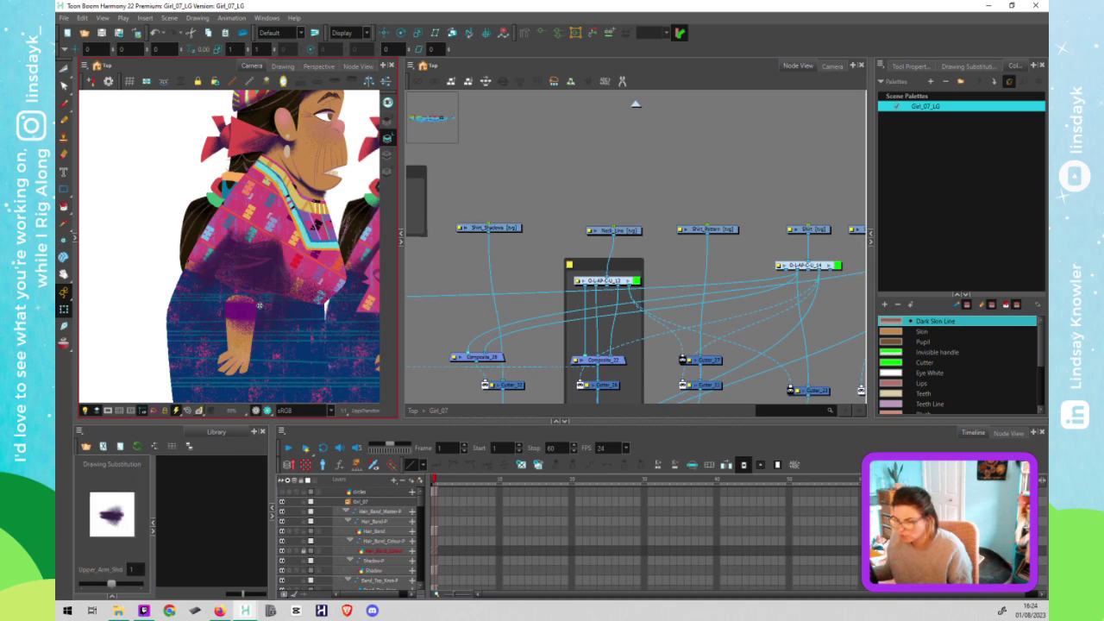
pyautogui.press('Delete')
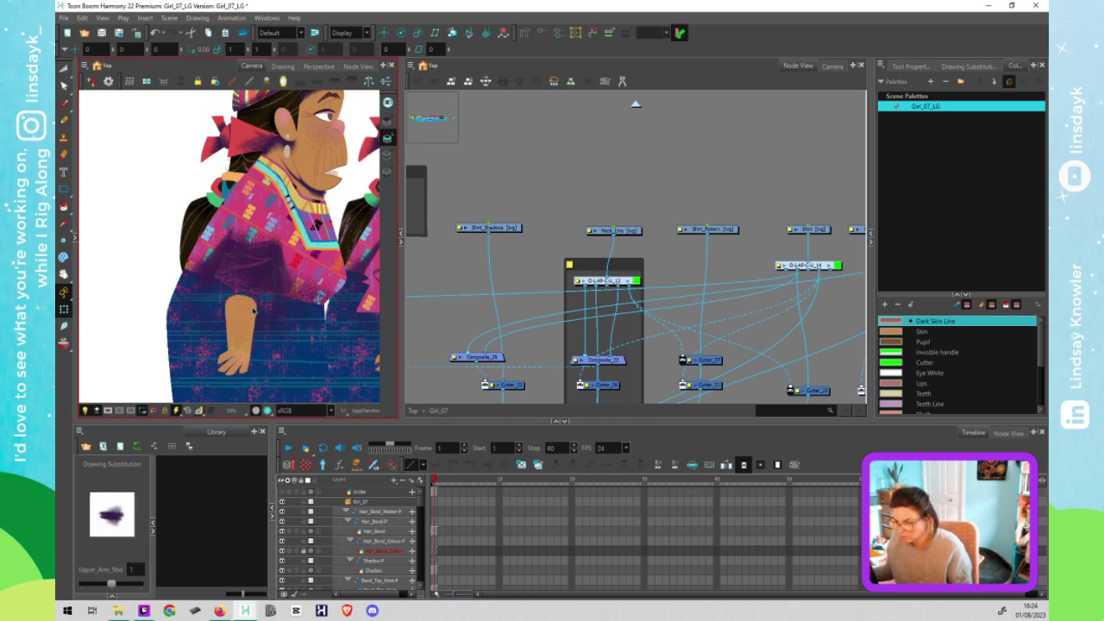
pyautogui.click(270, 278)
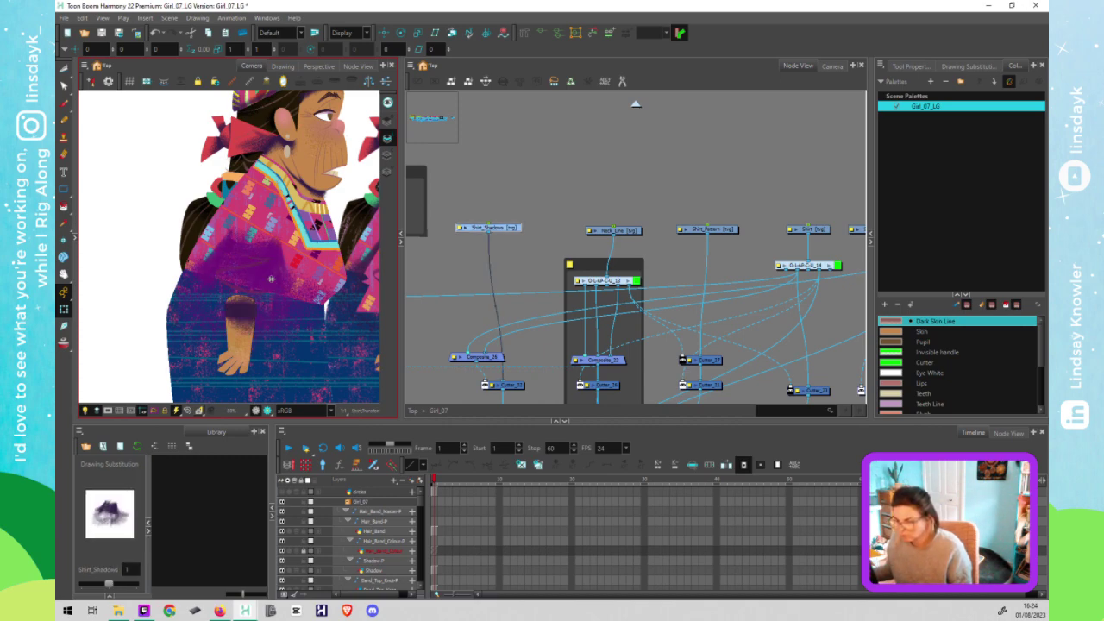
pyautogui.press('d')
pyautogui.press('a')
pyautogui.click(253, 319)
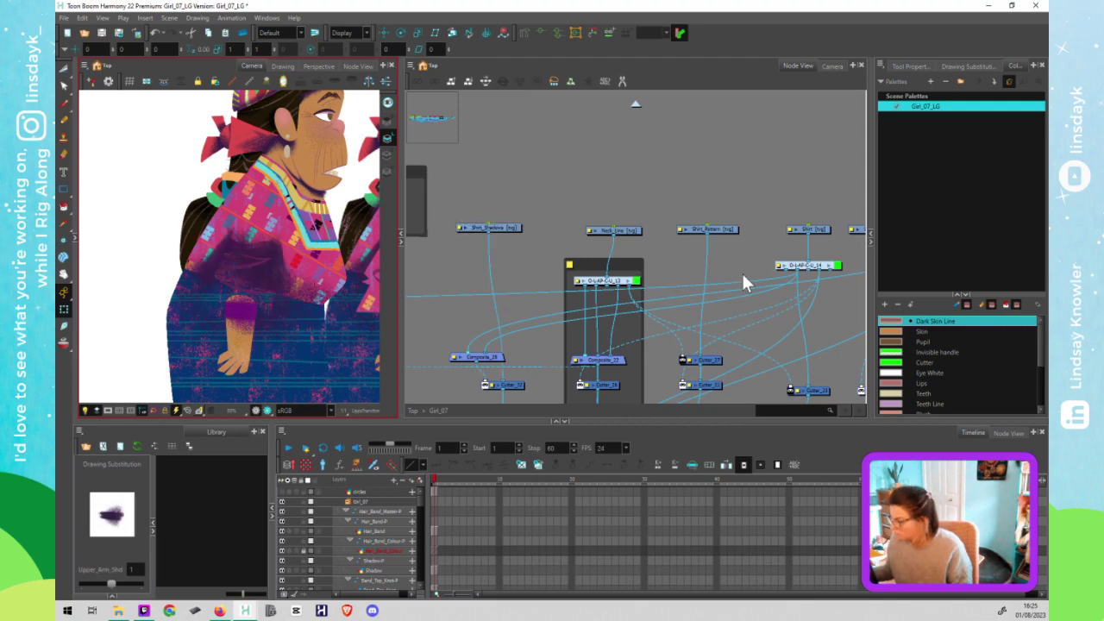
# Step: Locate the Upper_Arm_Shd node in the network and examine the neighbouring arm and Sleeve nodes
pyautogui.press('o')
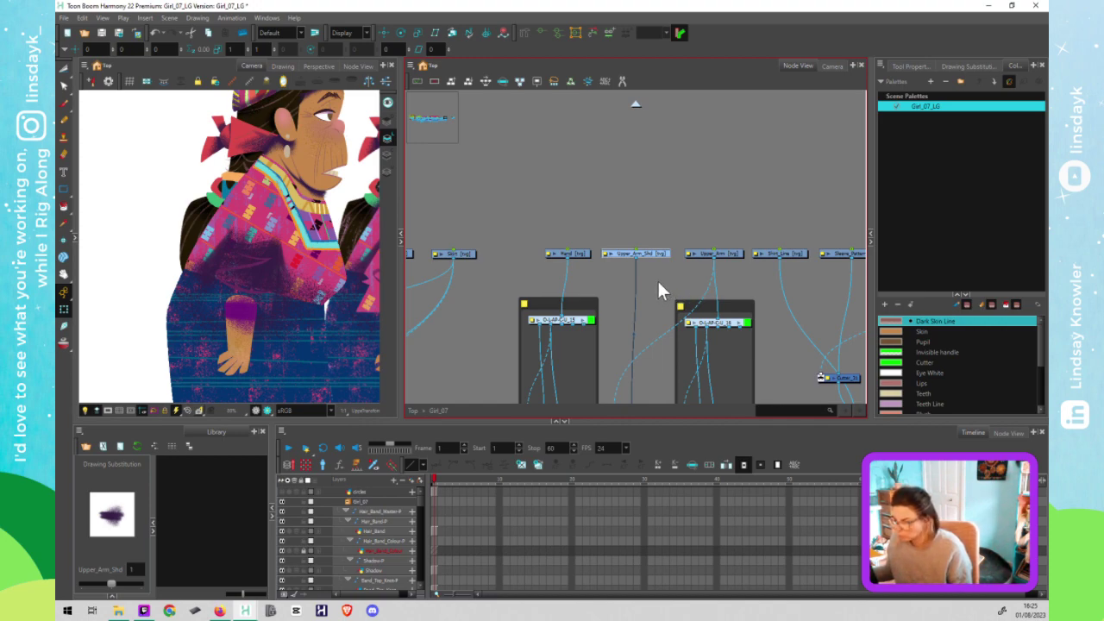
pyautogui.click(658, 278)
pyautogui.scroll(-2, 657, 278)
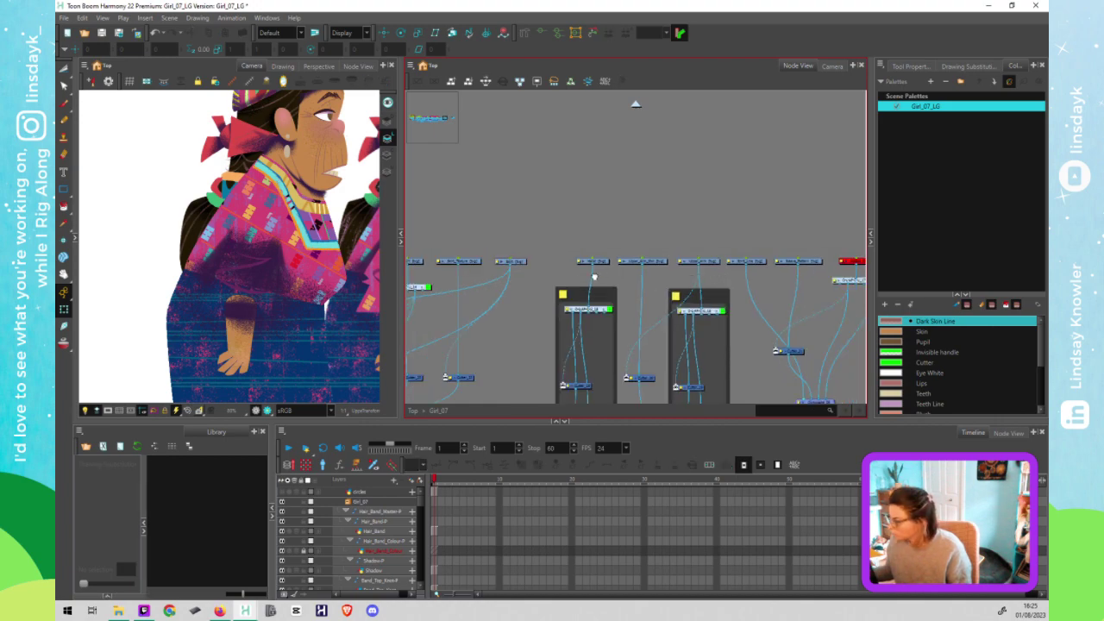
pyautogui.moveTo(724, 280); pyautogui.dragTo(594, 273)
pyautogui.click(732, 256)
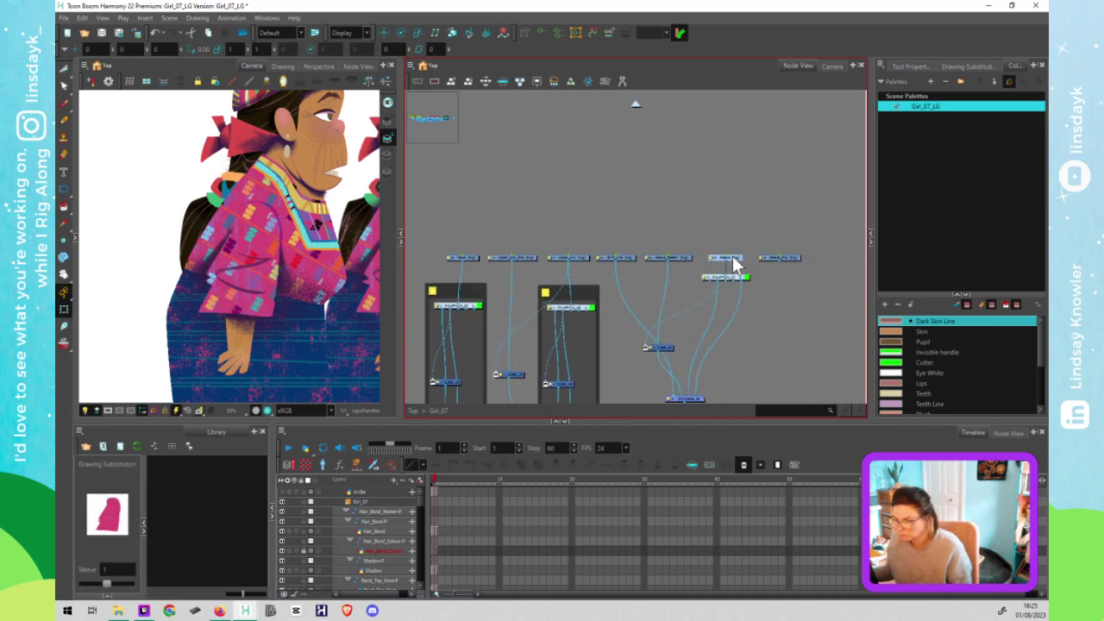
pyautogui.click(728, 245)
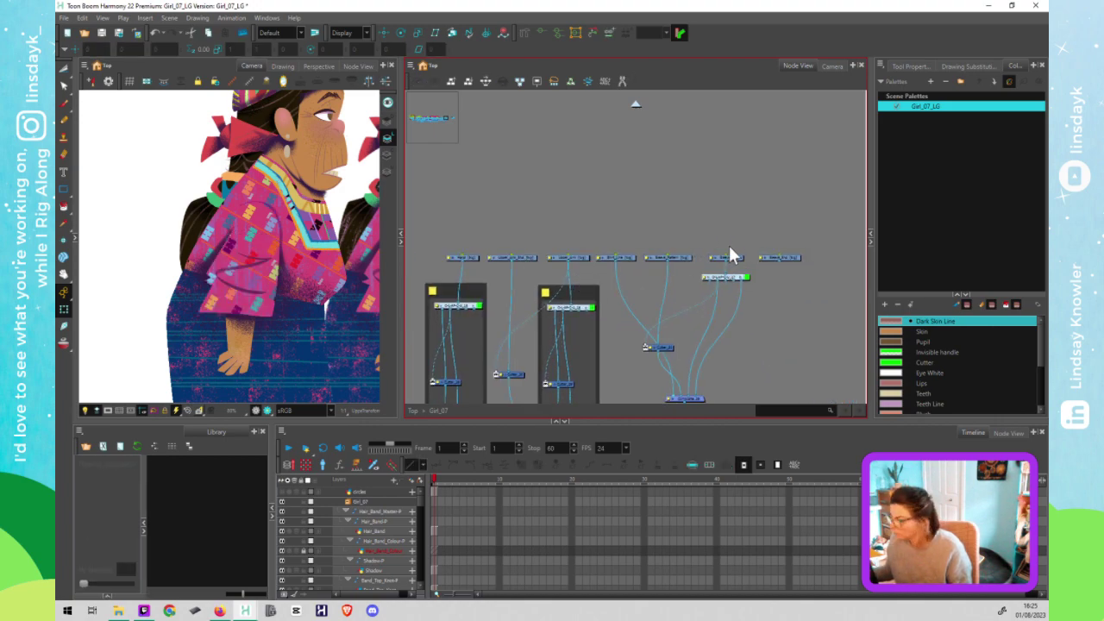
# Step: Move the loose drawing node beside Sleeve further right, away from the group of arm nodes
pyautogui.click(788, 259)
pyautogui.moveTo(788, 257); pyautogui.dragTo(871, 258)
pyautogui.moveTo(745, 267); pyautogui.dragTo(786, 263)
pyautogui.scroll(-3, 785, 261)
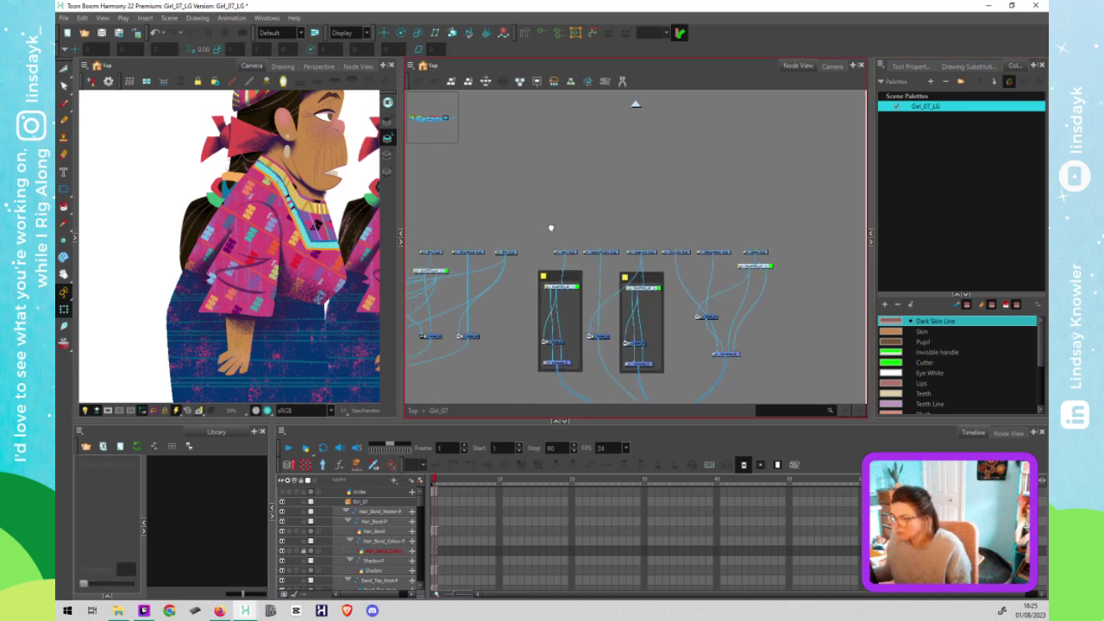
# Step: Add a parent peg to each of the six arm and sleeve drawings, from Hand to Sleeve, and raise the pegs above them
pyautogui.moveTo(633, 229); pyautogui.dragTo(727, 224)
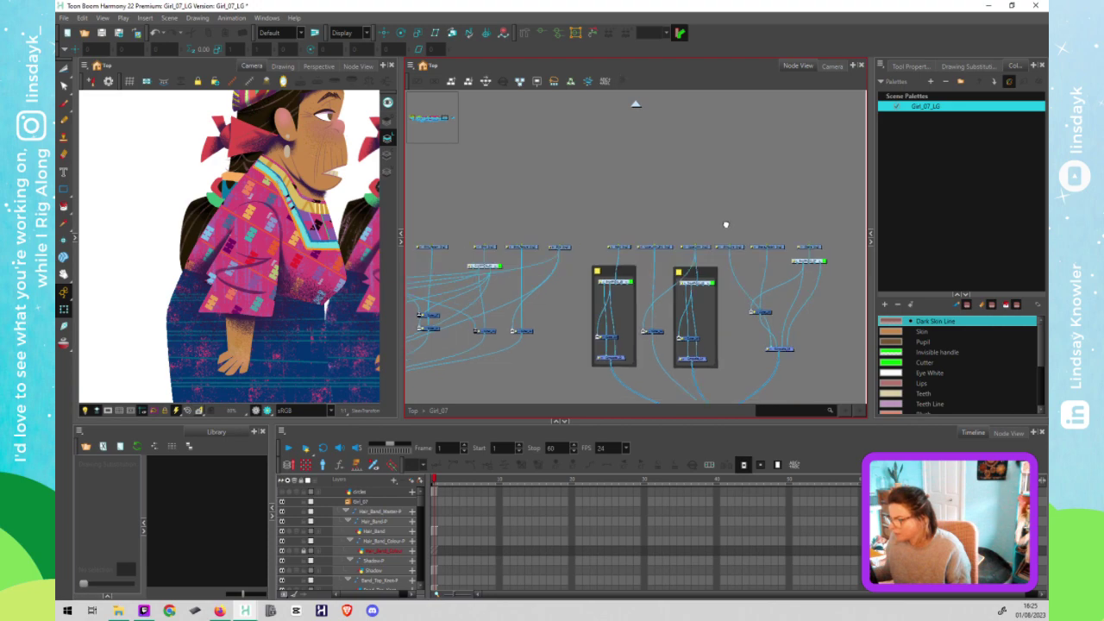
pyautogui.moveTo(609, 230); pyautogui.dragTo(827, 252)
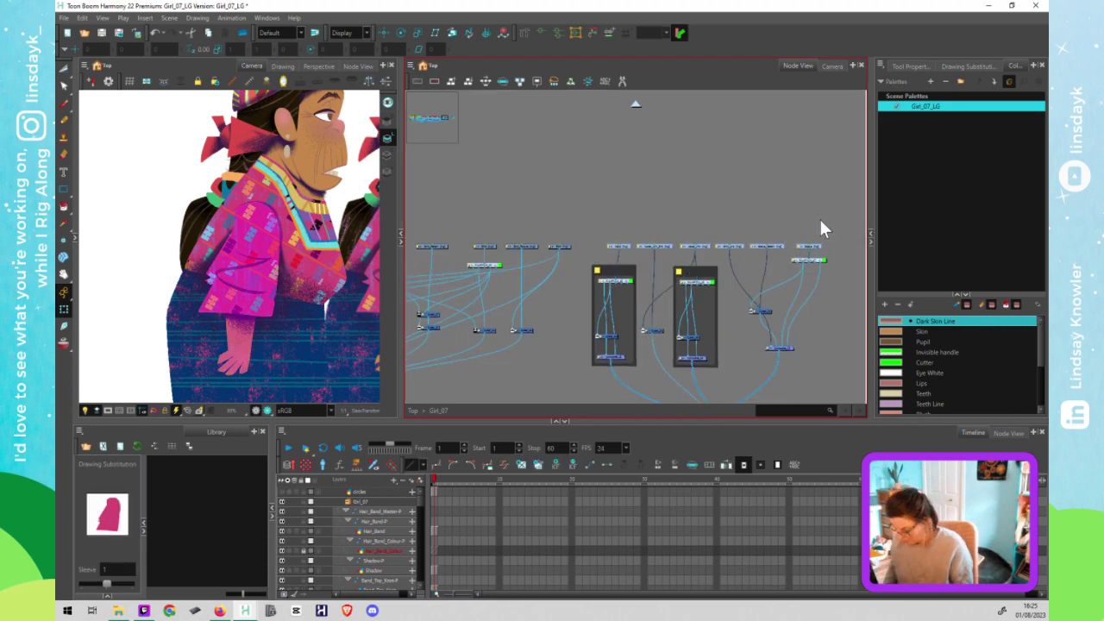
pyautogui.hotkey('ctrl', 'p')
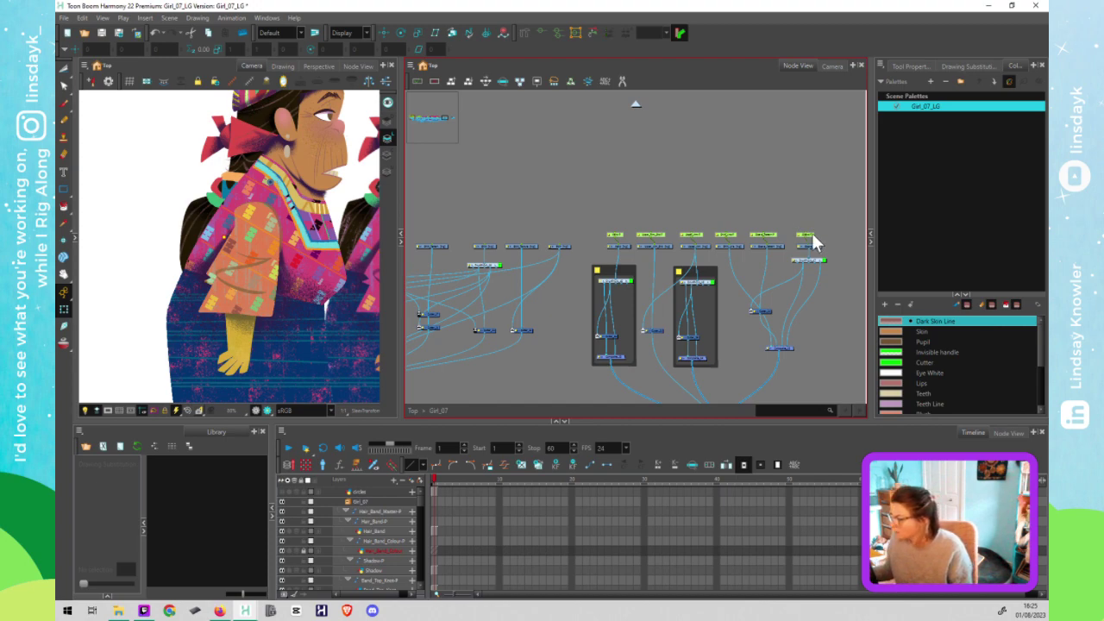
pyautogui.scroll(1, 810, 233)
pyautogui.moveTo(810, 233); pyautogui.dragTo(816, 219)
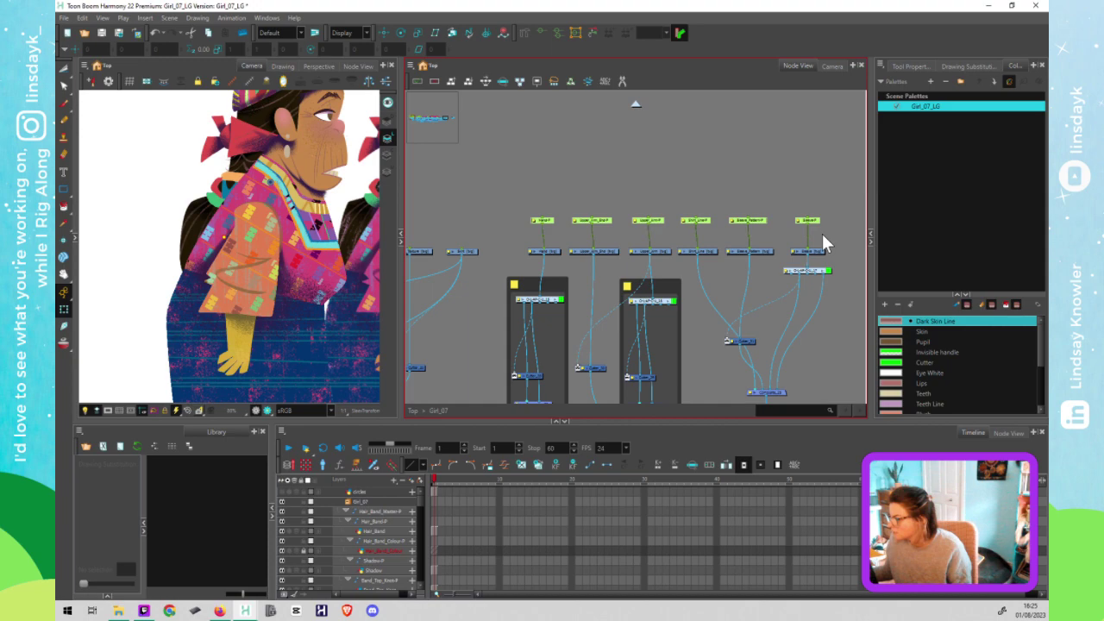
pyautogui.click(820, 233)
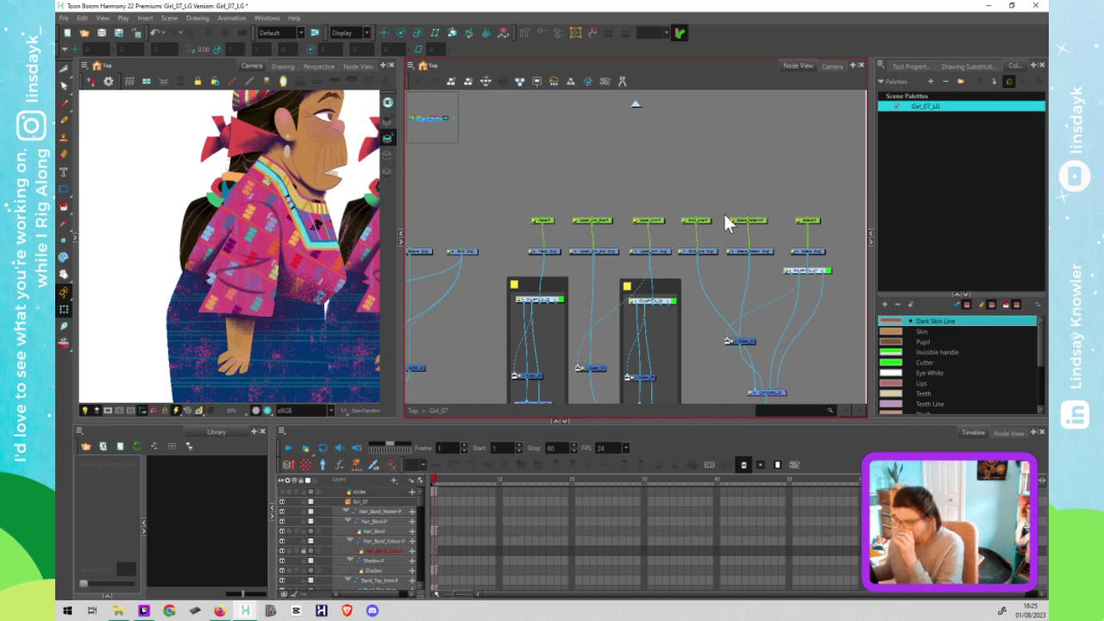
# Step: Add a parent peg above Upper_Arm-P and connect the Hand peg to it
pyautogui.moveTo(514, 219); pyautogui.dragTo(552, 242)
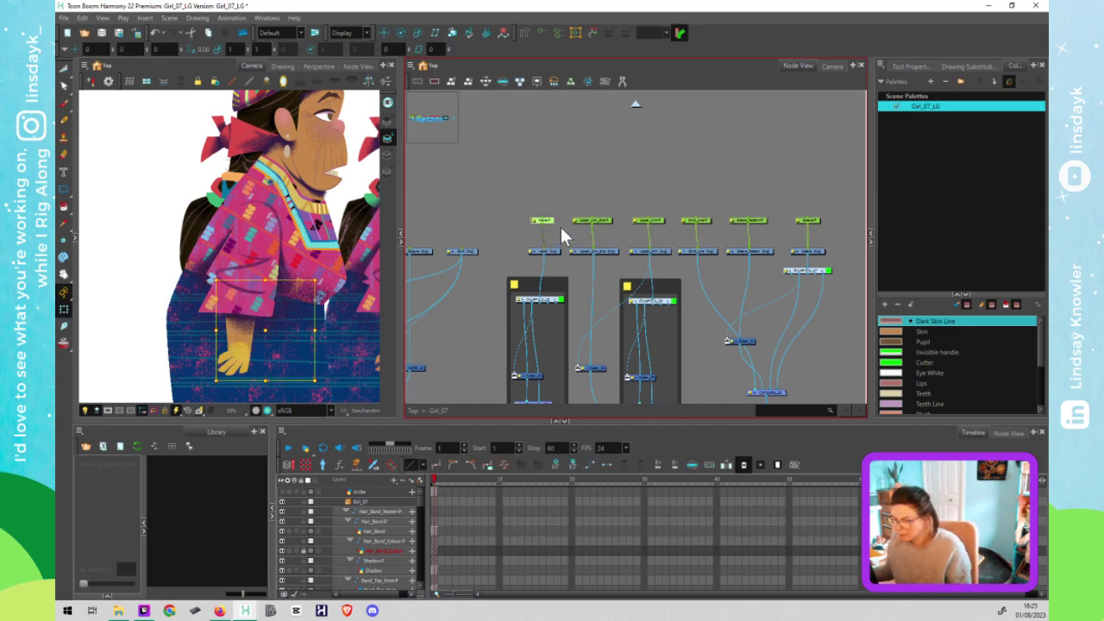
pyautogui.click(607, 221)
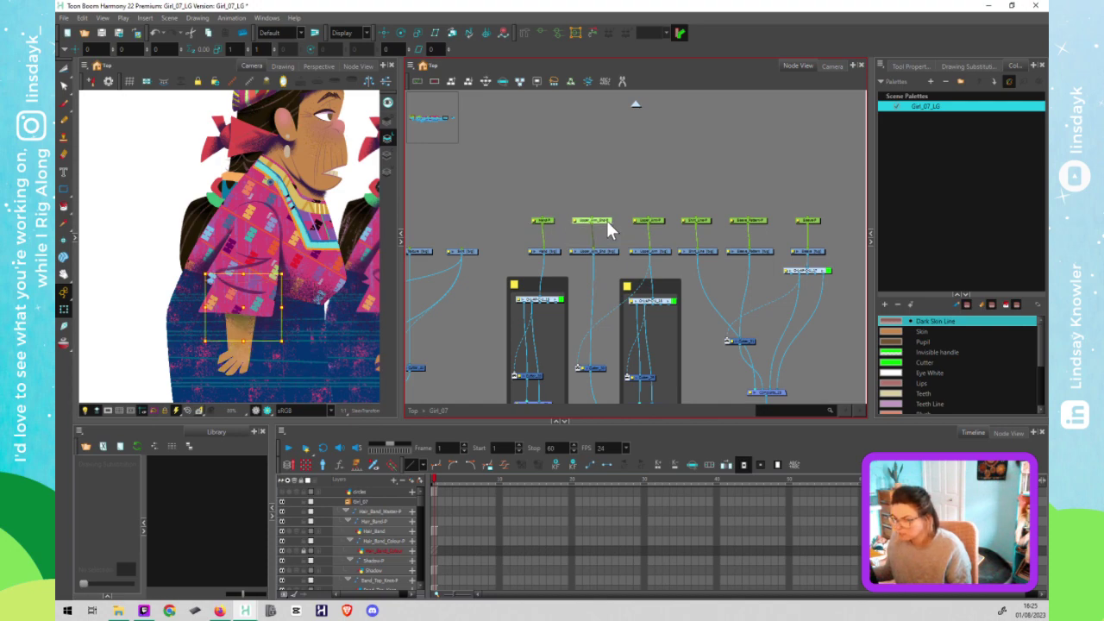
pyautogui.click(654, 221)
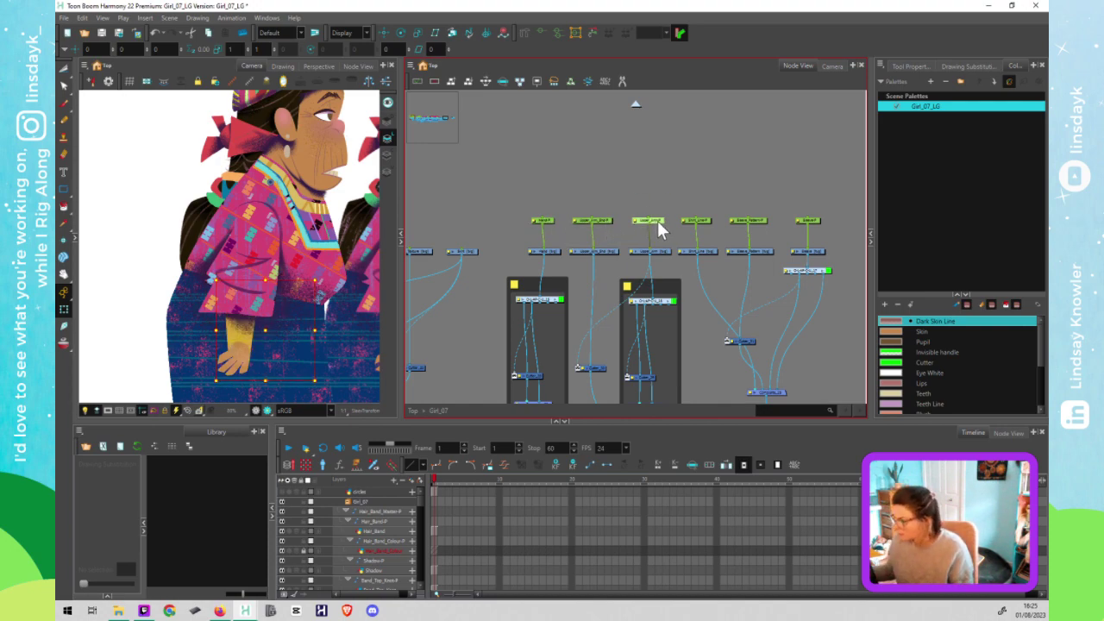
pyautogui.hotkey('ctrl', 'p')
pyautogui.moveTo(549, 216); pyautogui.dragTo(659, 177)
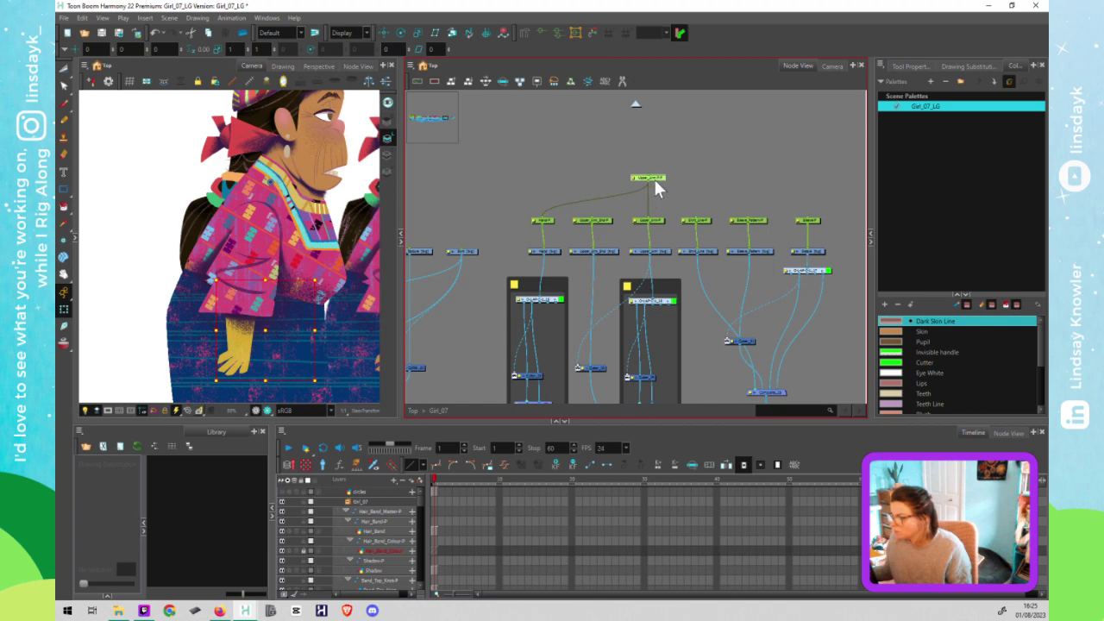
# Step: Reroute the new upper arm peg's connection from the Hand peg to the Upper_Arm_Shd peg
pyautogui.click(656, 221)
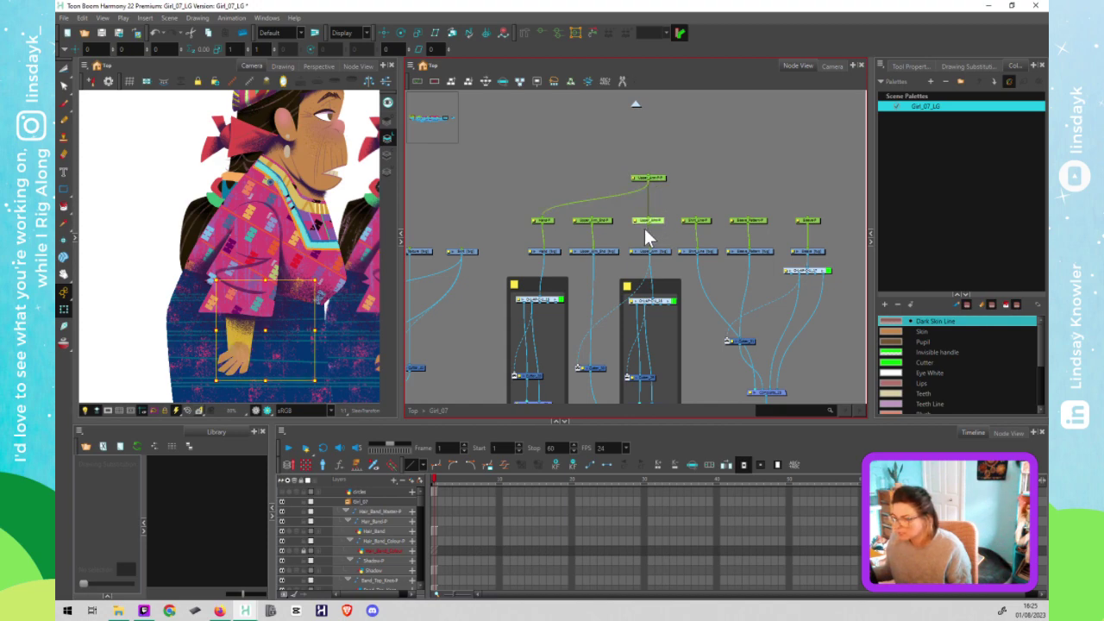
pyautogui.click(595, 221)
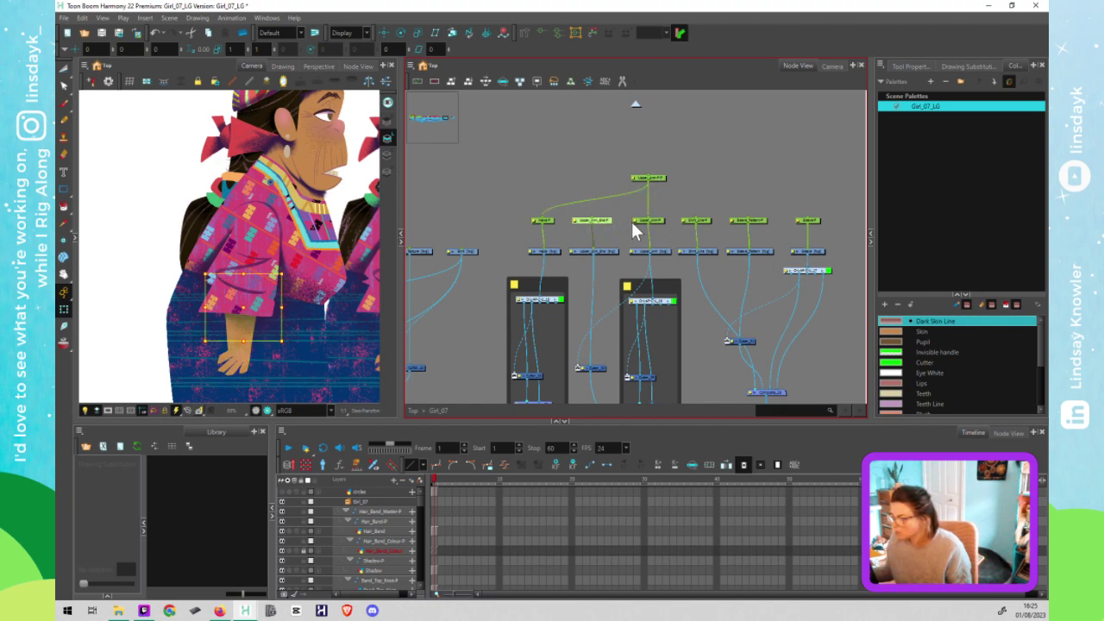
pyautogui.moveTo(537, 222); pyautogui.dragTo(591, 219)
# Step: Add another parent peg above Upper_Arm-P-P and connect the Hand peg to it
pyautogui.click(660, 178)
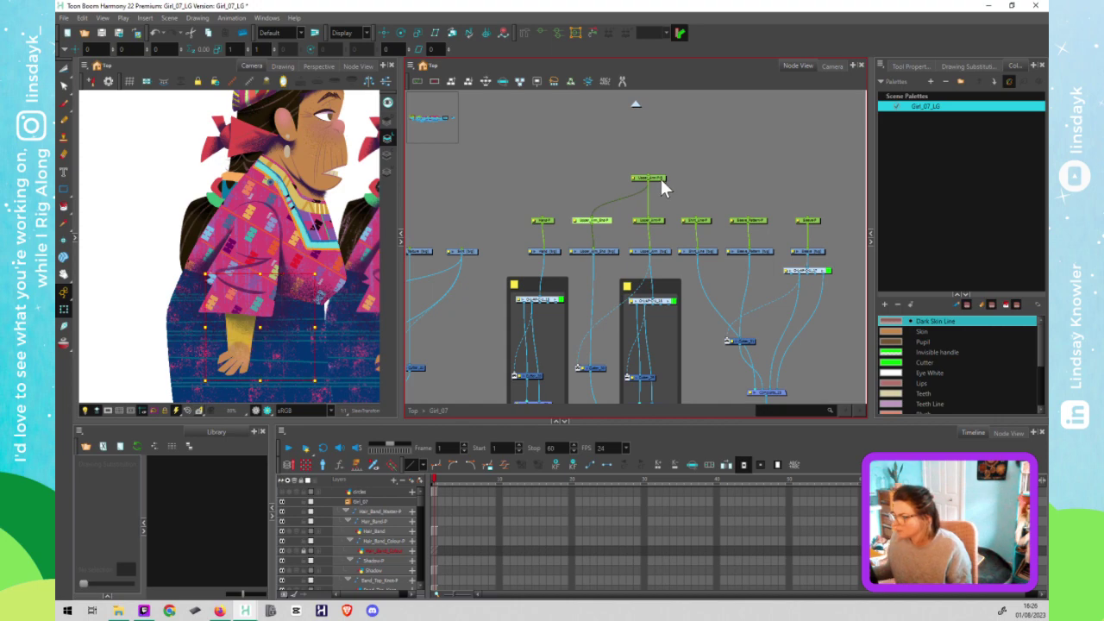
pyautogui.hotkey('ctrl', 'p')
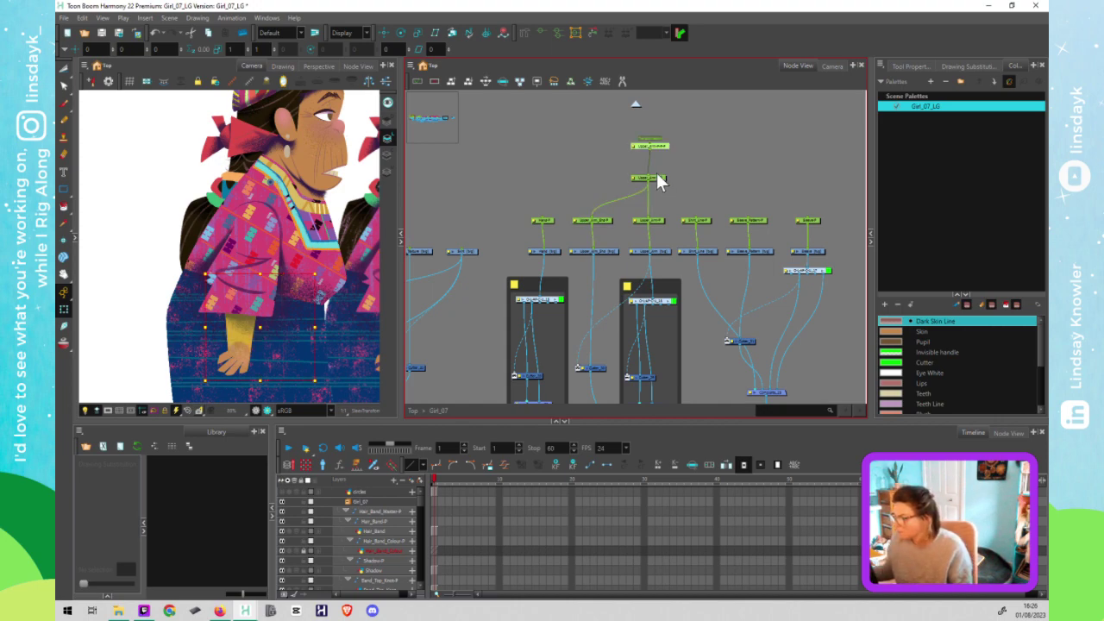
pyautogui.moveTo(649, 149); pyautogui.dragTo(541, 217)
pyautogui.click(532, 161)
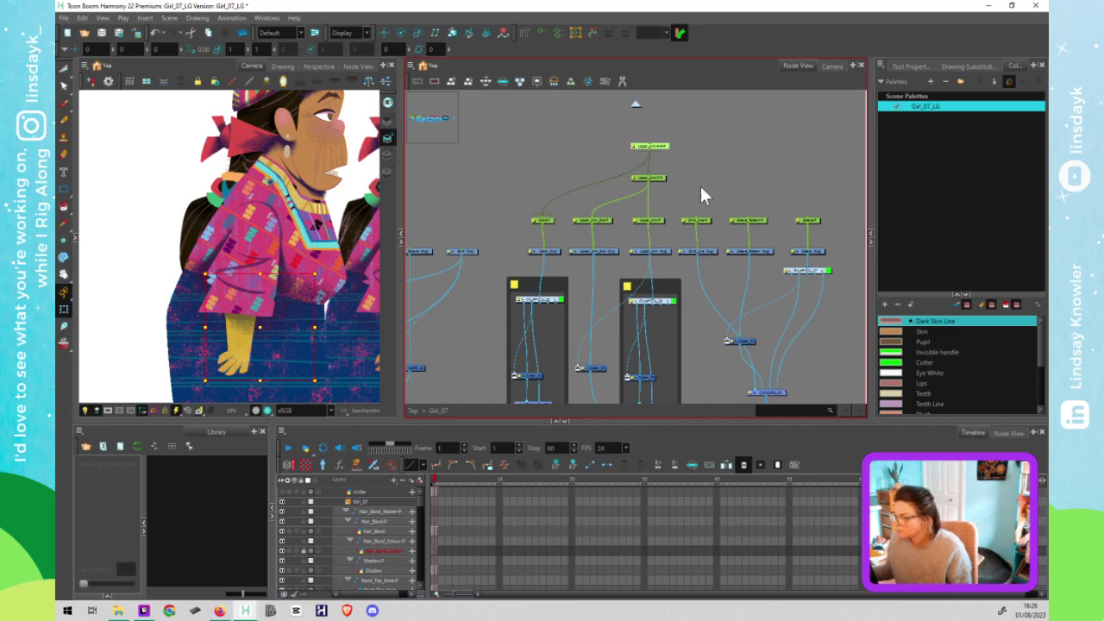
# Step: Check the Shirt_Line and Sleeve_Pattern pegs against the artwork, temporarily disabling the Sleeve_Pattern peg
pyautogui.click(656, 178)
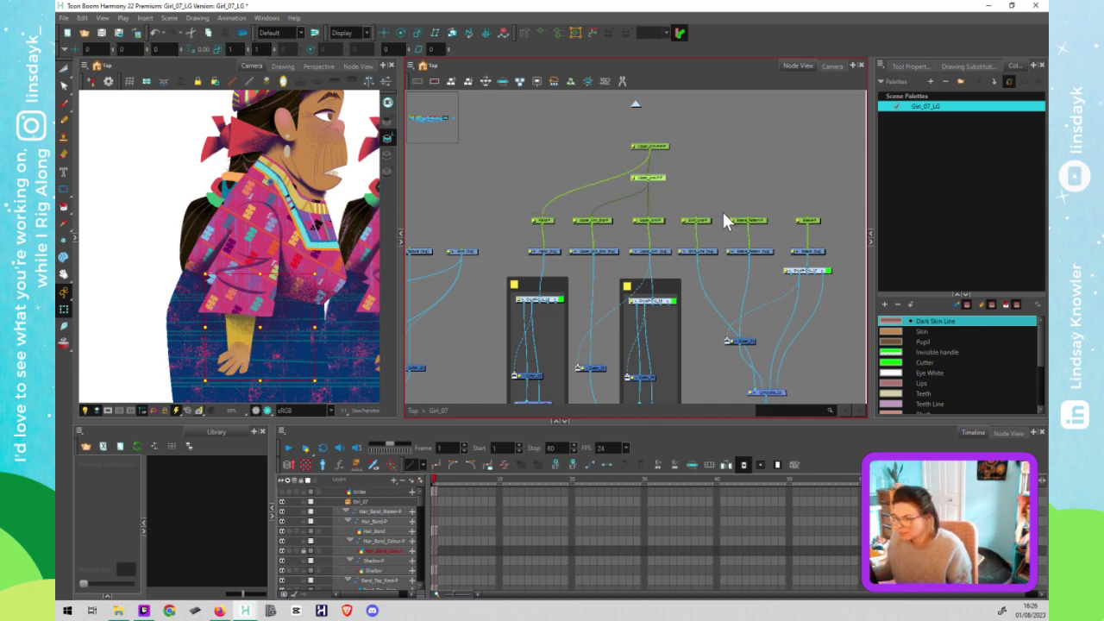
pyautogui.click(752, 222)
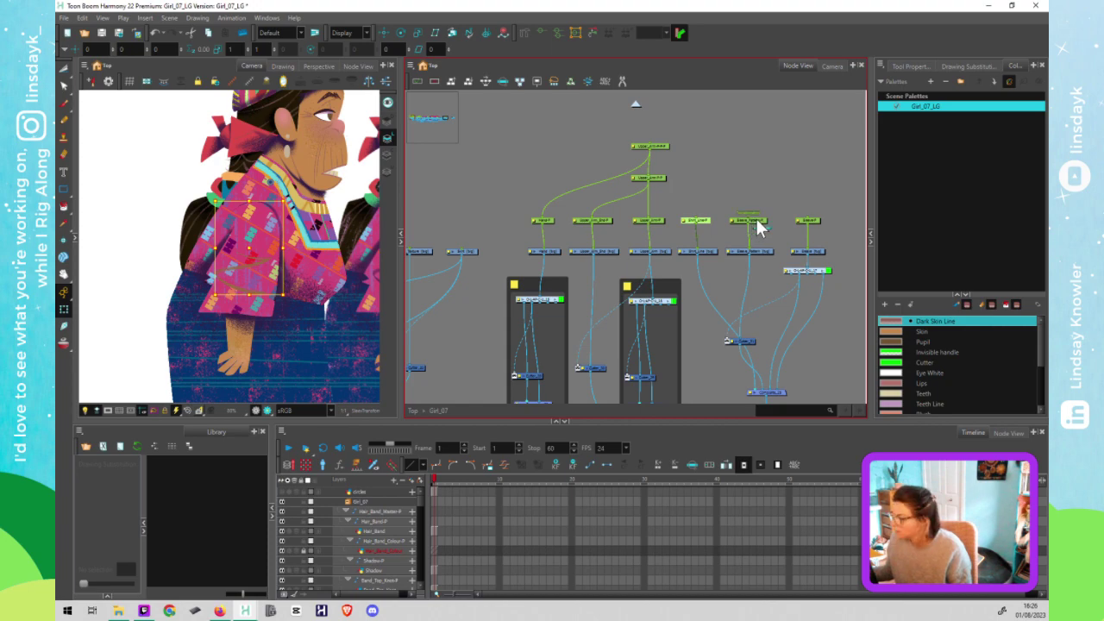
pyautogui.moveTo(759, 230); pyautogui.dragTo(760, 227)
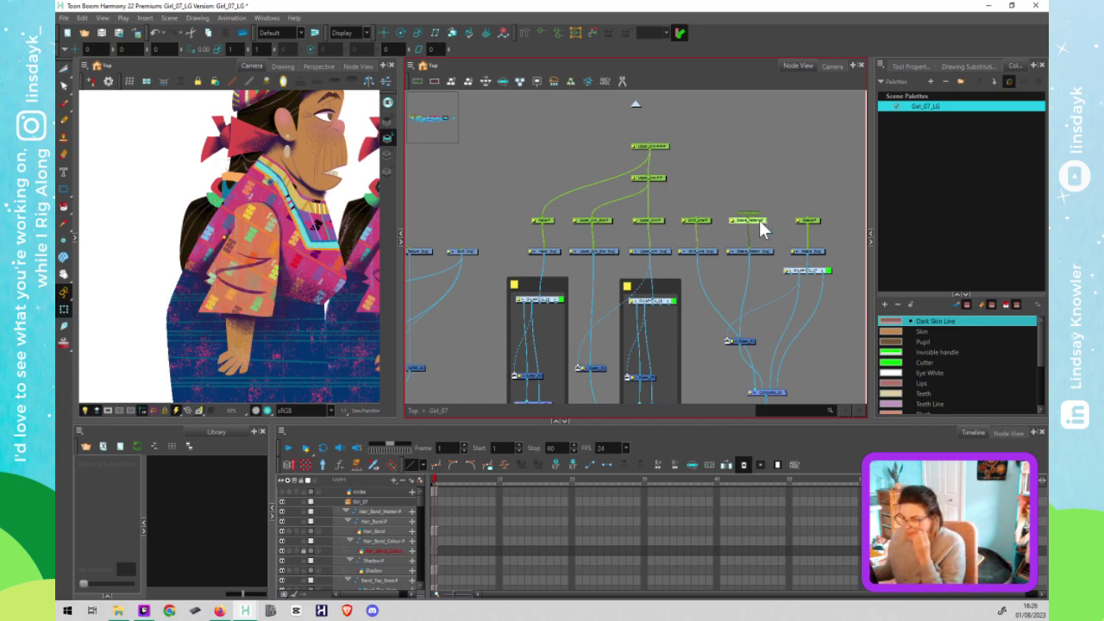
pyautogui.press('d')
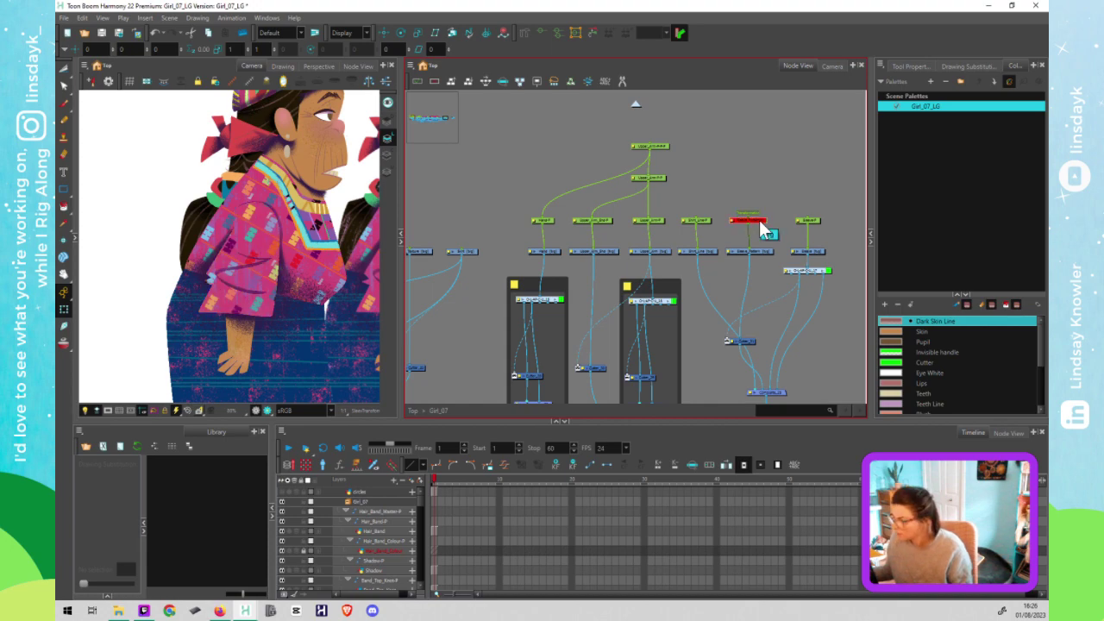
pyautogui.moveTo(761, 229); pyautogui.dragTo(761, 254)
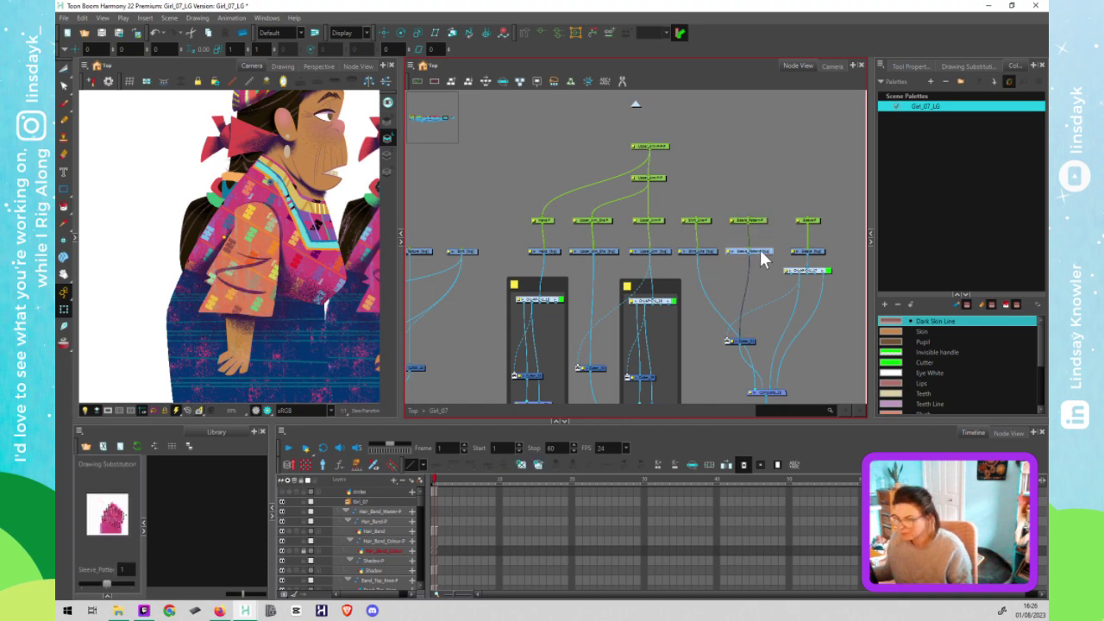
pyautogui.press('a')
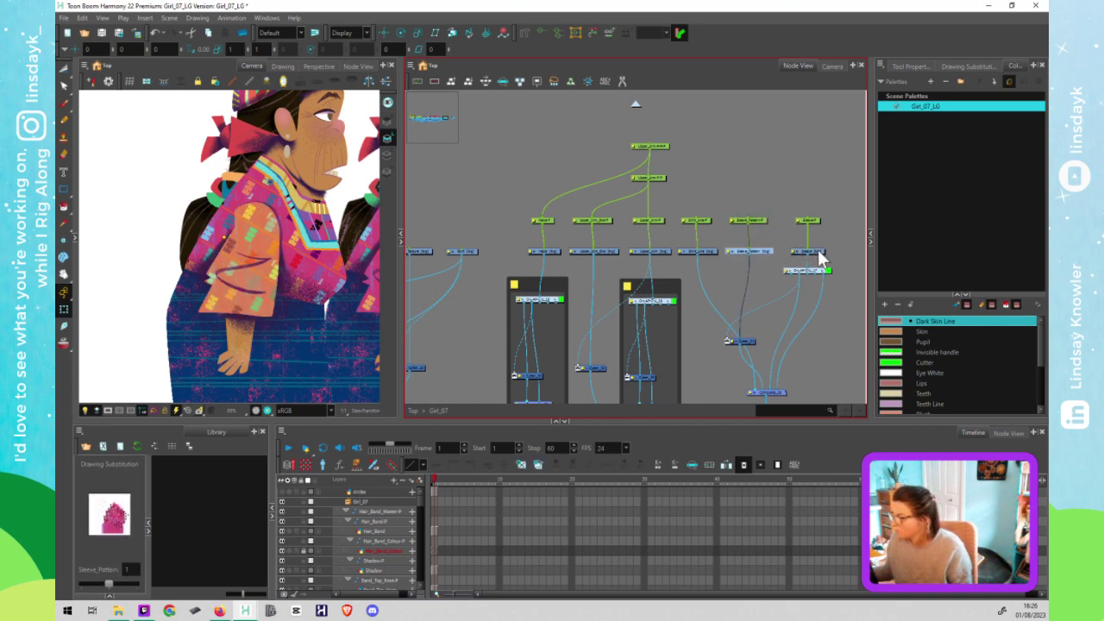
# Step: Connect the Sleeve_Pattern peg under Sleeve-P, and parent the Shirt_Line peg to a new peg above Sleeve-P
pyautogui.click(818, 251)
pyautogui.moveTo(808, 227); pyautogui.dragTo(758, 219)
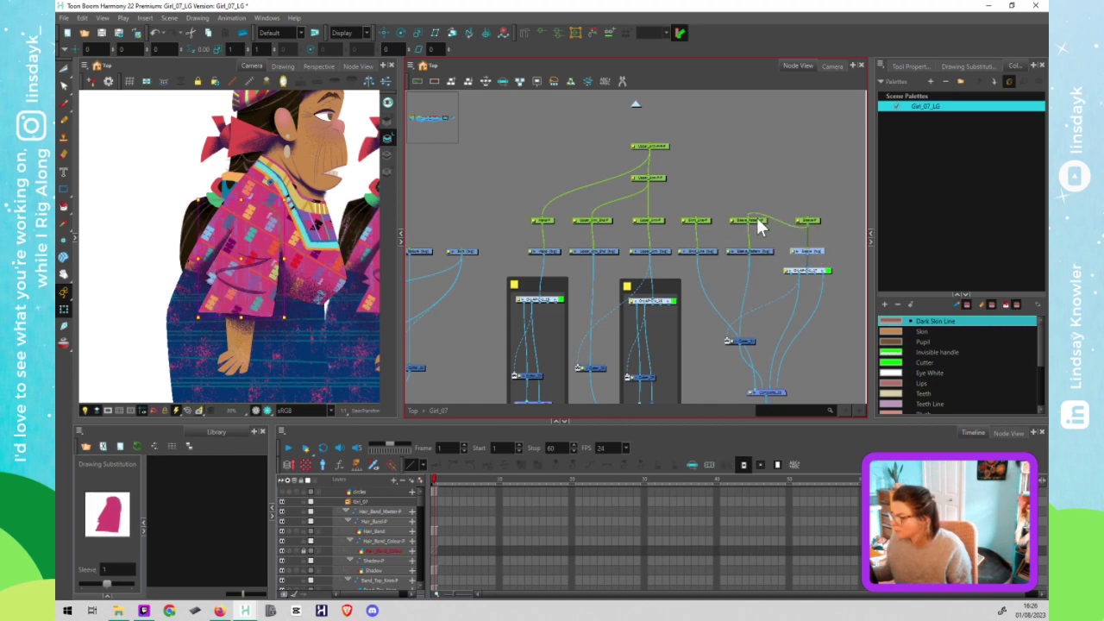
pyautogui.click(817, 226)
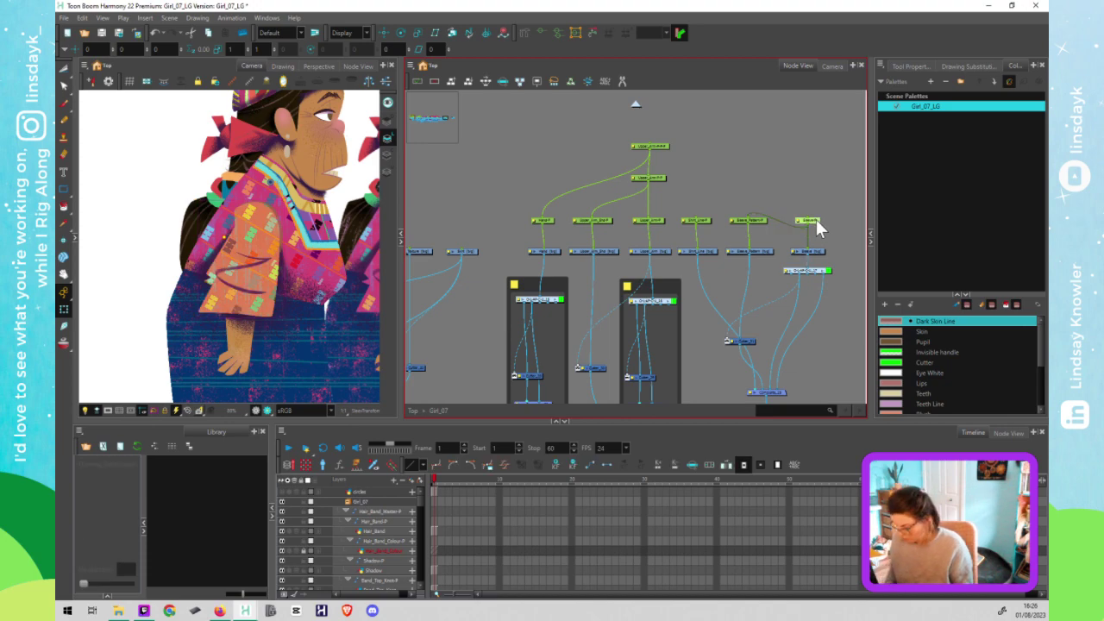
pyautogui.hotkey('ctrl', 'p')
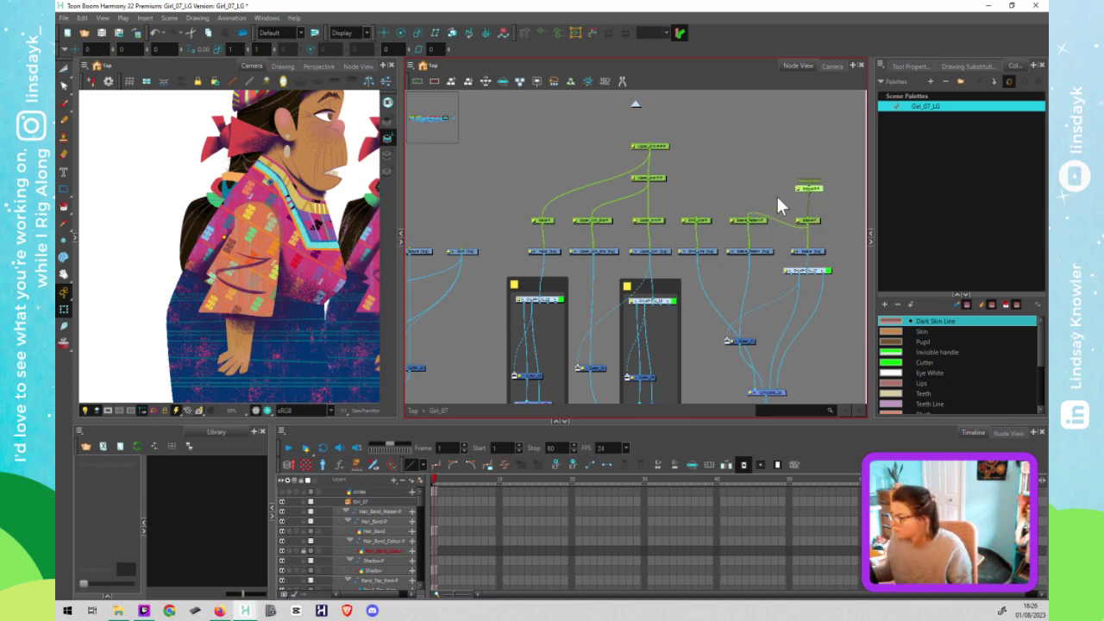
pyautogui.moveTo(704, 215); pyautogui.dragTo(698, 222)
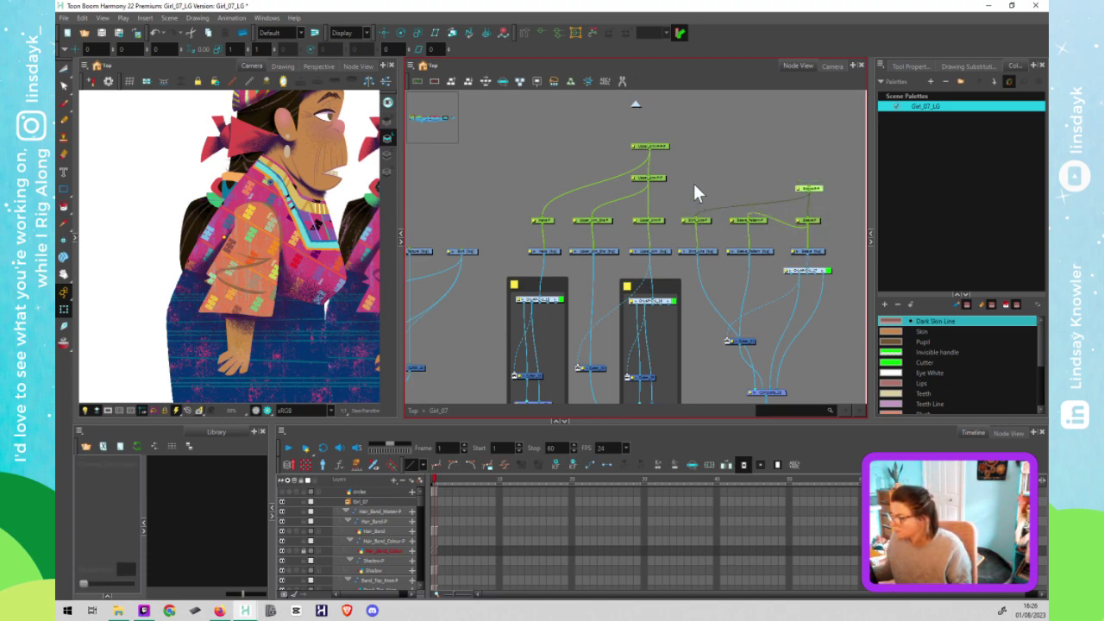
pyautogui.click(694, 183)
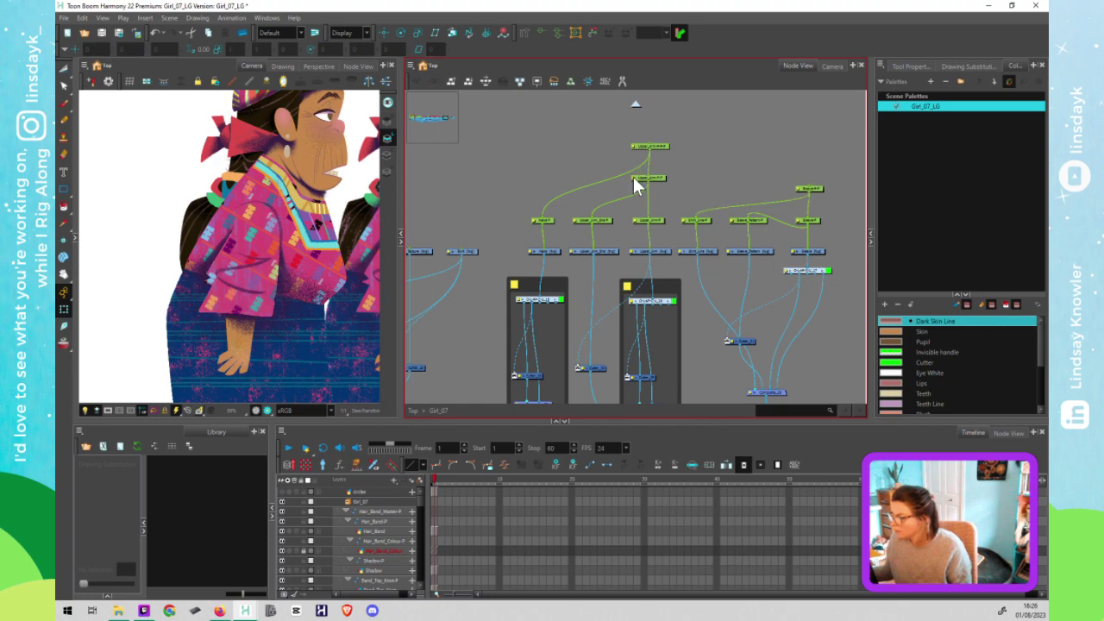
pyautogui.click(811, 189)
pyautogui.hotkey('ctrl', 'p')
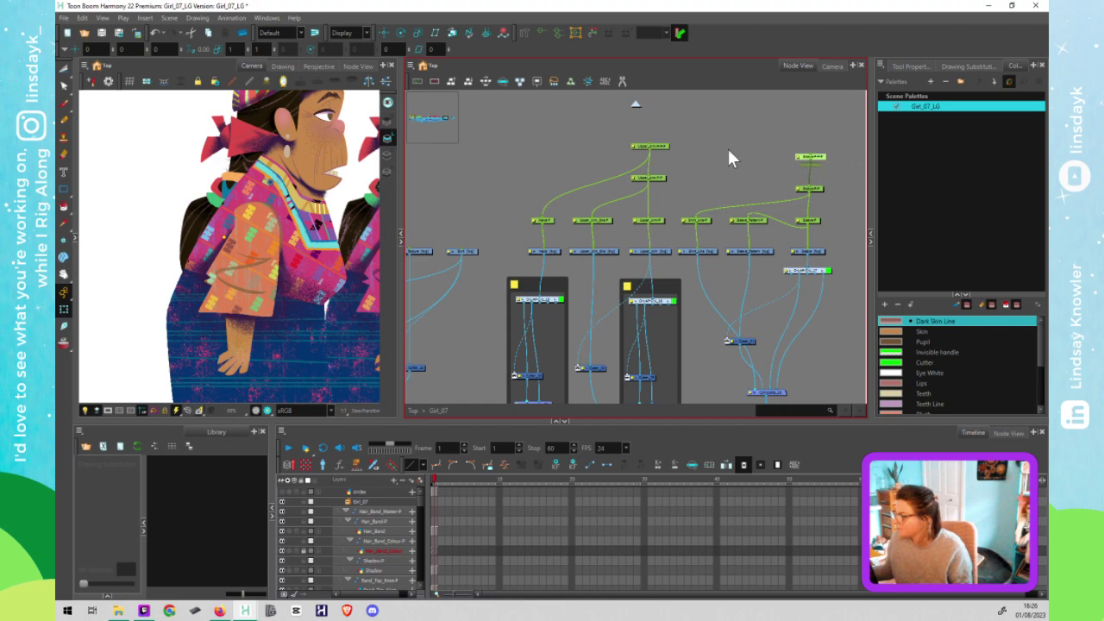
pyautogui.click(729, 148)
pyautogui.click(815, 158)
pyautogui.press('Delete')
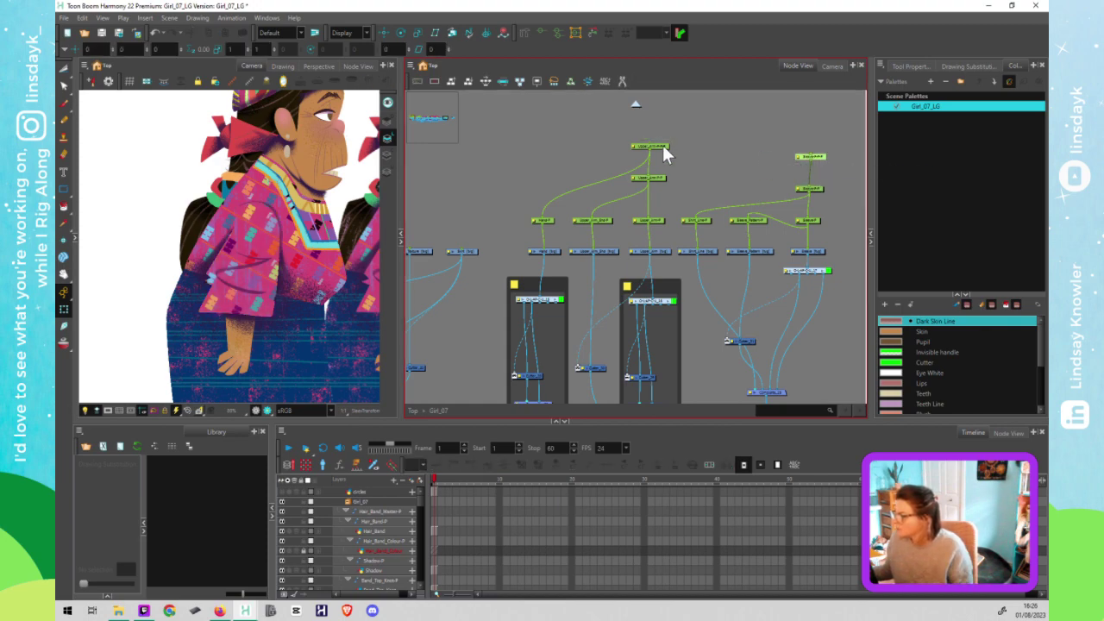
# Step: Add a parent peg above Upper_Arm-P-P-P and connect the uppermost Sleeve peg to it
pyautogui.click(661, 147)
pyautogui.hotkey('ctrl', 'p')
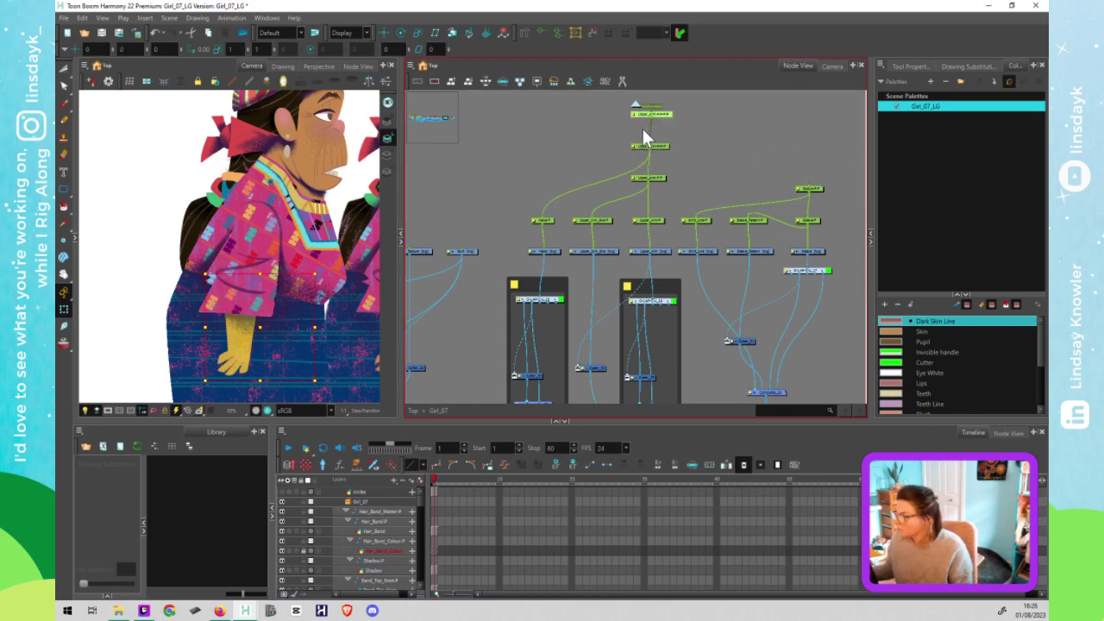
pyautogui.moveTo(653, 119); pyautogui.dragTo(812, 182)
pyautogui.moveTo(746, 135); pyautogui.dragTo(746, 151)
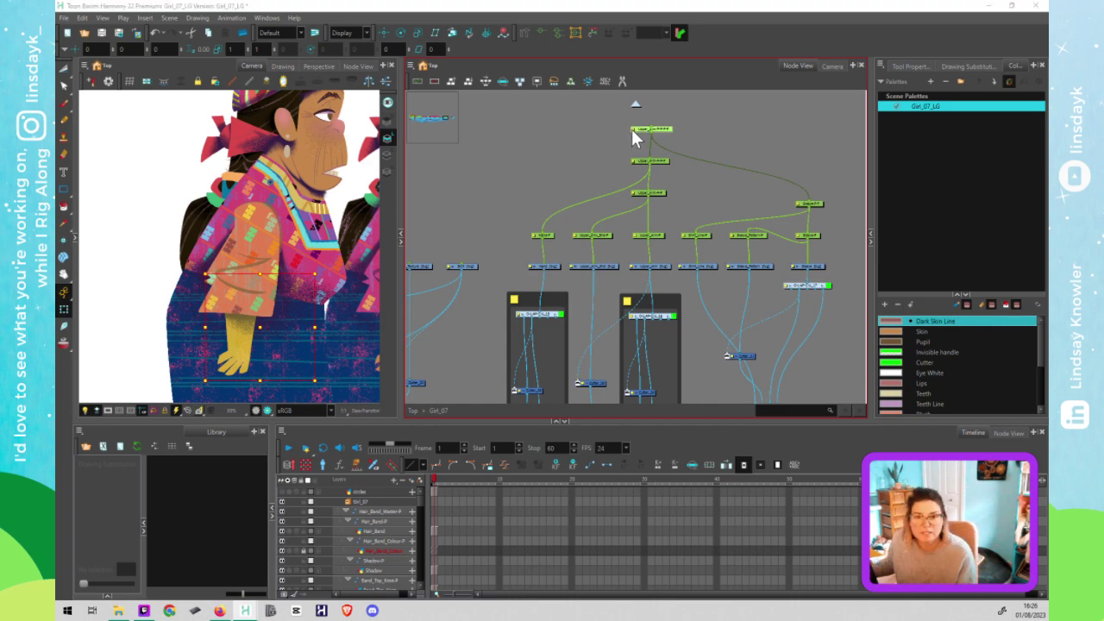
# Step: Rename the topmost peg of the arm hierarchy, Upper_Arm-P-P-P-P, as Arm_Master-P
pyautogui.doubleClick(633, 129)
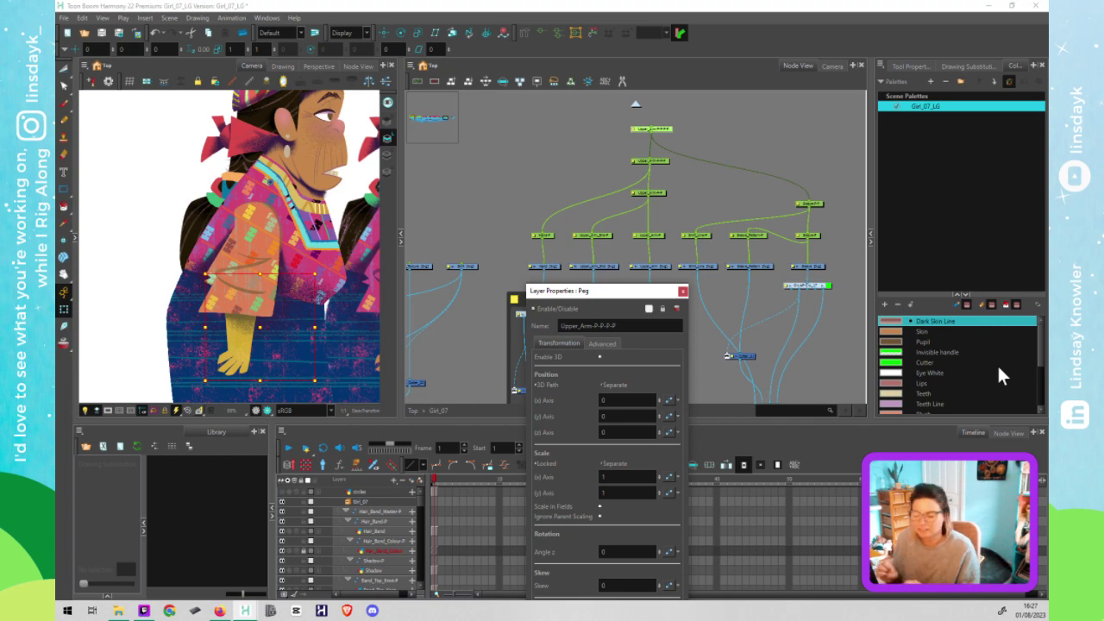
pyautogui.click(614, 325)
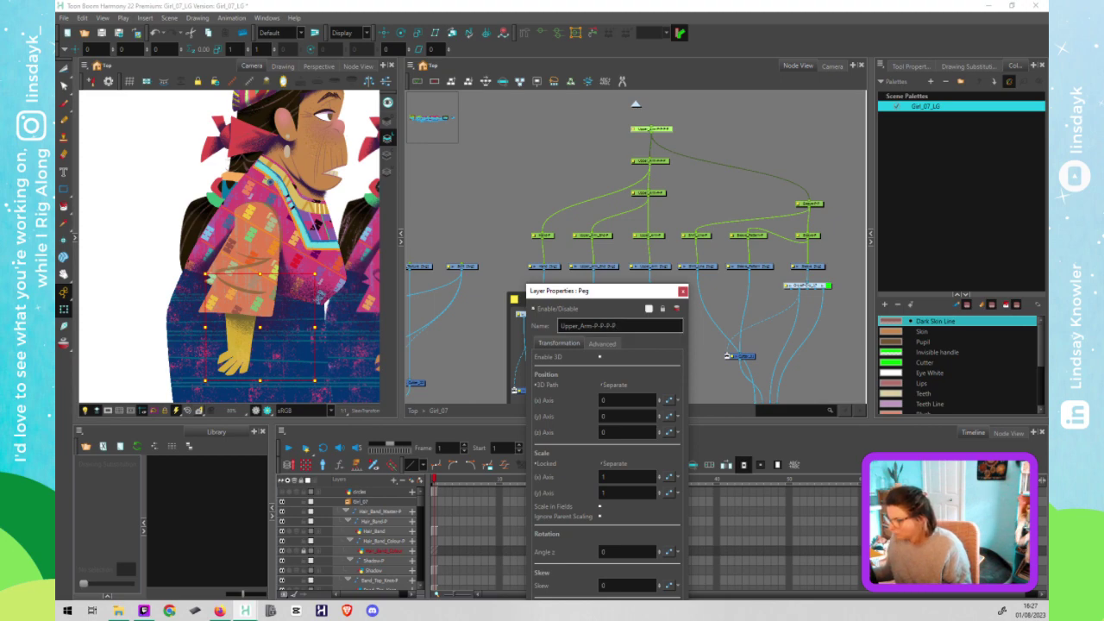
pyautogui.press('BackSpace')
pyautogui.press('BackSpace')
pyautogui.press('BackSpace')
pyautogui.press('BackSpace')
pyautogui.press('BackSpace')
pyautogui.press('BackSpace')
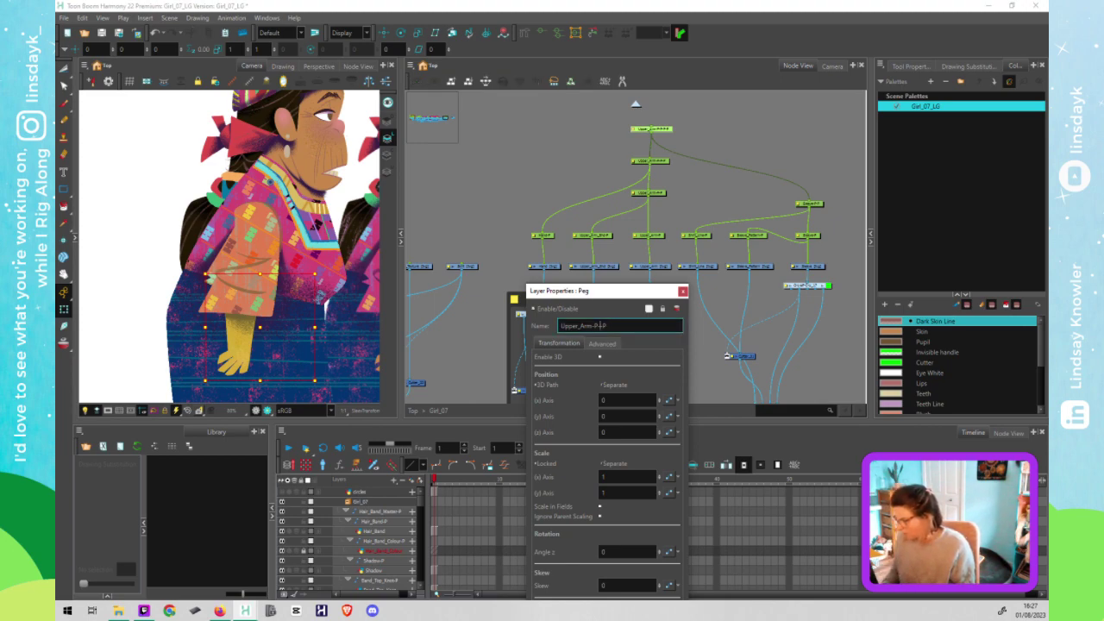
pyautogui.write('Master')
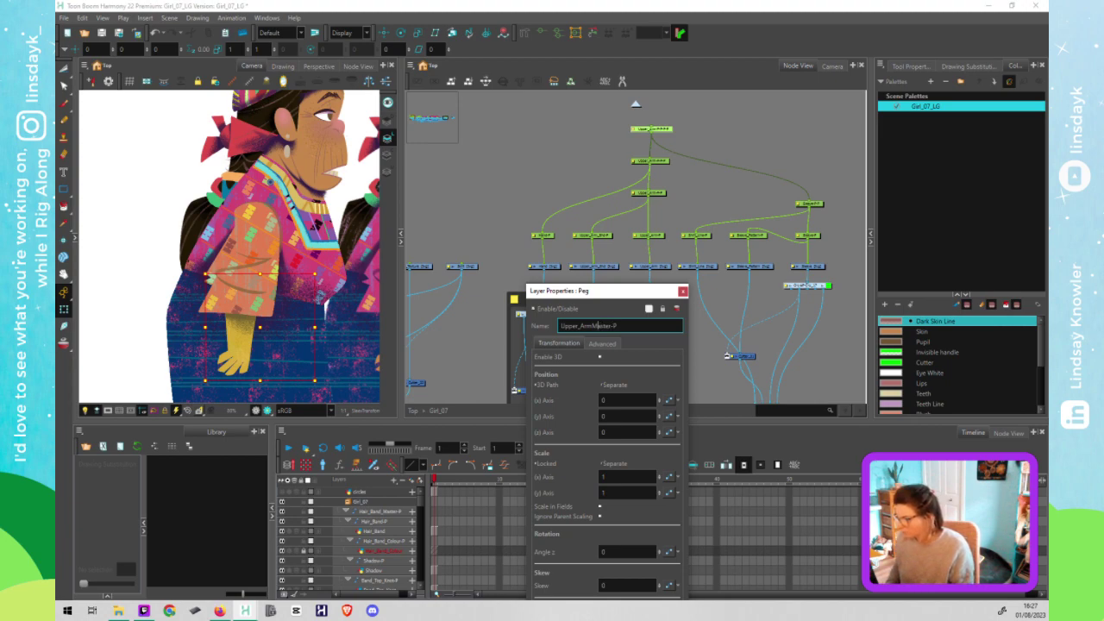
pyautogui.press('BackSpace')
pyautogui.press('BackSpace')
pyautogui.press('BackSpace')
pyautogui.press('BackSpace')
pyautogui.press('BackSpace')
pyautogui.press('BackSpace')
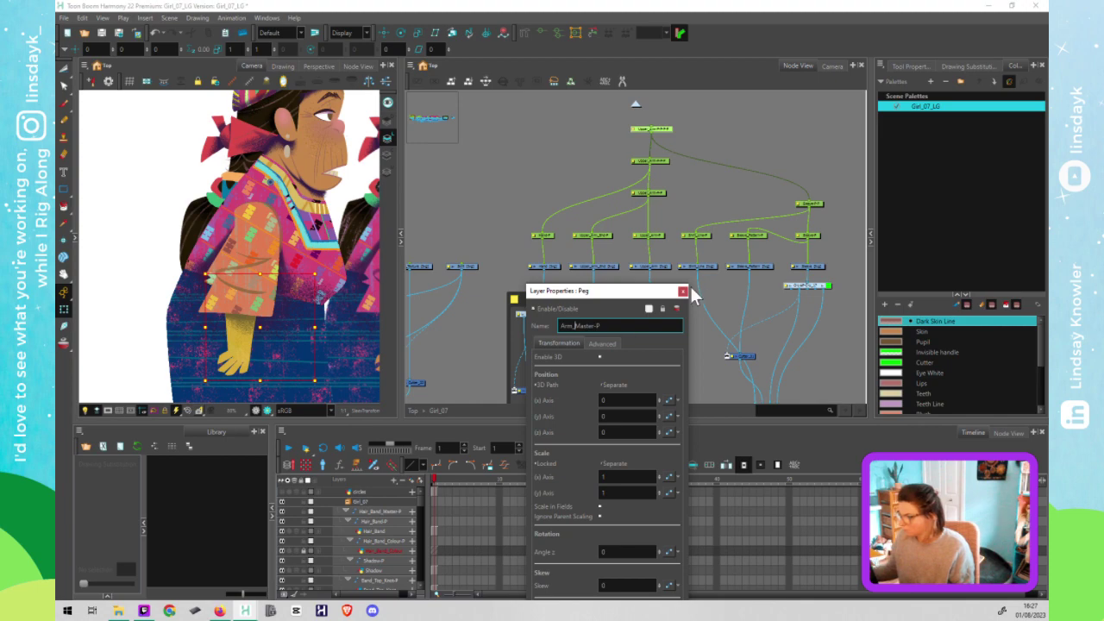
pyautogui.click(682, 291)
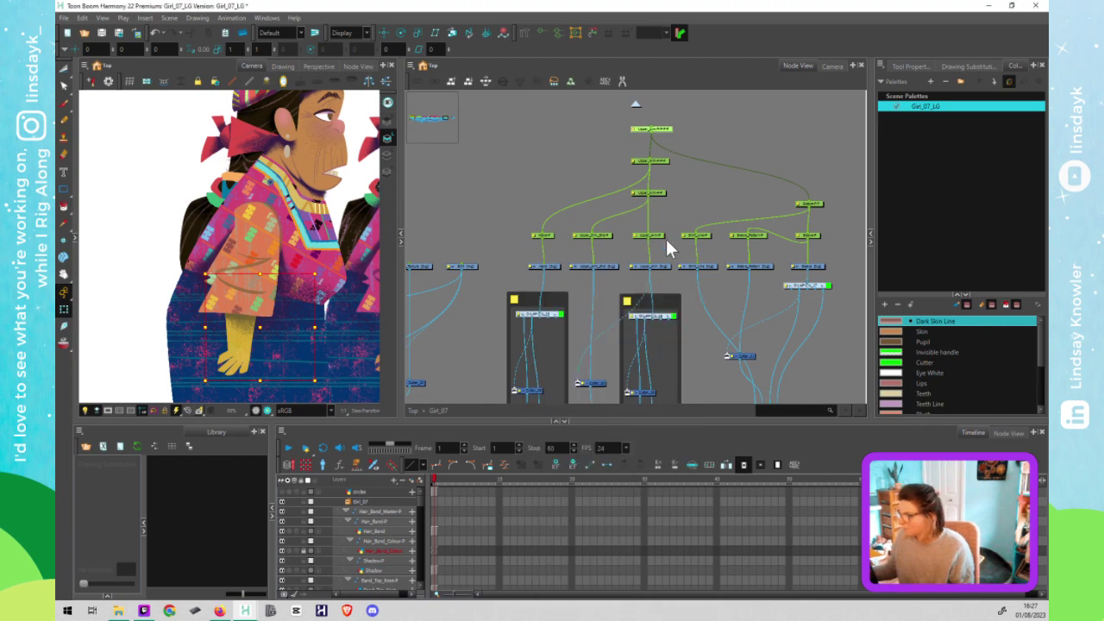
# Step: Rename the Upper_Arm-P-P-P peg directly beneath the arm's master peg as Upper_Arm_Master-P
pyautogui.click(657, 163)
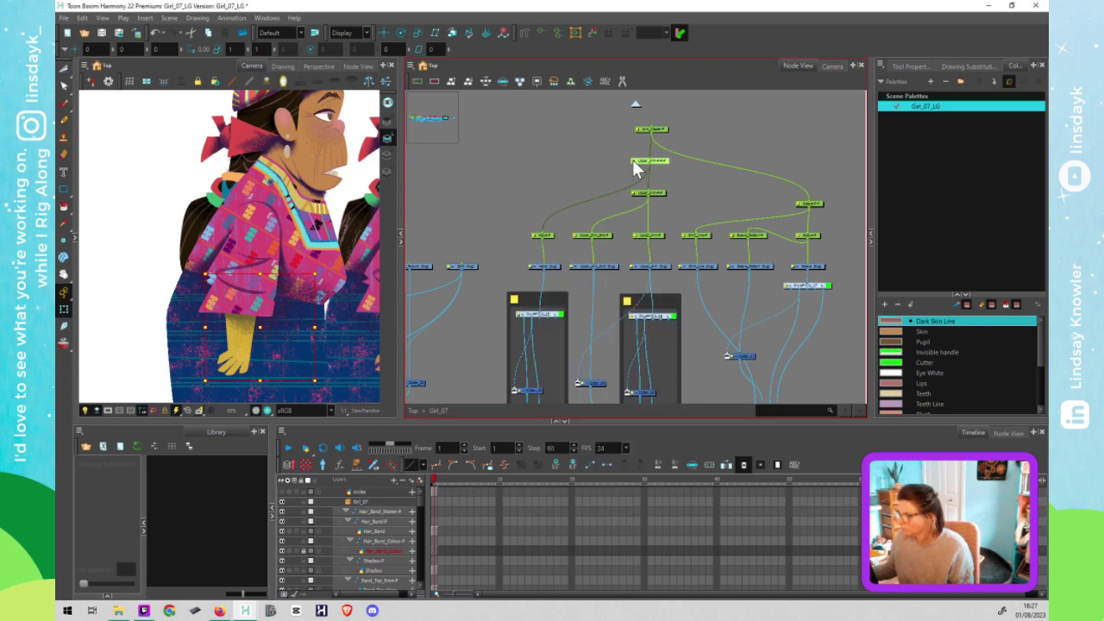
pyautogui.doubleClick(638, 169)
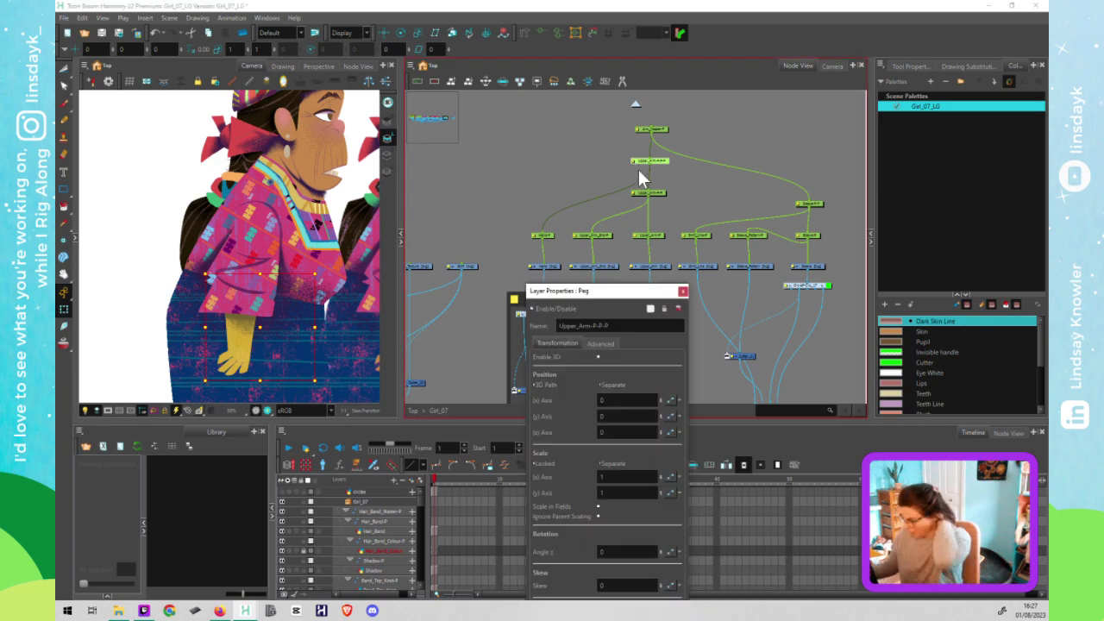
pyautogui.click(602, 325)
pyautogui.press('BackSpace')
pyautogui.press('BackSpace')
pyautogui.press('BackSpace')
pyautogui.press('BackSpace')
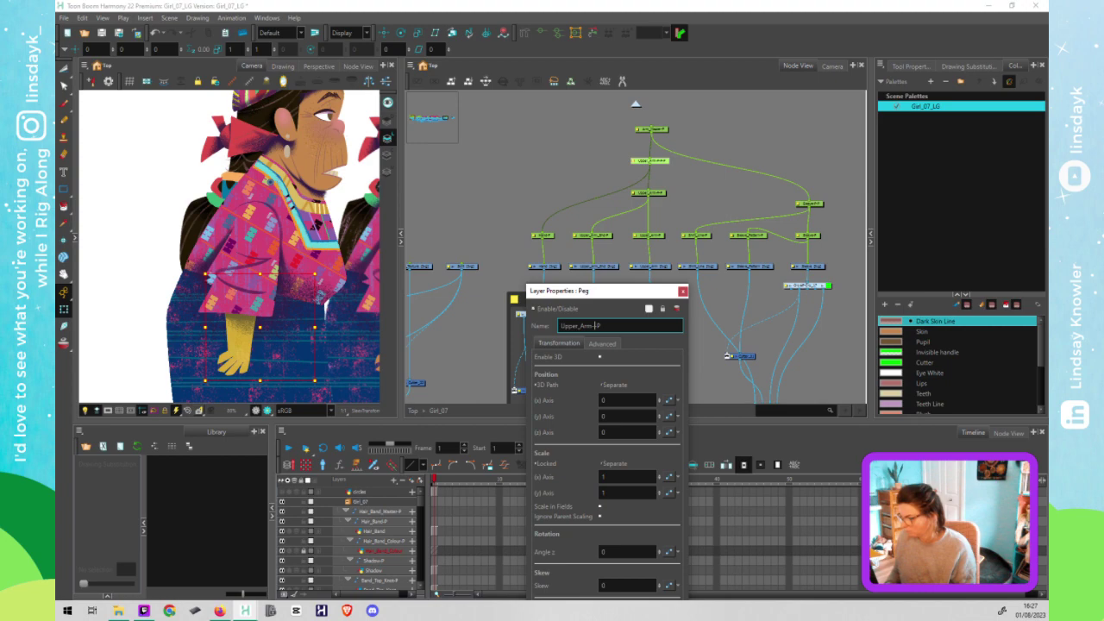
pyautogui.write('_Master')
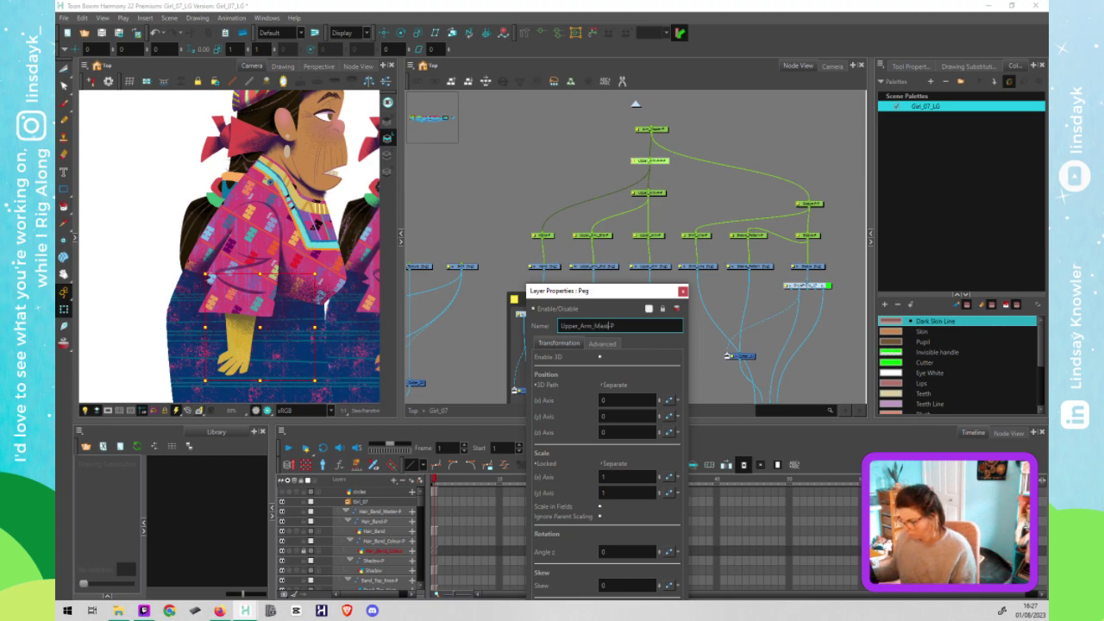
pyautogui.click(682, 295)
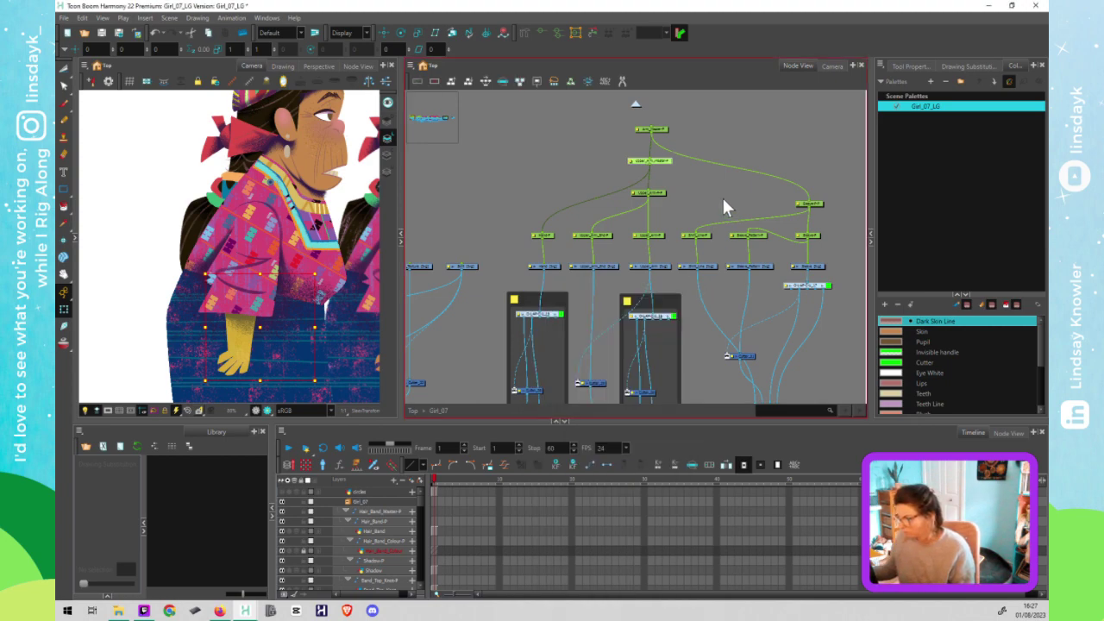
# Step: Rename the Upper_Arm-P-P peg as Upper_Arm_Main-P
pyautogui.click(634, 194)
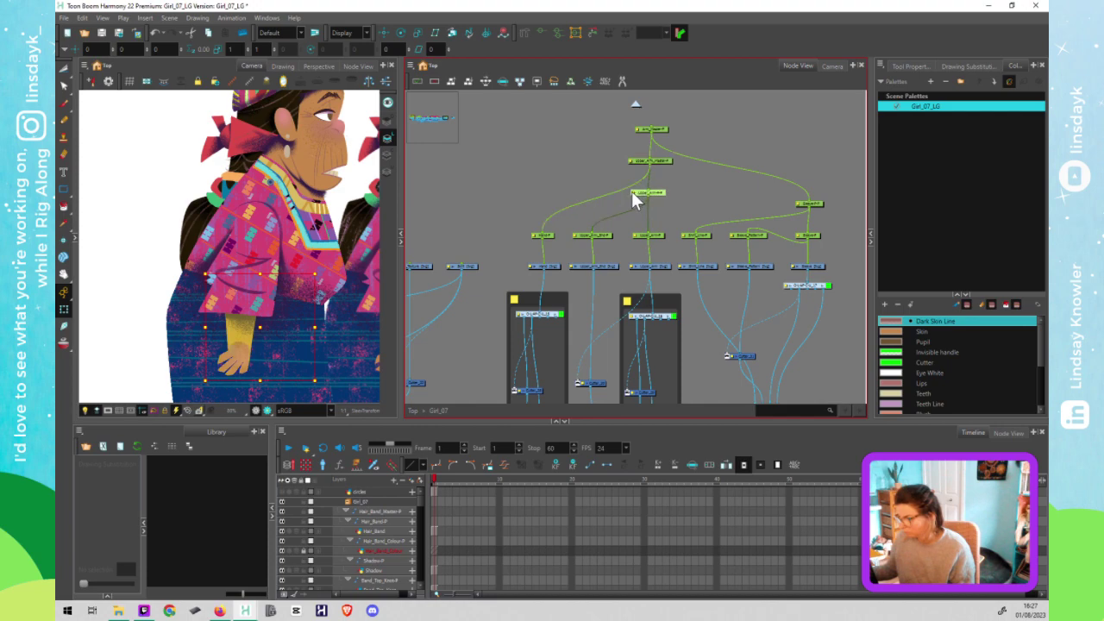
pyautogui.doubleClick(633, 192)
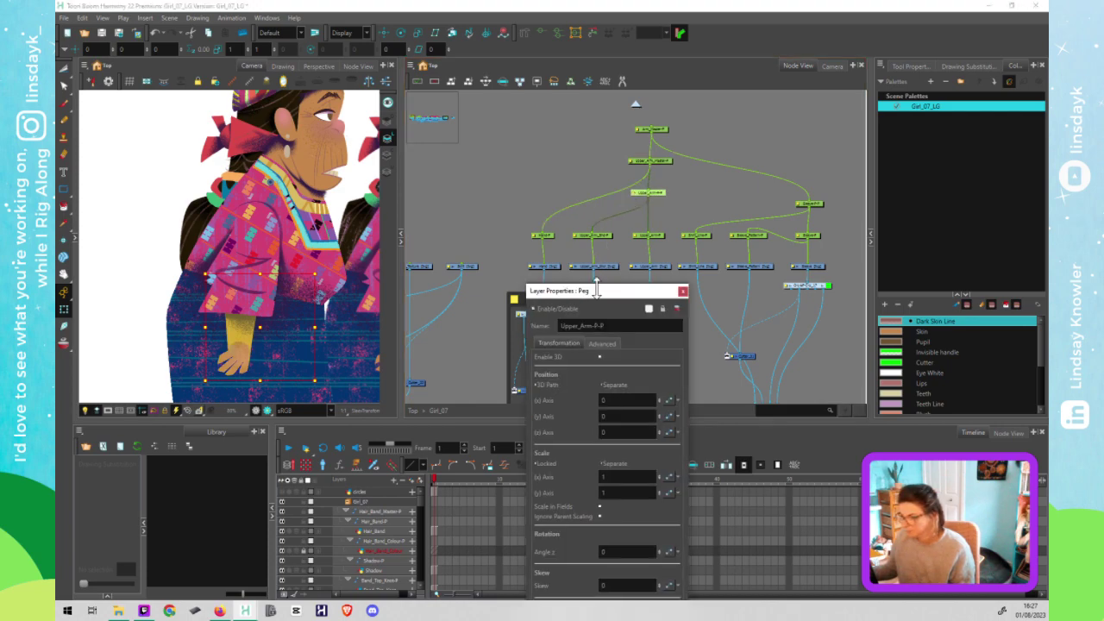
pyautogui.click(596, 325)
pyautogui.write('_M')
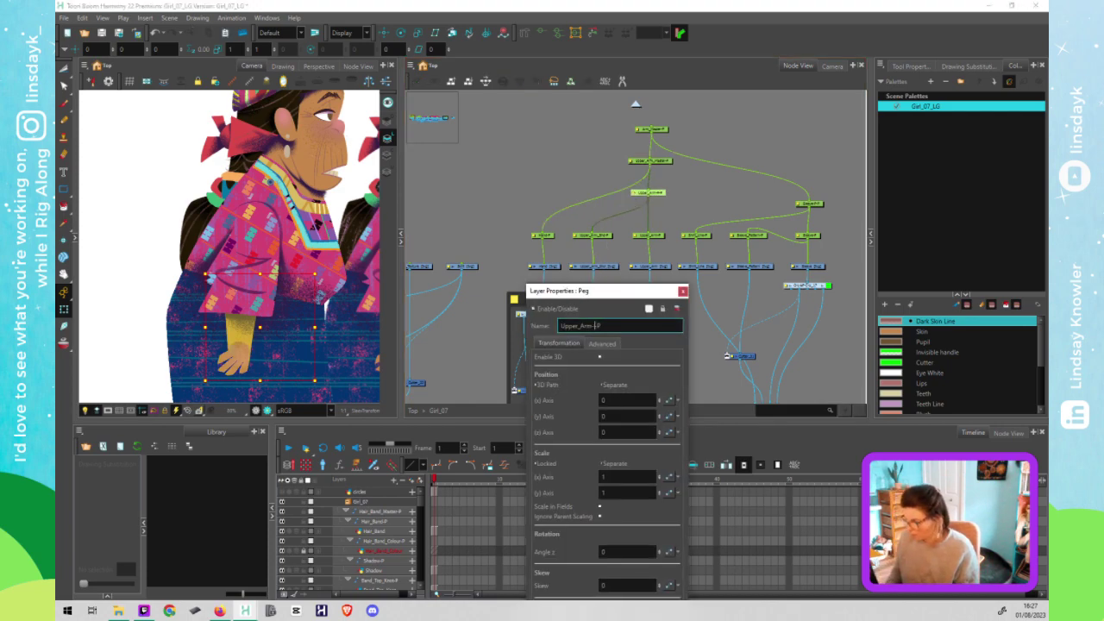
pyautogui.write('ain')
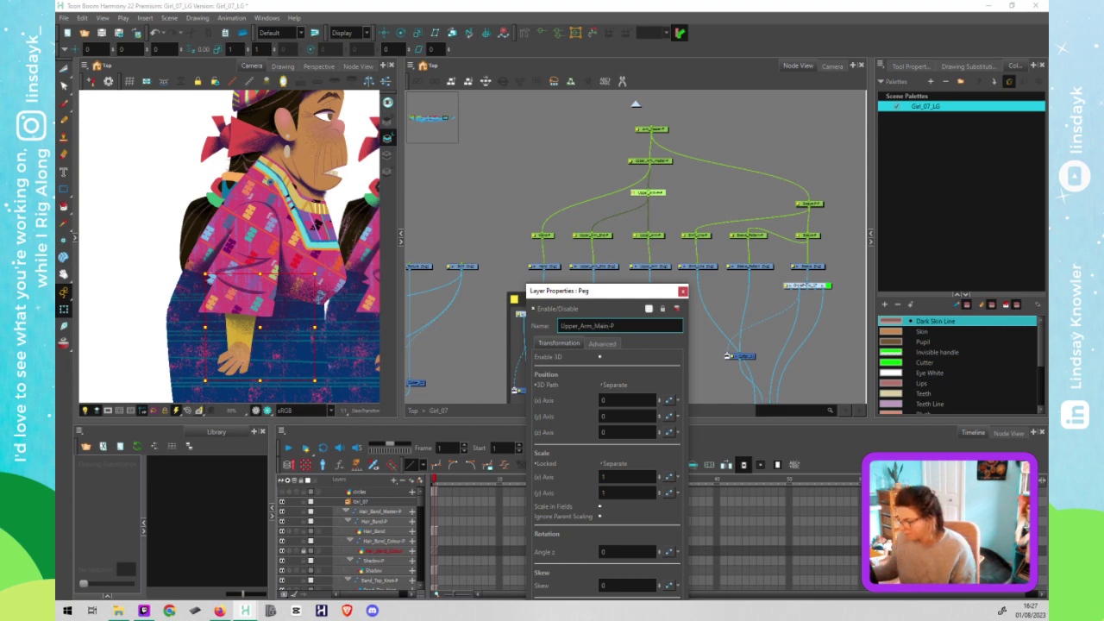
pyautogui.click(682, 293)
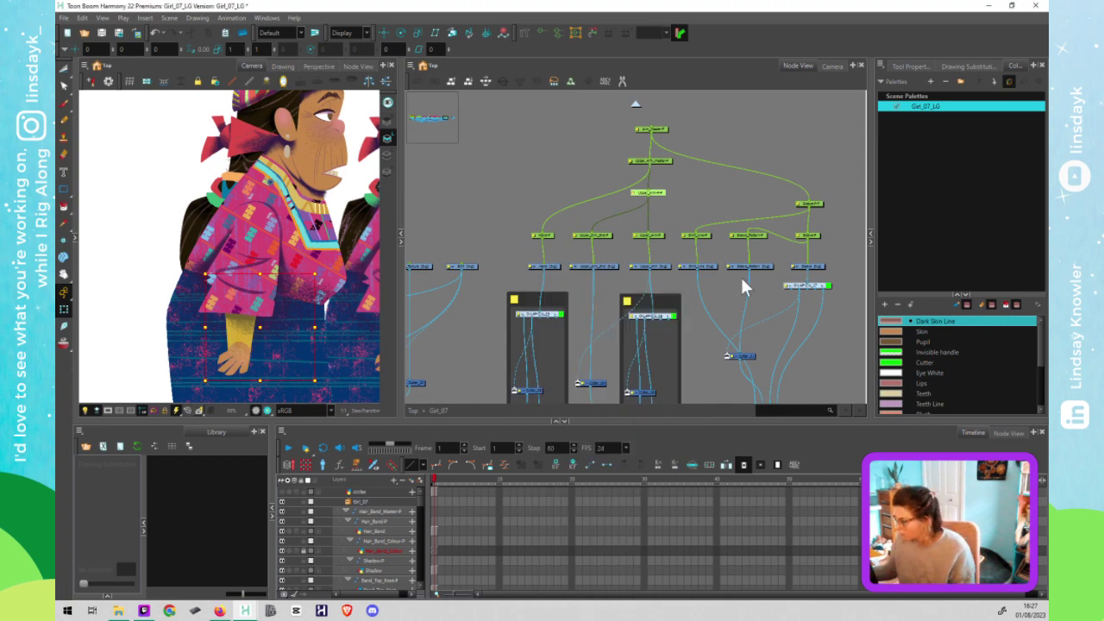
# Step: Rename the upper sleeve peg, Sleeve-P-P, as Sleeve_Main-P
pyautogui.doubleClick(797, 202)
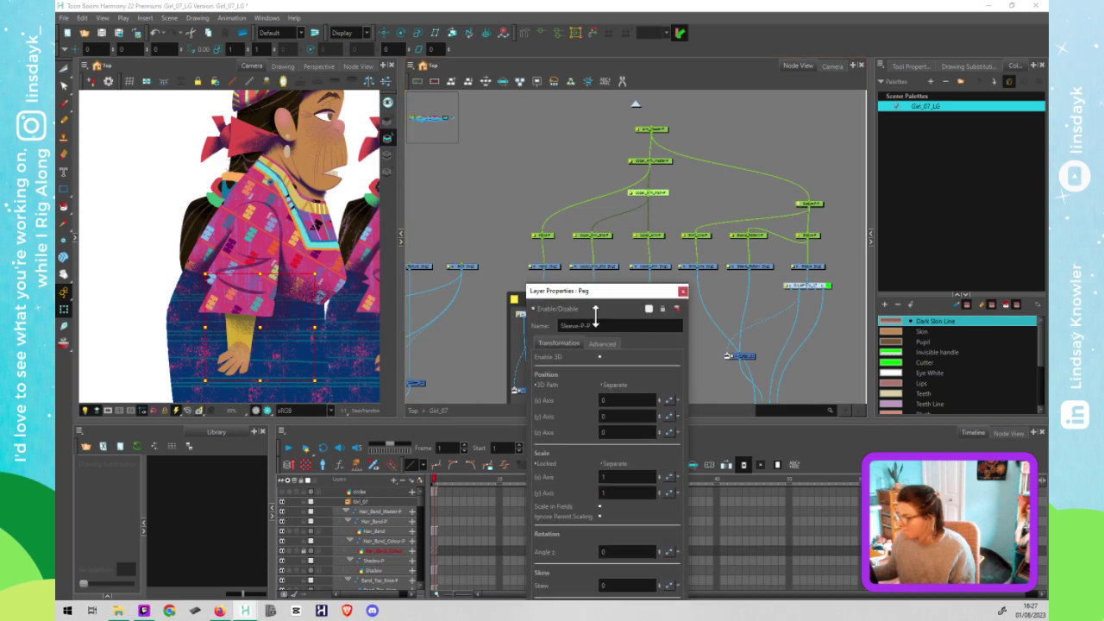
pyautogui.press('BackSpace')
pyautogui.press('BackSpace')
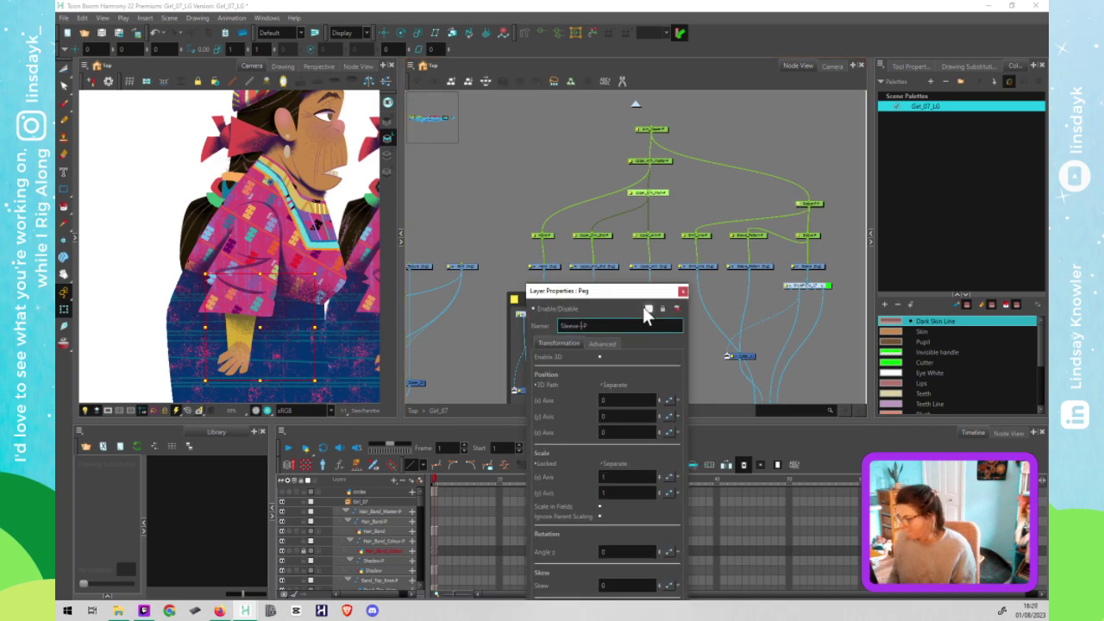
pyautogui.press('Left')
pyautogui.press('Left')
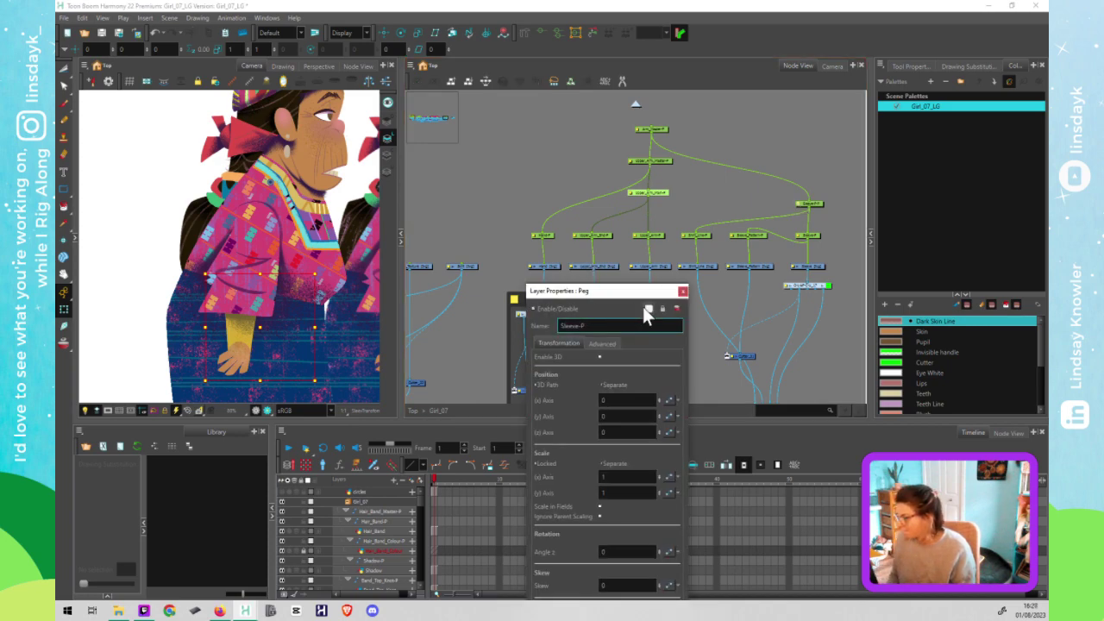
pyautogui.write('Main')
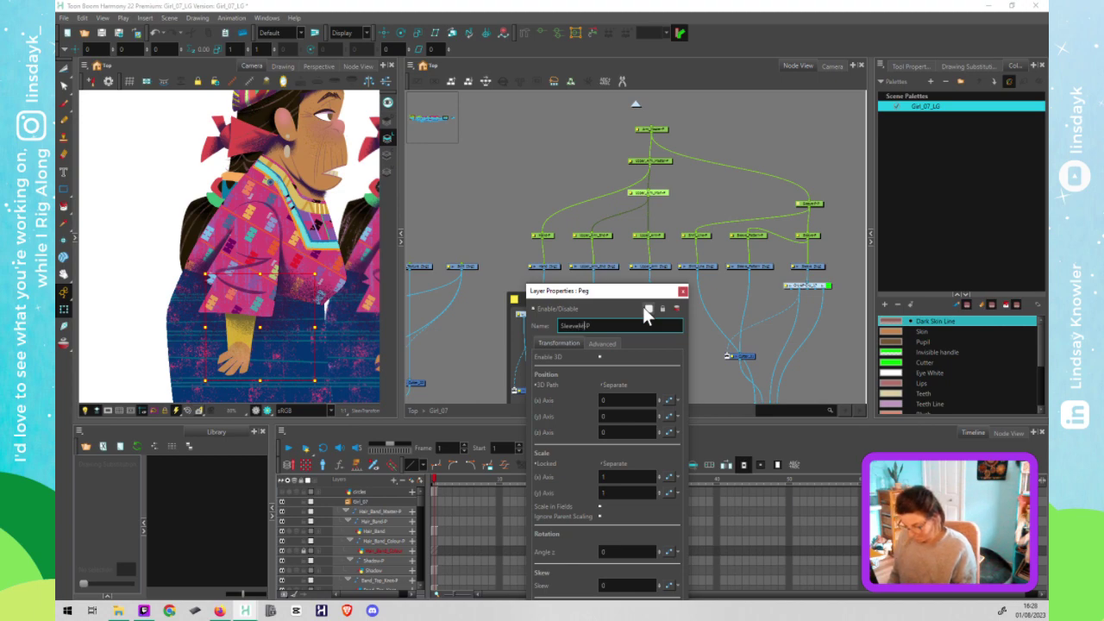
pyautogui.press('Left')
pyautogui.press('Left')
pyautogui.press('Left')
pyautogui.press('Left')
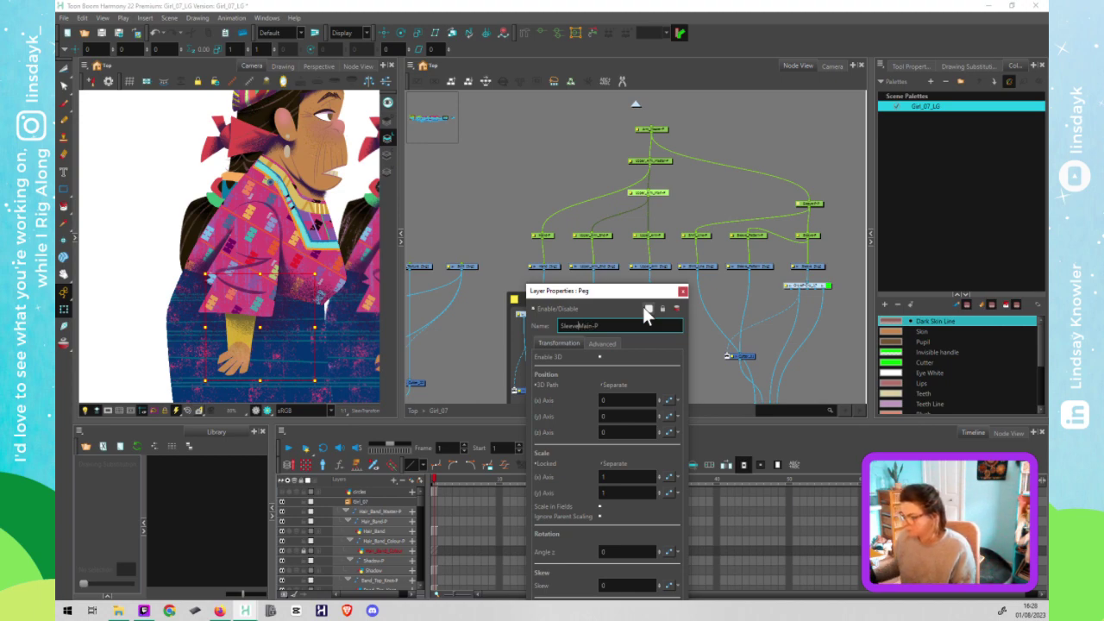
pyautogui.write('_')
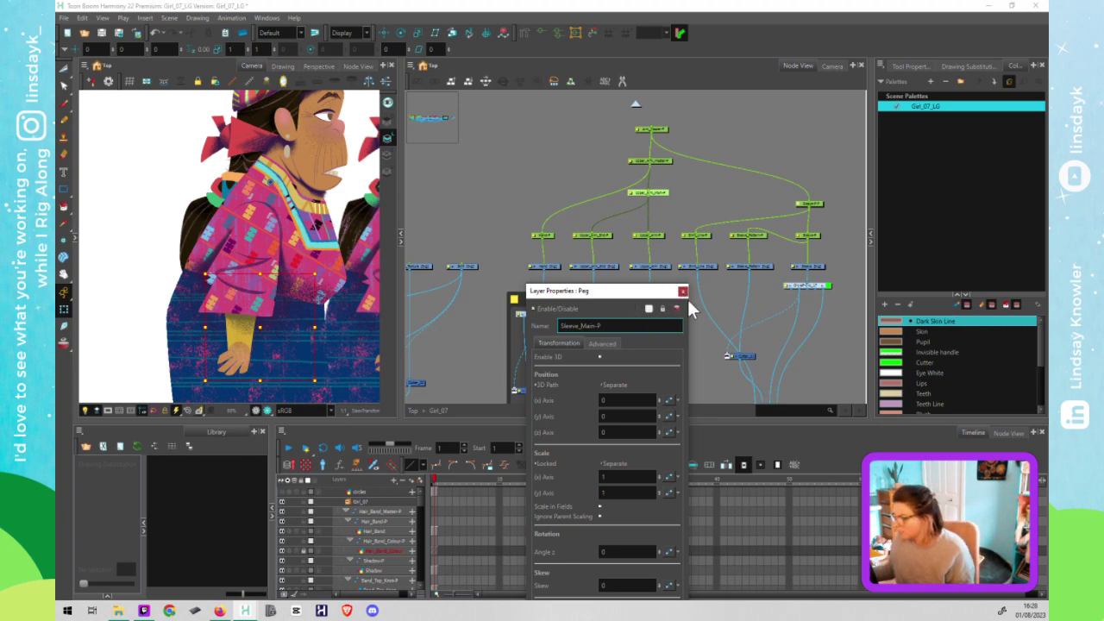
pyautogui.click(682, 293)
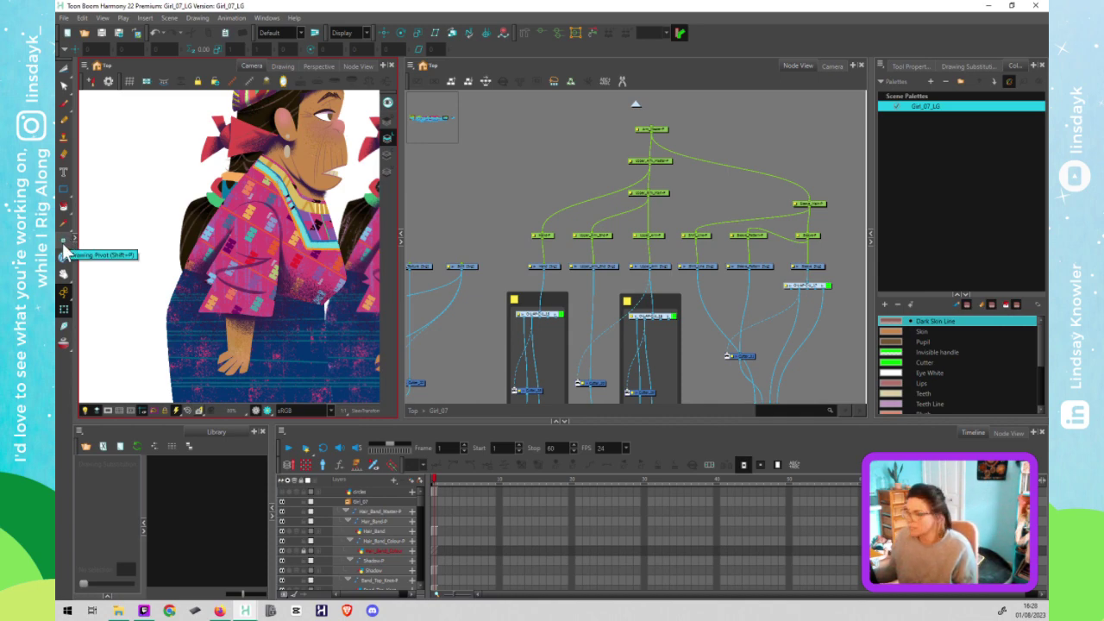
# Step: Nudge the Hand peg into line above its drawing, and check which artwork it and the neighbouring upper-arm peg control
pyautogui.click(552, 199)
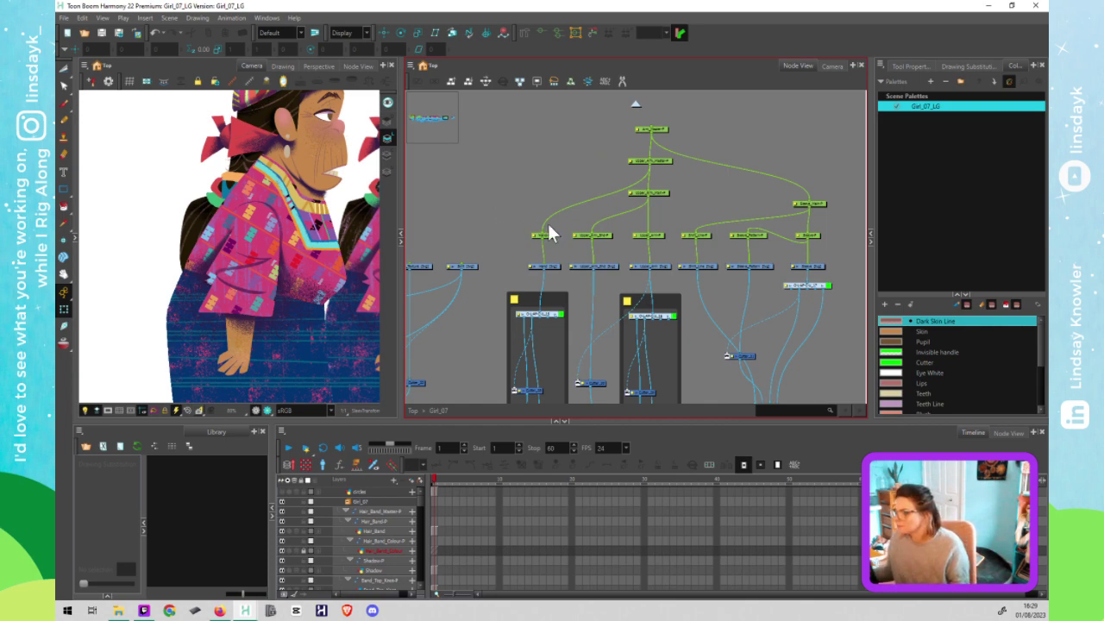
pyautogui.moveTo(547, 232); pyautogui.dragTo(548, 235)
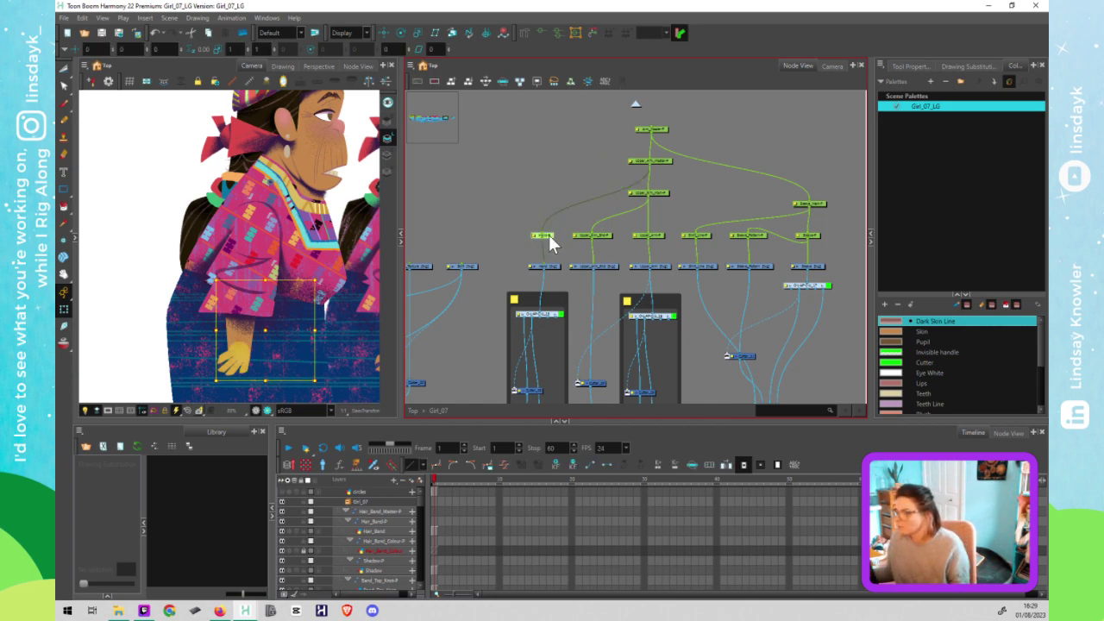
pyautogui.click(542, 200)
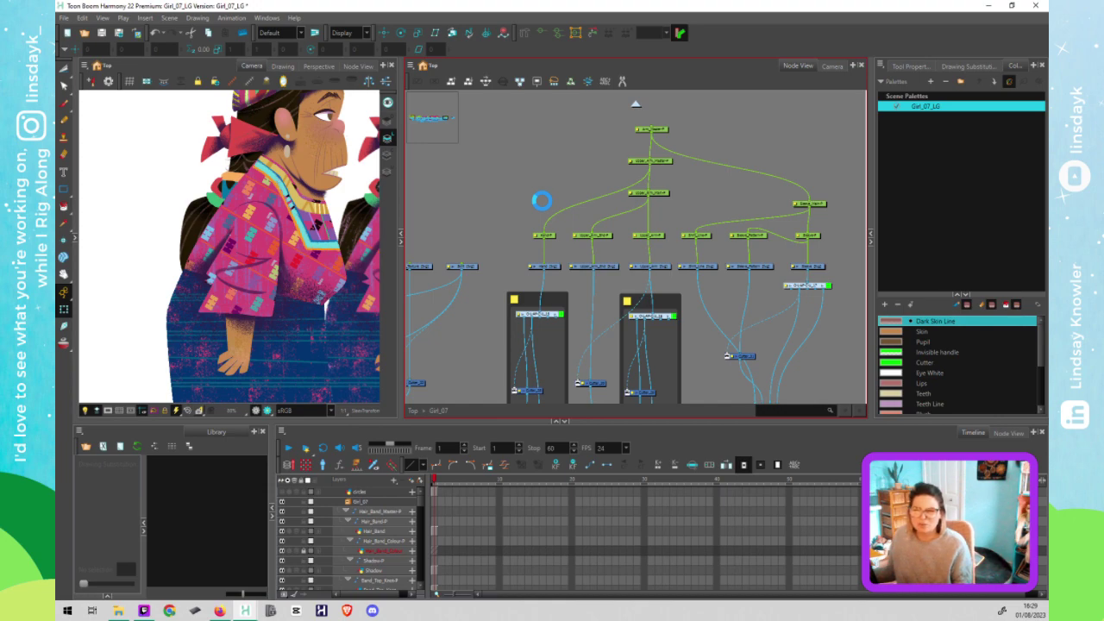
pyautogui.click(605, 235)
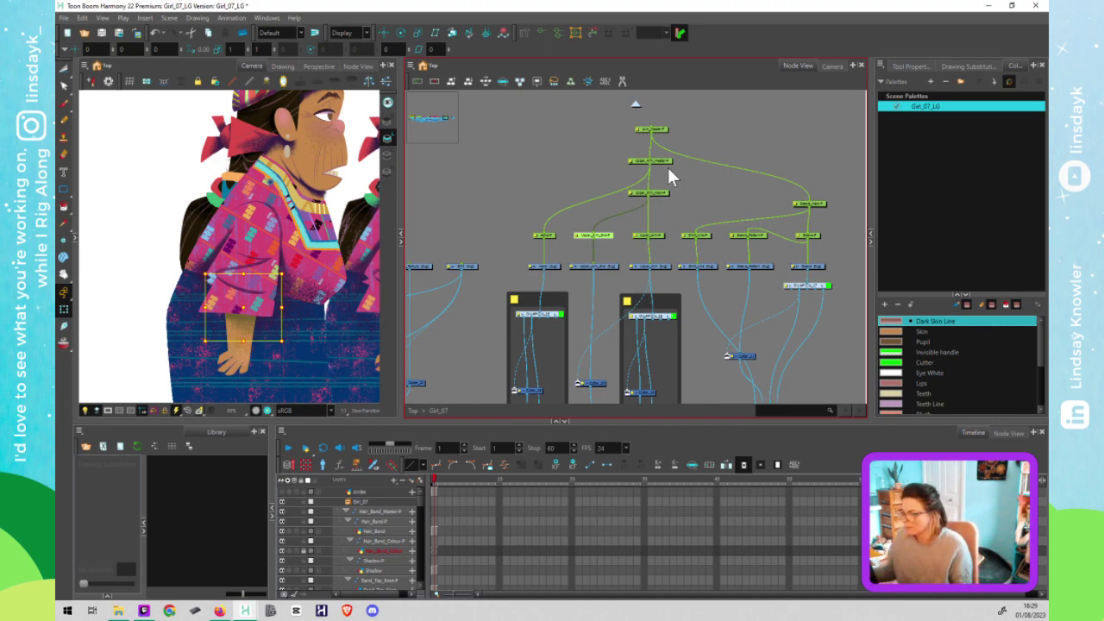
pyautogui.click(573, 157)
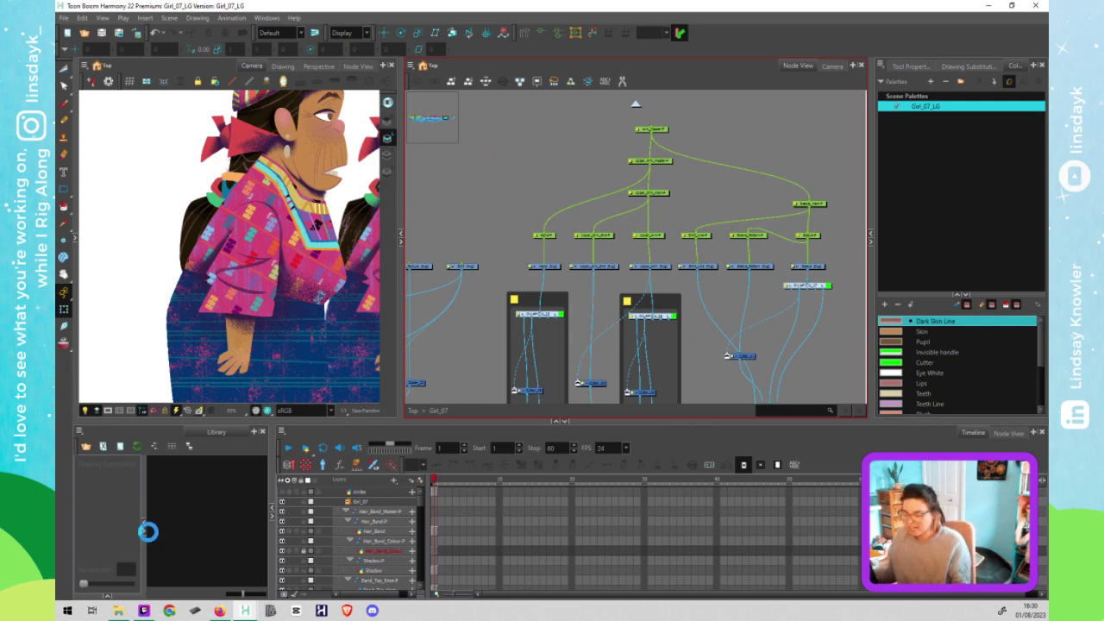
pyautogui.click(125, 494)
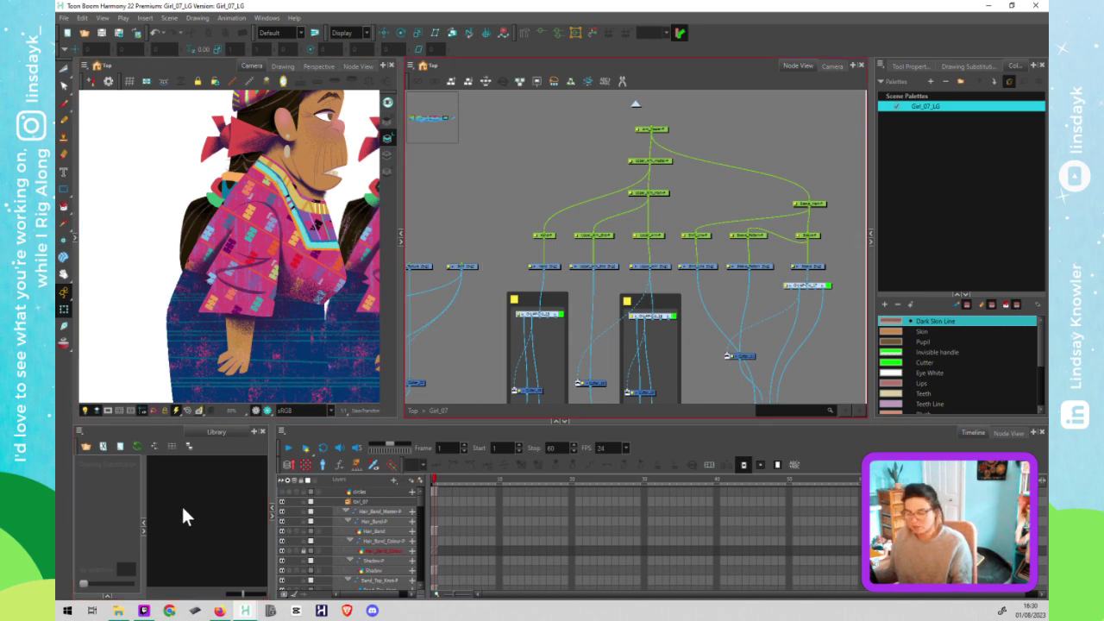
# Step: Show the drawing substitutions and inspect the Shirt_Line drawing and the Sleeve_Pattern drawing and peg
pyautogui.click(977, 76)
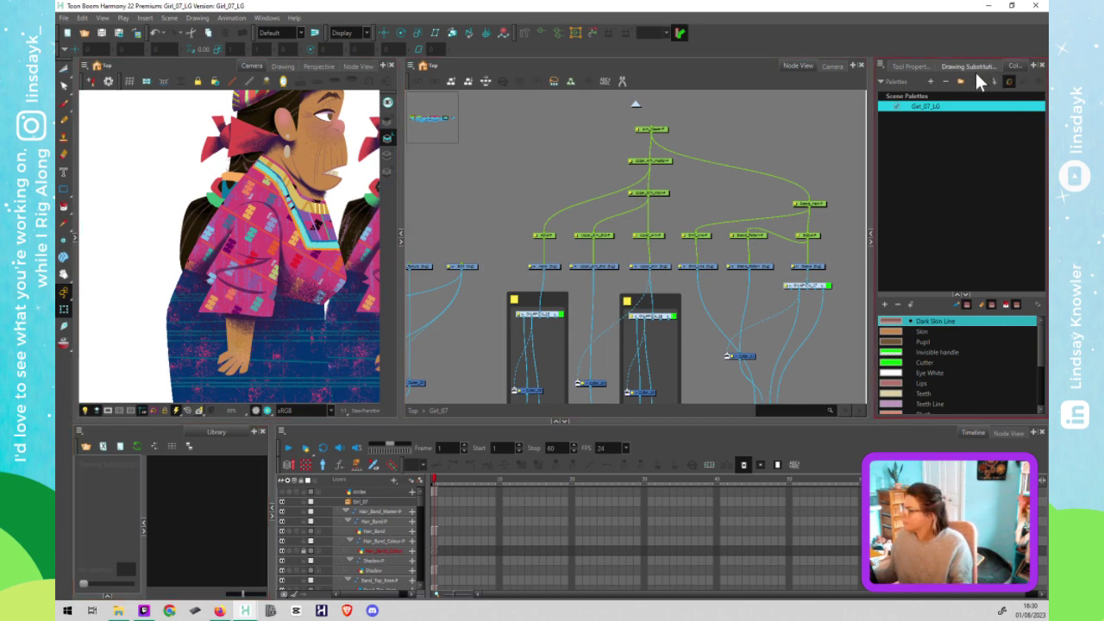
pyautogui.click(957, 68)
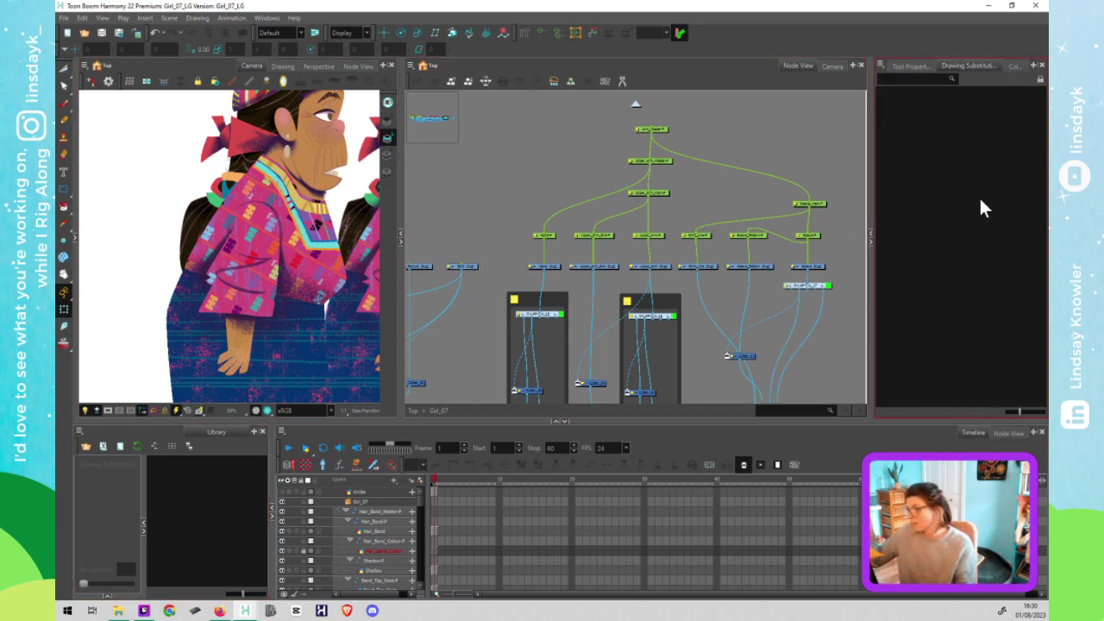
pyautogui.click(744, 266)
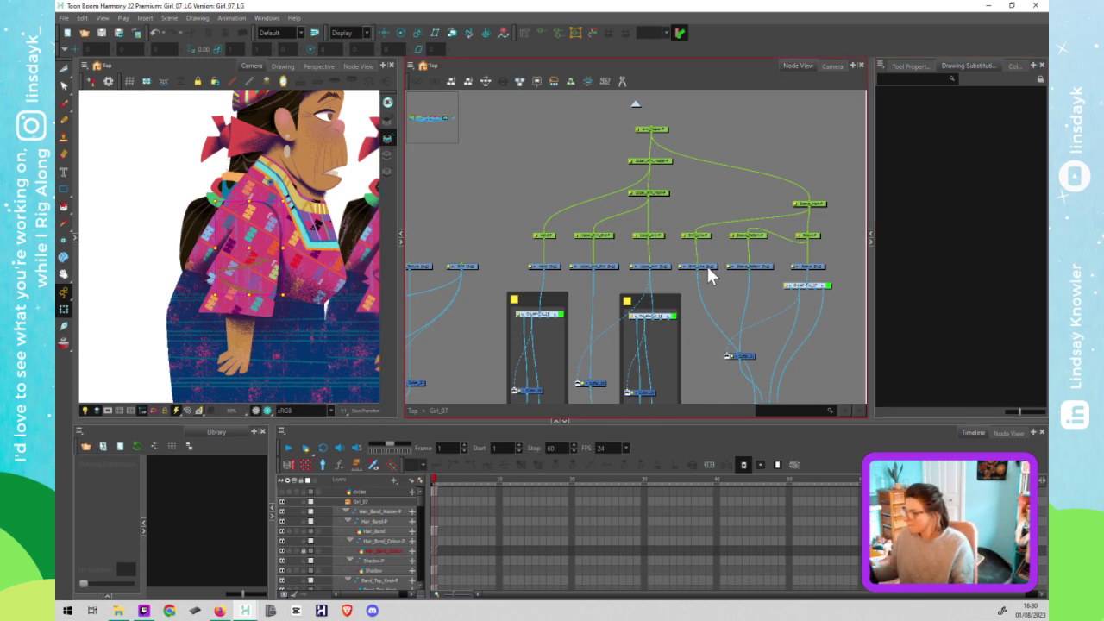
pyautogui.click(707, 267)
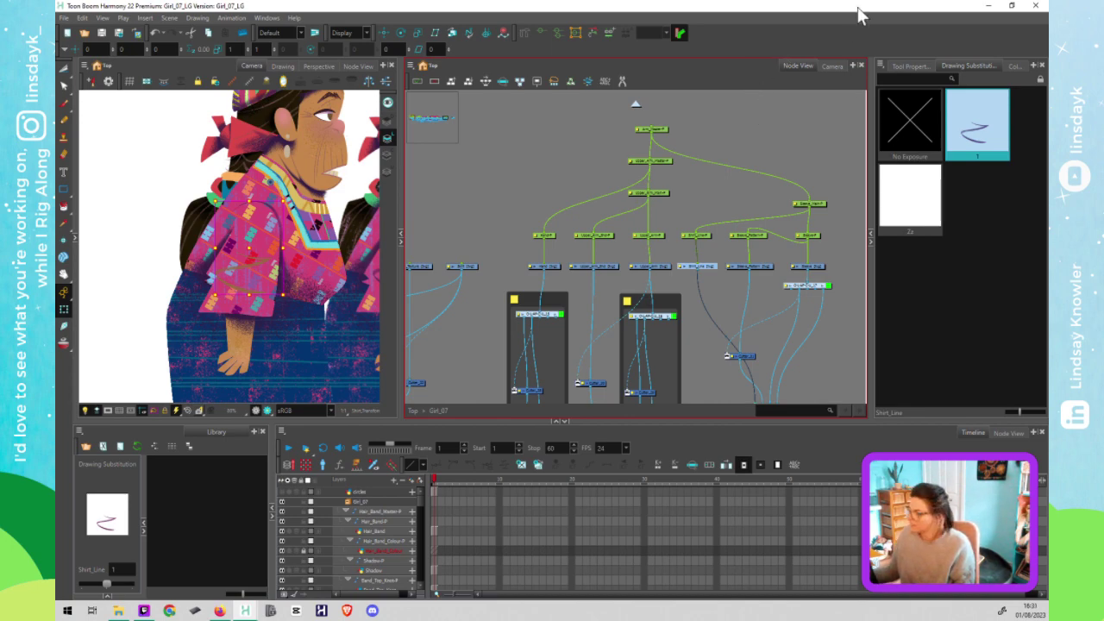
pyautogui.click(802, 111)
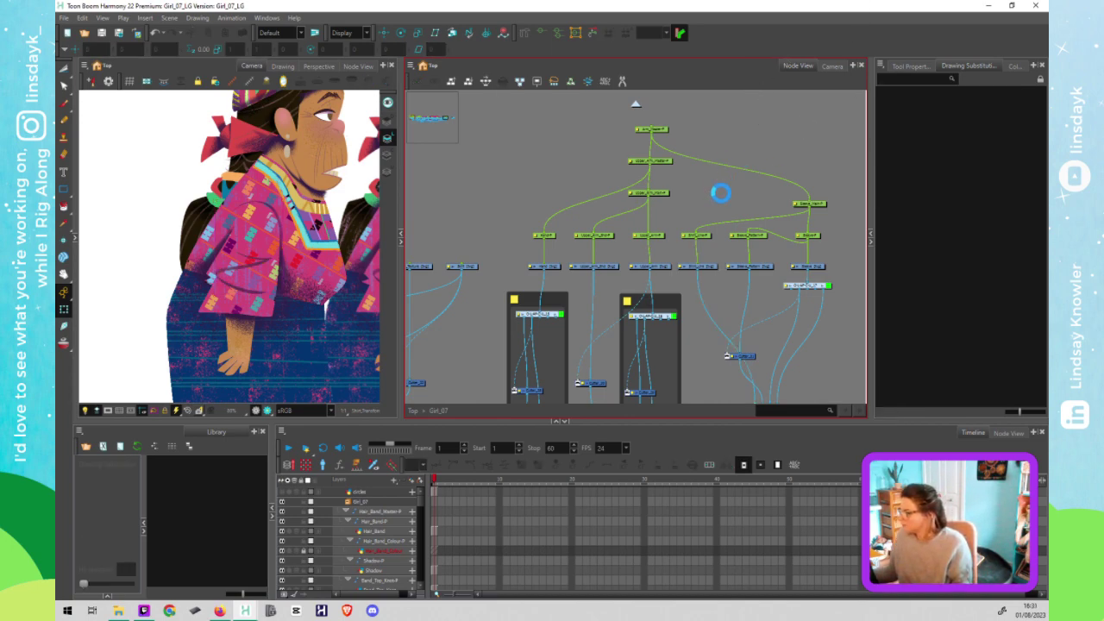
pyautogui.click(757, 236)
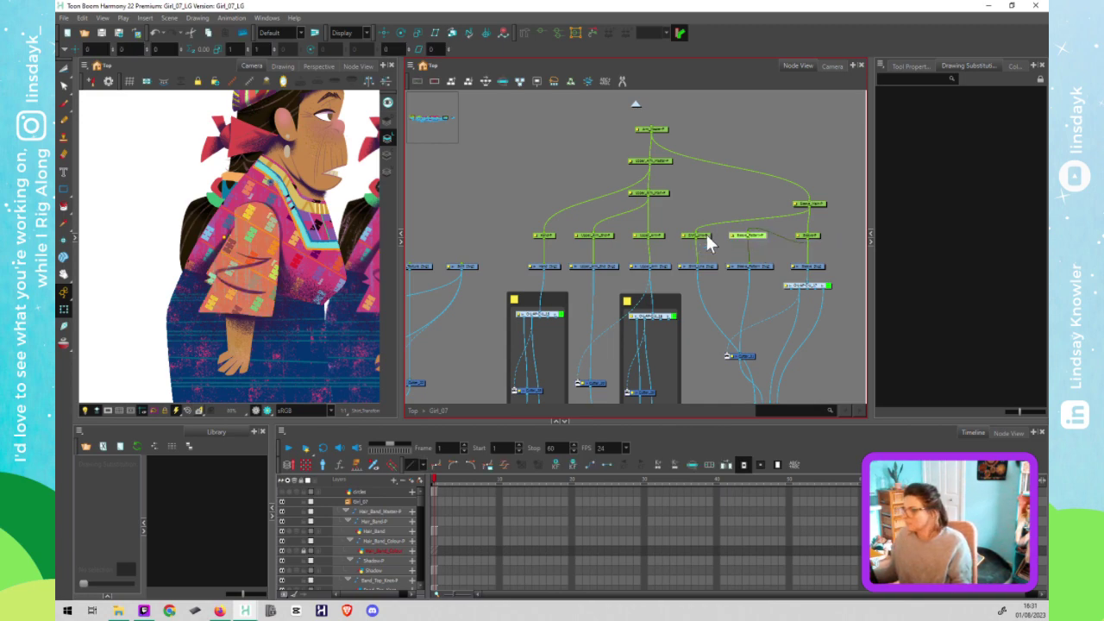
# Step: Check which artwork the Shirt_Line, upper-arm and hand pegs control, and inspect the Neck drawing in the torso nodes
pyautogui.click(689, 234)
pyautogui.click(655, 235)
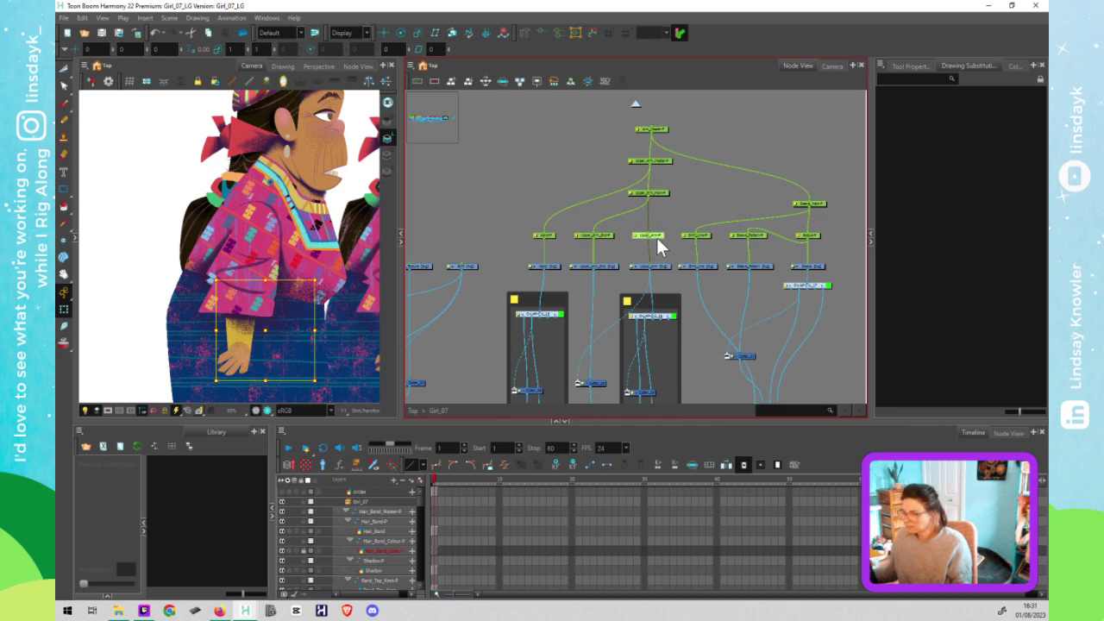
pyautogui.click(599, 234)
pyautogui.click(551, 234)
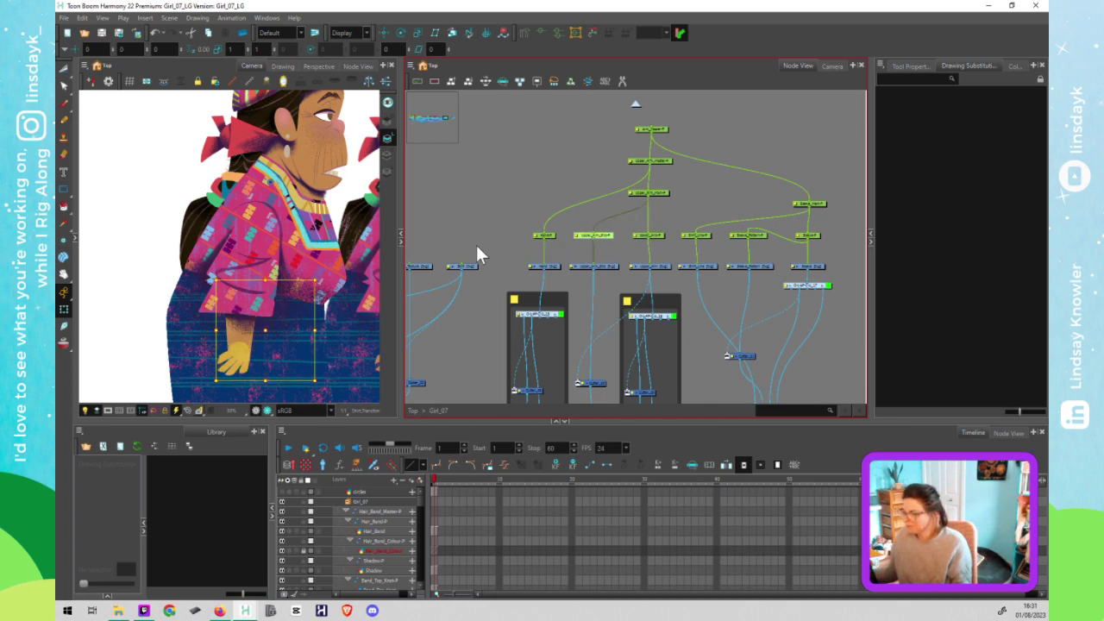
pyautogui.moveTo(574, 229); pyautogui.dragTo(461, 230)
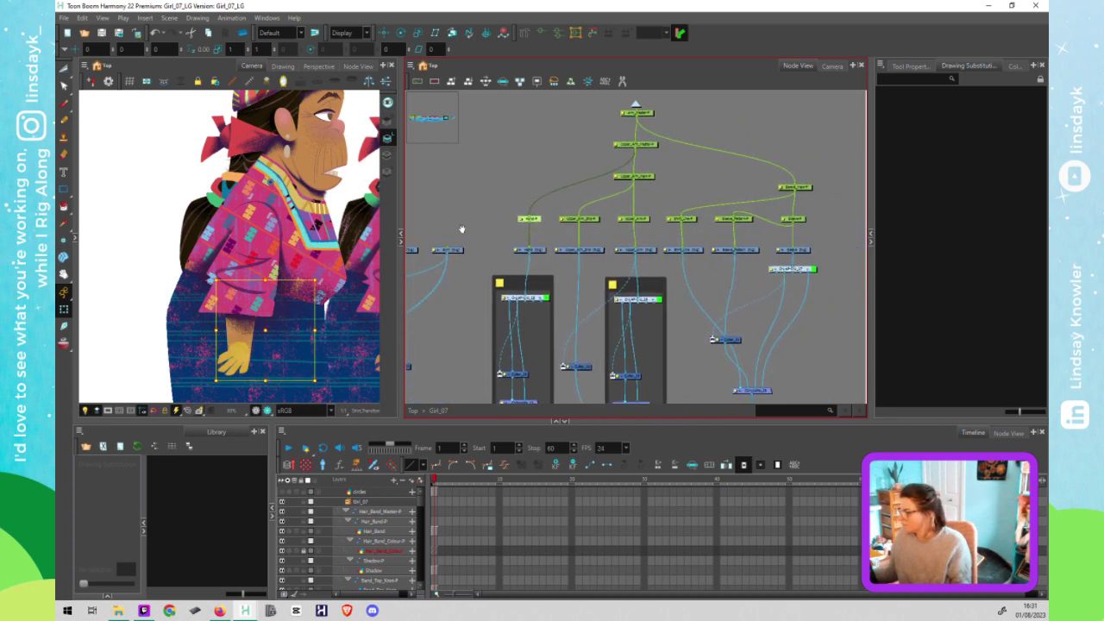
pyautogui.moveTo(759, 226); pyautogui.dragTo(817, 220)
pyautogui.scroll(-3, 768, 222)
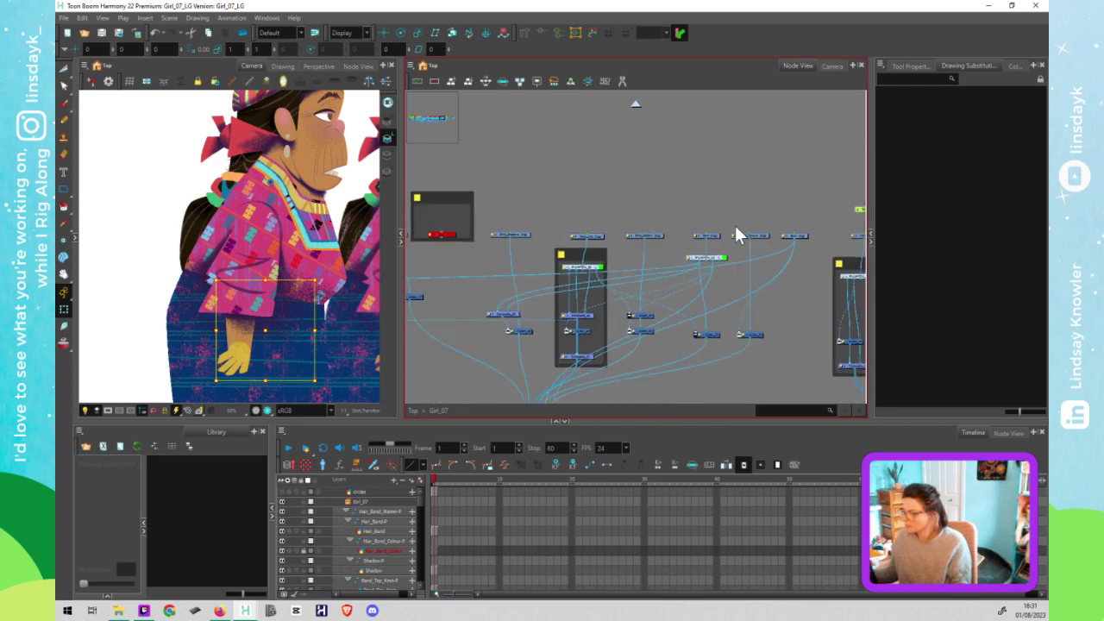
pyautogui.scroll(3, 524, 231)
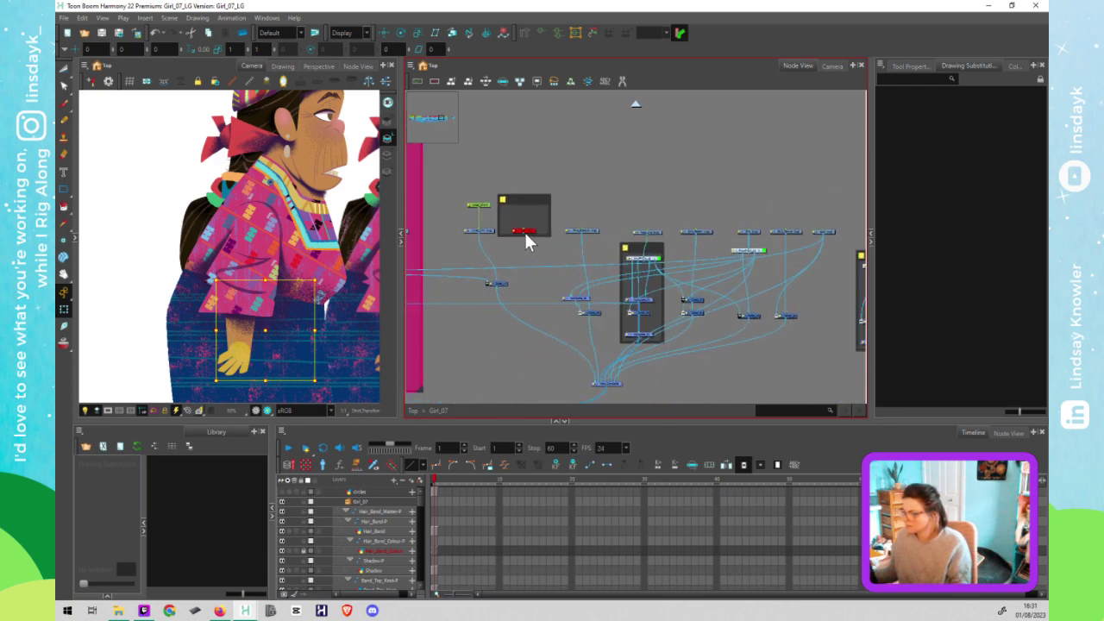
pyautogui.scroll(1, 527, 233)
pyautogui.click(527, 228)
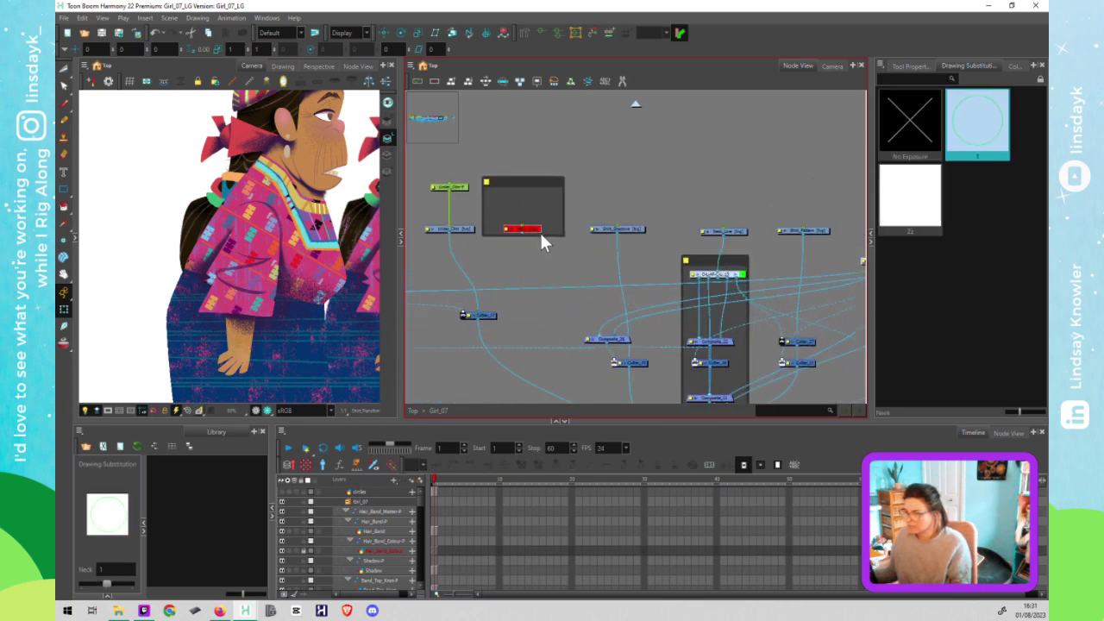
pyautogui.scroll(-1, 541, 230)
# Step: Add individual pegs to the Shirt_Shadows, Neck_Line, Shirt_Pattern, Shirt, Skirt_Texture and Skirt drawings, and align them in a row above the drawings
pyautogui.moveTo(749, 216); pyautogui.dragTo(576, 228)
pyautogui.moveTo(684, 234); pyautogui.dragTo(748, 235)
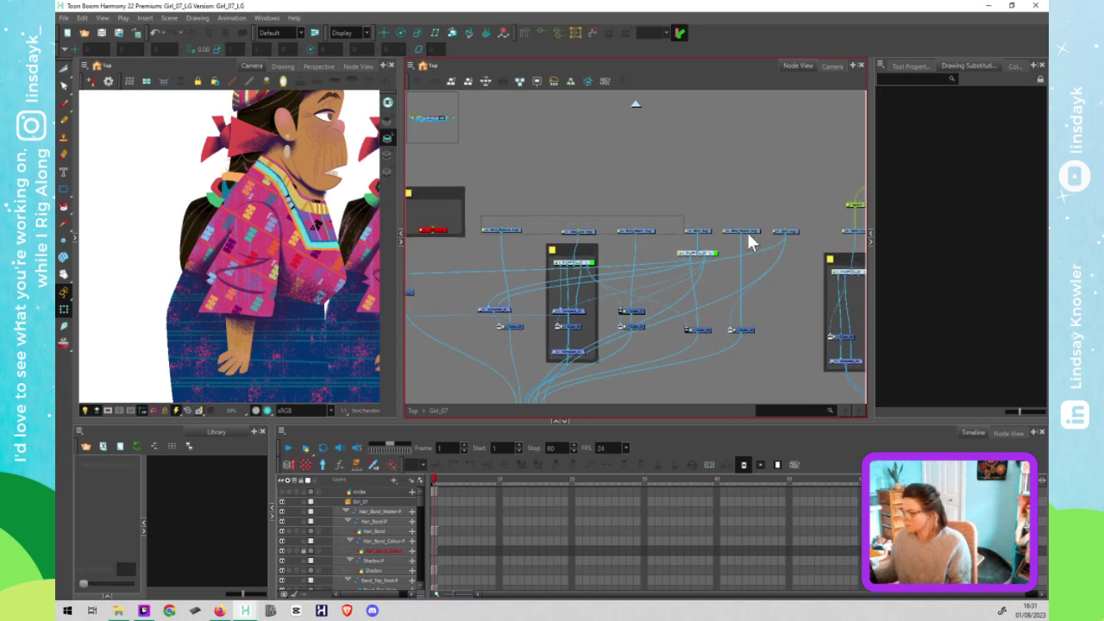
pyautogui.click(798, 234)
pyautogui.hotkey('ctrl', 'p')
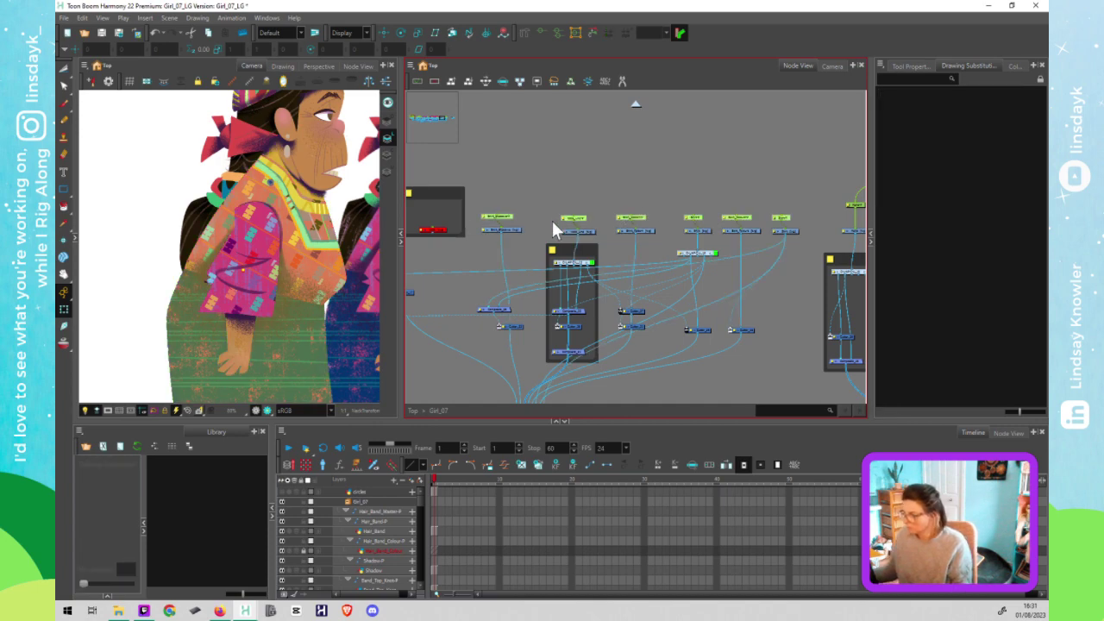
pyautogui.moveTo(507, 215); pyautogui.dragTo(511, 201)
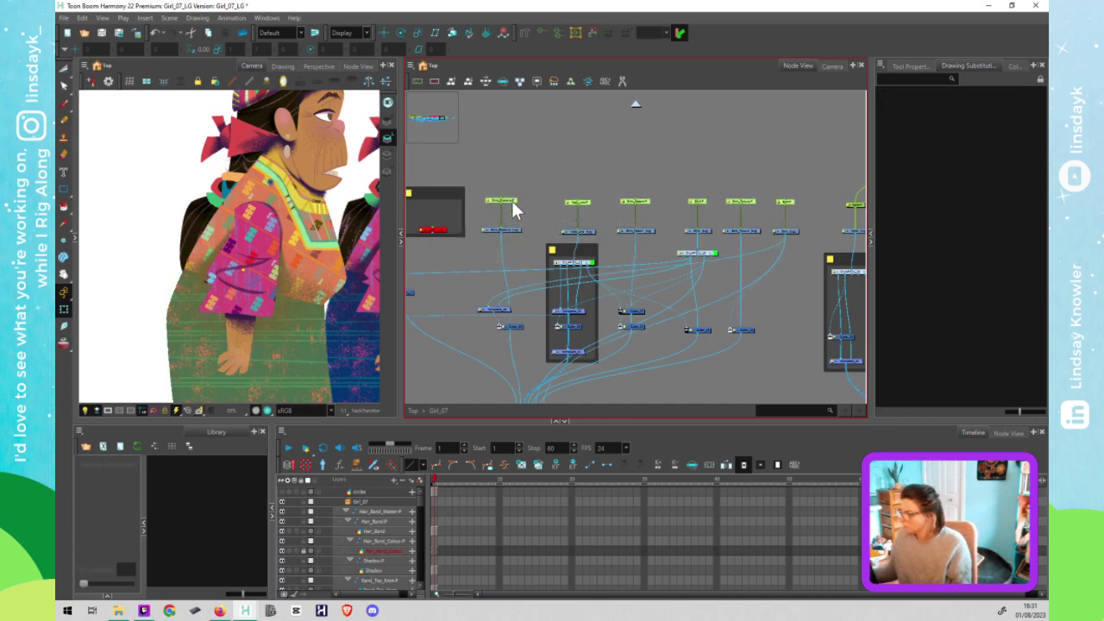
pyautogui.moveTo(511, 202); pyautogui.dragTo(579, 216)
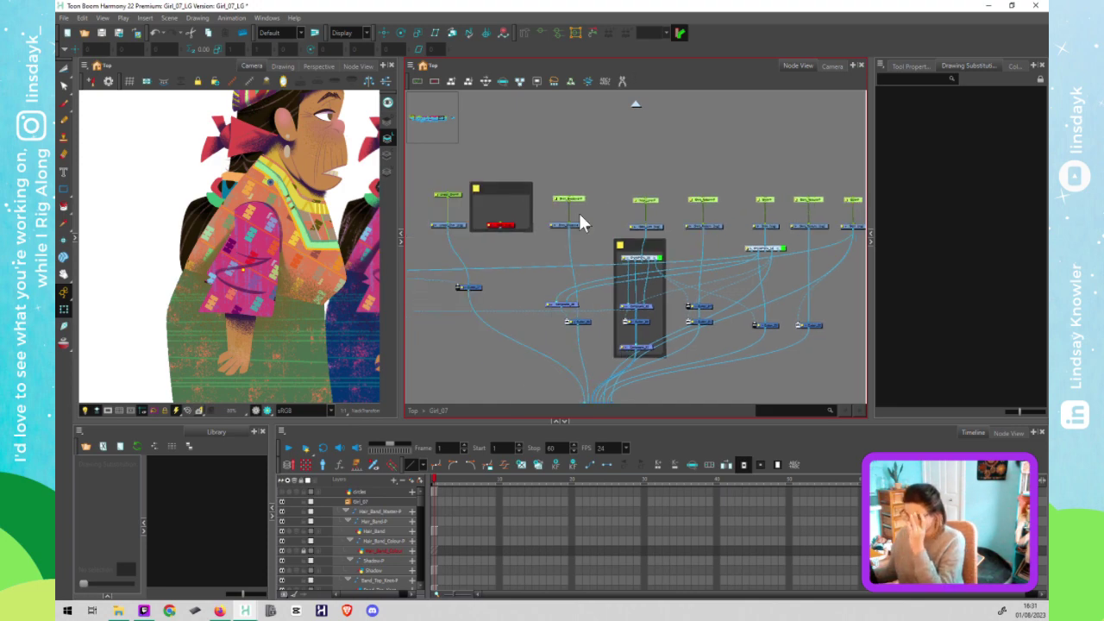
# Step: Add a parent peg above the Shirt drawing's peg
pyautogui.scroll(1, 578, 213)
pyautogui.click(608, 210)
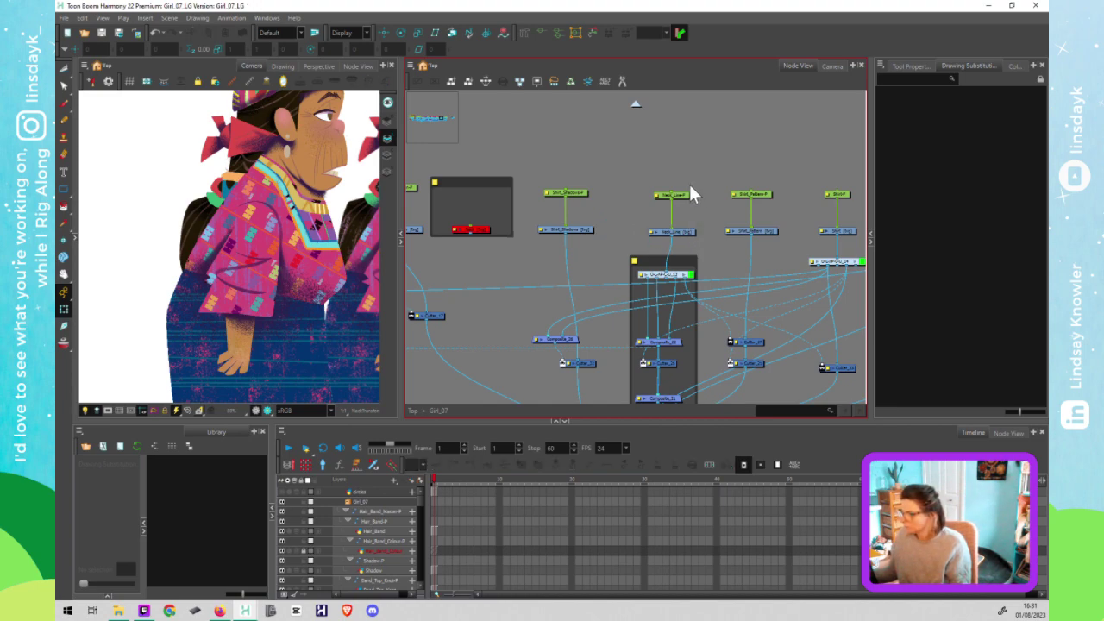
pyautogui.click(683, 233)
pyautogui.moveTo(682, 233); pyautogui.dragTo(564, 232)
pyautogui.click(699, 233)
pyautogui.click(731, 188)
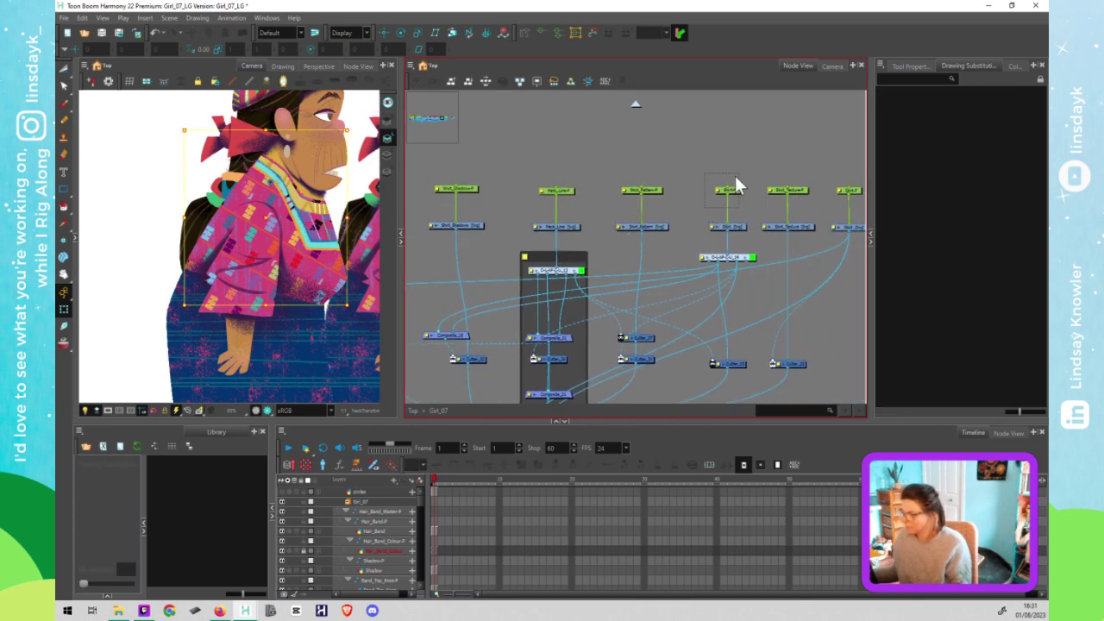
pyautogui.hotkey('ctrl', 'p')
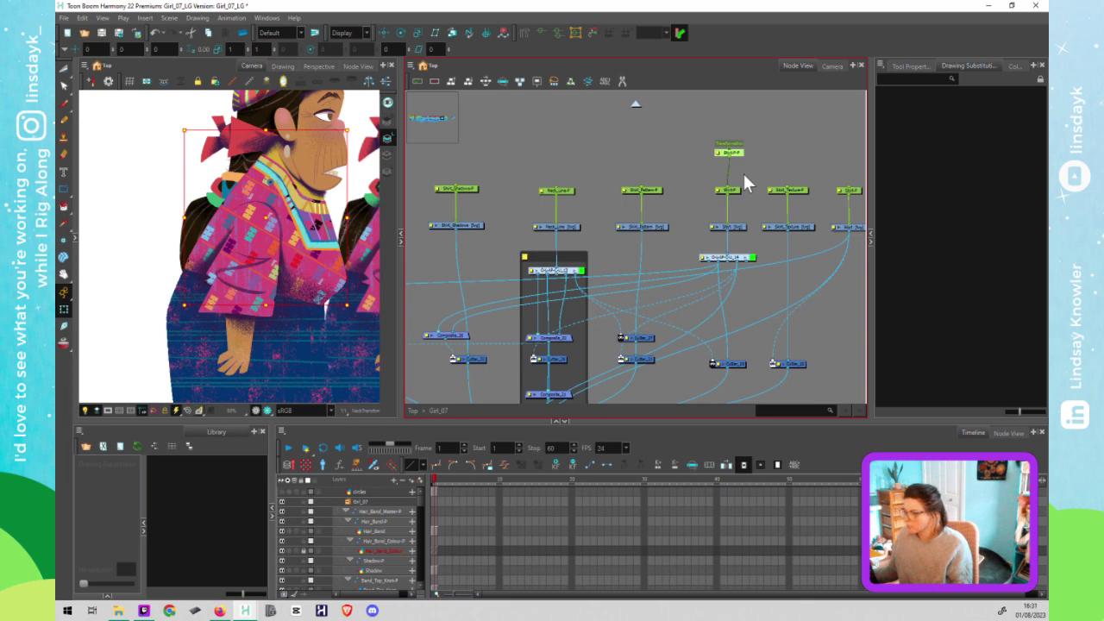
pyautogui.click(744, 176)
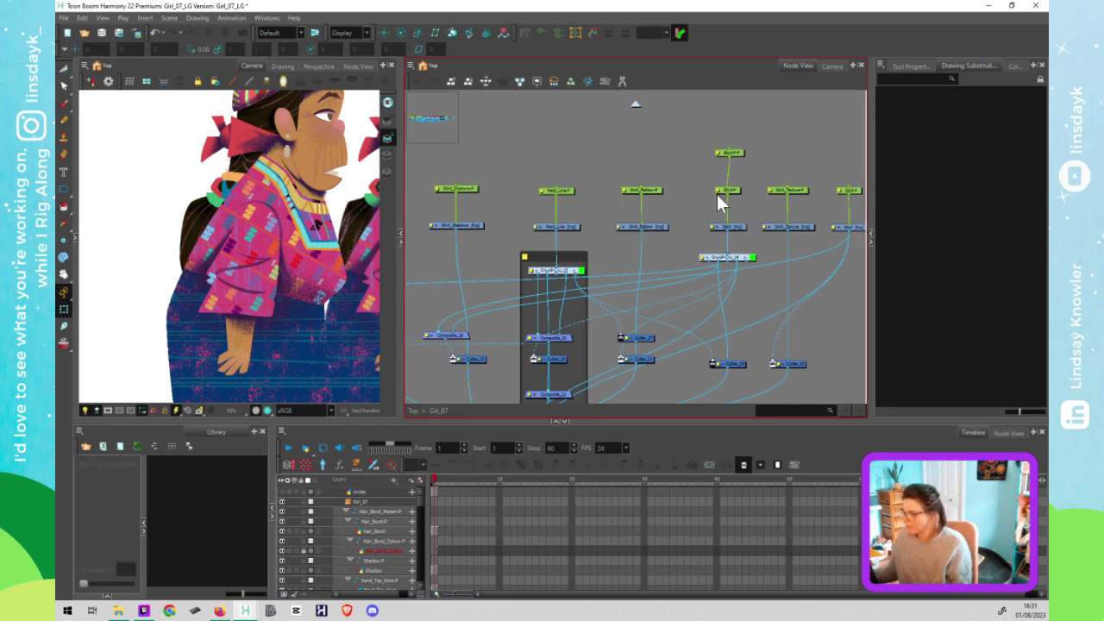
# Step: Connect the Shirt_Pattern peg under the Shirt peg and the Skirt_Texture peg under the Skirt peg
pyautogui.moveTo(664, 183); pyautogui.dragTo(652, 186)
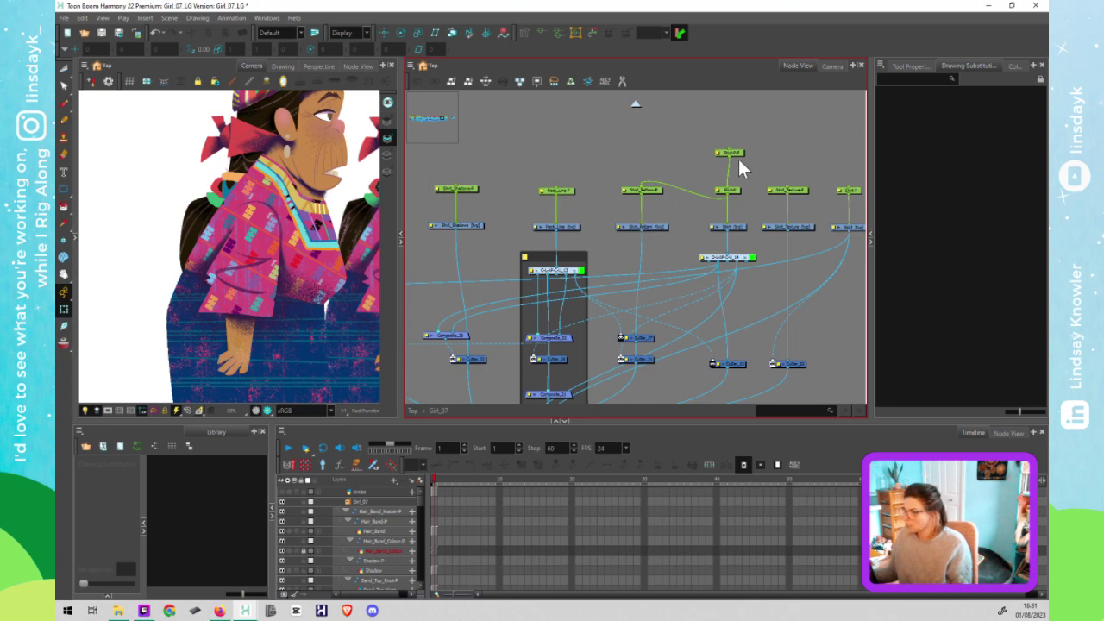
pyautogui.click(800, 191)
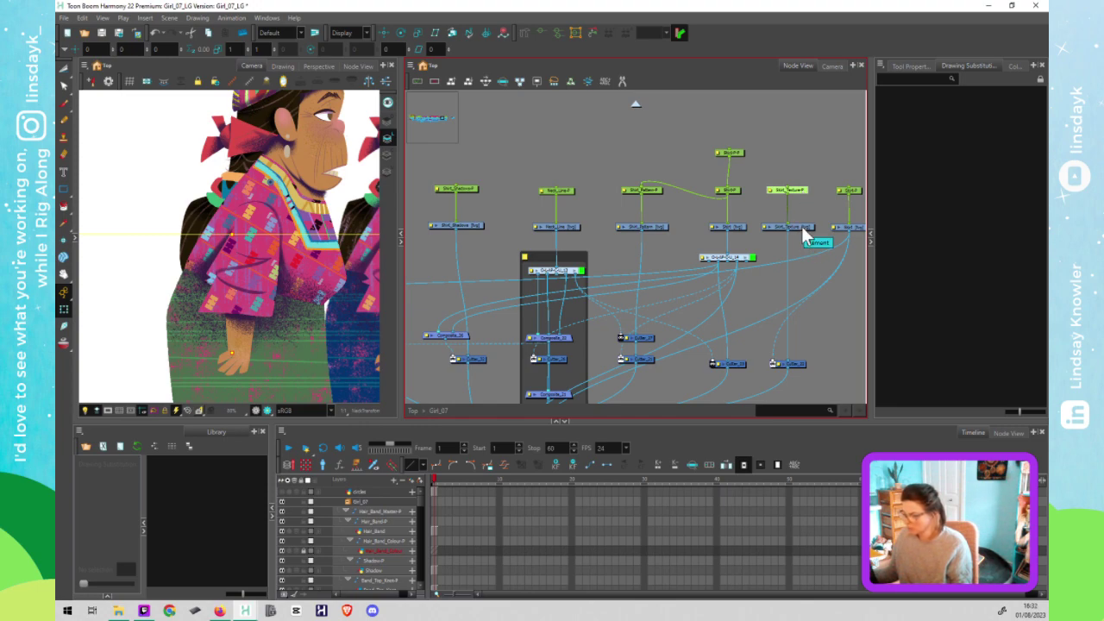
pyautogui.click(801, 227)
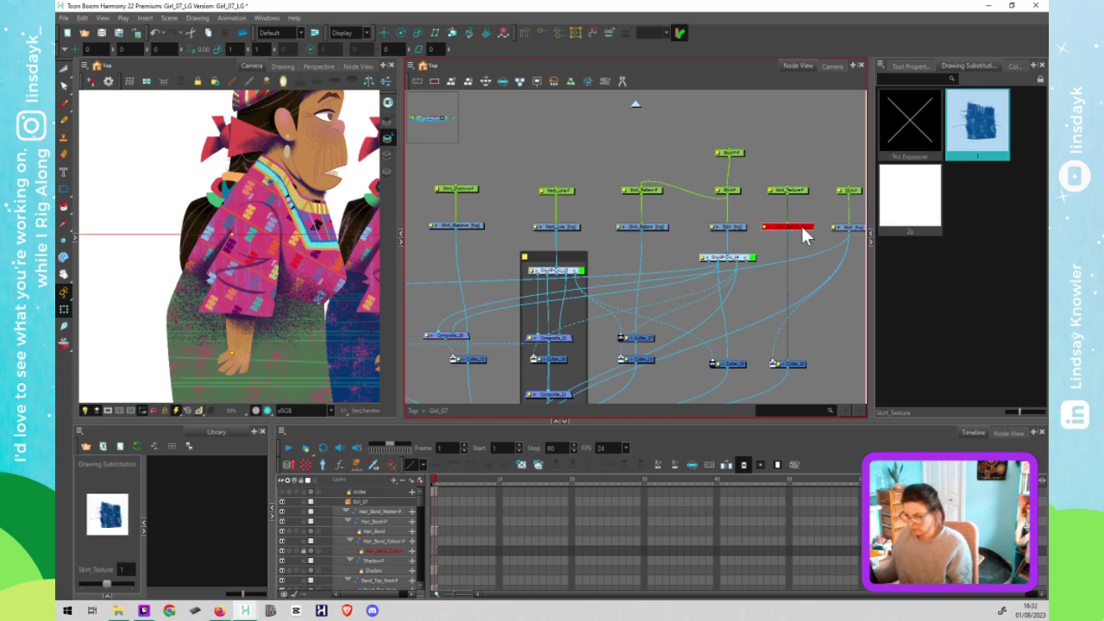
pyautogui.press('a')
pyautogui.moveTo(837, 203); pyautogui.dragTo(749, 190)
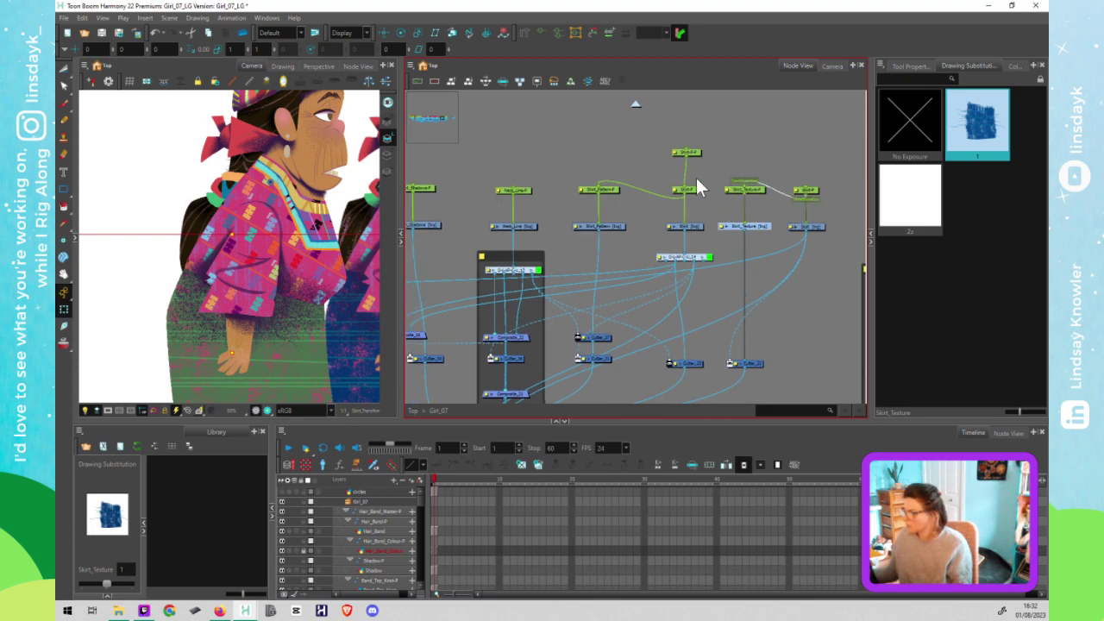
# Step: Test the Skirt and Shirt pegs by transforming their artwork in the camera view, and undo the test movements
pyautogui.click(803, 191)
pyautogui.click(246, 340)
pyautogui.moveTo(239, 348)
pyautogui.mouseDown()
pyautogui.moveTo(257, 351)
pyautogui.moveTo(223, 340)
pyautogui.mouseUp()
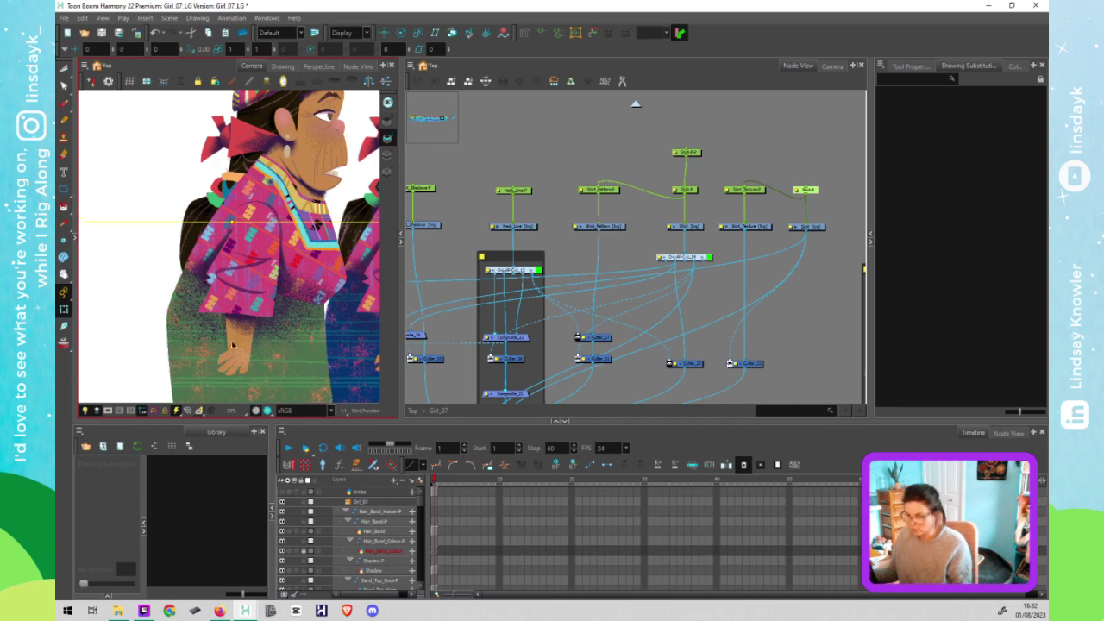
pyautogui.click(759, 181)
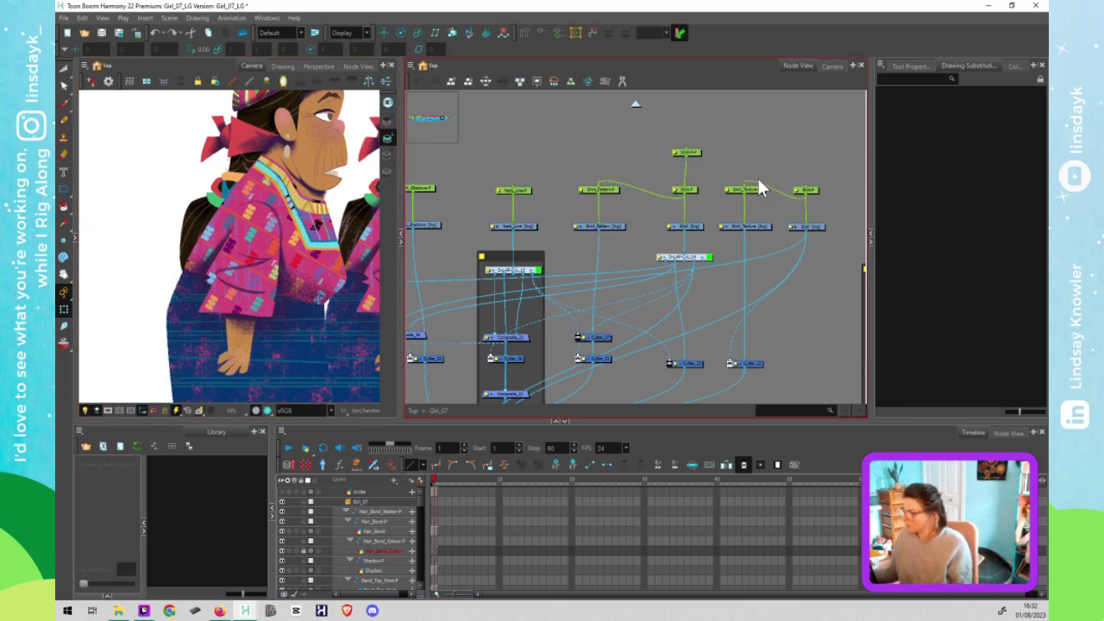
pyautogui.click(690, 191)
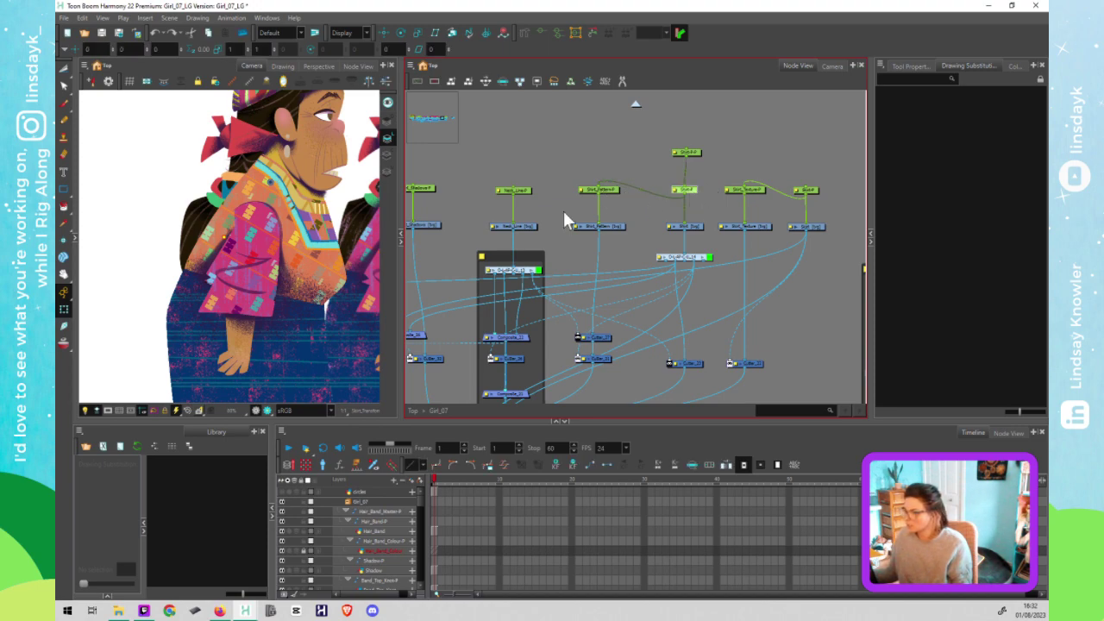
pyautogui.click(286, 236)
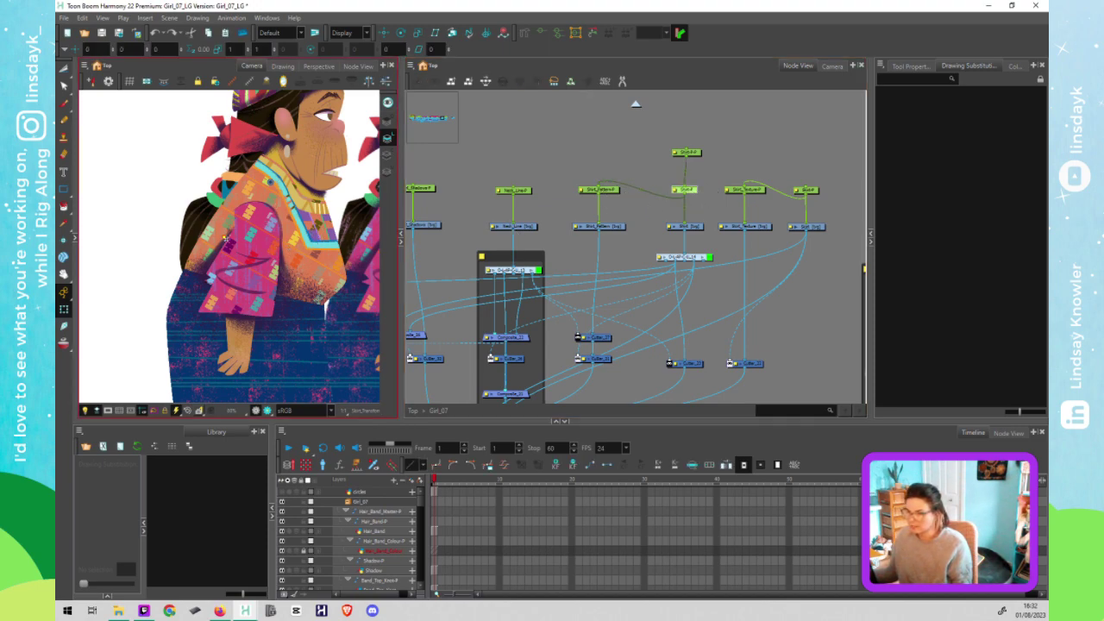
pyautogui.moveTo(233, 239)
pyautogui.mouseDown()
pyautogui.moveTo(249, 236)
pyautogui.moveTo(220, 246)
pyautogui.mouseUp()
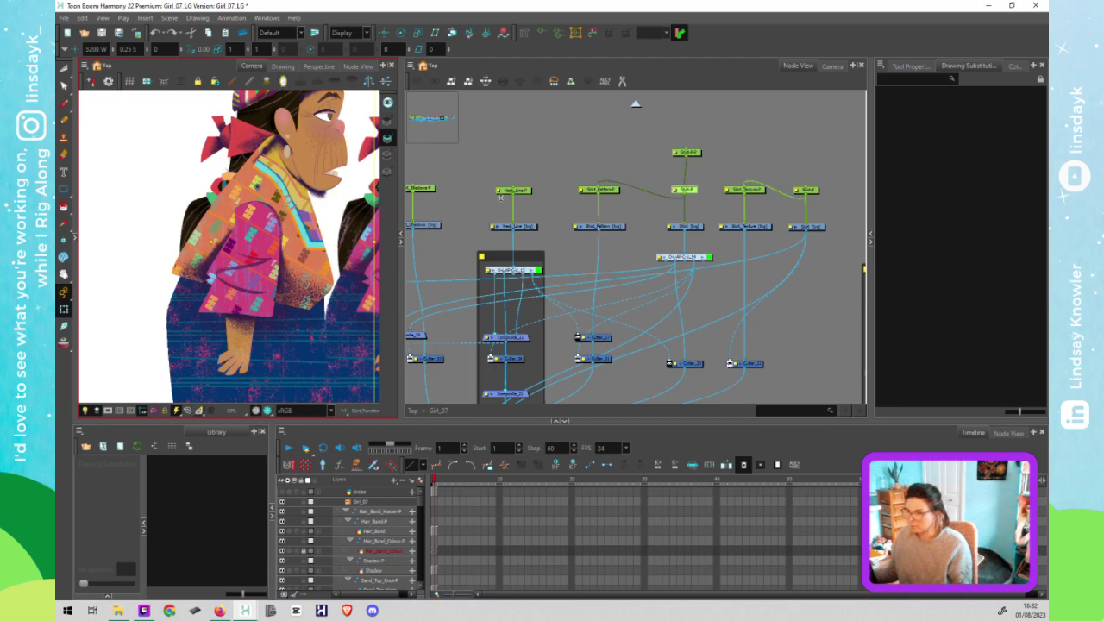
pyautogui.hotkey('ctrl', 'z')
pyautogui.click(708, 154)
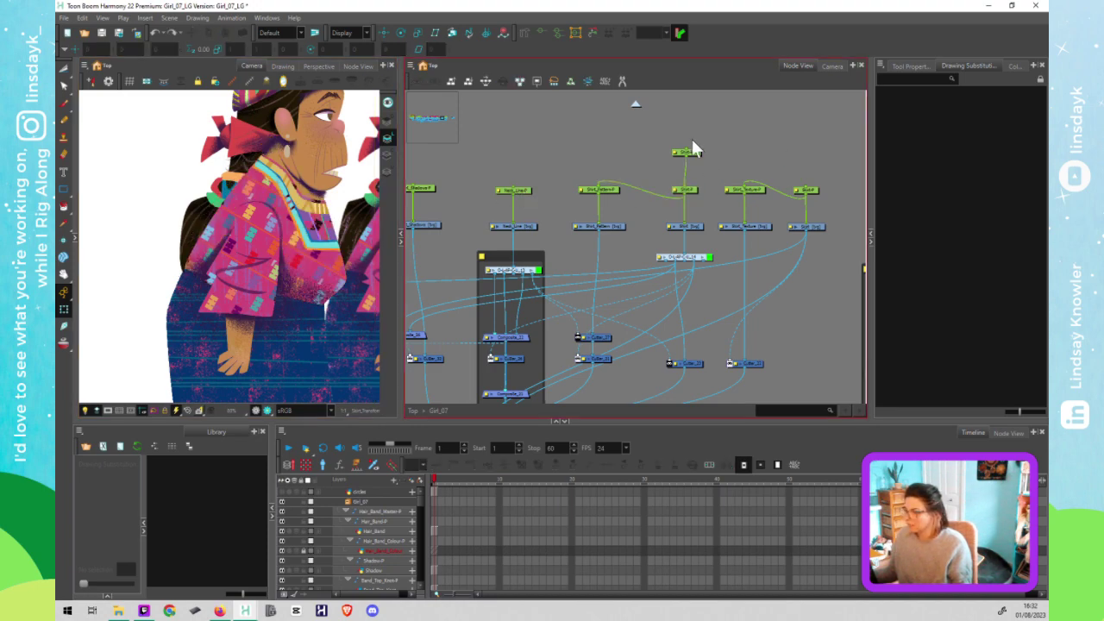
# Step: Centre the parent peg above the Shirt peg, connect the Neck_Line peg under it, and test how the group moves
pyautogui.moveTo(692, 157); pyautogui.dragTo(692, 148)
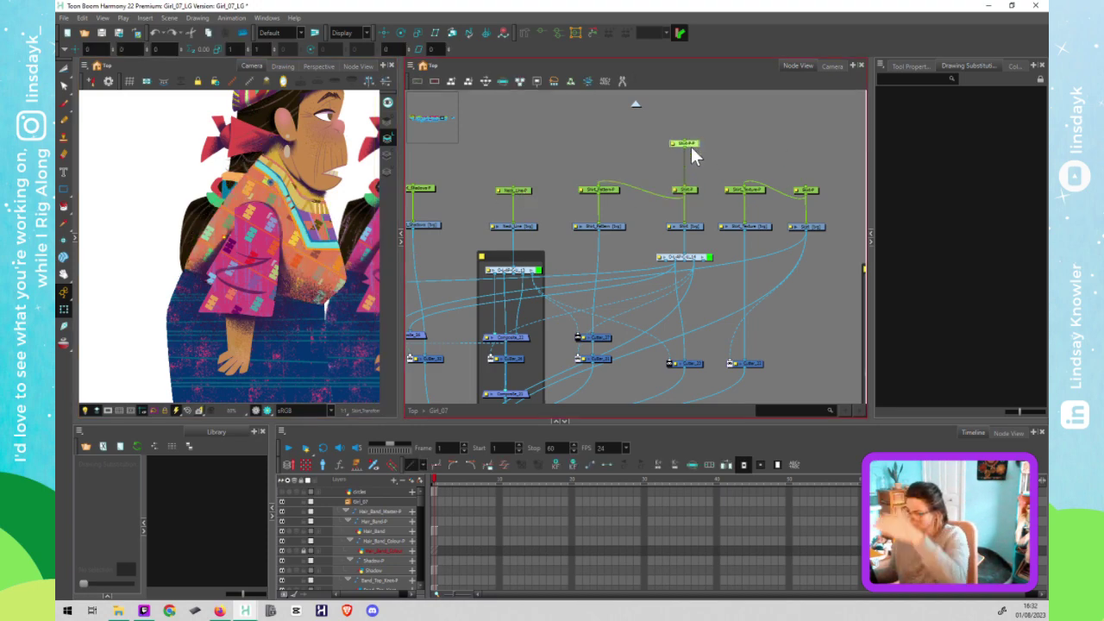
pyautogui.moveTo(544, 181); pyautogui.dragTo(521, 188)
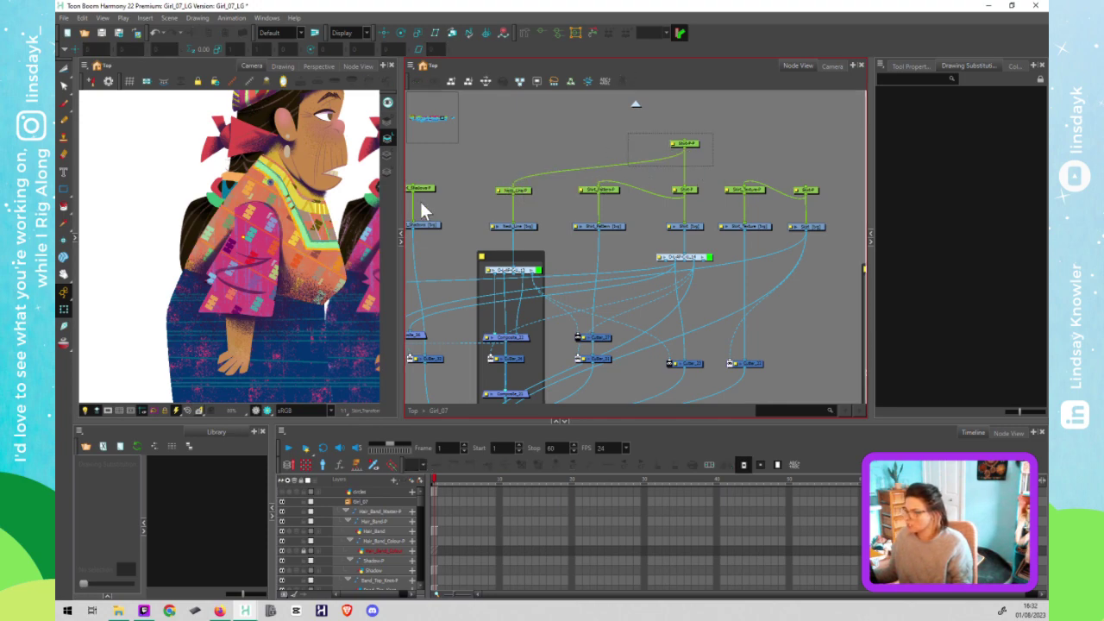
pyautogui.click(251, 243)
pyautogui.moveTo(251, 243); pyautogui.dragTo(250, 242)
pyautogui.hotkey('ctrl', 'z')
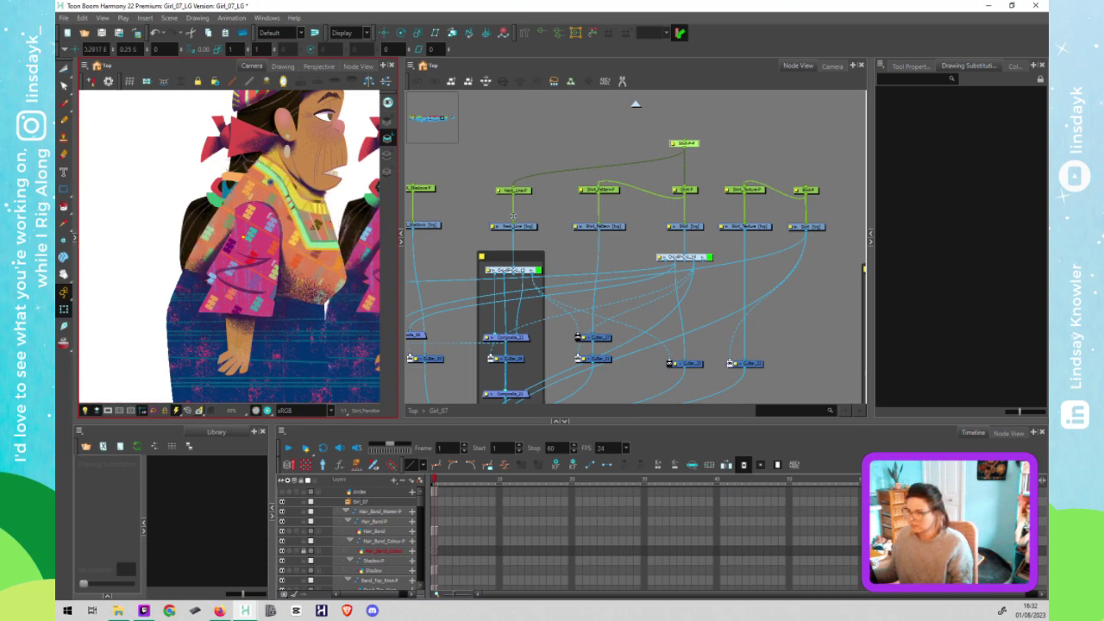
pyautogui.click(541, 139)
pyautogui.moveTo(502, 169); pyautogui.dragTo(520, 171)
# Step: Try moving the Shirt_Shadows artwork in the camera view, and undo the movement
pyautogui.click(437, 230)
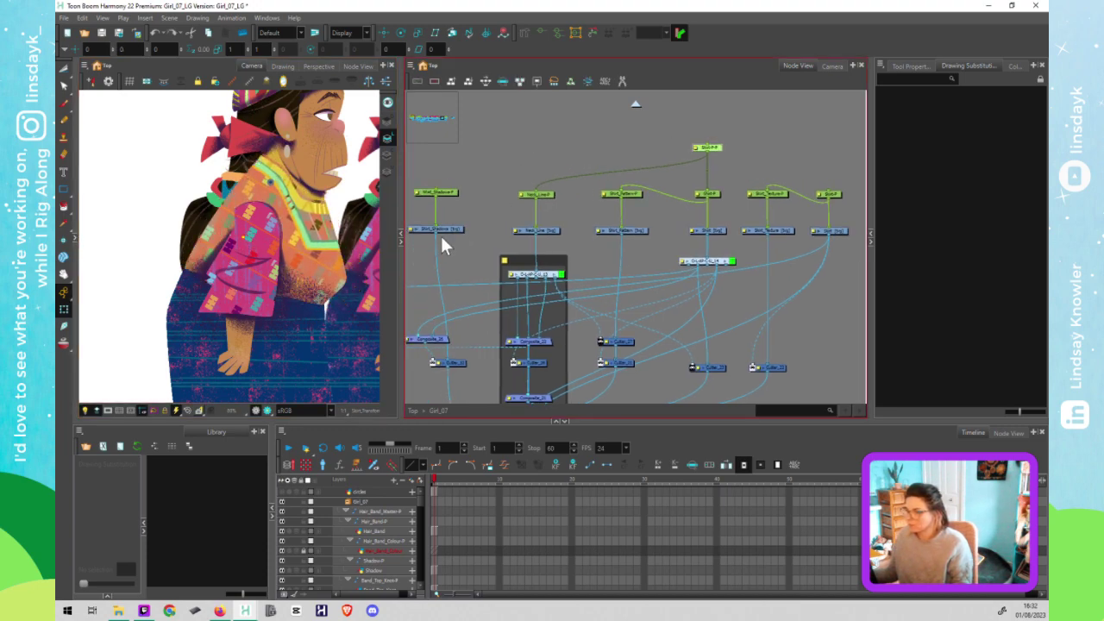
pyautogui.moveTo(287, 284); pyautogui.dragTo(293, 281)
pyautogui.hotkey('ctrl', 'z')
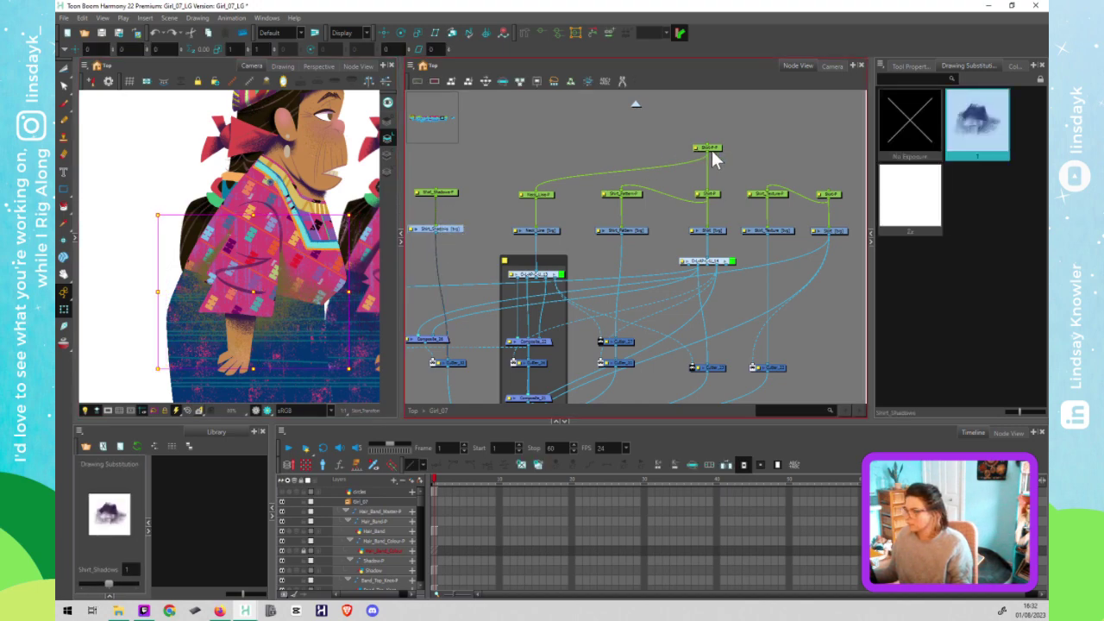
# Step: Add another parent peg above Shirt-P-P and connect the Shirt_Shadows peg under it
pyautogui.click(713, 152)
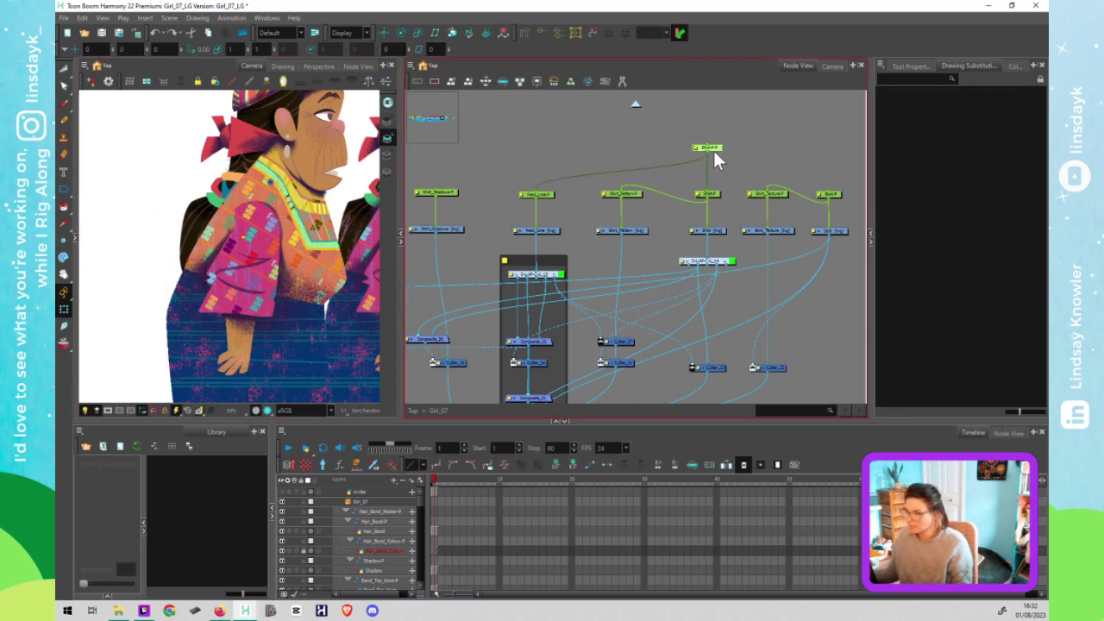
pyautogui.hotkey('ctrl', 'p')
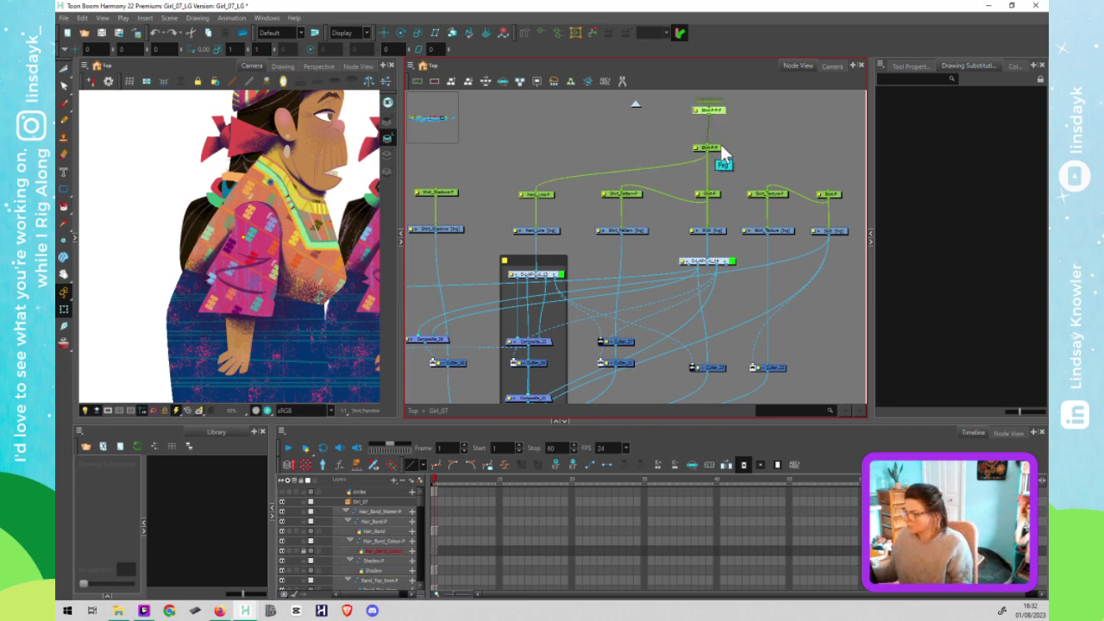
pyautogui.moveTo(709, 120); pyautogui.dragTo(442, 193)
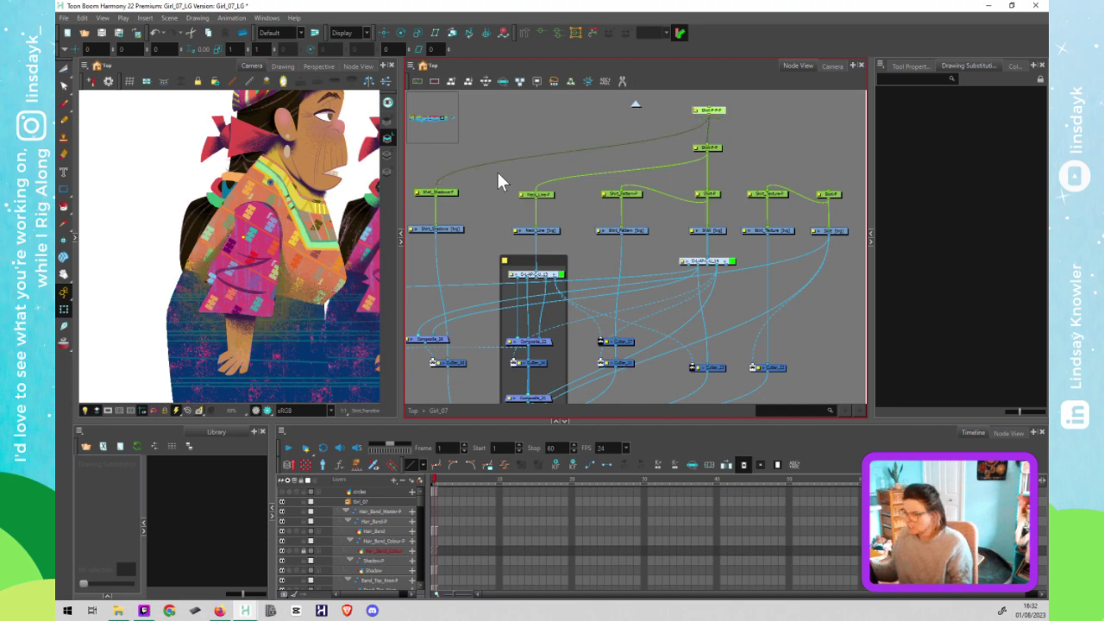
# Step: Return to the arm and sleeve nodes and identify the upper-arm shadow drawing from its artwork
pyautogui.scroll(-3, 597, 243)
pyautogui.moveTo(648, 260); pyautogui.dragTo(469, 247)
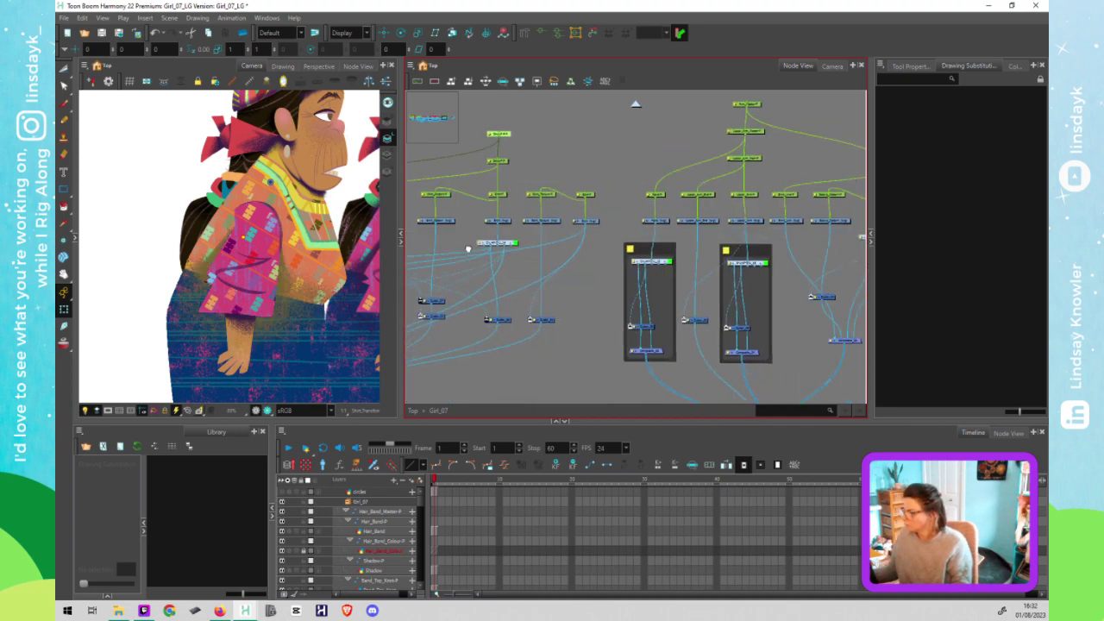
pyautogui.moveTo(752, 240); pyautogui.dragTo(648, 252)
pyautogui.scroll(2, 654, 250)
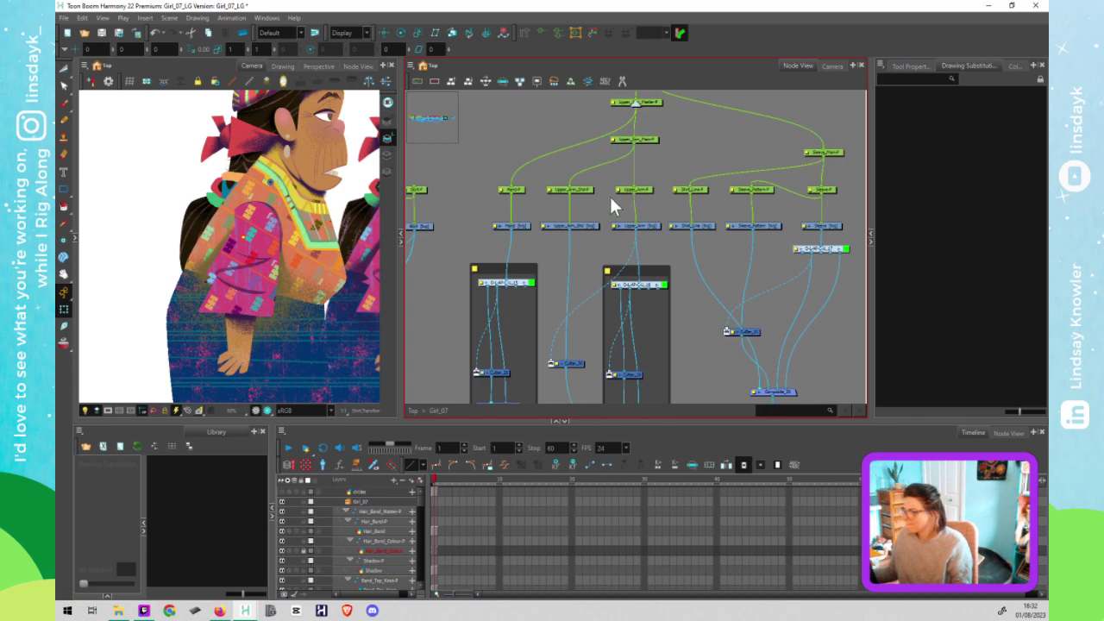
pyautogui.click(244, 322)
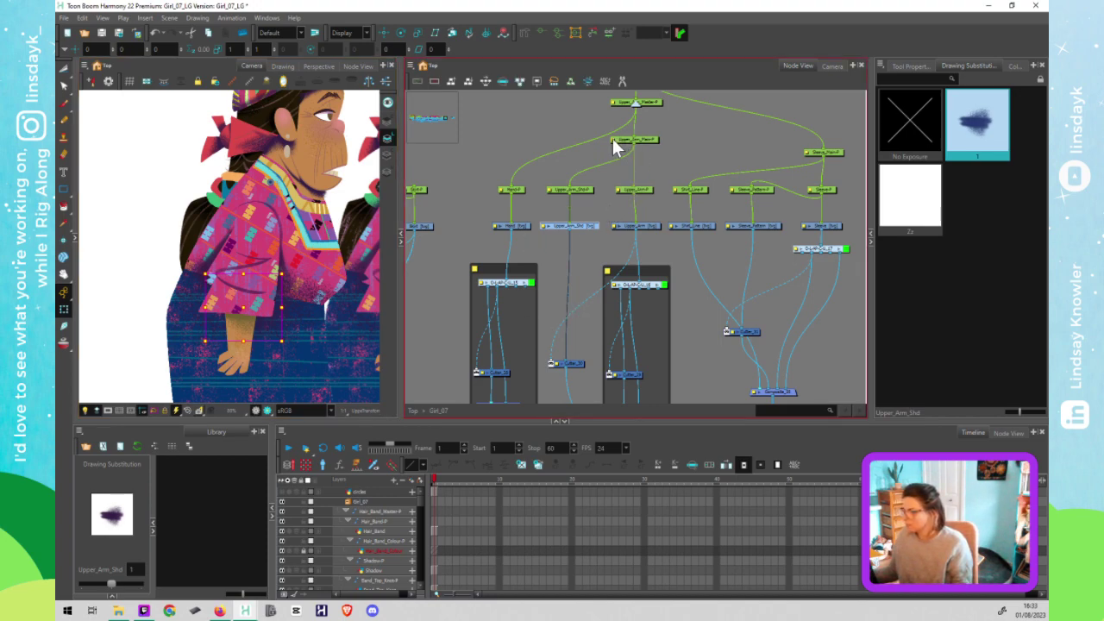
# Step: Rename the peg directly below the upper arm's master peg as Upper_Arm_Shd_Main-P and save the scene
pyautogui.doubleClick(645, 140)
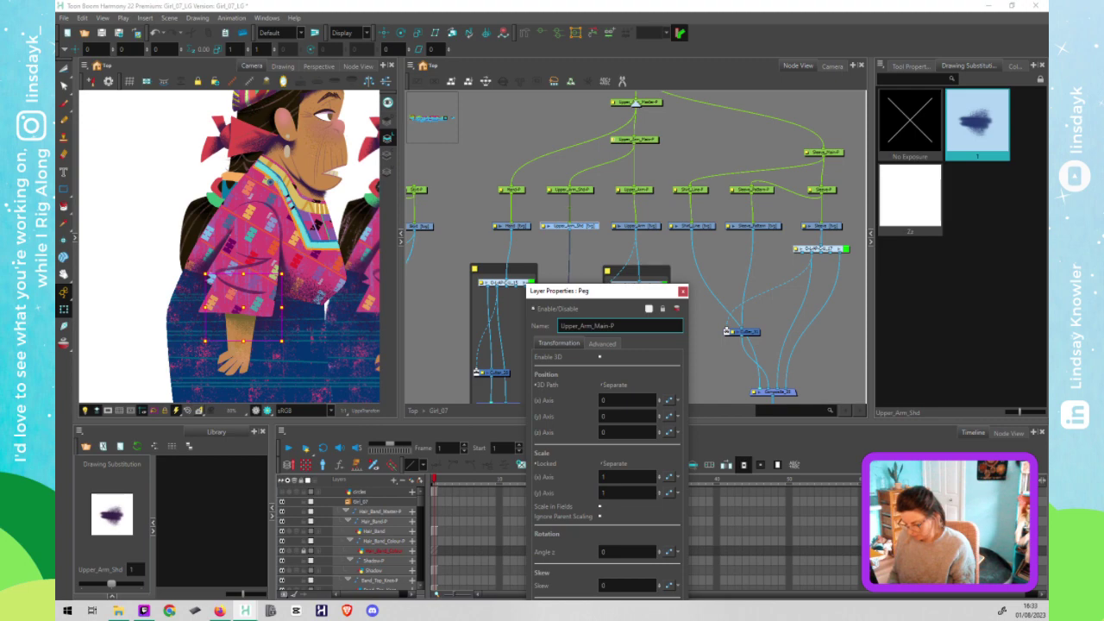
pyautogui.write('Shad_')
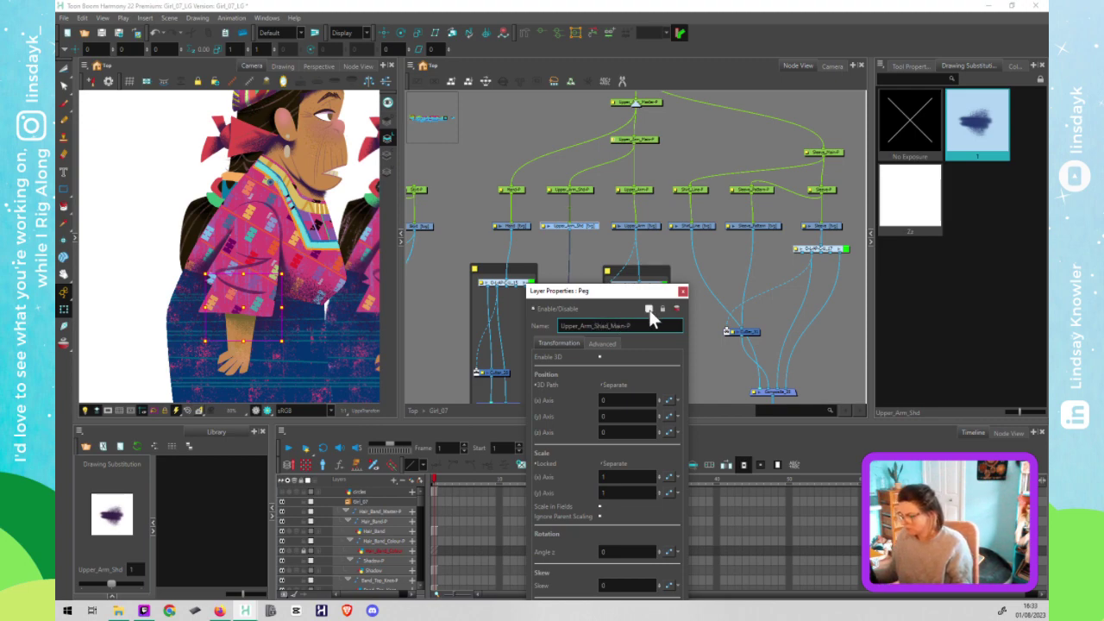
pyautogui.press('BackSpace')
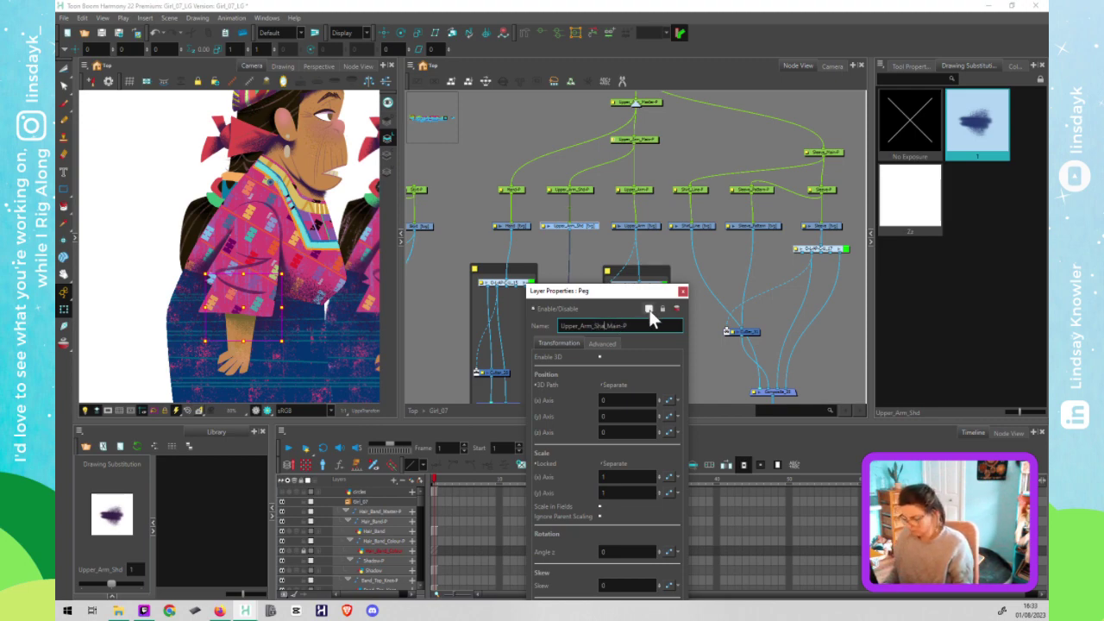
pyautogui.press('BackSpace')
pyautogui.write('d')
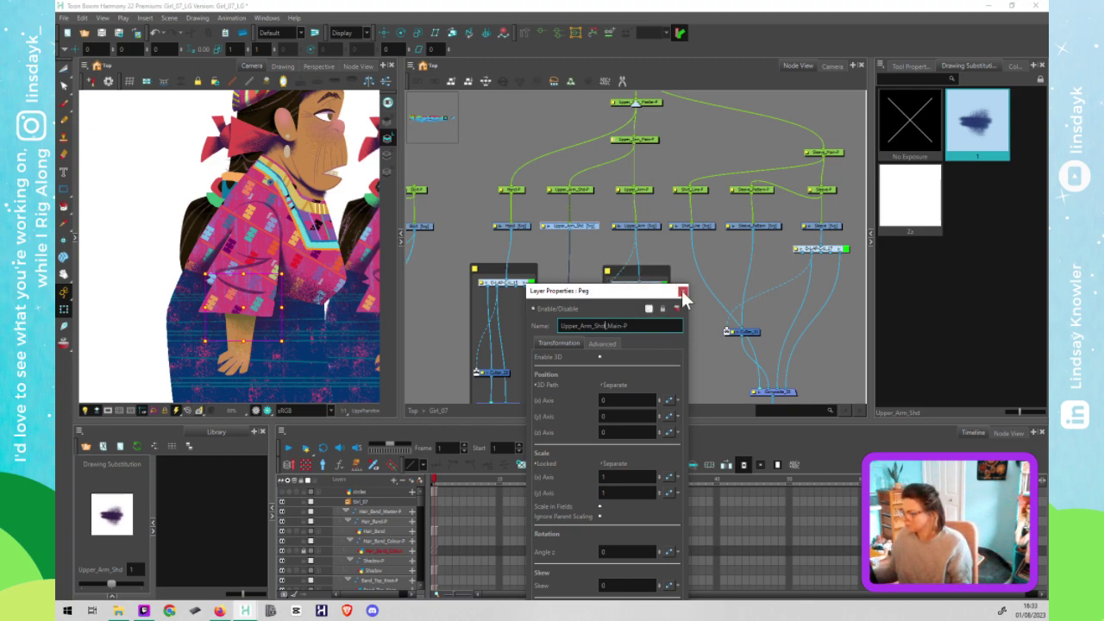
pyautogui.click(683, 296)
pyautogui.click(686, 315)
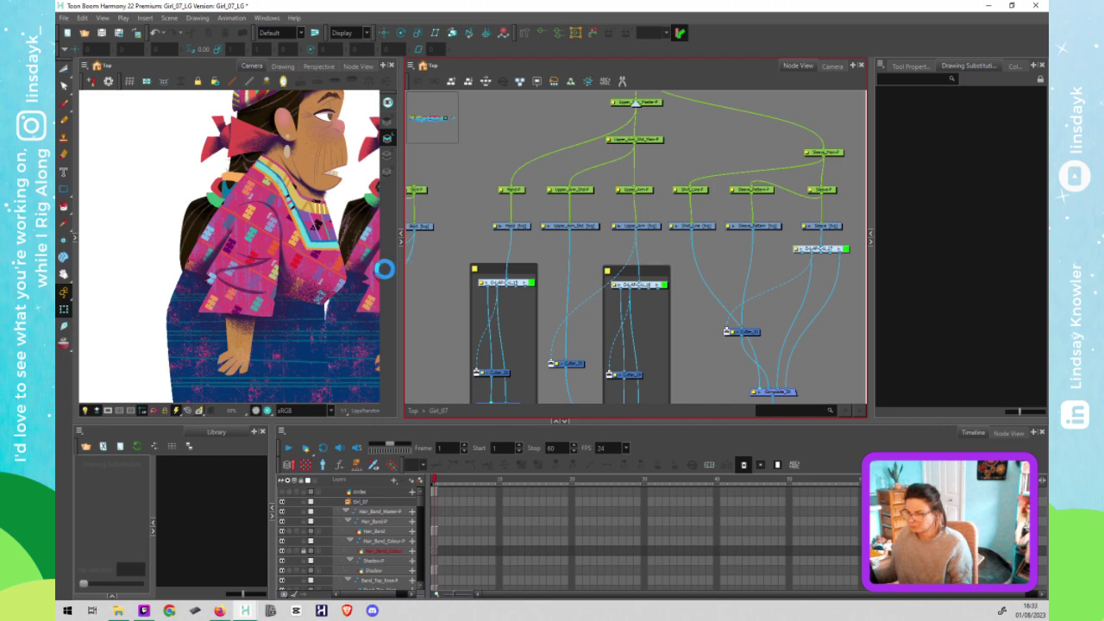
pyautogui.hotkey('ctrl', 's')
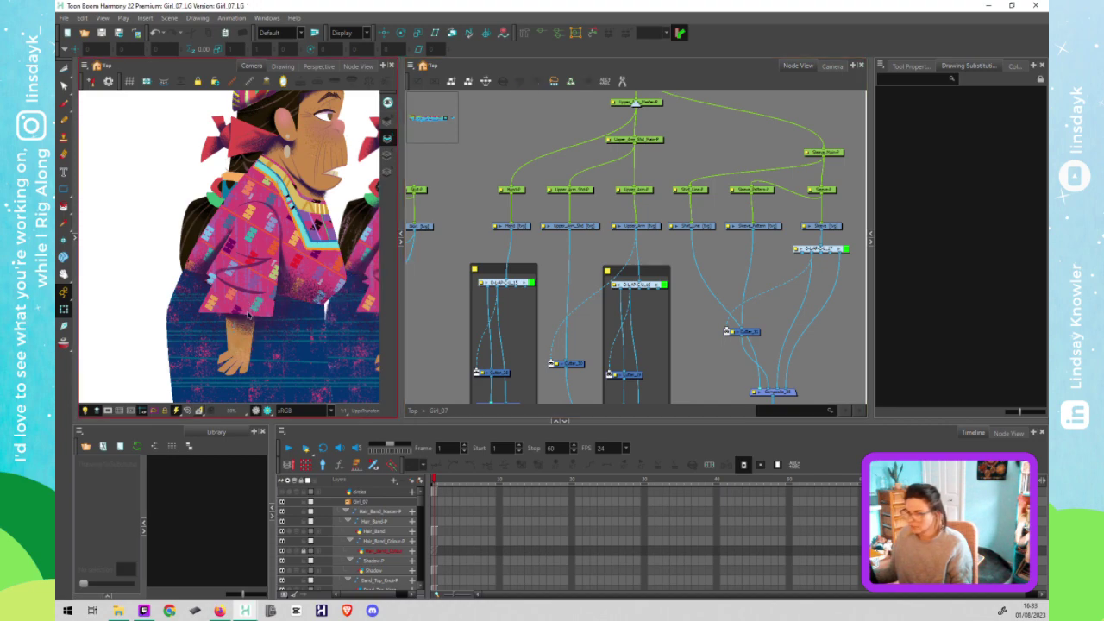
# Step: Locate the Shirt_Shadows drawing's nodes from its artwork and rename the Shirt-P-P peg as Shirt_Main-P
pyautogui.click(304, 277)
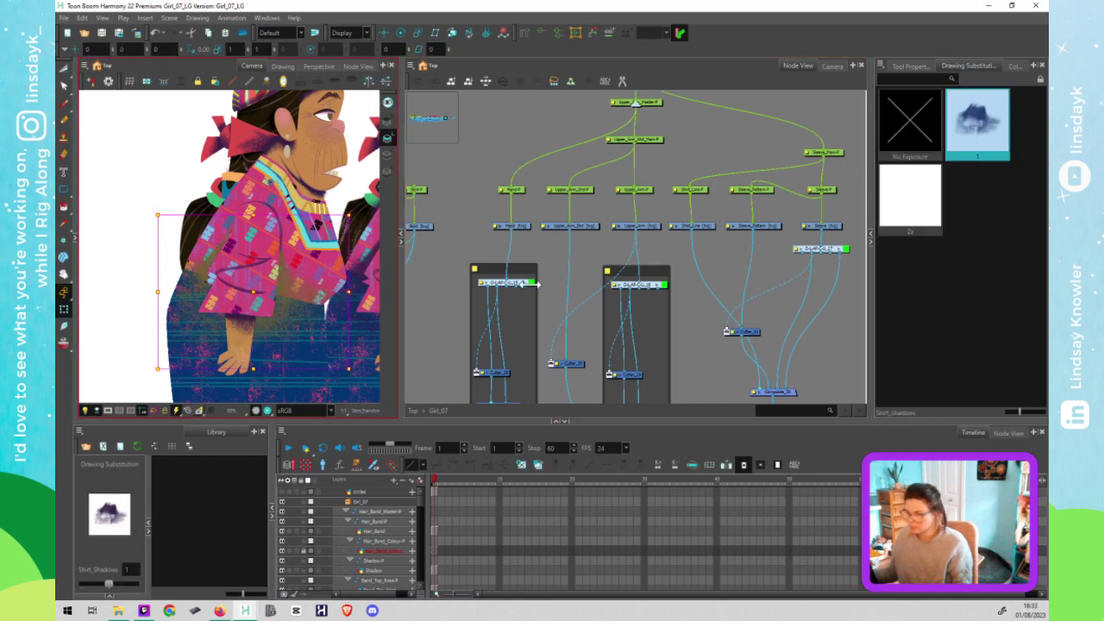
pyautogui.press('o')
pyautogui.moveTo(532, 288); pyautogui.dragTo(386, 302)
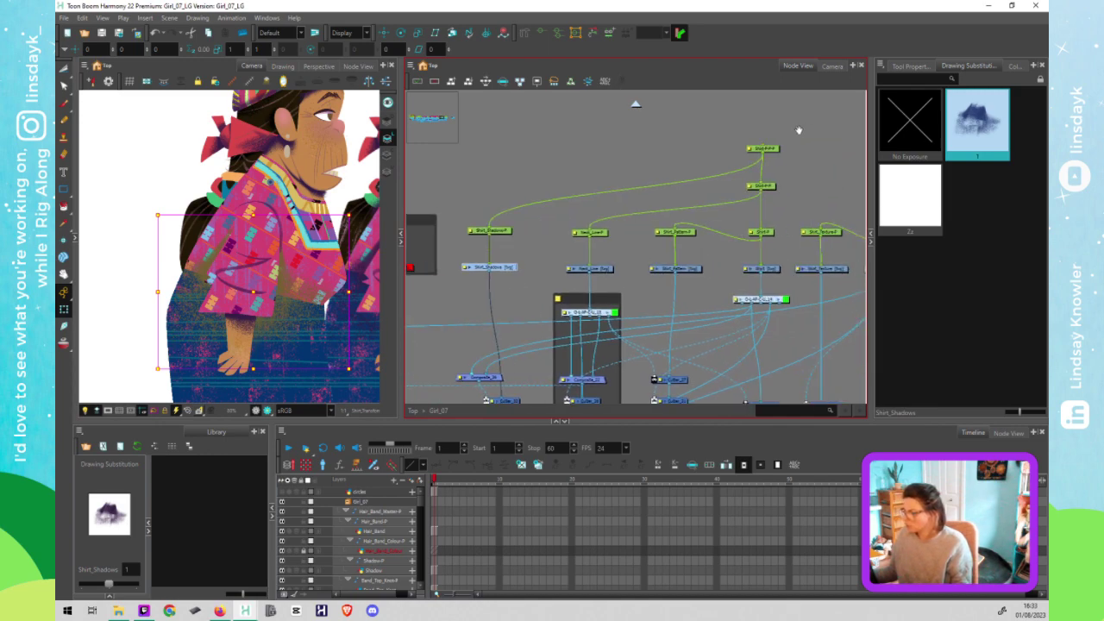
pyautogui.doubleClick(750, 185)
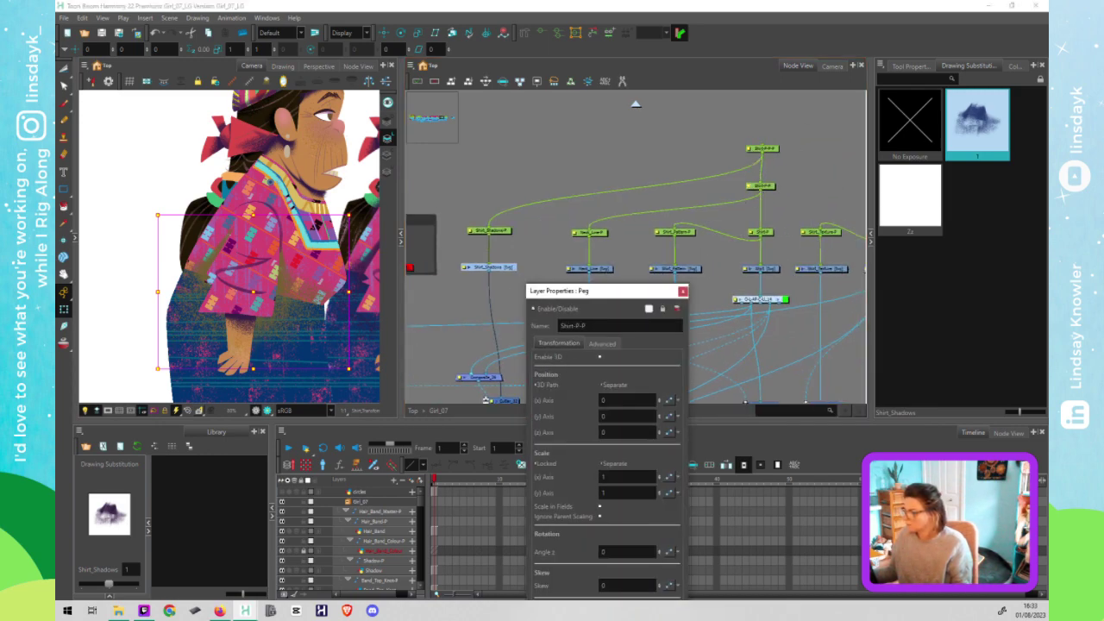
pyautogui.click(604, 320)
pyautogui.press('Left')
pyautogui.press('Left')
pyautogui.press('BackSpace')
pyautogui.press('BackSpace')
pyautogui.write('_')
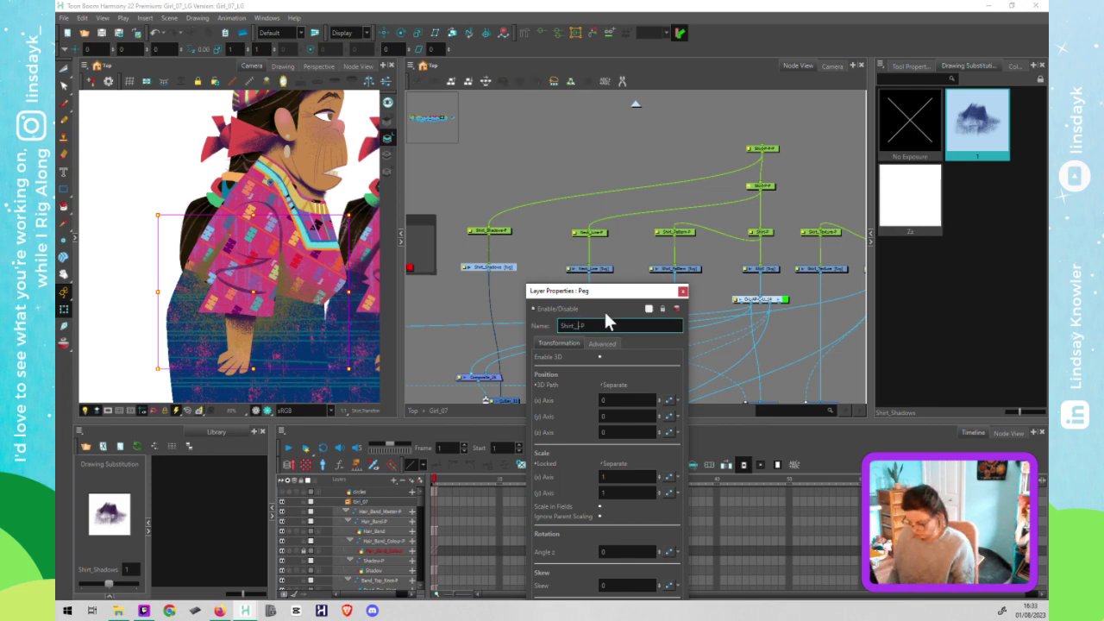
pyautogui.write('_Main')
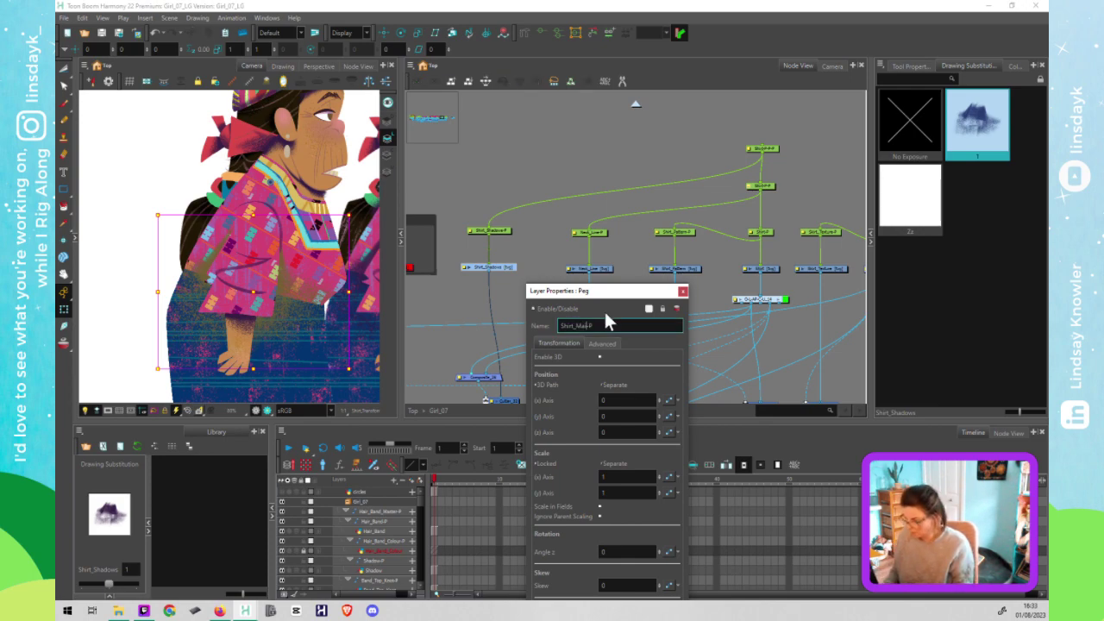
pyautogui.click(683, 292)
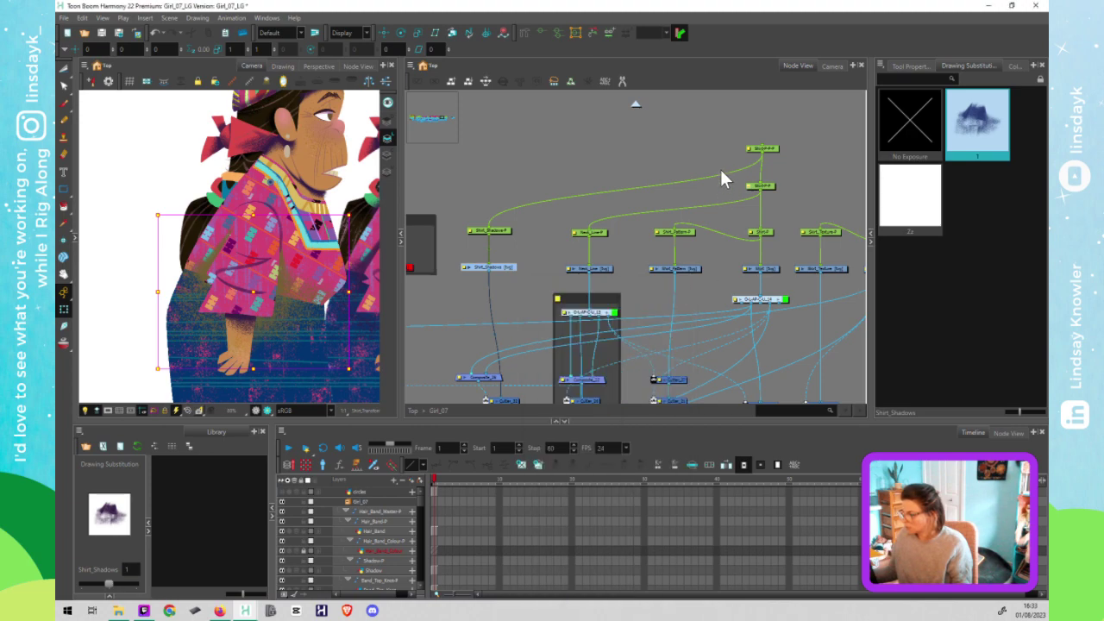
# Step: Rename the topmost shirt peg, above Shirt_Main-P, as Shirt_Shd_Master-P
pyautogui.doubleClick(748, 149)
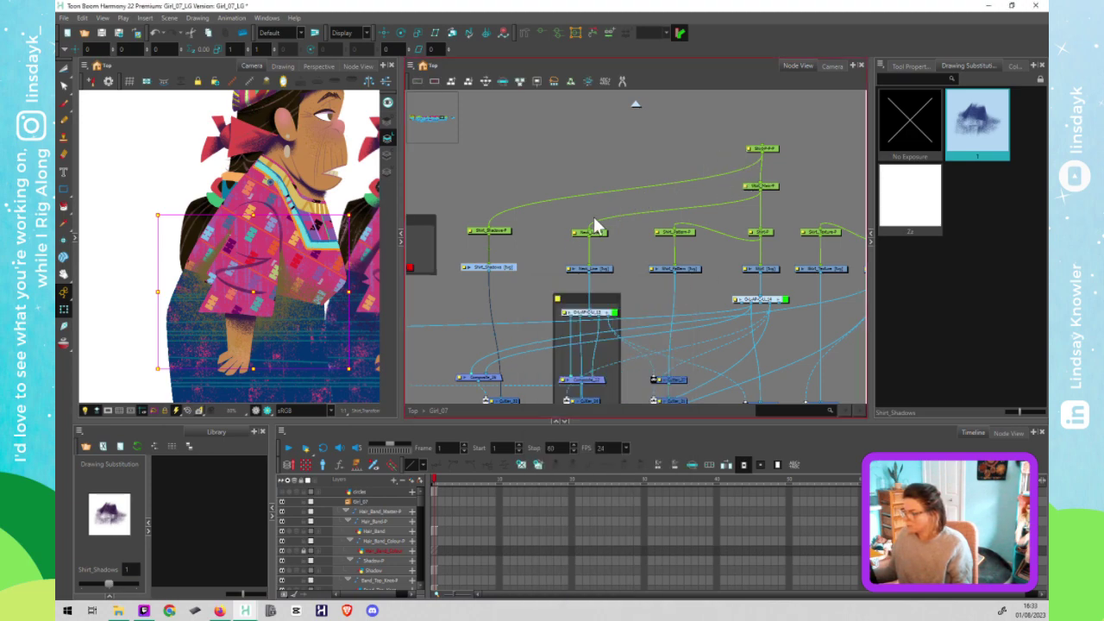
pyautogui.click(609, 325)
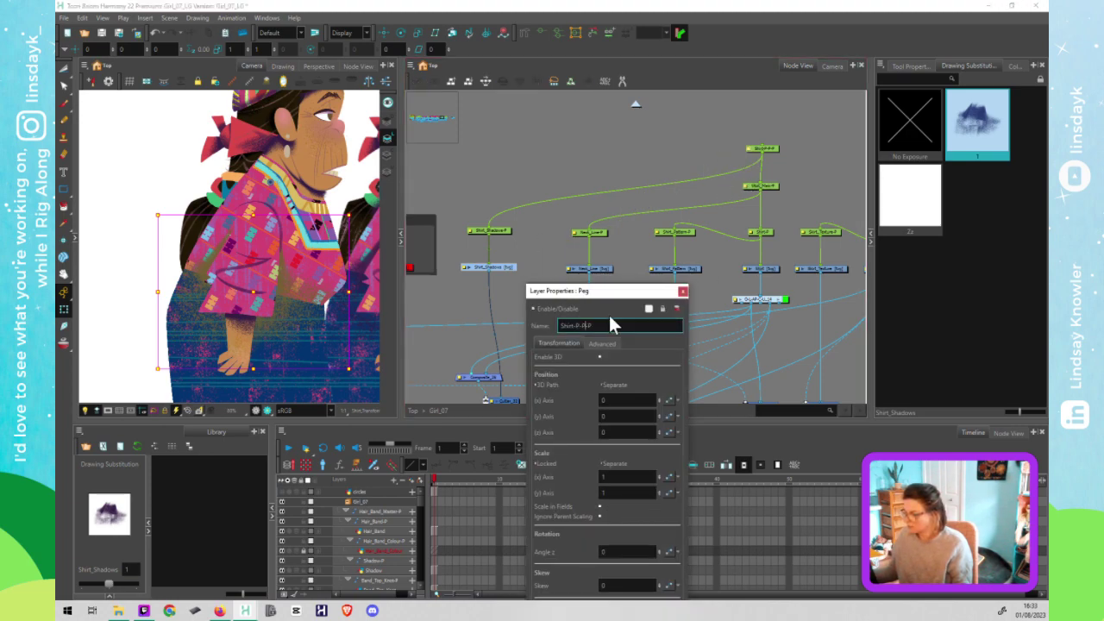
pyautogui.press('BackSpace')
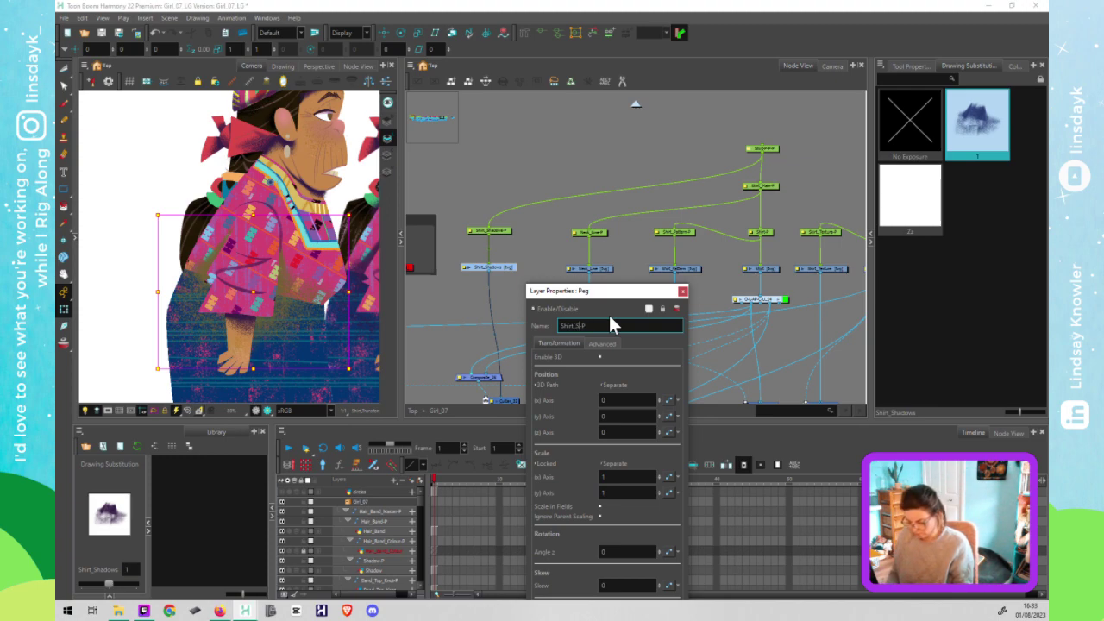
pyautogui.write('_Shad')
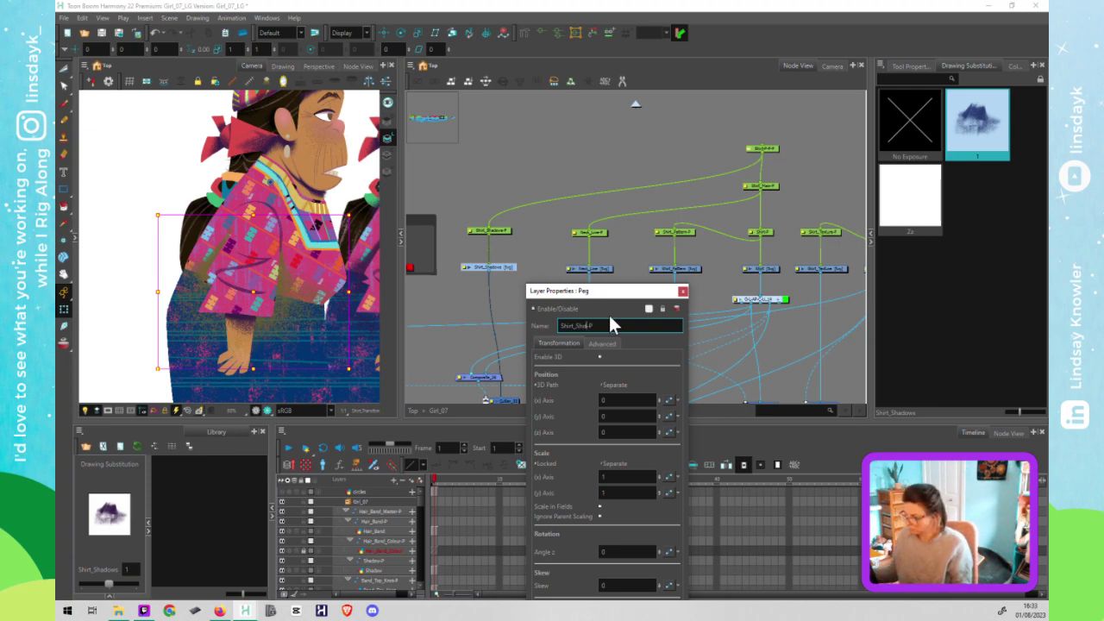
pyautogui.write('_Master')
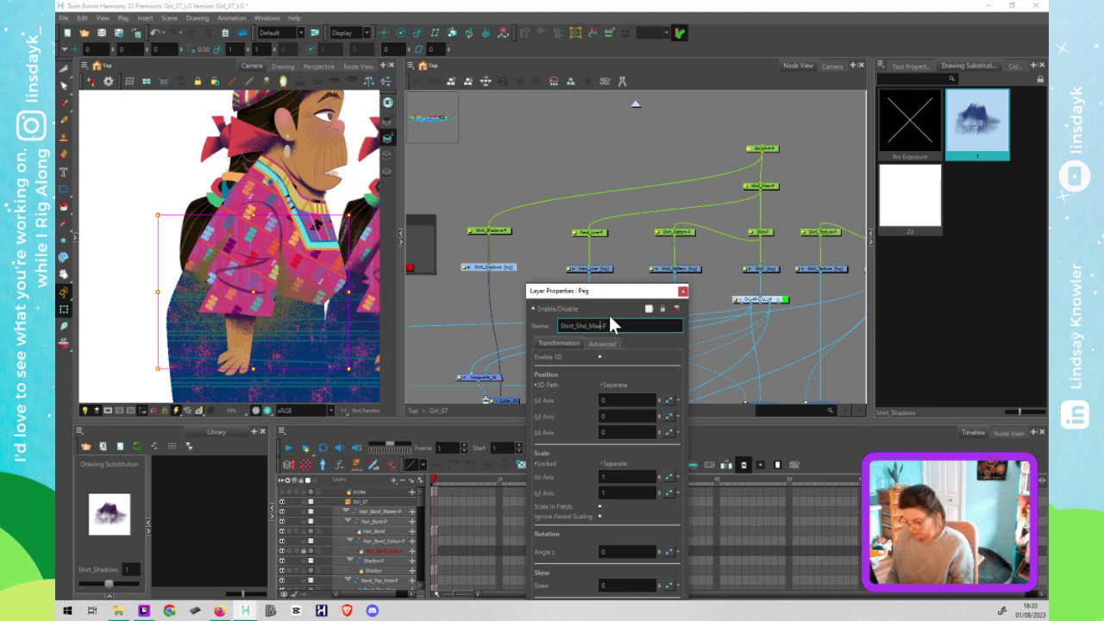
pyautogui.click(682, 291)
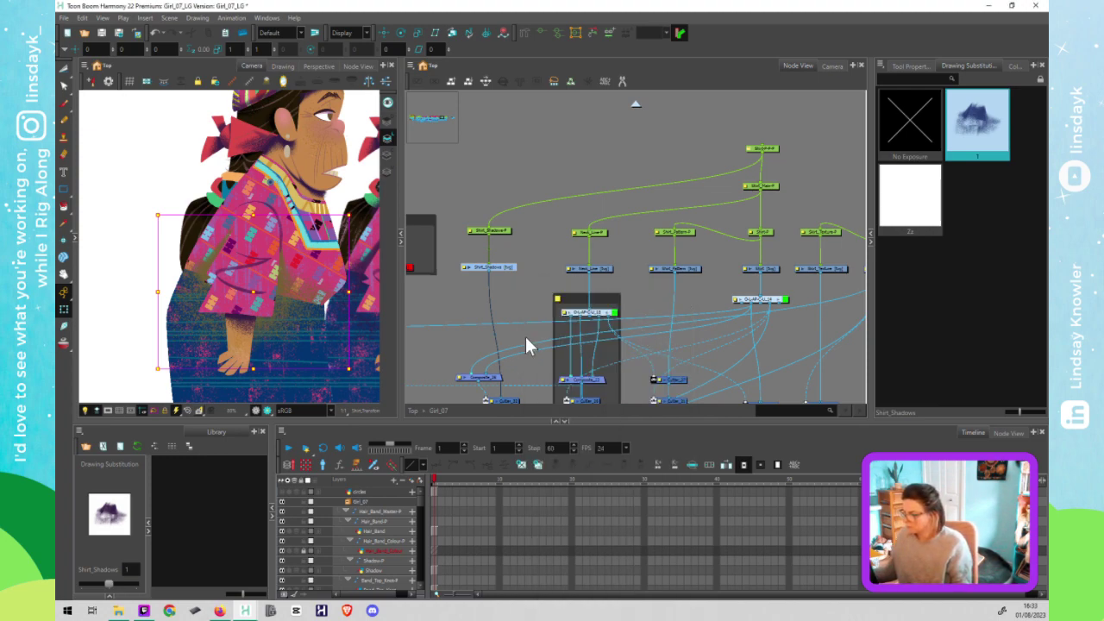
# Step: Inspect the composite feeding the Shirt_Shadows cutter, and copy the Shirt_Shadows drawing node
pyautogui.moveTo(519, 293); pyautogui.dragTo(531, 226)
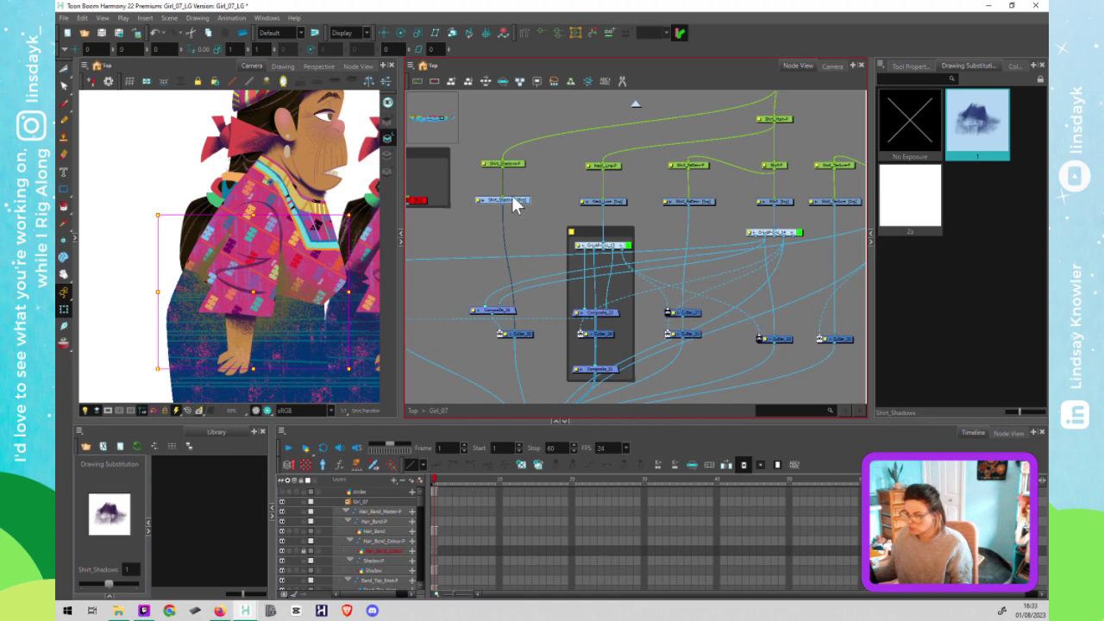
pyautogui.click(511, 196)
pyautogui.click(511, 198)
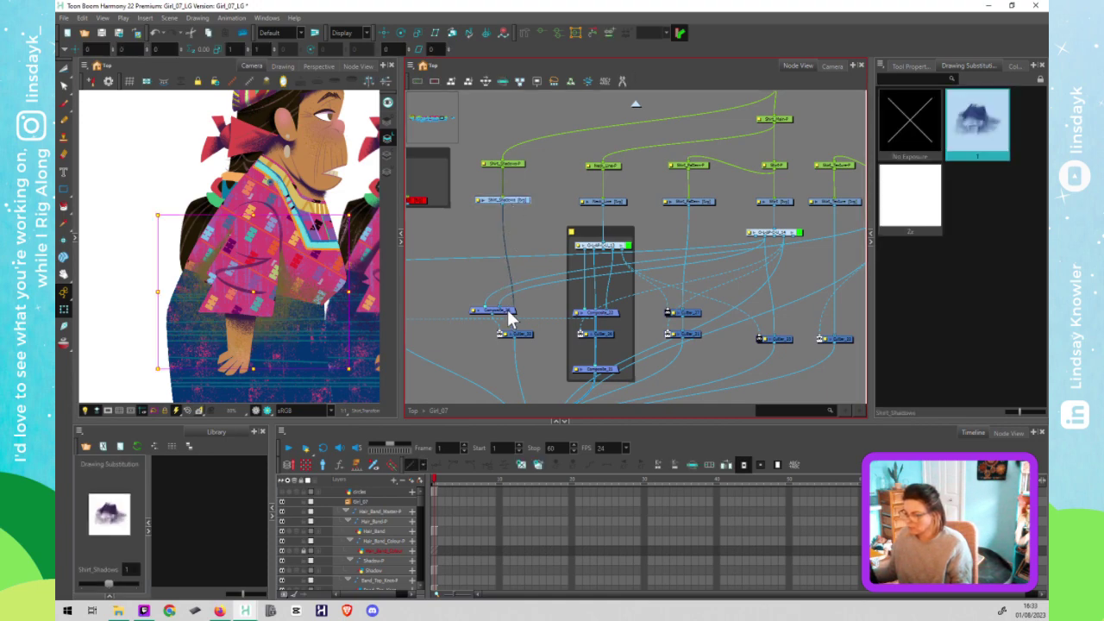
pyautogui.moveTo(485, 310); pyautogui.dragTo(429, 301)
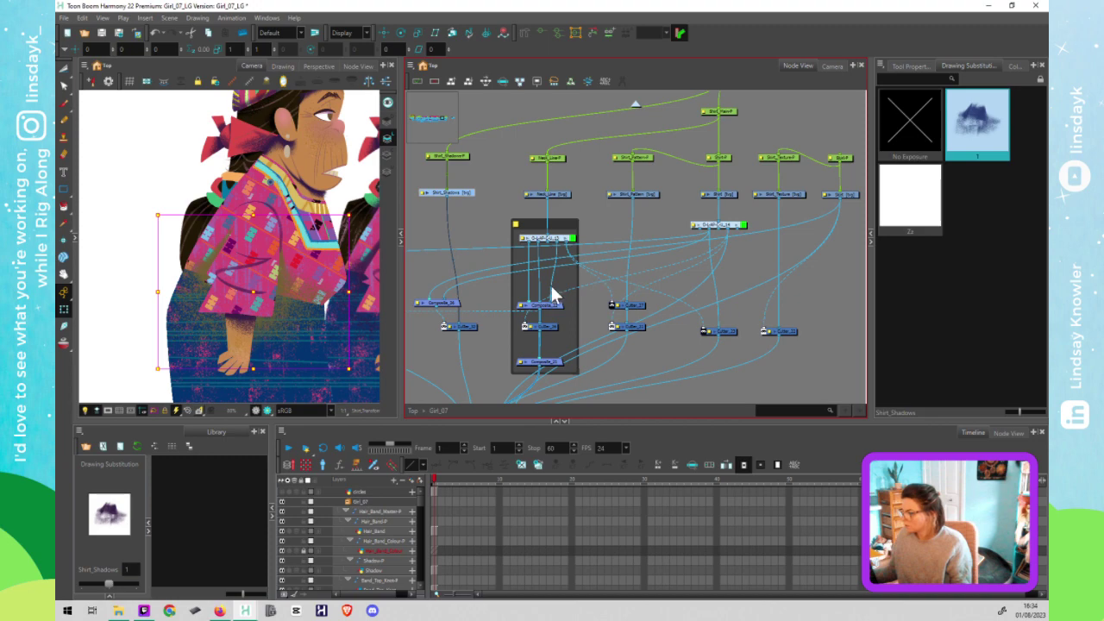
pyautogui.click(454, 308)
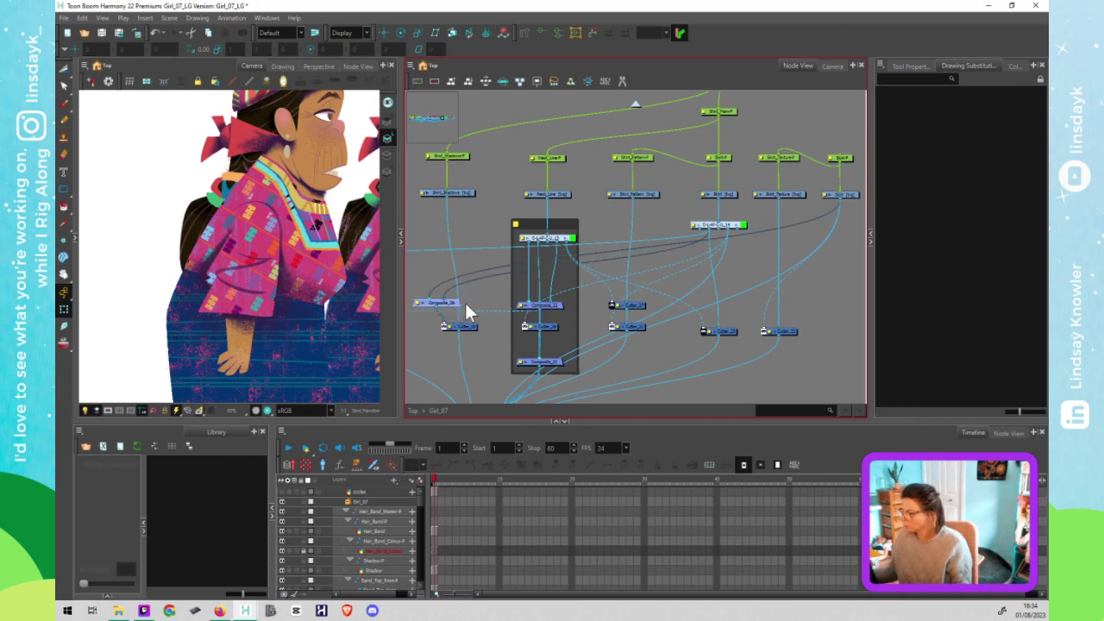
pyautogui.click(449, 204)
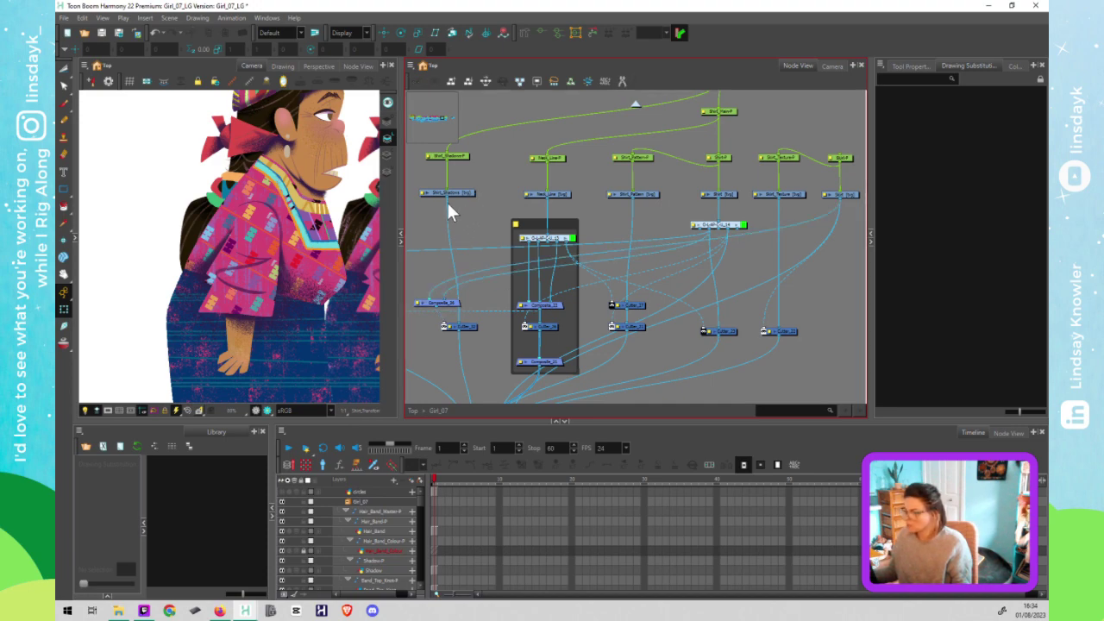
pyautogui.click(459, 193)
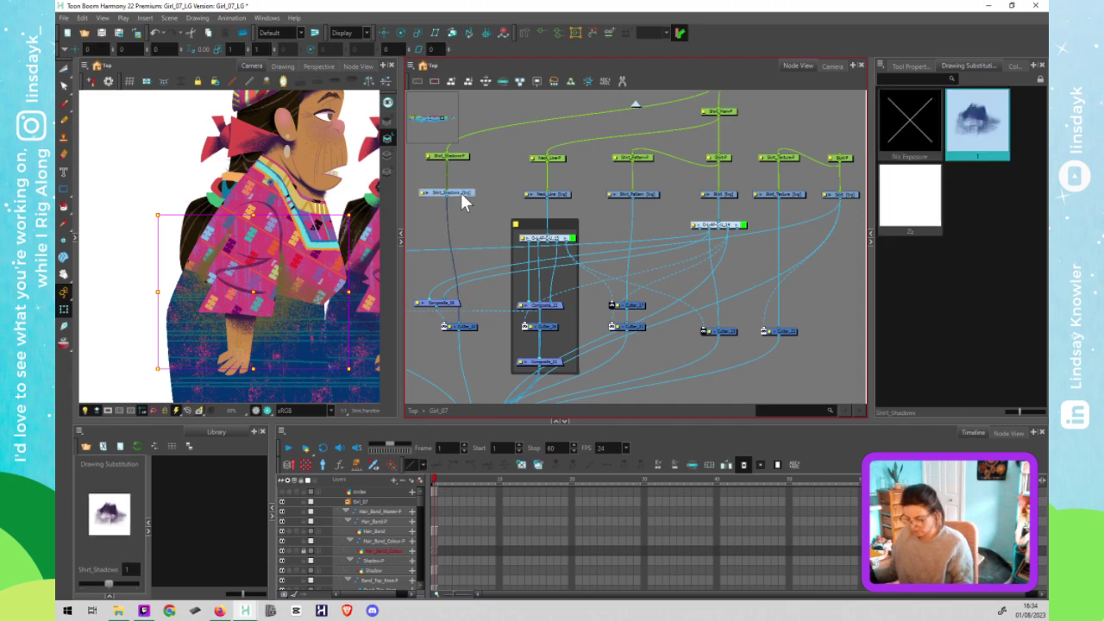
# Step: Move the whole arm and sleeve node group farther right to open space beside the skirt nodes
pyautogui.moveTo(774, 204); pyautogui.dragTo(527, 235)
pyautogui.scroll(-2, 662, 212)
pyautogui.scroll(-2, 670, 219)
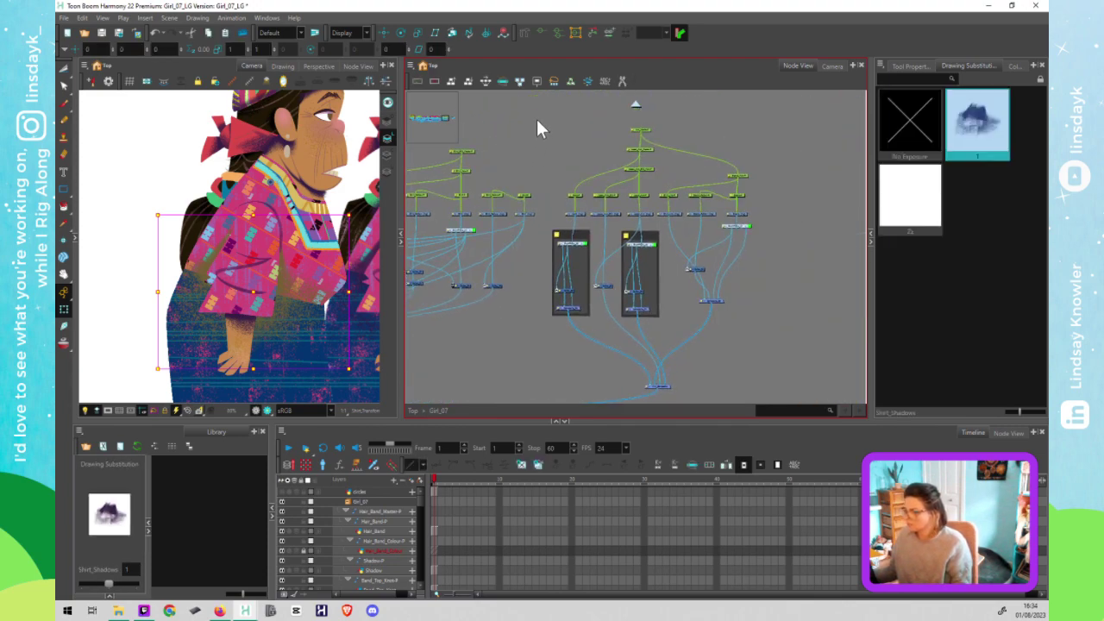
pyautogui.moveTo(714, 318); pyautogui.dragTo(773, 402)
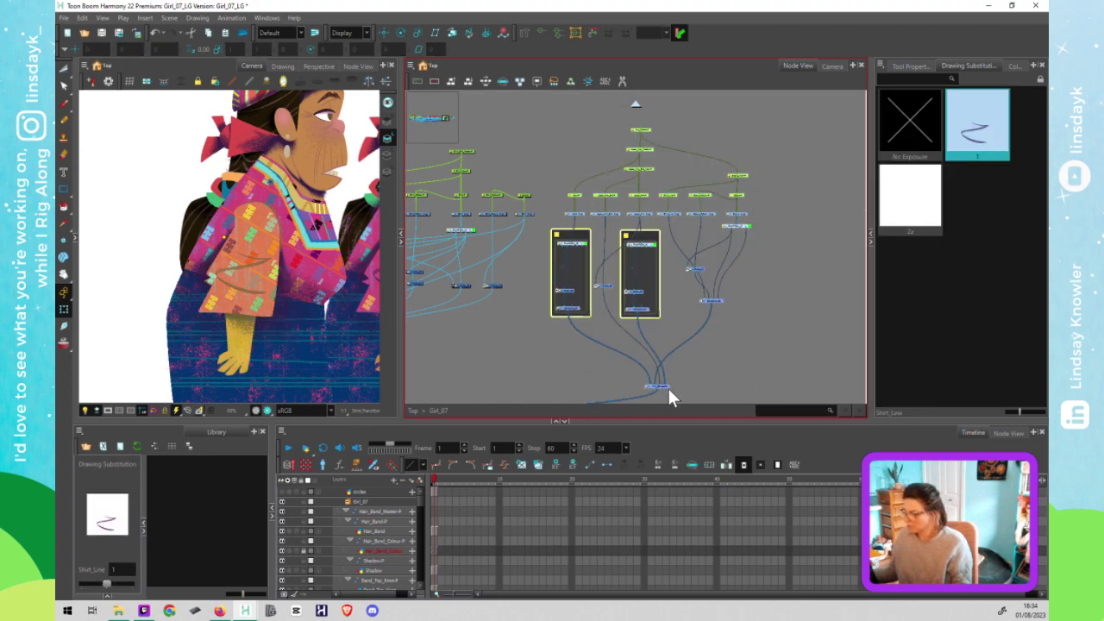
pyautogui.moveTo(668, 385); pyautogui.dragTo(738, 385)
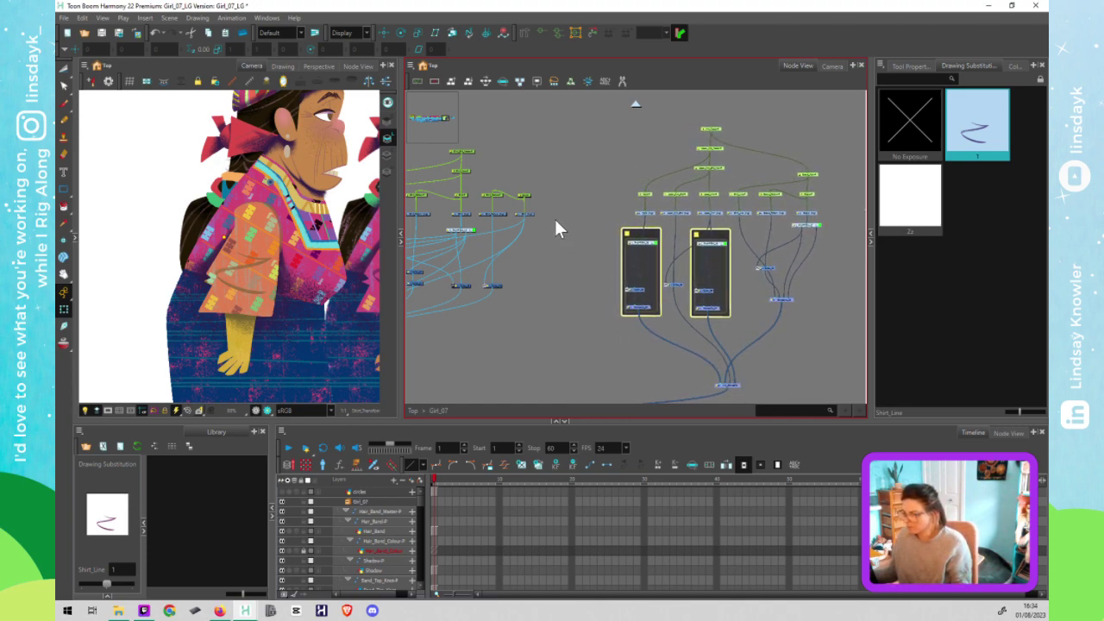
# Step: Move the Skirt and Skirt_Texture nodes with their pegs and cutter right, leaving a gap beside the shirt nodes
pyautogui.click(490, 261)
pyautogui.scroll(2, 523, 204)
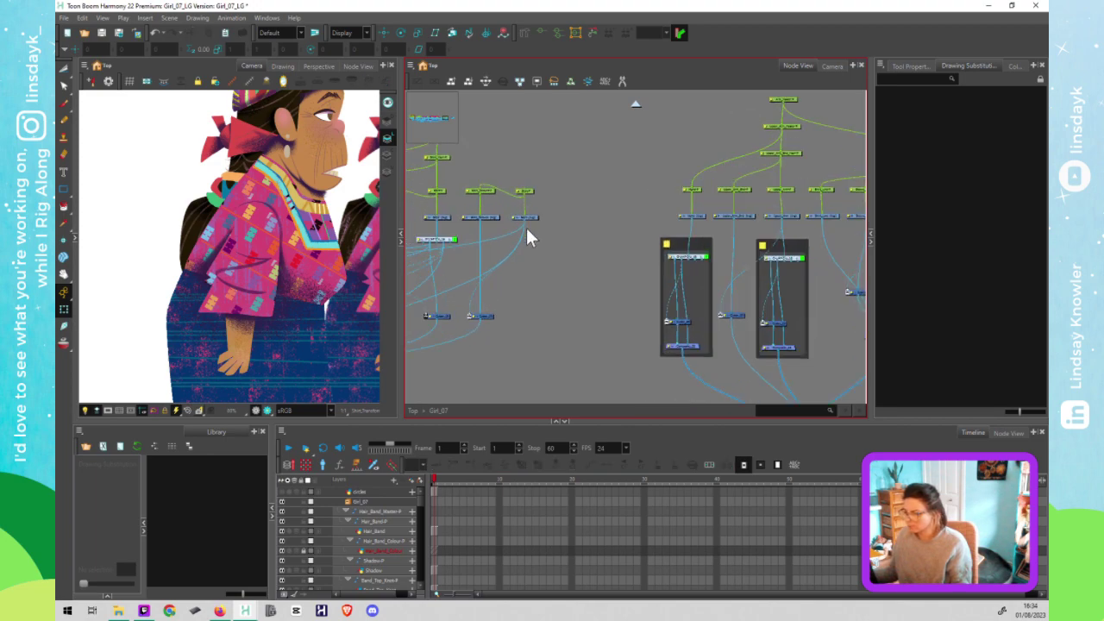
pyautogui.moveTo(542, 161)
pyautogui.mouseDown()
pyautogui.moveTo(481, 330)
pyautogui.moveTo(485, 315)
pyautogui.mouseUp()
pyautogui.moveTo(553, 317); pyautogui.dragTo(554, 316)
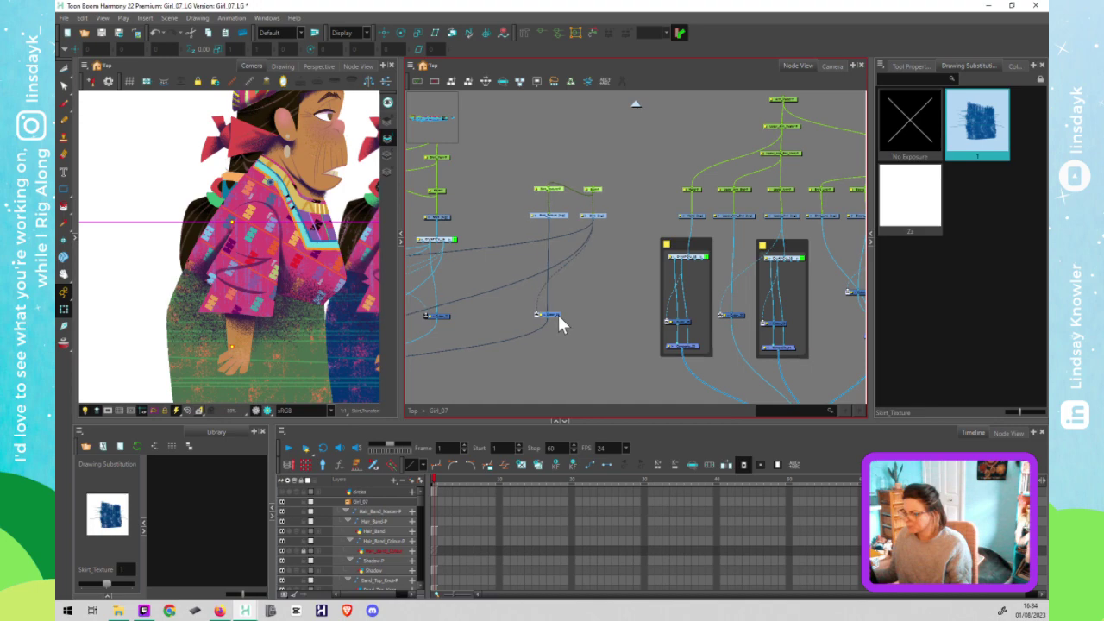
# Step: Use Paste Special to place a separate copy of the Shirt_Shadows drawing to the left of Skirt_Texture
pyautogui.click(467, 218)
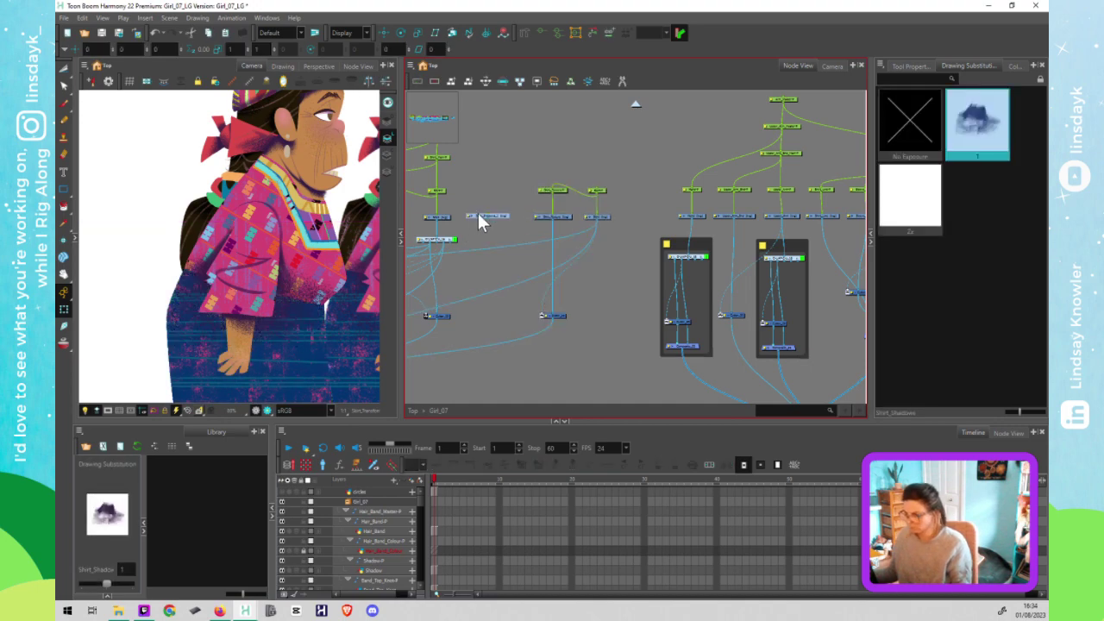
pyautogui.hotkey('ctrl', 'b')
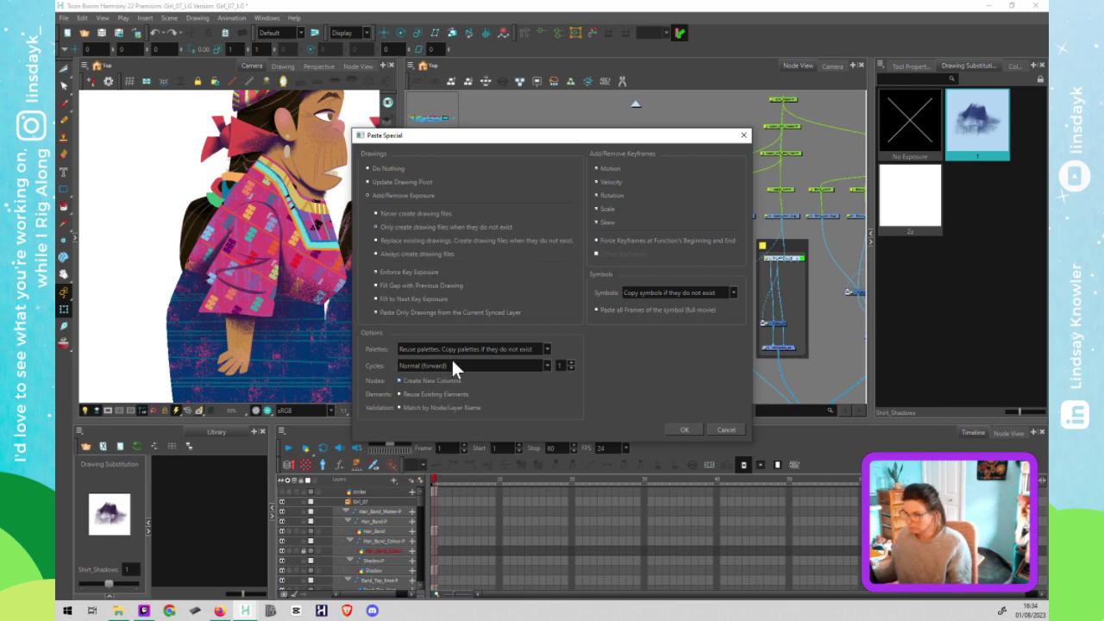
pyautogui.click(690, 429)
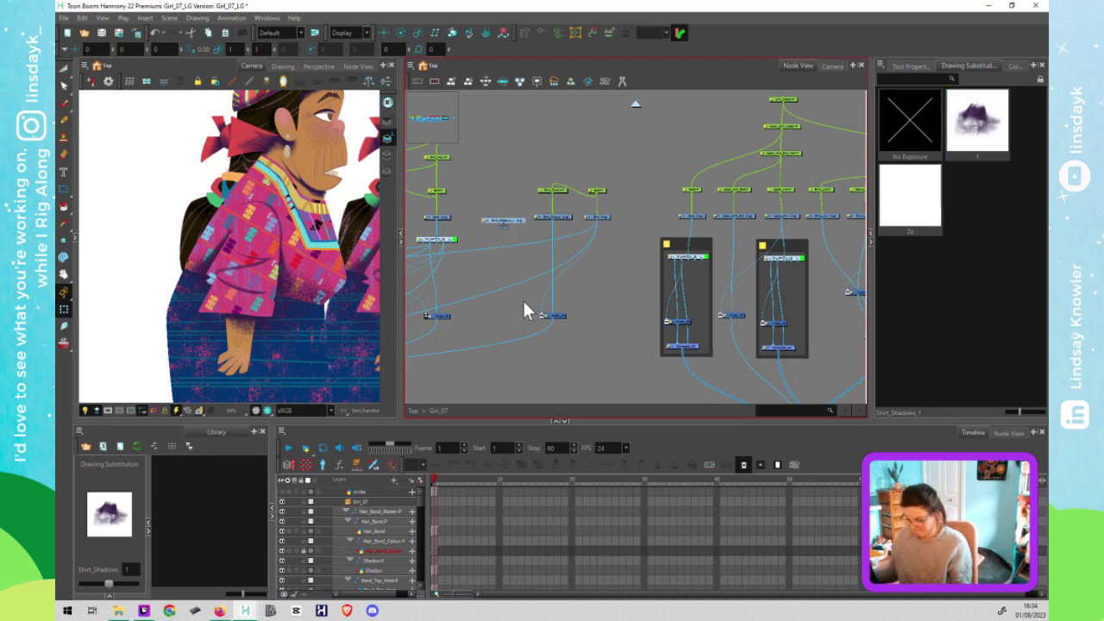
# Step: Insert a composite between Skirt_Texture and its cutter, and connect the pasted shadow drawing into it
pyautogui.hotkey('ctrl', 'h')
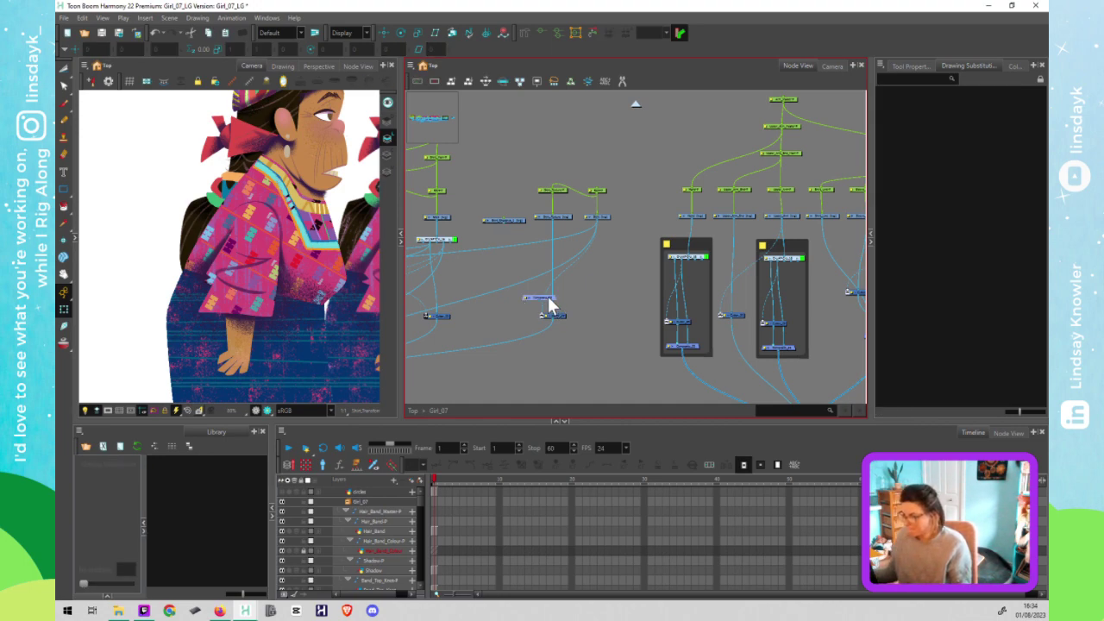
pyautogui.moveTo(542, 298); pyautogui.dragTo(564, 298)
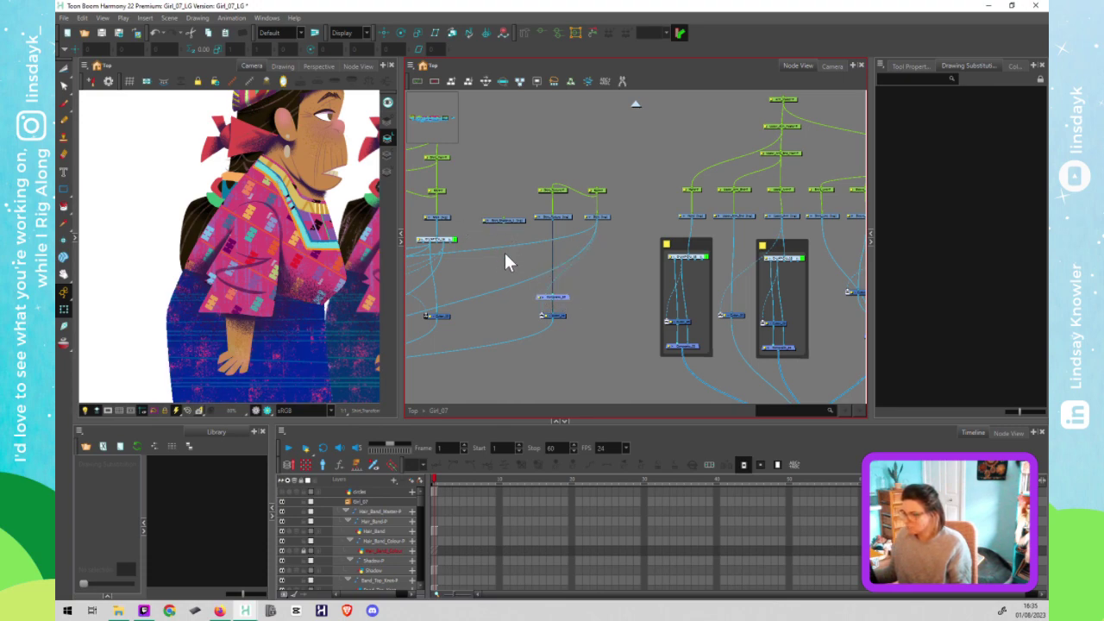
pyautogui.moveTo(550, 296); pyautogui.dragTo(488, 231)
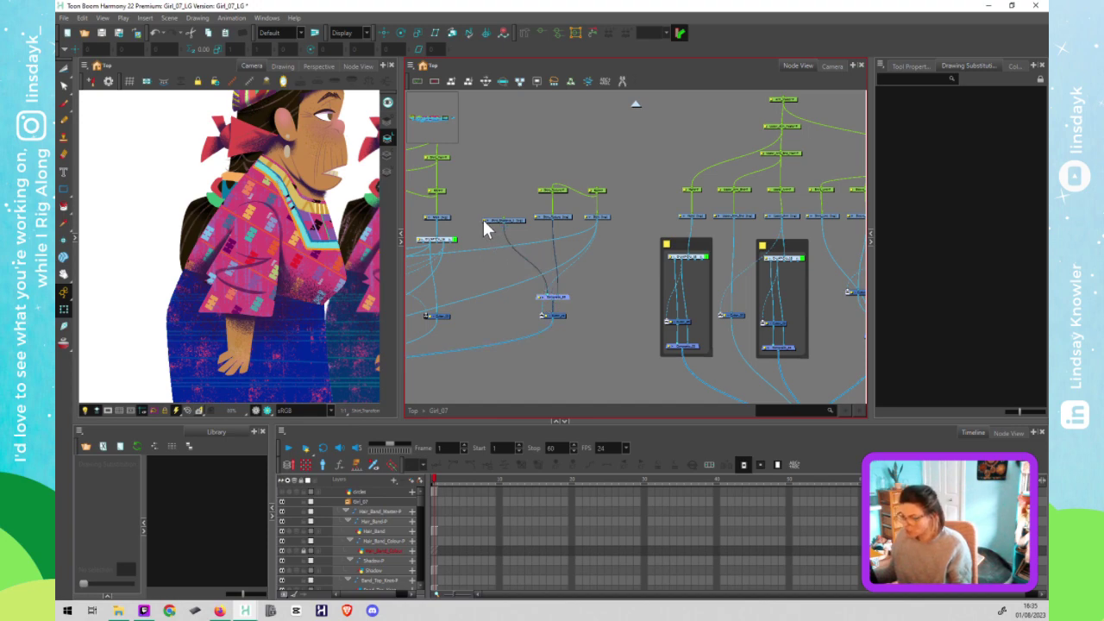
# Step: Rename the pasted shadow drawing beside Skirt_Texture as Skirt_Shadow
pyautogui.doubleClick(488, 222)
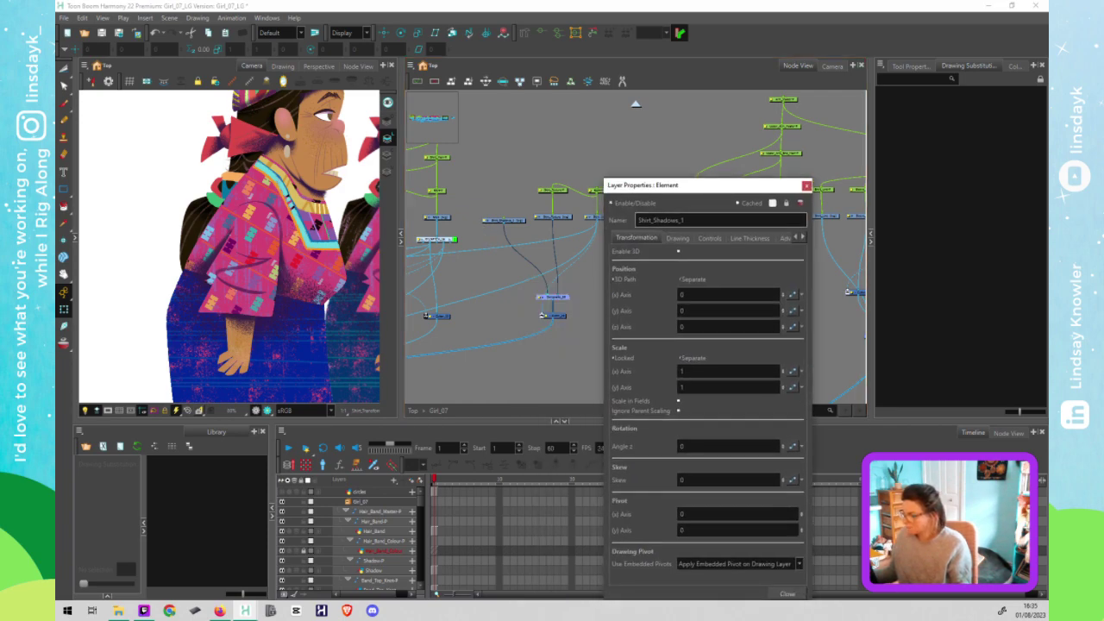
pyautogui.doubleClick(675, 219)
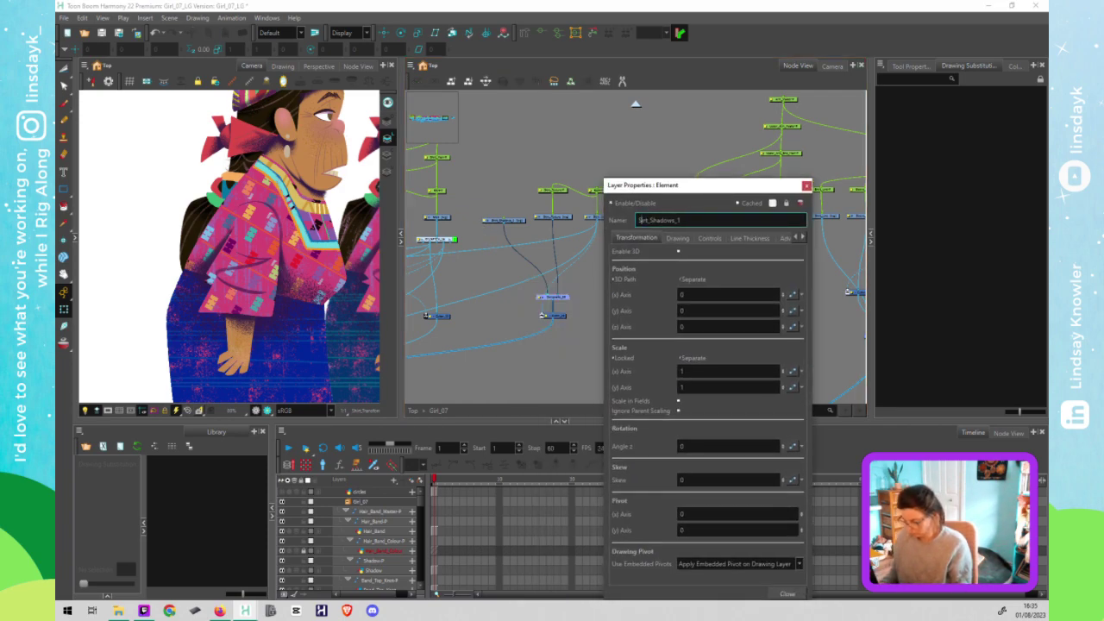
pyautogui.press('End')
pyautogui.press('BackSpace')
pyautogui.press('BackSpace')
pyautogui.press('BackSpace')
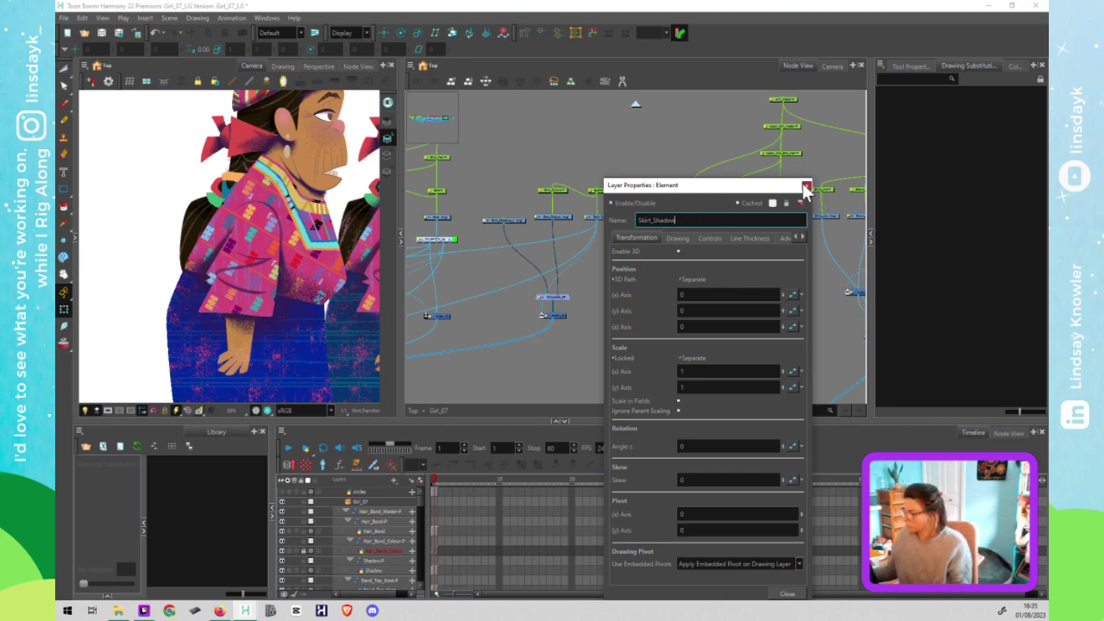
pyautogui.click(806, 186)
# Step: Give Skirt_Shadow its own parent peg, add another peg above the Skirt peg, and connect the shadow's peg to it
pyautogui.click(507, 222)
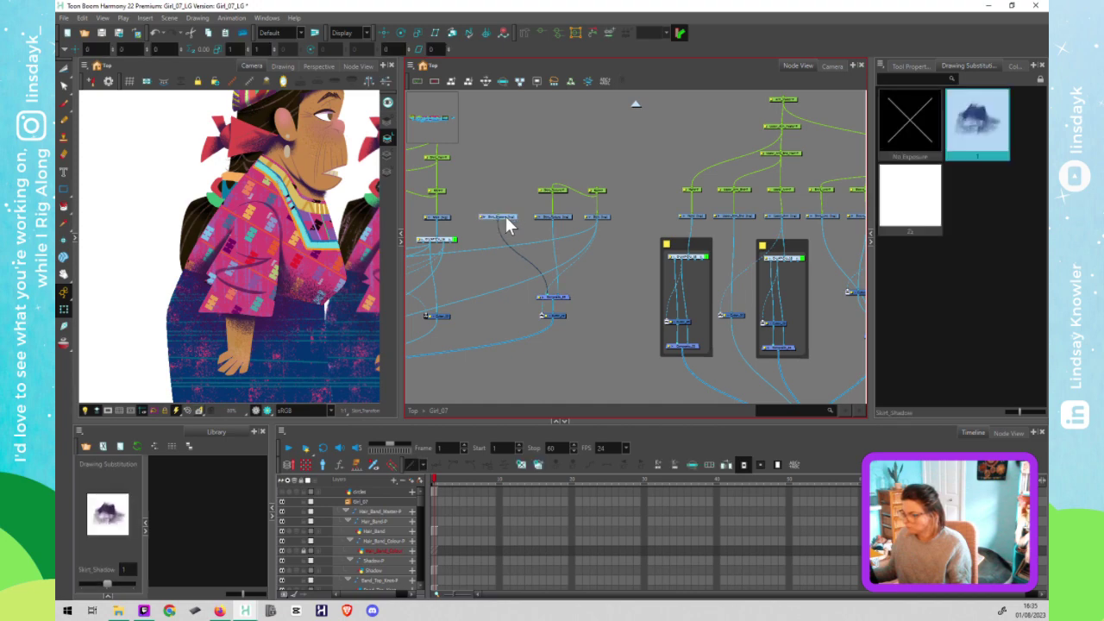
pyautogui.hotkey('ctrl', 'p')
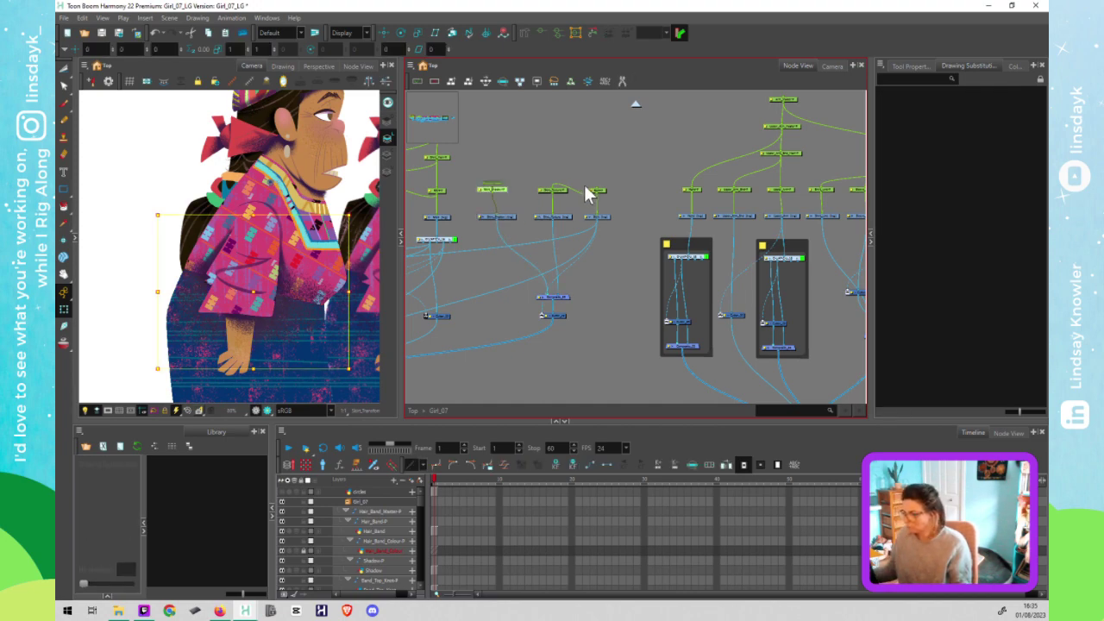
pyautogui.hotkey('ctrl', 'p')
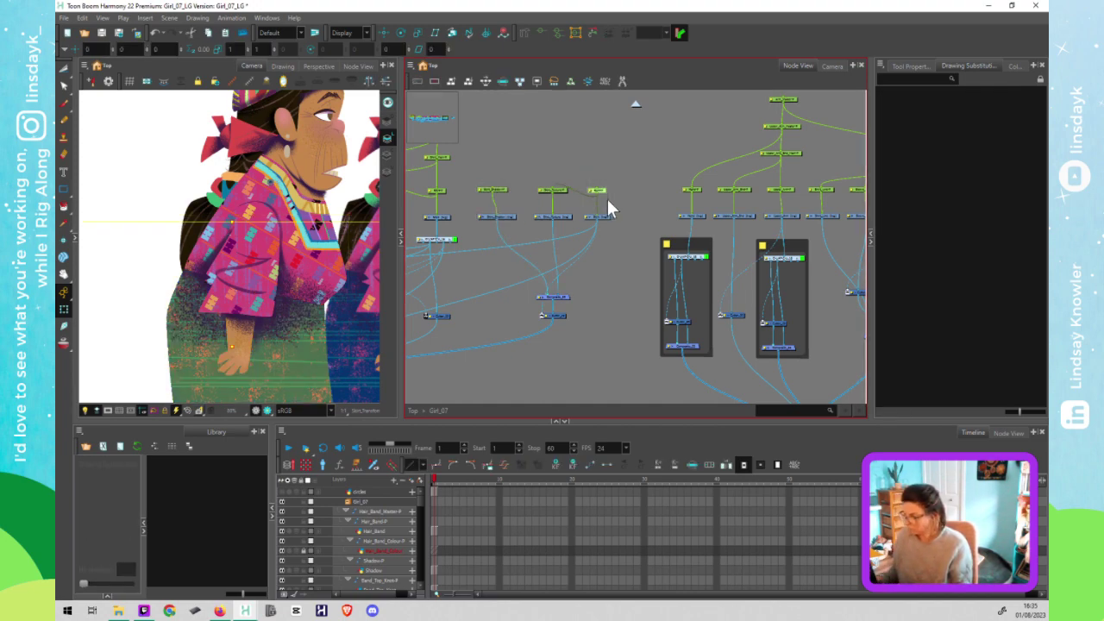
pyautogui.moveTo(598, 170); pyautogui.dragTo(503, 192)
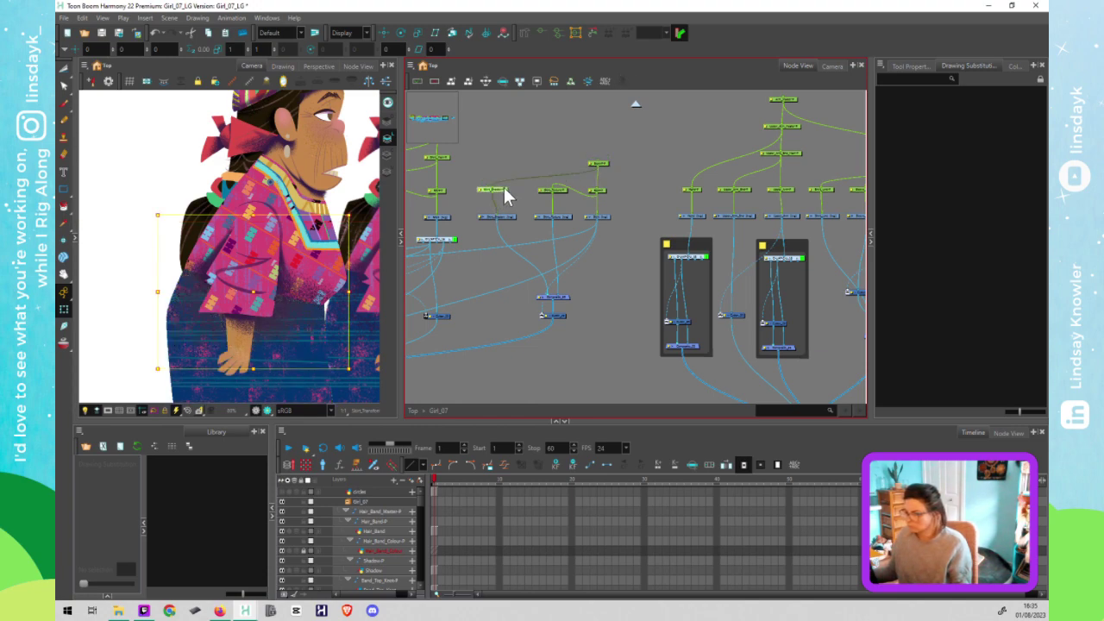
pyautogui.click(511, 206)
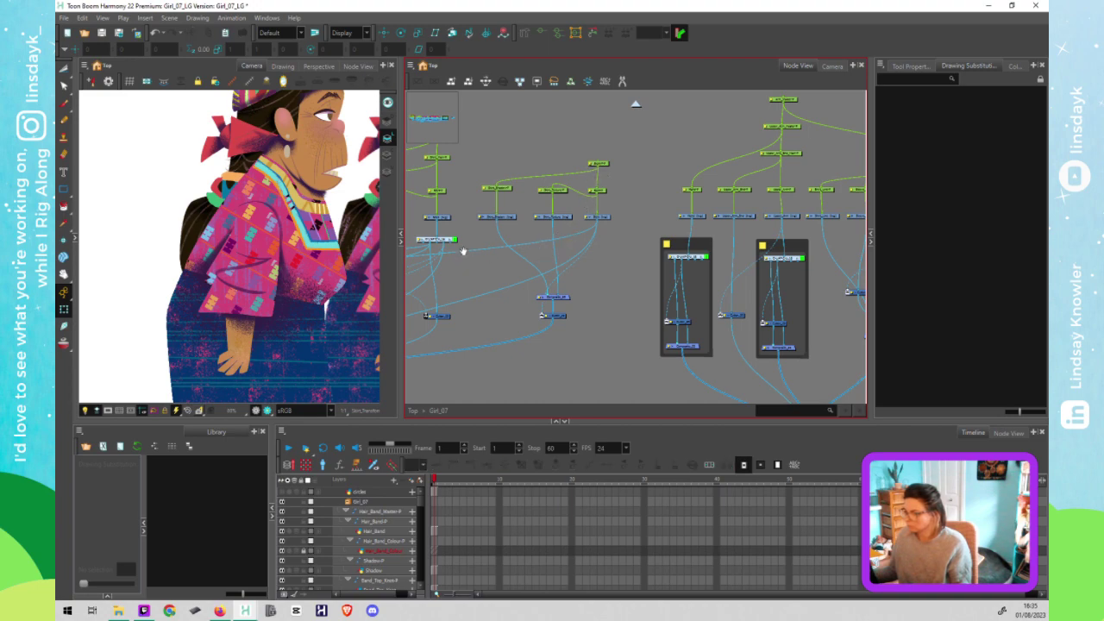
# Step: In the shirt node group, remove the long cables feeding the composite above the leftmost cutter, and delete that composite
pyautogui.moveTo(547, 244); pyautogui.dragTo(847, 203)
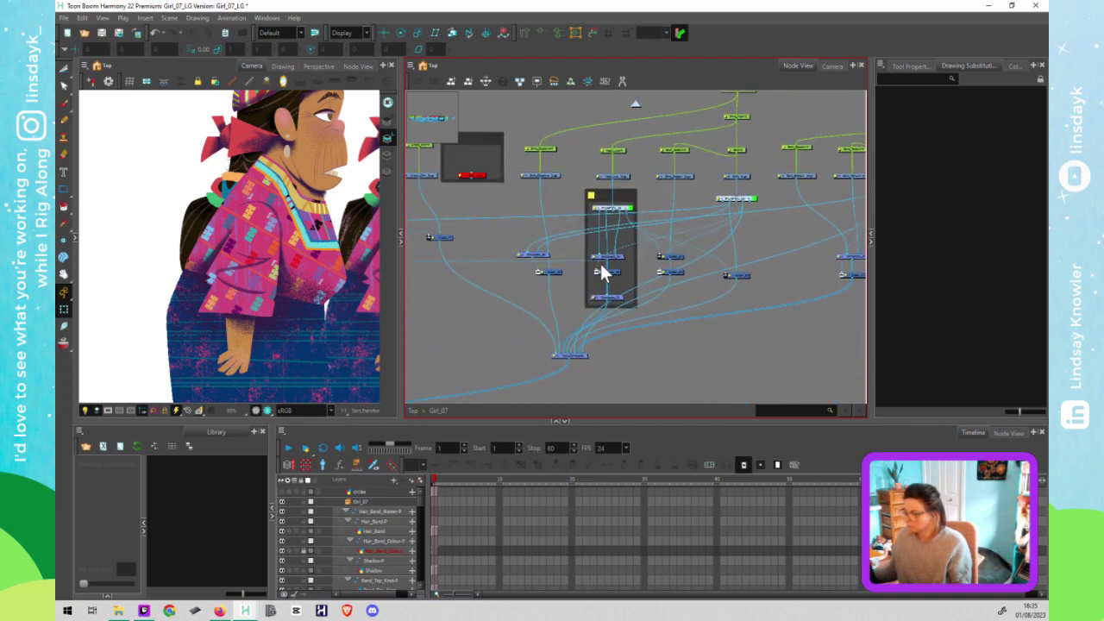
pyautogui.moveTo(560, 247); pyautogui.dragTo(537, 250)
pyautogui.click(533, 255)
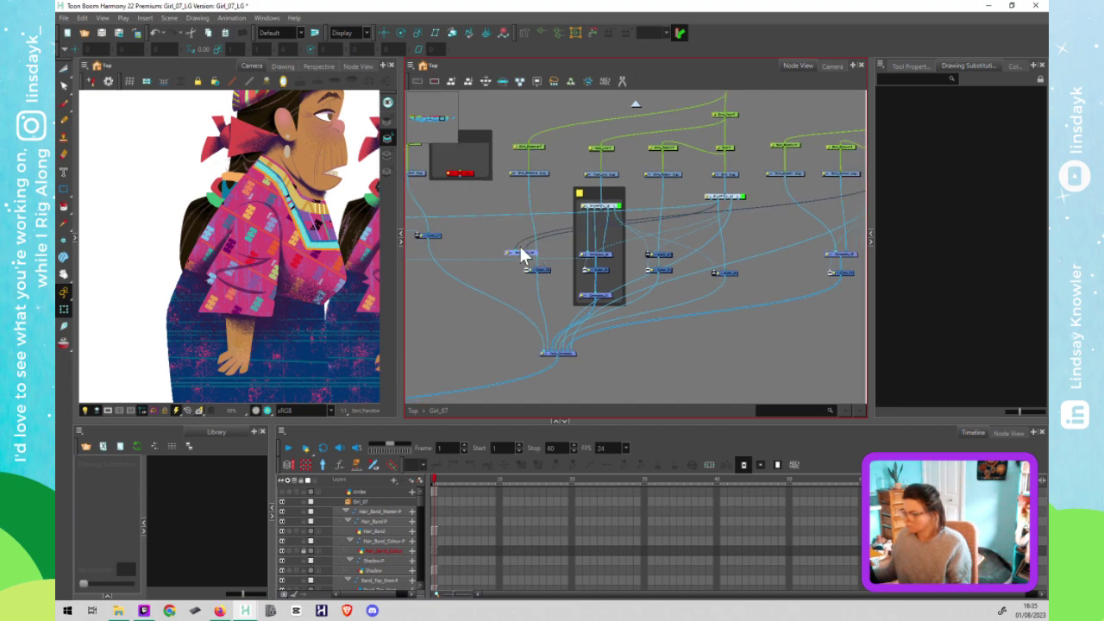
pyautogui.click(516, 237)
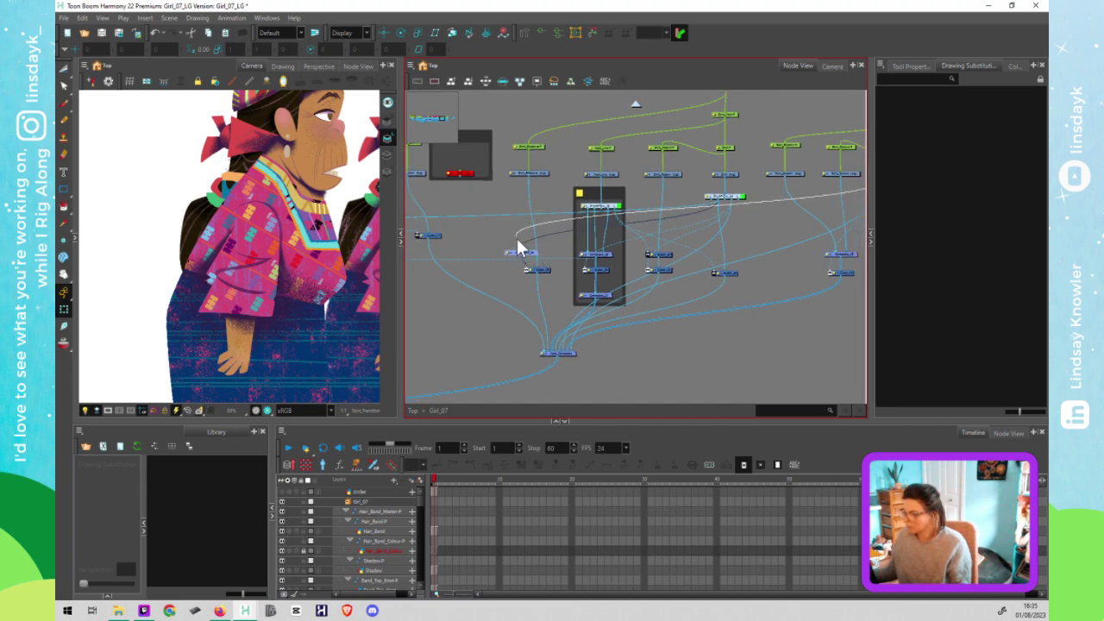
pyautogui.press('Delete')
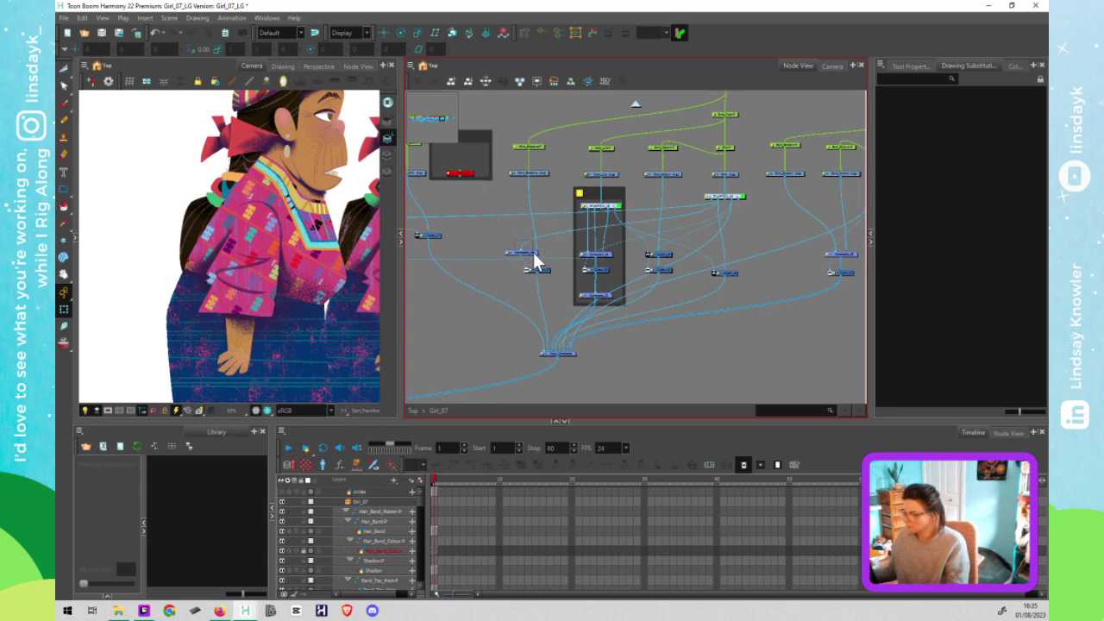
pyautogui.press('Delete')
pyautogui.click(295, 318)
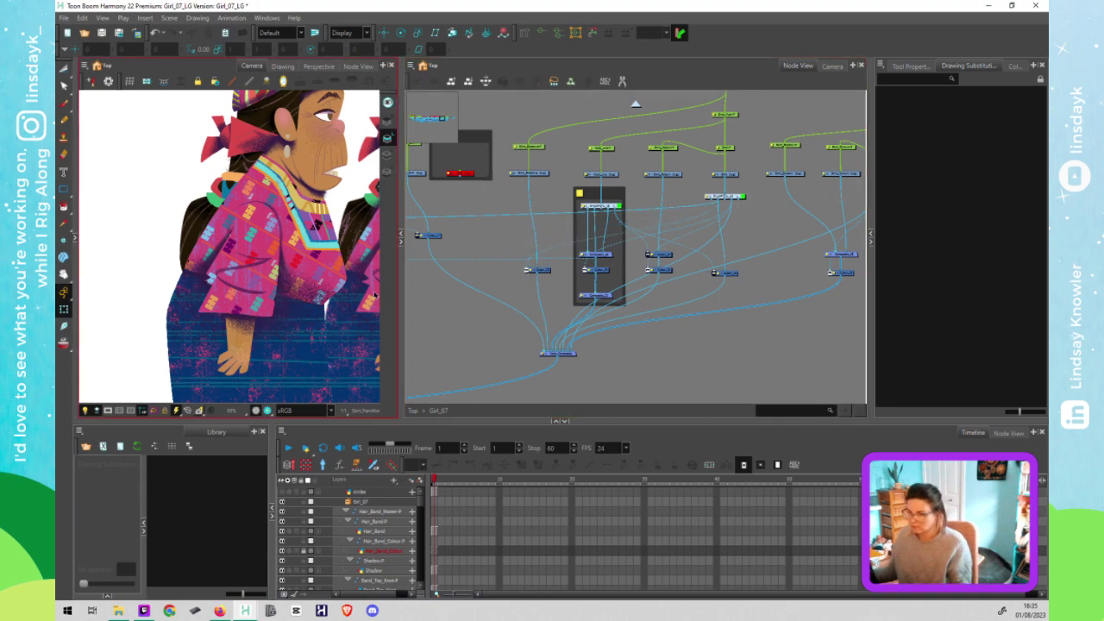
# Step: Try moving the skirt in the camera view with the new top skirt peg selected
pyautogui.moveTo(716, 294); pyautogui.dragTo(622, 334)
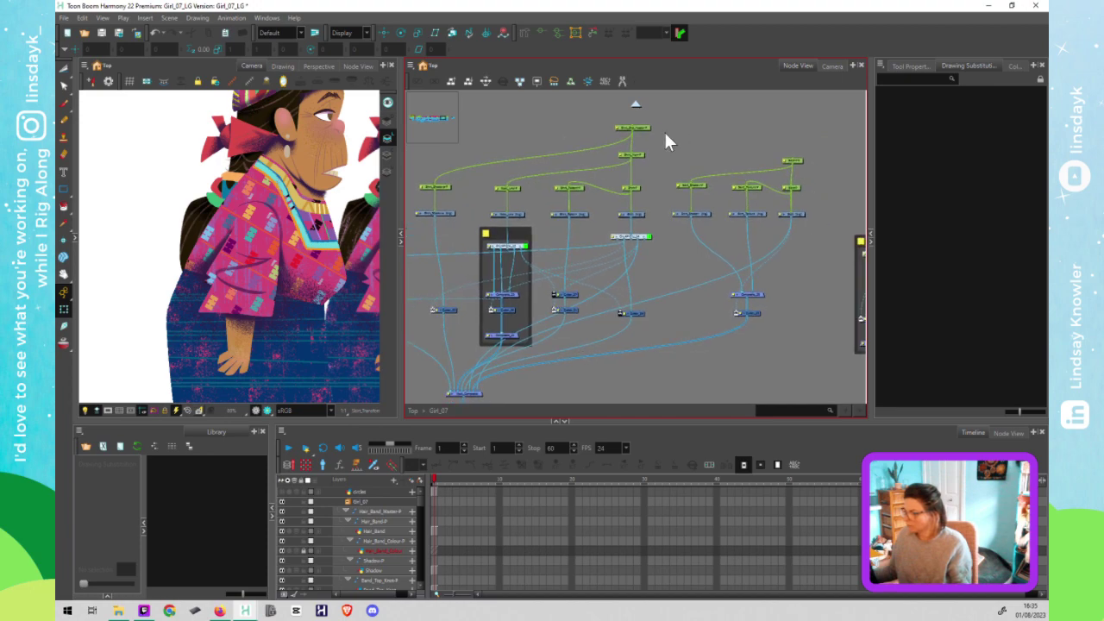
pyautogui.moveTo(283, 266)
pyautogui.mouseDown()
pyautogui.moveTo(299, 262)
pyautogui.moveTo(261, 267)
pyautogui.moveTo(289, 265)
pyautogui.moveTo(294, 254)
pyautogui.mouseUp()
pyautogui.hotkey('ctrl', 'z')
pyautogui.click(793, 162)
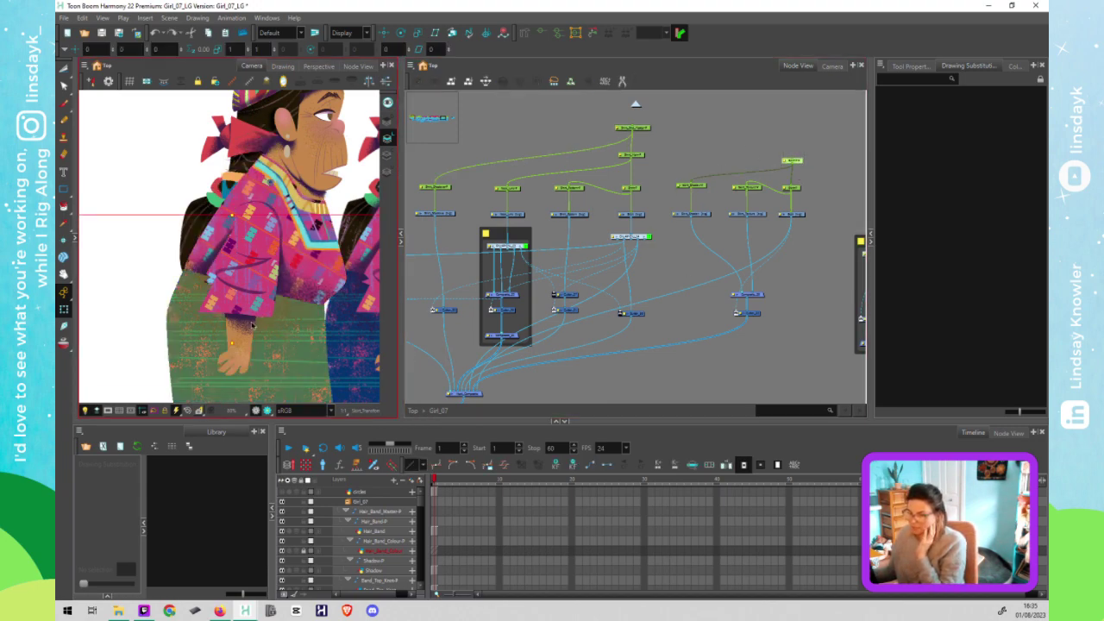
pyautogui.moveTo(231, 344)
pyautogui.mouseDown()
pyautogui.moveTo(214, 364)
pyautogui.moveTo(240, 335)
pyautogui.mouseUp()
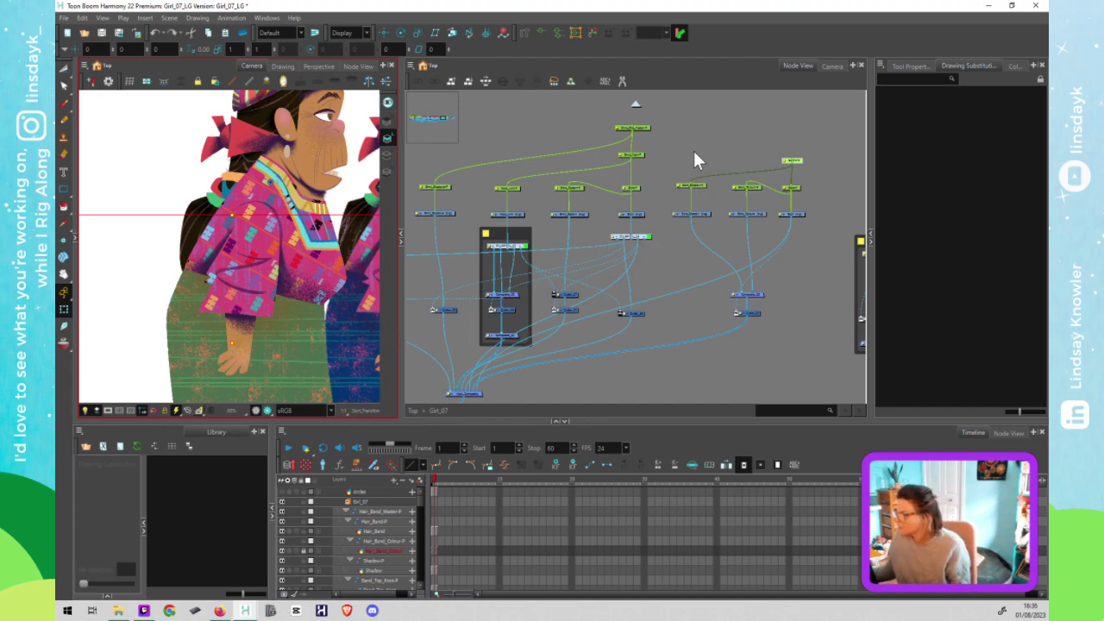
# Step: Rename the top peg of the skirt hierarchy as Skirt_Shd_Main-P
pyautogui.click(784, 159)
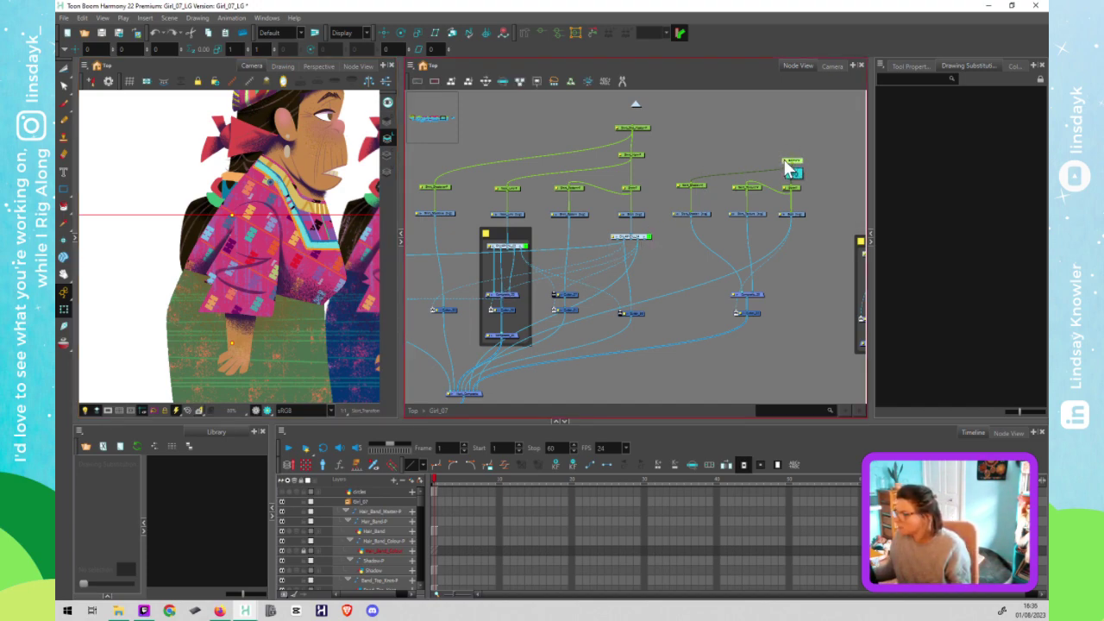
pyautogui.doubleClick(783, 160)
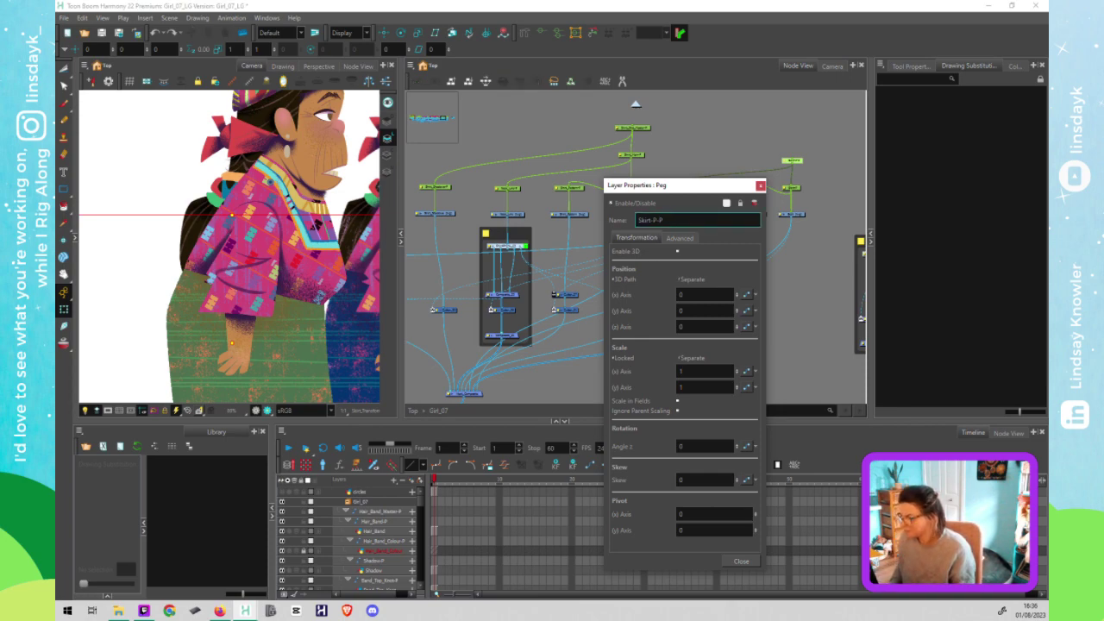
pyautogui.press('BackSpace')
pyautogui.press('BackSpace')
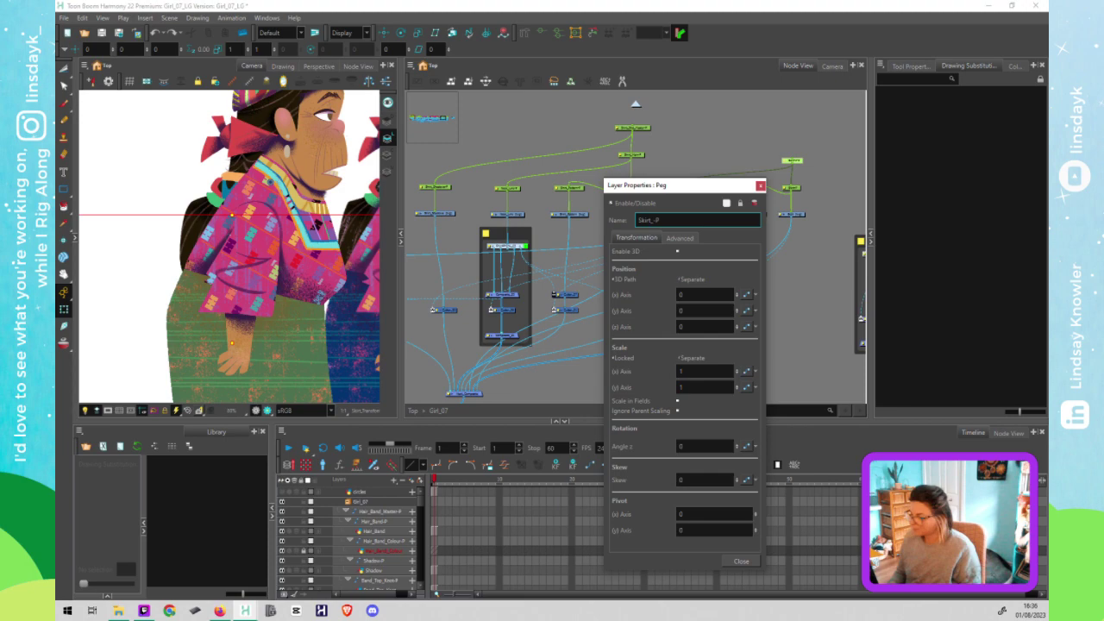
pyautogui.write('B')
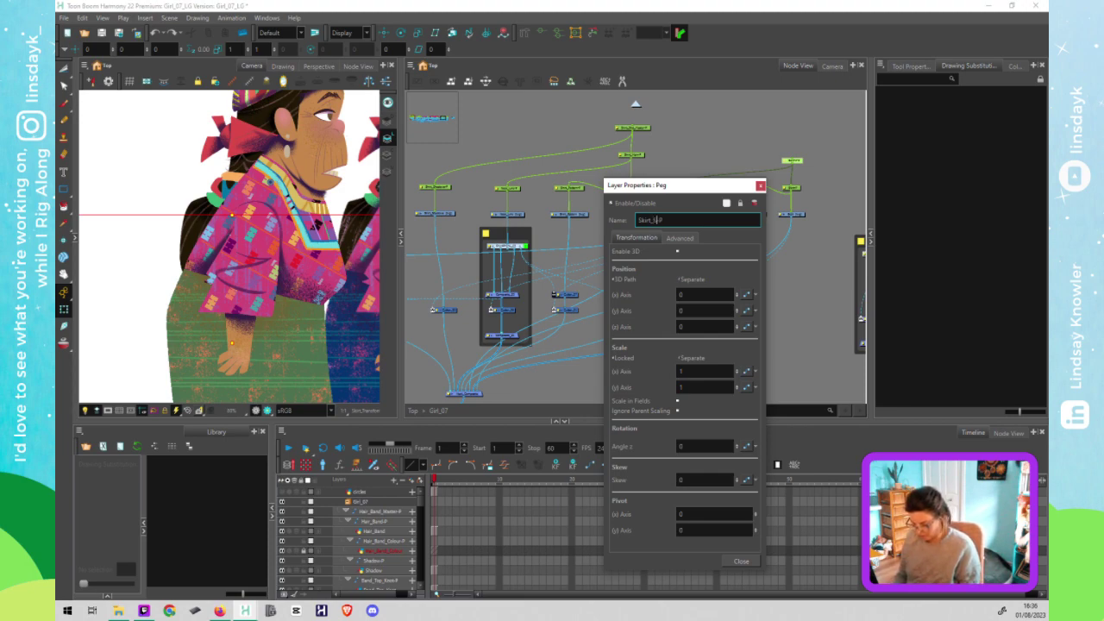
pyautogui.write('hd')
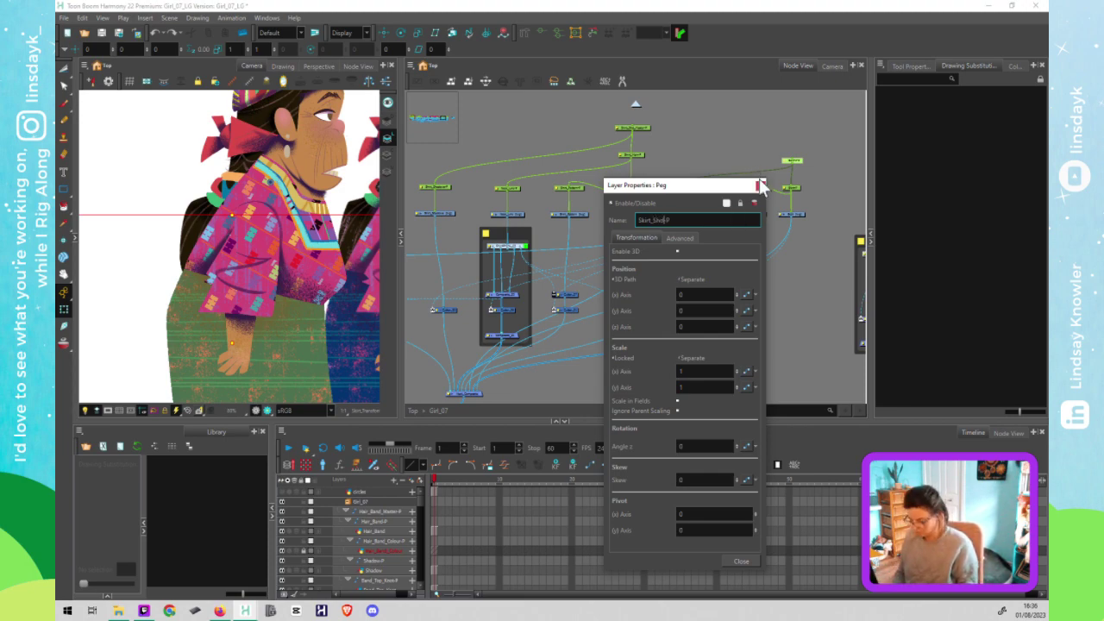
pyautogui.write('_Main')
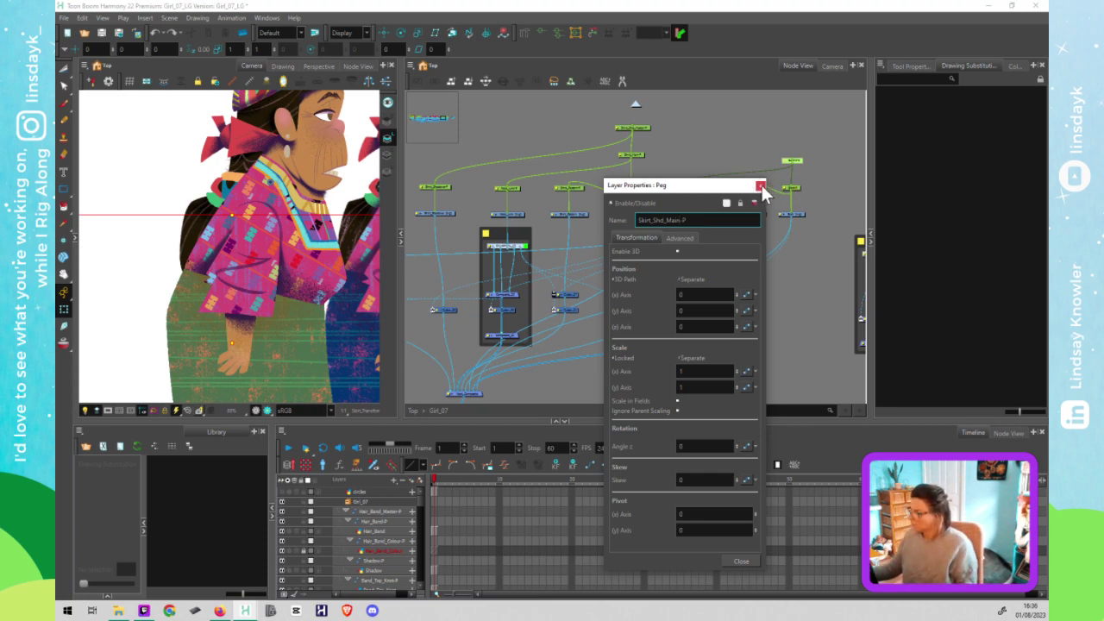
pyautogui.click(759, 186)
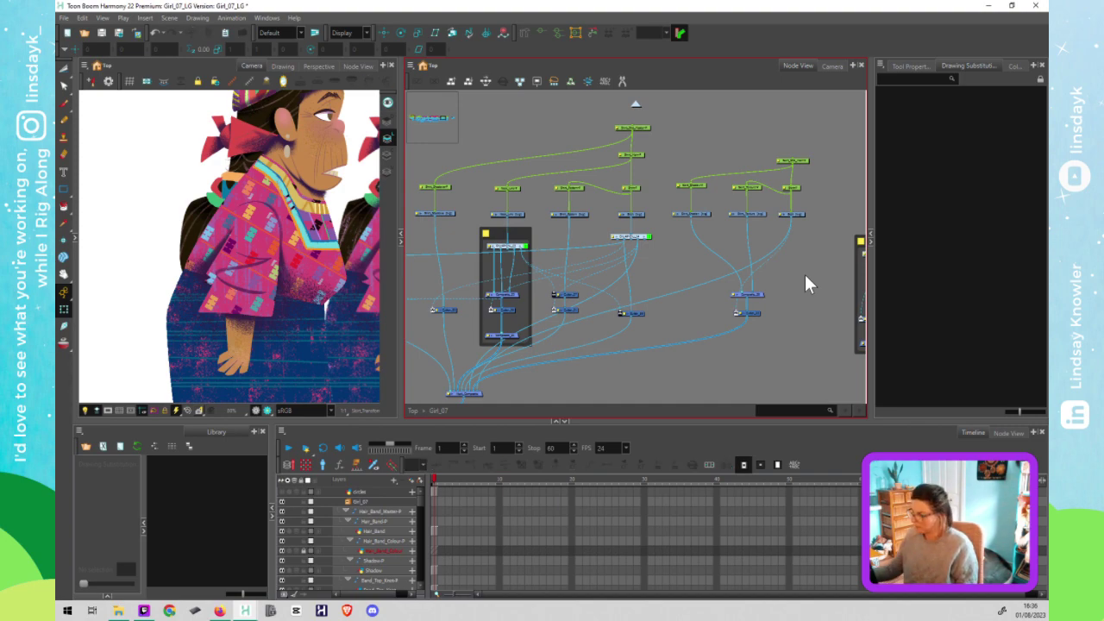
# Step: Move the whole skirt node group, with its pegs, composite and cutter, right past the arm and sleeve nodes
pyautogui.scroll(-2, 804, 279)
pyautogui.moveTo(805, 280); pyautogui.dragTo(615, 279)
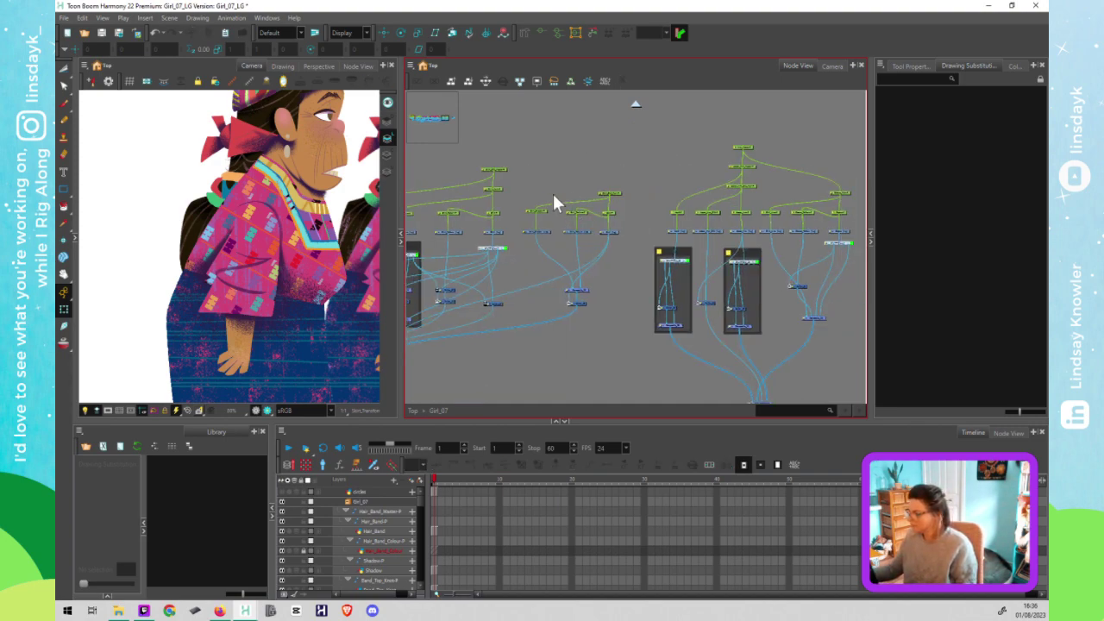
pyautogui.moveTo(531, 180)
pyautogui.mouseDown()
pyautogui.moveTo(601, 334)
pyautogui.moveTo(621, 329)
pyautogui.mouseUp()
pyautogui.moveTo(614, 194); pyautogui.dragTo(615, 228)
pyautogui.moveTo(743, 239); pyautogui.dragTo(802, 297)
pyautogui.moveTo(636, 316); pyautogui.dragTo(700, 276)
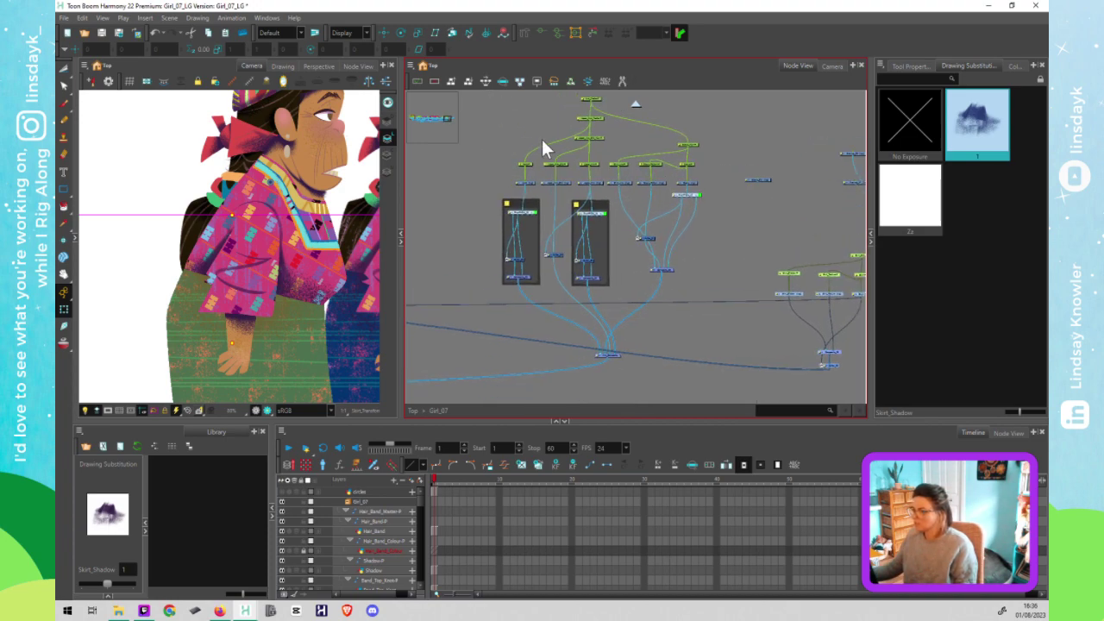
# Step: Shift the entire arm and sleeve node group left, closing the gap beside the shirt nodes, and deselect it
pyautogui.moveTo(487, 92); pyautogui.dragTo(720, 381)
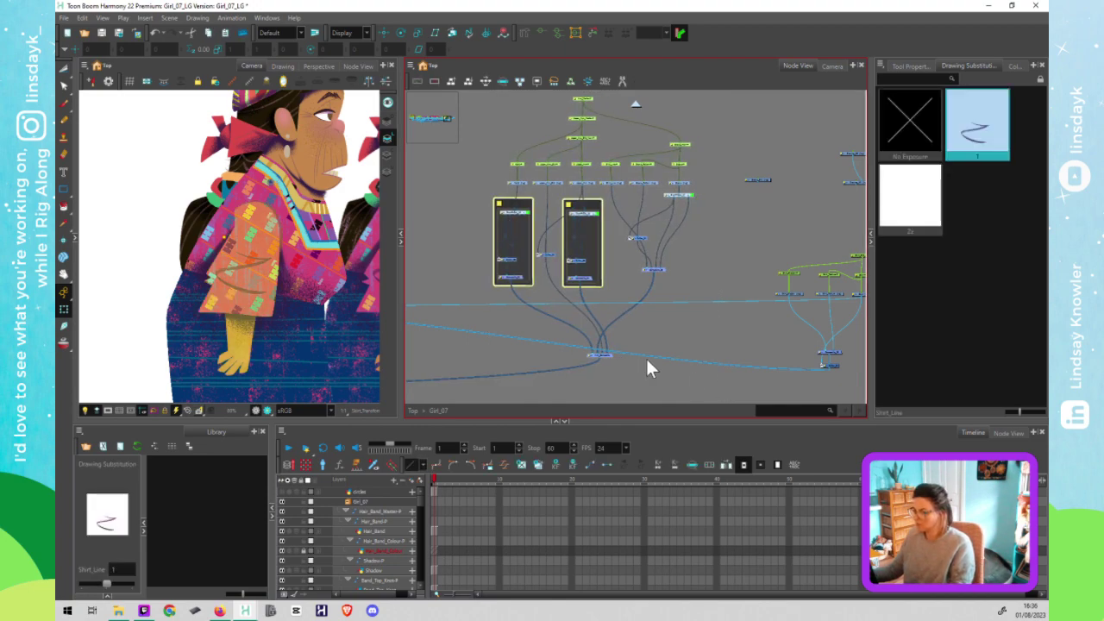
pyautogui.press('Left')
pyautogui.press('Left')
pyautogui.press('Left')
pyautogui.press('Left')
pyautogui.press('Left')
pyautogui.press('Left')
pyautogui.press('Left')
pyautogui.press('Left')
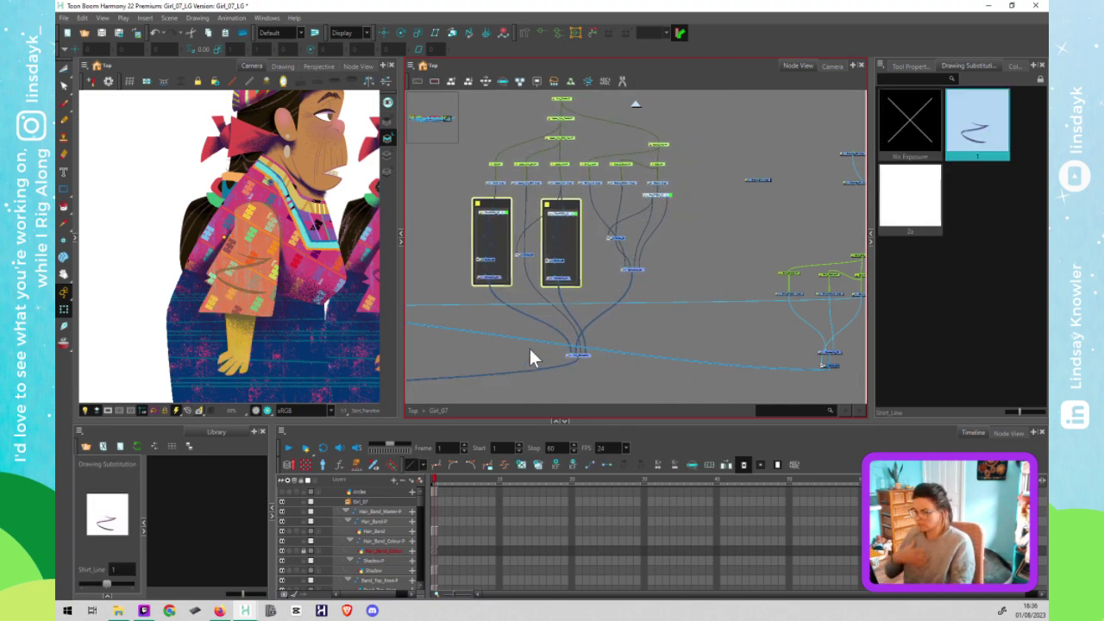
pyautogui.press('Left')
pyautogui.press('Left')
pyautogui.press('Left')
pyautogui.press('Left')
pyautogui.press('Left')
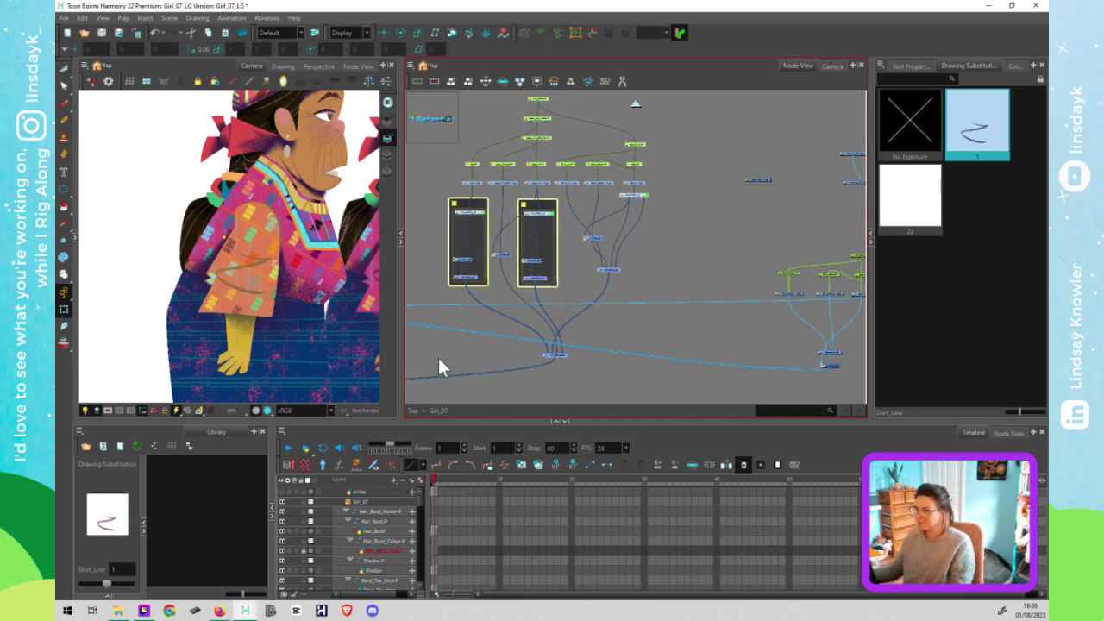
pyautogui.press('Left')
pyautogui.press('Left')
pyautogui.press('Left')
pyautogui.press('Left')
pyautogui.press('Left')
pyautogui.press('Left')
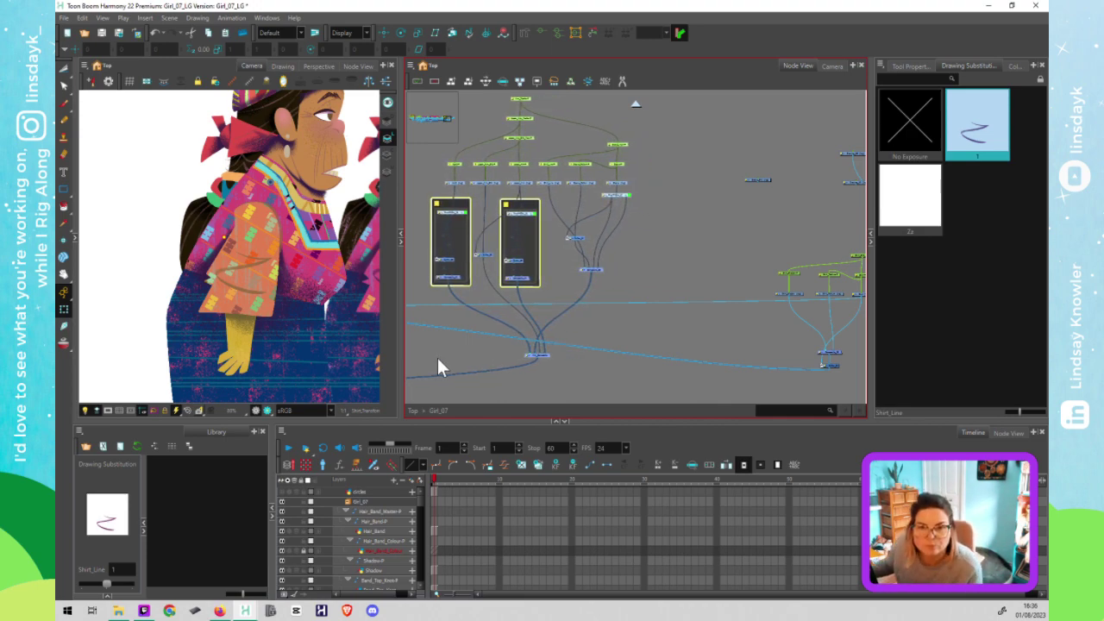
pyautogui.press('Left')
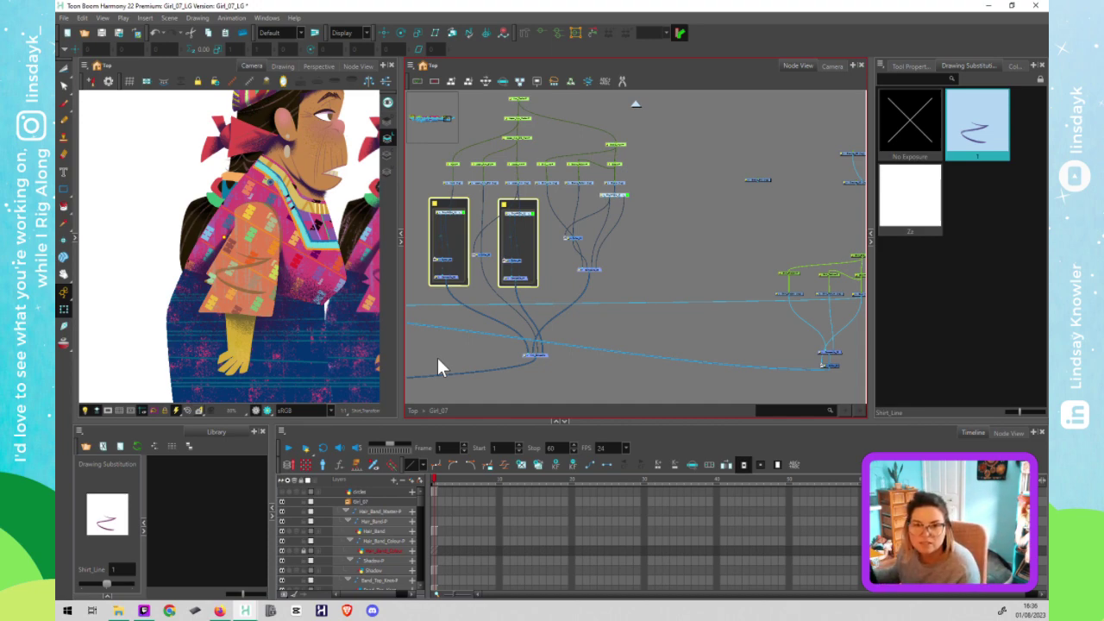
pyautogui.press('Left')
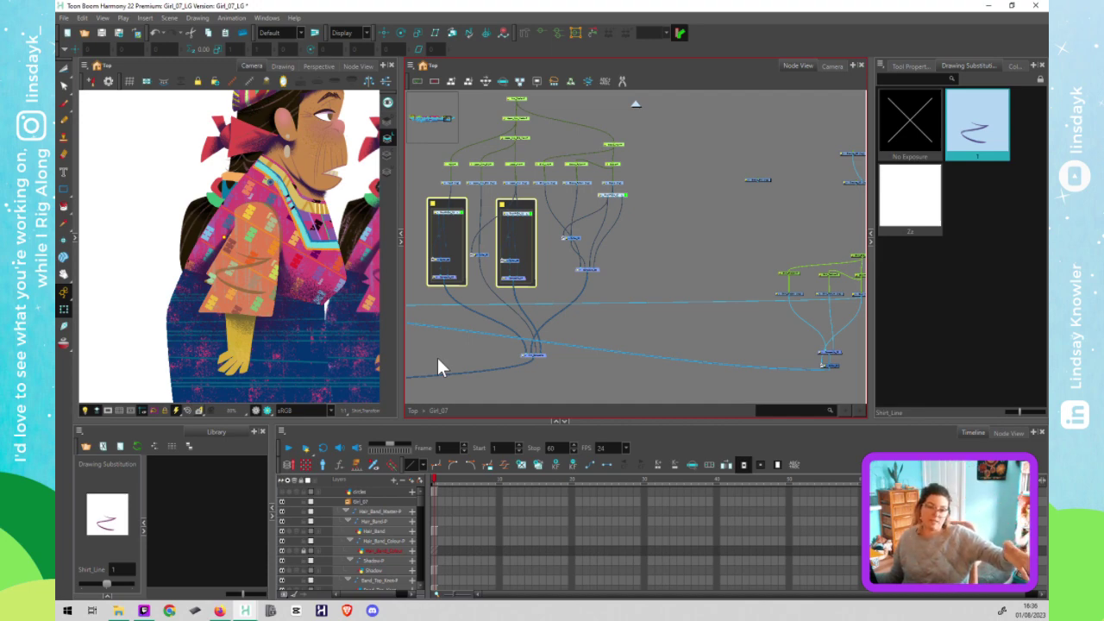
pyautogui.click(392, 349)
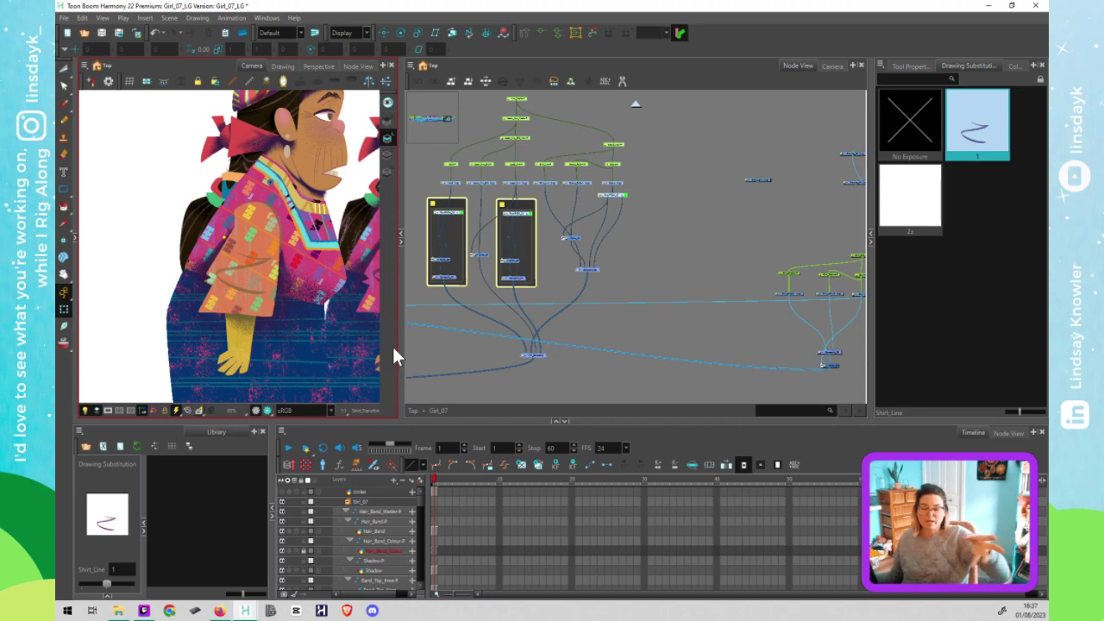
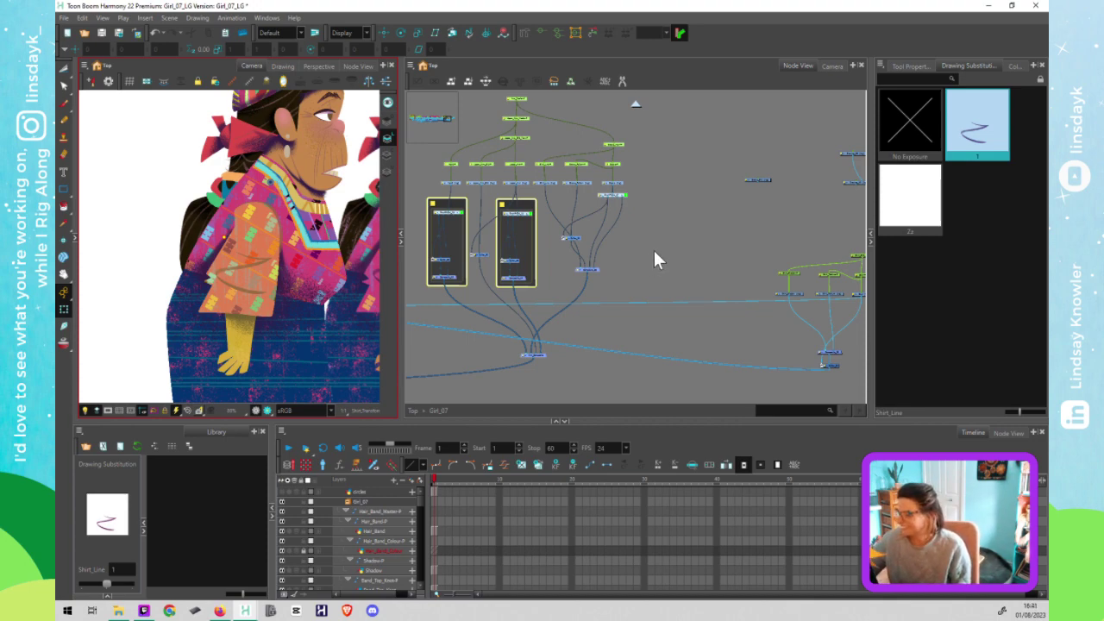
pyautogui.click(661, 245)
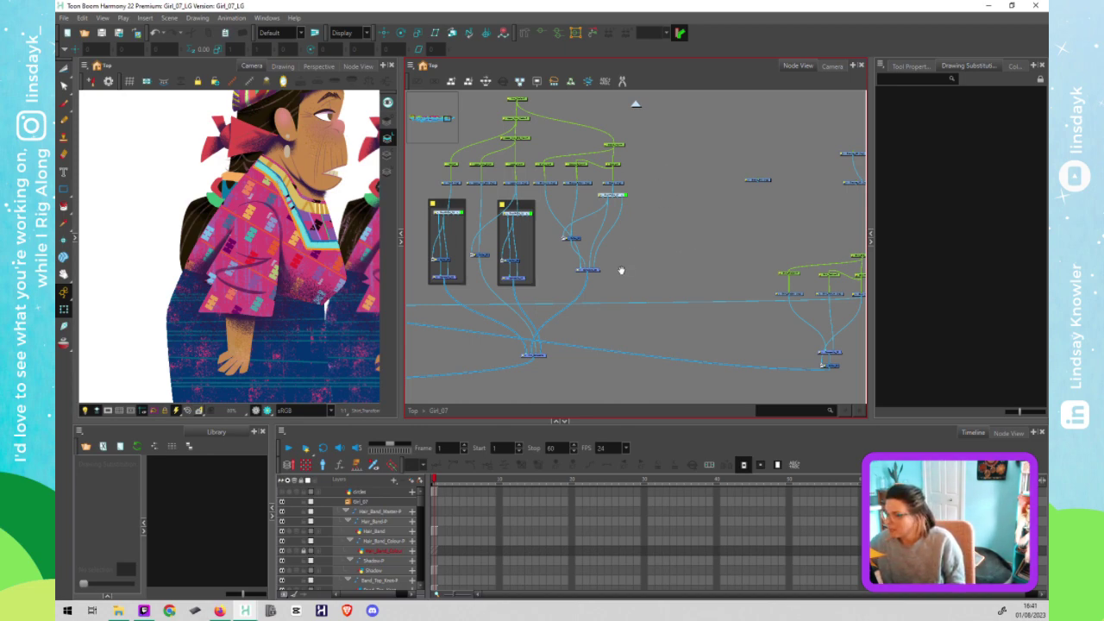
pyautogui.moveTo(658, 272); pyautogui.dragTo(764, 264)
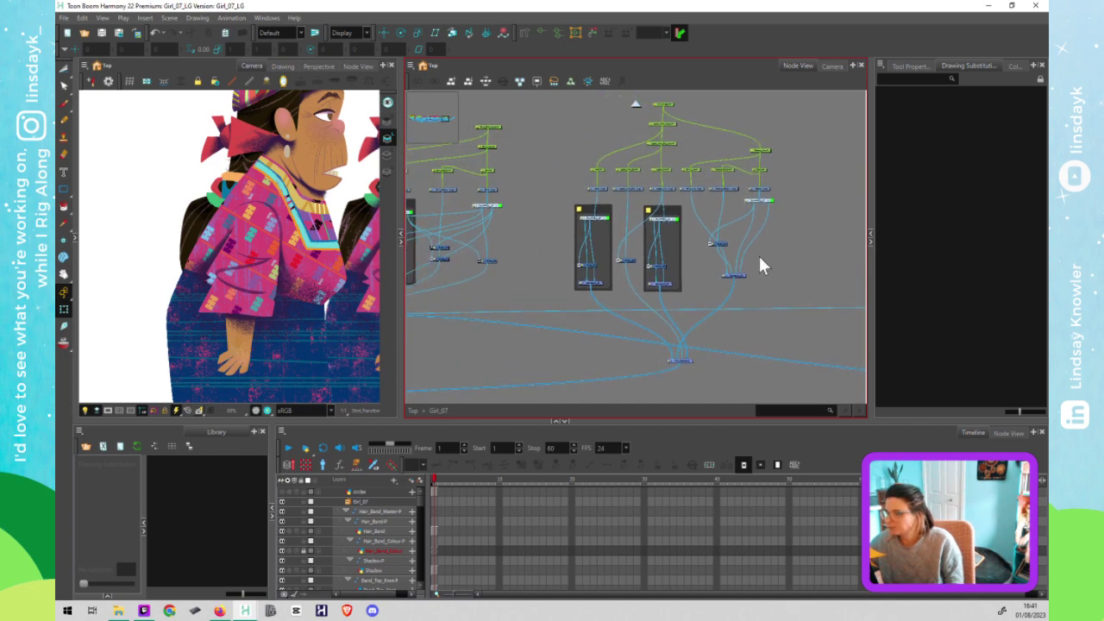
# Step: Examine the Low_Band drawing and the braid lines peg in the Hair Braid group
pyautogui.scroll(-3, 759, 255)
pyautogui.moveTo(672, 268); pyautogui.dragTo(710, 259)
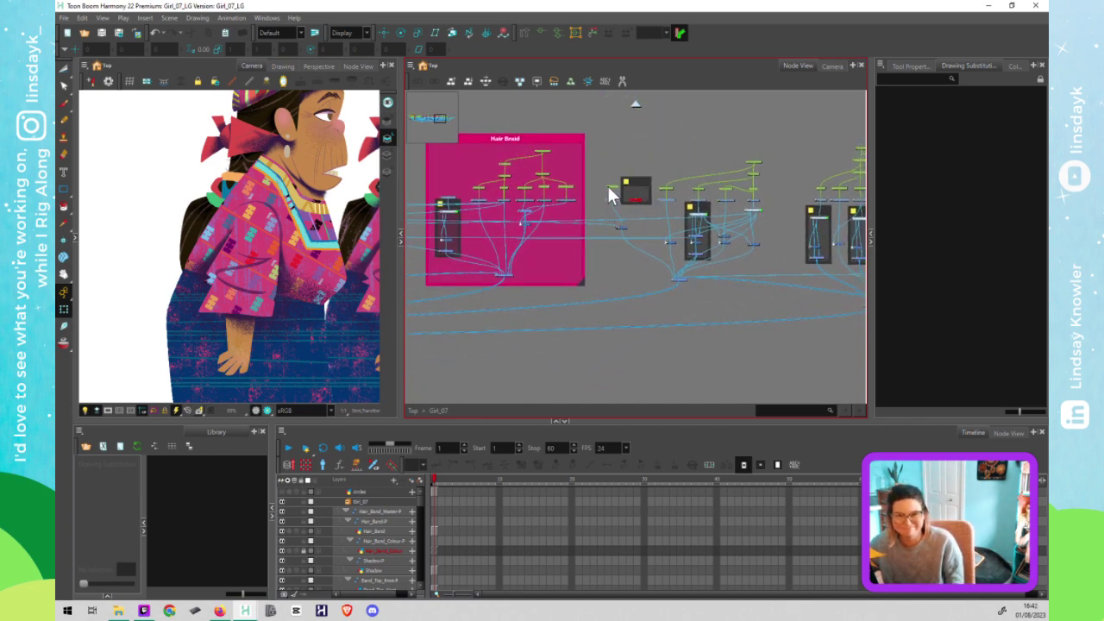
pyautogui.moveTo(491, 247); pyautogui.dragTo(564, 259)
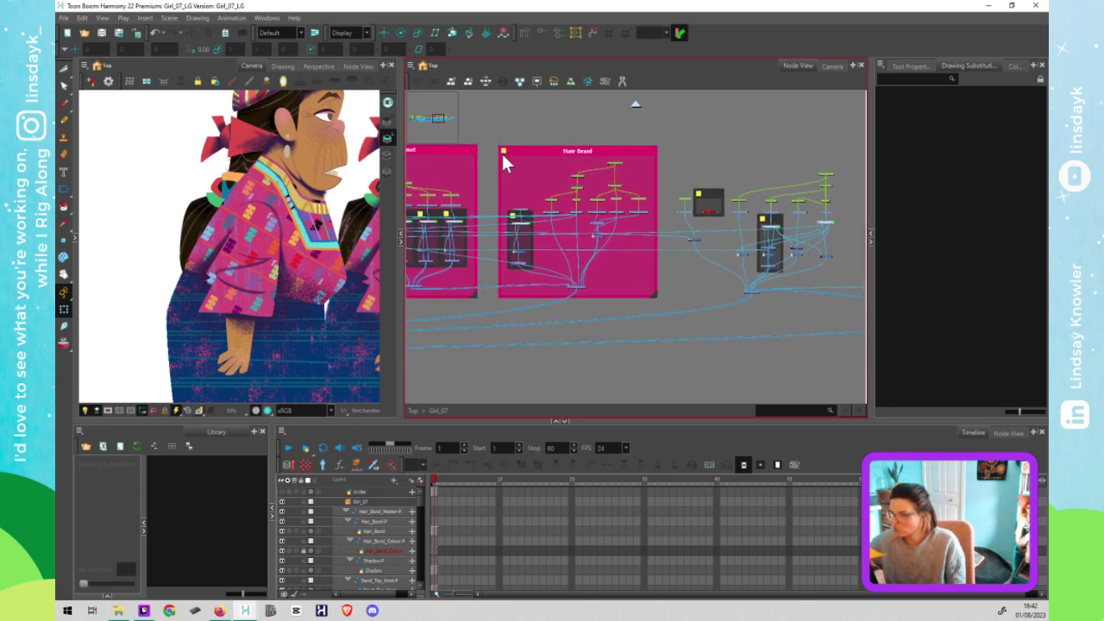
pyautogui.click(531, 219)
pyautogui.scroll(2, 527, 213)
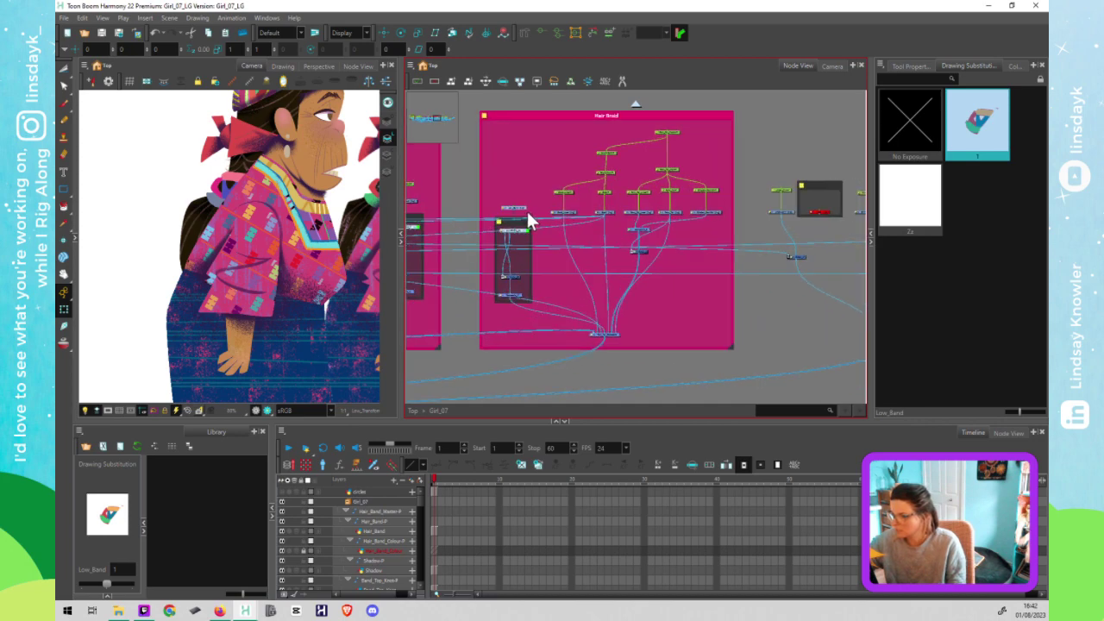
pyautogui.scroll(4, 527, 213)
pyautogui.moveTo(565, 325); pyautogui.dragTo(527, 375)
pyautogui.click(604, 208)
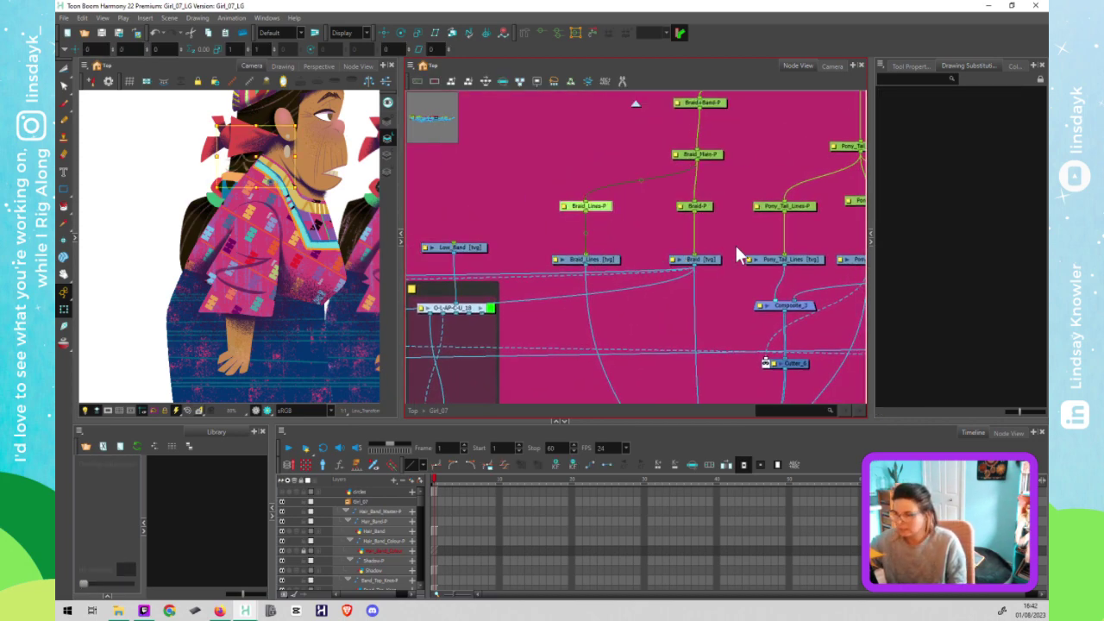
# Step: Connect the Low_Band drawing to the braid band peg above the main braid peg
pyautogui.scroll(-4, 721, 231)
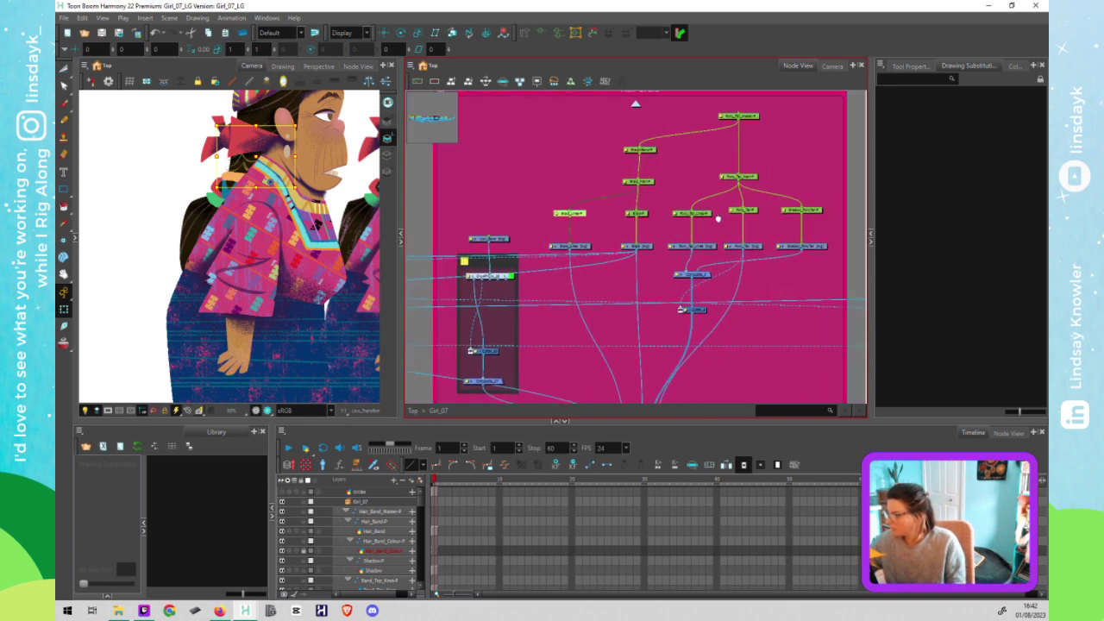
pyautogui.click(742, 176)
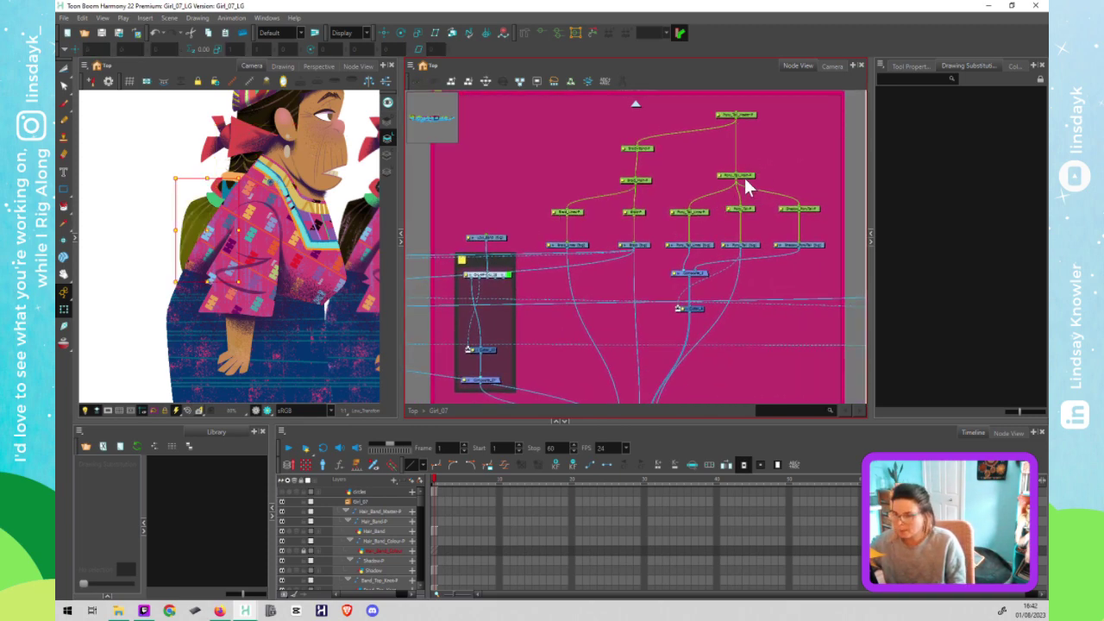
pyautogui.click(649, 148)
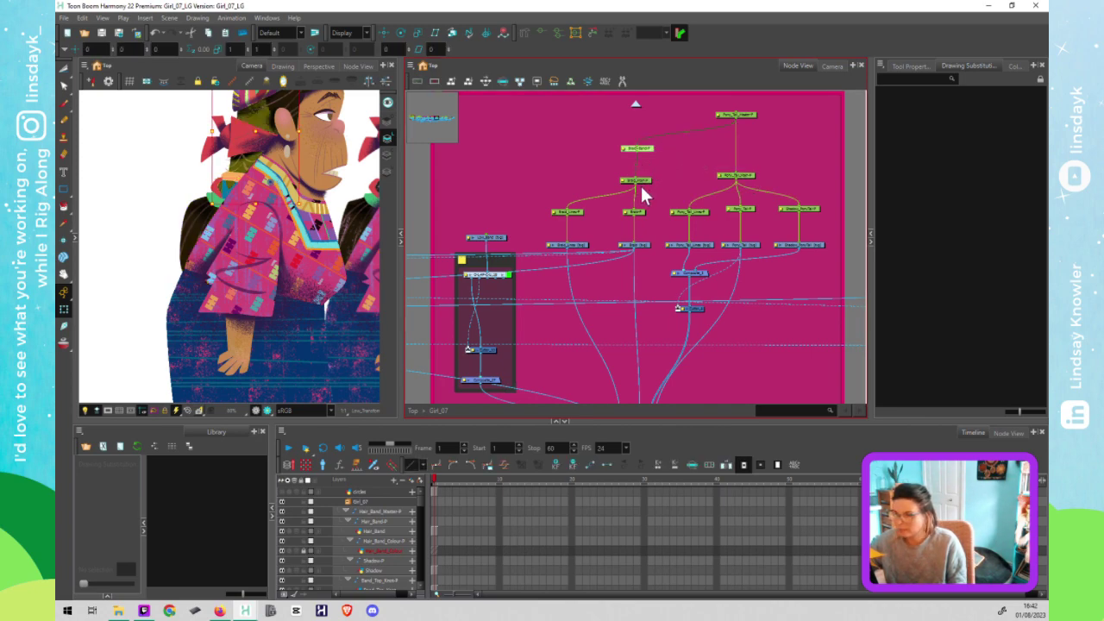
pyautogui.moveTo(635, 154); pyautogui.dragTo(486, 235)
pyautogui.moveTo(633, 158); pyautogui.dragTo(636, 155)
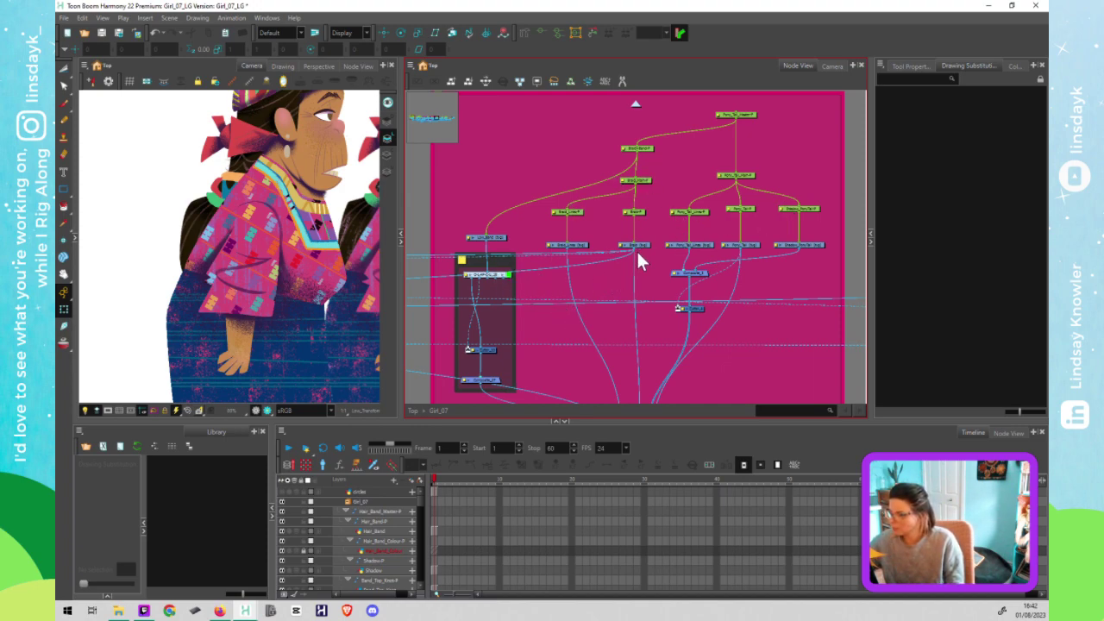
# Step: Move the Low_Band nodes out of the way and shift the braid pegs and drawings left, opening a gap before the pony tail nodes
pyautogui.scroll(-4, 639, 223)
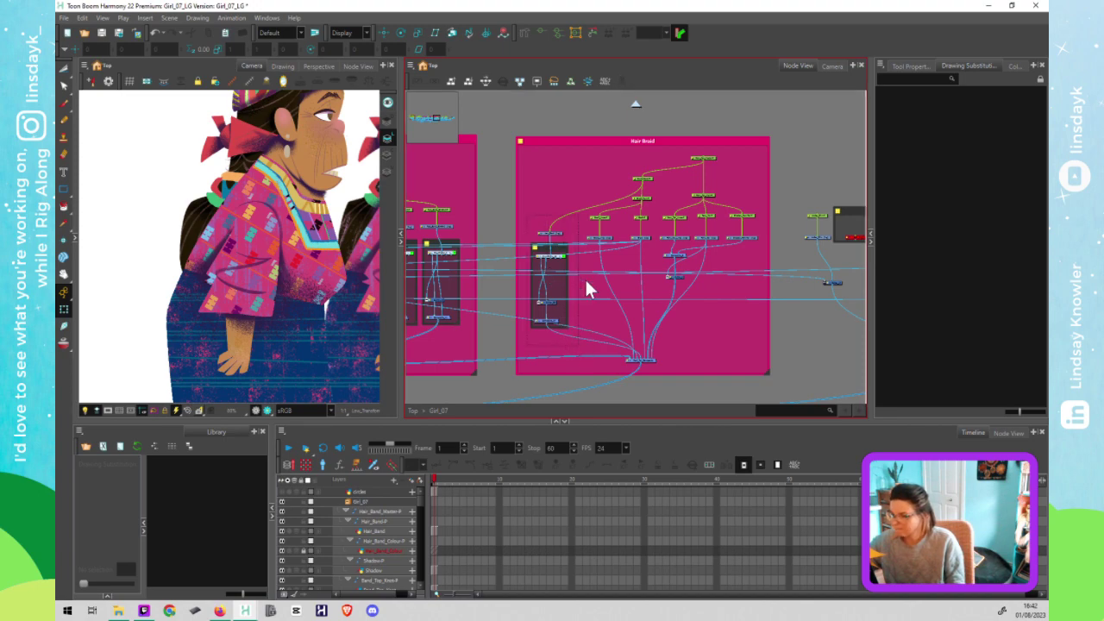
pyautogui.click(561, 260)
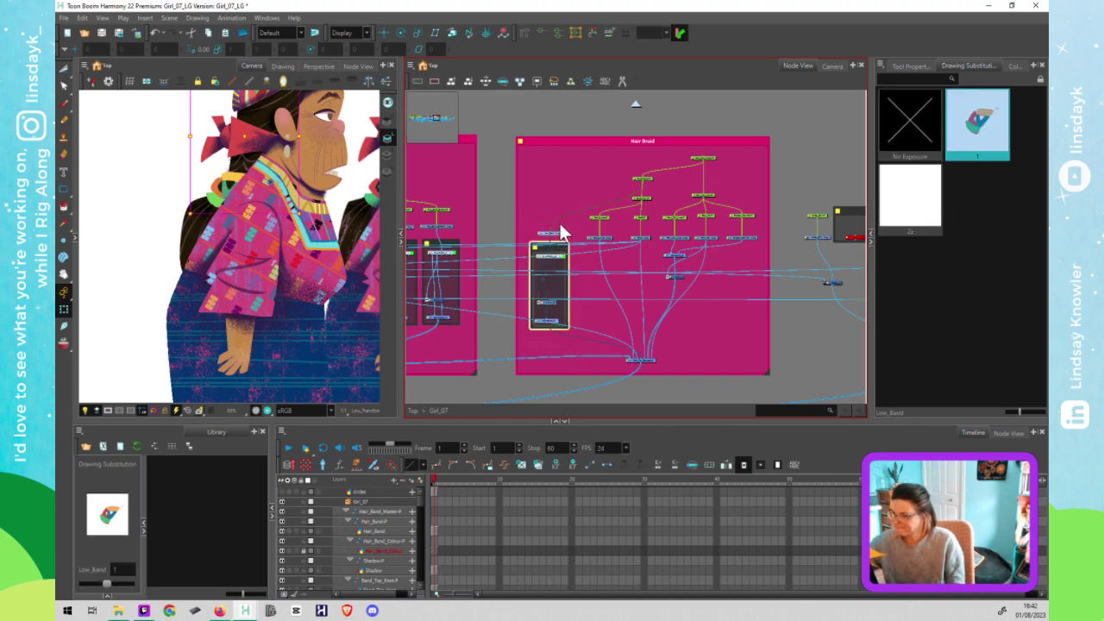
pyautogui.moveTo(561, 234); pyautogui.dragTo(759, 336)
pyautogui.click(643, 238)
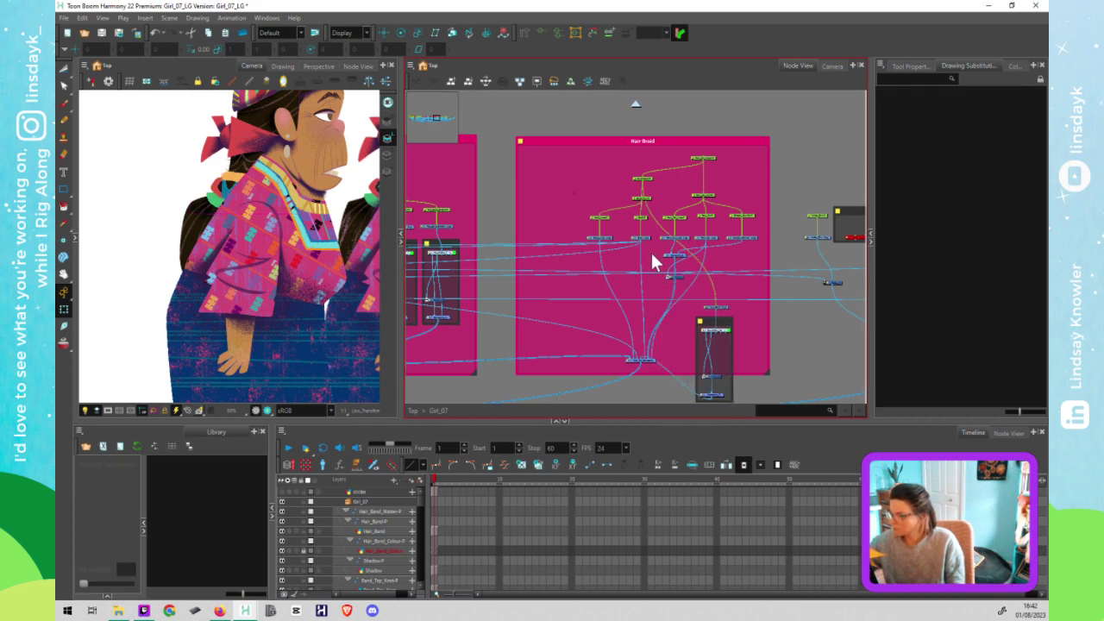
pyautogui.moveTo(634, 244); pyautogui.dragTo(584, 242)
# Step: Place the Low_Band drawing and its boxed node group in the gap between the braid and pony tail nodes, and deselect them
pyautogui.click(727, 326)
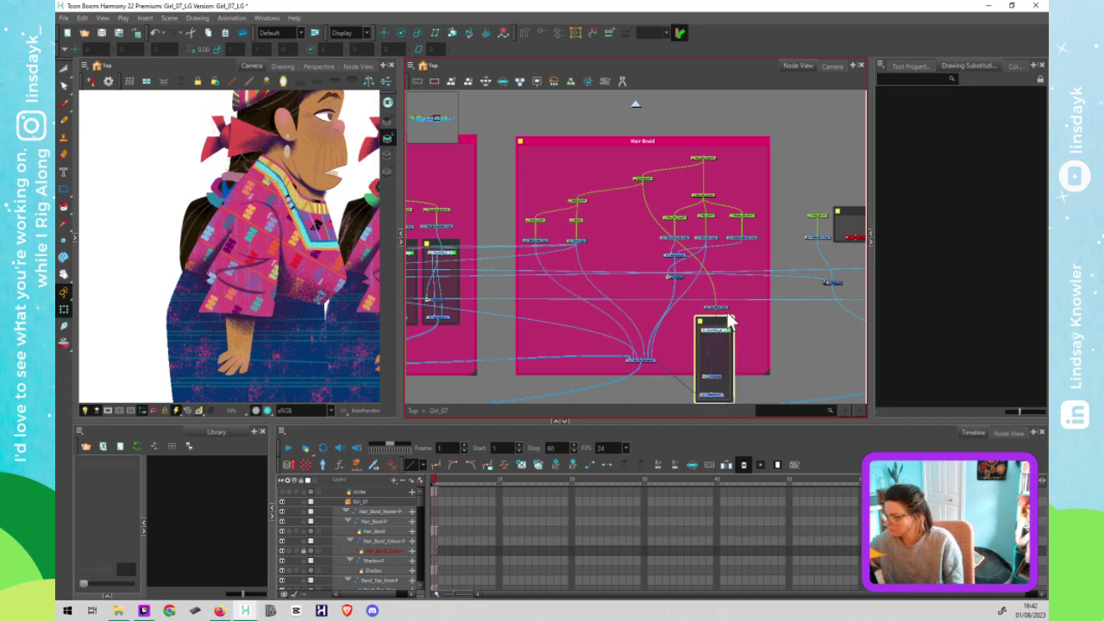
pyautogui.scroll(-2, 730, 278)
pyautogui.moveTo(729, 242); pyautogui.dragTo(678, 361)
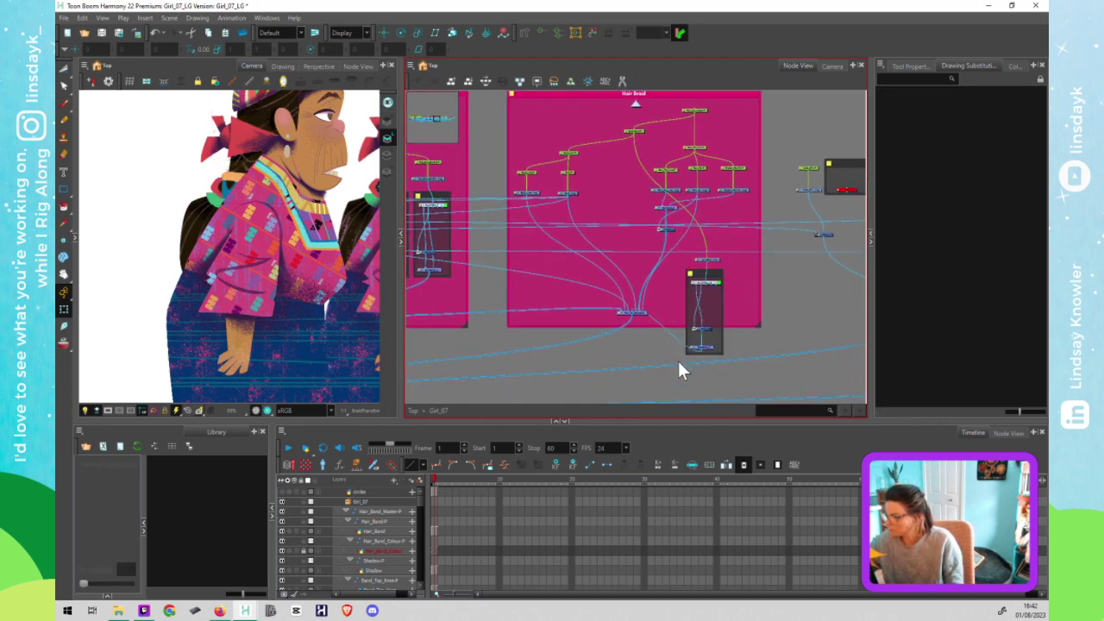
pyautogui.moveTo(723, 277)
pyautogui.mouseDown()
pyautogui.moveTo(626, 181)
pyautogui.moveTo(635, 216)
pyautogui.moveTo(633, 206)
pyautogui.mouseUp()
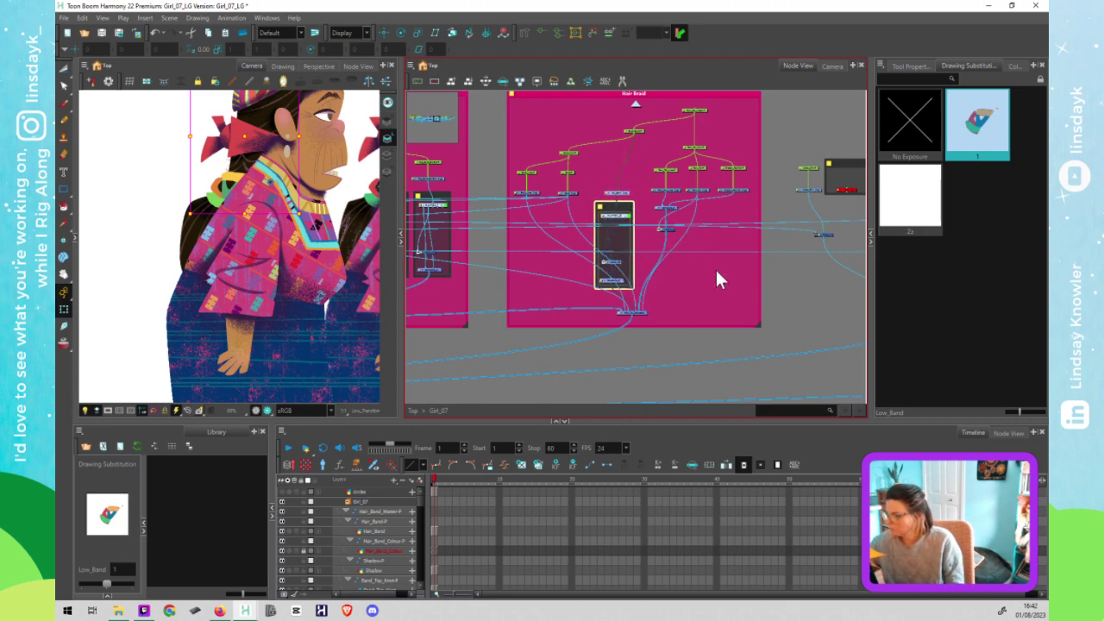
pyautogui.click(715, 268)
# Step: Centre the braid band peg above the Low_Band drawing and add a parent peg directly to that drawing
pyautogui.moveTo(719, 227); pyautogui.dragTo(728, 277)
pyautogui.scroll(3, 727, 277)
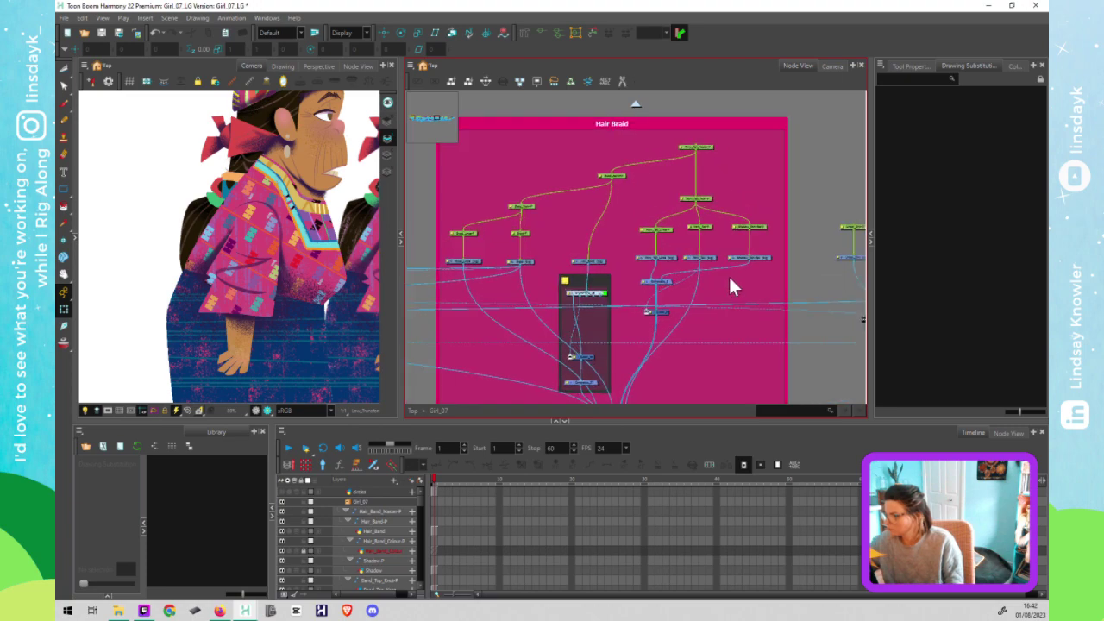
pyautogui.scroll(1, 699, 312)
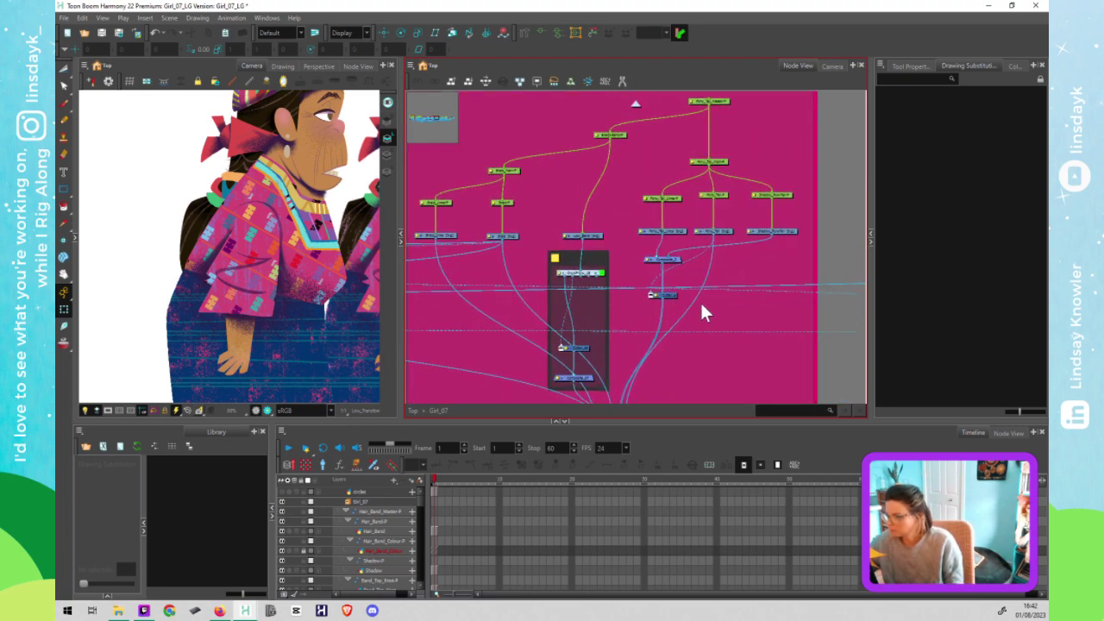
pyautogui.click(601, 134)
pyautogui.moveTo(596, 136); pyautogui.dragTo(593, 137)
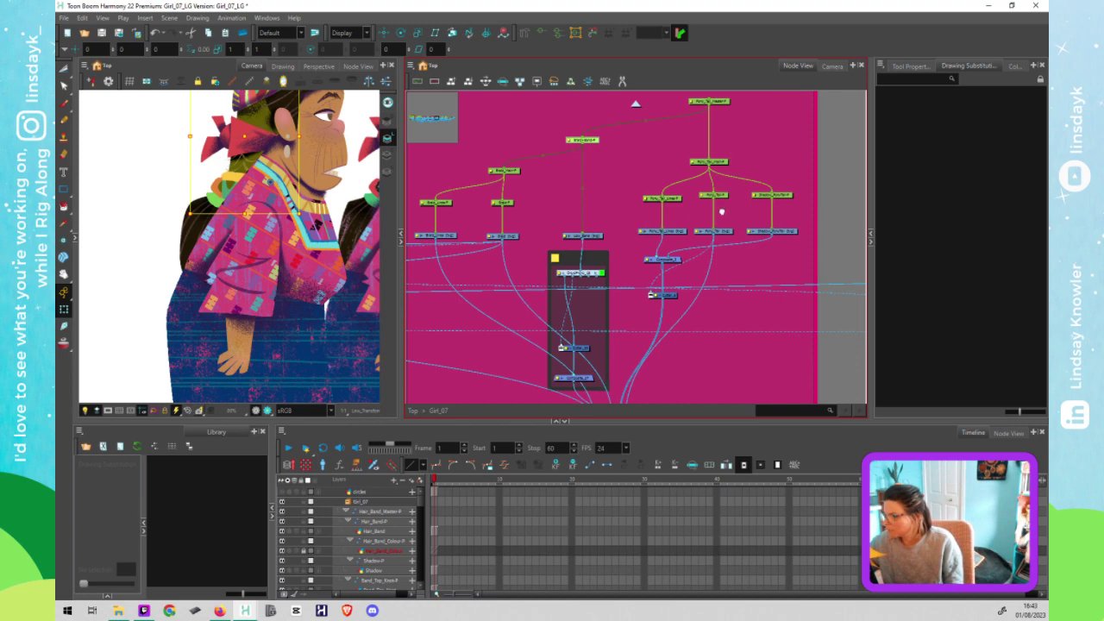
pyautogui.scroll(2, 667, 253)
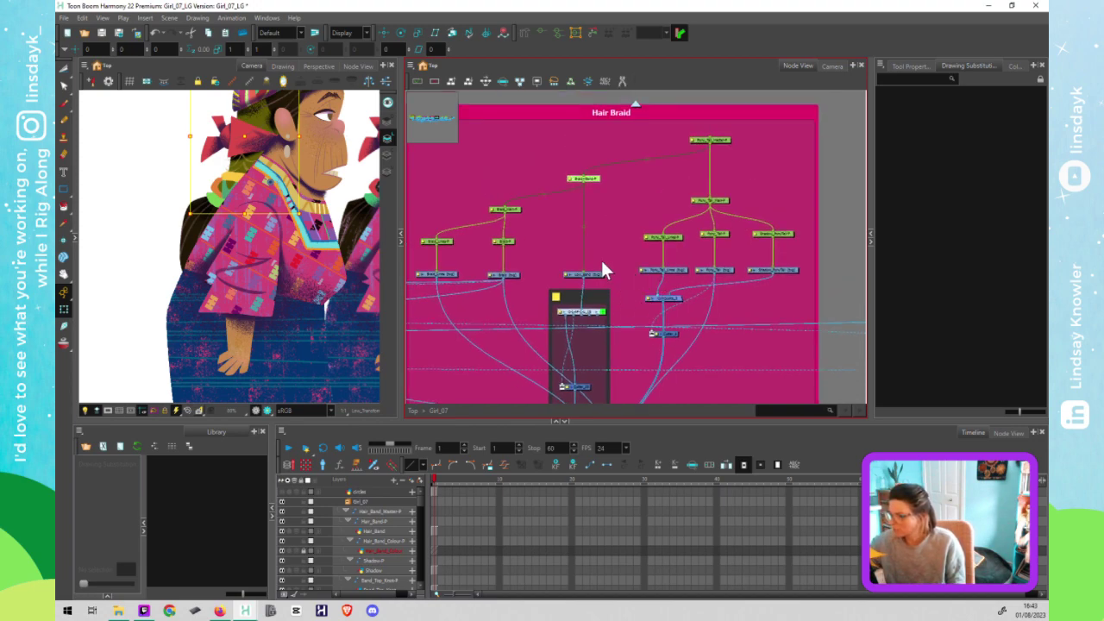
pyautogui.click(558, 296)
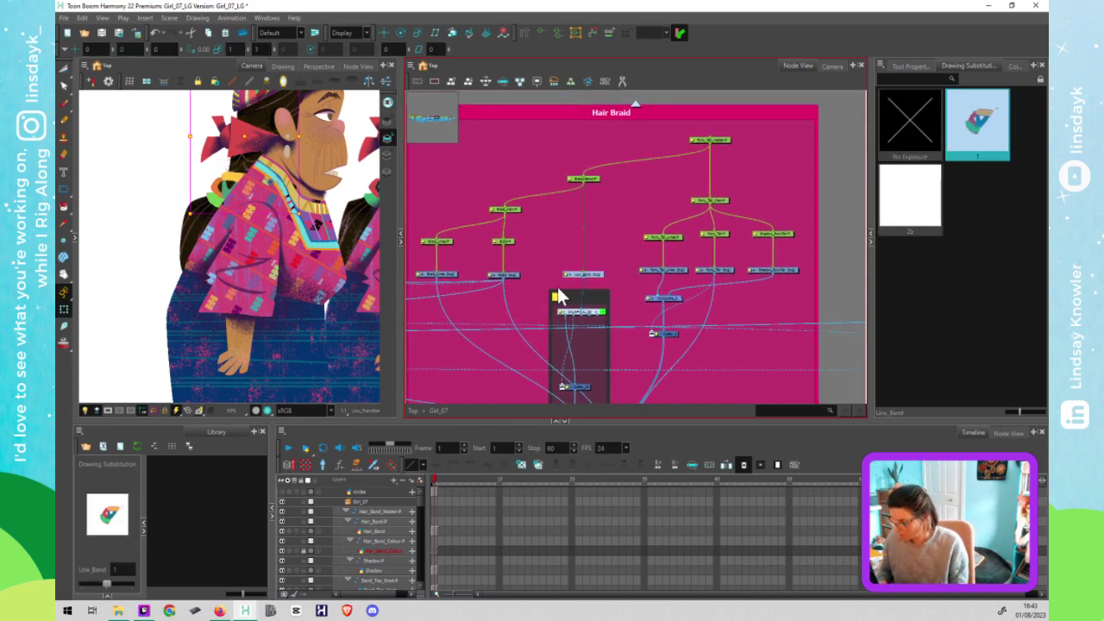
pyautogui.hotkey('ctrl', 'p')
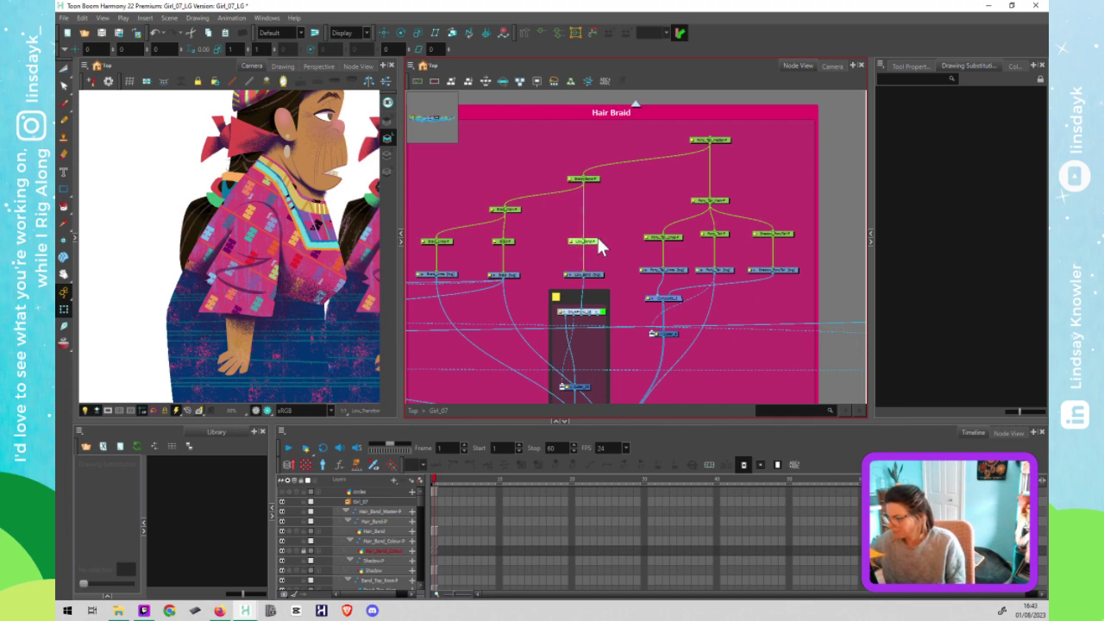
# Step: Extract the braid band peg from the hierarchy, leaving its child pegs attached directly to the top pony tail peg
pyautogui.click(728, 200)
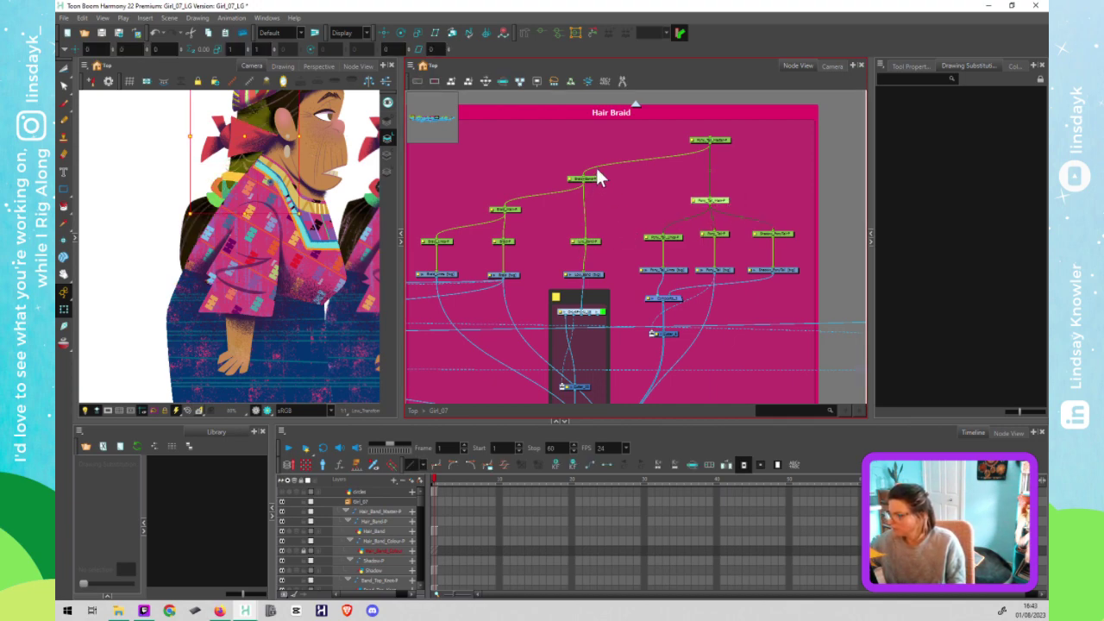
pyautogui.moveTo(598, 170); pyautogui.dragTo(597, 155)
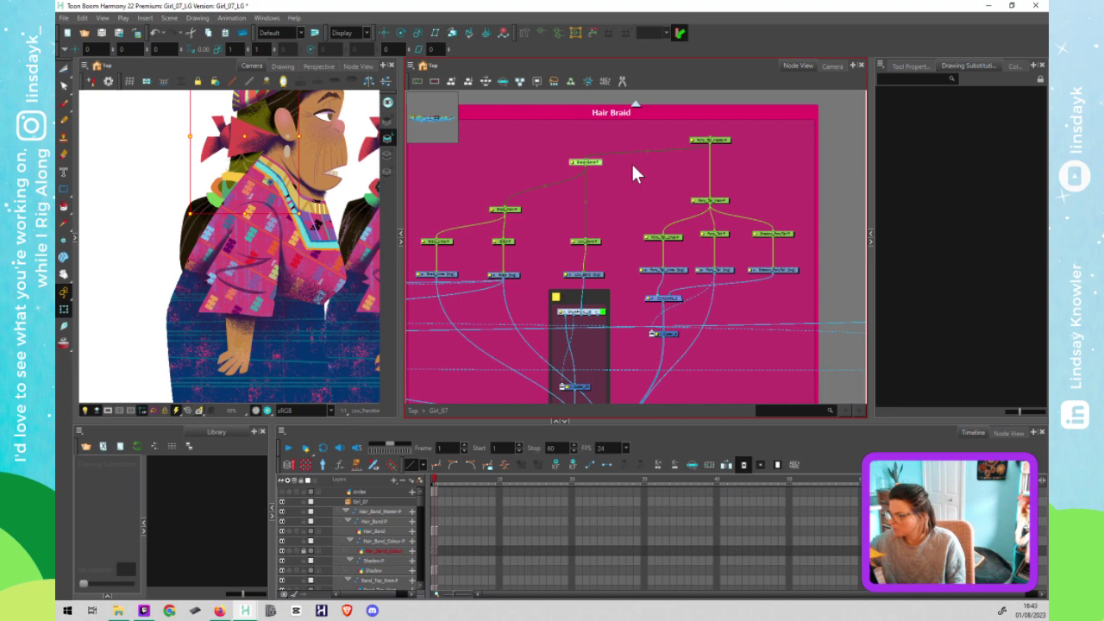
pyautogui.moveTo(589, 161); pyautogui.dragTo(525, 159)
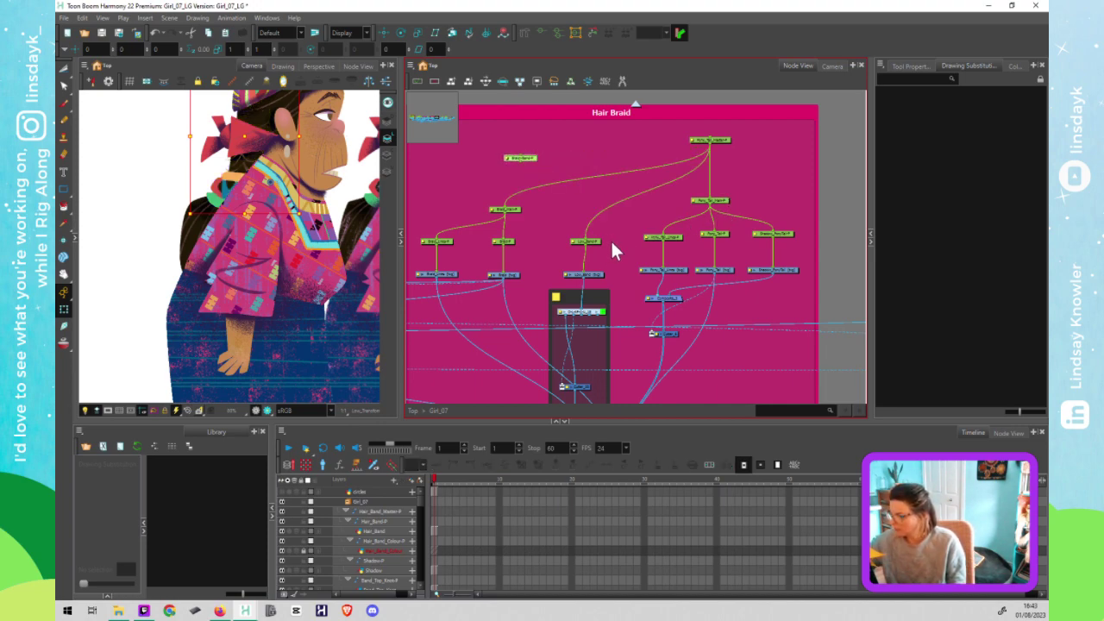
# Step: Add a parent peg above the main pony tail peg, connect the low band peg to it, and straighten its position
pyautogui.click(682, 216)
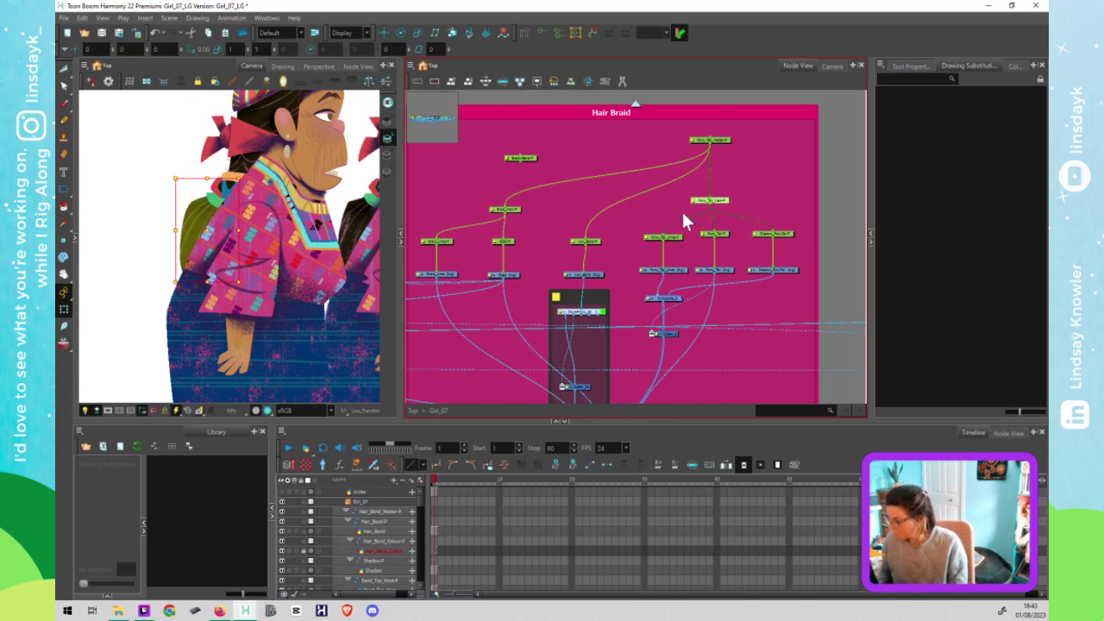
pyautogui.hotkey('ctrl', 'p')
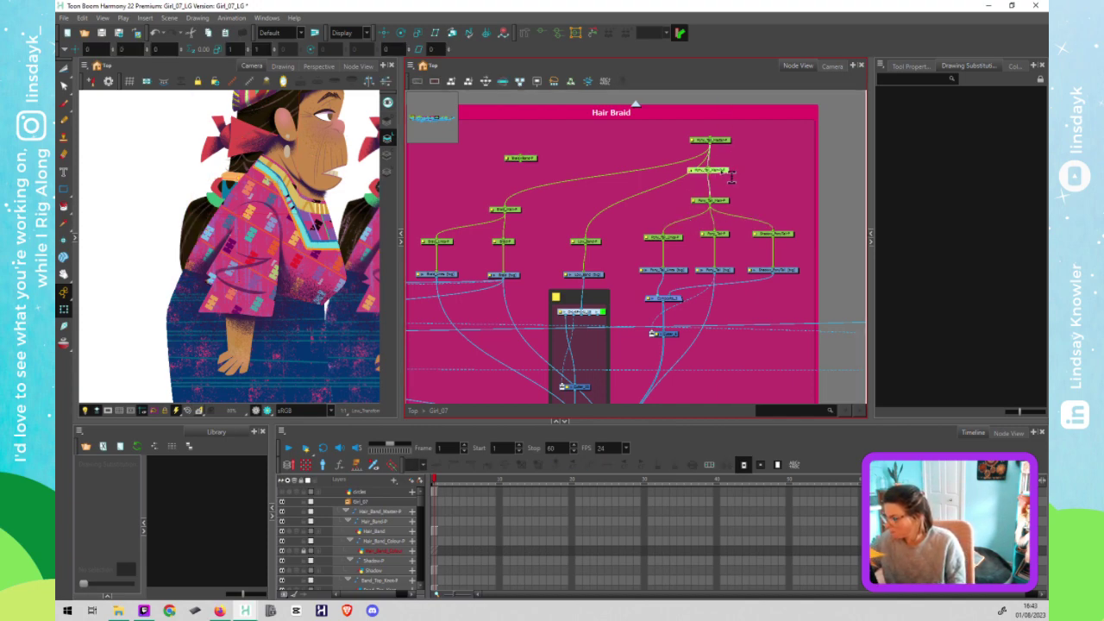
pyautogui.click(707, 169)
pyautogui.moveTo(586, 238); pyautogui.dragTo(586, 238)
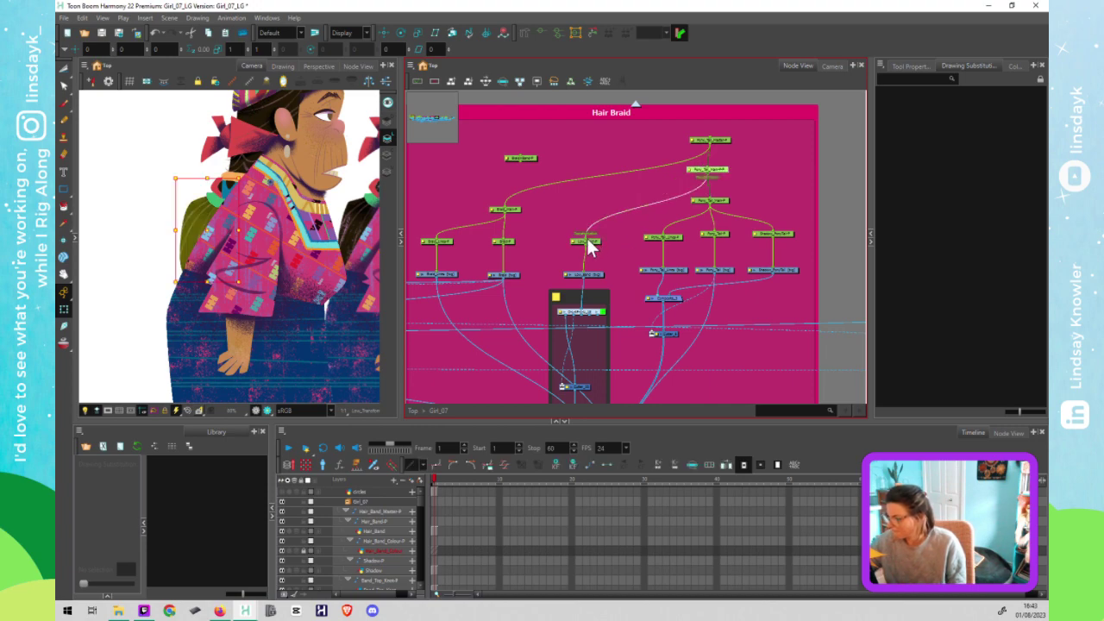
pyautogui.moveTo(722, 167); pyautogui.dragTo(729, 163)
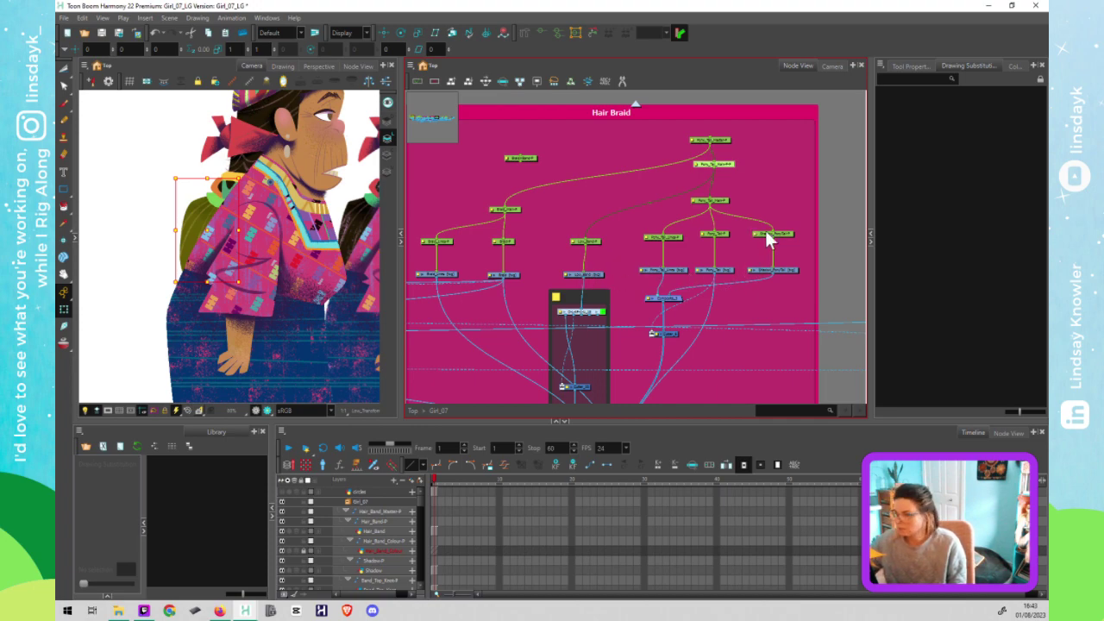
# Step: Check what the Shadow_PonyTail, Pony_Tail and Pony_Tail_Lines drawings contain and which parent pegs control them
pyautogui.click(790, 272)
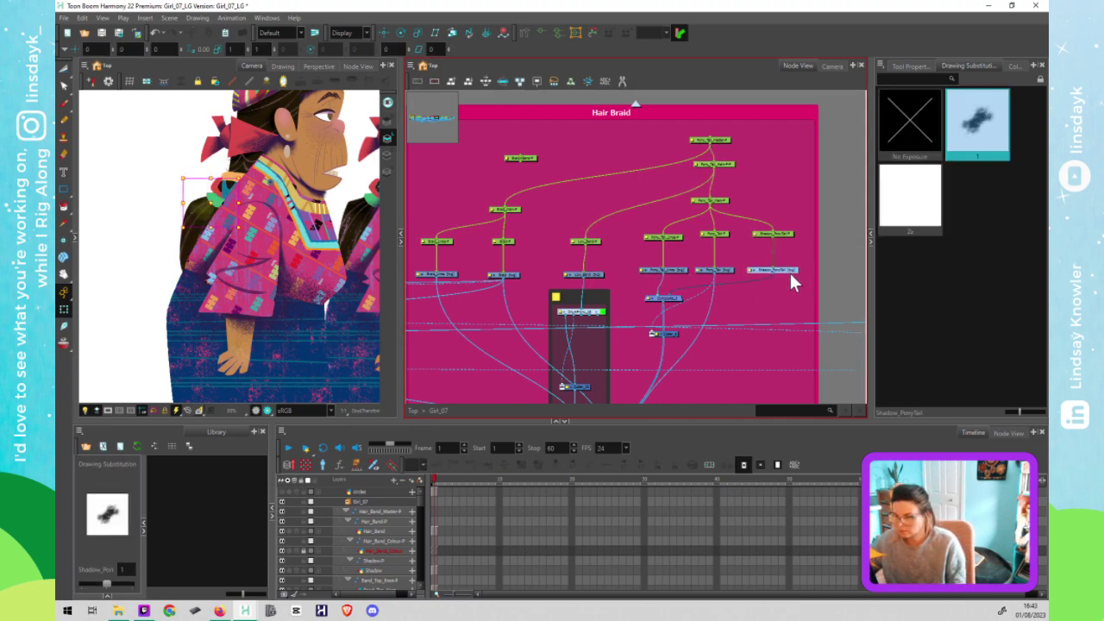
pyautogui.click(725, 268)
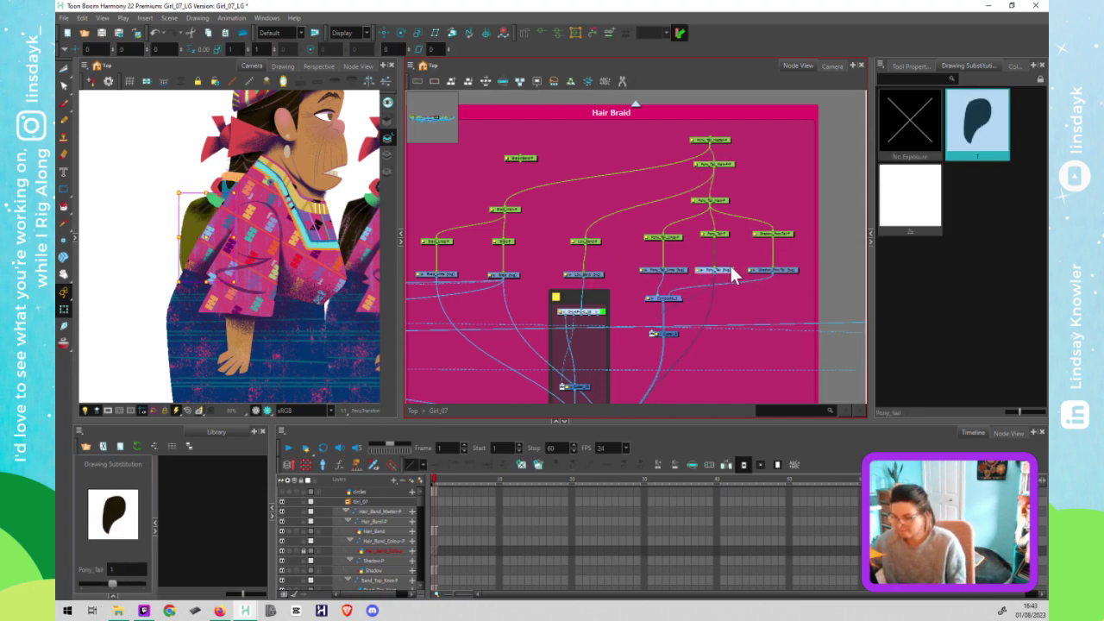
pyautogui.click(677, 269)
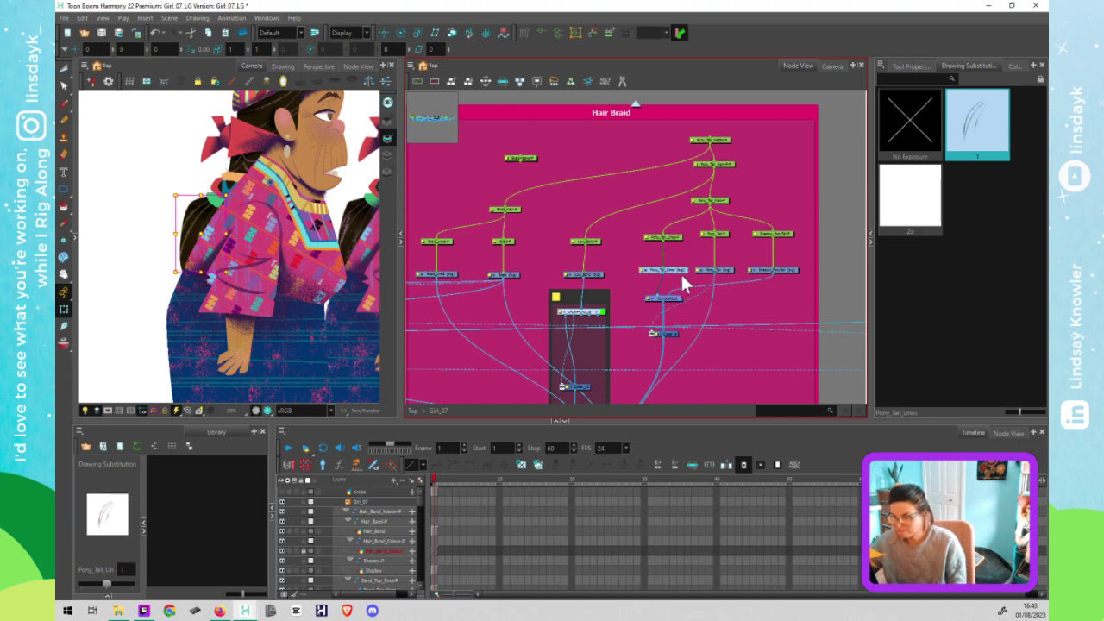
pyautogui.click(728, 263)
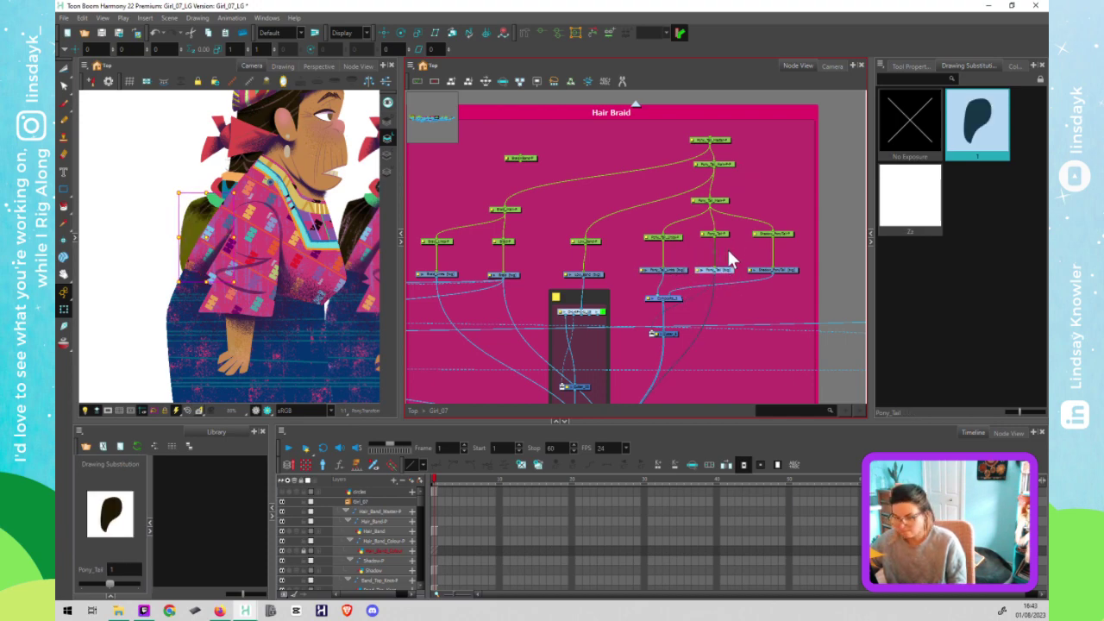
pyautogui.click(731, 255)
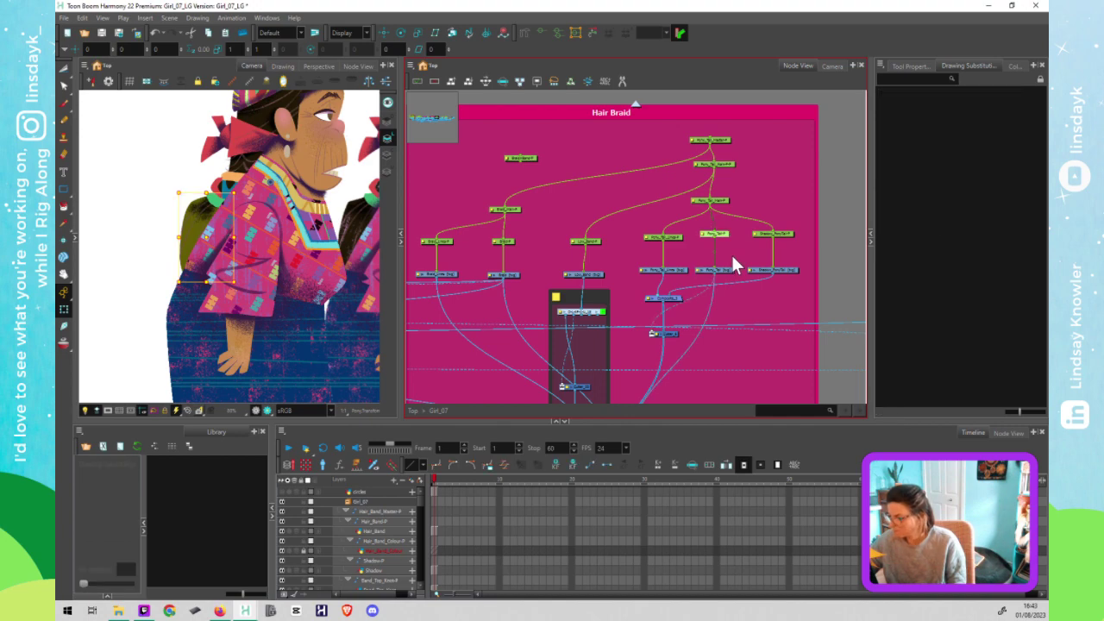
pyautogui.press('b')
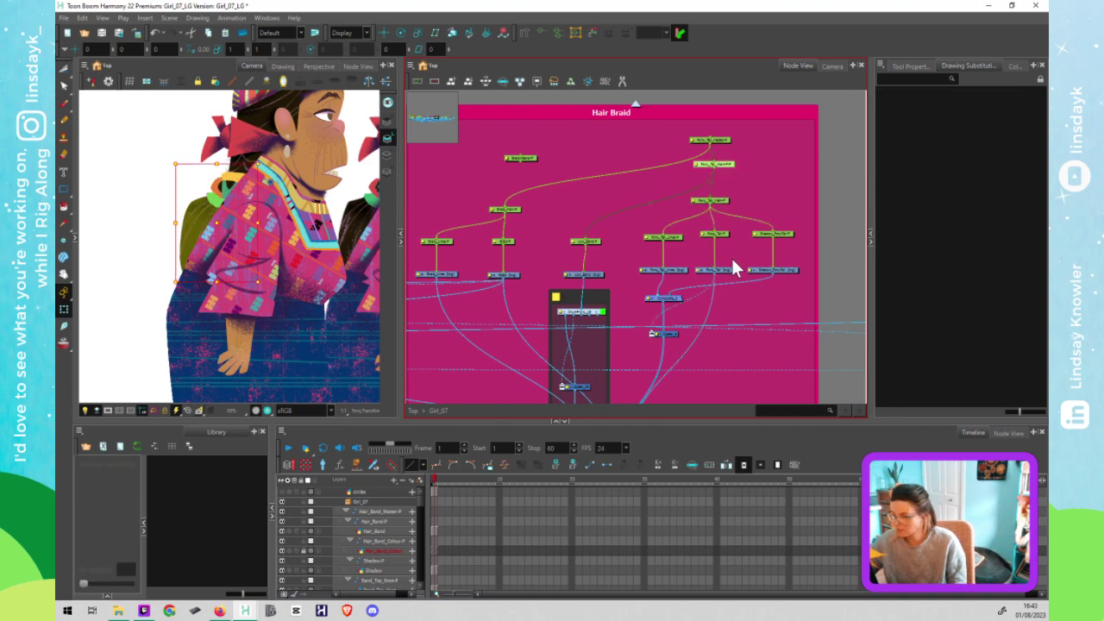
pyautogui.press('b')
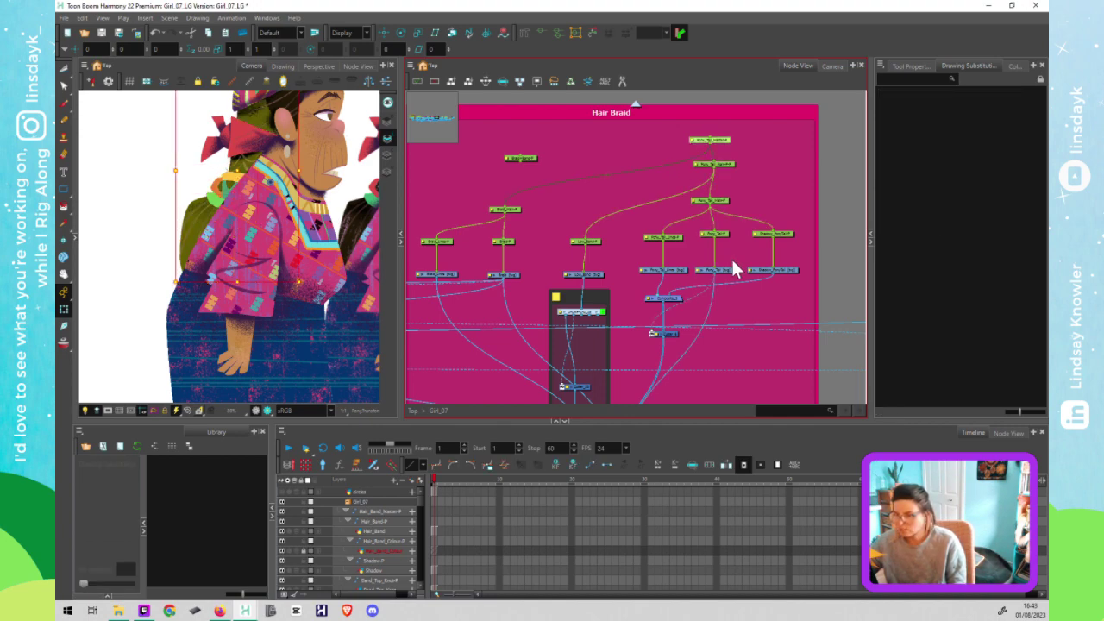
# Step: Nudge the top pony tail peg slightly left, aligning it above the new peg
pyautogui.click(717, 141)
pyautogui.moveTo(717, 141); pyautogui.dragTo(712, 140)
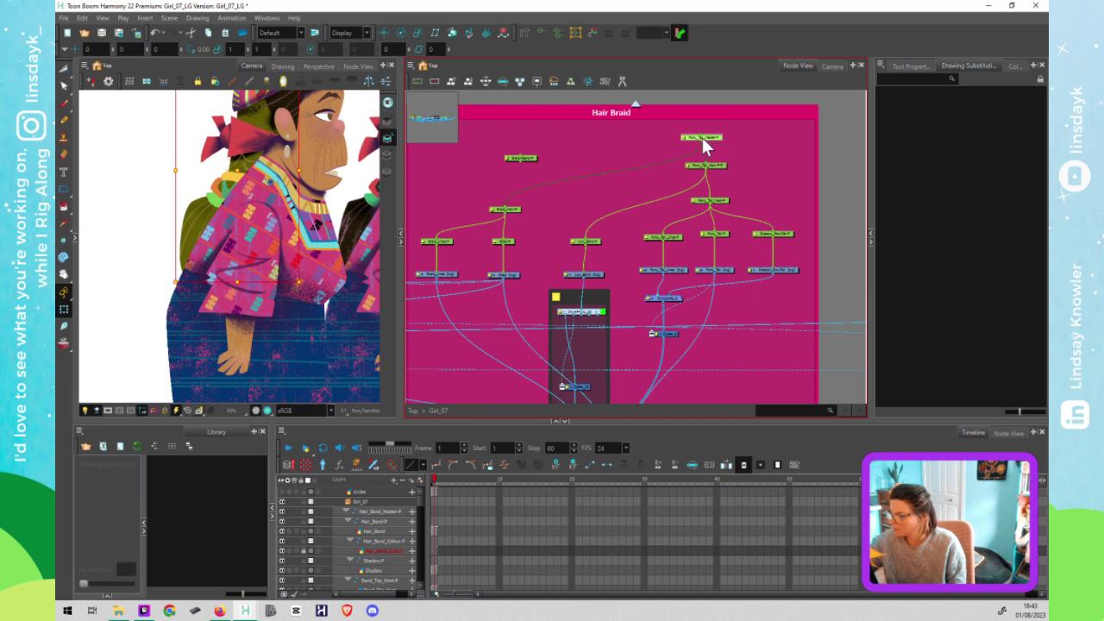
# Step: Position the top pony tail peg above the main braid peg and its child peg above the low band branch
pyautogui.moveTo(573, 145); pyautogui.dragTo(517, 134)
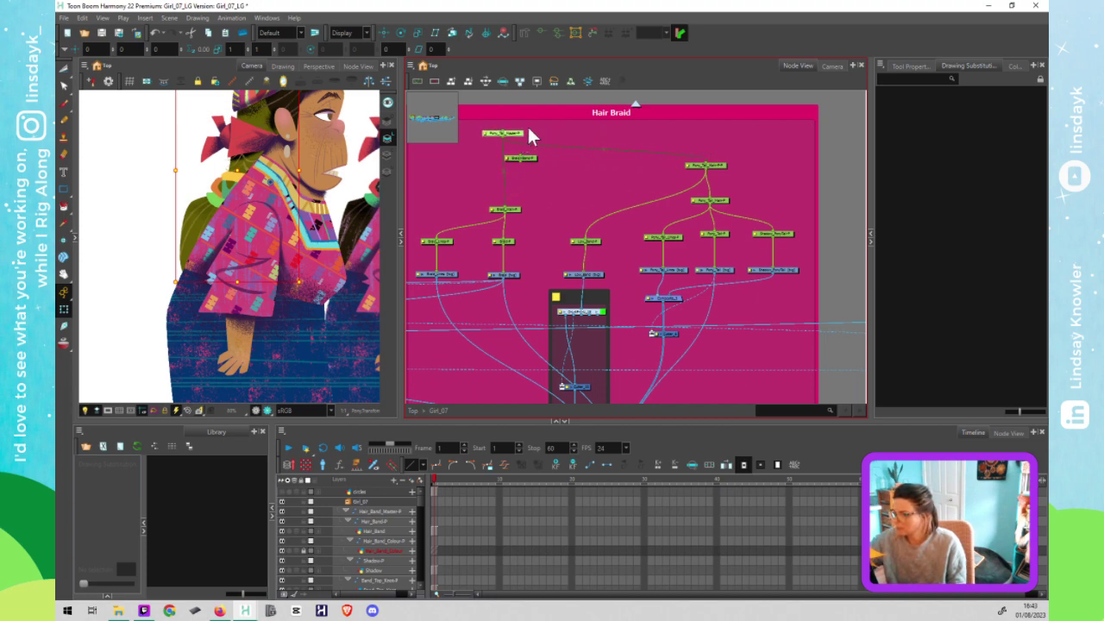
pyautogui.moveTo(702, 163); pyautogui.dragTo(589, 160)
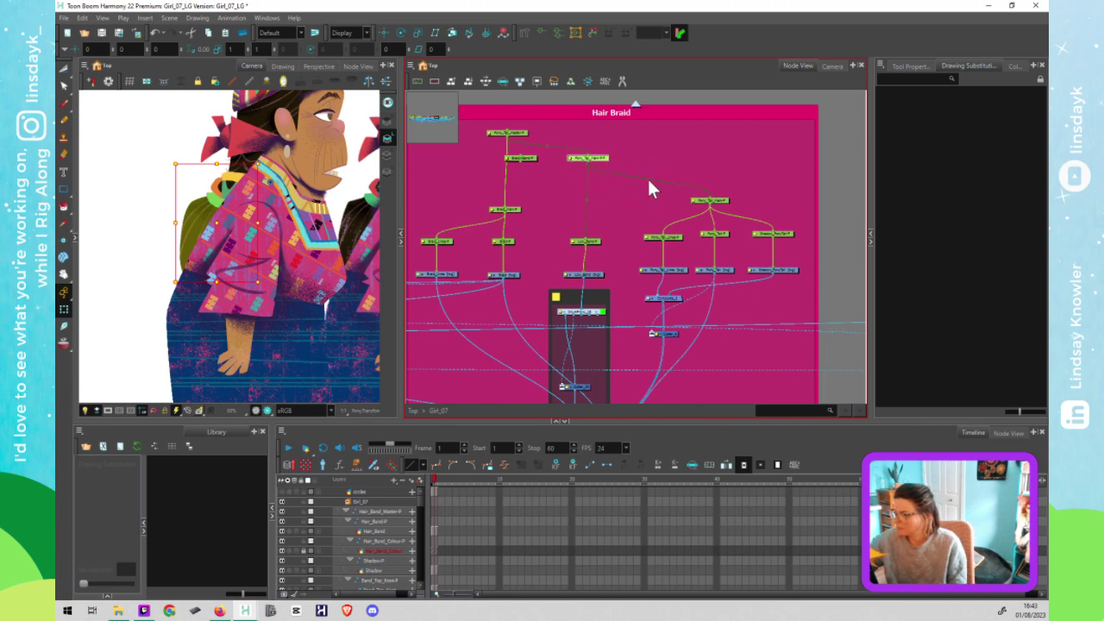
# Step: Try to rename the peg parenting the low band and main pony tail pegs as Pony_Tail_Master-P
pyautogui.doubleClick(585, 159)
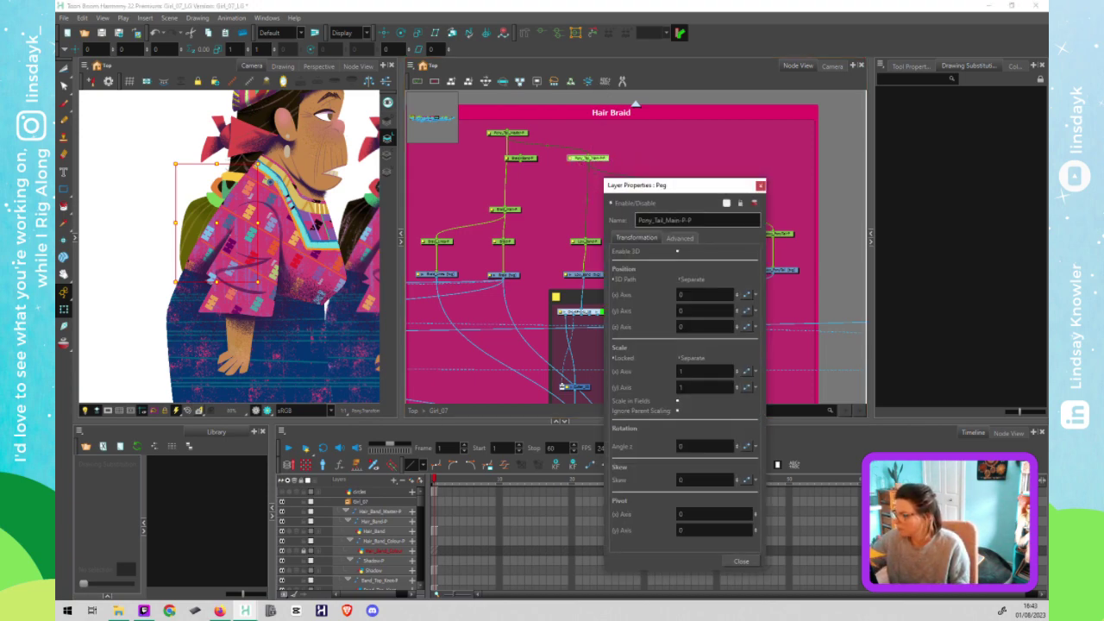
pyautogui.click(700, 219)
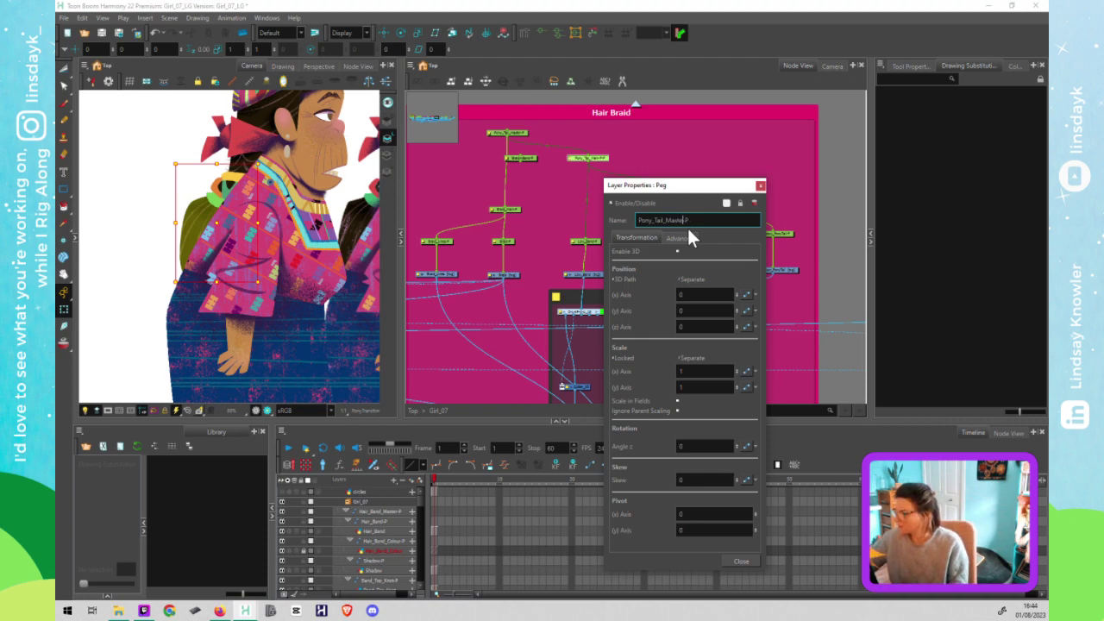
pyautogui.click(760, 185)
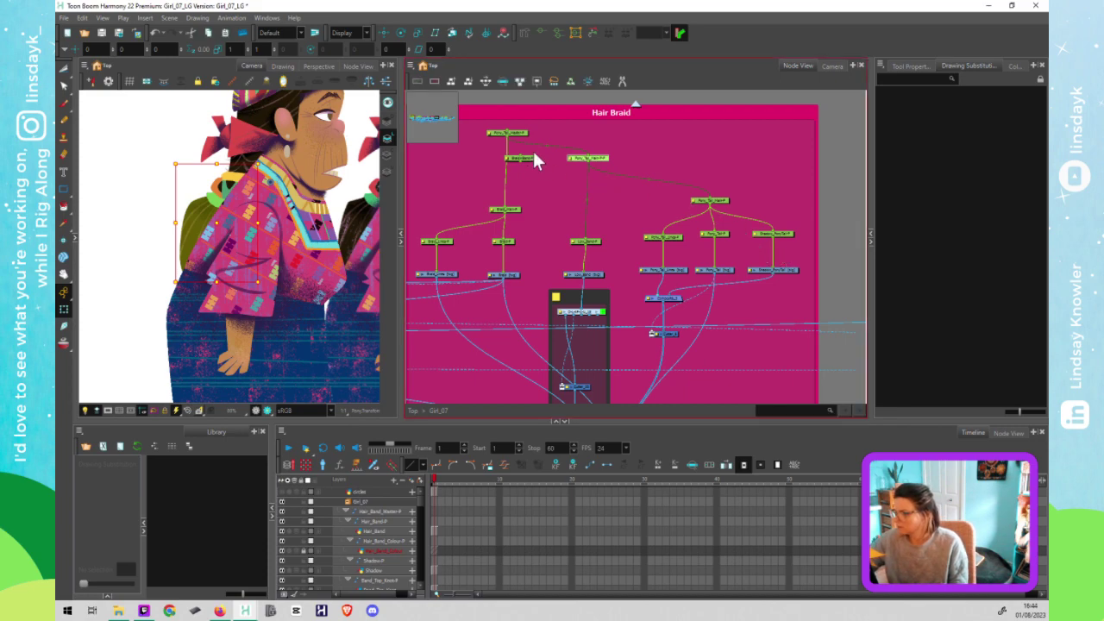
# Step: Delete the leftover unconnected peg beside the braid branch and check the top peg's name
pyautogui.click(642, 312)
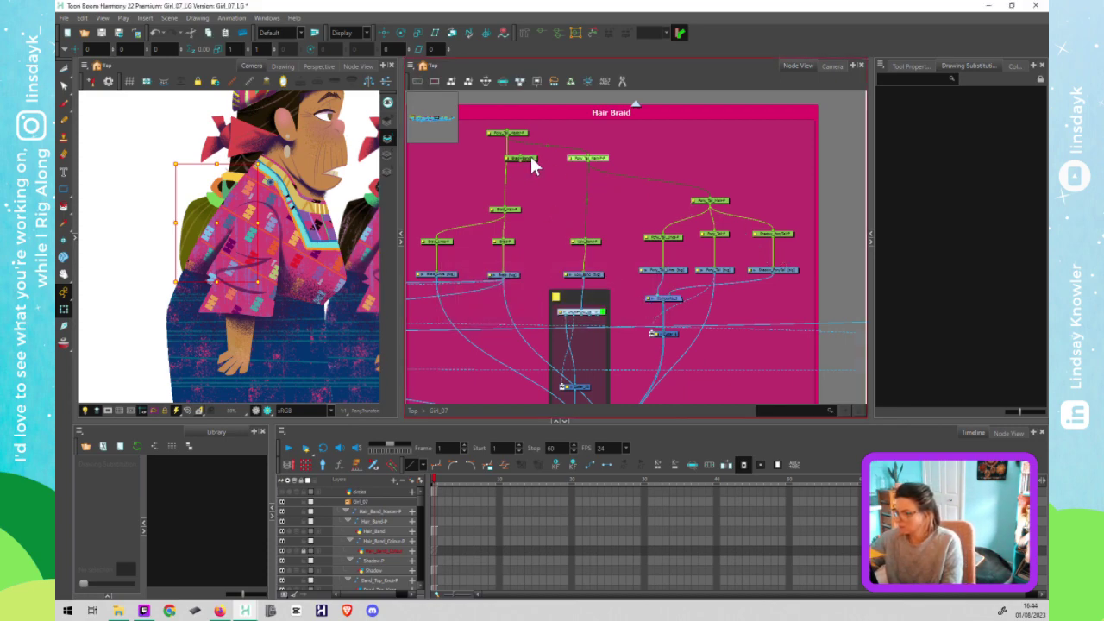
pyautogui.press('Delete')
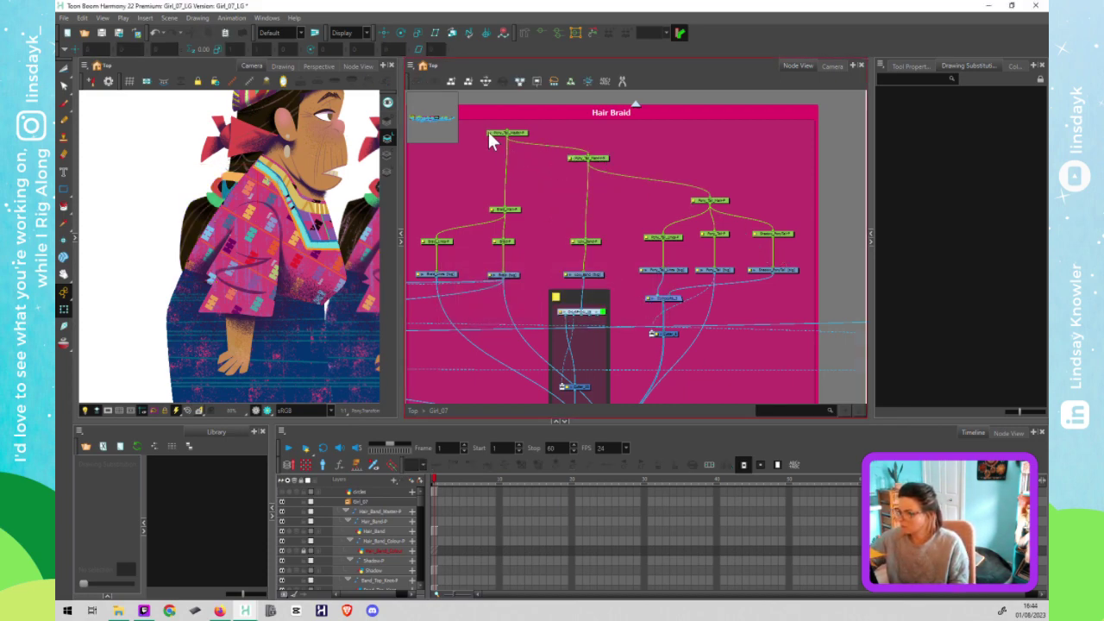
pyautogui.doubleClick(593, 239)
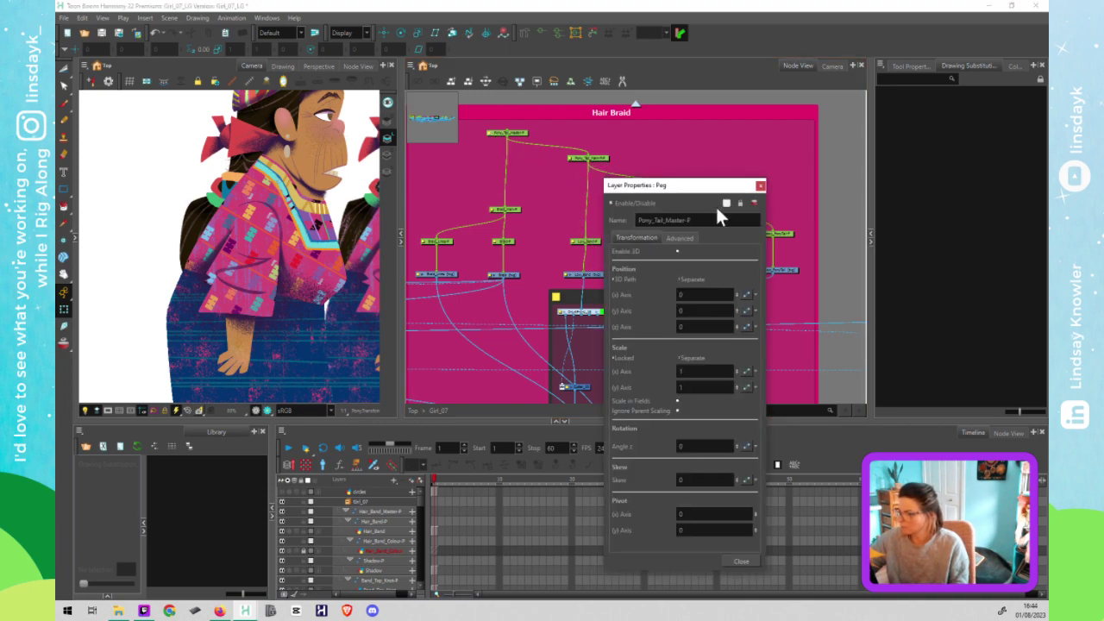
pyautogui.click(757, 184)
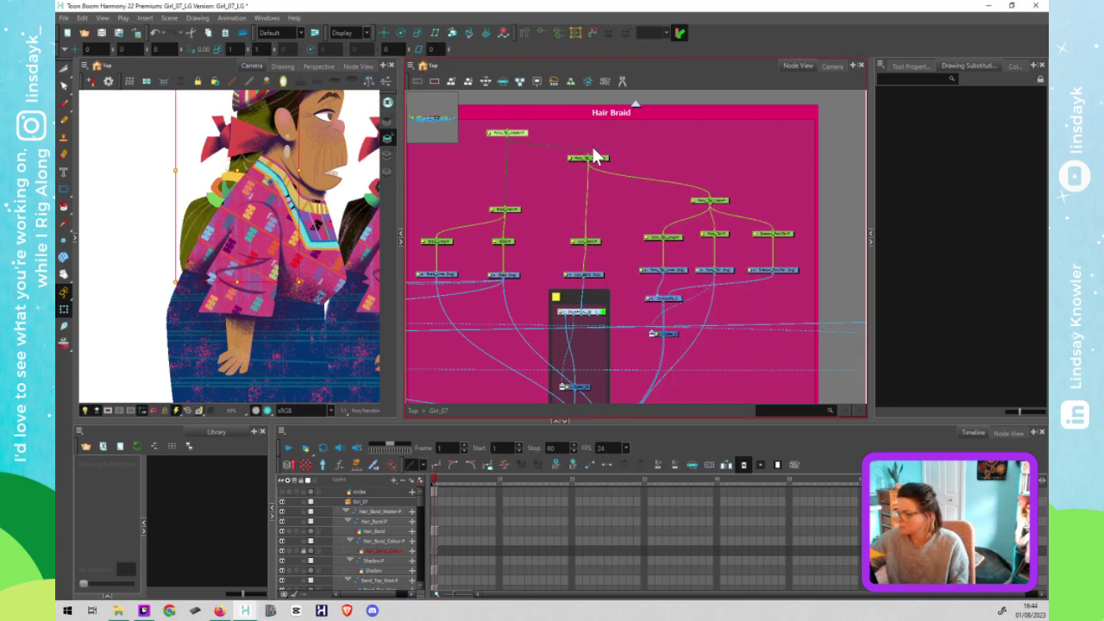
# Step: Rename the peg parenting the low band and main pony tail pegs as Braid_Master-P
pyautogui.click(694, 200)
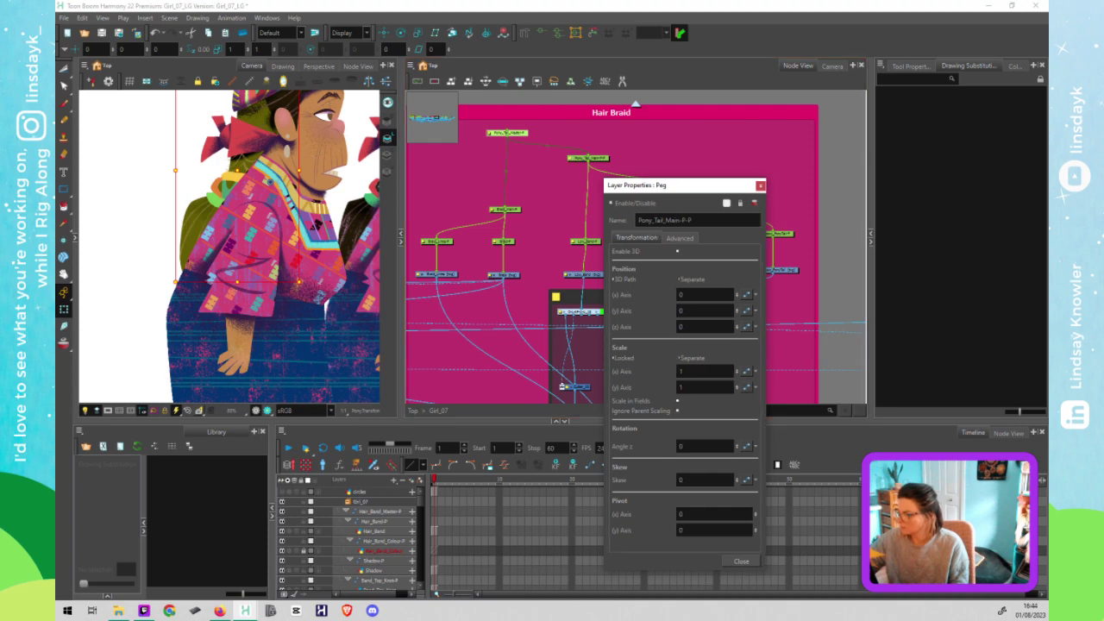
pyautogui.moveTo(664, 221); pyautogui.dragTo(632, 216)
pyautogui.write('Bra')
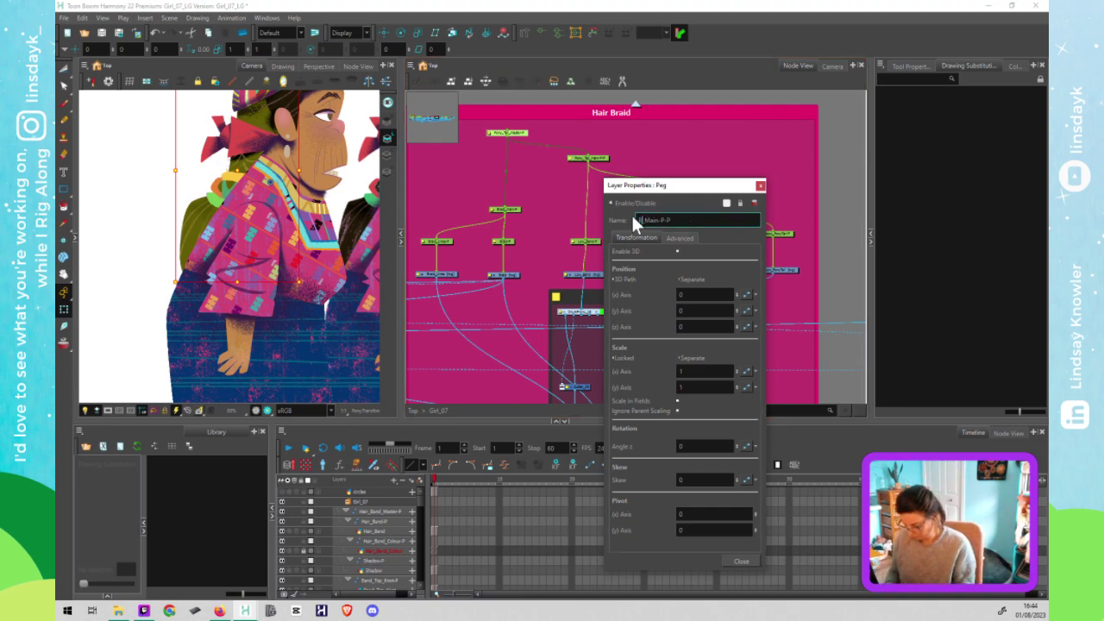
pyautogui.write('id_')
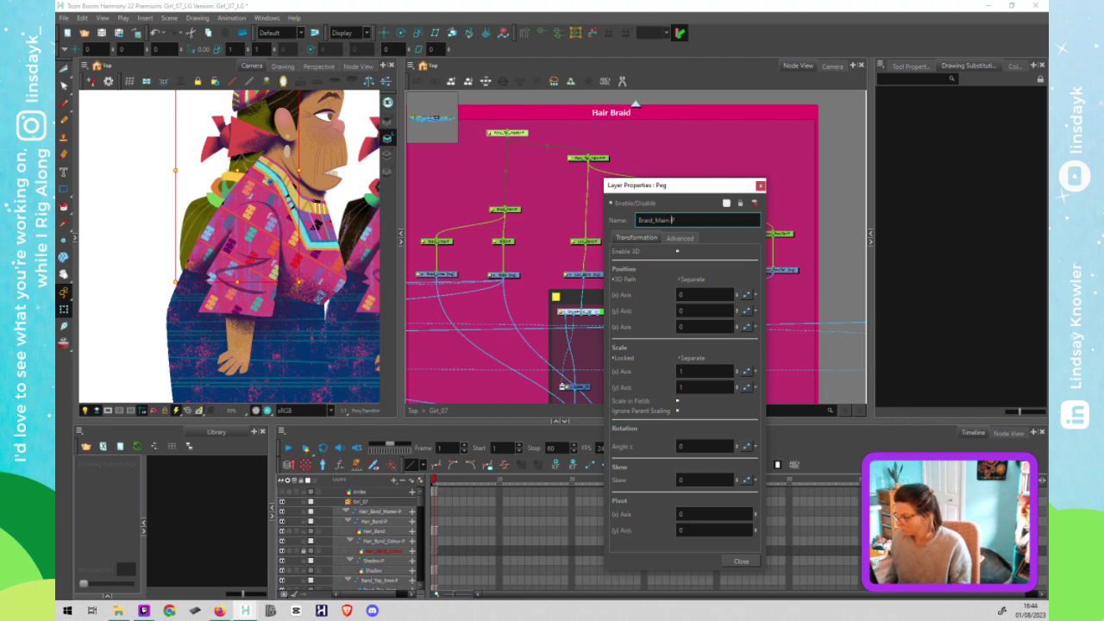
pyautogui.press('Left')
pyautogui.press('BackSpace')
pyautogui.press('BackSpace')
pyautogui.press('BackSpace')
pyautogui.write('ast')
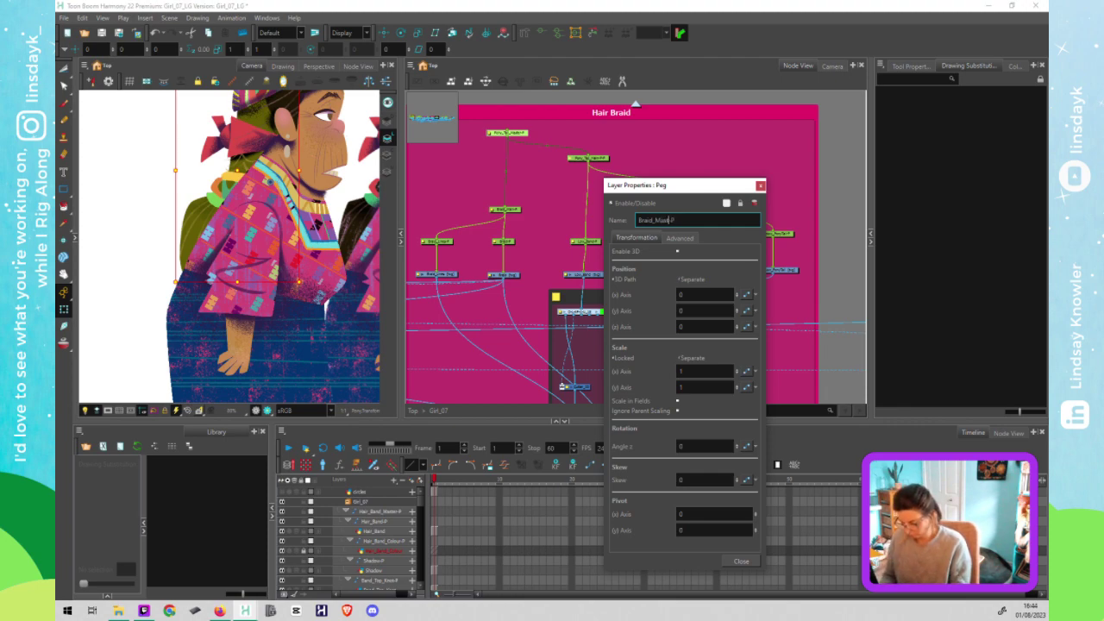
pyautogui.write('ter')
pyautogui.press('Return')
pyautogui.click(751, 201)
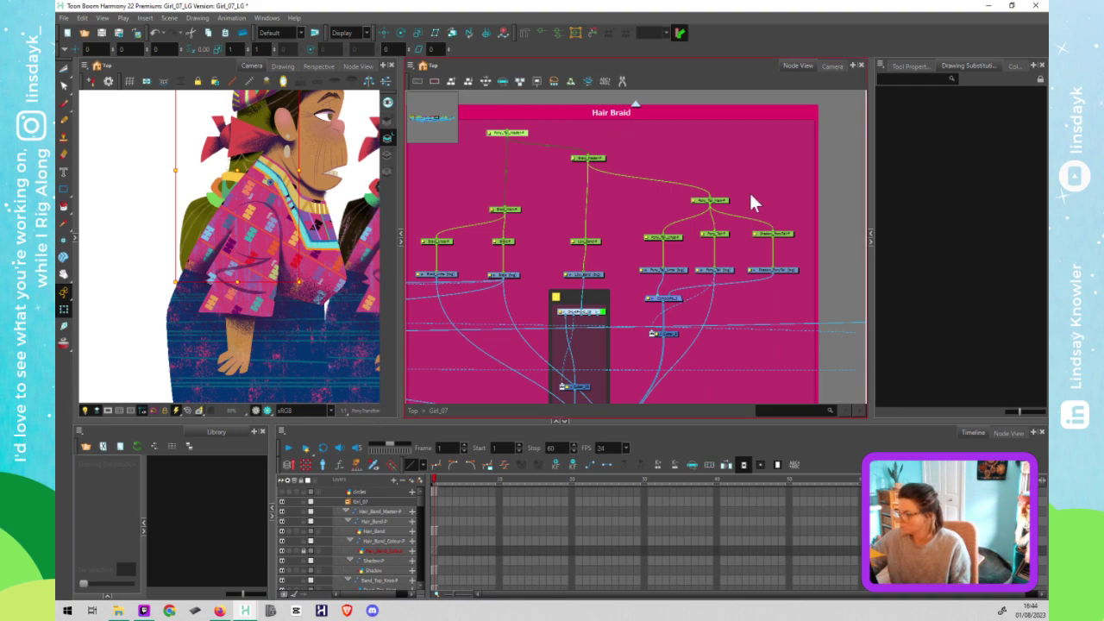
# Step: Rewire the braid hierarchy so Braid_Master-P parents both the main braid peg and Pony_Tail_Master-P, and save the scene
pyautogui.moveTo(600, 158); pyautogui.dragTo(467, 165)
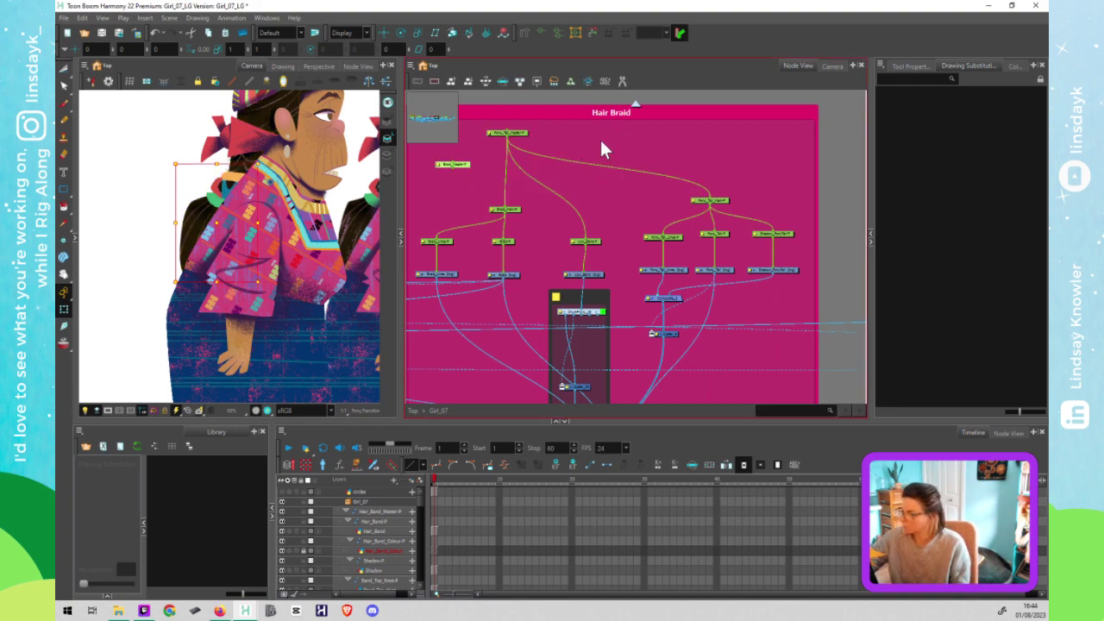
pyautogui.moveTo(521, 132); pyautogui.dragTo(586, 134)
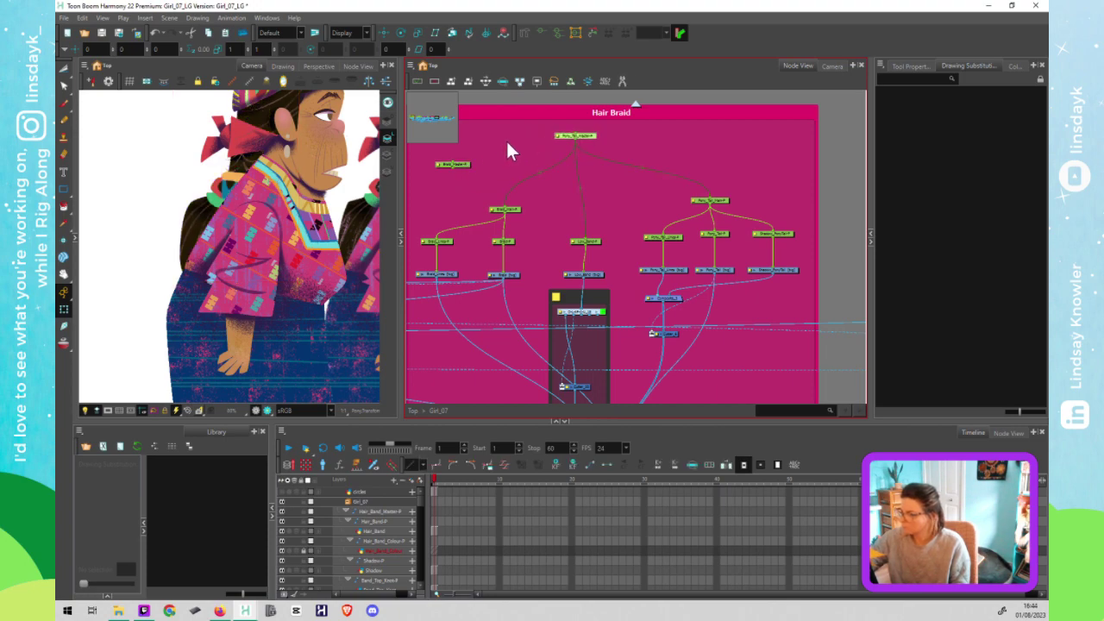
pyautogui.moveTo(464, 163); pyautogui.dragTo(505, 207)
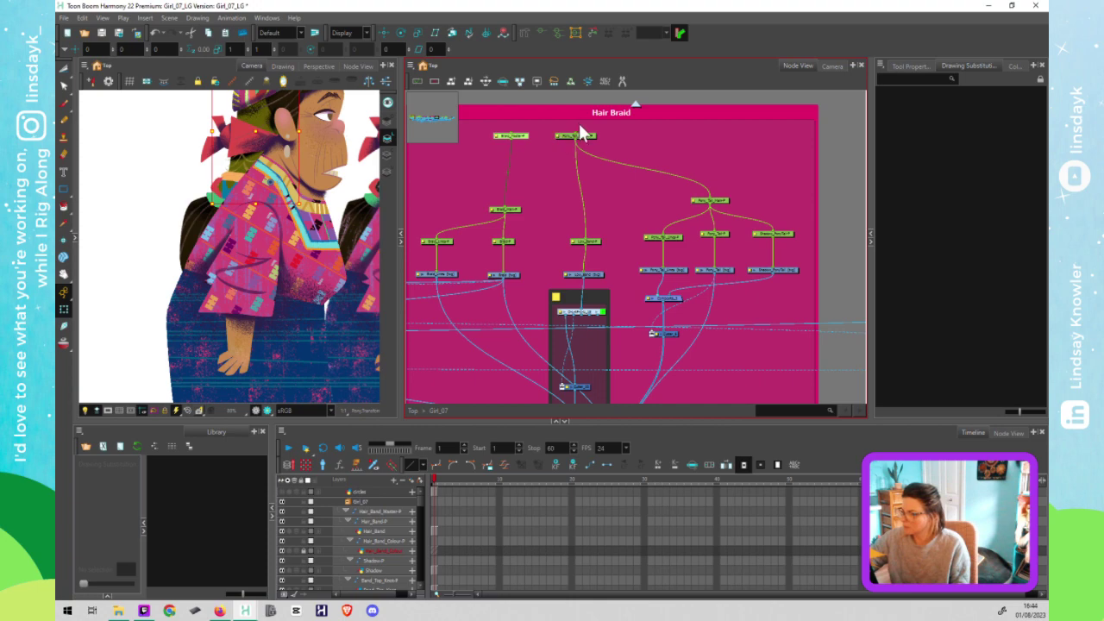
pyautogui.moveTo(578, 124); pyautogui.dragTo(601, 165)
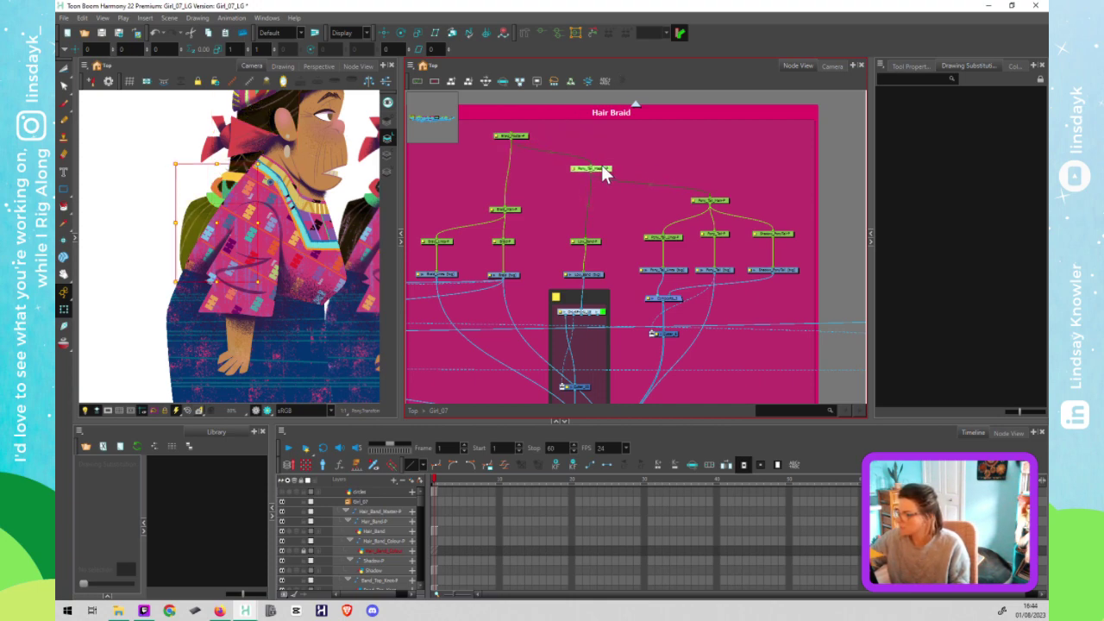
pyautogui.click(727, 202)
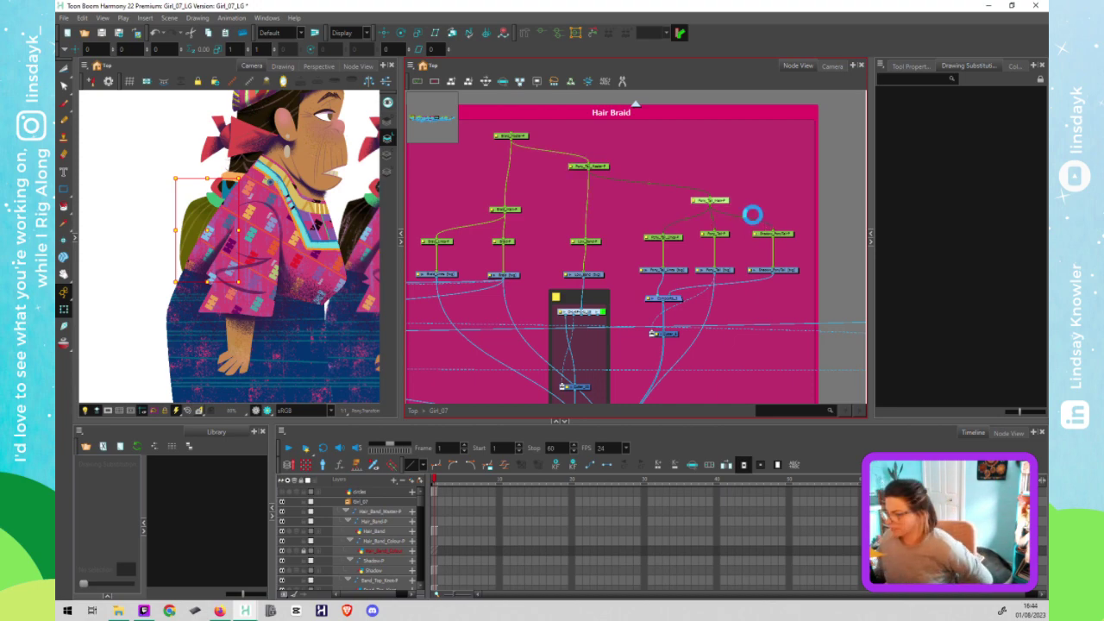
pyautogui.click(733, 448)
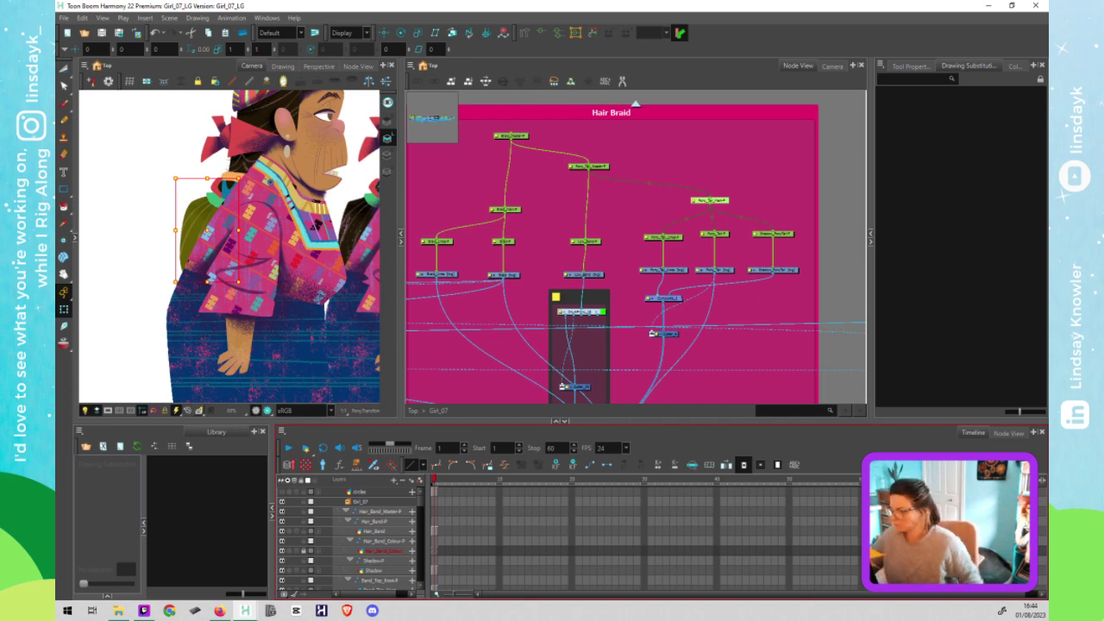
# Step: Examine the Hair Knot group beside the Hair Braid group and check which artwork its top peg controls
pyautogui.scroll(-3, 753, 293)
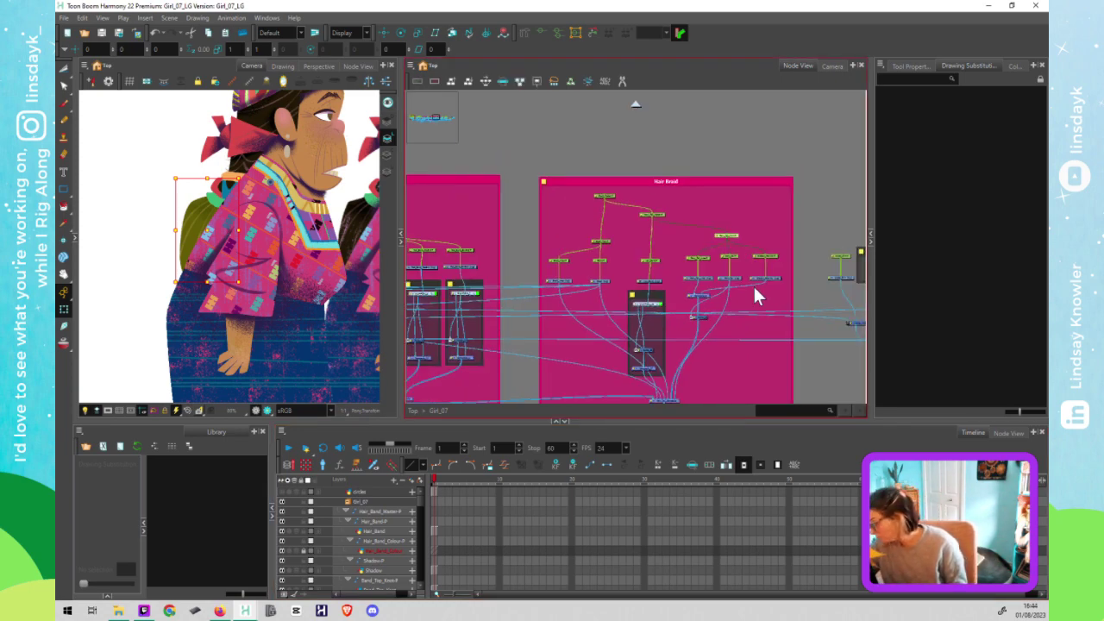
pyautogui.scroll(-1, 754, 287)
pyautogui.moveTo(589, 312); pyautogui.dragTo(708, 291)
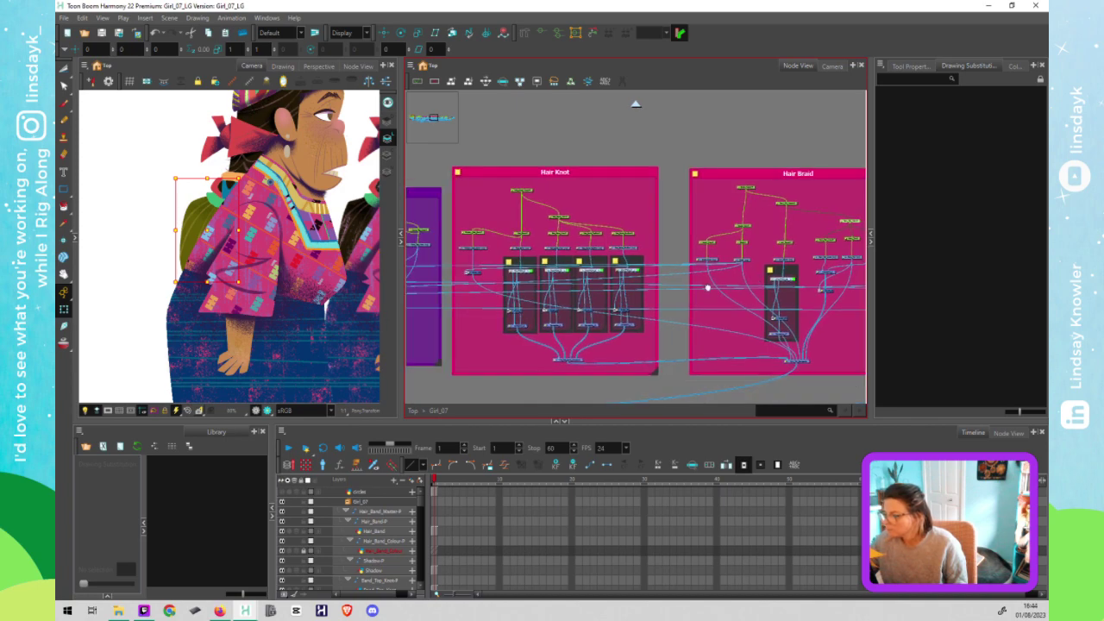
pyautogui.click(534, 156)
pyautogui.click(531, 192)
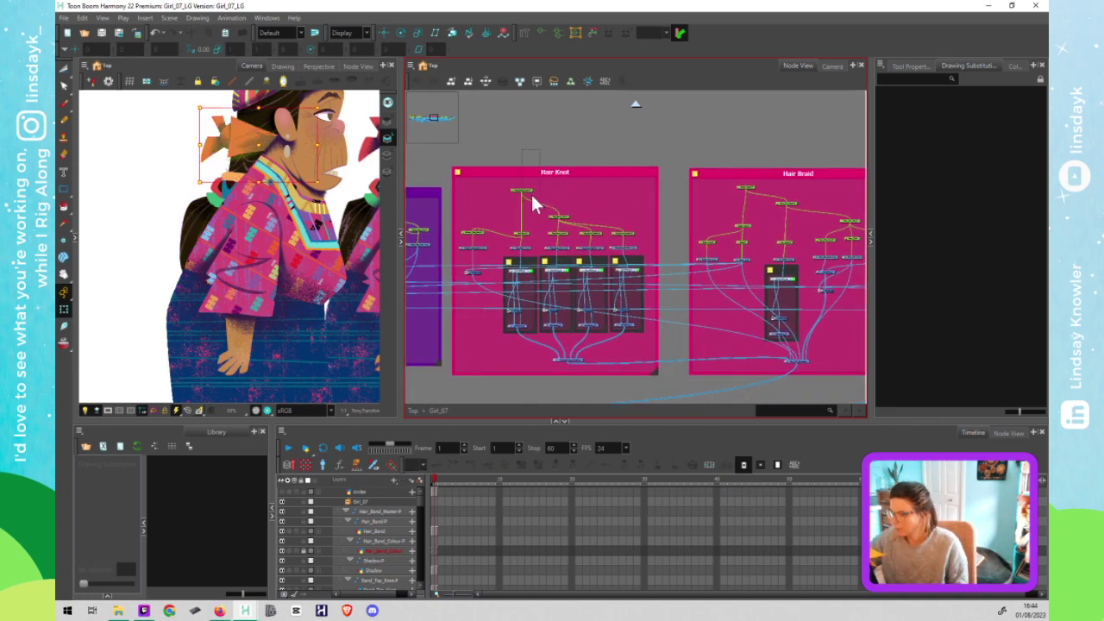
pyautogui.scroll(-4, 328, 276)
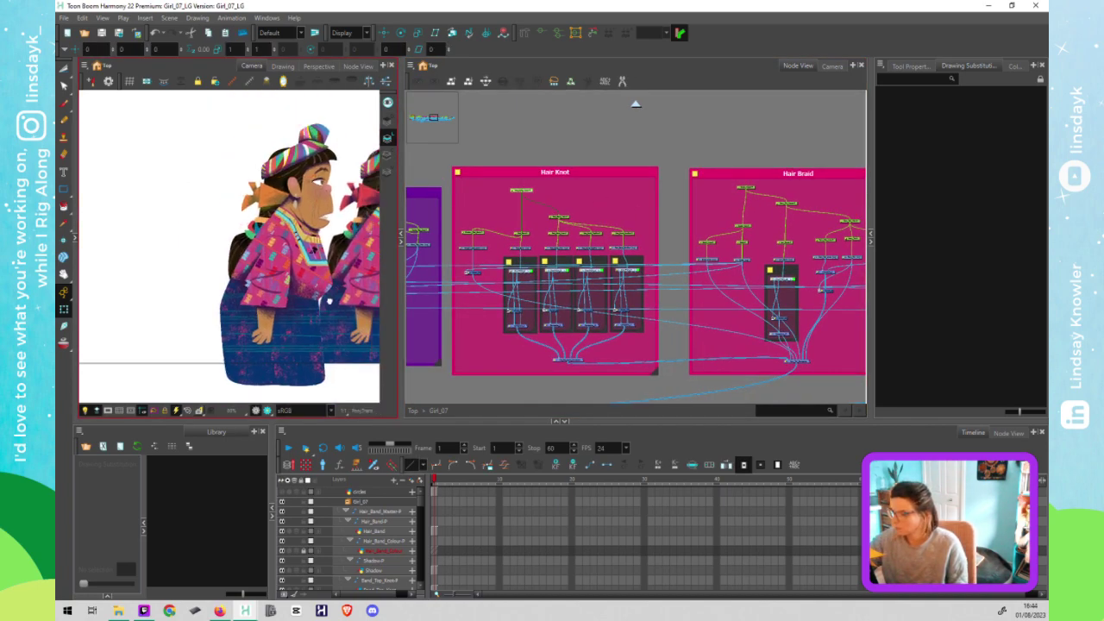
pyautogui.scroll(-1, 343, 301)
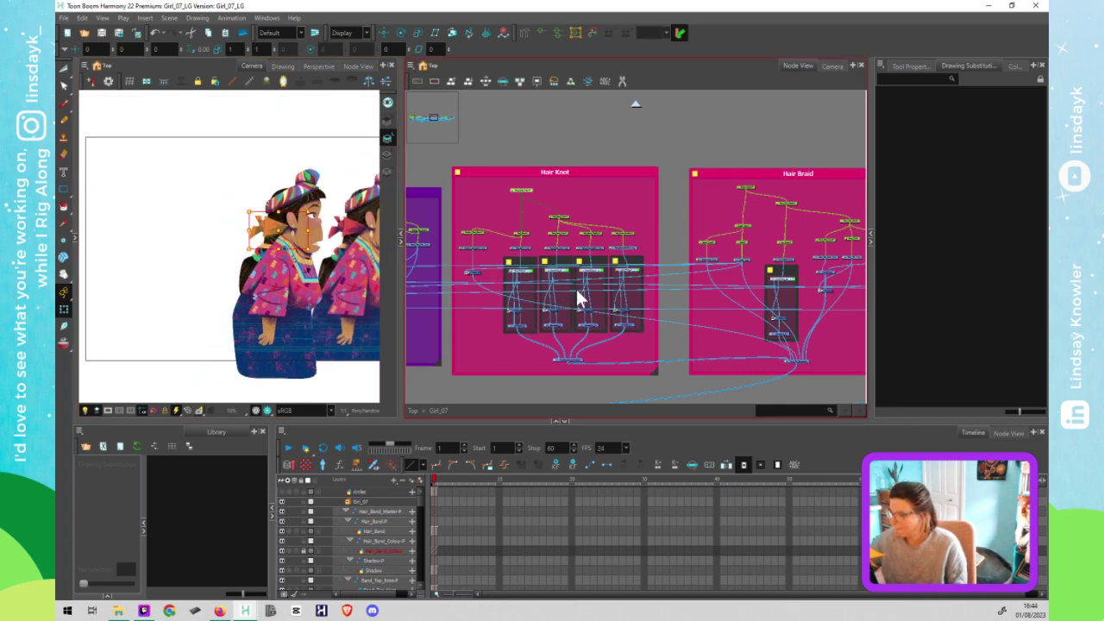
pyautogui.scroll(-2, 629, 289)
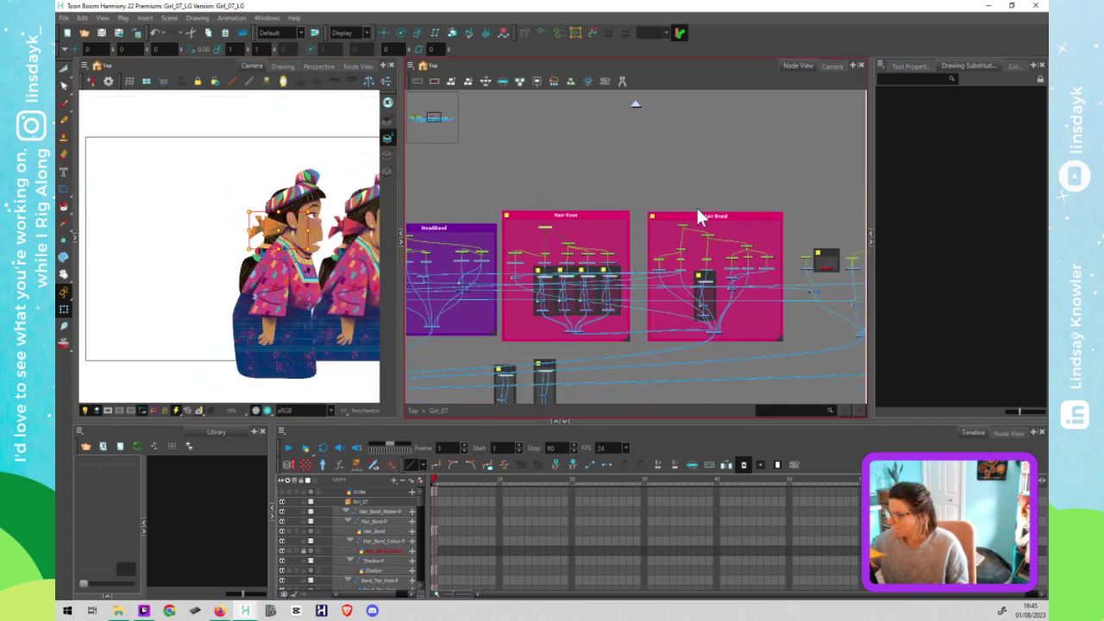
# Step: Add a parent peg above the Hair Knot group's top peg and connect Braid_Master-P to it as a child
pyautogui.moveTo(666, 235); pyautogui.dragTo(681, 231)
pyautogui.moveTo(546, 194); pyautogui.dragTo(543, 236)
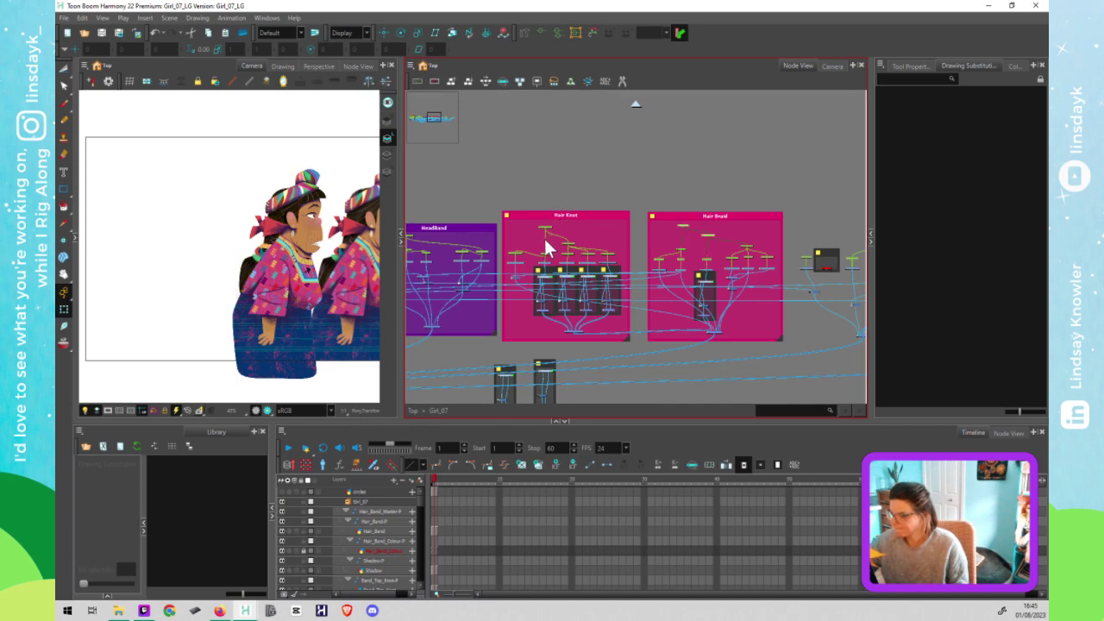
pyautogui.click(553, 230)
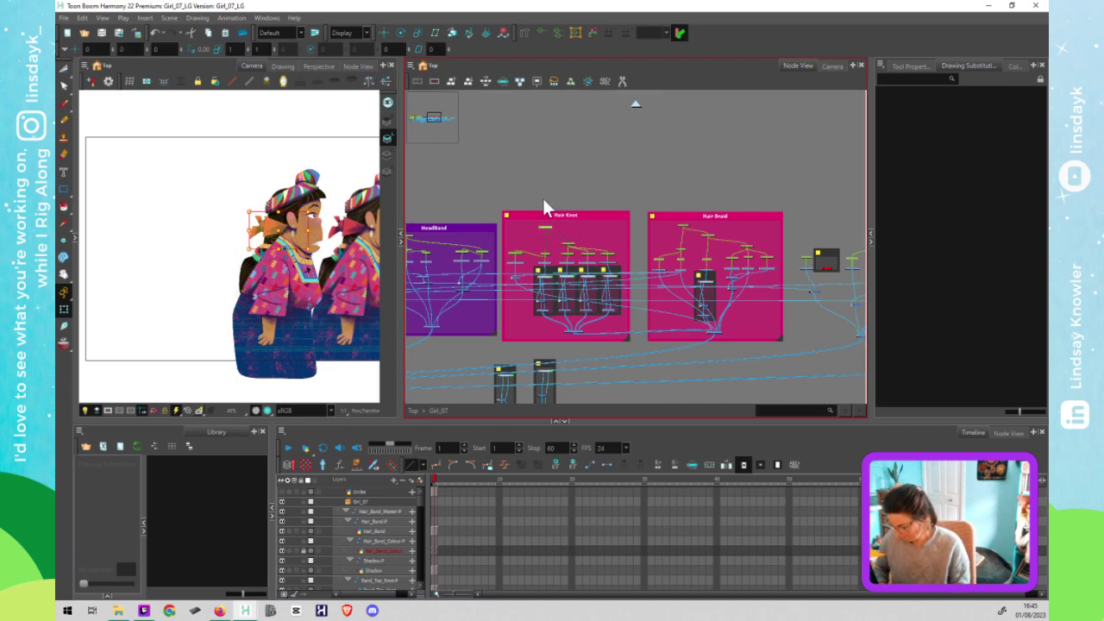
pyautogui.hotkey('ctrl', 'p')
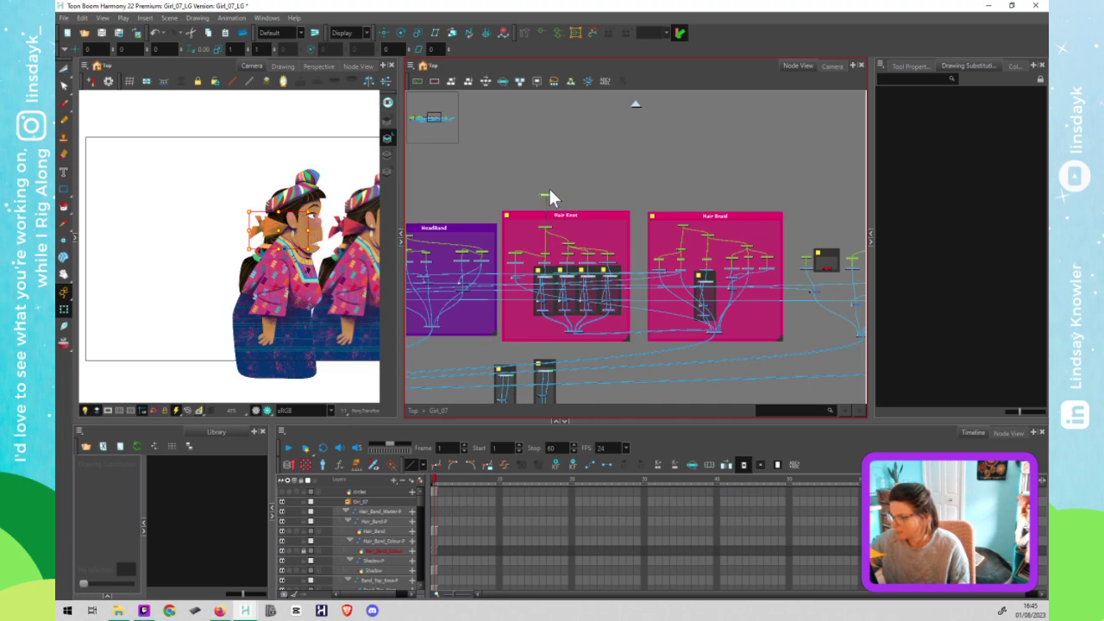
pyautogui.moveTo(547, 216); pyautogui.dragTo(681, 224)
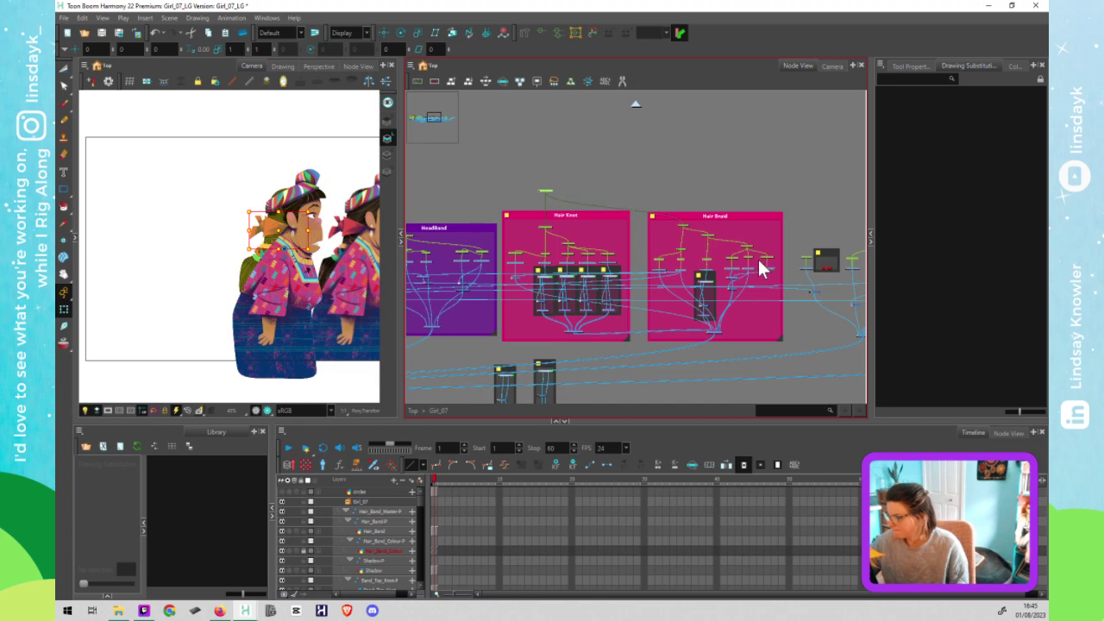
pyautogui.click(547, 190)
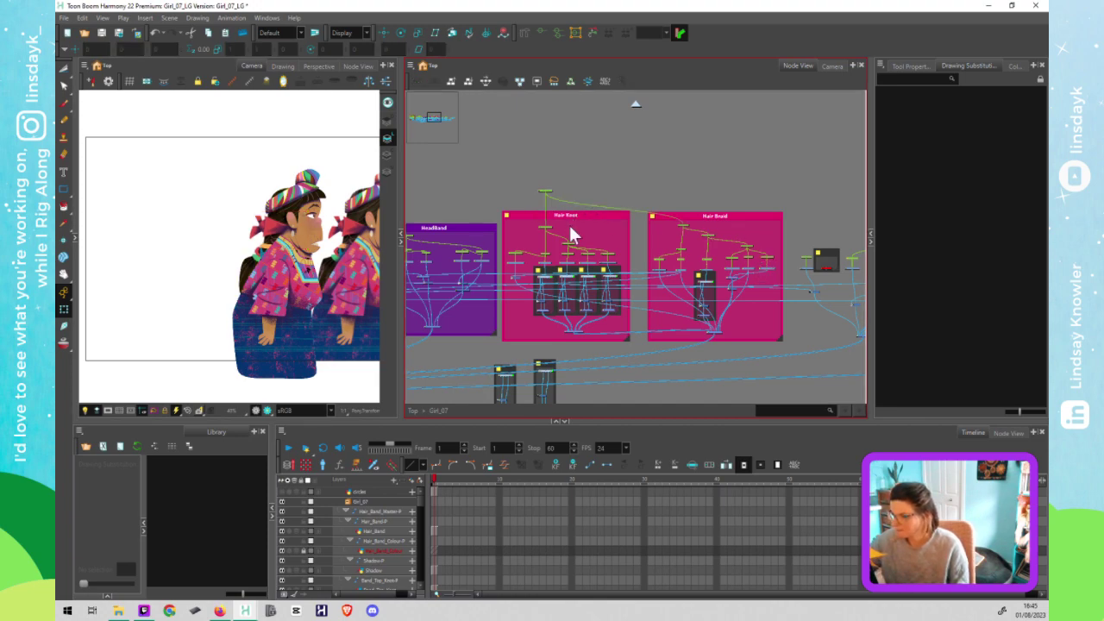
# Step: Examine the HeadBand and Bangs groups and check which artwork each of their pegs controls
pyautogui.click(505, 292)
pyautogui.moveTo(605, 251); pyautogui.dragTo(742, 232)
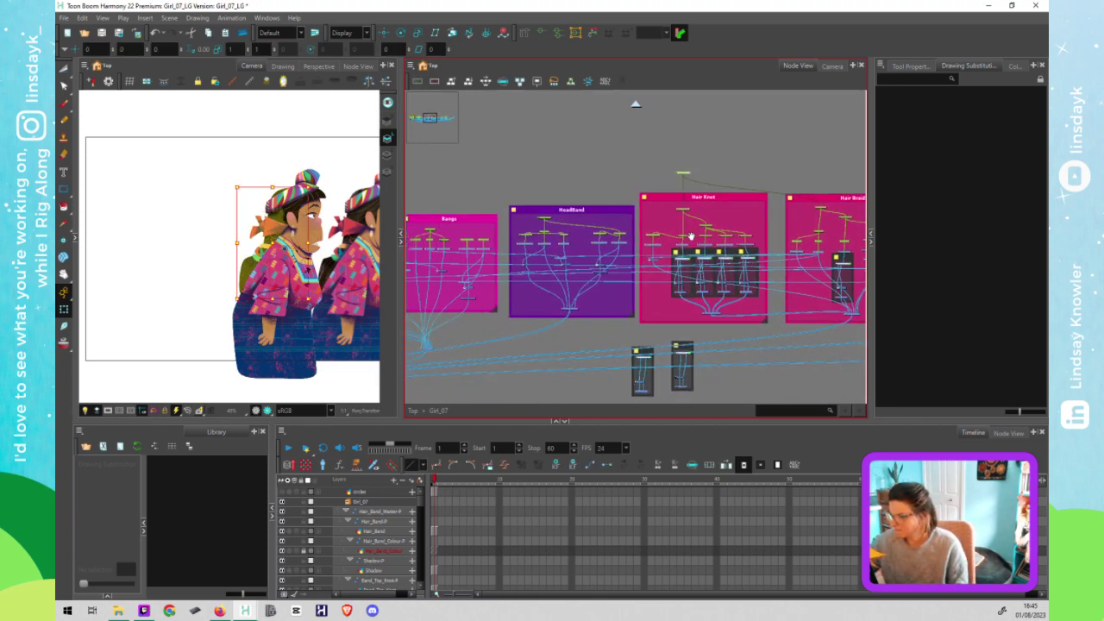
pyautogui.click(610, 263)
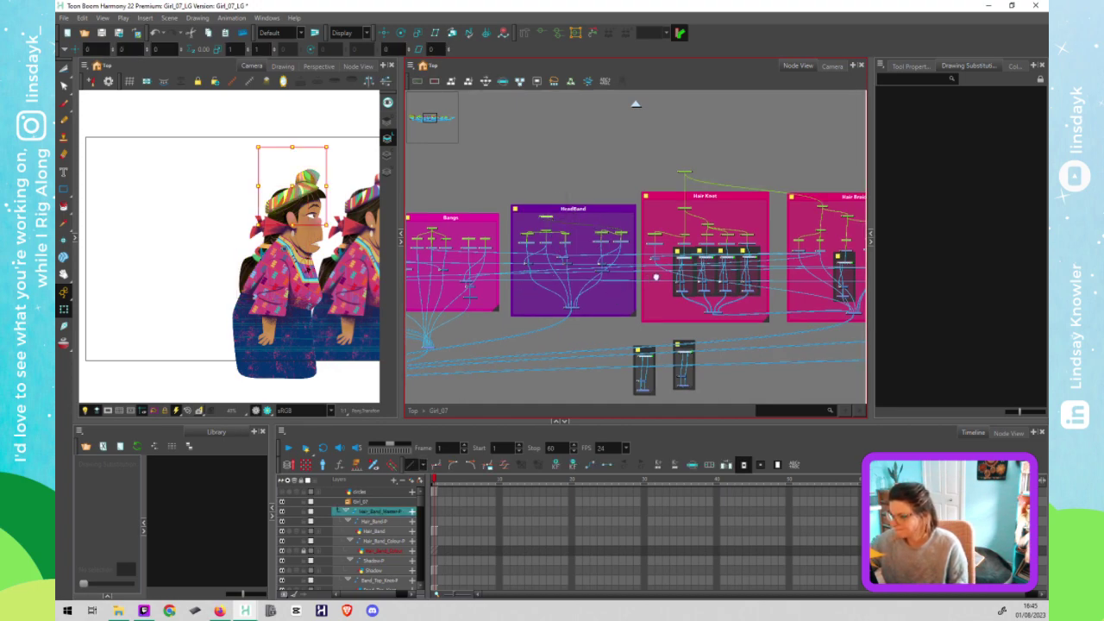
pyautogui.moveTo(460, 253); pyautogui.dragTo(651, 240)
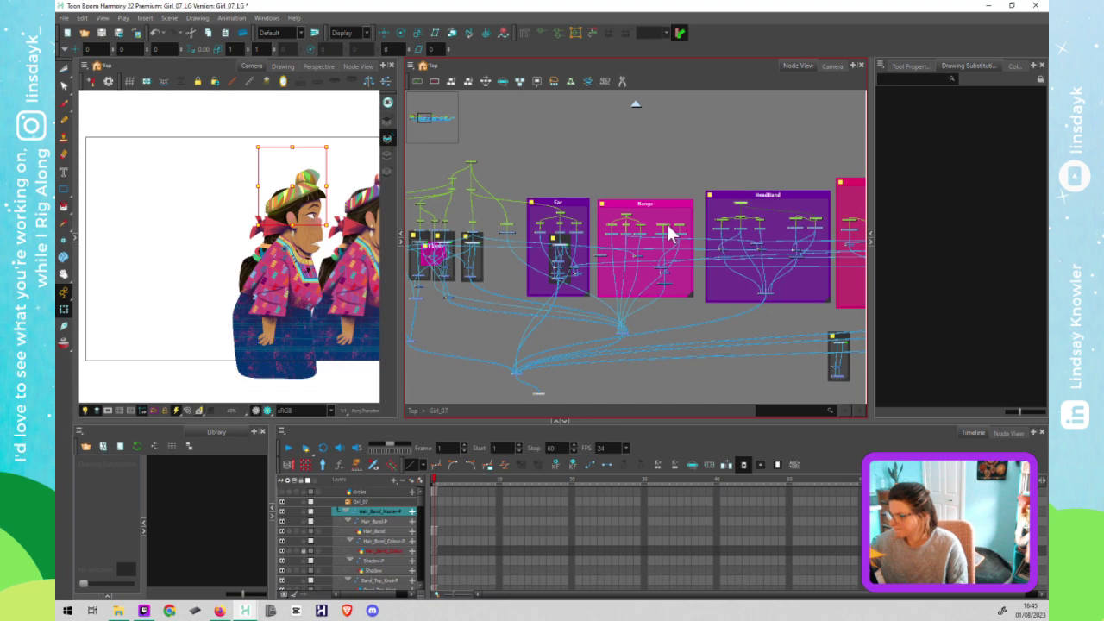
pyautogui.scroll(5, 662, 235)
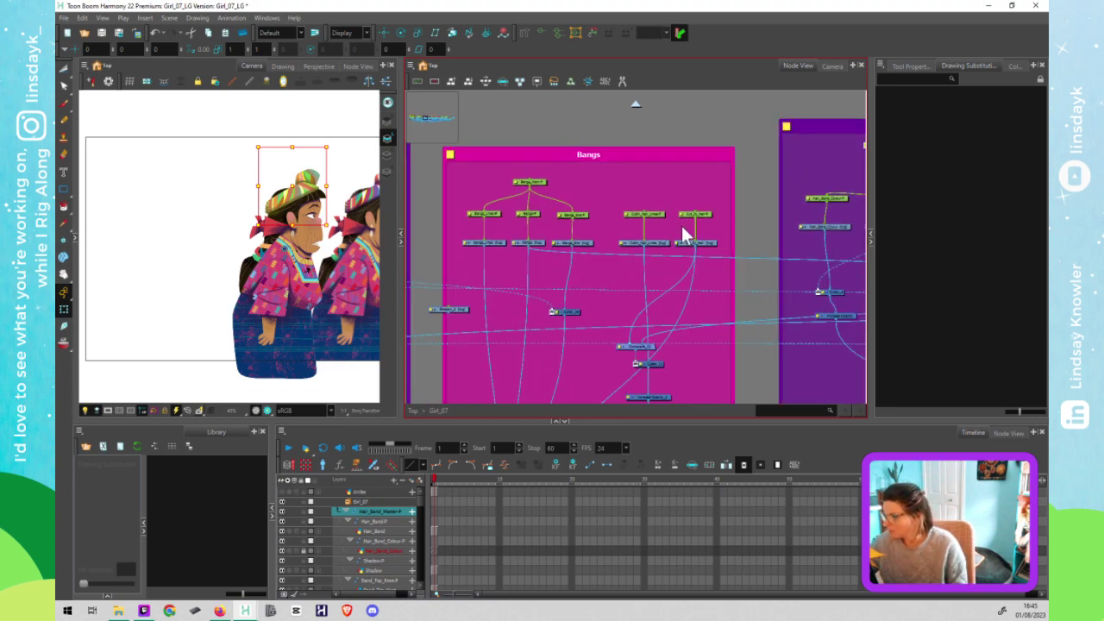
pyautogui.click(703, 216)
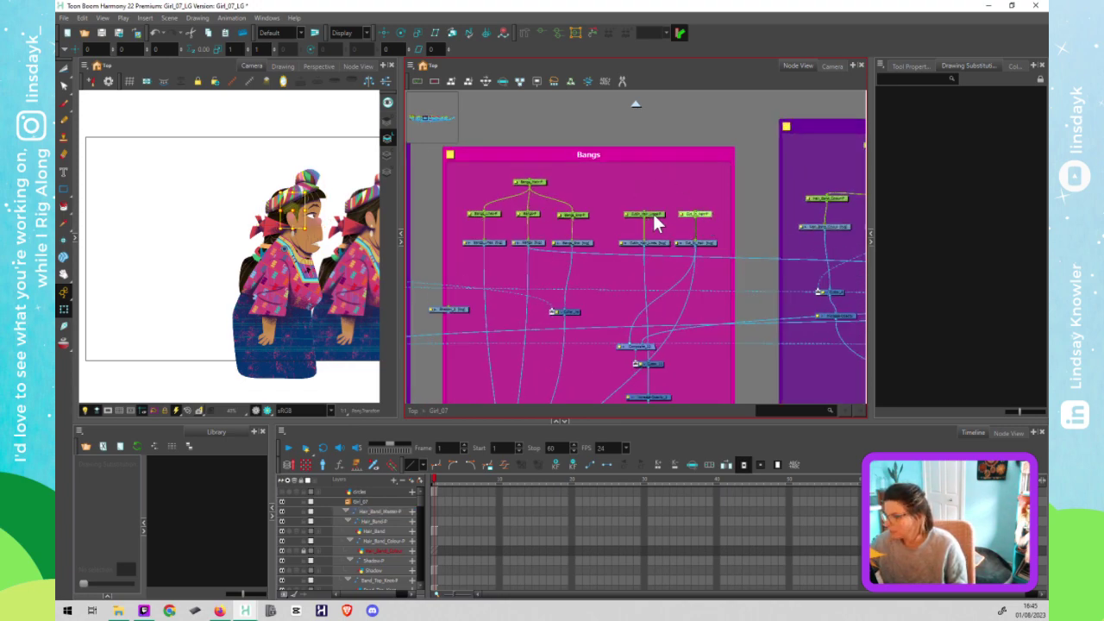
pyautogui.click(583, 216)
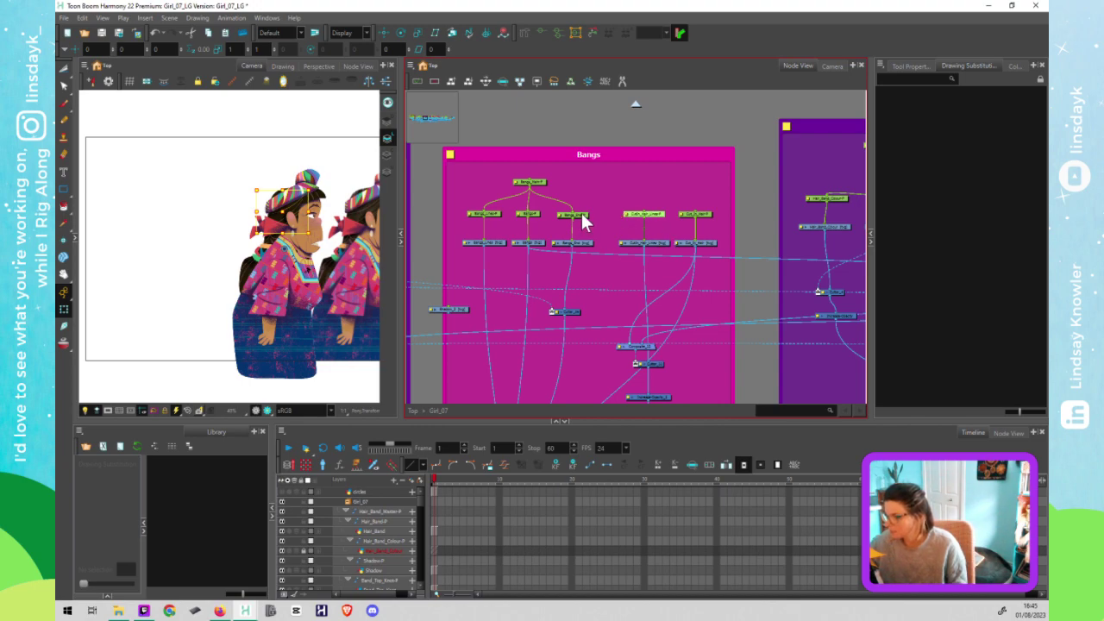
pyautogui.click(544, 180)
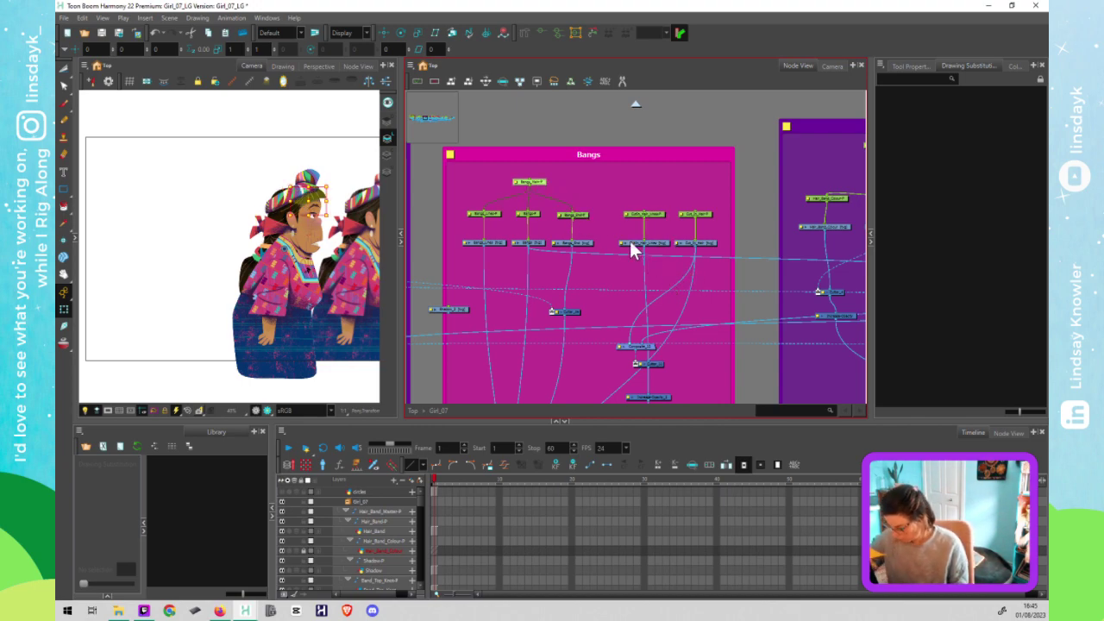
# Step: Add a parent peg above the cut-in hair peg in the Bangs group and connect the neighbouring cut-in hair line peg to it
pyautogui.click(698, 215)
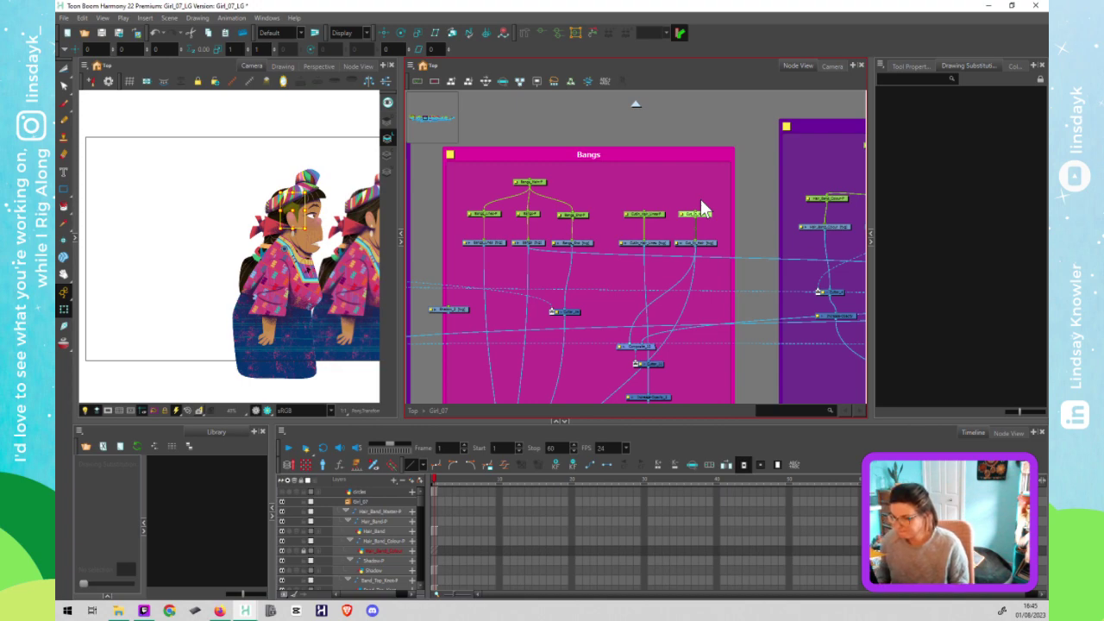
pyautogui.hotkey('shift', 'p')
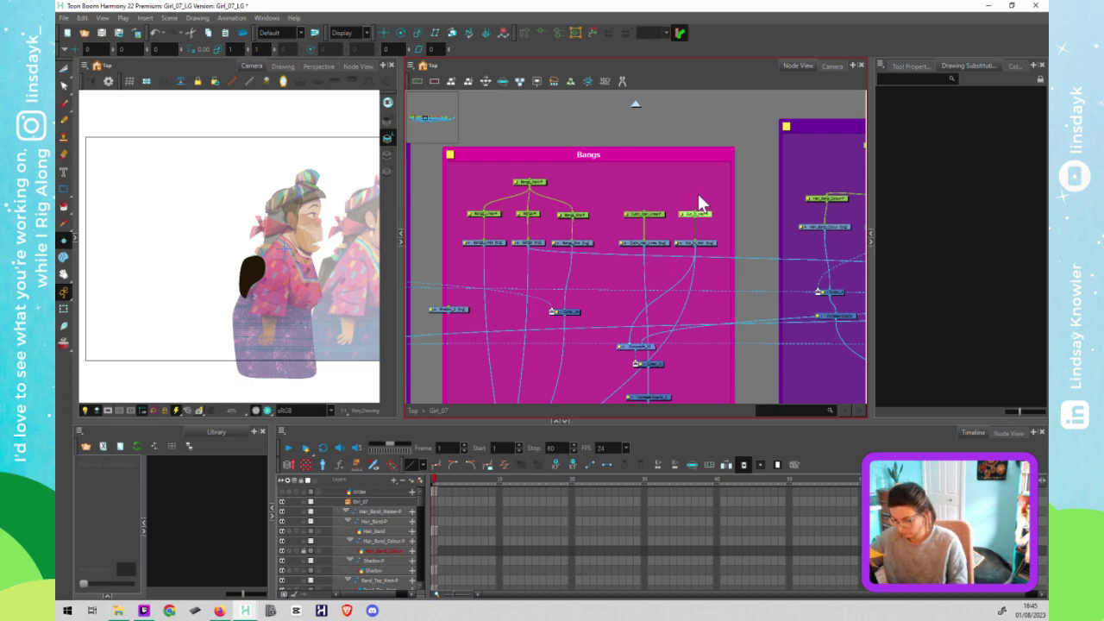
pyautogui.click(701, 195)
pyautogui.hotkey('shift', 't')
pyautogui.click(705, 216)
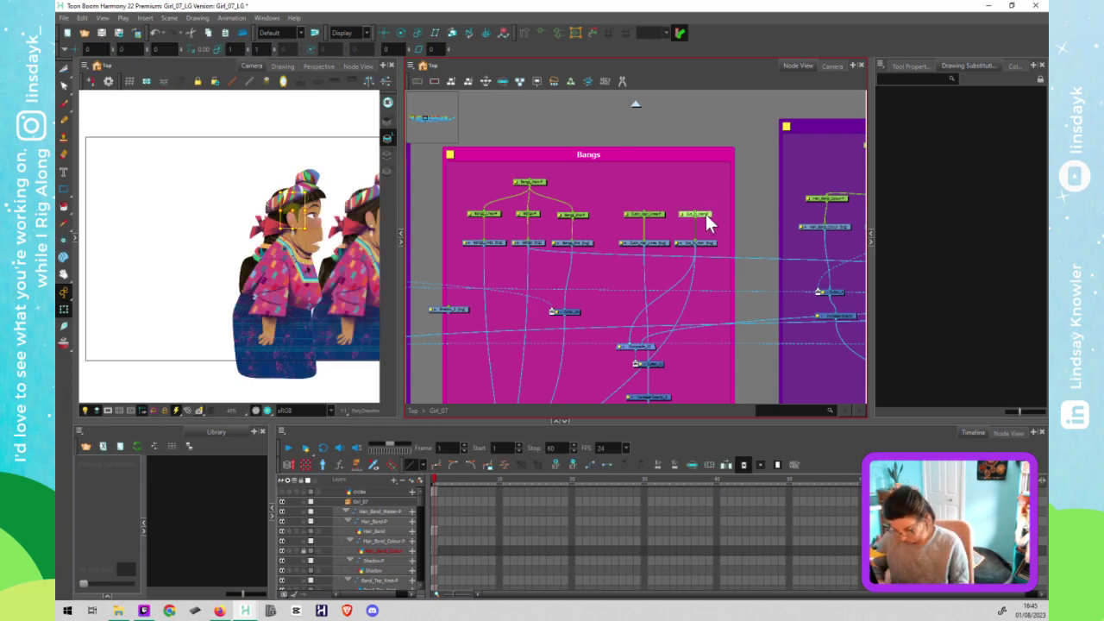
pyautogui.hotkey('ctrl', 'p')
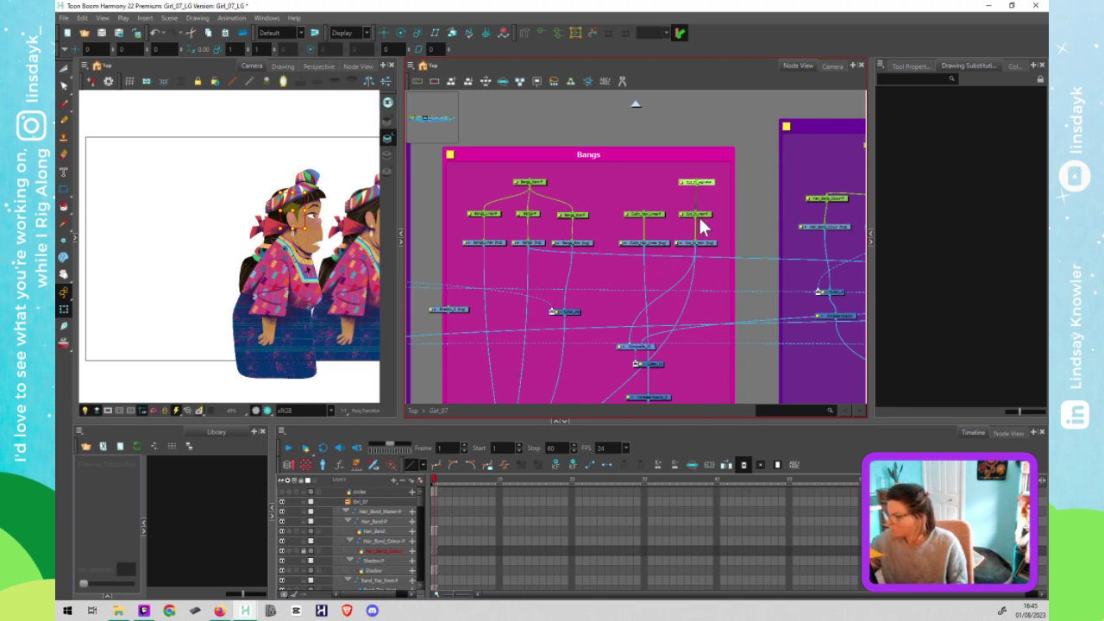
pyautogui.click(659, 211)
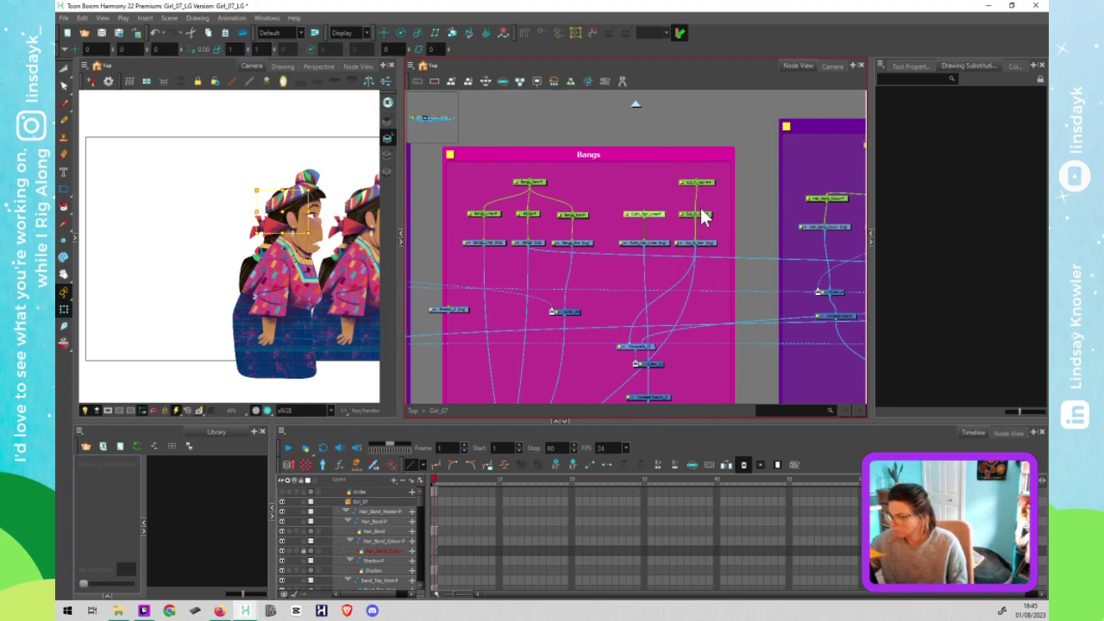
pyautogui.moveTo(696, 218); pyautogui.dragTo(654, 213)
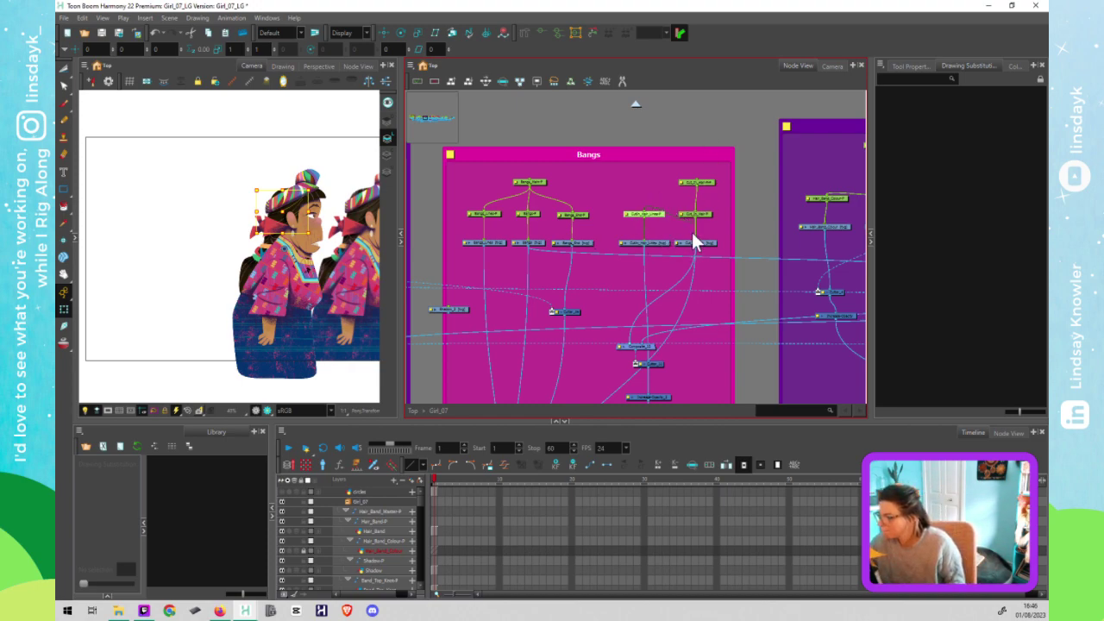
pyautogui.moveTo(644, 207); pyautogui.dragTo(669, 201)
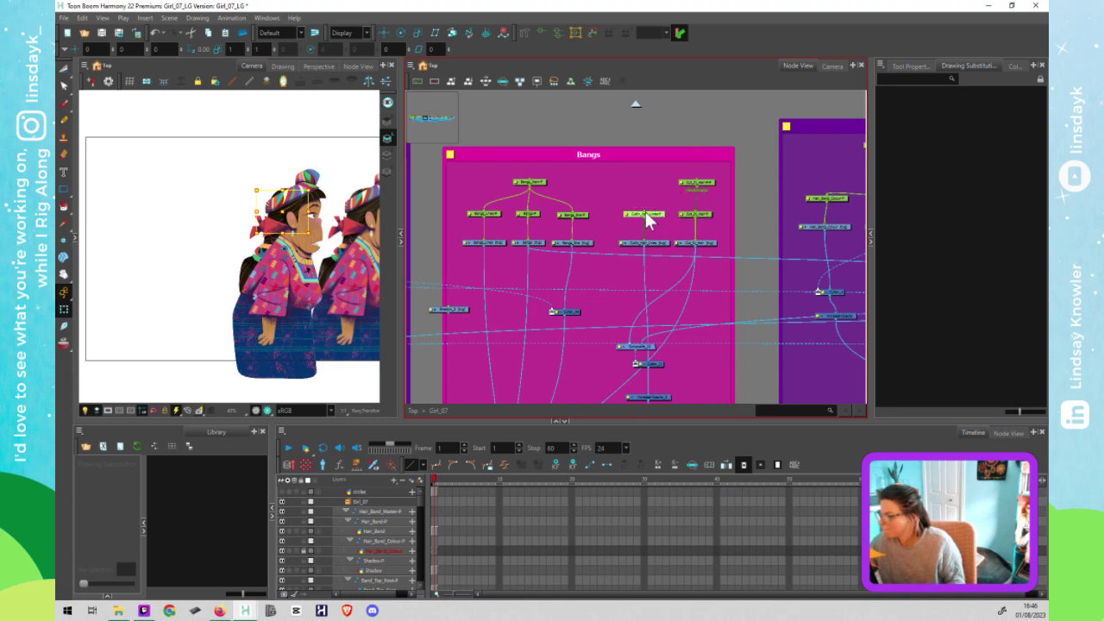
# Step: Rename the peg parenting the two cut-in hair pegs as Cut_In_Hair_Main-P
pyautogui.moveTo(681, 182); pyautogui.dragTo(682, 185)
pyautogui.doubleClick(685, 192)
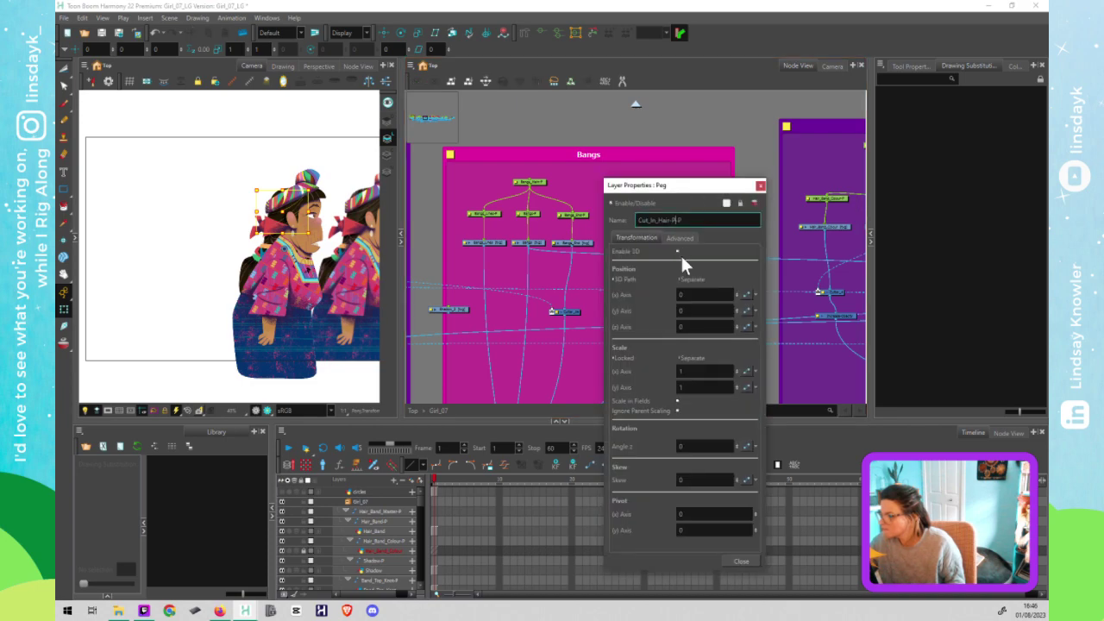
pyautogui.press('BackSpace')
pyautogui.press('BackSpace')
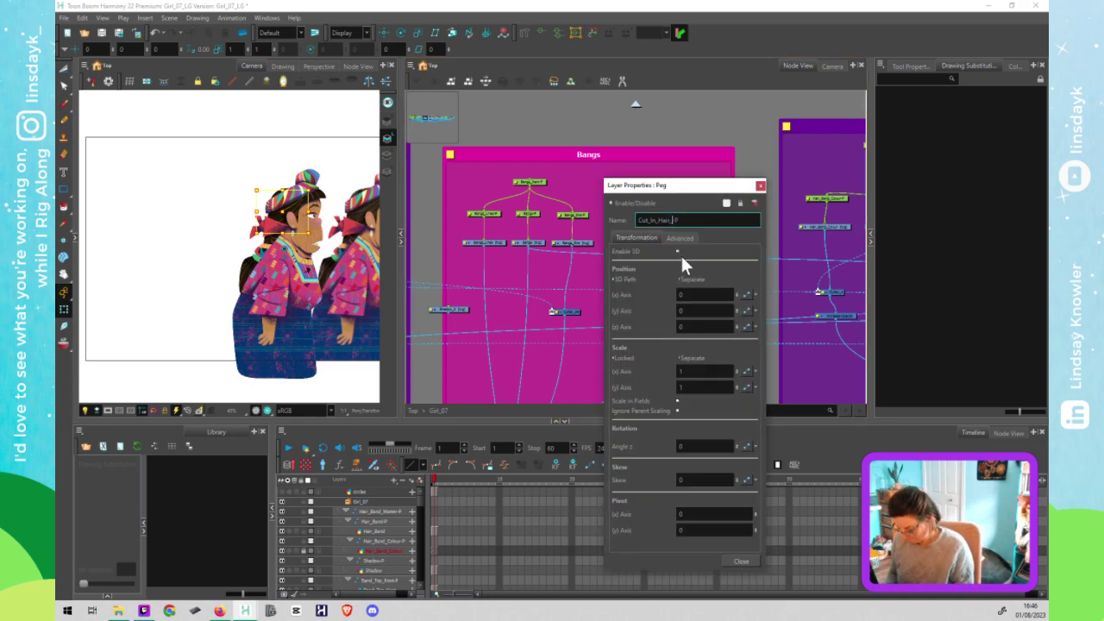
pyautogui.write('_Main')
pyautogui.click(760, 186)
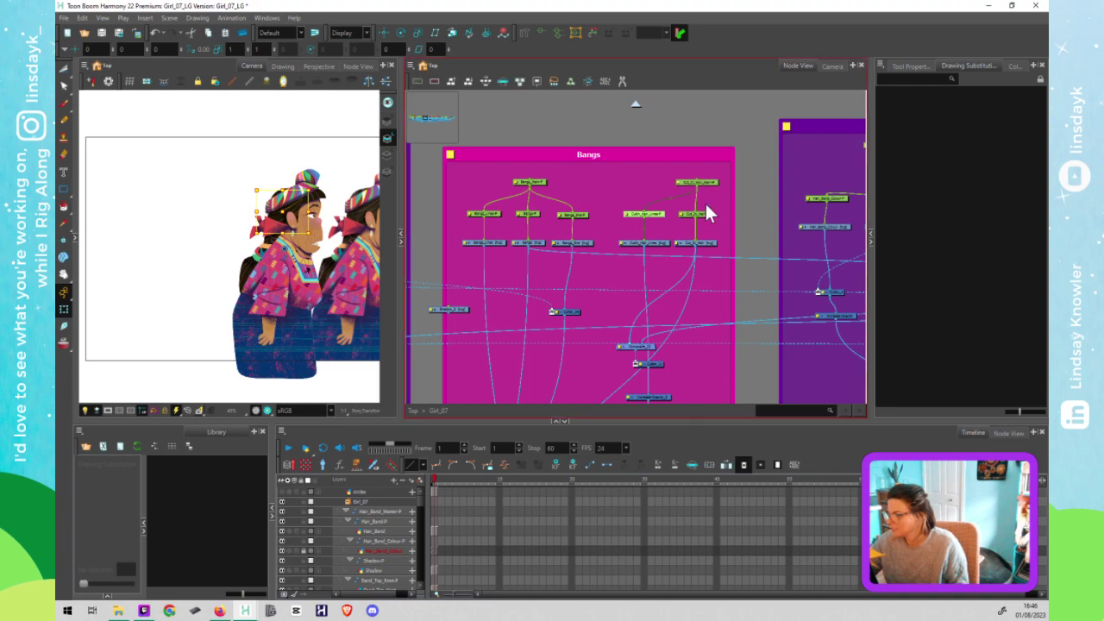
# Step: Add a parent peg over Cut_In_Hair_Main-P and the main bangs peg, and place it above the Bangs group
pyautogui.moveTo(709, 195); pyautogui.dragTo(528, 178)
pyautogui.hotkey('ctrl', 'p')
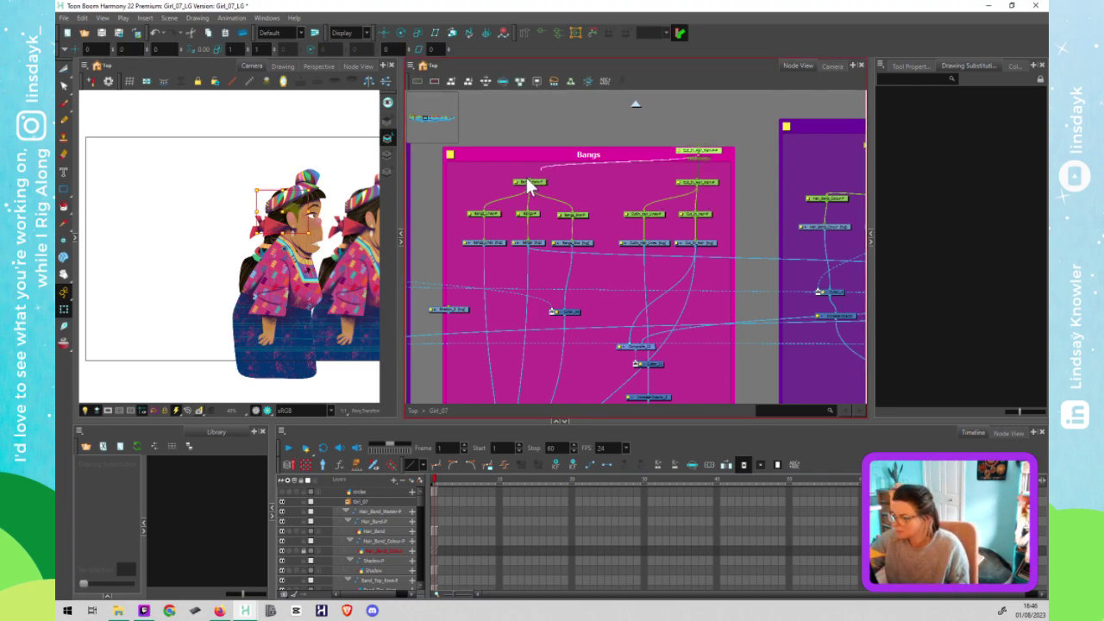
pyautogui.moveTo(701, 152); pyautogui.dragTo(690, 113)
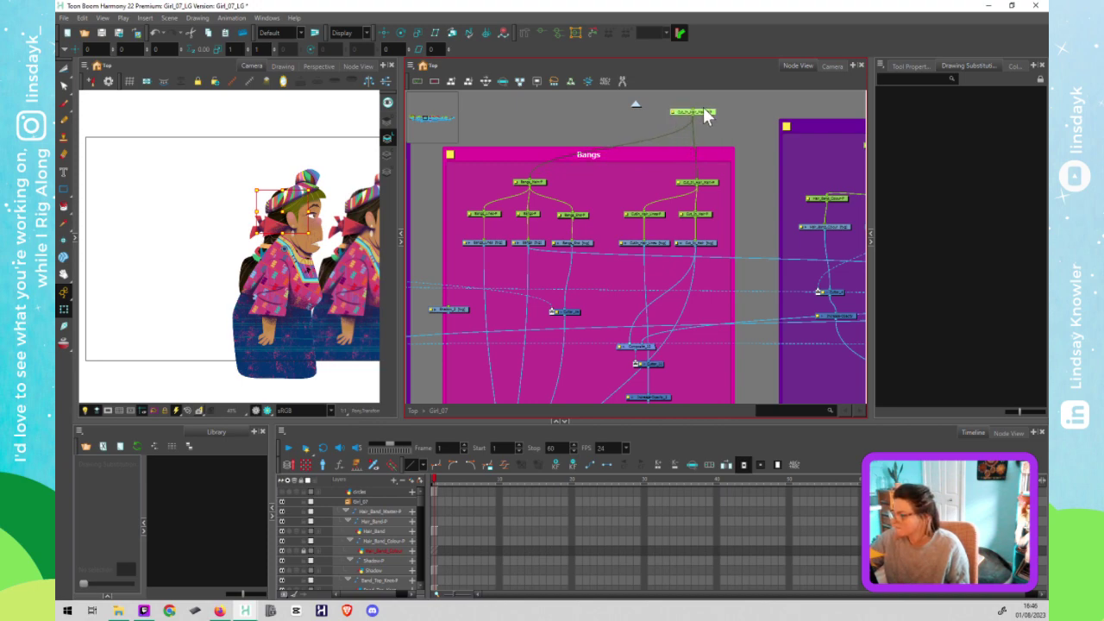
# Step: Rename the peg above the Bangs group as Head_Hair_Main-P
pyautogui.hotkey('shift', 'e')
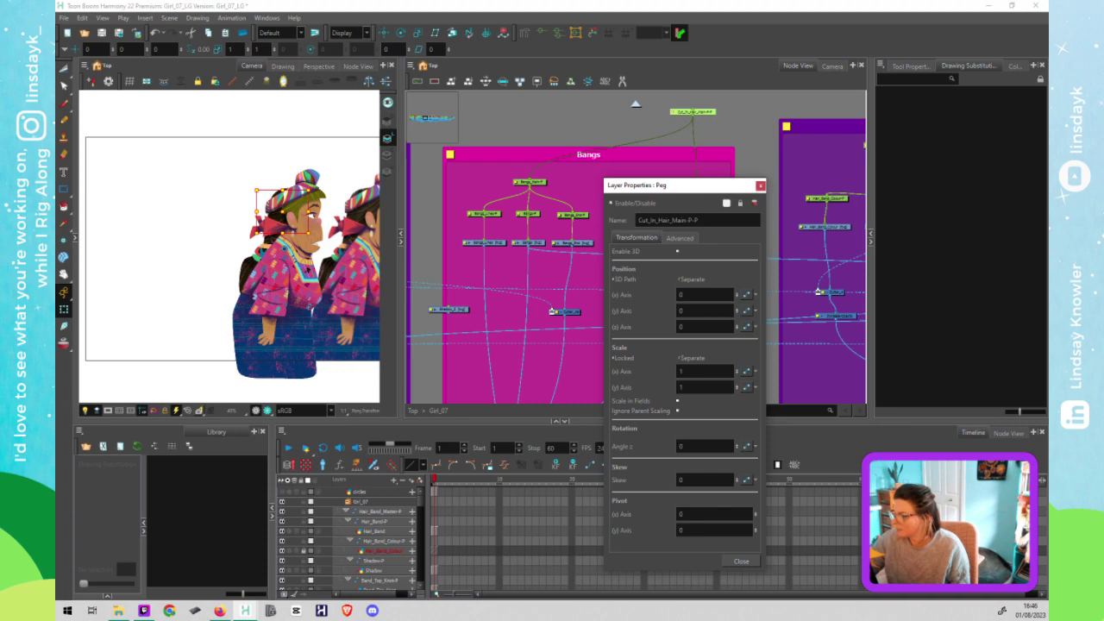
pyautogui.doubleClick(659, 220)
pyautogui.click(639, 220)
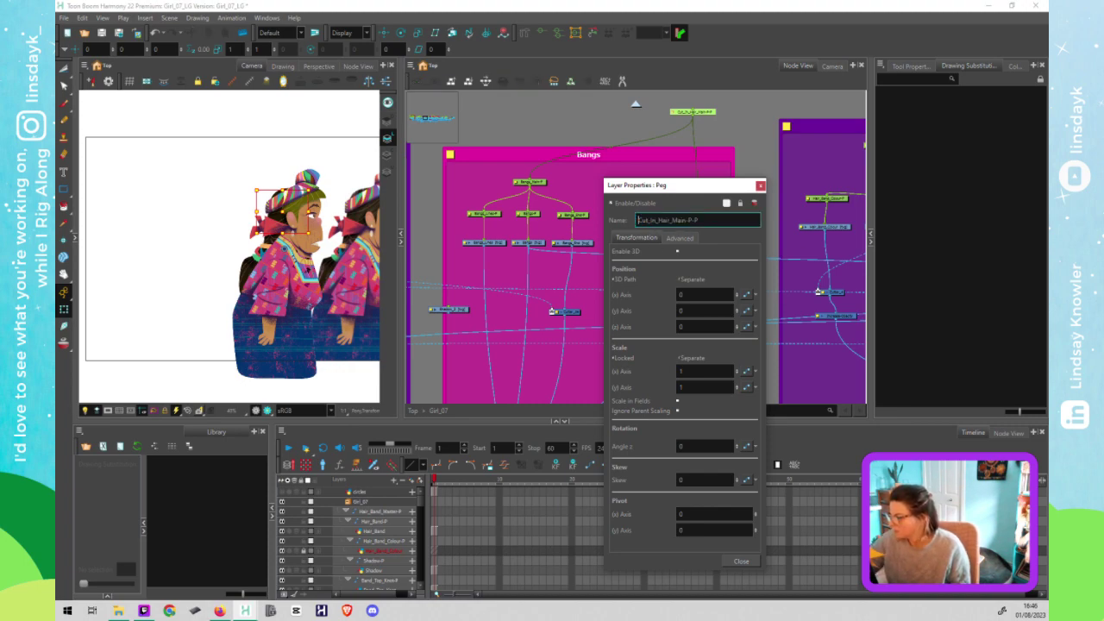
pyautogui.moveTo(659, 220); pyautogui.dragTo(631, 214)
pyautogui.write('Head')
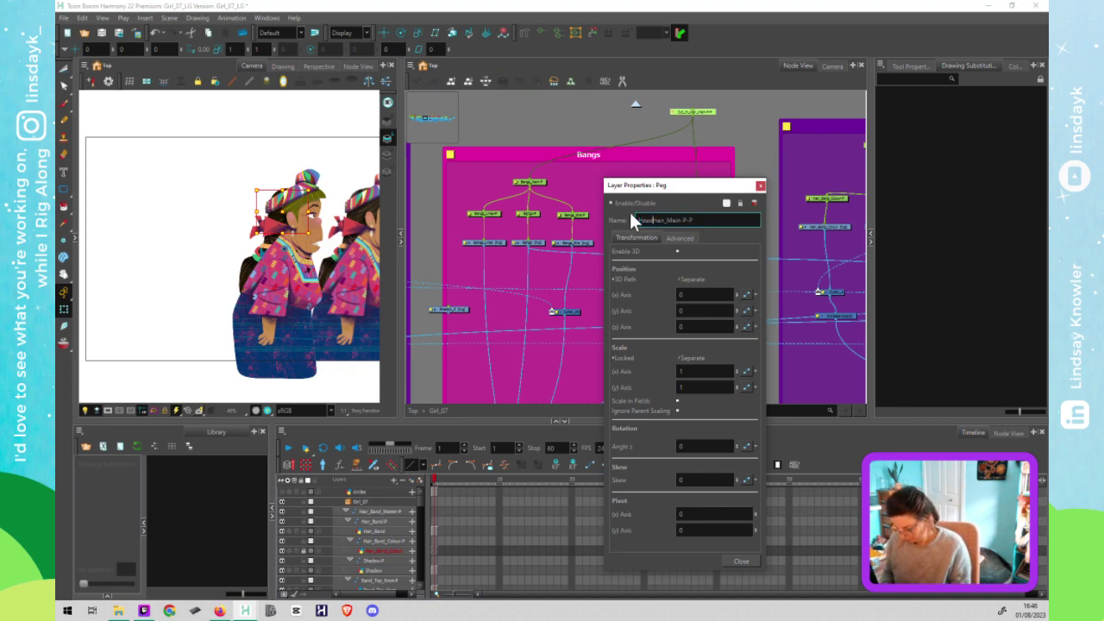
pyautogui.write('Head_')
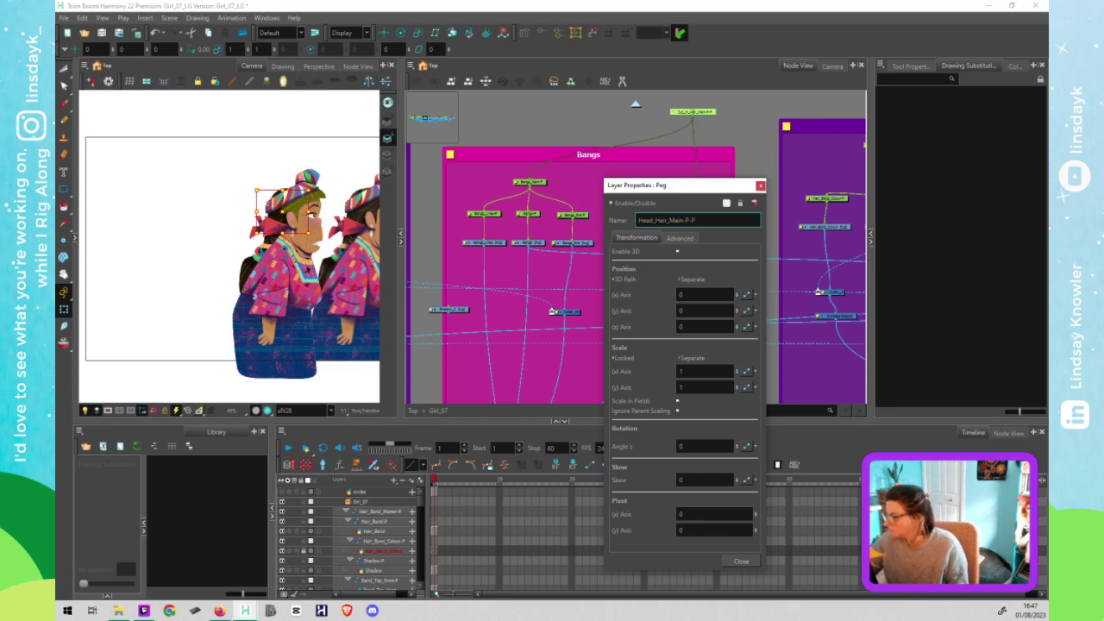
pyautogui.click(759, 186)
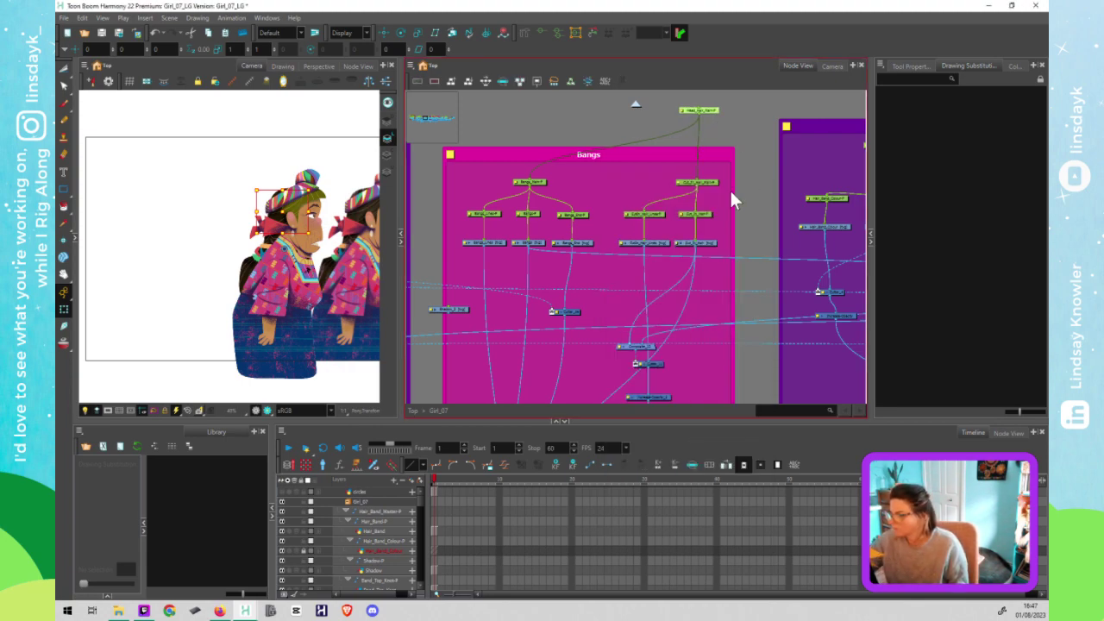
# Step: Move the HeadBand group up out of the row between Bangs and Hair Knot
pyautogui.scroll(-2, 731, 216)
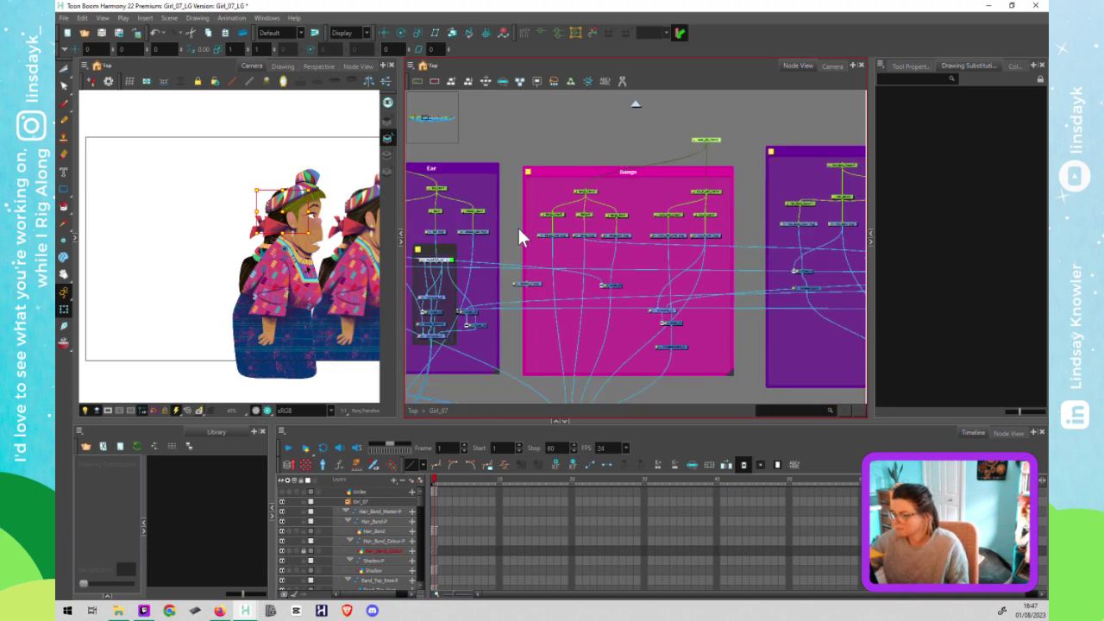
pyautogui.scroll(-2, 519, 228)
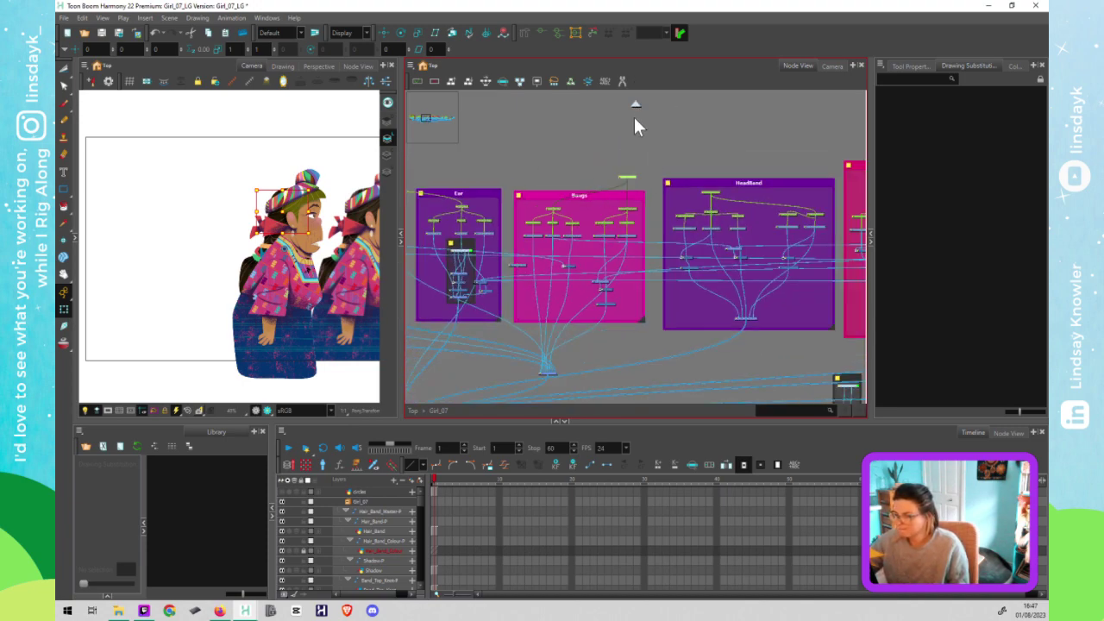
pyautogui.click(629, 191)
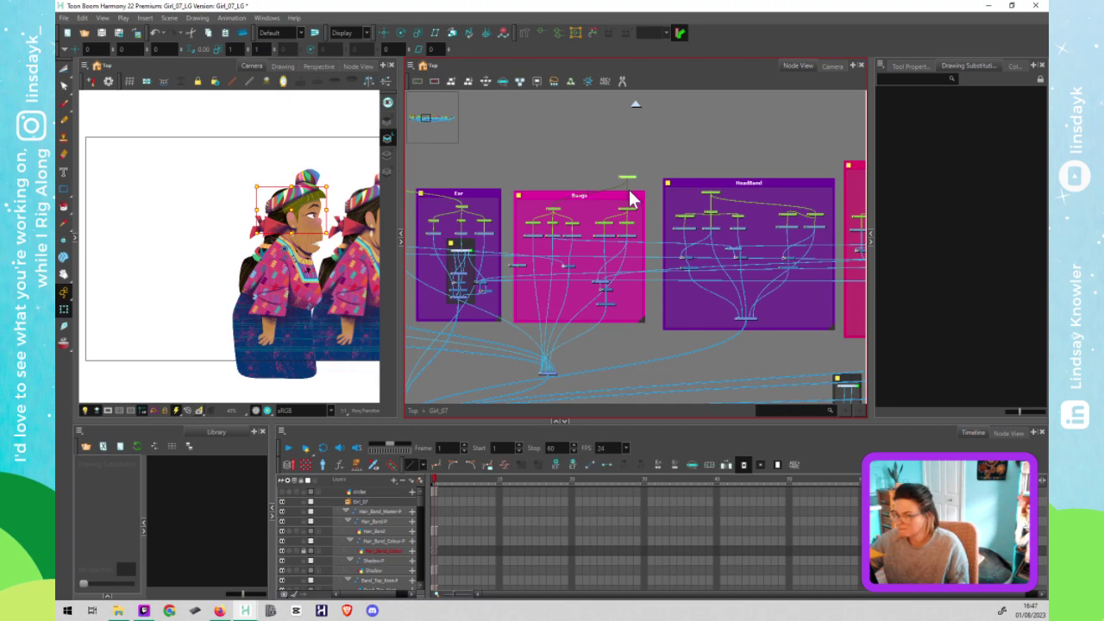
pyautogui.scroll(-2, 666, 303)
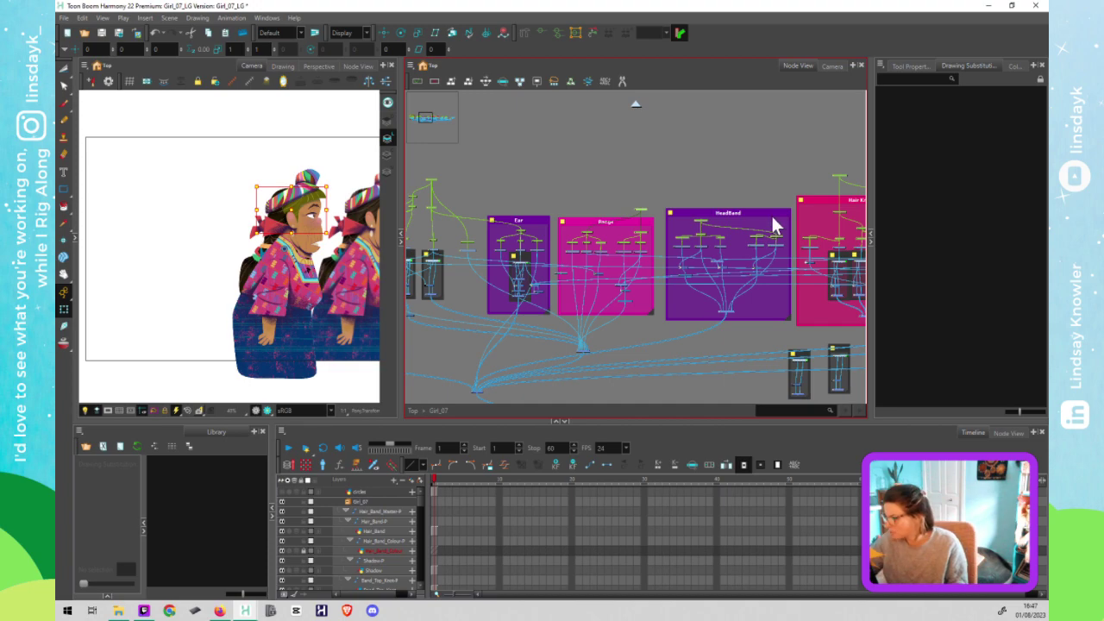
pyautogui.scroll(-2, 768, 202)
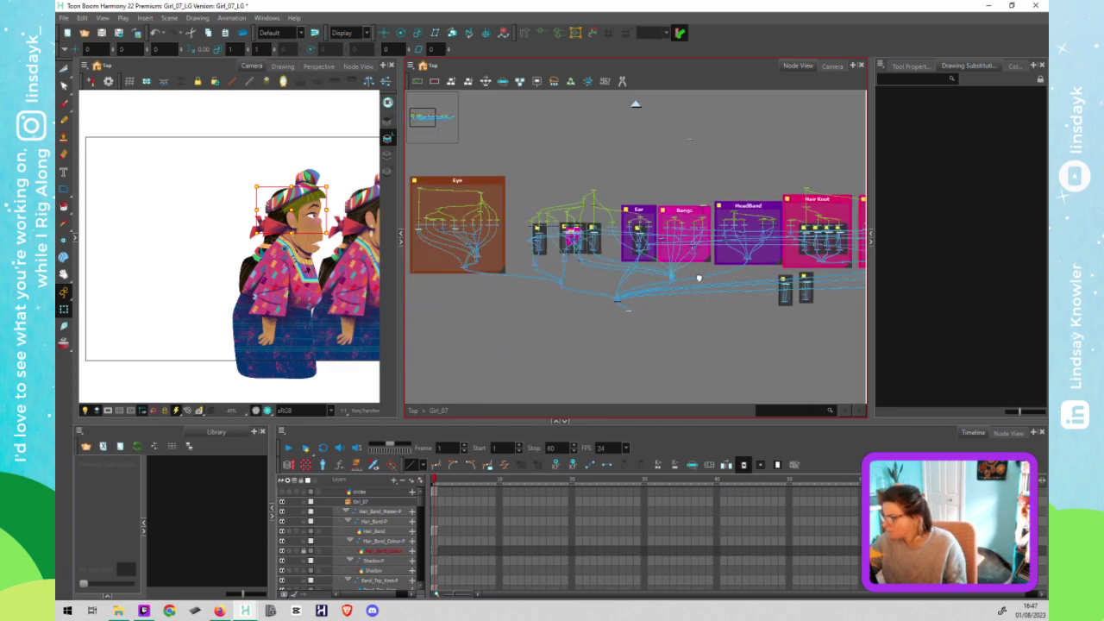
pyautogui.click(686, 207)
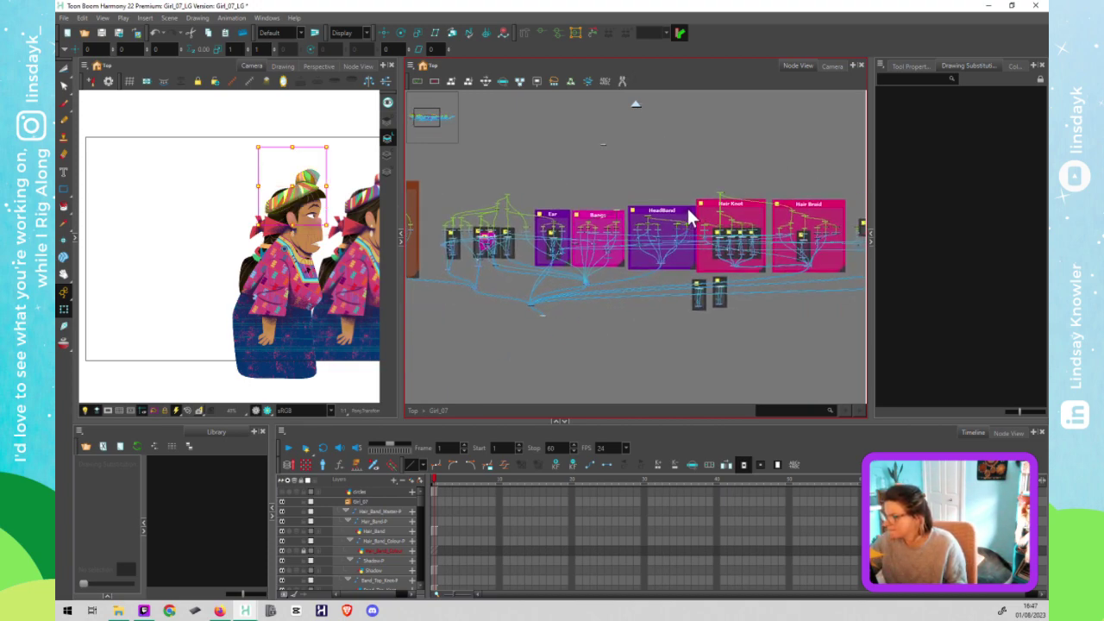
pyautogui.moveTo(684, 216); pyautogui.dragTo(679, 115)
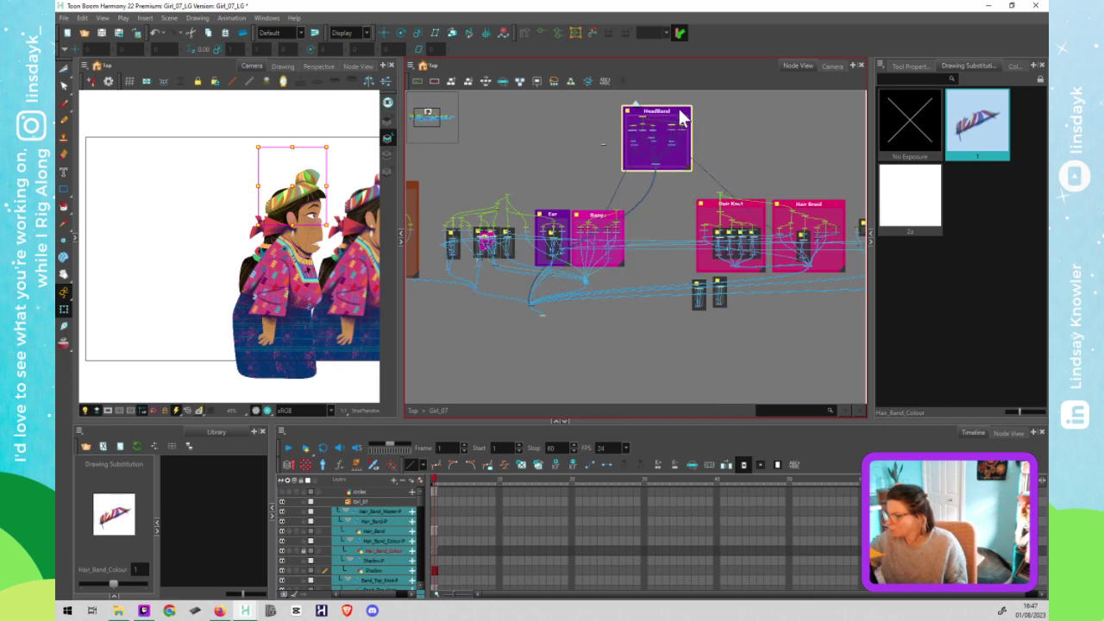
# Step: Move the Hair Knot and Hair Braid groups together into the gap beside the Bangs group
pyautogui.moveTo(730, 257); pyautogui.dragTo(680, 239)
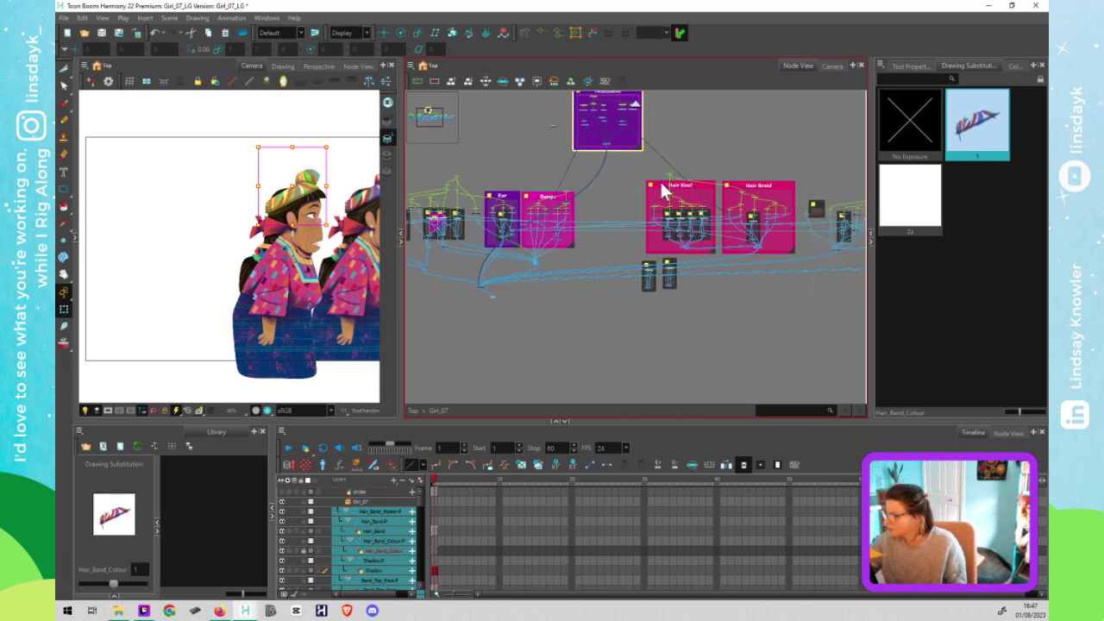
pyautogui.moveTo(645, 181); pyautogui.dragTo(810, 259)
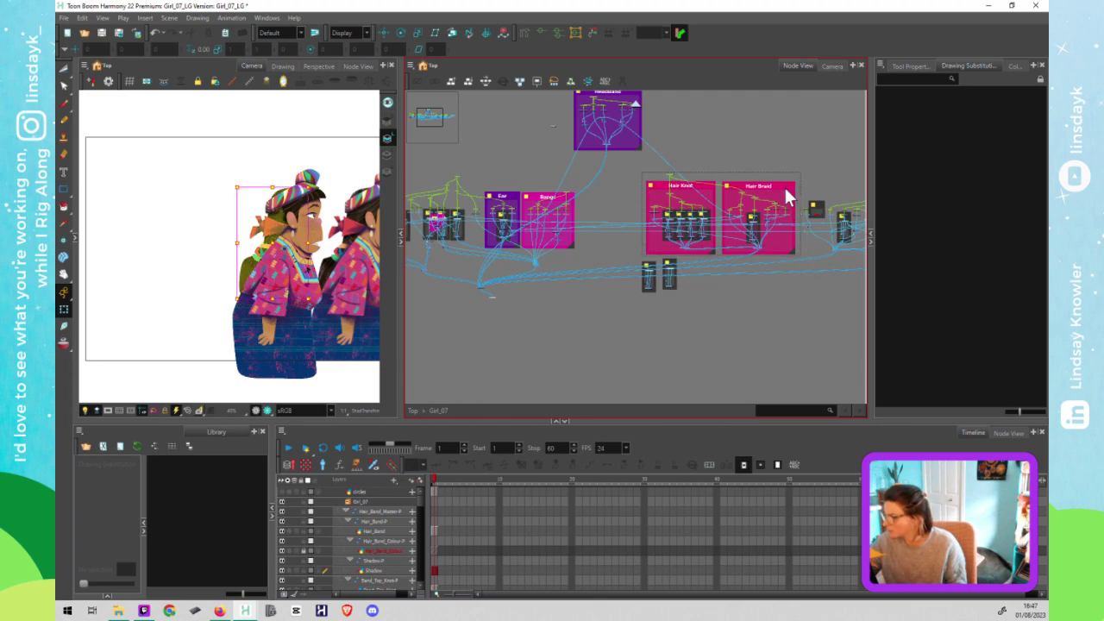
pyautogui.moveTo(763, 192); pyautogui.dragTo(720, 189)
pyautogui.moveTo(684, 300)
pyautogui.mouseDown()
pyautogui.moveTo(640, 256)
pyautogui.moveTo(648, 249)
pyautogui.moveTo(675, 291)
pyautogui.mouseUp()
pyautogui.moveTo(669, 151); pyautogui.dragTo(670, 186)
pyautogui.moveTo(570, 109); pyautogui.dragTo(651, 189)
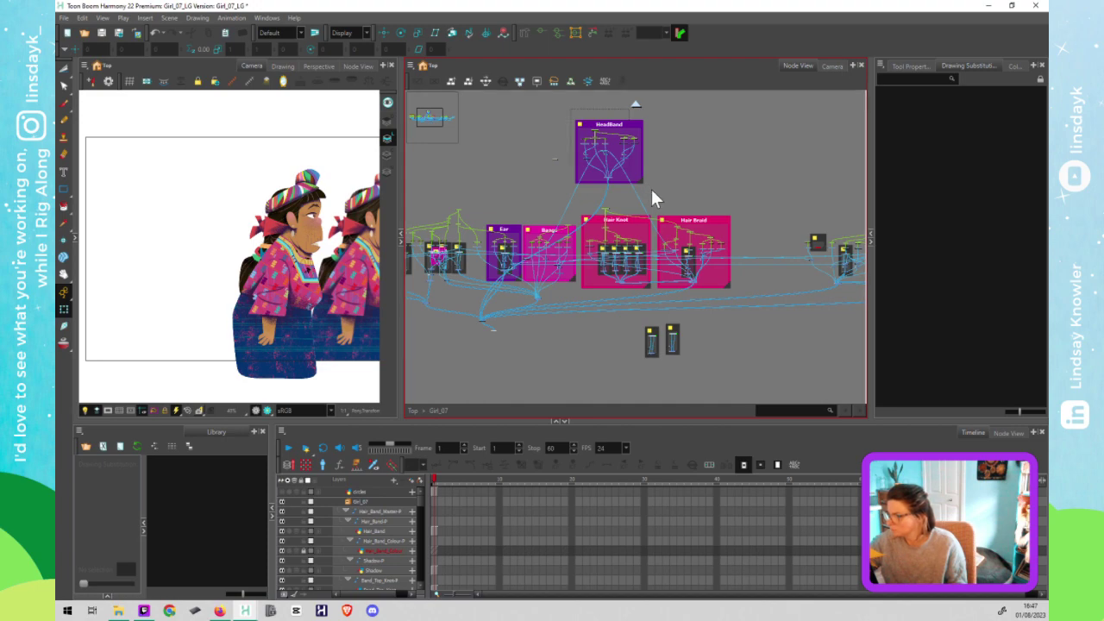
# Step: Move the HeadBand group back into the row, beside the Hair Braid group
pyautogui.click(636, 123)
pyautogui.moveTo(636, 123); pyautogui.dragTo(777, 193)
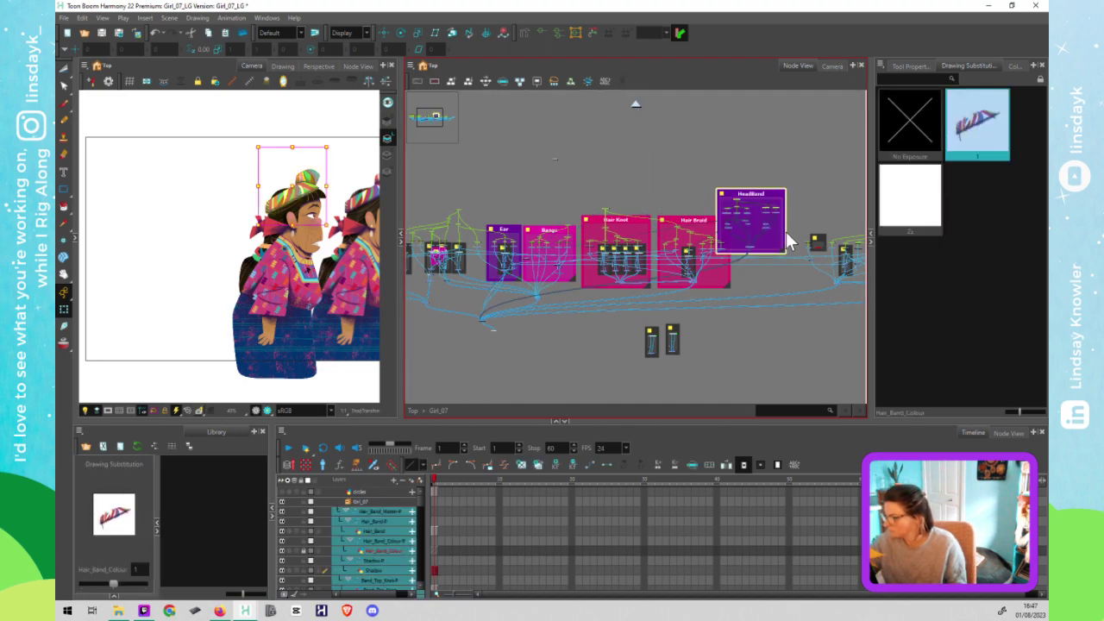
pyautogui.moveTo(785, 231); pyautogui.dragTo(794, 230)
pyautogui.click(790, 205)
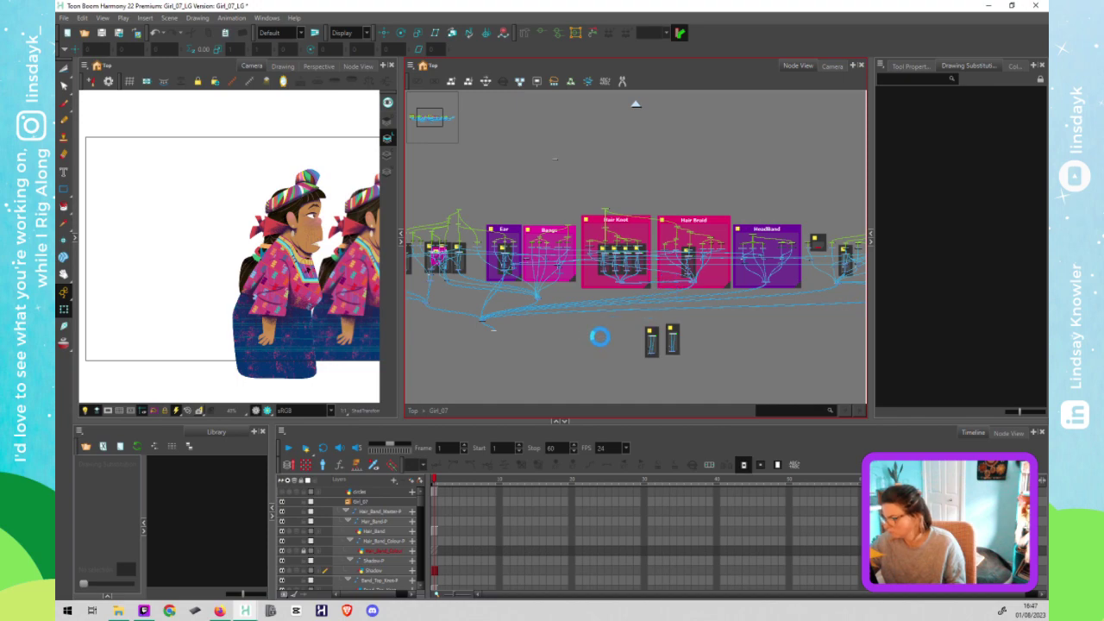
# Step: Move the Eye group closer to the ungrouped head nodes
pyautogui.moveTo(595, 337); pyautogui.dragTo(754, 282)
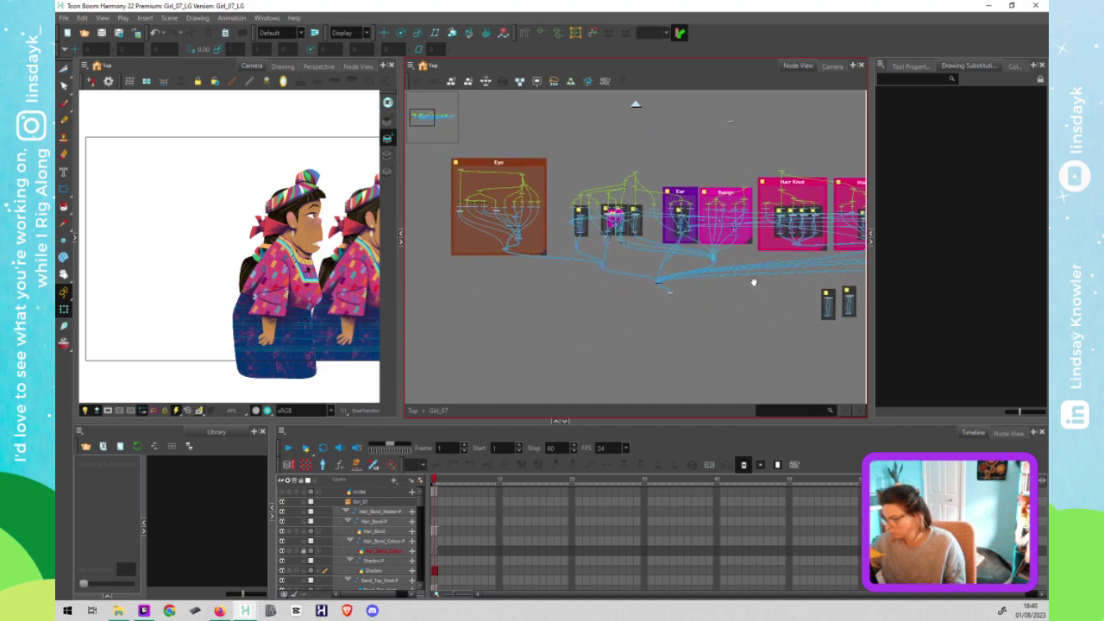
pyautogui.click(540, 160)
pyautogui.moveTo(541, 159)
pyautogui.mouseDown()
pyautogui.moveTo(558, 166)
pyautogui.moveTo(571, 153)
pyautogui.mouseUp()
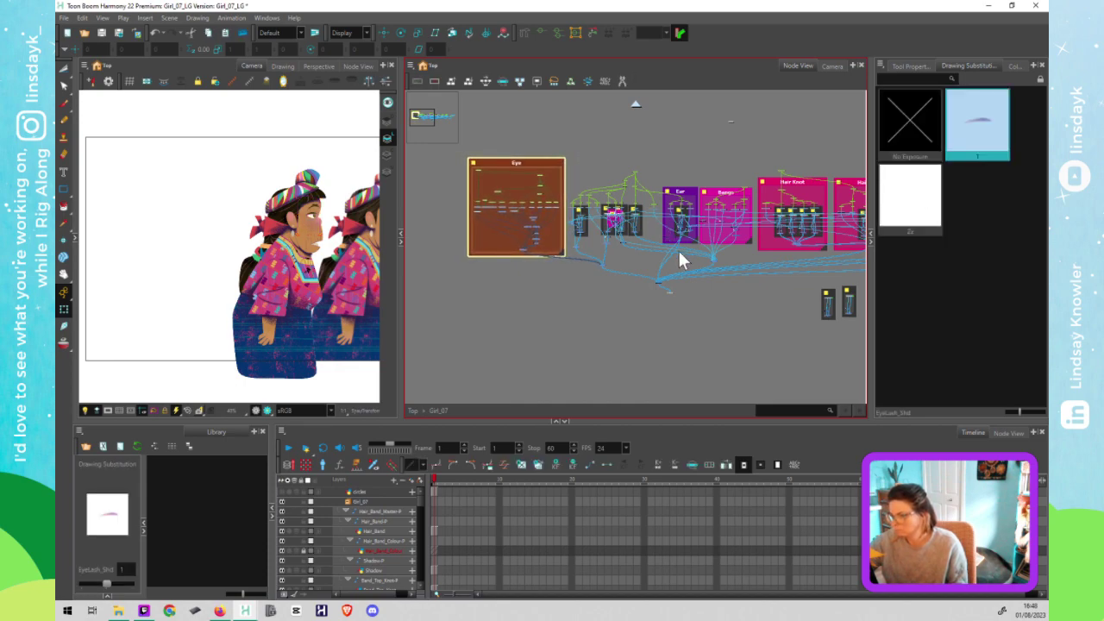
pyautogui.click(671, 305)
# Step: Examine the ungrouped head nodes between the Eye and Ear groups, including their drawings and peg connections
pyautogui.moveTo(670, 309); pyautogui.dragTo(591, 308)
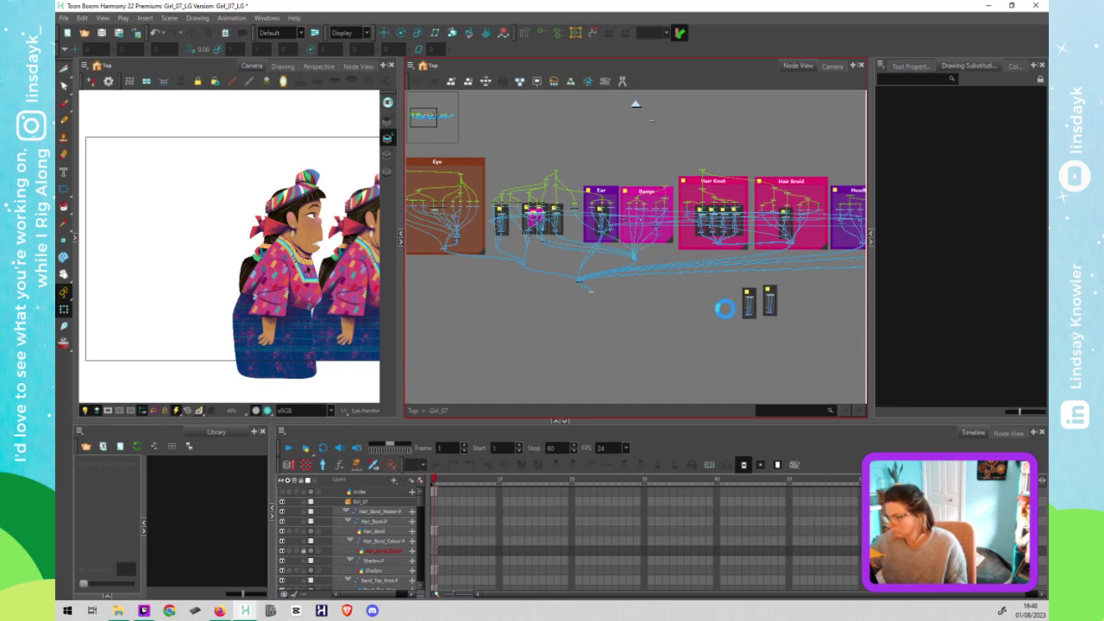
pyautogui.hscroll(3, 673, 308)
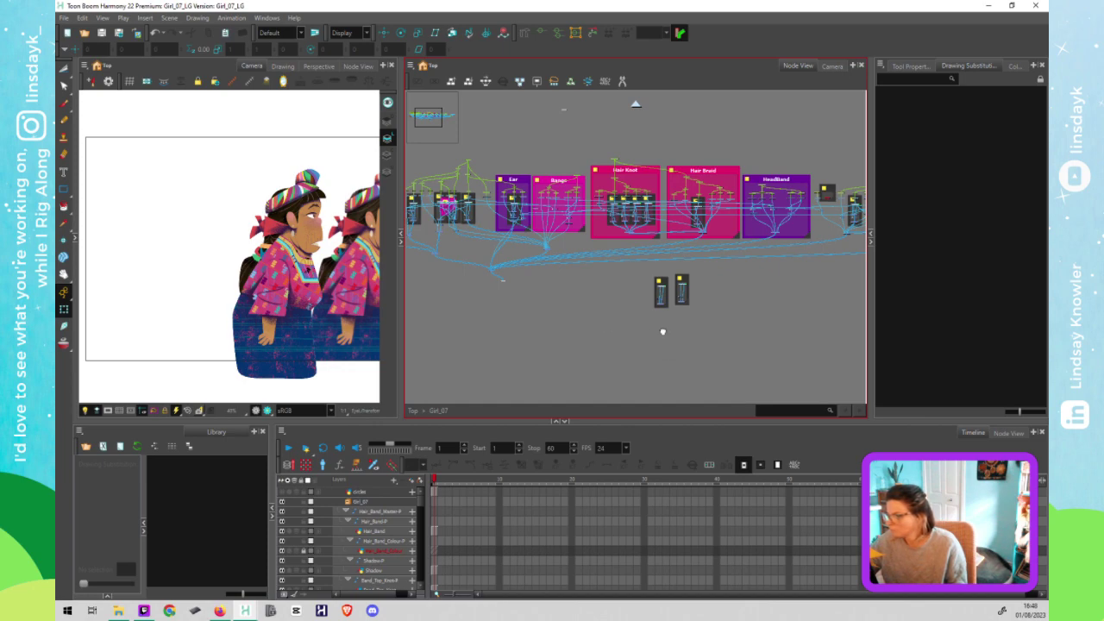
pyautogui.hscroll(-4, 576, 168)
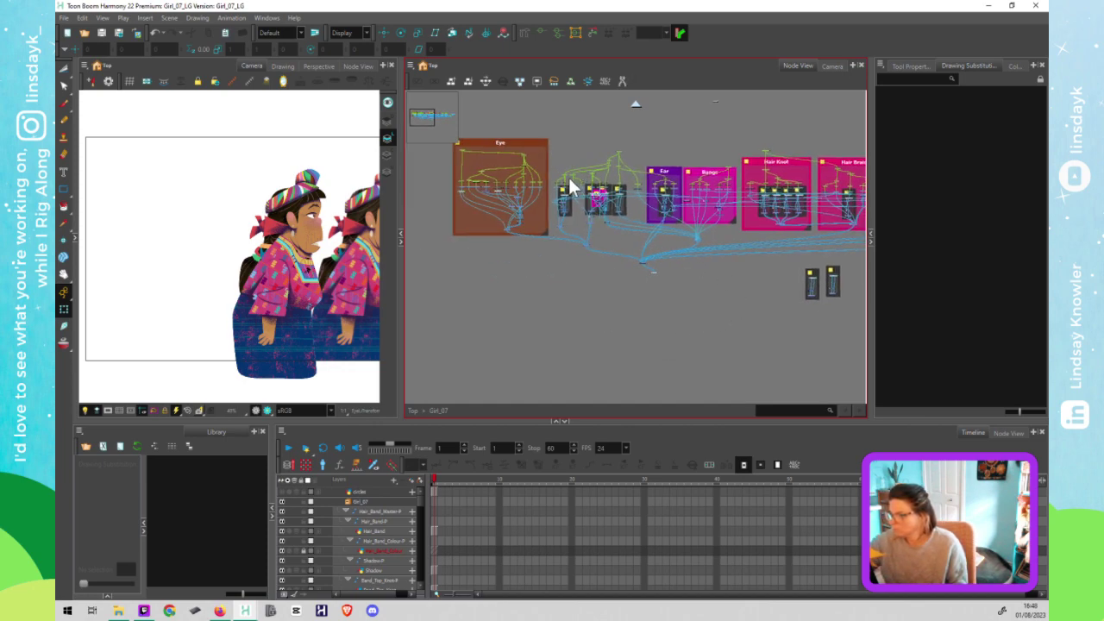
pyautogui.click(535, 140)
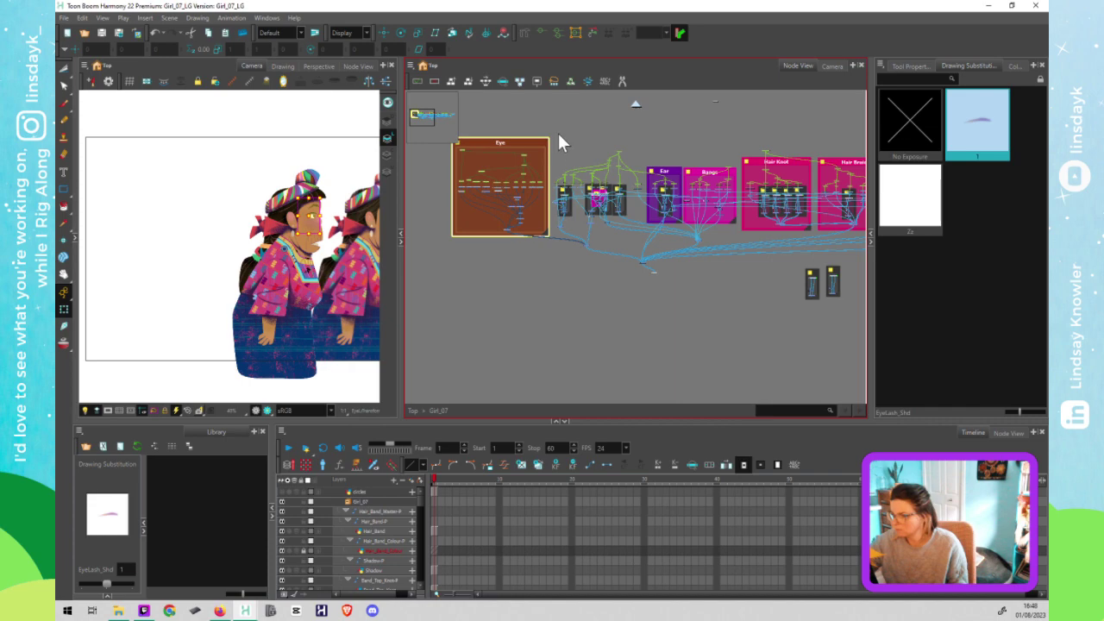
pyautogui.moveTo(558, 134)
pyautogui.mouseDown()
pyautogui.moveTo(638, 261)
pyautogui.moveTo(651, 244)
pyautogui.mouseUp()
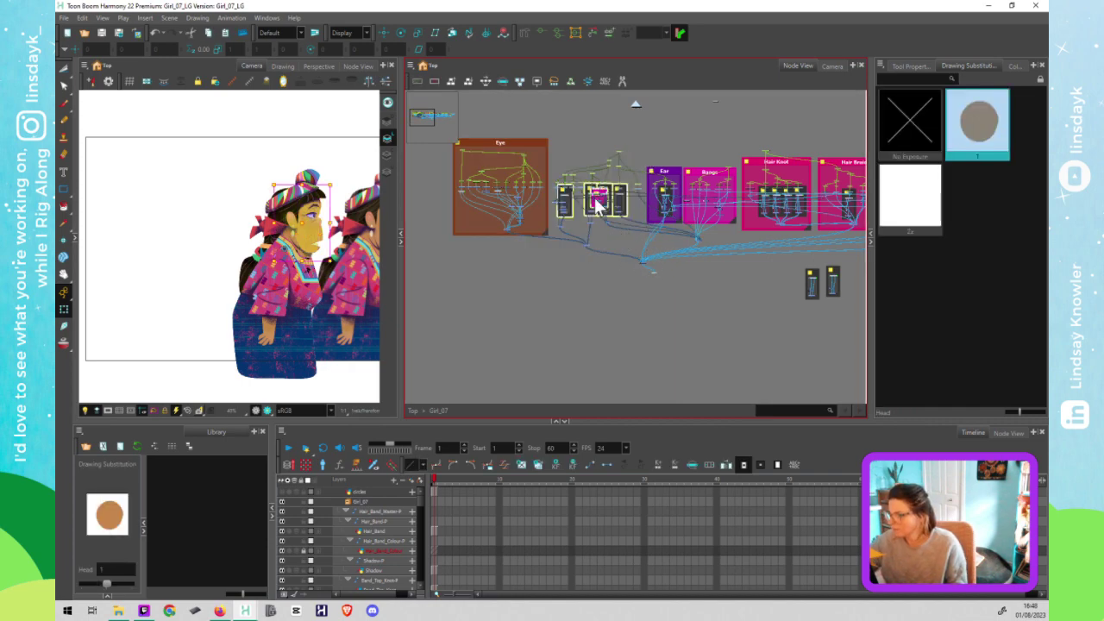
pyautogui.scroll(1, 624, 198)
pyautogui.scroll(5, 640, 213)
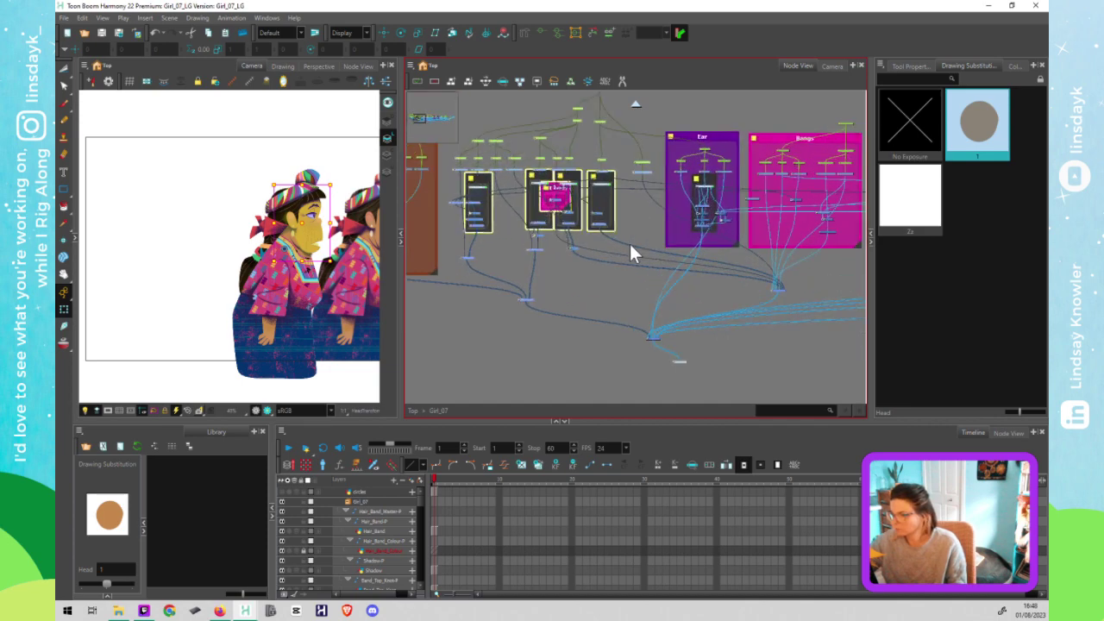
pyautogui.click(618, 227)
pyautogui.scroll(3, 561, 188)
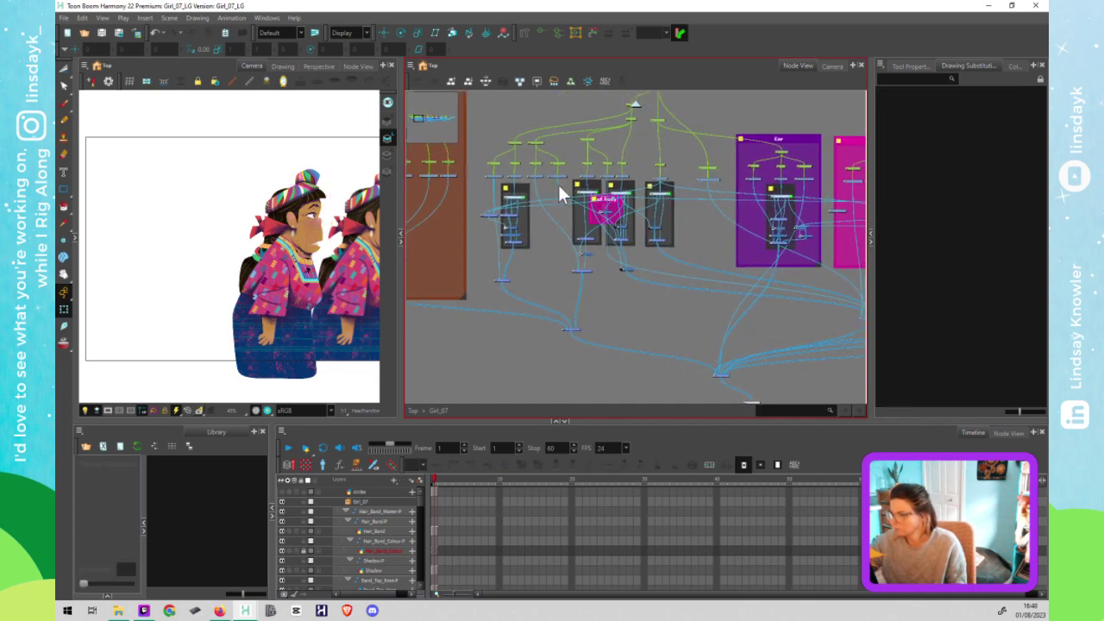
pyautogui.scroll(1, 567, 190)
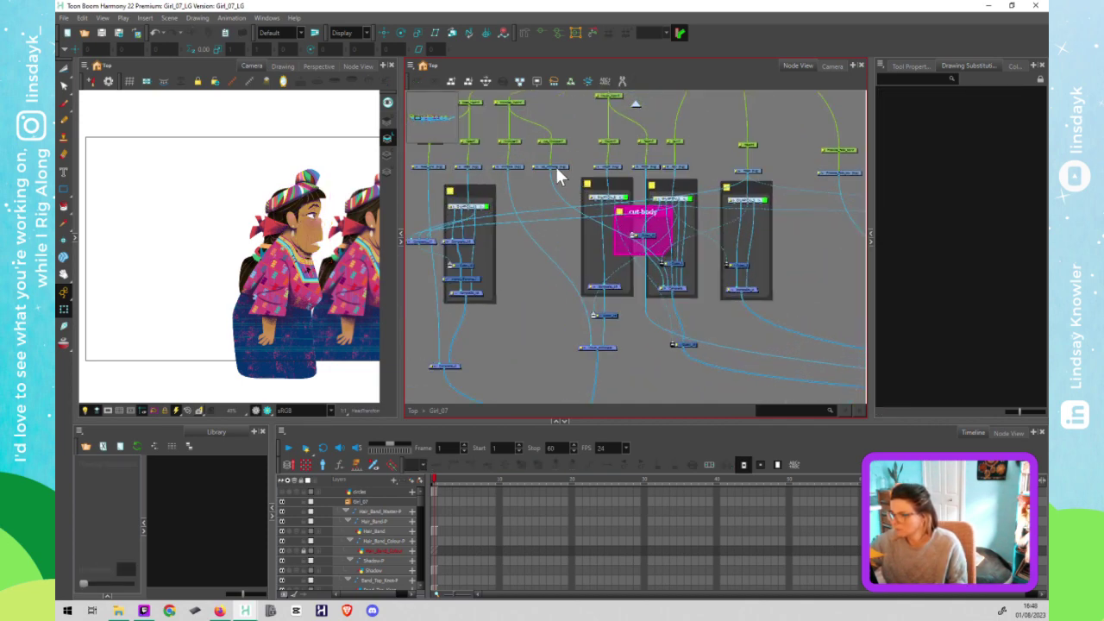
pyautogui.click(438, 167)
pyautogui.click(474, 163)
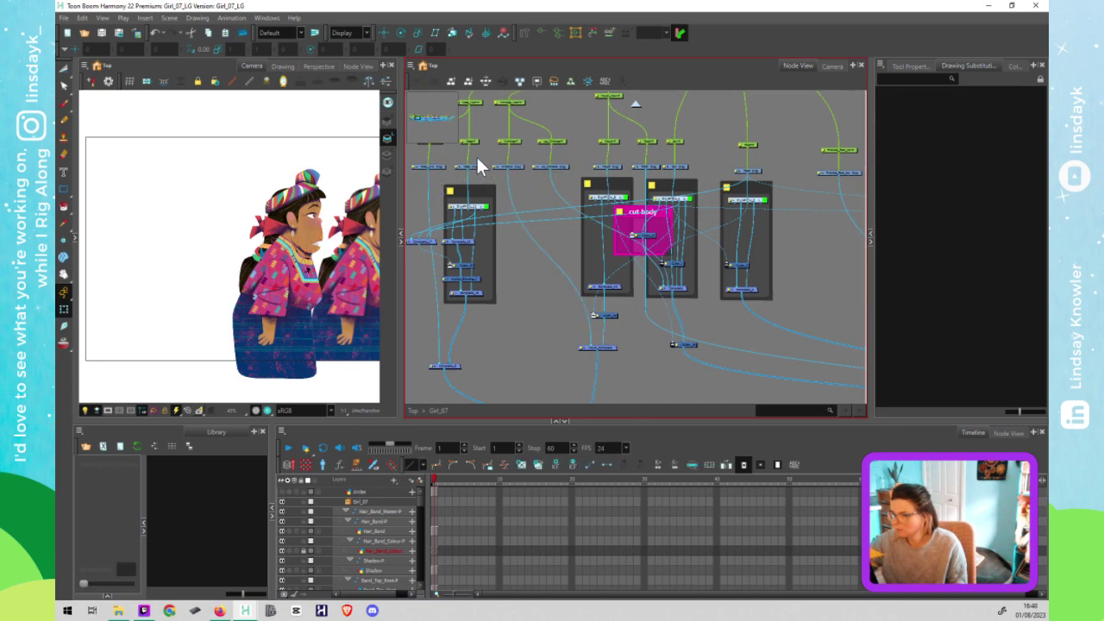
pyautogui.click(545, 168)
pyautogui.click(543, 180)
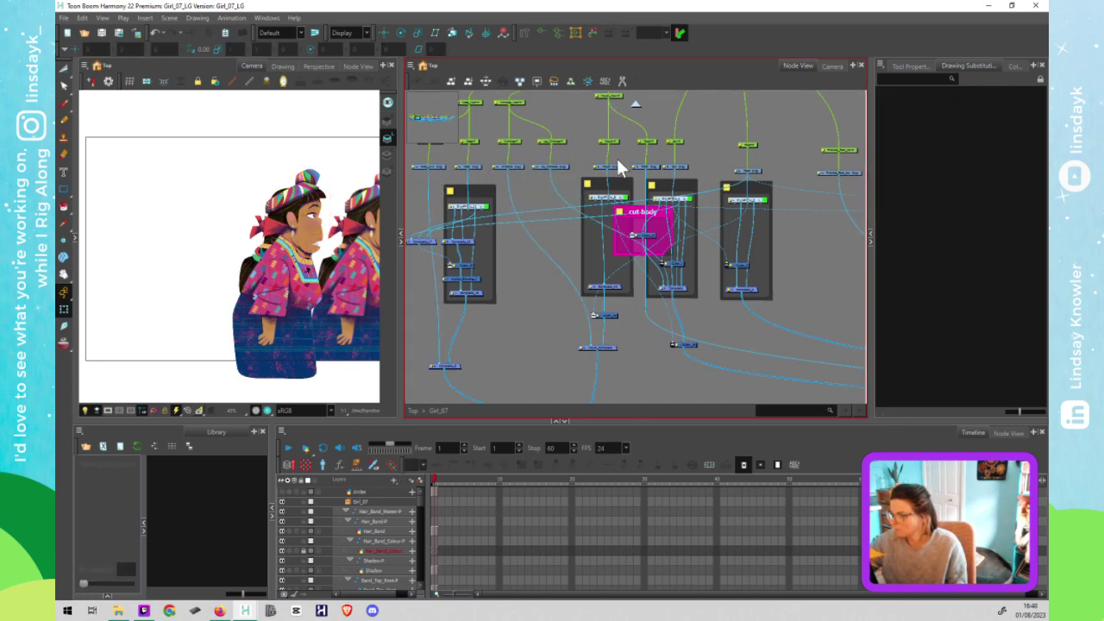
# Step: Add a backdrop around the teeth nodes, enclosing their existing dark group, the pegs above and the nodes below
pyautogui.scroll(-1, 594, 95)
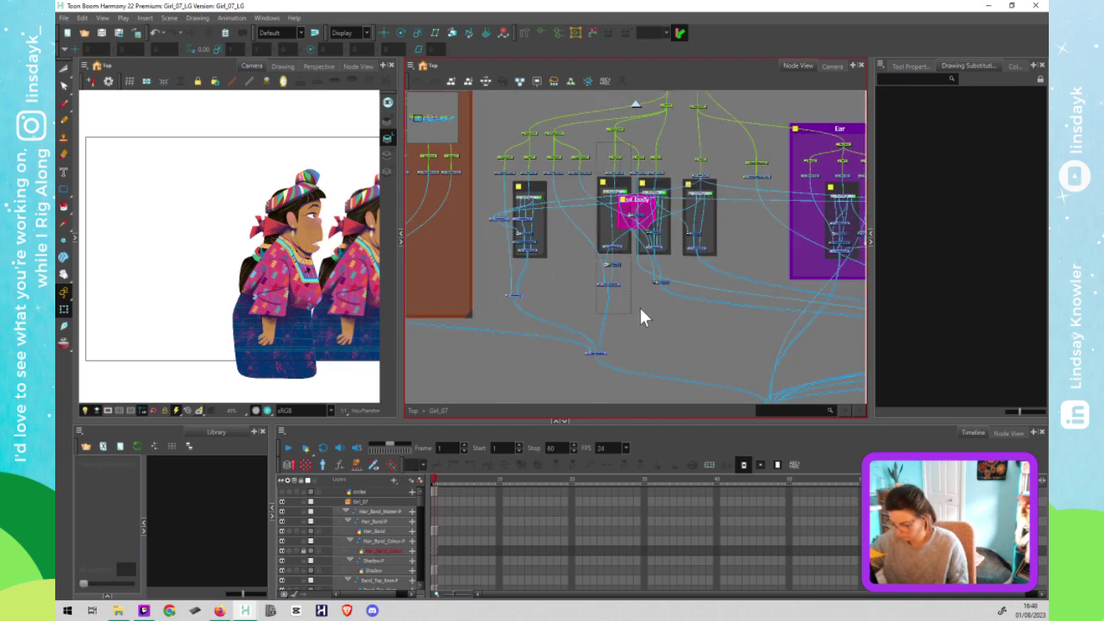
pyautogui.moveTo(641, 310); pyautogui.dragTo(639, 313)
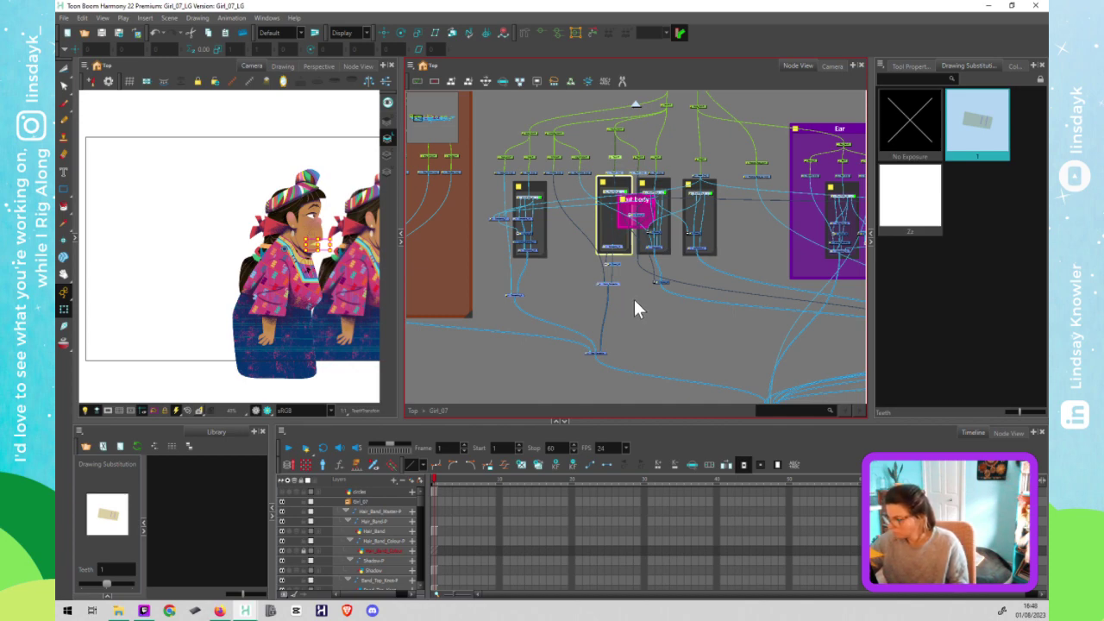
pyautogui.hotkey('ctrl', 'b')
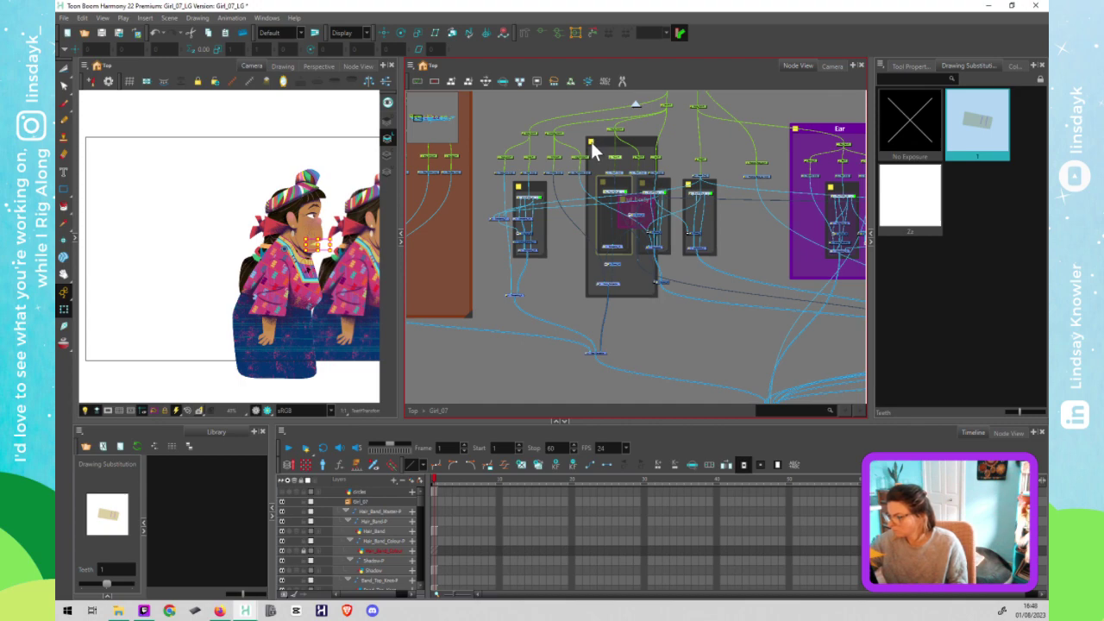
# Step: Name the backdrop around the mouth nodes "Mouth"
pyautogui.doubleClick(591, 140)
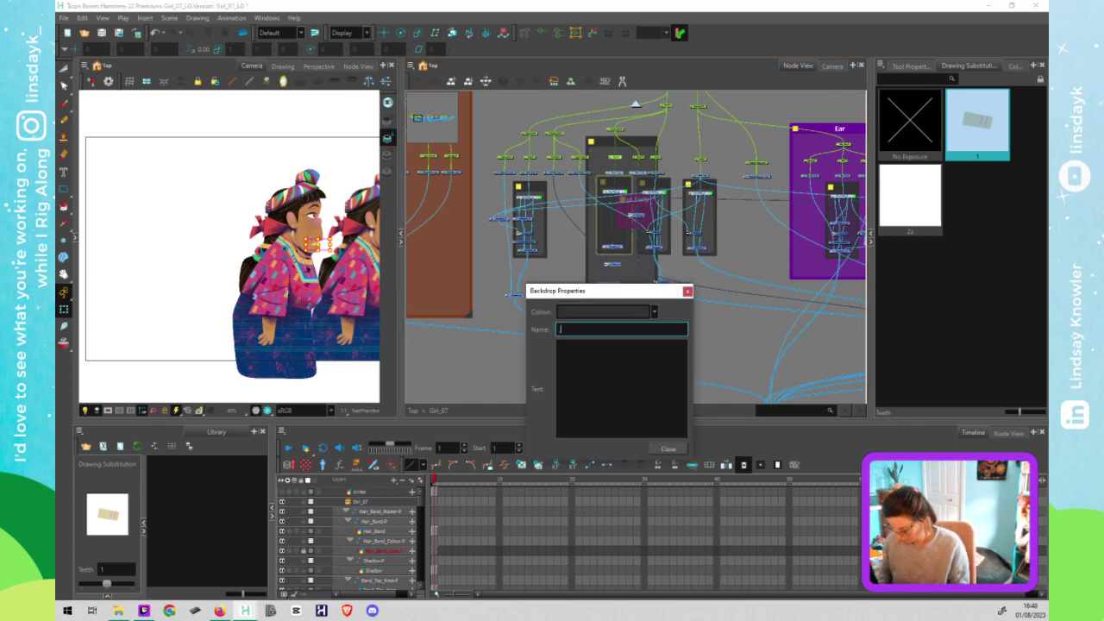
pyautogui.write('M')
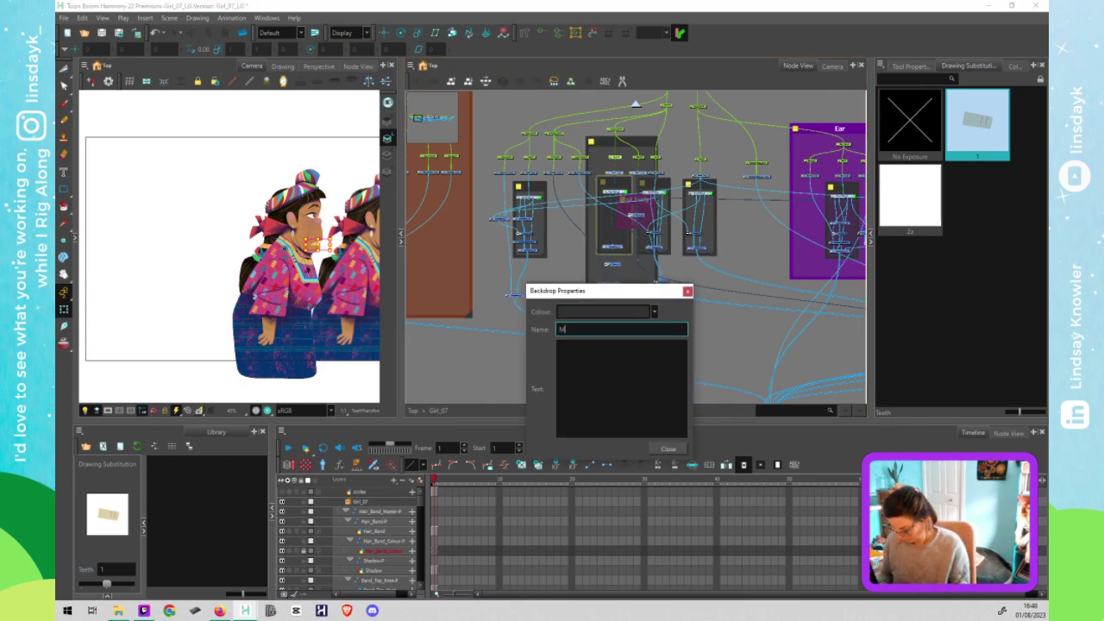
pyautogui.write('outh')
pyautogui.click(687, 293)
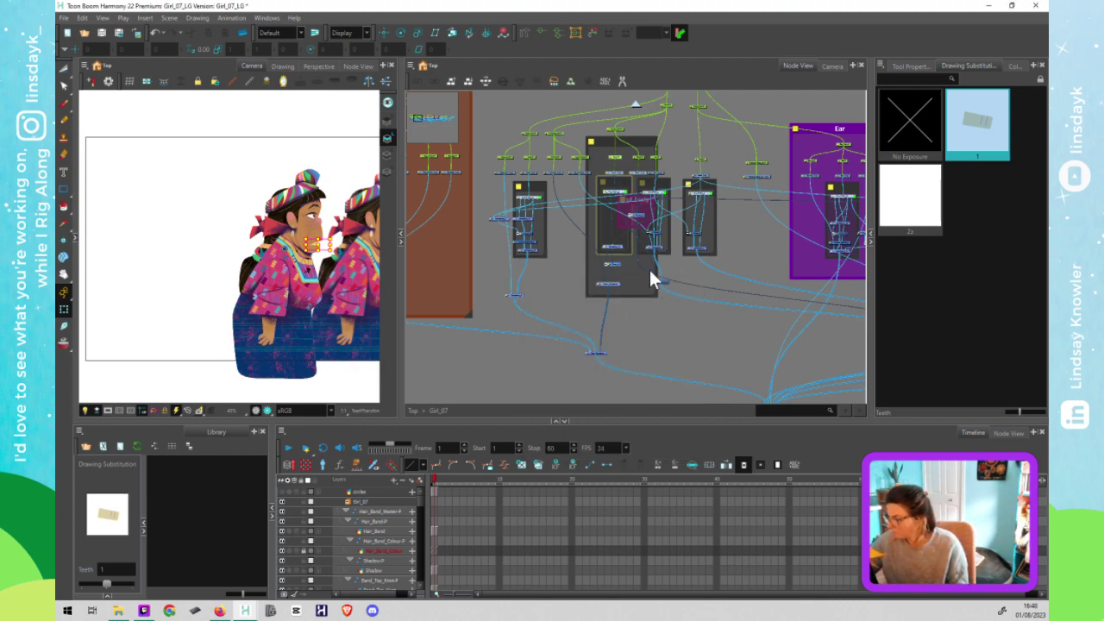
pyautogui.click(634, 128)
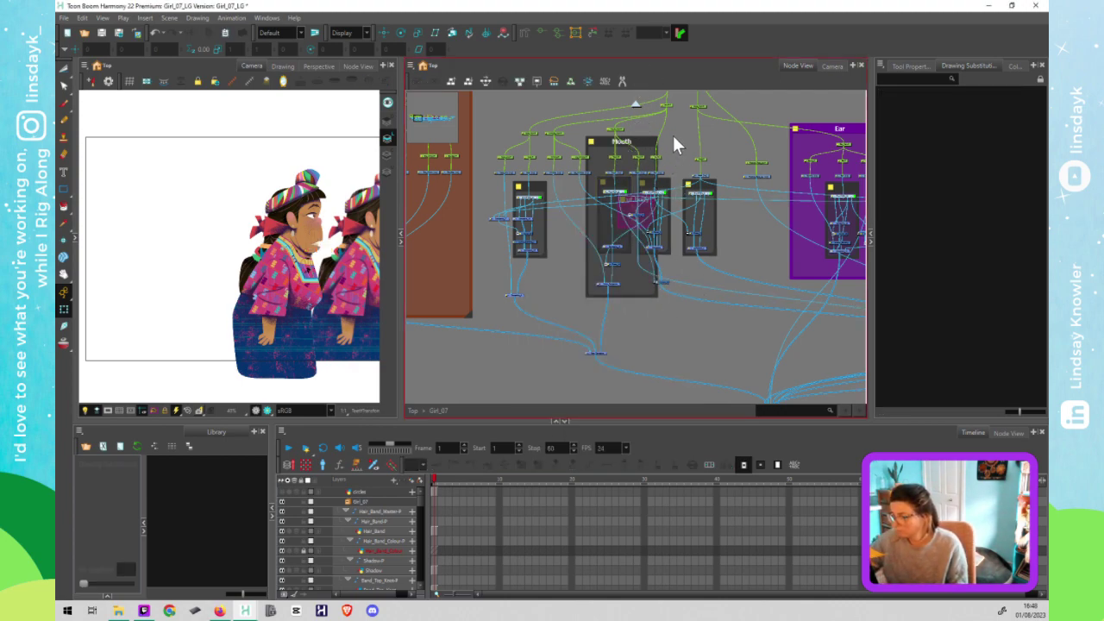
# Step: Group the nose nodes beside the Mouth backdrop in a new backdrop named "Nose"
pyautogui.moveTo(492, 118); pyautogui.dragTo(583, 322)
pyautogui.hotkey('ctrl', 'b')
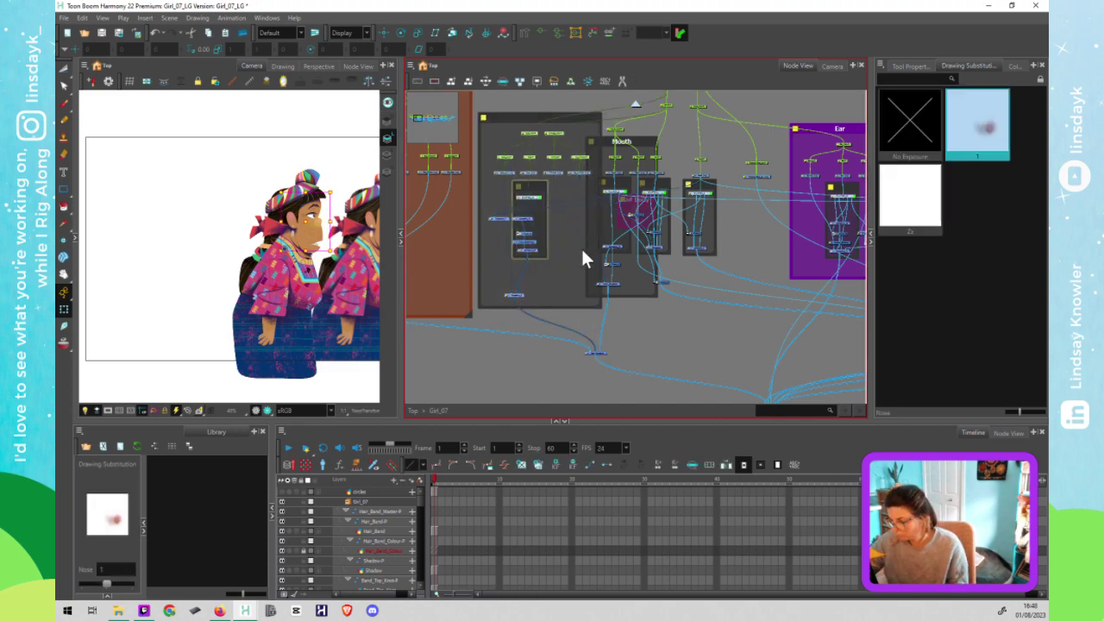
pyautogui.doubleClick(498, 125)
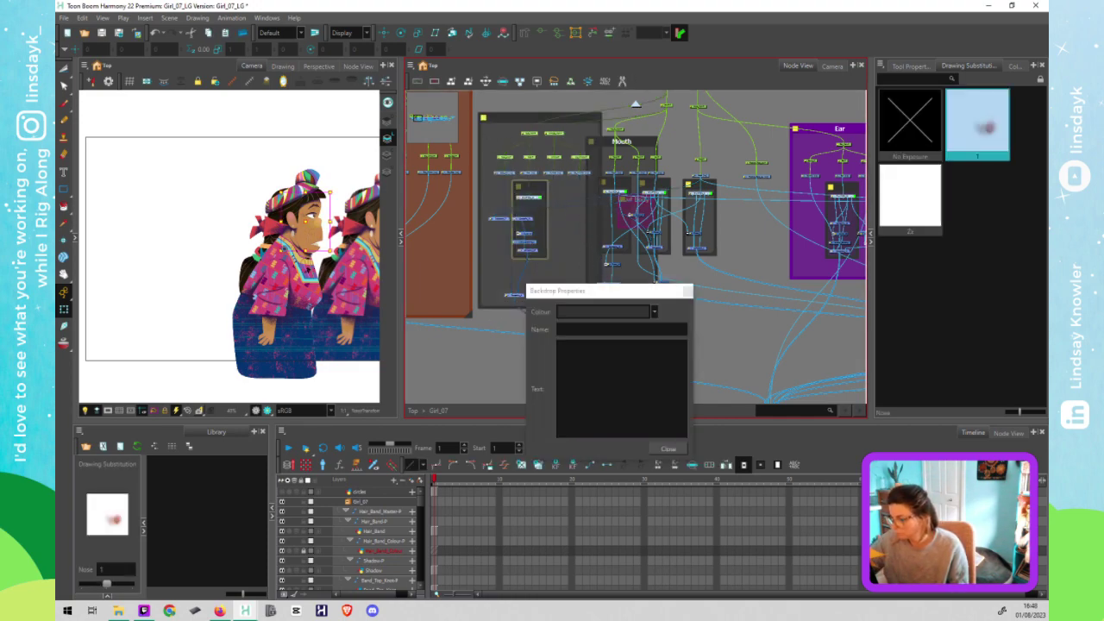
pyautogui.click(598, 331)
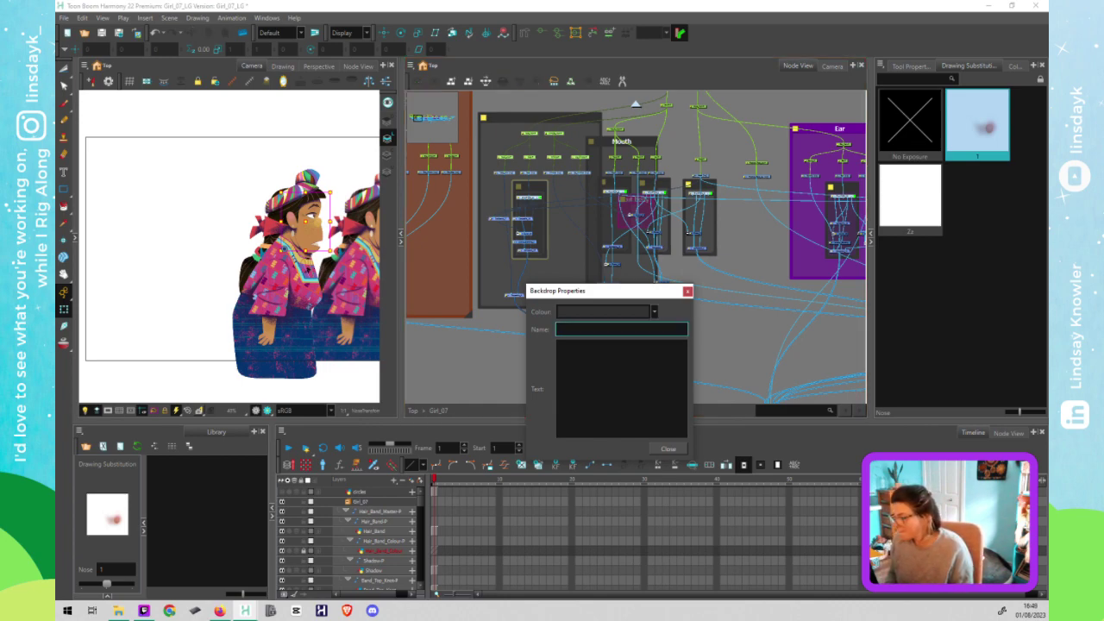
pyautogui.write('Nose')
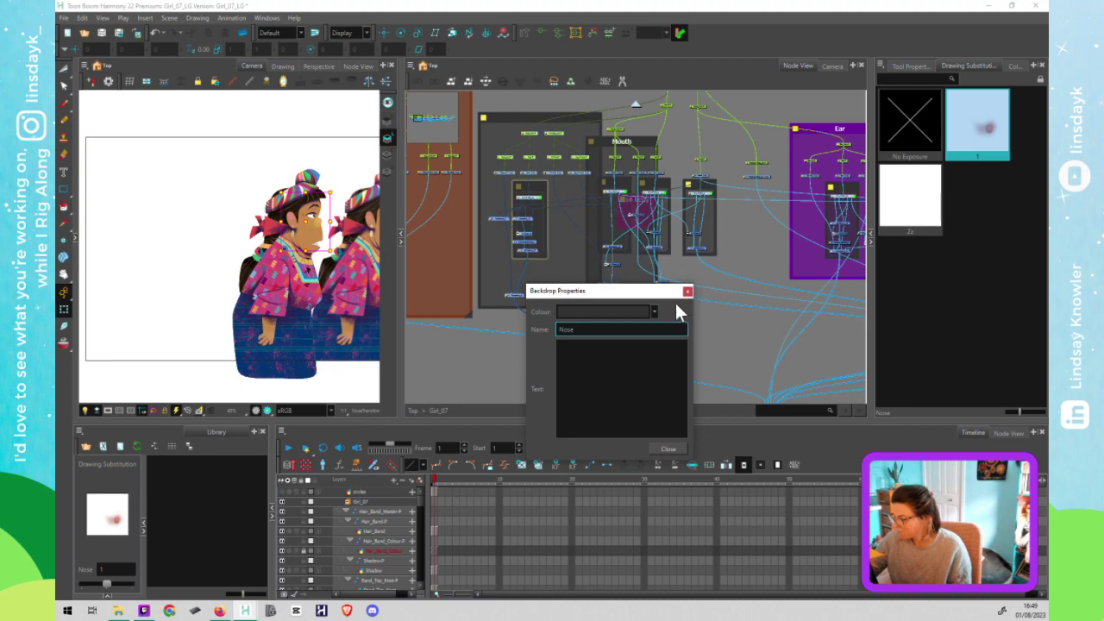
pyautogui.click(687, 290)
# Step: Set the Nose backdrop's colour to purple
pyautogui.doubleClick(489, 115)
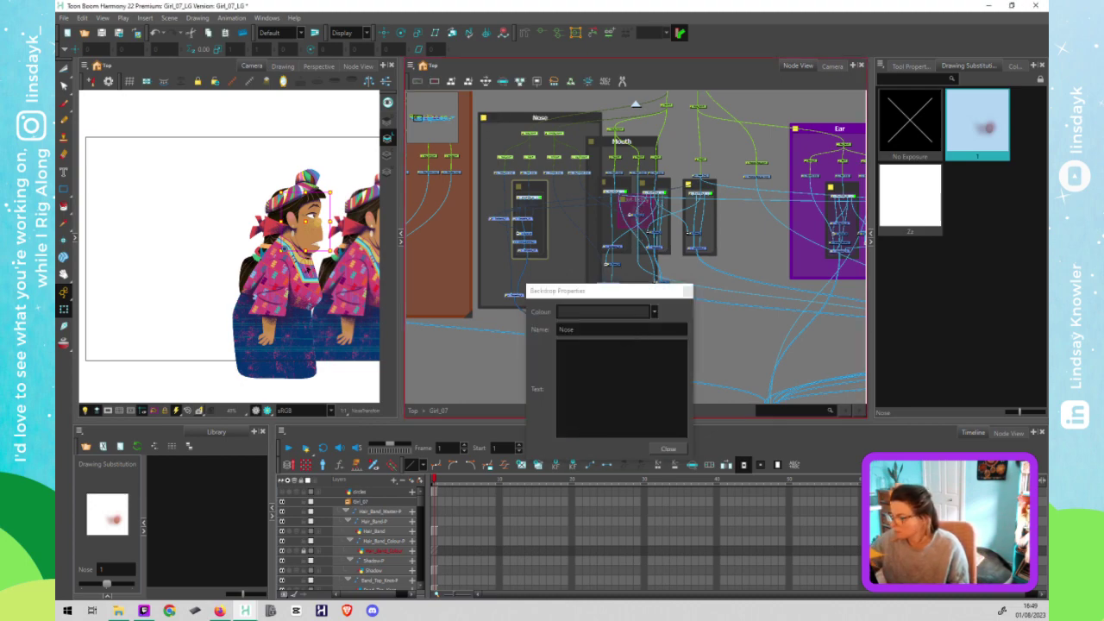
pyautogui.click(653, 312)
pyautogui.click(638, 346)
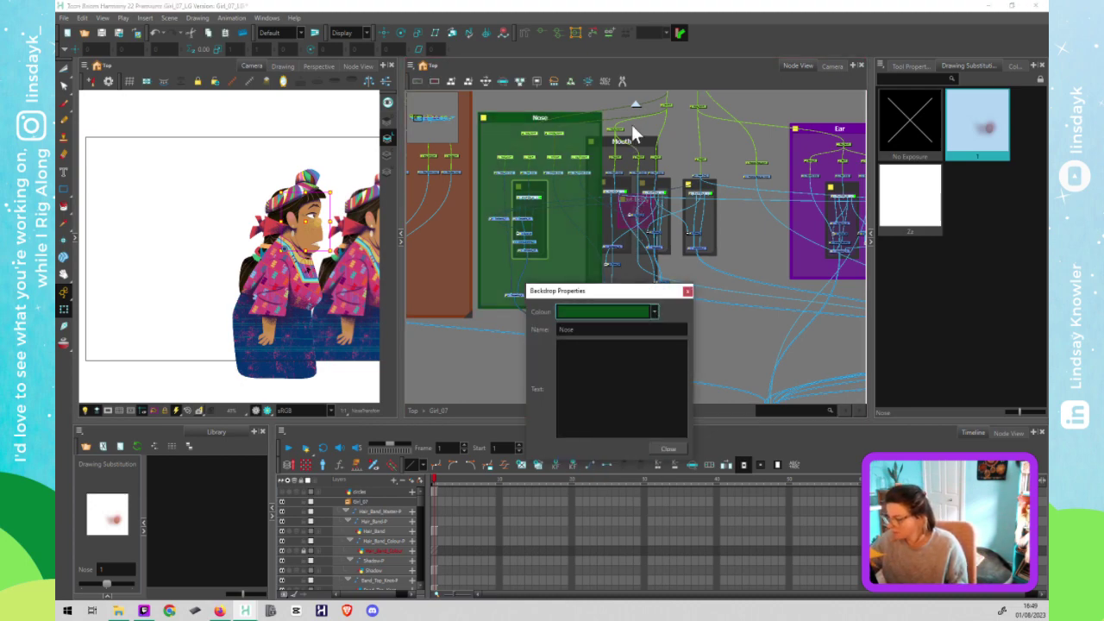
pyautogui.click(619, 157)
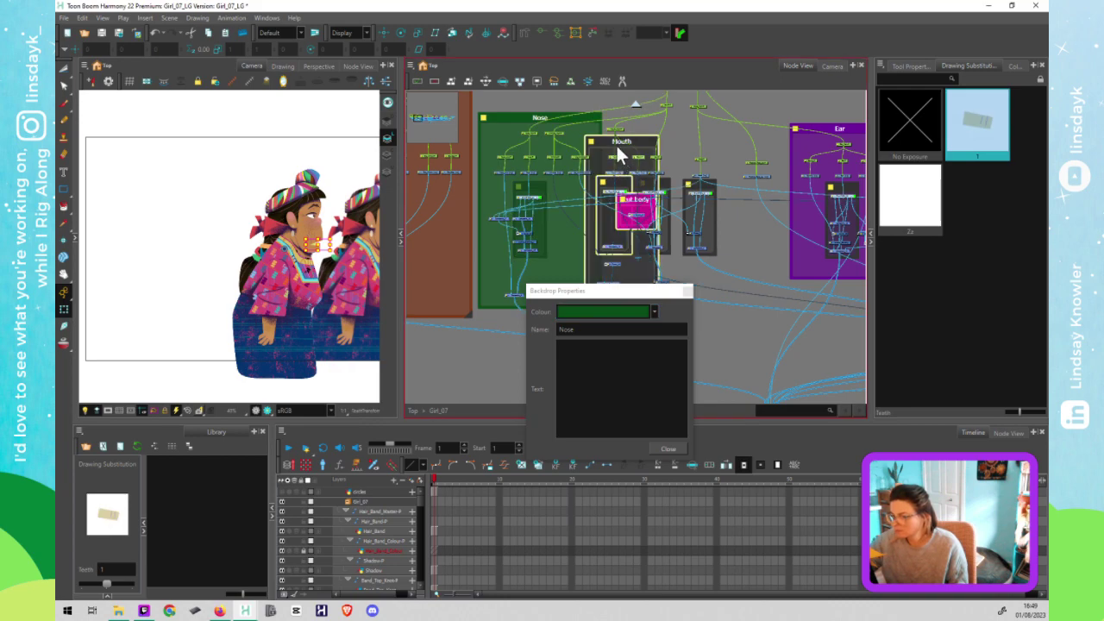
pyautogui.click(655, 313)
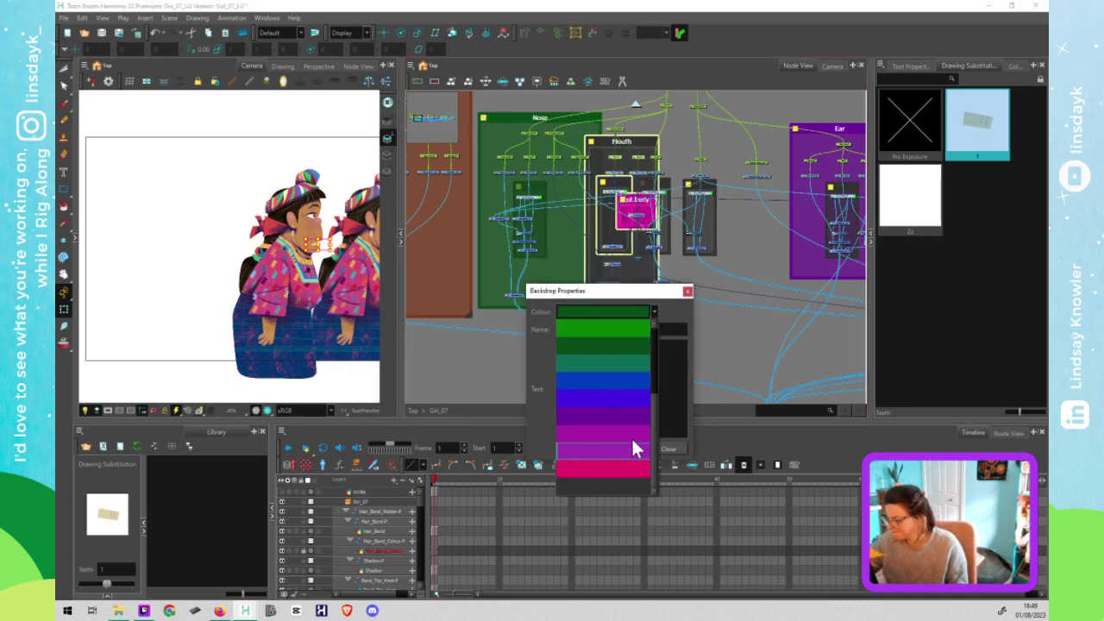
pyautogui.click(629, 433)
pyautogui.click(688, 291)
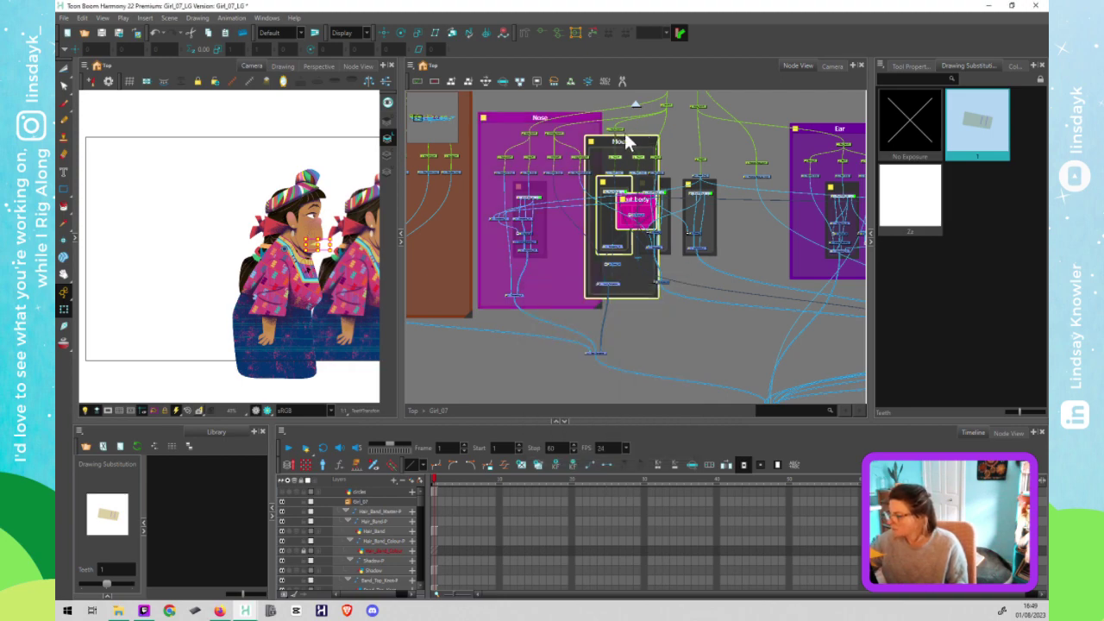
# Step: Set the Mouth backdrop's colour to golden yellow
pyautogui.click(634, 143)
pyautogui.doubleClick(619, 138)
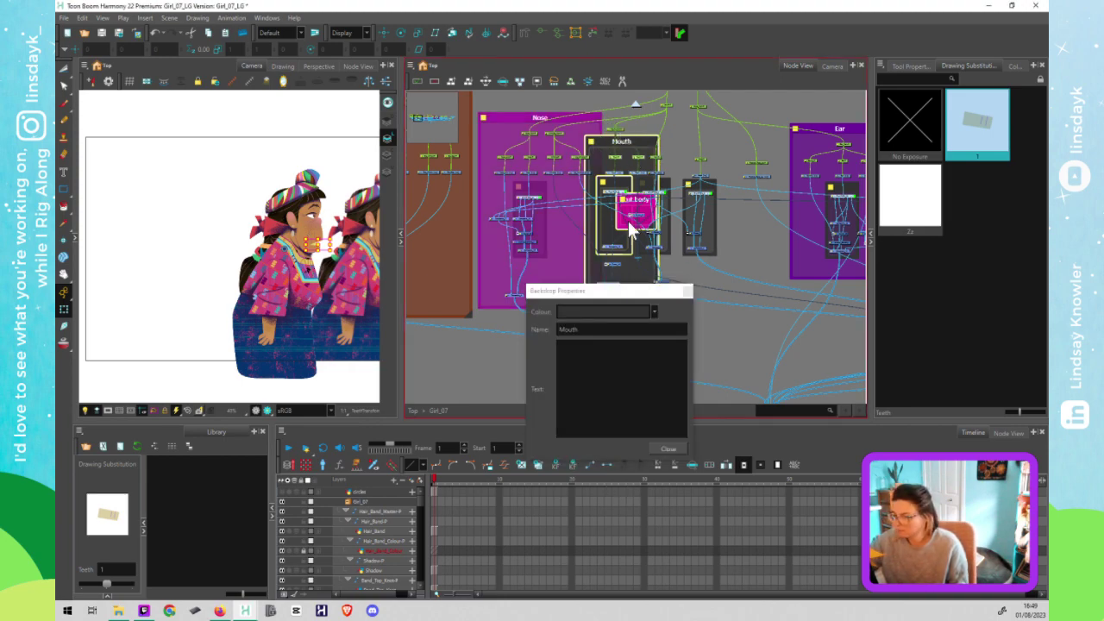
pyautogui.click(655, 312)
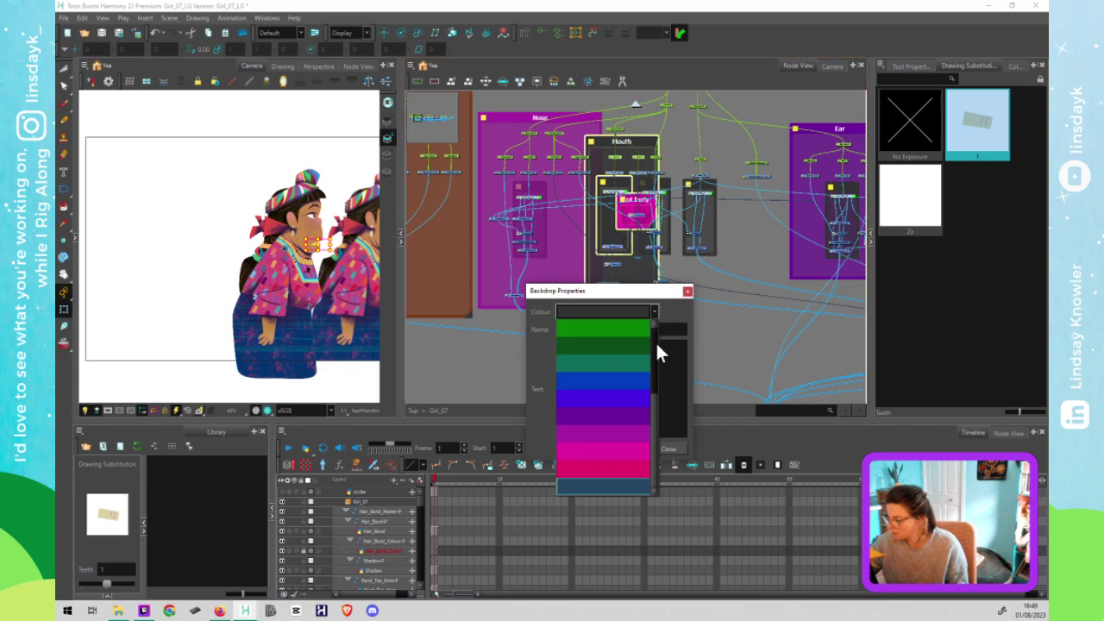
pyautogui.moveTo(651, 405); pyautogui.dragTo(655, 328)
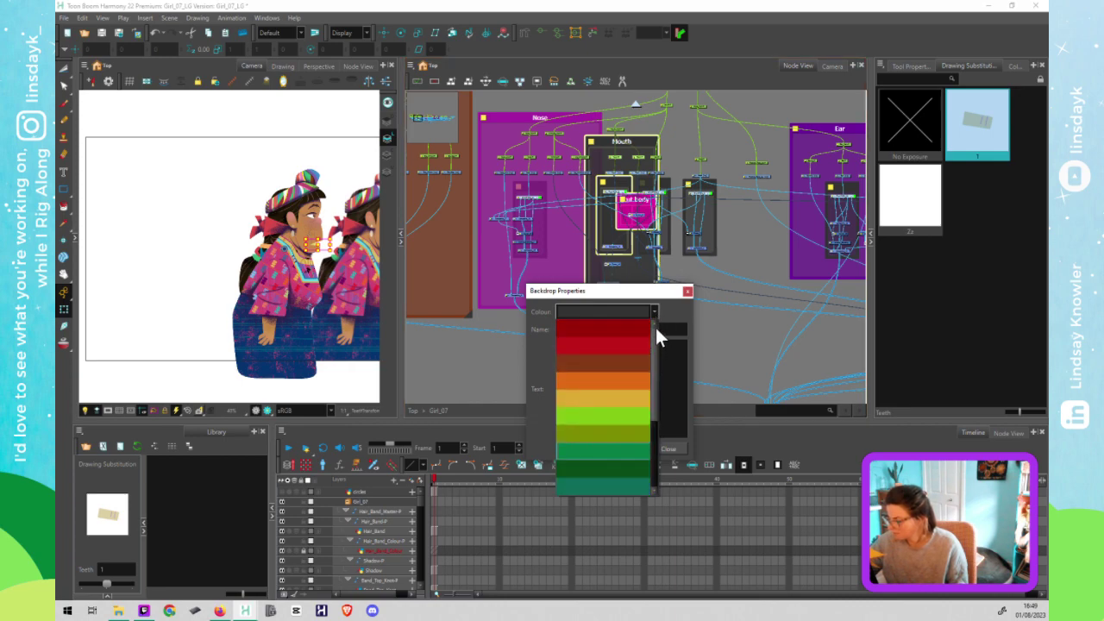
pyautogui.click(640, 399)
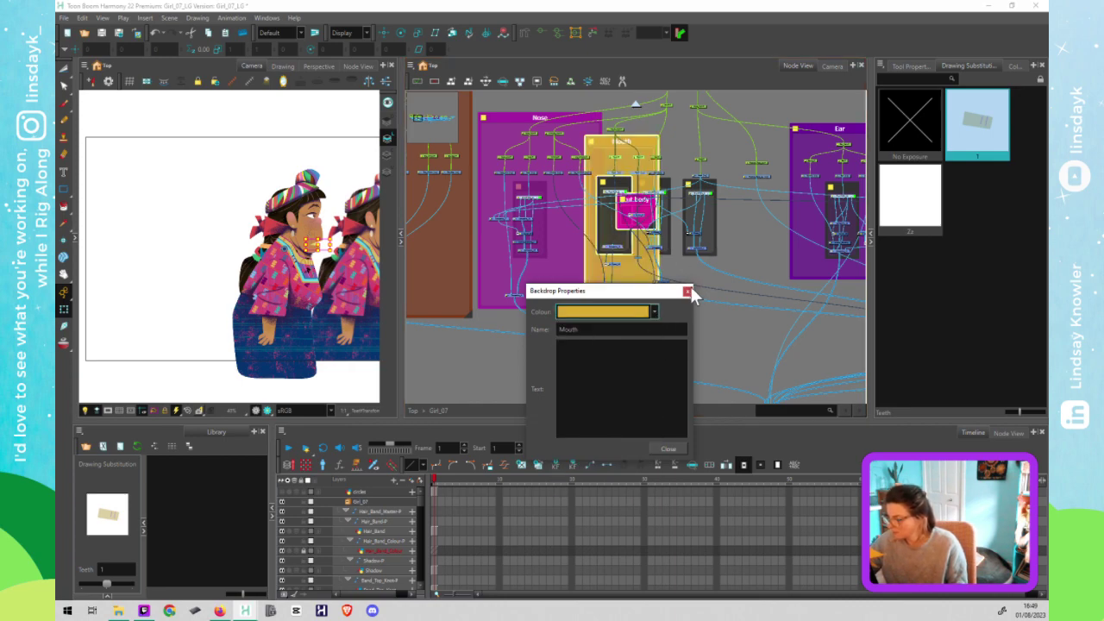
pyautogui.click(687, 291)
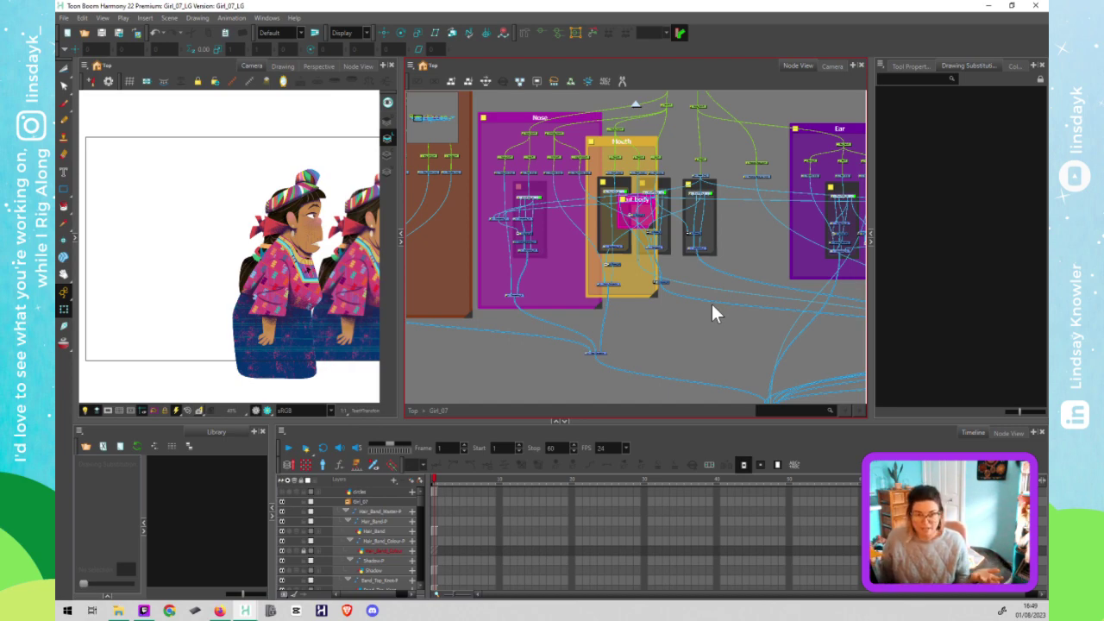
# Step: Try parenting the Teeth-P peg to Mouth-P and deleting the Mouth_Main-P peg, and undo both changes
pyautogui.scroll(-1, 711, 313)
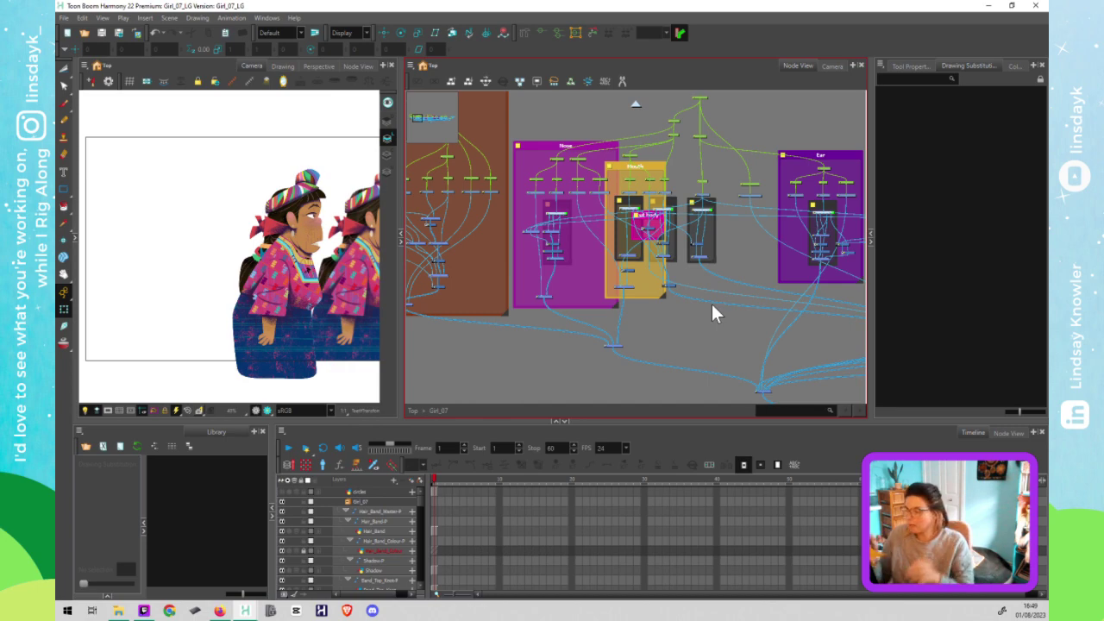
pyautogui.scroll(3, 660, 190)
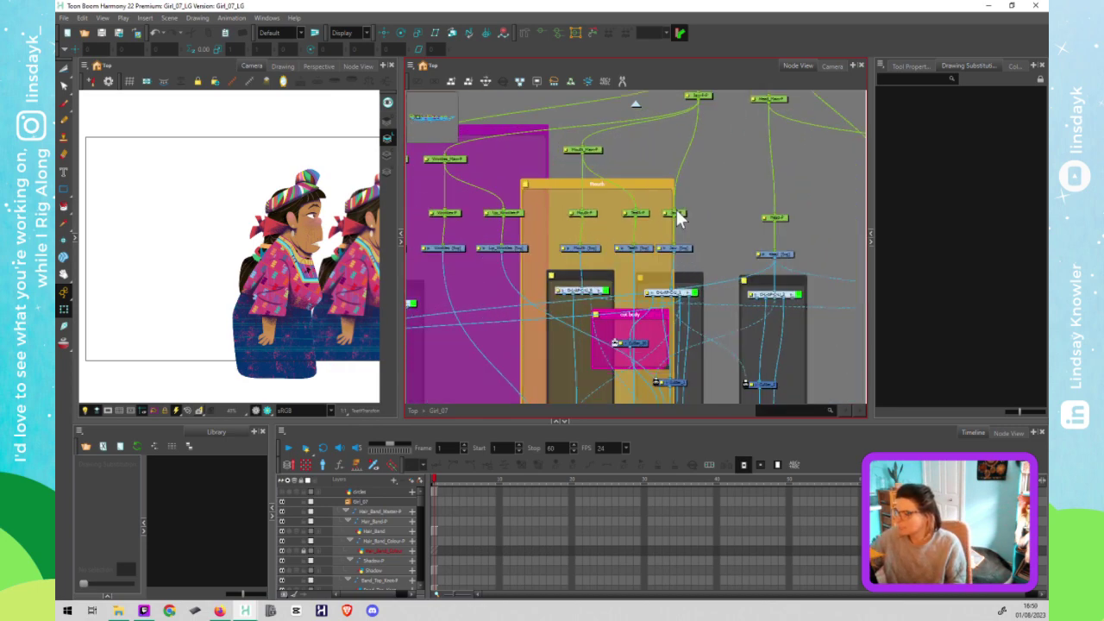
pyautogui.scroll(2, 655, 220)
pyautogui.click(634, 218)
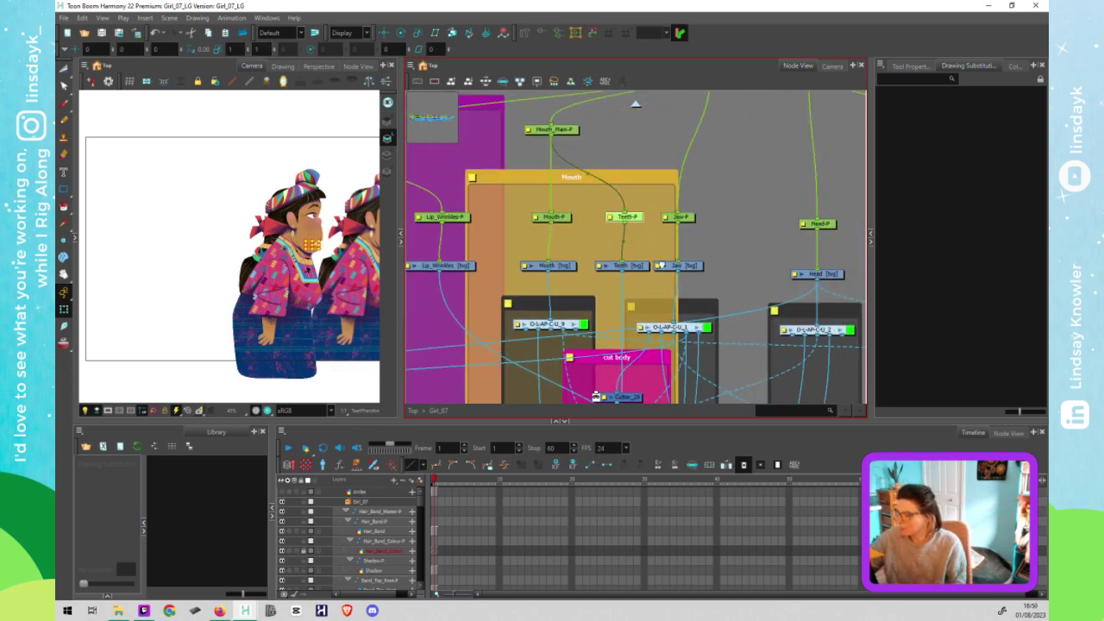
pyautogui.click(584, 249)
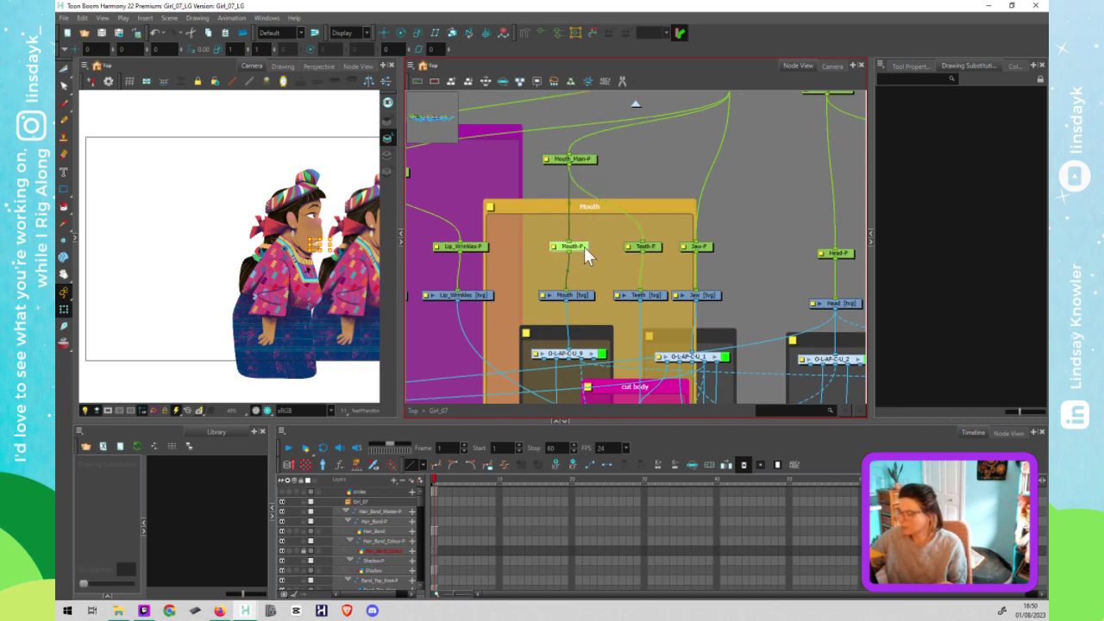
pyautogui.moveTo(645, 245); pyautogui.dragTo(598, 164)
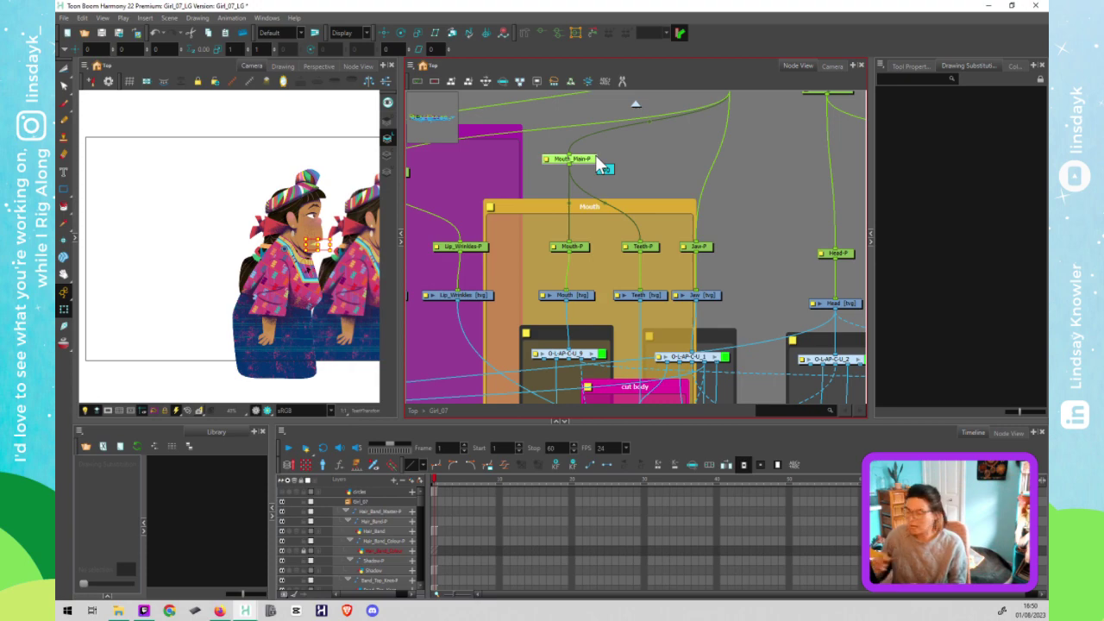
pyautogui.moveTo(570, 251); pyautogui.dragTo(645, 245)
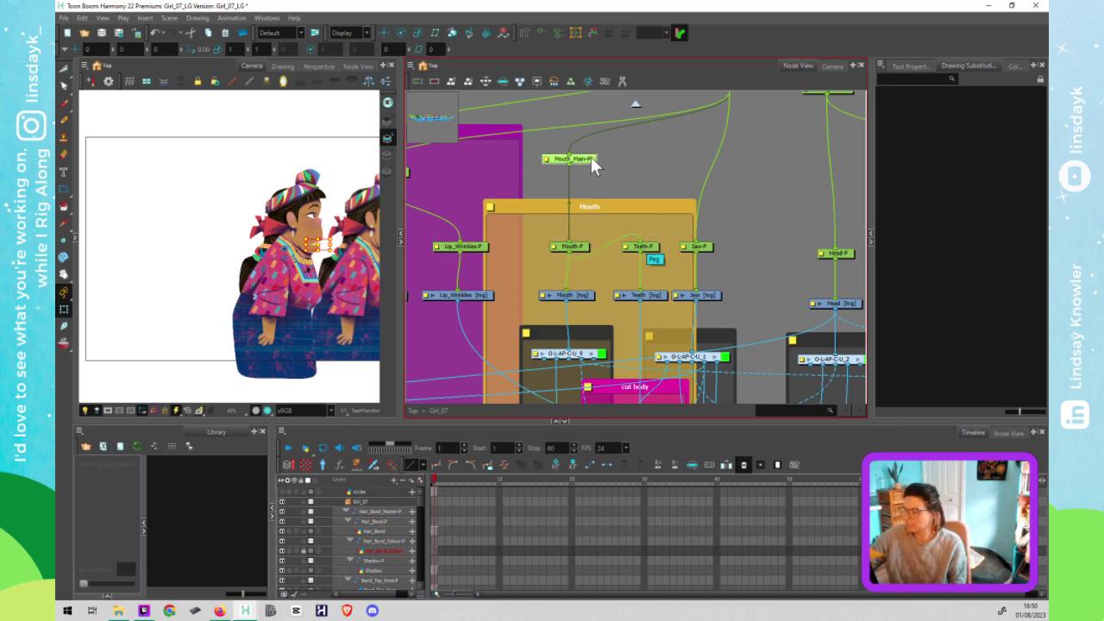
pyautogui.press('Delete')
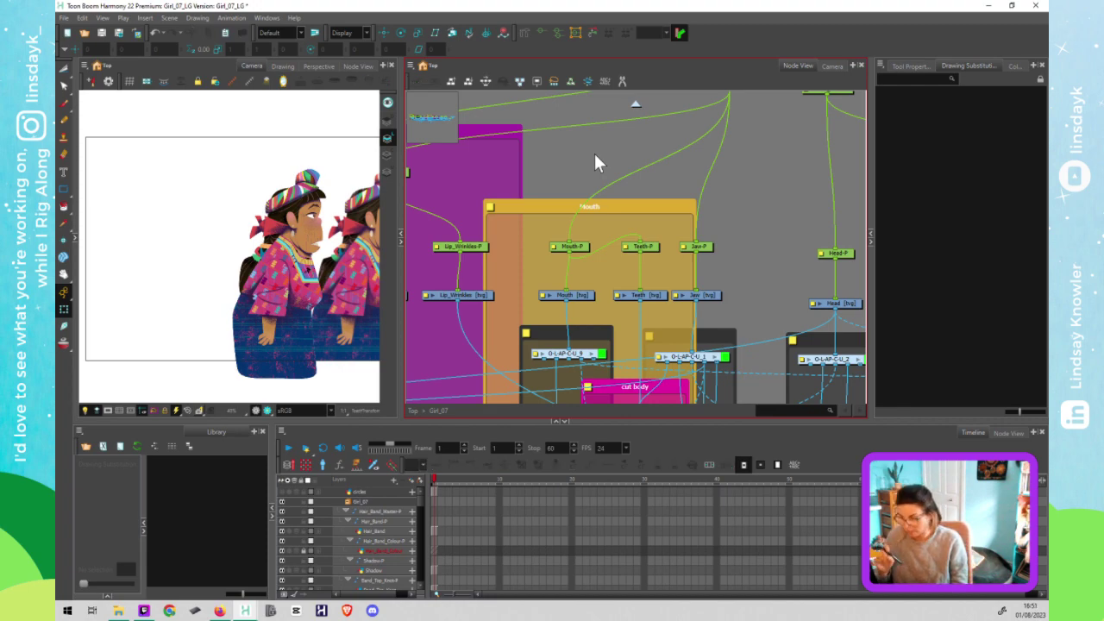
pyautogui.hotkey('ctrl', 'z')
pyautogui.hotkey('ctrl', 'z')
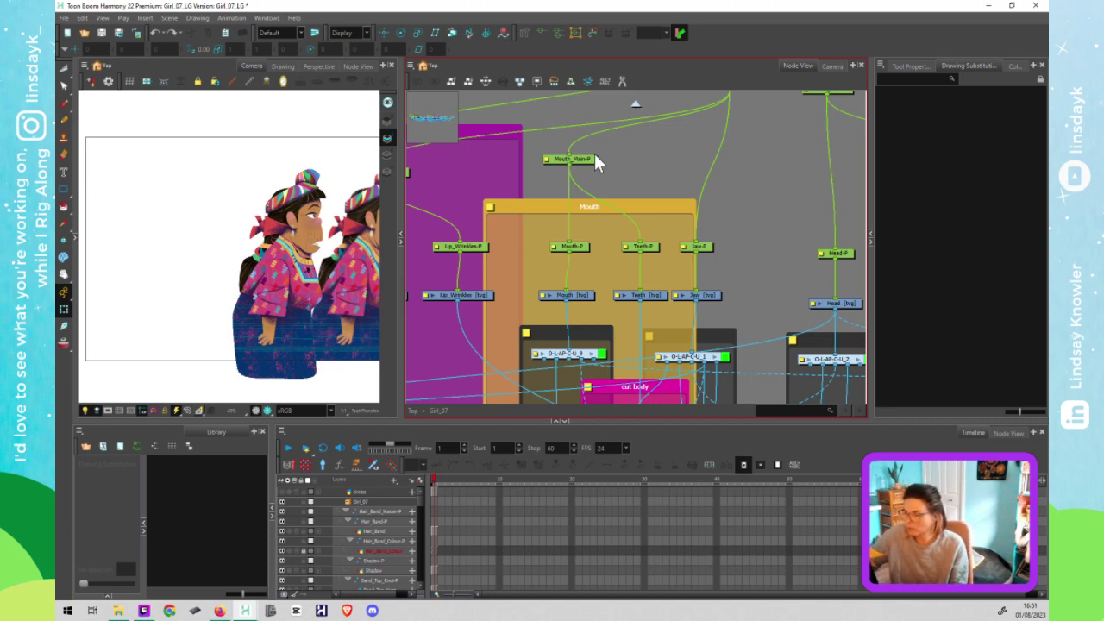
# Step: Examine the Lip_Wrinkles-P peg and the shirt fold line on the girl's sleeve
pyautogui.click(472, 249)
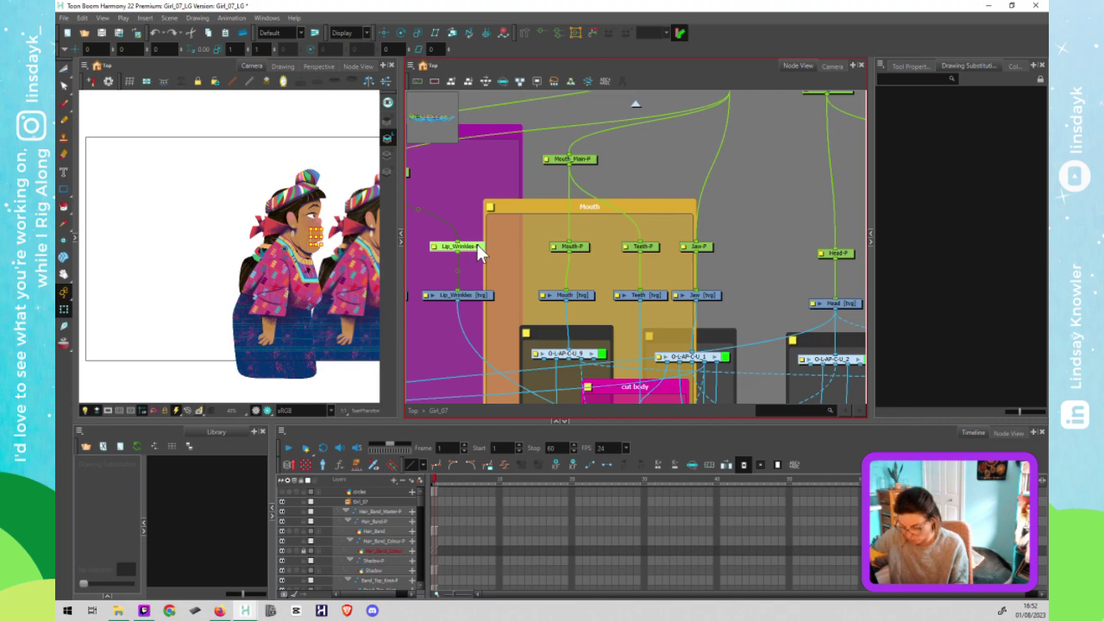
pyautogui.click(477, 245)
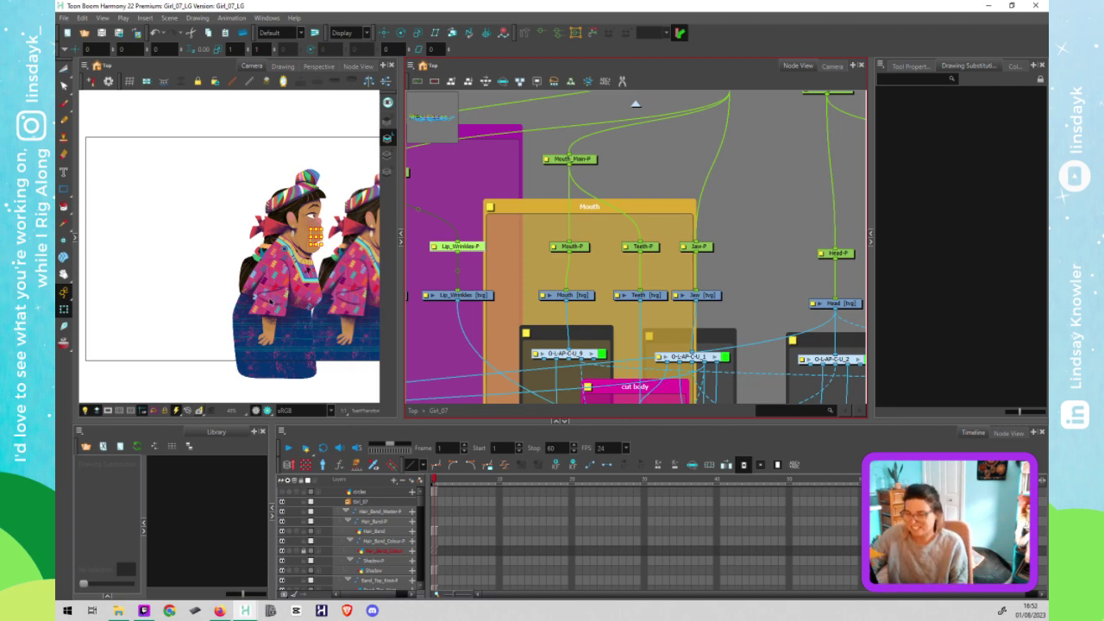
pyautogui.click(276, 296)
pyautogui.scroll(1, 276, 296)
pyautogui.scroll(3, 276, 296)
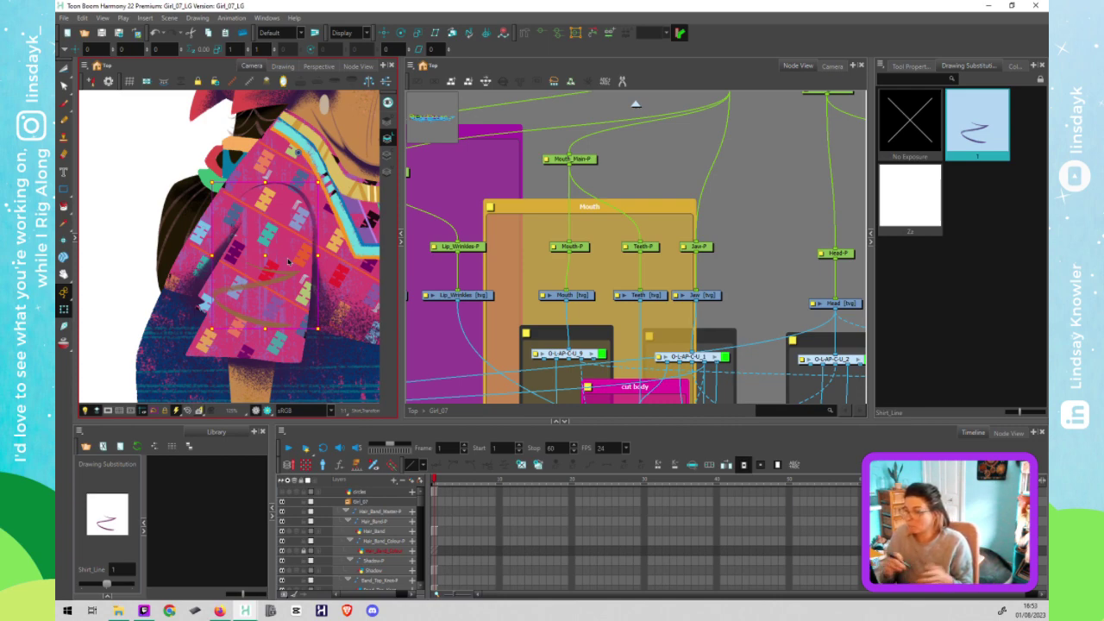
pyautogui.click(755, 236)
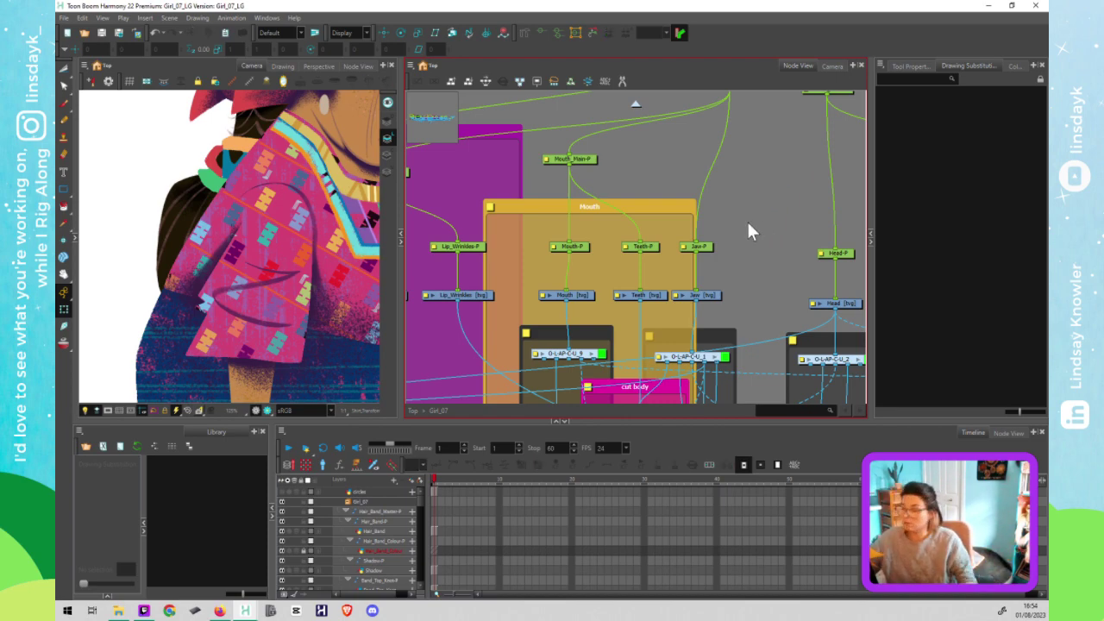
# Step: Connect the head's topmost peg to the uppermost peg inside the Eye backdrop
pyautogui.scroll(-5, 746, 226)
pyautogui.scroll(-4, 590, 180)
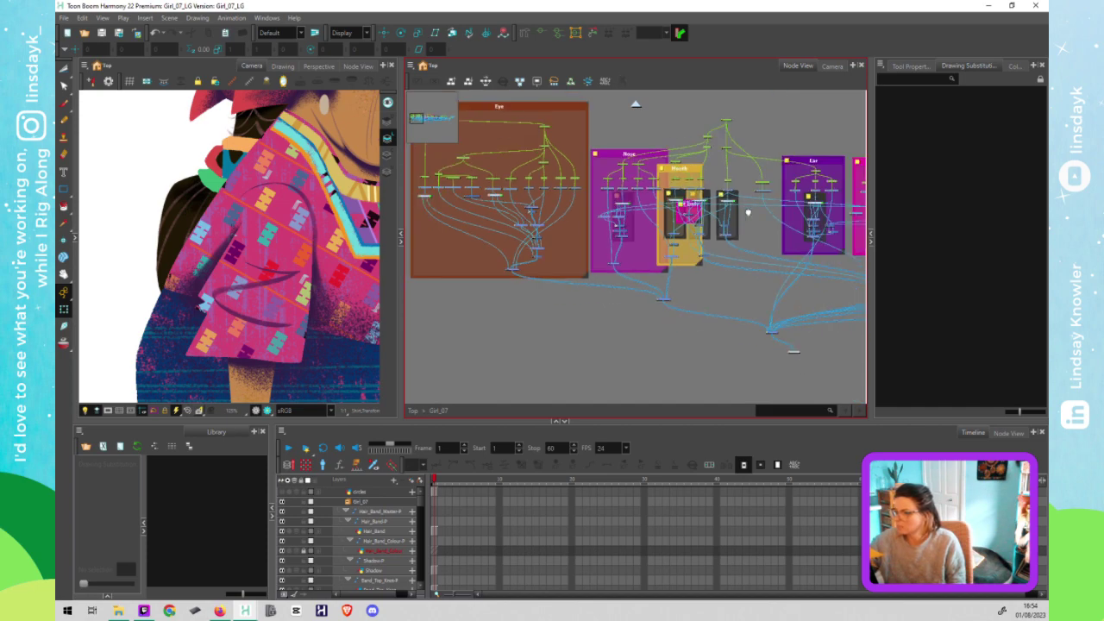
pyautogui.moveTo(535, 130); pyautogui.dragTo(650, 211)
pyautogui.click(657, 207)
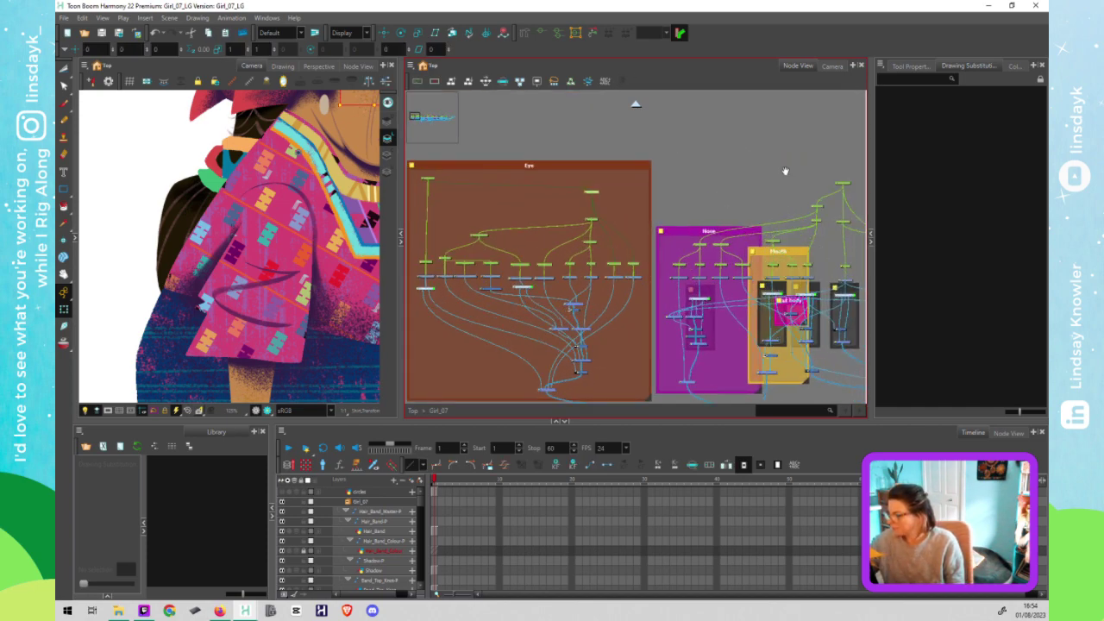
pyautogui.scroll(3, 788, 254)
pyautogui.scroll(1, 788, 145)
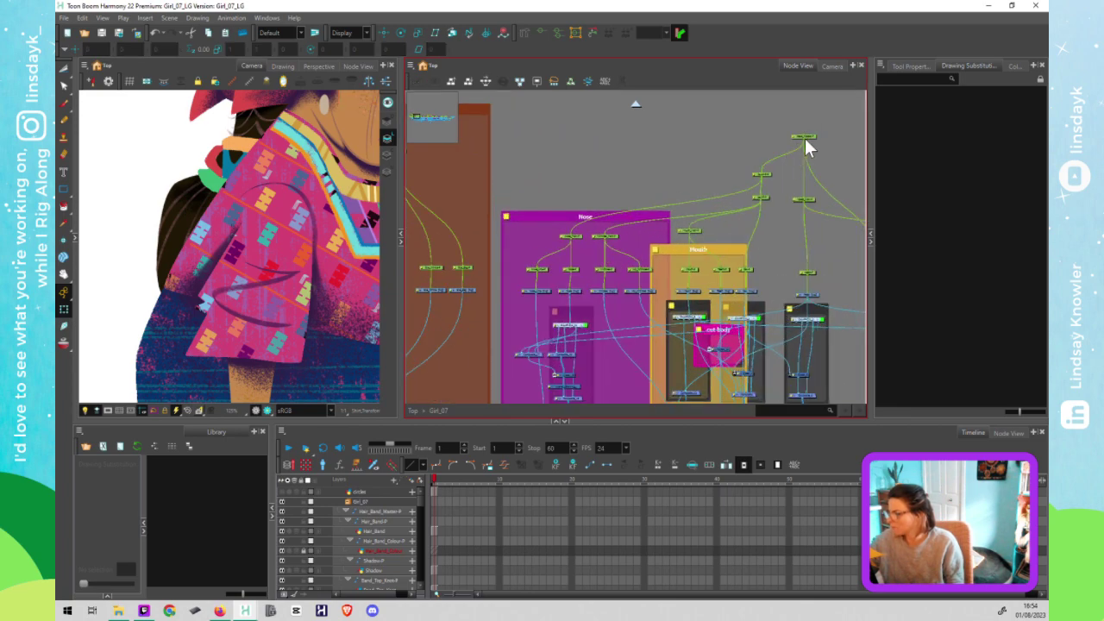
pyautogui.click(803, 137)
pyautogui.scroll(-1, 805, 152)
pyautogui.scroll(-2, 805, 152)
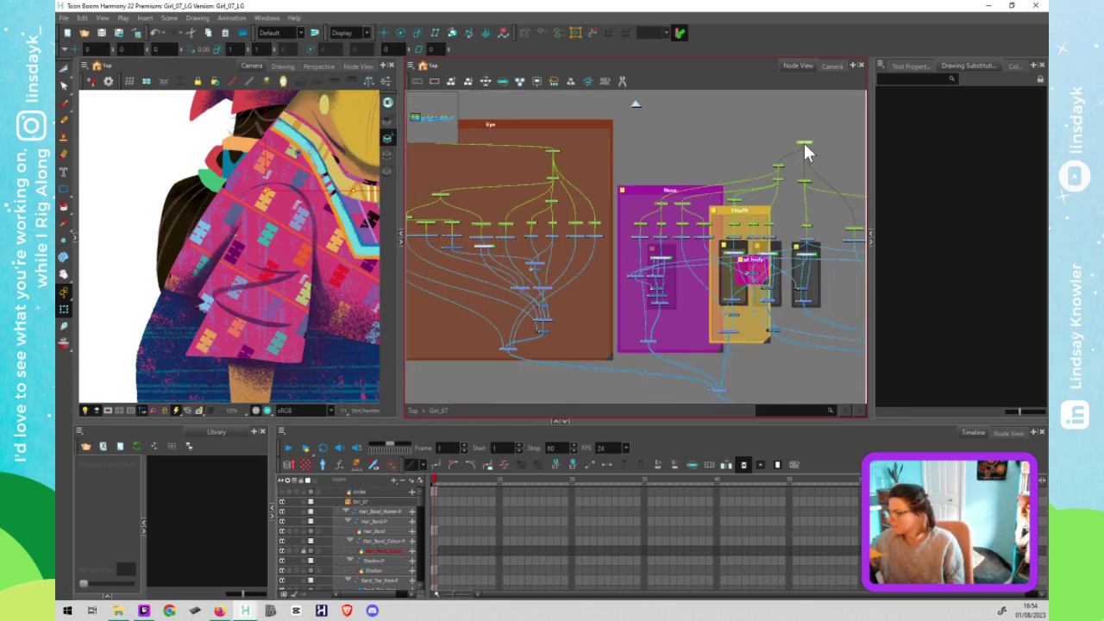
pyautogui.moveTo(625, 141); pyautogui.dragTo(482, 152)
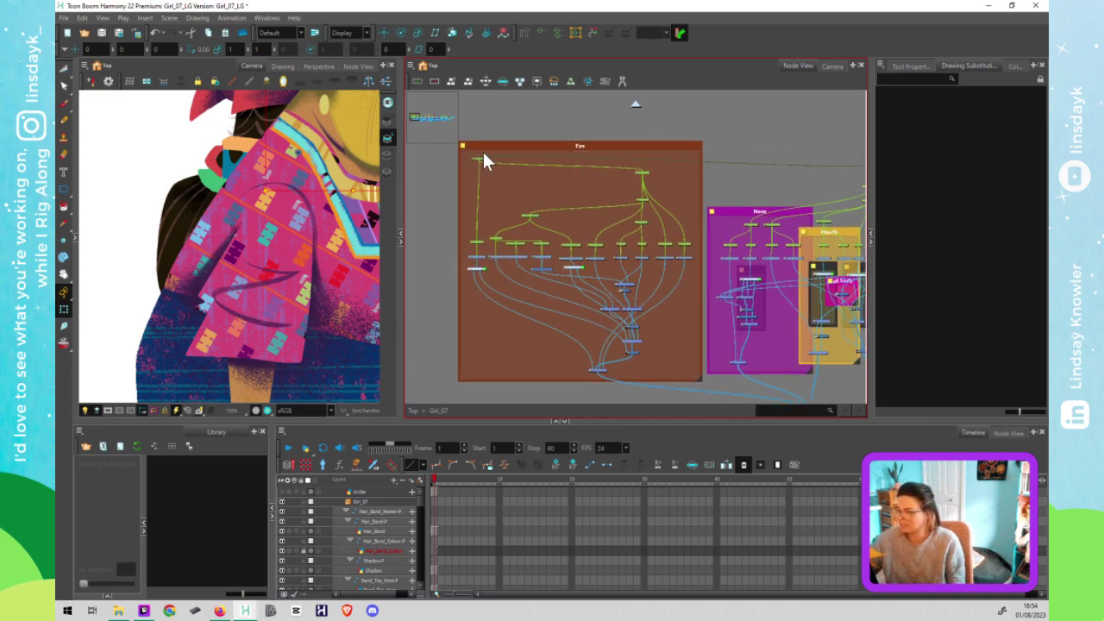
pyautogui.click(301, 257)
pyautogui.click(300, 290)
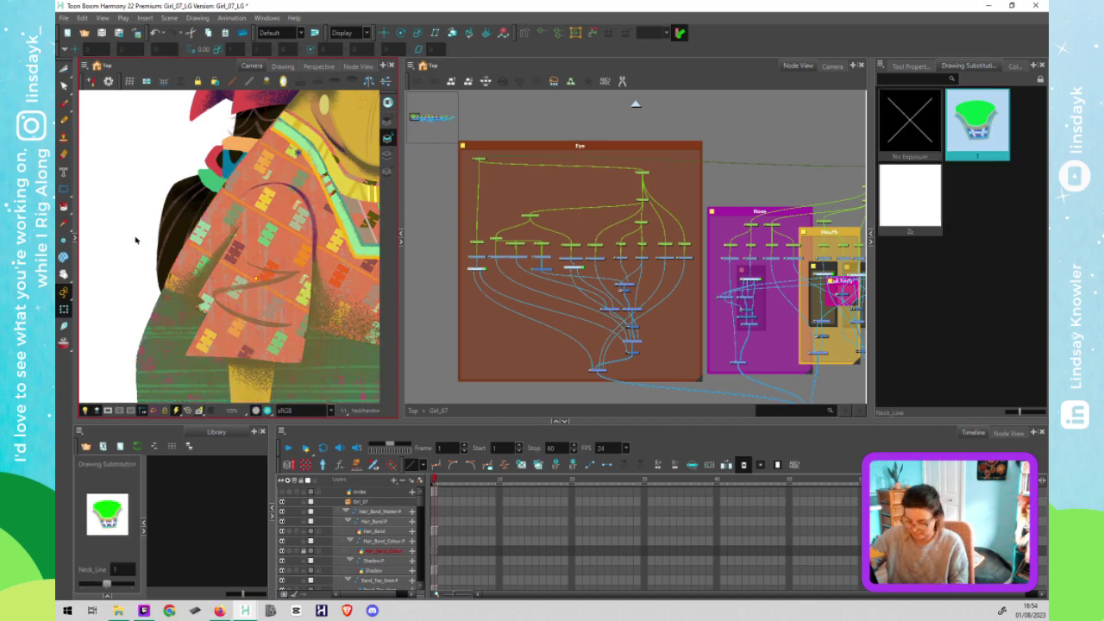
pyautogui.click(135, 237)
pyautogui.scroll(-3, 276, 300)
pyautogui.scroll(4, 297, 291)
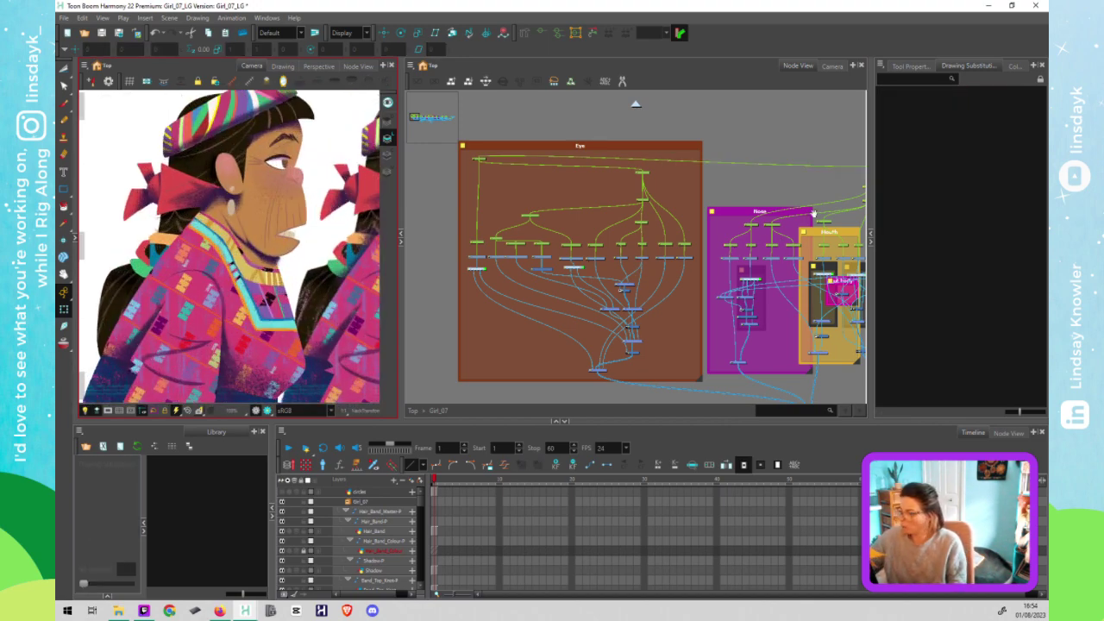
# Step: Try connecting the Head-P peg to the uppermost peg inside the Eye backdrop in place of the Head_Master-P connection
pyautogui.moveTo(813, 213); pyautogui.dragTo(736, 180)
pyautogui.scroll(5, 737, 216)
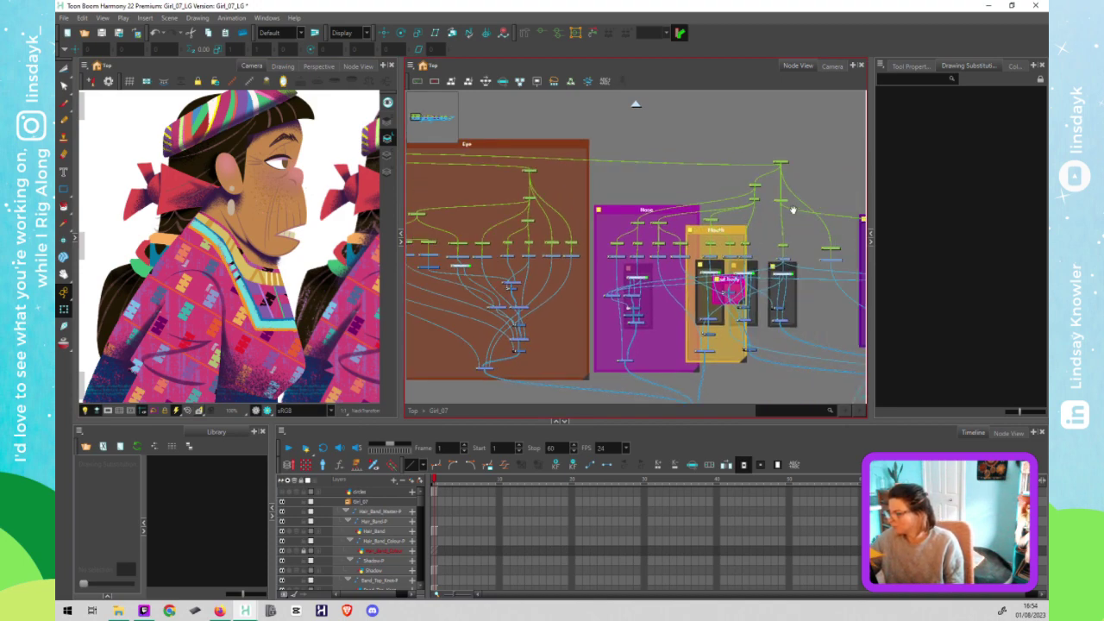
pyautogui.scroll(1, 739, 270)
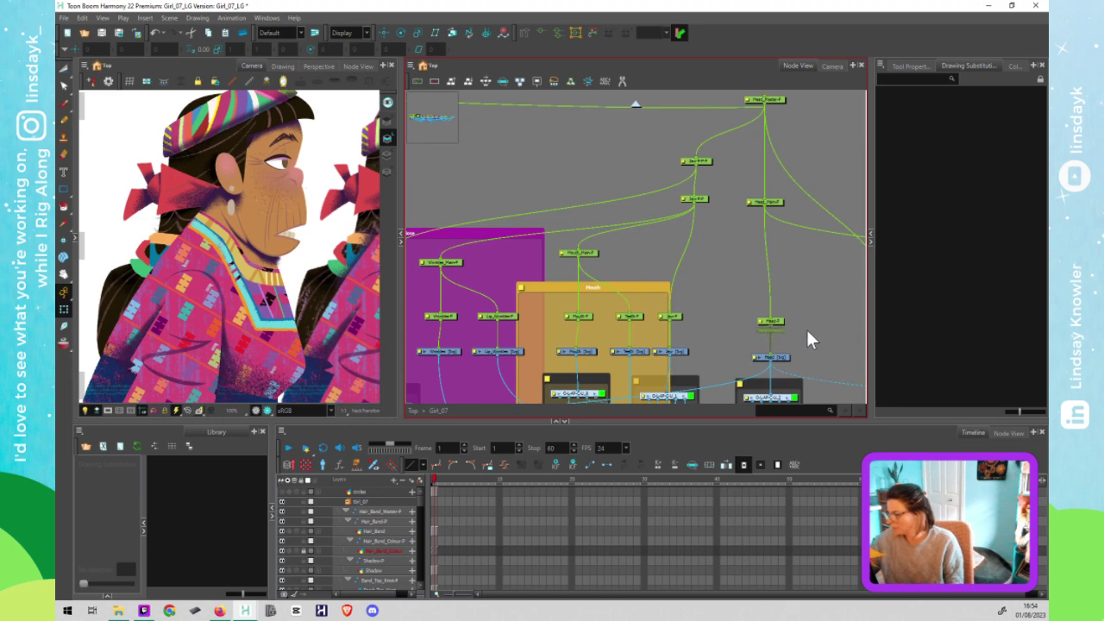
pyautogui.moveTo(761, 328); pyautogui.dragTo(738, 196)
pyautogui.scroll(-3, 497, 177)
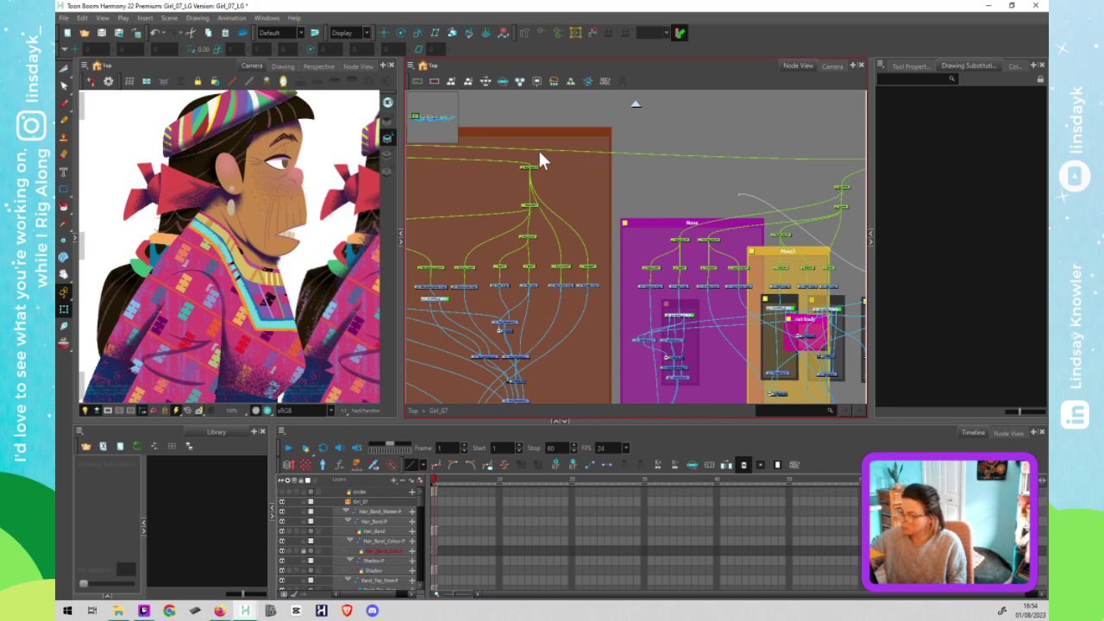
pyautogui.moveTo(570, 152); pyautogui.dragTo(742, 170)
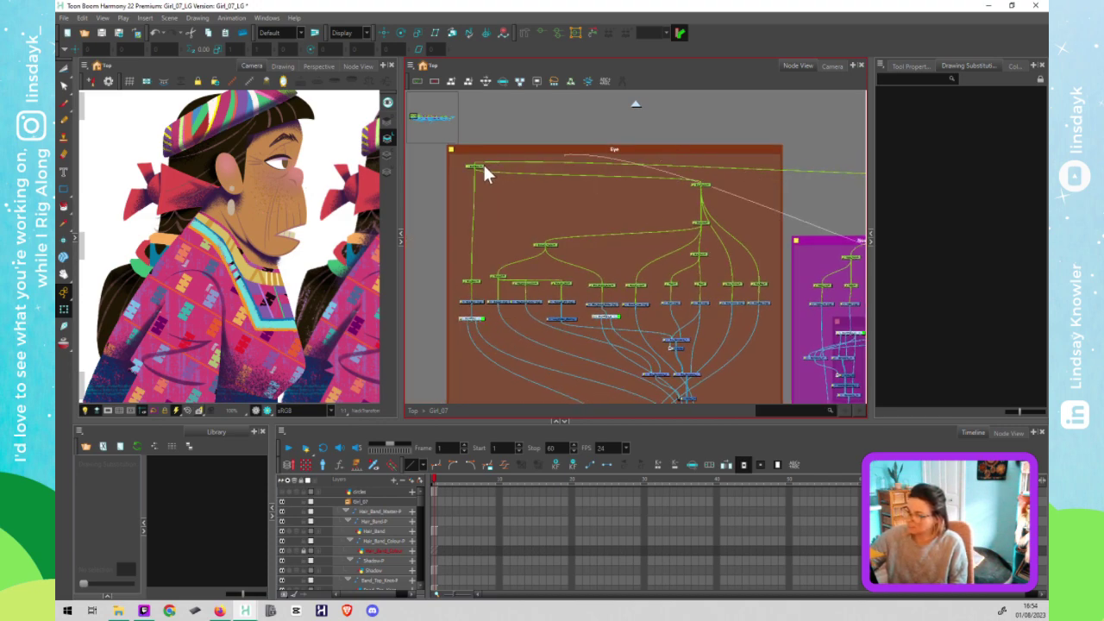
pyautogui.moveTo(484, 168); pyautogui.dragTo(478, 169)
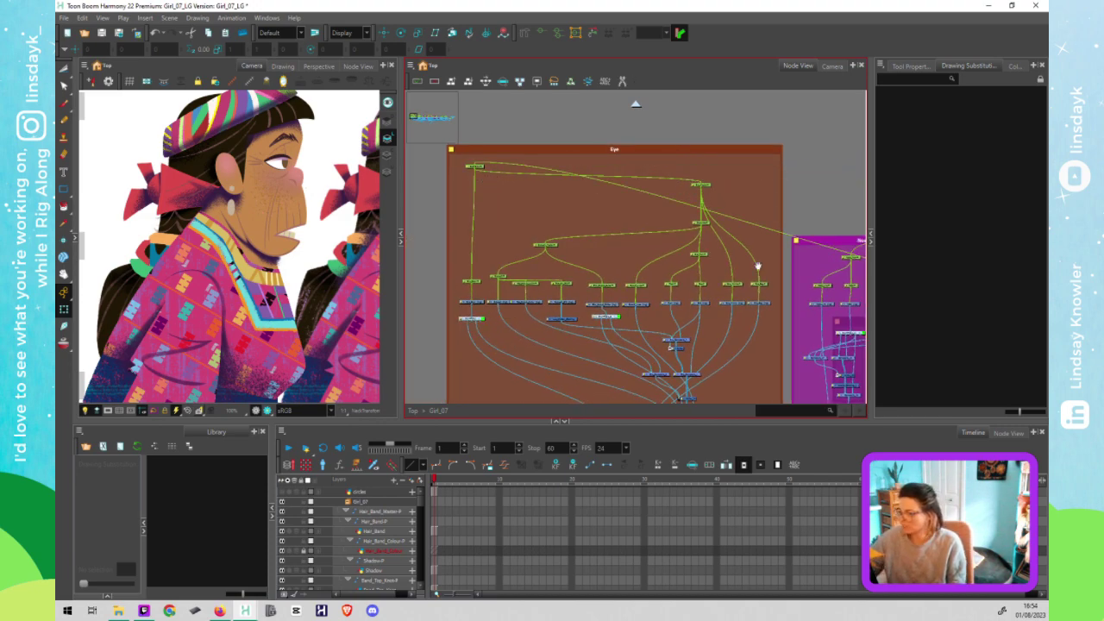
pyautogui.moveTo(758, 266); pyautogui.dragTo(476, 224)
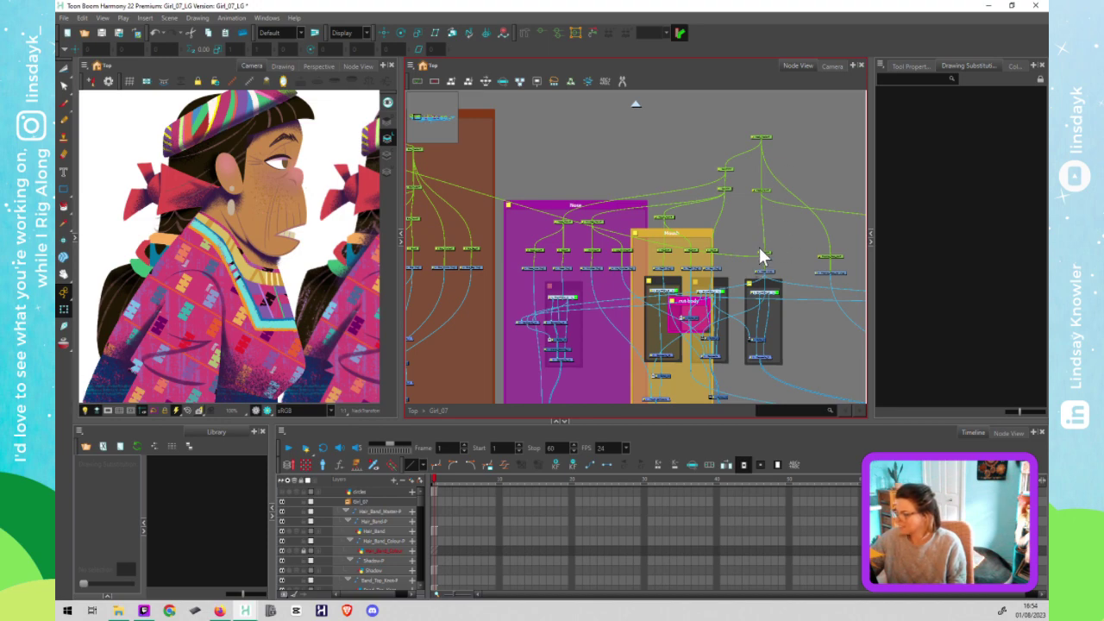
# Step: Try moving the Head-P peg to test the eye attachment, and undo the transformation and the cable change
pyautogui.click(759, 254)
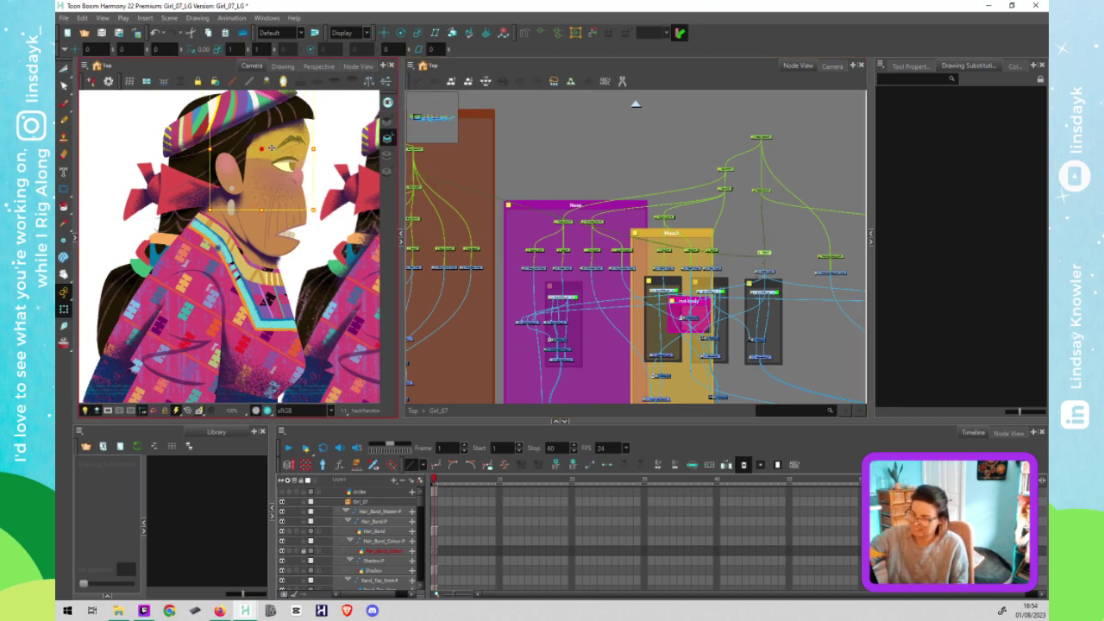
pyautogui.moveTo(271, 149)
pyautogui.mouseDown()
pyautogui.moveTo(298, 149)
pyautogui.moveTo(239, 152)
pyautogui.moveTo(261, 161)
pyautogui.mouseUp()
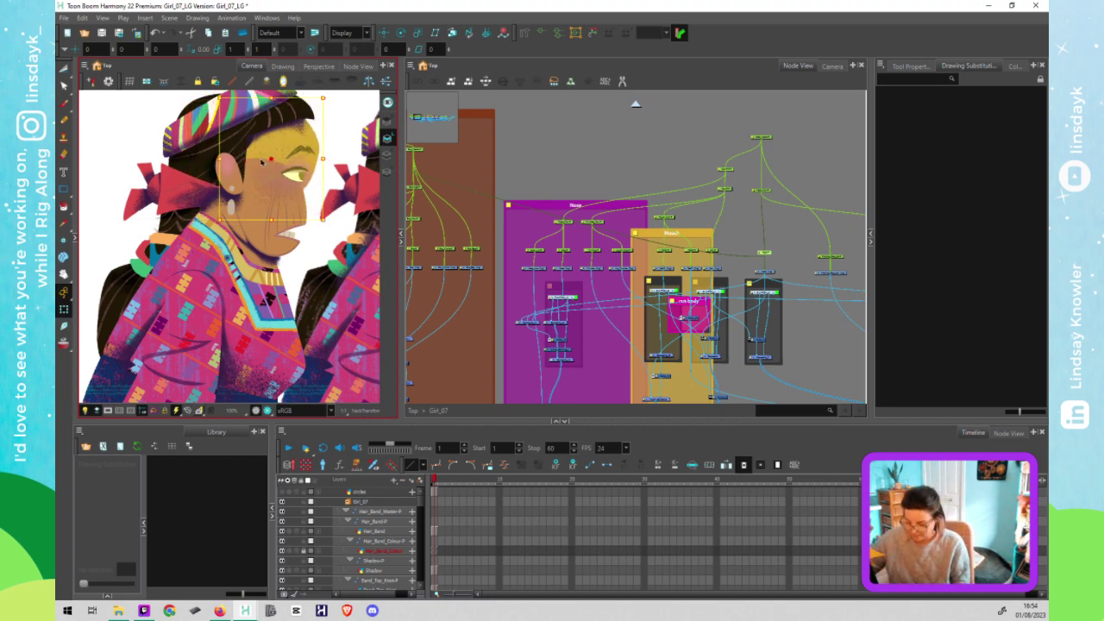
pyautogui.hotkey('ctrl', 'z')
pyautogui.hotkey('ctrl', 'z')
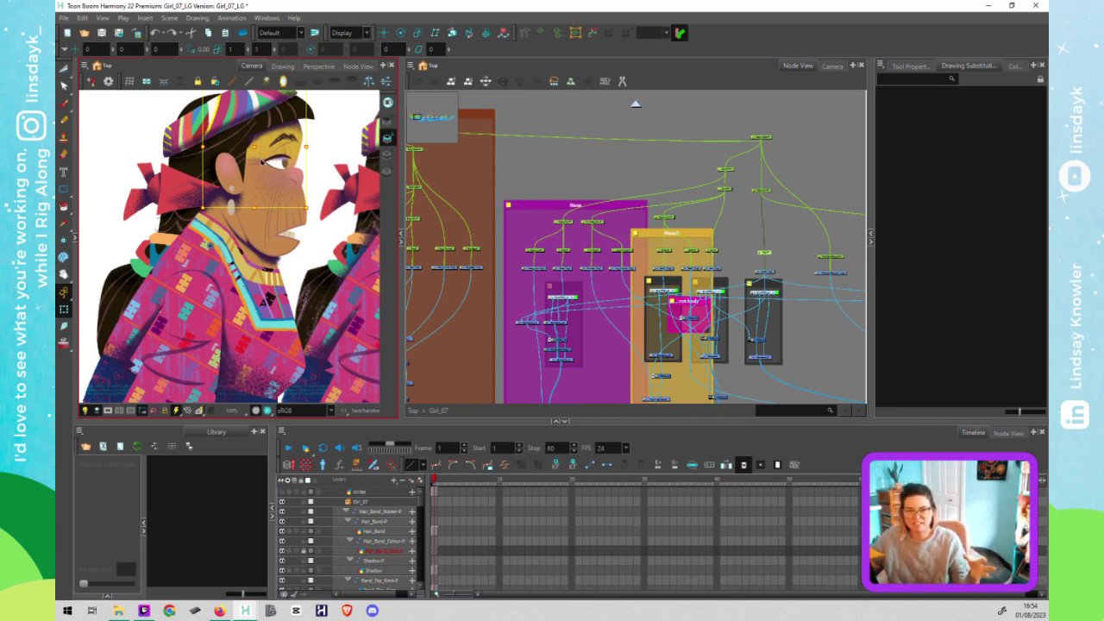
pyautogui.hotkey('ctrl', 'z')
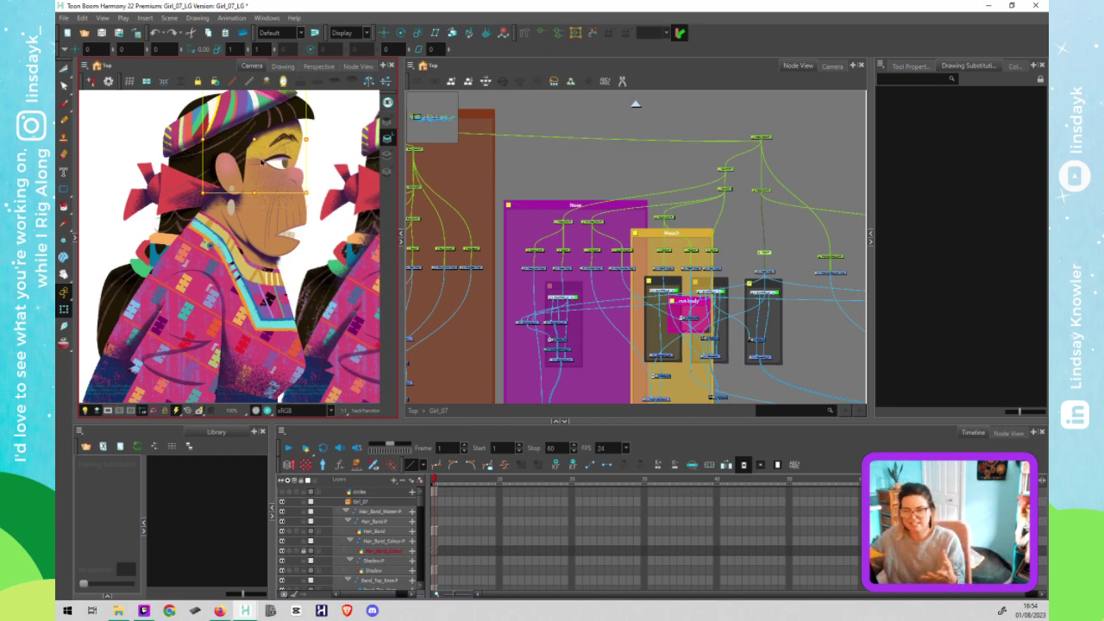
pyautogui.click(632, 173)
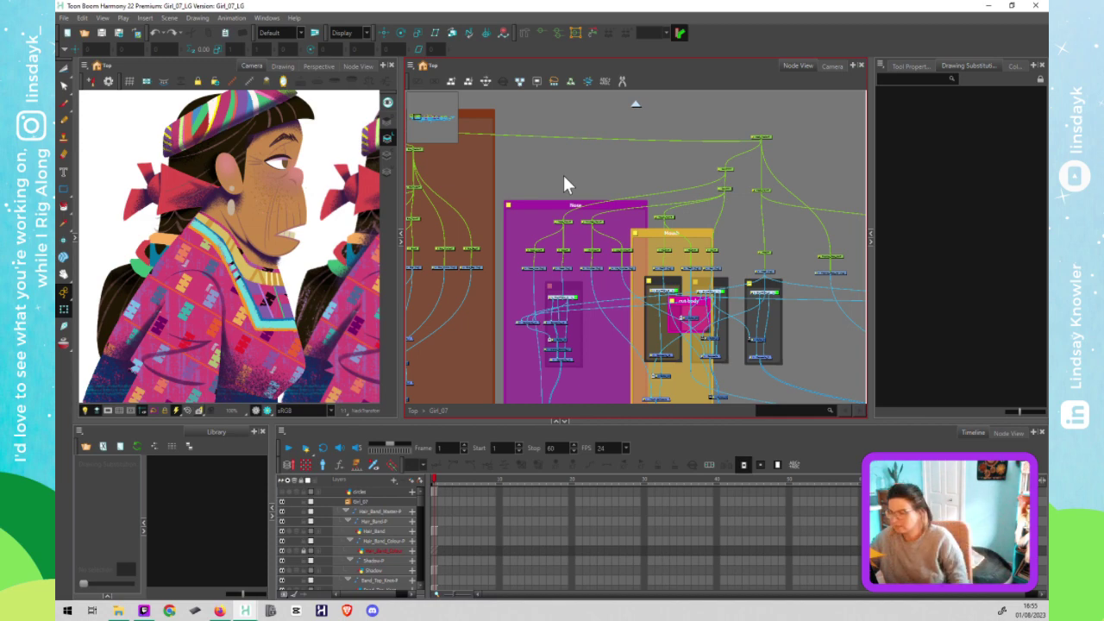
# Step: Examine the node network from the Mouth and Ear backdrops through Hair Knot, Hair Band and HeadBand to the arm and sleeve pegs
pyautogui.moveTo(759, 268); pyautogui.dragTo(593, 279)
pyautogui.hscroll(10, 595, 255)
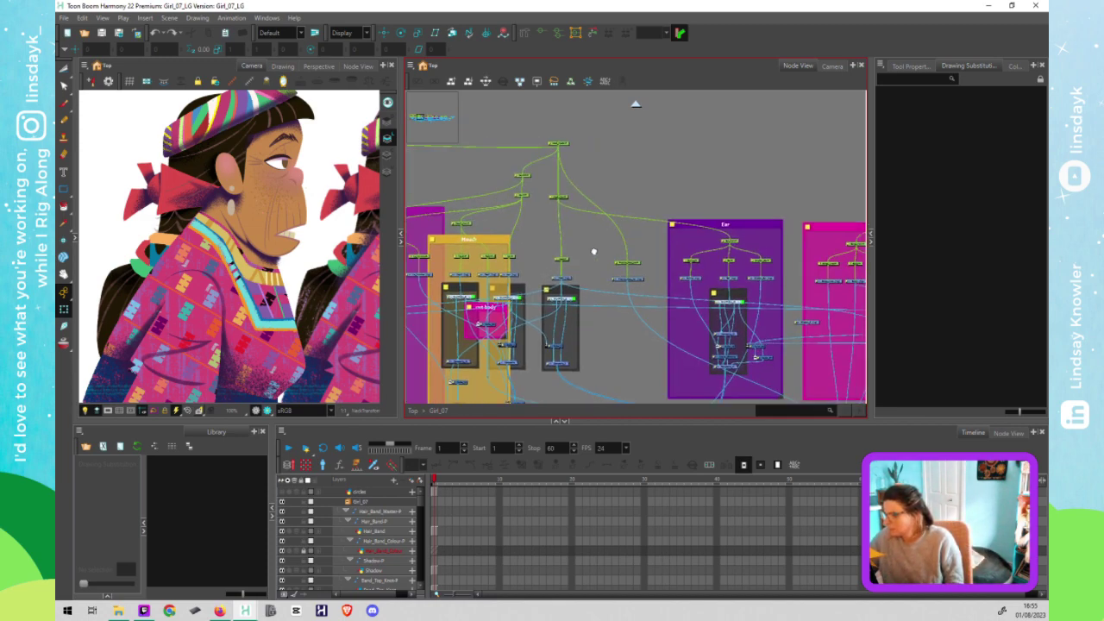
pyautogui.hscroll(8, 595, 255)
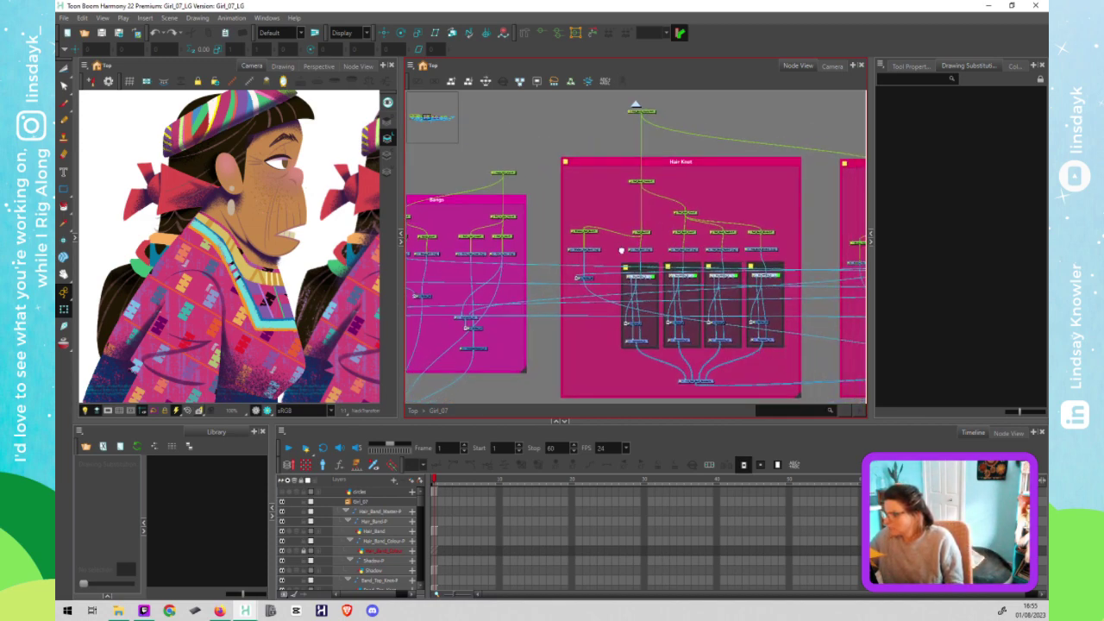
pyautogui.hscroll(10, 573, 257)
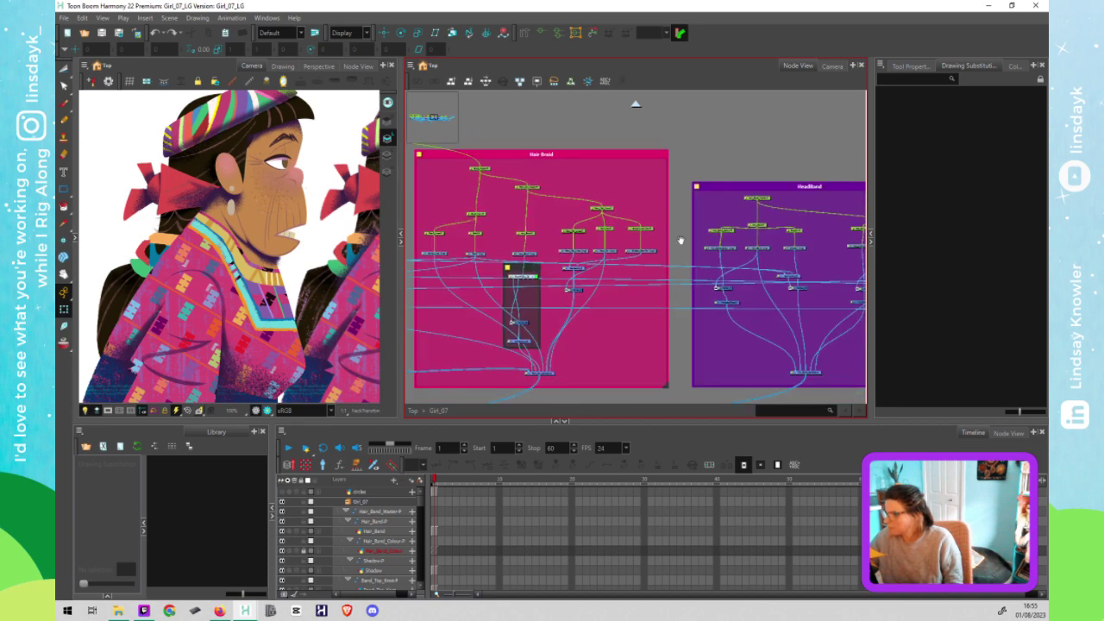
pyautogui.hscroll(10, 643, 217)
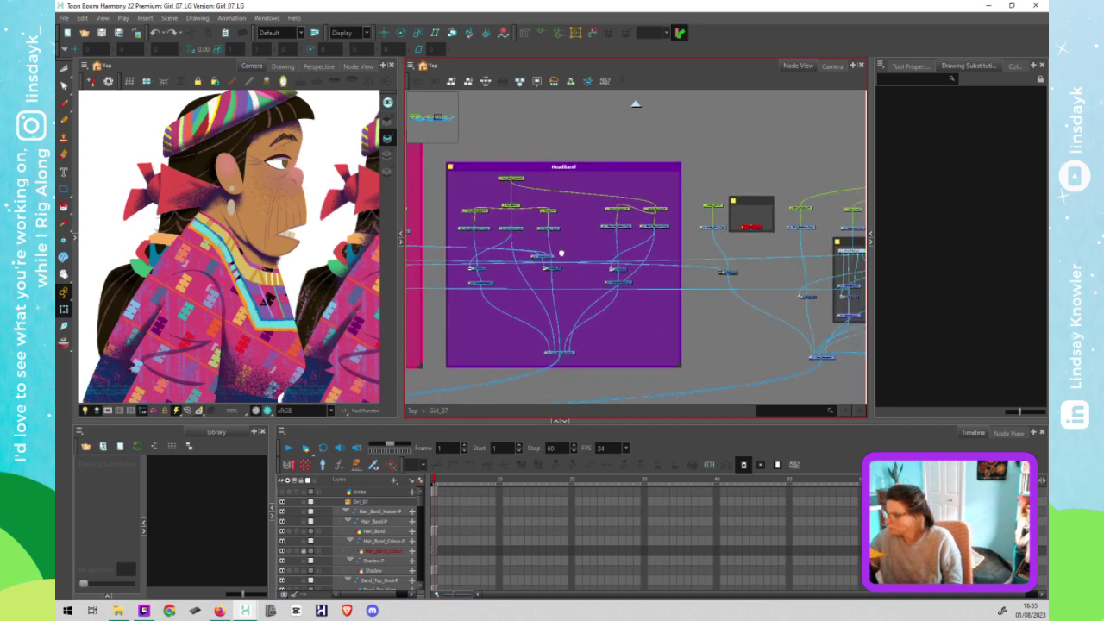
pyautogui.scroll(2, 758, 226)
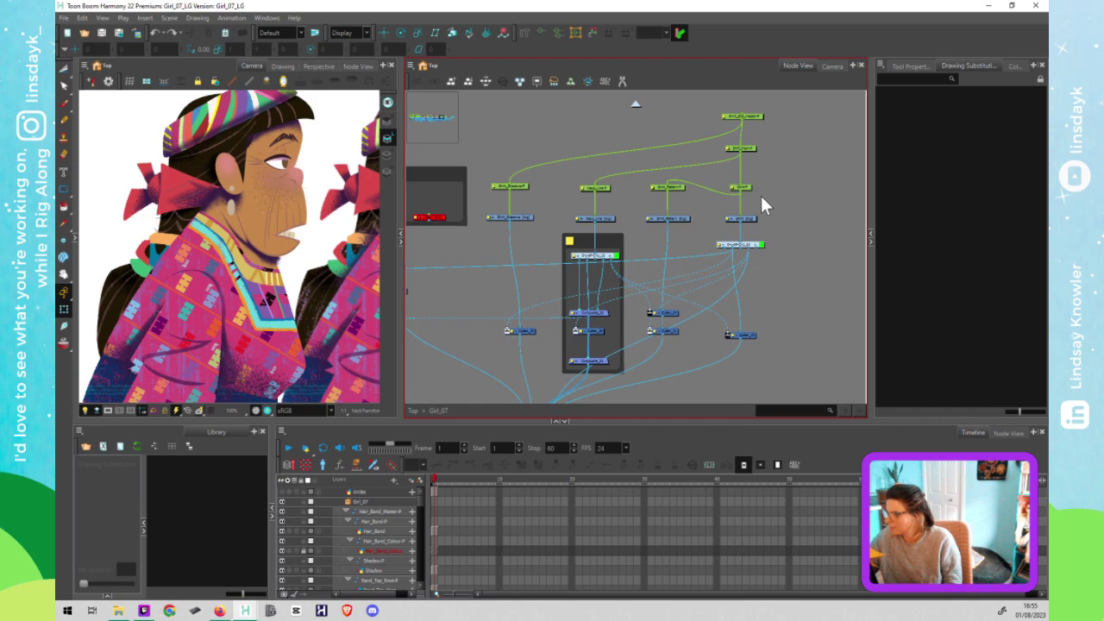
pyautogui.moveTo(476, 244); pyautogui.dragTo(530, 241)
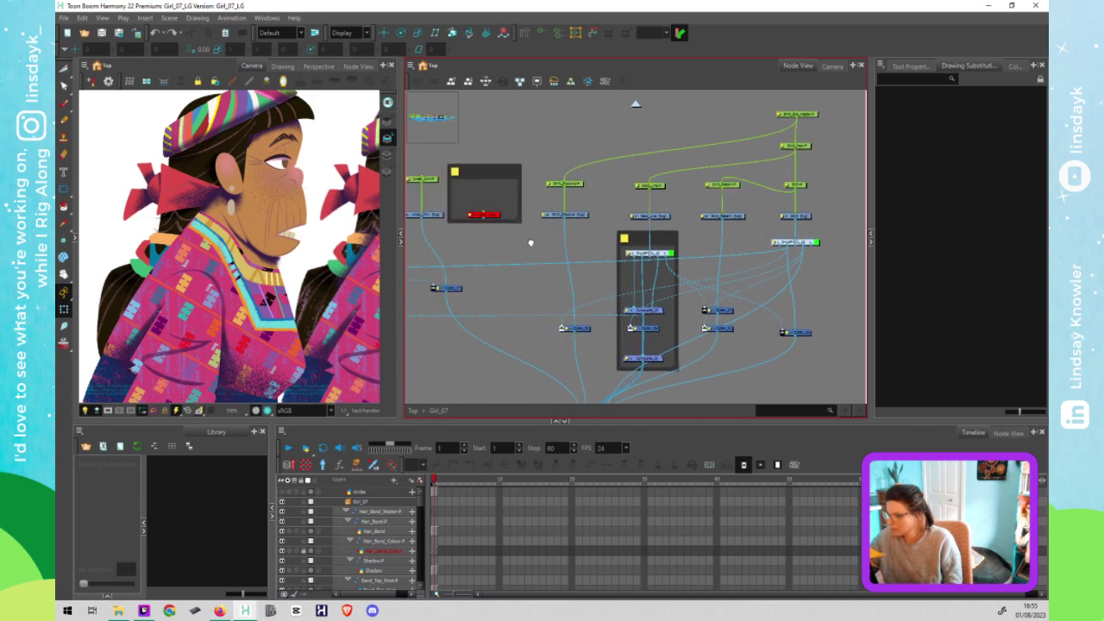
pyautogui.moveTo(796, 192); pyautogui.dragTo(449, 248)
pyautogui.moveTo(858, 190); pyautogui.dragTo(804, 212)
pyautogui.hscroll(6, 802, 211)
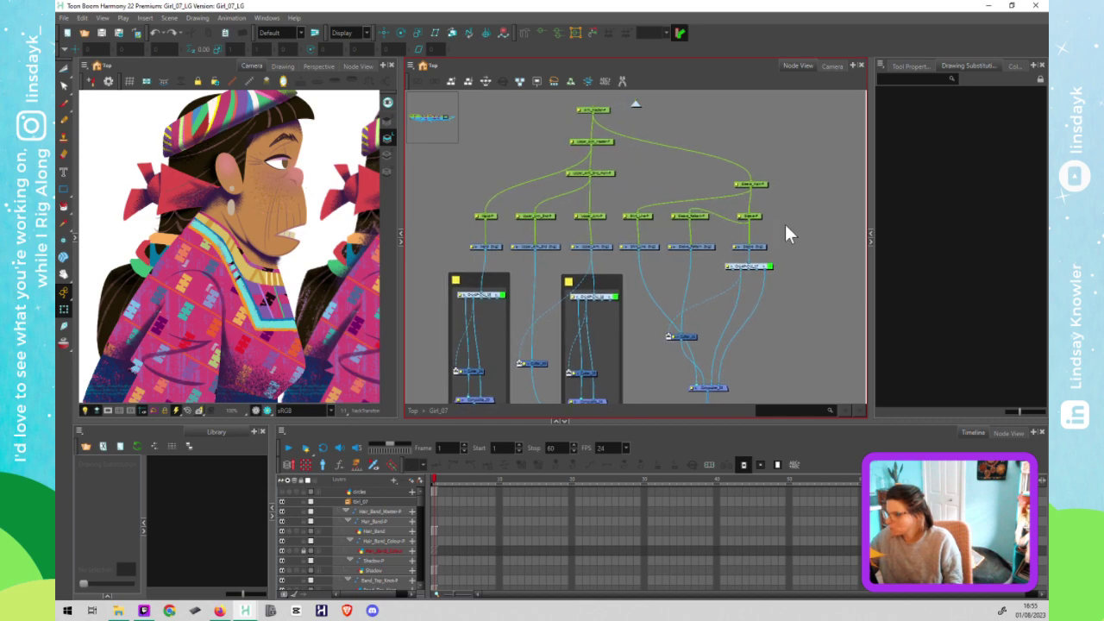
pyautogui.scroll(-3, 768, 234)
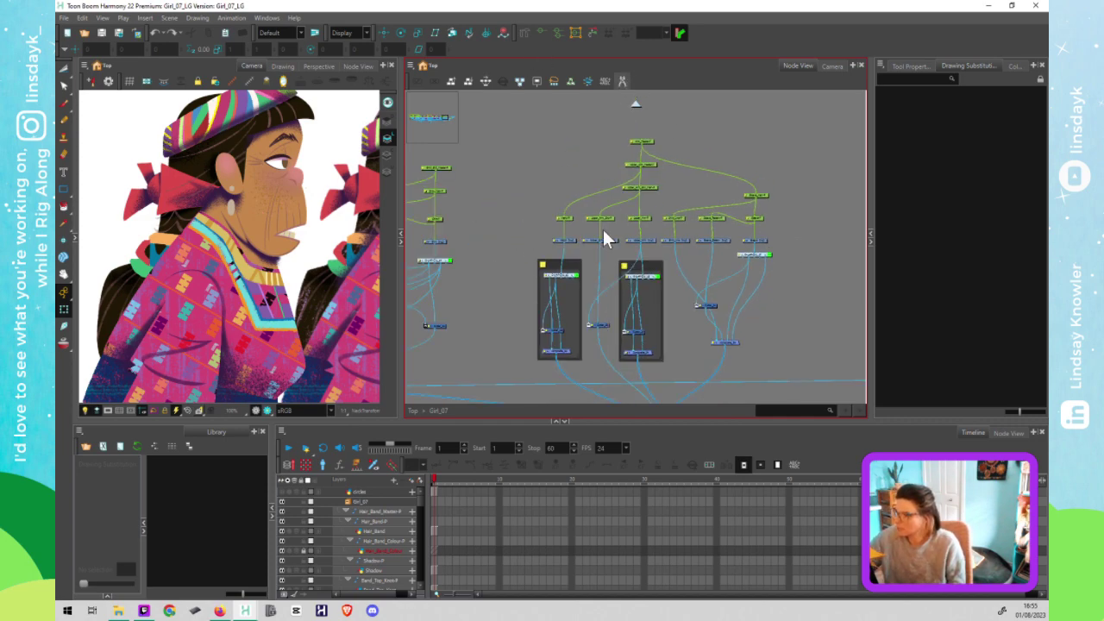
# Step: Try cutting the cable that connects the arm's topmost peg to the sleeve's main peg
pyautogui.moveTo(542, 226)
pyautogui.mouseDown()
pyautogui.moveTo(816, 225)
pyautogui.moveTo(788, 233)
pyautogui.moveTo(796, 256)
pyautogui.mouseUp()
pyautogui.scroll(-2, 793, 254)
pyautogui.click(696, 203)
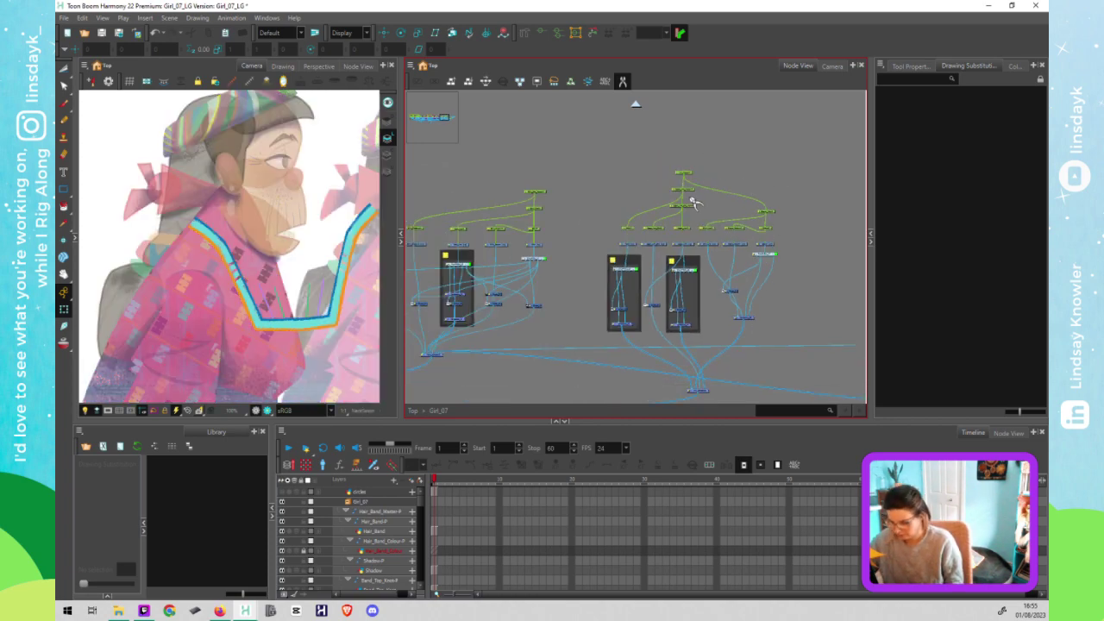
pyautogui.hotkey('alt', 's')
pyautogui.moveTo(753, 171); pyautogui.dragTo(735, 200)
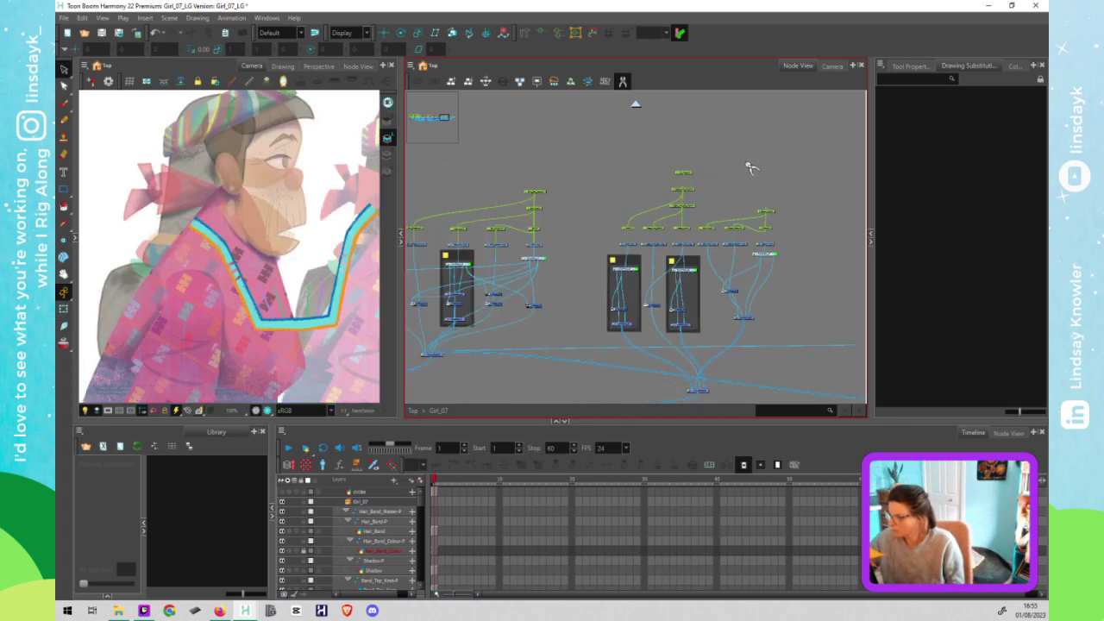
pyautogui.click(624, 84)
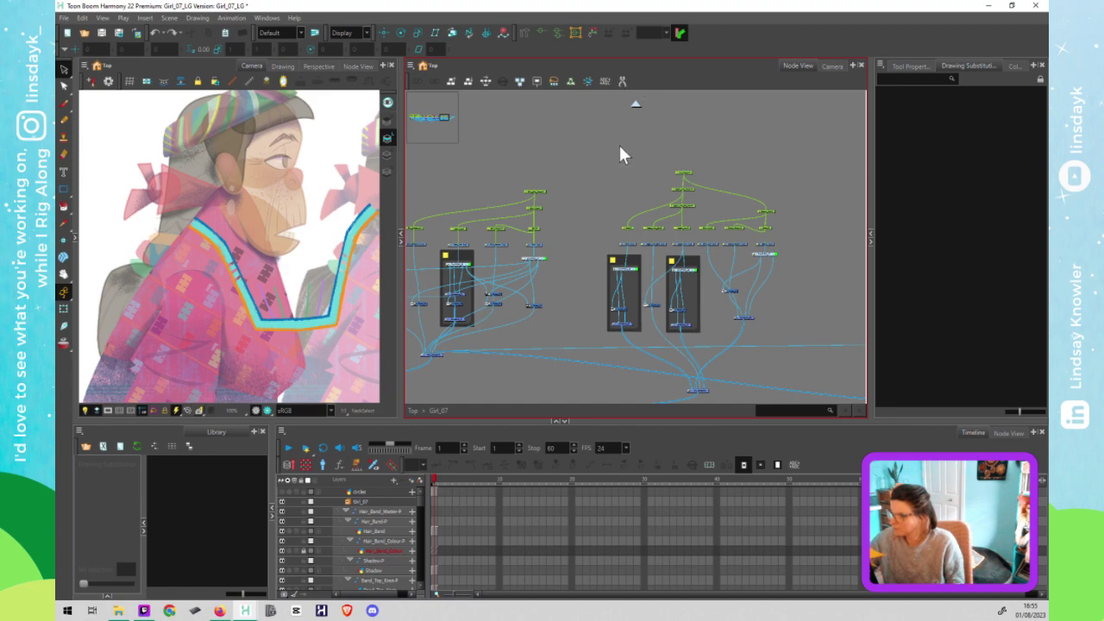
# Step: Detach the old arm and sleeve peg hierarchy, move it above the network, and add a new parent peg to each of the six drawings
pyautogui.moveTo(597, 129); pyautogui.dragTo(769, 226)
pyautogui.moveTo(669, 142); pyautogui.dragTo(666, 146)
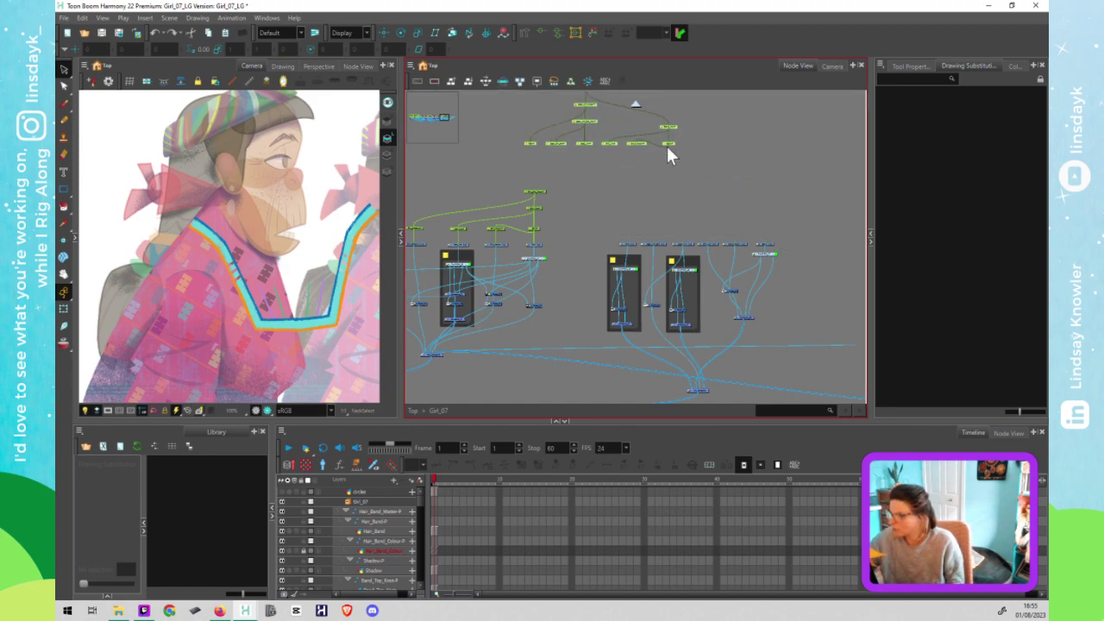
pyautogui.click(778, 249)
pyautogui.moveTo(626, 217); pyautogui.dragTo(783, 245)
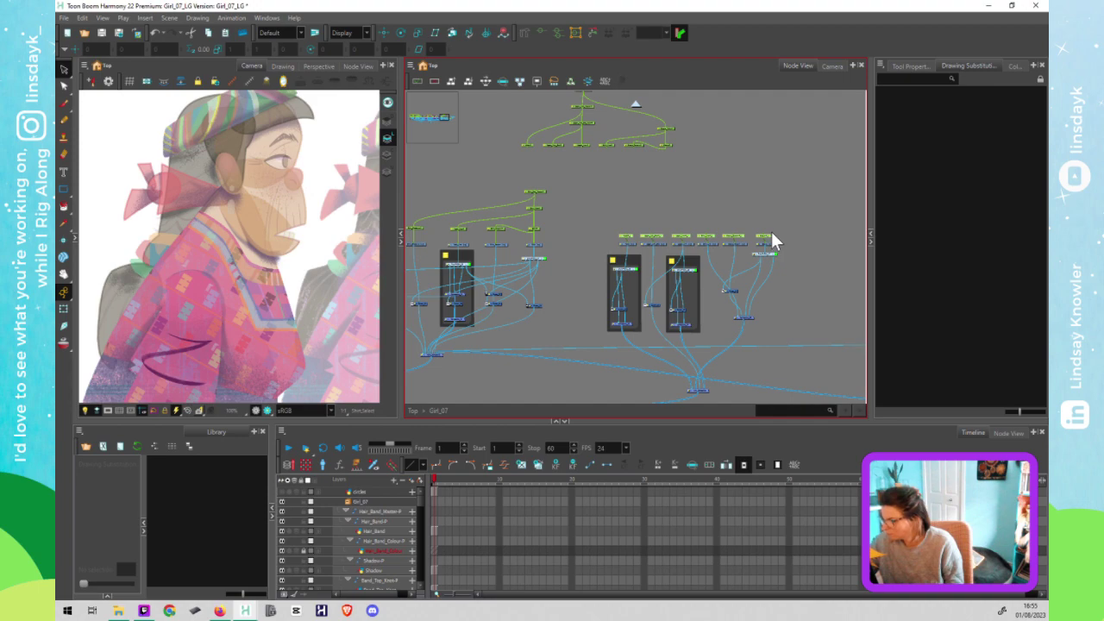
pyautogui.scroll(1, 778, 242)
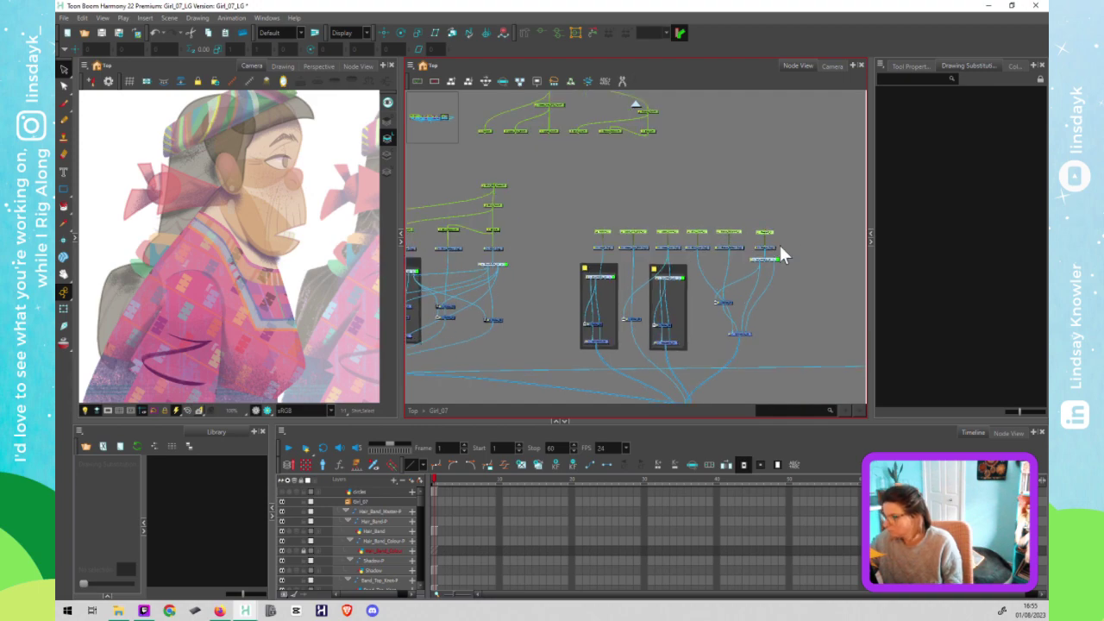
pyautogui.scroll(1, 780, 250)
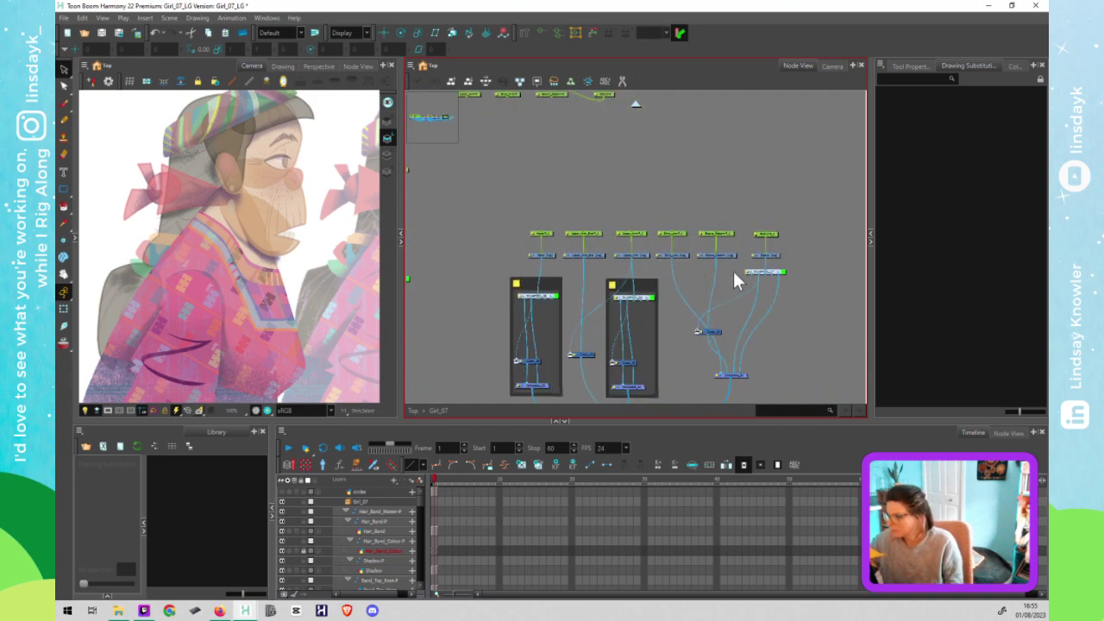
pyautogui.scroll(1, 728, 276)
pyautogui.scroll(-1, 775, 233)
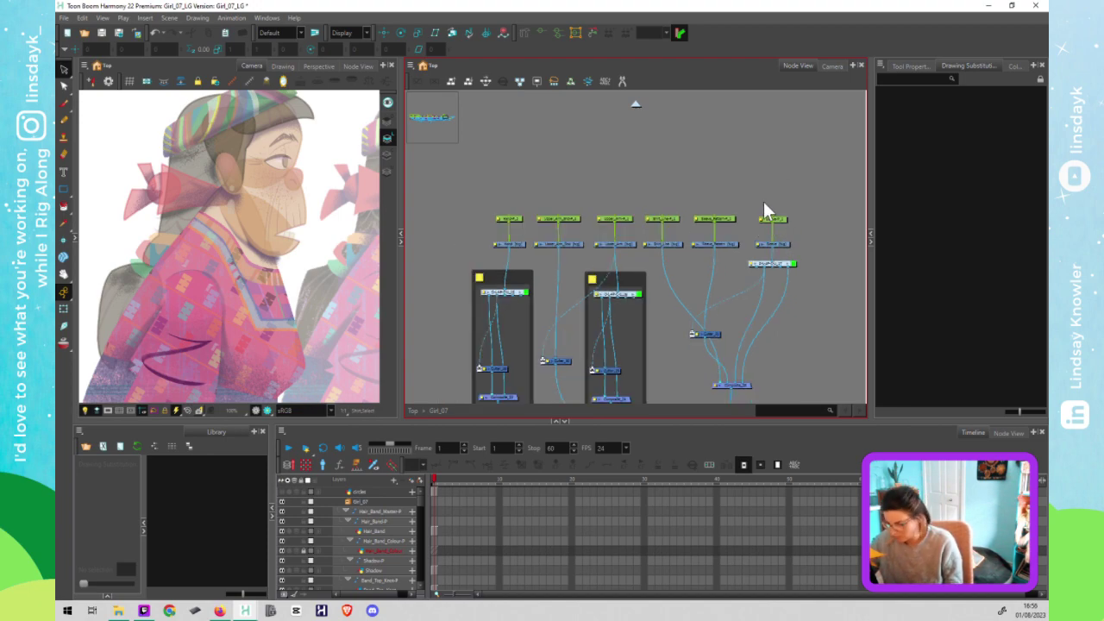
# Step: Try connecting the new hand peg as the parent of the new upper arm peg
pyautogui.click(756, 216)
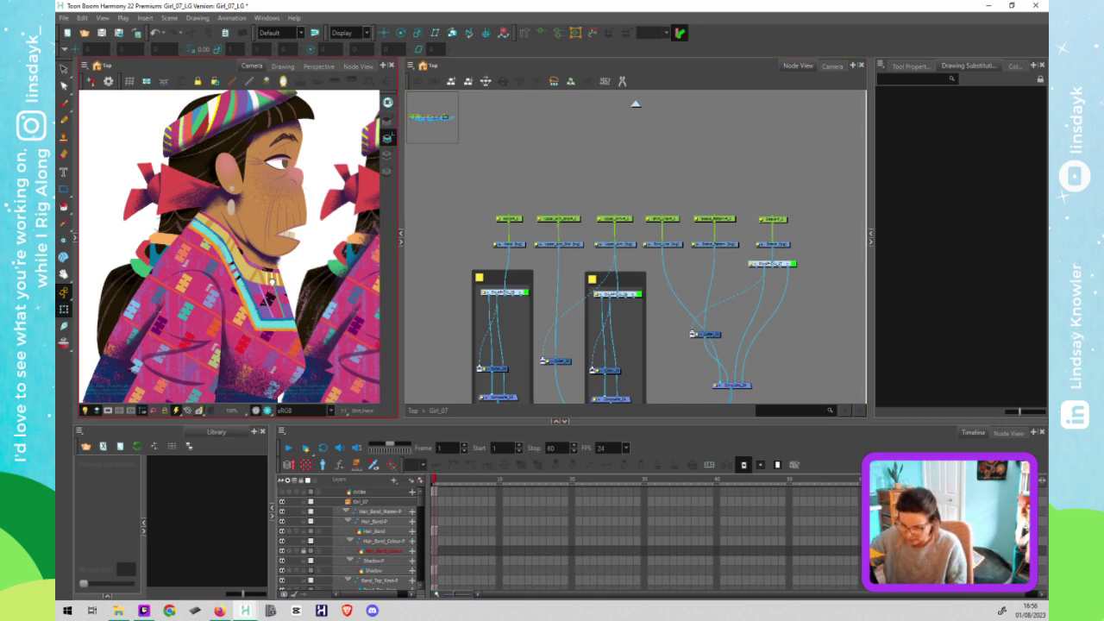
pyautogui.scroll(-5, 283, 244)
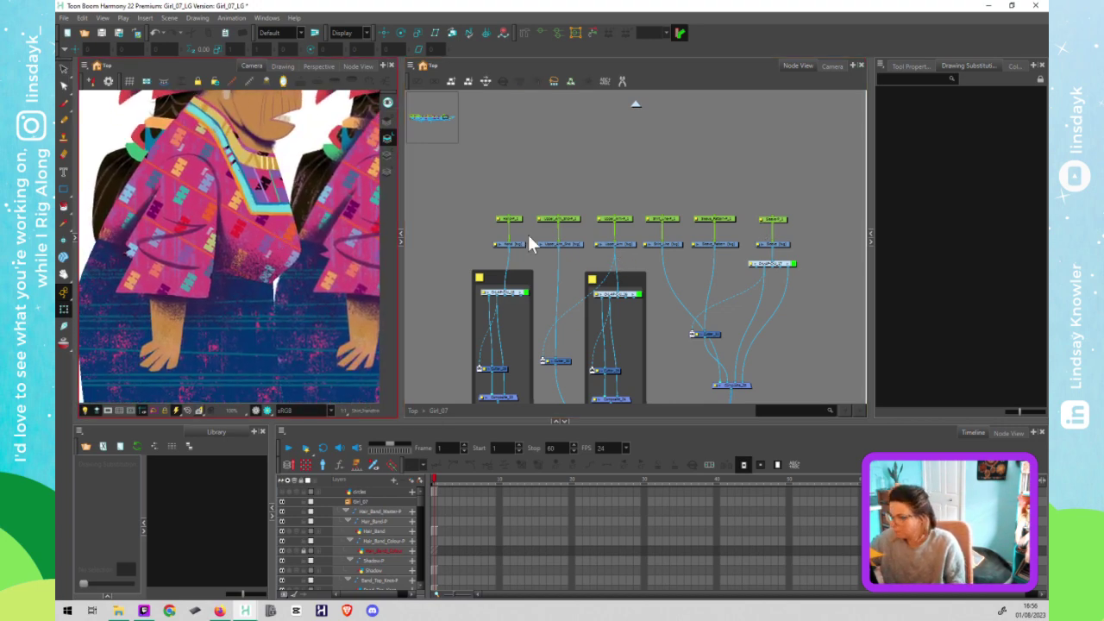
pyautogui.click(510, 228)
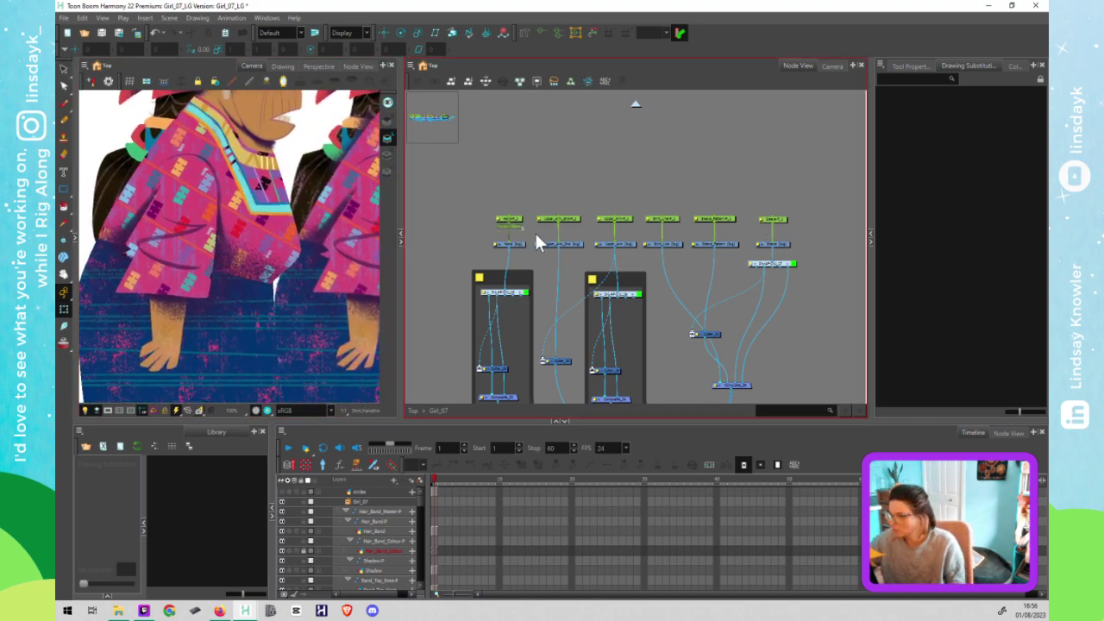
pyautogui.moveTo(515, 225); pyautogui.dragTo(608, 213)
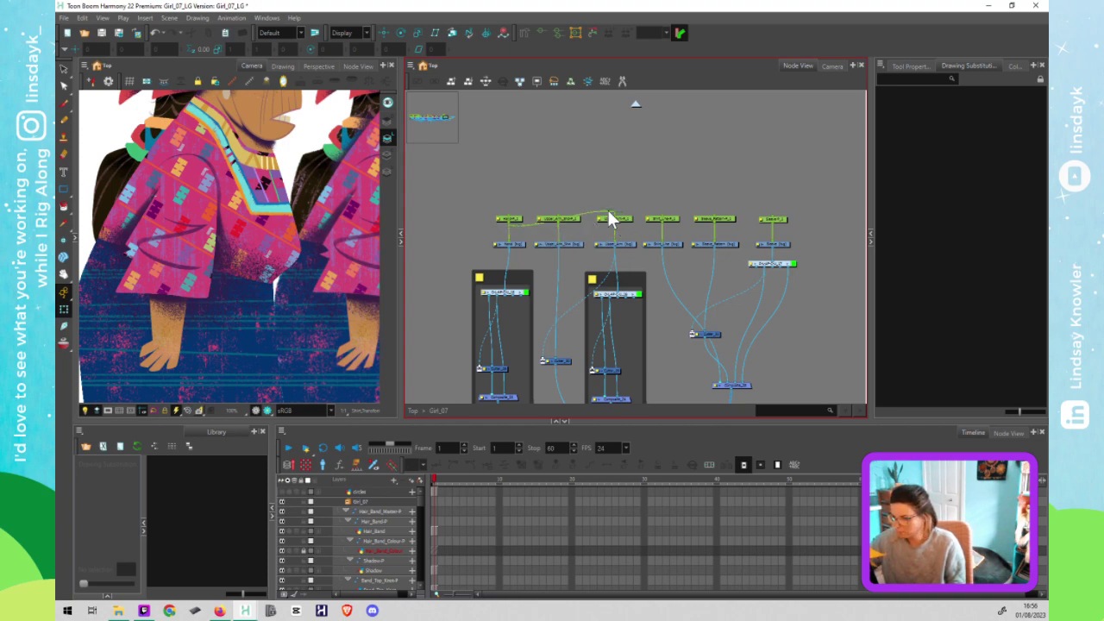
# Step: Reverse the connection so the new upper arm peg is the parent of the new hand peg
pyautogui.click(624, 217)
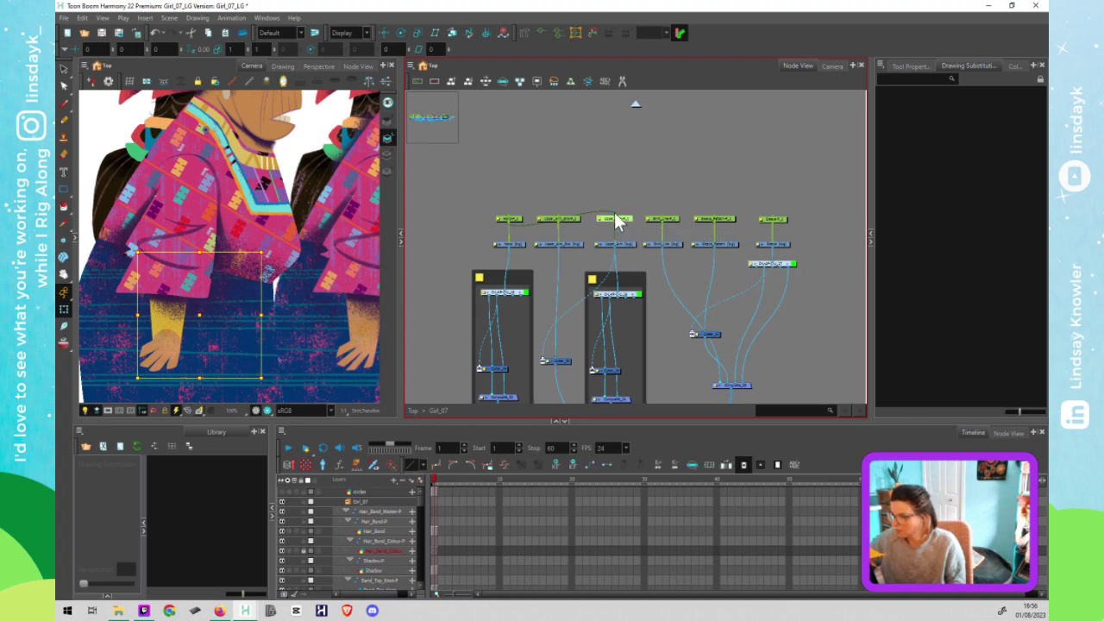
pyautogui.click(619, 212)
pyautogui.moveTo(614, 213); pyautogui.dragTo(502, 217)
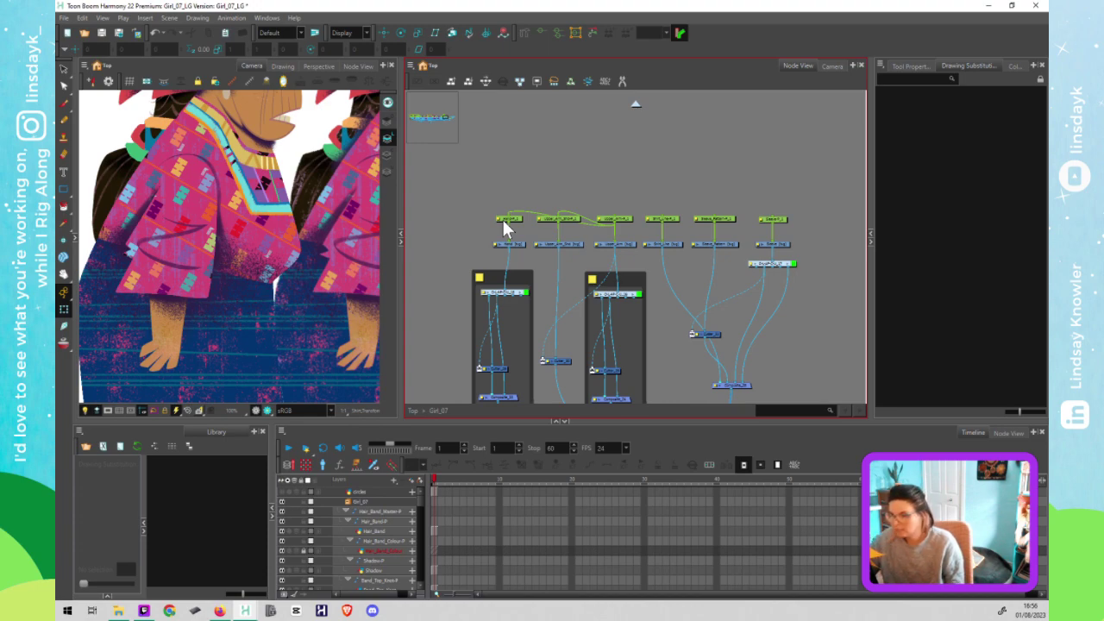
# Step: Make the new sleeve peg the parent of the new sleeve pattern, shirt line and upper arm pegs, raising both parent pegs above their children
pyautogui.click(773, 221)
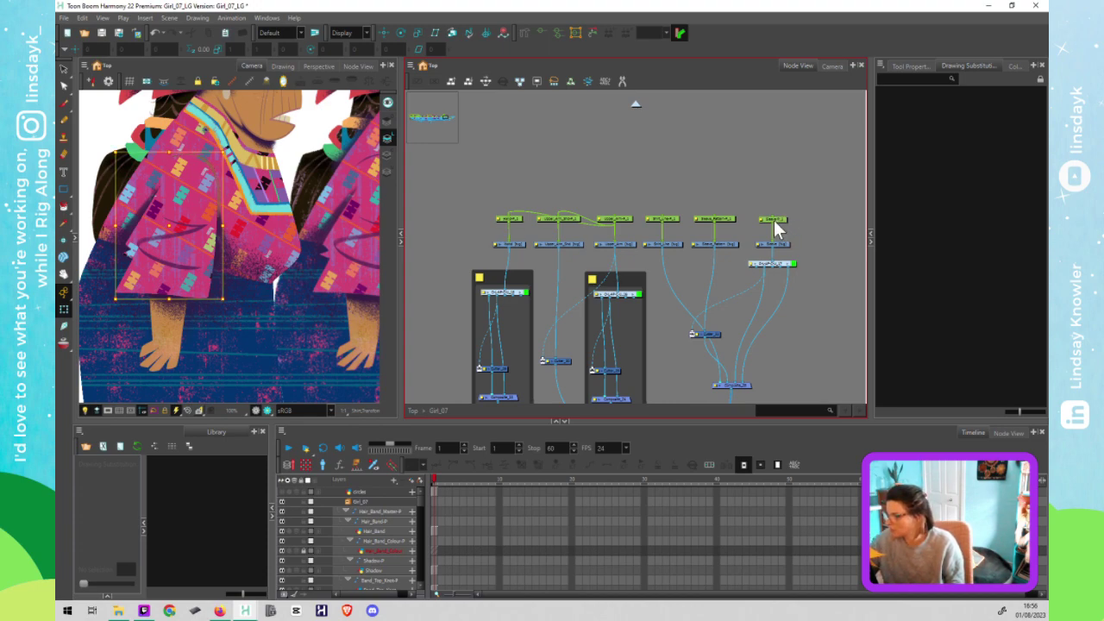
pyautogui.moveTo(716, 215); pyautogui.dragTo(770, 221)
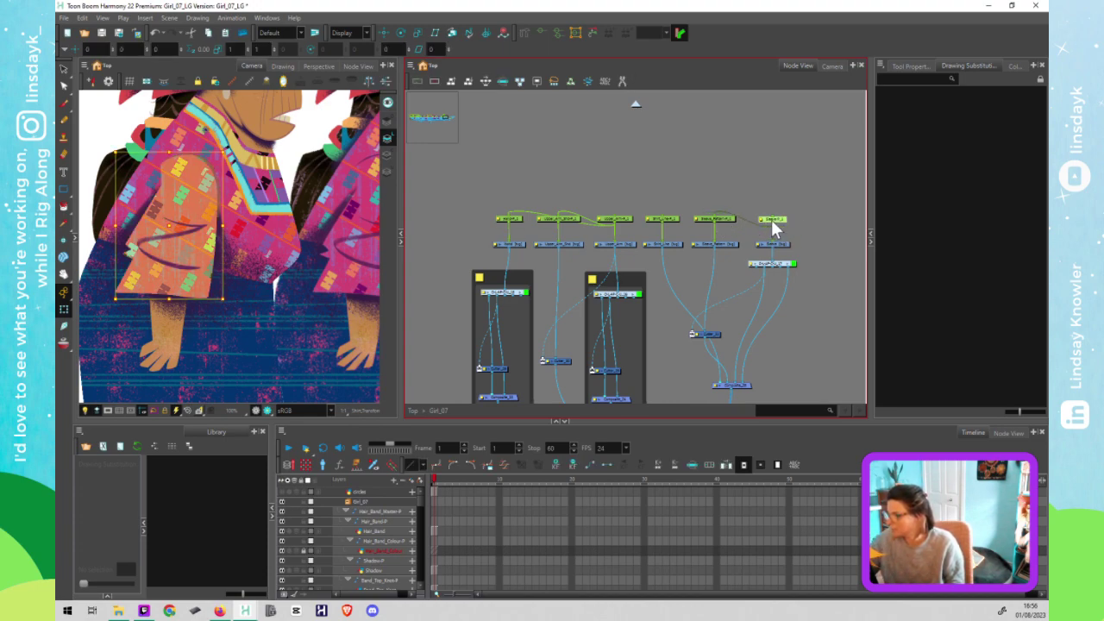
pyautogui.click(661, 218)
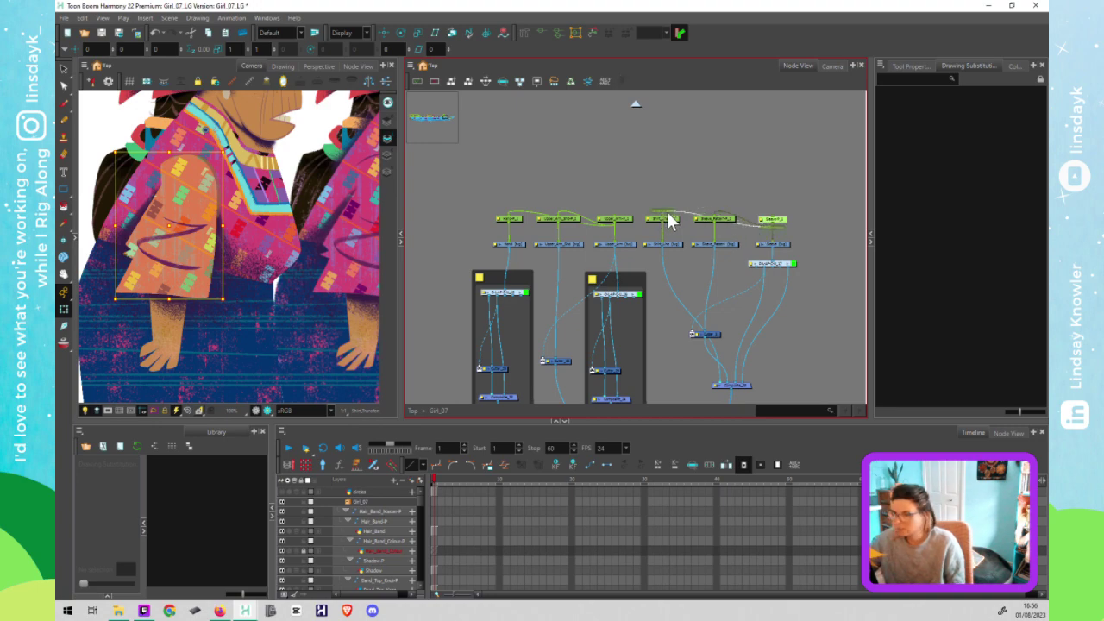
pyautogui.moveTo(776, 218); pyautogui.dragTo(776, 195)
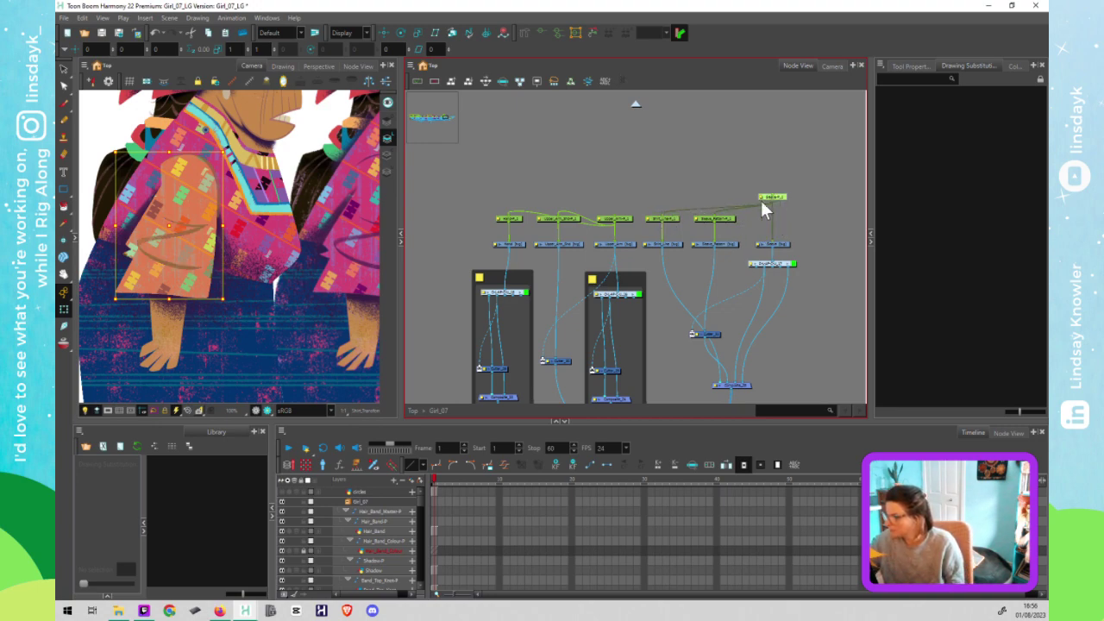
pyautogui.moveTo(625, 217); pyautogui.dragTo(625, 199)
pyautogui.click(778, 195)
pyautogui.moveTo(776, 170); pyautogui.dragTo(621, 199)
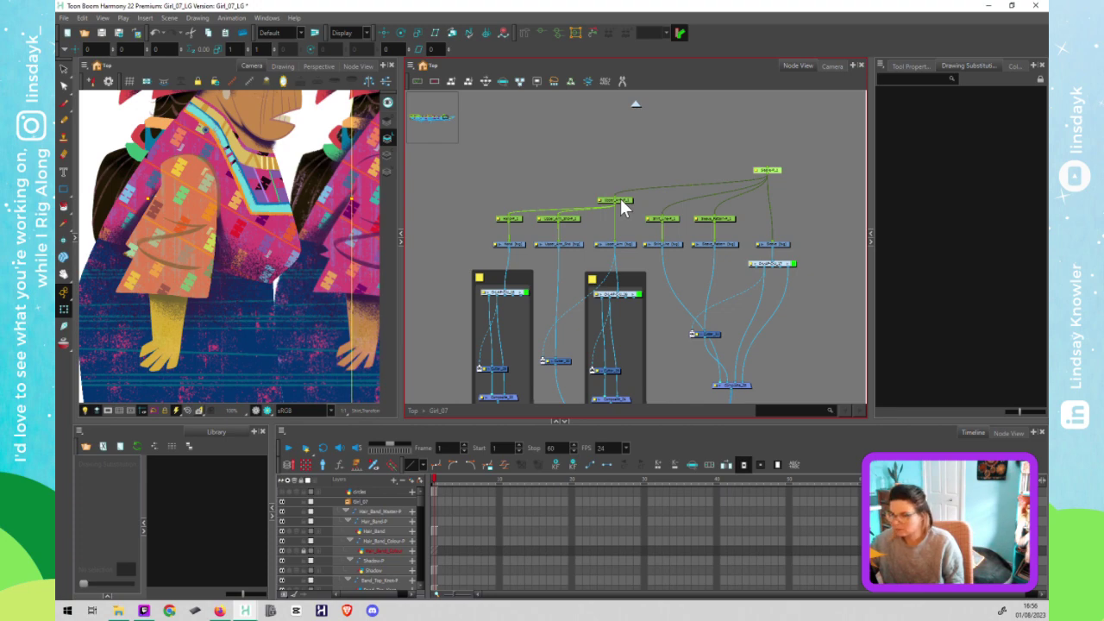
# Step: Rotate the whole arm forward about 72.5 degrees from the new sleeve peg to test the hierarchy
pyautogui.scroll(-1, 620, 198)
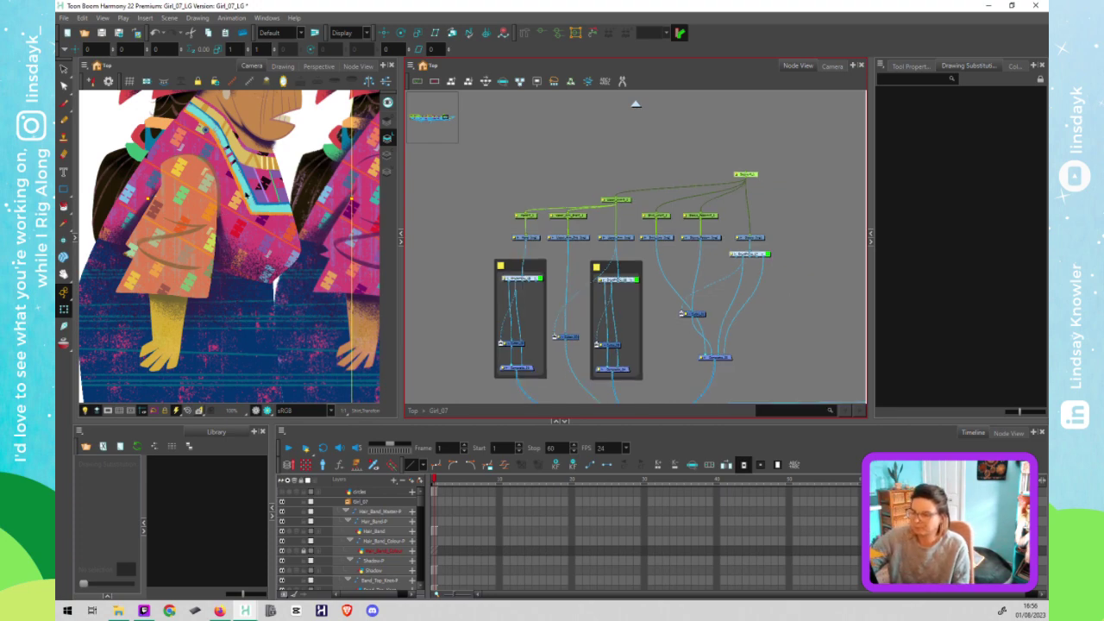
pyautogui.scroll(-1, 249, 198)
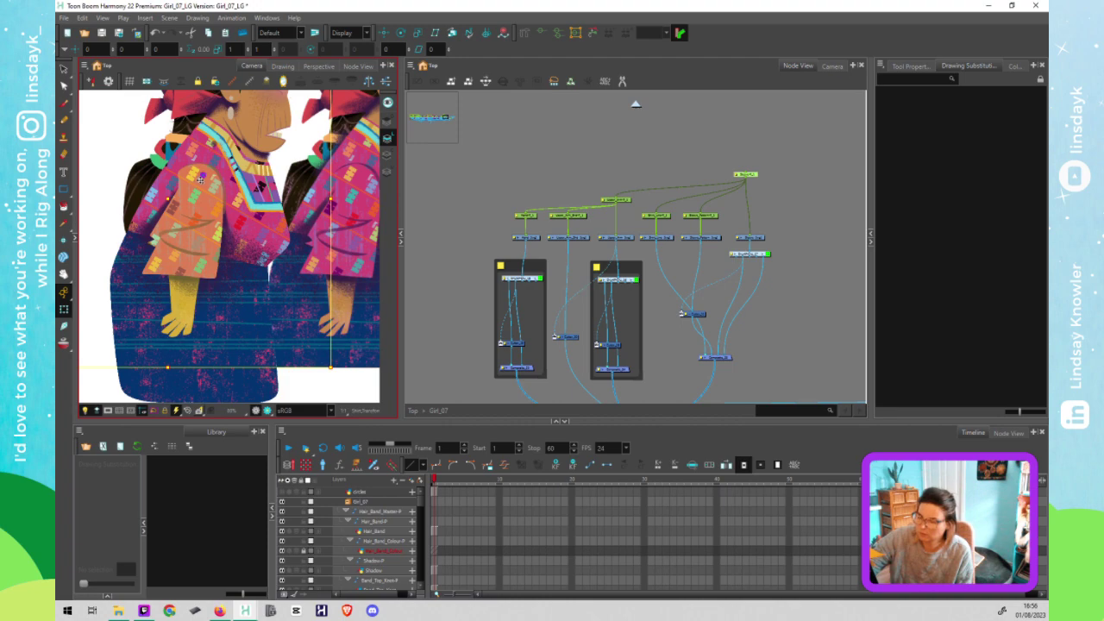
pyautogui.scroll(-3, 197, 189)
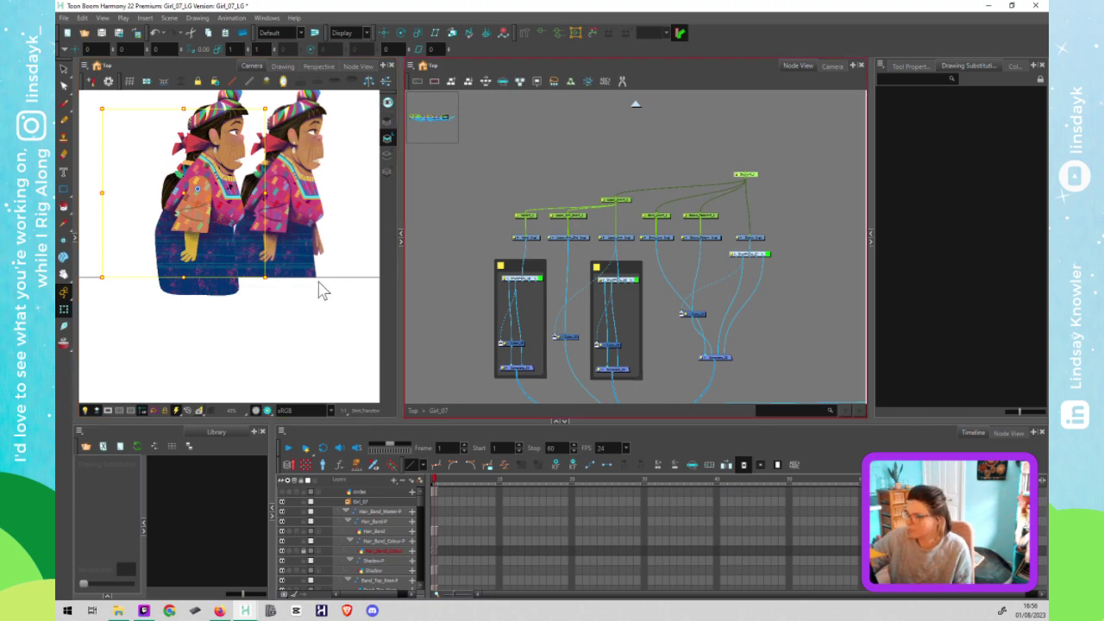
pyautogui.moveTo(276, 283); pyautogui.dragTo(348, 129)
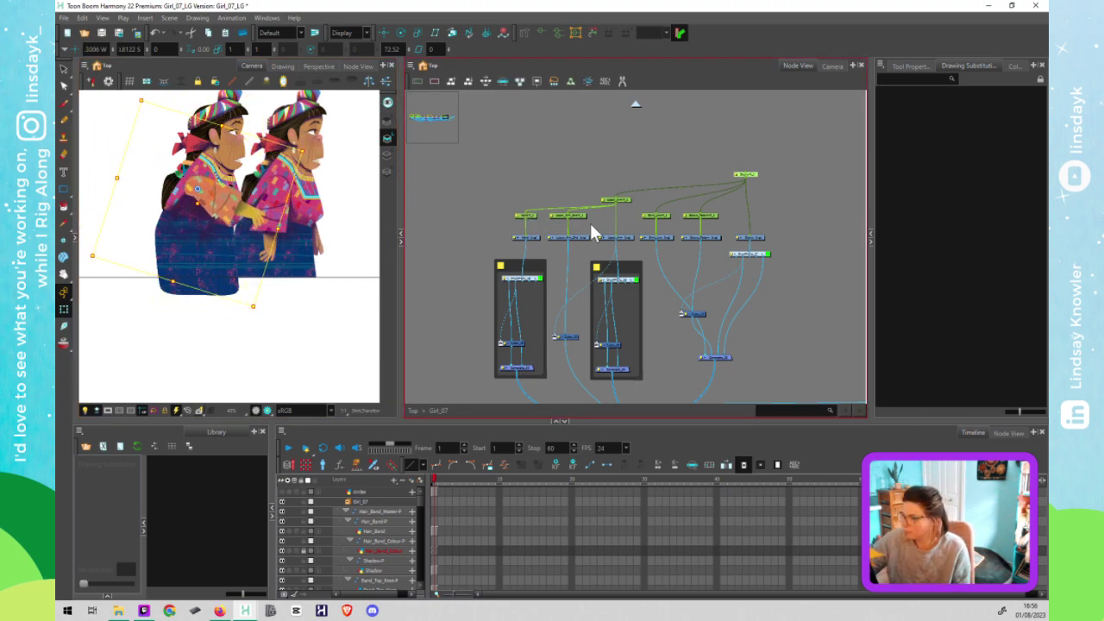
# Step: Test the lower levels by rotating the new upper arm peg about 68 degrees and the new hand peg about -35 degrees
pyautogui.click(625, 197)
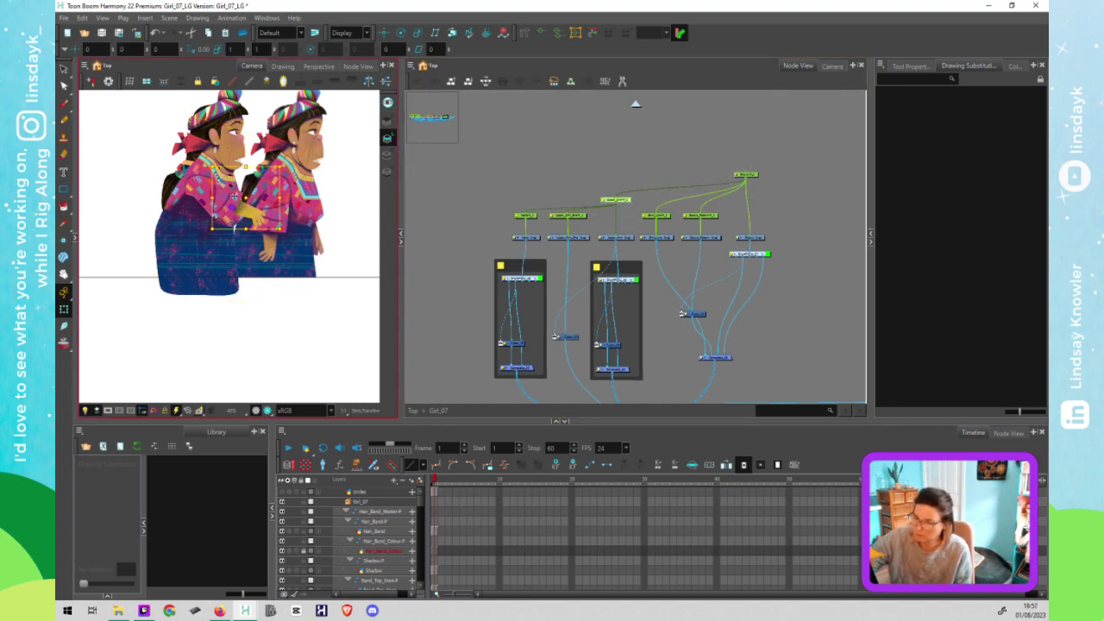
pyautogui.moveTo(287, 234); pyautogui.dragTo(277, 211)
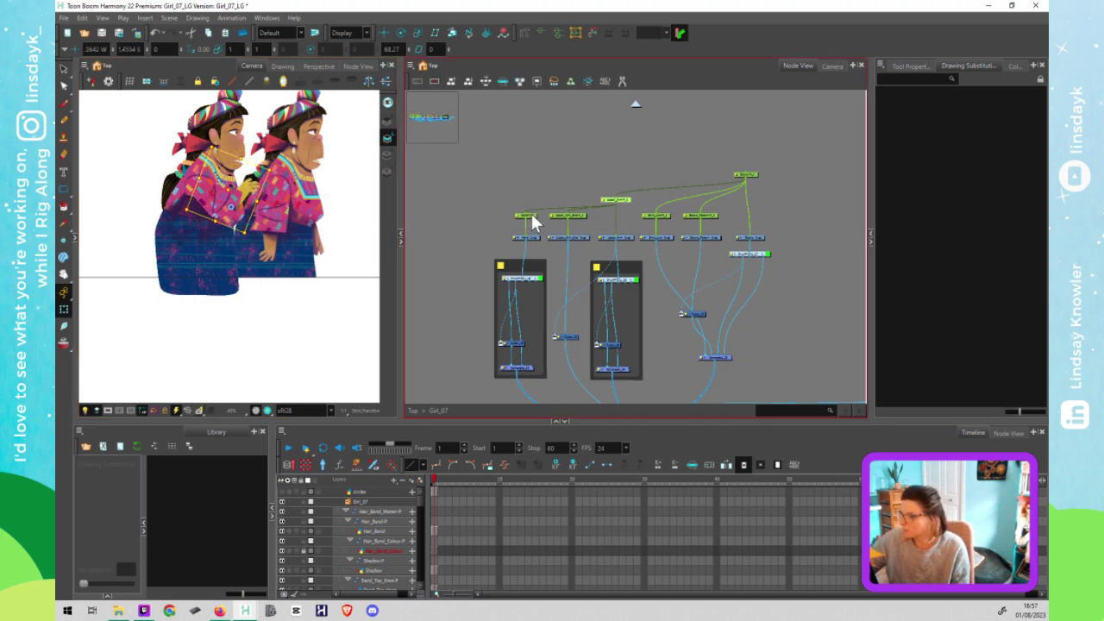
pyautogui.click(528, 214)
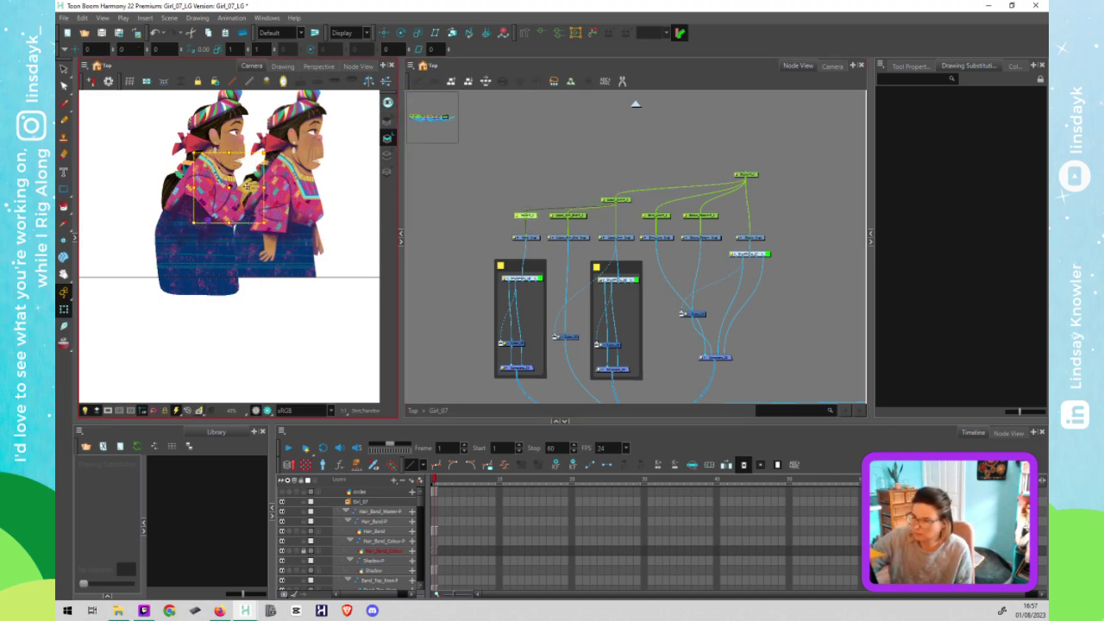
pyautogui.moveTo(274, 156); pyautogui.dragTo(290, 180)
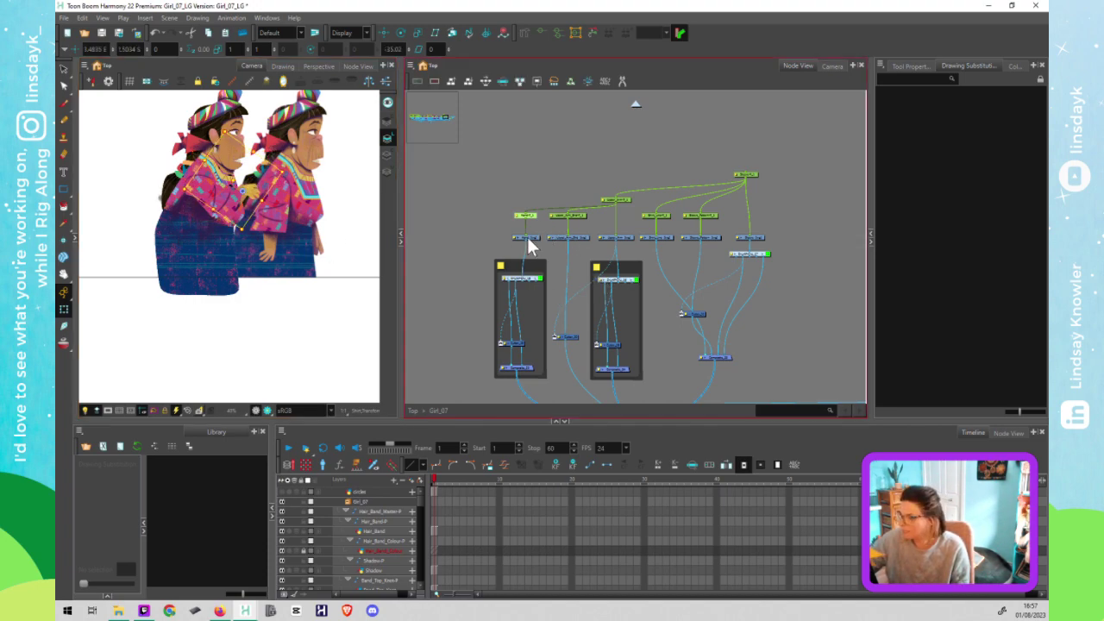
# Step: Inspect the wrist and sleeve area up close and rotate the new upper arm peg to about 60 degrees
pyautogui.press('2')
pyautogui.press('2')
pyautogui.press('2')
pyautogui.press('2')
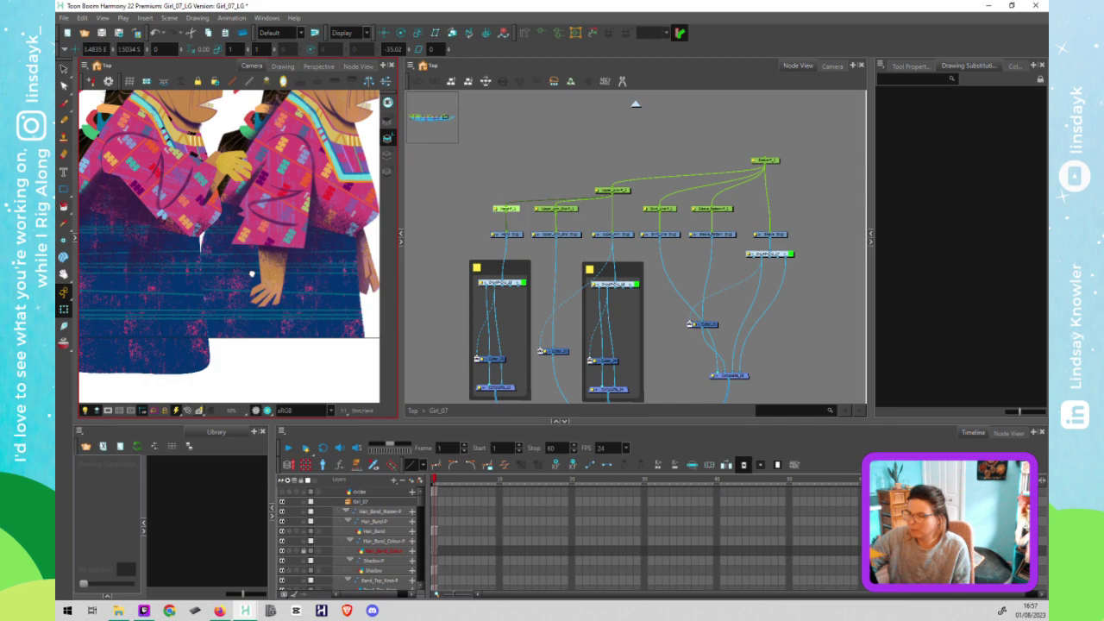
pyautogui.moveTo(252, 274); pyautogui.dragTo(281, 346)
pyautogui.press('2')
pyautogui.press('2')
pyautogui.press('2')
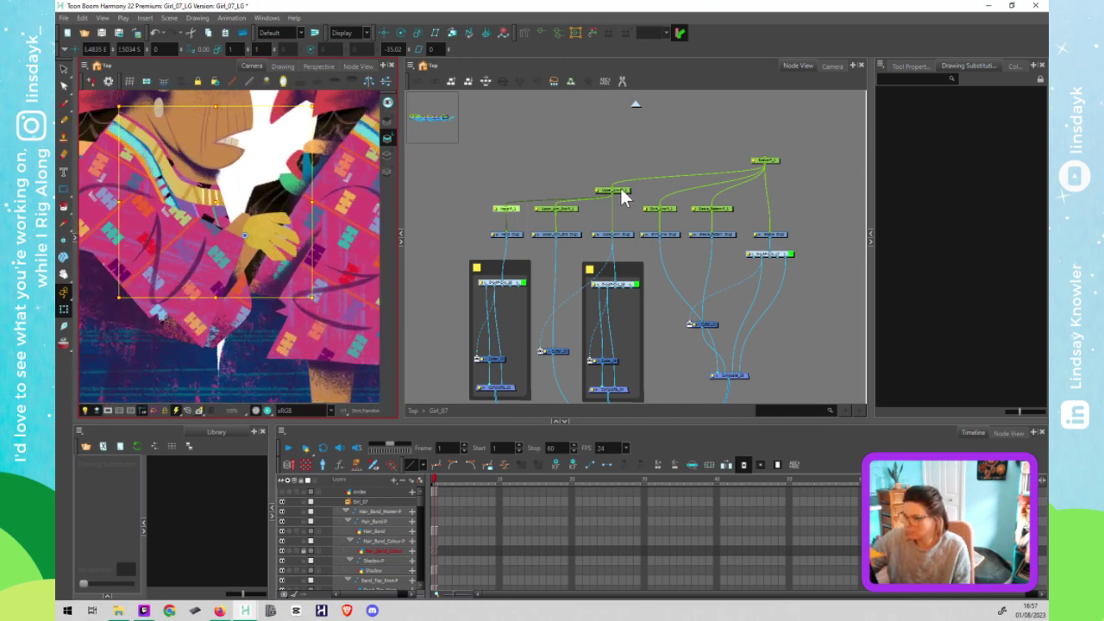
pyautogui.click(625, 204)
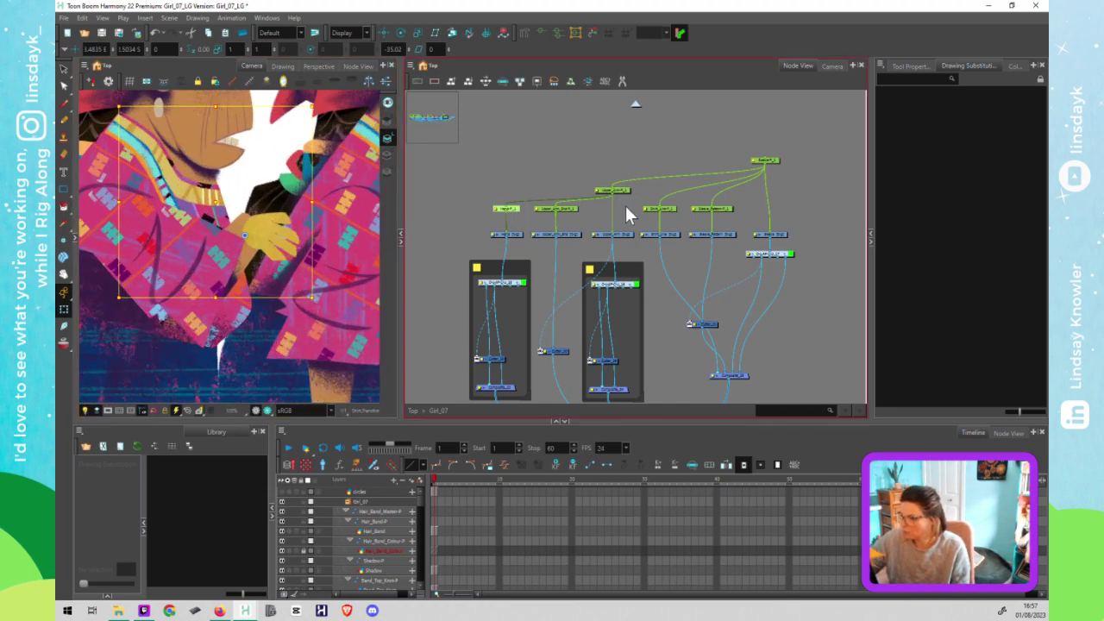
pyautogui.click(626, 192)
pyautogui.press('1')
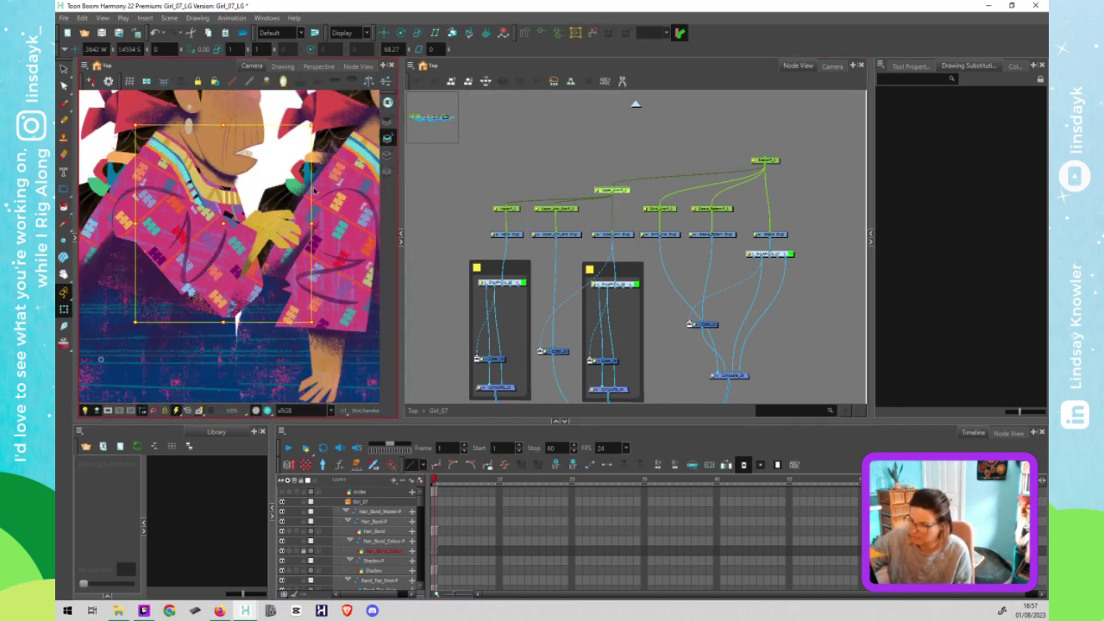
pyautogui.moveTo(278, 124)
pyautogui.mouseDown()
pyautogui.moveTo(279, 150)
pyautogui.moveTo(319, 169)
pyautogui.mouseUp()
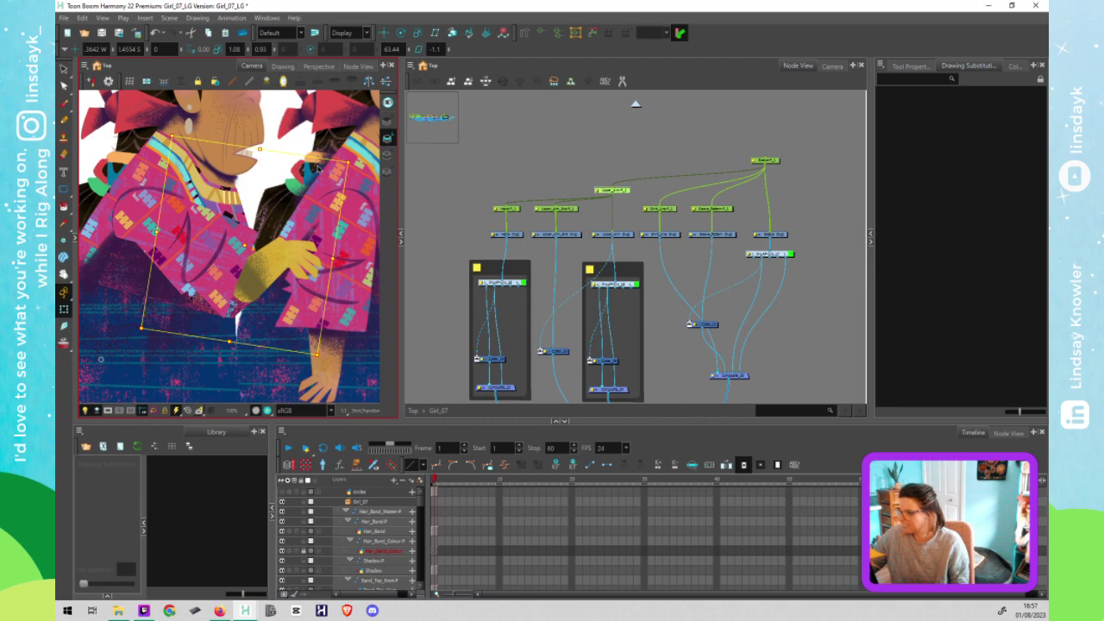
# Step: Cut the cables between the new arm pegs and their six drawings, and move the new peg hierarchy above the network
pyautogui.click(789, 203)
pyautogui.scroll(-3, 791, 189)
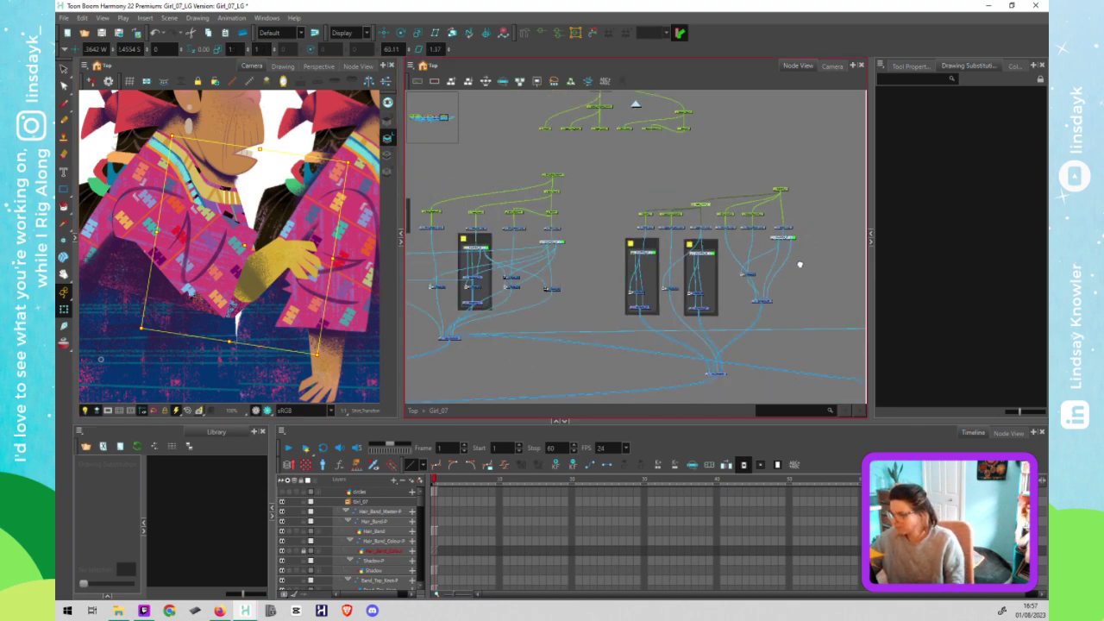
pyautogui.scroll(3, 797, 264)
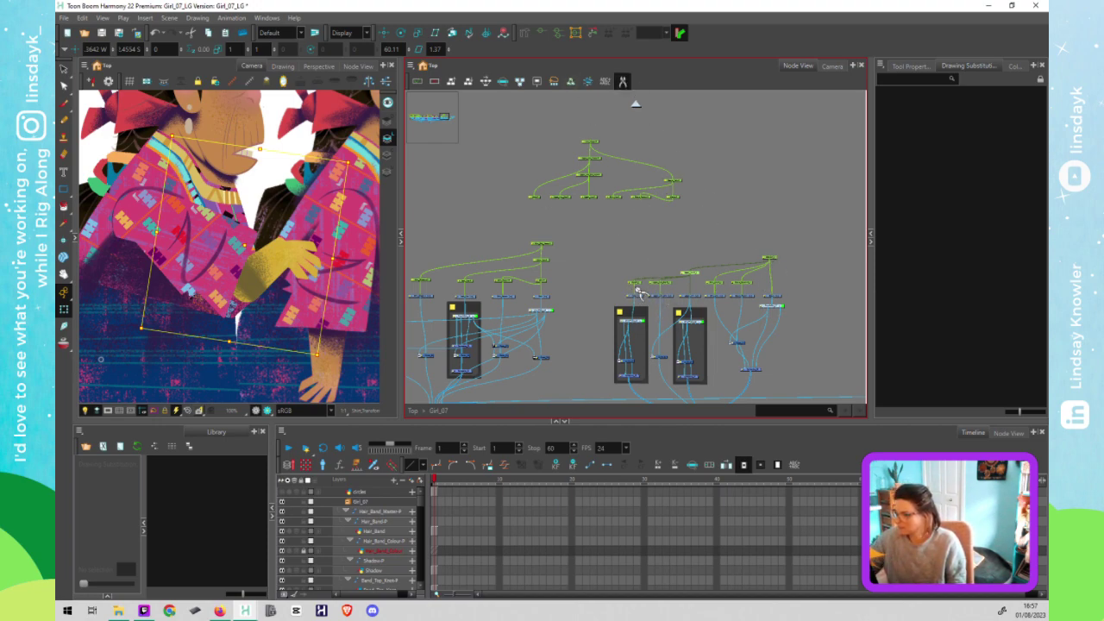
pyautogui.moveTo(775, 290); pyautogui.dragTo(791, 278)
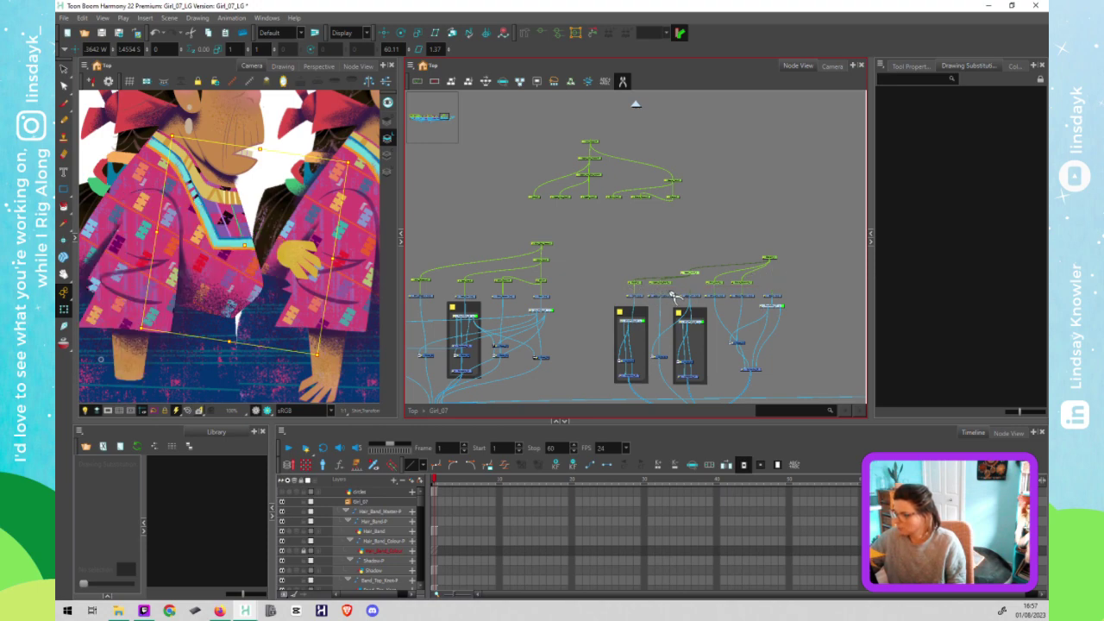
pyautogui.moveTo(632, 294); pyautogui.dragTo(635, 286)
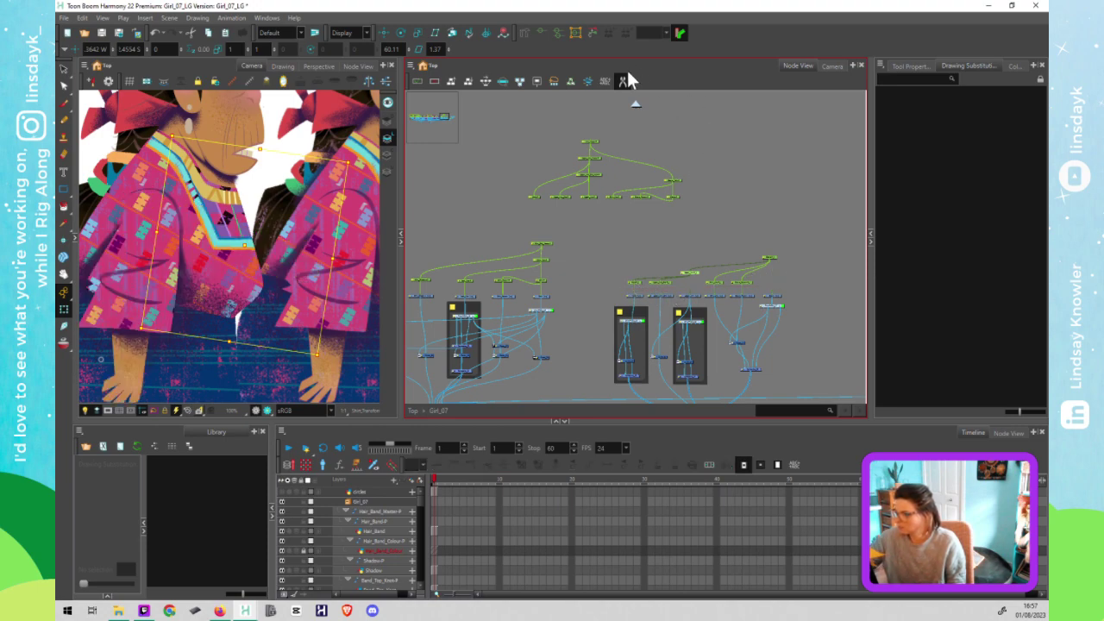
pyautogui.moveTo(780, 280); pyautogui.dragTo(617, 231)
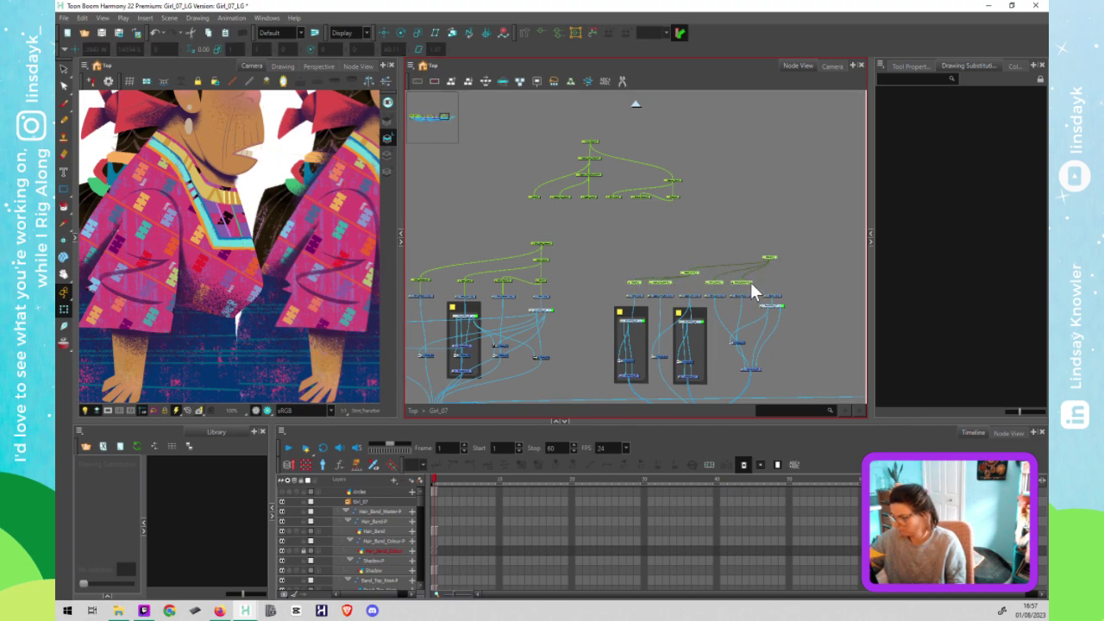
pyautogui.moveTo(750, 282); pyautogui.dragTo(770, 115)
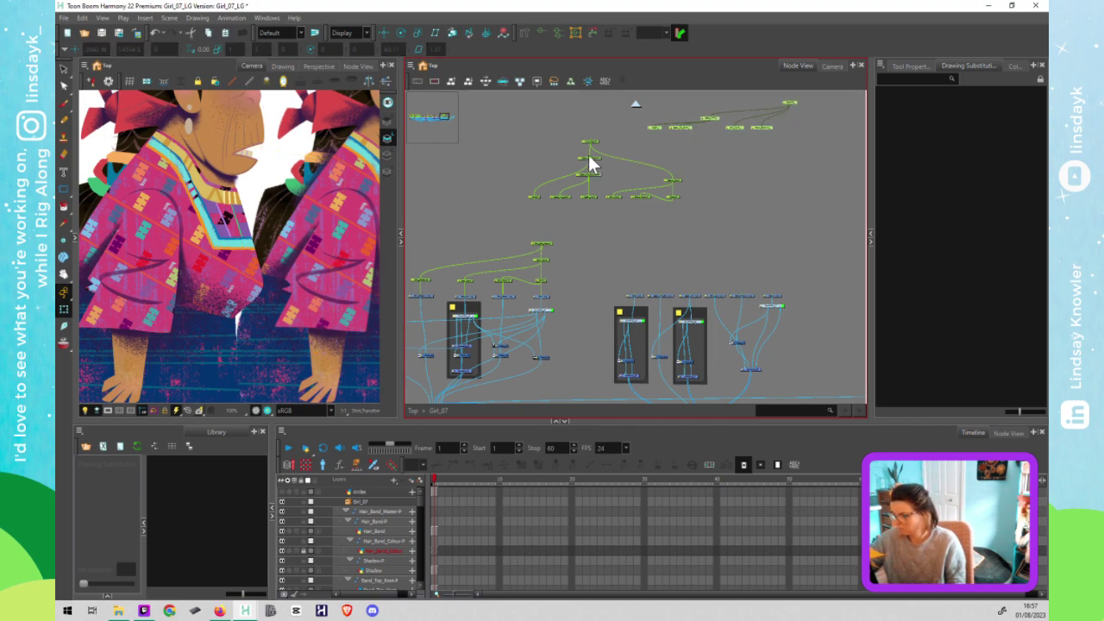
# Step: Move the original Arm_Master-P hierarchy back above the six arm and sleeve drawings and reconnect each bottom peg to its drawing
pyautogui.moveTo(523, 133); pyautogui.dragTo(779, 258)
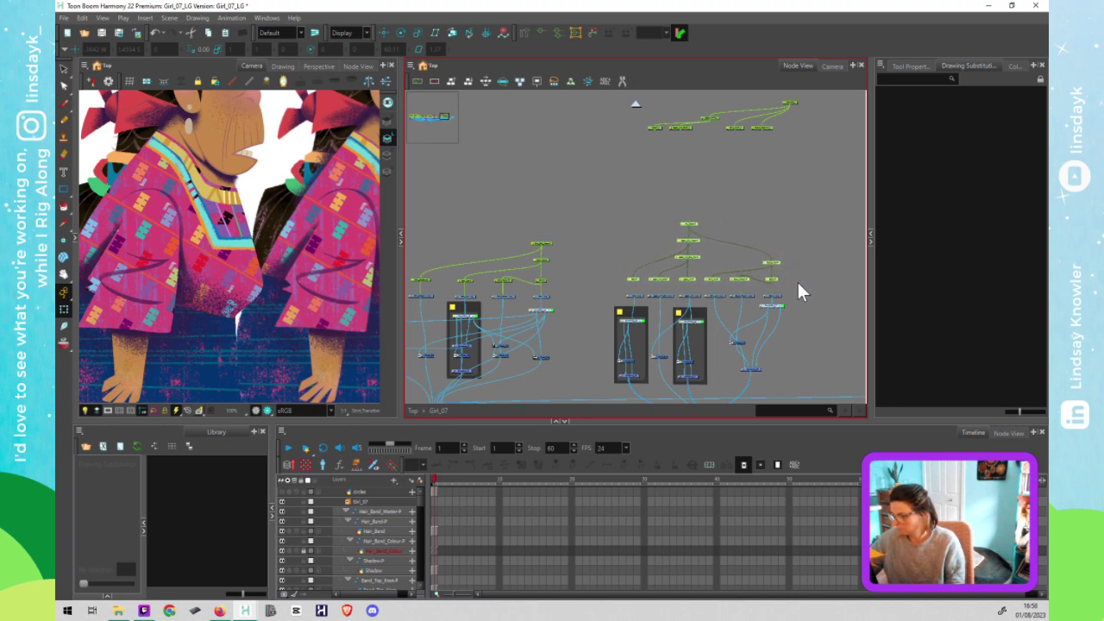
pyautogui.scroll(5, 797, 279)
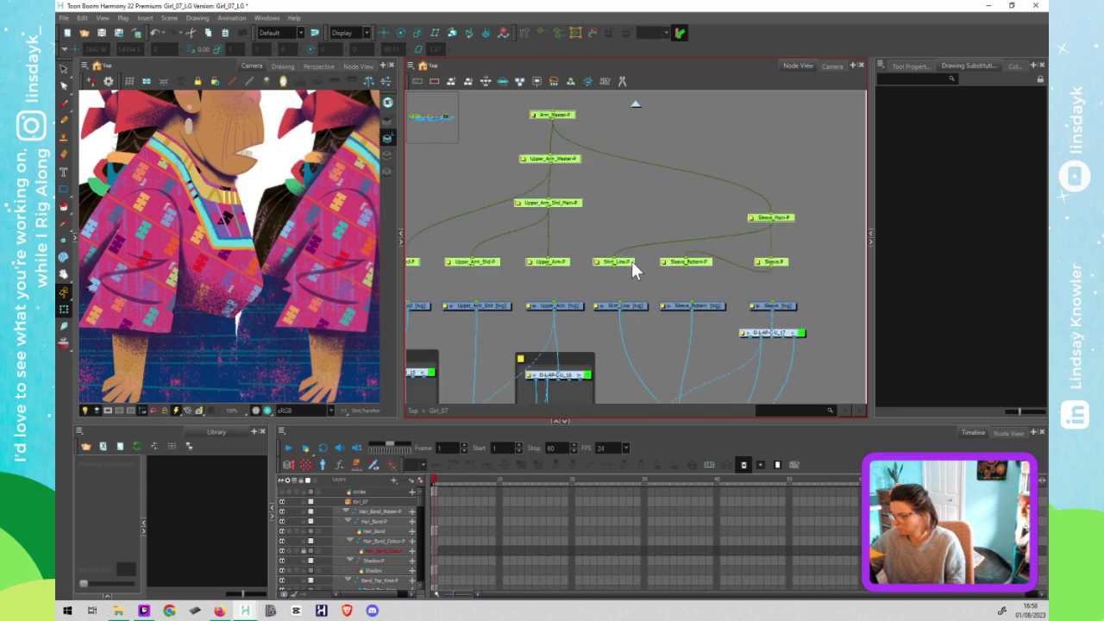
pyautogui.moveTo(636, 261); pyautogui.dragTo(738, 242)
pyautogui.moveTo(498, 227); pyautogui.dragTo(498, 261)
pyautogui.click(567, 262)
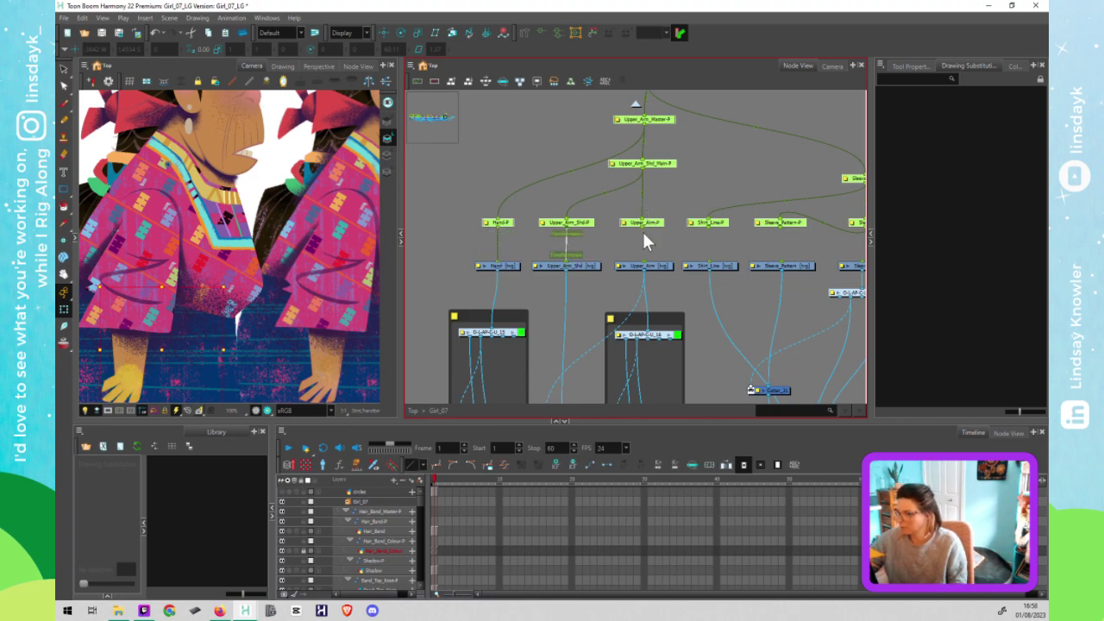
pyautogui.click(646, 263)
pyautogui.moveTo(646, 259); pyautogui.dragTo(645, 258)
pyautogui.moveTo(710, 227); pyautogui.dragTo(711, 257)
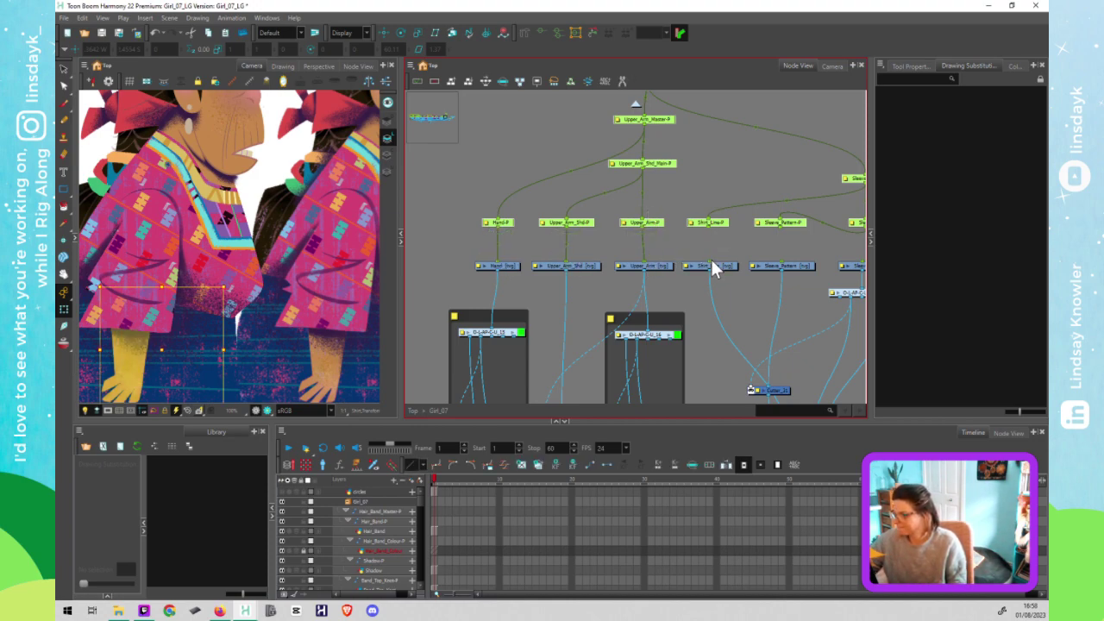
pyautogui.moveTo(780, 227); pyautogui.dragTo(675, 229)
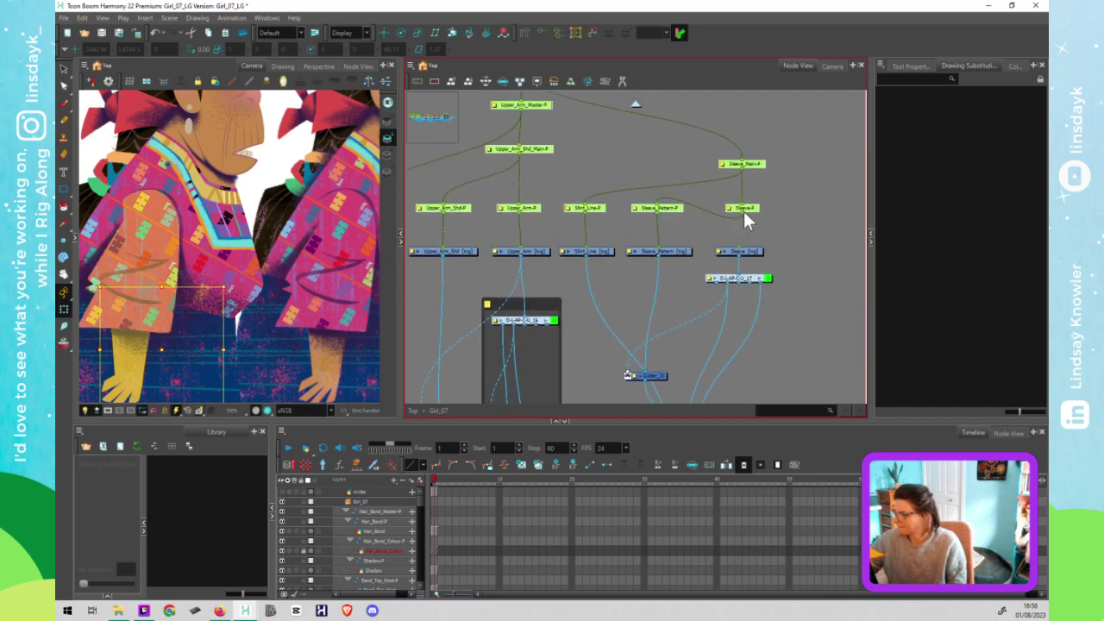
pyautogui.moveTo(743, 212); pyautogui.dragTo(741, 249)
pyautogui.scroll(-5, 779, 259)
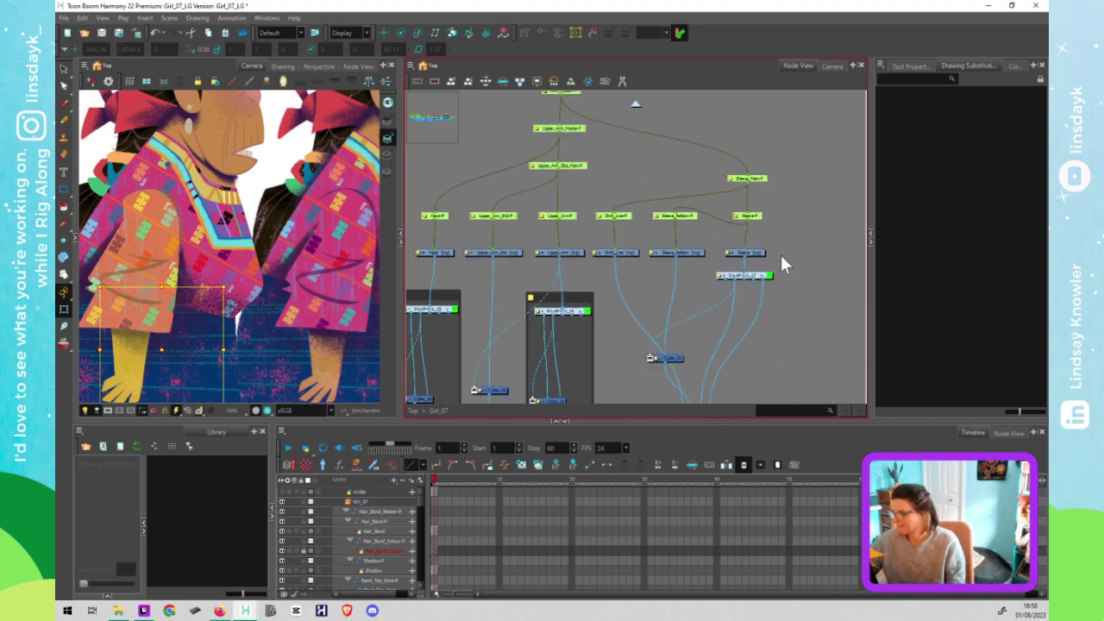
pyautogui.click(670, 324)
# Step: Go up from the hand drawing to its topmost parent peg and rotate the whole arm forward 51 degrees
pyautogui.click(229, 331)
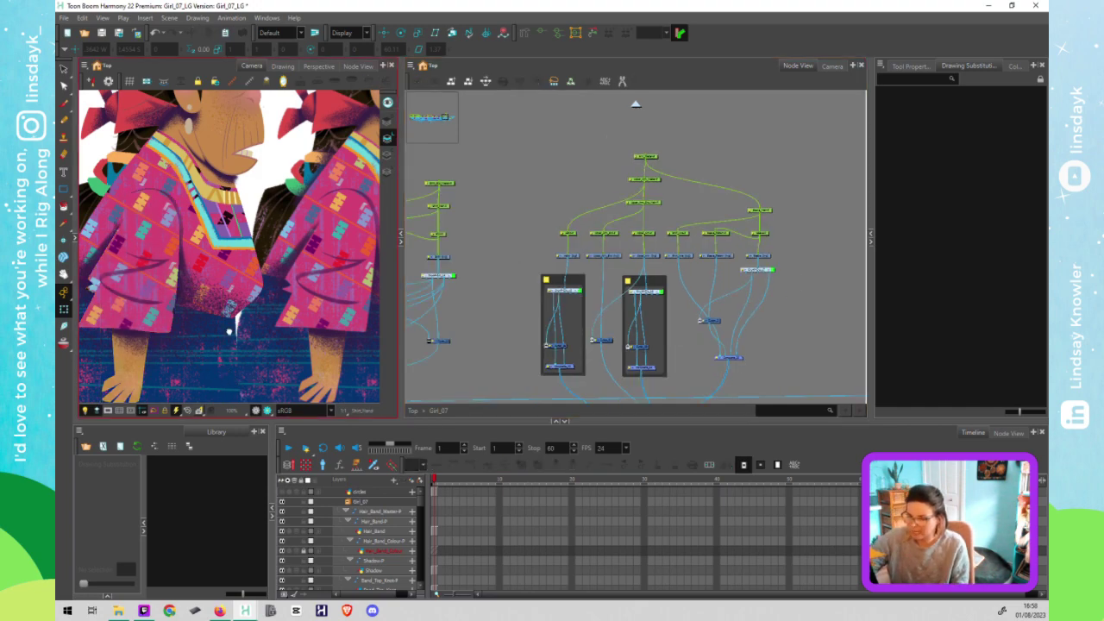
pyautogui.scroll(-3, 207, 341)
pyautogui.click(173, 339)
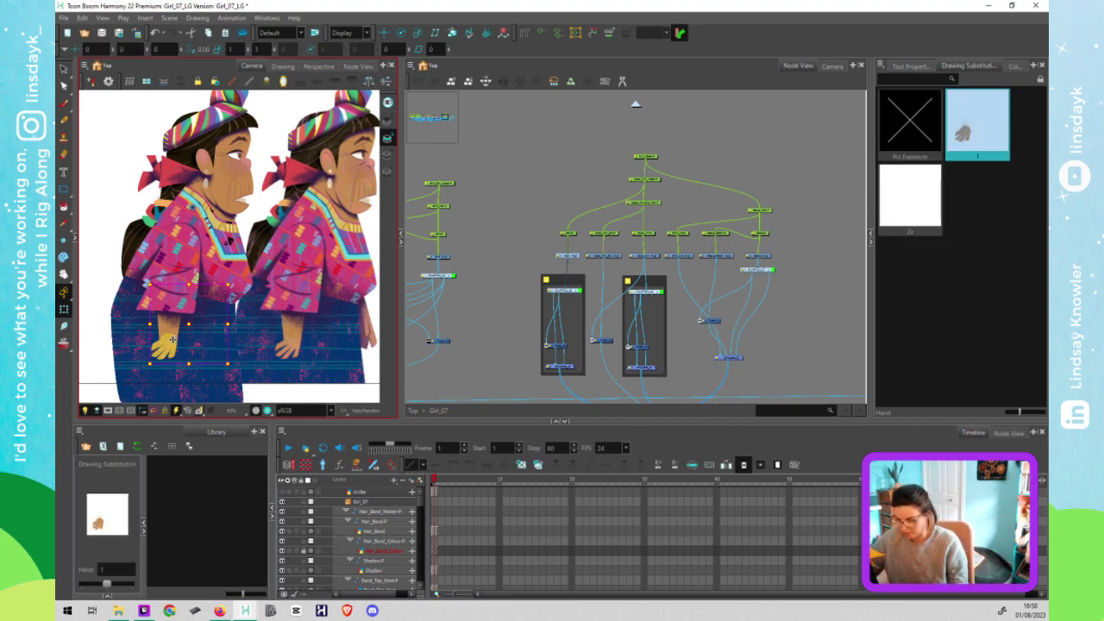
pyautogui.press('b')
pyautogui.press('b')
pyautogui.press('b')
pyautogui.click(287, 361)
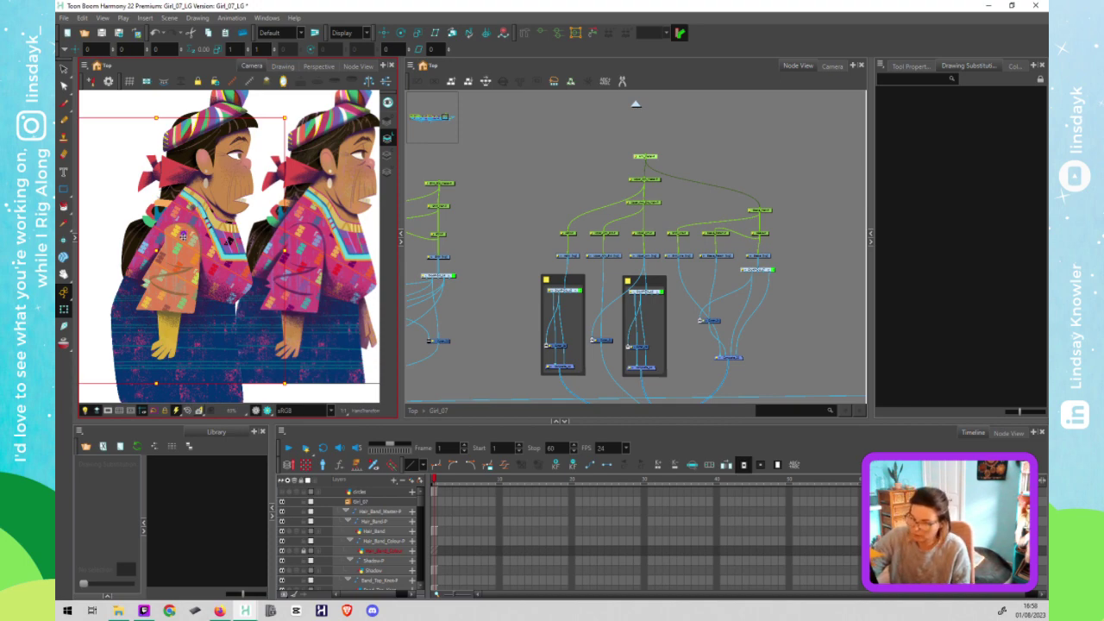
pyautogui.moveTo(340, 369); pyautogui.dragTo(398, 244)
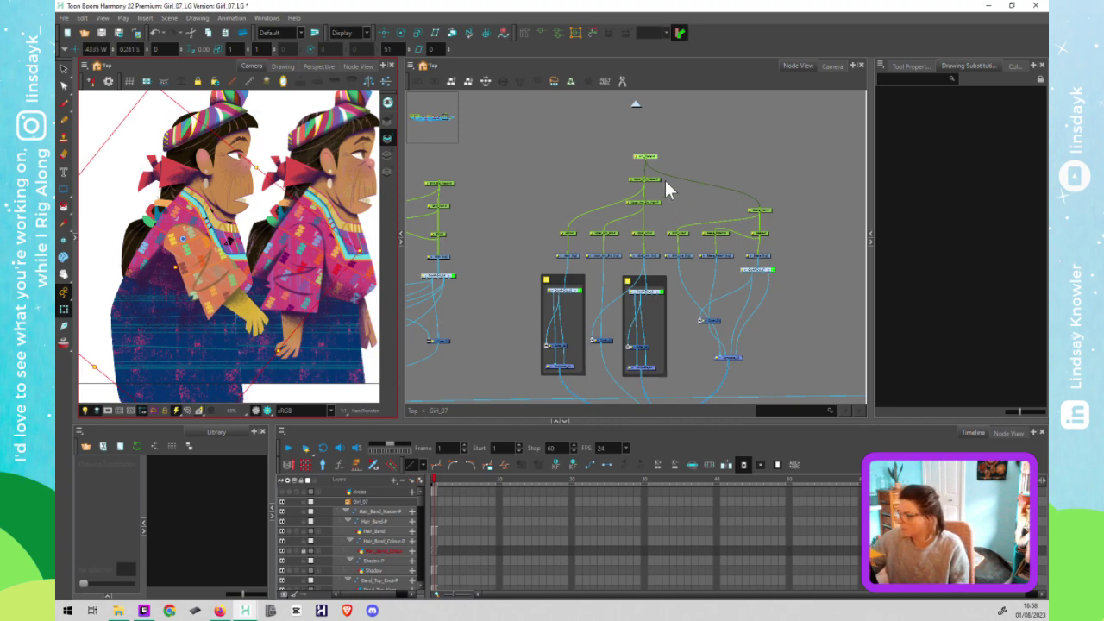
pyautogui.click(659, 274)
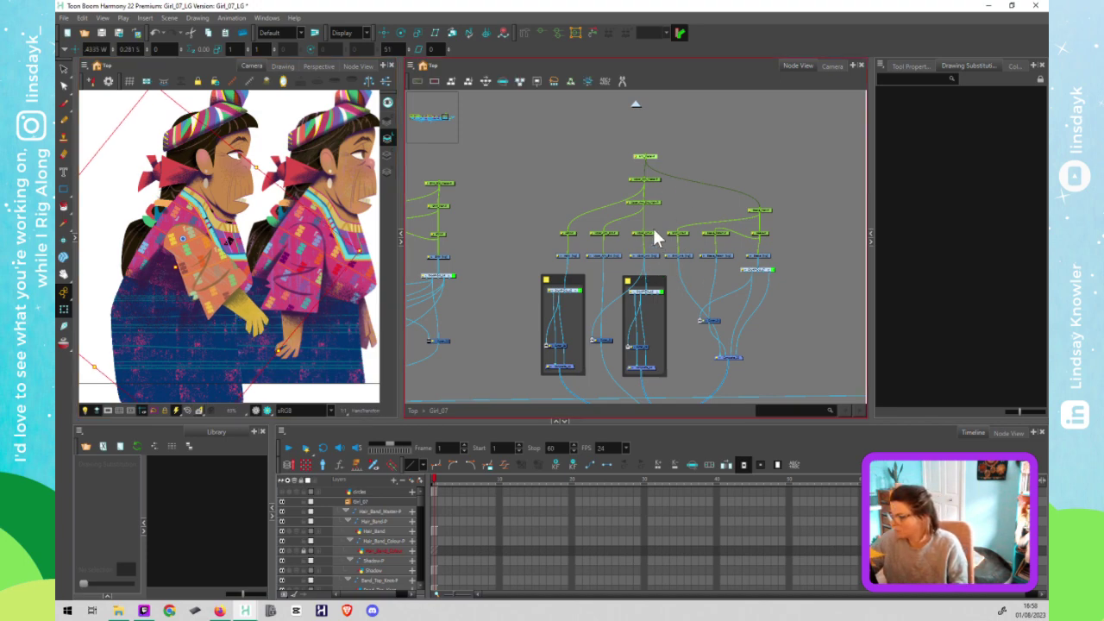
# Step: Rotate the lower arm peg beneath the arm's master peg about 76 degrees, and stretch and rotate the forearm's own peg about -27 degrees
pyautogui.click(663, 172)
pyautogui.click(315, 347)
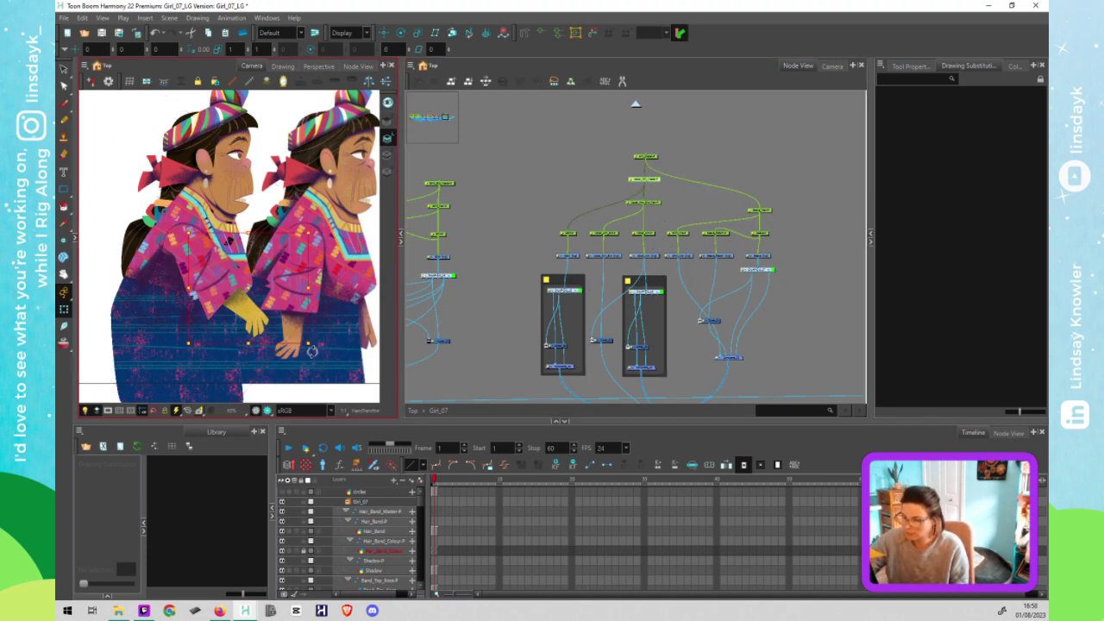
pyautogui.moveTo(315, 348); pyautogui.dragTo(332, 258)
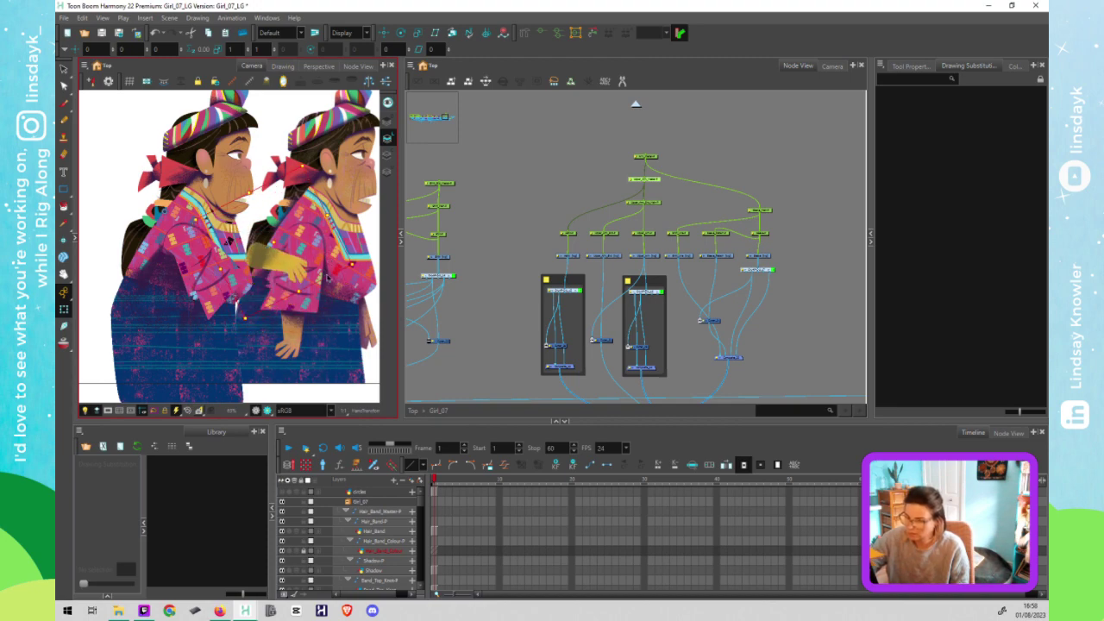
pyautogui.hotkey('ctrl', 'z')
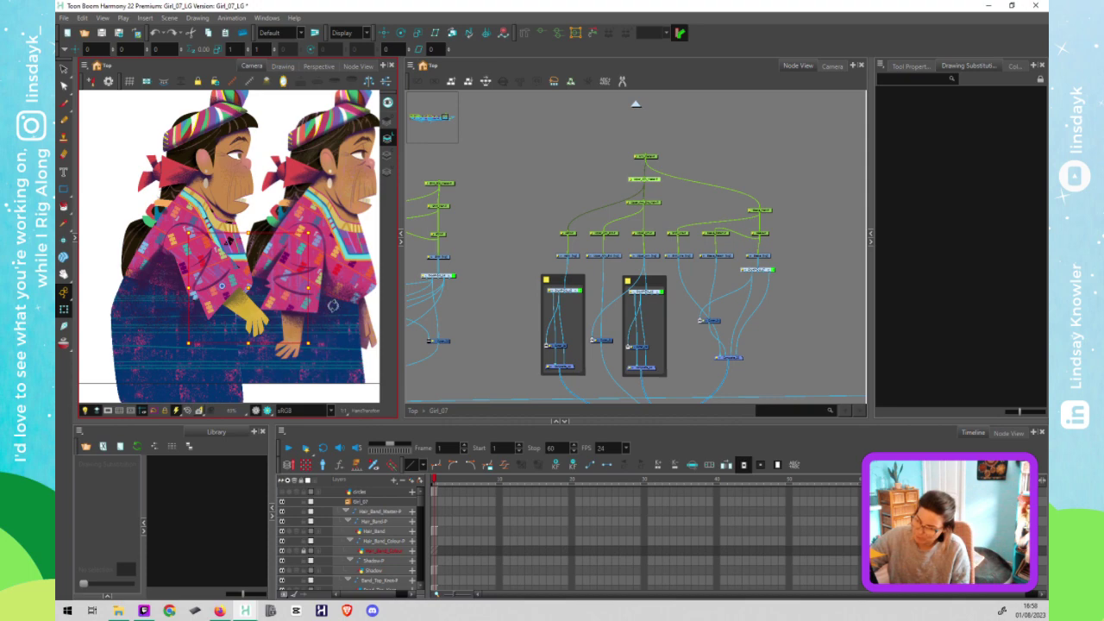
pyautogui.hotkey('ctrl', 'shift', 'z')
pyautogui.moveTo(320, 228); pyautogui.dragTo(305, 214)
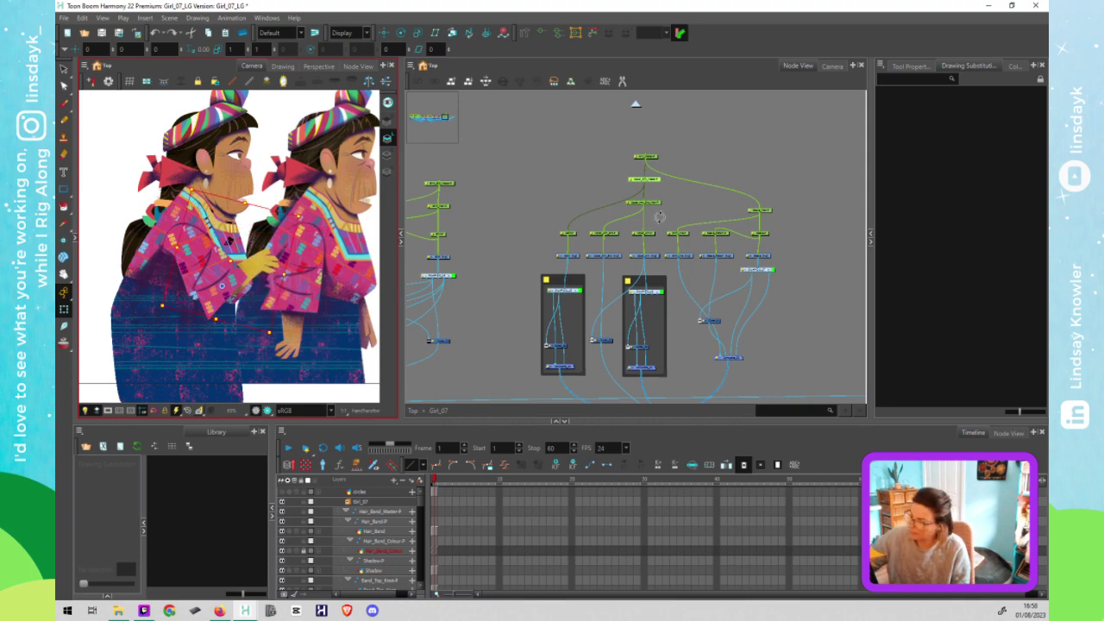
pyautogui.click(597, 180)
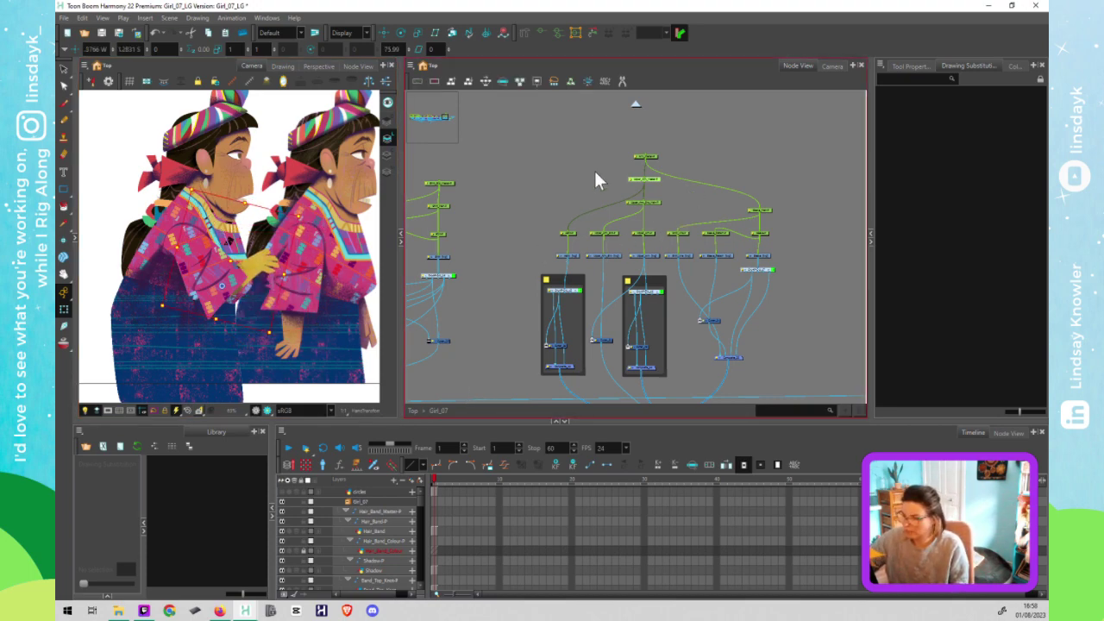
pyautogui.click(636, 205)
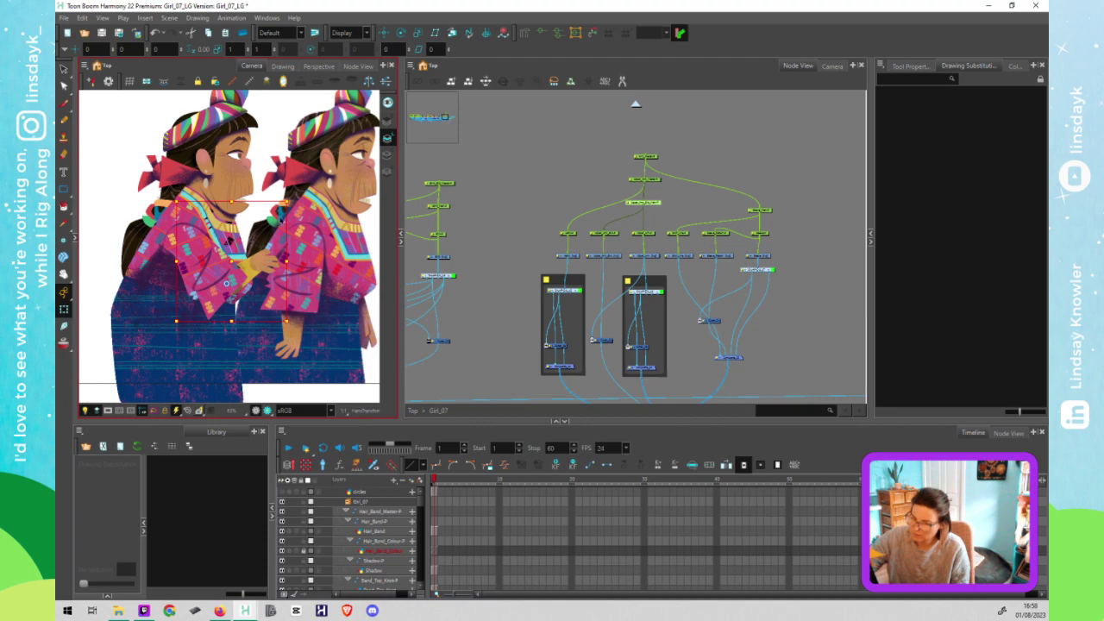
pyautogui.moveTo(281, 203); pyautogui.dragTo(303, 244)
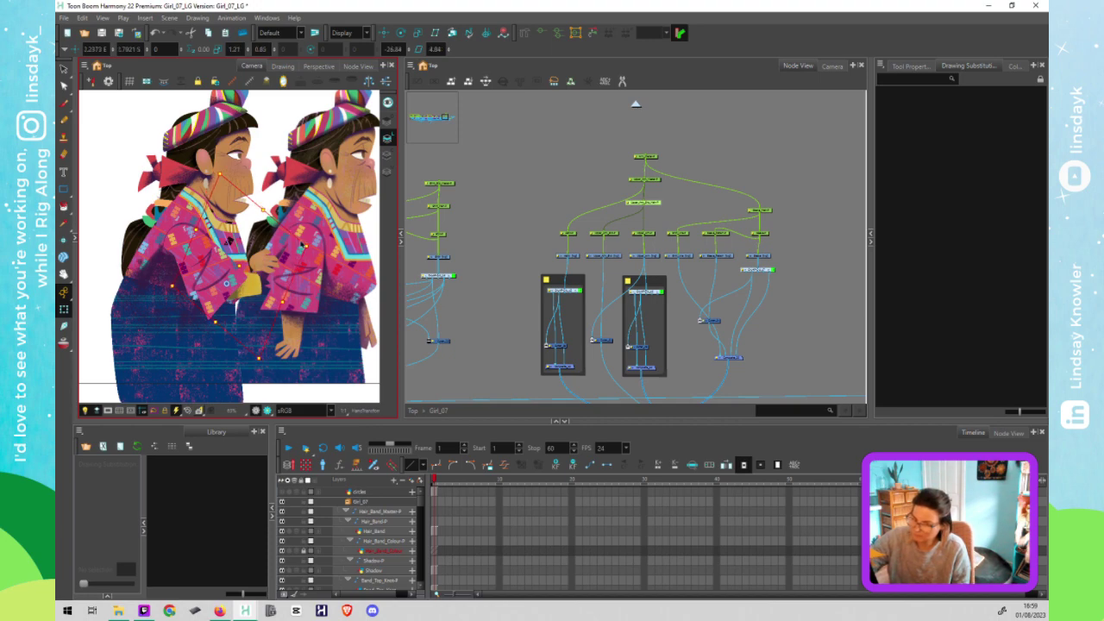
# Step: Select the sleeve's parent peg and check which parts of the sleeve it controls on the posed arm
pyautogui.click(757, 220)
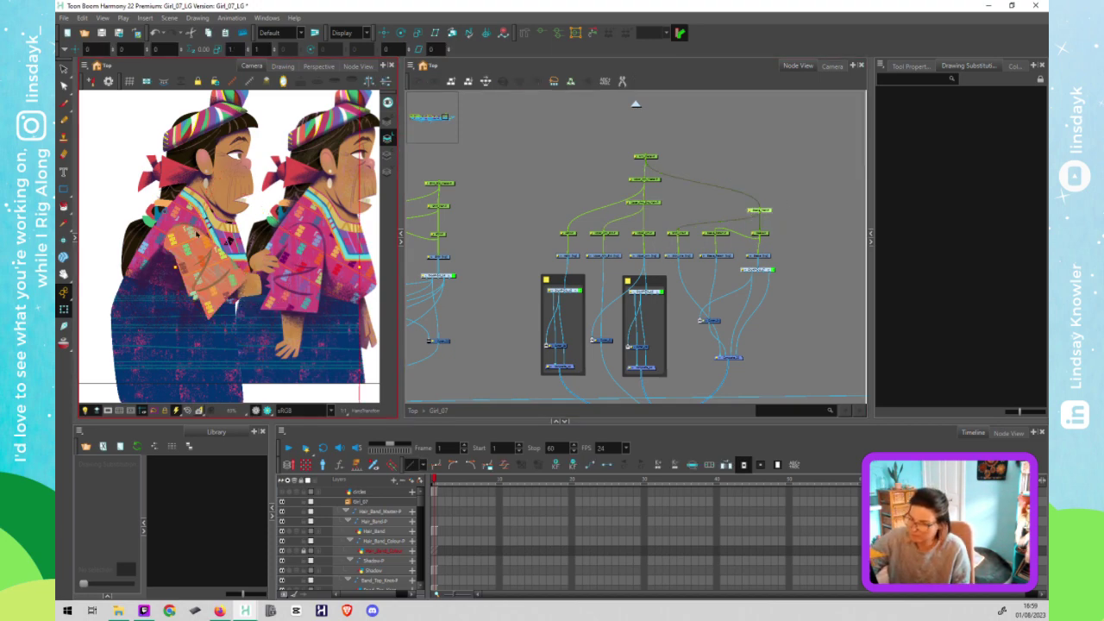
pyautogui.click(241, 294)
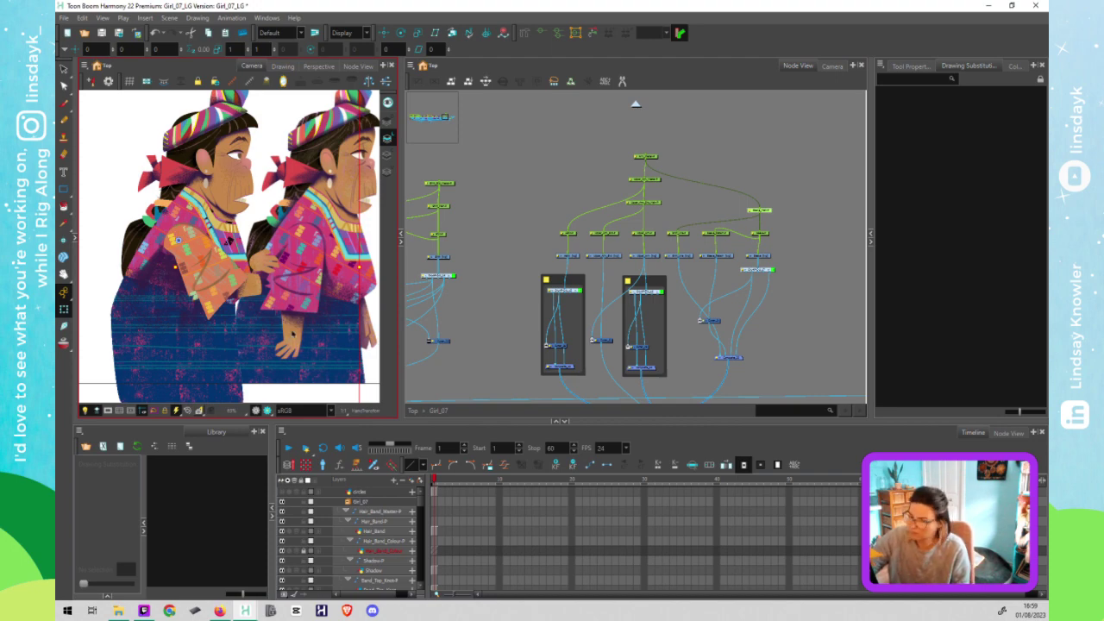
pyautogui.moveTo(795, 202); pyautogui.dragTo(768, 213)
pyautogui.click(289, 292)
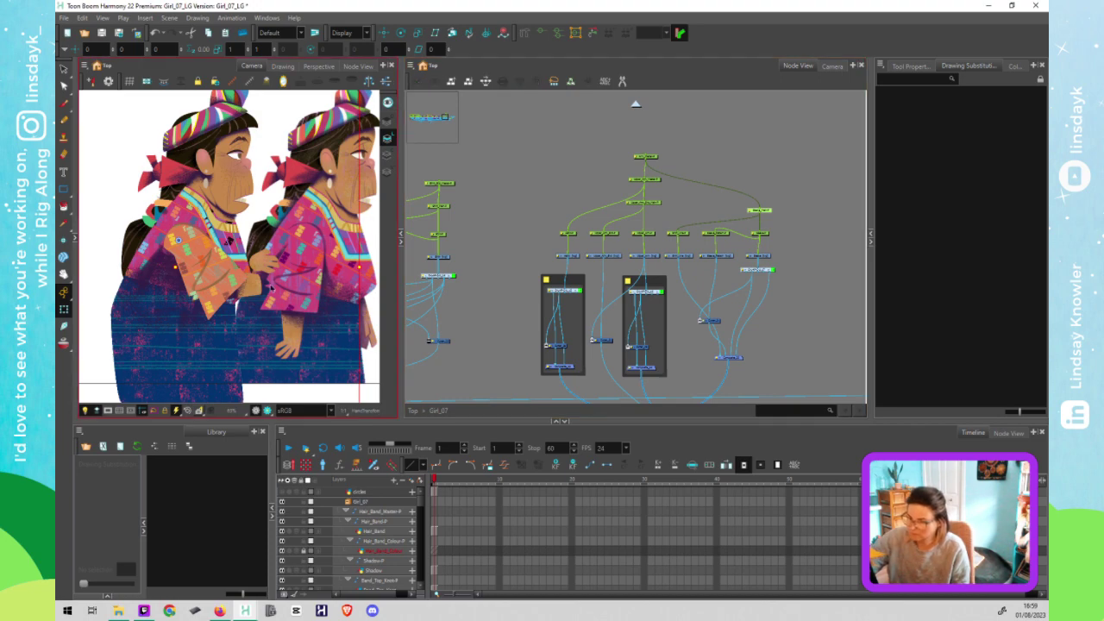
pyautogui.click(220, 285)
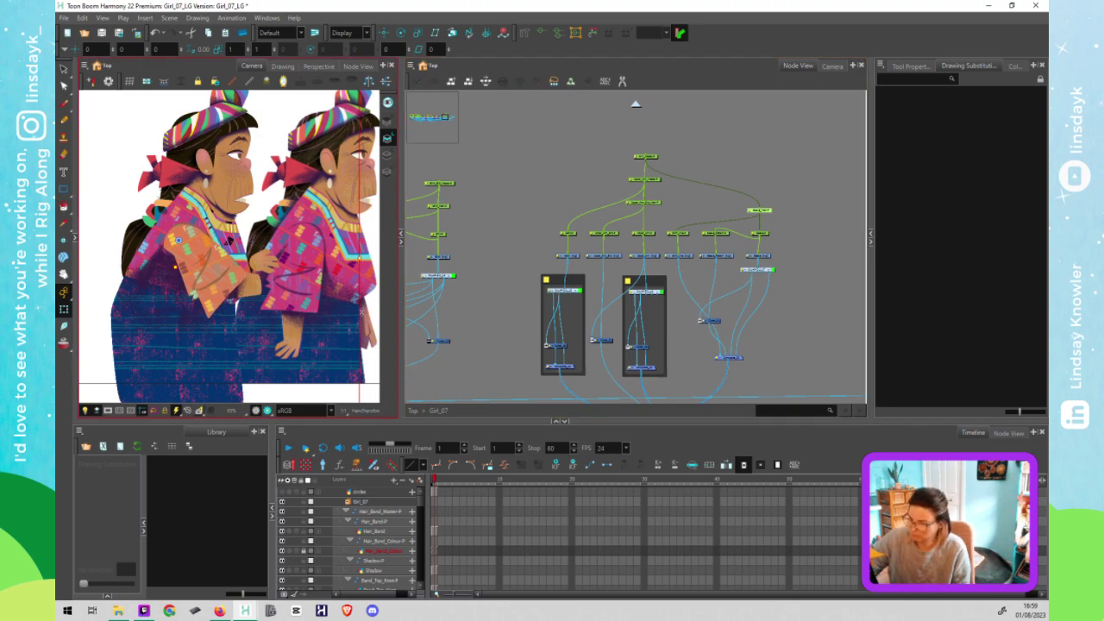
# Step: Select the hand's own peg and shift the hand slightly down at the end of the forearm
pyautogui.click(578, 245)
pyautogui.moveTo(578, 245); pyautogui.dragTo(564, 229)
pyautogui.moveTo(264, 262); pyautogui.dragTo(267, 276)
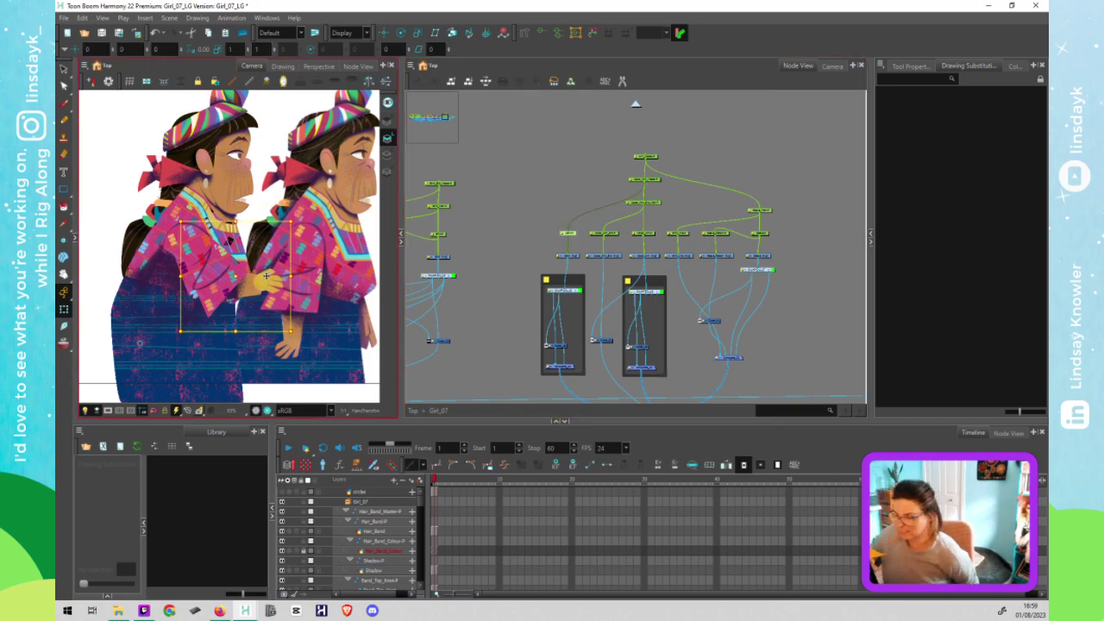
# Step: Select the whole arm and sleeve peg hierarchy and reset the arm to its original pose
pyautogui.click(481, 315)
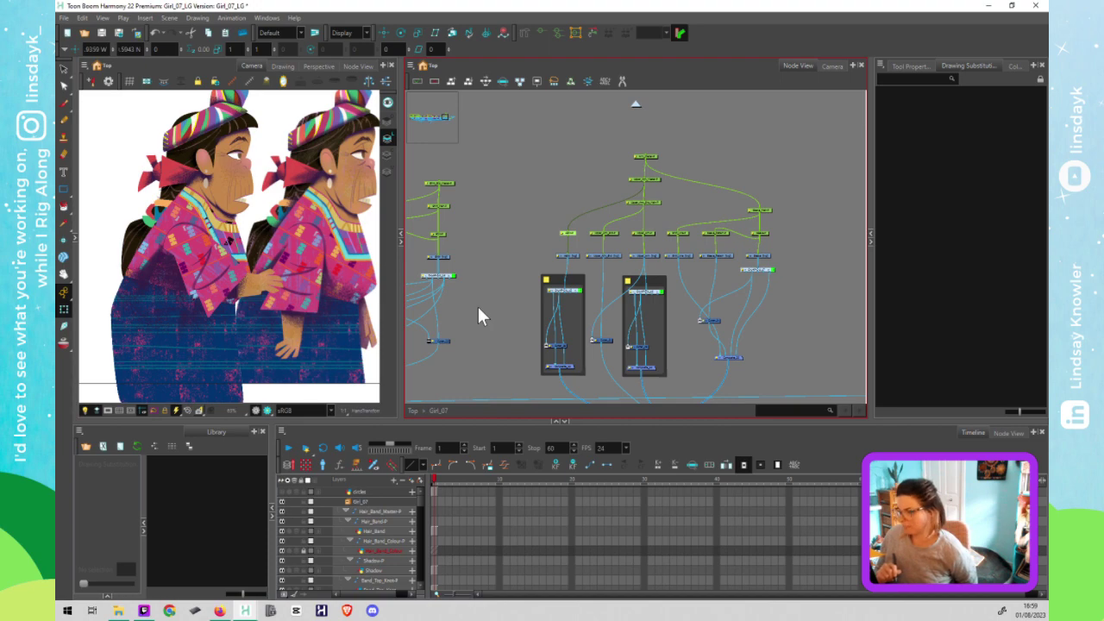
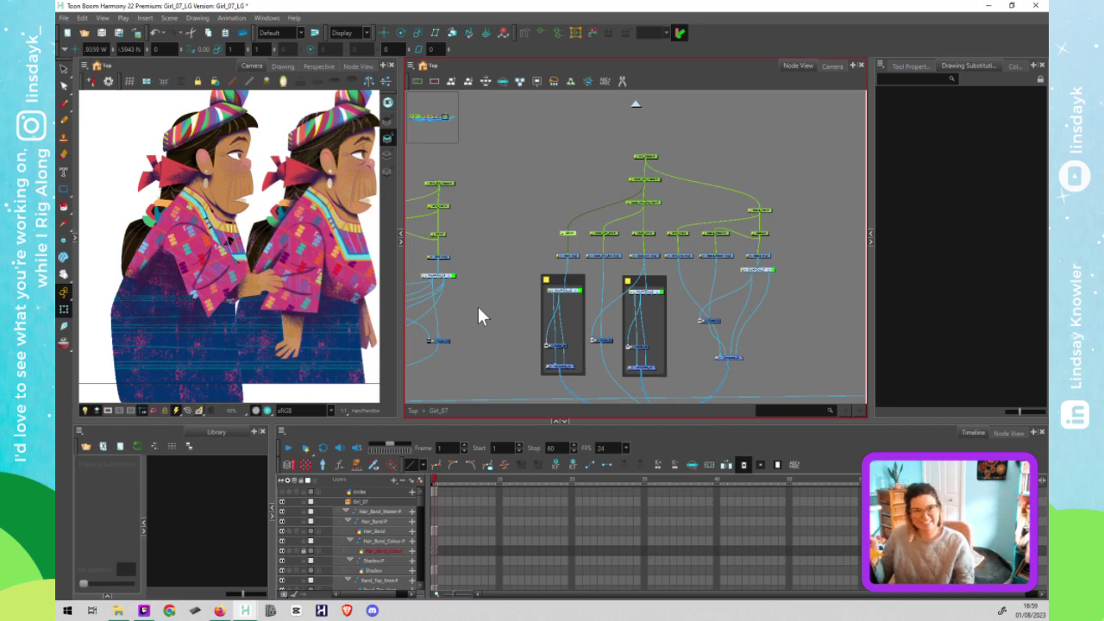
pyautogui.click(478, 307)
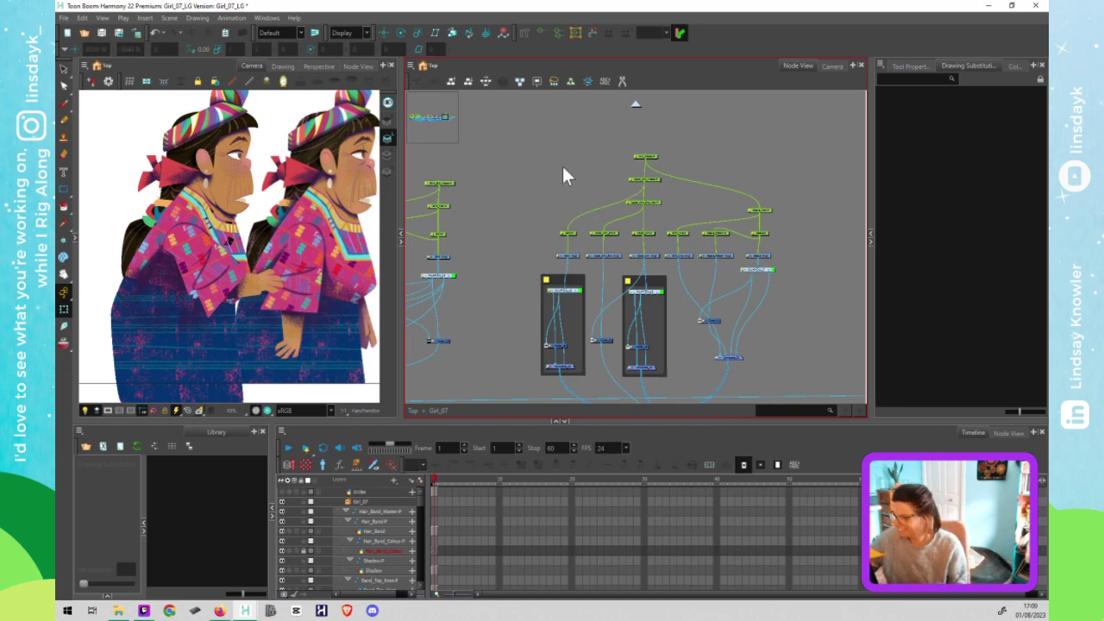
pyautogui.moveTo(523, 147); pyautogui.dragTo(739, 267)
# Step: Delete the unused demonstration arm peg hierarchy that sits above the node network
pyautogui.moveTo(788, 206); pyautogui.dragTo(707, 222)
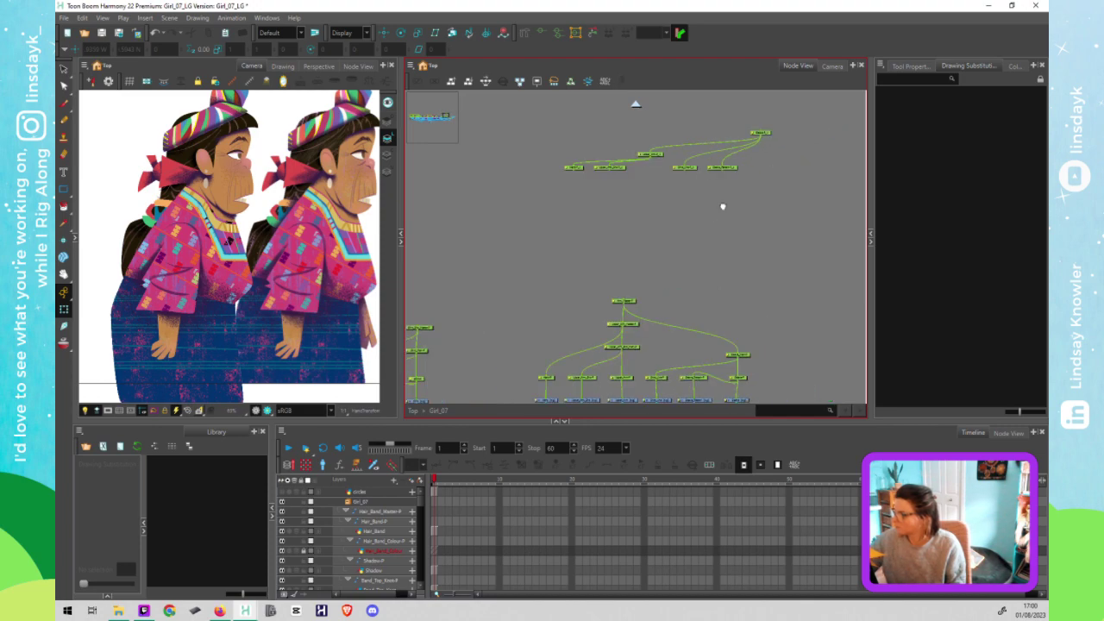
pyautogui.moveTo(805, 120); pyautogui.dragTo(509, 192)
pyautogui.press('Delete')
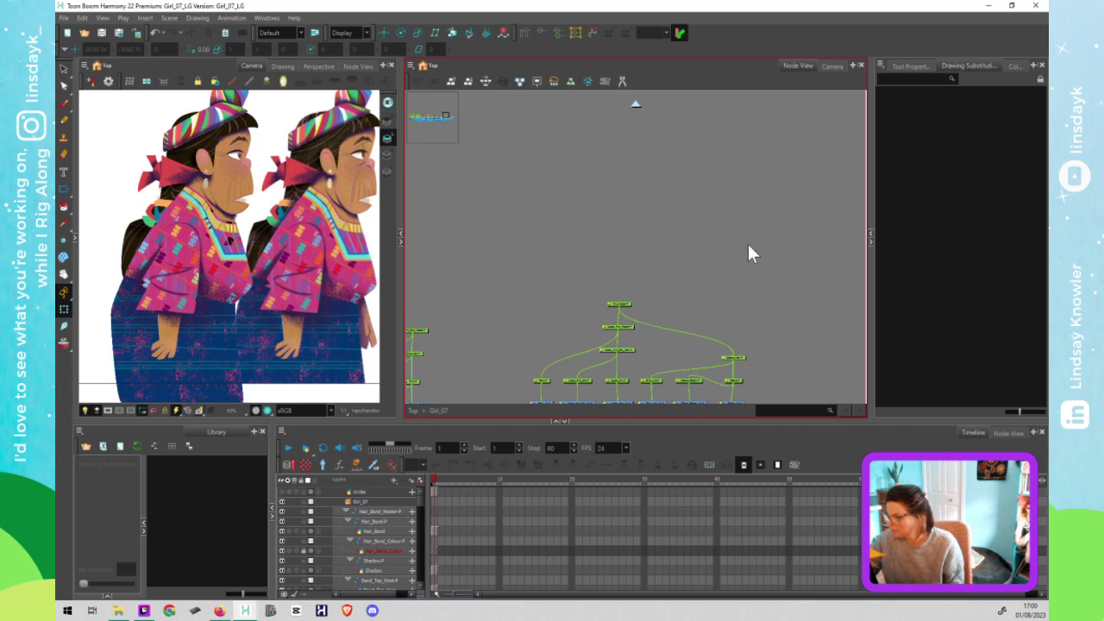
# Step: Place the stray Sleeve_Shd drawing above the loose drawings and bring the skirt nodes closer to the arm network
pyautogui.moveTo(788, 247); pyautogui.dragTo(654, 208)
pyautogui.scroll(-1, 655, 217)
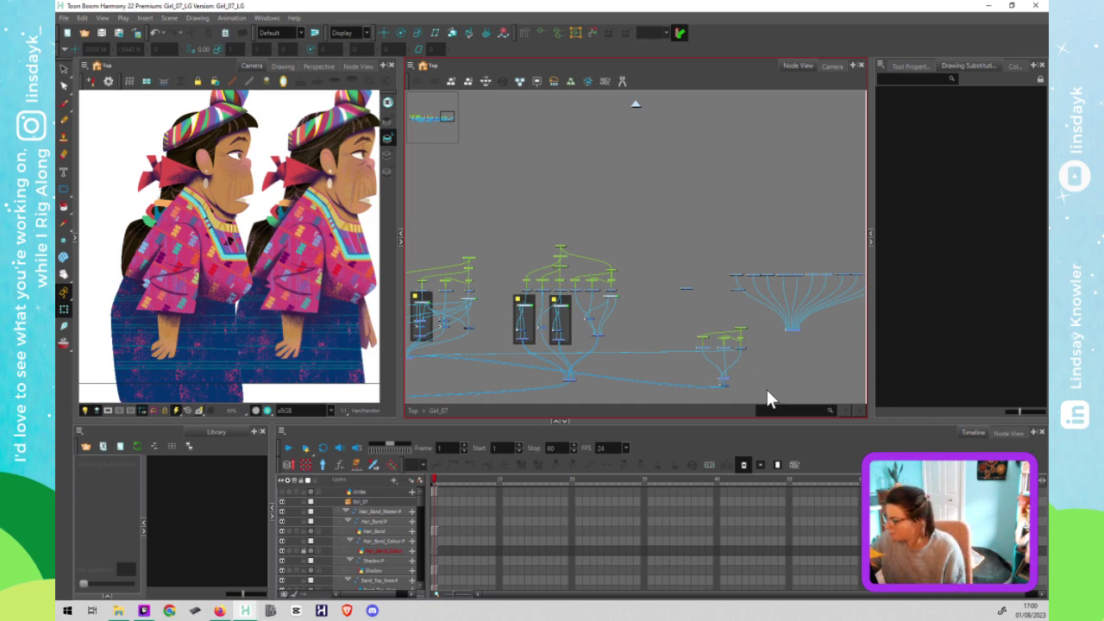
pyautogui.click(742, 329)
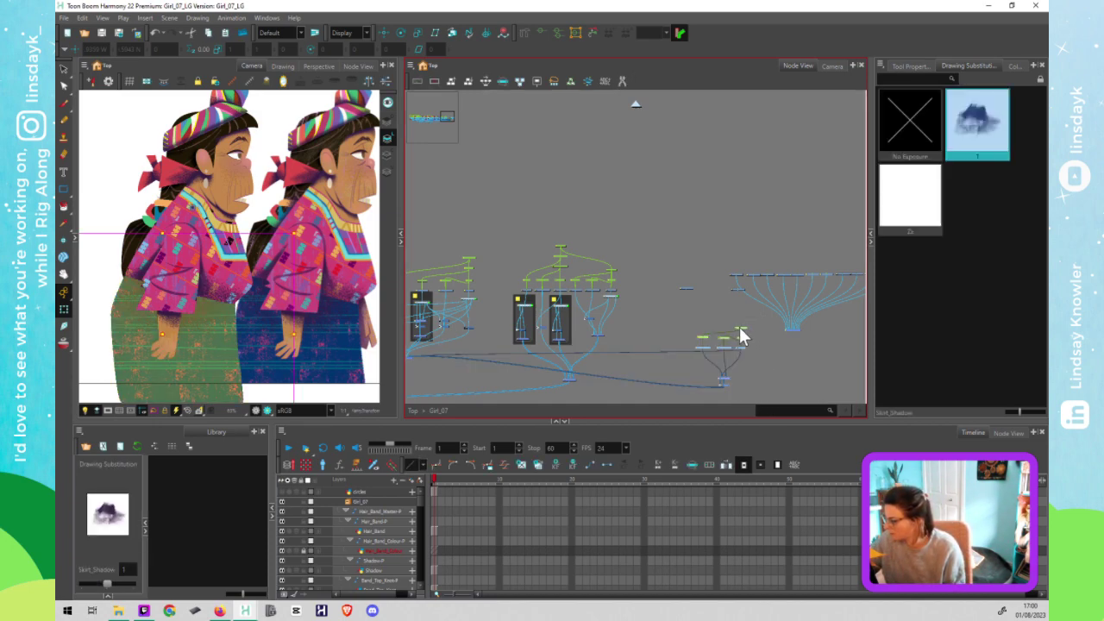
pyautogui.moveTo(741, 335)
pyautogui.mouseDown()
pyautogui.moveTo(699, 290)
pyautogui.moveTo(700, 226)
pyautogui.moveTo(690, 297)
pyautogui.moveTo(758, 244)
pyautogui.moveTo(789, 249)
pyautogui.mouseUp()
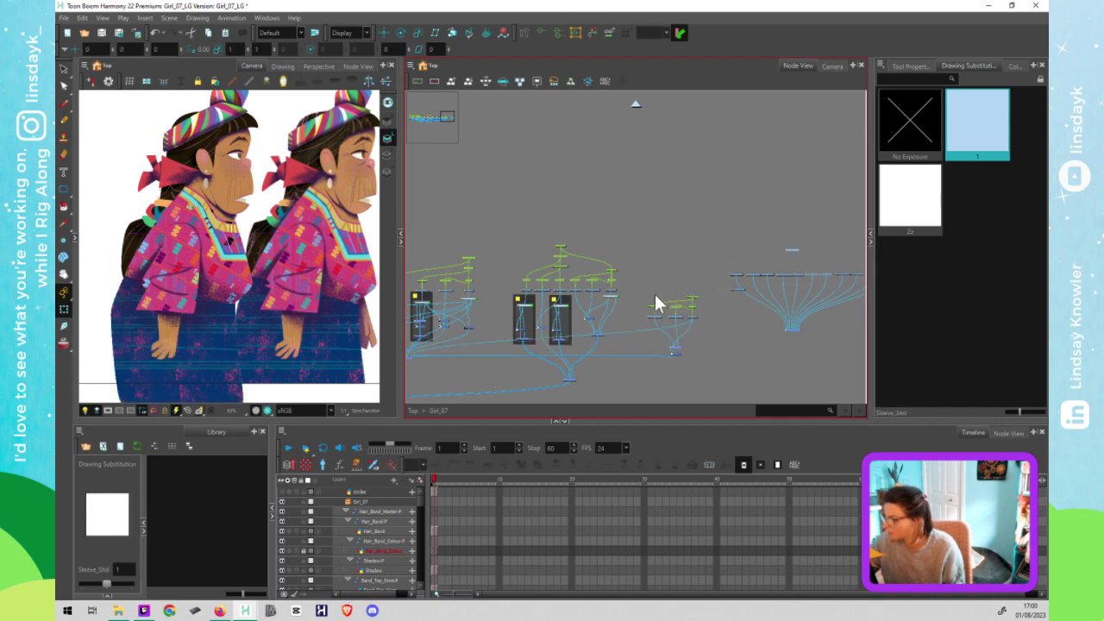
# Step: Move the whole skirt node group up so it lines up beside the arm and sleeve network
pyautogui.click(709, 381)
pyautogui.click(682, 299)
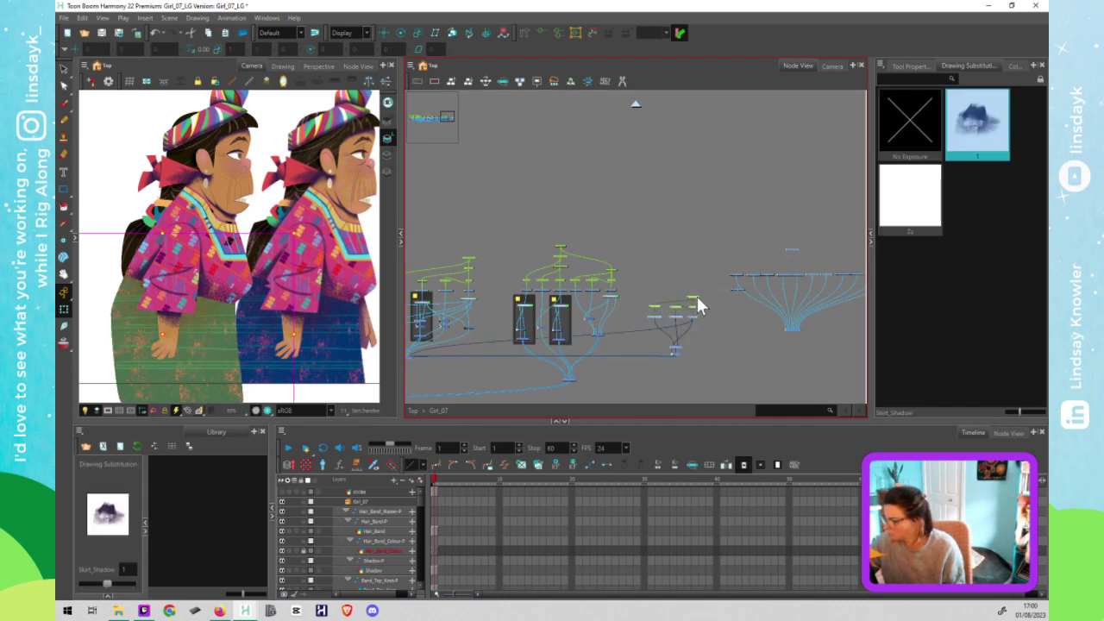
pyautogui.moveTo(697, 296); pyautogui.dragTo(697, 266)
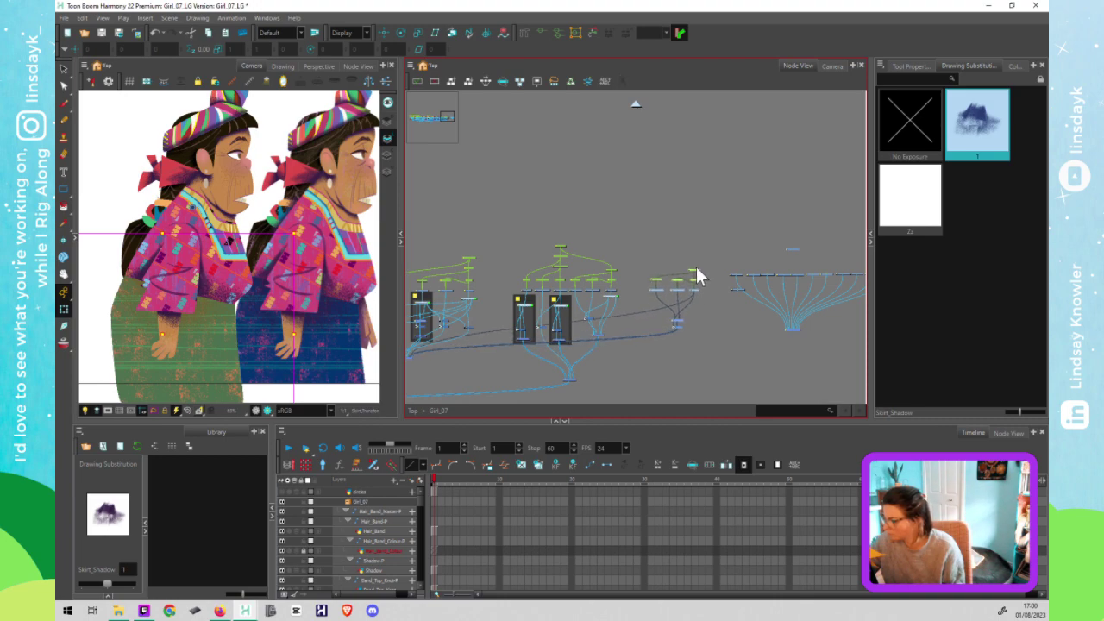
pyautogui.click(700, 273)
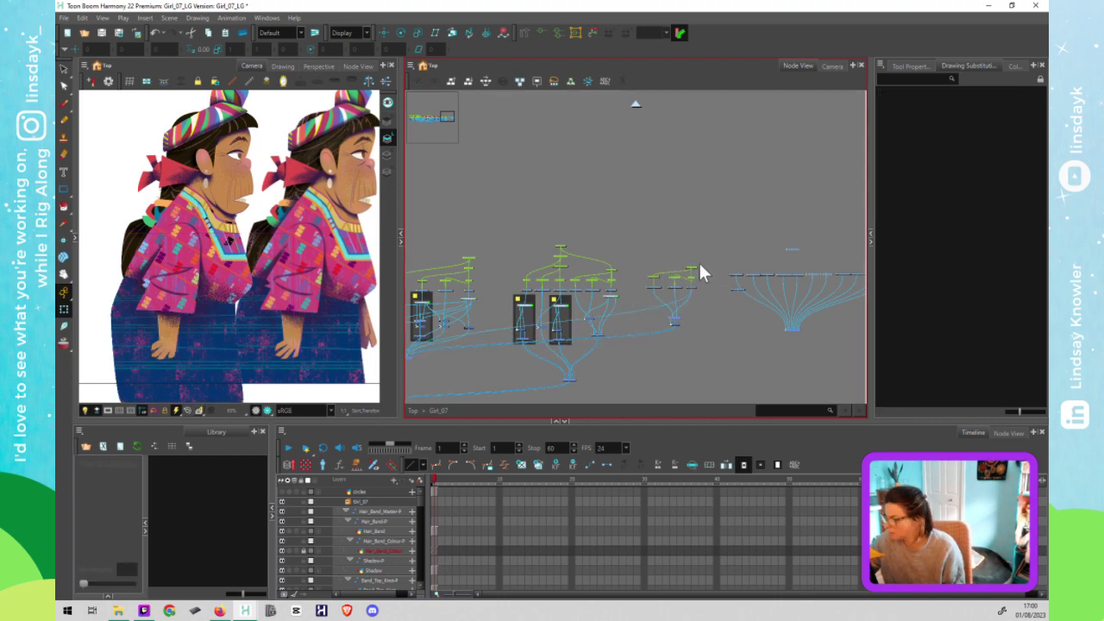
# Step: Check up close what the topmost skirt peg and Skirt_Texture-P control on the character
pyautogui.click(692, 273)
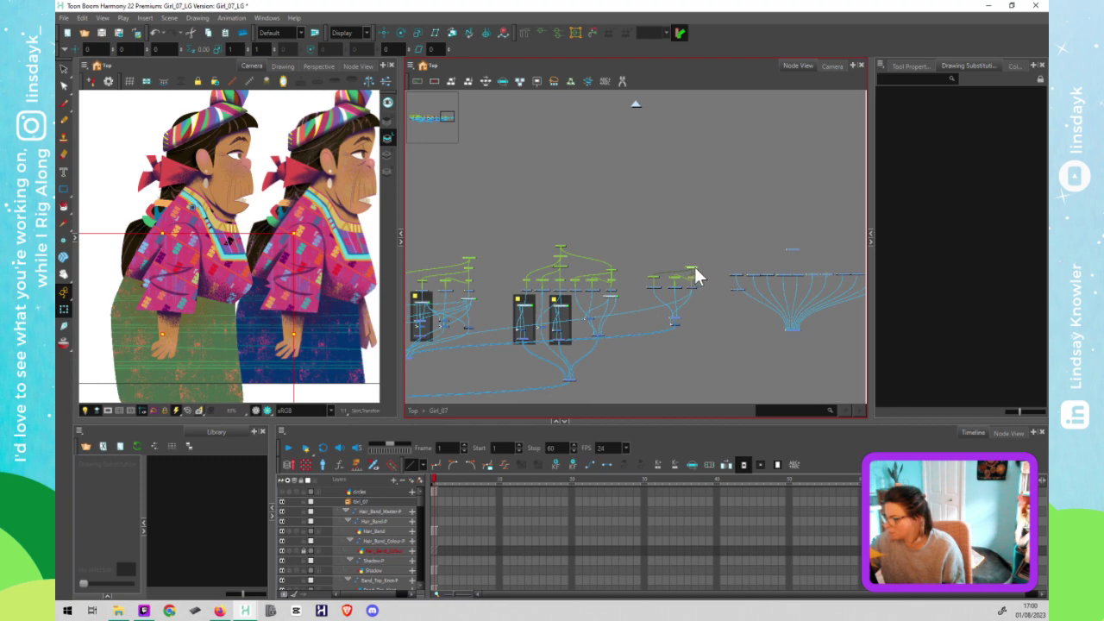
pyautogui.scroll(6, 694, 273)
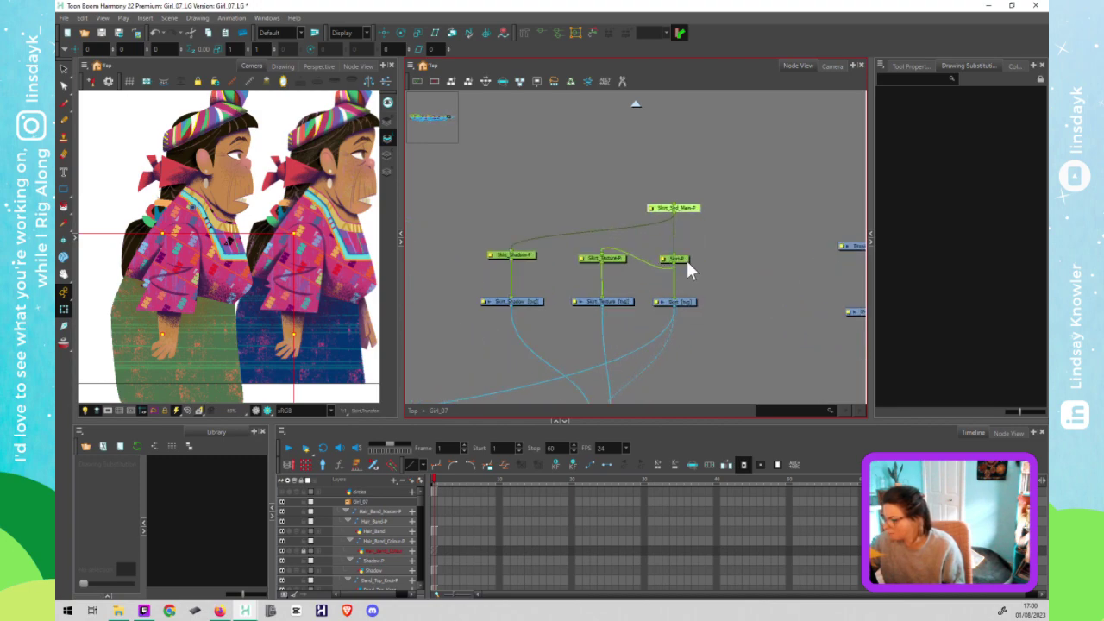
pyautogui.click(606, 259)
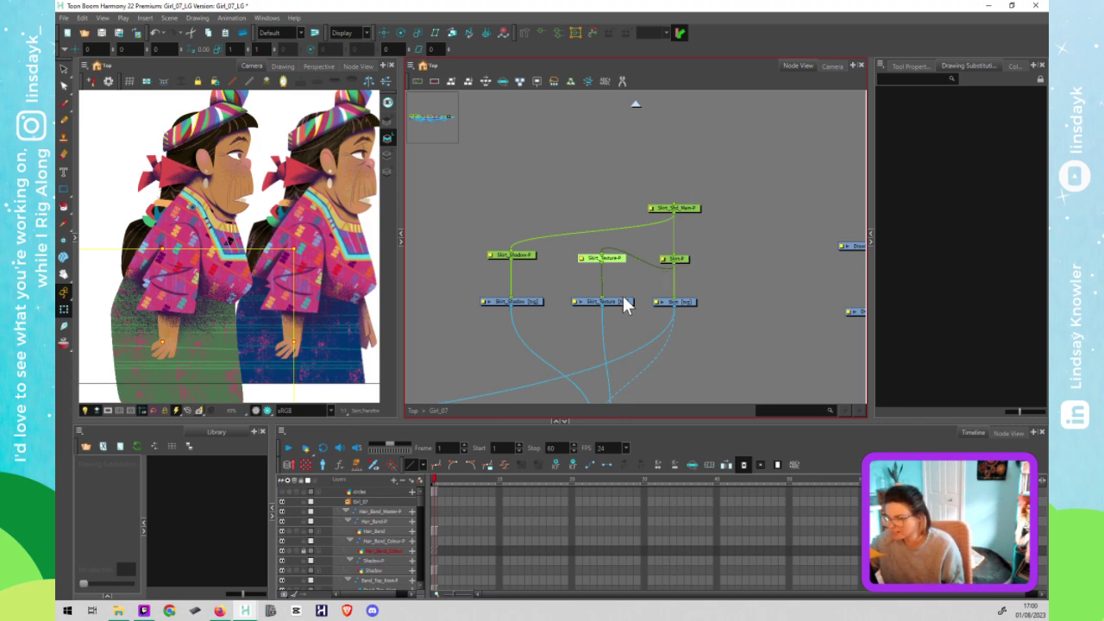
pyautogui.click(694, 242)
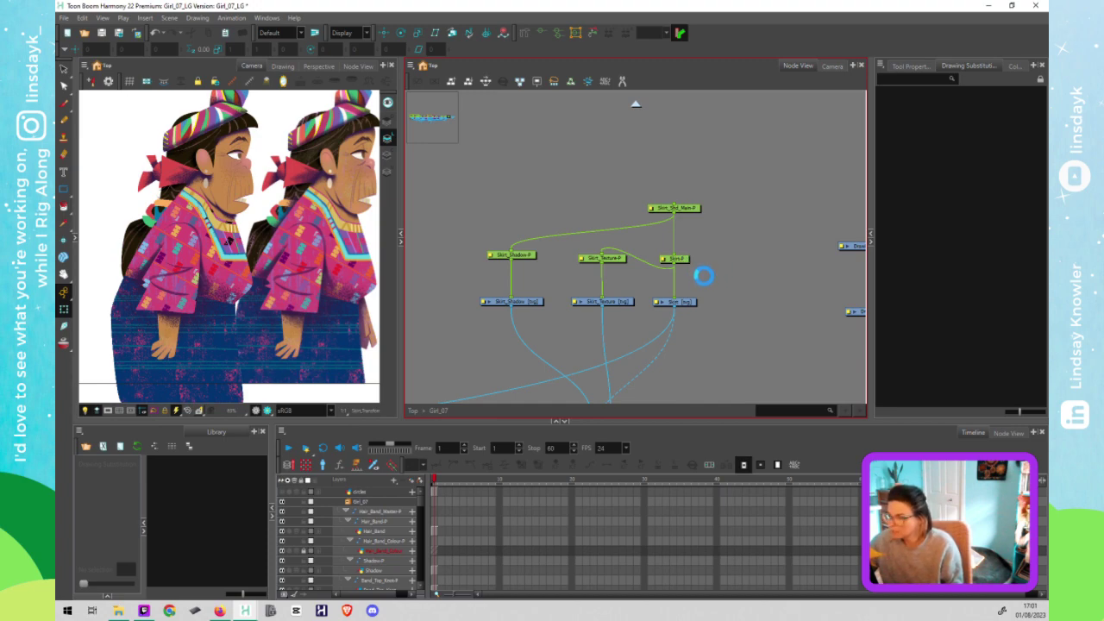
# Step: Trace the Skirt drawing's connections and move the skirt's composite and cutter down to leave room below the drawings
pyautogui.moveTo(637, 340); pyautogui.dragTo(649, 267)
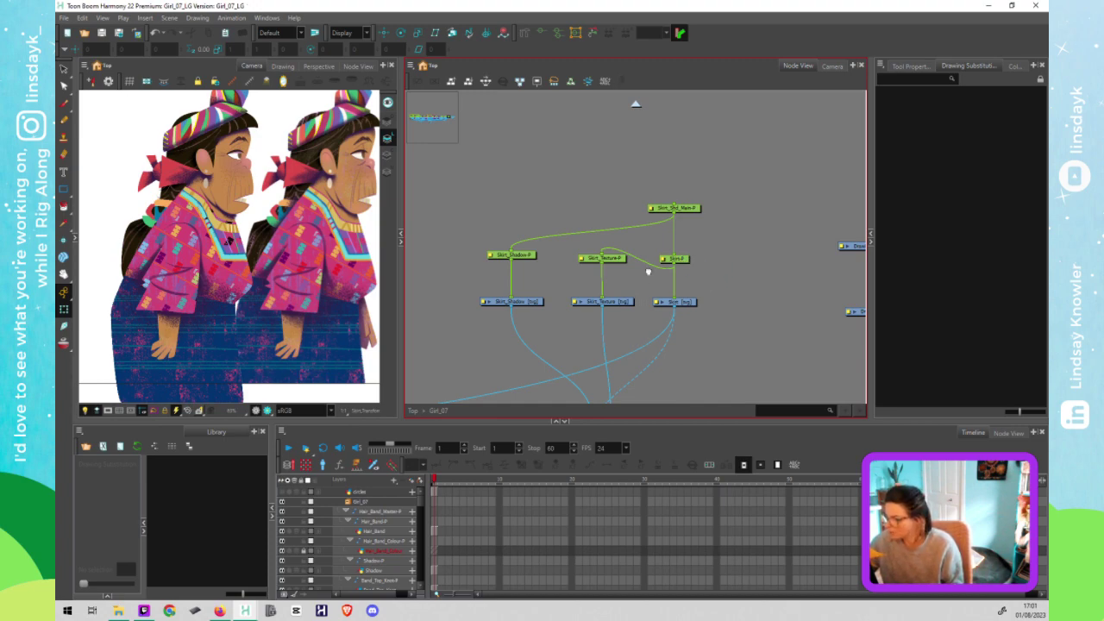
pyautogui.click(690, 229)
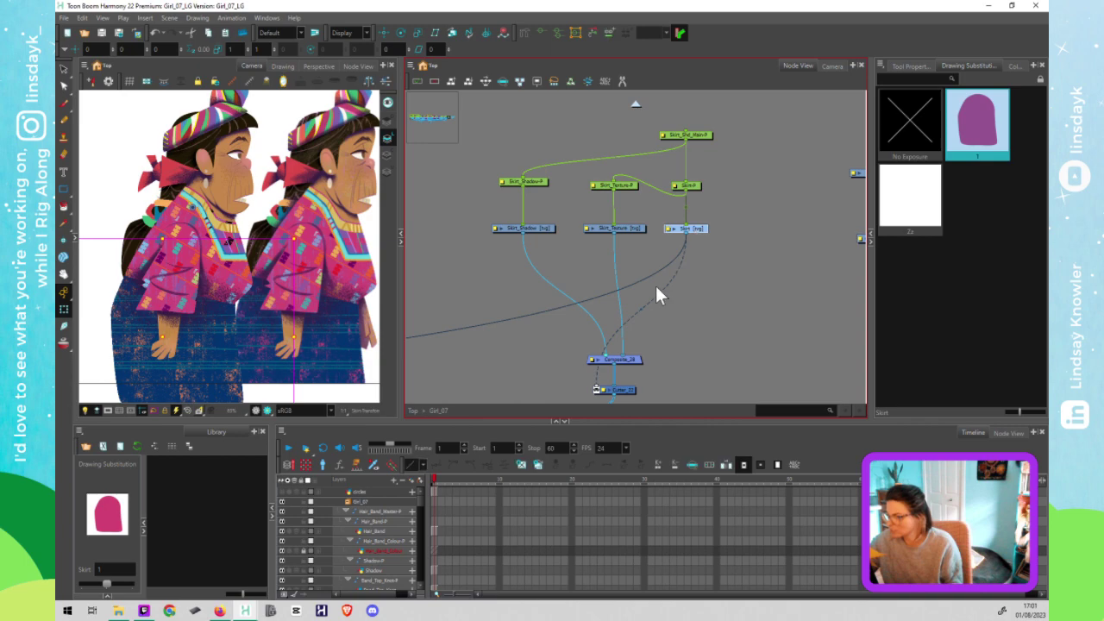
pyautogui.scroll(-4, 603, 310)
pyautogui.moveTo(498, 327); pyautogui.dragTo(552, 266)
pyautogui.click(579, 250)
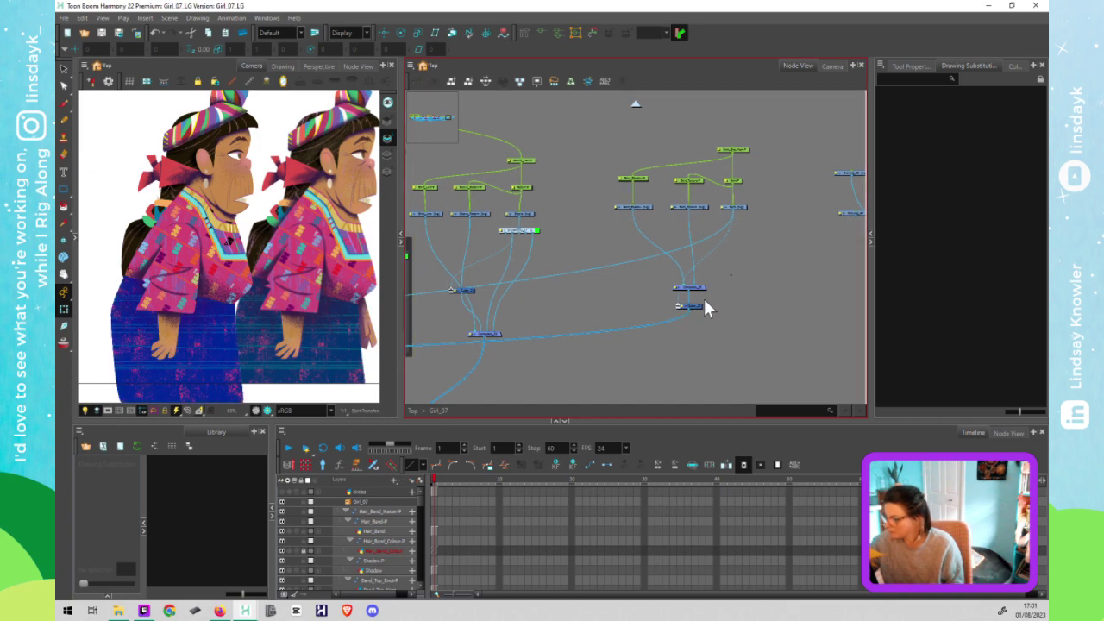
pyautogui.click(704, 319)
pyautogui.moveTo(681, 331); pyautogui.dragTo(676, 331)
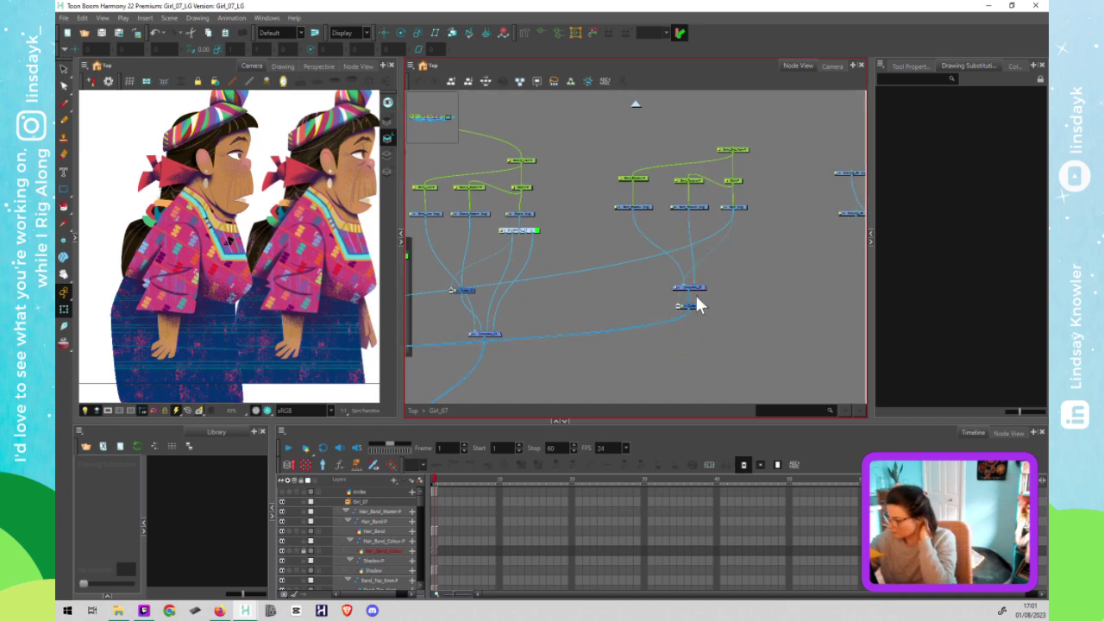
pyautogui.moveTo(701, 286); pyautogui.dragTo(701, 307)
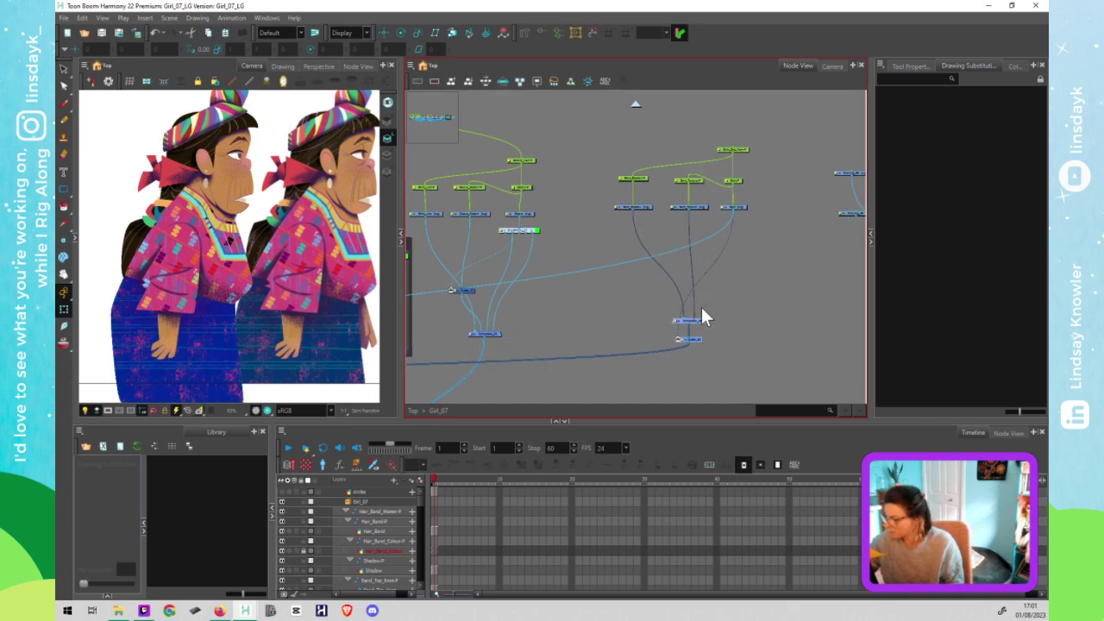
# Step: Paste the copied backdrop group of patch, cutter and composite nodes below the Skirt drawing, and move the skirt's original composite and cutter further down
pyautogui.click(710, 247)
pyautogui.hotkey('ctrl', 'v')
pyautogui.moveTo(742, 235); pyautogui.dragTo(754, 219)
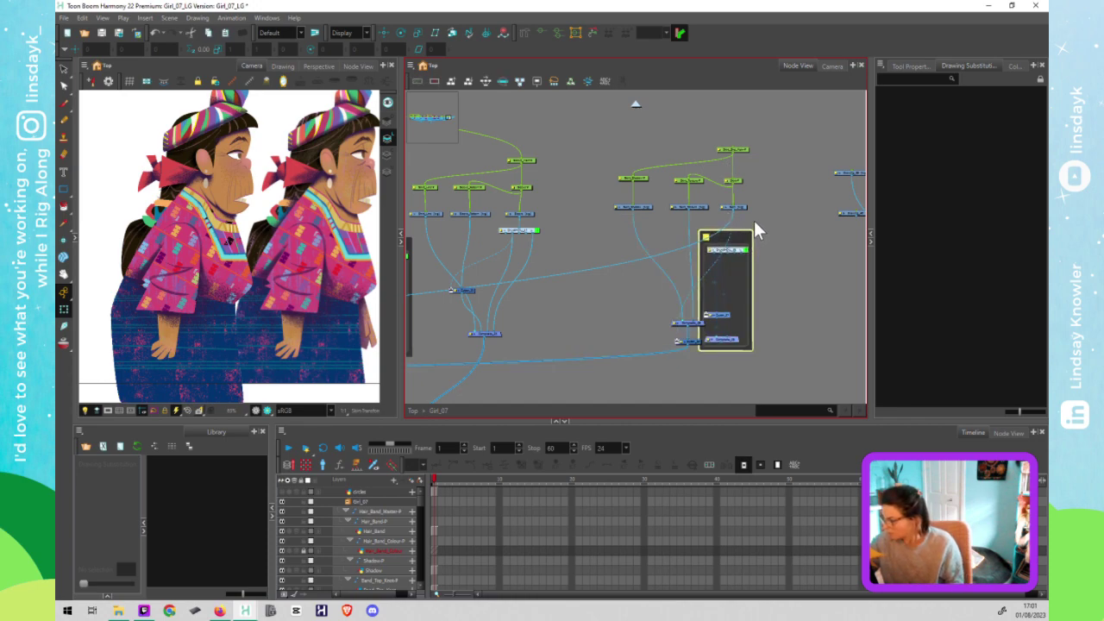
pyautogui.click(683, 362)
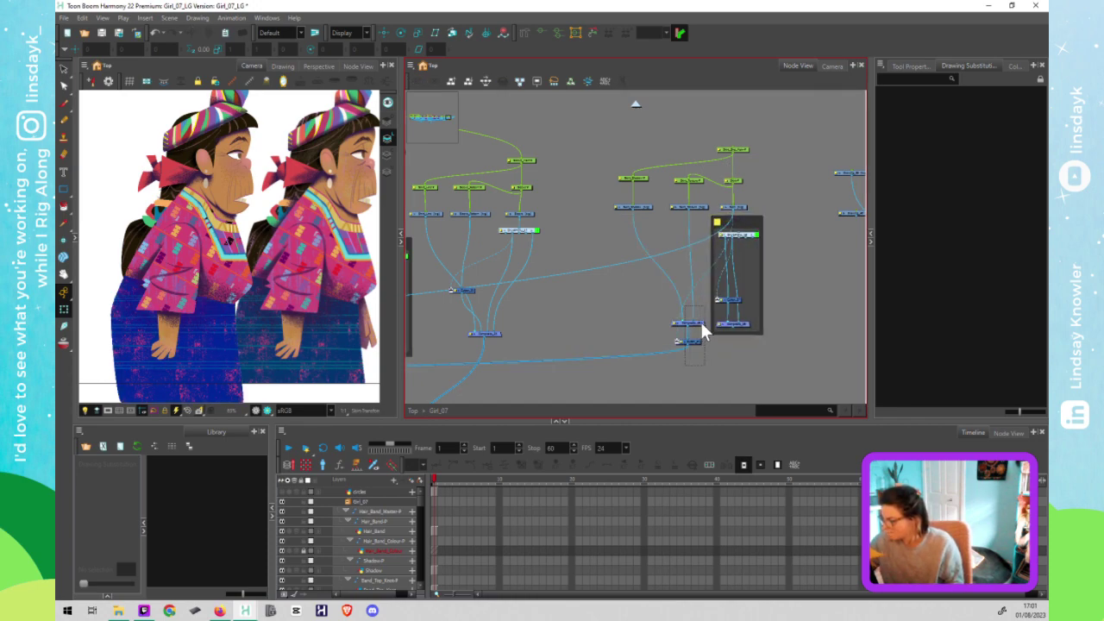
pyautogui.moveTo(700, 319); pyautogui.dragTo(695, 354)
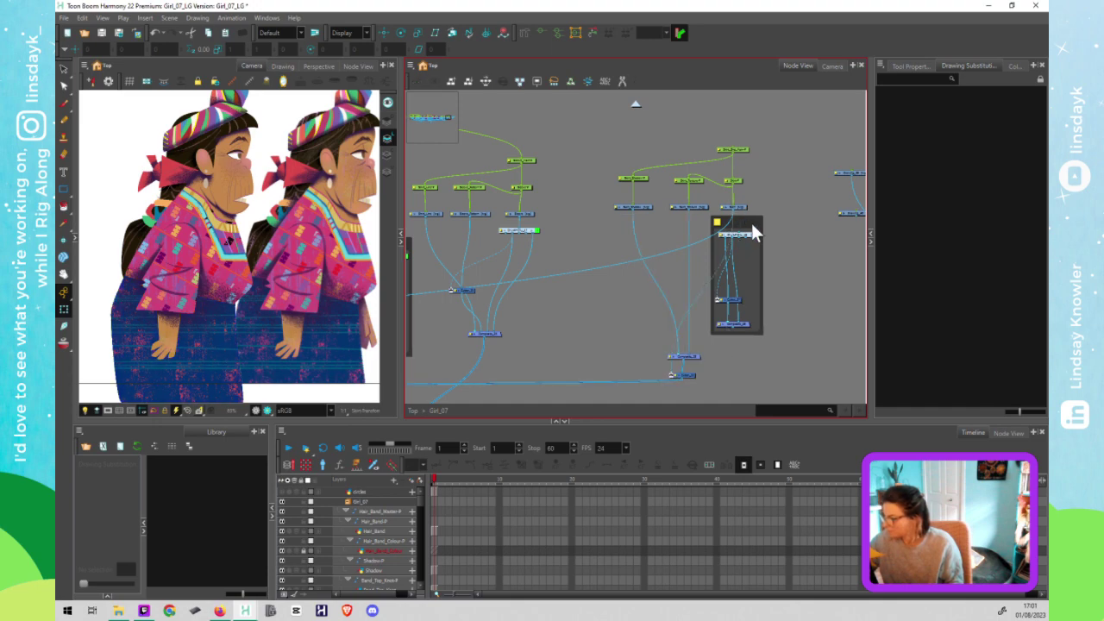
# Step: Align the pasted backdrop group beneath the Skirt drawing, and place a copied composite below it, fed by the group's own composite
pyautogui.moveTo(747, 226); pyautogui.dragTo(742, 225)
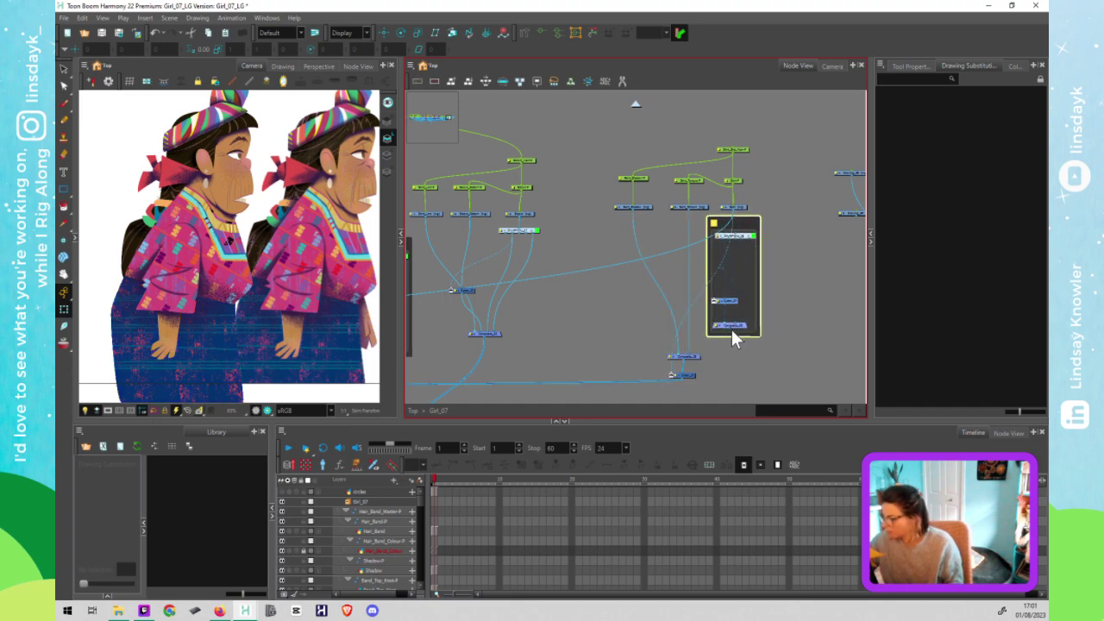
pyautogui.click(738, 353)
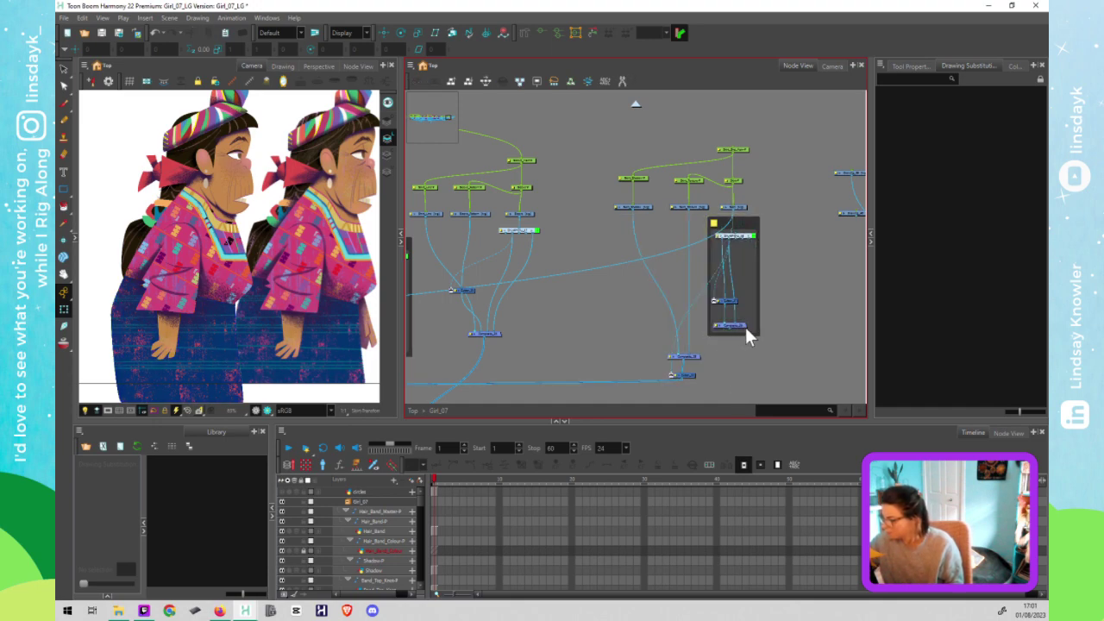
pyautogui.moveTo(743, 329); pyautogui.dragTo(779, 343)
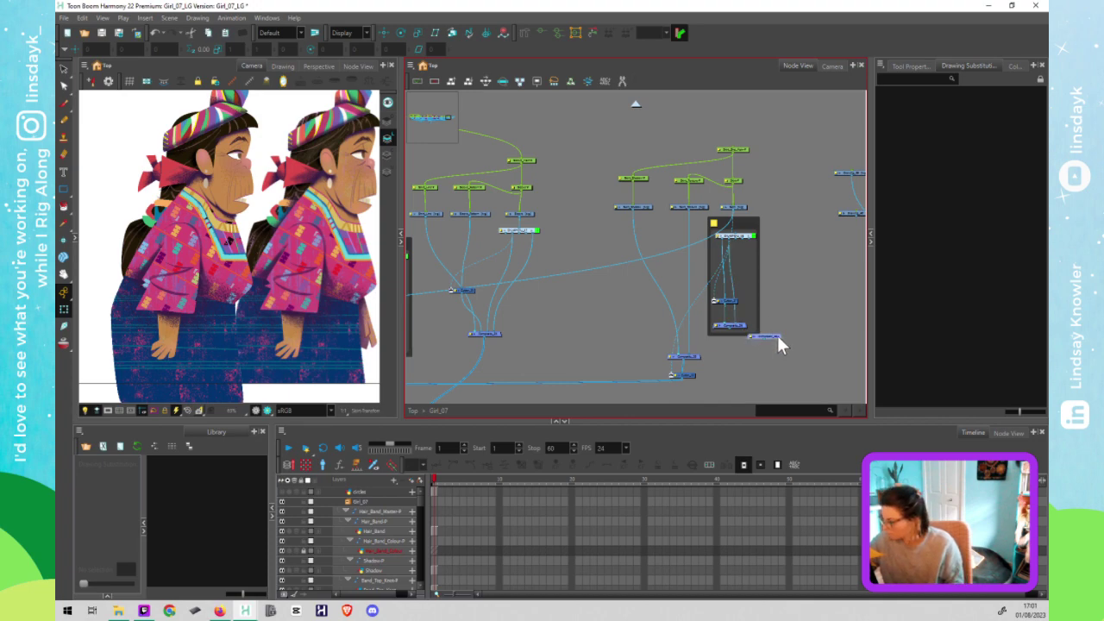
pyautogui.moveTo(665, 384)
pyautogui.mouseDown()
pyautogui.moveTo(656, 380)
pyautogui.moveTo(720, 395)
pyautogui.moveTo(764, 388)
pyautogui.moveTo(647, 327)
pyautogui.moveTo(616, 276)
pyautogui.moveTo(756, 379)
pyautogui.moveTo(731, 392)
pyautogui.moveTo(712, 389)
pyautogui.moveTo(703, 306)
pyautogui.moveTo(731, 230)
pyautogui.moveTo(749, 223)
pyautogui.mouseUp()
pyautogui.click(786, 240)
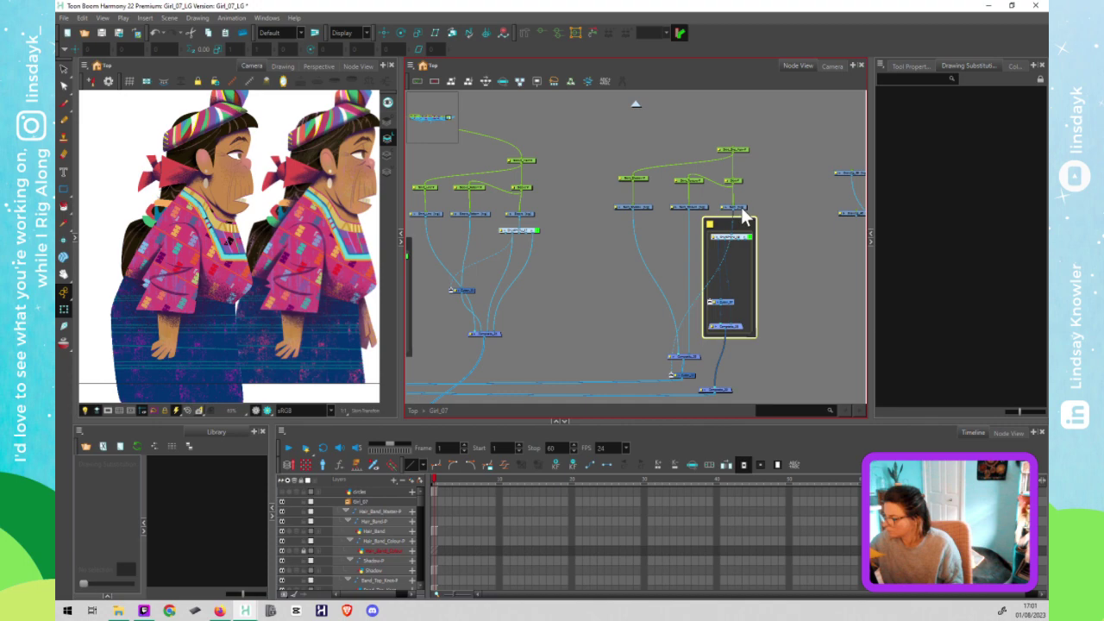
# Step: Check which art layer holds the Skirt drawing's solid shape, ending on the Overlay layer
pyautogui.click(740, 207)
pyautogui.click(265, 349)
pyautogui.hotkey('alt', 's')
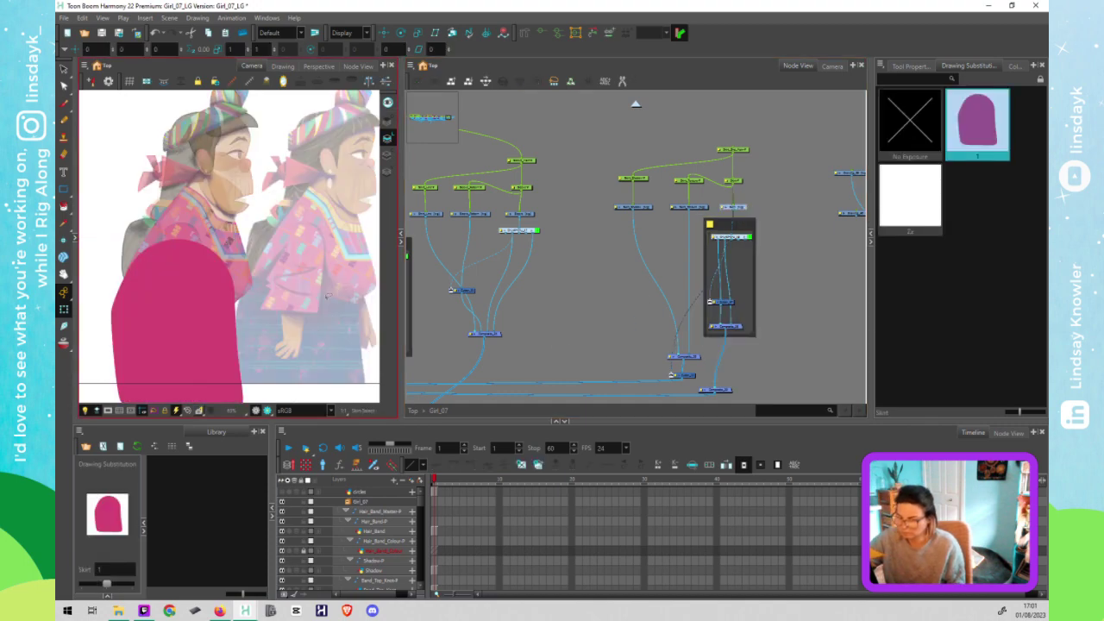
pyautogui.click(735, 238)
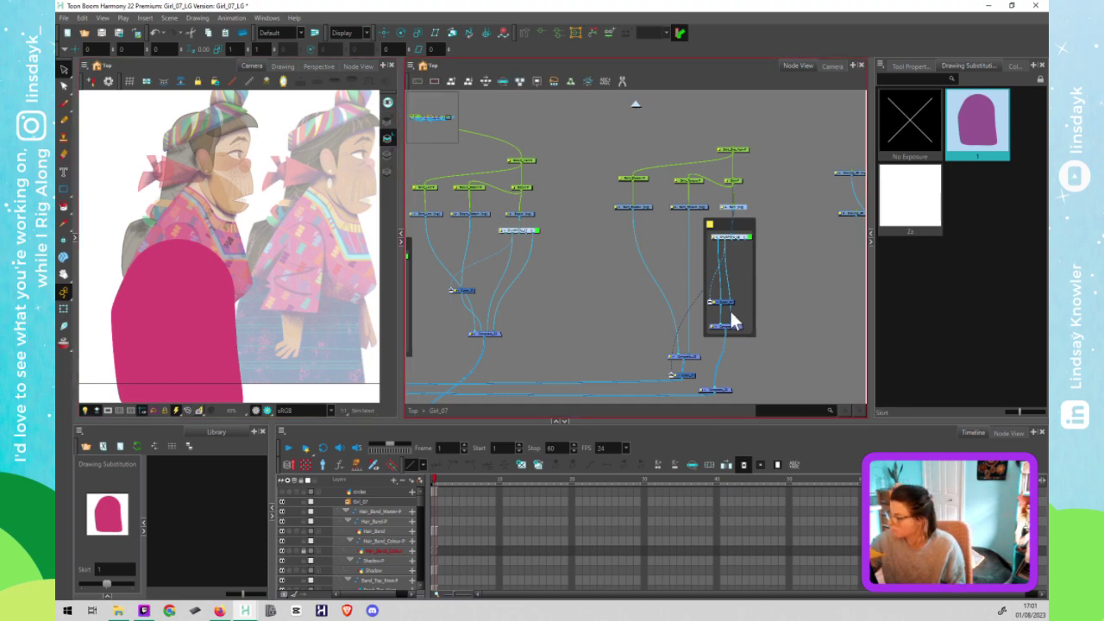
pyautogui.click(388, 123)
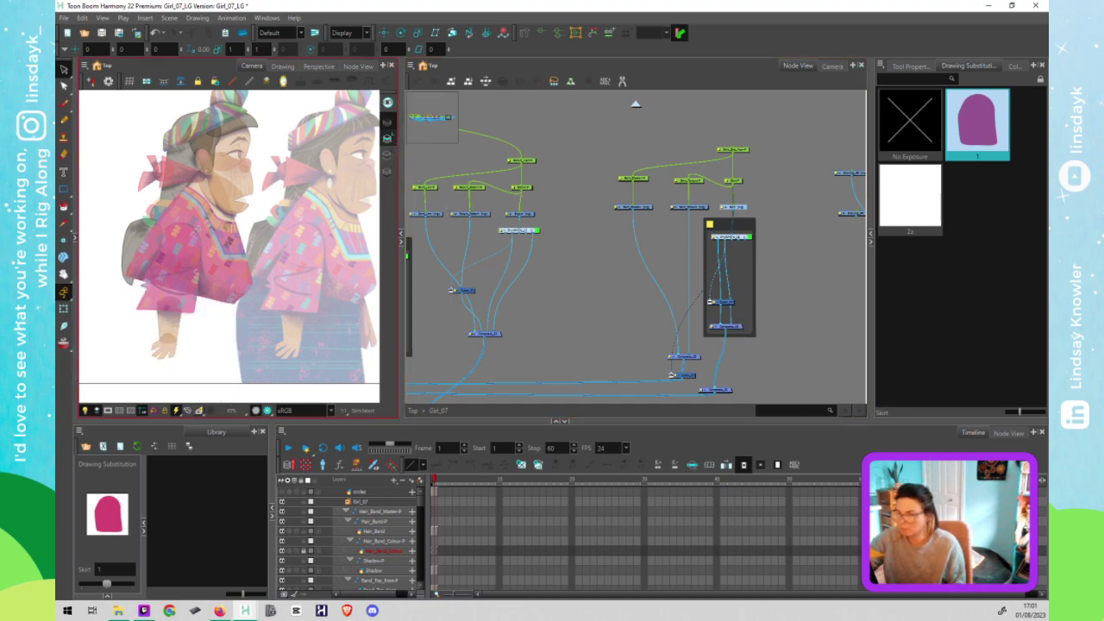
# Step: Transfer the horizontal stripe lines from Skirt_Texture's Line Art layer to the Skirt drawing's Overlay layer
pyautogui.click(697, 209)
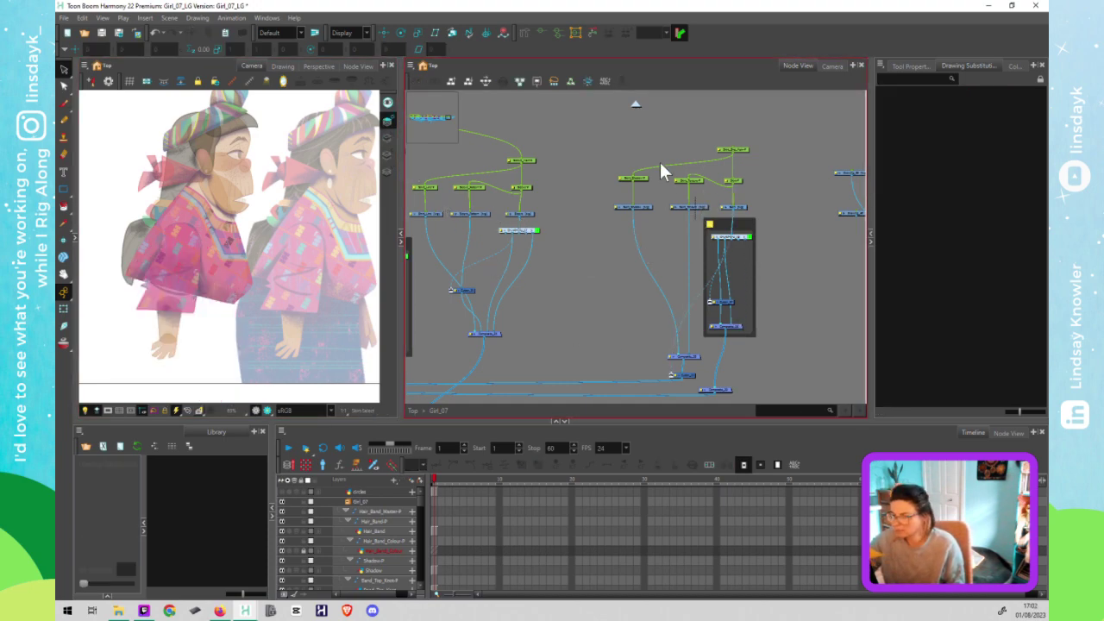
pyautogui.click(389, 138)
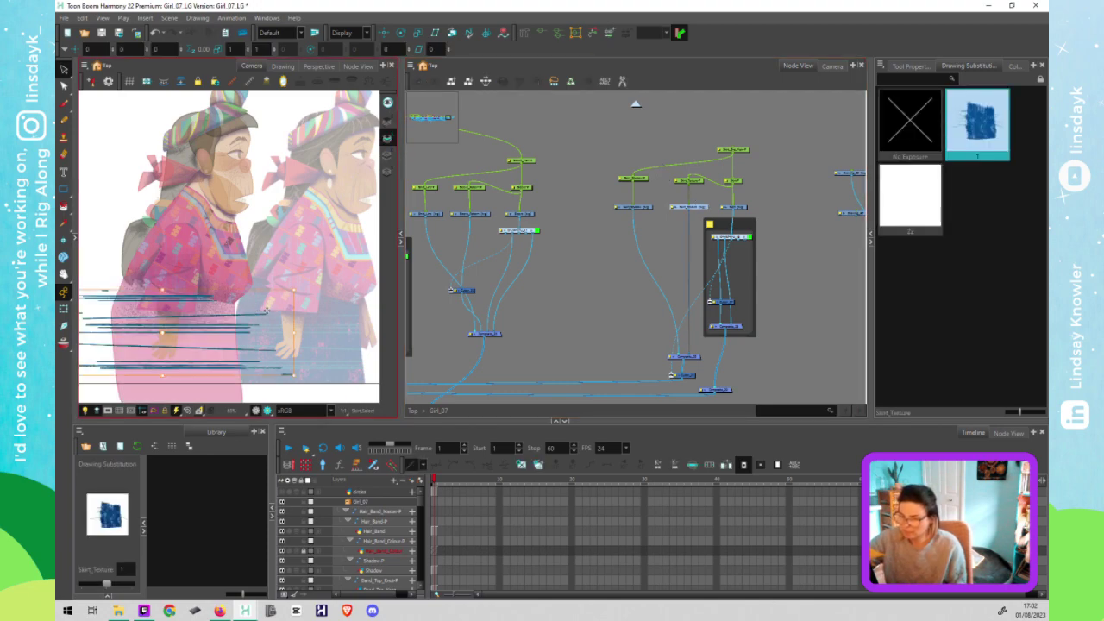
pyautogui.press('Delete')
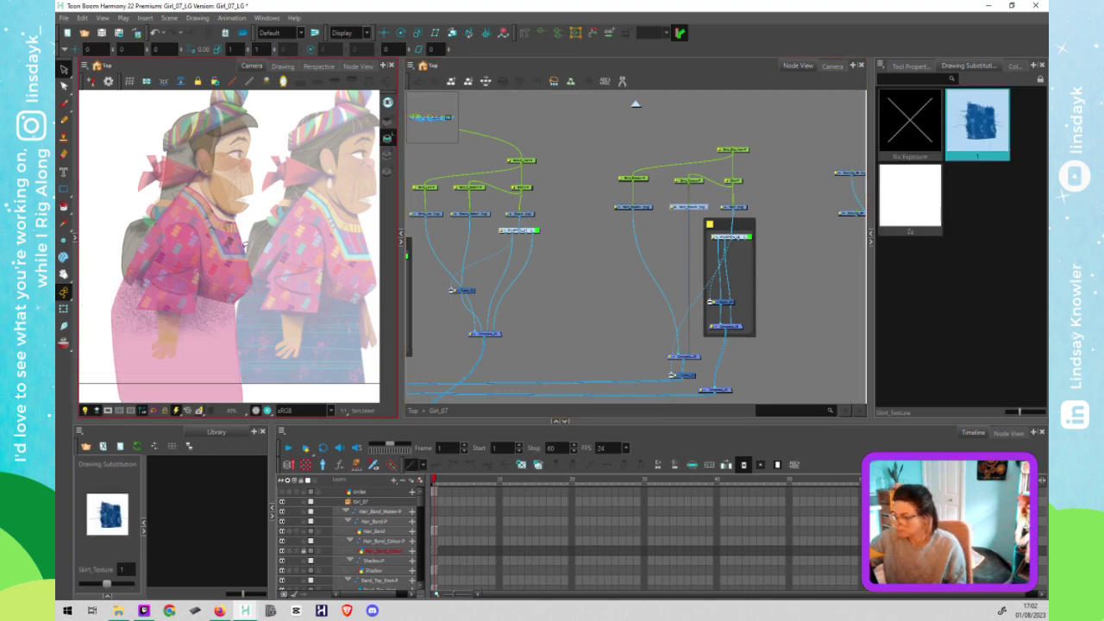
pyautogui.hotkey('ctrl', 'v')
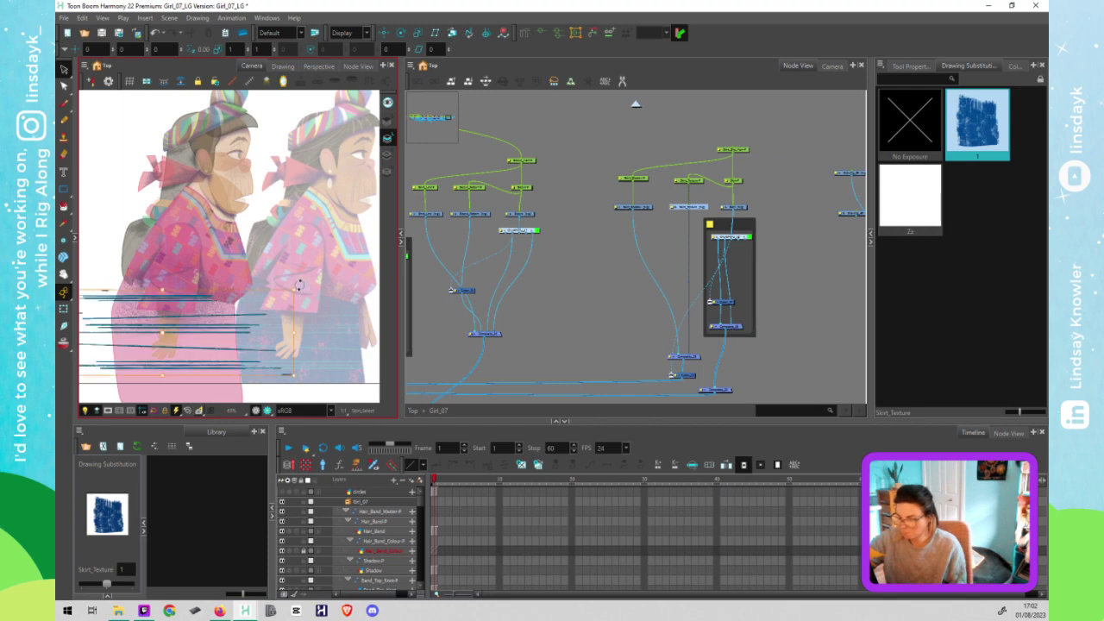
pyautogui.click(387, 157)
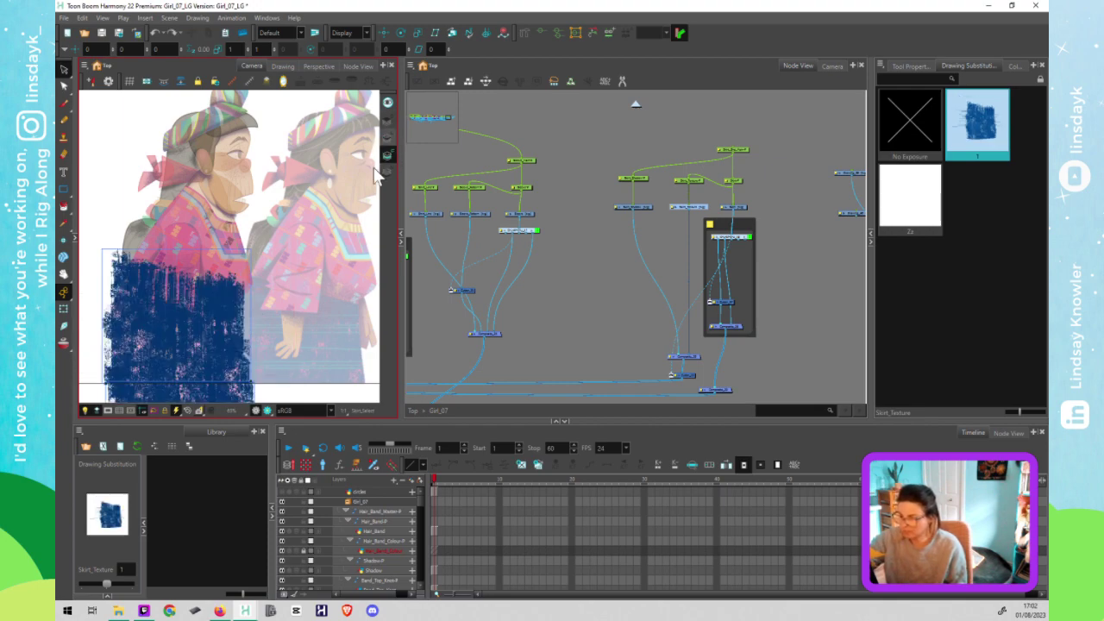
pyautogui.press('l')
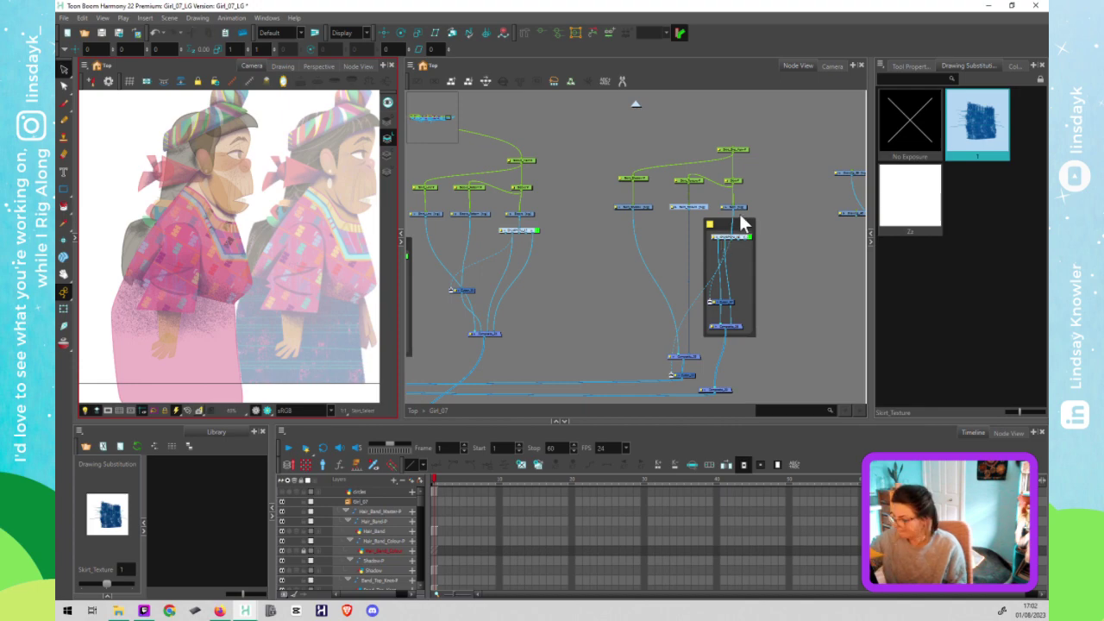
pyautogui.click(735, 208)
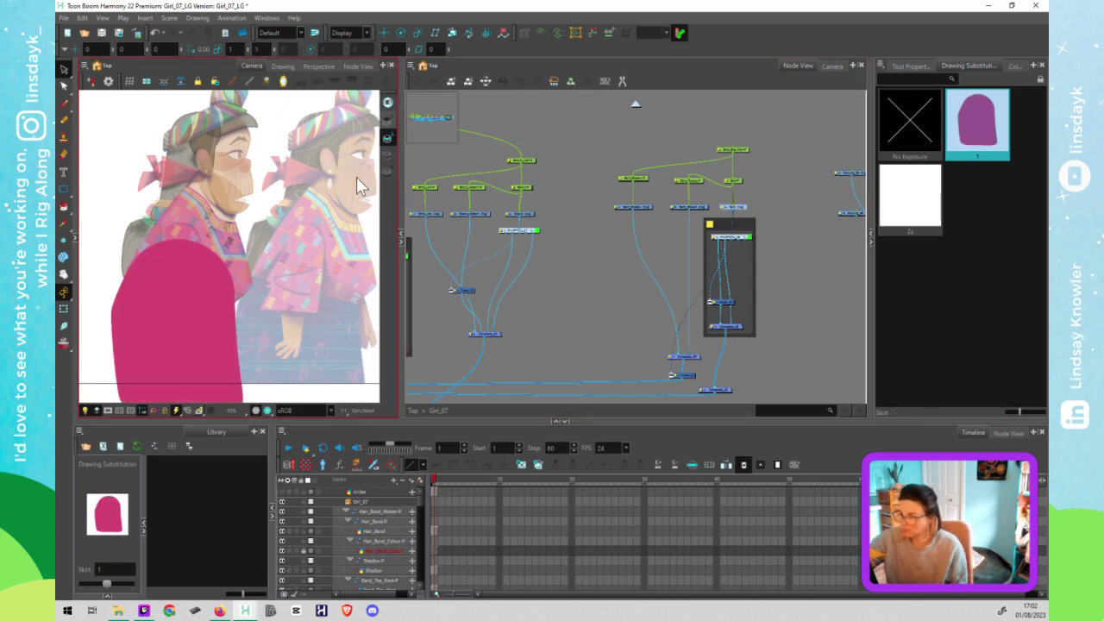
pyautogui.click(387, 121)
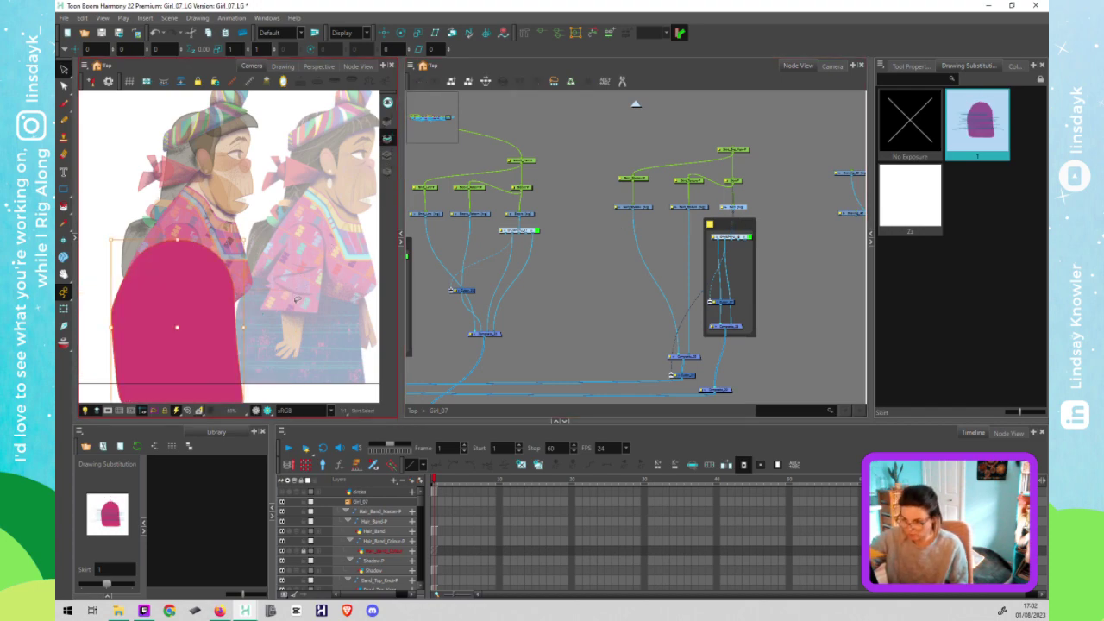
# Step: Move the Skirt drawing's solid shape to its Colour Art layer, and transfer Skirt_Texture's Colour Art brushwork onto Skirt's Line Art layer
pyautogui.press('Delete')
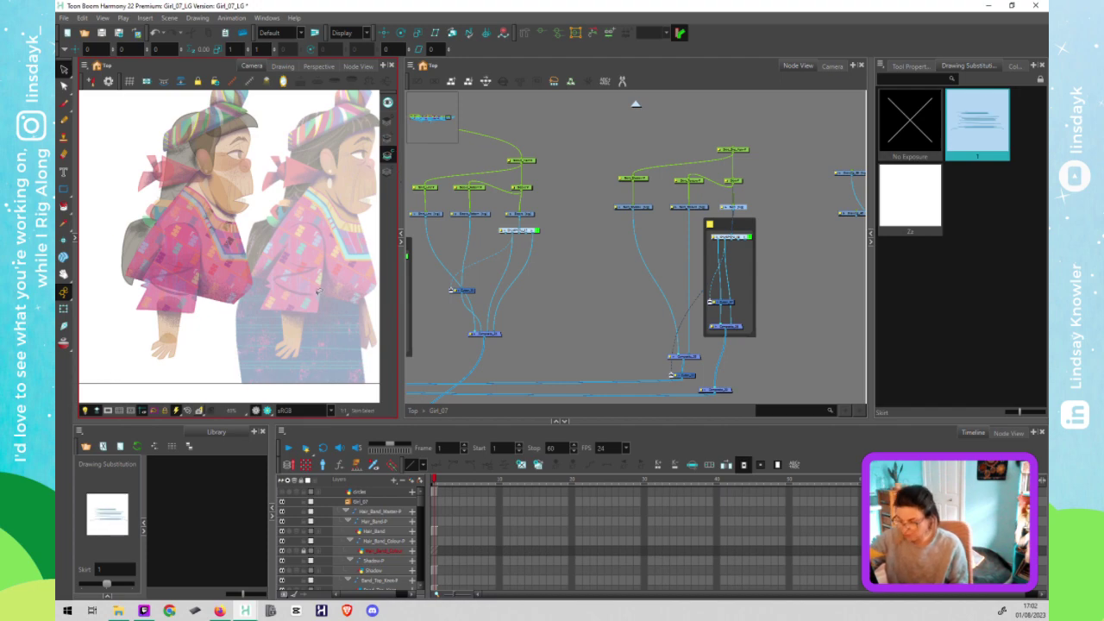
pyautogui.hotkey('ctrl', 'v')
pyautogui.click(704, 208)
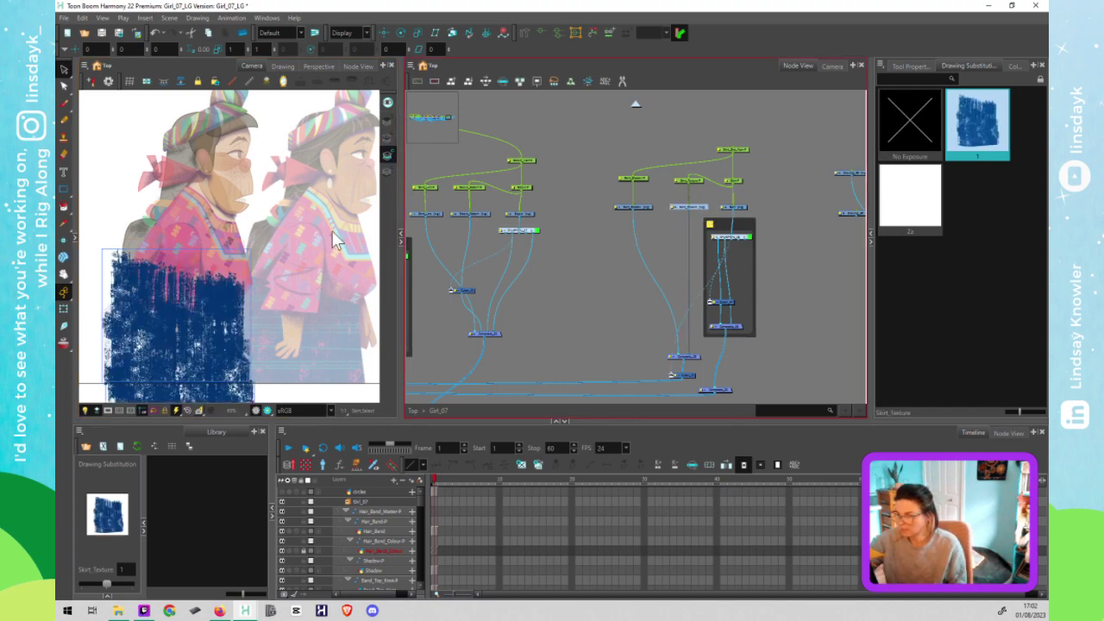
pyautogui.hotkey('ctrl', 'a')
pyautogui.hotkey('ctrl', 'x')
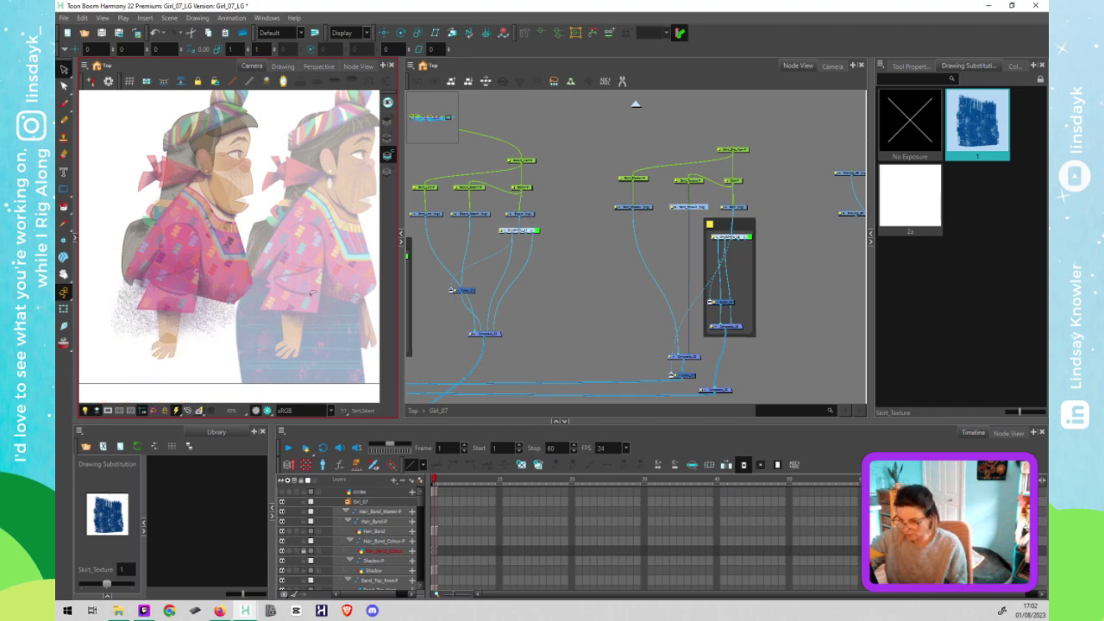
pyautogui.click(754, 201)
pyautogui.click(734, 208)
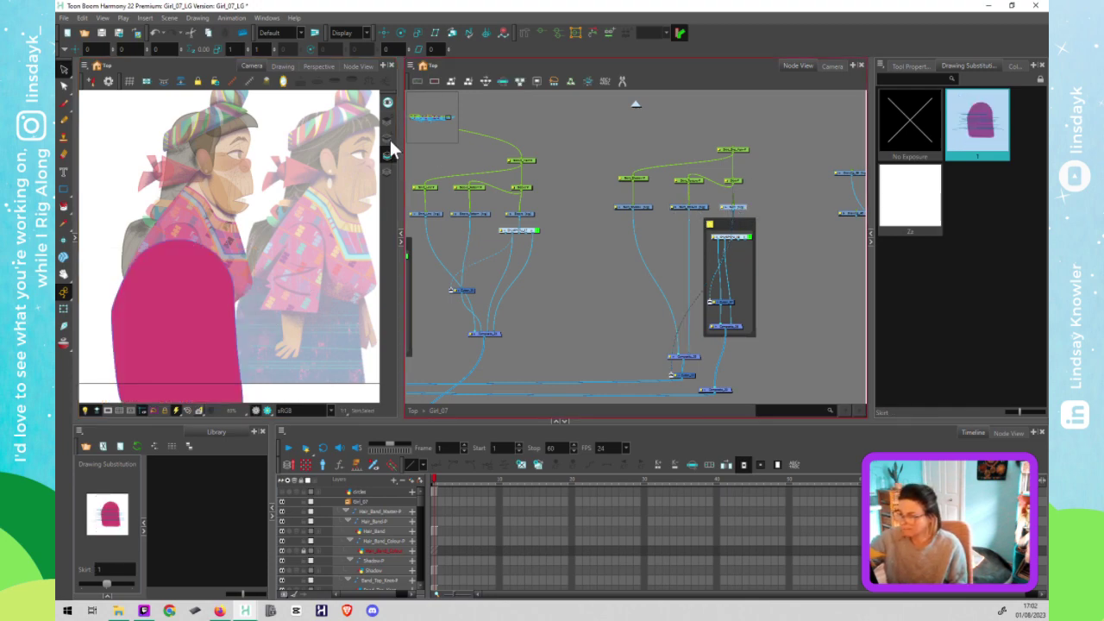
pyautogui.click(300, 270)
pyautogui.press('l')
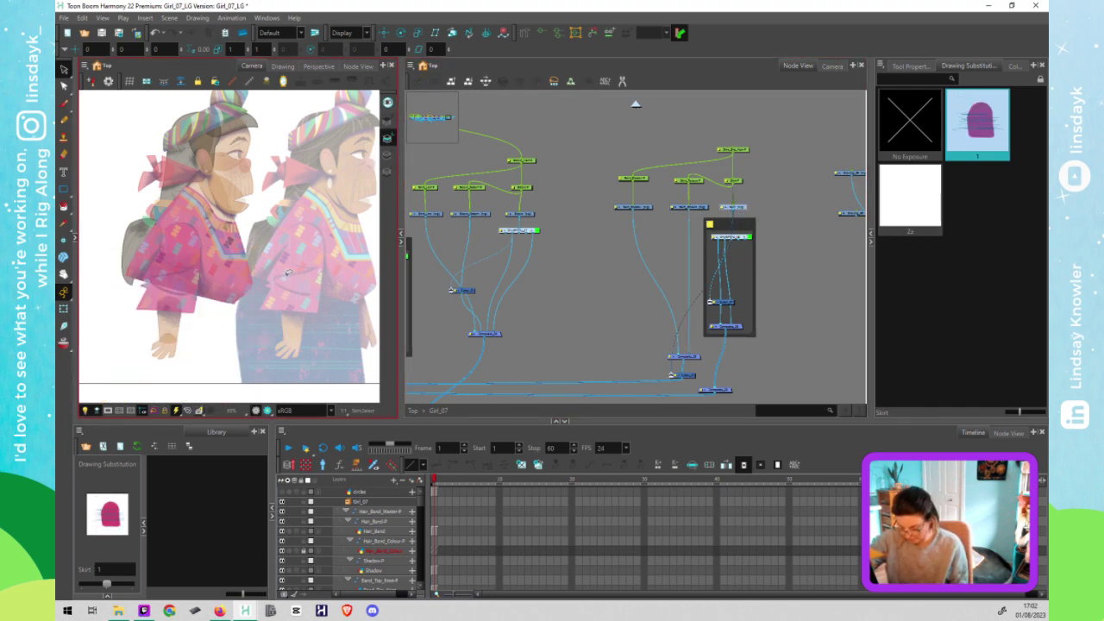
pyautogui.click(288, 275)
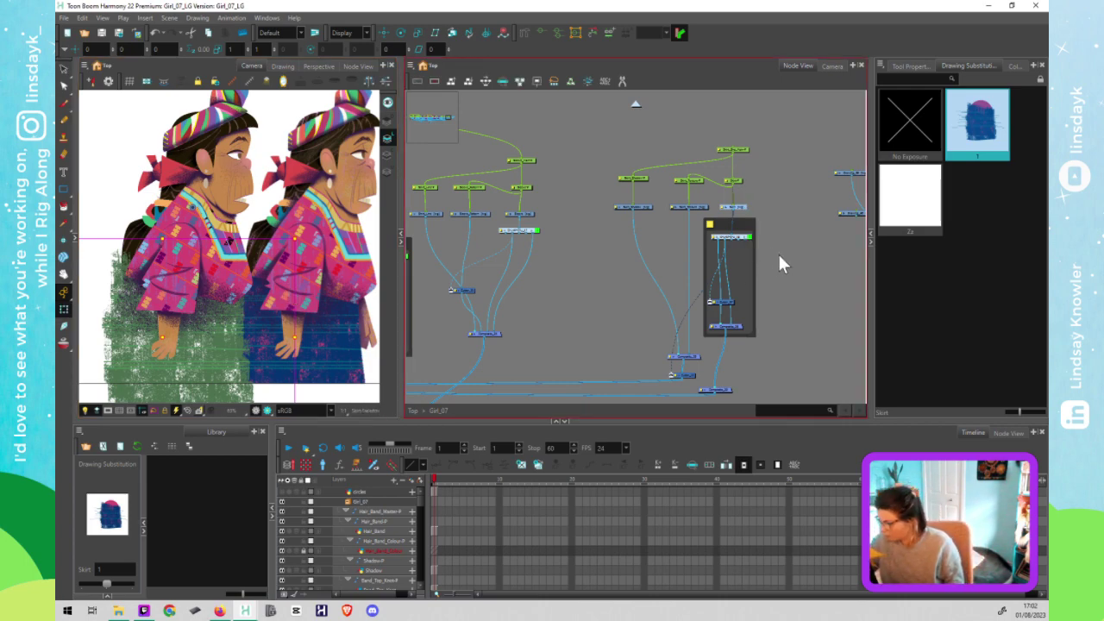
# Step: Disconnect Skirt_Texture from the lower skirt composite, and wire the O-L-AP-C-U node's layer outputs straight to the backdrop's composite, bypassing the cutter
pyautogui.scroll(-1, 683, 330)
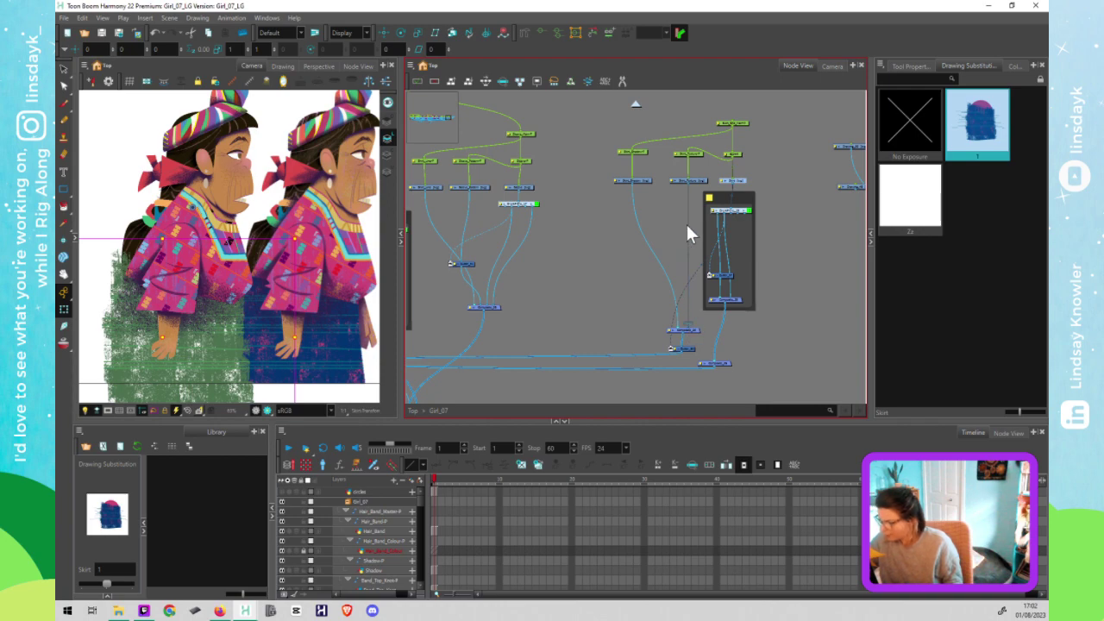
pyautogui.moveTo(687, 224); pyautogui.dragTo(690, 212)
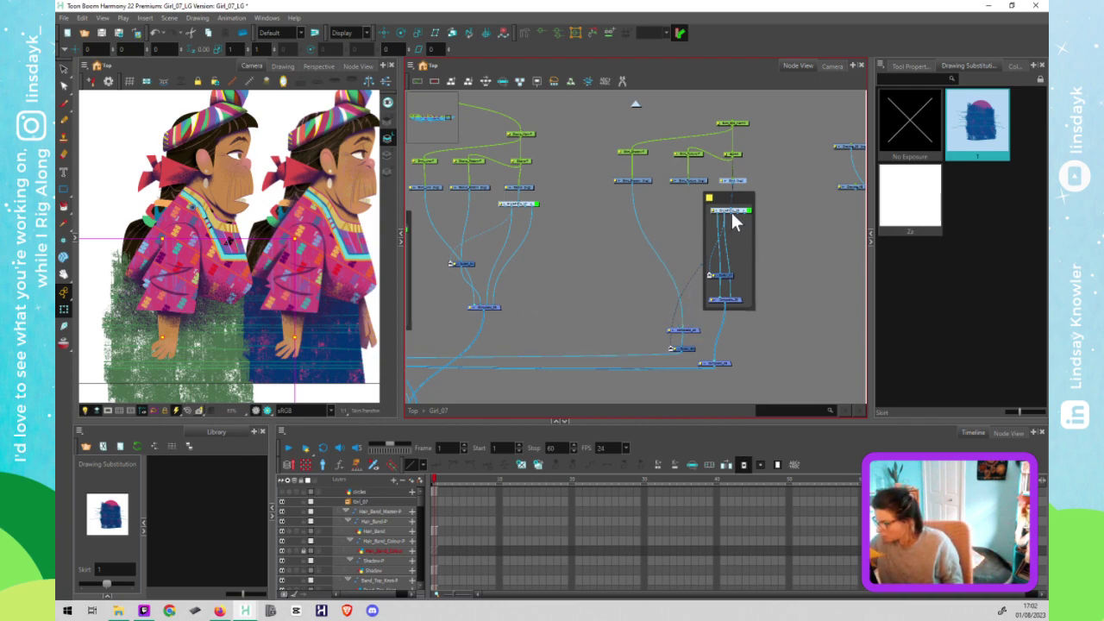
pyautogui.moveTo(731, 212); pyautogui.dragTo(743, 260)
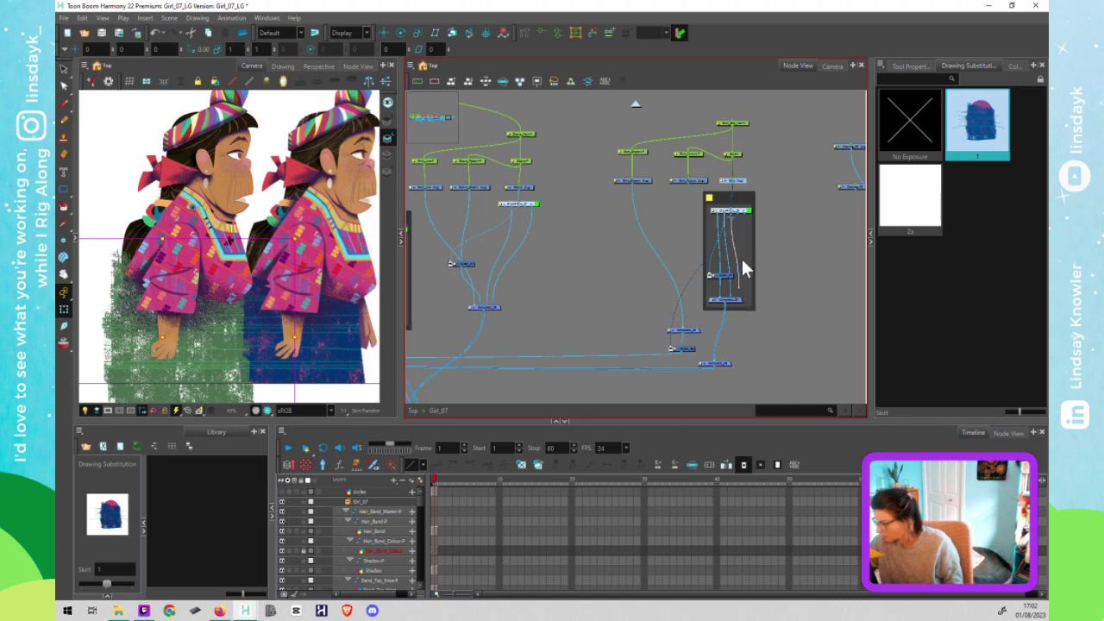
pyautogui.moveTo(737, 214); pyautogui.dragTo(738, 217)
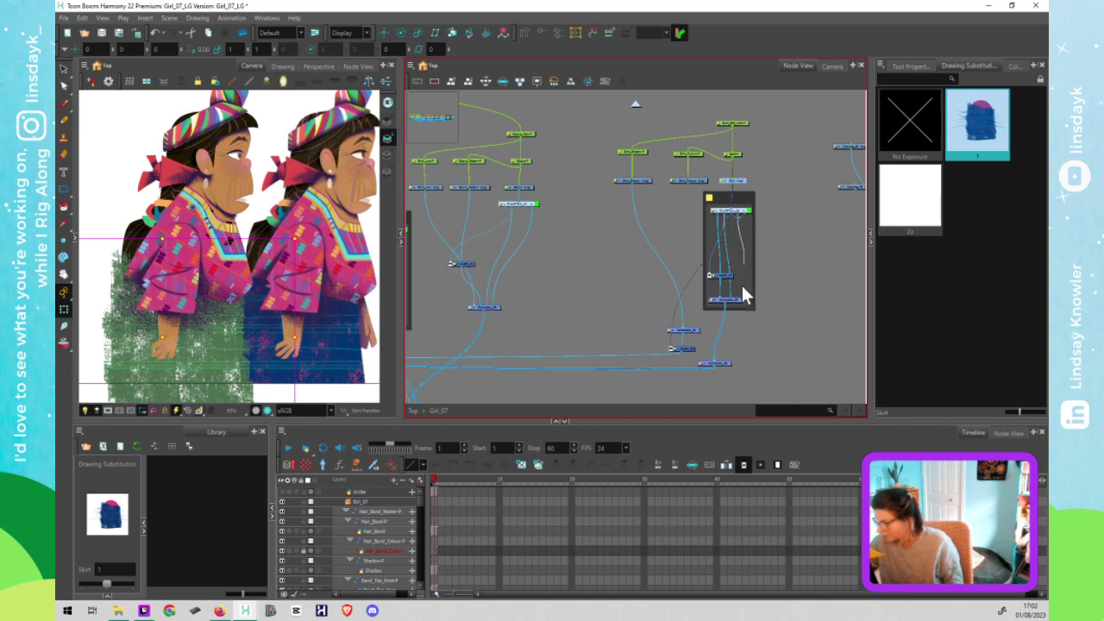
pyautogui.moveTo(742, 288); pyautogui.dragTo(738, 284)
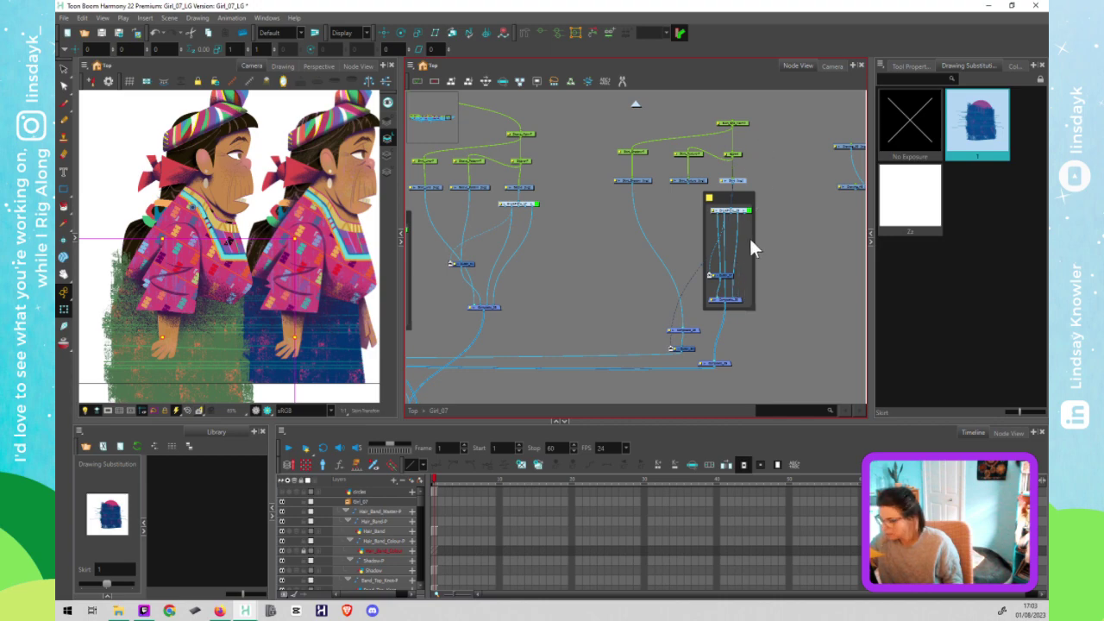
pyautogui.click(729, 281)
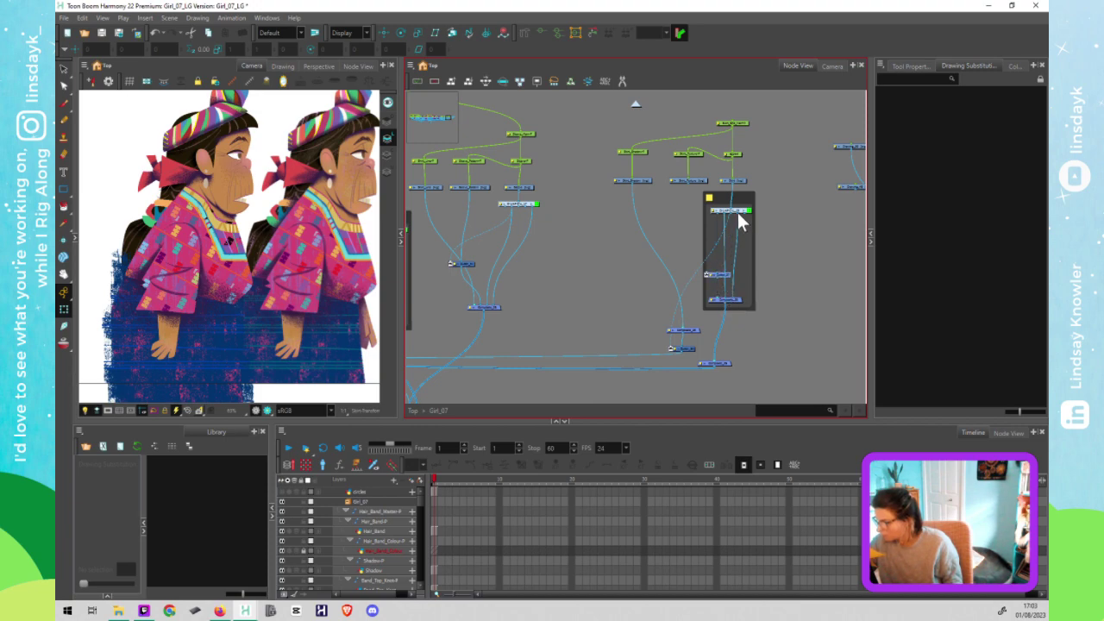
pyautogui.moveTo(737, 213); pyautogui.dragTo(711, 301)
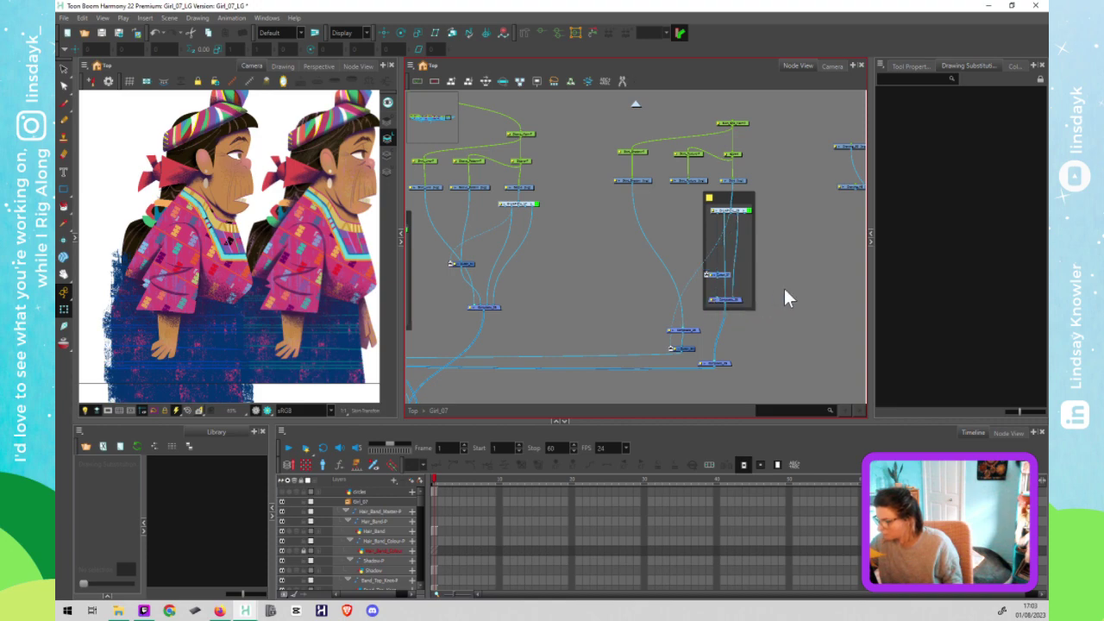
# Step: Cut Composite_29 out of the network below the skirt backdrop group
pyautogui.scroll(3, 739, 288)
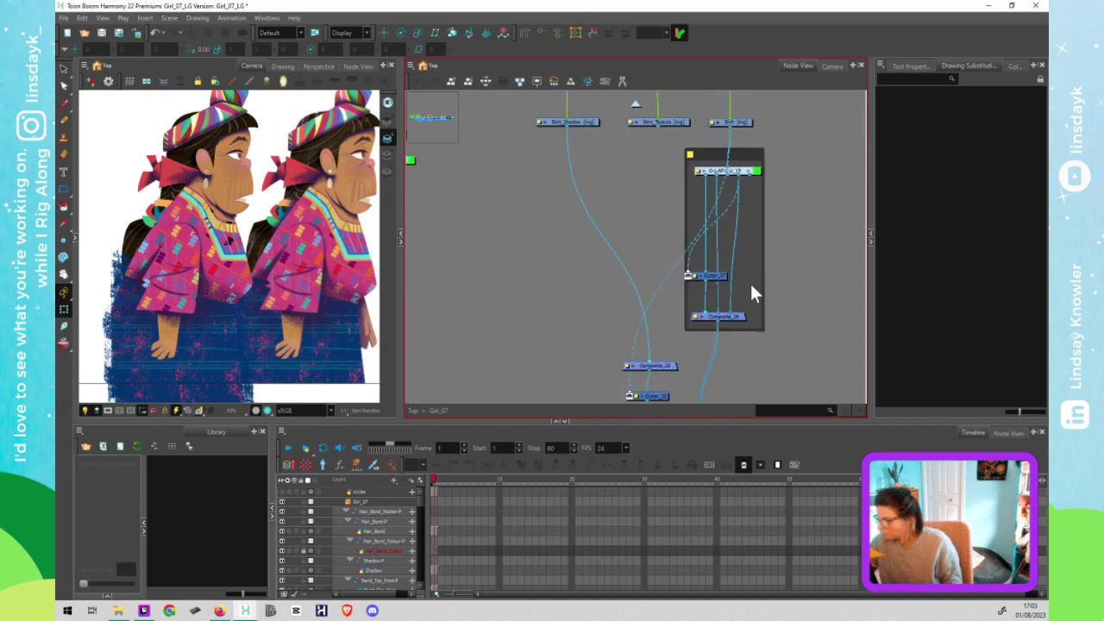
pyautogui.scroll(-1, 747, 297)
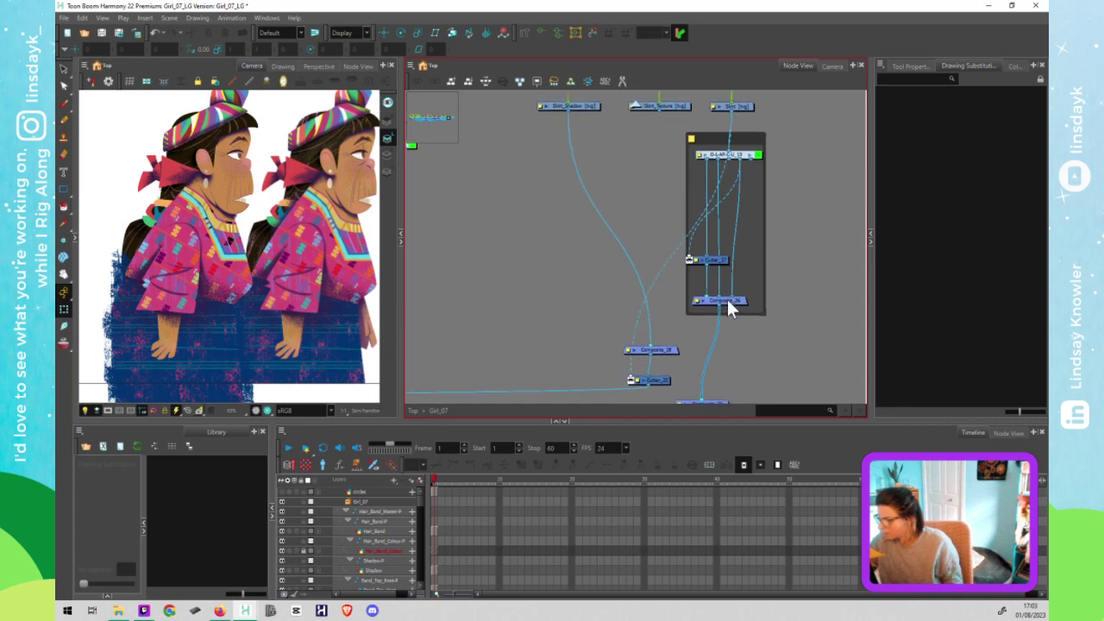
pyautogui.scroll(-4, 729, 337)
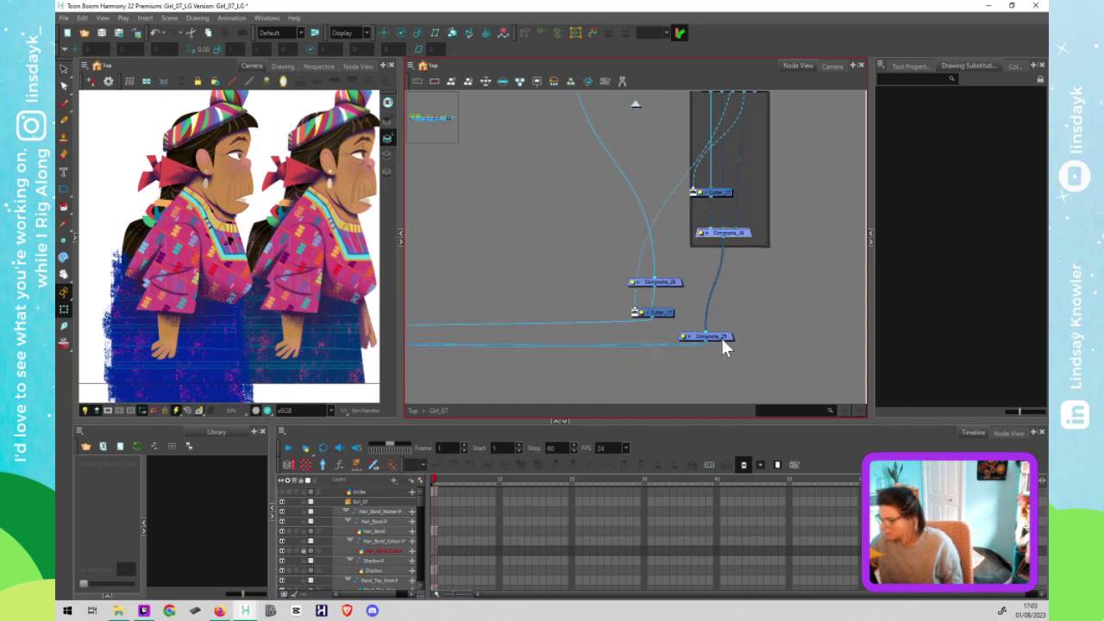
pyautogui.press('Delete')
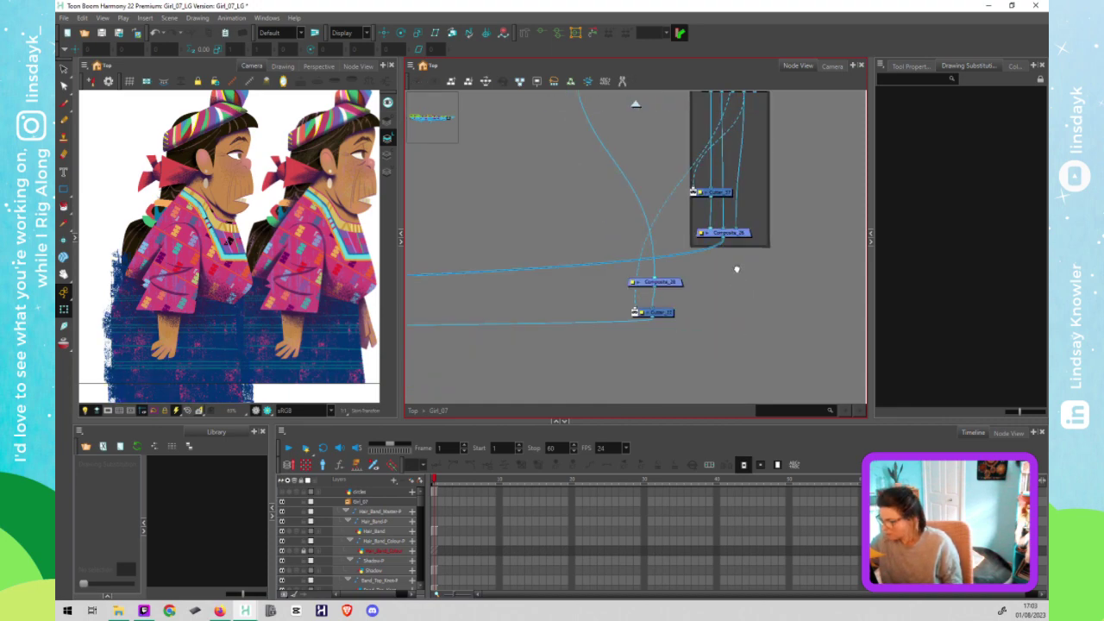
# Step: Paste the composite inside the backdrop above the cutter, and reroute the upper layer outputs through it and the cutter
pyautogui.moveTo(702, 102); pyautogui.dragTo(696, 173)
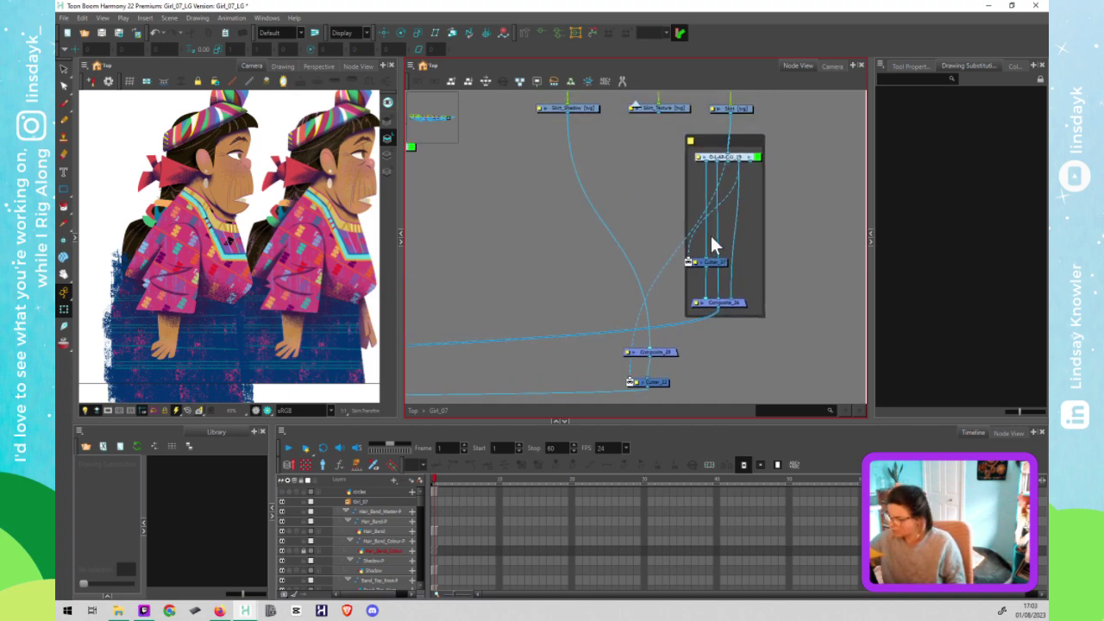
pyautogui.hotkey('ctrl', 'v')
pyautogui.moveTo(746, 232)
pyautogui.mouseDown()
pyautogui.moveTo(722, 225)
pyautogui.moveTo(732, 234)
pyautogui.mouseUp()
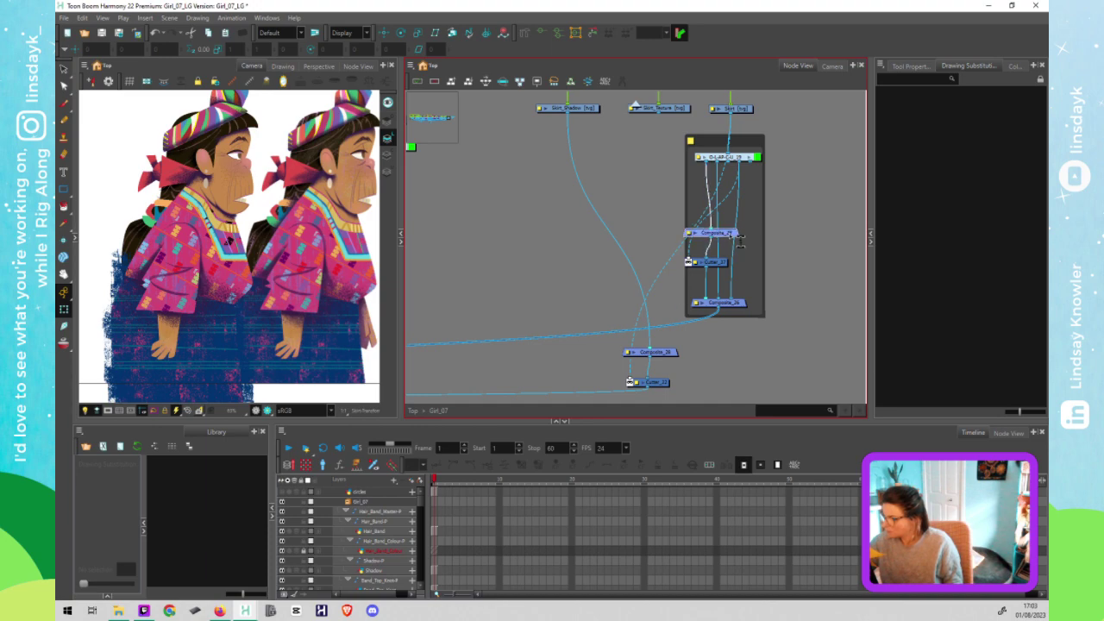
pyautogui.moveTo(719, 296); pyautogui.dragTo(720, 233)
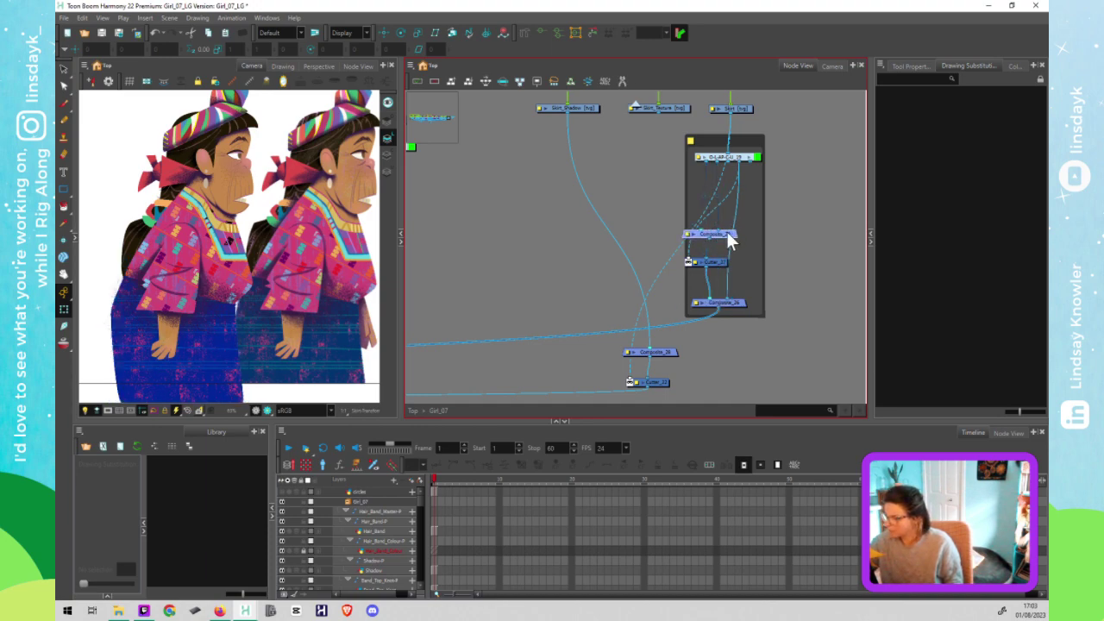
# Step: Delete the disconnected Skirt_Texture drawing and its peg, including the drawing files and element folders
pyautogui.scroll(3, 747, 164)
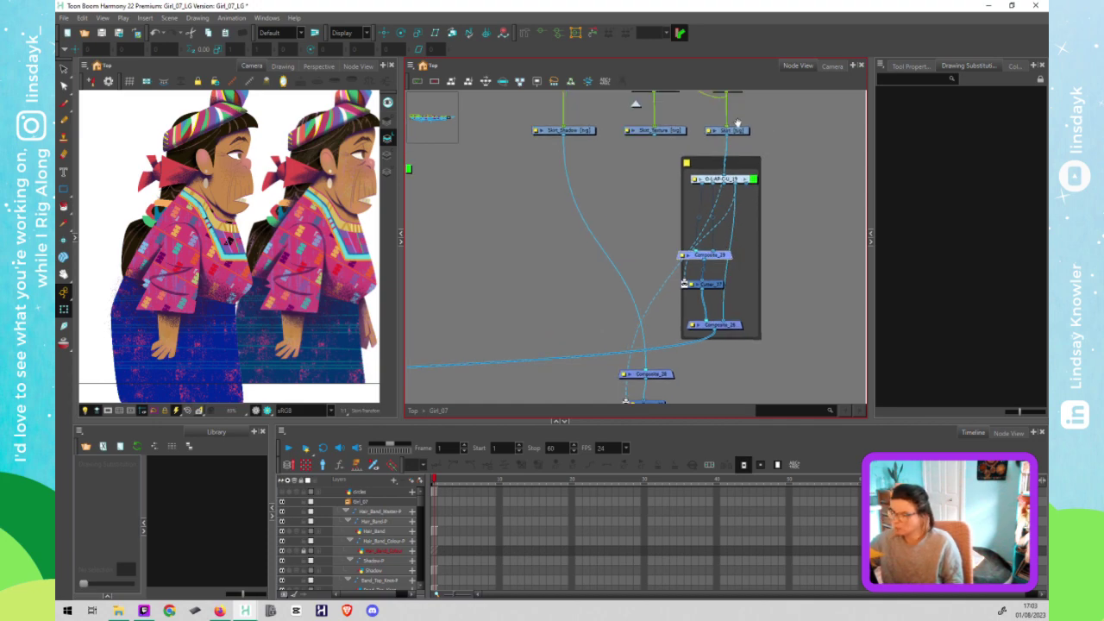
pyautogui.moveTo(655, 171); pyautogui.dragTo(675, 85)
pyautogui.press('Delete')
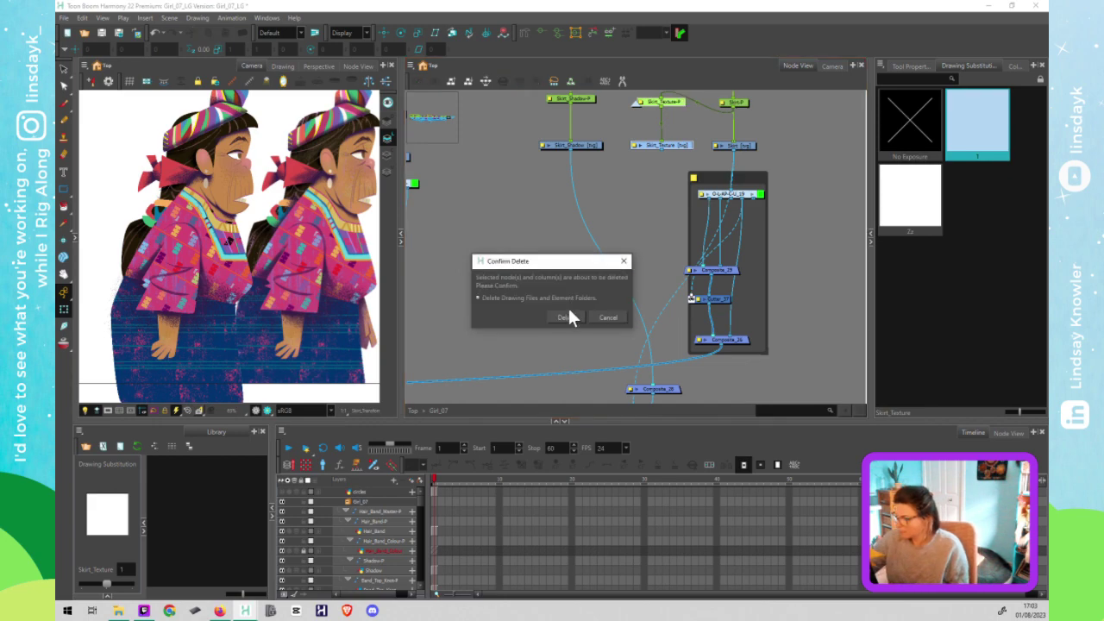
pyautogui.click(565, 316)
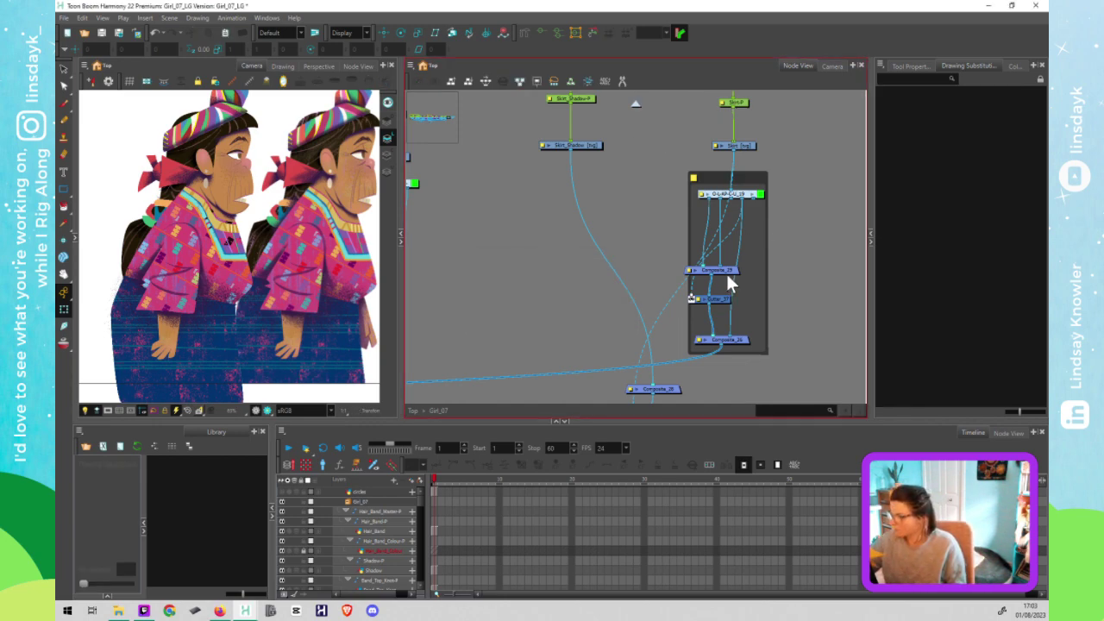
# Step: Move the Skirt_Shadow branch's composite and cutter up so they line up beneath the Skirt_Shadow drawing
pyautogui.scroll(-2, 740, 254)
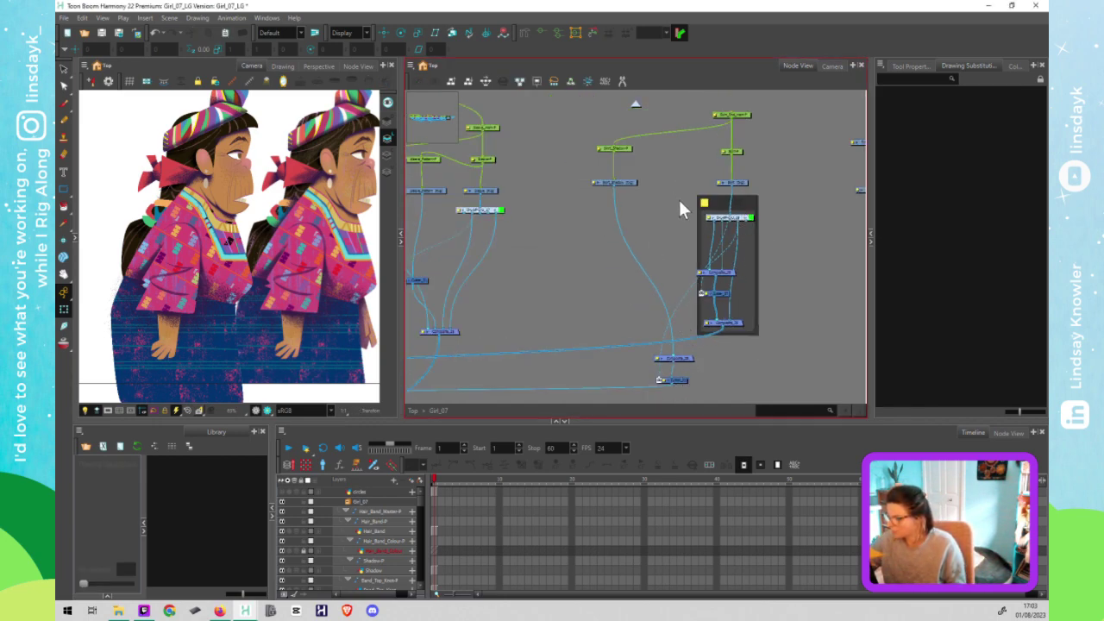
pyautogui.moveTo(697, 392); pyautogui.dragTo(637, 333)
pyautogui.moveTo(637, 293); pyautogui.dragTo(714, 326)
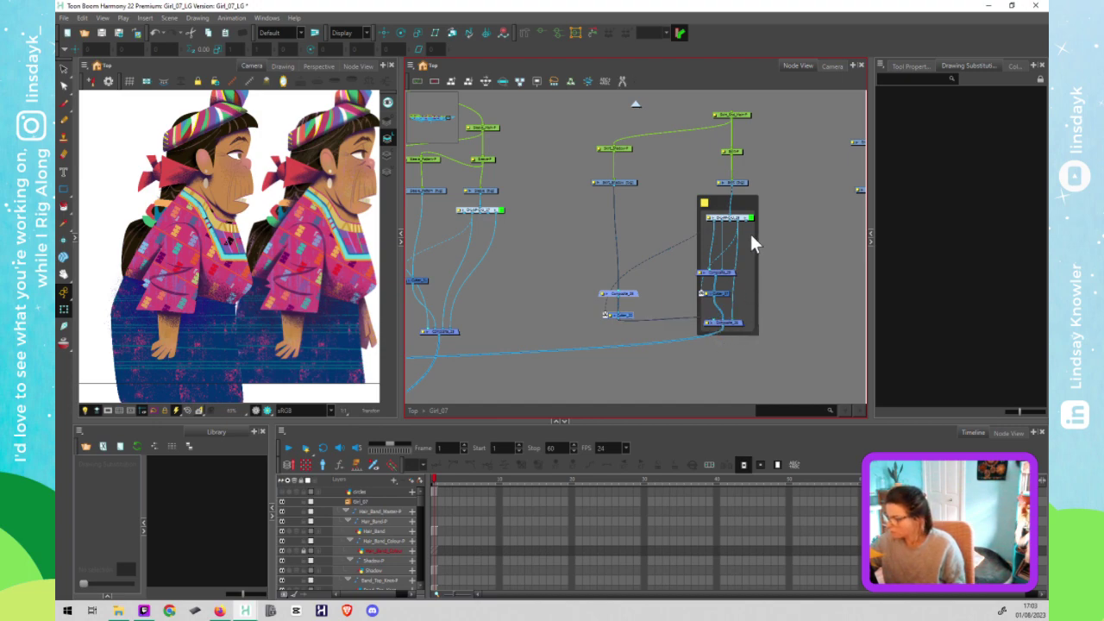
pyautogui.click(633, 295)
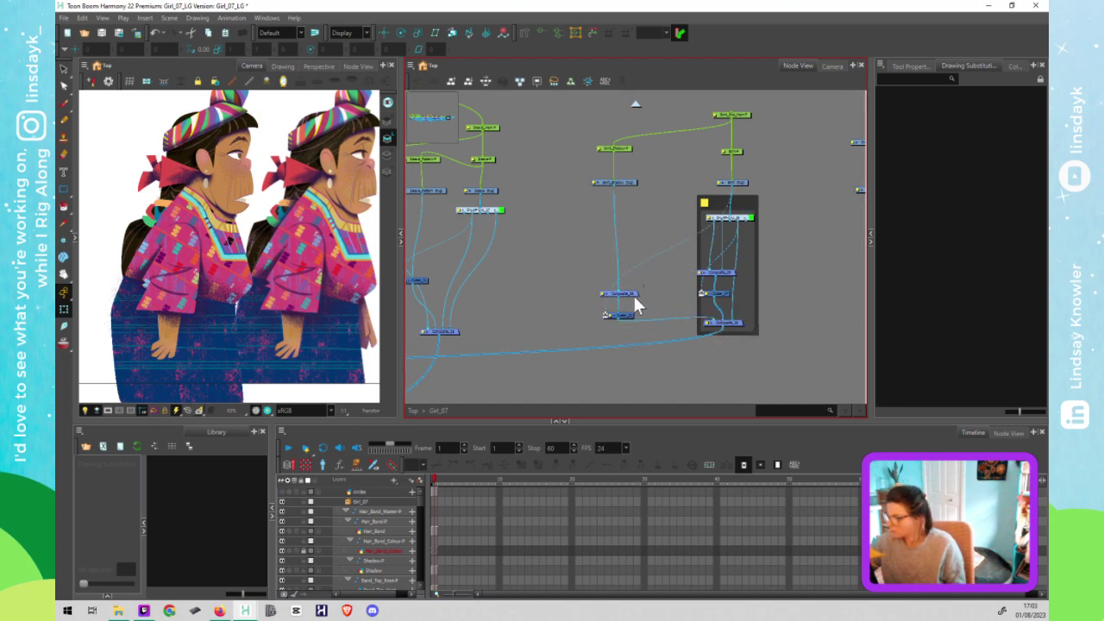
pyautogui.moveTo(635, 298); pyautogui.dragTo(626, 269)
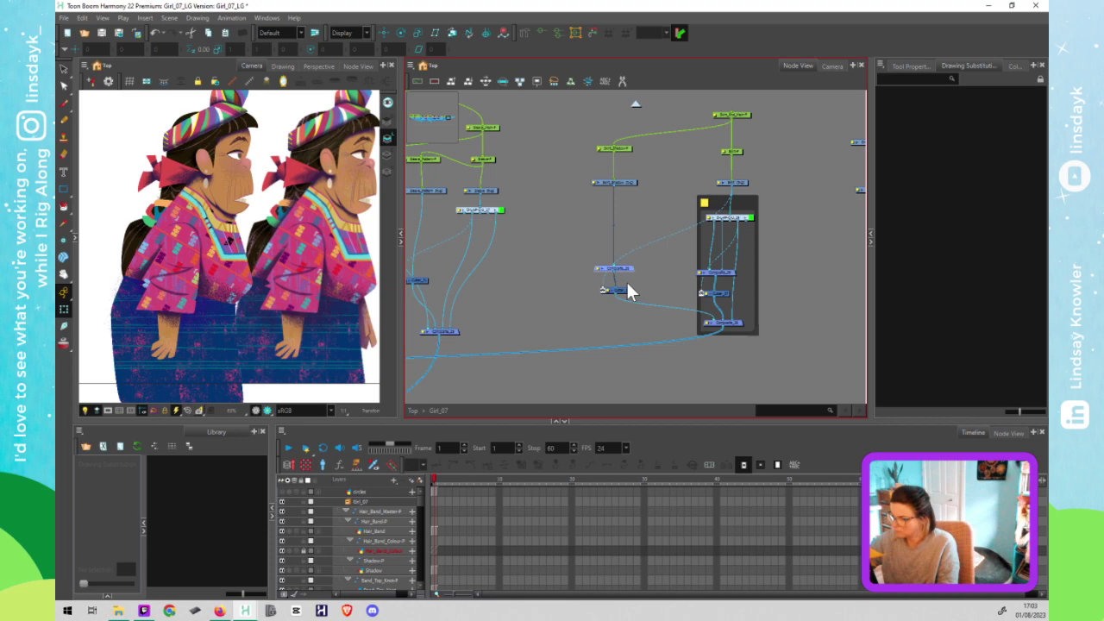
# Step: Delete the composite between Skirt_Shadow and its cutter, and save the scene
pyautogui.press('Delete')
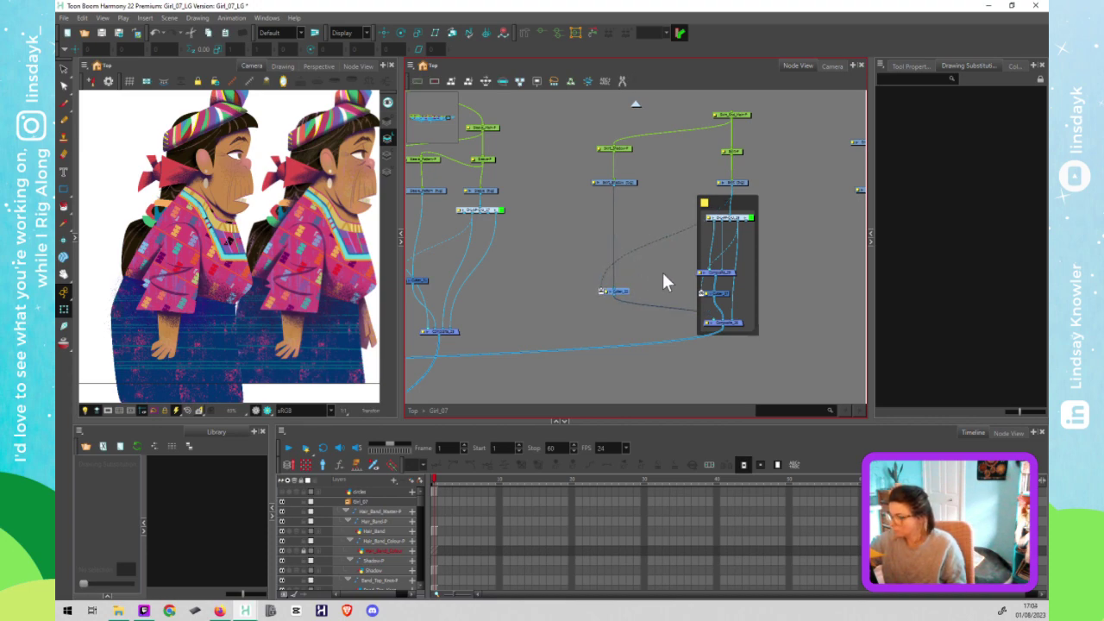
pyautogui.hotkey('ctrl', 's')
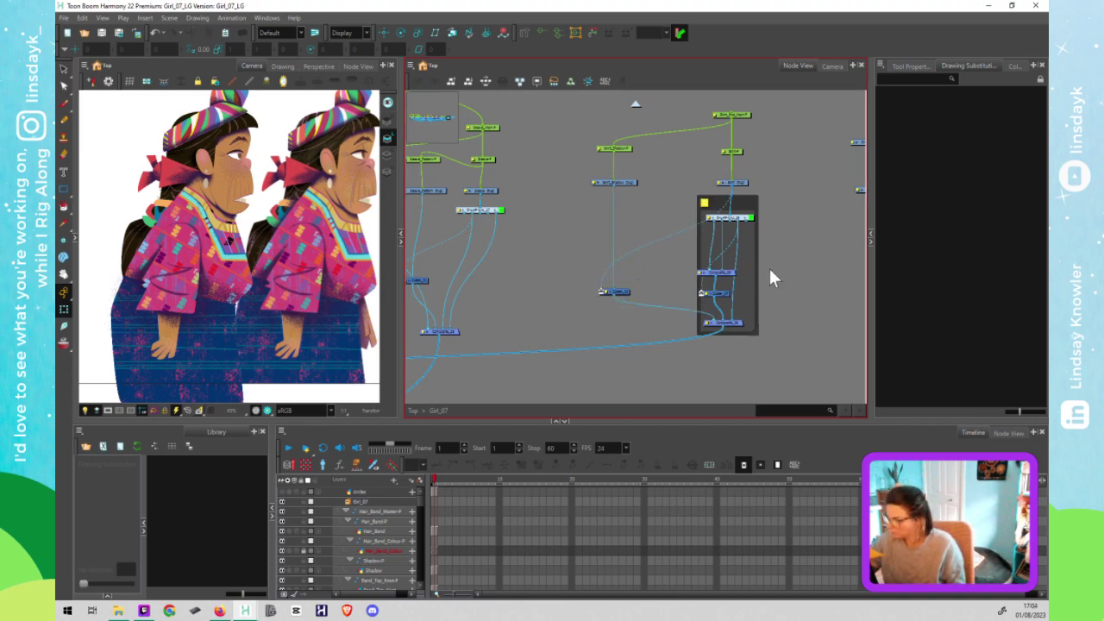
pyautogui.moveTo(769, 265); pyautogui.dragTo(729, 289)
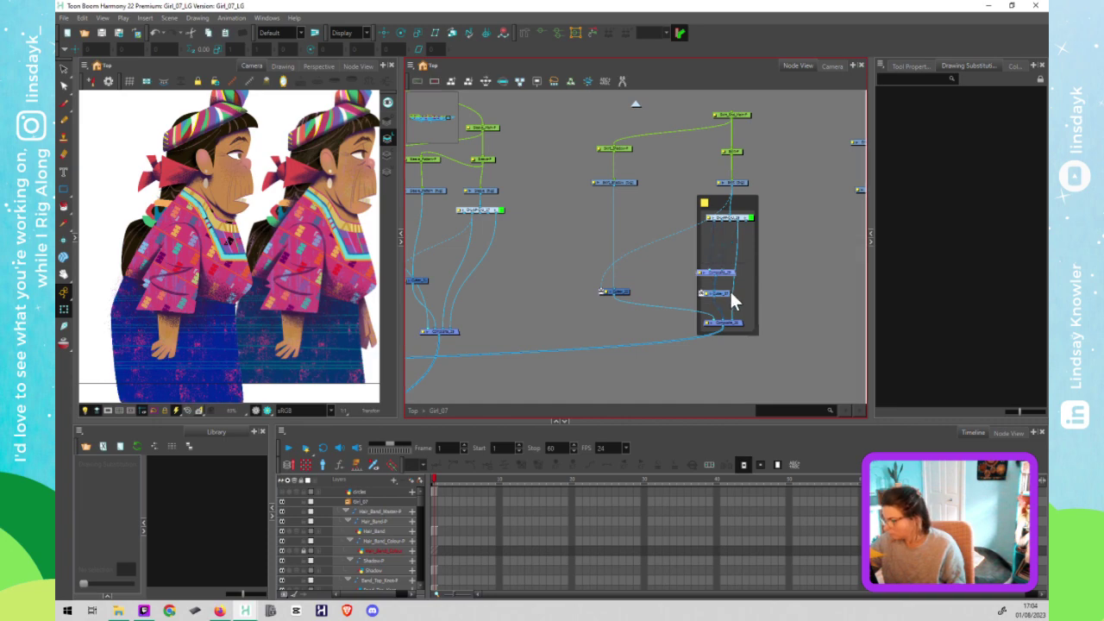
pyautogui.press('a')
pyautogui.click(776, 287)
pyautogui.hotkey('ctrl', 's')
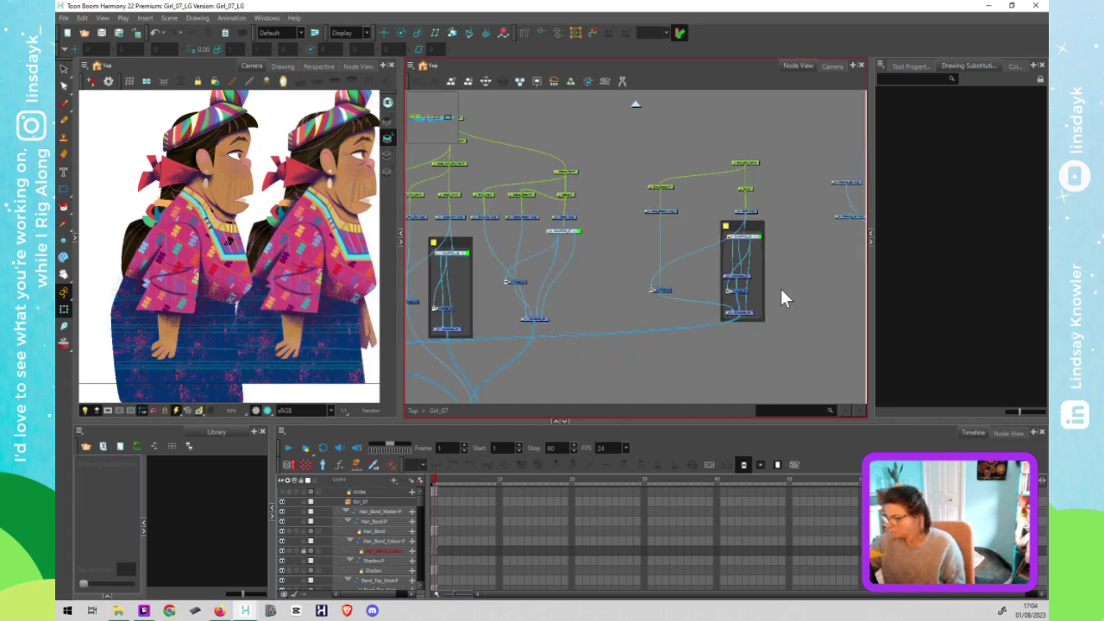
# Step: Move the sleeve branch's composite slightly lower, level with the composites in the neighbouring arm backdrops
pyautogui.moveTo(703, 324); pyautogui.dragTo(764, 316)
pyautogui.moveTo(640, 321); pyautogui.dragTo(758, 298)
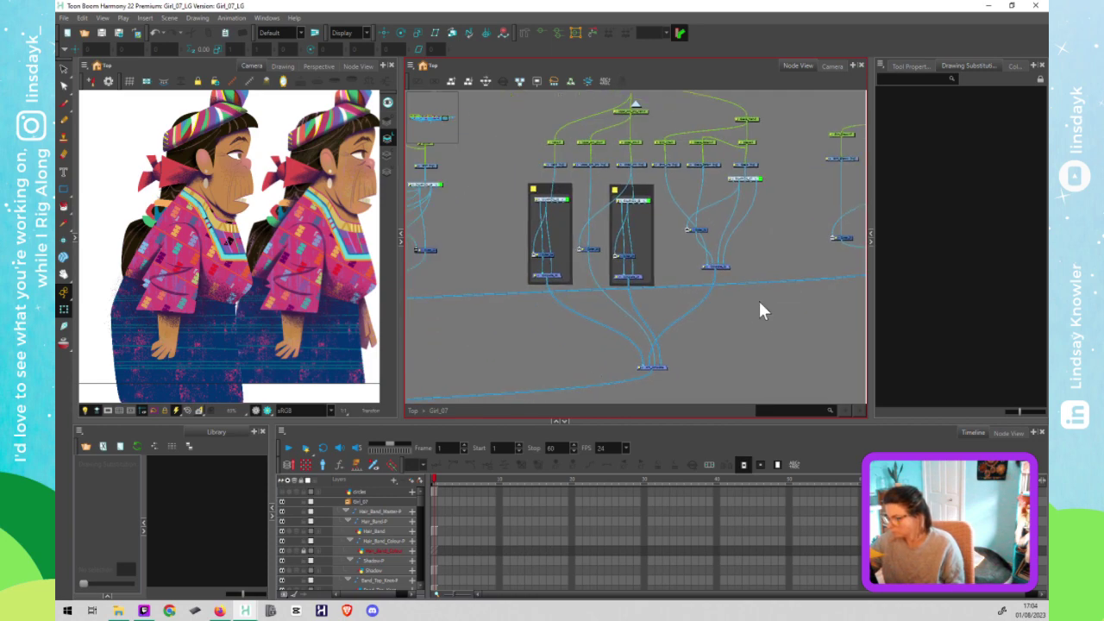
pyautogui.click(727, 274)
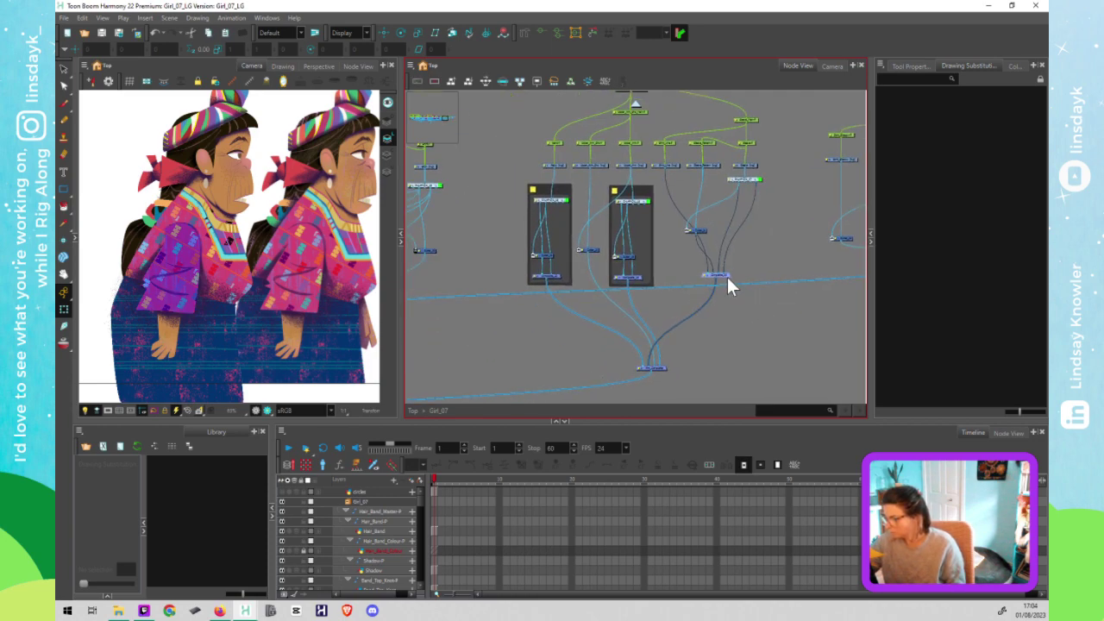
pyautogui.click(671, 305)
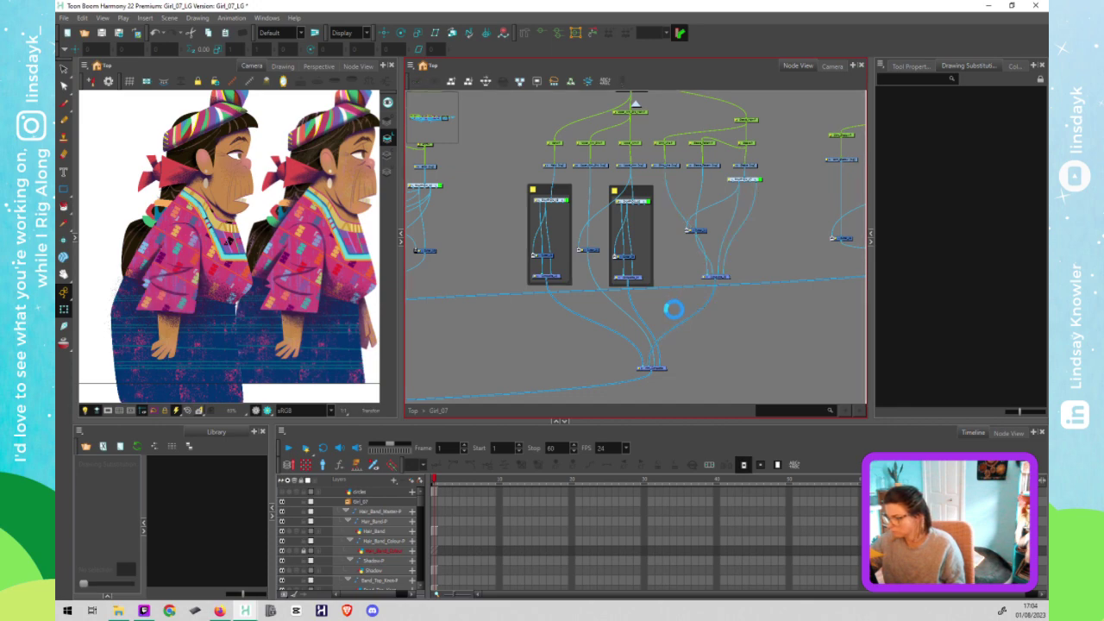
# Step: Shift the arm branch's pegs, drawings and two backdrops sideways, away from the sleeve branch
pyautogui.click(325, 345)
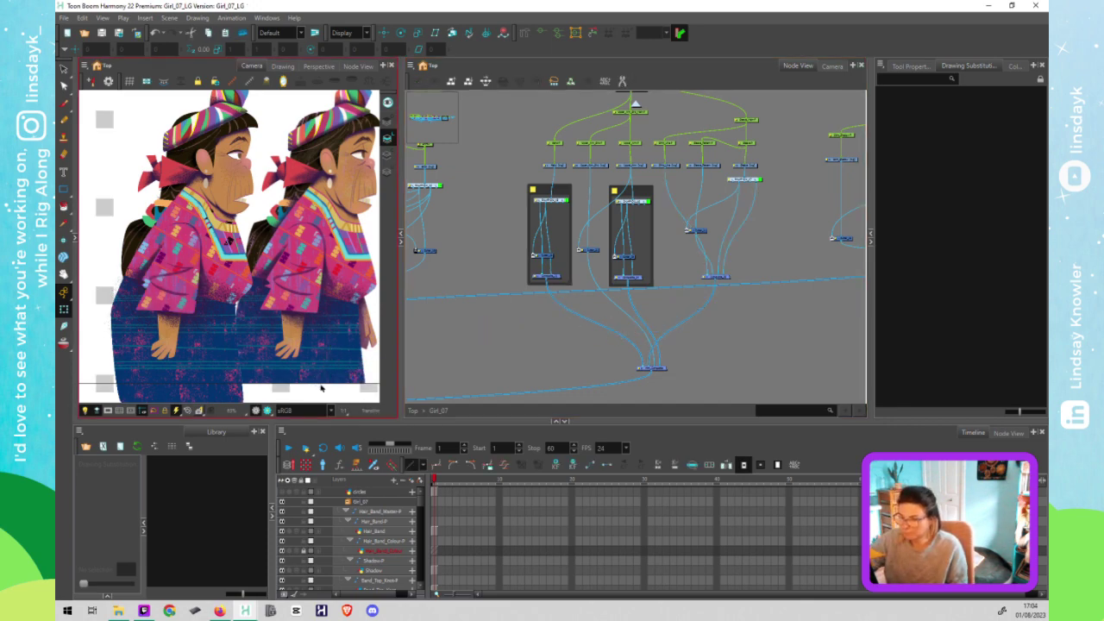
pyautogui.scroll(-5, 320, 387)
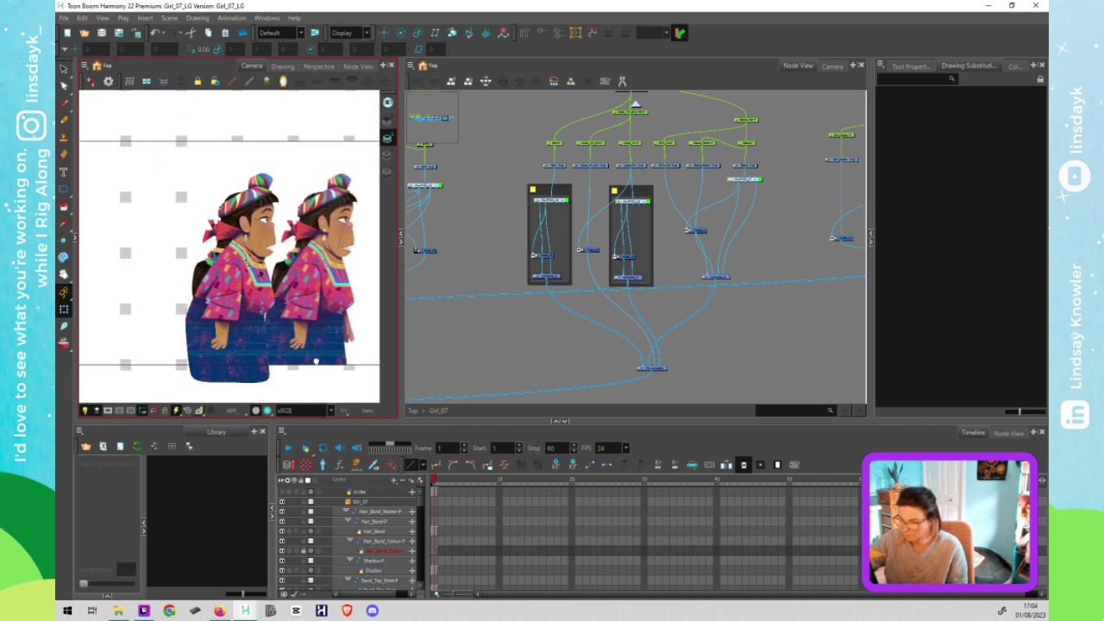
pyautogui.moveTo(315, 361); pyautogui.dragTo(312, 349)
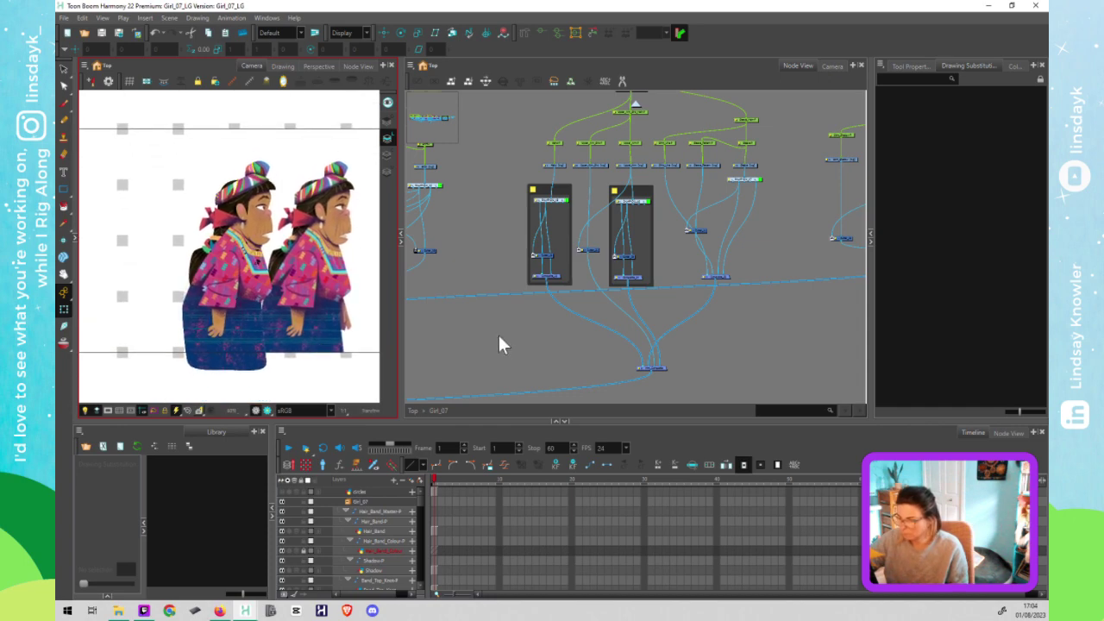
pyautogui.click(704, 181)
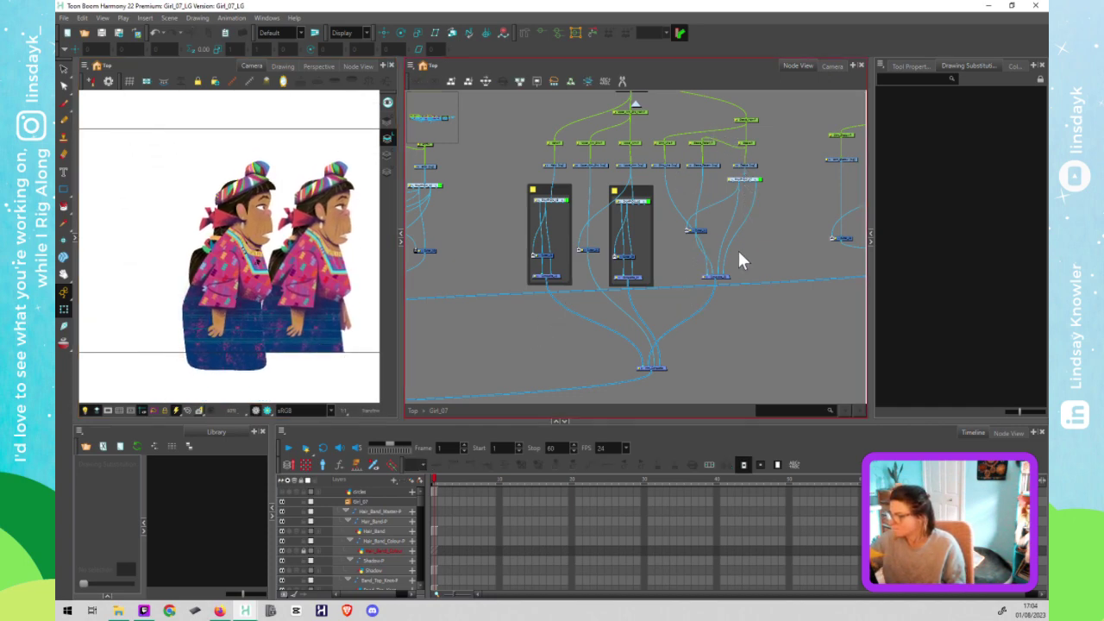
pyautogui.scroll(-3, 707, 263)
pyautogui.scroll(-1, 595, 181)
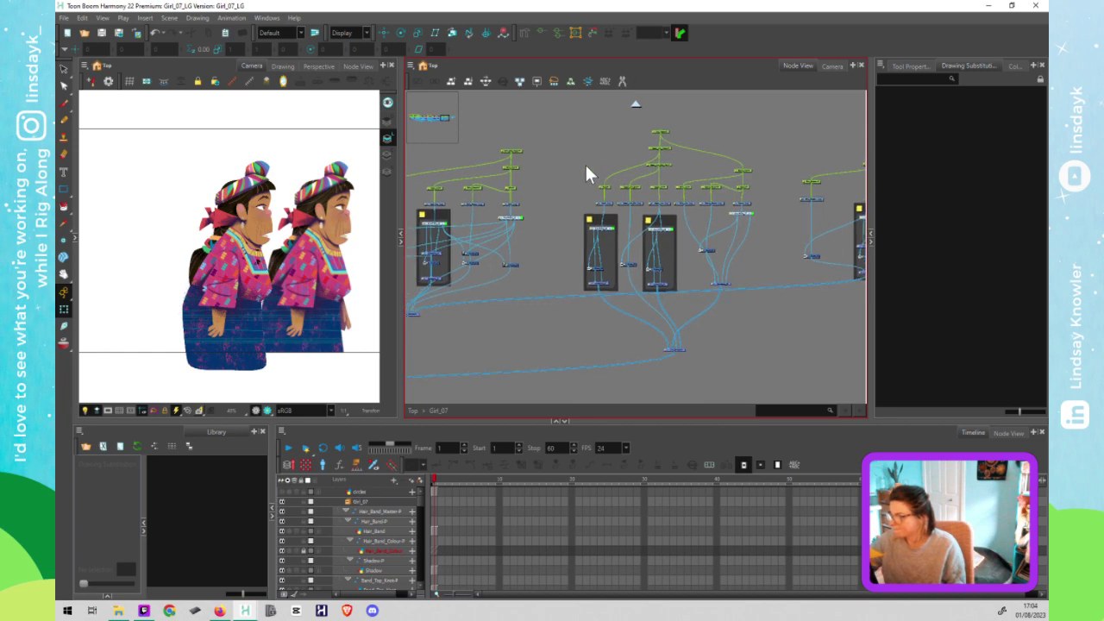
pyautogui.moveTo(575, 149); pyautogui.dragTo(685, 289)
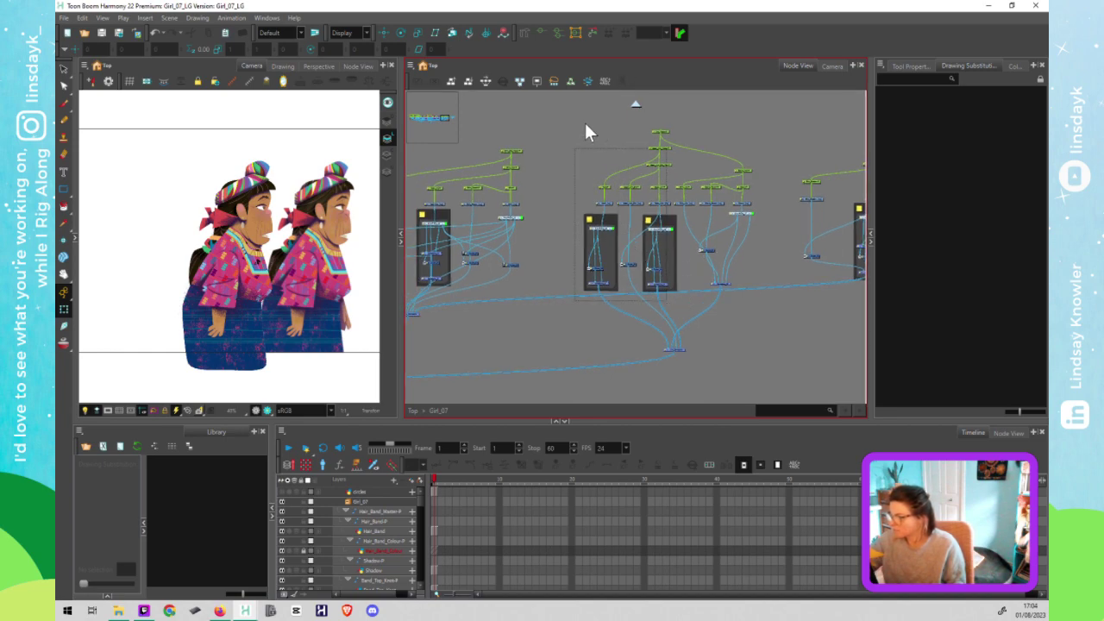
pyautogui.moveTo(570, 107); pyautogui.dragTo(665, 301)
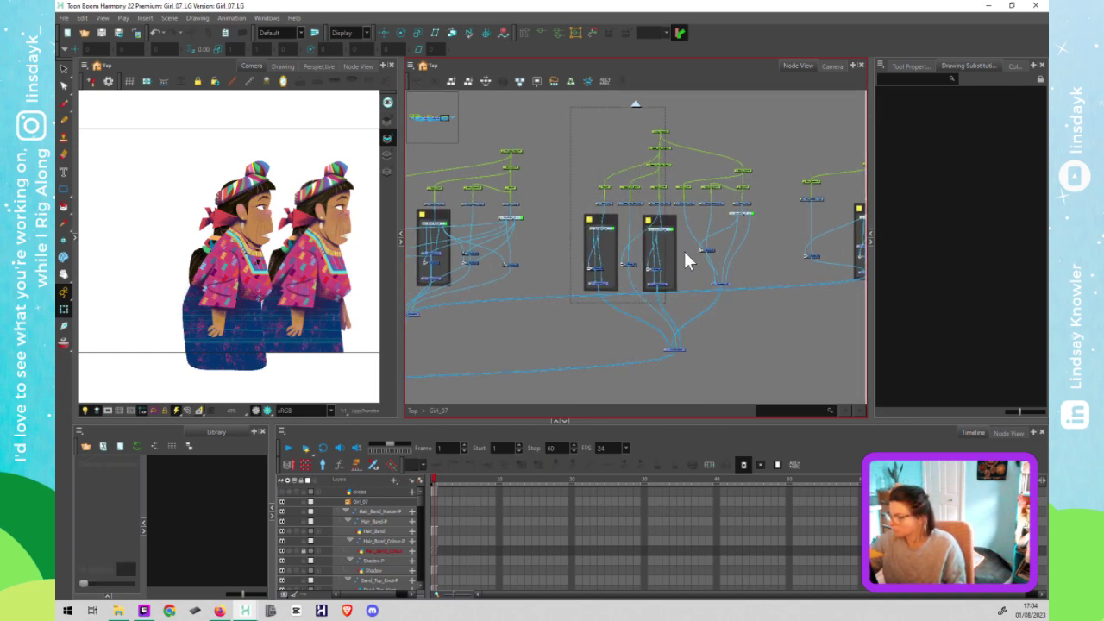
pyautogui.moveTo(684, 251)
pyautogui.mouseDown()
pyautogui.moveTo(670, 222)
pyautogui.moveTo(651, 221)
pyautogui.mouseUp()
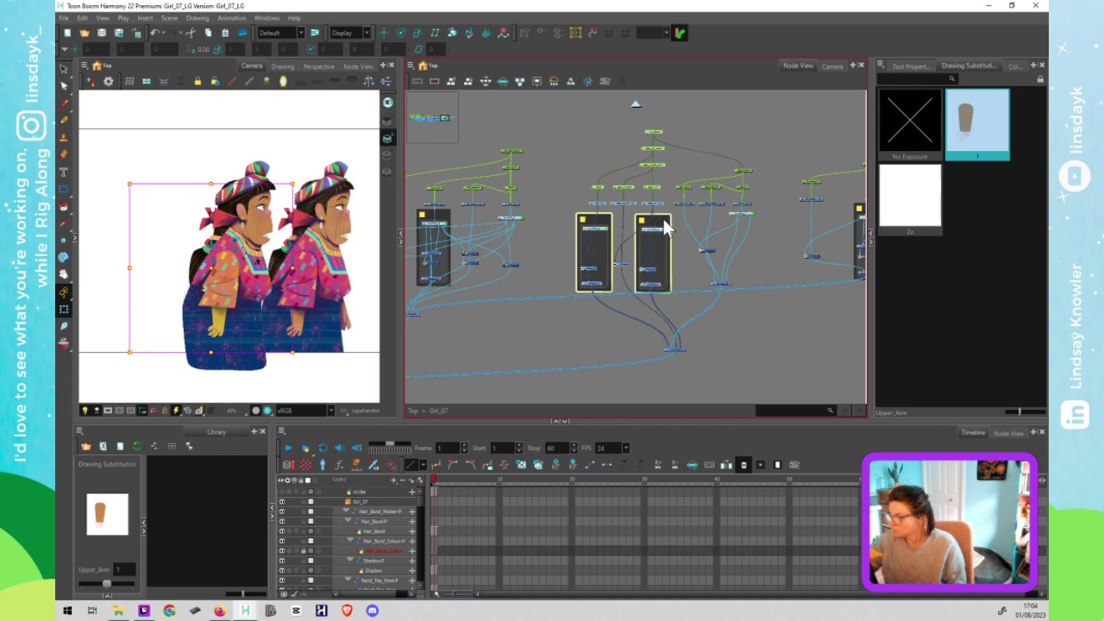
# Step: Move the cutter between the two arm backdrops slightly lower, and save the scene
pyautogui.click(684, 280)
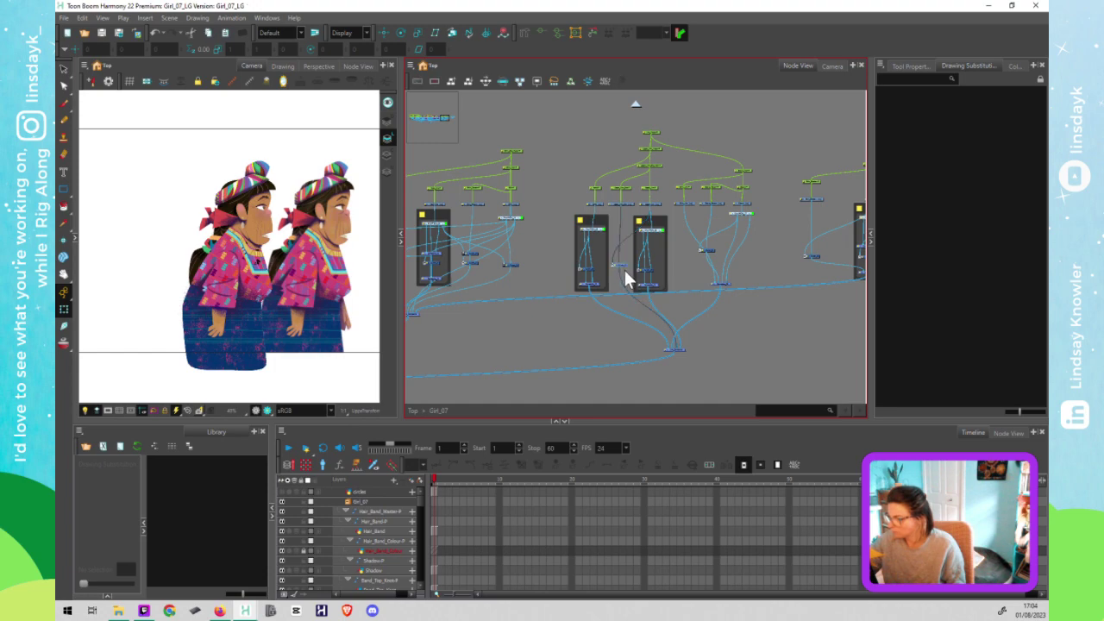
pyautogui.press('Delete')
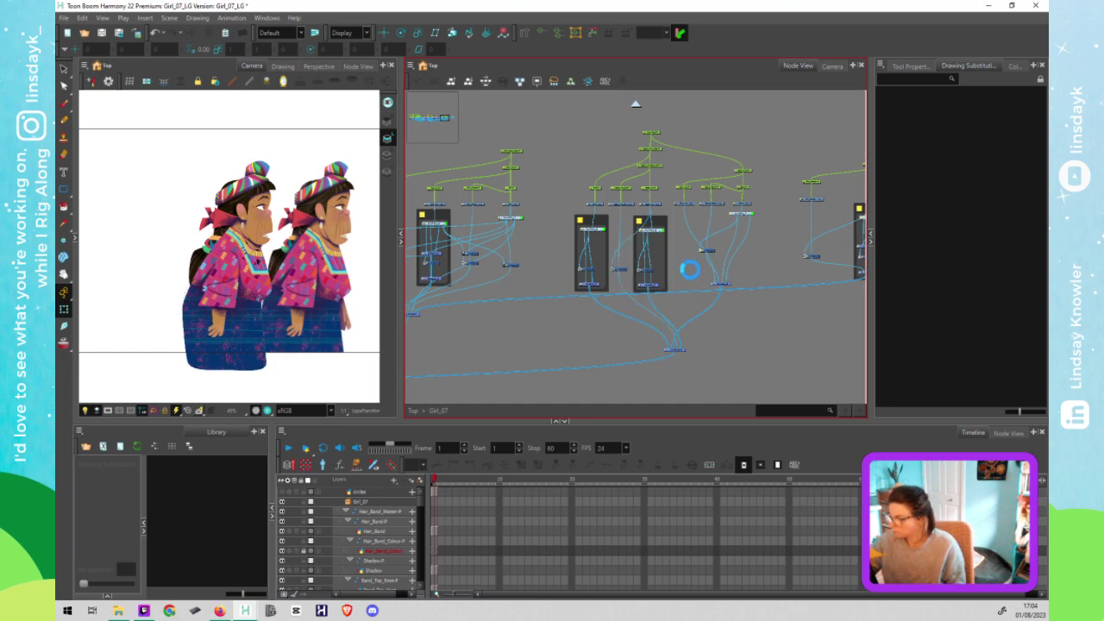
pyautogui.hotkey('ctrl', 's')
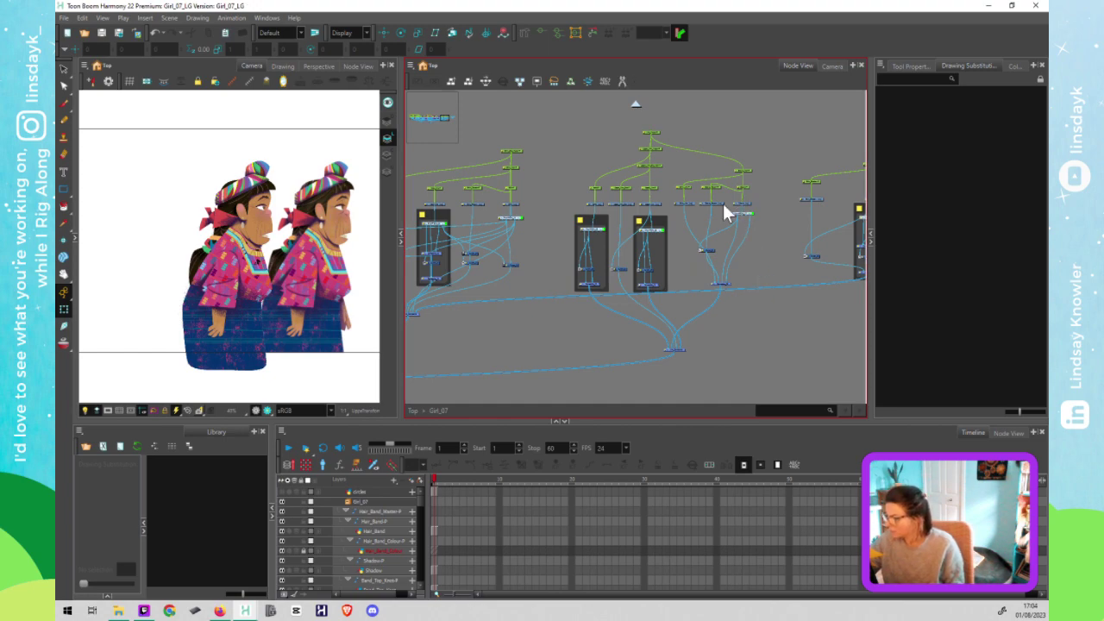
# Step: Remove all the pattern shapes from the Sleeve_Pattern drawing's current art layer, and disconnect the drawing from the sleeve cutter
pyautogui.scroll(2, 723, 216)
pyautogui.scroll(3, 715, 229)
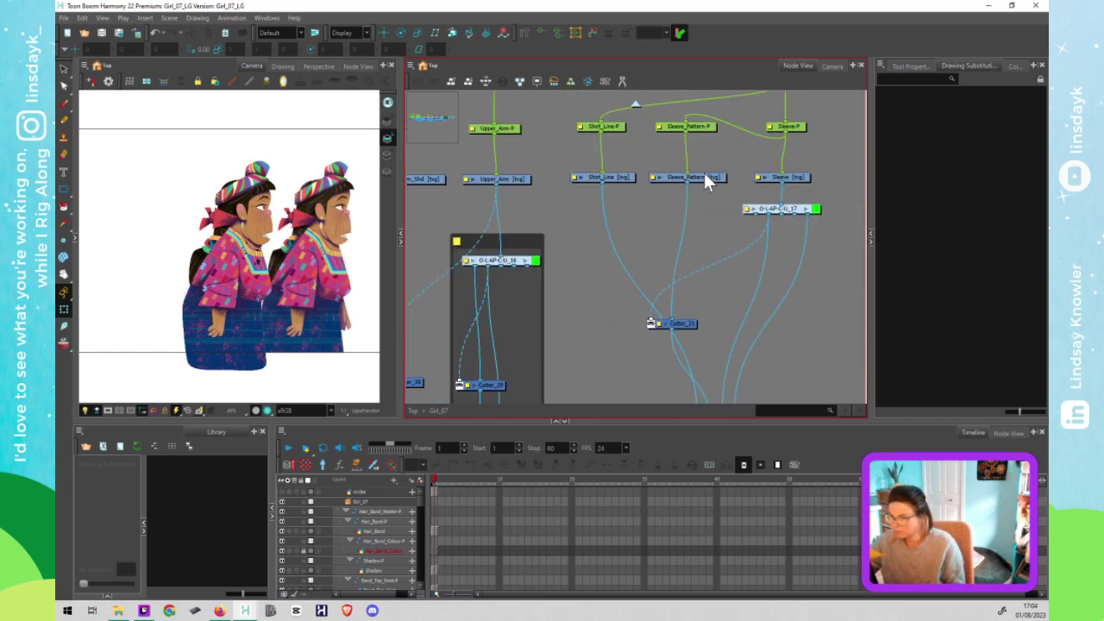
pyautogui.click(704, 177)
pyautogui.moveTo(698, 186); pyautogui.dragTo(666, 182)
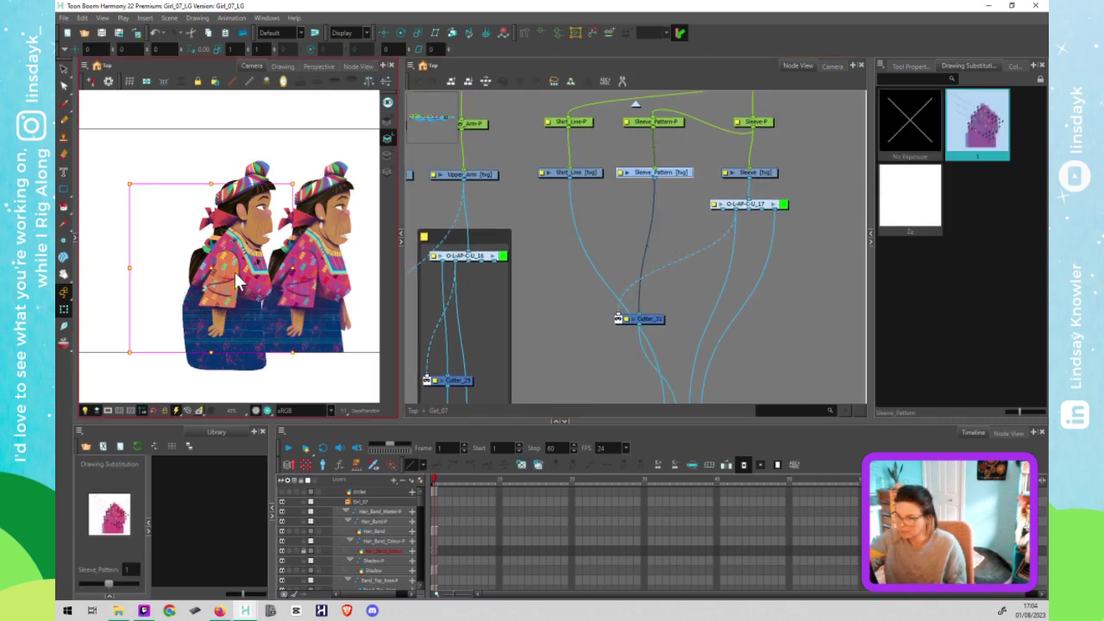
pyautogui.hotkey('alt', 's')
pyautogui.hotkey('ctrl', 'a')
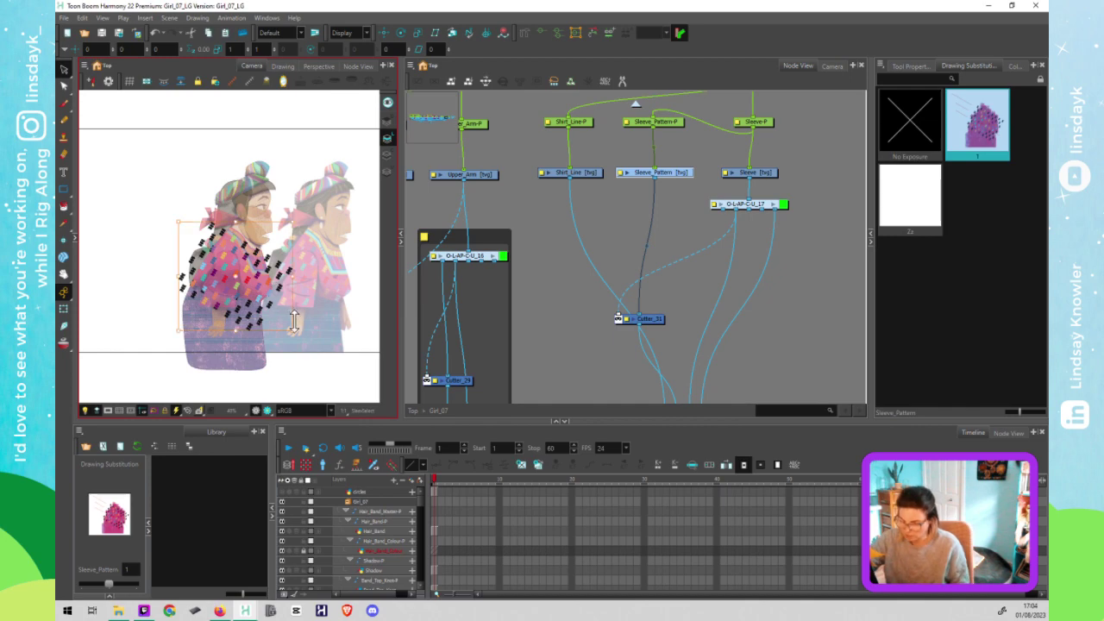
pyautogui.press('Delete')
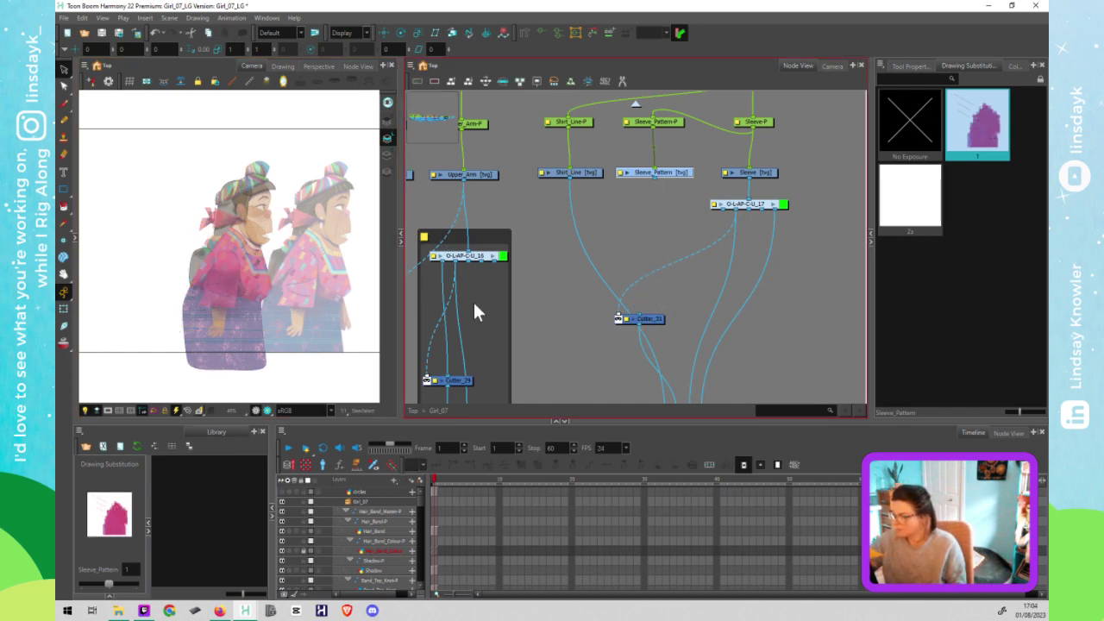
pyautogui.hotkey('shift', 't')
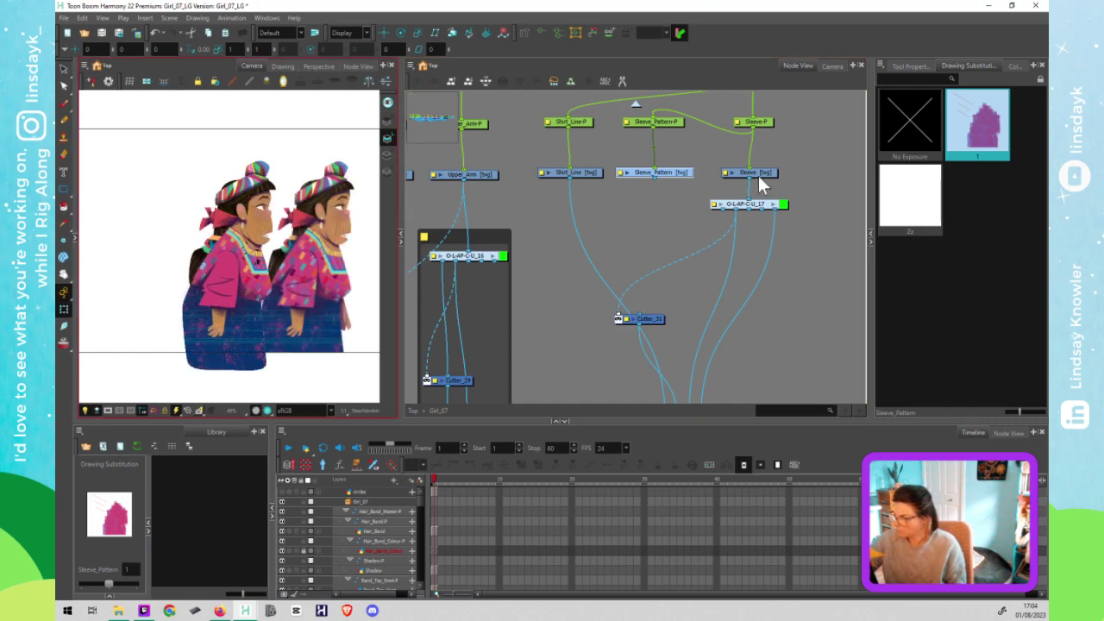
# Step: Check the artwork on the Sleeve drawing's Overlay, Line Art, Underlay and Colour Art layers
pyautogui.click(768, 175)
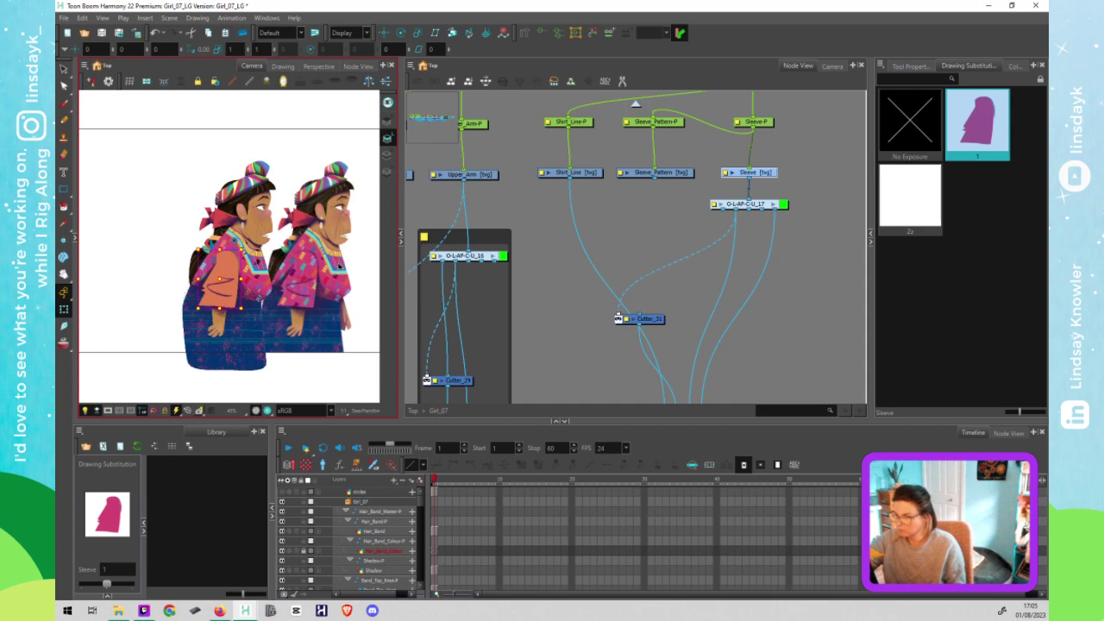
pyautogui.hotkey('alt', 's')
pyautogui.click(389, 107)
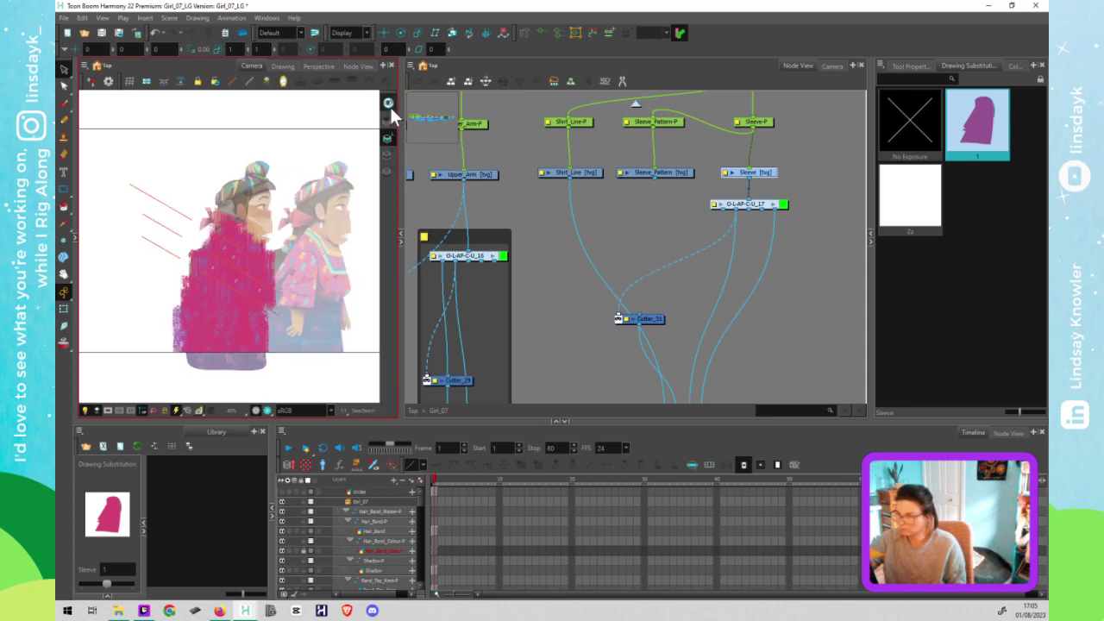
pyautogui.click(390, 112)
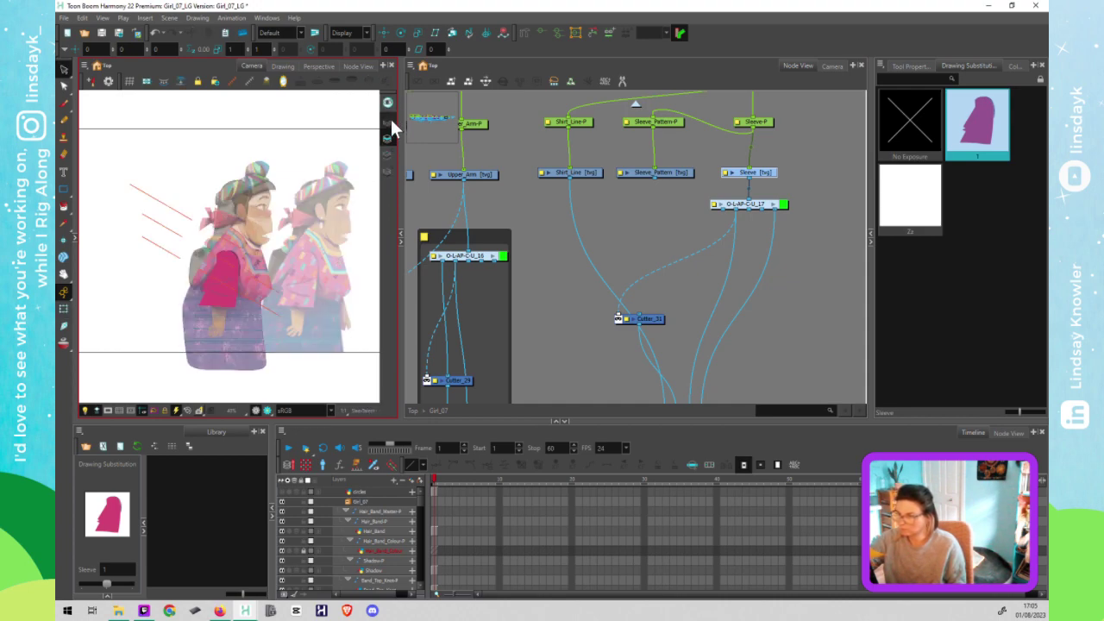
pyautogui.click(389, 138)
pyautogui.click(391, 170)
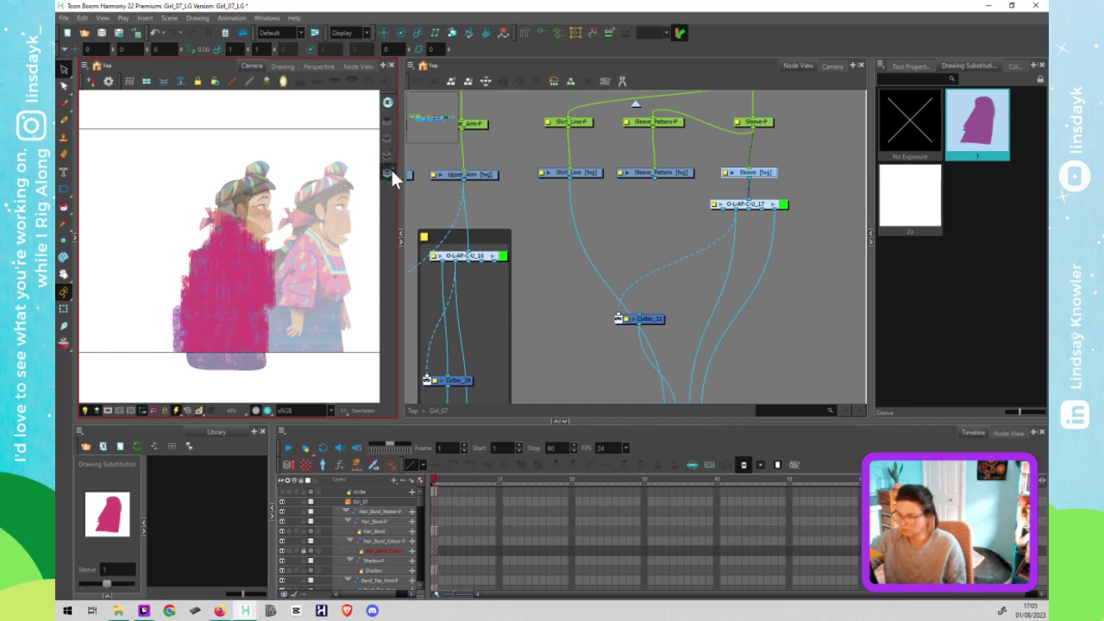
pyautogui.click(389, 155)
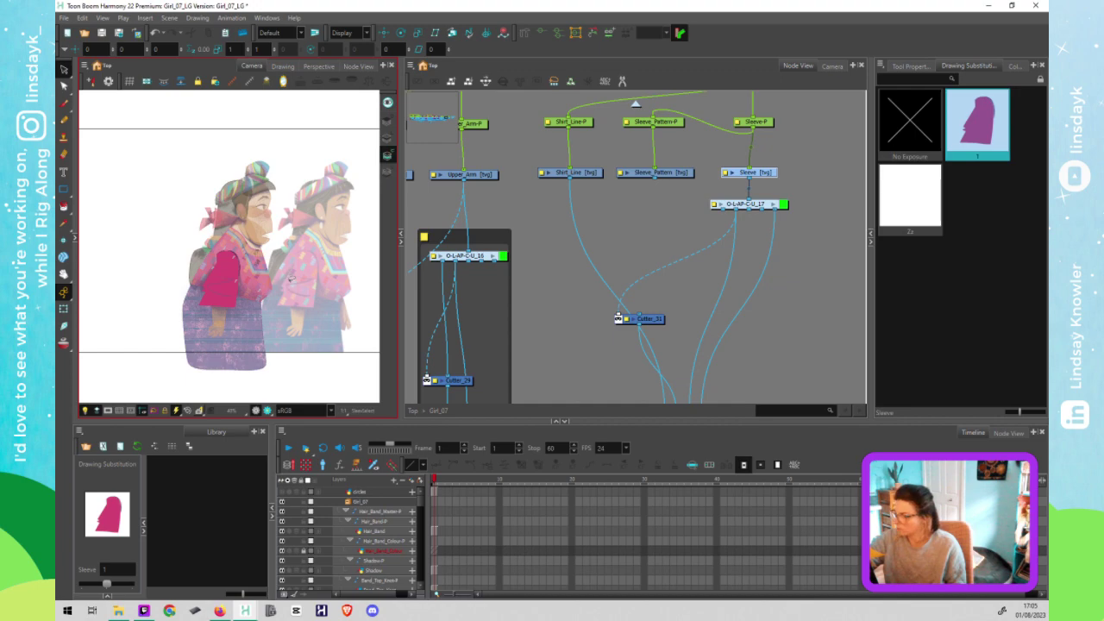
# Step: Examine the Sleeve drawing's Line Art and Overlay artwork up close, including the three red diagonal lines
pyautogui.click(389, 140)
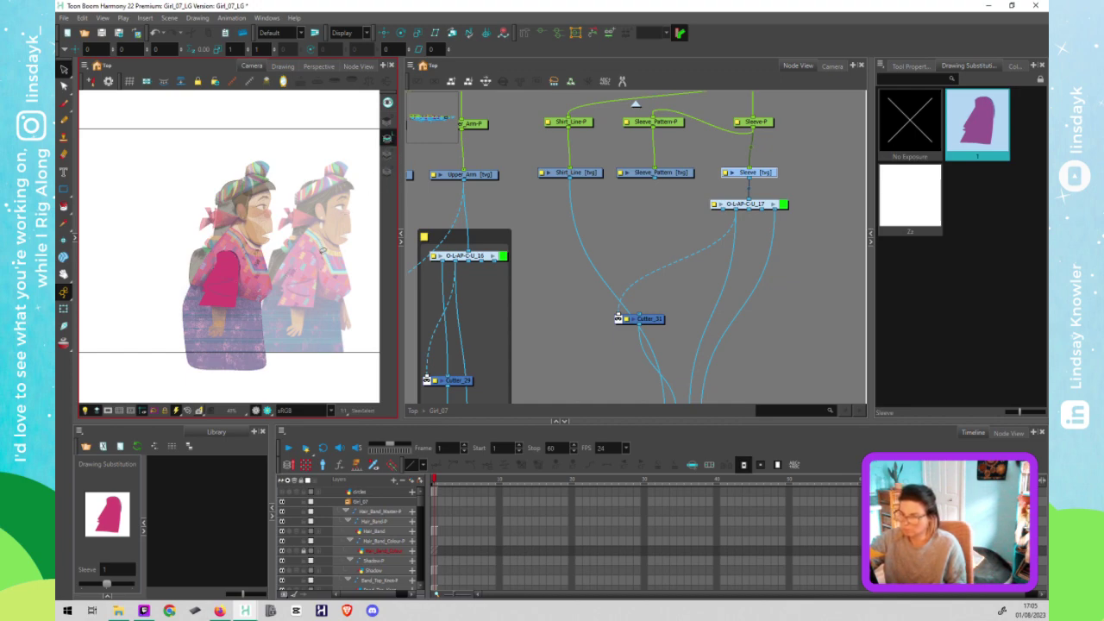
pyautogui.click(388, 120)
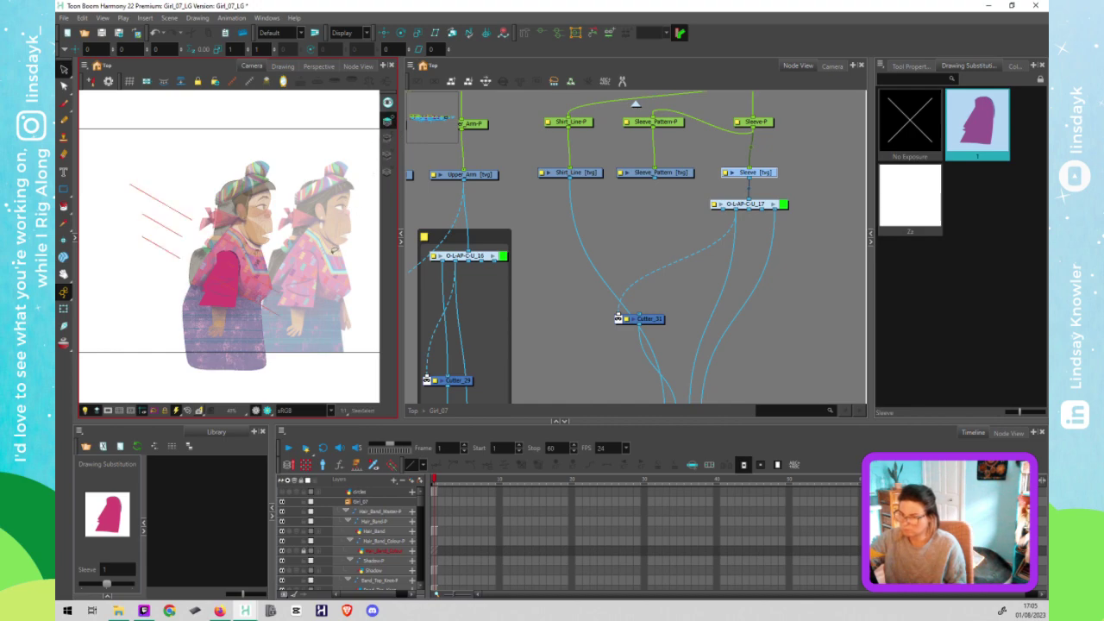
pyautogui.hotkey('shift', 't')
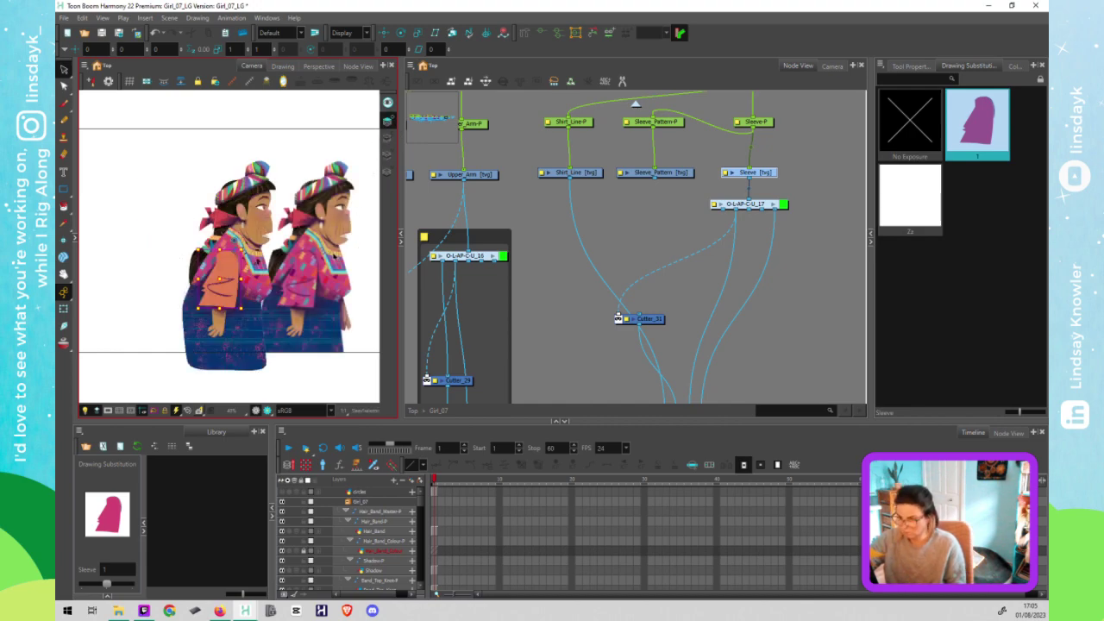
pyautogui.click(747, 207)
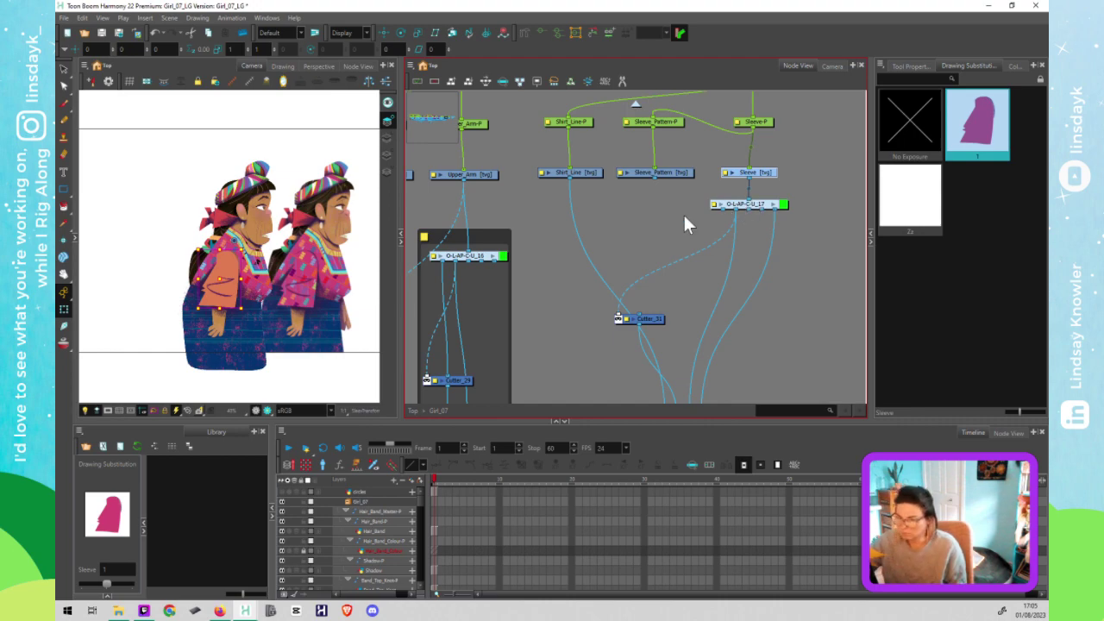
pyautogui.click(241, 299)
pyautogui.hotkey('alt', 's')
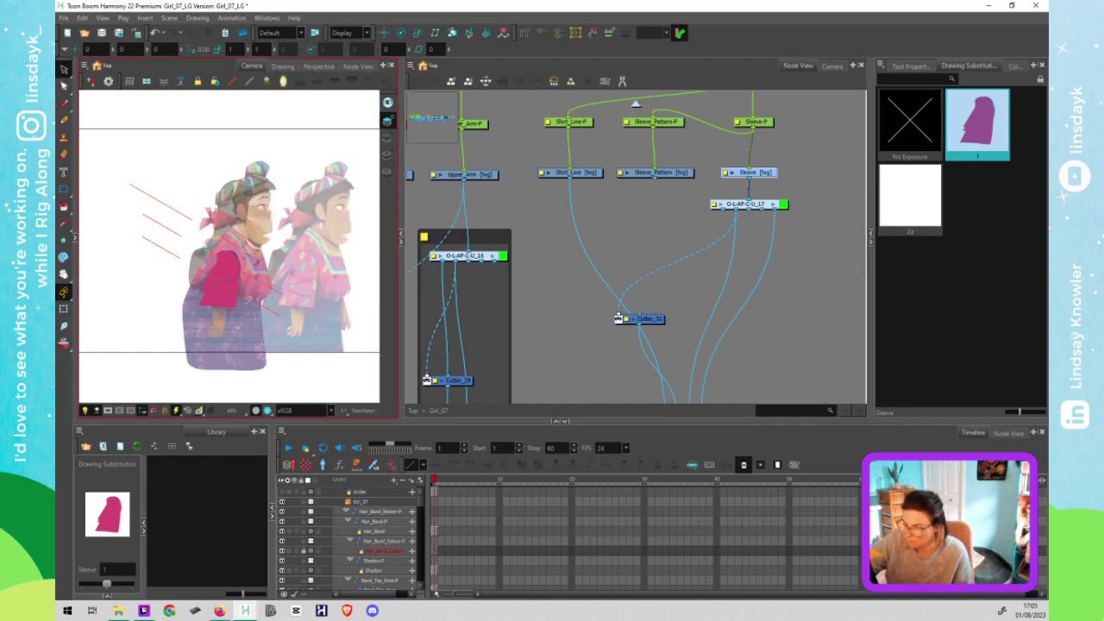
pyautogui.scroll(1, 273, 303)
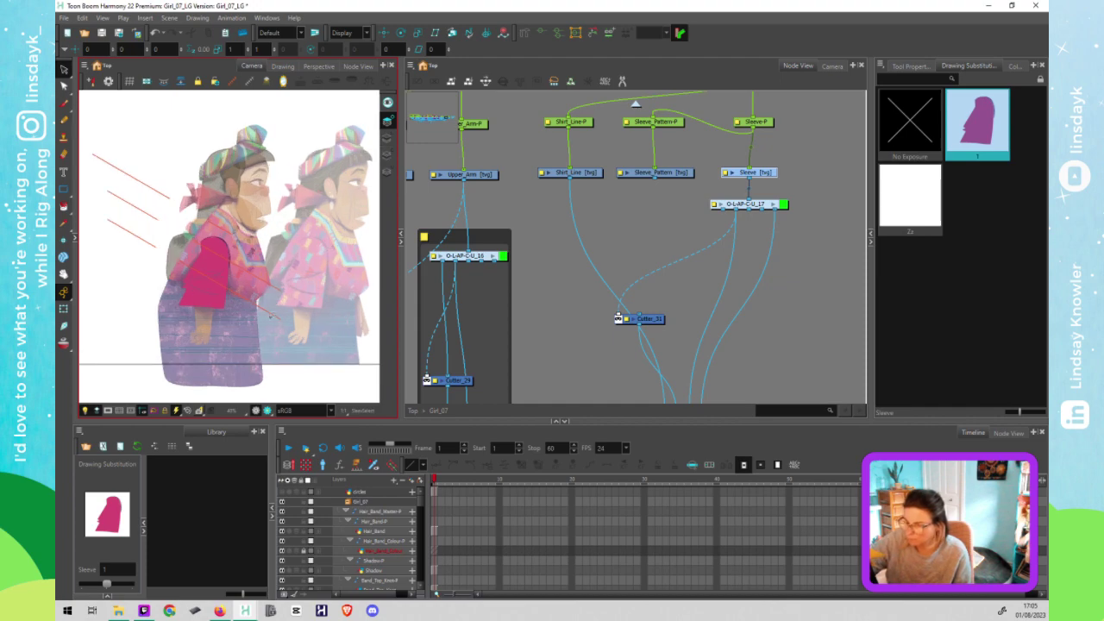
pyautogui.moveTo(273, 326); pyautogui.dragTo(319, 323)
pyautogui.moveTo(319, 156)
pyautogui.mouseDown()
pyautogui.moveTo(179, 349)
pyautogui.moveTo(315, 201)
pyautogui.moveTo(226, 156)
pyautogui.mouseUp()
pyautogui.click(701, 198)
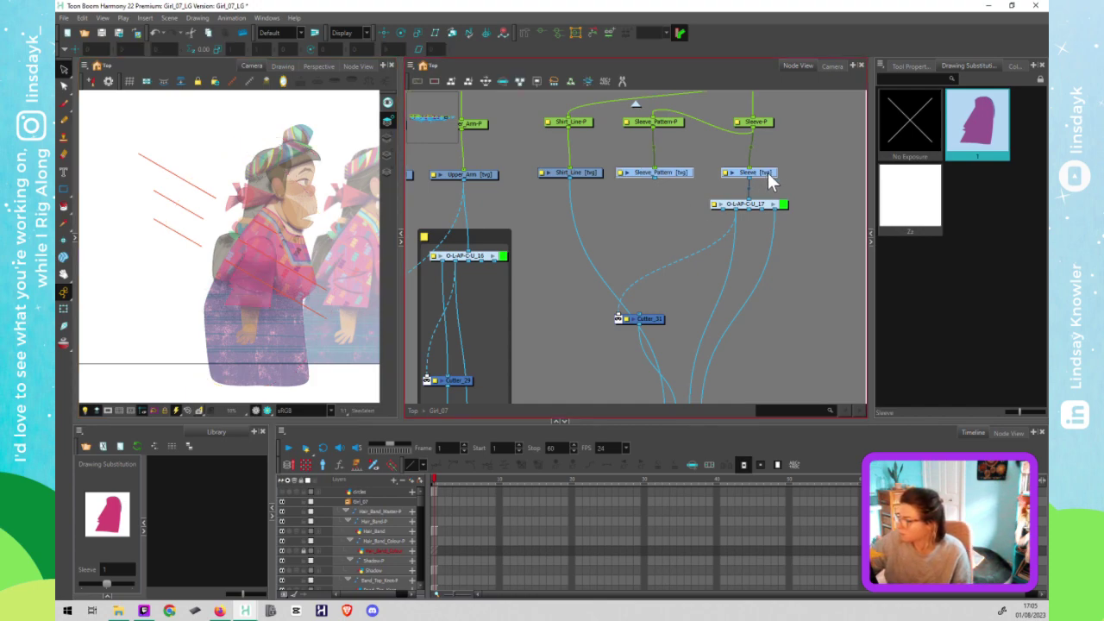
pyautogui.click(303, 261)
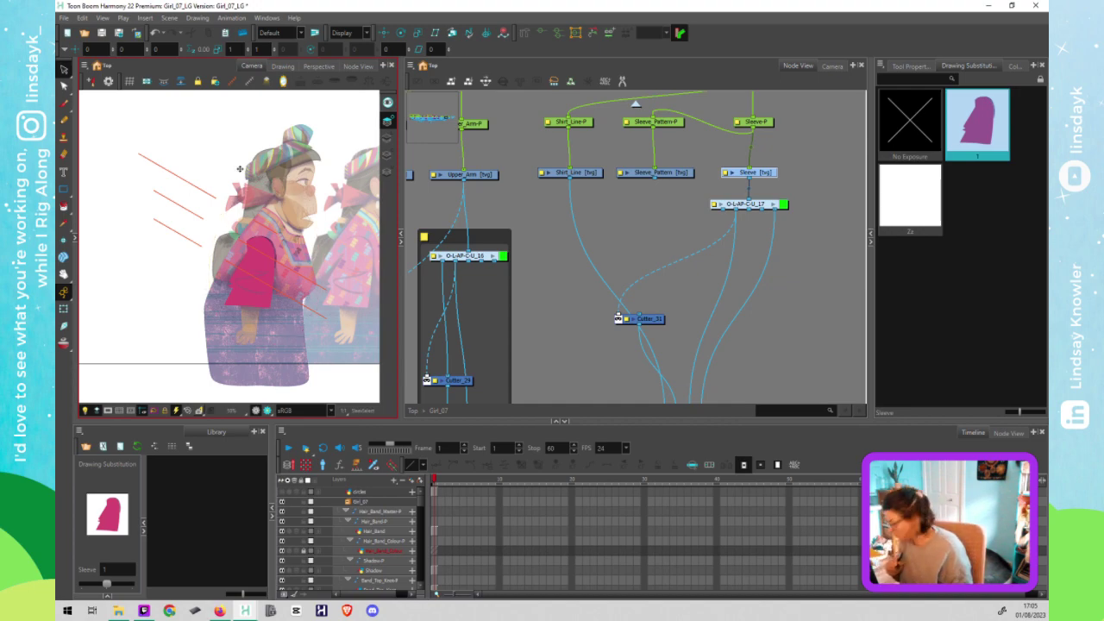
# Step: Disable the Sleeve_Pattern drawing node, keeping the Sleeve drawing enabled
pyautogui.keyDown('shift'); pyautogui.click(663, 175); pyautogui.keyUp('shift')
pyautogui.press('d')
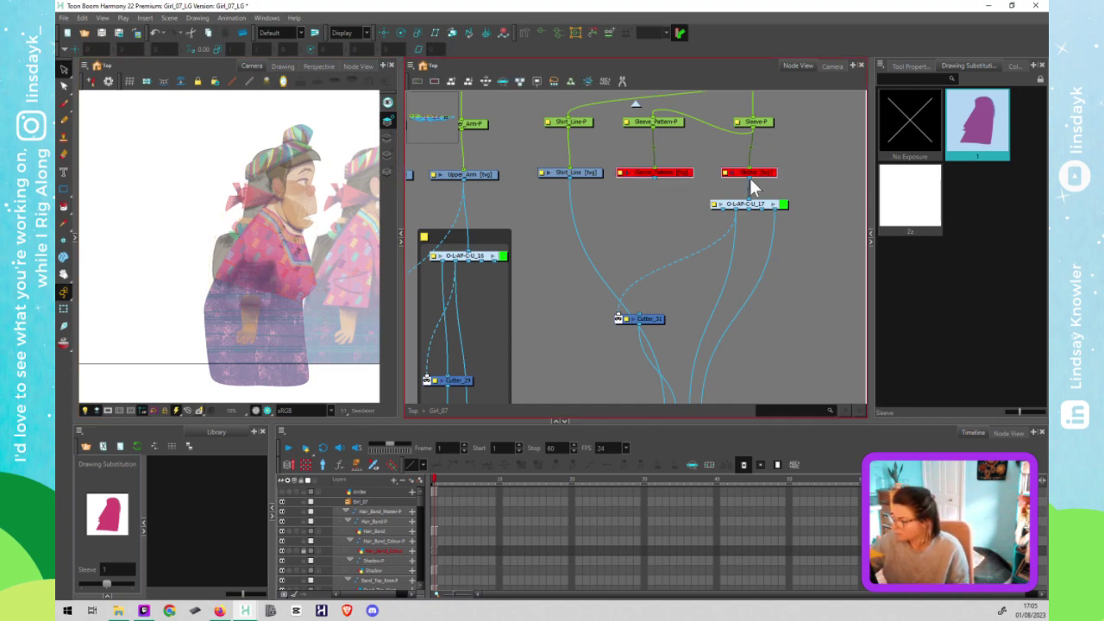
pyautogui.click(773, 159)
pyautogui.keyDown('ctrl'); pyautogui.click(772, 176); pyautogui.keyUp('ctrl')
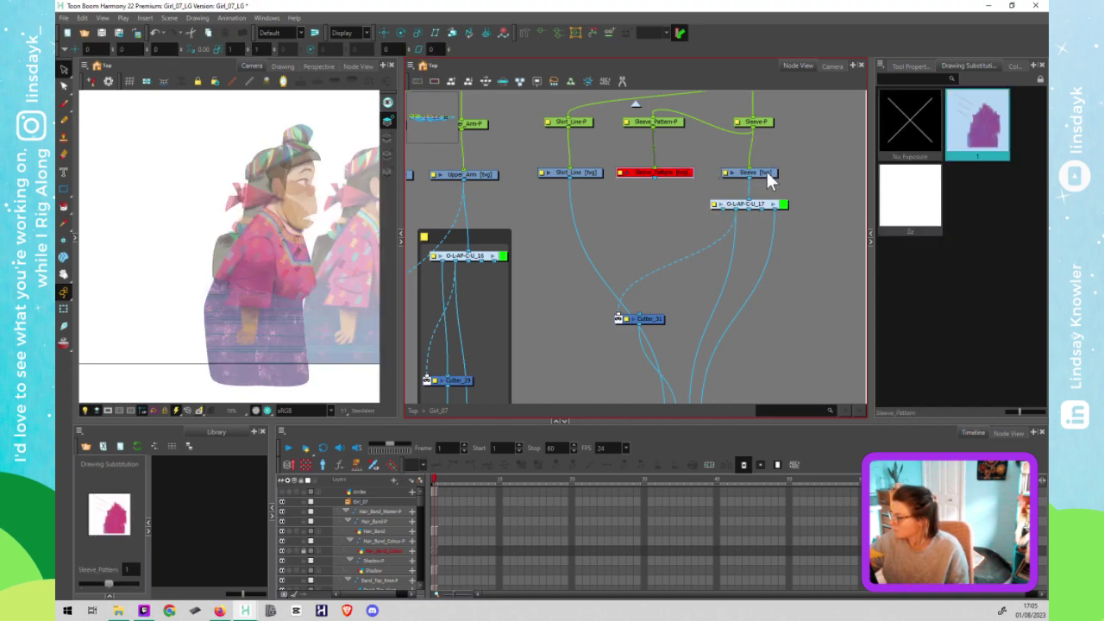
pyautogui.click(755, 173)
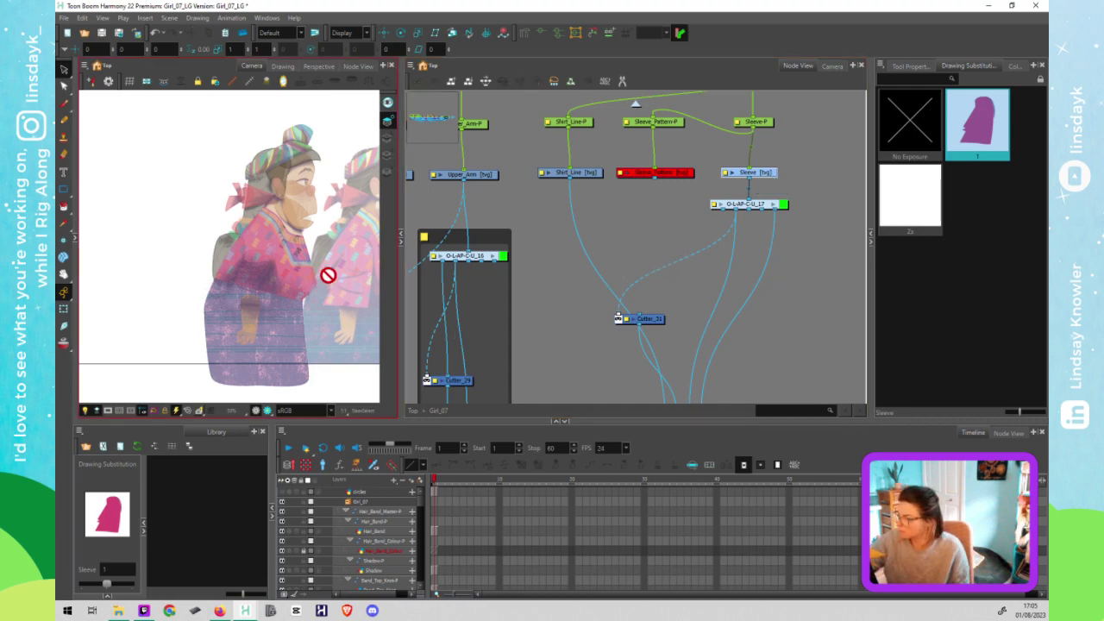
# Step: Connect the Sleeve drawing directly to Composite_25 and shift its O-L-AP-C-U_17 layer splitter sideways, clear of the new cable
pyautogui.click(388, 171)
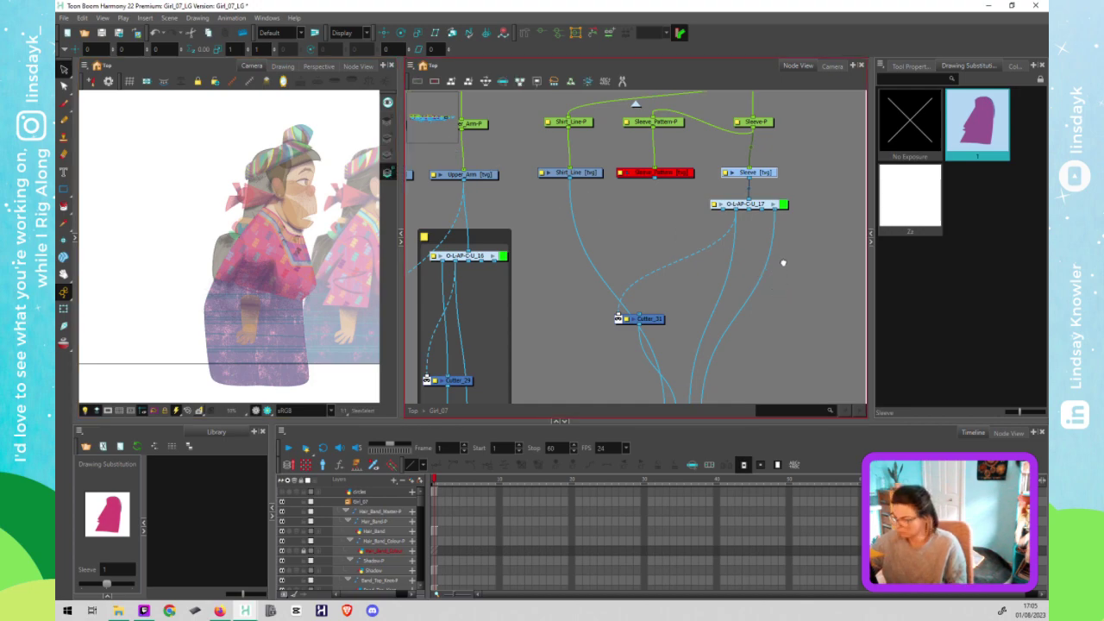
pyautogui.scroll(-2, 777, 257)
pyautogui.click(753, 138)
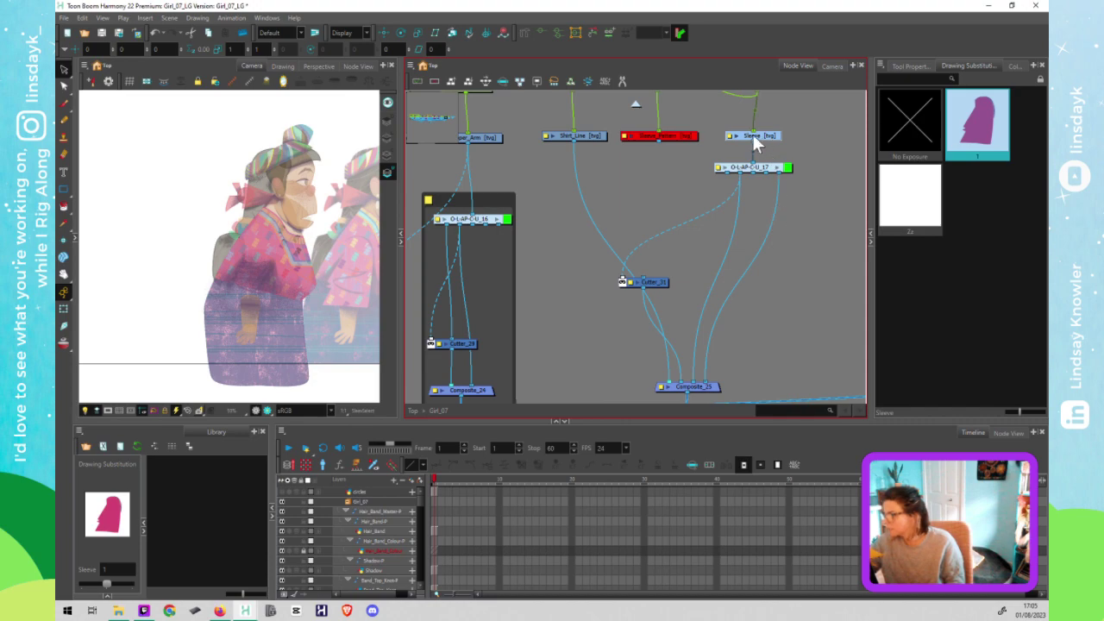
pyautogui.moveTo(755, 169); pyautogui.dragTo(710, 382)
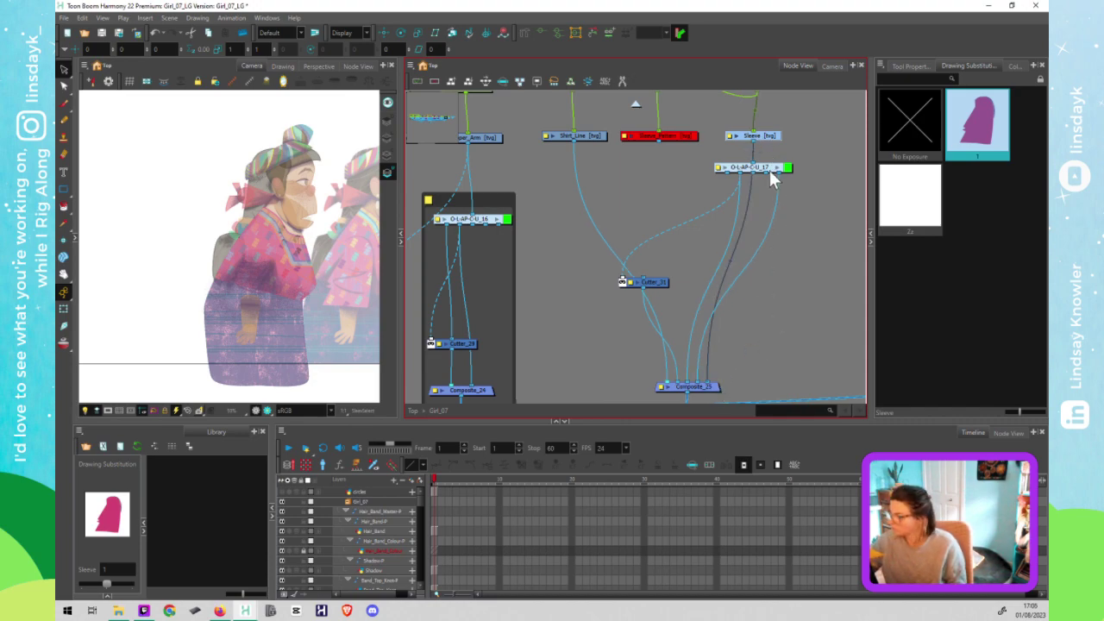
pyautogui.moveTo(770, 170); pyautogui.dragTo(747, 172)
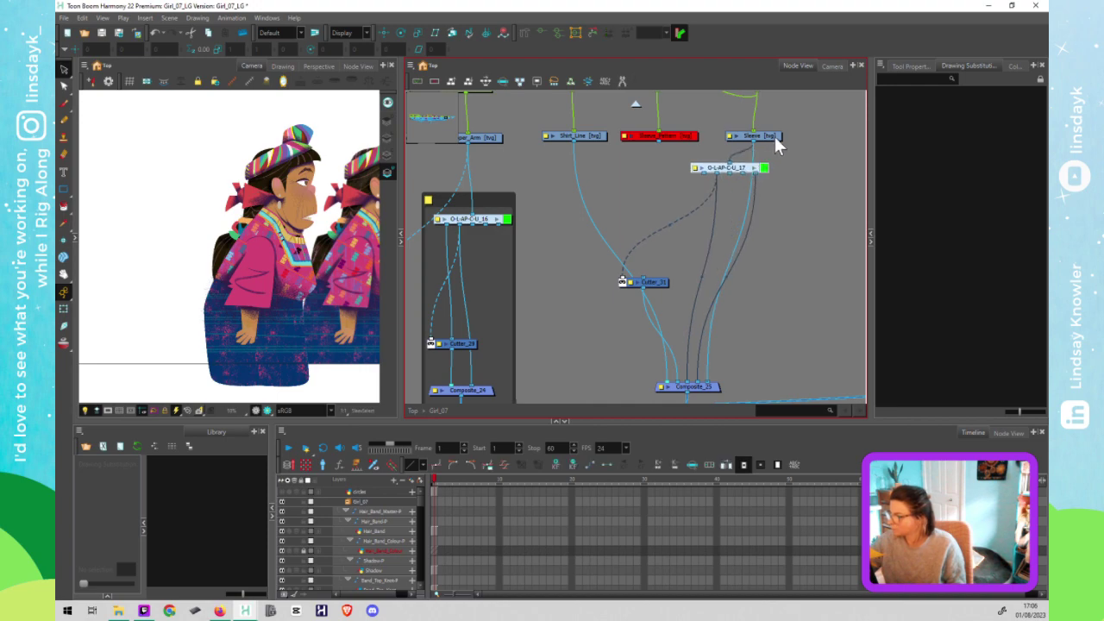
# Step: Check which of the Sleeve drawing's art layers hold artwork, finishing on the Overlay layer
pyautogui.click(775, 138)
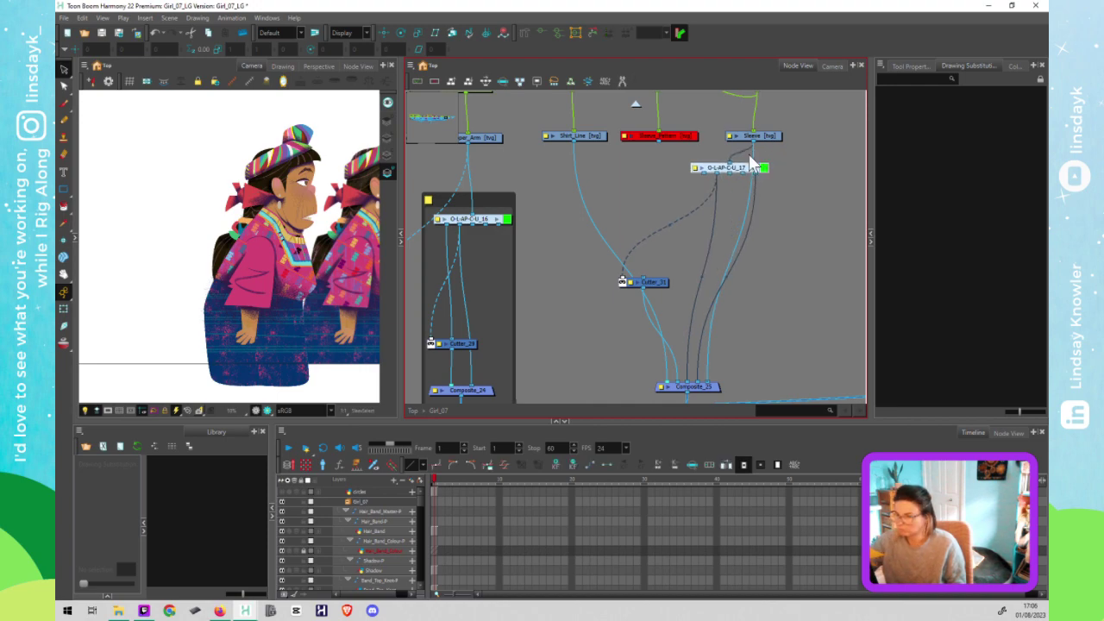
pyautogui.click(389, 121)
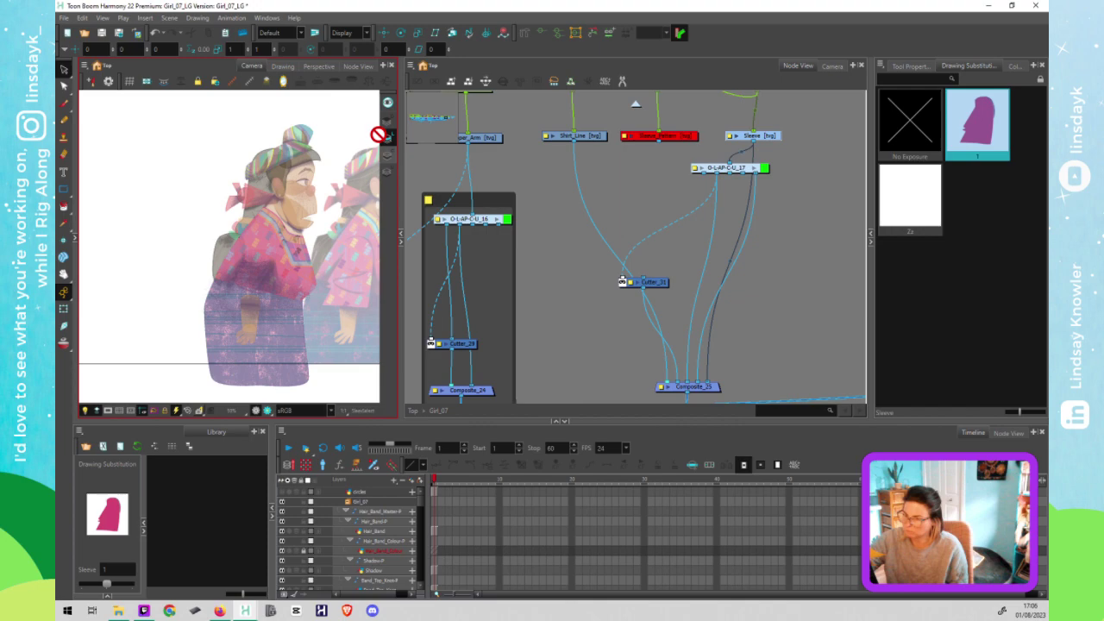
pyautogui.click(388, 155)
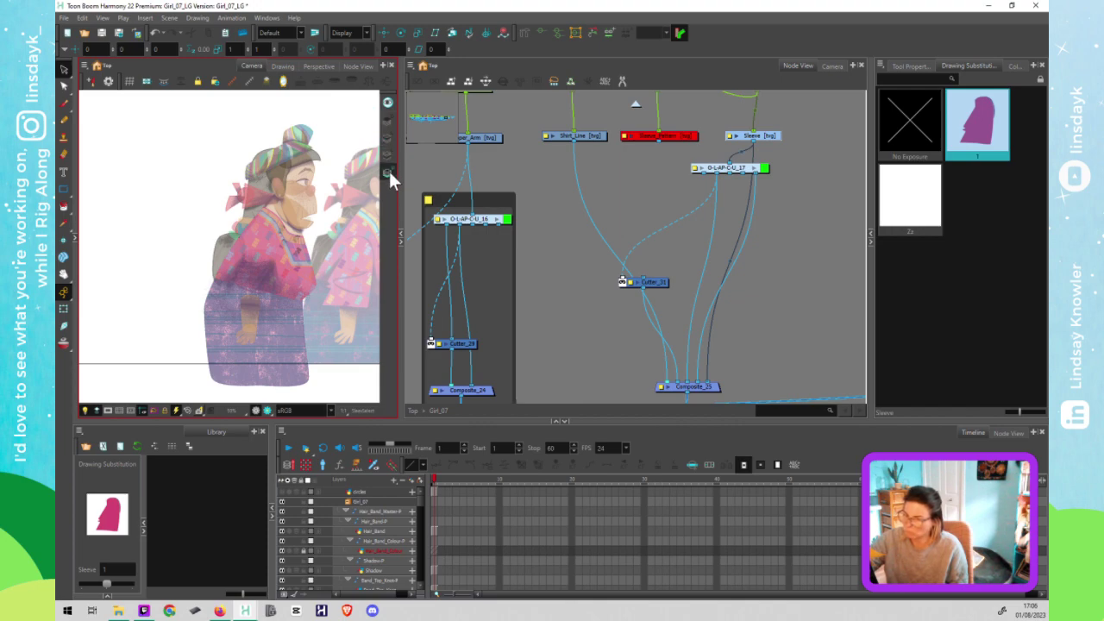
pyautogui.click(389, 137)
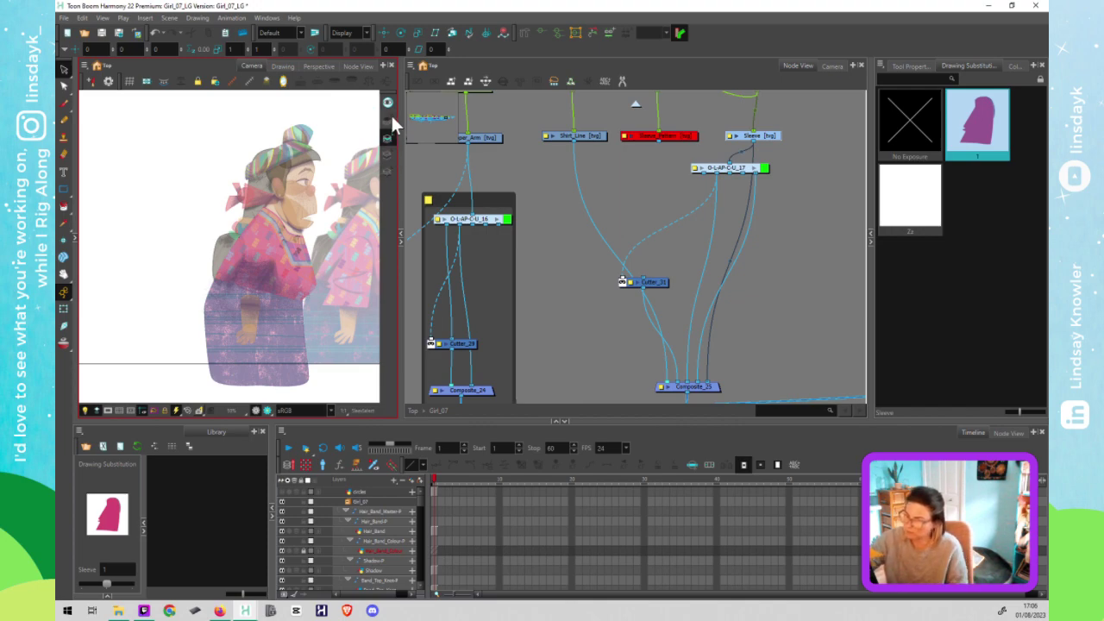
pyautogui.click(420, 193)
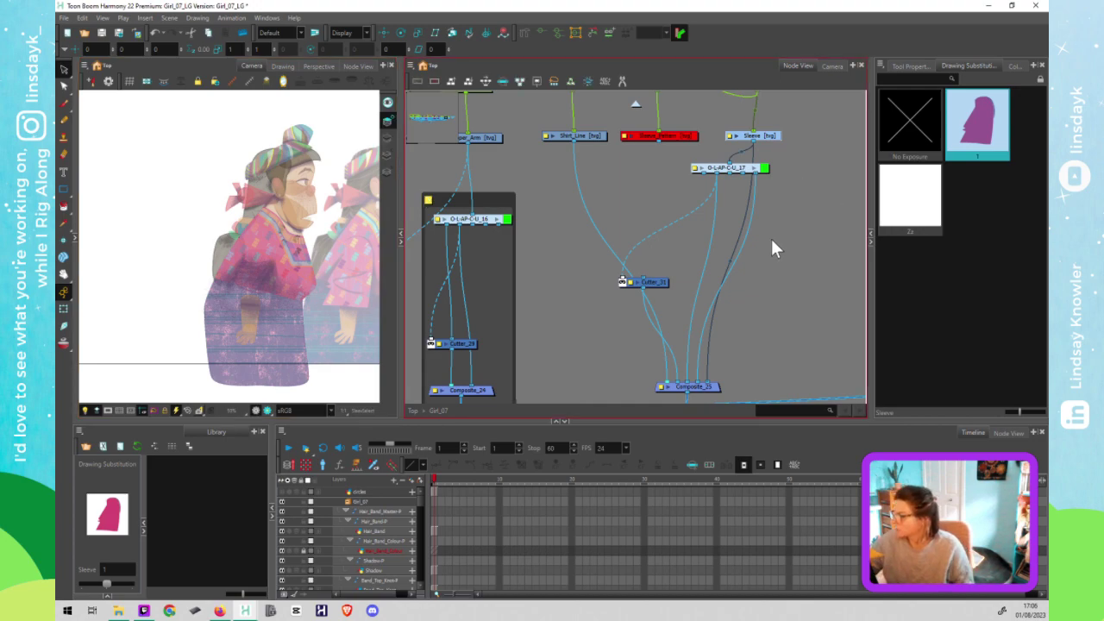
pyautogui.hotkey('shift', '2')
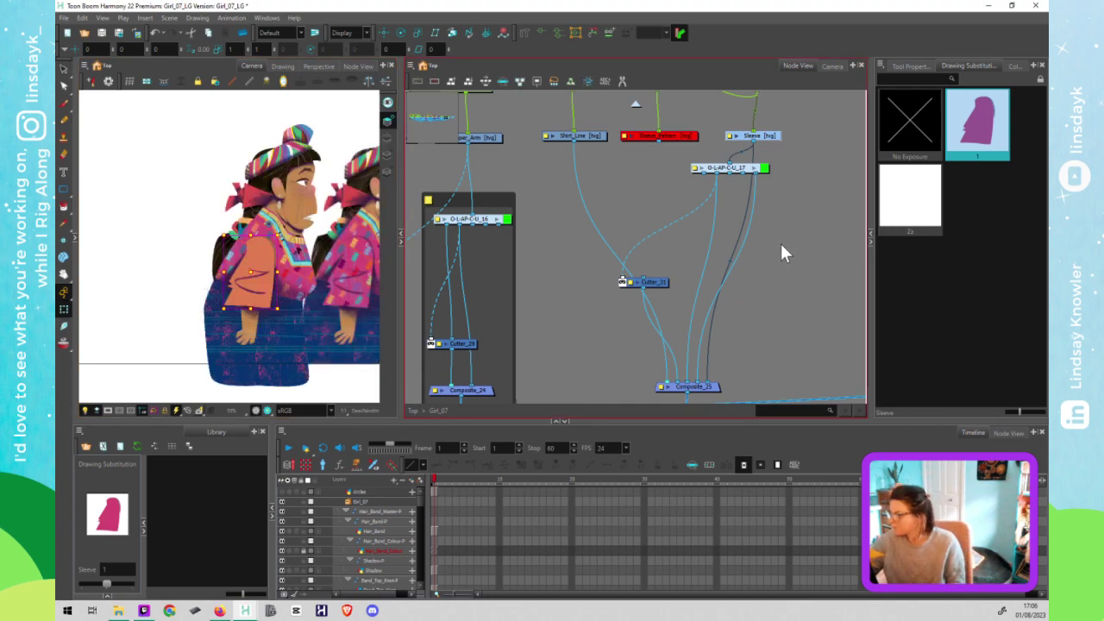
# Step: Move the O-L-AP-C-U_17 layer splitter further from the Sleeve drawing's direct composite connection
pyautogui.click(782, 143)
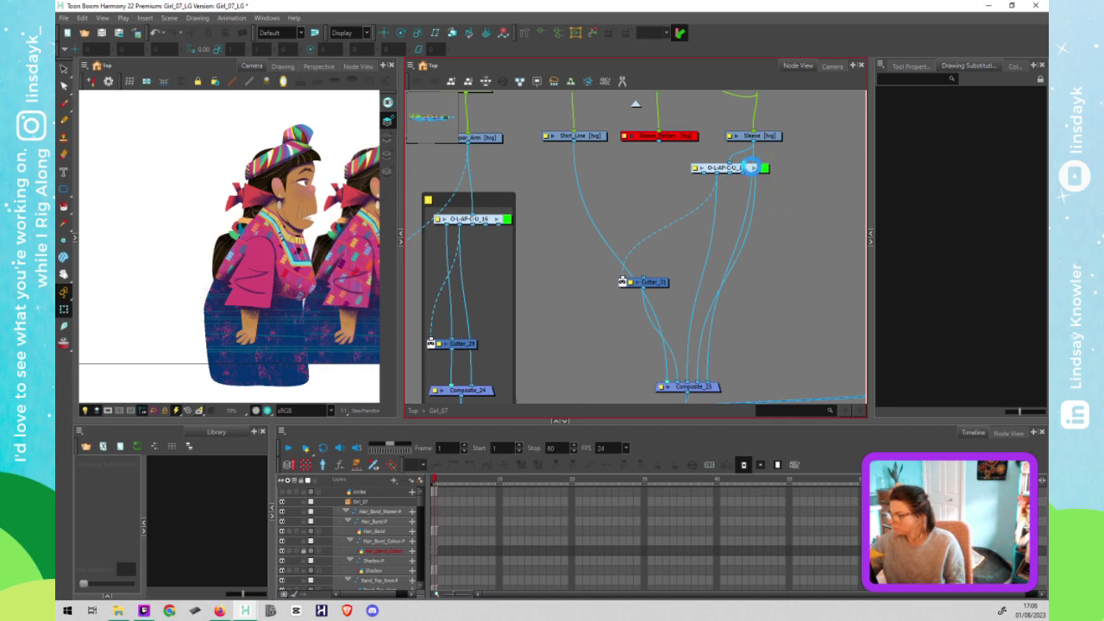
pyautogui.moveTo(716, 173); pyautogui.dragTo(704, 169)
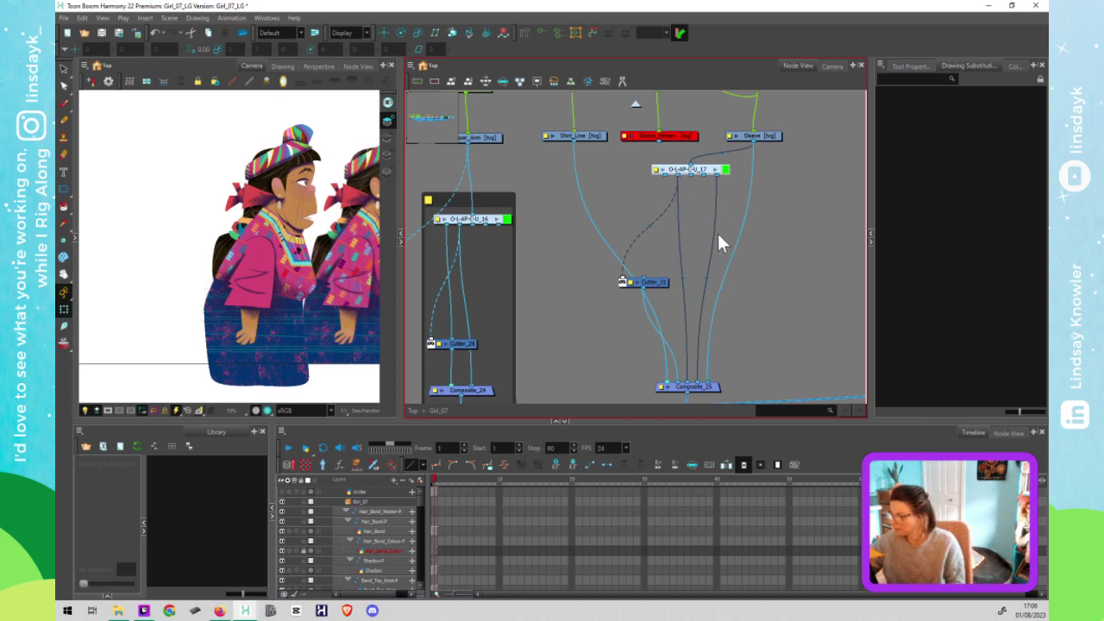
pyautogui.click(314, 271)
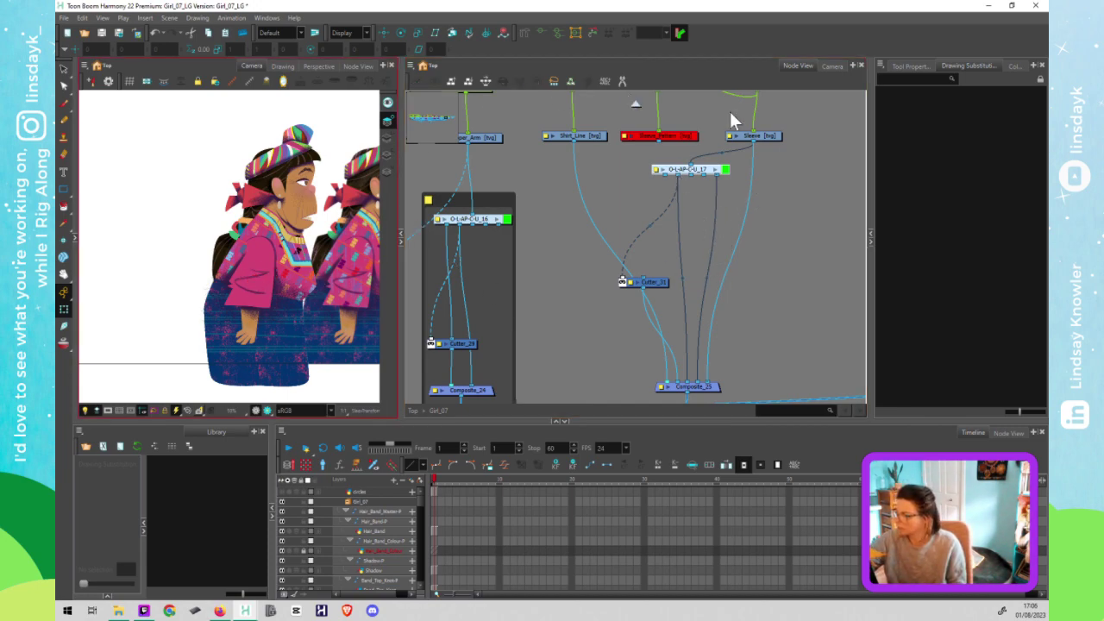
# Step: Inspect the Sleeve drawing's Underlay layer and its layer properties
pyautogui.click(778, 133)
pyautogui.click(324, 268)
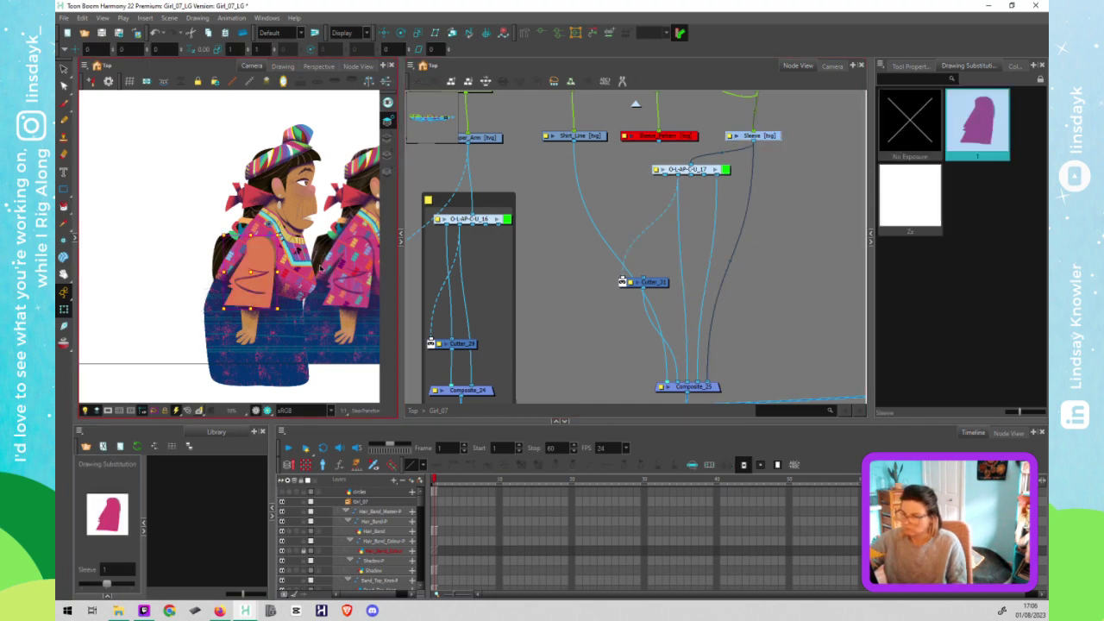
pyautogui.hotkey('alt', 's')
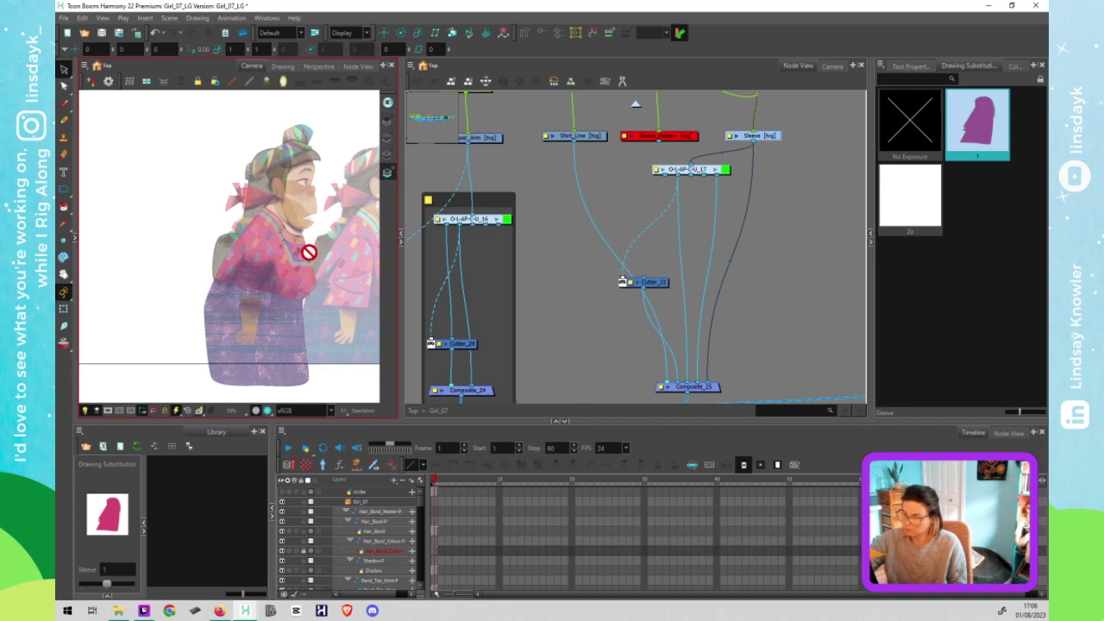
pyautogui.click(709, 153)
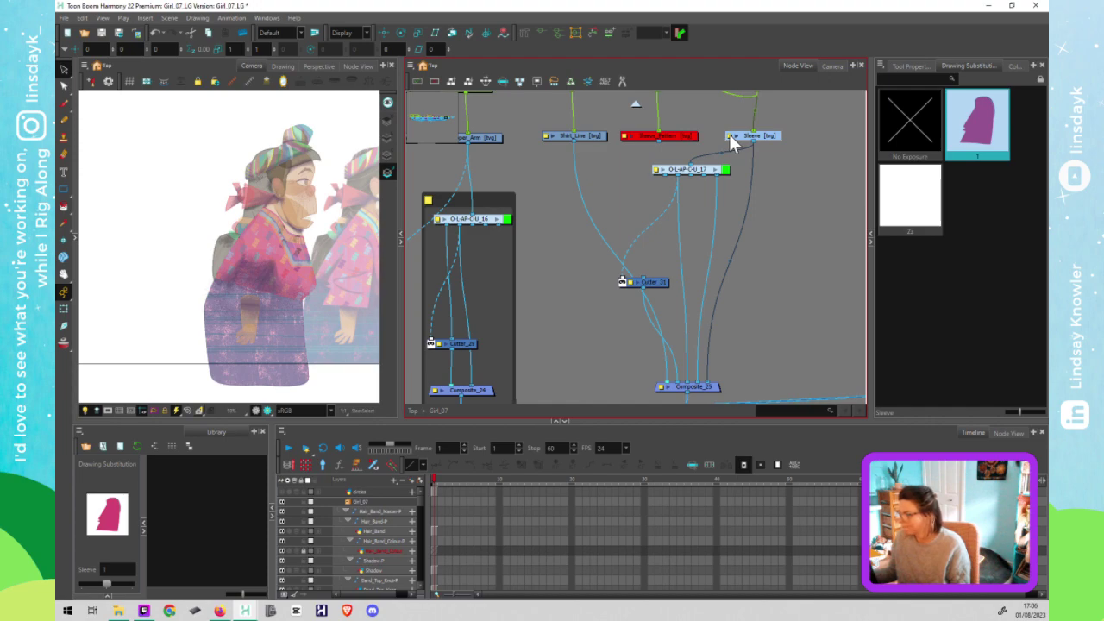
pyautogui.click(730, 136)
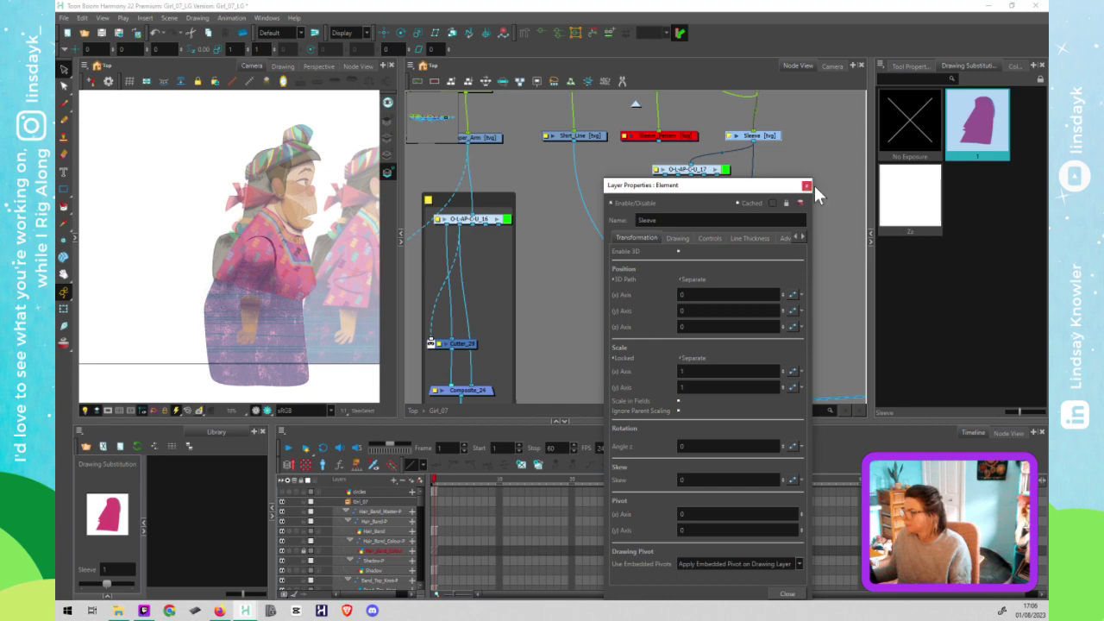
pyautogui.click(807, 185)
pyautogui.click(789, 155)
pyautogui.click(772, 136)
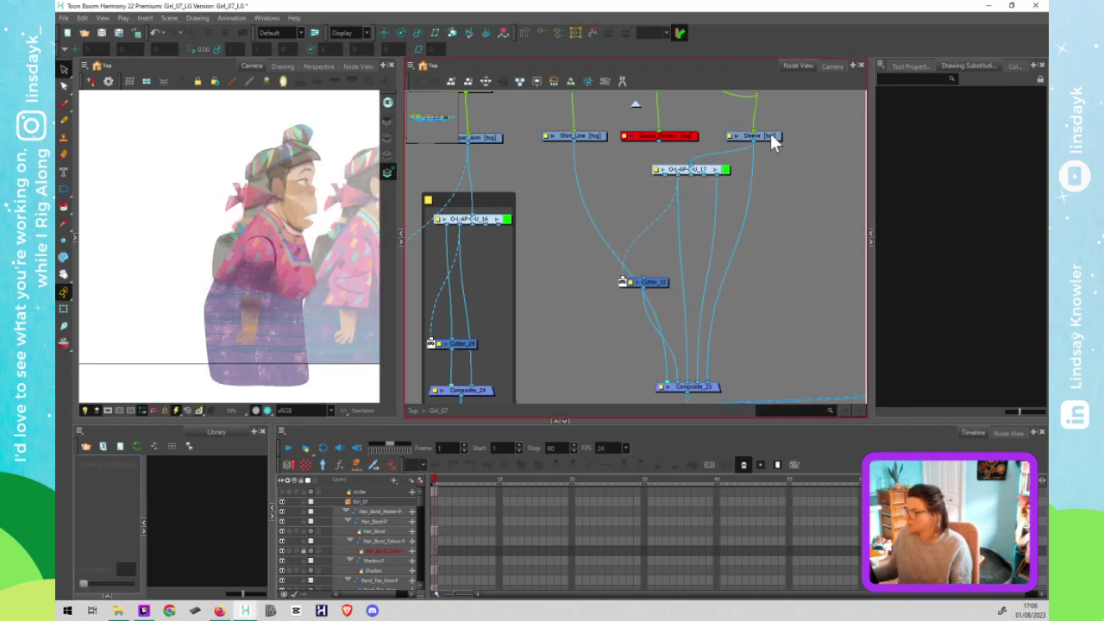
# Step: Paste the sleeve pattern shapes onto the Sleeve drawing's Overlay layer
pyautogui.click(309, 288)
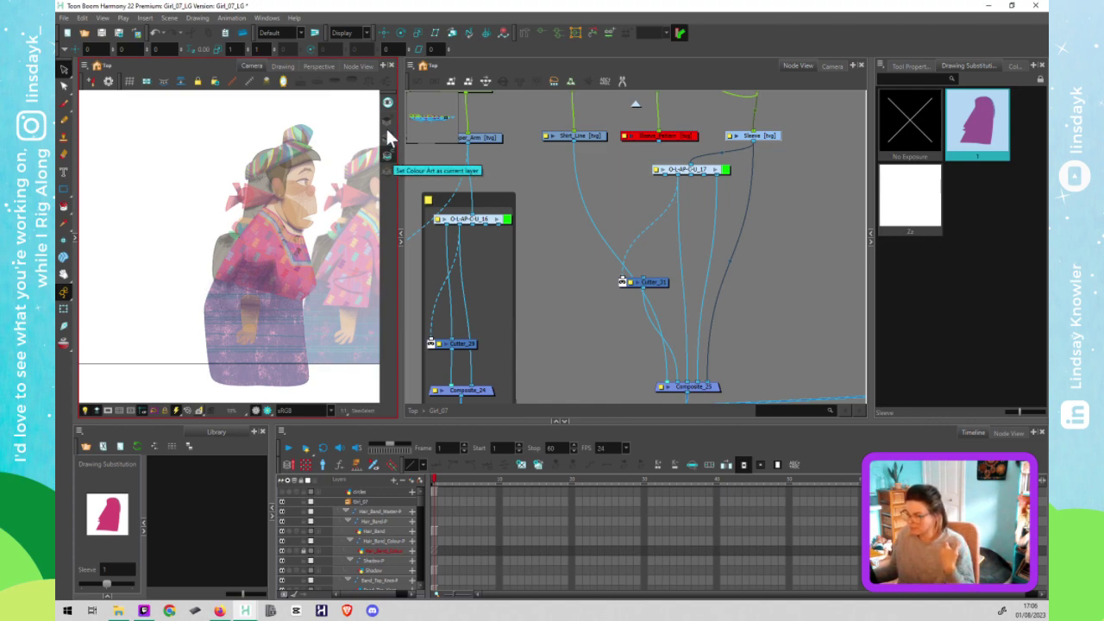
pyautogui.click(388, 140)
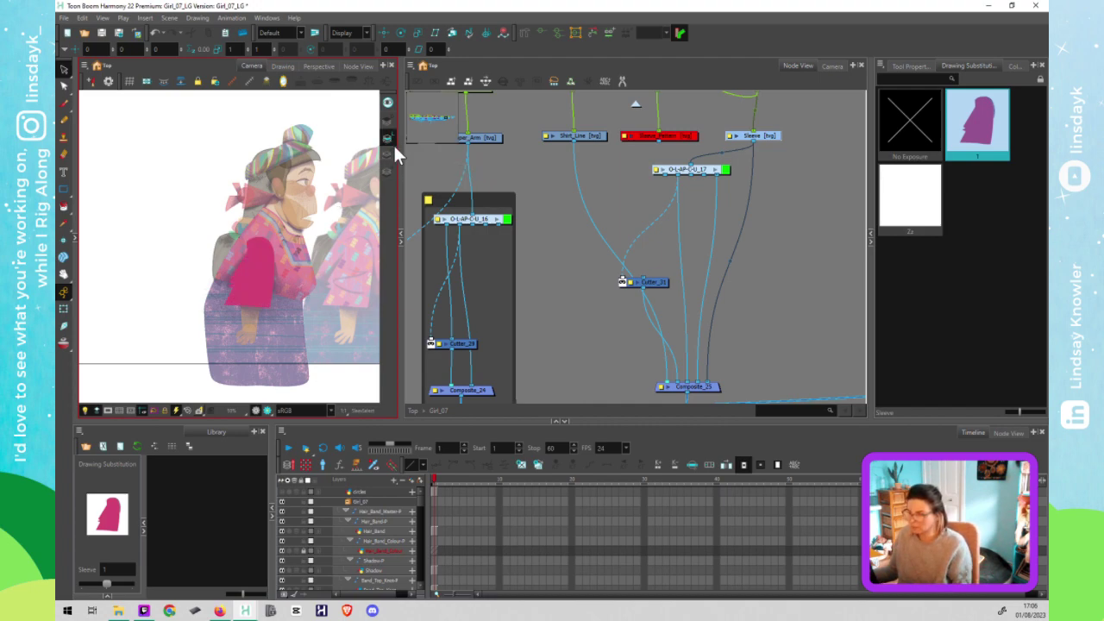
pyautogui.click(387, 121)
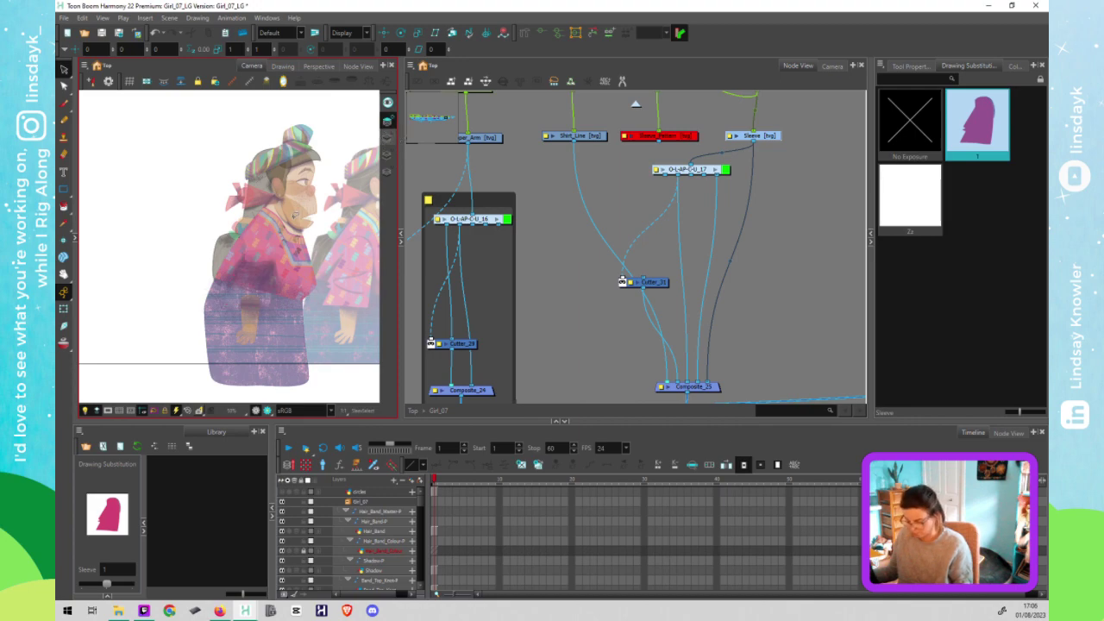
pyautogui.click(293, 218)
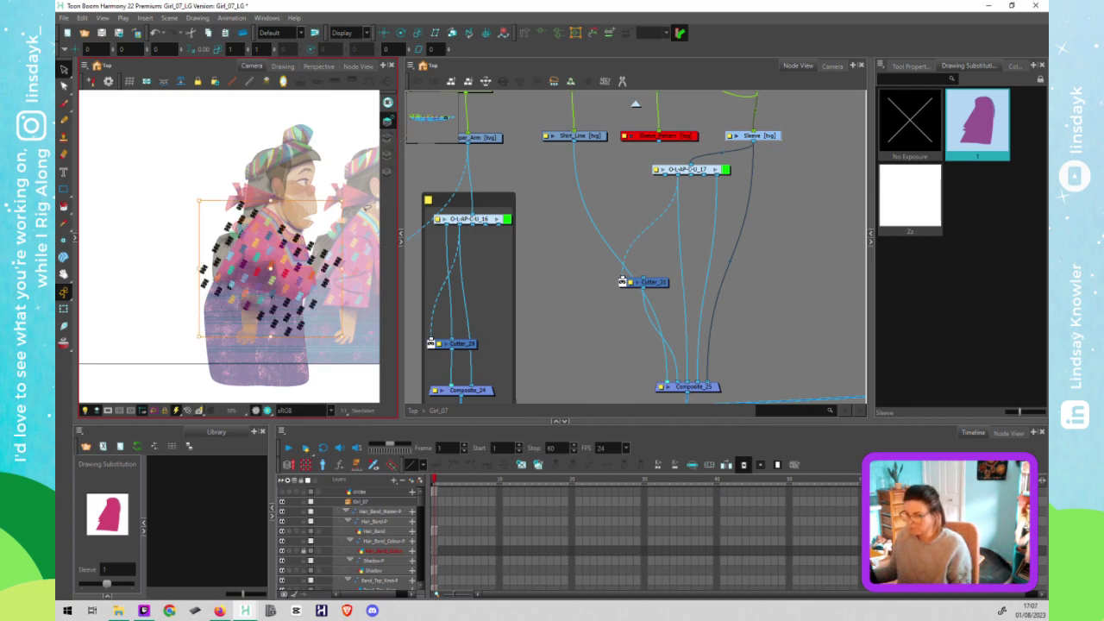
# Step: Try cutting the plain sleeve shape from the Sleeve drawing's Line Art layer, and undo the cut
pyautogui.click(387, 138)
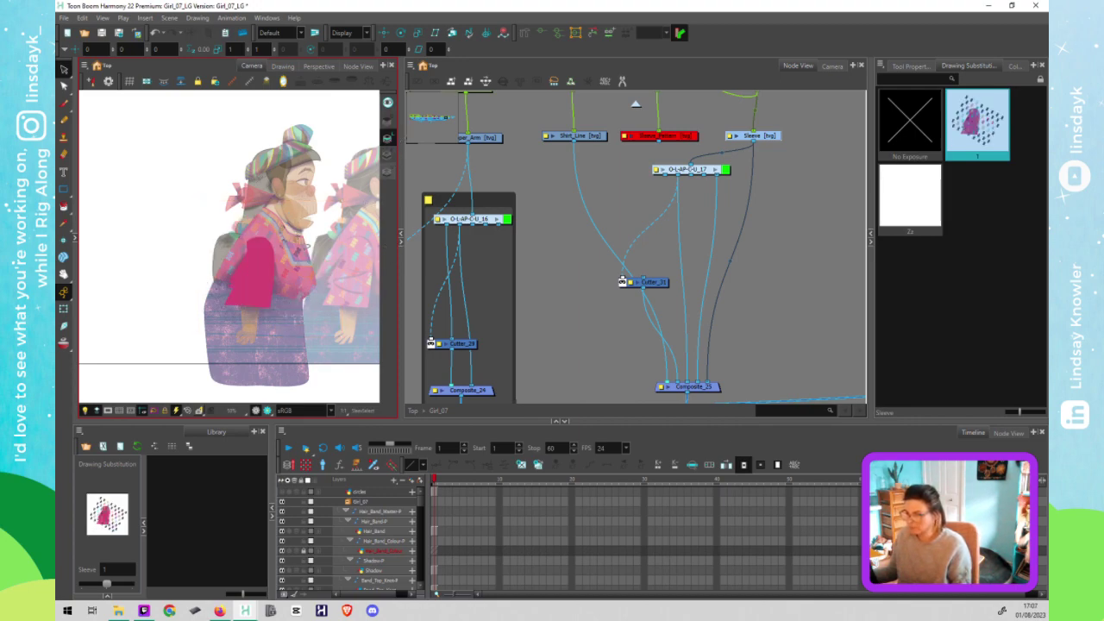
pyautogui.hotkey('ctrl', 'x')
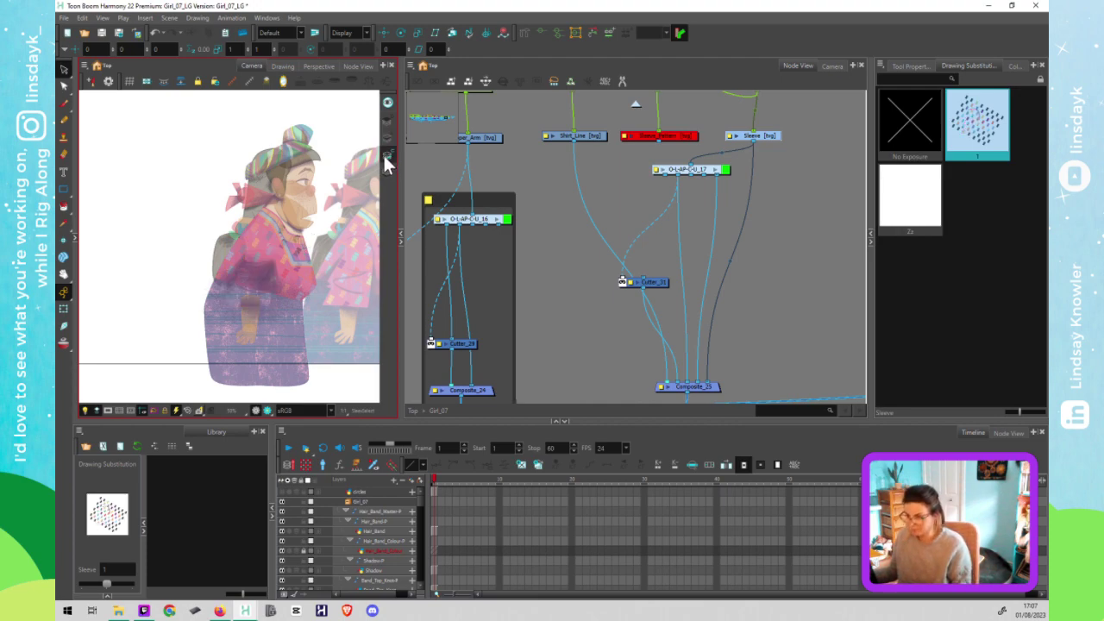
pyautogui.click(388, 155)
pyautogui.click(680, 138)
pyautogui.hotkey('ctrl', 'z')
pyautogui.hotkey('ctrl', 'z')
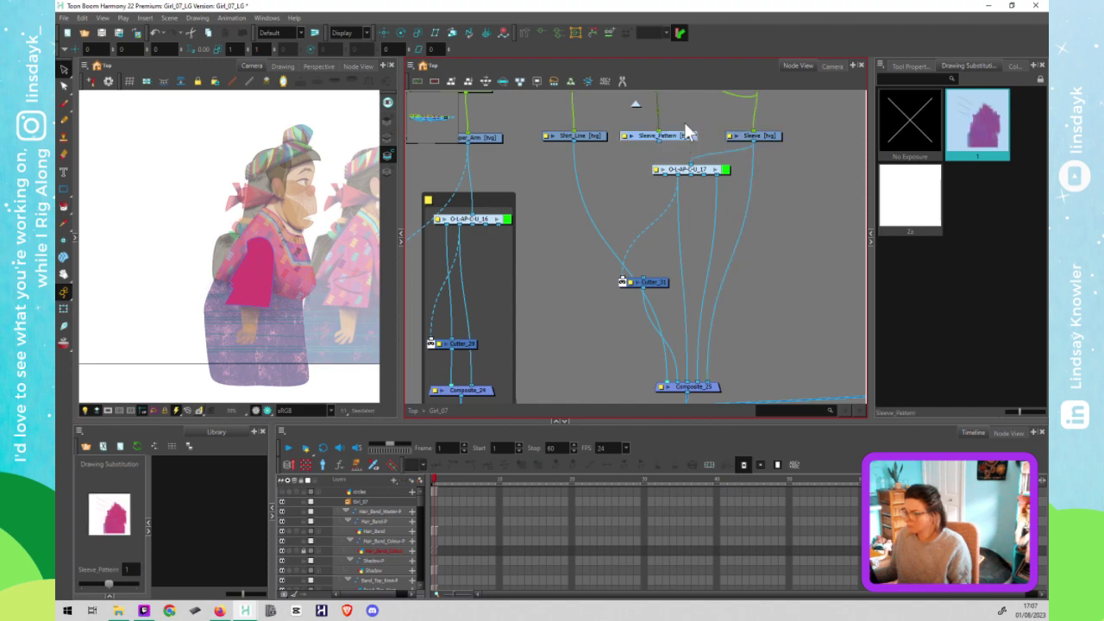
# Step: Connect the Sleeve_Pattern drawing to Composite_23
pyautogui.click(678, 137)
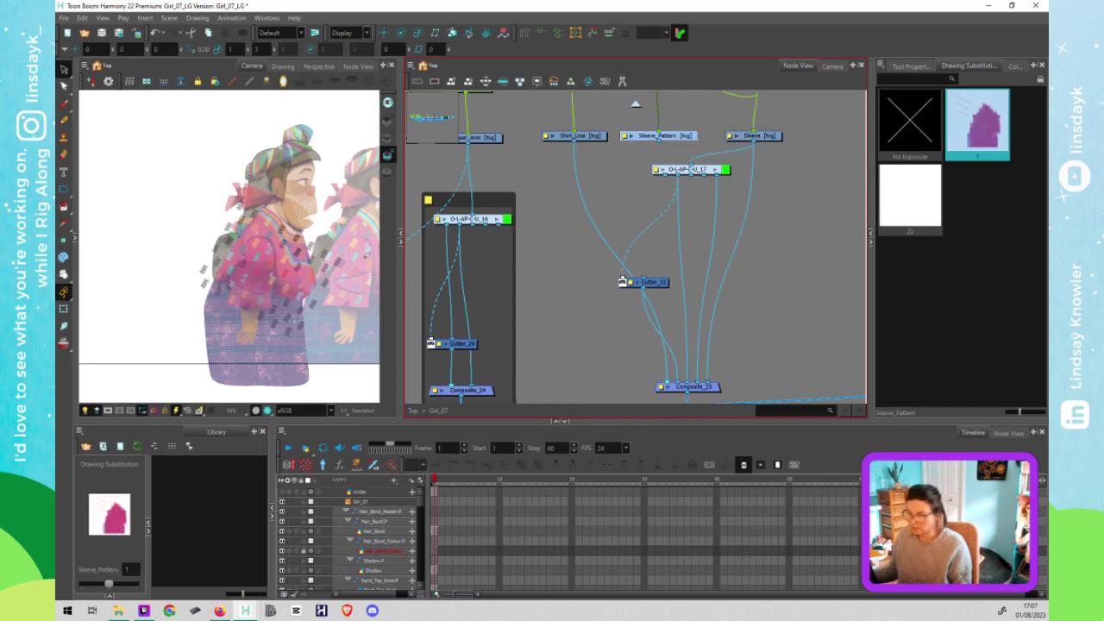
pyautogui.click(389, 152)
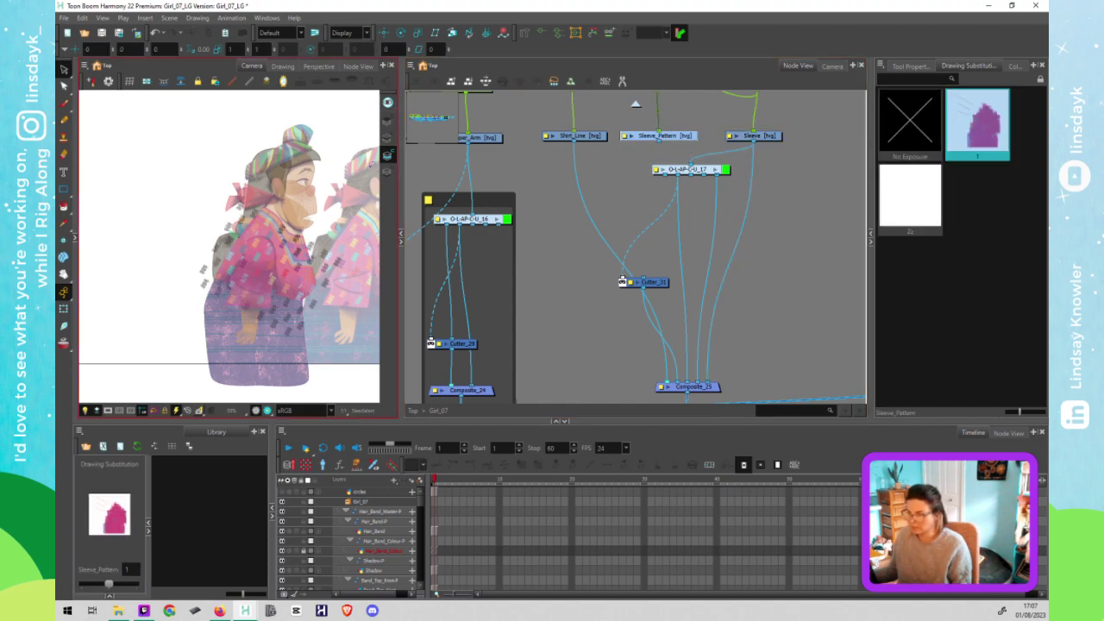
pyautogui.click(608, 172)
pyautogui.moveTo(658, 143); pyautogui.dragTo(662, 384)
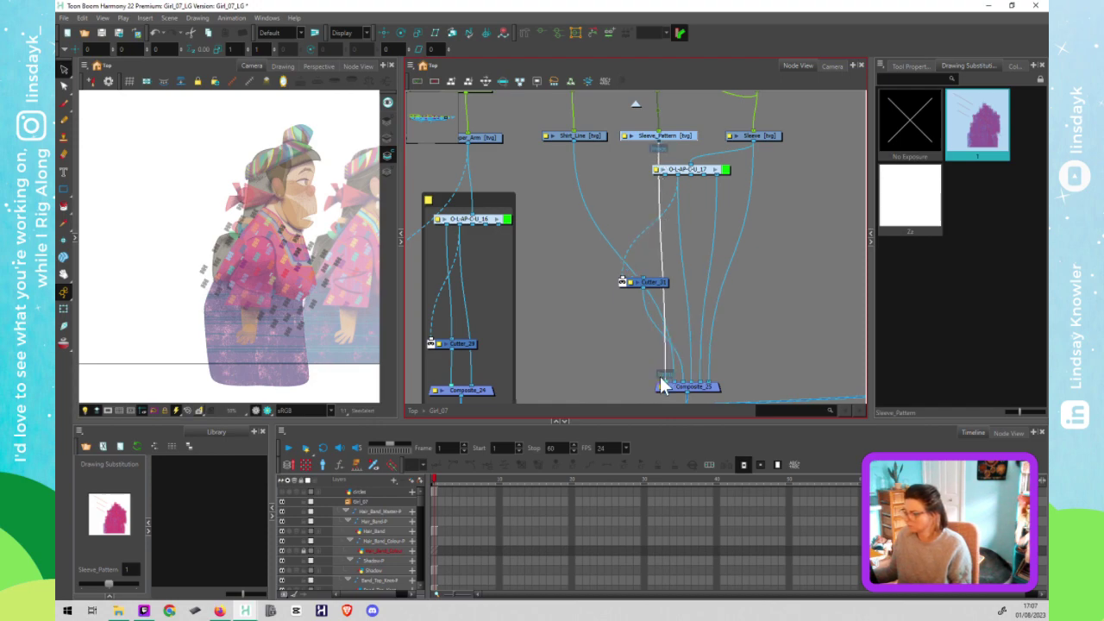
pyautogui.click(570, 268)
# Step: Examine the sleeve artwork on the Overlay, Line Art, Colour Art and Underlay layers in turn
pyautogui.click(280, 261)
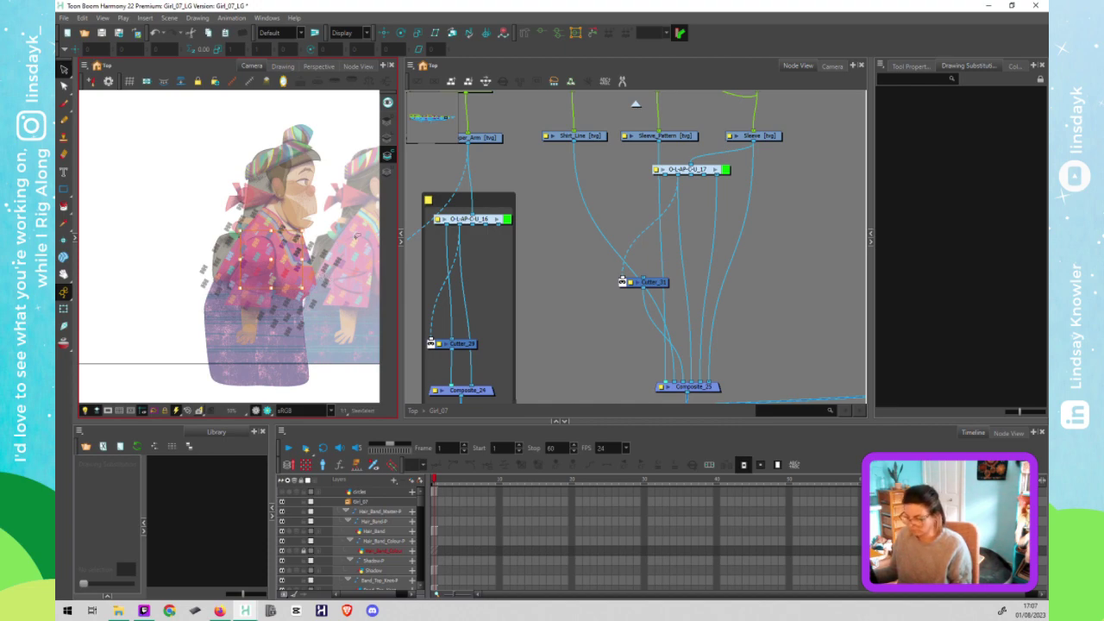
pyautogui.click(388, 122)
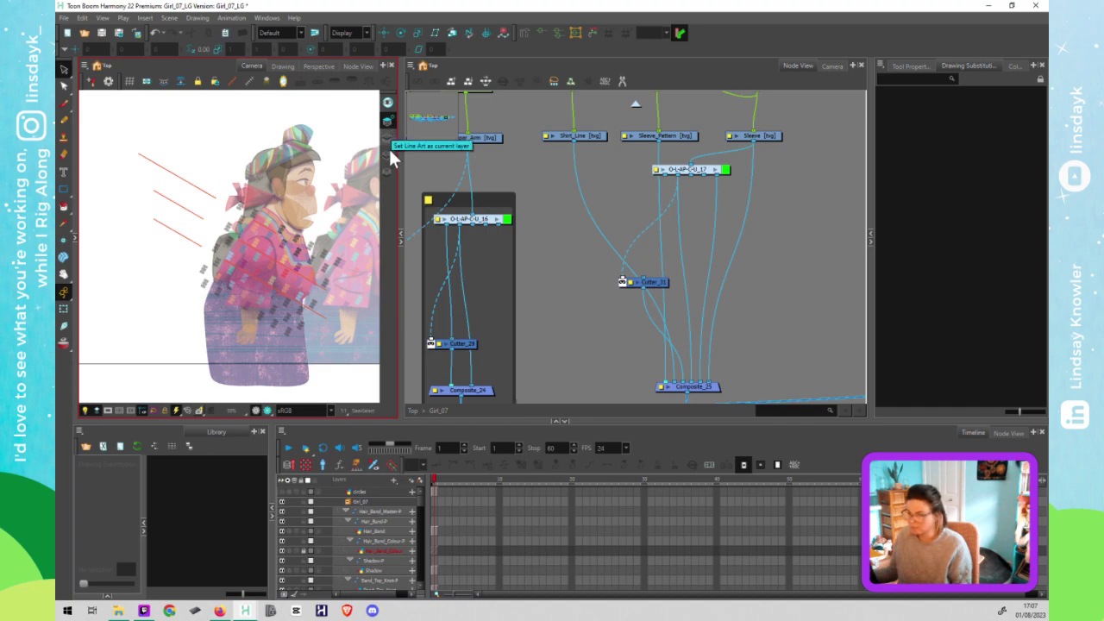
pyautogui.click(388, 152)
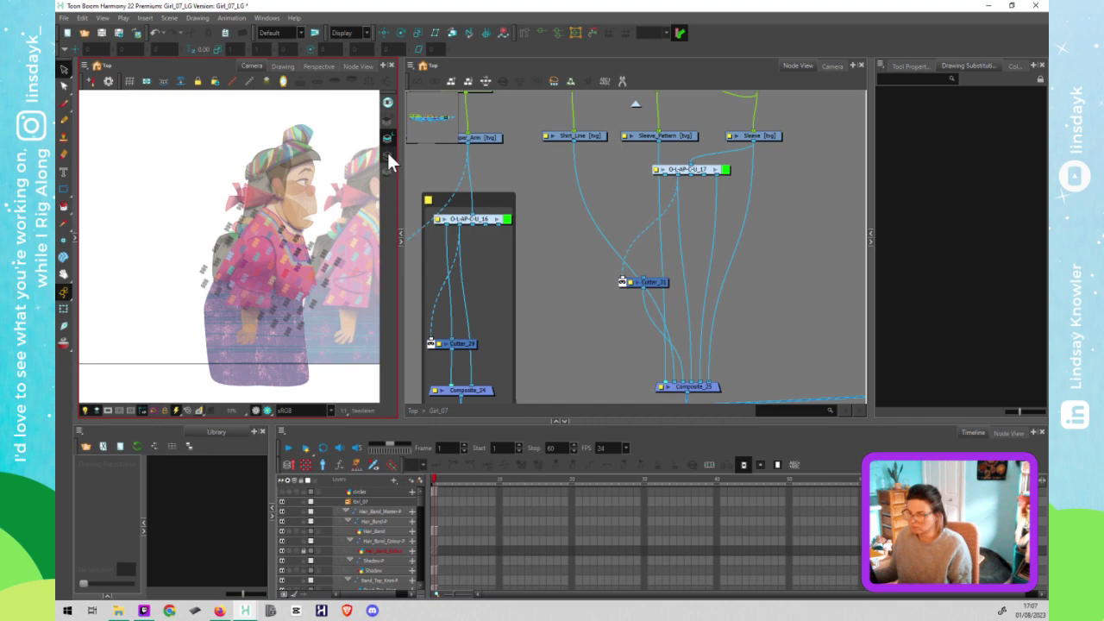
pyautogui.click(388, 158)
pyautogui.click(385, 172)
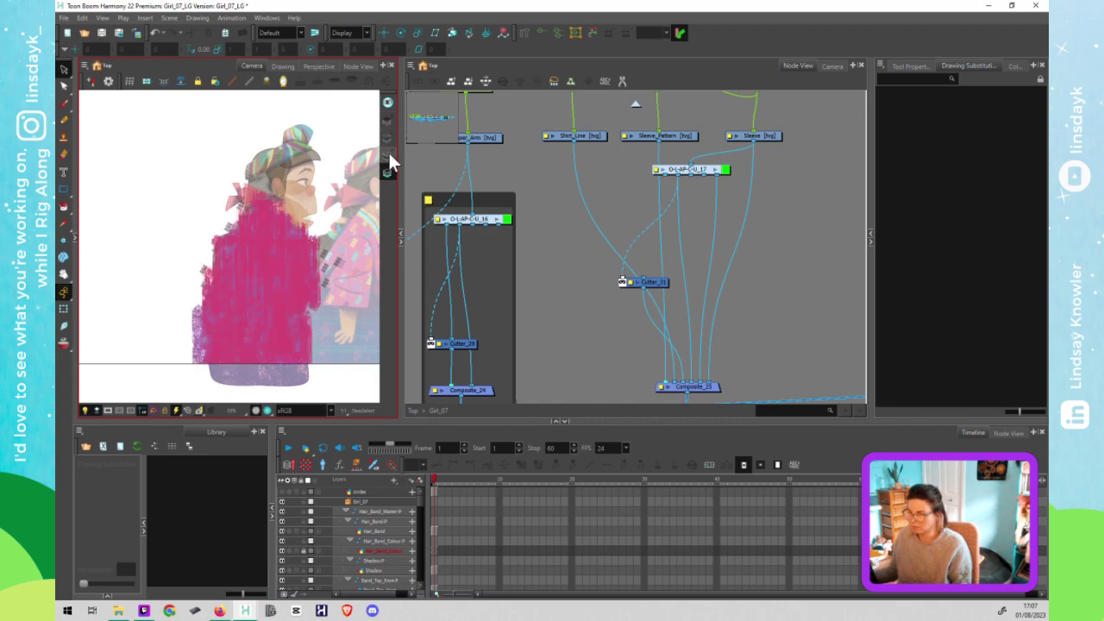
pyautogui.click(388, 157)
pyautogui.click(388, 170)
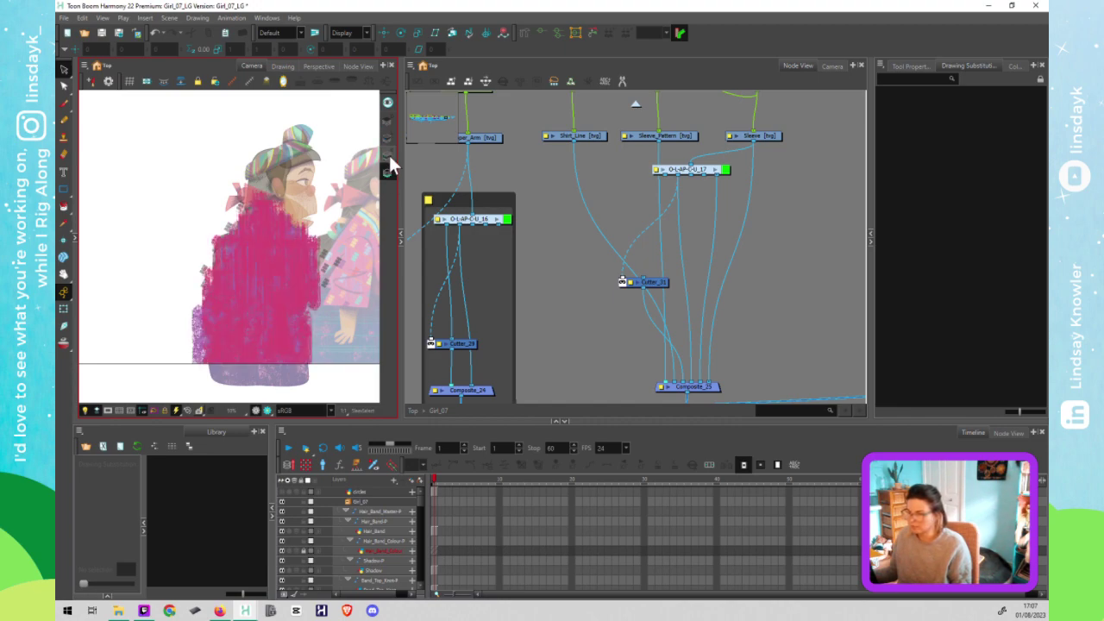
pyautogui.click(389, 157)
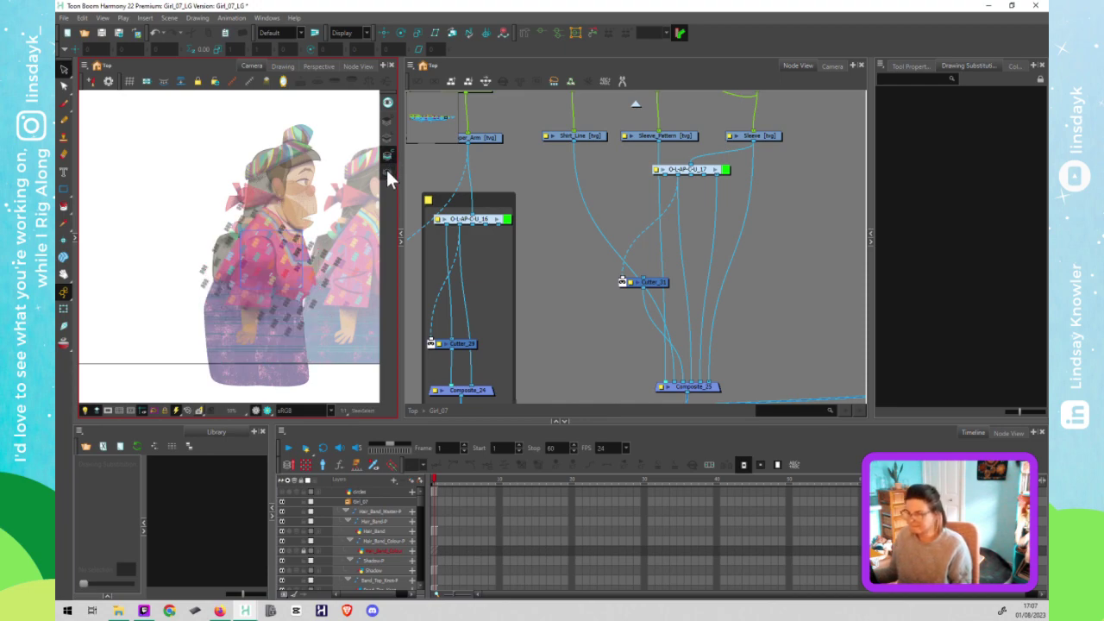
pyautogui.click(387, 170)
pyautogui.click(387, 171)
# Step: Inspect the pattern shapes on the Sleeve drawing's Overlay layer up close
pyautogui.click(653, 133)
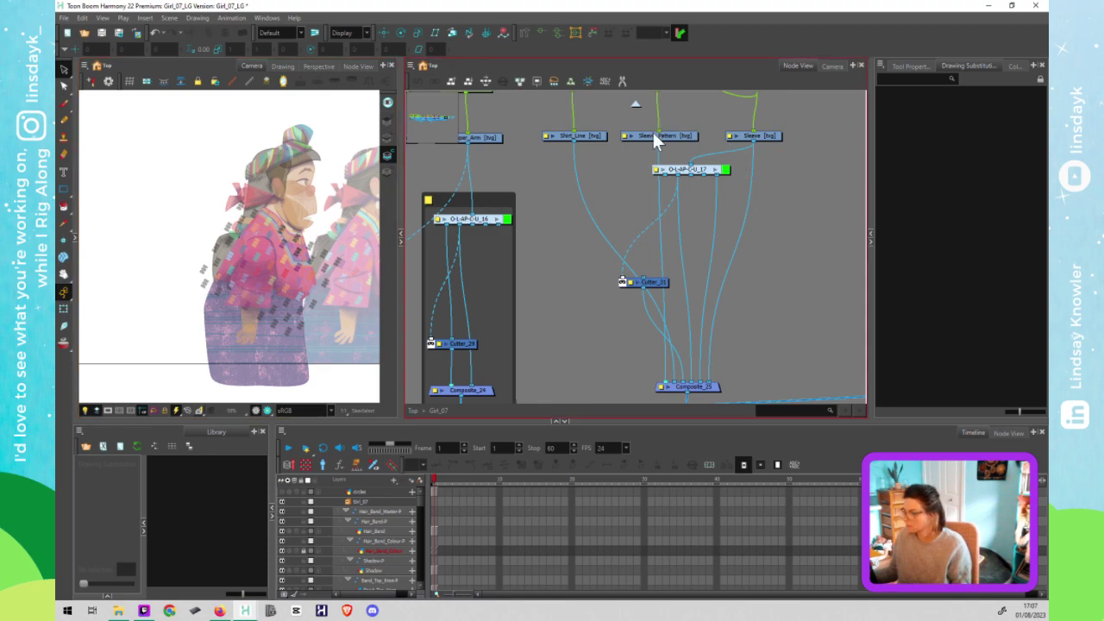
pyautogui.click(771, 136)
pyautogui.click(386, 119)
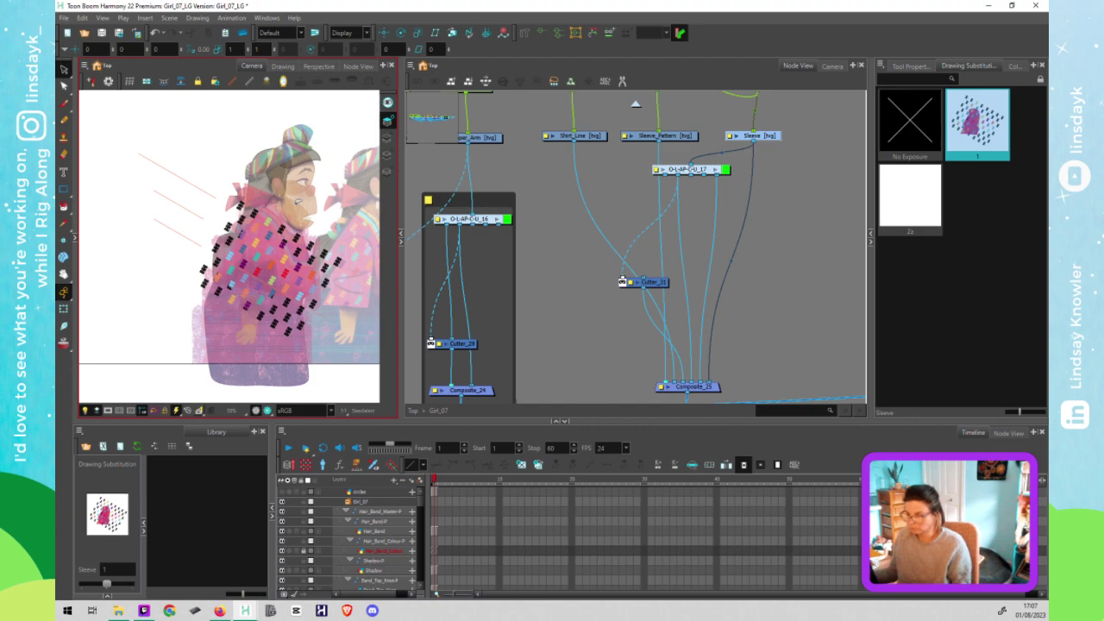
pyautogui.click(296, 205)
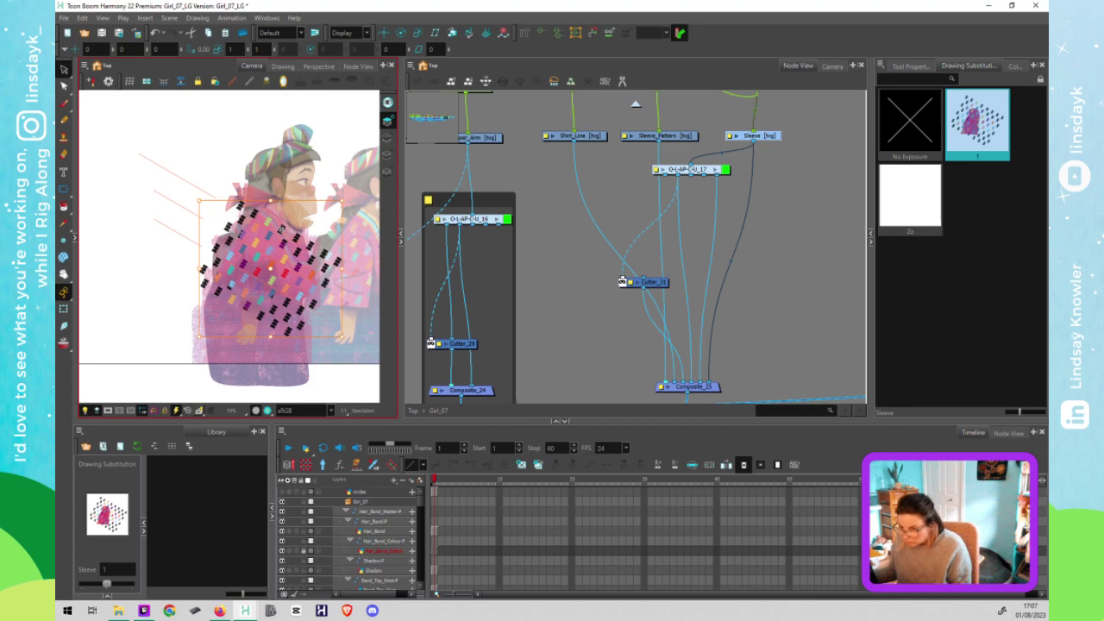
pyautogui.scroll(2, 281, 228)
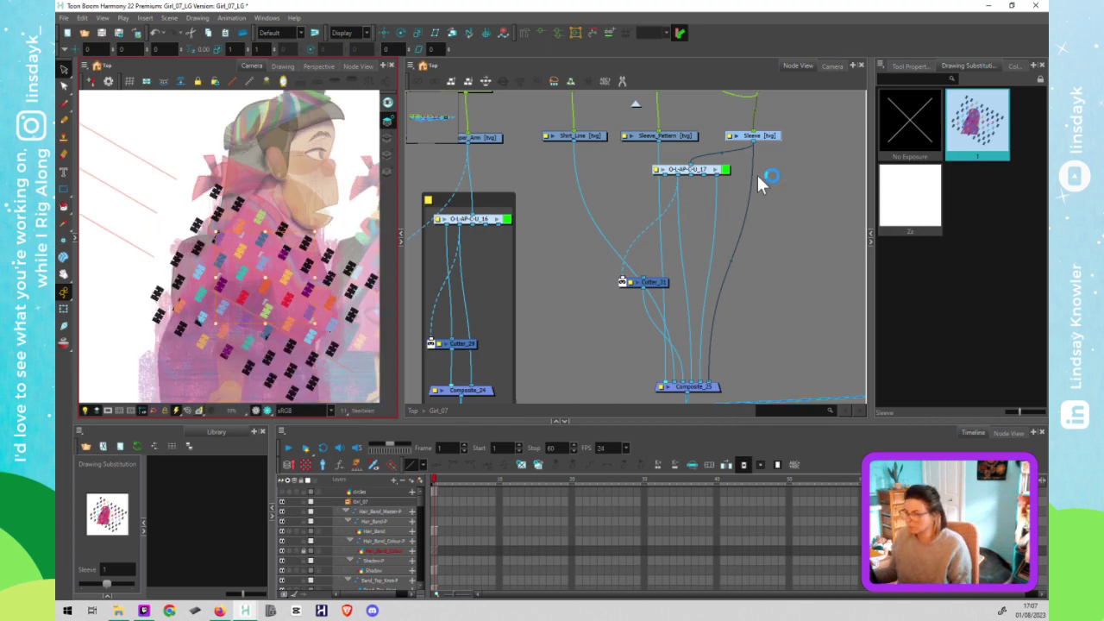
# Step: Move the red diagonal lines from the Sleeve_Pattern drawing's Overlay layer onto the Sleeve drawing's Line Art layer
pyautogui.click(665, 138)
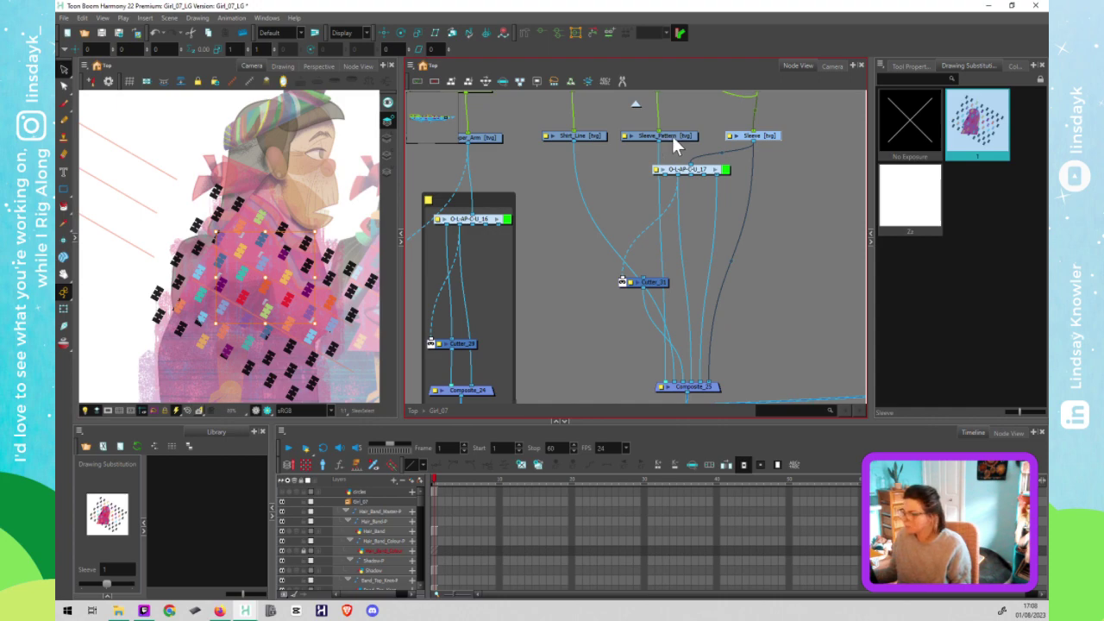
pyautogui.click(673, 138)
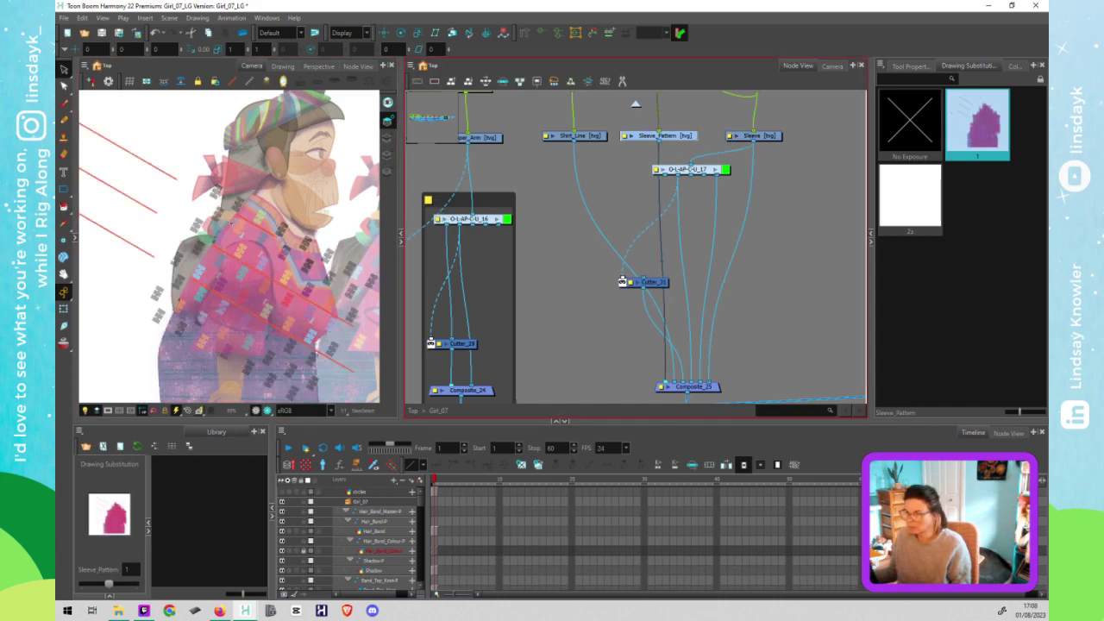
pyautogui.hotkey('ctrl', 'a')
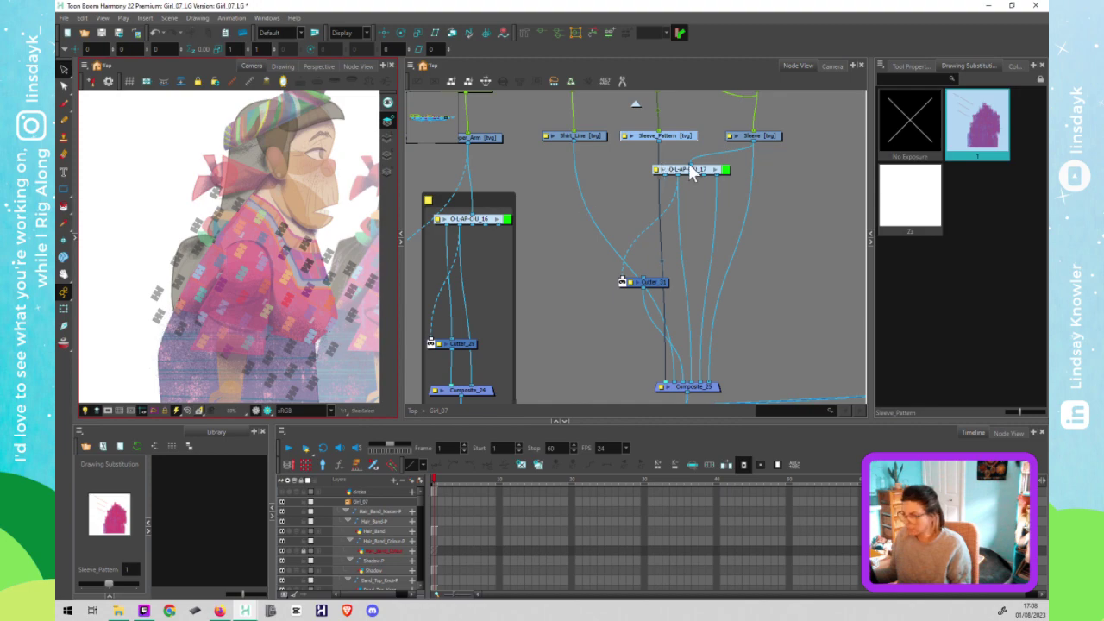
pyautogui.click(764, 136)
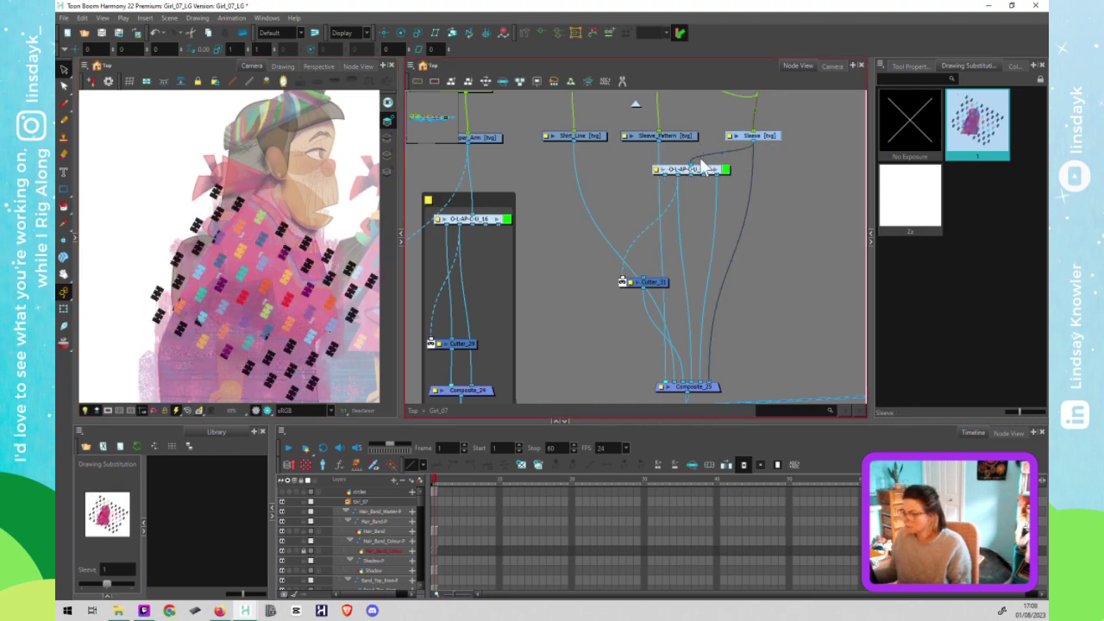
pyautogui.click(388, 138)
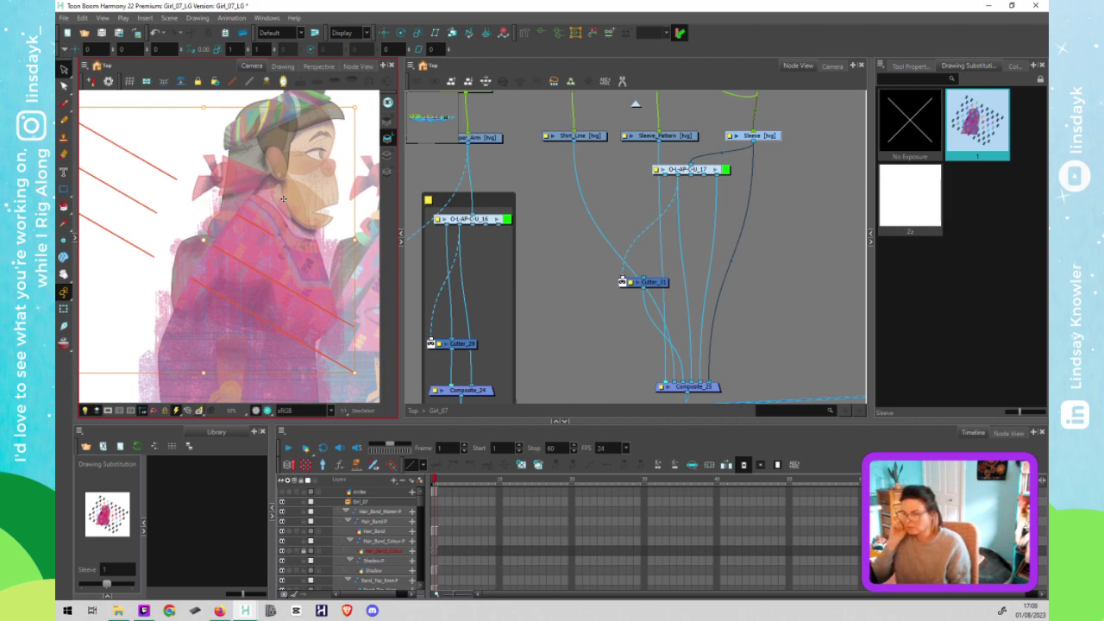
pyautogui.scroll(-2, 268, 230)
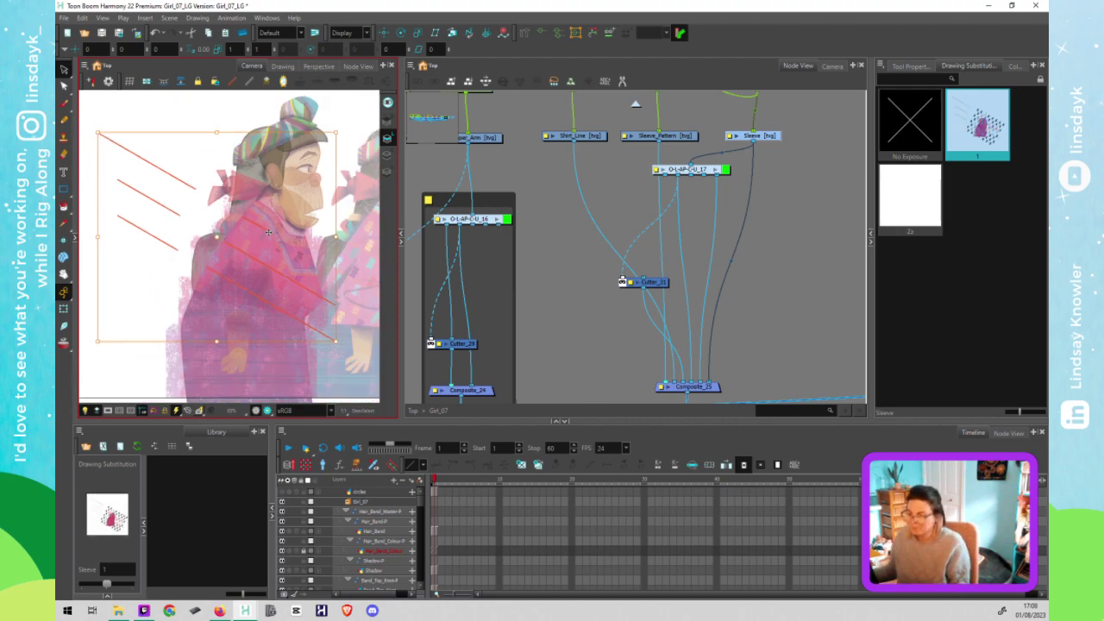
pyautogui.scroll(-1, 268, 232)
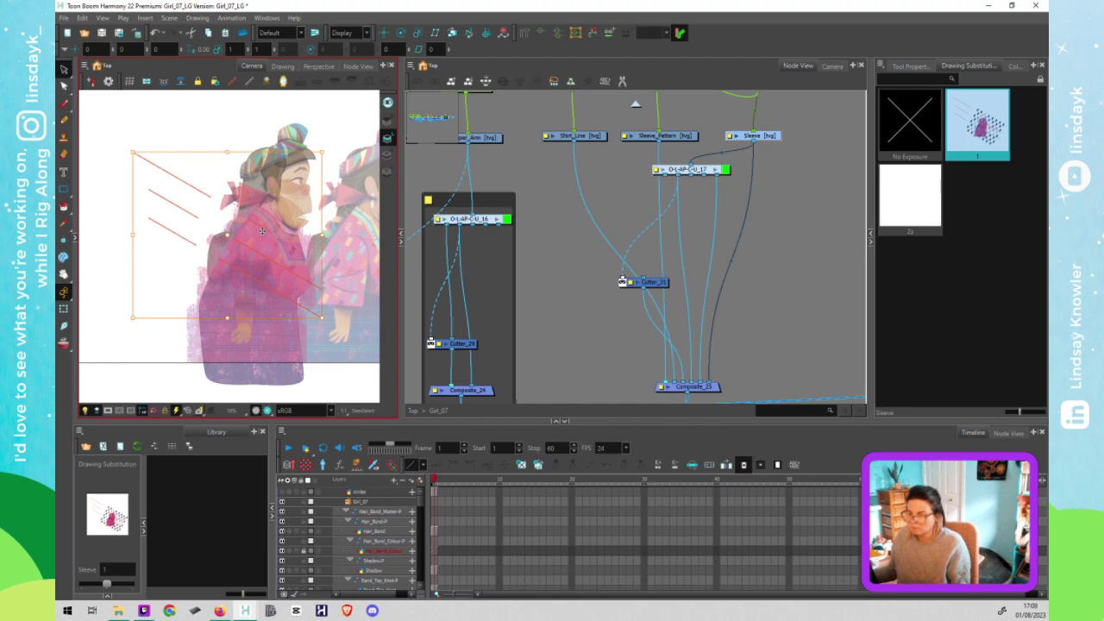
pyautogui.scroll(2, 215, 257)
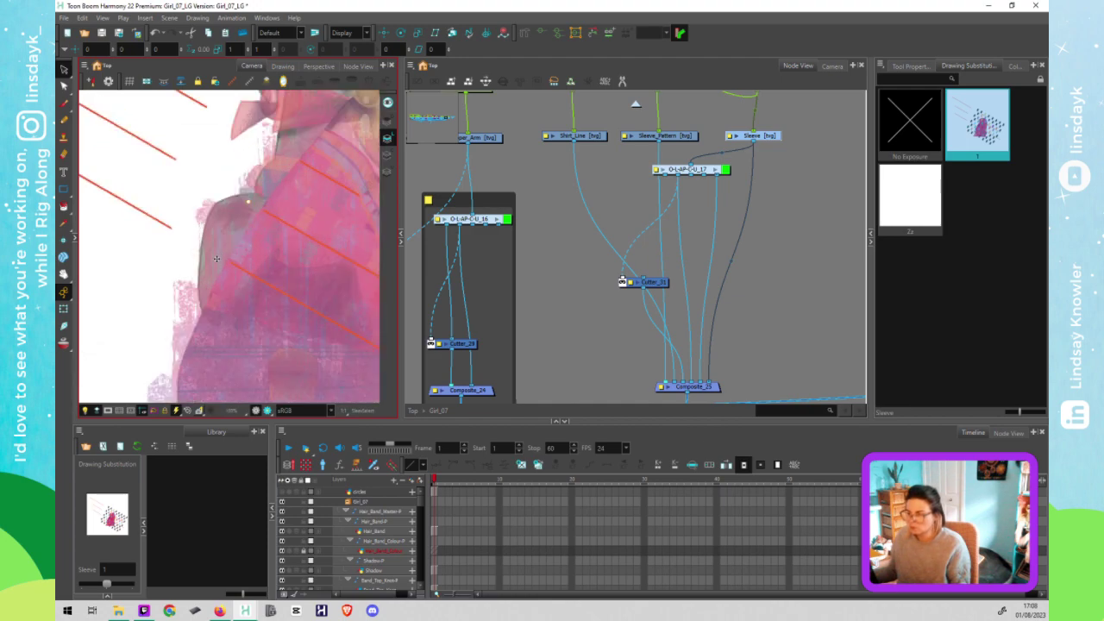
pyautogui.scroll(-1, 211, 254)
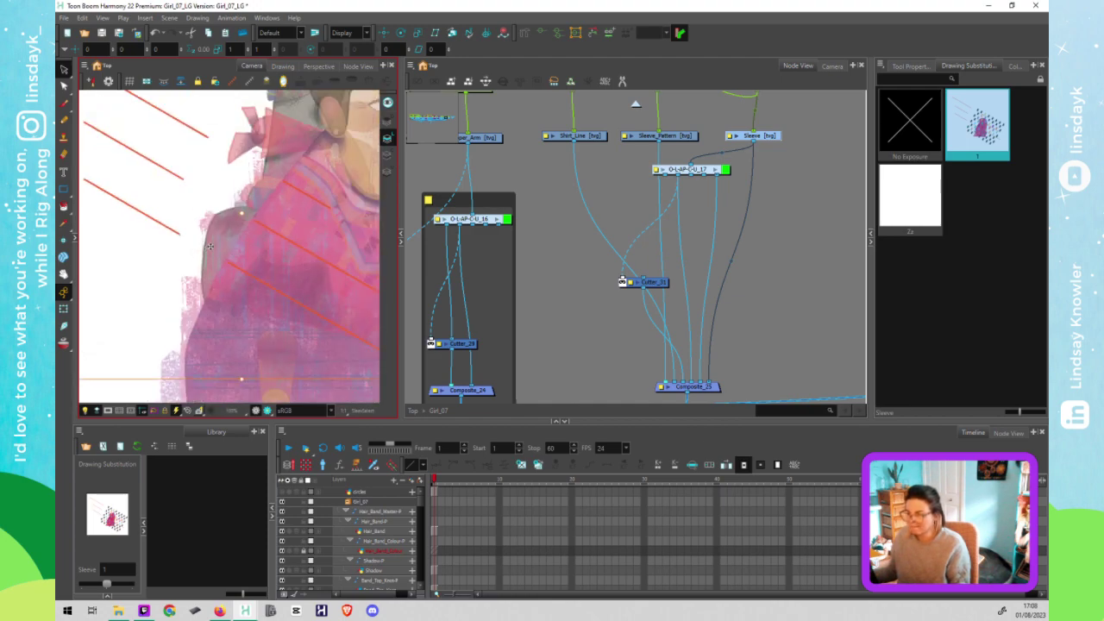
pyautogui.scroll(-3, 209, 246)
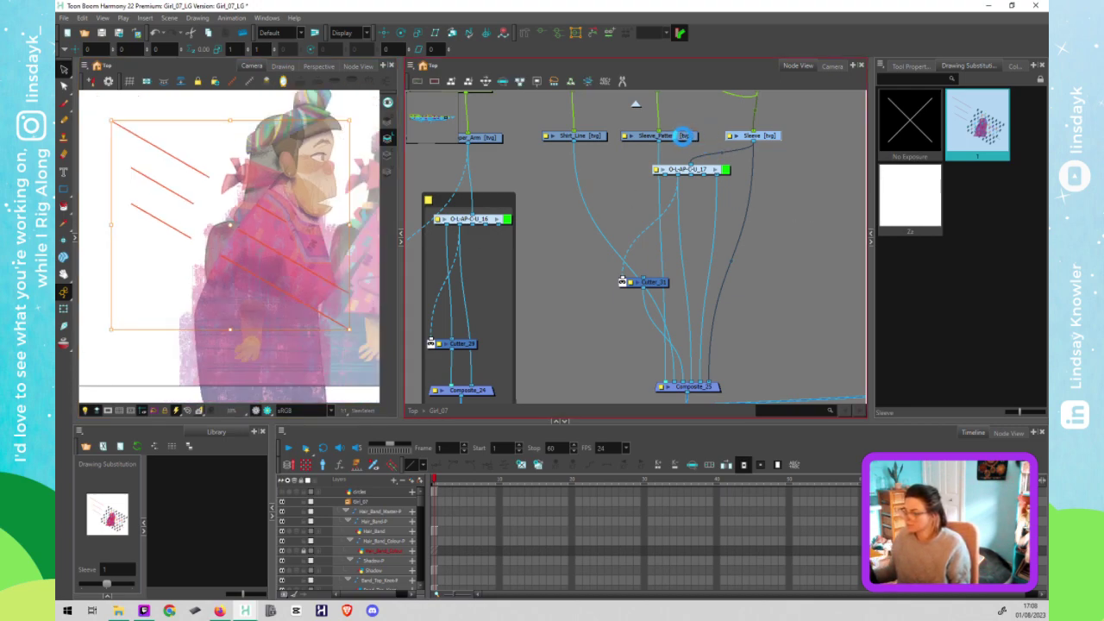
# Step: Move the textured pink brush artwork from the Sleeve_Pattern drawing's Underlay layer onto the Sleeve drawing's Line Art layer
pyautogui.click(682, 136)
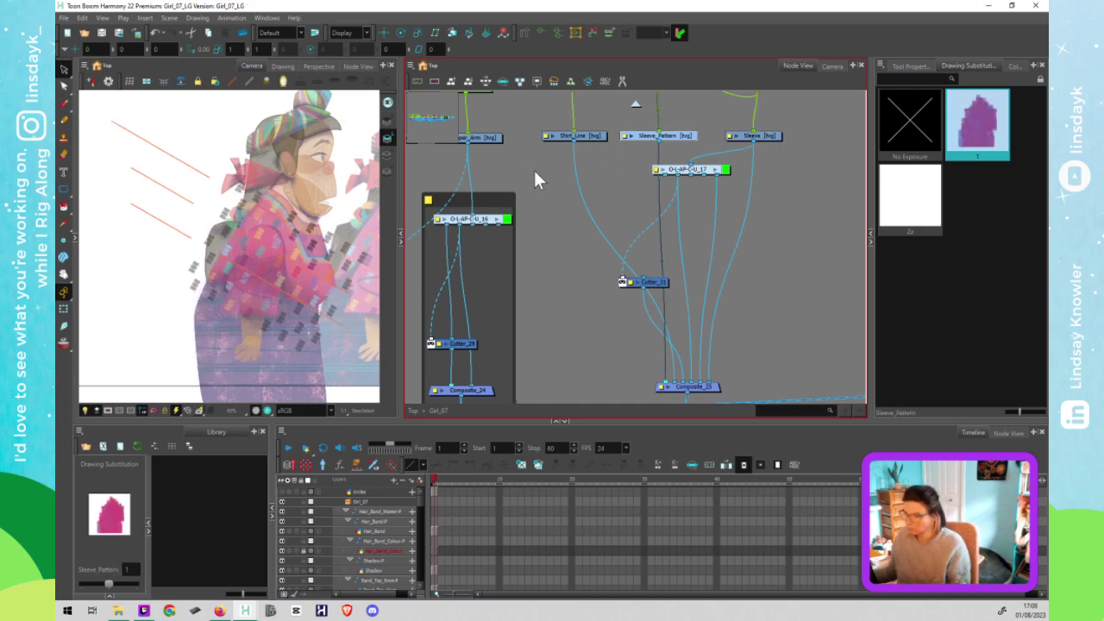
pyautogui.click(387, 157)
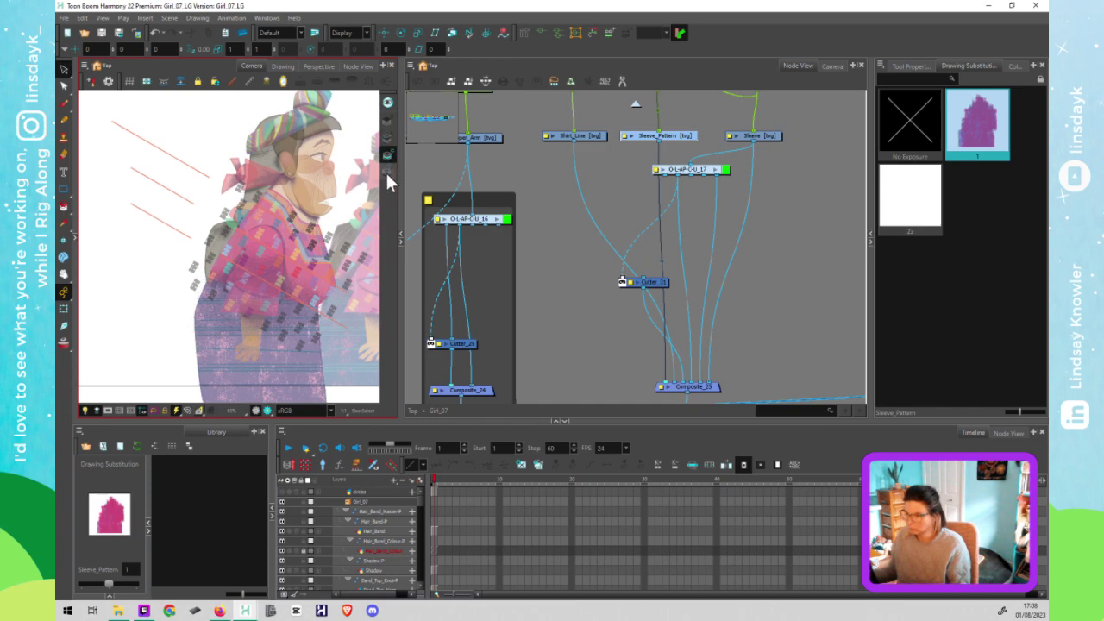
pyautogui.click(387, 172)
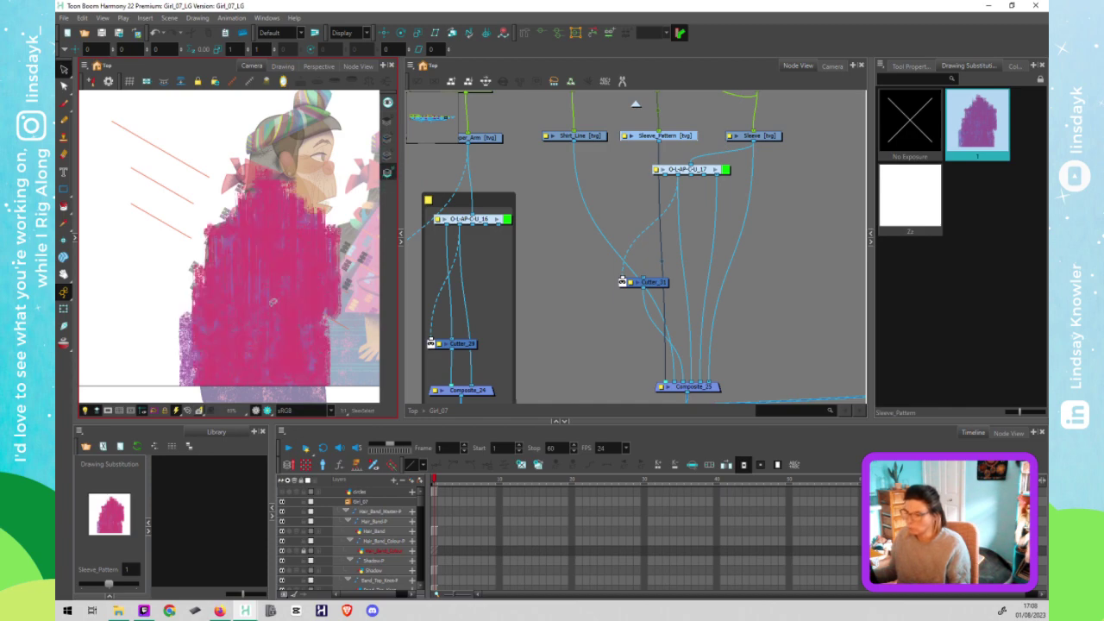
pyautogui.click(775, 137)
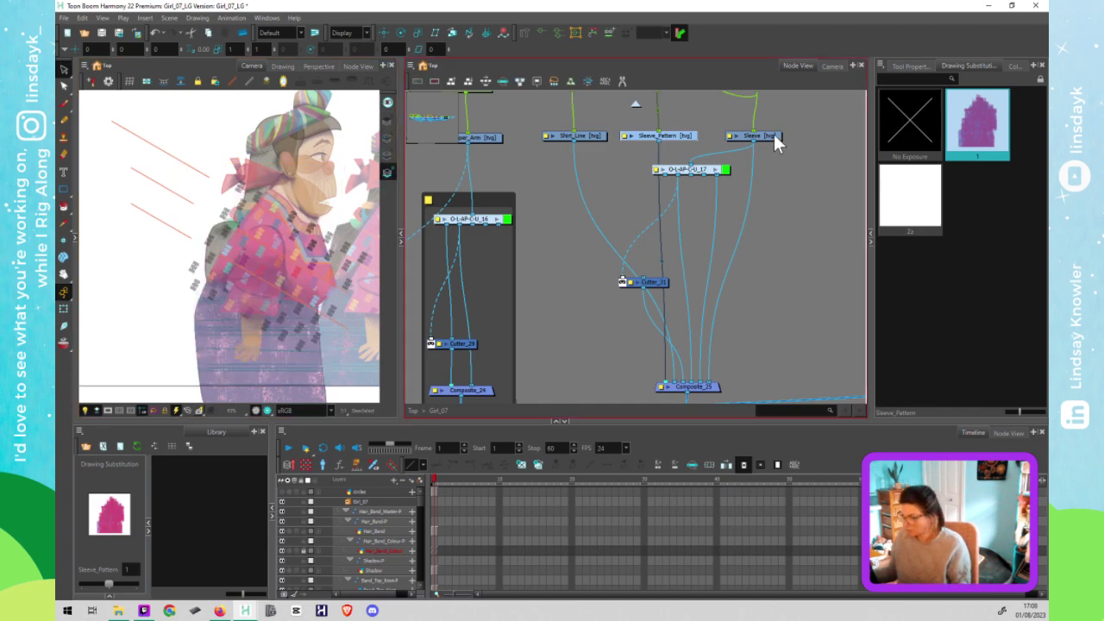
pyautogui.click(393, 129)
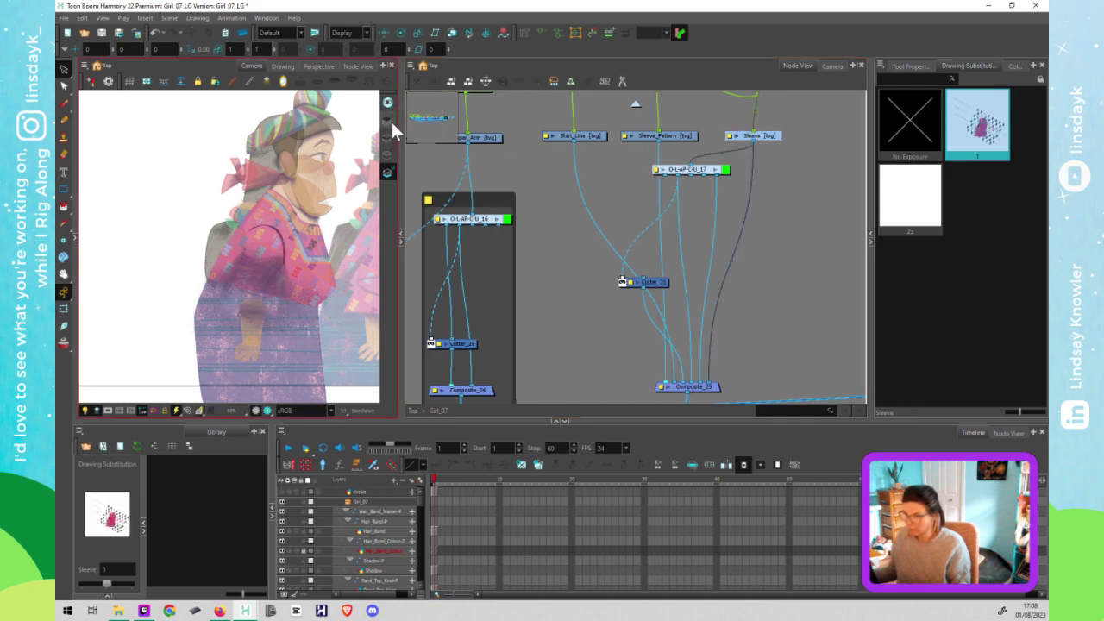
pyautogui.click(391, 123)
pyautogui.click(388, 139)
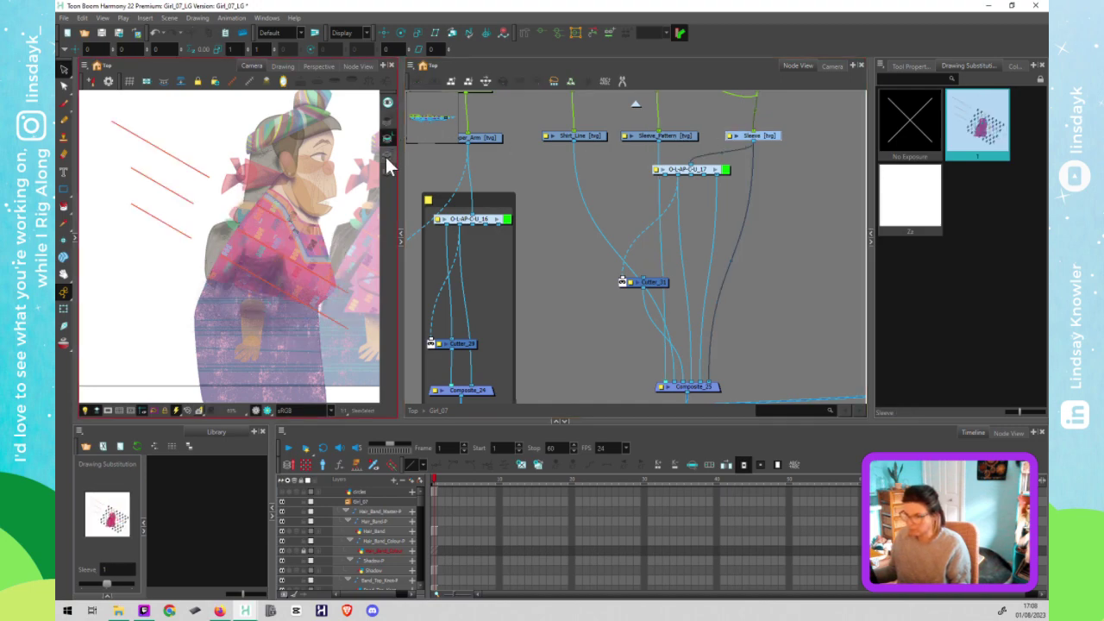
pyautogui.click(388, 154)
pyautogui.click(388, 138)
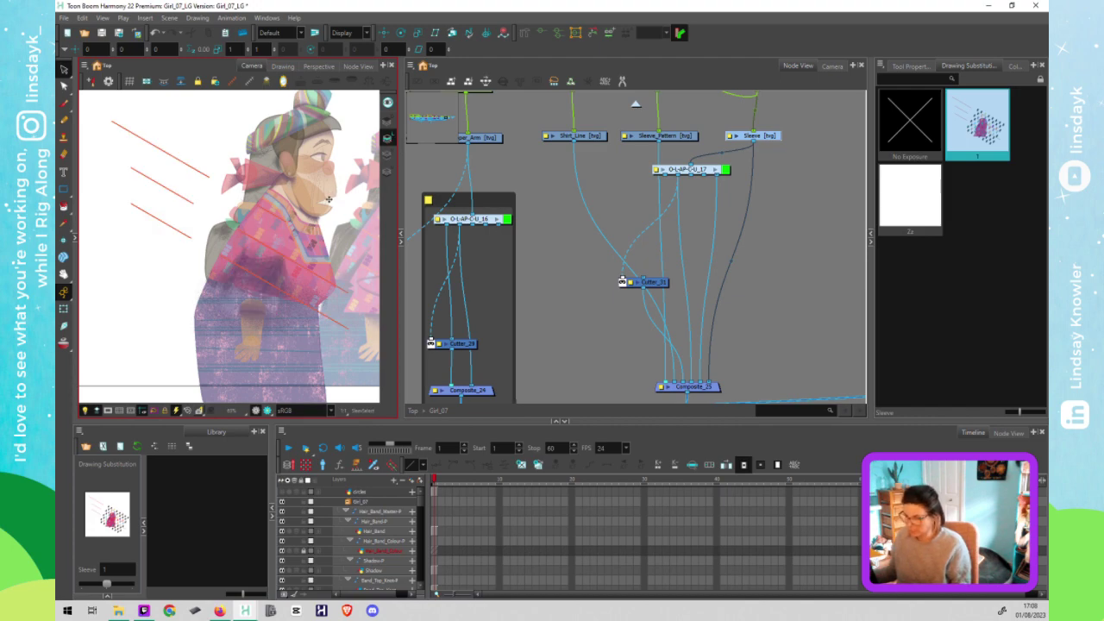
pyautogui.click(300, 213)
pyautogui.rightClick(300, 213)
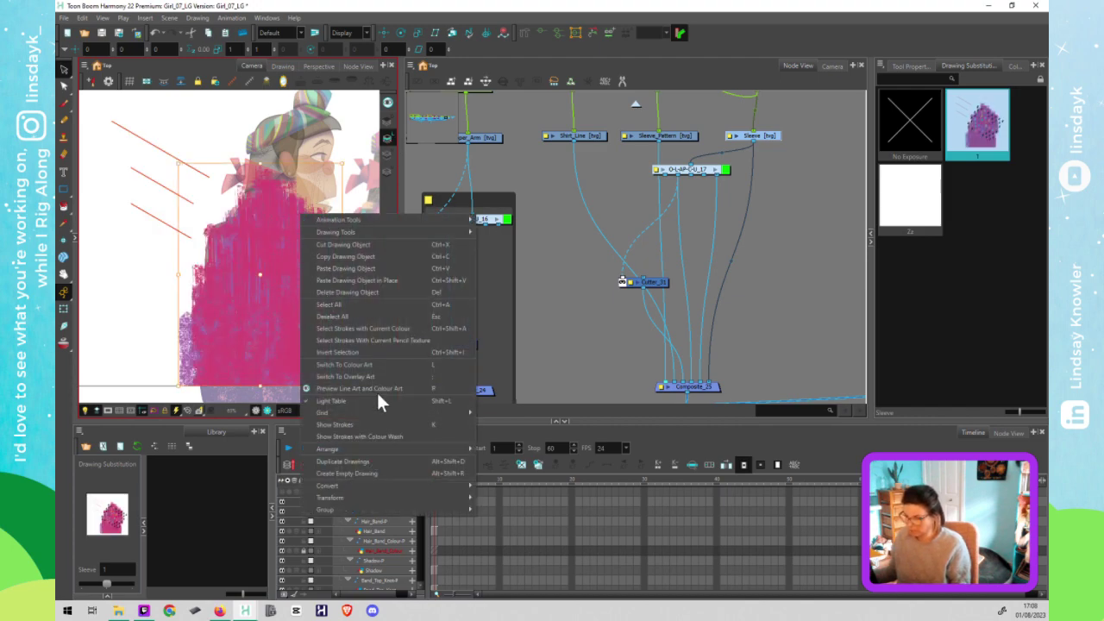
pyautogui.moveTo(395, 444)
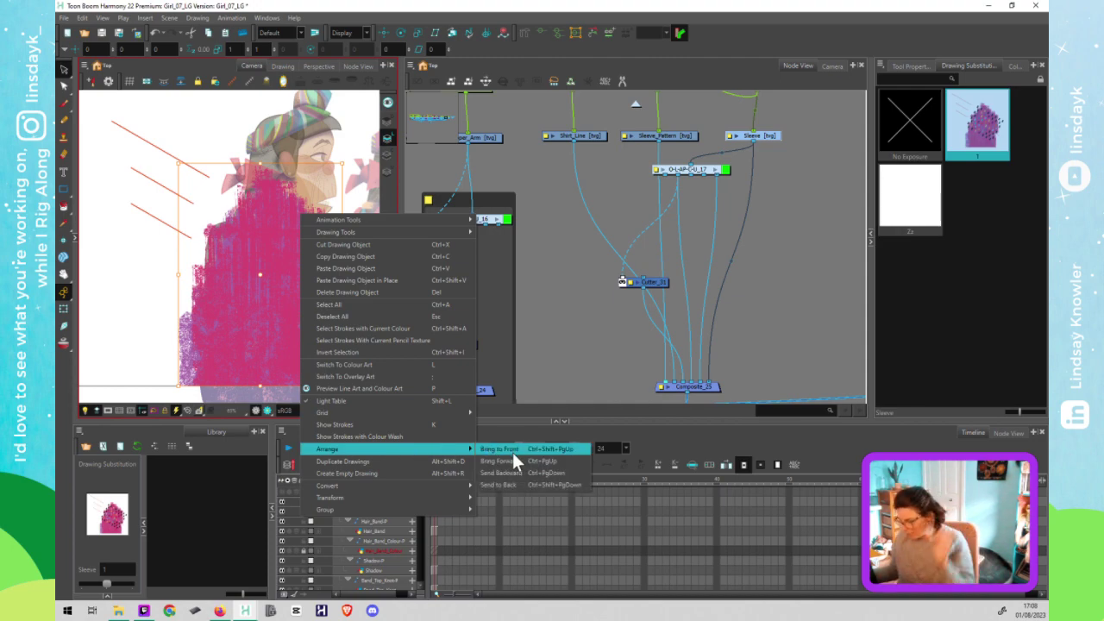
pyautogui.click(142, 232)
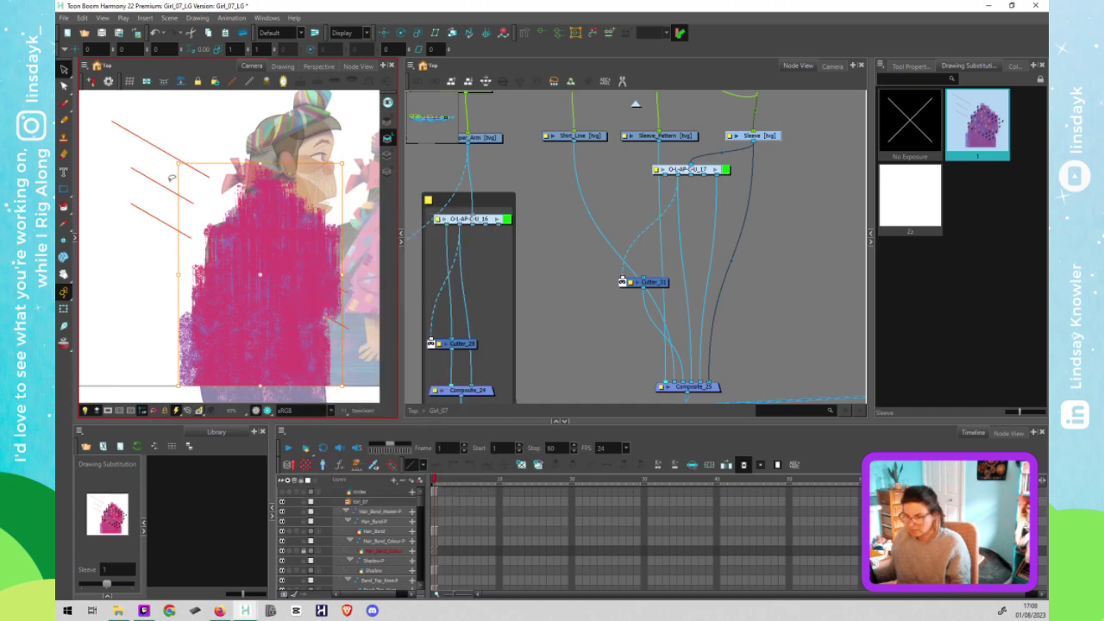
# Step: Move the red diagonal lines from the Sleeve drawing's Line Art layer to its Overlay layer
pyautogui.click(156, 186)
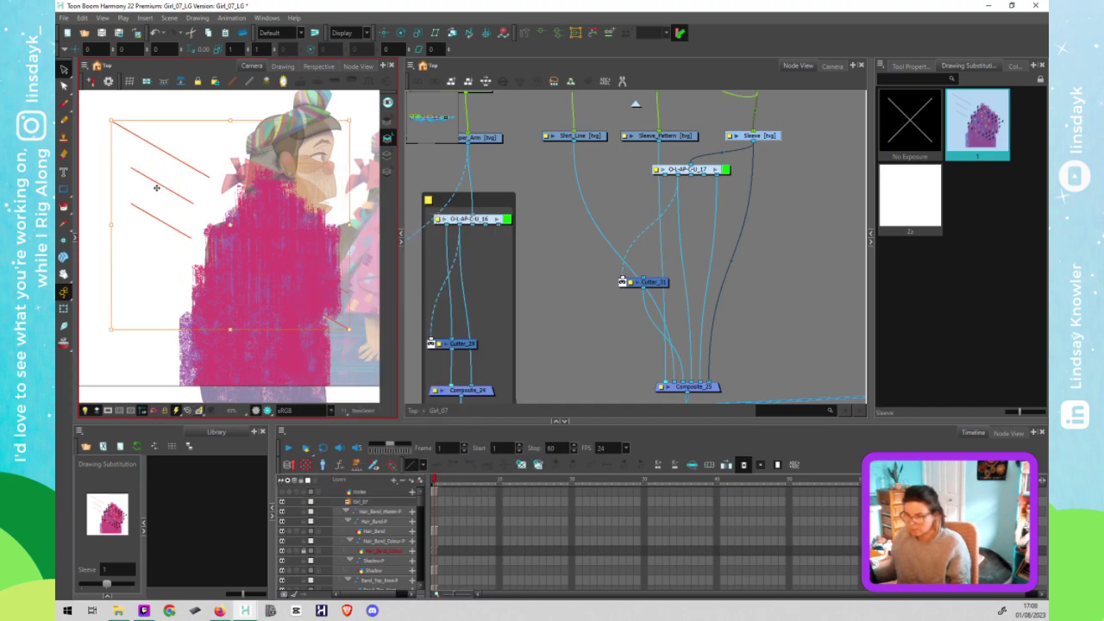
pyautogui.press('Delete')
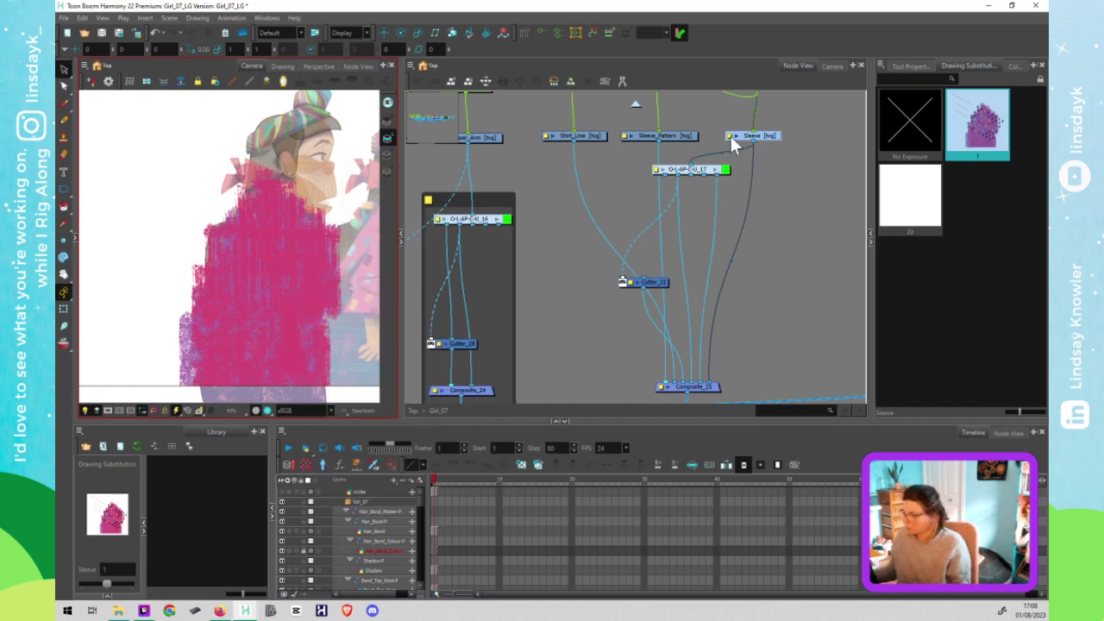
pyautogui.click(388, 124)
pyautogui.hotkey('ctrl', 'z')
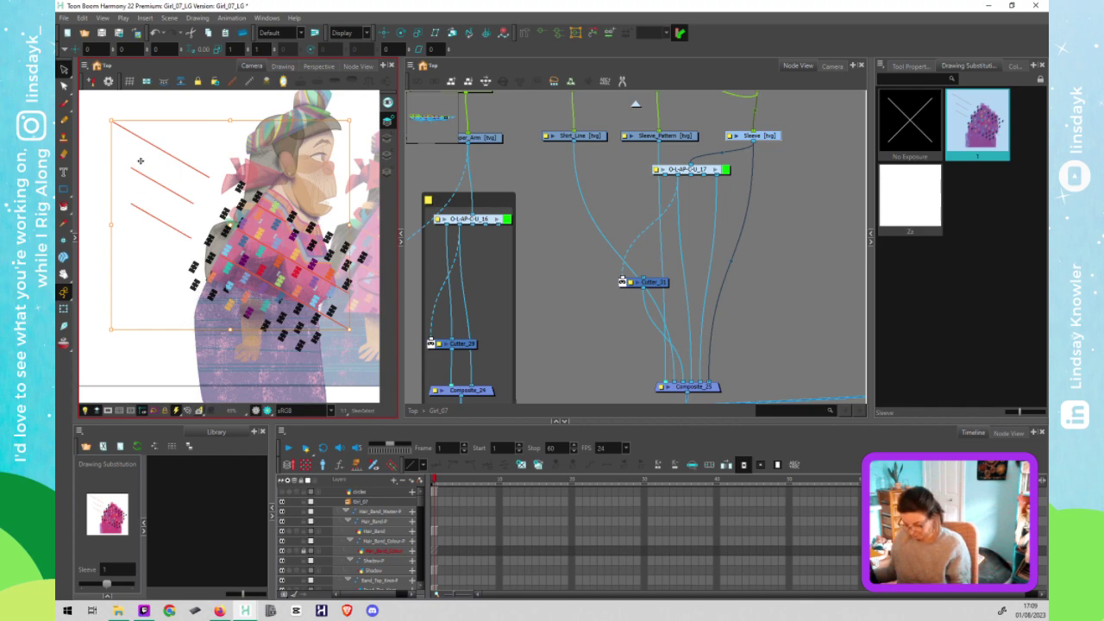
# Step: Try to cut away the red diagonal lines beside the character on the Sleeve drawing's Overlay layer
pyautogui.hotkey('alt', 't')
pyautogui.moveTo(110, 102); pyautogui.dragTo(219, 163)
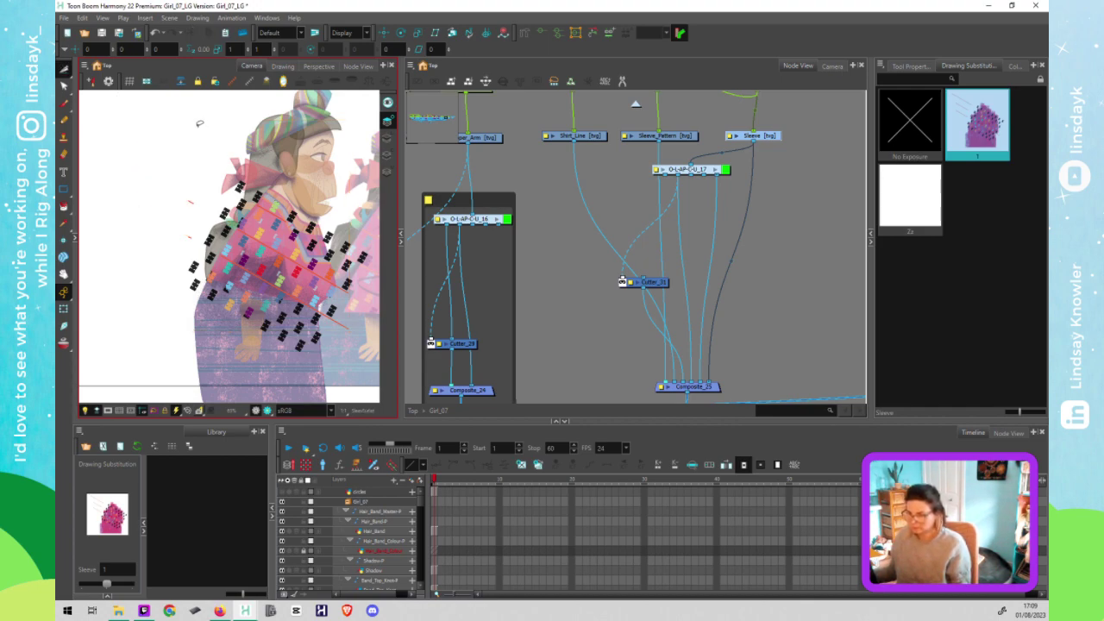
pyautogui.hotkey('ctrl', 'z')
# Step: Rewire O-L-AP-C-U_17 by unplugging its Overlay output and feeding its Colour output to the sleeve's composite and Cutter_31's matte
pyautogui.click(586, 265)
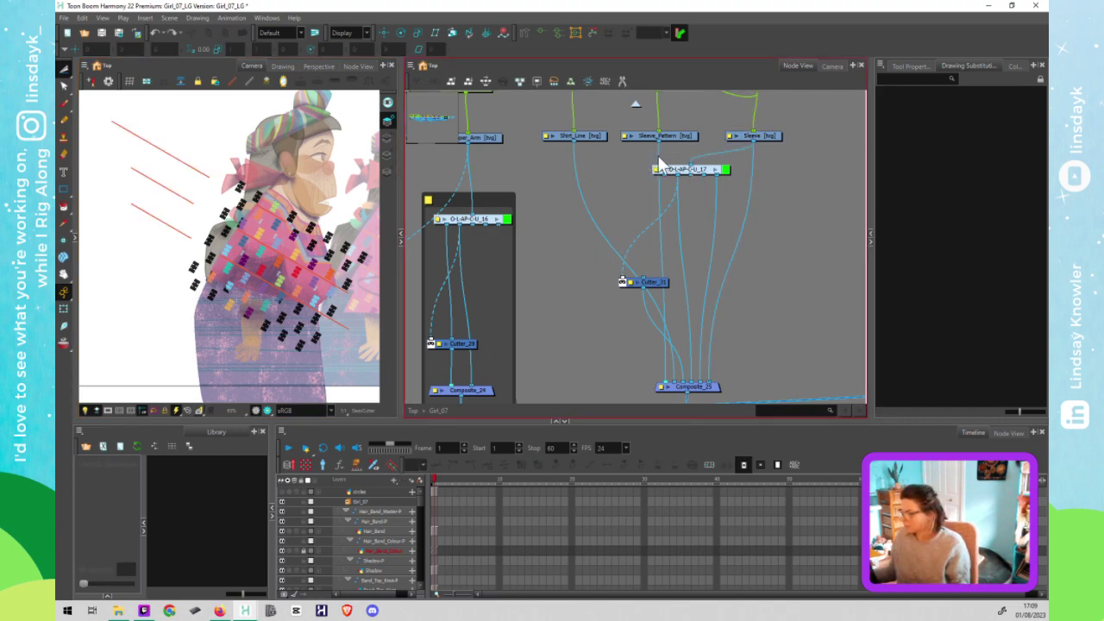
pyautogui.moveTo(640, 155); pyautogui.dragTo(637, 157)
pyautogui.hotkey('shift', 't')
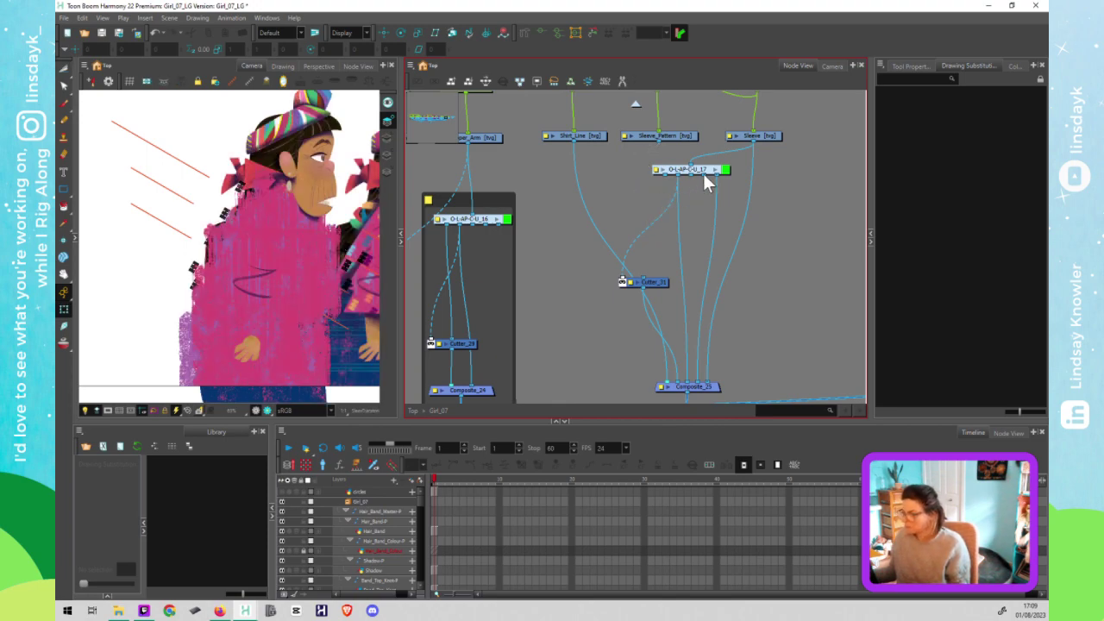
pyautogui.moveTo(703, 175); pyautogui.dragTo(695, 386)
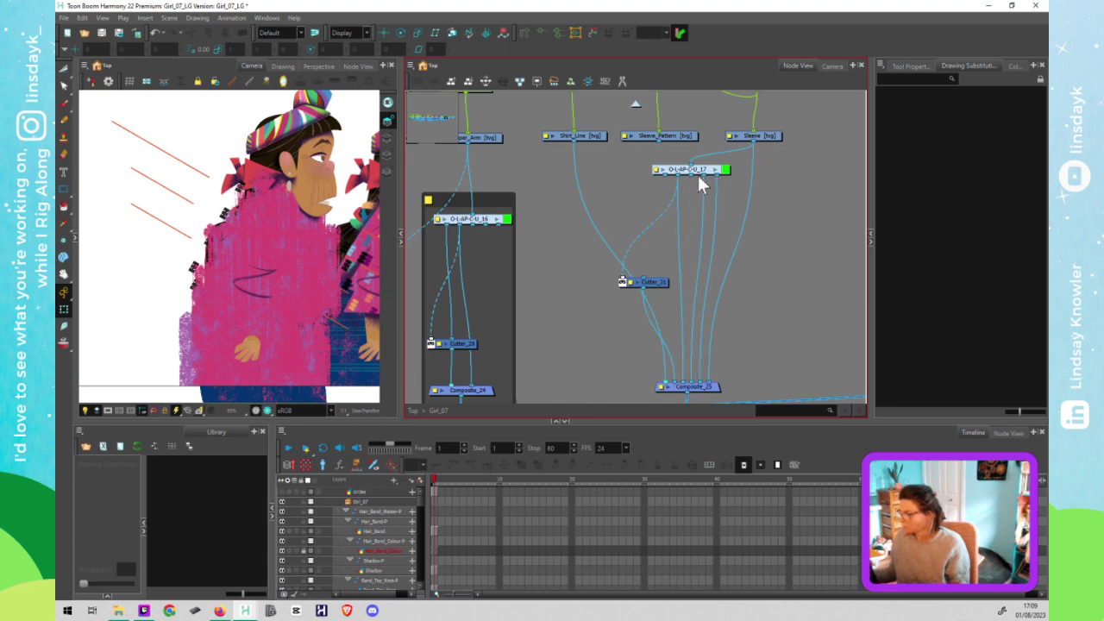
pyautogui.moveTo(703, 175); pyautogui.dragTo(627, 281)
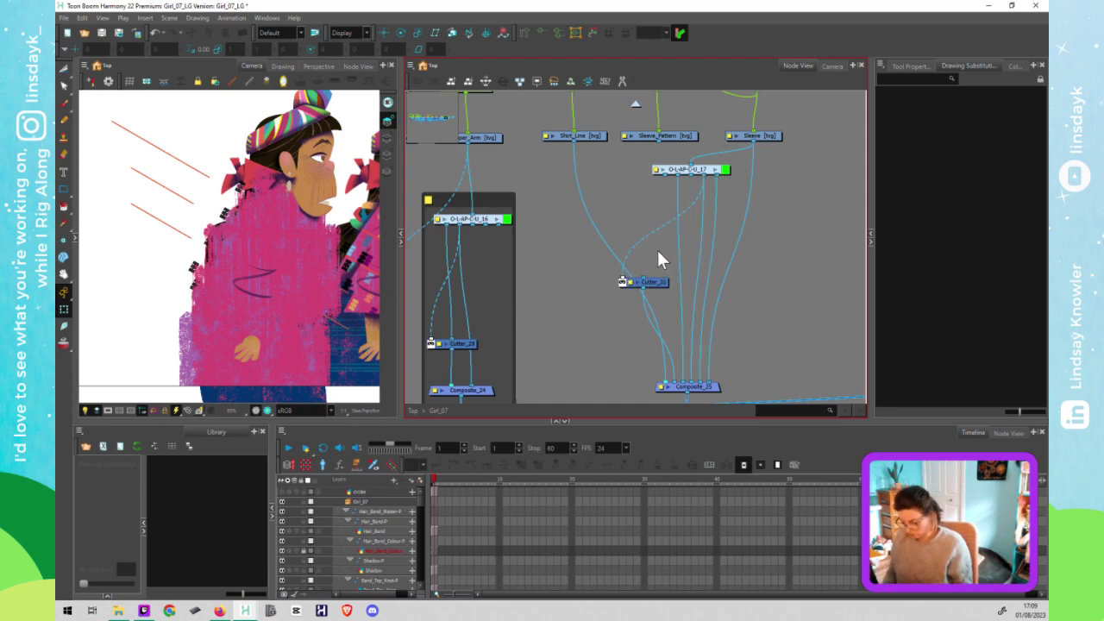
# Step: Add a composite above Cutter_31 as its image input, and feed it the Overlay and Line Art outputs of O-L-AP-C-U_17
pyautogui.hotkey('ctrl', 'h')
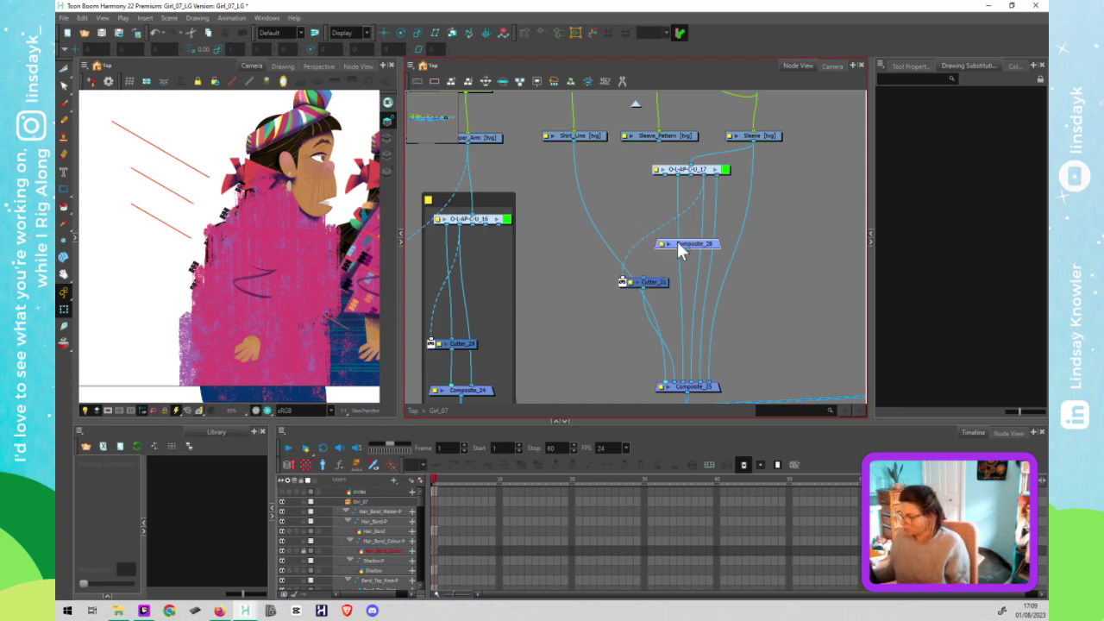
pyautogui.moveTo(651, 282); pyautogui.dragTo(664, 246)
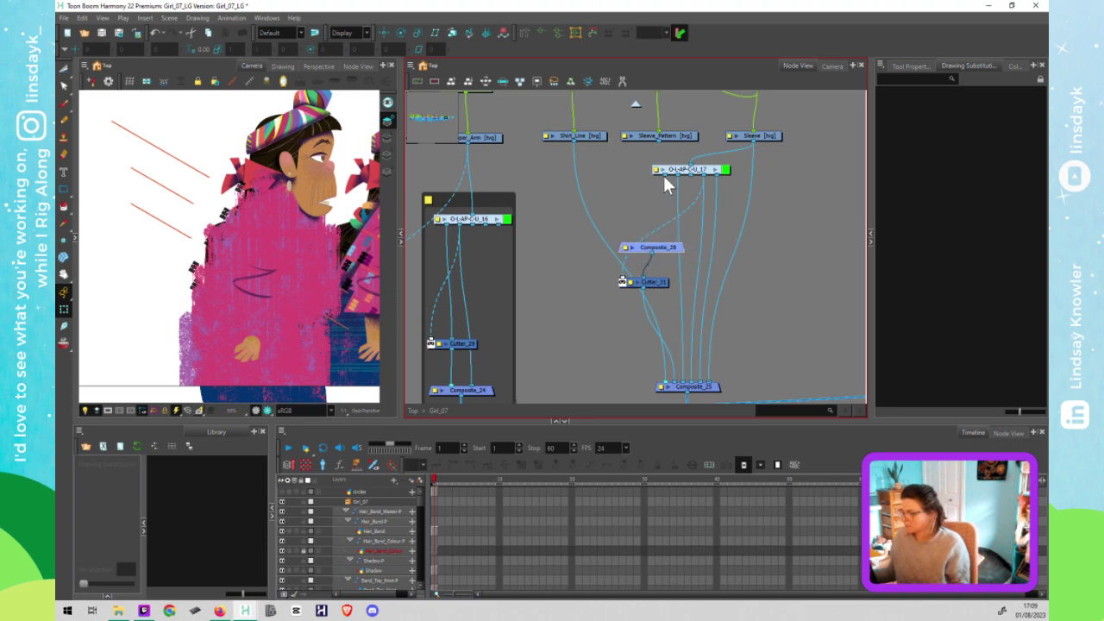
pyautogui.moveTo(664, 176)
pyautogui.mouseDown()
pyautogui.moveTo(656, 243)
pyautogui.moveTo(676, 187)
pyautogui.mouseUp()
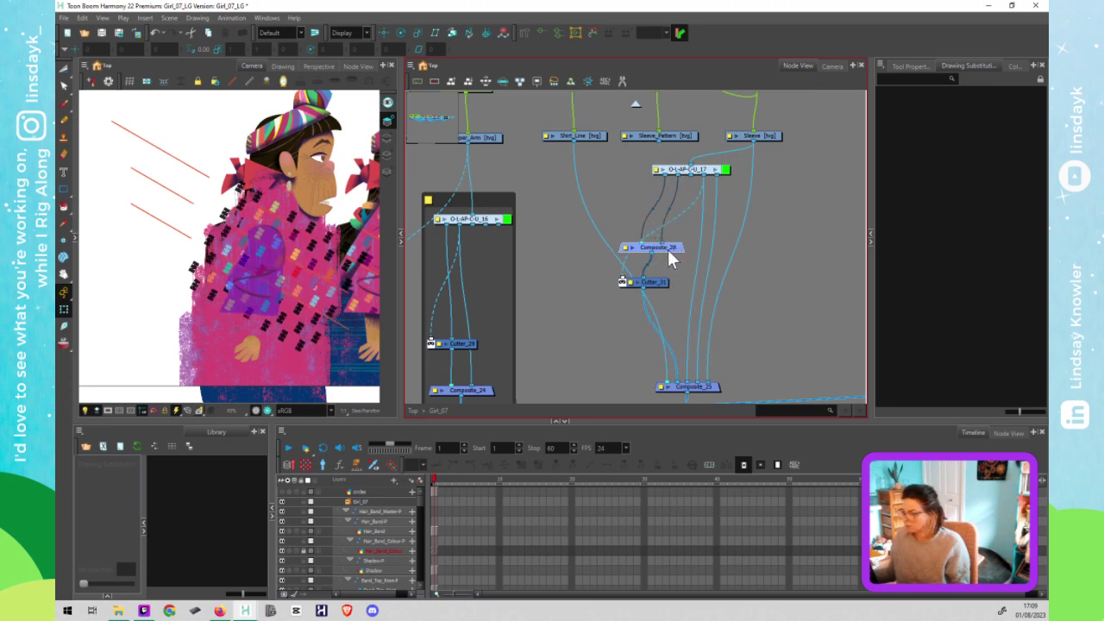
pyautogui.moveTo(668, 249); pyautogui.dragTo(690, 283)
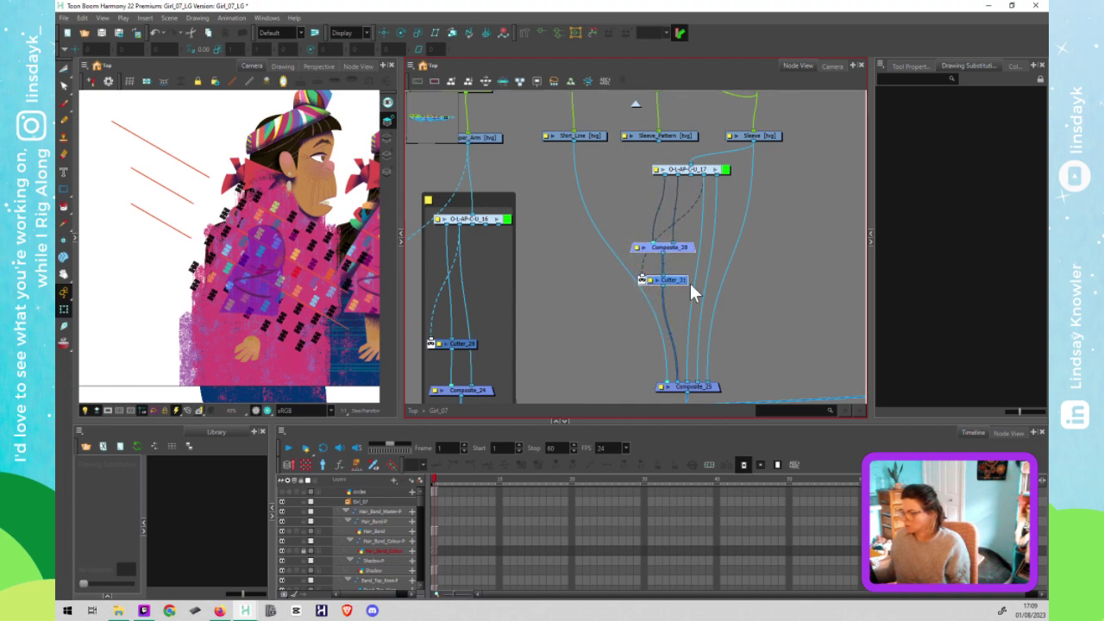
pyautogui.click(746, 282)
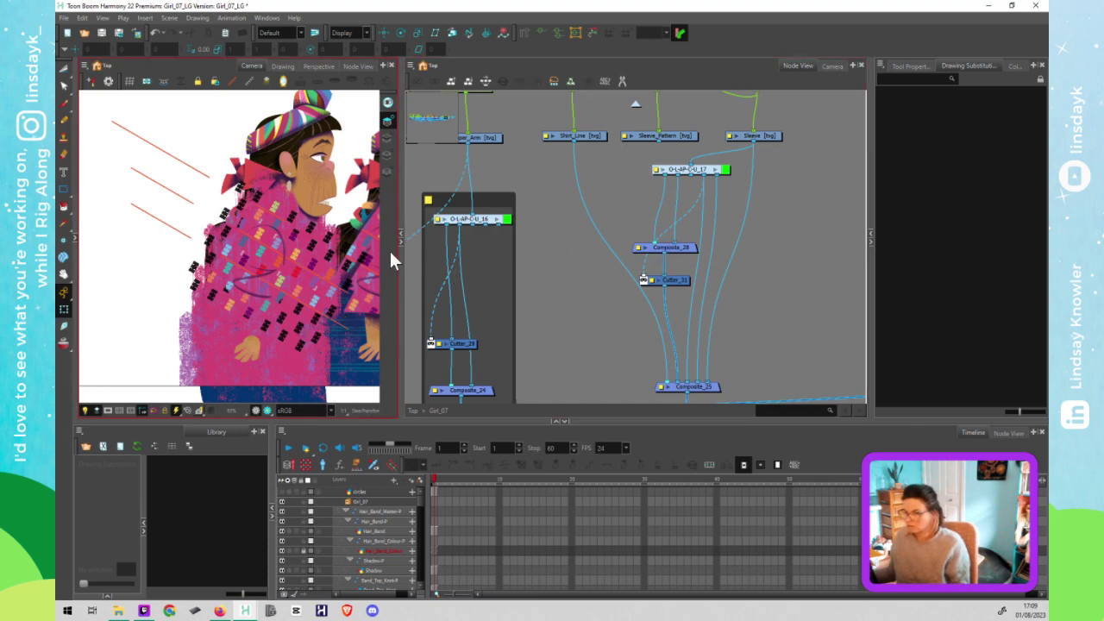
# Step: Examine the Sleeve drawing's artwork on the Overlay, Line Art, Colour Art and Underlay layers in turn
pyautogui.click(278, 281)
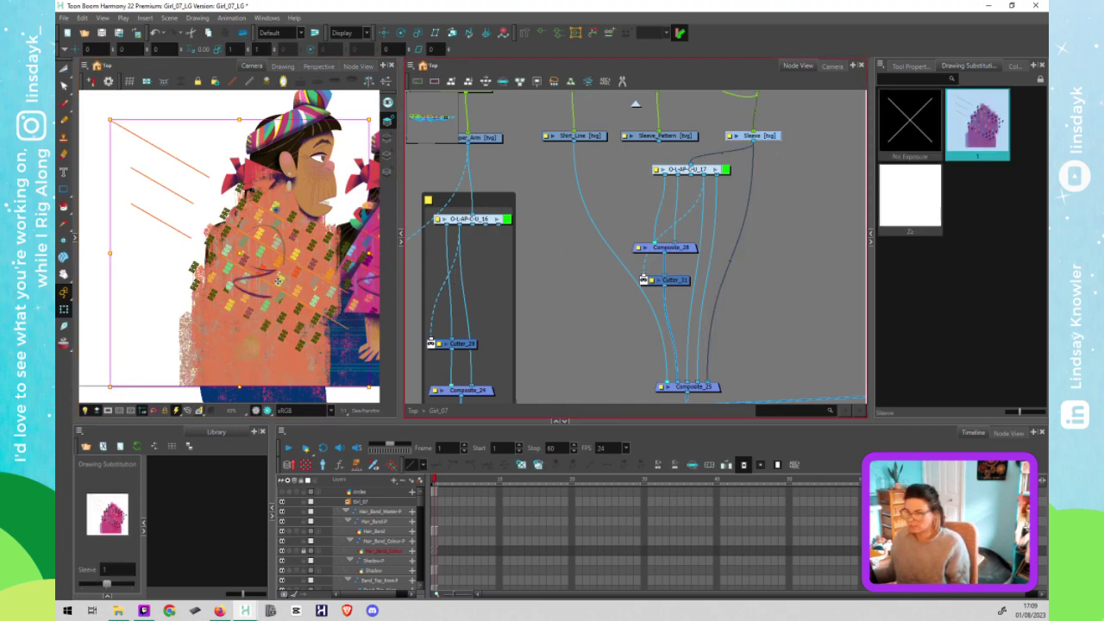
pyautogui.hotkey('alt', 's')
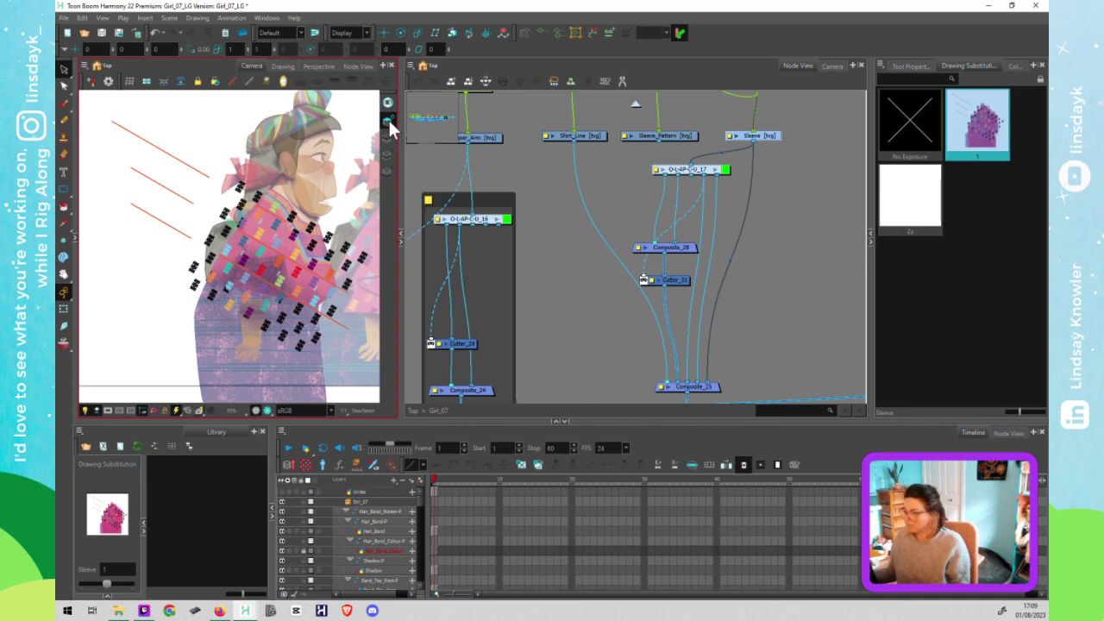
pyautogui.click(677, 207)
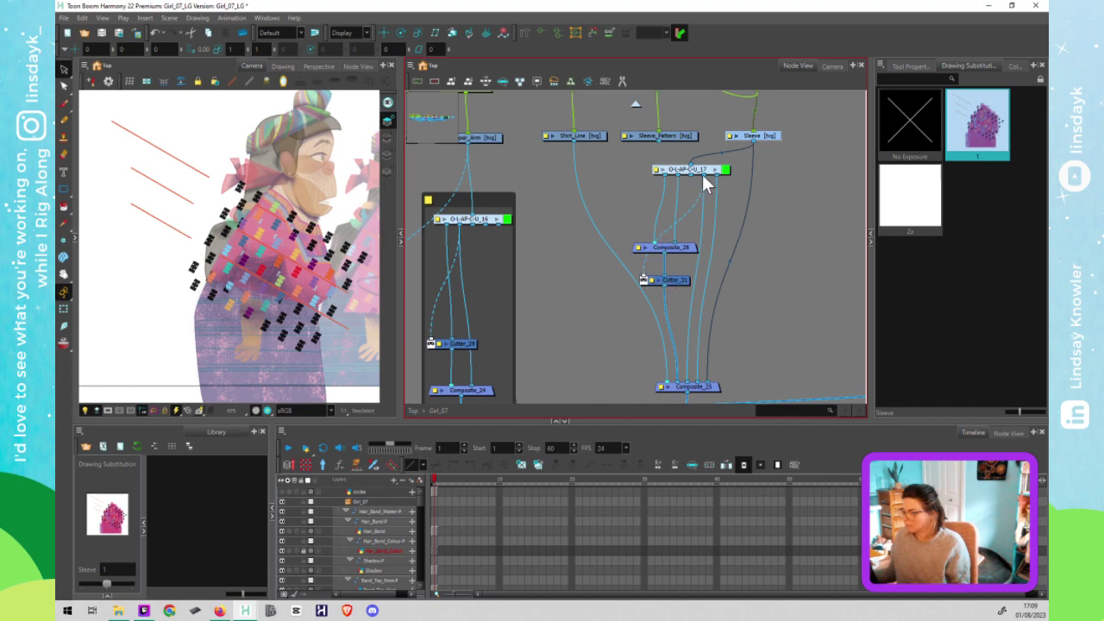
pyautogui.click(395, 125)
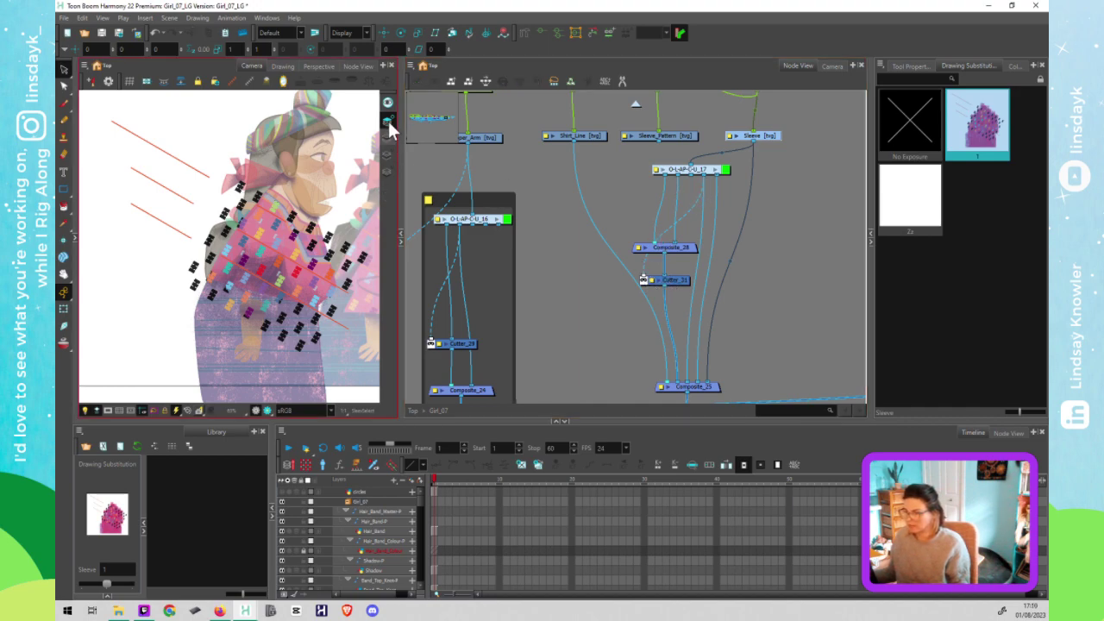
pyautogui.click(387, 139)
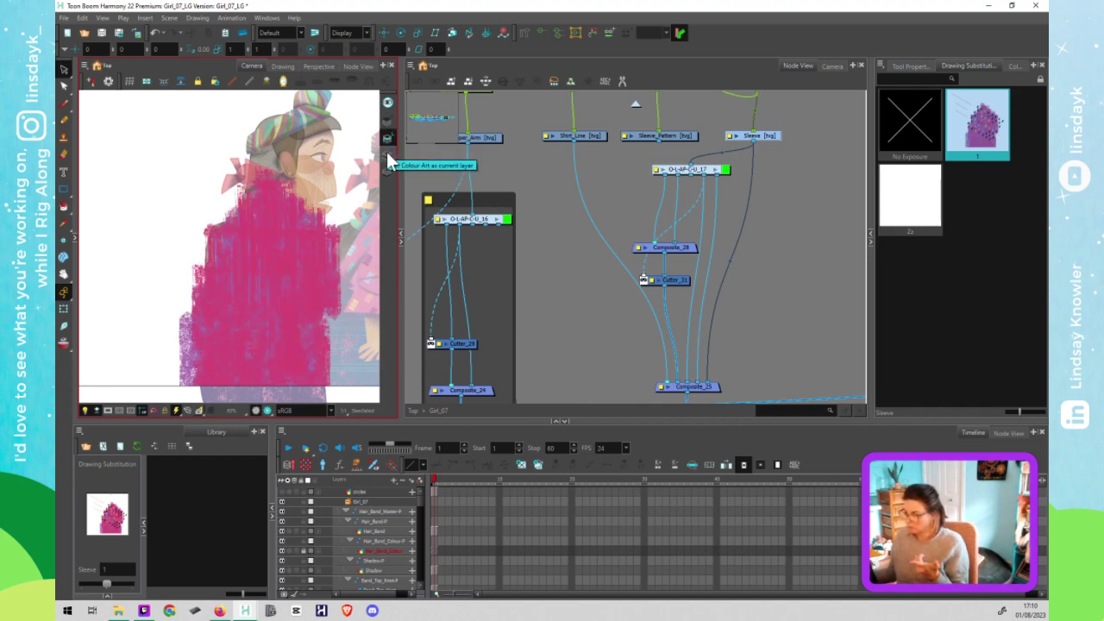
pyautogui.click(387, 155)
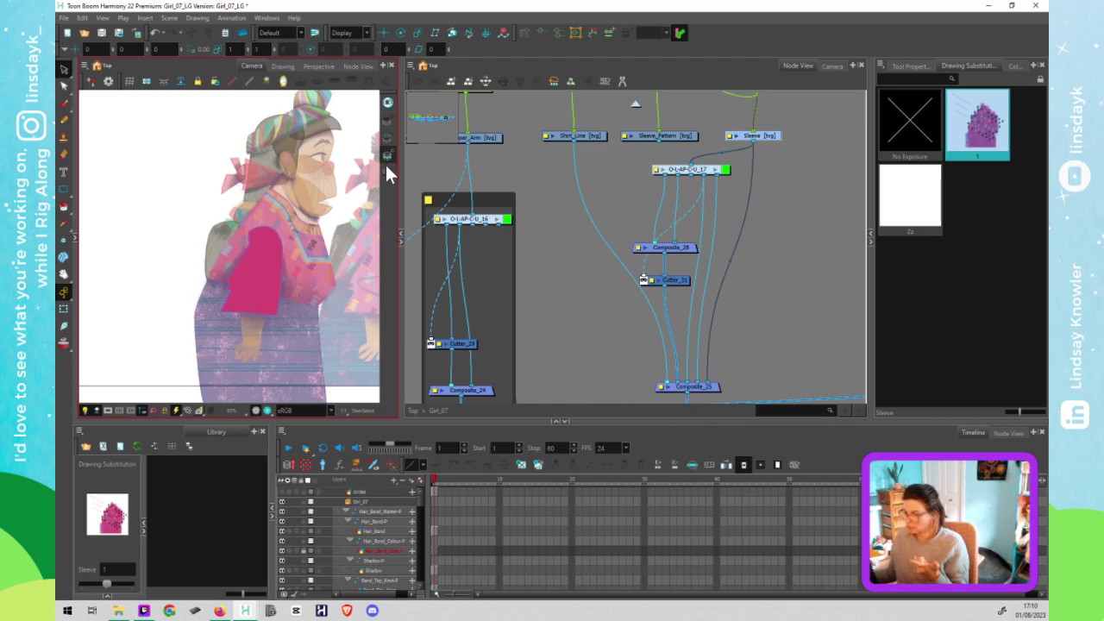
pyautogui.click(387, 172)
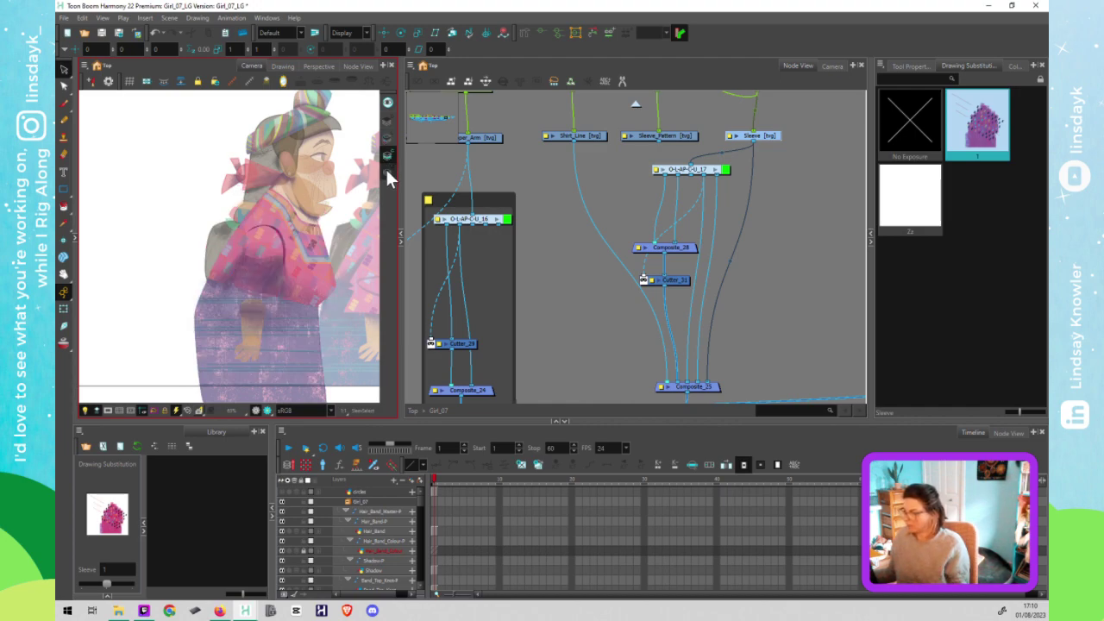
# Step: Disconnect the Sleeve drawing's direct link to the composite at the bottom of the sleeve network
pyautogui.click(705, 389)
pyautogui.moveTo(705, 388); pyautogui.dragTo(751, 295)
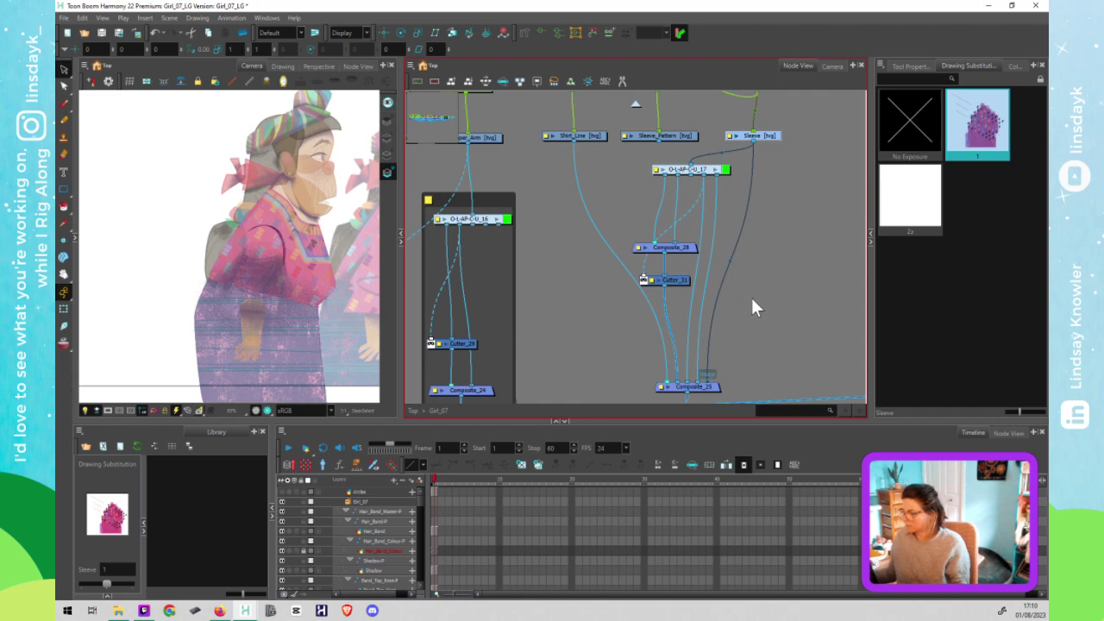
pyautogui.hotkey('shift', 't')
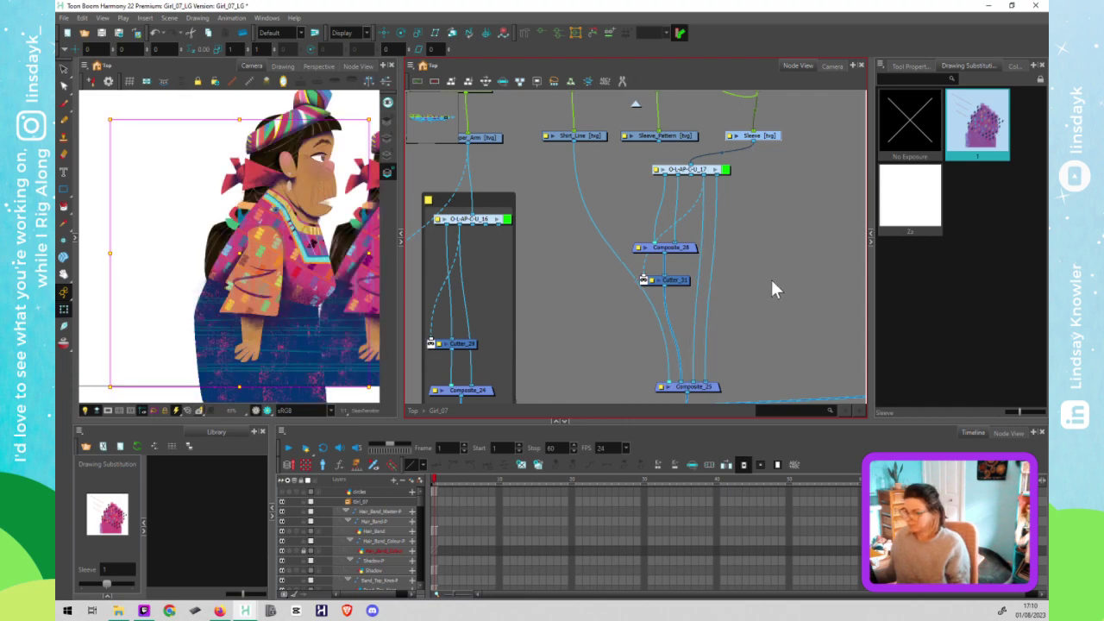
pyautogui.click(769, 274)
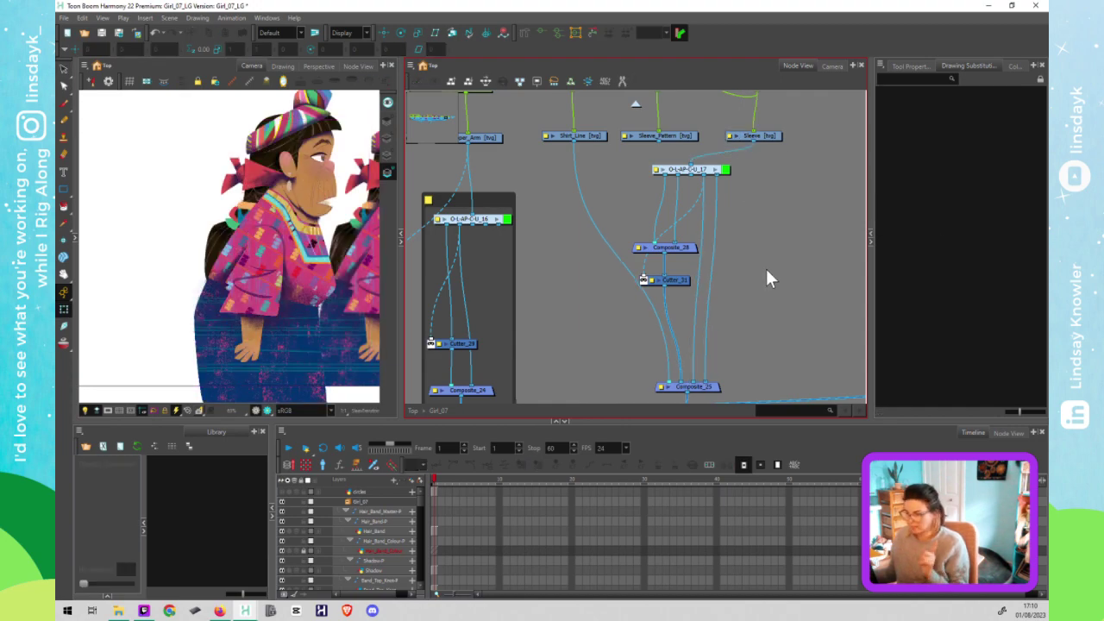
# Step: Position O-L-AP-C-U_17, Composite_28 and Cutter_31 beneath the Sleeve drawing and save the scene
pyautogui.click(680, 280)
pyautogui.moveTo(681, 280); pyautogui.dragTo(742, 273)
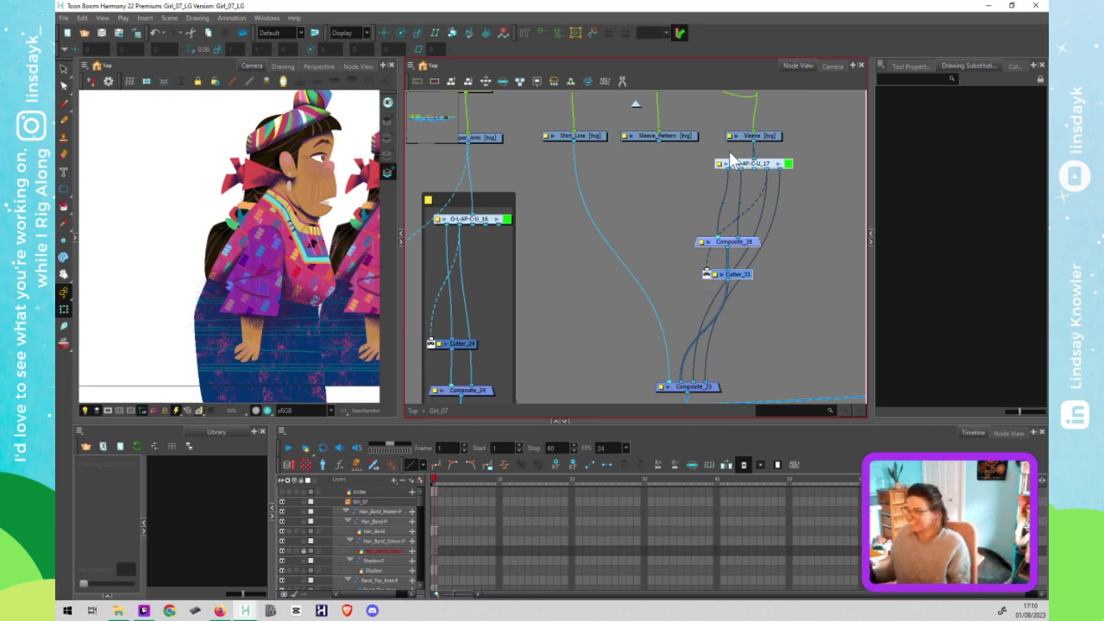
pyautogui.hotkey('ctrl', 's')
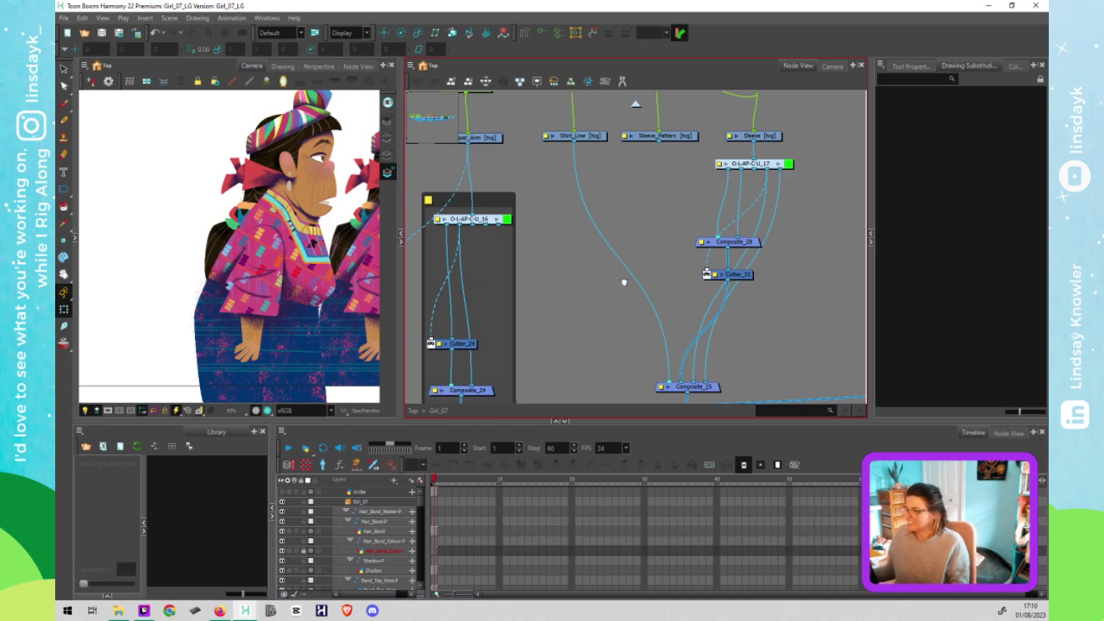
# Step: Delete the emptied Sleeve_Pattern drawing and its peg, including the drawing files and element folders
pyautogui.moveTo(624, 282); pyautogui.dragTo(591, 377)
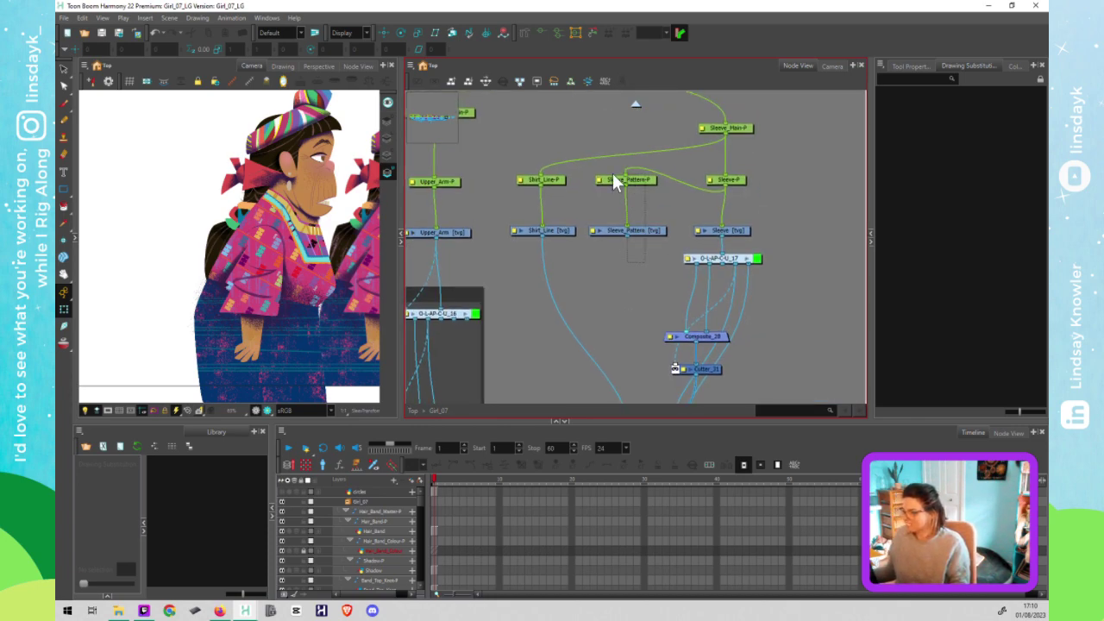
pyautogui.moveTo(612, 179); pyautogui.dragTo(610, 178)
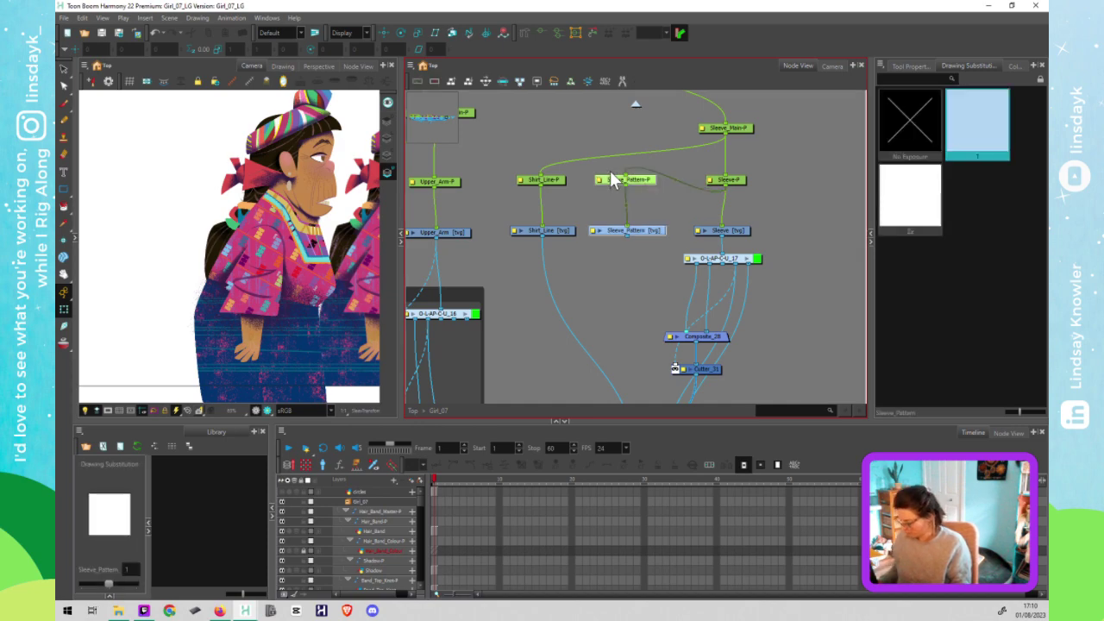
pyautogui.press('Delete')
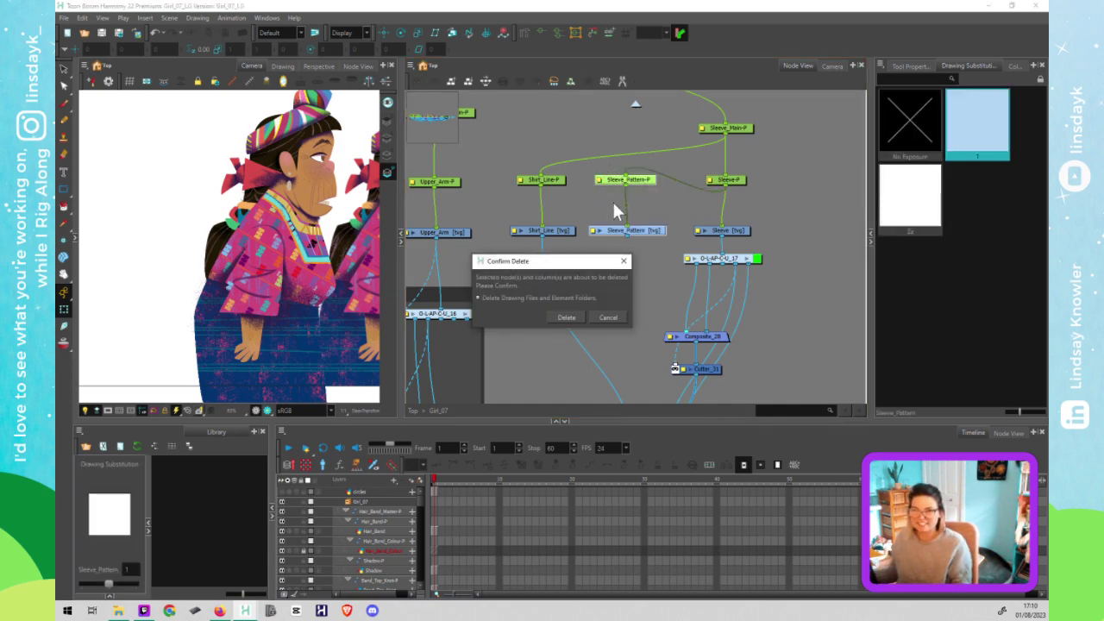
pyautogui.click(566, 317)
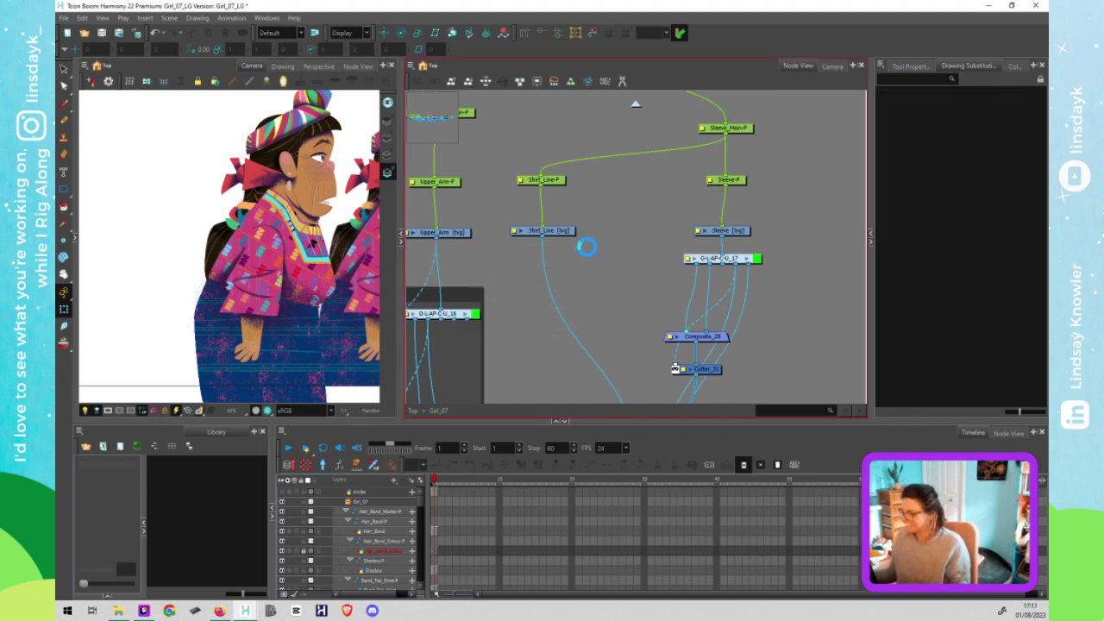
# Step: Move the Shirt_Line drawing and its peg closer to the Sleeve branch, filling the gap between them
pyautogui.click(555, 180)
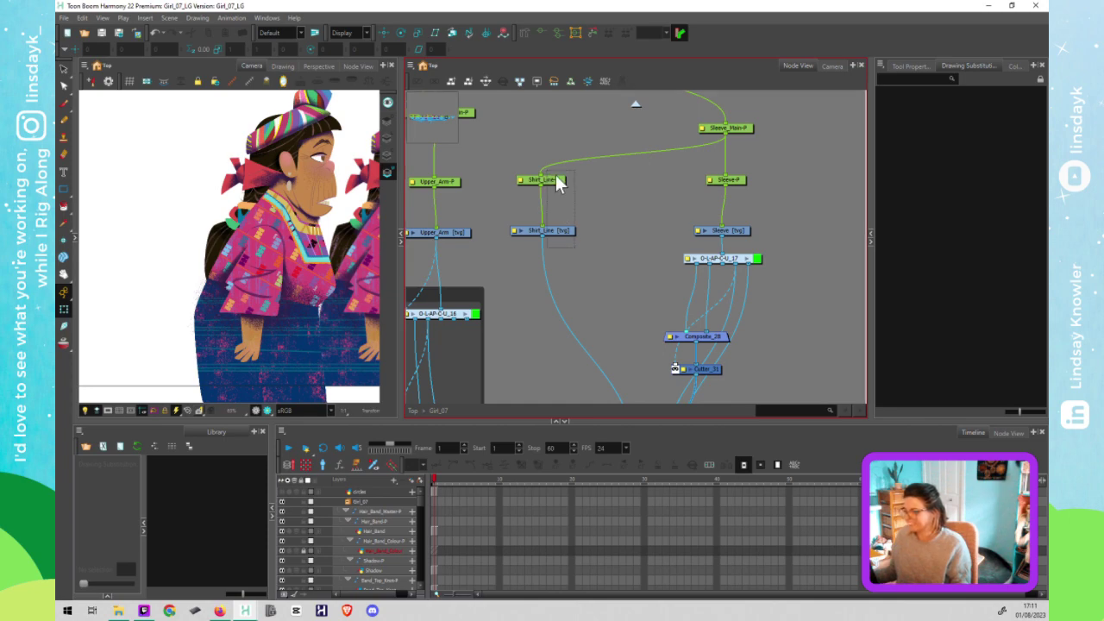
pyautogui.moveTo(556, 179); pyautogui.dragTo(618, 176)
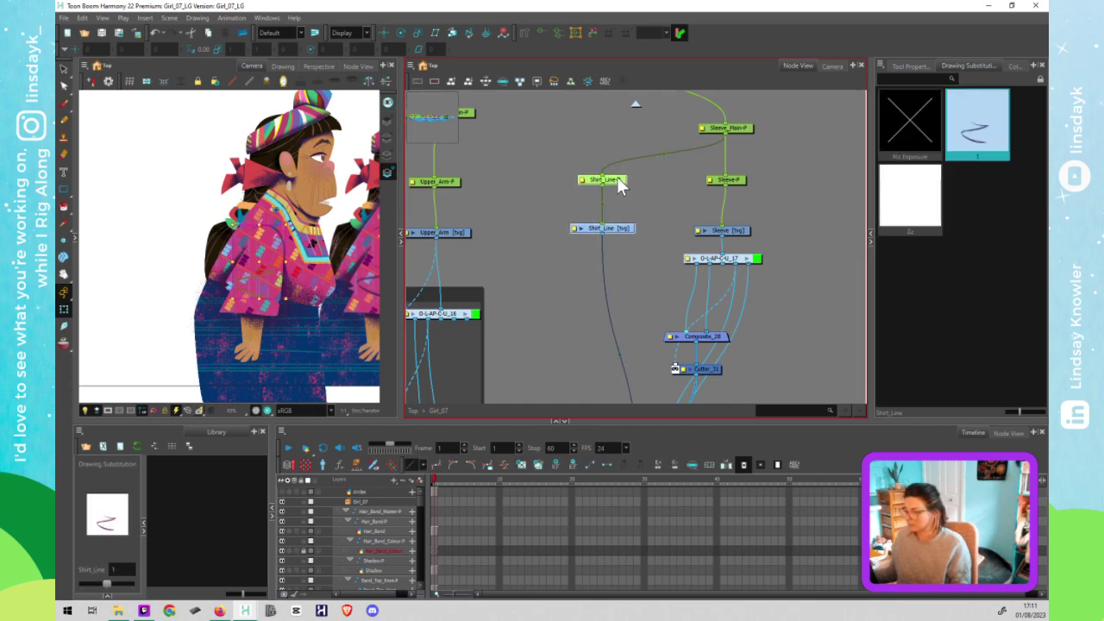
pyautogui.click(613, 195)
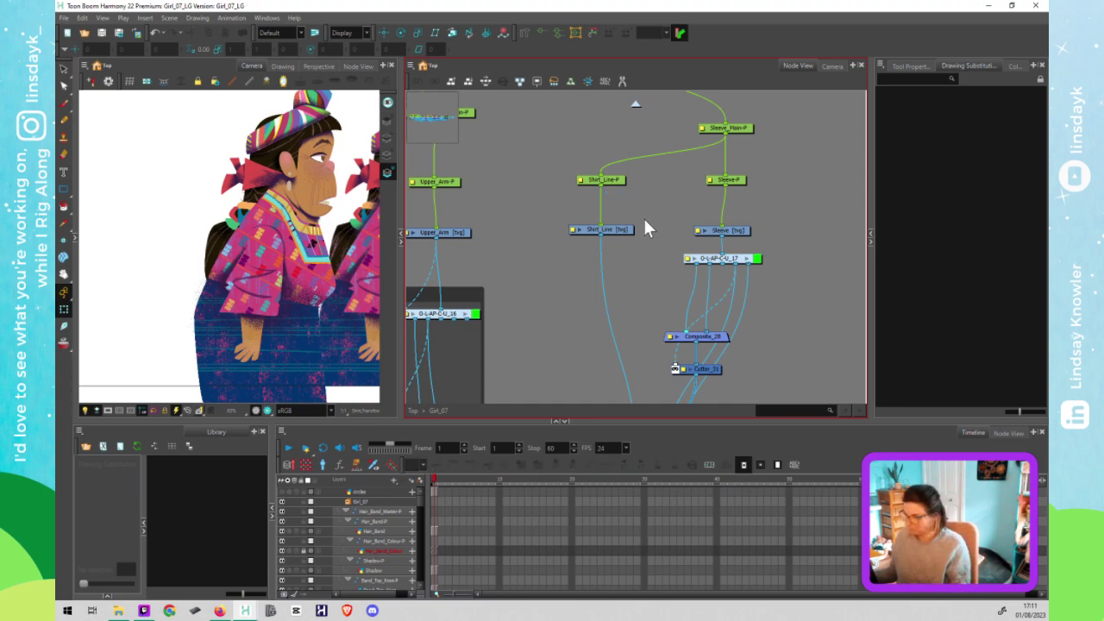
# Step: Inspect the Shirt_Pattern drawing's underlay artwork on the character
pyautogui.scroll(-3, 643, 218)
pyautogui.moveTo(573, 245); pyautogui.dragTo(626, 240)
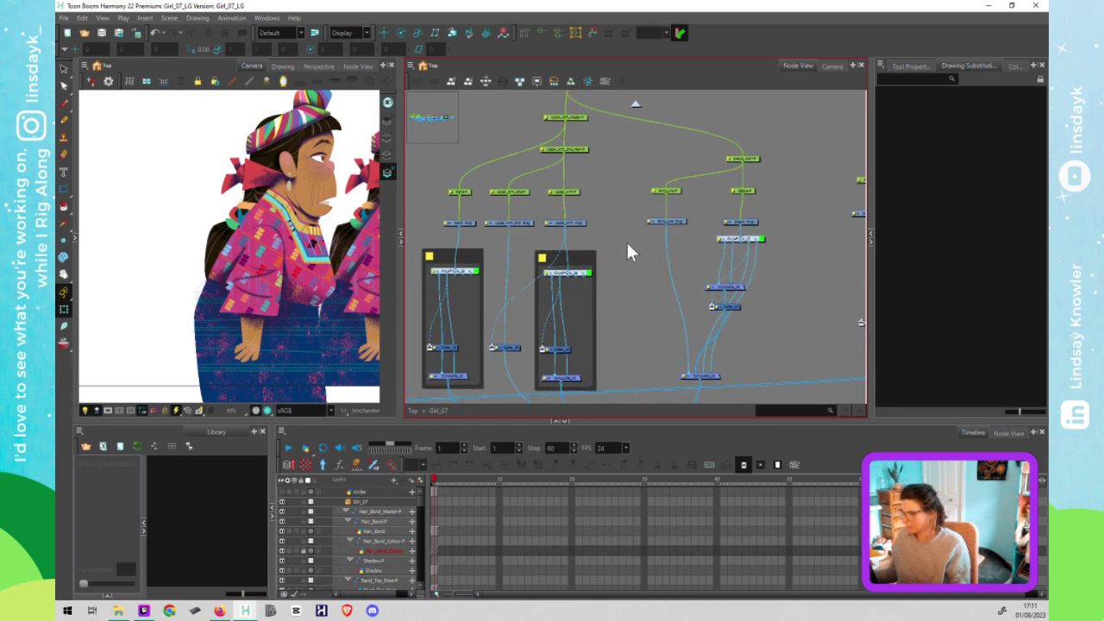
pyautogui.scroll(-3, 626, 240)
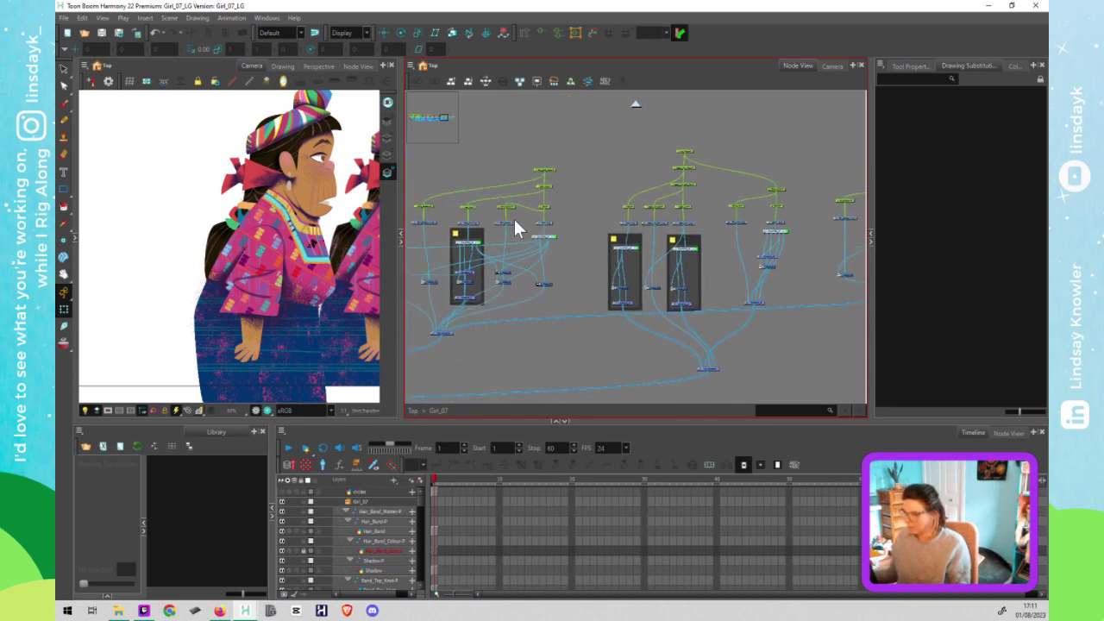
pyautogui.scroll(5, 510, 221)
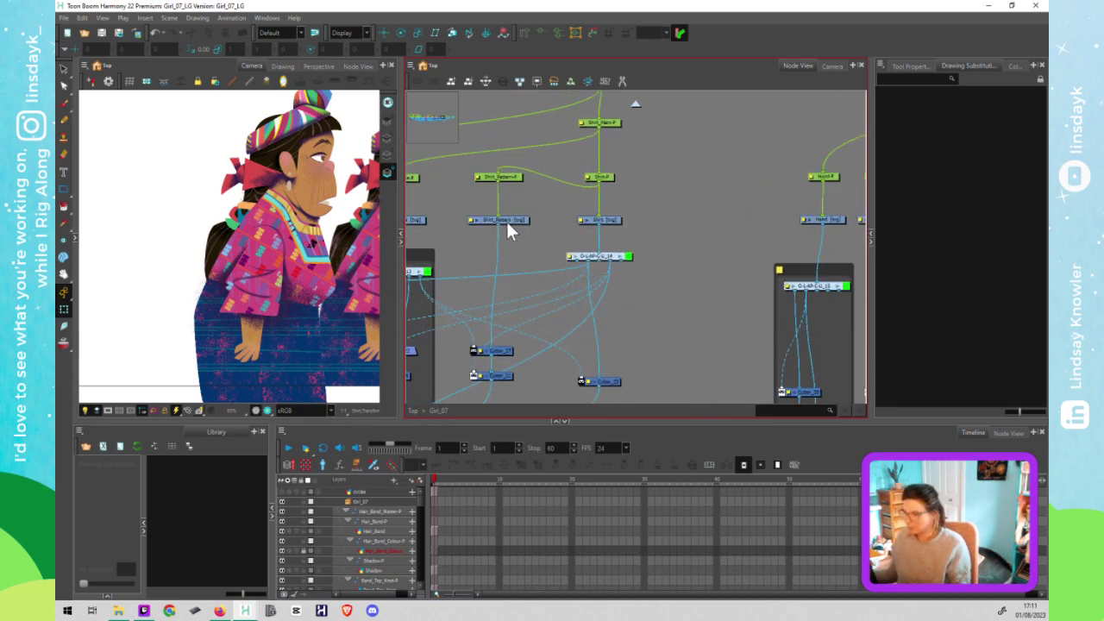
pyautogui.click(507, 220)
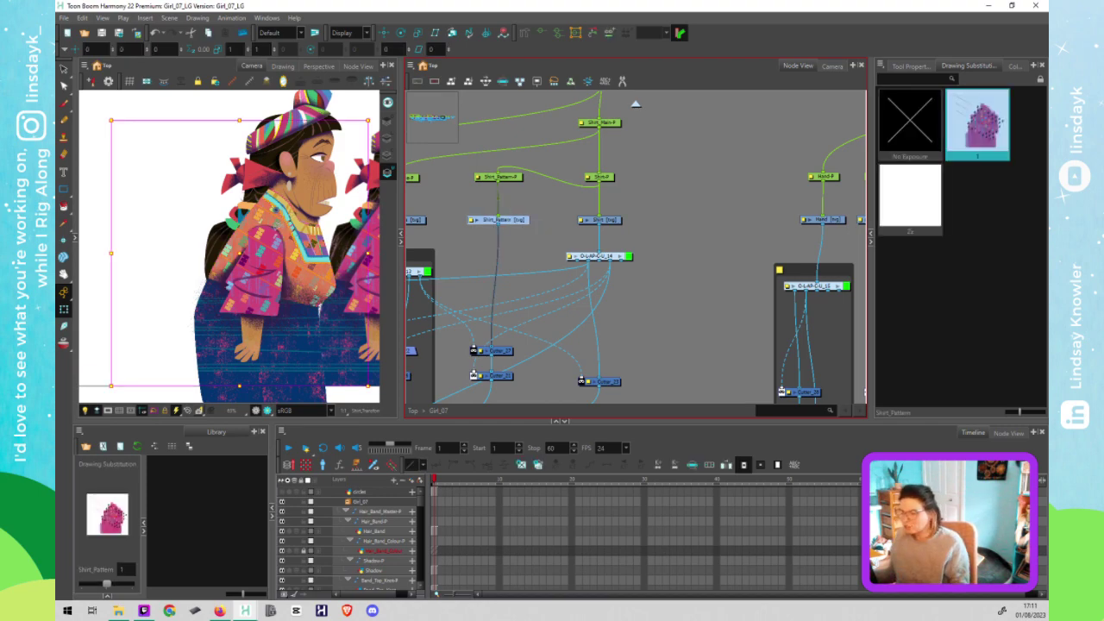
pyautogui.click(278, 231)
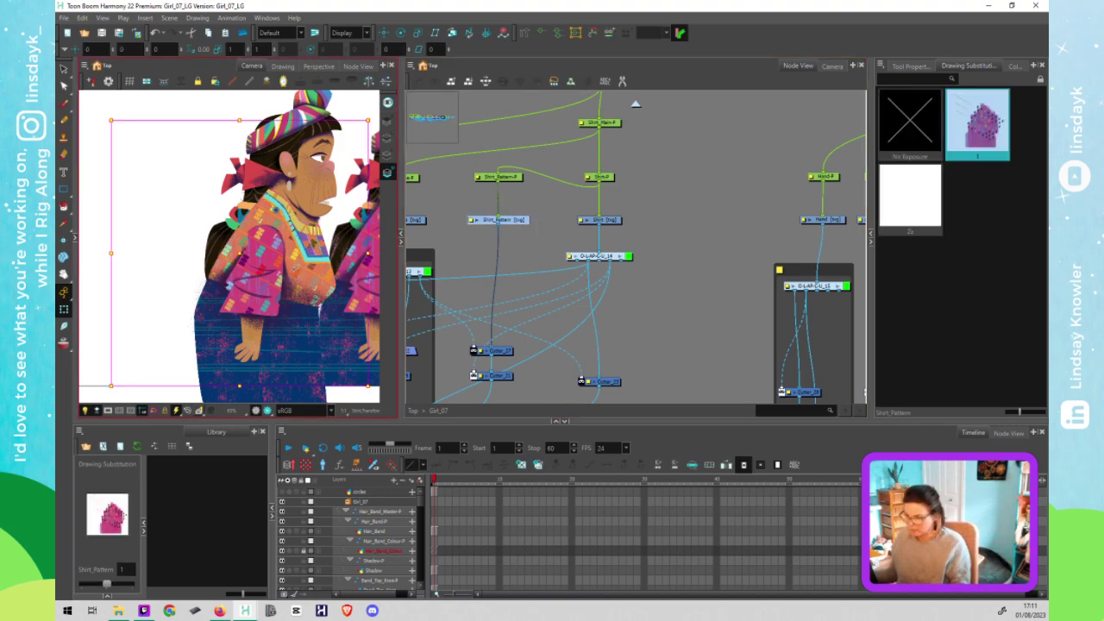
pyautogui.hotkey('alt', 's')
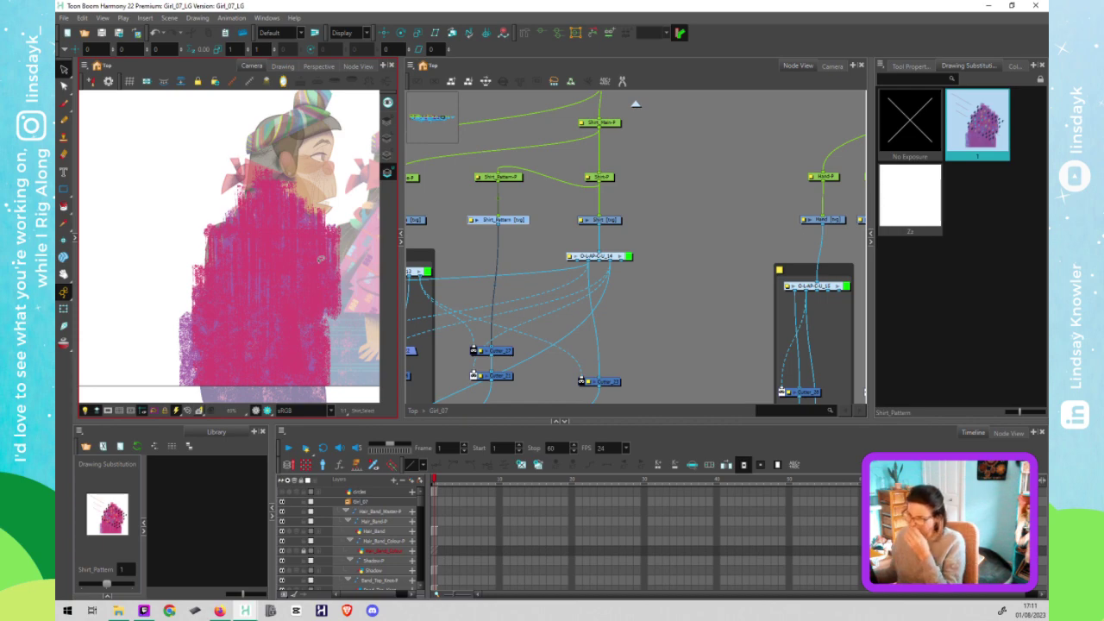
pyautogui.click(442, 233)
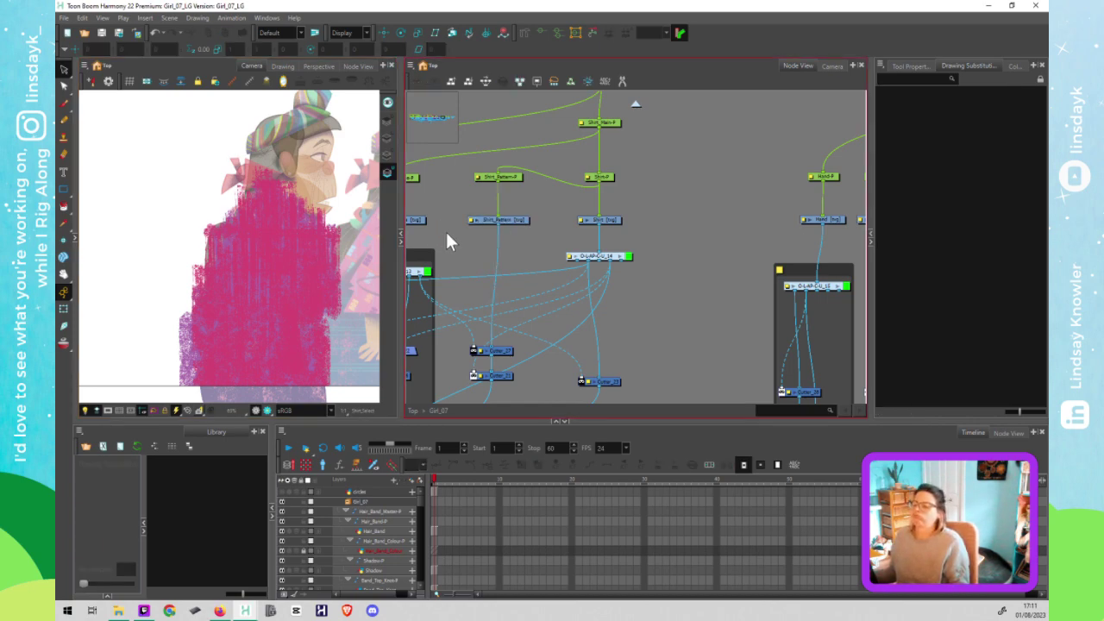
# Step: Try moving the whole sleeve through its Sleeve_Main peg, and undo the move
pyautogui.scroll(-3, 649, 242)
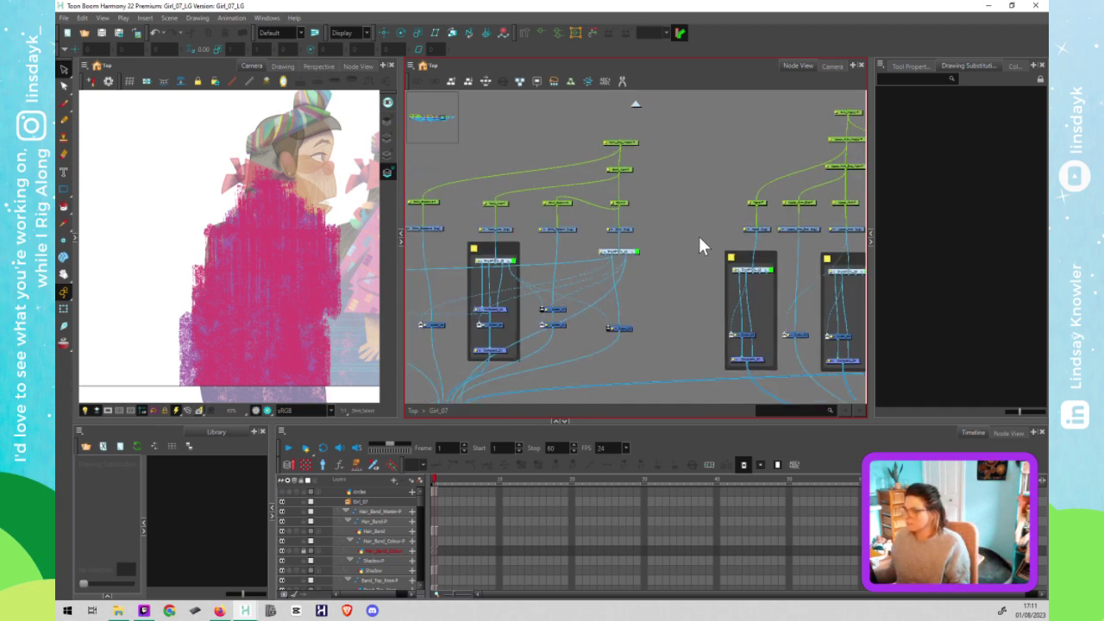
pyautogui.moveTo(681, 231); pyautogui.dragTo(673, 229)
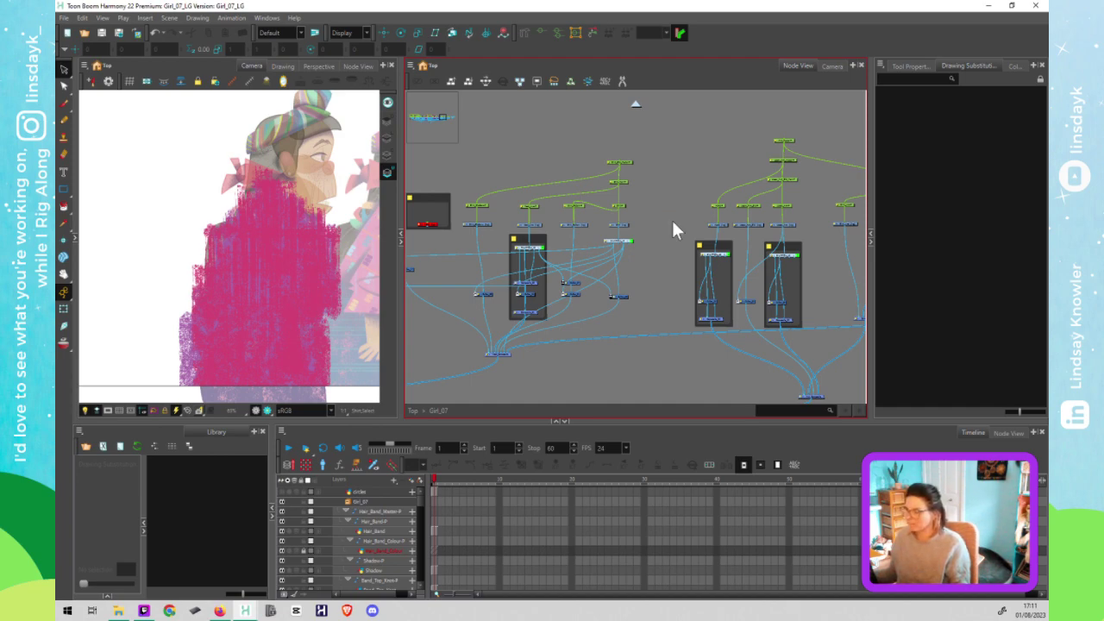
pyautogui.hscroll(5, 623, 216)
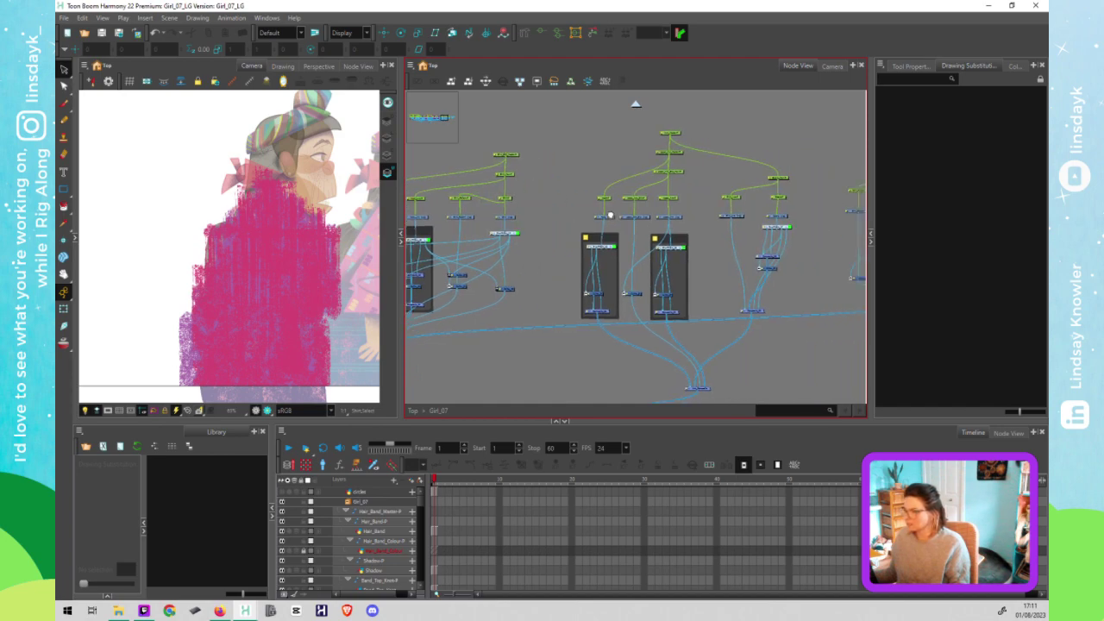
pyautogui.scroll(-4, 695, 230)
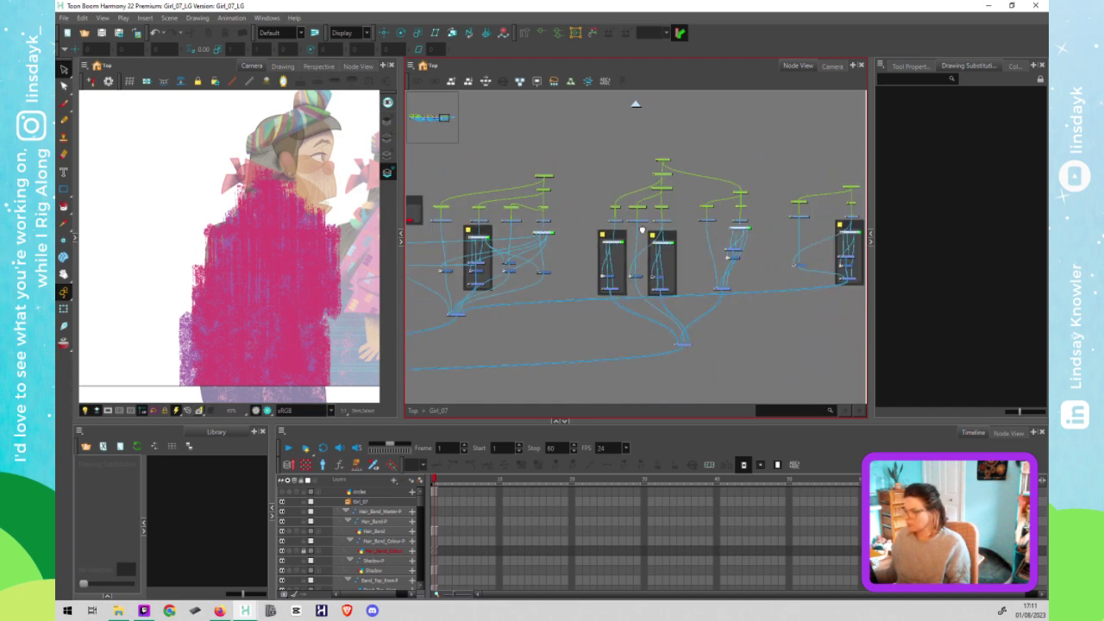
pyautogui.hscroll(3, 641, 230)
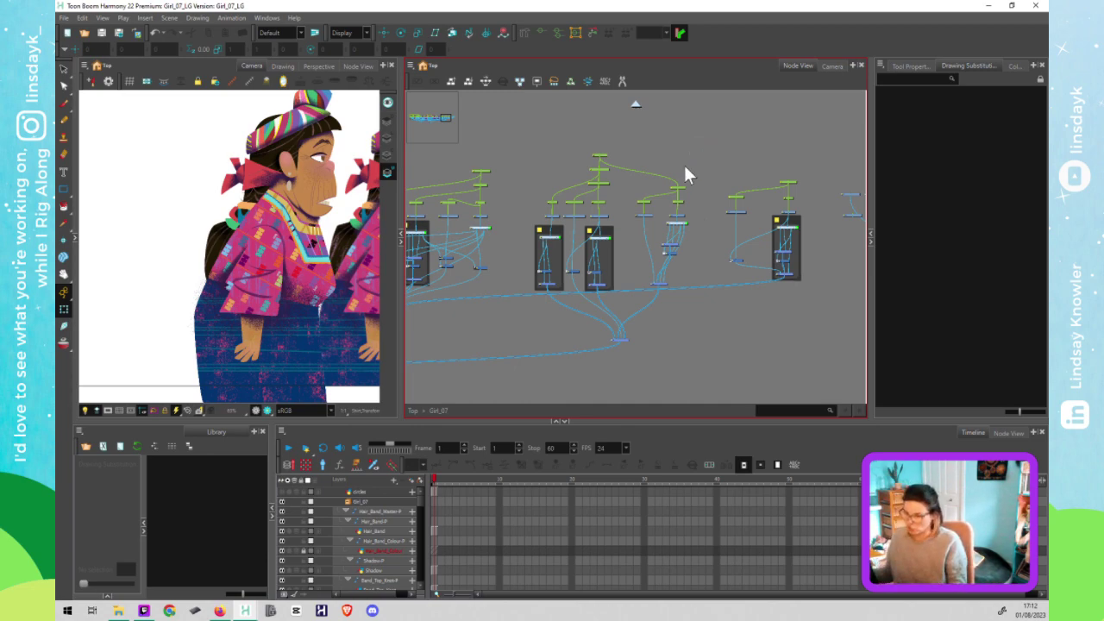
pyautogui.click(672, 192)
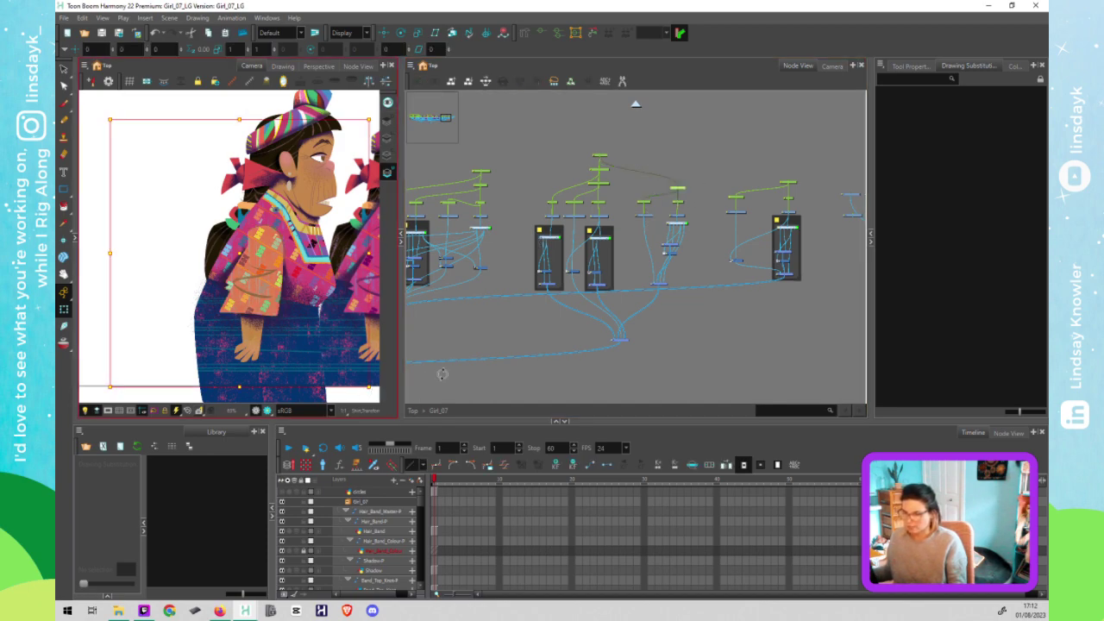
pyautogui.moveTo(376, 392)
pyautogui.mouseDown()
pyautogui.moveTo(390, 360)
pyautogui.moveTo(436, 349)
pyautogui.moveTo(319, 358)
pyautogui.mouseUp()
pyautogui.hotkey('ctrl', 'z')
# Step: Examine which parts of the character the Shirt_Line and Shirt_Pattern drawings cover
pyautogui.click(645, 215)
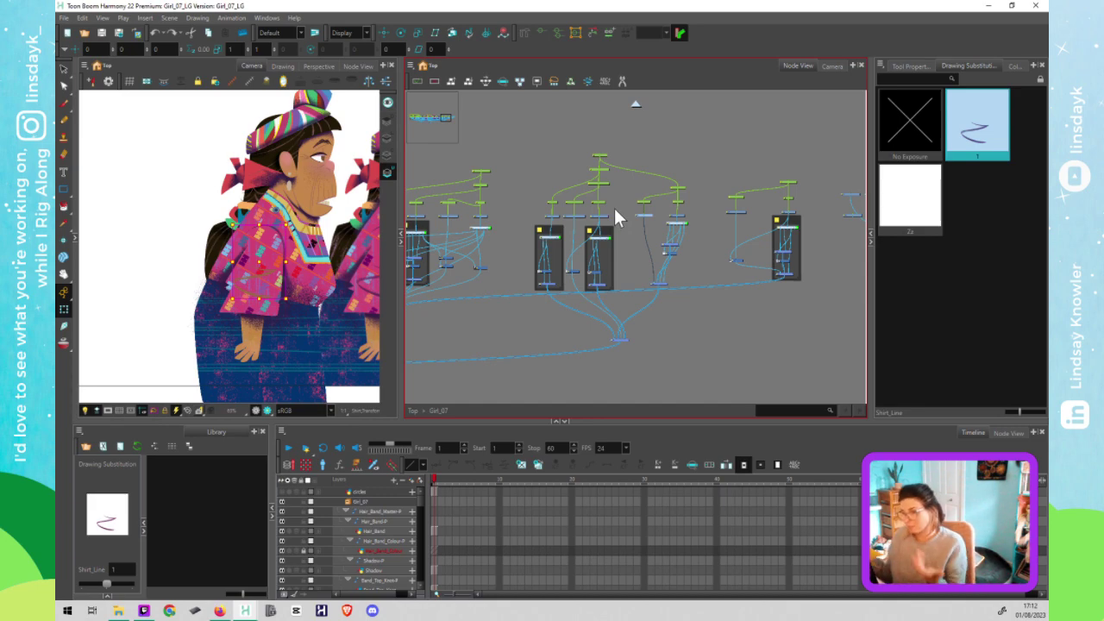
pyautogui.scroll(2, 457, 232)
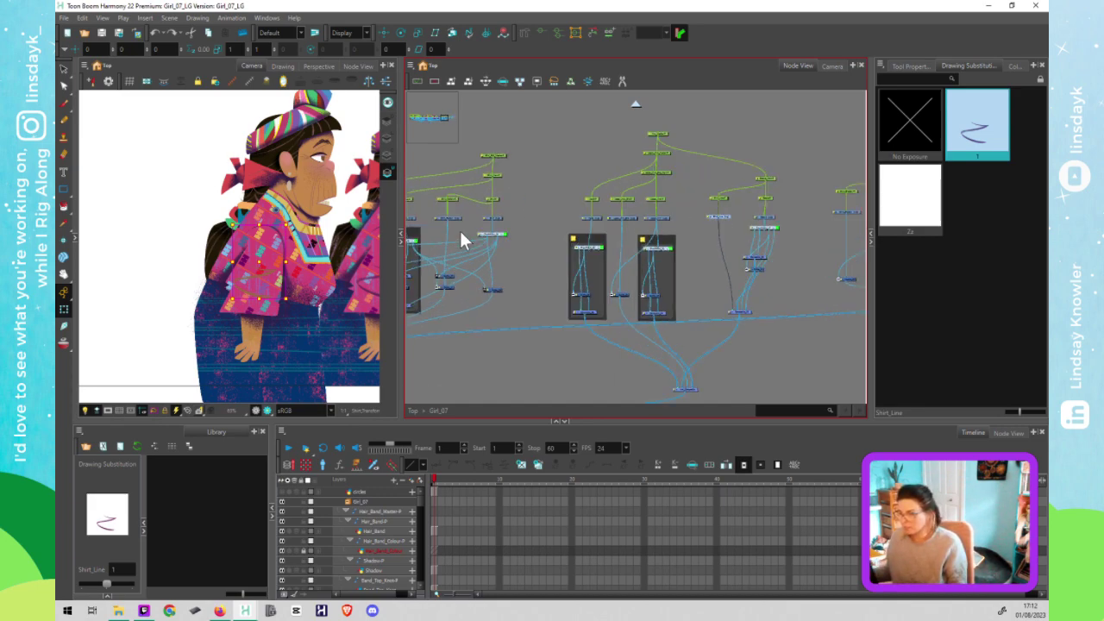
pyautogui.scroll(2, 476, 208)
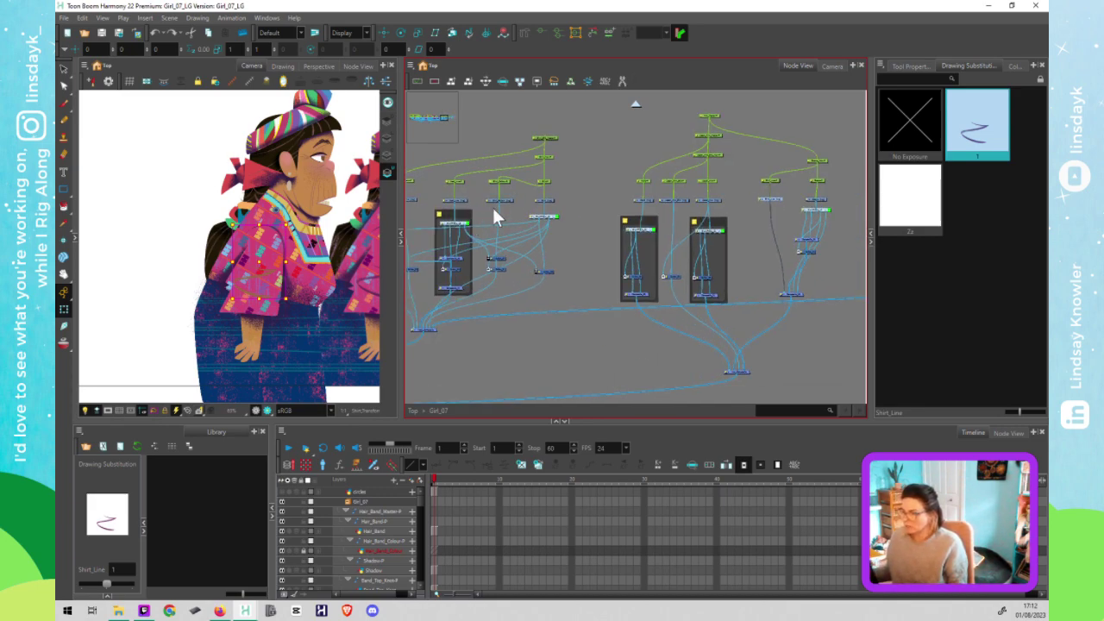
pyautogui.scroll(2, 491, 207)
pyautogui.click(507, 179)
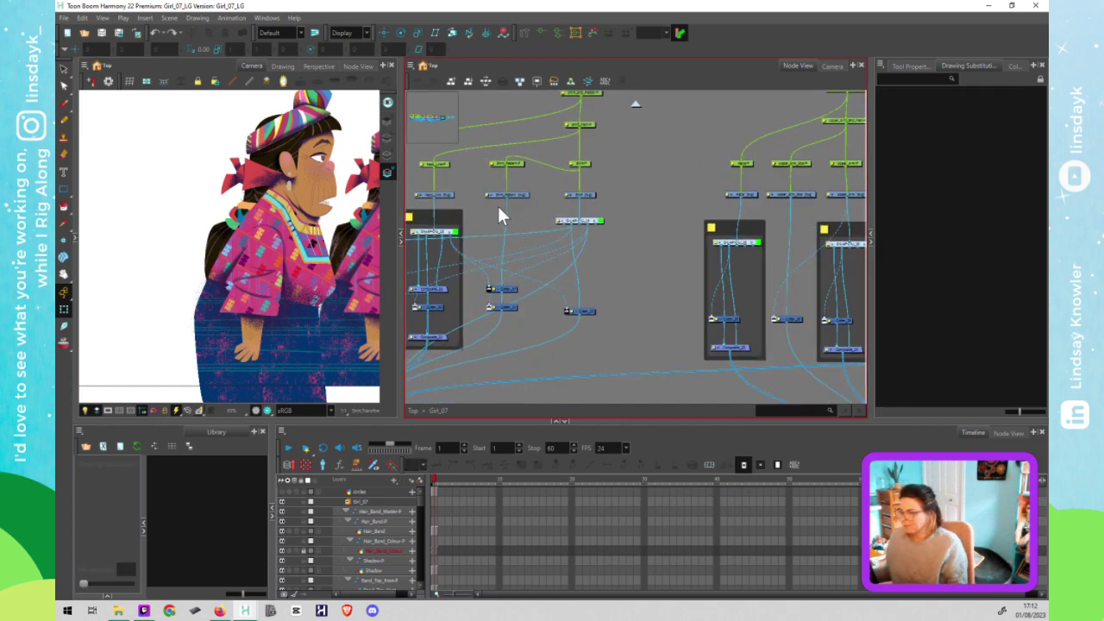
pyautogui.click(498, 204)
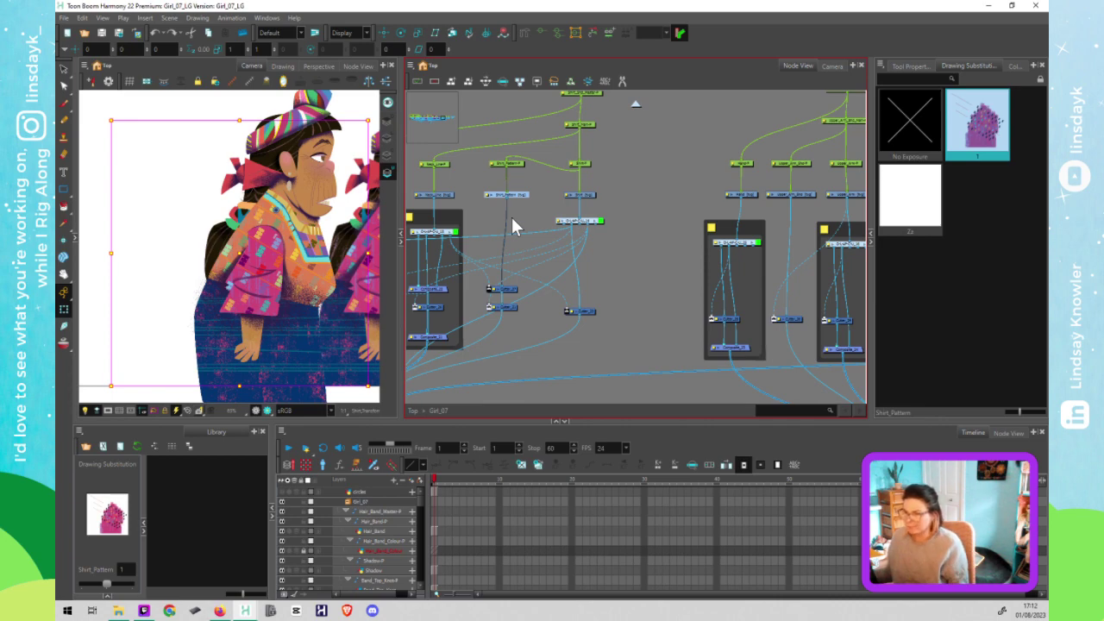
pyautogui.click(520, 188)
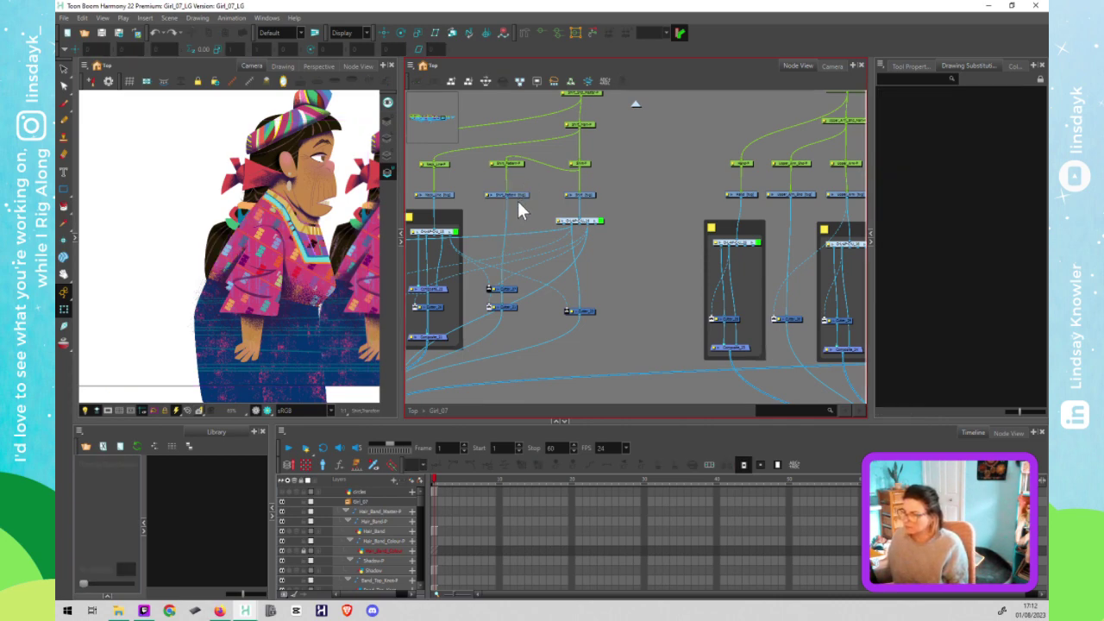
pyautogui.click(516, 197)
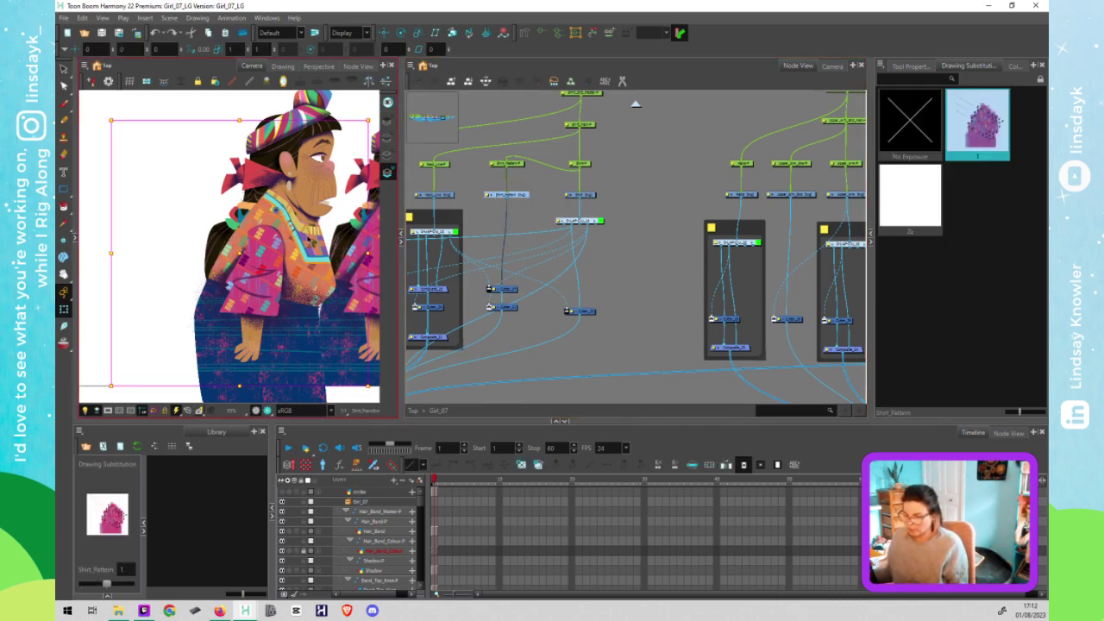
# Step: Check the Shirt drawing's artwork on its underlay, colour, line and overlay art layers
pyautogui.click(586, 197)
pyautogui.click(587, 197)
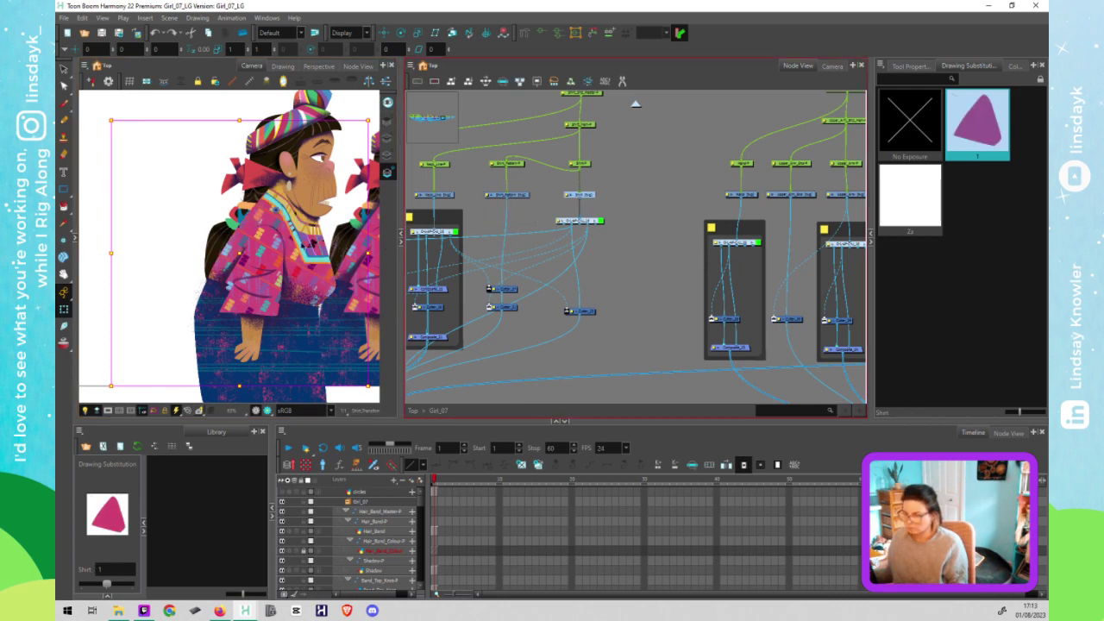
pyautogui.hotkey('shift', 'l')
pyautogui.hotkey('alt', 's')
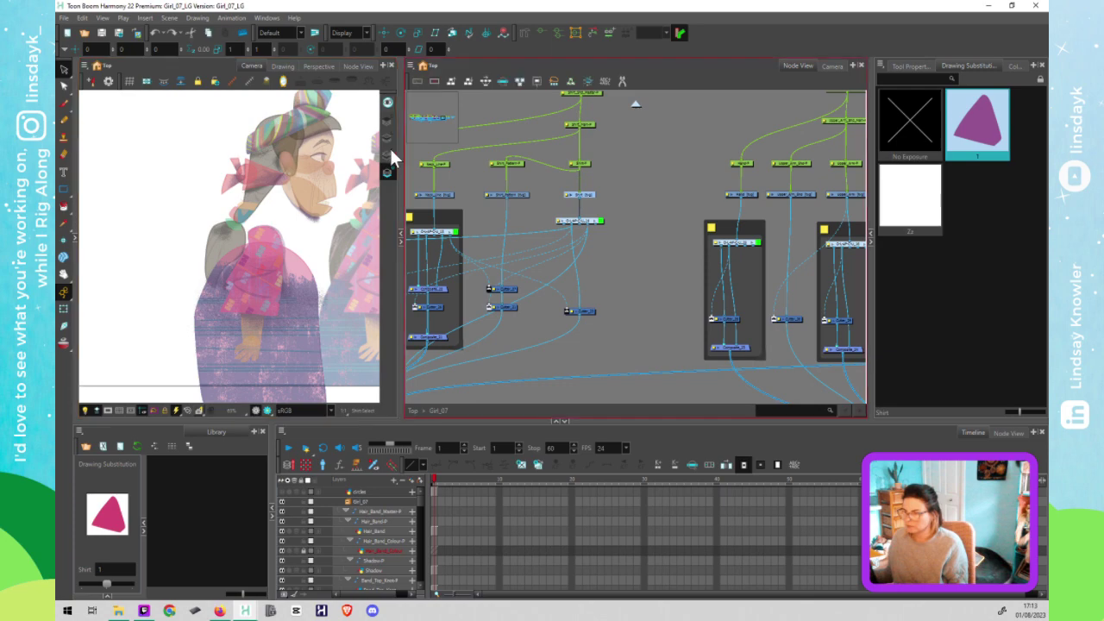
pyautogui.click(389, 161)
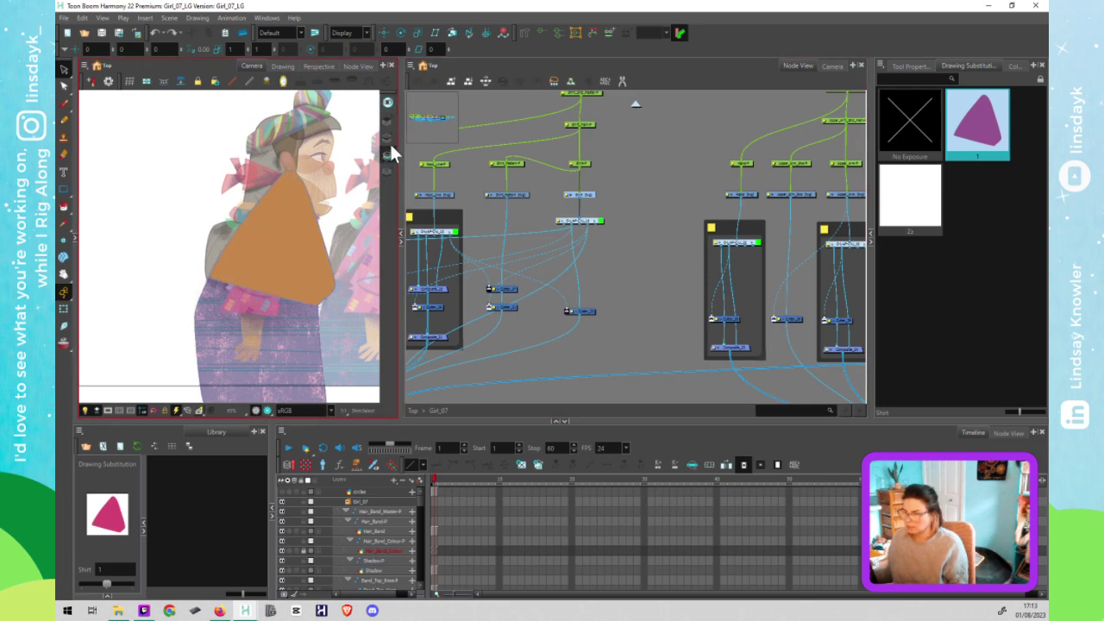
pyautogui.click(387, 145)
pyautogui.click(388, 122)
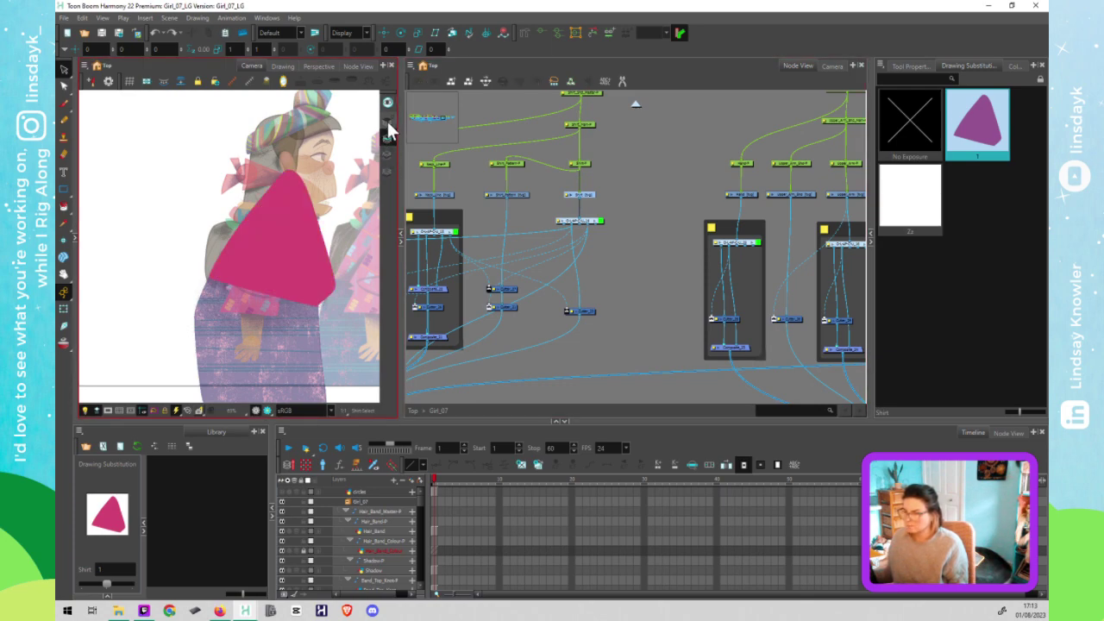
# Step: Check the Shirt_Pattern drawing's artwork on its colour and underlay art layers
pyautogui.click(507, 195)
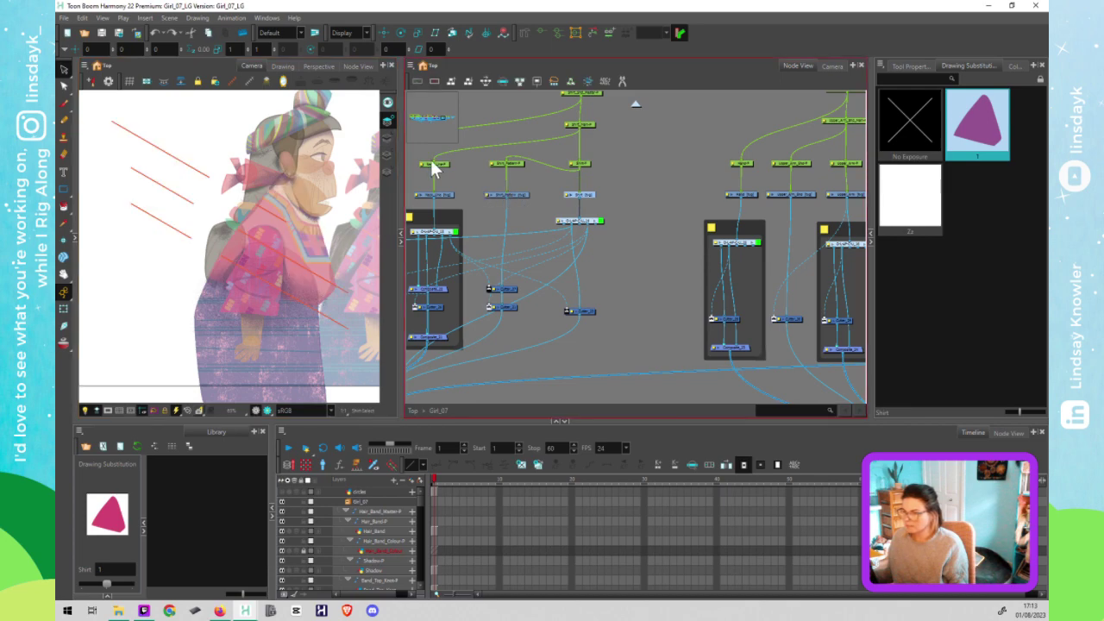
pyautogui.click(384, 157)
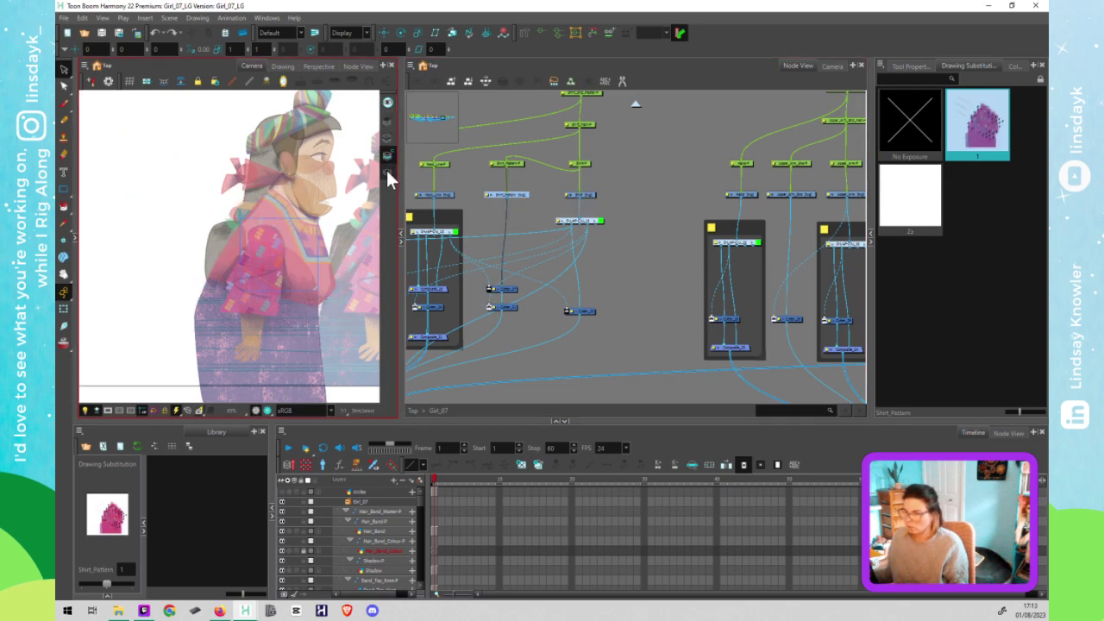
pyautogui.click(386, 171)
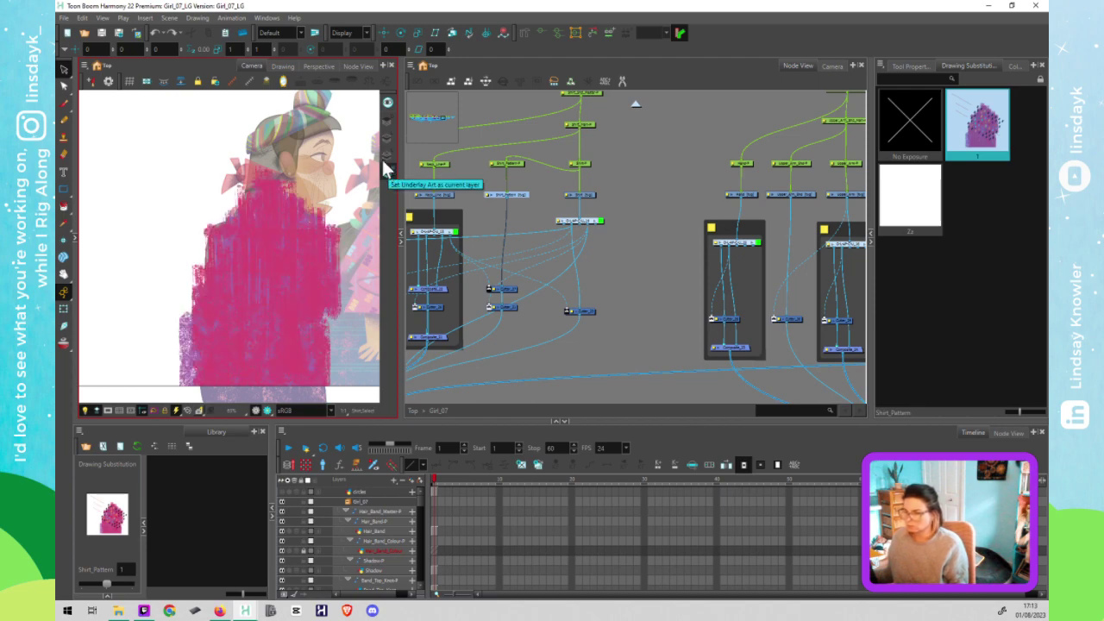
pyautogui.click(535, 197)
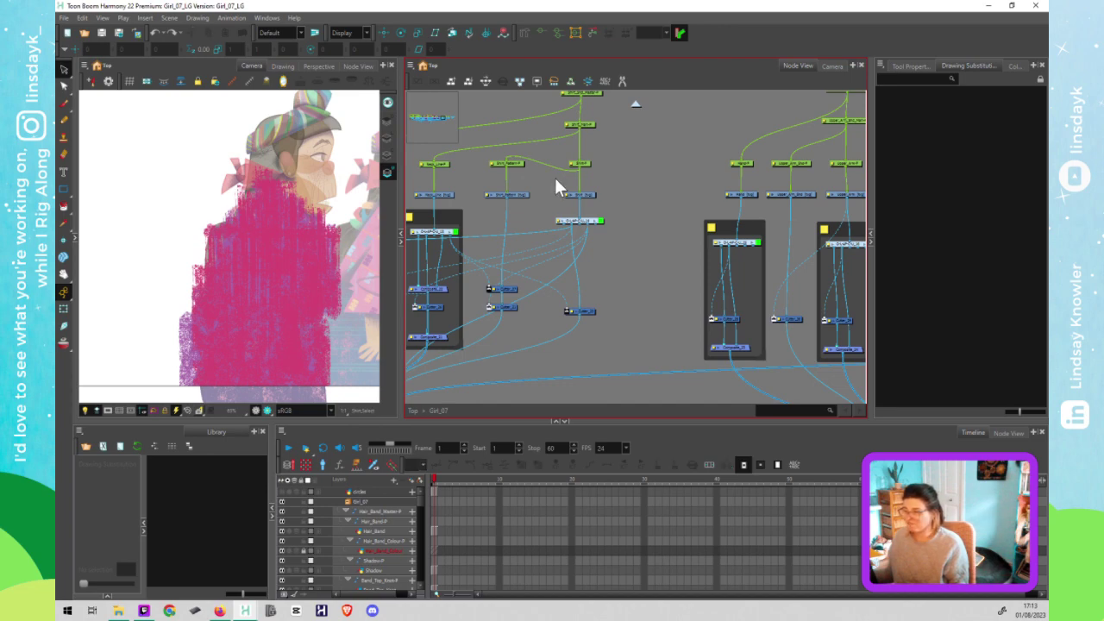
# Step: Nudge the Sleeve_Main and Sleeve pegs sideways into line above the Sleeve drawing and save the scene
pyautogui.moveTo(677, 190); pyautogui.dragTo(521, 199)
pyautogui.hscroll(2, 727, 202)
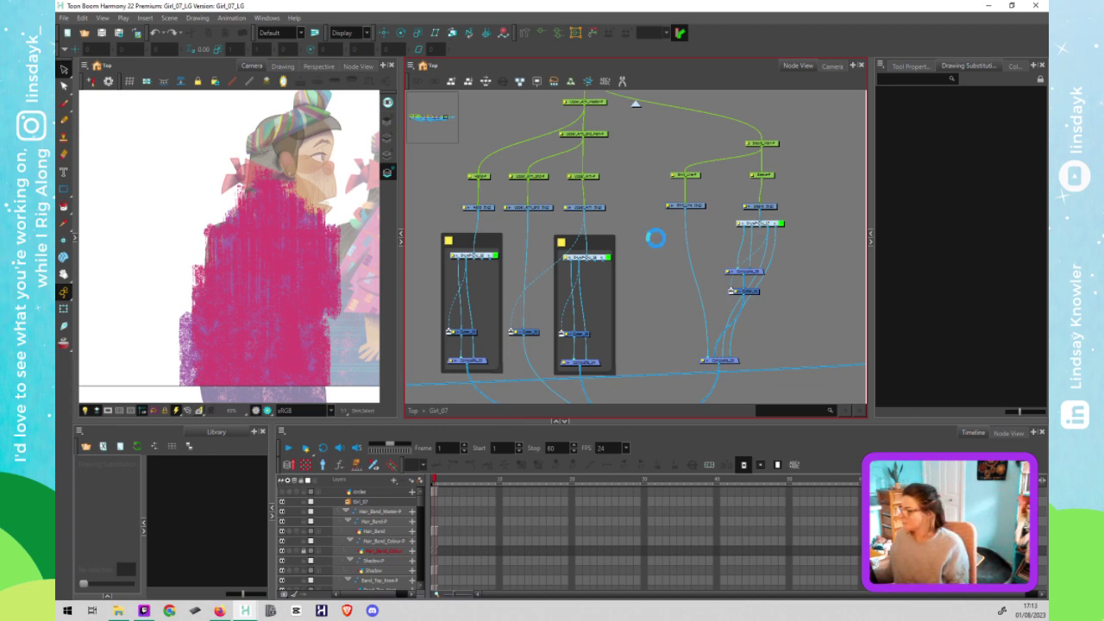
pyautogui.moveTo(770, 117); pyautogui.dragTo(767, 185)
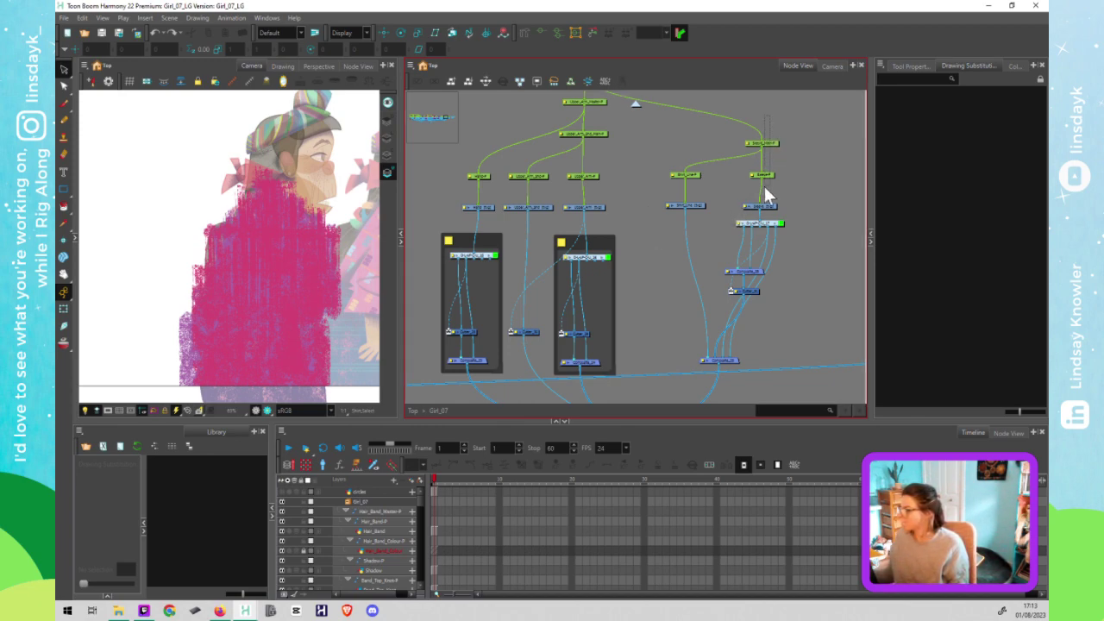
pyautogui.press('Left')
pyautogui.press('Left')
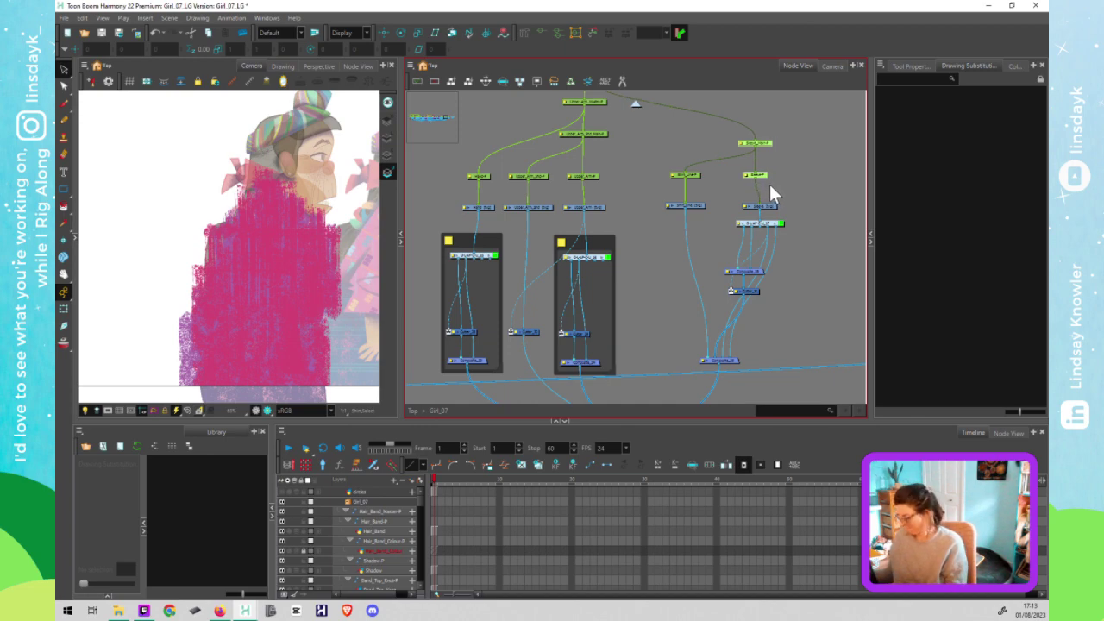
pyautogui.press('Right')
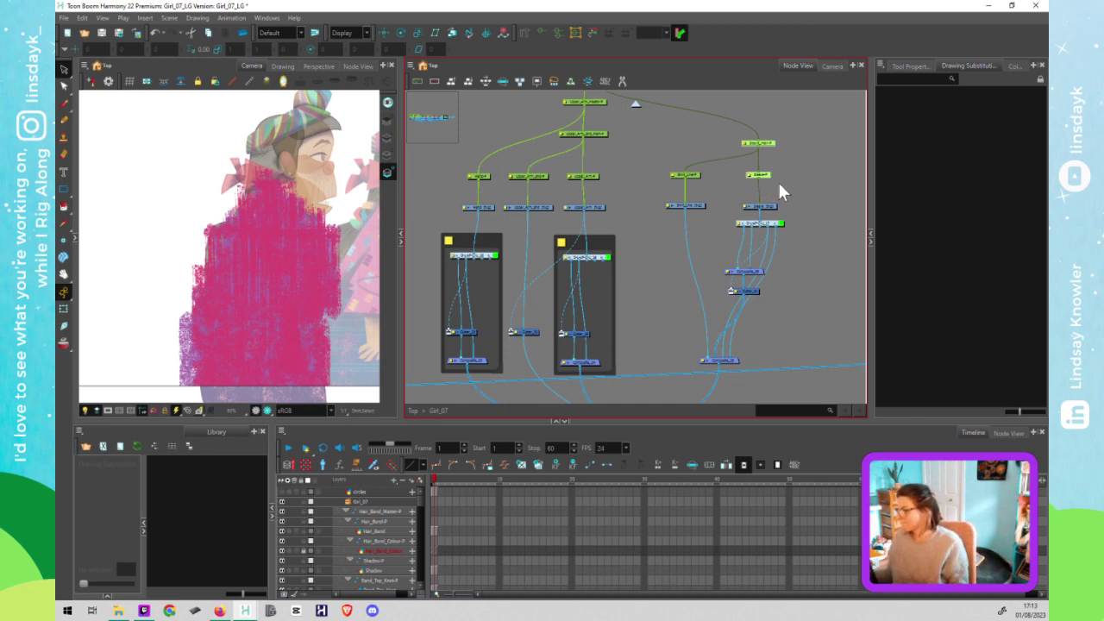
pyautogui.click(432, 236)
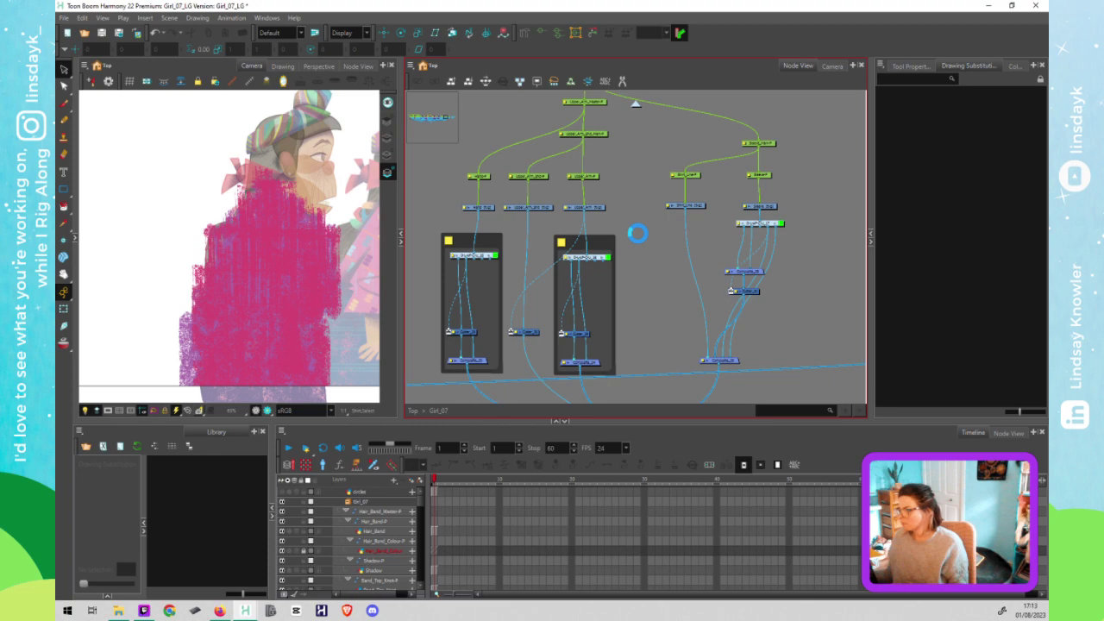
# Step: Undo the latest sleeve node changes until the Sleeve_Pattern drawing and its peg are back between the neighbouring drawings and the Sleeve drawing
pyautogui.click(295, 312)
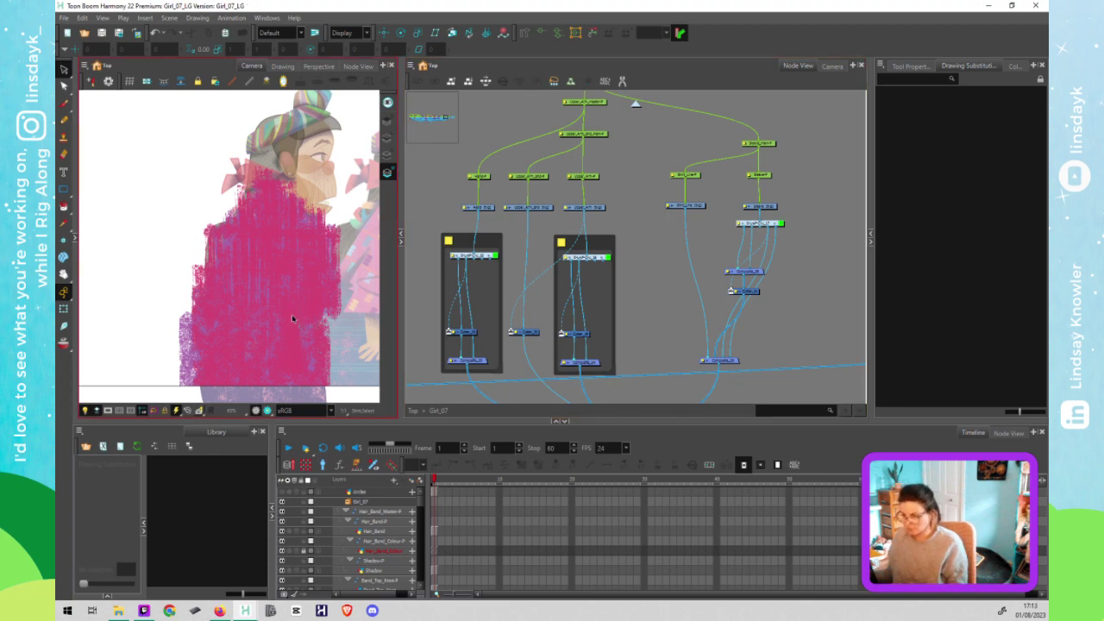
pyautogui.click(764, 207)
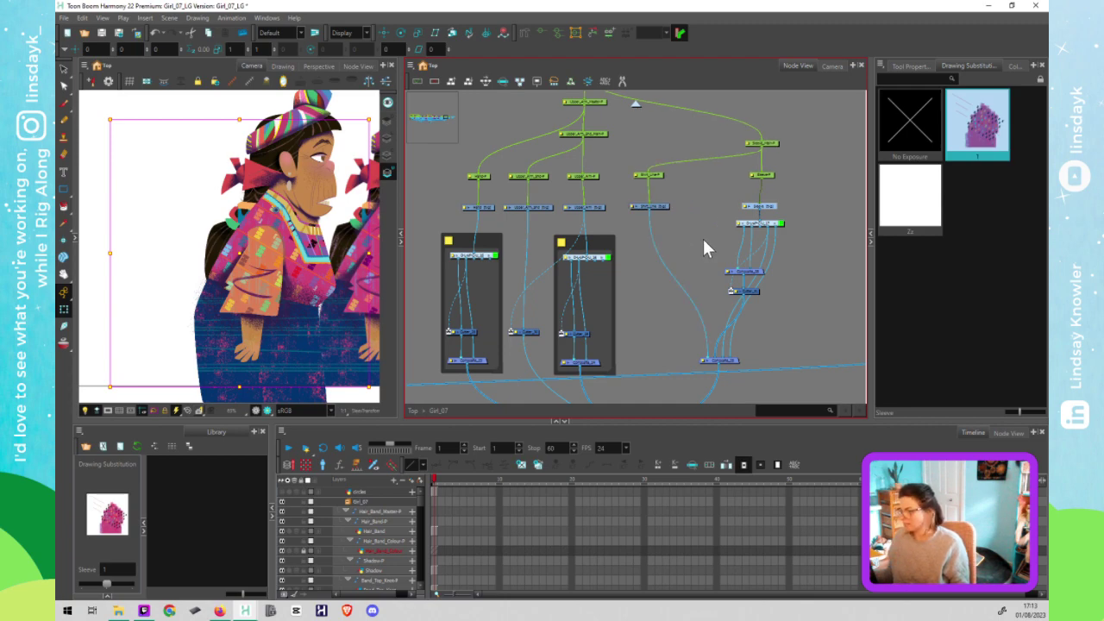
pyautogui.hotkey('ctrl', 'z')
pyautogui.hotkey('ctrl', 'z')
pyautogui.hotkey('ctrl', 'z')
pyautogui.hotkey('ctrl', 'z')
pyautogui.hotkey('ctrl', 'z')
pyautogui.hotkey('ctrl', 'z')
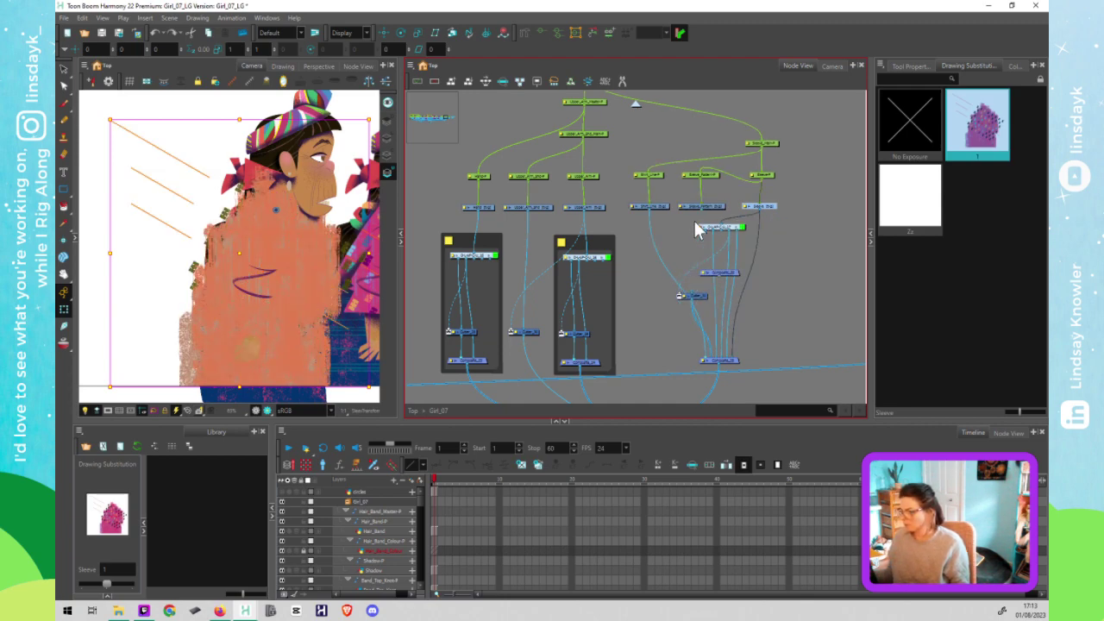
# Step: Undo the added sleeve composite and the pattern artwork pasted into the Sleeve drawing, back to the plain sleeve
pyautogui.hotkey('ctrl', 'z')
pyautogui.hotkey('ctrl', 'z')
pyautogui.hotkey('ctrl', 'z')
pyautogui.hotkey('ctrl', 'z')
pyautogui.hotkey('ctrl', 'z')
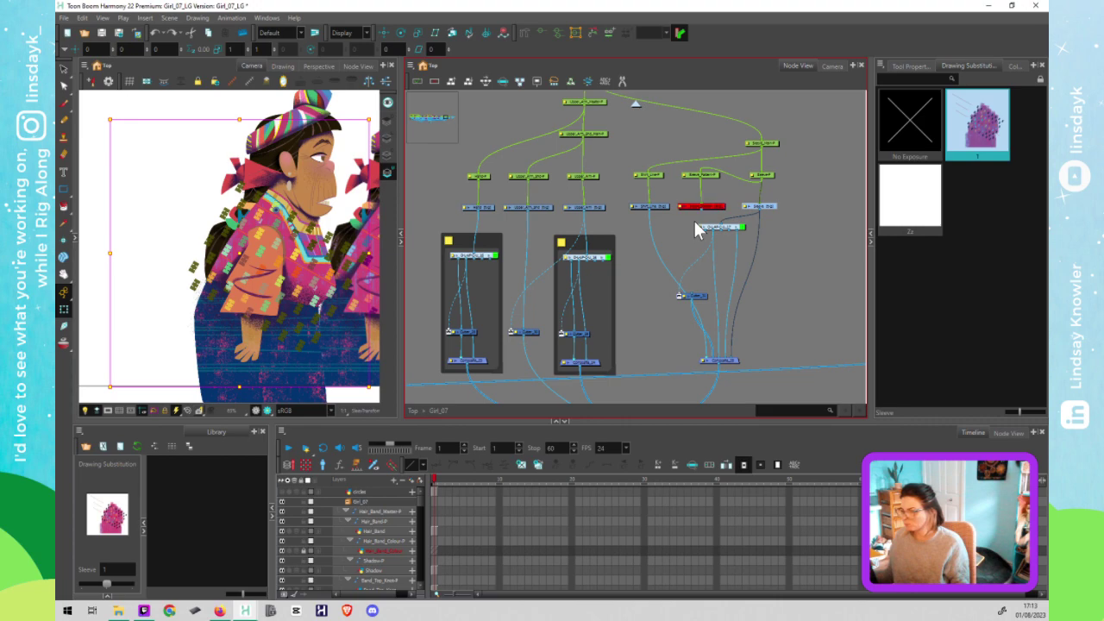
pyautogui.hotkey('ctrl', 'z')
pyautogui.hotkey('ctrl', 'z')
pyautogui.hotkey('ctrl', 'z')
pyautogui.hotkey('ctrl', 'z')
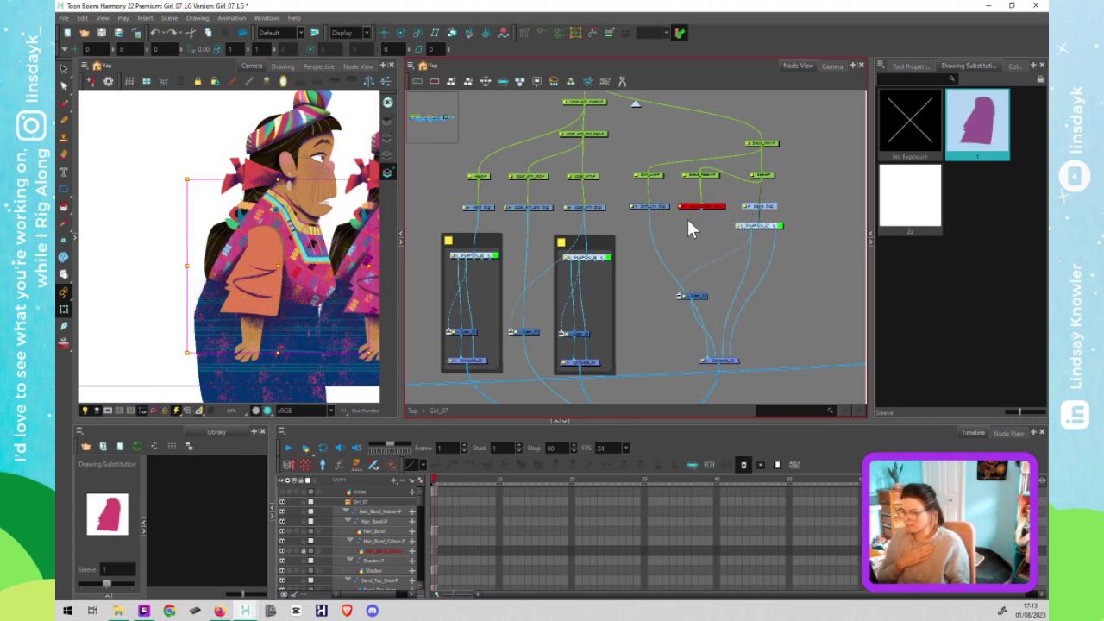
# Step: Undo the disabling and disconnection of the Sleeve_Pattern drawing and the sideways move of the arm nodes
pyautogui.press('d')
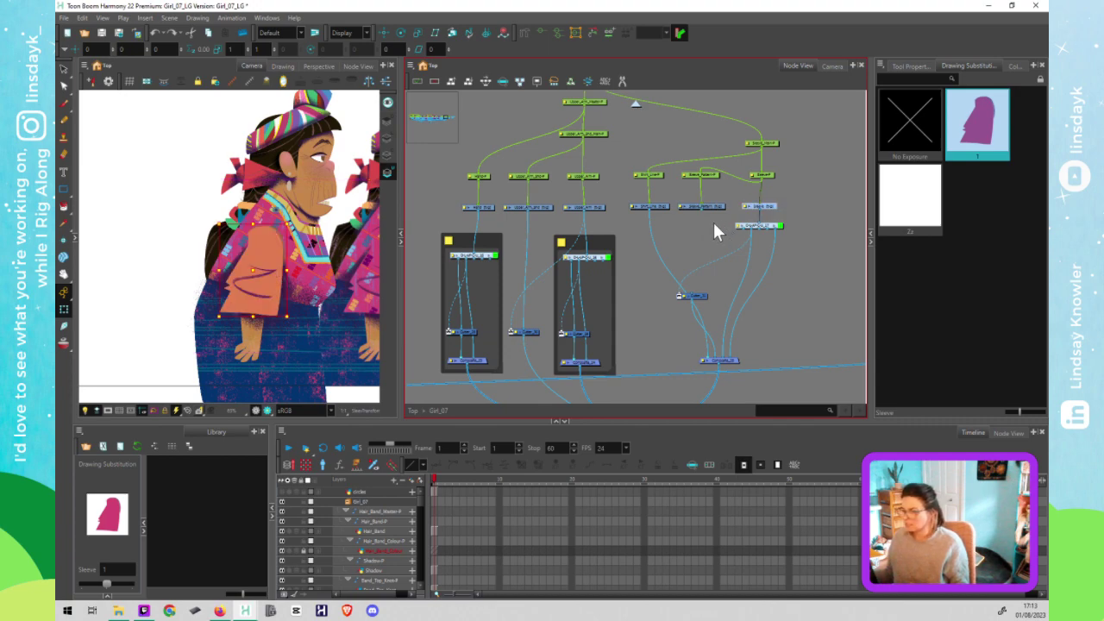
pyautogui.hotkey('ctrl', 'z')
pyautogui.hotkey('ctrl', 'z')
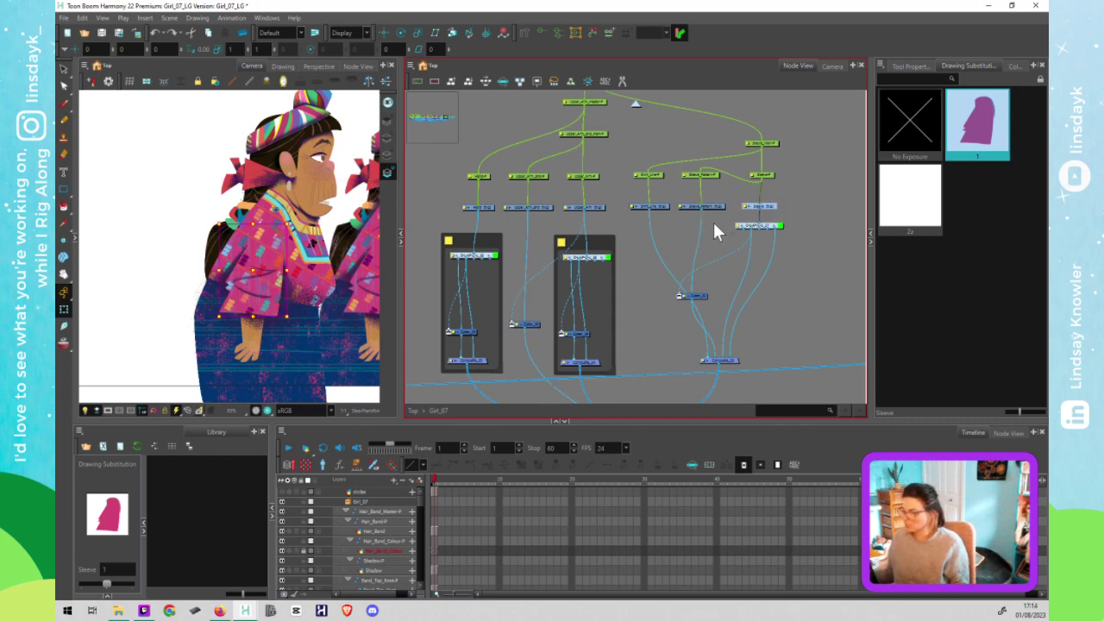
pyautogui.hotkey('ctrl', 'z')
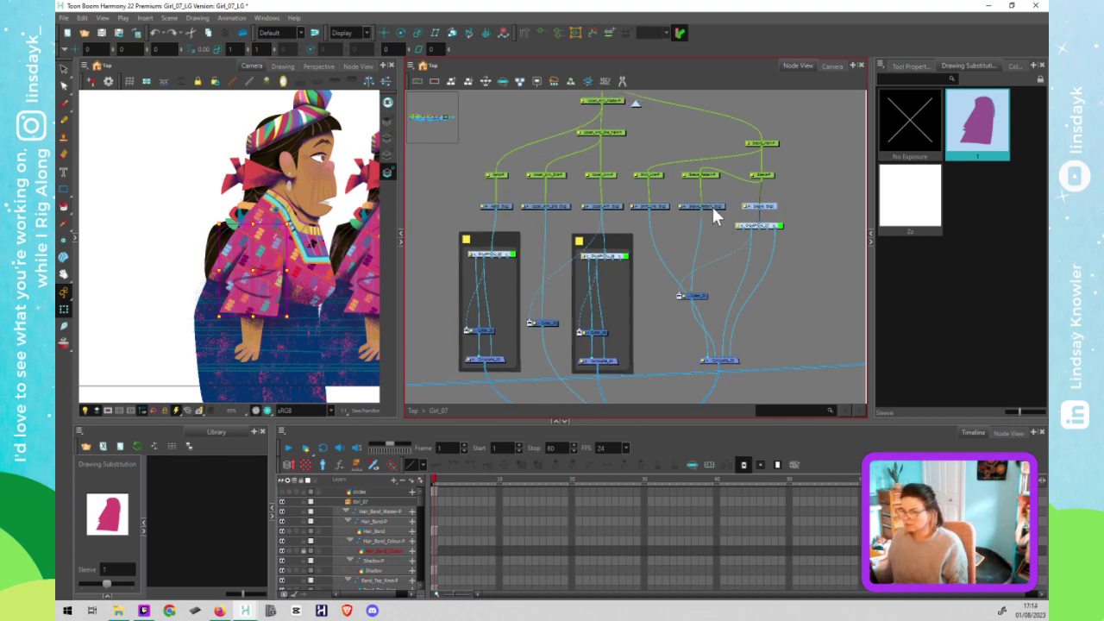
# Step: Check the Sleeve_Pattern drawing's artwork on its overlay, line, colour and underlay art layers
pyautogui.click(701, 207)
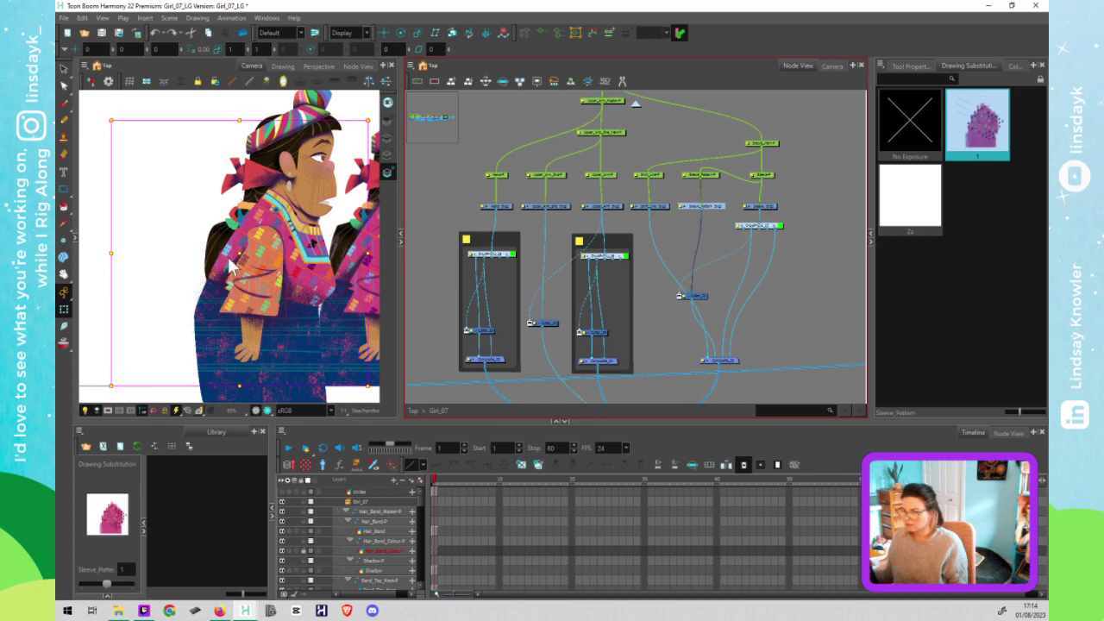
pyautogui.click(389, 126)
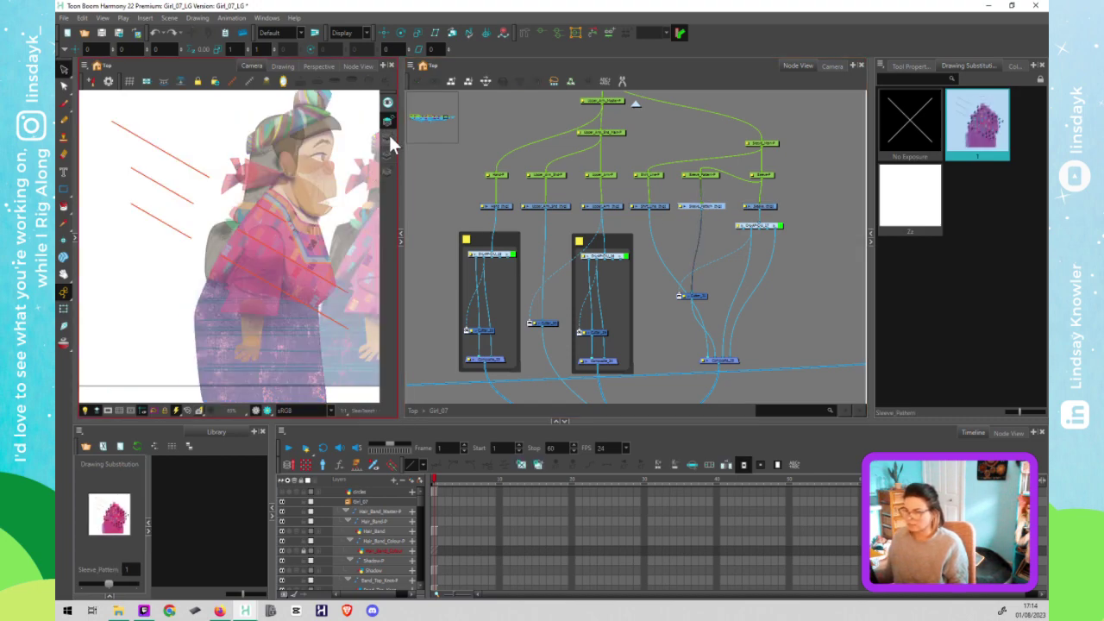
pyautogui.click(389, 140)
pyautogui.click(389, 156)
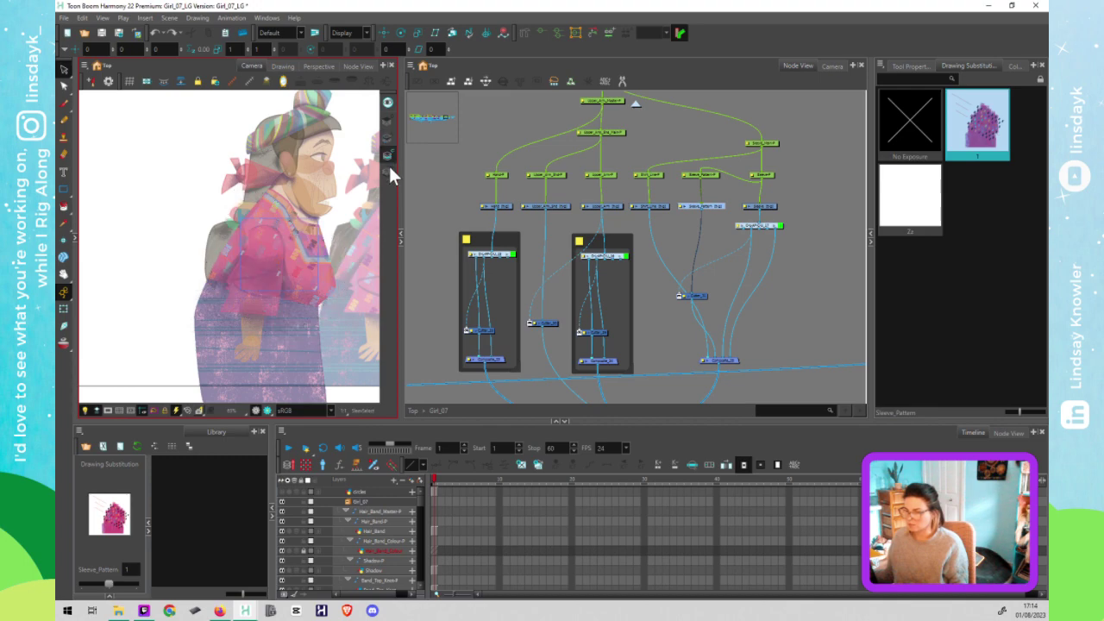
pyautogui.click(389, 171)
# Step: Delete the diagonal line strokes from the Sleeve drawing's overlay art layer
pyautogui.click(765, 207)
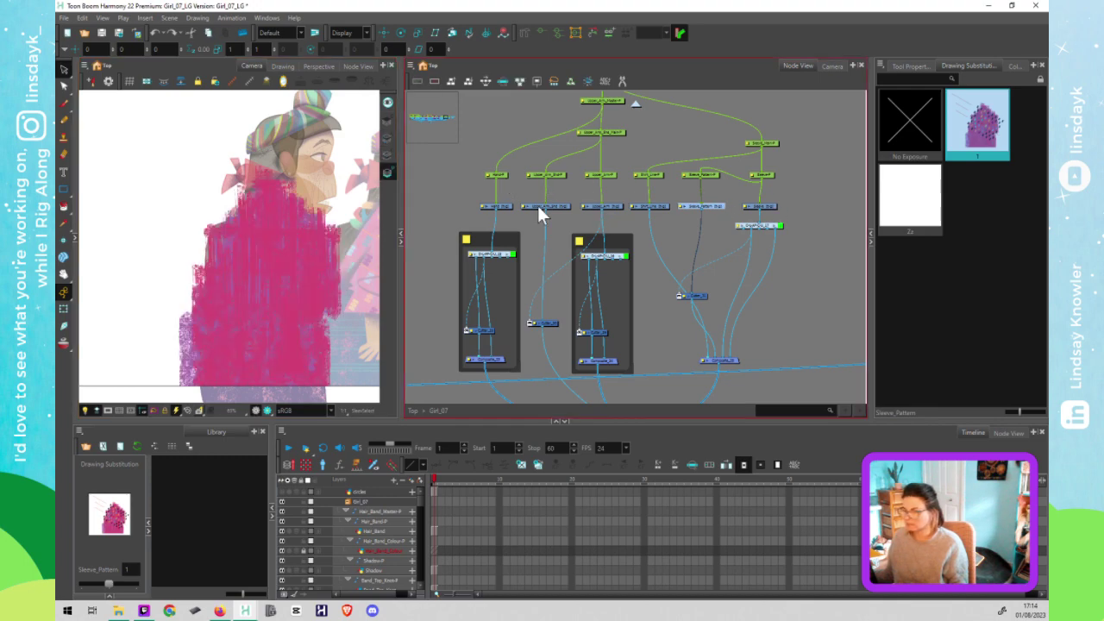
pyautogui.click(385, 119)
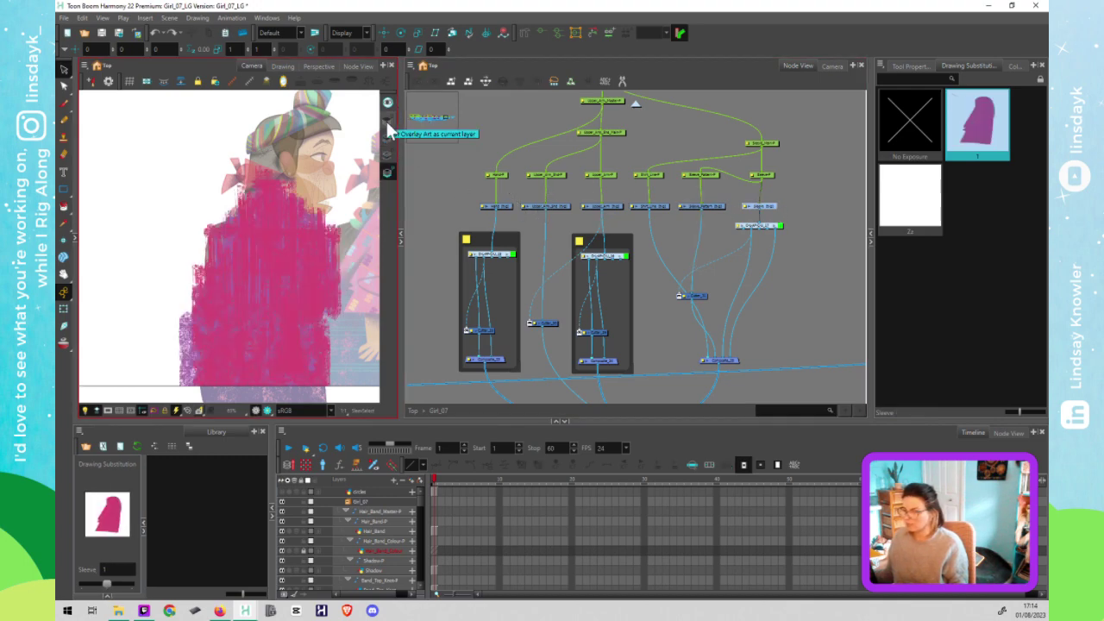
pyautogui.click(386, 125)
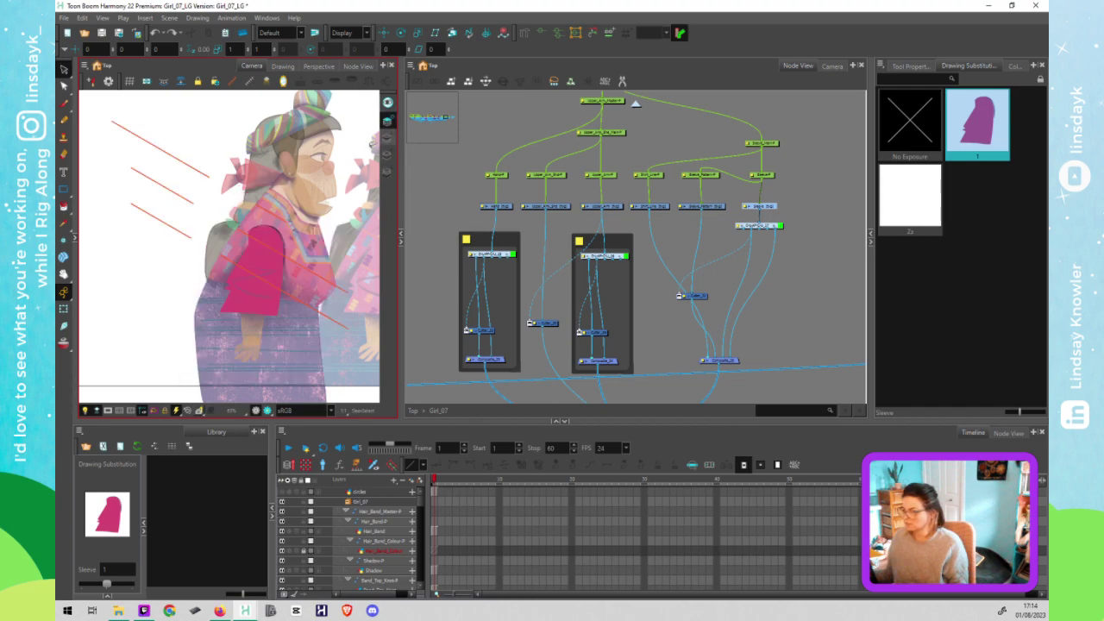
pyautogui.click(313, 199)
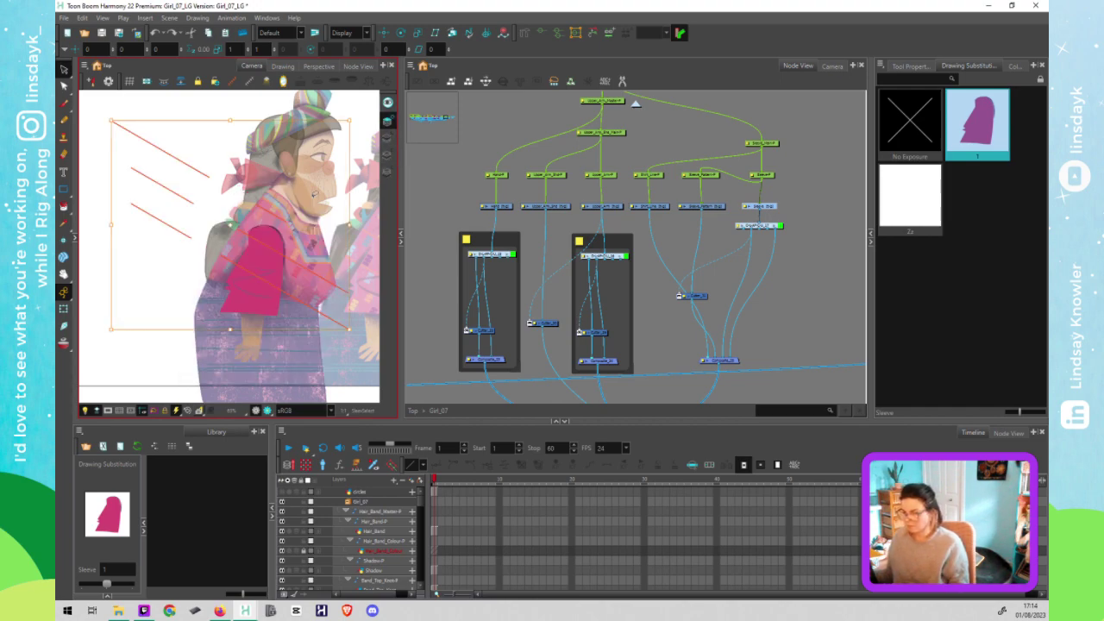
pyautogui.click(388, 121)
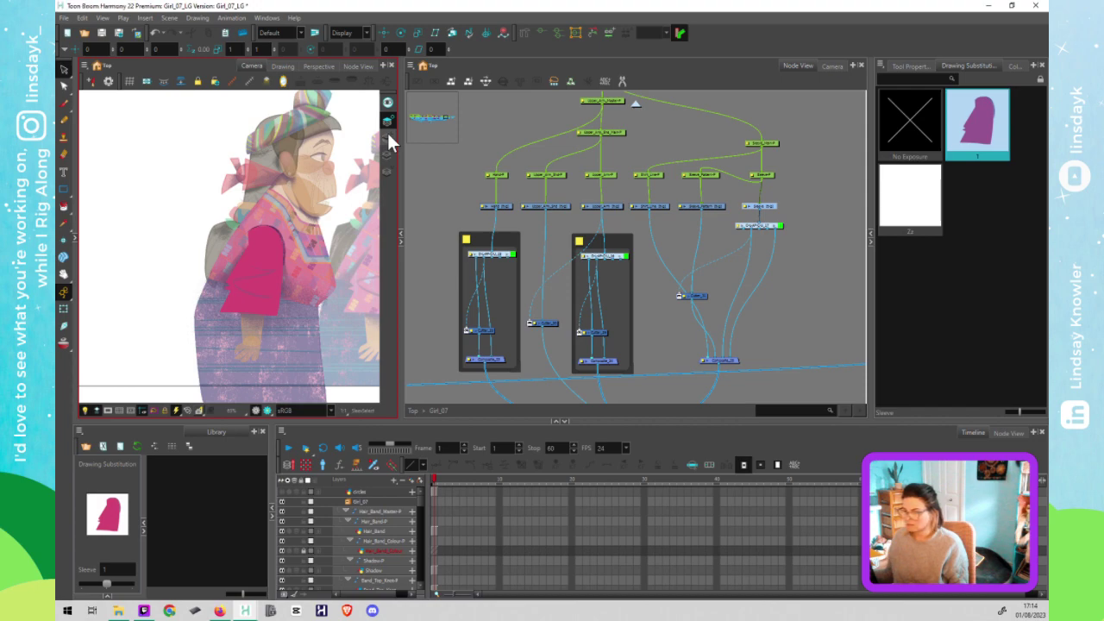
# Step: Check the Sleeve drawing's artwork on the Line Art, Colour Art and Underlay layers in turn
pyautogui.click(388, 139)
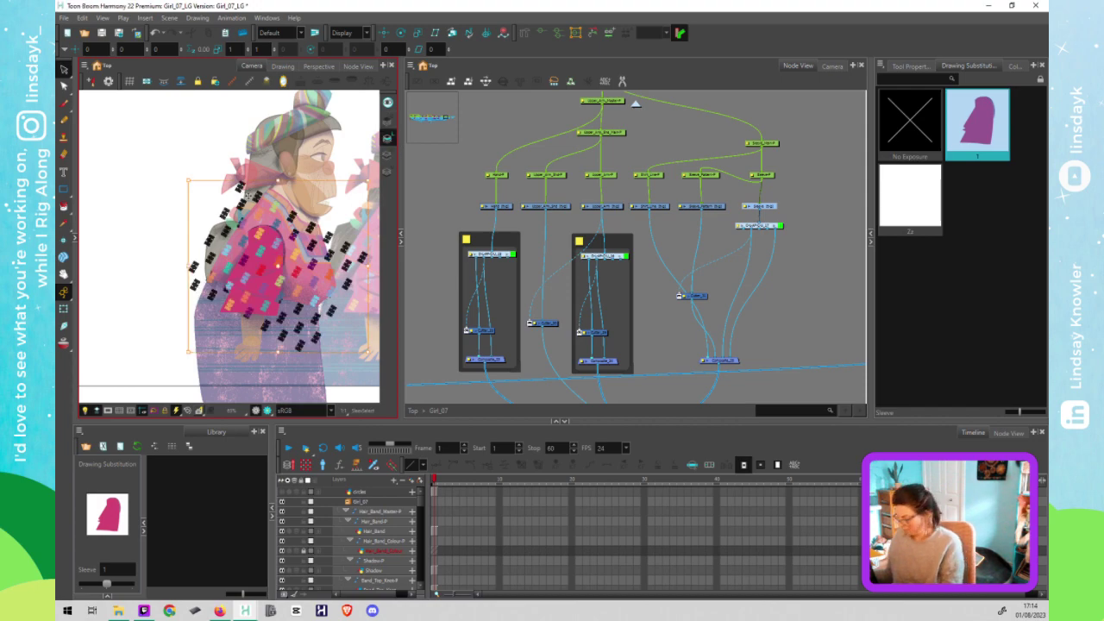
pyautogui.click(387, 139)
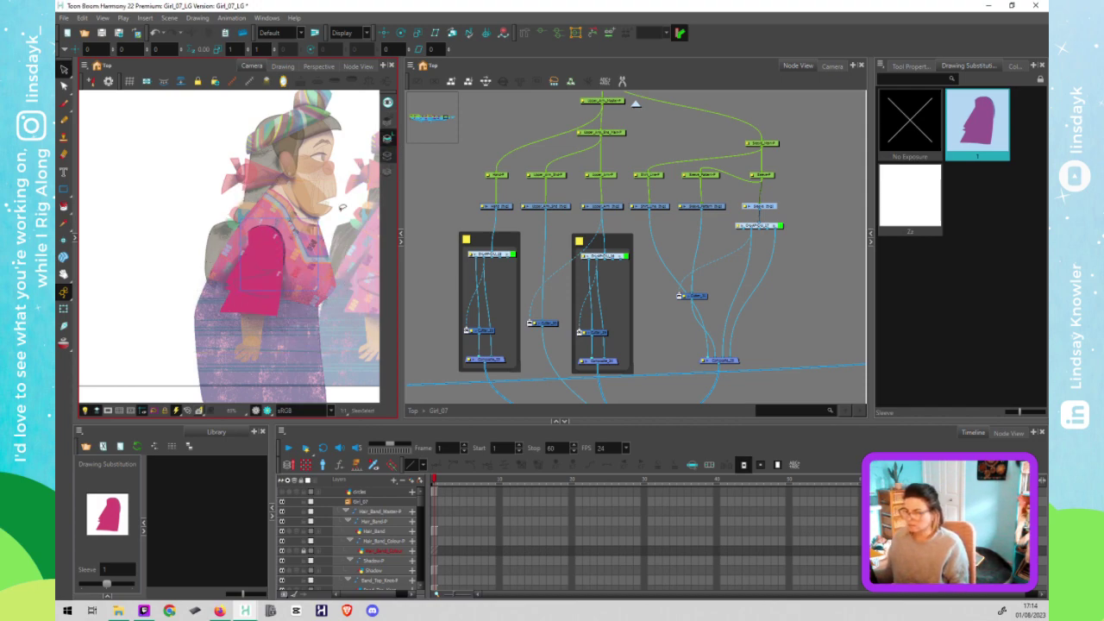
pyautogui.click(388, 155)
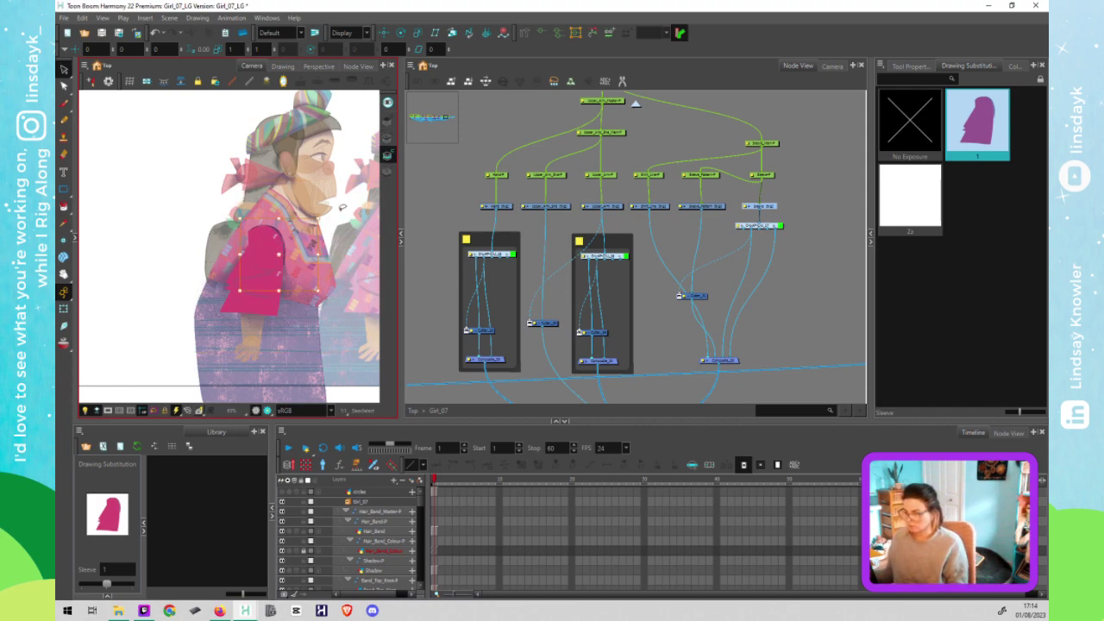
pyautogui.click(389, 171)
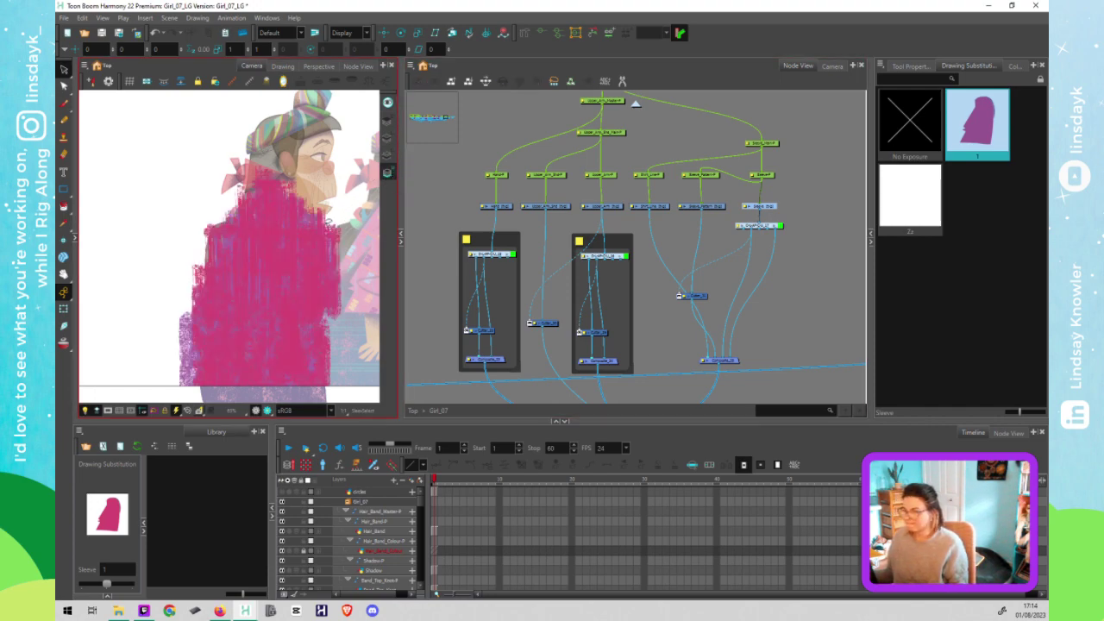
pyautogui.click(732, 219)
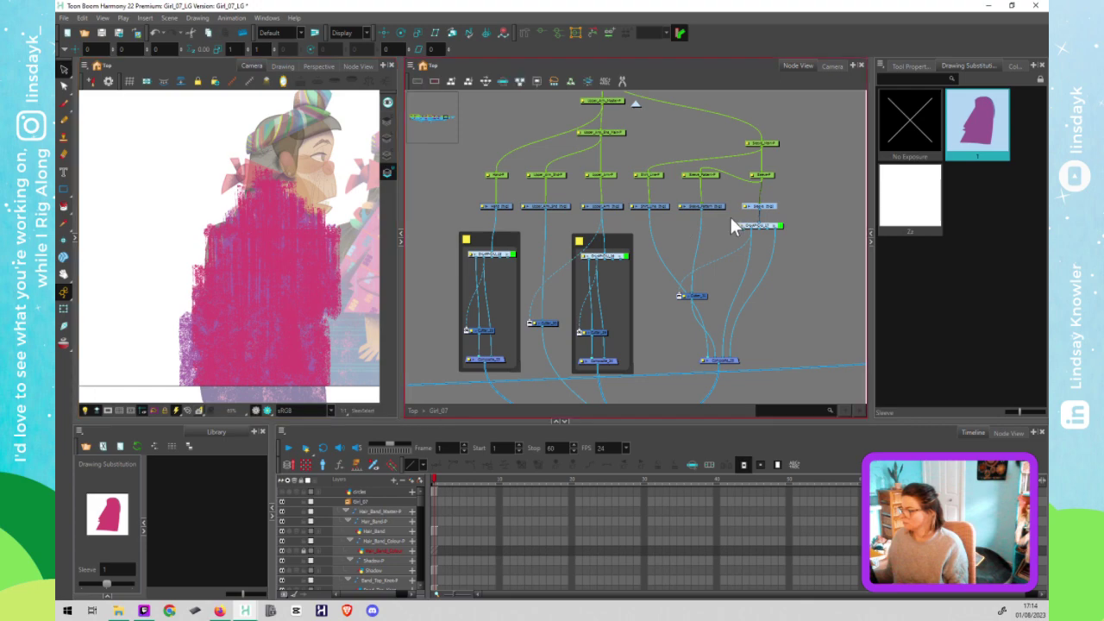
pyautogui.click(761, 207)
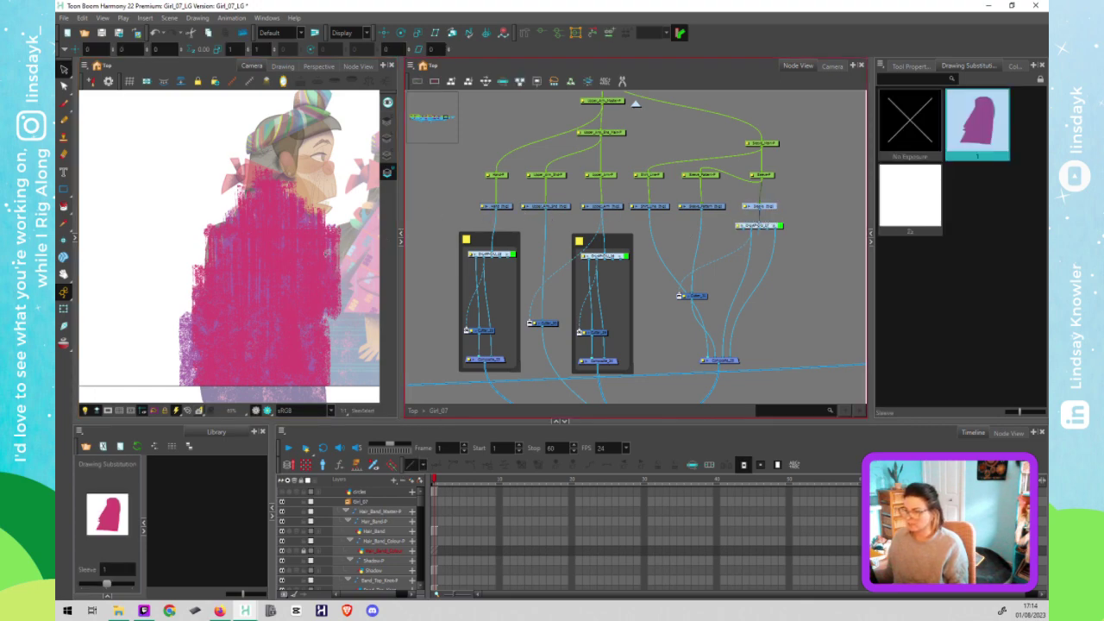
pyautogui.click(325, 252)
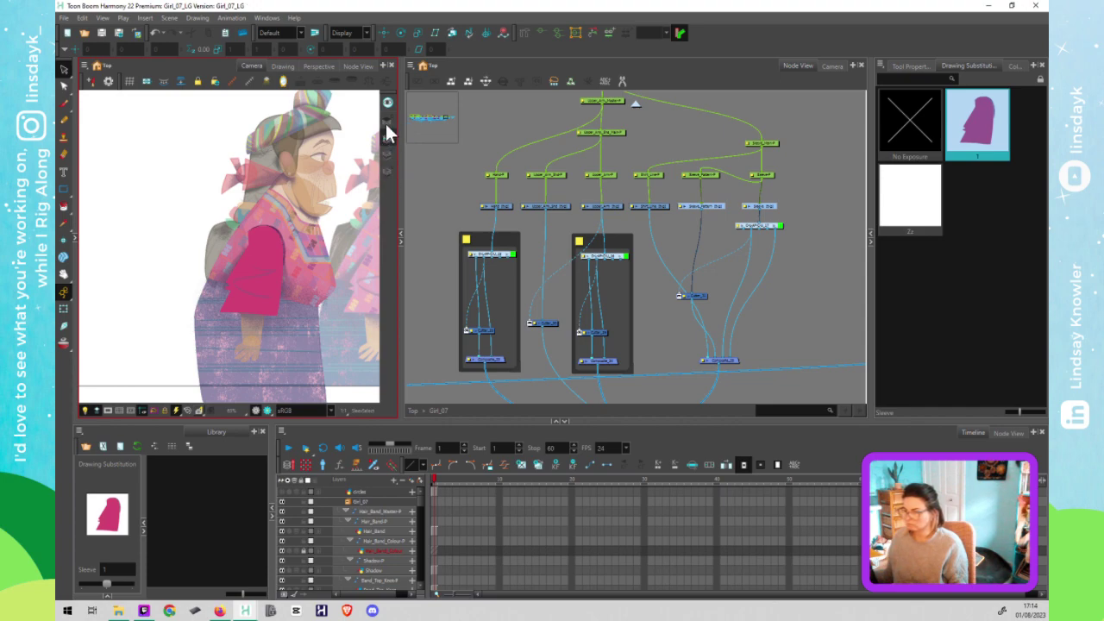
# Step: Inspect the layer properties of the Sleeve drawing node
pyautogui.click(744, 214)
pyautogui.click(742, 210)
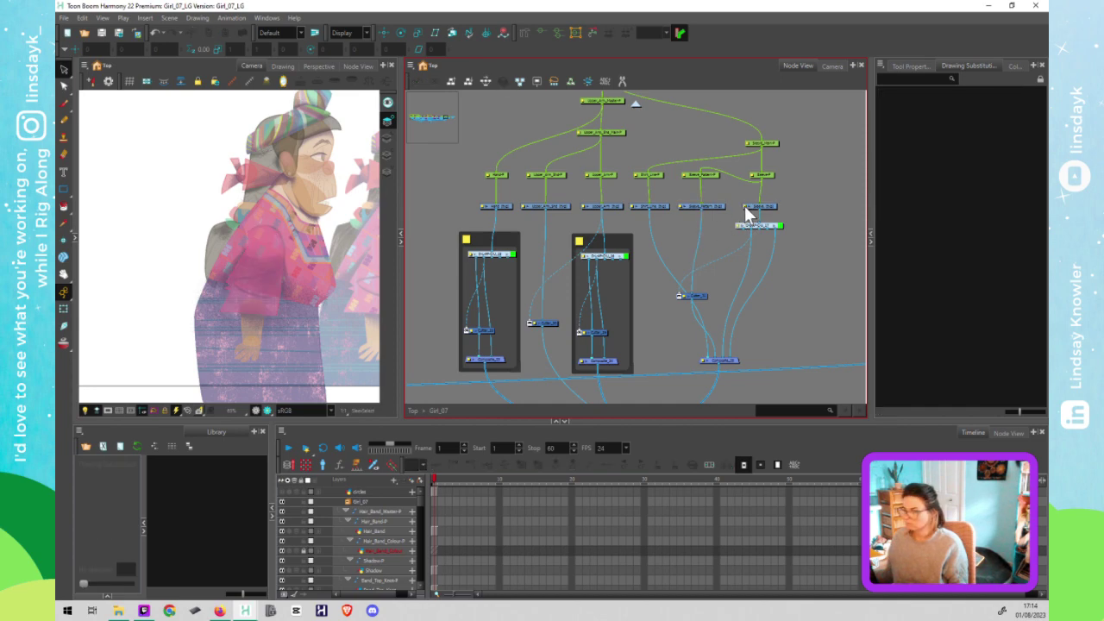
pyautogui.doubleClick(745, 207)
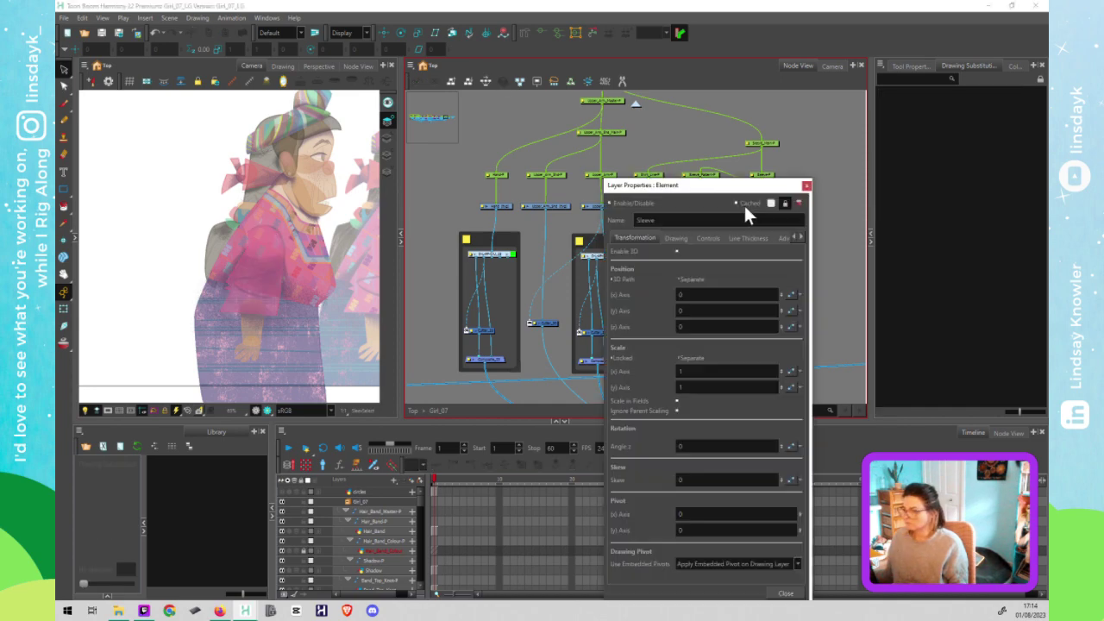
pyautogui.click(806, 186)
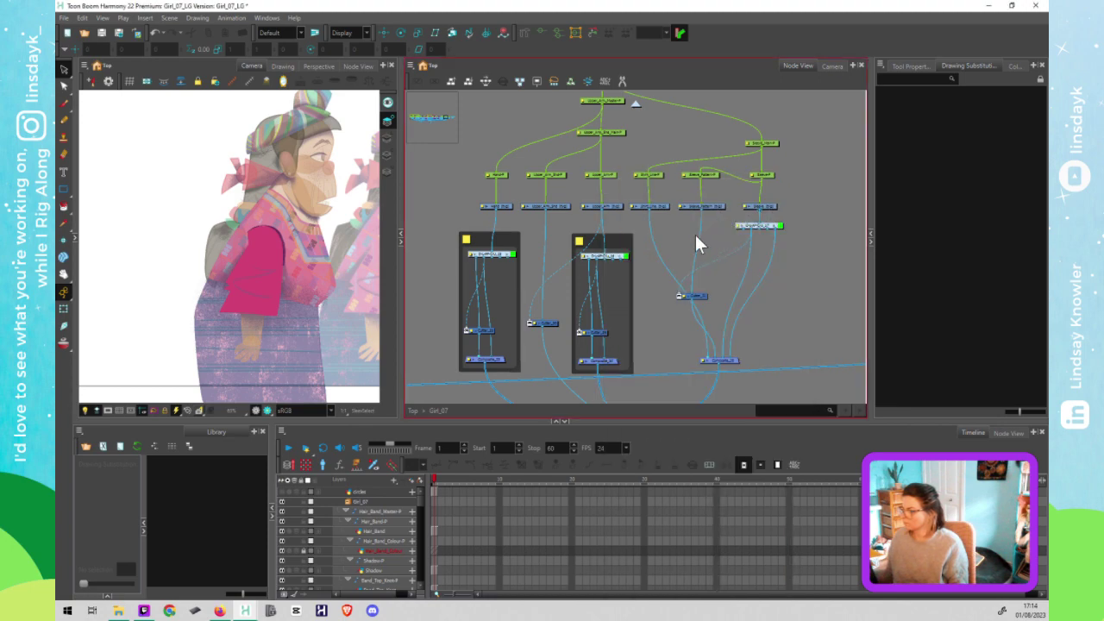
# Step: Reselect the Sleeve drawing node and compare its Line Art, Colour Art and Underlay layers in the camera
pyautogui.click(771, 193)
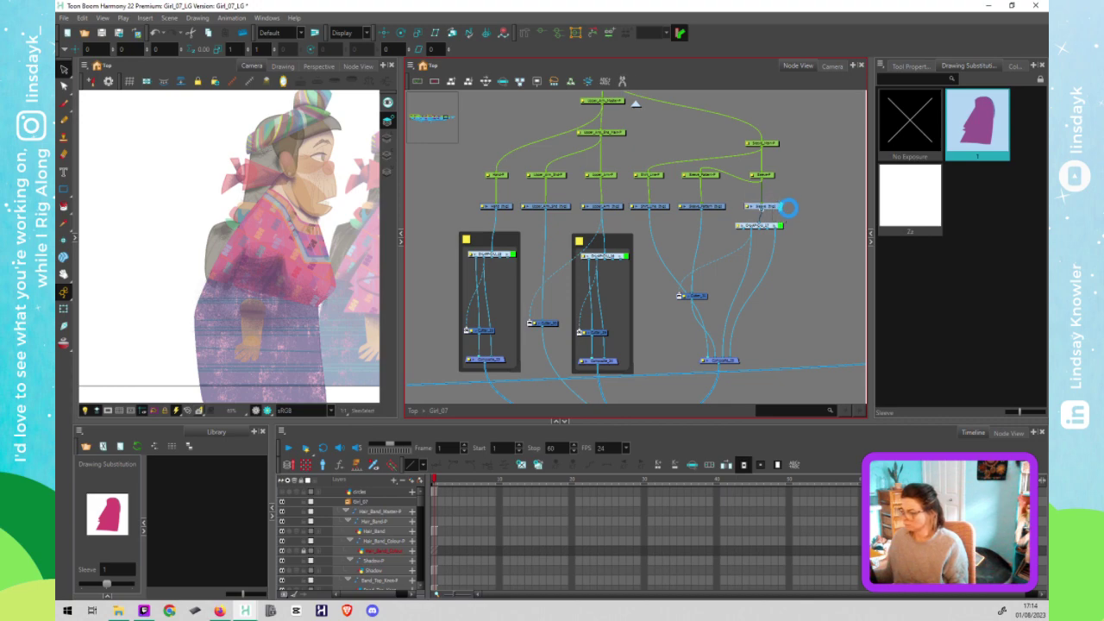
pyautogui.click(791, 216)
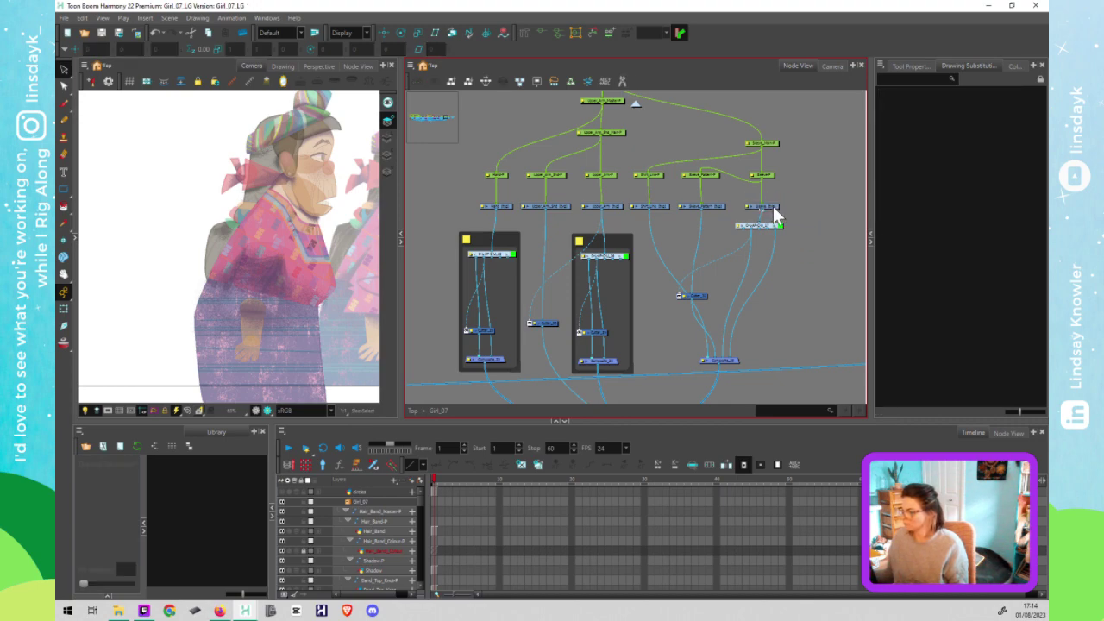
pyautogui.click(773, 210)
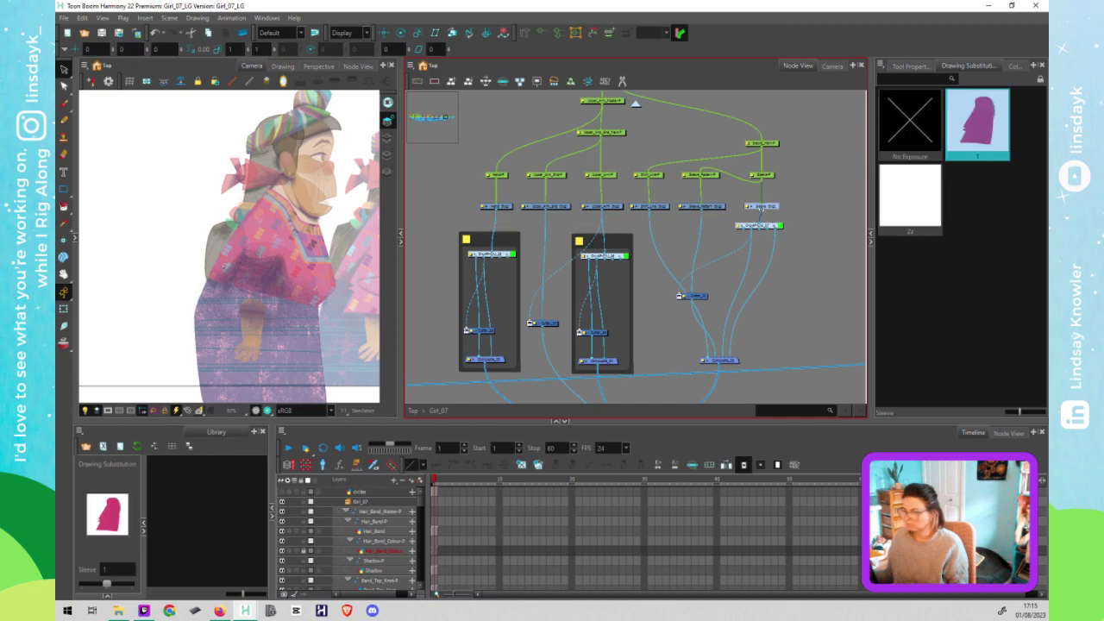
pyautogui.click(388, 138)
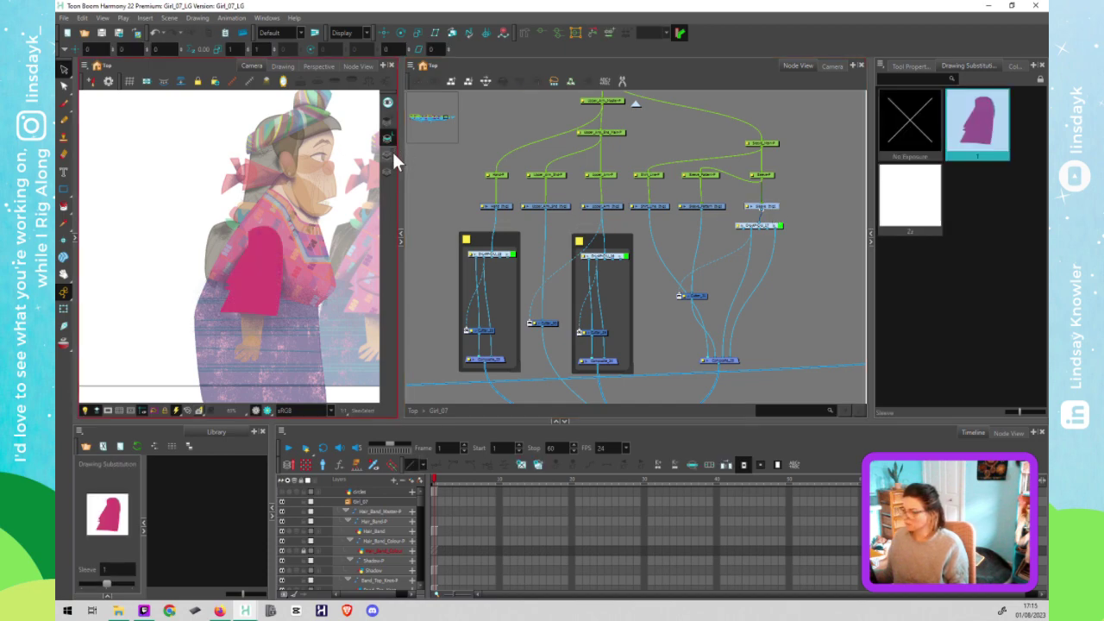
pyautogui.click(388, 155)
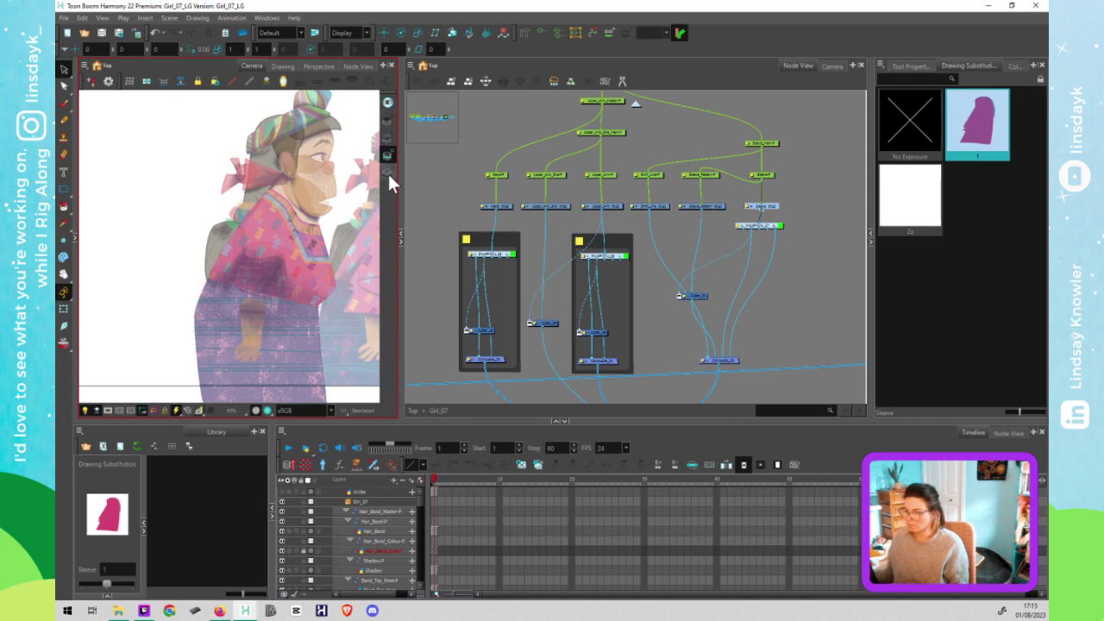
pyautogui.click(387, 172)
# Step: Examine the Sleeve_Pattern drawing's Underlay and Colour Art layers and its layer properties
pyautogui.click(709, 211)
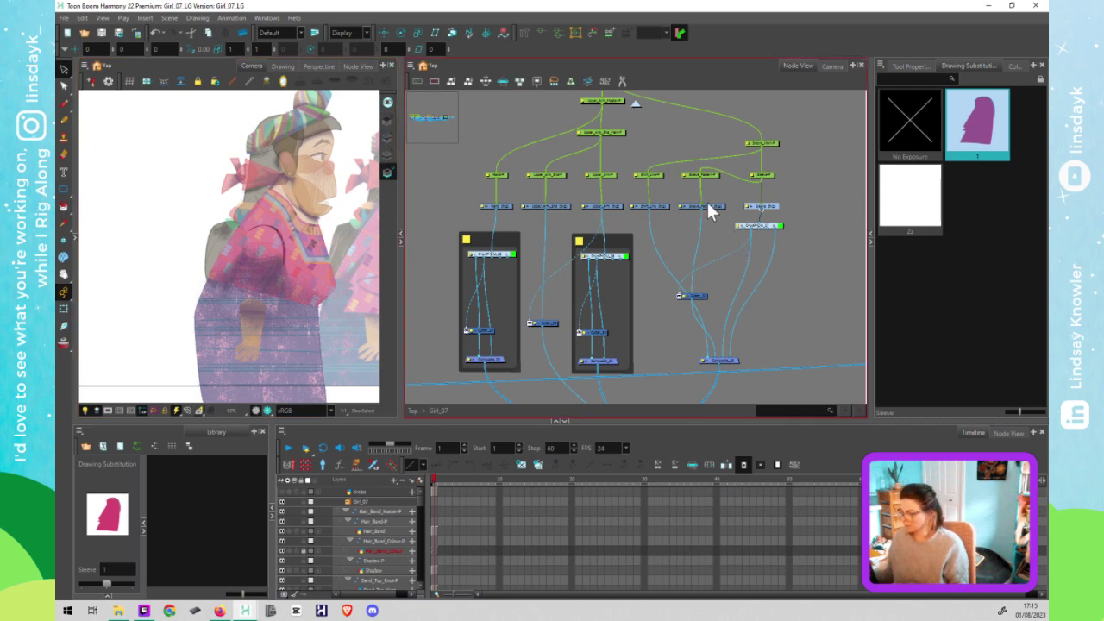
pyautogui.click(714, 209)
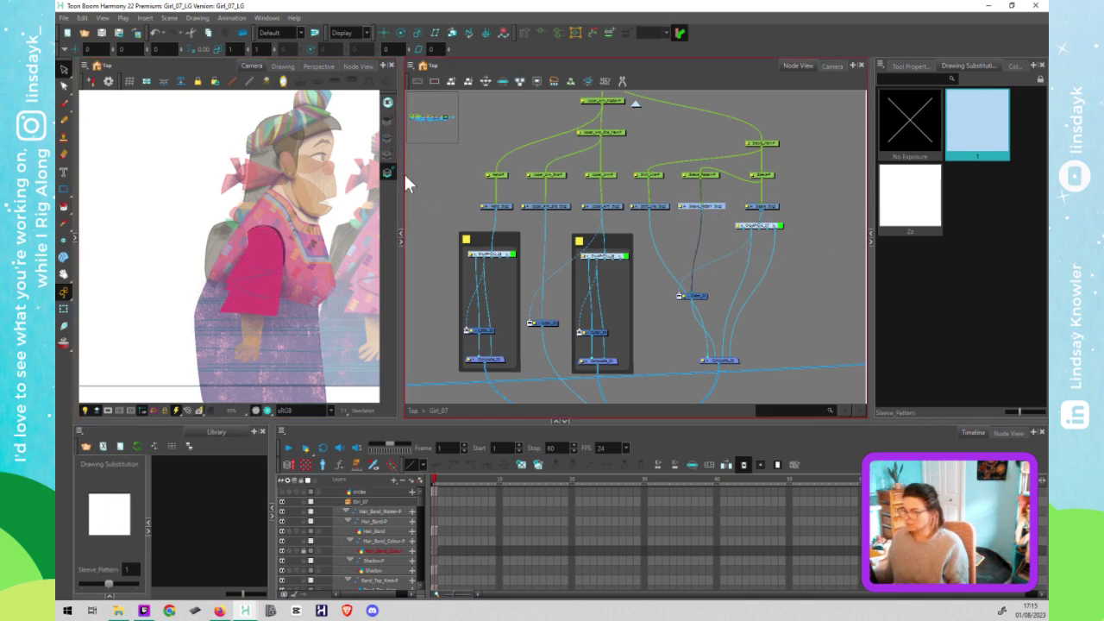
pyautogui.click(379, 170)
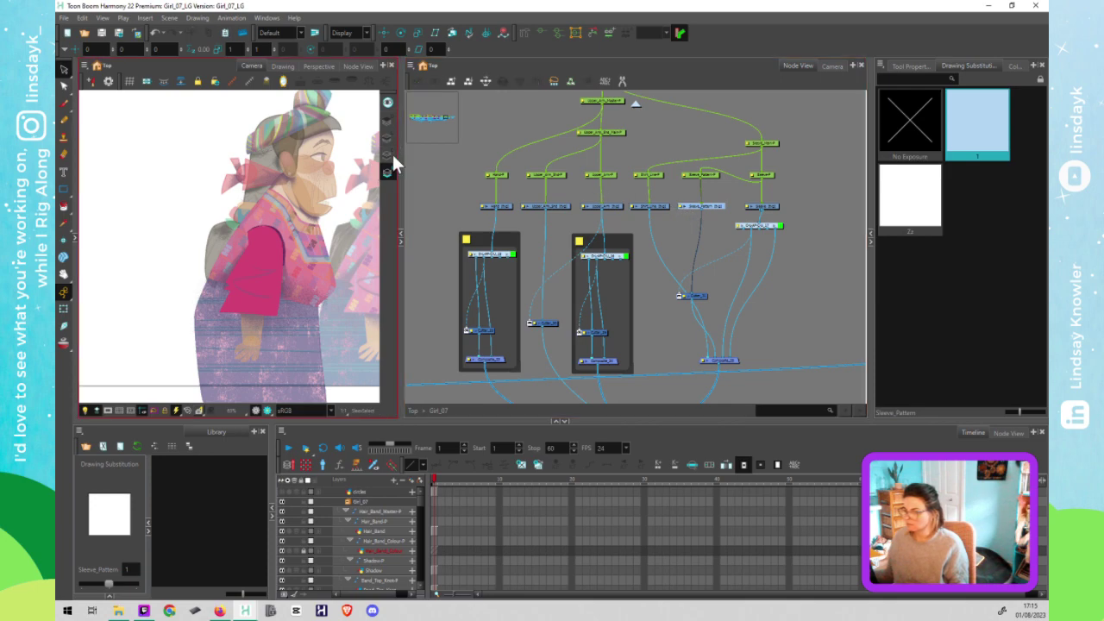
pyautogui.click(387, 156)
pyautogui.click(680, 203)
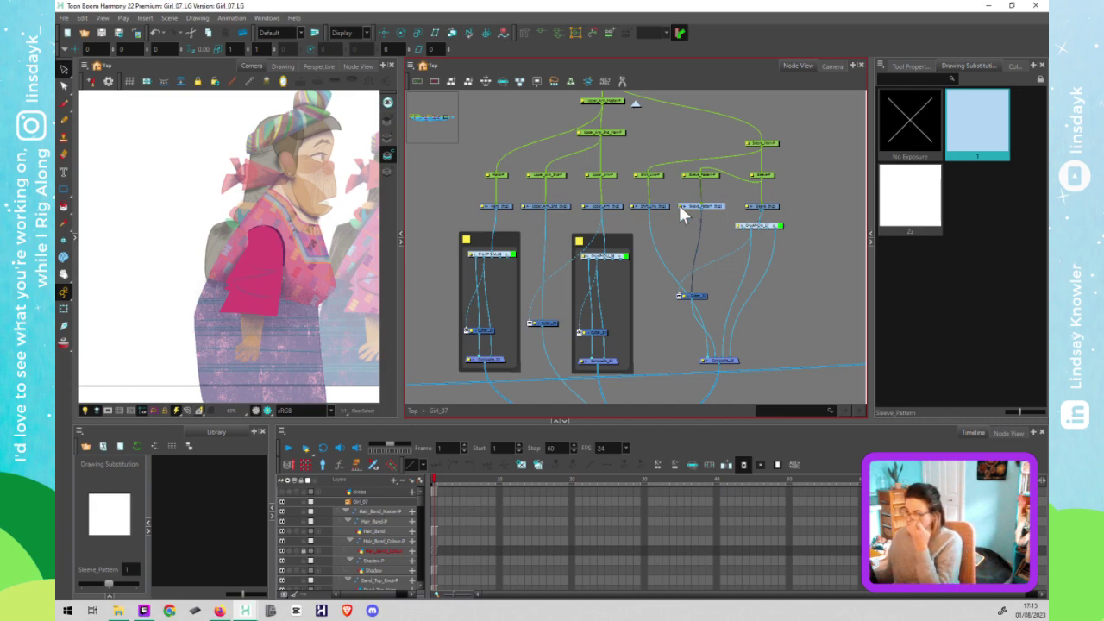
pyautogui.doubleClick(677, 204)
pyautogui.click(807, 187)
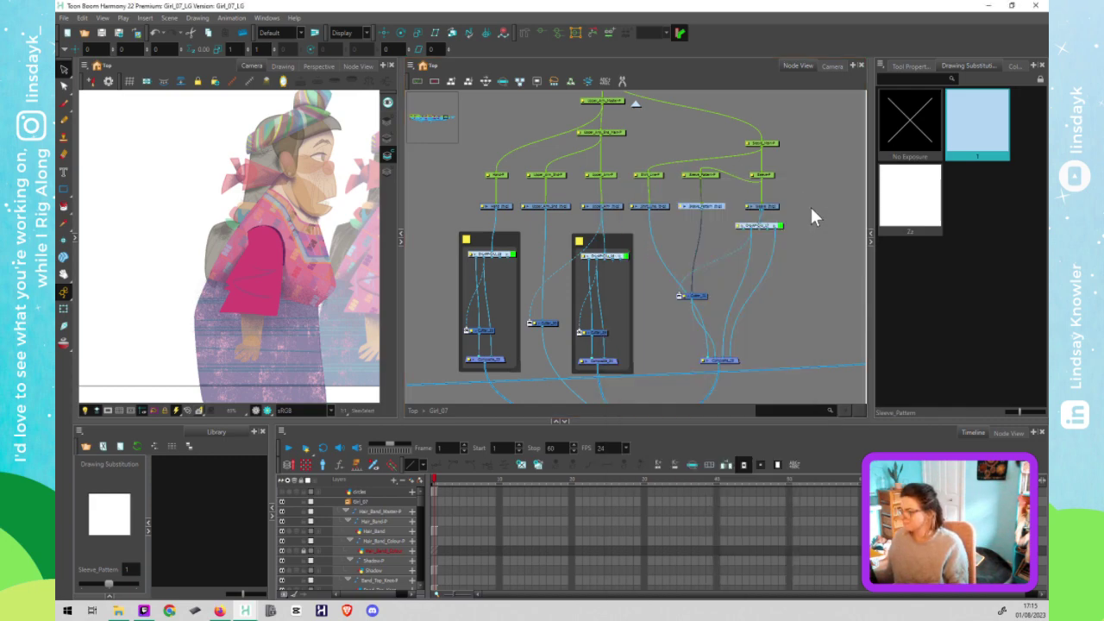
pyautogui.click(807, 206)
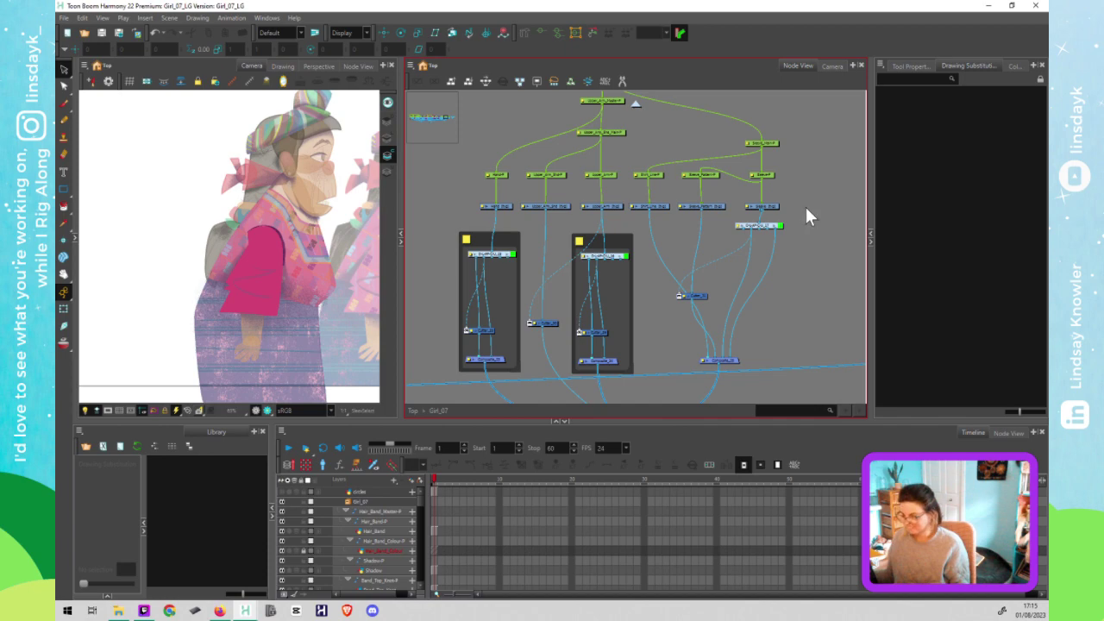
# Step: Undo the last two changes to the sleeve drawings, with Sleeve_Pattern selected
pyautogui.click(719, 212)
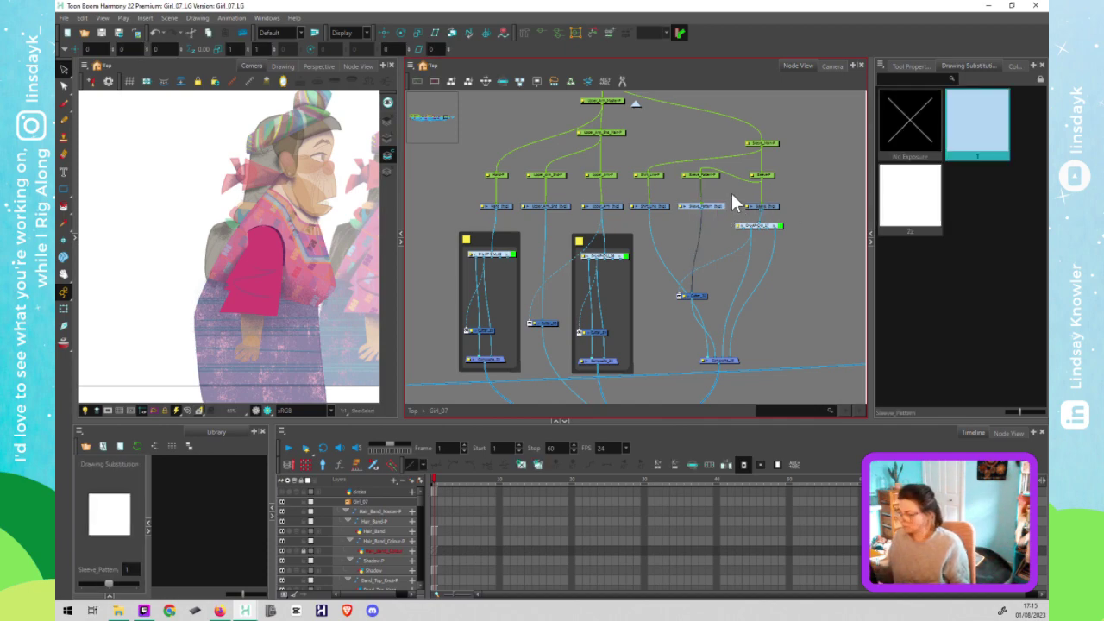
pyautogui.hotkey('ctrl', 'z')
pyautogui.hotkey('ctrl', 'z')
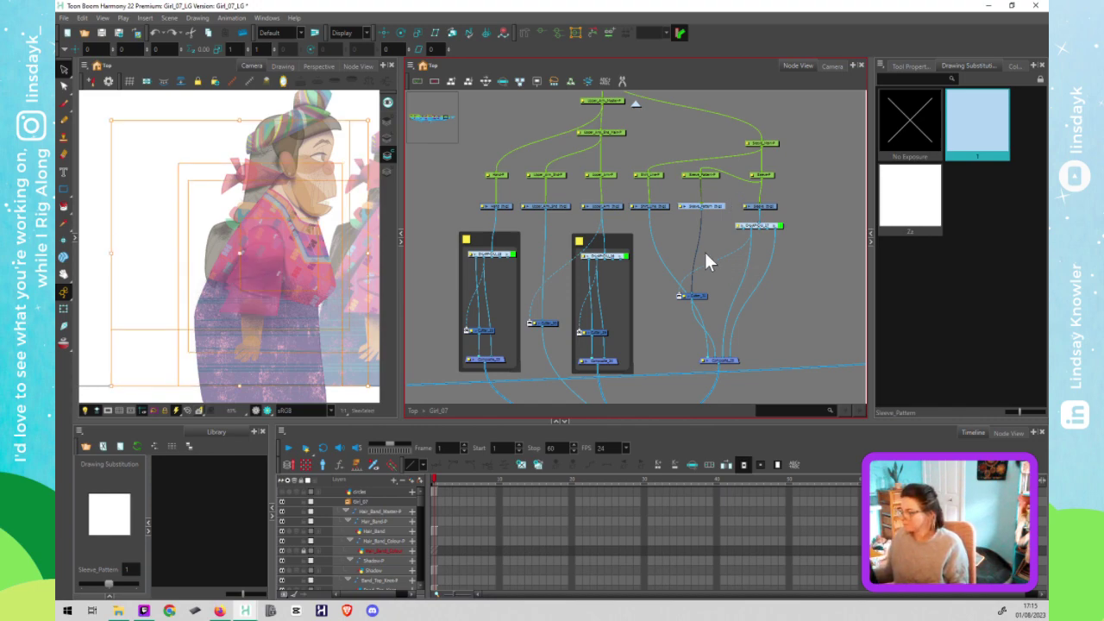
# Step: Compare drawing 1 of the Sleeve_Pattern and Sleeve nodes in the drawing substitutions
pyautogui.click(737, 209)
pyautogui.click(715, 204)
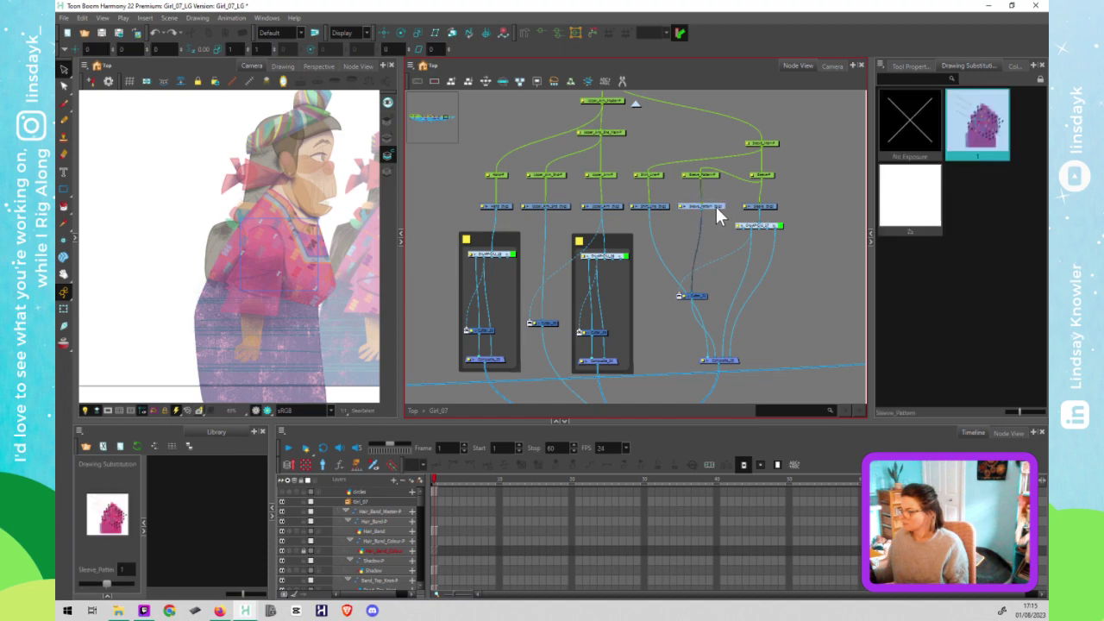
pyautogui.click(988, 125)
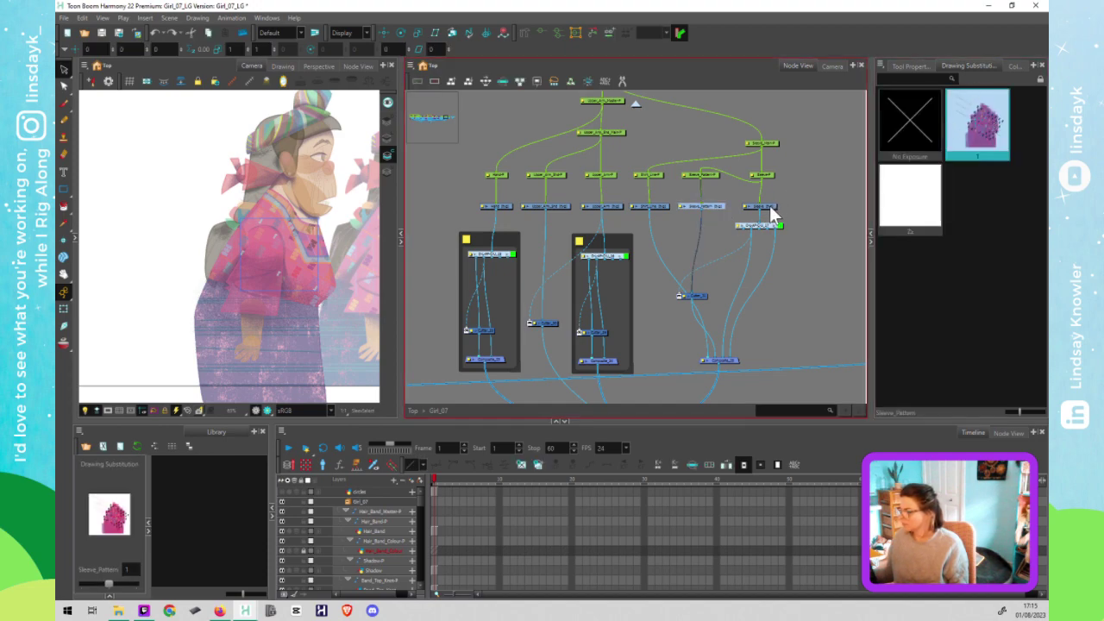
pyautogui.click(769, 206)
pyautogui.click(961, 119)
pyautogui.click(759, 206)
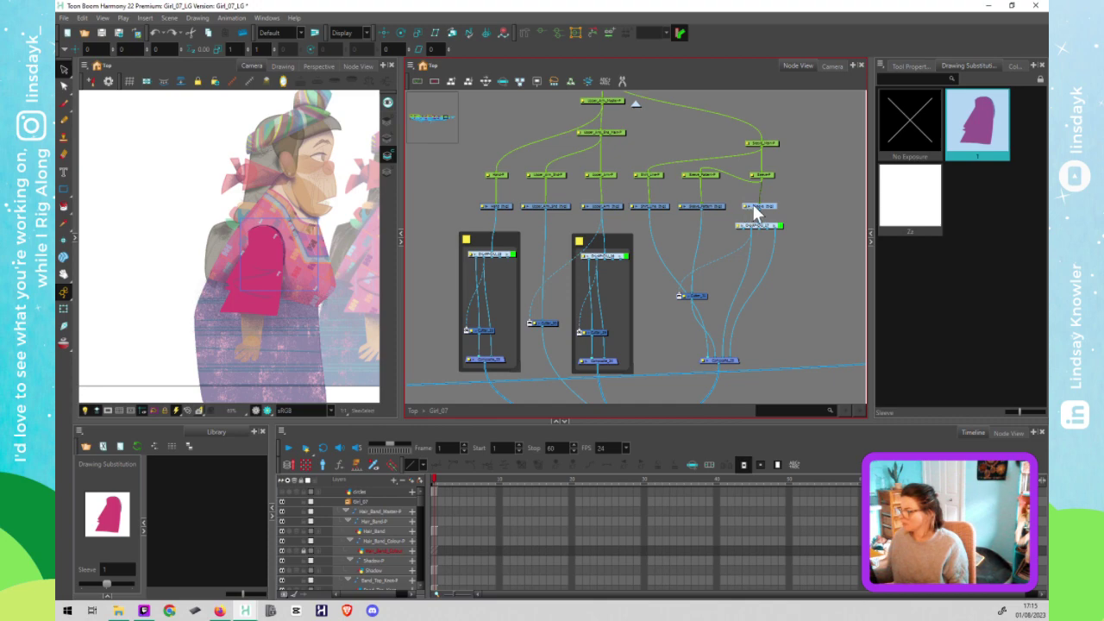
# Step: Review the layer properties of the Sleeve node and of the Sleeve_Pattern node
pyautogui.doubleClick(752, 211)
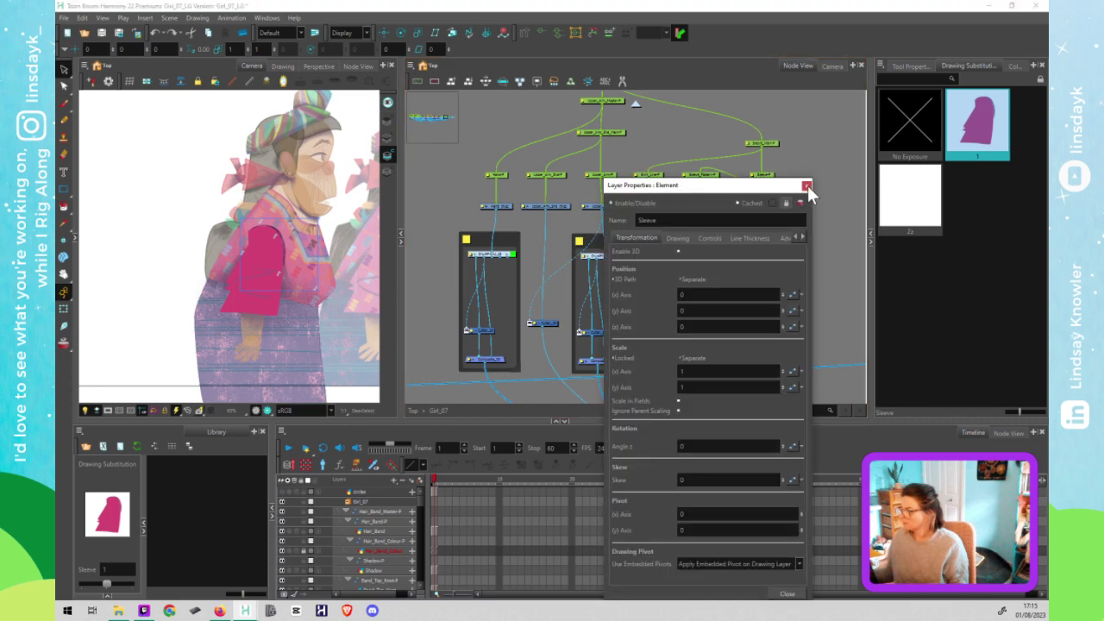
pyautogui.click(807, 186)
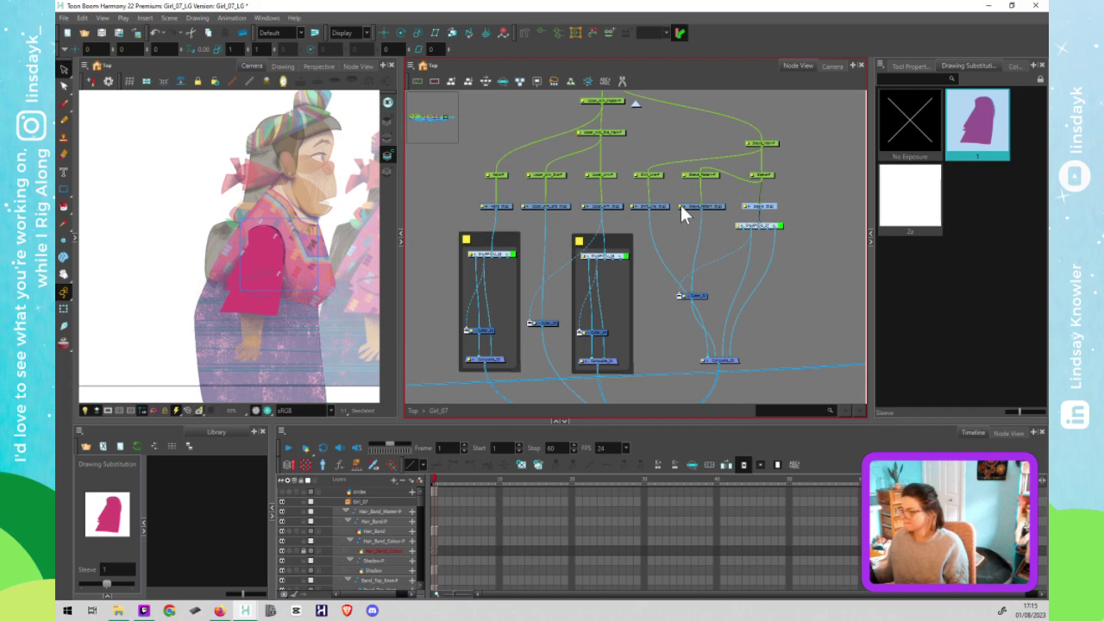
pyautogui.doubleClick(681, 209)
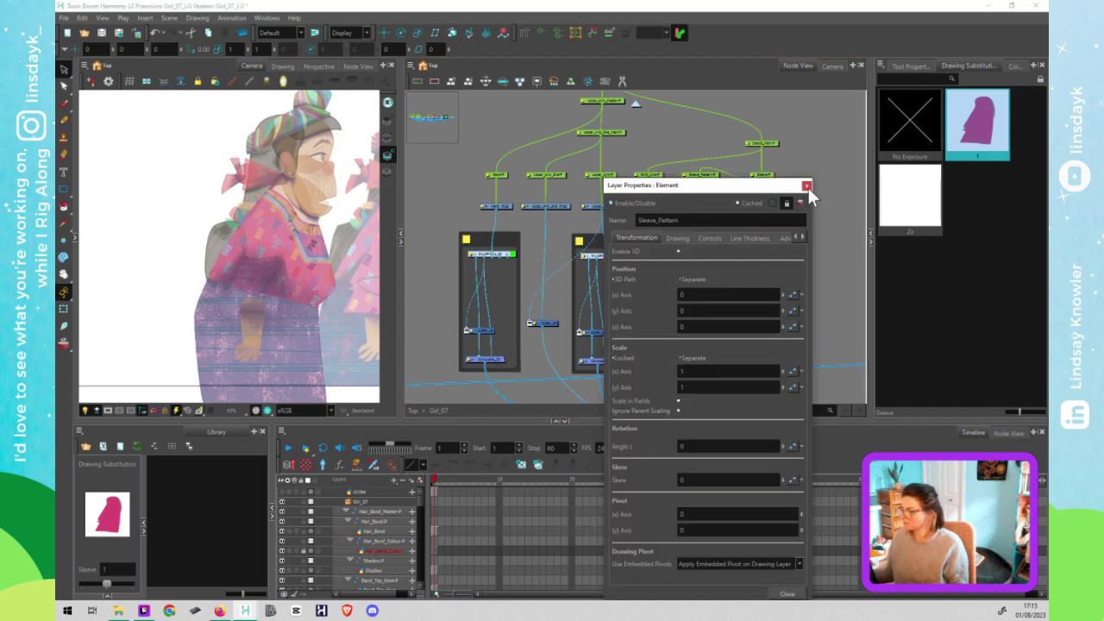
pyautogui.click(806, 186)
# Step: Try moving the sleeve slightly up and to the left with the Transform tool, undo the move and clear the selection
pyautogui.click(272, 259)
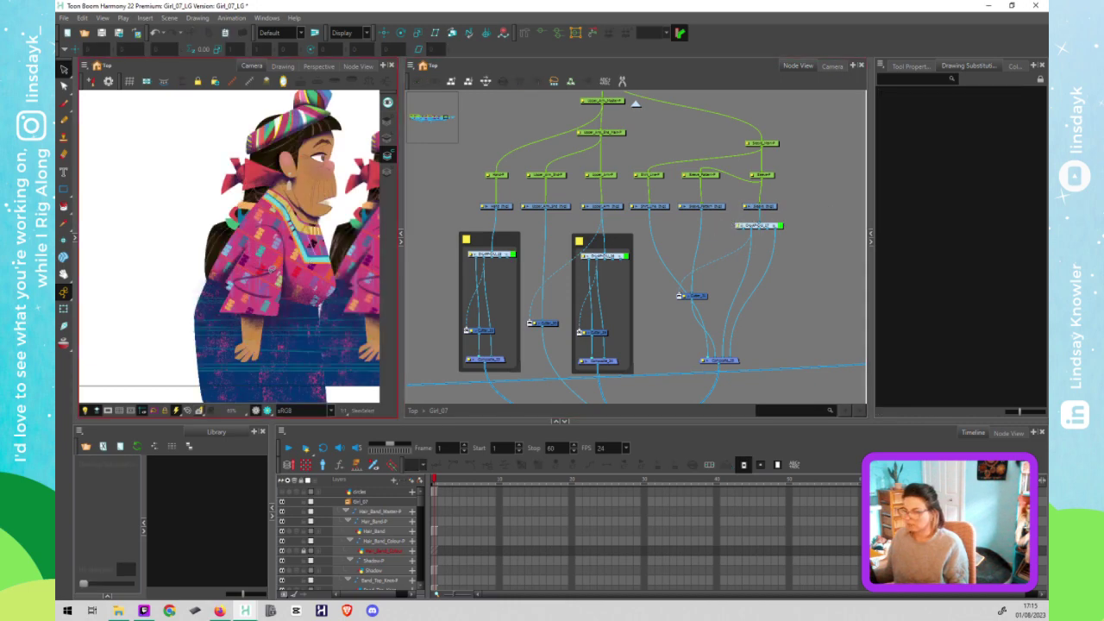
pyautogui.hotkey('shift', 't')
pyautogui.click(248, 260)
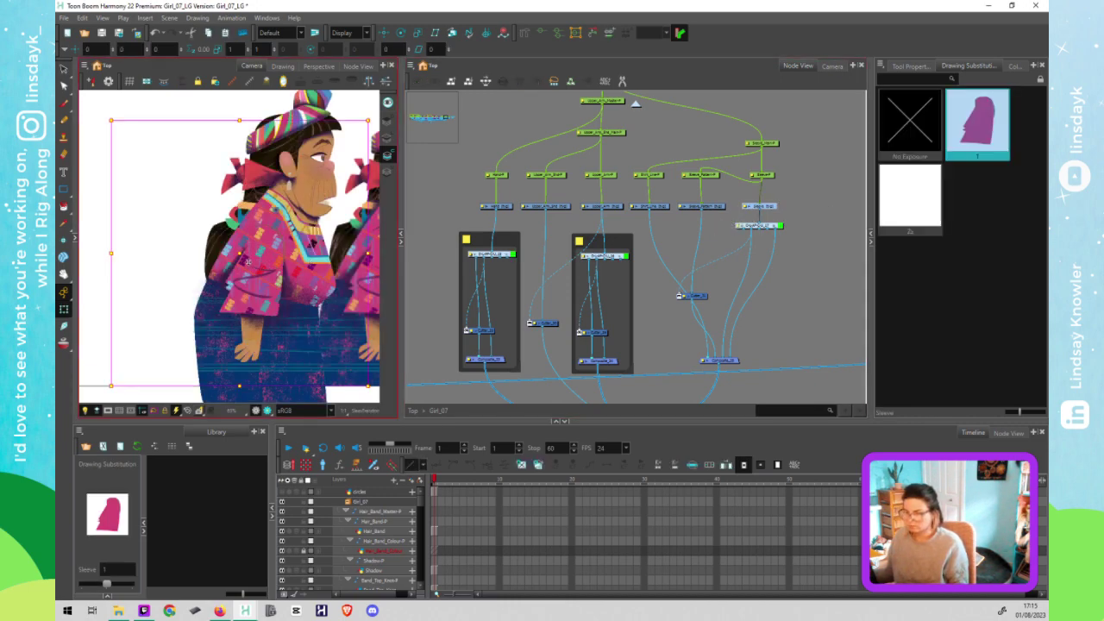
pyautogui.moveTo(257, 260)
pyautogui.mouseDown()
pyautogui.moveTo(275, 269)
pyautogui.moveTo(254, 257)
pyautogui.mouseUp()
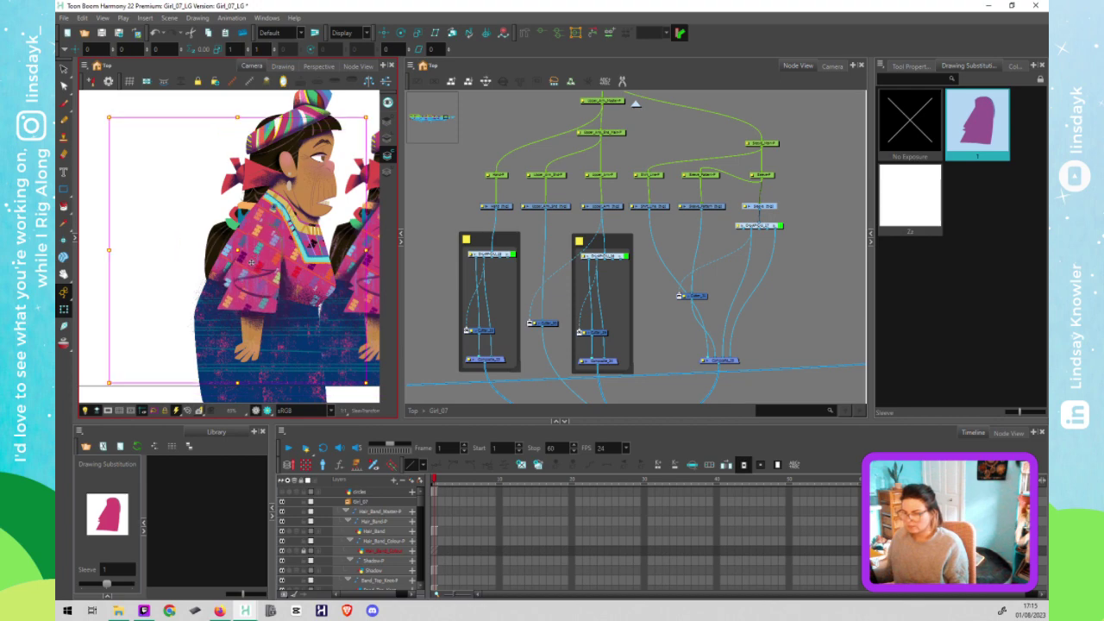
pyautogui.hotkey('ctrl', 'z')
pyautogui.click(803, 200)
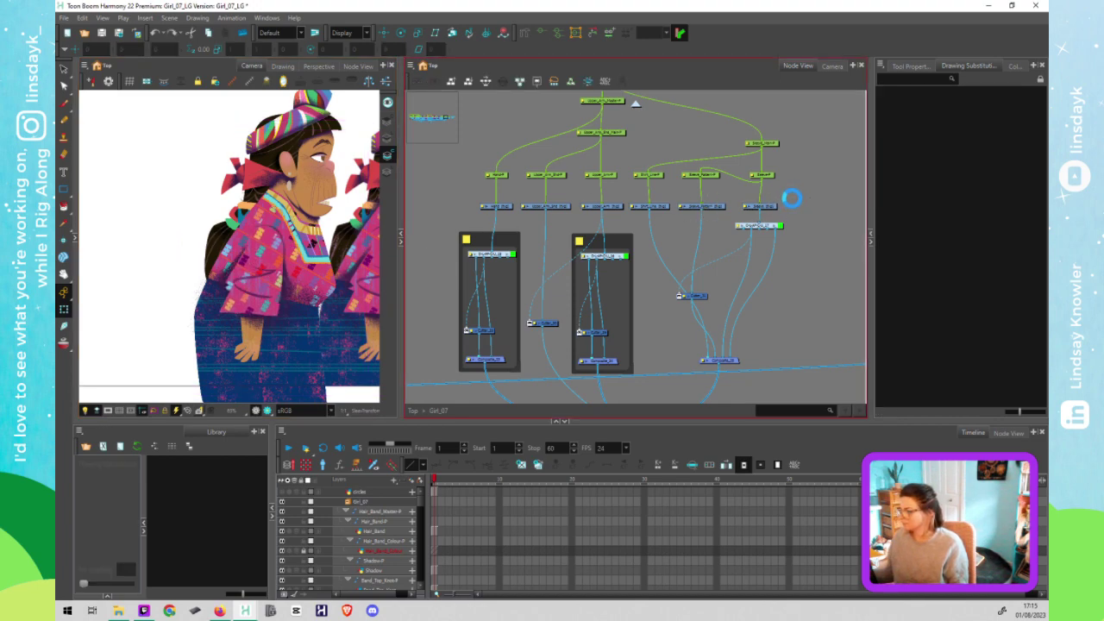
# Step: Nudge the node directly beneath the Sleeve drawing slightly in the arm rig and clear the selection
pyautogui.click(779, 226)
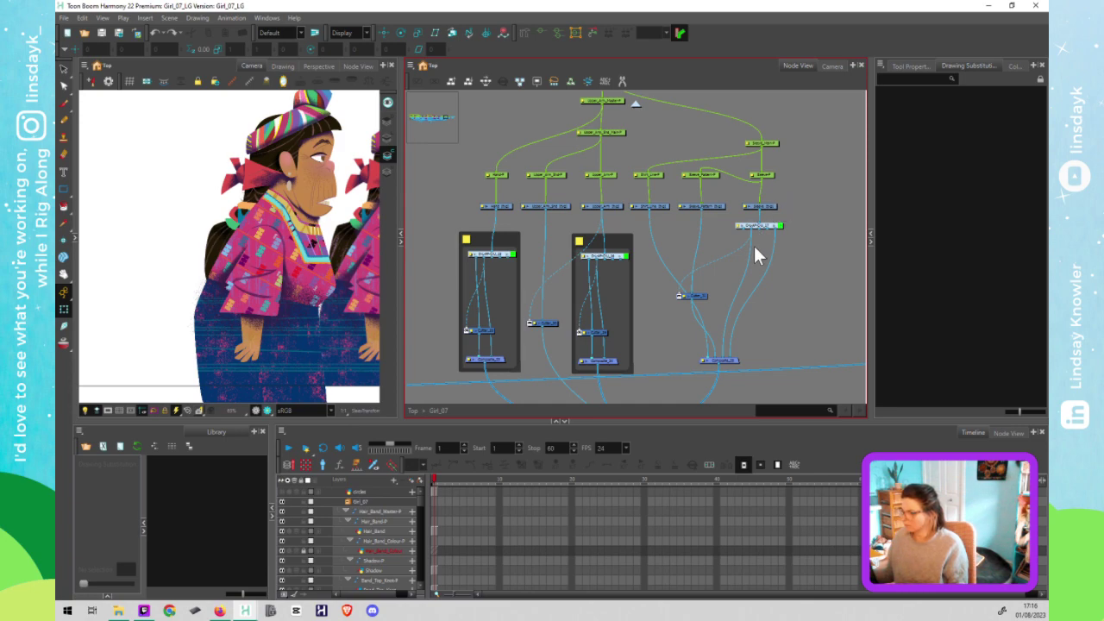
pyautogui.click(771, 226)
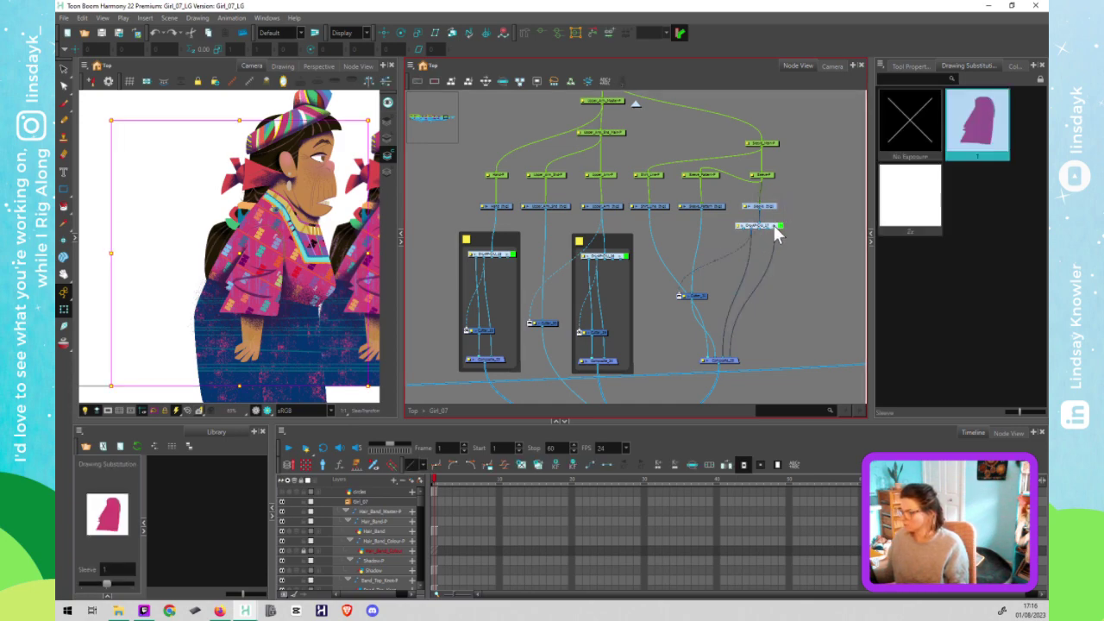
pyautogui.moveTo(774, 225); pyautogui.dragTo(778, 225)
pyautogui.click(815, 214)
# Step: Frame the Shirt_Pattern peg and drawing in the shirt rig with a backdrop
pyautogui.scroll(-5, 816, 215)
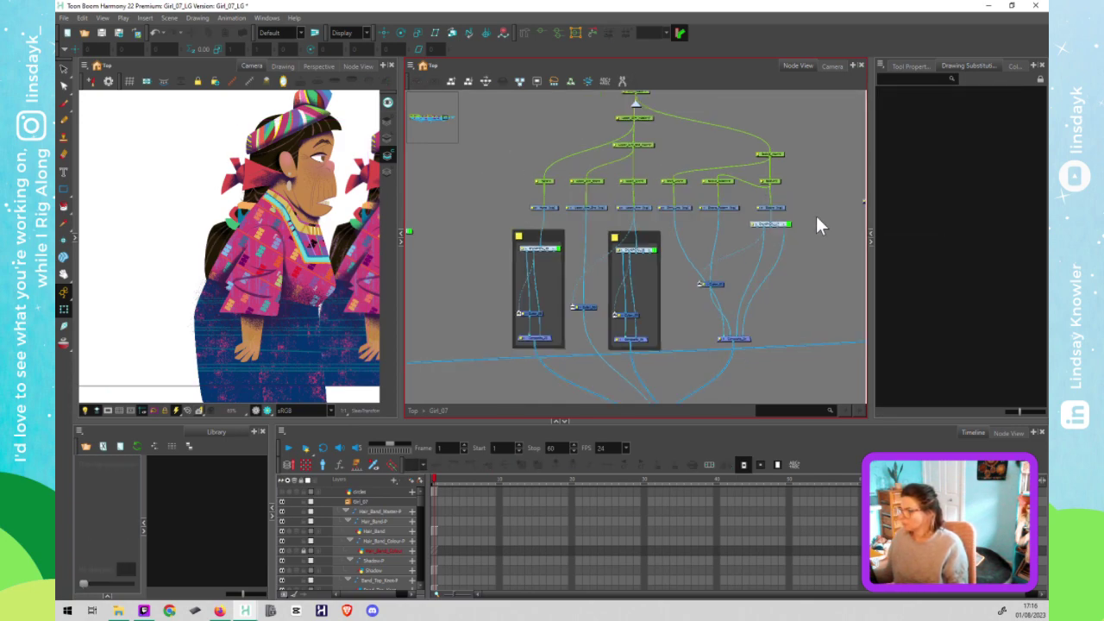
pyautogui.moveTo(529, 228); pyautogui.dragTo(532, 235)
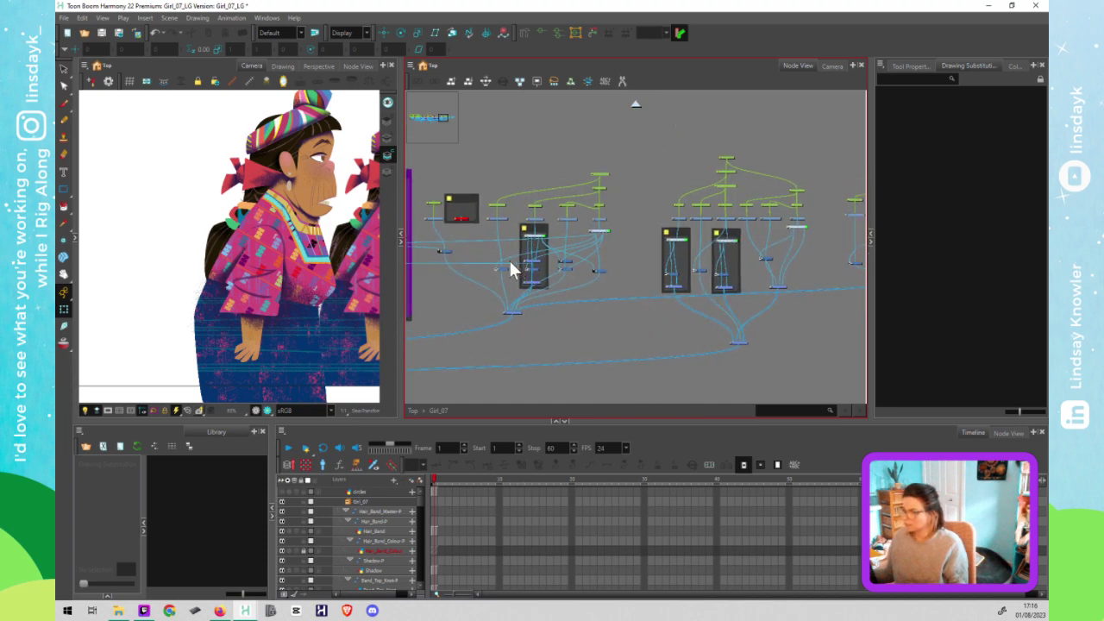
pyautogui.scroll(5, 639, 223)
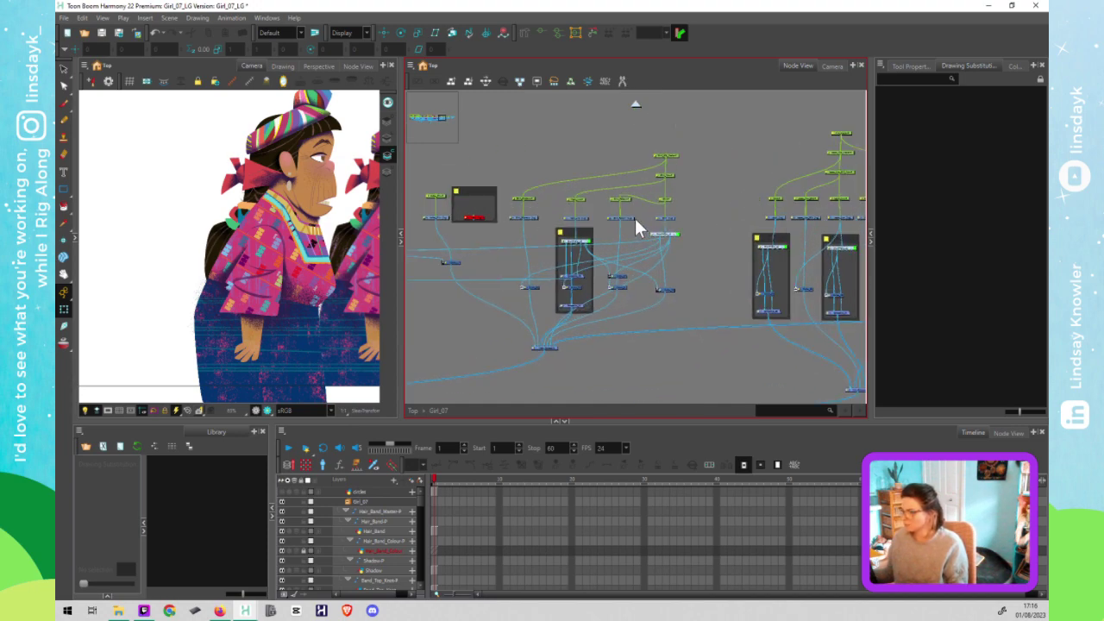
pyautogui.scroll(-5, 640, 210)
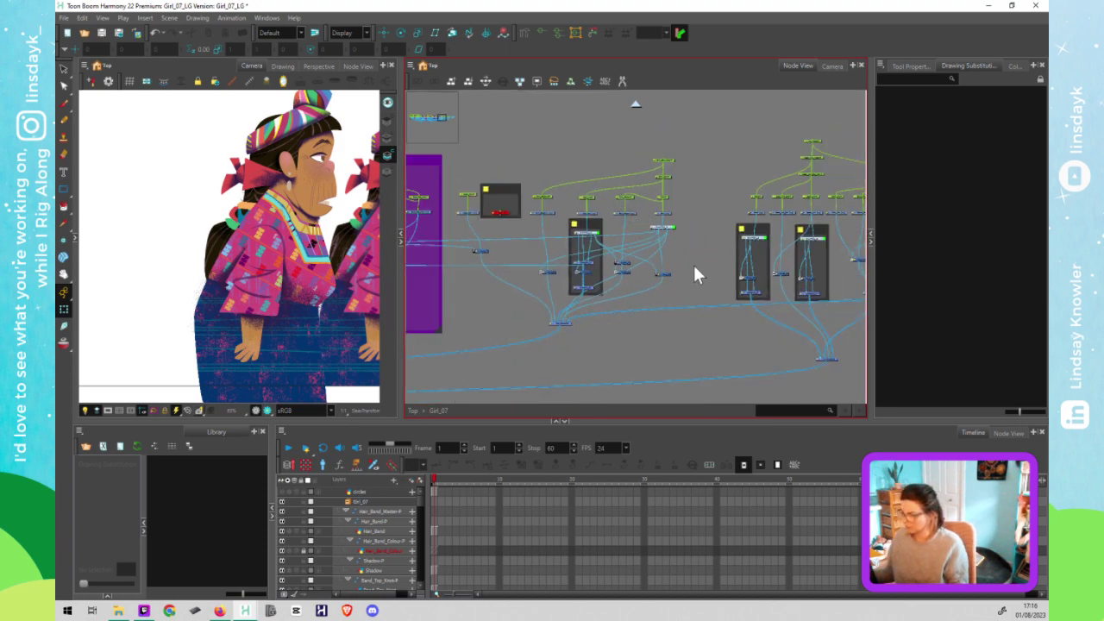
pyautogui.click(612, 194)
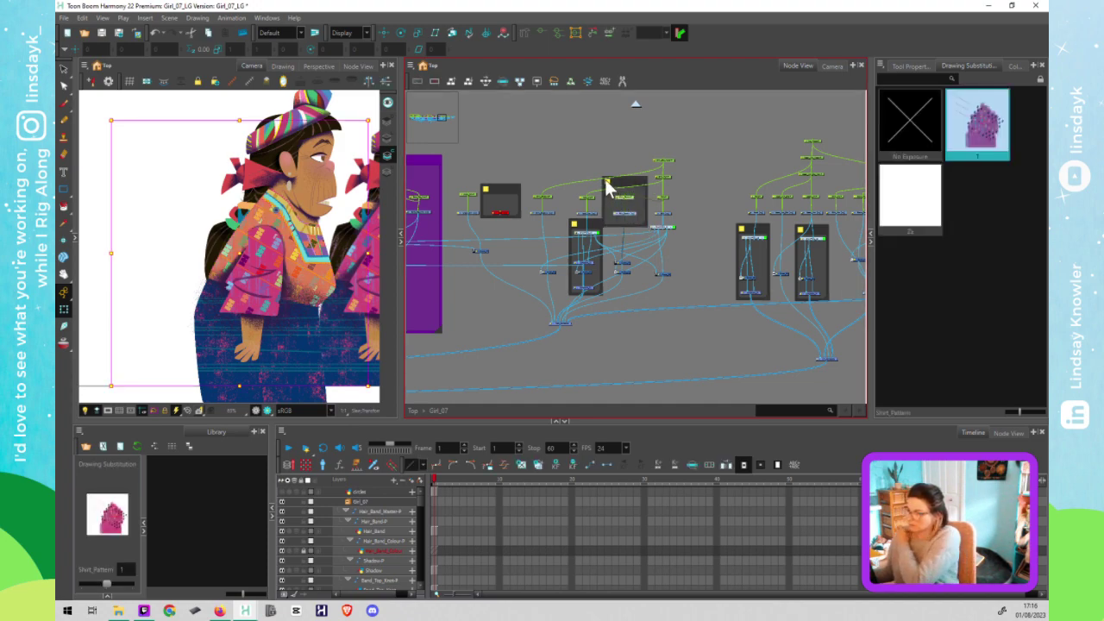
# Step: Set the new backdrop around the Shirt_Pattern nodes to purple and name it Pattern
pyautogui.doubleClick(608, 188)
pyautogui.click(606, 311)
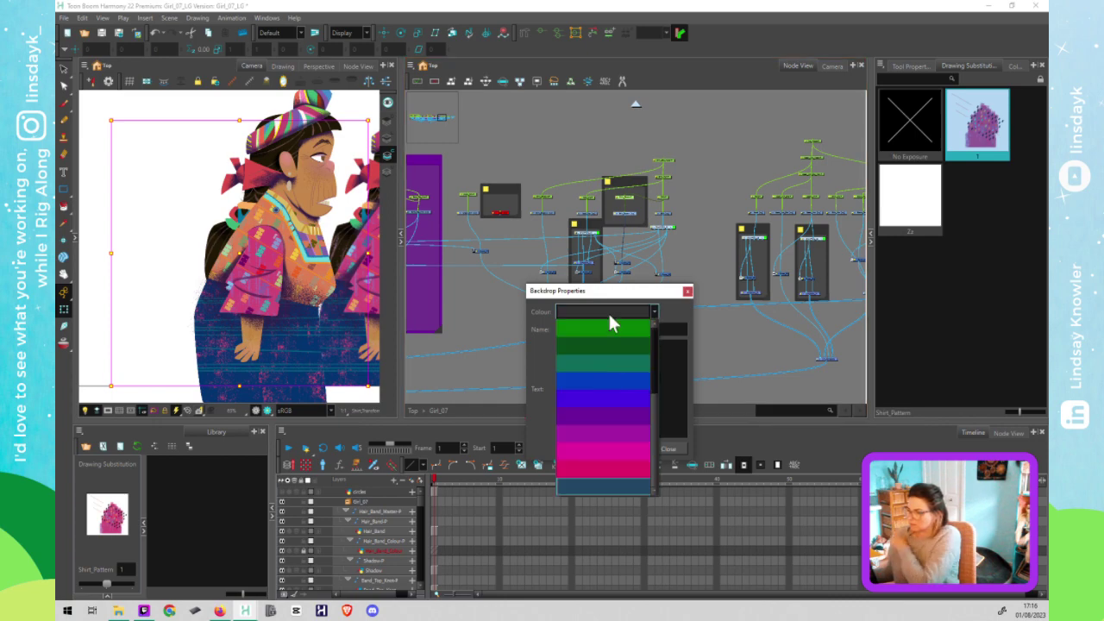
pyautogui.click(594, 423)
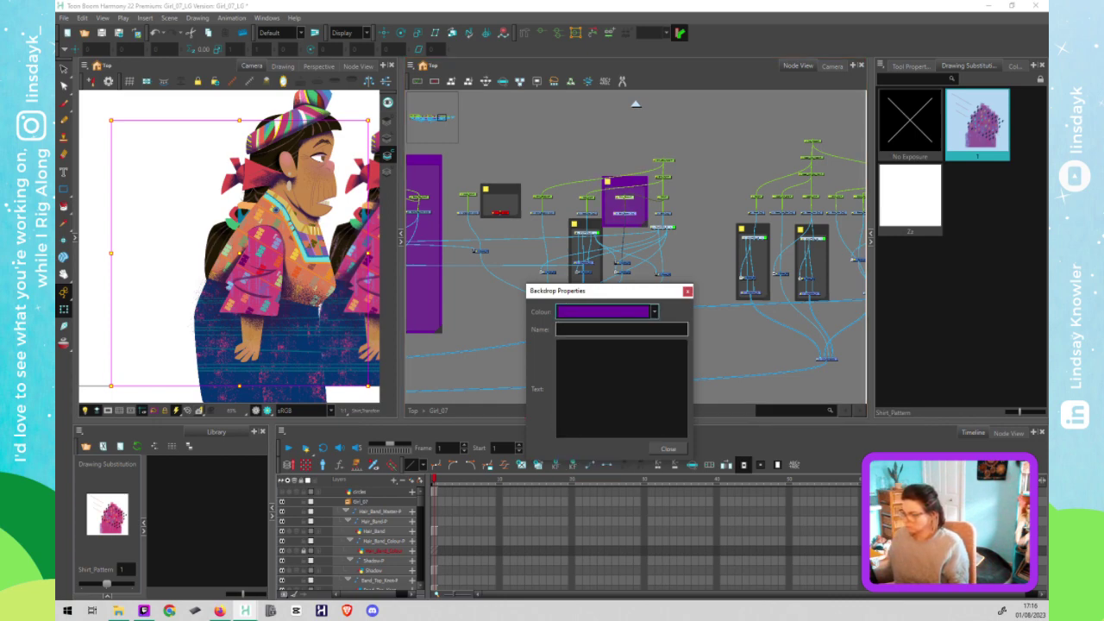
pyautogui.click(610, 328)
pyautogui.write('Pa')
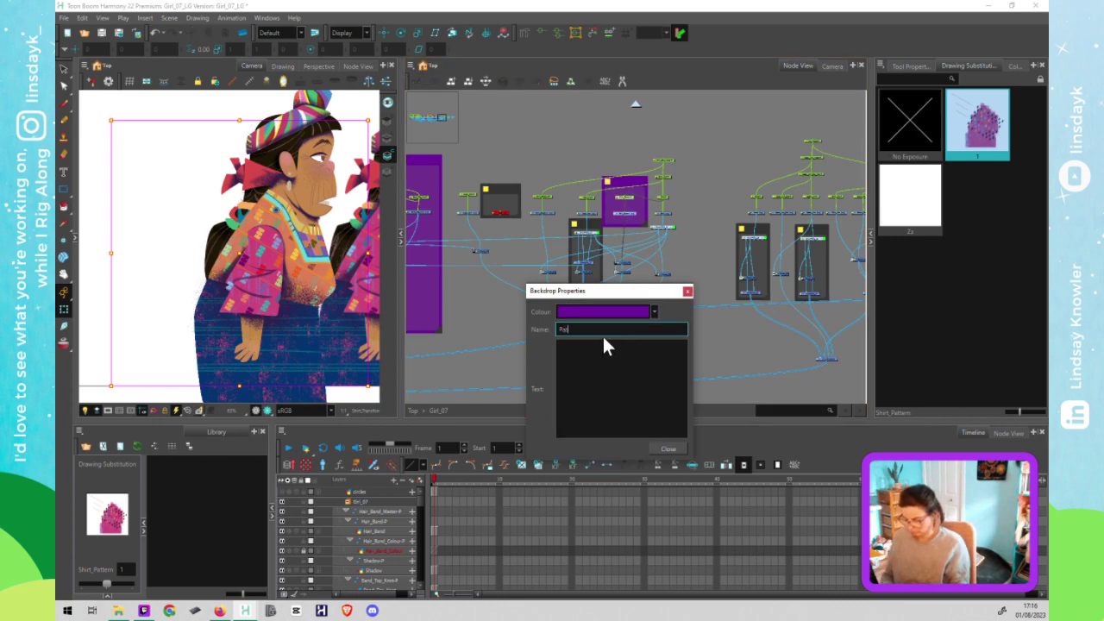
pyautogui.write('ttern')
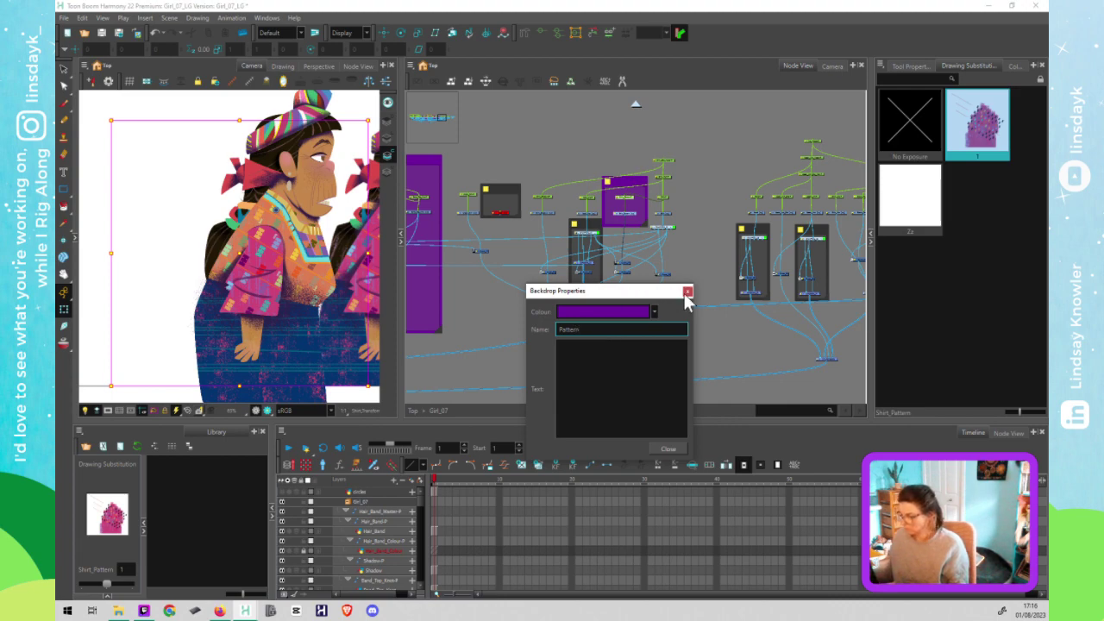
pyautogui.click(687, 292)
# Step: Frame the Sleeve_Pattern peg and drawing in the arm rig with a backdrop
pyautogui.moveTo(711, 302); pyautogui.dragTo(580, 305)
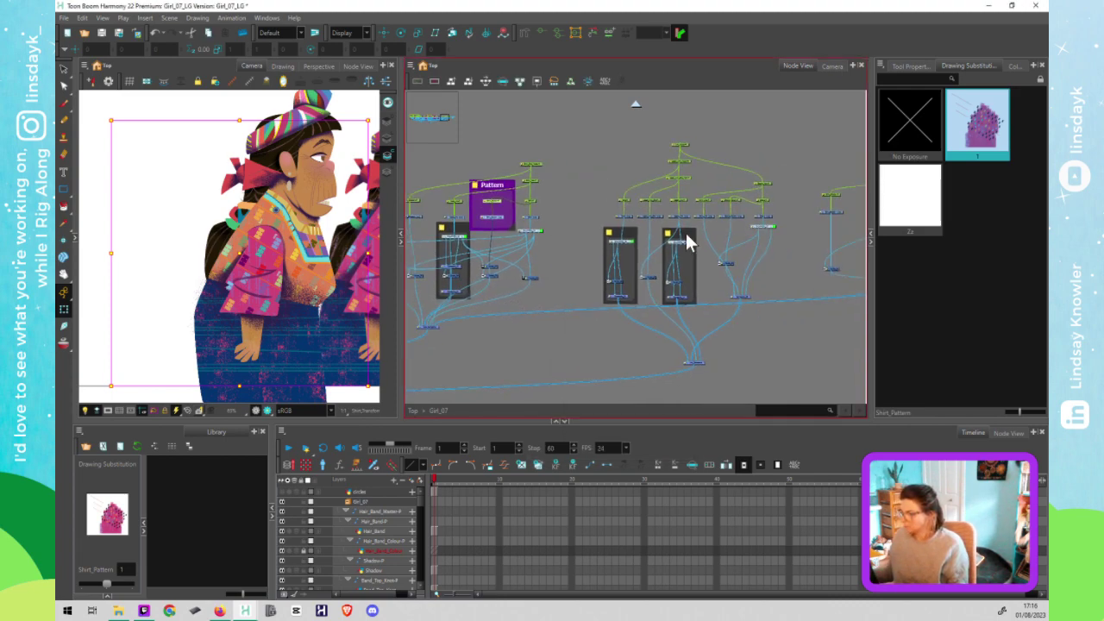
pyautogui.click(730, 207)
pyautogui.moveTo(727, 195); pyautogui.dragTo(722, 198)
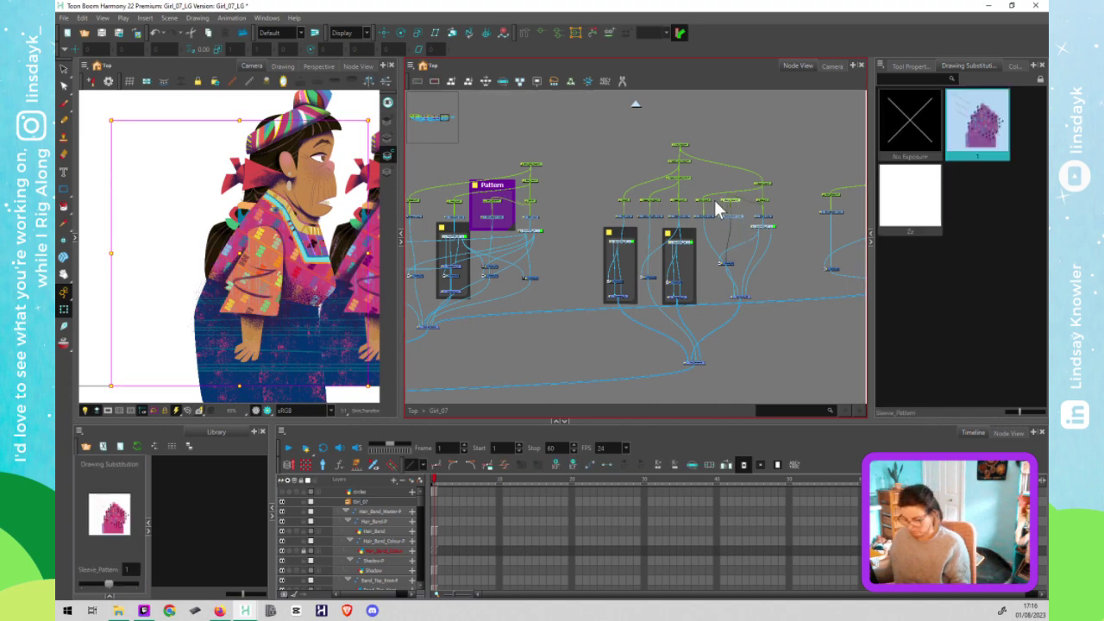
pyautogui.hotkey('ctrl', 'alt', 'b')
# Step: Set the new backdrop around the Sleeve_Pattern nodes to purple and name it Pattern
pyautogui.doubleClick(716, 189)
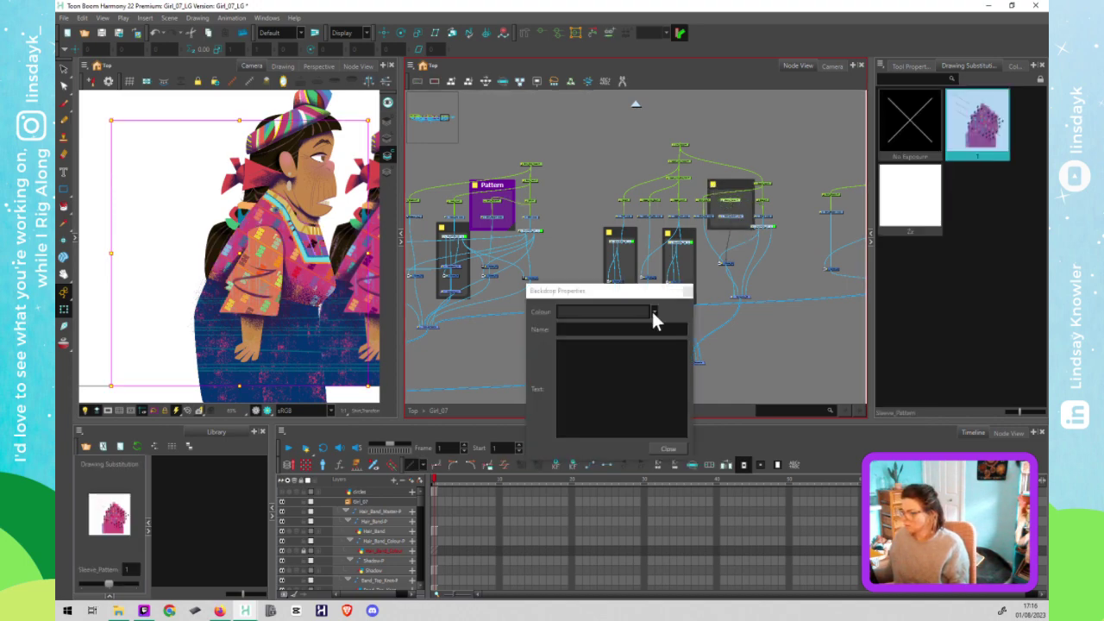
pyautogui.click(652, 312)
pyautogui.click(604, 431)
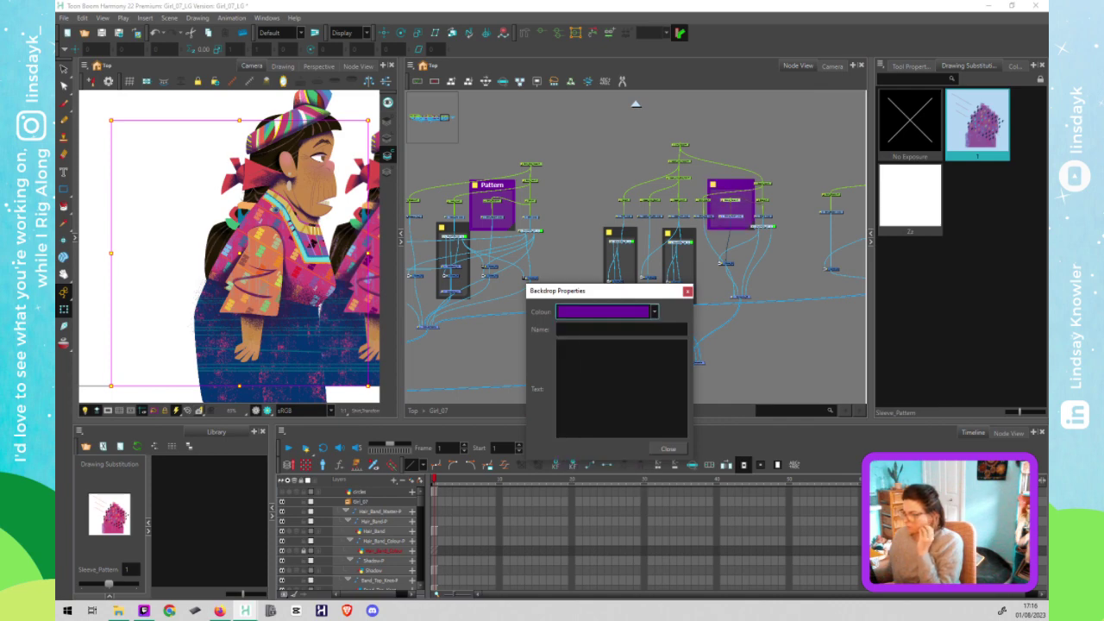
pyautogui.click(621, 329)
pyautogui.write('Pa')
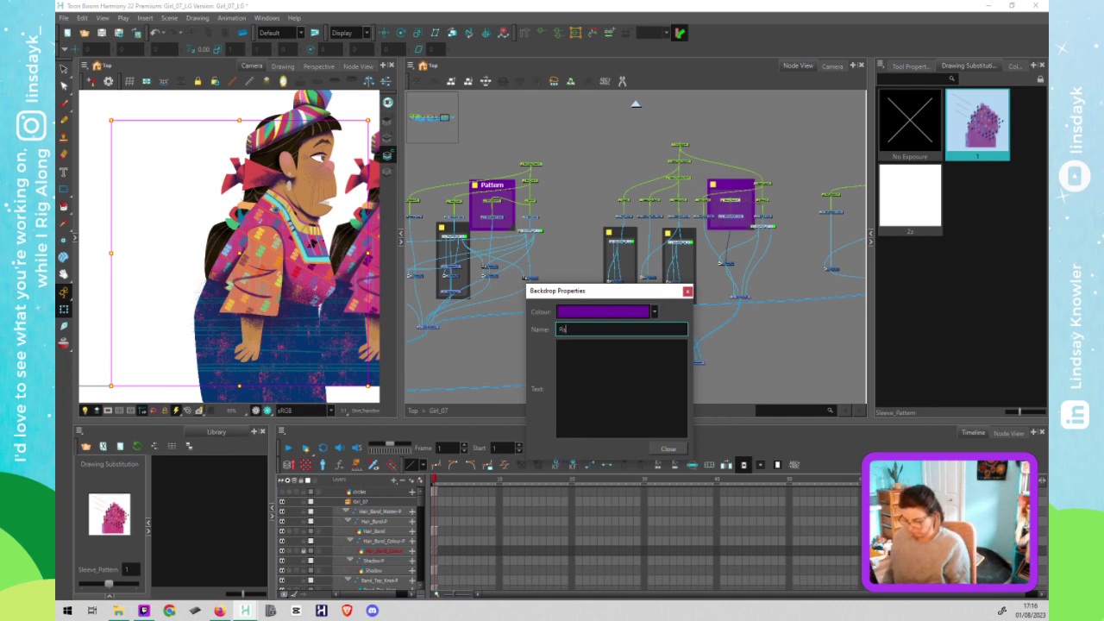
pyautogui.write('ttern')
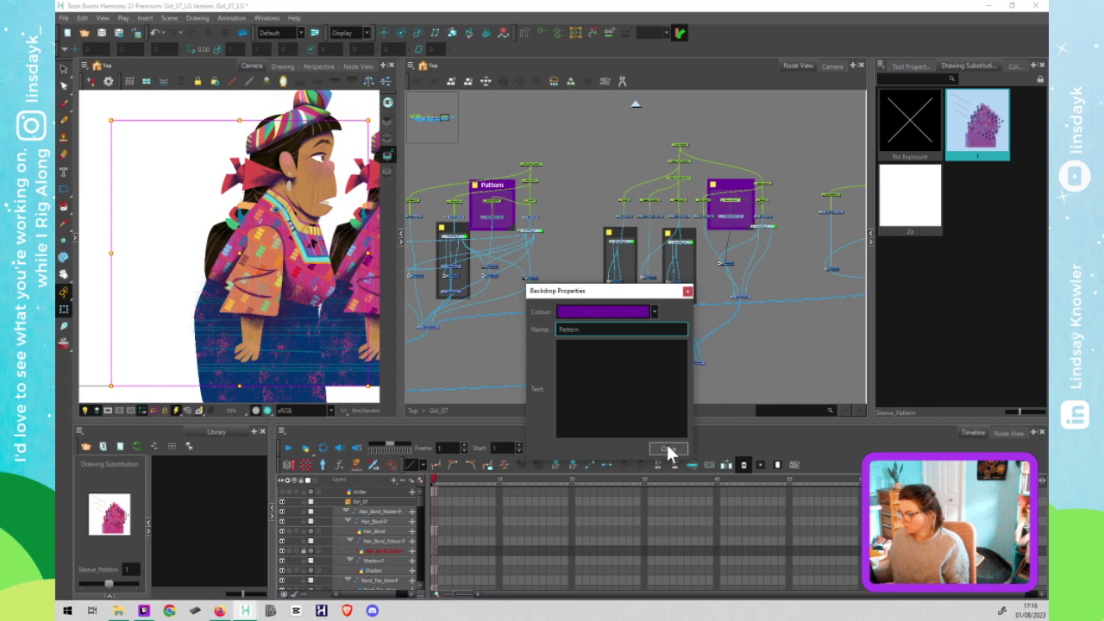
pyautogui.click(668, 449)
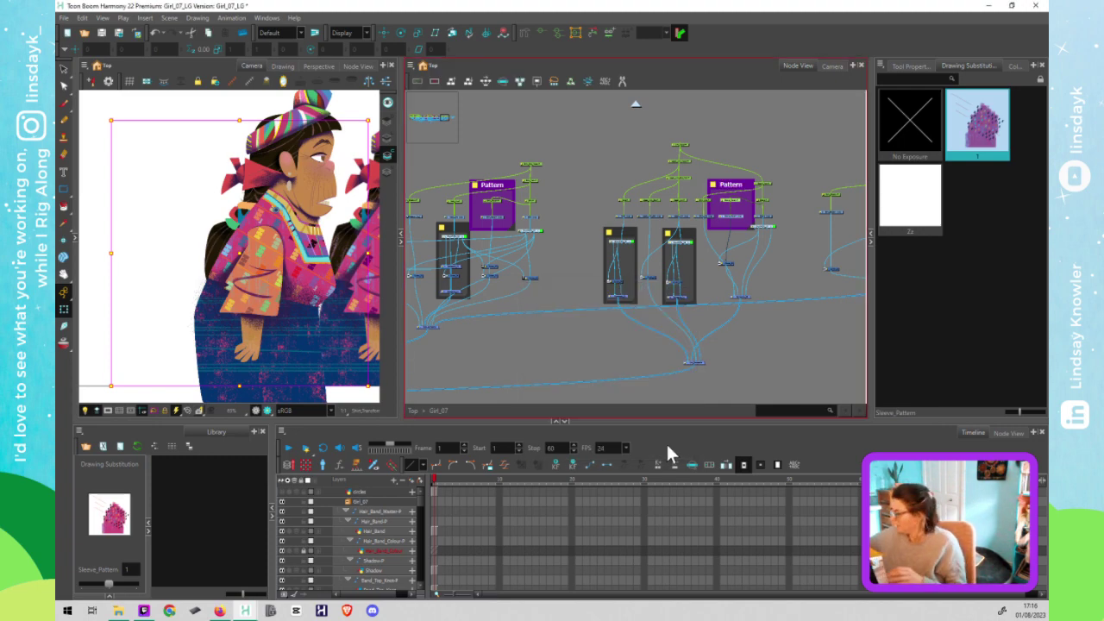
pyautogui.click(666, 442)
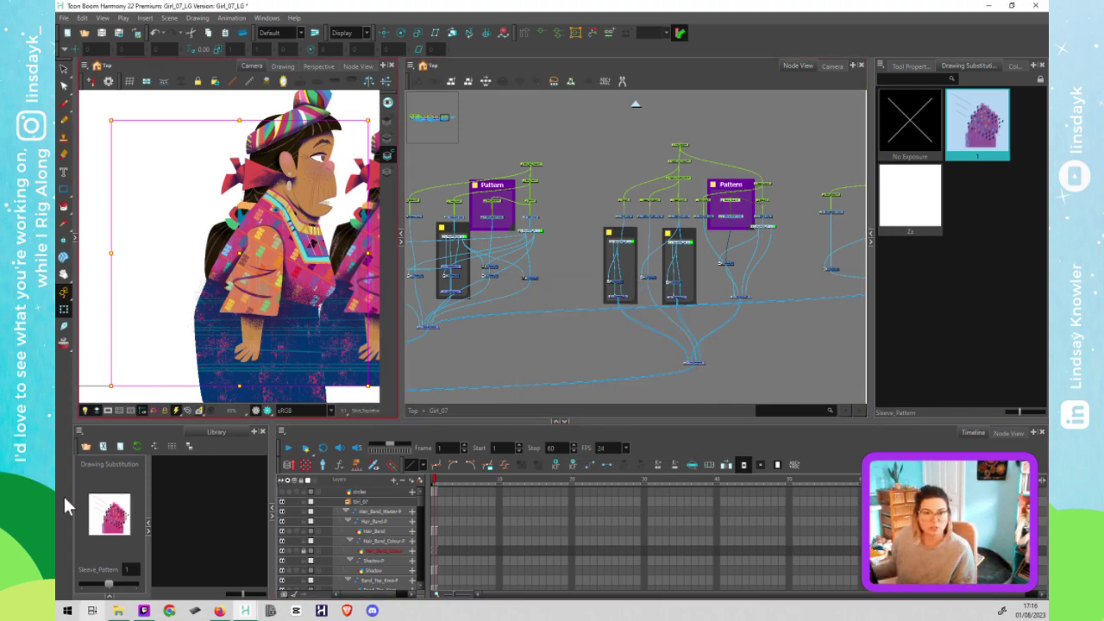
# Step: Clear the node selection and save the scene
pyautogui.click(86, 500)
pyautogui.hotkey('alt', 'Tab')
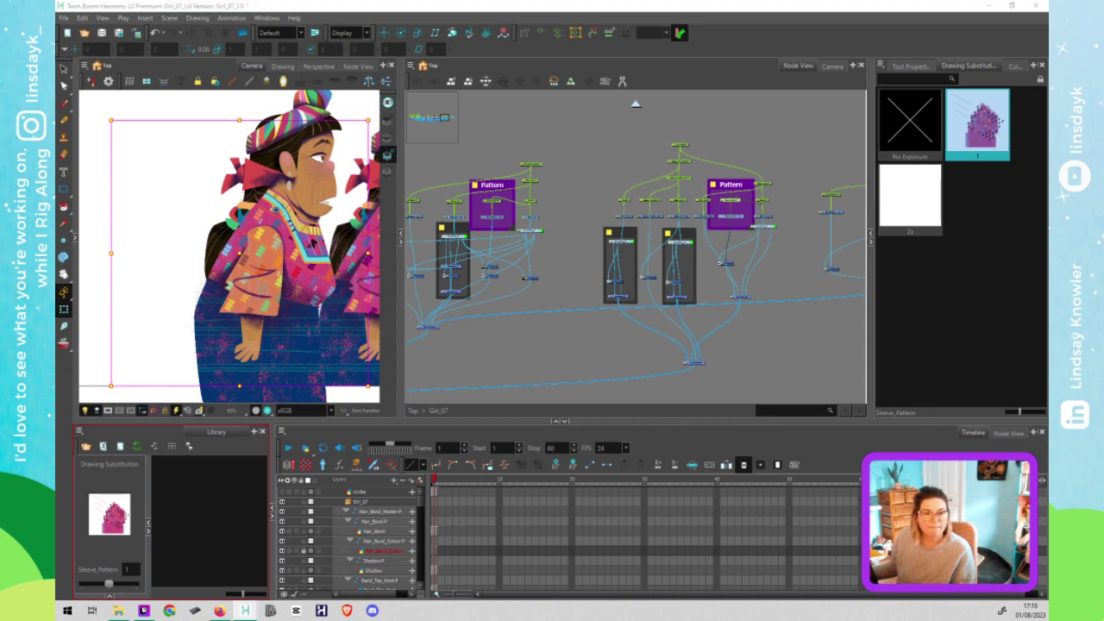
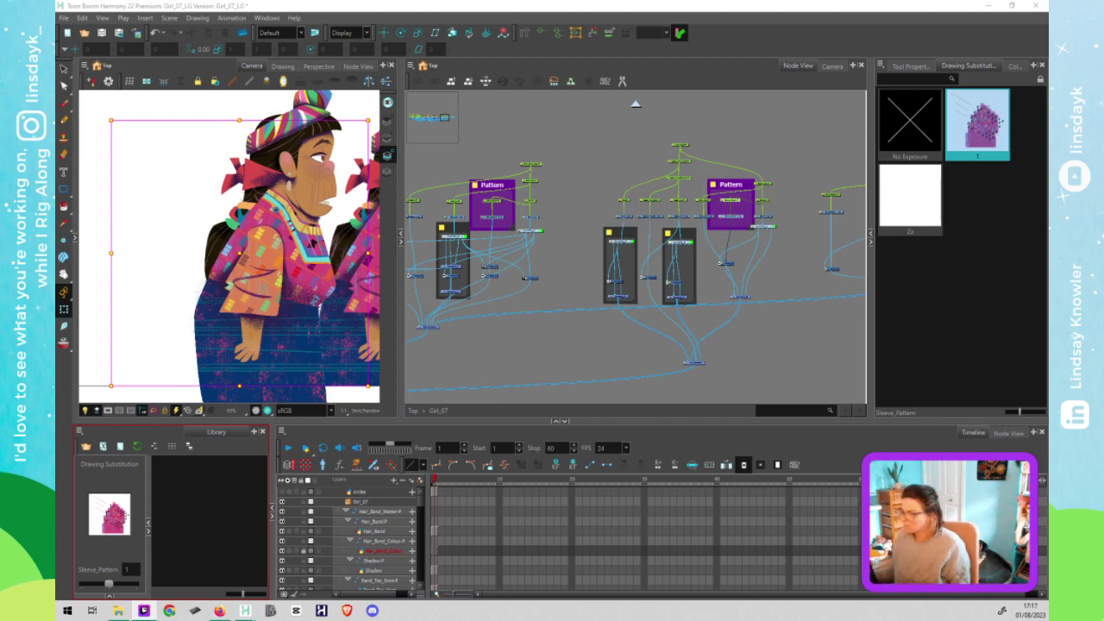
pyautogui.click(571, 357)
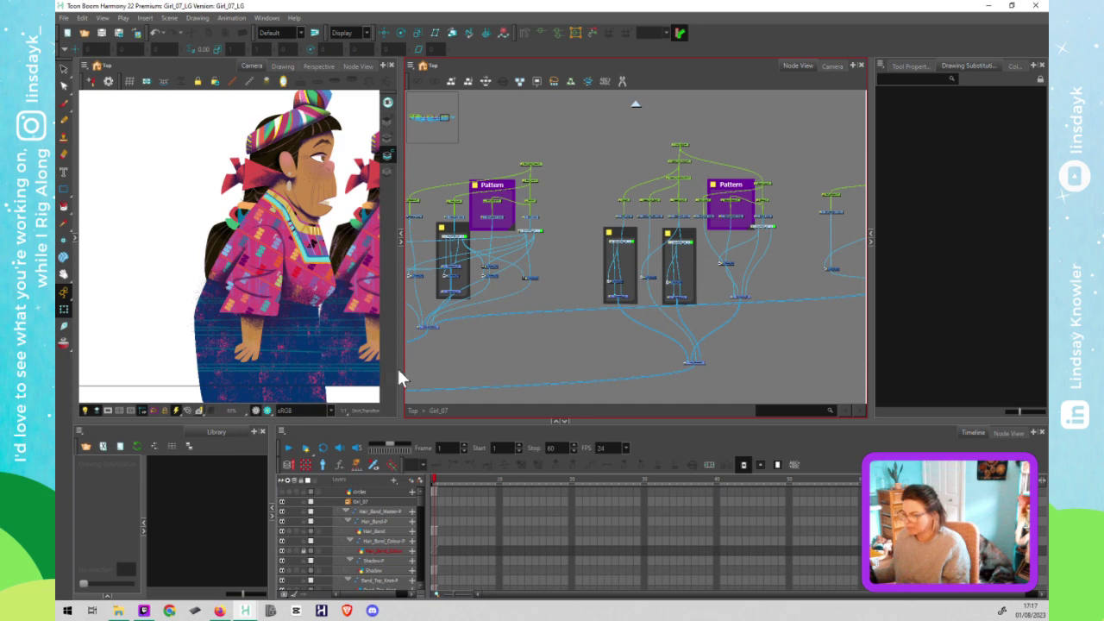
# Step: Delete the grey backdrop beside the Under_Chin nodes together with the red Neck drawing inside it
pyautogui.moveTo(610, 369); pyautogui.dragTo(751, 372)
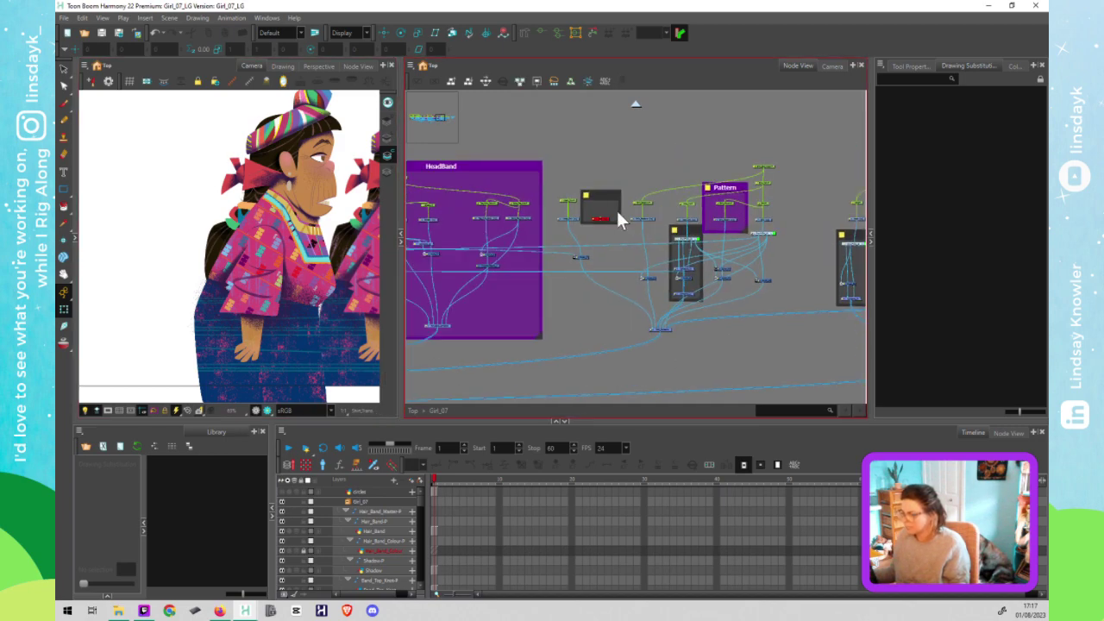
pyautogui.click(571, 219)
pyautogui.scroll(5, 571, 220)
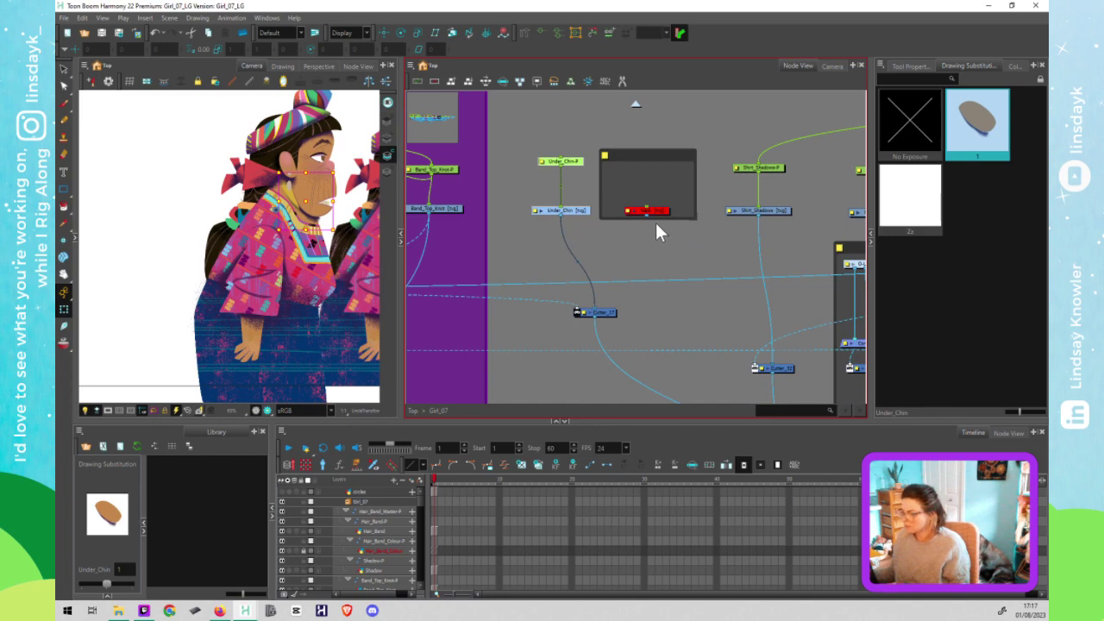
pyautogui.click(670, 160)
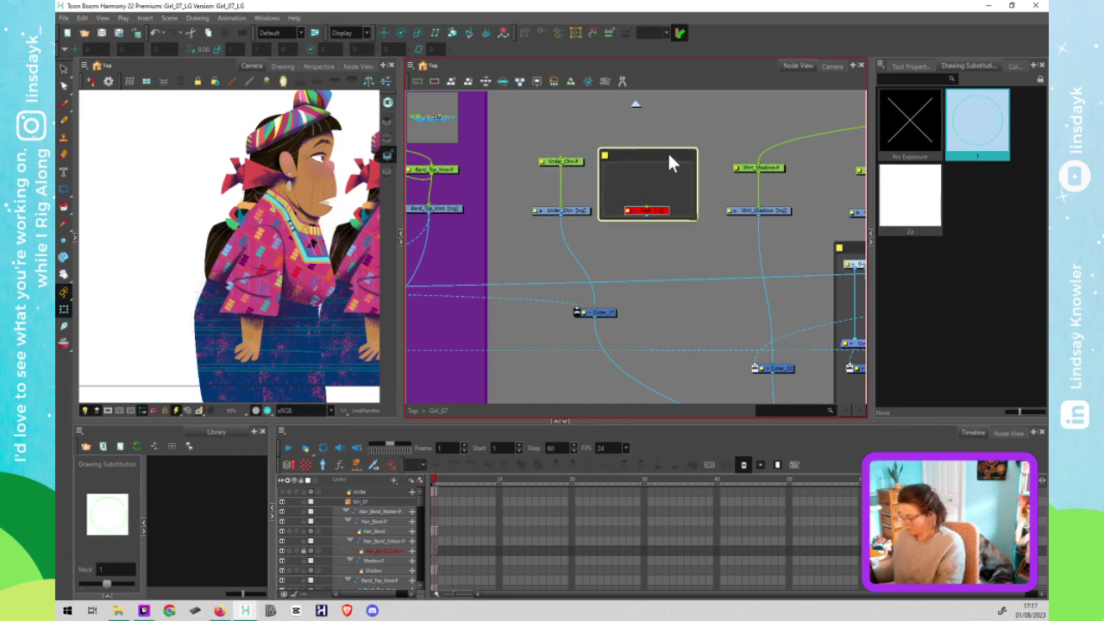
pyautogui.press('Delete')
pyautogui.click(565, 316)
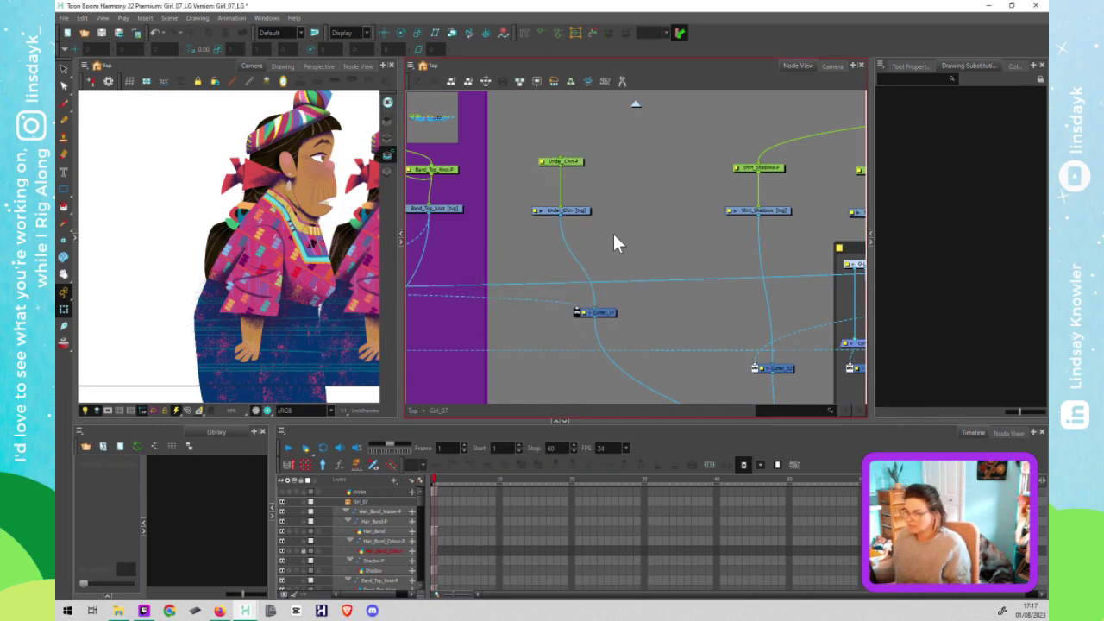
# Step: Select the Under_Chin peg and drawing together and line them up directly above their cutter
pyautogui.moveTo(561, 131); pyautogui.dragTo(604, 227)
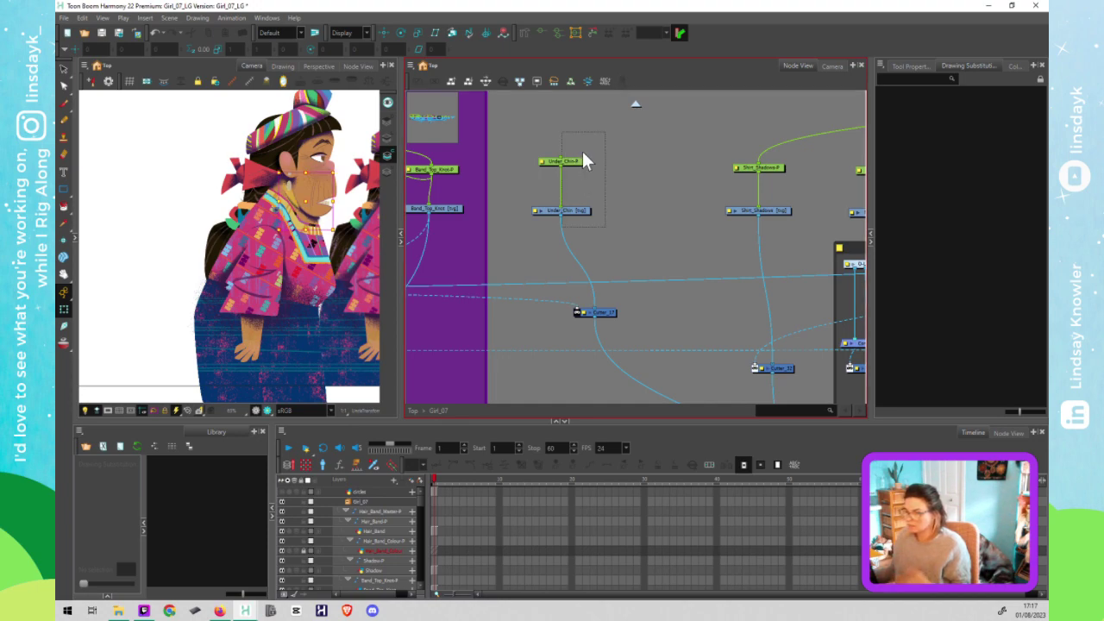
pyautogui.moveTo(576, 162)
pyautogui.mouseDown()
pyautogui.moveTo(627, 158)
pyautogui.moveTo(599, 171)
pyautogui.moveTo(754, 241)
pyautogui.mouseUp()
pyautogui.scroll(-2, 650, 192)
pyautogui.moveTo(424, 195); pyautogui.dragTo(512, 197)
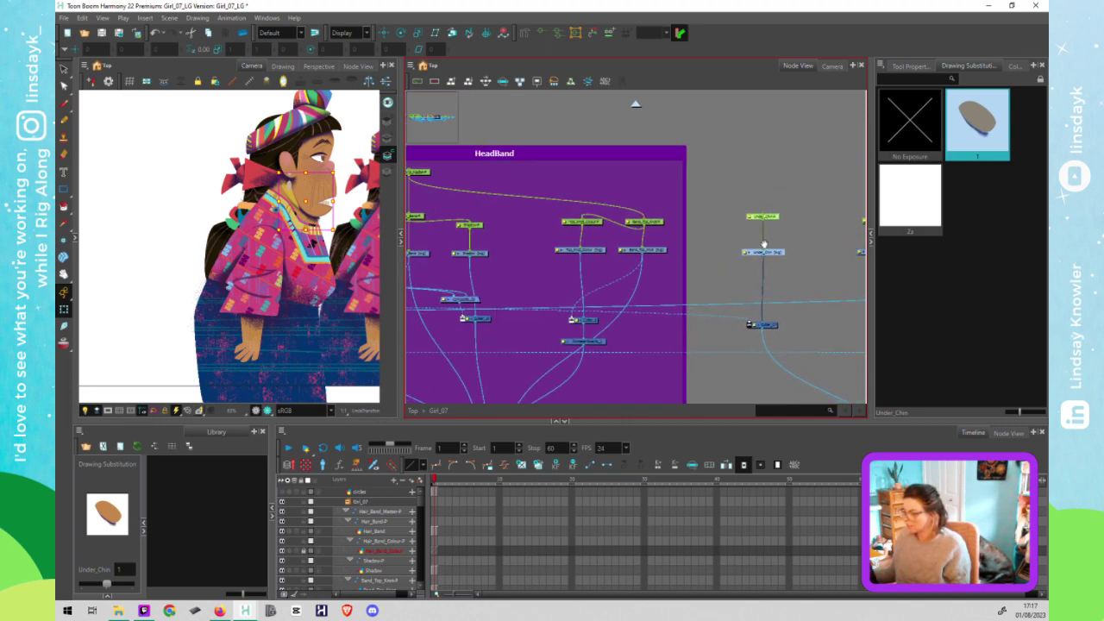
# Step: Add the cutter to the Under_Chin selection and move all three nodes past the HeadBand and hair groups to above the Ear group
pyautogui.hscroll(2, 800, 224)
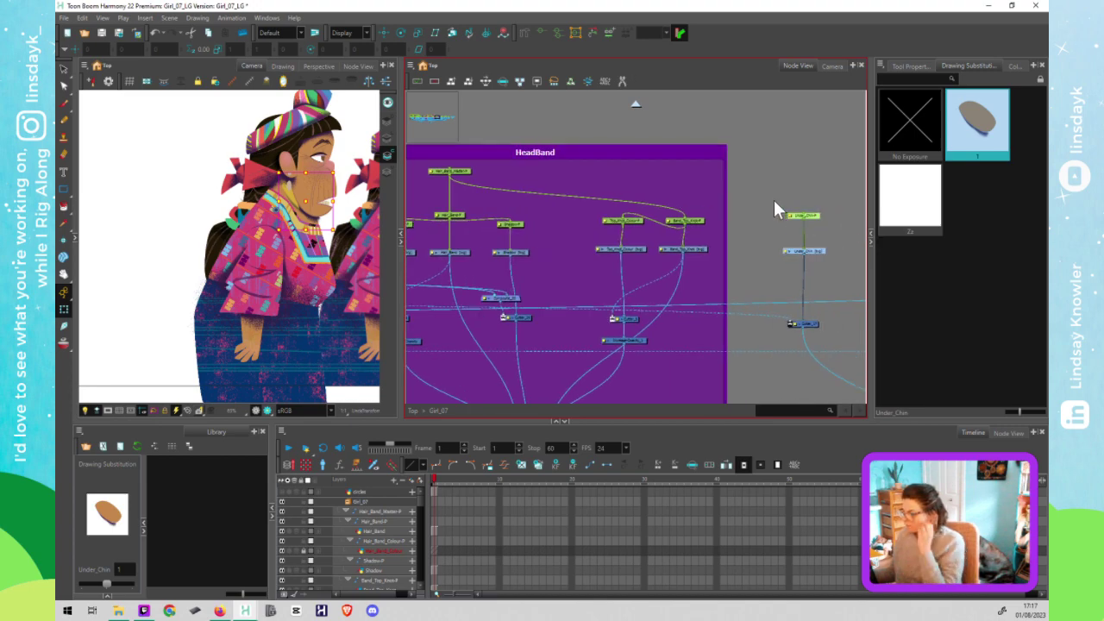
pyautogui.click(817, 338)
pyautogui.click(813, 324)
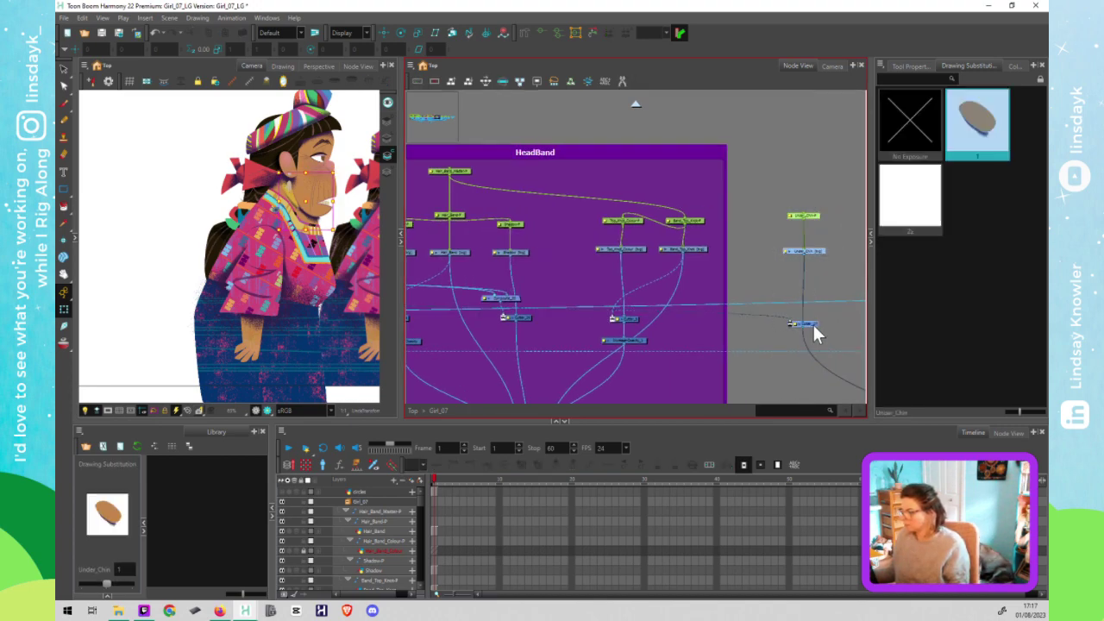
pyautogui.hscroll(-10, 604, 319)
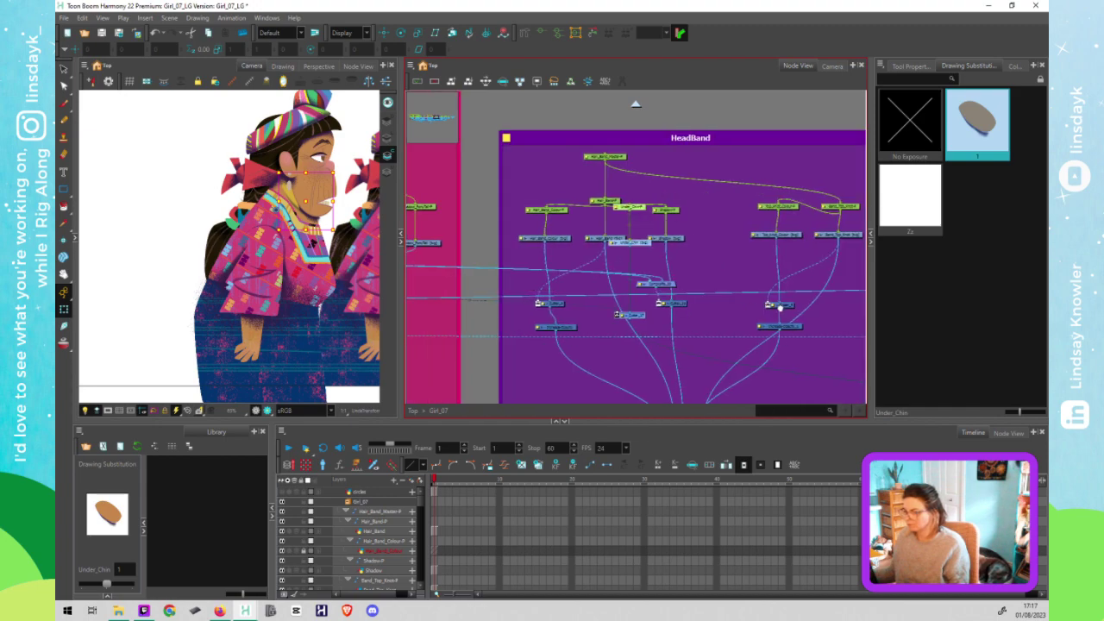
pyautogui.moveTo(763, 305)
pyautogui.mouseDown()
pyautogui.moveTo(591, 316)
pyautogui.moveTo(764, 309)
pyautogui.mouseUp()
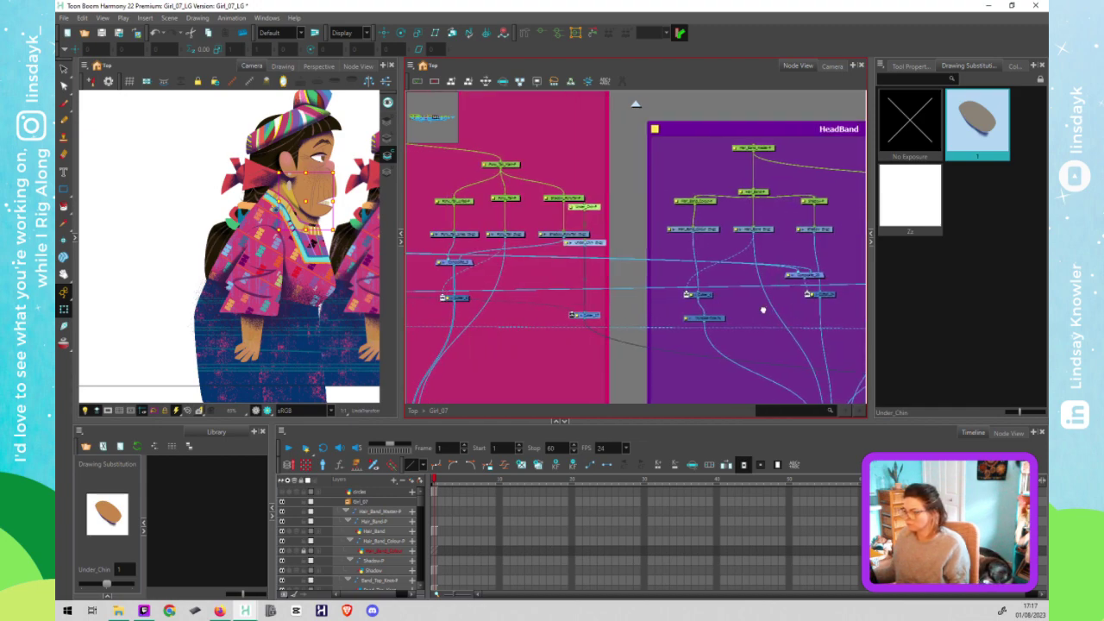
pyautogui.scroll(-2, 764, 309)
pyautogui.scroll(-3, 762, 313)
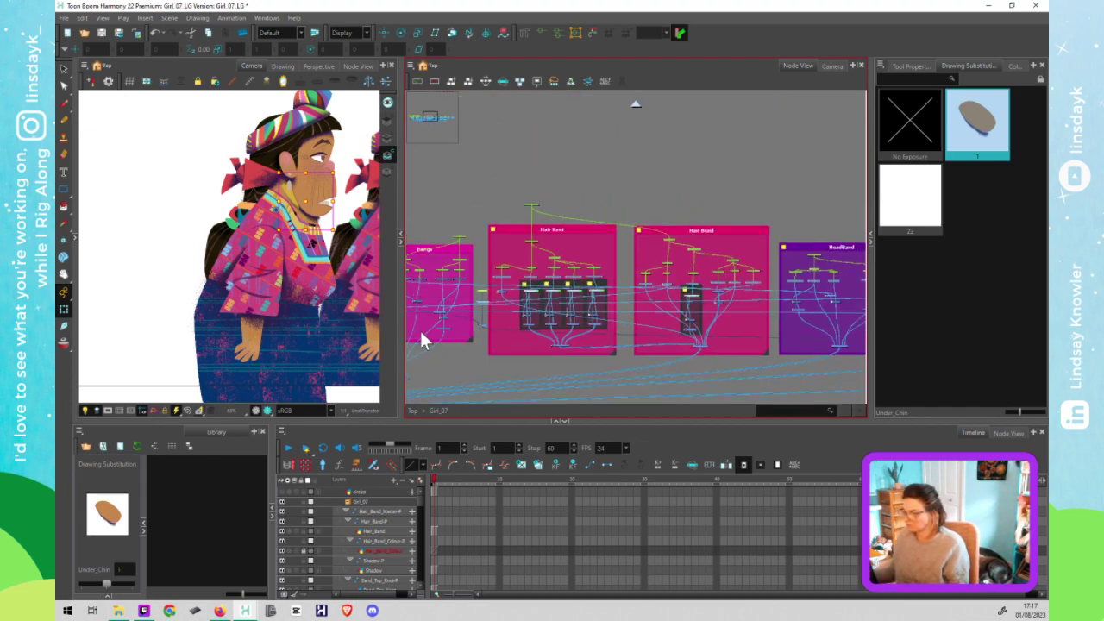
pyautogui.scroll(3, 689, 316)
pyautogui.moveTo(602, 319); pyautogui.dragTo(690, 316)
pyautogui.moveTo(689, 312); pyautogui.dragTo(630, 168)
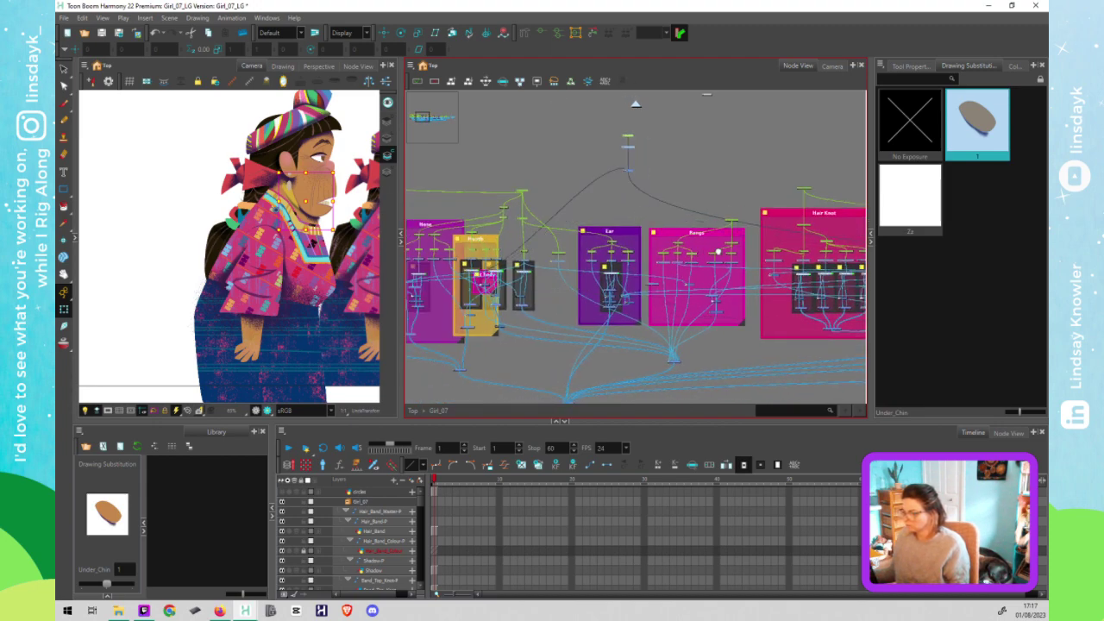
pyautogui.hscroll(-8, 655, 267)
pyautogui.scroll(-2, 720, 269)
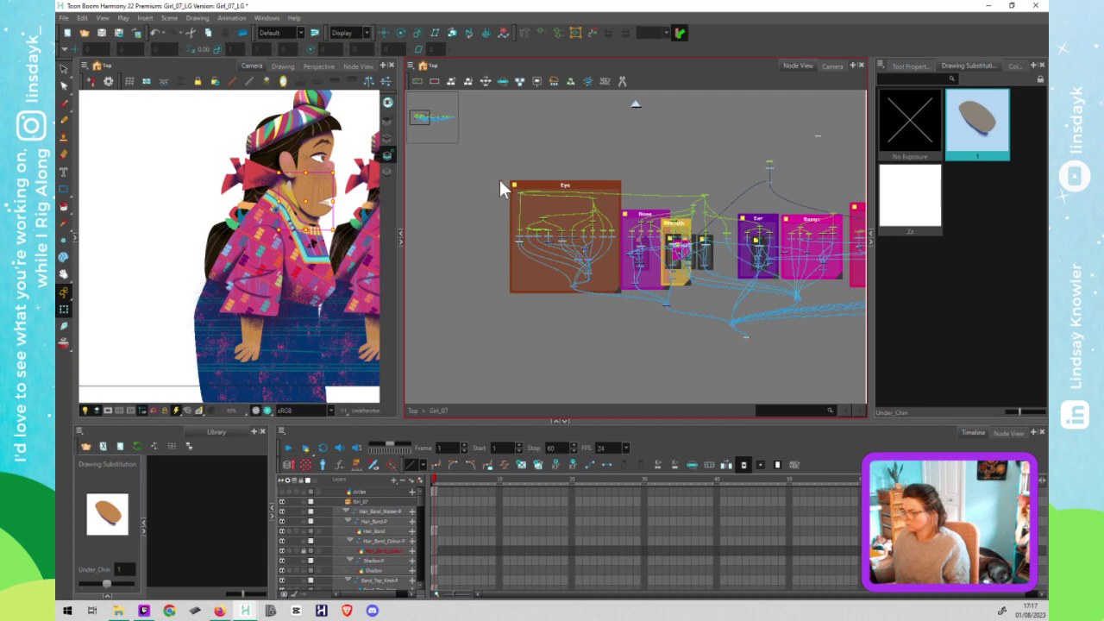
# Step: Select the Eye, Nose, Mouth and Head node groups with their pegs and nudge them away from the Ear group to widen the gap
pyautogui.moveTo(501, 175)
pyautogui.mouseDown()
pyautogui.moveTo(732, 319)
pyautogui.moveTo(717, 297)
pyautogui.mouseUp()
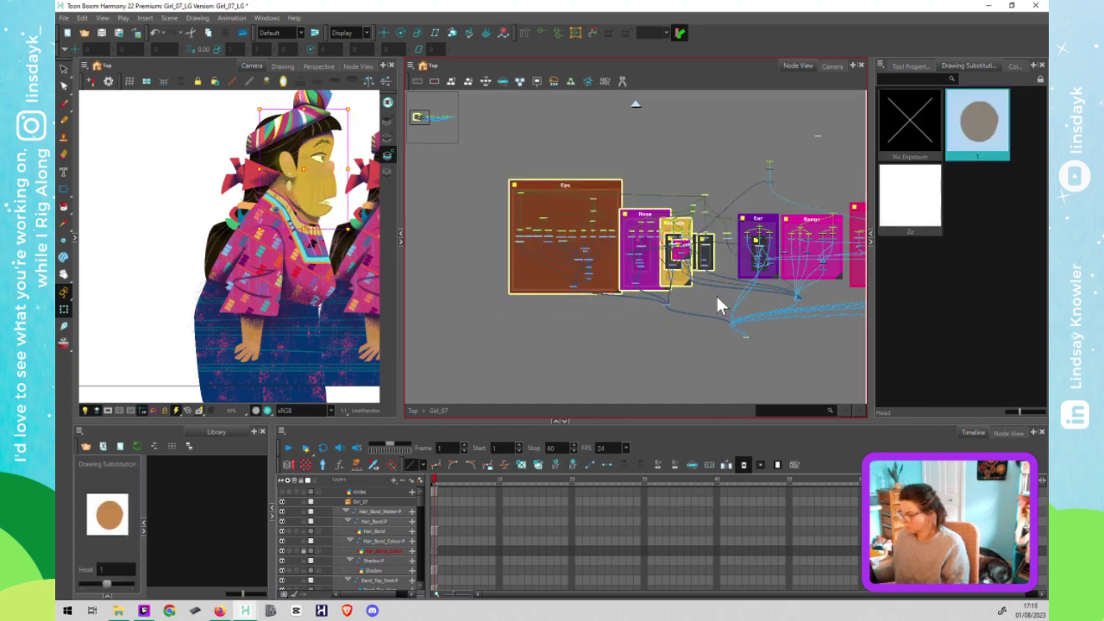
pyautogui.press('Left')
pyautogui.press('Left')
pyautogui.press('Left')
pyautogui.press('Left')
pyautogui.press('Left')
pyautogui.press('Left')
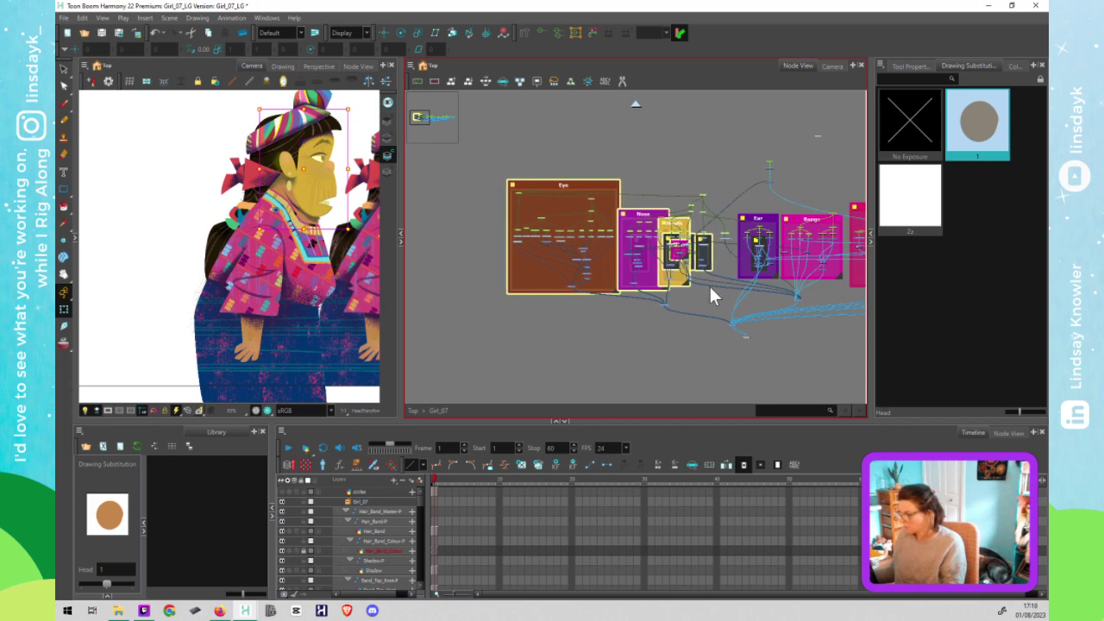
pyautogui.press('Left')
pyautogui.press('Left')
pyautogui.press('Left')
pyautogui.press('Left')
pyautogui.press('Left')
pyautogui.press('Left')
pyautogui.press('Left')
pyautogui.press('Left')
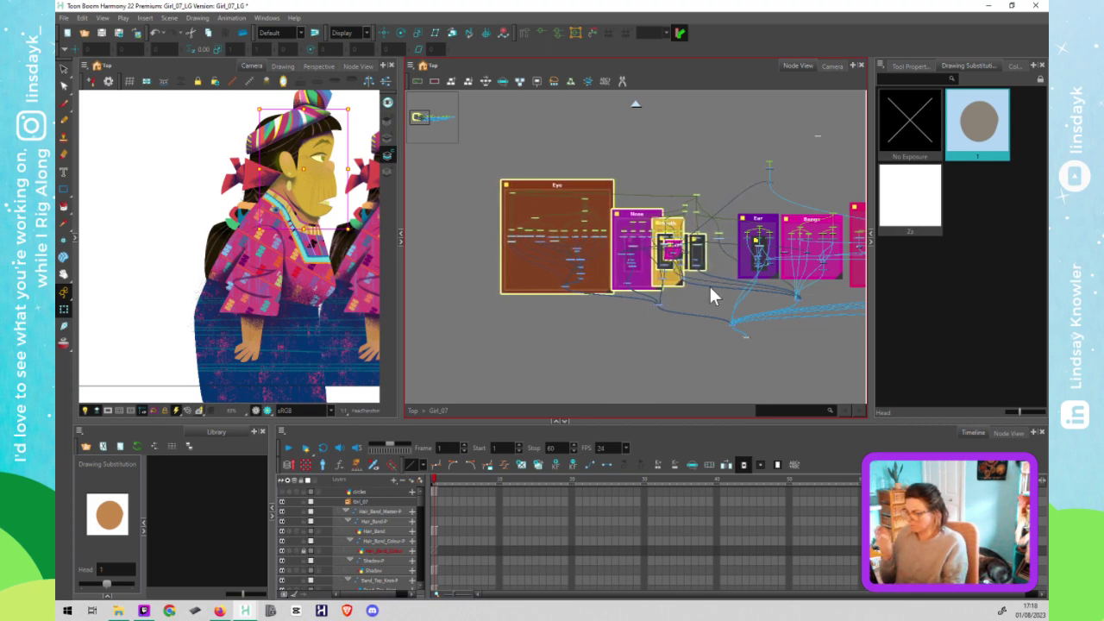
pyautogui.press('Left')
pyautogui.press('Left')
pyautogui.press('Left')
pyautogui.press('Left')
pyautogui.press('Left')
pyautogui.press('Left')
pyautogui.press('Left')
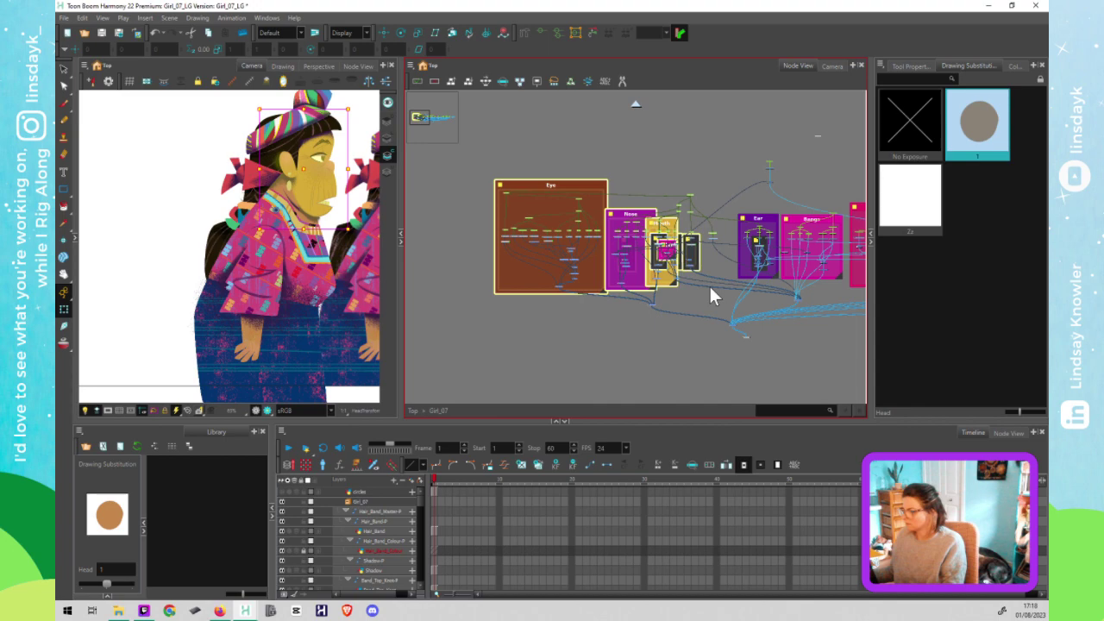
pyautogui.press('Left')
pyautogui.press('Left')
pyautogui.press('Left')
pyautogui.press('Left')
pyautogui.press('Left')
pyautogui.press('Left')
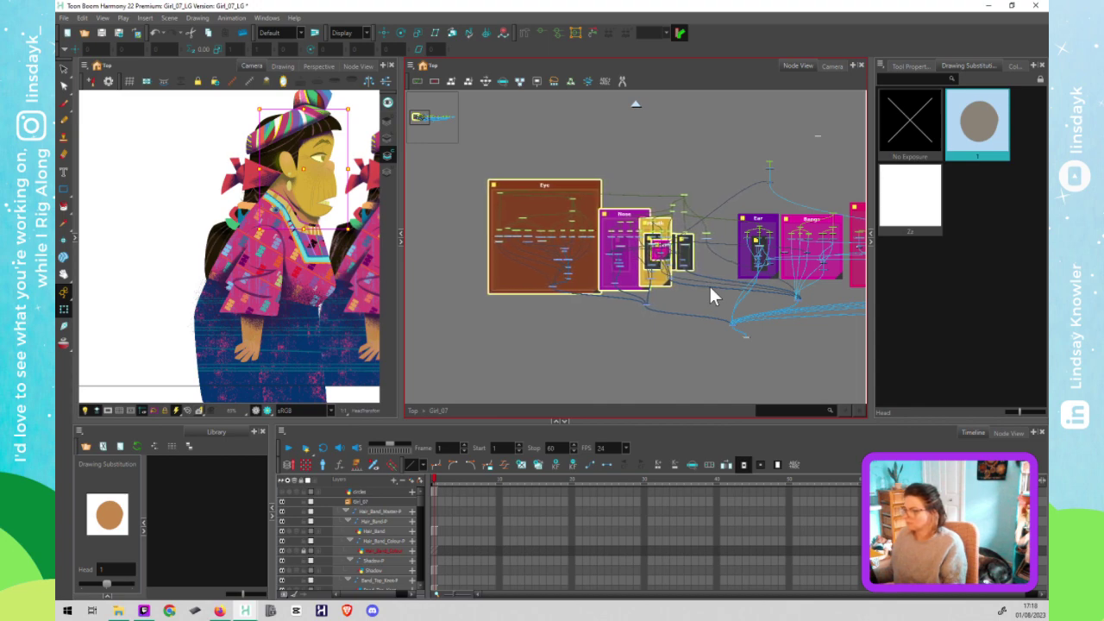
pyautogui.click(679, 293)
# Step: Move the Eye backdrop further from the Nose group, and shift the Nose backdrop clear of the Mouth backdrop
pyautogui.scroll(3, 631, 238)
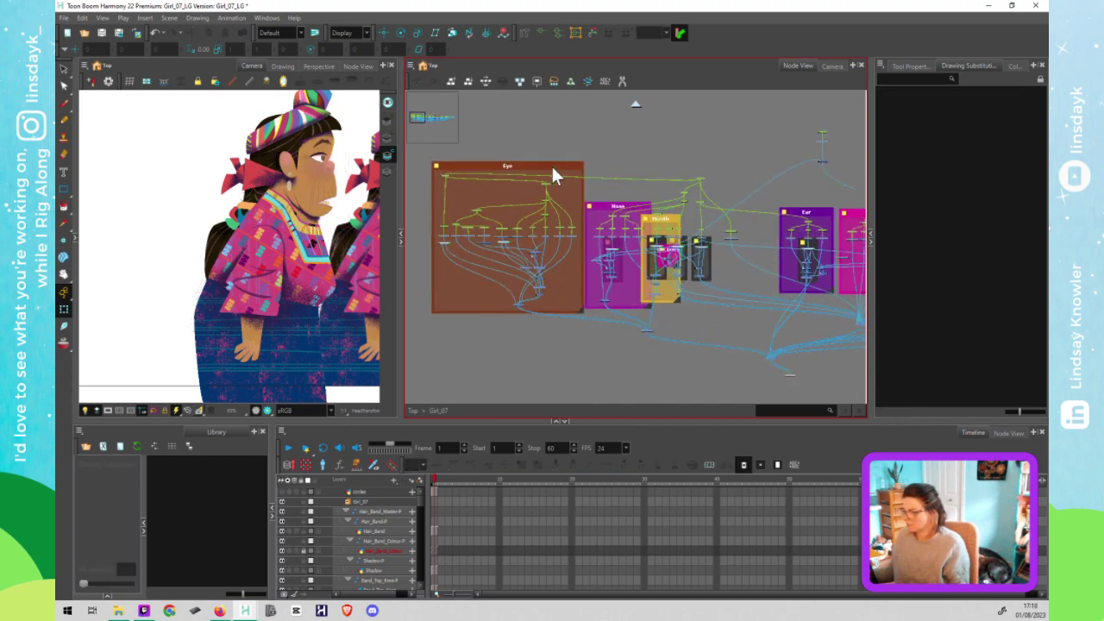
pyautogui.click(552, 154)
pyautogui.moveTo(553, 157); pyautogui.dragTo(529, 156)
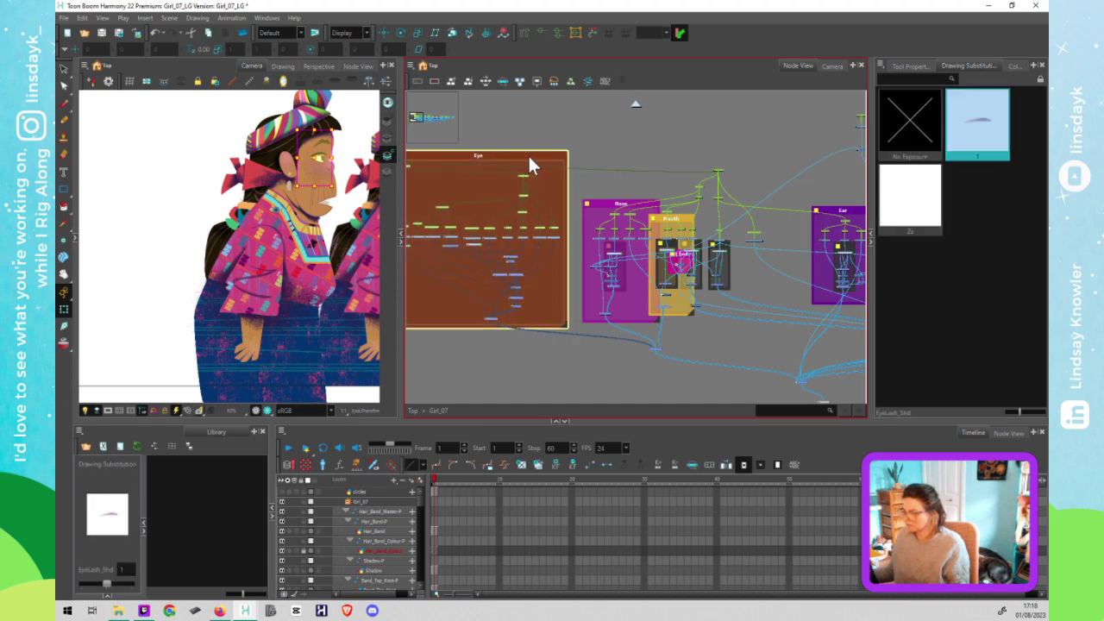
pyautogui.click(620, 202)
pyautogui.moveTo(619, 209); pyautogui.dragTo(609, 212)
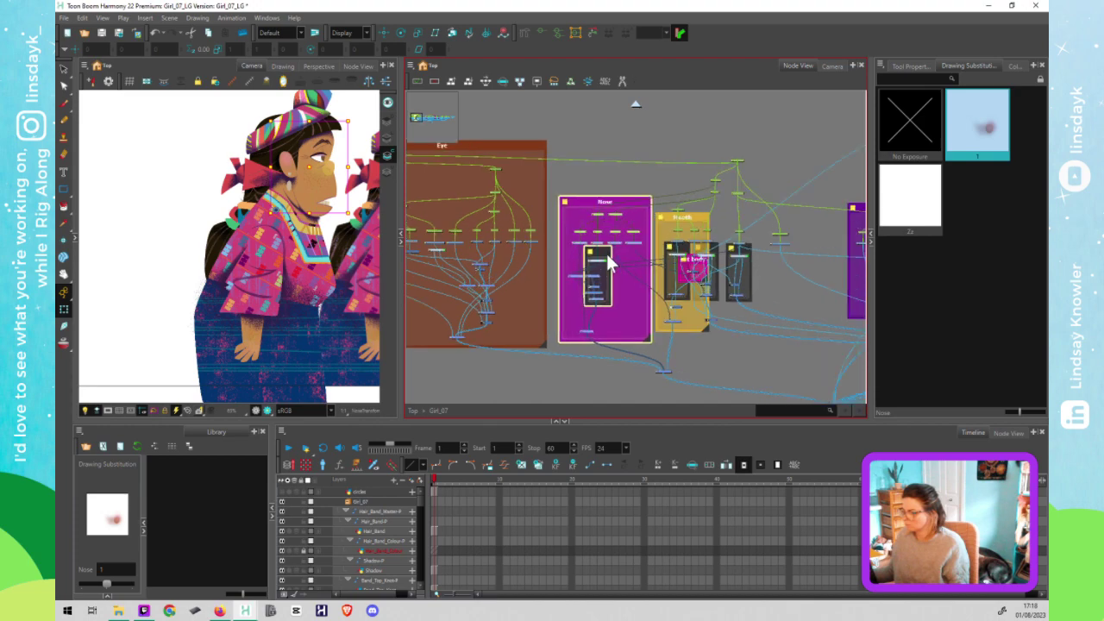
# Step: Examine the nodes in the Nose and Mouth backdrops and the grey Head group beside them
pyautogui.scroll(3, 609, 257)
pyautogui.scroll(1, 608, 259)
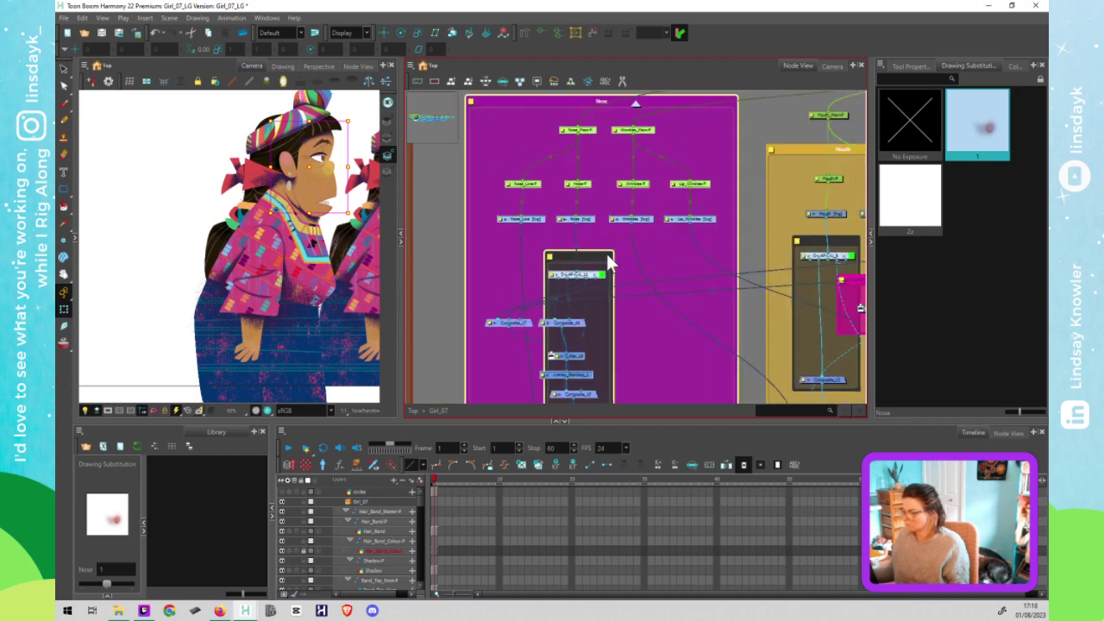
pyautogui.scroll(-3, 607, 253)
pyautogui.moveTo(636, 272)
pyautogui.mouseDown()
pyautogui.moveTo(610, 260)
pyautogui.moveTo(623, 258)
pyautogui.mouseUp()
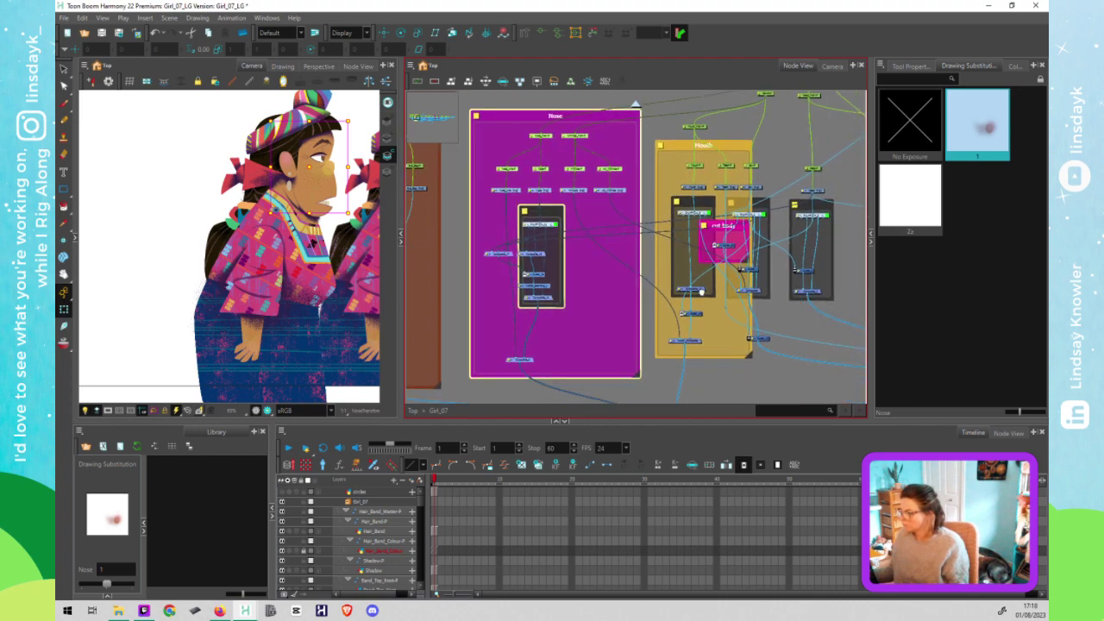
pyautogui.moveTo(704, 293); pyautogui.dragTo(602, 305)
pyautogui.scroll(3, 722, 225)
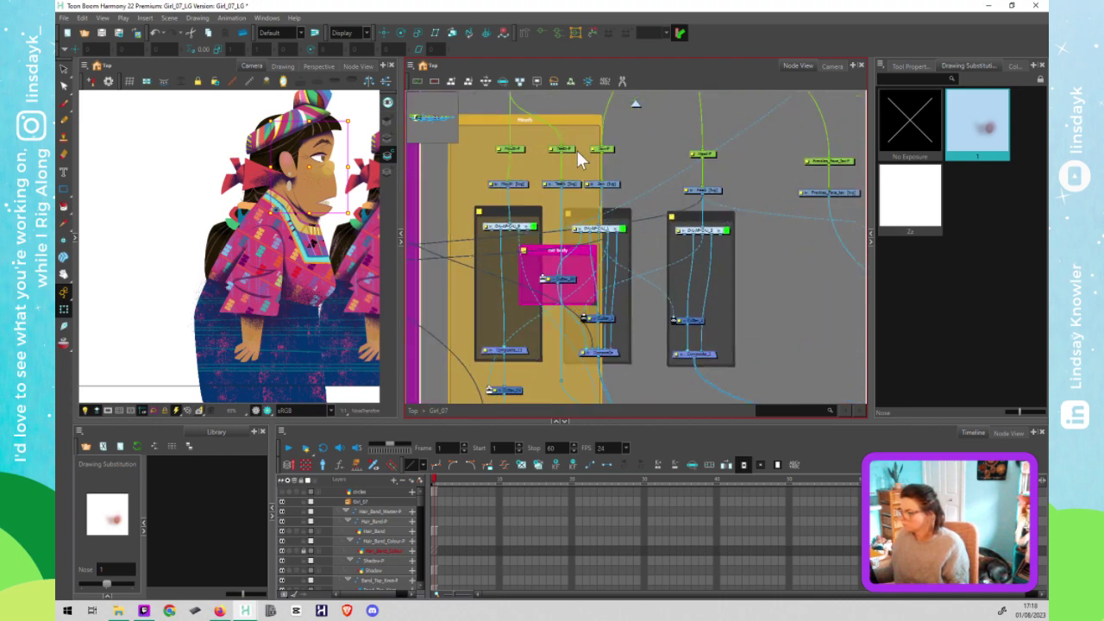
pyautogui.scroll(-1, 634, 202)
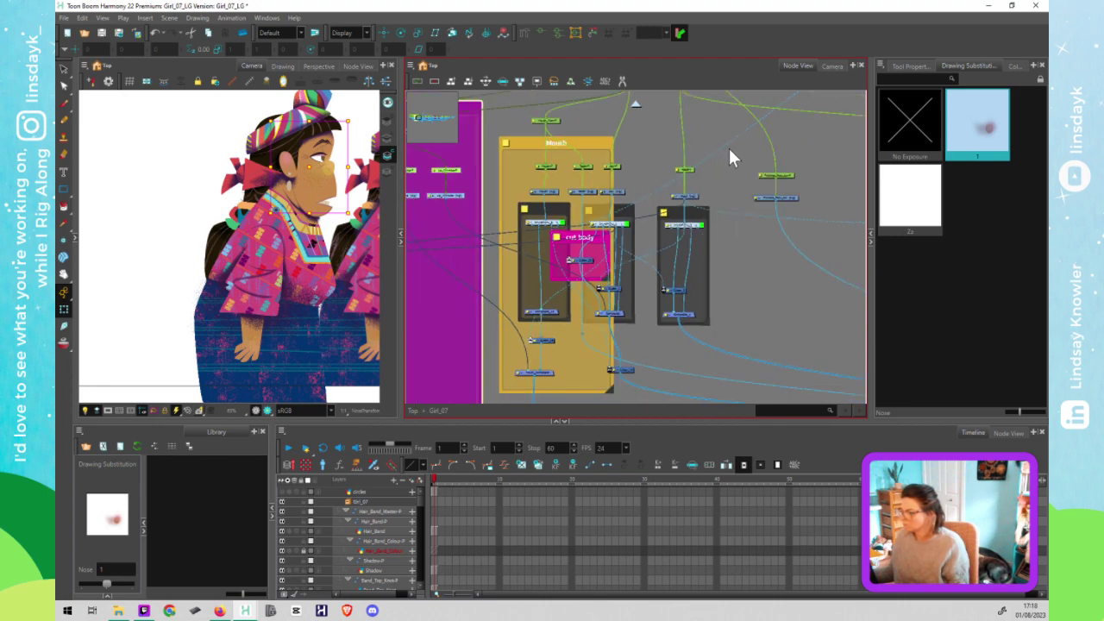
pyautogui.scroll(-2, 728, 158)
# Step: Select the face freckles peg and drawing together and move them up beside the parent head pegs
pyautogui.moveTo(737, 182); pyautogui.dragTo(664, 222)
pyautogui.scroll(5, 710, 232)
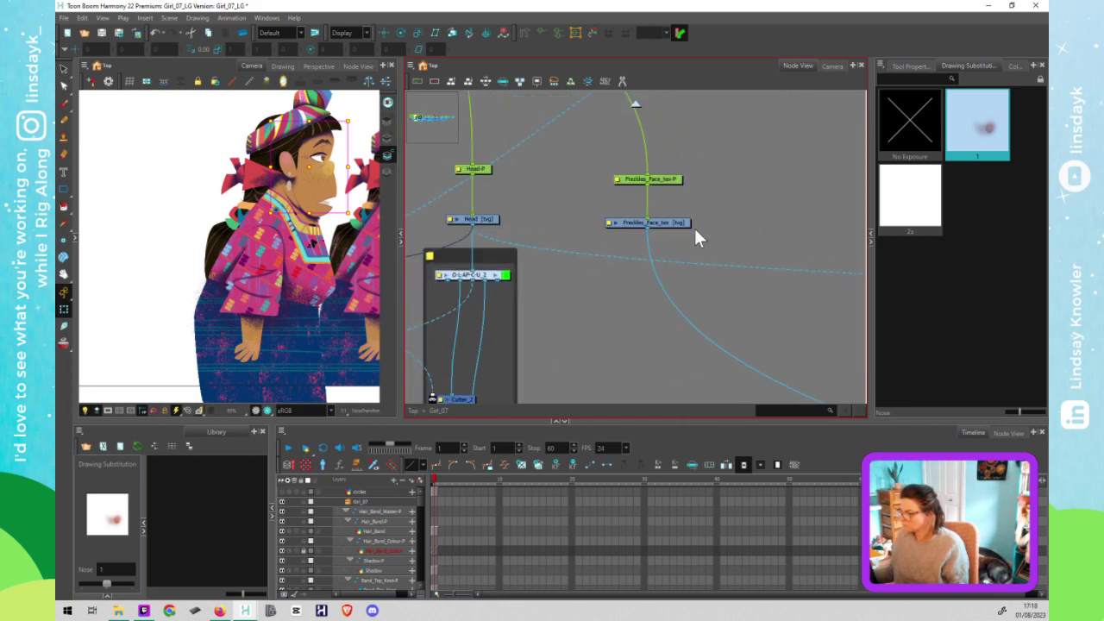
pyautogui.scroll(-5, 694, 226)
pyautogui.click(673, 239)
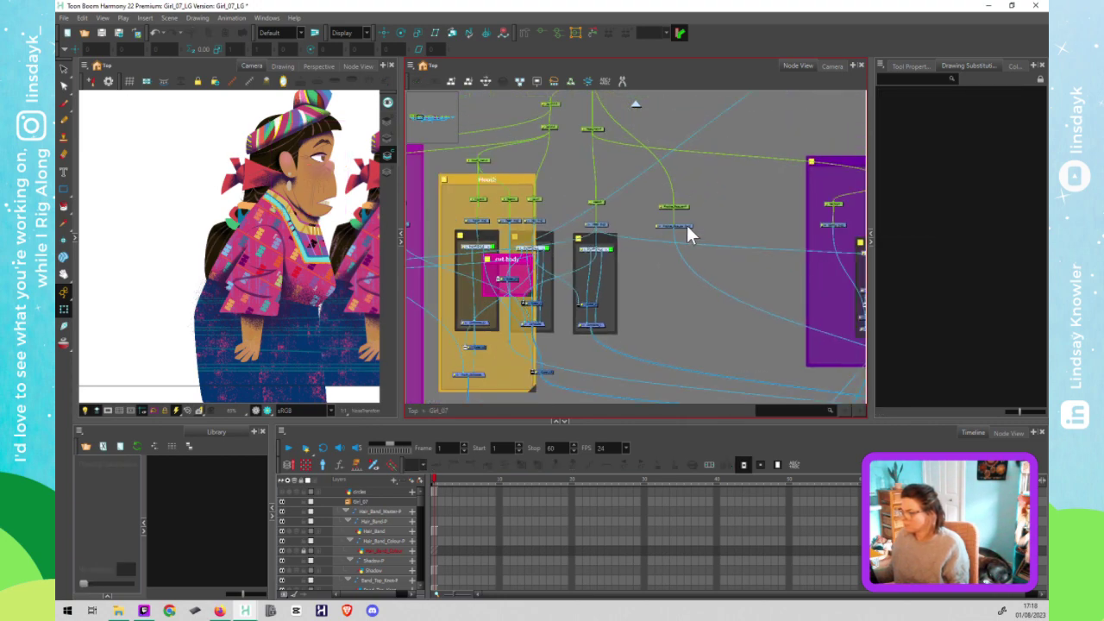
pyautogui.moveTo(687, 225); pyautogui.dragTo(737, 122)
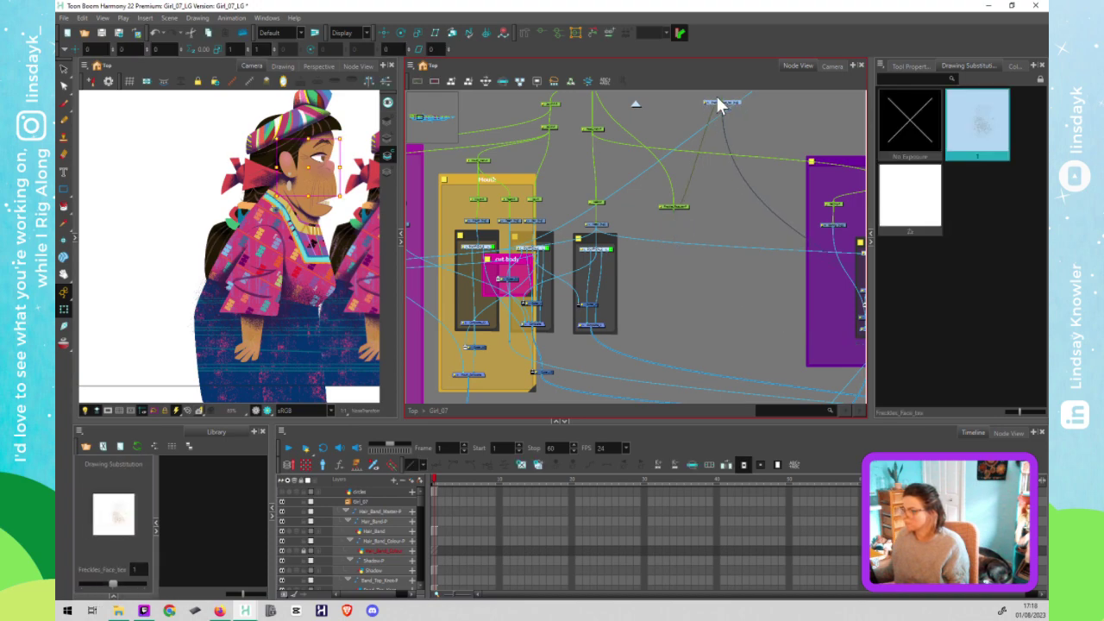
pyautogui.hotkey('ctrl', 'z')
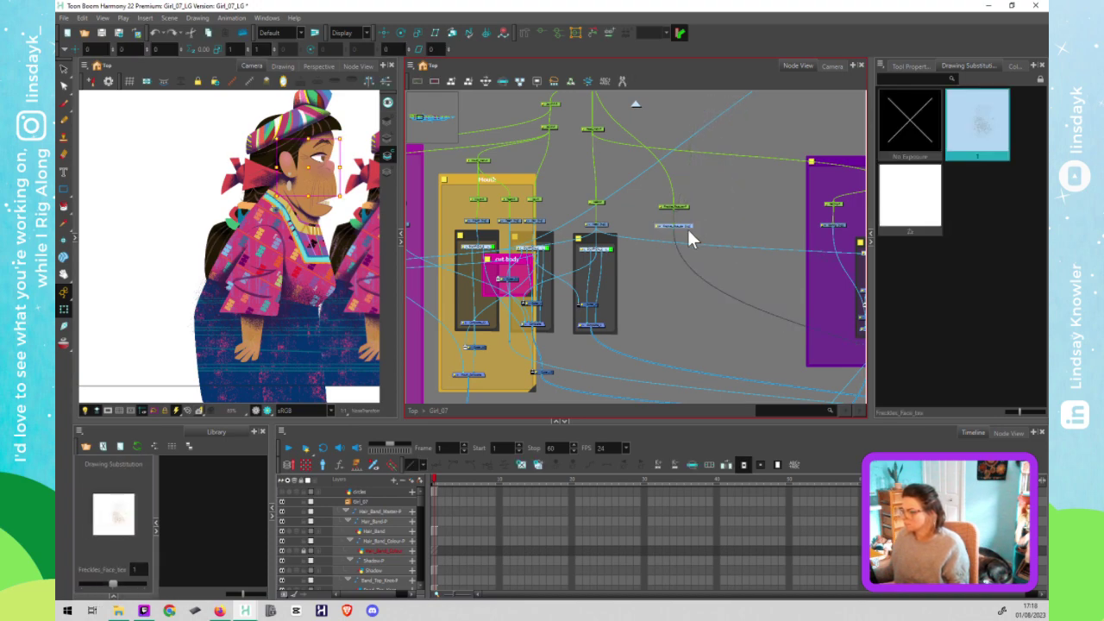
pyautogui.moveTo(724, 182)
pyautogui.mouseDown()
pyautogui.moveTo(679, 236)
pyautogui.moveTo(683, 220)
pyautogui.mouseUp()
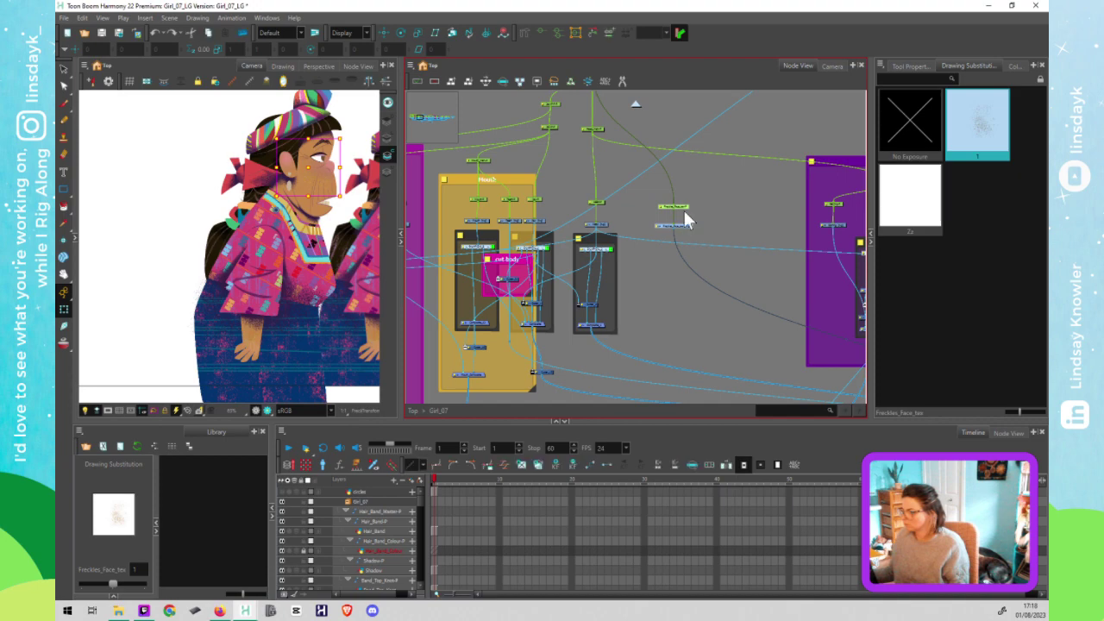
pyautogui.moveTo(680, 125); pyautogui.dragTo(682, 116)
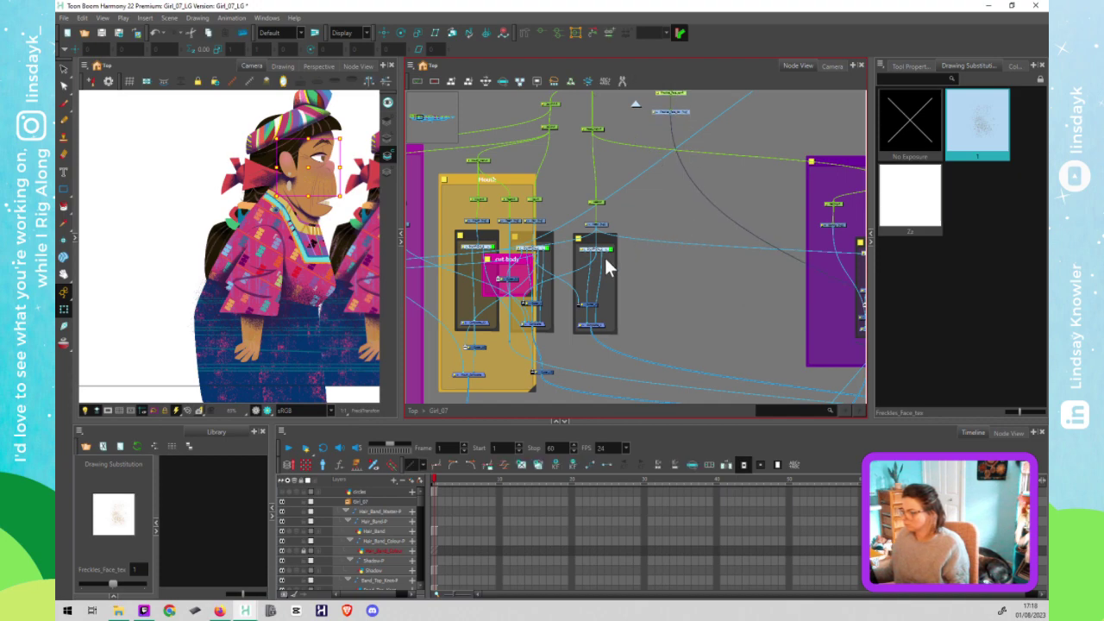
# Step: Move the Head group, the grey group overlapping the Mouth backdrop and their parent pegs together clear of the Mouth backdrop
pyautogui.scroll(-2, 604, 256)
pyautogui.moveTo(615, 113)
pyautogui.mouseDown()
pyautogui.moveTo(559, 221)
pyautogui.moveTo(556, 269)
pyautogui.mouseUp()
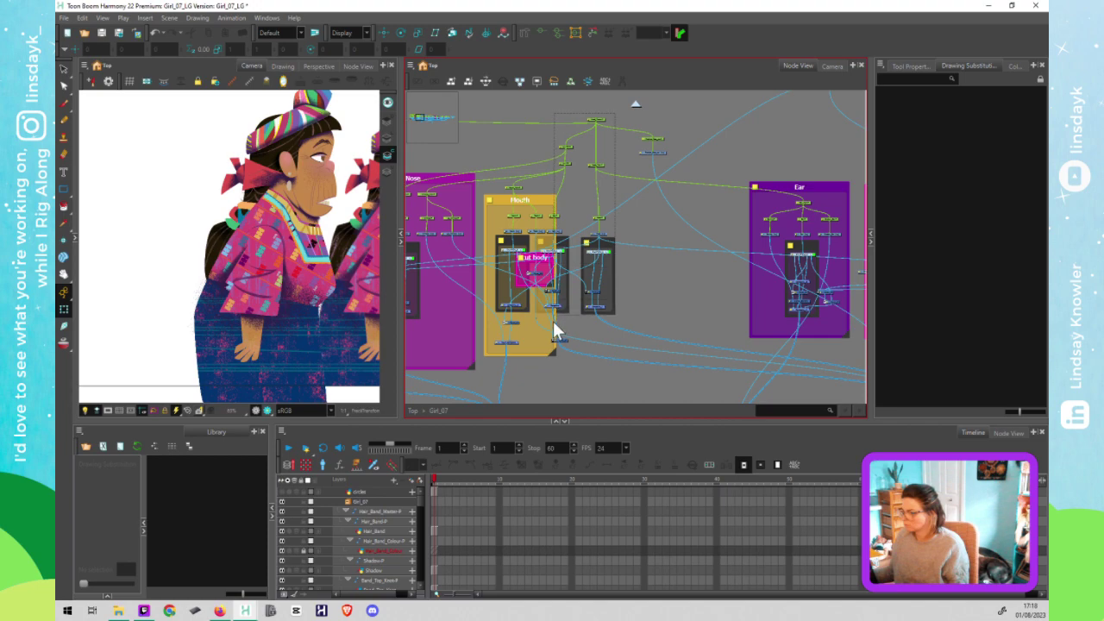
pyautogui.moveTo(551, 323); pyautogui.dragTo(558, 297)
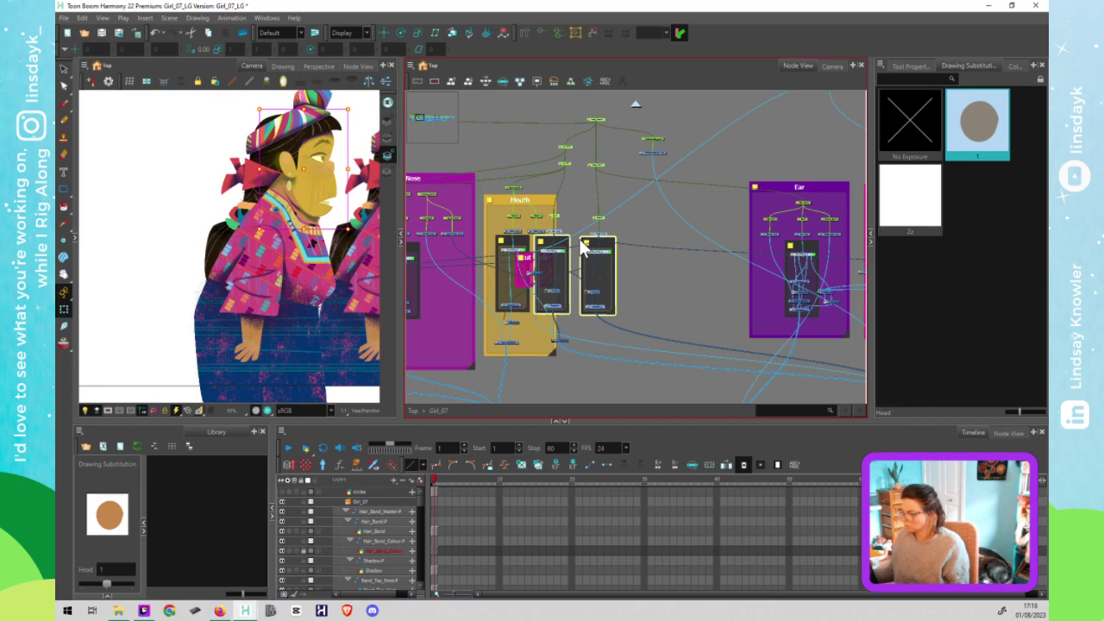
pyautogui.moveTo(573, 250); pyautogui.dragTo(602, 253)
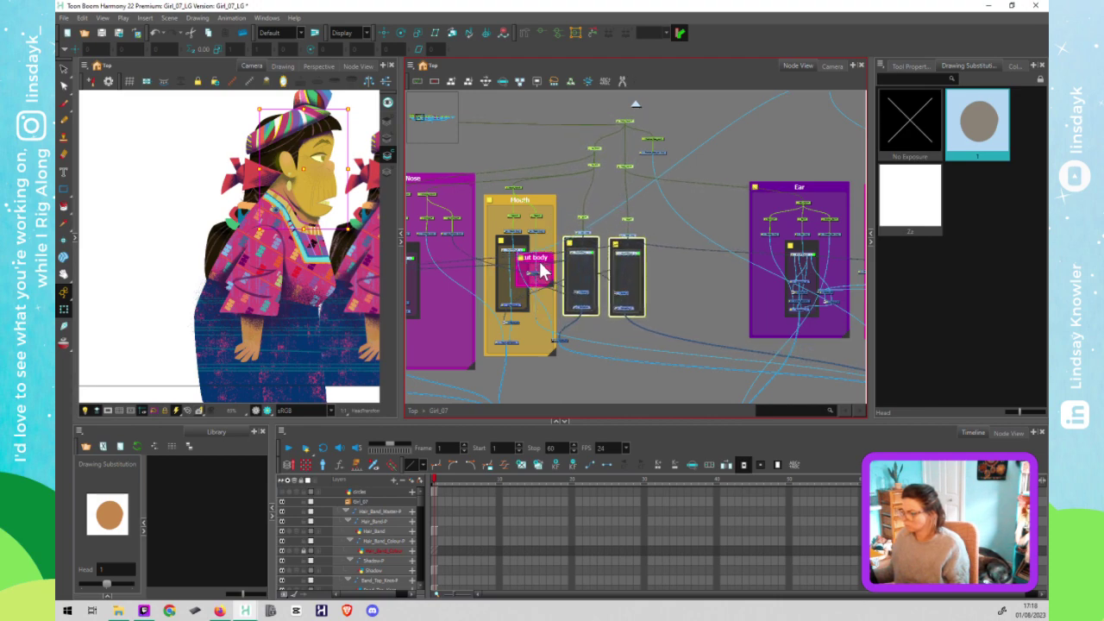
# Step: Narrow the pink cut body backdrop and shift it against the neighbouring grey group beside the Mouth
pyautogui.click(552, 270)
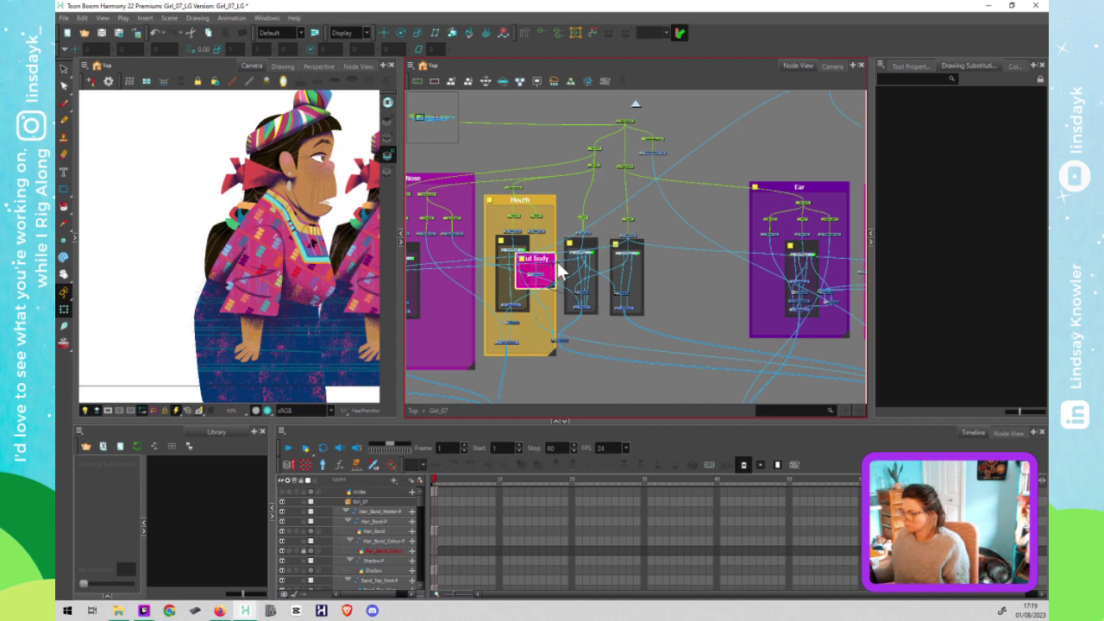
pyautogui.moveTo(559, 270)
pyautogui.mouseDown()
pyautogui.moveTo(575, 276)
pyautogui.moveTo(552, 281)
pyautogui.mouseUp()
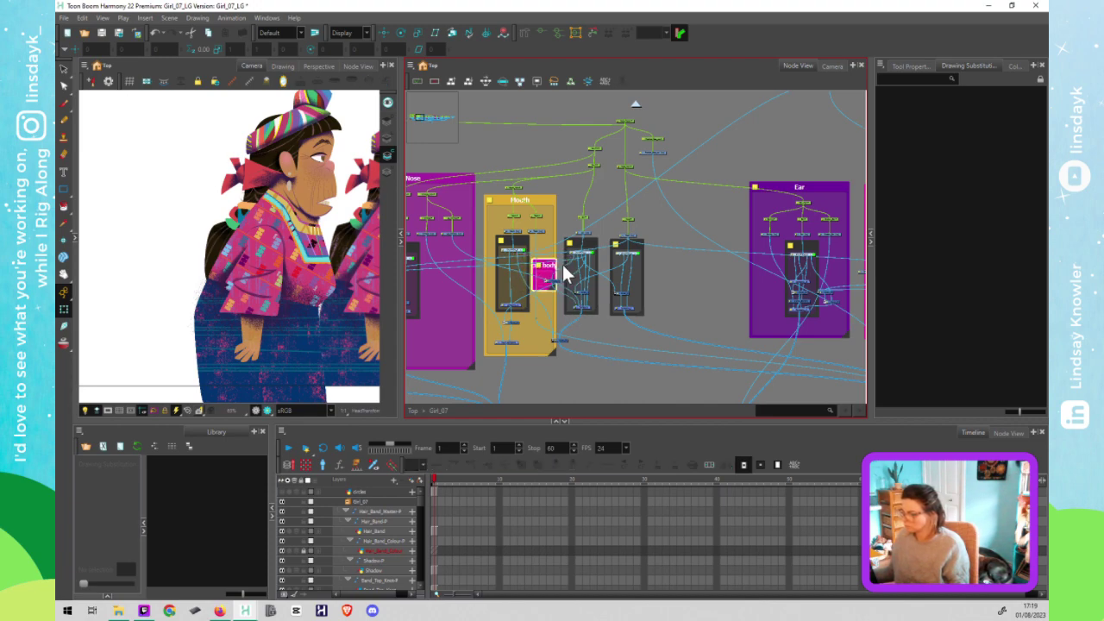
pyautogui.moveTo(558, 273); pyautogui.dragTo(566, 273)
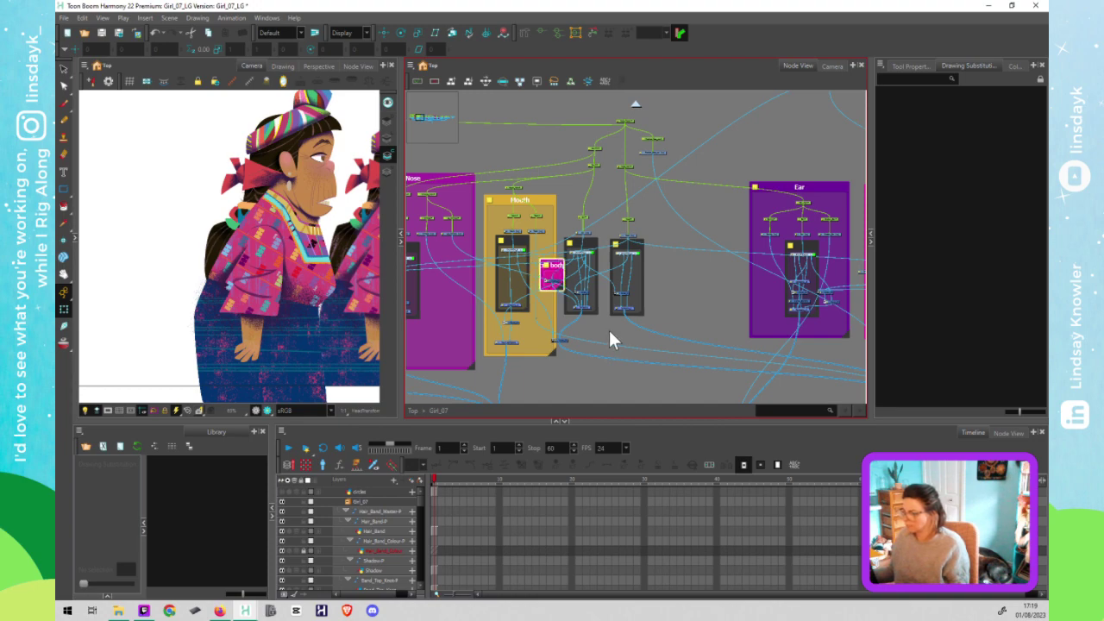
pyautogui.click(609, 330)
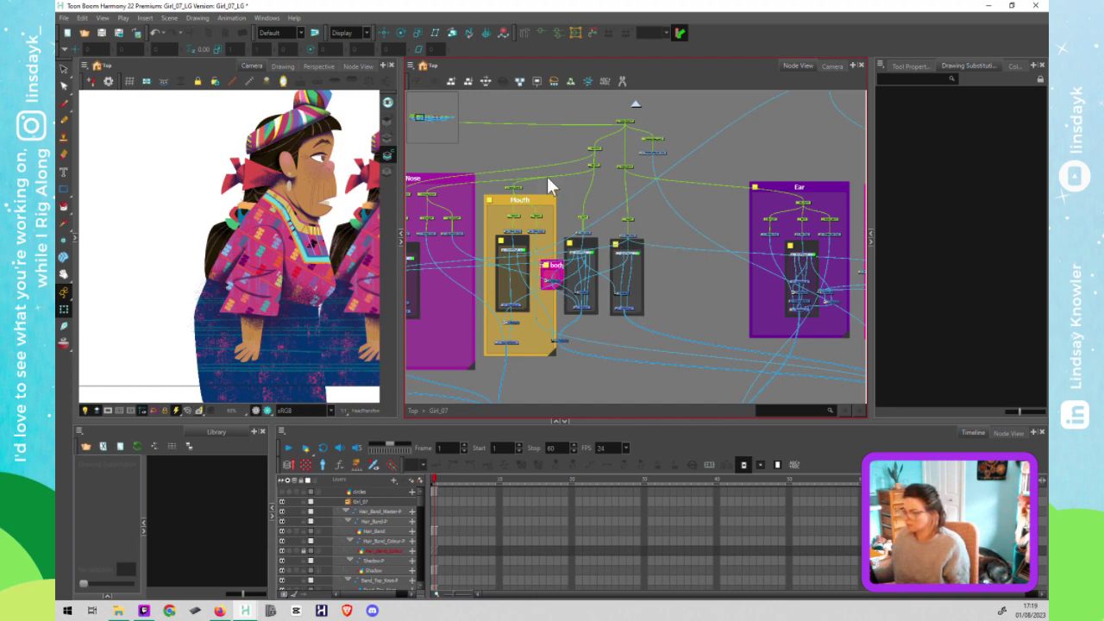
# Step: Add a backdrop enclosing the cut body backdrop and both grey head groups, and move it clear of the Mouth backdrop
pyautogui.moveTo(568, 196)
pyautogui.mouseDown()
pyautogui.moveTo(678, 347)
pyautogui.moveTo(657, 357)
pyautogui.moveTo(654, 345)
pyautogui.mouseUp()
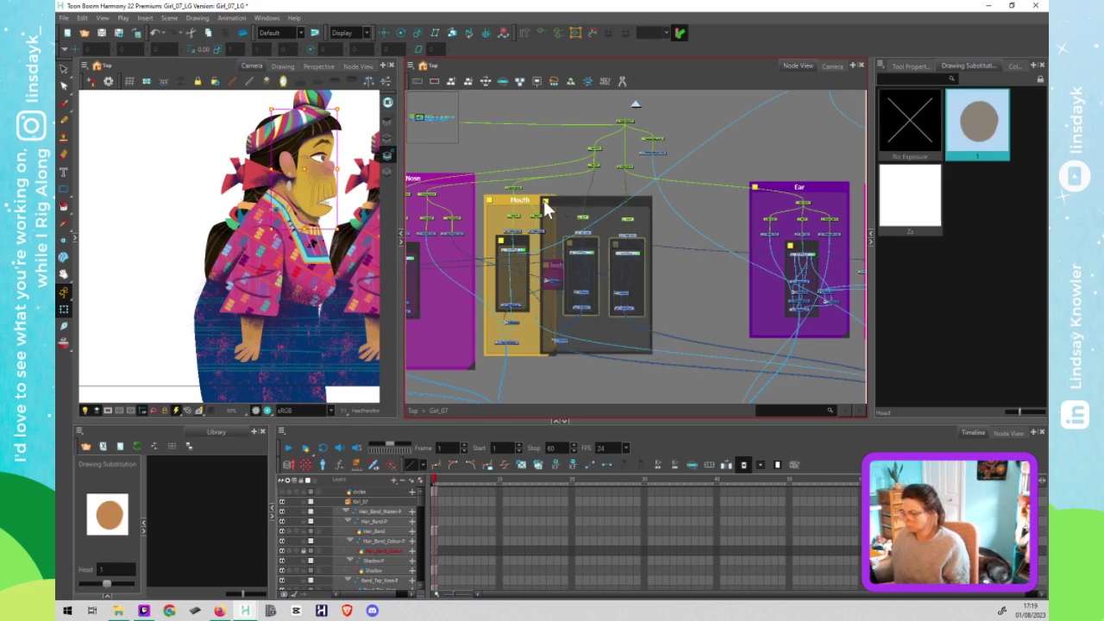
pyautogui.click(568, 207)
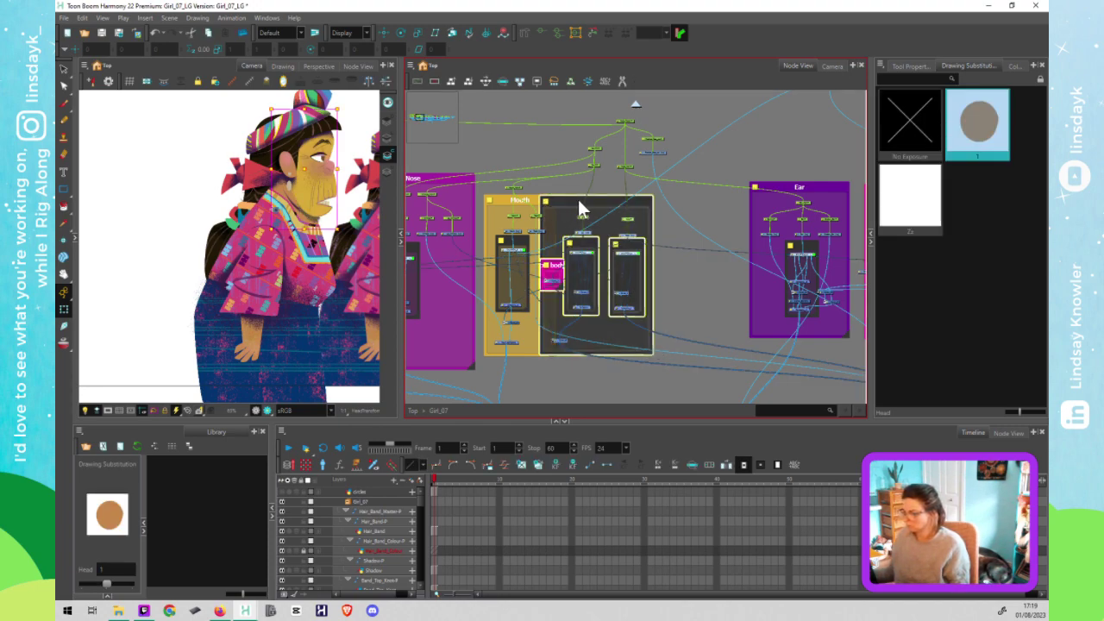
pyautogui.moveTo(584, 199); pyautogui.dragTo(635, 198)
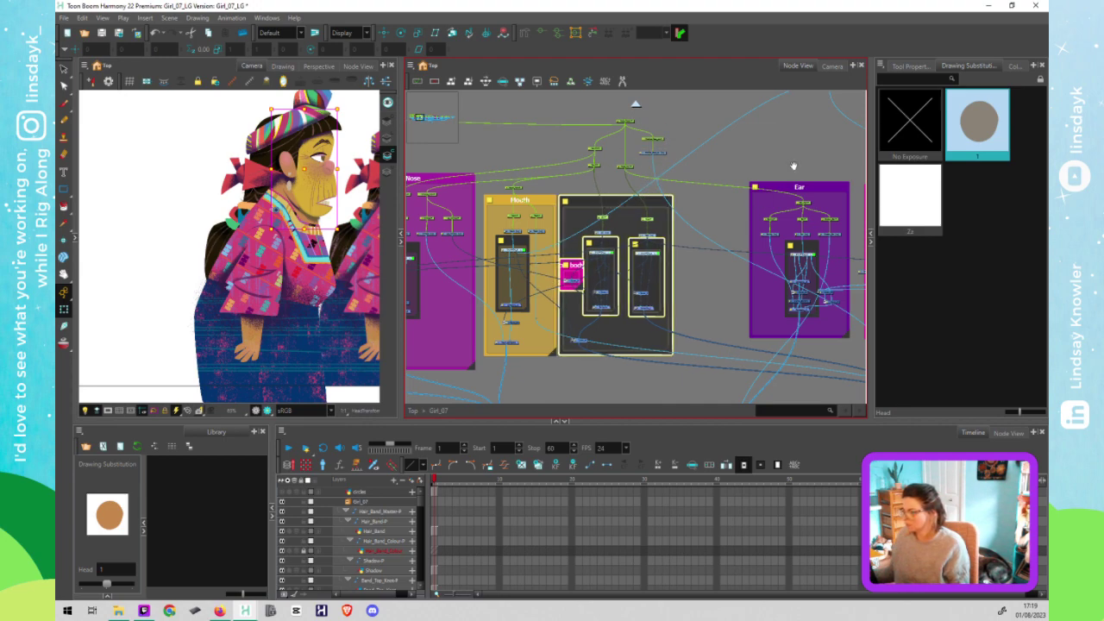
# Step: Move the Under_Chin peg, drawing and cutter down into the gap between the new grey backdrop and the Ear group
pyautogui.moveTo(793, 165); pyautogui.dragTo(634, 258)
pyautogui.scroll(2, 713, 146)
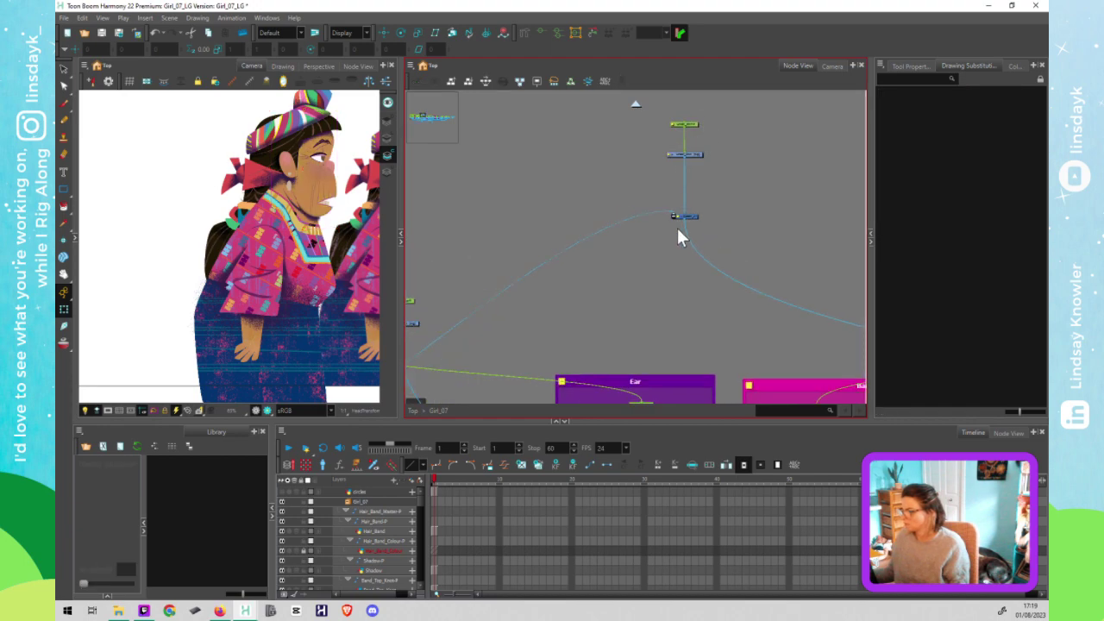
pyautogui.click(689, 128)
pyautogui.moveTo(690, 128); pyautogui.dragTo(507, 343)
pyautogui.moveTo(507, 340); pyautogui.dragTo(572, 161)
pyautogui.moveTo(549, 262)
pyautogui.mouseDown()
pyautogui.moveTo(548, 283)
pyautogui.moveTo(573, 247)
pyautogui.moveTo(555, 265)
pyautogui.moveTo(555, 255)
pyautogui.mouseUp()
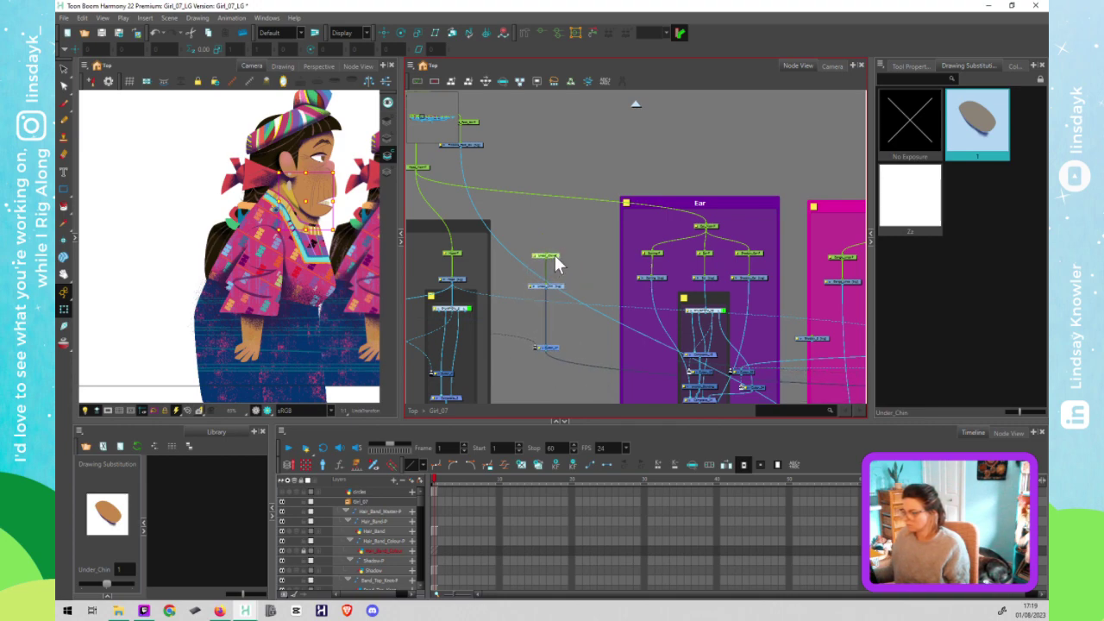
pyautogui.moveTo(662, 270); pyautogui.dragTo(724, 261)
pyautogui.moveTo(584, 366); pyautogui.dragTo(701, 351)
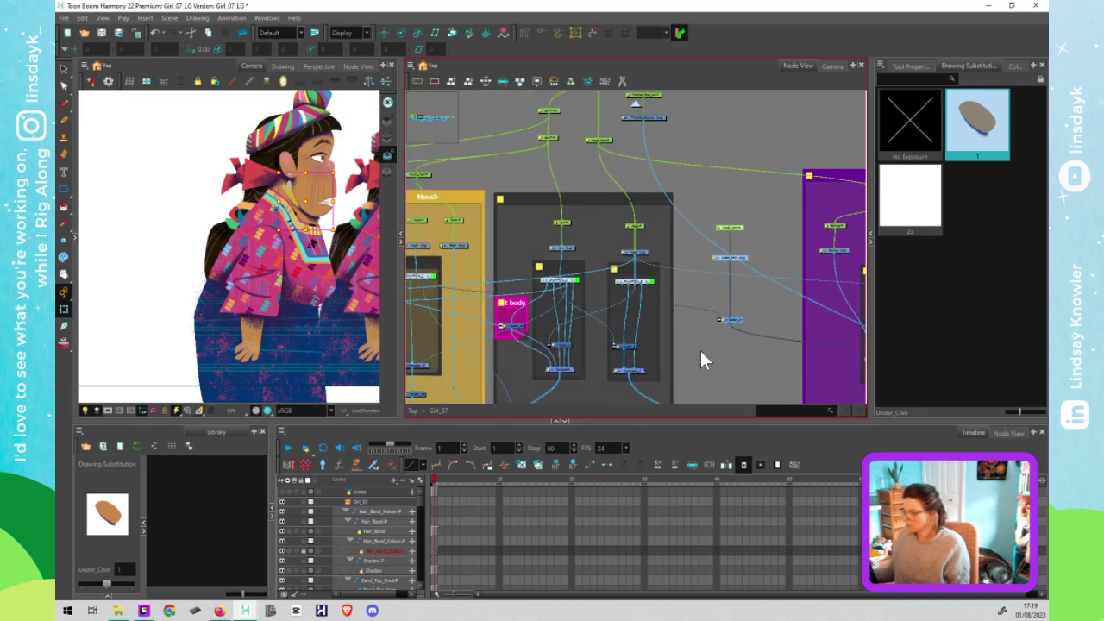
# Step: Select only the Under_Chin cutter and move it lower, in line with the cutters in the grey head groups
pyautogui.click(751, 303)
pyautogui.click(731, 320)
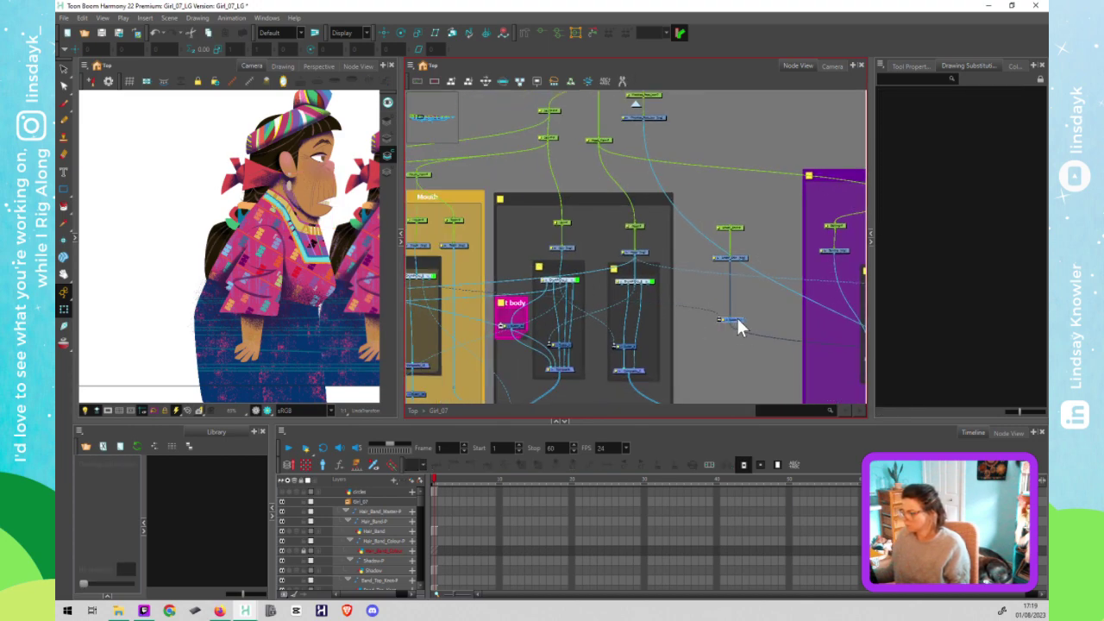
pyautogui.moveTo(734, 347); pyautogui.dragTo(727, 349)
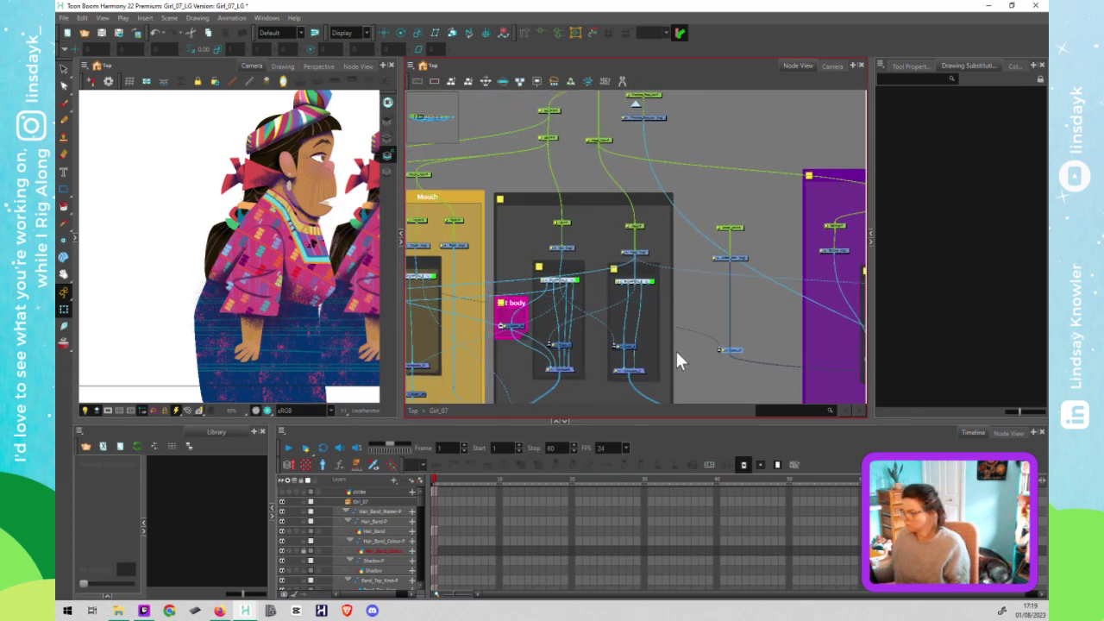
# Step: Colour the new grey backdrop around the head groups magenta-purple and name it Head + Jaw
pyautogui.doubleClick(500, 198)
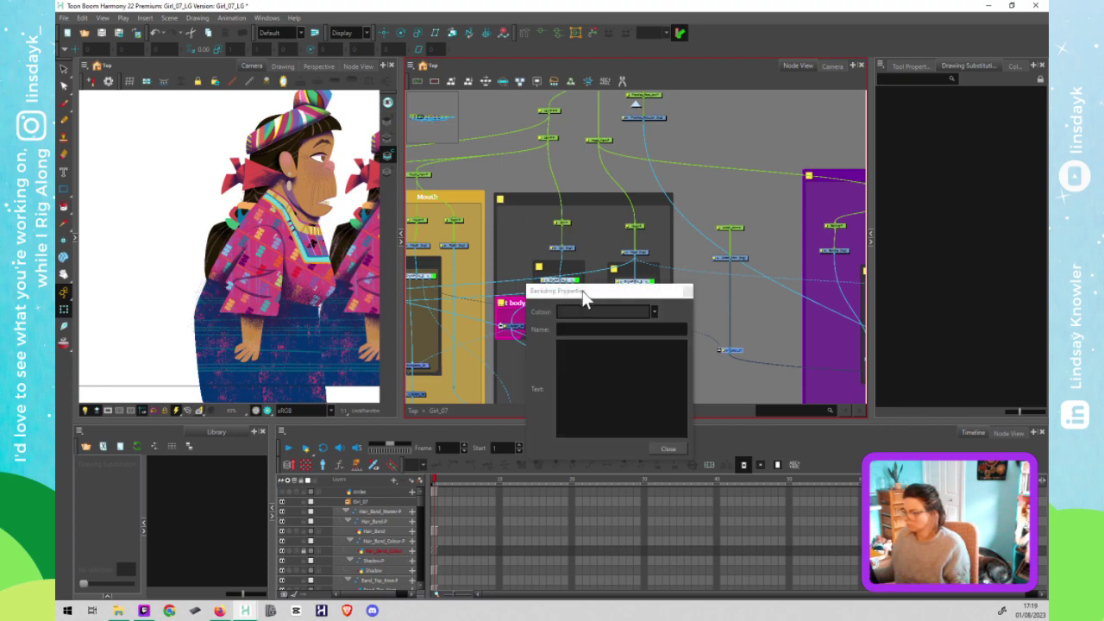
pyautogui.click(652, 308)
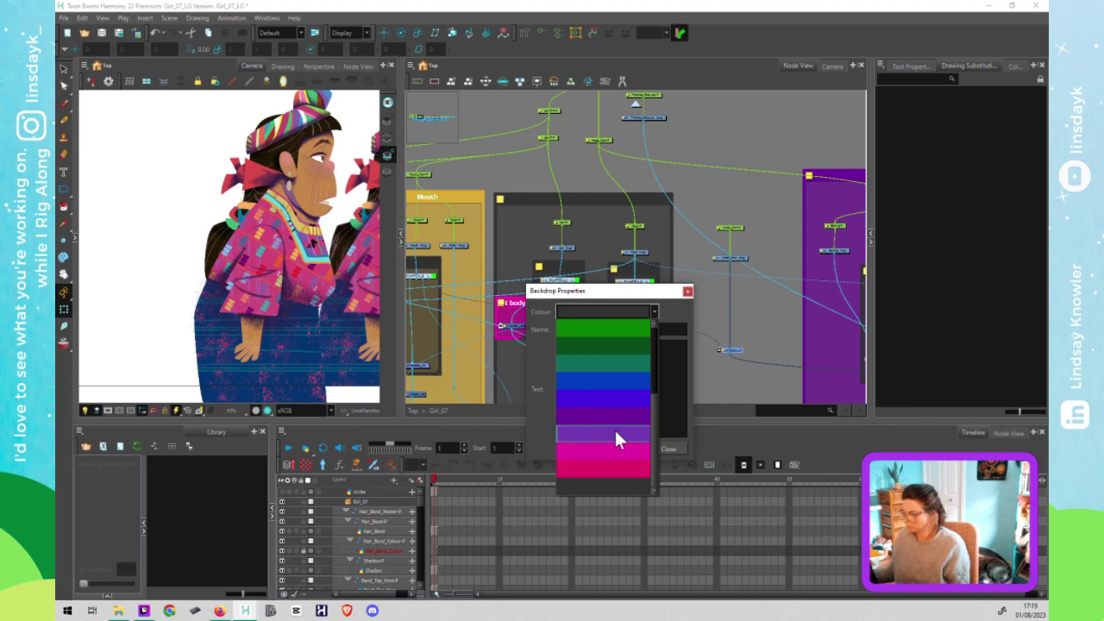
pyautogui.click(614, 428)
pyautogui.click(621, 329)
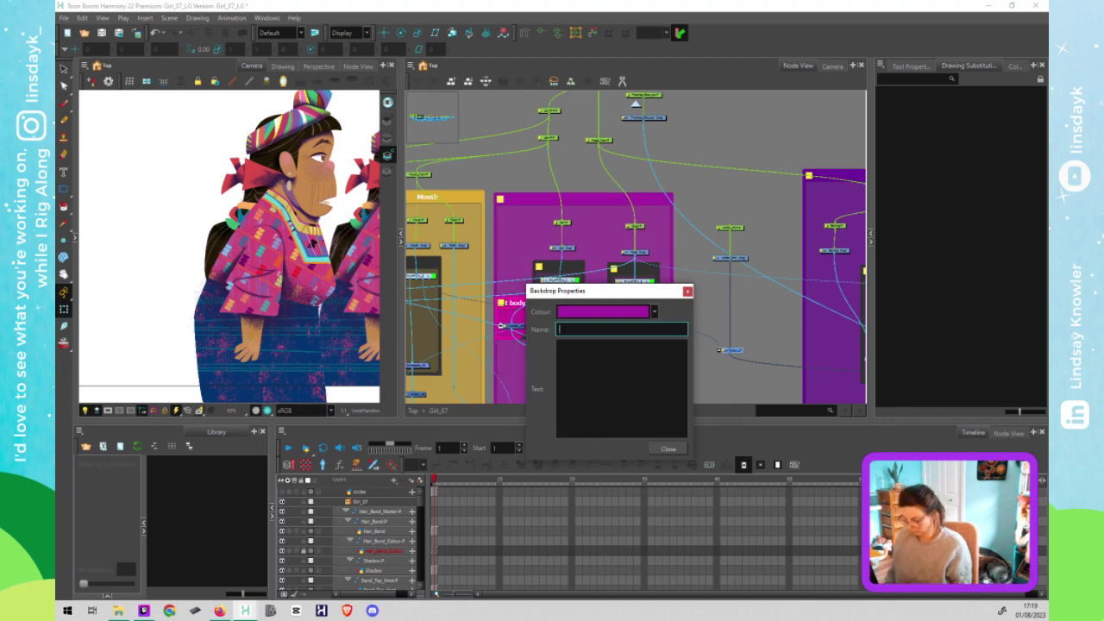
pyautogui.write('Head -')
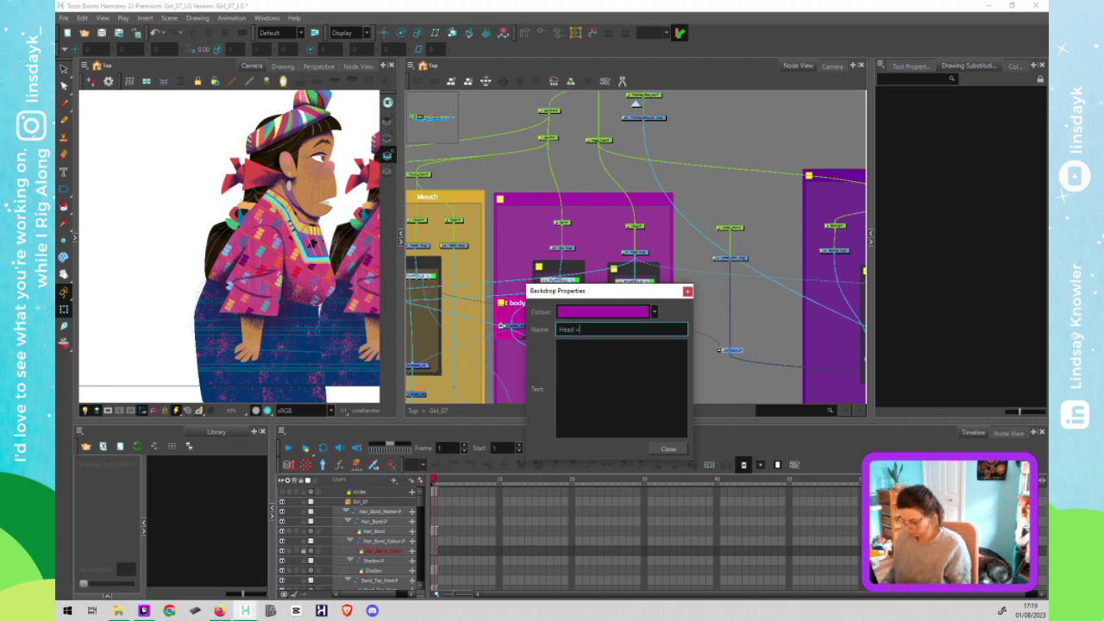
pyautogui.press('BackSpace')
pyautogui.write('+')
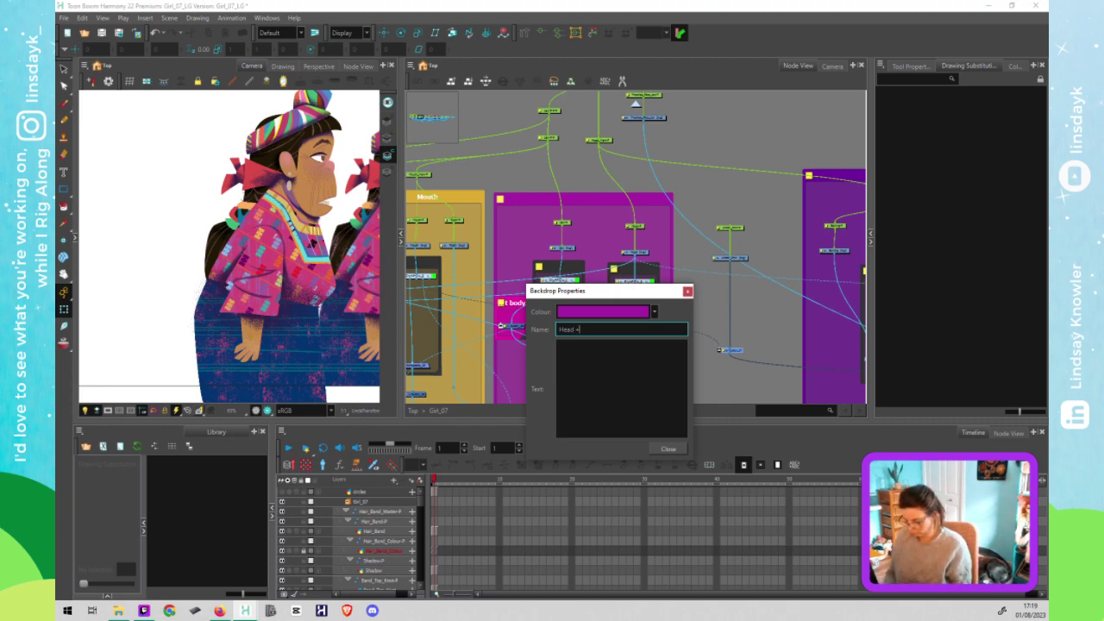
pyautogui.write(' Jaw')
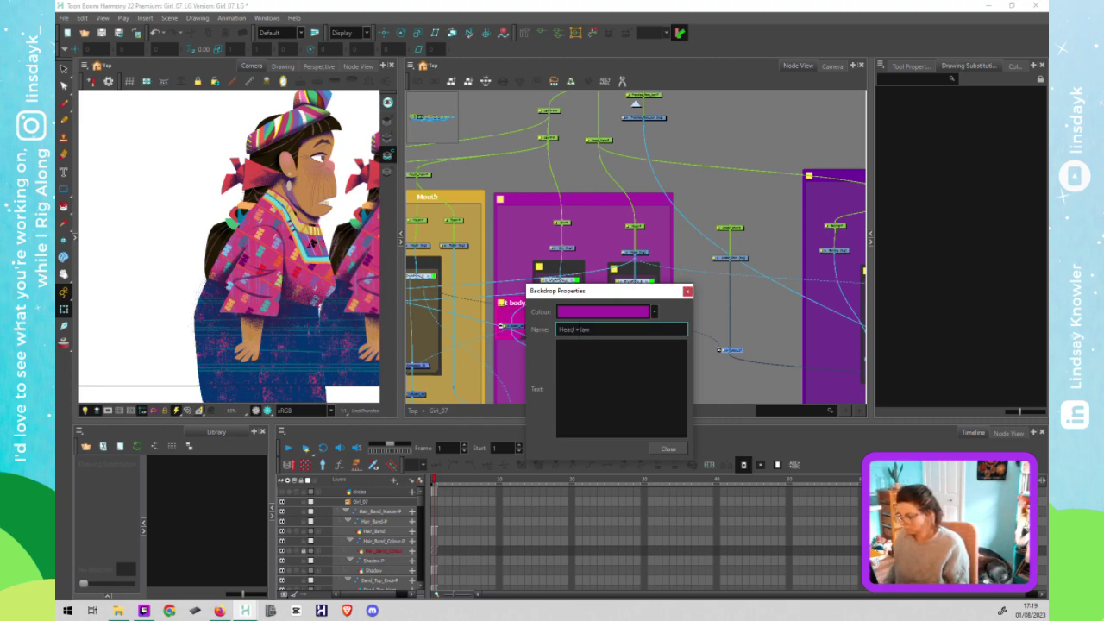
pyautogui.click(667, 448)
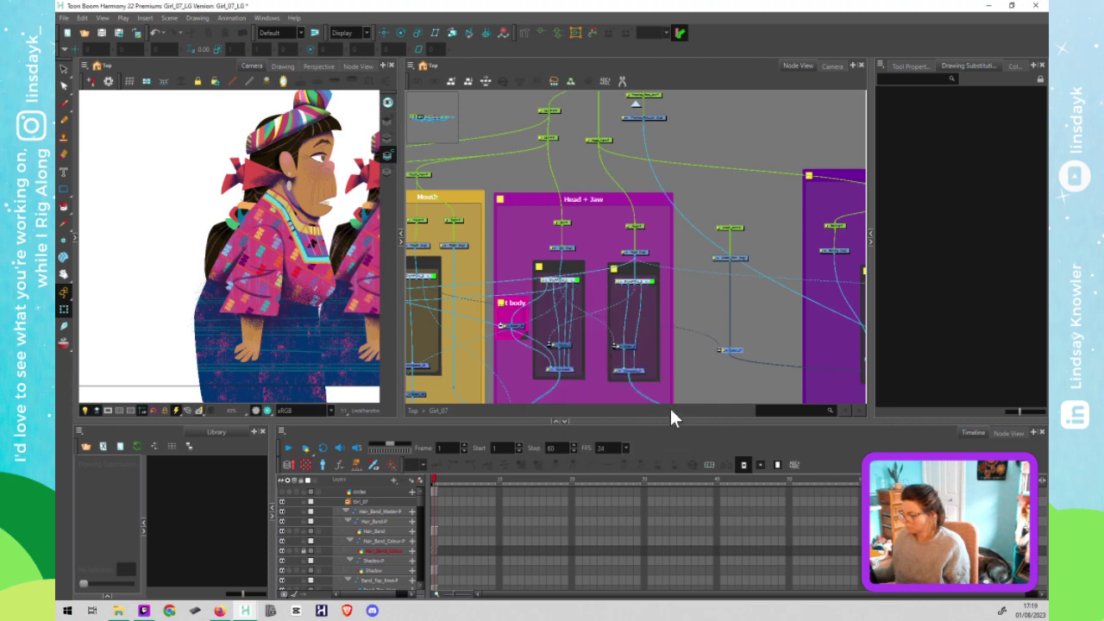
# Step: Move the face freckles peg and drawing up above the Head_Master-P peg, clear of the head and jaw pegs
pyautogui.scroll(-2, 698, 372)
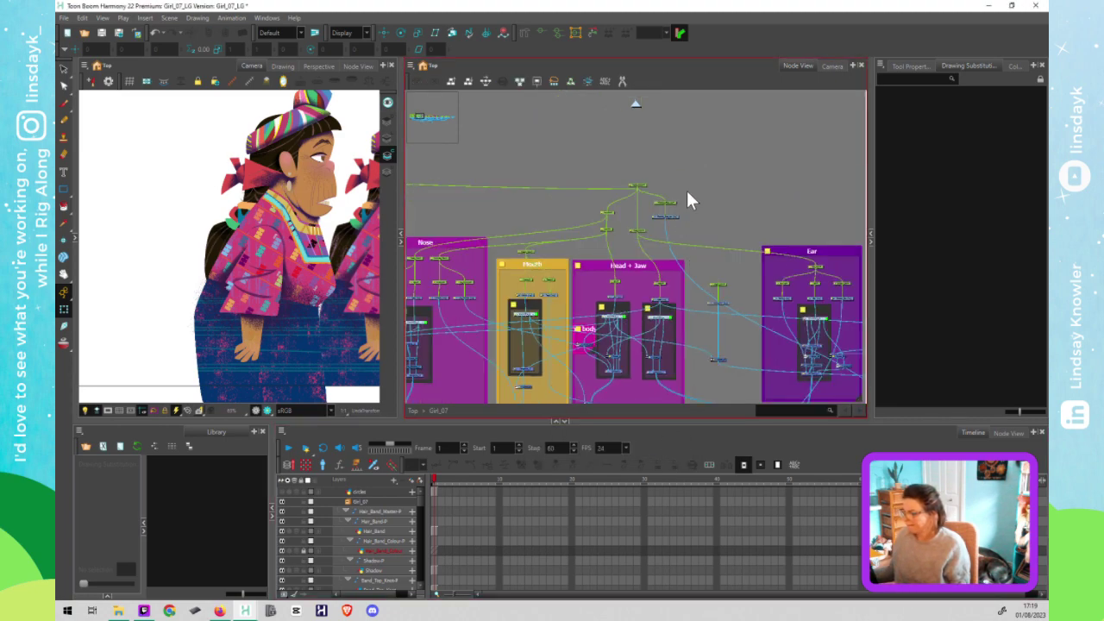
pyautogui.click(670, 216)
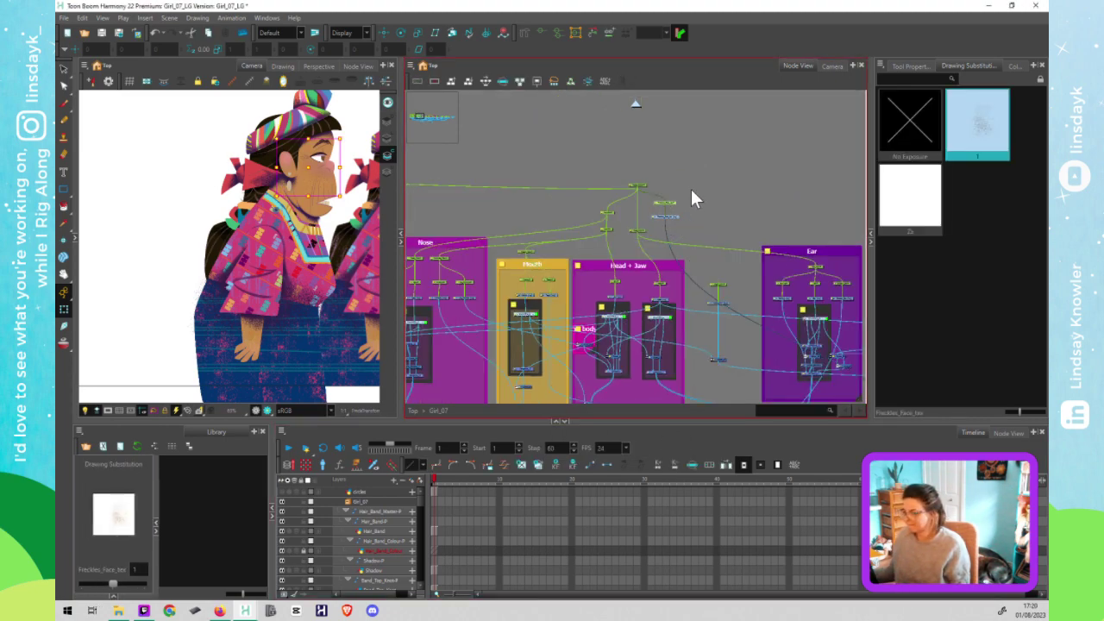
pyautogui.moveTo(702, 162); pyautogui.dragTo(664, 114)
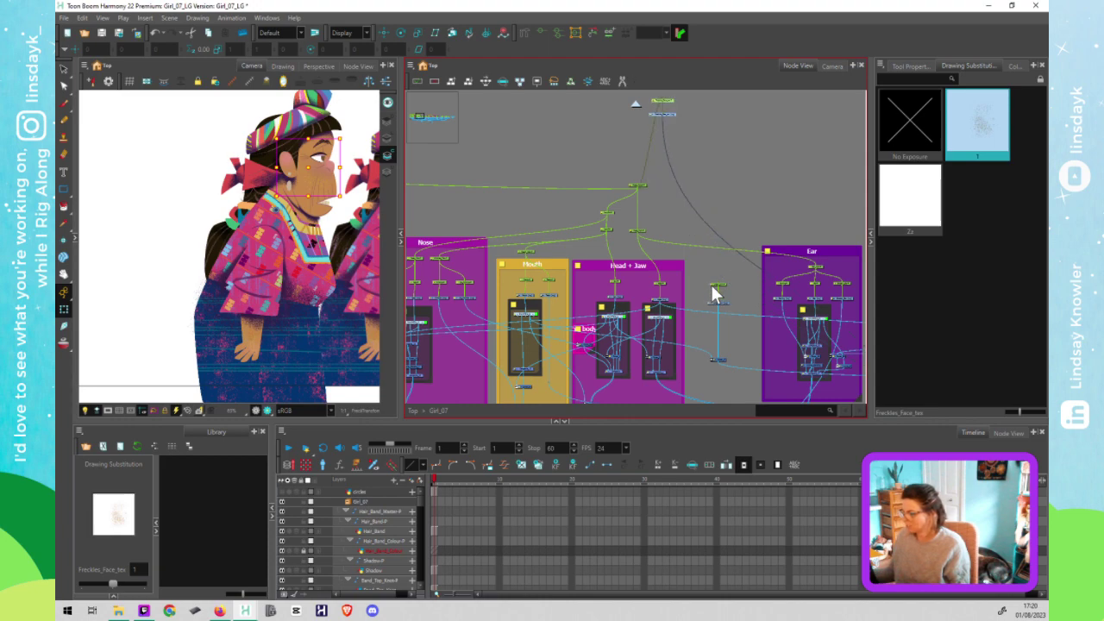
# Step: Add a parent peg above Head_Master-P, connect it to the Under_Chin peg, and check its name in the layer properties
pyautogui.click(637, 231)
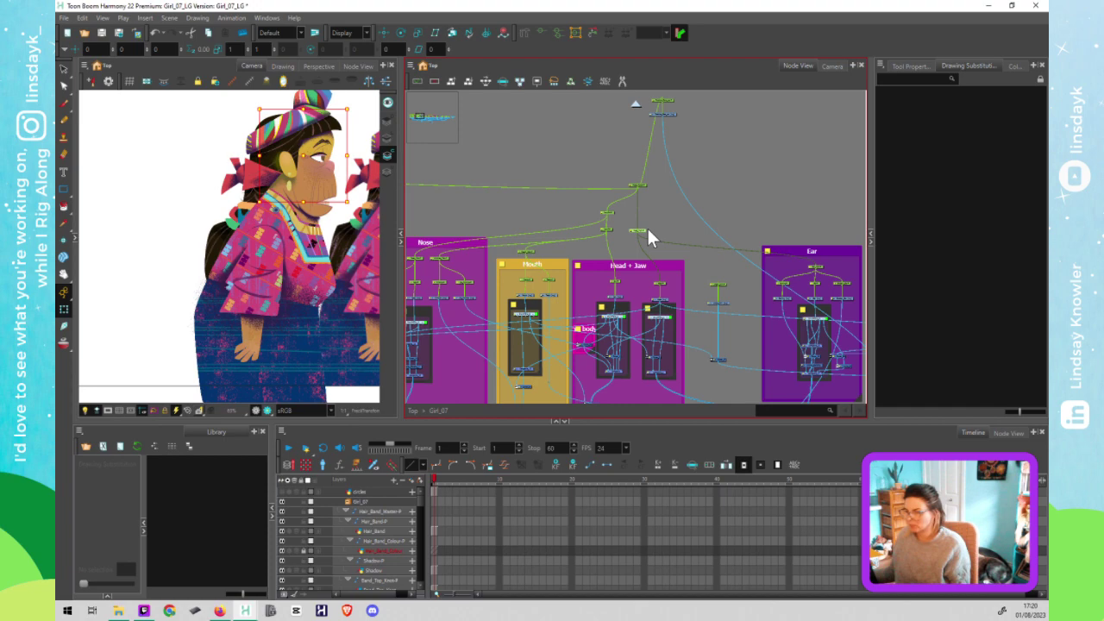
pyautogui.click(636, 179)
pyautogui.scroll(1, 640, 185)
pyautogui.scroll(2, 638, 186)
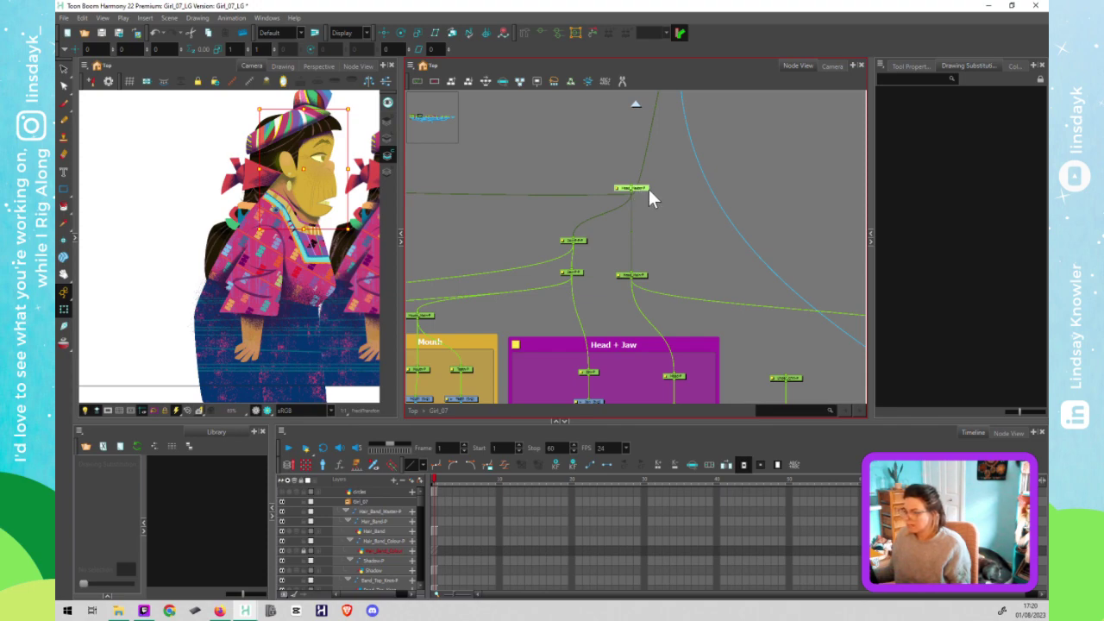
pyautogui.click(636, 195)
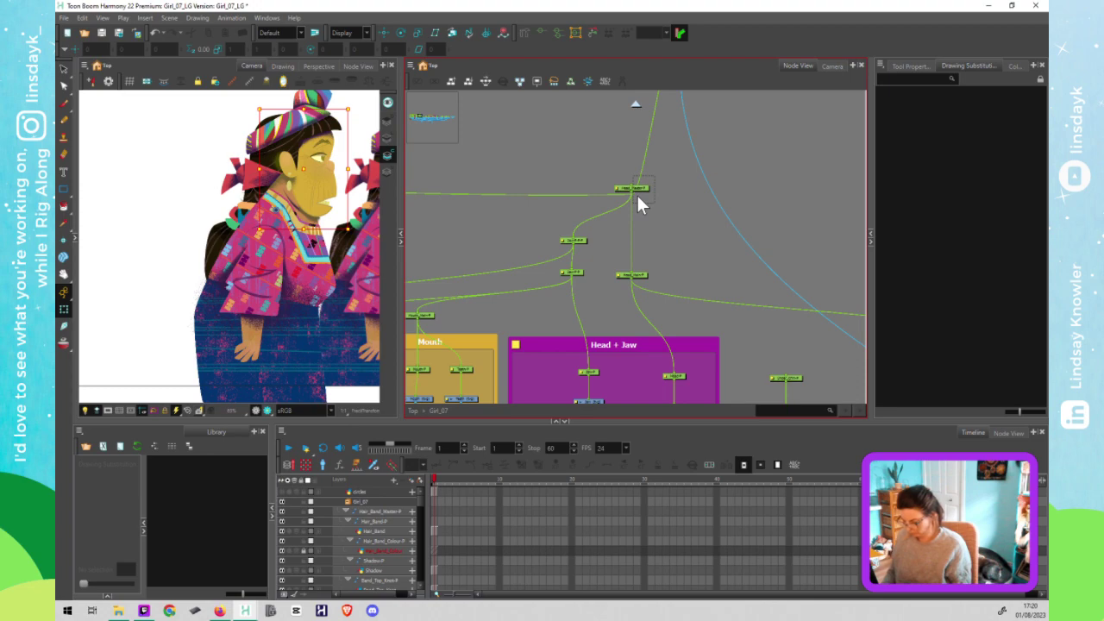
pyautogui.hotkey('ctrl', 'p')
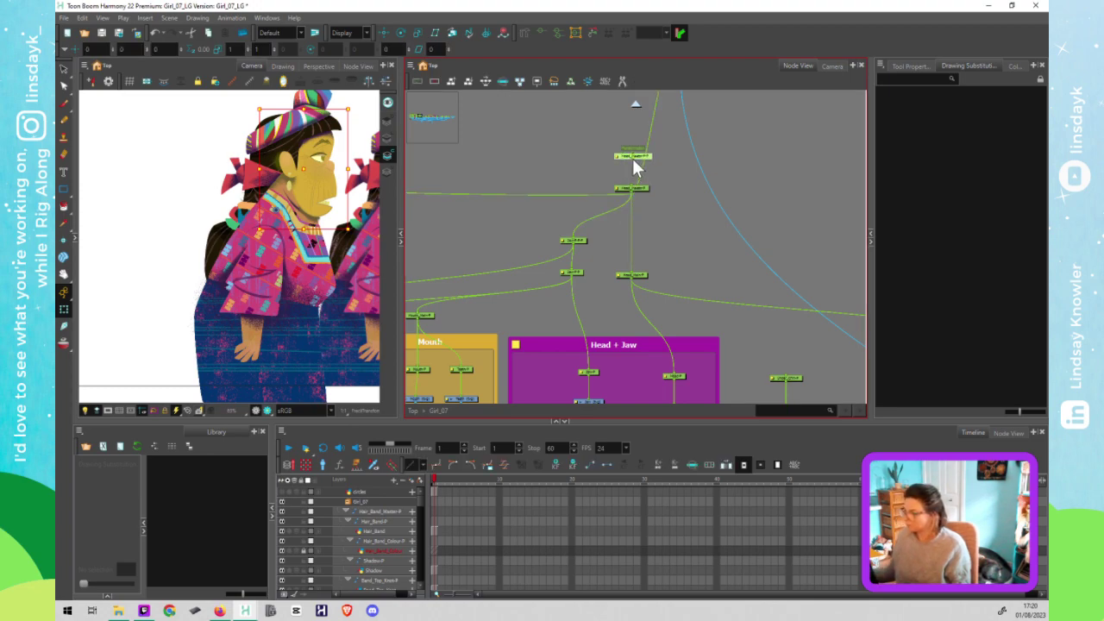
pyautogui.moveTo(634, 160); pyautogui.dragTo(792, 380)
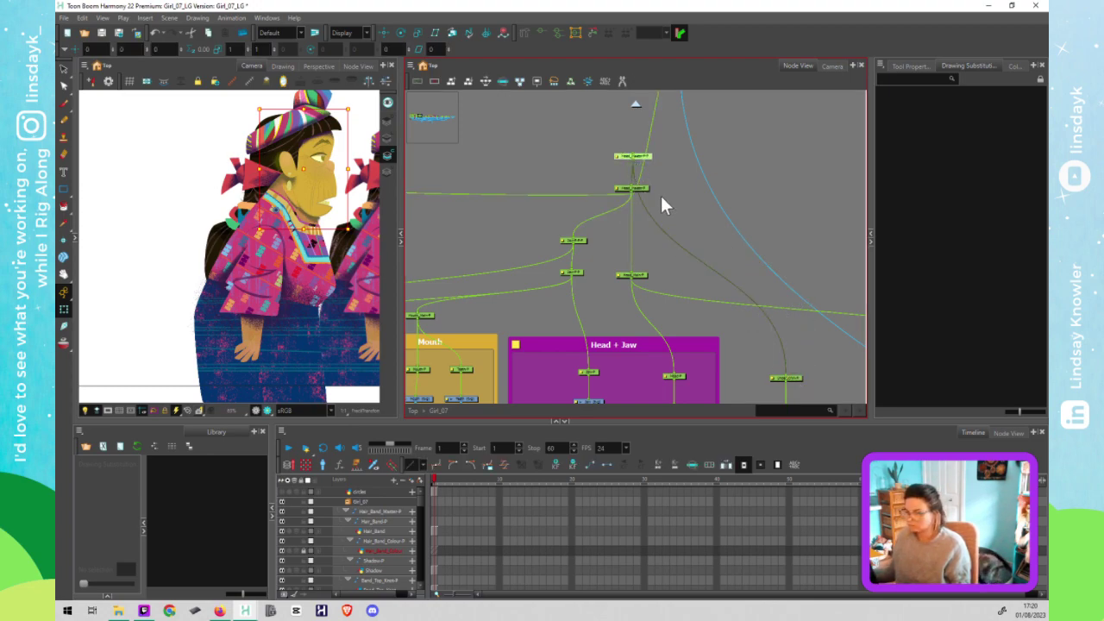
pyautogui.doubleClick(617, 158)
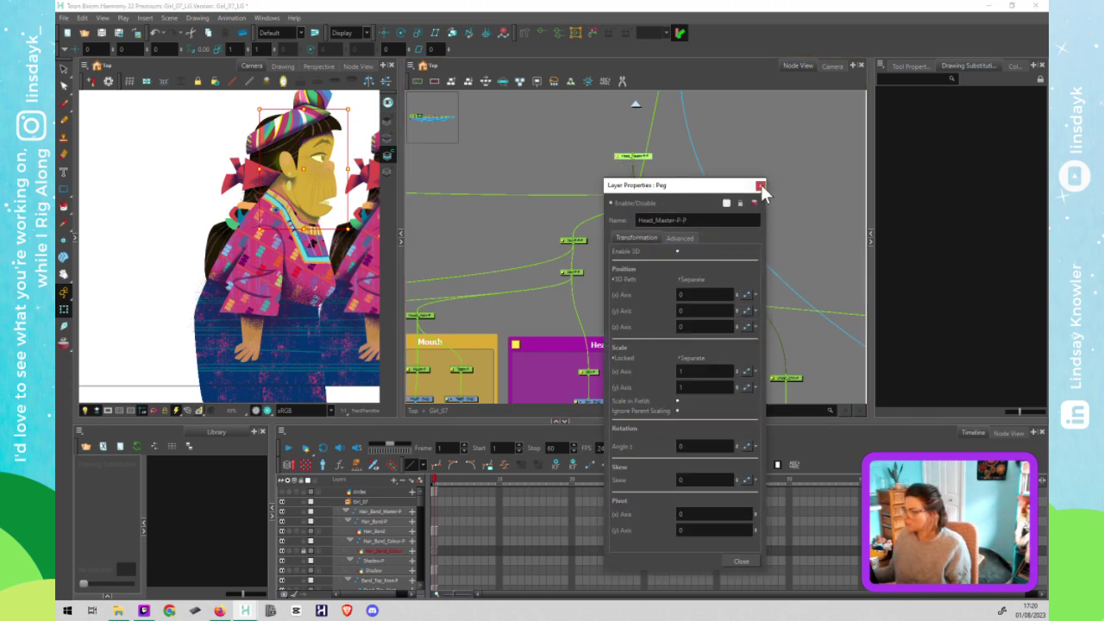
pyautogui.click(760, 186)
# Step: Examine which parts the head and jaw pegs control by selecting them in turn, test-moving the jaw and undoing the move
pyautogui.moveTo(656, 242); pyautogui.dragTo(658, 220)
pyautogui.click(639, 262)
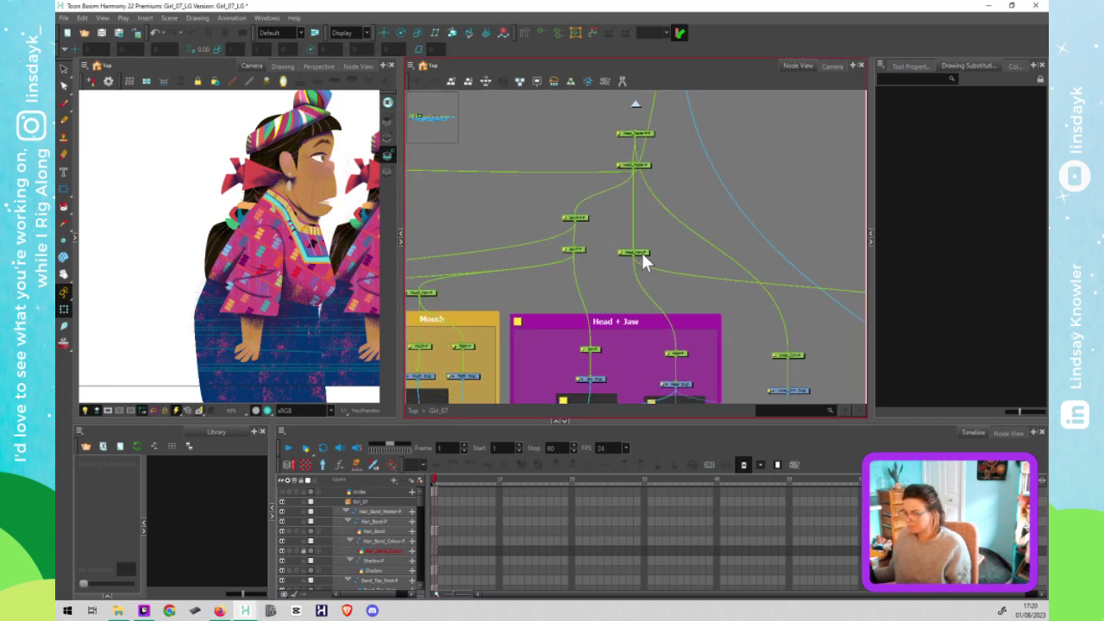
pyautogui.click(642, 255)
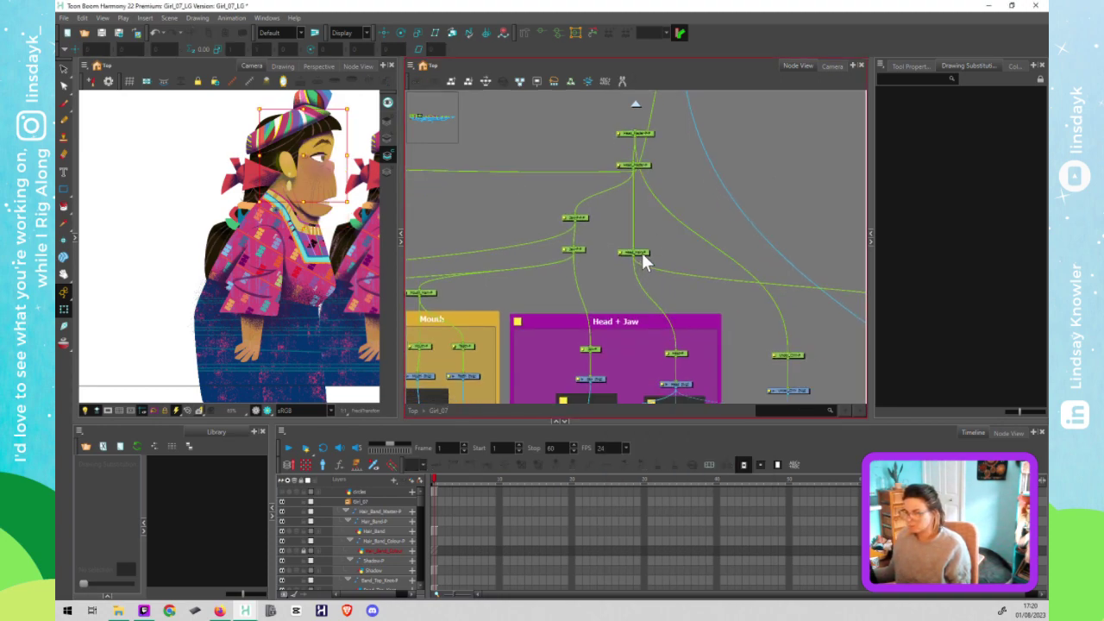
pyautogui.click(581, 250)
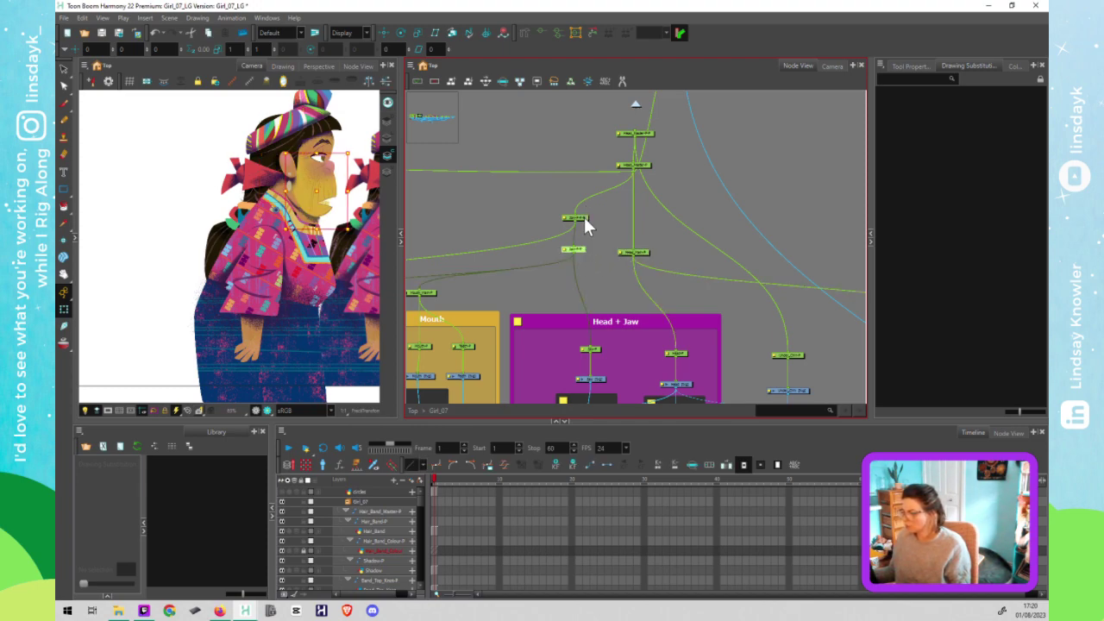
pyautogui.click(584, 219)
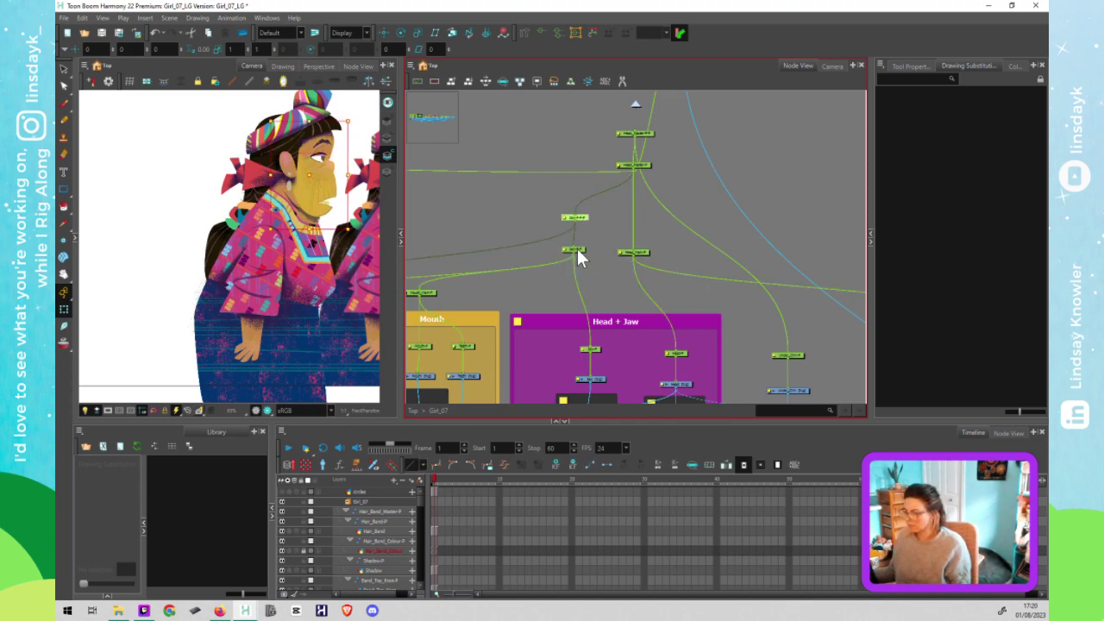
pyautogui.click(591, 350)
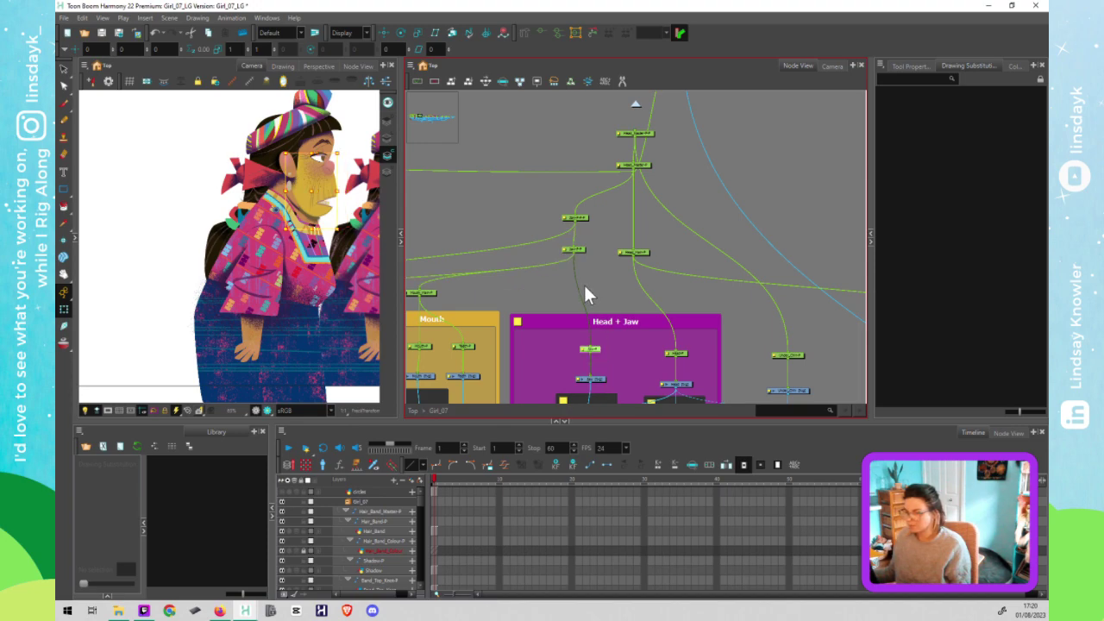
pyautogui.click(300, 194)
pyautogui.moveTo(303, 192); pyautogui.dragTo(321, 177)
pyautogui.hotkey('ctrl', 'z')
pyautogui.click(582, 216)
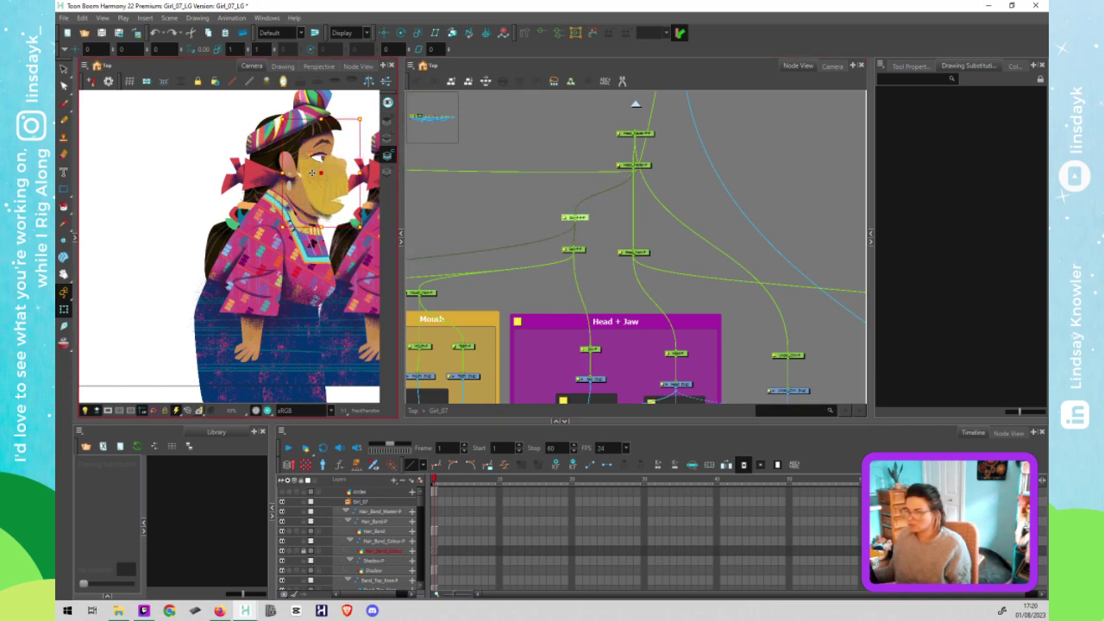
pyautogui.click(576, 219)
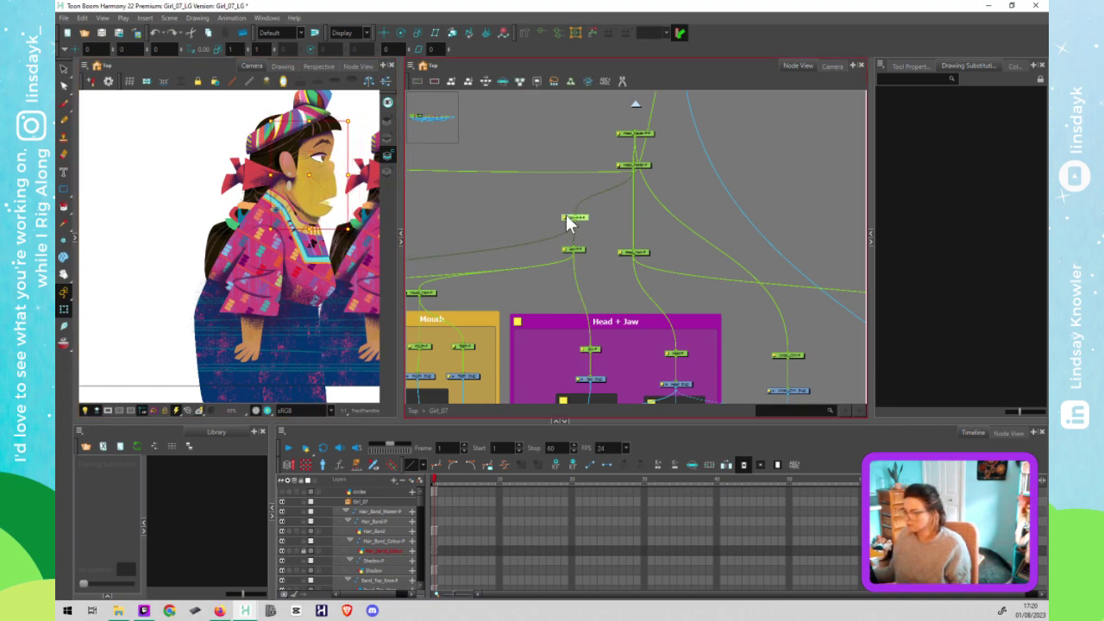
# Step: Check the name of the upper jaw peg and compare both jaw pegs by test-moving the face with each
pyautogui.doubleClick(565, 218)
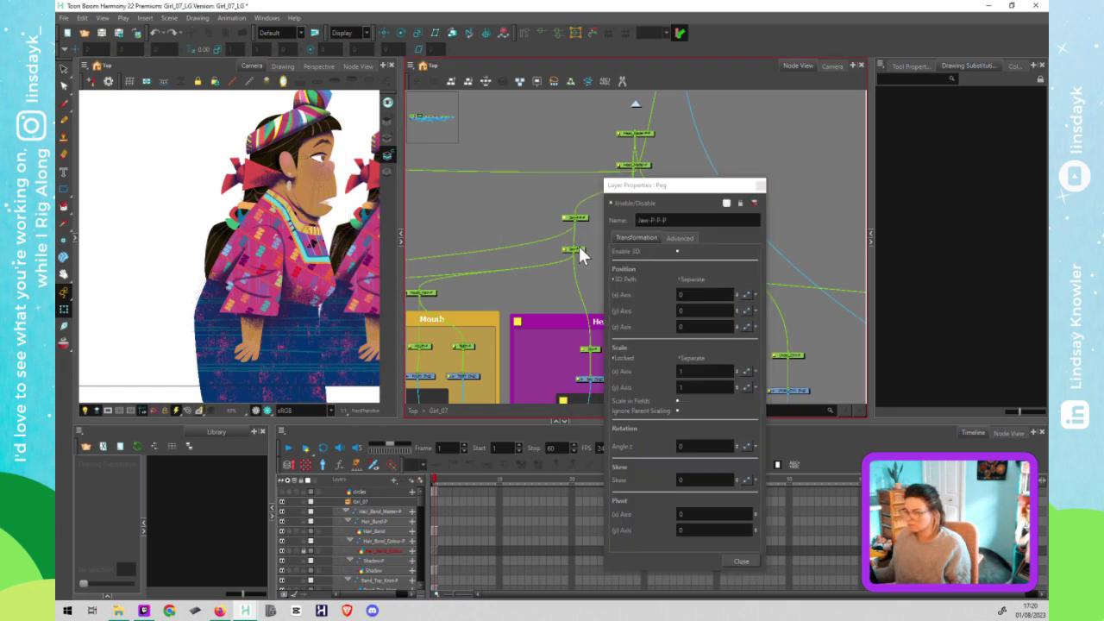
pyautogui.click(578, 248)
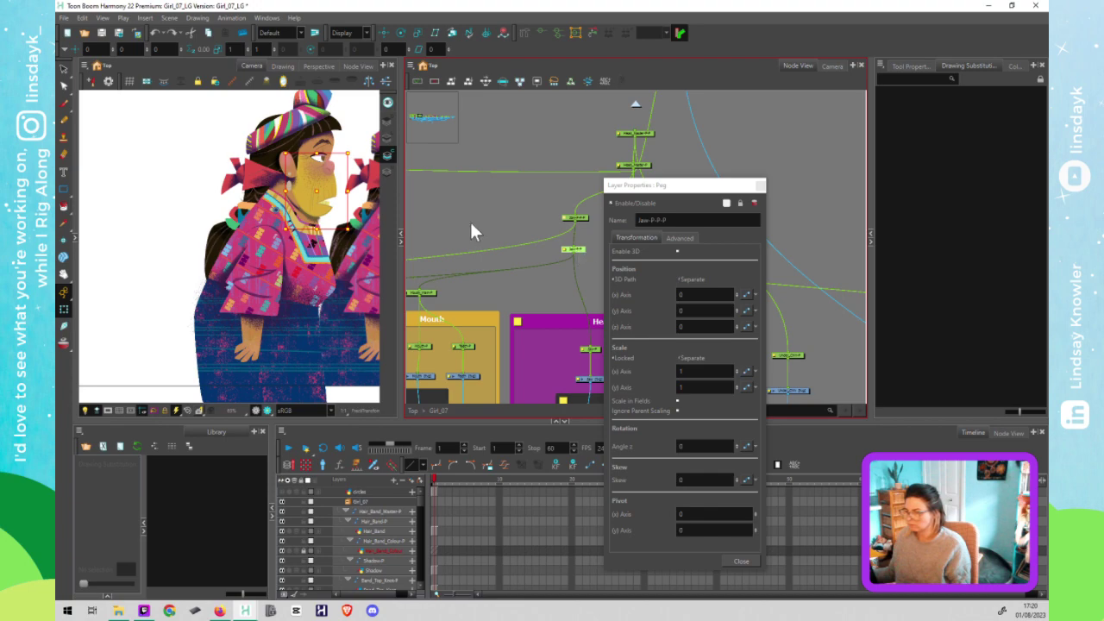
pyautogui.moveTo(320, 190); pyautogui.dragTo(316, 189)
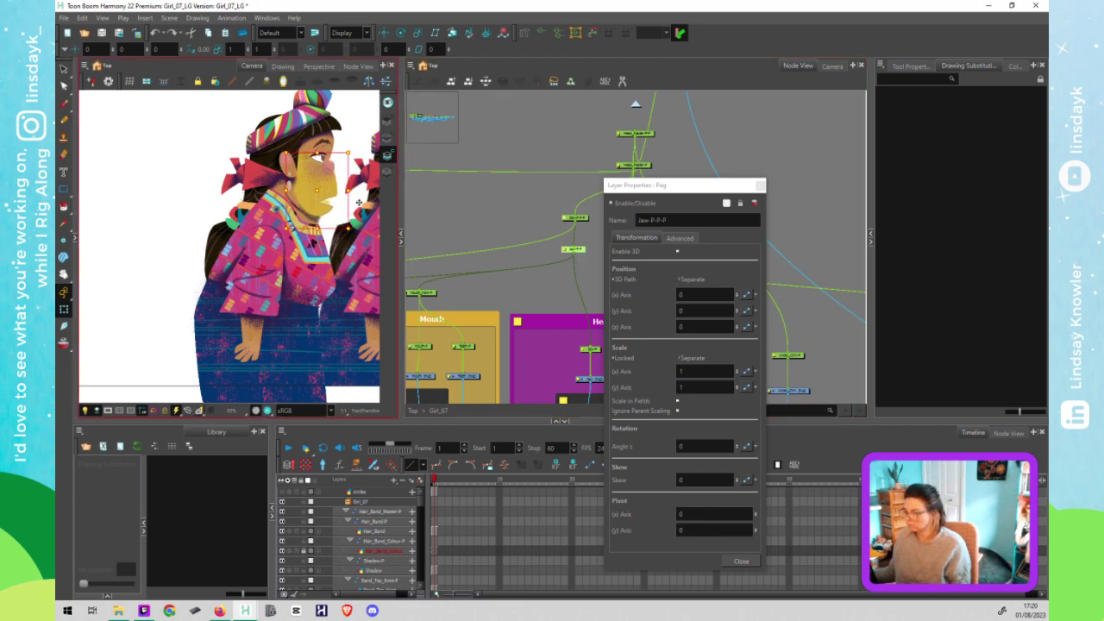
pyautogui.click(583, 222)
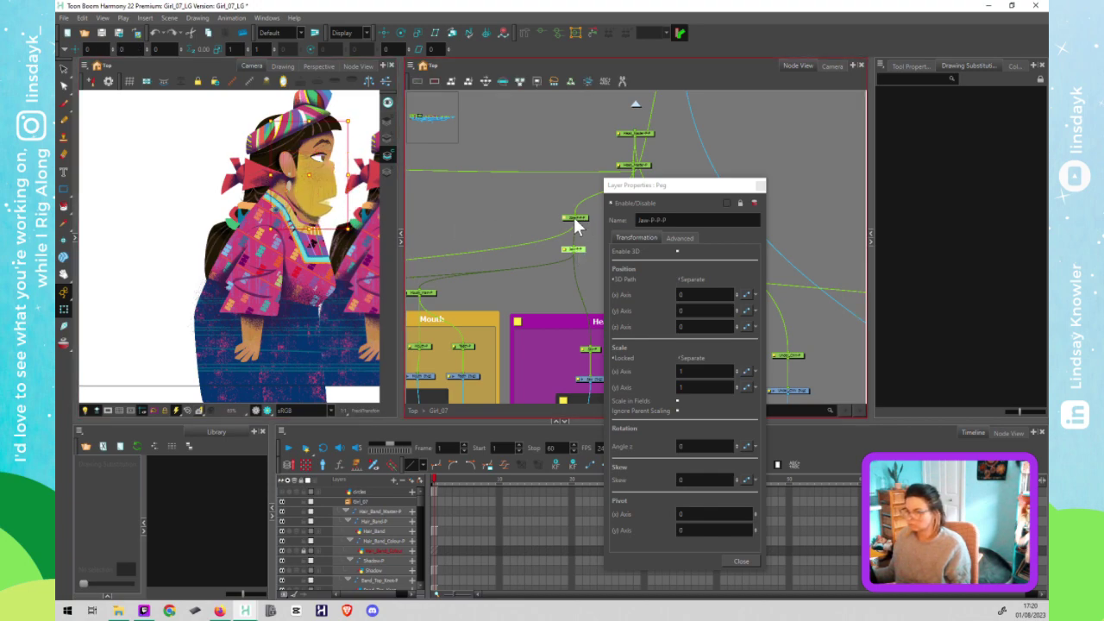
pyautogui.click(321, 179)
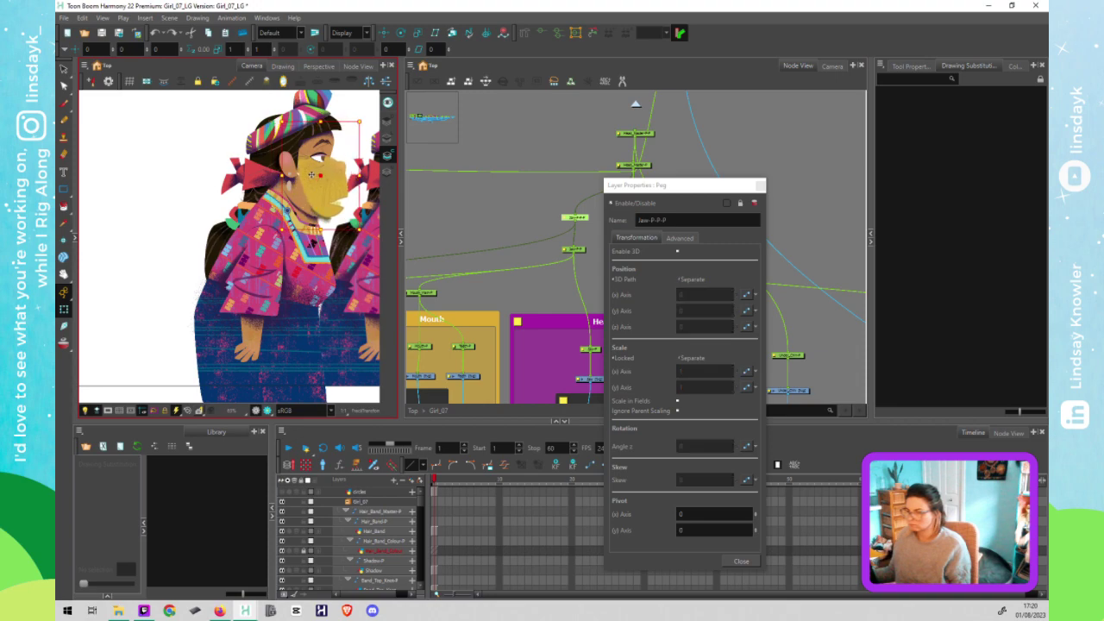
# Step: Connect the Under_Chin peg to the Jaw-P-P-P peg in place of the new head parent peg
pyautogui.click(565, 218)
pyautogui.click(564, 218)
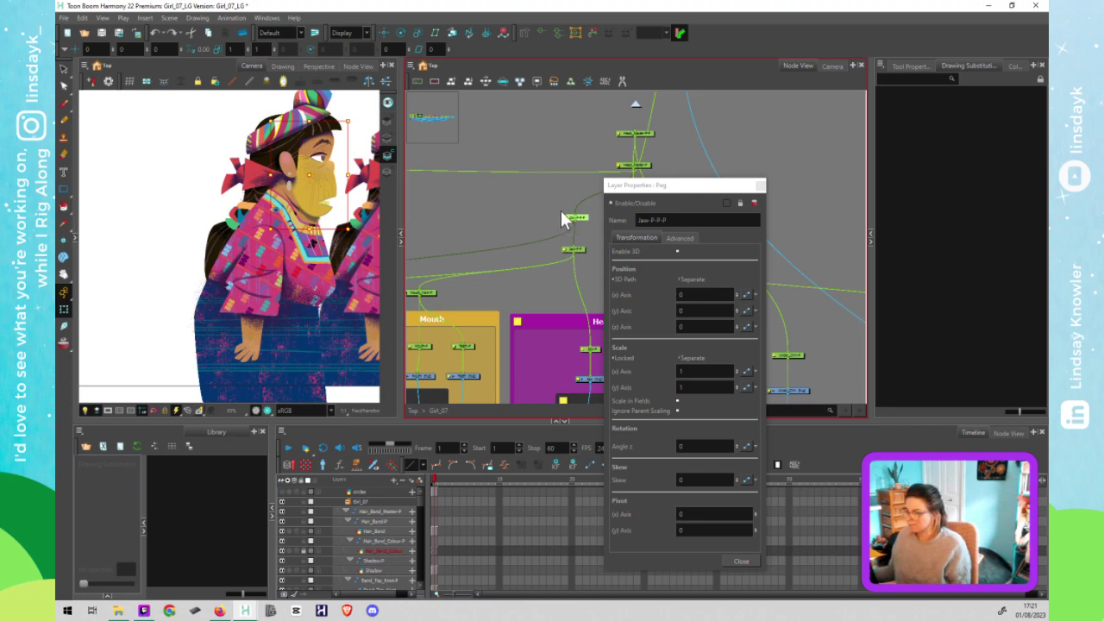
pyautogui.click(759, 185)
pyautogui.moveTo(576, 222); pyautogui.dragTo(792, 361)
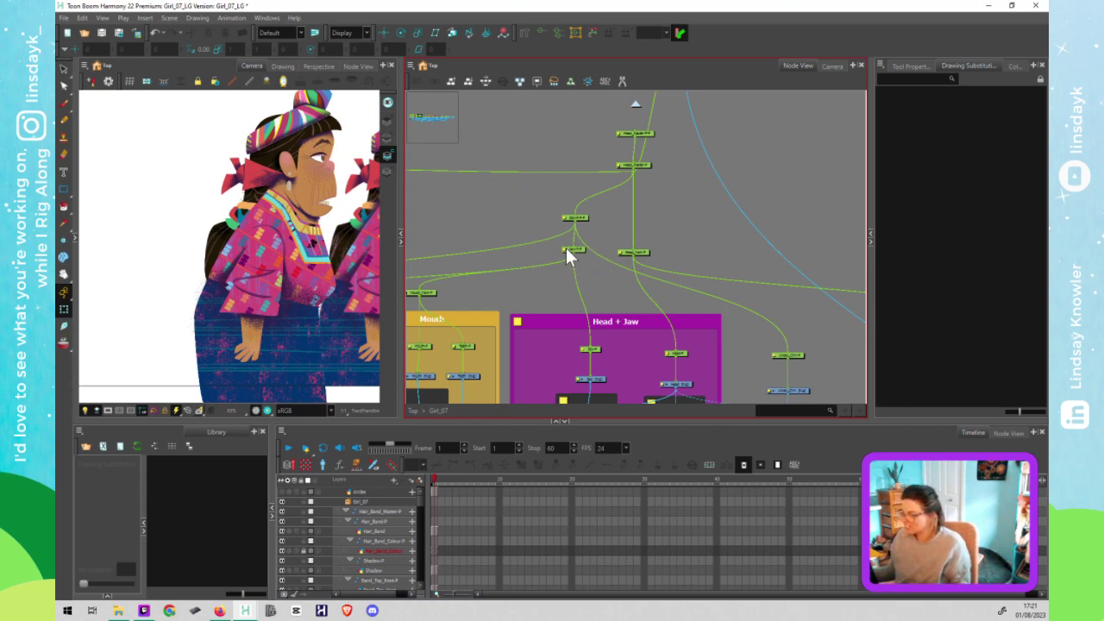
# Step: Rename the jaw peg directly below Jaw-P-P-P, starting its name with Jaw_Mas and keeping the -P ending
pyautogui.doubleClick(567, 250)
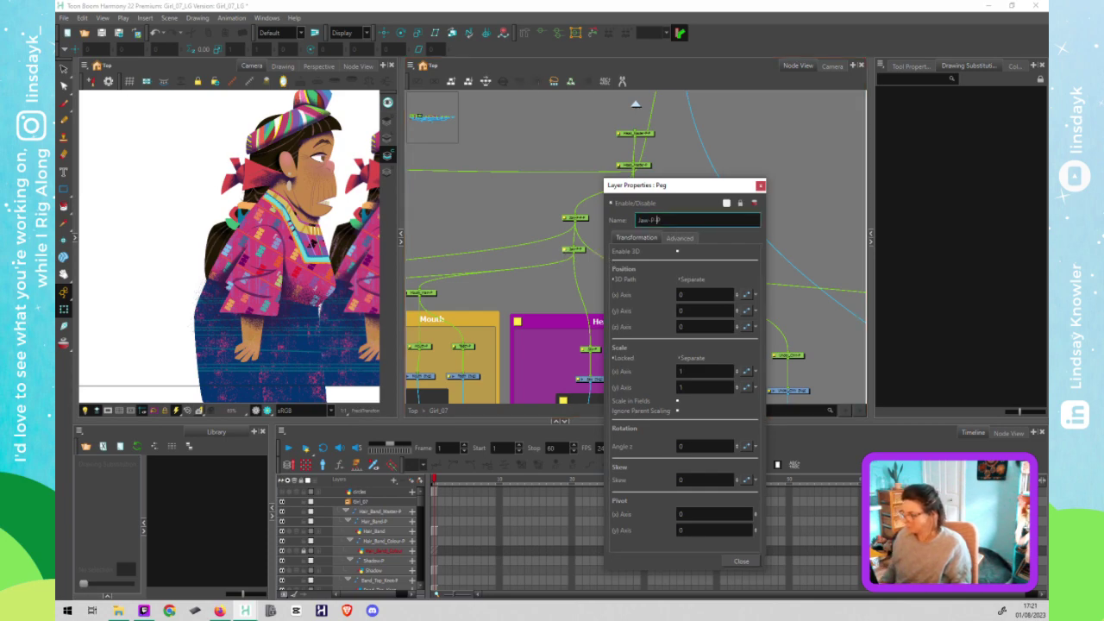
pyautogui.press('BackSpace')
pyautogui.press('BackSpace')
pyautogui.write('Mas')
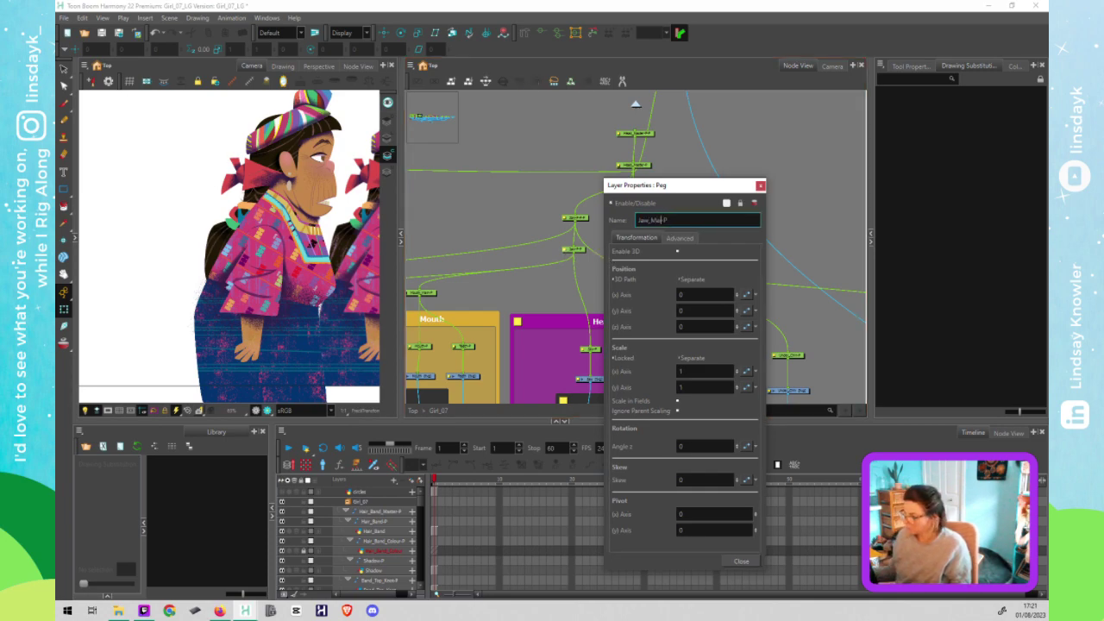
pyautogui.click(761, 185)
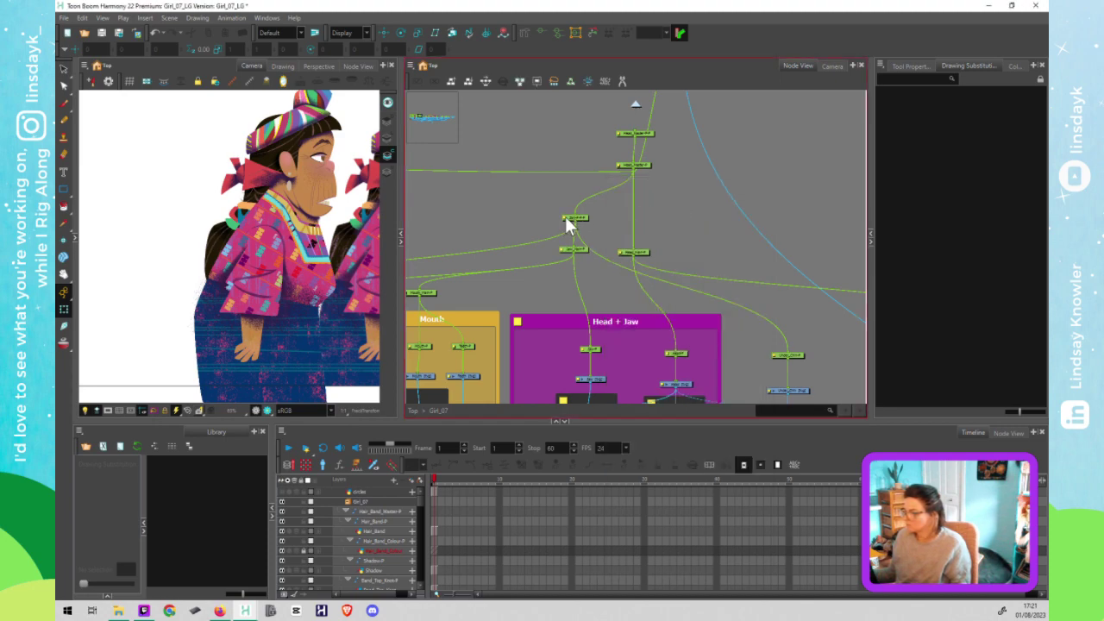
# Step: Rename the upper jaw peg, Jaw-P-P-P, to Jaw_Nose_UnderChin-P
pyautogui.doubleClick(565, 217)
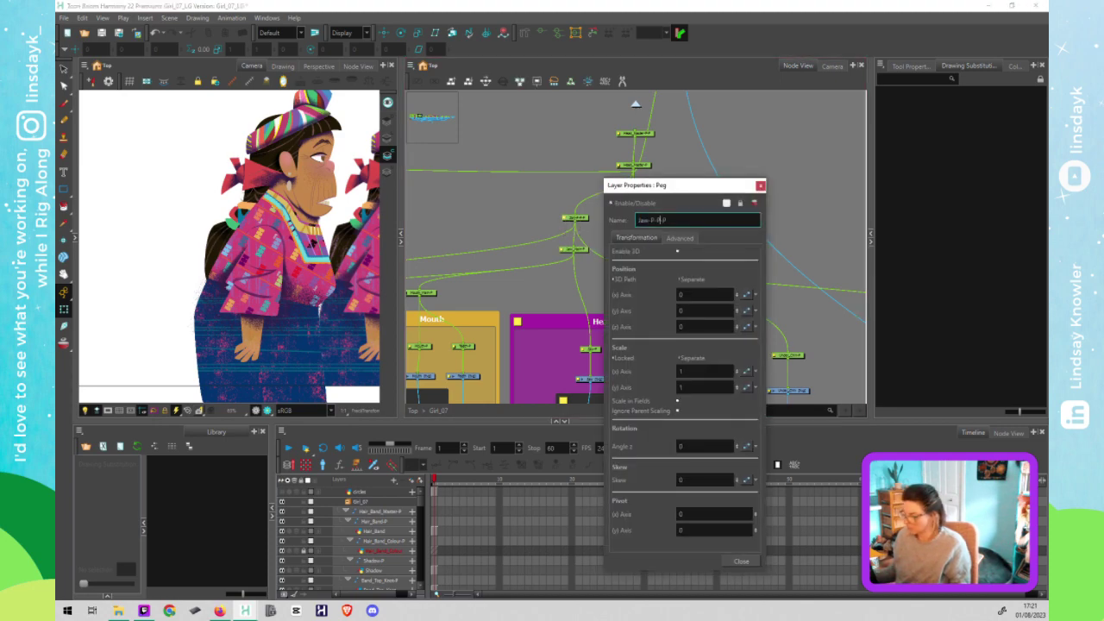
pyautogui.press('BackSpace')
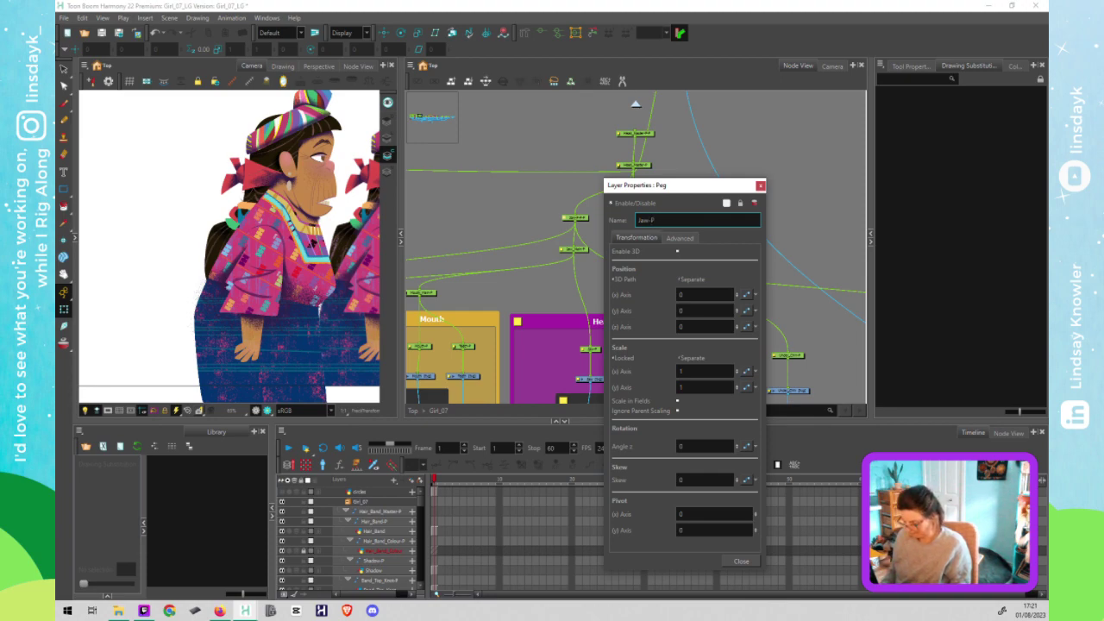
pyautogui.write('Nose_')
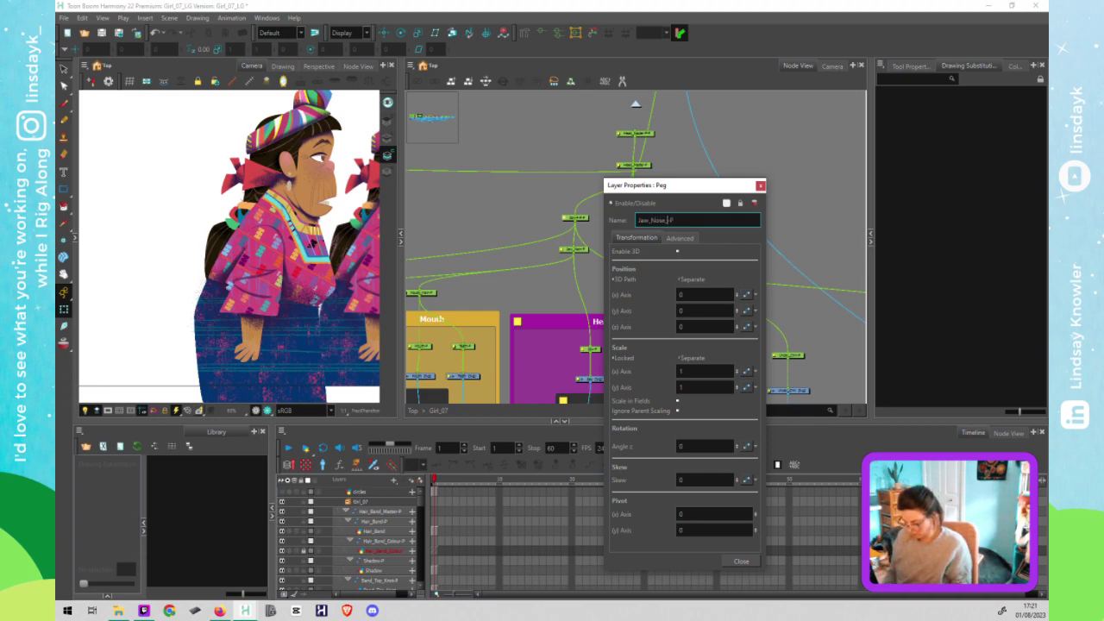
pyautogui.write('Underchin')
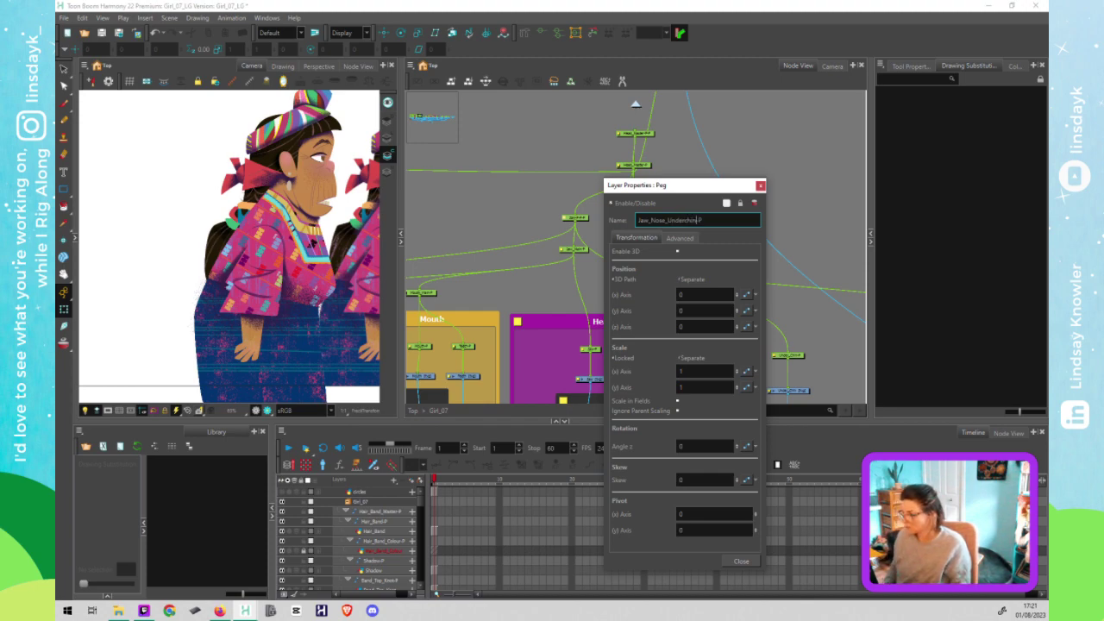
pyautogui.write('C')
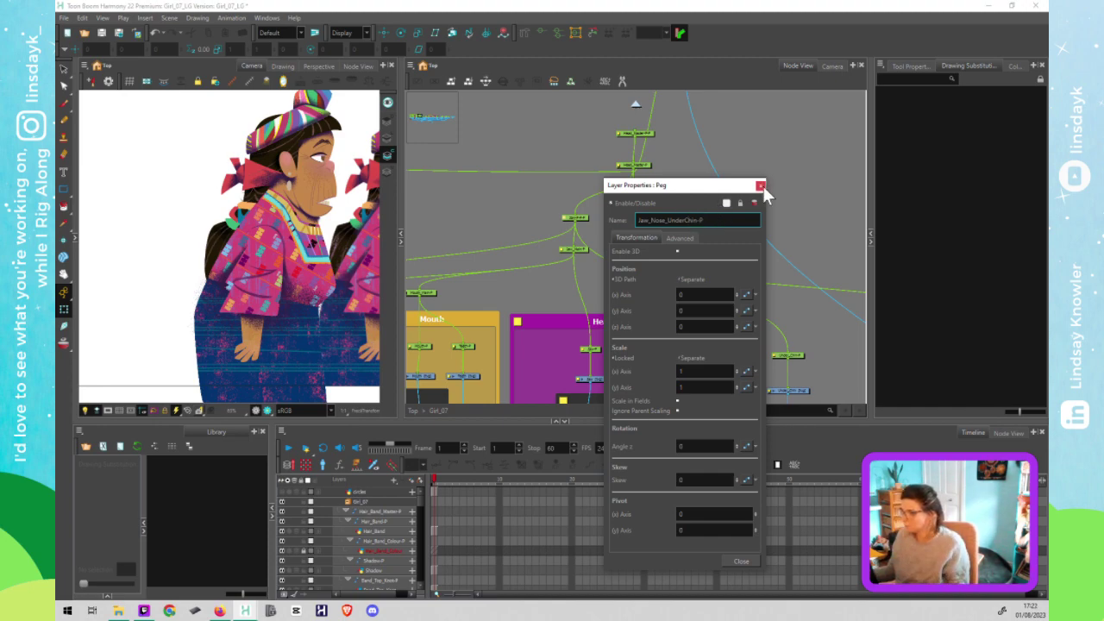
pyautogui.click(759, 185)
# Step: Check what the upper jaw peg and the head peg above it control, test-moving the head and undoing the move
pyautogui.click(593, 221)
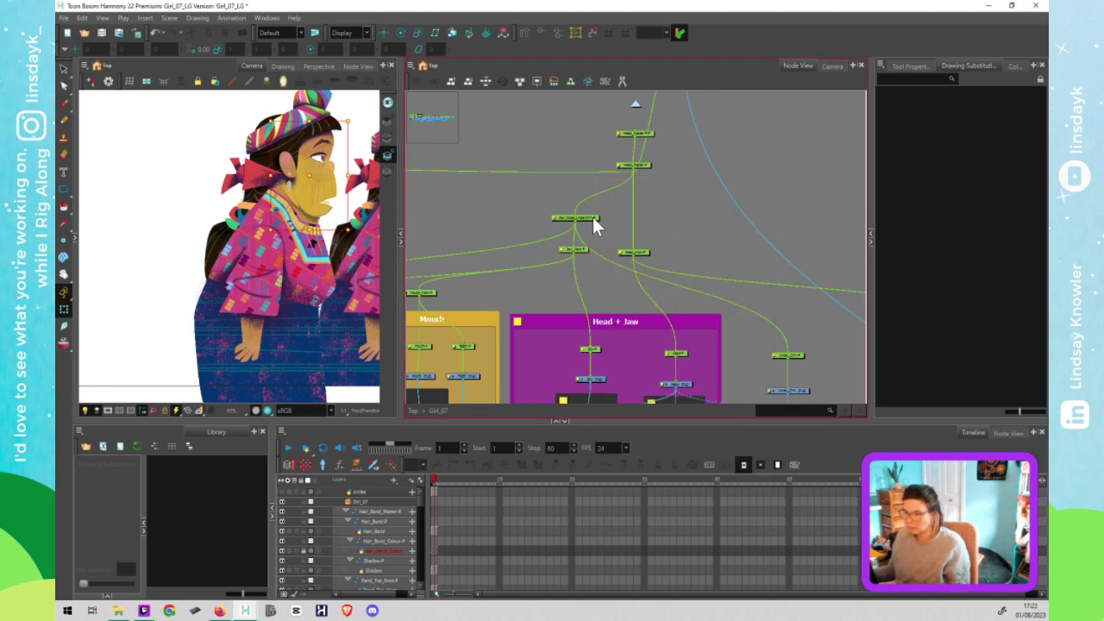
pyautogui.click(646, 166)
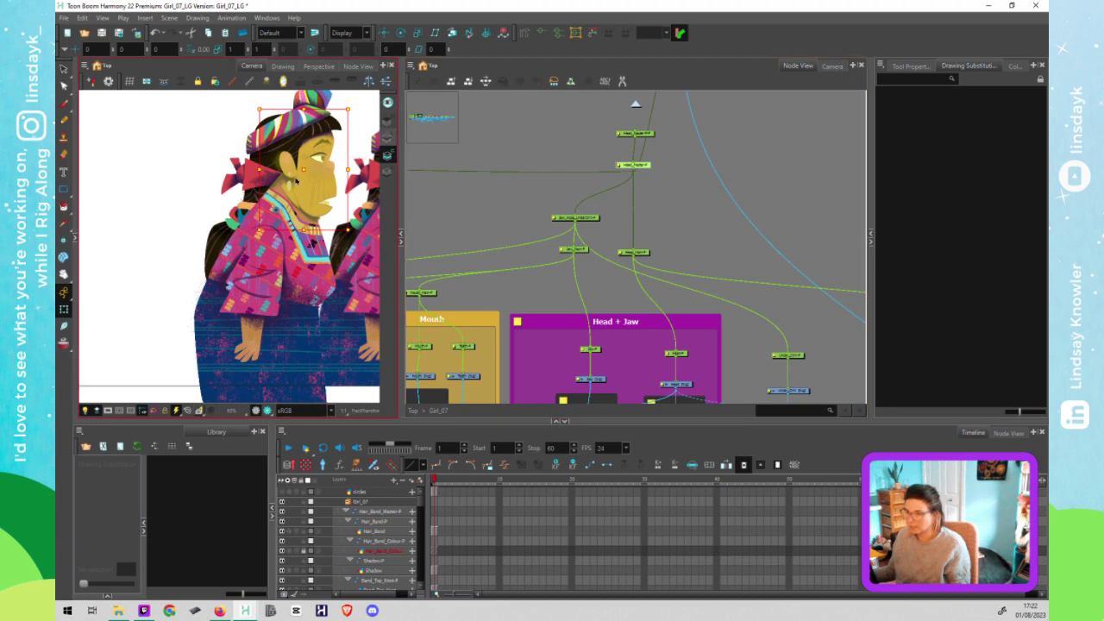
pyautogui.moveTo(316, 170); pyautogui.dragTo(320, 170)
pyautogui.hotkey('ctrl', 'z')
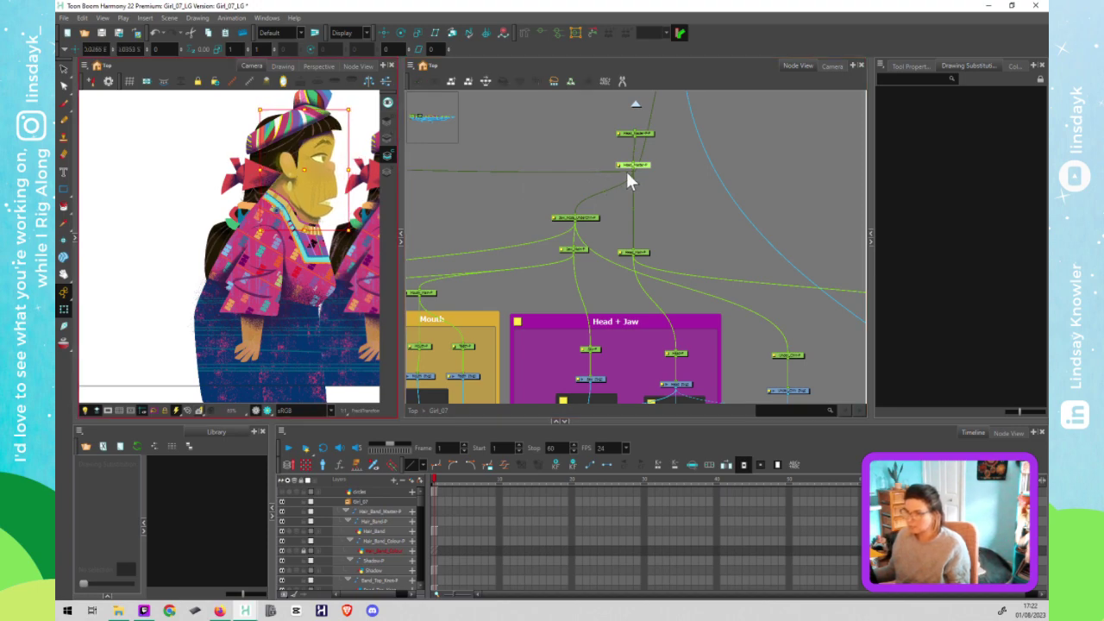
# Step: Connect the topmost head peg, Head_Master-P-P, to the master peg above the Bangs backdrop
pyautogui.click(646, 134)
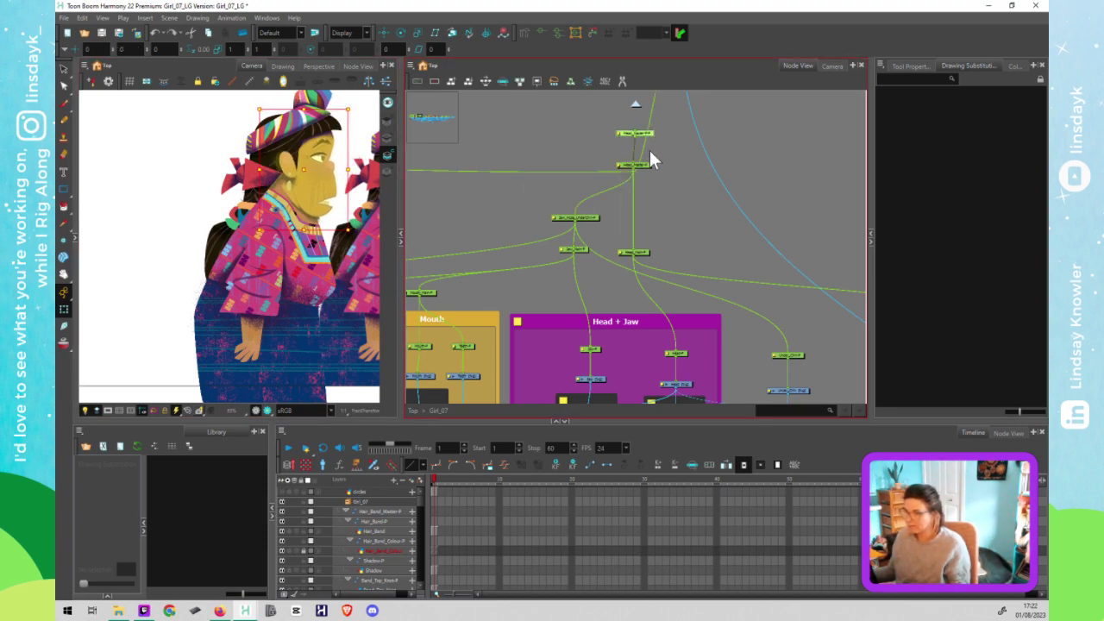
pyautogui.scroll(-3, 655, 151)
pyautogui.moveTo(596, 181); pyautogui.dragTo(513, 167)
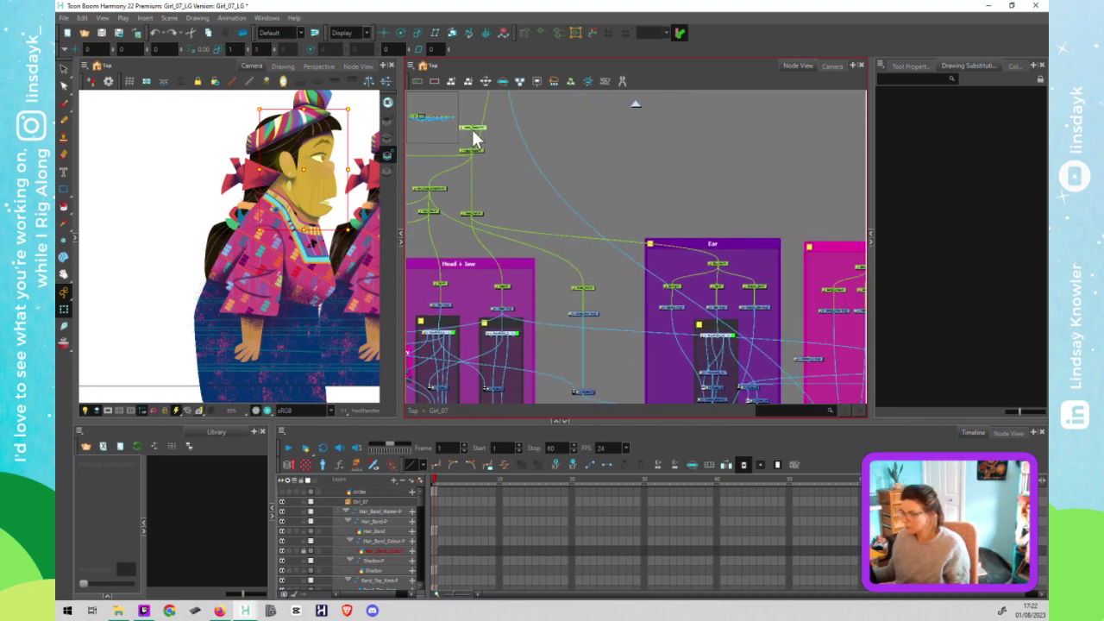
pyautogui.moveTo(862, 211); pyautogui.dragTo(658, 194)
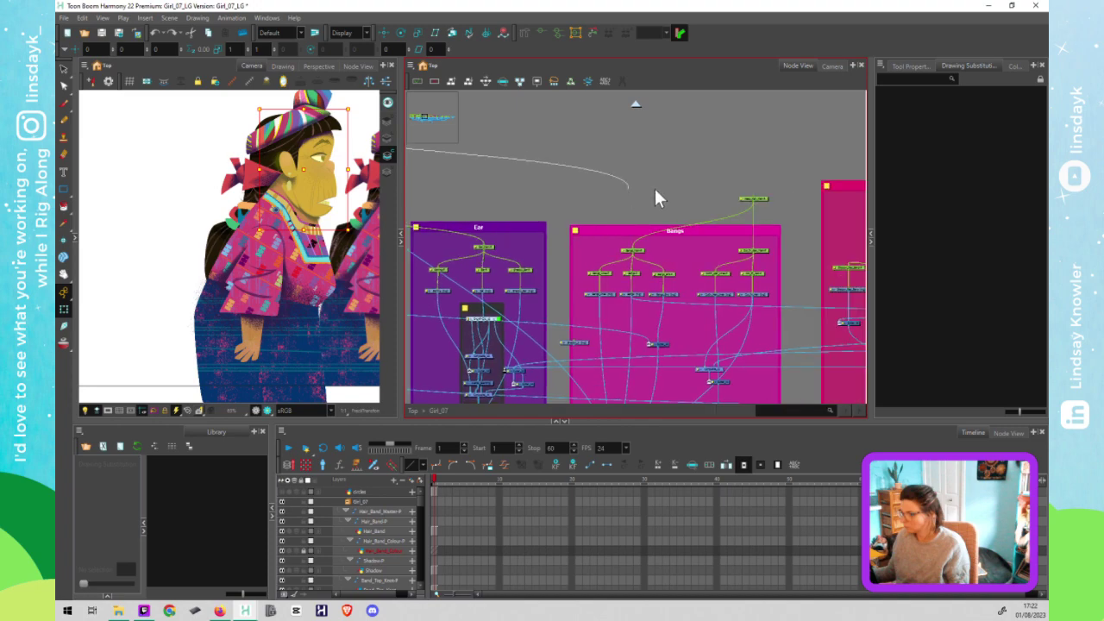
pyautogui.moveTo(737, 195); pyautogui.dragTo(754, 201)
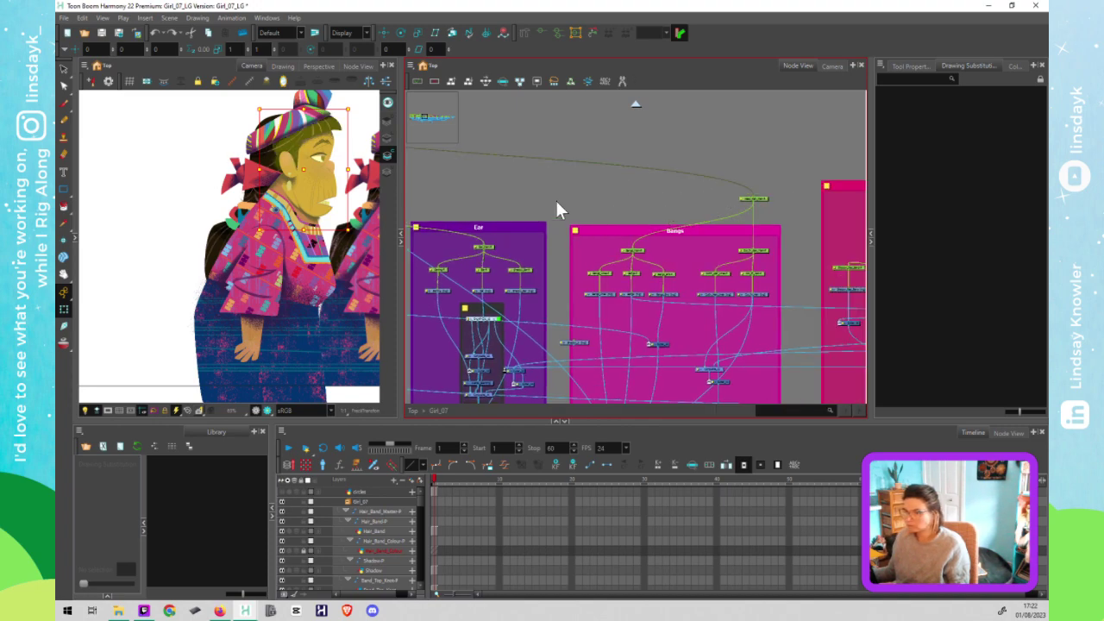
# Step: Rename the topmost head peg that now drives the bangs to Head_Bangs-P
pyautogui.moveTo(550, 196); pyautogui.dragTo(717, 202)
pyautogui.moveTo(508, 170); pyautogui.dragTo(752, 207)
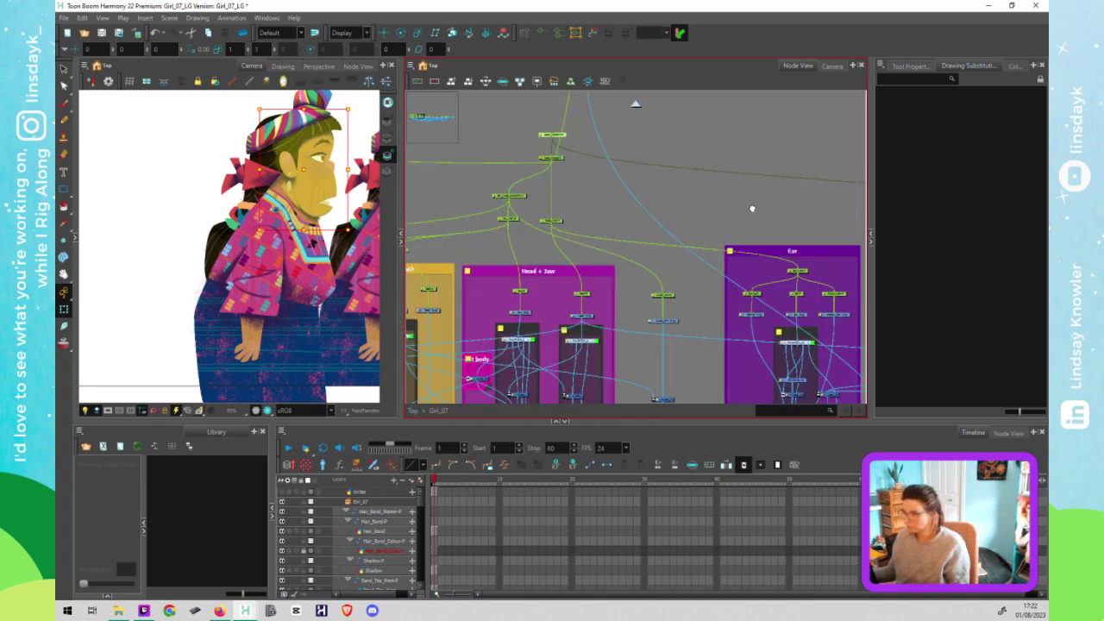
pyautogui.click(640, 152)
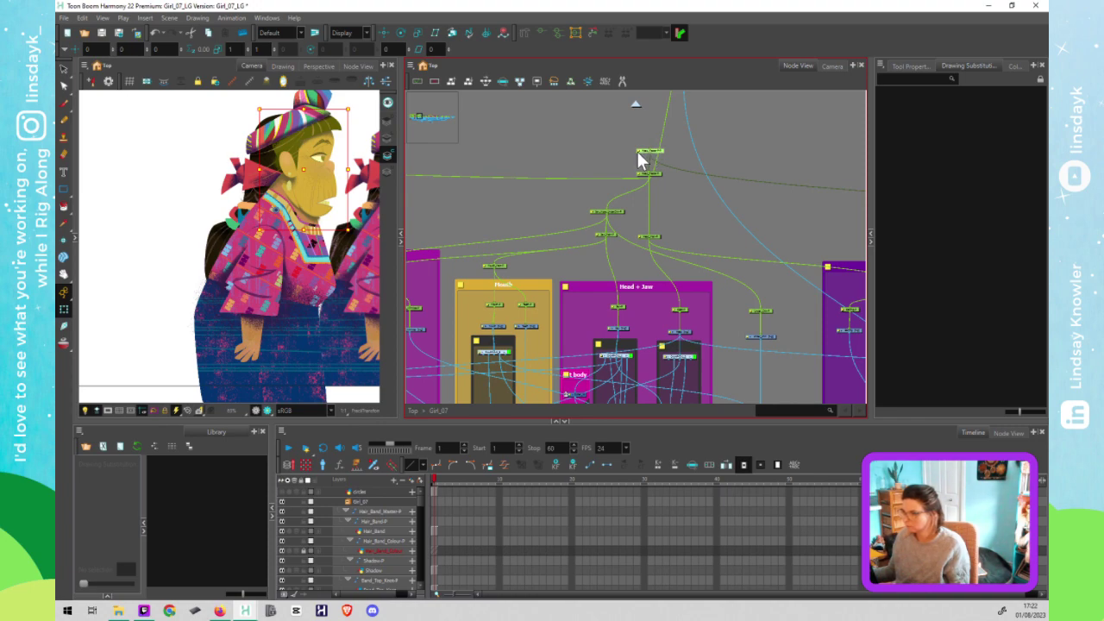
pyautogui.doubleClick(638, 153)
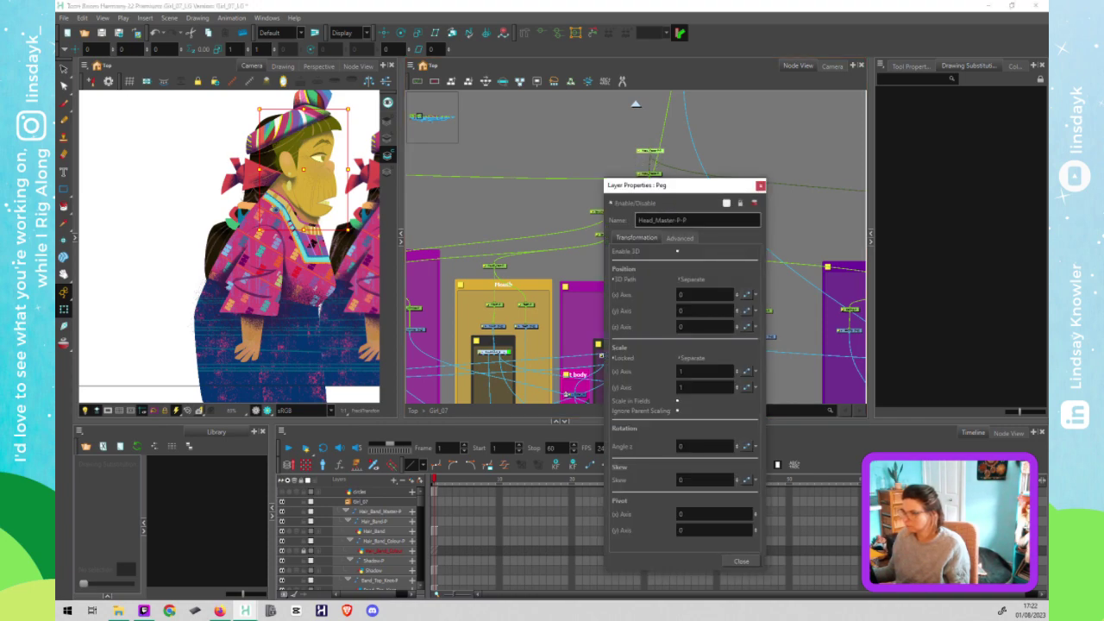
pyautogui.click(681, 220)
pyautogui.press('BackSpace')
pyautogui.press('BackSpace')
pyautogui.press('BackSpace')
pyautogui.press('BackSpace')
pyautogui.press('BackSpace')
pyautogui.press('BackSpace')
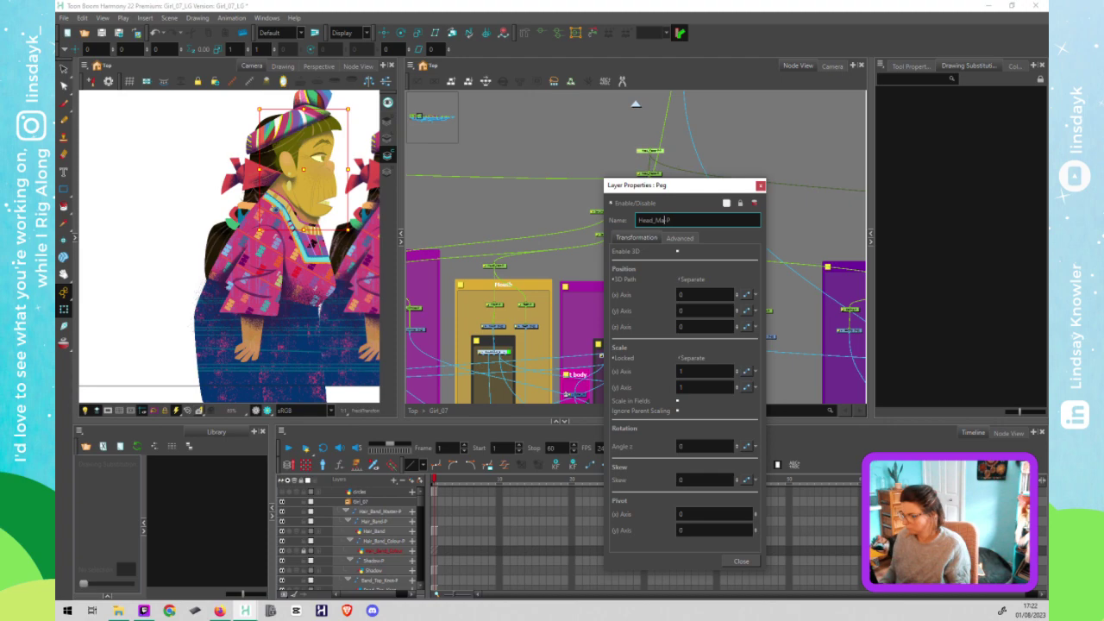
pyautogui.press('BackSpace')
pyautogui.press('BackSpace')
pyautogui.write('Ba')
pyautogui.write('ngs')
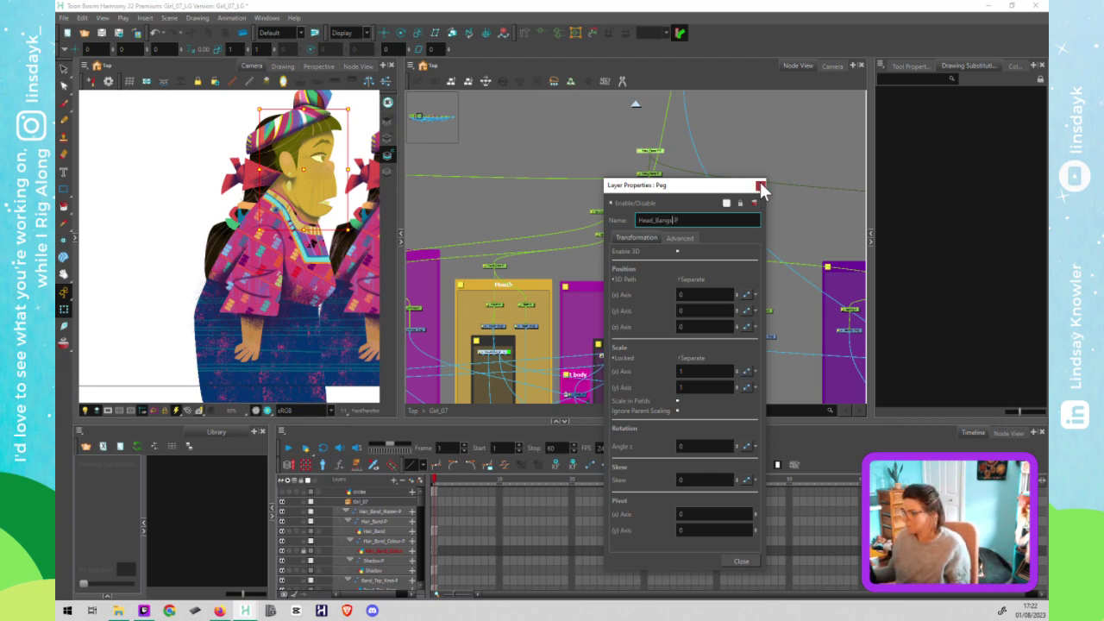
pyautogui.click(759, 185)
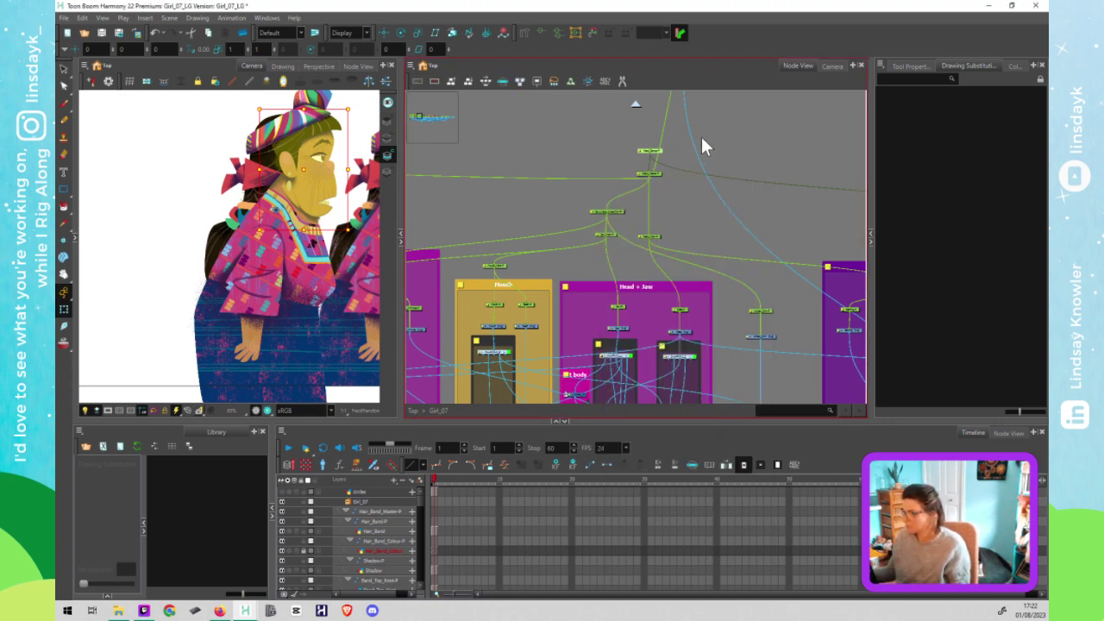
# Step: Add a parent peg above the Head_Bangs-P peg and connect it to the hair peg above the Hair Knot backdrop
pyautogui.click(653, 154)
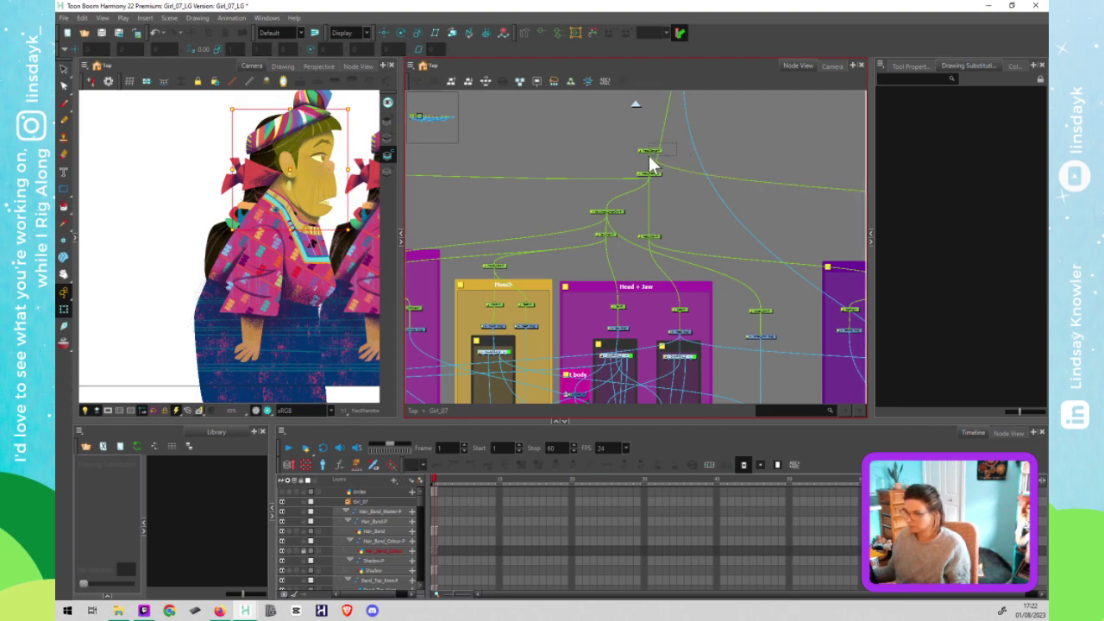
pyautogui.moveTo(648, 155); pyautogui.dragTo(495, 163)
pyautogui.hotkey('ctrl', 'p')
pyautogui.moveTo(714, 162); pyautogui.dragTo(598, 145)
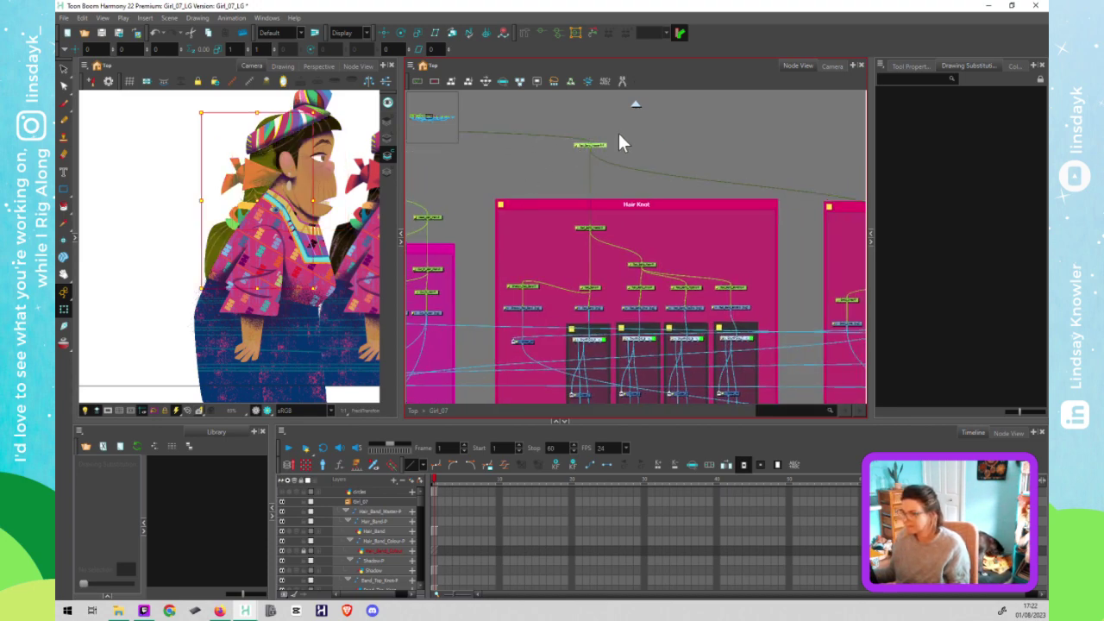
# Step: Examine which hair parts the peg above Hair Knot and the top pegs inside Hair Knot and Hair Braid control
pyautogui.click(591, 147)
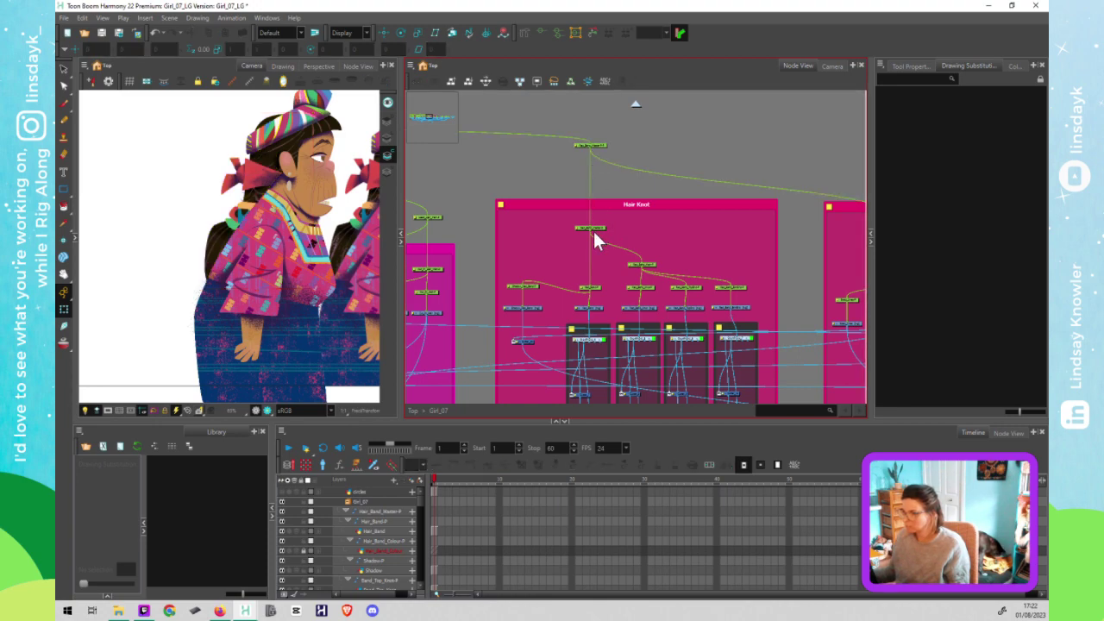
pyautogui.click(594, 231)
pyautogui.moveTo(686, 232); pyautogui.dragTo(528, 227)
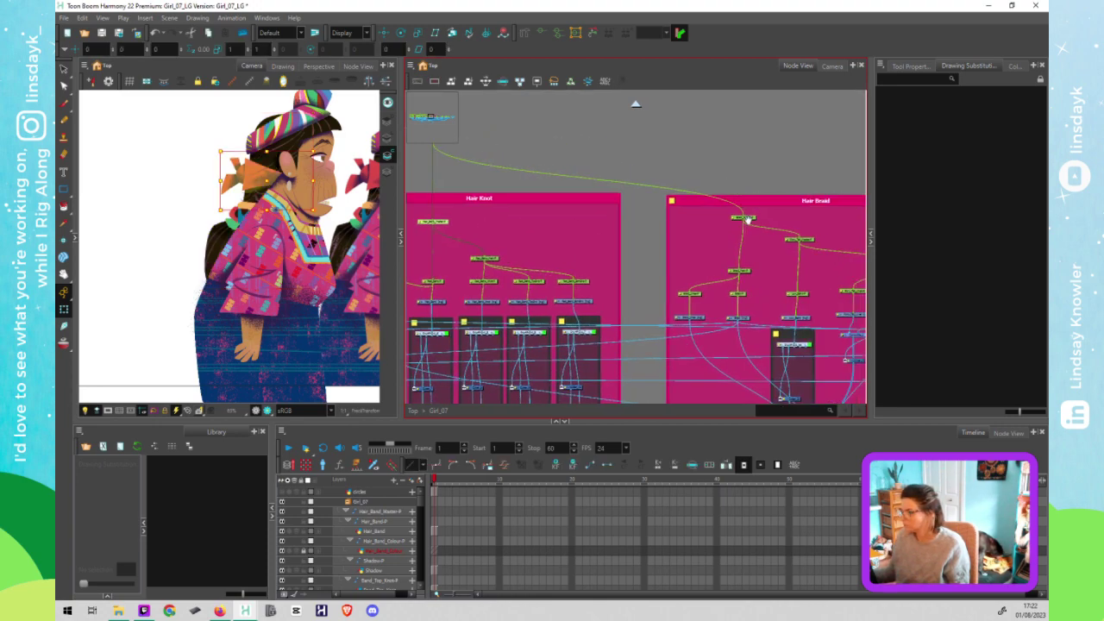
pyautogui.click(456, 120)
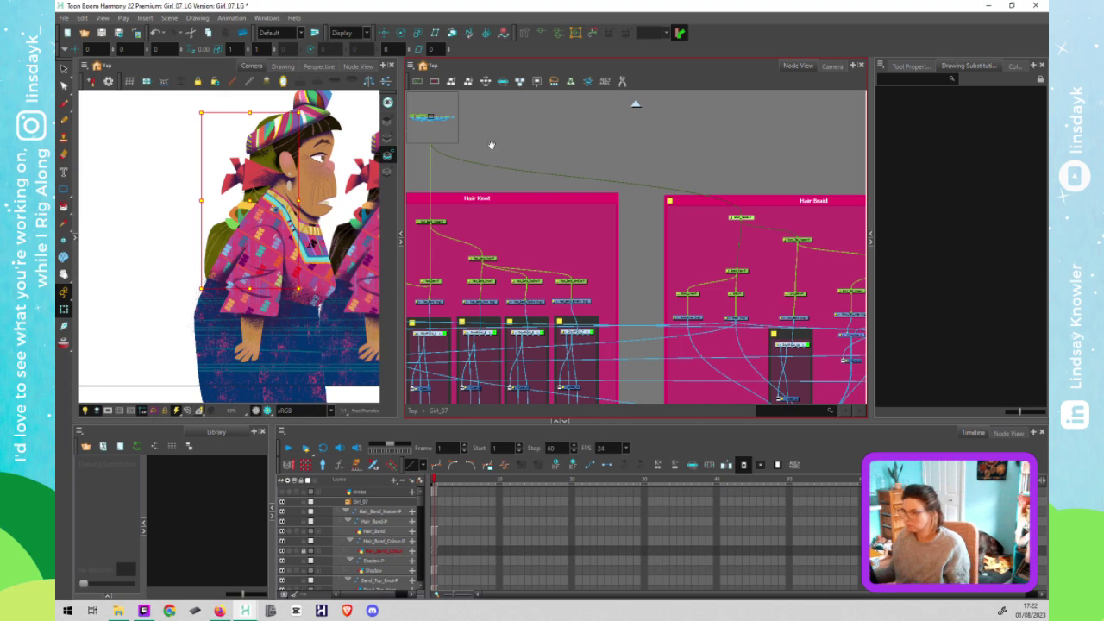
pyautogui.moveTo(491, 145); pyautogui.dragTo(580, 150)
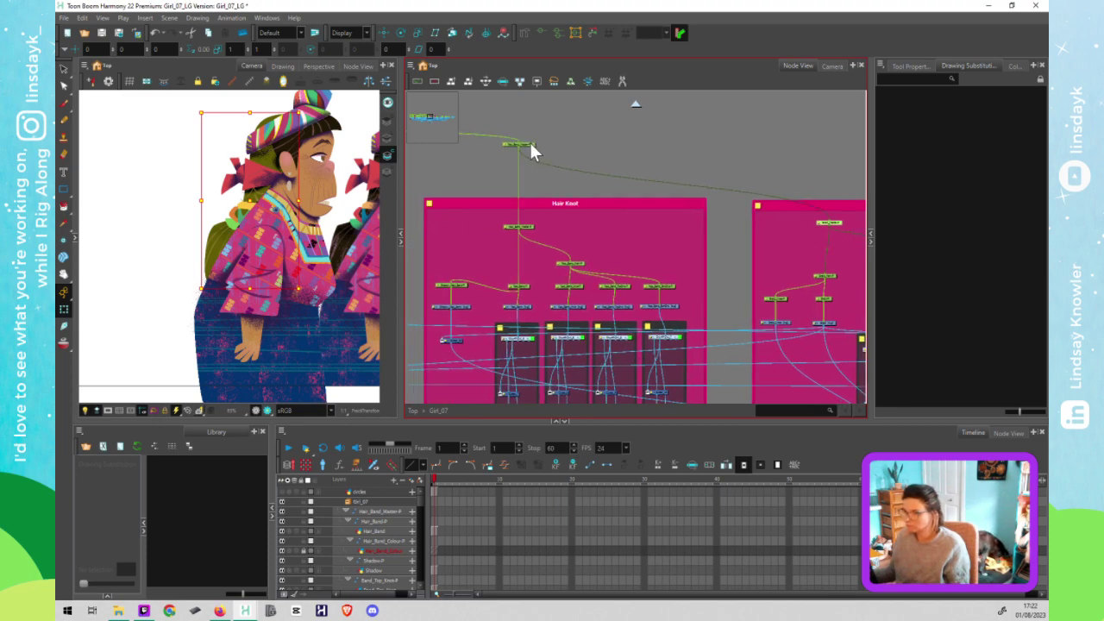
pyautogui.click(532, 148)
# Step: Move the four stacked head pegs together so they line up vertically above the head peg in the Head + Jaw backdrop
pyautogui.hscroll(-5, 500, 172)
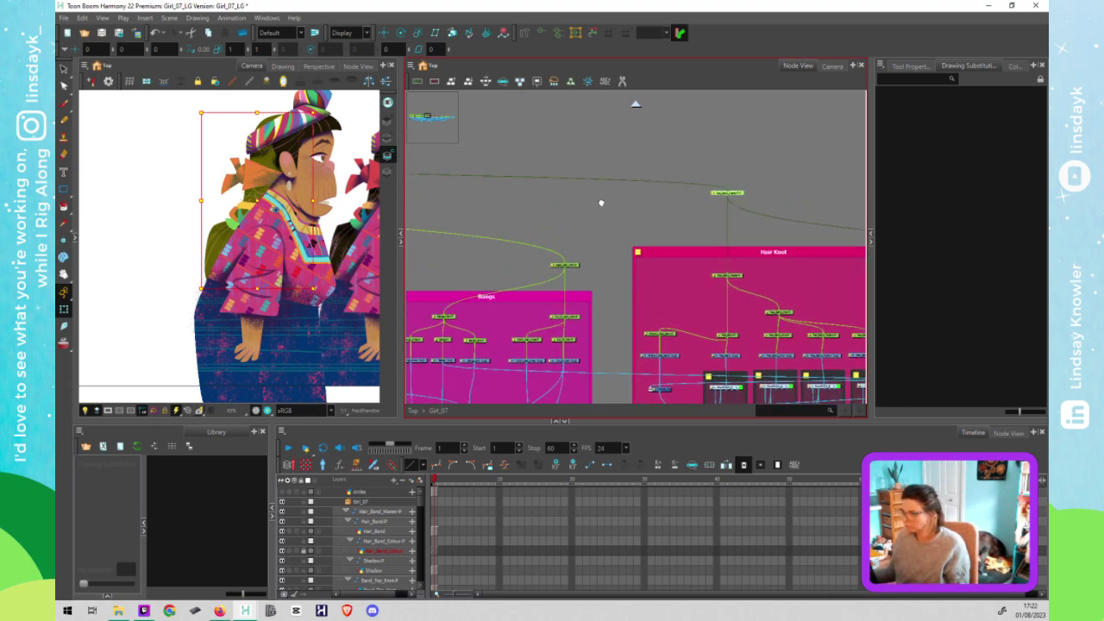
pyautogui.moveTo(602, 203); pyautogui.dragTo(861, 237)
pyautogui.moveTo(429, 230); pyautogui.dragTo(690, 223)
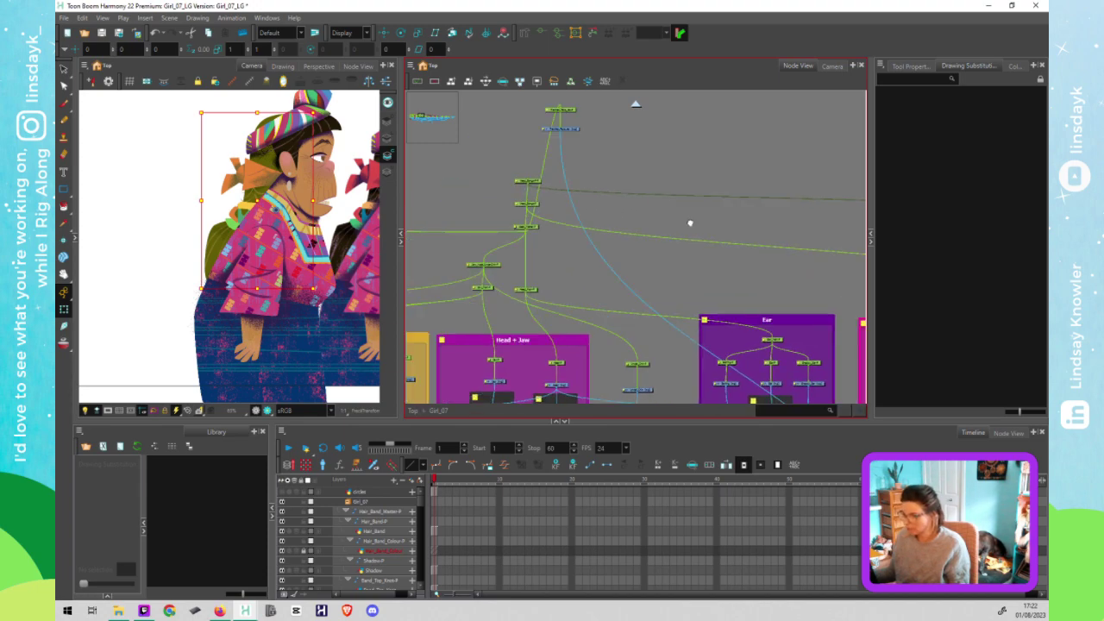
pyautogui.hscroll(-3, 690, 224)
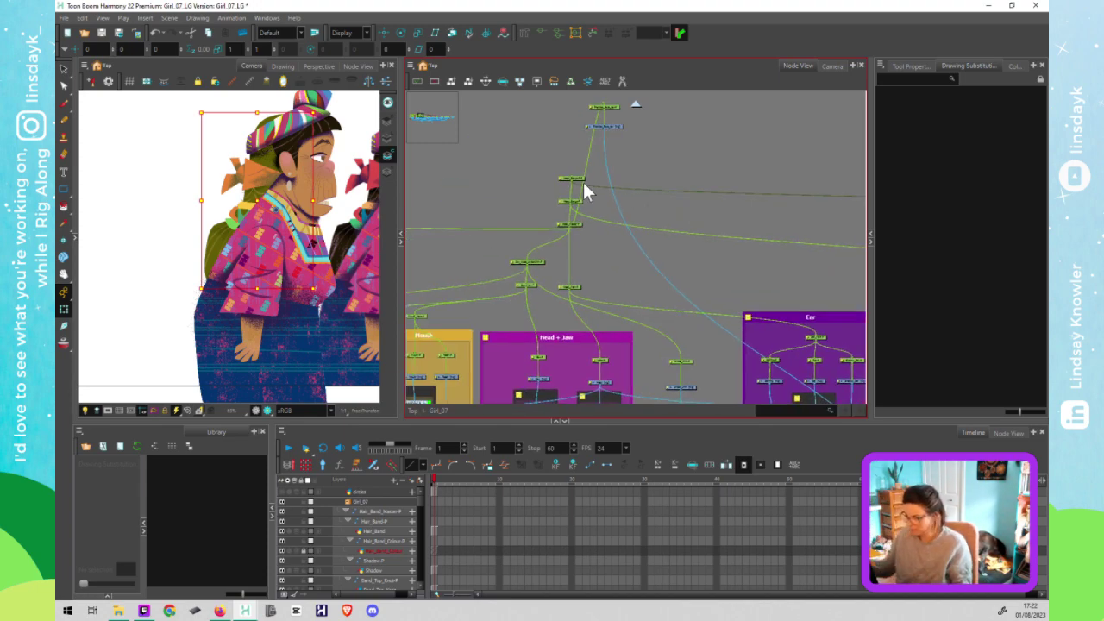
pyautogui.keyDown('shift'); pyautogui.click(570, 223); pyautogui.keyUp('shift')
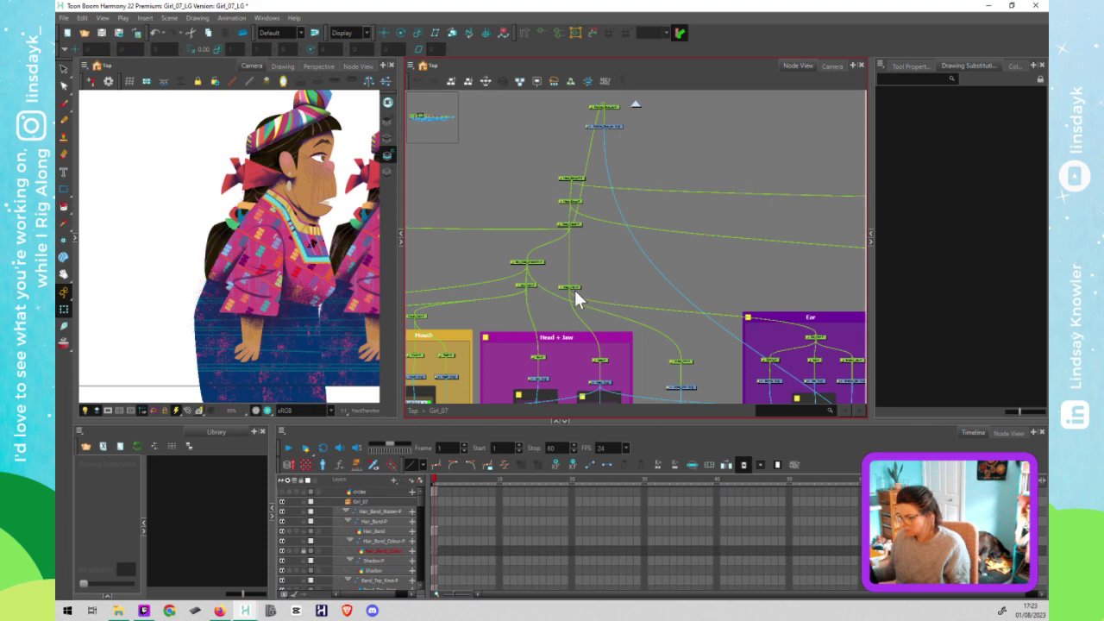
pyautogui.keyDown('shift'); pyautogui.click(576, 287); pyautogui.keyUp('shift')
pyautogui.moveTo(578, 286); pyautogui.dragTo(602, 282)
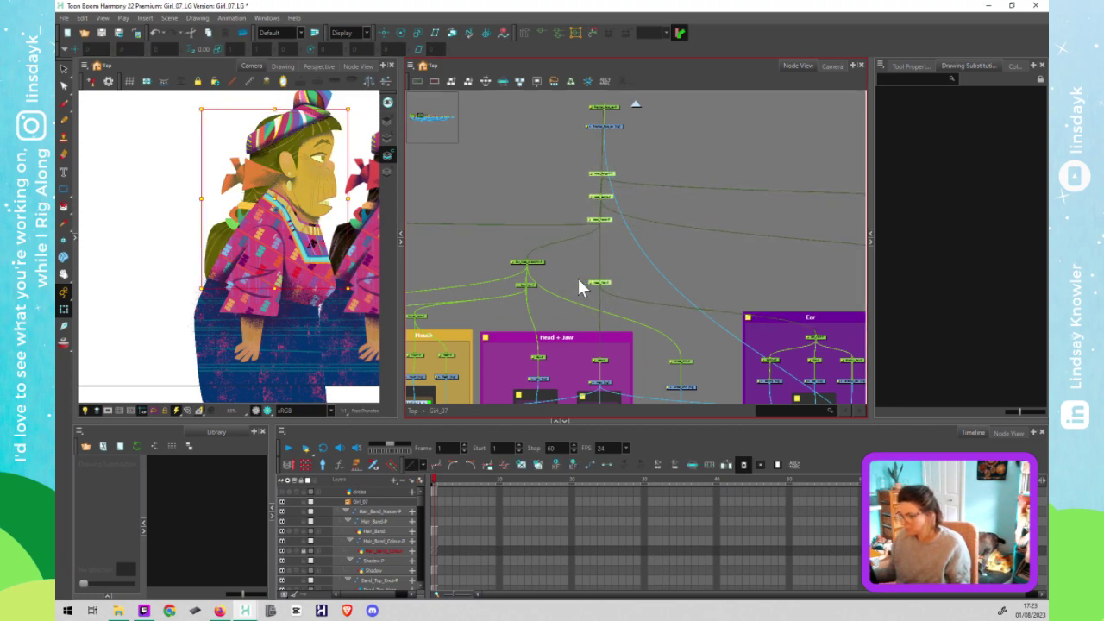
# Step: Move the two jaw parent pegs together so they line up above the jaw peg in the Head + Jaw backdrop
pyautogui.click(528, 285)
pyautogui.moveTo(532, 283); pyautogui.dragTo(534, 285)
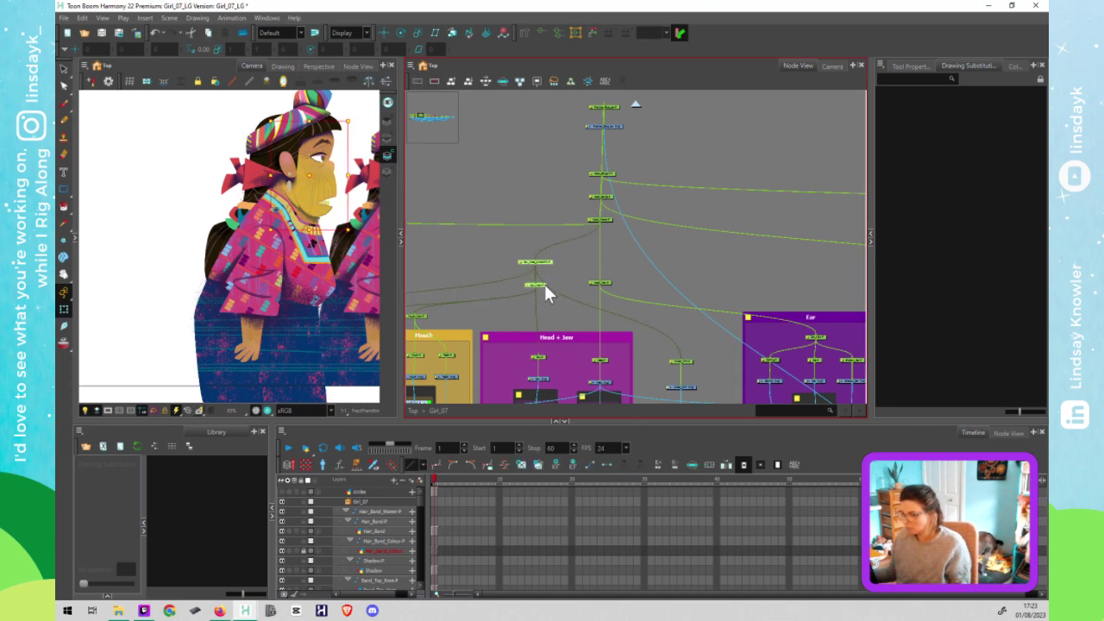
pyautogui.click(564, 278)
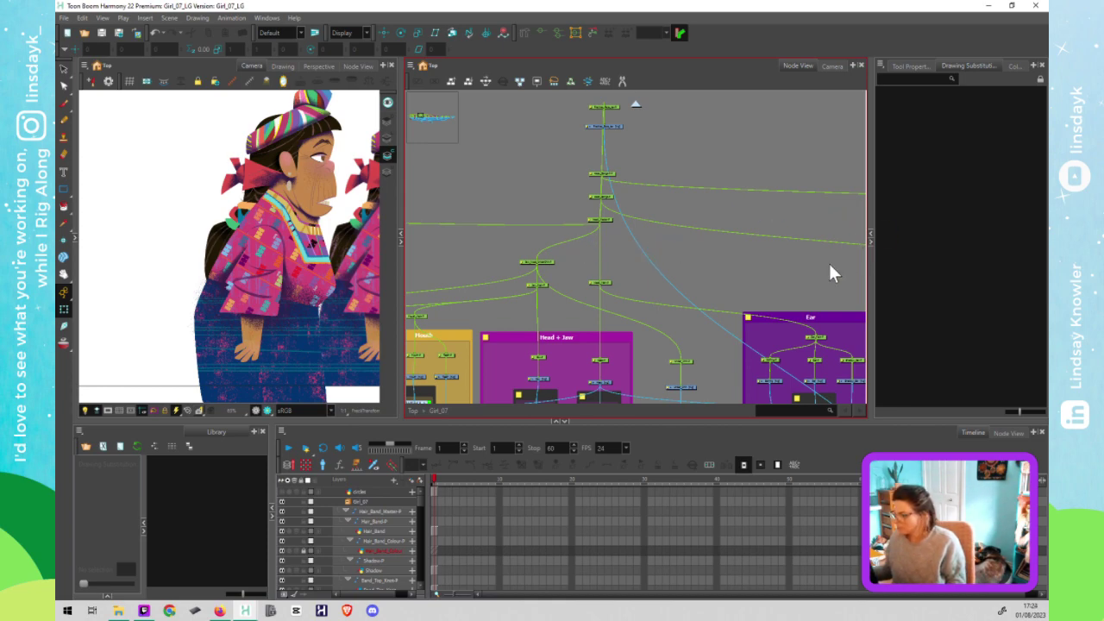
pyautogui.moveTo(756, 254); pyautogui.dragTo(619, 225)
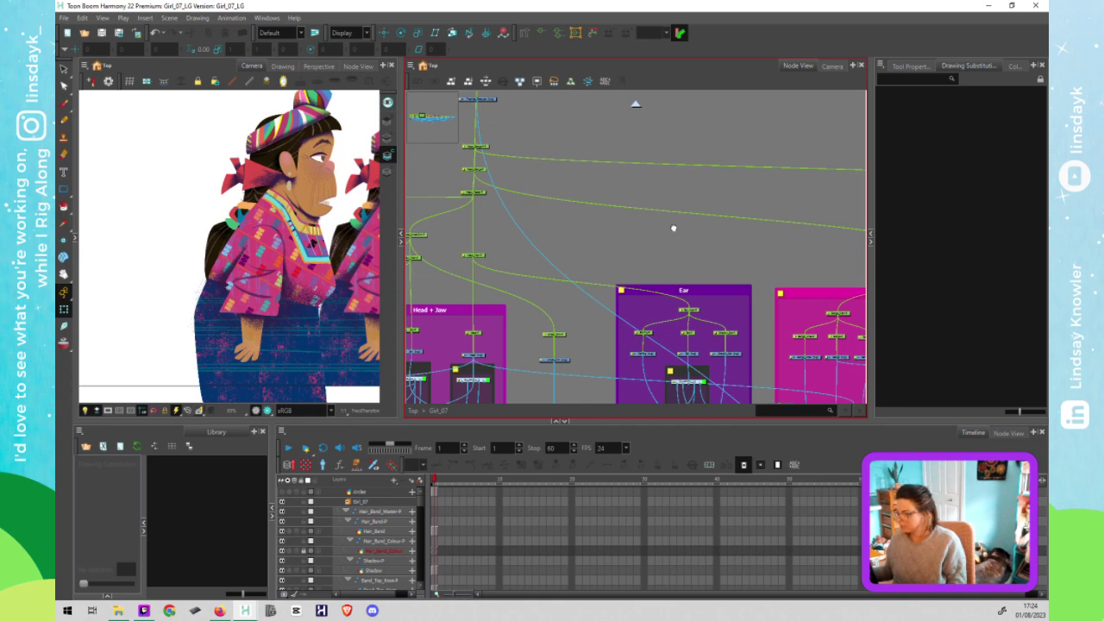
pyautogui.moveTo(758, 239); pyautogui.dragTo(710, 234)
pyautogui.scroll(-2, 704, 235)
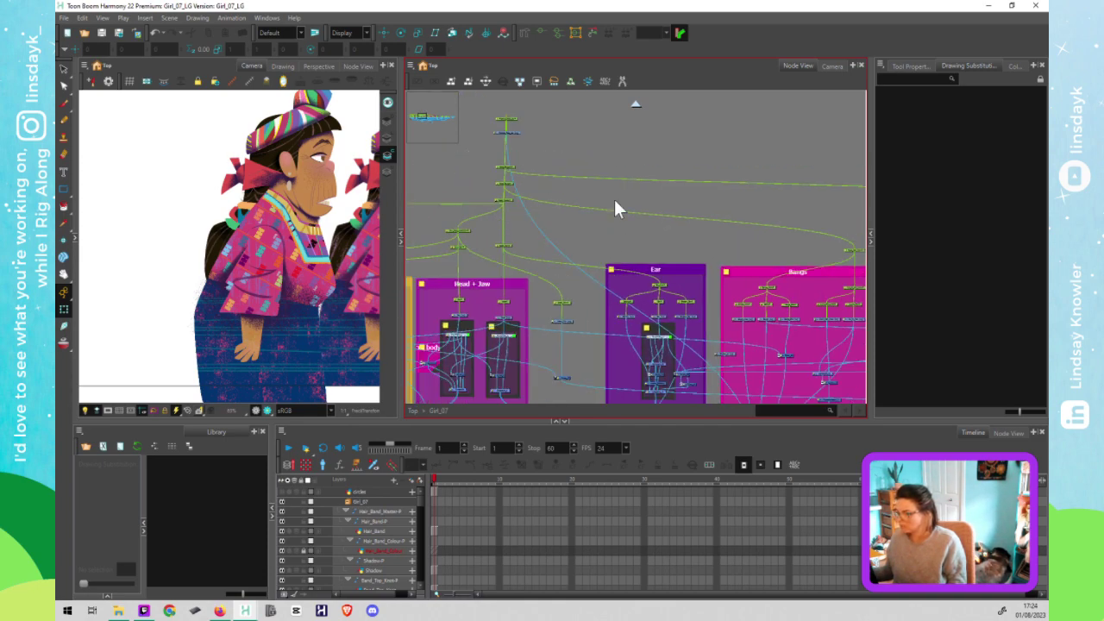
pyautogui.hscroll(3, 690, 211)
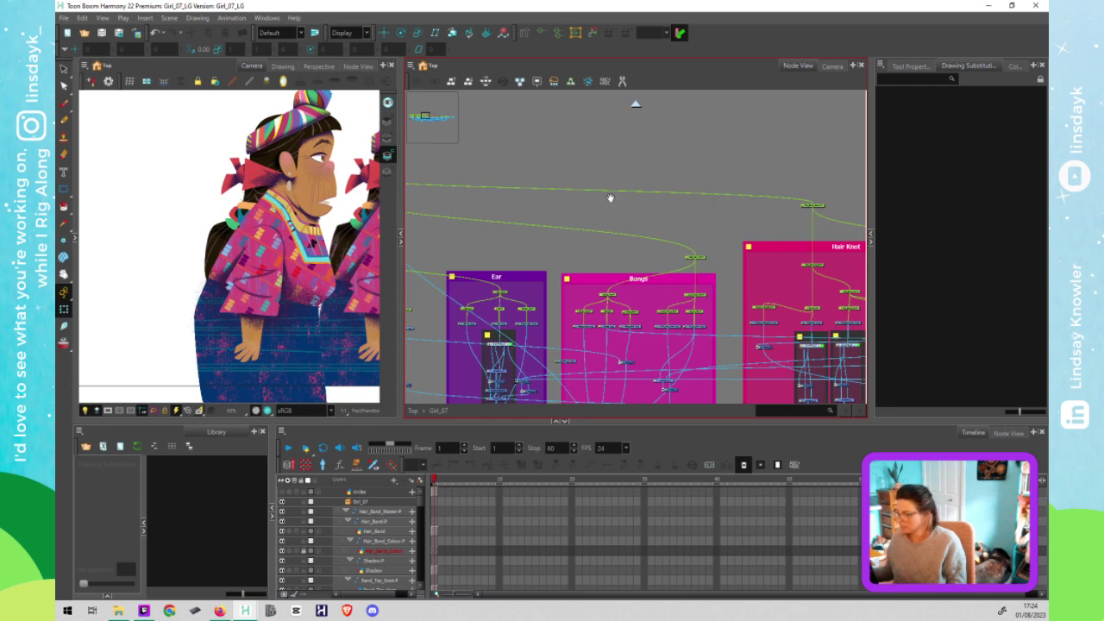
pyautogui.moveTo(612, 199); pyautogui.dragTo(732, 231)
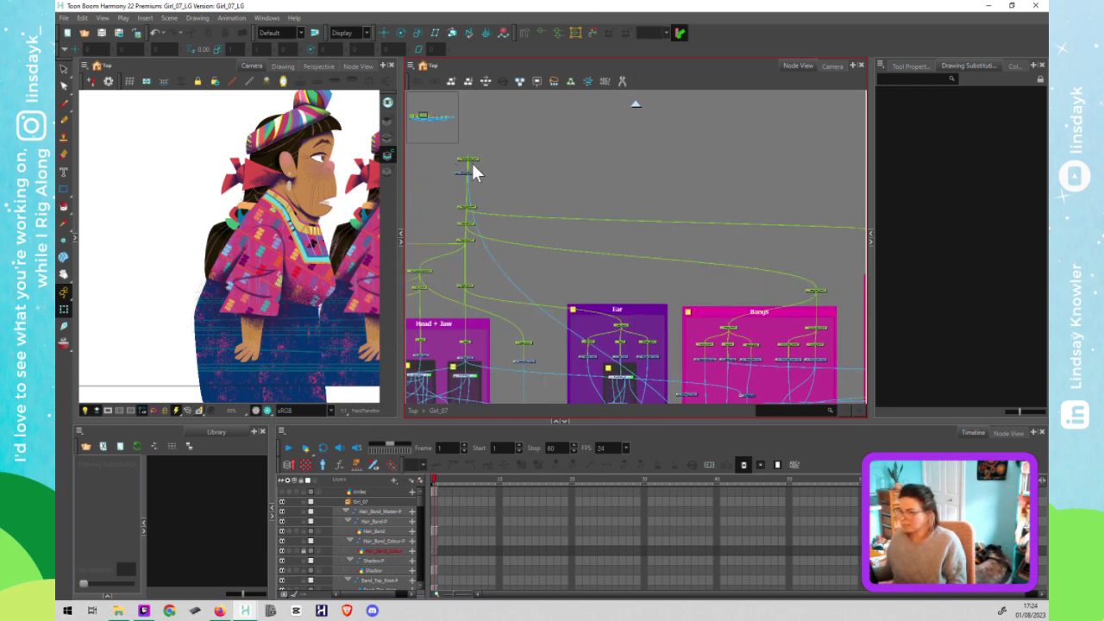
# Step: Move the freckles peg and its drawing out of the head peg stack to a spot between the Head + Jaw and Ear backdrops
pyautogui.moveTo(476, 172); pyautogui.dragTo(533, 270)
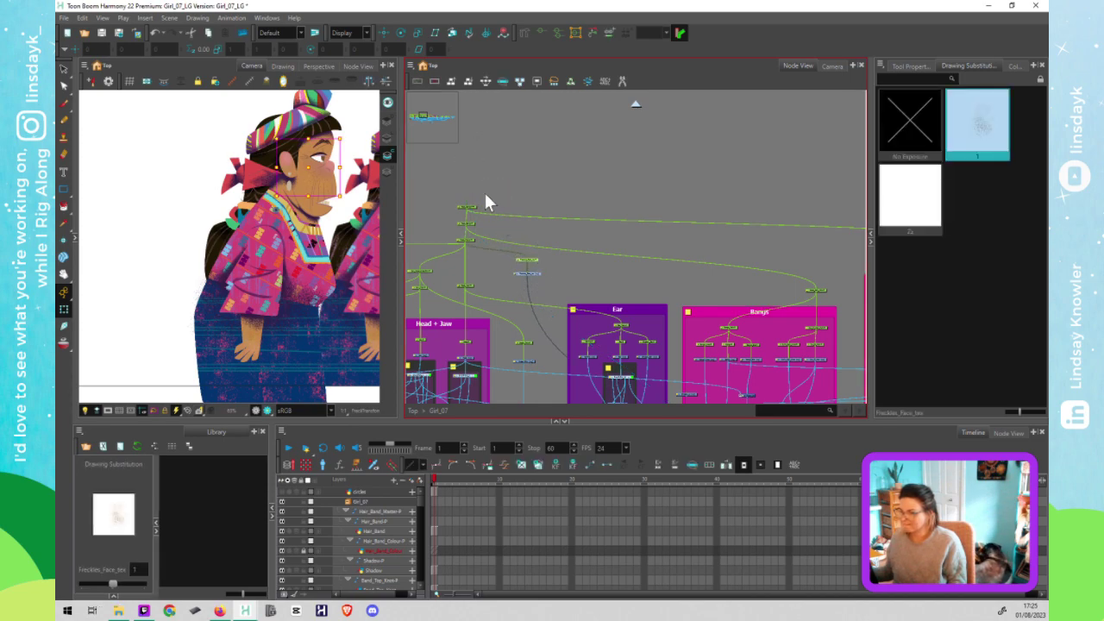
pyautogui.click(459, 226)
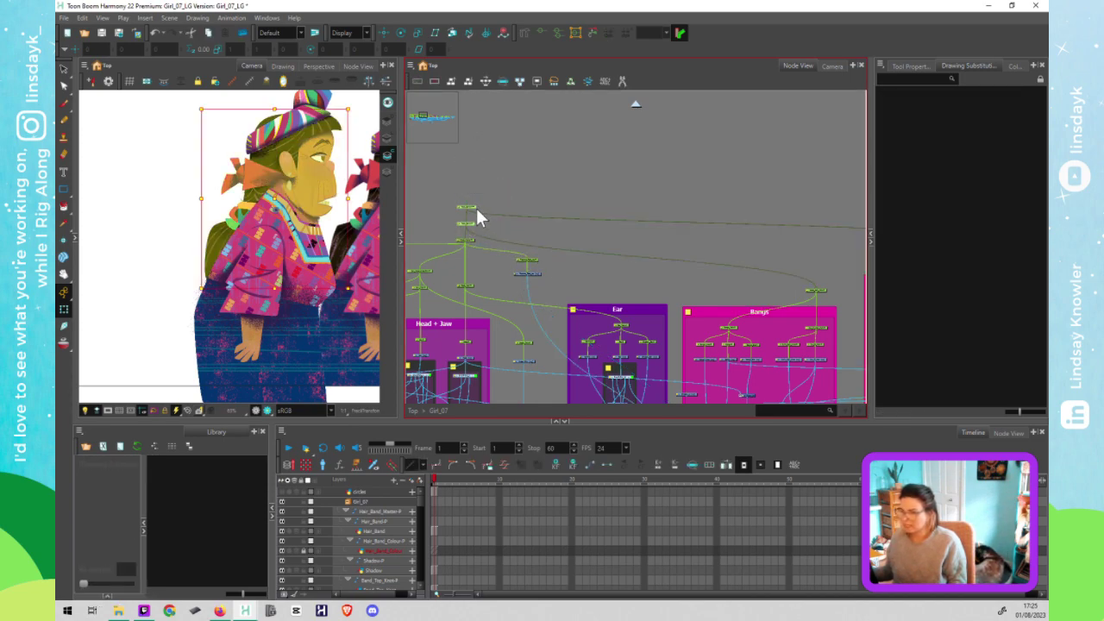
pyautogui.click(469, 213)
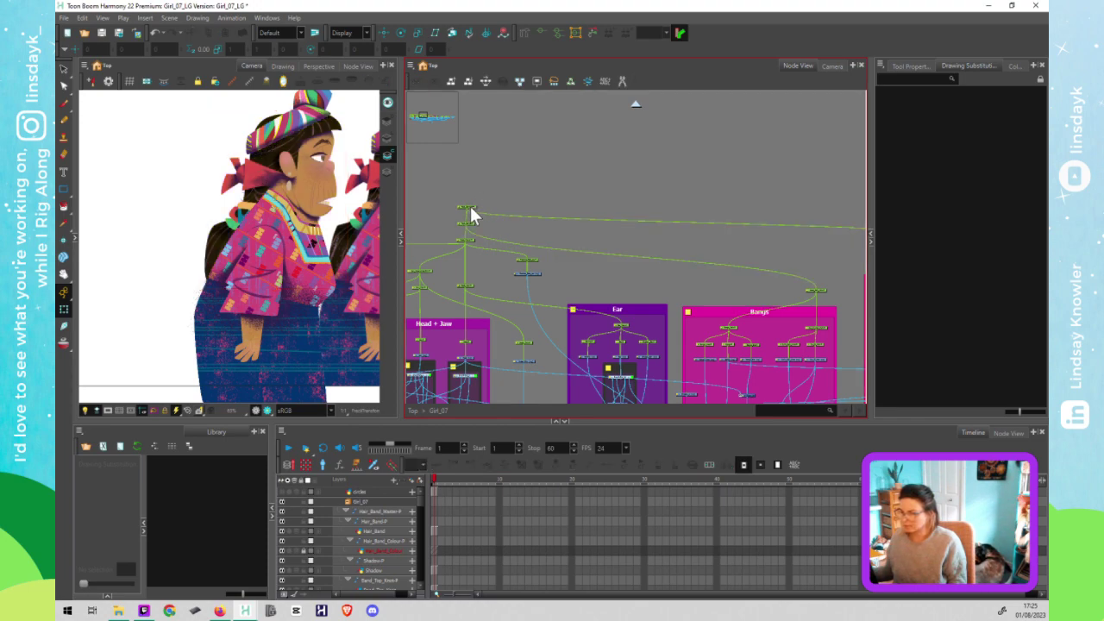
# Step: Add a parent peg above the topmost head peg and connect it to the top peg in the HeadBand backdrop
pyautogui.click(467, 208)
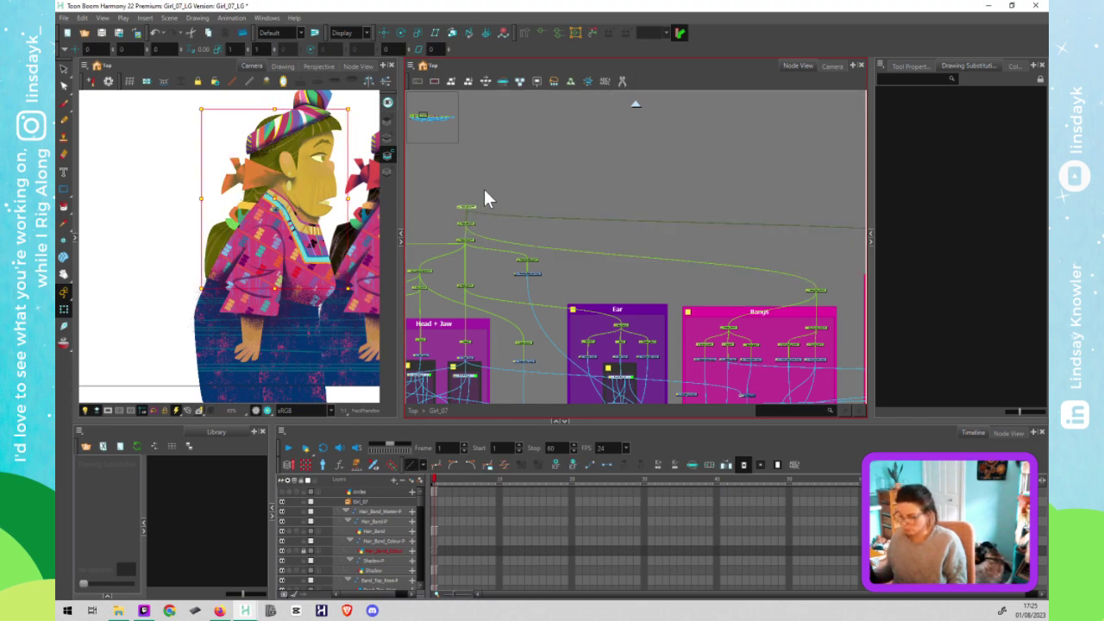
pyautogui.hotkey('ctrl', 'p')
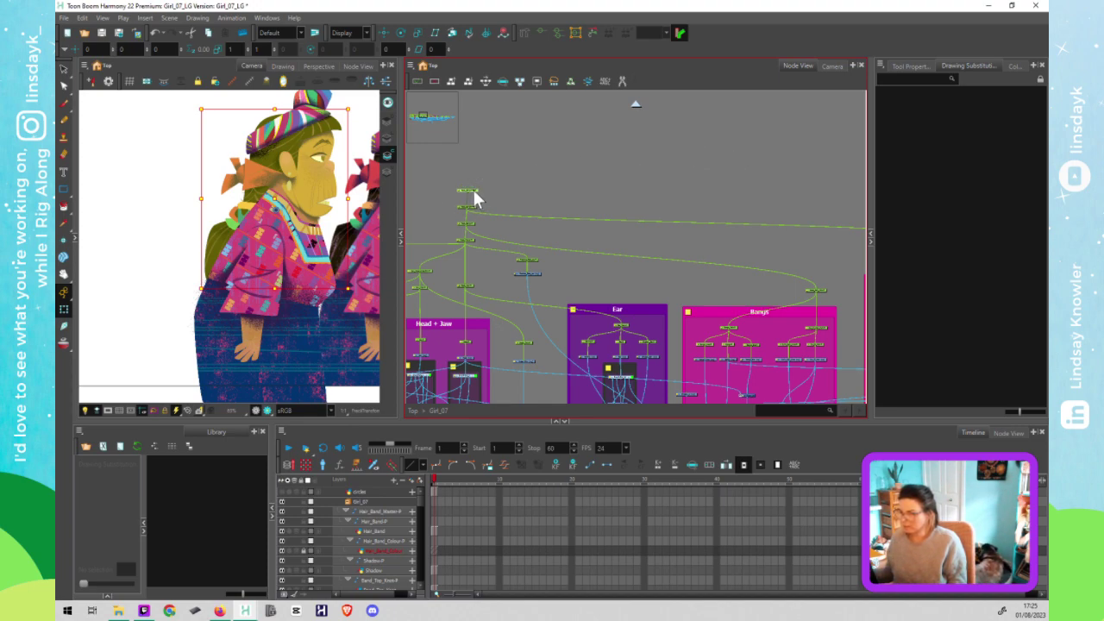
pyautogui.moveTo(474, 192); pyautogui.dragTo(788, 197)
pyautogui.moveTo(688, 189); pyautogui.dragTo(485, 183)
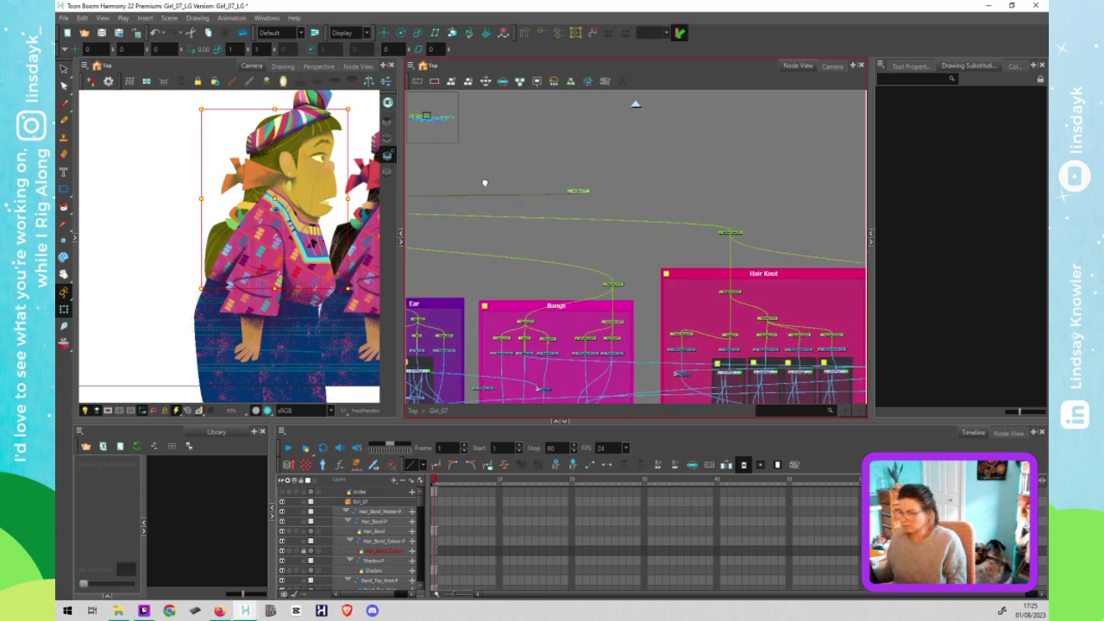
pyautogui.moveTo(636, 178); pyautogui.dragTo(490, 166)
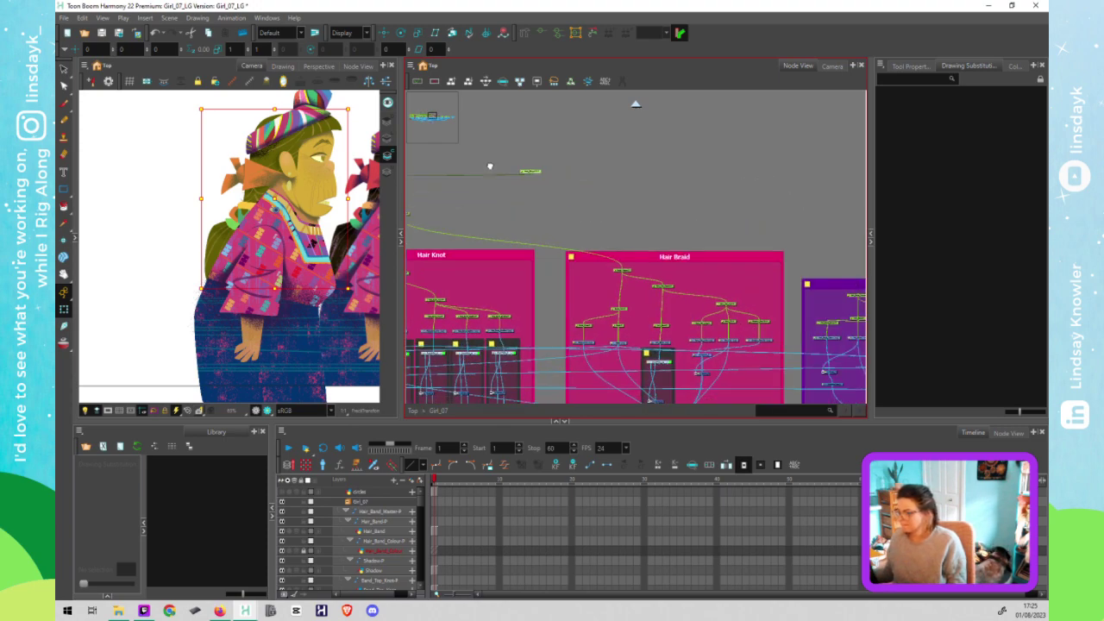
pyautogui.moveTo(784, 164); pyautogui.dragTo(606, 286)
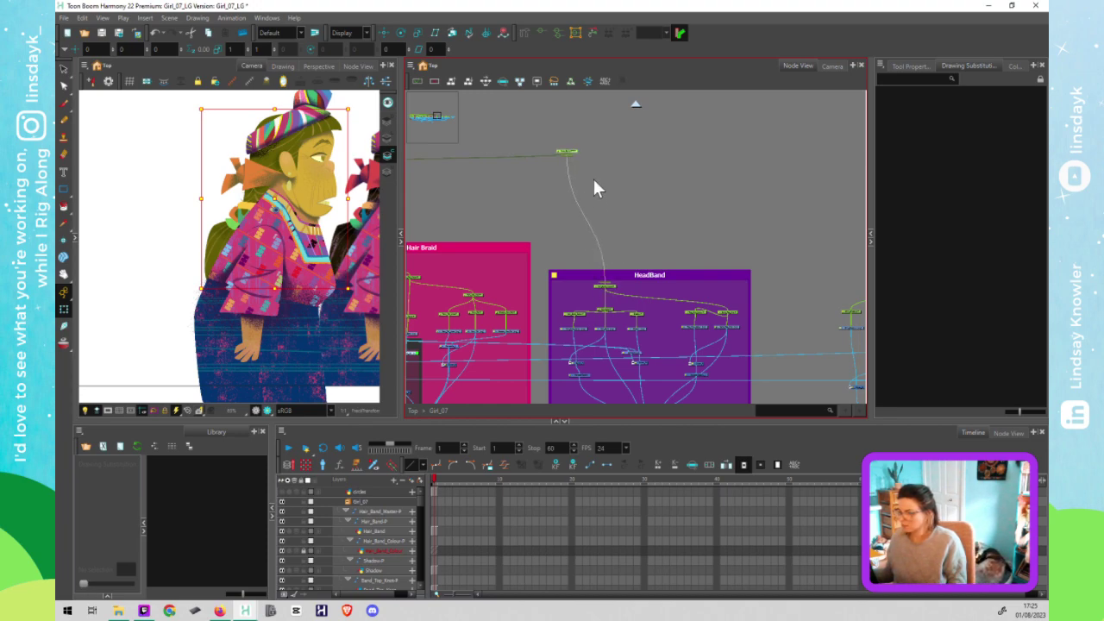
# Step: Add another parent peg above the peg that feeds the HeadBand backdrop and move it over above the shirt nodes
pyautogui.scroll(-3, 576, 152)
pyautogui.click(562, 161)
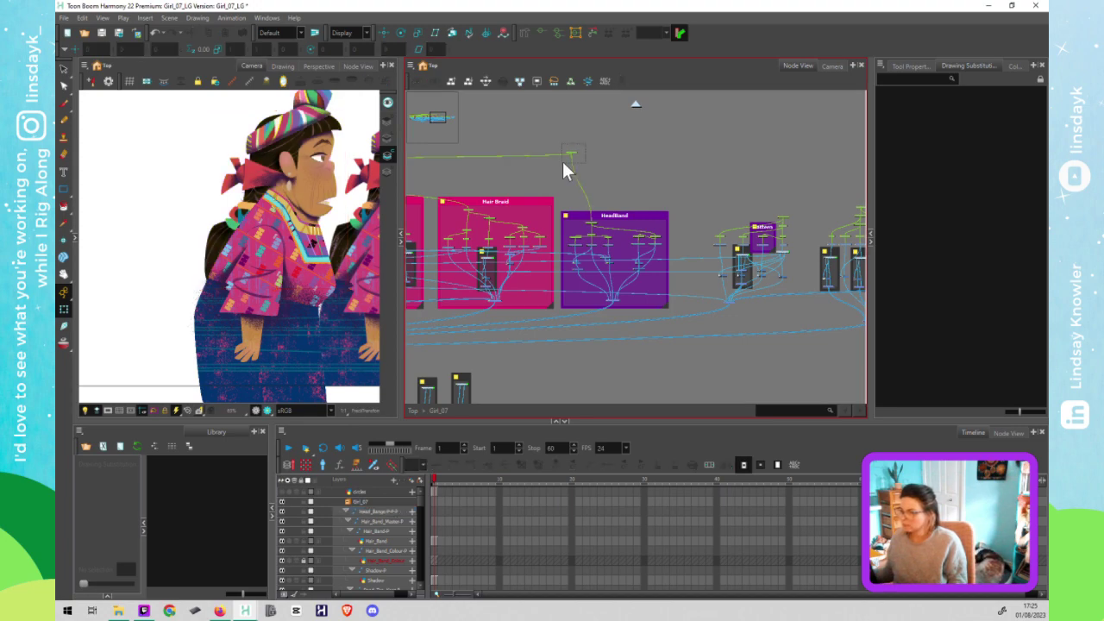
pyautogui.hotkey('ctrl', 'z')
pyautogui.hotkey('ctrl', 'p')
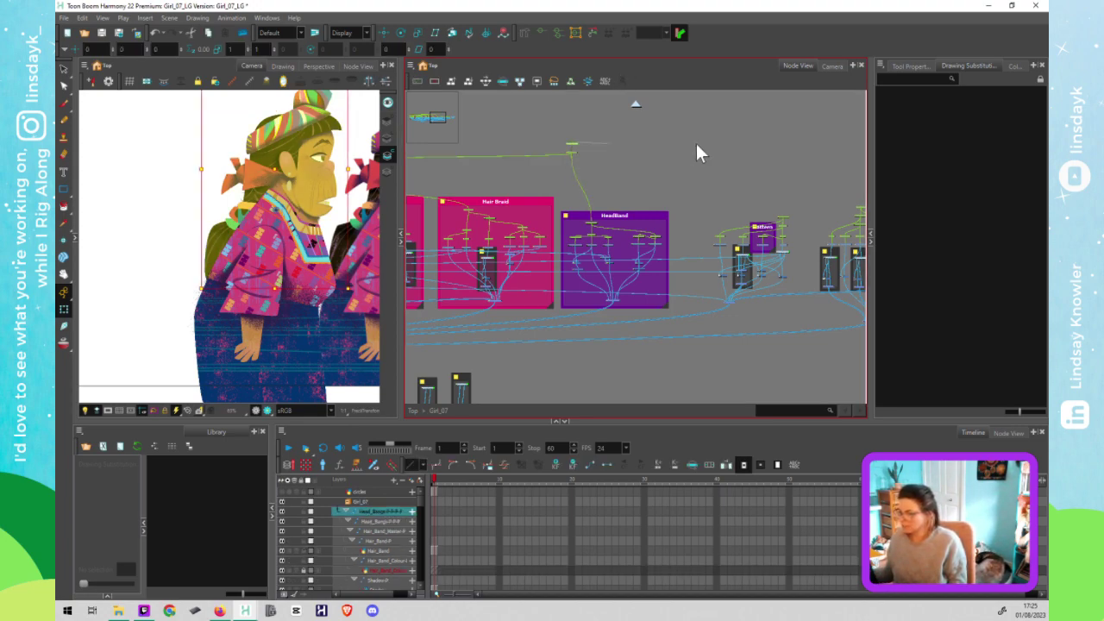
pyautogui.moveTo(696, 143); pyautogui.dragTo(783, 146)
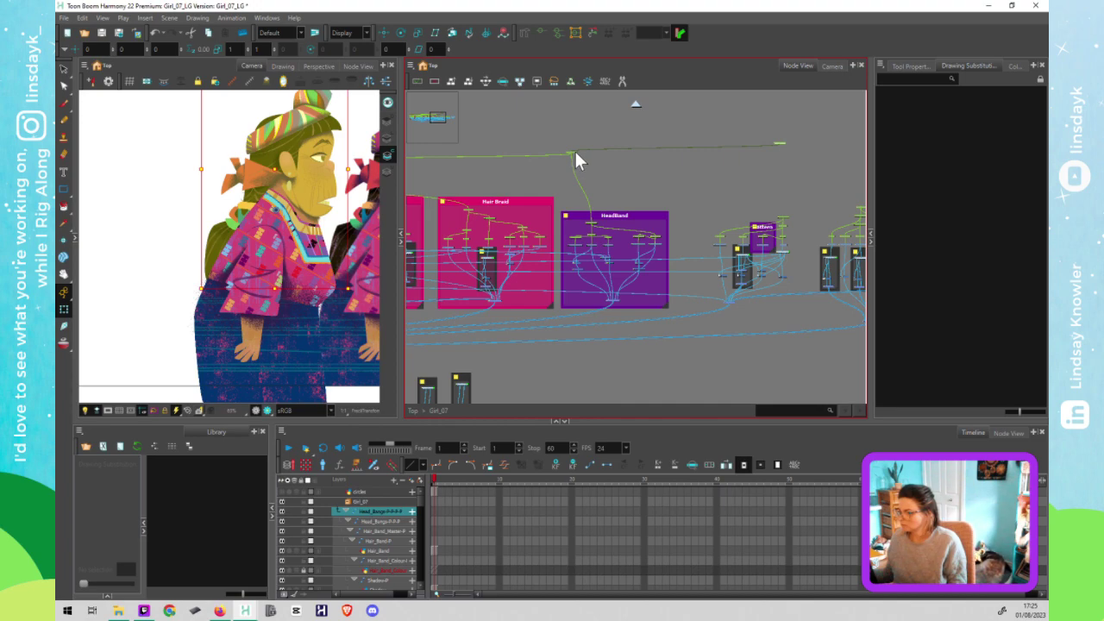
# Step: Move the parent peg that feeds the HeadBand backdrop back so it lines up above the head peg stack
pyautogui.moveTo(574, 153); pyautogui.dragTo(711, 159)
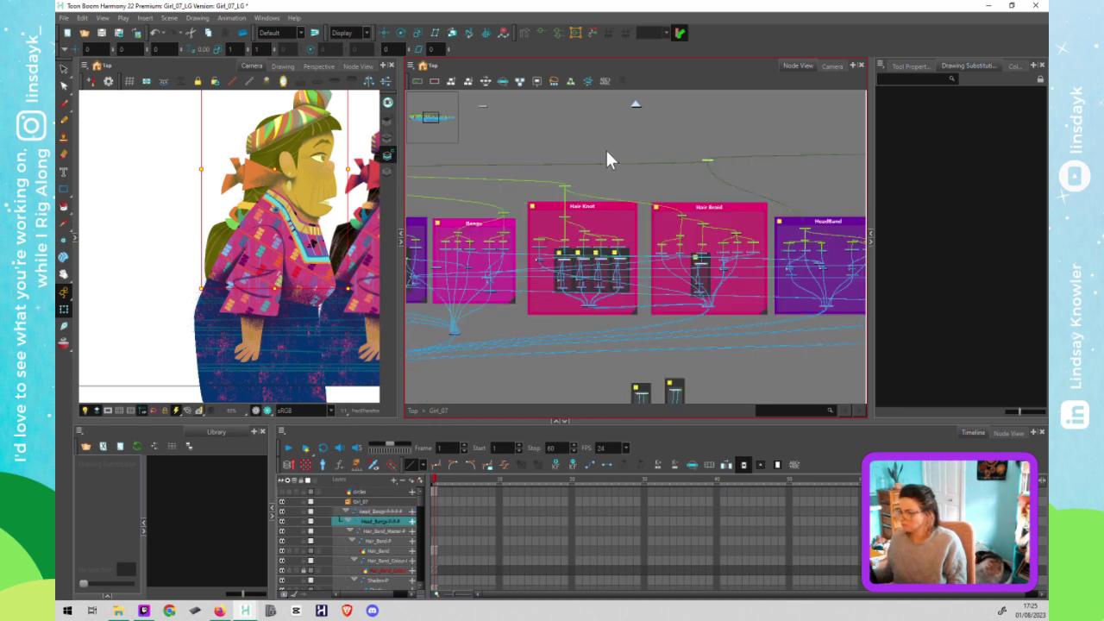
pyautogui.hscroll(-5, 606, 155)
pyautogui.scroll(1, 606, 156)
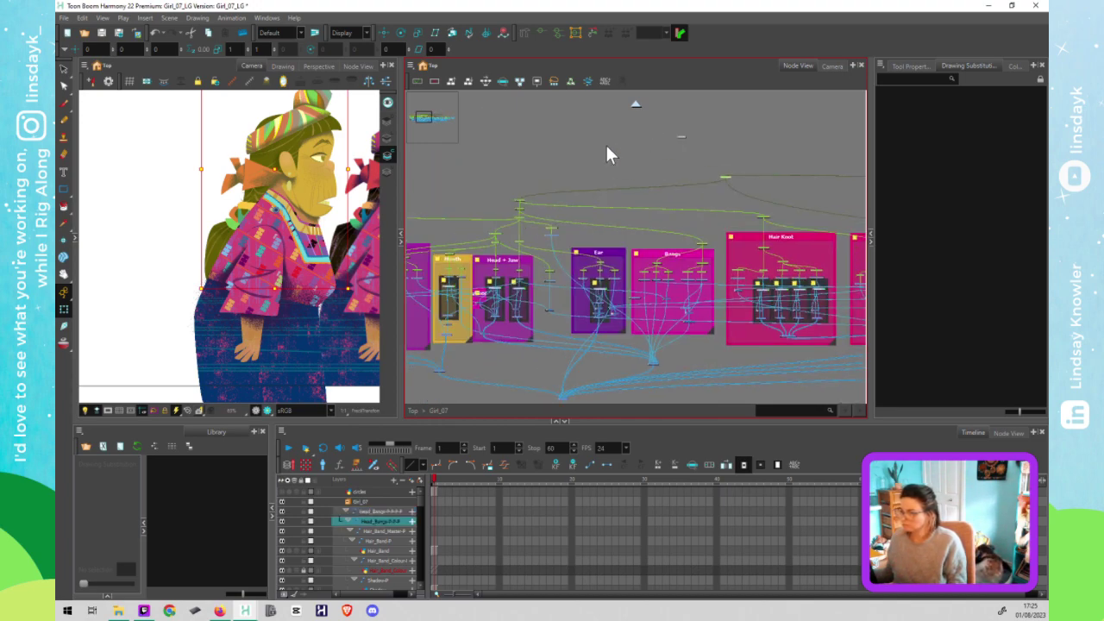
pyautogui.moveTo(607, 146); pyautogui.dragTo(523, 168)
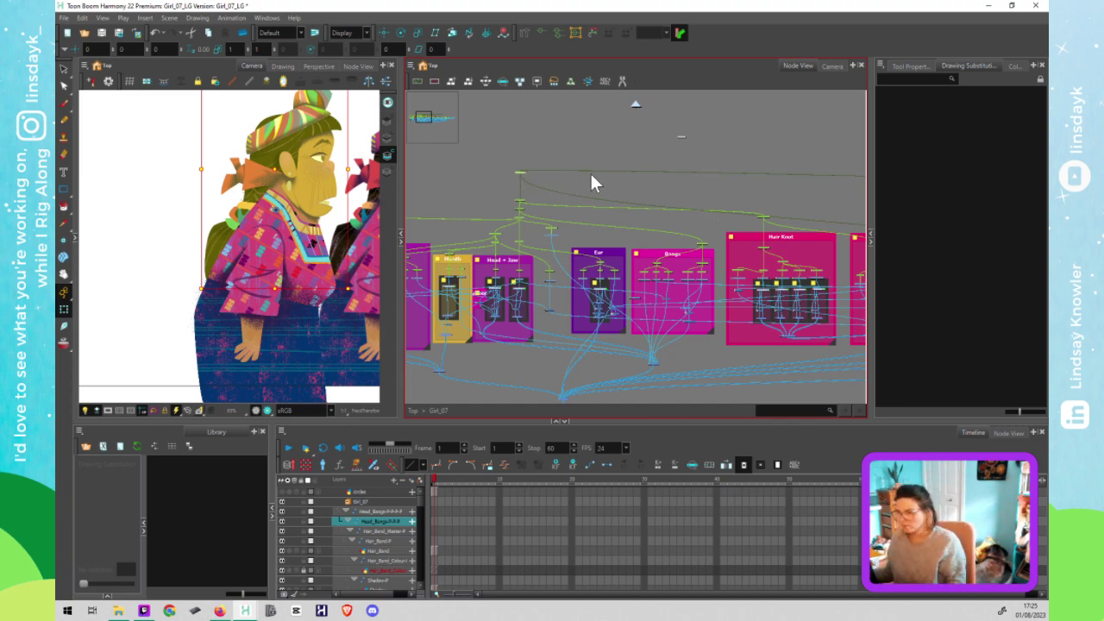
# Step: Connect the new topmost parent peg to the shirt's master peg beside the Pattern backdrop
pyautogui.moveTo(730, 197); pyautogui.dragTo(563, 198)
pyautogui.hscroll(5, 645, 200)
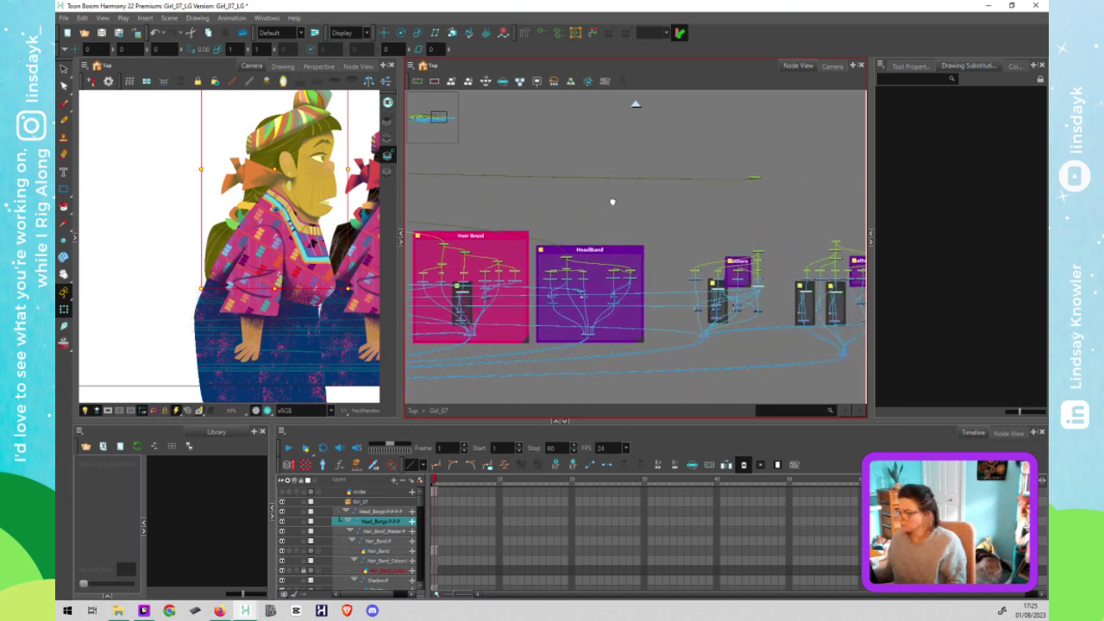
pyautogui.hscroll(1, 656, 206)
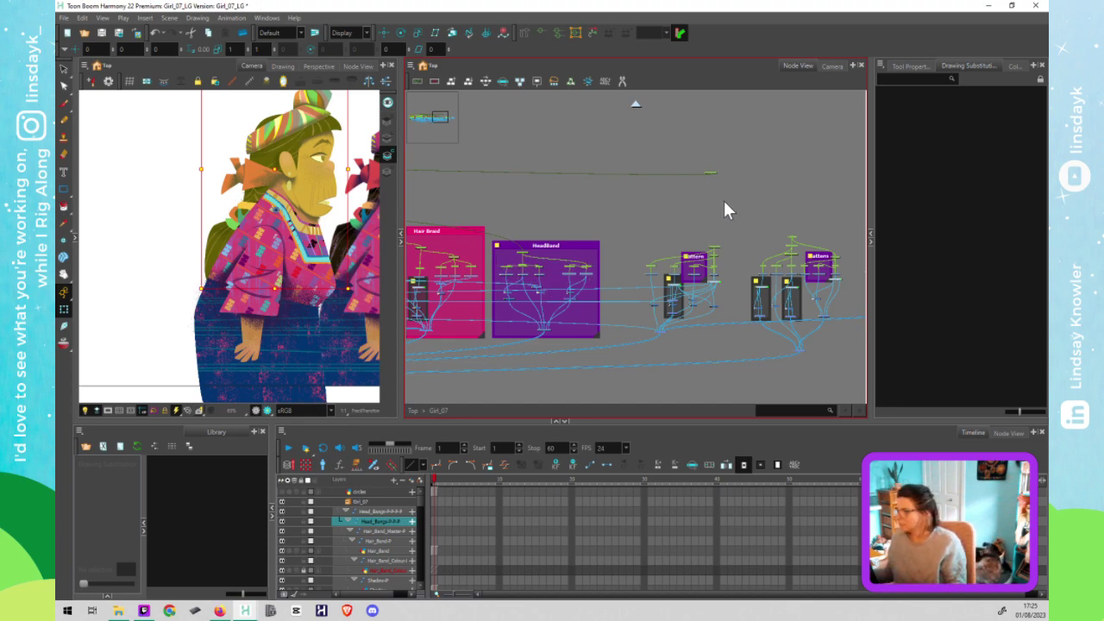
pyautogui.scroll(4, 724, 209)
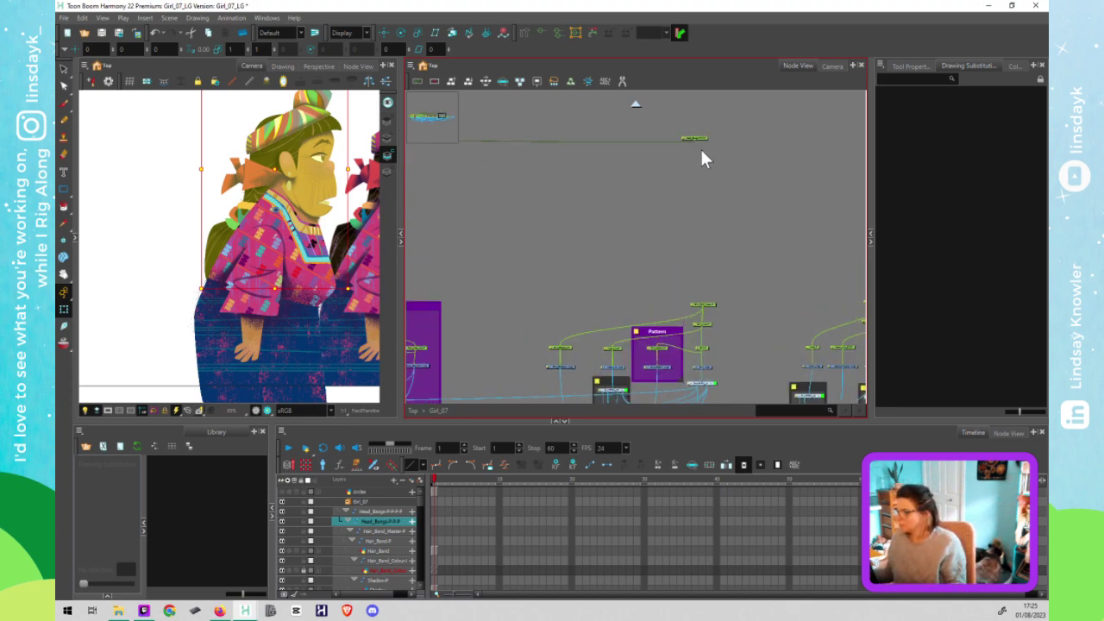
pyautogui.moveTo(694, 140); pyautogui.dragTo(723, 294)
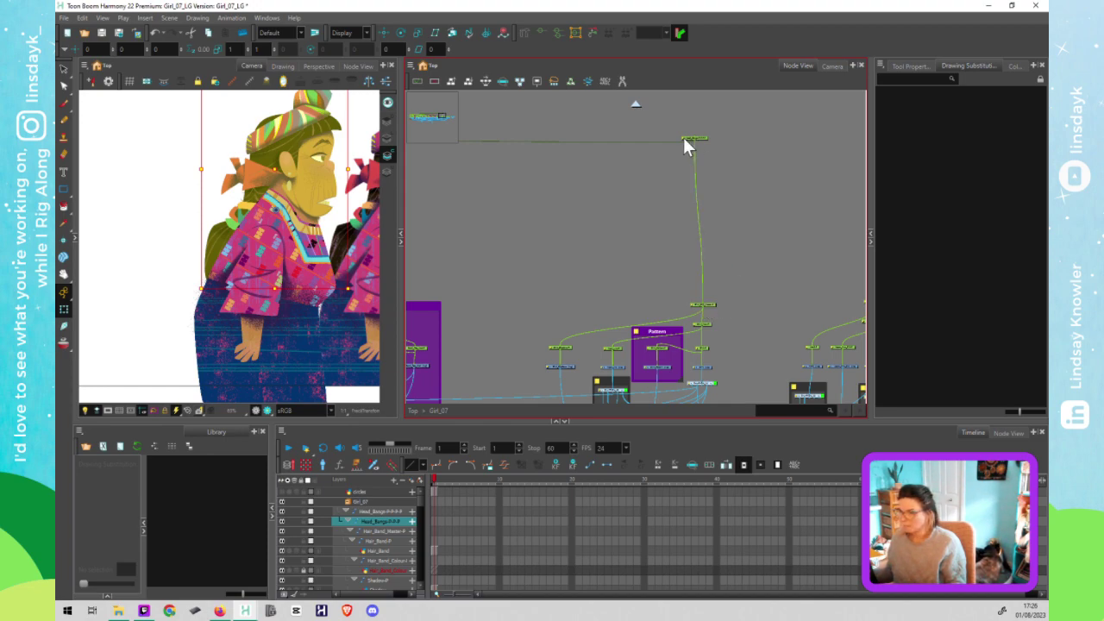
# Step: Rename the new topmost peg as Upper_Body-P
pyautogui.click(692, 304)
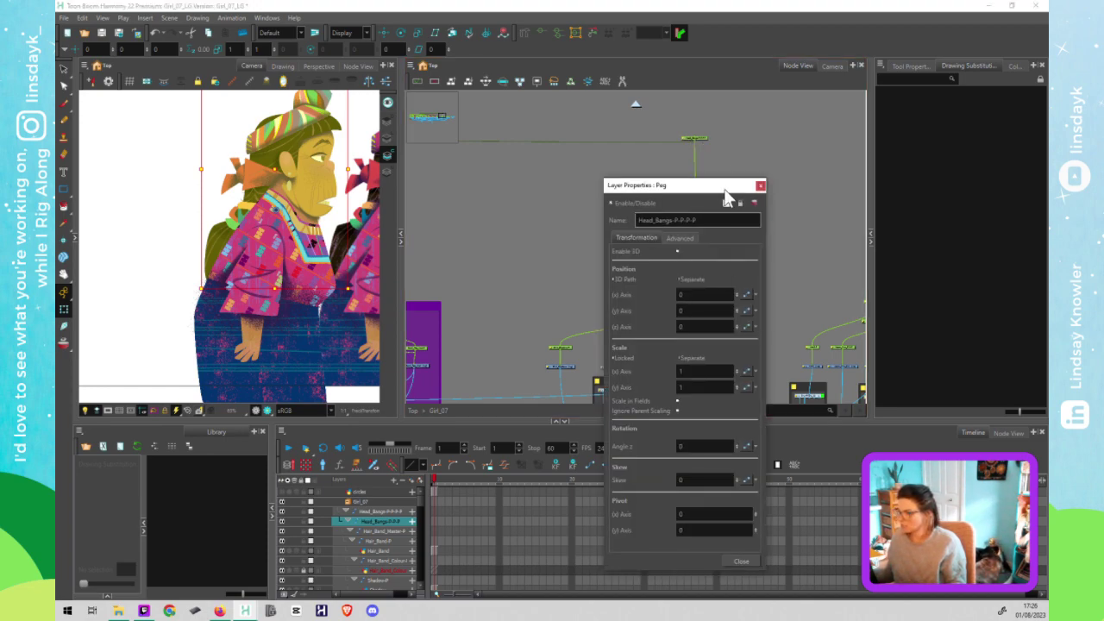
pyautogui.moveTo(737, 191); pyautogui.dragTo(916, 163)
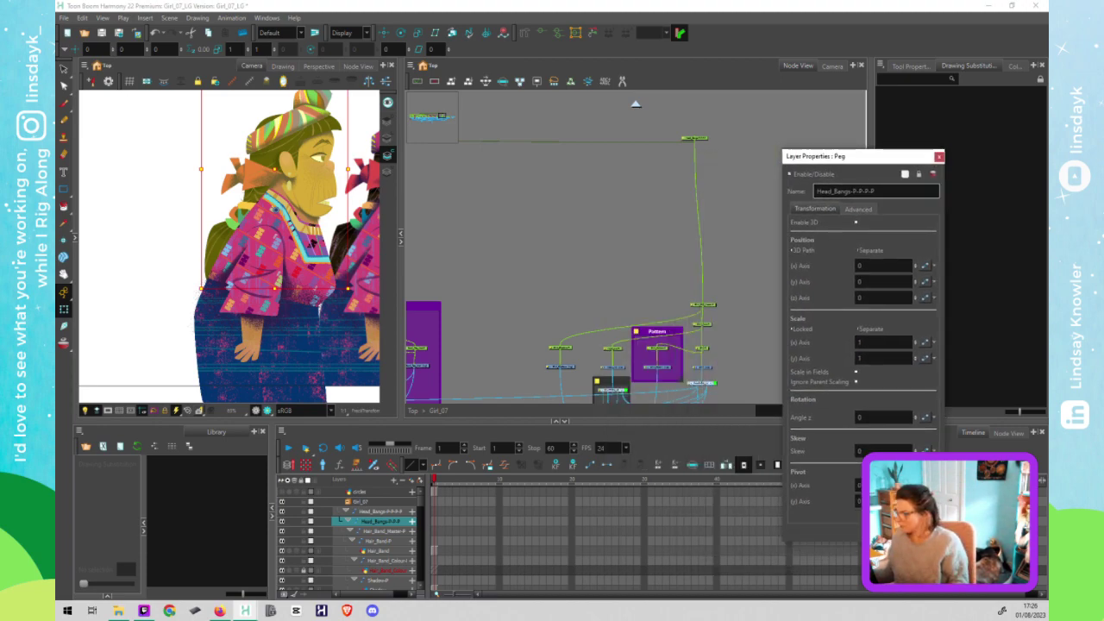
pyautogui.moveTo(868, 191); pyautogui.dragTo(771, 191)
pyautogui.write('Uppe')
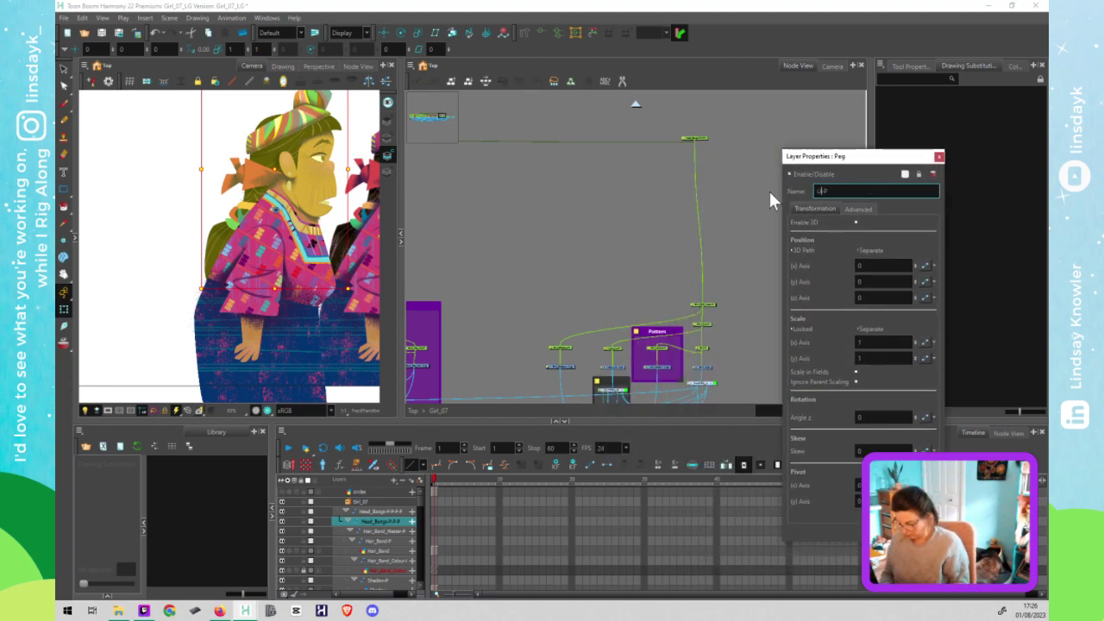
pyautogui.write('r_Body')
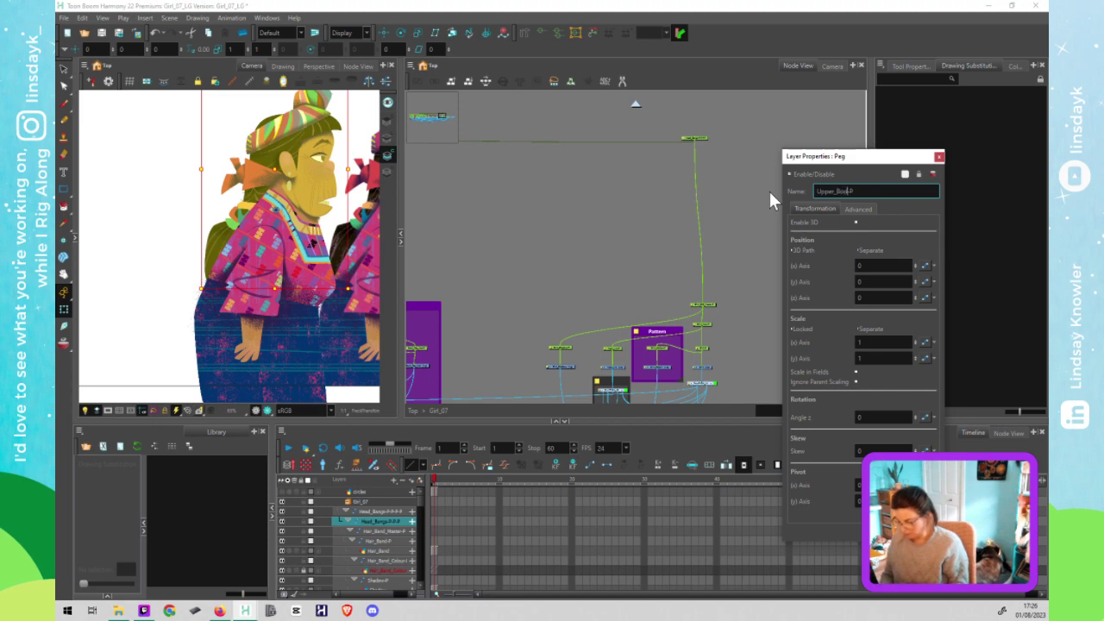
pyautogui.click(940, 156)
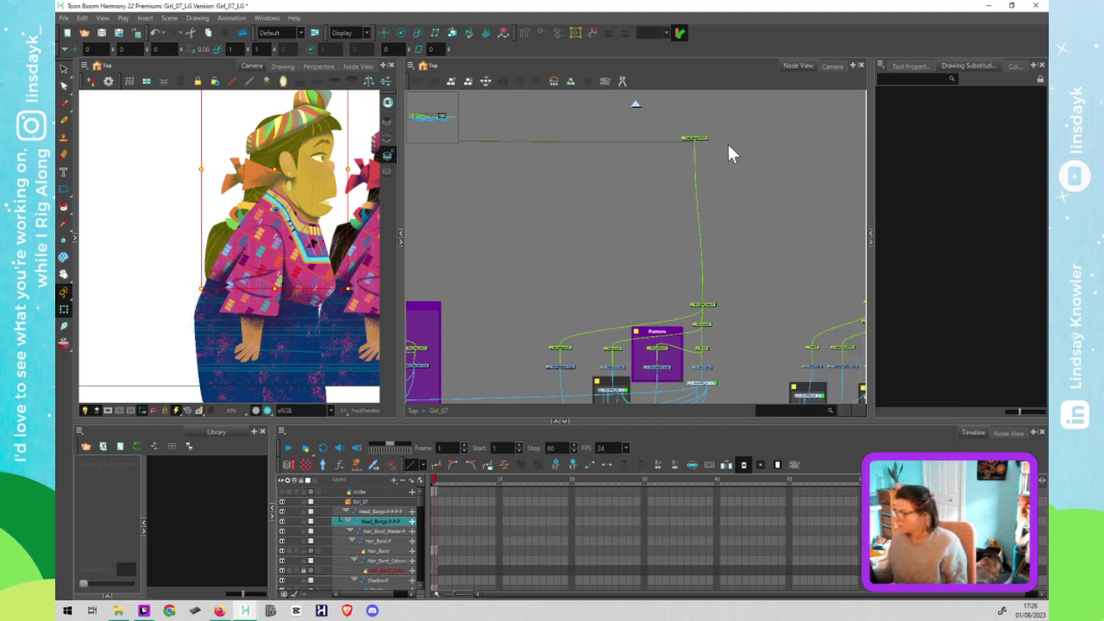
# Step: Add a parent peg above the Upper_Body-P peg
pyautogui.click(686, 157)
pyautogui.moveTo(723, 121); pyautogui.dragTo(687, 157)
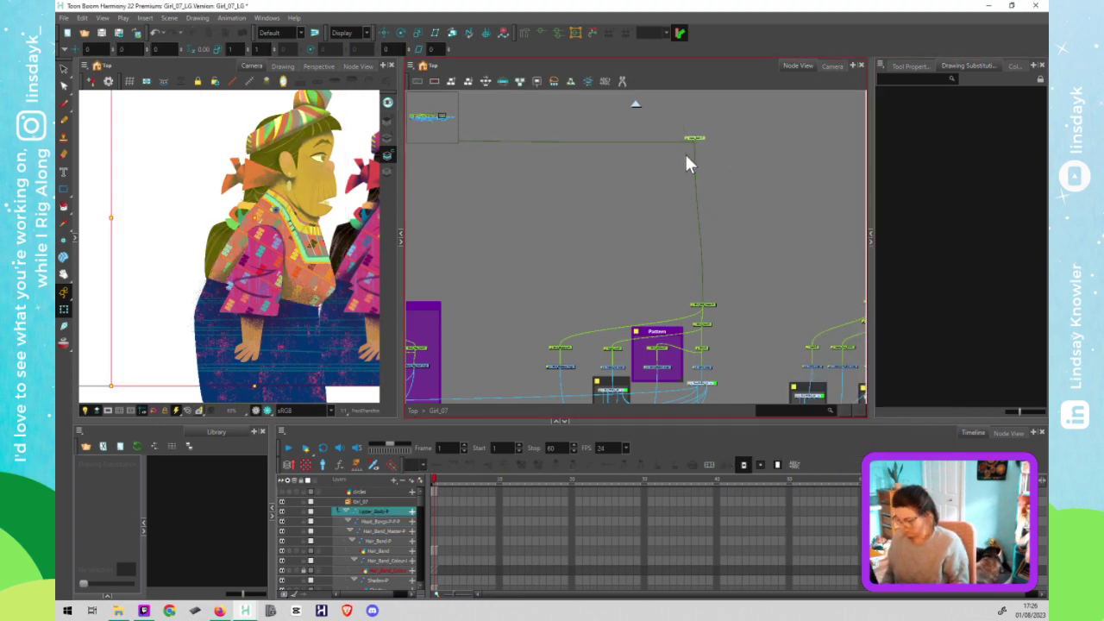
pyautogui.hotkey('ctrl', 'p')
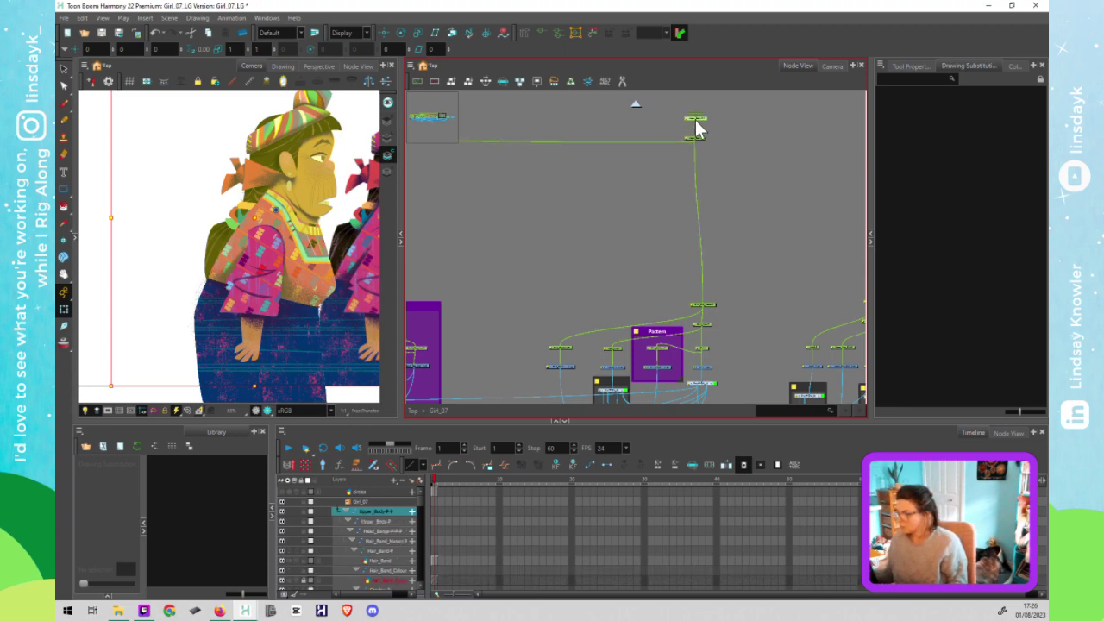
# Step: Add a parent peg well above the Shirt_Shd_Master-P peg and connect it to the top peg of the arm as well
pyautogui.moveTo(695, 120); pyautogui.dragTo(727, 224)
pyautogui.click(730, 248)
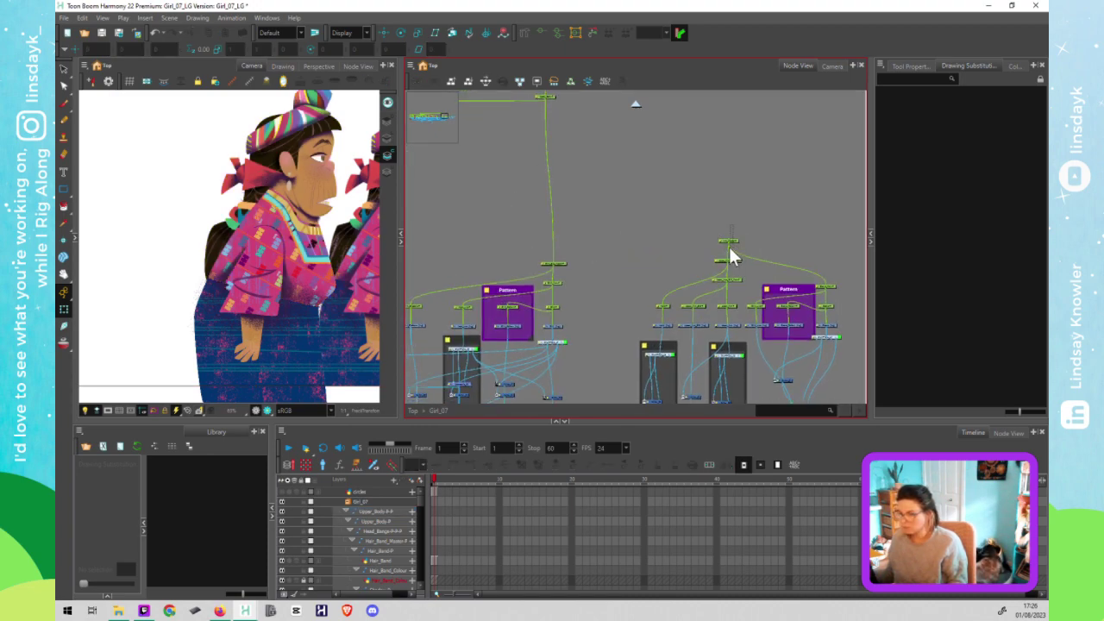
pyautogui.click(554, 265)
pyautogui.click(533, 262)
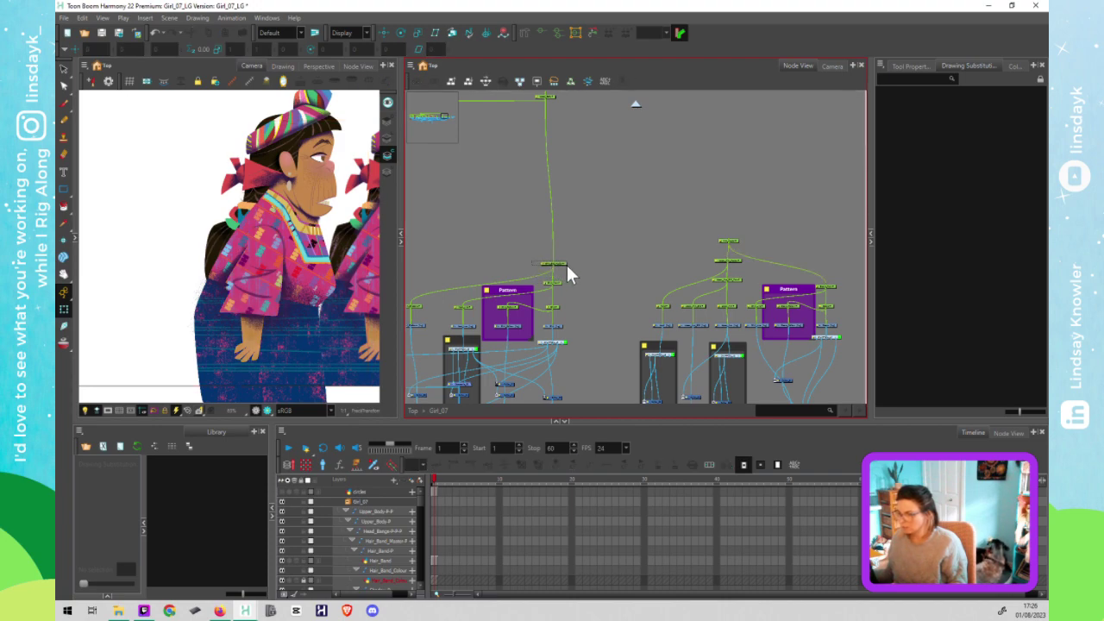
pyautogui.click(567, 265)
pyautogui.scroll(1, 560, 267)
pyautogui.scroll(1, 559, 267)
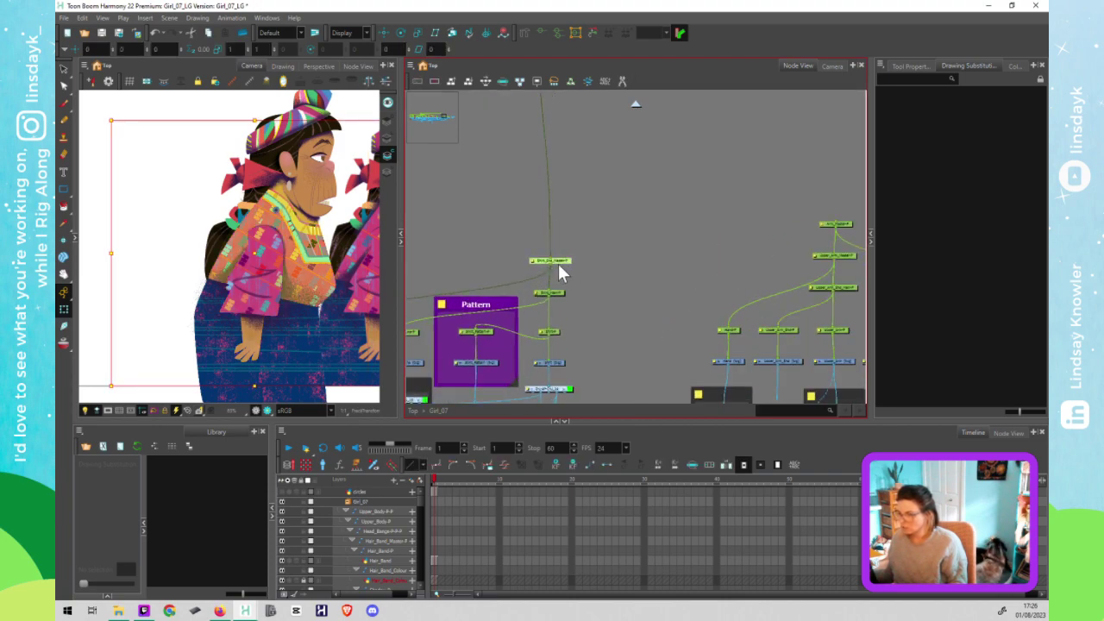
pyautogui.click(563, 226)
pyautogui.moveTo(564, 227); pyautogui.dragTo(838, 231)
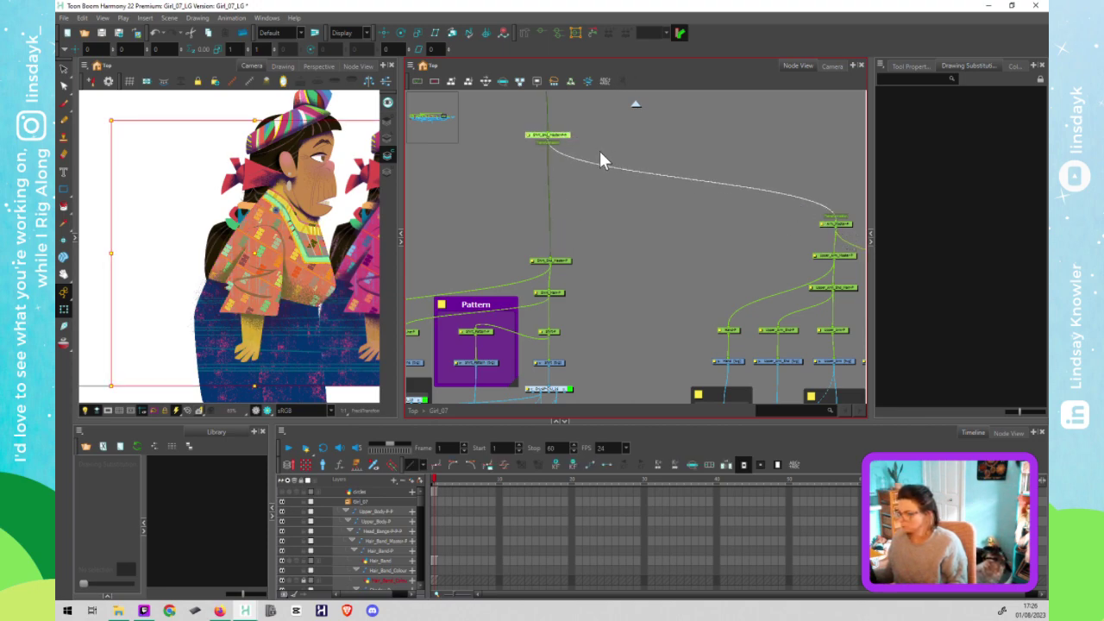
# Step: Rename the parent peg that joins the shirt and the arm as Body_Arm-P
pyautogui.doubleClick(528, 135)
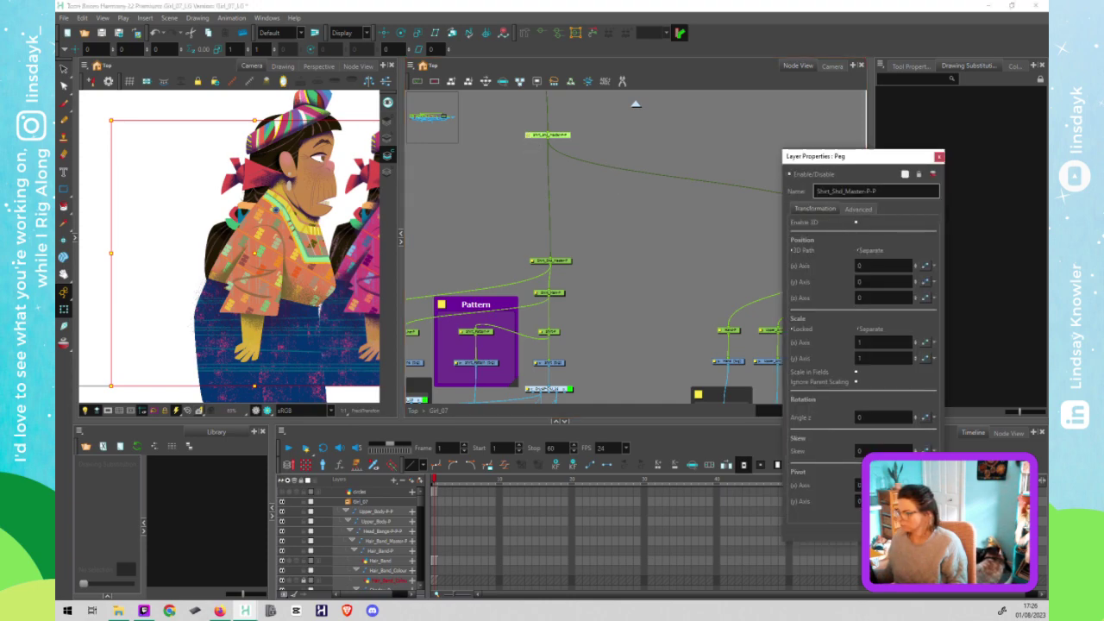
pyautogui.moveTo(871, 191); pyautogui.dragTo(833, 190)
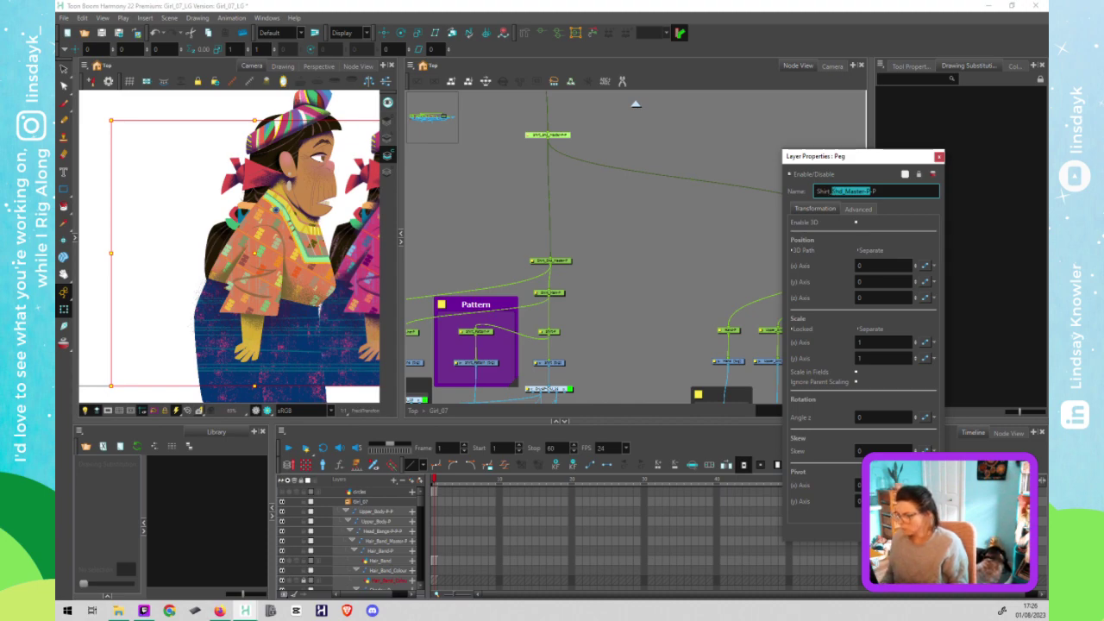
pyautogui.press('BackSpace')
pyautogui.press('BackSpace')
pyautogui.press('BackSpace')
pyautogui.press('BackSpace')
pyautogui.press('BackSpace')
pyautogui.press('BackSpace')
pyautogui.press('BackSpace')
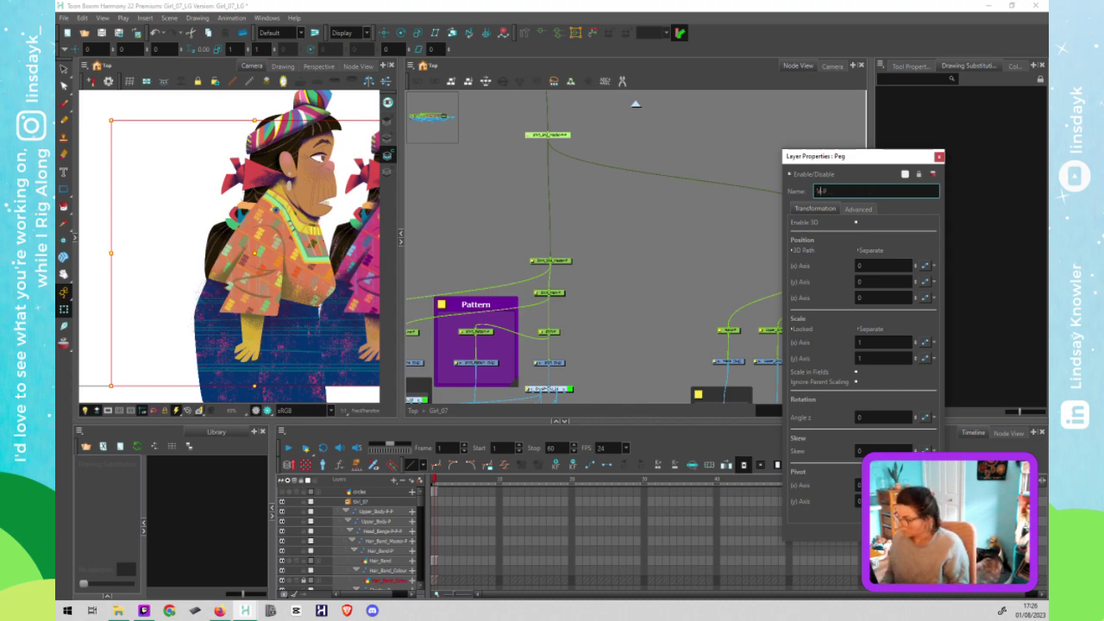
pyautogui.write('Body_Arm')
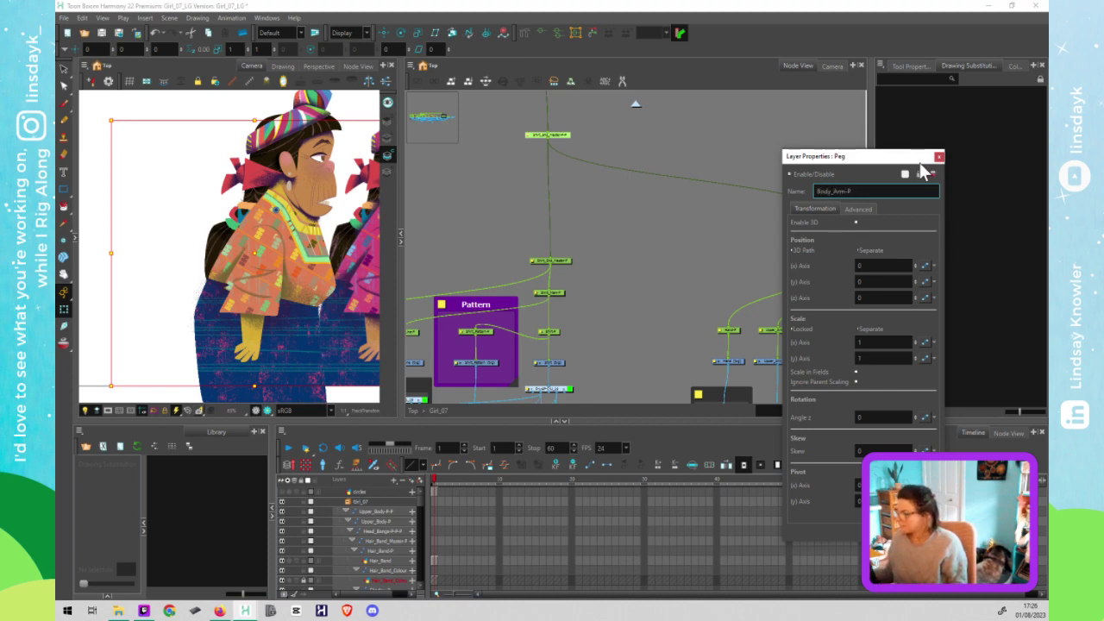
pyautogui.click(938, 156)
pyautogui.scroll(-5, 717, 252)
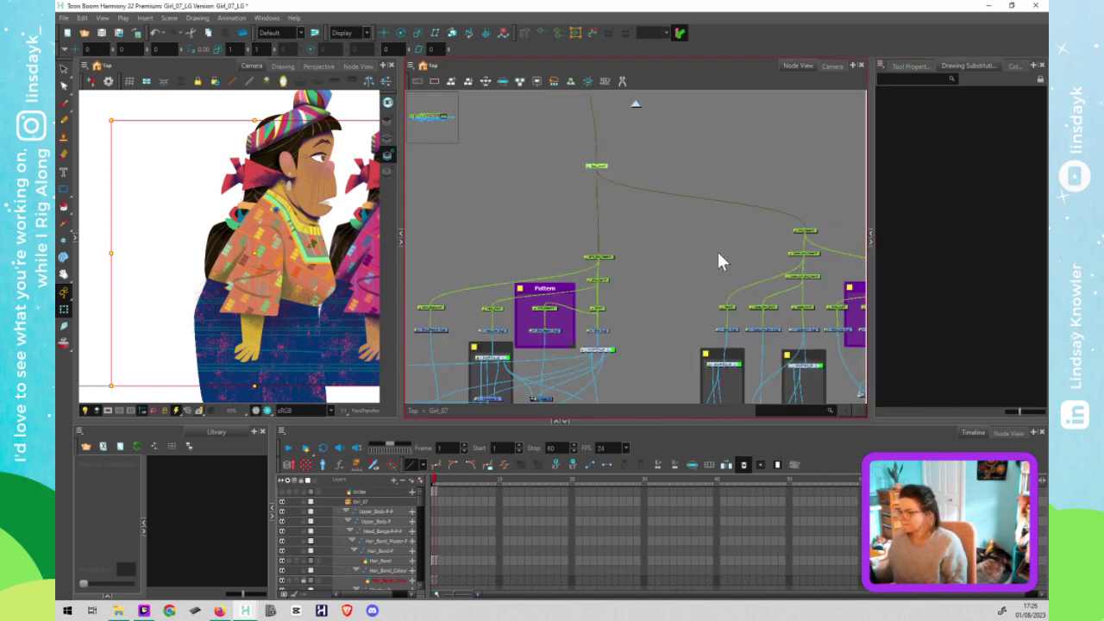
pyautogui.moveTo(616, 273); pyautogui.dragTo(514, 295)
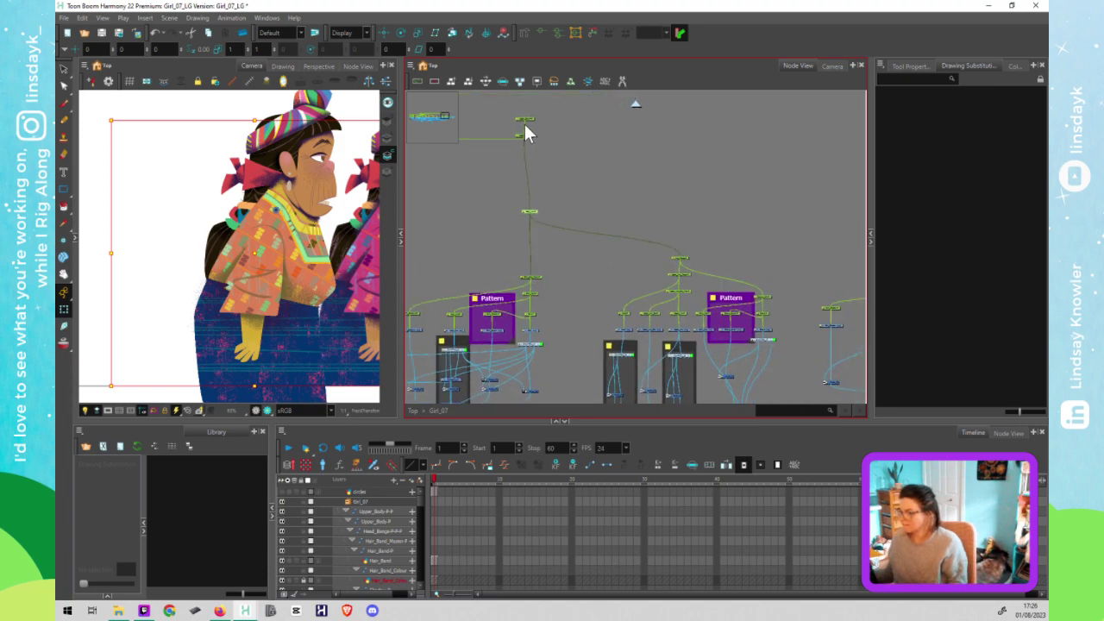
# Step: Connect the topmost peg above Upper_Body-P to the skirt's top peg and reposition it above the skirt branch
pyautogui.moveTo(525, 123); pyautogui.dragTo(667, 273)
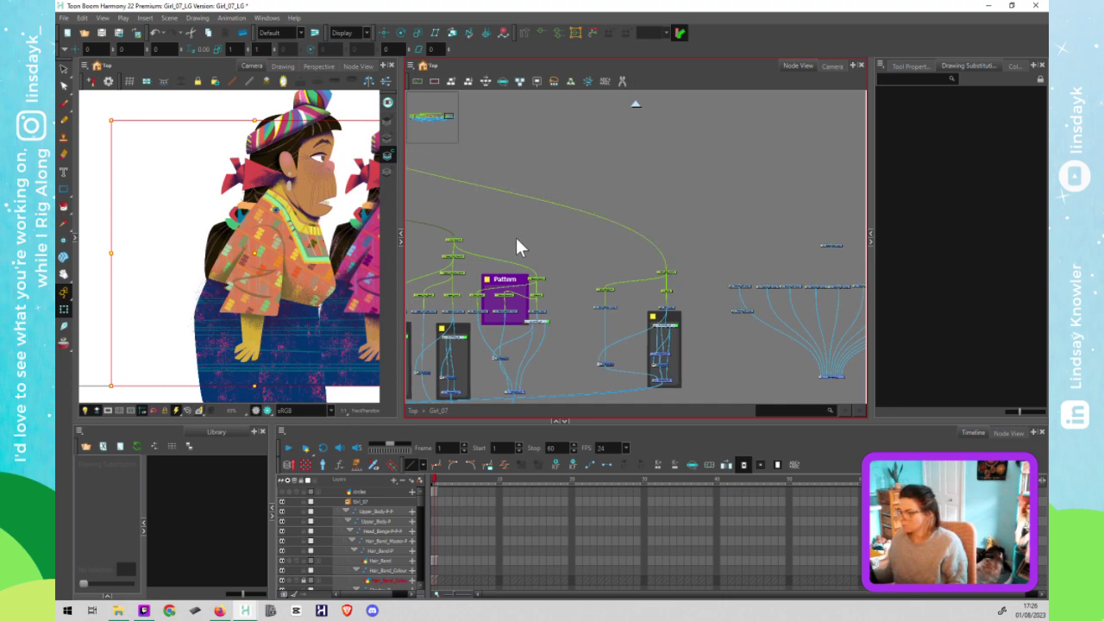
pyautogui.moveTo(517, 238); pyautogui.dragTo(636, 236)
pyautogui.hscroll(-3, 612, 215)
pyautogui.scroll(2, 612, 215)
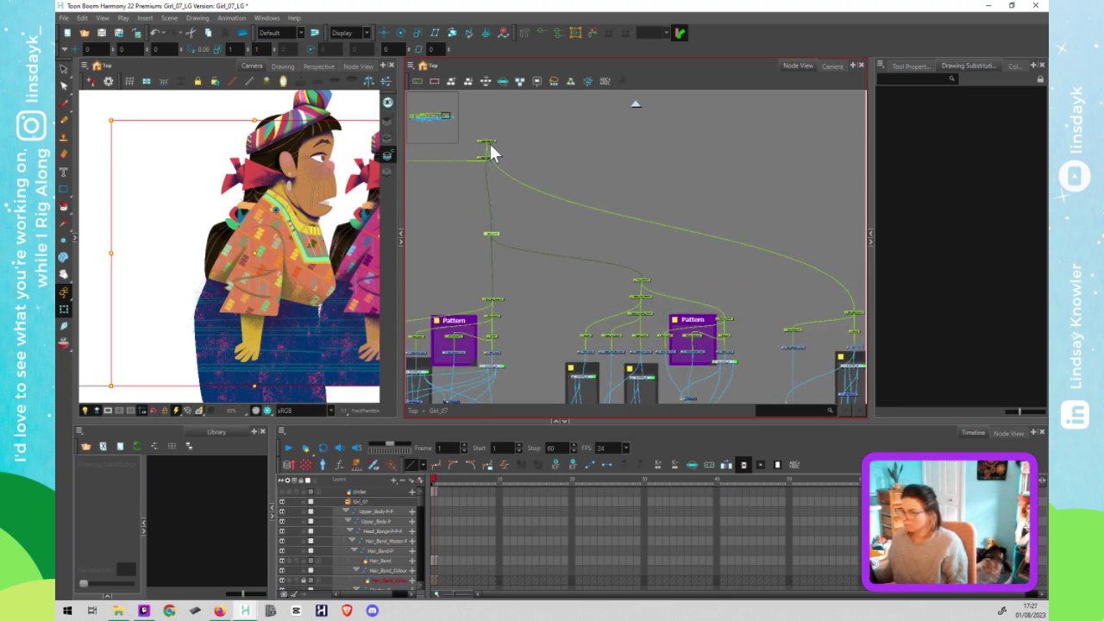
pyautogui.click(488, 143)
pyautogui.moveTo(799, 169); pyautogui.dragTo(753, 89)
pyautogui.hscroll(3, 707, 163)
pyautogui.moveTo(734, 183); pyautogui.dragTo(716, 235)
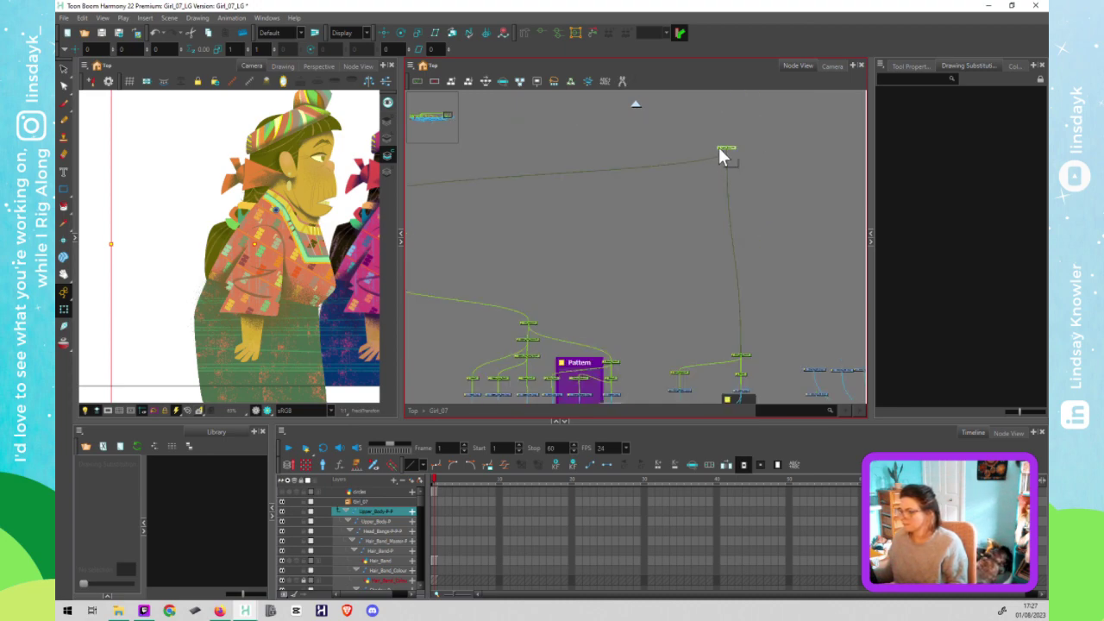
# Step: Rename the topmost peg as Girl_07_Master-P and align it above the skirt's top peg
pyautogui.doubleClick(726, 149)
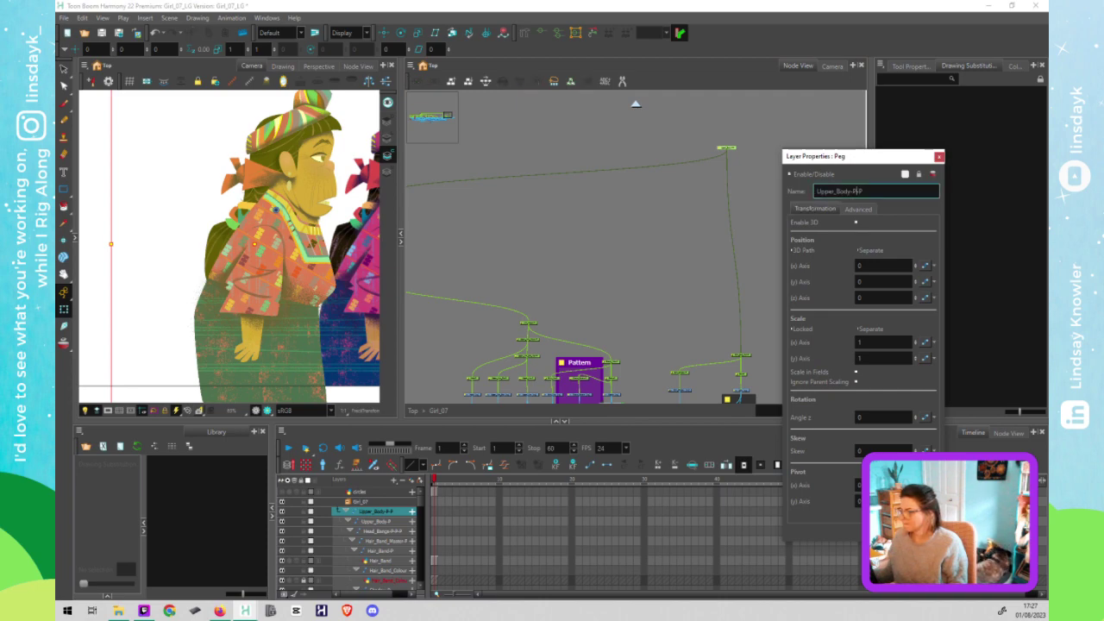
pyautogui.moveTo(857, 192); pyautogui.dragTo(804, 186)
pyautogui.write('B')
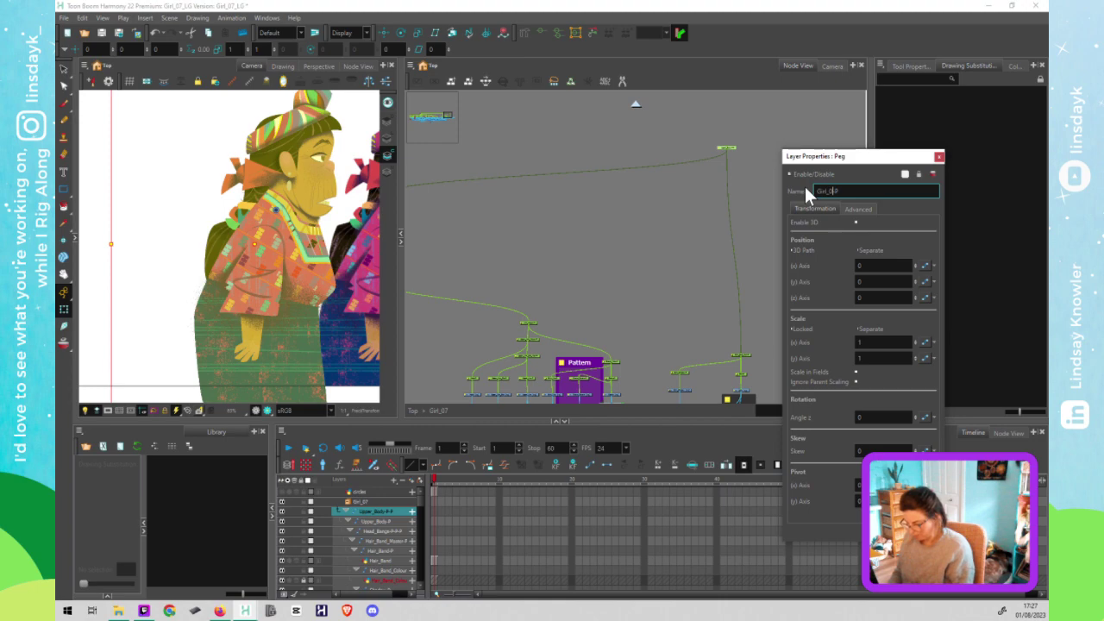
pyautogui.write('07Master')
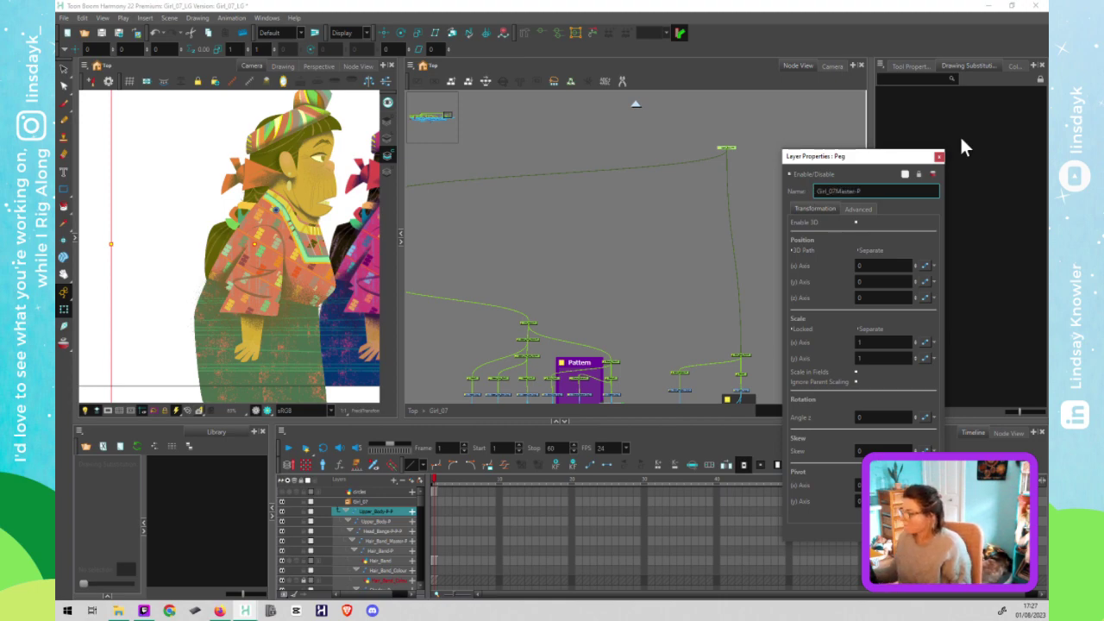
pyautogui.click(837, 191)
pyautogui.write('_')
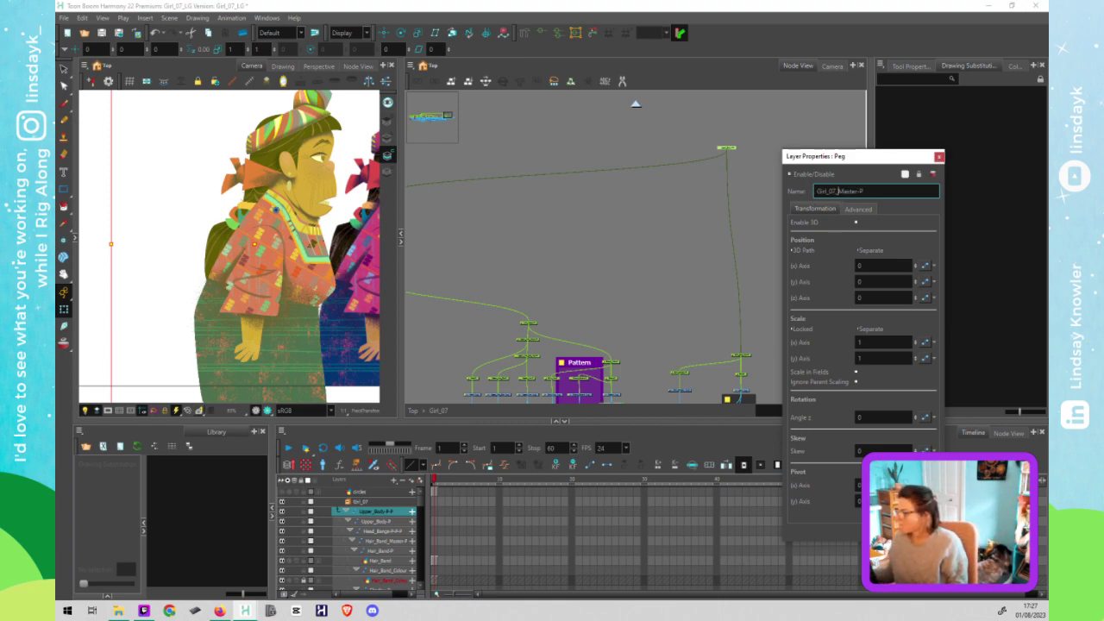
pyautogui.click(939, 156)
pyautogui.click(735, 146)
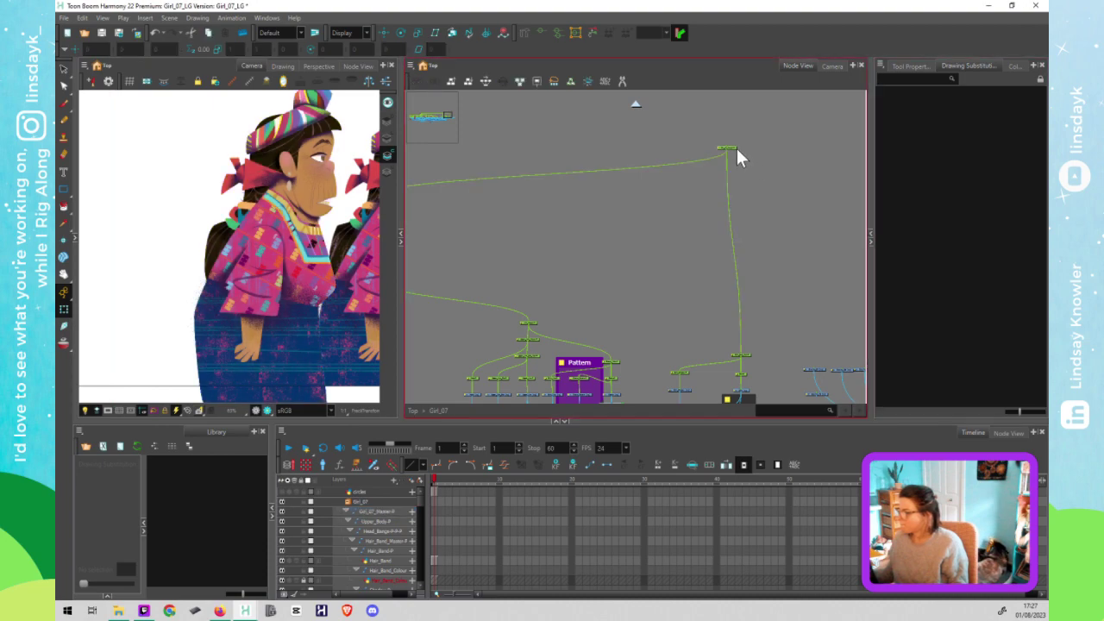
pyautogui.moveTo(738, 148); pyautogui.dragTo(743, 147)
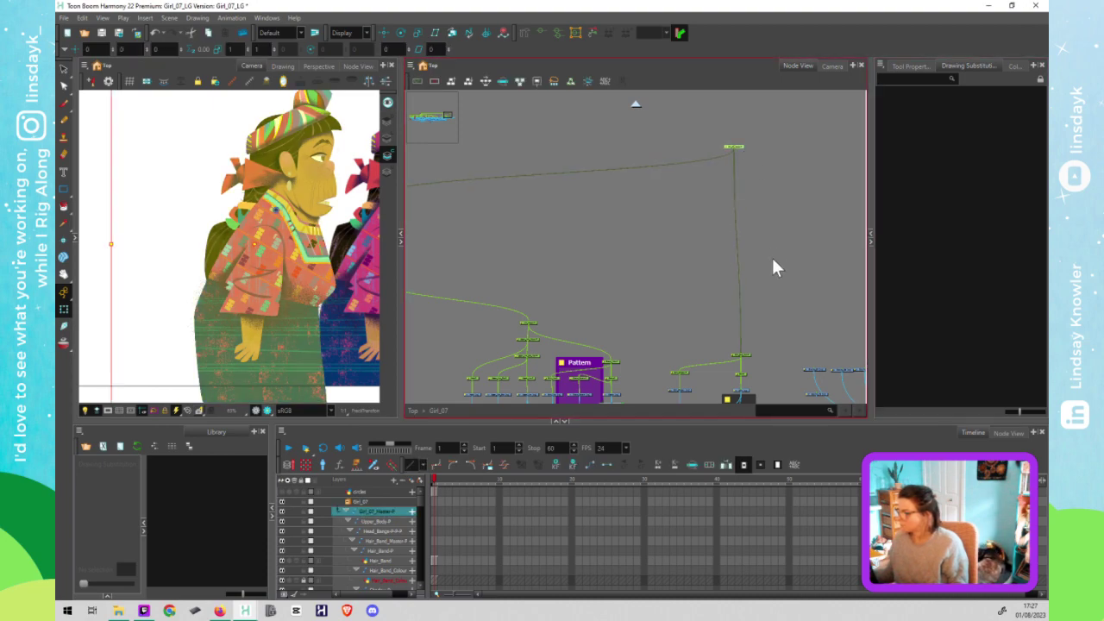
# Step: Review the whole node network with nothing selected and save the scene
pyautogui.scroll(-1, 773, 259)
pyautogui.scroll(-3, 771, 260)
pyautogui.moveTo(778, 261); pyautogui.dragTo(855, 229)
pyautogui.moveTo(654, 236); pyautogui.dragTo(784, 231)
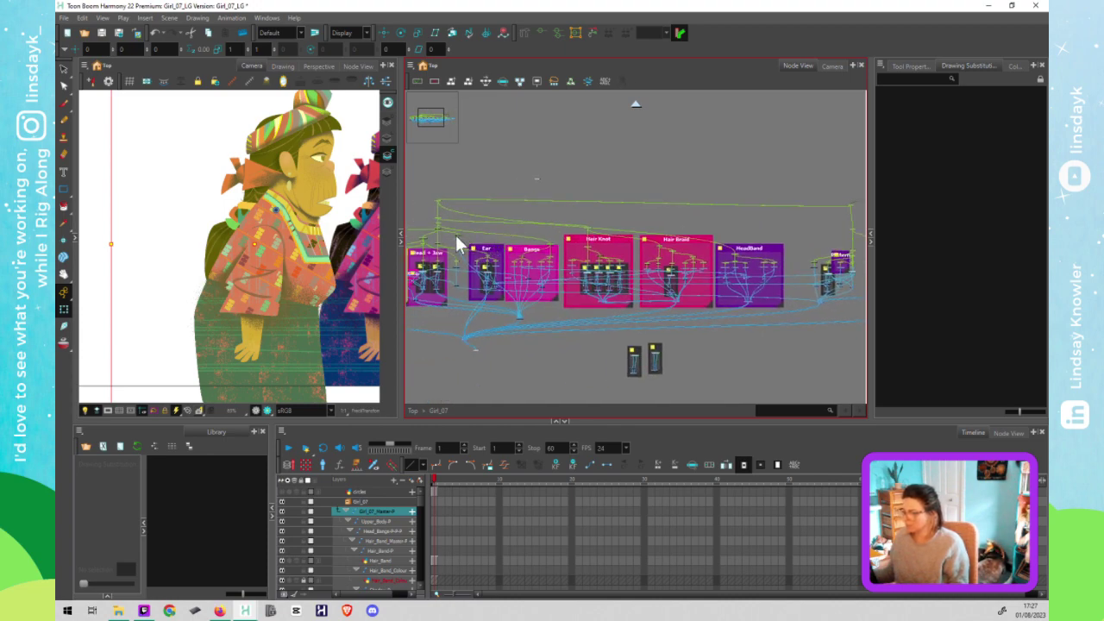
pyautogui.moveTo(606, 231); pyautogui.dragTo(707, 224)
pyautogui.moveTo(634, 313); pyautogui.dragTo(712, 295)
pyautogui.click(709, 324)
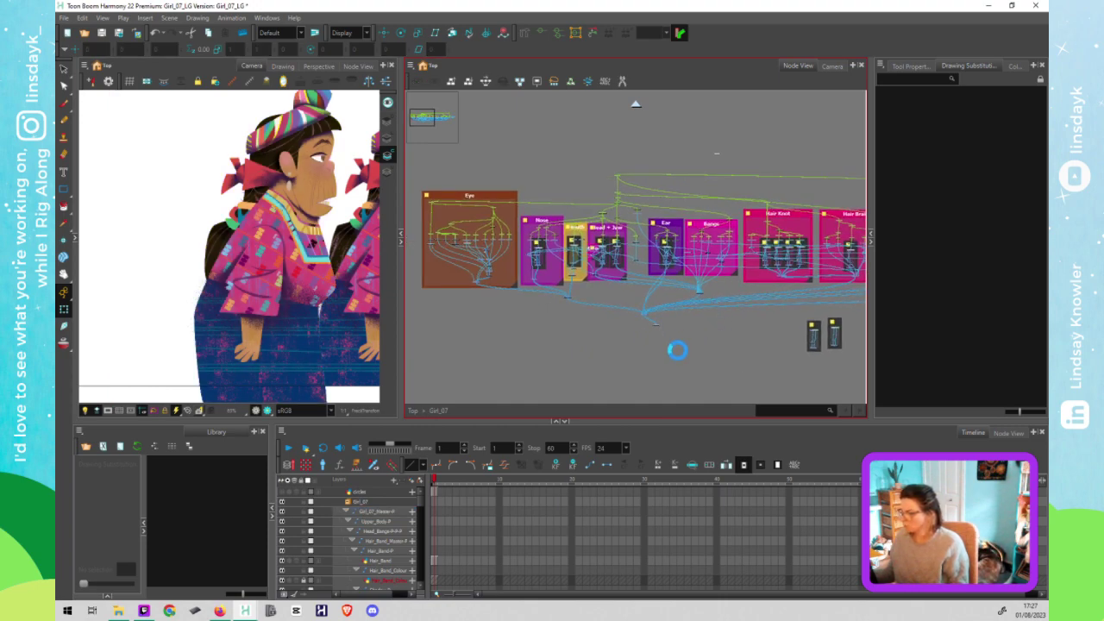
pyautogui.hotkey('ctrl', 's')
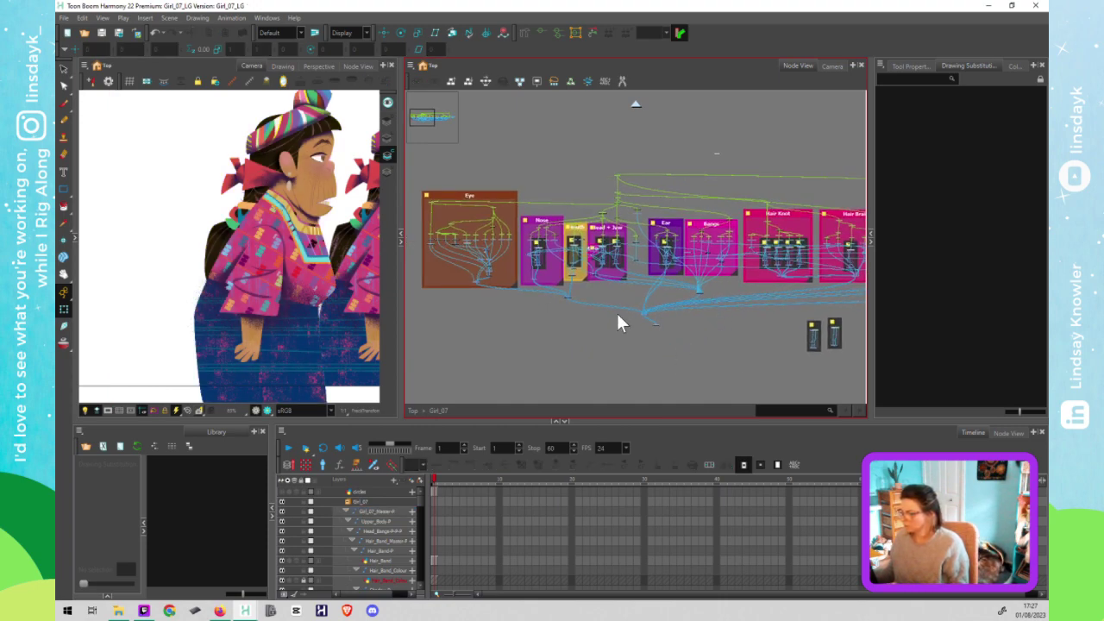
# Step: Move the rig's final composite lower, clear of the backdrops, and place the output node directly beneath it
pyautogui.scroll(5, 642, 322)
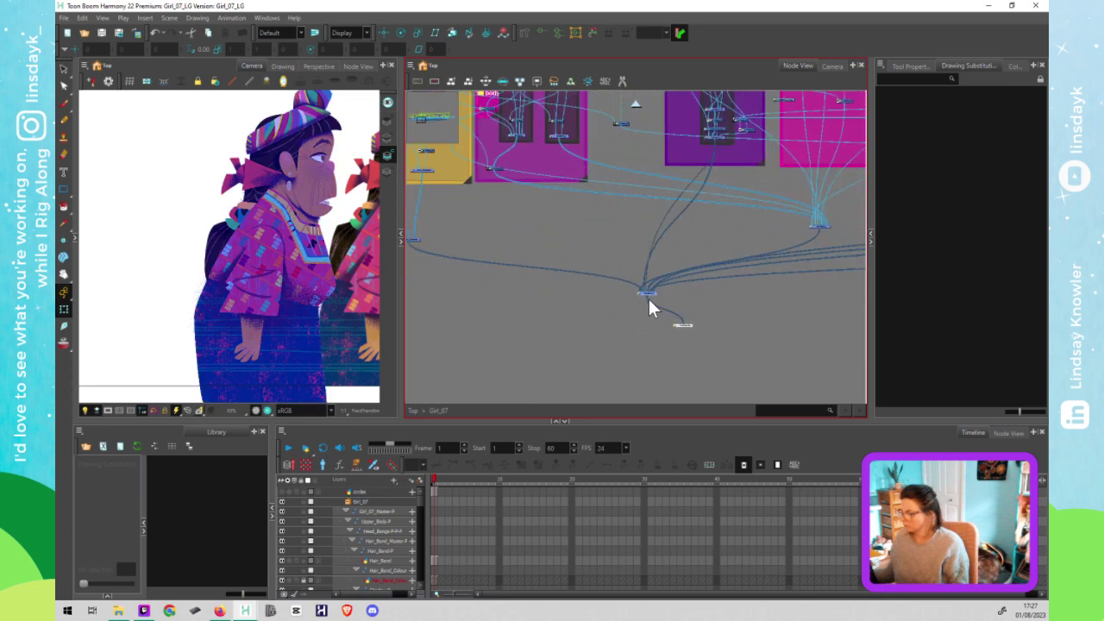
pyautogui.moveTo(652, 293); pyautogui.dragTo(793, 323)
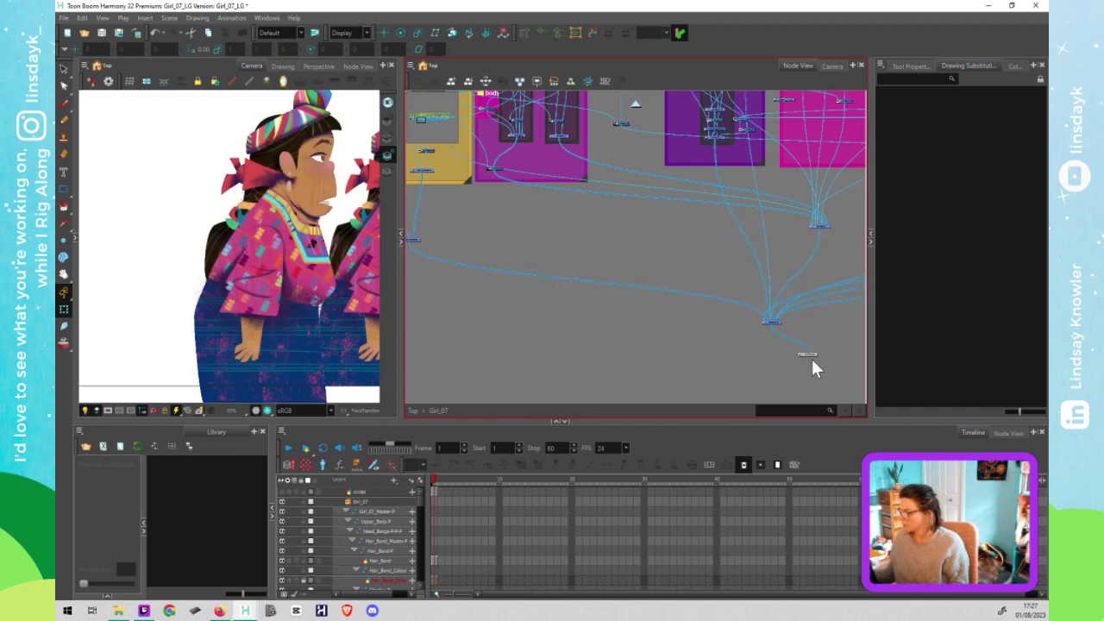
pyautogui.moveTo(816, 362); pyautogui.dragTo(786, 390)
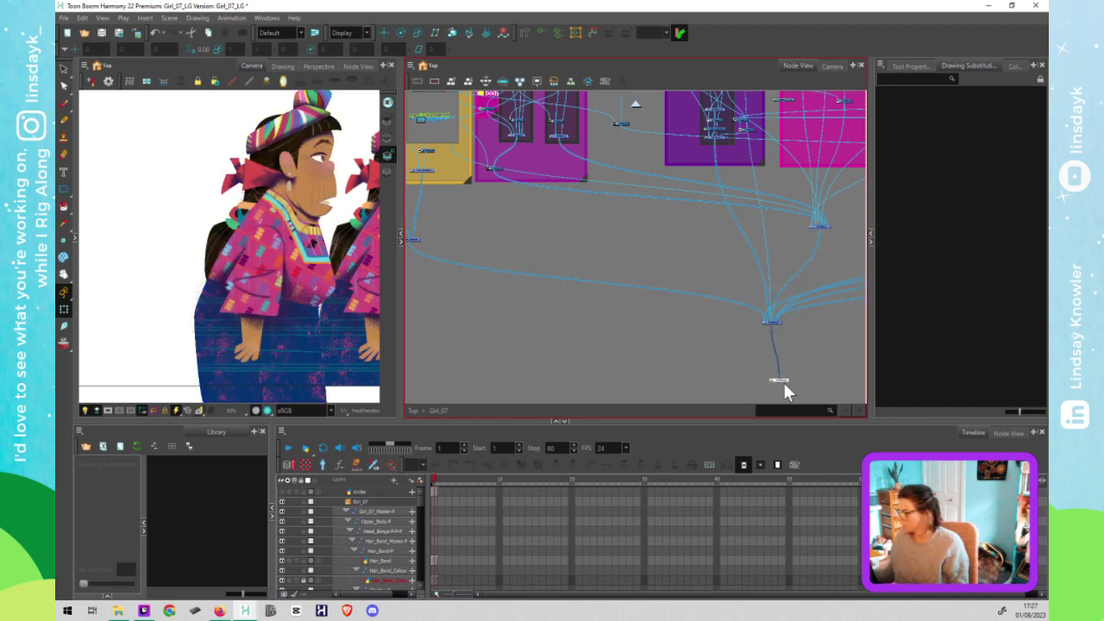
pyautogui.click(744, 331)
# Step: Rename the rig's final composite node as Girl_07_Composite
pyautogui.scroll(2, 774, 332)
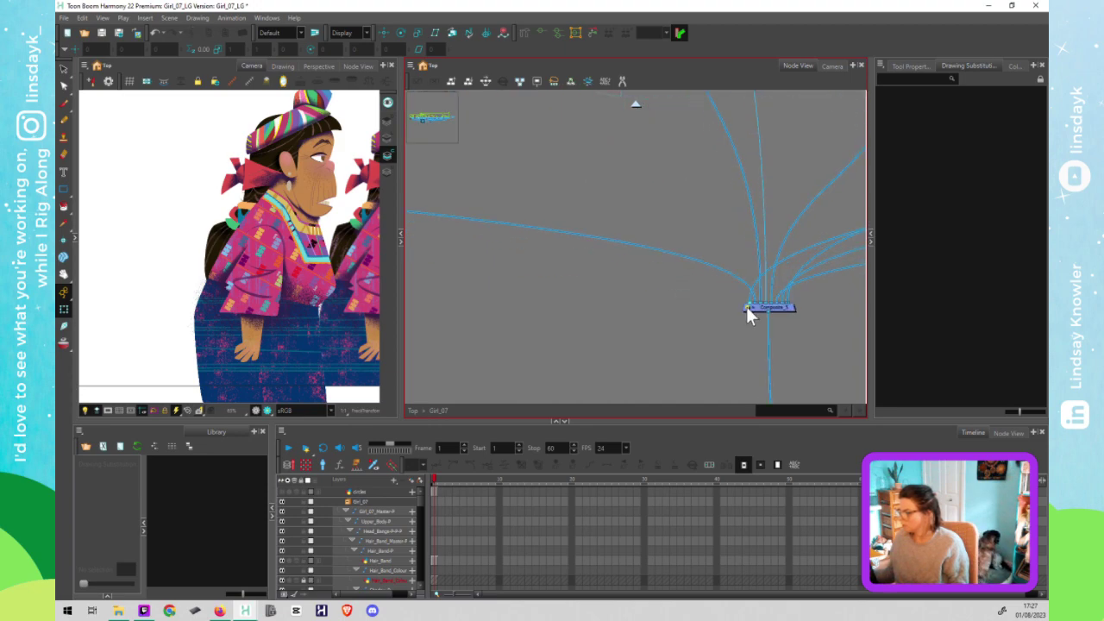
pyautogui.doubleClick(746, 311)
pyautogui.click(854, 191)
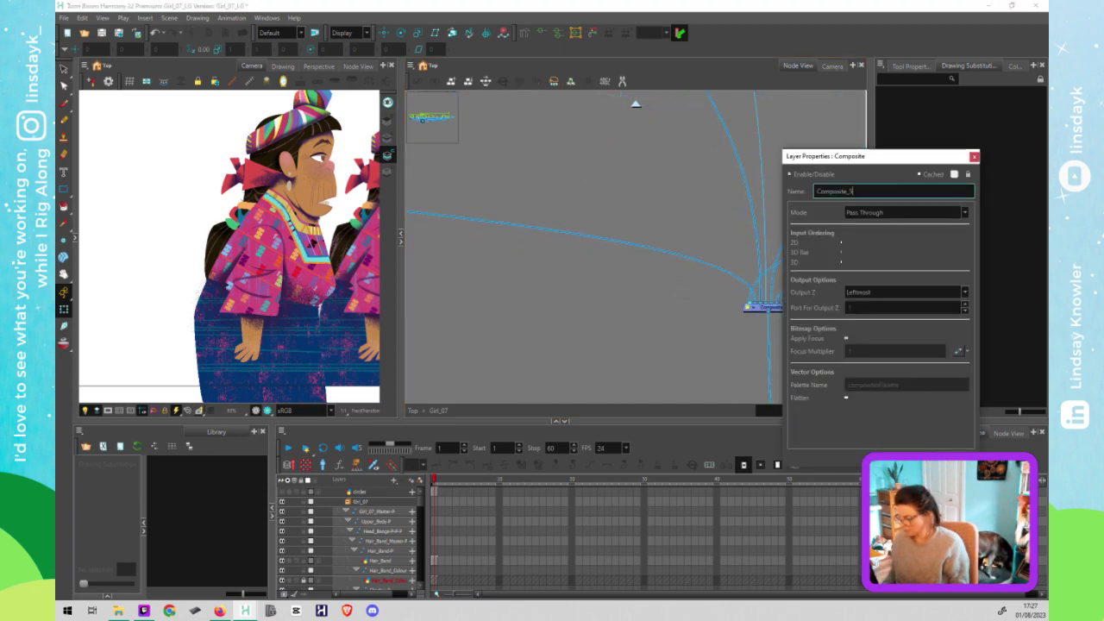
pyautogui.press('BackSpace')
pyautogui.click(819, 192)
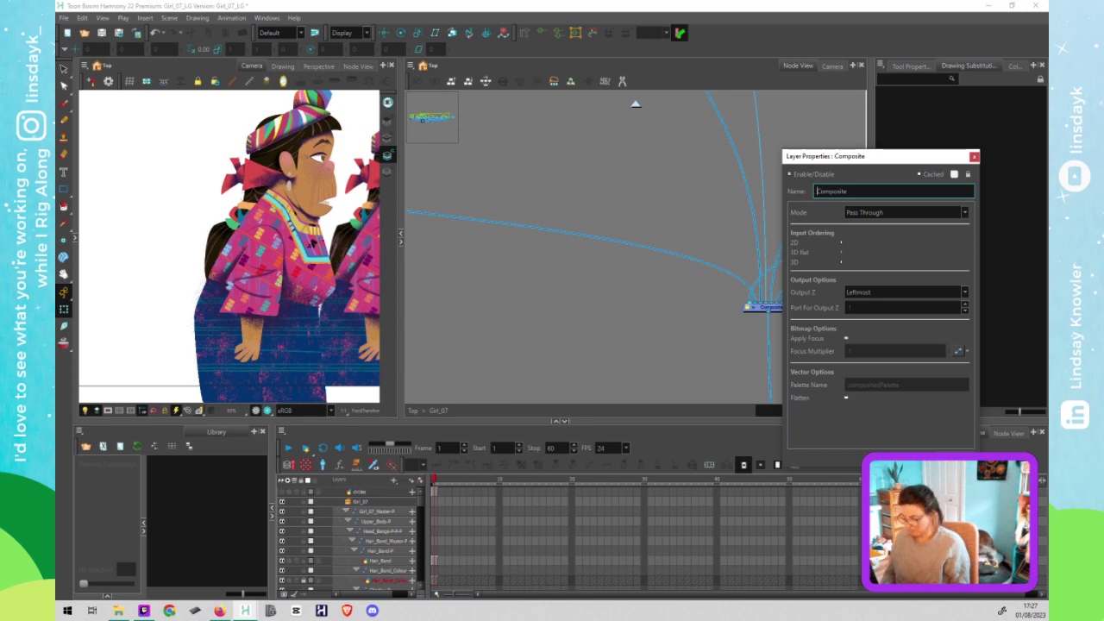
pyautogui.write('Girl_')
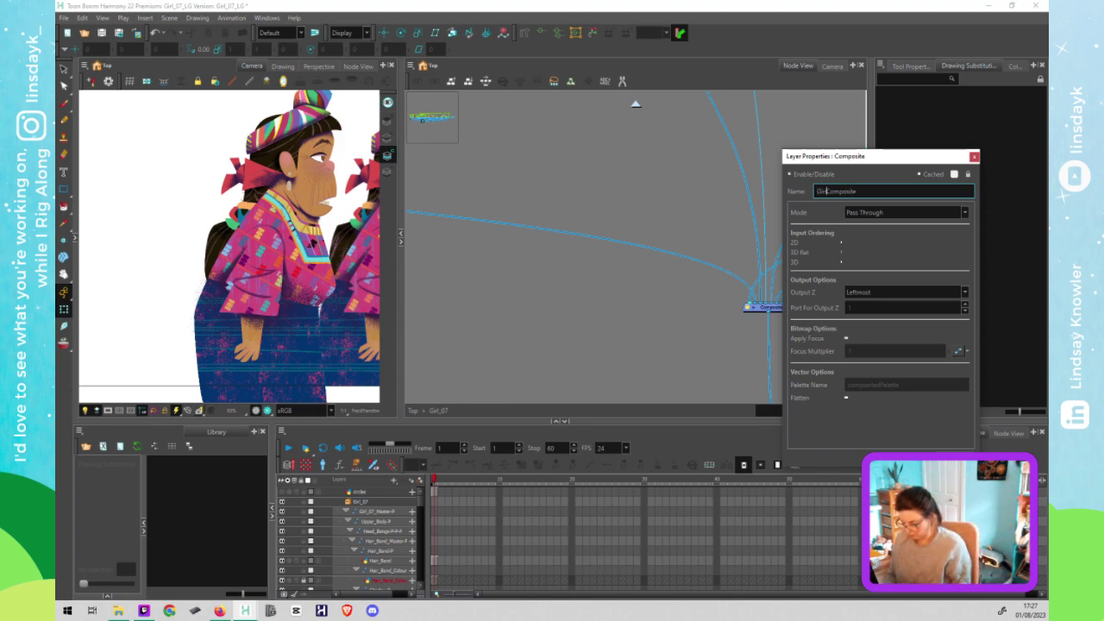
pyautogui.write('07_')
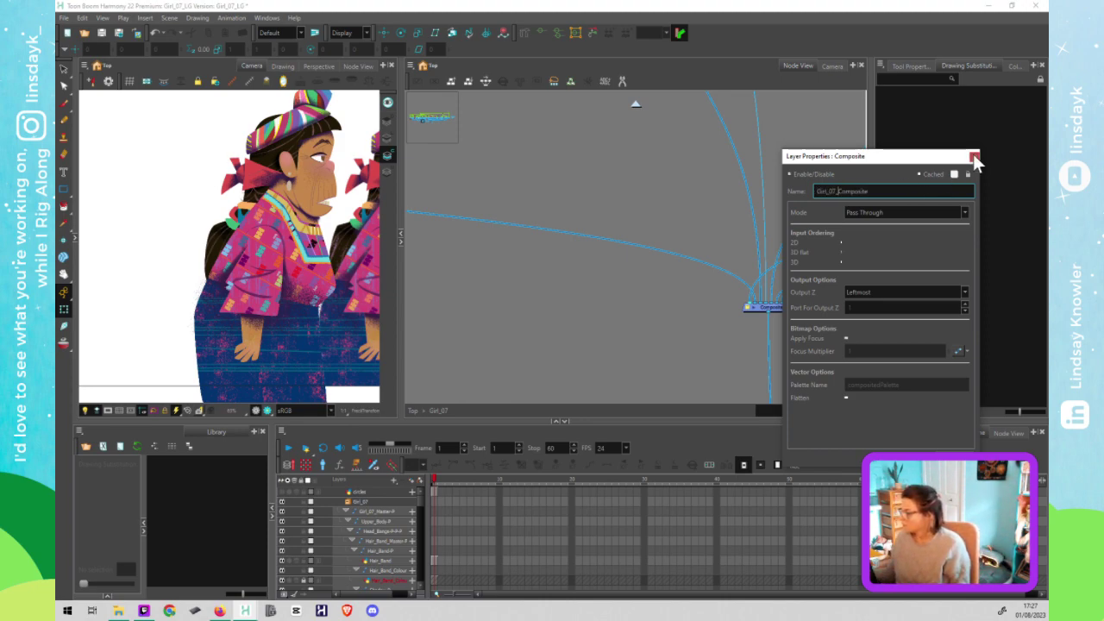
pyautogui.click(973, 157)
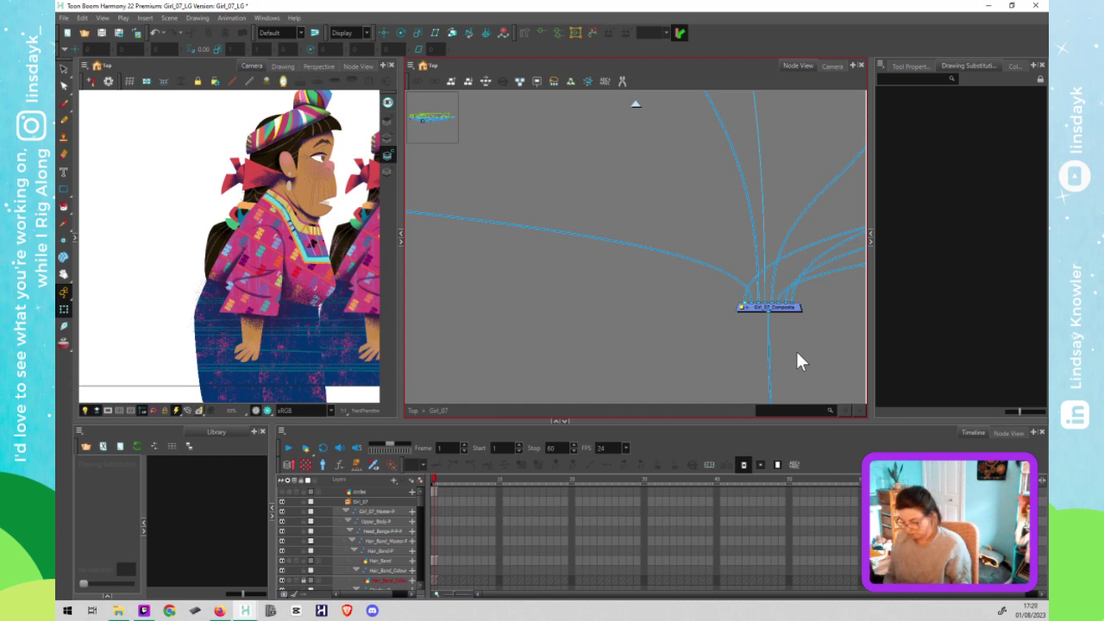
pyautogui.hotkey('ctrl', 'r')
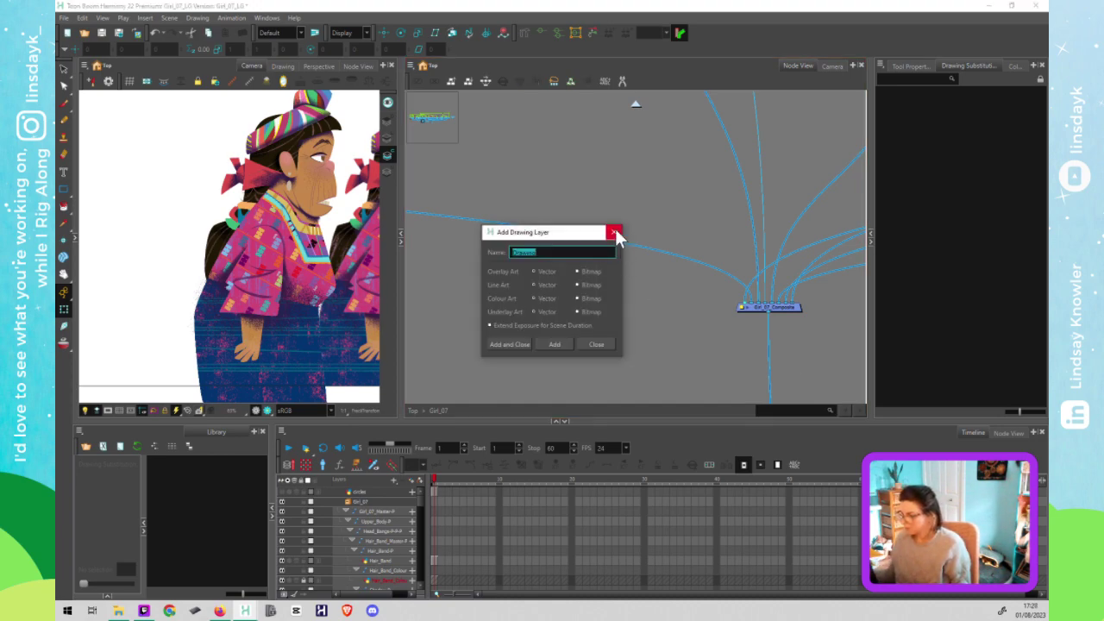
pyautogui.click(614, 231)
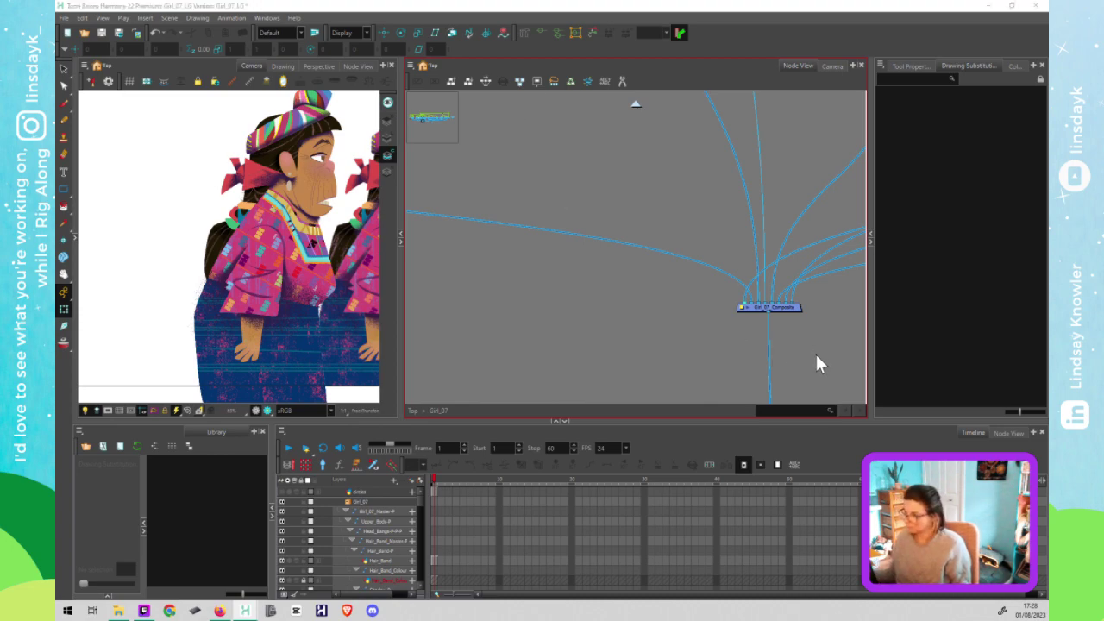
pyautogui.press('Return')
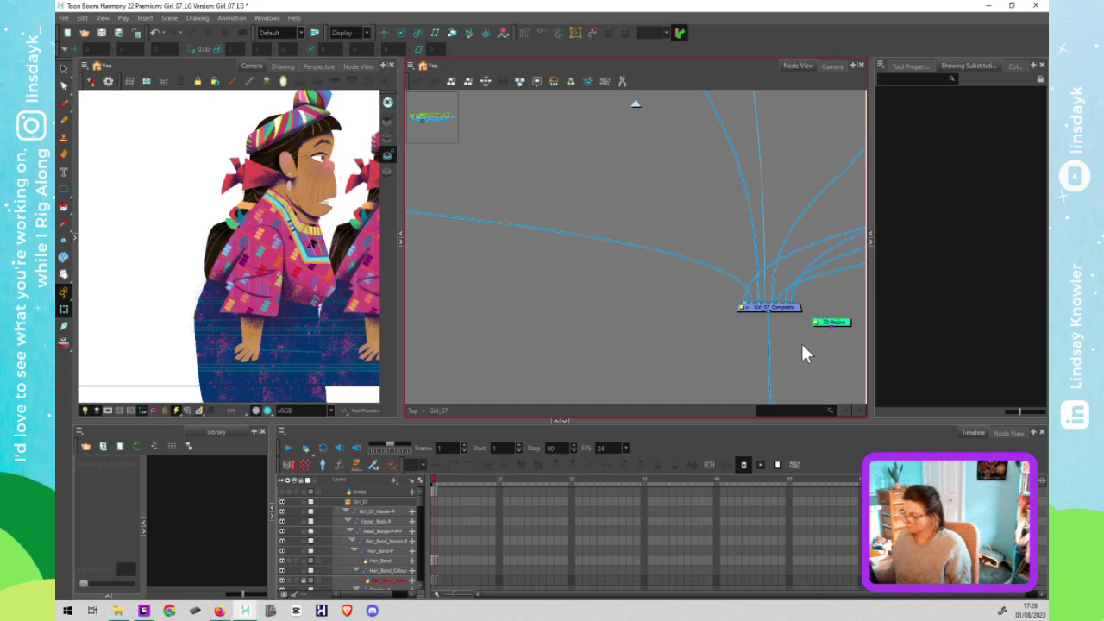
# Step: Add a Display node and connect Girl_07_Composite to it, removing the stray 3D-Region node
pyautogui.press('Tab')
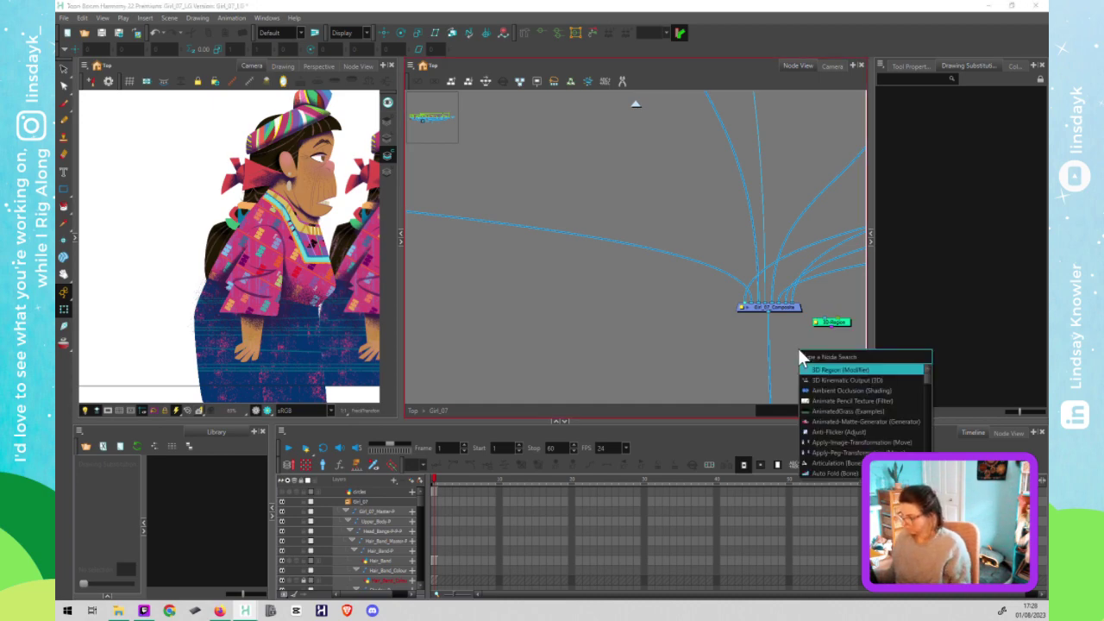
pyautogui.write('dis')
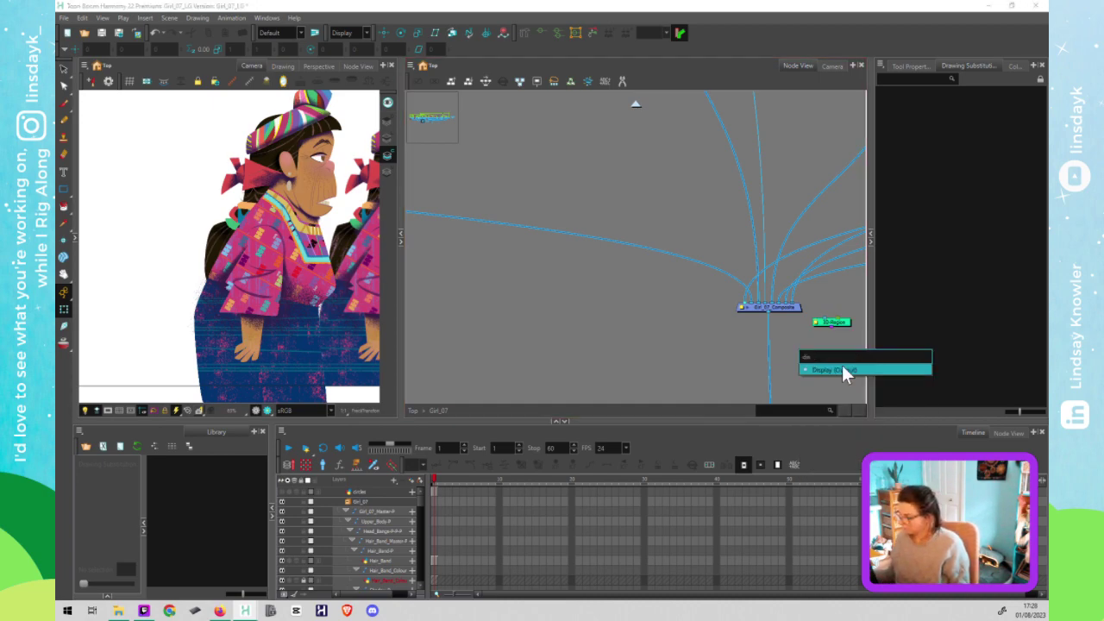
pyautogui.click(842, 368)
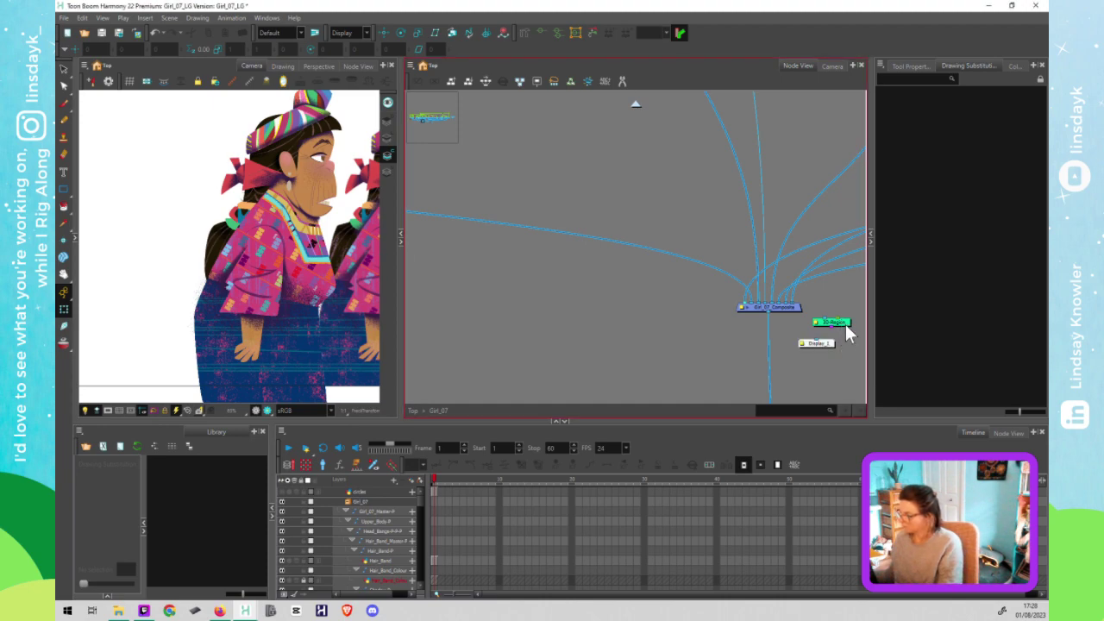
pyautogui.press('Delete')
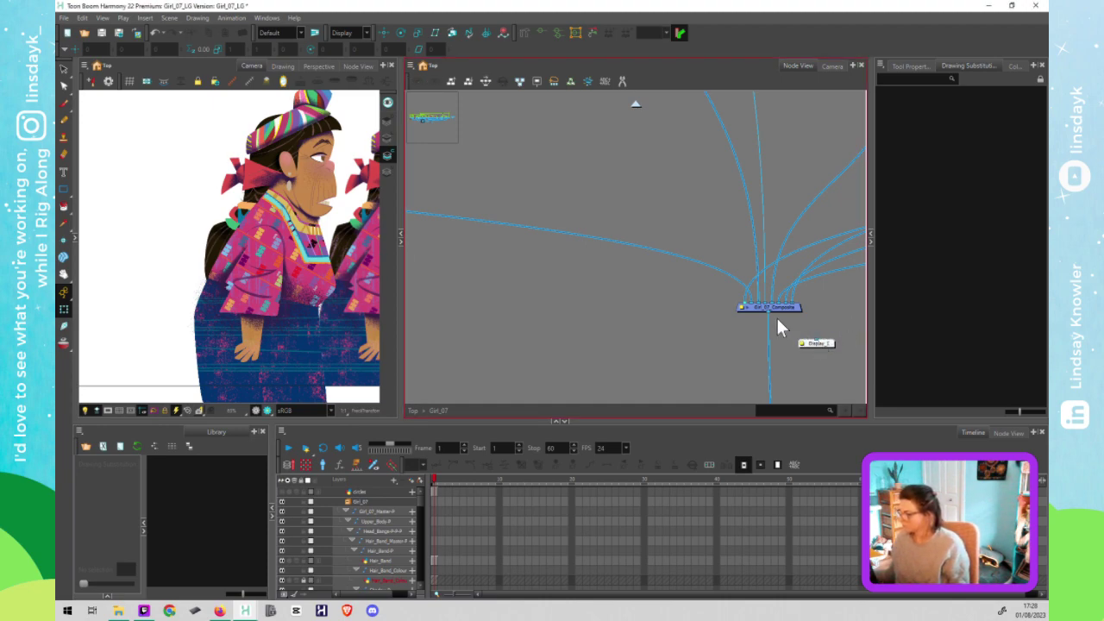
pyautogui.moveTo(769, 312); pyautogui.dragTo(797, 345)
# Step: Rename the display node connected to Girl_07_Composite as Girl_07-D
pyautogui.doubleClick(798, 343)
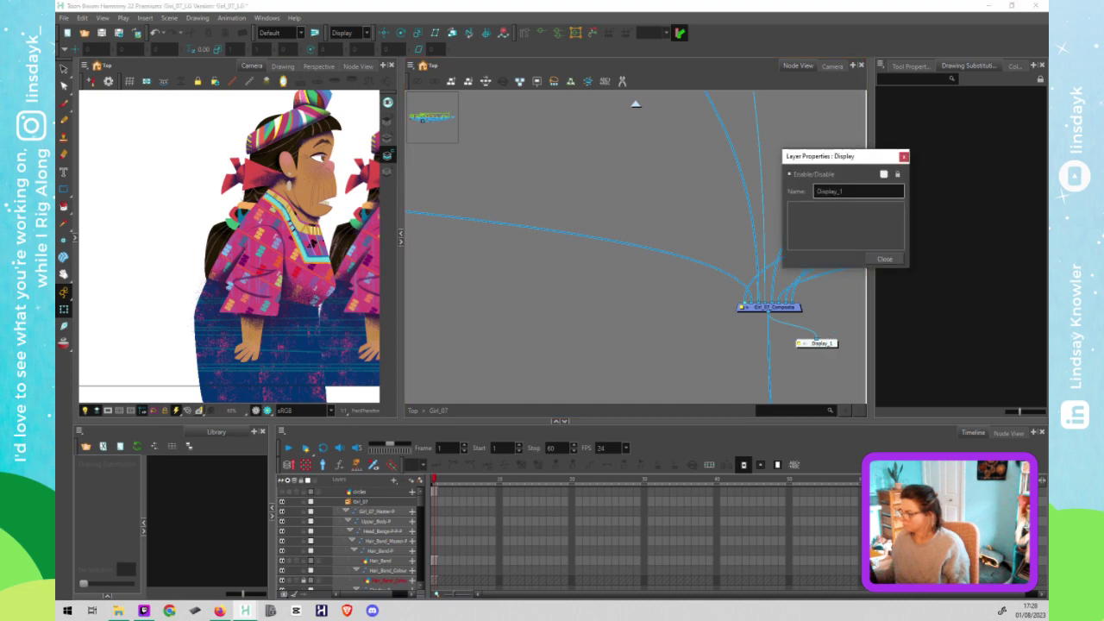
pyautogui.press('BackSpace')
pyautogui.press('BackSpace')
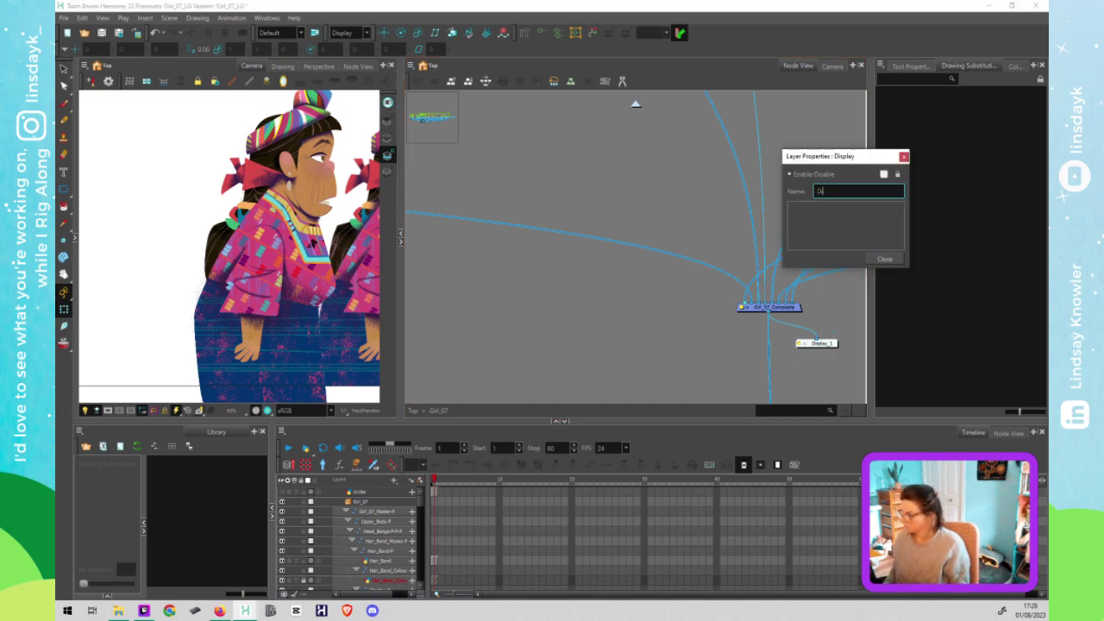
pyautogui.write('Gi')
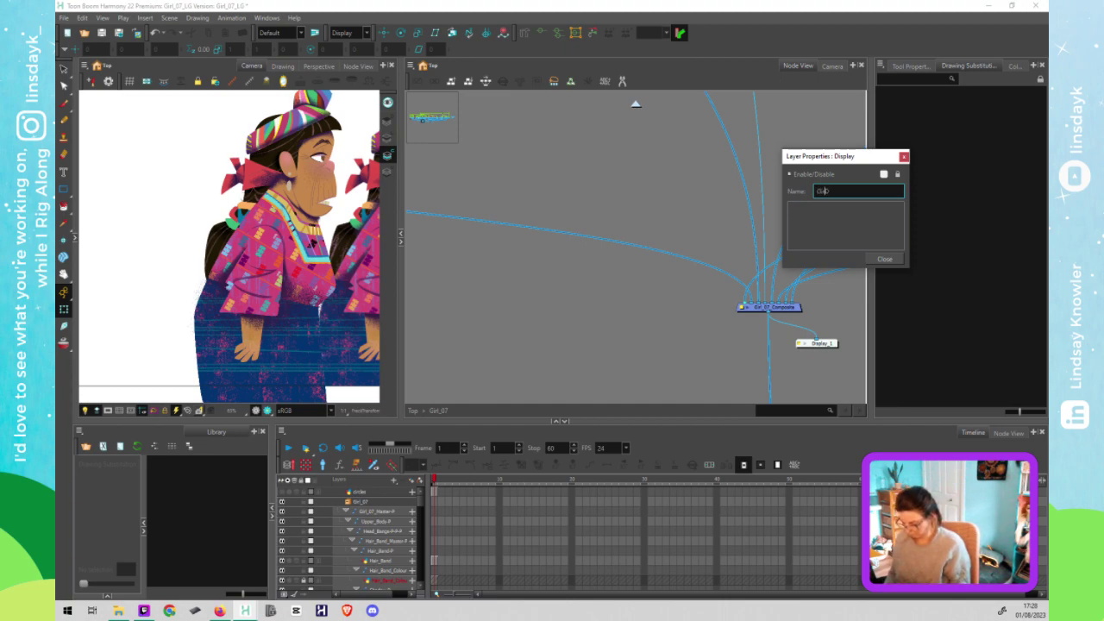
pyautogui.write('rl_')
pyautogui.press('BackSpace')
pyautogui.press('BackSpace')
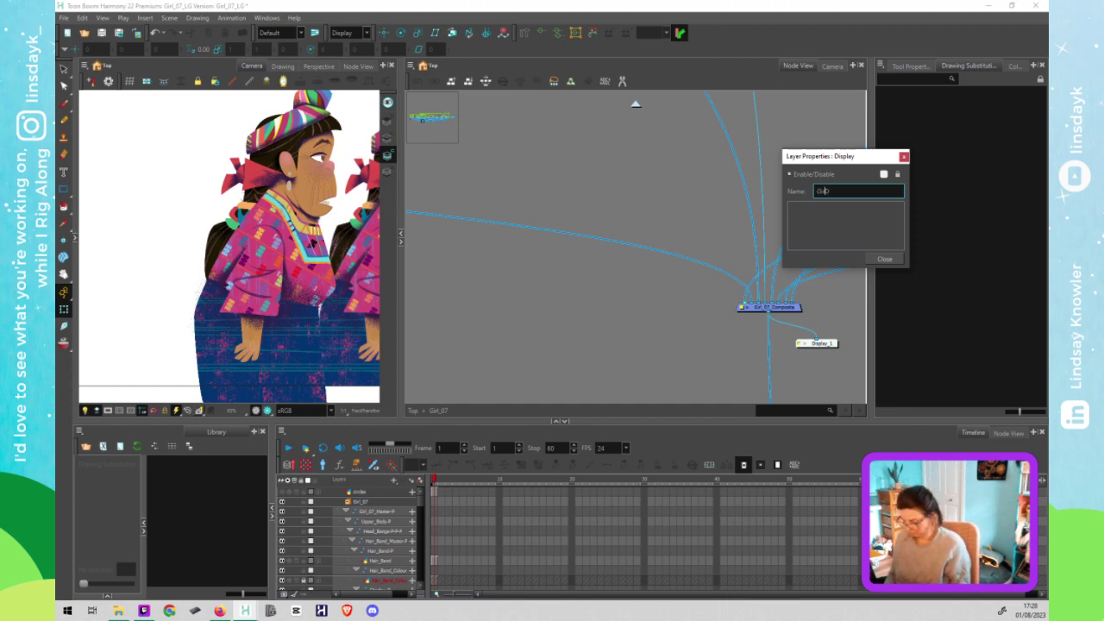
pyautogui.write('rl_07')
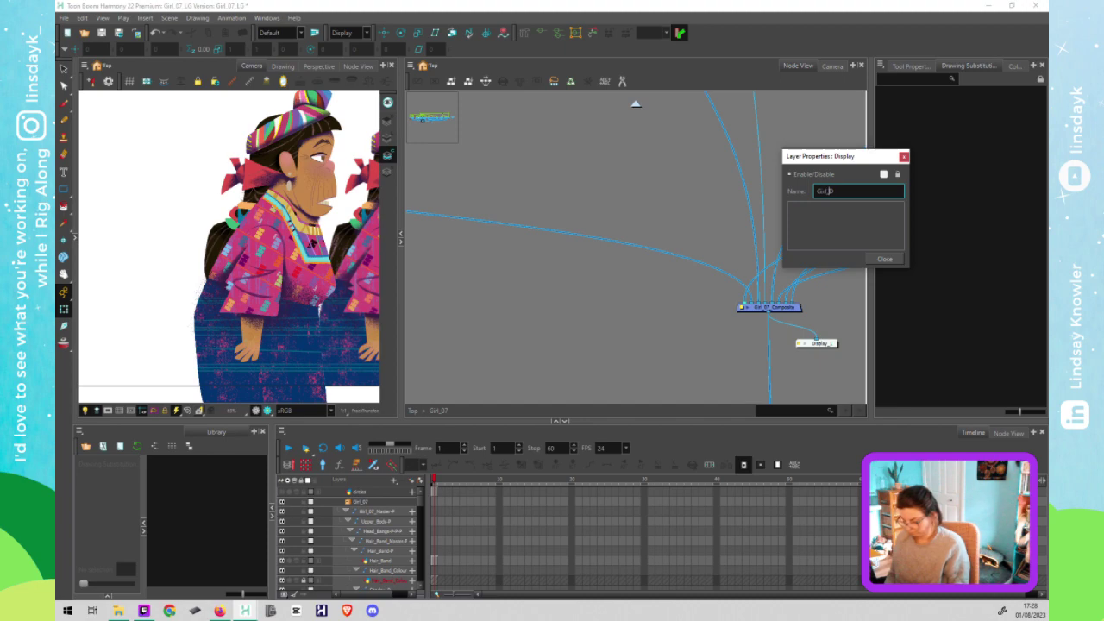
pyautogui.write('_D')
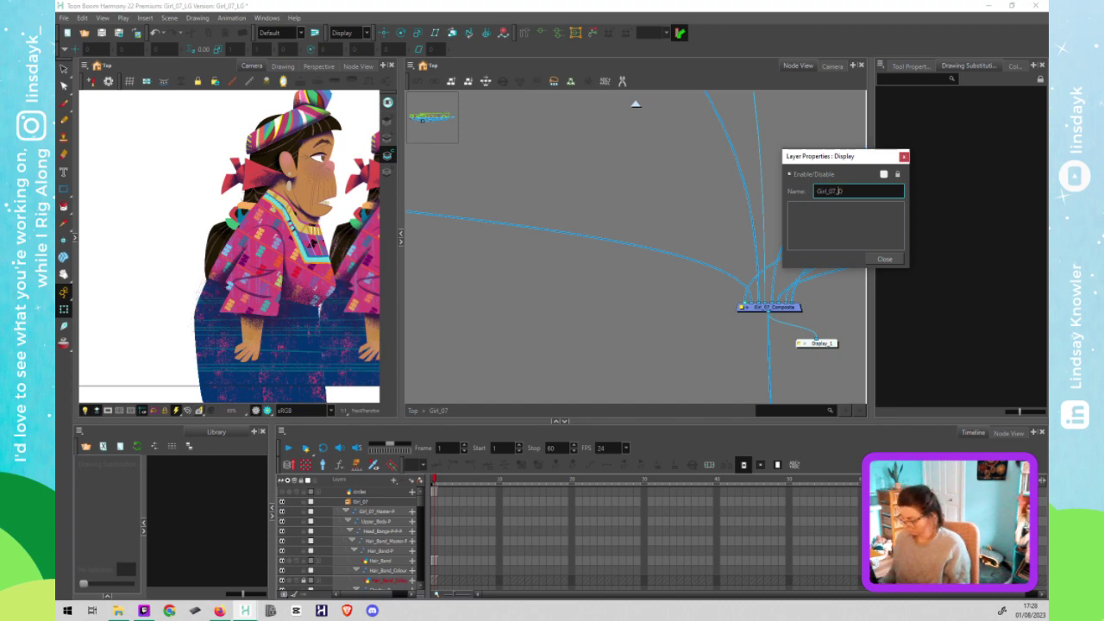
pyautogui.press('BackSpace')
pyautogui.press('BackSpace')
pyautogui.write('-D')
pyautogui.click(891, 258)
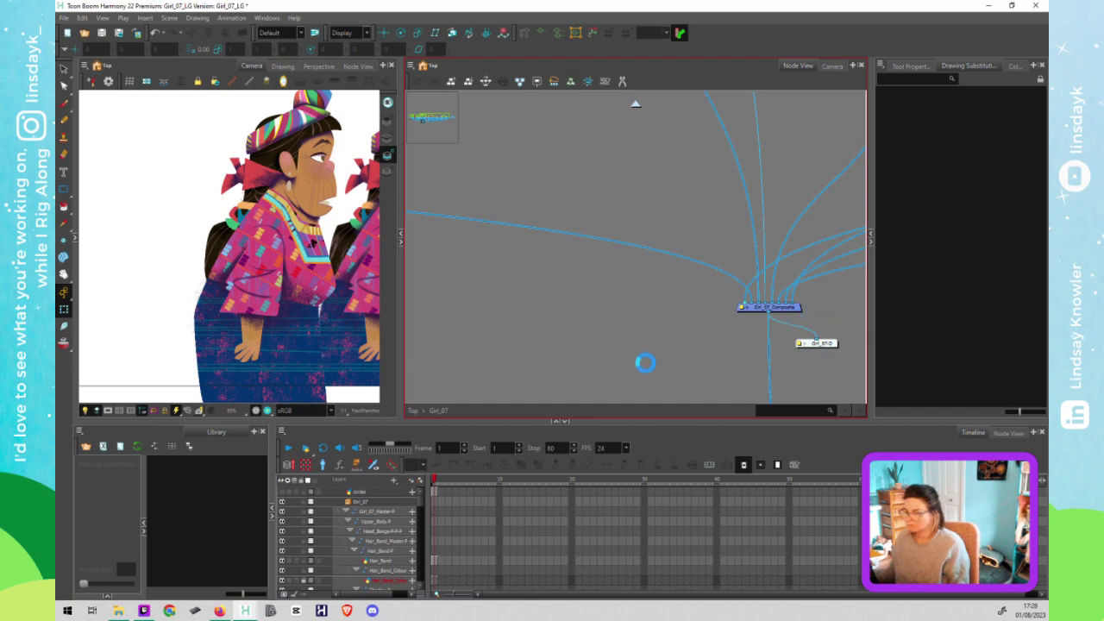
# Step: Reposition the composite gathering the Head + Jaw and Bangs branches slightly lower and closer above the final composite
pyautogui.scroll(-5, 651, 356)
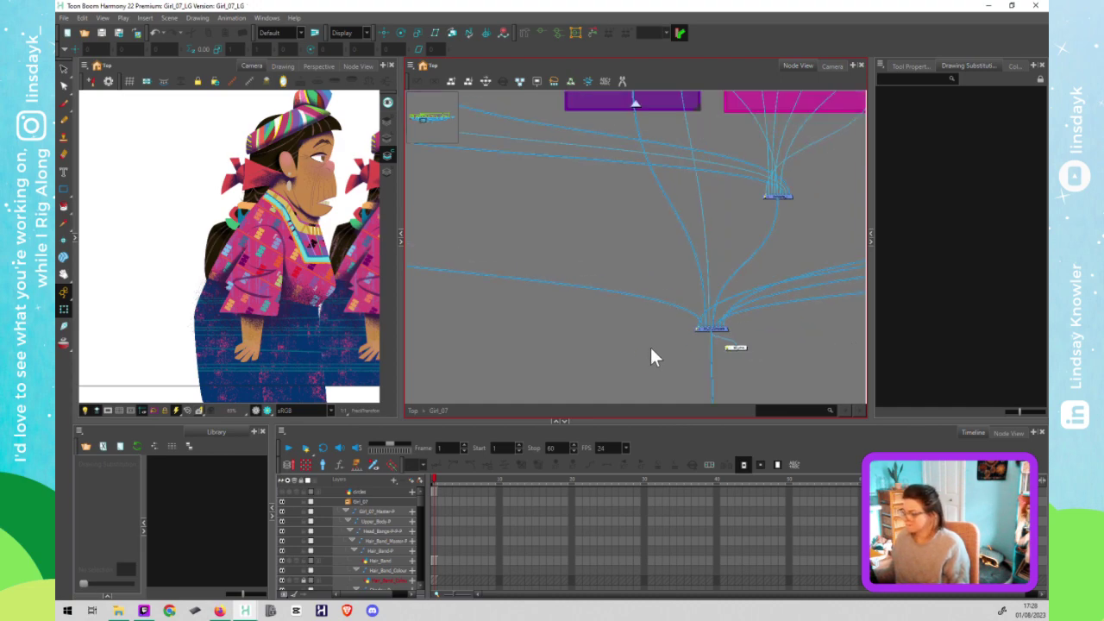
pyautogui.moveTo(650, 346); pyautogui.dragTo(667, 348)
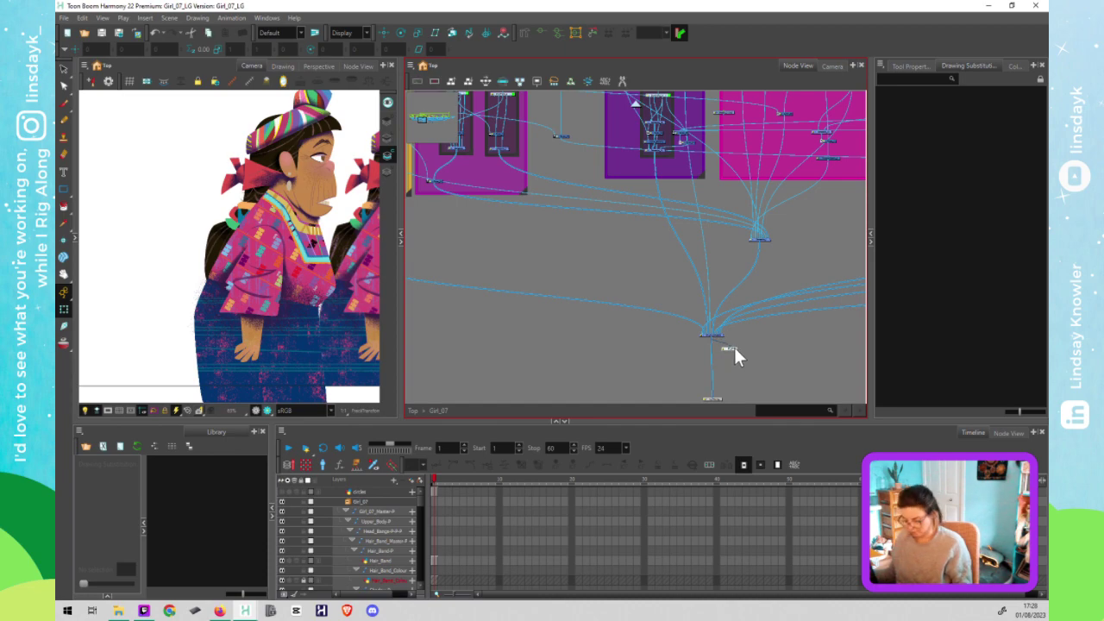
pyautogui.moveTo(534, 262); pyautogui.dragTo(734, 308)
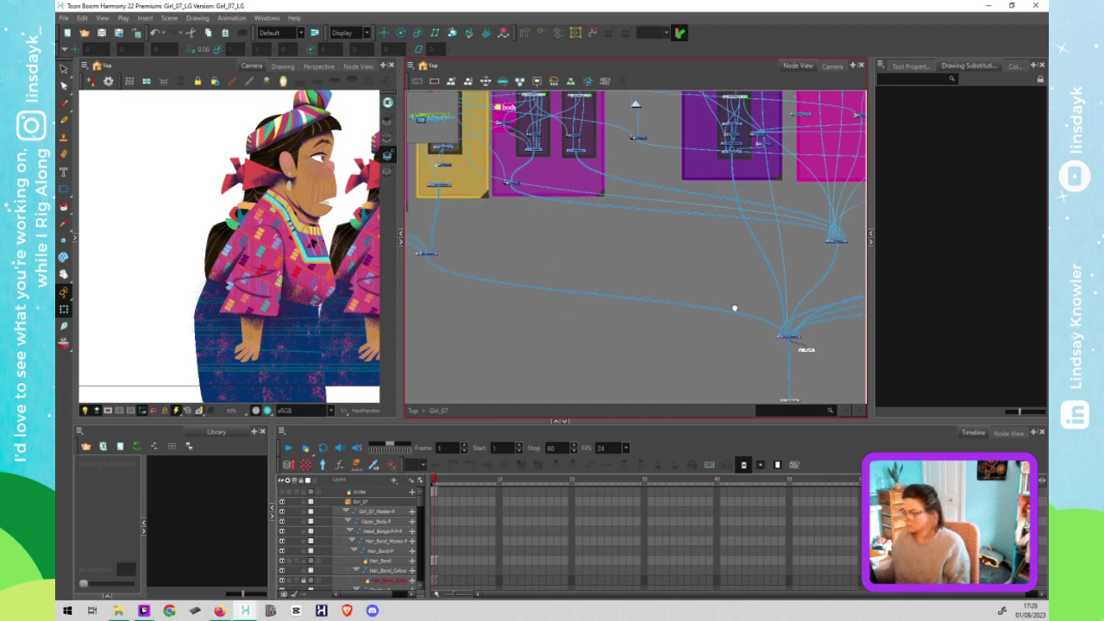
pyautogui.moveTo(598, 311); pyautogui.dragTo(593, 283)
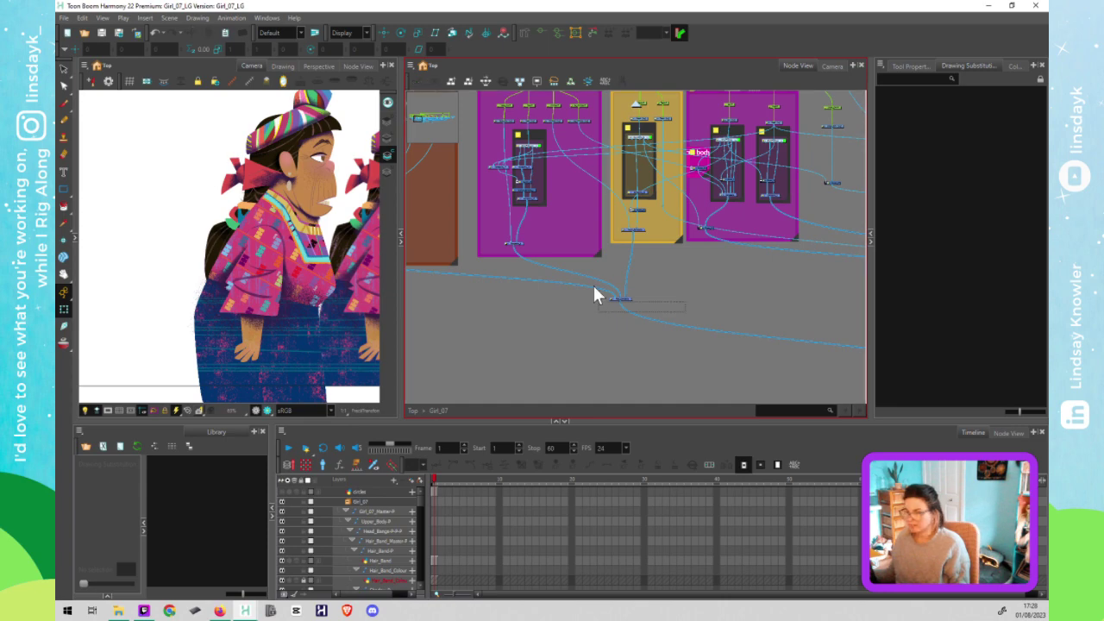
pyautogui.scroll(-4, 646, 322)
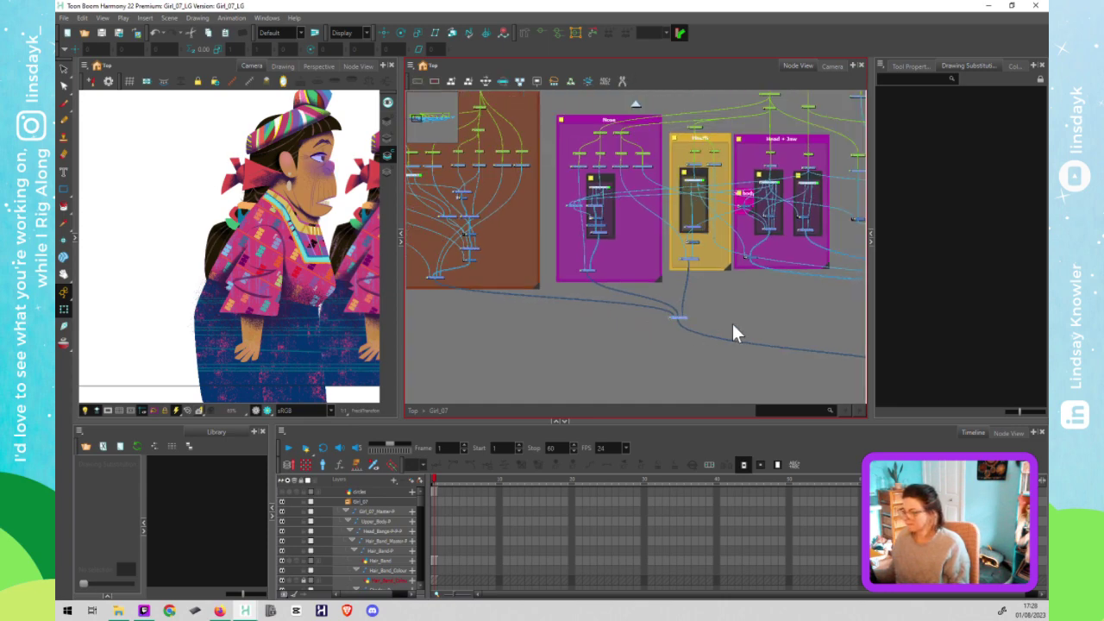
pyautogui.moveTo(624, 324); pyautogui.dragTo(573, 321)
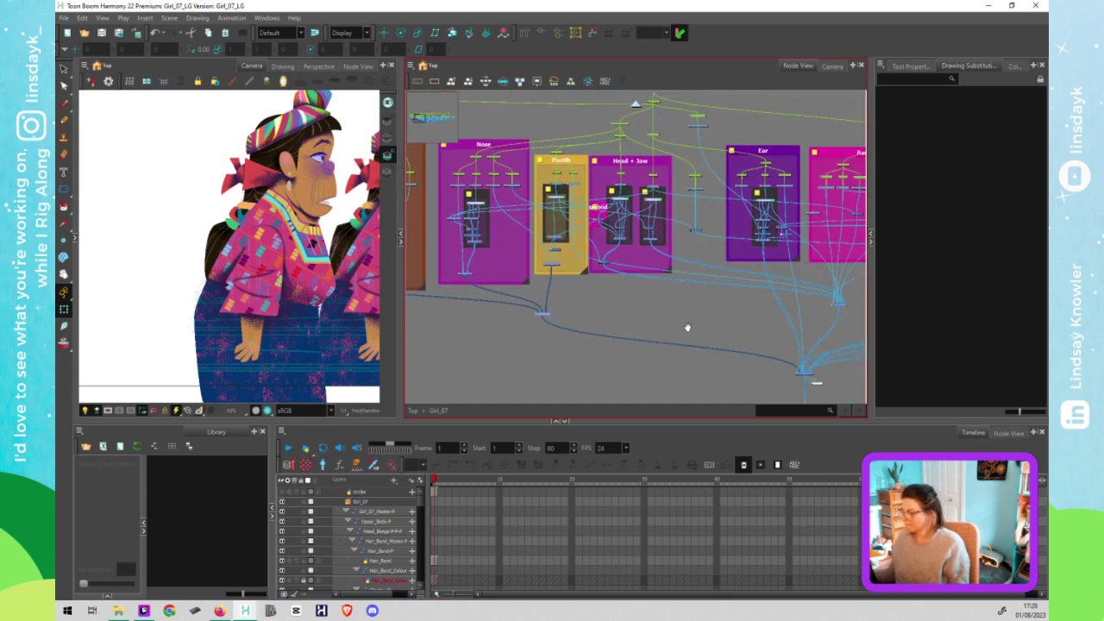
pyautogui.click(833, 285)
pyautogui.click(834, 302)
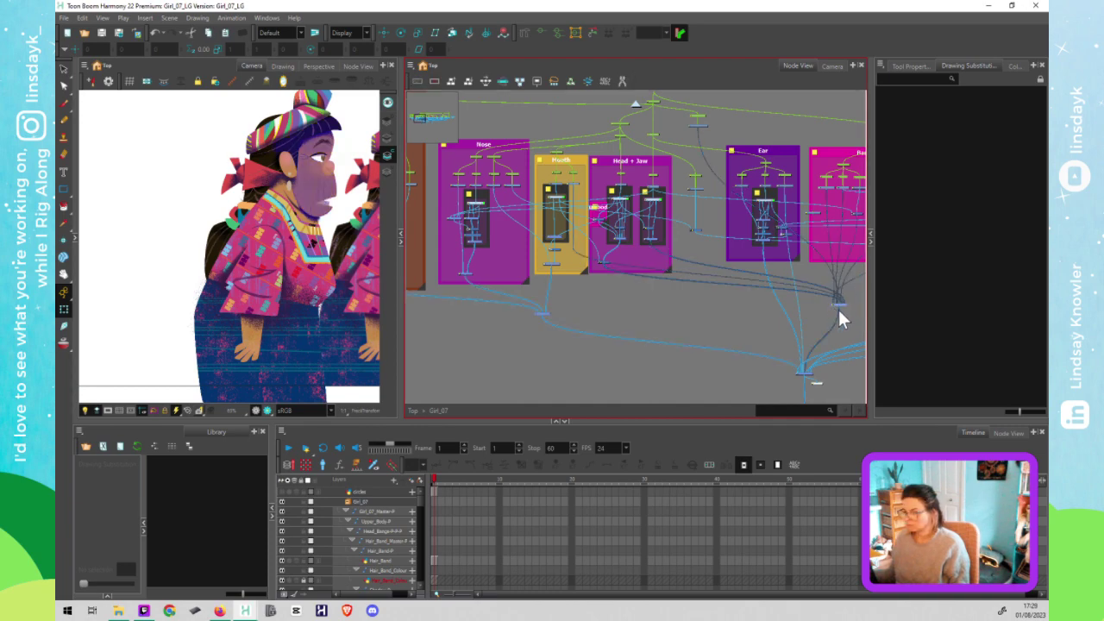
pyautogui.moveTo(841, 306); pyautogui.dragTo(822, 316)
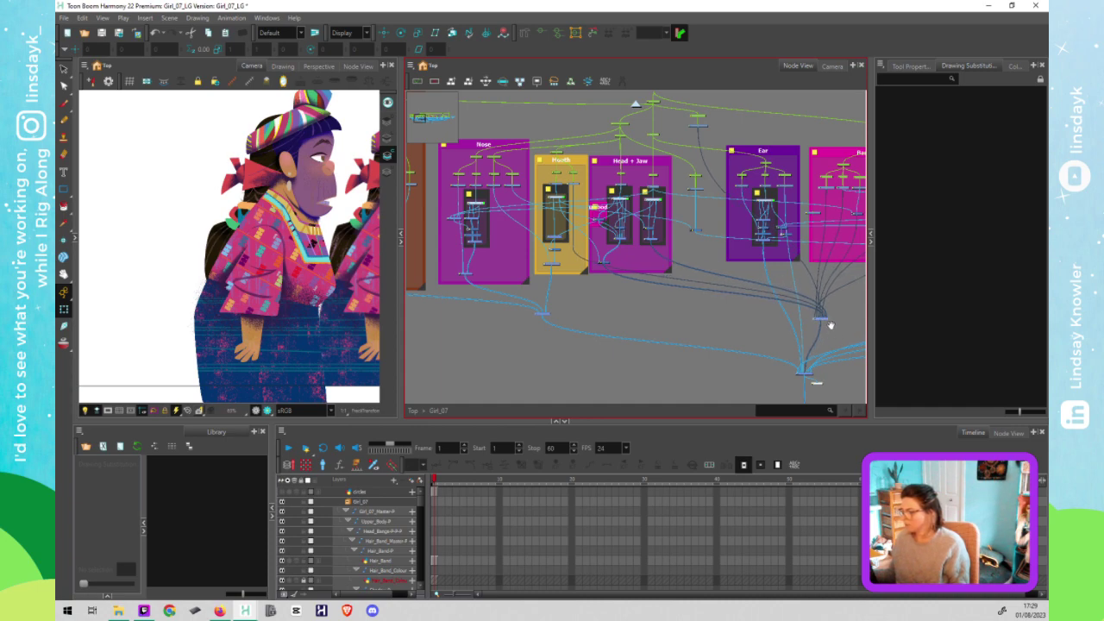
# Step: Move the Hair Braid composite lower, clear of its backdrop's lower edge
pyautogui.moveTo(833, 328); pyautogui.dragTo(730, 321)
pyautogui.click(717, 308)
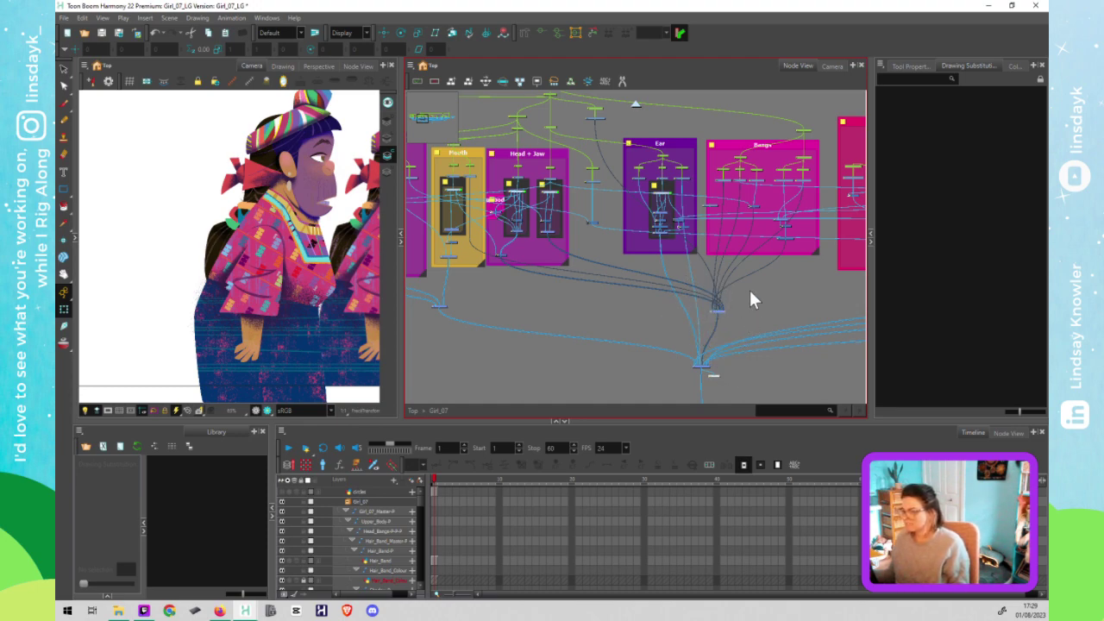
pyautogui.click(663, 309)
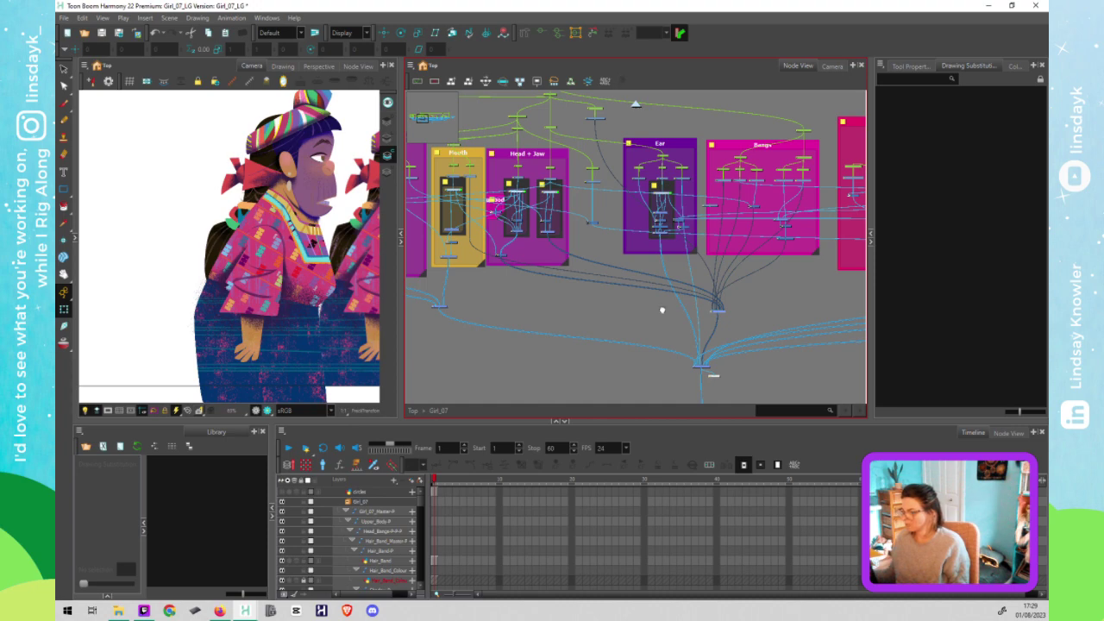
pyautogui.moveTo(793, 318); pyautogui.dragTo(706, 320)
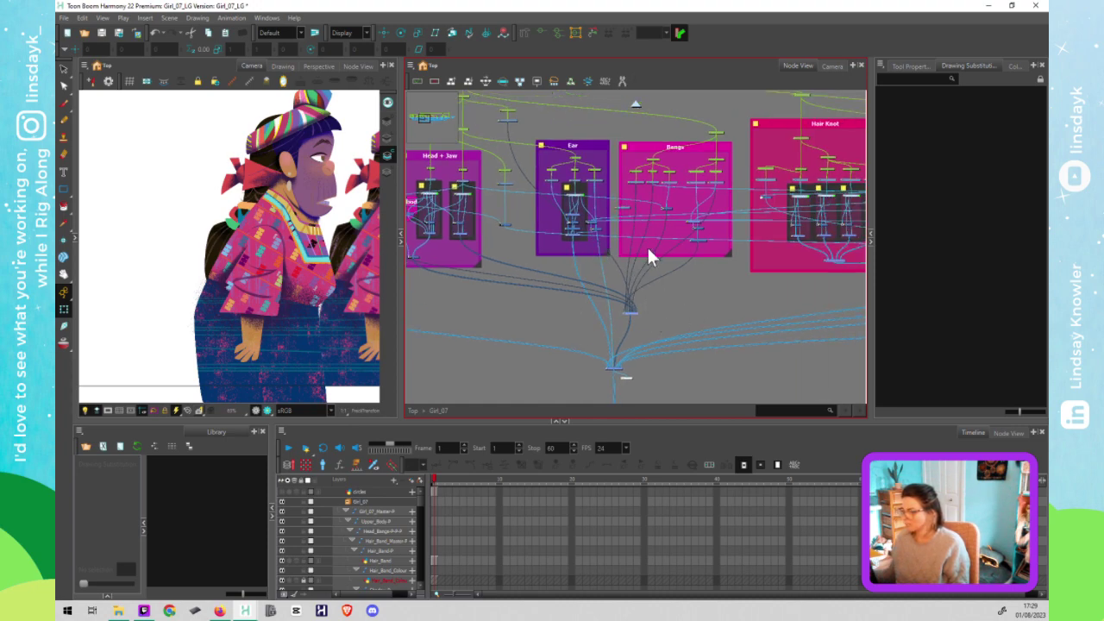
pyautogui.moveTo(629, 280); pyautogui.dragTo(424, 273)
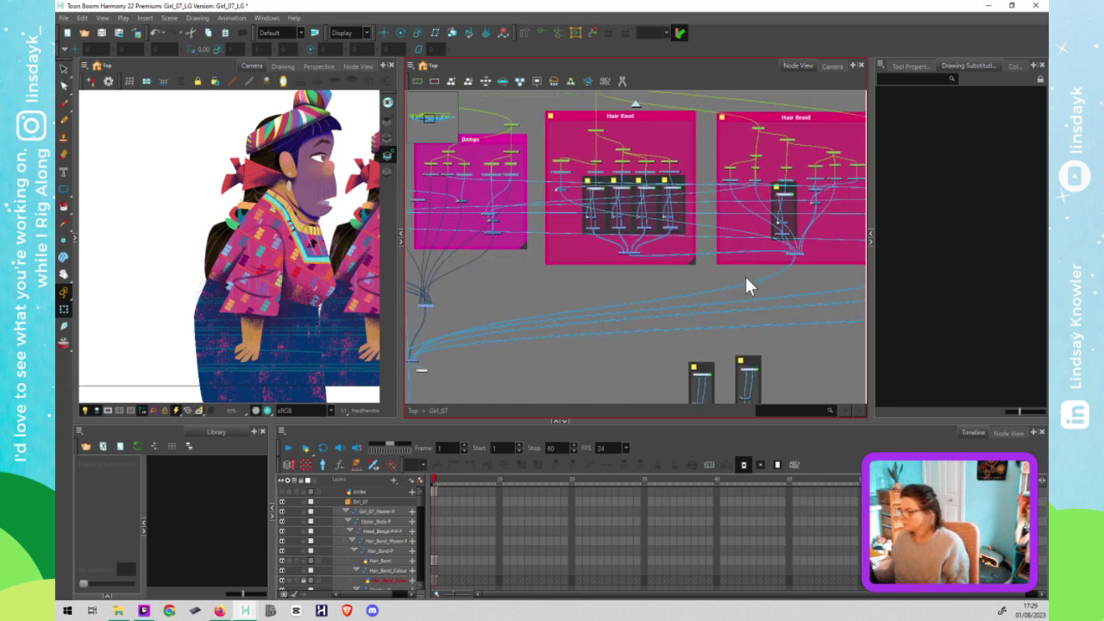
pyautogui.press('a')
pyautogui.click(796, 251)
pyautogui.press('d')
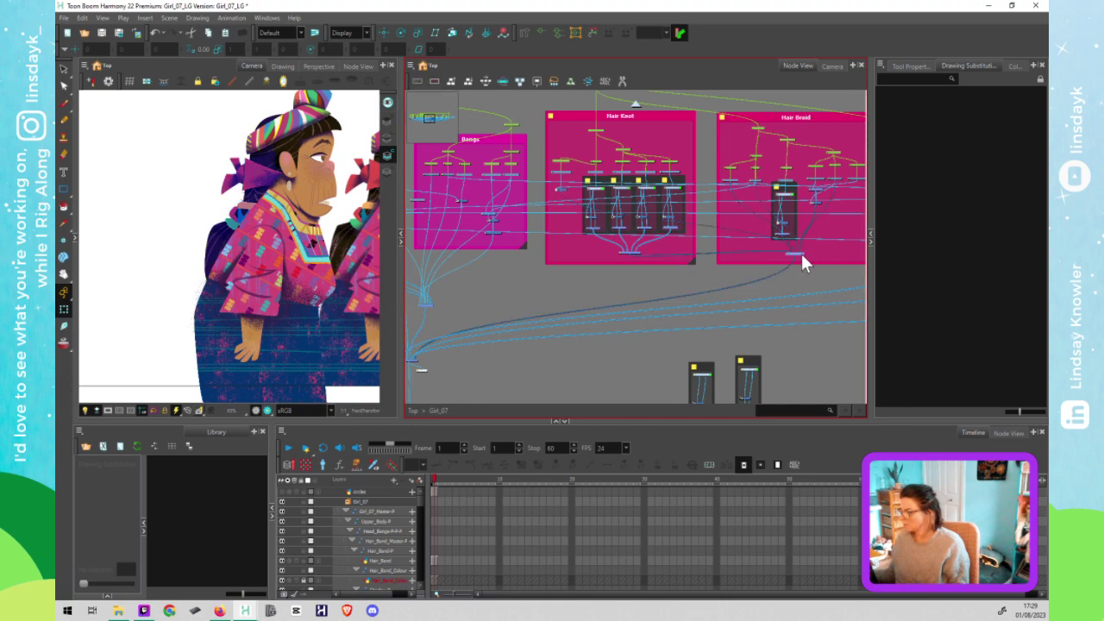
pyautogui.moveTo(801, 266); pyautogui.dragTo(795, 325)
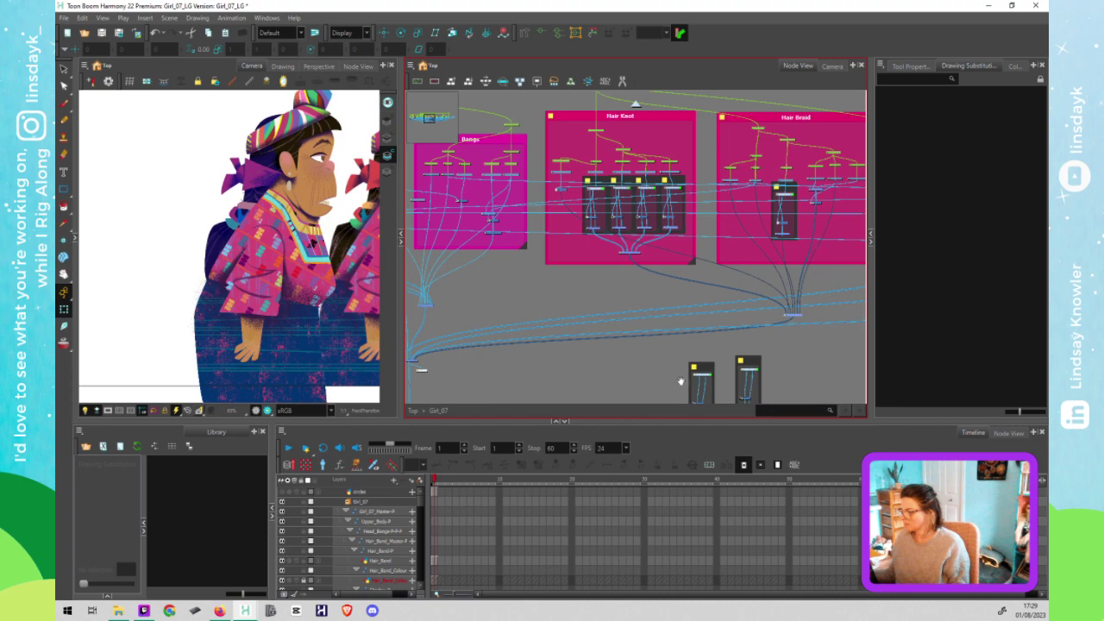
# Step: Move the final composite and its display node lower to leave more space beneath the branch composites
pyautogui.moveTo(681, 381); pyautogui.dragTo(786, 293)
pyautogui.press('a')
pyautogui.click(557, 354)
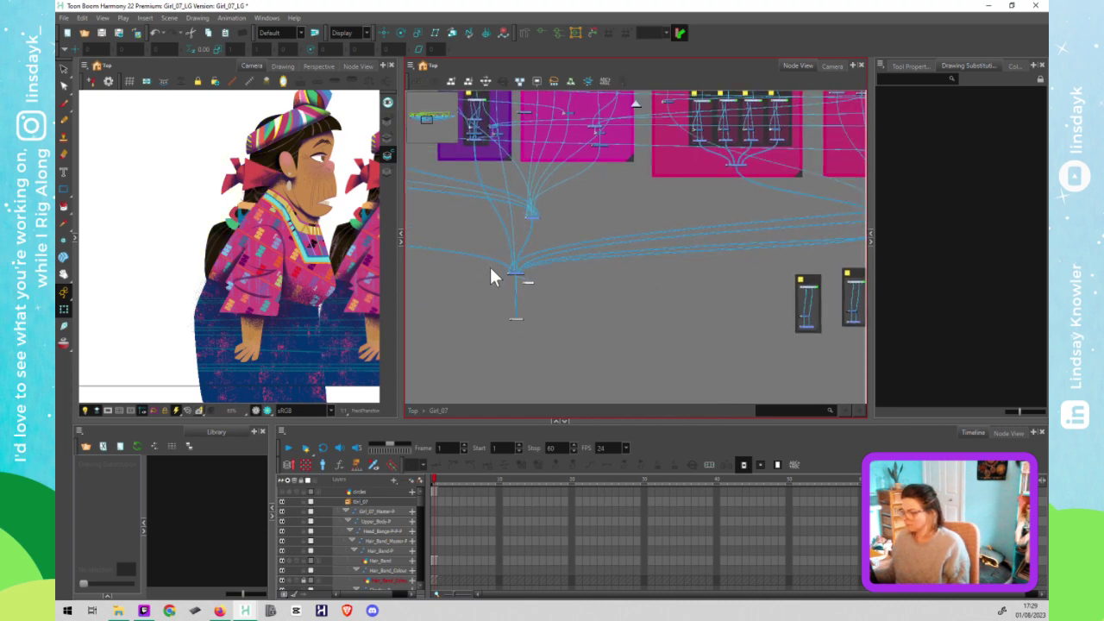
pyautogui.click(520, 272)
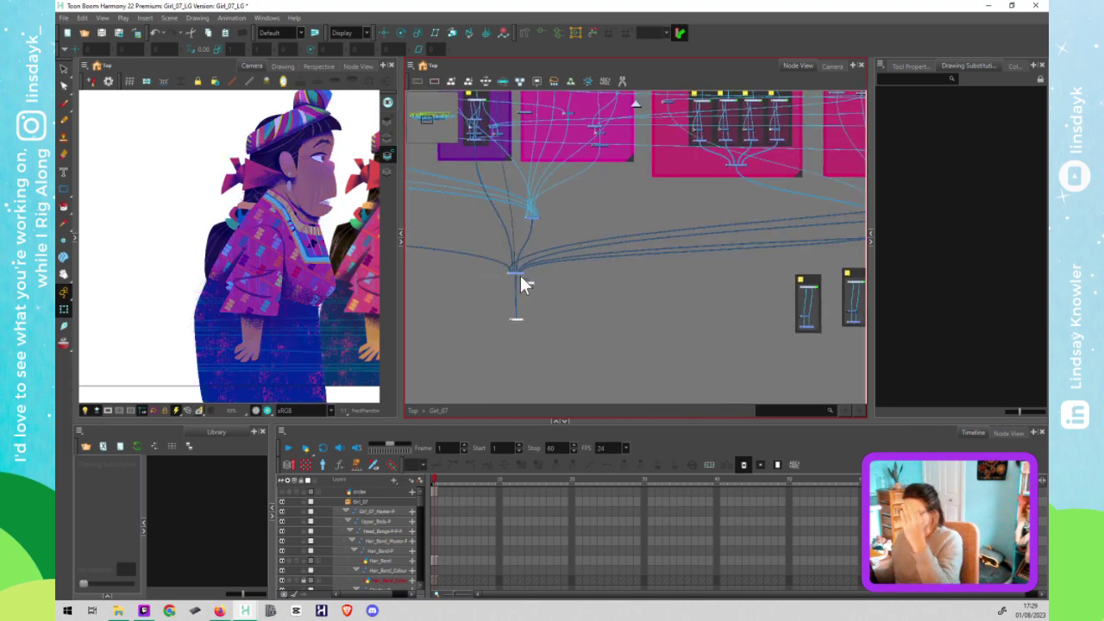
pyautogui.moveTo(520, 278); pyautogui.dragTo(522, 358)
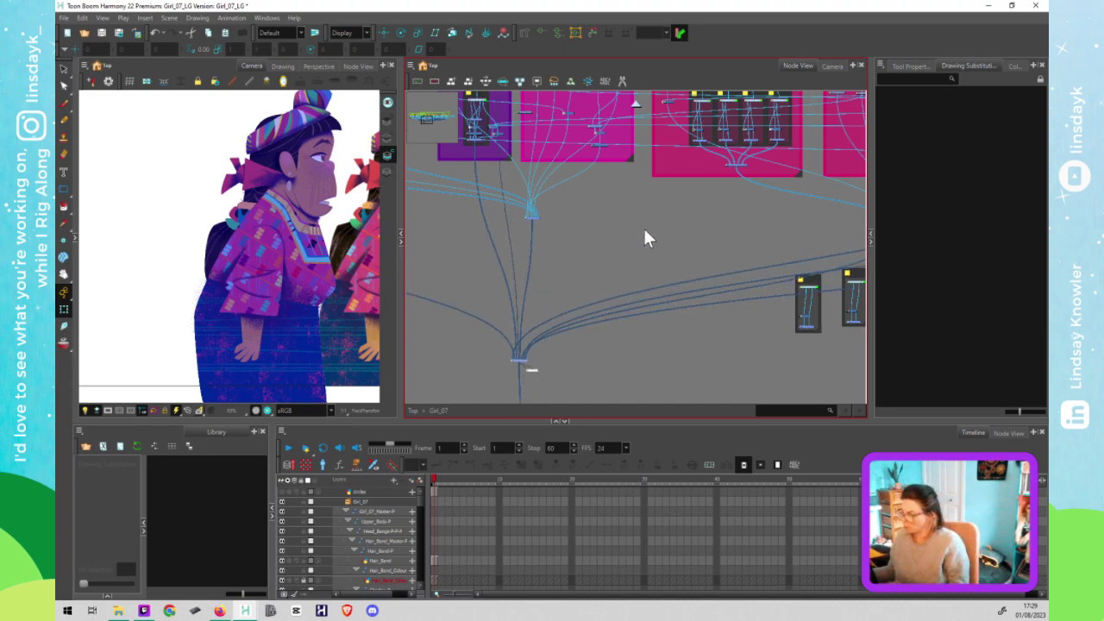
# Step: Move the composite of the ungrouped branch beside the HeadBand backdrop lower, centring it beneath its own nodes
pyautogui.moveTo(645, 231)
pyautogui.mouseDown()
pyautogui.moveTo(474, 264)
pyautogui.moveTo(442, 255)
pyautogui.mouseUp()
pyautogui.moveTo(827, 245); pyautogui.dragTo(627, 261)
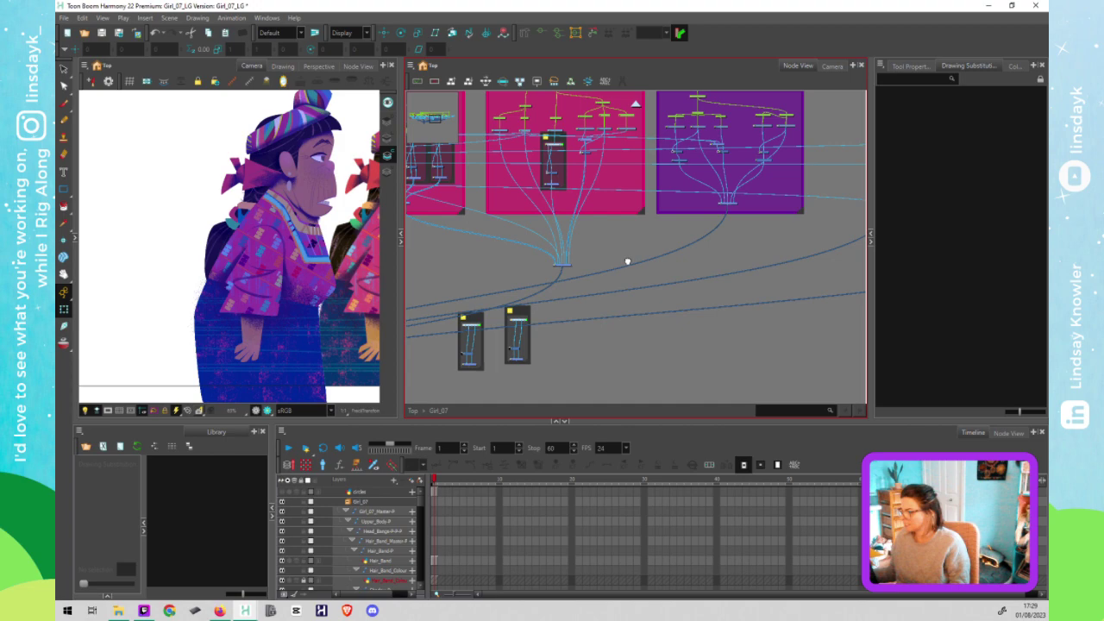
pyautogui.hscroll(1, 699, 263)
pyautogui.hscroll(3, 653, 276)
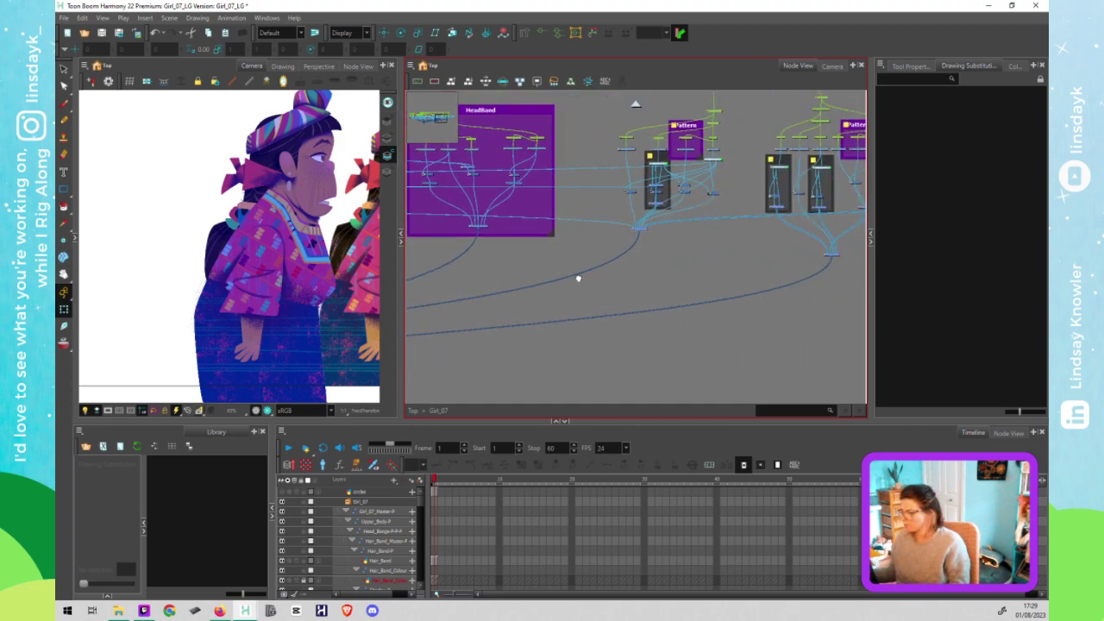
pyautogui.hscroll(1, 604, 269)
pyautogui.click(615, 214)
pyautogui.click(625, 224)
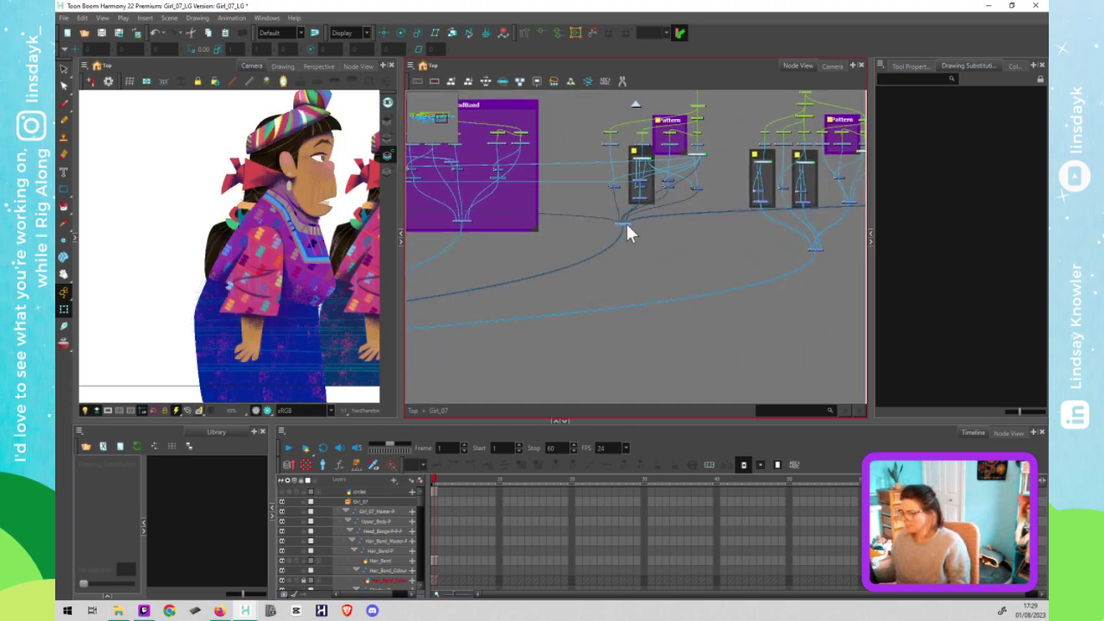
pyautogui.moveTo(622, 256); pyautogui.dragTo(653, 264)
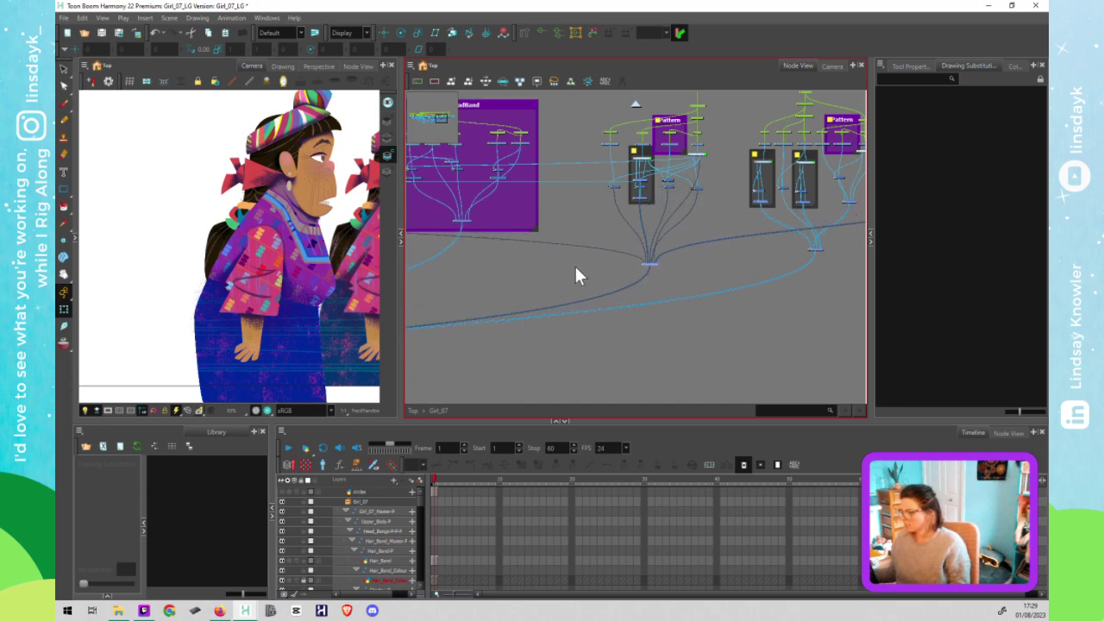
# Step: Move the HeadBand composite lower and enlarge the HeadBand backdrop to enclose it
pyautogui.moveTo(780, 269); pyautogui.dragTo(1034, 269)
pyautogui.click(704, 208)
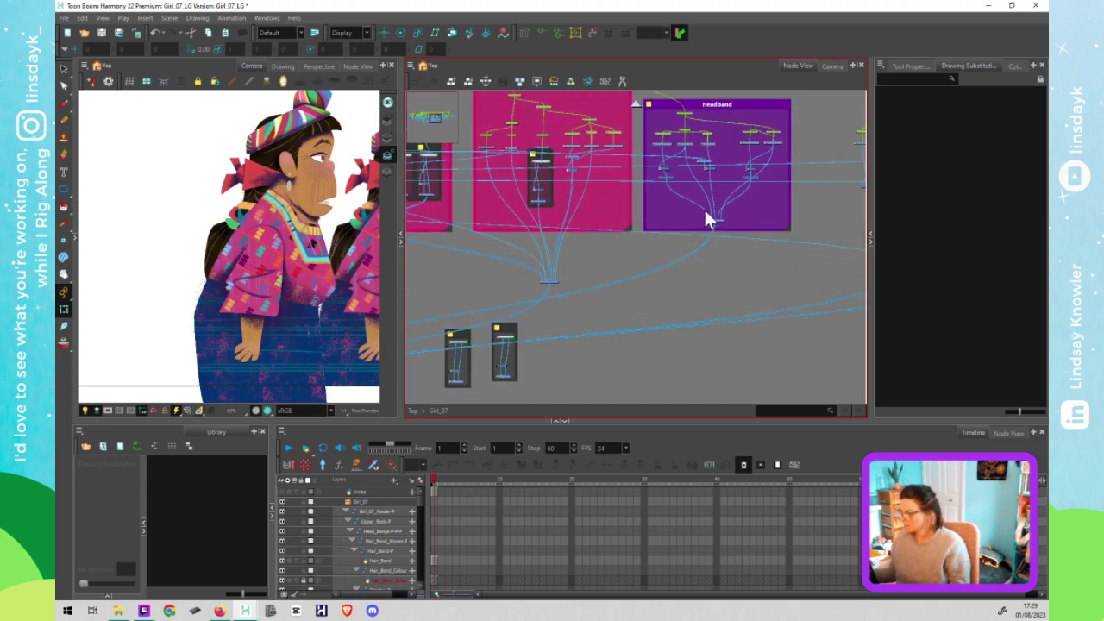
pyautogui.click(720, 218)
pyautogui.moveTo(723, 222); pyautogui.dragTo(723, 278)
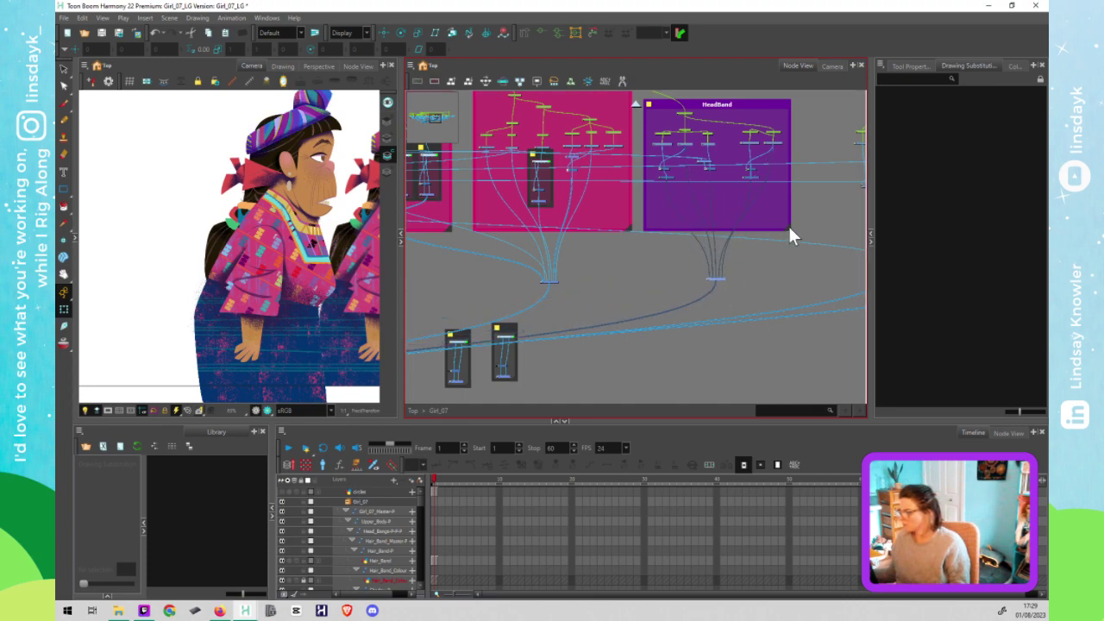
pyautogui.moveTo(794, 263); pyautogui.dragTo(797, 280)
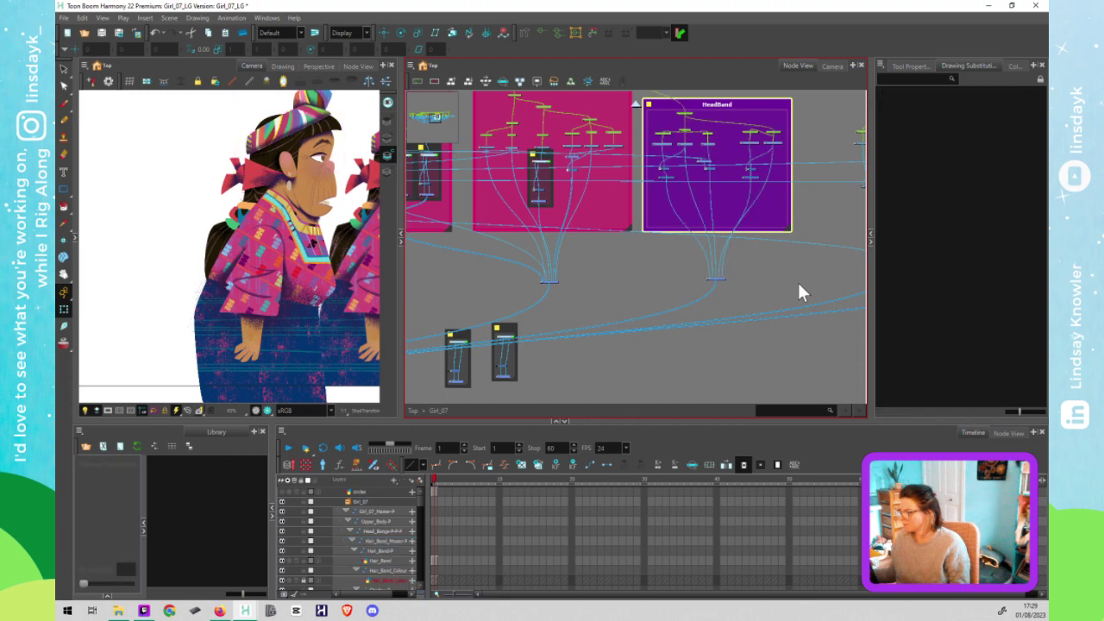
# Step: Extend the Hair Braid and Hair Knot backdrops downward, and lower the composite beneath Bangs
pyautogui.moveTo(629, 224); pyautogui.dragTo(629, 280)
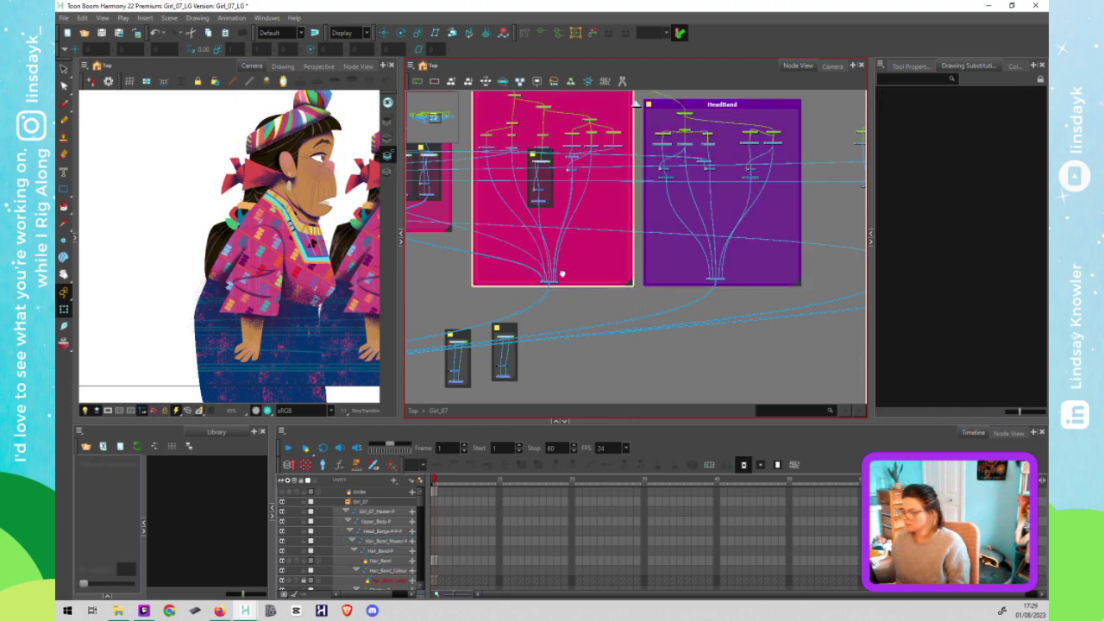
pyautogui.moveTo(446, 275); pyautogui.dragTo(690, 268)
pyautogui.moveTo(693, 220); pyautogui.dragTo(690, 275)
pyautogui.moveTo(498, 253)
pyautogui.mouseDown()
pyautogui.moveTo(611, 256)
pyautogui.moveTo(611, 266)
pyautogui.moveTo(523, 256)
pyautogui.moveTo(543, 295)
pyautogui.mouseUp()
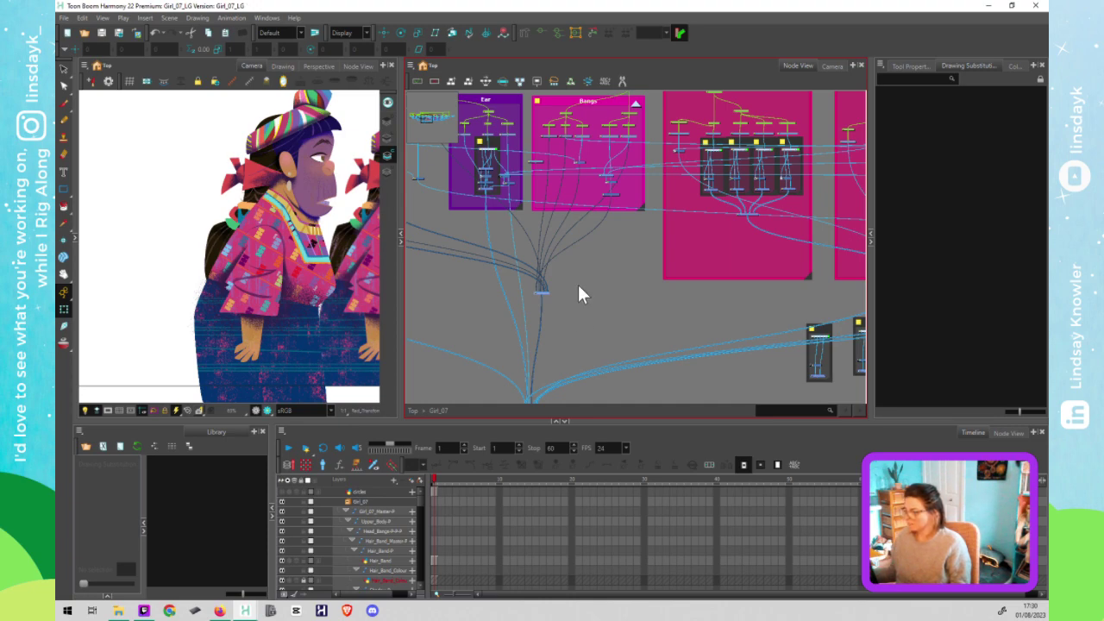
# Step: Move the two small disconnected node groups beneath the hair backdrops lower, clear of the connection lines
pyautogui.scroll(-2, 579, 292)
pyautogui.moveTo(743, 299); pyautogui.dragTo(803, 387)
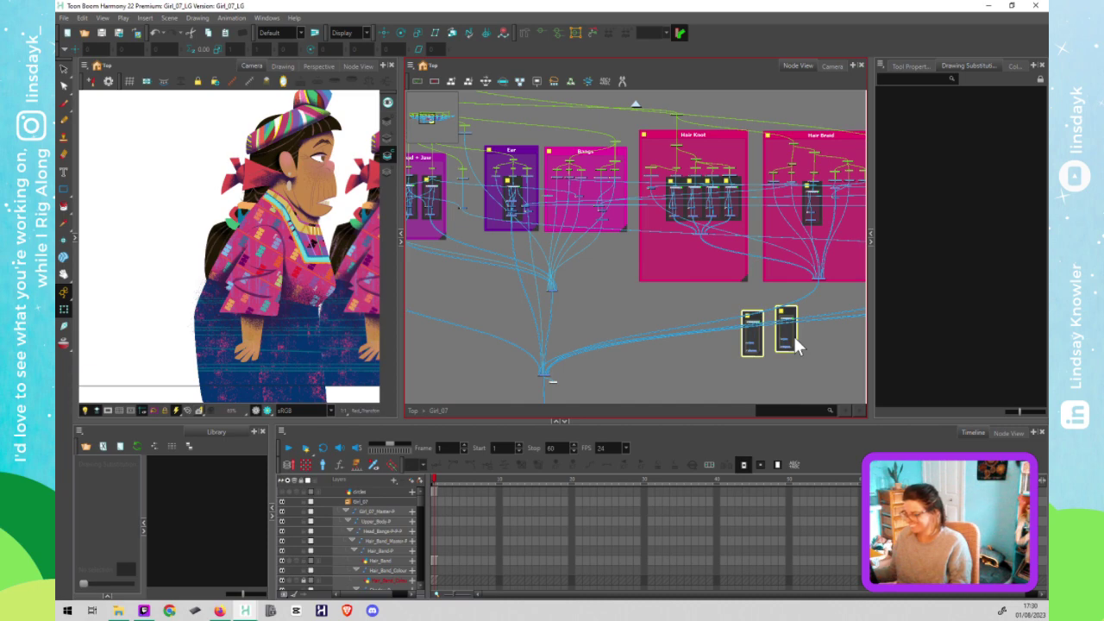
pyautogui.moveTo(795, 345); pyautogui.dragTo(799, 370)
pyautogui.click(825, 336)
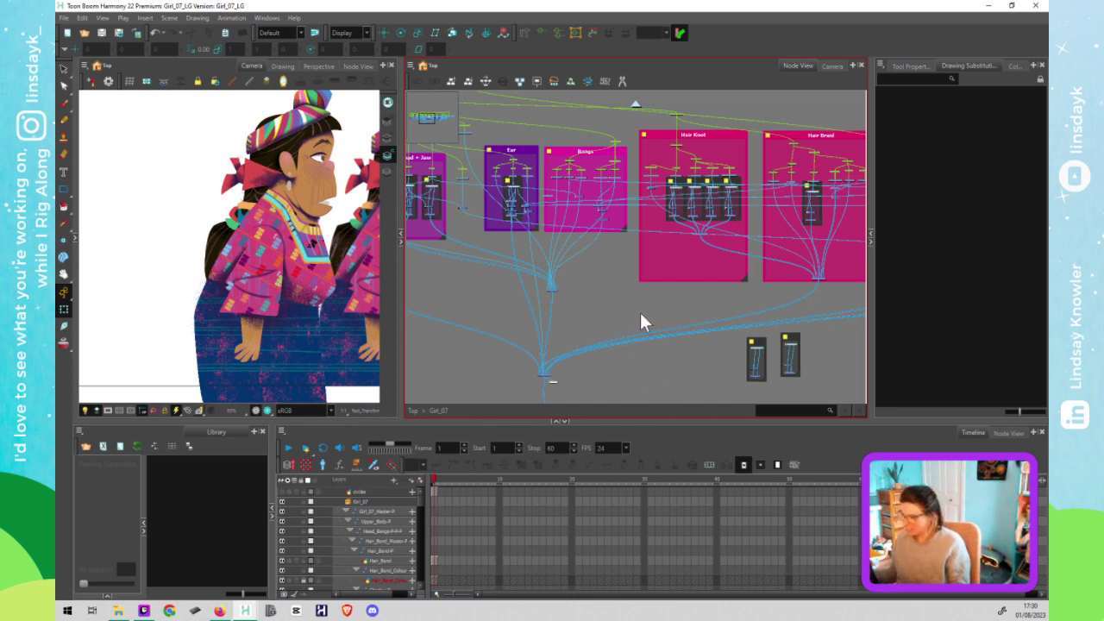
# Step: Delete the two small disconnected node groups with their dark backdrops beneath the hair backdrops
pyautogui.moveTo(707, 307); pyautogui.dragTo(582, 317)
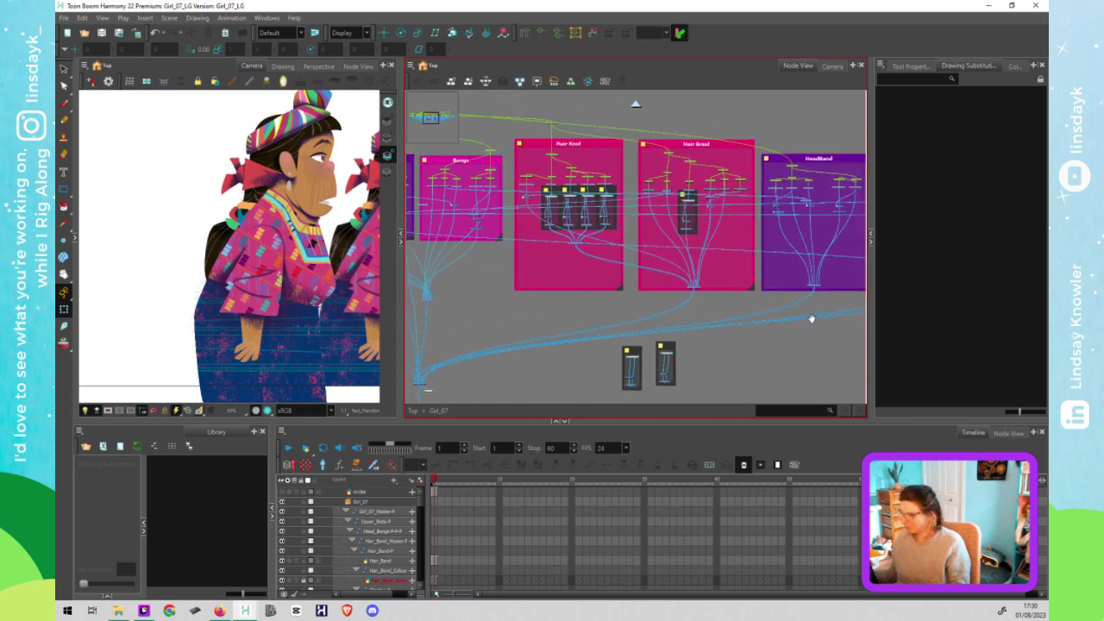
pyautogui.hscroll(1, 772, 321)
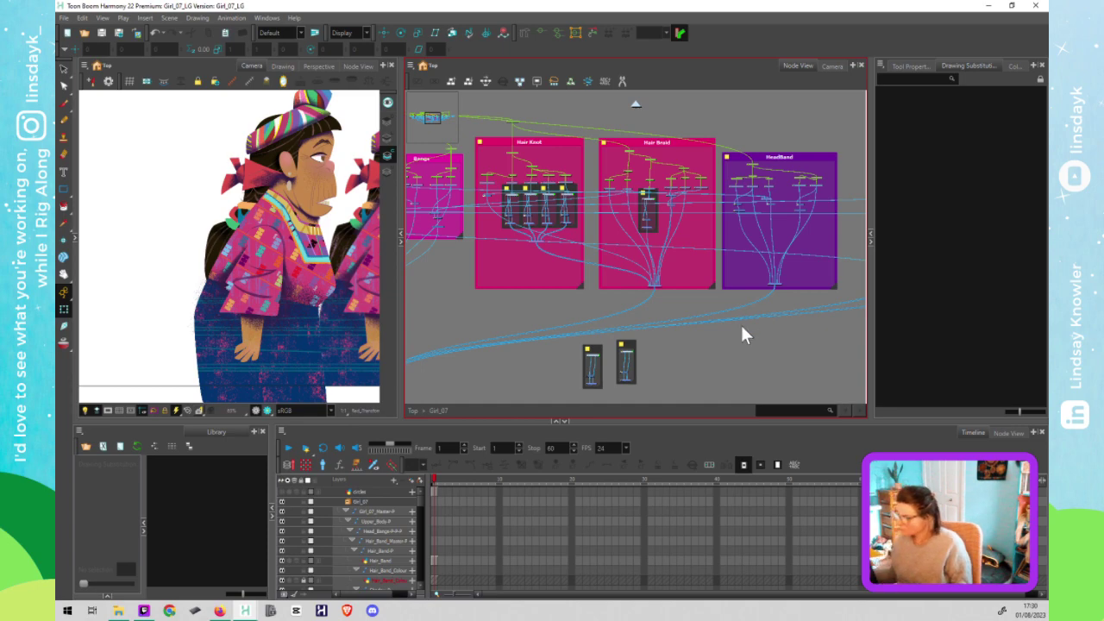
pyautogui.moveTo(575, 339); pyautogui.dragTo(642, 395)
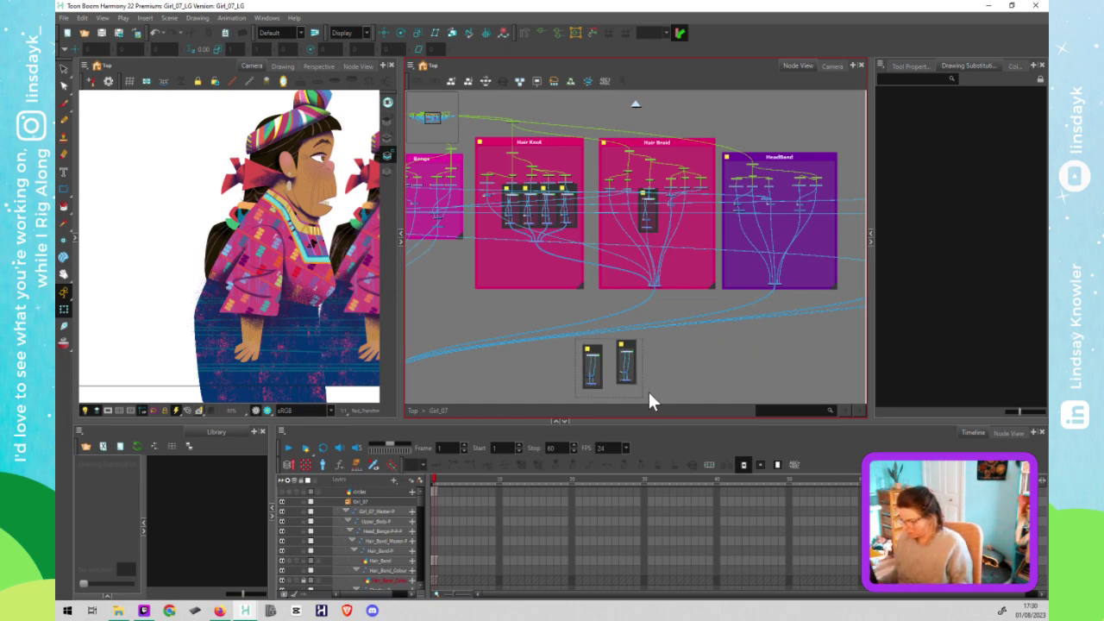
pyautogui.press('Delete')
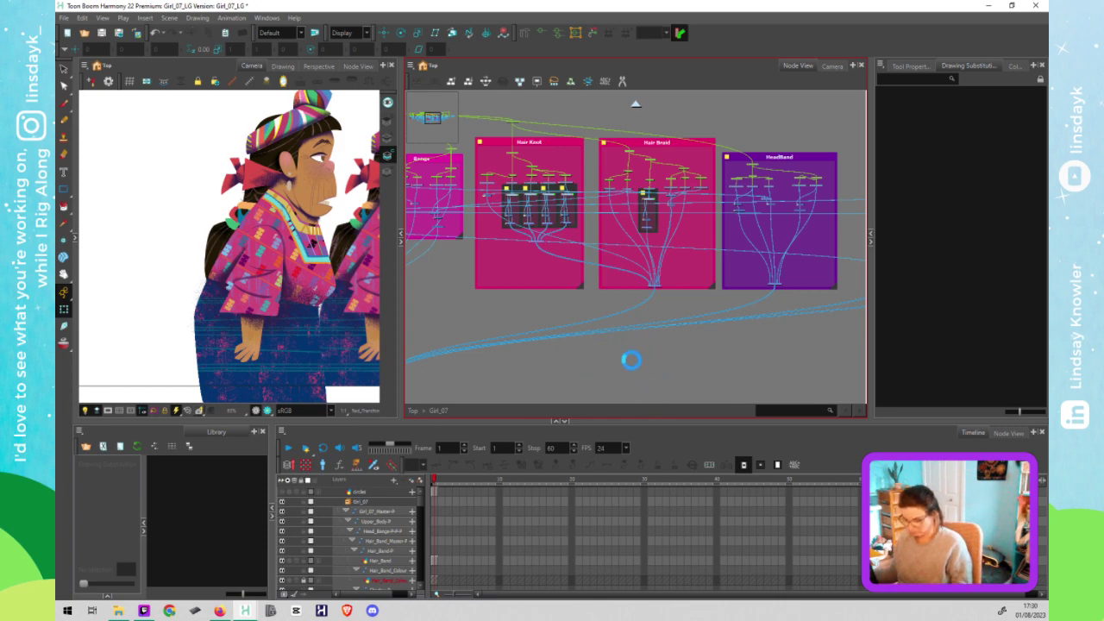
# Step: Move the composite beneath the Bangs backdrop further down, leaving more room under the backdrop
pyautogui.moveTo(498, 295); pyautogui.dragTo(570, 291)
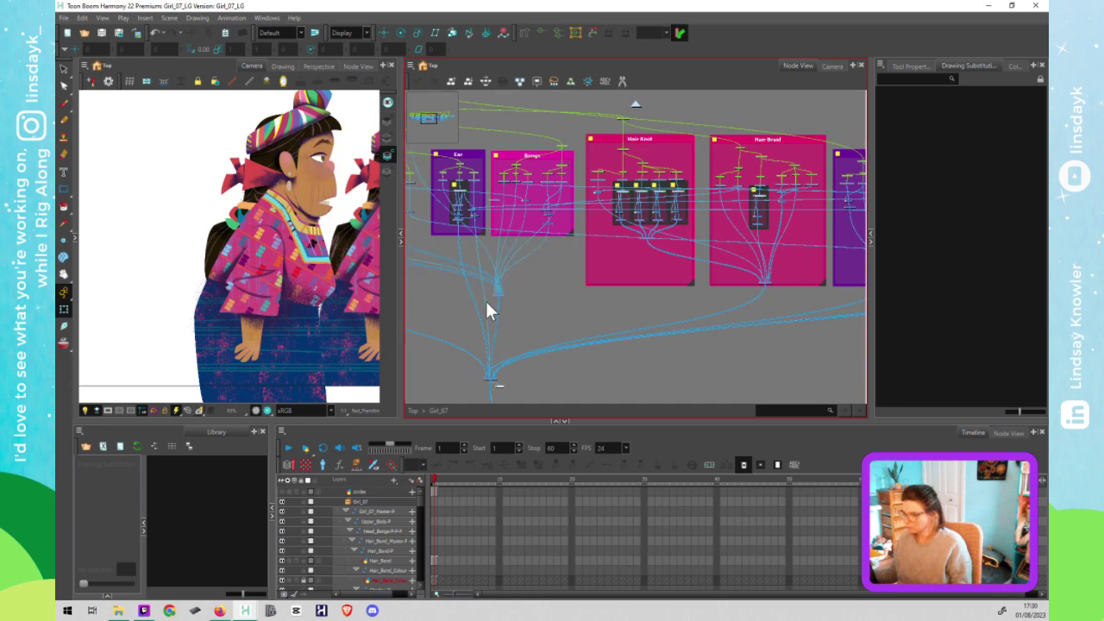
pyautogui.scroll(3, 487, 302)
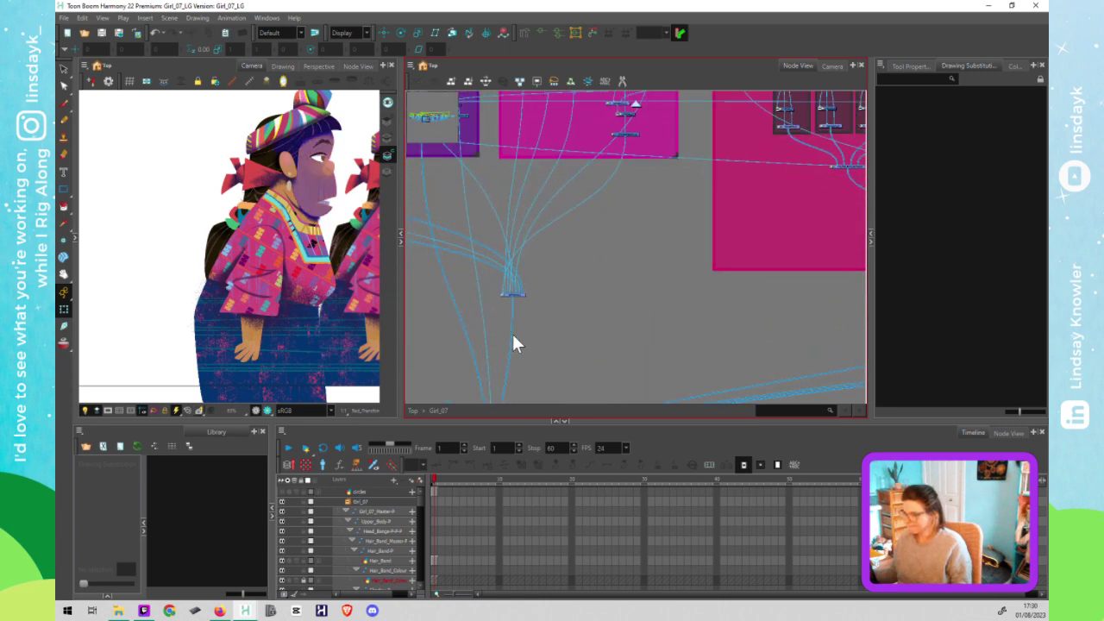
pyautogui.moveTo(512, 344); pyautogui.dragTo(515, 357)
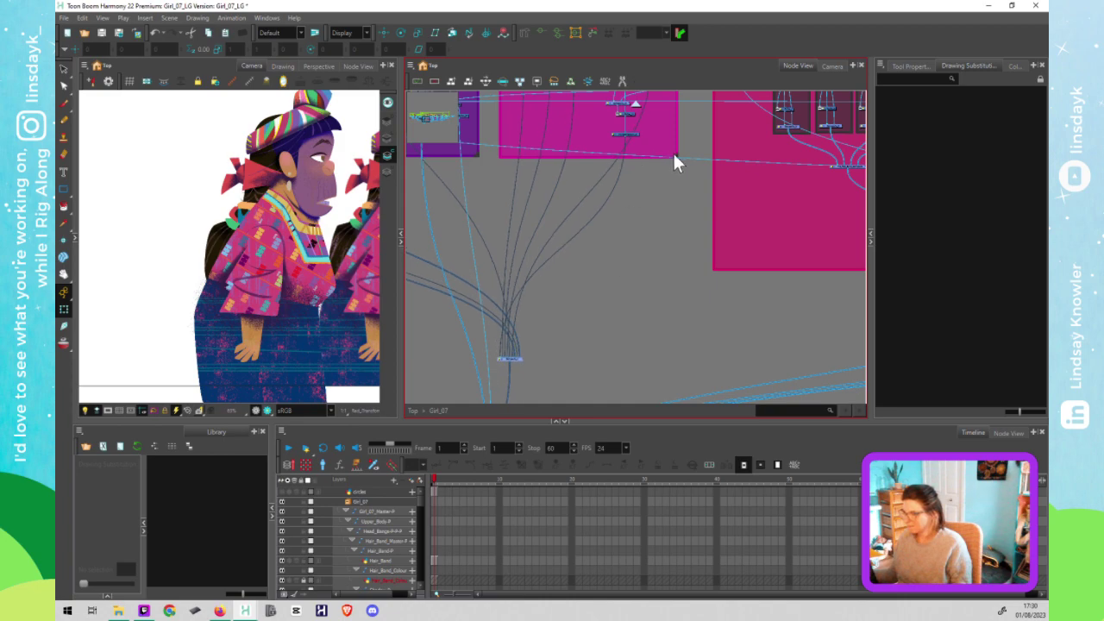
# Step: Extend the Bangs, Ear, and Head + Jaw backdrops further downward in the node network
pyautogui.moveTo(676, 160); pyautogui.dragTo(681, 270)
pyautogui.moveTo(541, 302); pyautogui.dragTo(748, 316)
pyautogui.moveTo(686, 168); pyautogui.dragTo(690, 280)
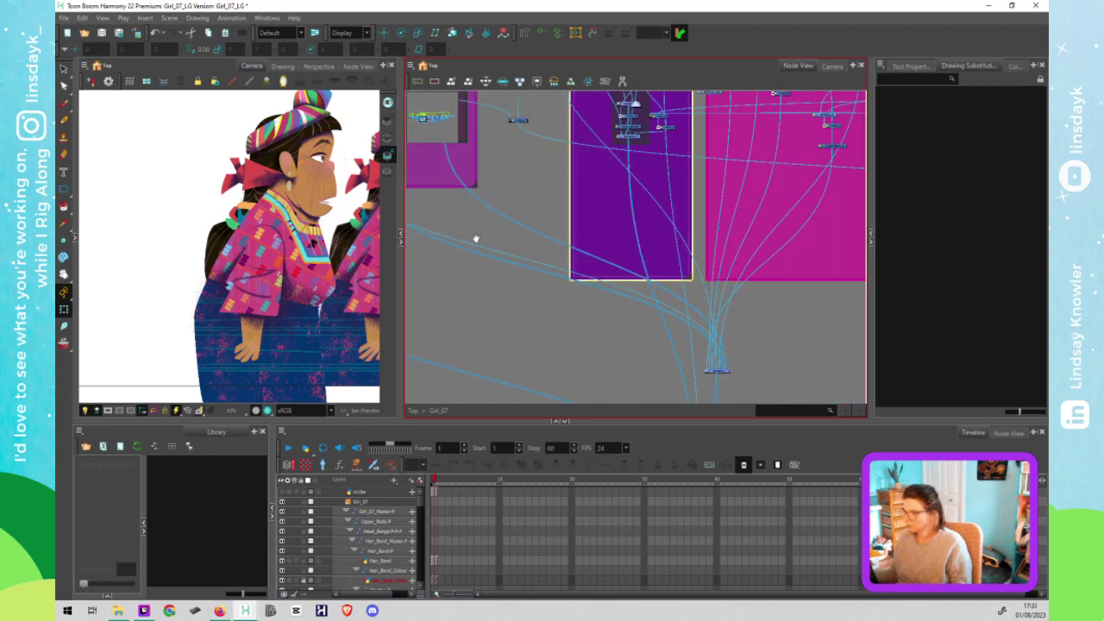
pyautogui.moveTo(476, 239); pyautogui.dragTo(672, 265)
pyautogui.moveTo(671, 213); pyautogui.dragTo(684, 306)
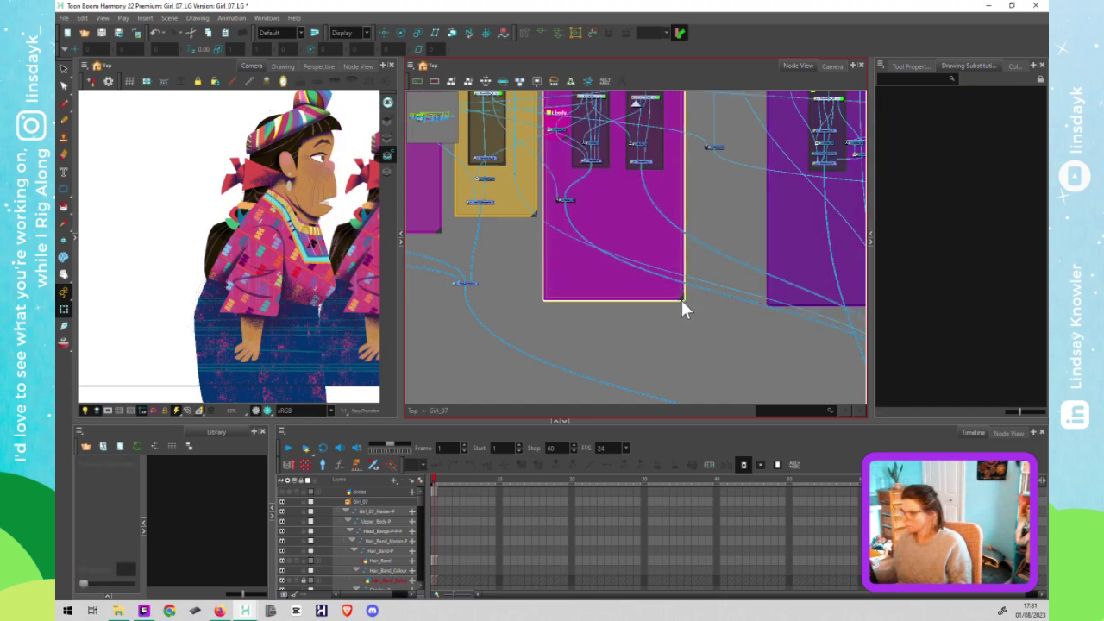
# Step: Lower the composite beneath the Mouth backdrop, and extend the Mouth and Nose backdrops downward above it
pyautogui.moveTo(629, 283); pyautogui.dragTo(758, 276)
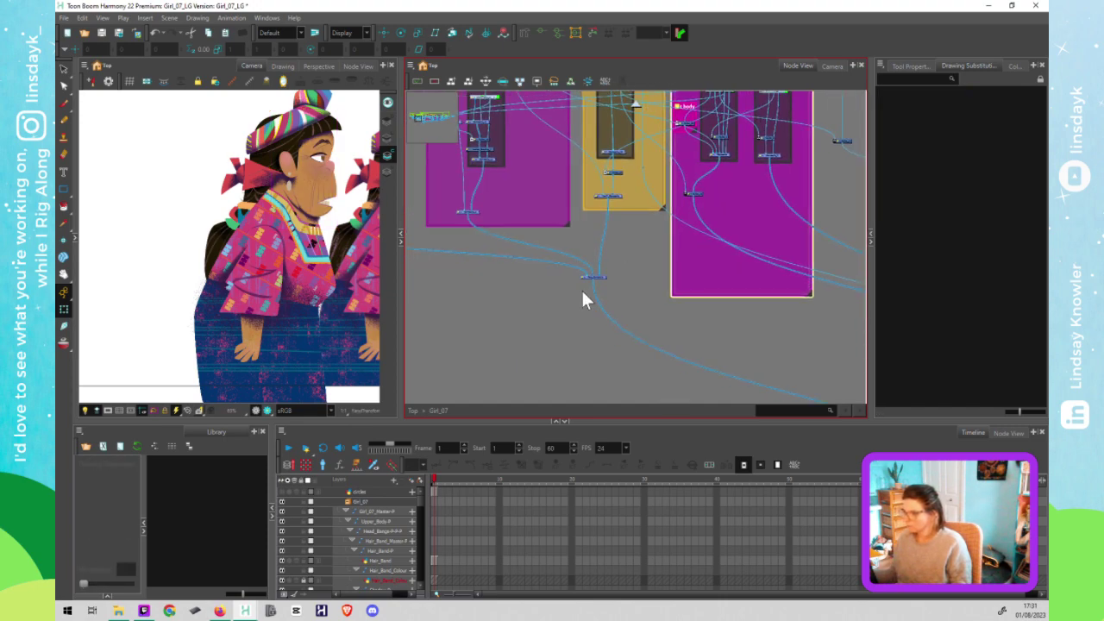
pyautogui.click(602, 281)
pyautogui.moveTo(593, 336); pyautogui.dragTo(592, 341)
pyautogui.moveTo(662, 228); pyautogui.dragTo(658, 285)
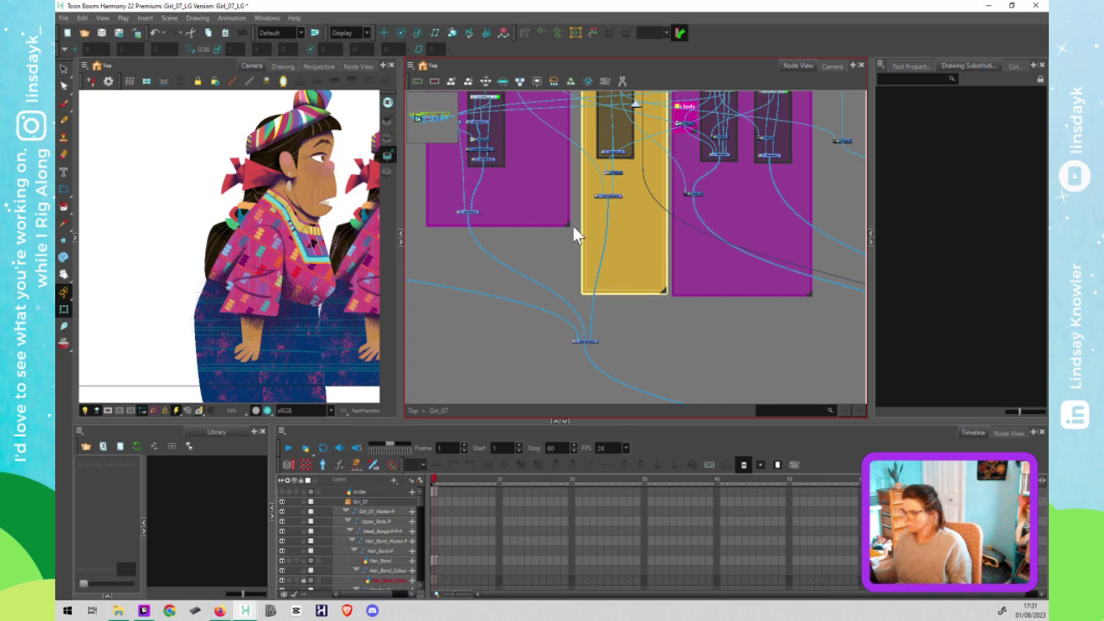
pyautogui.moveTo(567, 228); pyautogui.dragTo(571, 289)
# Step: Shift the Nose and Mouth backdrops upward to enclose the tops of their node groups, with their top edges level
pyautogui.scroll(-3, 528, 230)
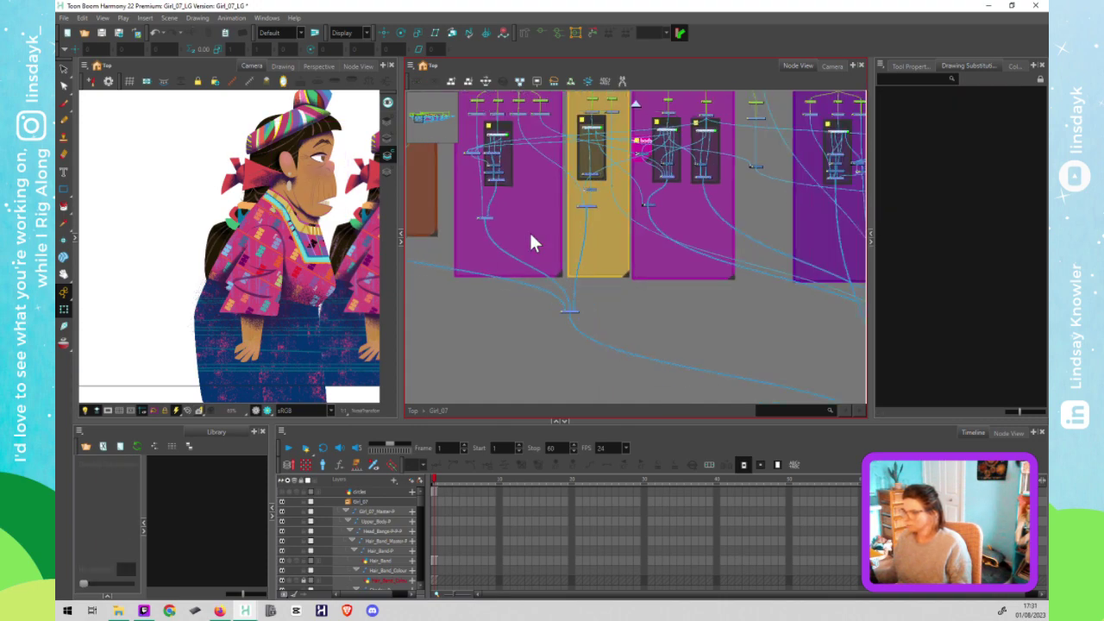
pyautogui.moveTo(625, 240); pyautogui.dragTo(762, 234)
pyautogui.scroll(-3, 609, 241)
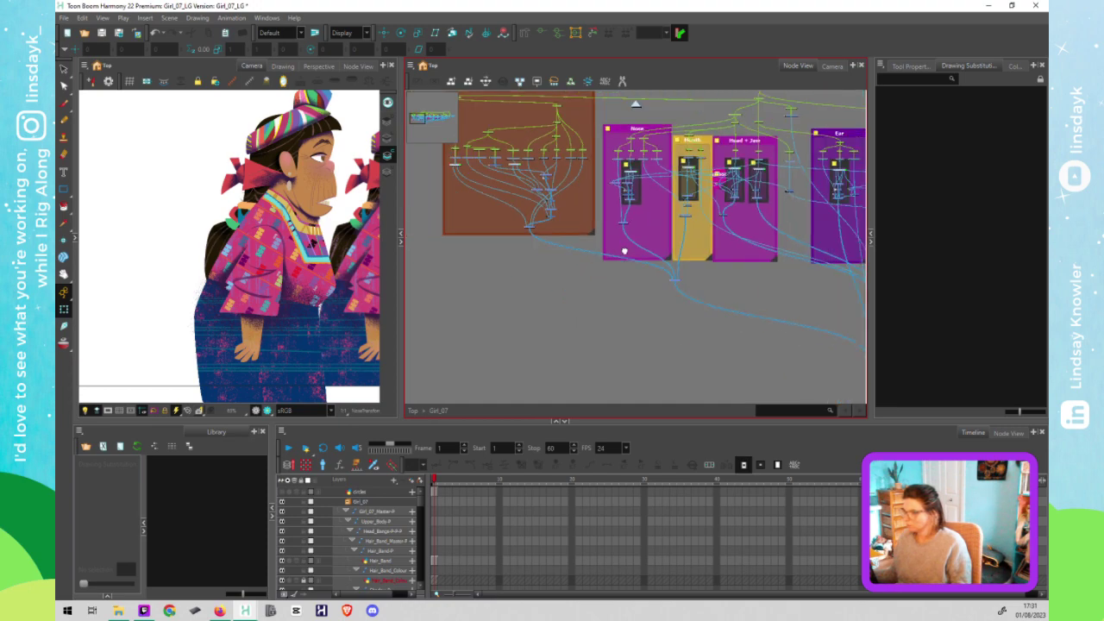
pyautogui.moveTo(613, 278); pyautogui.dragTo(652, 282)
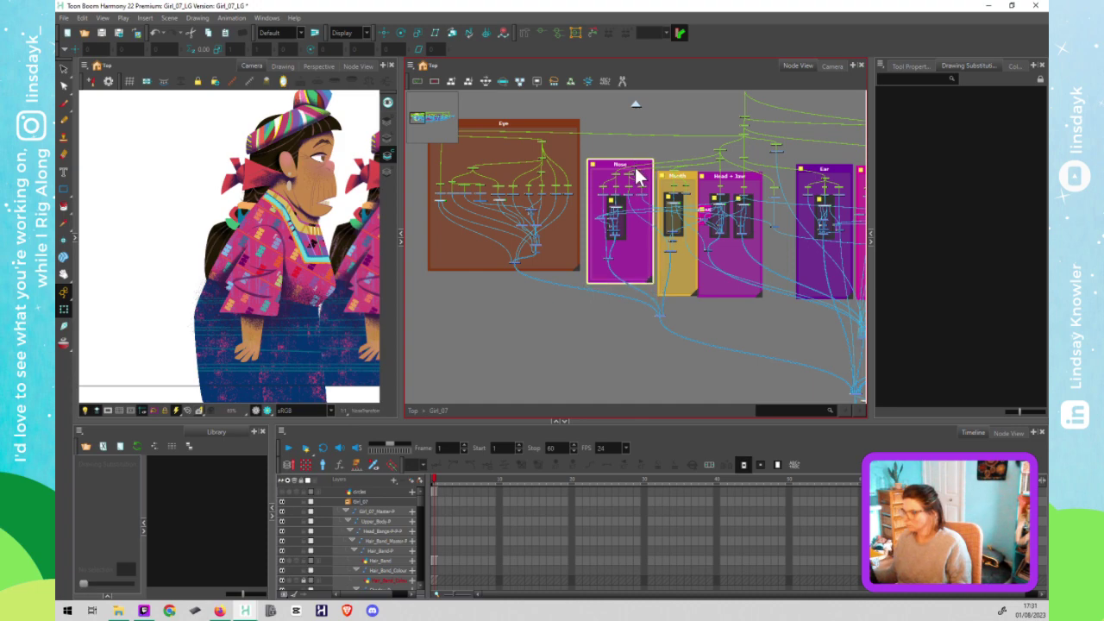
pyautogui.moveTo(636, 173)
pyautogui.mouseDown()
pyautogui.moveTo(638, 181)
pyautogui.moveTo(635, 155)
pyautogui.mouseUp()
pyautogui.click(695, 288)
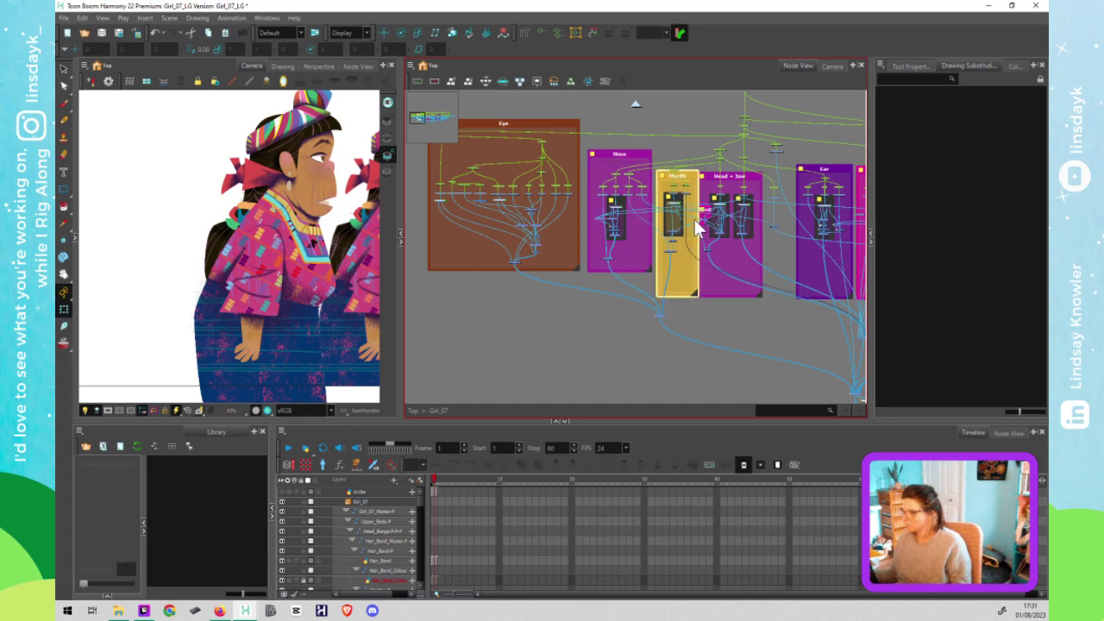
pyautogui.moveTo(688, 176); pyautogui.dragTo(685, 159)
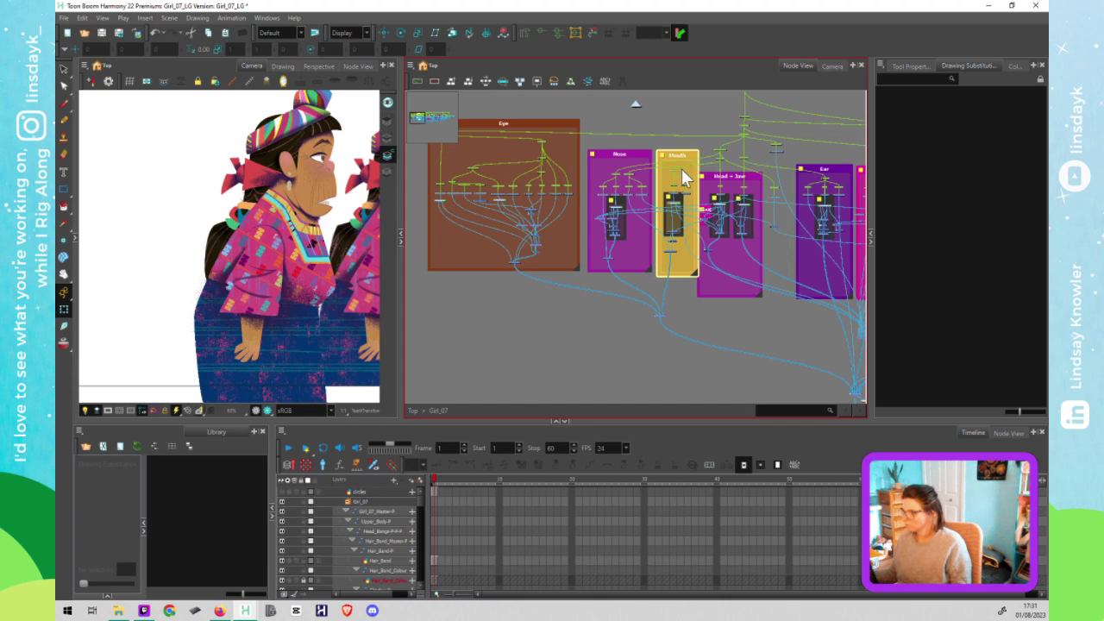
# Step: Shift the Head + Jaw backdrop upward so its top sits roughly level with the Nose and Mouth backdrops
pyautogui.click(759, 295)
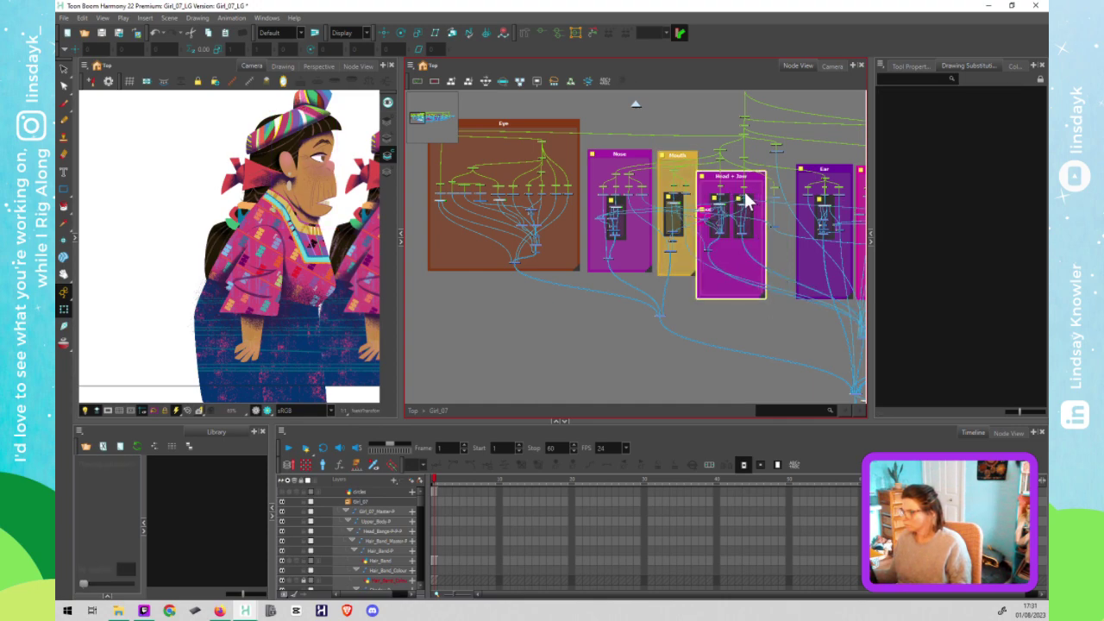
pyautogui.moveTo(752, 177)
pyautogui.mouseDown()
pyautogui.moveTo(748, 159)
pyautogui.moveTo(760, 158)
pyautogui.mouseUp()
pyautogui.click(751, 148)
pyautogui.click(753, 159)
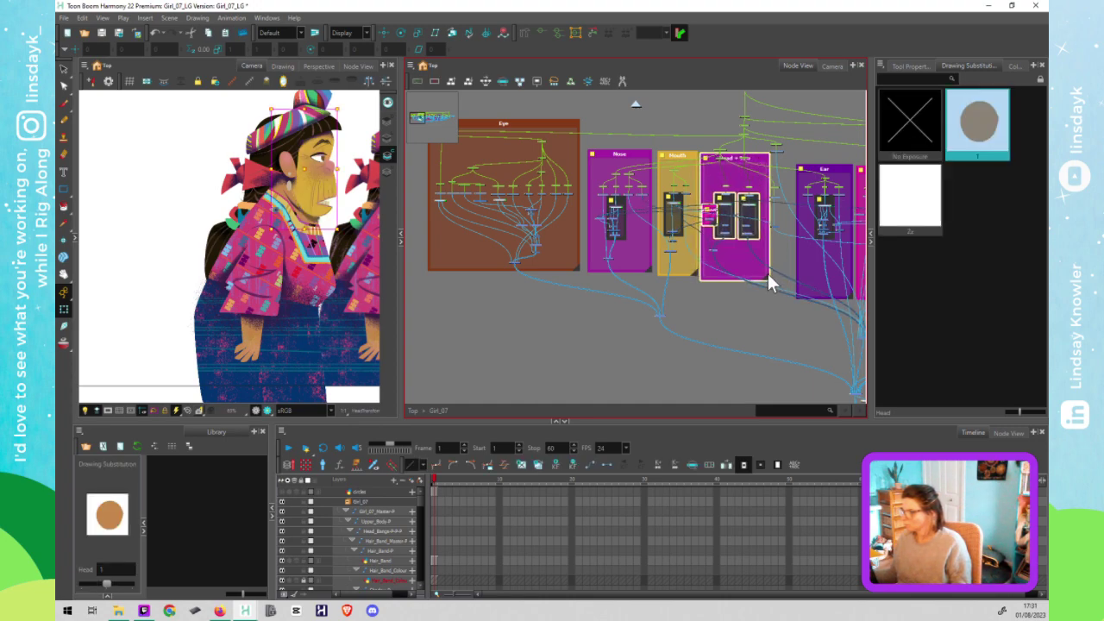
pyautogui.click(766, 275)
# Step: Nudge the chain of head pegs above Head + Jaw to the right, in line with the Head nodes, and save the scene
pyautogui.scroll(4, 717, 157)
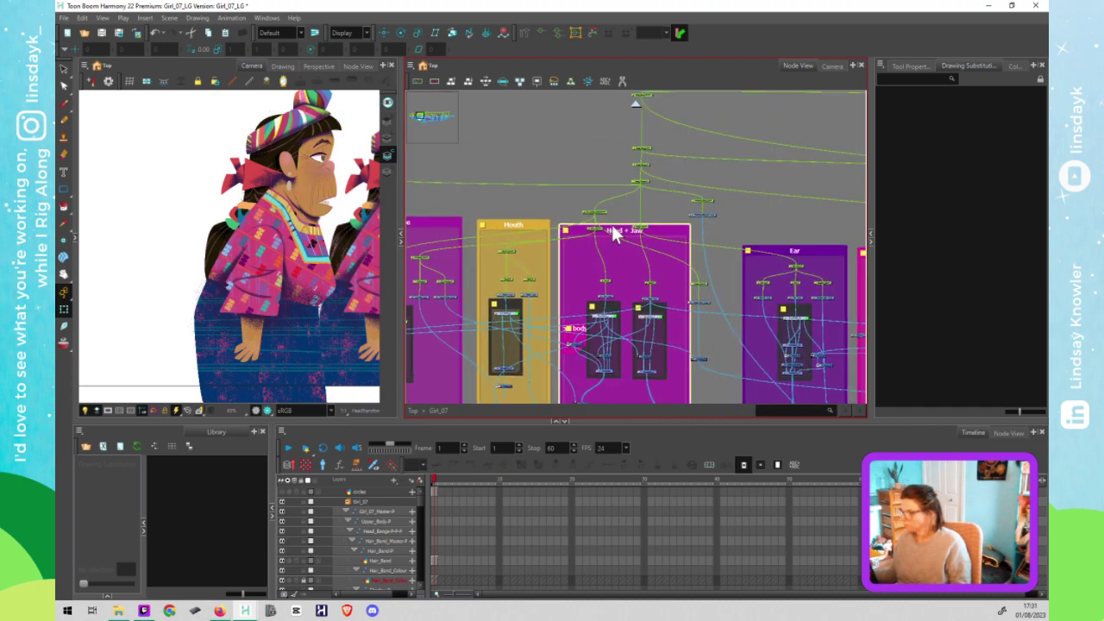
pyautogui.scroll(-3, 608, 234)
pyautogui.moveTo(584, 157); pyautogui.dragTo(637, 283)
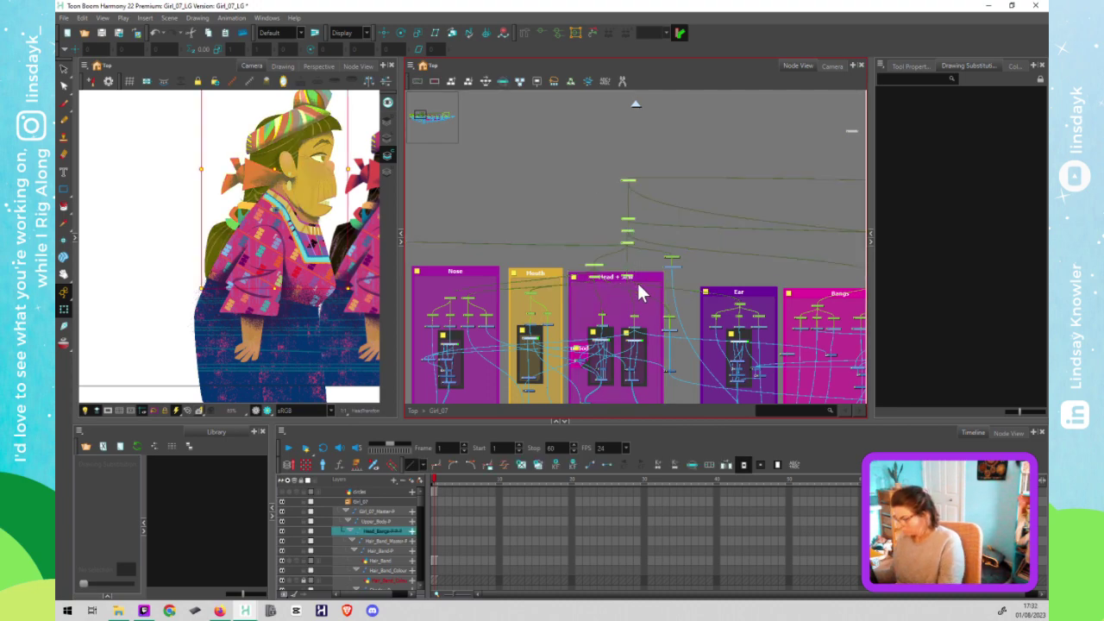
pyautogui.press('Right')
pyautogui.press('Right')
pyautogui.press('Right')
pyautogui.press('Right')
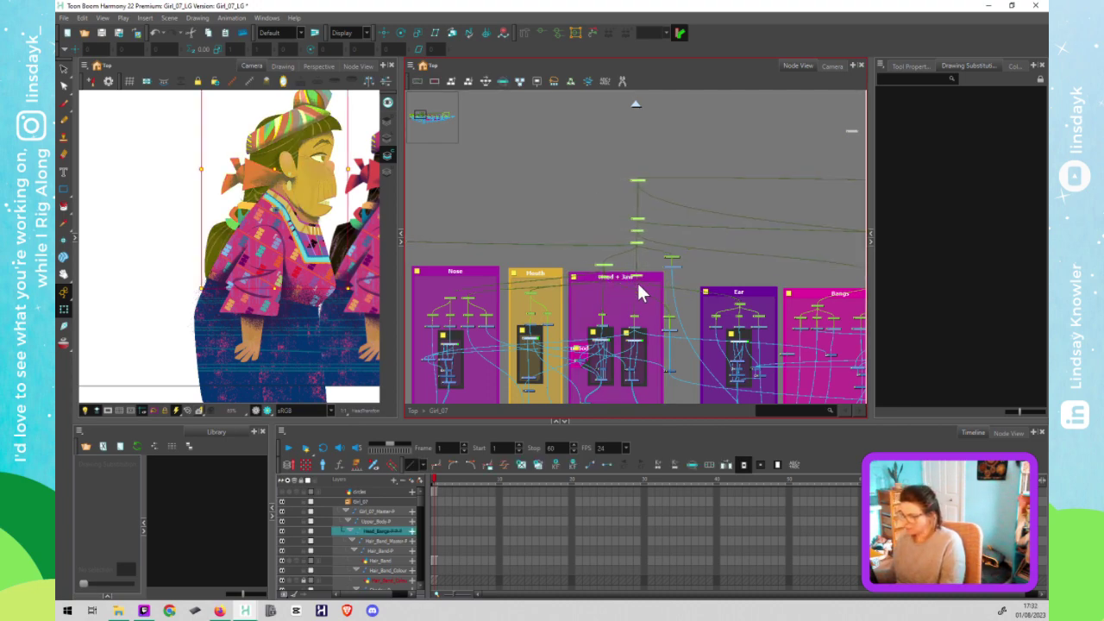
pyautogui.press('Left')
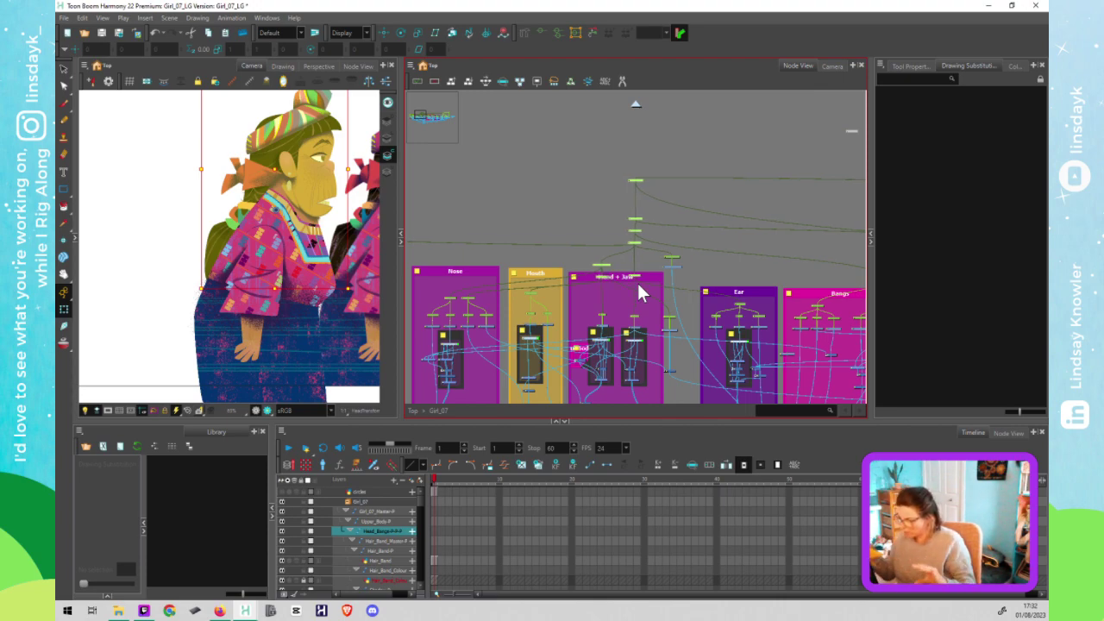
pyautogui.click(648, 308)
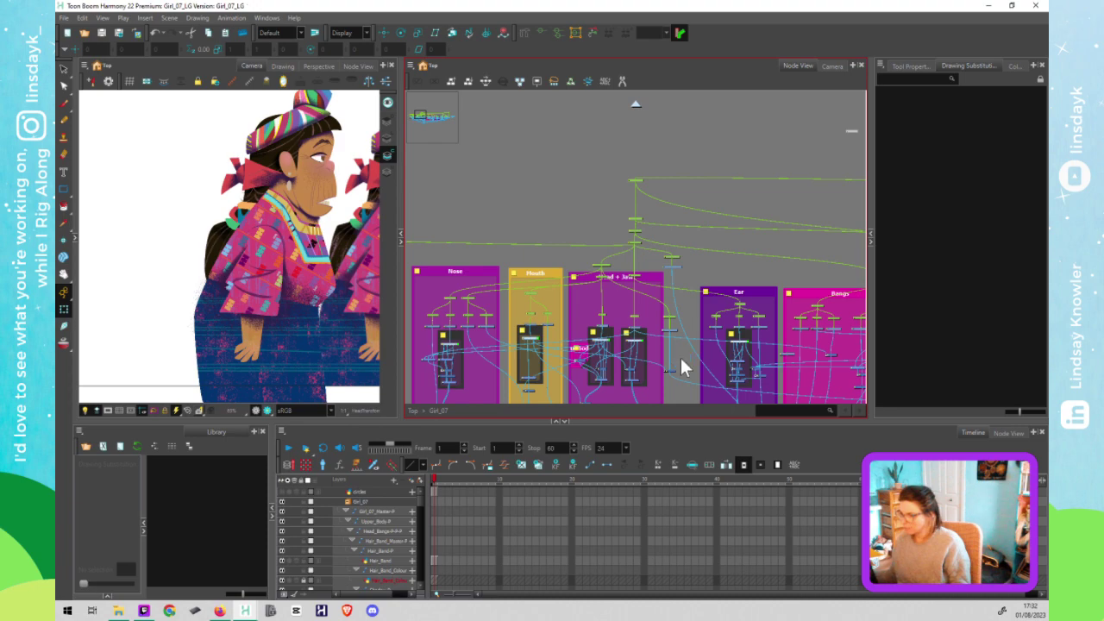
# Step: Move the Under_Chin node group from the gap beside the Ear backdrop into the Head + Jaw backdrop
pyautogui.scroll(5, 595, 275)
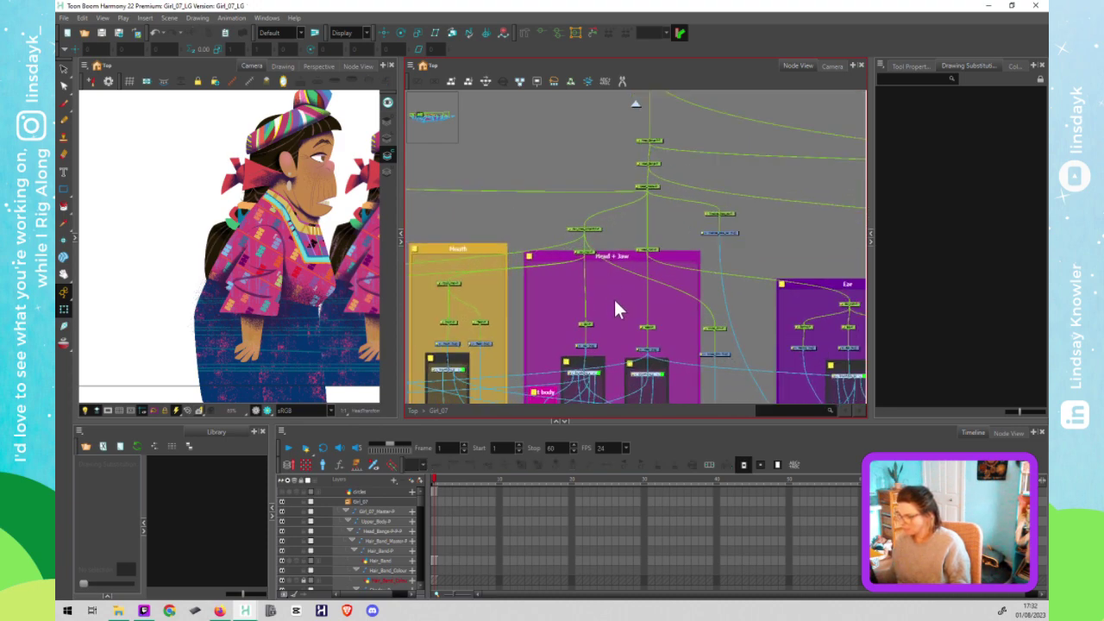
pyautogui.scroll(-3, 611, 276)
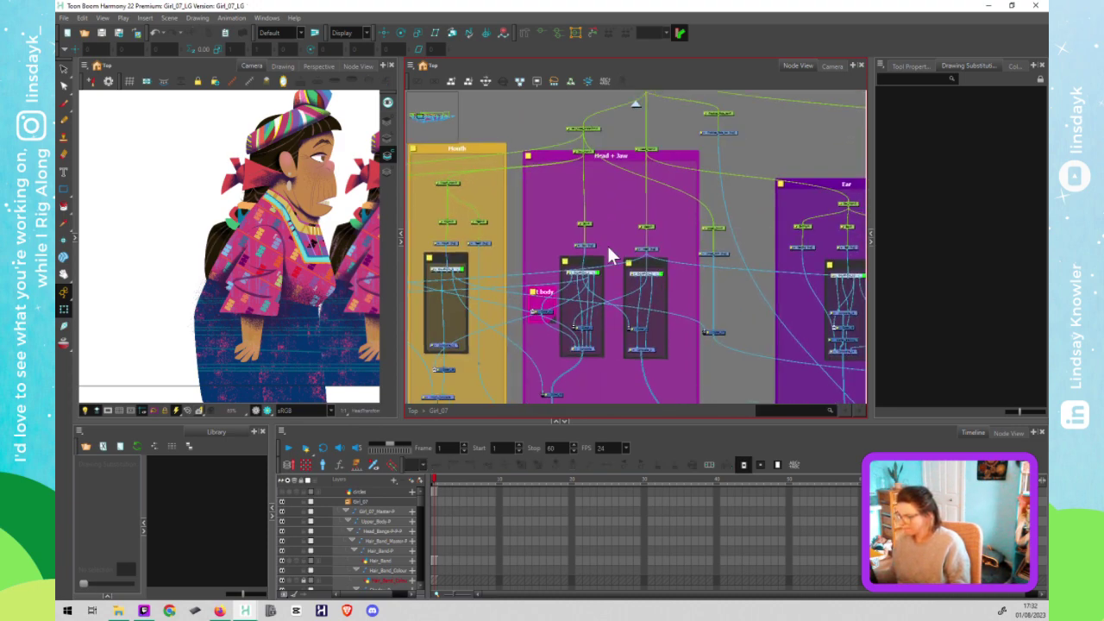
pyautogui.click(719, 331)
pyautogui.moveTo(719, 329); pyautogui.dragTo(532, 321)
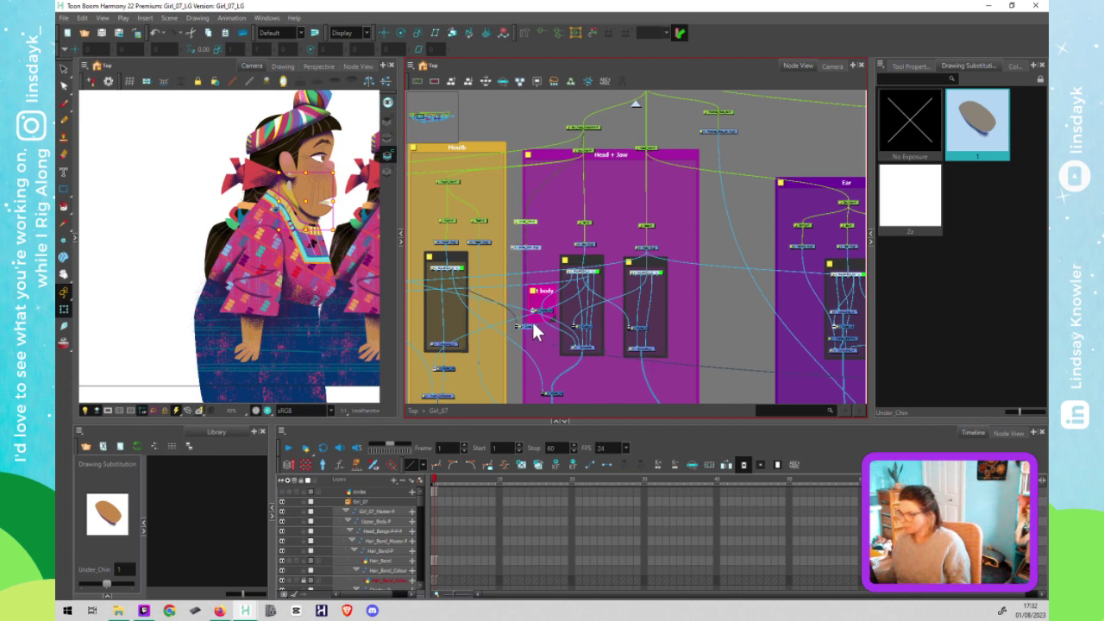
# Step: Move the Freckles_Face_tex drawing and its peg to the right, above the Ear backdrop's left edge
pyautogui.scroll(-1, 655, 310)
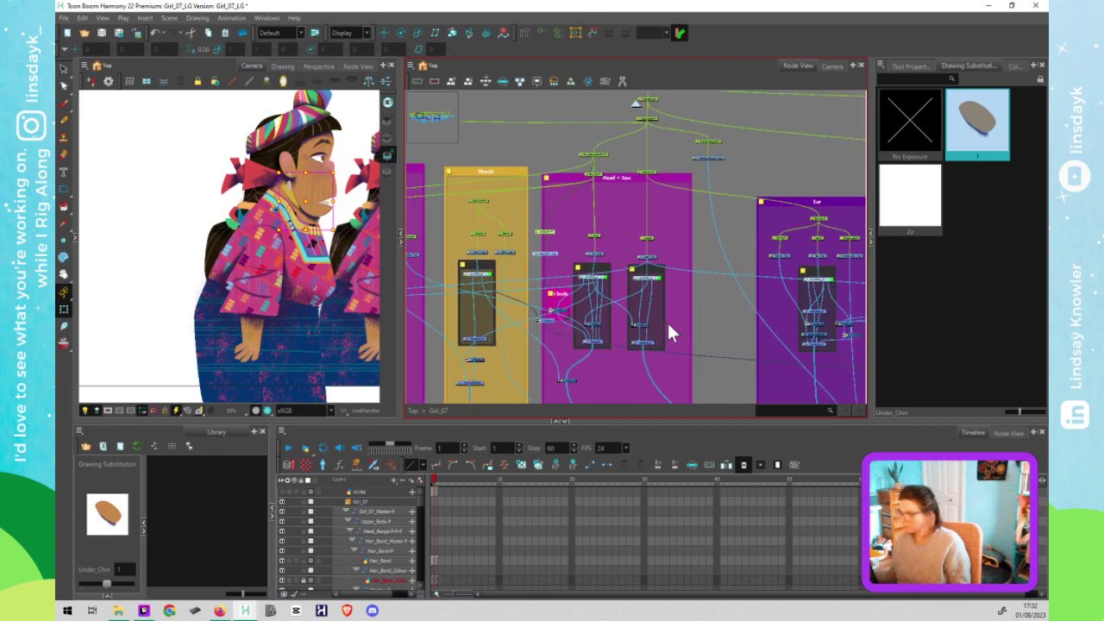
pyautogui.scroll(-1, 676, 325)
pyautogui.scroll(1, 668, 331)
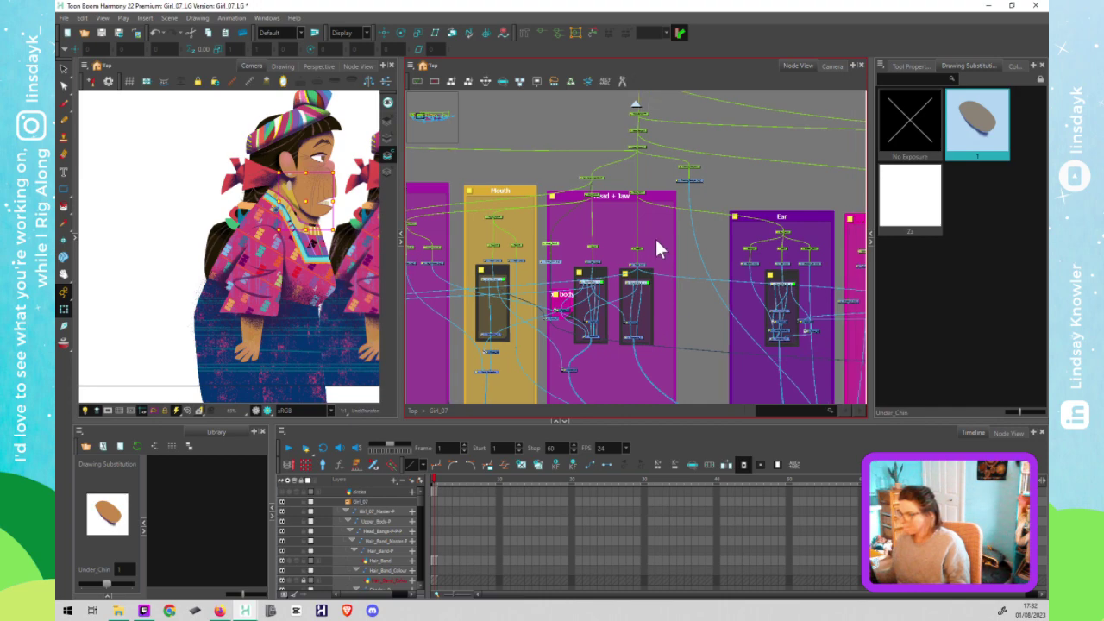
pyautogui.scroll(1, 580, 259)
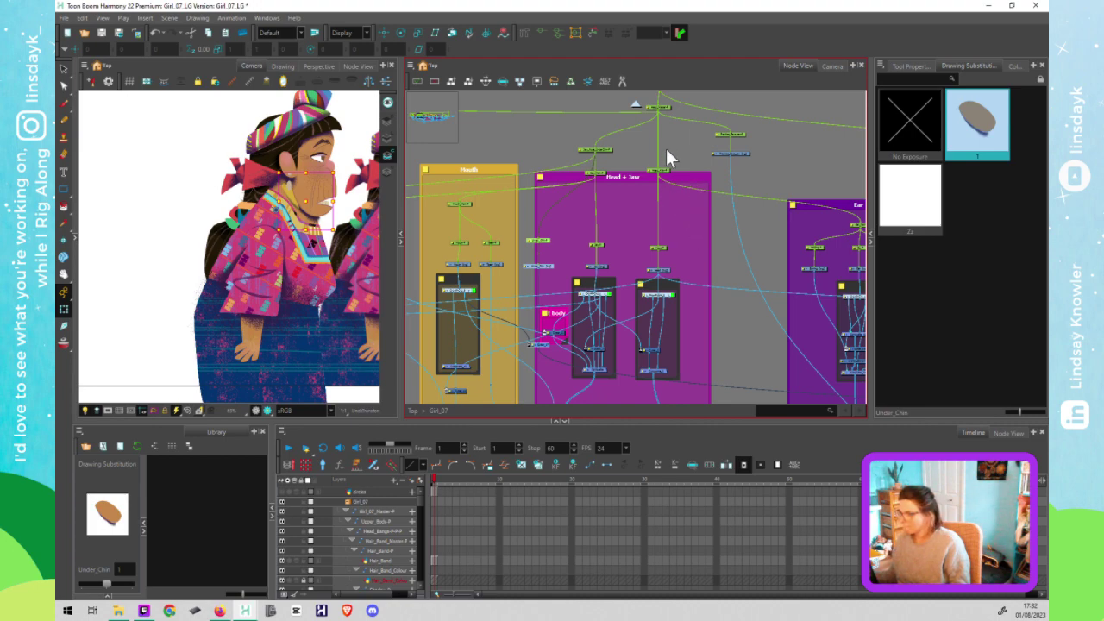
pyautogui.scroll(-2, 669, 158)
pyautogui.moveTo(718, 175); pyautogui.dragTo(689, 249)
pyautogui.click(684, 211)
pyautogui.click(683, 211)
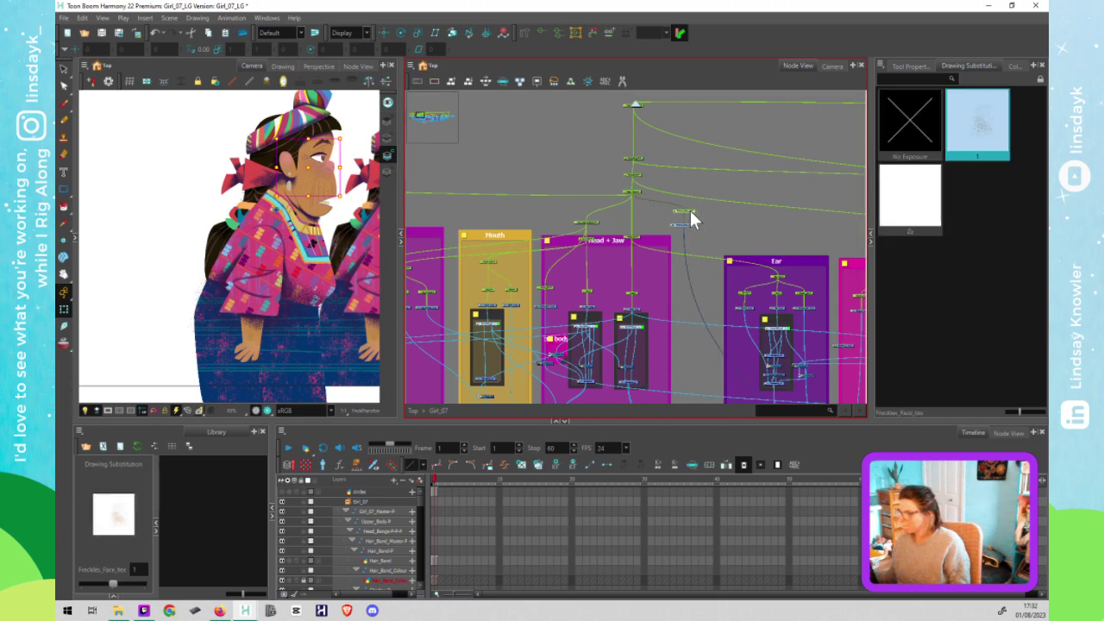
pyautogui.moveTo(688, 211); pyautogui.dragTo(737, 213)
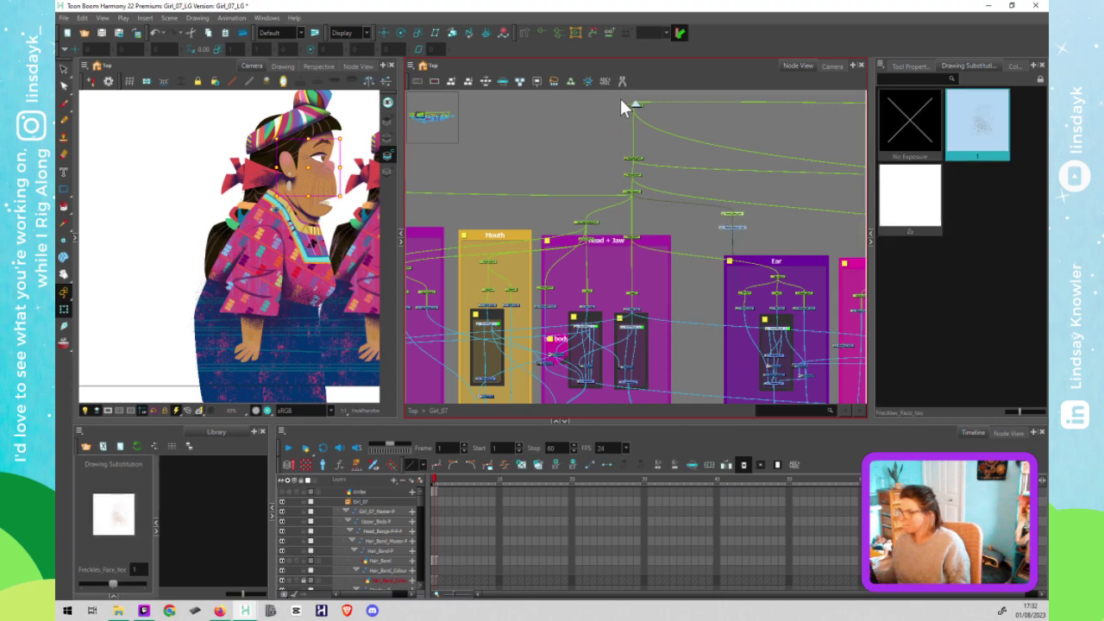
# Step: Move the head peg chain, the Head nodes and their dark backdrop slightly right within Head + Jaw
pyautogui.moveTo(622, 96)
pyautogui.mouseDown()
pyautogui.moveTo(666, 302)
pyautogui.moveTo(671, 401)
pyautogui.mouseUp()
pyautogui.click(636, 321)
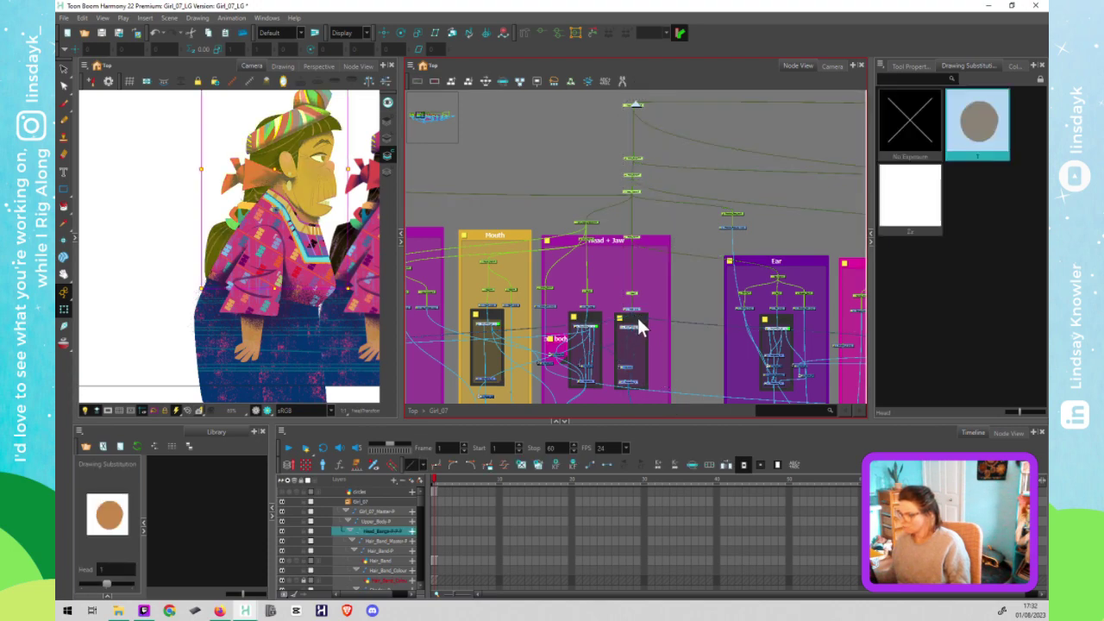
pyautogui.keyDown('shift'); pyautogui.click(636, 319); pyautogui.keyUp('shift')
pyautogui.moveTo(637, 319); pyautogui.dragTo(653, 326)
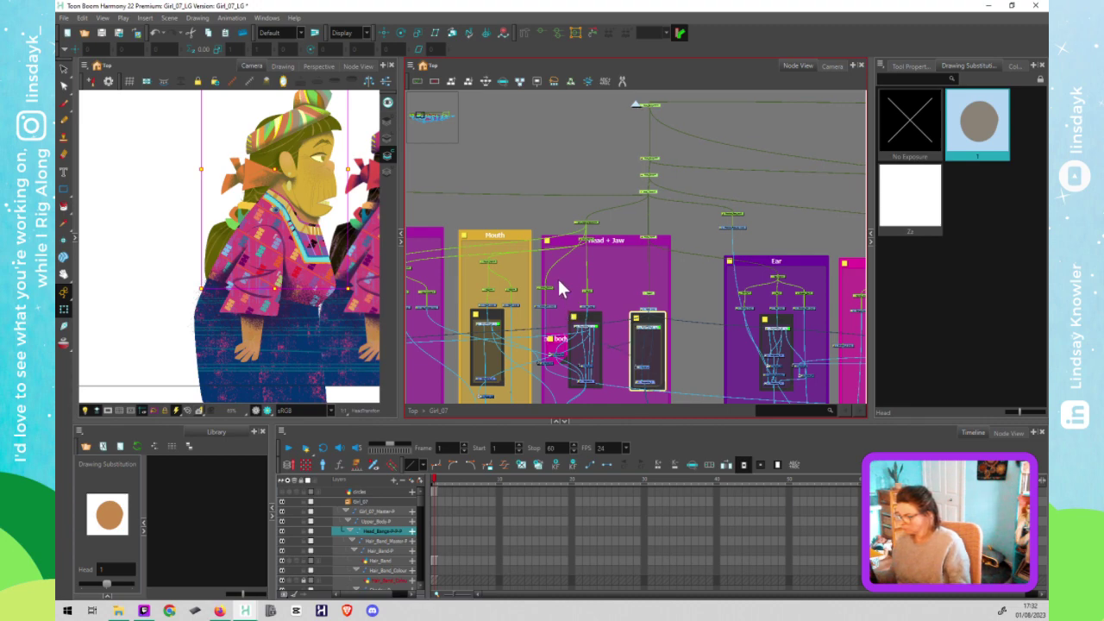
# Step: Place the Under_Chin peg, drawing and lower node between the two dark backdrops inside Head + Jaw
pyautogui.click(549, 317)
pyautogui.moveTo(548, 308); pyautogui.dragTo(625, 297)
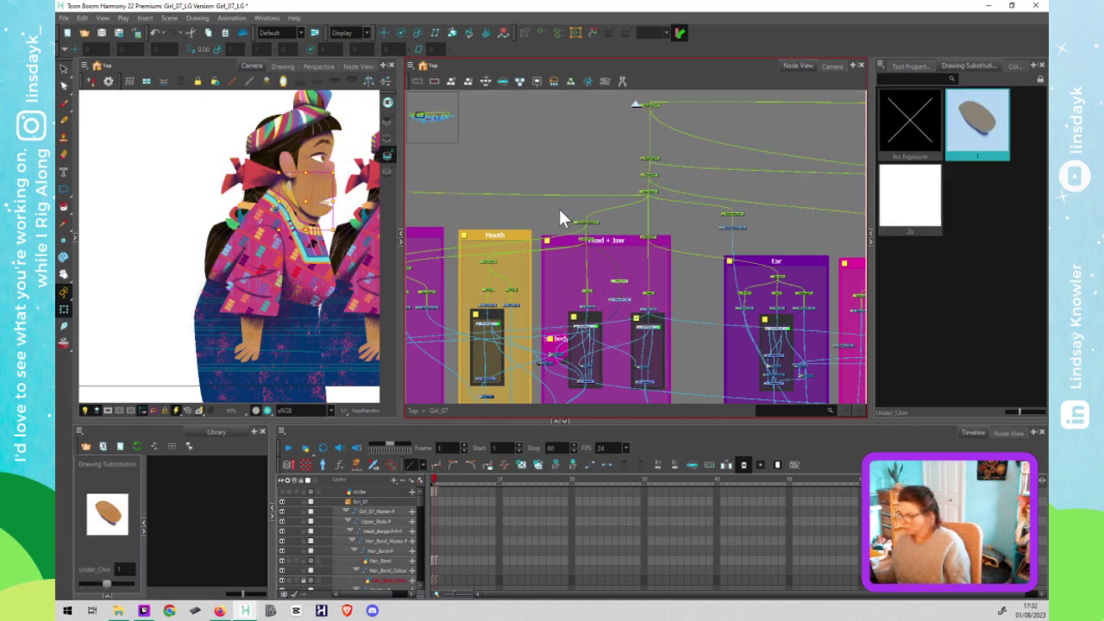
pyautogui.click(557, 345)
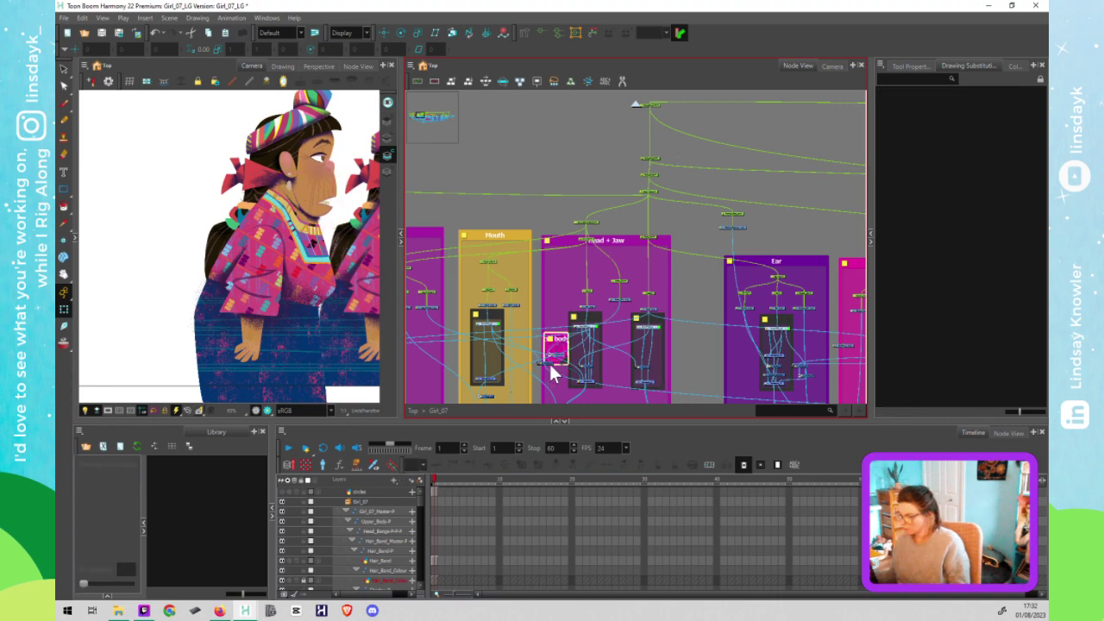
pyautogui.moveTo(557, 363); pyautogui.dragTo(619, 370)
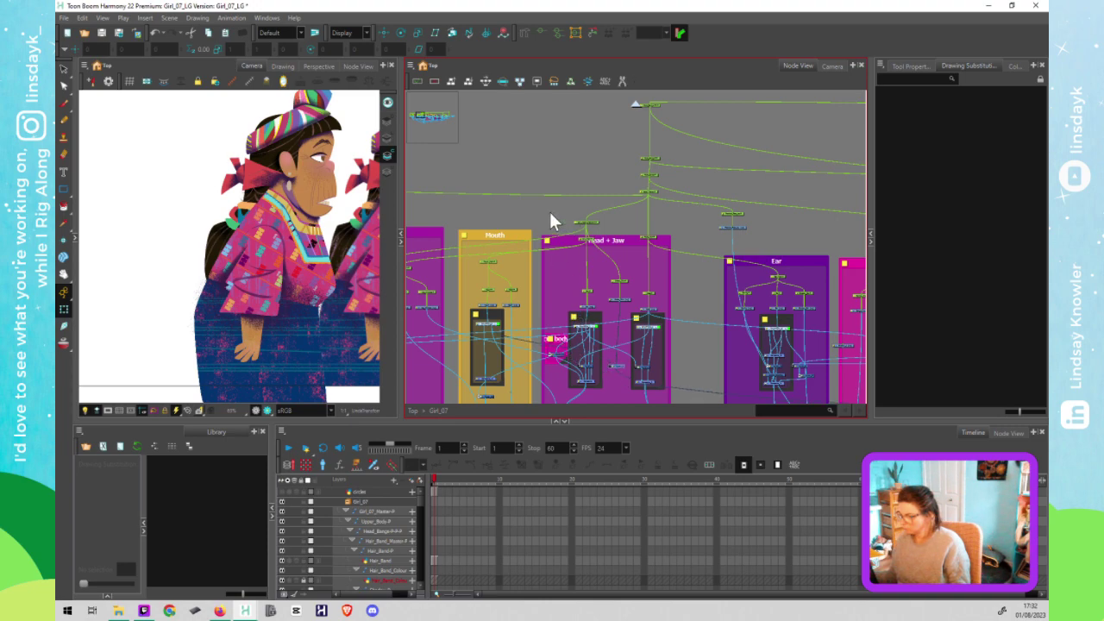
# Step: Nudge the jaw nodes and their backdrops left, centre the Under_Chin nodes in the gap, and save the scene
pyautogui.moveTo(606, 341); pyautogui.dragTo(601, 390)
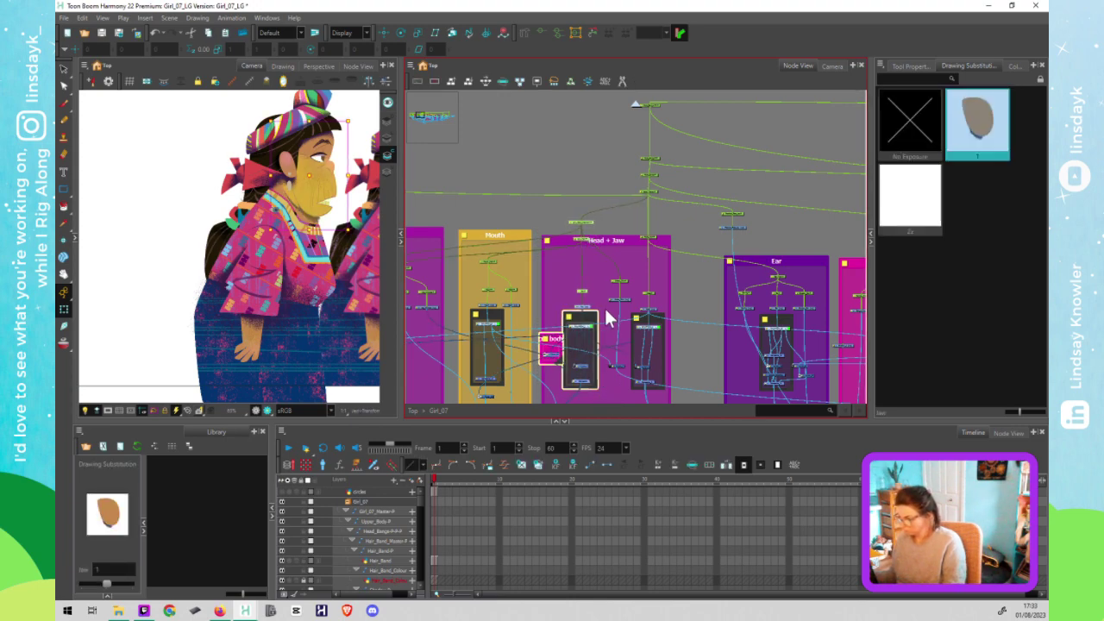
pyautogui.click(614, 376)
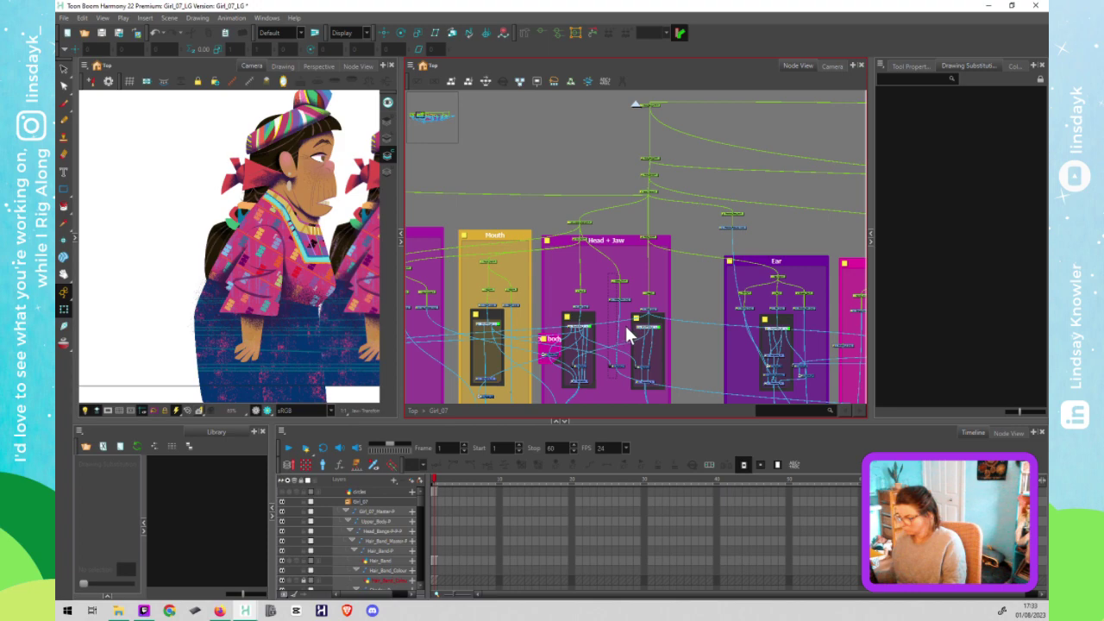
pyautogui.click(627, 329)
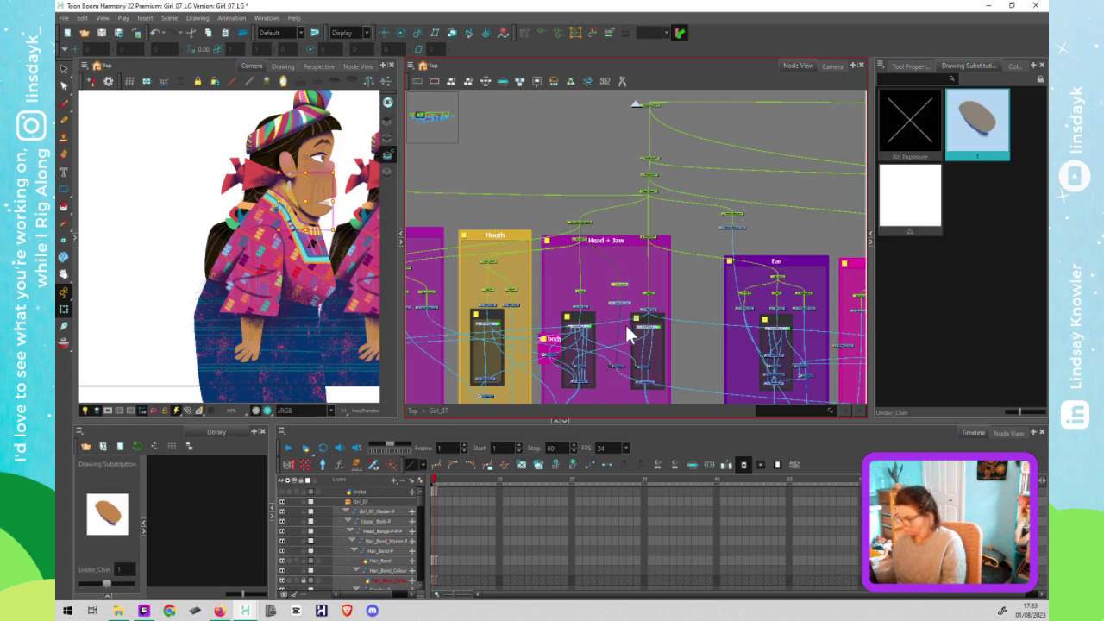
pyautogui.click(616, 376)
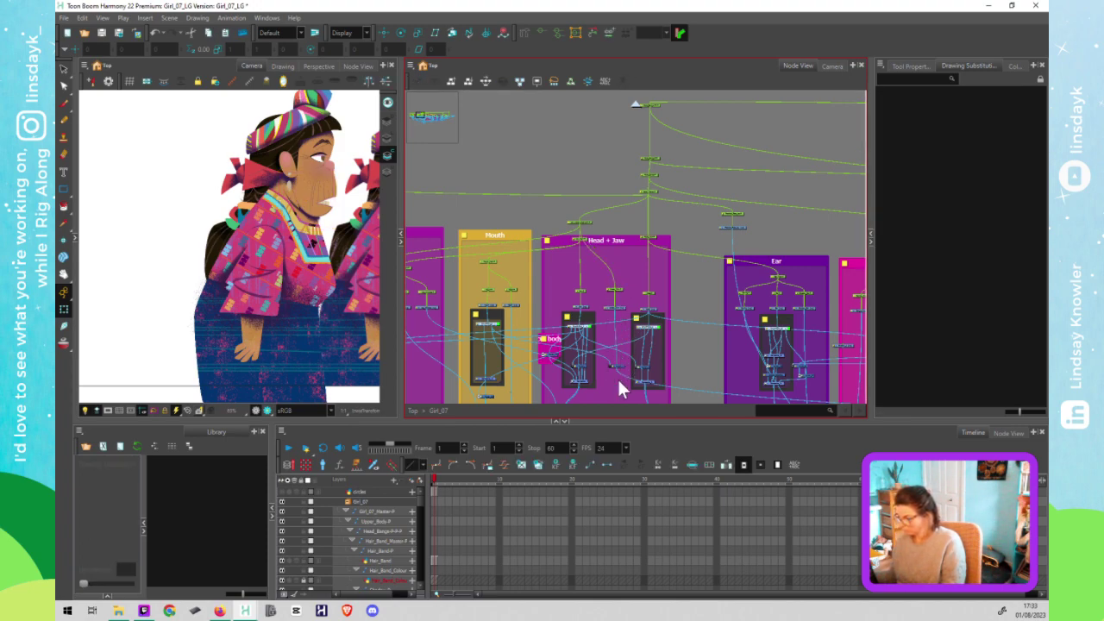
pyautogui.click(681, 362)
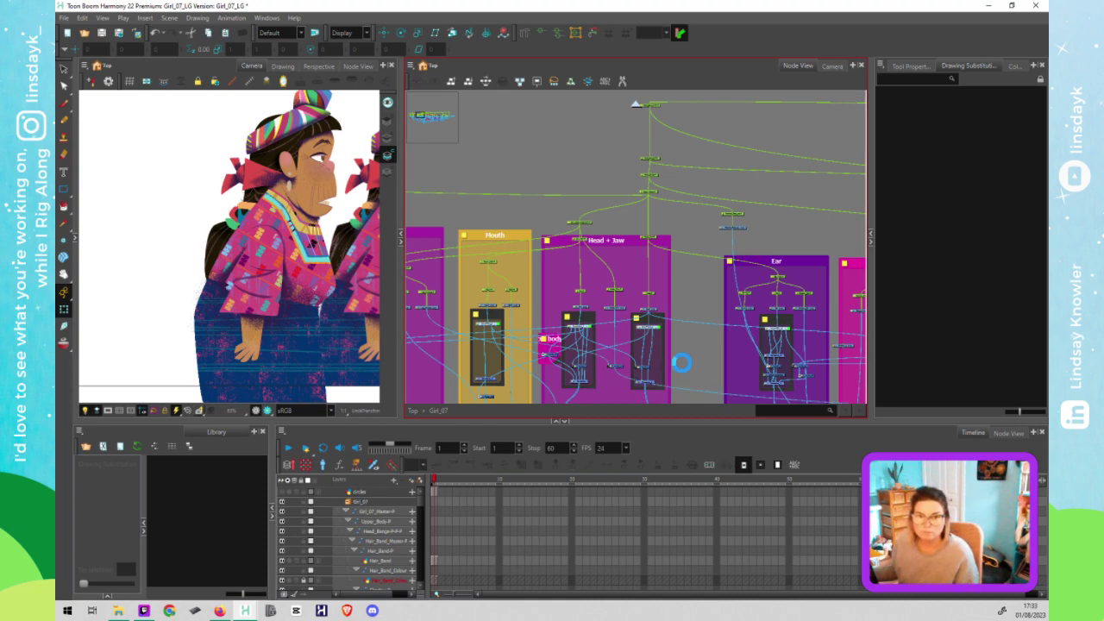
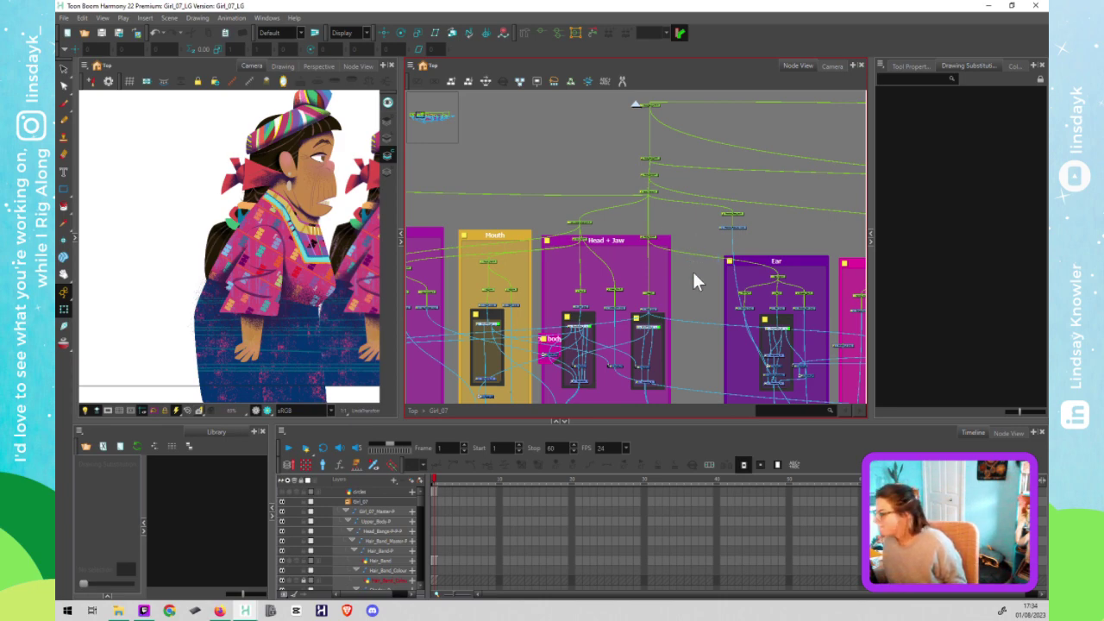
# Step: Extend the HeadBand backdrop downward and move it up to line up with the Hair Braid backdrop
pyautogui.scroll(-2, 694, 245)
pyautogui.moveTo(699, 240); pyautogui.dragTo(703, 176)
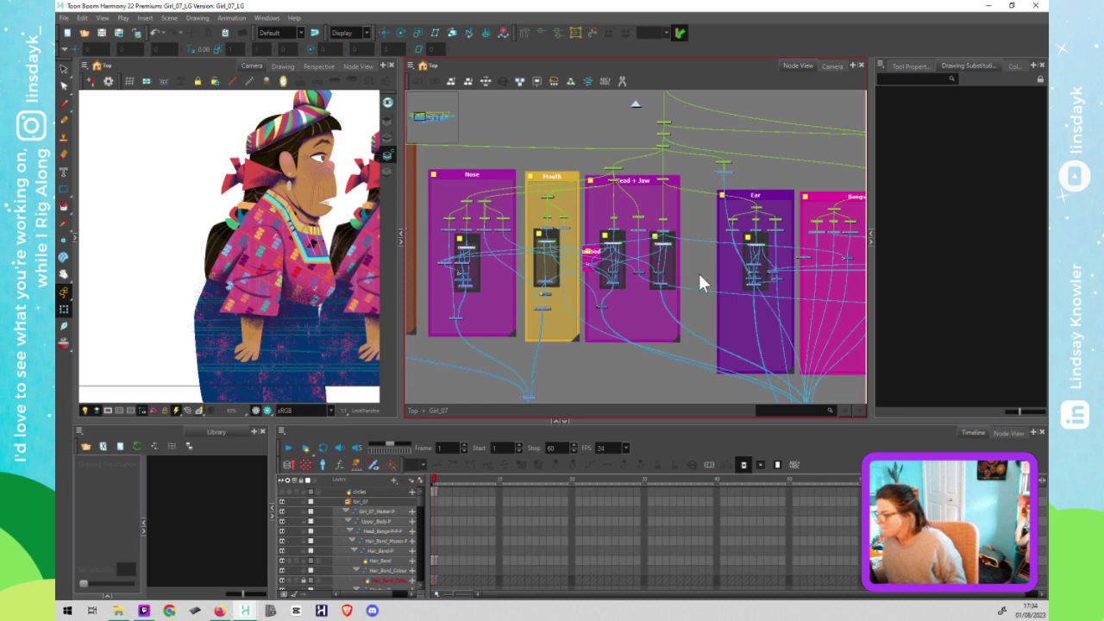
pyautogui.scroll(-2, 698, 271)
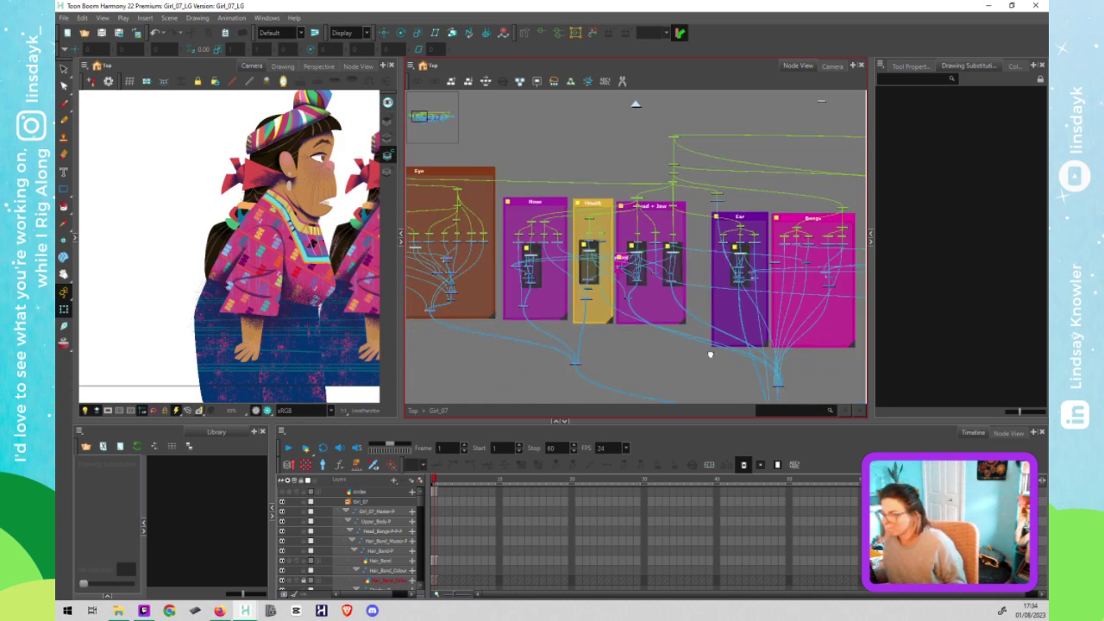
pyautogui.moveTo(710, 351); pyautogui.dragTo(501, 335)
pyautogui.moveTo(725, 339); pyautogui.dragTo(603, 328)
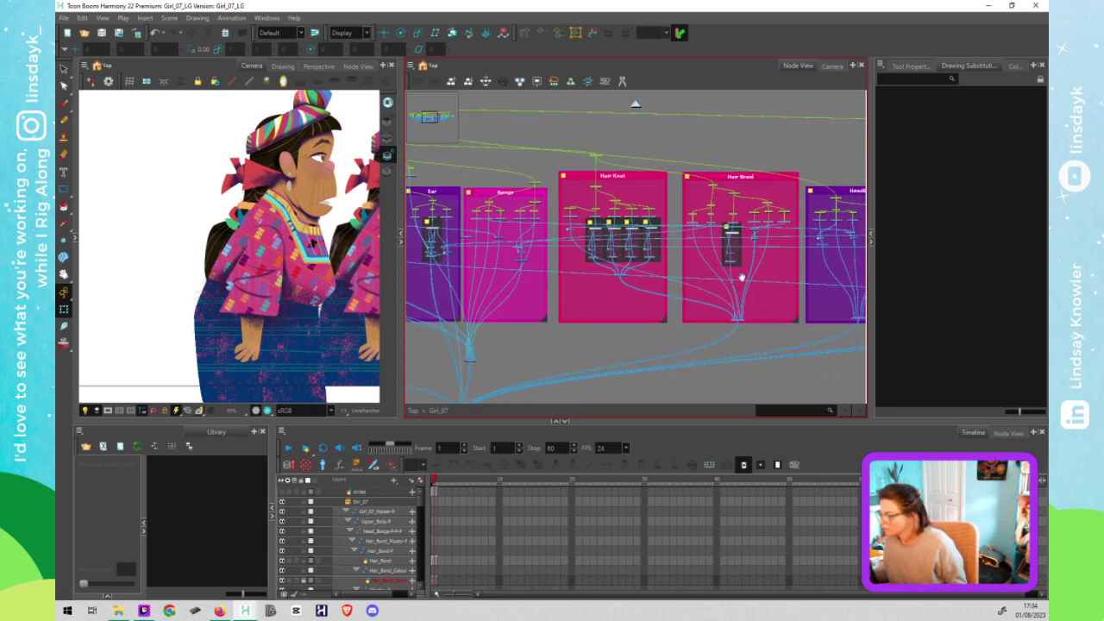
pyautogui.moveTo(726, 285); pyautogui.dragTo(676, 291)
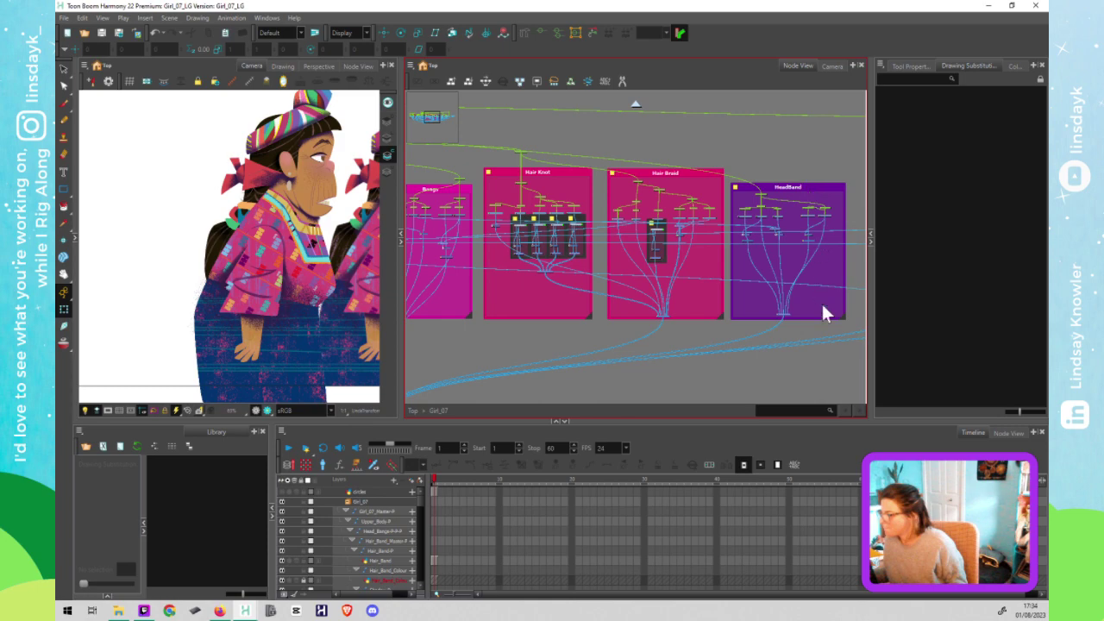
pyautogui.click(841, 326)
pyautogui.moveTo(841, 316); pyautogui.dragTo(842, 326)
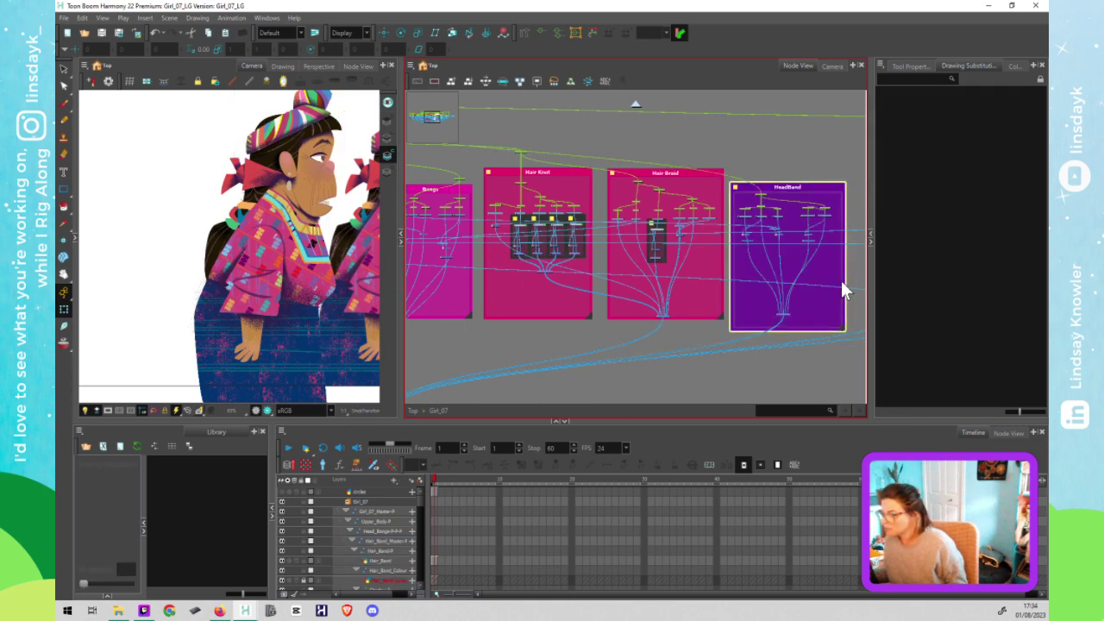
pyautogui.moveTo(825, 185); pyautogui.dragTo(823, 168)
pyautogui.click(559, 332)
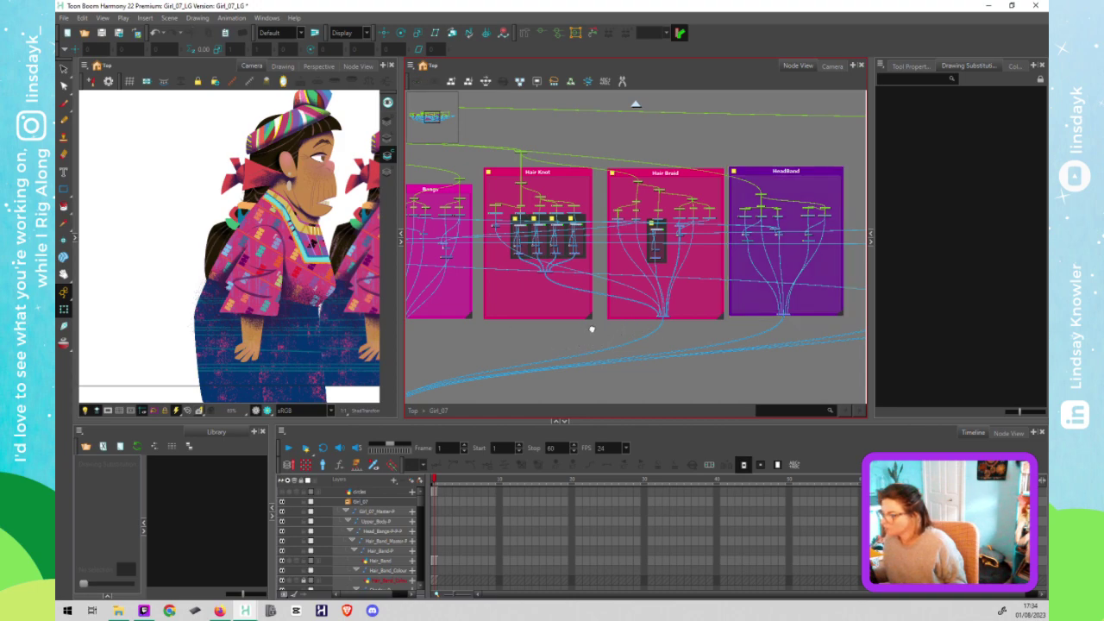
# Step: Move the Bangs backdrop up and stretch its lower edge to line up with the Hair Knot backdrop
pyautogui.moveTo(578, 329); pyautogui.dragTo(710, 333)
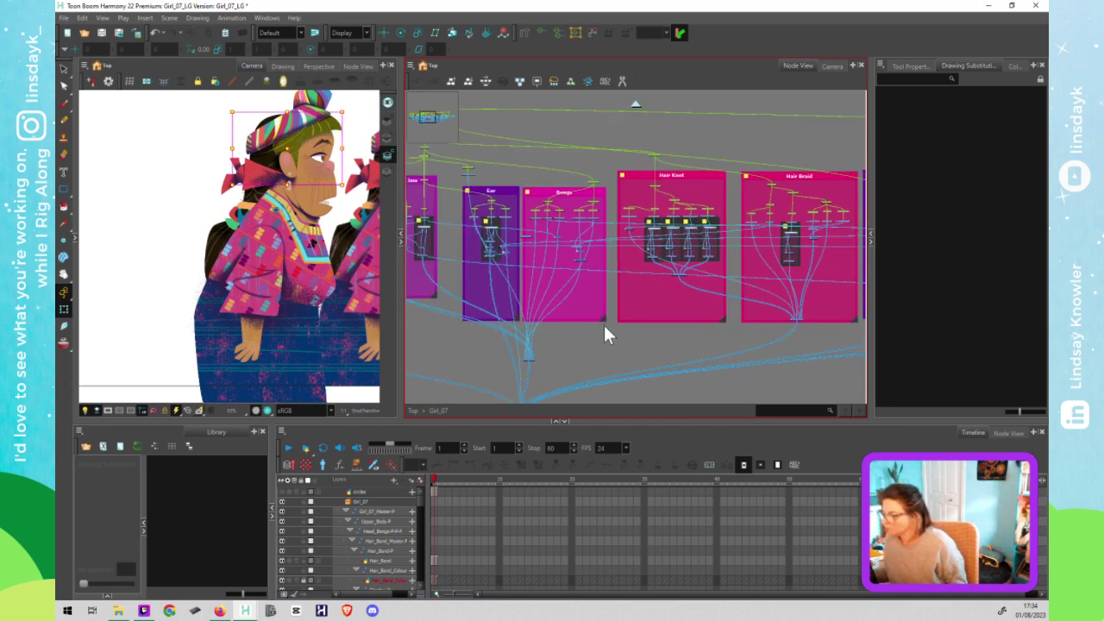
pyautogui.click(604, 325)
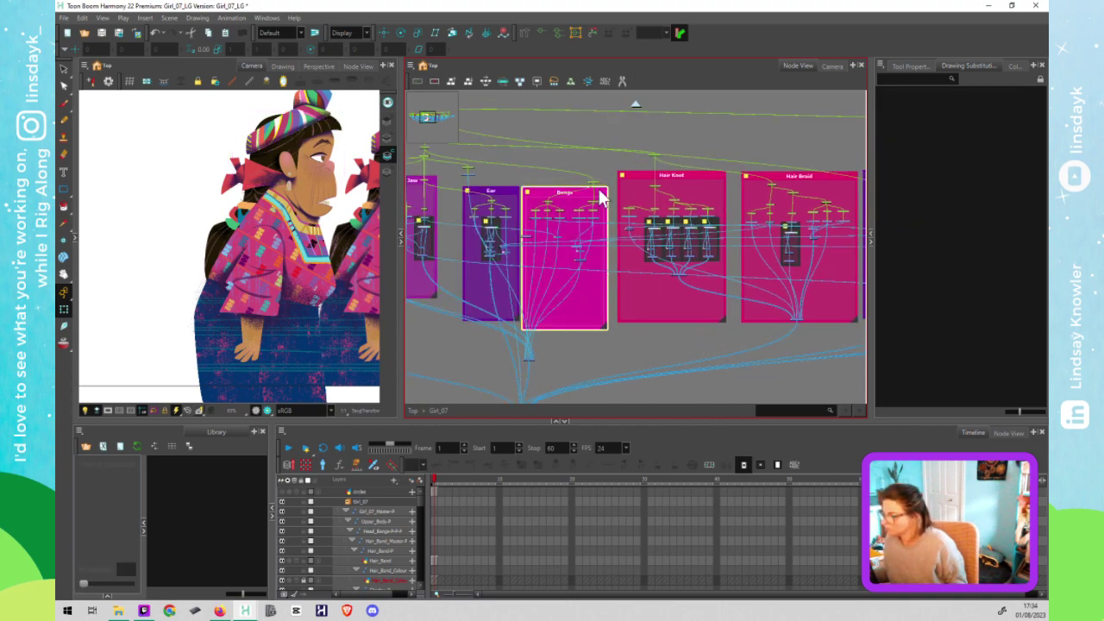
pyautogui.moveTo(599, 198); pyautogui.dragTo(604, 174)
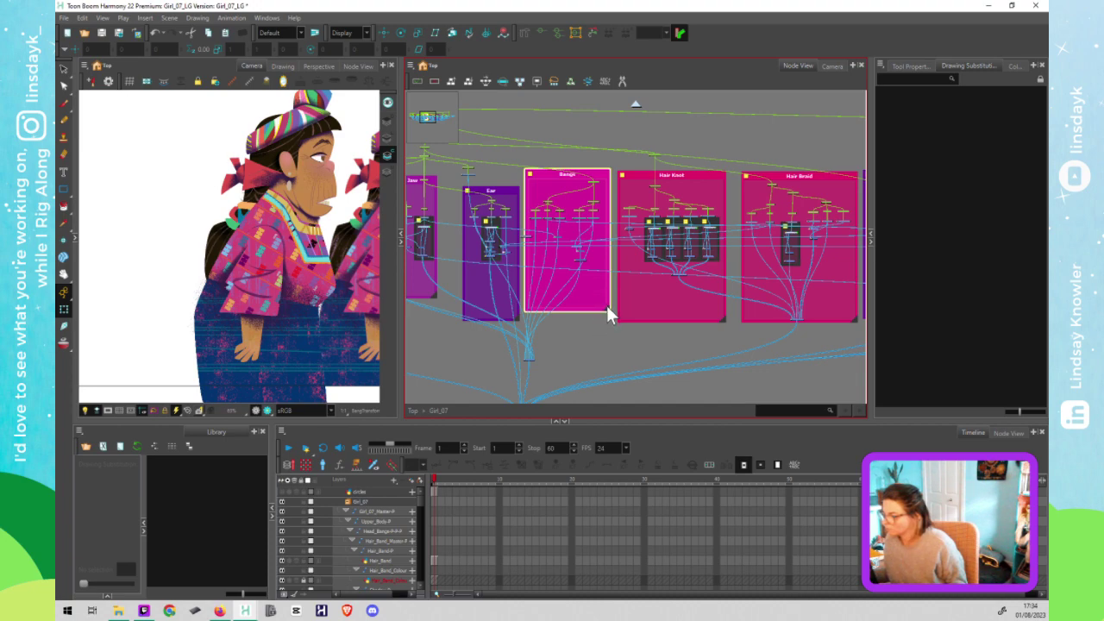
pyautogui.moveTo(609, 317); pyautogui.dragTo(613, 320)
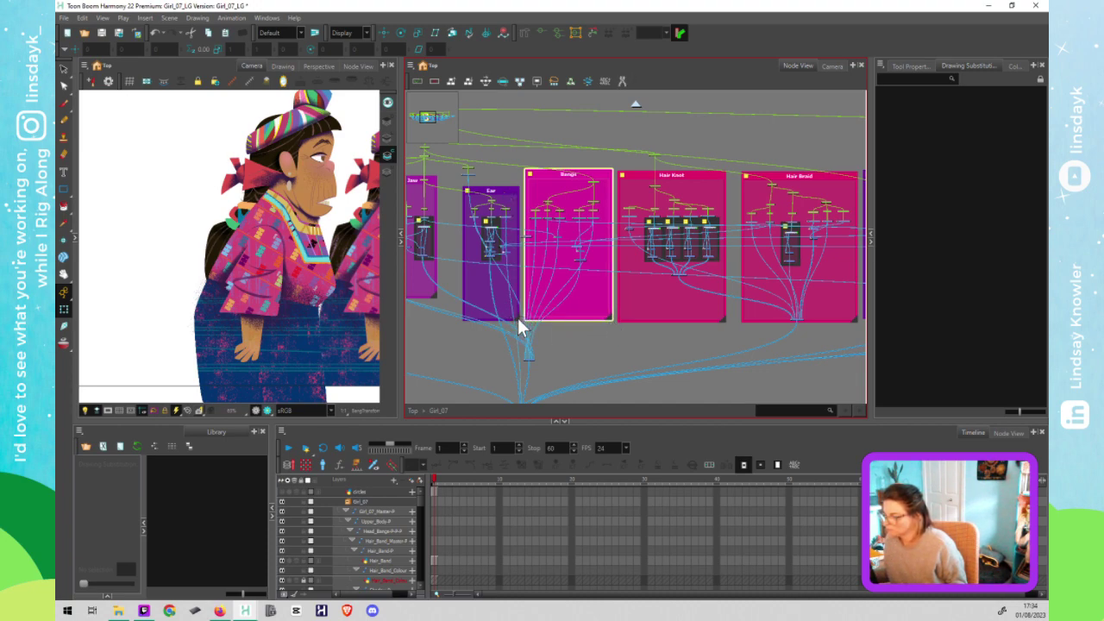
# Step: Extend the Ear backdrop slightly downward and move it up level with the Bangs backdrop
pyautogui.moveTo(518, 319); pyautogui.dragTo(517, 327)
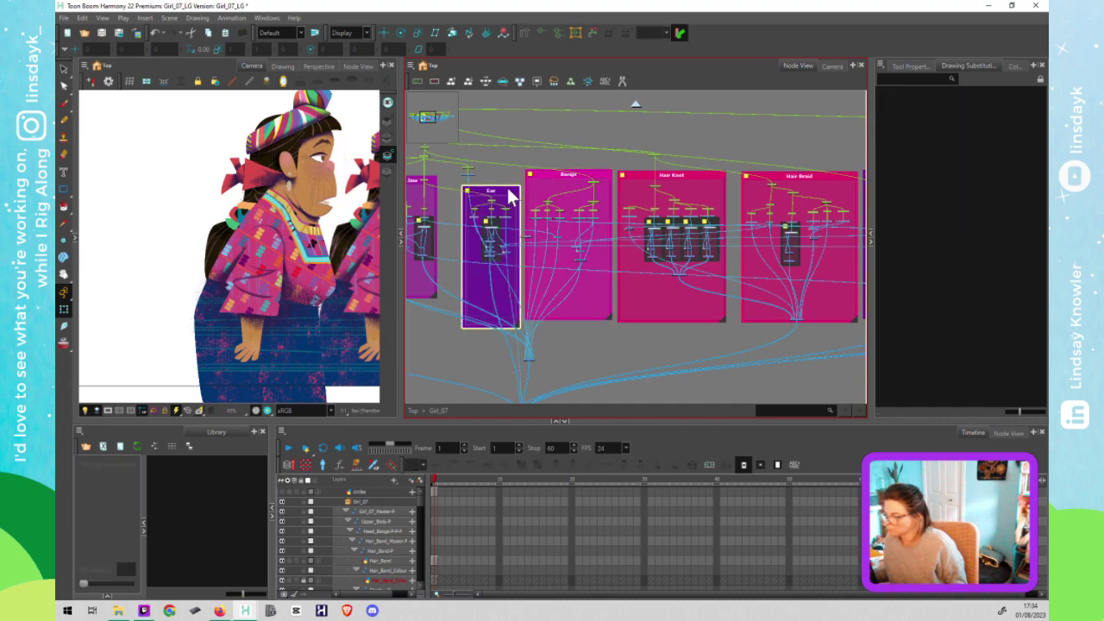
pyautogui.moveTo(509, 192); pyautogui.dragTo(511, 181)
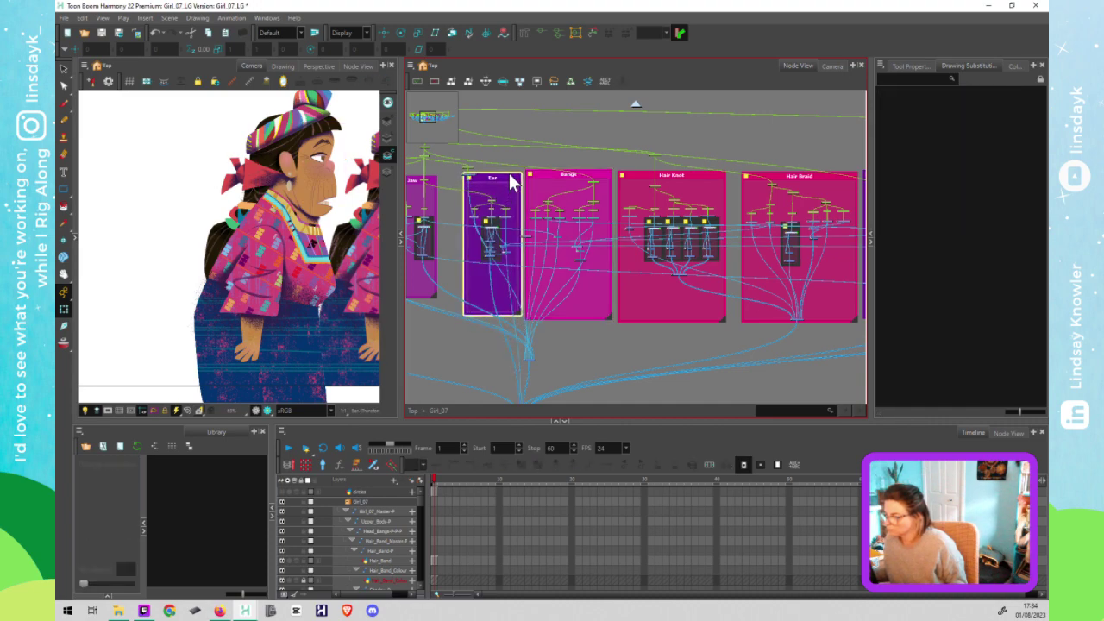
pyautogui.click(566, 337)
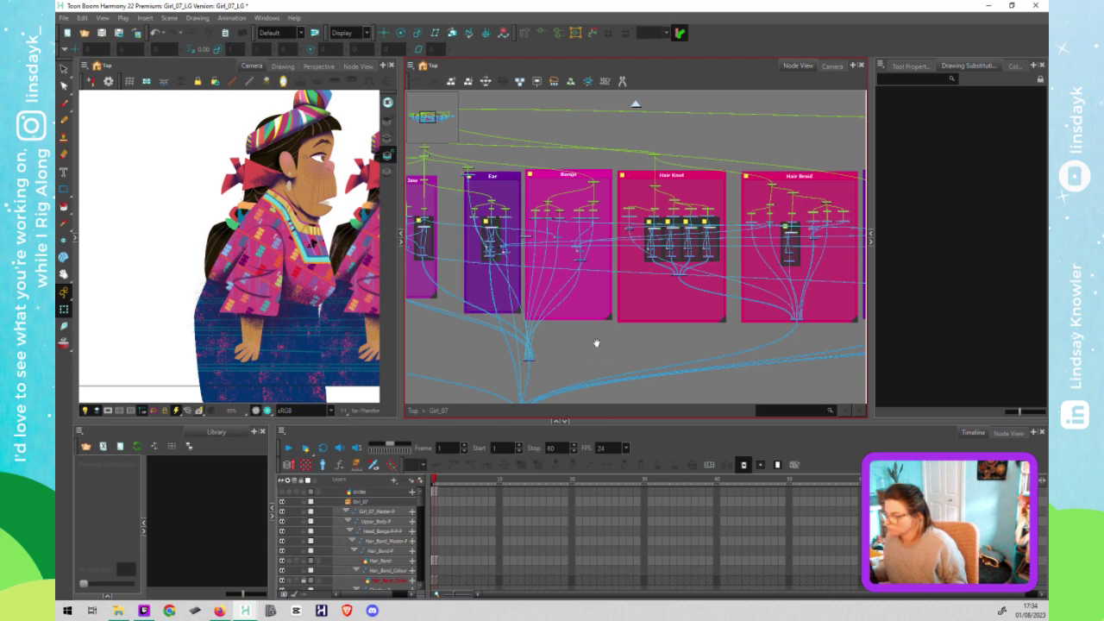
# Step: Change the Hair Braid backdrop's colour to magenta, matching the Bangs backdrop
pyautogui.moveTo(596, 343); pyautogui.dragTo(451, 342)
pyautogui.scroll(-2, 492, 337)
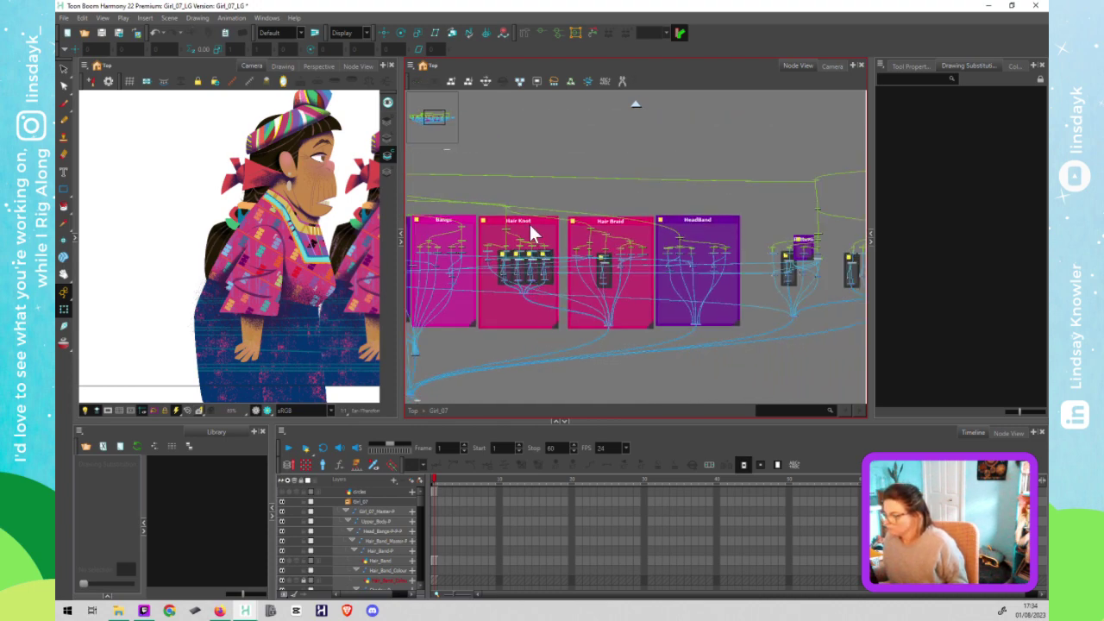
pyautogui.moveTo(618, 257); pyautogui.dragTo(661, 253)
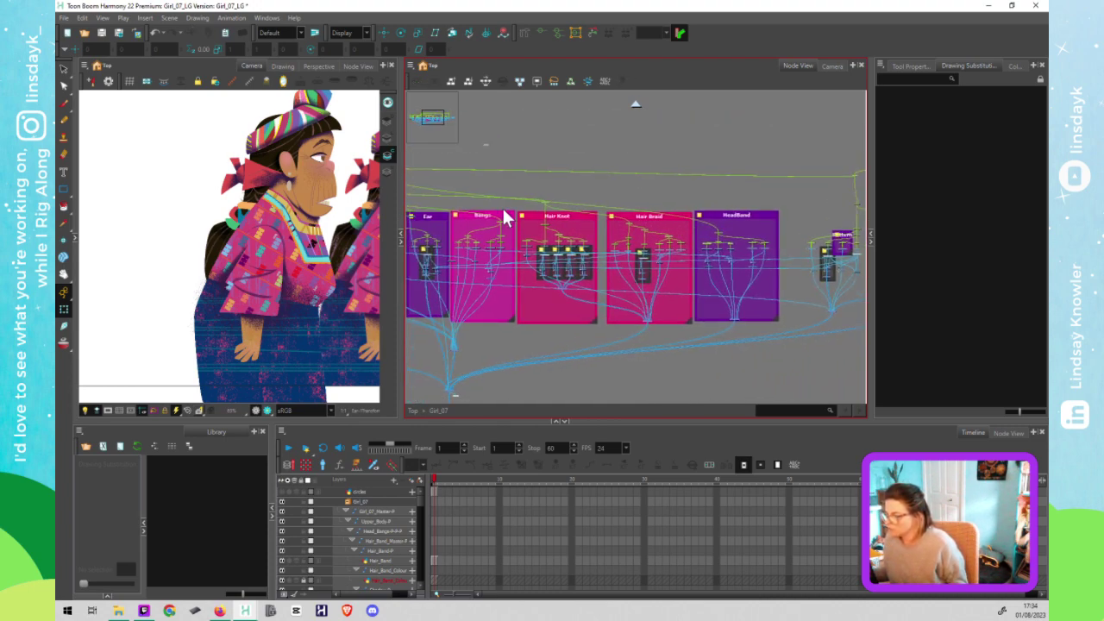
pyautogui.doubleClick(612, 218)
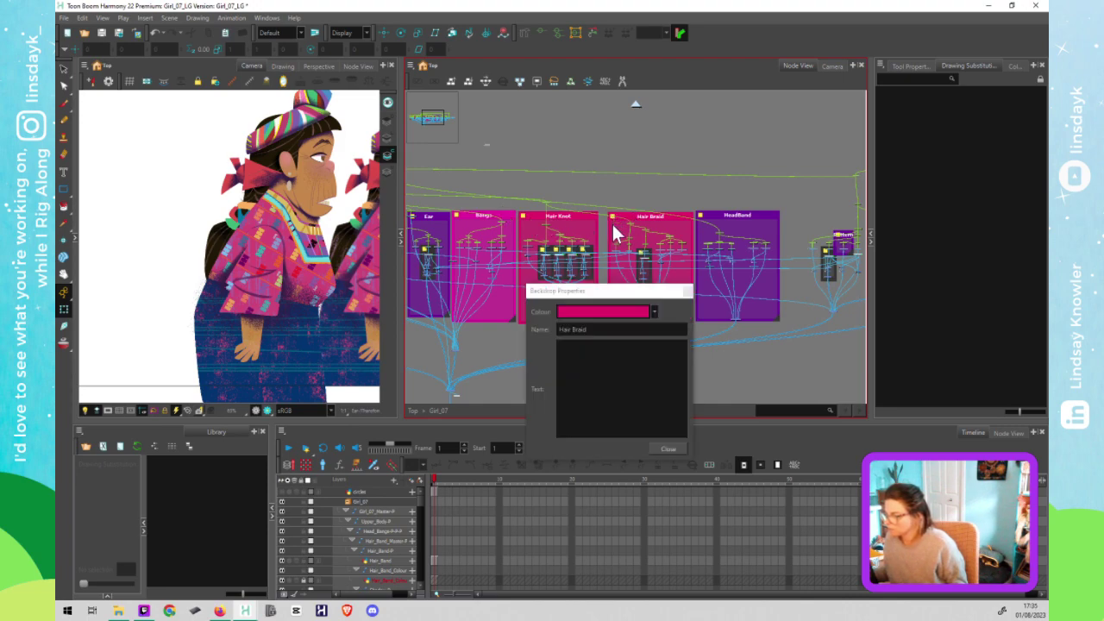
pyautogui.click(628, 314)
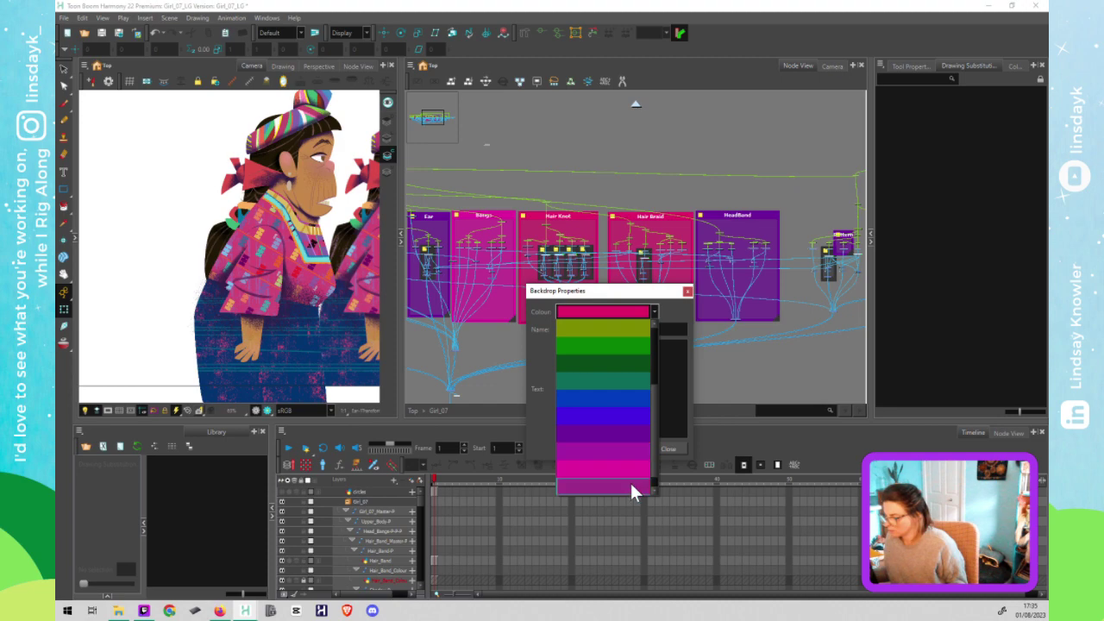
pyautogui.scroll(-1, 628, 474)
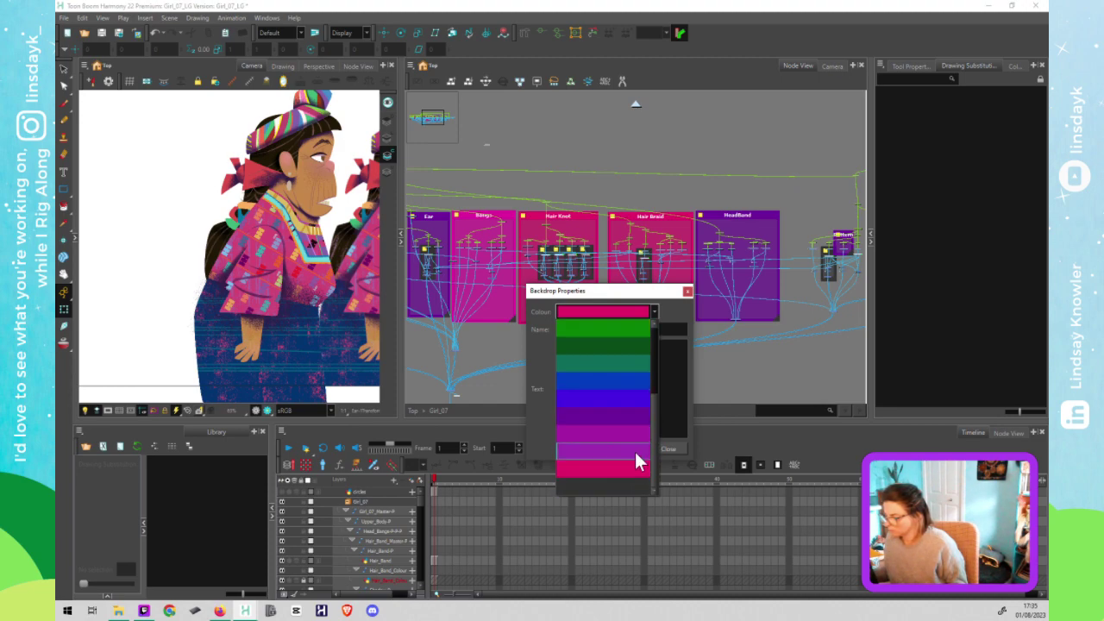
pyautogui.click(633, 449)
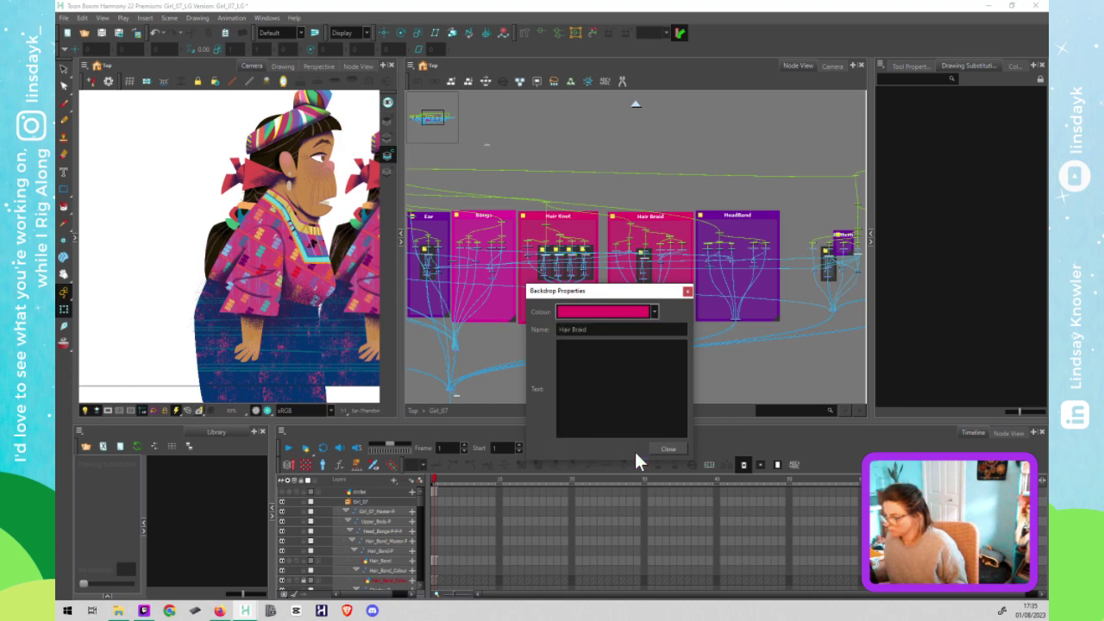
pyautogui.click(687, 292)
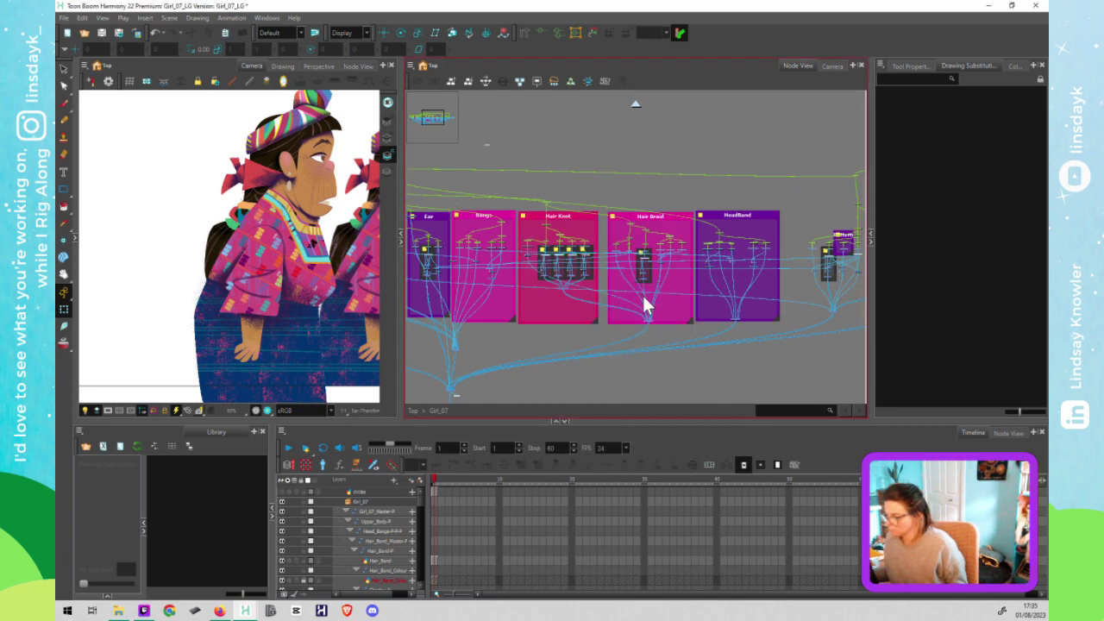
# Step: Create a new backdrop enclosing the Bangs, Hair Knot and Hair Braid backdrops and their nodes
pyautogui.click(694, 323)
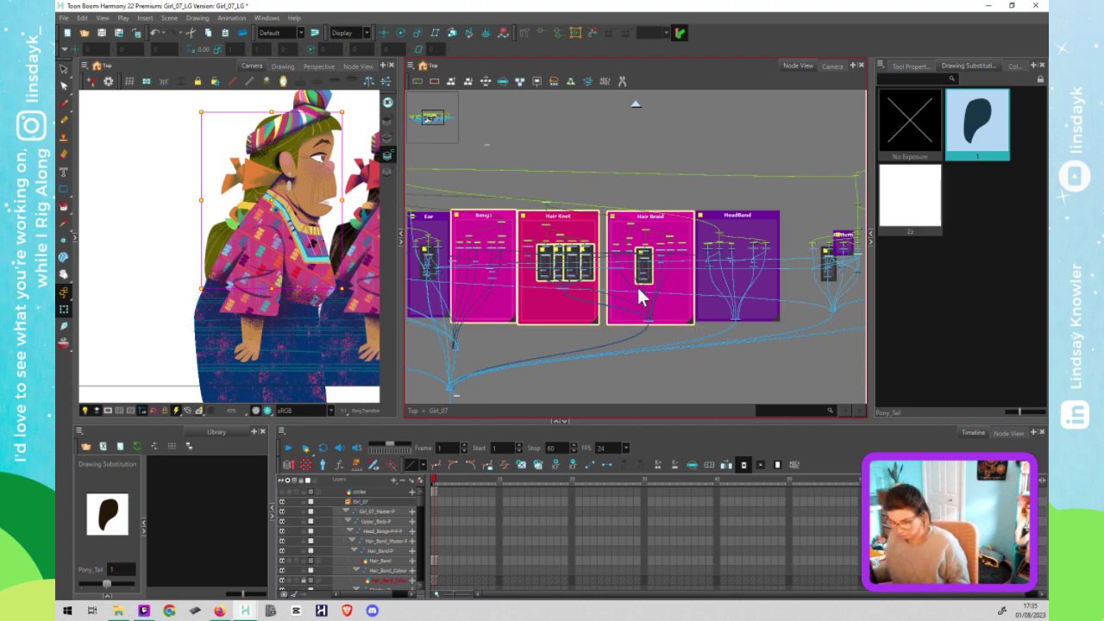
pyautogui.hotkey('ctrl', 'alt', 'b')
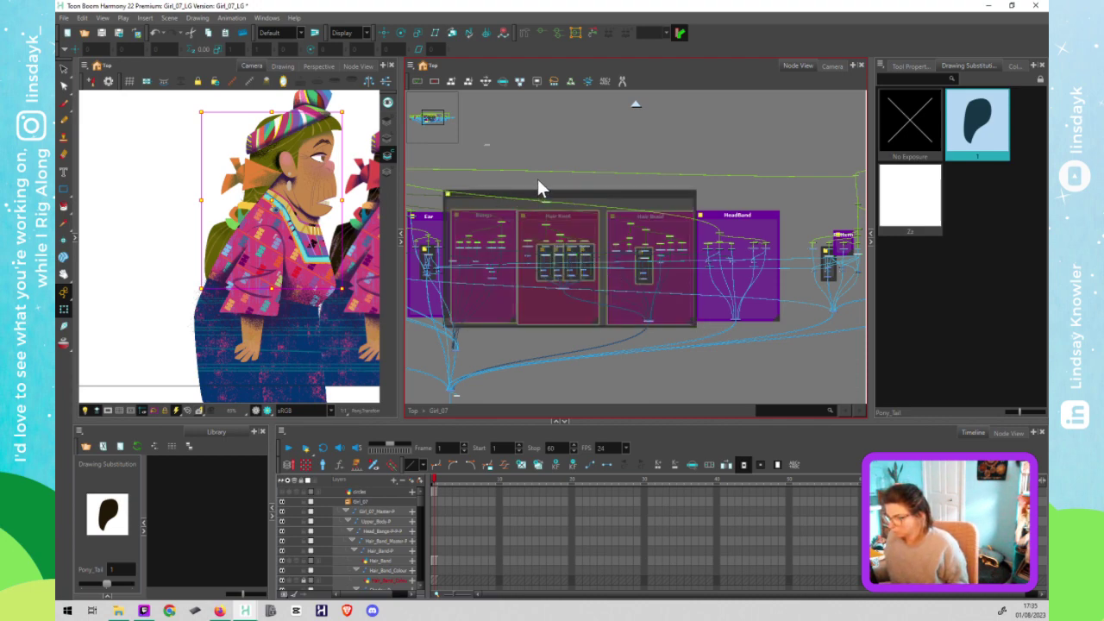
pyautogui.click(538, 178)
pyautogui.click(545, 190)
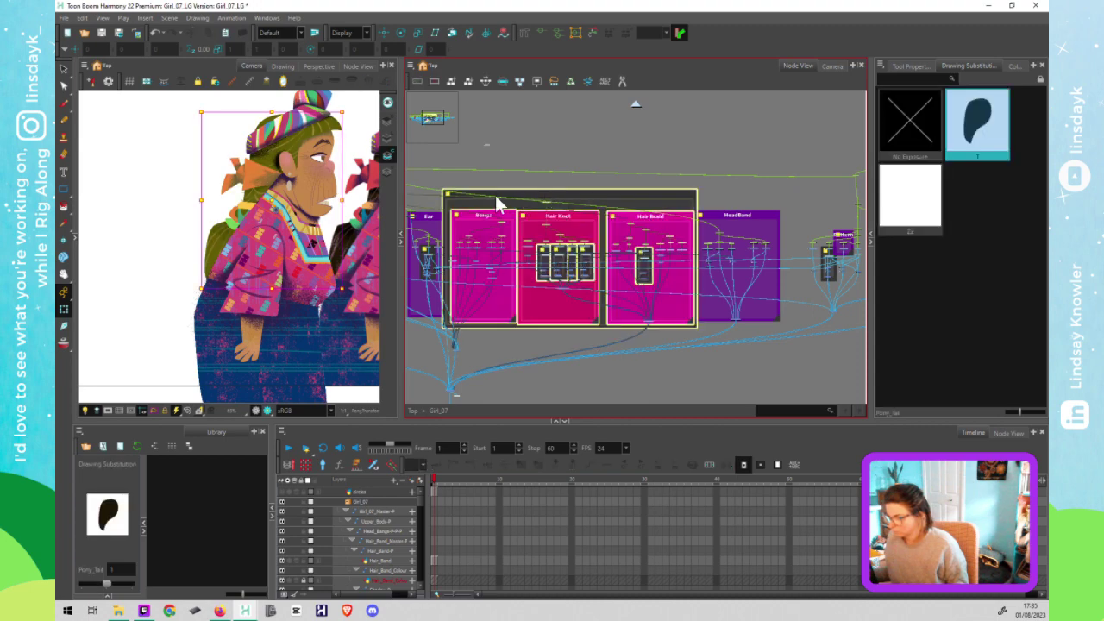
# Step: Name the new enclosing backdrop Hair and colour it magenta
pyautogui.doubleClick(450, 201)
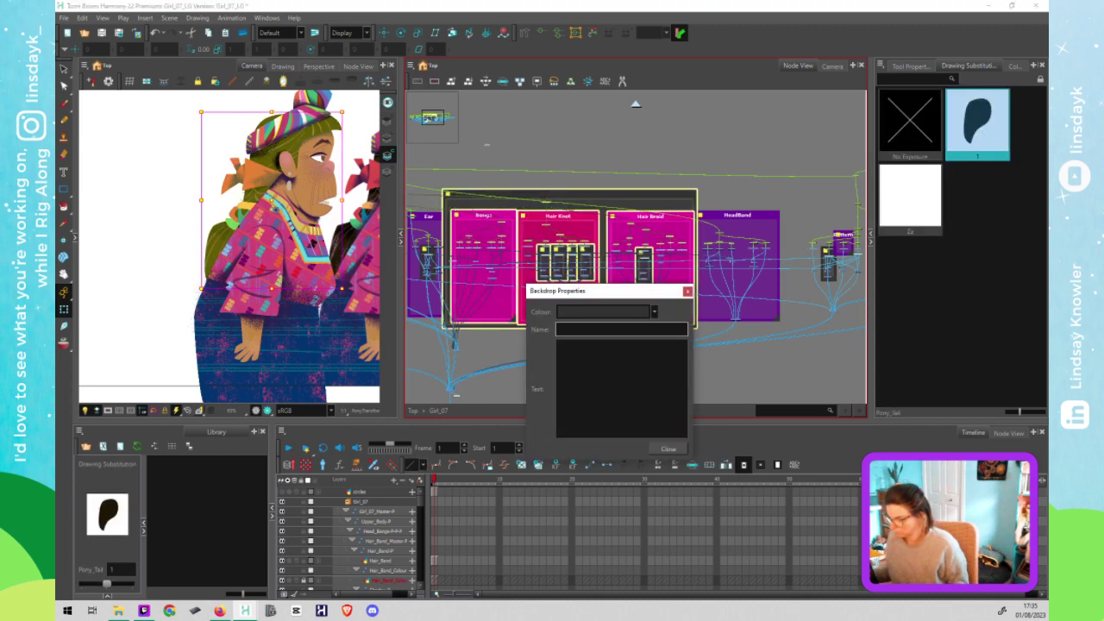
pyautogui.write('Hair')
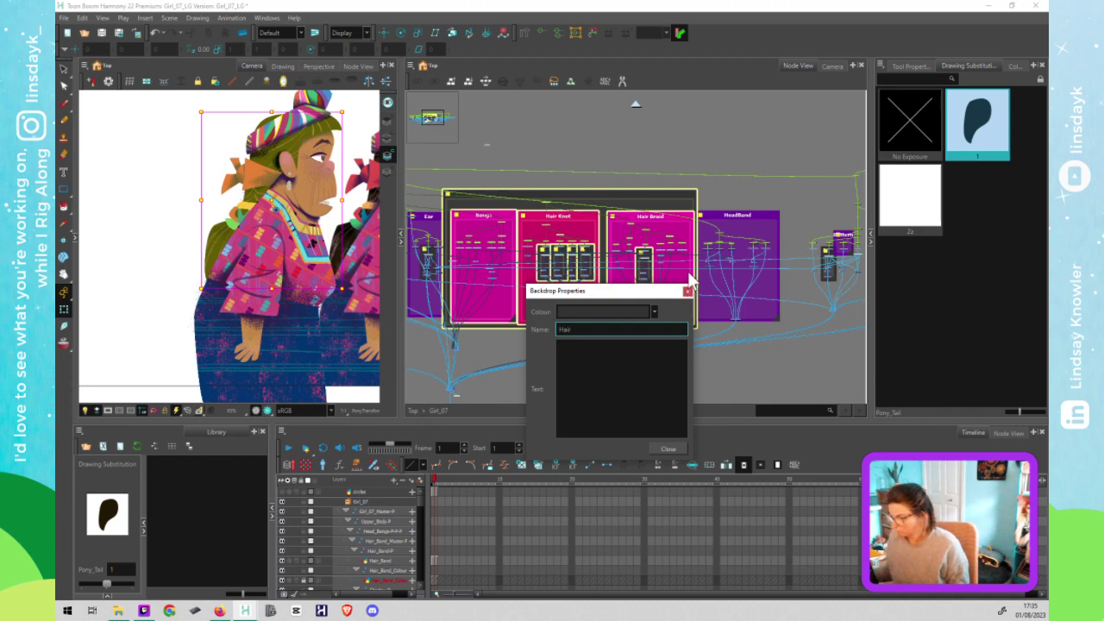
pyautogui.click(653, 314)
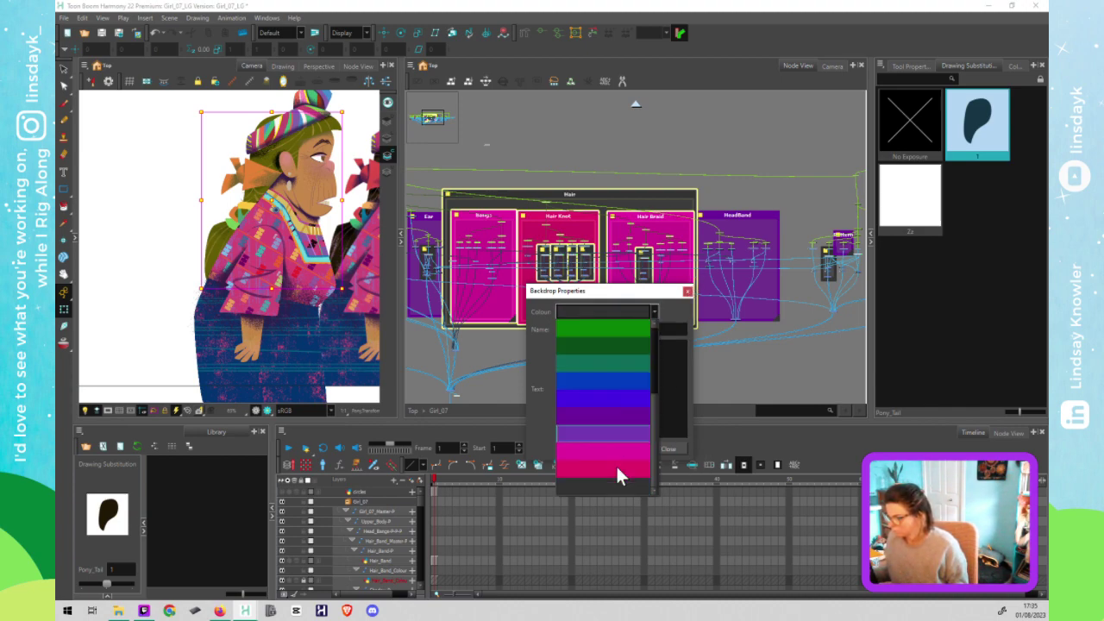
pyautogui.click(614, 454)
pyautogui.click(669, 449)
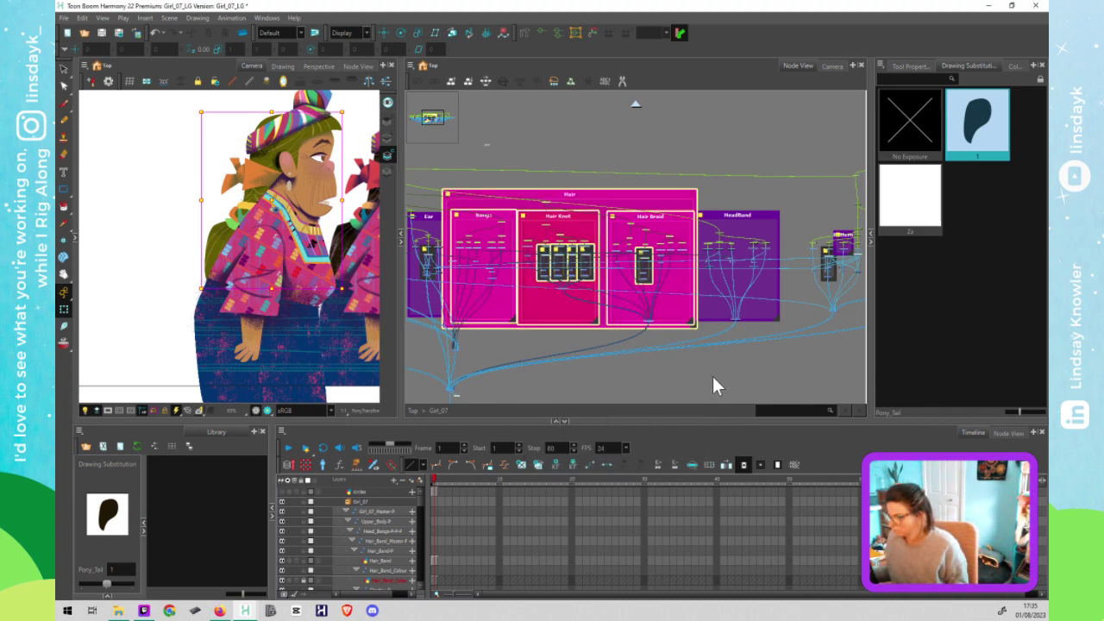
pyautogui.click(797, 288)
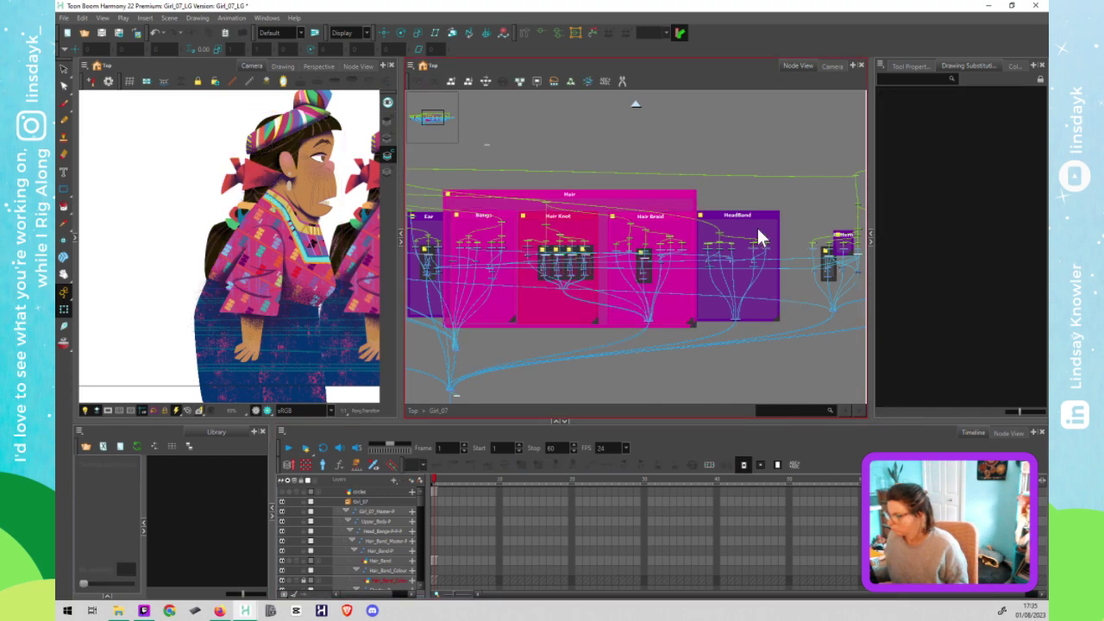
# Step: Move the HeadBand backdrop and its nodes slightly right, clear of the Hair backdrop, and colour it dark green
pyautogui.moveTo(763, 213); pyautogui.dragTo(774, 215)
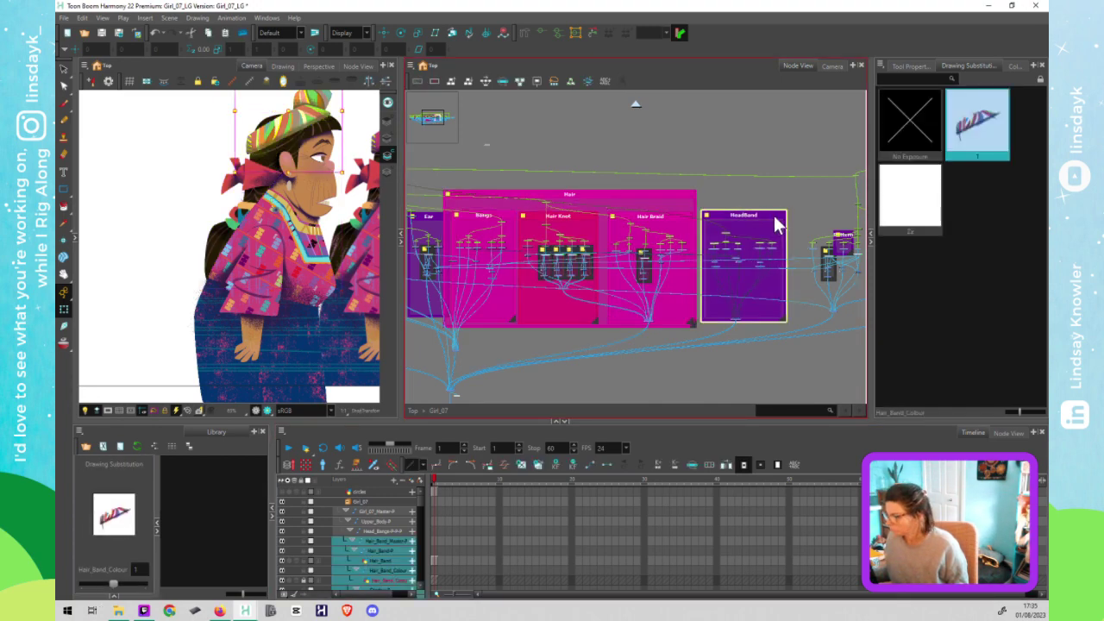
pyautogui.doubleClick(709, 212)
pyautogui.click(599, 312)
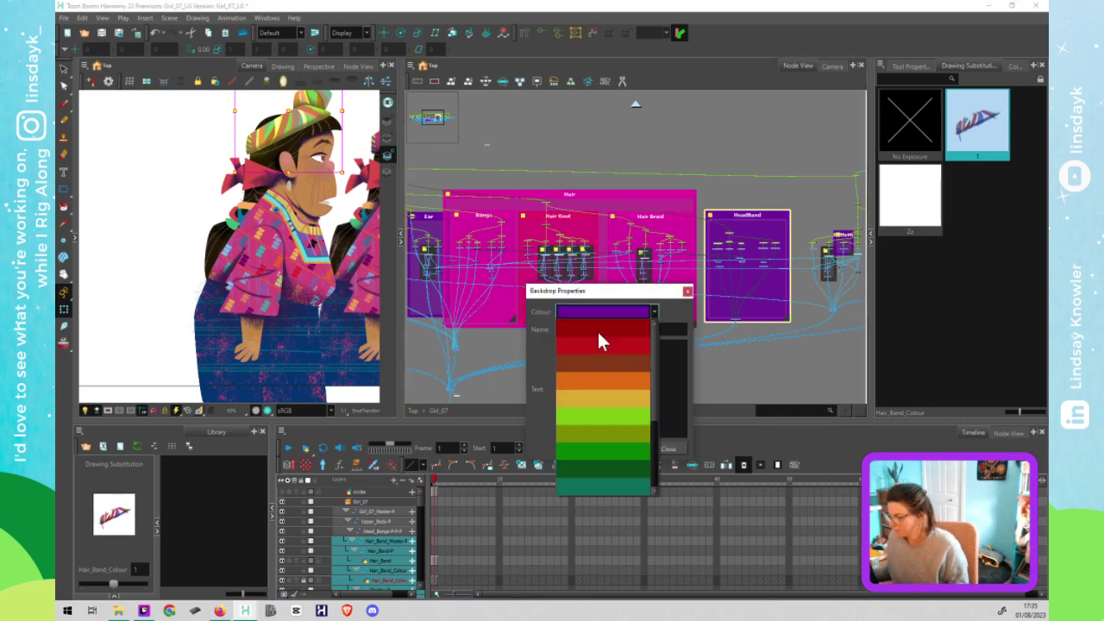
pyautogui.click(608, 418)
pyautogui.click(687, 290)
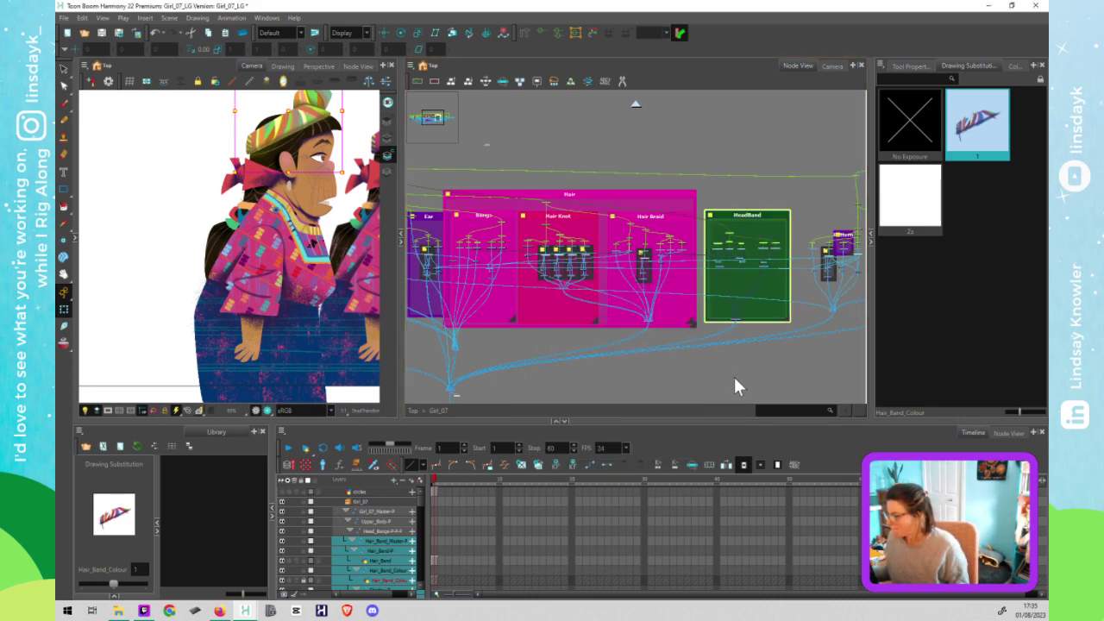
# Step: Move the Ear backdrop and its nodes left, clear of the Hair backdrop's edge
pyautogui.click(483, 383)
pyautogui.moveTo(481, 382); pyautogui.dragTo(758, 363)
pyautogui.click(709, 214)
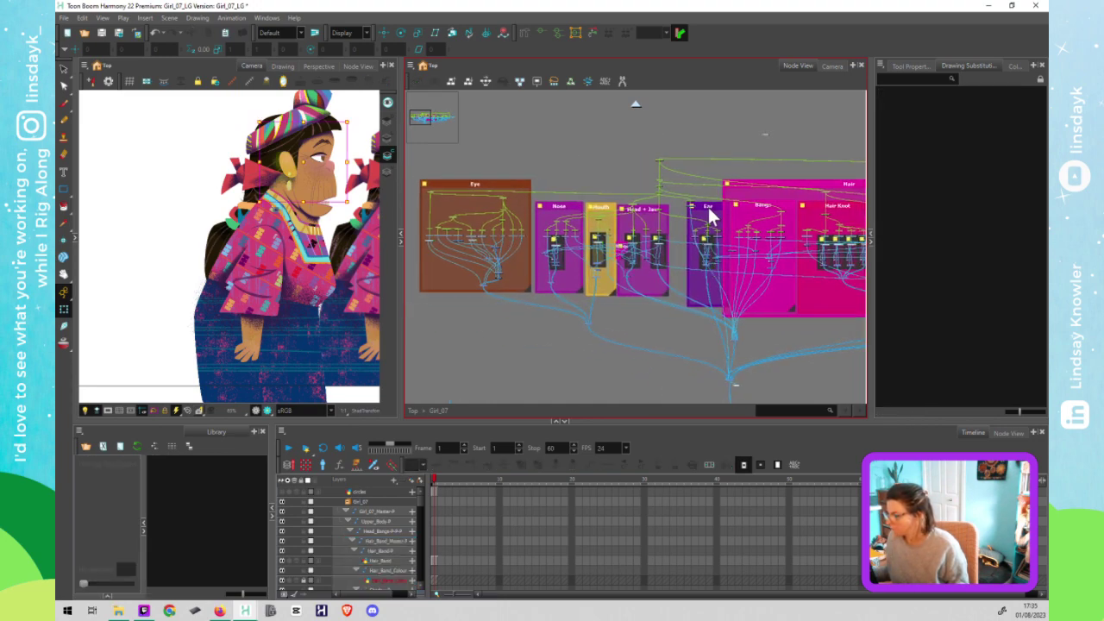
pyautogui.moveTo(701, 210); pyautogui.dragTo(698, 210)
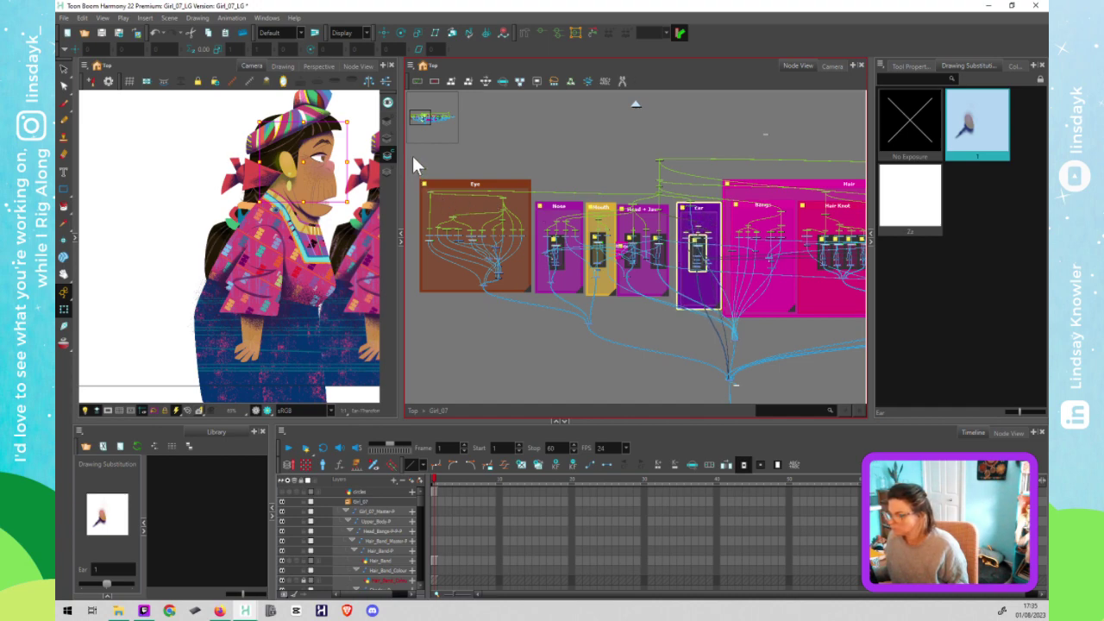
# Step: Move the Eye, Nose, Mouth and Head + Jaw backdrops with their nodes left, clear of the Ear backdrop
pyautogui.click(674, 335)
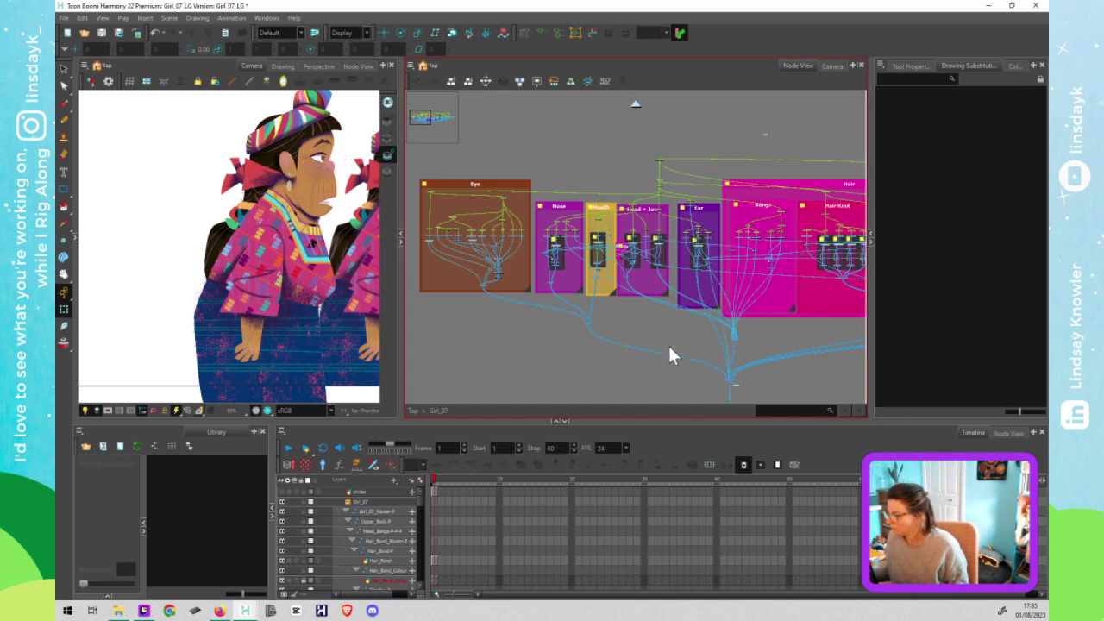
pyautogui.moveTo(672, 345); pyautogui.dragTo(671, 339)
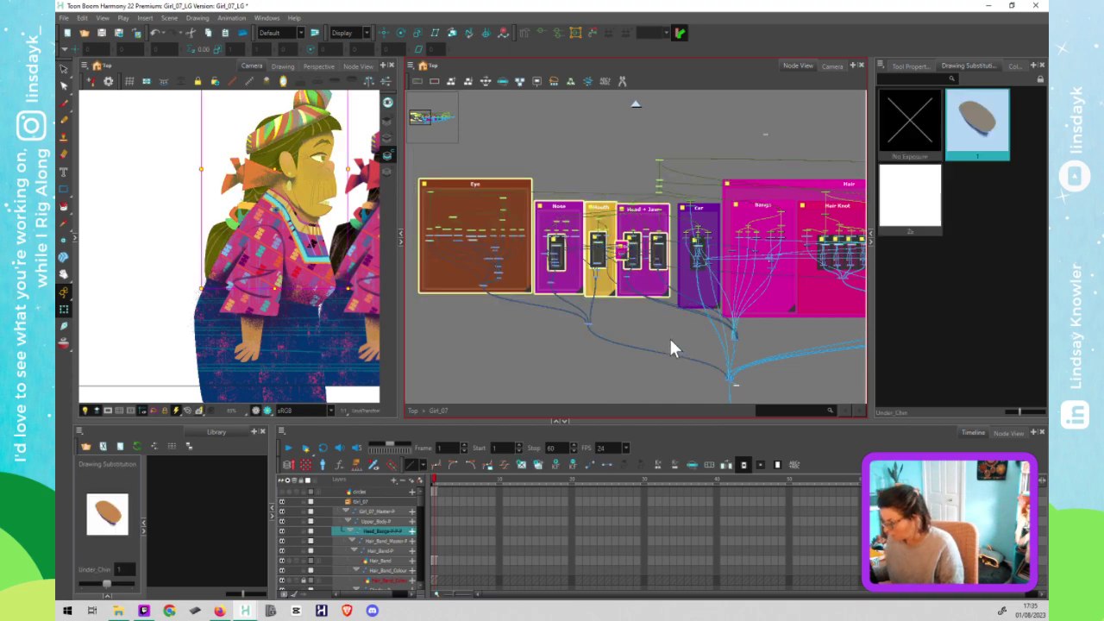
pyautogui.press('Left')
pyautogui.press('Left')
pyautogui.press('Left')
pyautogui.press('Left')
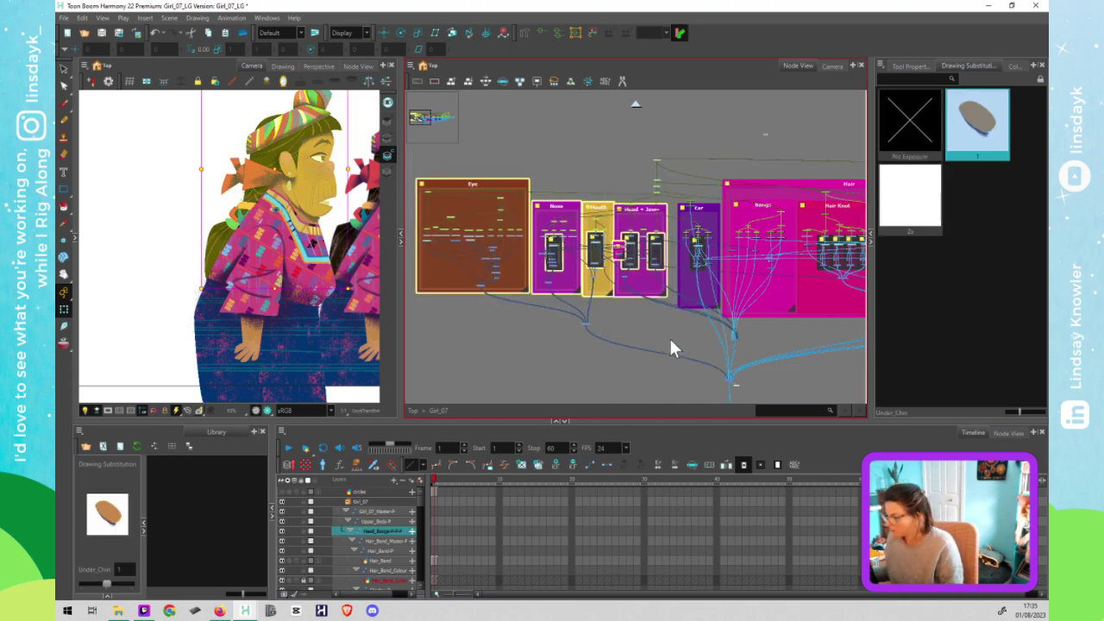
pyautogui.press('Left')
pyautogui.press('Left')
pyautogui.press('Left')
pyautogui.press('Left')
pyautogui.press('Left')
pyautogui.press('Left')
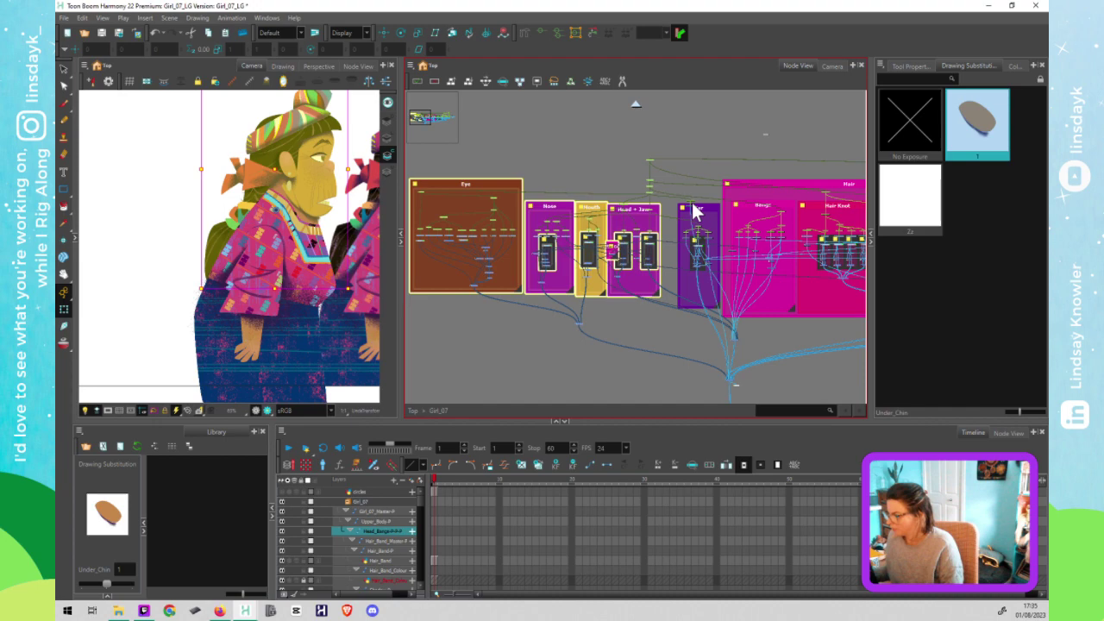
pyautogui.press('Left')
pyautogui.press('Left')
pyautogui.press('Left')
pyautogui.press('Left')
pyautogui.press('Left')
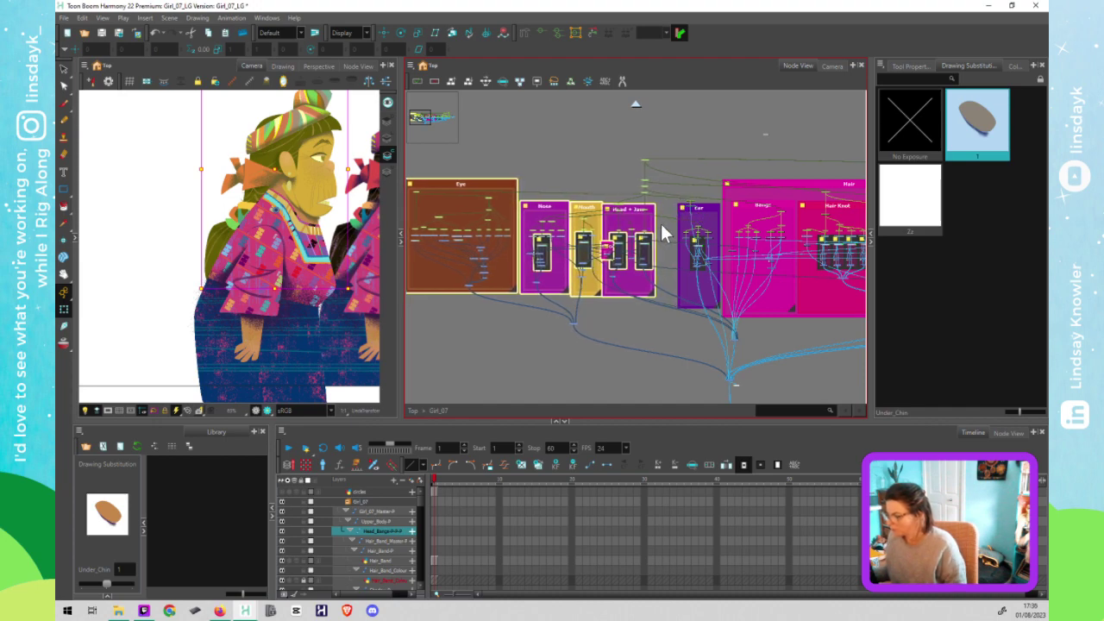
# Step: Move the Head + Jaw backdrop and its nodes slightly right, away from Mouth, and widen the backdrop towards Ear
pyautogui.click(656, 213)
pyautogui.click(651, 210)
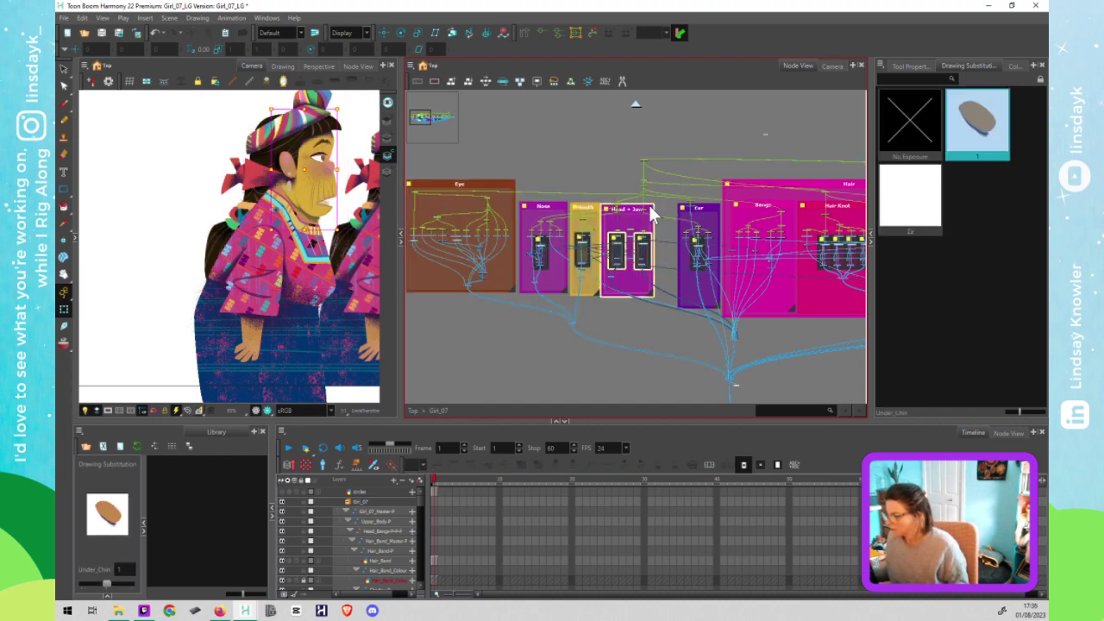
pyautogui.press('Right')
pyautogui.press('Right')
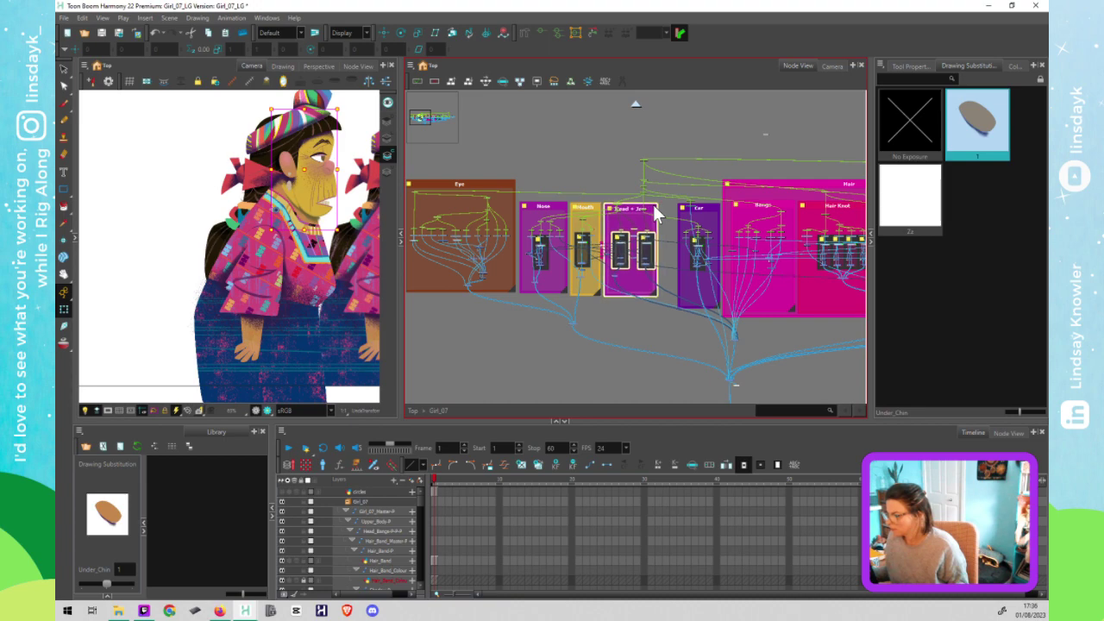
pyautogui.moveTo(657, 294); pyautogui.dragTo(669, 298)
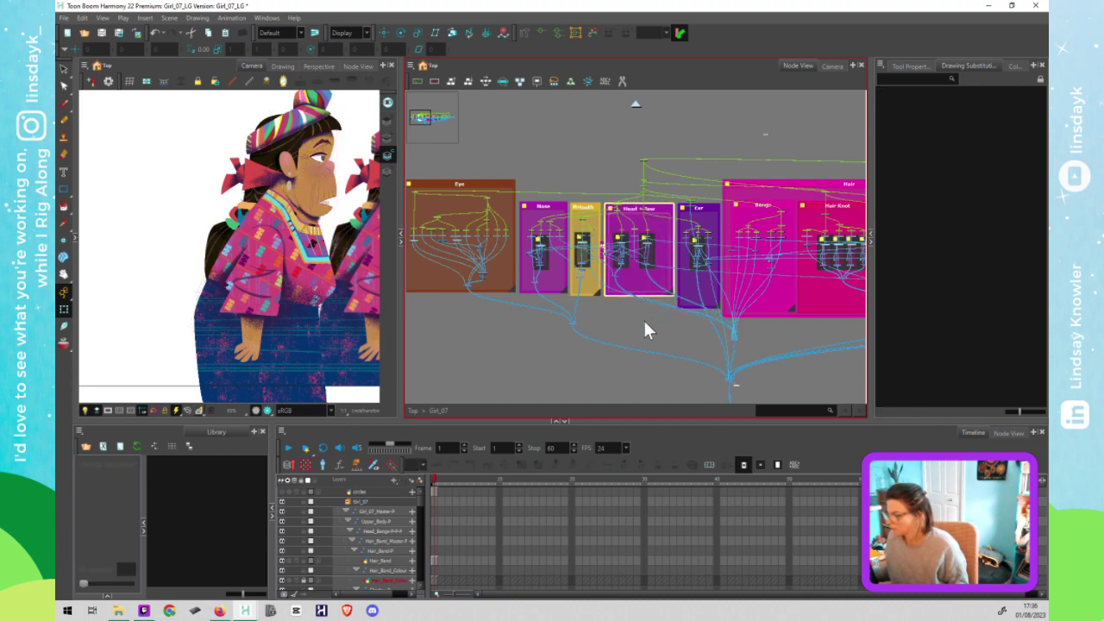
pyautogui.click(643, 317)
# Step: Lower the final composites of the Head + Jaw, Mouth and Nose backdrops to just above each backdrop's bottom edge
pyautogui.scroll(1, 621, 278)
pyautogui.scroll(2, 618, 282)
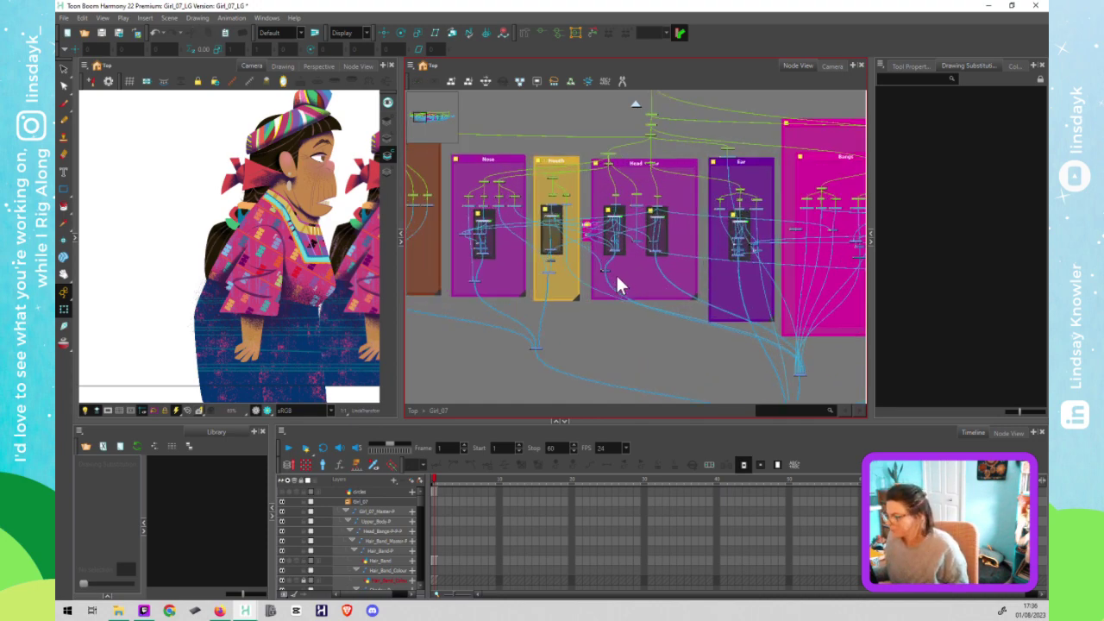
pyautogui.moveTo(608, 277); pyautogui.dragTo(622, 294)
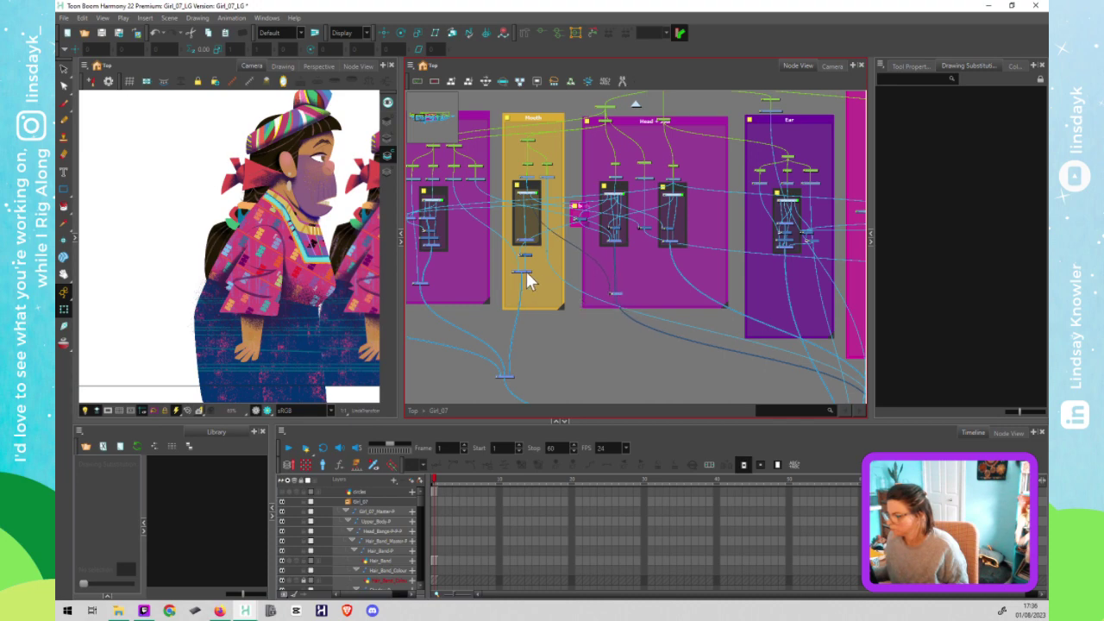
pyautogui.moveTo(529, 278); pyautogui.dragTo(529, 298)
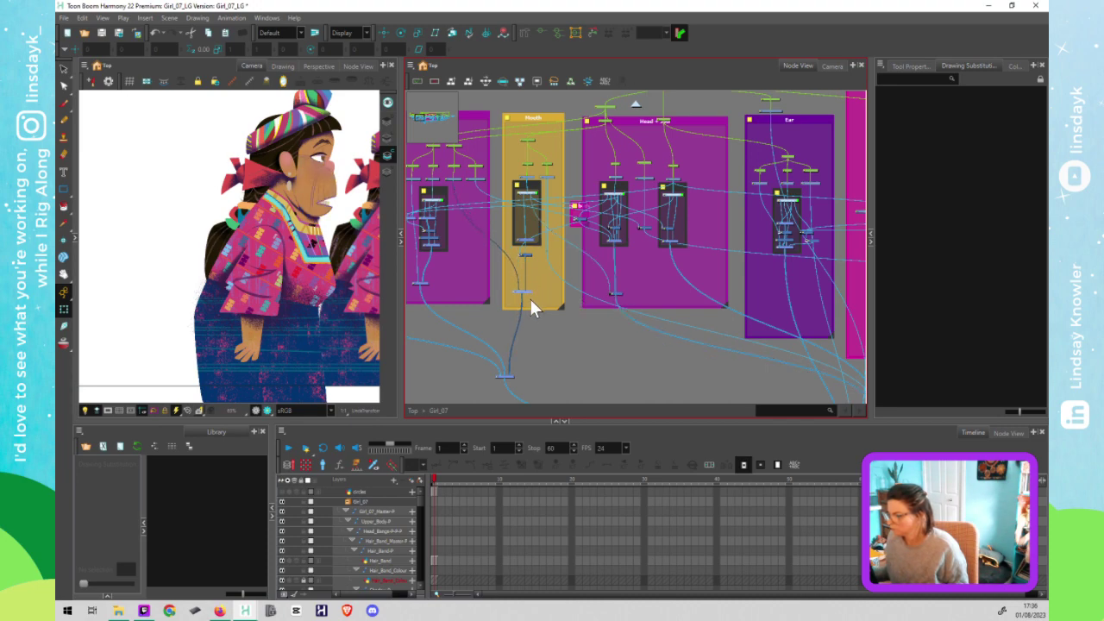
pyautogui.moveTo(427, 284); pyautogui.dragTo(426, 297)
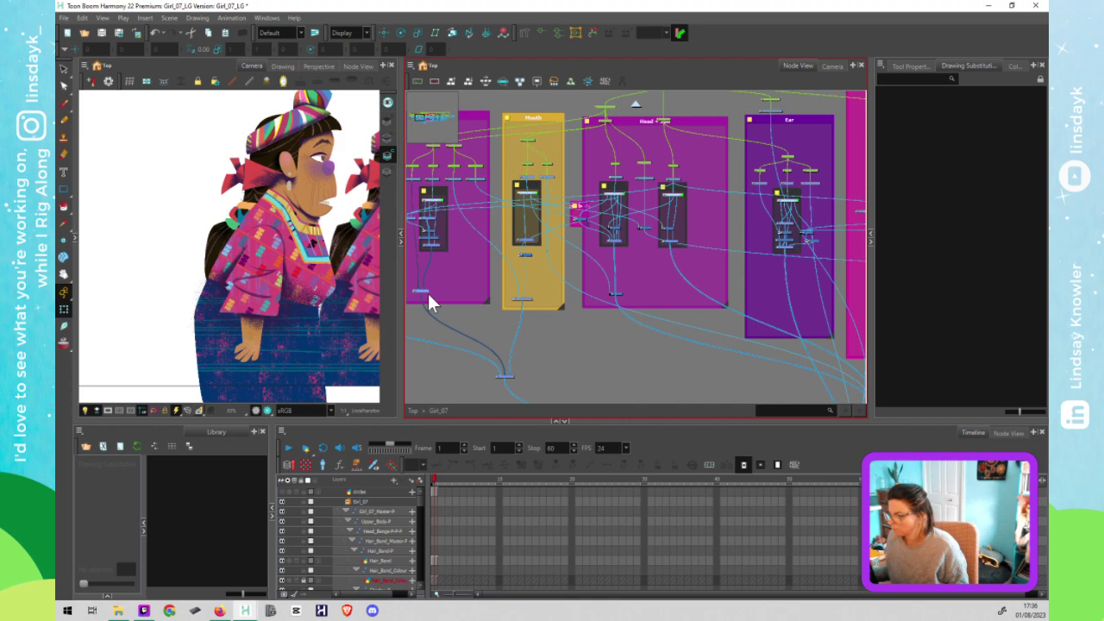
# Step: Delete the composite at the bottom of the small dark backdrop inside the Mouth backdrop
pyautogui.click(530, 241)
pyautogui.press('Delete')
pyautogui.scroll(5, 647, 240)
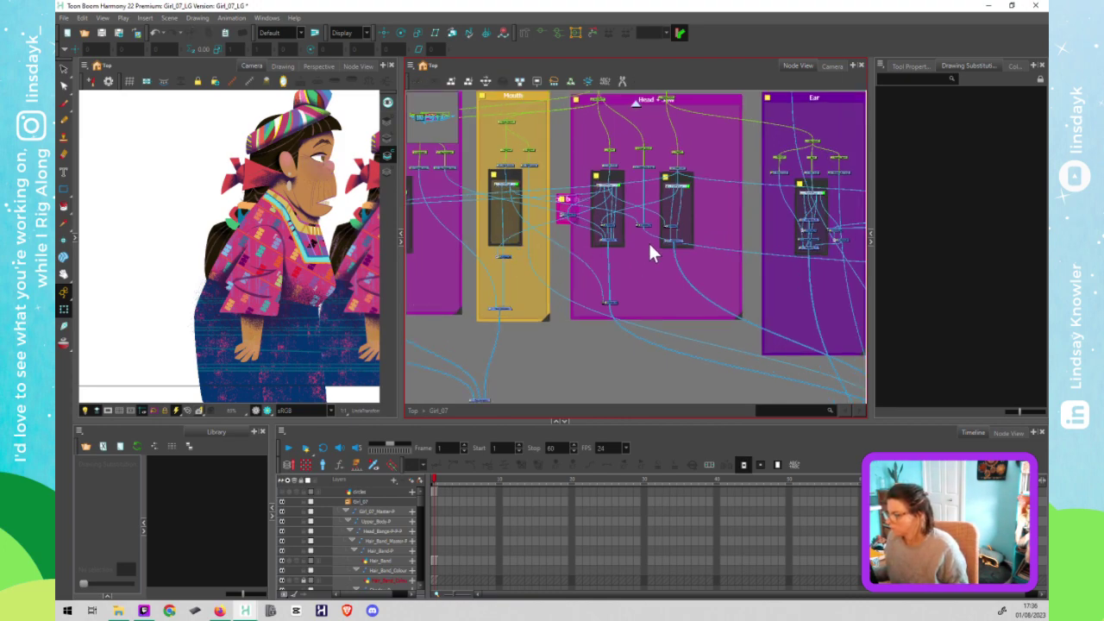
pyautogui.click(617, 241)
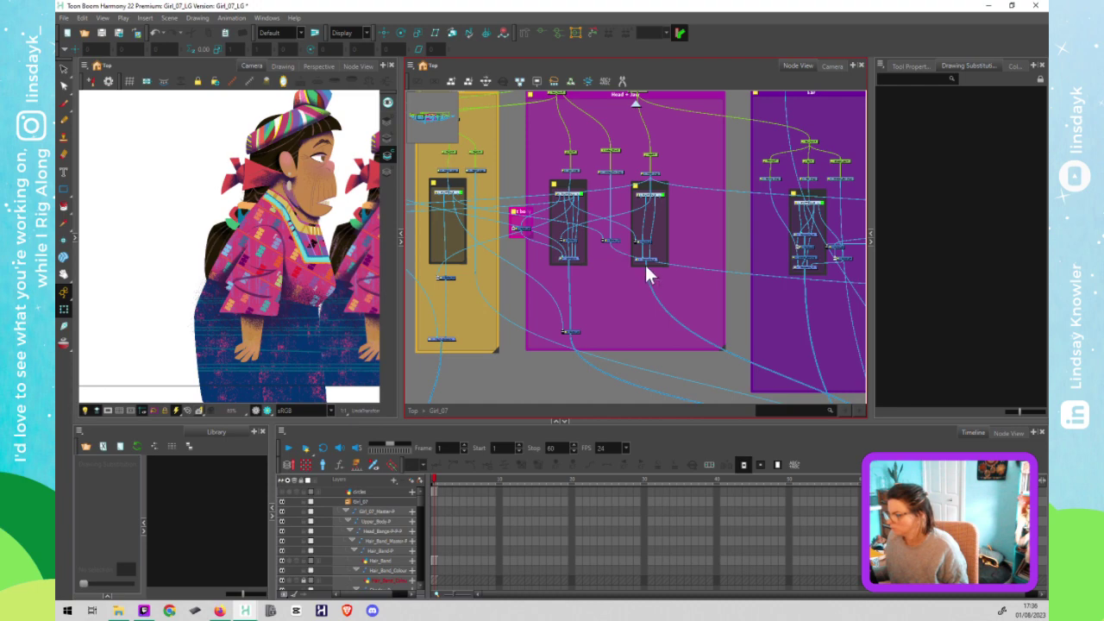
# Step: Lower the composite below the Pattern nodes slightly and extend the dark green HeadBand backdrop further below its composite
pyautogui.scroll(-3, 736, 275)
pyautogui.moveTo(849, 282); pyautogui.dragTo(585, 252)
pyautogui.moveTo(828, 280); pyautogui.dragTo(577, 247)
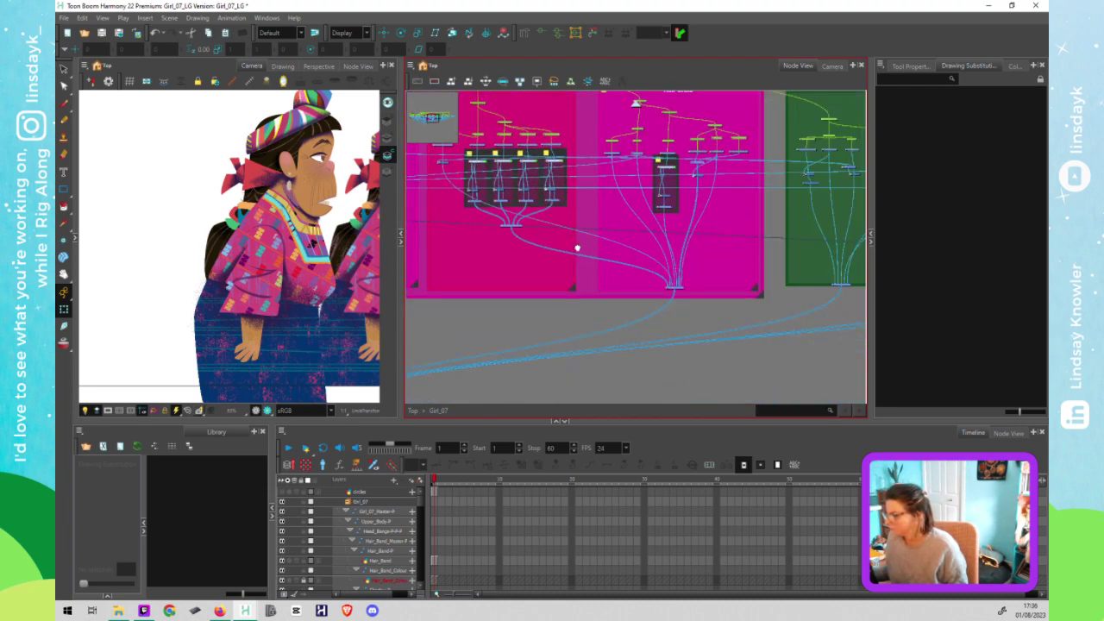
pyautogui.moveTo(833, 267); pyautogui.dragTo(653, 256)
pyautogui.moveTo(788, 270); pyautogui.dragTo(780, 270)
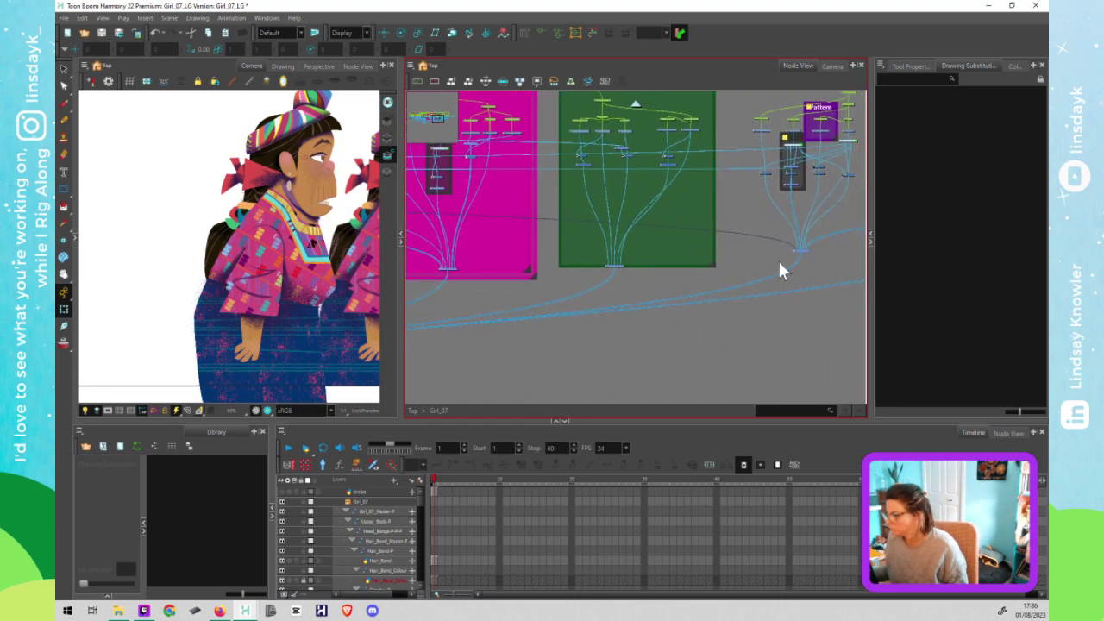
pyautogui.click(801, 247)
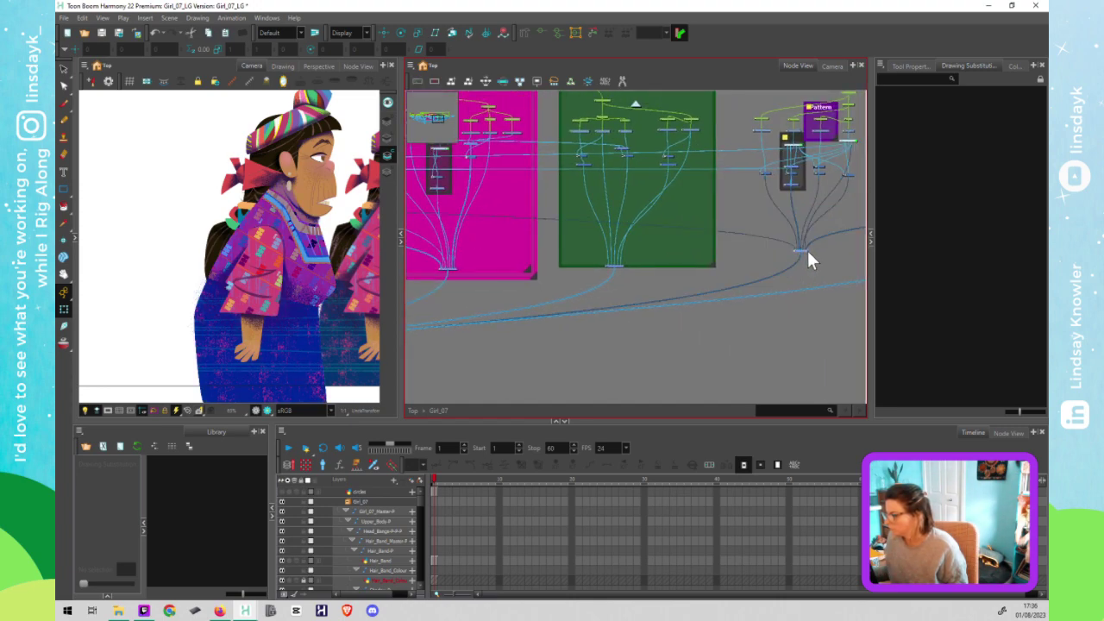
pyautogui.moveTo(805, 250); pyautogui.dragTo(811, 256)
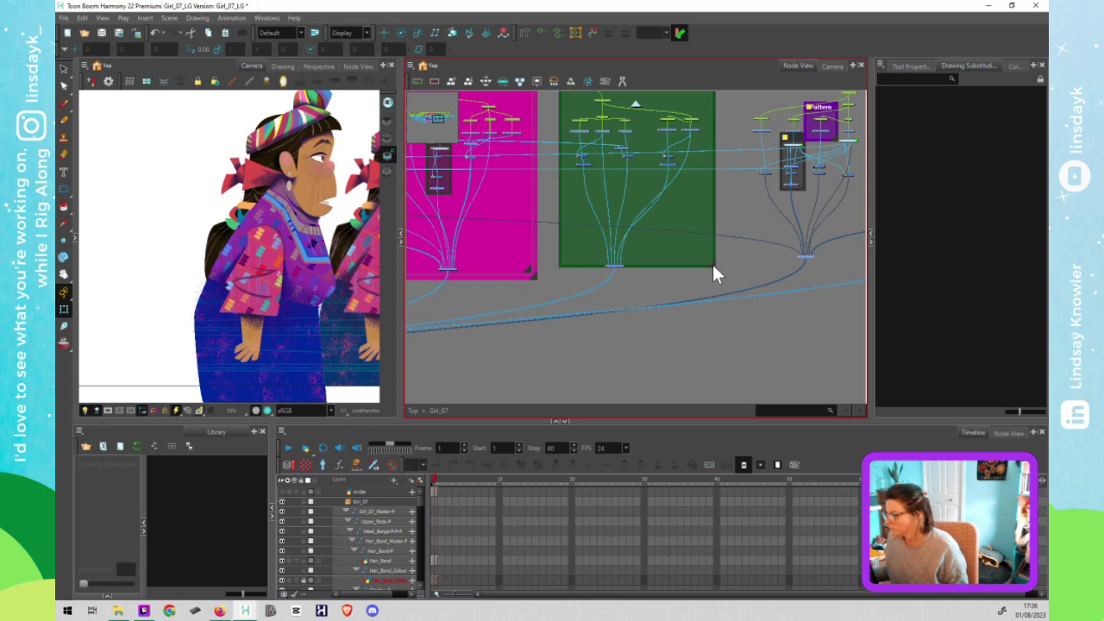
pyautogui.moveTo(713, 271); pyautogui.dragTo(716, 284)
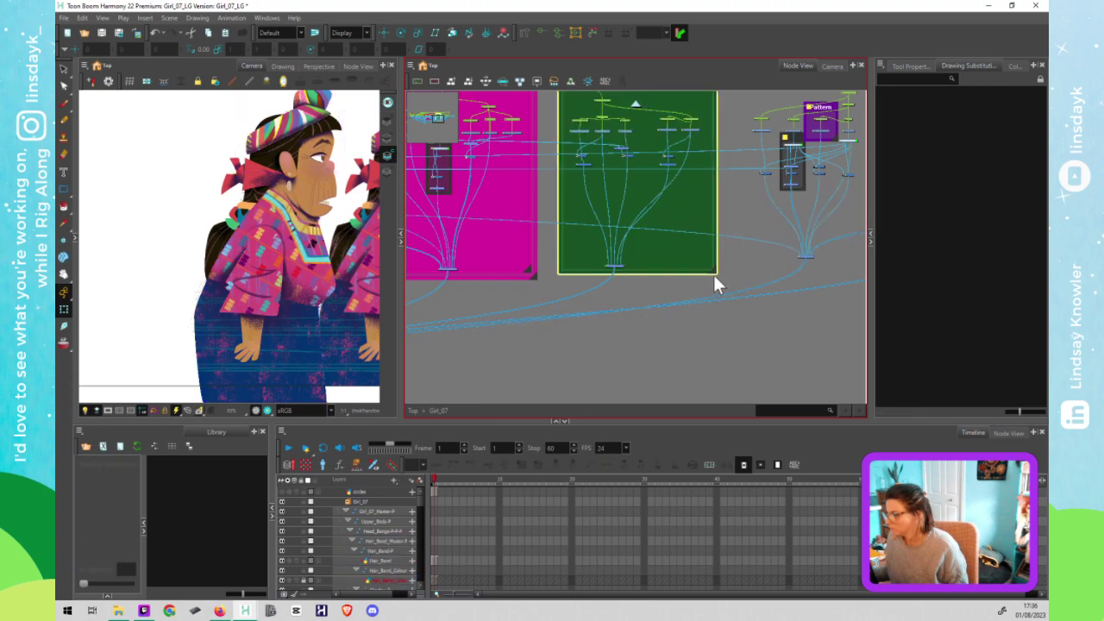
# Step: Add one backdrop around all the head node groups, from Eye through Hair to HeadBand
pyautogui.click(727, 263)
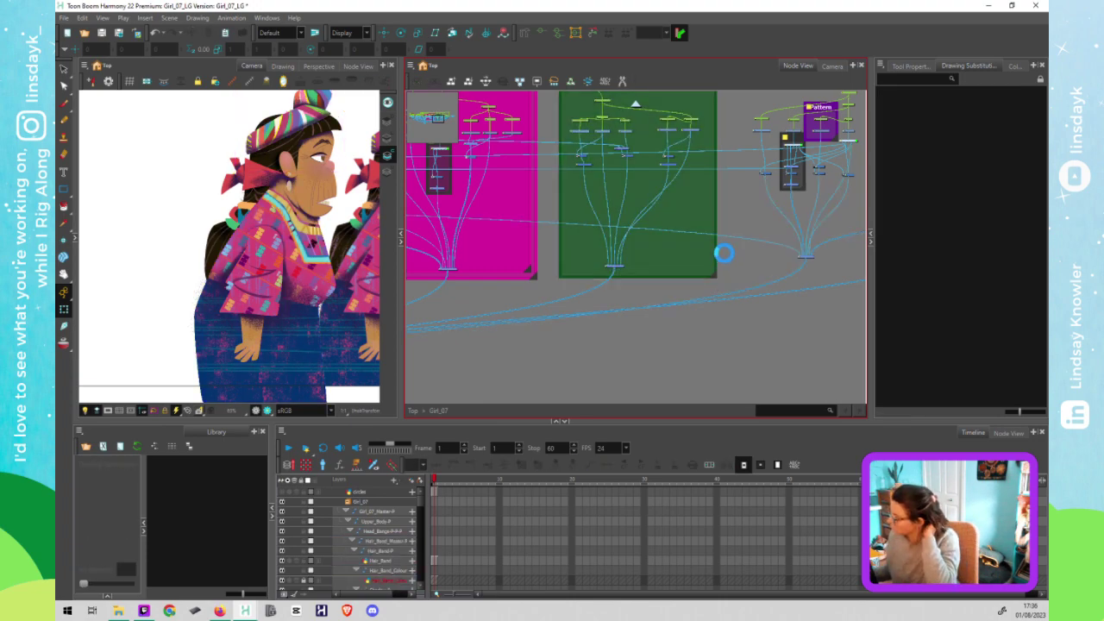
pyautogui.scroll(-3, 733, 237)
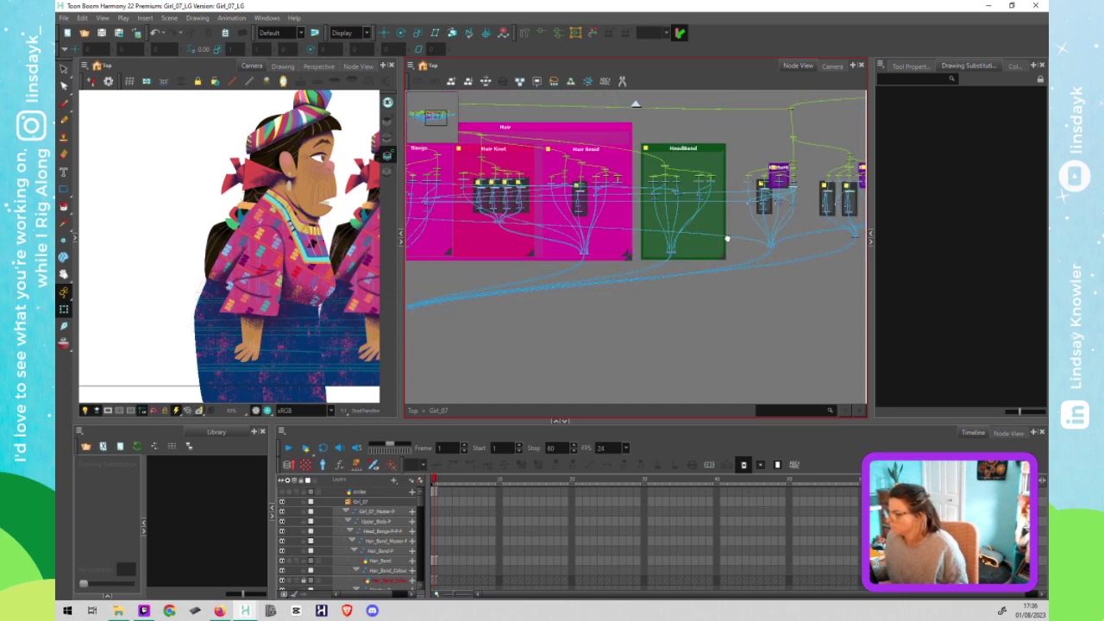
pyautogui.moveTo(727, 239); pyautogui.dragTo(720, 272)
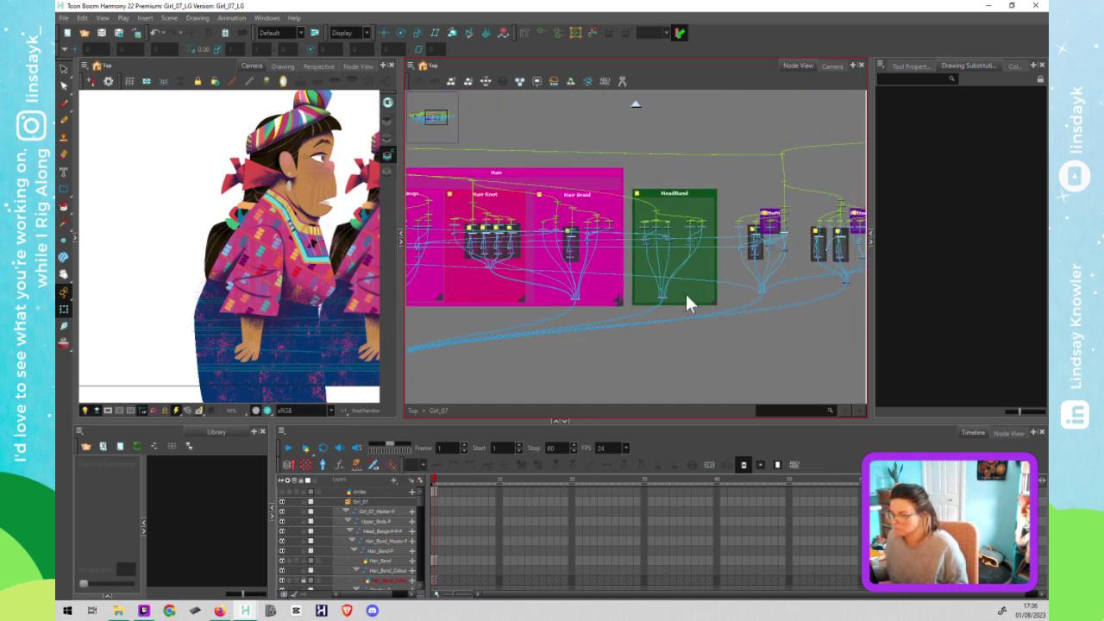
pyautogui.scroll(-3, 586, 314)
pyautogui.moveTo(520, 380); pyautogui.dragTo(697, 363)
pyautogui.scroll(-3, 517, 360)
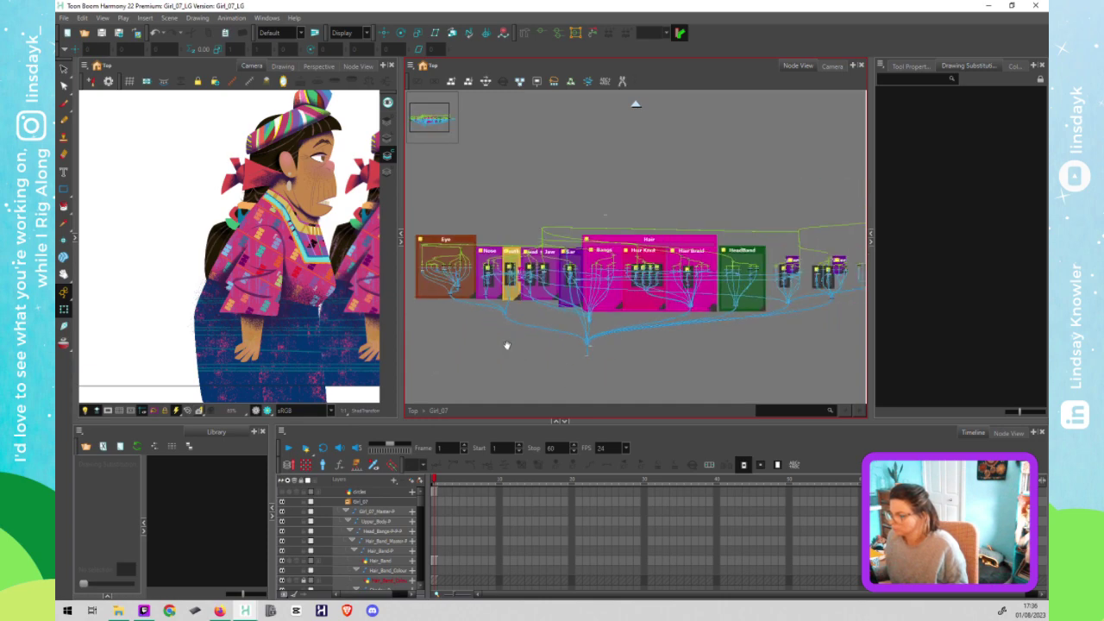
pyautogui.moveTo(511, 340); pyautogui.dragTo(516, 335)
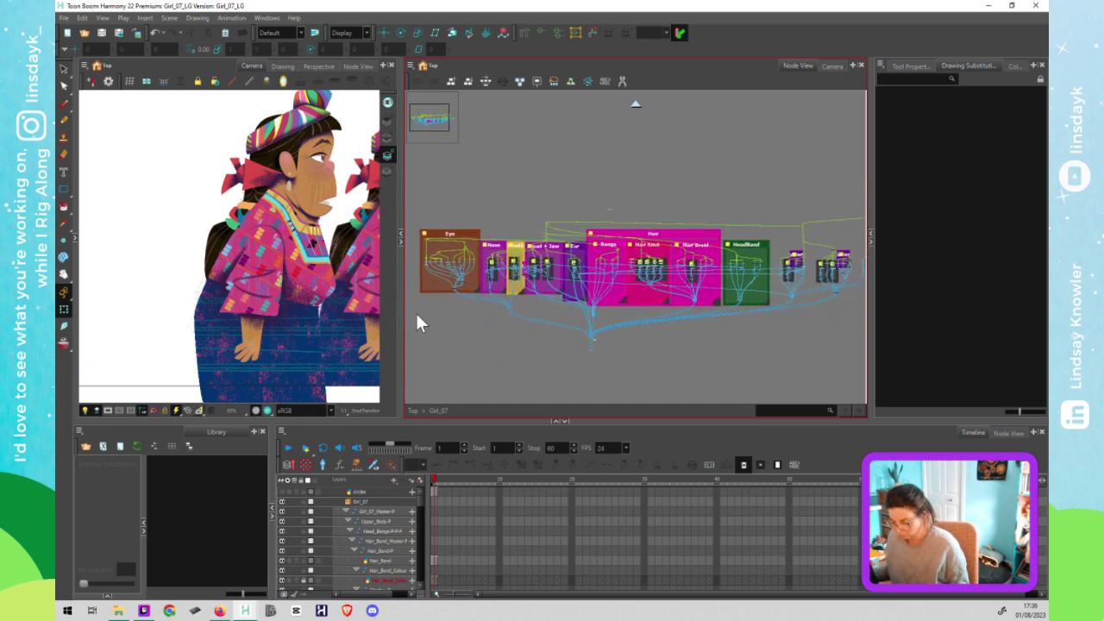
pyautogui.moveTo(412, 206)
pyautogui.mouseDown()
pyautogui.moveTo(759, 322)
pyautogui.moveTo(777, 317)
pyautogui.mouseUp()
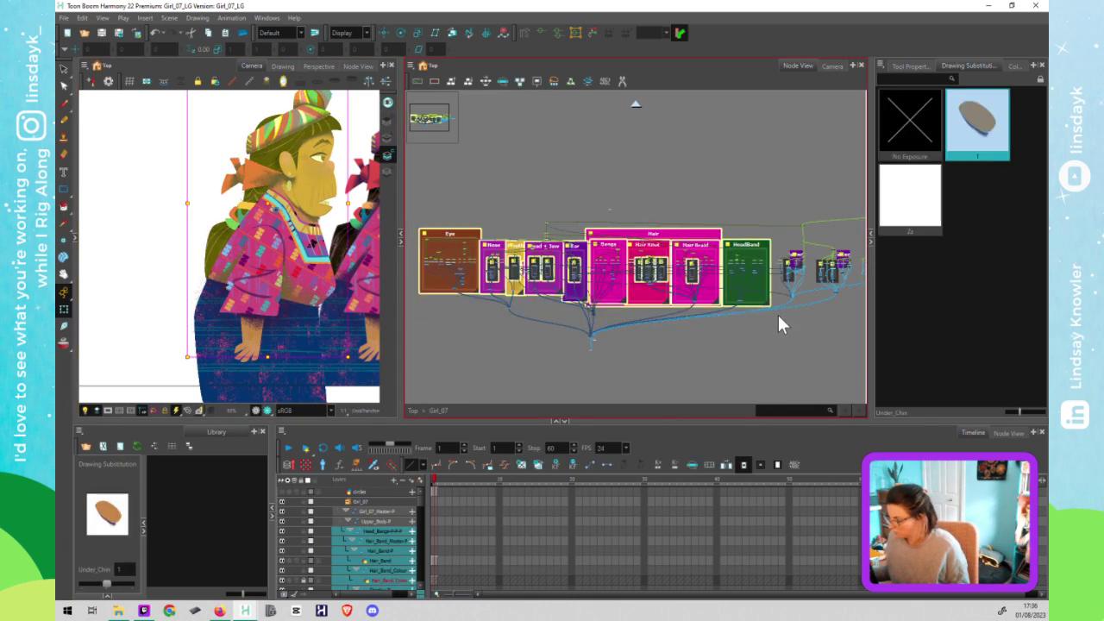
pyautogui.hotkey('ctrl', 'b')
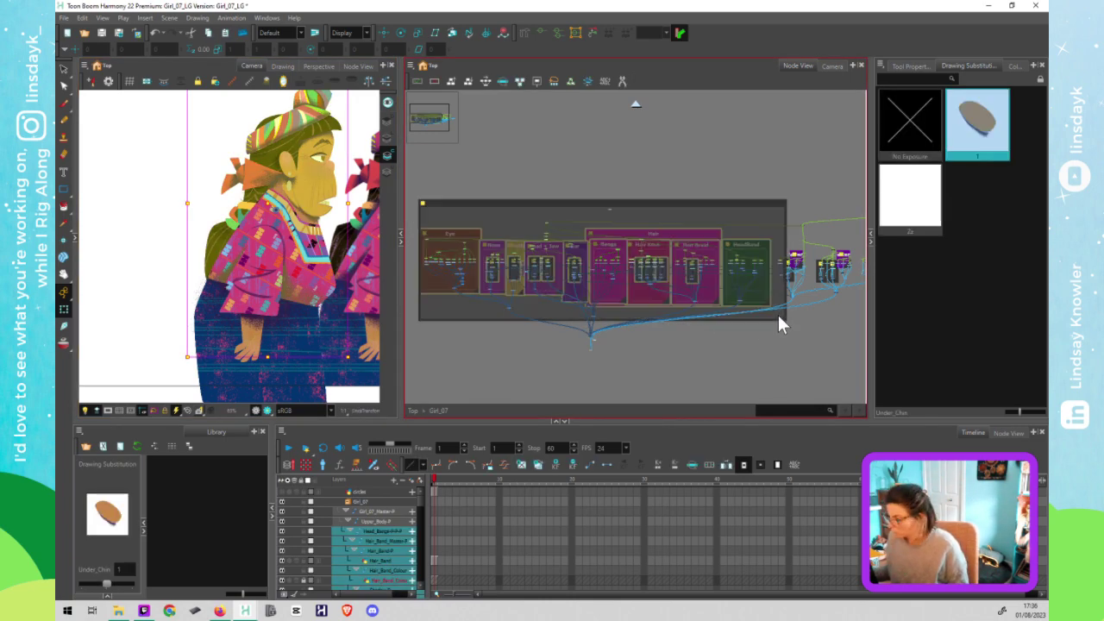
# Step: Resize and reposition the new head backdrop so it frames the Eye to HeadBand groups with an even margin
pyautogui.click(449, 187)
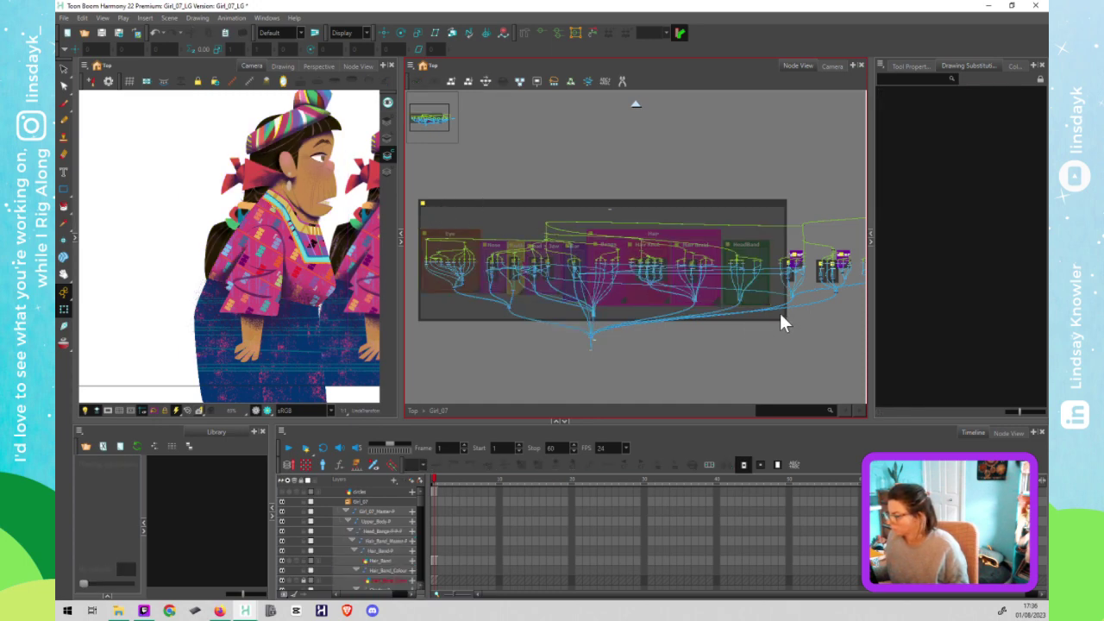
pyautogui.moveTo(782, 318); pyautogui.dragTo(770, 308)
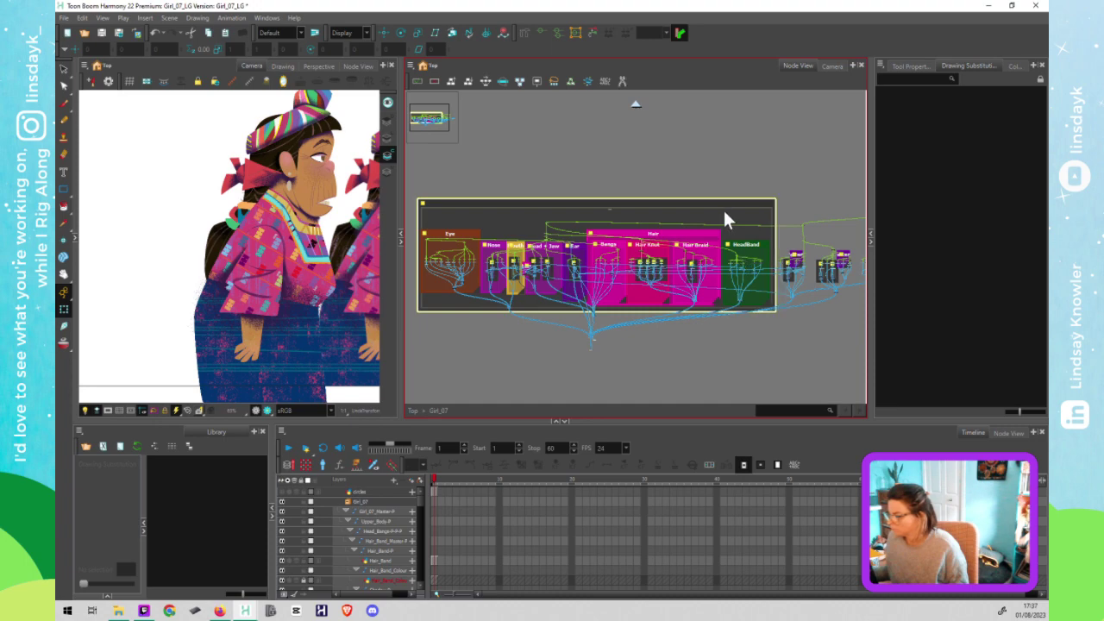
pyautogui.moveTo(724, 211); pyautogui.dragTo(719, 223)
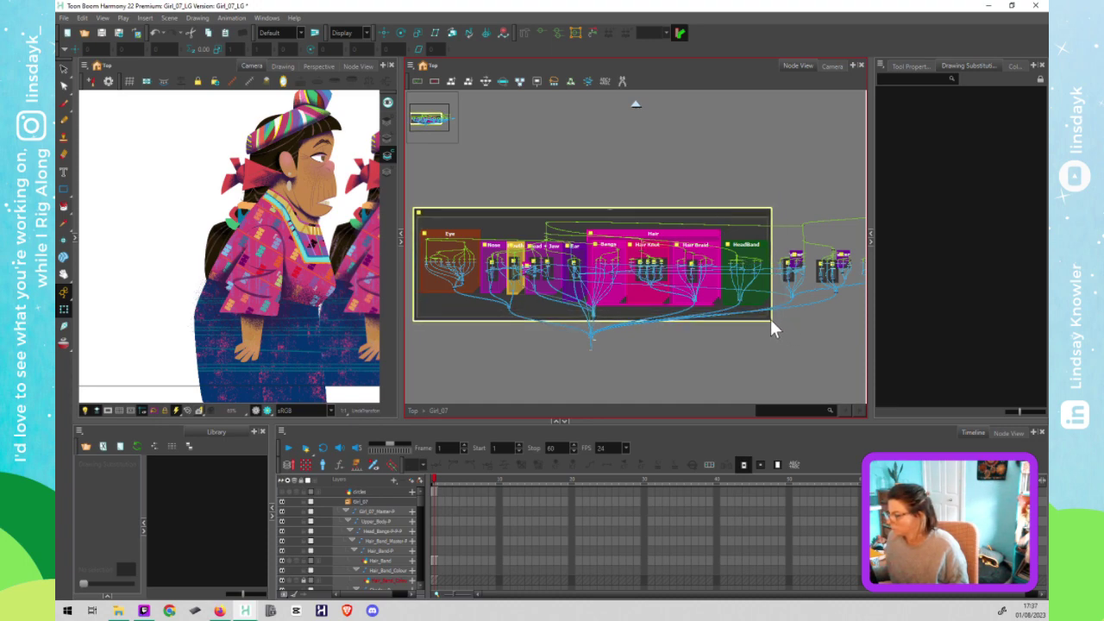
pyautogui.moveTo(773, 320); pyautogui.dragTo(777, 322)
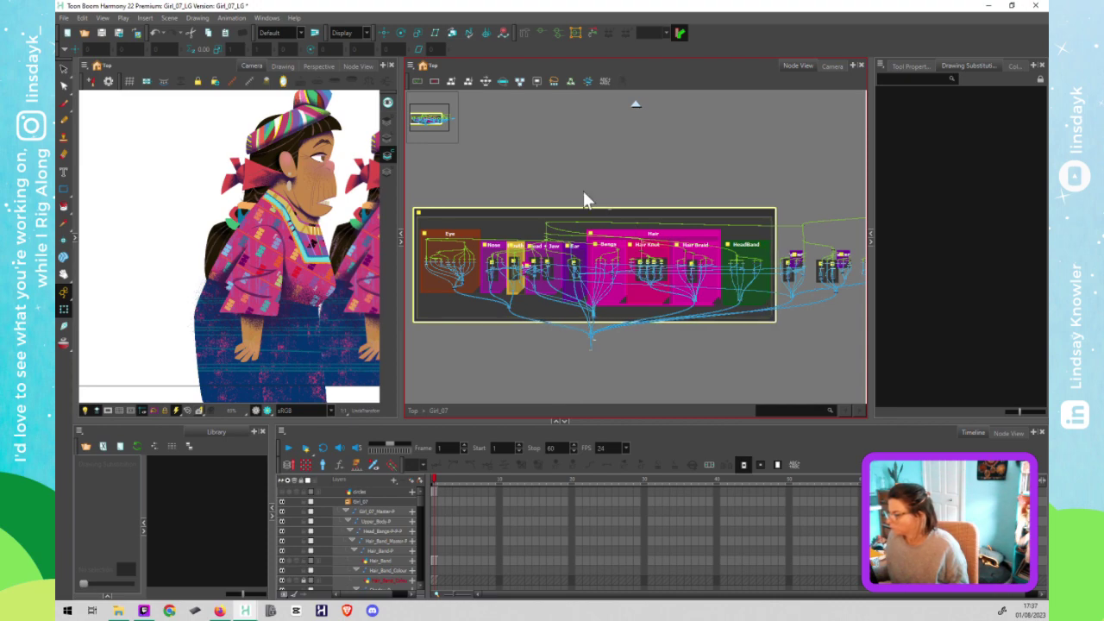
pyautogui.click(526, 175)
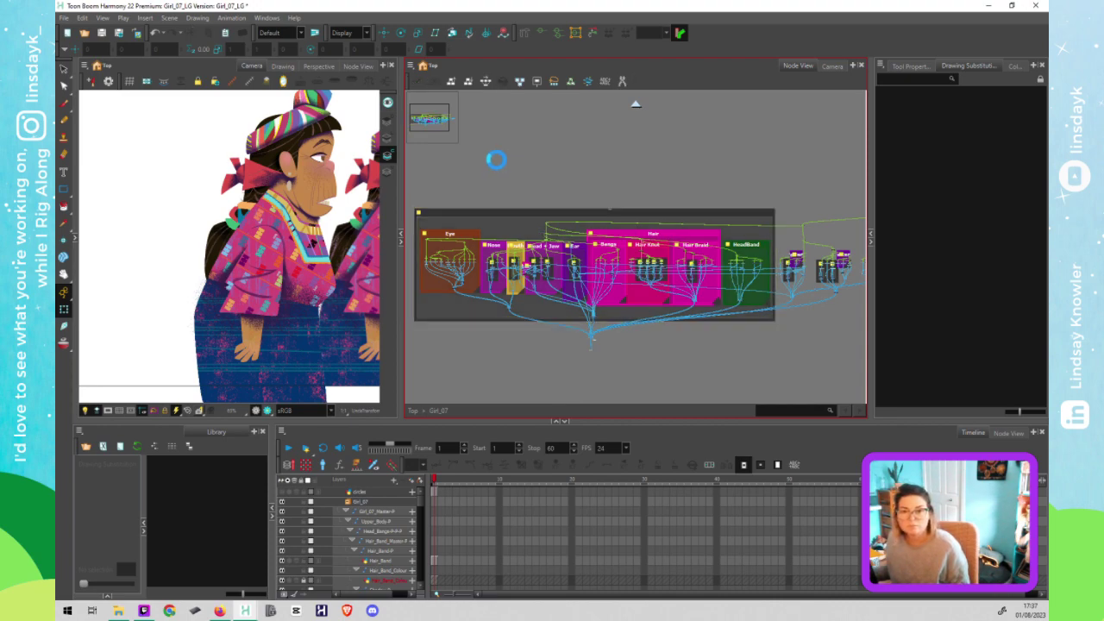
# Step: Set the colour of the backdrop around the head groups to orange
pyautogui.doubleClick(416, 210)
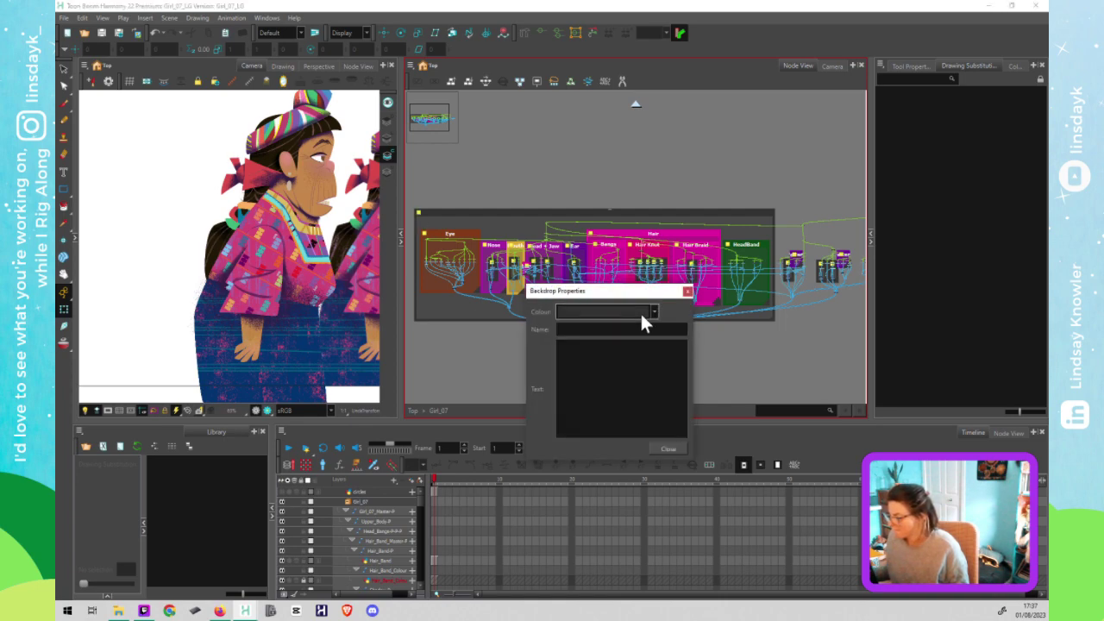
pyautogui.click(641, 312)
pyautogui.scroll(3, 602, 382)
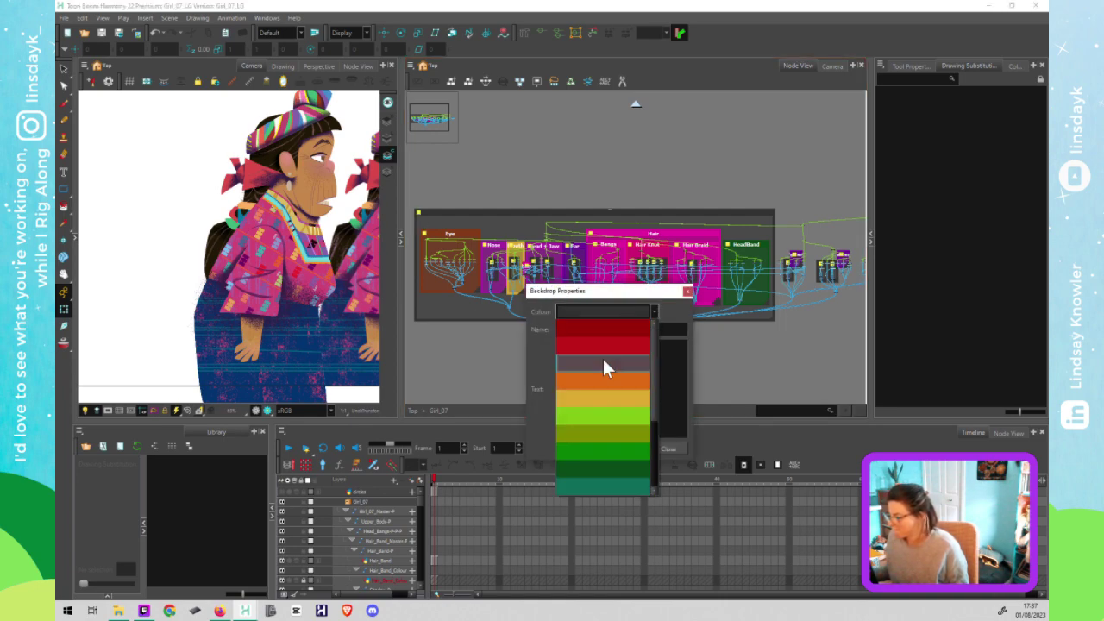
pyautogui.click(624, 385)
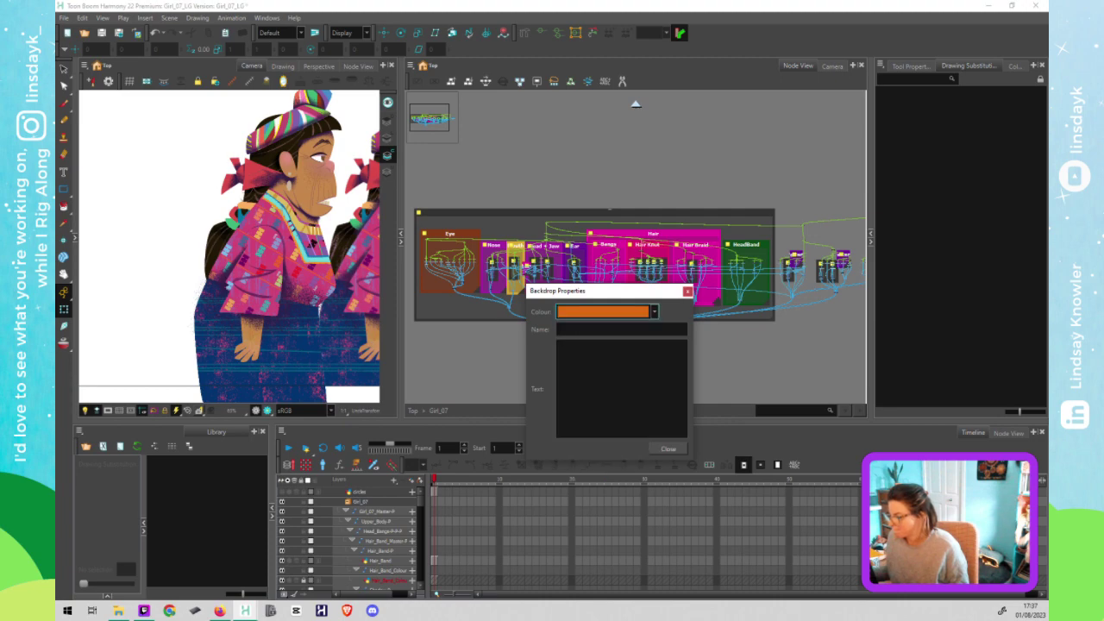
pyautogui.click(687, 290)
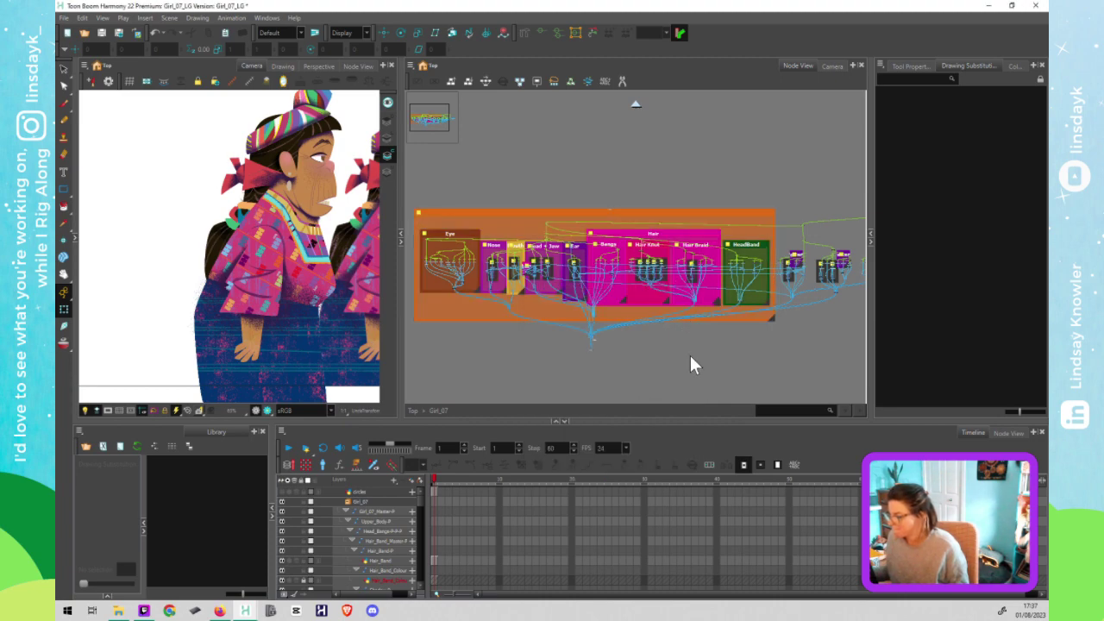
pyautogui.click(687, 352)
pyautogui.click(675, 215)
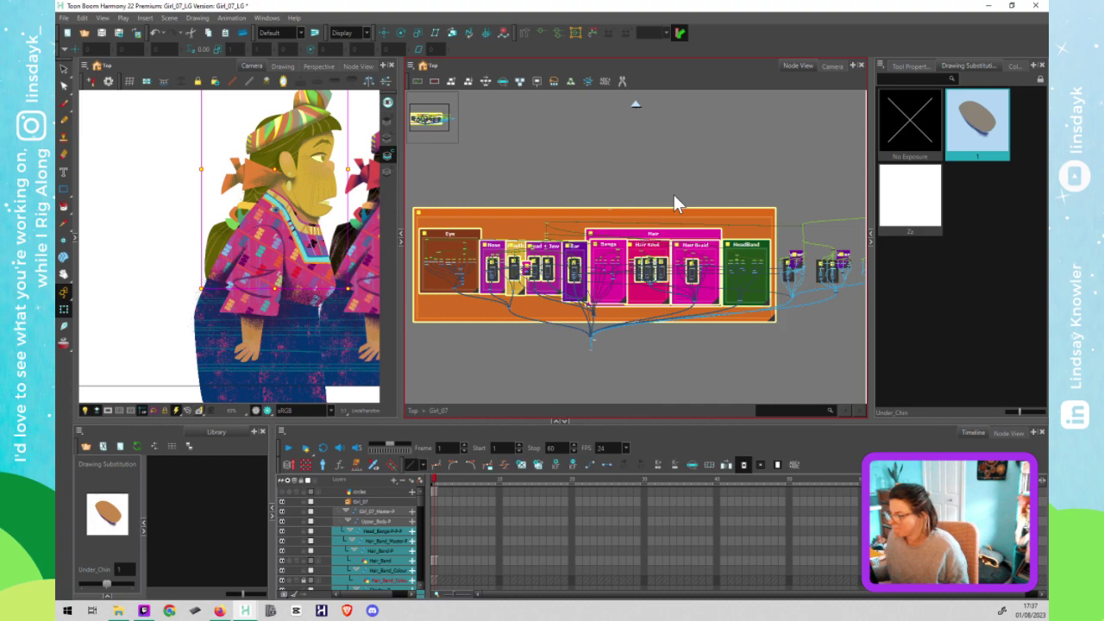
pyautogui.click(674, 194)
# Step: Move the separate, unconnected node cluster farther to the right, away from the skirt nodes
pyautogui.moveTo(748, 368); pyautogui.dragTo(552, 362)
pyautogui.scroll(1, 641, 285)
pyautogui.press('2')
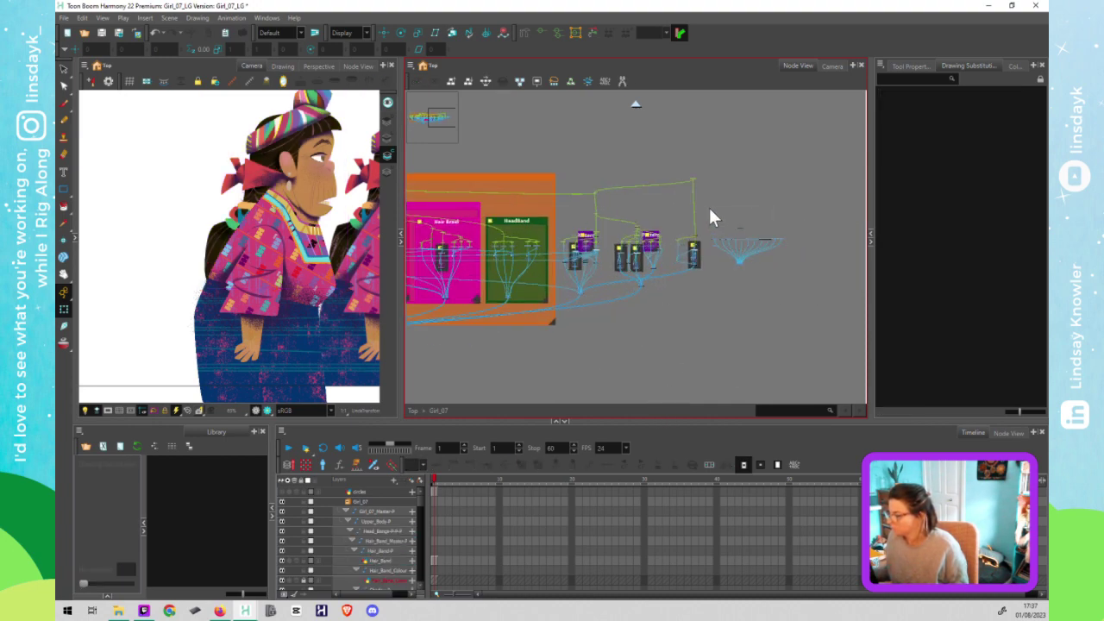
pyautogui.click(782, 241)
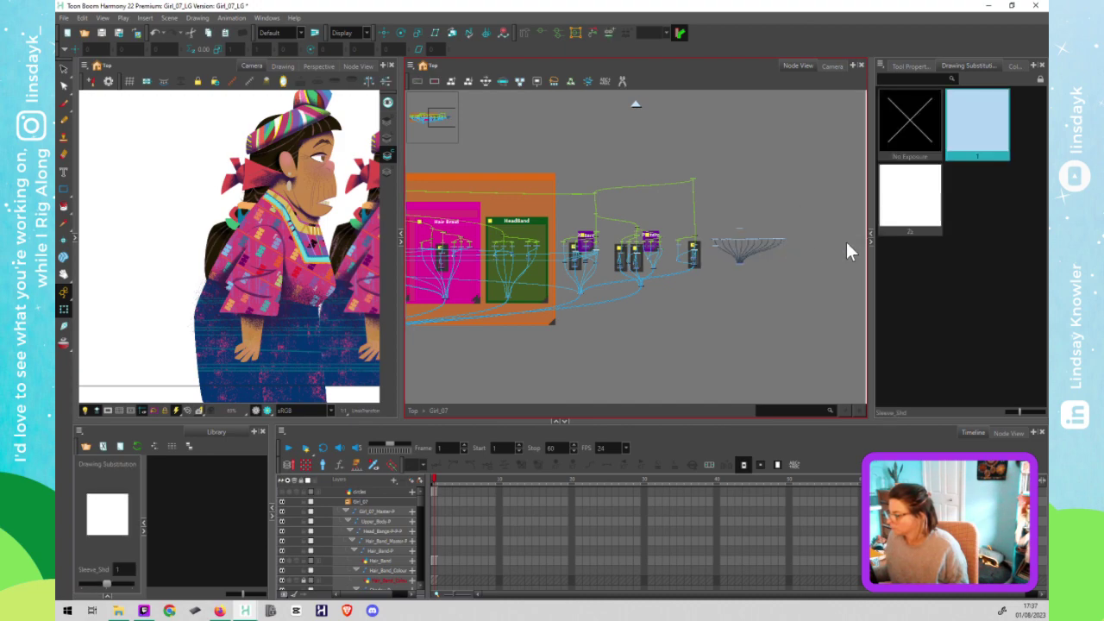
pyautogui.moveTo(854, 248); pyautogui.dragTo(845, 252)
pyautogui.click(671, 282)
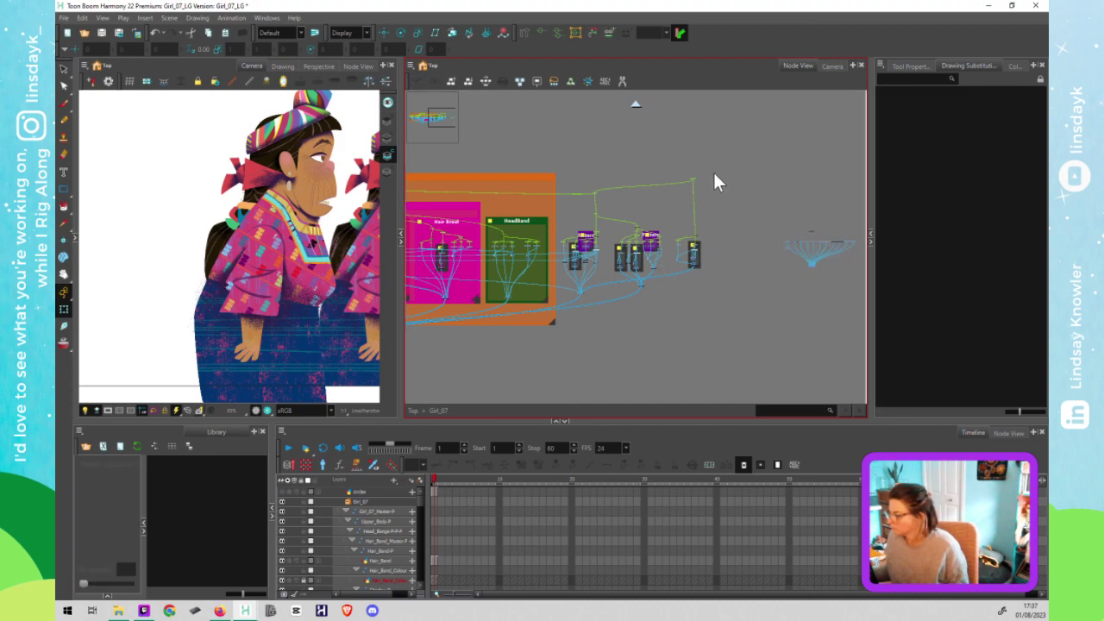
# Step: Nudge the skirt nodes and their parent peg slightly to the right of the sleeve nodes
pyautogui.scroll(2, 713, 169)
pyautogui.moveTo(727, 199)
pyautogui.mouseDown()
pyautogui.moveTo(749, 178)
pyautogui.moveTo(519, 337)
pyautogui.moveTo(570, 321)
pyautogui.mouseUp()
pyautogui.click(607, 319)
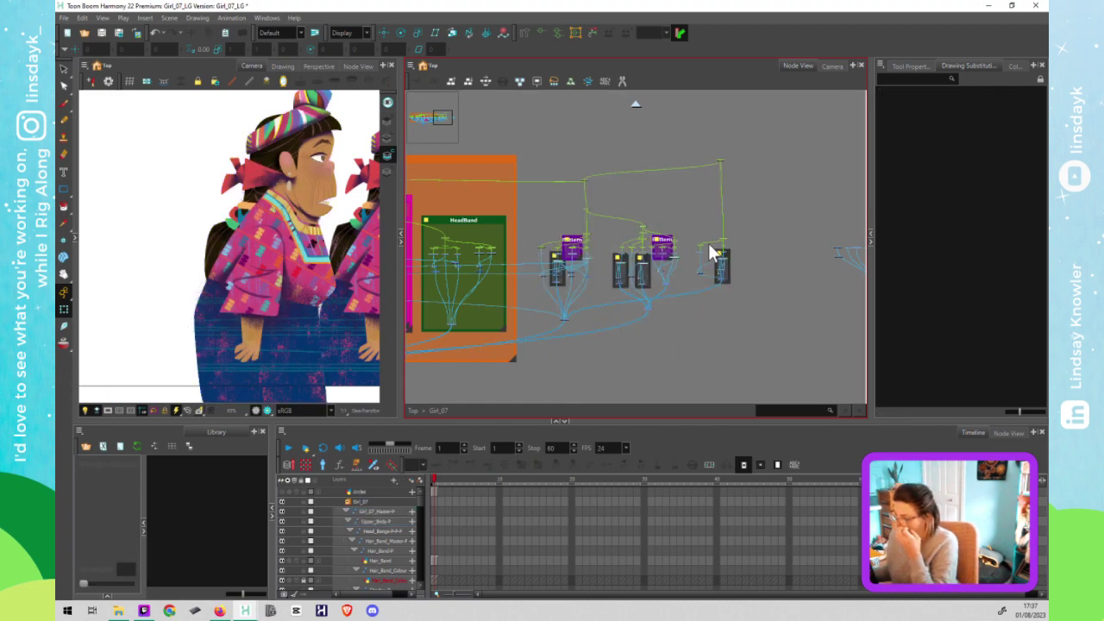
pyautogui.moveTo(747, 139); pyautogui.dragTo(688, 290)
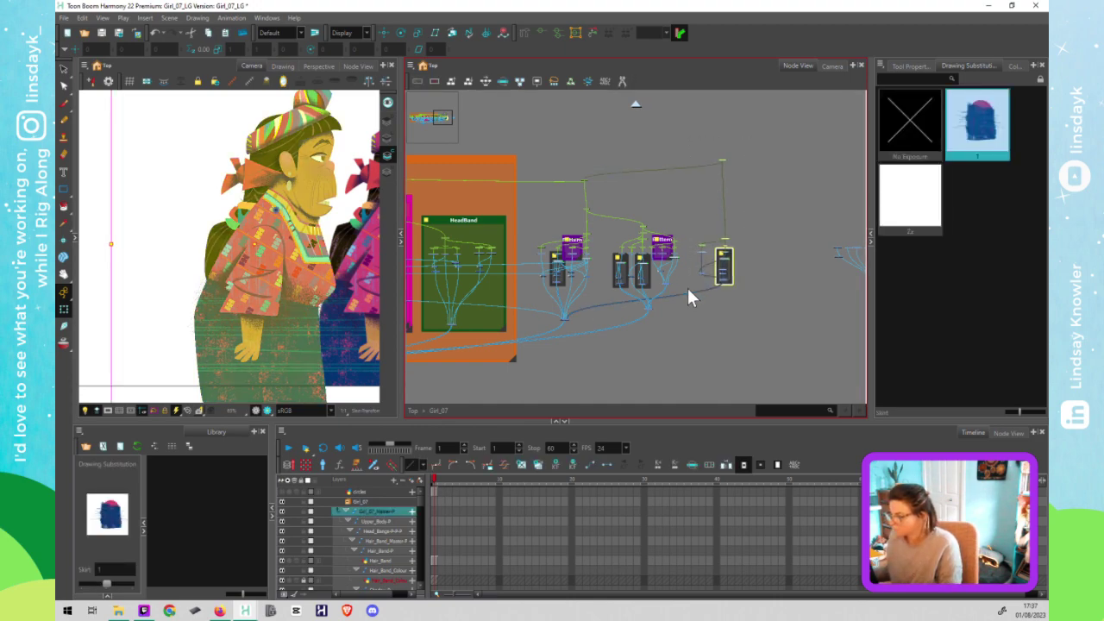
pyautogui.press('Right')
# Step: Add a backdrop around the two node groups between HeadBand and the skirt, and colour it golden yellow
pyautogui.moveTo(593, 204)
pyautogui.mouseDown()
pyautogui.moveTo(582, 213)
pyautogui.moveTo(686, 349)
pyautogui.mouseUp()
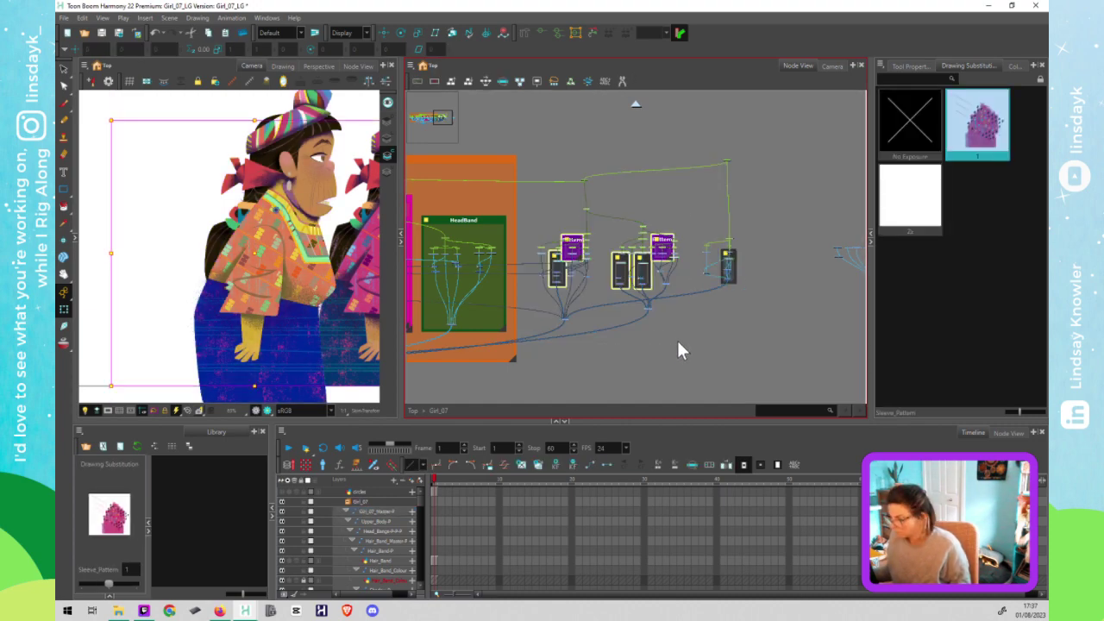
pyautogui.hotkey('ctrl', 'alt', 'b')
pyautogui.doubleClick(533, 198)
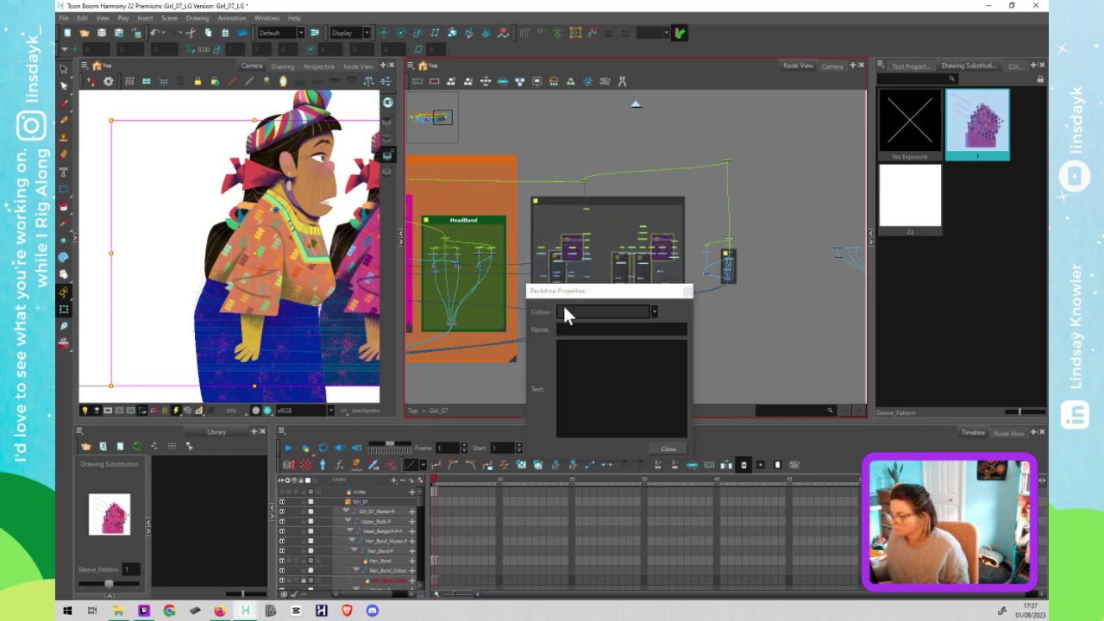
pyautogui.click(577, 314)
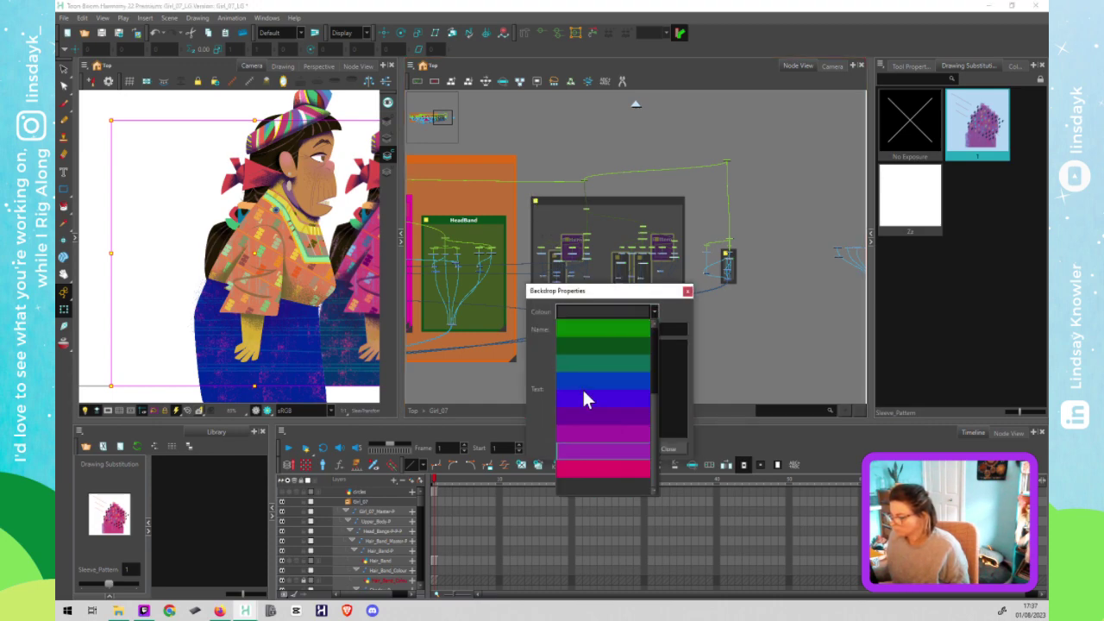
pyautogui.scroll(3, 587, 362)
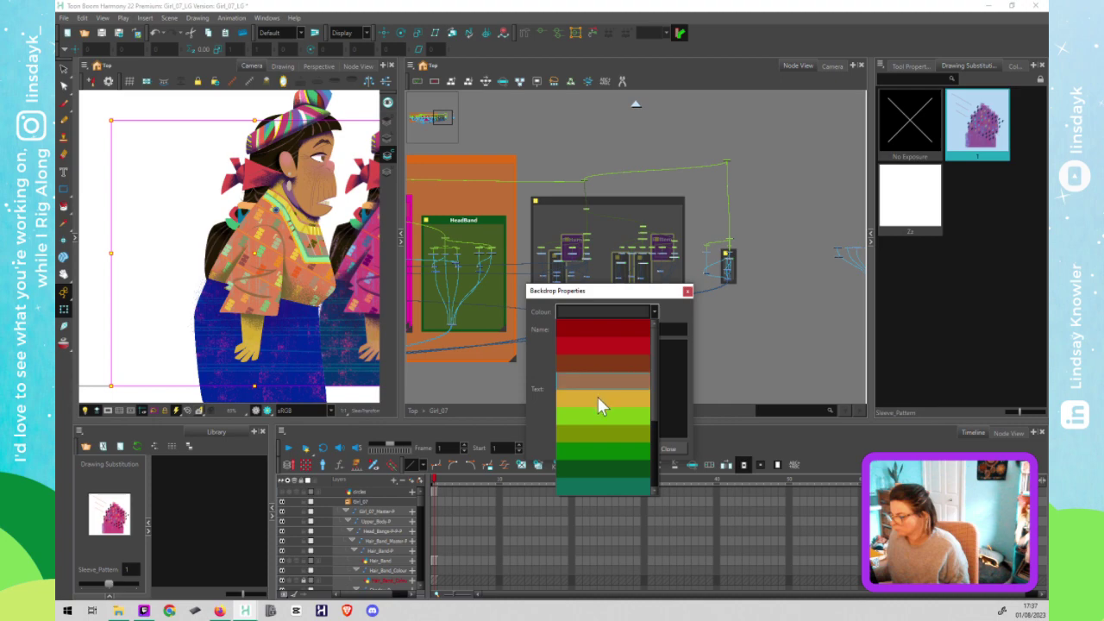
pyautogui.click(597, 398)
# Step: Name the golden yellow backdrop Body
pyautogui.click(593, 329)
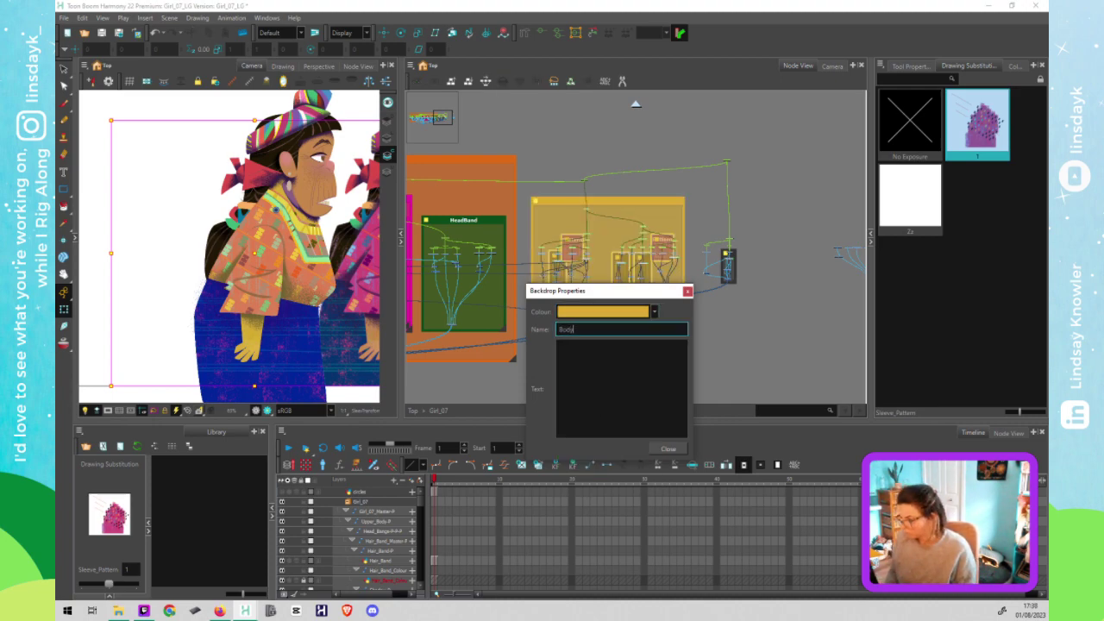
pyautogui.write('Body')
pyautogui.press('BackSpace')
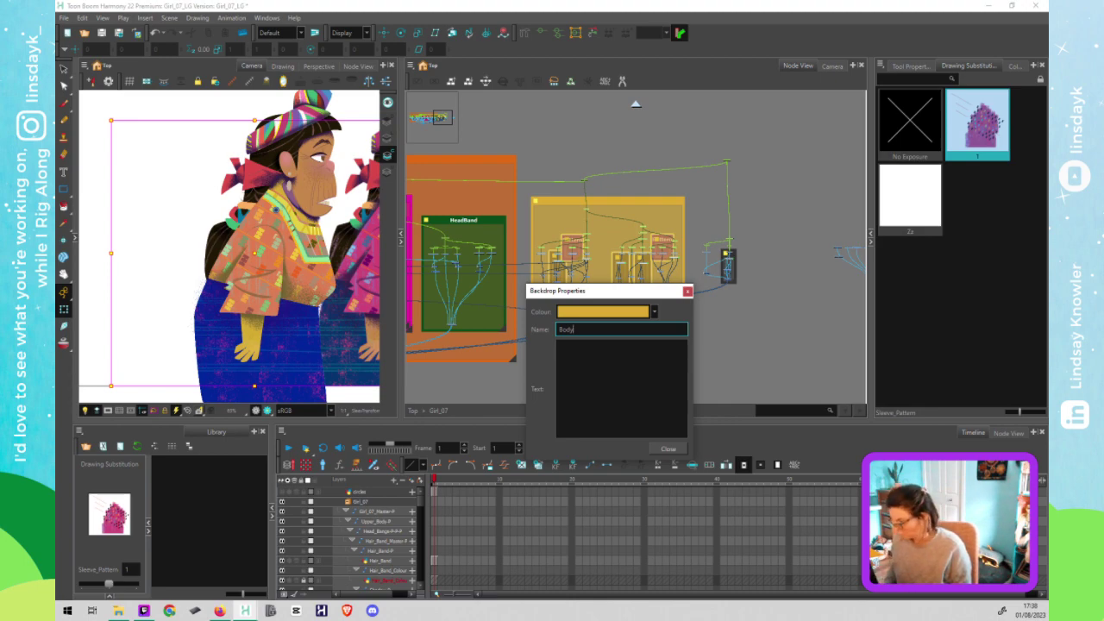
pyautogui.write('Upper')
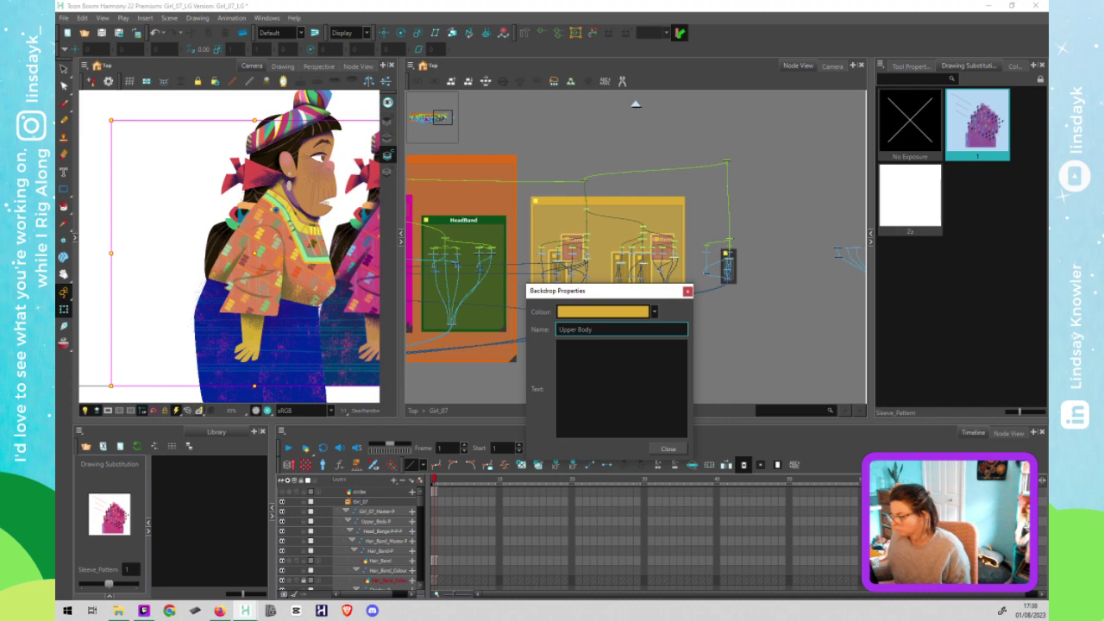
pyautogui.press('BackSpace')
pyautogui.press('BackSpace')
pyautogui.press('BackSpace')
pyautogui.press('BackSpace')
pyautogui.press('BackSpace')
pyautogui.press('BackSpace')
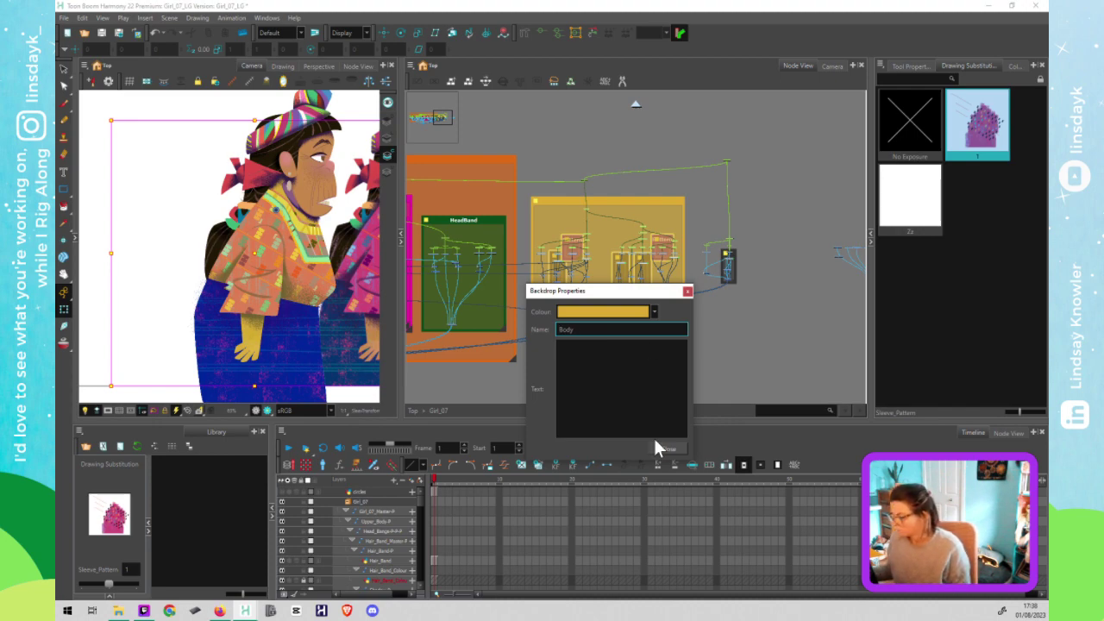
# Step: Enlarge and reposition the Body backdrop to enclose the skirt nodes and top pegs, aligned beside the orange head backdrop
pyautogui.click(657, 446)
pyautogui.click(682, 319)
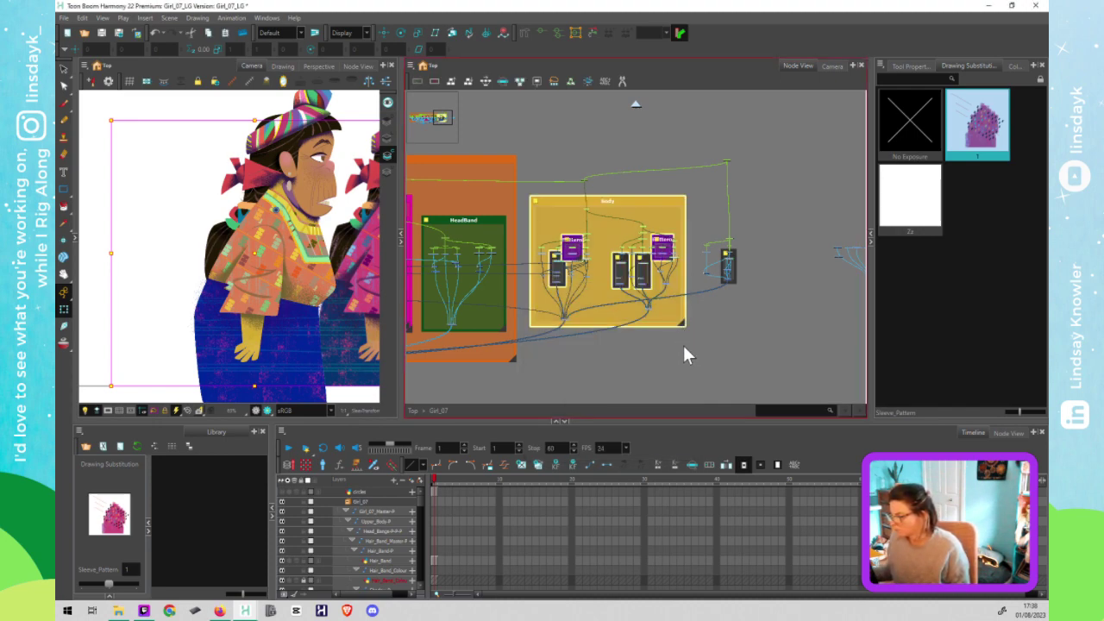
pyautogui.moveTo(685, 326); pyautogui.dragTo(764, 364)
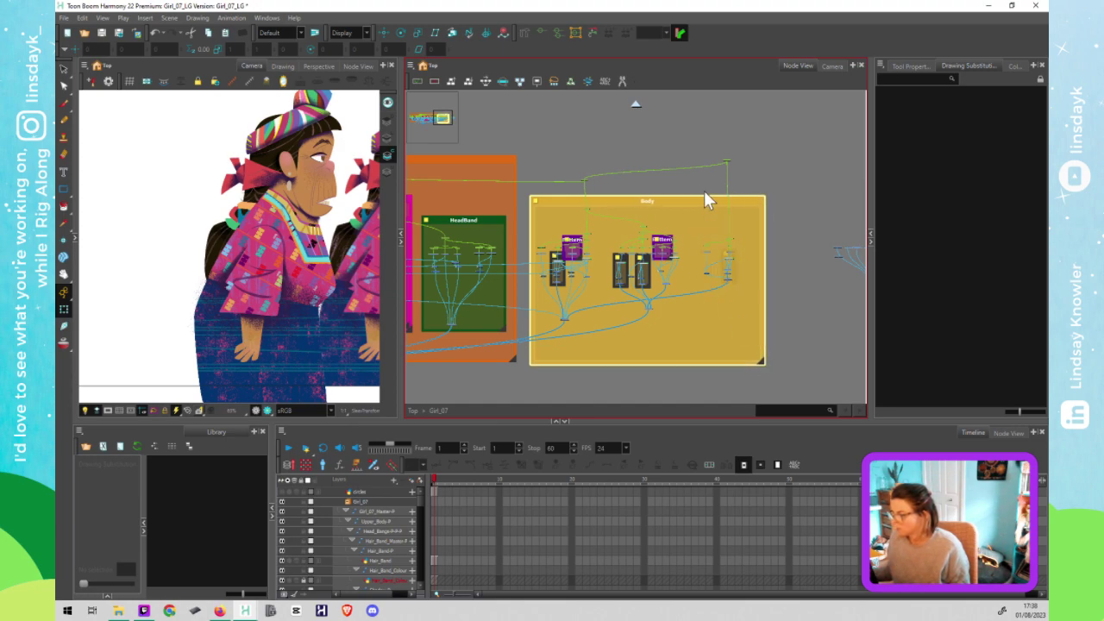
pyautogui.moveTo(706, 200); pyautogui.dragTo(695, 161)
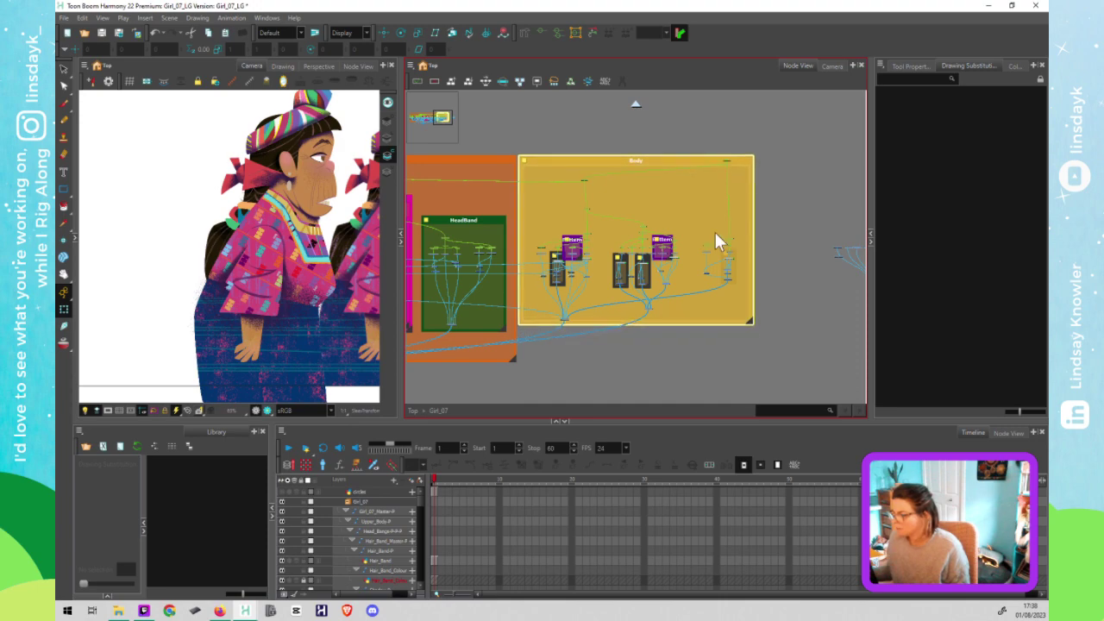
pyautogui.moveTo(752, 320); pyautogui.dragTo(760, 362)
pyautogui.click(681, 162)
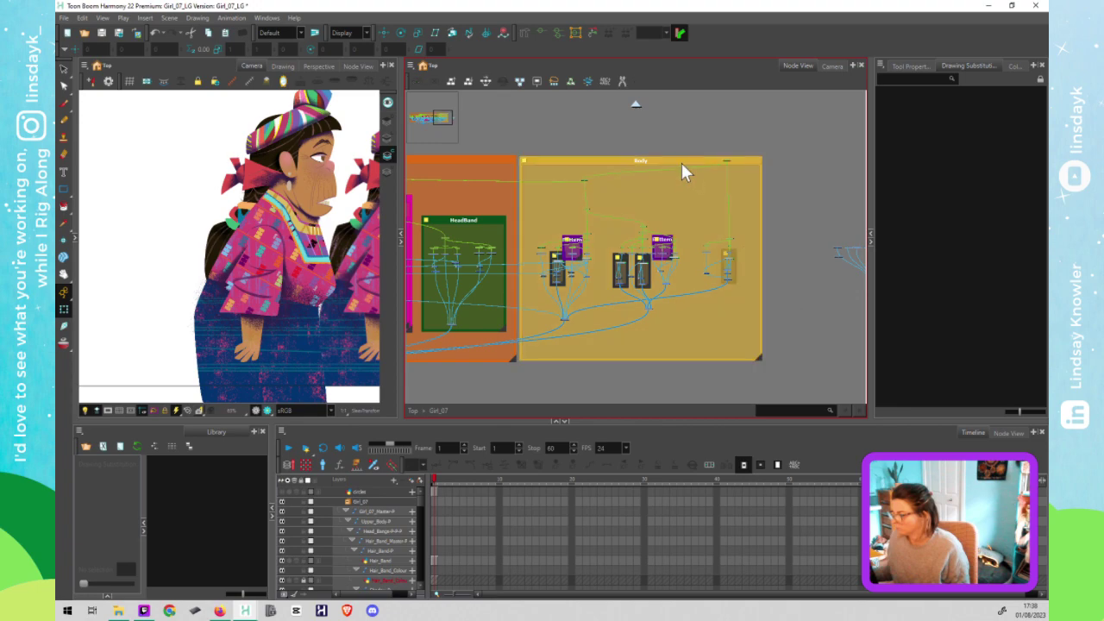
# Step: Add a backdrop around the skirt nodes, colour it indigo and name it LowerBody
pyautogui.click(728, 272)
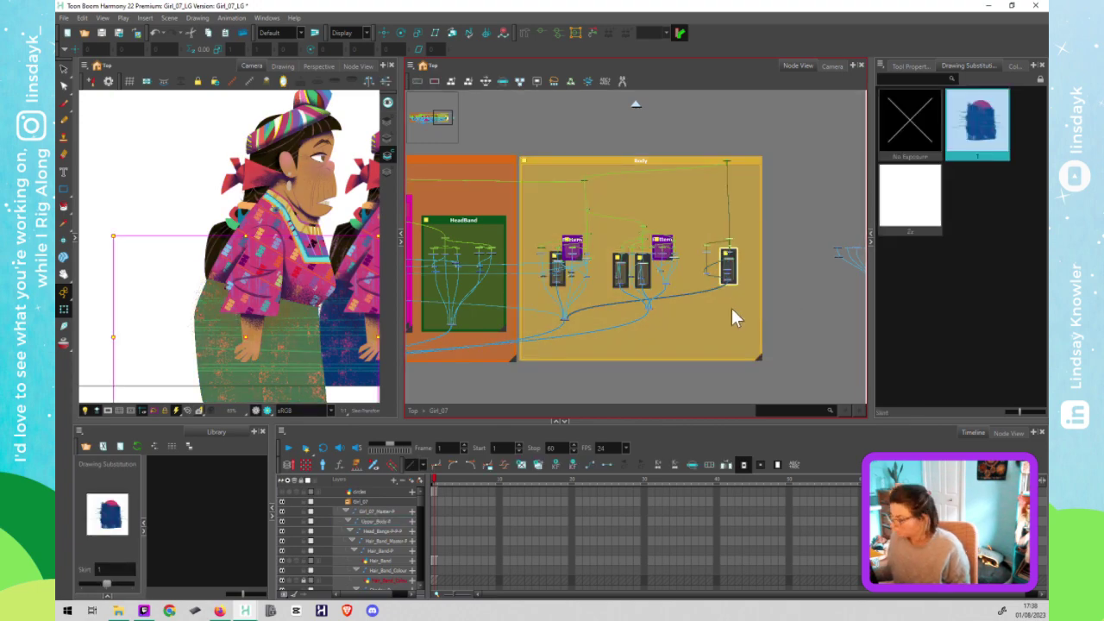
pyautogui.moveTo(723, 251); pyautogui.dragTo(699, 228)
pyautogui.click(702, 231)
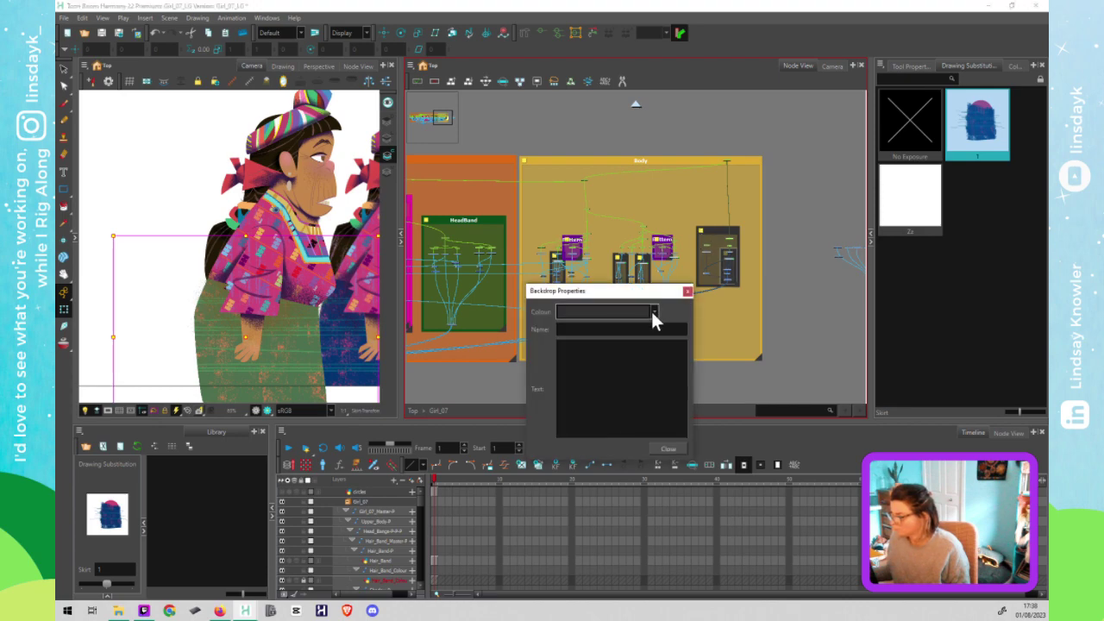
pyautogui.click(653, 310)
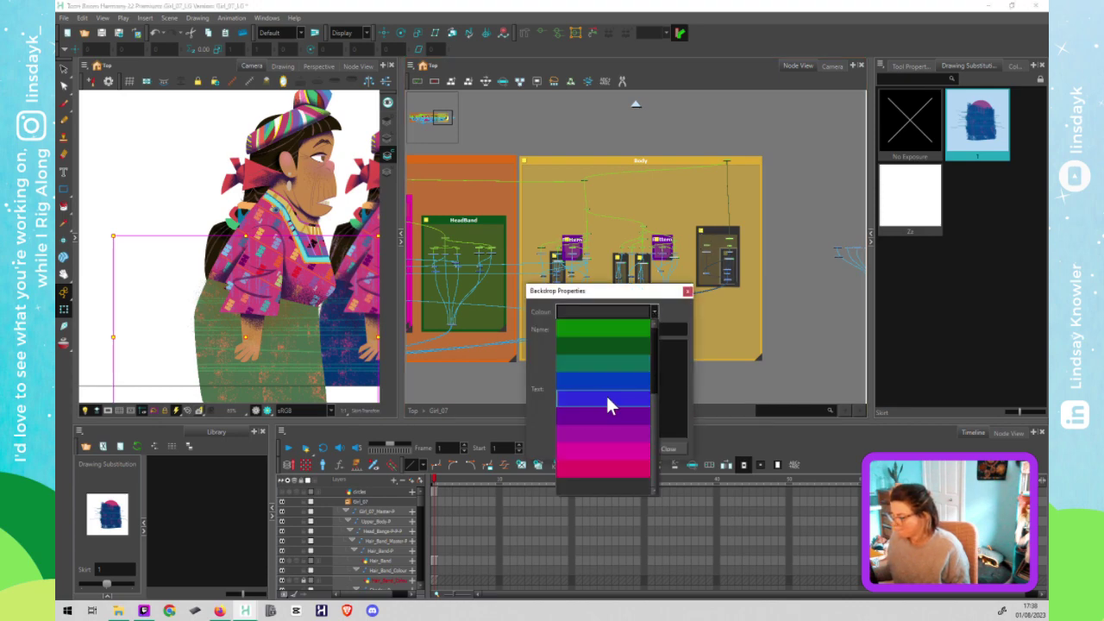
pyautogui.click(605, 393)
pyautogui.click(607, 330)
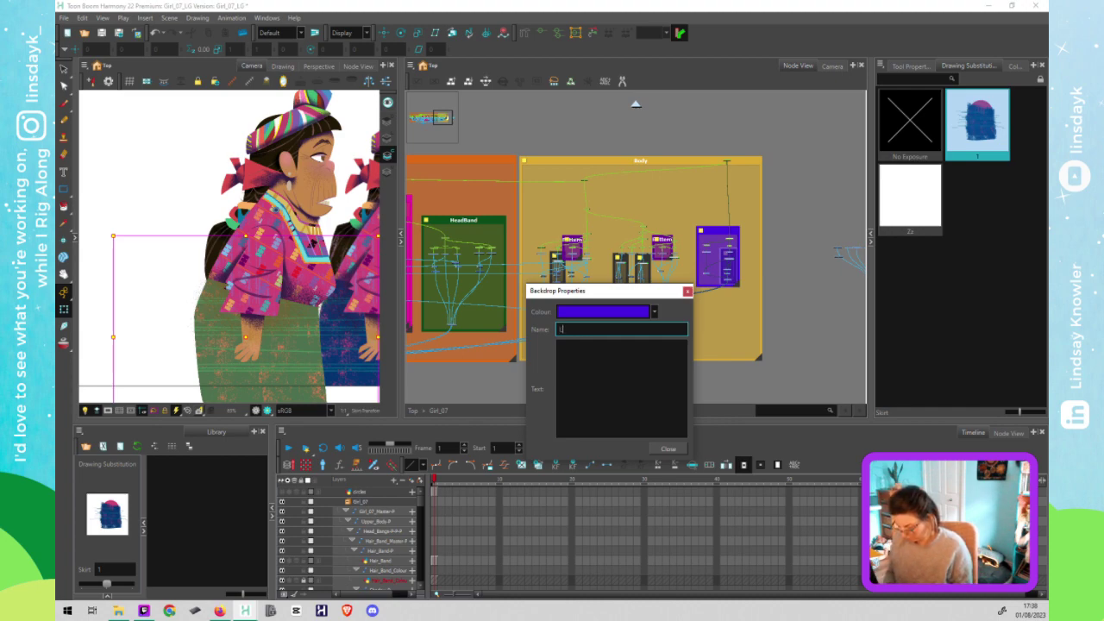
pyautogui.write('LowerBody')
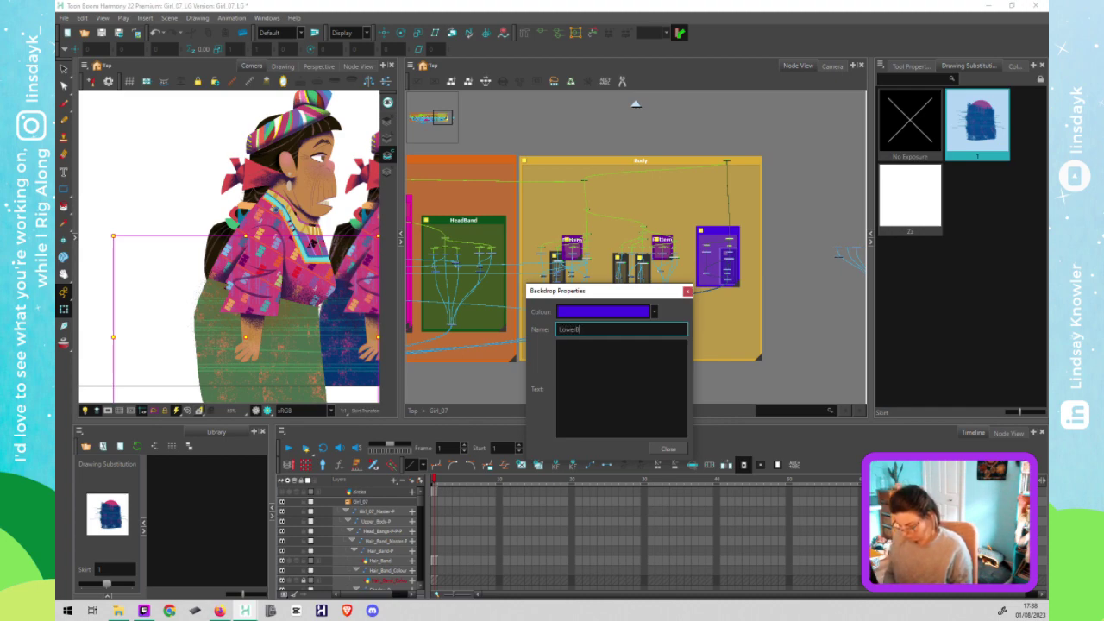
pyautogui.click(688, 293)
# Step: Add a backdrop around the shirt nodes beside HeadBand, colour it dark purple and name it Upper Body
pyautogui.moveTo(530, 219)
pyautogui.mouseDown()
pyautogui.moveTo(604, 328)
pyautogui.moveTo(592, 323)
pyautogui.mouseUp()
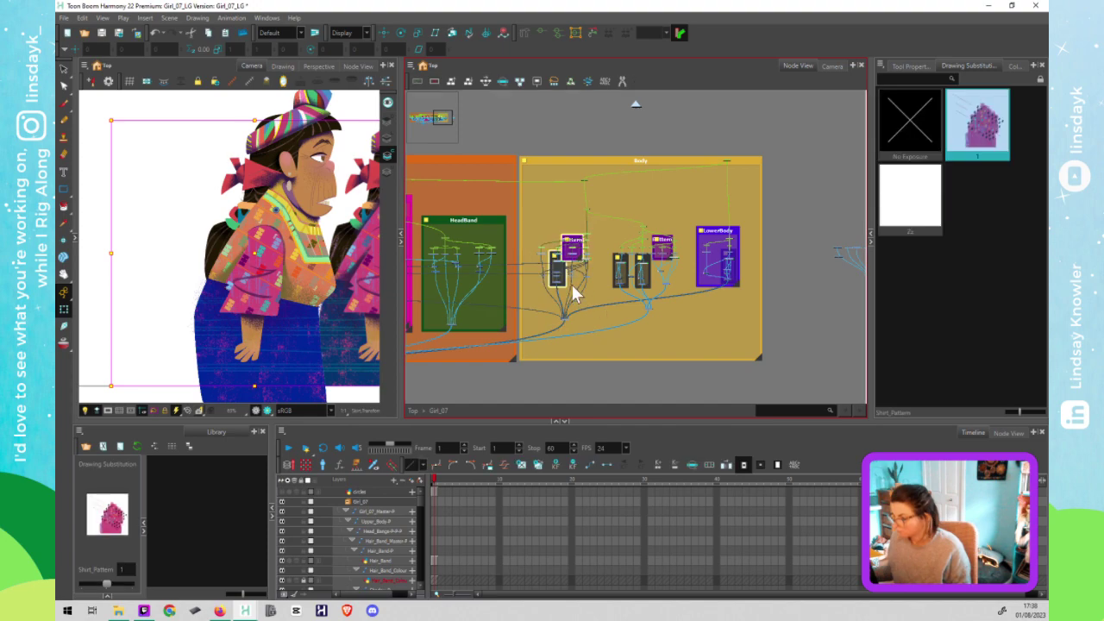
pyautogui.doubleClick(534, 222)
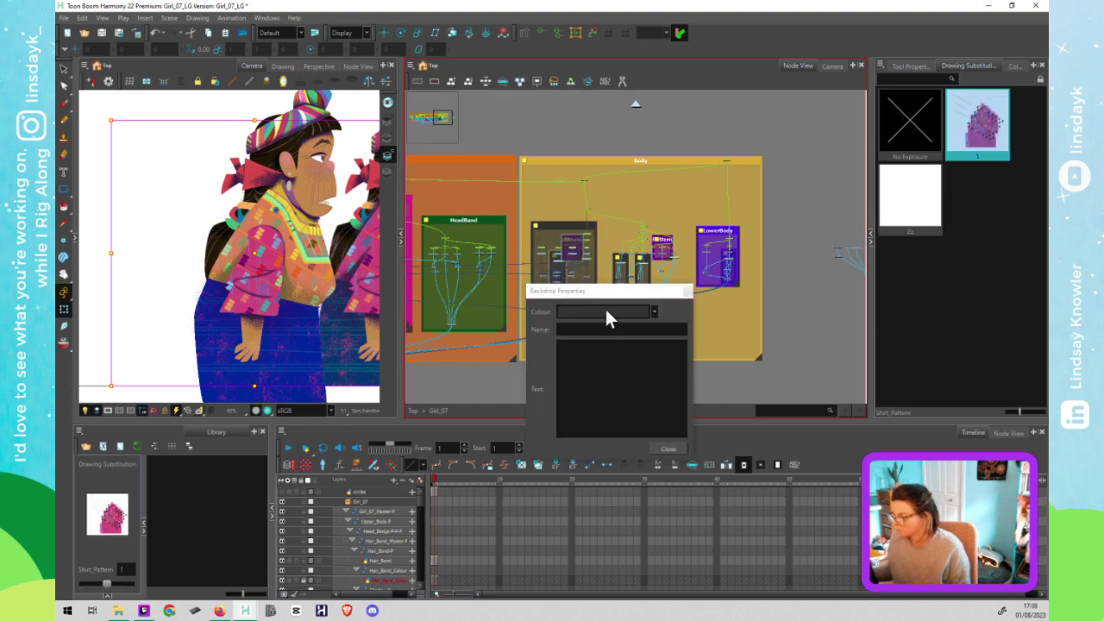
pyautogui.click(605, 311)
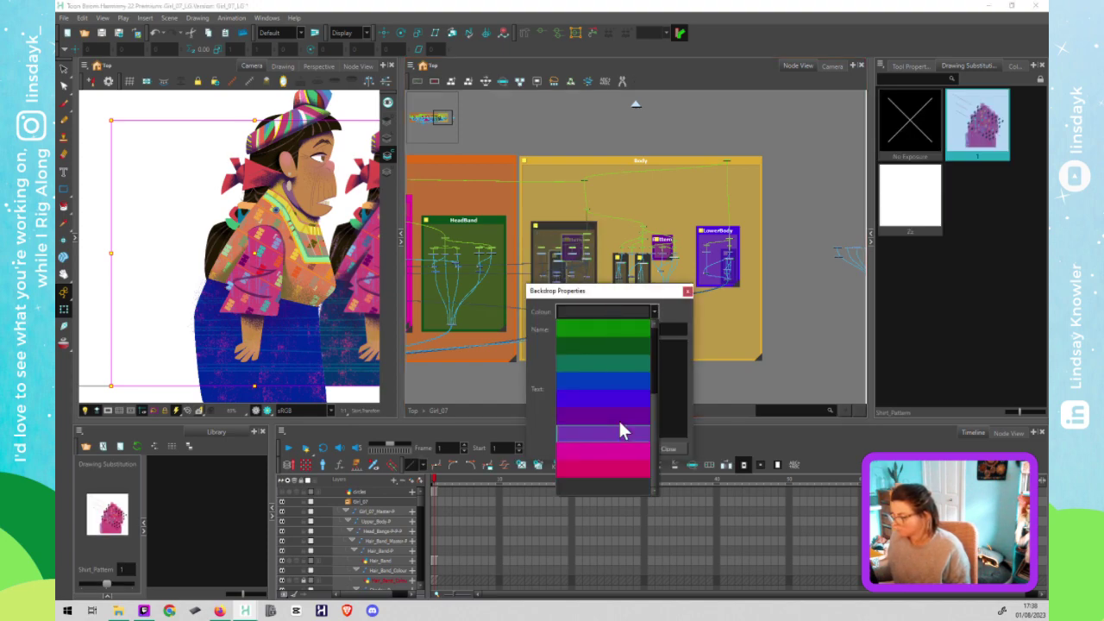
pyautogui.click(618, 418)
pyautogui.click(609, 330)
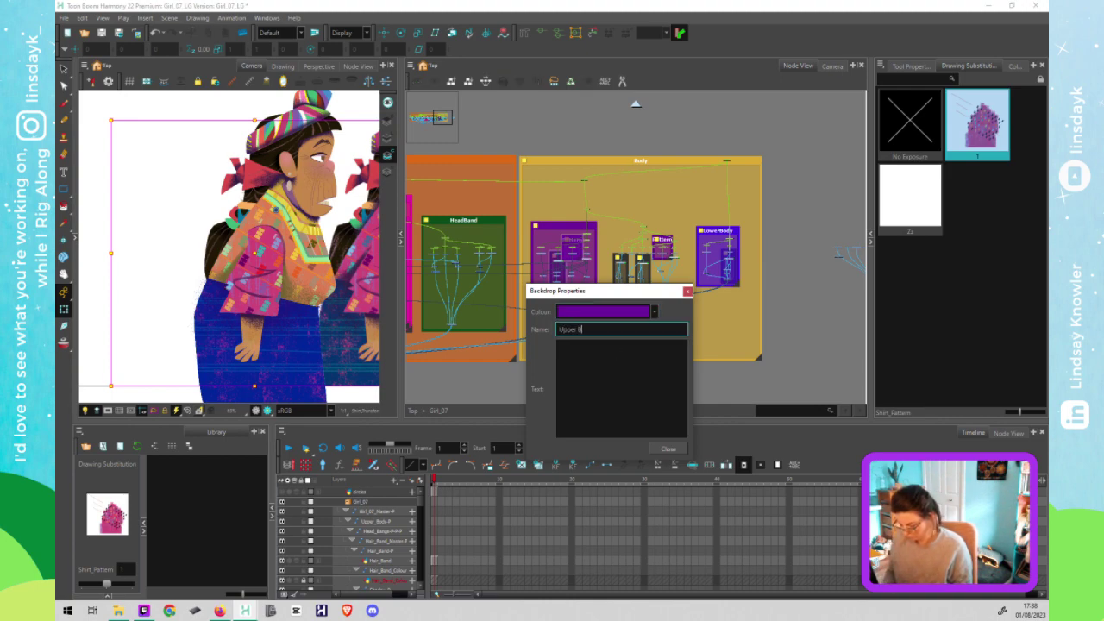
pyautogui.write('Upper Body')
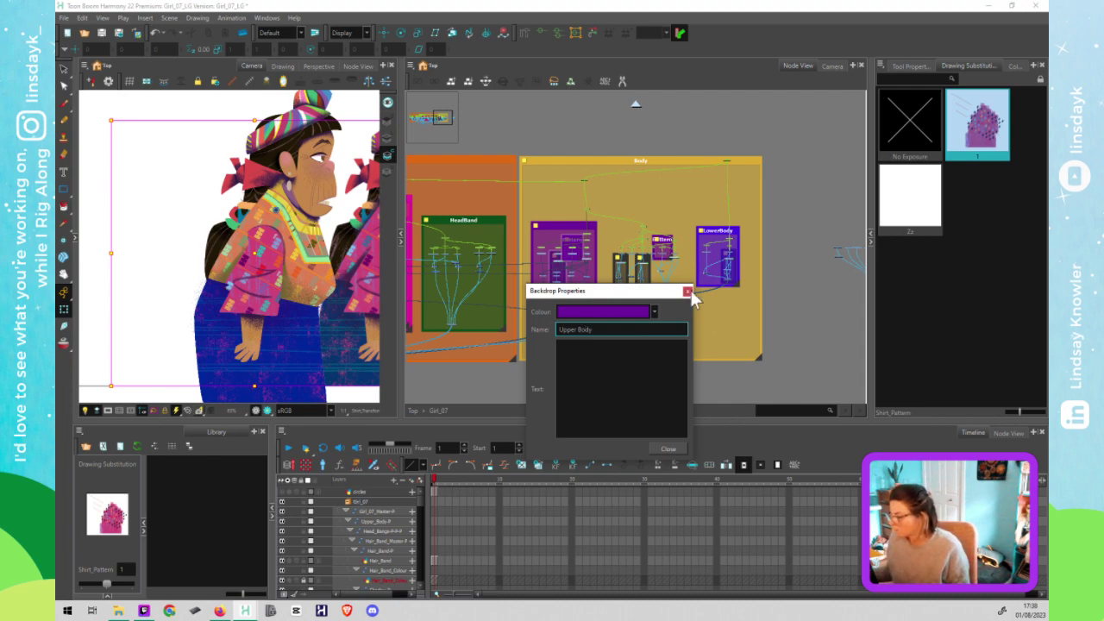
pyautogui.click(687, 291)
# Step: Add a backdrop around the sleeve and hand nodes between Upper Body and LowerBody, and name it Arm
pyautogui.moveTo(611, 220)
pyautogui.mouseDown()
pyautogui.moveTo(697, 339)
pyautogui.moveTo(685, 339)
pyautogui.mouseUp()
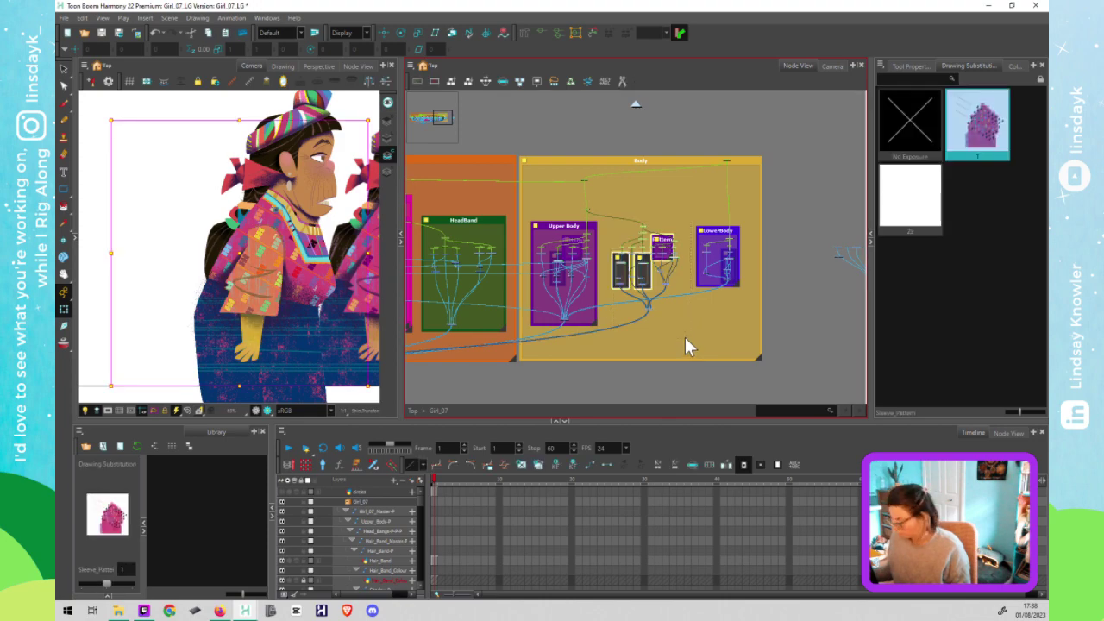
pyautogui.hotkey('ctrl', 'alt', 'b')
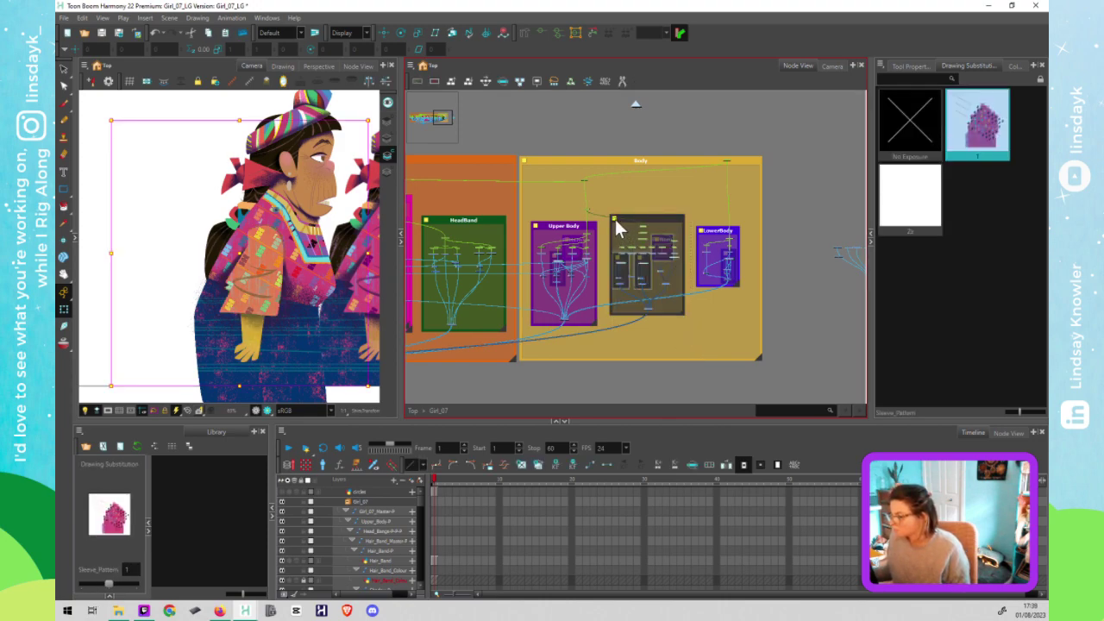
pyautogui.doubleClick(615, 219)
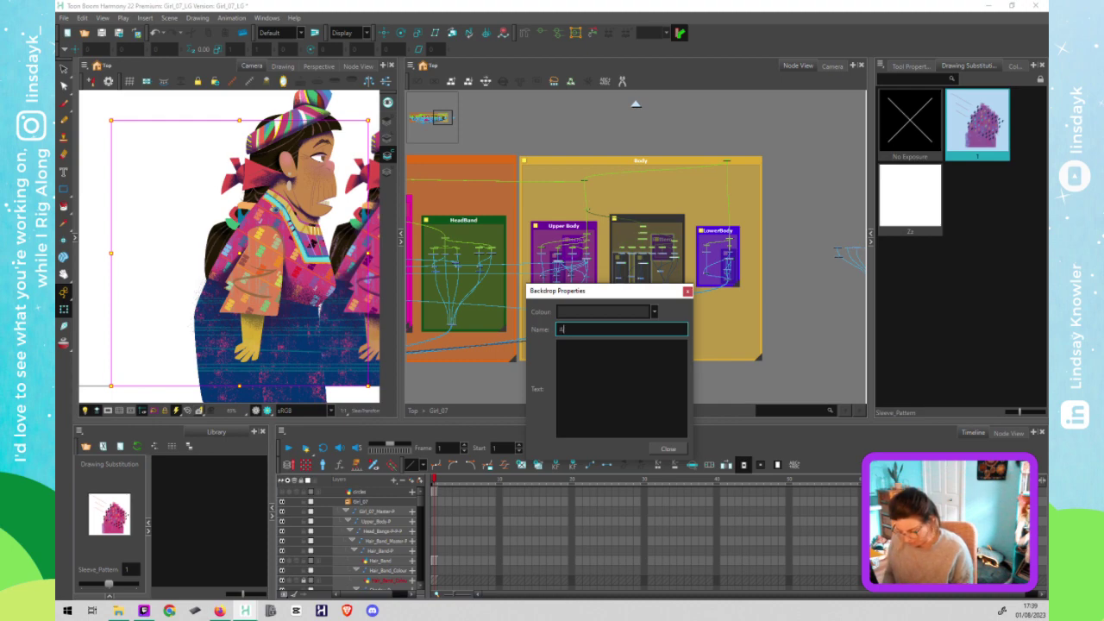
pyautogui.write('Am')
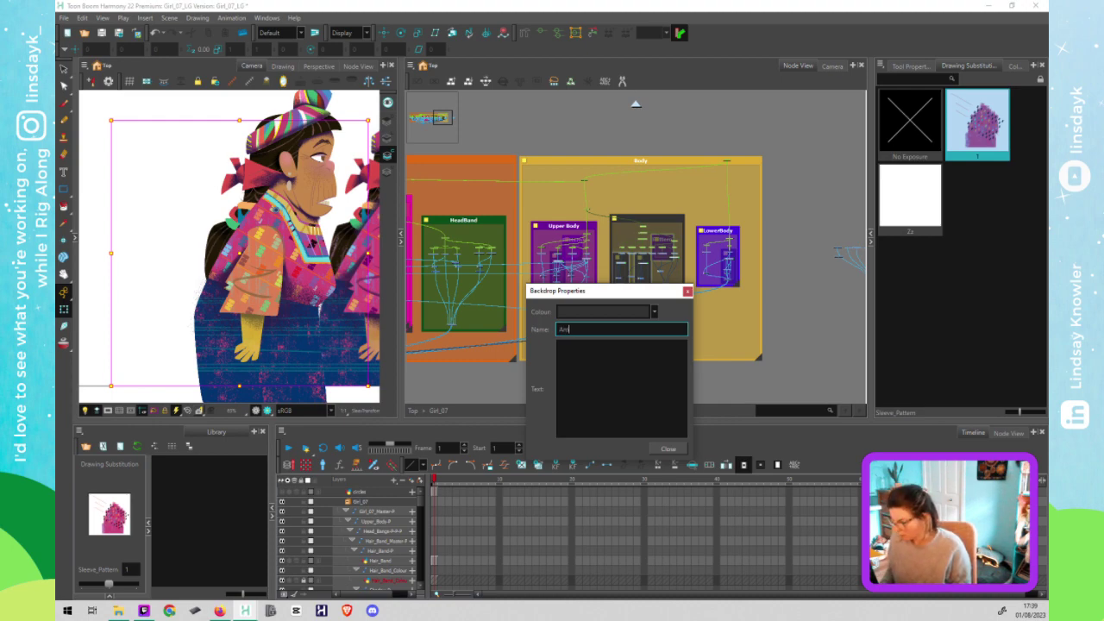
pyautogui.press('BackSpace')
pyautogui.write('rms')
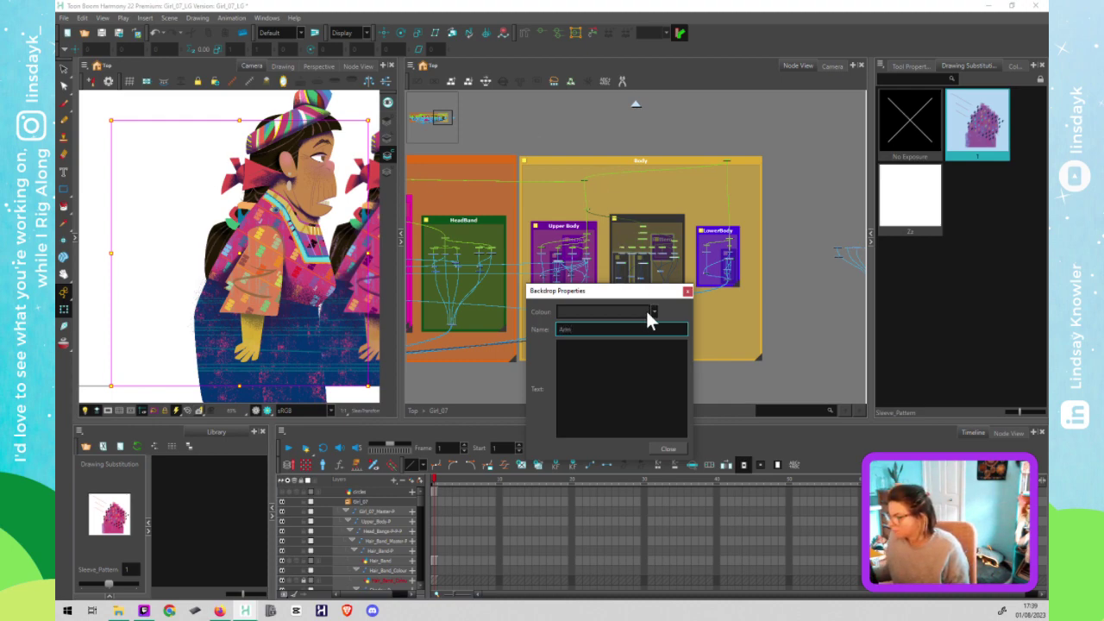
# Step: Colour the Arm backdrop blue
pyautogui.click(655, 312)
pyautogui.scroll(-3, 655, 321)
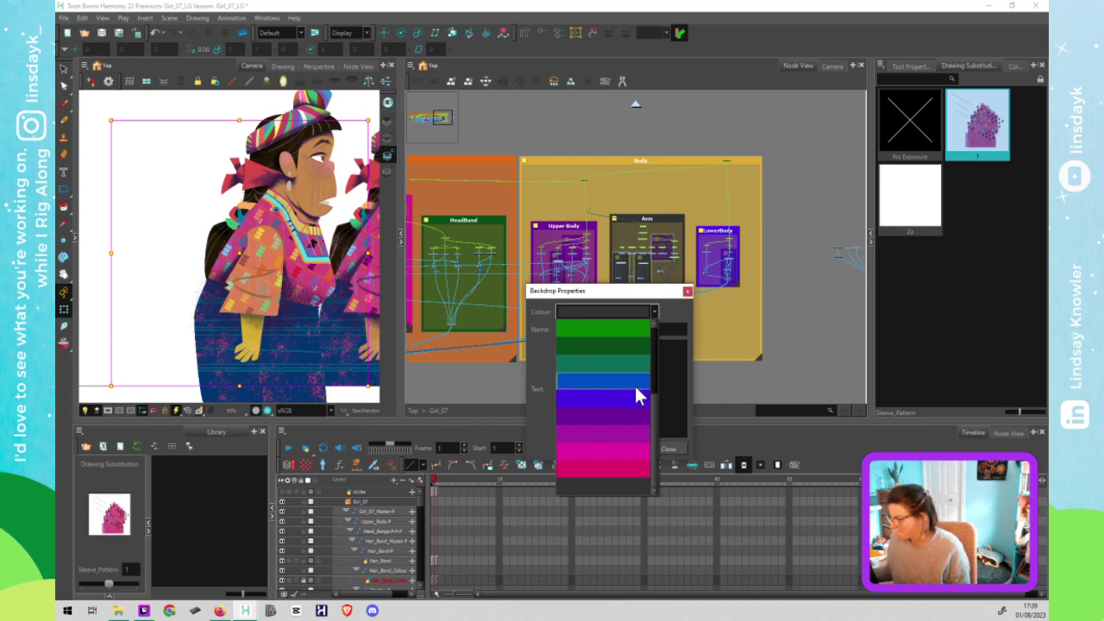
pyautogui.click(638, 395)
pyautogui.click(687, 290)
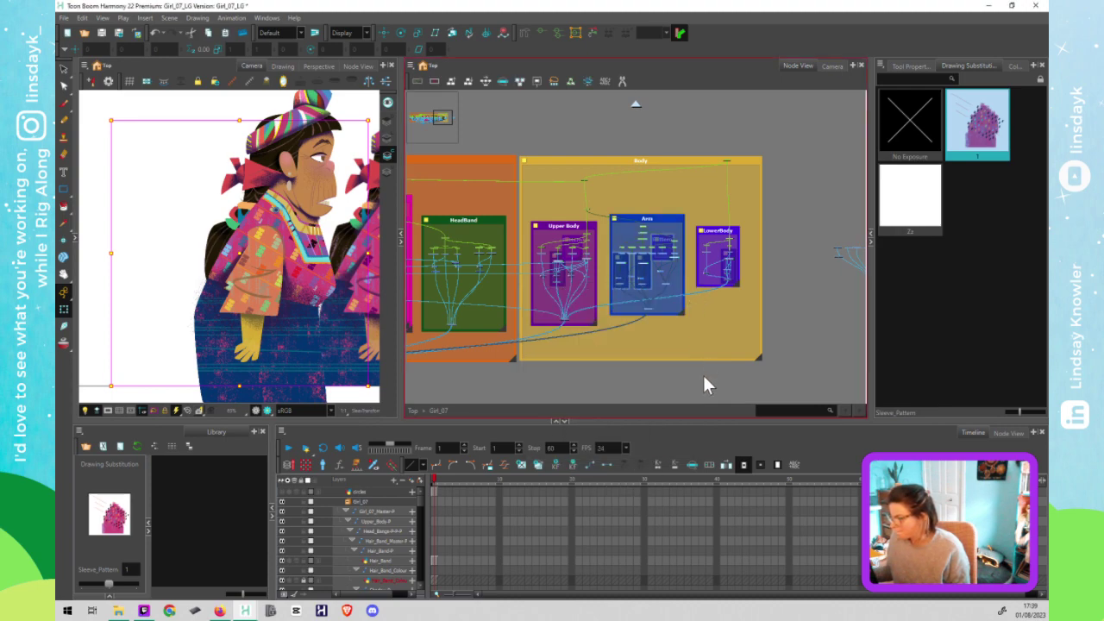
pyautogui.click(703, 377)
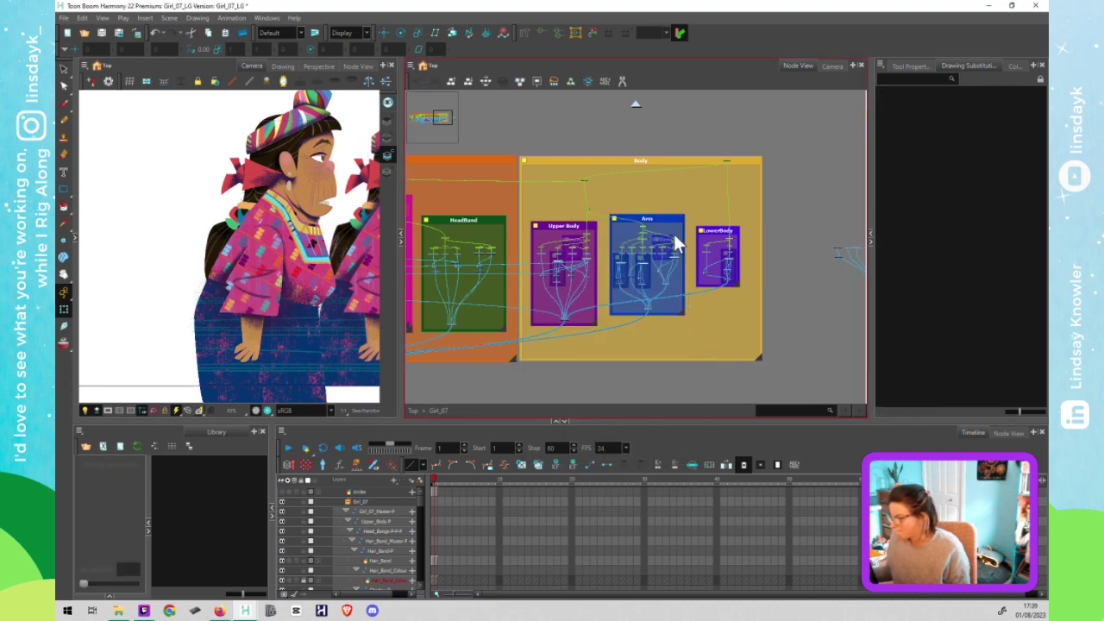
# Step: Try magenta-purple and dark purple on the Arm backdrop, and settle on indigo as its colour
pyautogui.doubleClick(618, 227)
pyautogui.click(602, 311)
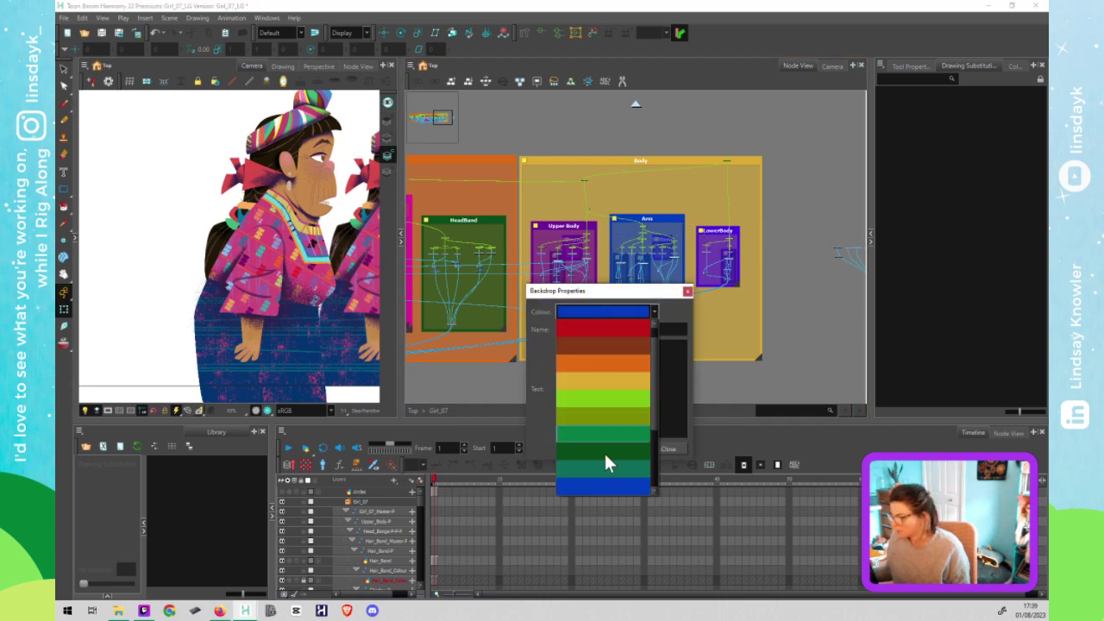
pyautogui.scroll(-2, 614, 431)
pyautogui.click(615, 435)
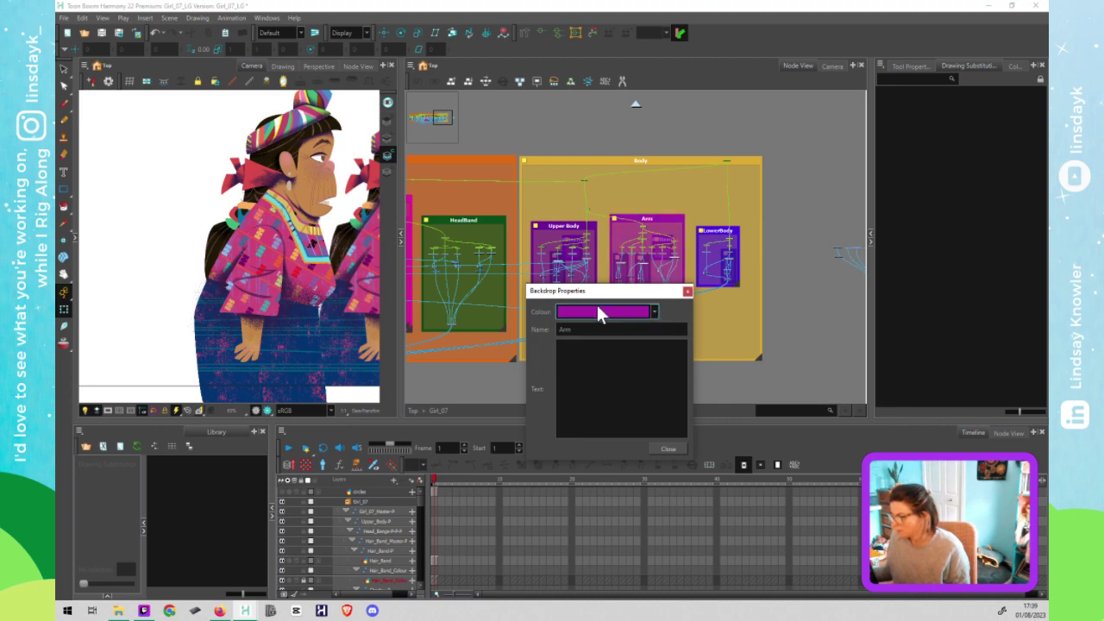
pyautogui.click(602, 312)
pyautogui.scroll(2, 601, 406)
pyautogui.click(601, 417)
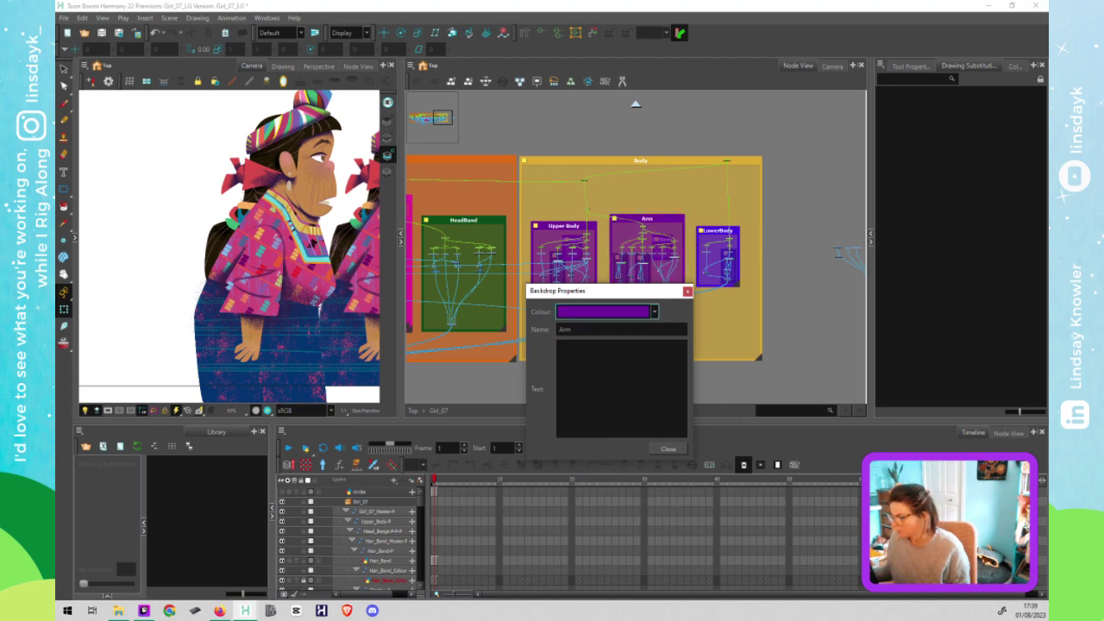
pyautogui.click(617, 306)
pyautogui.scroll(2, 608, 390)
pyautogui.click(608, 390)
pyautogui.click(687, 290)
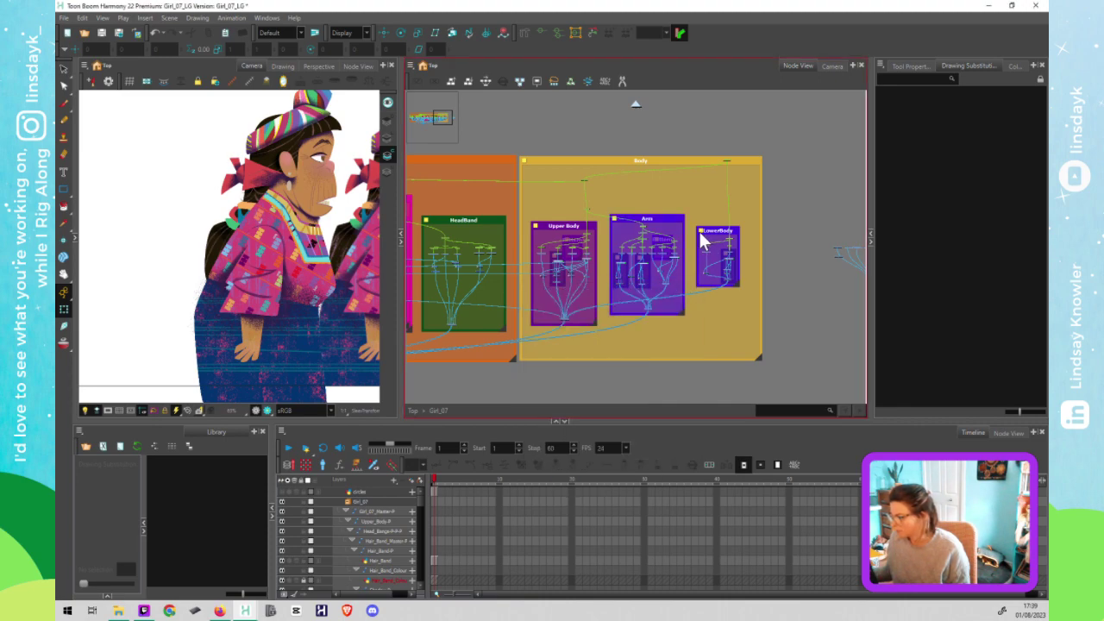
# Step: Recolour the LowerBody backdrop blue
pyautogui.doubleClick(698, 232)
pyautogui.click(631, 310)
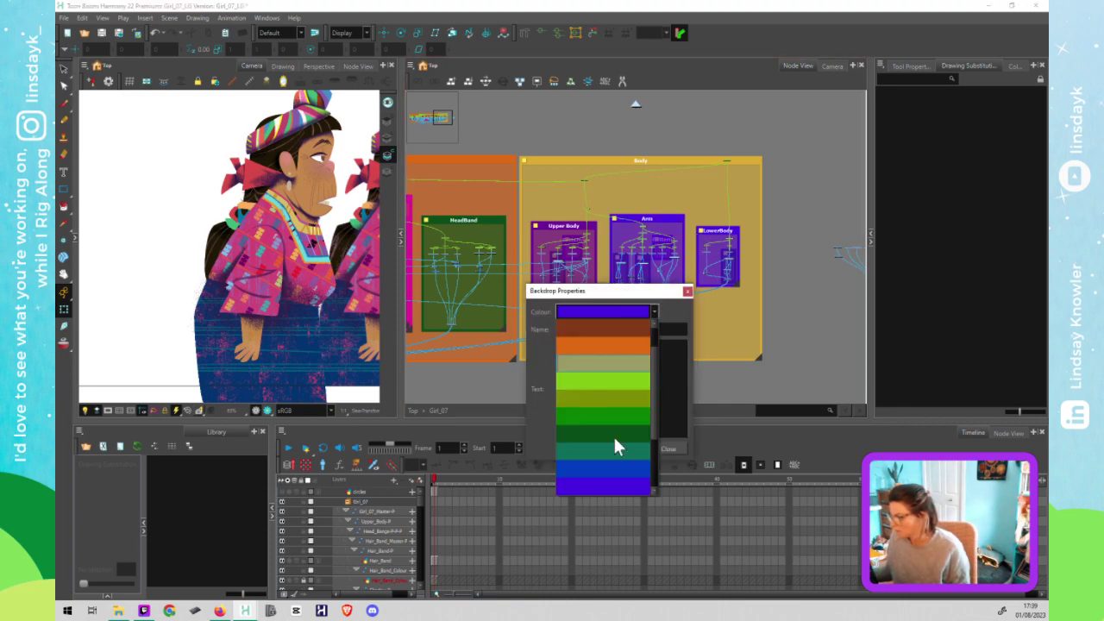
pyautogui.click(619, 466)
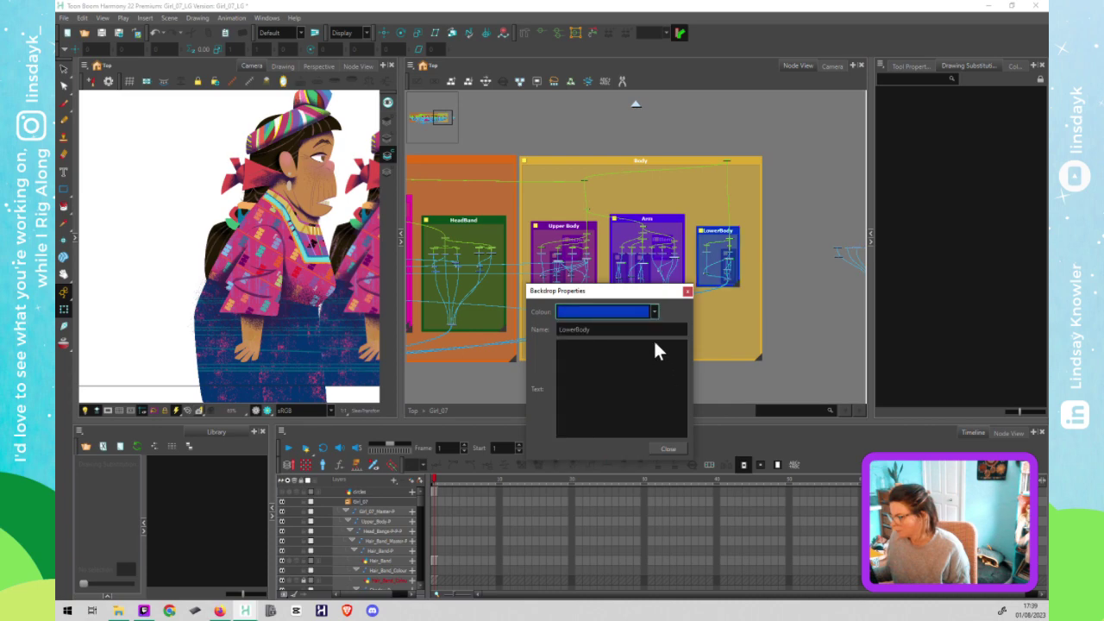
pyautogui.click(666, 448)
# Step: Extend the LowerBody backdrop downward, enlarge the Arm backdrop slightly and shift it a little toward Upper Body
pyautogui.click(734, 281)
pyautogui.moveTo(740, 316); pyautogui.dragTo(685, 319)
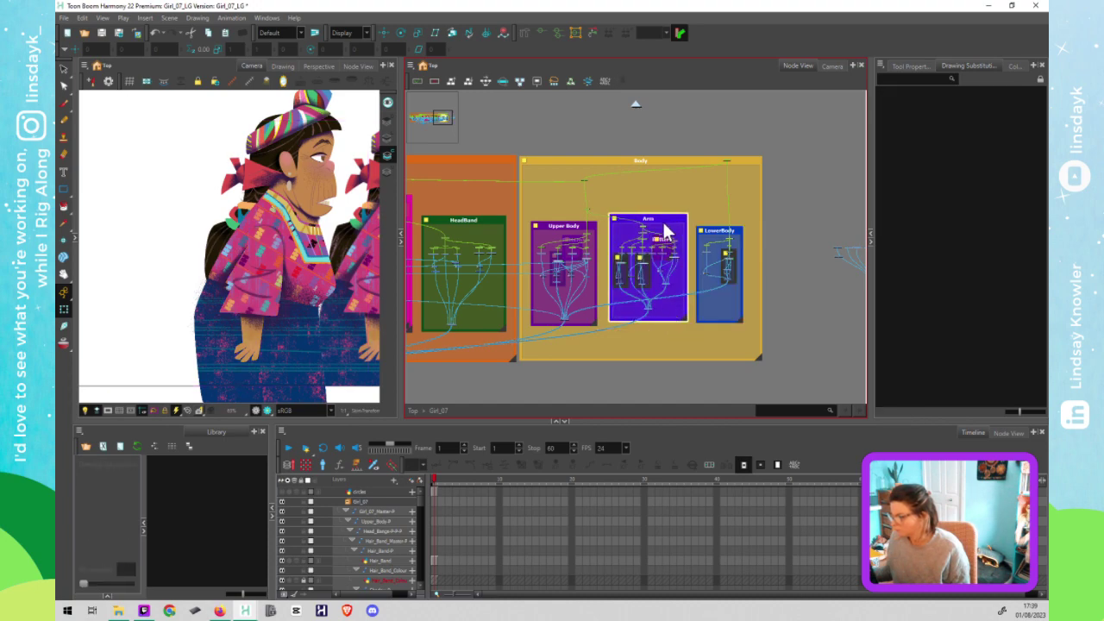
pyautogui.moveTo(664, 220); pyautogui.dragTo(660, 223)
# Step: Enlarge the Upper Body backdrop slightly and shift it up to frame its nodes evenly
pyautogui.click(589, 225)
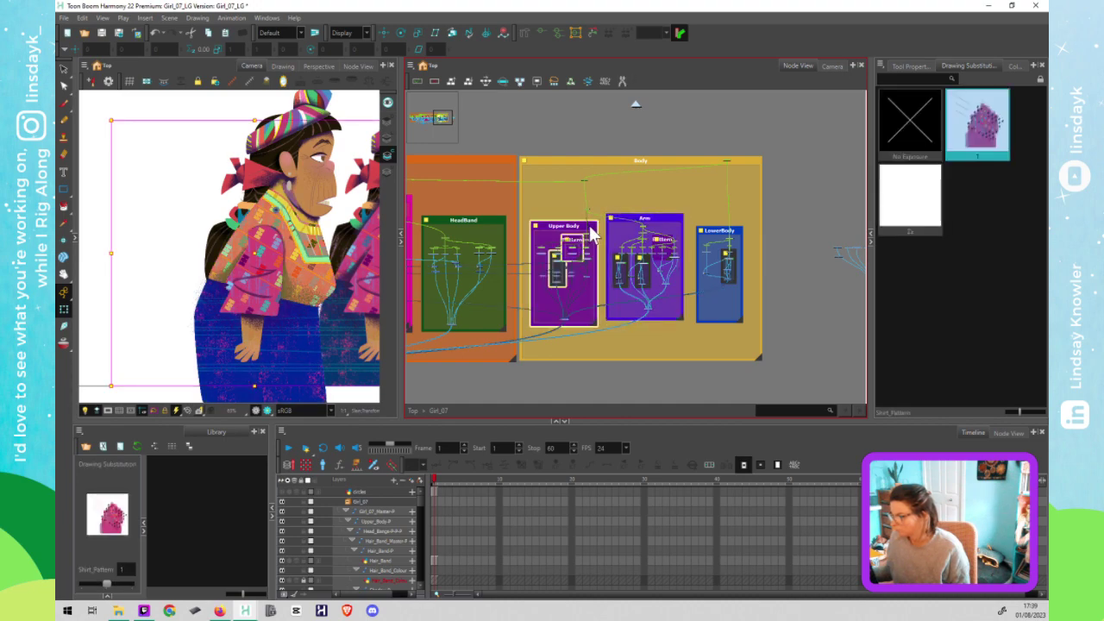
pyautogui.moveTo(596, 329); pyautogui.dragTo(601, 333)
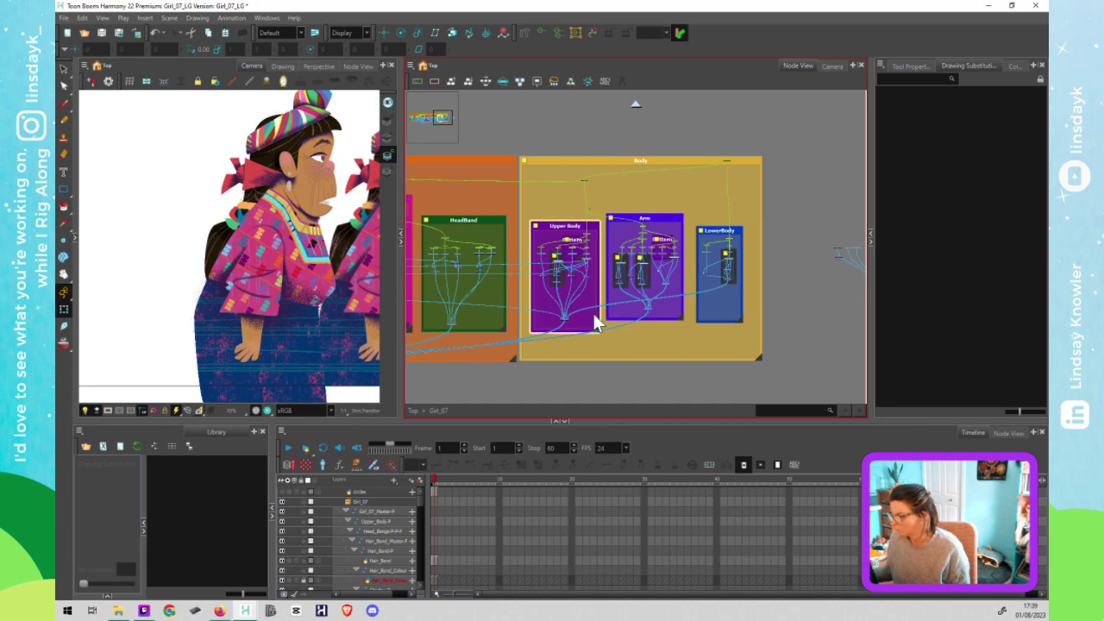
pyautogui.moveTo(569, 226); pyautogui.dragTo(570, 223)
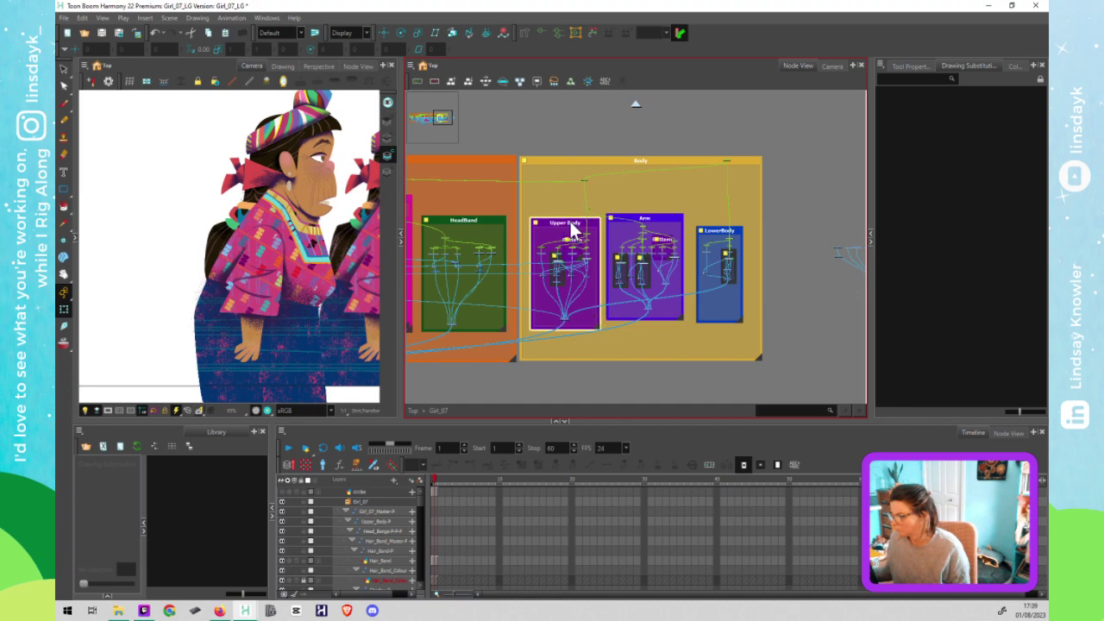
# Step: Move the LowerBody backdrop with its nodes up to line up with the Arm backdrop's top edge
pyautogui.click(740, 230)
pyautogui.moveTo(740, 230); pyautogui.dragTo(742, 216)
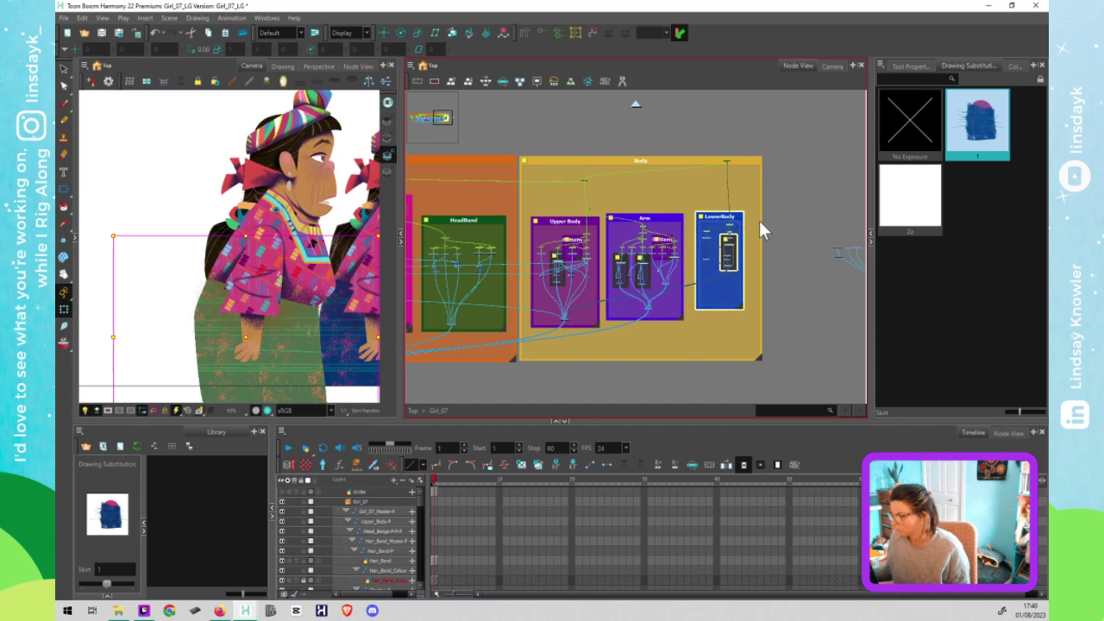
pyautogui.click(756, 222)
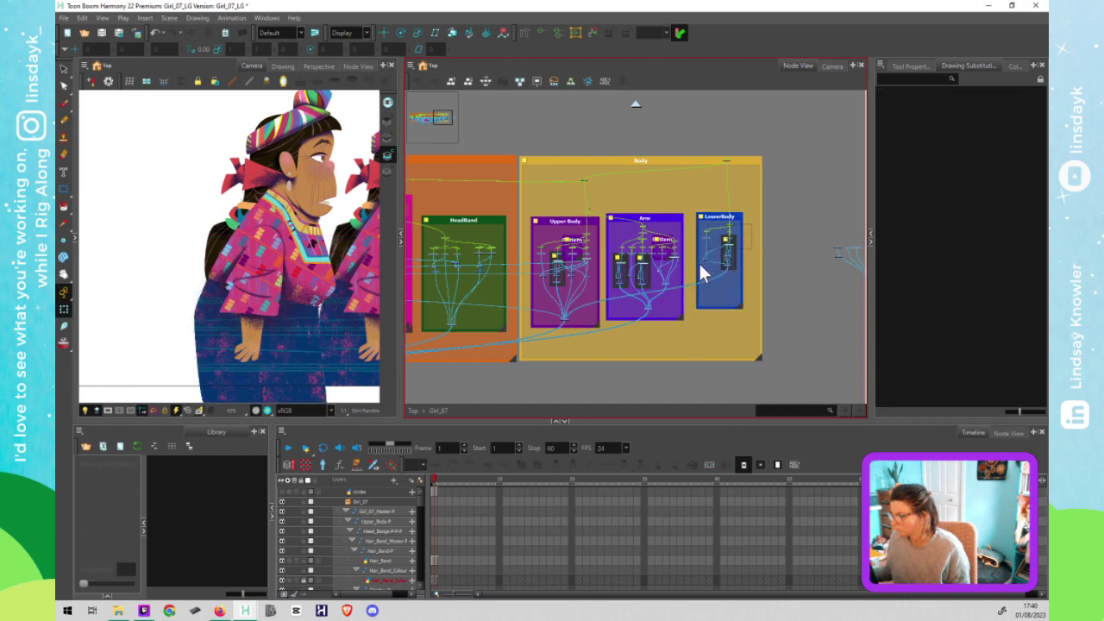
# Step: Nudge the skirt nodes down inside the LowerBody backdrop to centre them vertically, fine-tuning slightly back up
pyautogui.moveTo(752, 223); pyautogui.dragTo(695, 275)
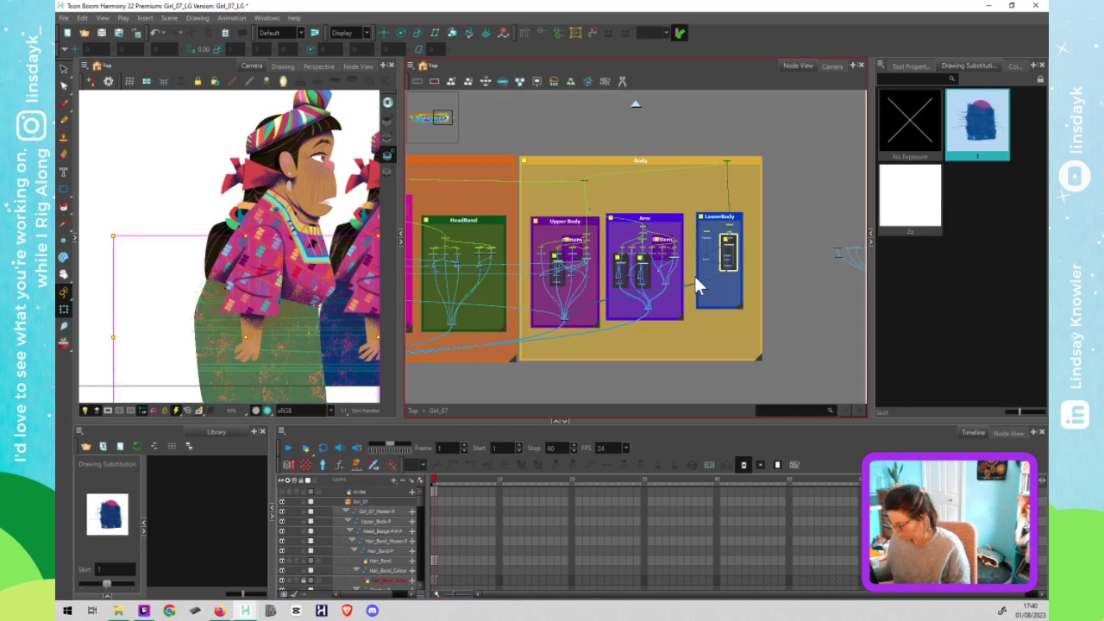
pyautogui.press('Down')
pyautogui.press('Down')
pyautogui.press('Down')
pyautogui.press('Down')
pyautogui.press('Down')
pyautogui.press('Down')
pyautogui.press('Down')
pyautogui.press('Down')
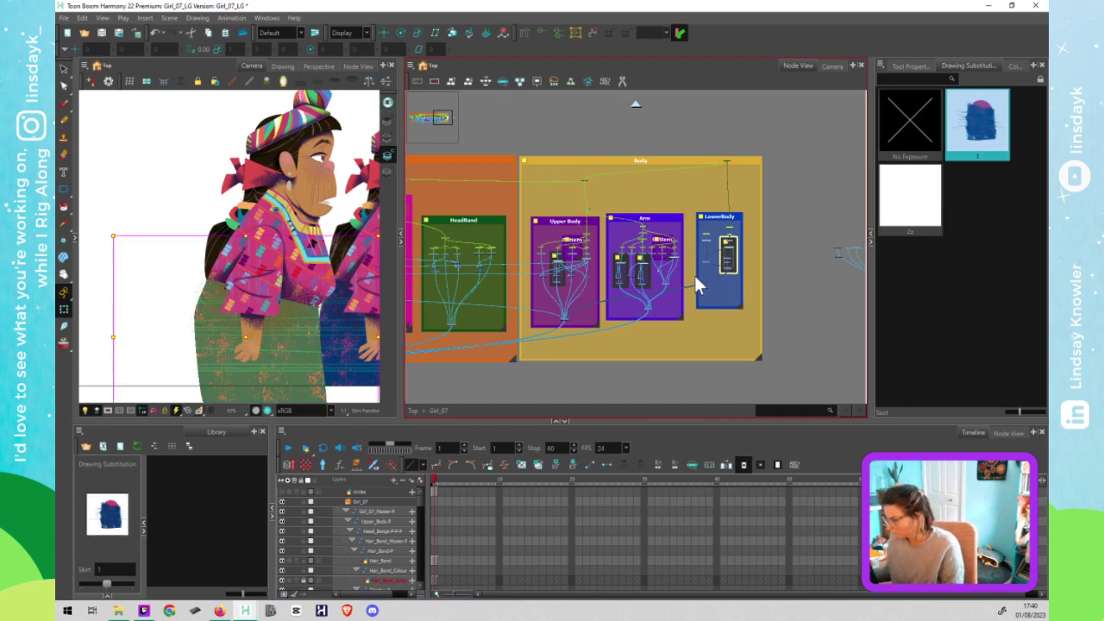
pyautogui.press('Down')
pyautogui.press('Down')
pyautogui.press('Down')
pyautogui.press('Down')
pyautogui.press('Down')
pyautogui.press('Down')
pyautogui.press('Down')
pyautogui.press('Down')
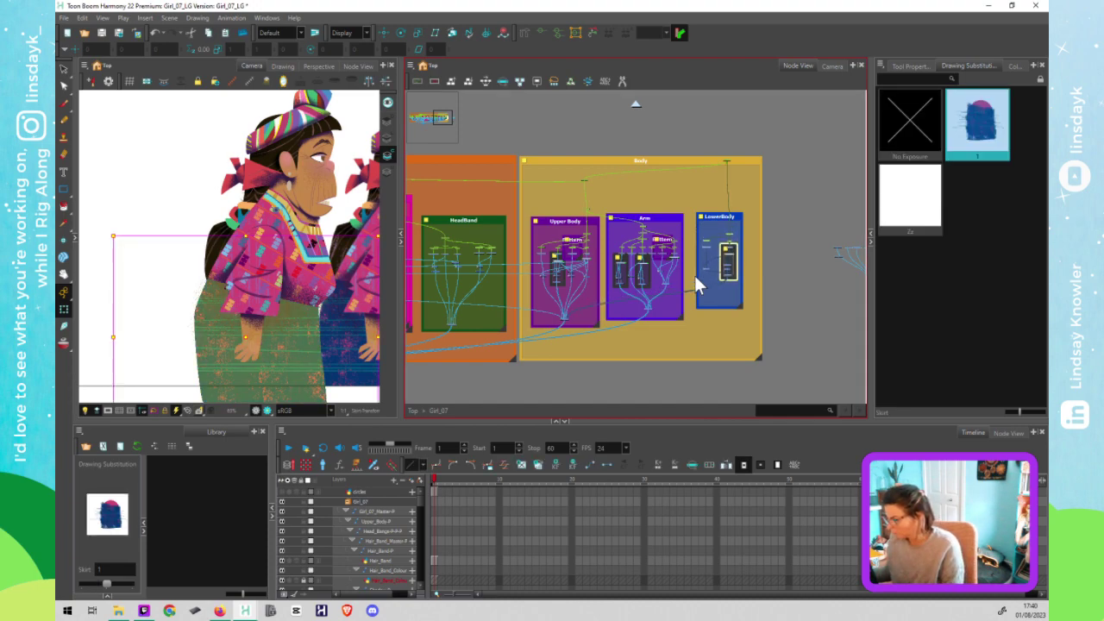
pyautogui.press('Down')
pyautogui.press('Down')
pyautogui.press('Down')
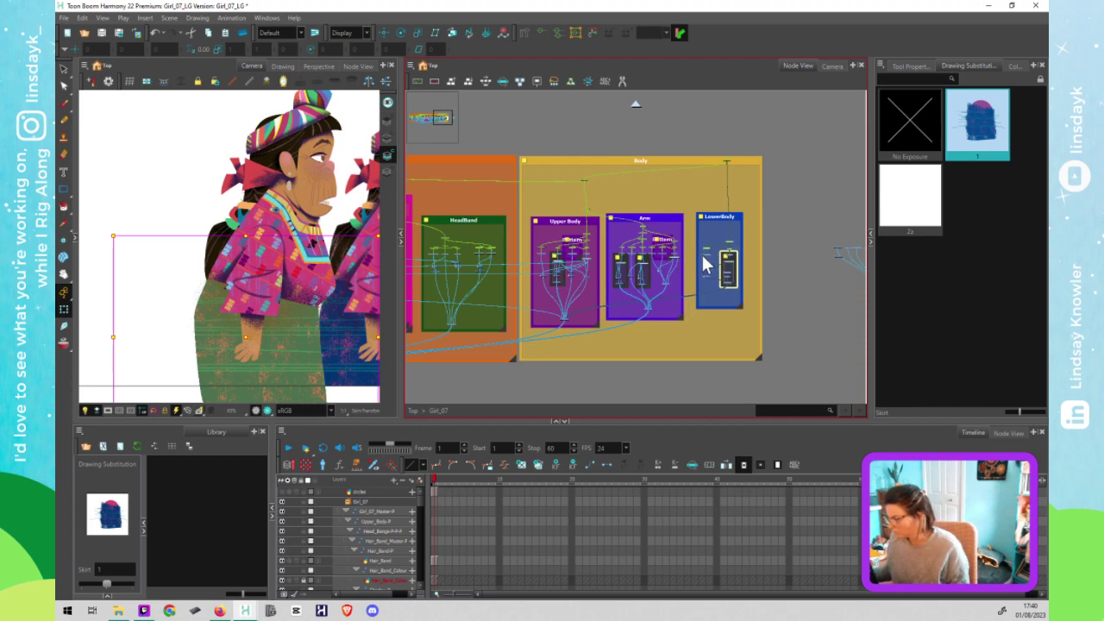
pyautogui.scroll(2, 702, 255)
pyautogui.press('Up')
pyautogui.press('Up')
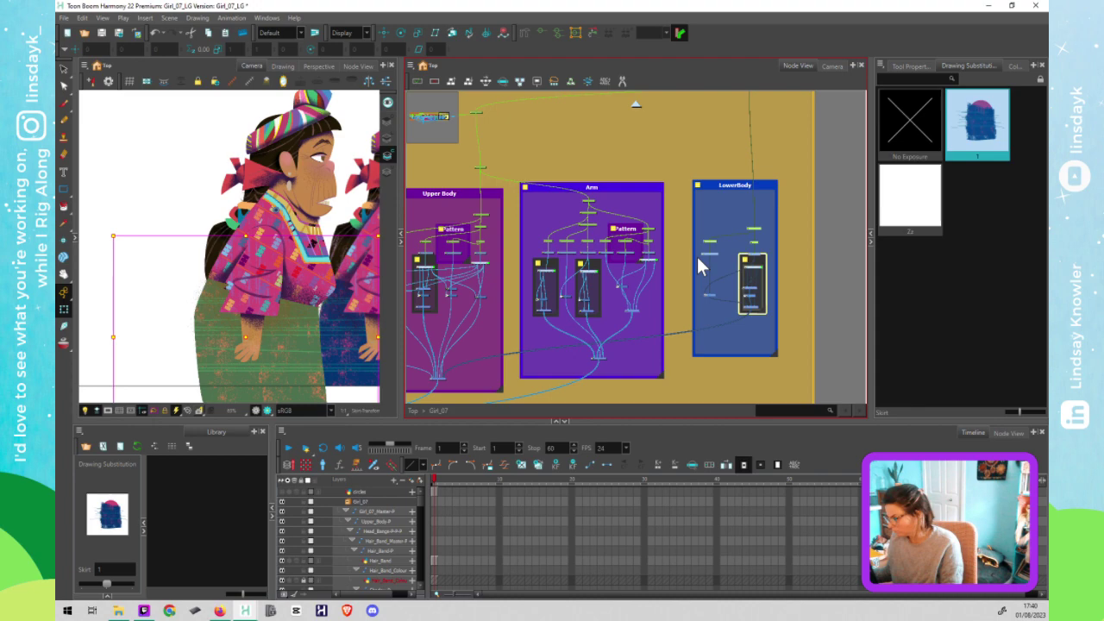
# Step: Move the LowerBody backdrop's bottom composite node down, close to the backdrop's lower edge
pyautogui.click(680, 267)
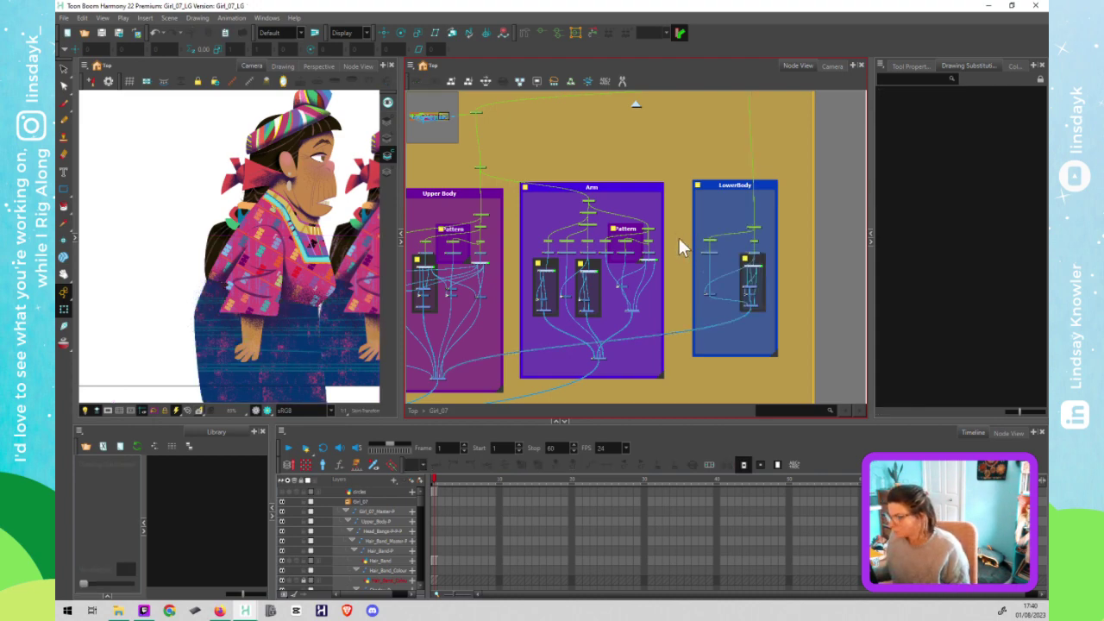
pyautogui.scroll(-1, 680, 246)
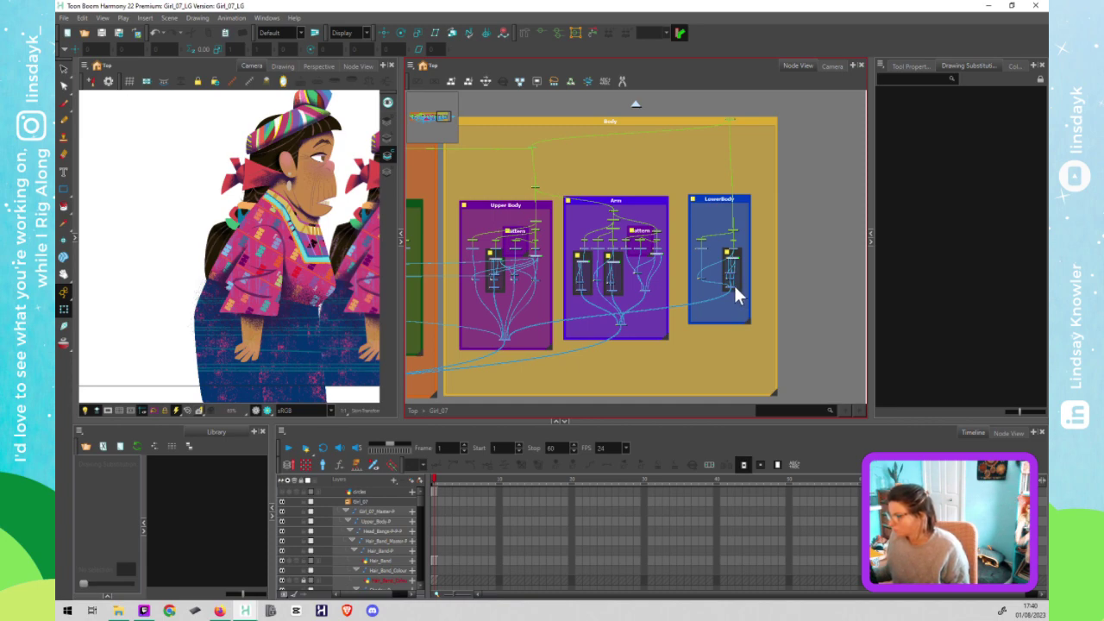
pyautogui.moveTo(733, 285); pyautogui.dragTo(735, 312)
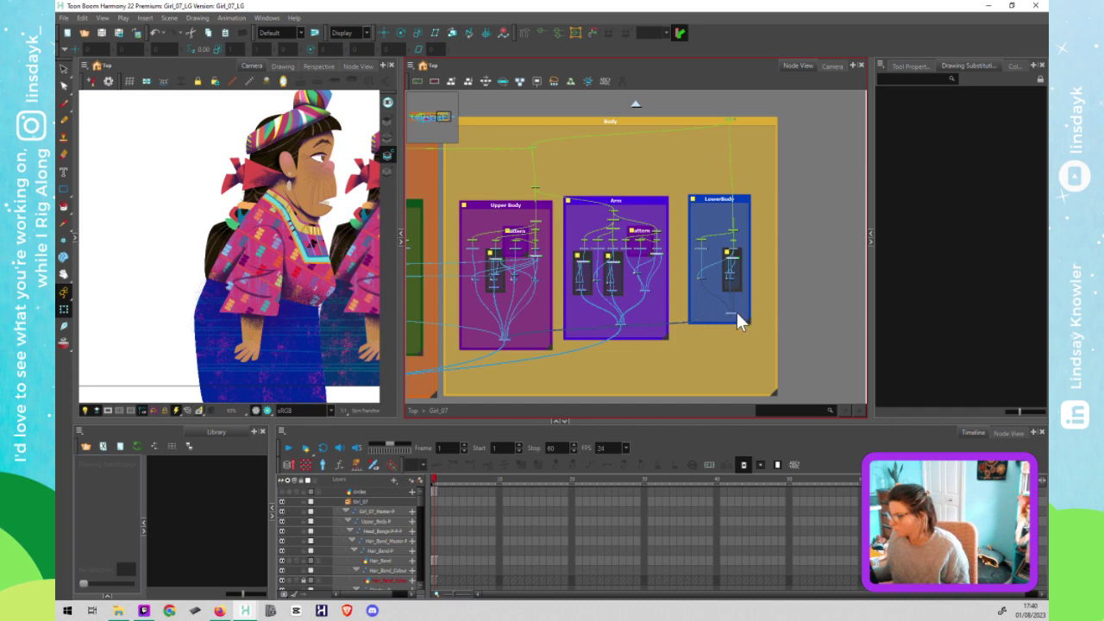
# Step: Move the rig's input port node from above the orange head backdrop to directly above the Girl_07_Master-P peg at the Body backdrop
pyautogui.scroll(-2, 721, 360)
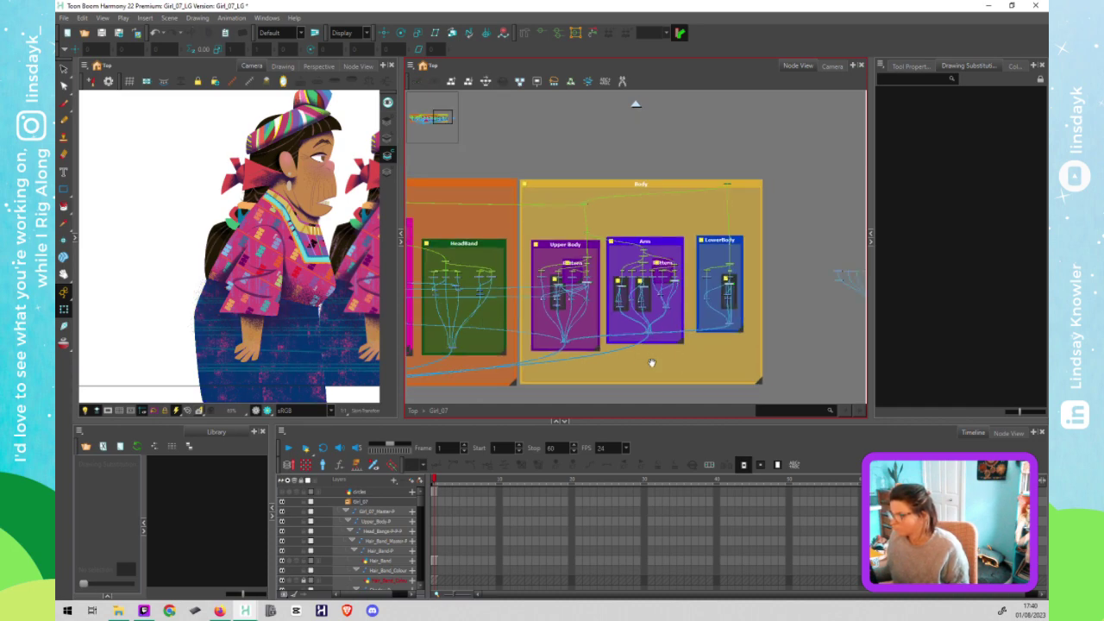
pyautogui.moveTo(694, 361); pyautogui.dragTo(735, 359)
pyautogui.scroll(-2, 712, 202)
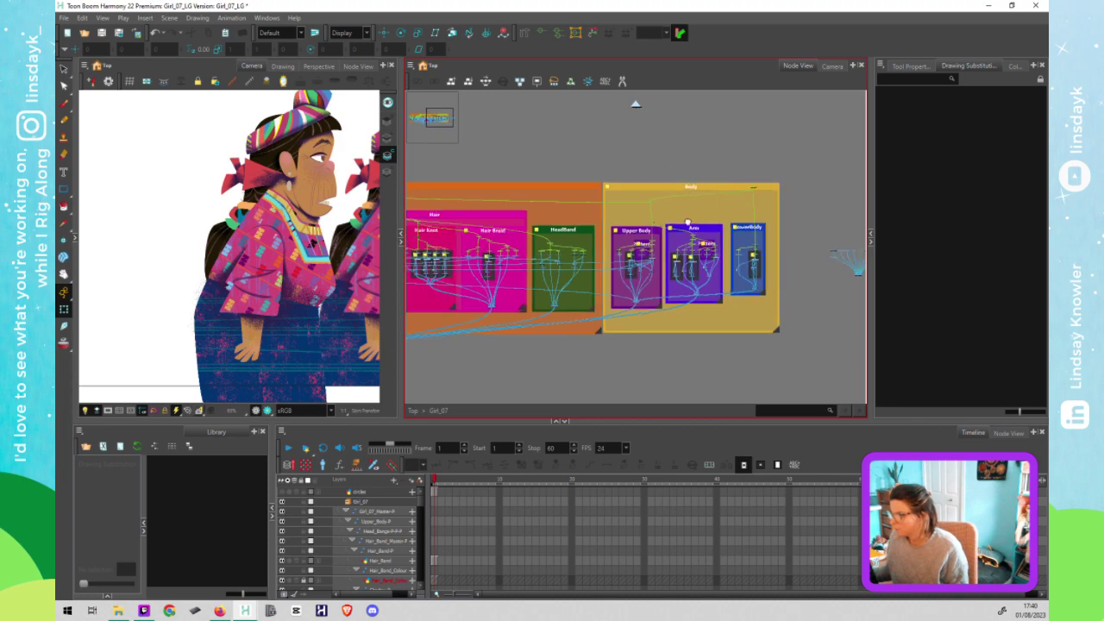
pyautogui.moveTo(700, 240); pyautogui.dragTo(732, 318)
pyautogui.moveTo(536, 234); pyautogui.dragTo(538, 249)
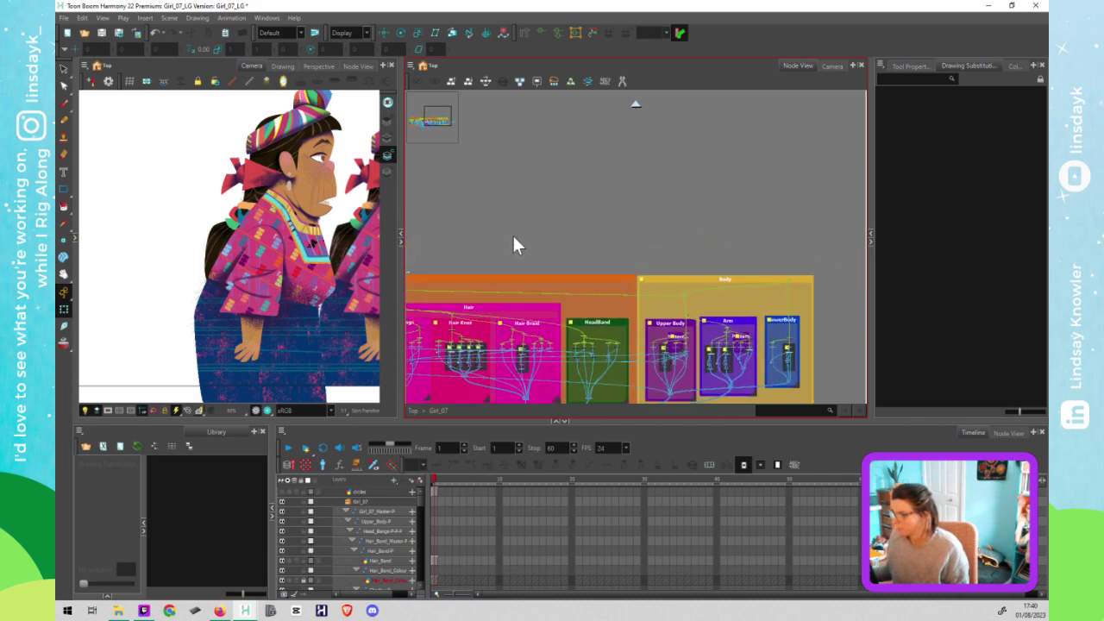
pyautogui.scroll(-1, 512, 232)
pyautogui.hscroll(-3, 647, 231)
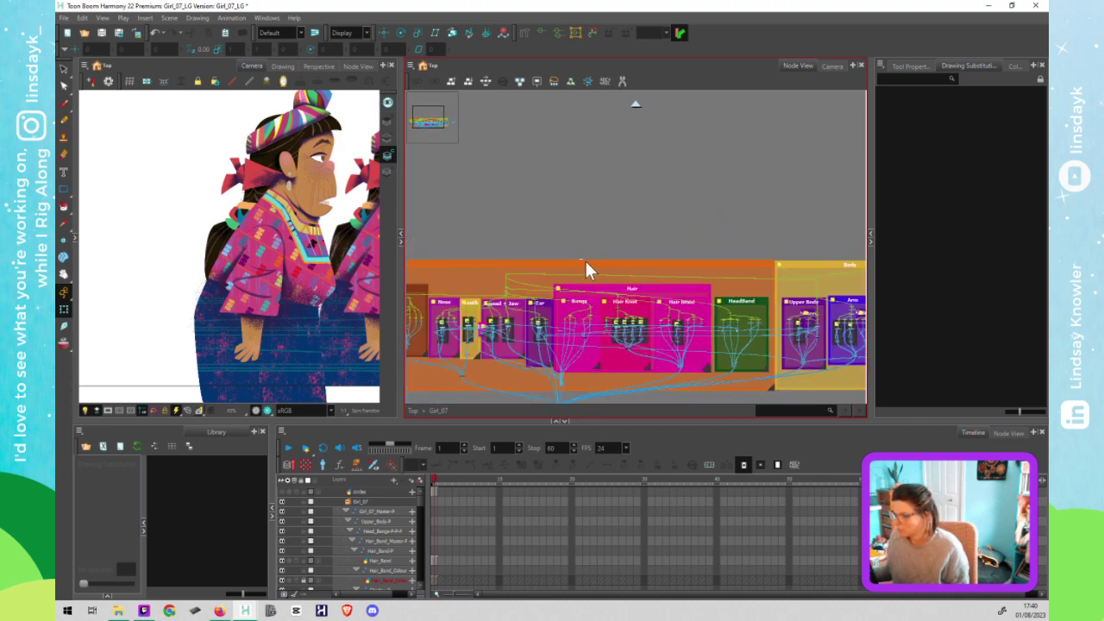
pyautogui.scroll(1, 583, 262)
pyautogui.scroll(3, 582, 260)
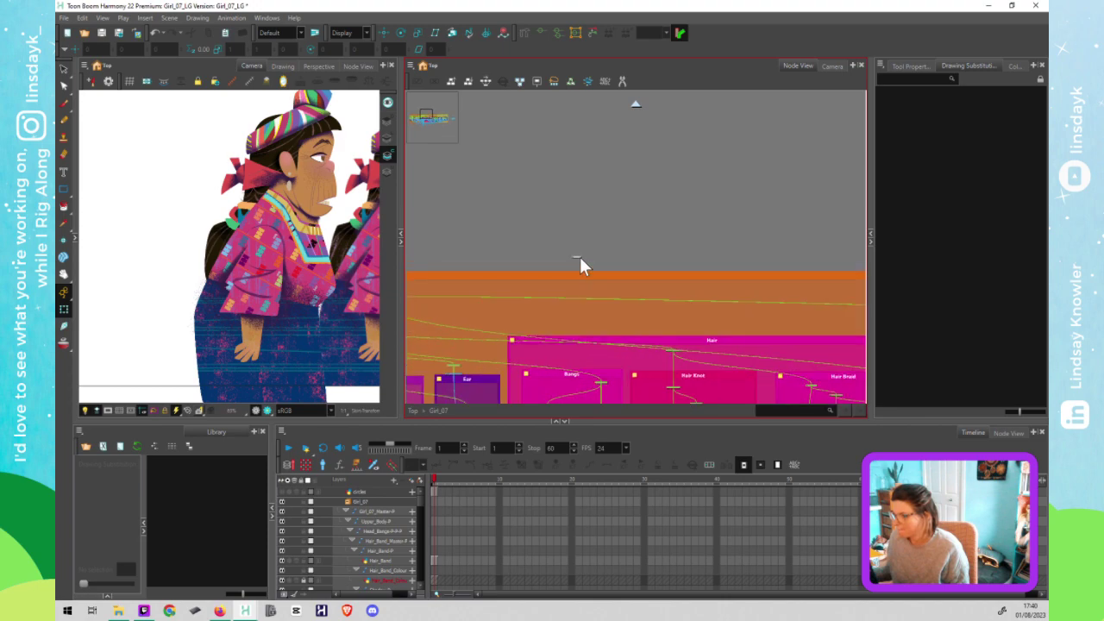
pyautogui.moveTo(835, 238); pyautogui.dragTo(526, 210)
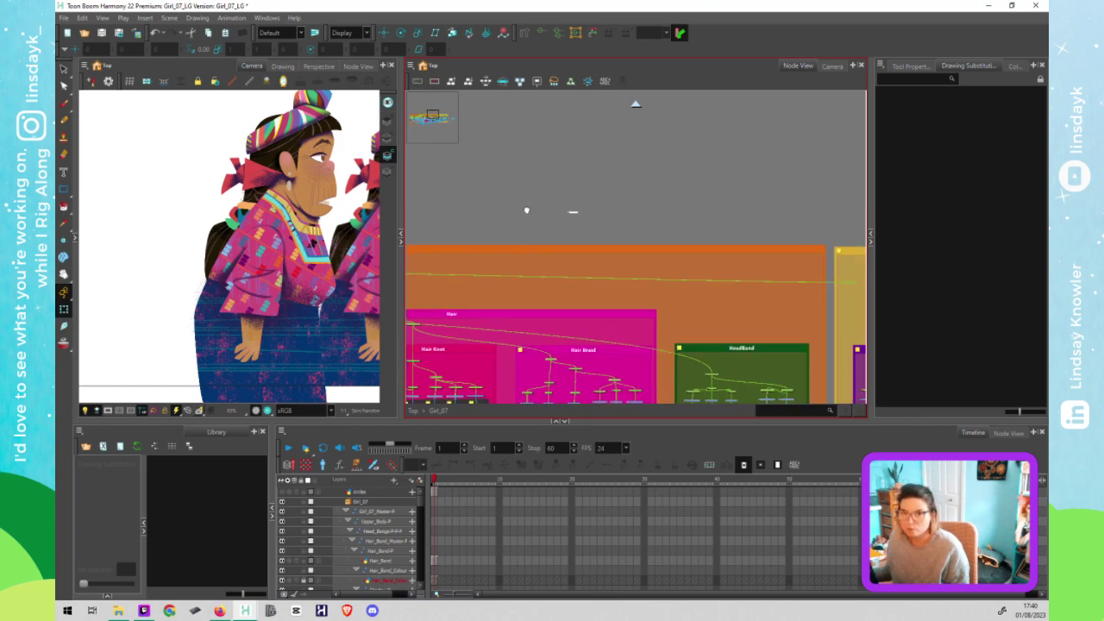
pyautogui.hscroll(5, 564, 192)
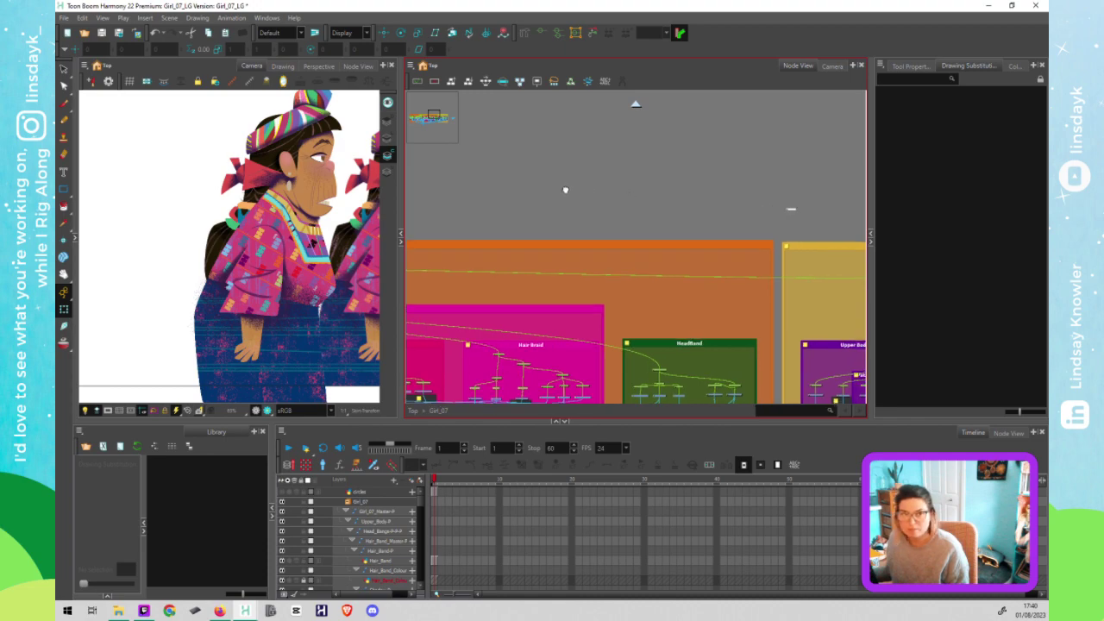
pyautogui.hscroll(6, 579, 155)
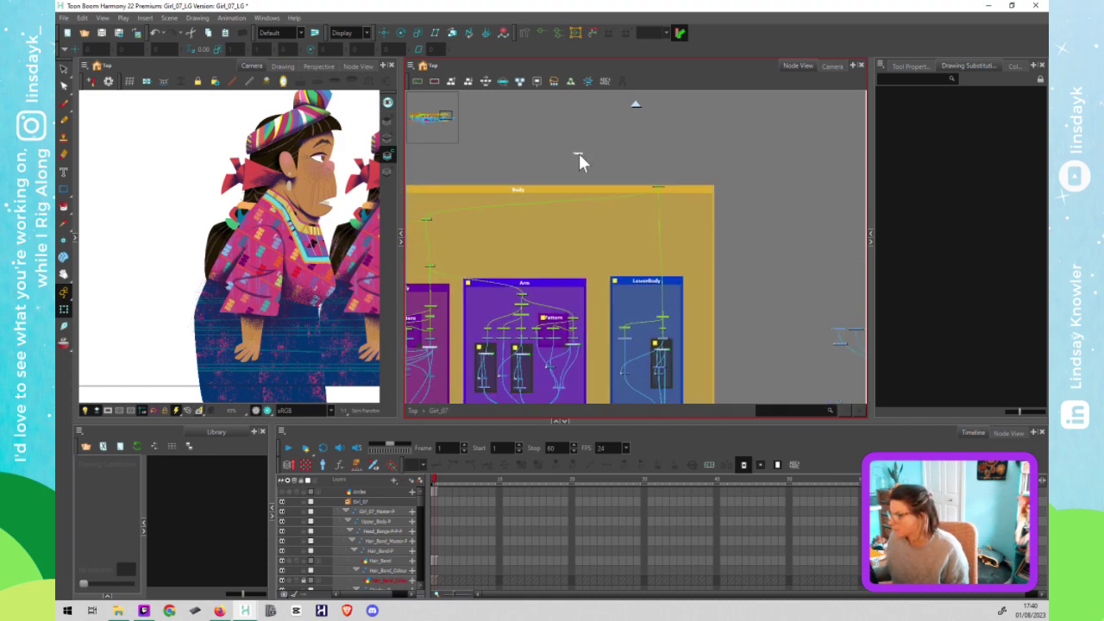
pyautogui.scroll(5, 655, 169)
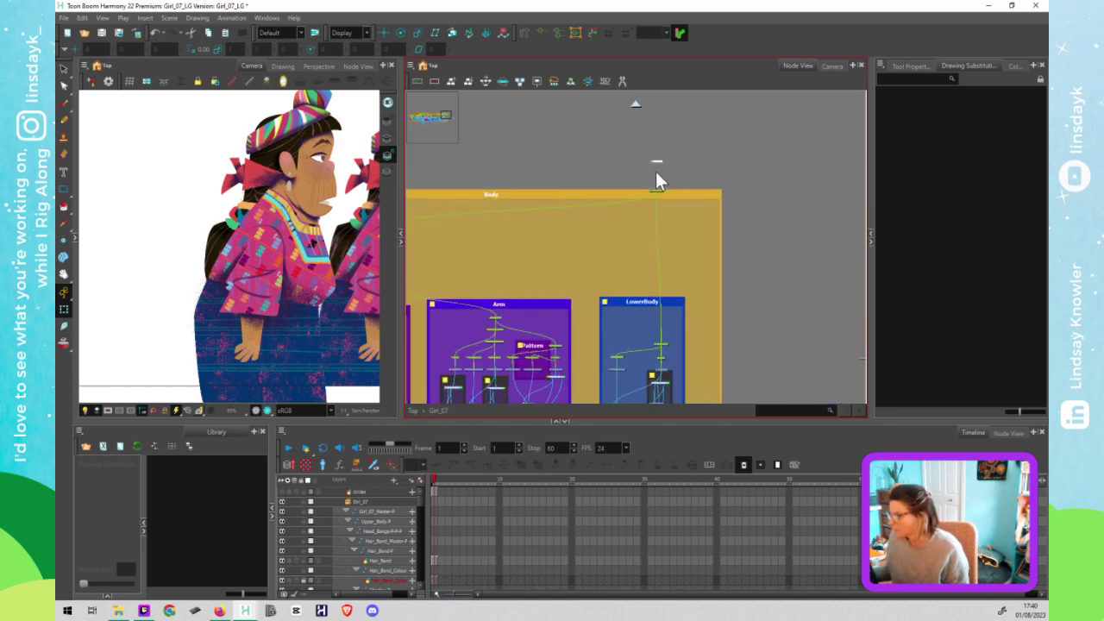
pyautogui.moveTo(658, 220); pyautogui.dragTo(663, 148)
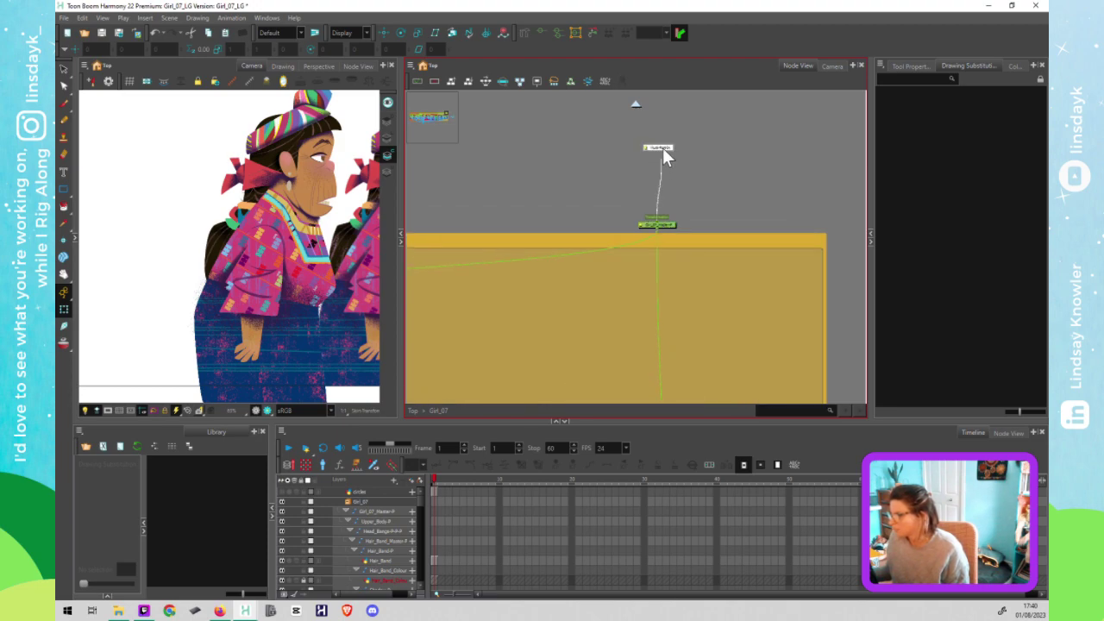
pyautogui.click(723, 188)
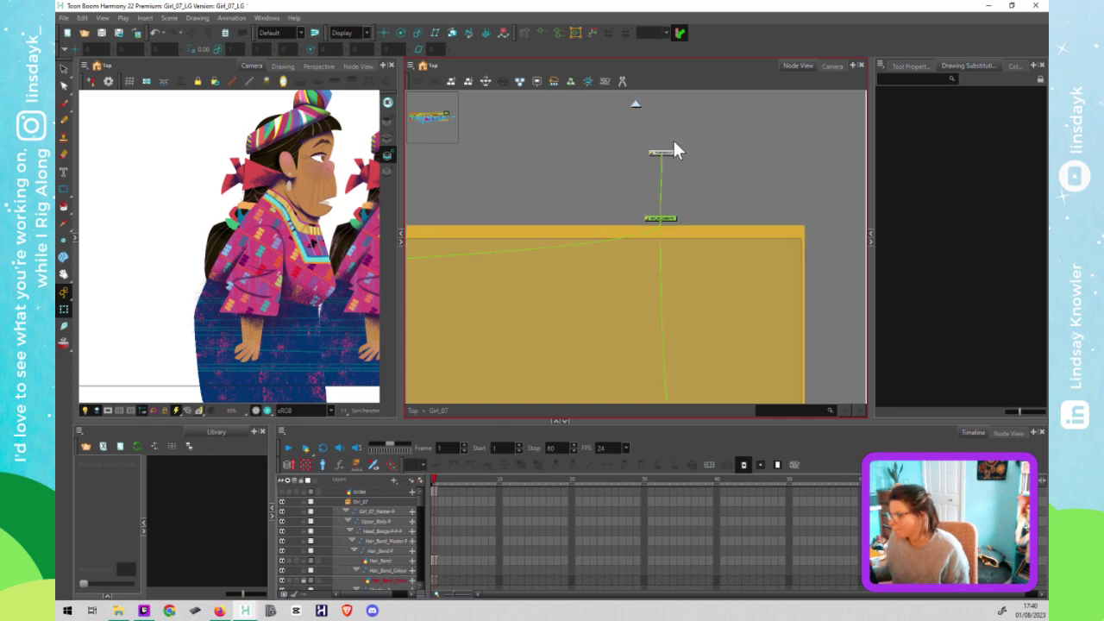
# Step: Move the Girl_07_Master-P peg and the input port node together up clear of the Body backdrop, in line with the LowerBody nodes
pyautogui.click(661, 226)
pyautogui.scroll(-3, 663, 231)
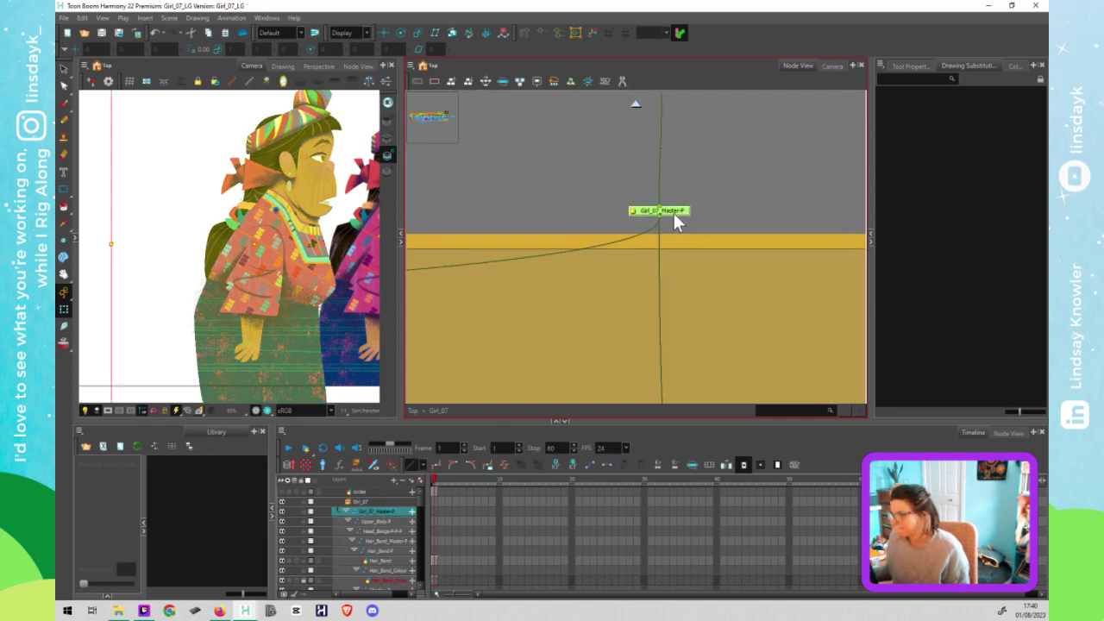
pyautogui.scroll(-3, 673, 218)
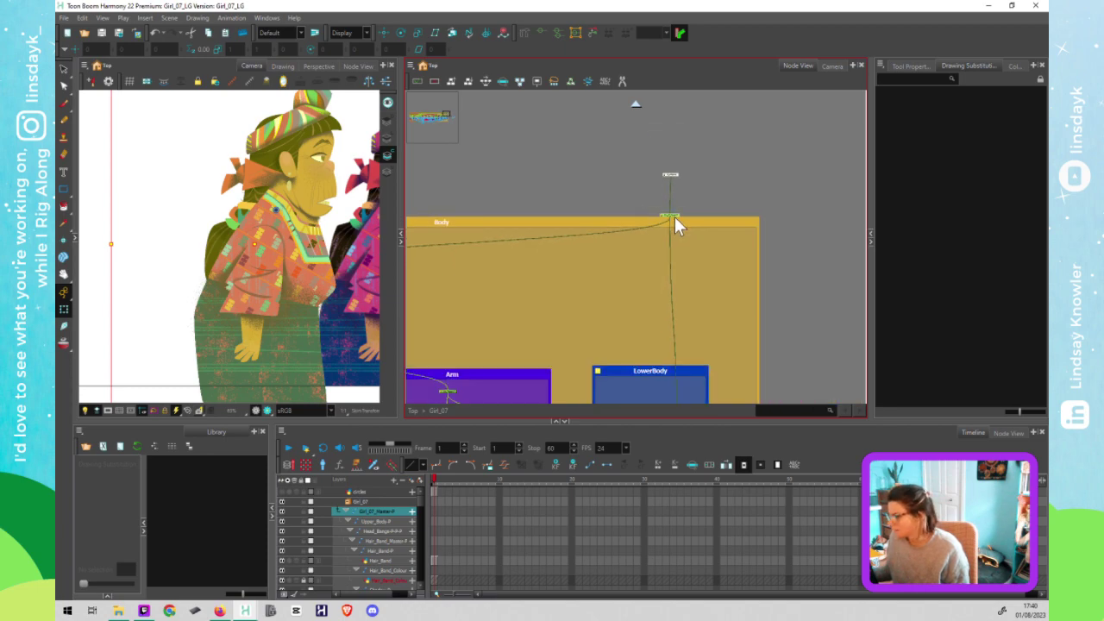
pyautogui.keyDown('shift'); pyautogui.click(676, 180); pyautogui.keyUp('shift')
pyautogui.moveTo(677, 184); pyautogui.dragTo(678, 180)
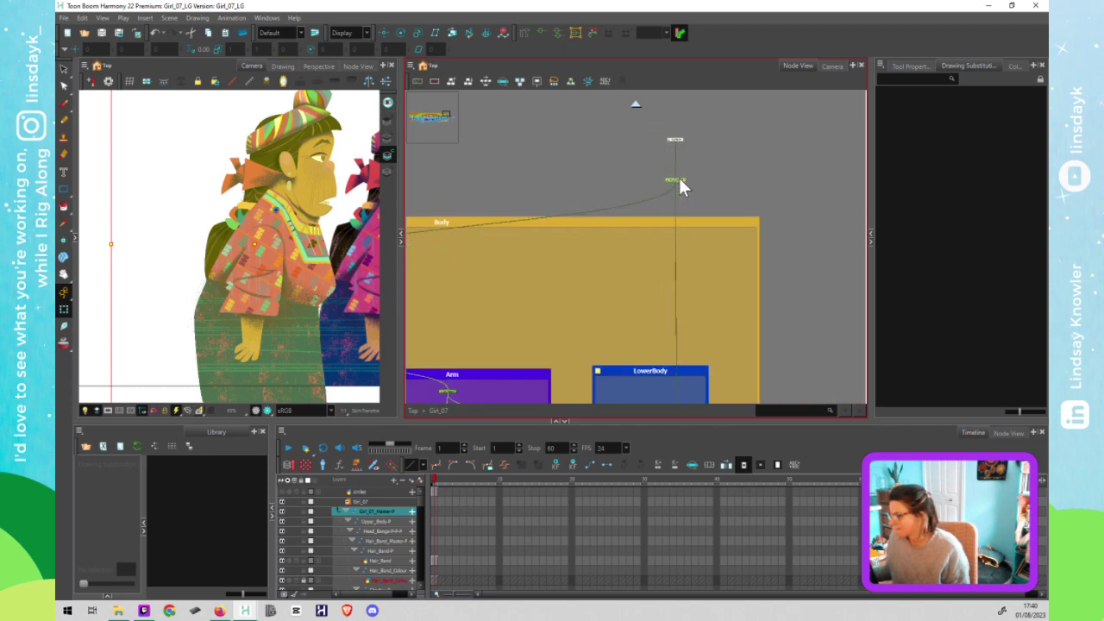
# Step: Nudge the Upper Body backdrop's bottom composite node into place near the backdrop's lower edge
pyautogui.scroll(-1, 696, 172)
pyautogui.scroll(-1, 718, 258)
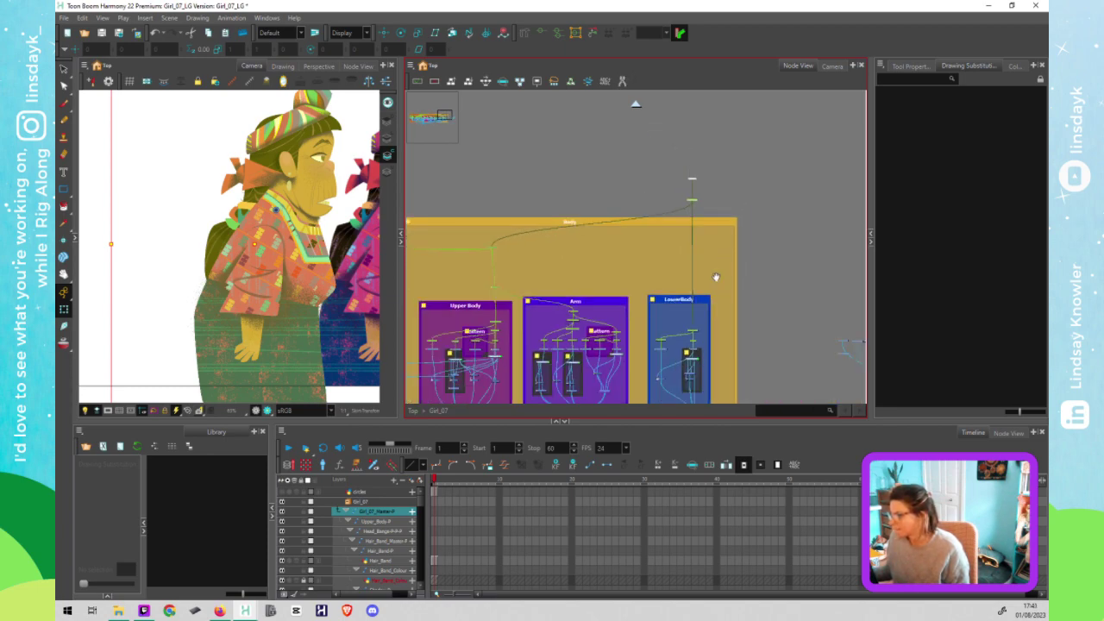
pyautogui.scroll(-2, 778, 225)
pyautogui.scroll(-3, 742, 307)
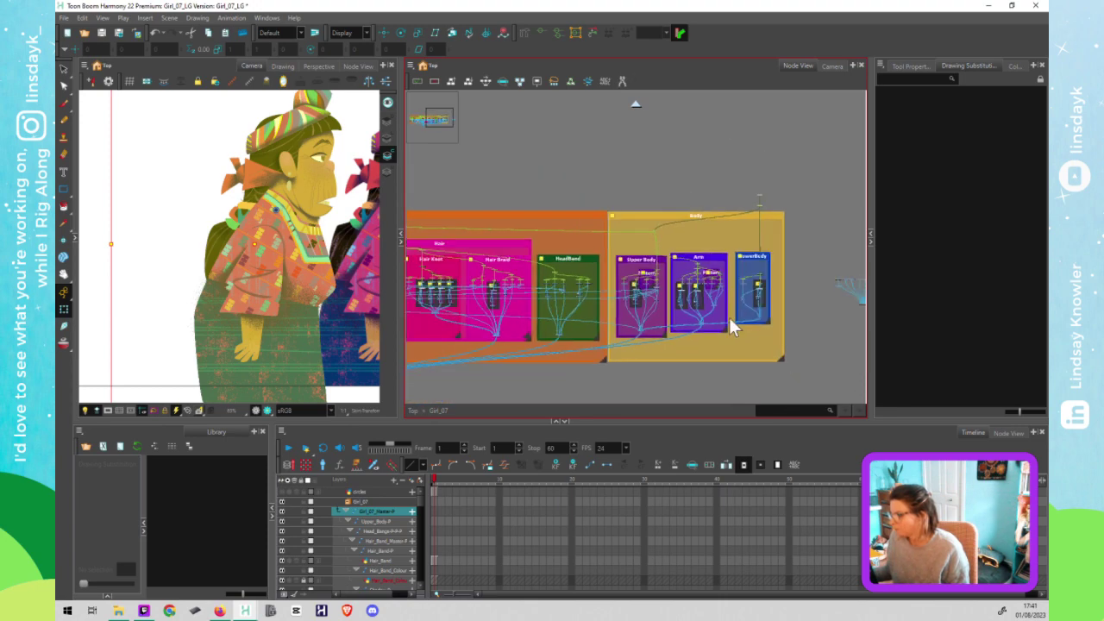
pyautogui.scroll(4, 687, 343)
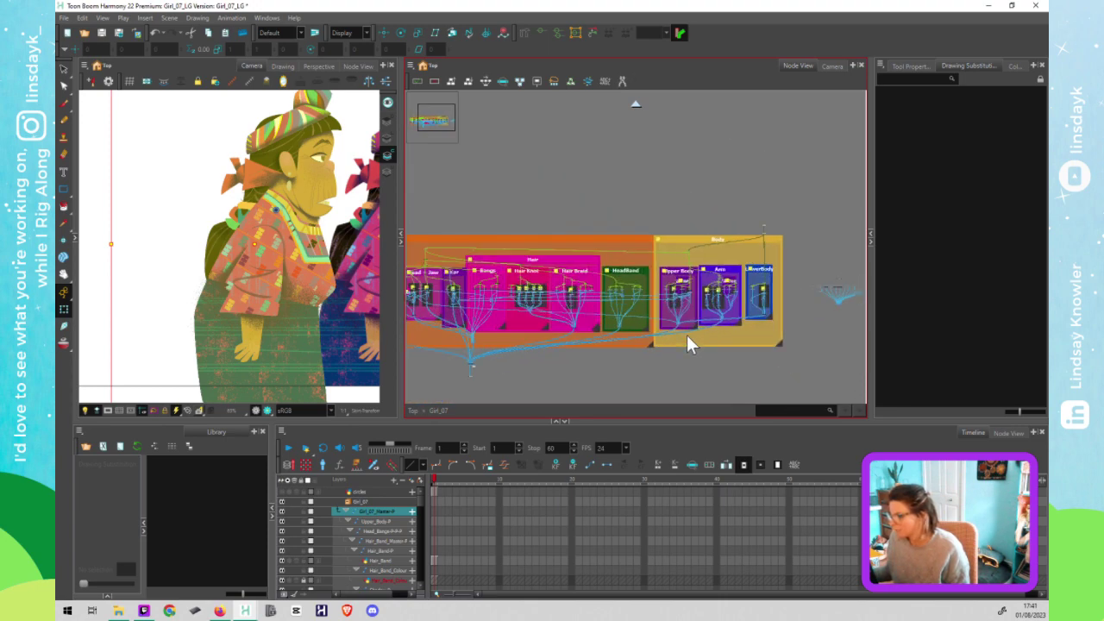
pyautogui.click(664, 304)
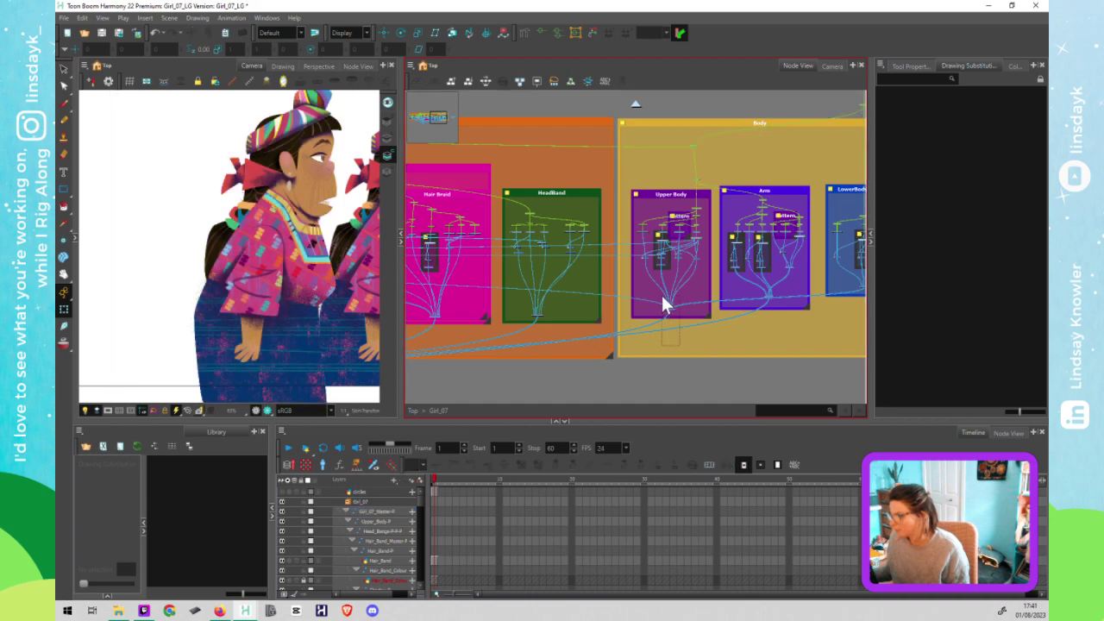
pyautogui.scroll(-2, 691, 304)
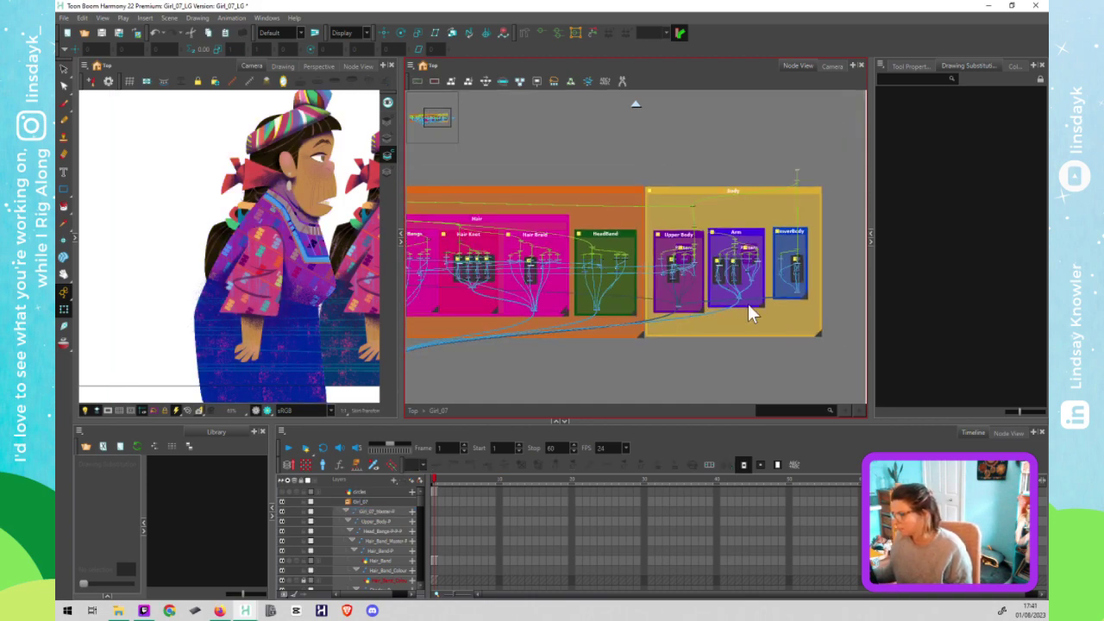
pyautogui.hscroll(-4, 722, 321)
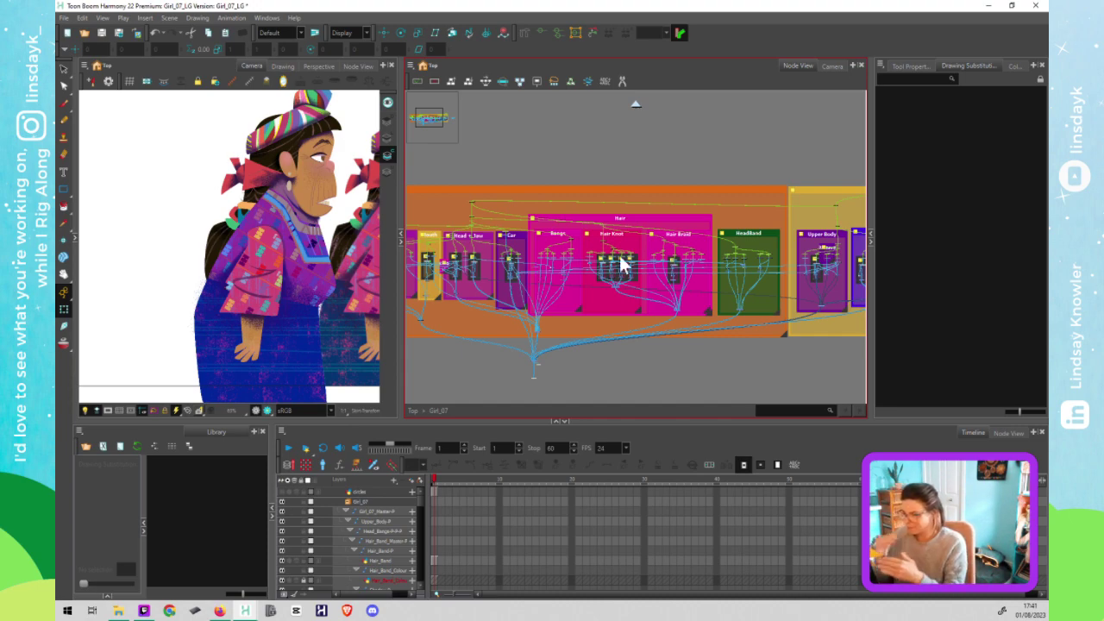
pyautogui.click(642, 365)
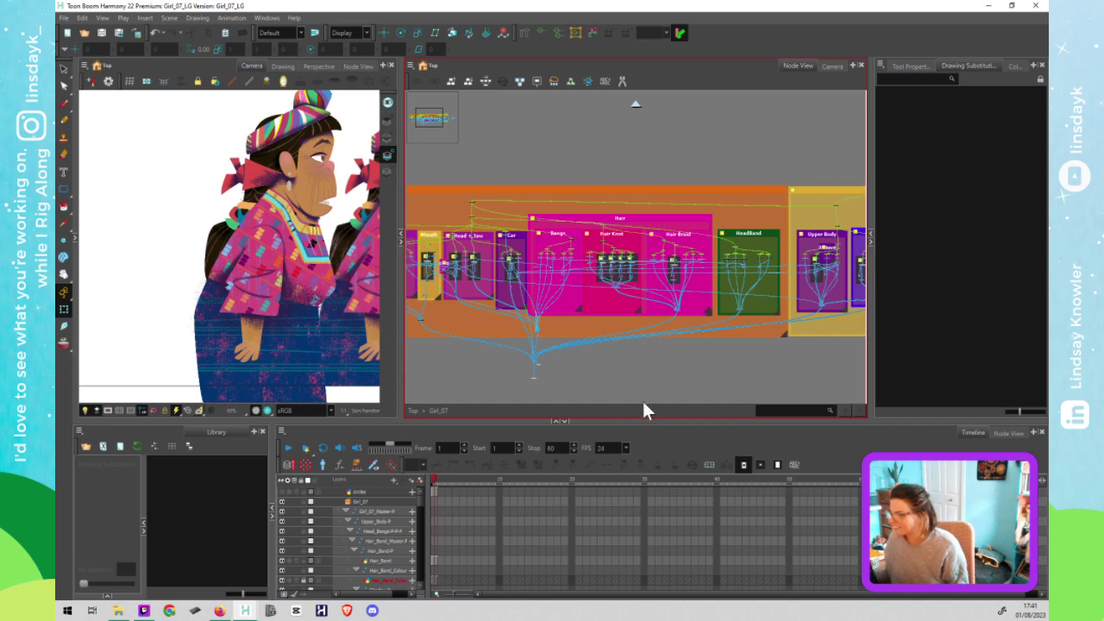
# Step: Name the large orange backdrop around the eye, hair and headband groups Head
pyautogui.scroll(-3, 676, 375)
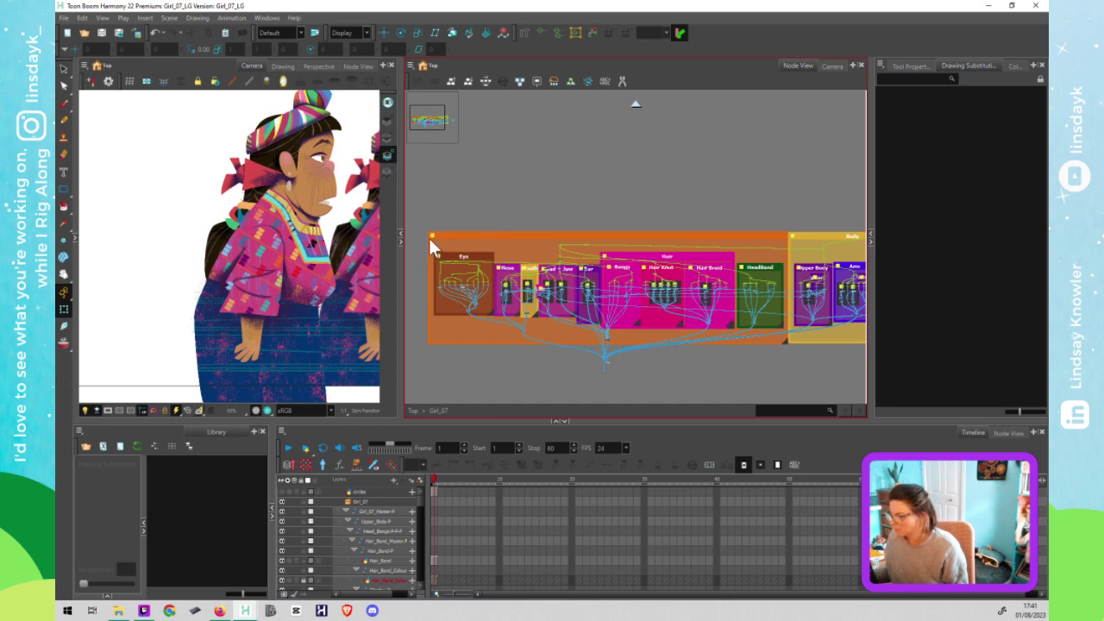
pyautogui.doubleClick(433, 235)
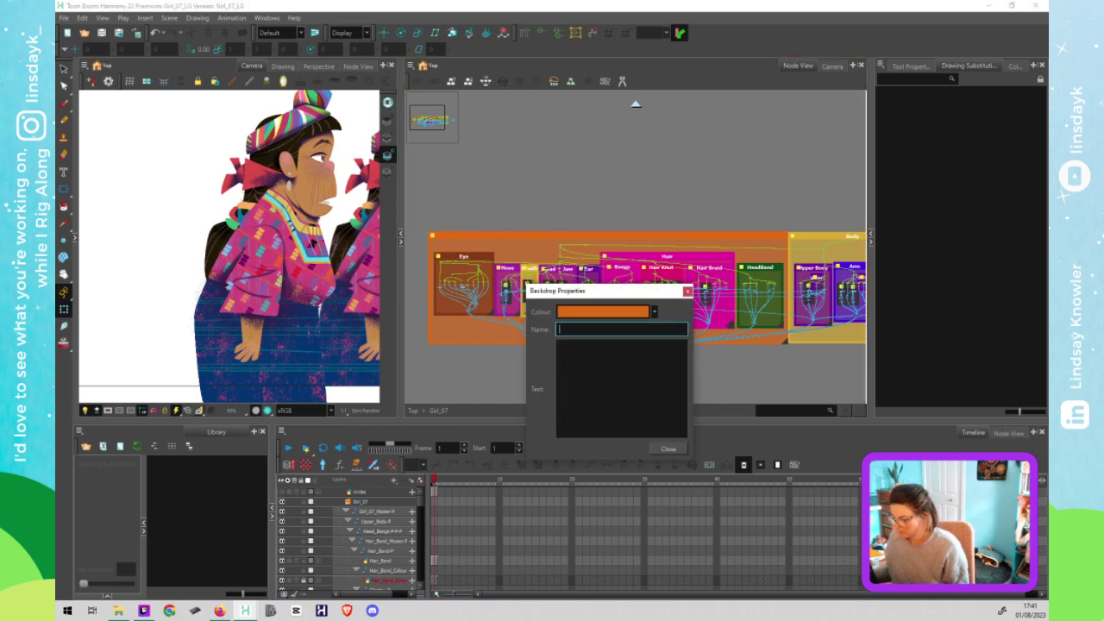
pyautogui.write('Head')
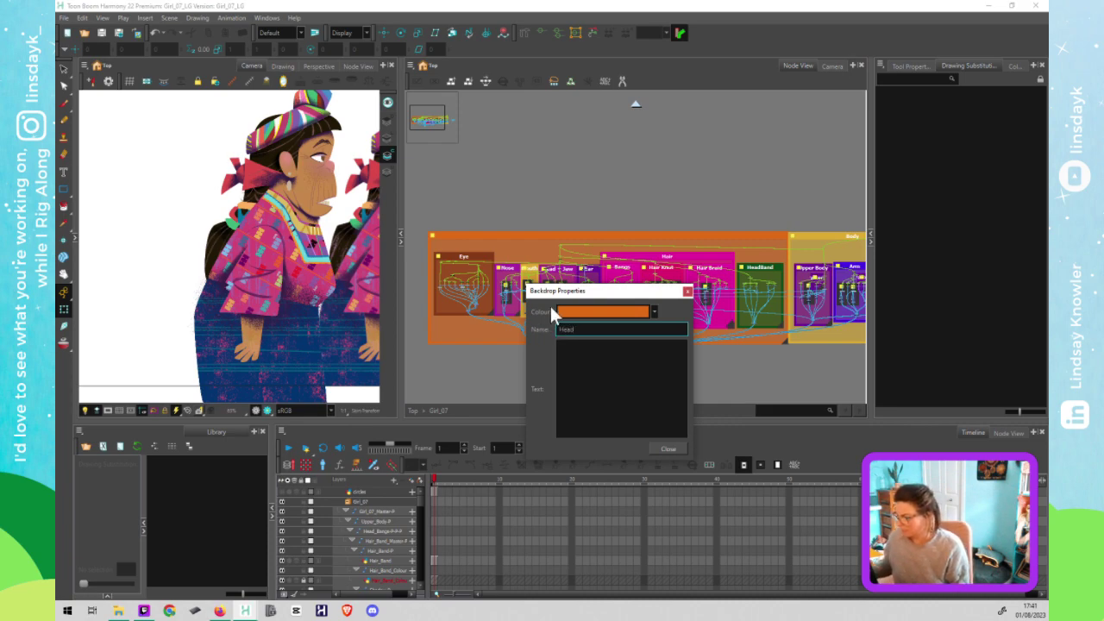
pyautogui.click(673, 448)
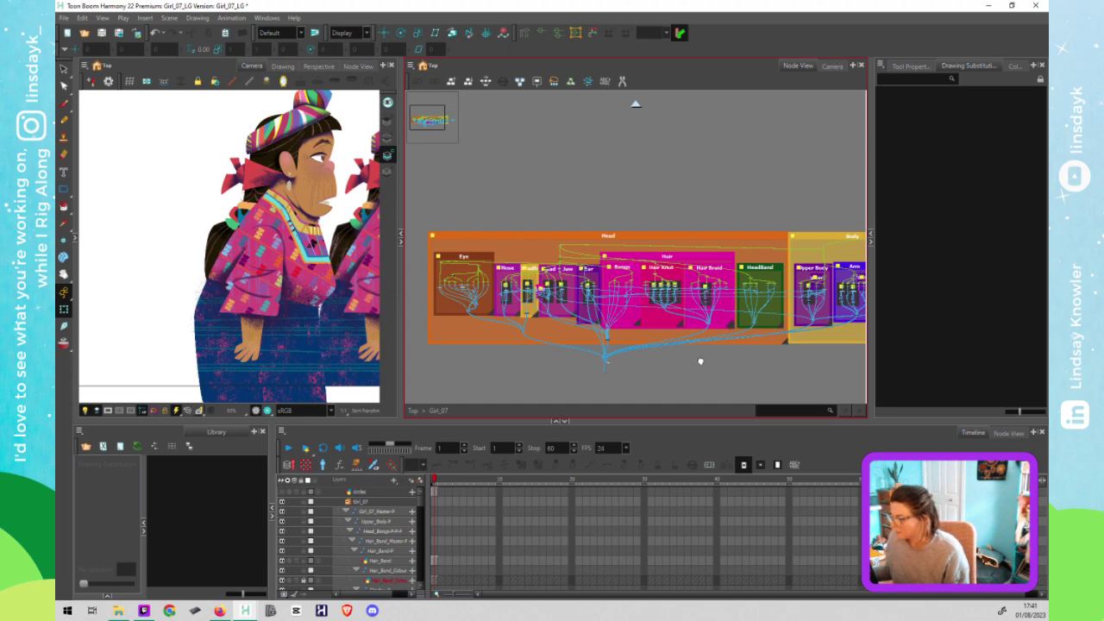
# Step: Try rotating the whole character from the Girl_07_Master-P peg with the Rotate tool, and undo the rotation
pyautogui.moveTo(700, 365); pyautogui.dragTo(659, 356)
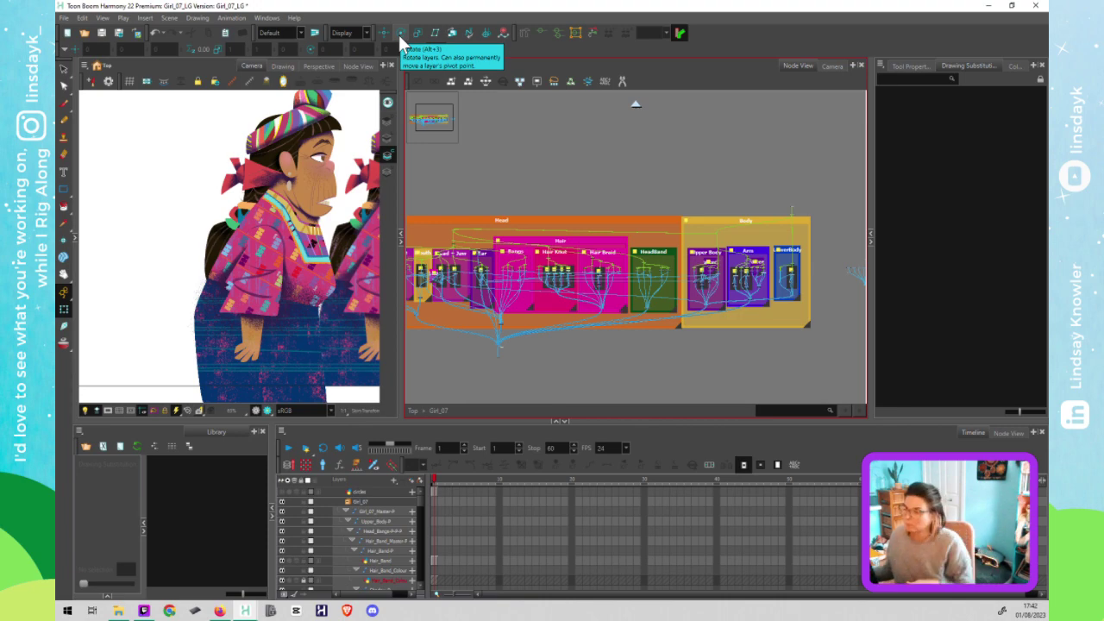
pyautogui.click(398, 35)
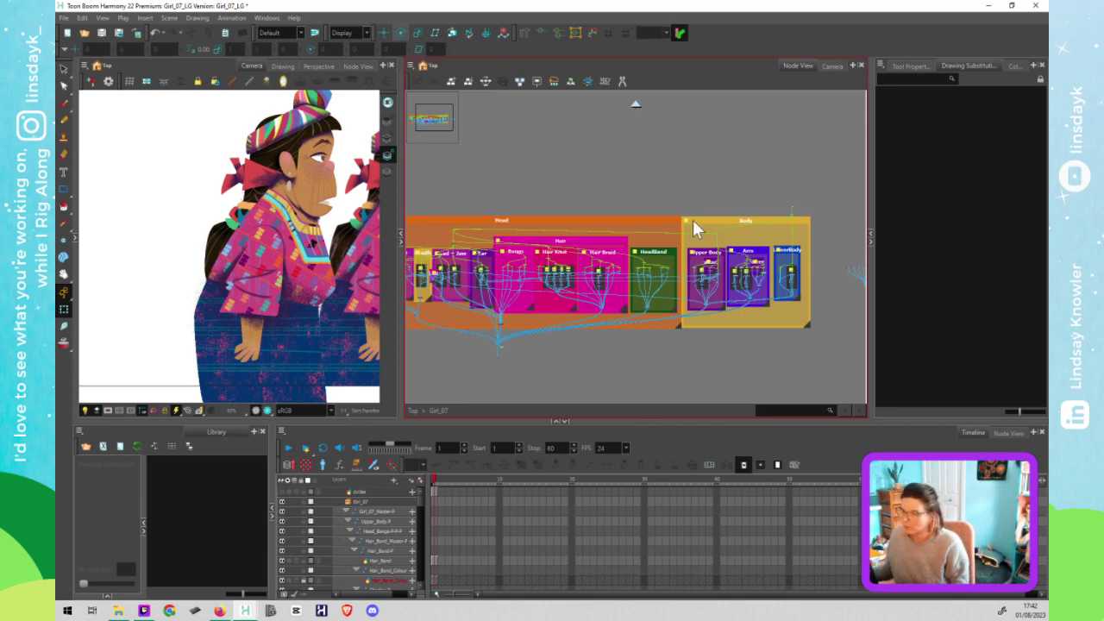
pyautogui.click(789, 216)
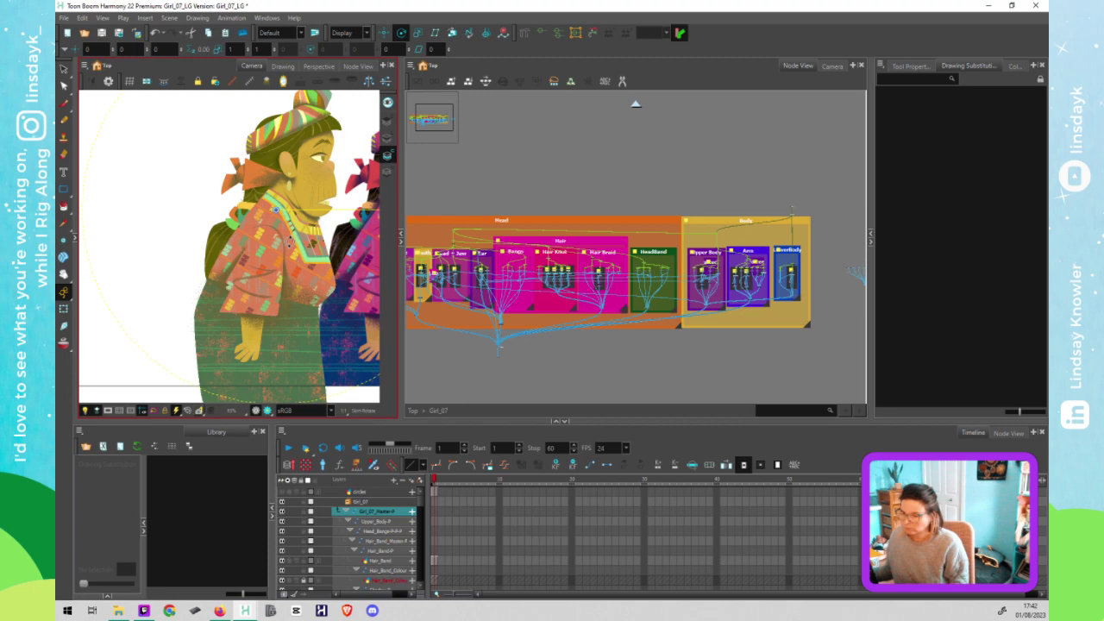
pyautogui.scroll(-4, 289, 240)
pyautogui.moveTo(283, 258); pyautogui.dragTo(267, 256)
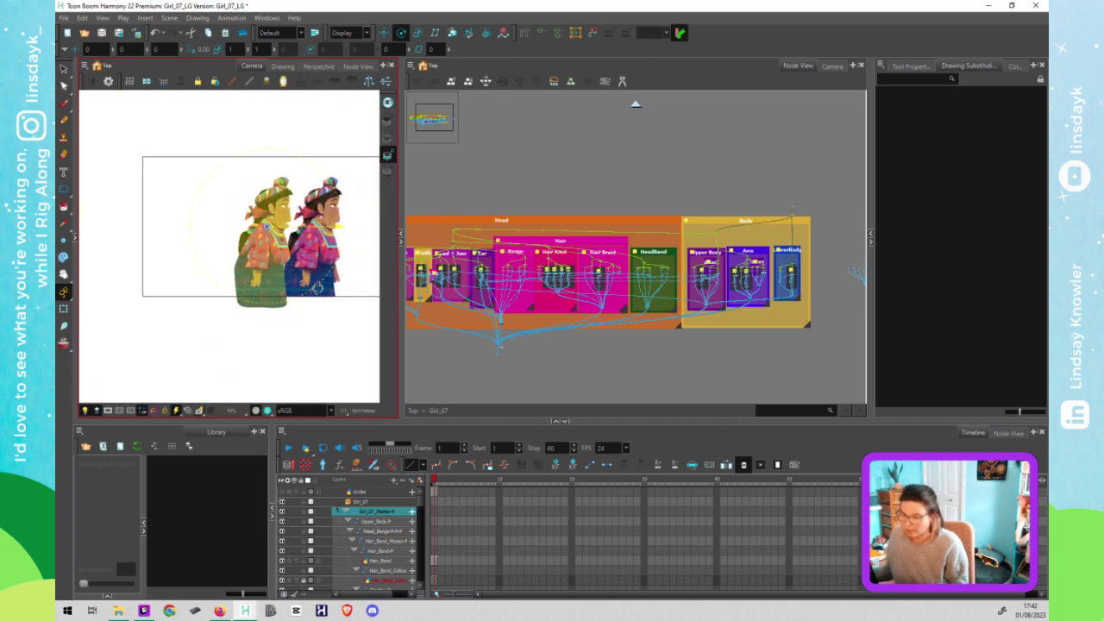
pyautogui.moveTo(317, 286); pyautogui.dragTo(331, 273)
pyautogui.moveTo(287, 293)
pyautogui.mouseDown()
pyautogui.moveTo(258, 295)
pyautogui.moveTo(288, 292)
pyautogui.mouseUp()
pyautogui.hotkey('ctrl', 'z')
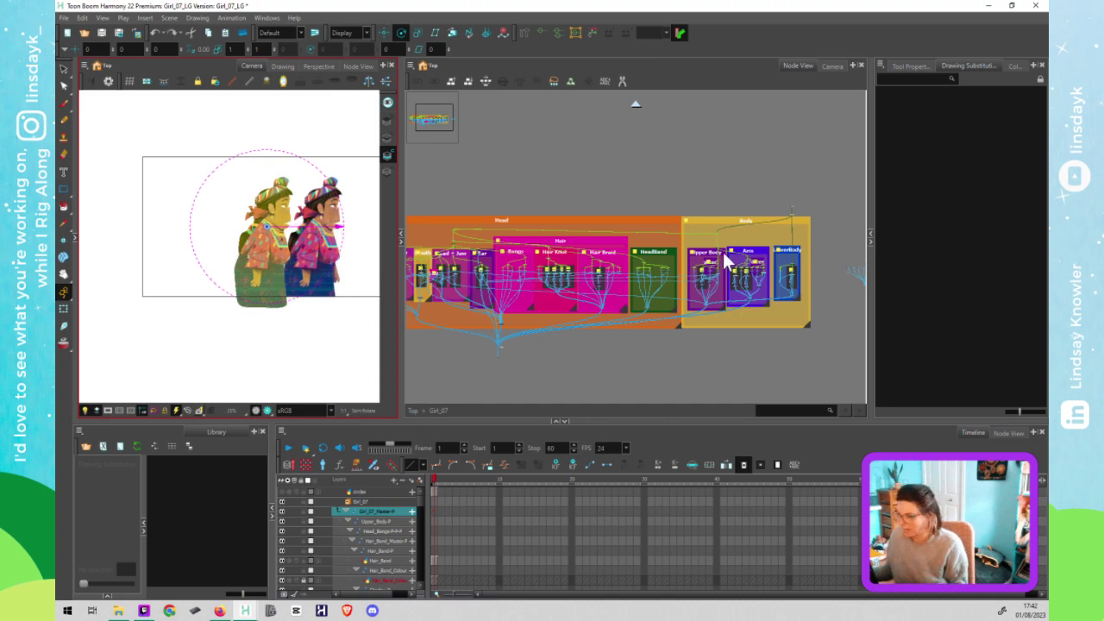
# Step: Try rotating the arm forward from the Arm backdrop's top peg with the Rotate tool, comparing both poses, and undo the rotation
pyautogui.scroll(4, 783, 262)
pyautogui.scroll(5, 746, 269)
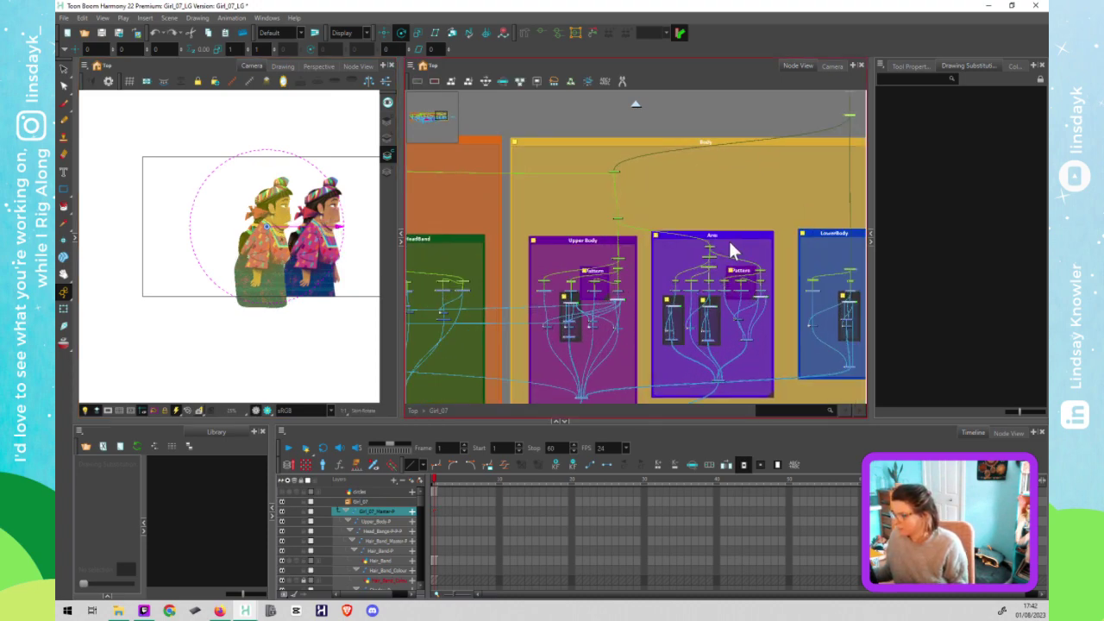
pyautogui.click(708, 248)
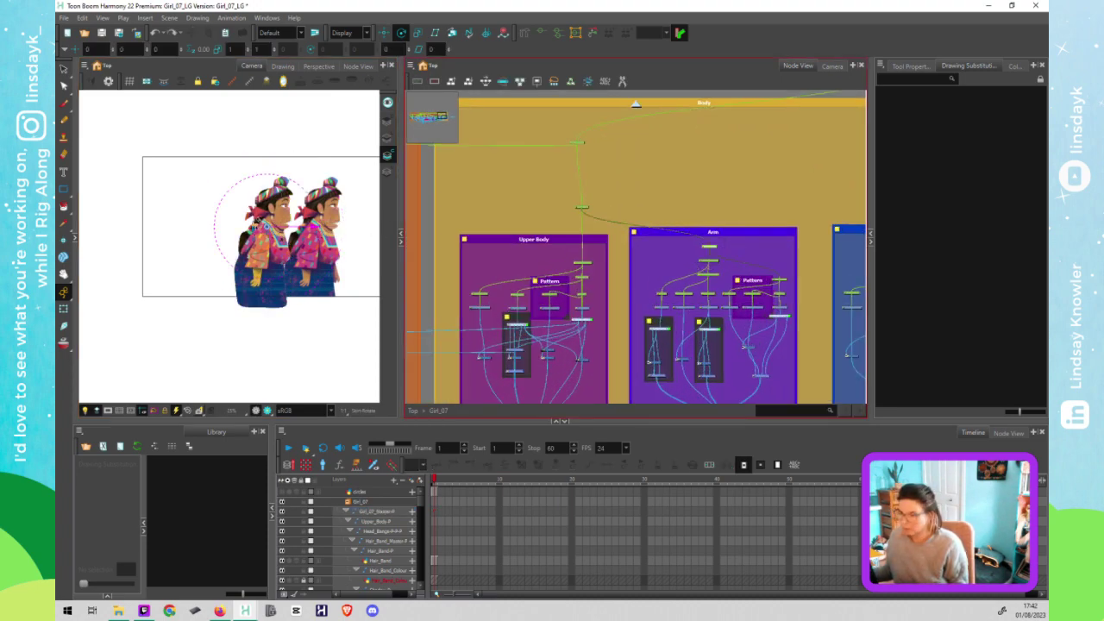
pyautogui.moveTo(262, 239); pyautogui.dragTo(320, 233)
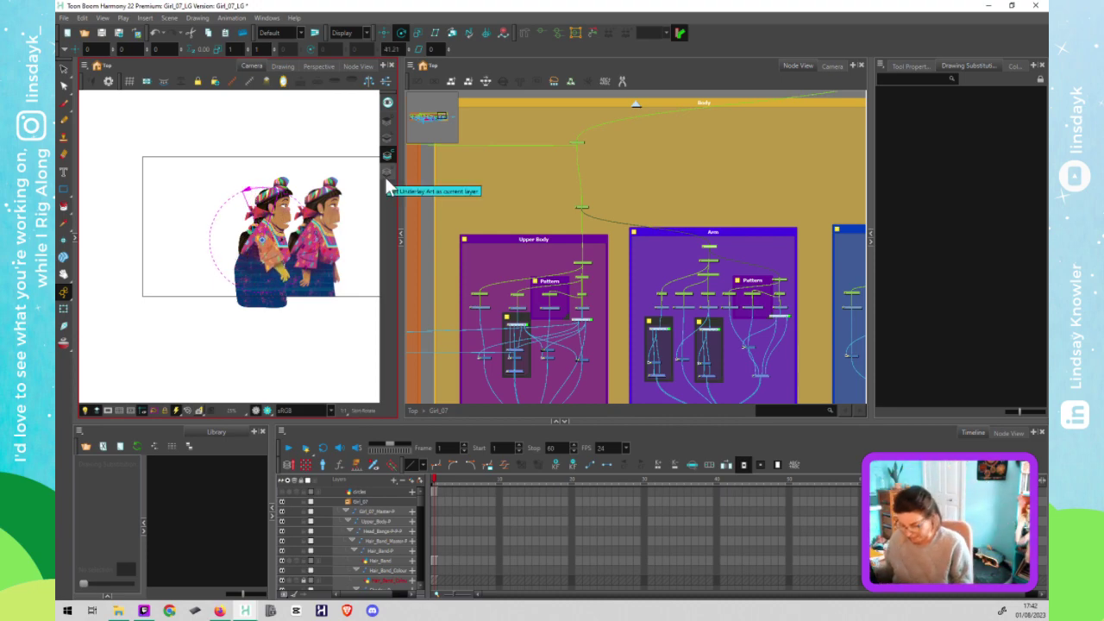
pyautogui.hotkey('ctrl', 'z')
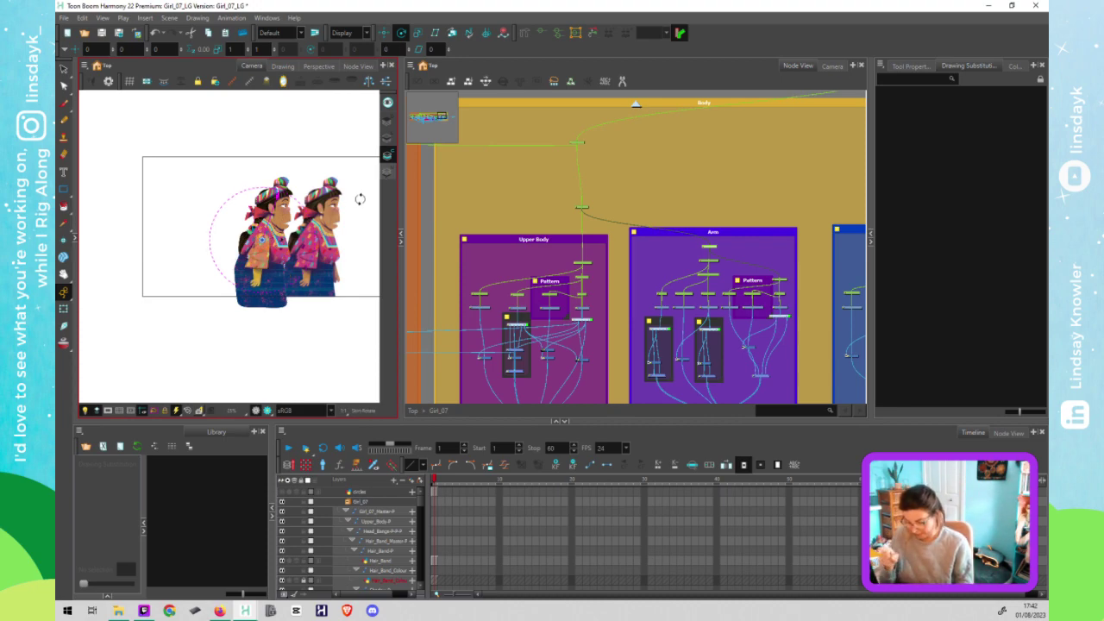
pyautogui.hotkey('ctrl', 'shift', 'z')
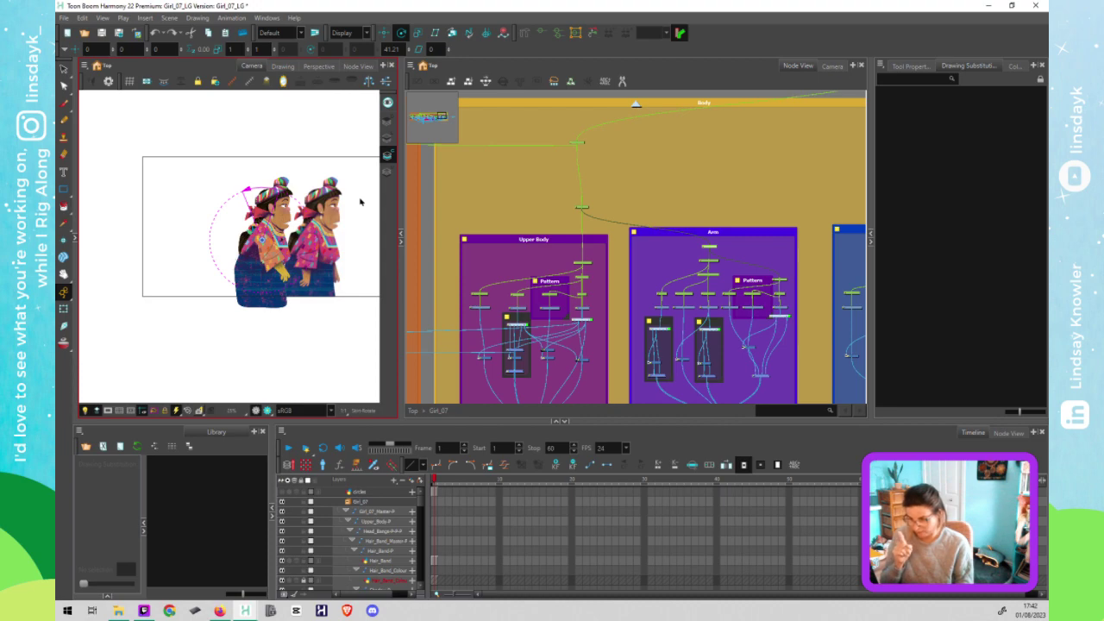
pyautogui.press('b')
pyautogui.click(361, 201)
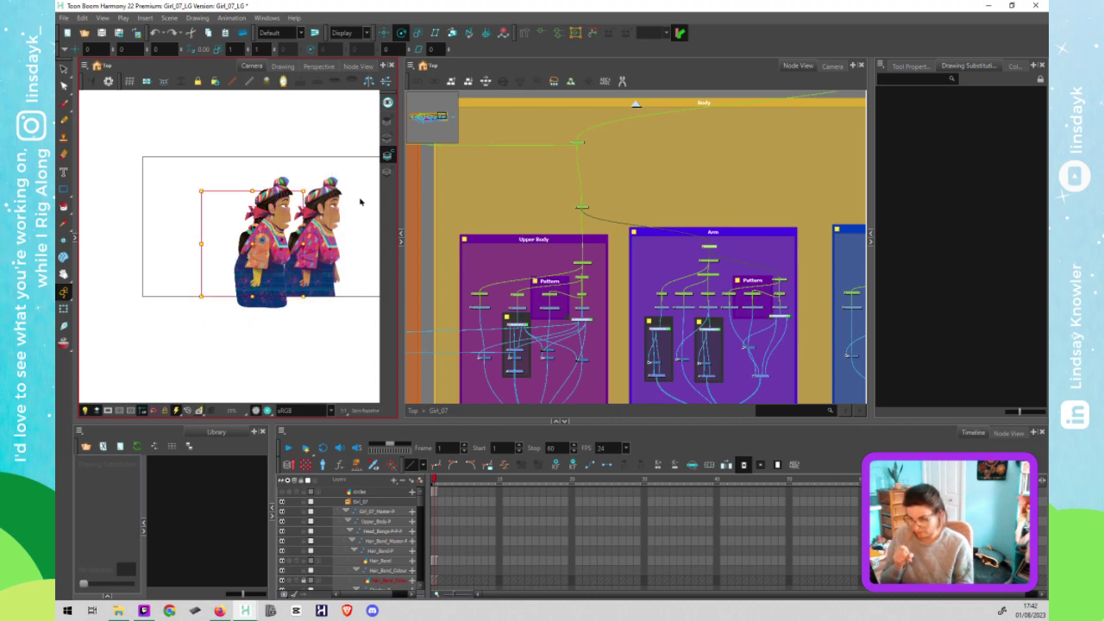
# Step: Align the Upper_Body-P peg vertically above the peg directly beneath it in the Body backdrop
pyautogui.click(709, 197)
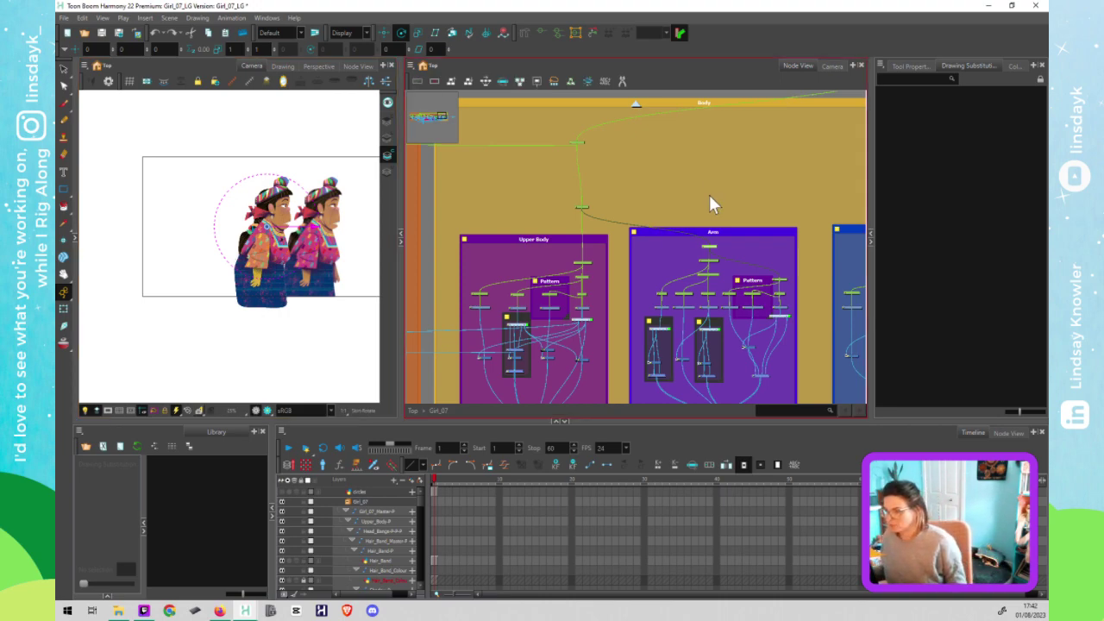
pyautogui.click(578, 138)
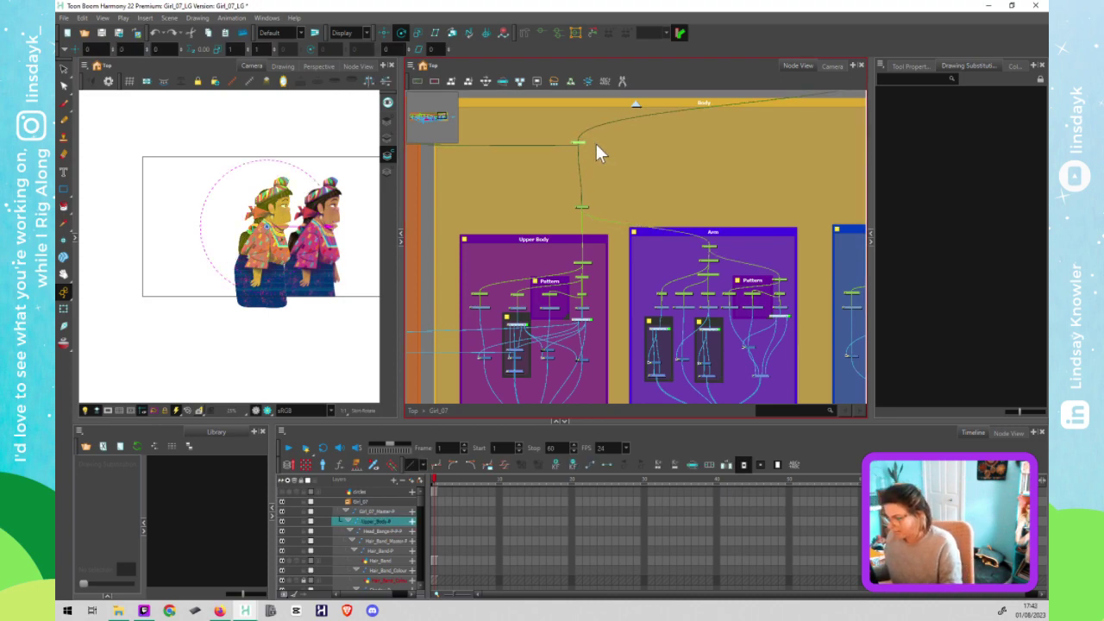
pyautogui.click(599, 144)
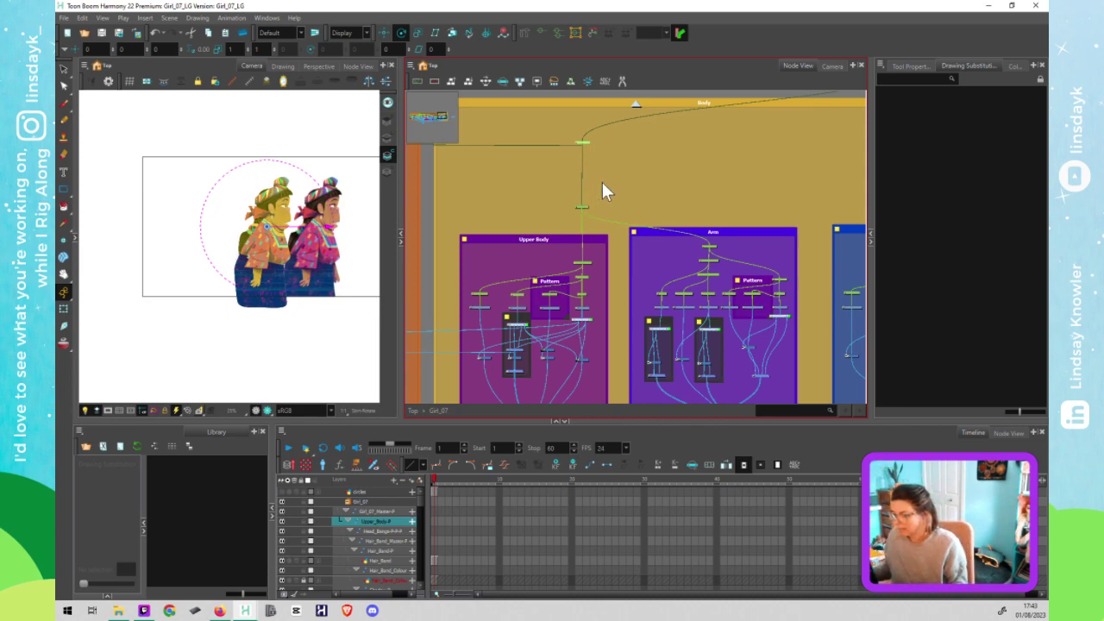
# Step: Nudge the peg above the Hair Knot backdrop slightly into place inside the Hair backdrop
pyautogui.scroll(-4, 559, 206)
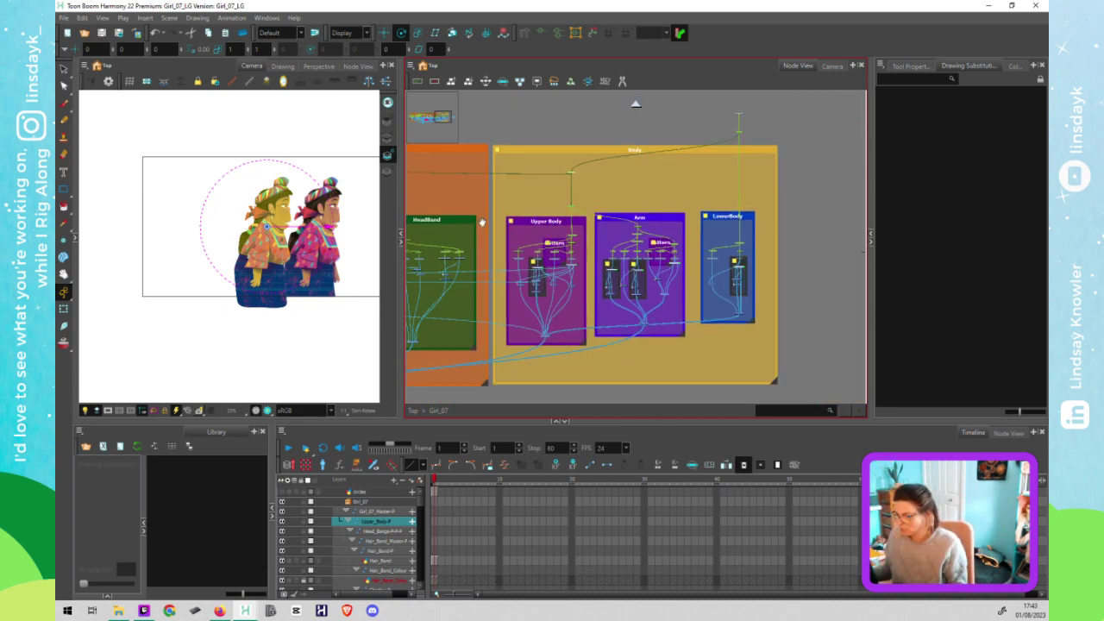
pyautogui.moveTo(464, 217); pyautogui.dragTo(763, 226)
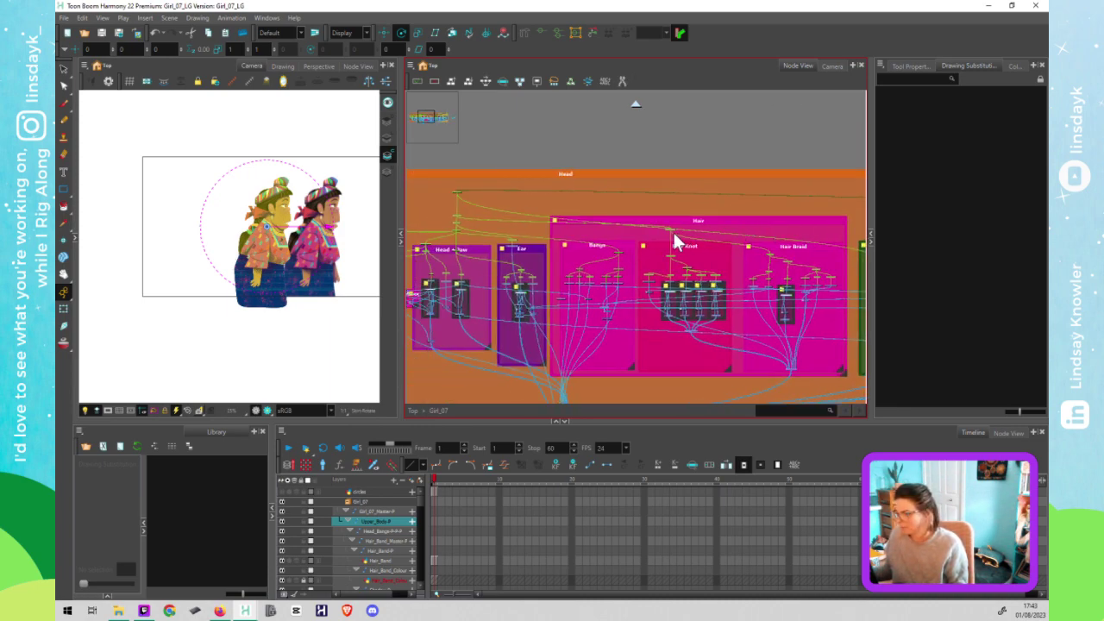
pyautogui.scroll(3, 672, 230)
pyautogui.moveTo(675, 225); pyautogui.dragTo(677, 234)
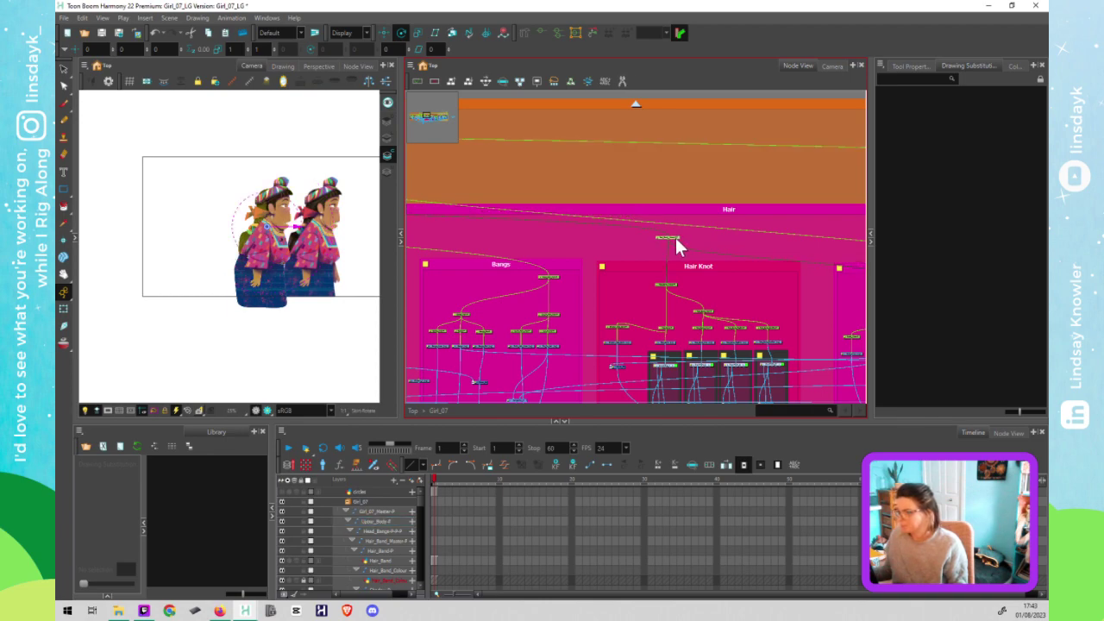
# Step: Move the second peg of the column above the Head + Jaw backdrop up slightly to even out the spacing
pyautogui.scroll(-3, 675, 237)
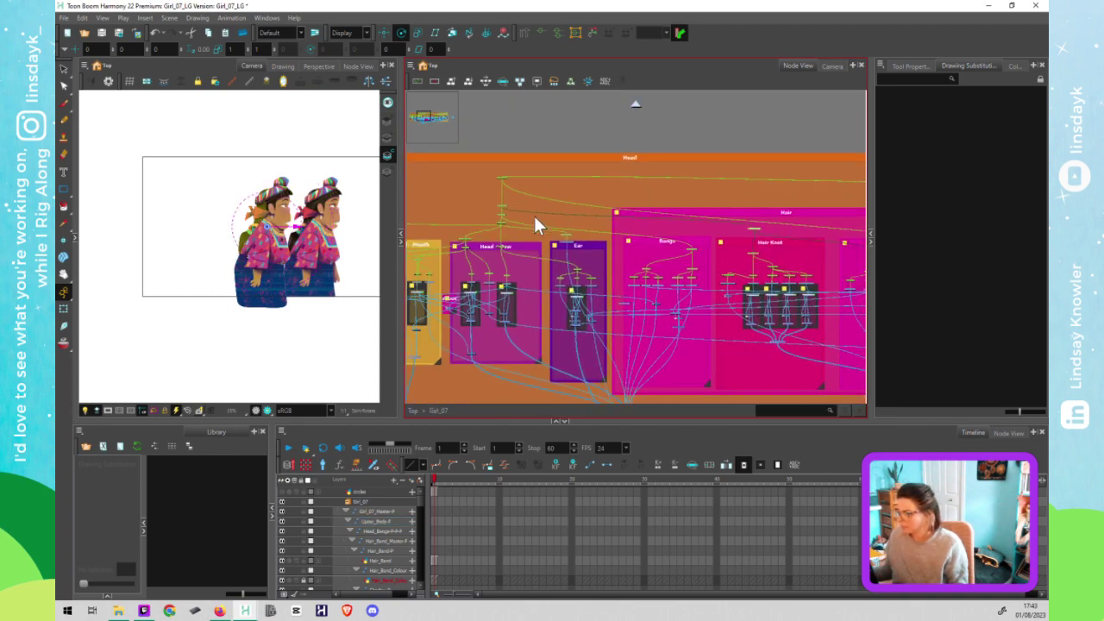
pyautogui.scroll(5, 534, 215)
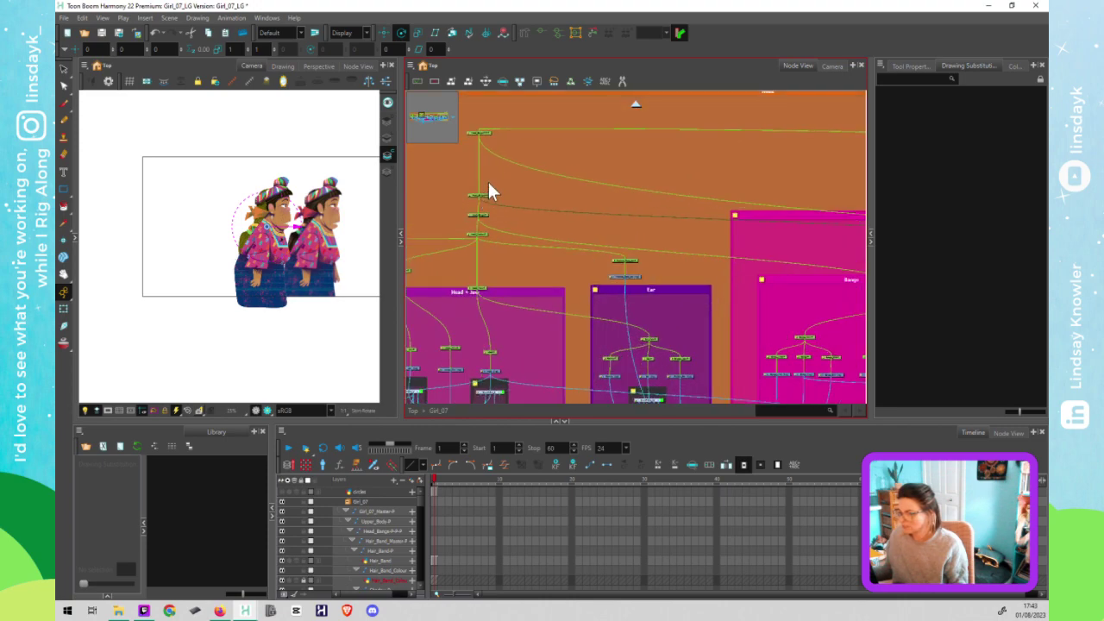
pyautogui.moveTo(486, 195); pyautogui.dragTo(487, 180)
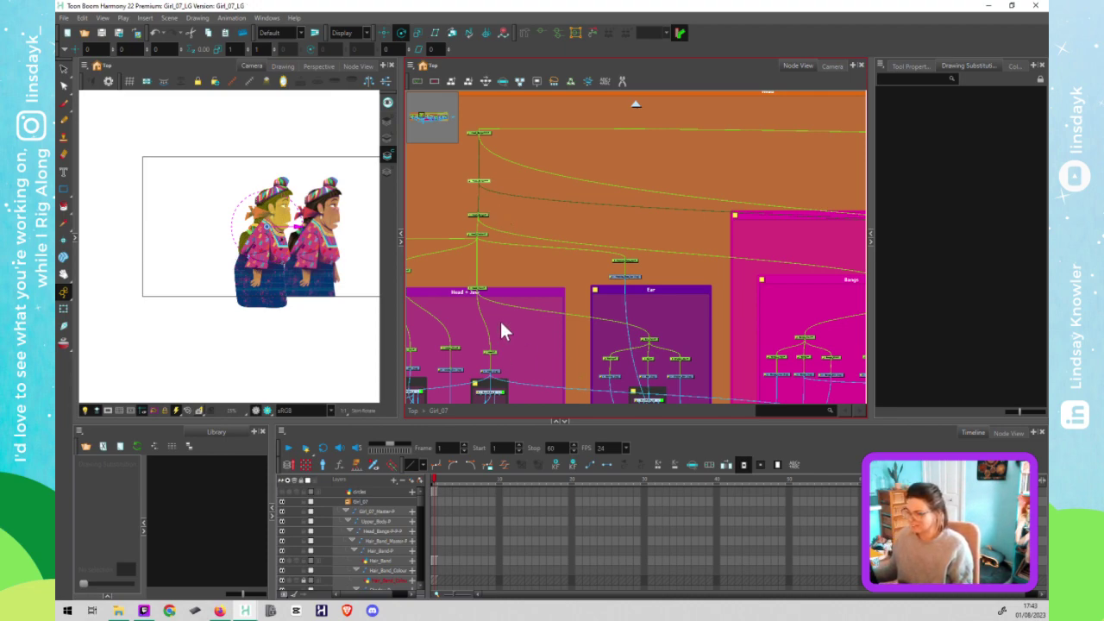
# Step: Shift the column of five pegs above the Head + Jaw backdrop together to the right, close to in line with Head-P
pyautogui.moveTo(491, 116); pyautogui.dragTo(466, 299)
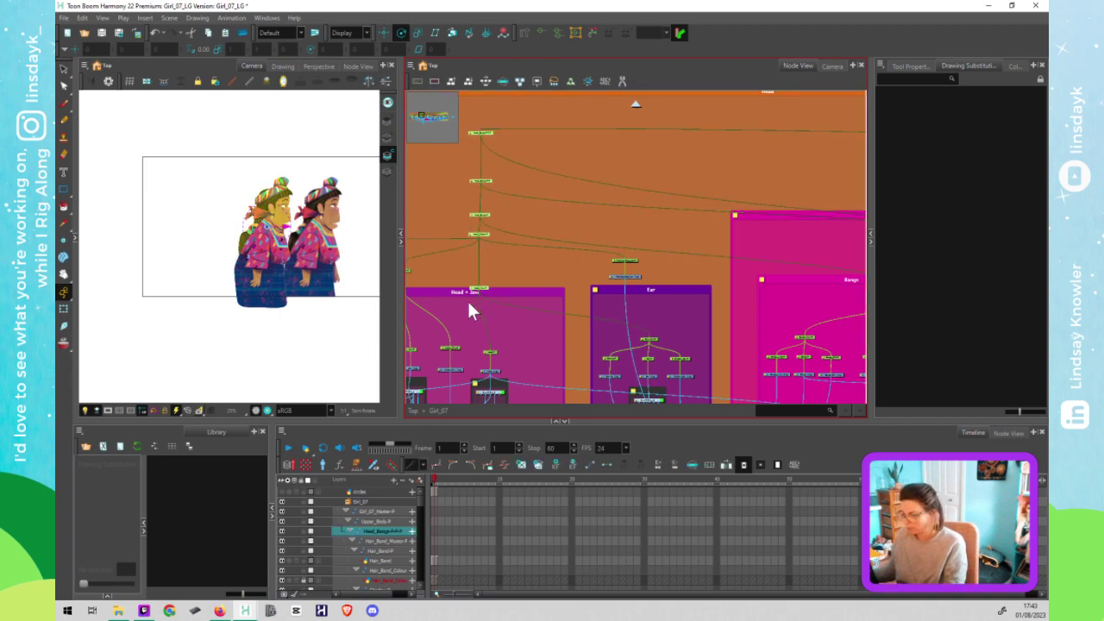
pyautogui.press('Right')
pyautogui.press('Right')
pyautogui.press('Right')
pyautogui.press('Right')
pyautogui.press('Right')
pyautogui.press('Right')
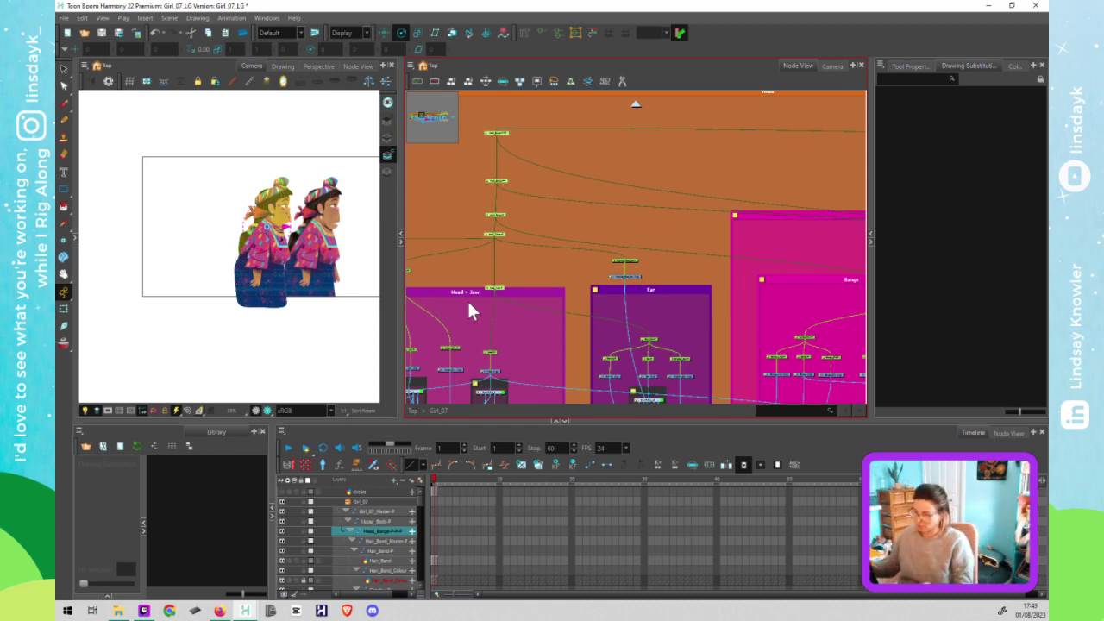
# Step: Select the Head-P and Head_Main-P pegs in turn to compare which parts of the head each one controls
pyautogui.scroll(2, 495, 345)
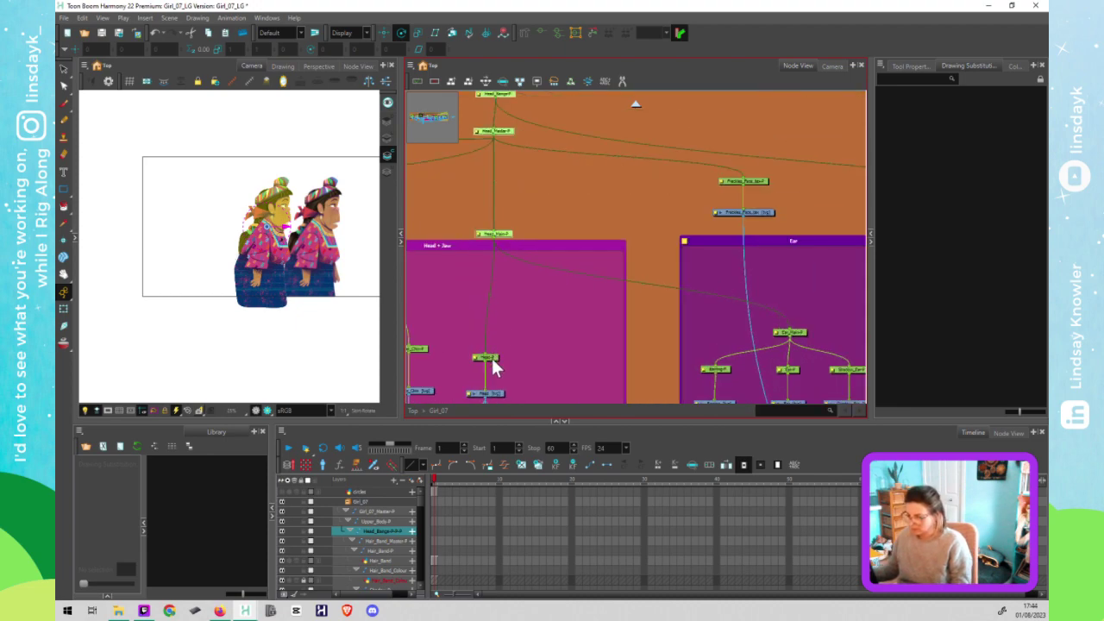
pyautogui.click(491, 358)
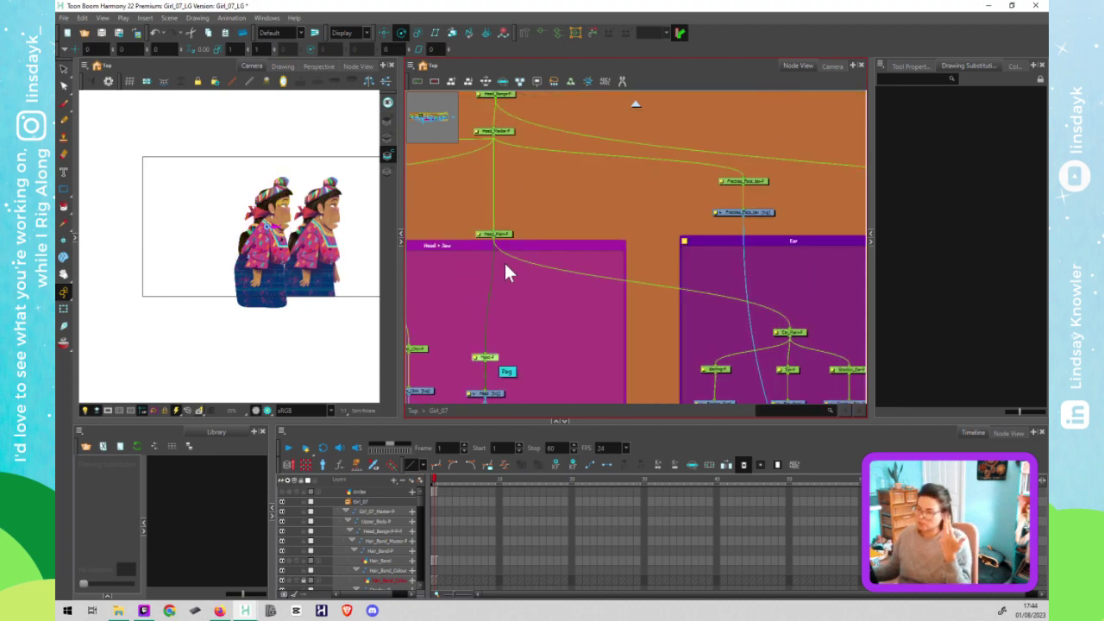
pyautogui.click(505, 236)
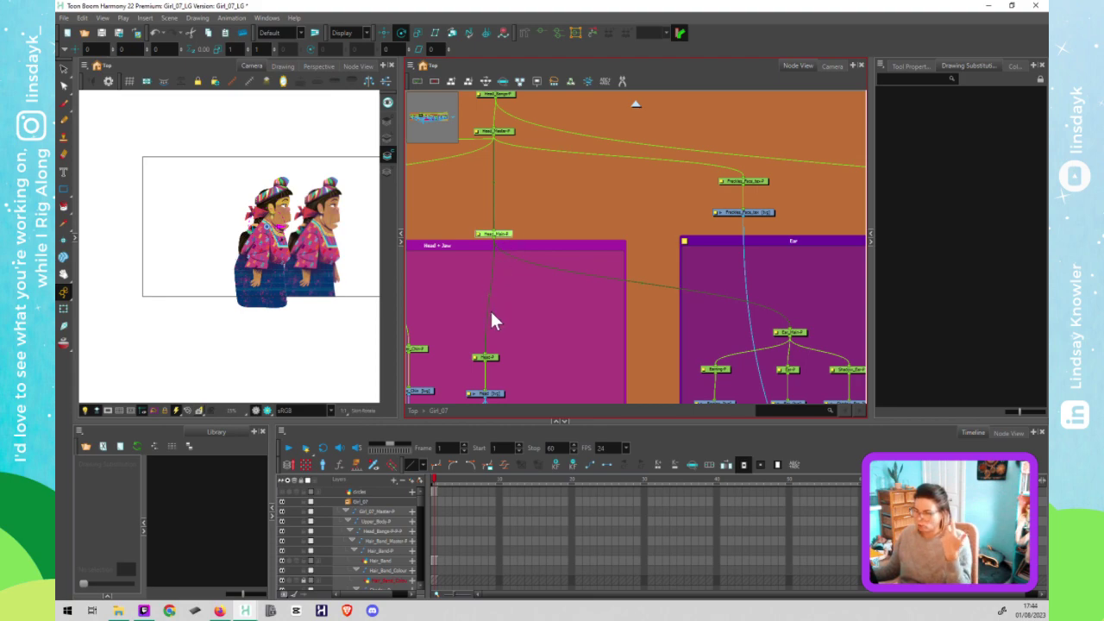
pyautogui.click(494, 357)
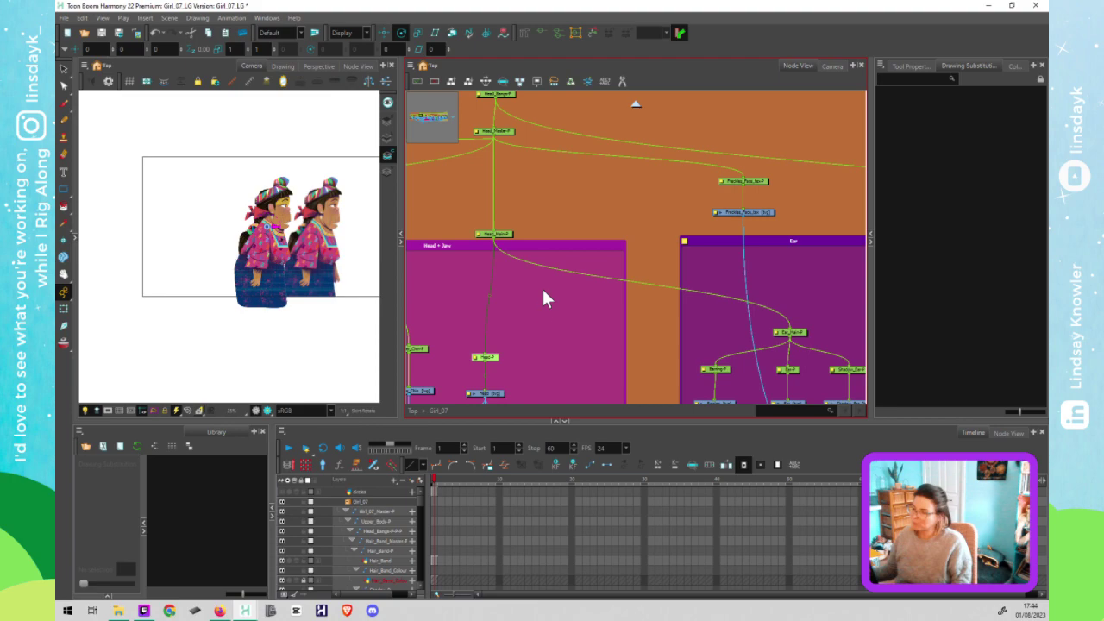
pyautogui.scroll(-3, 538, 298)
pyautogui.scroll(-3, 540, 303)
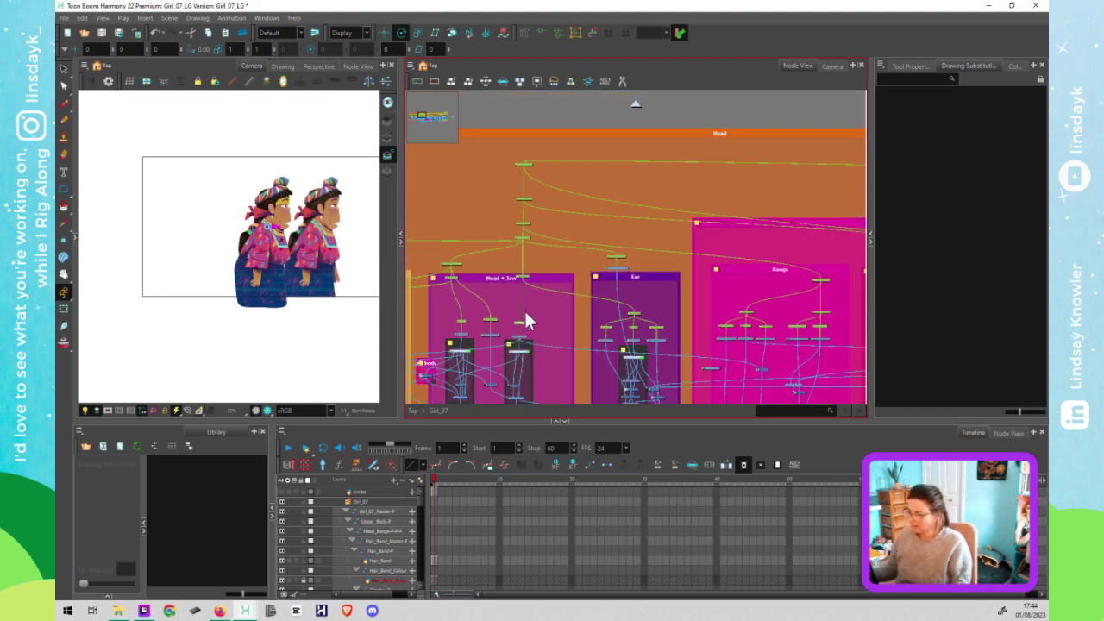
# Step: Select the whole column of head pegs and trace its connection across to the Girl_07_Master-P peg above the Body backdrop
pyautogui.moveTo(512, 152); pyautogui.dragTo(527, 336)
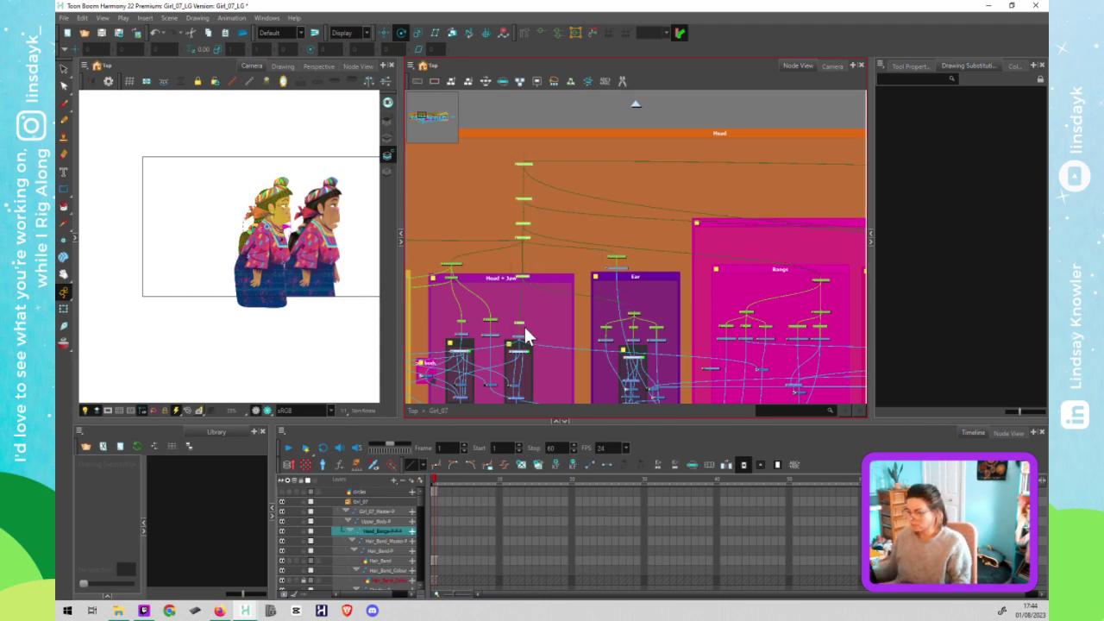
pyautogui.scroll(-3, 523, 324)
pyautogui.moveTo(540, 258); pyautogui.dragTo(516, 258)
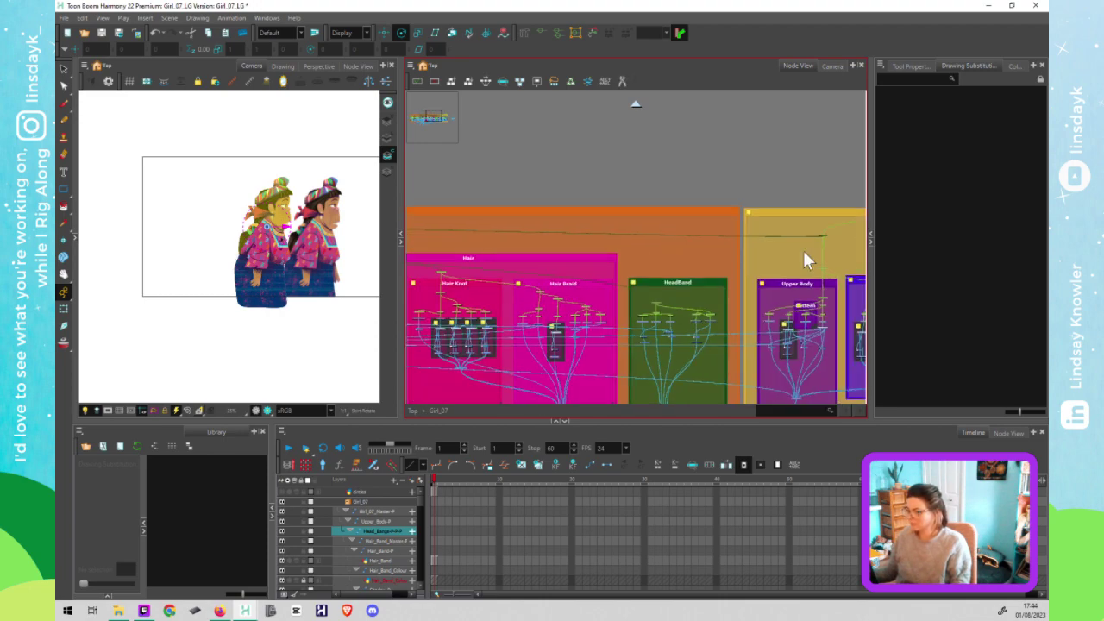
pyautogui.scroll(-1, 803, 250)
pyautogui.moveTo(808, 242); pyautogui.dragTo(544, 243)
pyautogui.hscroll(8, 544, 244)
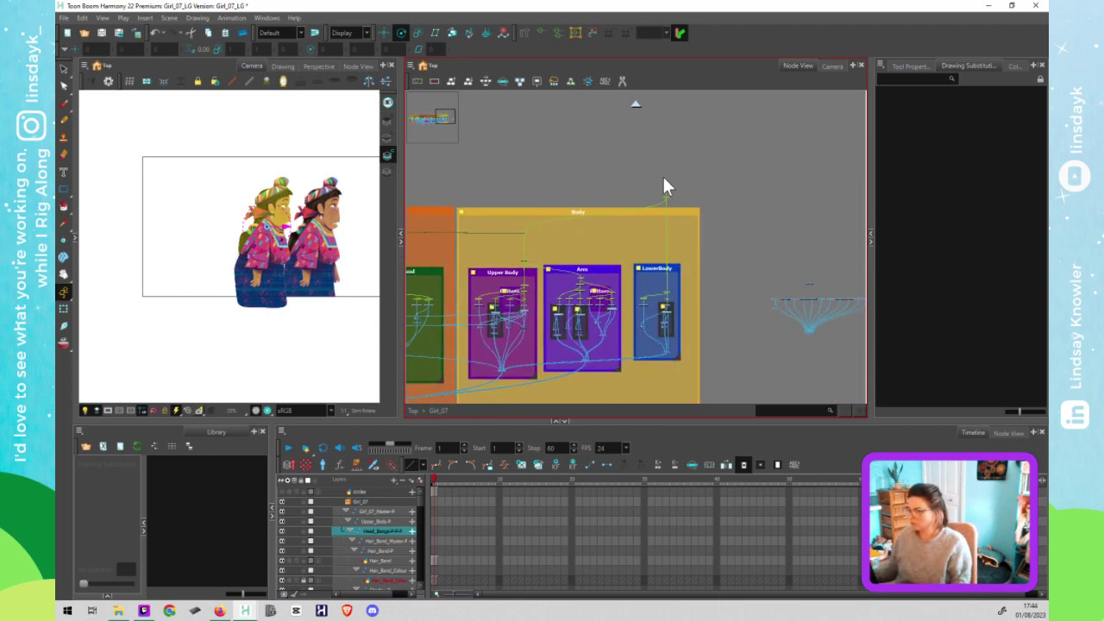
pyautogui.scroll(2, 661, 200)
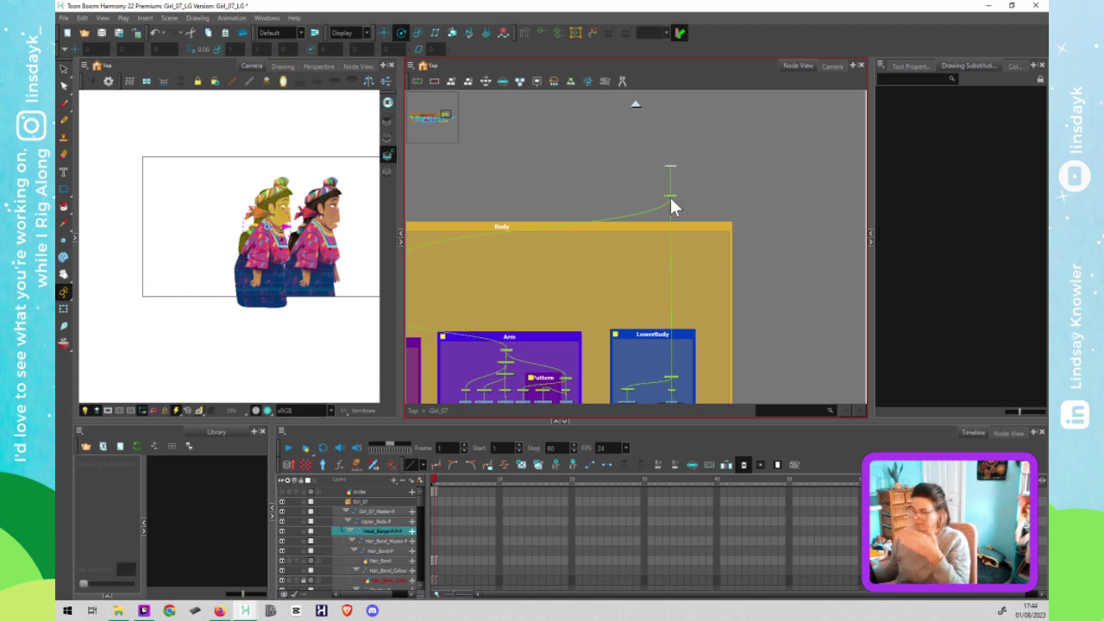
pyautogui.moveTo(699, 201); pyautogui.dragTo(704, 191)
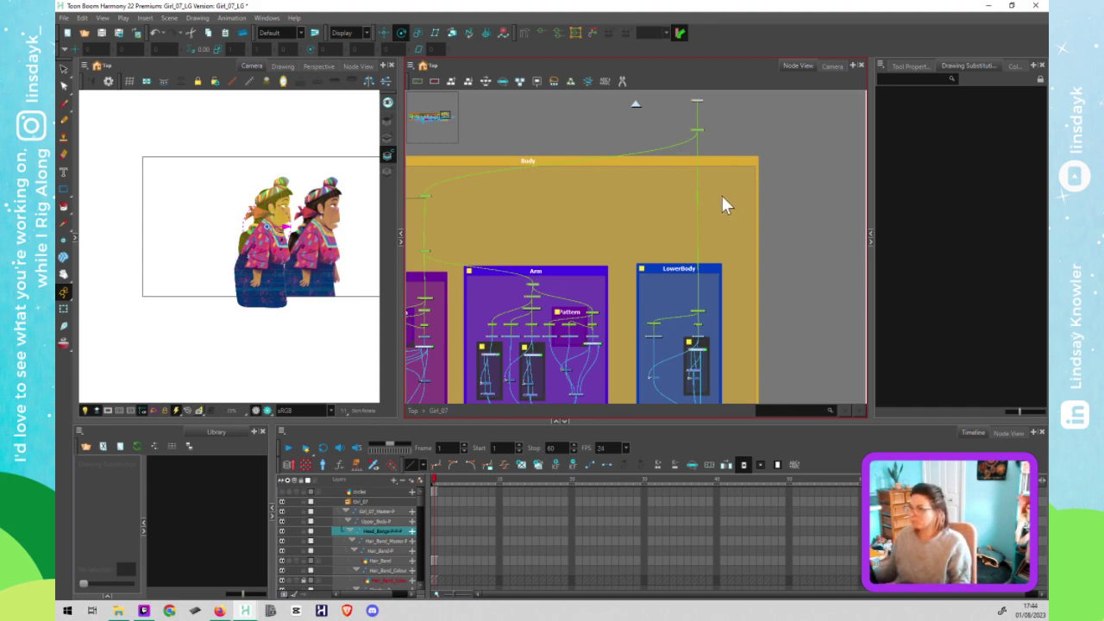
# Step: Select groups of Body backdrop nodes, including Girl_07_Master-P and Upper_Body-P, and try shifting the temporary pivot on the character's torso
pyautogui.click(721, 195)
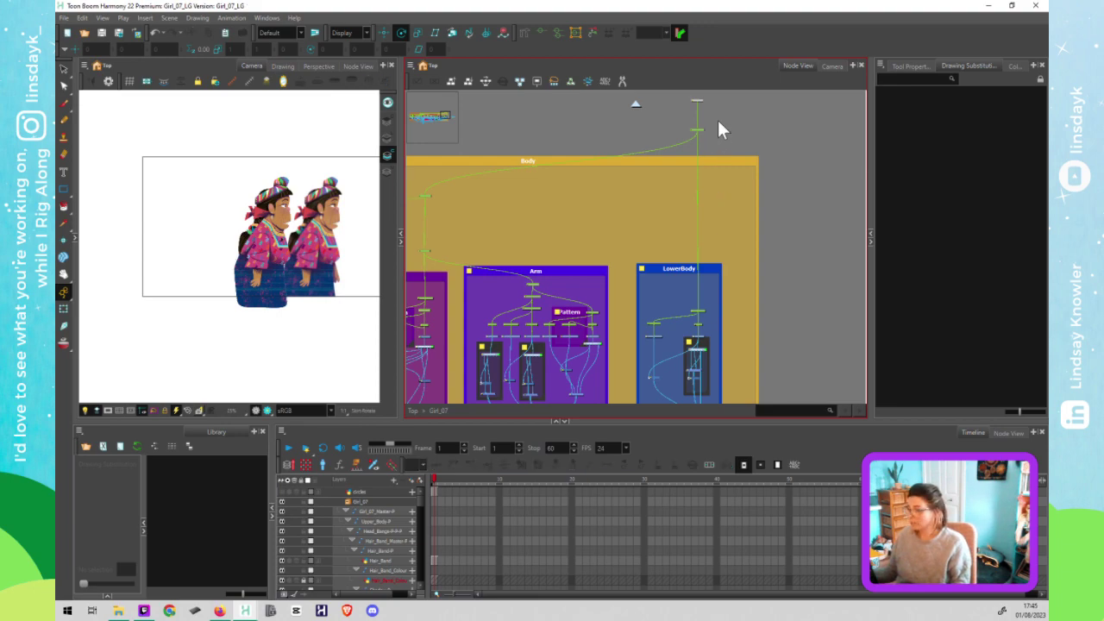
pyautogui.moveTo(718, 125); pyautogui.dragTo(641, 304)
pyautogui.scroll(-3, 483, 328)
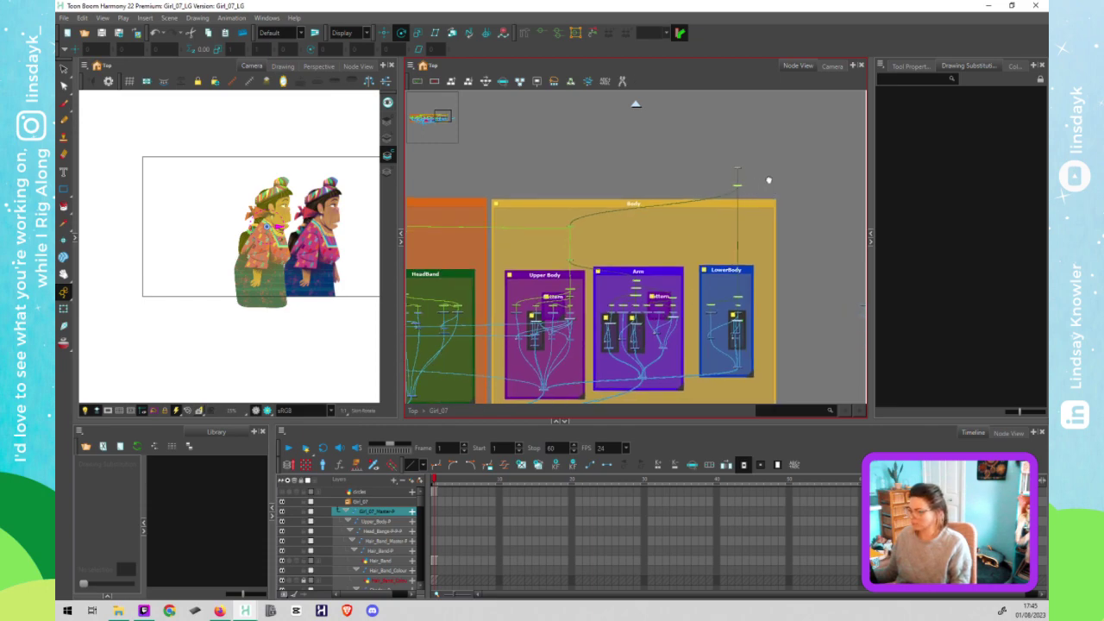
pyautogui.moveTo(768, 180); pyautogui.dragTo(814, 171)
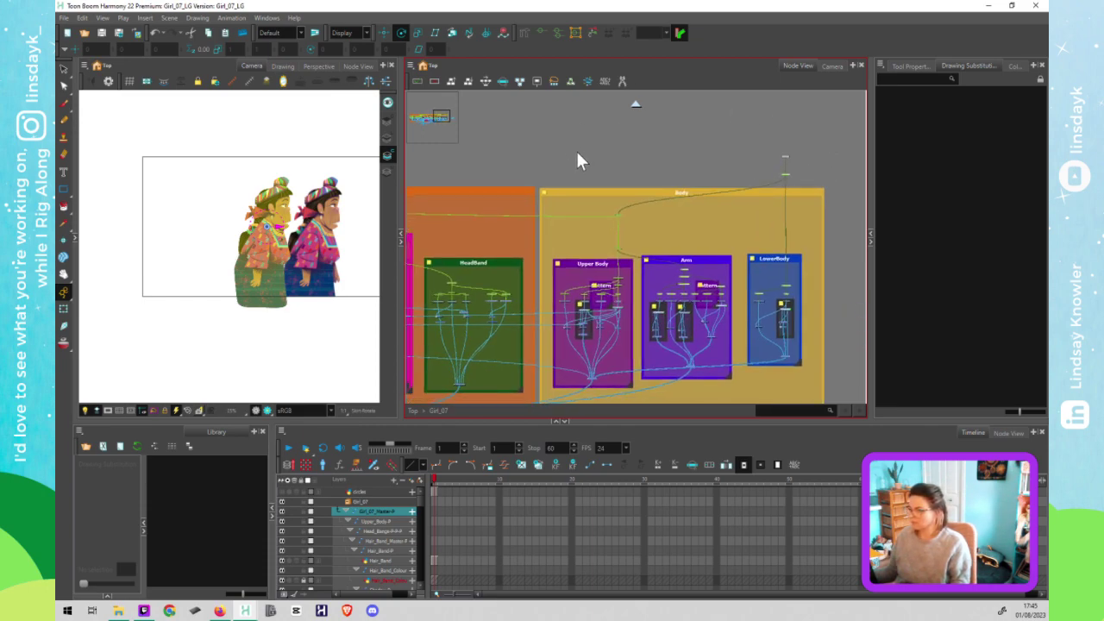
pyautogui.moveTo(562, 124); pyautogui.dragTo(698, 158)
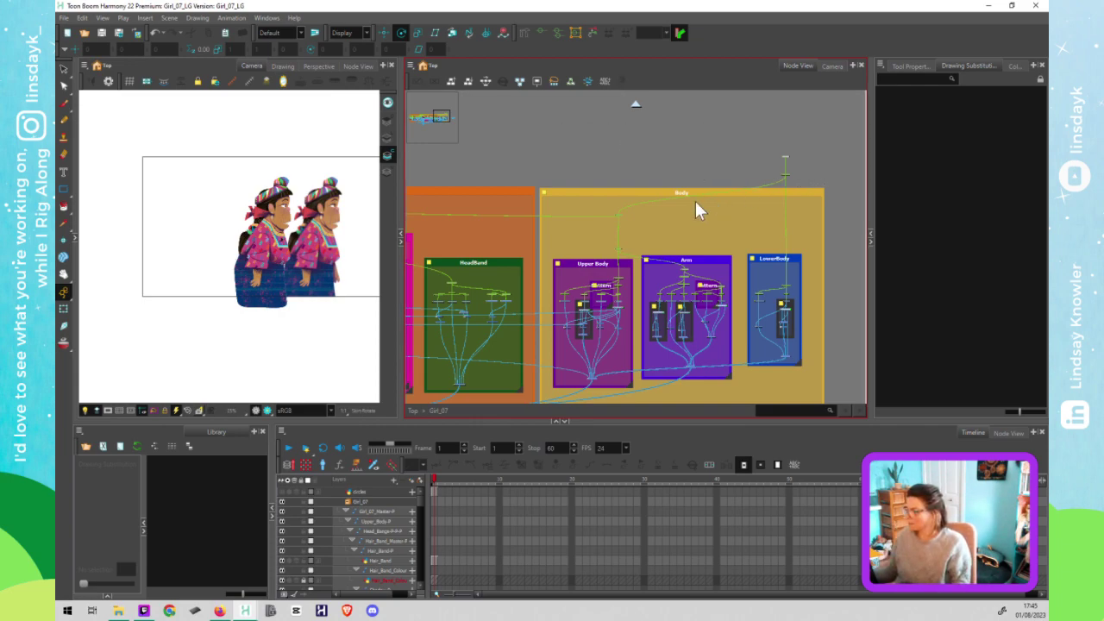
pyautogui.moveTo(695, 210); pyautogui.dragTo(545, 297)
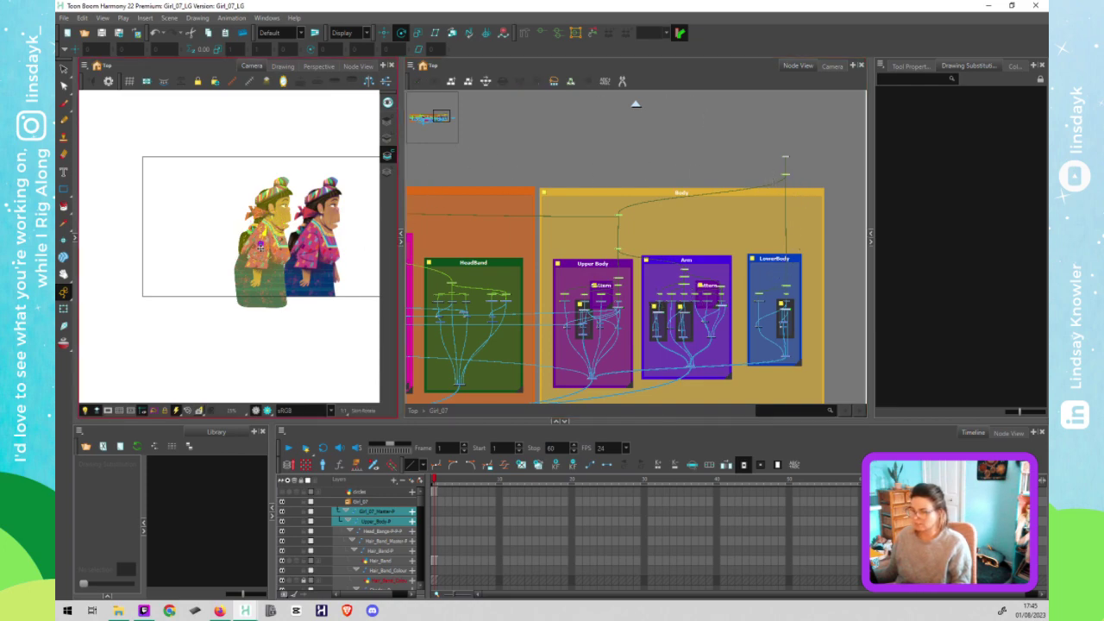
pyautogui.moveTo(261, 256); pyautogui.dragTo(262, 259)
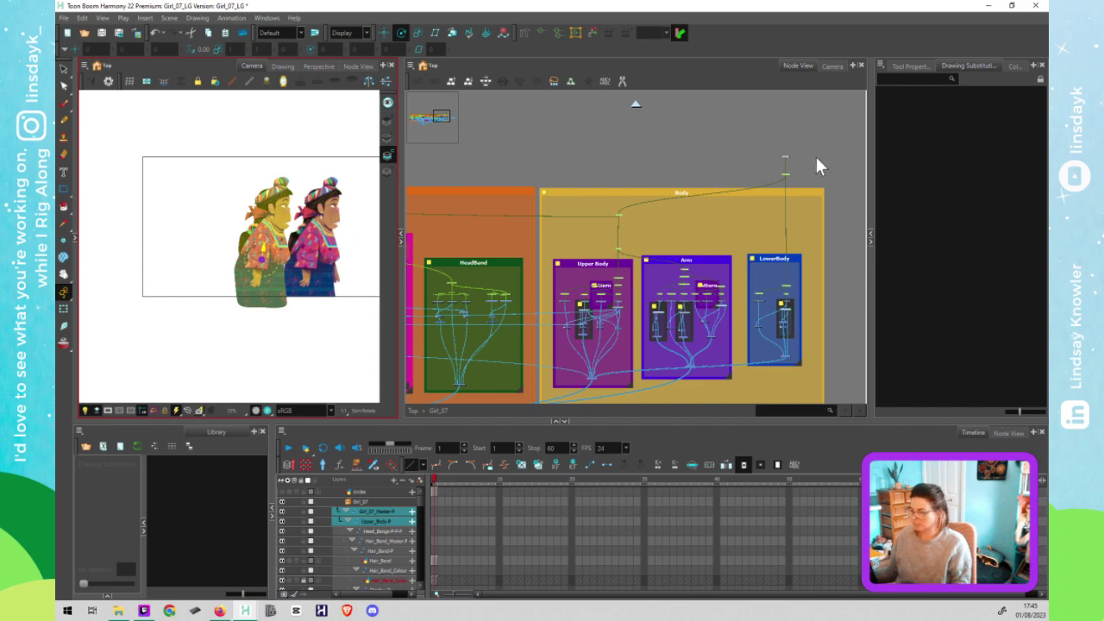
# Step: Leave the Girl_07 group for the Top level of the node view and enable the circles drawing node
pyautogui.click(635, 105)
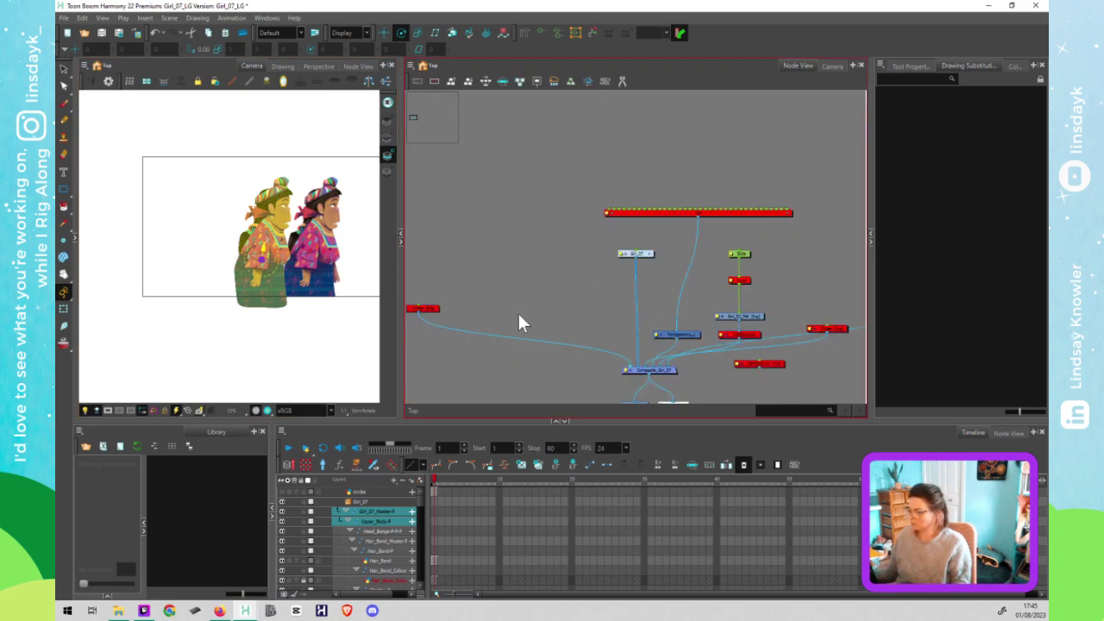
pyautogui.click(410, 324)
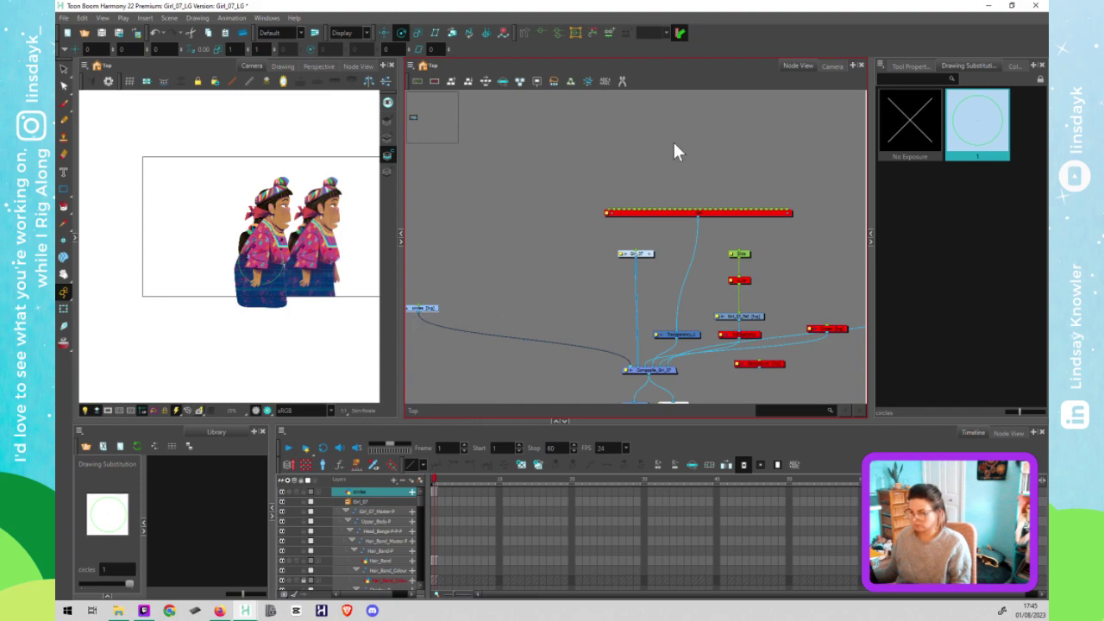
# Step: Enter the Girl_07 group, select the Girl_07_Master-P and Upper_Body-P pegs, and inspect their pivot on the torso
pyautogui.click(650, 253)
pyautogui.moveTo(806, 169)
pyautogui.mouseDown()
pyautogui.moveTo(575, 259)
pyautogui.moveTo(552, 274)
pyautogui.moveTo(548, 296)
pyautogui.mouseUp()
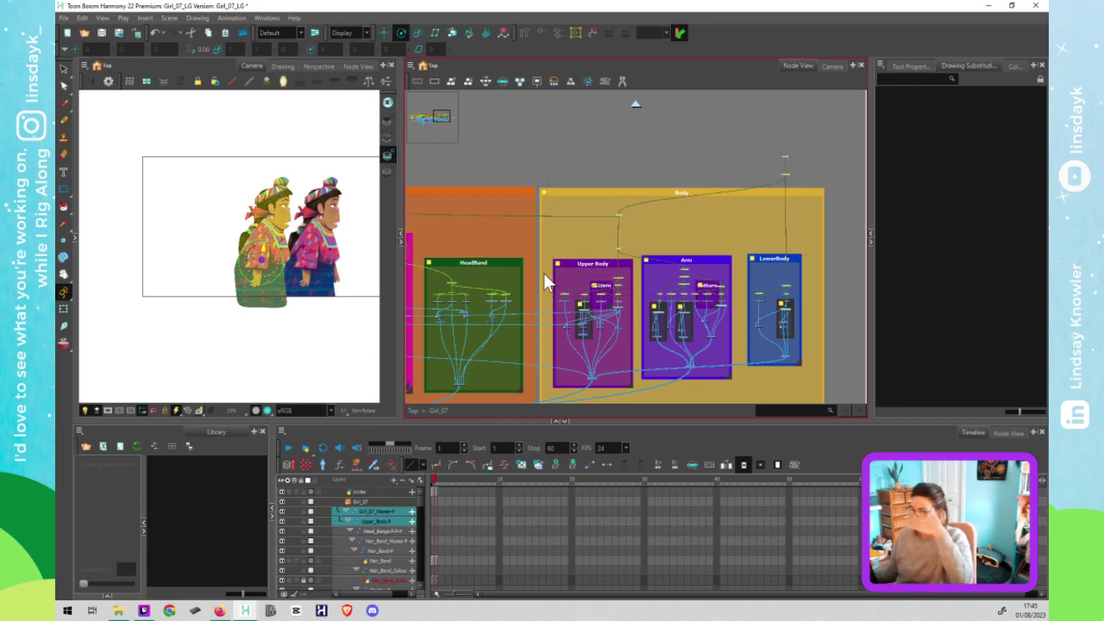
pyautogui.scroll(2, 231, 250)
pyautogui.scroll(5, 230, 249)
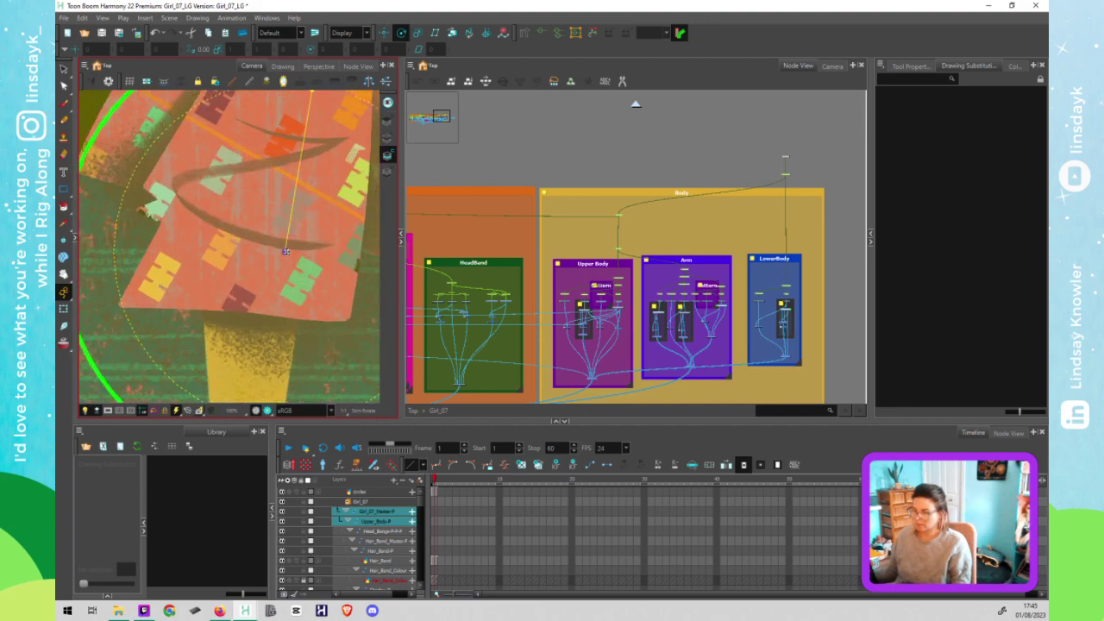
pyautogui.scroll(-3, 294, 247)
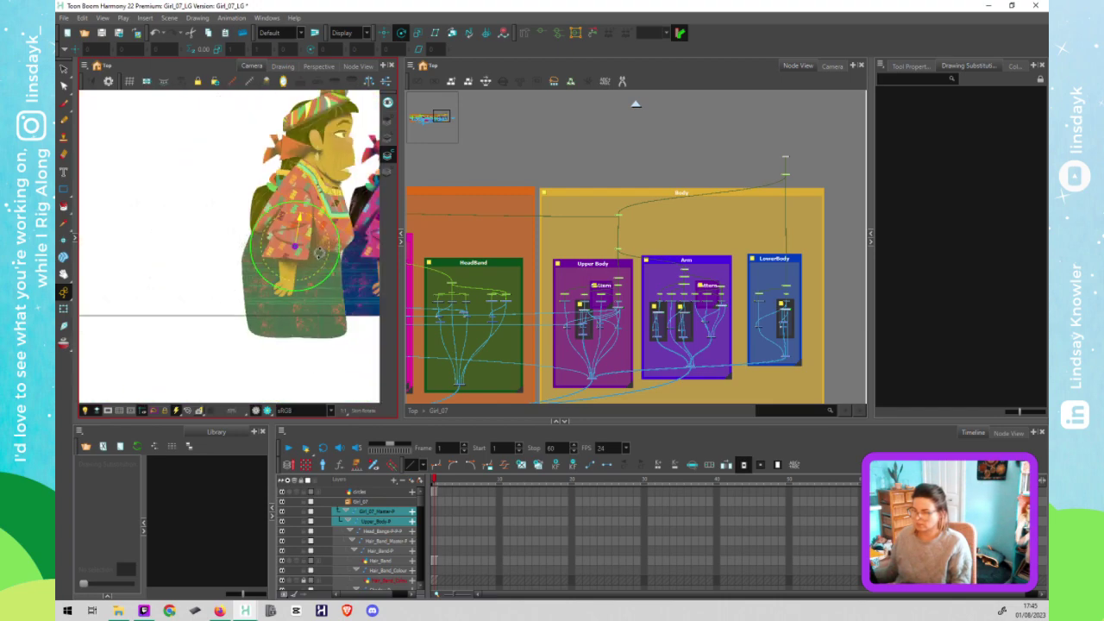
pyautogui.moveTo(319, 252); pyautogui.dragTo(263, 239)
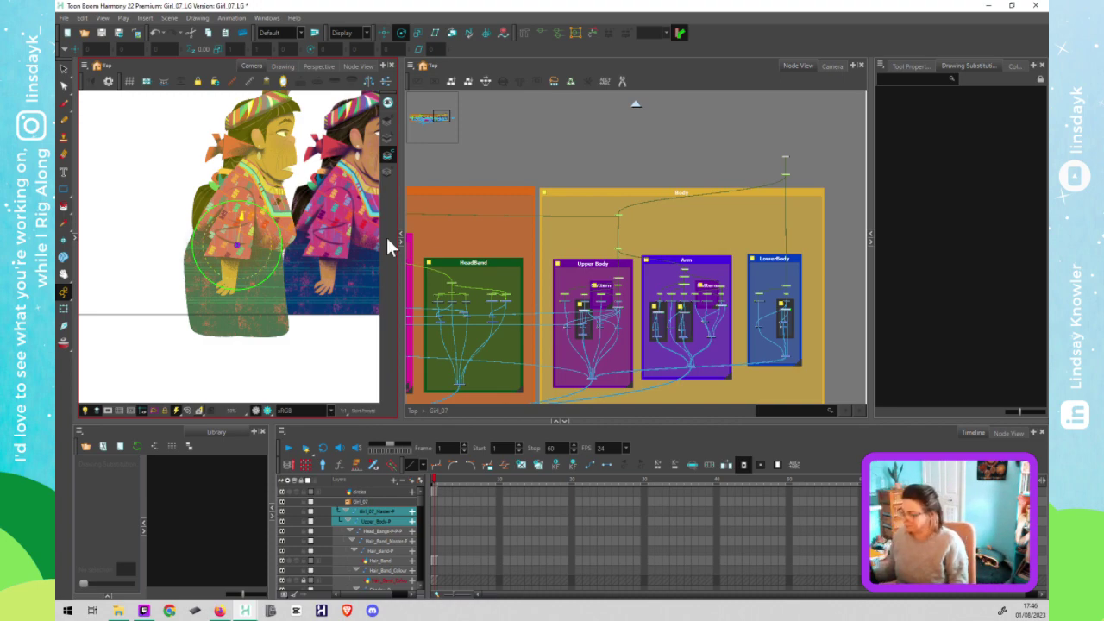
# Step: Move the Girl_07_Master-P peg's pivot down to the bottom edge of the skirt, test-rotate the character and undo the rotation
pyautogui.moveTo(614, 247); pyautogui.dragTo(551, 213)
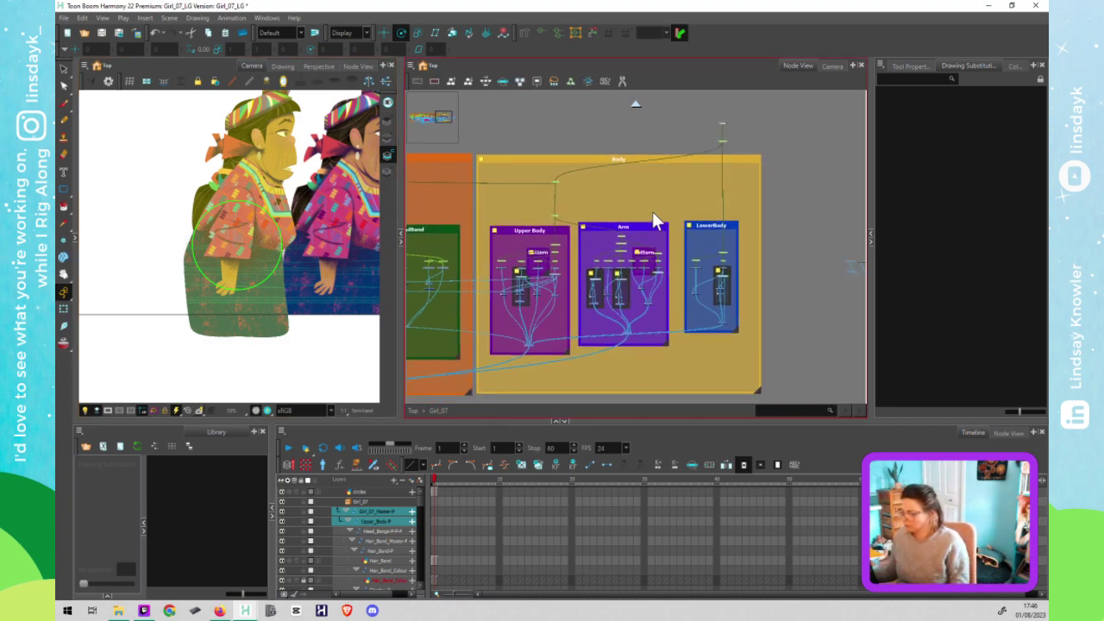
pyautogui.scroll(3, 652, 212)
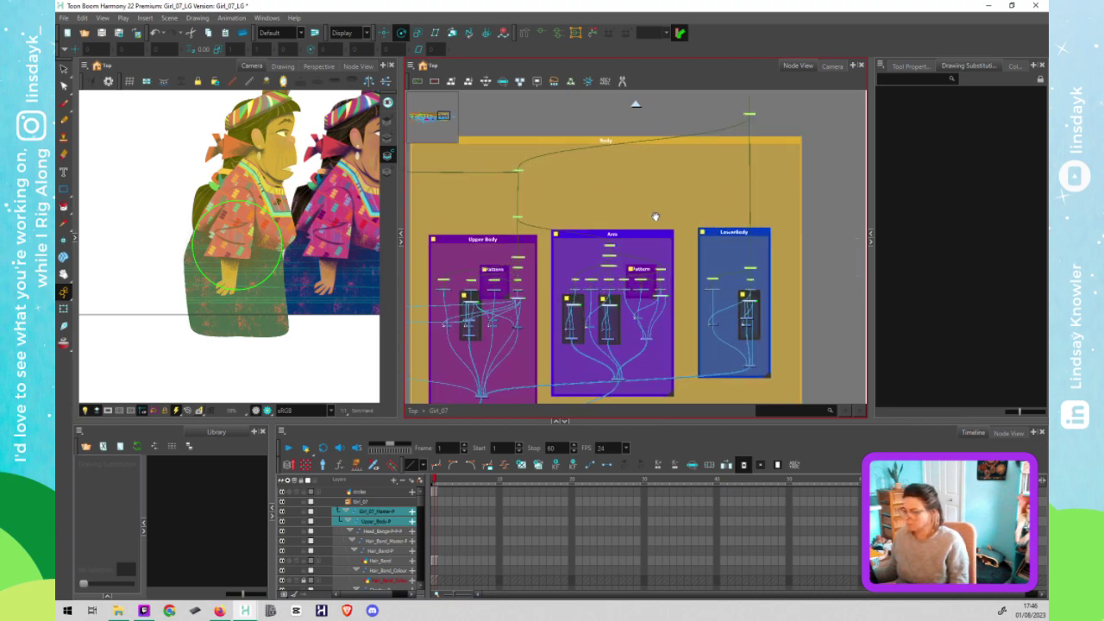
pyautogui.scroll(2, 668, 215)
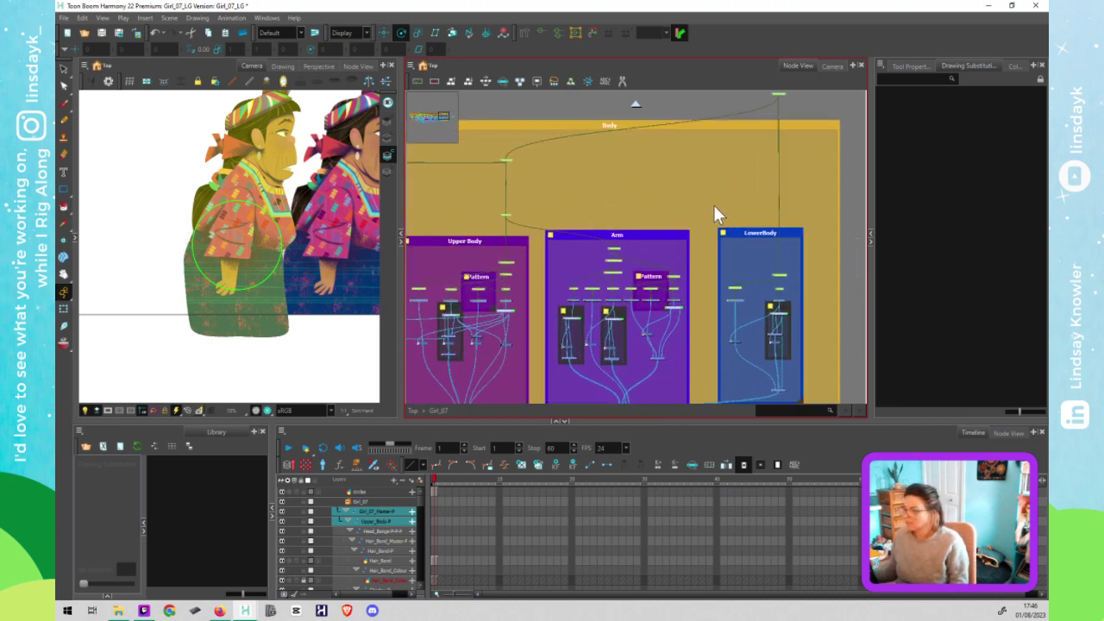
pyautogui.click(714, 204)
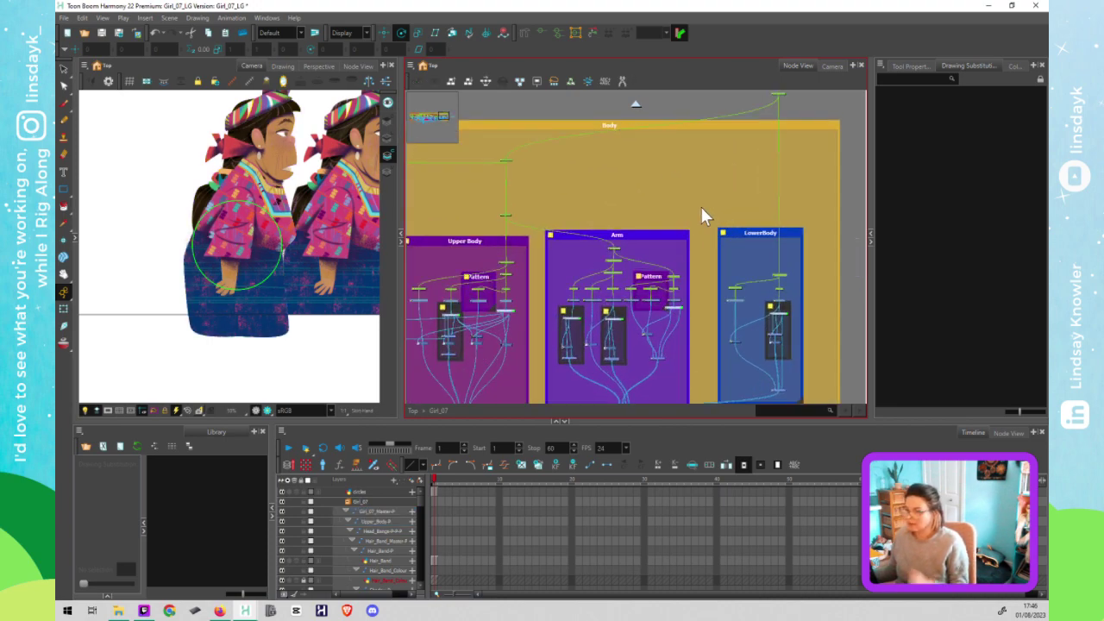
pyautogui.click(791, 95)
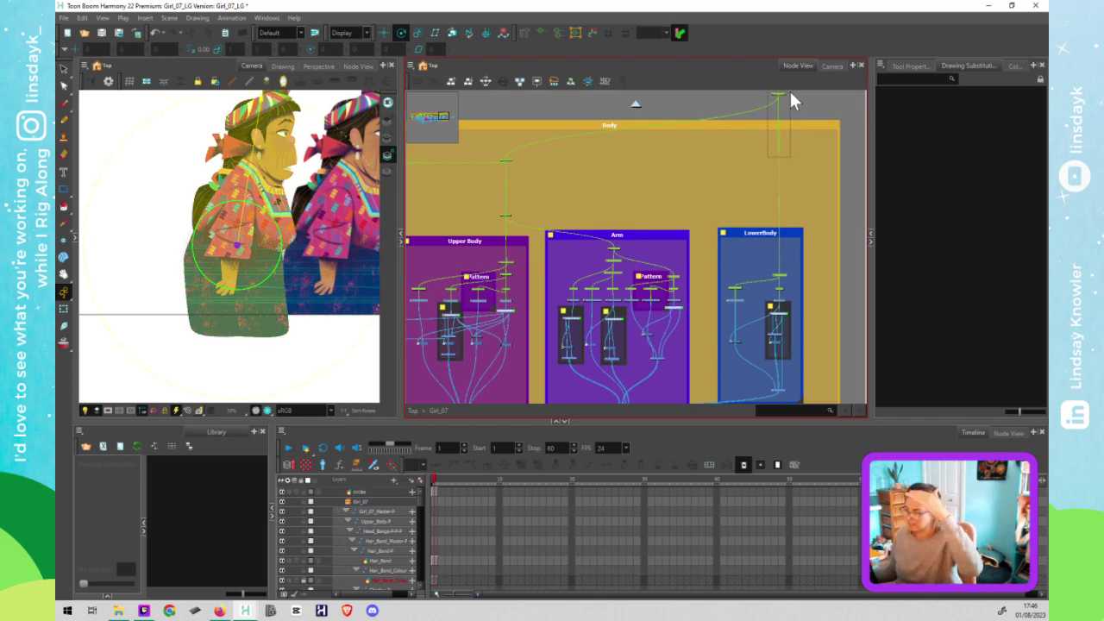
pyautogui.click(208, 228)
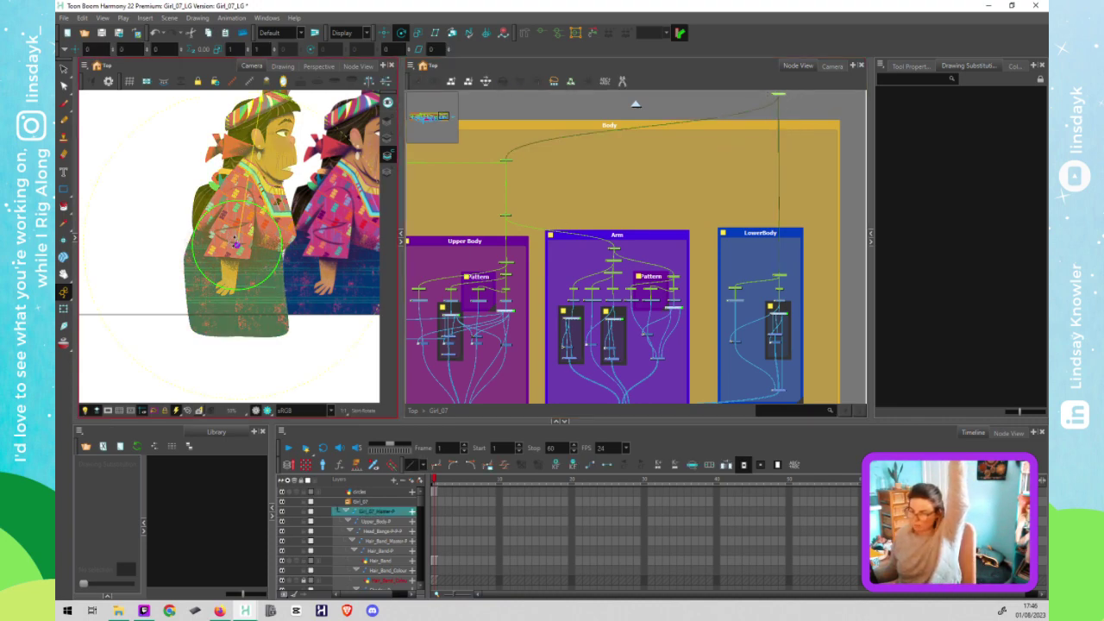
pyautogui.moveTo(238, 245); pyautogui.dragTo(239, 337)
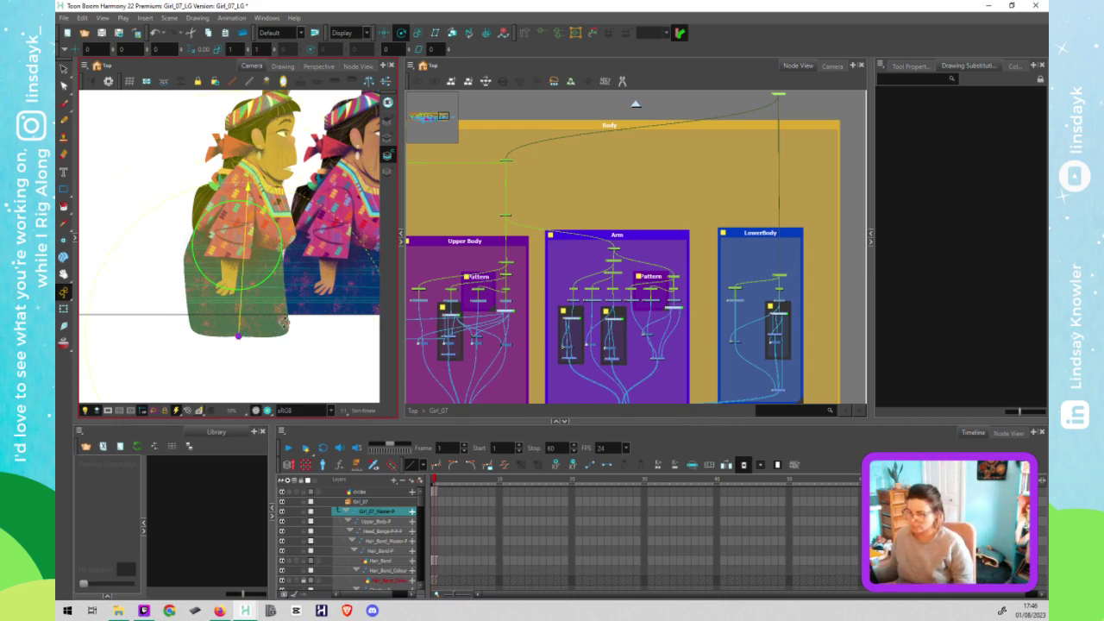
pyautogui.moveTo(301, 199); pyautogui.dragTo(274, 204)
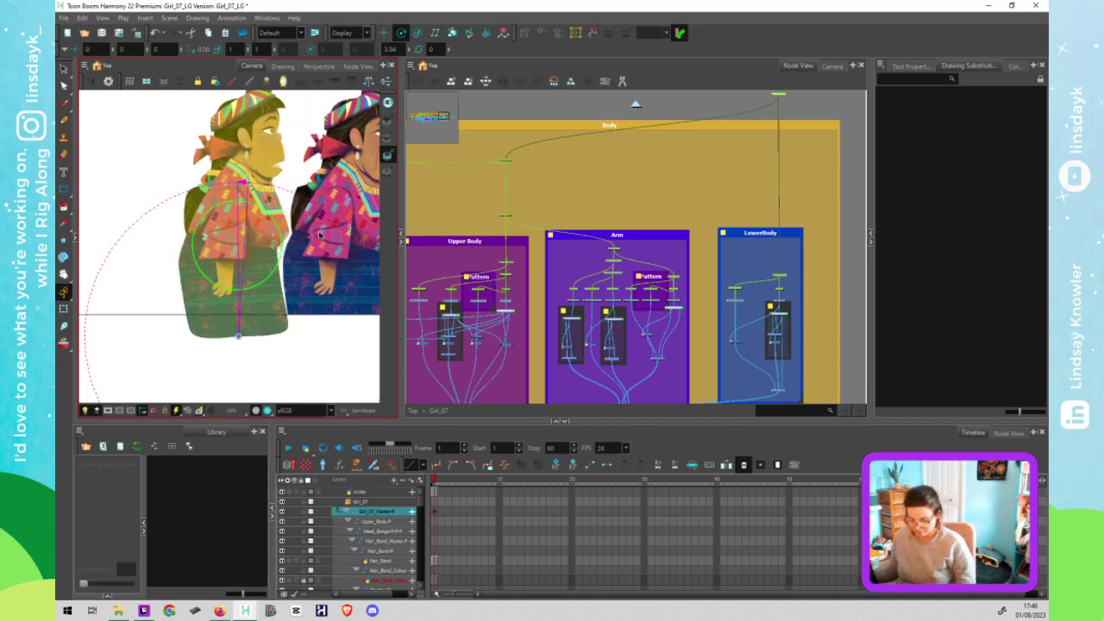
pyautogui.hotkey('ctrl', 'z')
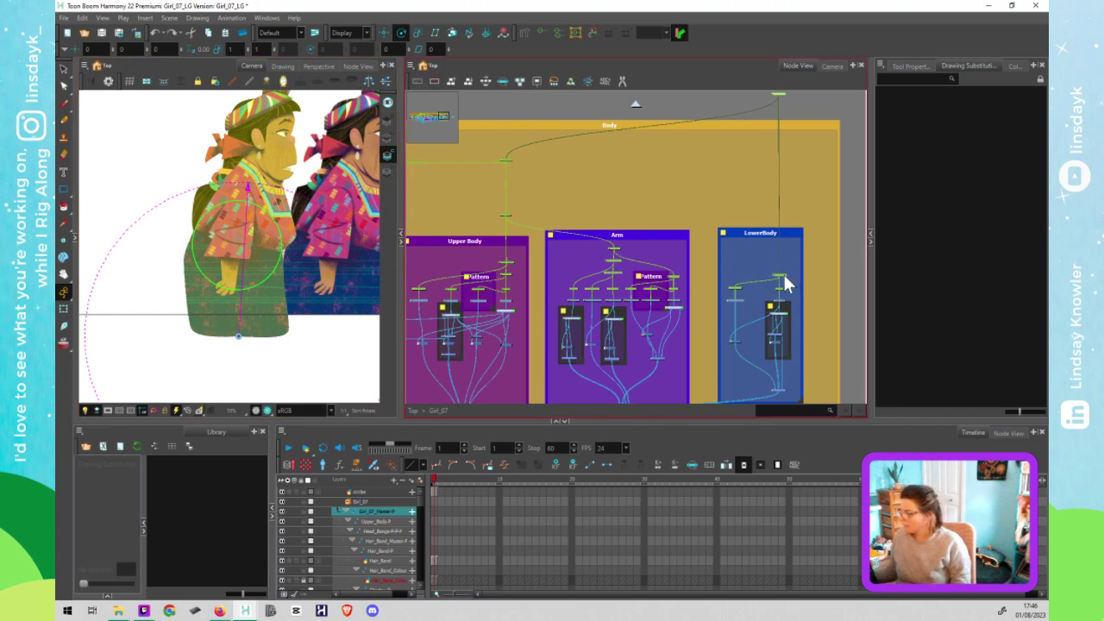
# Step: Select the LowerBody skirt pegs and the group of Arm pegs to compare which body parts each controls
pyautogui.click(780, 275)
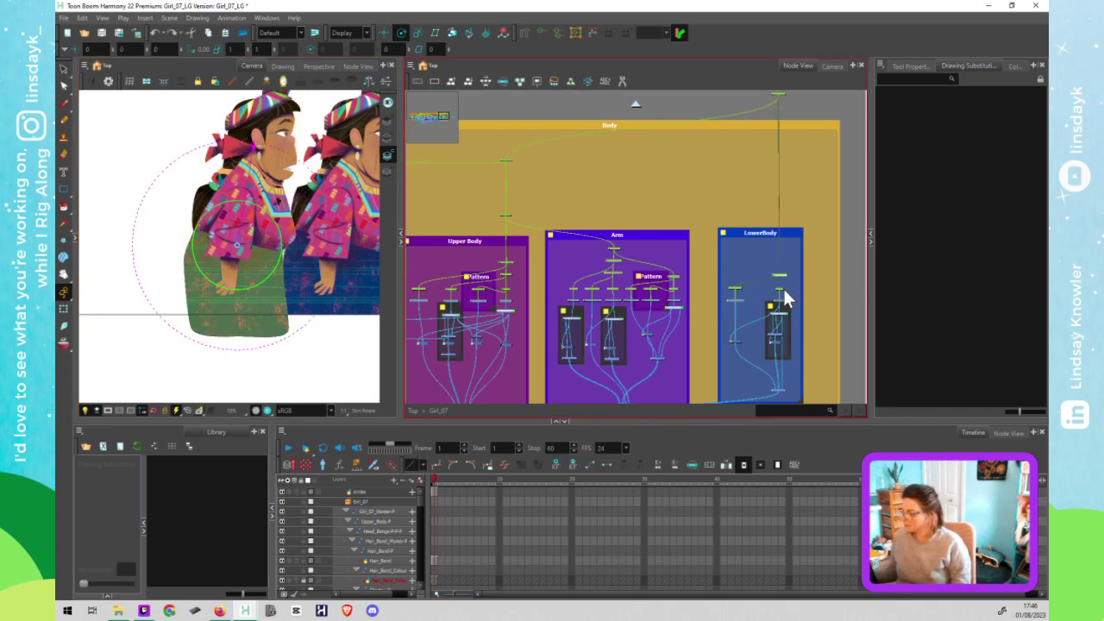
pyautogui.click(738, 290)
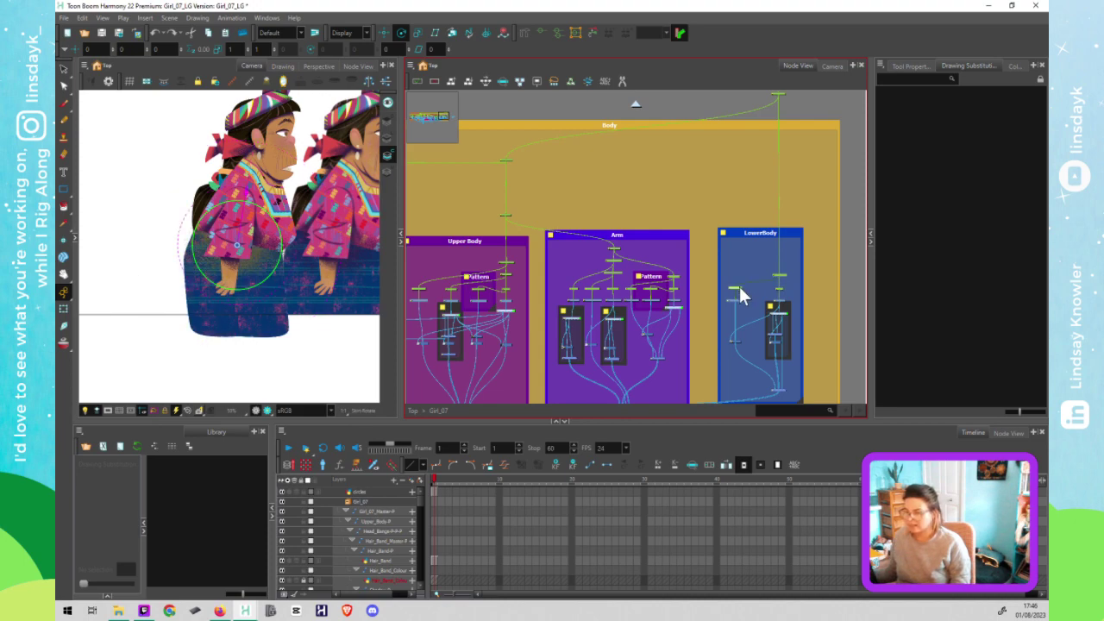
pyautogui.scroll(2, 748, 300)
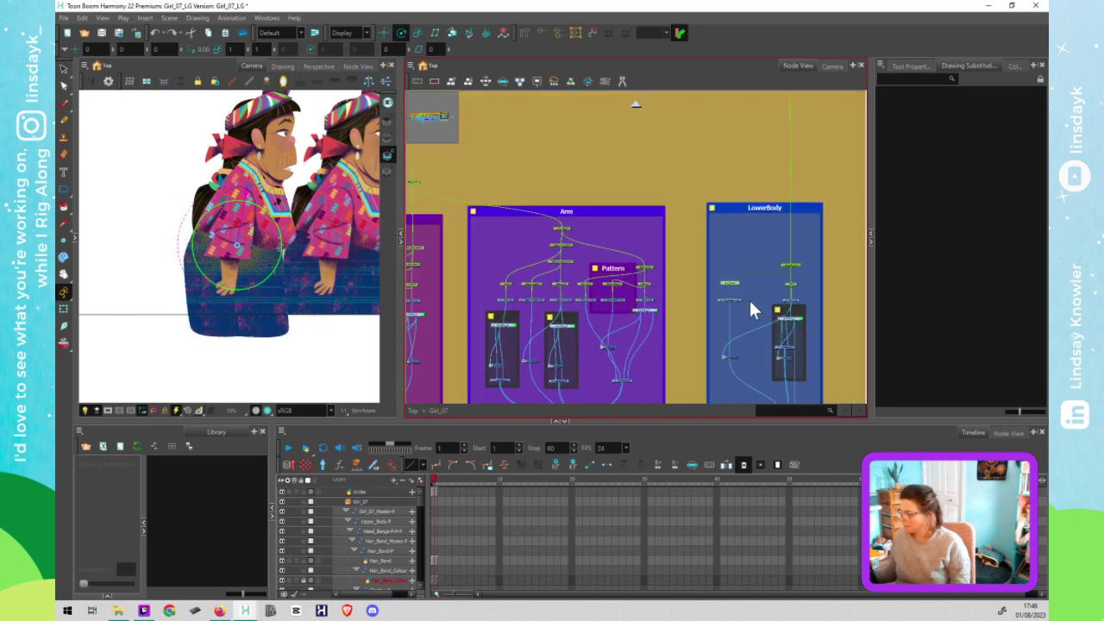
pyautogui.scroll(3, 750, 302)
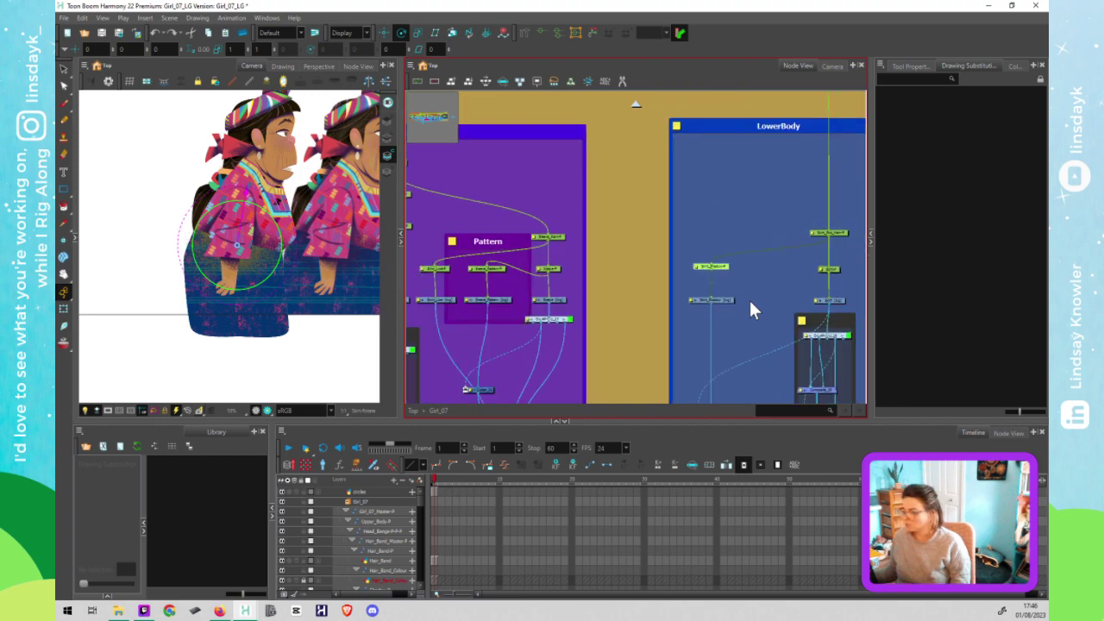
pyautogui.scroll(-2, 751, 302)
pyautogui.moveTo(566, 245); pyautogui.dragTo(617, 233)
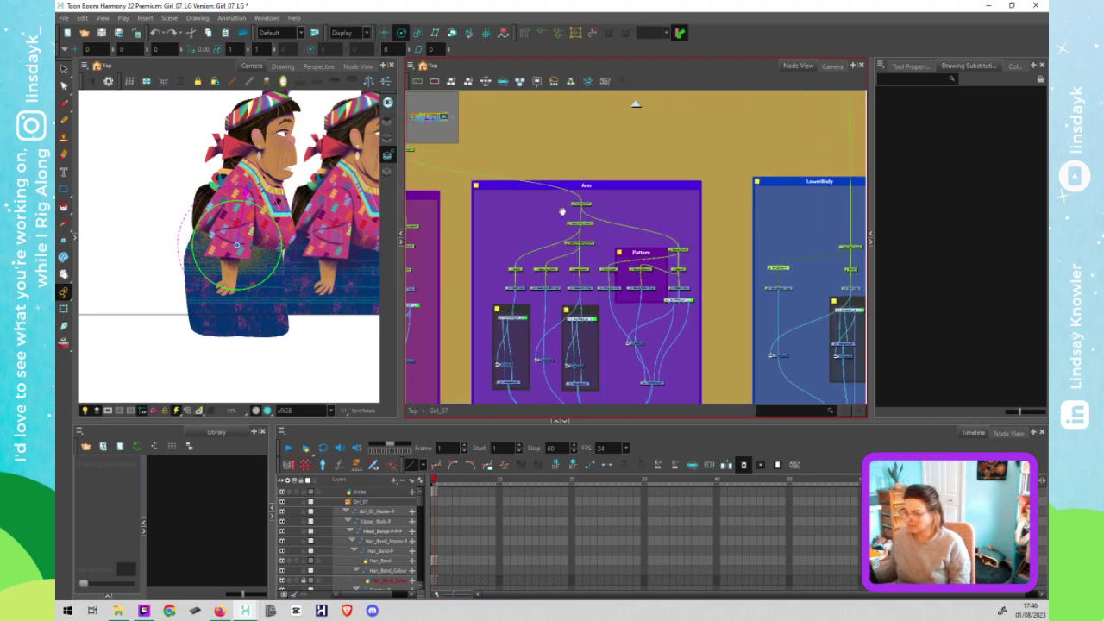
pyautogui.moveTo(488, 194); pyautogui.dragTo(700, 276)
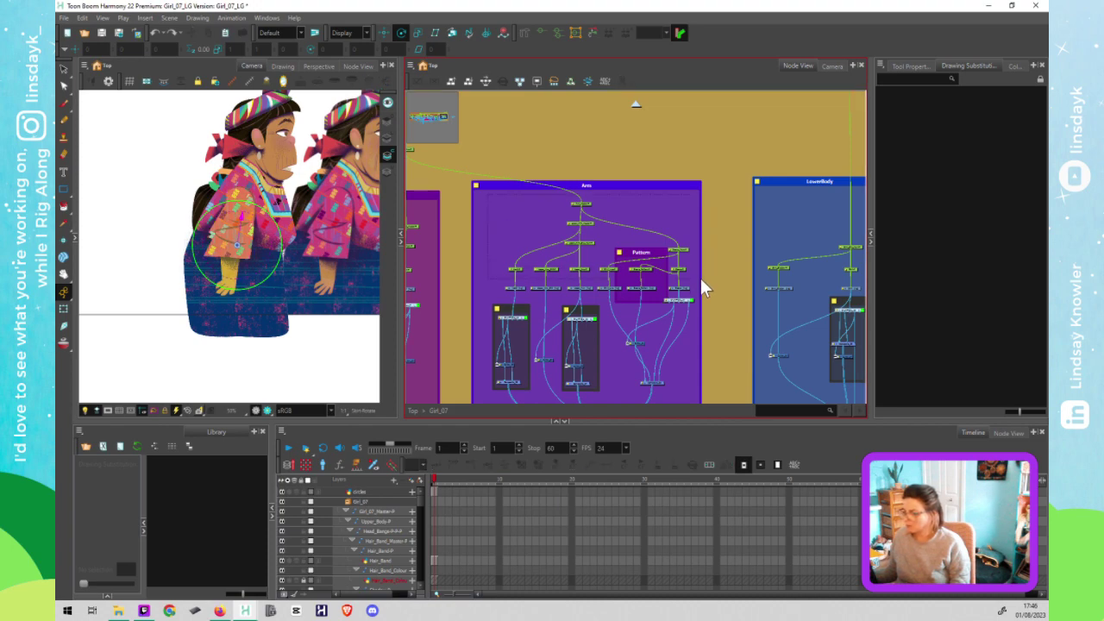
# Step: Select the Upper_Body-P peg and the peg directly below it to compare which parts each one controls
pyautogui.scroll(-2, 700, 284)
pyautogui.moveTo(550, 189); pyautogui.dragTo(547, 200)
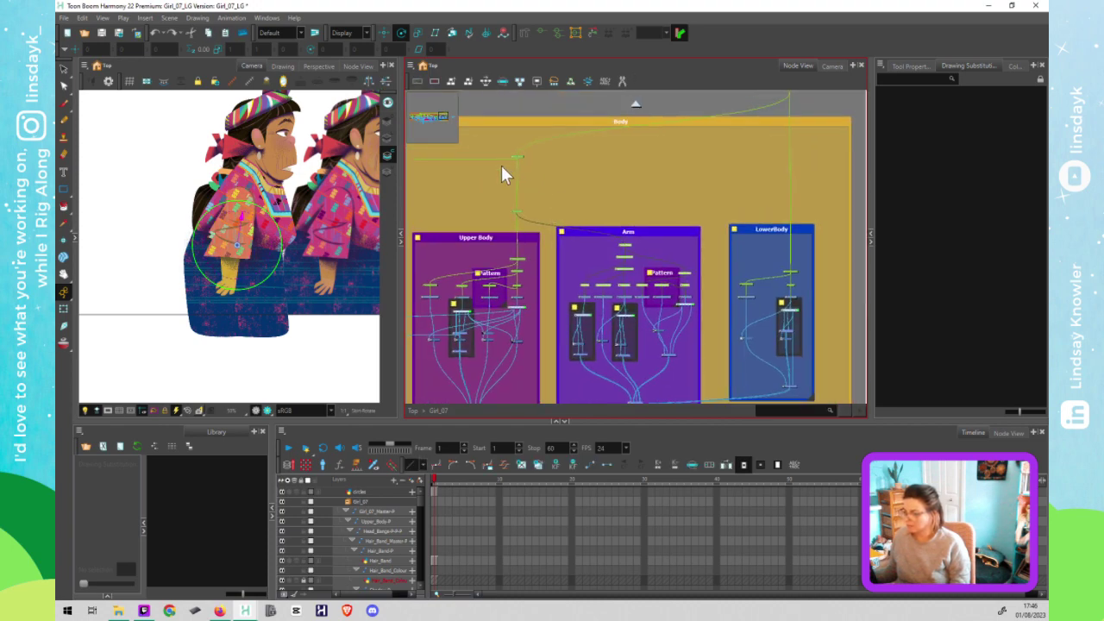
pyautogui.click(515, 156)
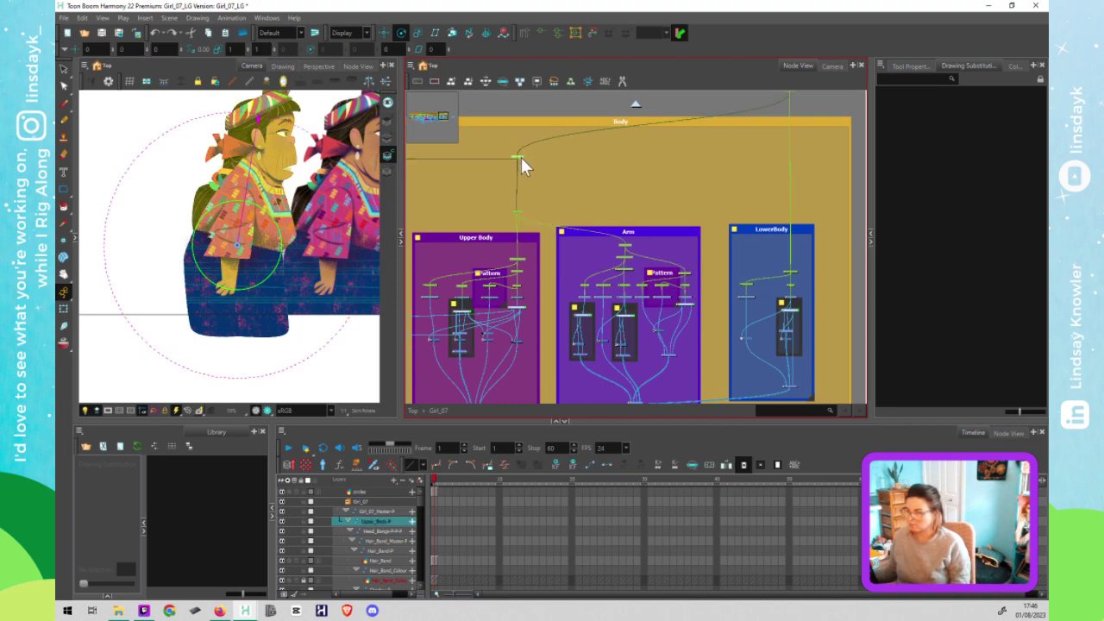
pyautogui.click(520, 211)
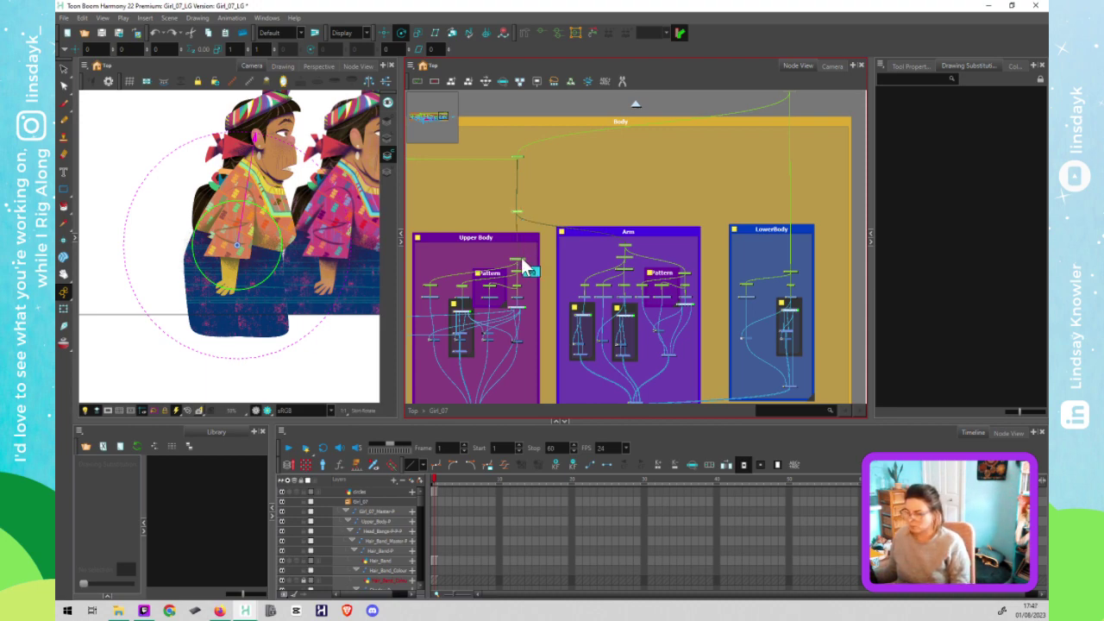
# Step: Examine the shirt pegs in the Upper Body backdrop, selecting the shirt master peg and Shirt-P to check their pivots
pyautogui.scroll(3, 520, 264)
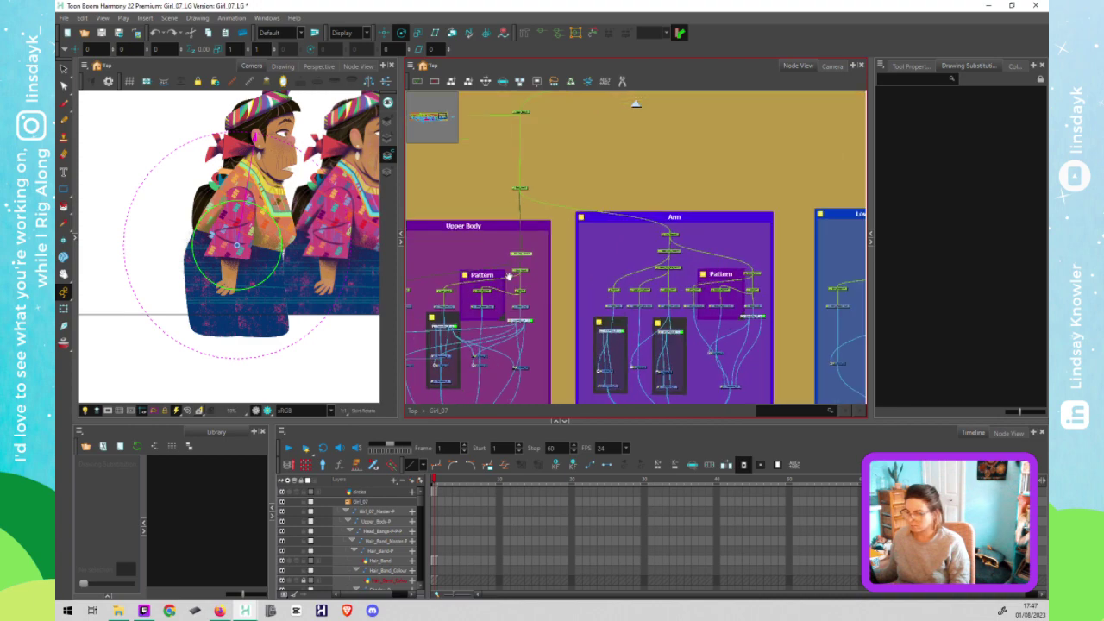
pyautogui.scroll(1, 572, 231)
pyautogui.scroll(2, 250, 271)
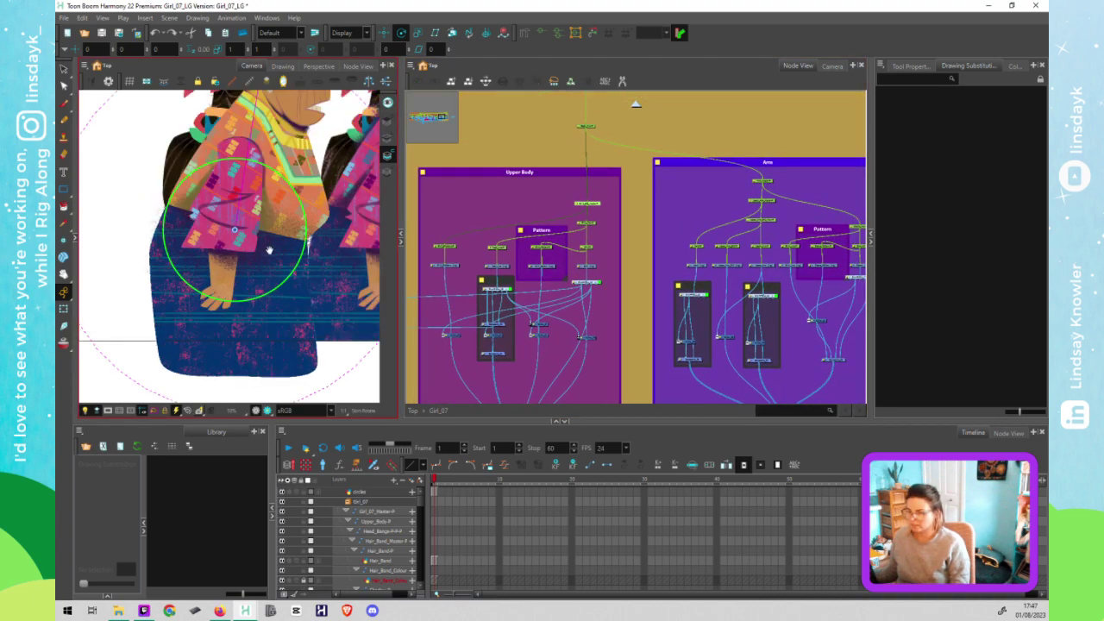
pyautogui.moveTo(263, 303); pyautogui.dragTo(250, 343)
pyautogui.scroll(2, 581, 257)
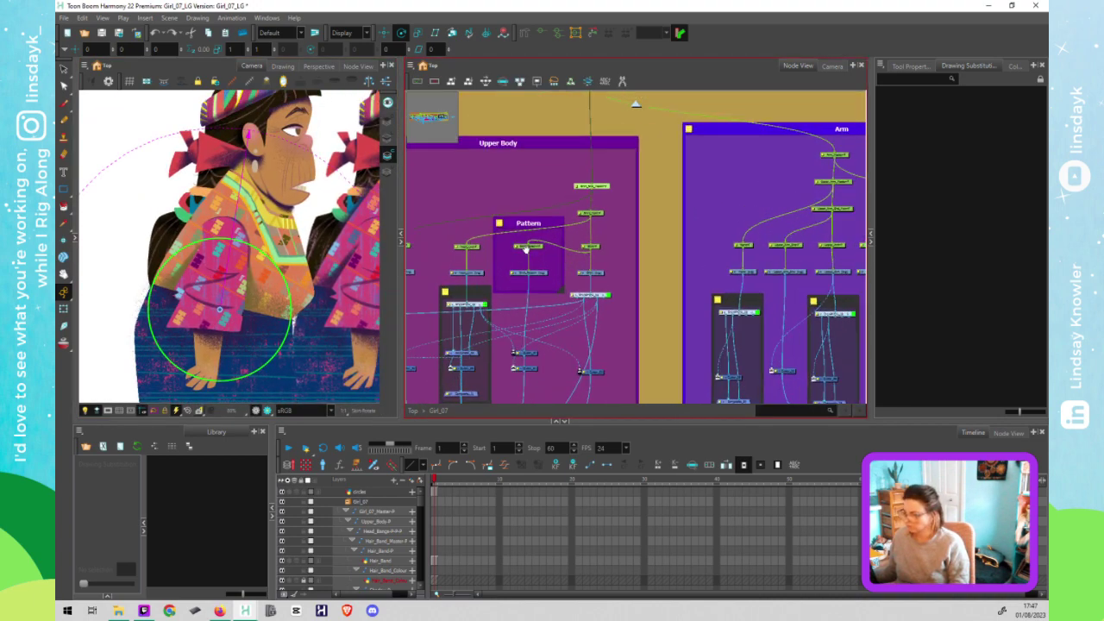
pyautogui.moveTo(526, 250); pyautogui.dragTo(685, 232)
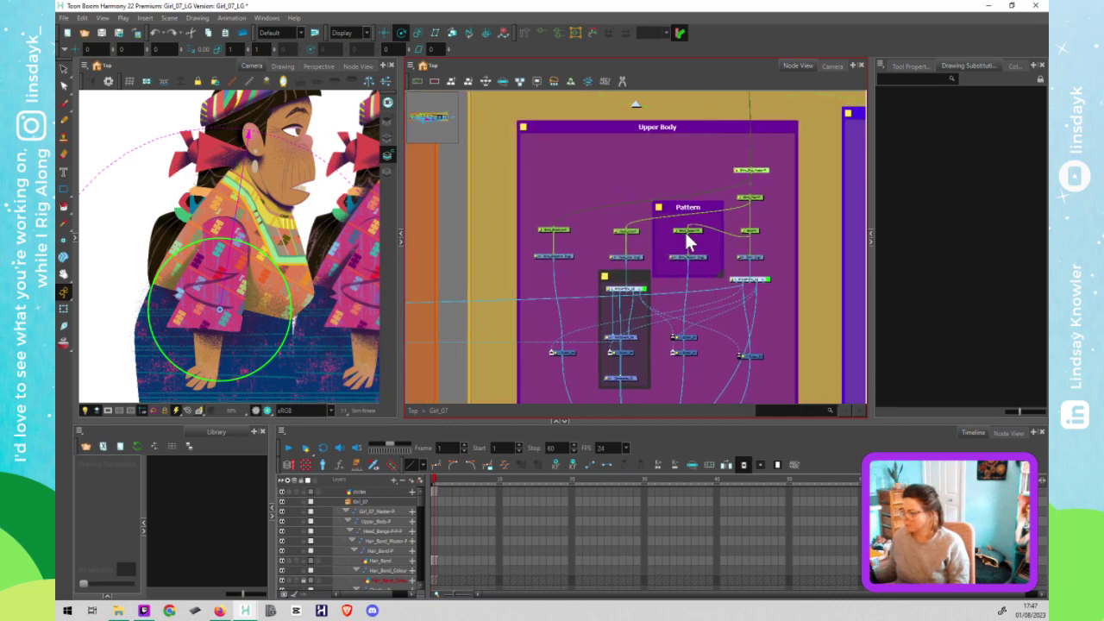
pyautogui.scroll(1, 681, 228)
pyautogui.scroll(1, 681, 227)
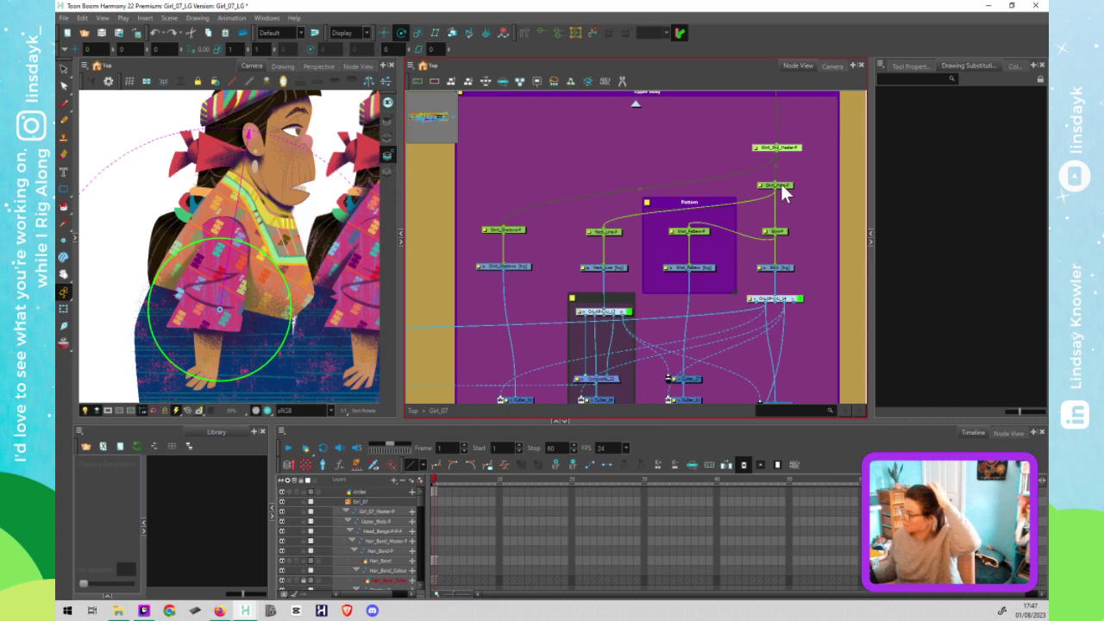
pyautogui.click(779, 230)
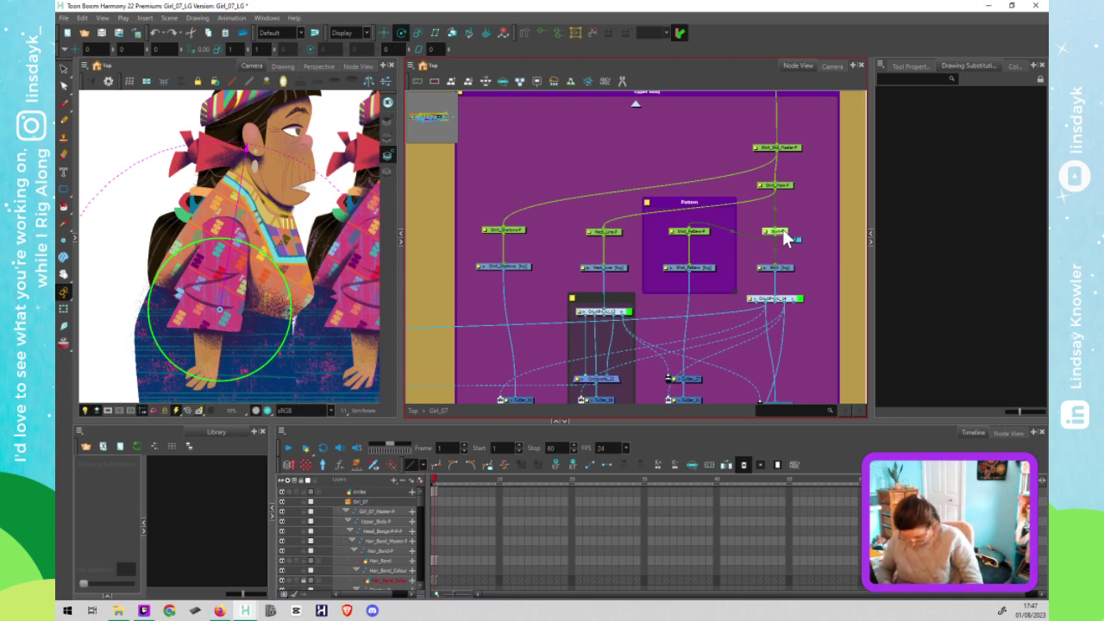
pyautogui.click(183, 319)
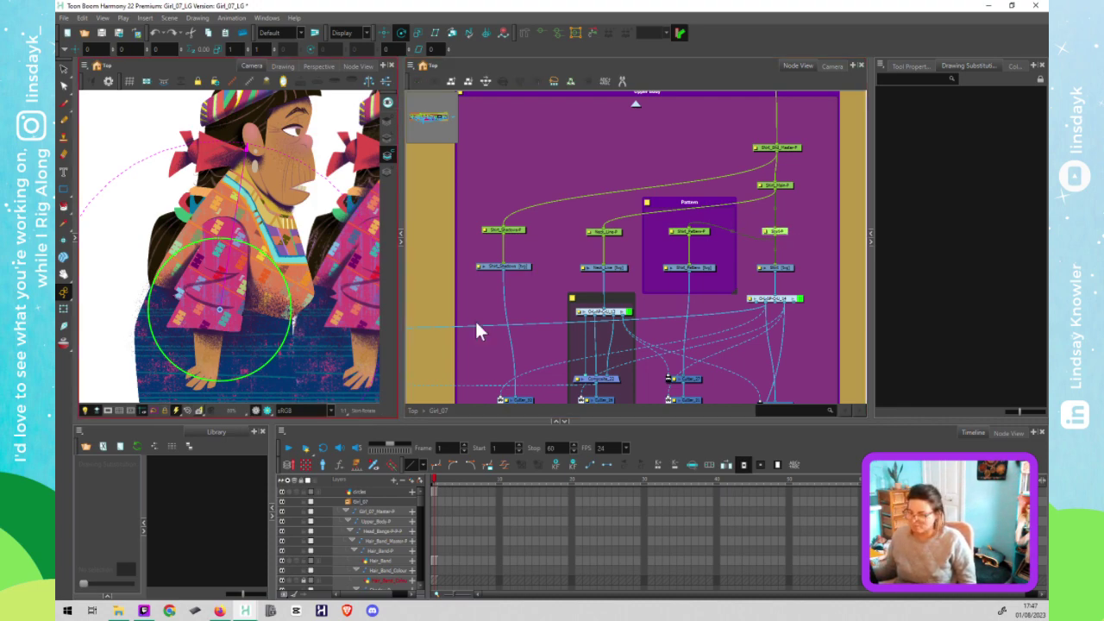
# Step: Move the Shirt_Pattern-P peg's pivot up from the sleeve to the middle of the shirt
pyautogui.click(698, 238)
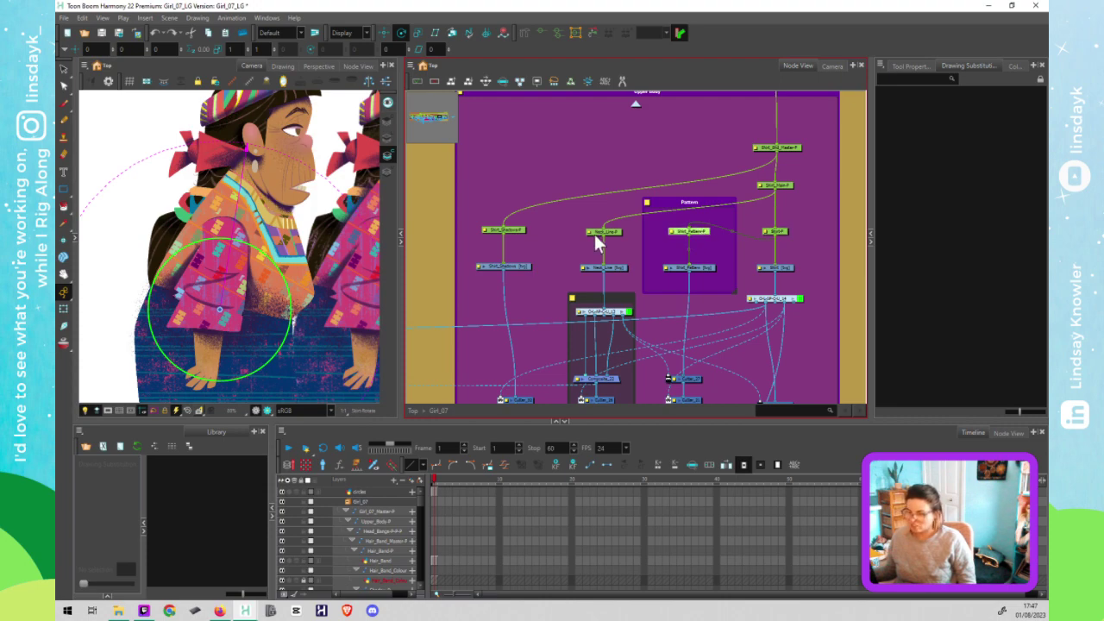
pyautogui.click(216, 309)
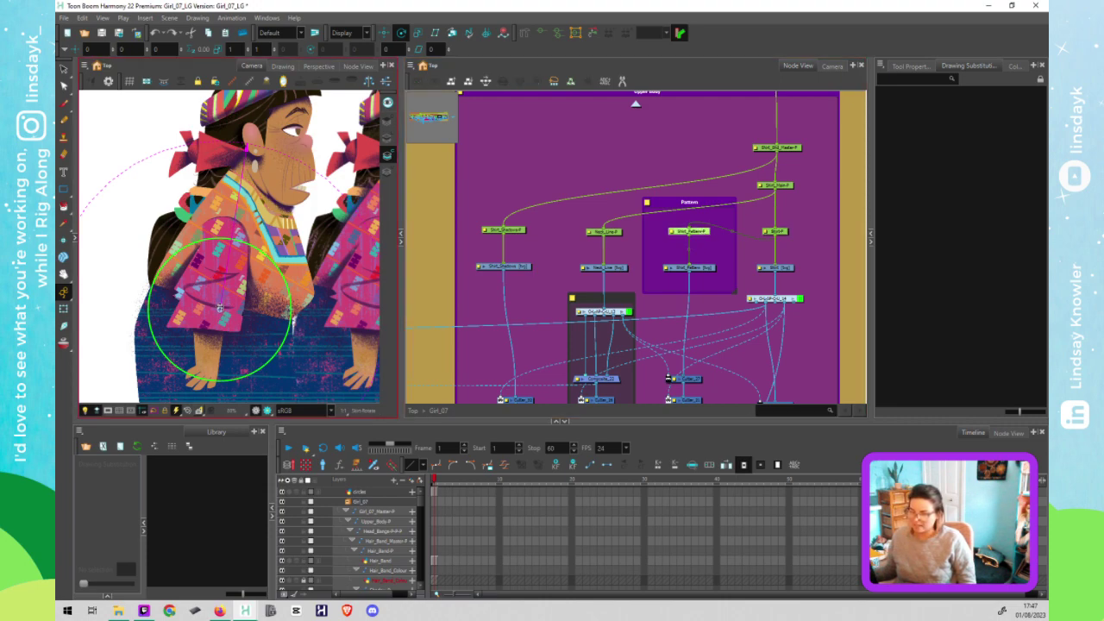
pyautogui.moveTo(220, 307); pyautogui.dragTo(237, 261)
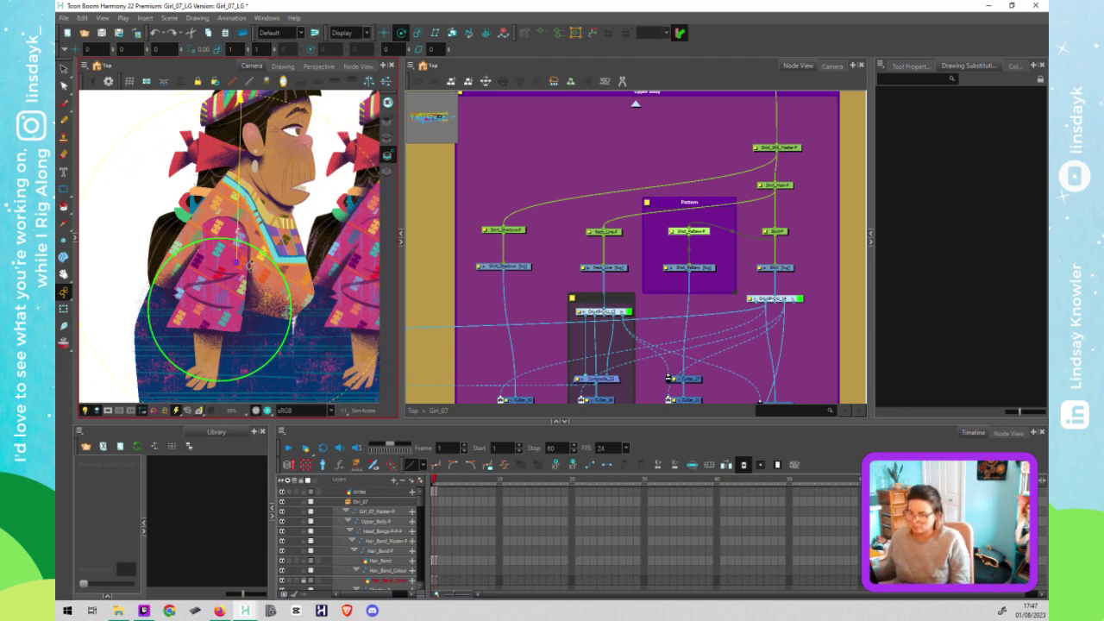
# Step: Move the Neck_Line-P peg's pivot up to the neckline and the shirt shadow peg's pivot up to the upper sleeve area
pyautogui.click(607, 233)
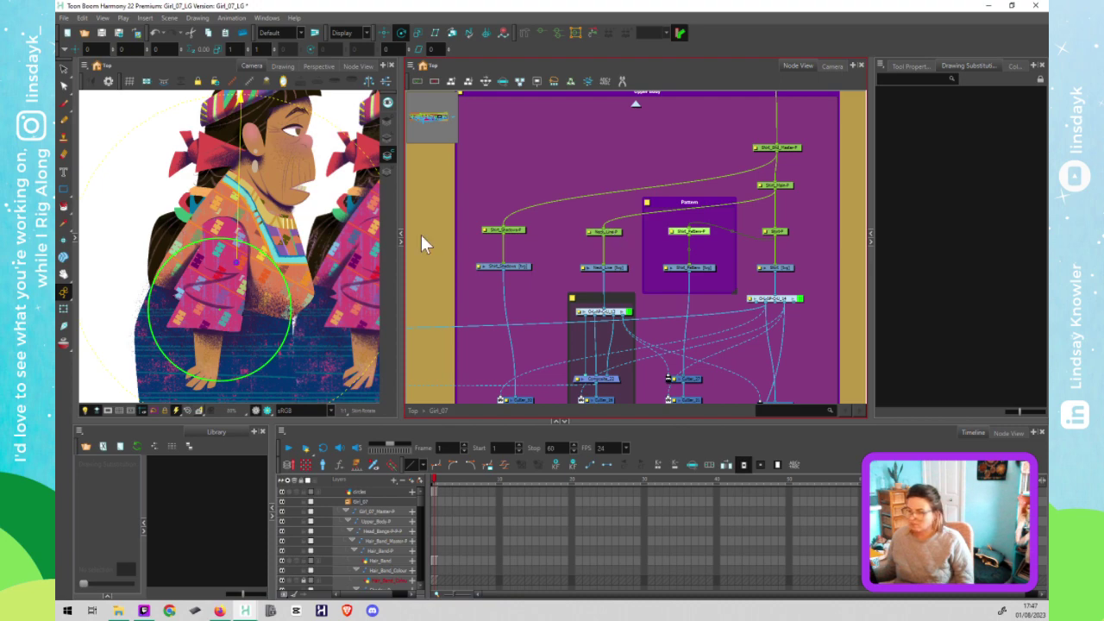
pyautogui.moveTo(224, 307); pyautogui.dragTo(251, 269)
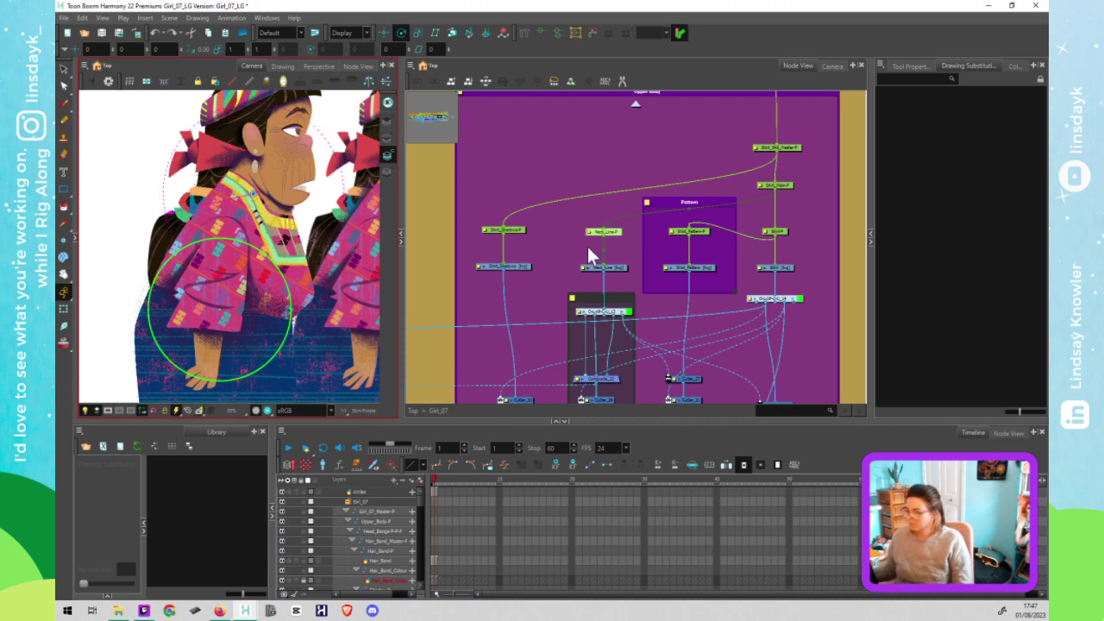
pyautogui.click(517, 229)
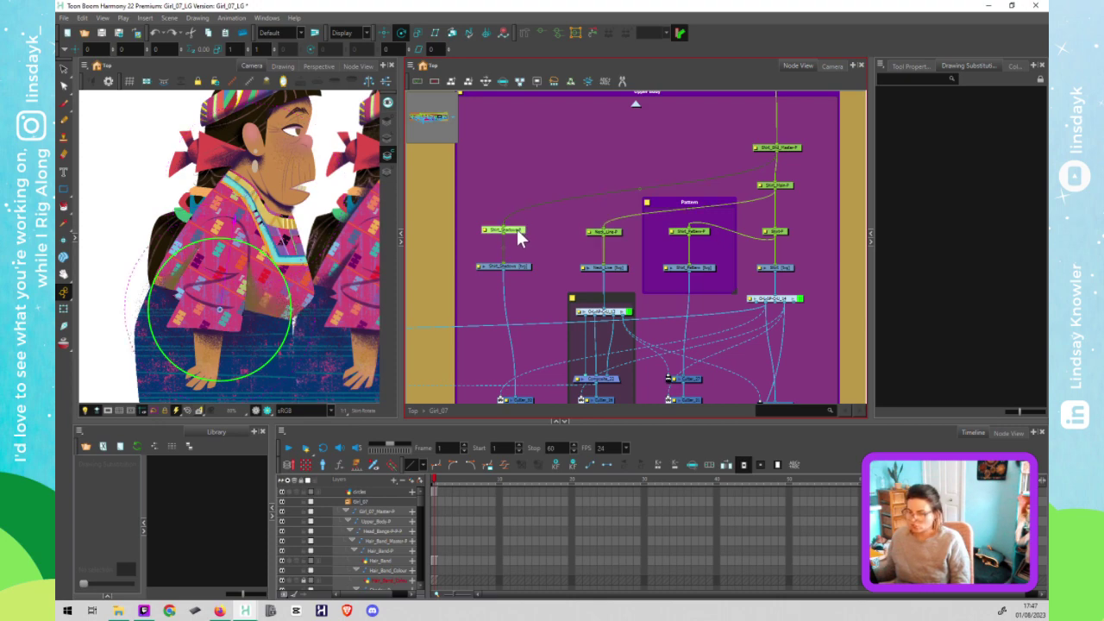
pyautogui.click(222, 302)
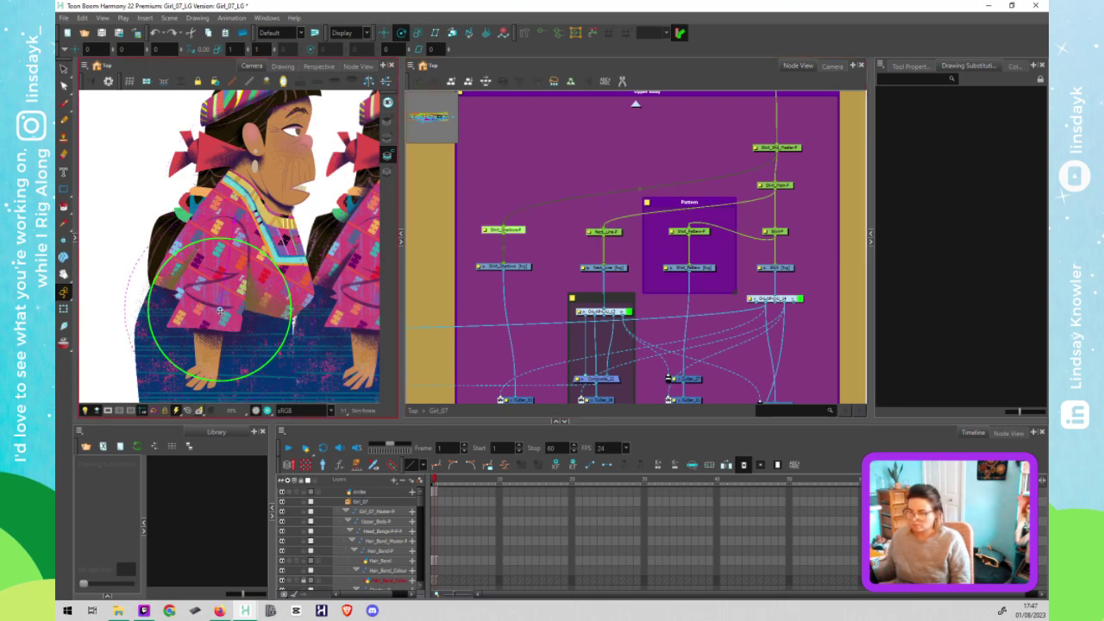
pyautogui.click(253, 159)
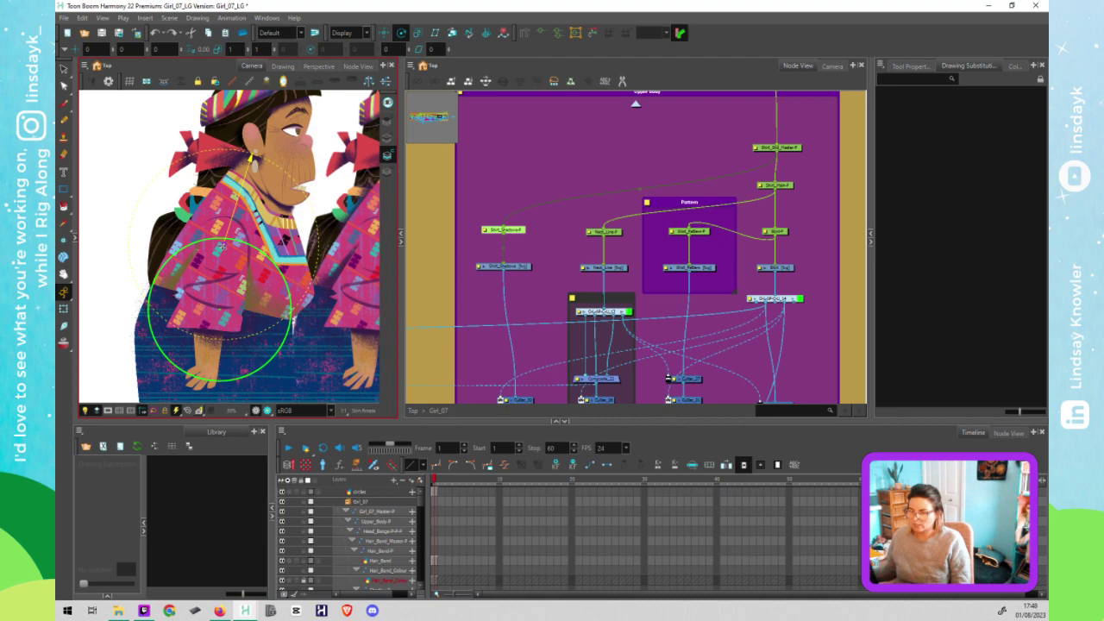
pyautogui.click(223, 243)
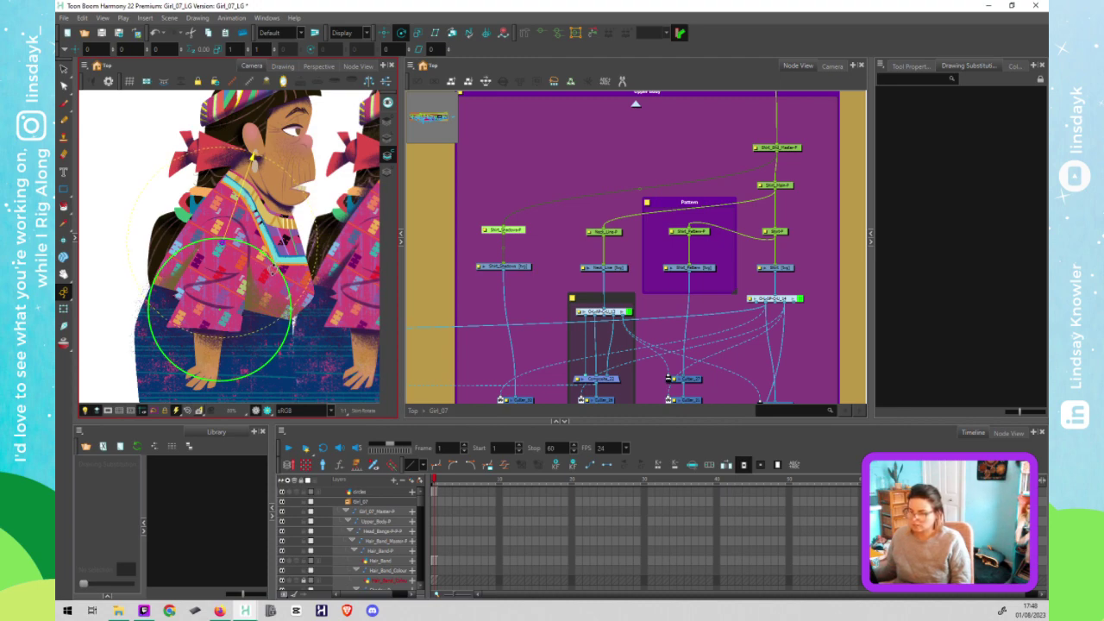
pyautogui.moveTo(271, 268)
pyautogui.mouseDown()
pyautogui.moveTo(252, 247)
pyautogui.moveTo(264, 263)
pyautogui.mouseUp()
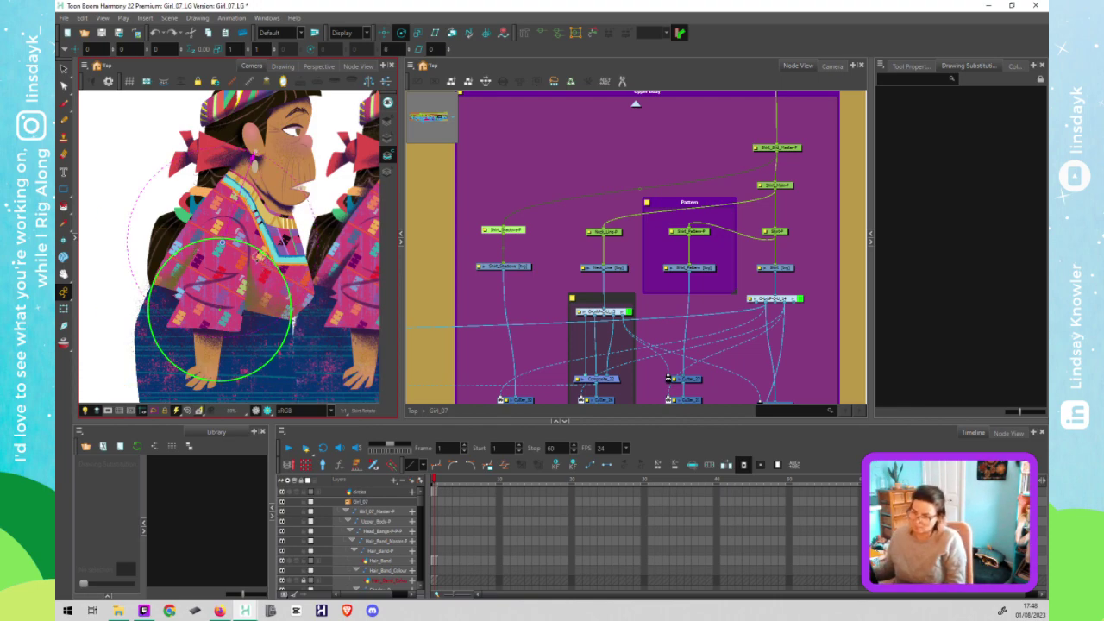
# Step: Select all the pegs in the Arm backdrop together and move their pivots up to the shoulder
pyautogui.scroll(-3, 513, 308)
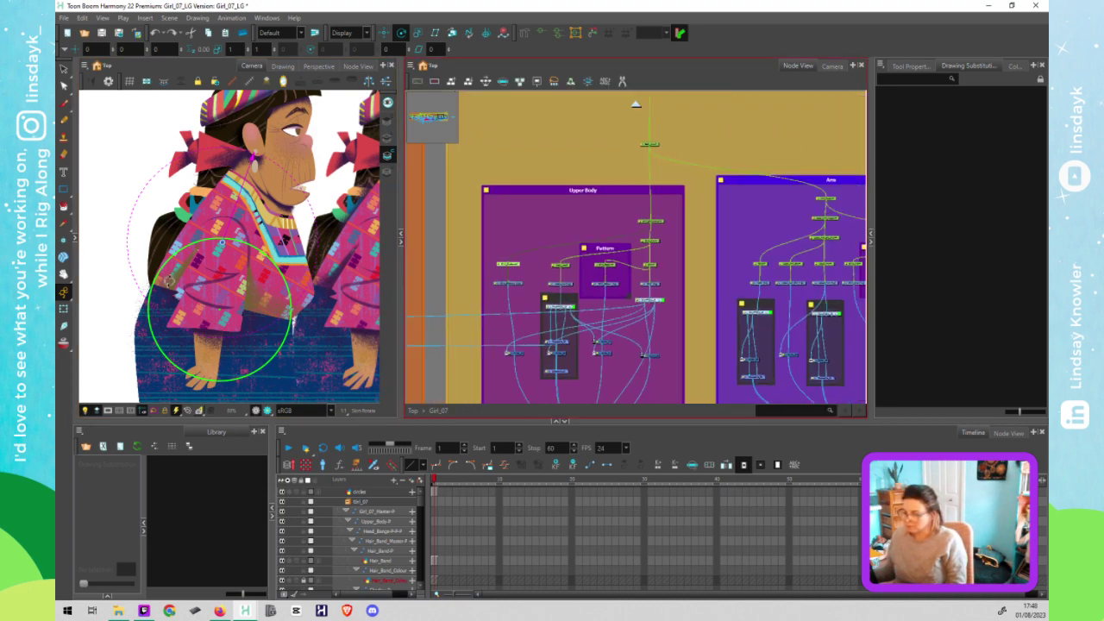
pyautogui.click(518, 270)
pyautogui.moveTo(649, 329); pyautogui.dragTo(557, 323)
pyautogui.moveTo(763, 249); pyautogui.dragTo(678, 237)
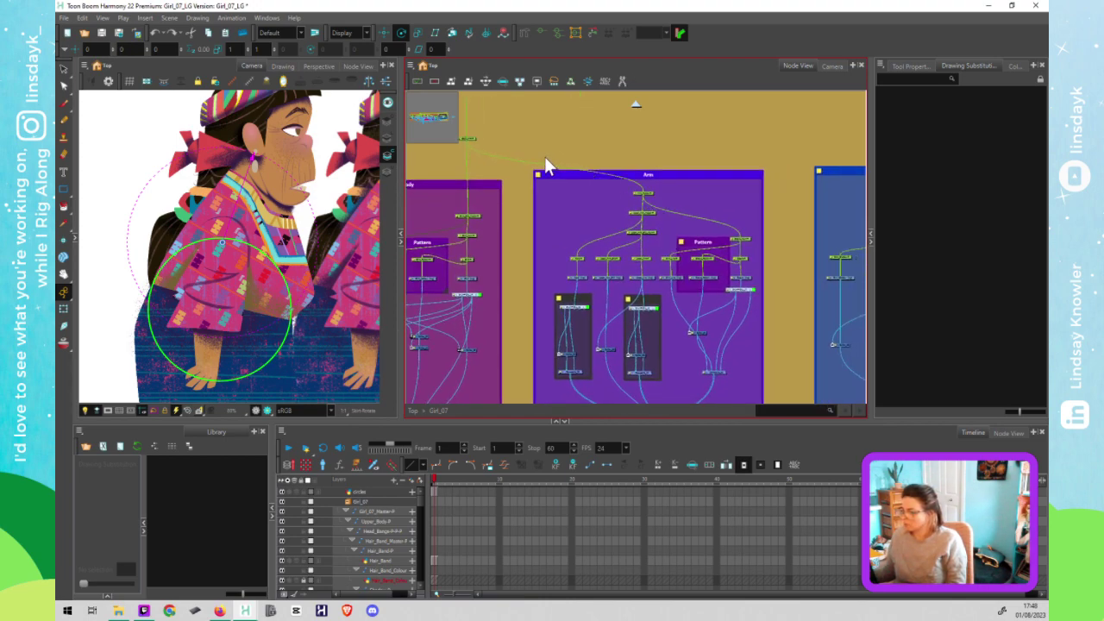
pyautogui.moveTo(545, 158); pyautogui.dragTo(739, 226)
pyautogui.moveTo(765, 264); pyautogui.dragTo(767, 263)
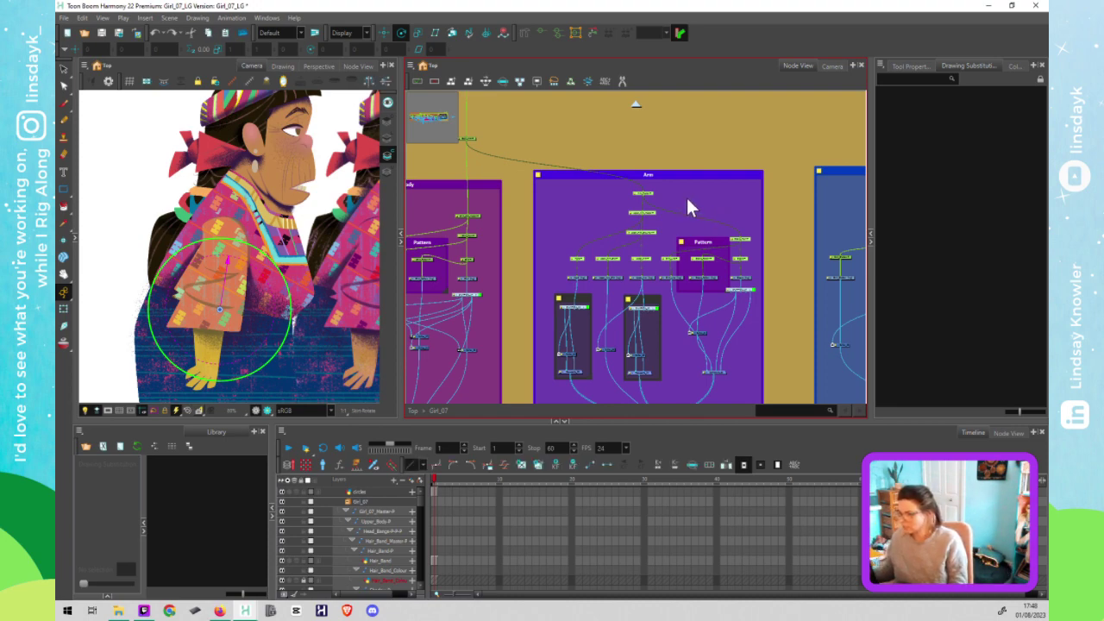
pyautogui.scroll(2, 687, 198)
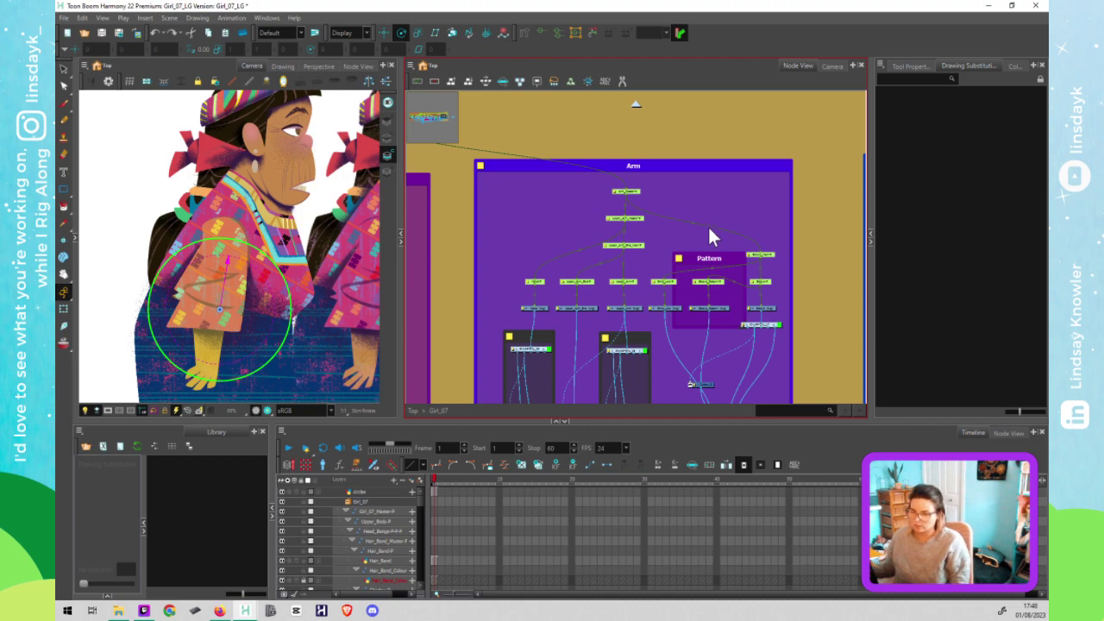
pyautogui.click(235, 306)
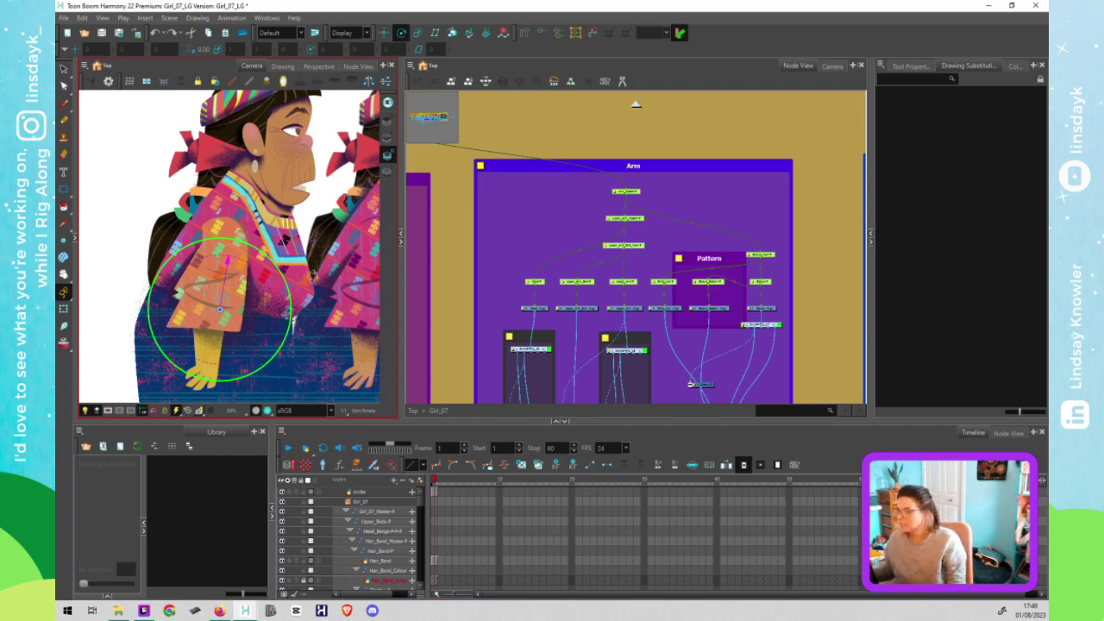
pyautogui.click(522, 222)
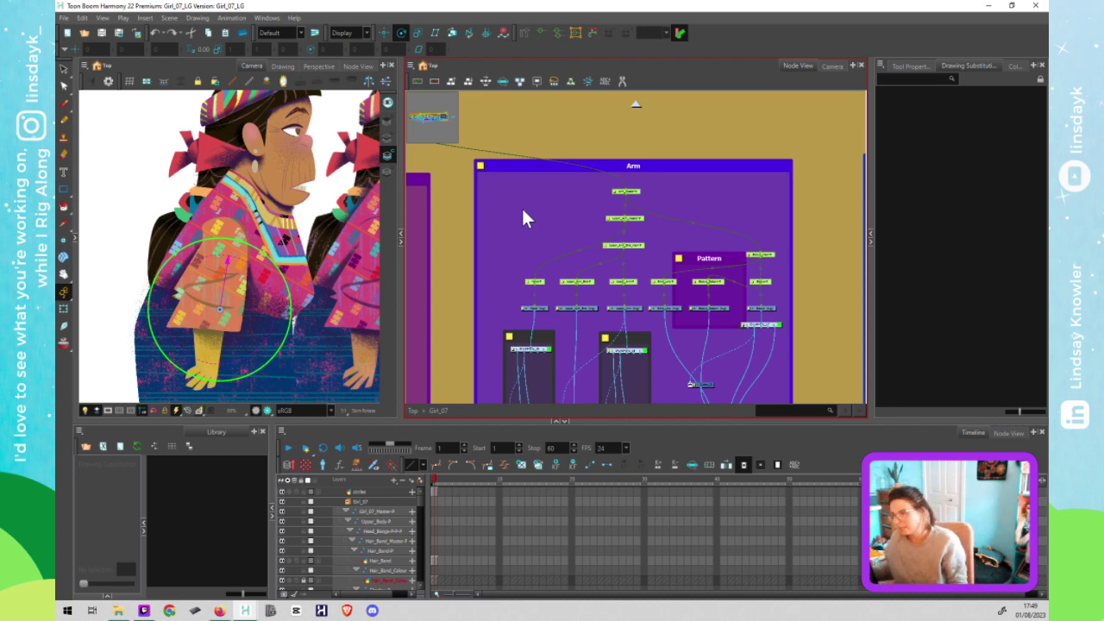
pyautogui.click(562, 216)
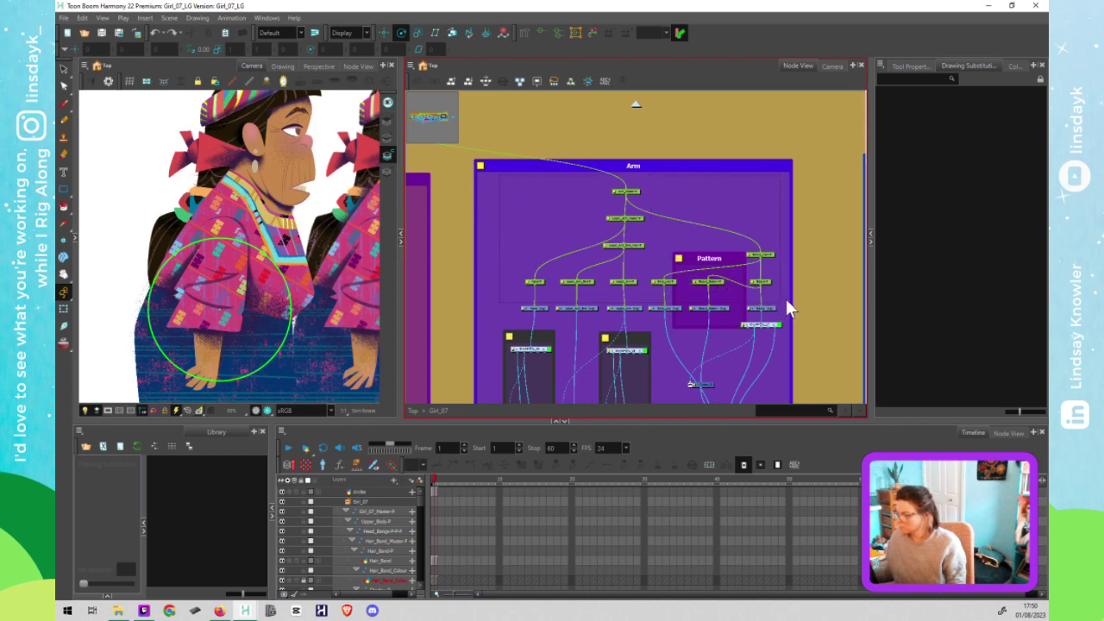
pyautogui.click(223, 308)
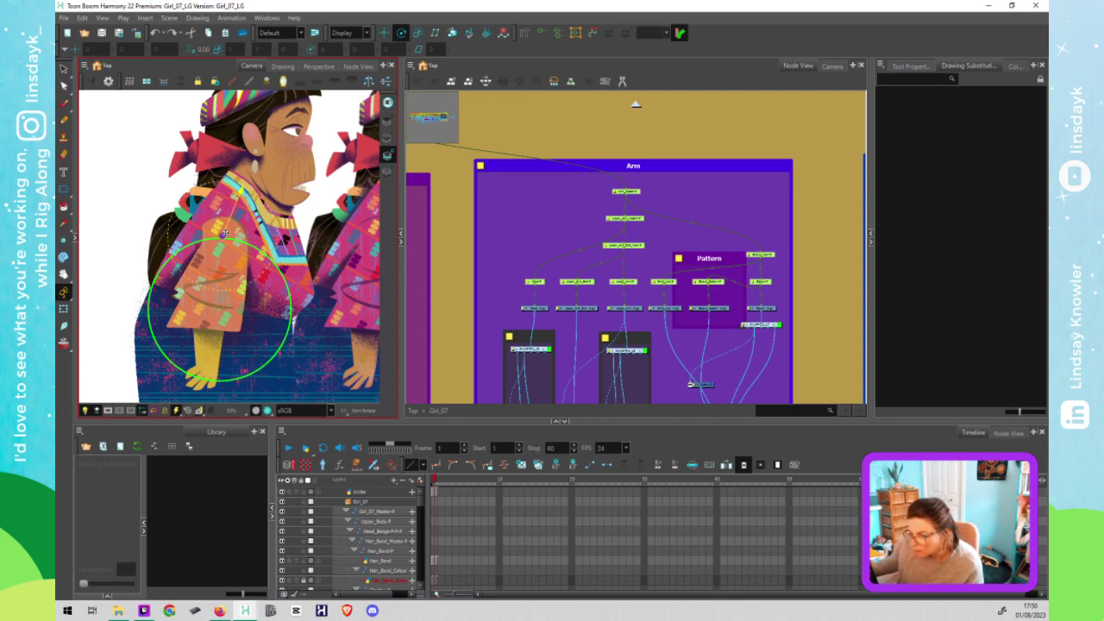
pyautogui.moveTo(225, 232); pyautogui.dragTo(224, 234)
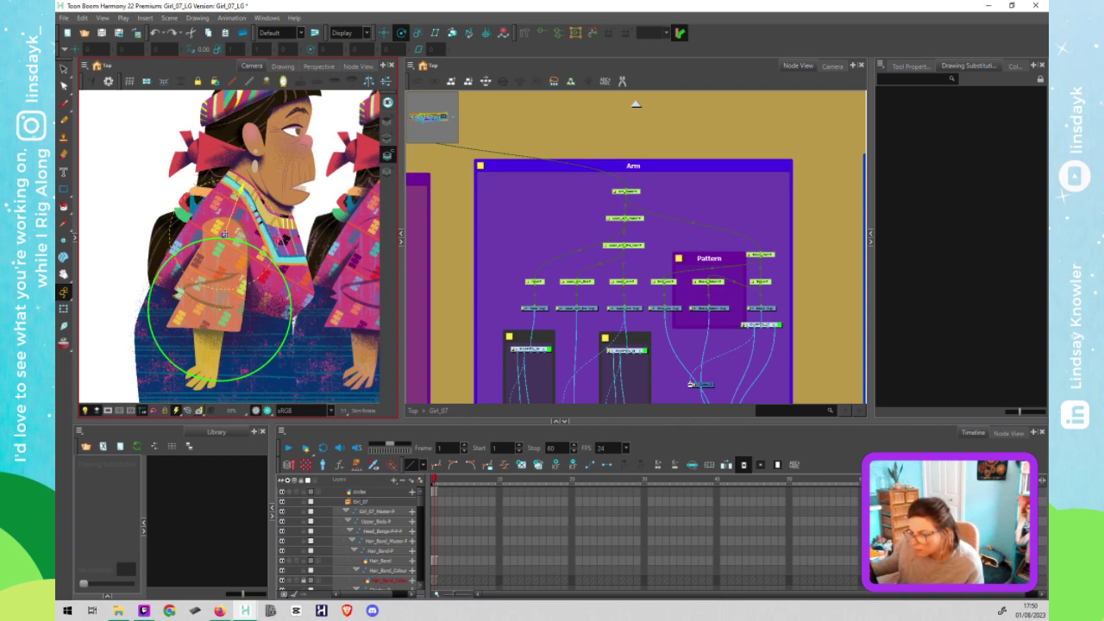
# Step: Check the Arm backdrop's upper pegs and the lower-arm pegs one by one to see which parts each controls
pyautogui.click(635, 217)
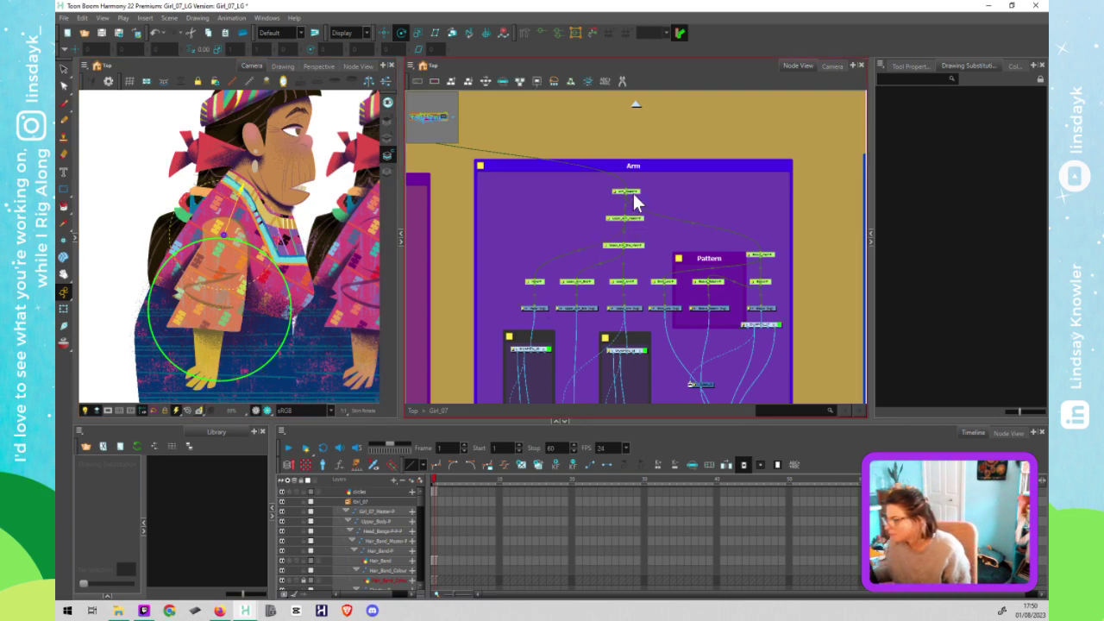
pyautogui.click(632, 218)
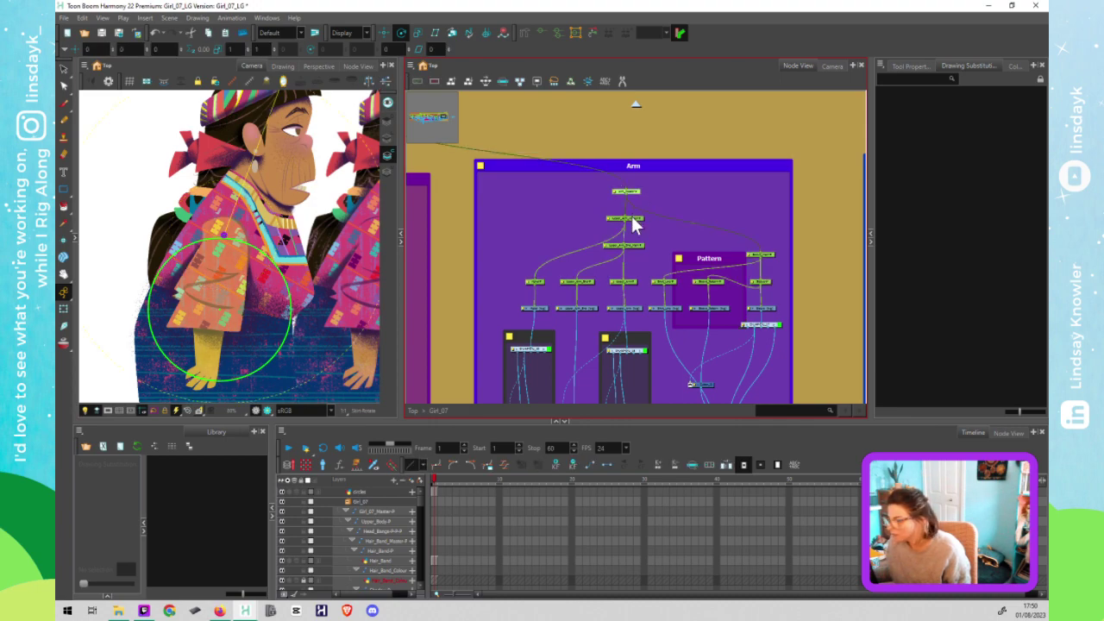
pyautogui.click(636, 244)
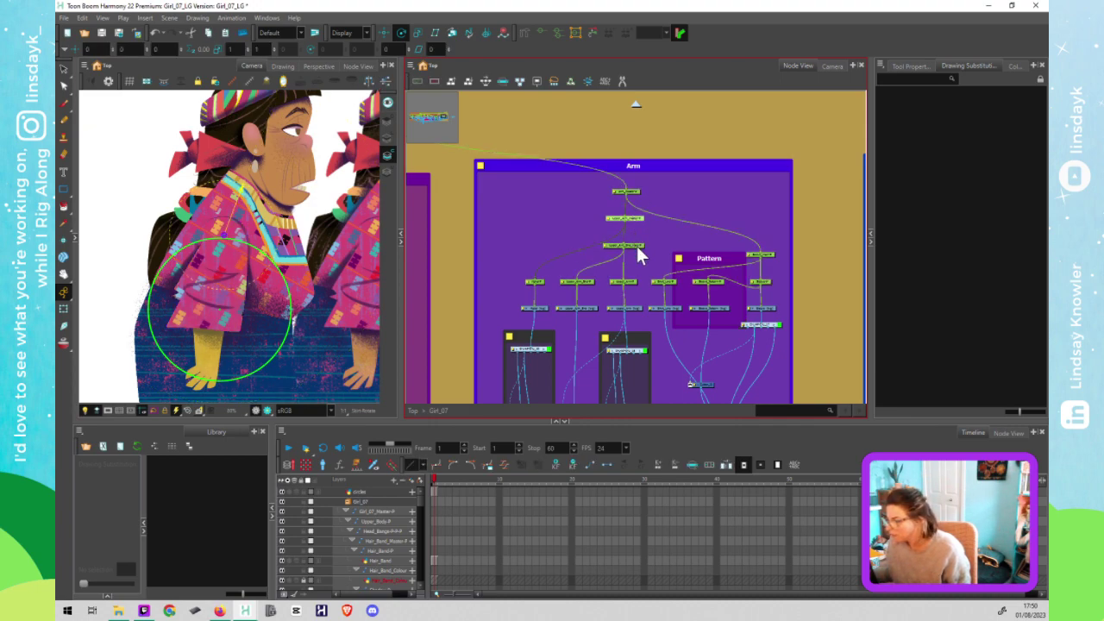
pyautogui.click(636, 245)
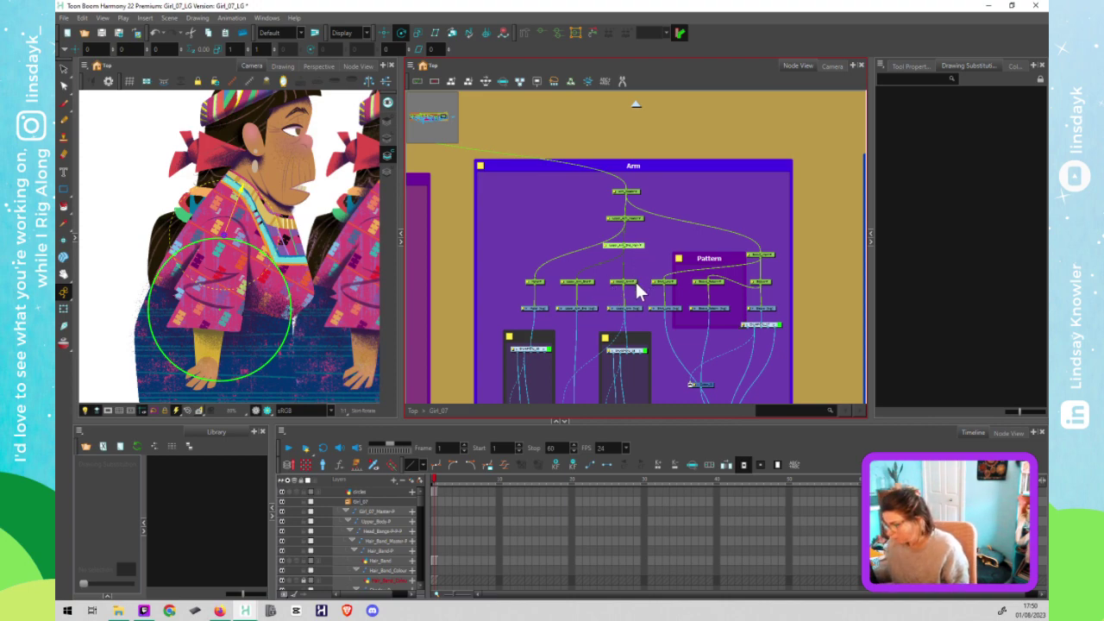
pyautogui.click(630, 282)
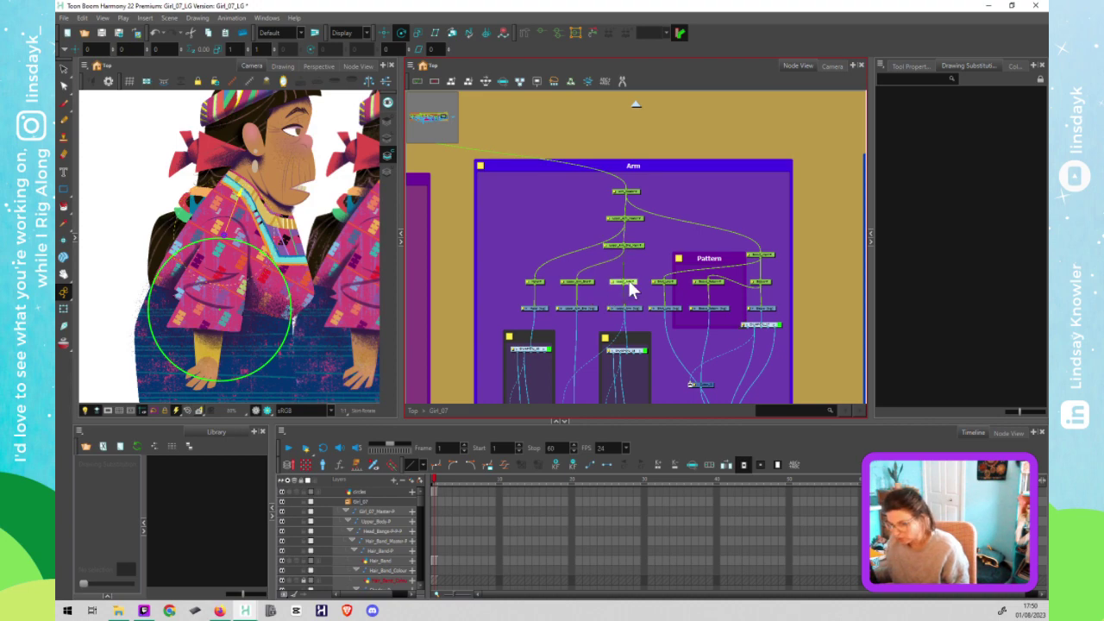
pyautogui.moveTo(239, 374)
pyautogui.mouseDown()
pyautogui.moveTo(266, 371)
pyautogui.moveTo(244, 381)
pyautogui.mouseUp()
pyautogui.click(629, 280)
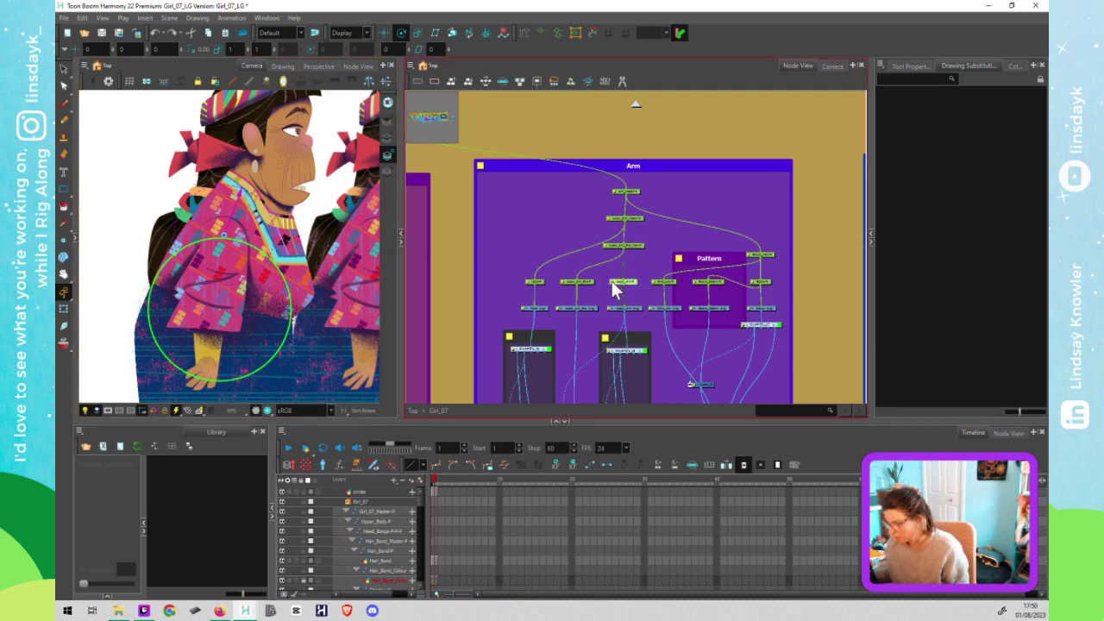
pyautogui.doubleClick(614, 288)
pyautogui.click(942, 154)
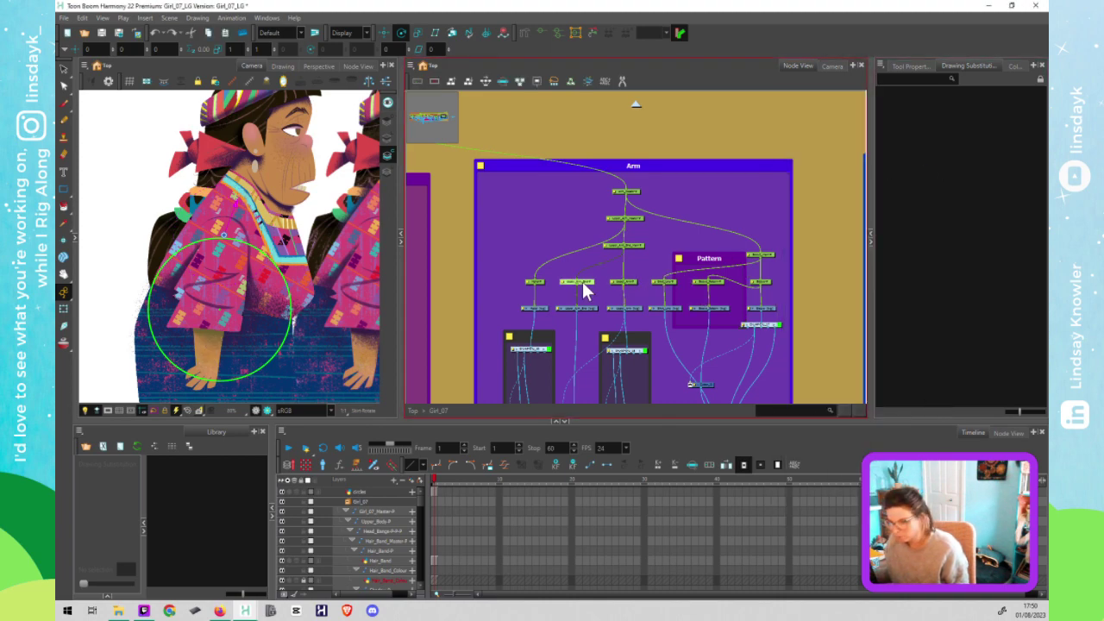
pyautogui.click(631, 245)
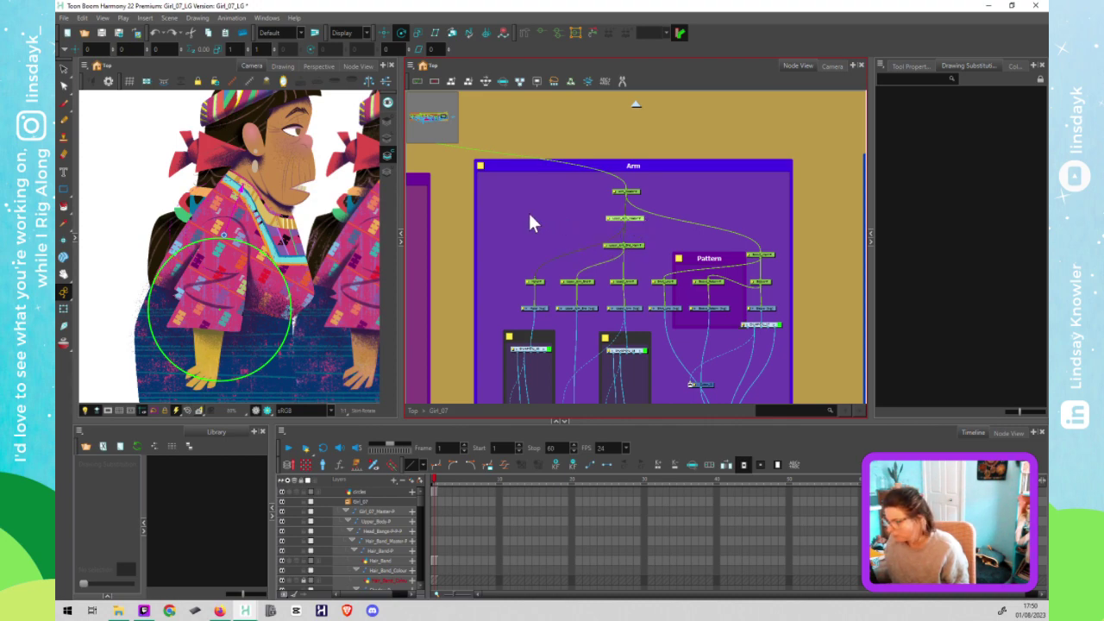
# Step: Select the lower-arm and hand pegs together and move their pivots down to the elbow inside the sleeve, undoing each test rotation
pyautogui.moveTo(528, 212); pyautogui.dragTo(629, 295)
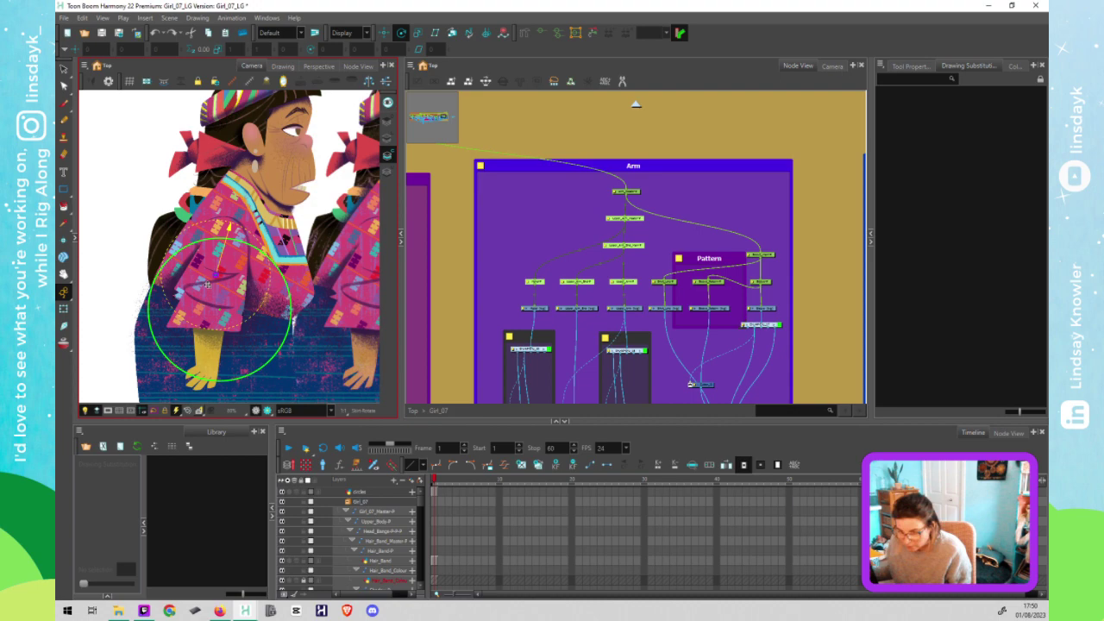
pyautogui.moveTo(207, 284); pyautogui.dragTo(209, 326)
pyautogui.hotkey('ctrl', 'z')
pyautogui.moveTo(236, 368); pyautogui.dragTo(201, 369)
pyautogui.hotkey('ctrl', 'z')
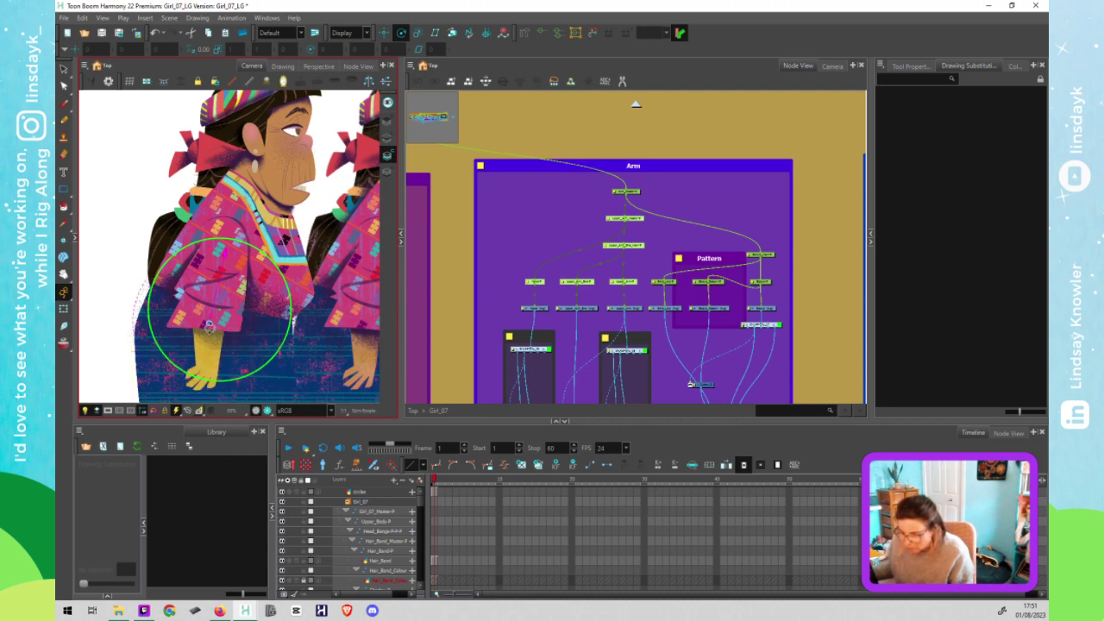
pyautogui.click(211, 317)
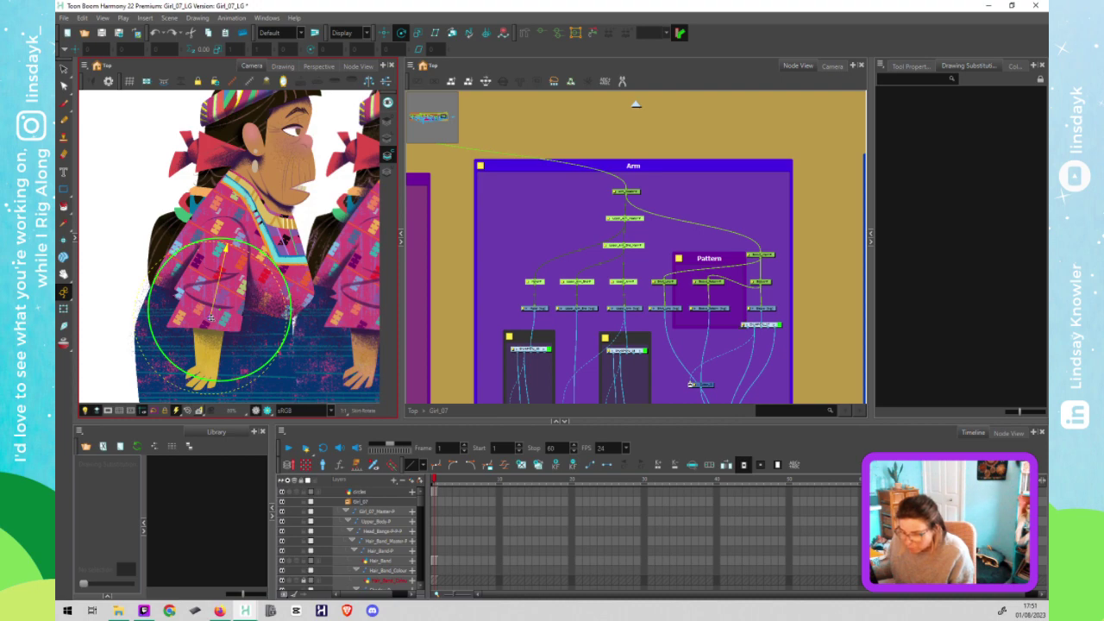
pyautogui.moveTo(231, 380)
pyautogui.mouseDown()
pyautogui.moveTo(251, 370)
pyautogui.moveTo(215, 370)
pyautogui.mouseUp()
pyautogui.hotkey('ctrl', 'z')
pyautogui.click(209, 317)
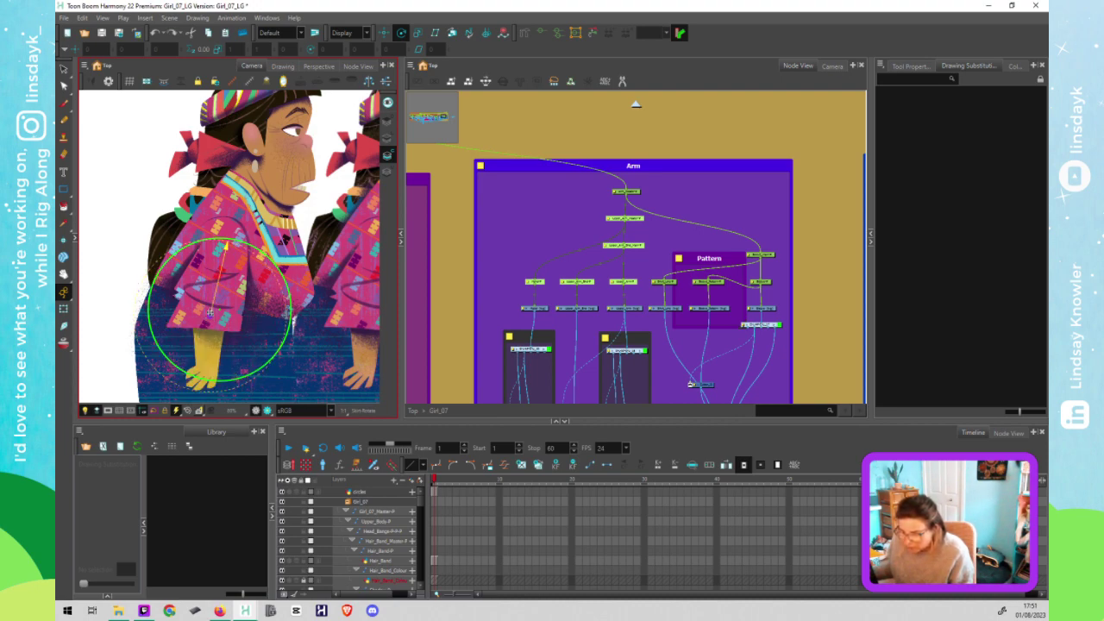
pyautogui.moveTo(255, 376); pyautogui.dragTo(227, 393)
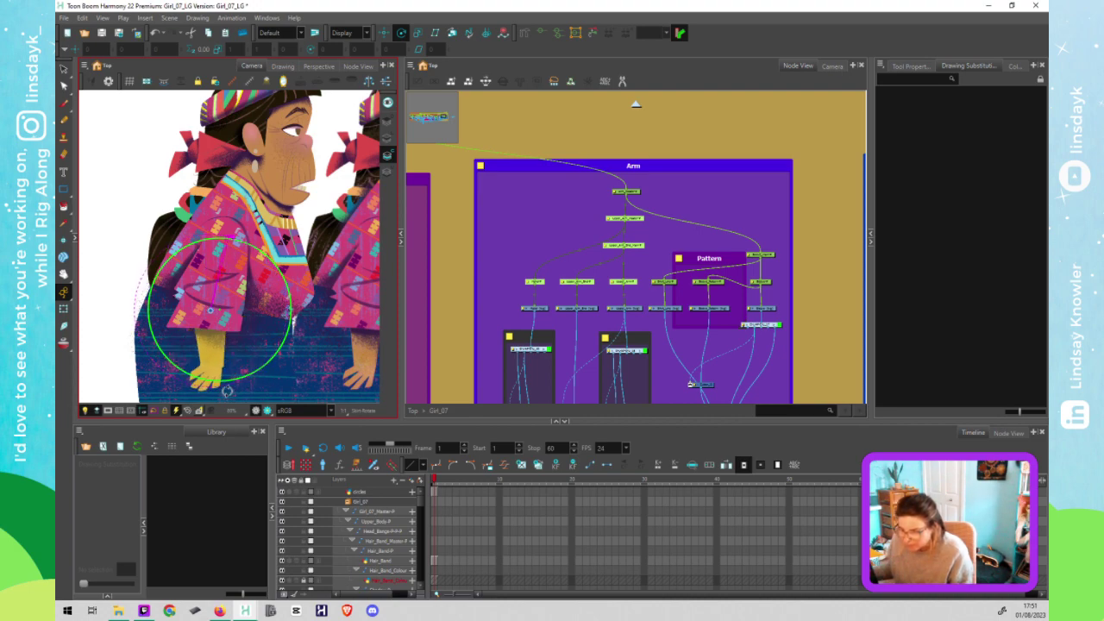
pyautogui.hotkey('ctrl', 'z')
# Step: Move the hand peg's pivot down to the wrist, test the hand's rotation and undo the test
pyautogui.click(503, 266)
pyautogui.moveTo(504, 266); pyautogui.dragTo(541, 296)
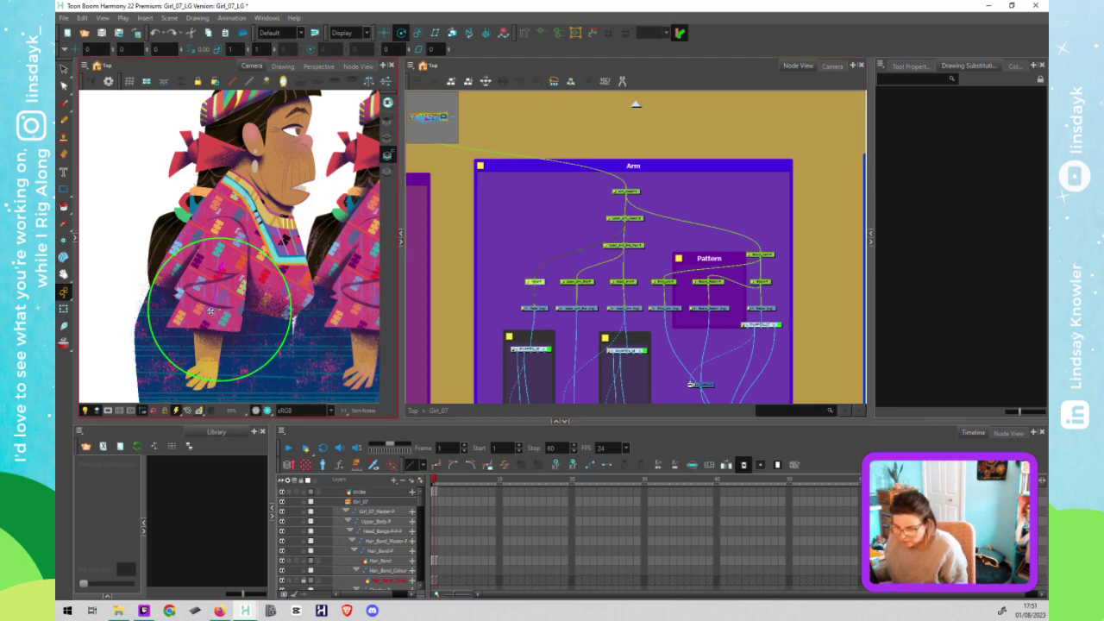
pyautogui.moveTo(212, 315); pyautogui.dragTo(208, 364)
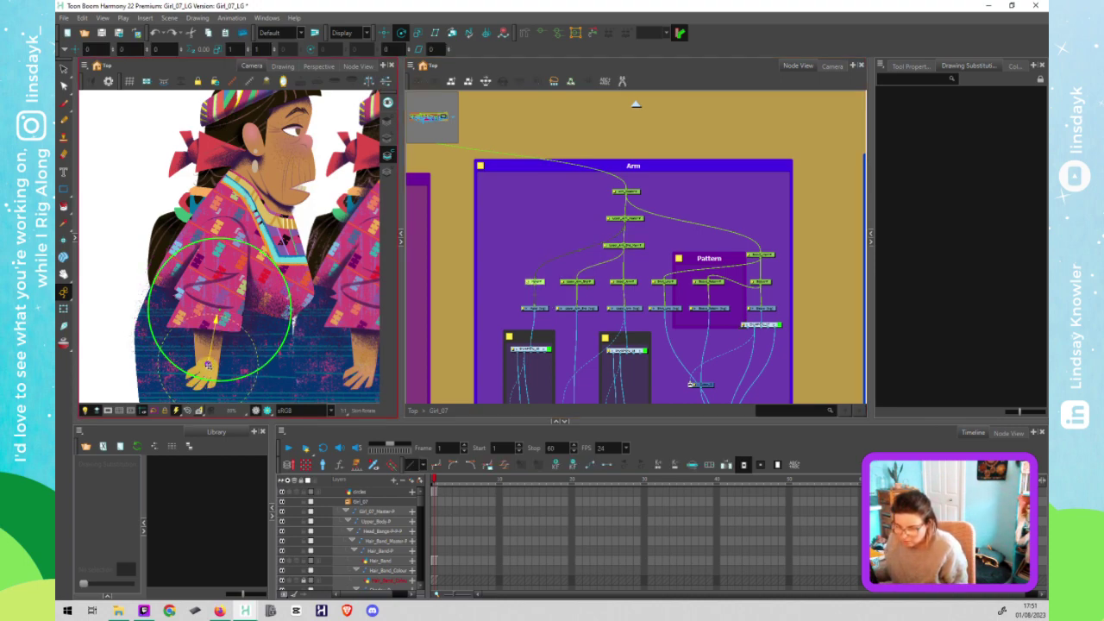
pyautogui.scroll(3, 207, 363)
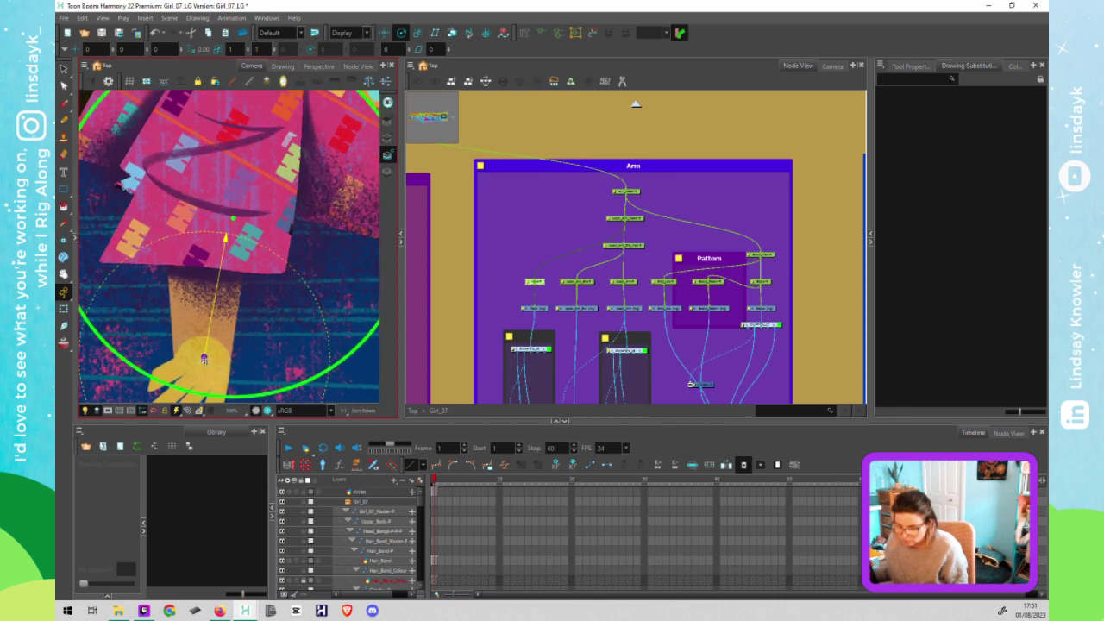
pyautogui.scroll(2, 204, 358)
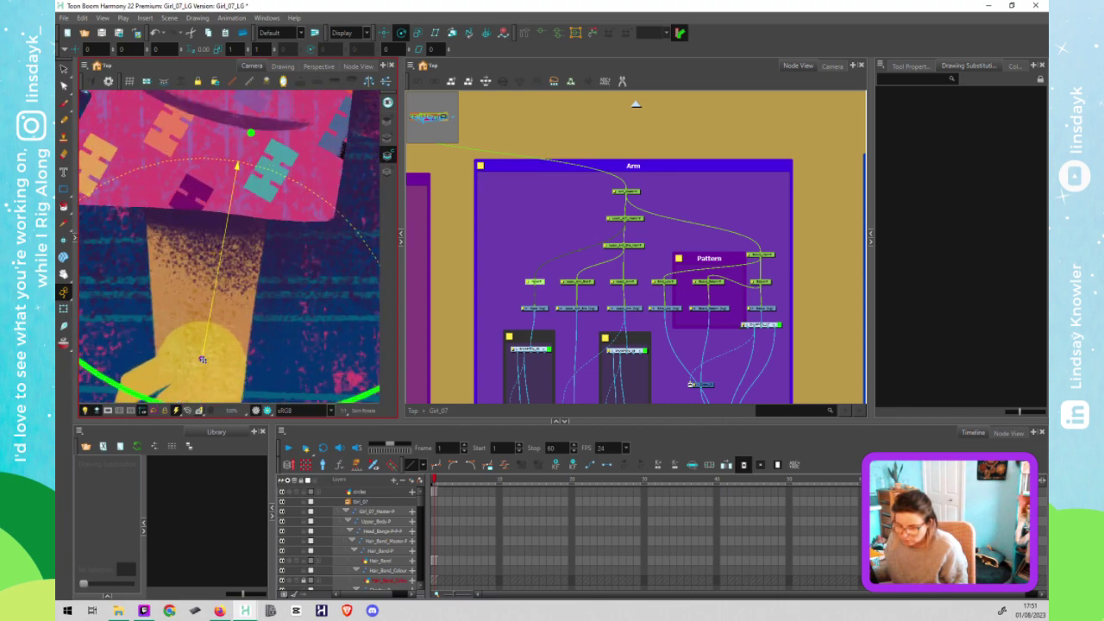
pyautogui.scroll(-3, 201, 359)
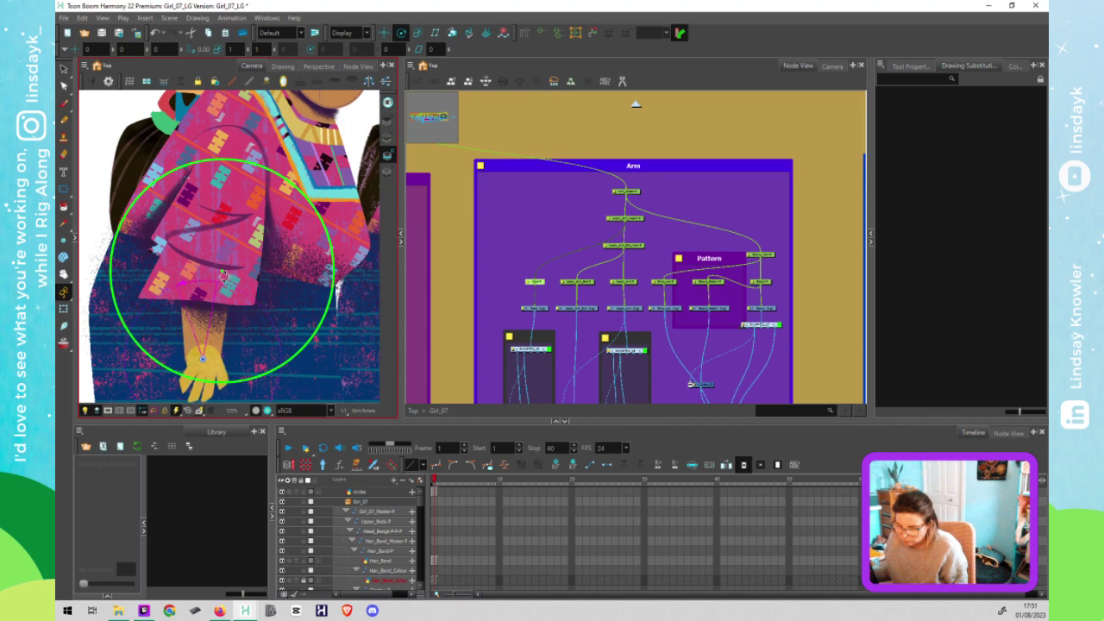
pyautogui.moveTo(224, 276); pyautogui.dragTo(259, 332)
pyautogui.hotkey('ctrl', 'z')
pyautogui.middleClick(565, 317)
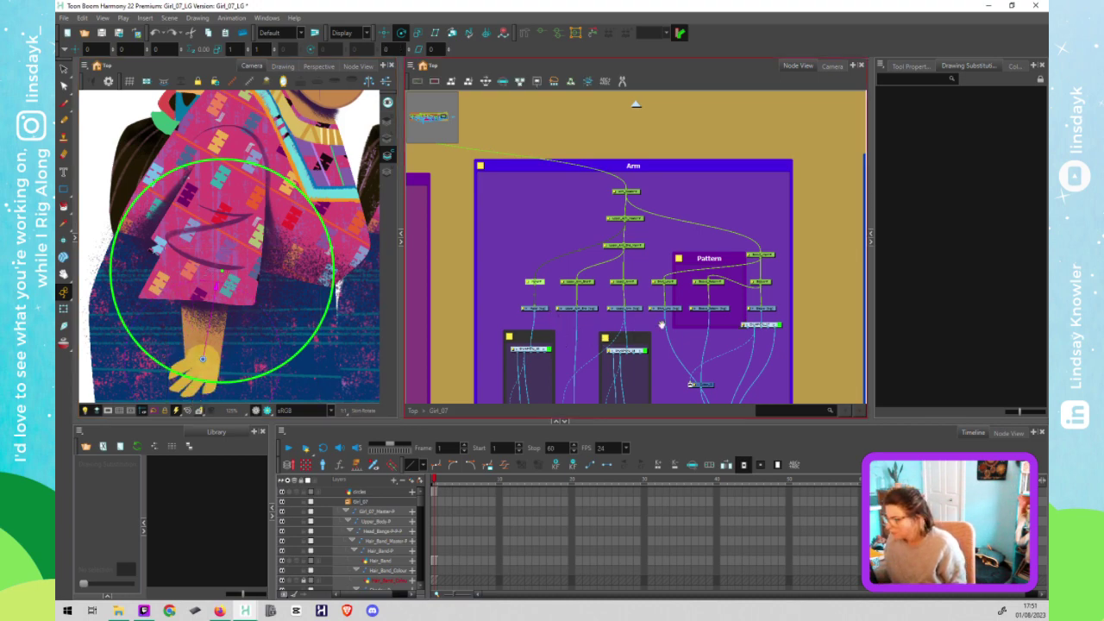
# Step: Check the Arm backdrop's sleeve and Pattern pegs one by one to see which parts each controls and where its pivot sits
pyautogui.moveTo(661, 324); pyautogui.dragTo(636, 318)
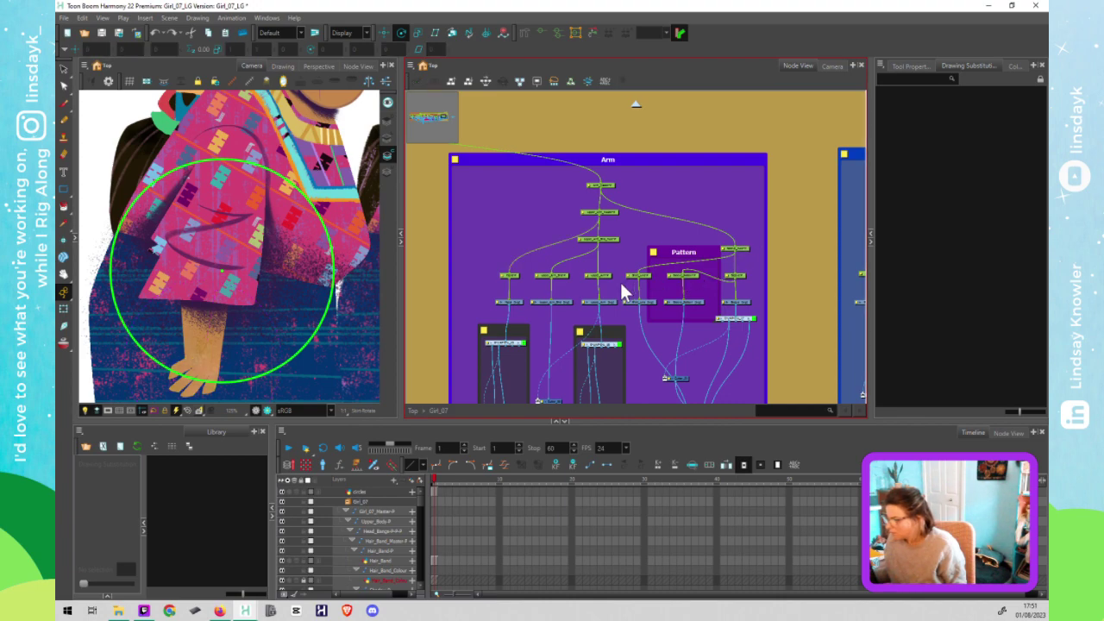
pyautogui.moveTo(757, 241); pyautogui.dragTo(621, 281)
pyautogui.middleClick(367, 214)
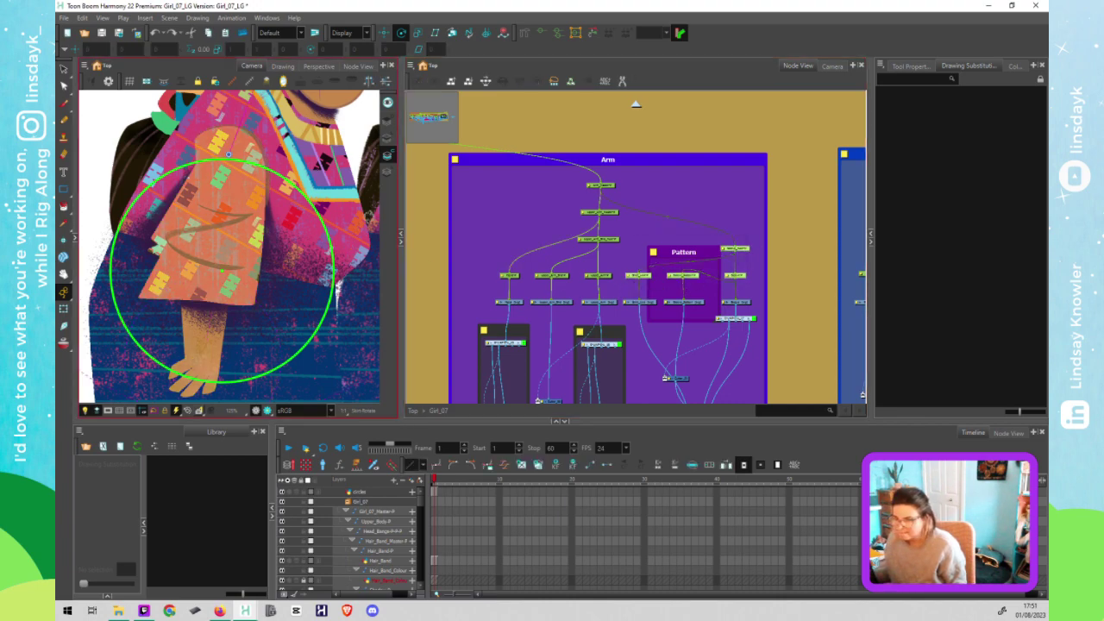
pyautogui.click(747, 253)
pyautogui.click(745, 250)
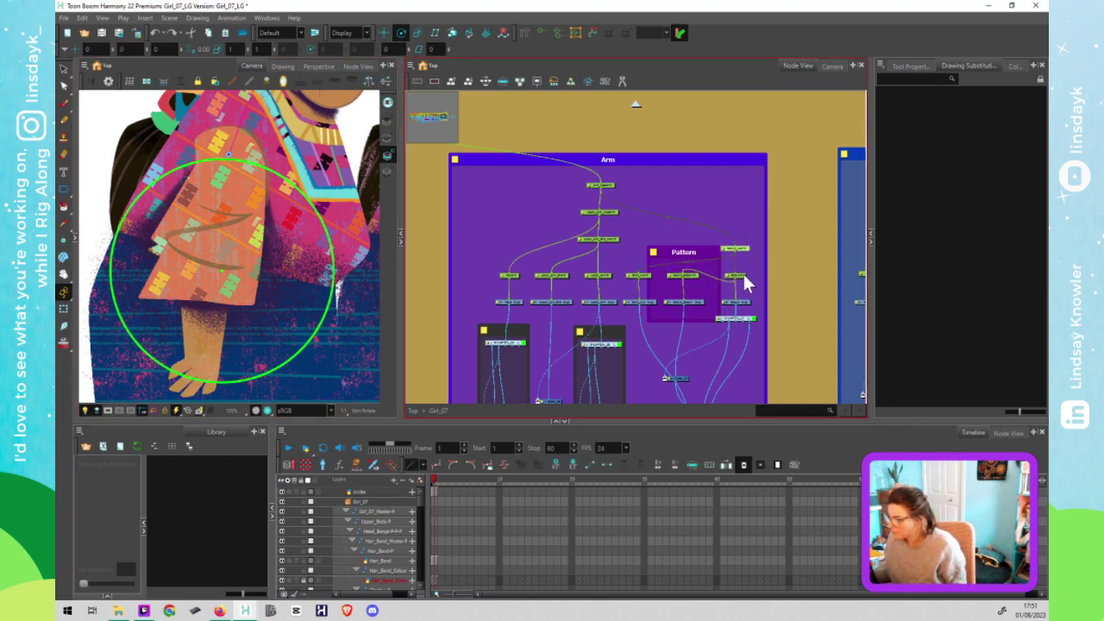
pyautogui.click(739, 277)
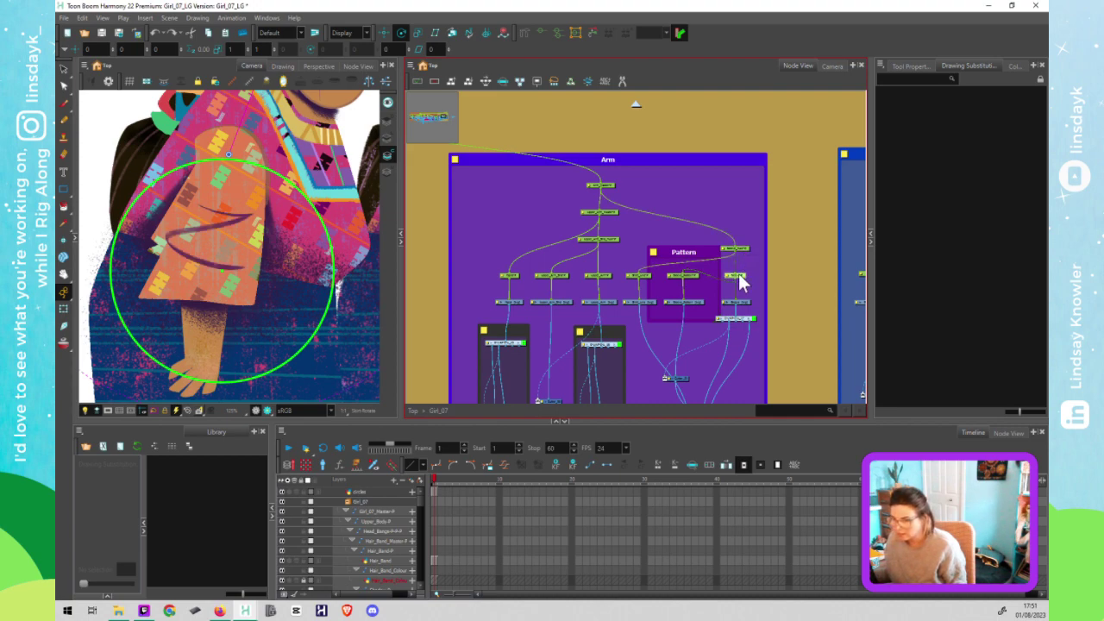
pyautogui.click(694, 277)
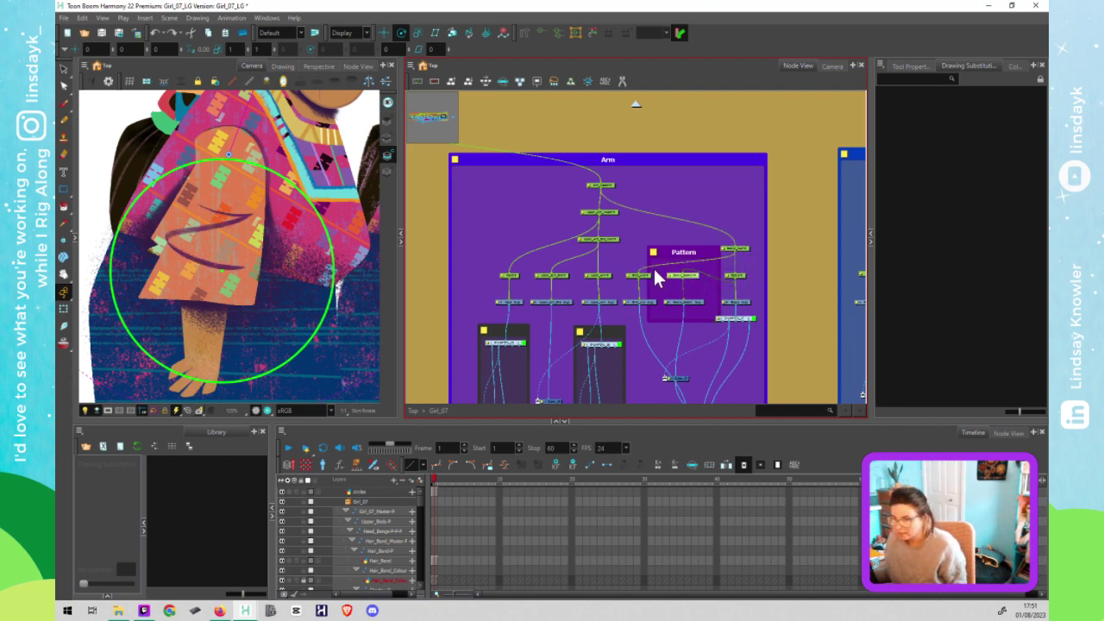
pyautogui.click(647, 276)
pyautogui.click(226, 156)
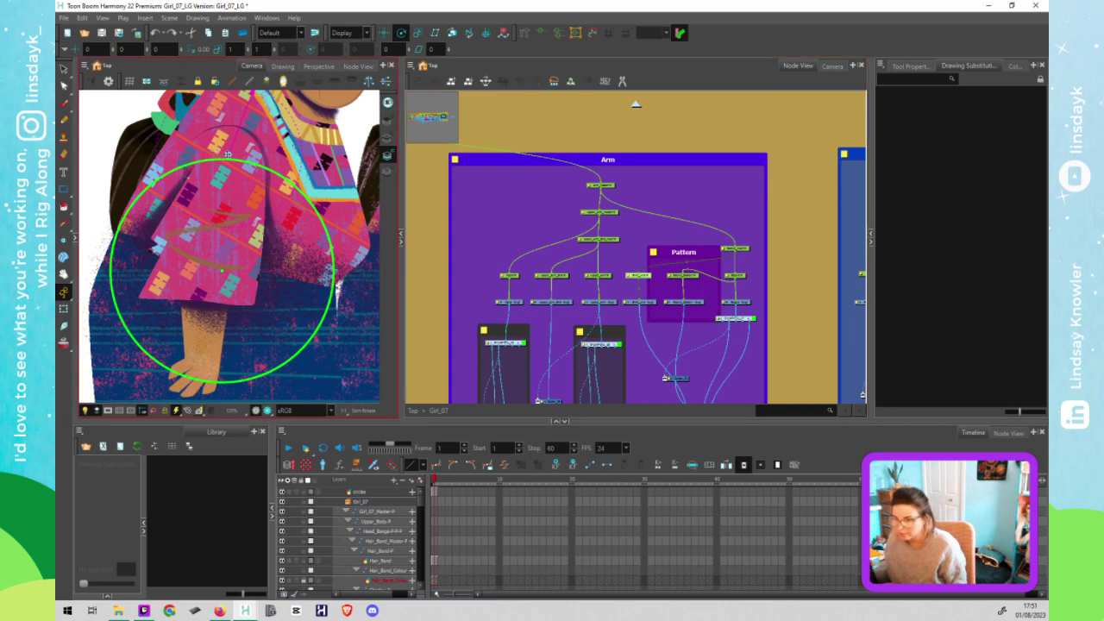
pyautogui.click(250, 235)
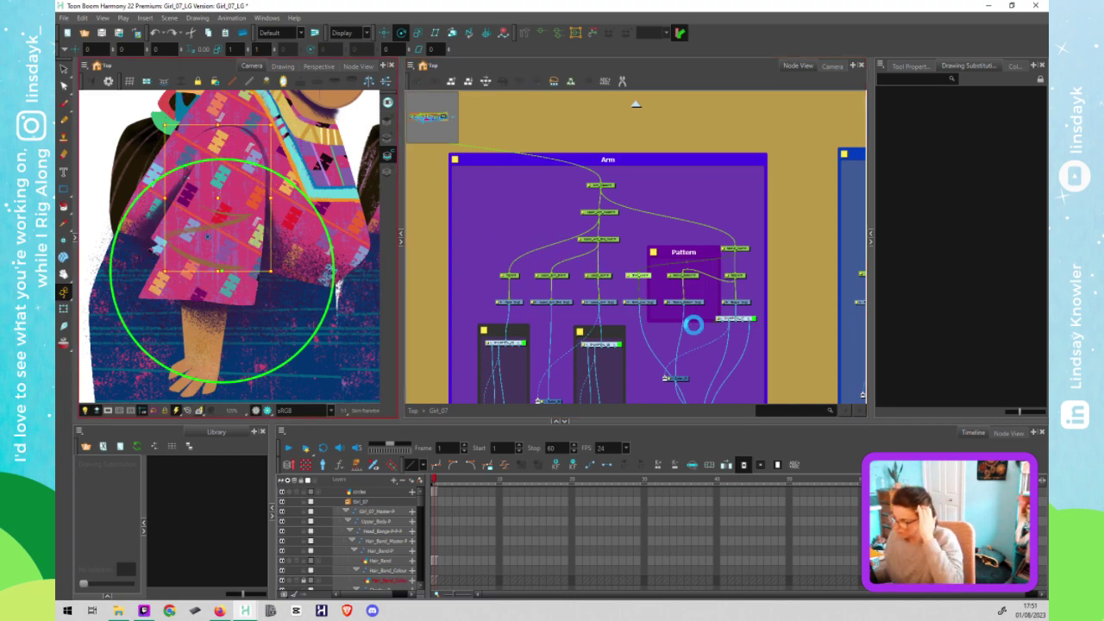
# Step: Look across the Body and Head backdrops and check which parts the upper body peg controls
pyautogui.scroll(-5, 678, 320)
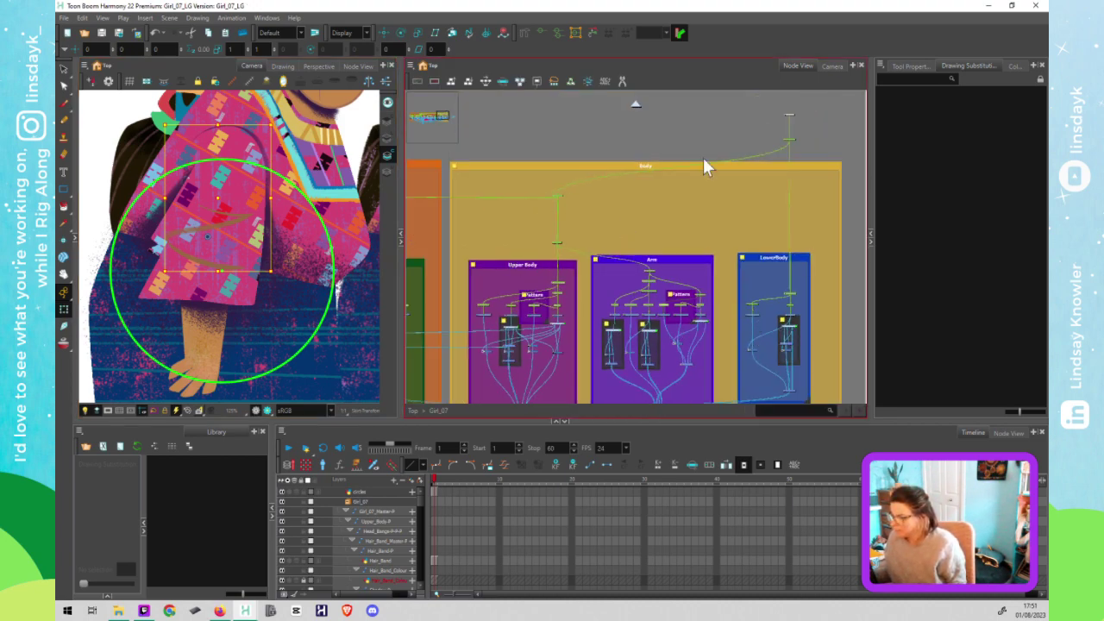
pyautogui.moveTo(472, 278); pyautogui.dragTo(809, 279)
pyautogui.scroll(-1, 809, 278)
pyautogui.scroll(-3, 746, 282)
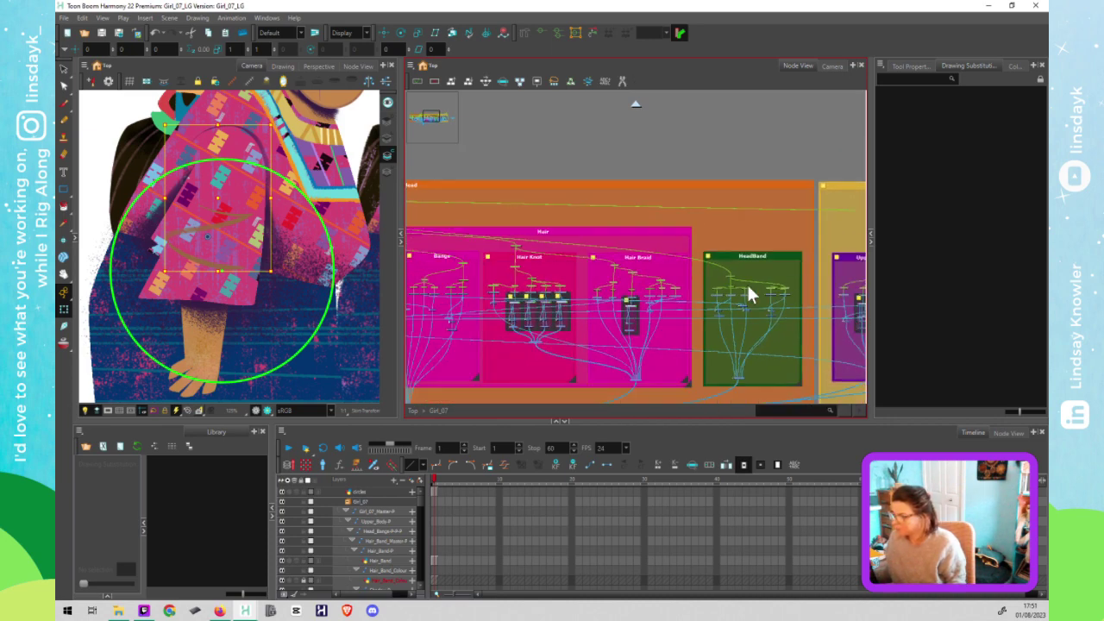
pyautogui.moveTo(690, 326); pyautogui.dragTo(740, 317)
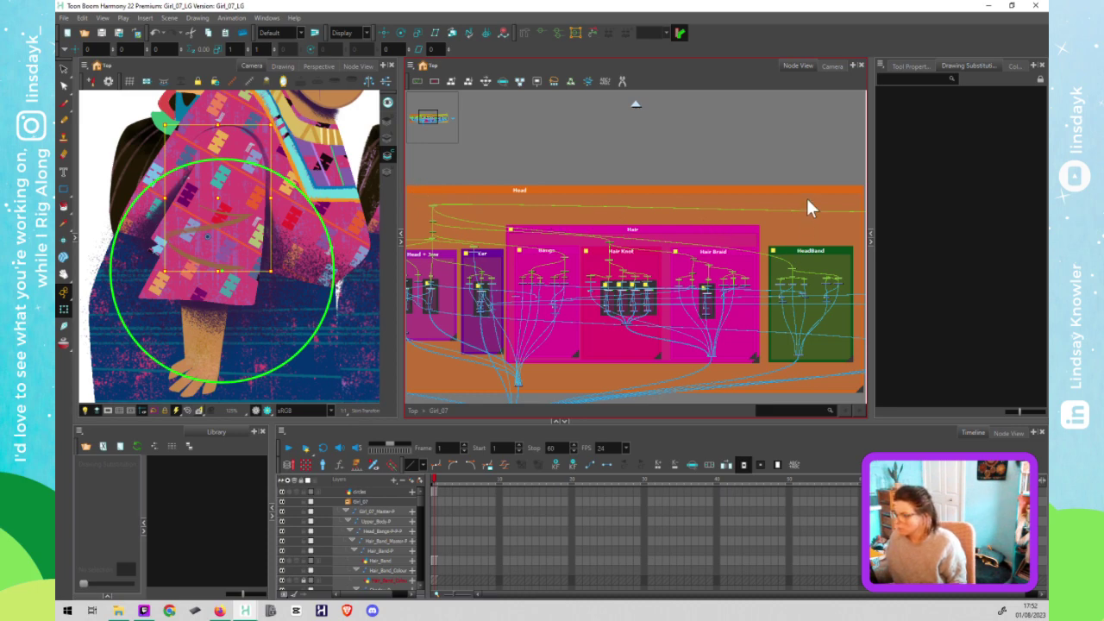
pyautogui.scroll(-1, 521, 237)
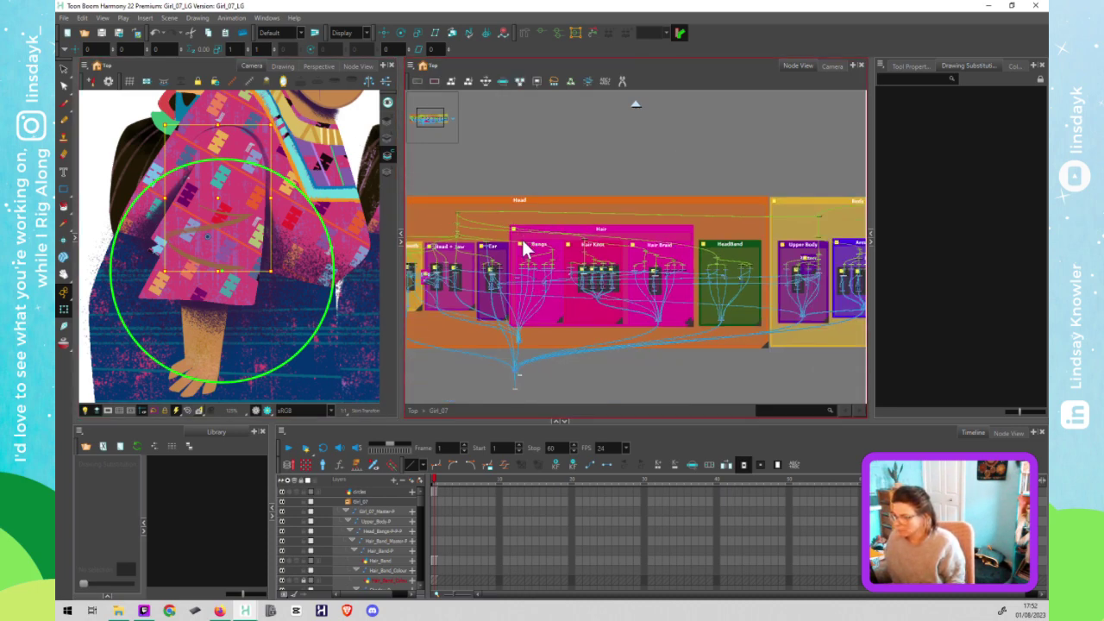
pyautogui.scroll(-2, 521, 237)
pyautogui.moveTo(552, 286); pyautogui.dragTo(602, 293)
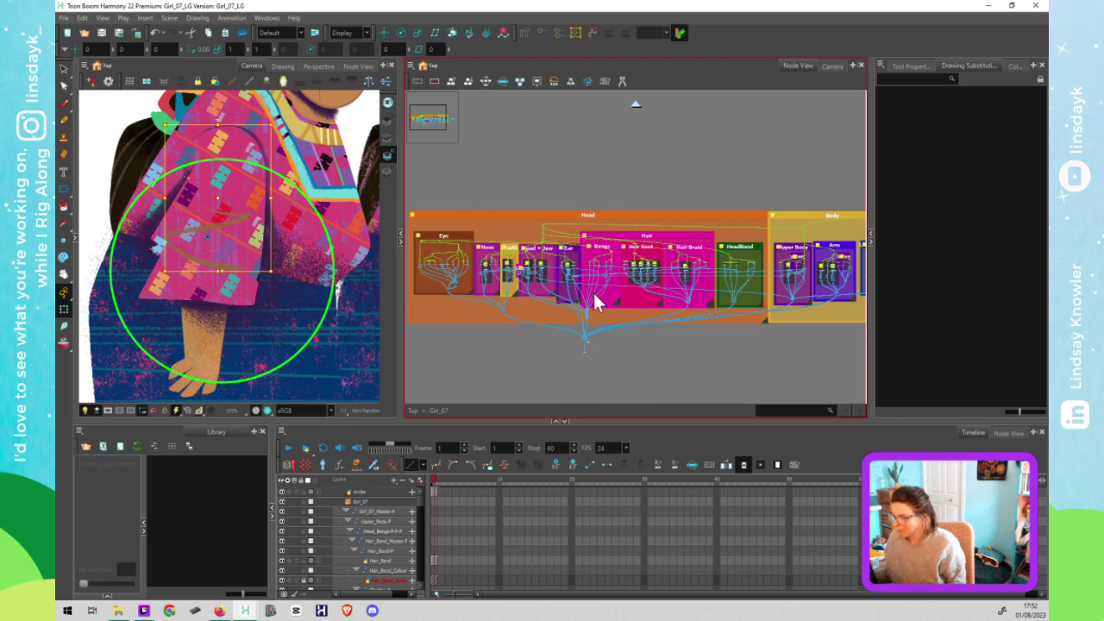
pyautogui.scroll(-4, 357, 265)
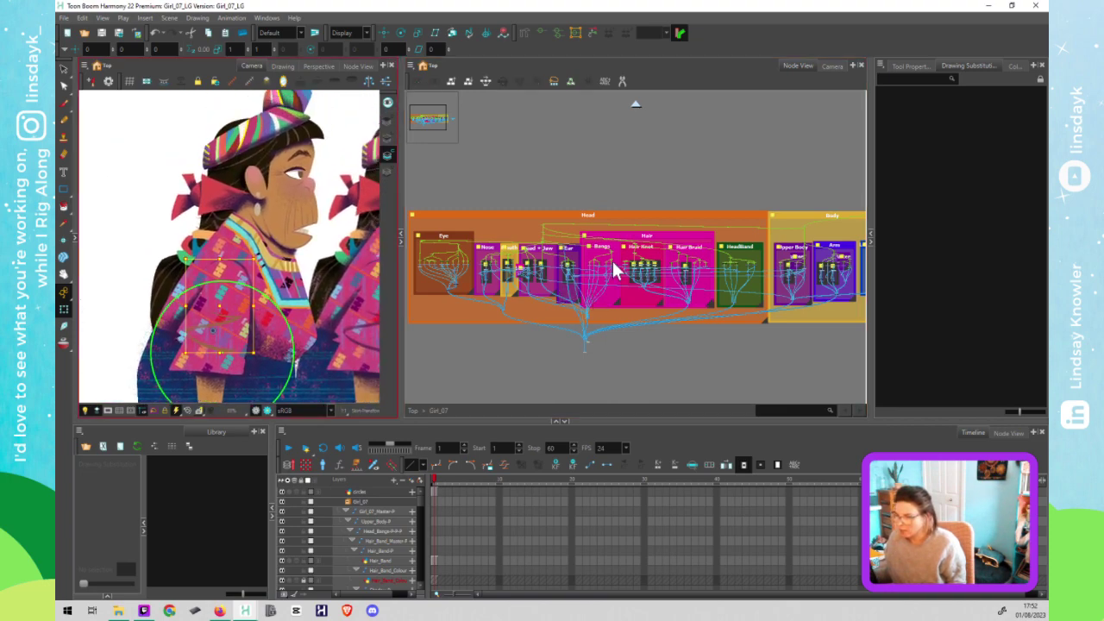
pyautogui.click(614, 270)
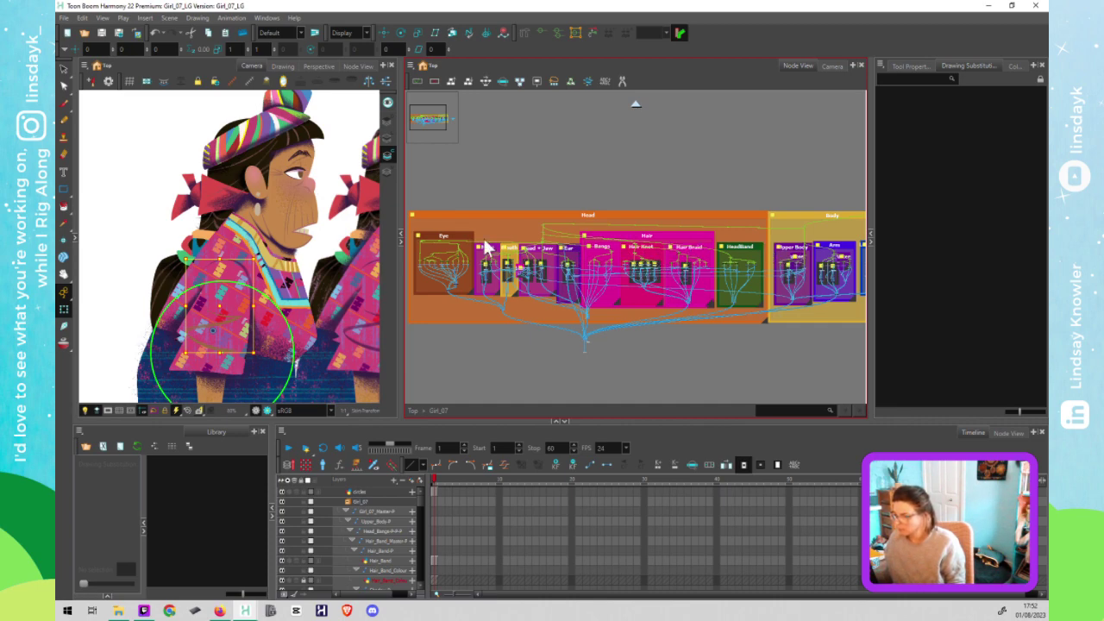
pyautogui.moveTo(439, 198); pyautogui.dragTo(829, 190)
pyautogui.click(824, 224)
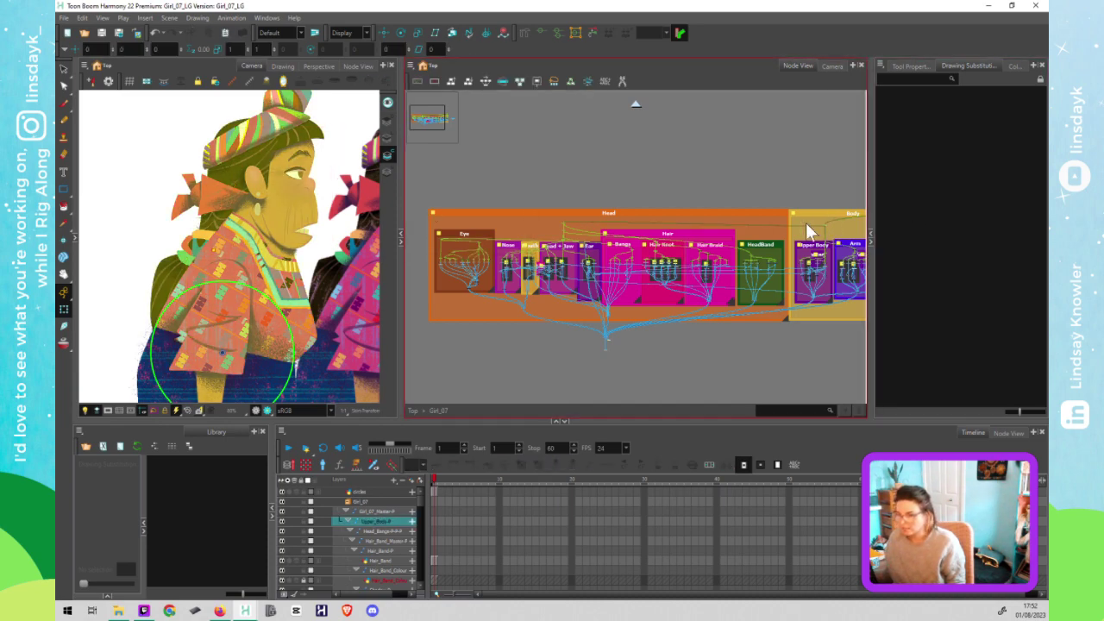
# Step: Select the pegs in the Head backdrop together and move their pivots to the back of the jaw, just below the ear
pyautogui.moveTo(420, 191); pyautogui.dragTo(578, 227)
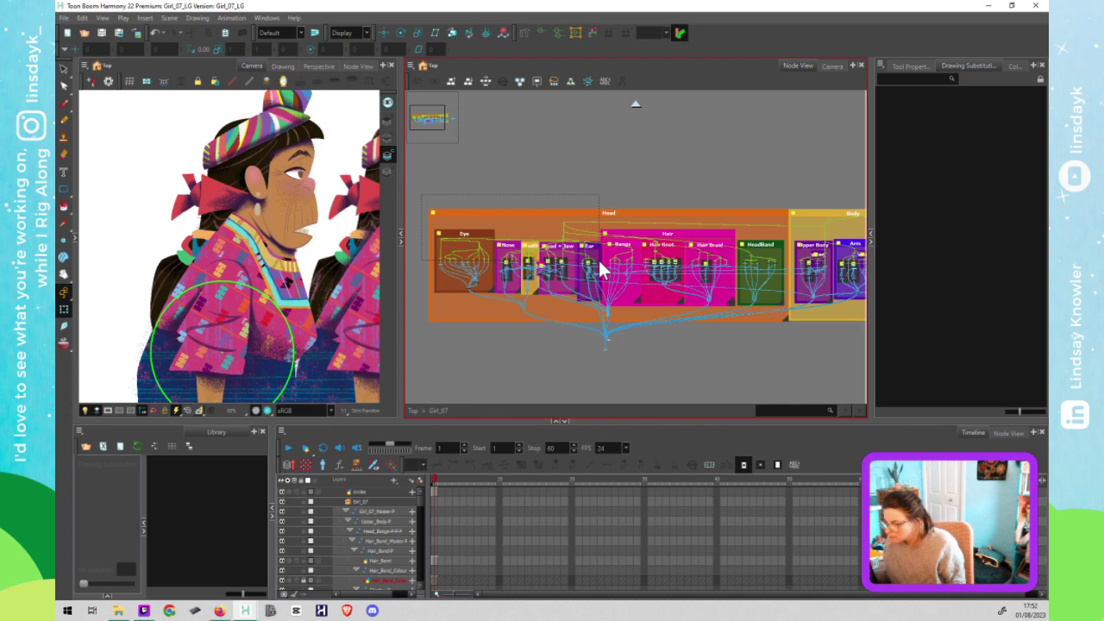
pyautogui.click(601, 270)
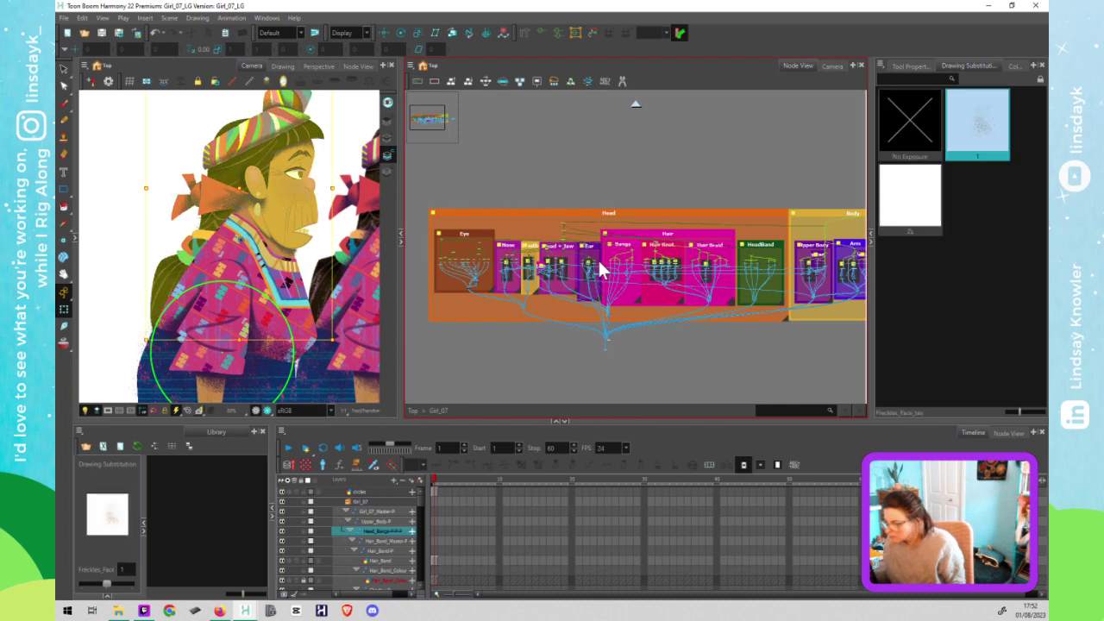
pyautogui.scroll(2, 601, 270)
pyautogui.scroll(4, 601, 270)
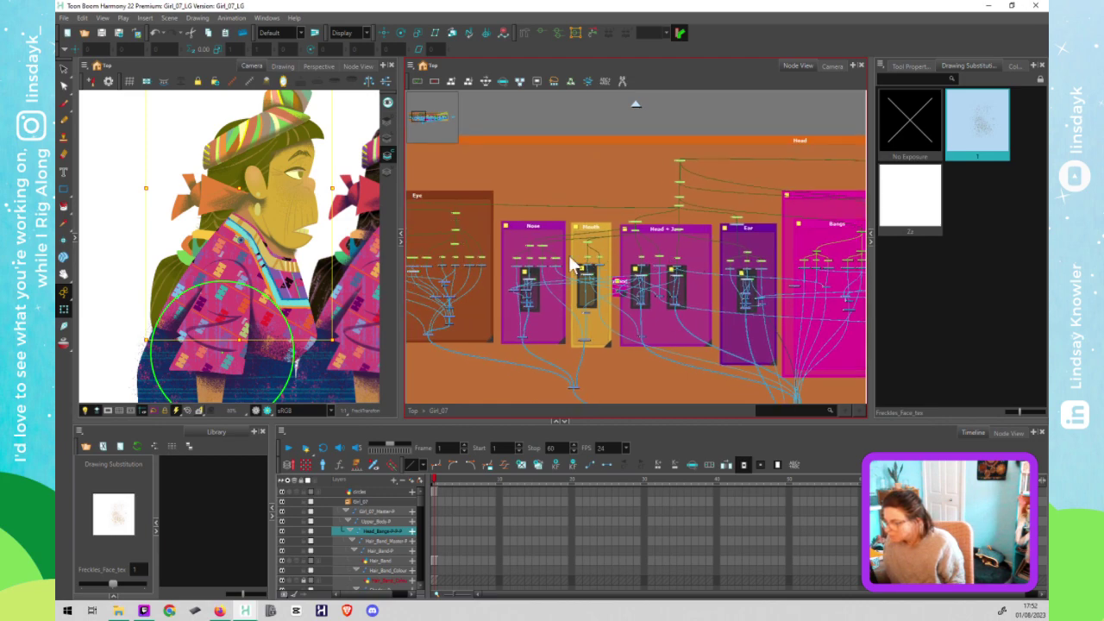
pyautogui.moveTo(520, 261); pyautogui.dragTo(638, 256)
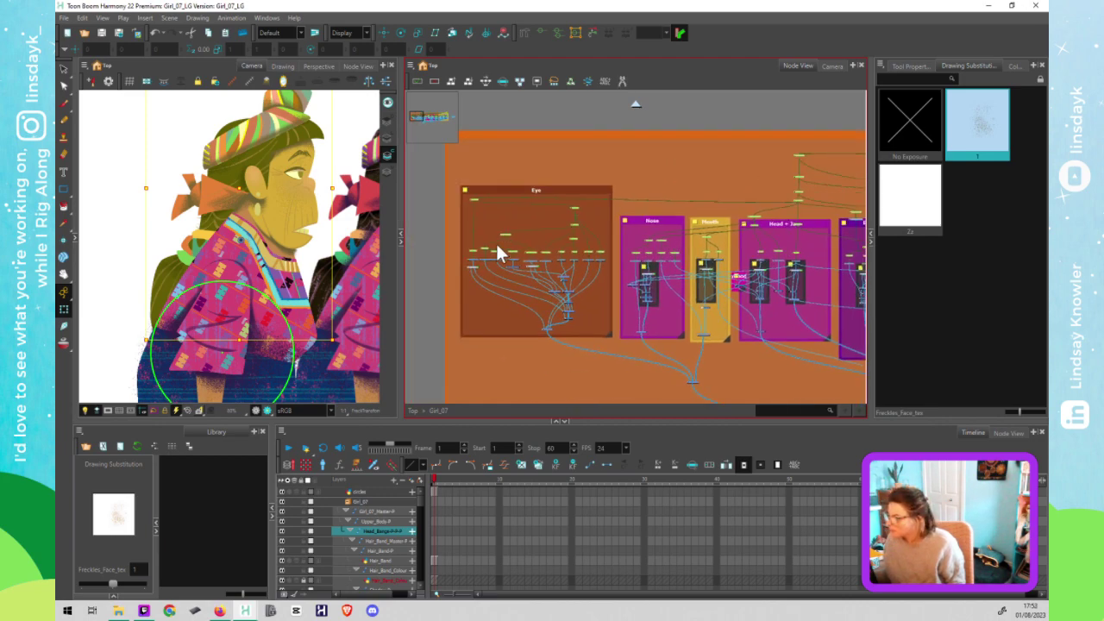
pyautogui.click(242, 239)
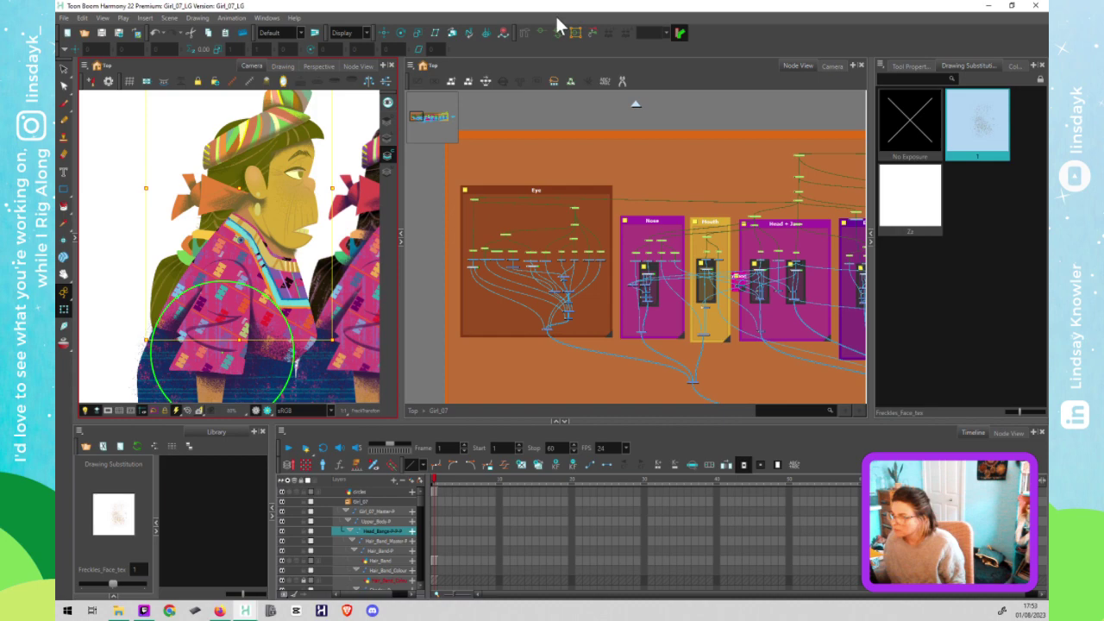
pyautogui.click(226, 244)
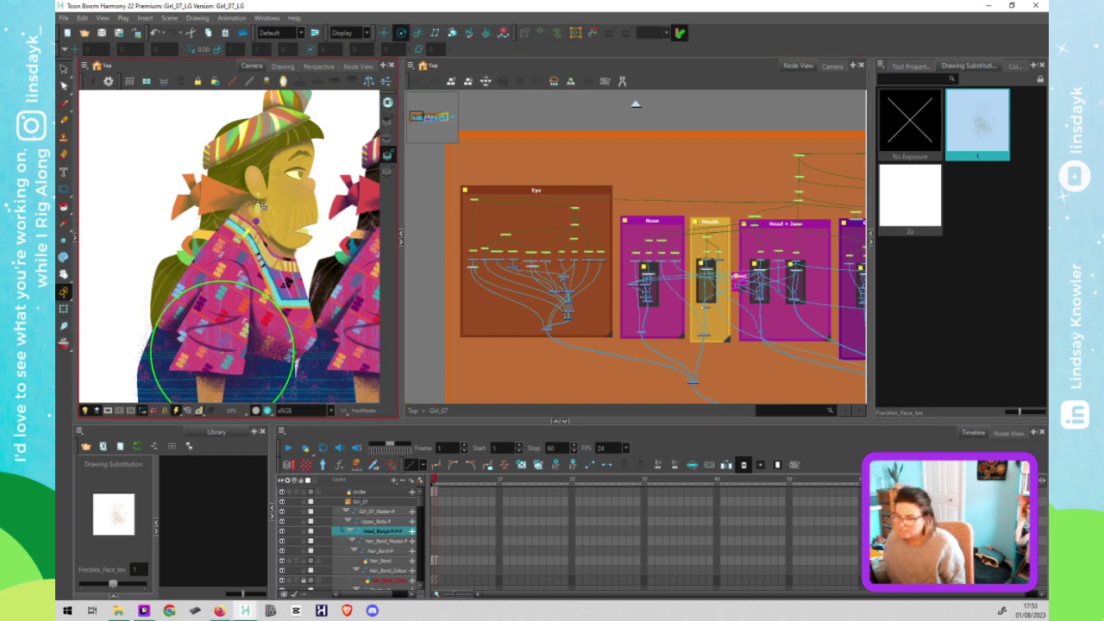
pyautogui.moveTo(263, 203)
pyautogui.mouseDown()
pyautogui.moveTo(277, 207)
pyautogui.moveTo(271, 226)
pyautogui.moveTo(282, 212)
pyautogui.moveTo(278, 226)
pyautogui.moveTo(259, 195)
pyautogui.mouseUp()
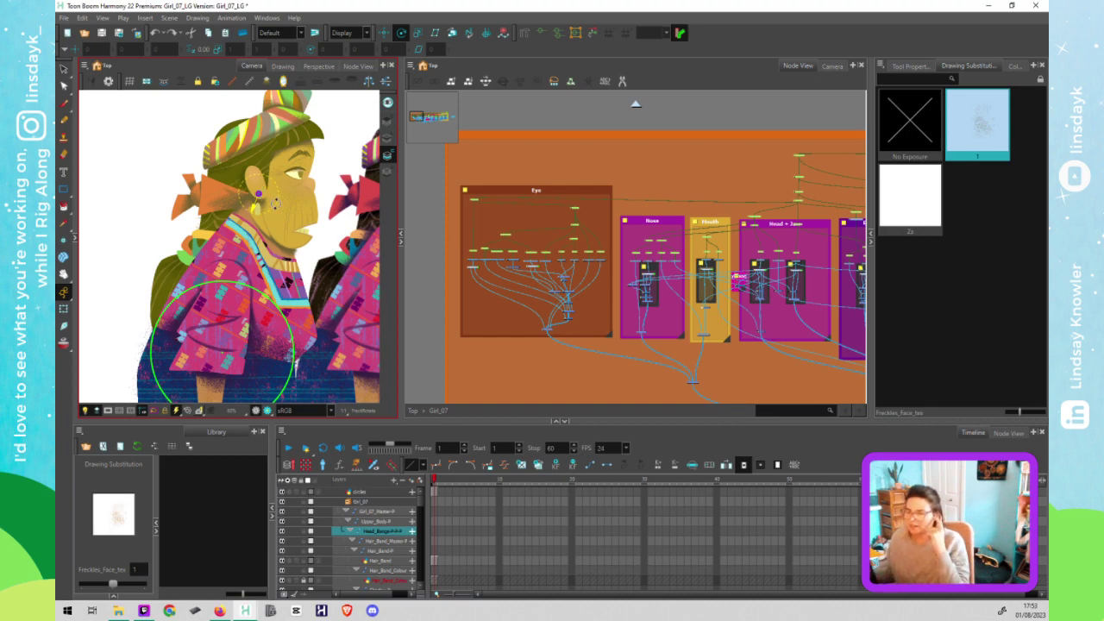
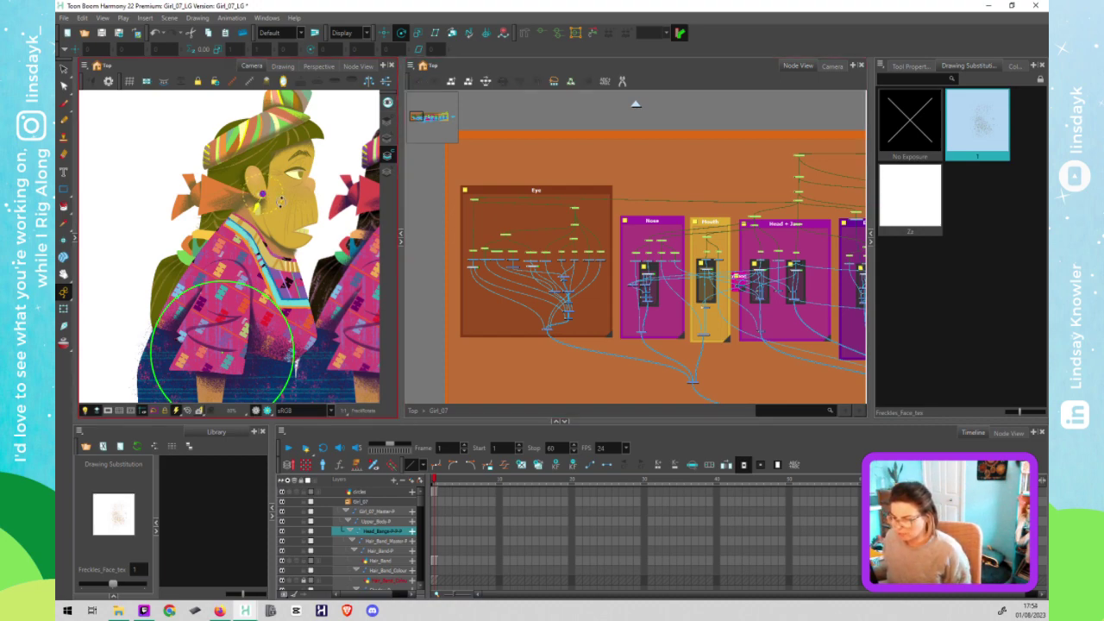
pyautogui.moveTo(281, 201); pyautogui.dragTo(299, 253)
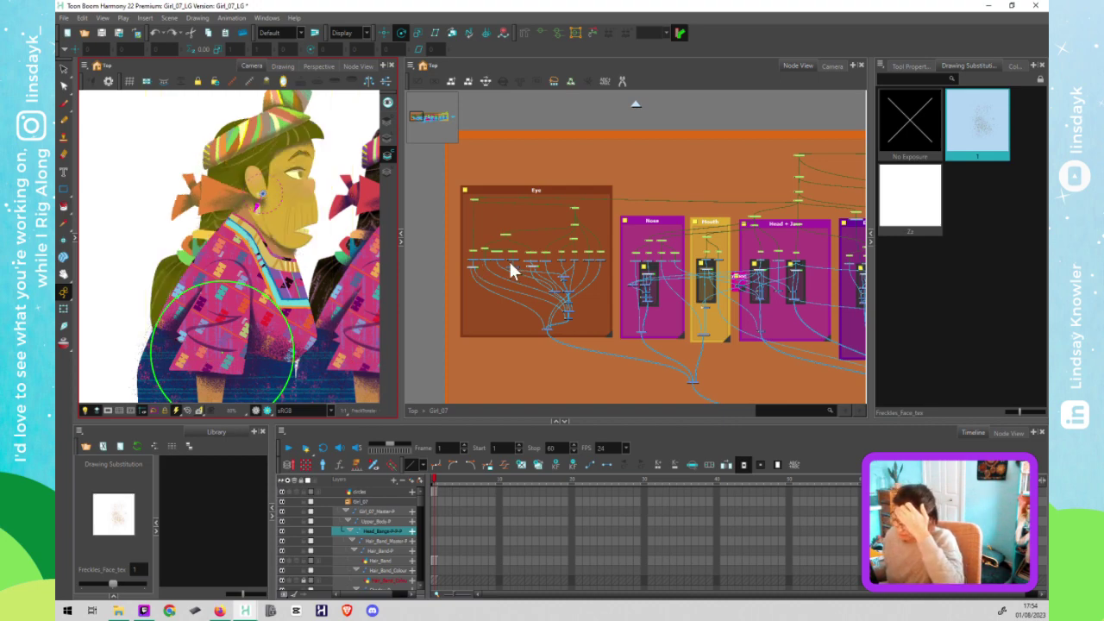
# Step: Enclose the Head_Bangs-P-P-P and Head_Bangs-P-P pegs in a new backdrop
pyautogui.scroll(-3, 785, 188)
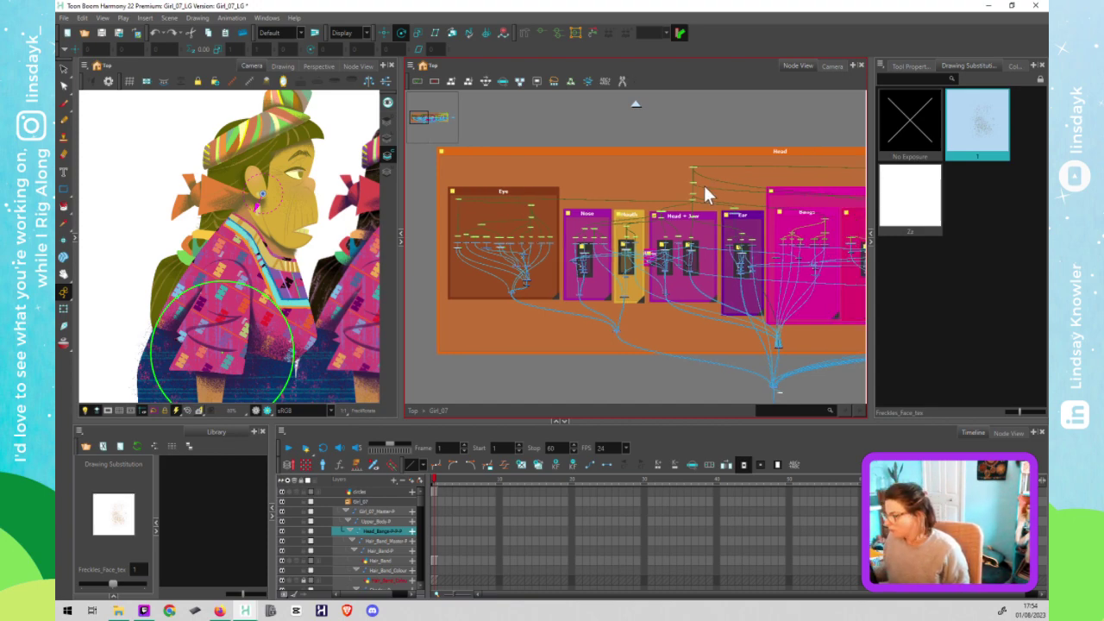
pyautogui.scroll(8, 697, 173)
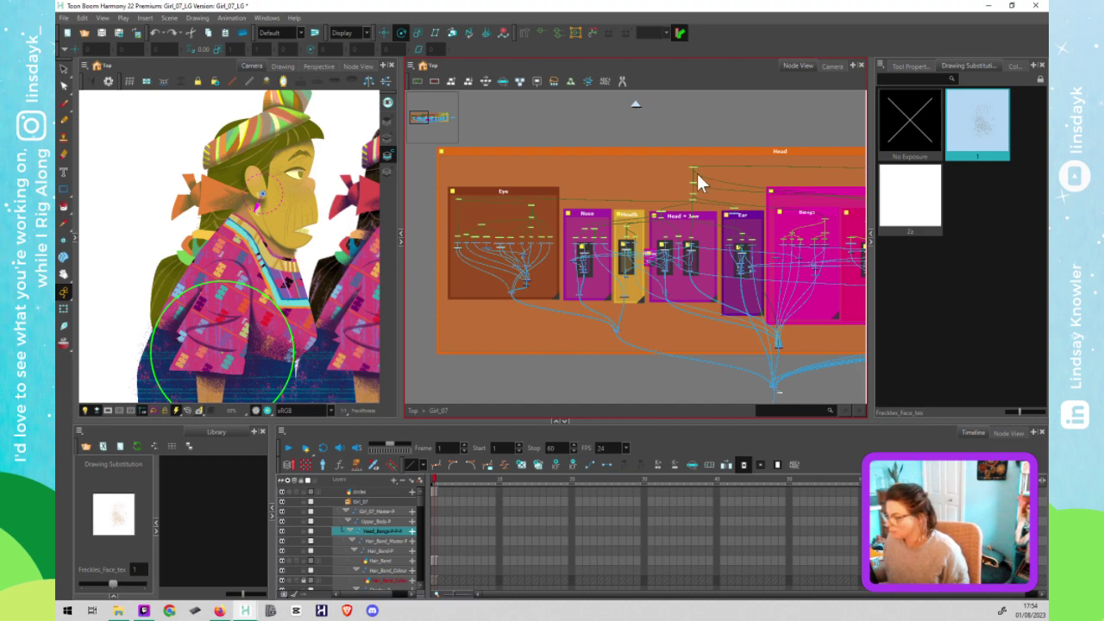
pyautogui.click(697, 165)
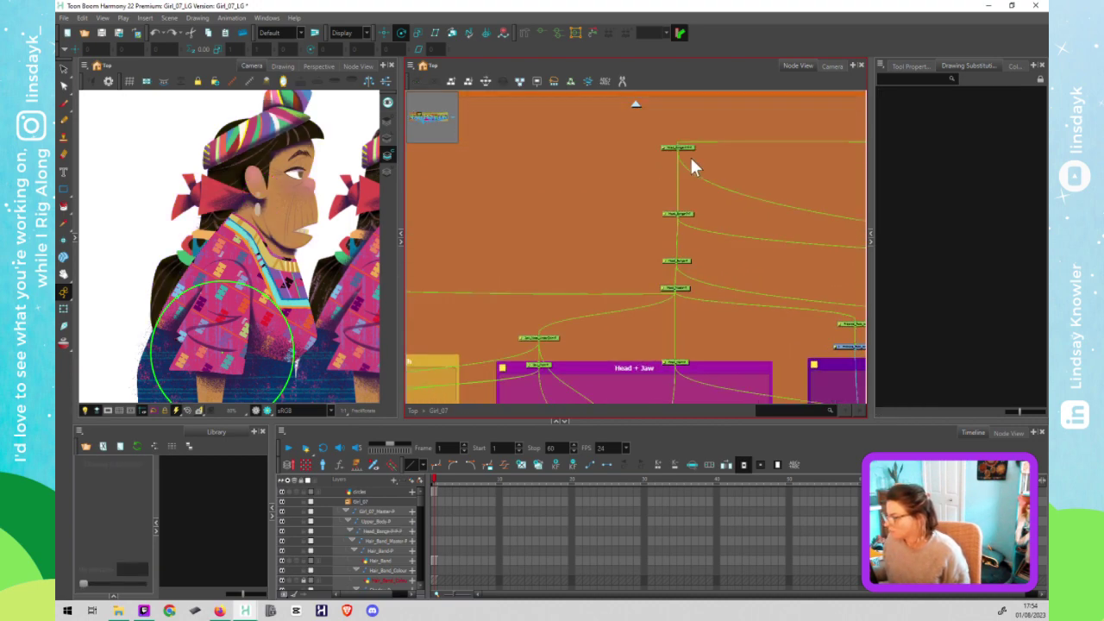
pyautogui.scroll(4, 691, 154)
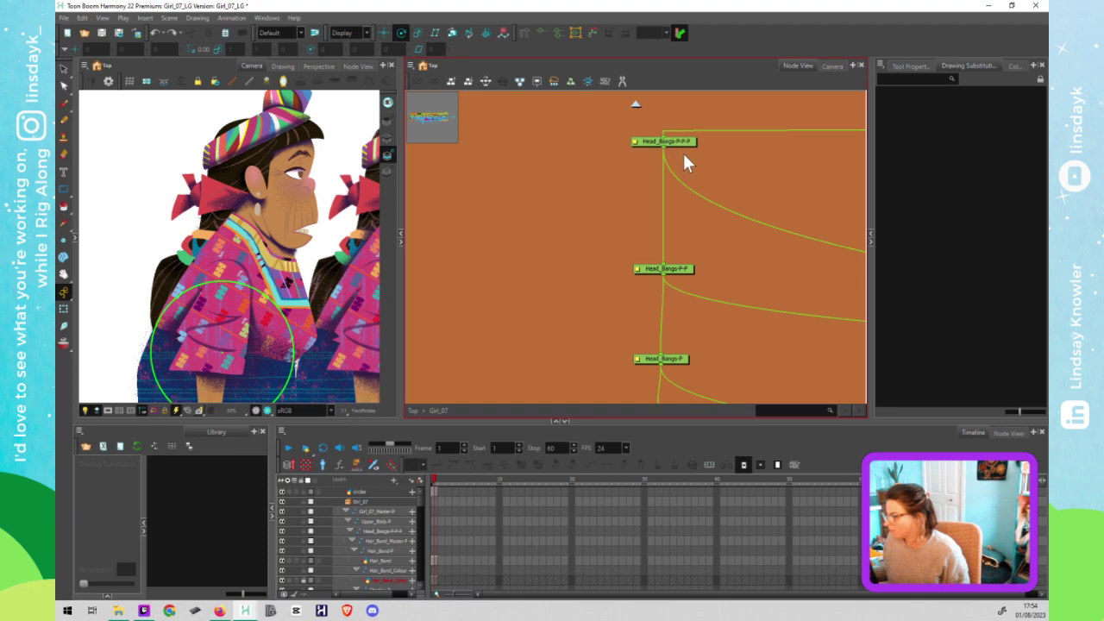
pyautogui.moveTo(611, 130); pyautogui.dragTo(715, 290)
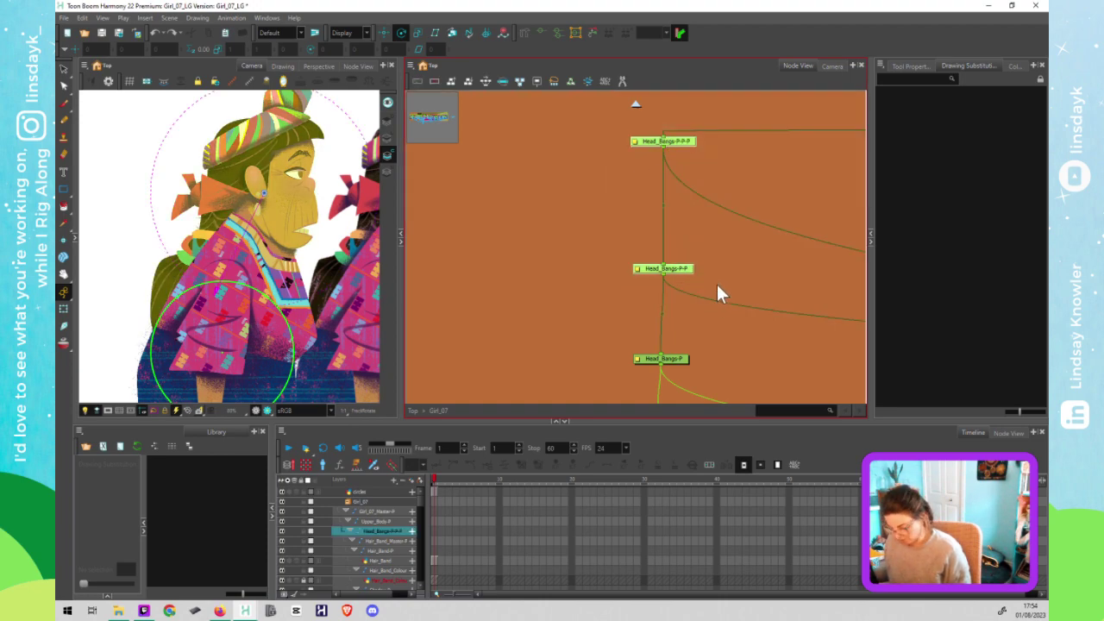
pyautogui.hotkey('ctrl', 'alt', 'b')
pyautogui.scroll(-3, 711, 272)
# Step: Check the chain of head pegs one by one, from Head_Bangs-P-P-P down into the Head + Jaw backdrop, to see what each controls
pyautogui.click(684, 178)
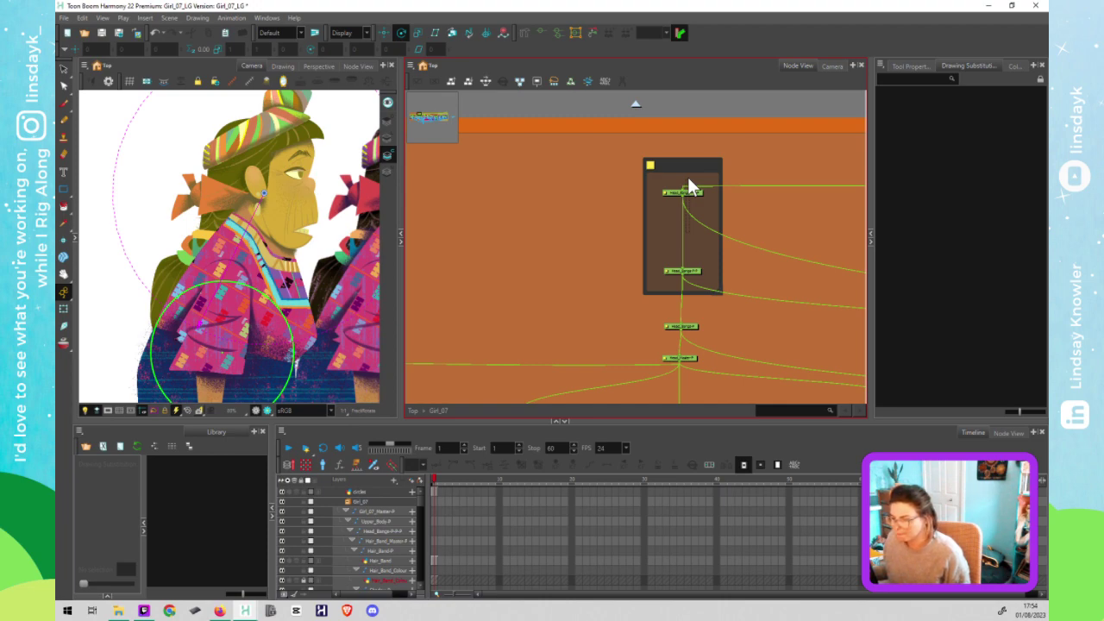
pyautogui.click(688, 181)
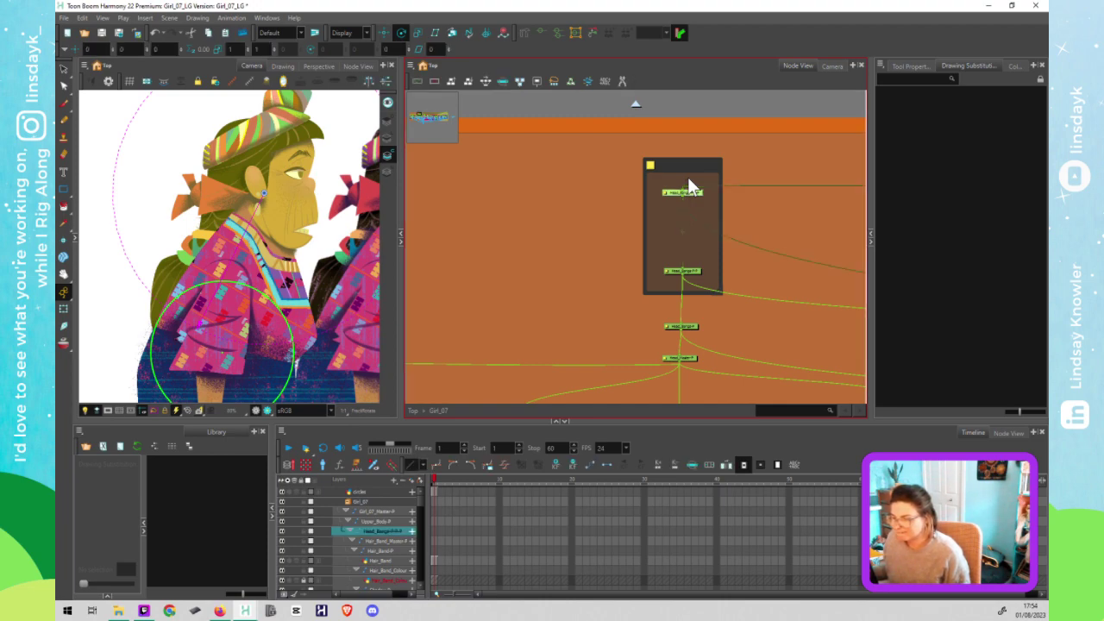
pyautogui.scroll(-2, 688, 183)
pyautogui.click(686, 247)
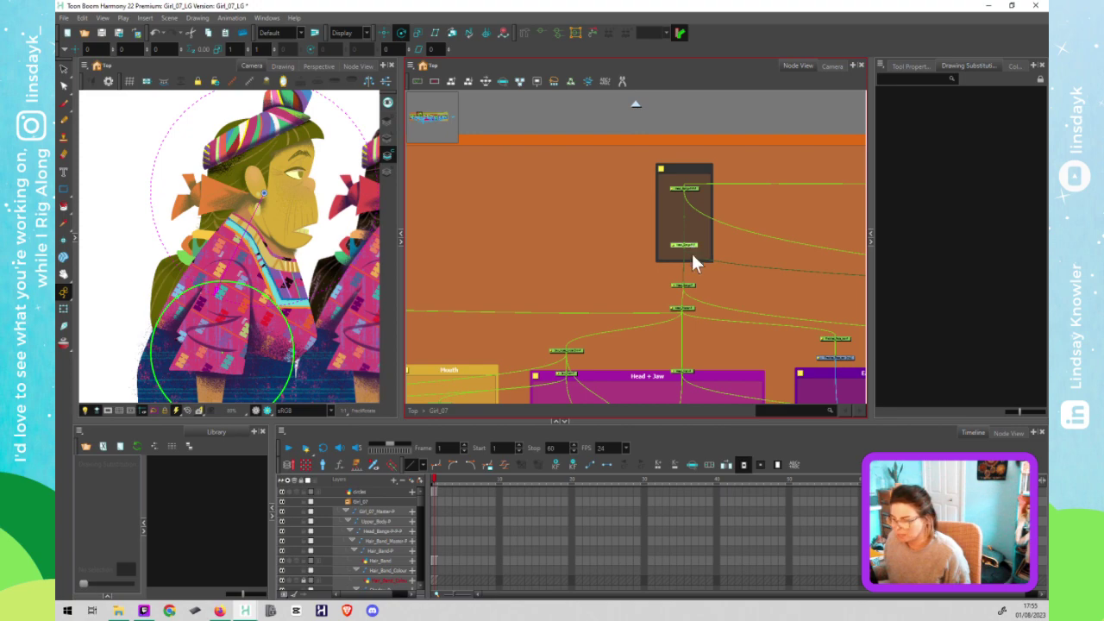
pyautogui.click(690, 287)
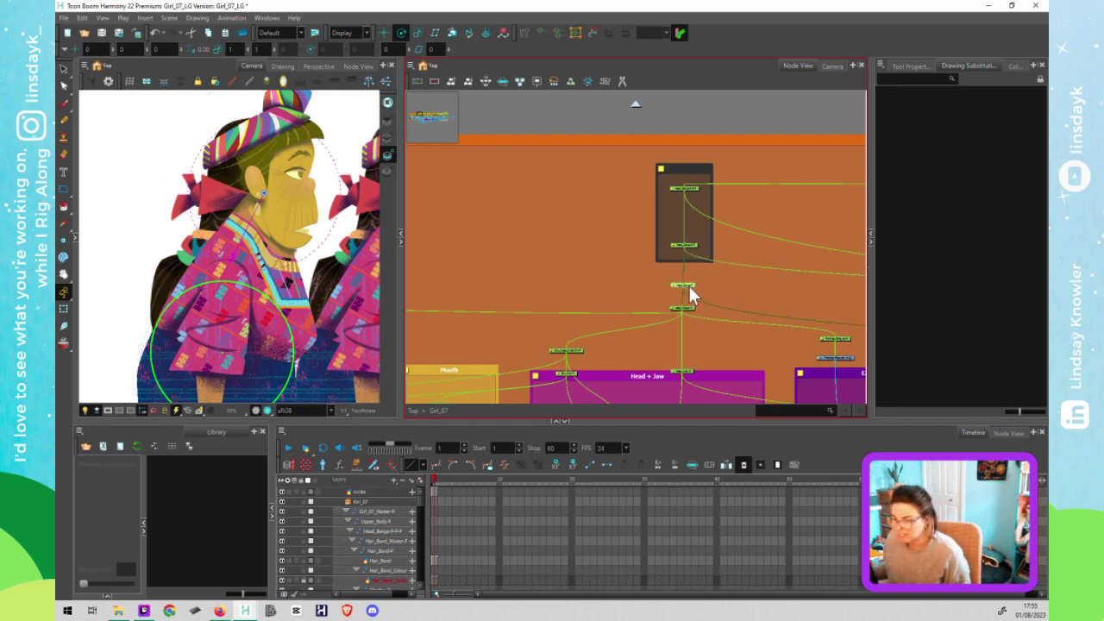
pyautogui.moveTo(687, 313); pyautogui.dragTo(679, 212)
pyautogui.click(679, 210)
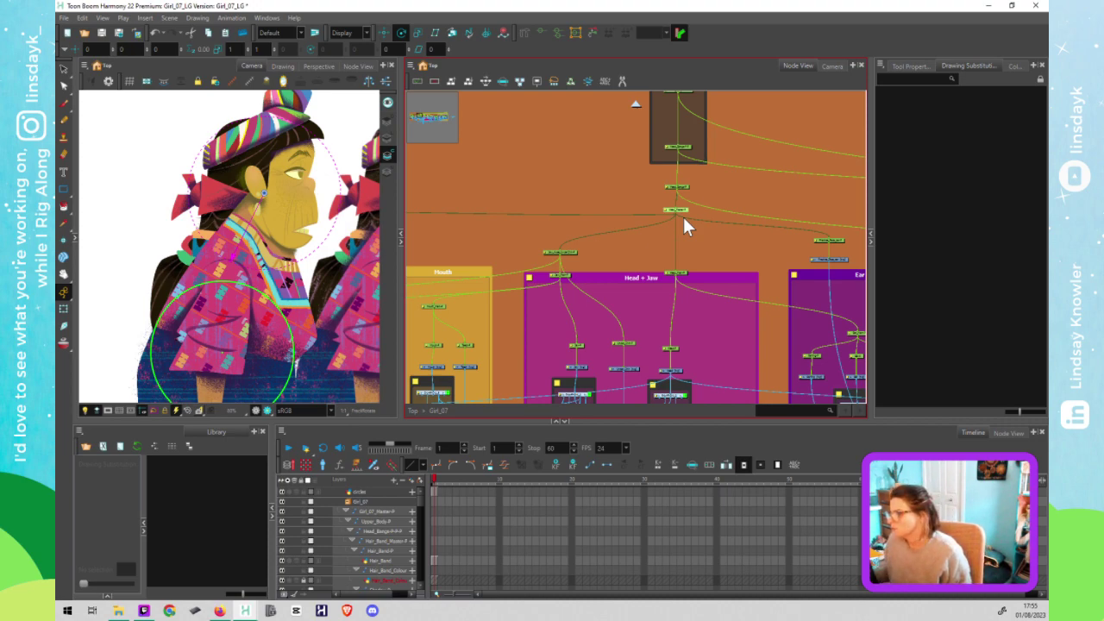
pyautogui.click(678, 275)
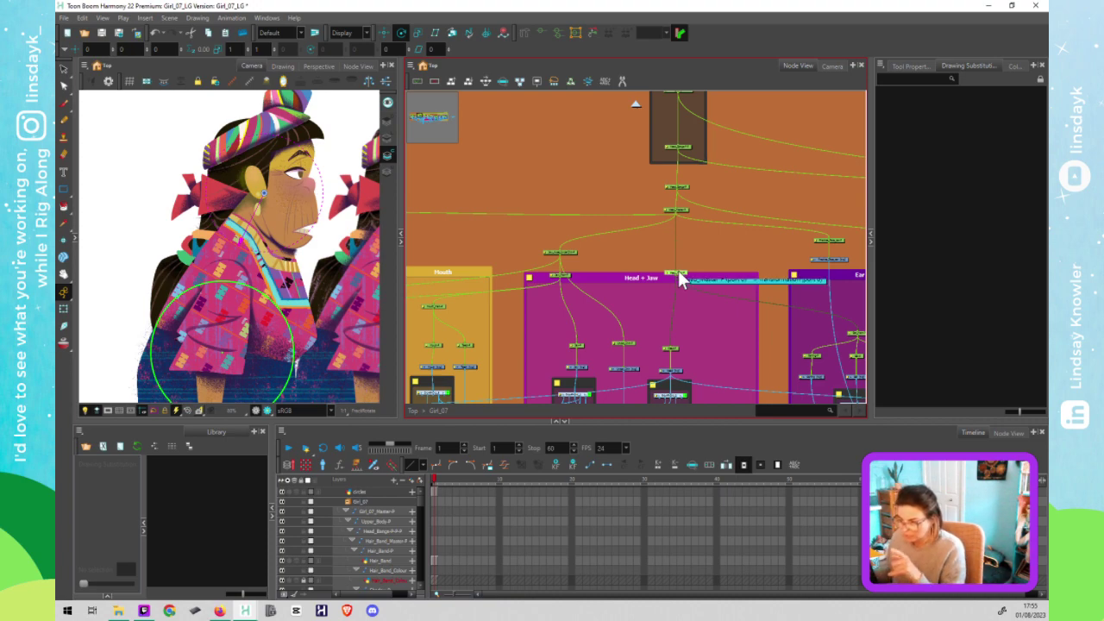
# Step: Check which parts are controlled by the lower head peg in Head + Jaw and the upper and middle pegs in Ear
pyautogui.click(675, 348)
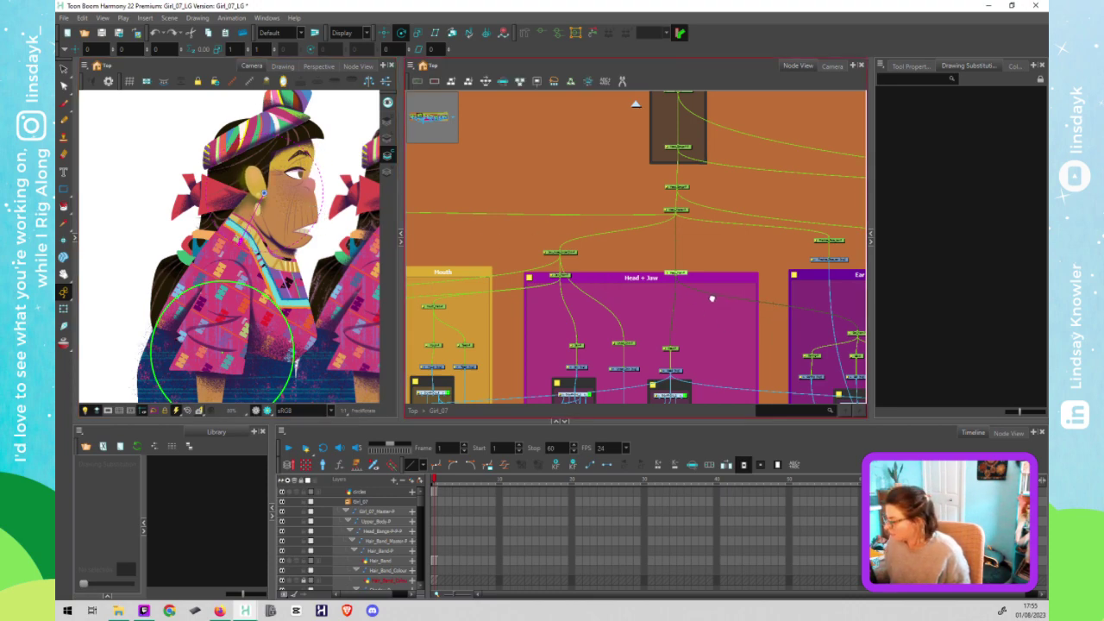
pyautogui.moveTo(688, 289); pyautogui.dragTo(603, 275)
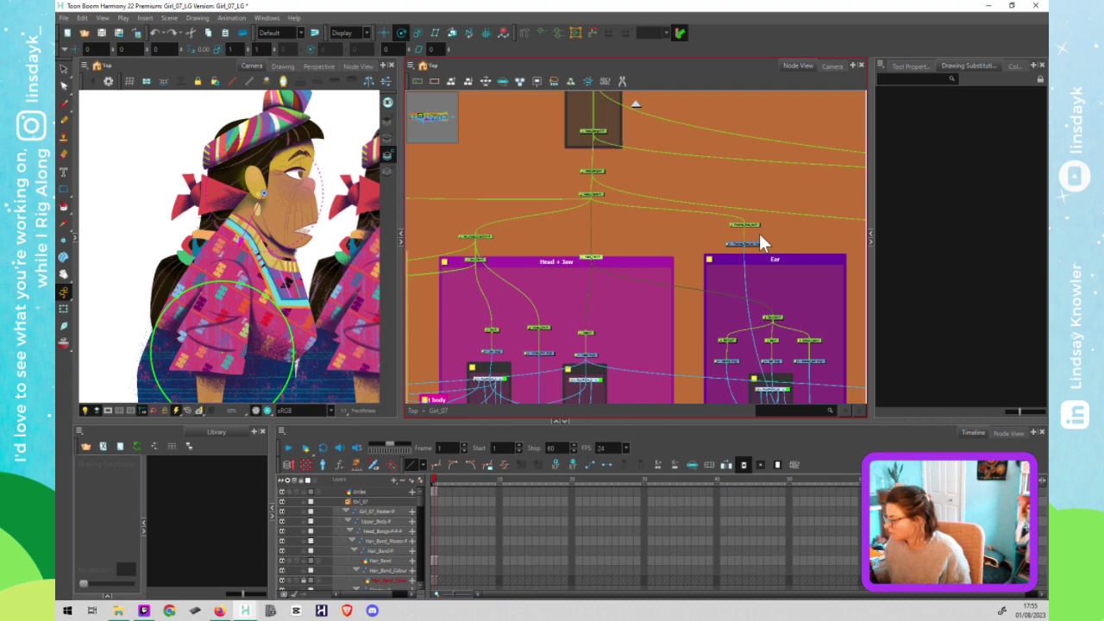
pyautogui.click(779, 318)
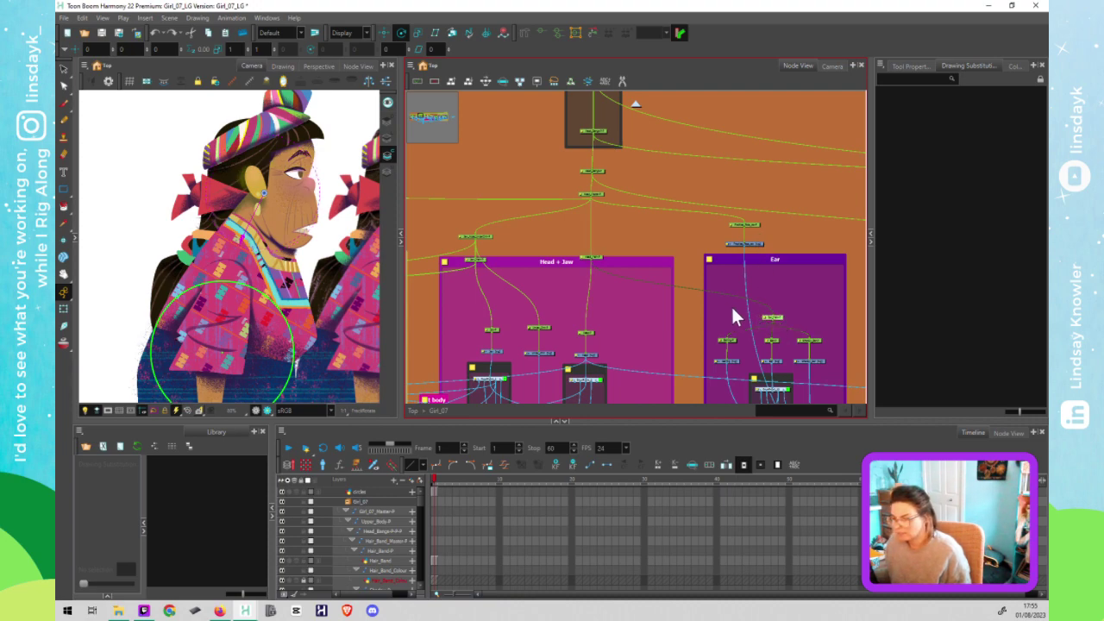
pyautogui.click(774, 342)
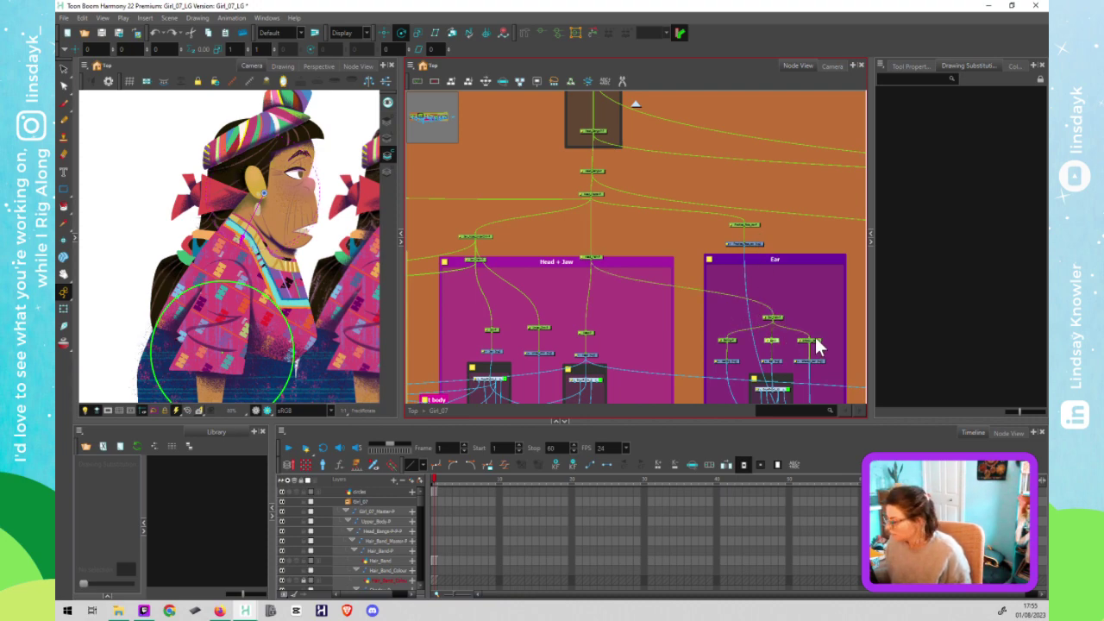
# Step: Move the pivot of the Ear backdrop's last peg up onto the ear, and the earring peg's pivot onto the earlobe stud
pyautogui.click(810, 343)
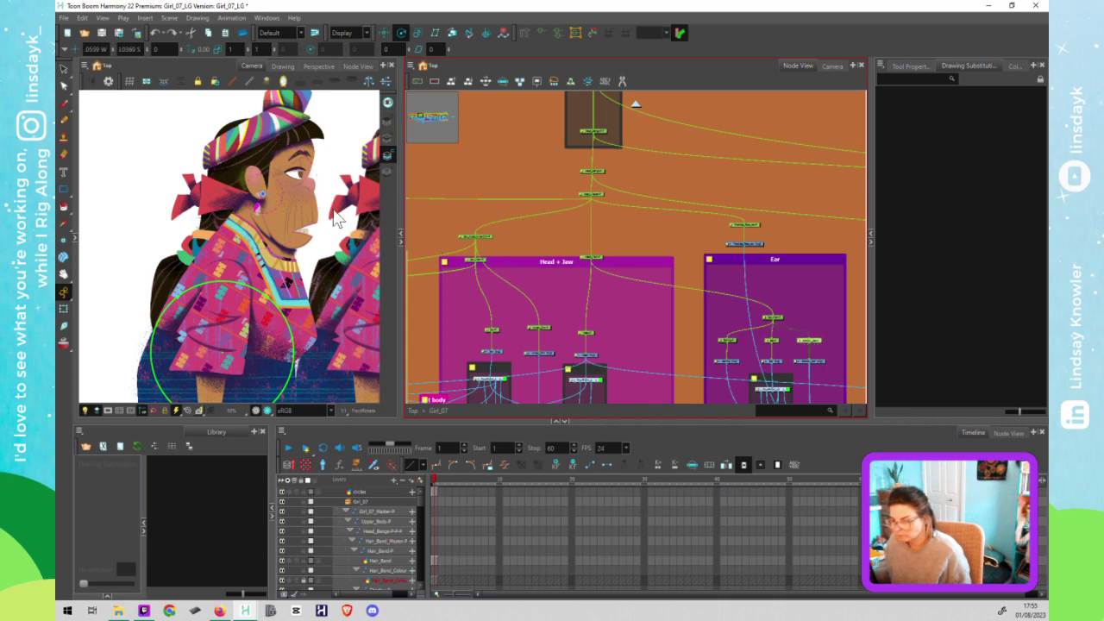
pyautogui.moveTo(260, 192); pyautogui.dragTo(250, 170)
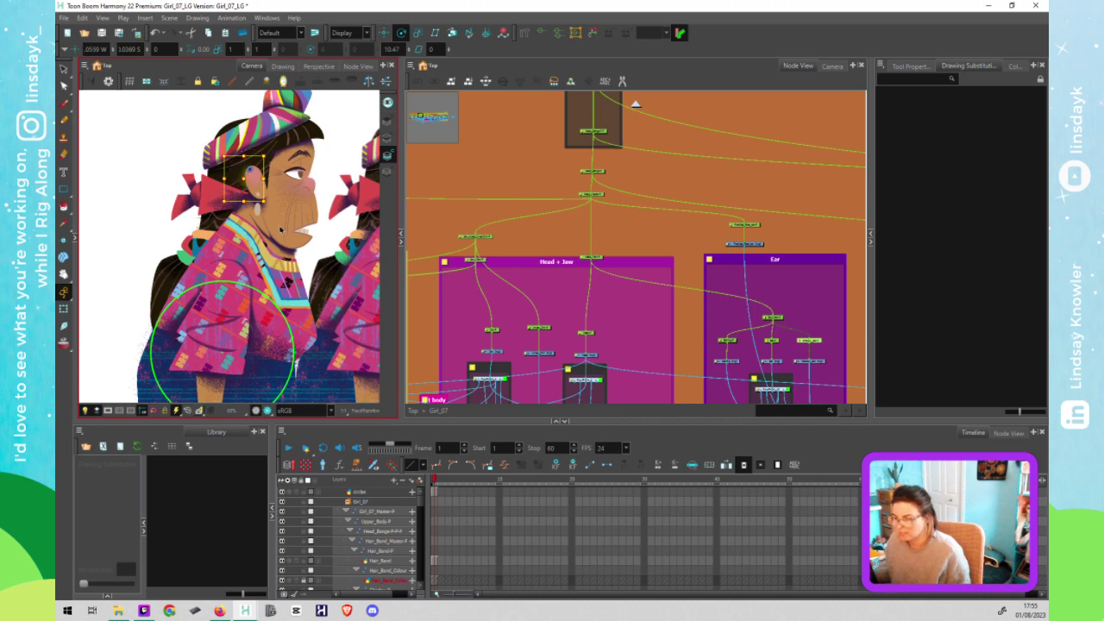
pyautogui.click(729, 341)
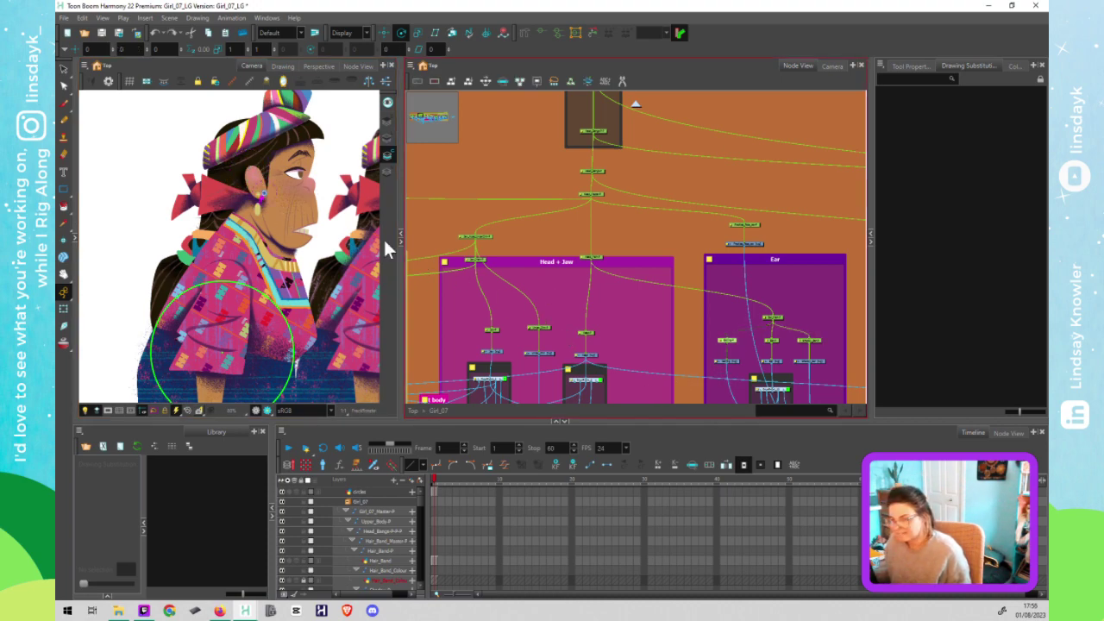
pyautogui.scroll(4, 239, 200)
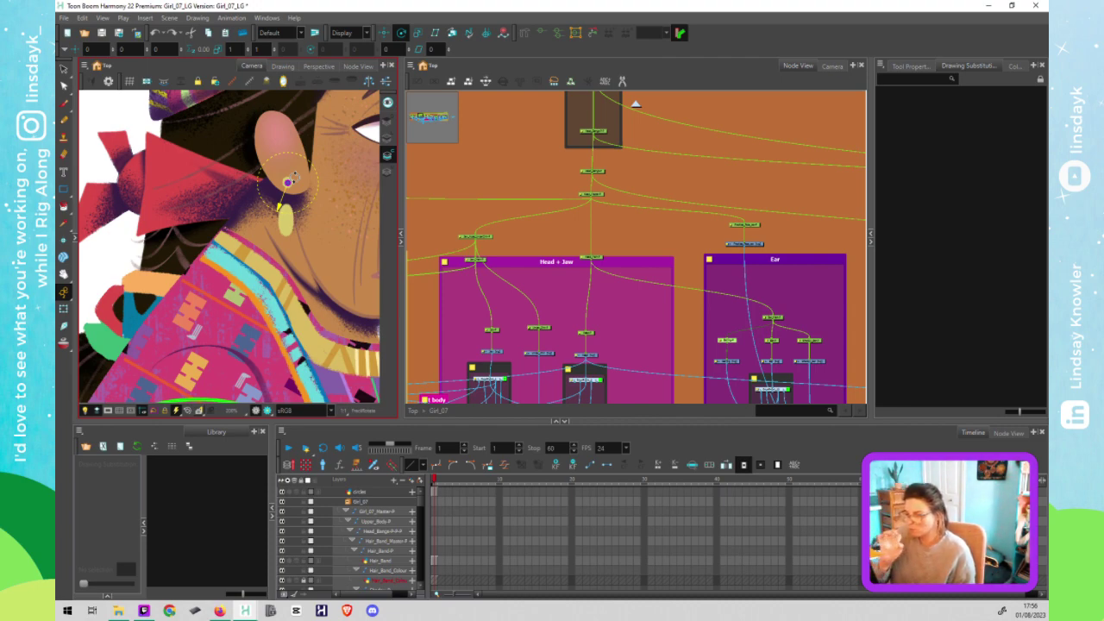
pyautogui.click(609, 325)
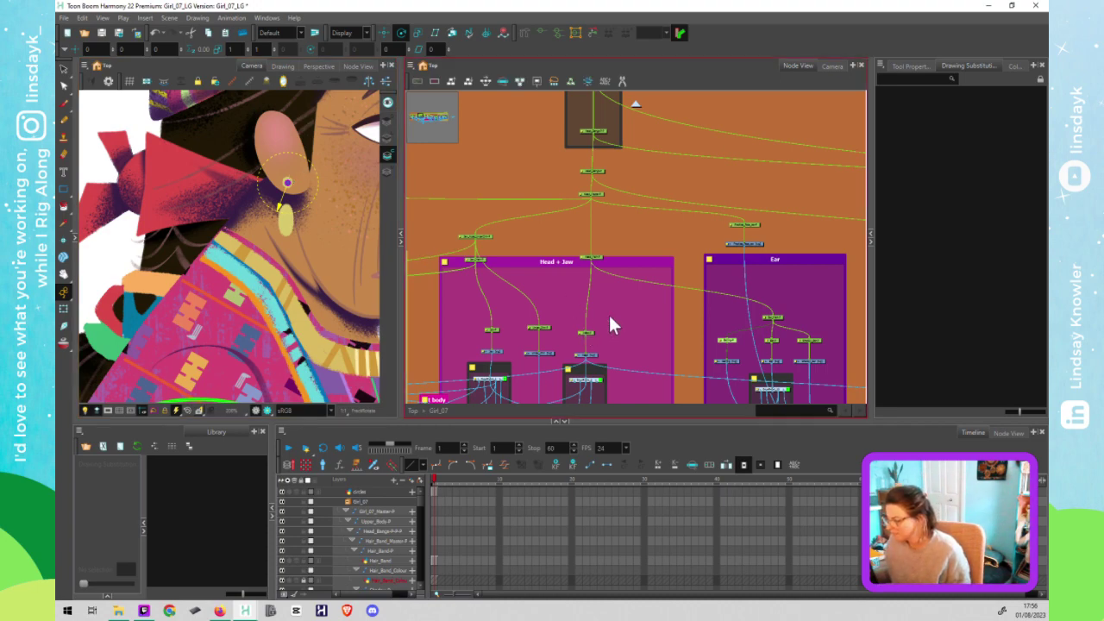
# Step: Try rotating the face with the peg just above the Head + Jaw backdrop, and undo the movement
pyautogui.click(477, 238)
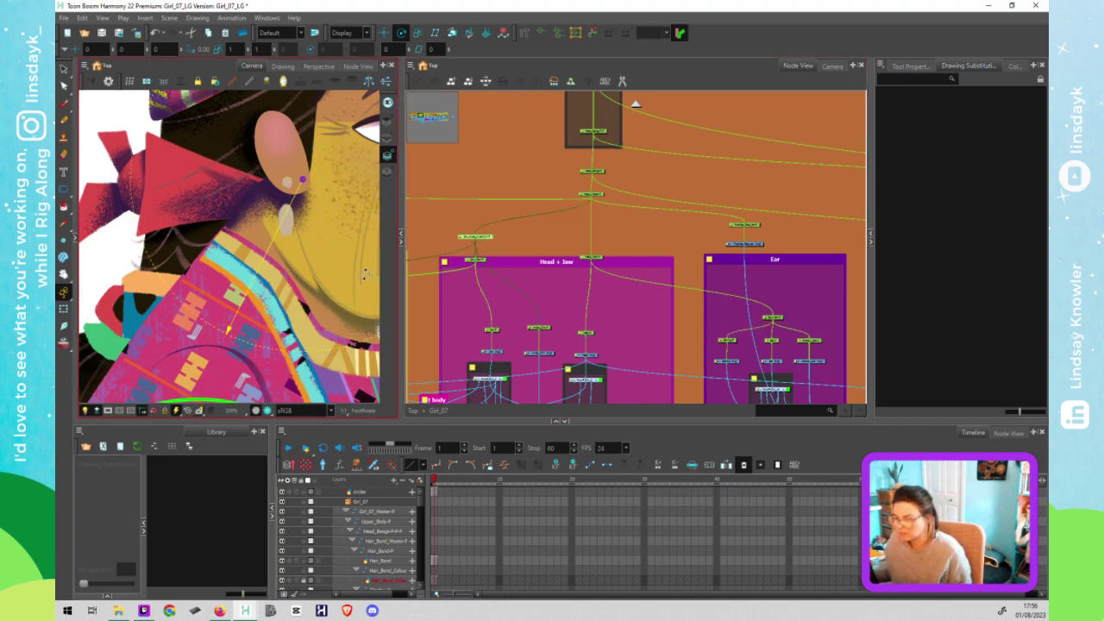
pyautogui.scroll(-4, 326, 261)
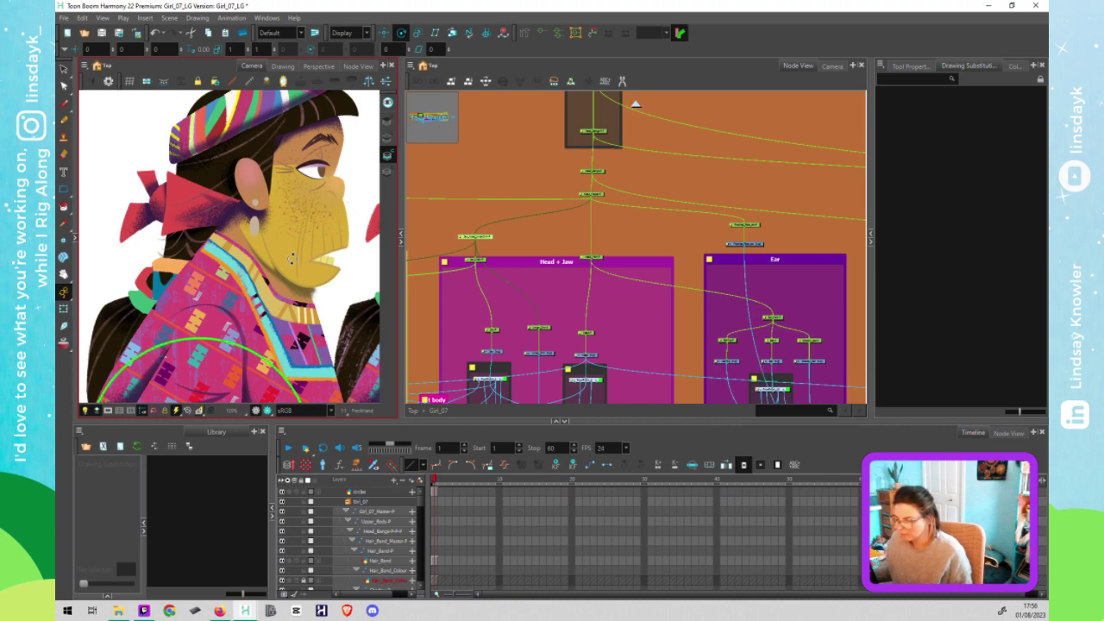
pyautogui.click(322, 290)
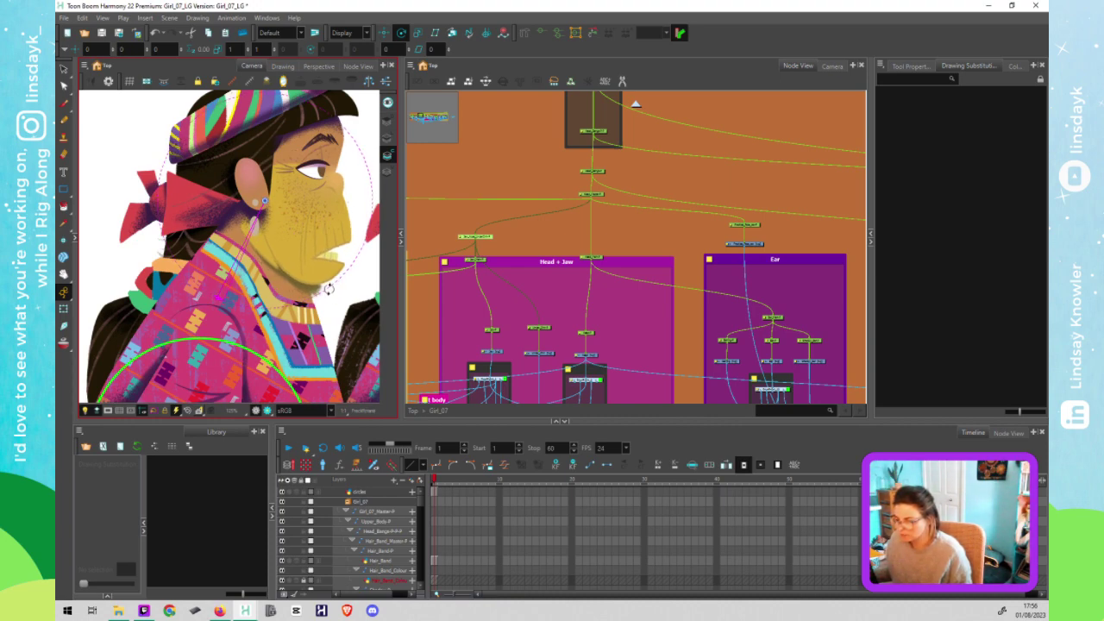
pyautogui.moveTo(321, 294); pyautogui.dragTo(343, 262)
pyautogui.hotkey('ctrl', 'z')
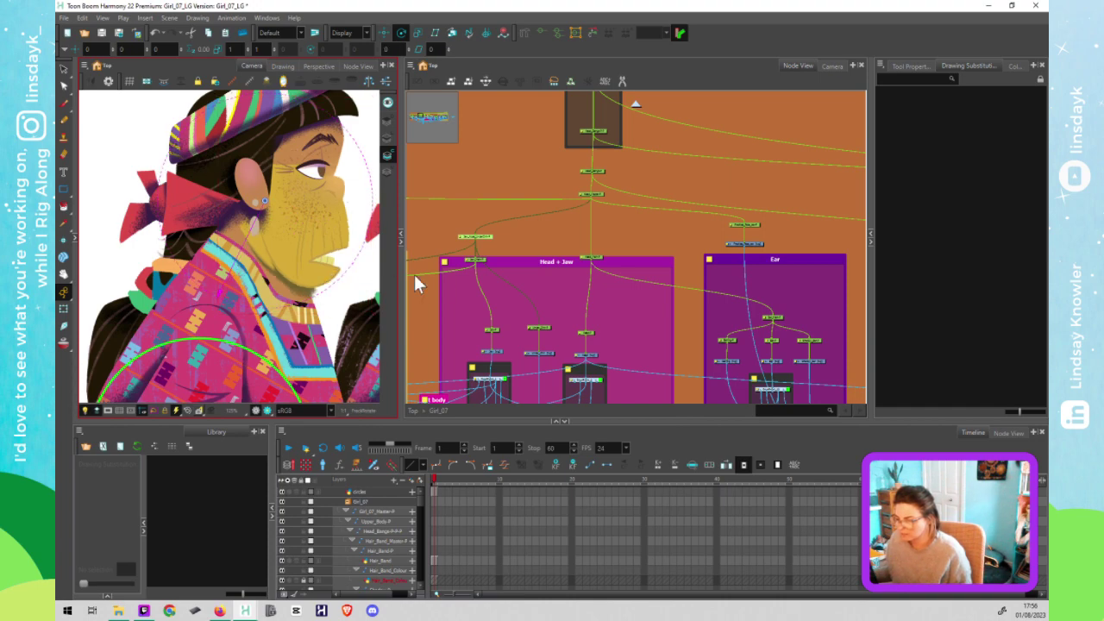
# Step: Compare which face parts are controlled by the peg above Head + Jaw, the peg directly beneath it and the jaw peg
pyautogui.click(508, 250)
pyautogui.moveTo(553, 241); pyautogui.dragTo(598, 231)
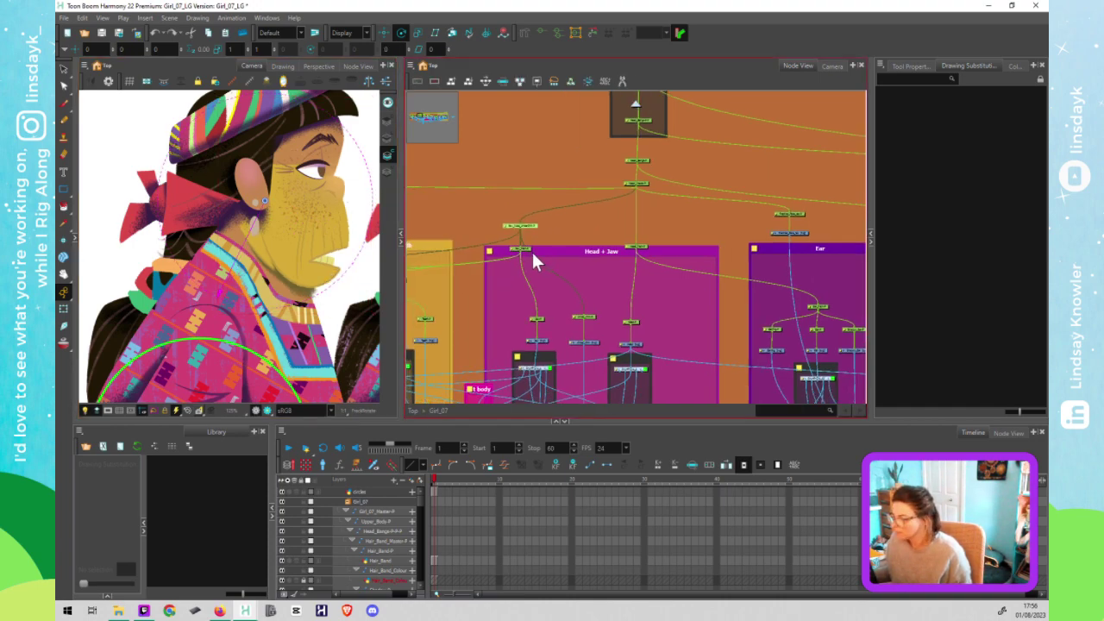
pyautogui.click(522, 248)
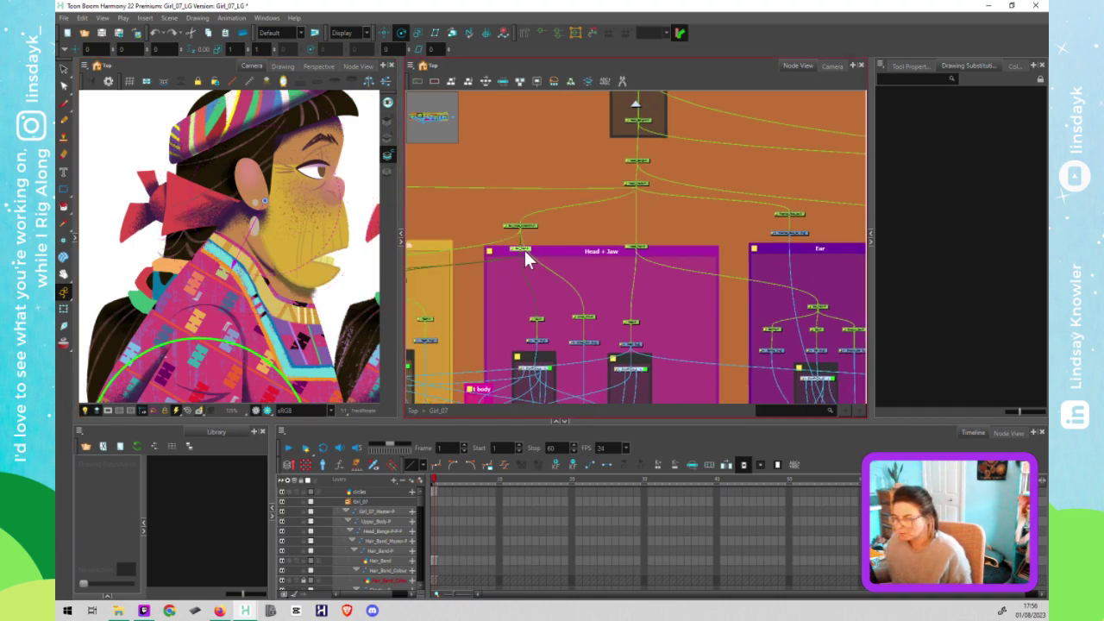
pyautogui.click(336, 222)
pyautogui.moveTo(336, 226); pyautogui.dragTo(337, 228)
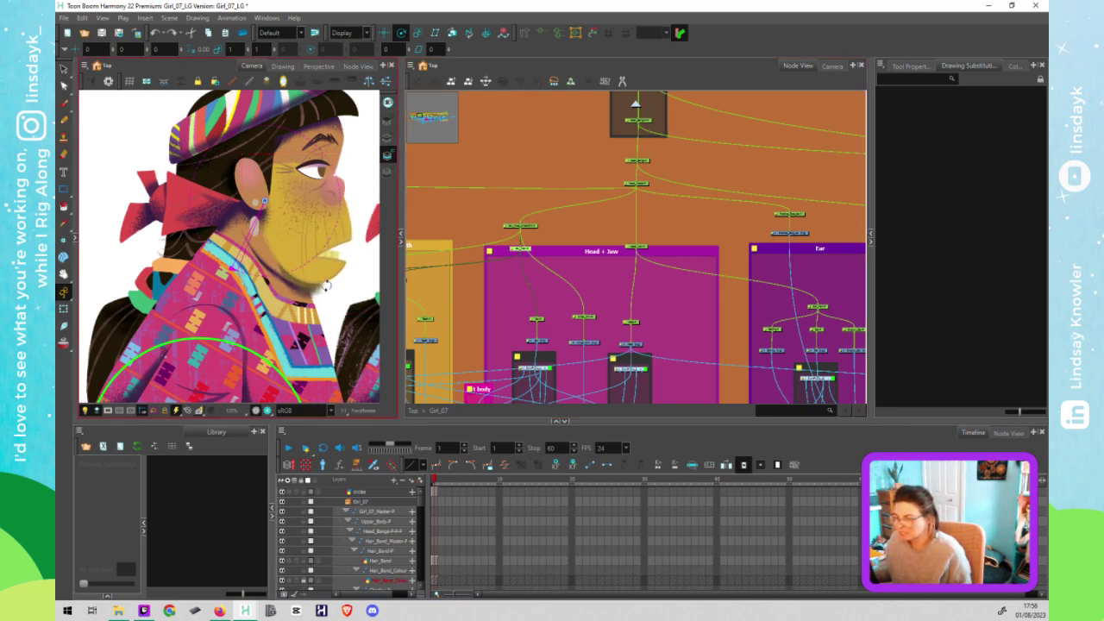
pyautogui.click(523, 290)
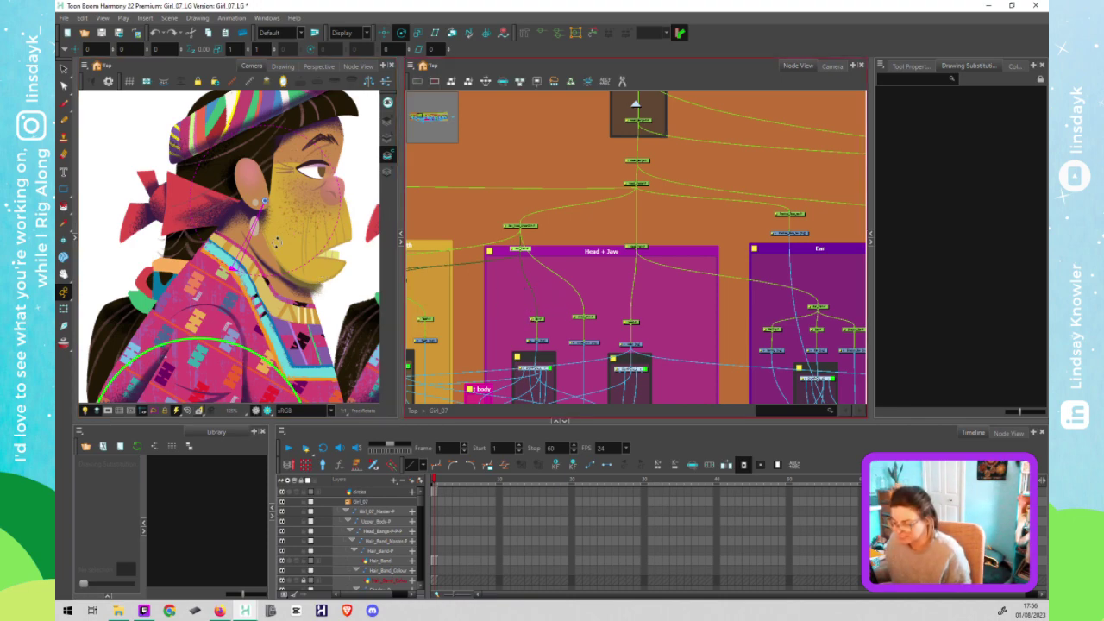
pyautogui.click(545, 237)
pyautogui.click(528, 247)
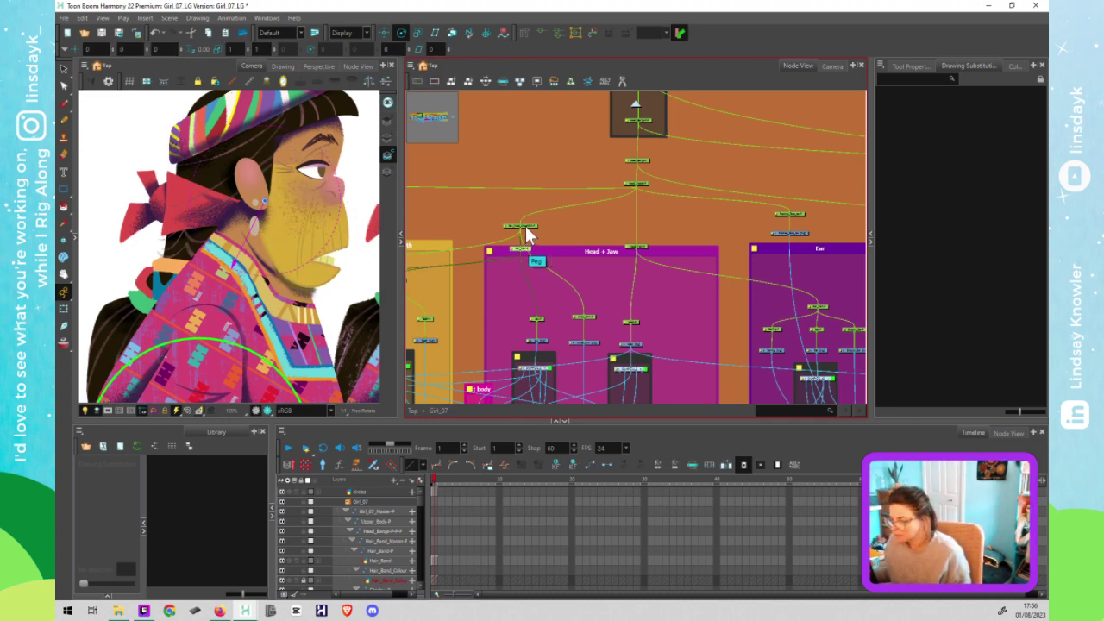
pyautogui.click(522, 227)
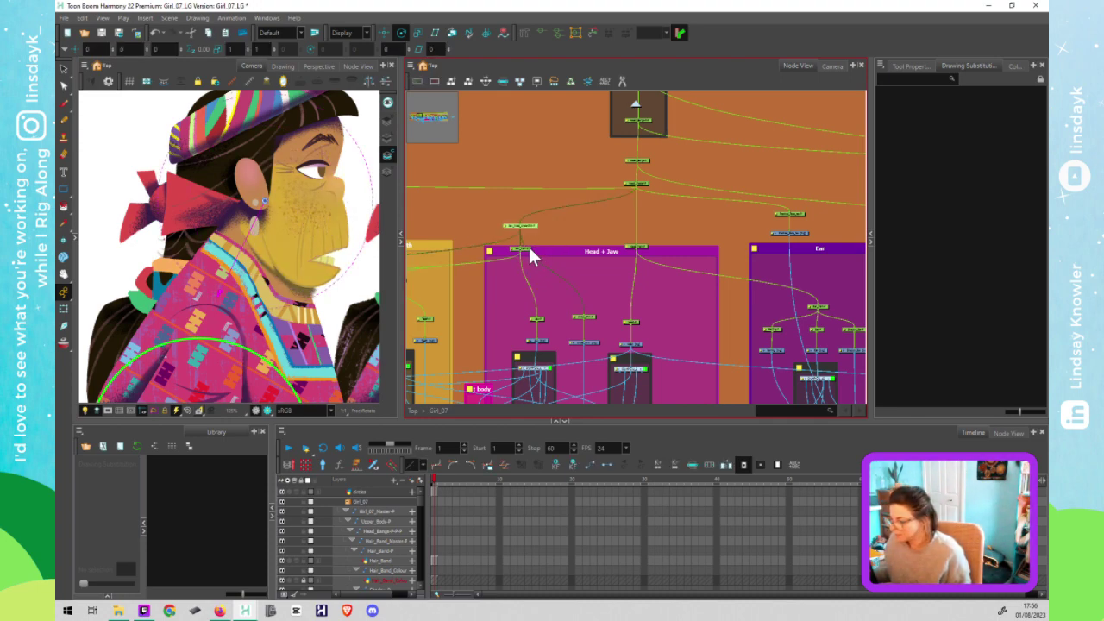
pyautogui.click(536, 320)
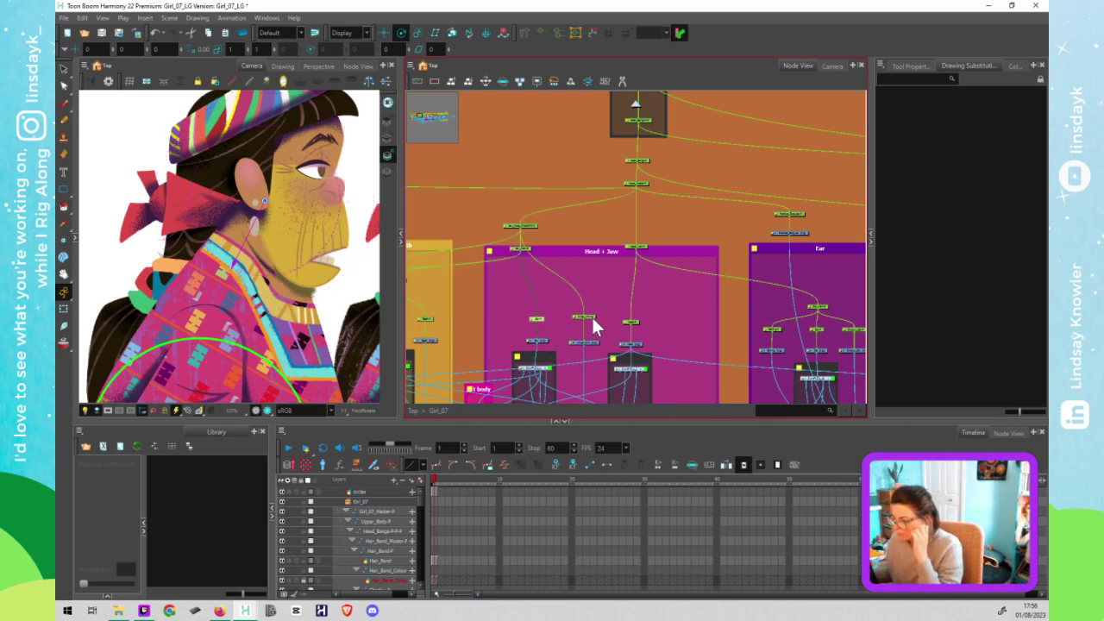
# Step: Move the pivot of the middle peg in the Head + Jaw backdrop to the back of the jawline, beside the earring
pyautogui.click(590, 316)
pyautogui.click(263, 199)
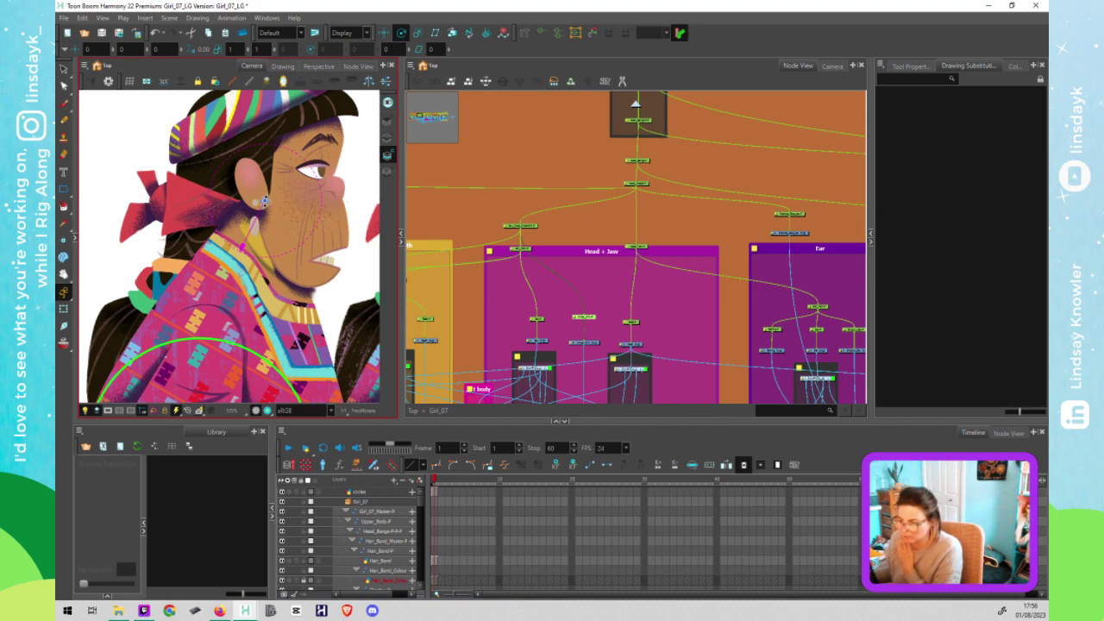
pyautogui.moveTo(265, 201)
pyautogui.mouseDown()
pyautogui.moveTo(249, 222)
pyautogui.moveTo(301, 229)
pyautogui.moveTo(309, 247)
pyautogui.mouseUp()
pyautogui.hotkey('ctrl', 'z')
pyautogui.click(260, 201)
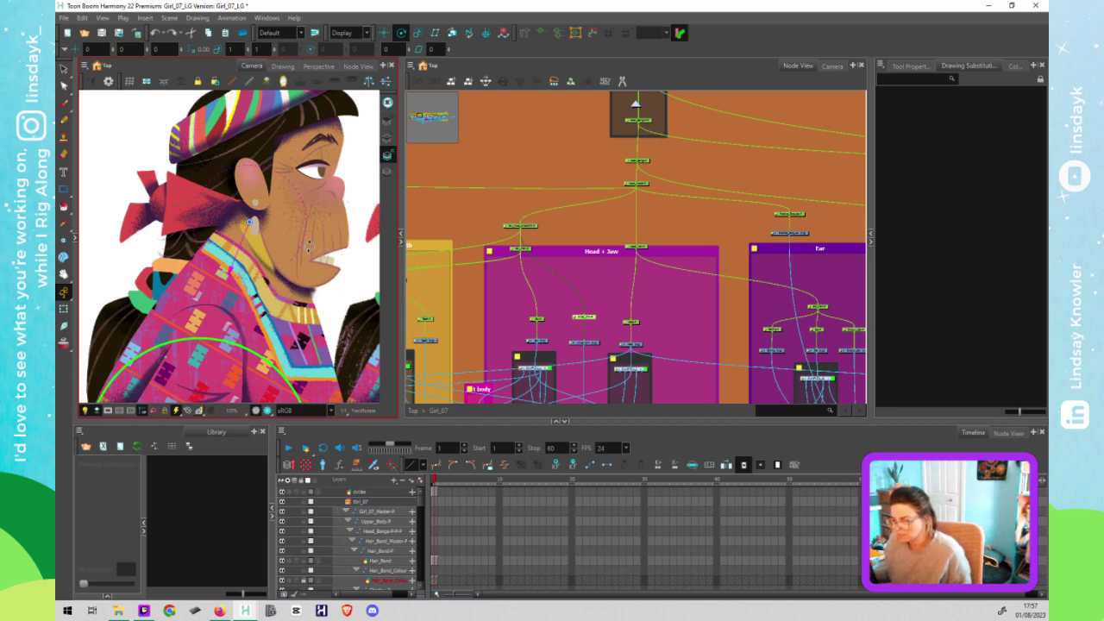
pyautogui.click(640, 338)
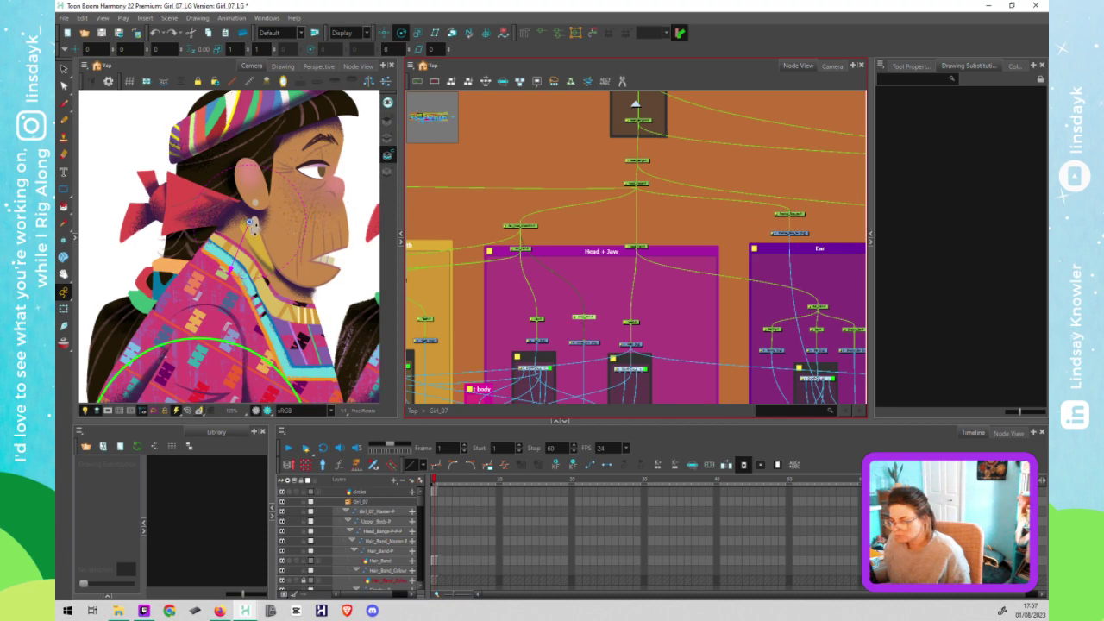
# Step: Refine the jawline peg's pivot so it sits at the rear upper tip of the jawline strip, behind the earring
pyautogui.scroll(5, 252, 226)
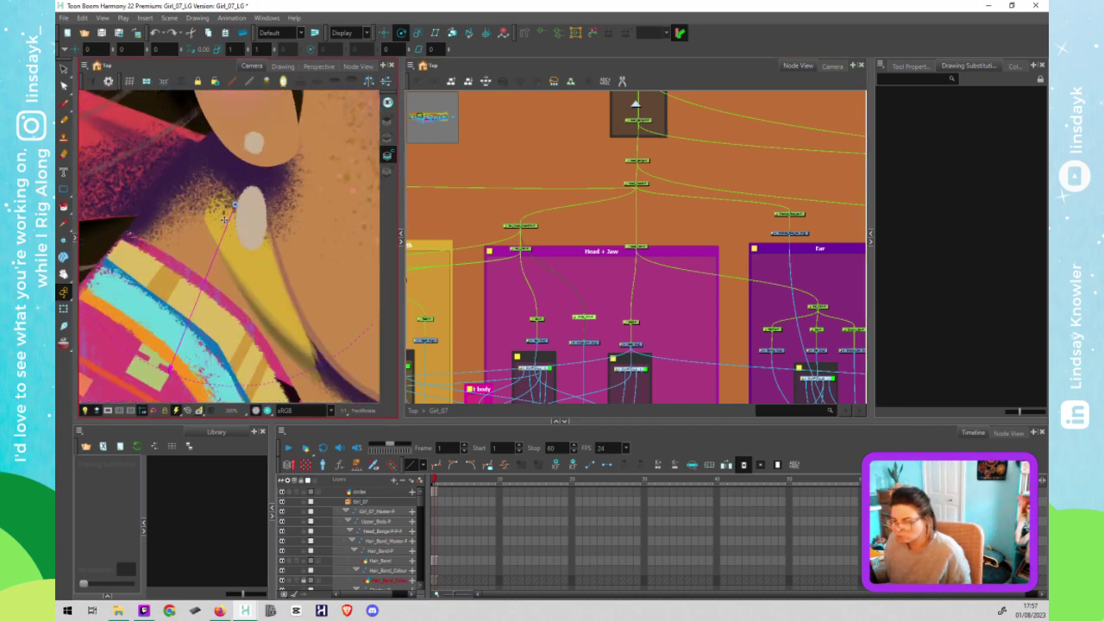
pyautogui.moveTo(231, 208); pyautogui.dragTo(208, 230)
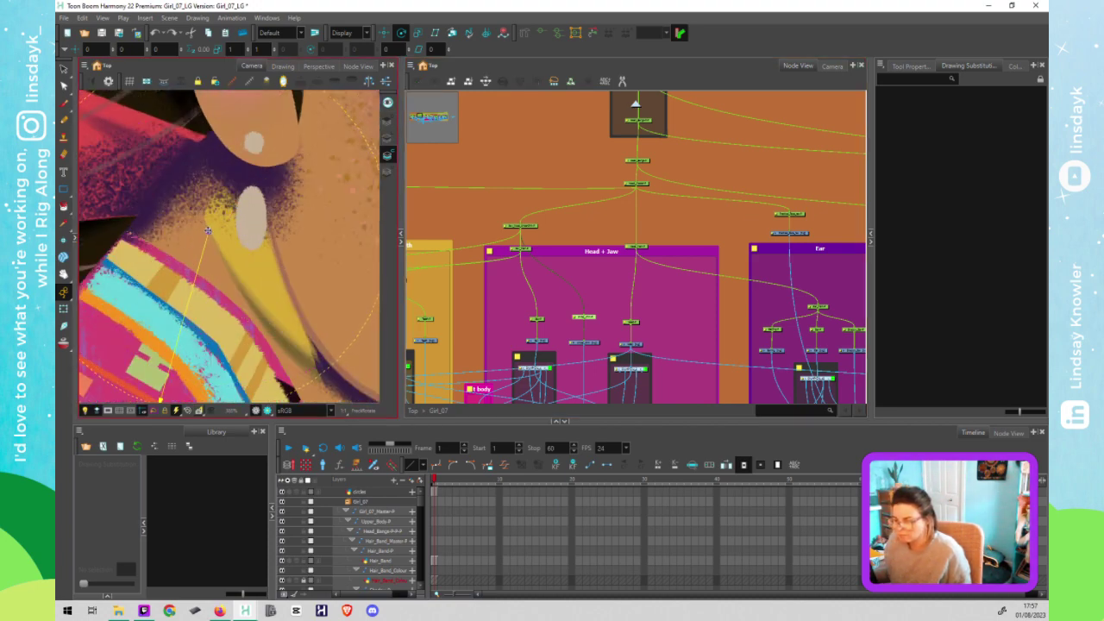
pyautogui.scroll(-5, 208, 230)
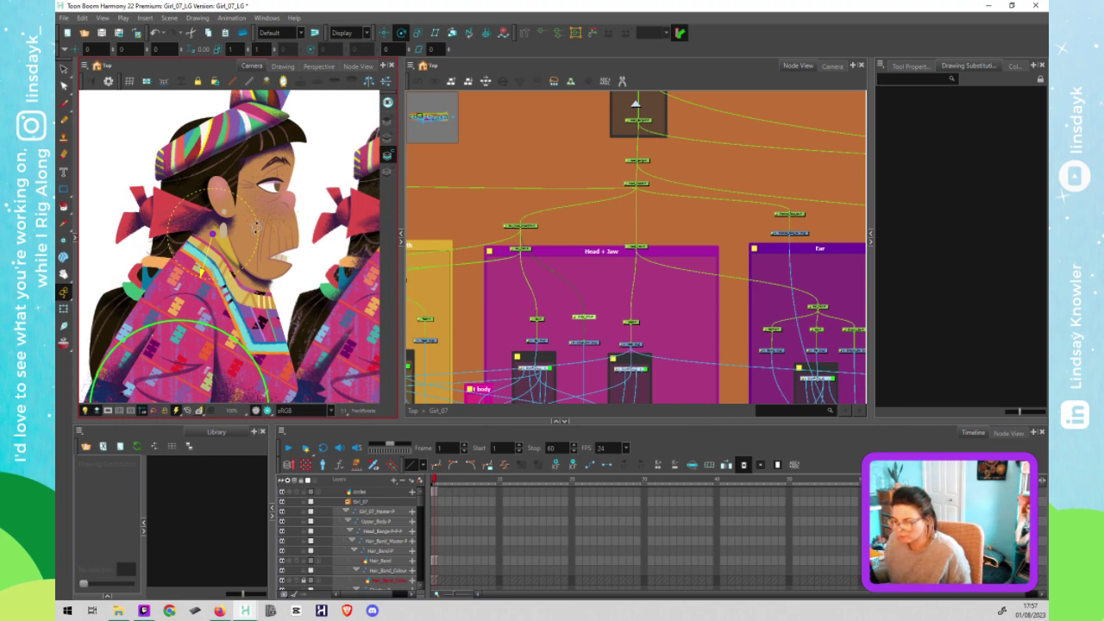
pyautogui.click(256, 226)
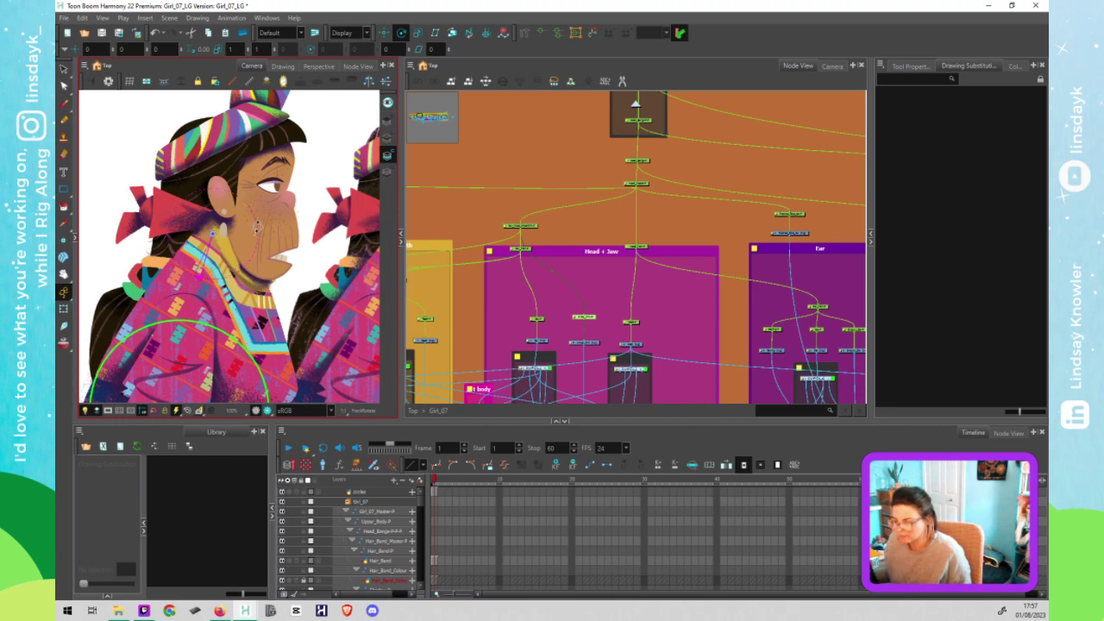
# Step: Select the pegs in the Mouth backdrop together and move their pivots exactly to the inner corner of the mouth
pyautogui.click(561, 324)
pyautogui.moveTo(540, 311); pyautogui.dragTo(452, 291)
pyautogui.moveTo(770, 265); pyautogui.dragTo(673, 259)
pyautogui.hscroll(5, 674, 258)
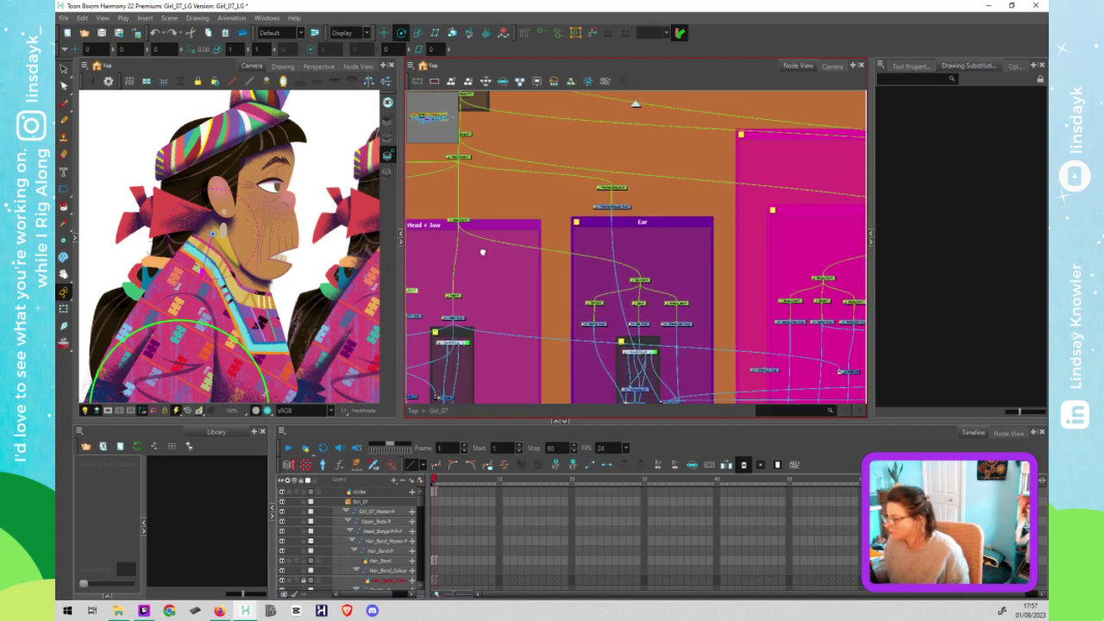
pyautogui.hscroll(-6, 777, 253)
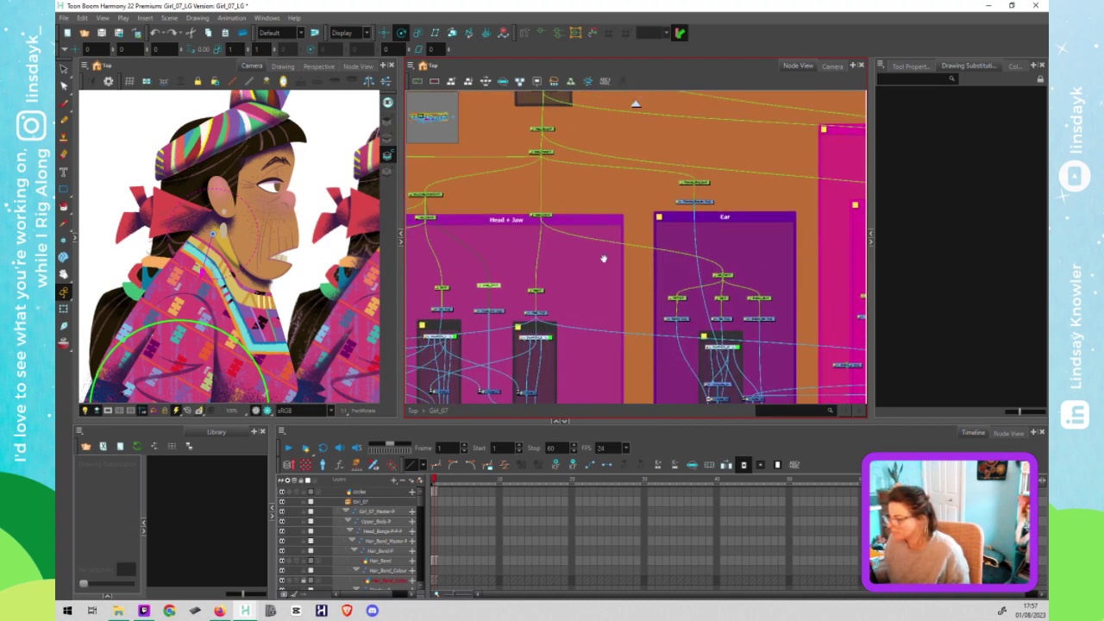
pyautogui.hscroll(-4, 768, 271)
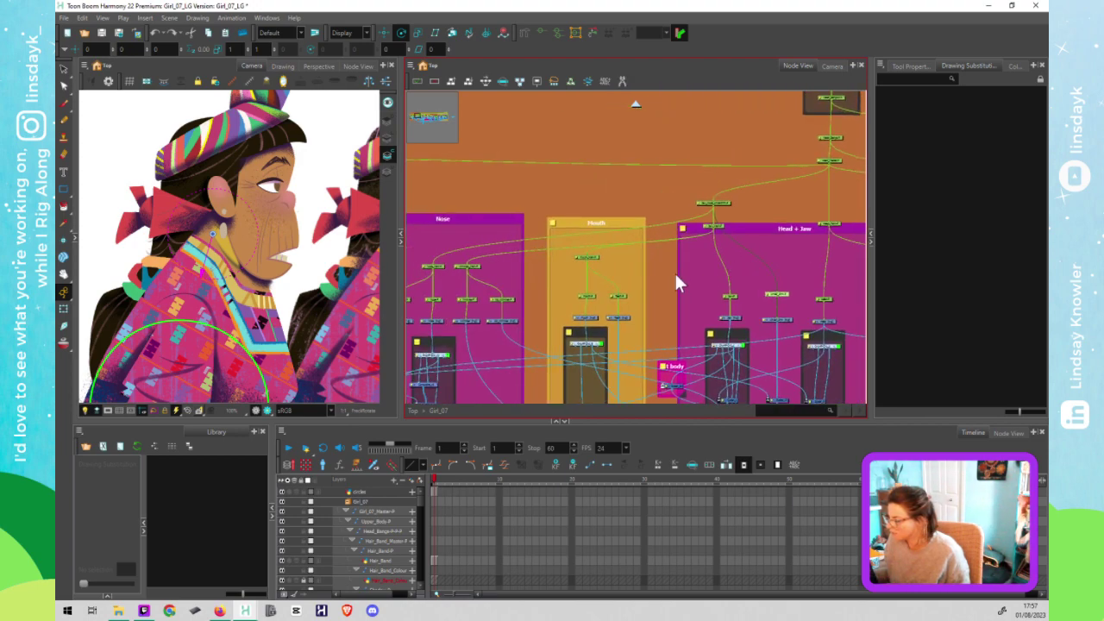
pyautogui.scroll(-2, 739, 271)
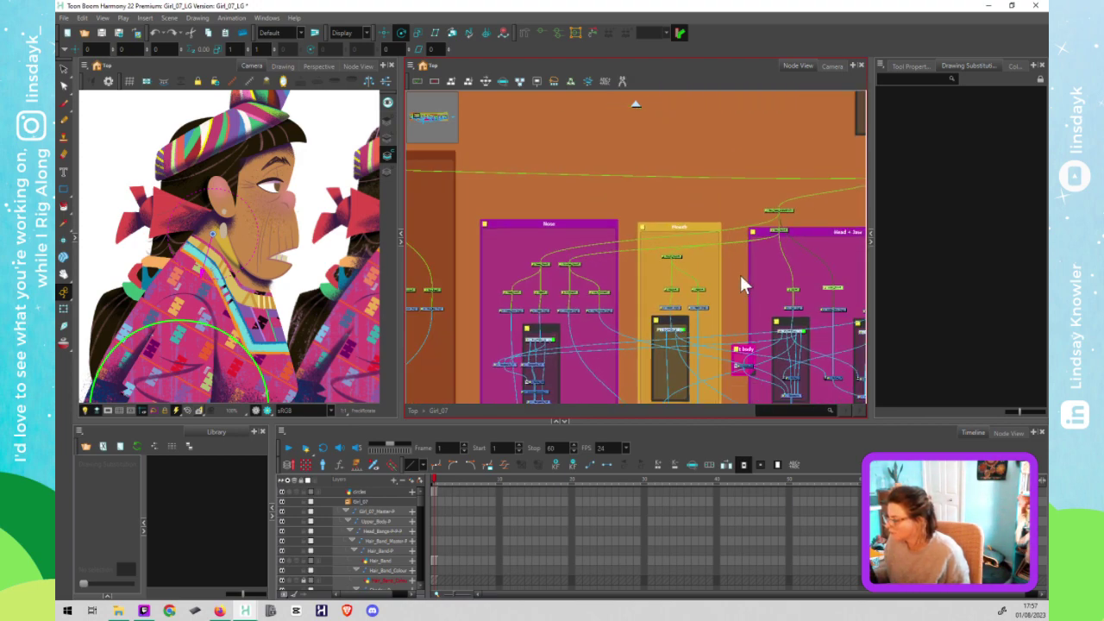
pyautogui.moveTo(717, 293); pyautogui.dragTo(667, 246)
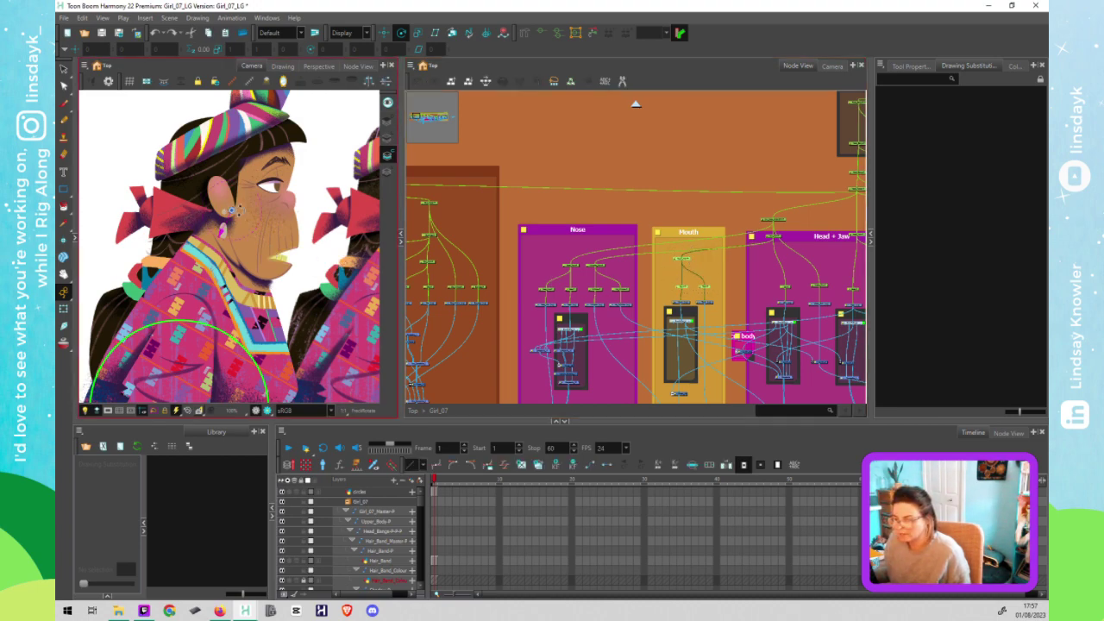
pyautogui.moveTo(230, 211); pyautogui.dragTo(270, 259)
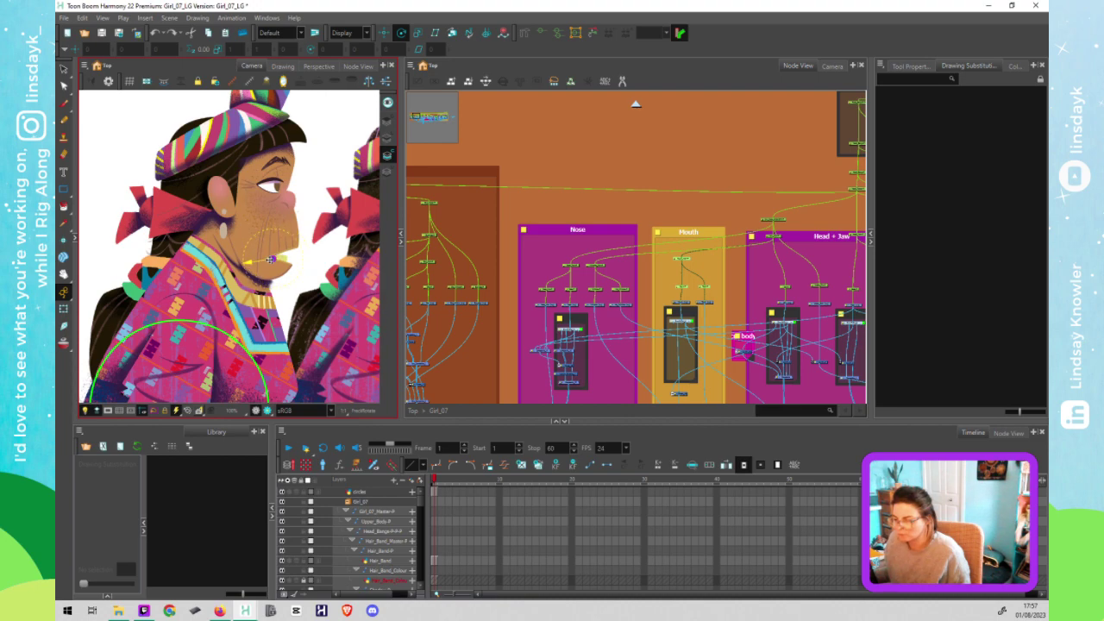
pyautogui.scroll(5, 270, 259)
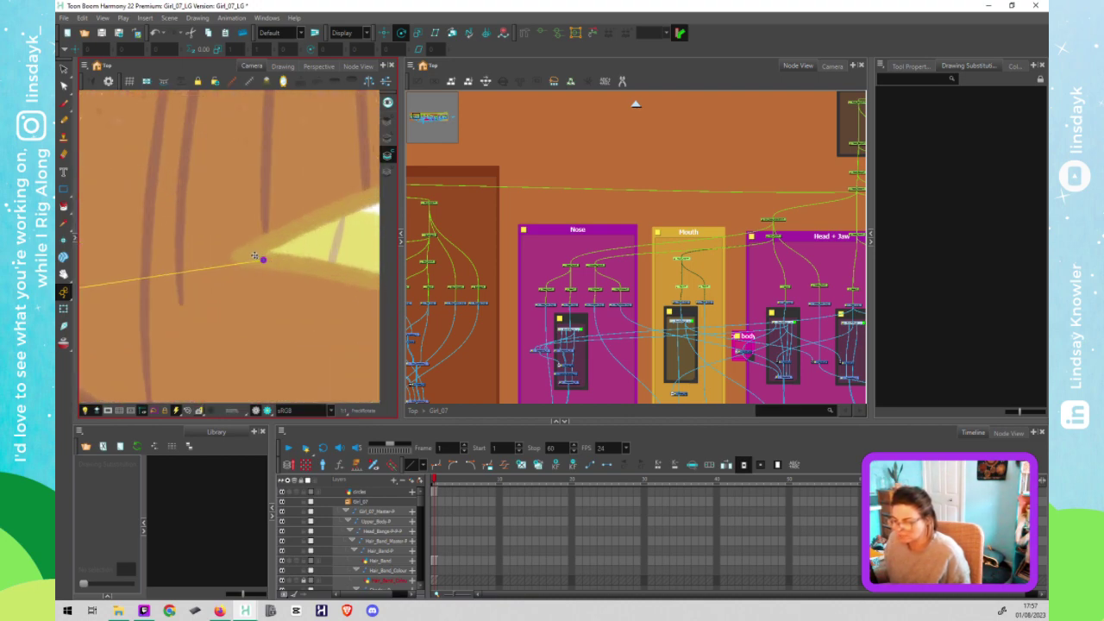
pyautogui.scroll(-2, 246, 256)
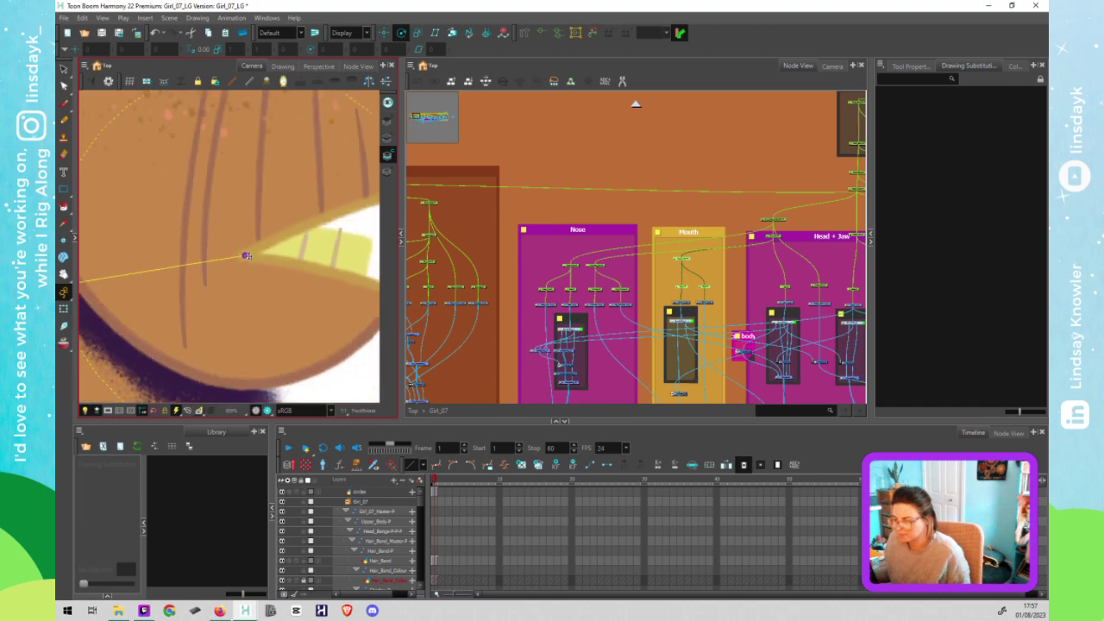
# Step: Check the Mouth and Teeth pegs in the Mouth backdrop, test-rotating the teeth around the pivot at the mouth corner
pyautogui.scroll(-4, 245, 257)
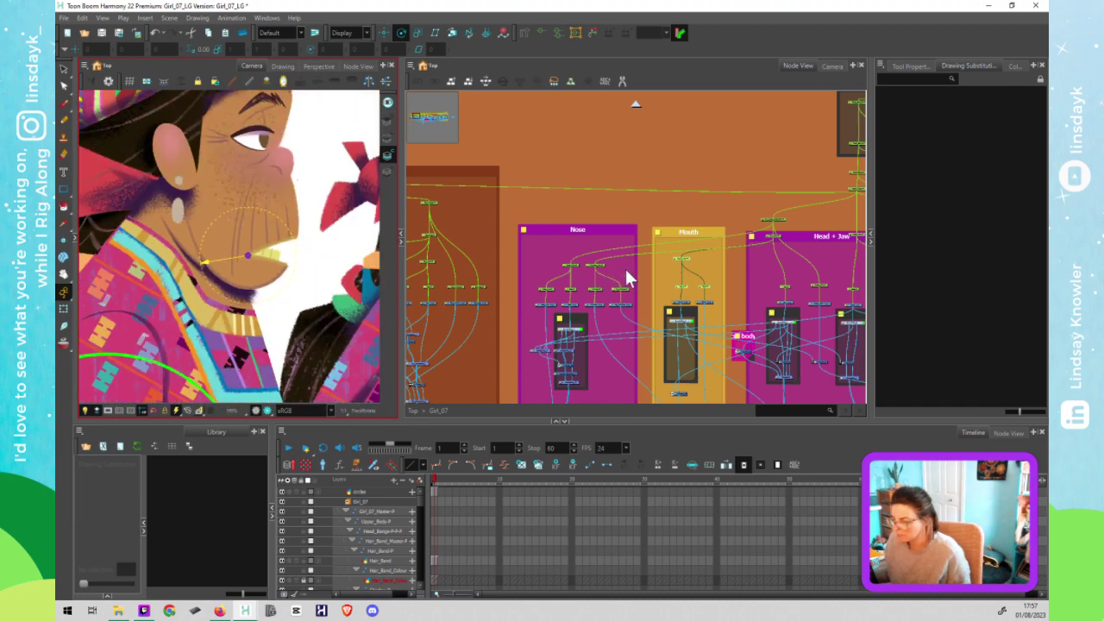
pyautogui.click(703, 274)
pyautogui.scroll(4, 708, 294)
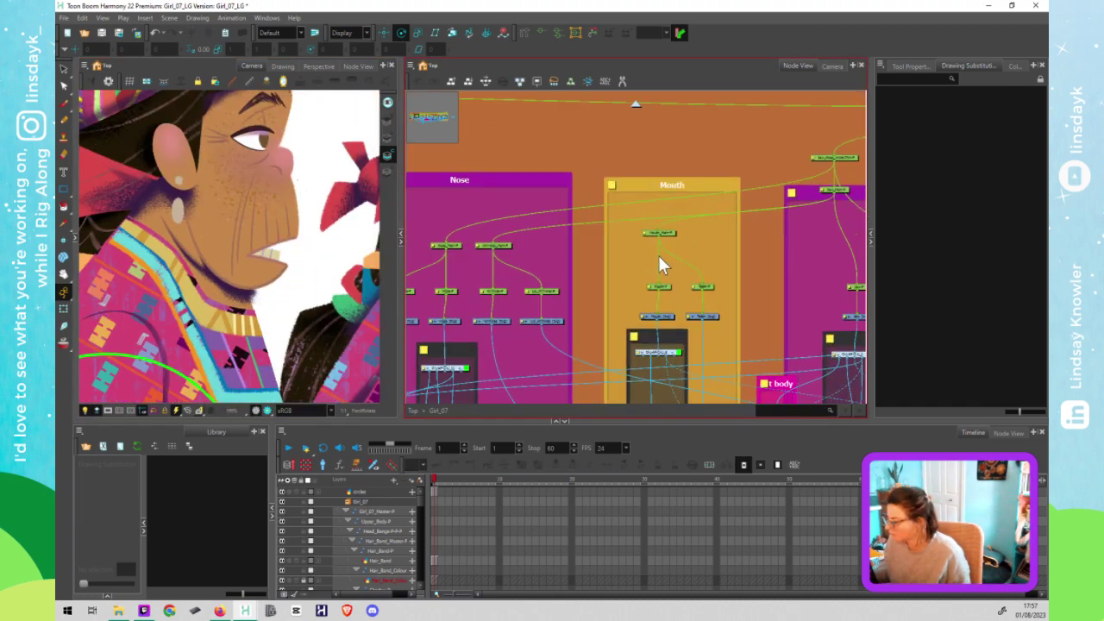
pyautogui.click(660, 286)
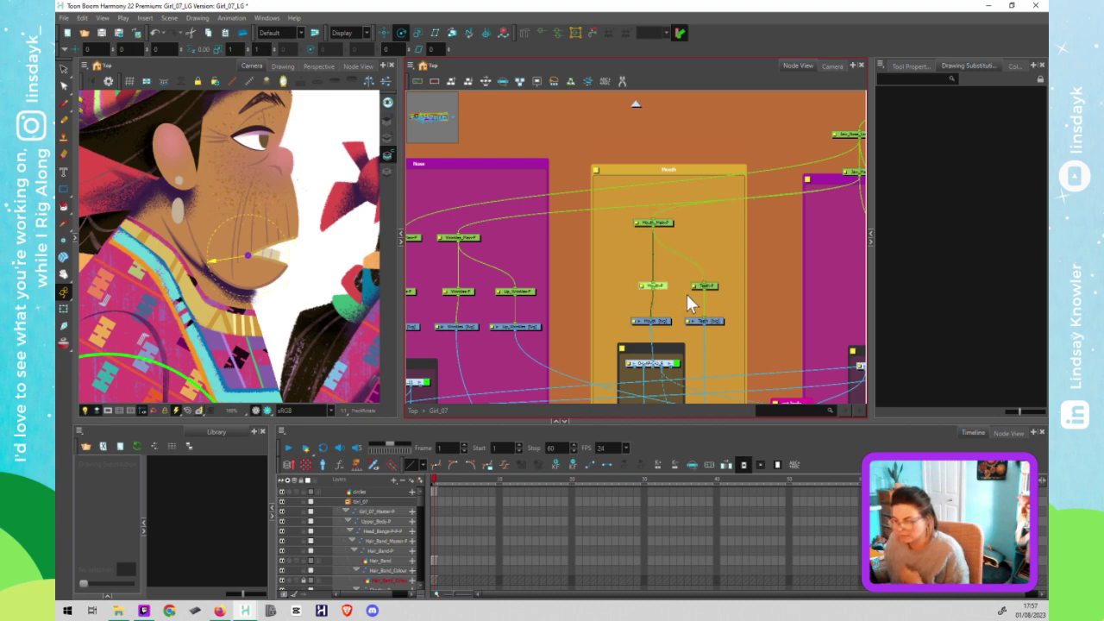
pyautogui.click(708, 286)
pyautogui.click(274, 254)
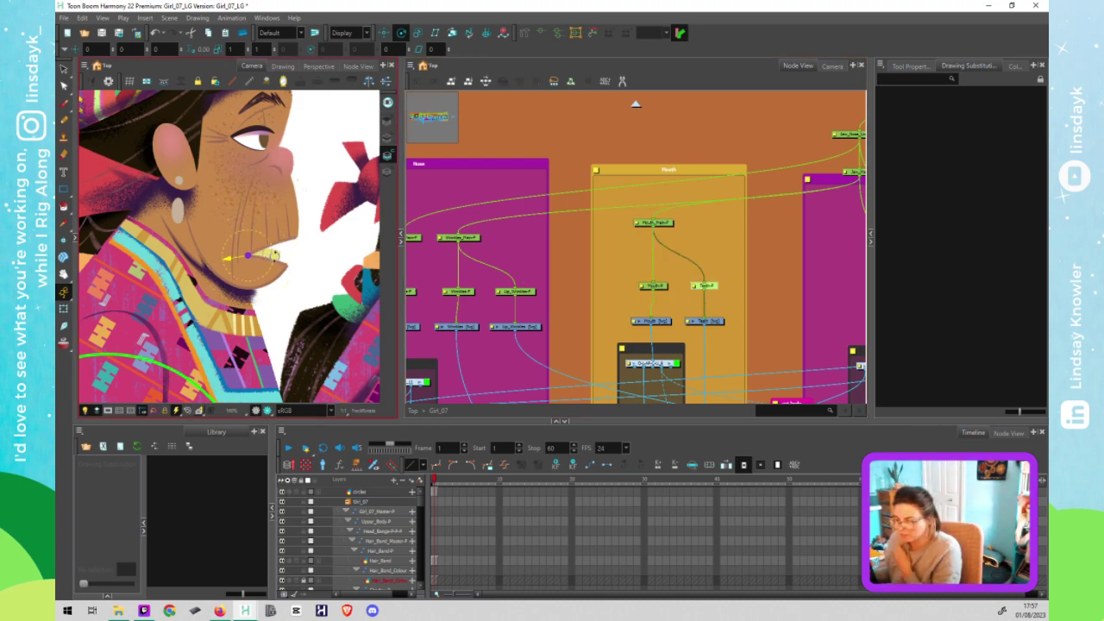
pyautogui.moveTo(272, 255); pyautogui.dragTo(270, 253)
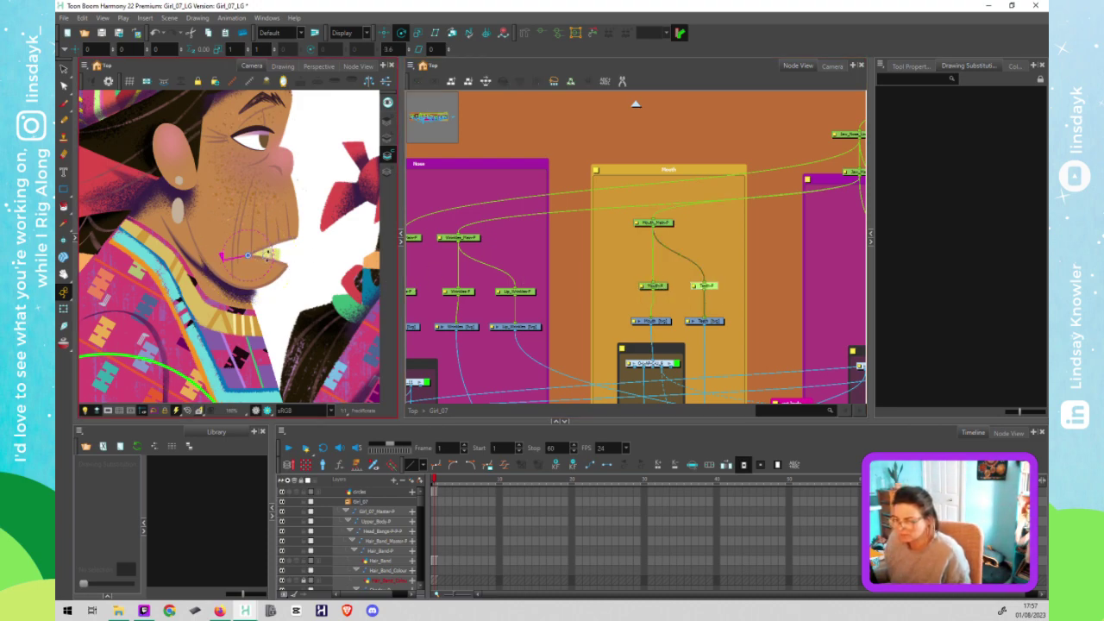
# Step: Check the main wrinkles peg in the Nose backdrop, and narrow that backdrop so it excludes the wrinkle nodes
pyautogui.scroll(-3, 668, 268)
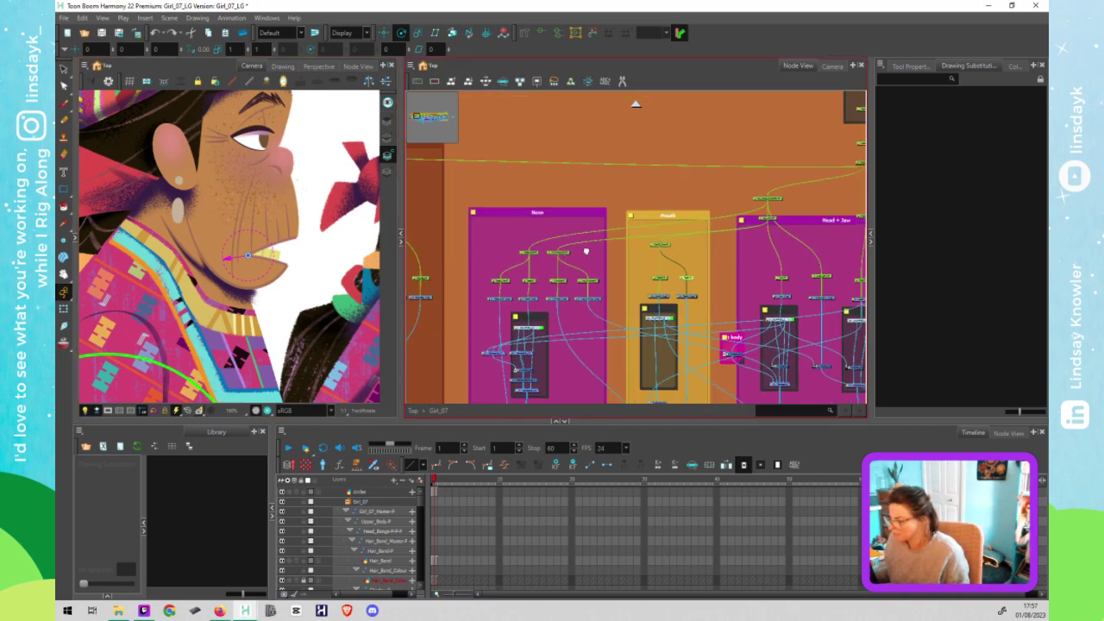
pyautogui.scroll(2, 527, 237)
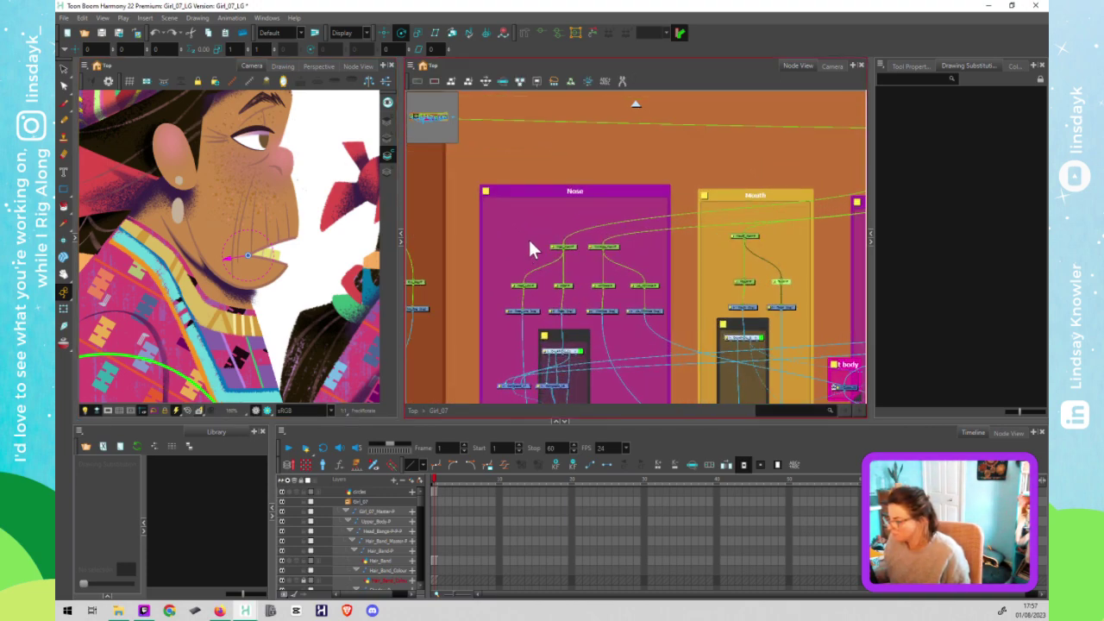
pyautogui.click(611, 249)
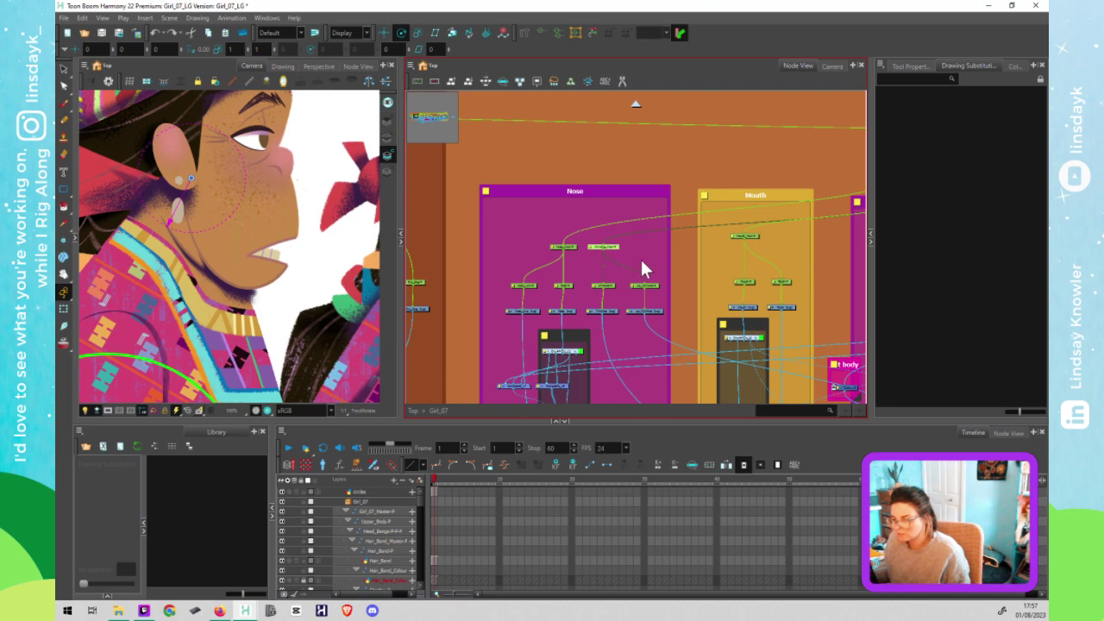
pyautogui.scroll(-2, 650, 265)
pyautogui.moveTo(643, 285); pyautogui.dragTo(623, 192)
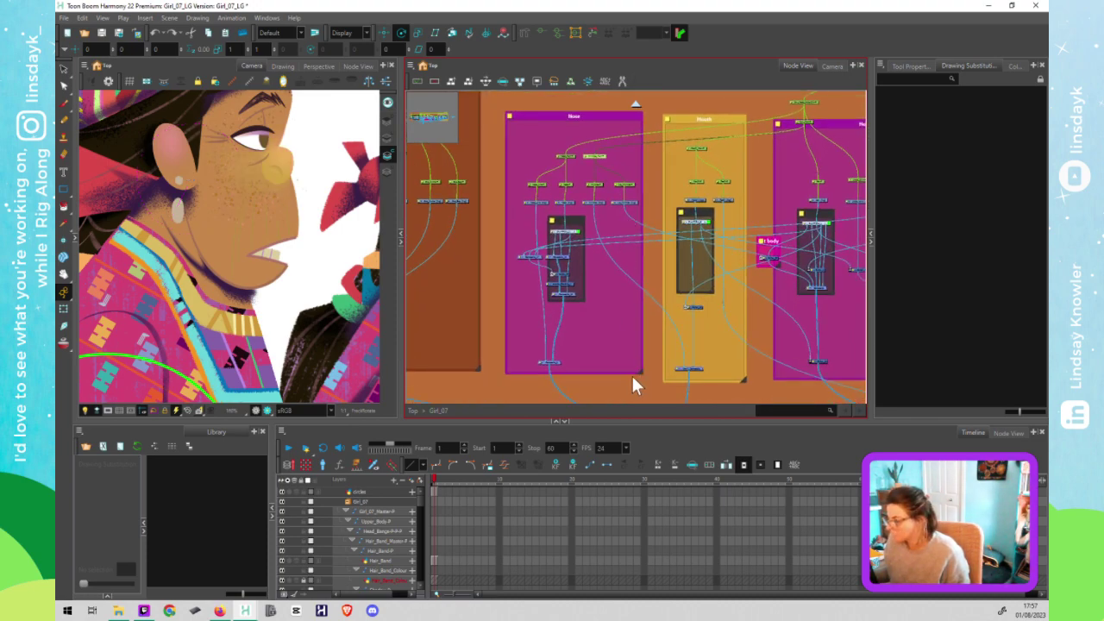
pyautogui.moveTo(632, 375); pyautogui.dragTo(588, 374)
# Step: Widen the Mouth backdrop and shift it towards the Nose backdrop so it has room for the wrinkle nodes
pyautogui.moveTo(744, 380); pyautogui.dragTo(763, 378)
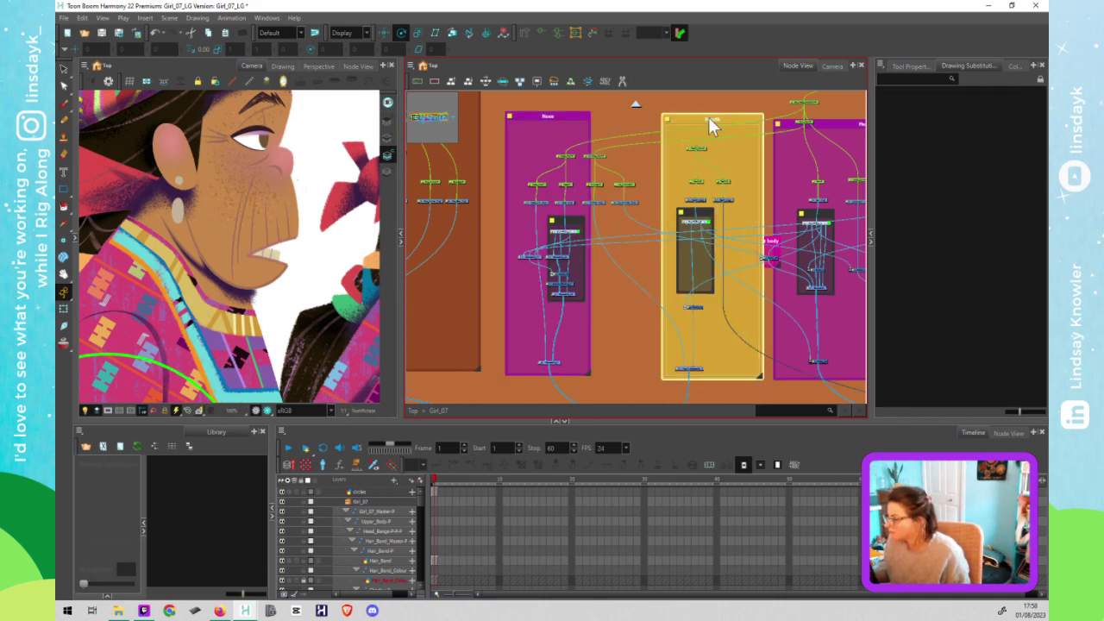
pyautogui.moveTo(695, 120); pyautogui.dragTo(669, 121)
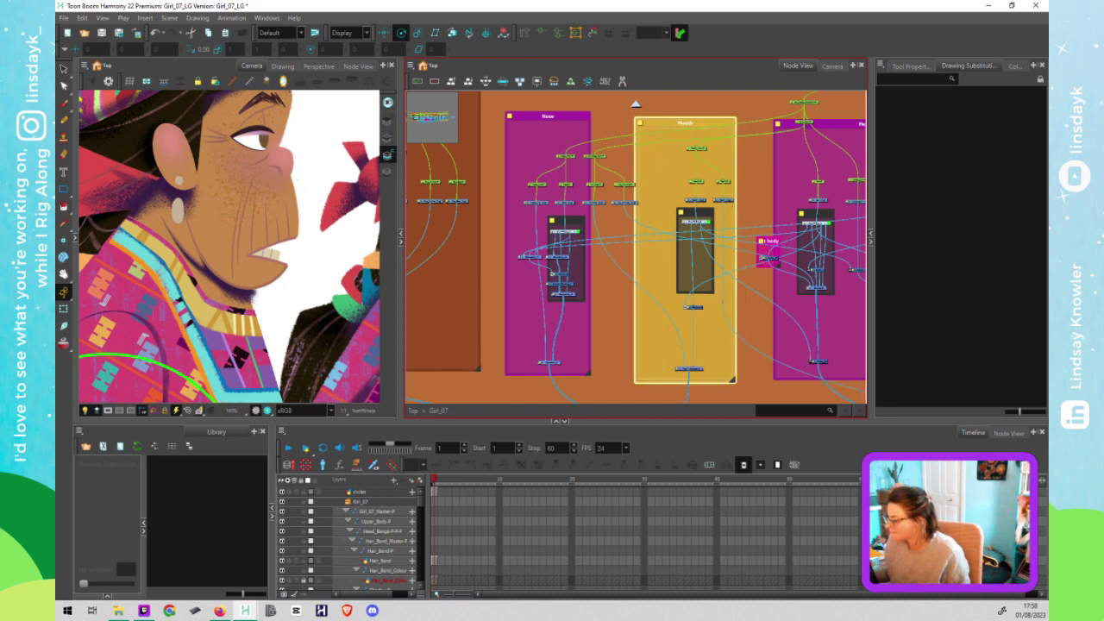
pyautogui.moveTo(754, 374); pyautogui.dragTo(764, 376)
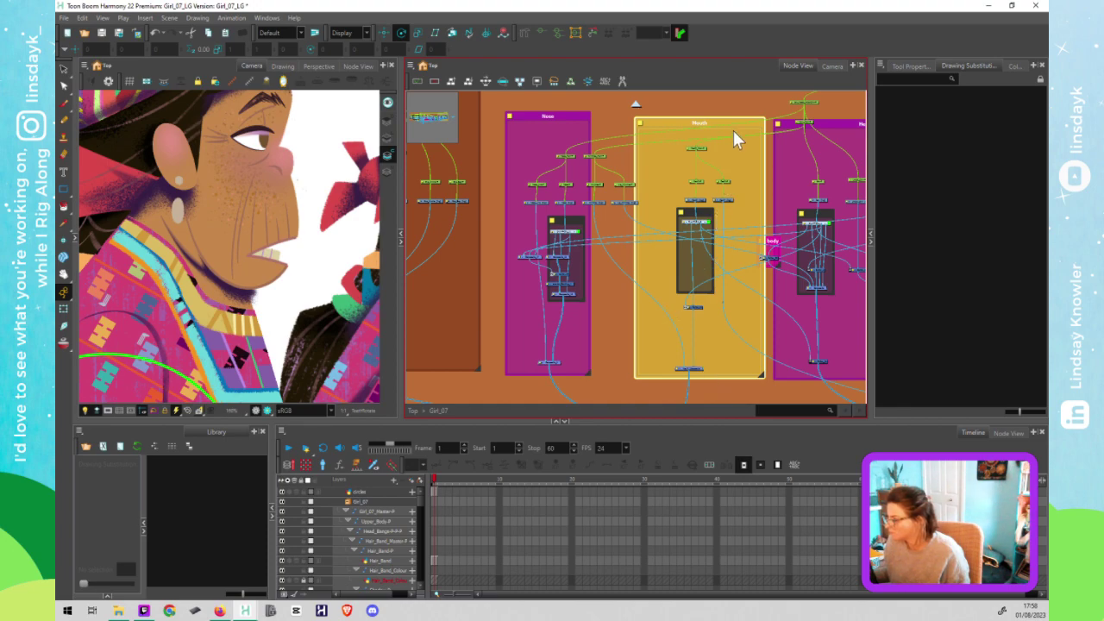
pyautogui.moveTo(718, 120); pyautogui.dragTo(688, 119)
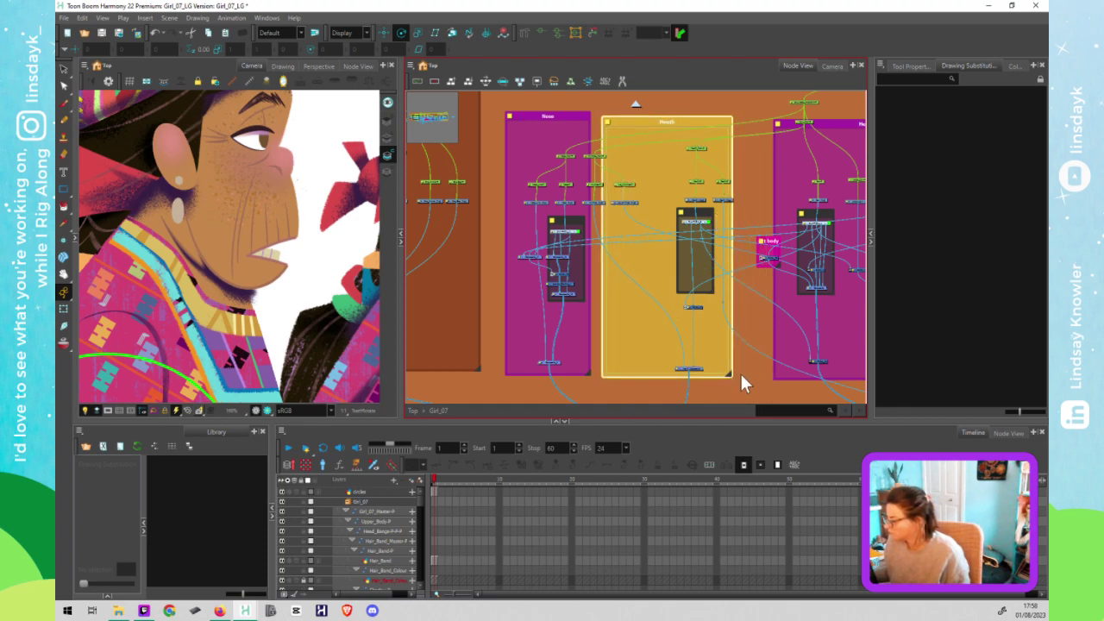
pyautogui.moveTo(739, 371); pyautogui.dragTo(755, 371)
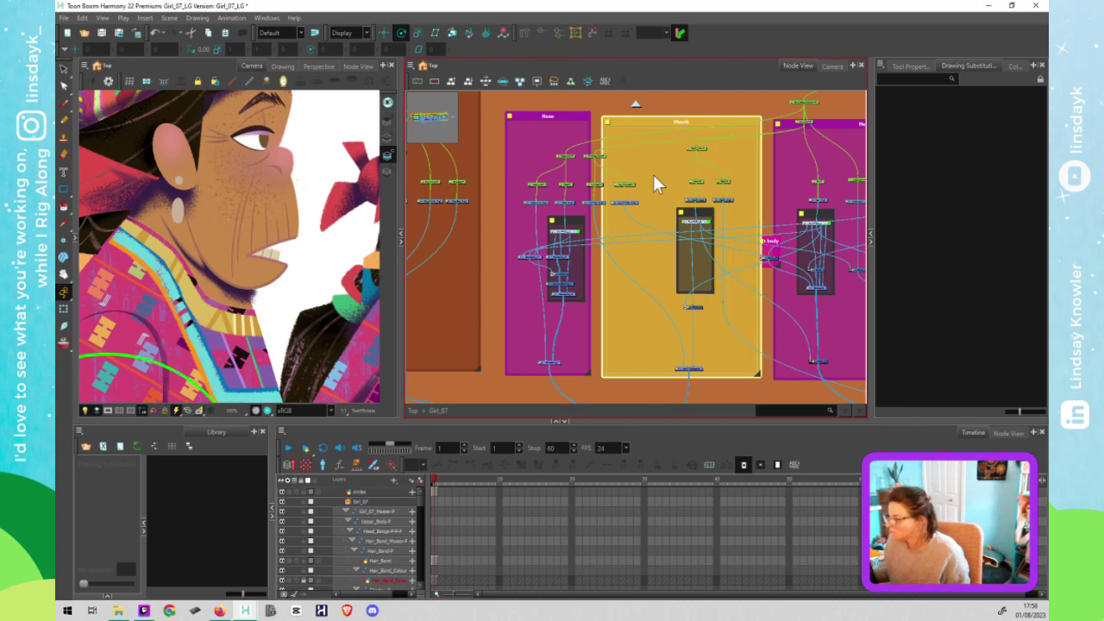
# Step: Move the Wrinkles and Lip_Wrinkles pegs and drawings into the Mouth backdrop, and line up the Mouth and Teeth nodes beside them
pyautogui.moveTo(661, 146); pyautogui.dragTo(601, 218)
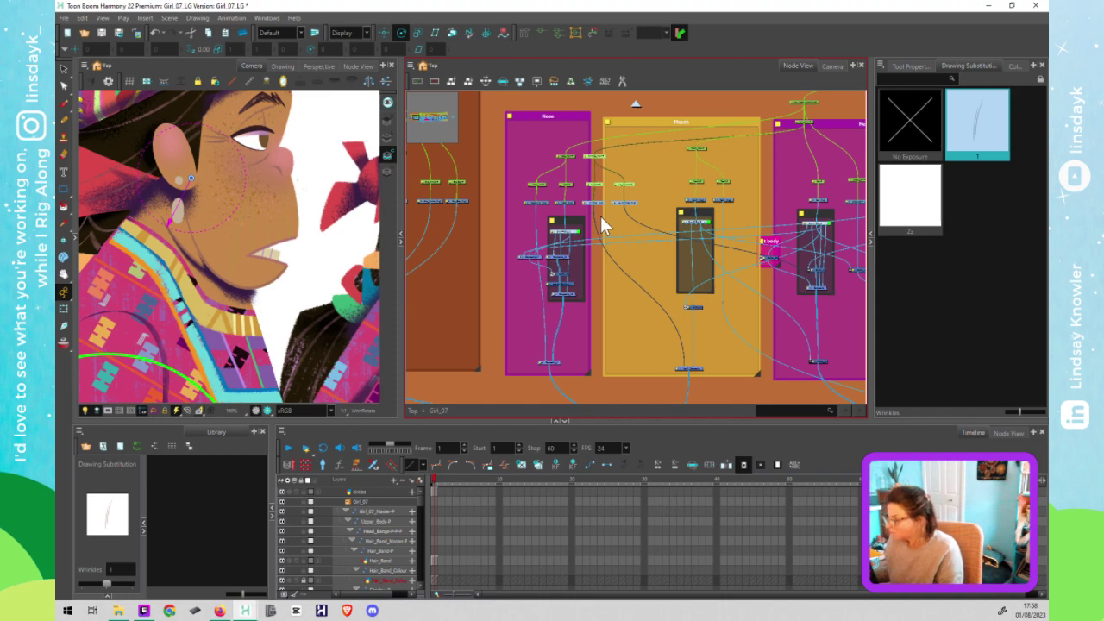
pyautogui.press('Right')
pyautogui.press('Right')
pyautogui.press('Right')
pyautogui.press('Right')
pyautogui.press('Right')
pyautogui.press('Right')
pyautogui.press('Right')
pyautogui.press('Right')
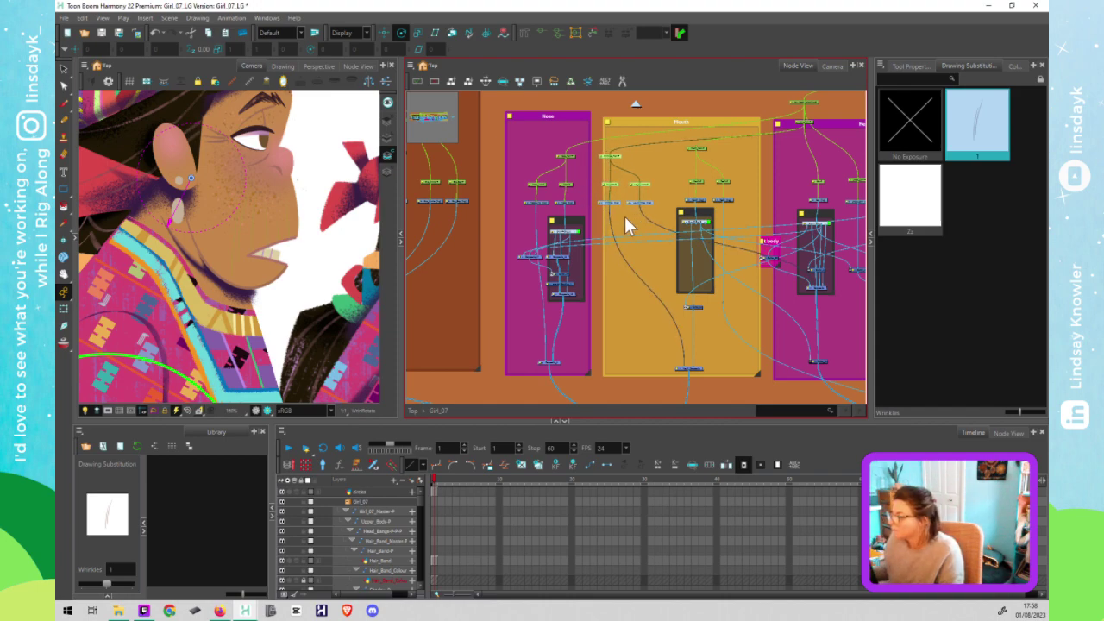
pyautogui.press('Right')
pyautogui.press('Right')
pyautogui.press('Right')
pyautogui.press('Right')
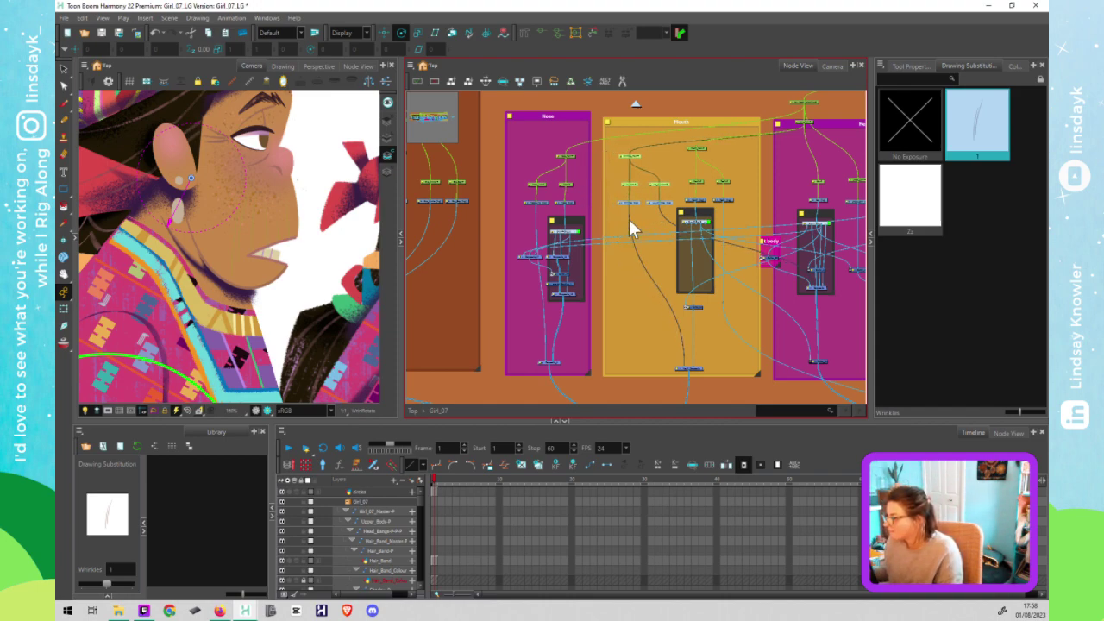
pyautogui.click(729, 200)
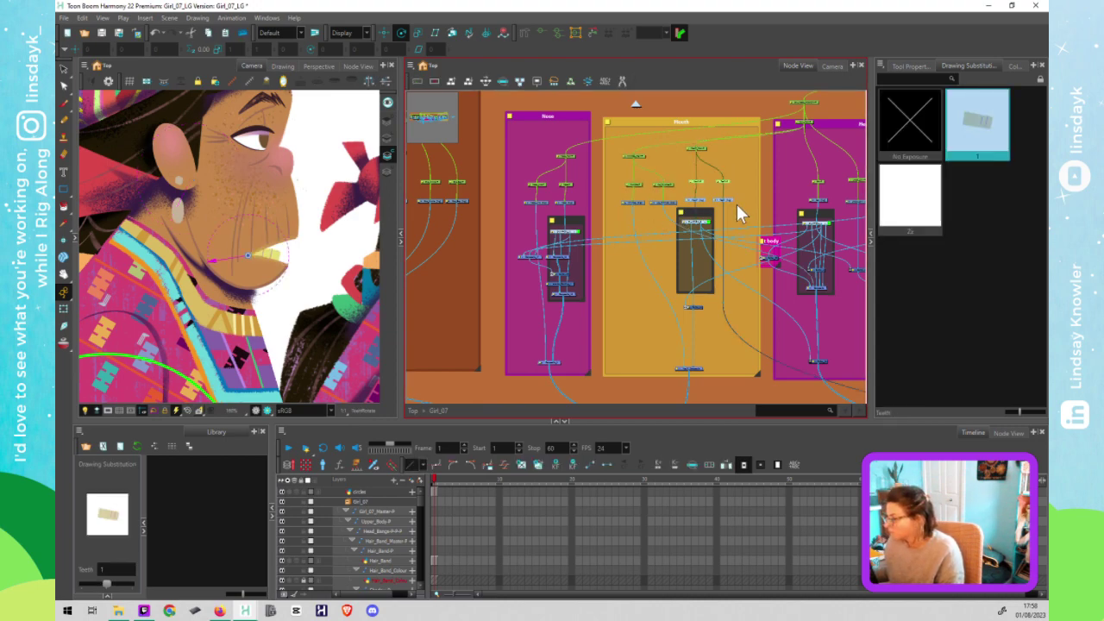
pyautogui.click(737, 205)
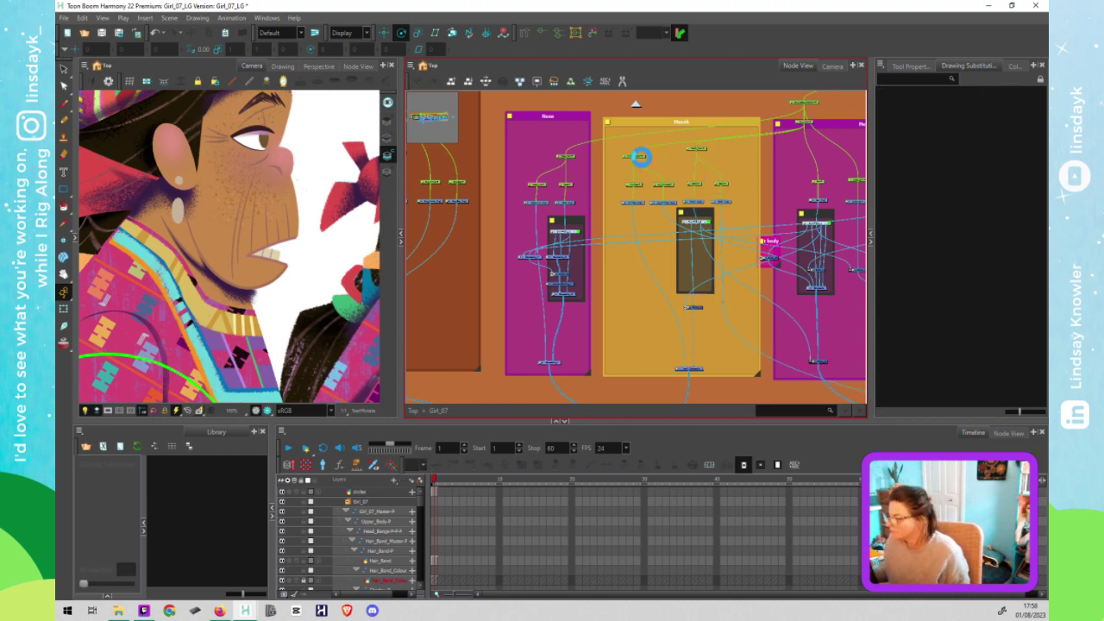
# Step: Select the three wrinkle pegs in the Mouth backdrop together and move their pivots from the ear to the cheek above the wrinkles
pyautogui.click(641, 154)
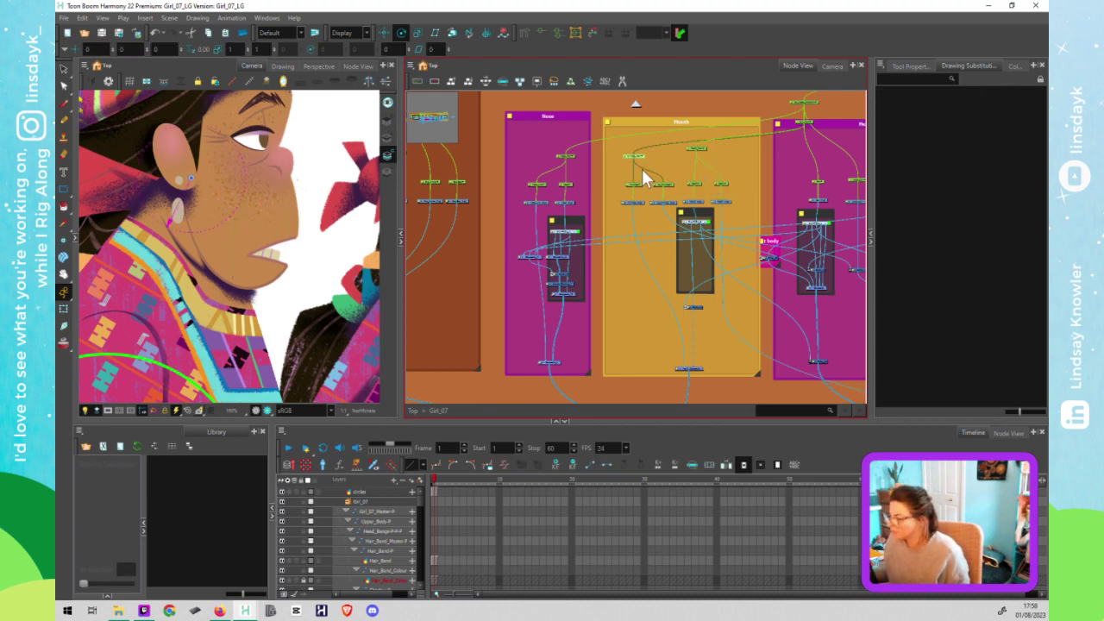
pyautogui.scroll(2, 657, 190)
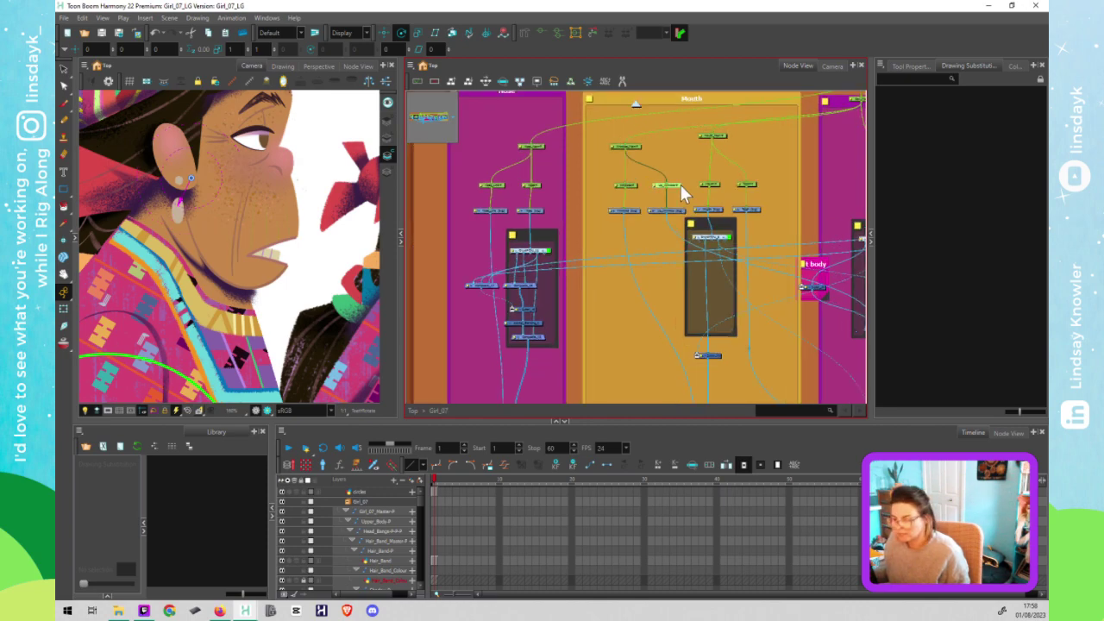
pyautogui.click(627, 186)
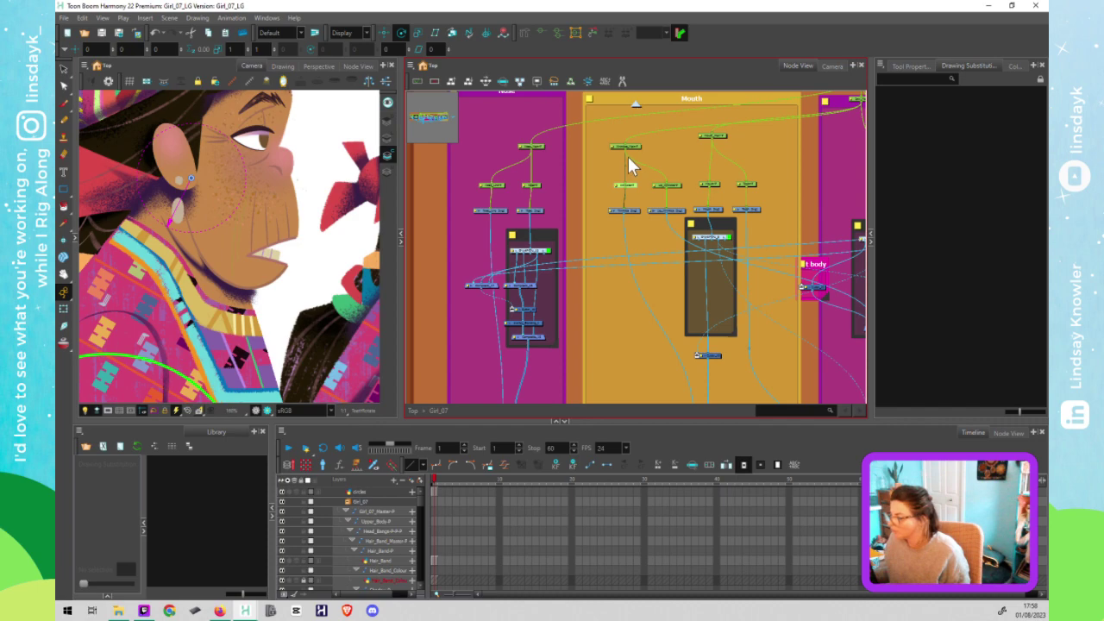
pyautogui.keyDown('shift'); pyautogui.click(671, 187); pyautogui.keyUp('shift')
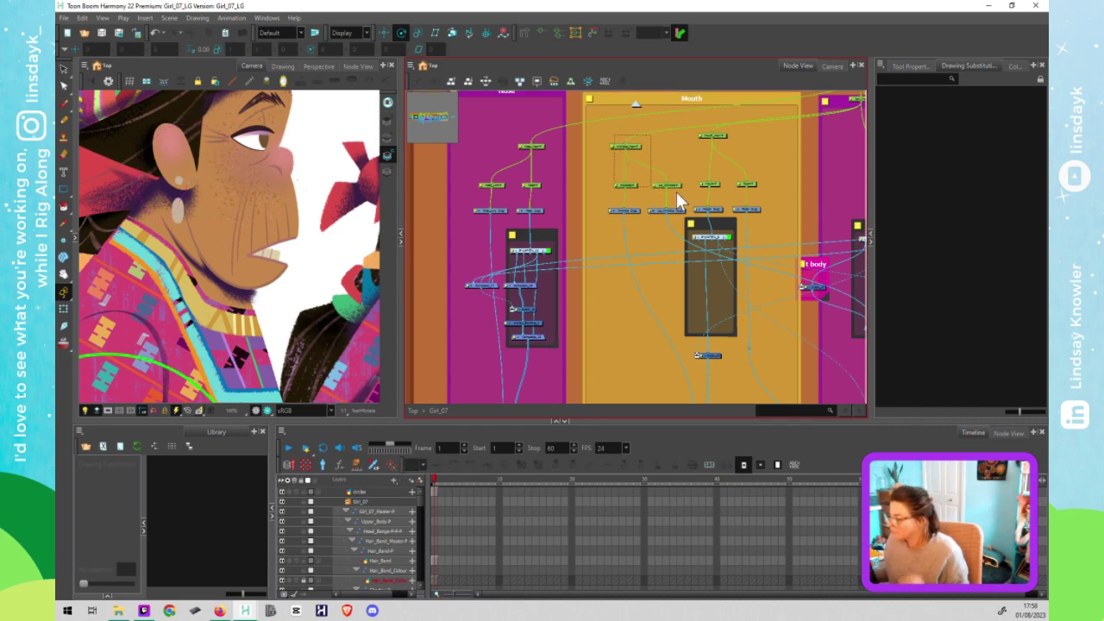
pyautogui.keyDown('shift'); pyautogui.click(631, 146); pyautogui.keyUp('shift')
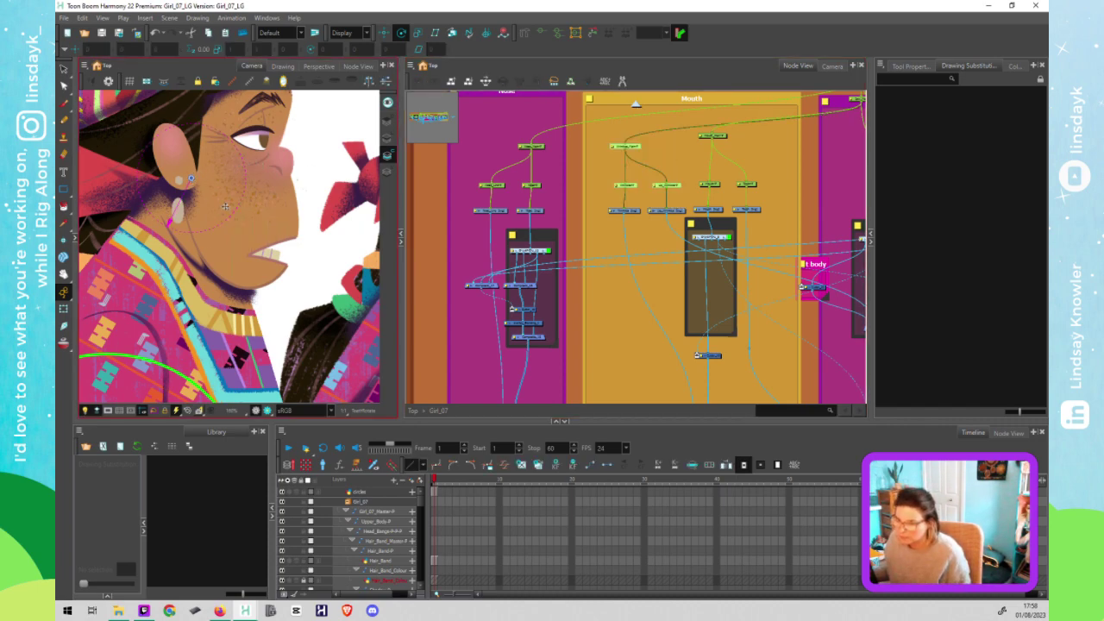
pyautogui.moveTo(225, 207); pyautogui.dragTo(256, 190)
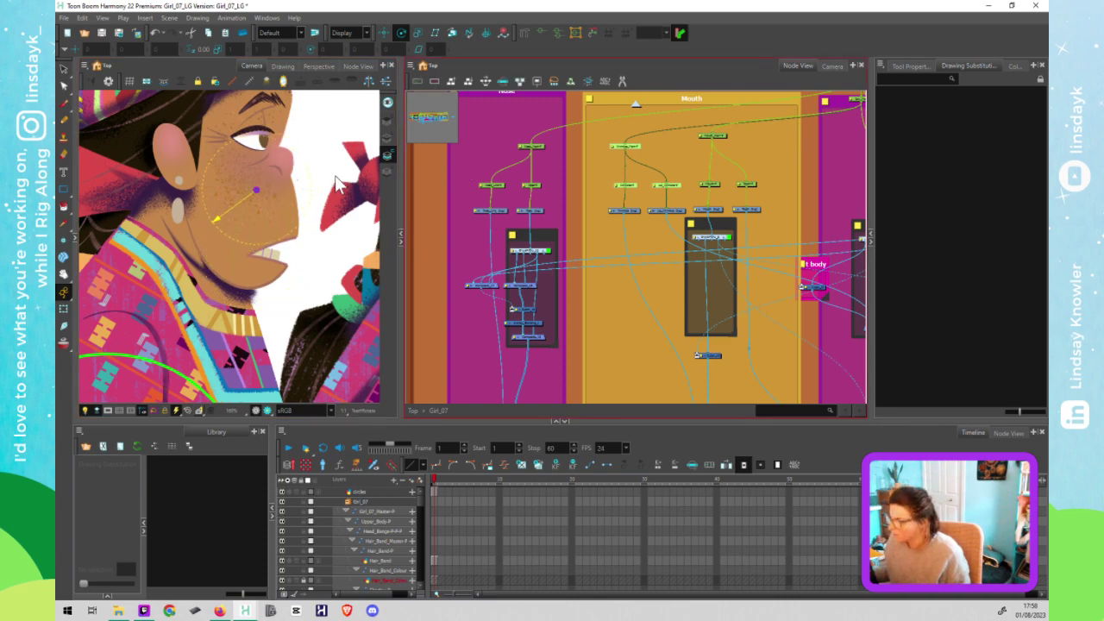
# Step: Move the Wrinkles peg's pivot to the upper end of the cheek fold beside the nose
pyautogui.click(632, 178)
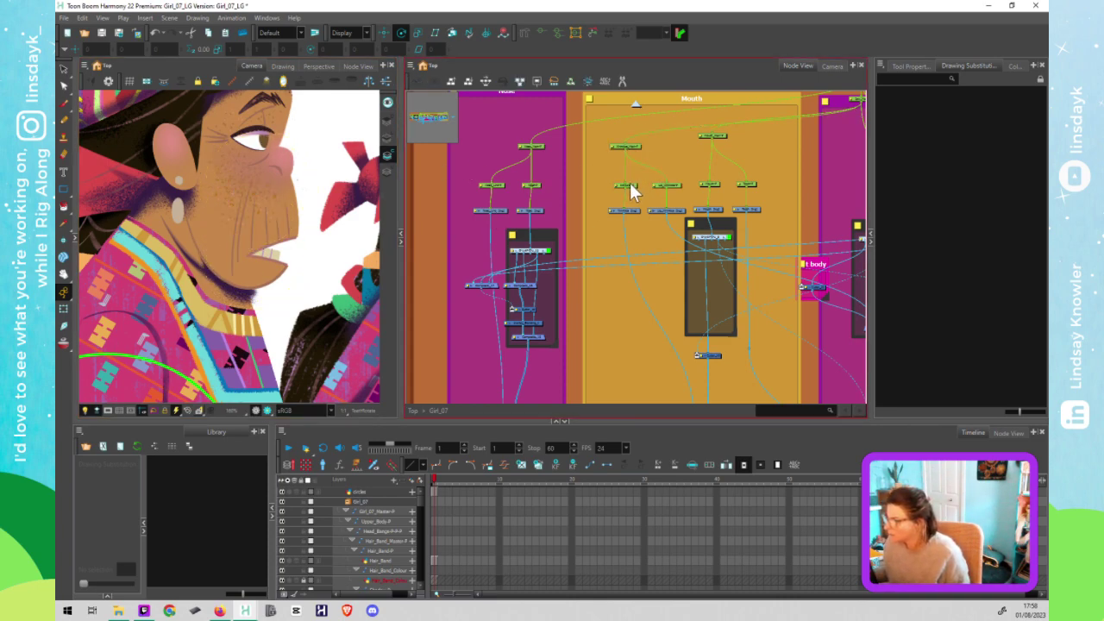
pyautogui.click(631, 184)
pyautogui.scroll(1, 265, 216)
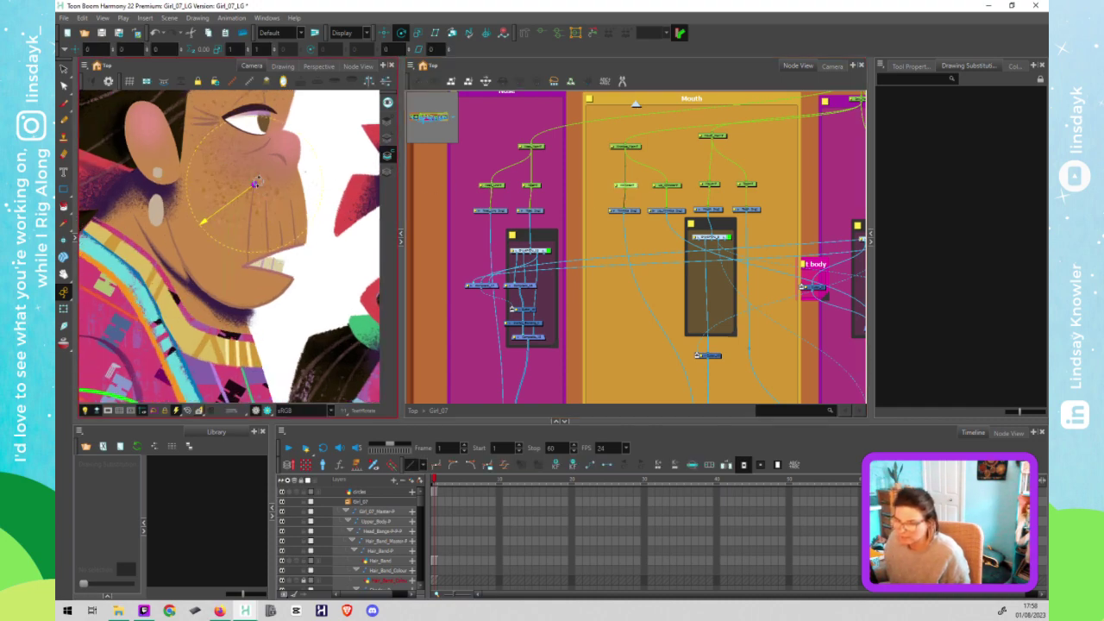
pyautogui.moveTo(252, 183); pyautogui.dragTo(255, 149)
pyautogui.scroll(6, 252, 163)
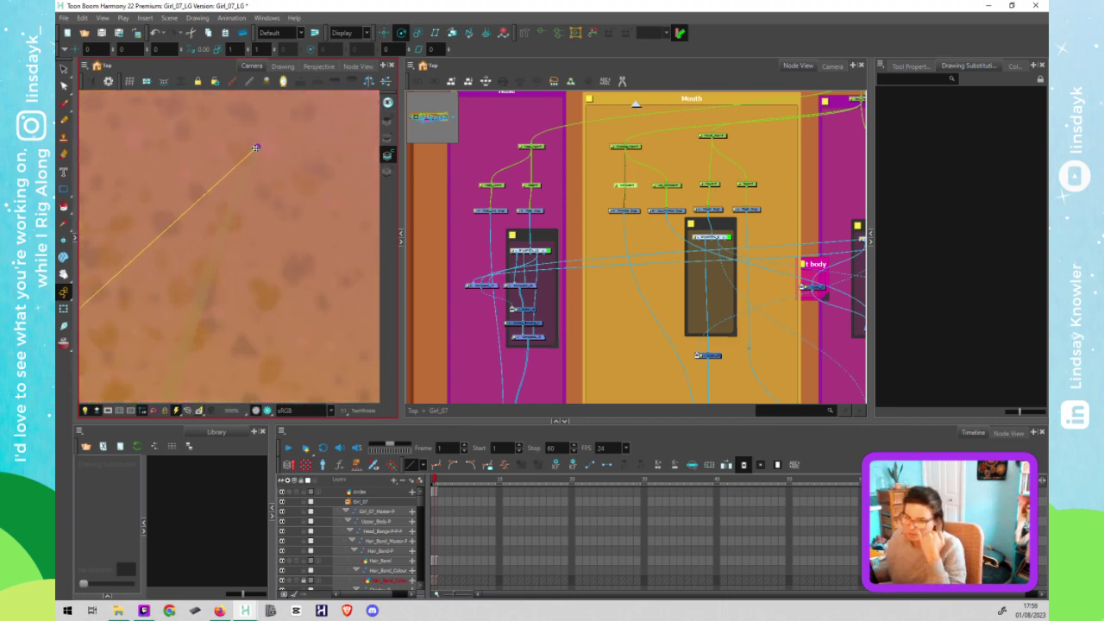
pyautogui.scroll(-6, 255, 148)
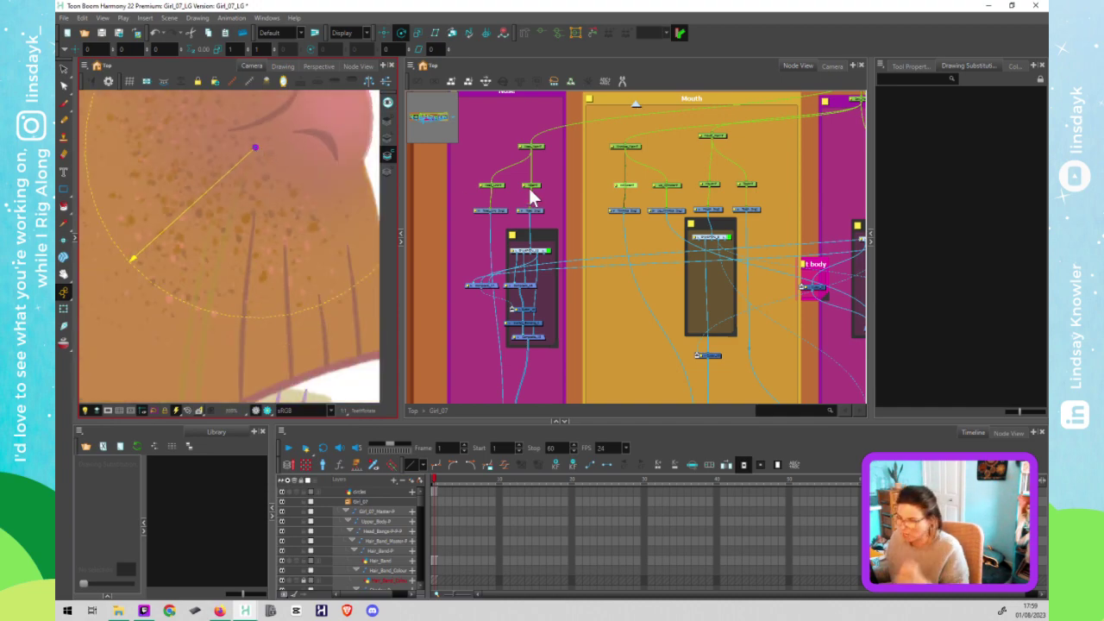
# Step: Adjust the Lip_Wrinkles peg's pivot so it sits just above the upper-lip wrinkles
pyautogui.click(720, 135)
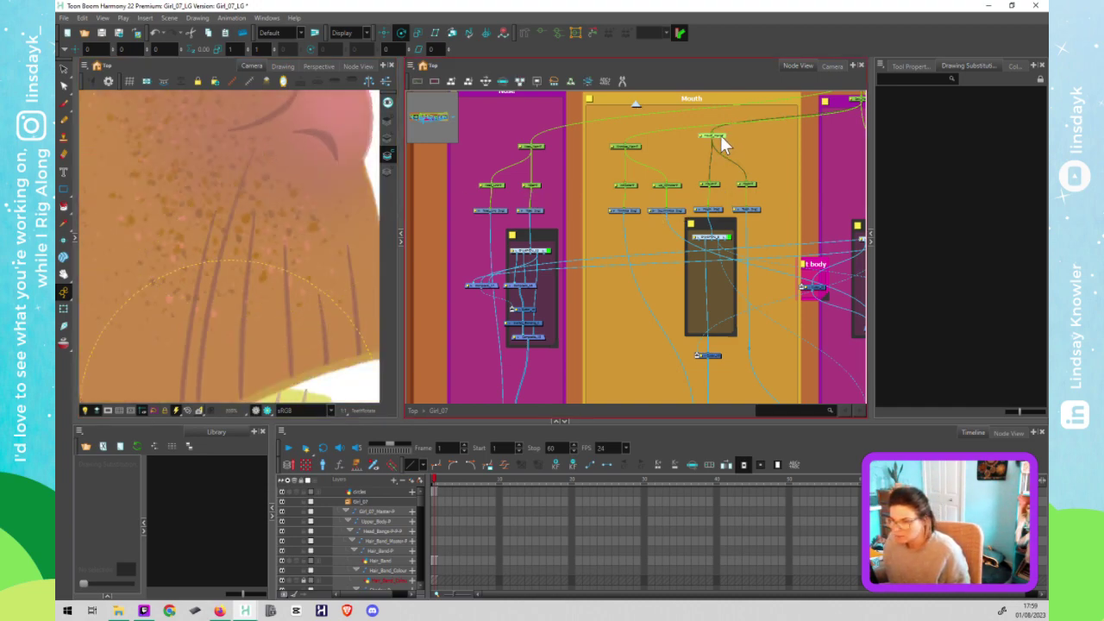
pyautogui.click(675, 186)
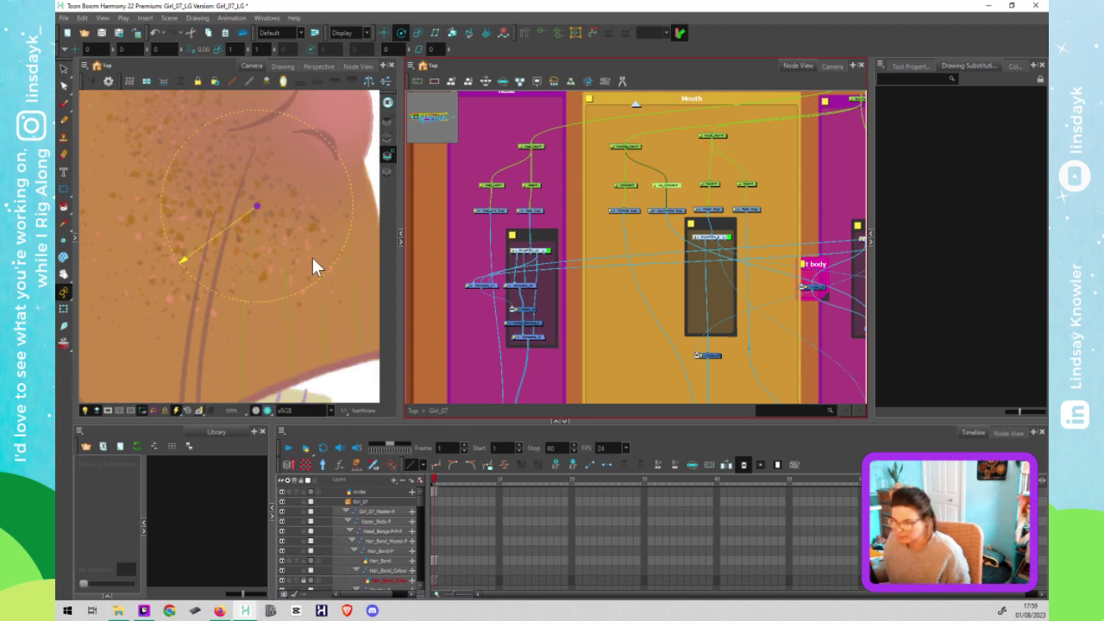
pyautogui.scroll(2, 261, 202)
pyautogui.moveTo(261, 202); pyautogui.dragTo(252, 223)
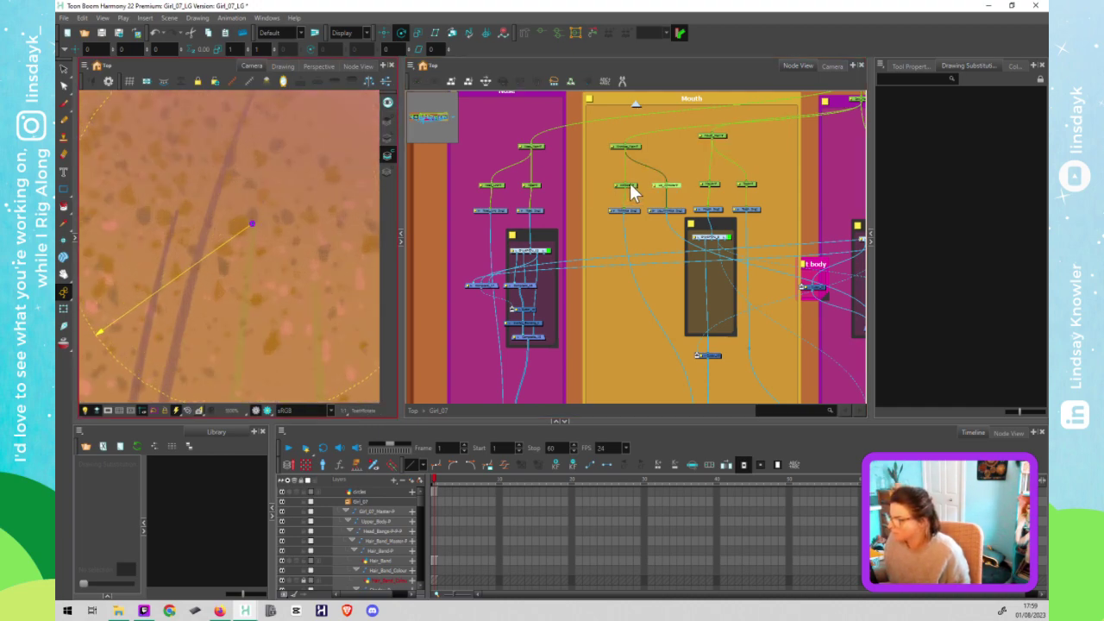
# Step: Raise the pivot of the parent peg above the two wrinkle pegs slightly up the cheek, and compare it with the Lip_Wrinkles pivot
pyautogui.scroll(2, 326, 196)
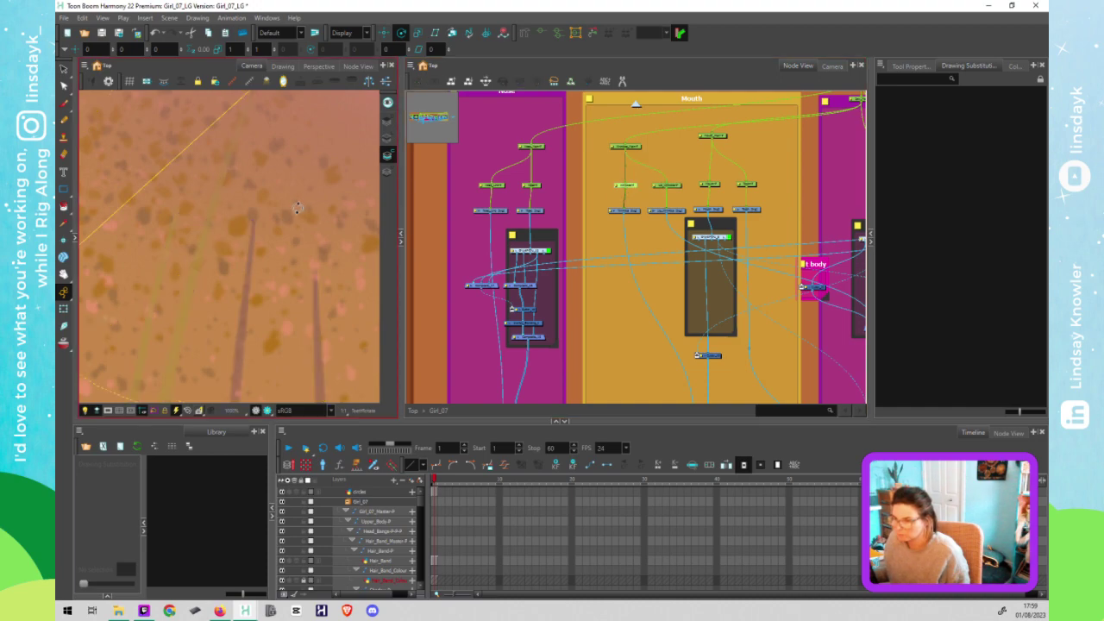
pyautogui.scroll(-2, 299, 208)
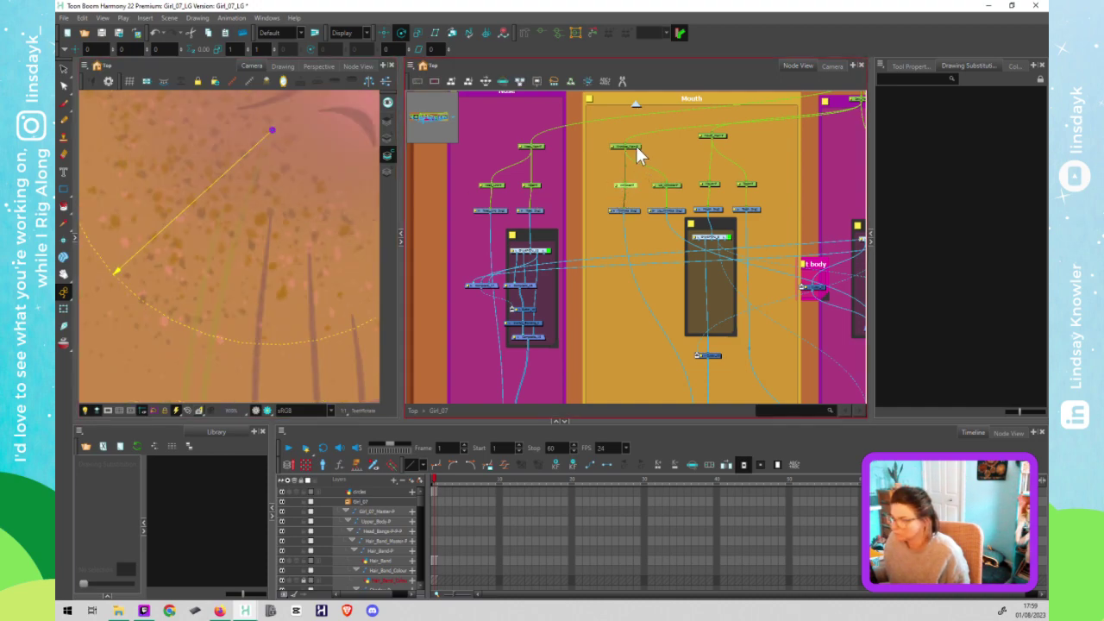
pyautogui.click(637, 148)
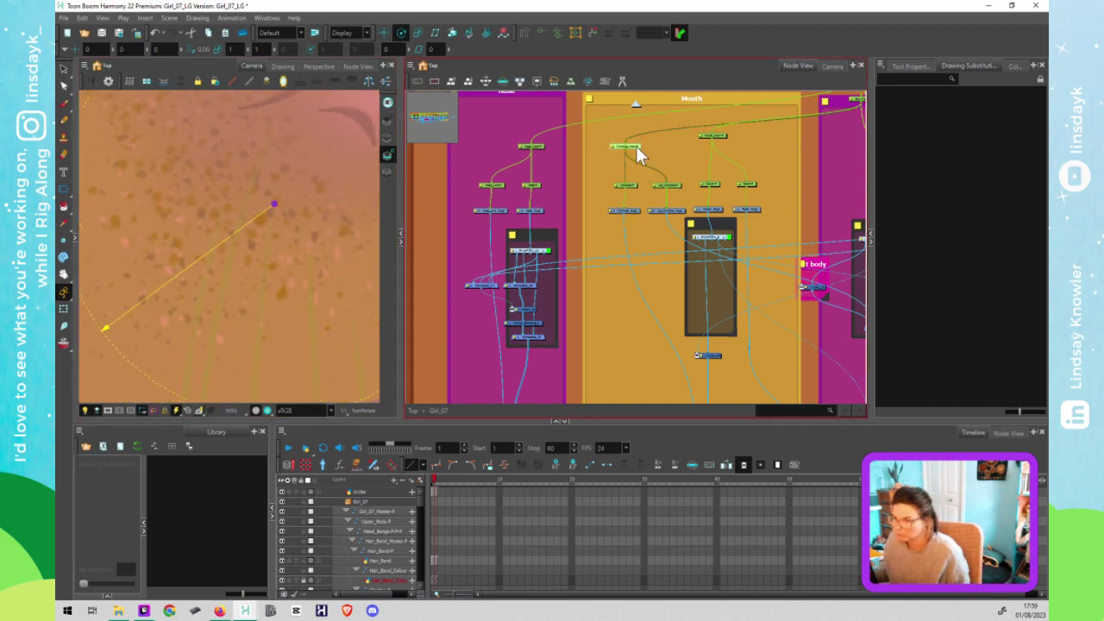
pyautogui.moveTo(274, 205); pyautogui.dragTo(276, 164)
pyautogui.scroll(-1, 280, 193)
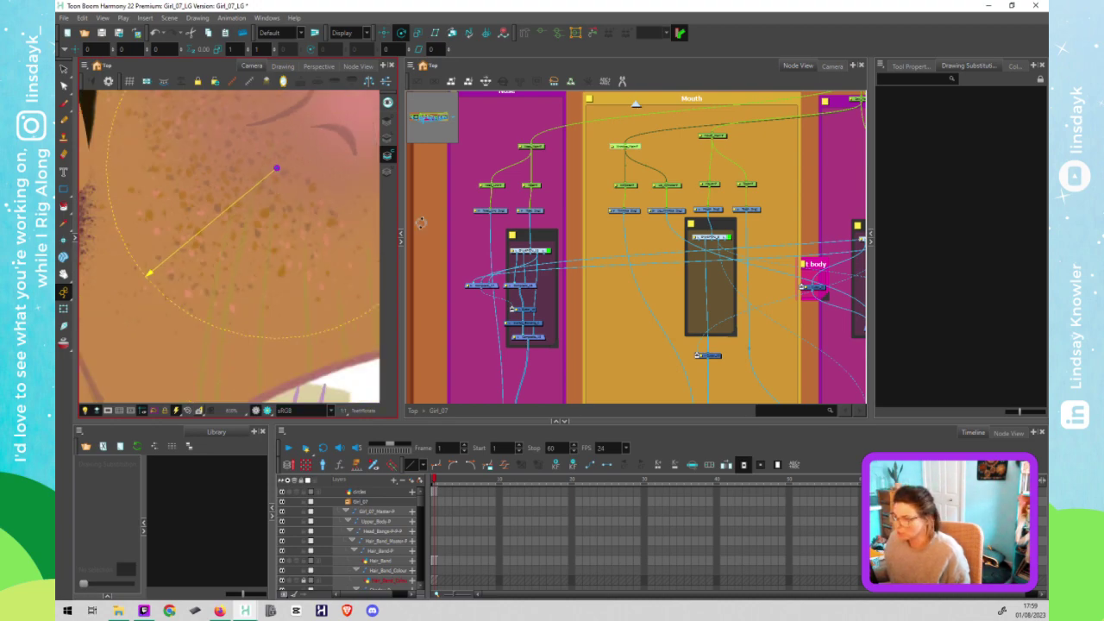
pyautogui.click(635, 183)
pyautogui.click(676, 187)
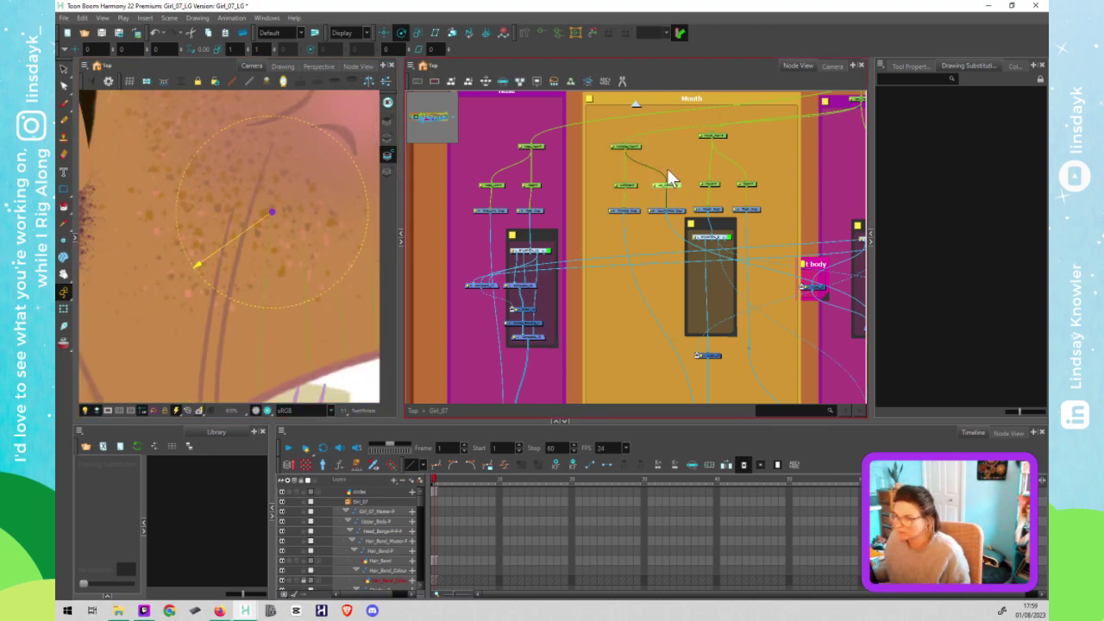
pyautogui.click(635, 146)
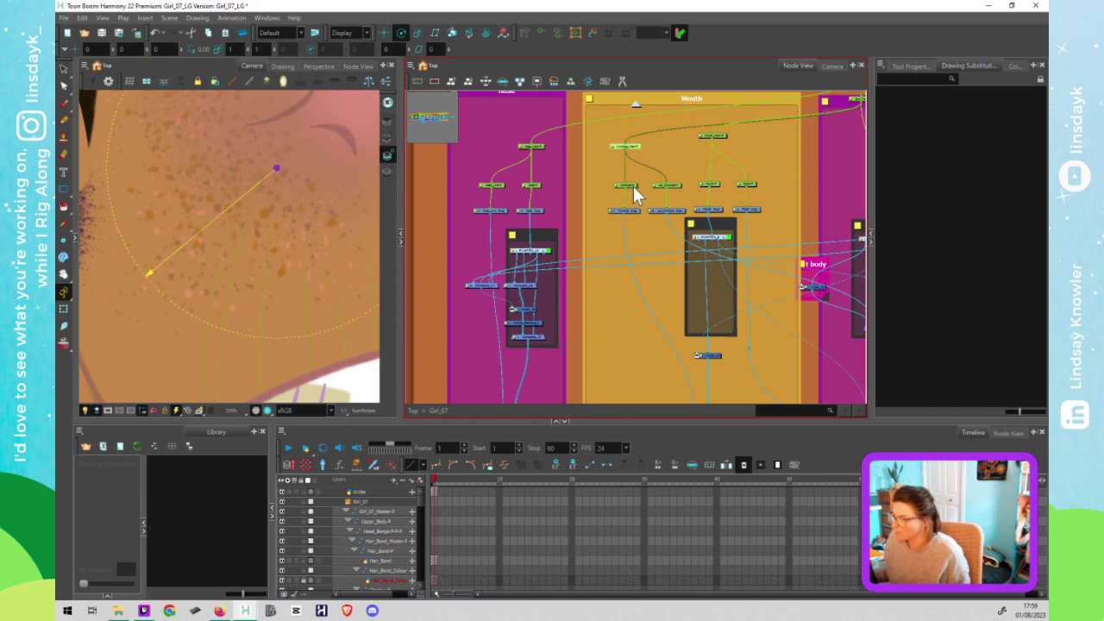
pyautogui.click(671, 186)
pyautogui.click(677, 181)
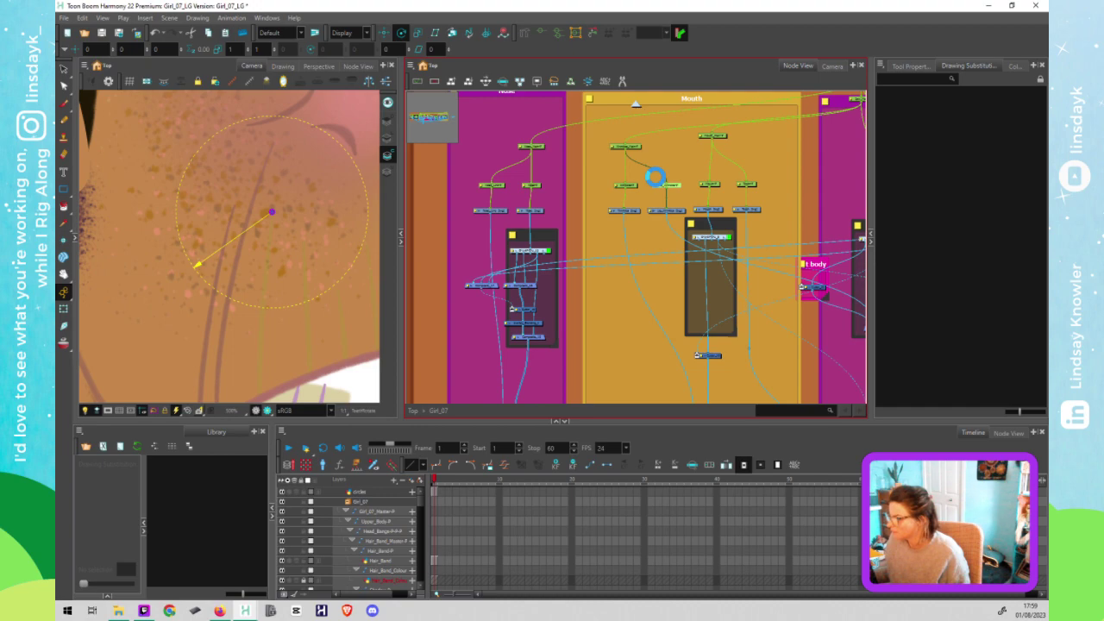
# Step: Select all the pegs in the Nose backdrop together and move their pivots from the ear to the base of the nose
pyautogui.scroll(-3, 660, 181)
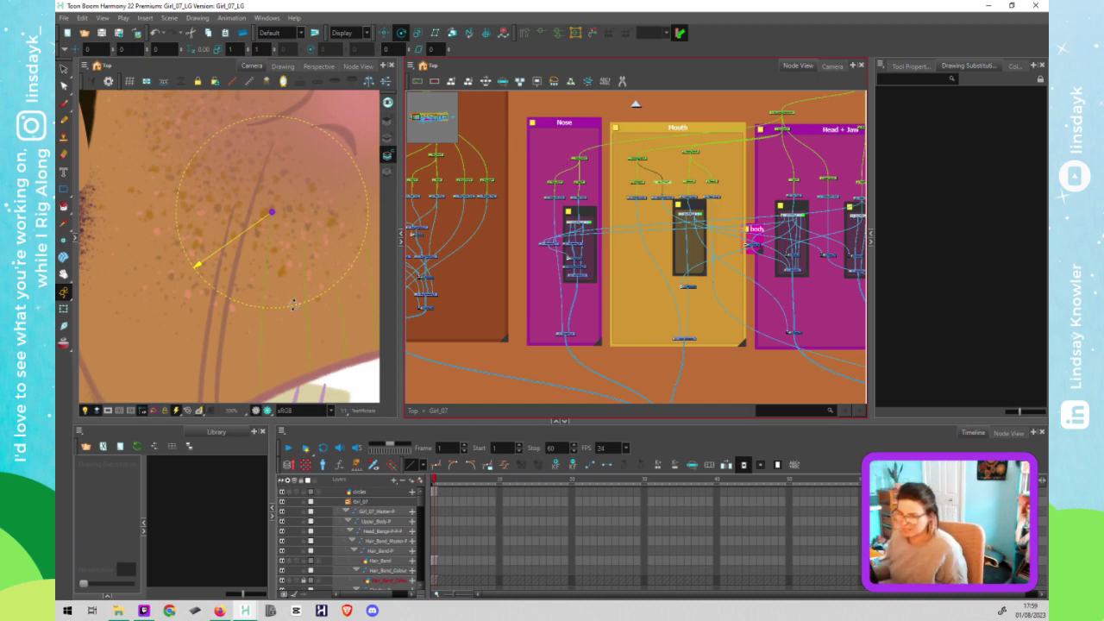
pyautogui.scroll(-3, 292, 304)
pyautogui.scroll(-2, 580, 276)
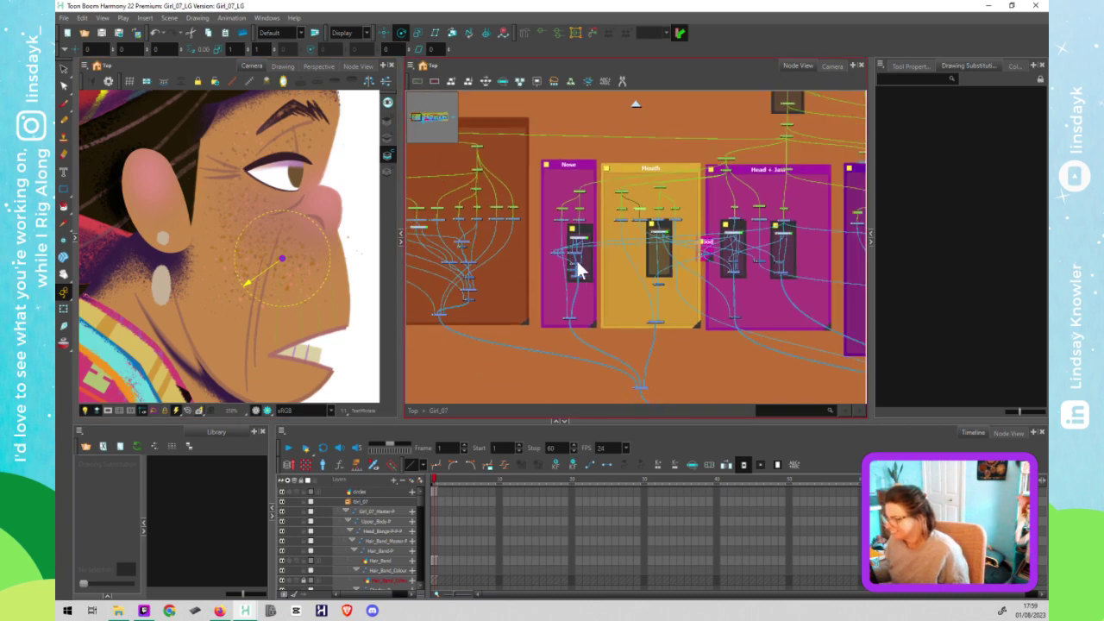
pyautogui.moveTo(559, 188); pyautogui.dragTo(584, 211)
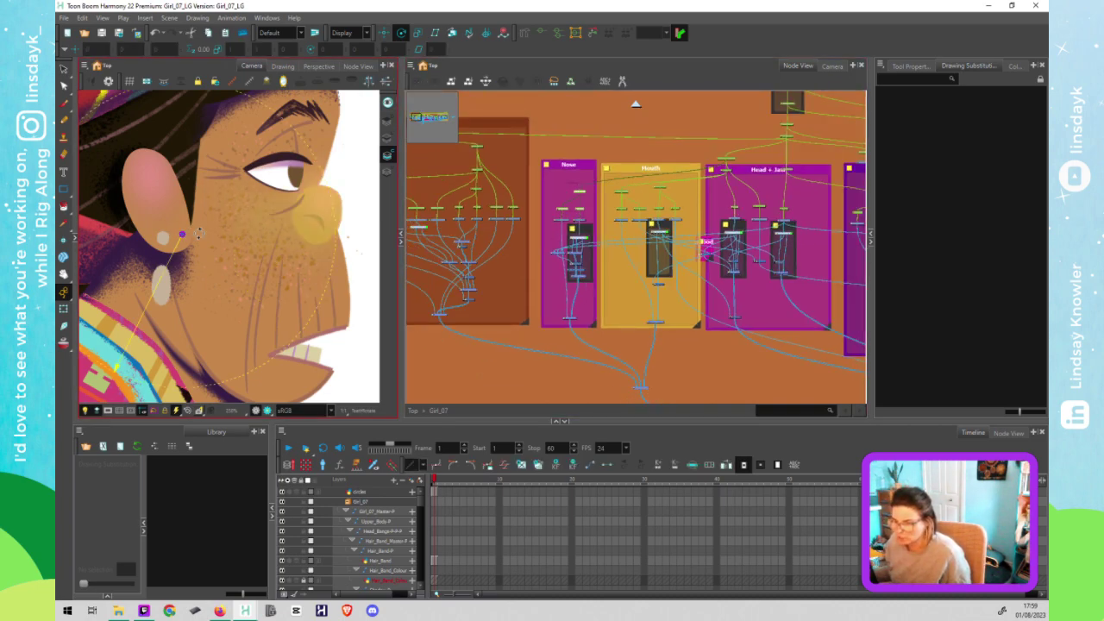
pyautogui.moveTo(183, 234); pyautogui.dragTo(306, 216)
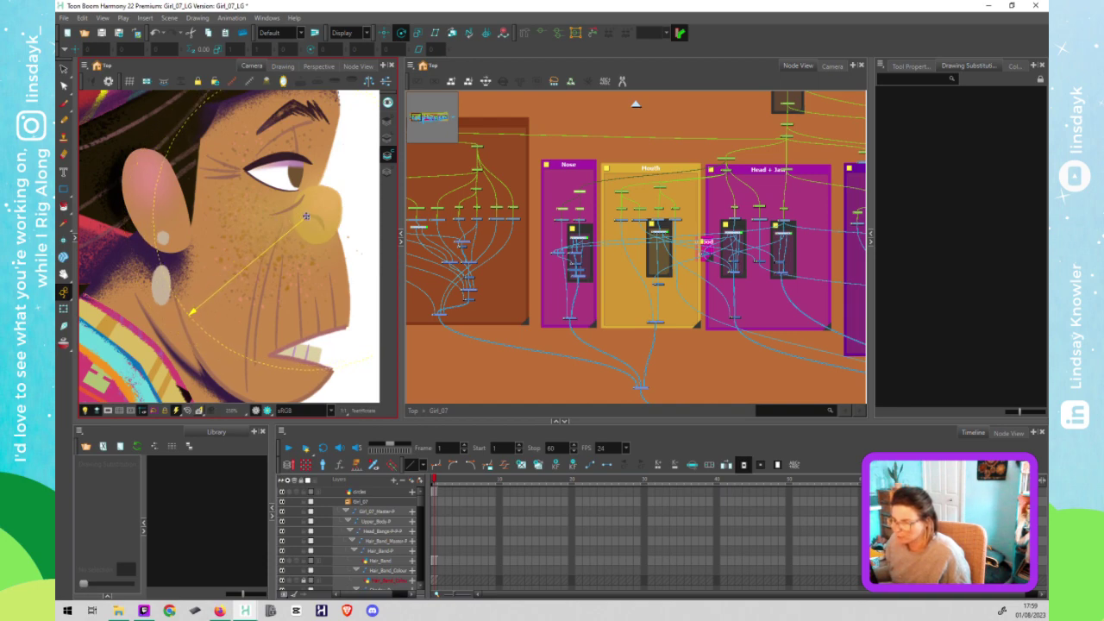
pyautogui.click(585, 197)
pyautogui.click(582, 192)
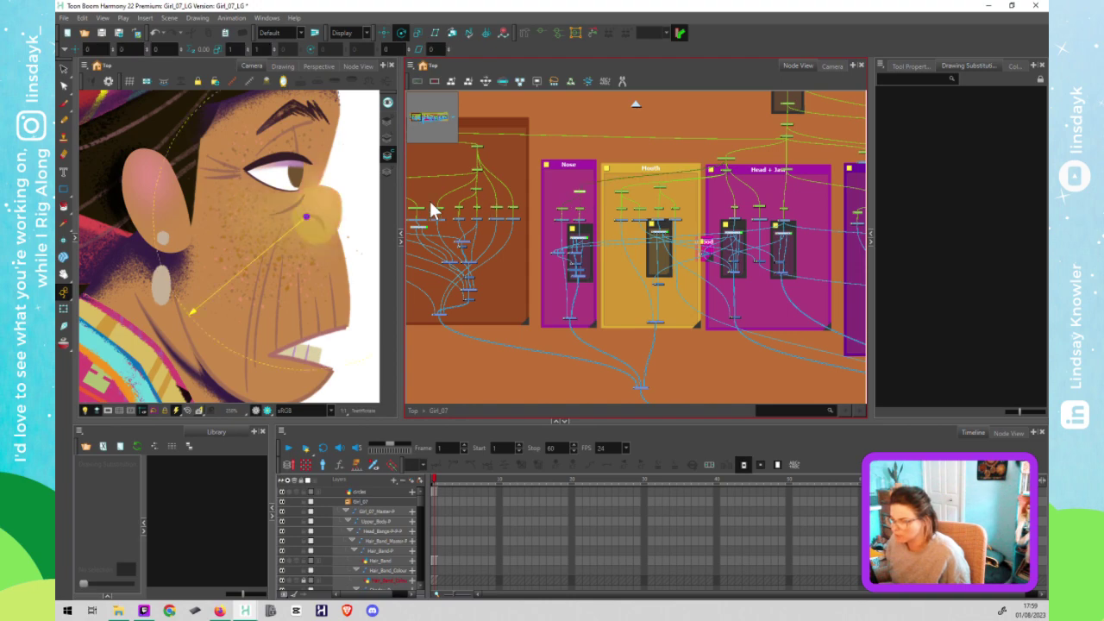
pyautogui.moveTo(221, 315)
pyautogui.mouseDown()
pyautogui.moveTo(235, 339)
pyautogui.moveTo(216, 342)
pyautogui.moveTo(221, 326)
pyautogui.mouseUp()
pyautogui.scroll(-2, 224, 318)
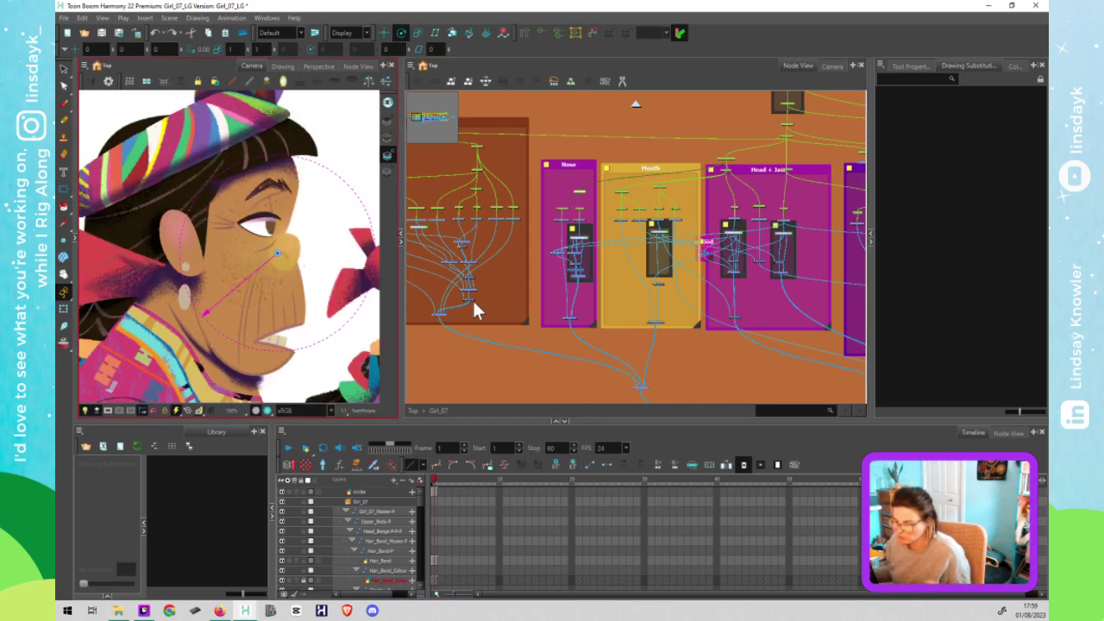
# Step: Select all the pegs in the Eye backdrop together and move their pivots from the ear to the lower outer part of the eye
pyautogui.moveTo(547, 200); pyautogui.dragTo(693, 231)
pyautogui.moveTo(468, 138); pyautogui.dragTo(667, 242)
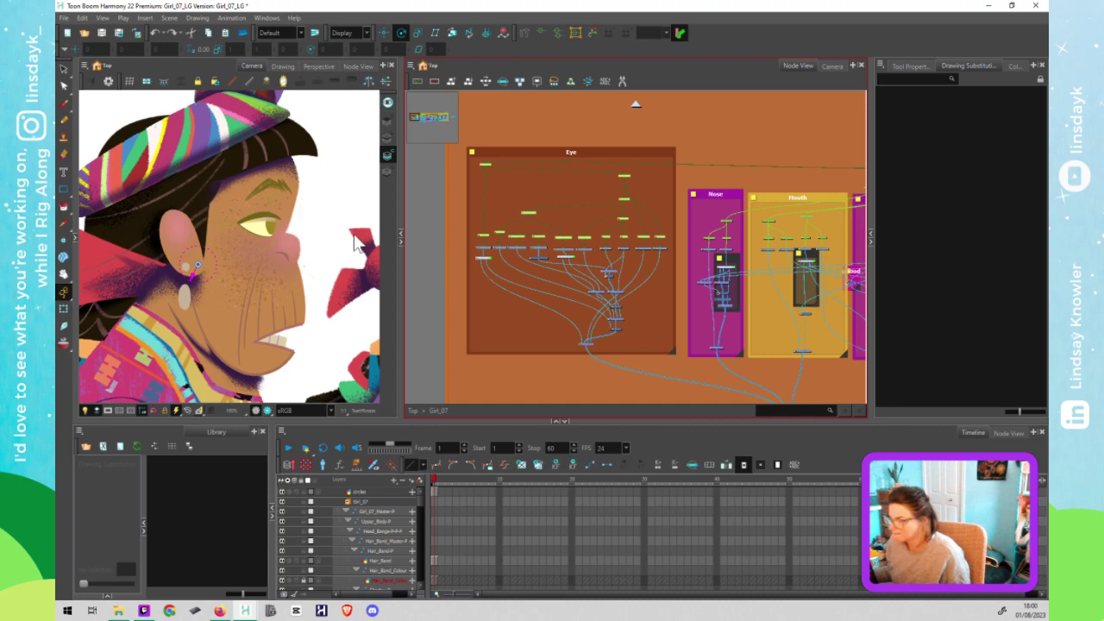
pyautogui.moveTo(206, 270); pyautogui.dragTo(204, 270)
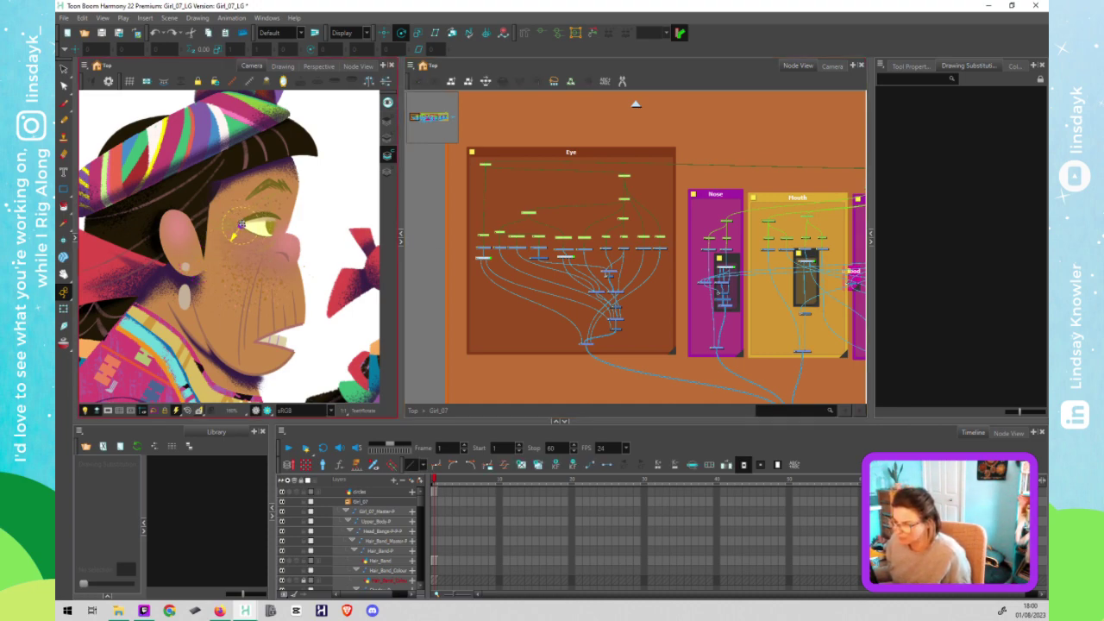
pyautogui.moveTo(243, 224); pyautogui.dragTo(256, 234)
pyautogui.click(249, 225)
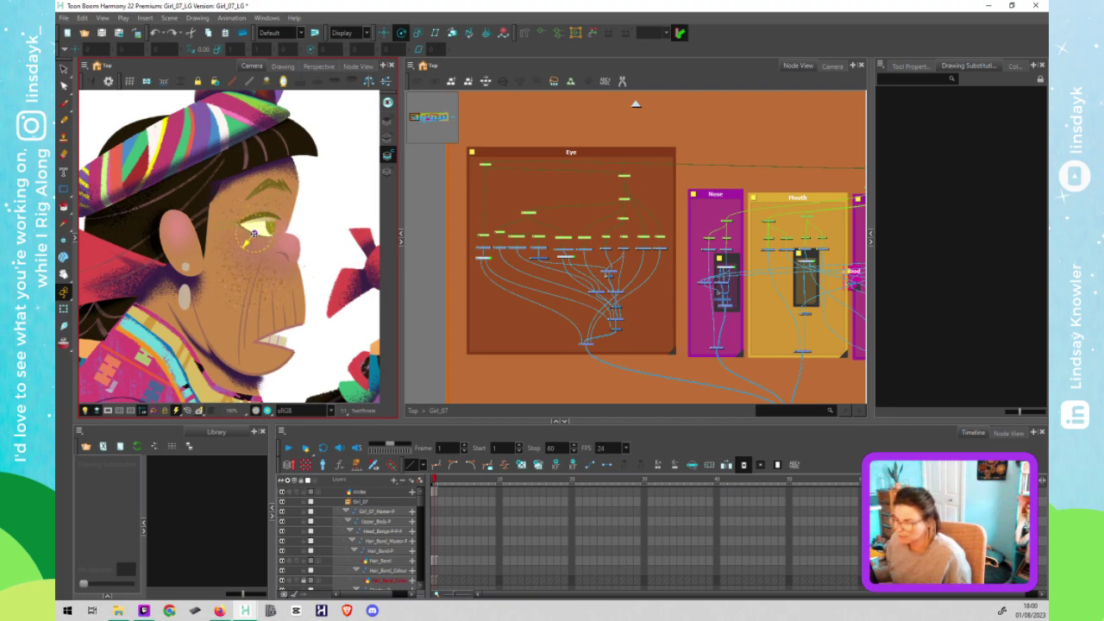
pyautogui.click(518, 186)
# Step: Move the eyebrow peg's pivot to just below the outer end of the eyebrow
pyautogui.scroll(4, 542, 189)
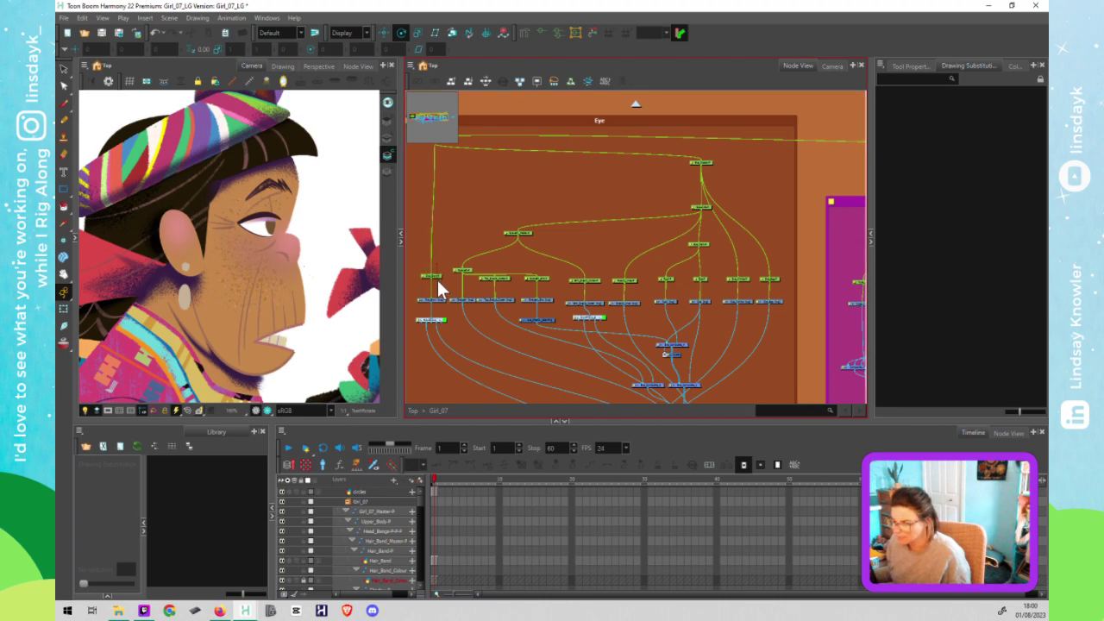
pyautogui.click(437, 277)
pyautogui.scroll(3, 282, 224)
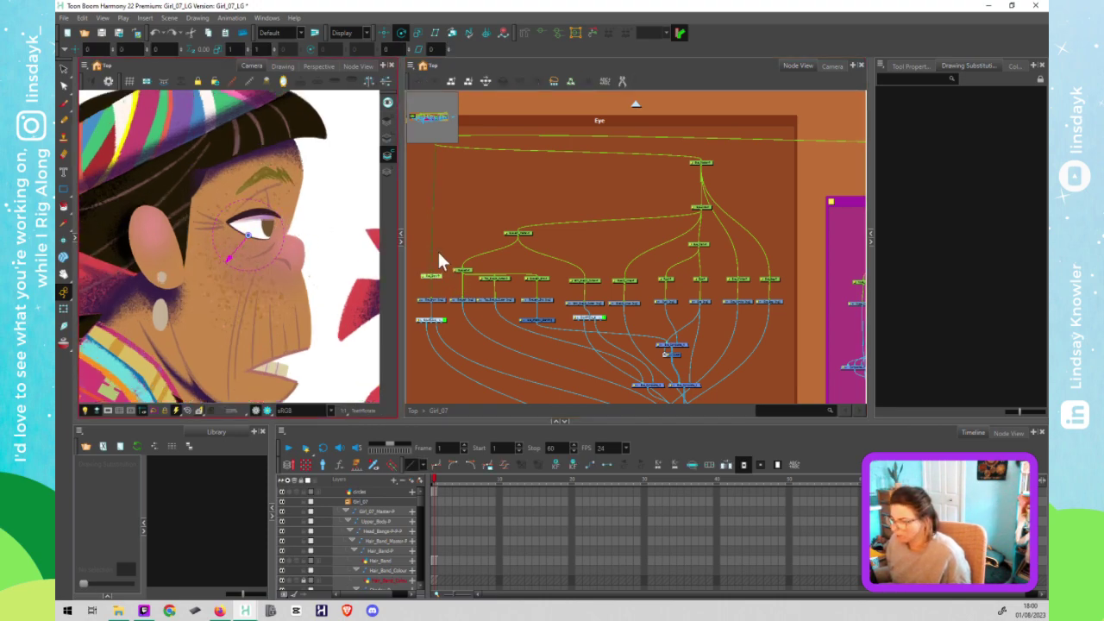
pyautogui.click(428, 286)
pyautogui.click(247, 236)
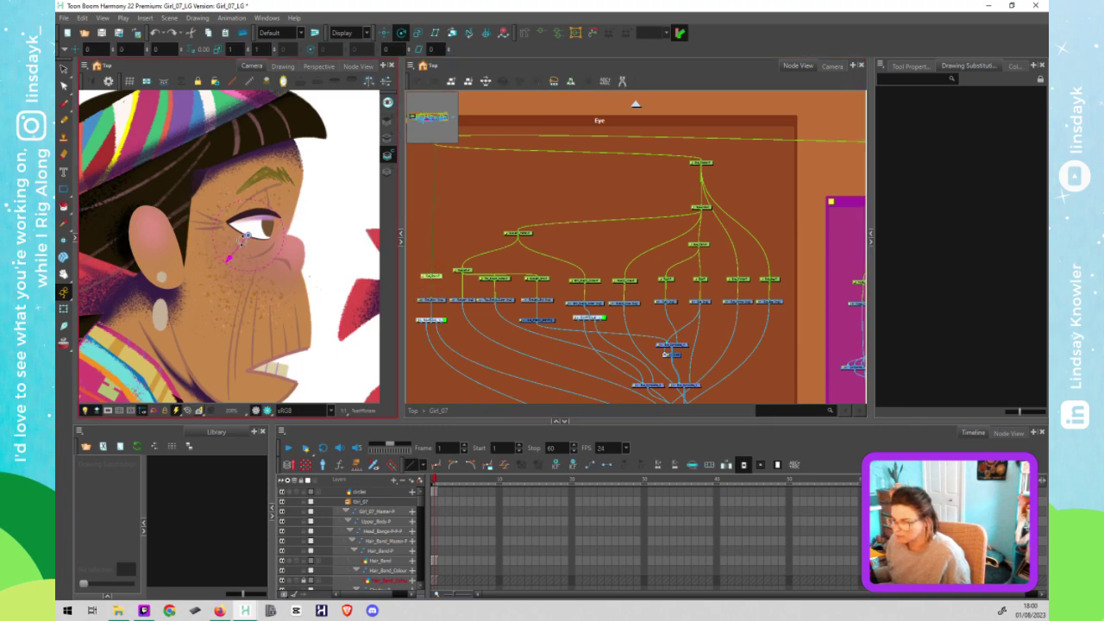
pyautogui.moveTo(246, 237); pyautogui.dragTo(237, 188)
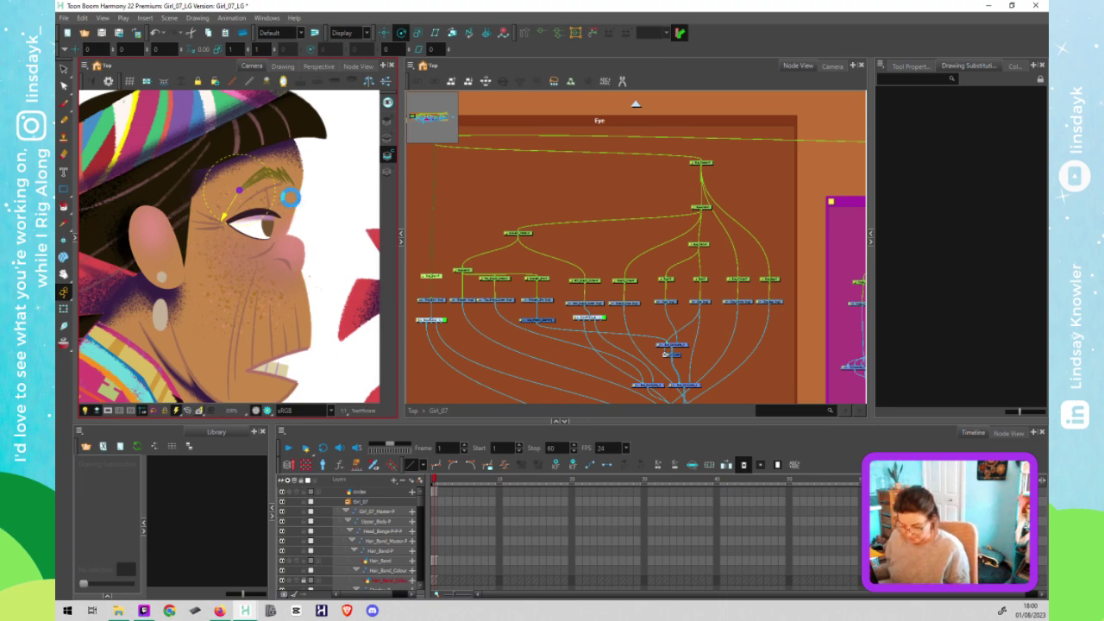
pyautogui.click(290, 197)
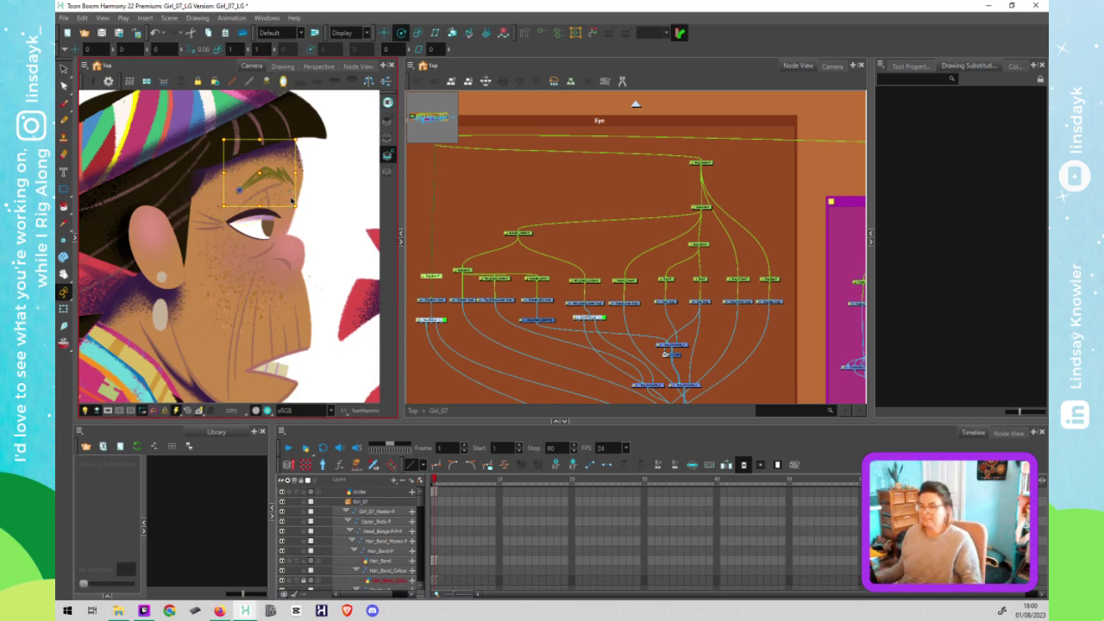
pyautogui.click(289, 198)
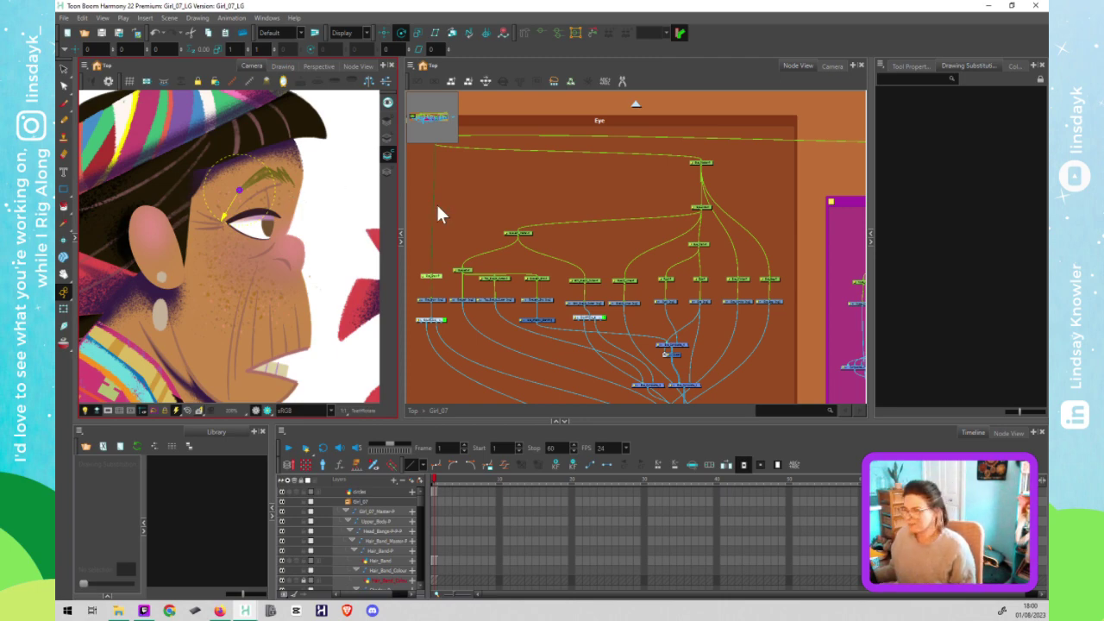
pyautogui.click(456, 191)
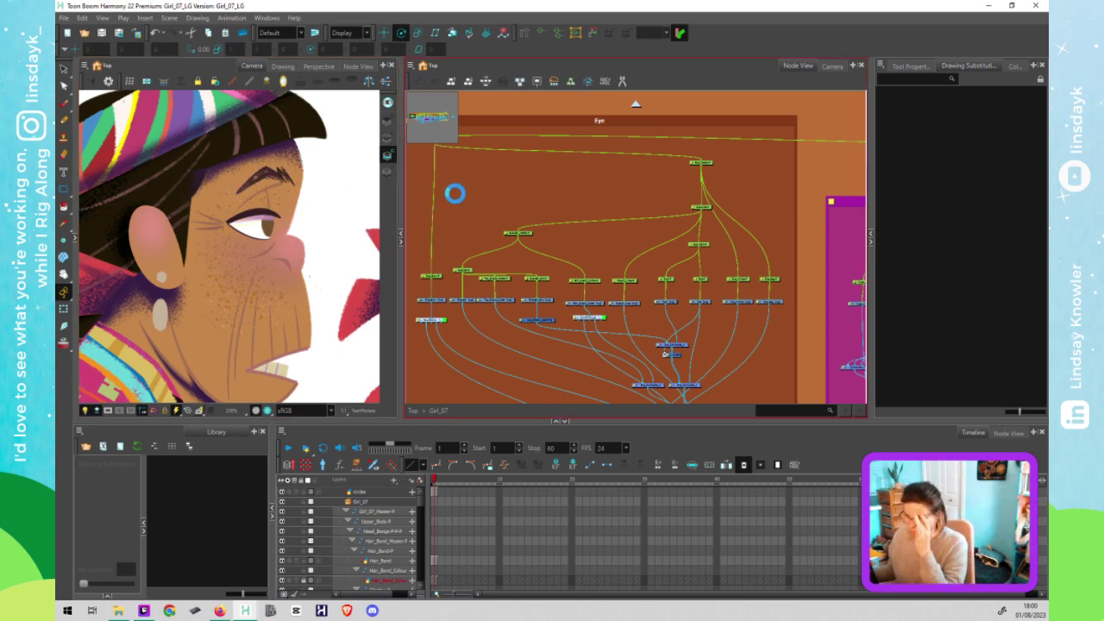
# Step: Check the eye parent peg's pivot and move the Pupil peg's pivot to the centre of the pupil
pyautogui.scroll(-1, 468, 215)
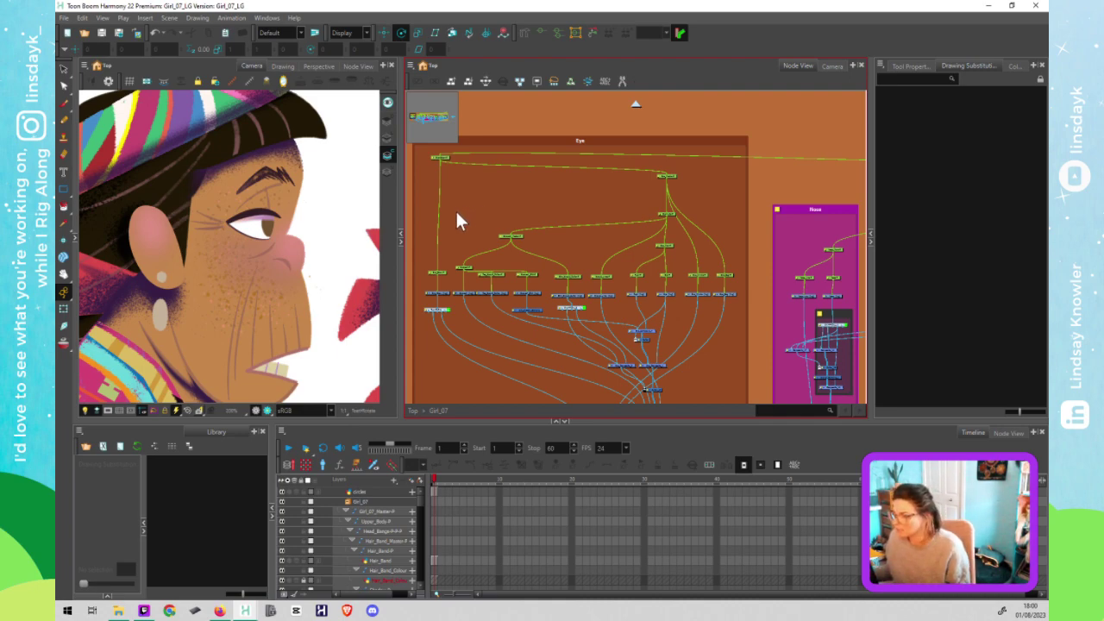
pyautogui.click(675, 181)
pyautogui.click(657, 216)
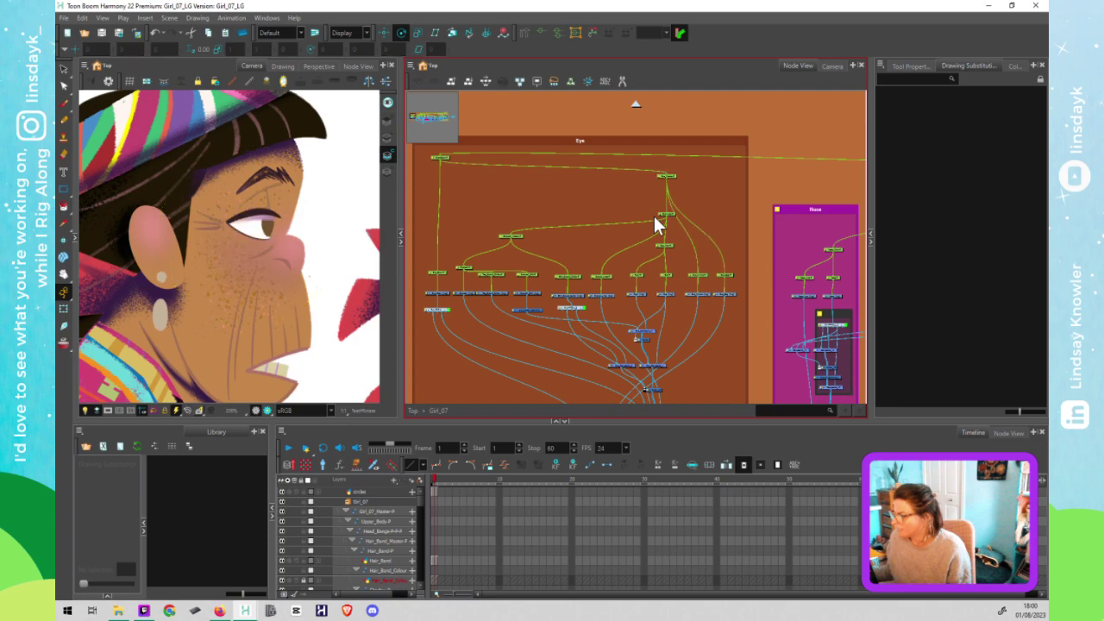
pyautogui.click(669, 246)
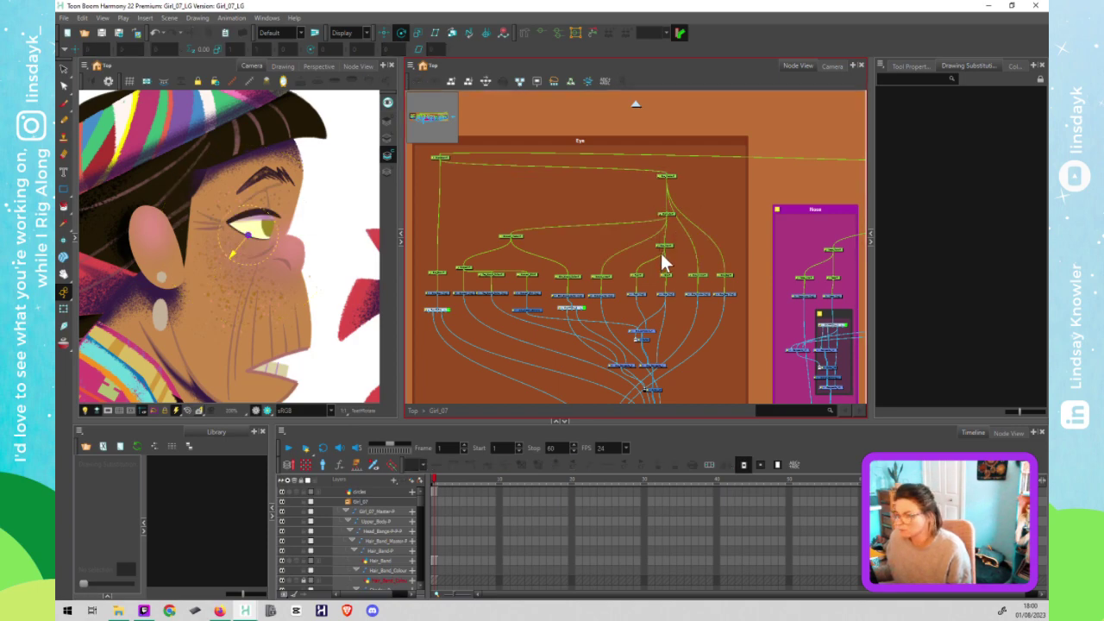
pyautogui.scroll(3, 669, 275)
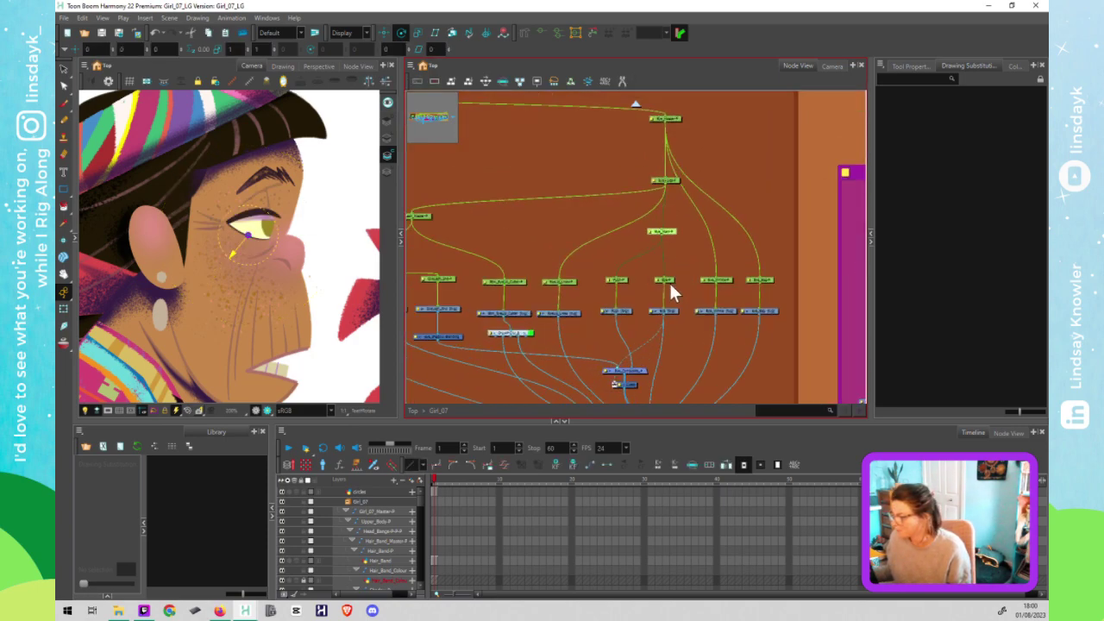
pyautogui.click(666, 283)
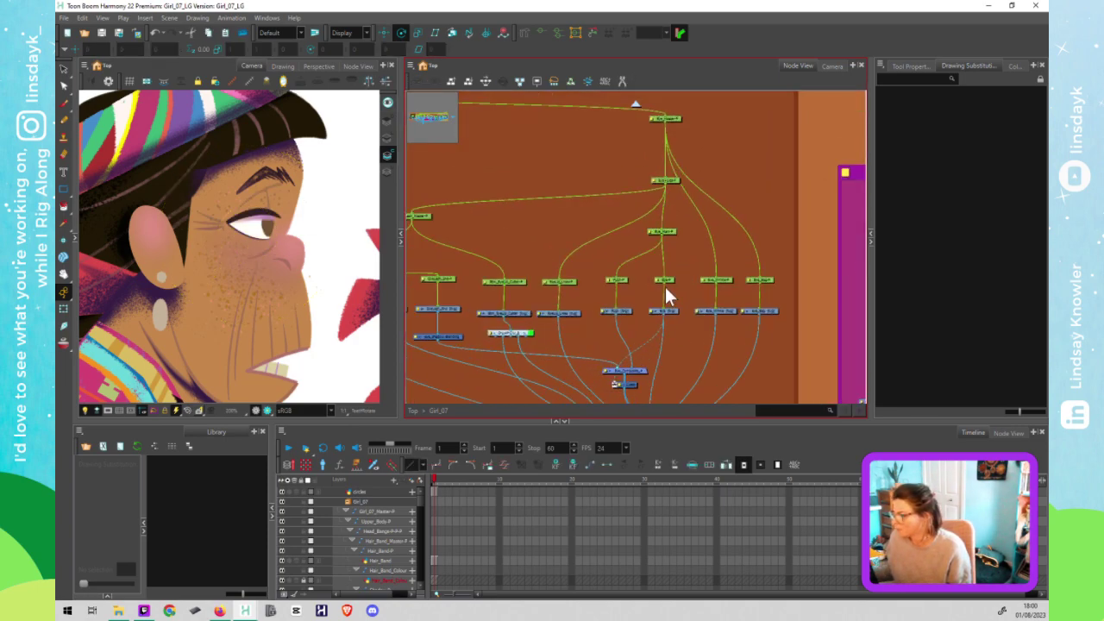
pyautogui.click(616, 279)
pyautogui.moveTo(249, 233); pyautogui.dragTo(270, 223)
# Step: Move the eye bag peg's pivot below the eye beside the nose, and the eye wrinkle peg's pivot beside the outer eye corner
pyautogui.click(768, 274)
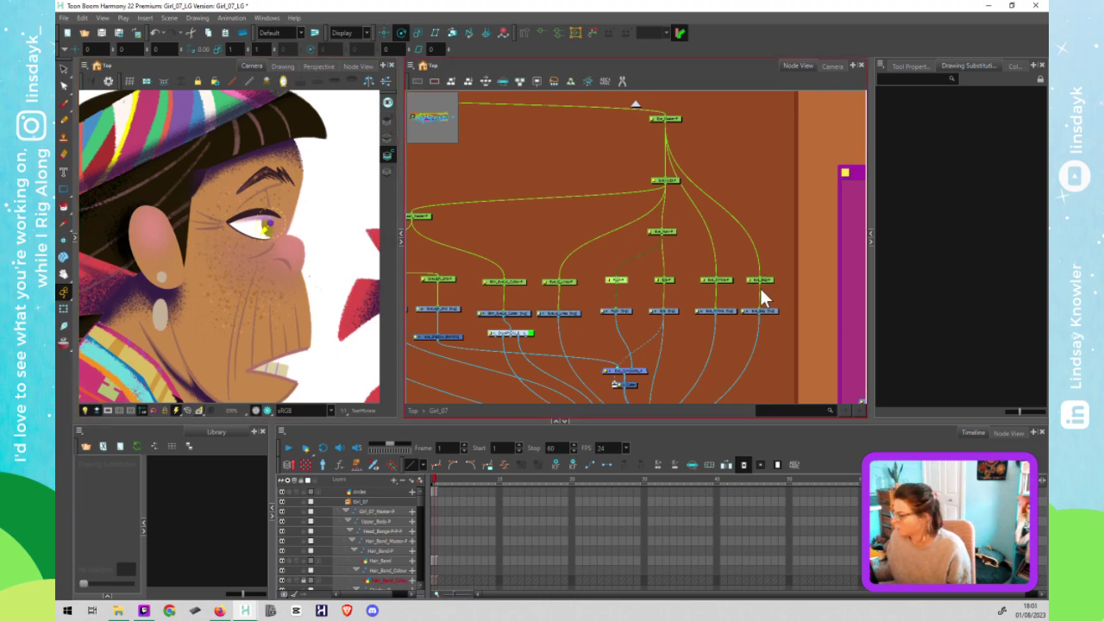
pyautogui.moveTo(250, 233); pyautogui.dragTo(275, 245)
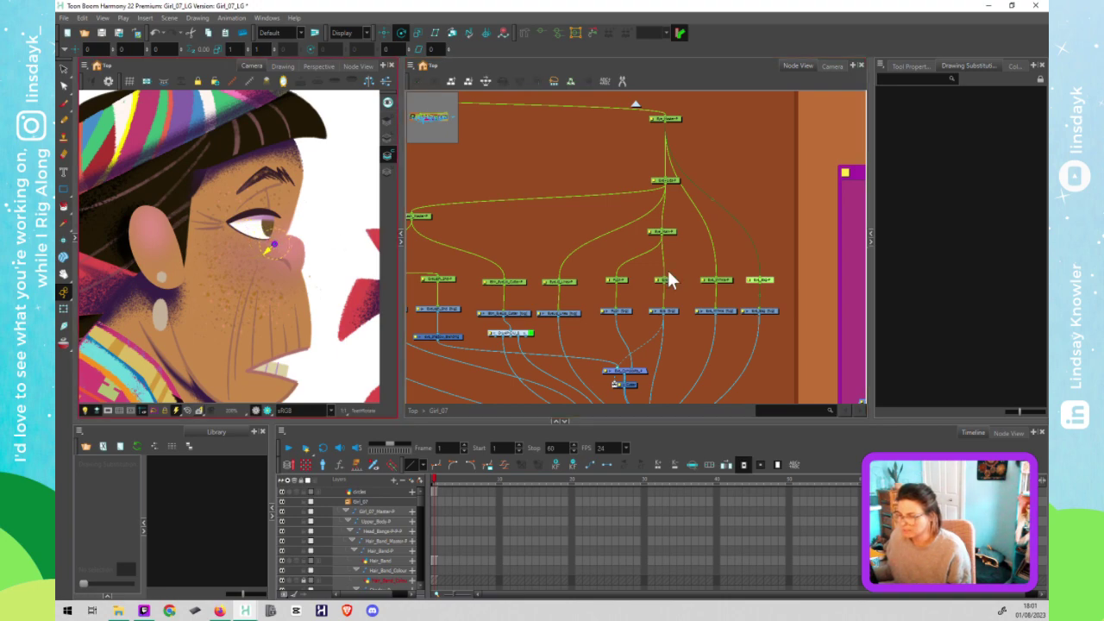
pyautogui.click(736, 295)
pyautogui.click(727, 283)
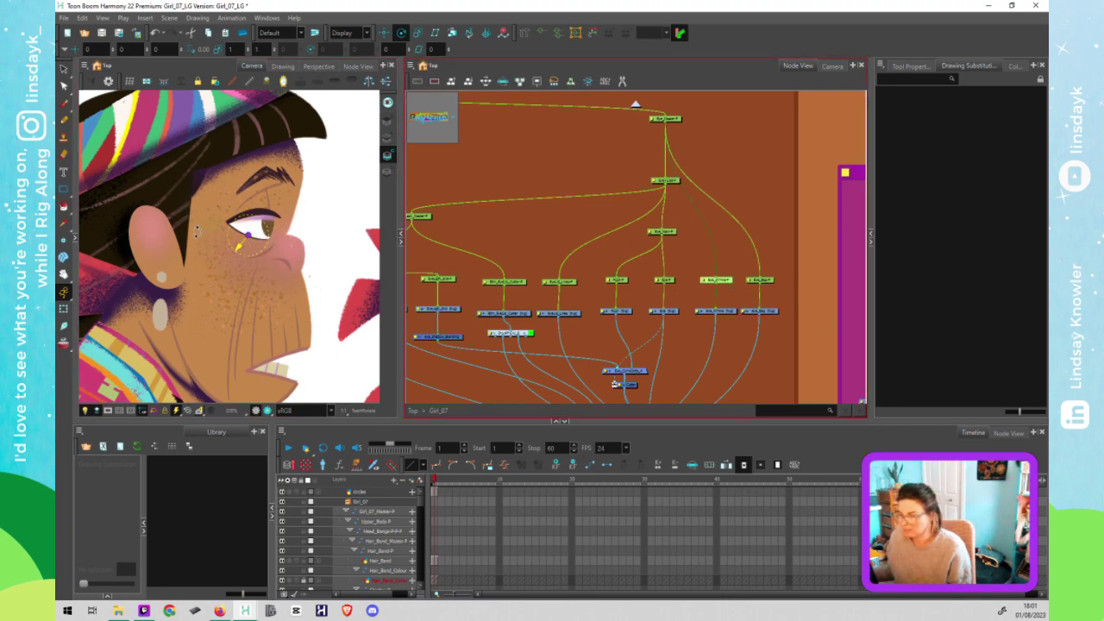
pyautogui.click(239, 246)
pyautogui.moveTo(249, 236); pyautogui.dragTo(224, 225)
pyautogui.scroll(2, 224, 226)
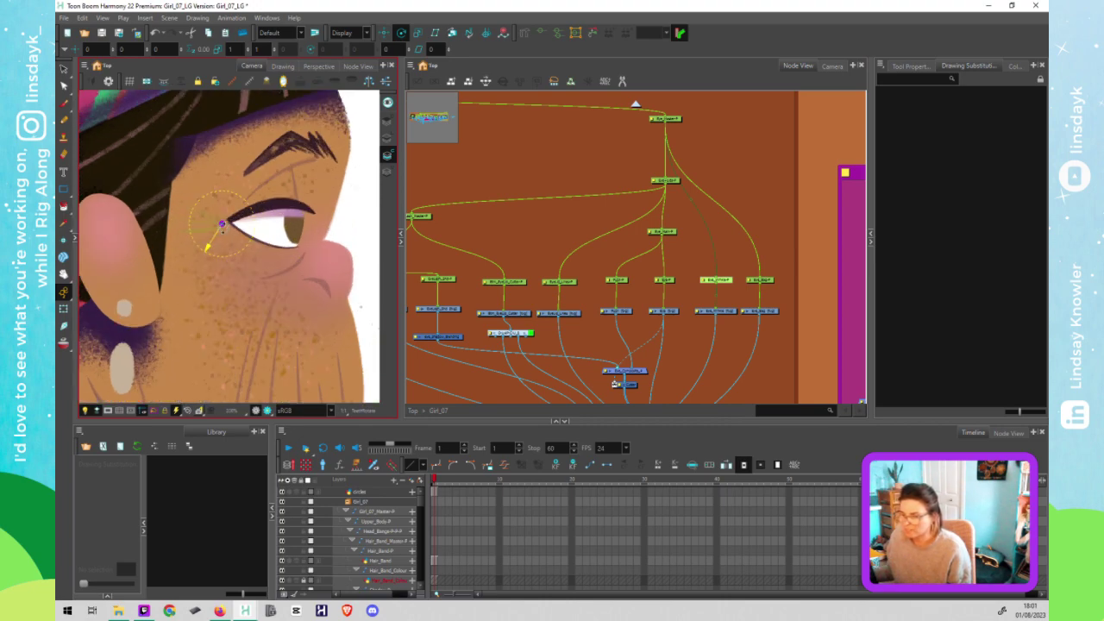
pyautogui.click(715, 317)
# Step: Place the pivot of the peg beside the Pupil peg just above the eye's outer corner, and undo the test rotation
pyautogui.click(569, 281)
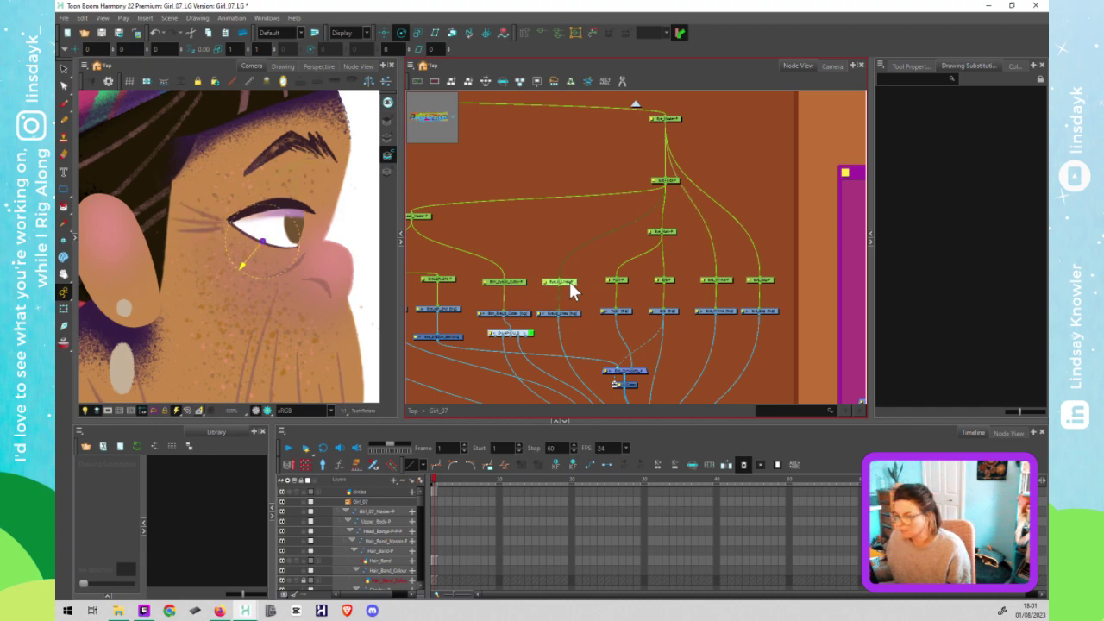
pyautogui.moveTo(263, 242); pyautogui.dragTo(283, 204)
pyautogui.hotkey('ctrl', 'z')
pyautogui.click(285, 212)
pyautogui.hotkey('ctrl', 'z')
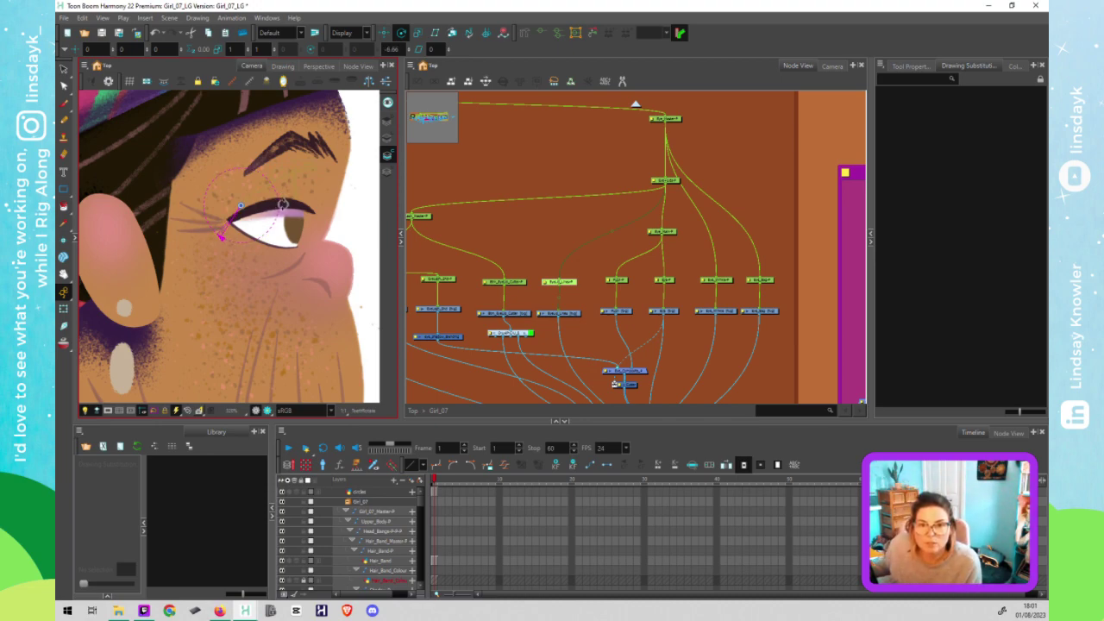
pyautogui.hotkey('ctrl', 'z')
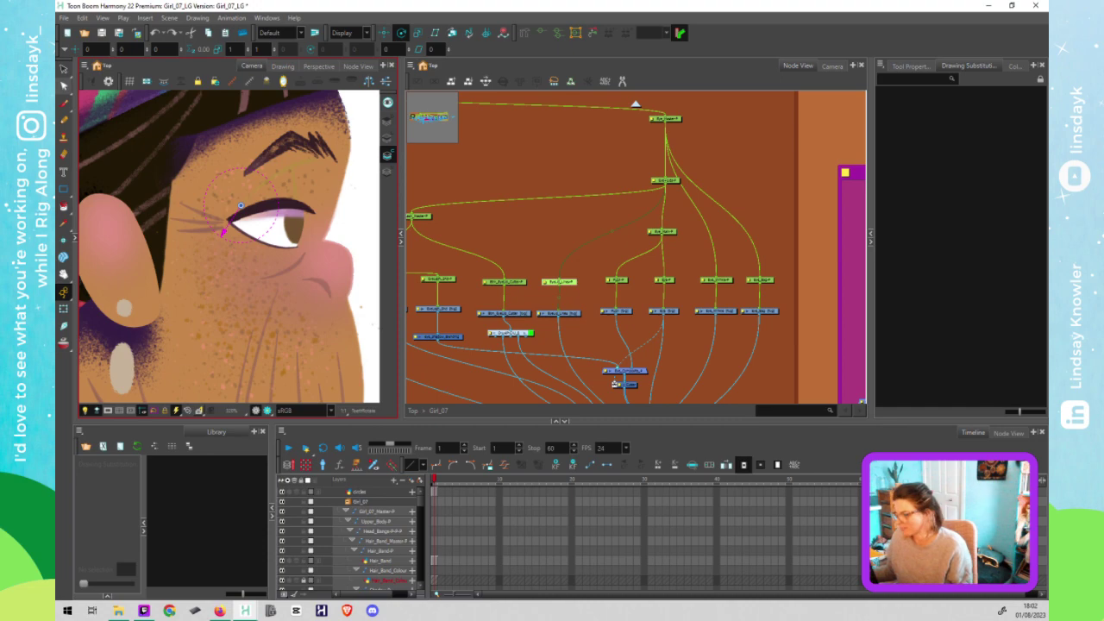
# Step: Check the pivot of the eyelid master peg in the Eye backdrop
pyautogui.click(578, 274)
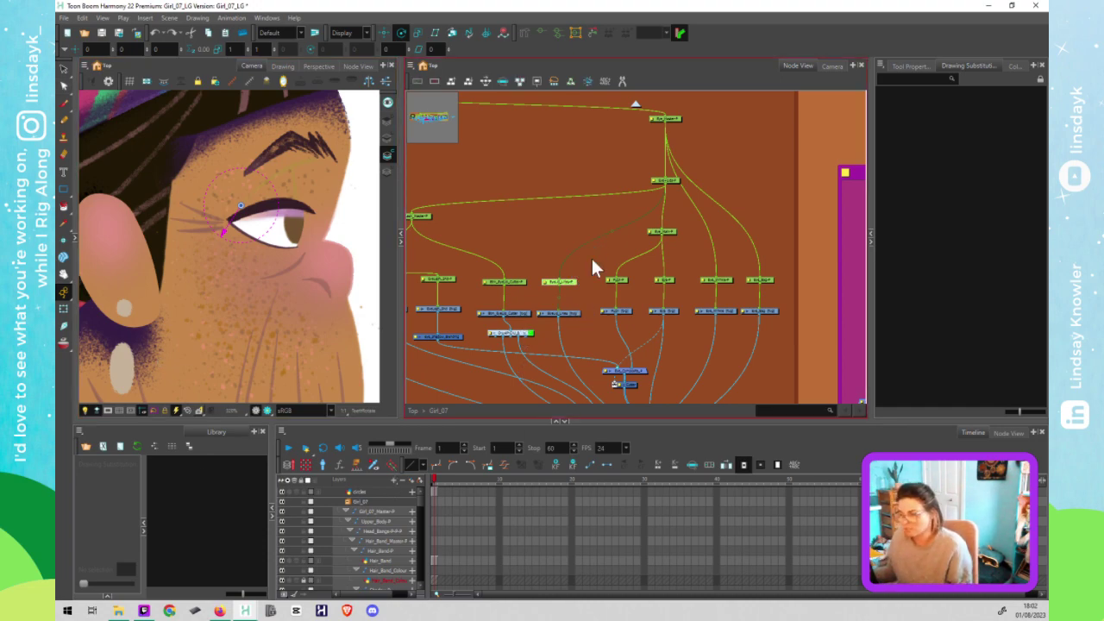
pyautogui.scroll(-1, 590, 256)
pyautogui.scroll(-1, 591, 263)
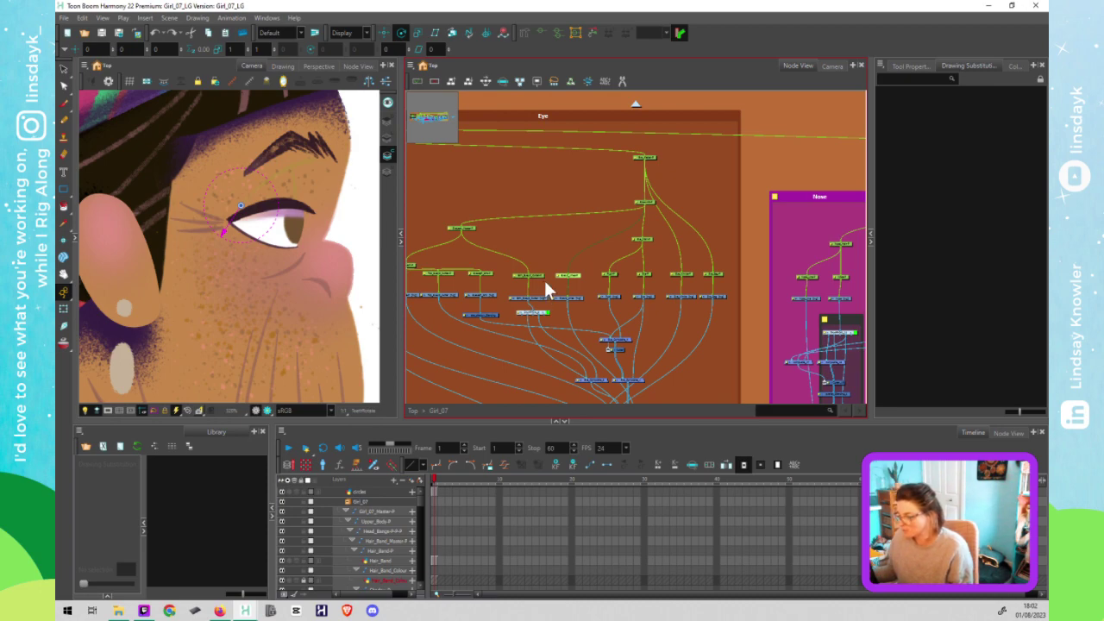
pyautogui.scroll(-2, 545, 278)
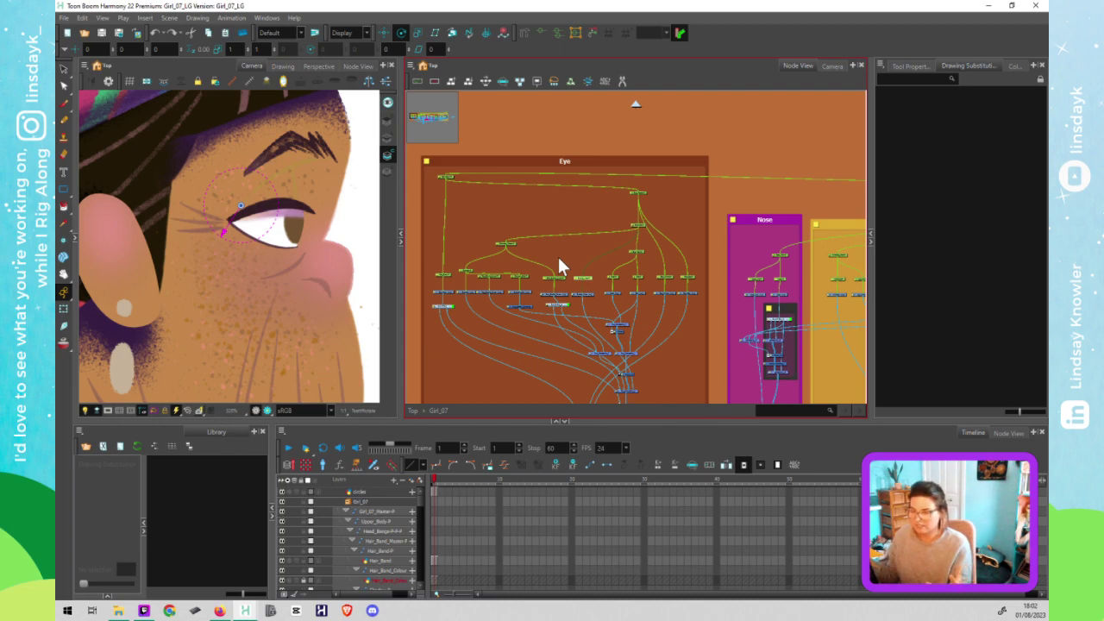
pyautogui.click(559, 258)
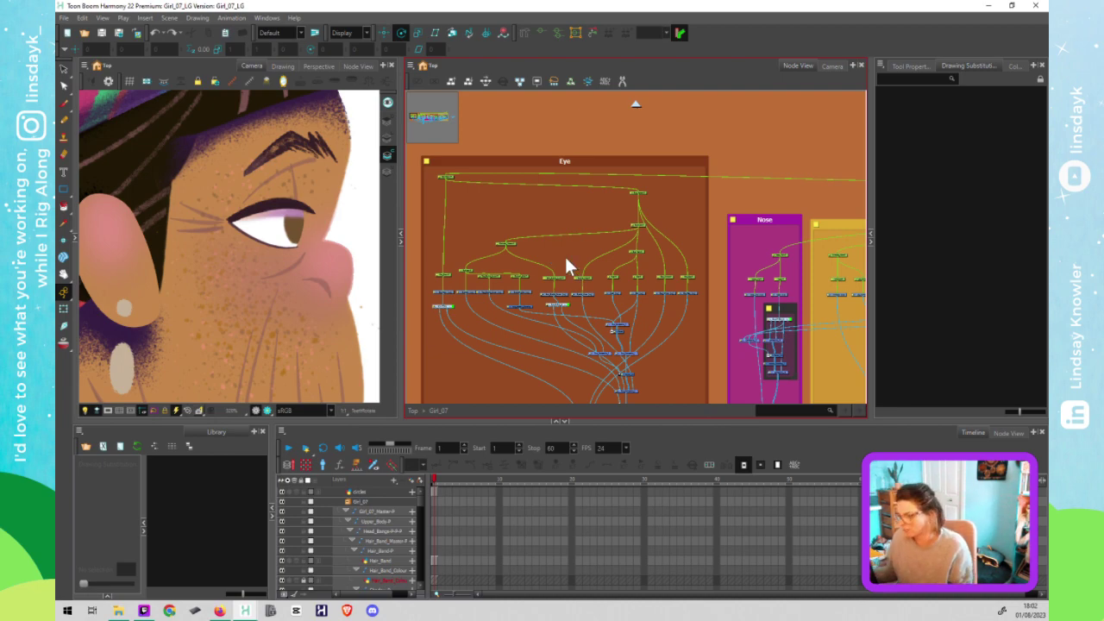
pyautogui.click(506, 243)
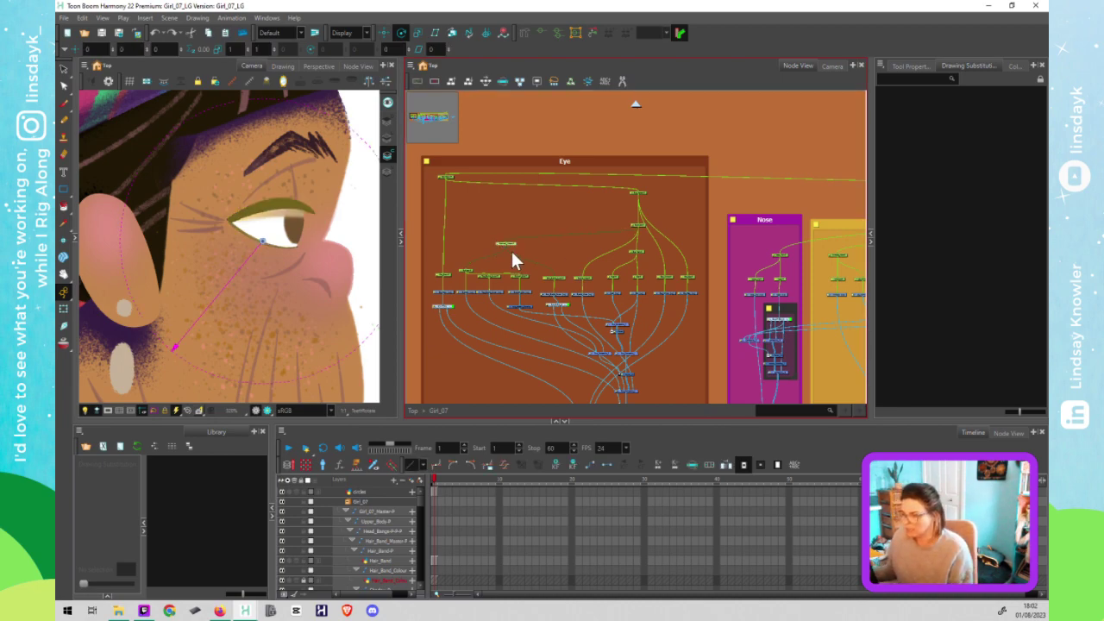
pyautogui.scroll(5, 537, 274)
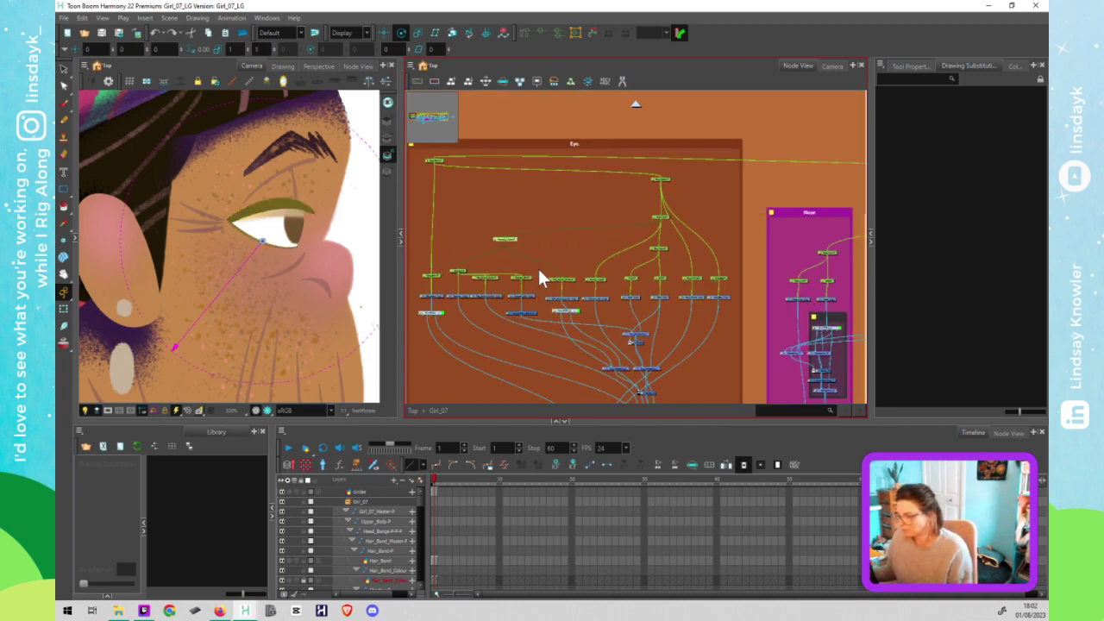
# Step: Align the group node at the end of the eyelid master peg's second branch with the neighbouring nodes in its row
pyautogui.click(595, 256)
pyautogui.moveTo(604, 256); pyautogui.dragTo(645, 248)
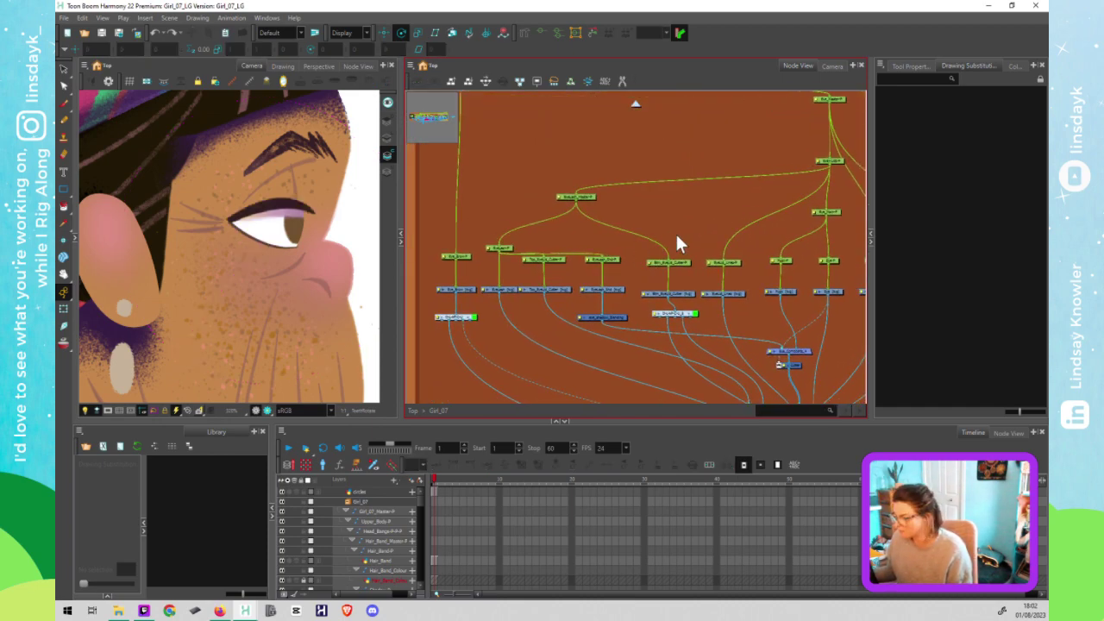
pyautogui.moveTo(681, 314); pyautogui.dragTo(678, 316)
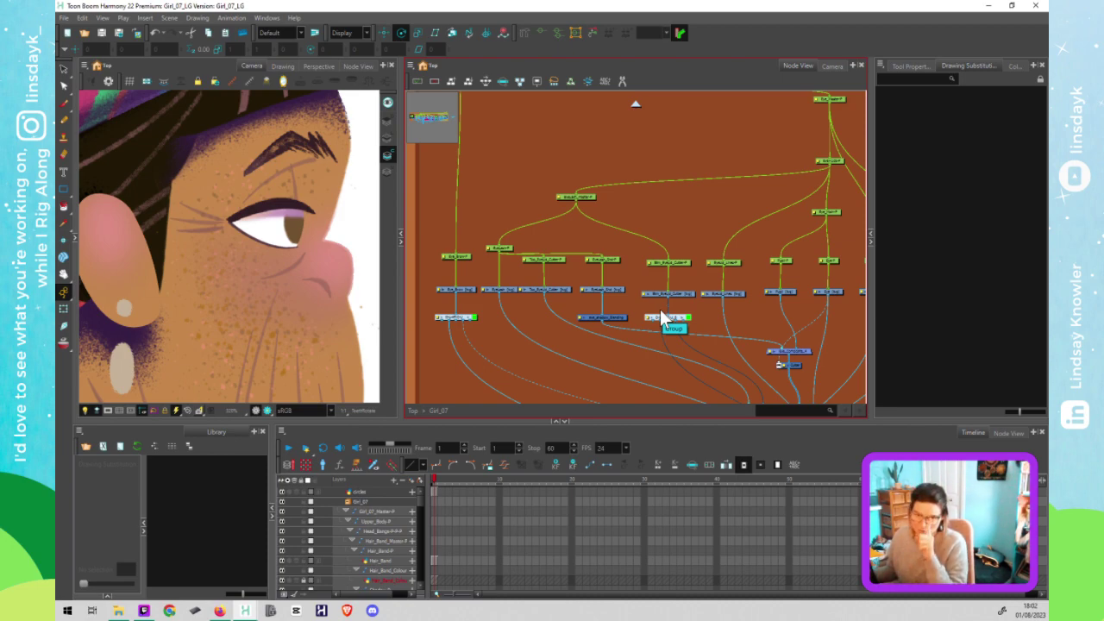
pyautogui.click(622, 275)
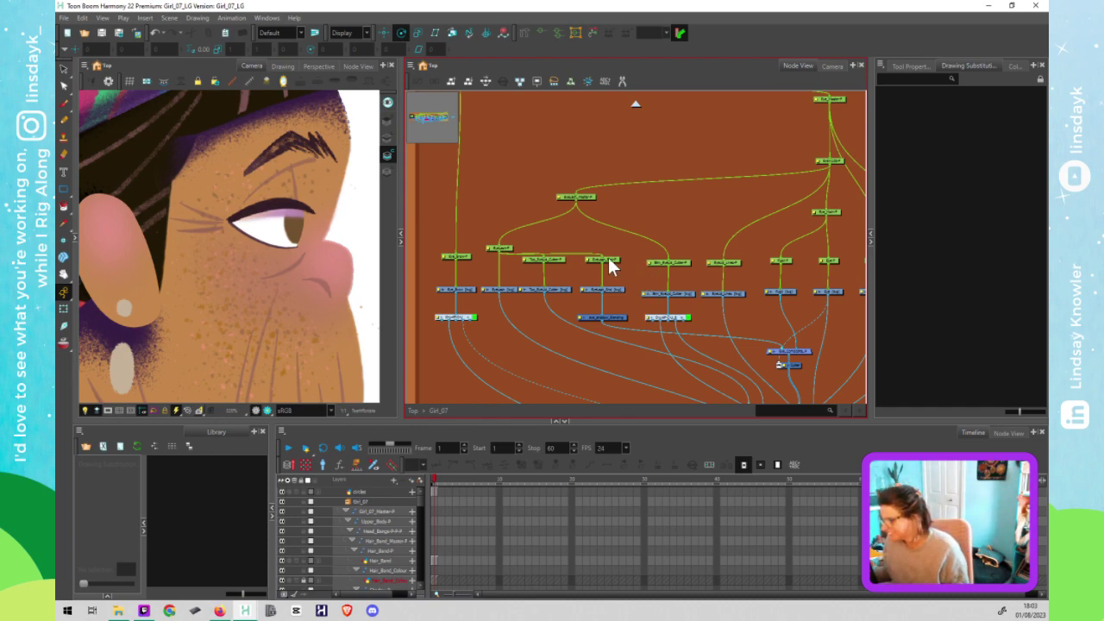
# Step: Move the eyelid shadow peg's pivot just inside the outer eye corner, and the eyelid peg's pivot onto that corner
pyautogui.click(614, 260)
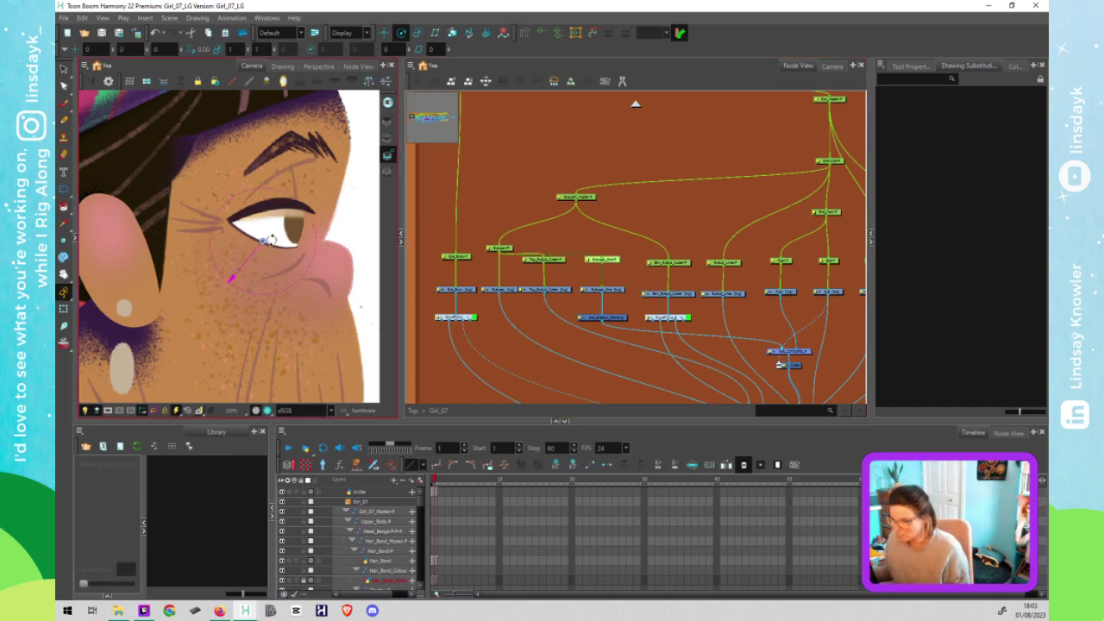
pyautogui.moveTo(262, 240); pyautogui.dragTo(242, 221)
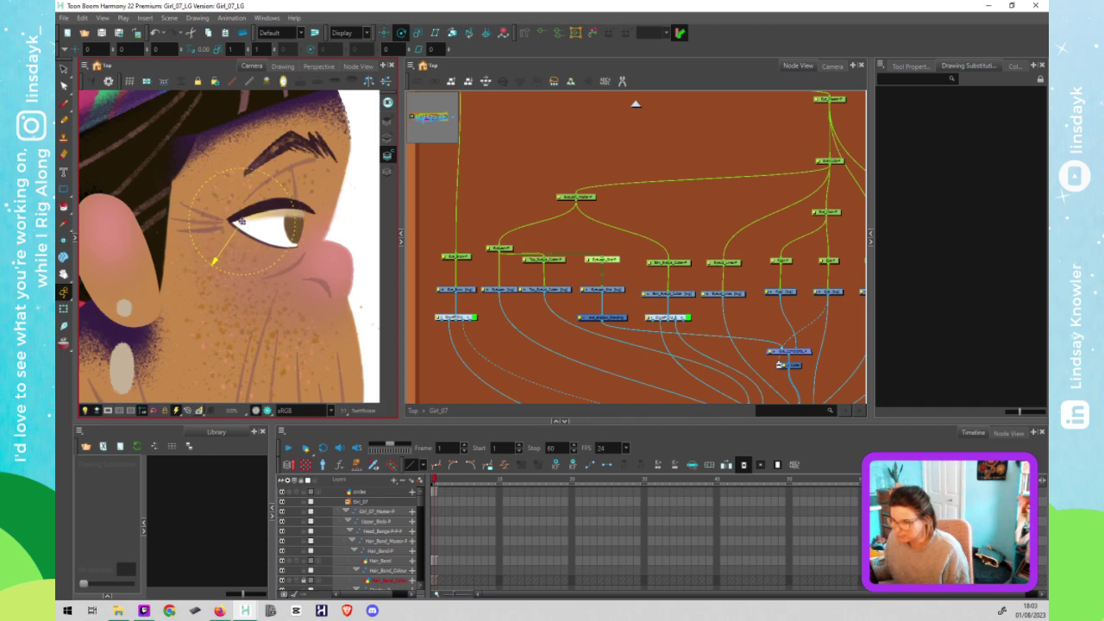
pyautogui.click(507, 245)
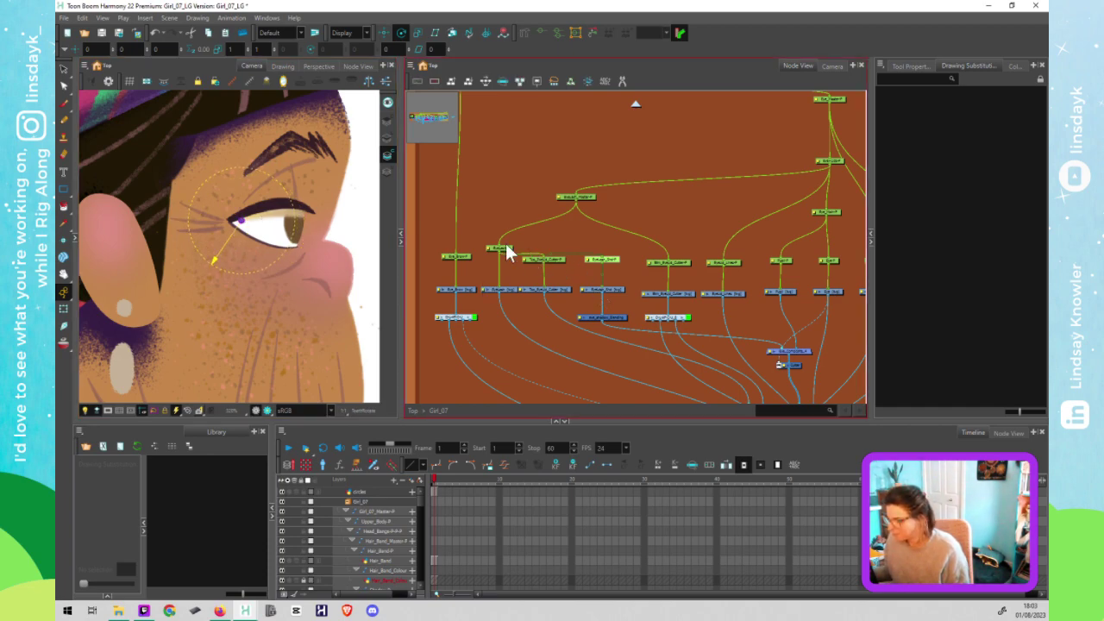
pyautogui.click(505, 248)
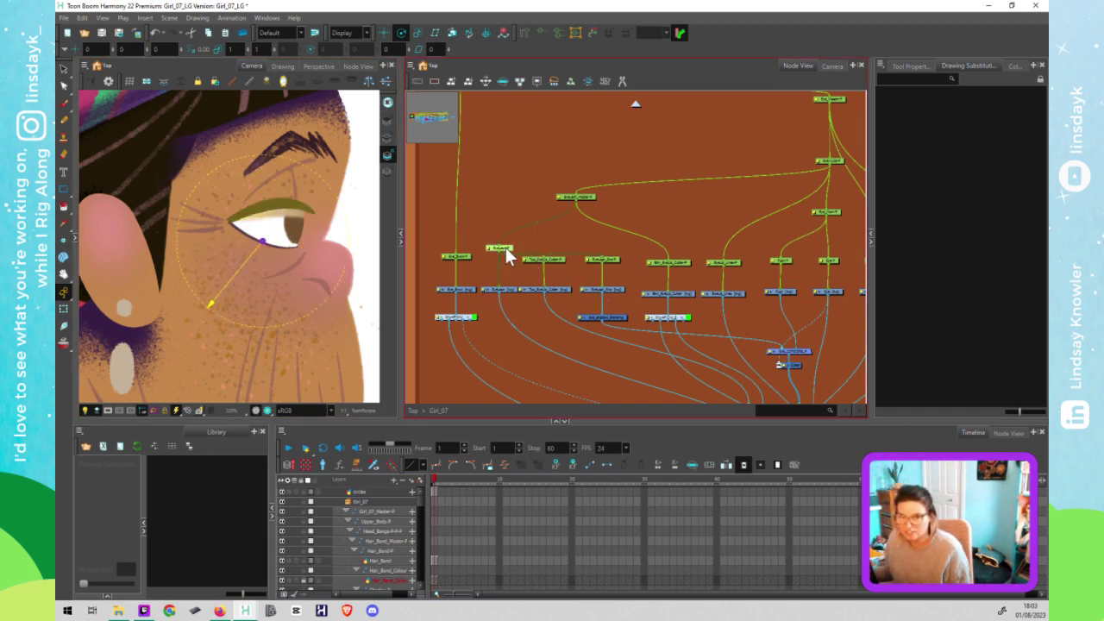
pyautogui.hotkey('ctrl', 'p')
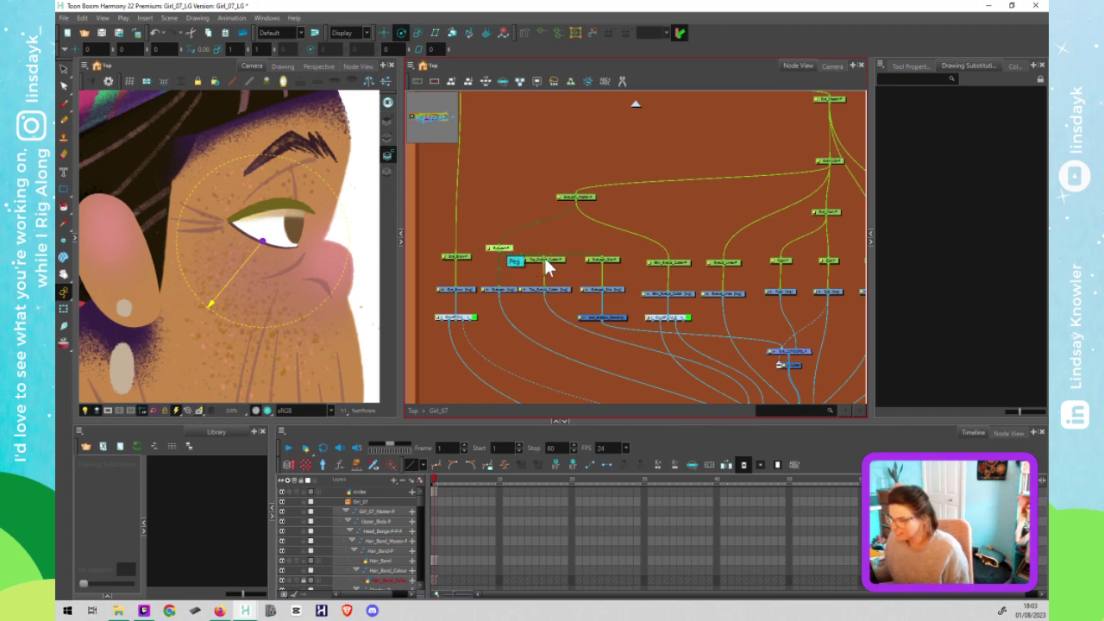
pyautogui.moveTo(264, 242); pyautogui.dragTo(230, 223)
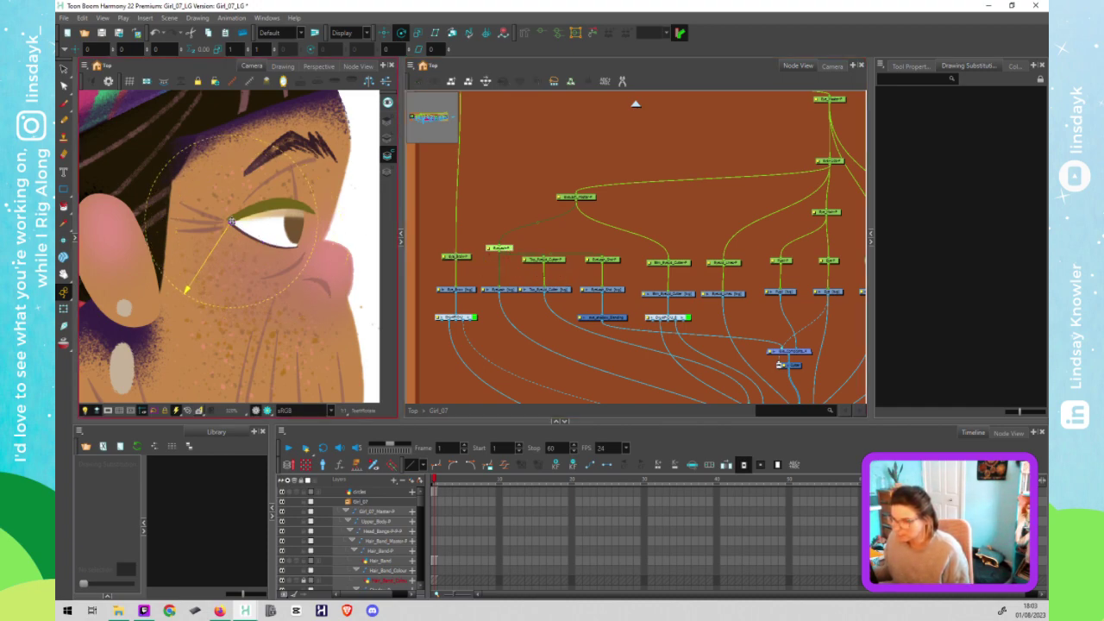
# Step: Test-rotate the peg between the eyelid and eyelid shadow pegs, undo the rotation, and compare its pivot with the eyelid peg's
pyautogui.click(553, 258)
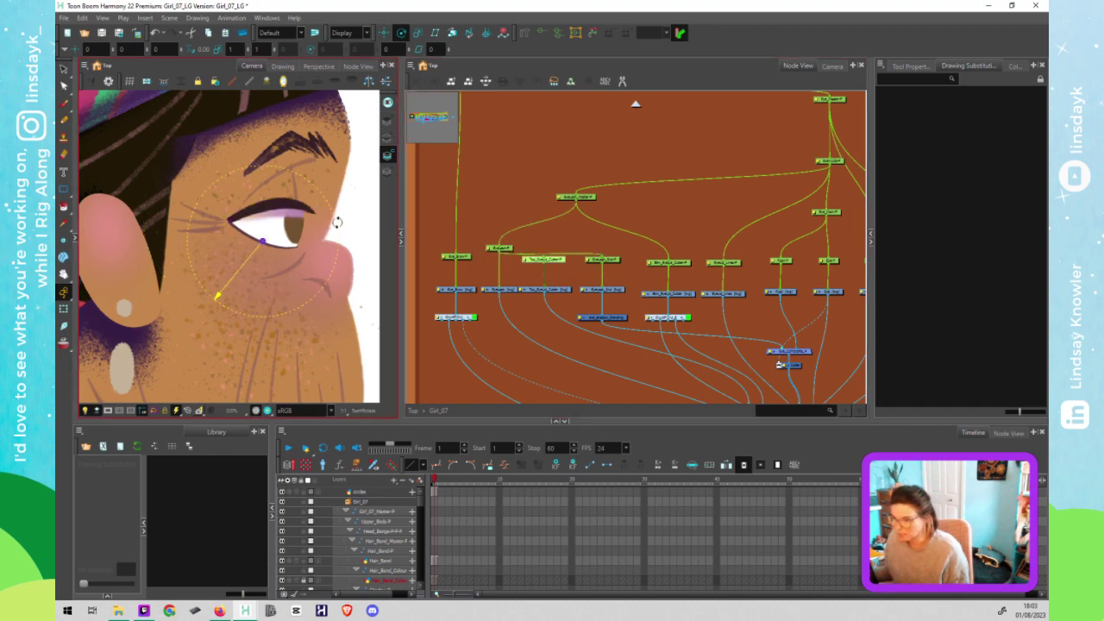
pyautogui.moveTo(337, 223)
pyautogui.mouseDown()
pyautogui.moveTo(343, 241)
pyautogui.moveTo(319, 191)
pyautogui.moveTo(331, 207)
pyautogui.mouseUp()
pyautogui.hotkey('ctrl', 'z')
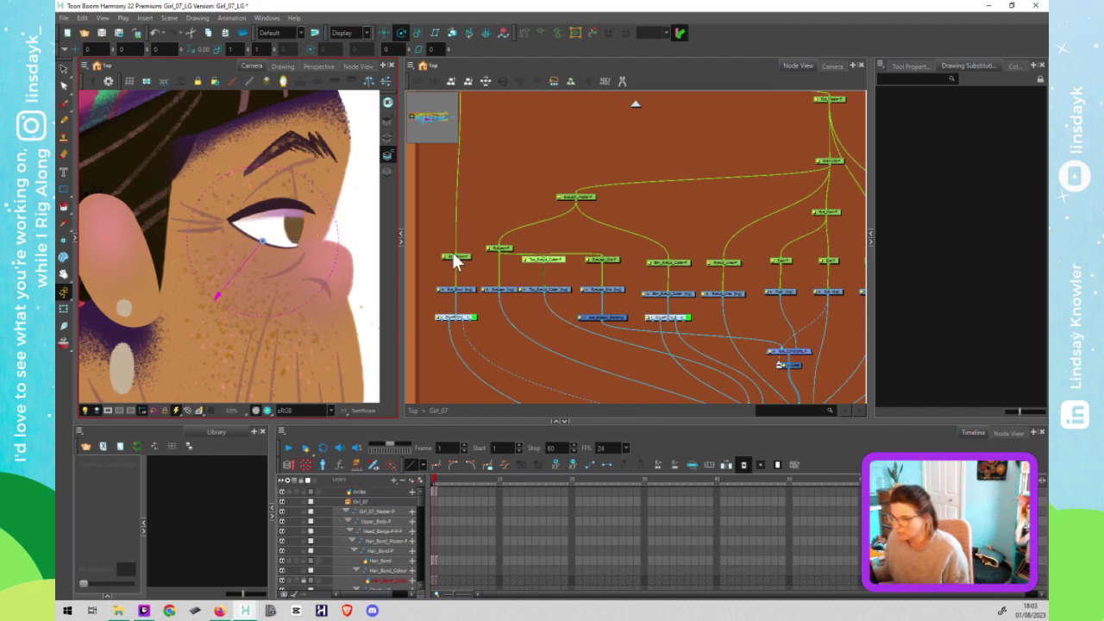
pyautogui.click(504, 249)
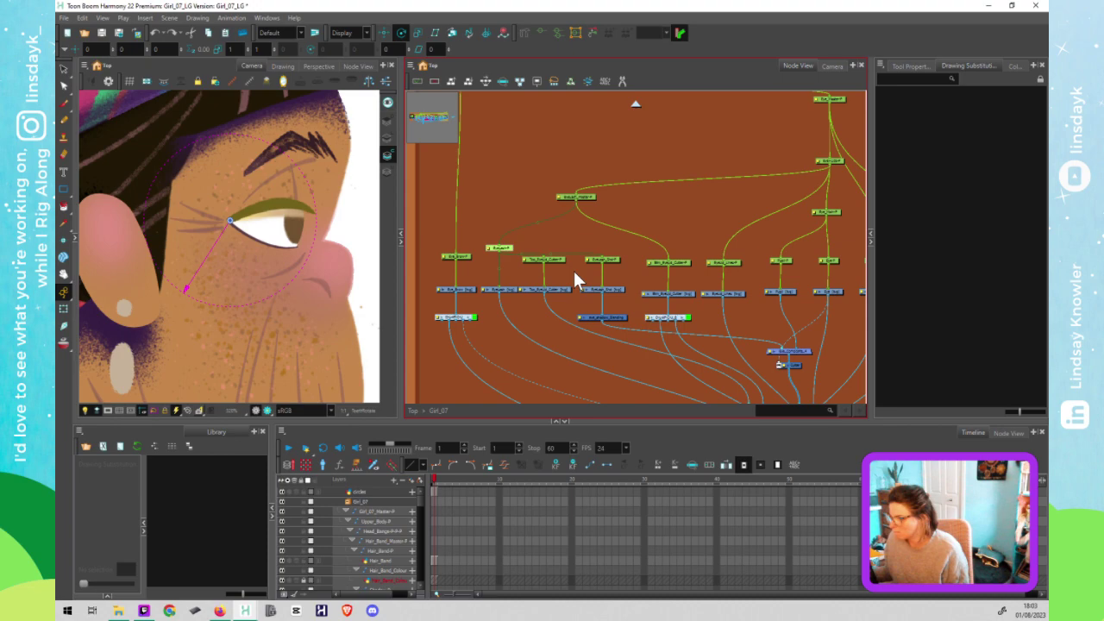
pyautogui.click(544, 259)
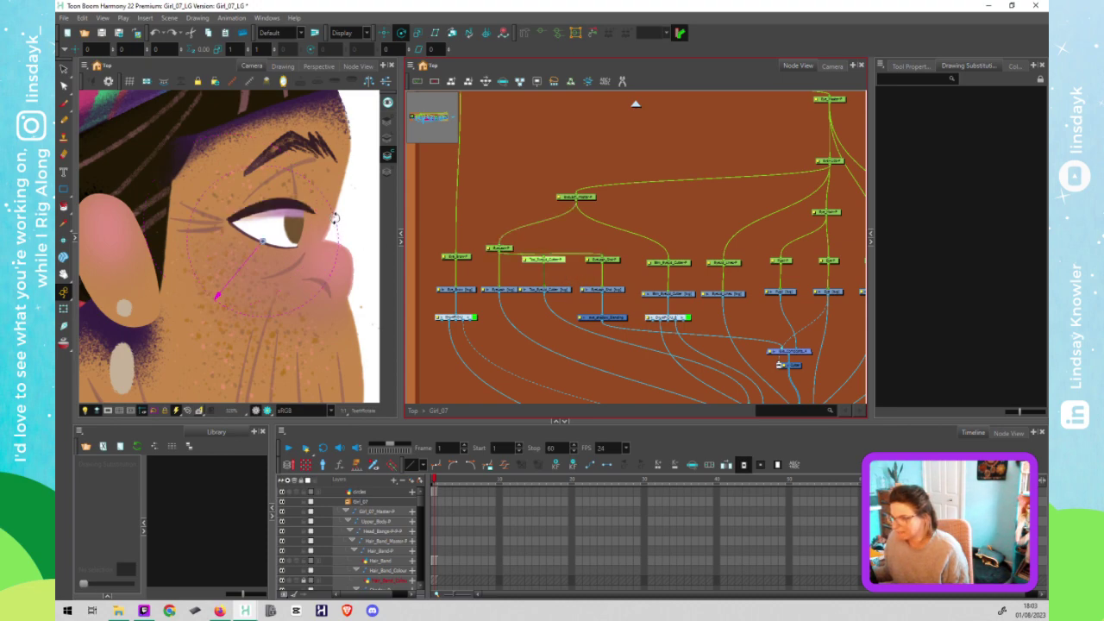
# Step: Try rotating the Top_EyeLid_Cutter-P peg about its pivot and undo the rotation
pyautogui.moveTo(325, 205); pyautogui.dragTo(323, 253)
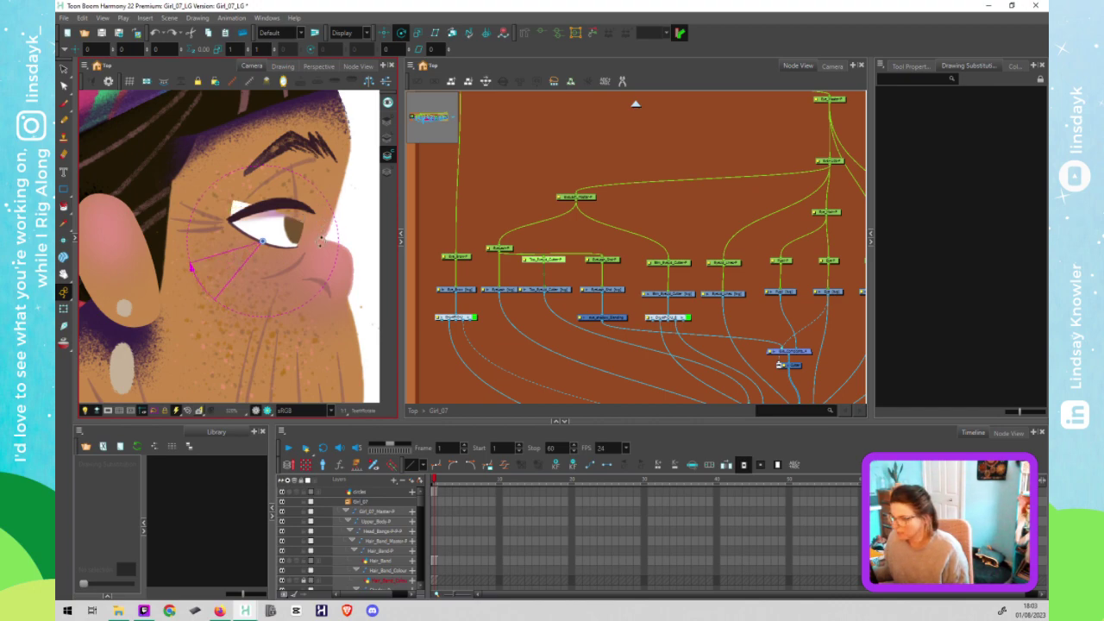
pyautogui.hotkey('ctrl', 'z')
pyautogui.click(560, 290)
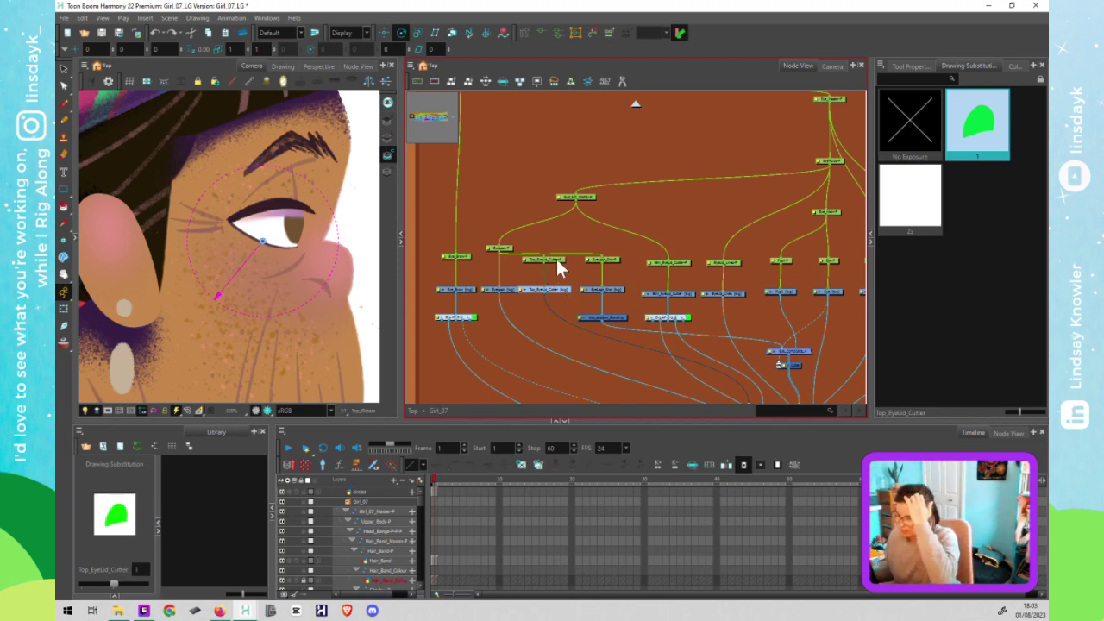
pyautogui.click(557, 265)
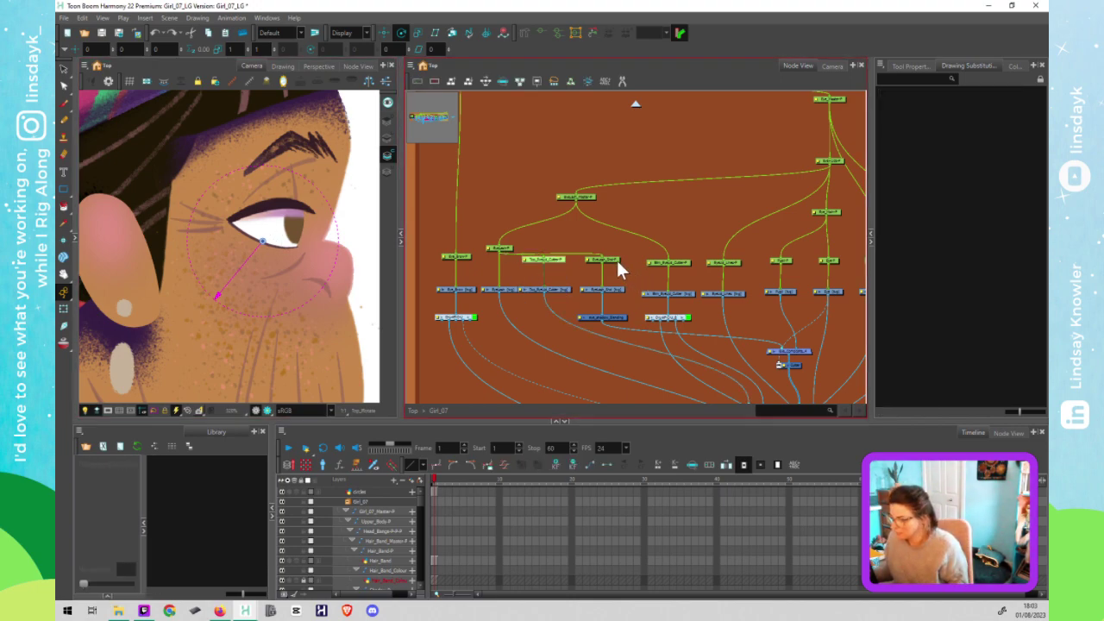
# Step: Test-rotate the EyeLash_Master-P and EyeLash-P pegs to compare how the eyelid parts turn about their pivots
pyautogui.click(505, 246)
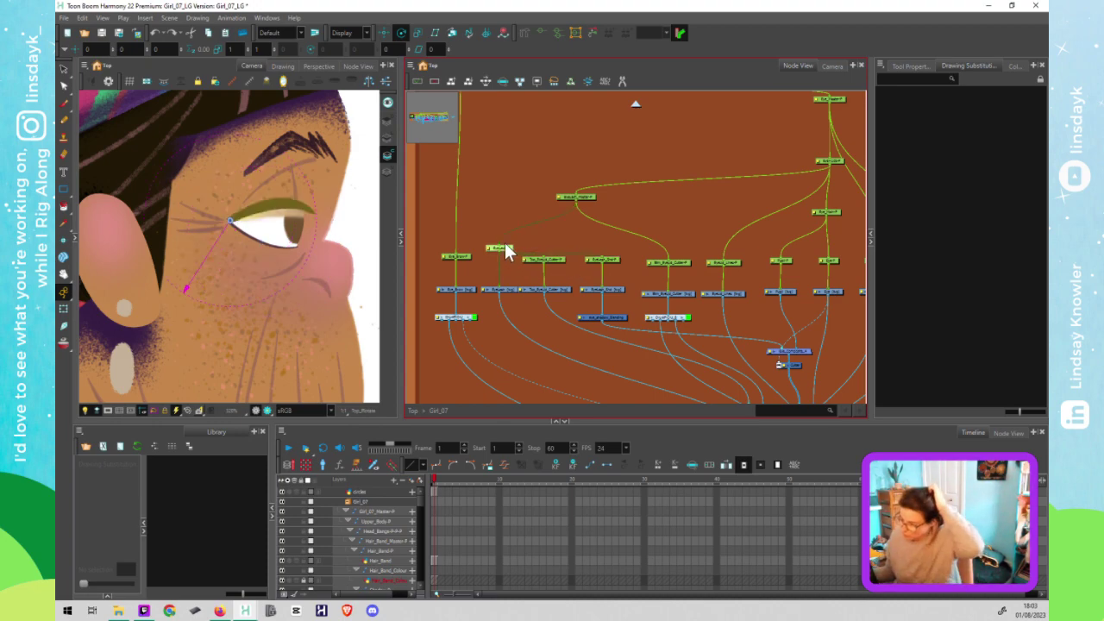
pyautogui.click(586, 195)
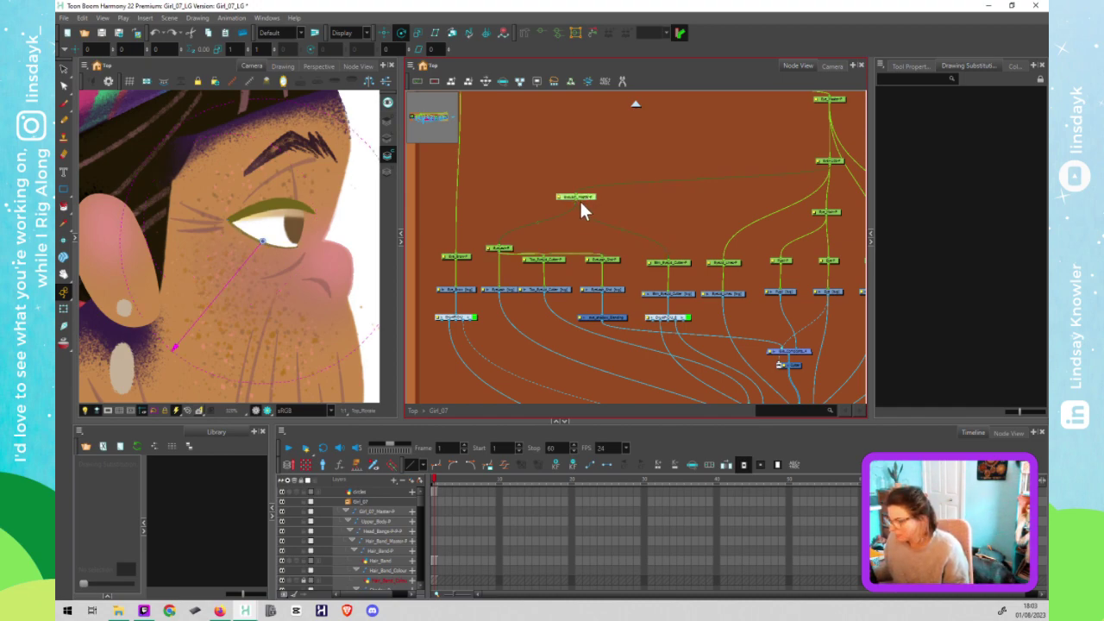
pyautogui.moveTo(334, 114); pyautogui.dragTo(328, 111)
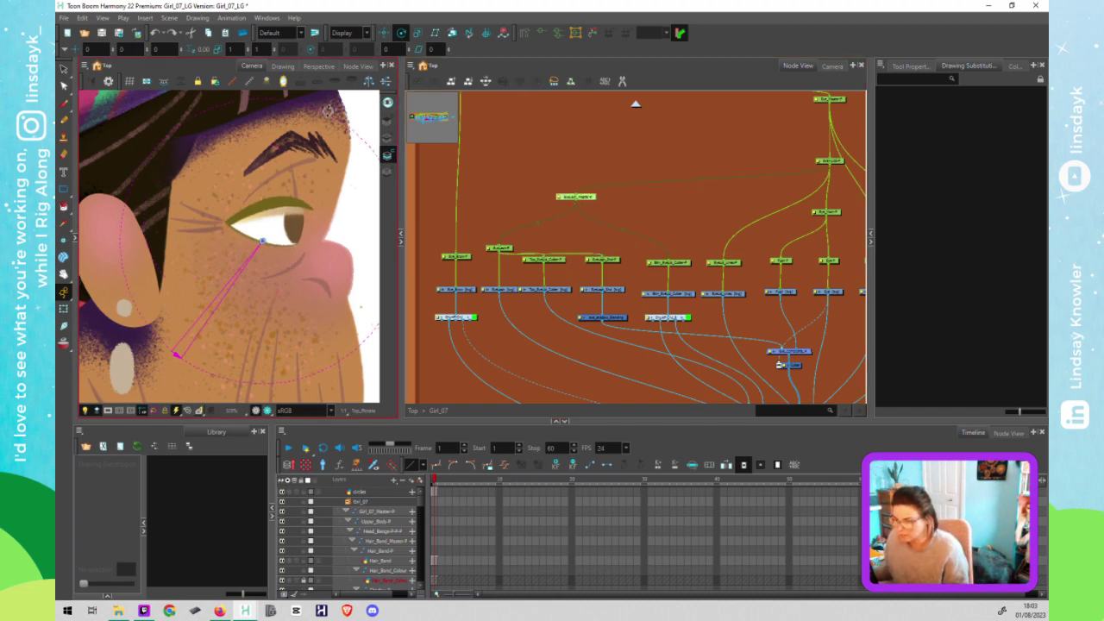
pyautogui.click(502, 250)
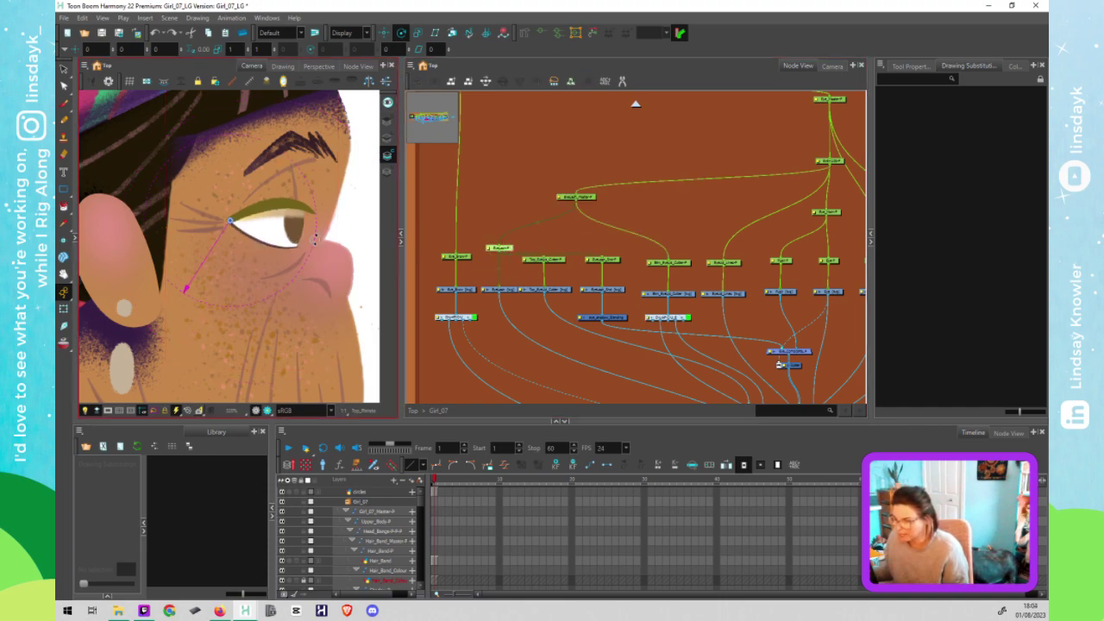
pyautogui.moveTo(316, 226); pyautogui.dragTo(317, 225)
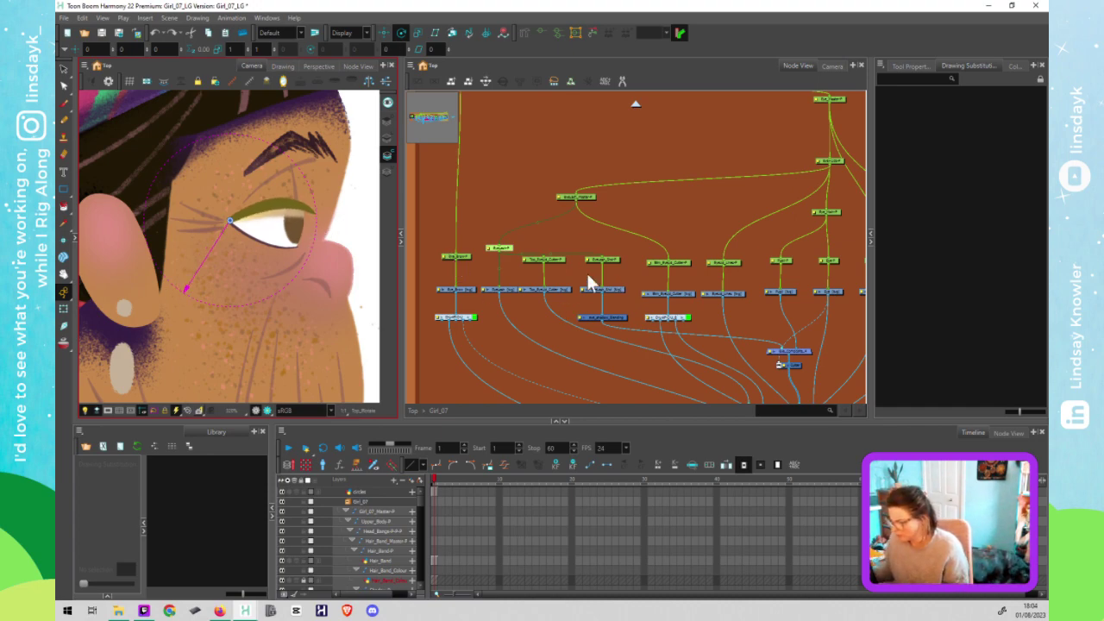
# Step: Copy the green cutter shape from the Top_EyeLid_Cutter drawing into the underlay art layer of the EyeLash drawing
pyautogui.click(564, 290)
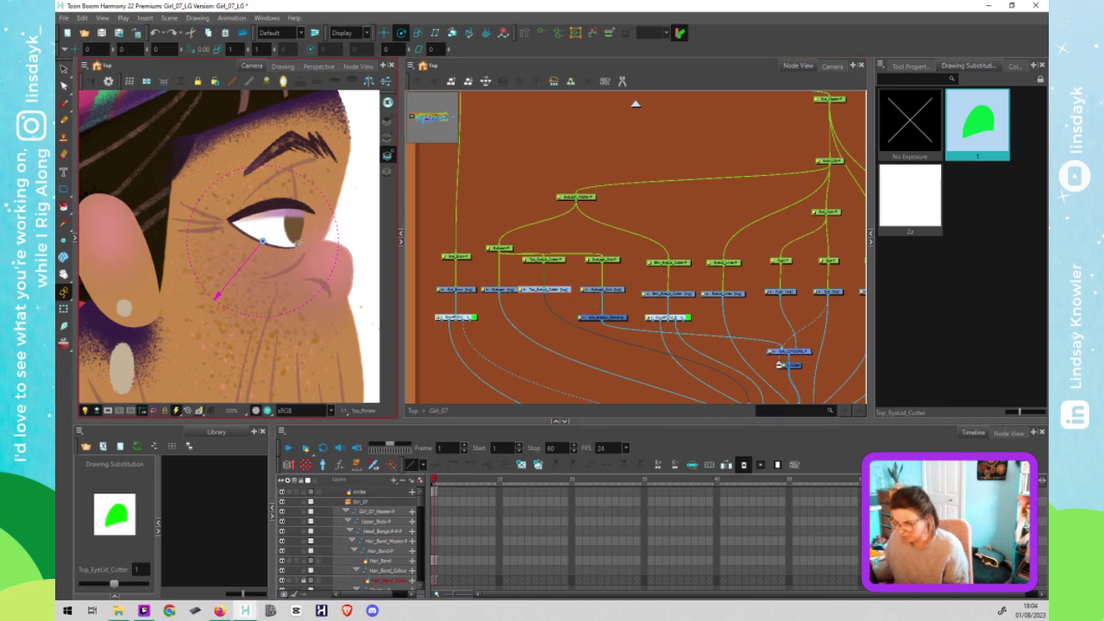
pyautogui.hotkey('alt', 's')
pyautogui.click(387, 140)
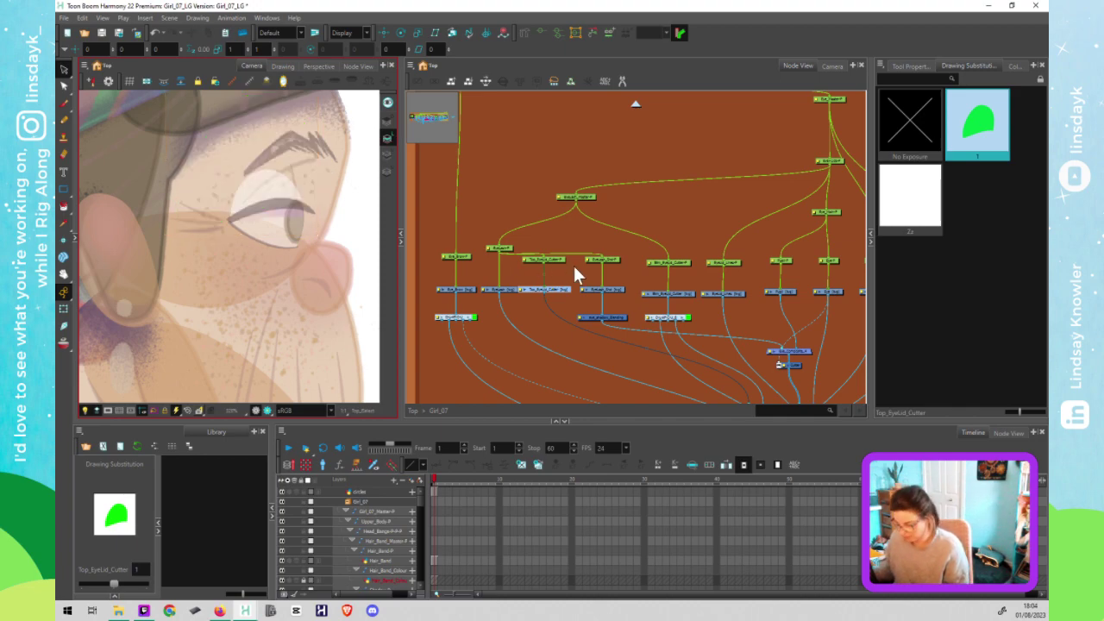
pyautogui.click(510, 288)
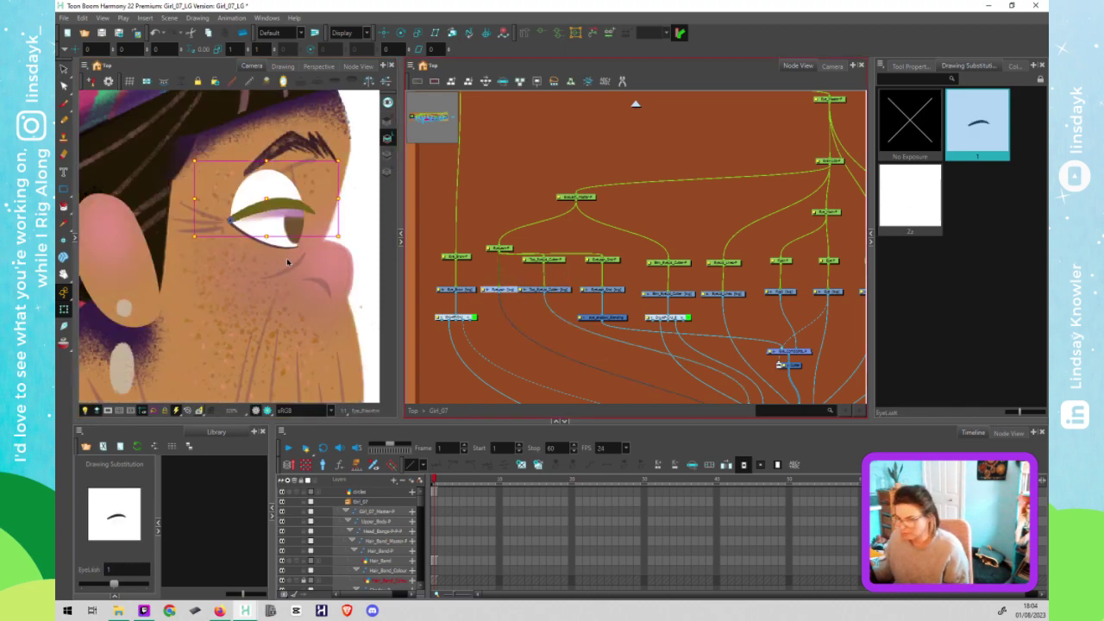
pyautogui.click(387, 139)
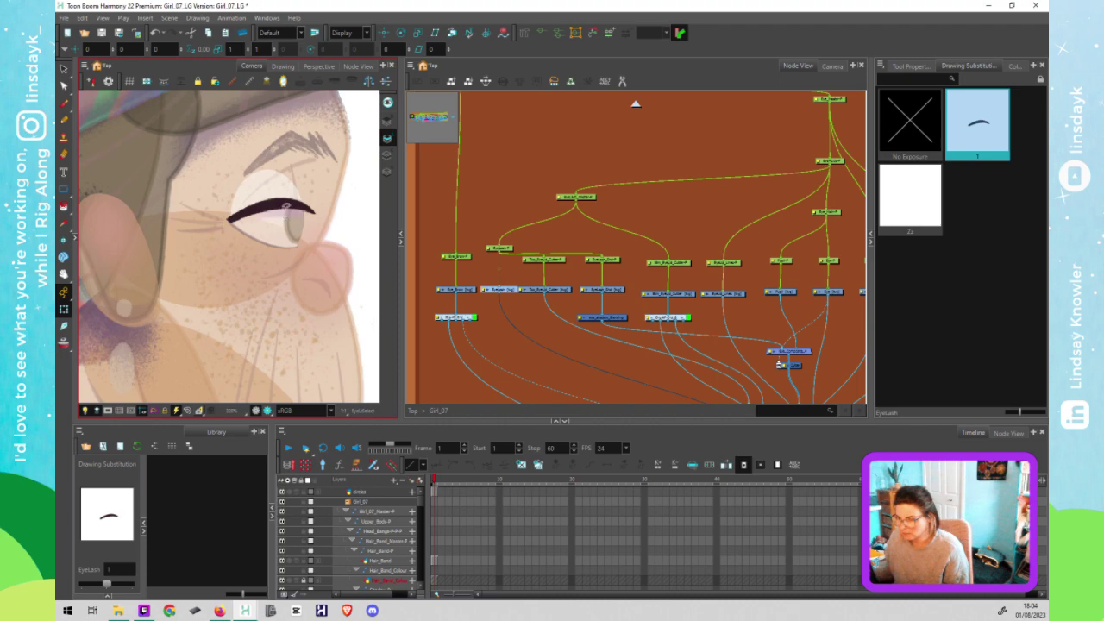
pyautogui.click(387, 155)
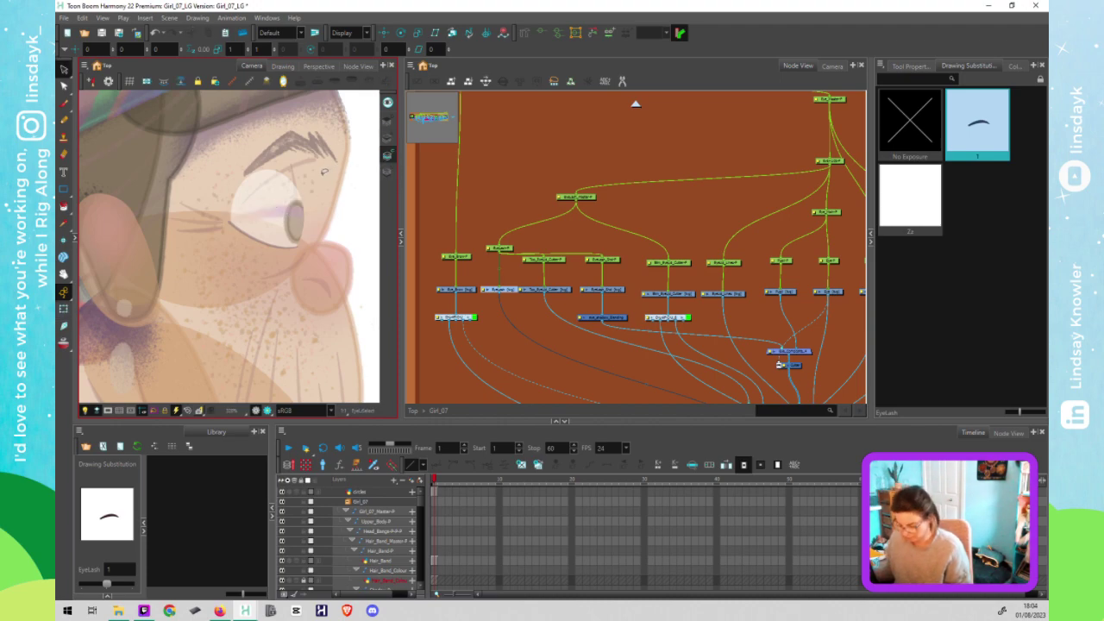
pyautogui.click(385, 169)
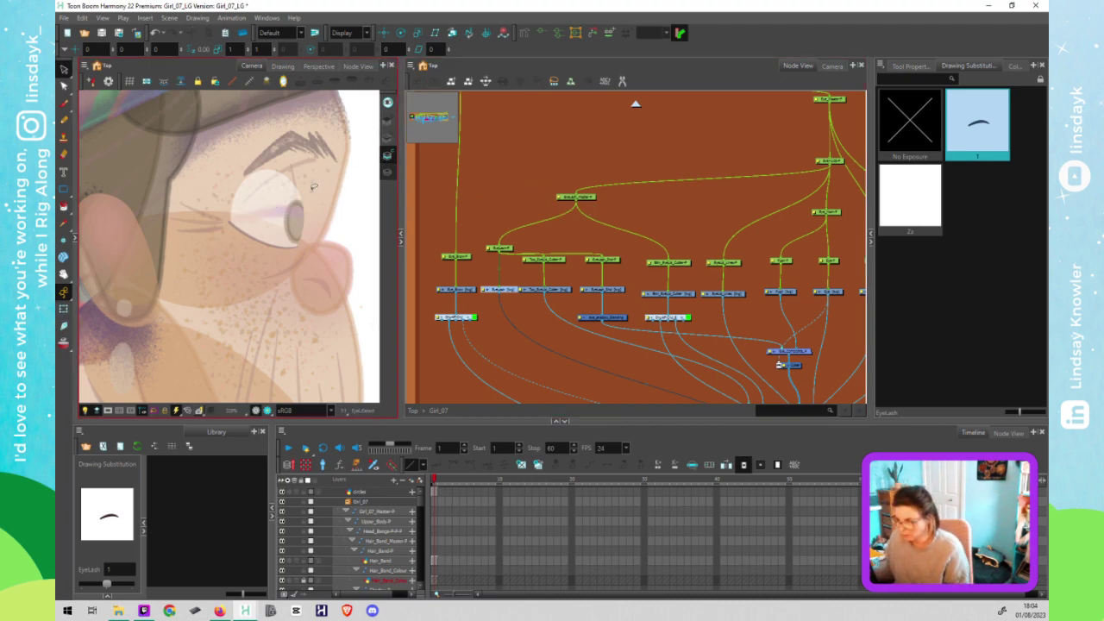
pyautogui.click(277, 197)
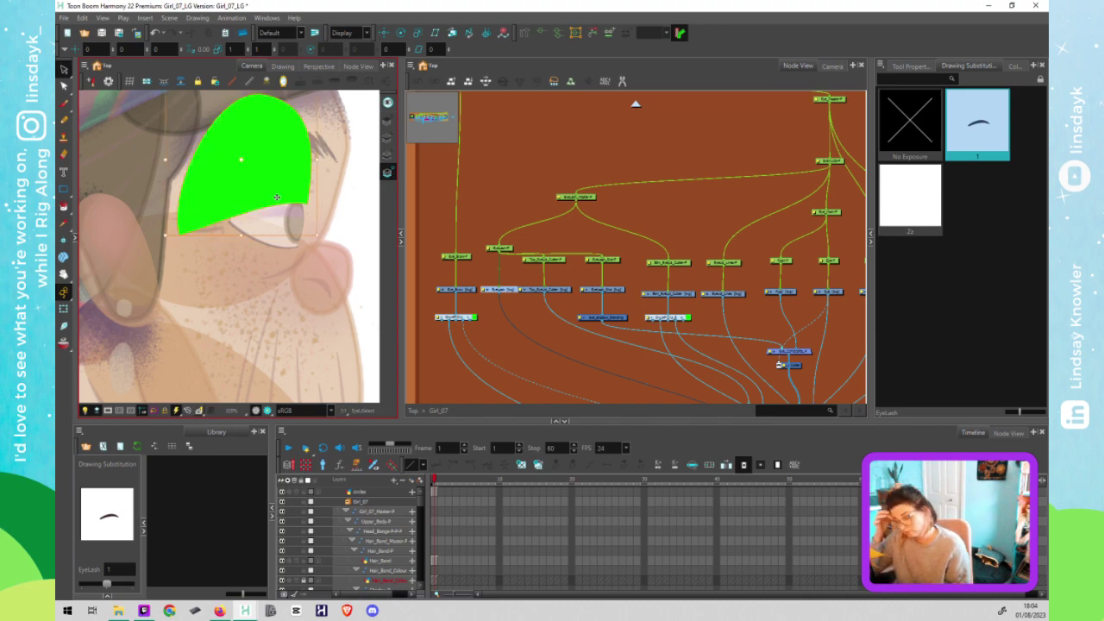
pyautogui.hotkey('shift', 'l')
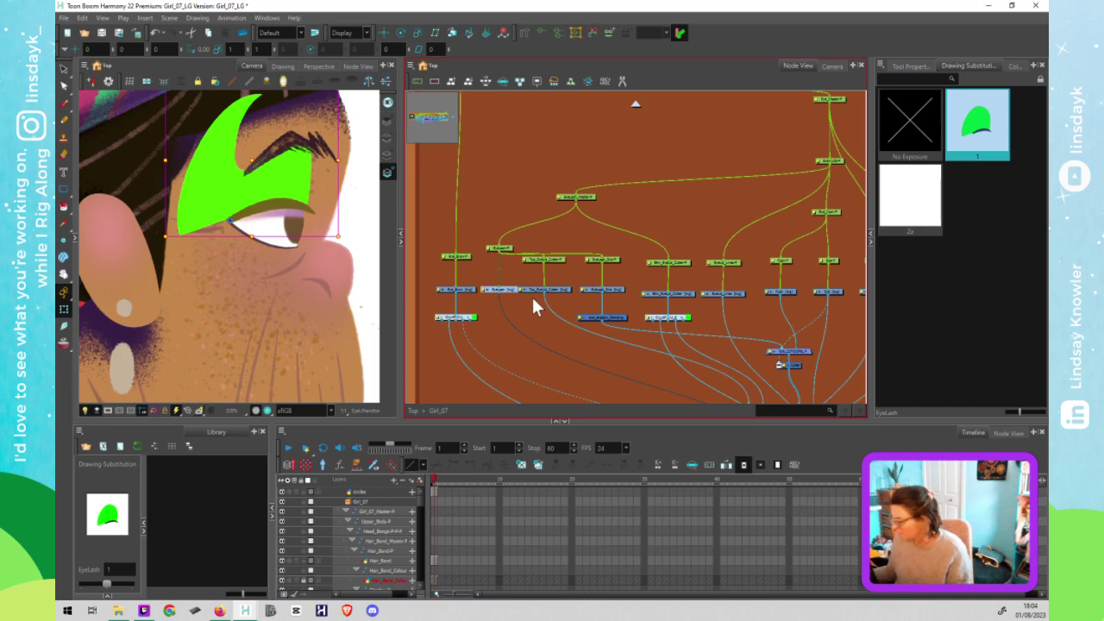
pyautogui.click(535, 317)
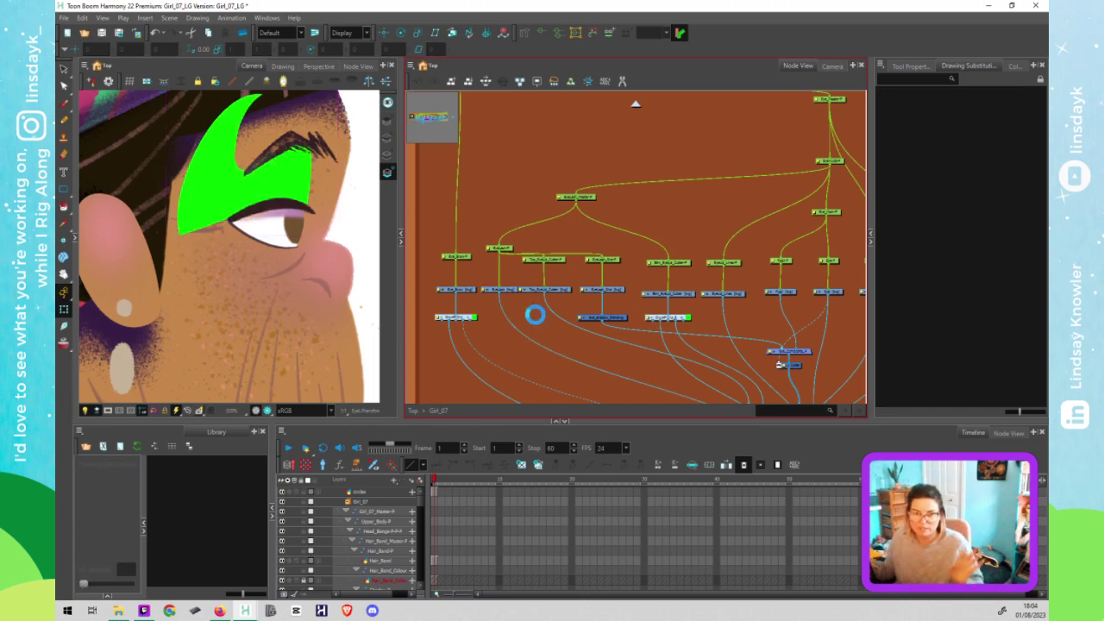
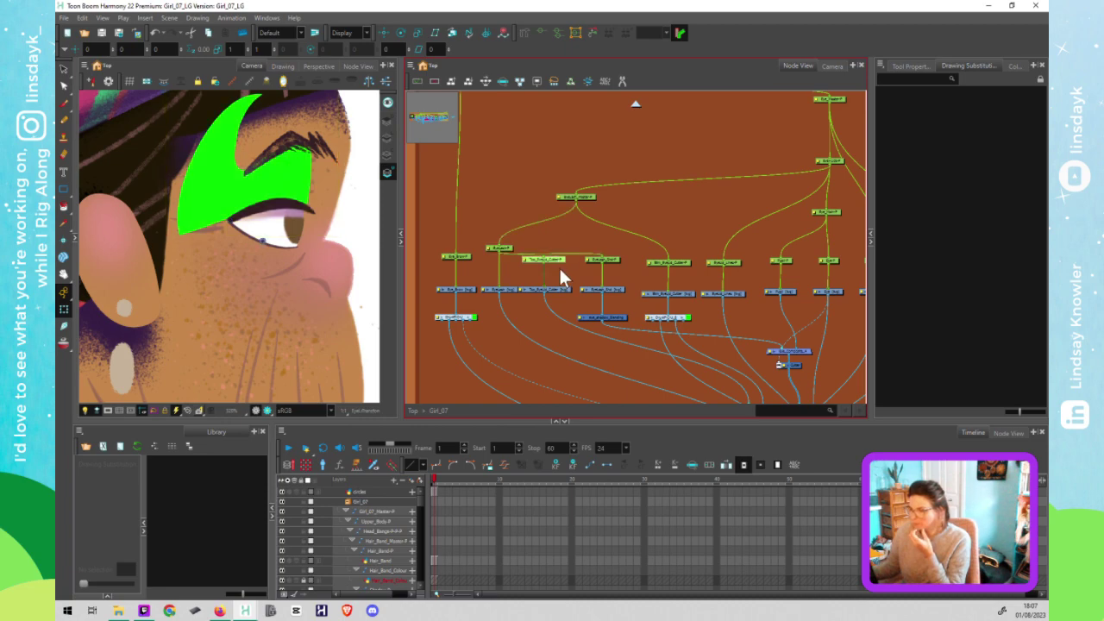
# Step: Open the layer properties of the EyeLash-P, EyeLash_Shd-P and Top_EyeLid_Cutter-P pegs and arrange them side by side
pyautogui.doubleClick(489, 248)
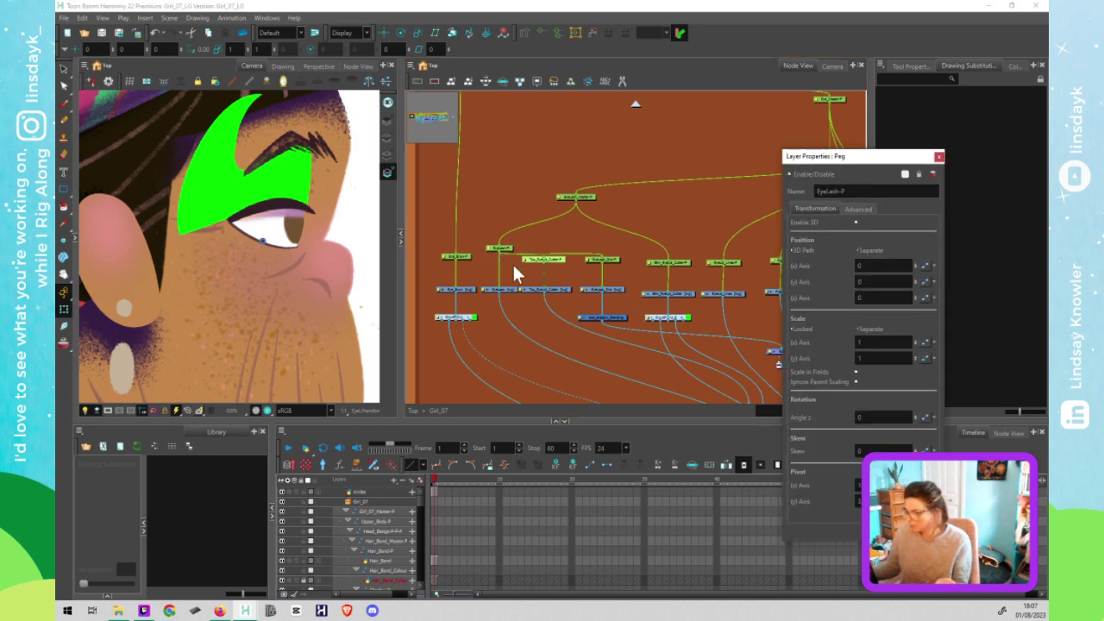
pyautogui.click(586, 258)
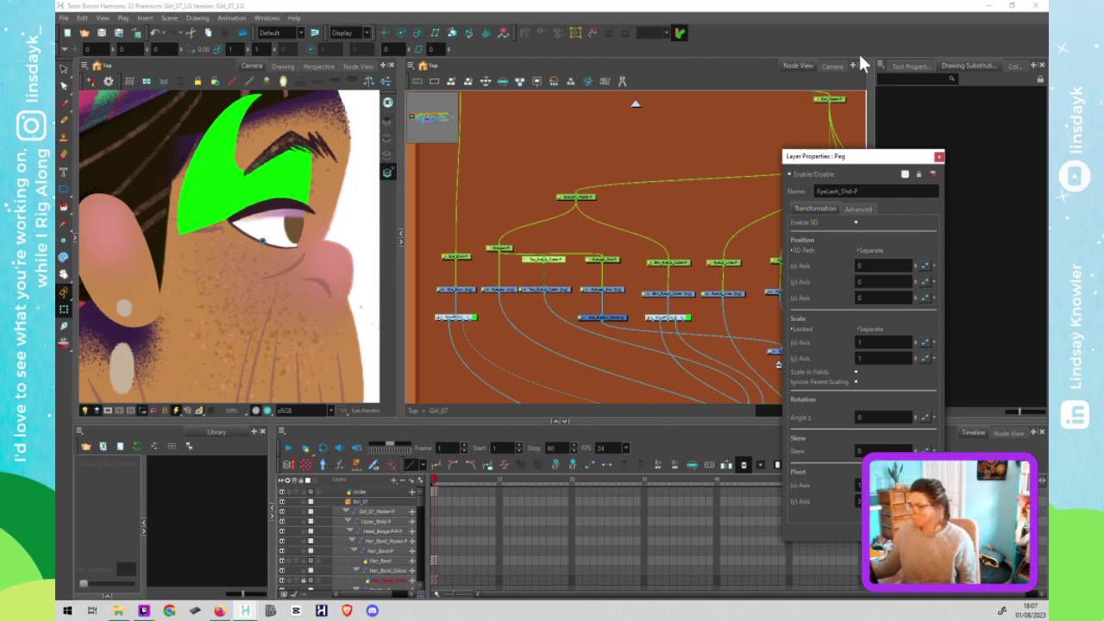
pyautogui.moveTo(892, 156); pyautogui.dragTo(203, 156)
pyautogui.moveTo(830, 158); pyautogui.dragTo(427, 154)
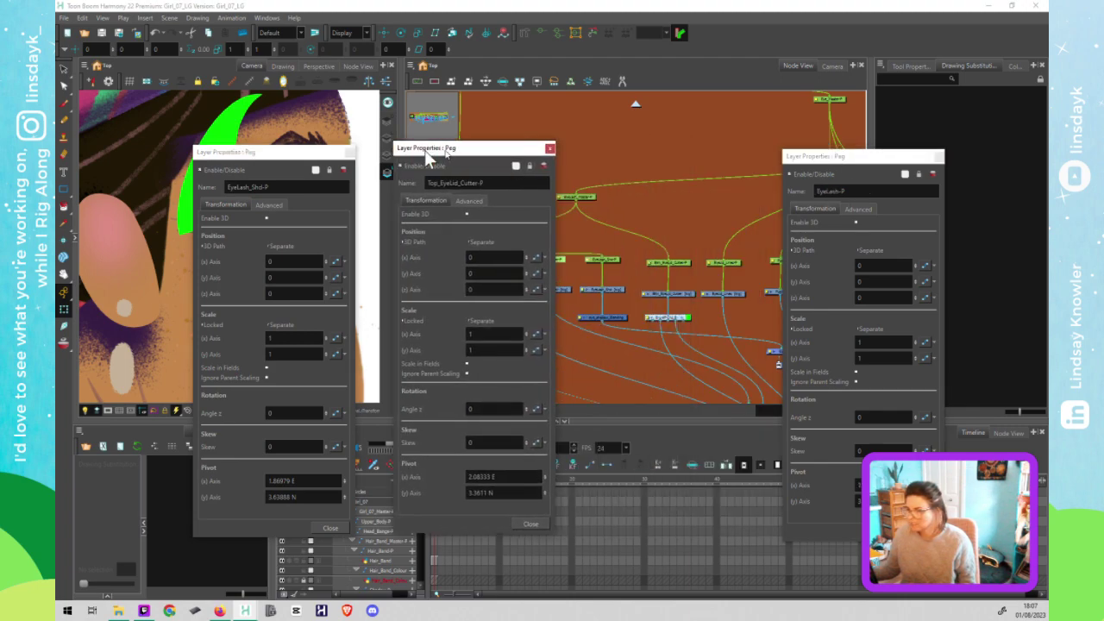
pyautogui.moveTo(864, 159); pyautogui.dragTo(659, 158)
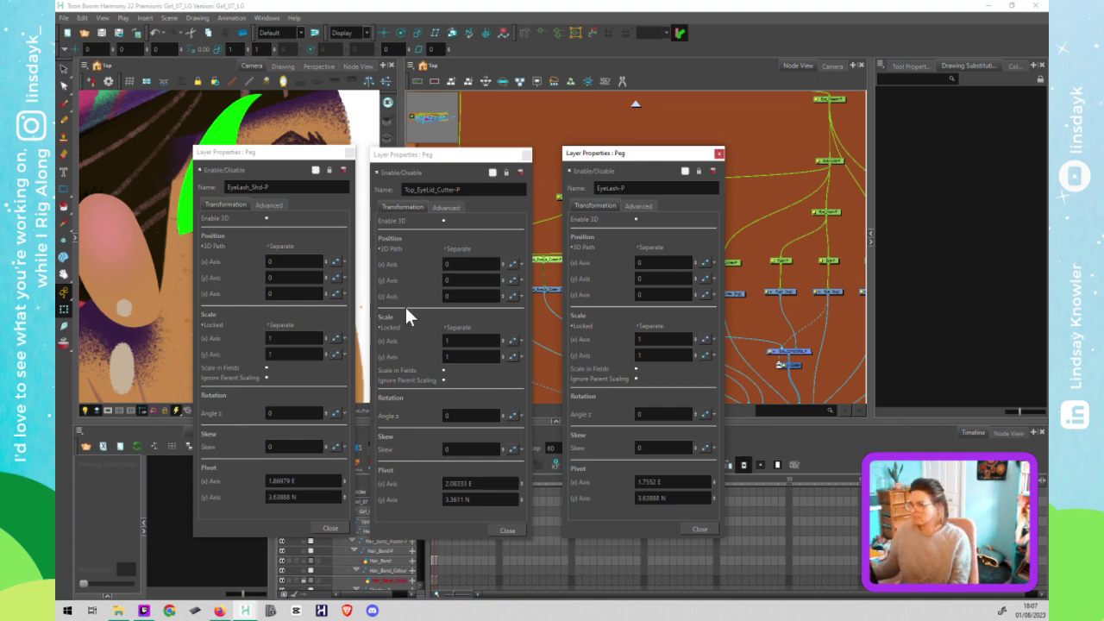
pyautogui.scroll(-3, 769, 287)
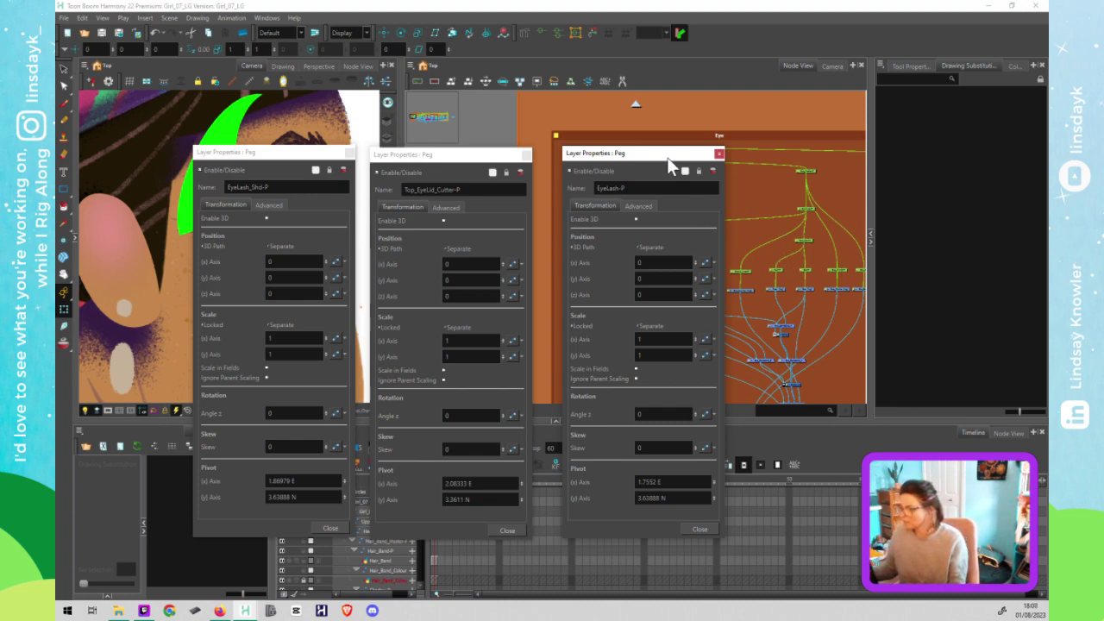
pyautogui.moveTo(666, 157); pyautogui.dragTo(923, 157)
pyautogui.scroll(3, 608, 280)
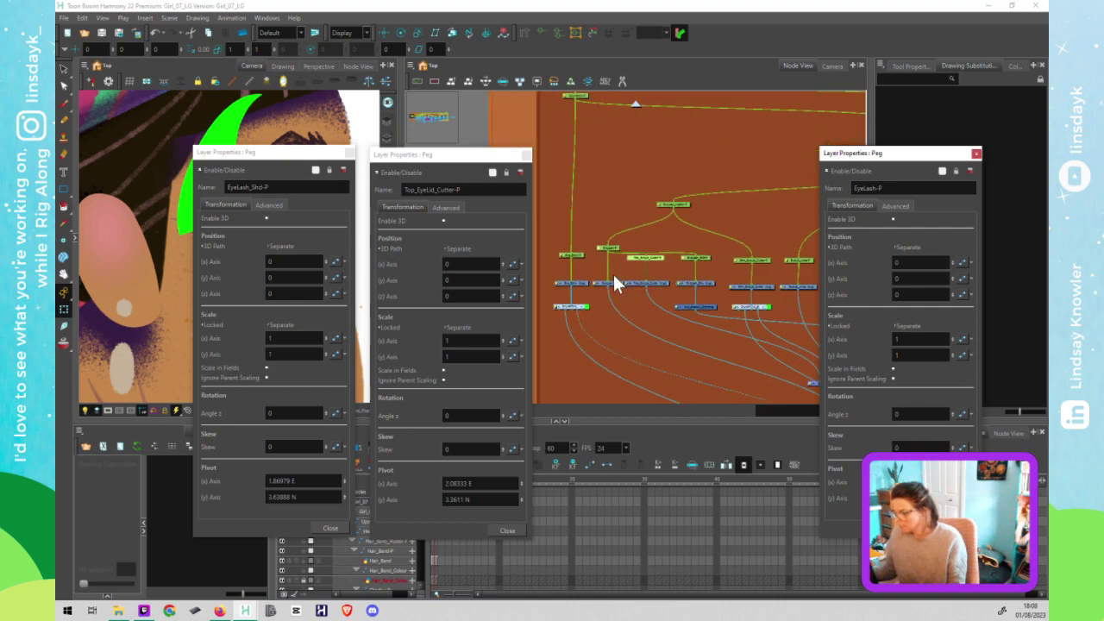
pyautogui.scroll(3, 611, 258)
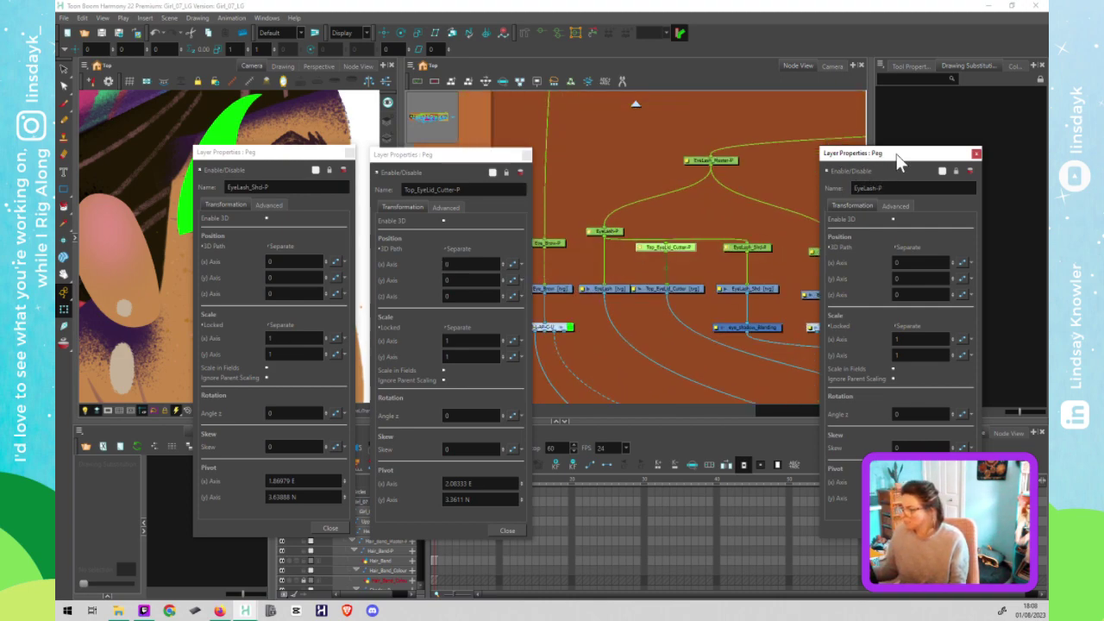
pyautogui.moveTo(900, 155); pyautogui.dragTo(704, 126)
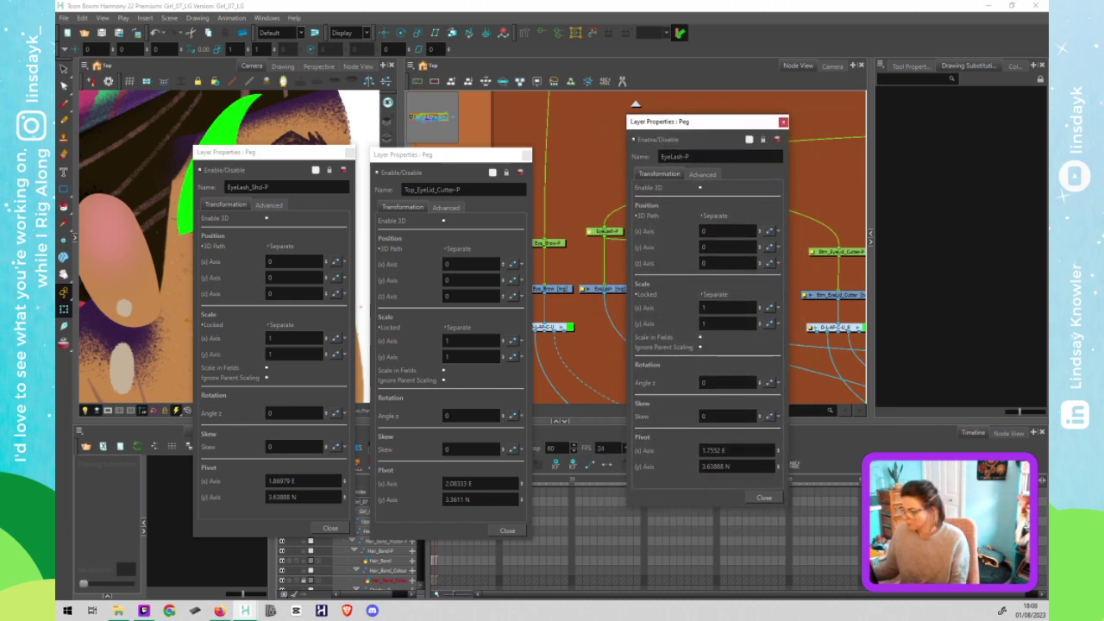
# Step: Copy EyeLash-P's x-axis pivot value, 1.7552 E, to the Top_EyeLid_Cutter-P and EyeLash_Shd-P pegs
pyautogui.click(733, 449)
pyautogui.hotkey('ctrl', 'a')
pyautogui.hotkey('ctrl', 'c')
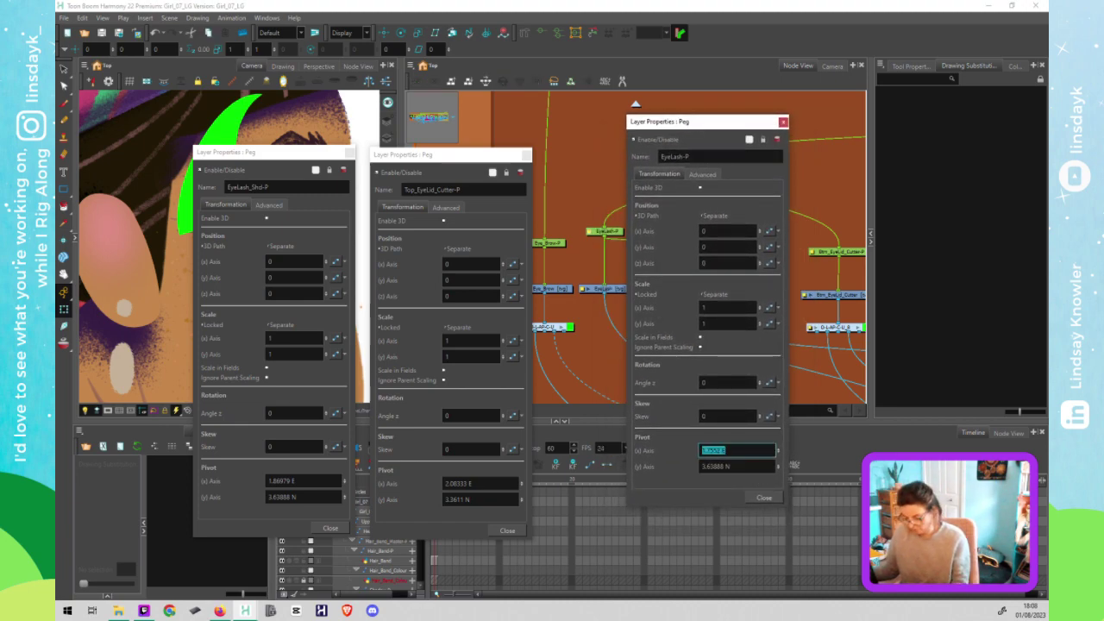
pyautogui.click(480, 484)
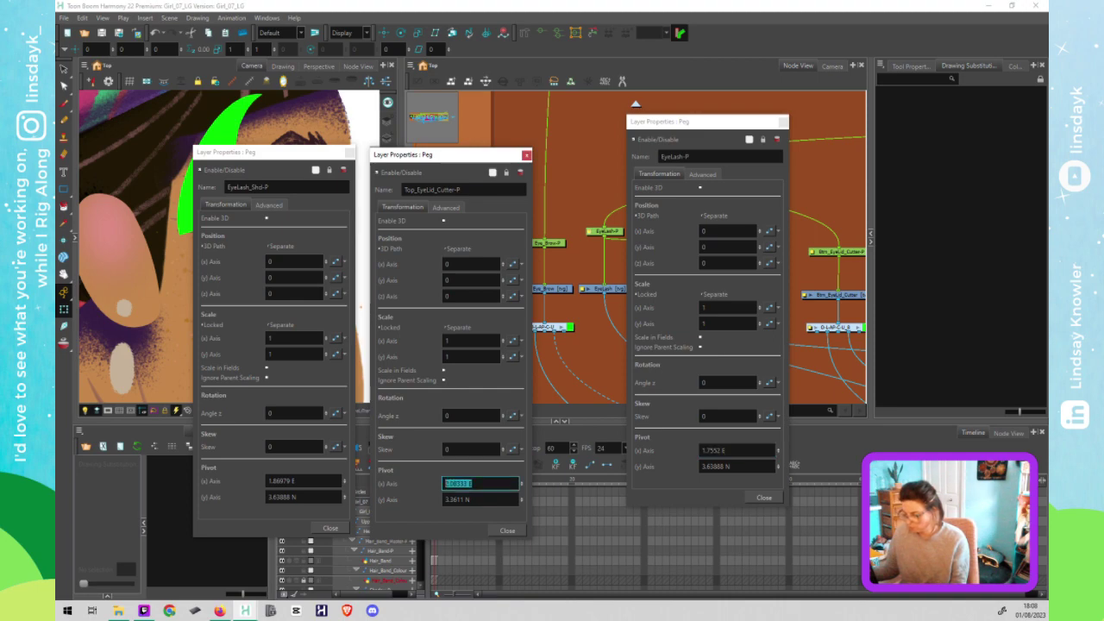
pyautogui.hotkey('ctrl', 'v')
pyautogui.doubleClick(287, 481)
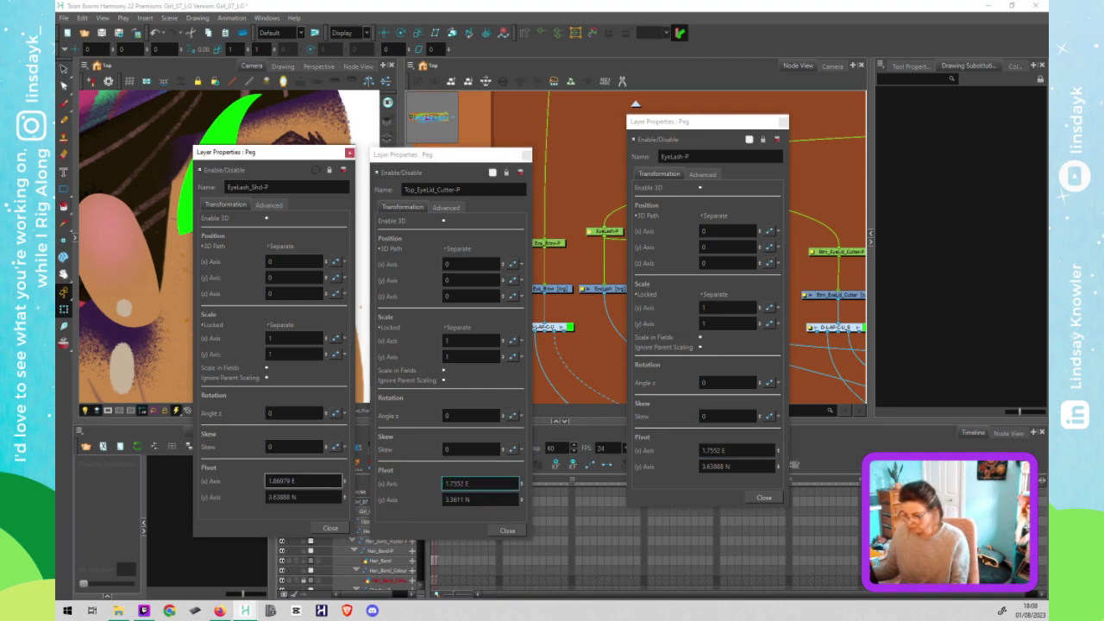
pyautogui.hotkey('ctrl', 'v')
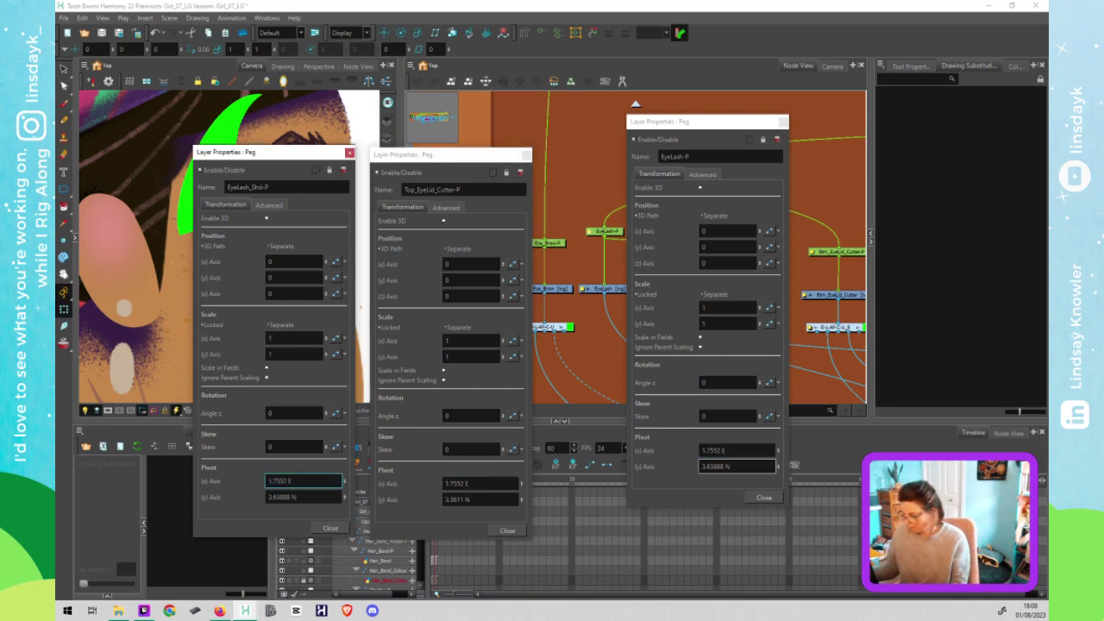
# Step: Match the y-axis pivot of Top_EyeLid_Cutter-P and EyeLash_Shd-P to EyeLash-P's 3.63888 N and close the layer properties
pyautogui.click(729, 450)
pyautogui.press('Tab')
pyautogui.hotkey('ctrl', 'c')
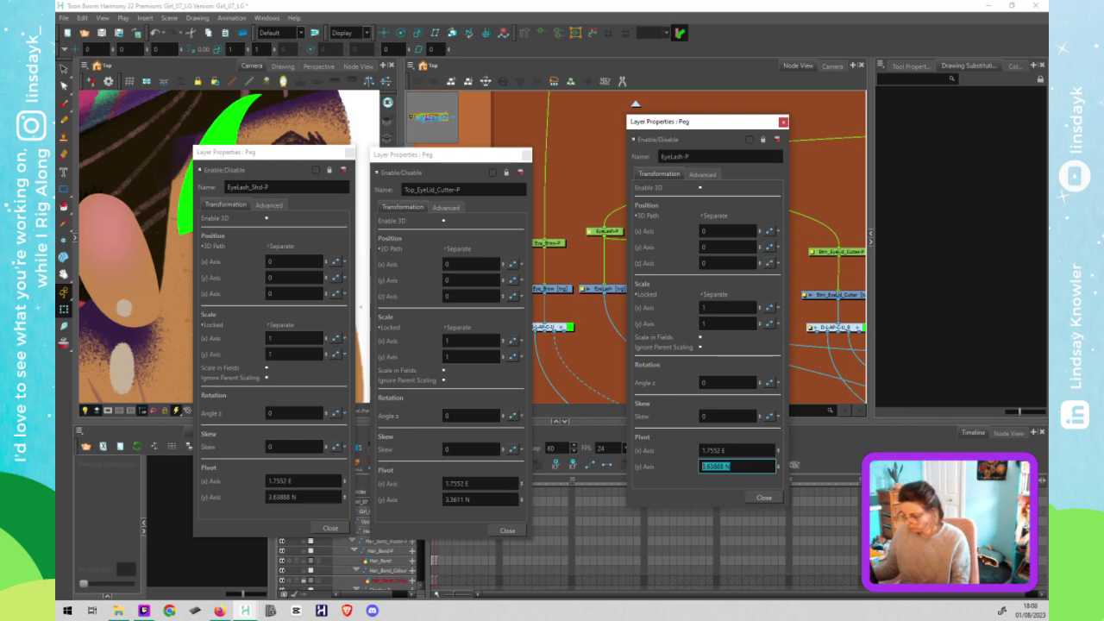
pyautogui.click(479, 499)
pyautogui.hotkey('ctrl', 'v')
pyautogui.click(274, 499)
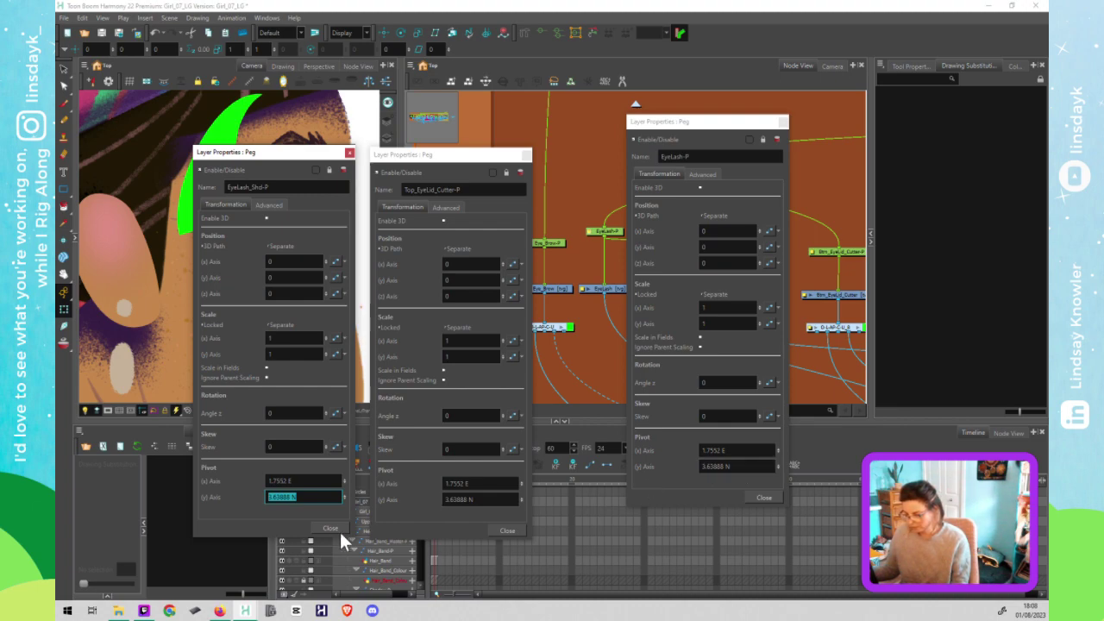
pyautogui.click(759, 497)
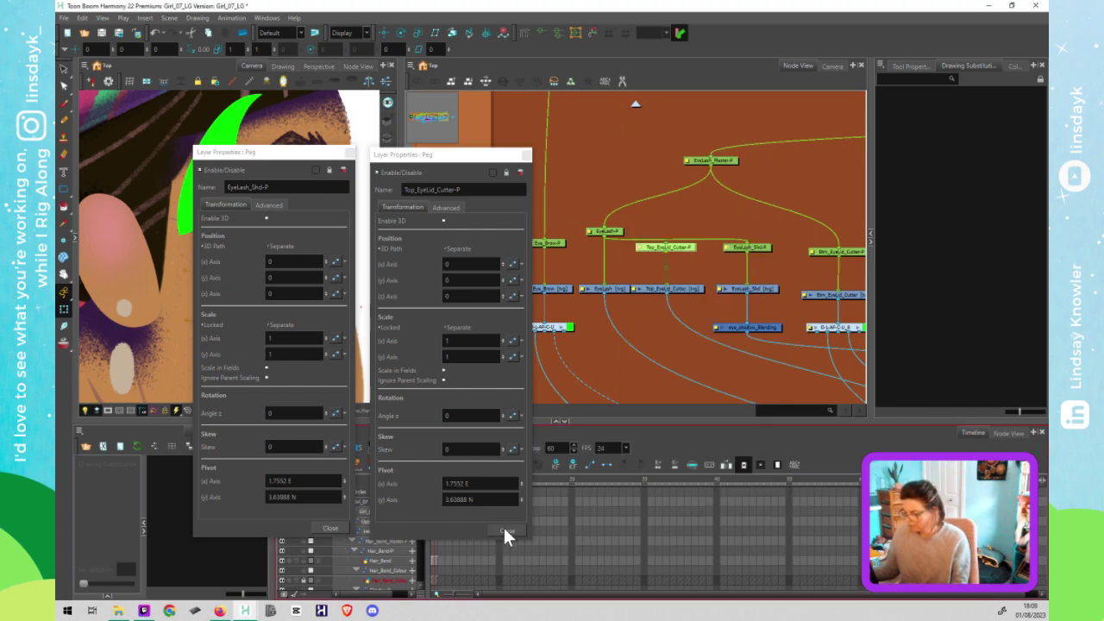
pyautogui.click(506, 528)
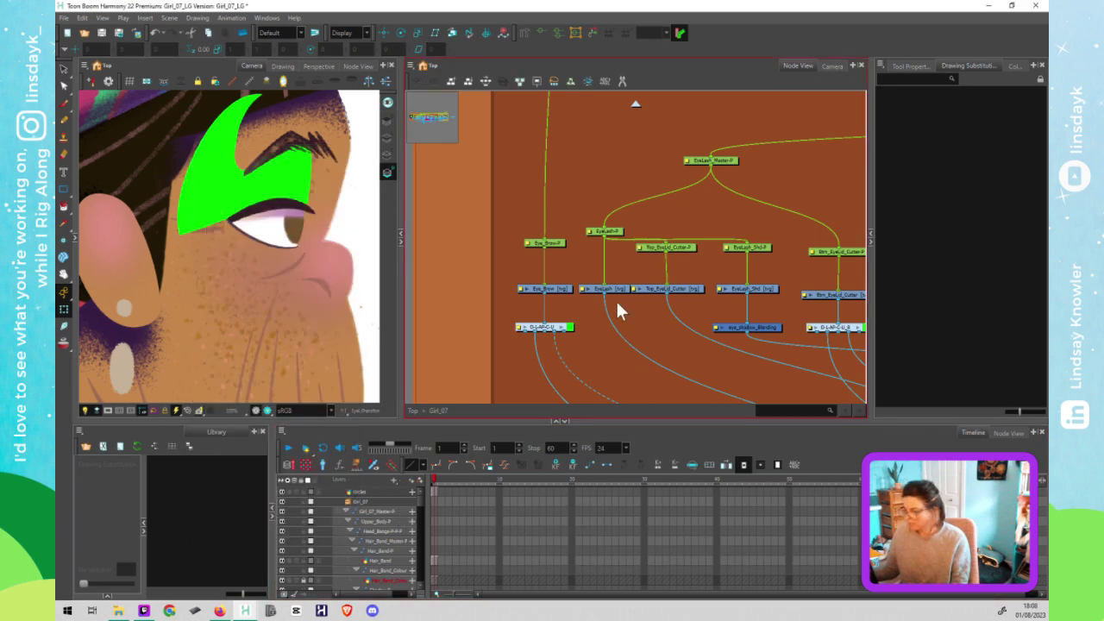
# Step: Delete the separate Top_EyeLid_Cutter drawing together with its Top_EyeLid_Cutter-P peg from the node network
pyautogui.click(616, 230)
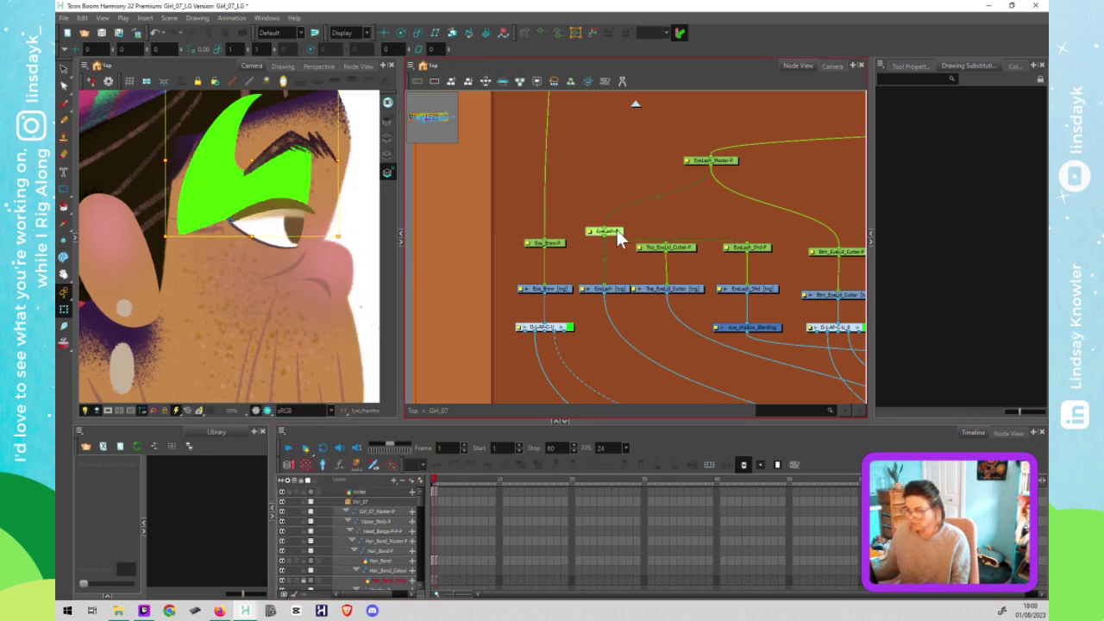
pyautogui.click(679, 244)
pyautogui.click(758, 247)
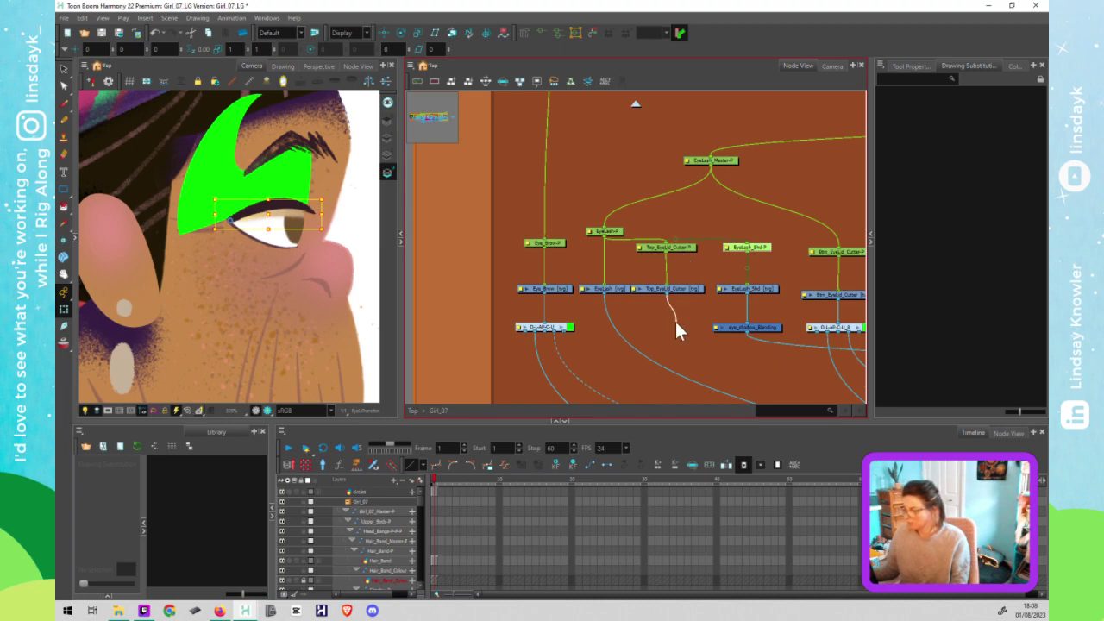
pyautogui.click(674, 245)
pyautogui.click(647, 288)
pyautogui.press('Delete')
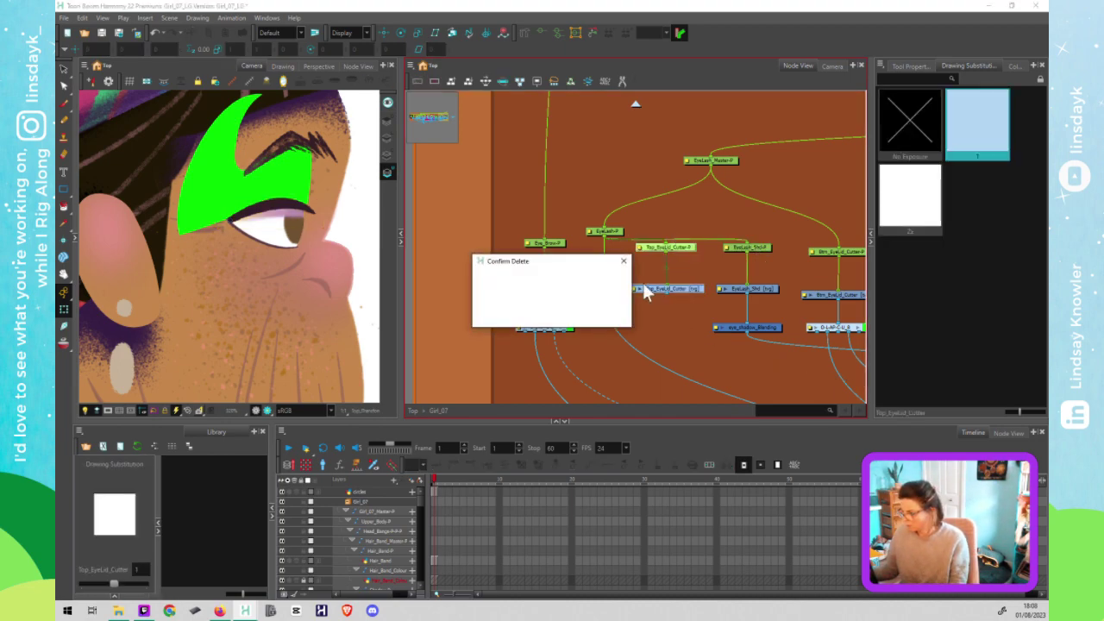
pyautogui.click(577, 316)
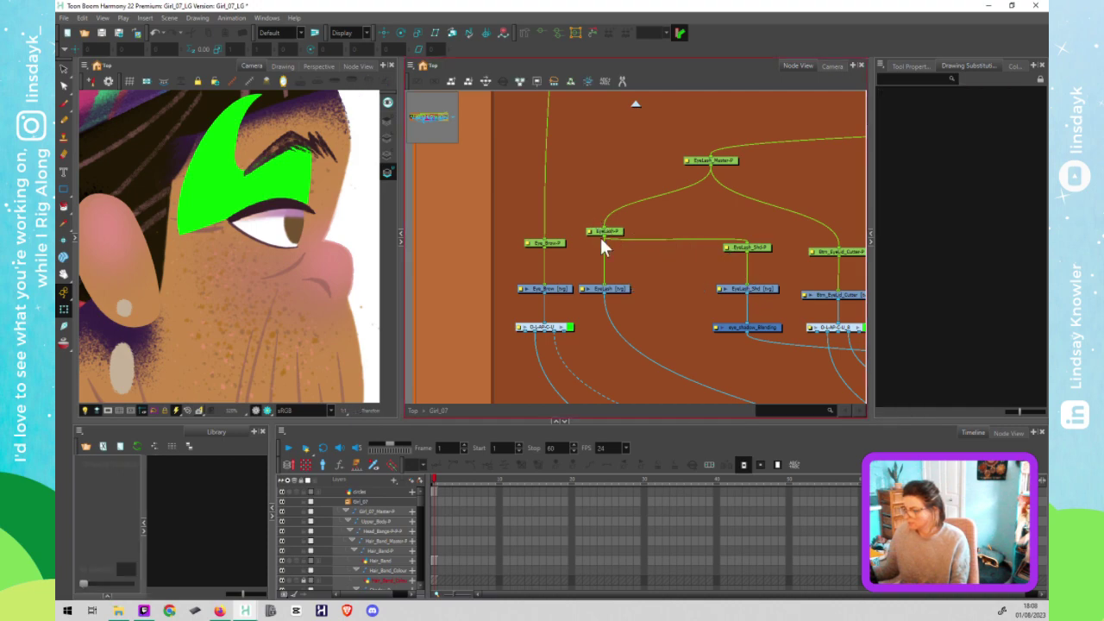
# Step: Duplicate the O-L-AP-C-U art-layer node below the Eye_Brow drawing and insert the copy beneath the EyeLash drawing
pyautogui.click(624, 291)
pyautogui.moveTo(625, 290); pyautogui.dragTo(679, 299)
pyautogui.click(707, 305)
pyautogui.moveTo(595, 303); pyautogui.dragTo(528, 338)
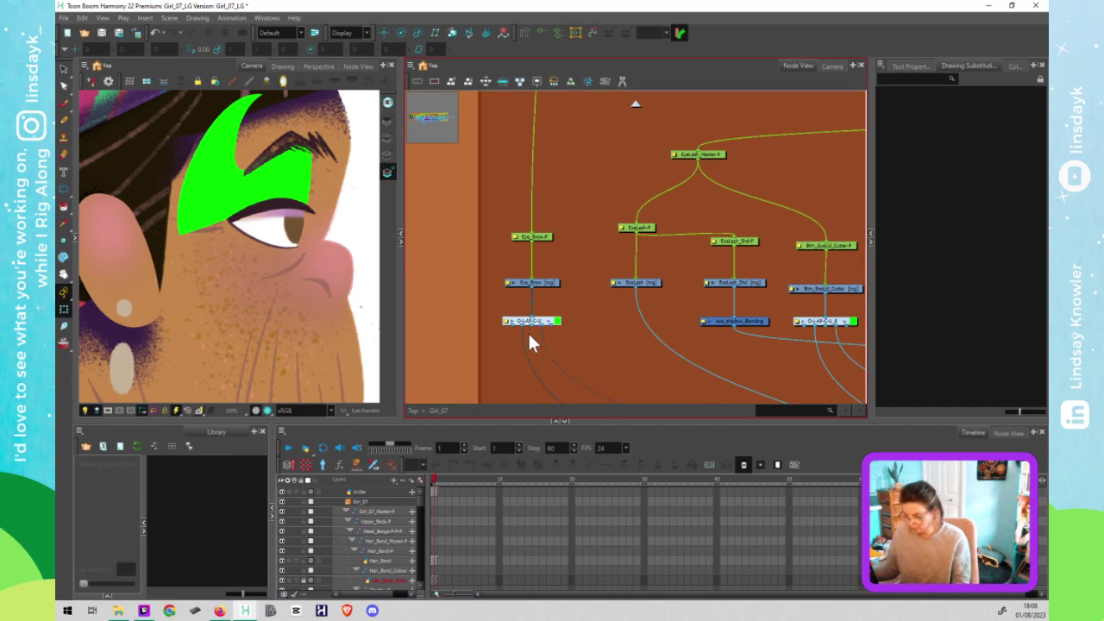
pyautogui.hotkey('ctrl', 'v')
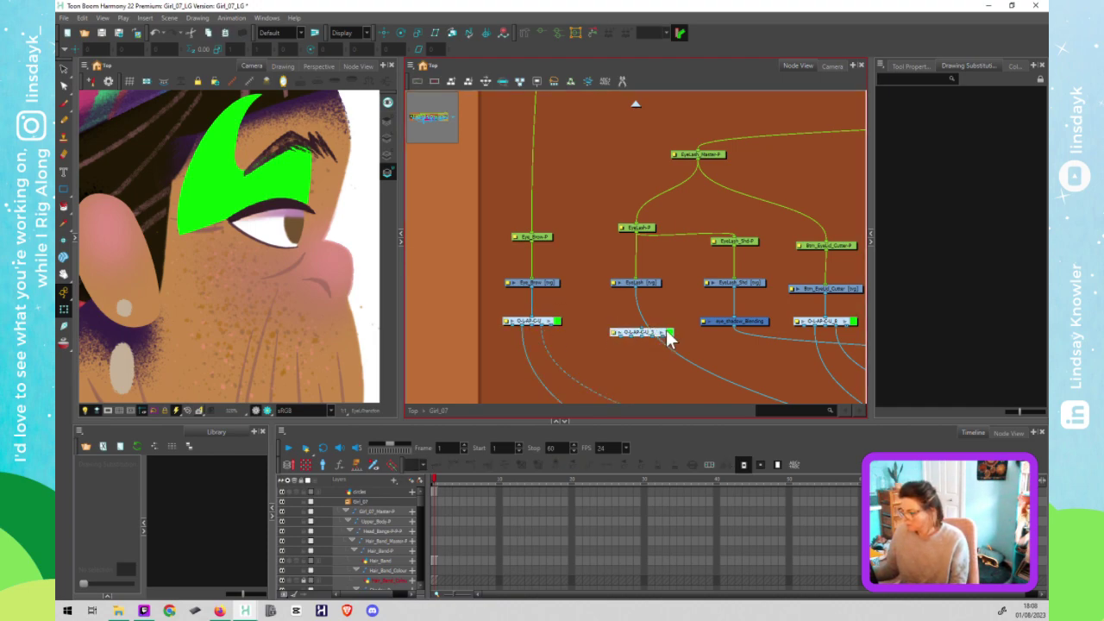
pyautogui.moveTo(659, 329); pyautogui.dragTo(608, 263)
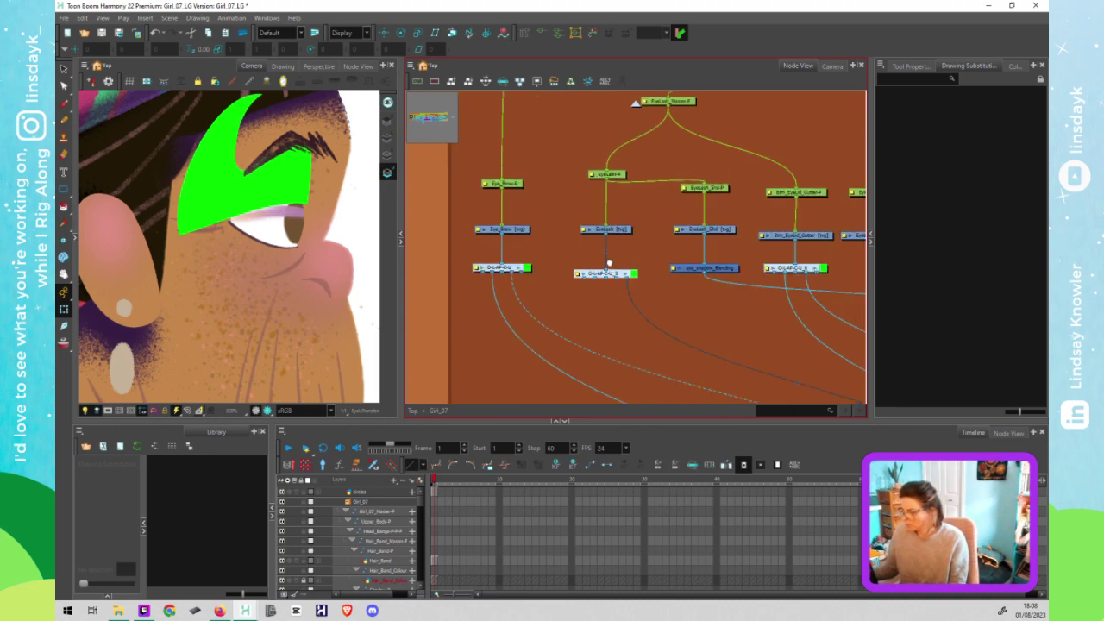
# Step: Rewire the pasted art-layer node through a temporary composite so only the eyelash art is output, and delete that composite
pyautogui.scroll(-3, 628, 304)
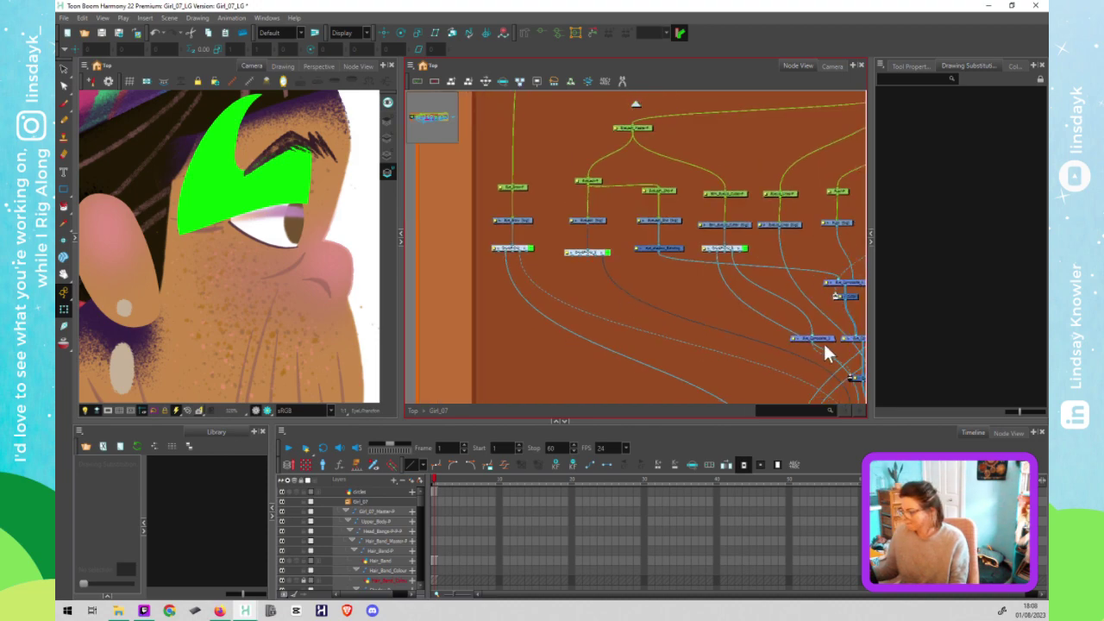
pyautogui.press('c')
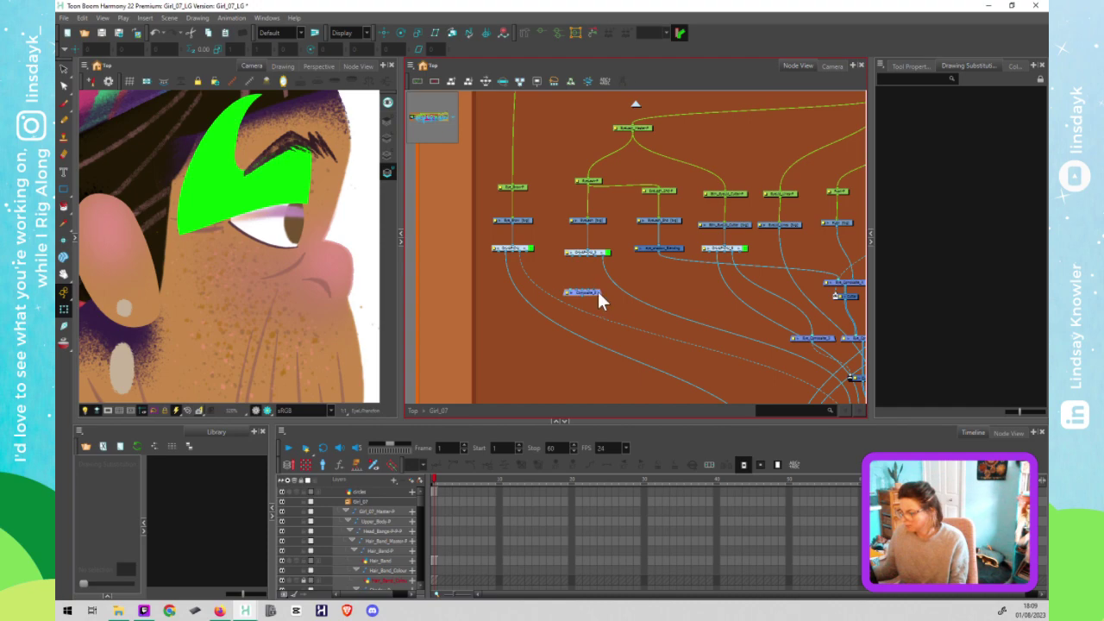
pyautogui.moveTo(597, 291)
pyautogui.mouseDown()
pyautogui.moveTo(629, 287)
pyautogui.moveTo(585, 296)
pyautogui.mouseUp()
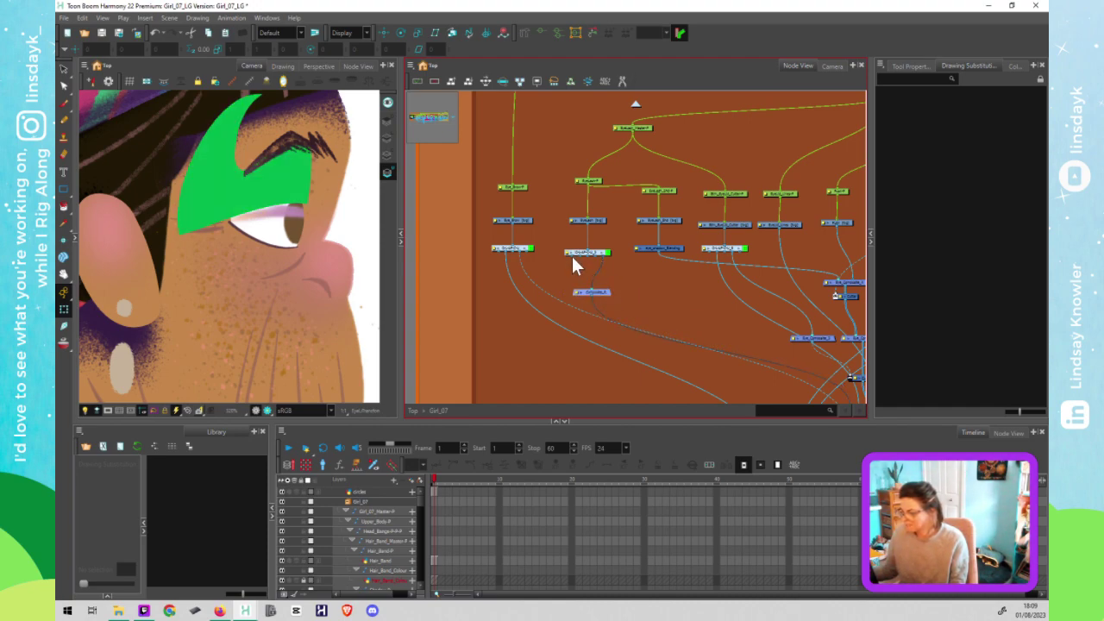
pyautogui.moveTo(705, 311); pyautogui.dragTo(667, 254)
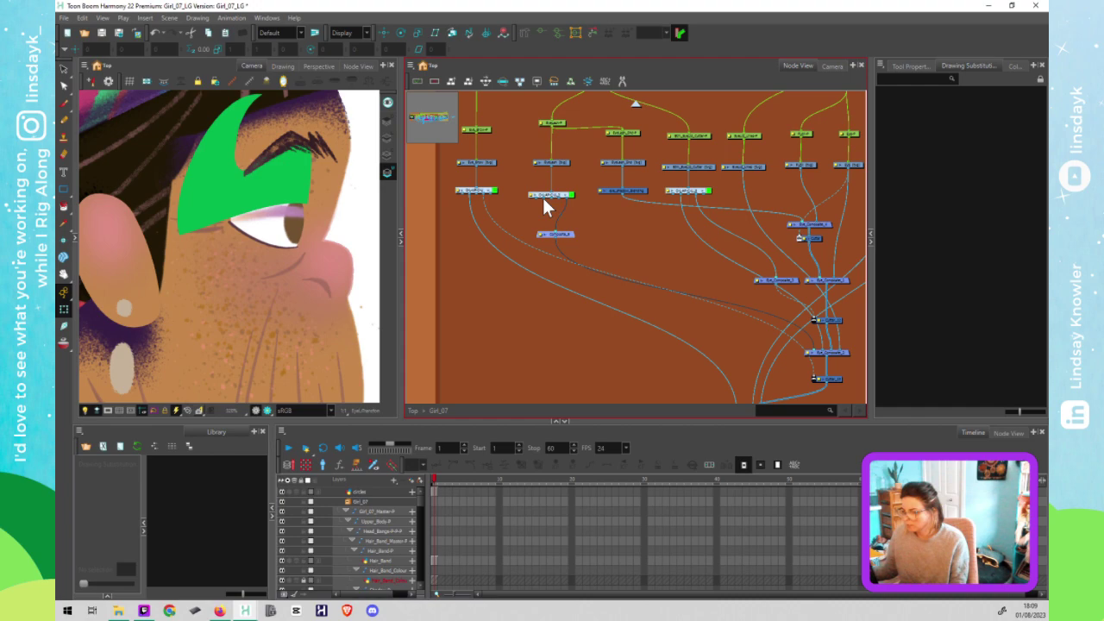
pyautogui.moveTo(545, 198)
pyautogui.mouseDown()
pyautogui.moveTo(548, 233)
pyautogui.moveTo(568, 227)
pyautogui.mouseUp()
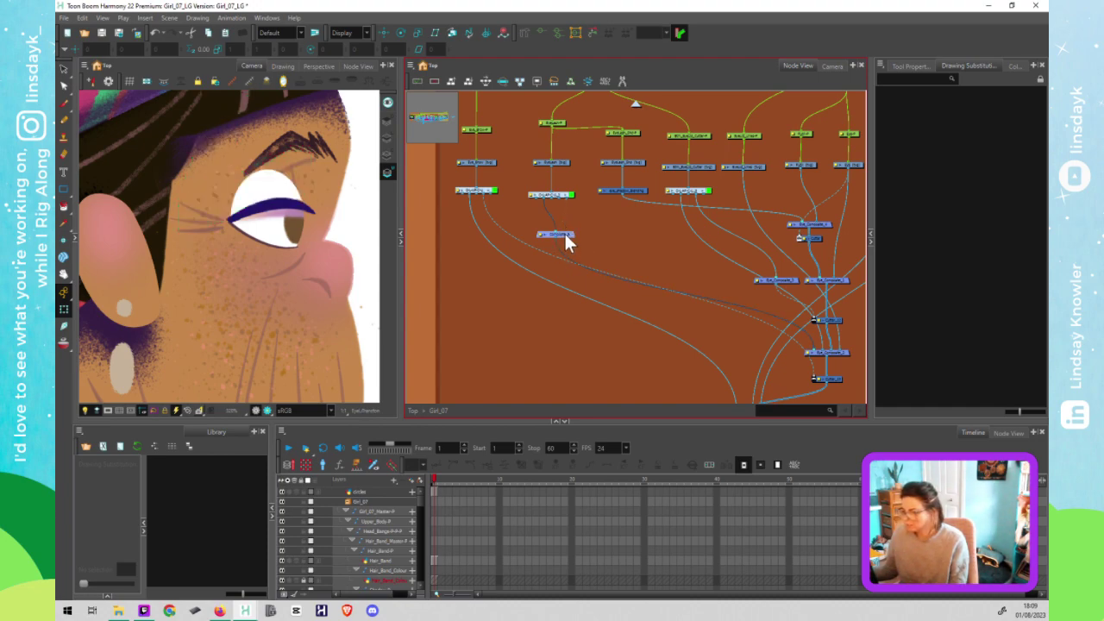
pyautogui.press('Delete')
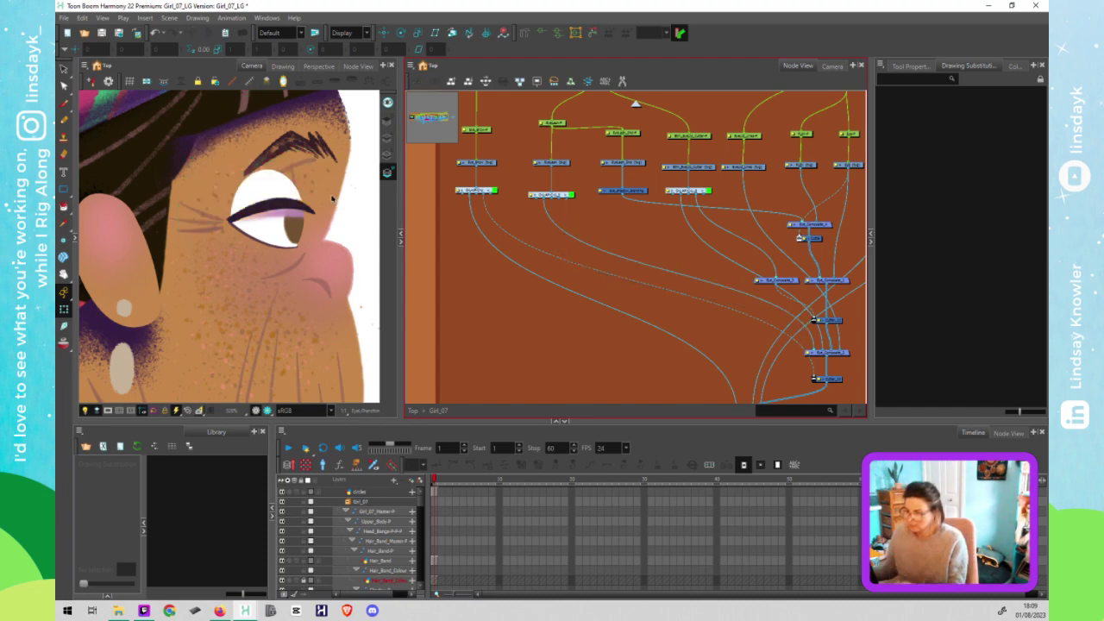
# Step: Check the eye's cutter by disabling and re-enabling it, and connect the pasted node's underlay output to the eyelid cutter composite
pyautogui.click(276, 186)
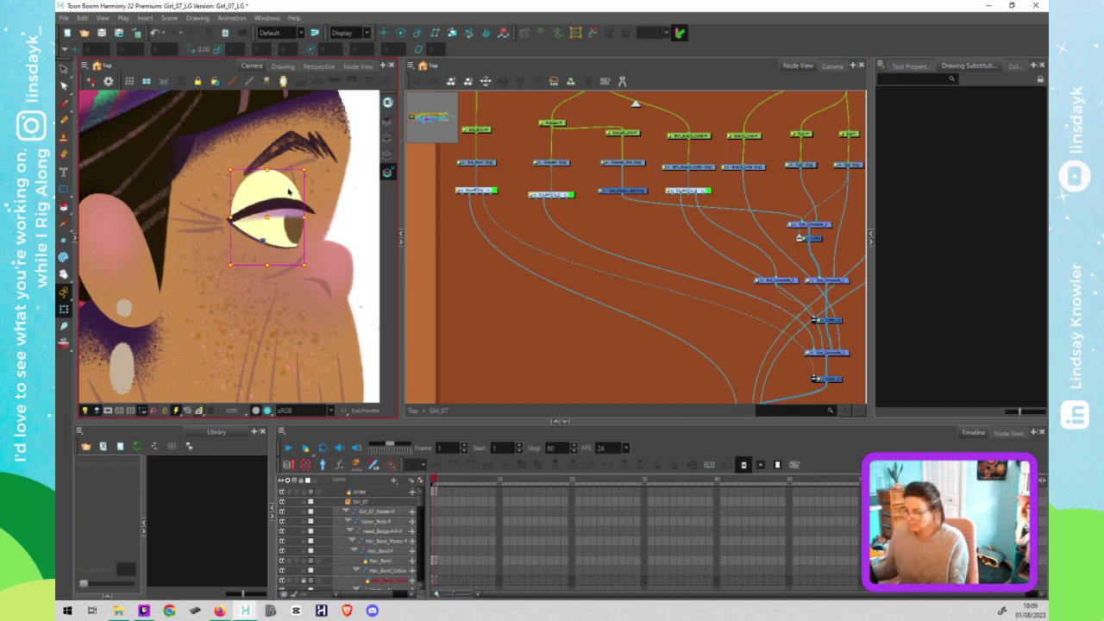
pyautogui.click(845, 288)
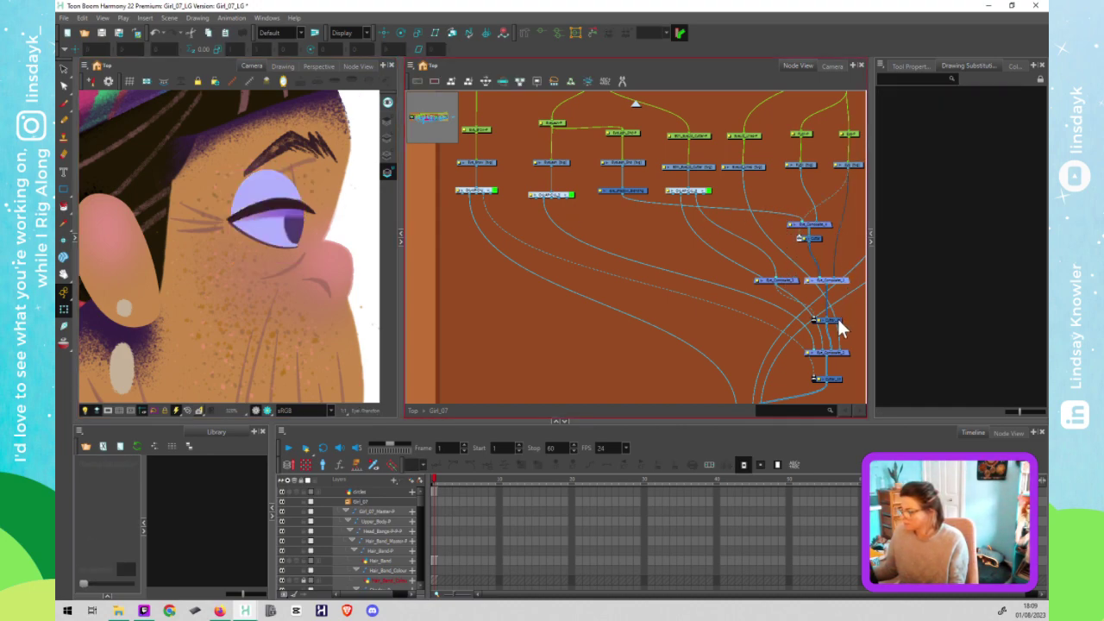
pyautogui.click(835, 319)
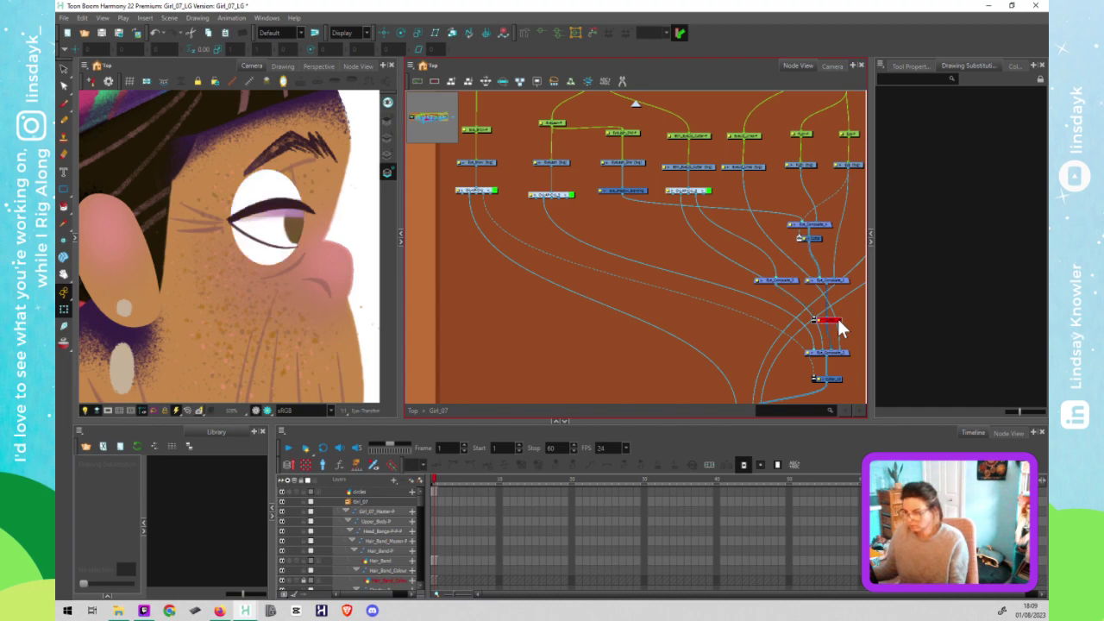
pyautogui.click(837, 317)
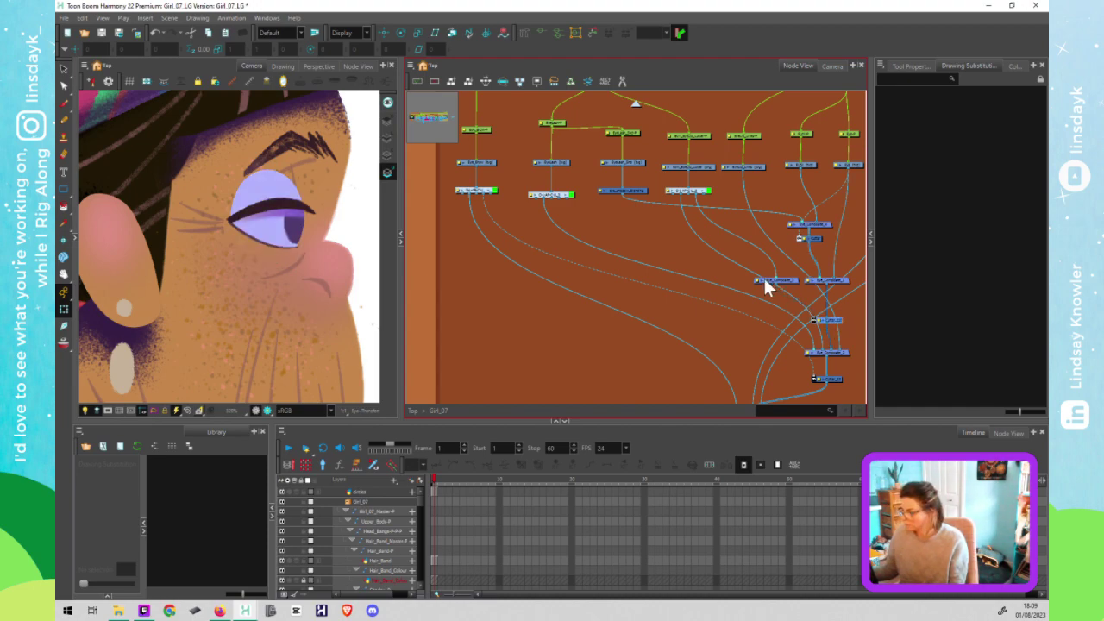
pyautogui.moveTo(567, 198); pyautogui.dragTo(757, 274)
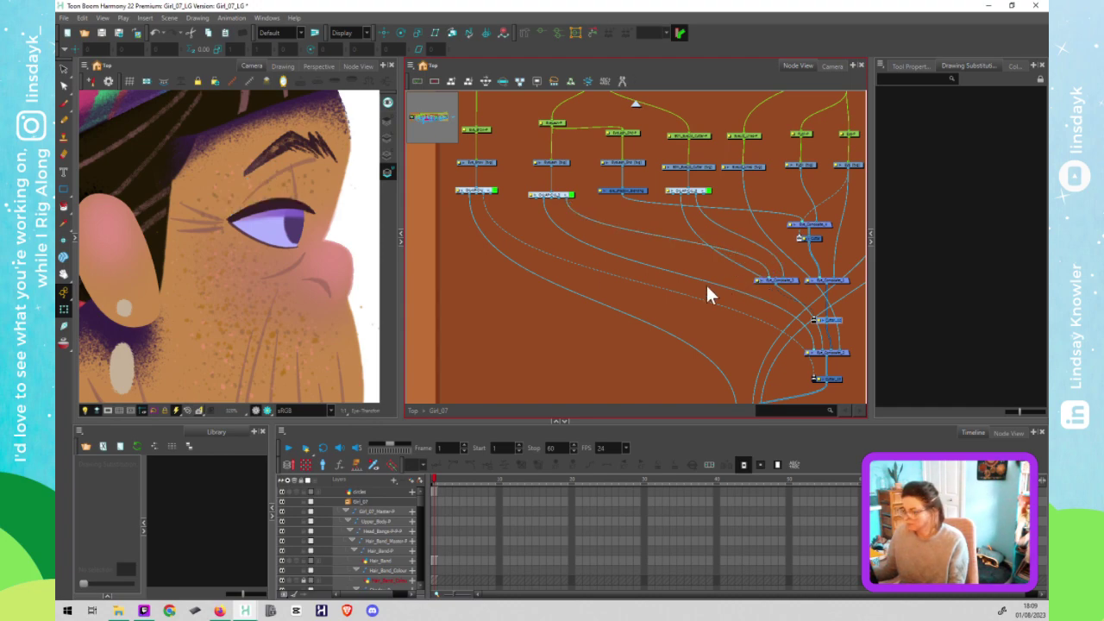
pyautogui.hotkey('ctrl', 'z')
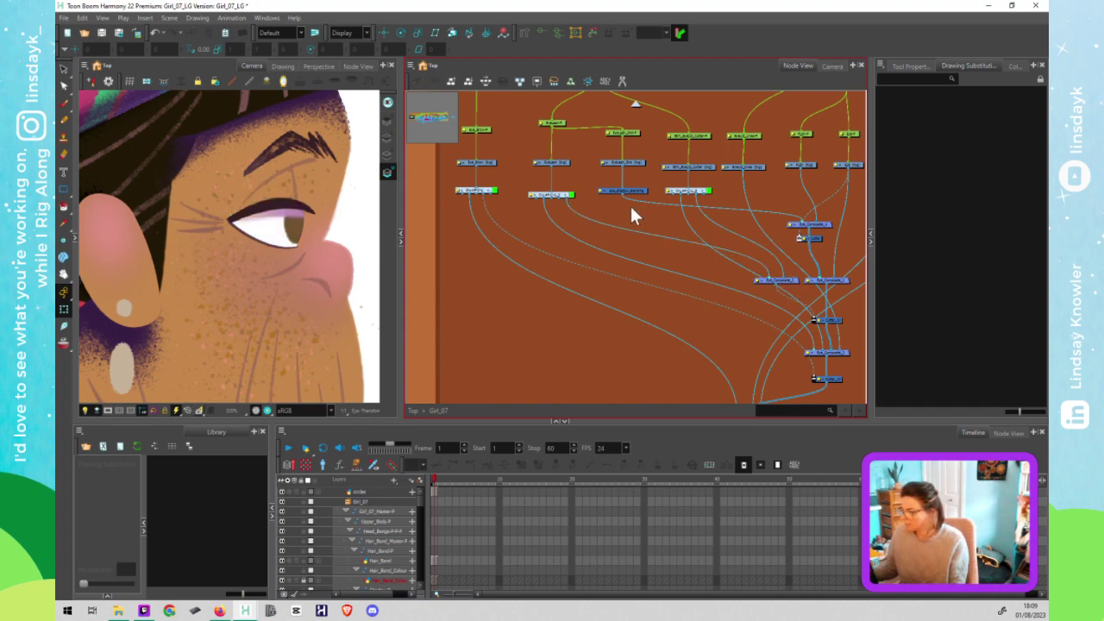
# Step: Try rotating the EyeLash-P and Btm_EyeLid_Cutter-P pegs in the camera view and undo the test rotations
pyautogui.click(557, 123)
pyautogui.moveTo(336, 238)
pyautogui.mouseDown()
pyautogui.moveTo(346, 242)
pyautogui.moveTo(356, 209)
pyautogui.moveTo(347, 177)
pyautogui.moveTo(355, 227)
pyautogui.moveTo(337, 235)
pyautogui.mouseUp()
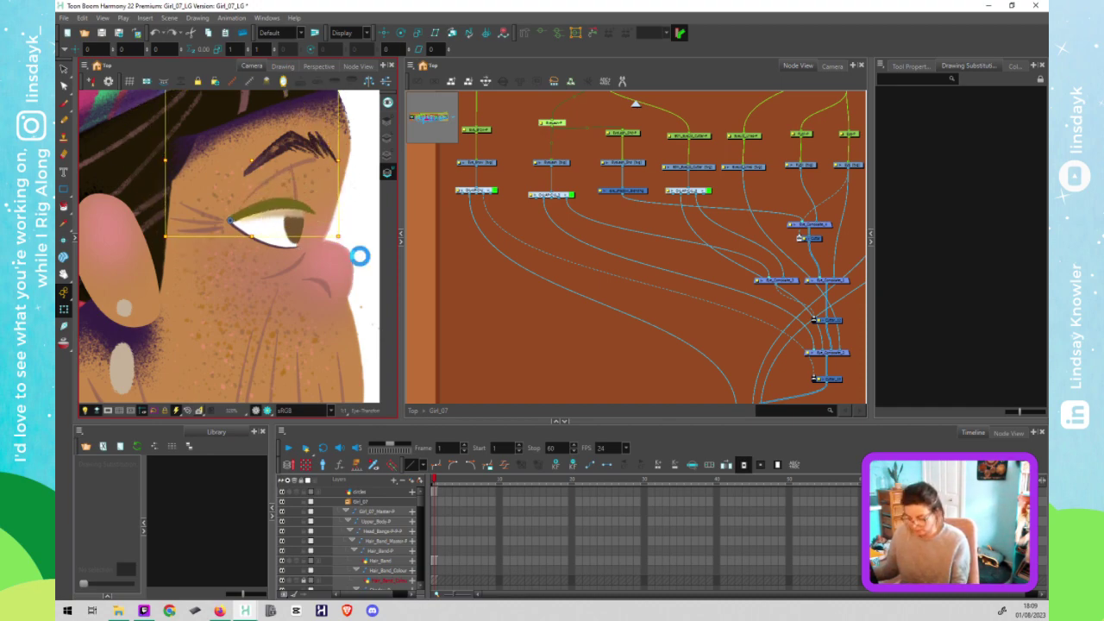
pyautogui.scroll(-1, 634, 244)
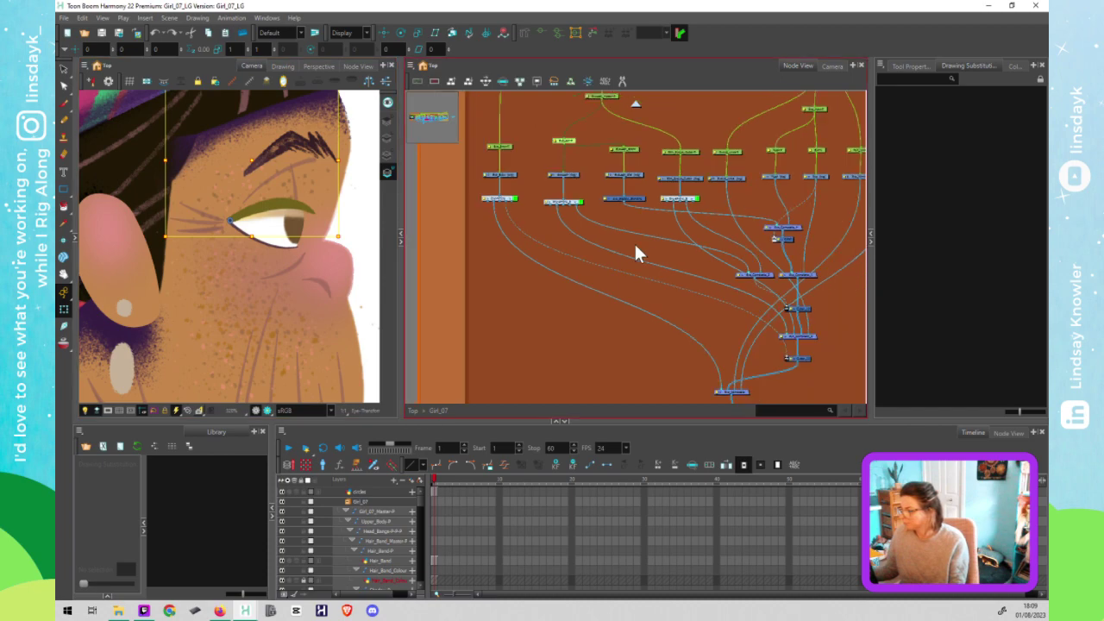
pyautogui.moveTo(696, 132); pyautogui.dragTo(684, 152)
pyautogui.click(319, 279)
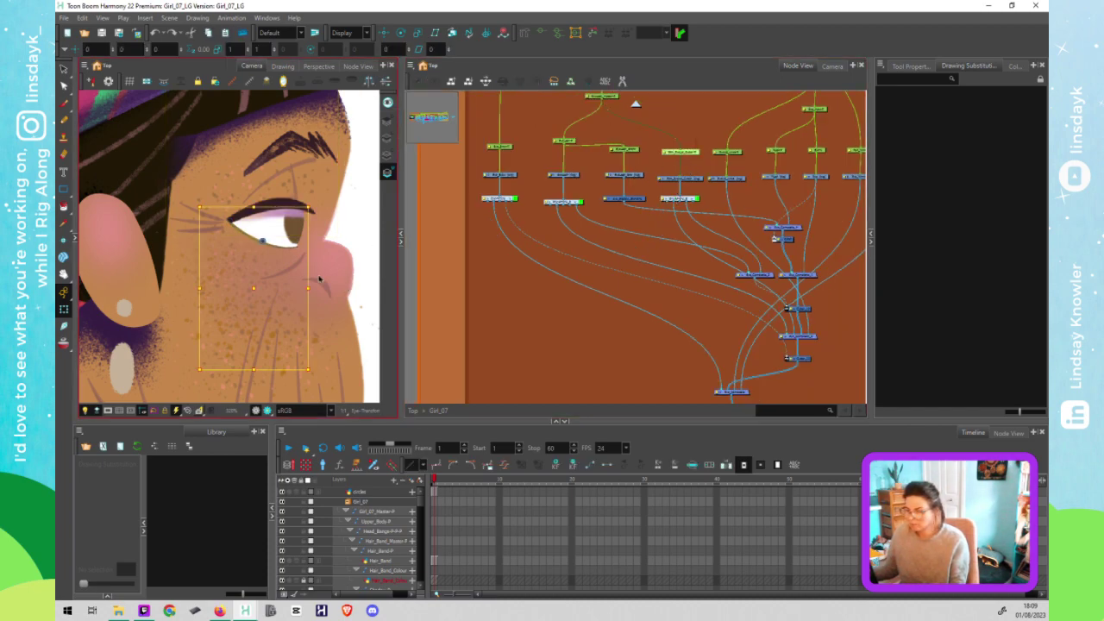
pyautogui.moveTo(315, 372); pyautogui.dragTo(309, 386)
pyautogui.hotkey('ctrl', 'z')
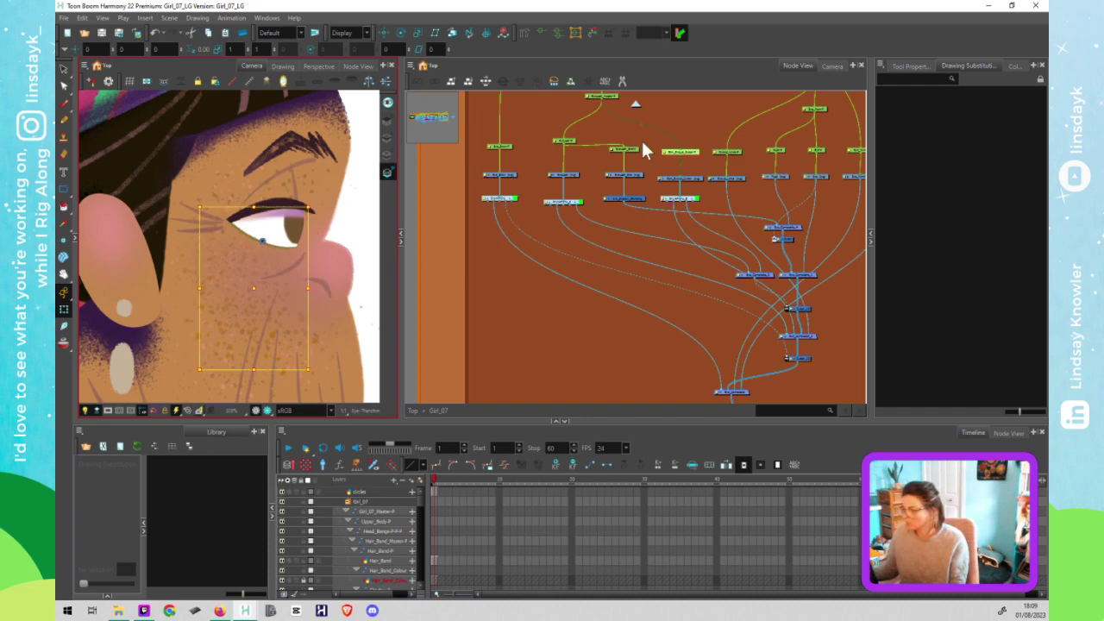
# Step: Open the layer properties of the EyeLash-P, EyeLash_Master-P and Btm_EyeLid_Cutter-P pegs and arrange them side by side
pyautogui.moveTo(631, 129); pyautogui.dragTo(626, 163)
pyautogui.click(598, 139)
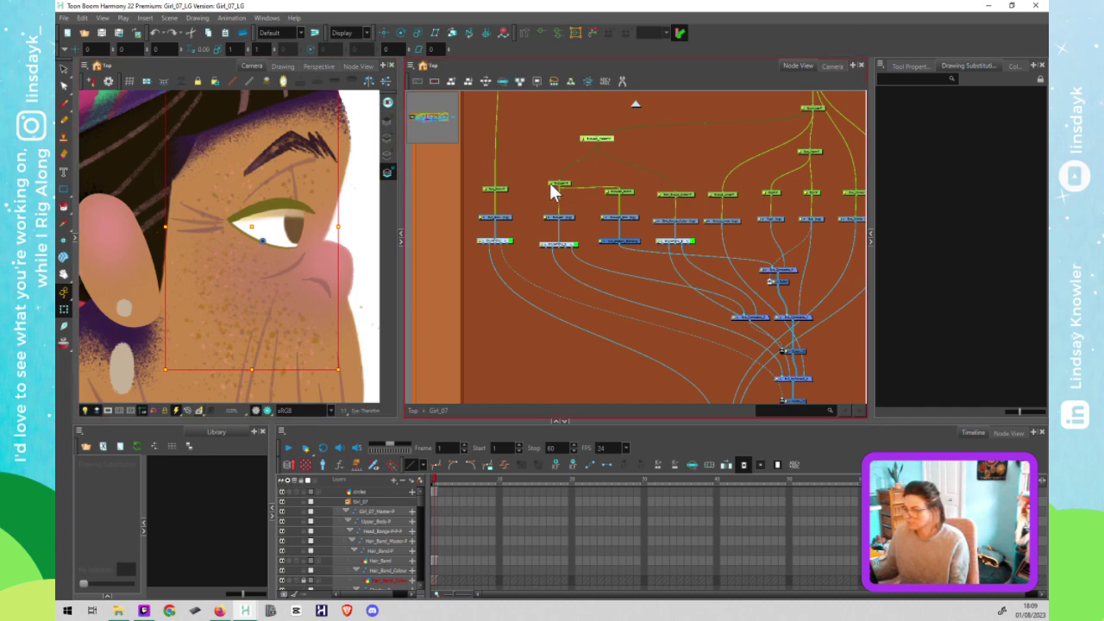
pyautogui.doubleClick(587, 140)
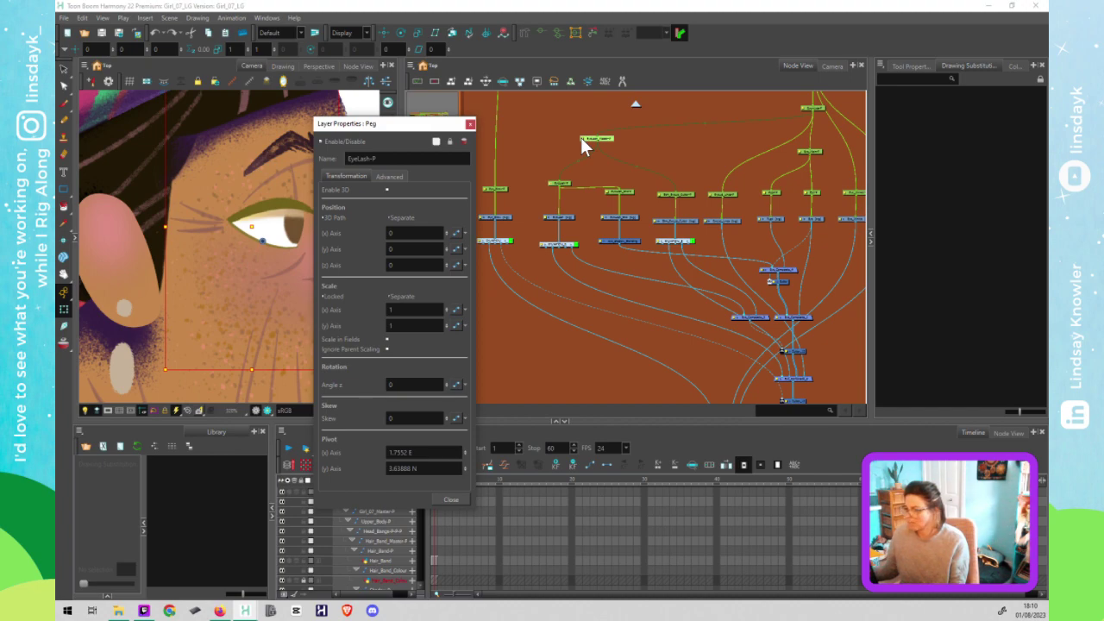
pyautogui.click(665, 195)
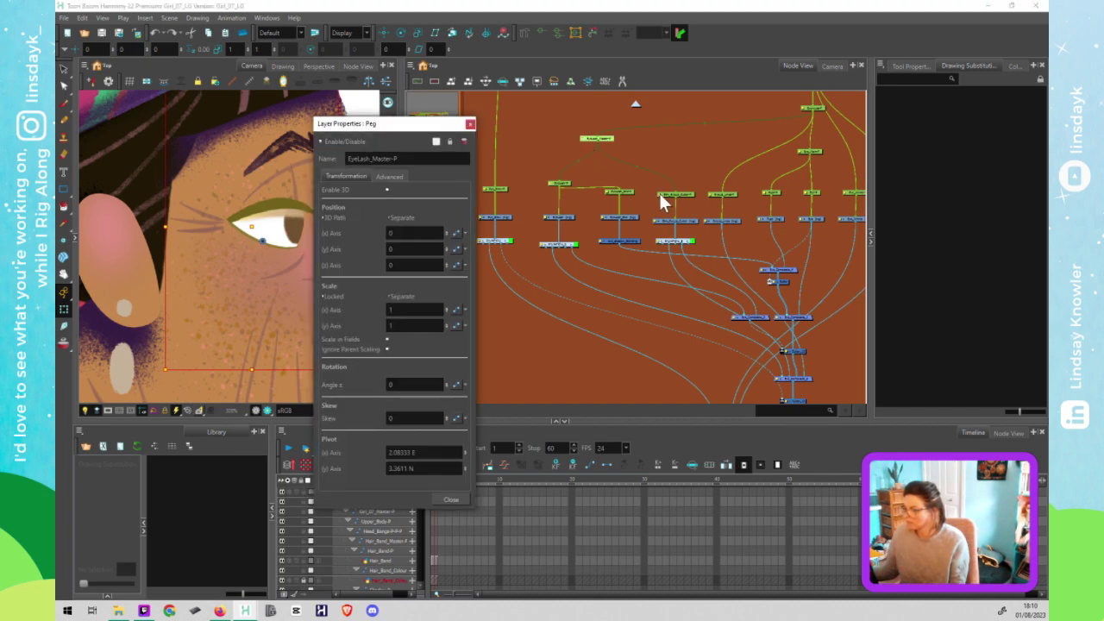
pyautogui.click(615, 193)
pyautogui.moveTo(449, 125); pyautogui.dragTo(881, 129)
pyautogui.moveTo(444, 125); pyautogui.dragTo(607, 135)
pyautogui.moveTo(483, 132); pyautogui.dragTo(662, 130)
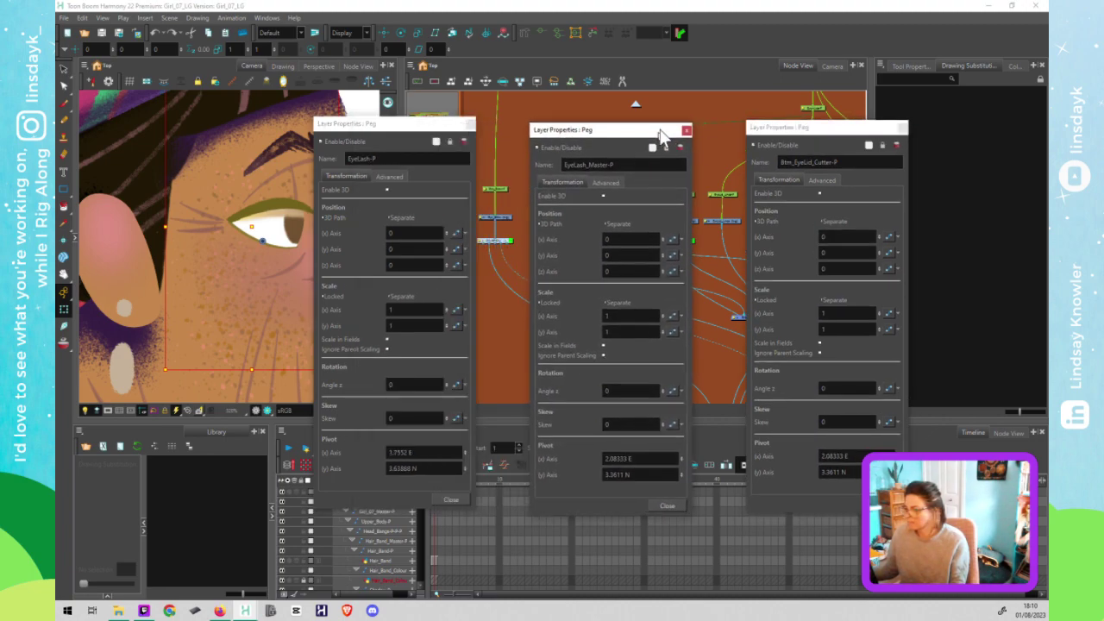
# Step: Copy EyeLash-P's x-axis pivot value, 1.7552 E, to the EyeLash_Master-P and Btm_EyeLid_Cutter-P pegs
pyautogui.click(418, 452)
pyautogui.hotkey('ctrl', 'c')
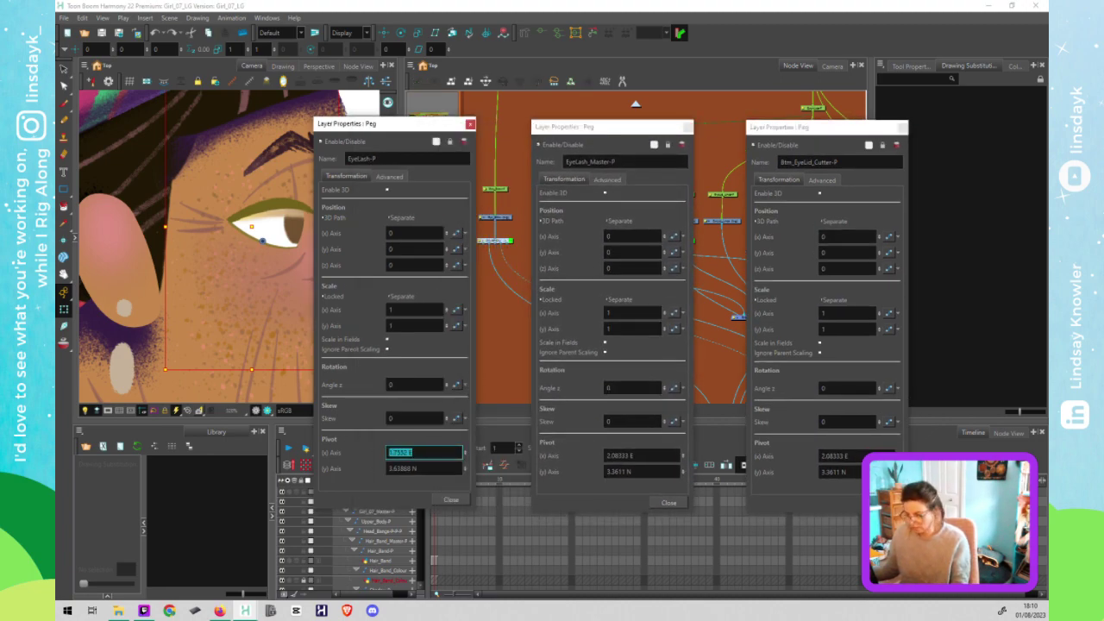
pyautogui.click(643, 455)
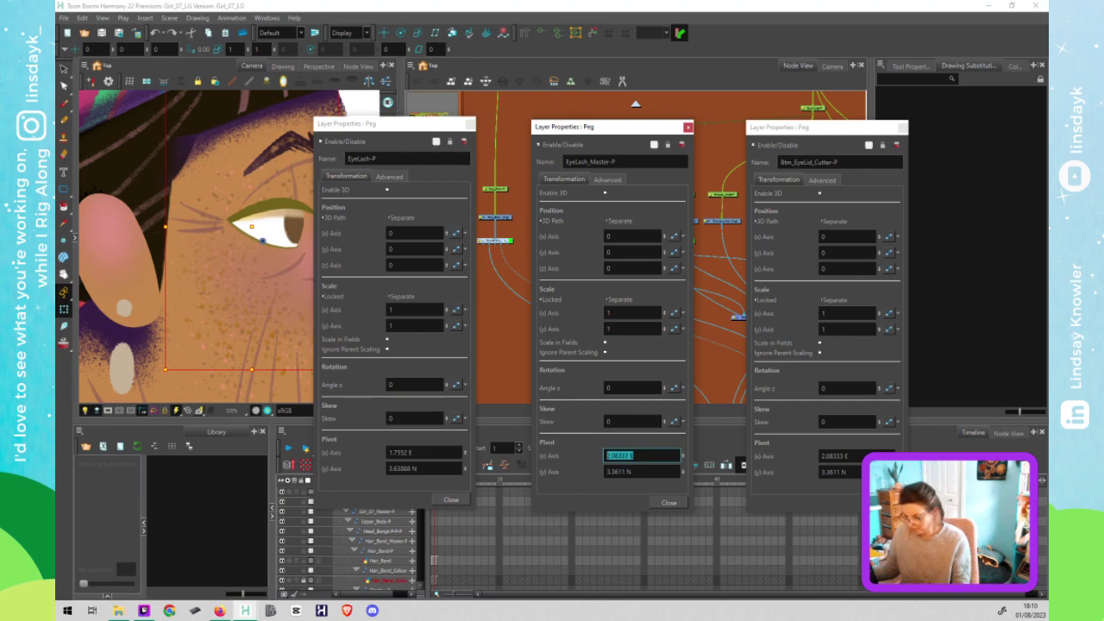
pyautogui.hotkey('ctrl', 'v')
pyautogui.click(828, 456)
pyautogui.hotkey('ctrl', 'v')
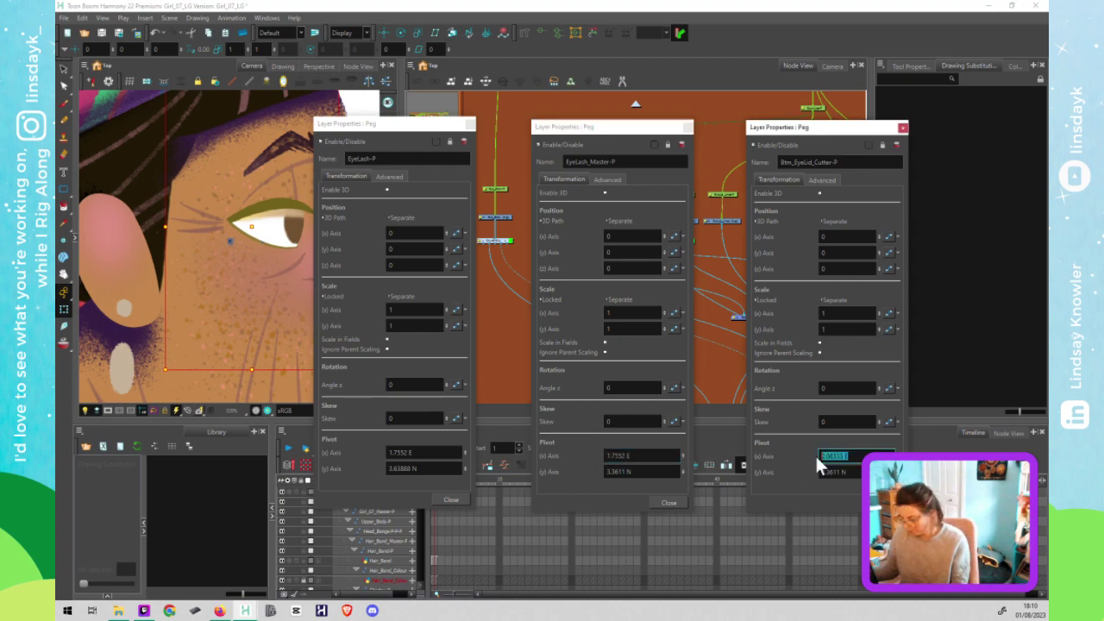
# Step: Match the y-axis pivot of EyeLash_Master-P and Btm_EyeLid_Cutter-P to EyeLash-P's 3.63888 N and close the layer properties
pyautogui.click(421, 452)
pyautogui.moveTo(426, 469); pyautogui.dragTo(340, 462)
pyautogui.hotkey('ctrl', 'c')
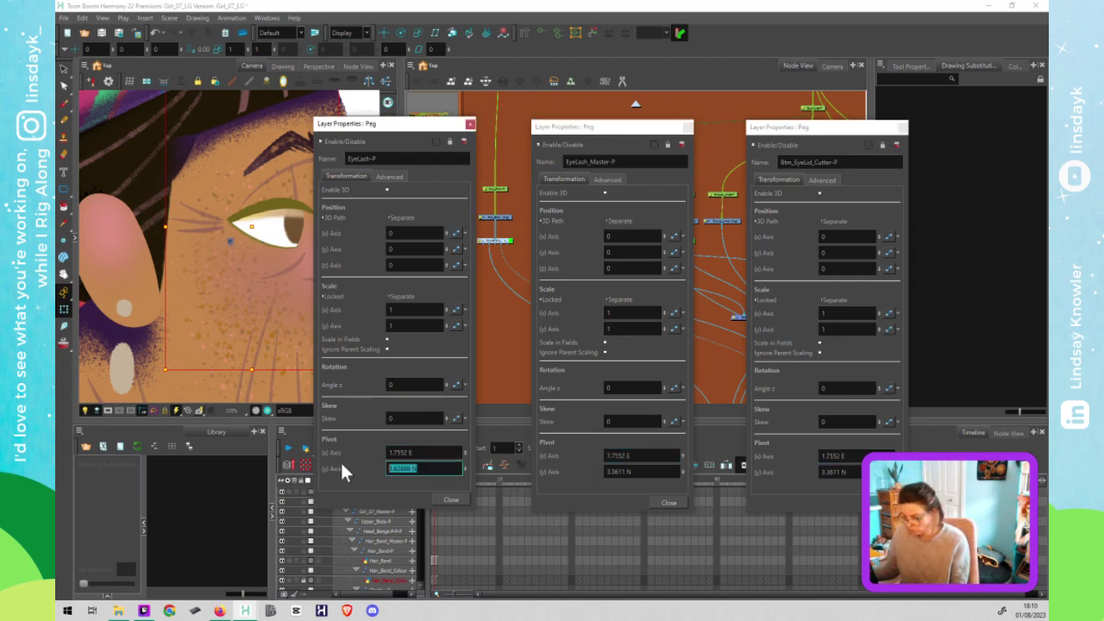
pyautogui.click(645, 472)
pyautogui.hotkey('ctrl', 'v')
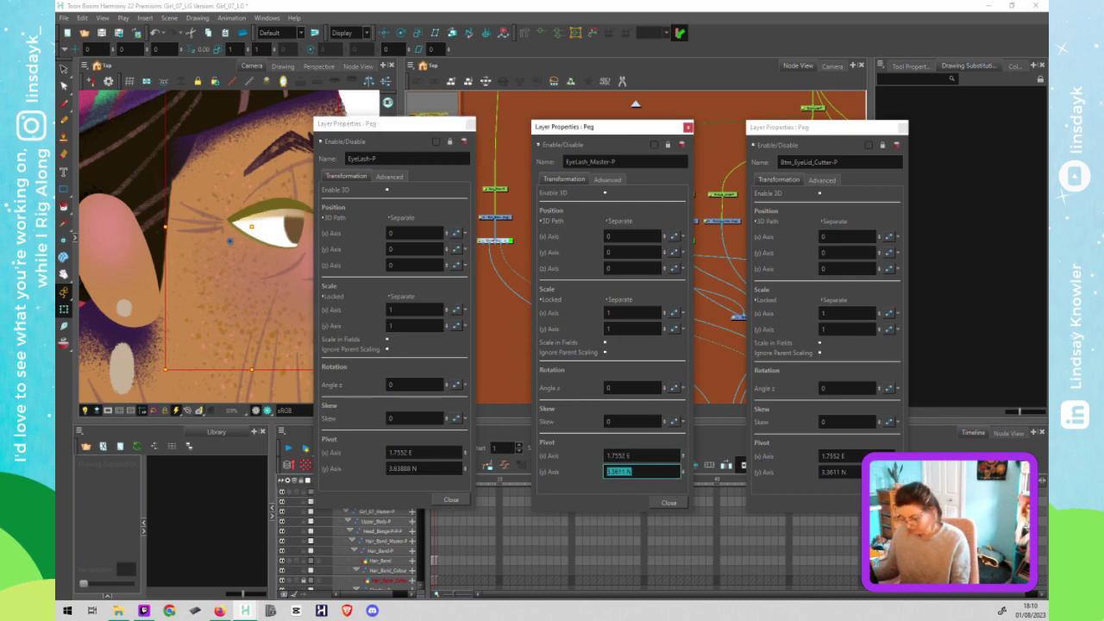
pyautogui.click(832, 455)
pyautogui.moveTo(852, 472); pyautogui.dragTo(799, 469)
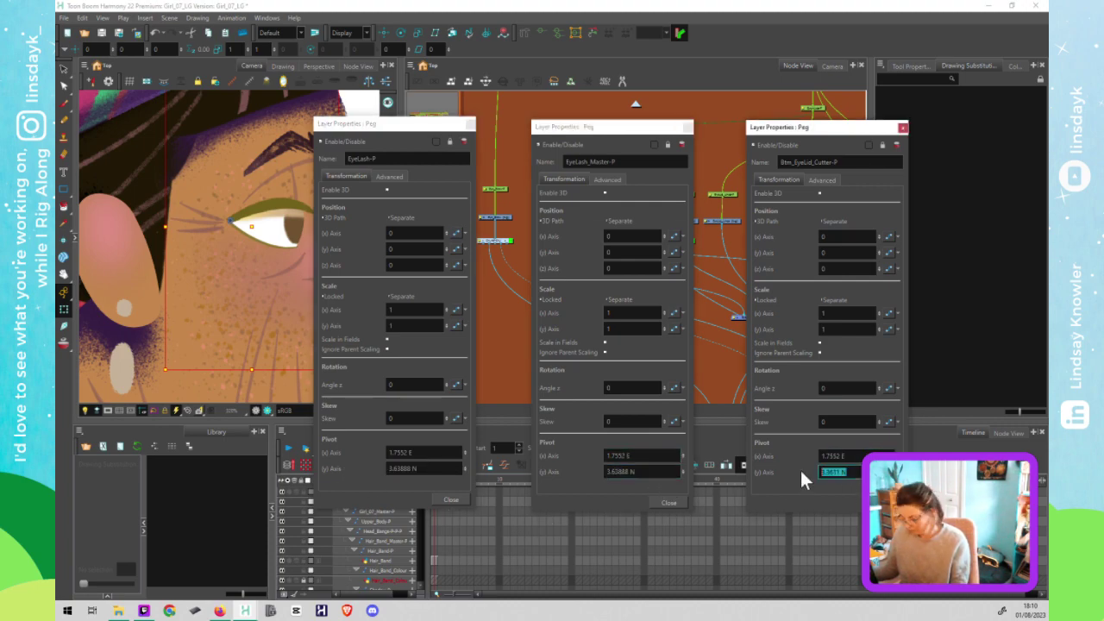
pyautogui.hotkey('ctrl', 'v')
pyautogui.click(883, 503)
pyautogui.click(668, 502)
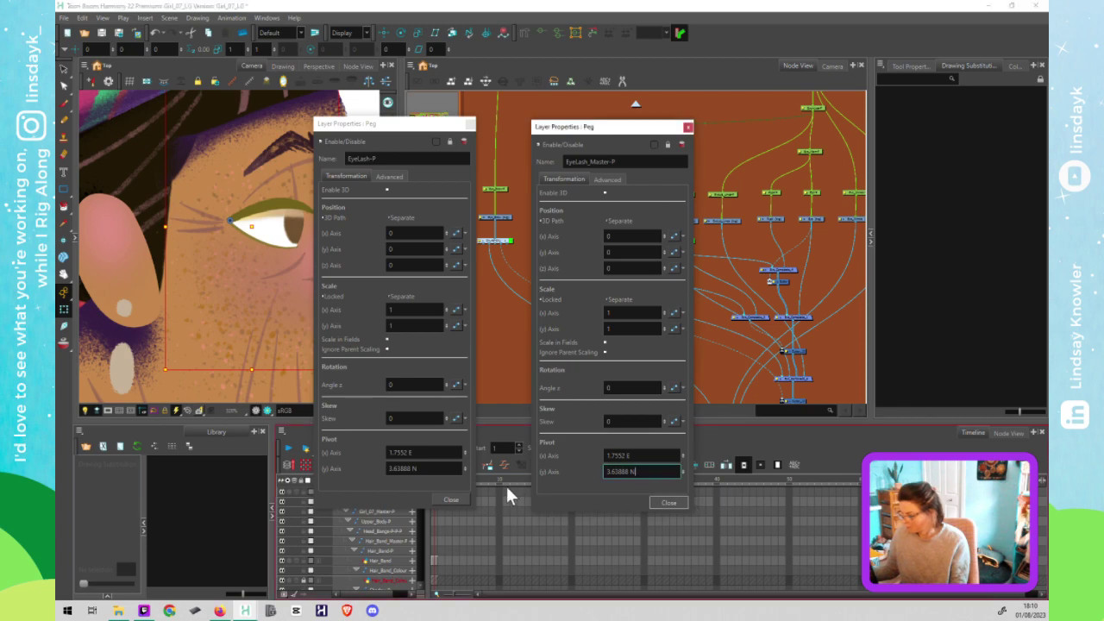
pyautogui.press('Escape')
pyautogui.click(452, 499)
pyautogui.click(598, 147)
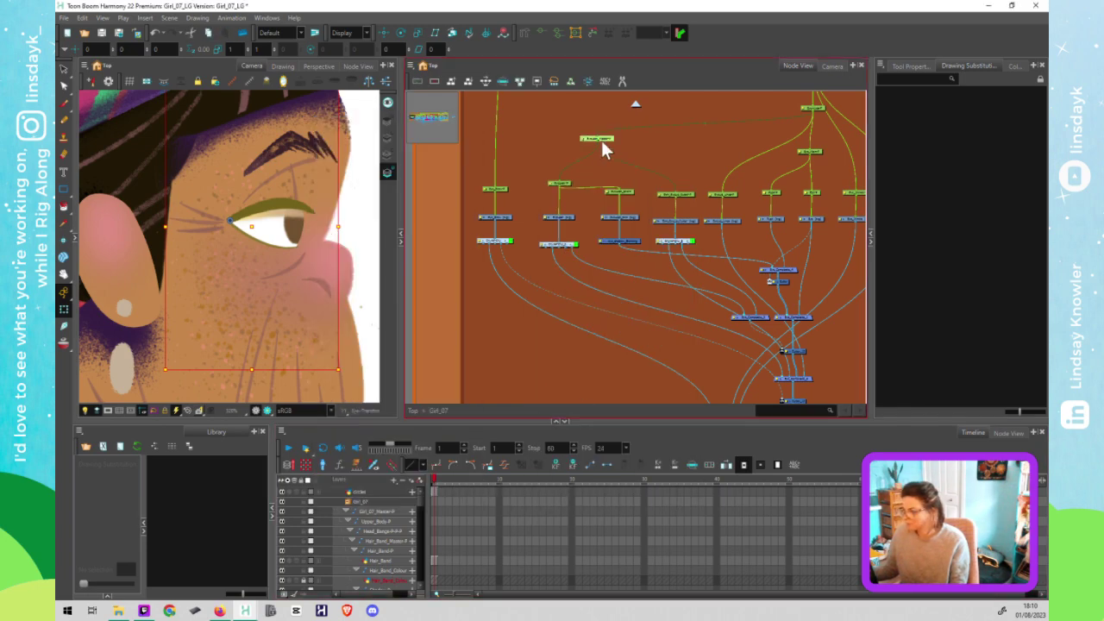
# Step: Reposition the EyeLash_Master-P peg directly above the EyeLash-P peg in the node network and save the scene
pyautogui.moveTo(604, 139); pyautogui.dragTo(594, 173)
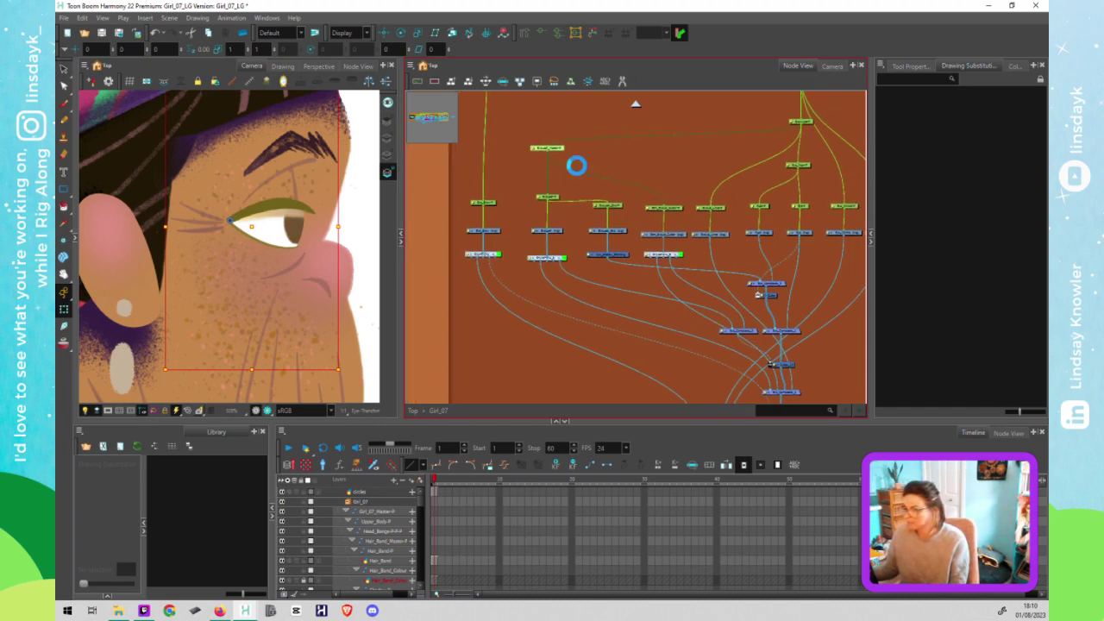
pyautogui.hotkey('ctrl', 's')
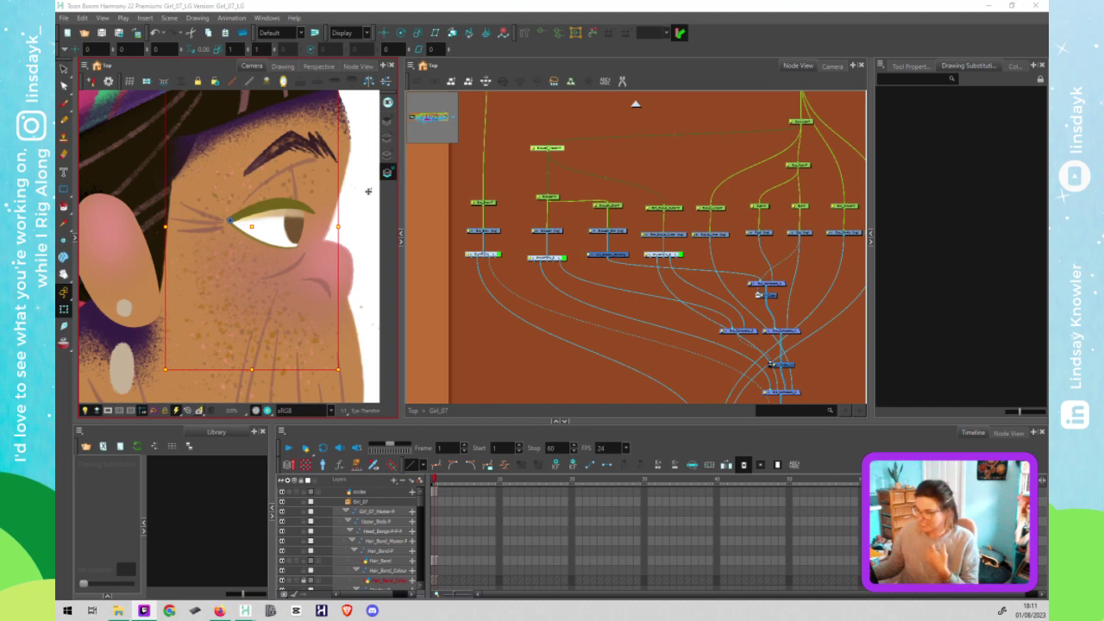
pyautogui.moveTo(554, 147); pyautogui.dragTo(597, 144)
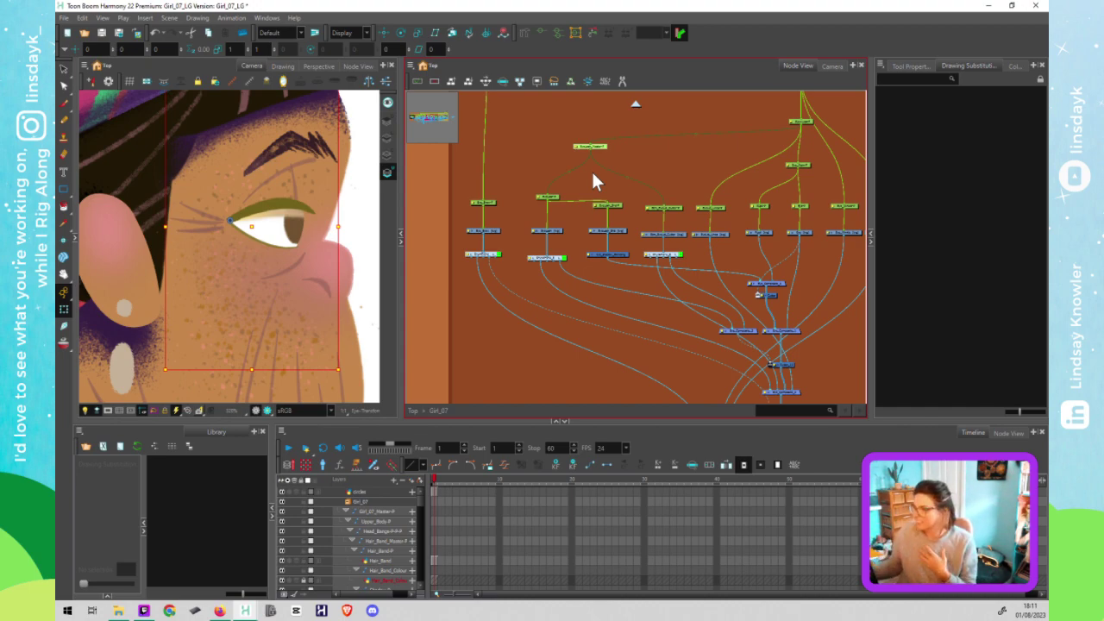
pyautogui.moveTo(603, 147); pyautogui.dragTo(557, 145)
# Step: Try rotating the Btm_EyeLid_Cutter-P peg in the camera view and undo the test rotation
pyautogui.click(673, 205)
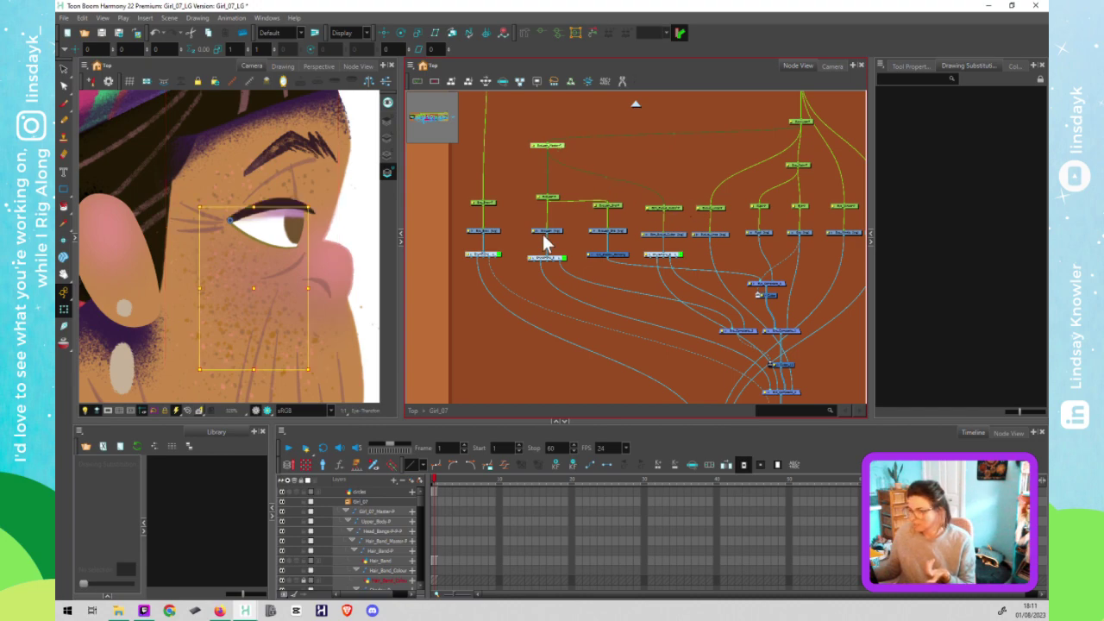
pyautogui.moveTo(312, 210); pyautogui.dragTo(324, 210)
pyautogui.hotkey('ctrl', 'z')
pyautogui.hotkey('ctrl', 'z')
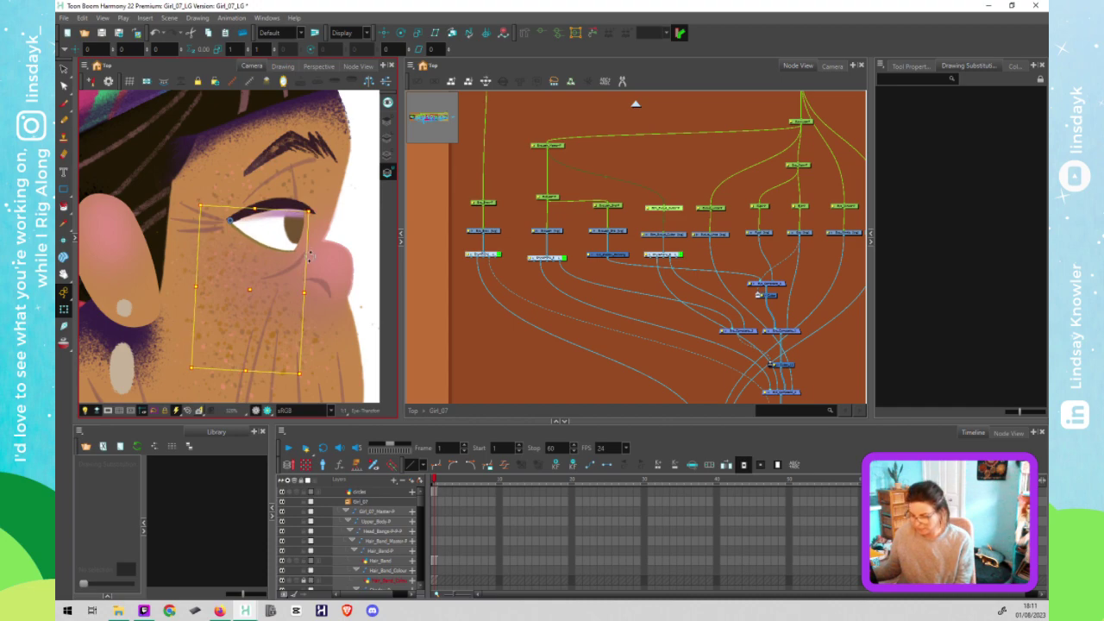
# Step: Shorten the green Btm_EyeLid_Cutter drawing by pulling its lower contour up towards the eye
pyautogui.click(679, 235)
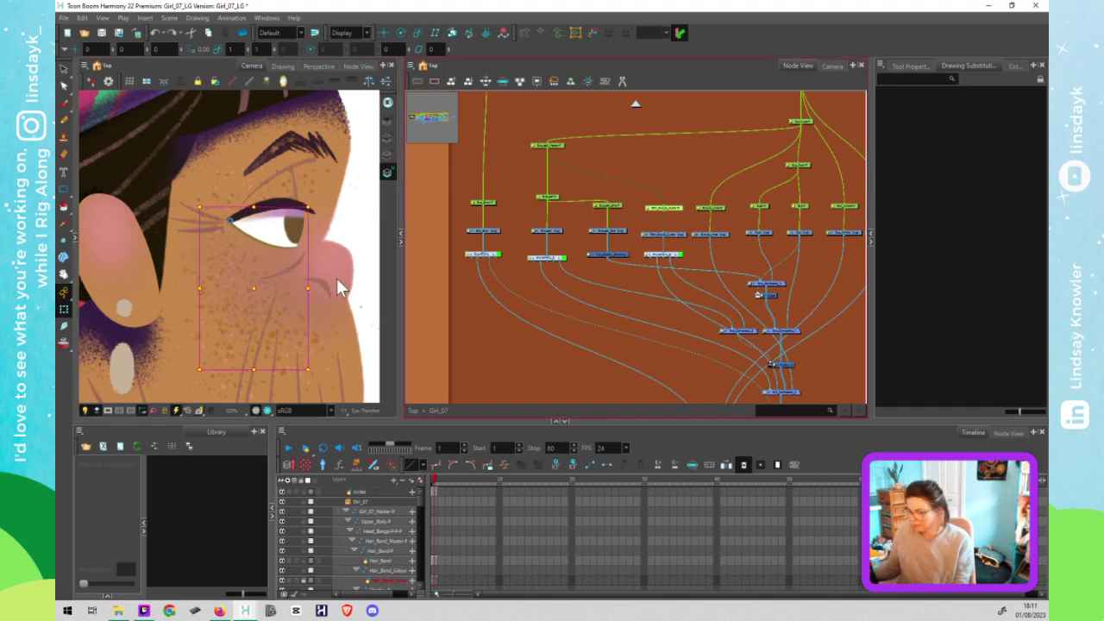
pyautogui.hotkey('alt', 's')
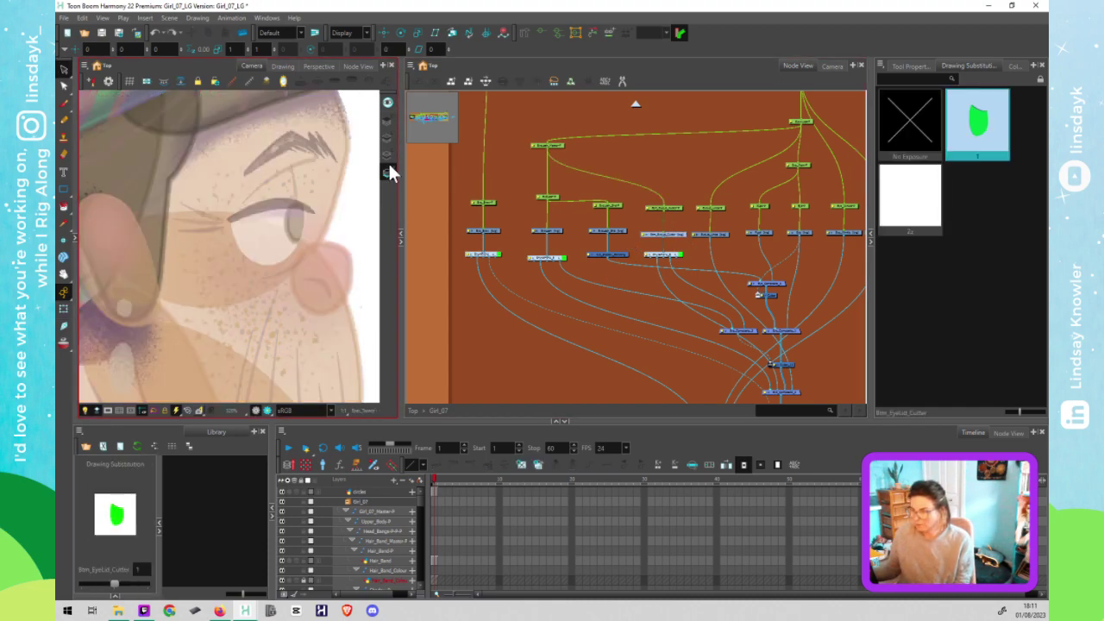
pyautogui.click(388, 157)
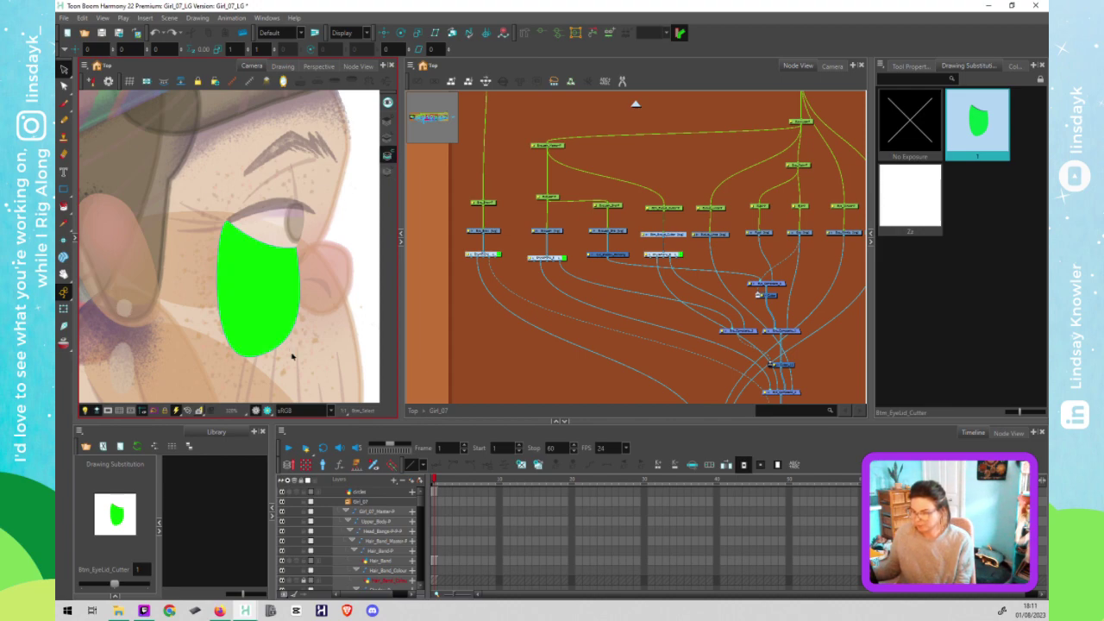
pyautogui.hotkey('alt', 'q')
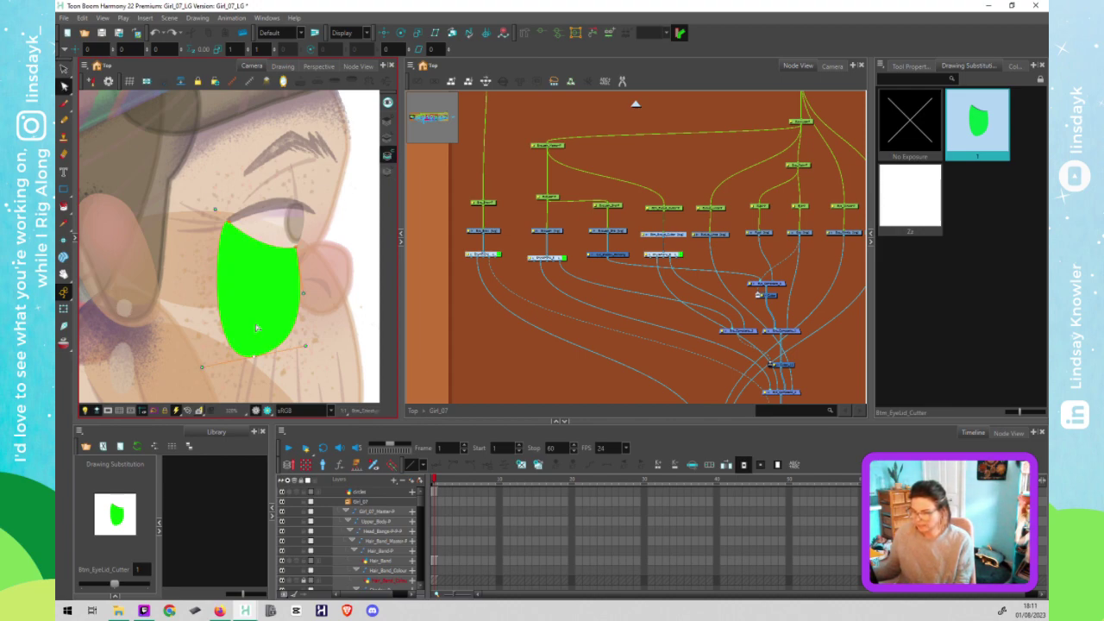
pyautogui.click(254, 312)
pyautogui.moveTo(254, 312)
pyautogui.mouseDown()
pyautogui.moveTo(300, 306)
pyautogui.moveTo(241, 302)
pyautogui.mouseUp()
pyautogui.hotkey('shift', 't')
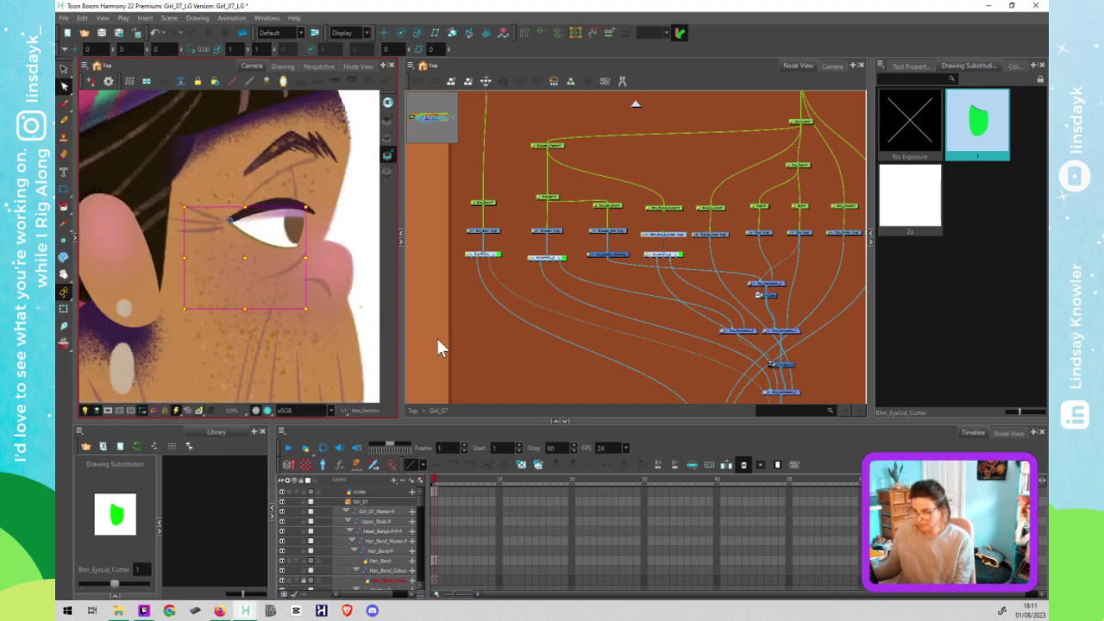
pyautogui.click(472, 339)
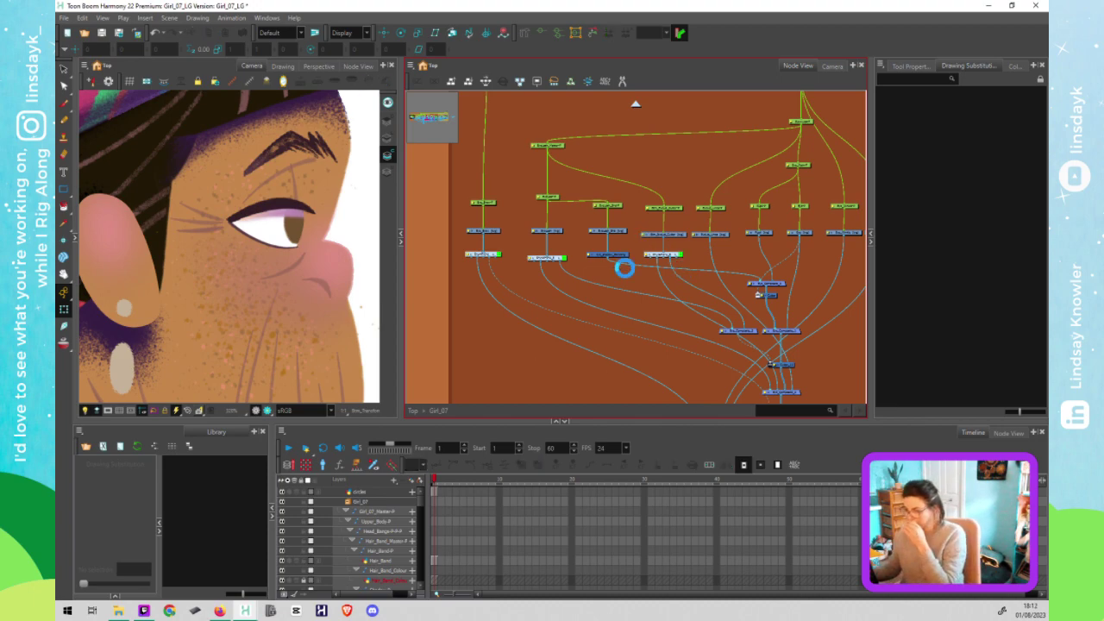
# Step: Check the eyelid cutter and eyelash pegs one by one, then try rotating EyeLash_Master-P and undo it
pyautogui.click(664, 209)
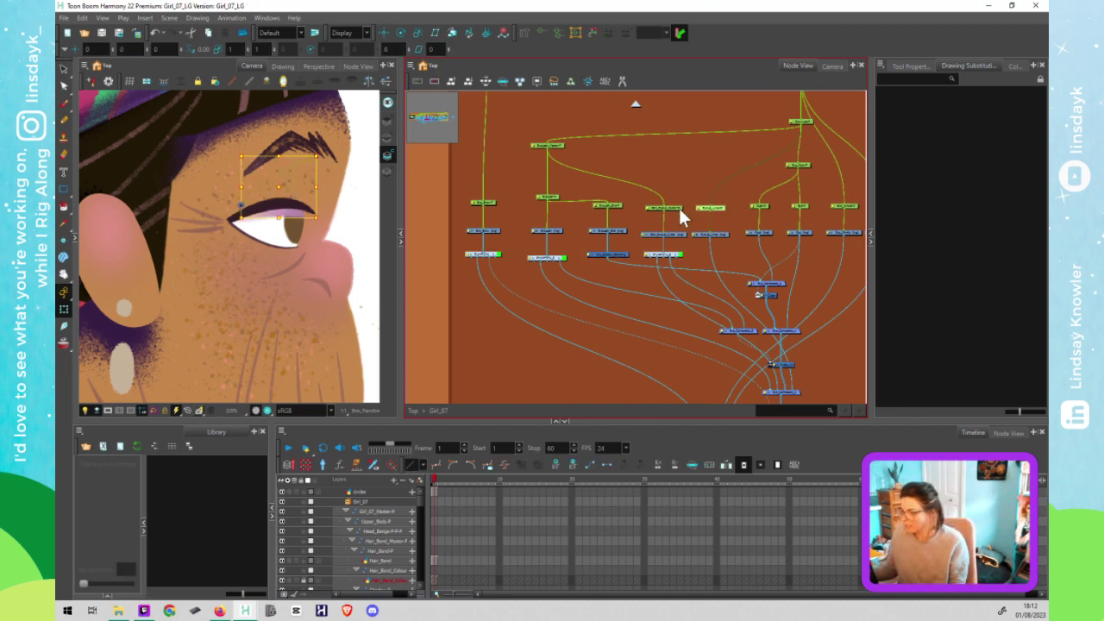
pyautogui.click(677, 206)
pyautogui.click(614, 212)
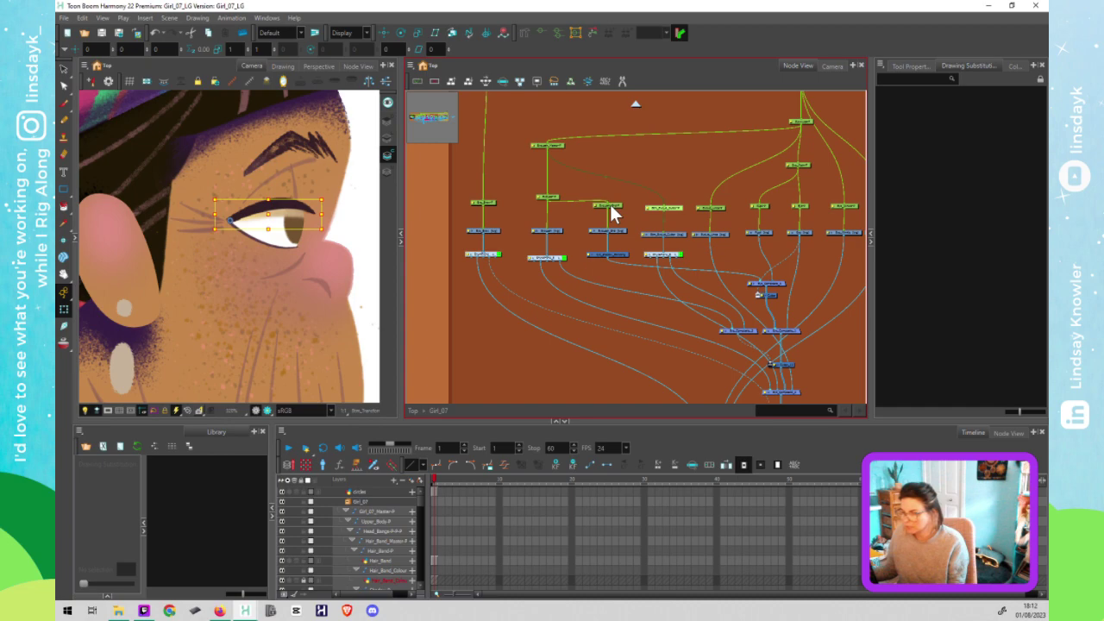
pyautogui.click(548, 146)
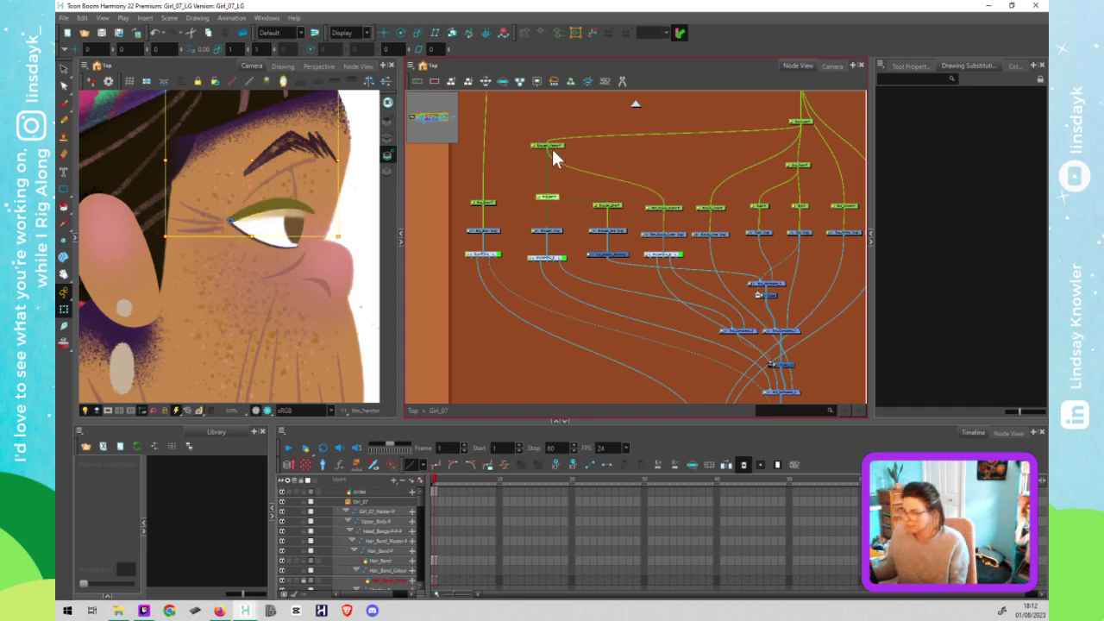
pyautogui.click(552, 147)
pyautogui.moveTo(346, 322)
pyautogui.mouseDown()
pyautogui.moveTo(357, 294)
pyautogui.moveTo(332, 331)
pyautogui.moveTo(349, 314)
pyautogui.mouseUp()
pyautogui.hotkey('ctrl', 'z')
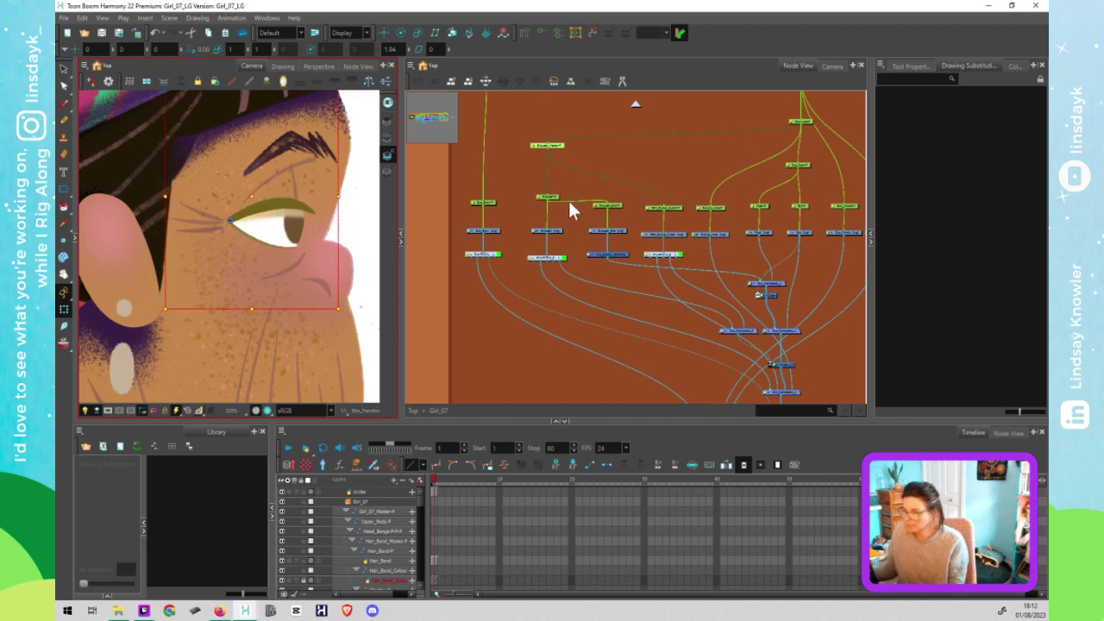
# Step: Try rotating the EyeLash-P peg on its own, undo the rotation and save the scene
pyautogui.click(552, 197)
pyautogui.moveTo(344, 245)
pyautogui.mouseDown()
pyautogui.moveTo(357, 198)
pyautogui.moveTo(335, 249)
pyautogui.moveTo(365, 184)
pyautogui.moveTo(353, 214)
pyautogui.mouseUp()
pyautogui.hotkey('ctrl', 'z')
pyautogui.click(573, 205)
pyautogui.hotkey('ctrl', 's')
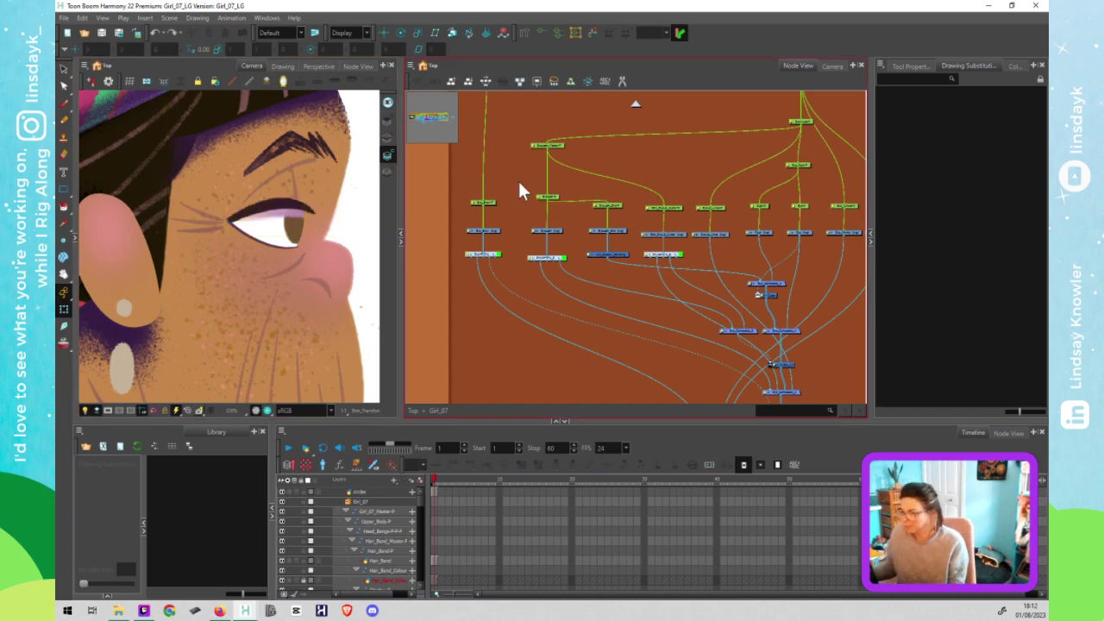
# Step: Check the eyebrow peg, then try rotating the top peg that drives the whole eye and undo the rotation
pyautogui.scroll(-1, 517, 189)
pyautogui.click(489, 218)
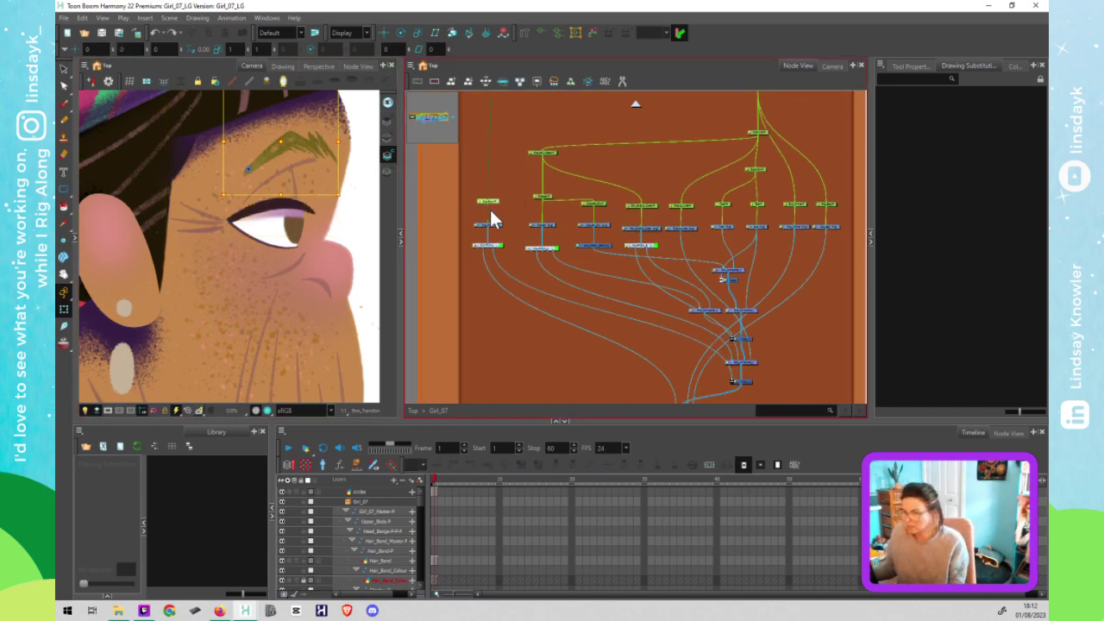
pyautogui.scroll(-2, 518, 184)
pyautogui.moveTo(518, 184); pyautogui.dragTo(507, 186)
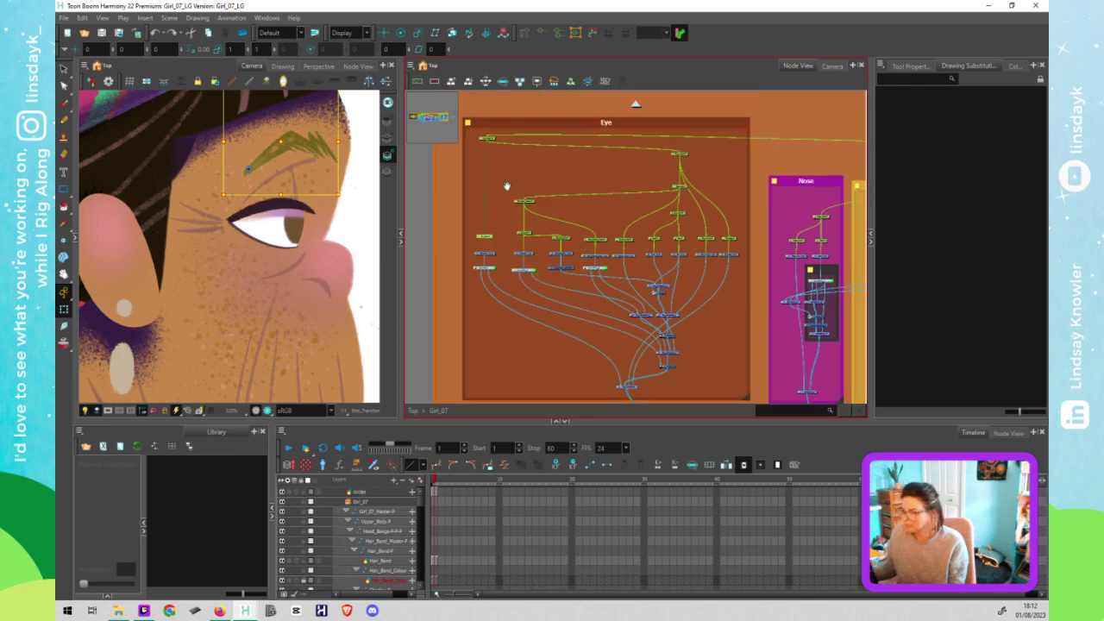
pyautogui.click(484, 135)
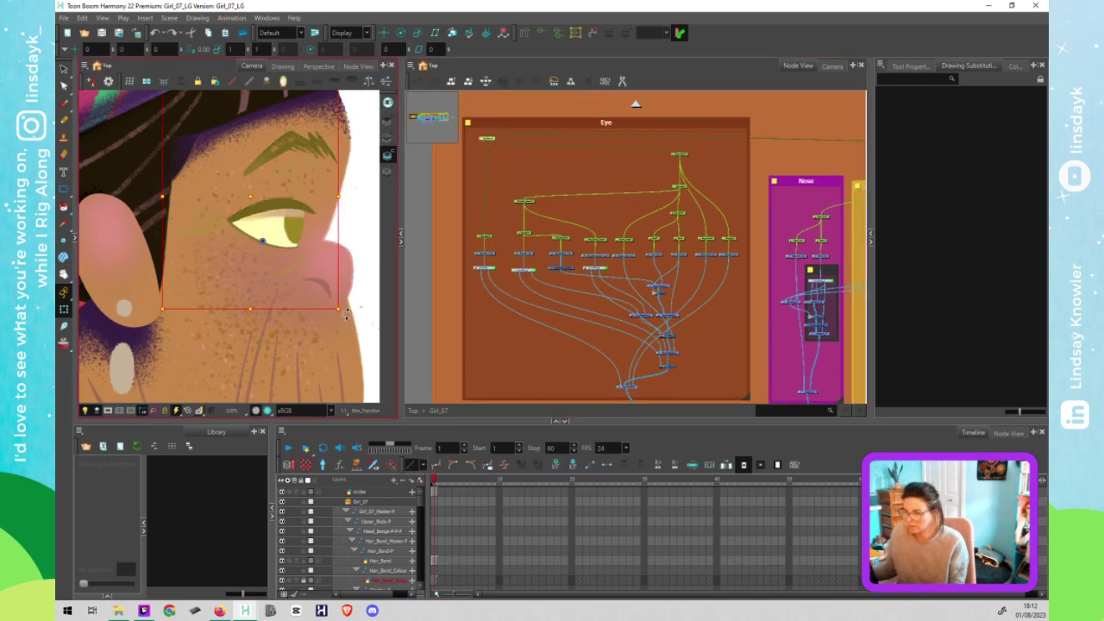
pyautogui.moveTo(346, 316); pyautogui.dragTo(345, 306)
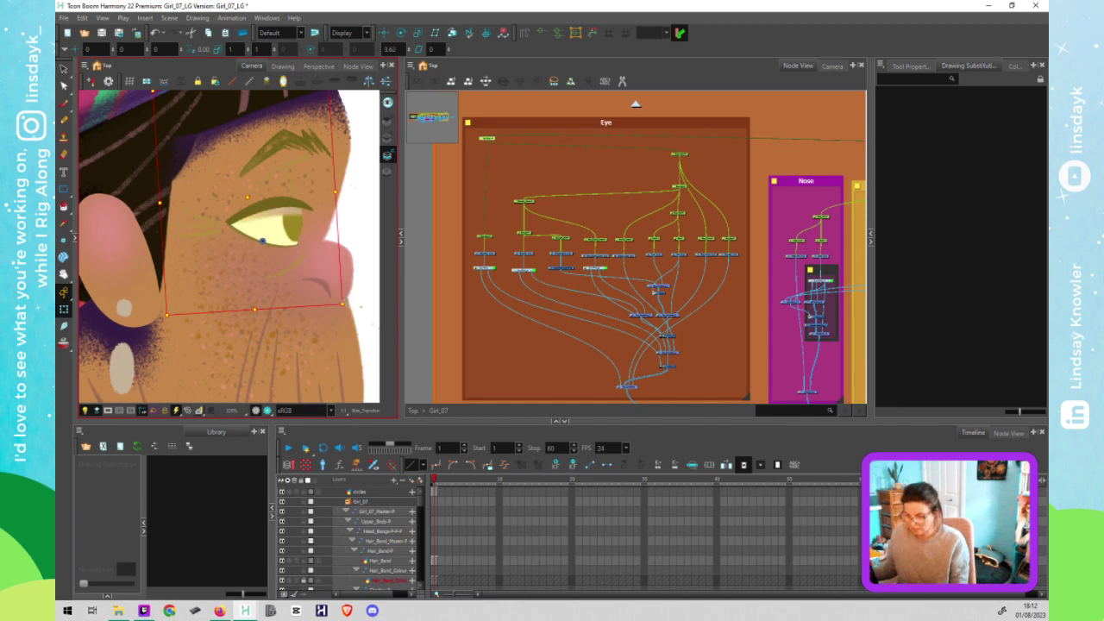
pyautogui.hotkey('ctrl', 'z')
# Step: Look over the nose, mouth, ear, hair and headband node groups in the Head network
pyautogui.scroll(-3, 349, 304)
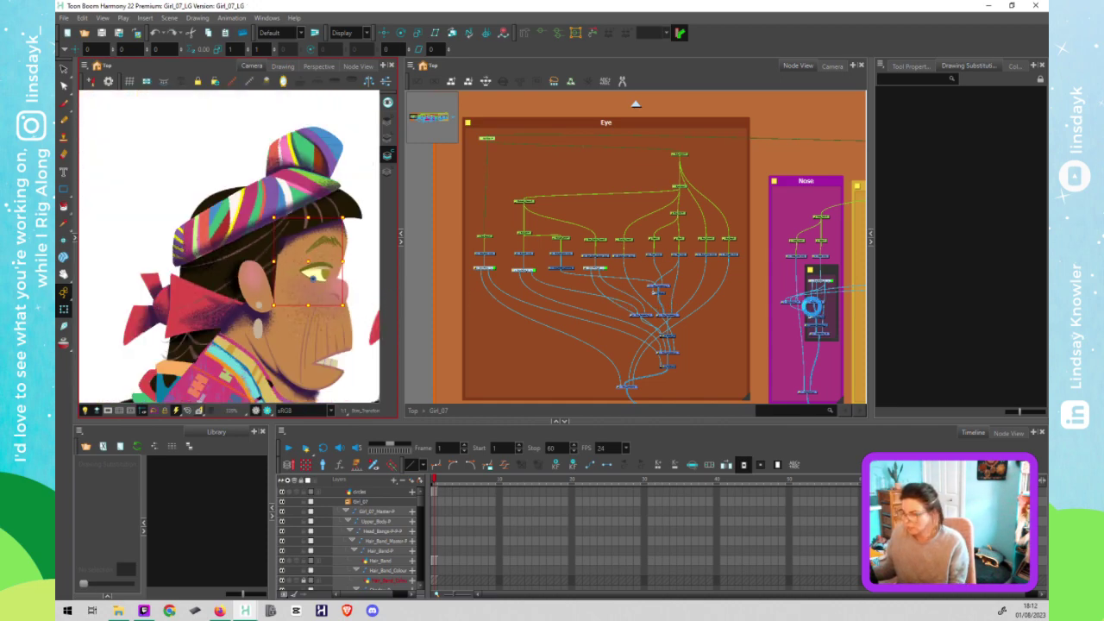
pyautogui.scroll(-1, 825, 319)
pyautogui.moveTo(739, 310); pyautogui.dragTo(580, 289)
pyautogui.moveTo(651, 289); pyautogui.dragTo(445, 278)
pyautogui.moveTo(781, 287); pyautogui.dragTo(624, 273)
pyautogui.scroll(-2, 699, 273)
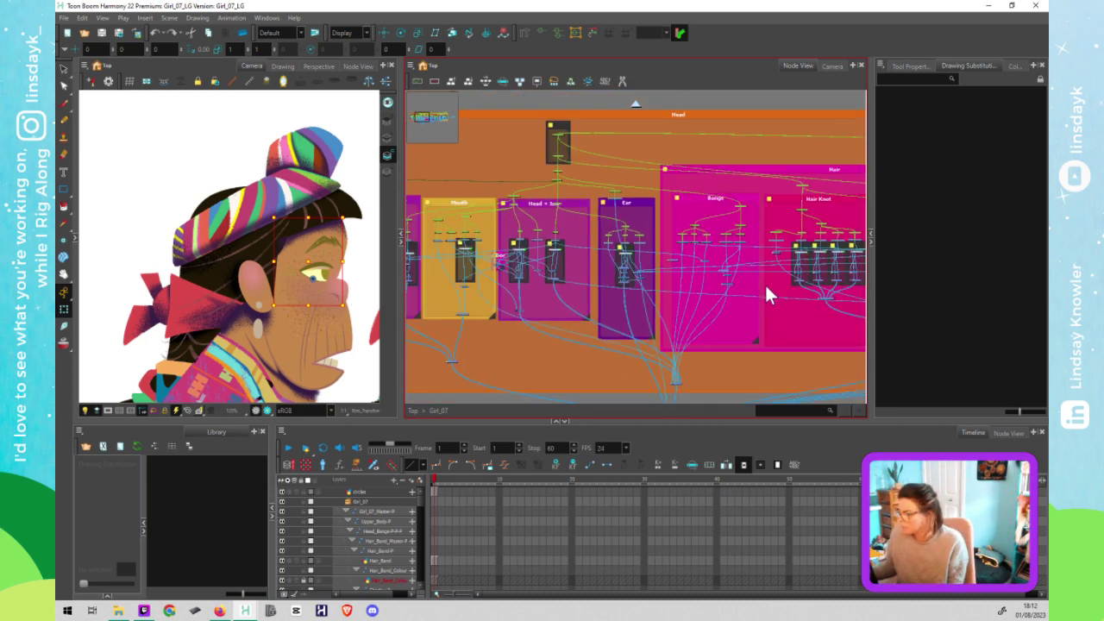
pyautogui.moveTo(778, 291); pyautogui.dragTo(497, 275)
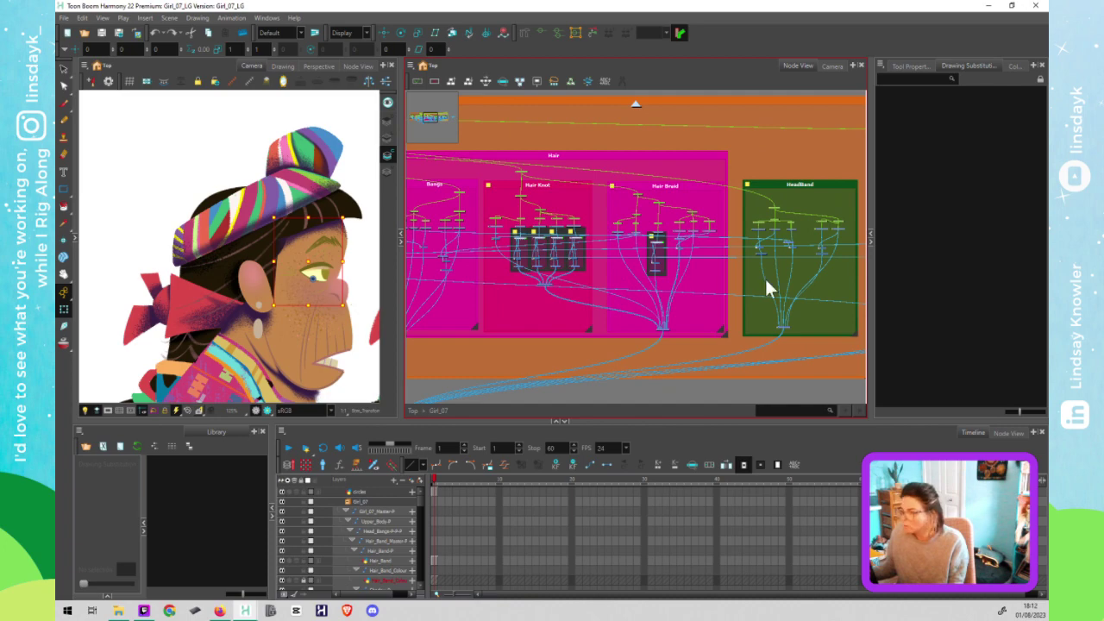
pyautogui.moveTo(825, 272); pyautogui.dragTo(921, 265)
pyautogui.moveTo(566, 267); pyautogui.dragTo(623, 265)
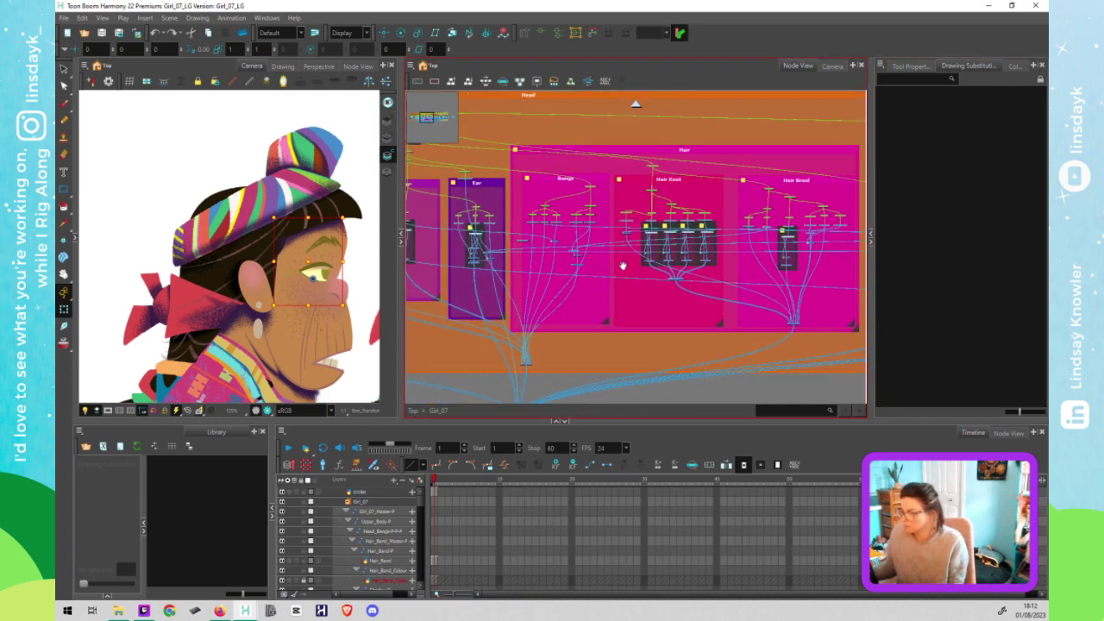
pyautogui.hscroll(-1, 537, 183)
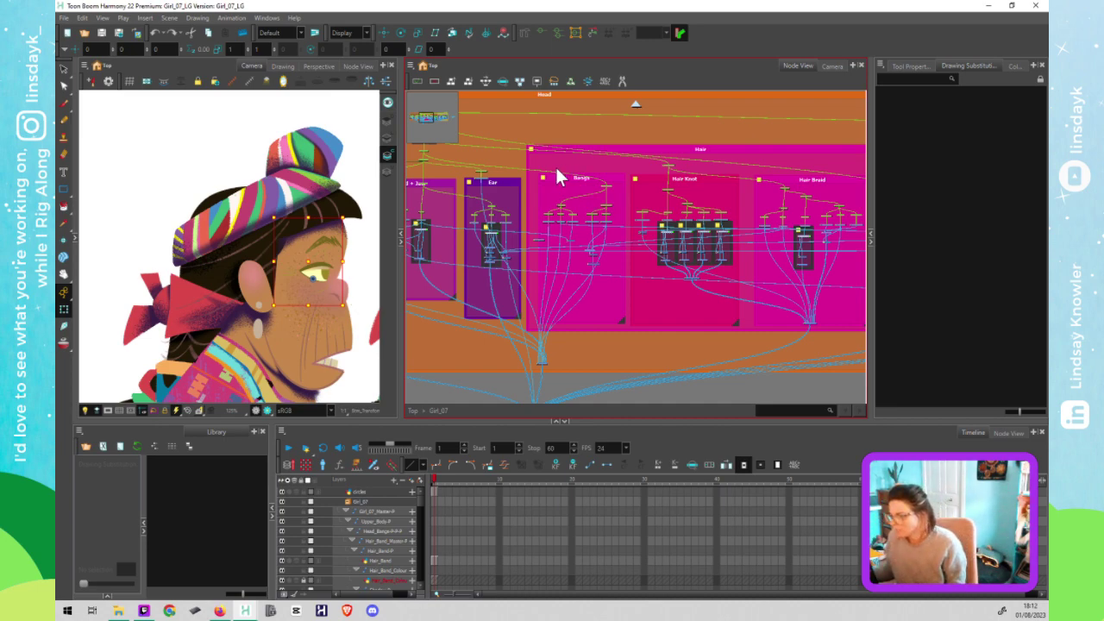
# Step: Move the pivots of all pegs in the Bangs group together to the headband's lower edge with the Rotate tool
pyautogui.scroll(3, 551, 166)
pyautogui.moveTo(555, 182); pyautogui.dragTo(672, 259)
pyautogui.click(672, 263)
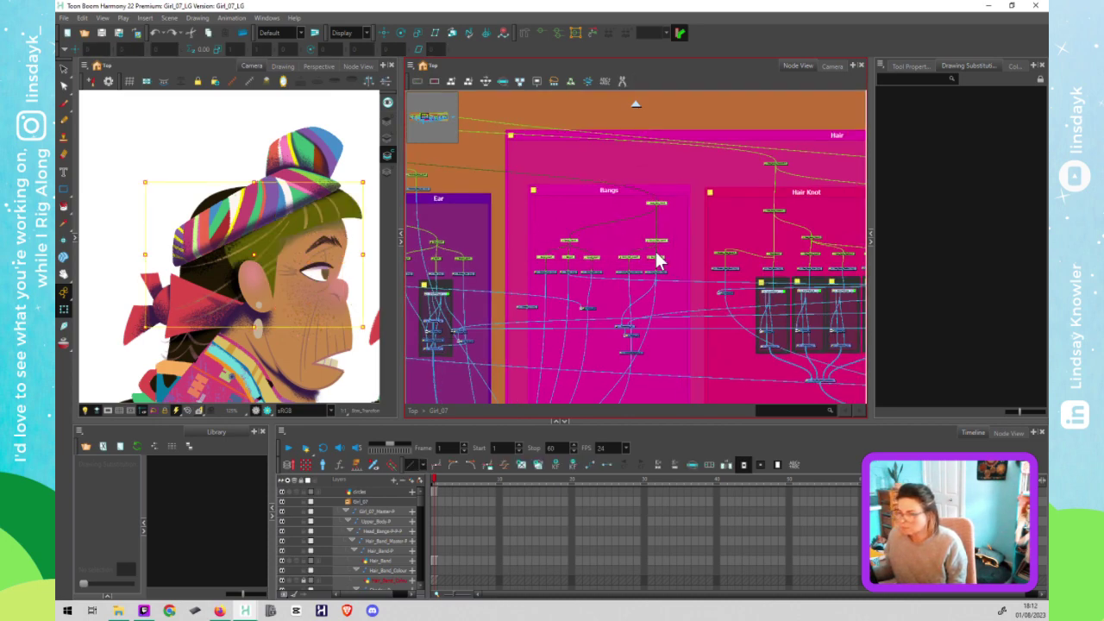
pyautogui.click(400, 32)
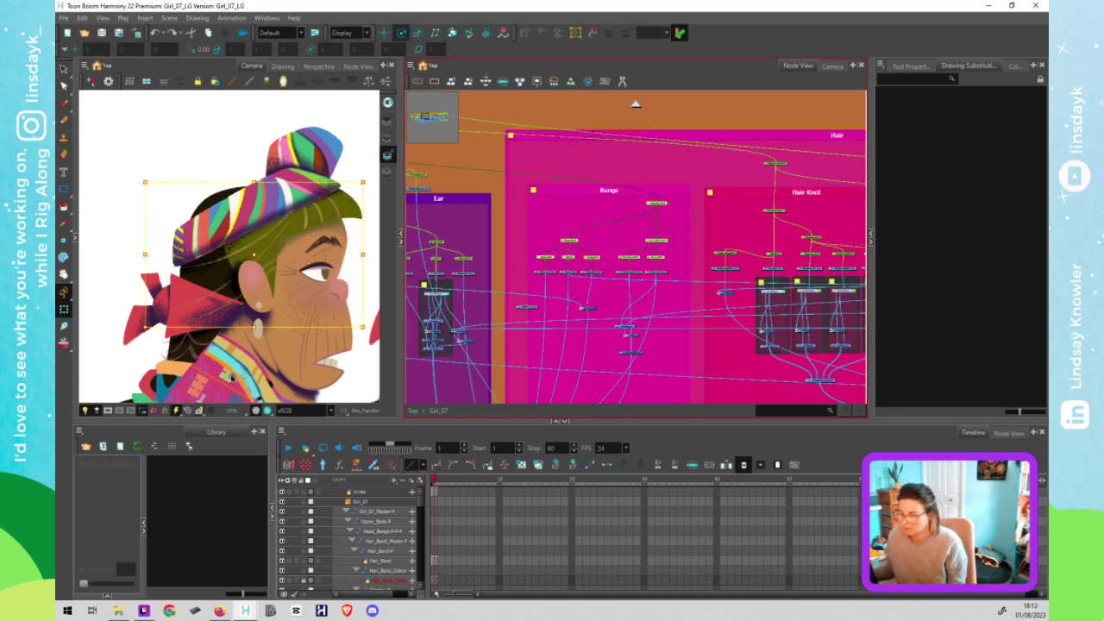
pyautogui.moveTo(256, 314); pyautogui.dragTo(277, 215)
pyautogui.click(603, 234)
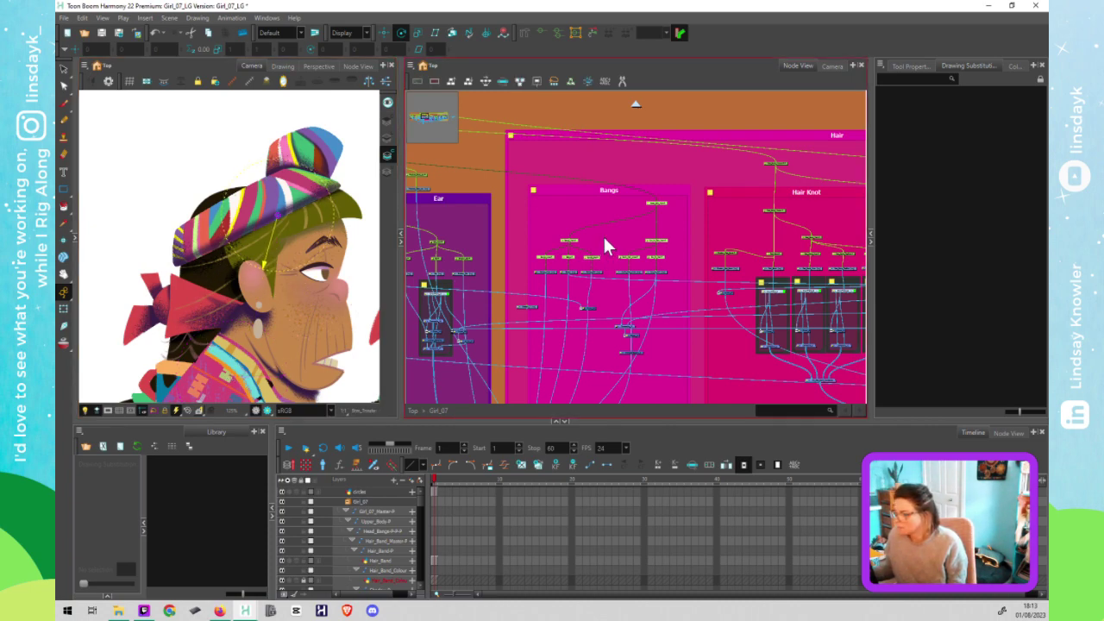
# Step: Reposition the topmost peg of the Bangs group directly above the bangs' own master peg
pyautogui.scroll(2, 603, 235)
pyautogui.scroll(1, 618, 250)
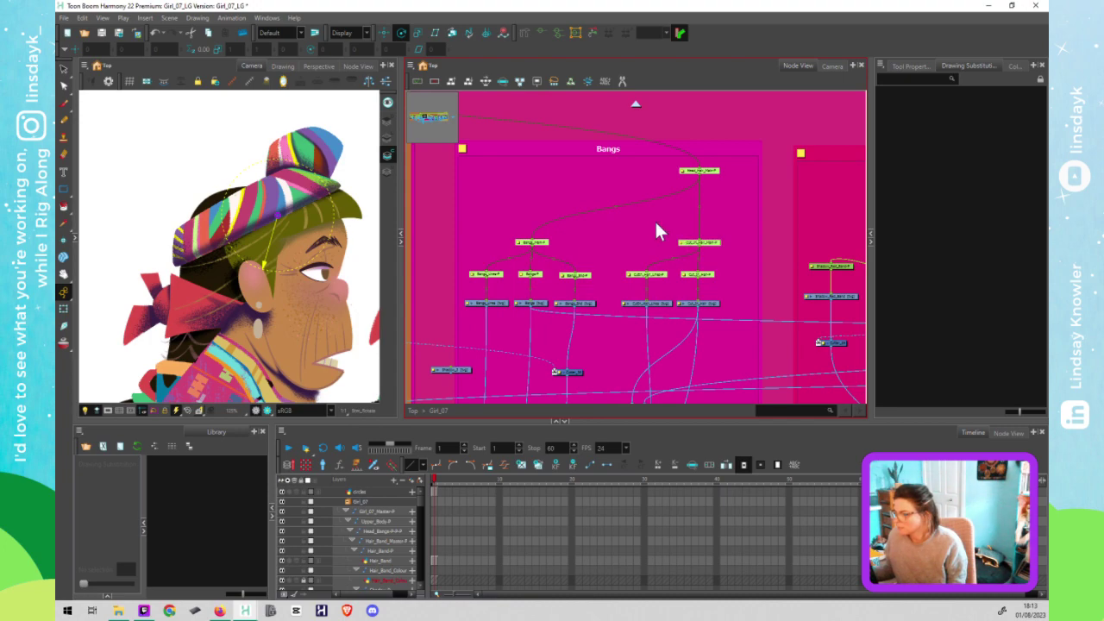
pyautogui.click(656, 222)
pyautogui.click(712, 169)
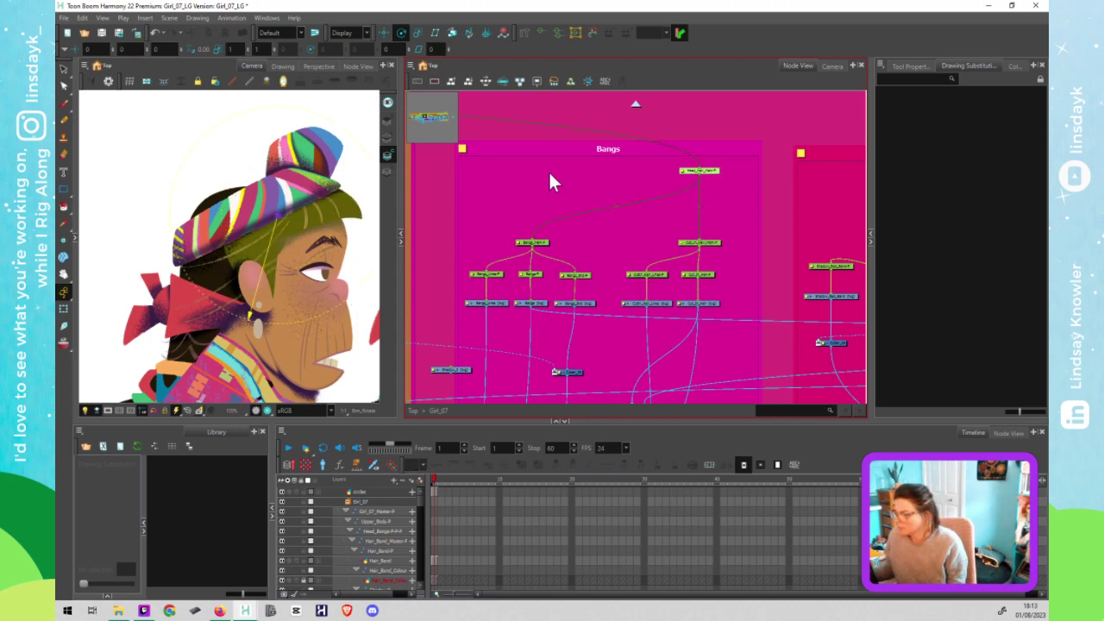
pyautogui.moveTo(550, 173); pyautogui.dragTo(538, 173)
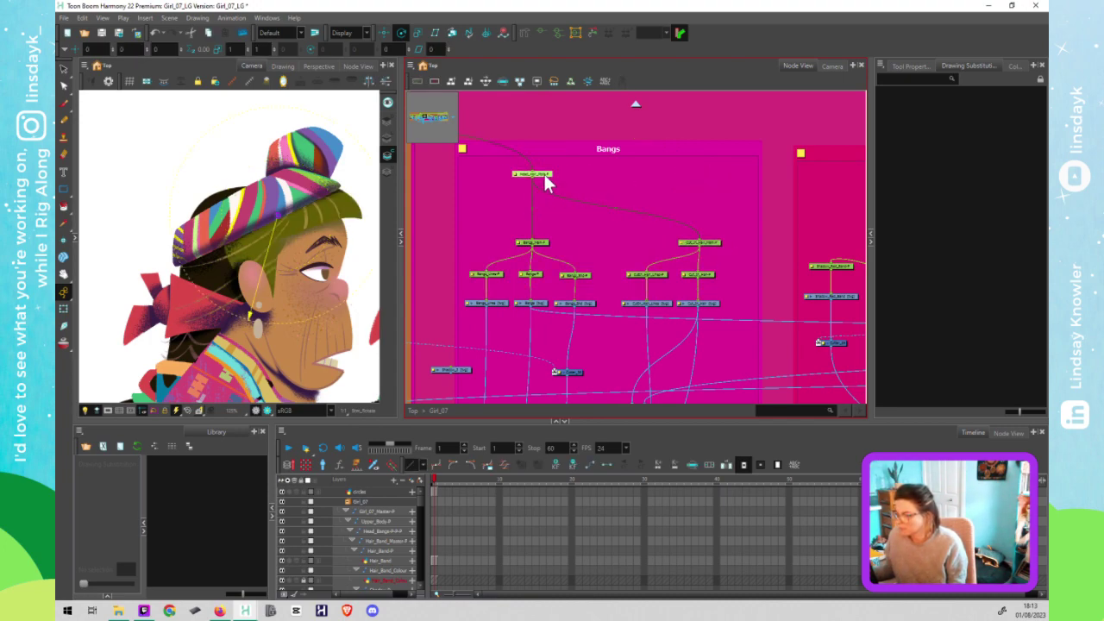
# Step: Select the master peg of the Bangs group's second branch and try rotating it in the camera view
pyautogui.click(695, 242)
pyautogui.moveTo(713, 244); pyautogui.dragTo(710, 242)
pyautogui.click(328, 273)
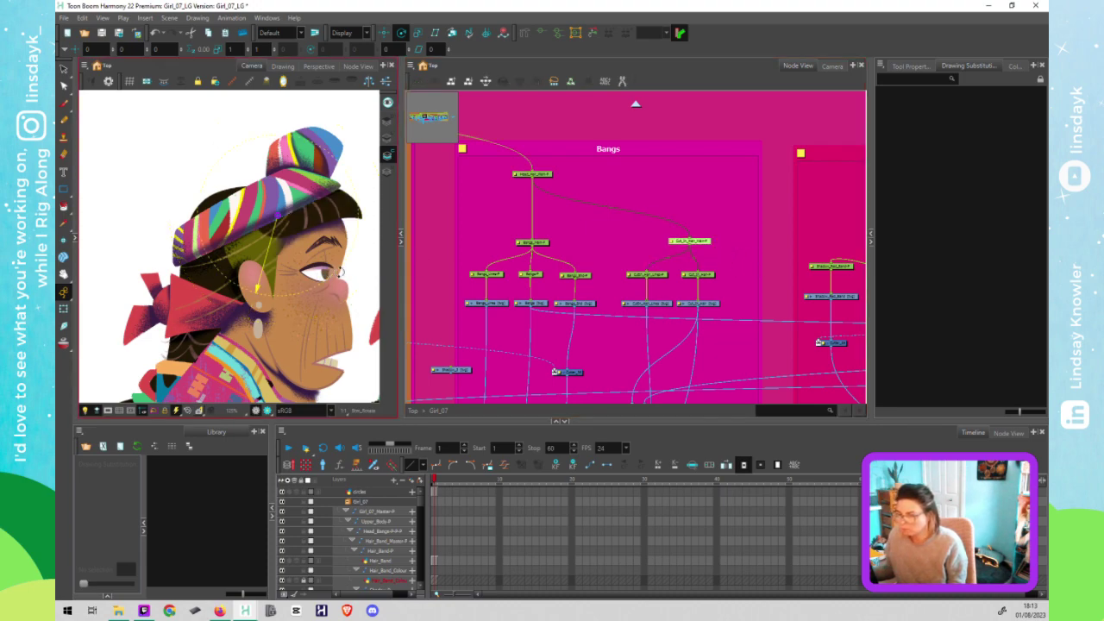
pyautogui.moveTo(340, 273)
pyautogui.mouseDown()
pyautogui.moveTo(347, 261)
pyautogui.moveTo(335, 279)
pyautogui.mouseUp()
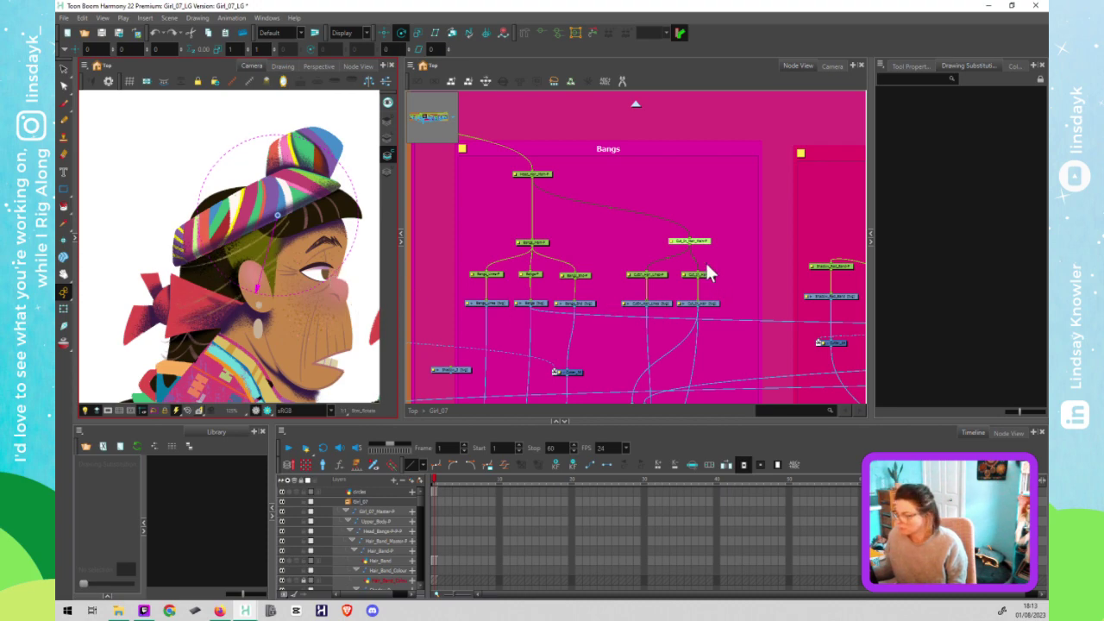
# Step: Select the Cut_In_Hair_Main-P and Cut_In_Hair-P pegs together and move their pivots down to the hair in front of the ear
pyautogui.click(655, 290)
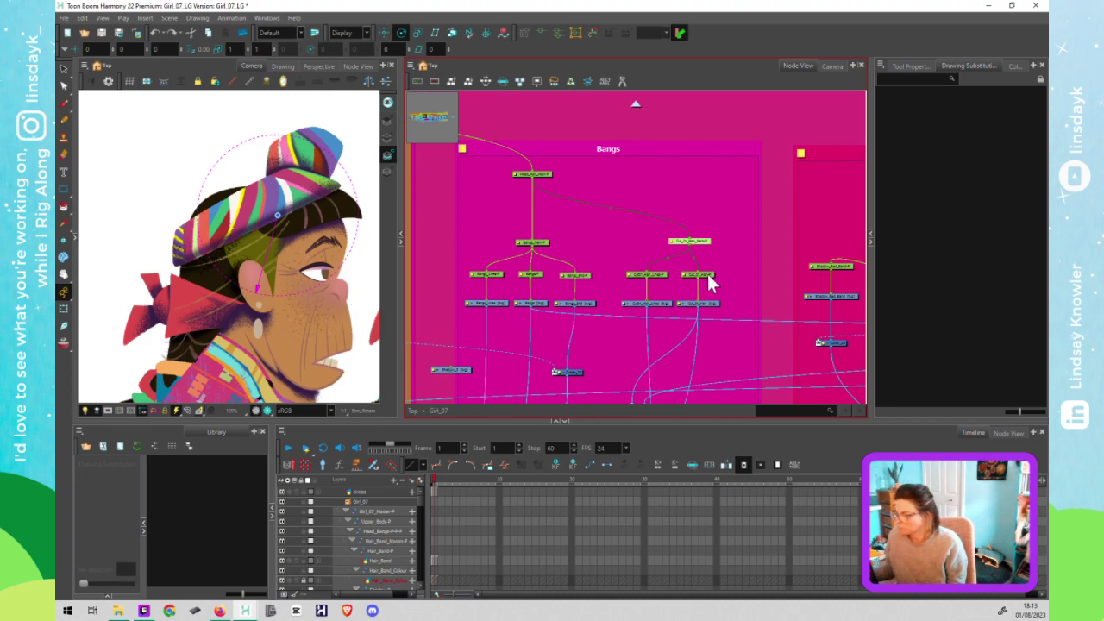
pyautogui.click(697, 242)
pyautogui.moveTo(707, 242); pyautogui.dragTo(710, 236)
pyautogui.keyDown('shift'); pyautogui.click(694, 278); pyautogui.keyUp('shift')
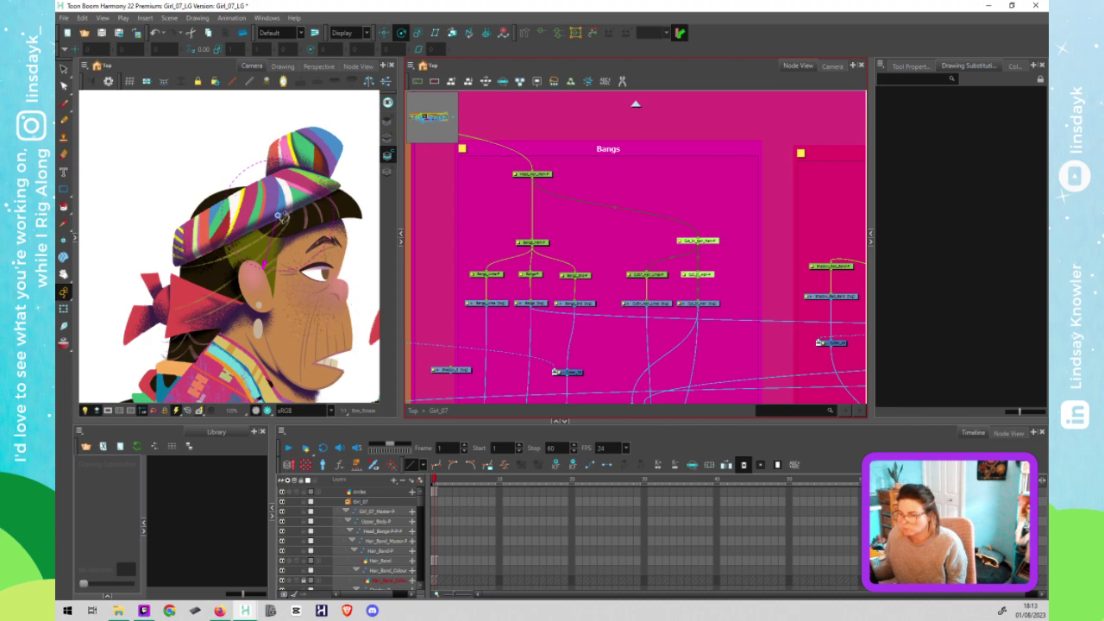
pyautogui.moveTo(278, 215); pyautogui.dragTo(276, 275)
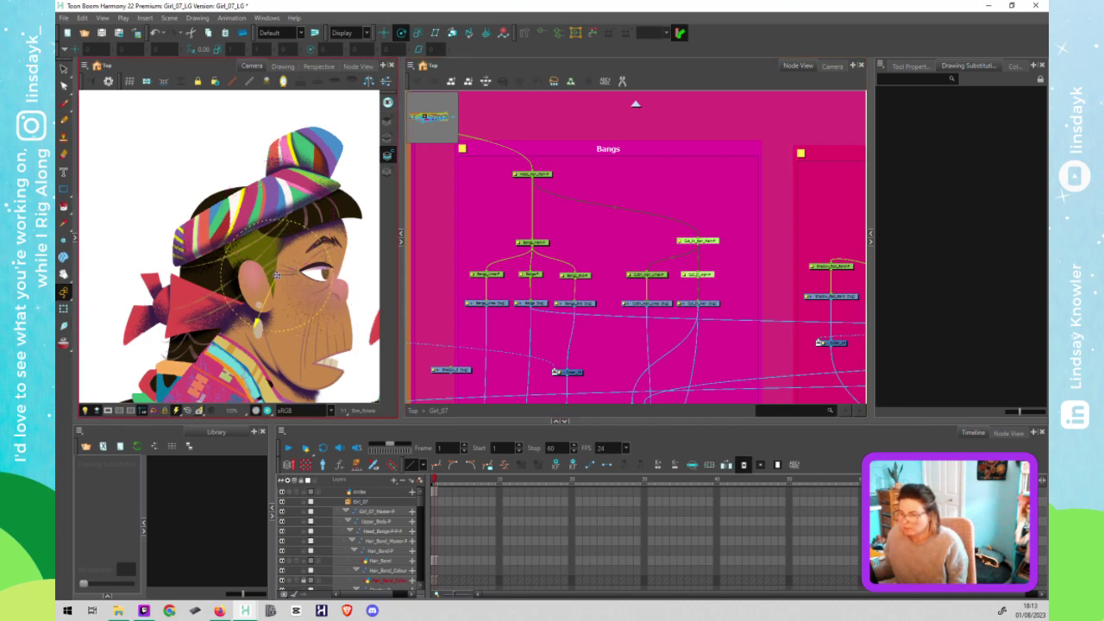
# Step: Move the pivot of the CutIn_Hair_Lines-P peg slightly towards the forehead at the headband's lower edge, and clear the selection
pyautogui.click(670, 276)
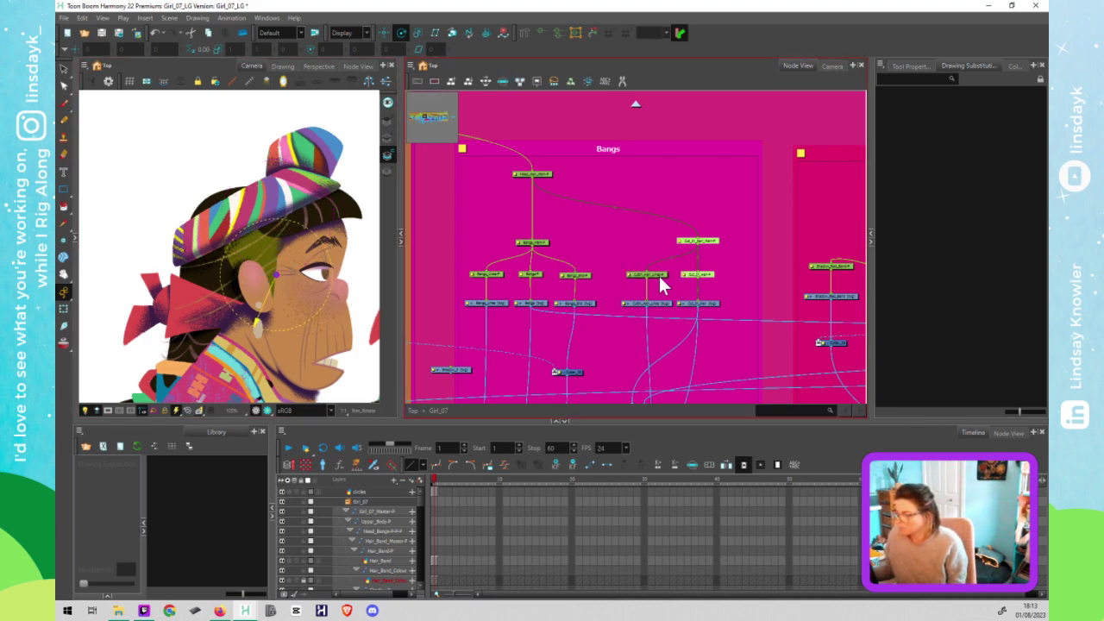
pyautogui.click(661, 280)
pyautogui.moveTo(278, 217); pyautogui.dragTo(285, 223)
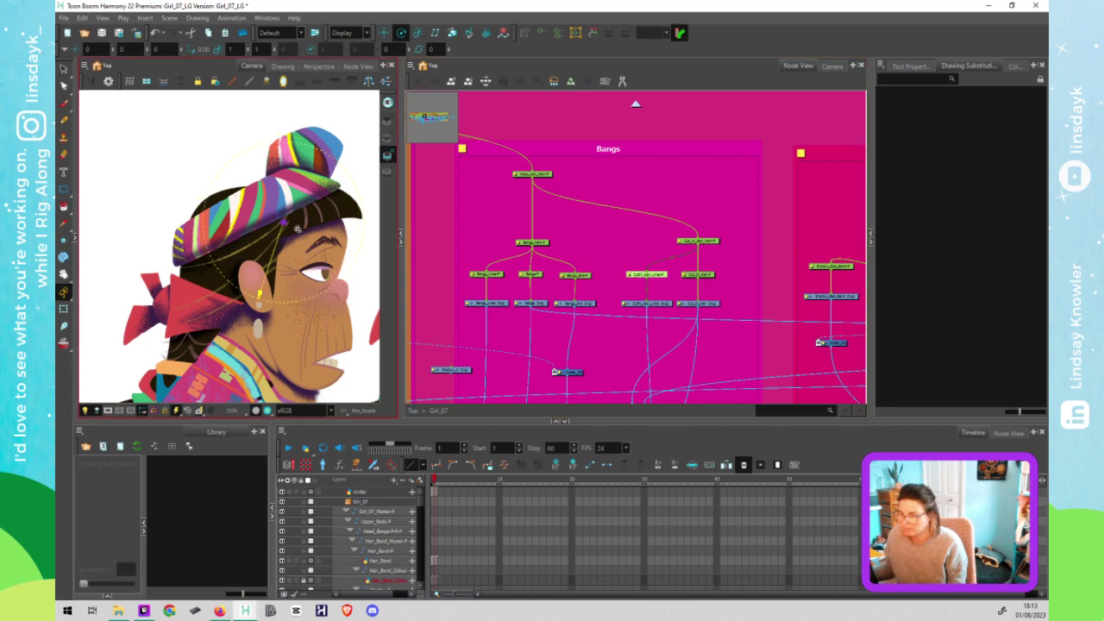
pyautogui.moveTo(331, 294); pyautogui.dragTo(327, 297)
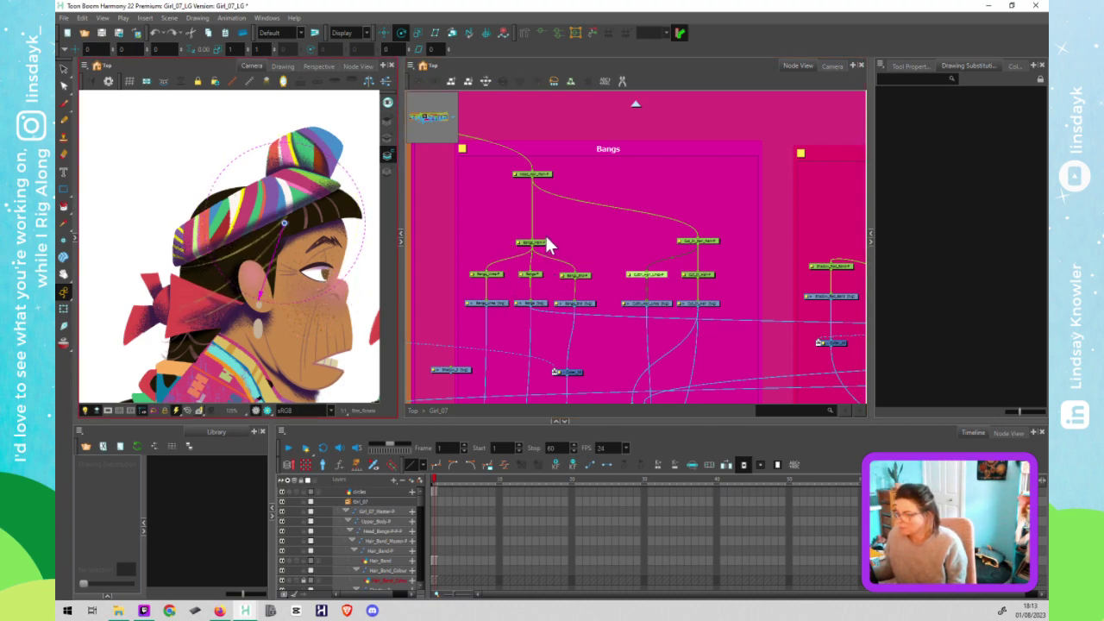
pyautogui.click(568, 223)
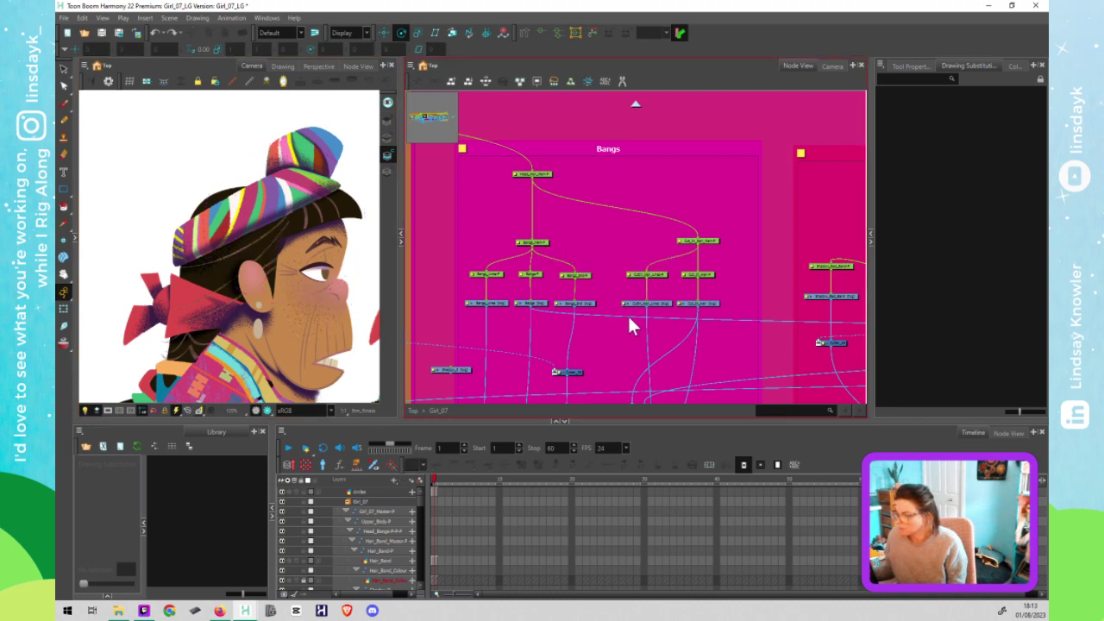
# Step: Narrow the Bangs backdrop so it encloses only the bangs' own nodes and leaves out the Cut_In_Hair branch
pyautogui.scroll(-5, 645, 320)
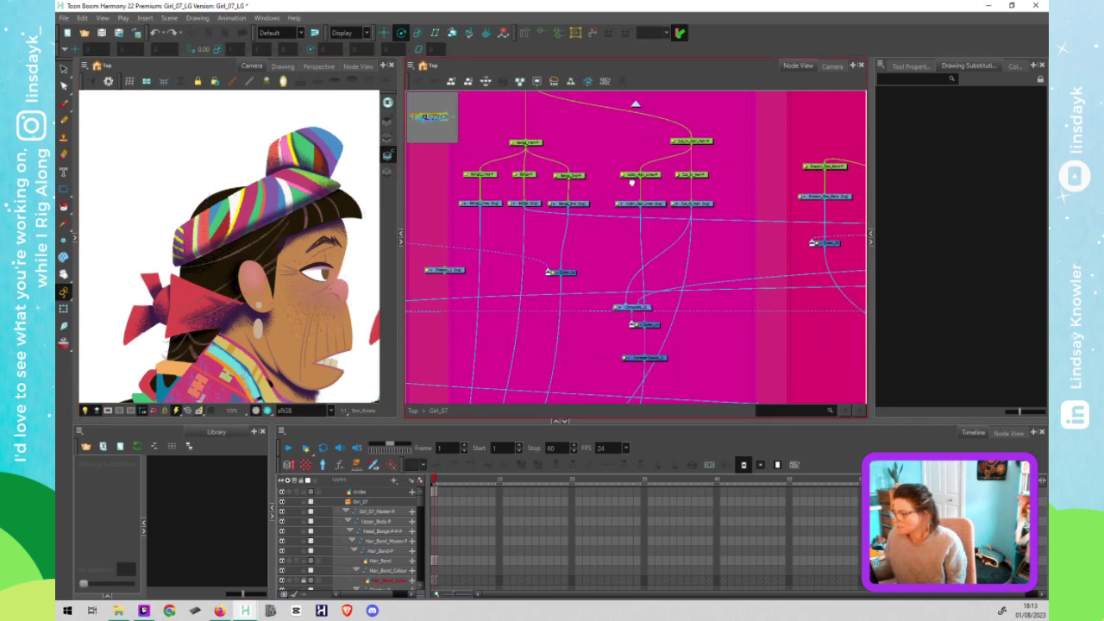
pyautogui.scroll(-4, 699, 323)
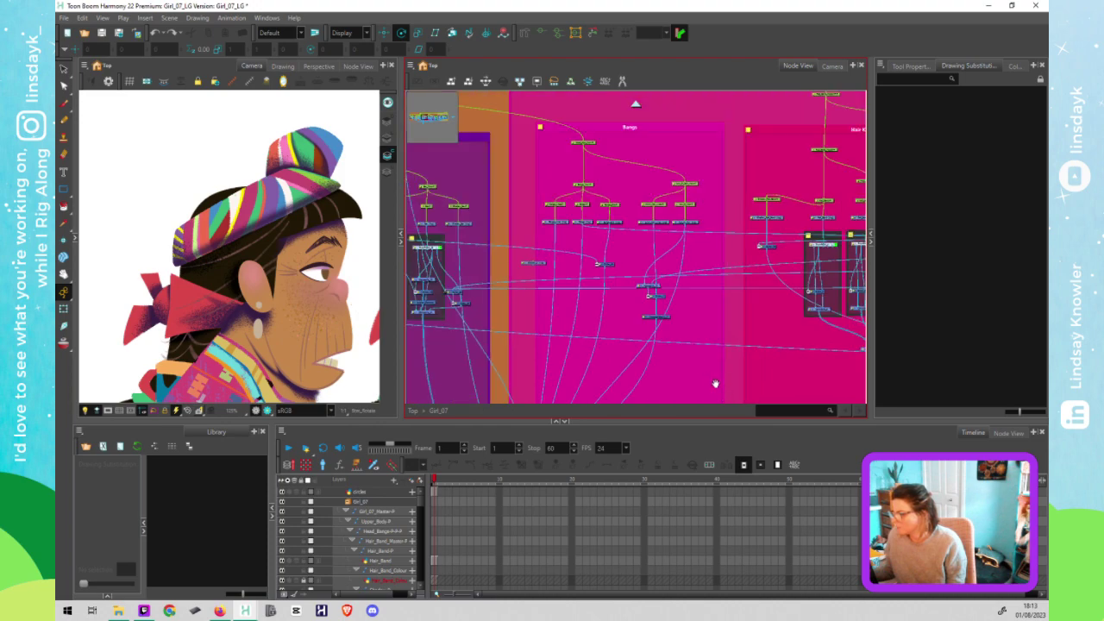
pyautogui.scroll(-4, 700, 300)
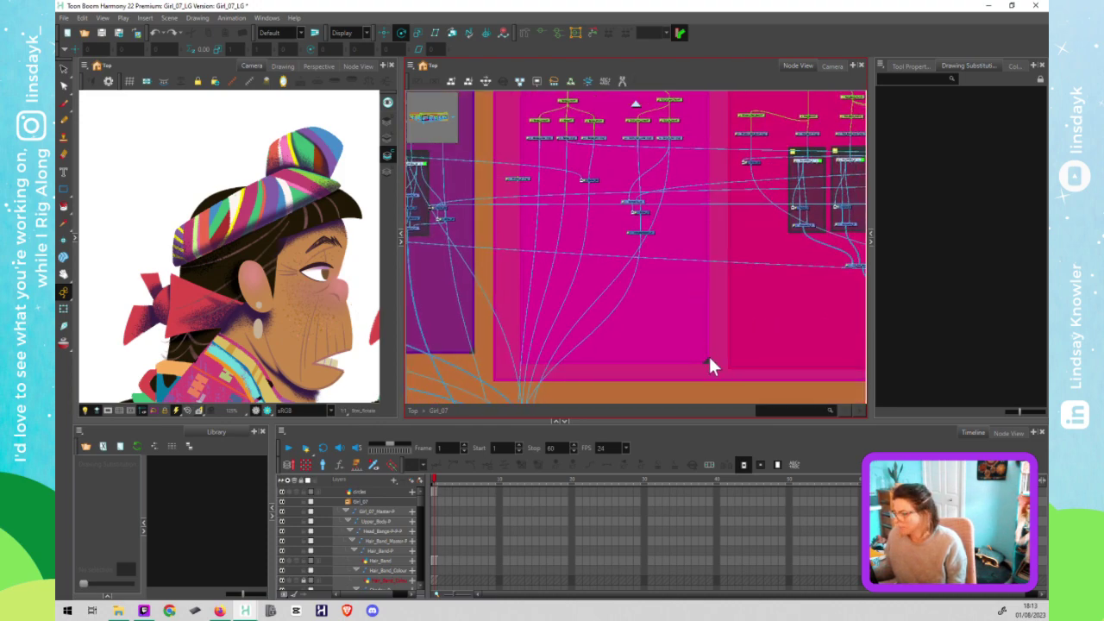
pyautogui.moveTo(704, 359); pyautogui.dragTo(614, 354)
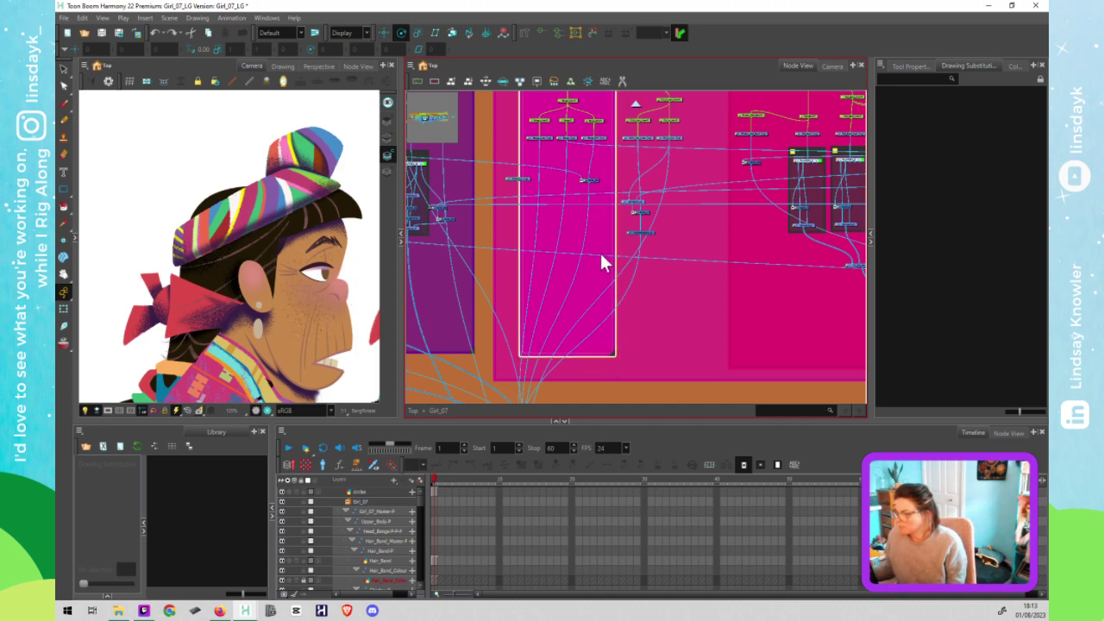
pyautogui.moveTo(606, 298); pyautogui.dragTo(614, 373)
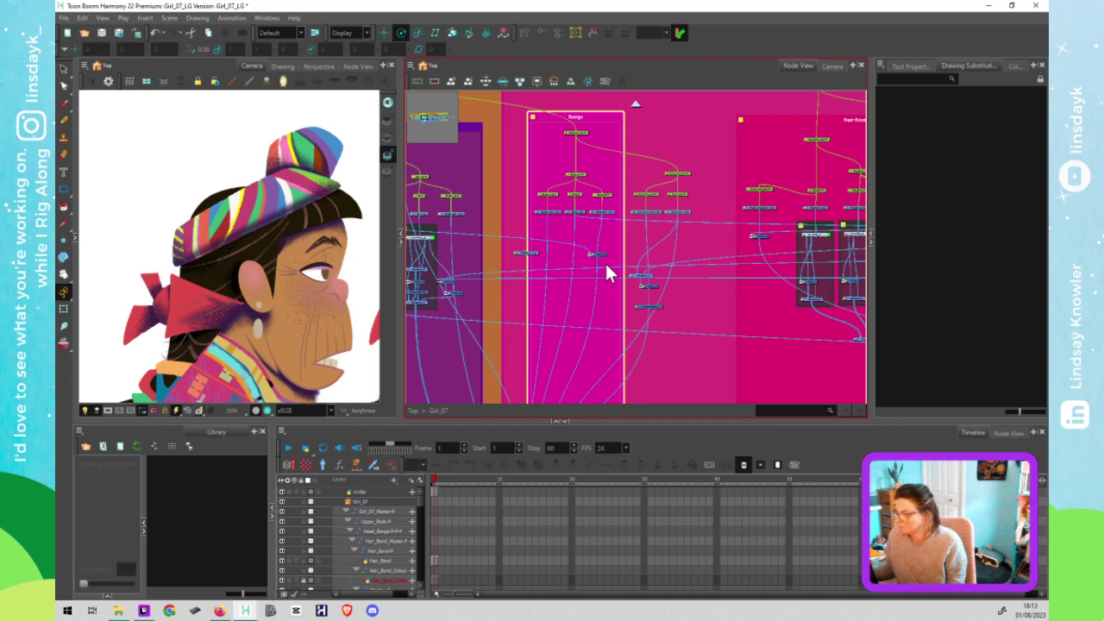
# Step: Select the main, fill, third-branch and lines pegs of the bangs in turn and try their rotation in the camera view
pyautogui.click(588, 152)
pyautogui.scroll(2, 587, 175)
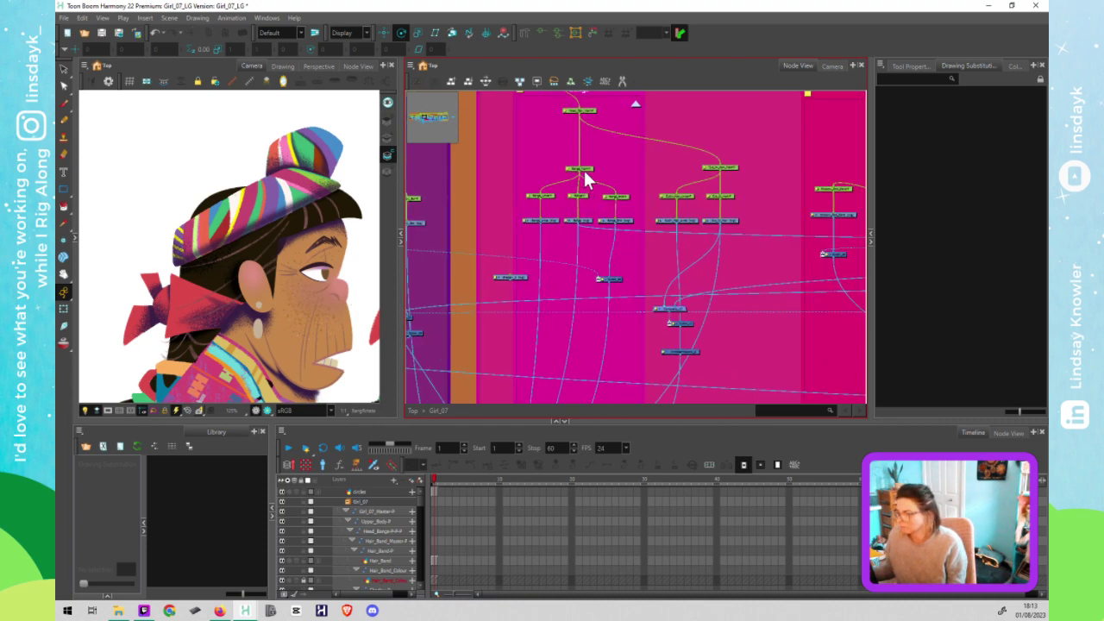
pyautogui.click(584, 173)
pyautogui.scroll(2, 585, 172)
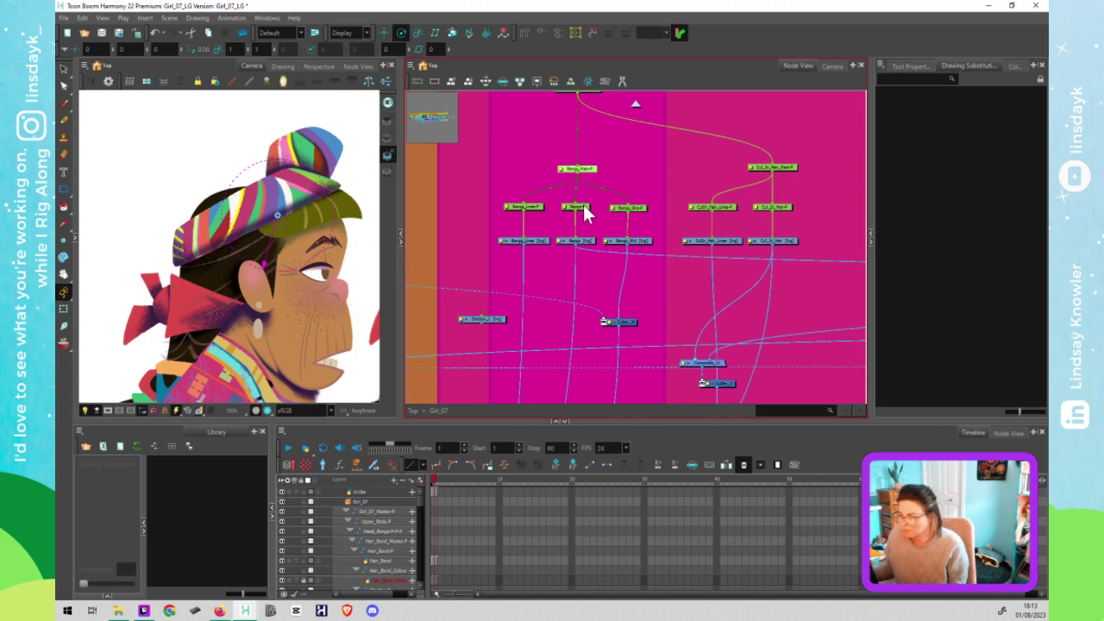
pyautogui.click(584, 208)
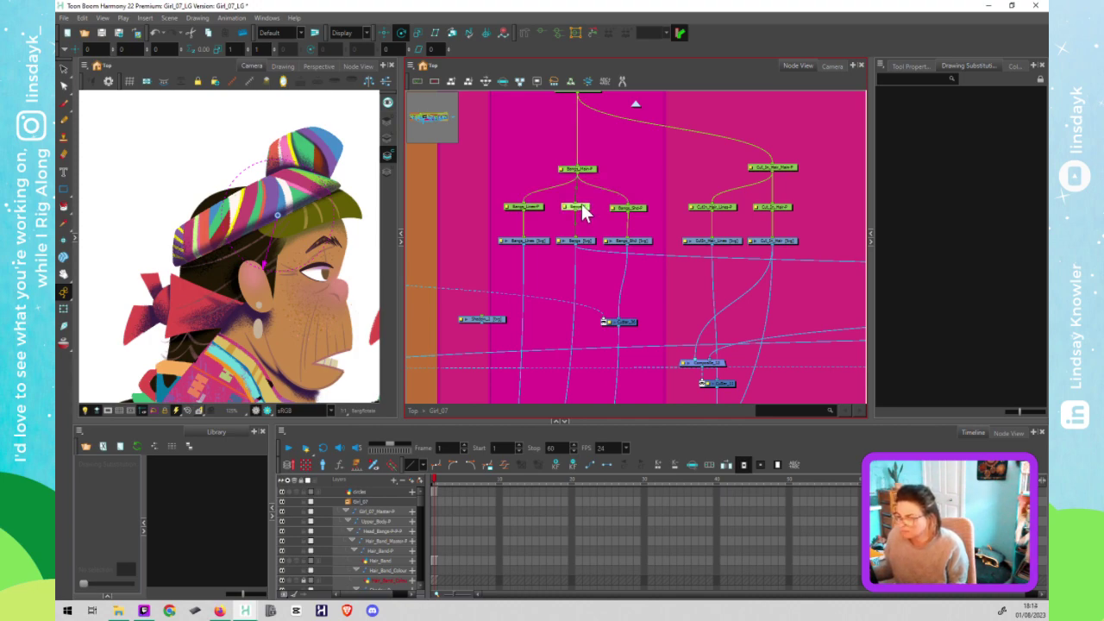
pyautogui.click(636, 211)
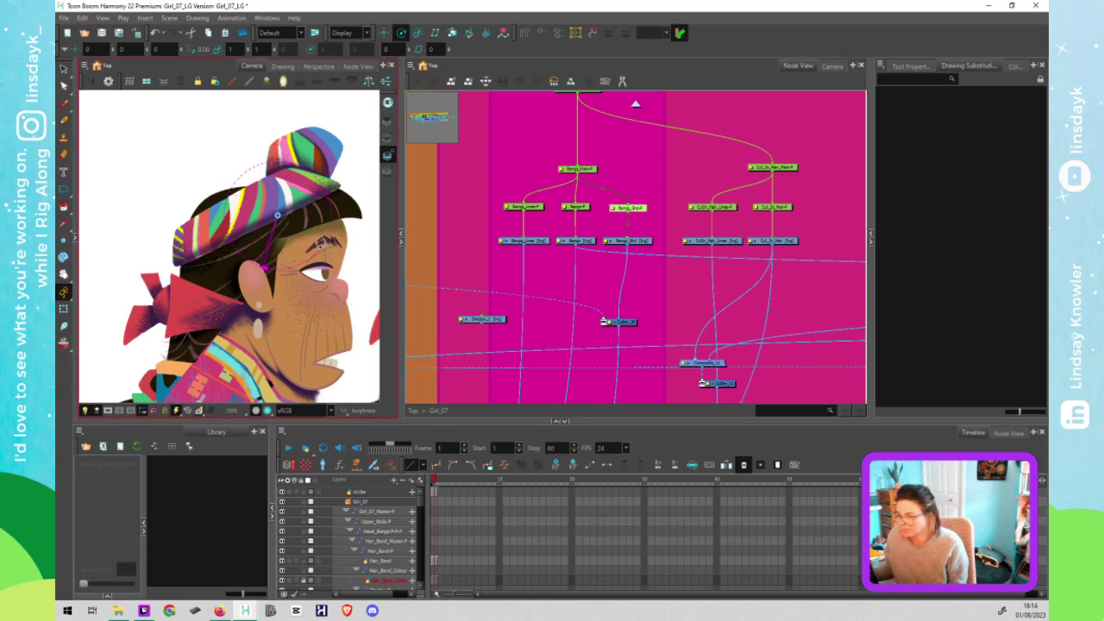
pyautogui.click(596, 171)
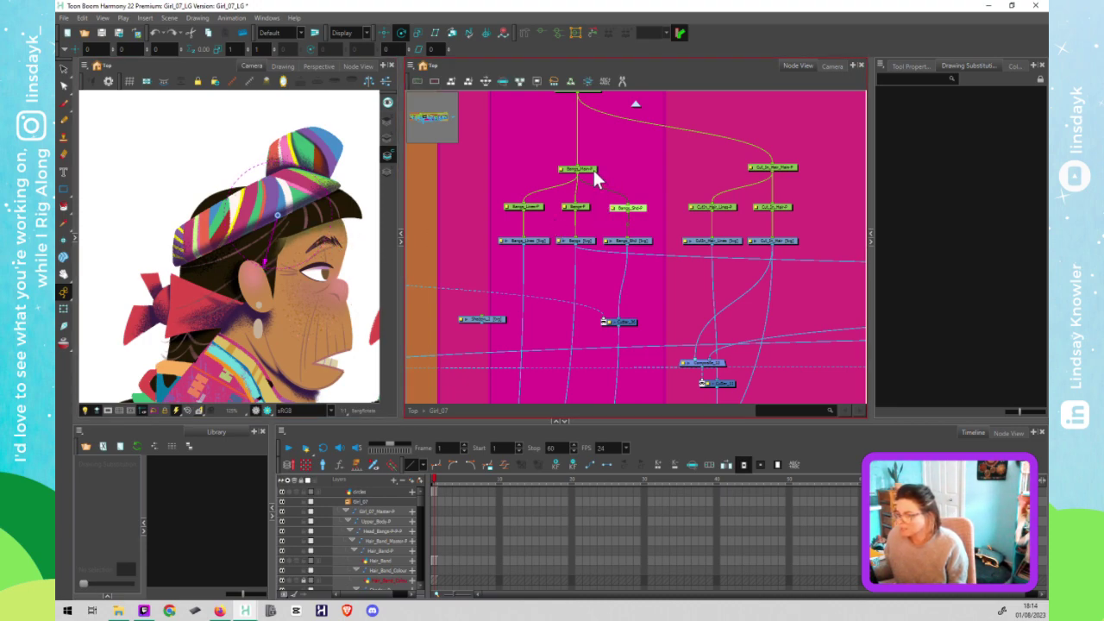
pyautogui.click(591, 170)
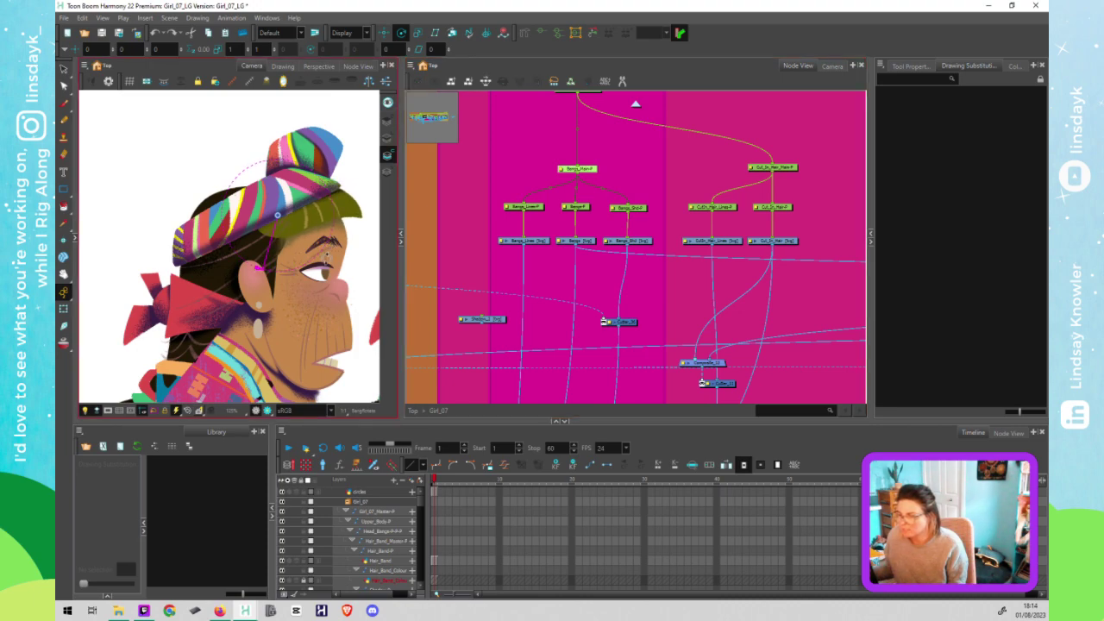
pyautogui.click(548, 177)
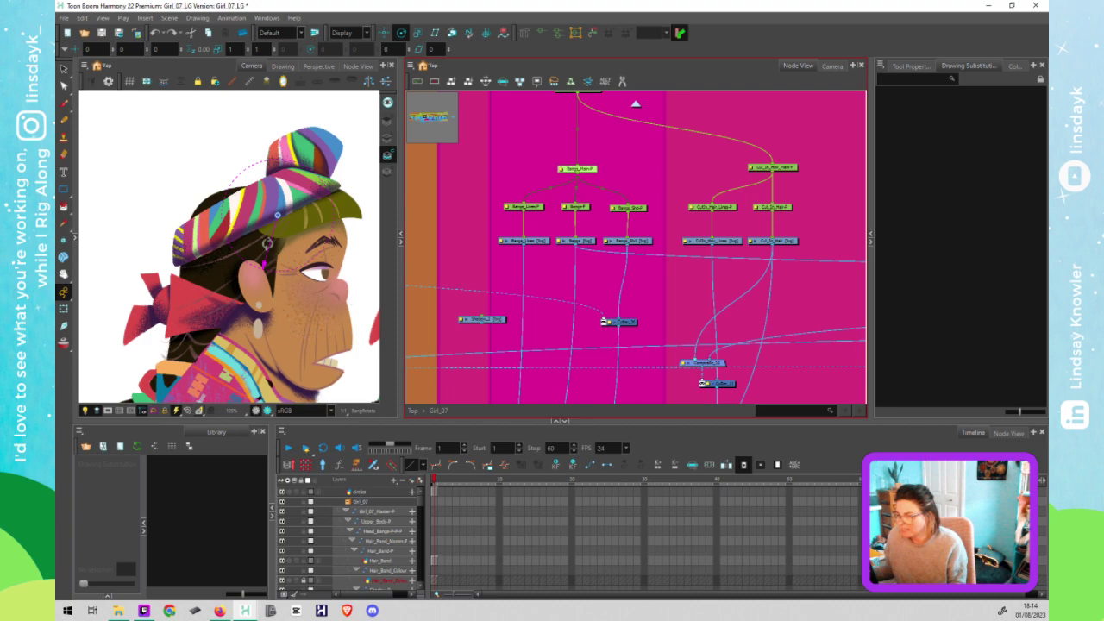
pyautogui.click(269, 242)
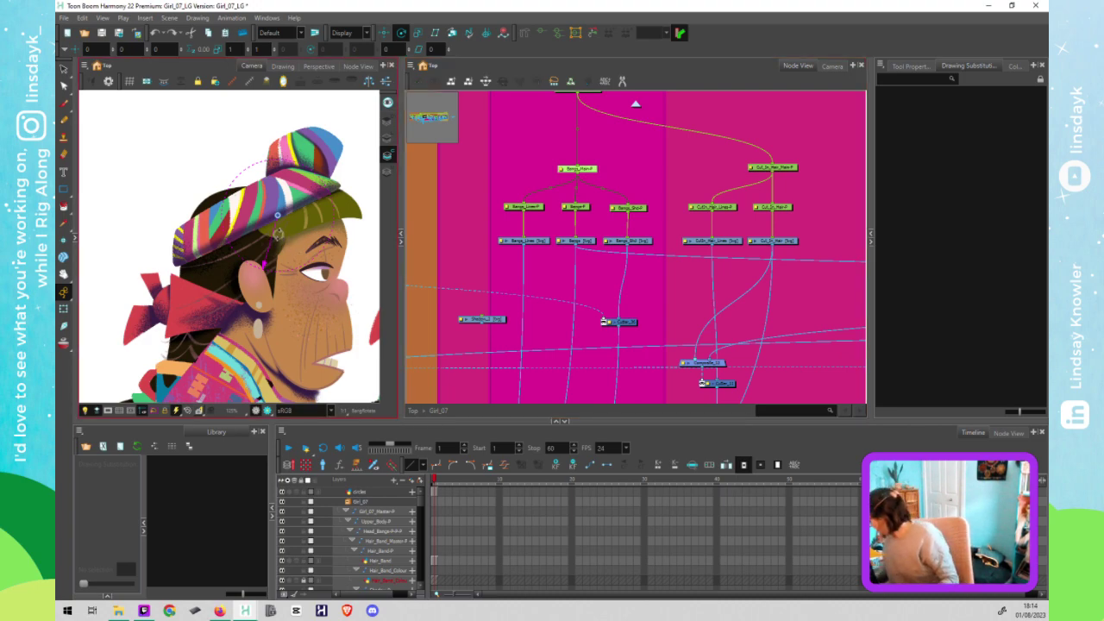
pyautogui.click(532, 208)
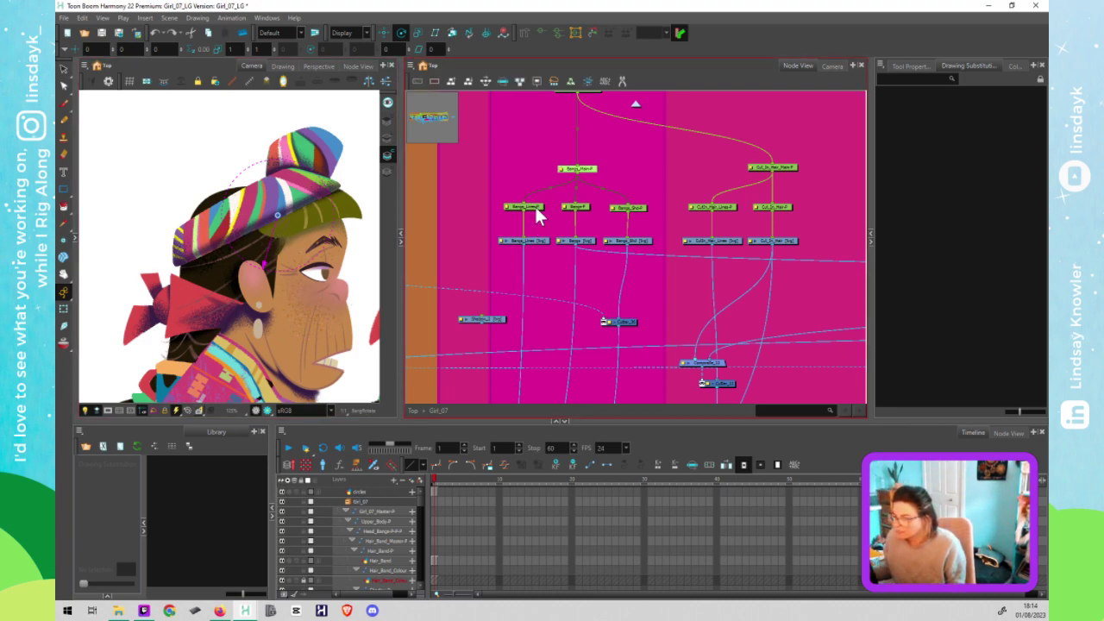
pyautogui.click(293, 212)
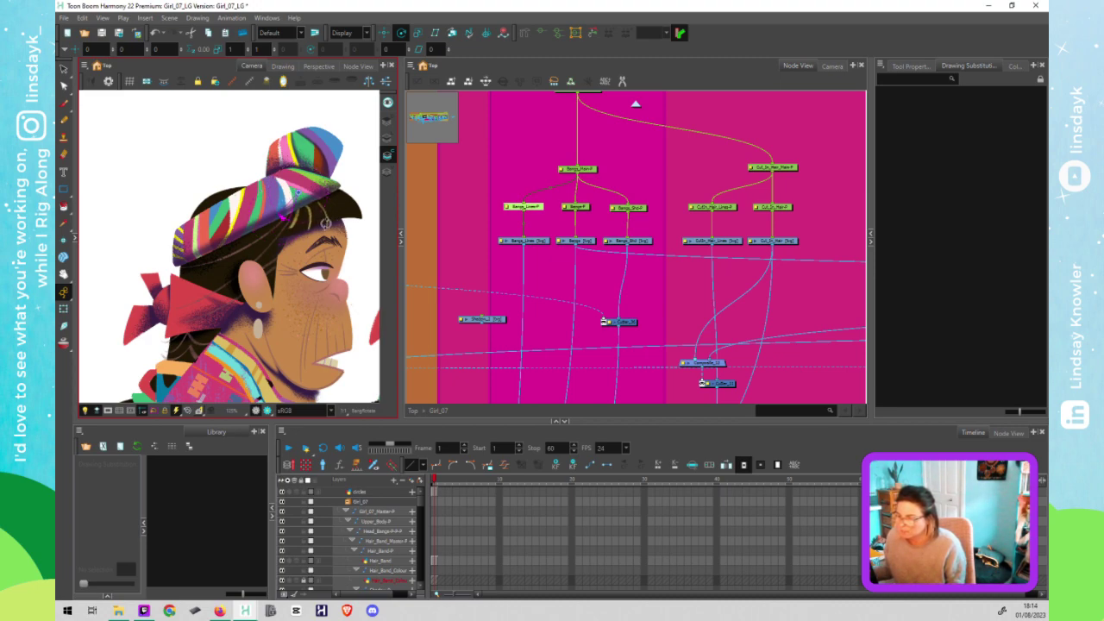
# Step: Duplicate the bangs' existing cutter, insert the copy below the Bangs_Lines drawing and connect the Bangs drawing as its matte
pyautogui.click(515, 305)
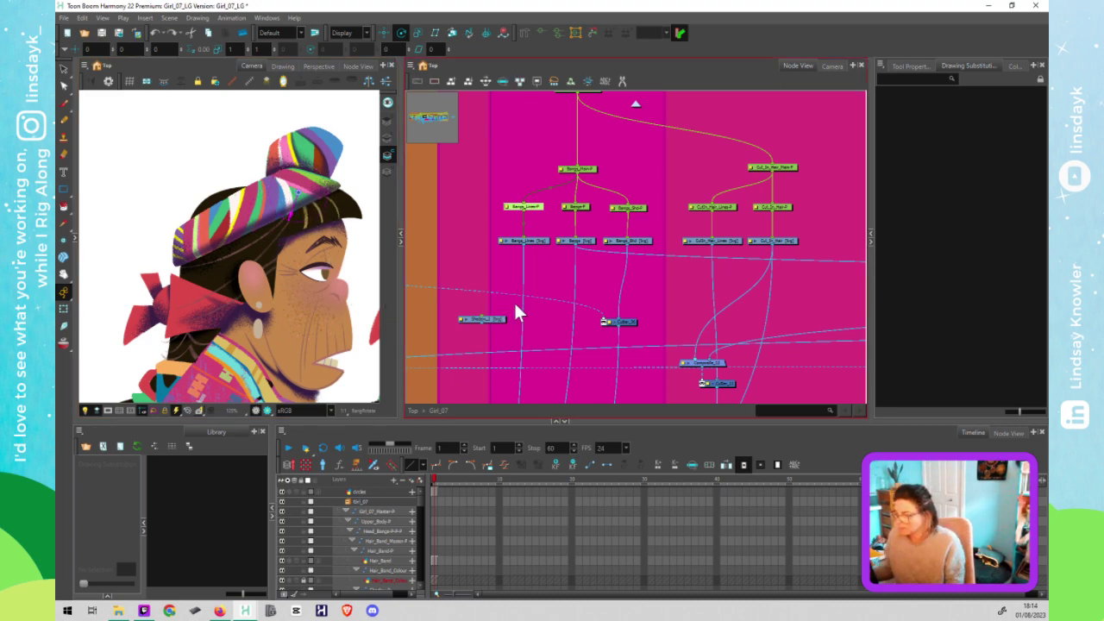
pyautogui.click(631, 332)
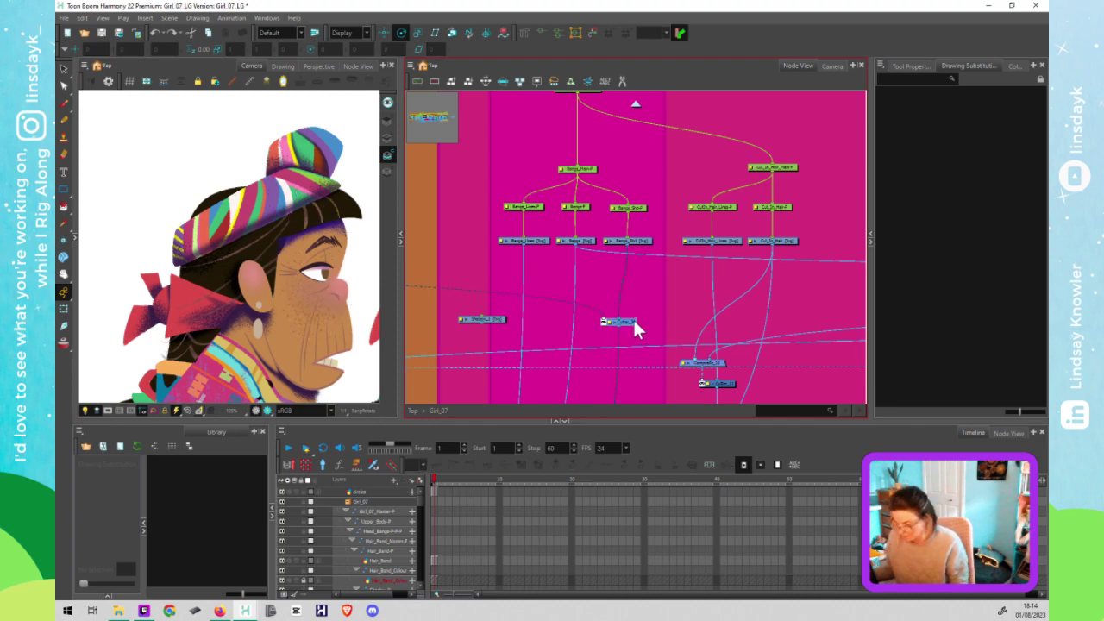
pyautogui.hotkey('ctrl', 'v')
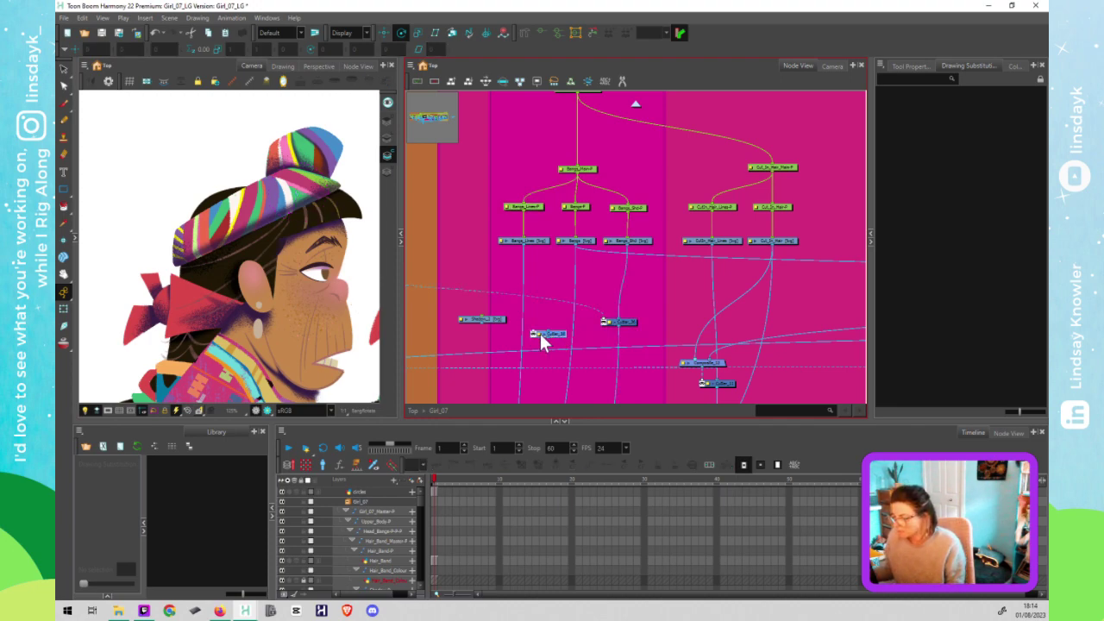
pyautogui.moveTo(549, 341); pyautogui.dragTo(578, 242)
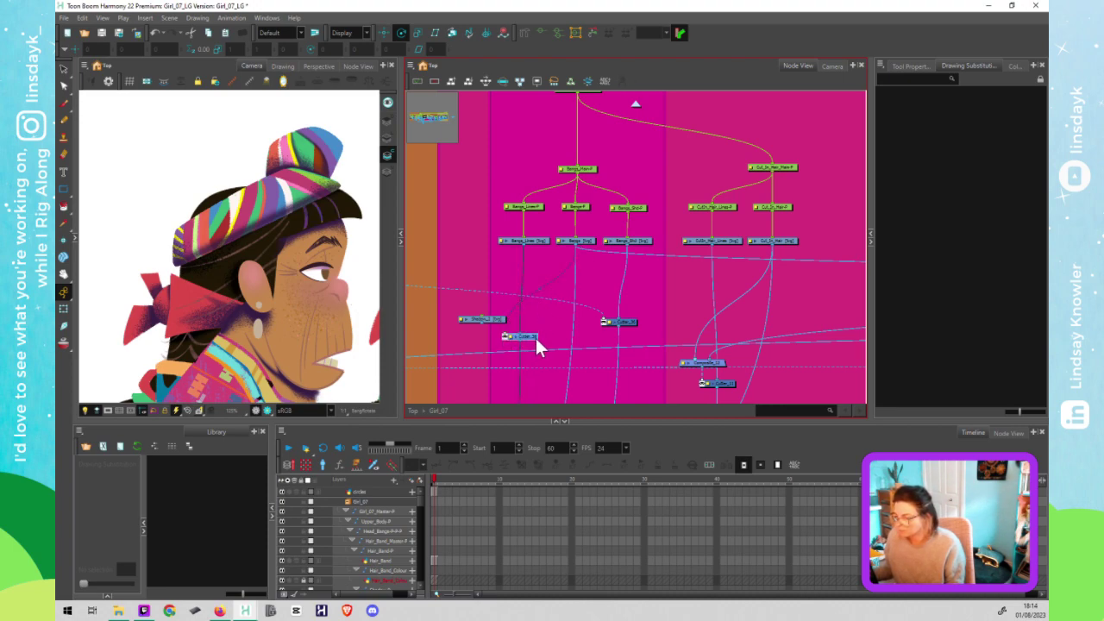
# Step: Try rotating the Bangs_Lines-P peg with the Transform tool to test the new cutter, and undo the rotation
pyautogui.click(530, 188)
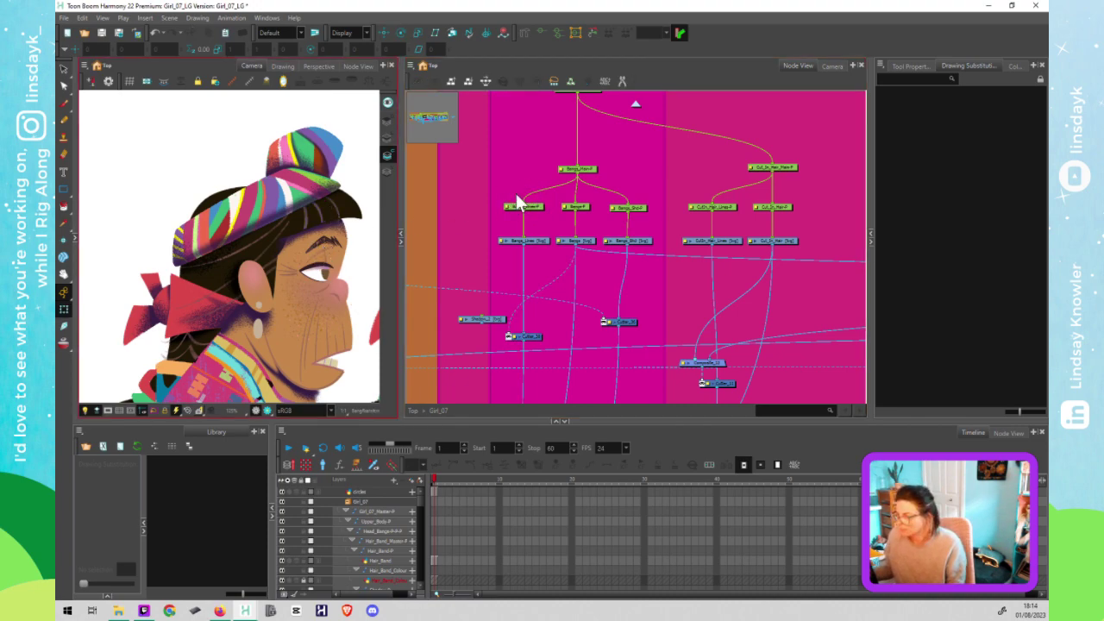
pyautogui.click(532, 212)
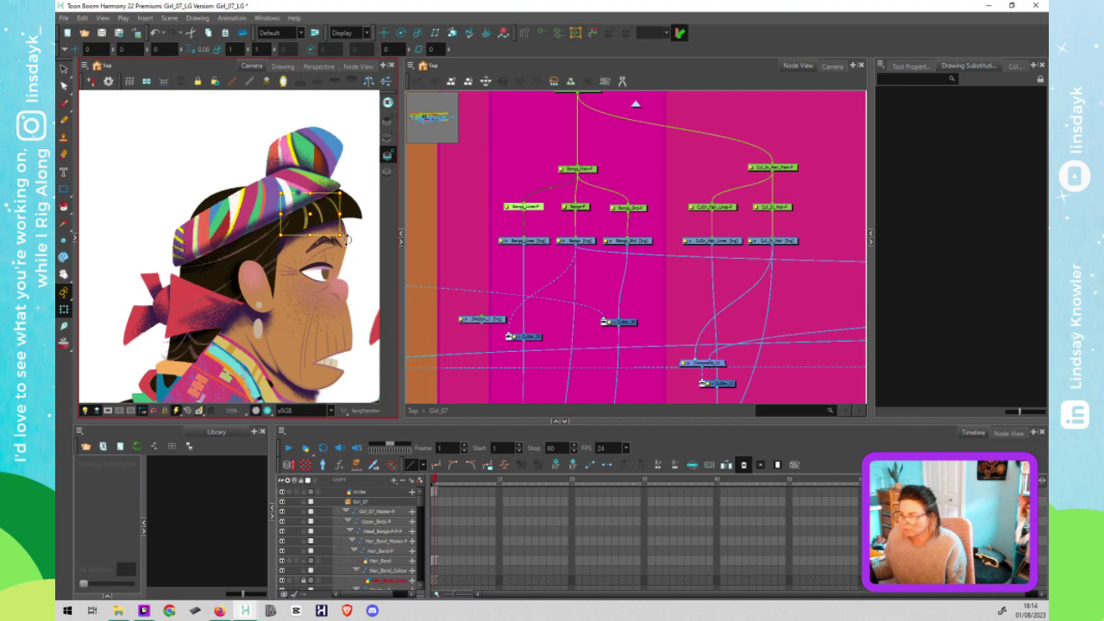
pyautogui.moveTo(352, 238); pyautogui.dragTo(317, 252)
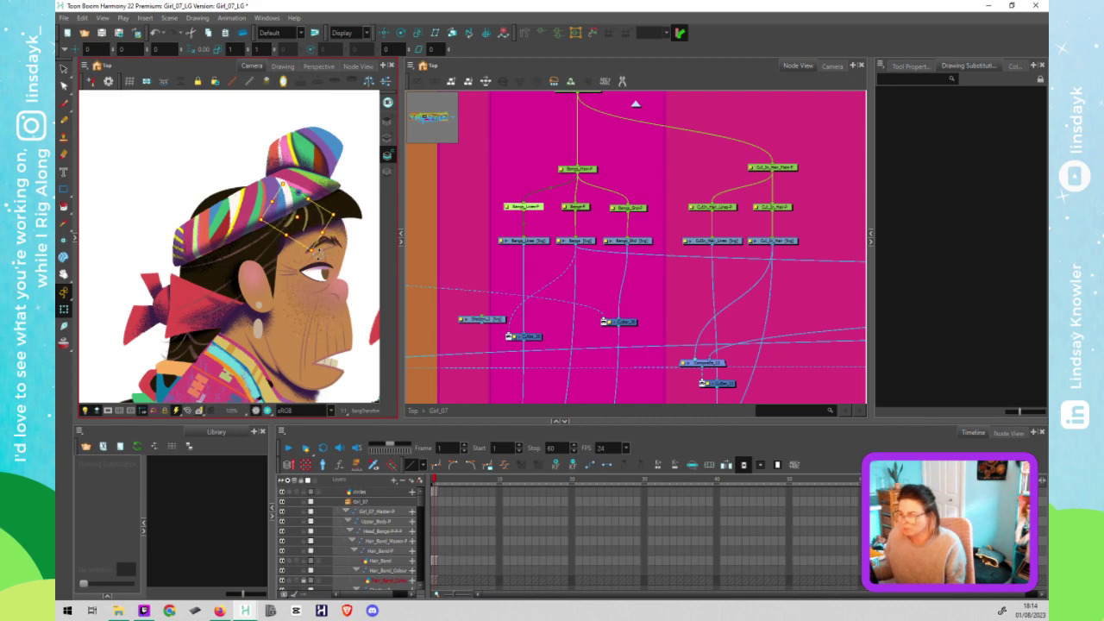
pyautogui.hotkey('ctrl', 'z')
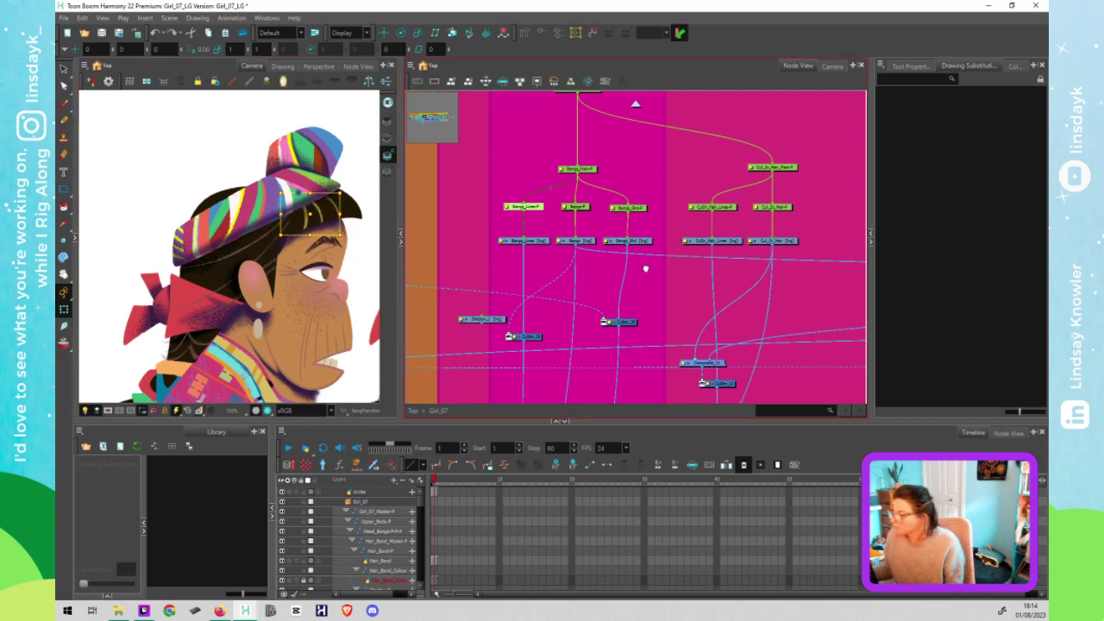
# Step: Select the topmost peg inside the Hair Knot group to check which artwork it controls
pyautogui.moveTo(691, 271); pyautogui.dragTo(644, 265)
pyautogui.scroll(-1, 644, 263)
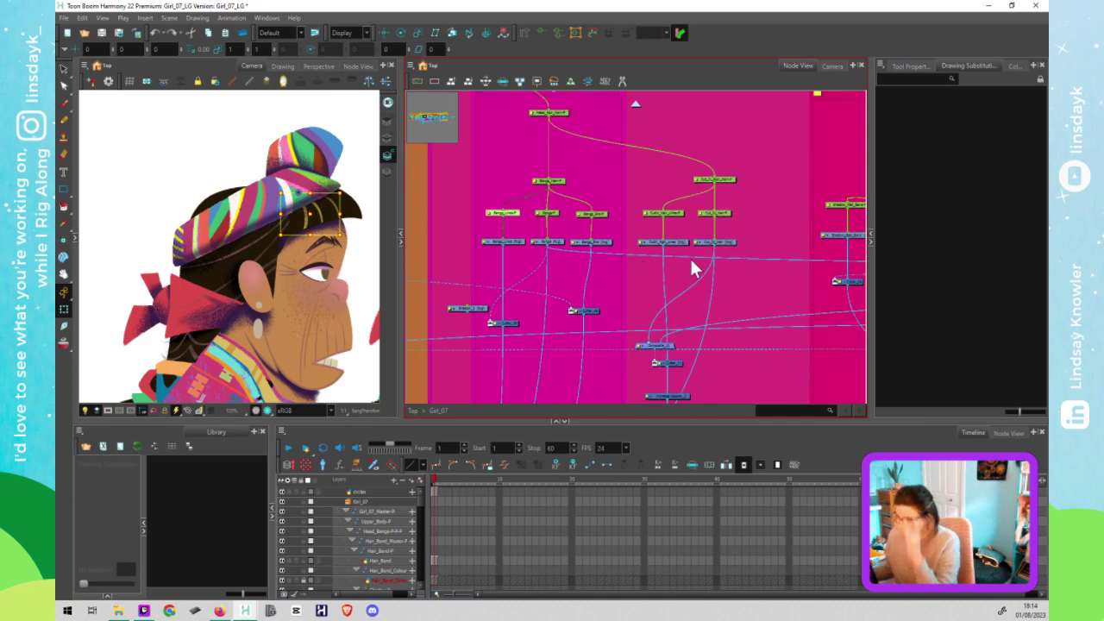
pyautogui.moveTo(754, 250); pyautogui.dragTo(527, 250)
pyautogui.scroll(-1, 530, 253)
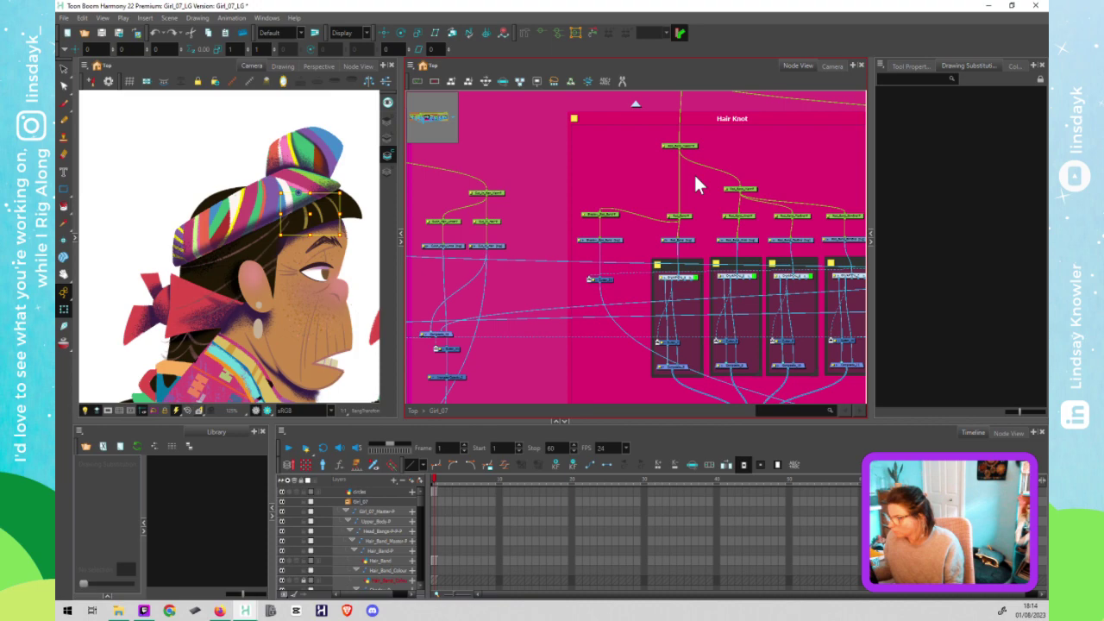
pyautogui.scroll(-2, 696, 181)
pyautogui.moveTo(709, 184); pyautogui.dragTo(627, 189)
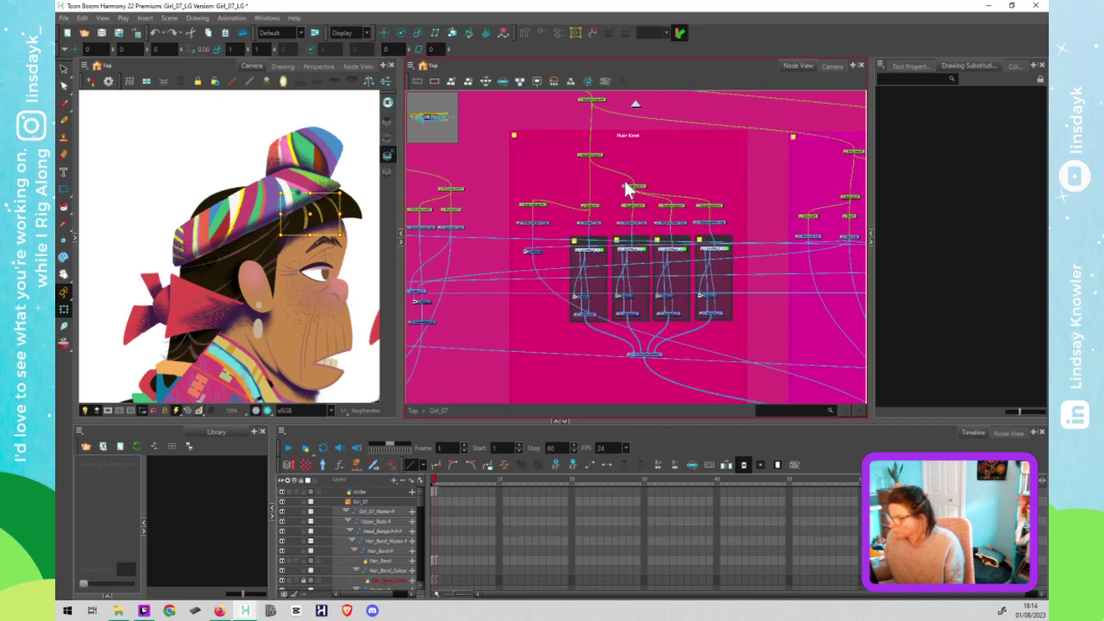
pyautogui.scroll(2, 607, 141)
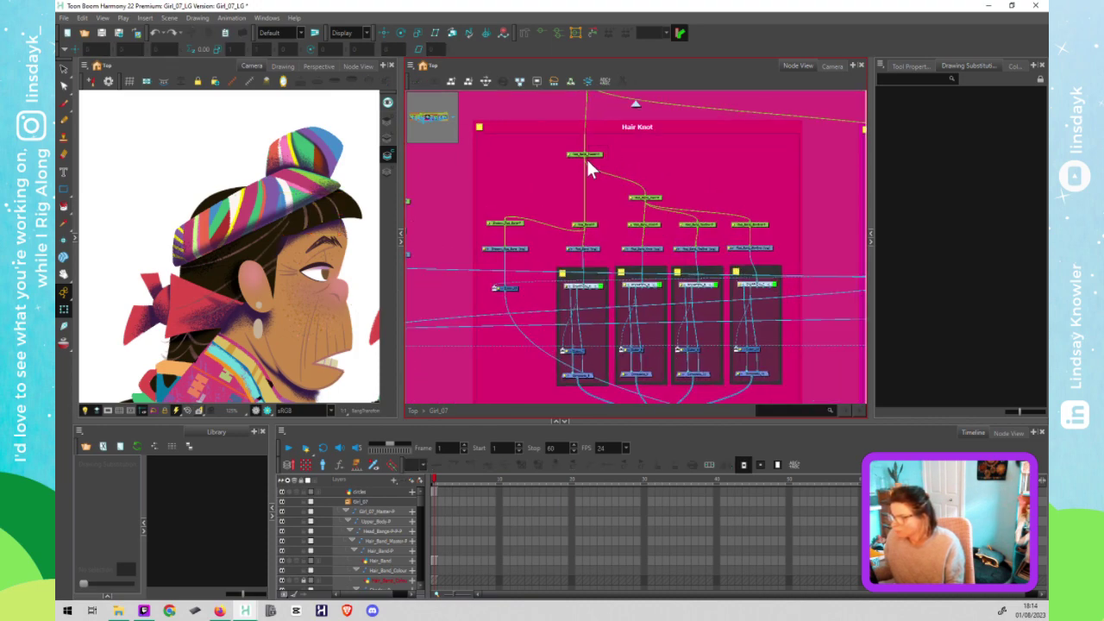
pyautogui.click(587, 157)
pyautogui.scroll(-3, 582, 151)
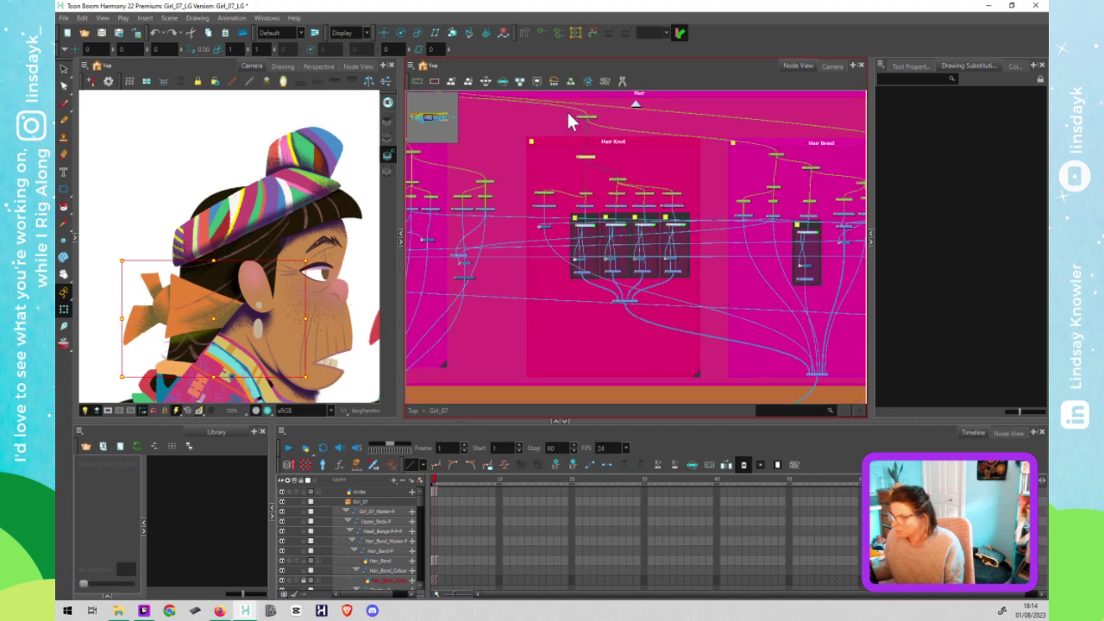
# Step: Select the top pegs above the Hair Knot and Hair Braid groups in turn to check which artwork each controls
pyautogui.click(594, 121)
pyautogui.click(593, 118)
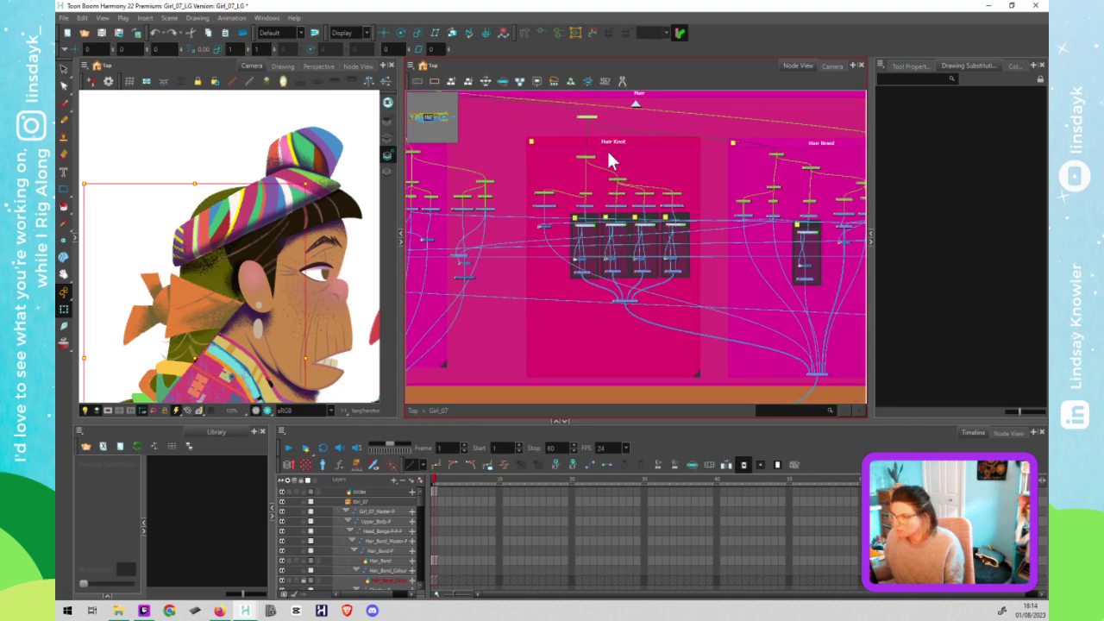
pyautogui.scroll(-1, 606, 155)
pyautogui.click(606, 156)
pyautogui.click(590, 158)
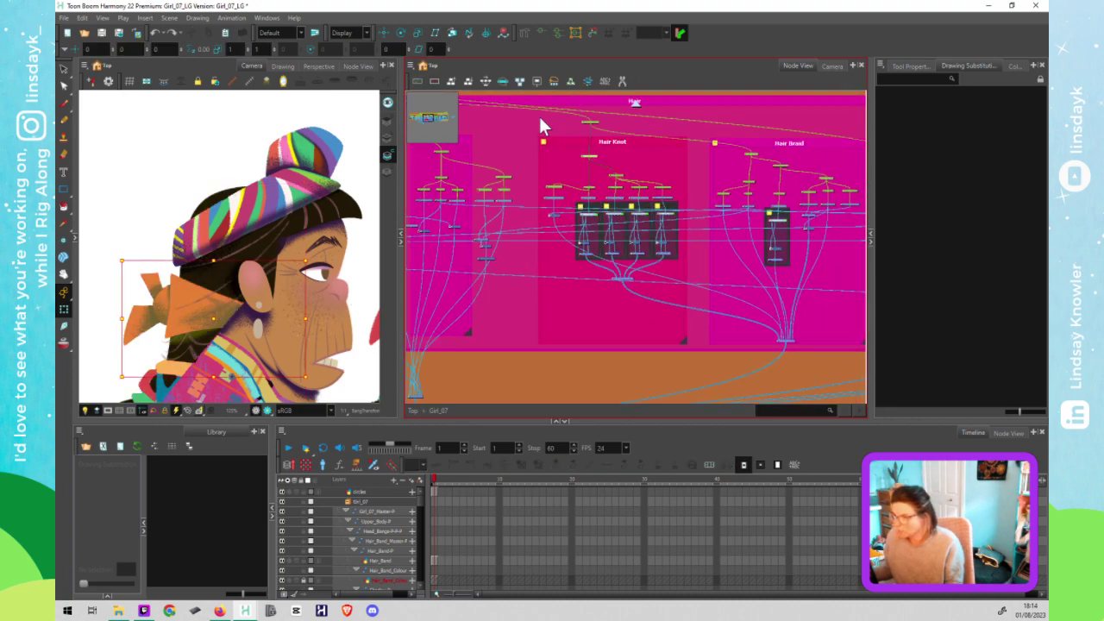
pyautogui.click(539, 116)
pyautogui.click(590, 124)
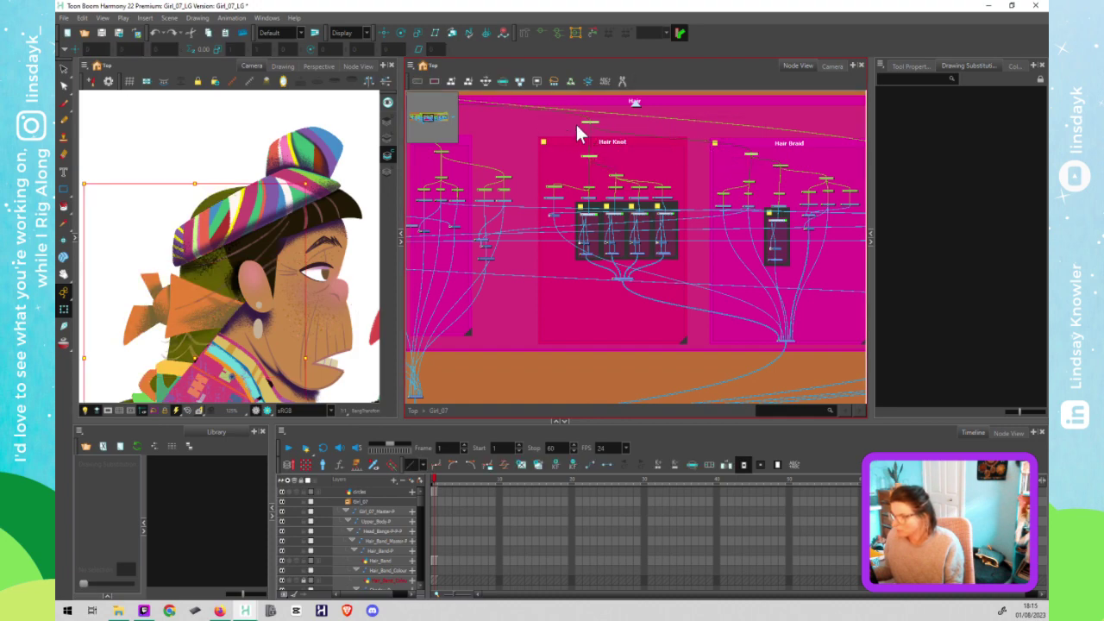
pyautogui.click(575, 121)
pyautogui.click(594, 121)
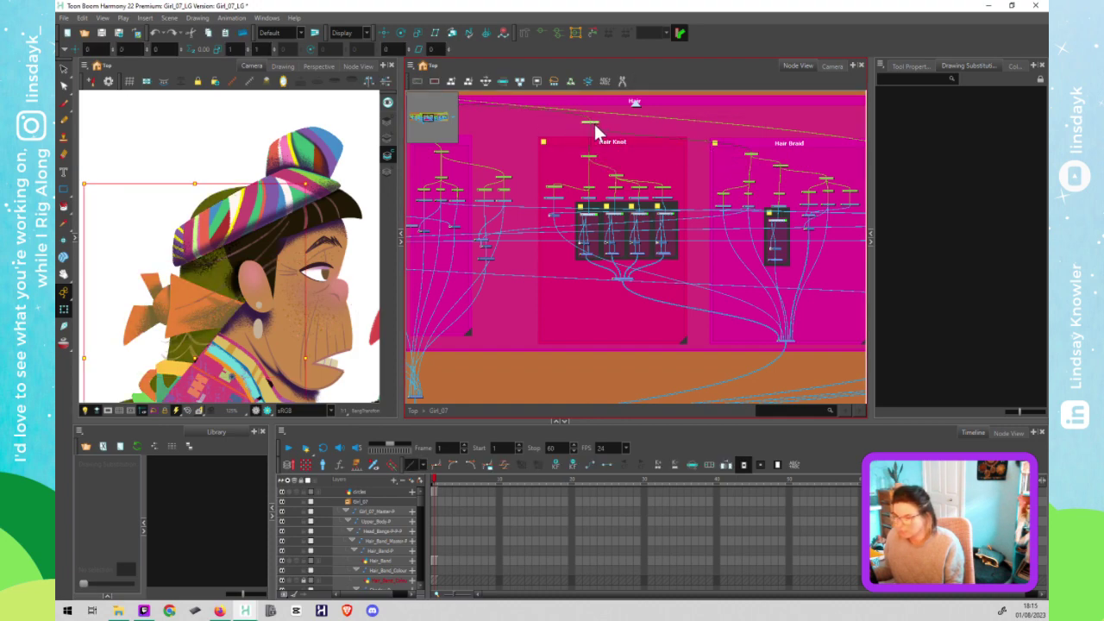
pyautogui.click(751, 159)
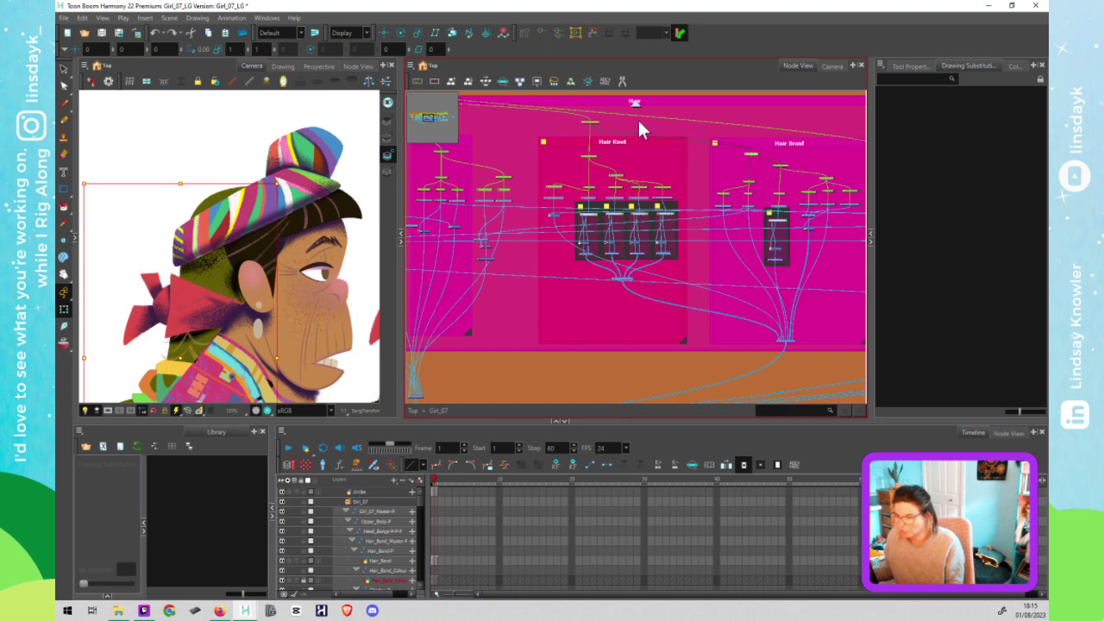
# Step: Move the parent peg from above the Hair Knot group to above the Hair Braid group's top peg
pyautogui.click(593, 120)
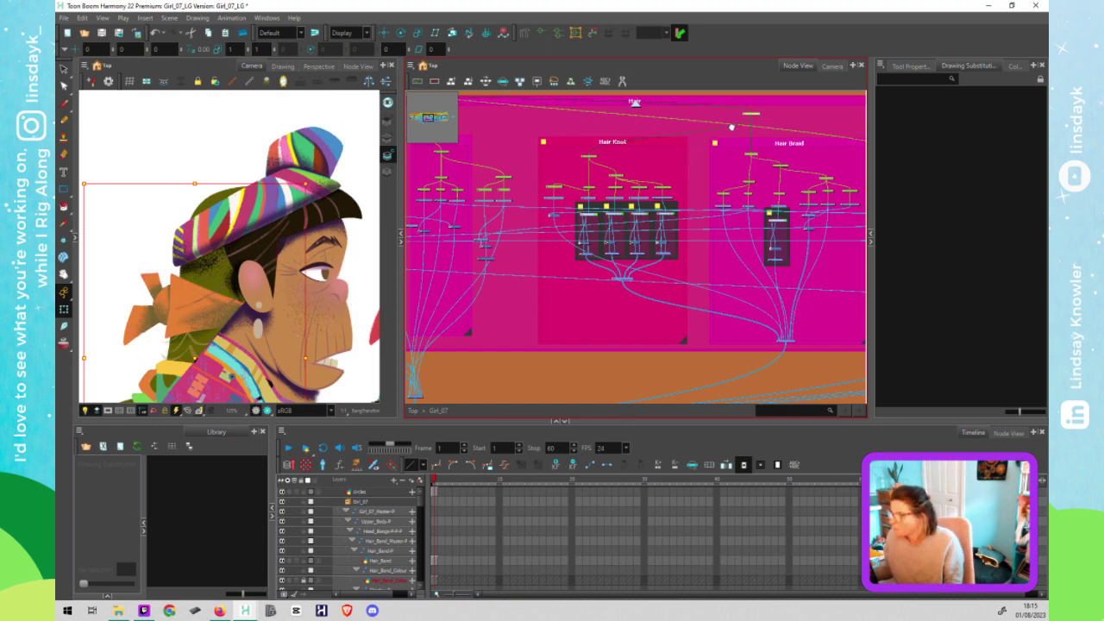
pyautogui.moveTo(678, 126); pyautogui.dragTo(466, 185)
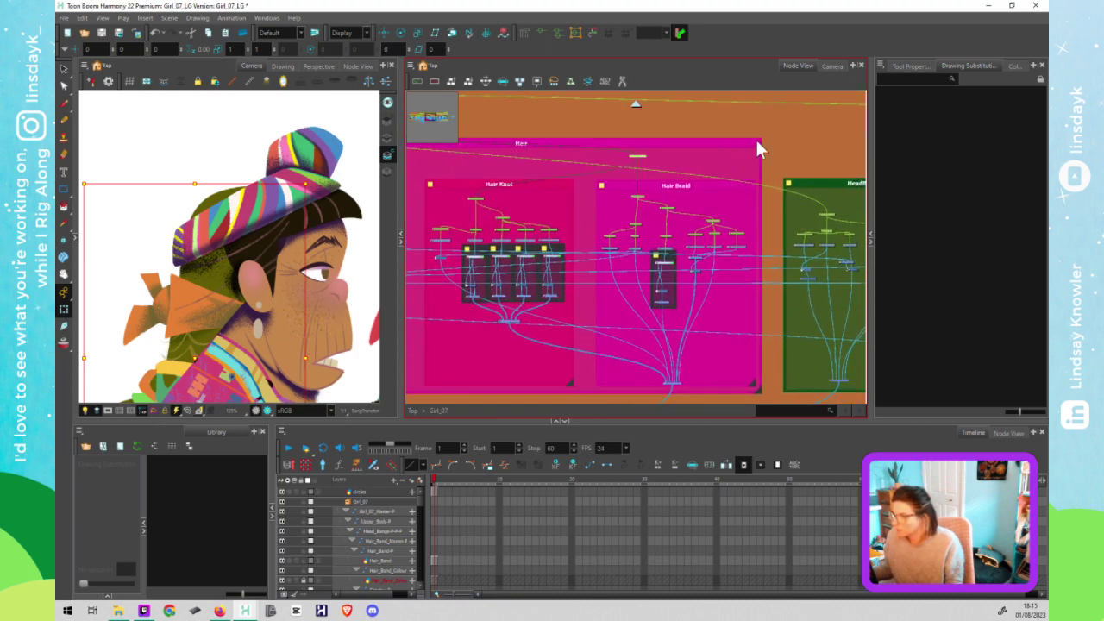
pyautogui.click(665, 215)
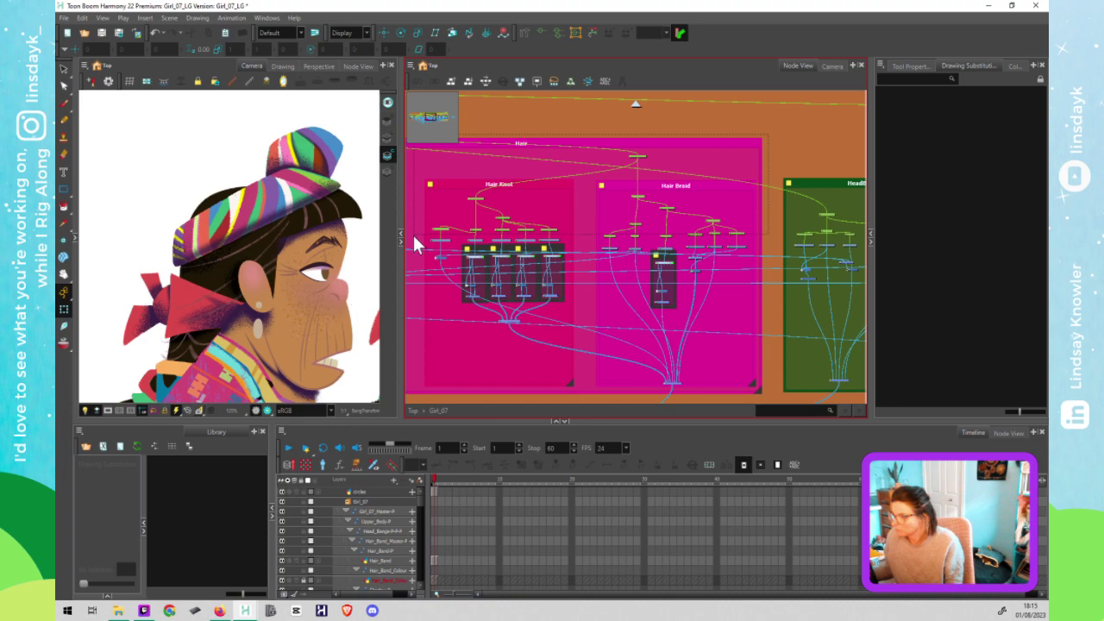
# Step: Move the pivot of all Hair Knot and Hair Braid pegs onto the head above the ear, test the rotation and undo it
pyautogui.moveTo(768, 134); pyautogui.dragTo(413, 235)
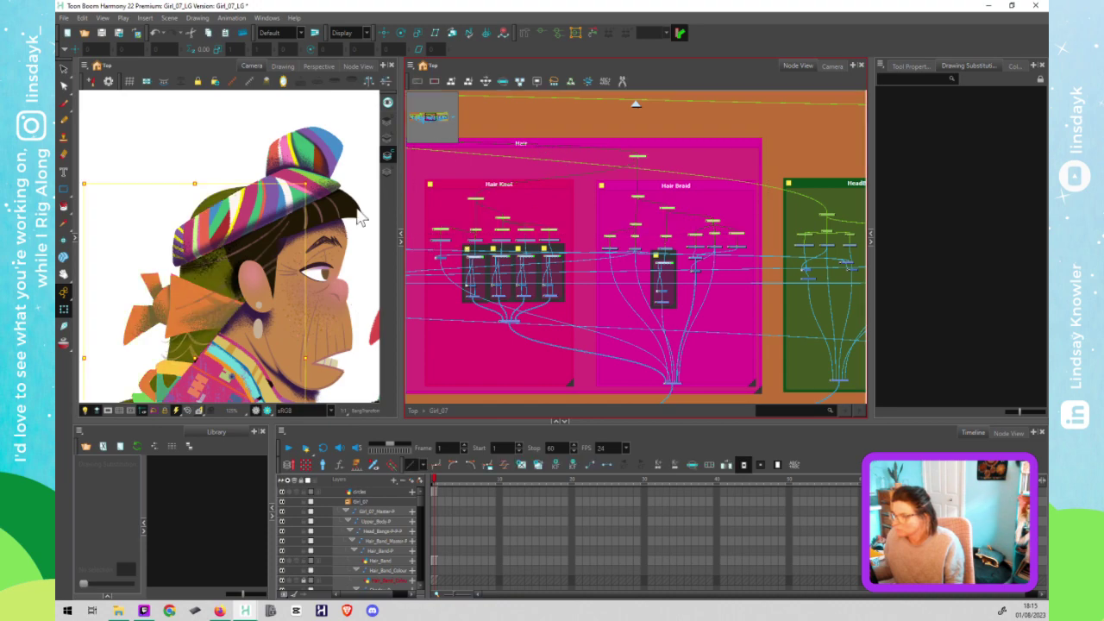
pyautogui.click(399, 34)
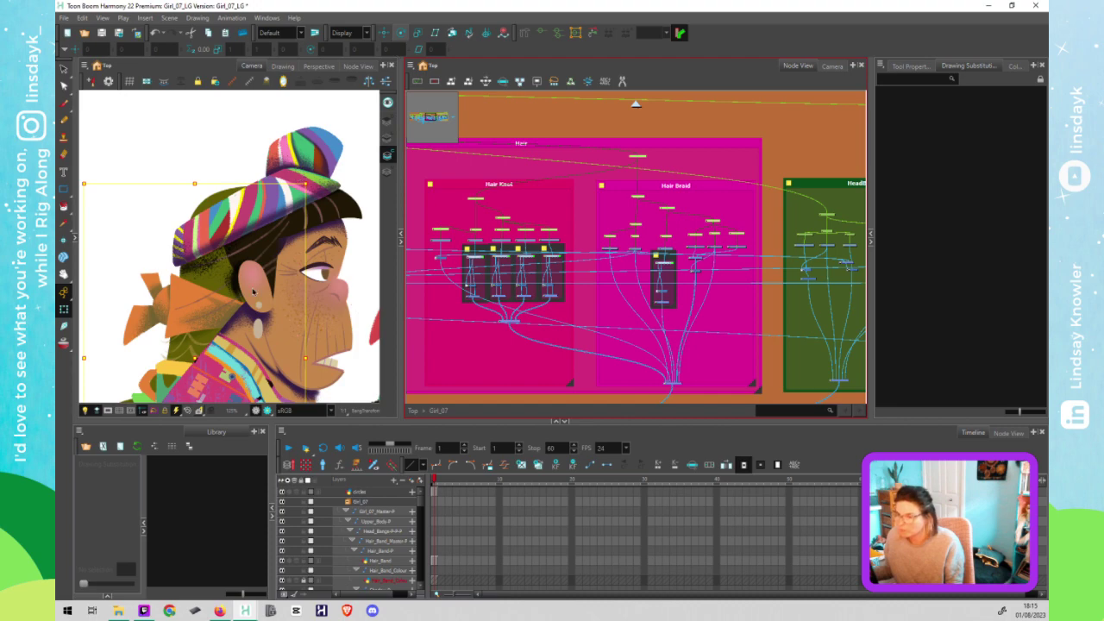
pyautogui.scroll(-1, 257, 291)
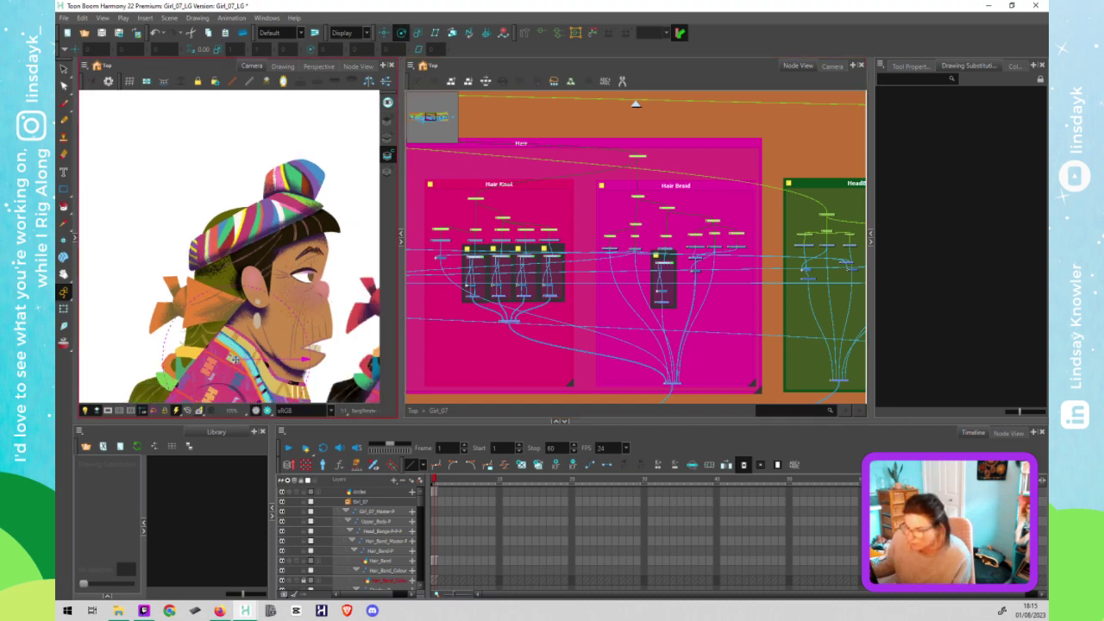
pyautogui.moveTo(232, 355); pyautogui.dragTo(247, 235)
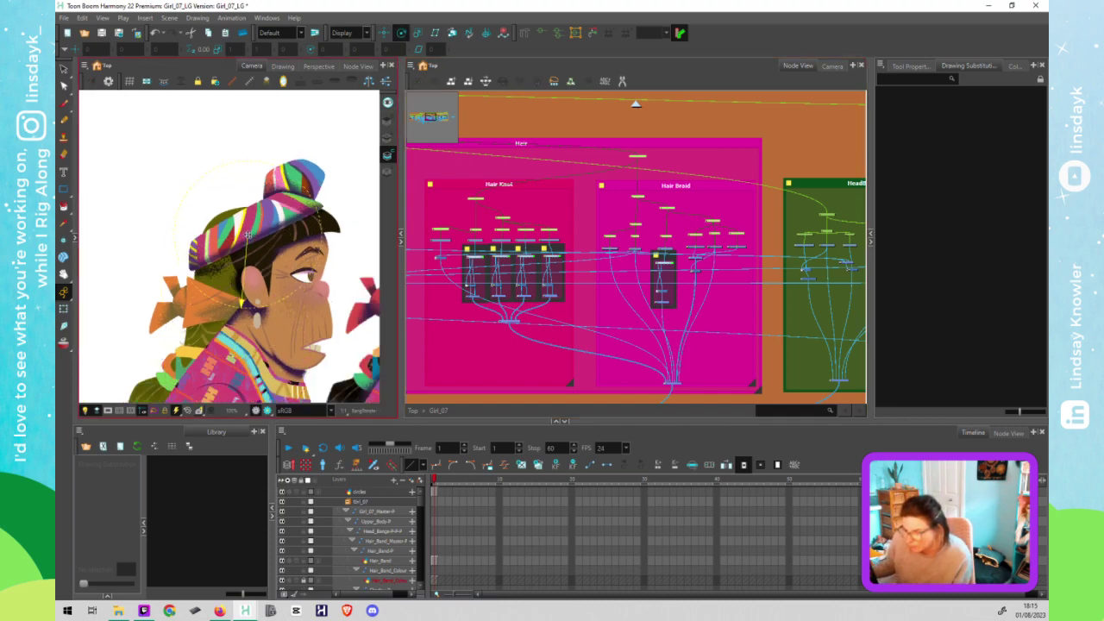
pyautogui.moveTo(325, 253)
pyautogui.mouseDown()
pyautogui.moveTo(325, 238)
pyautogui.moveTo(316, 266)
pyautogui.mouseUp()
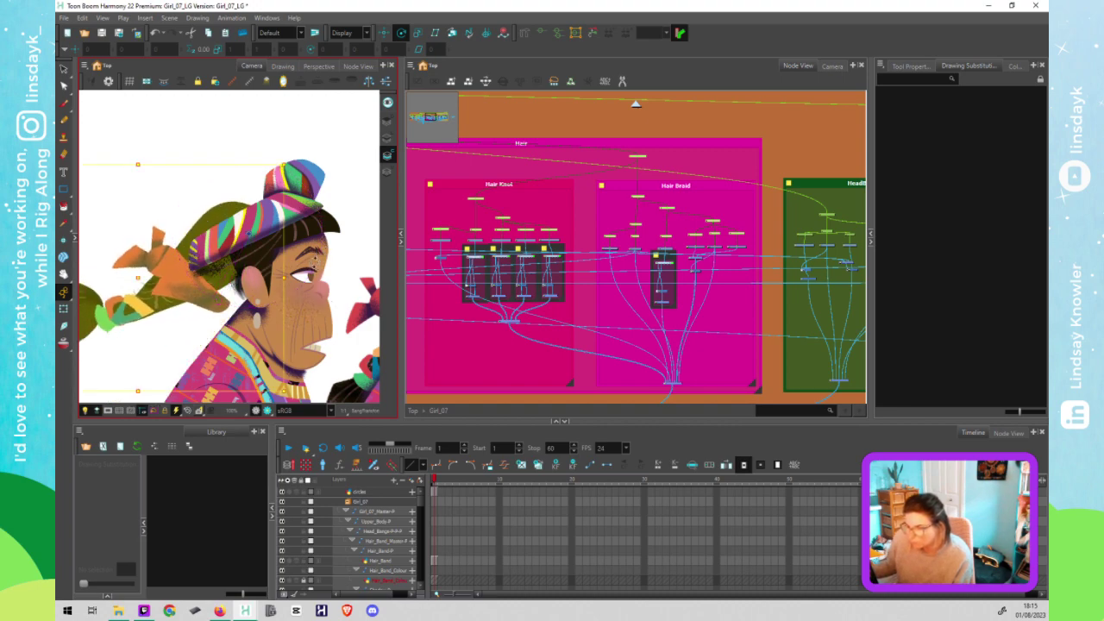
pyautogui.hotkey('ctrl', 'z')
# Step: Shift the drawings, dark sub-groups and composite in the Hair Knot group slightly down, away from the pegs above them
pyautogui.click(549, 195)
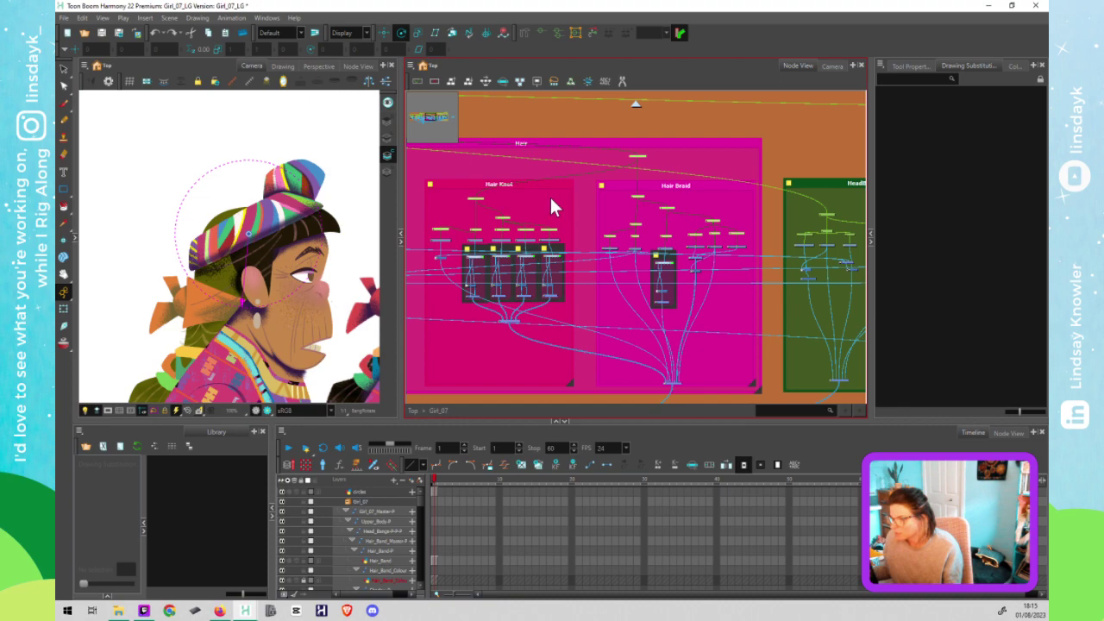
pyautogui.moveTo(527, 199); pyautogui.dragTo(576, 191)
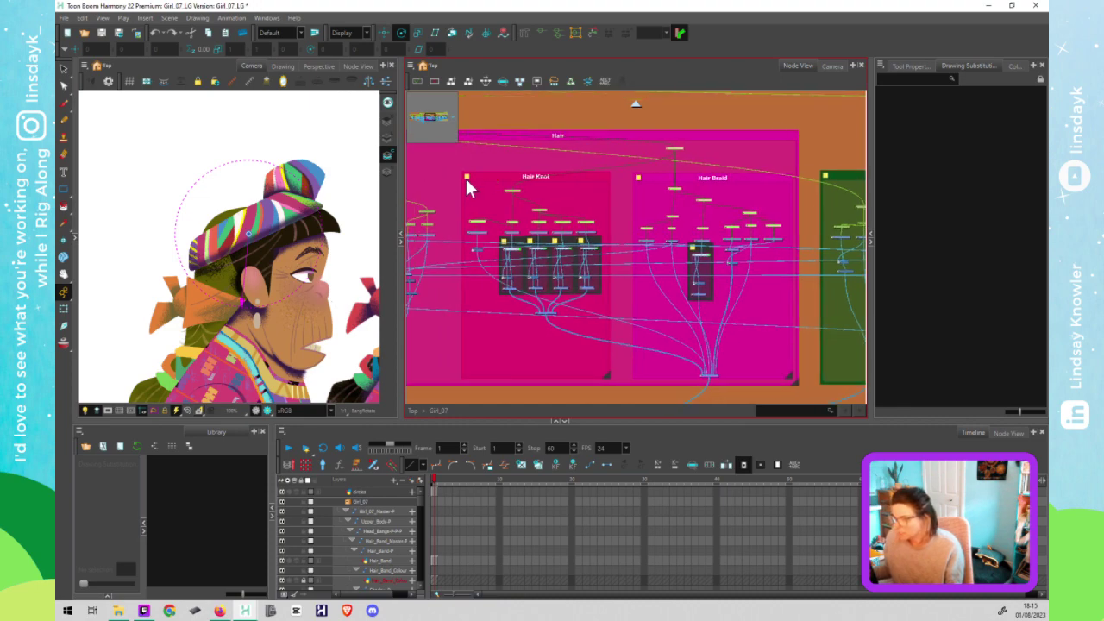
pyautogui.moveTo(451, 169); pyautogui.dragTo(595, 225)
pyautogui.click(606, 233)
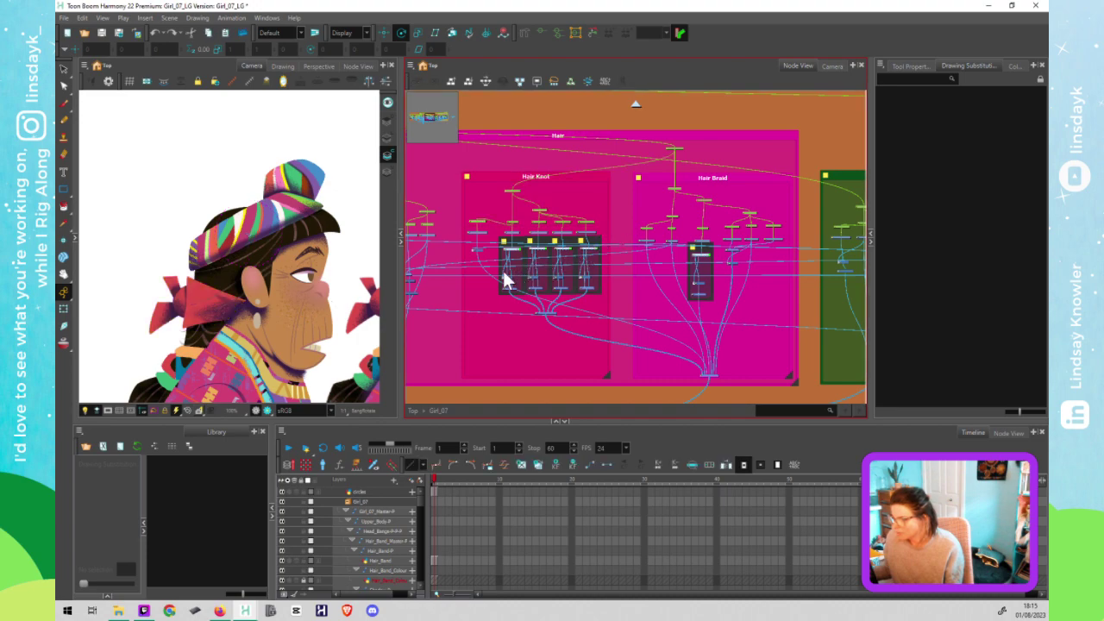
pyautogui.moveTo(504, 272); pyautogui.dragTo(464, 277)
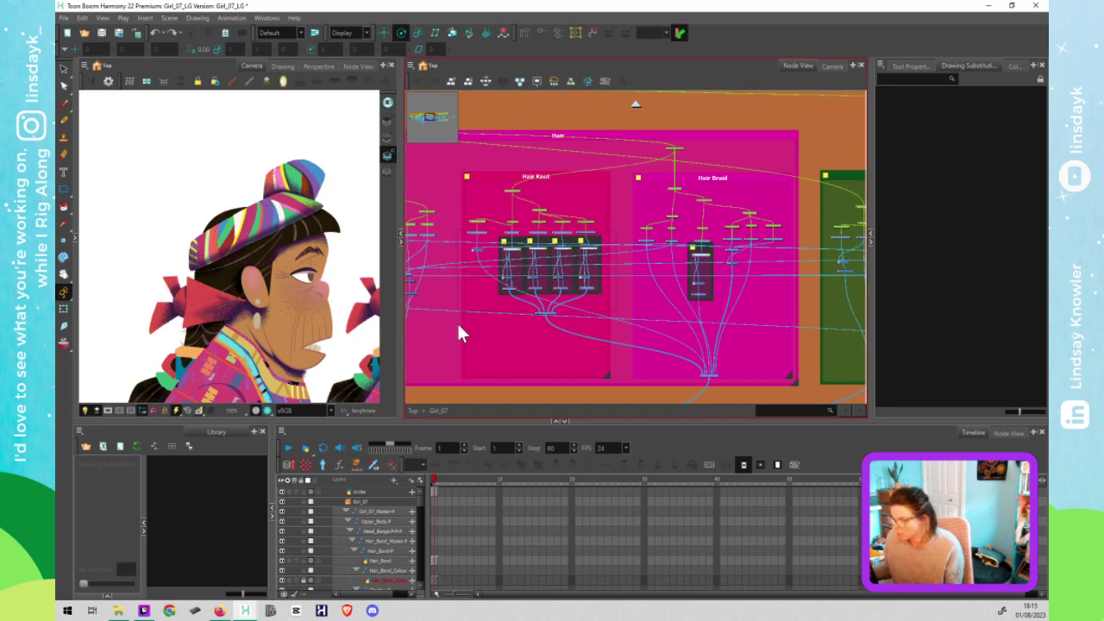
pyautogui.moveTo(458, 324); pyautogui.dragTo(461, 323)
pyautogui.press('Down')
pyautogui.press('Down')
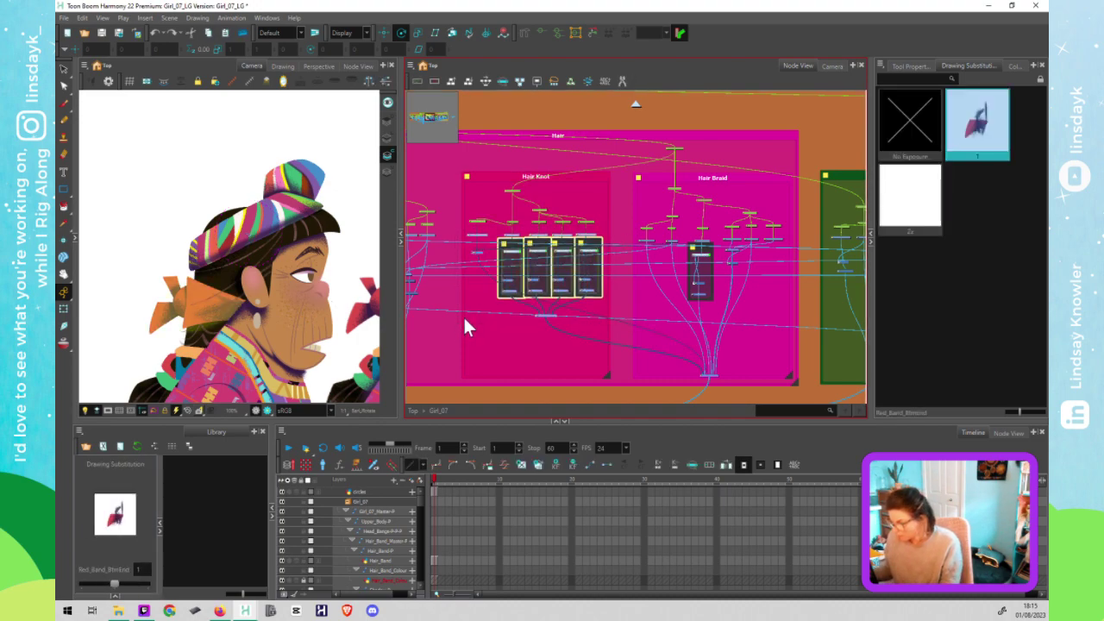
pyautogui.press('Down')
pyautogui.press('Down')
pyautogui.press('Down')
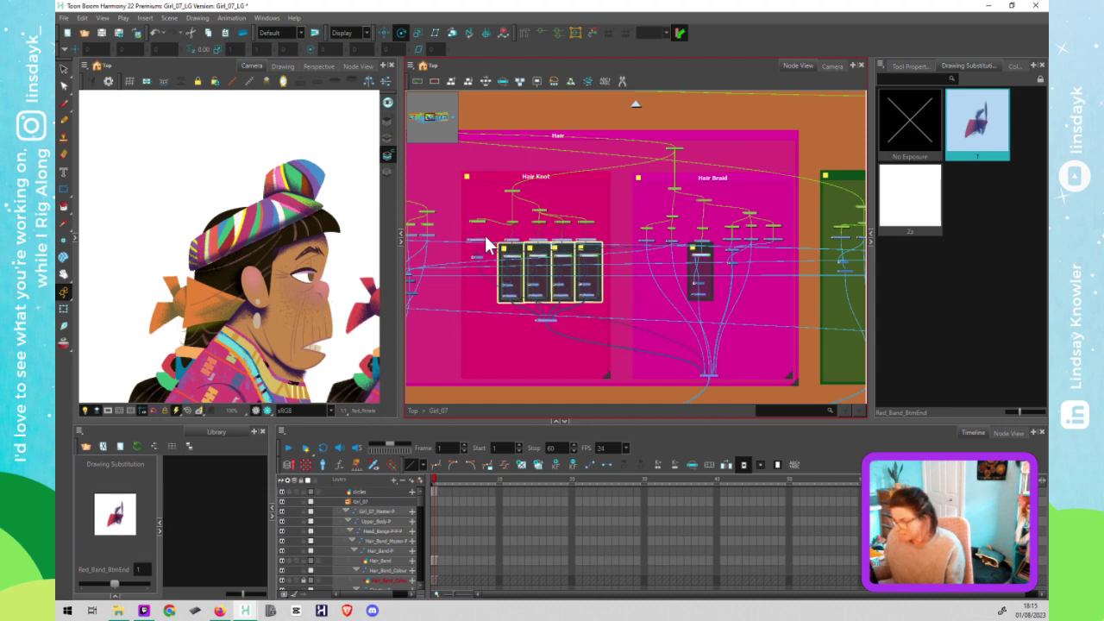
# Step: Select all pegs in the Hair Knot group and move their pivot onto the red band just behind the ear
pyautogui.click(590, 238)
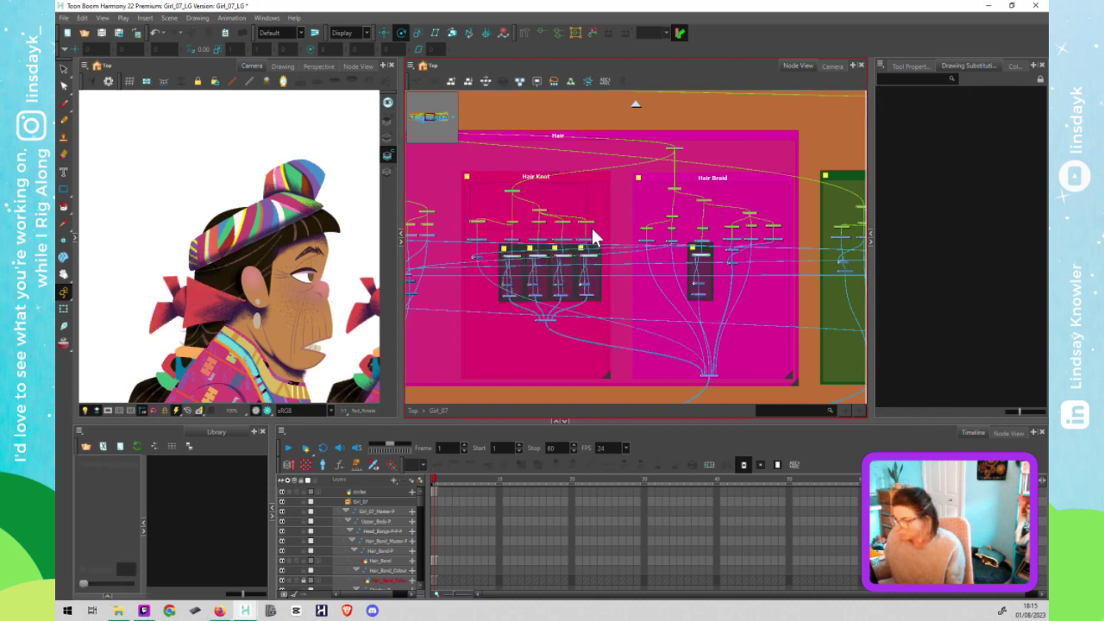
pyautogui.moveTo(591, 228); pyautogui.dragTo(593, 229)
pyautogui.click(249, 235)
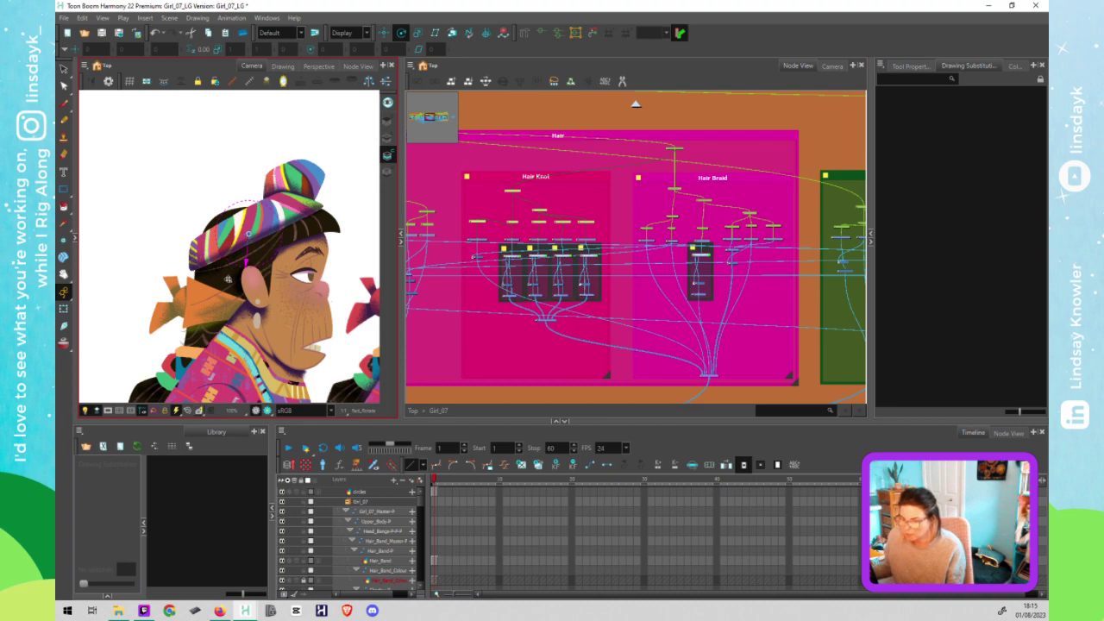
pyautogui.moveTo(228, 280); pyautogui.dragTo(213, 310)
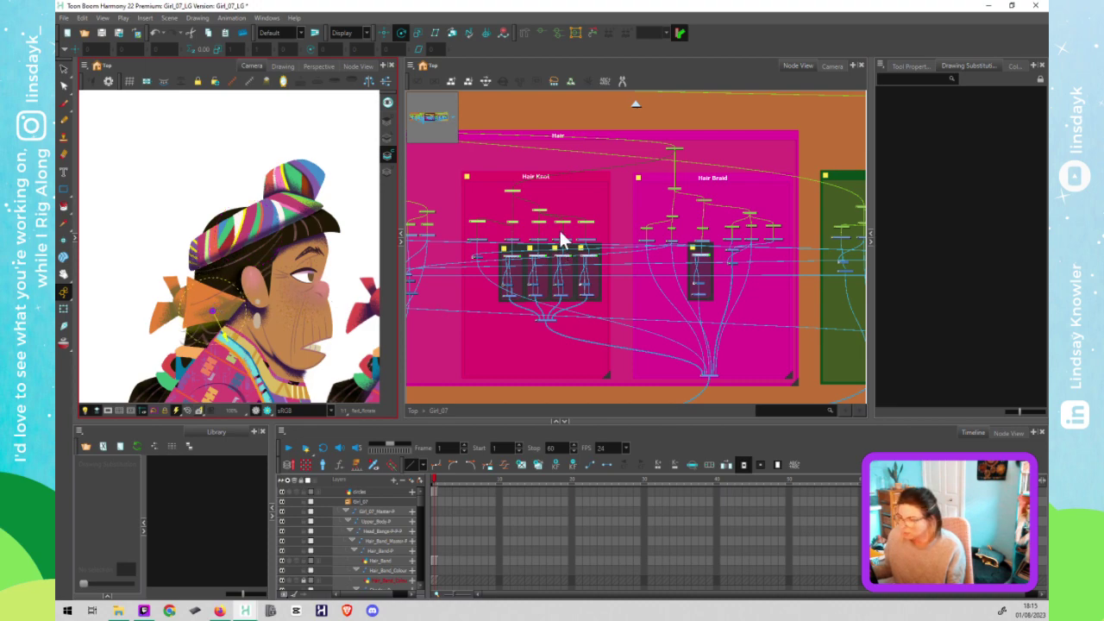
# Step: Check the Red_Band_Master-P peg, then shift the Shadow_Red_Band-P peg's pivot slightly towards the ear
pyautogui.scroll(5, 505, 216)
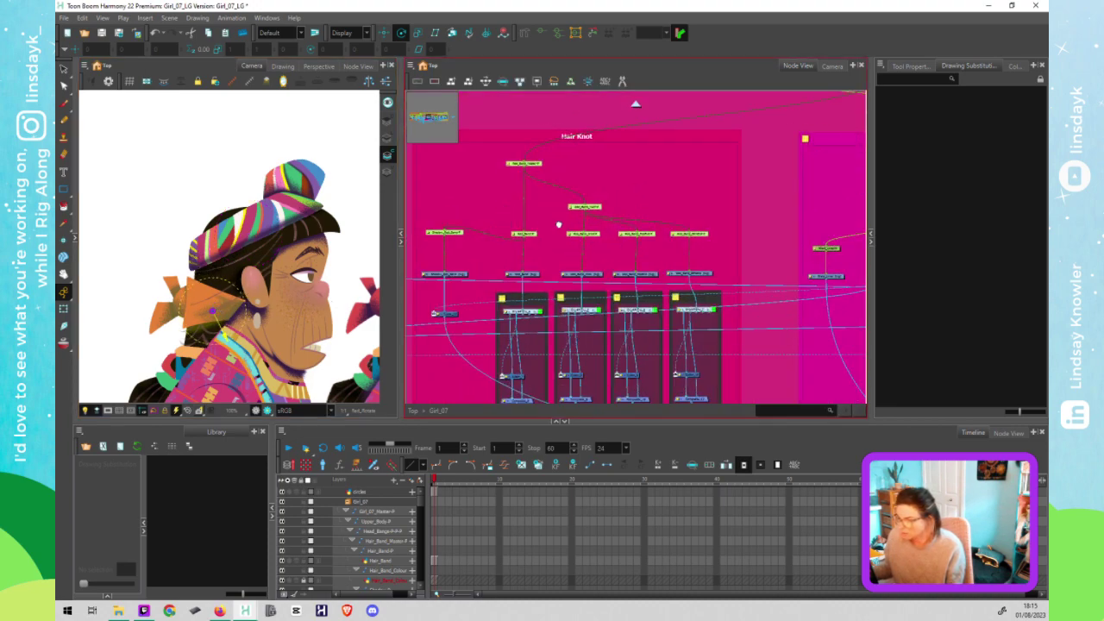
pyautogui.scroll(3, 588, 185)
pyautogui.scroll(2, 587, 185)
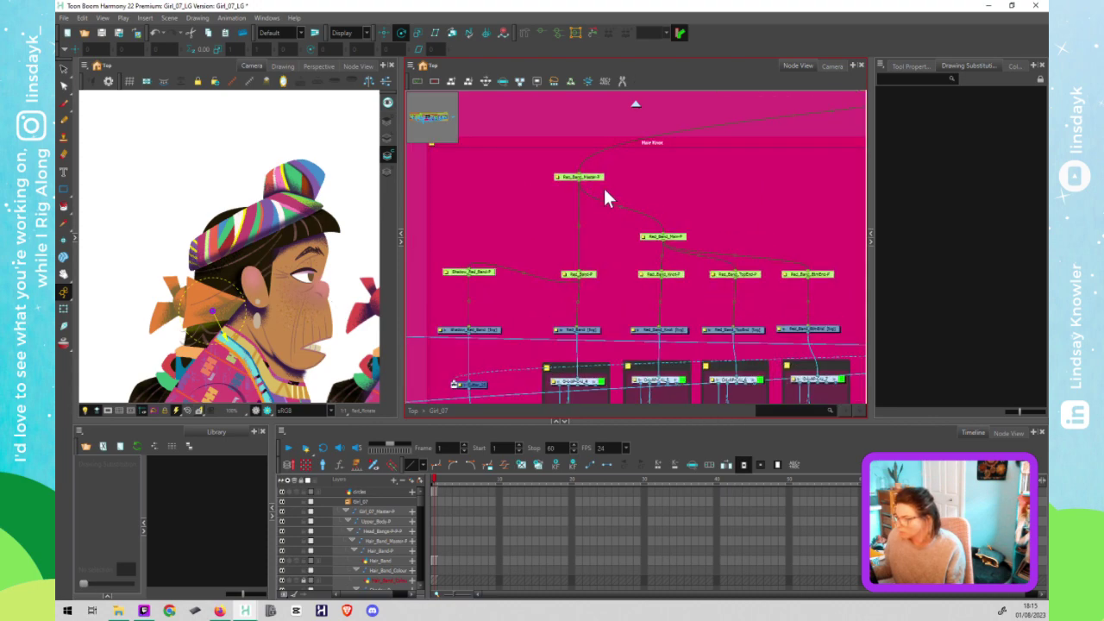
pyautogui.click(604, 189)
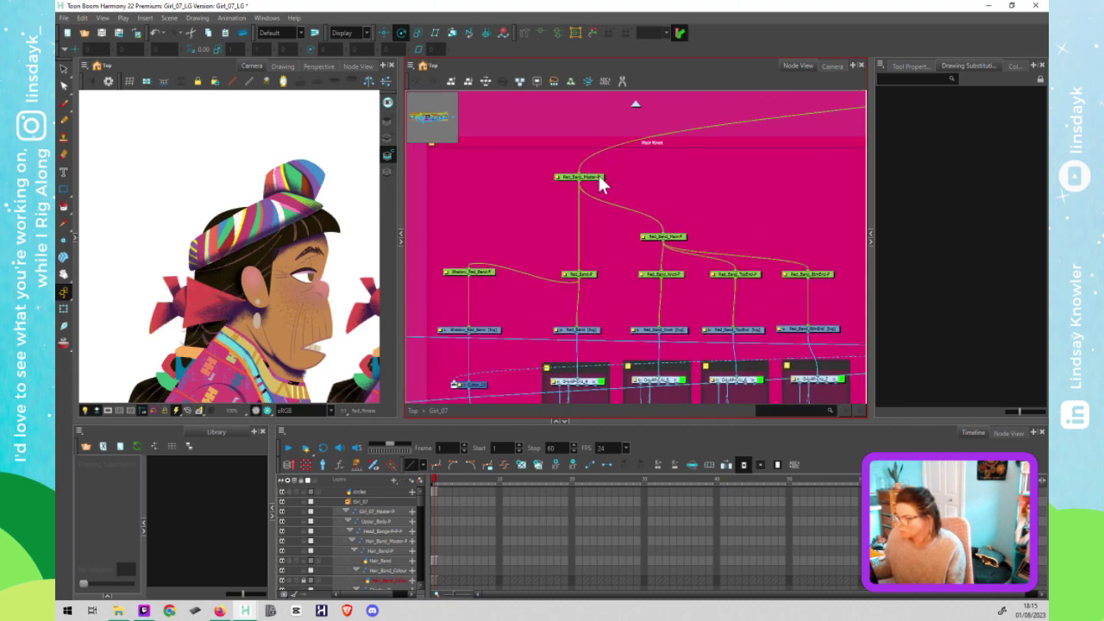
pyautogui.click(598, 177)
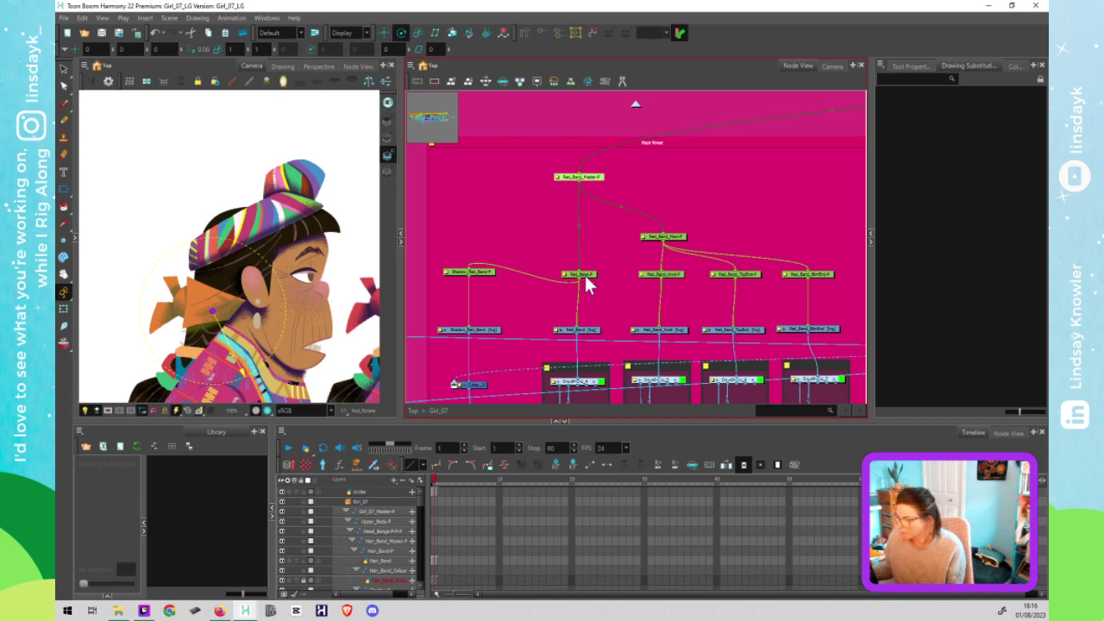
pyautogui.click(473, 273)
pyautogui.click(478, 273)
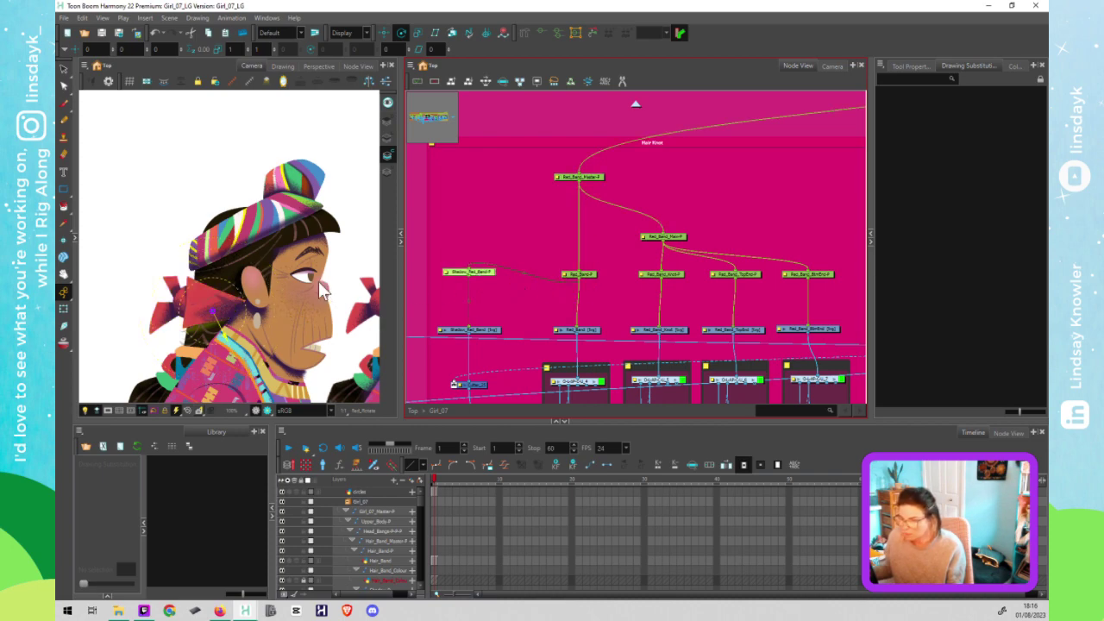
pyautogui.moveTo(213, 310); pyautogui.dragTo(219, 314)
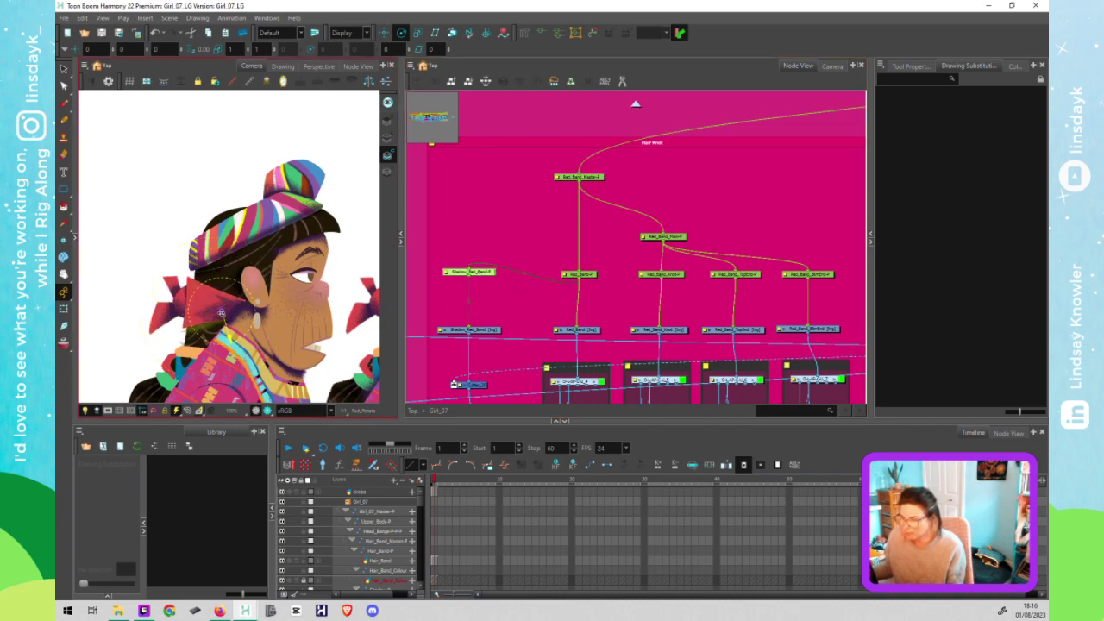
# Step: Rename the peg above the knot and its two end pieces in the Hair Knot group as Red_Knot_Main-P
pyautogui.click(675, 239)
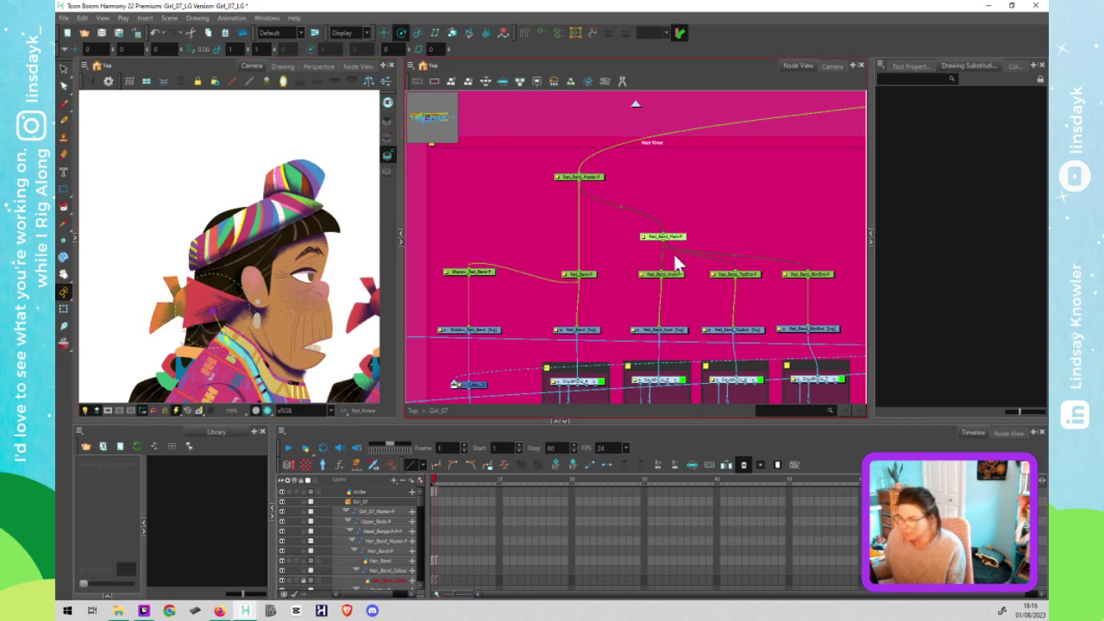
pyautogui.click(662, 274)
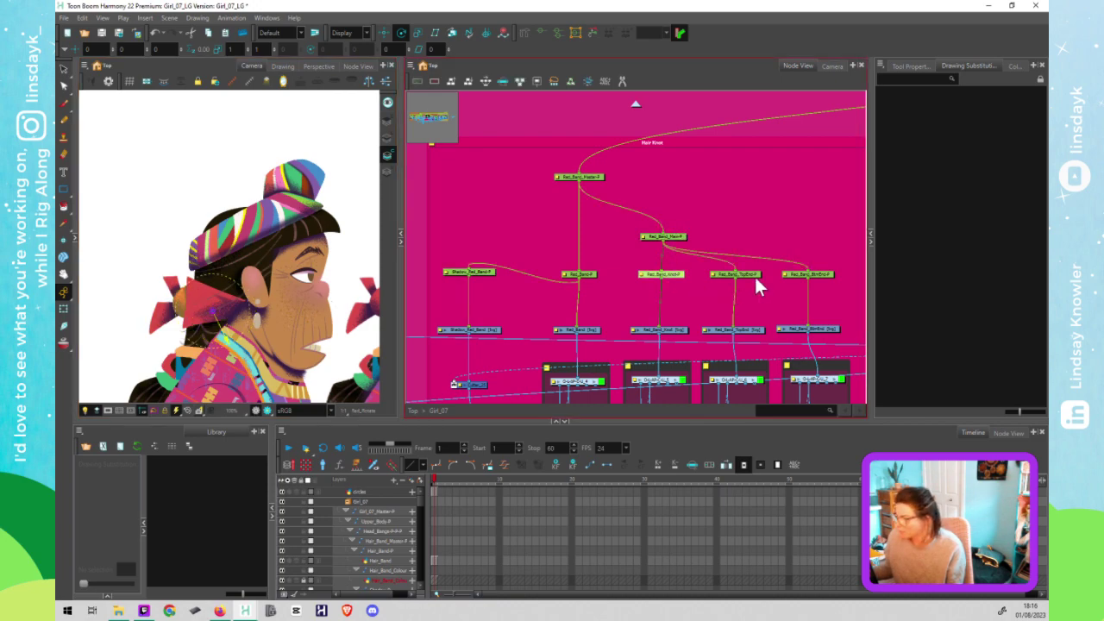
pyautogui.doubleClick(643, 236)
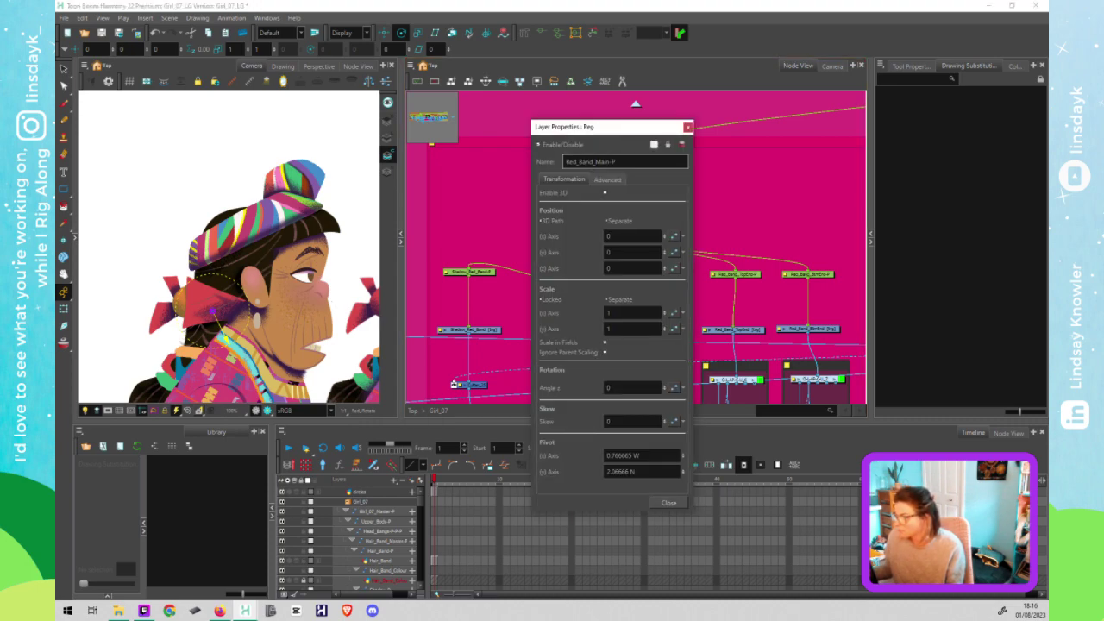
pyautogui.moveTo(596, 161); pyautogui.dragTo(565, 162)
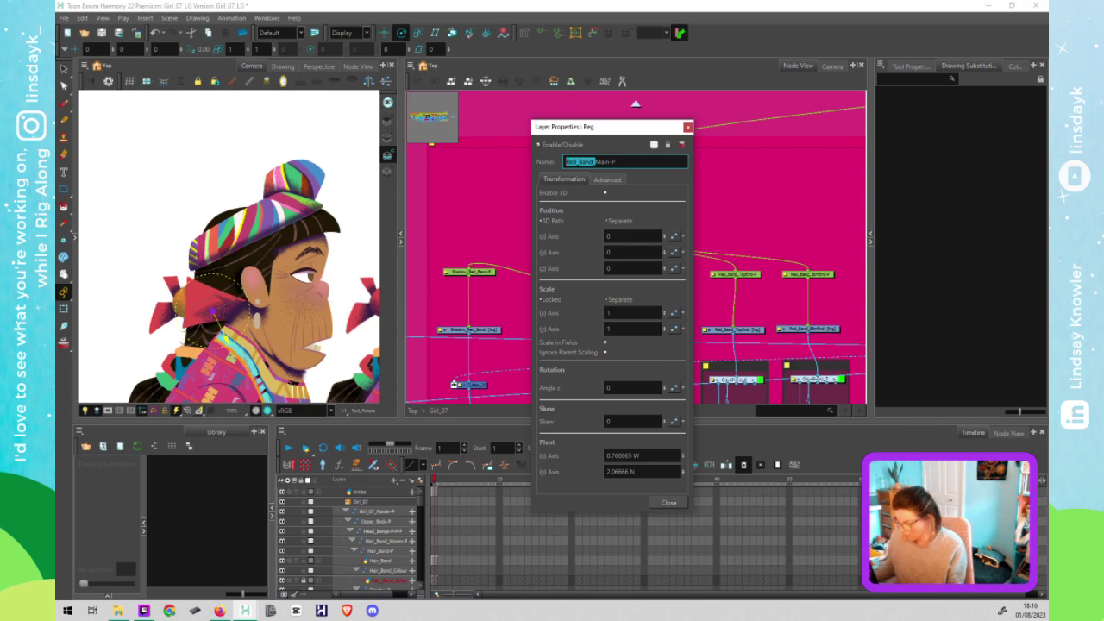
pyautogui.click(570, 162)
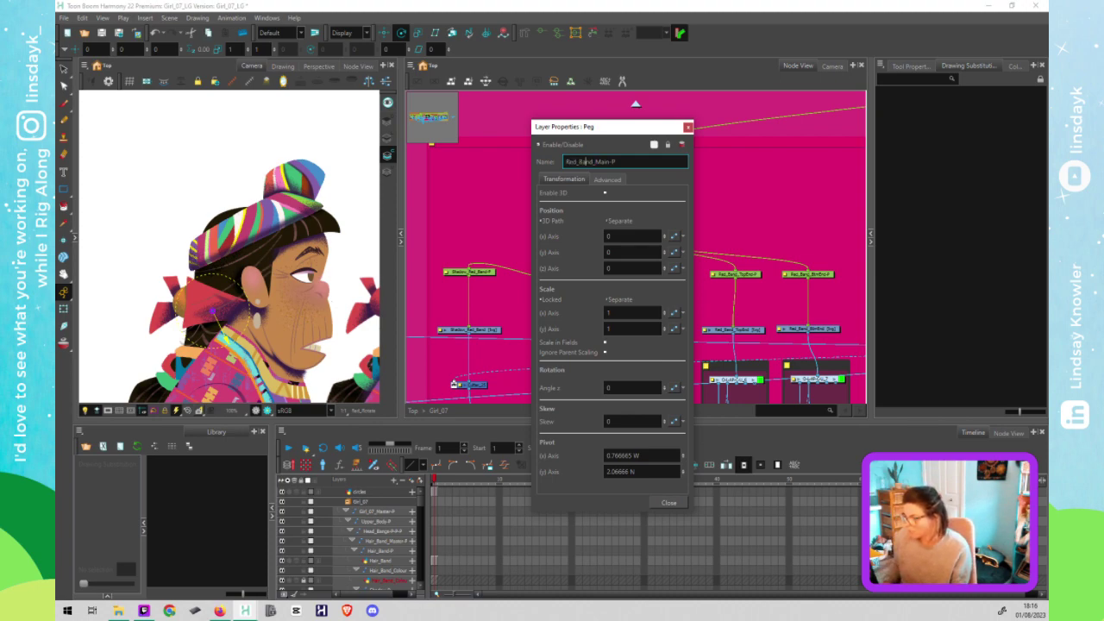
pyautogui.press('BackSpace')
pyautogui.press('BackSpace')
pyautogui.press('BackSpace')
pyautogui.press('BackSpace')
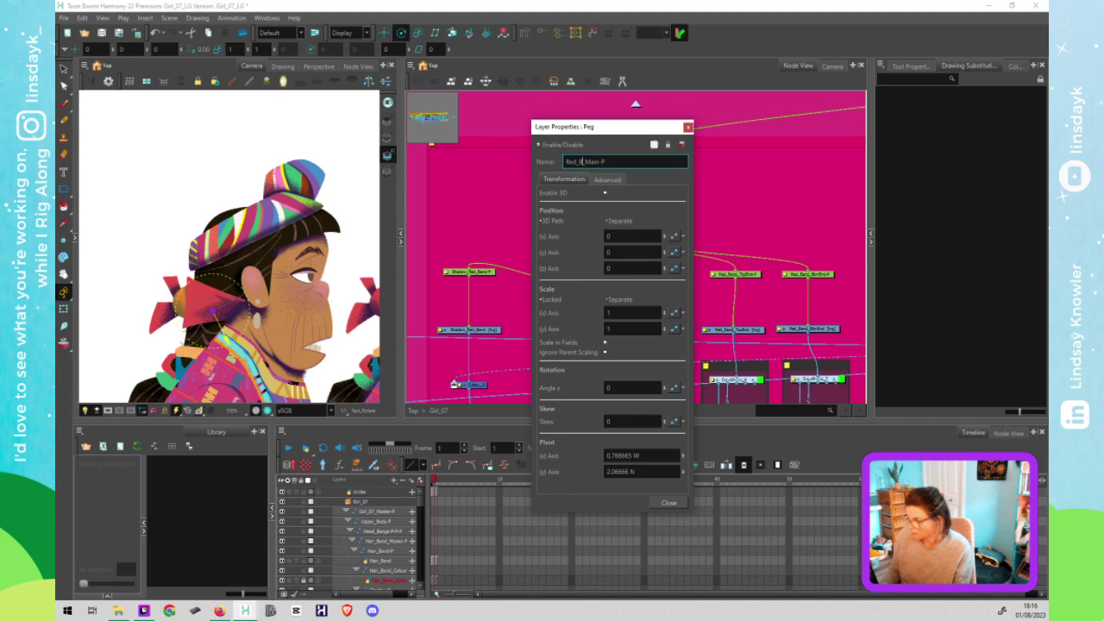
pyautogui.write('Kn')
pyautogui.write('ot')
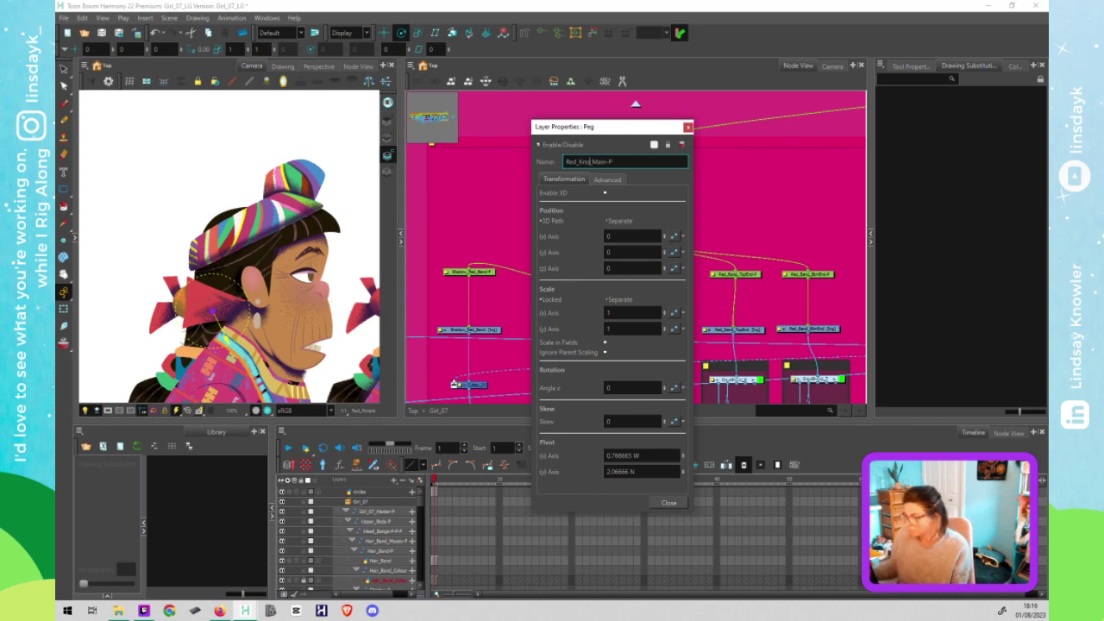
pyautogui.click(687, 128)
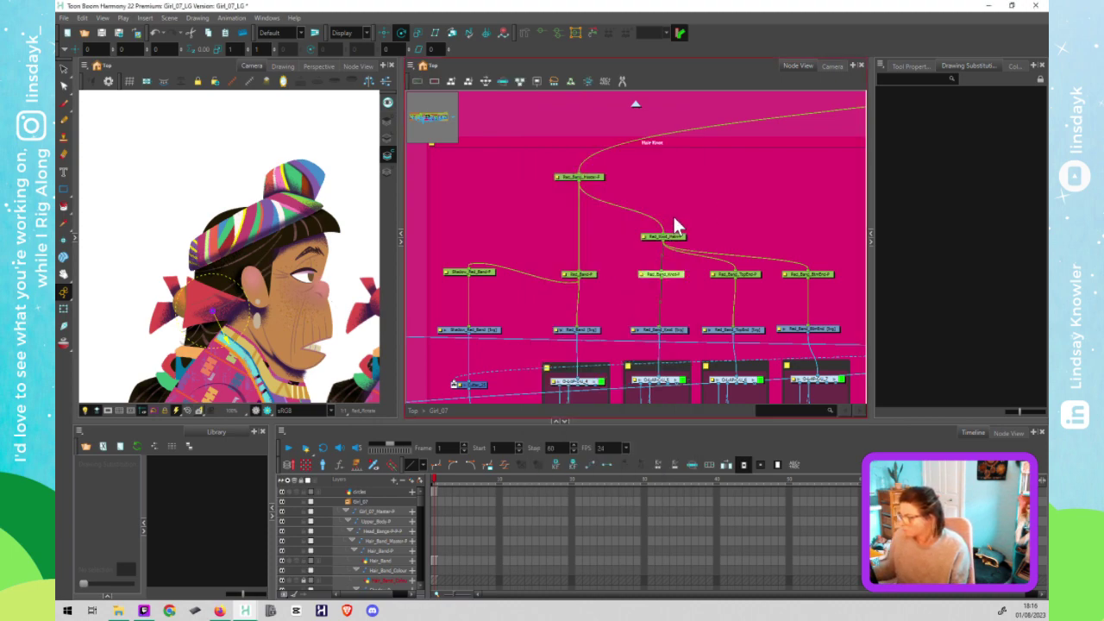
# Step: Select Red_Knot_Main-P with its three child pegs and move their pivot to where the knot meets the red band
pyautogui.moveTo(680, 225); pyautogui.dragTo(827, 296)
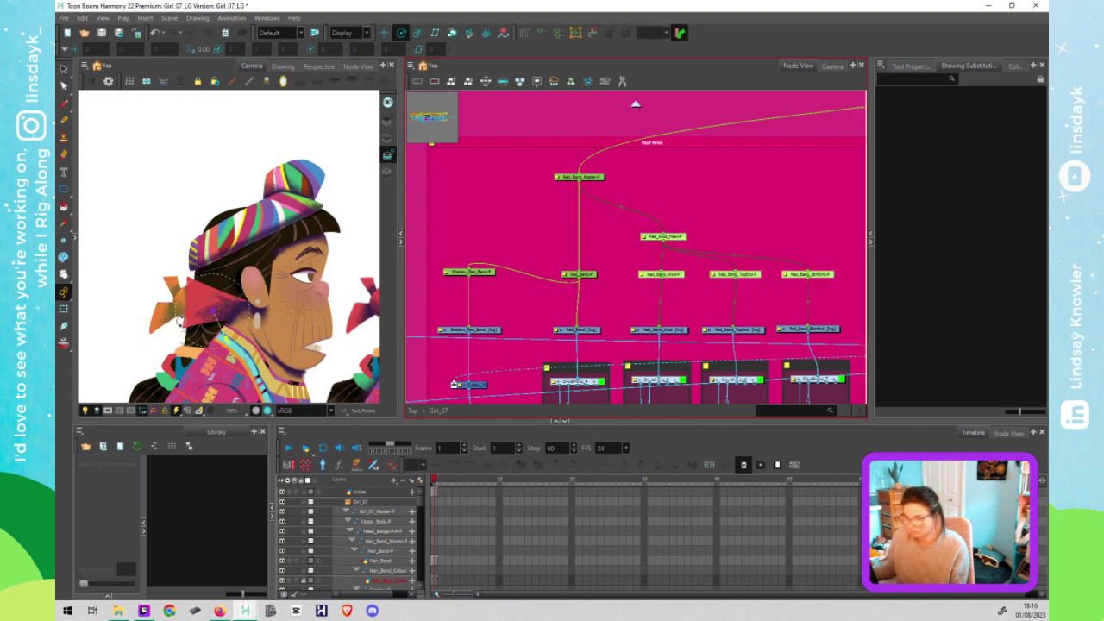
pyautogui.moveTo(215, 312); pyautogui.dragTo(189, 303)
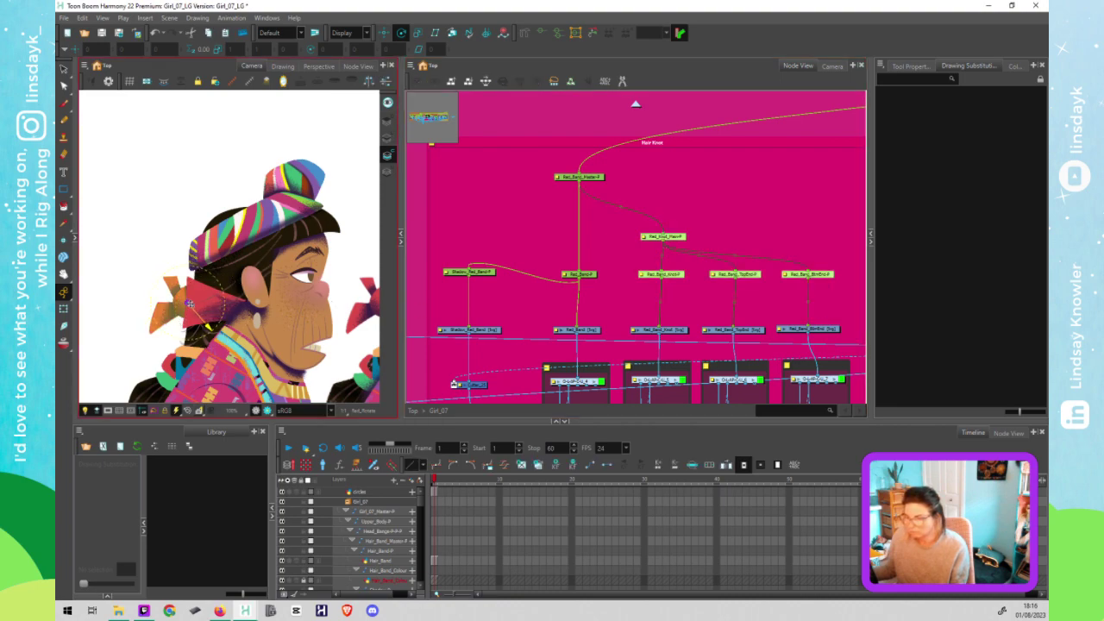
pyautogui.click(762, 258)
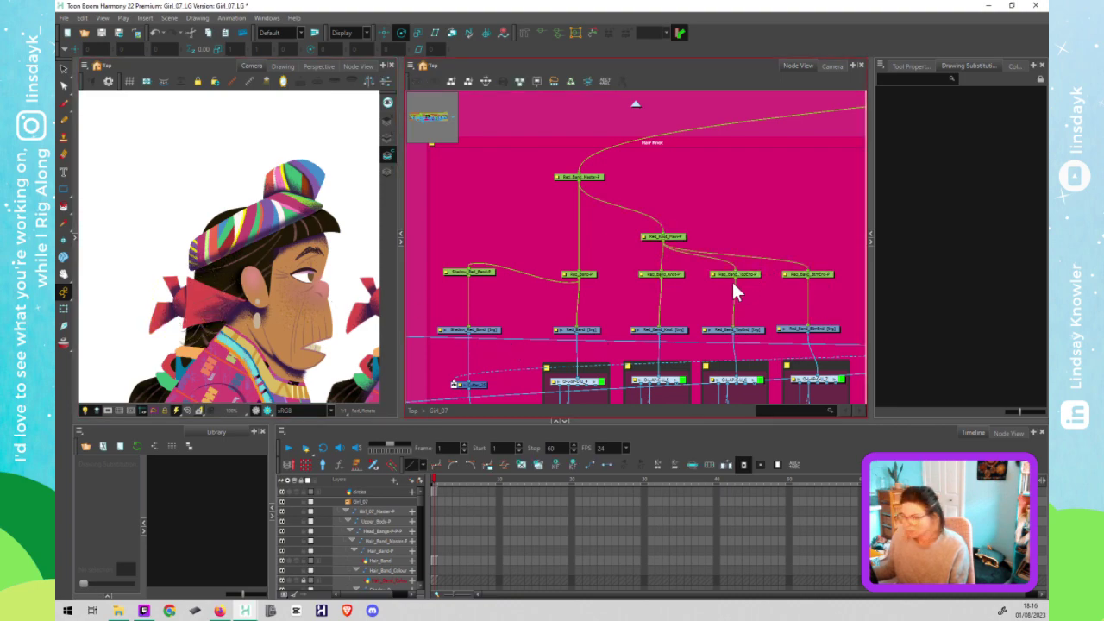
# Step: Move the pivots of the knot's top-end and bottom-end pegs to where each tail leaves the knot
pyautogui.click(735, 274)
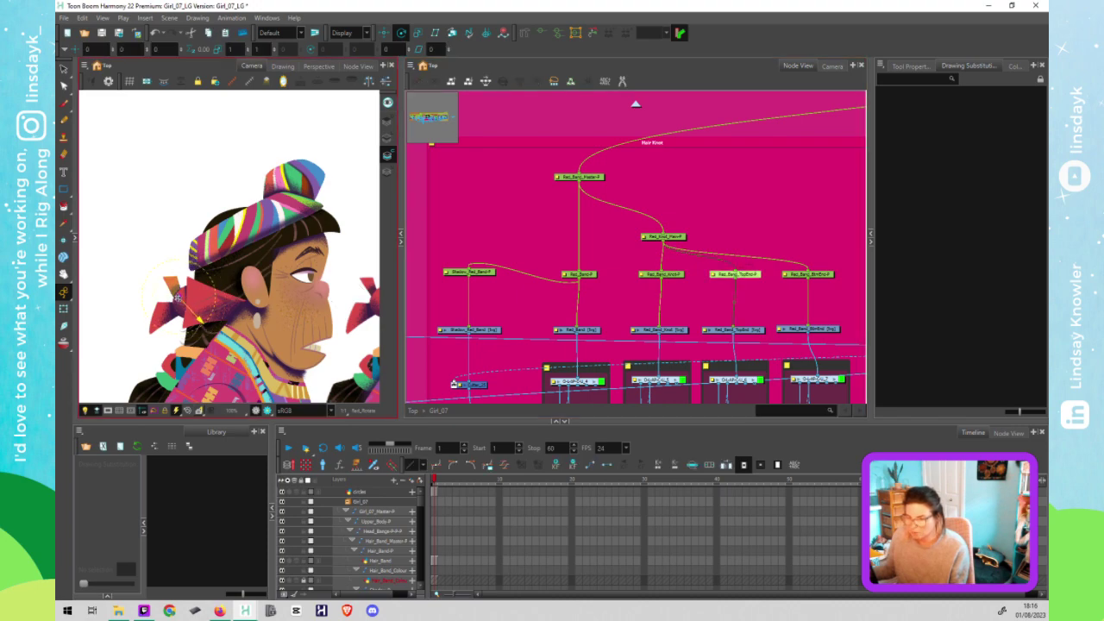
pyautogui.click(797, 283)
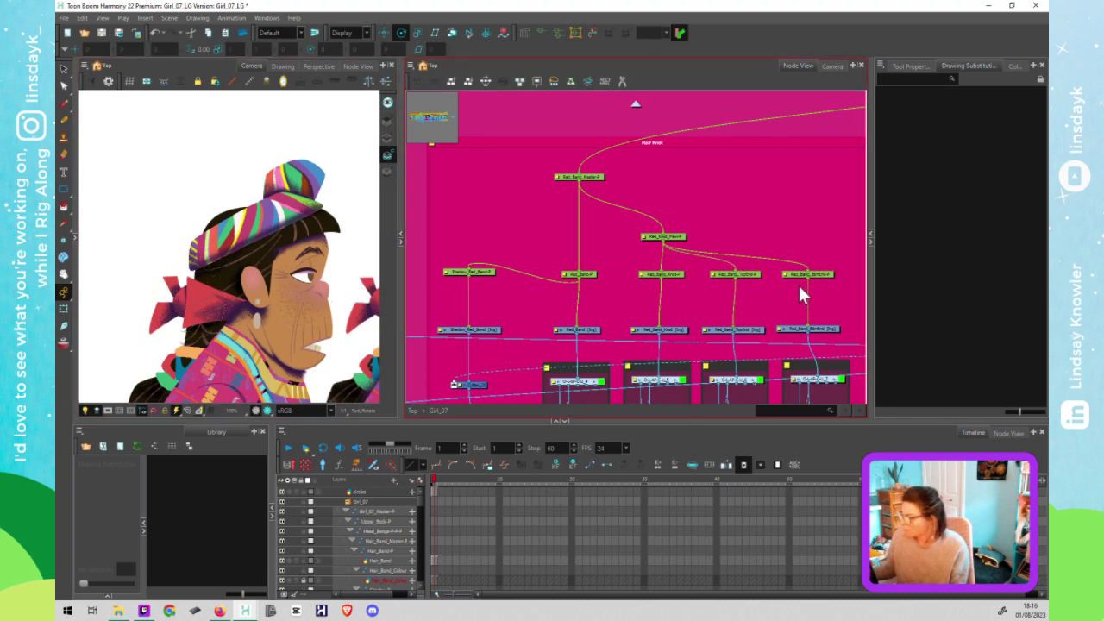
pyautogui.click(209, 301)
pyautogui.moveTo(189, 303); pyautogui.dragTo(180, 309)
pyautogui.click(740, 313)
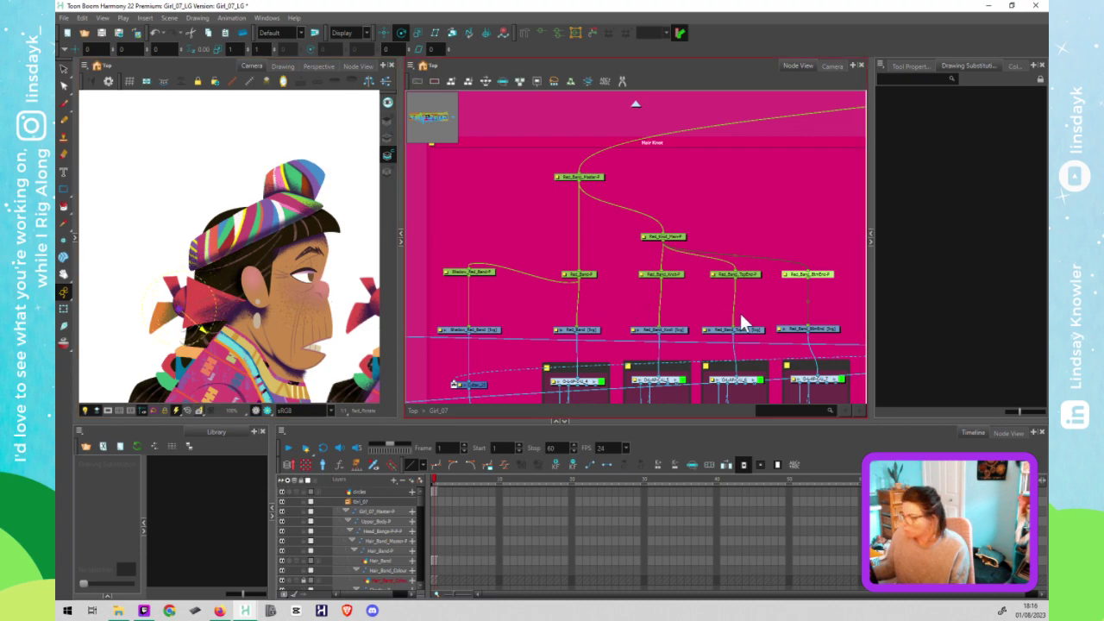
# Step: Select all pegs in the Hair Braid group and examine their shared pivot on the character's head
pyautogui.scroll(-2, 740, 313)
pyautogui.moveTo(549, 308); pyautogui.dragTo(314, 303)
pyautogui.moveTo(629, 293); pyautogui.dragTo(513, 291)
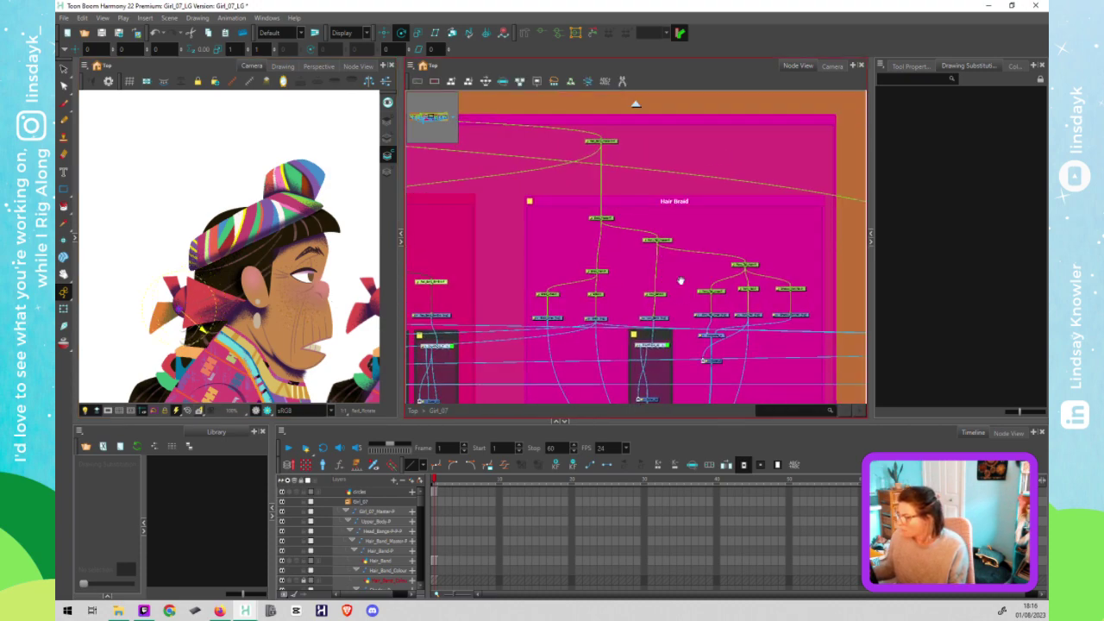
pyautogui.moveTo(673, 268); pyautogui.dragTo(672, 267)
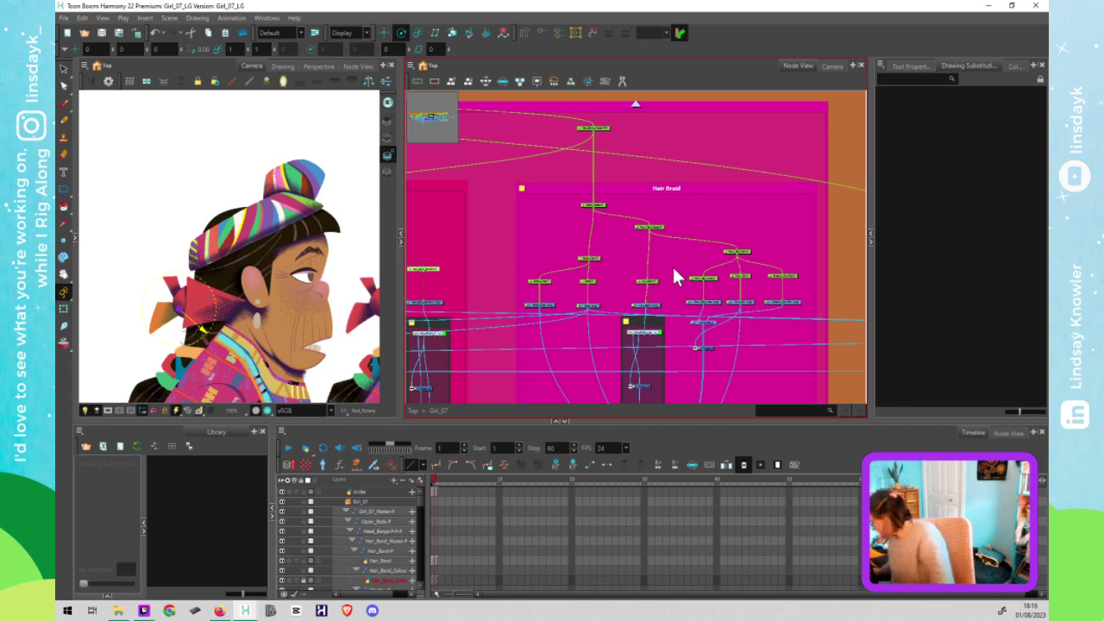
pyautogui.click(691, 266)
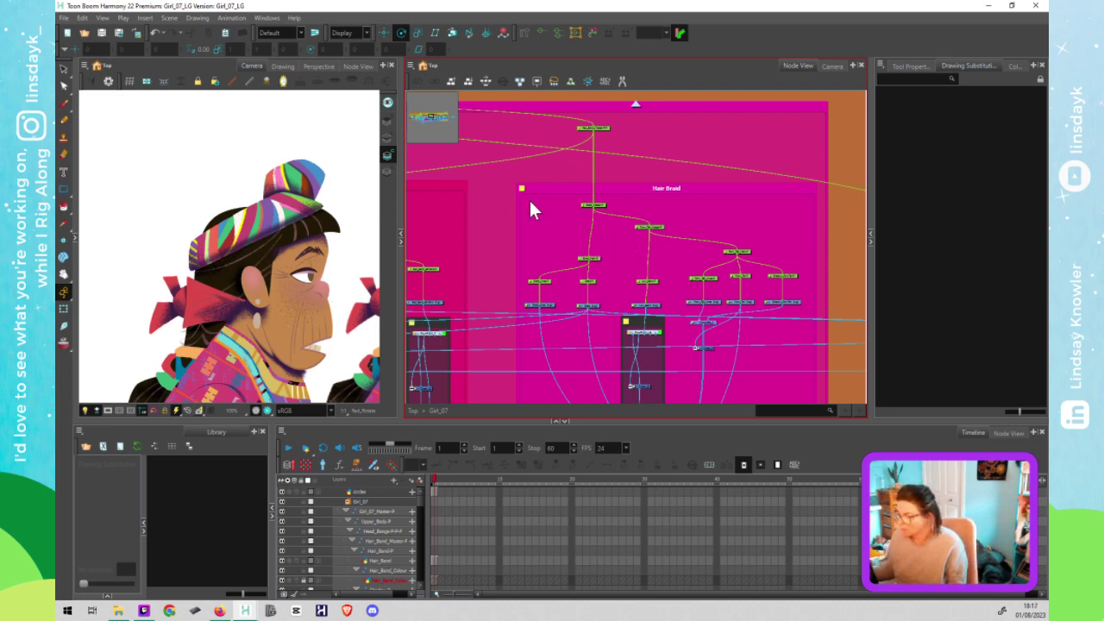
pyautogui.moveTo(528, 199); pyautogui.dragTo(809, 283)
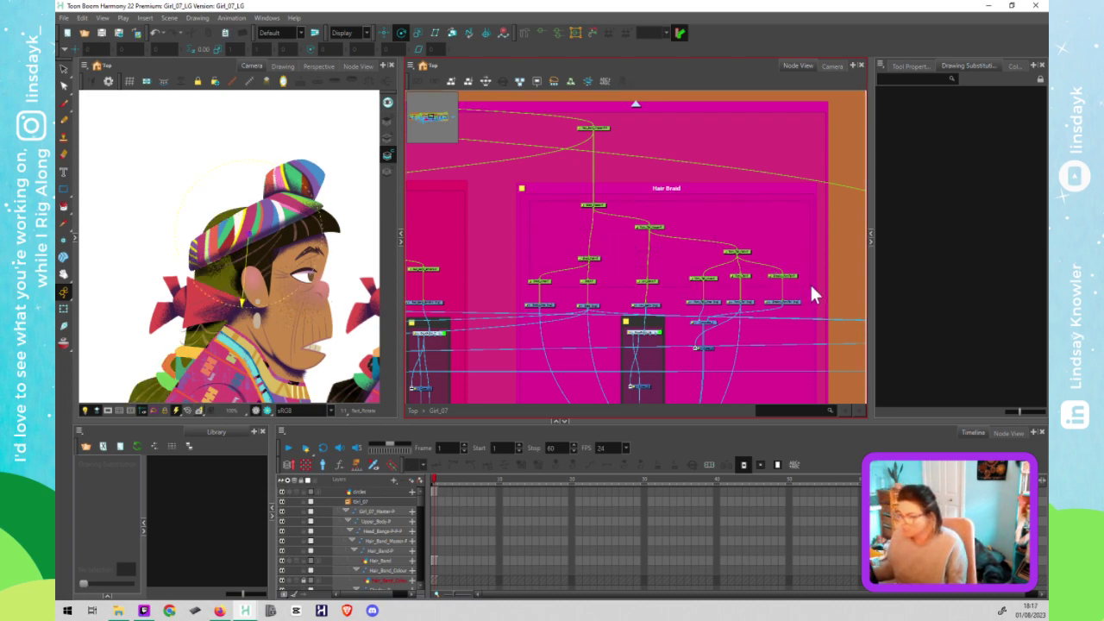
pyautogui.click(245, 233)
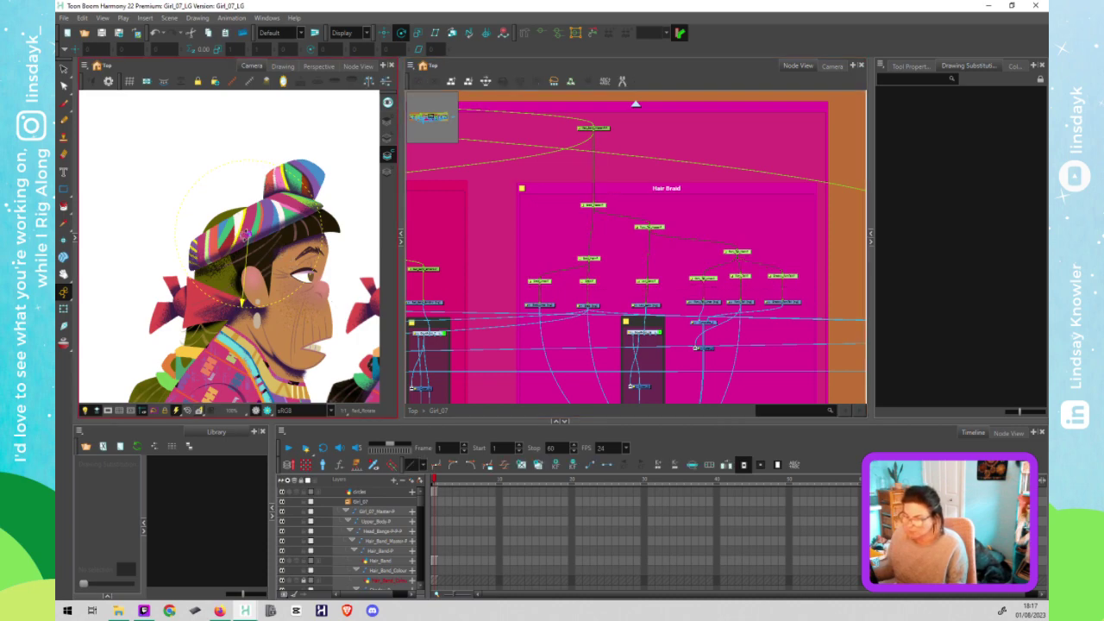
pyautogui.click(577, 222)
pyautogui.click(320, 231)
pyautogui.click(612, 228)
pyautogui.moveTo(612, 228); pyautogui.dragTo(606, 227)
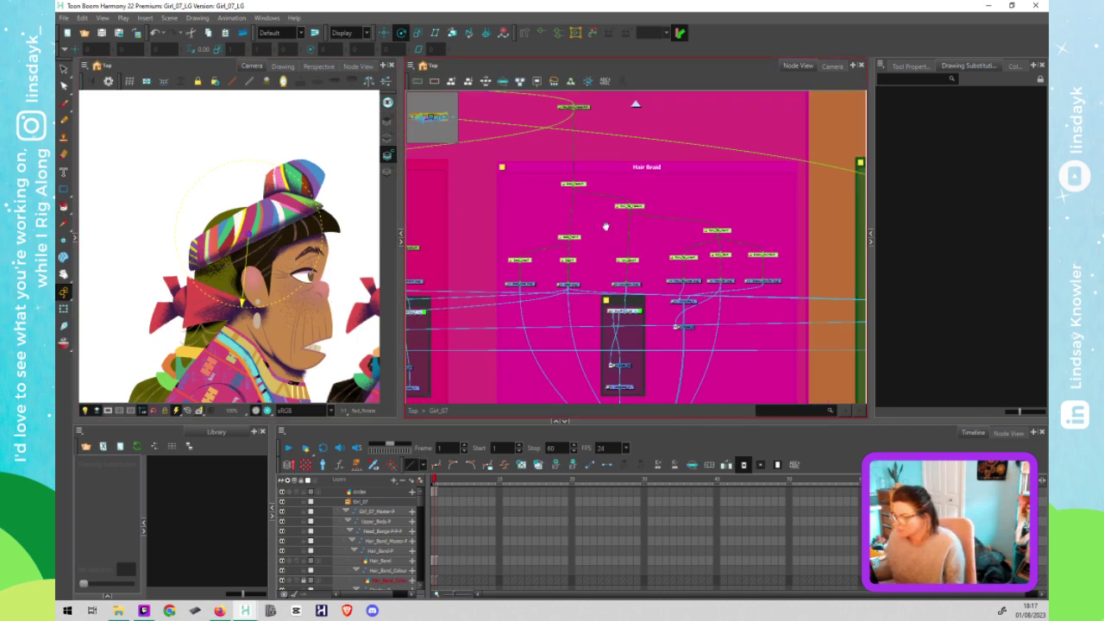
pyautogui.scroll(2, 627, 211)
# Step: Check the individual braid pegs, then move the leftmost one's pivot onto the red band behind the ear
pyautogui.click(542, 245)
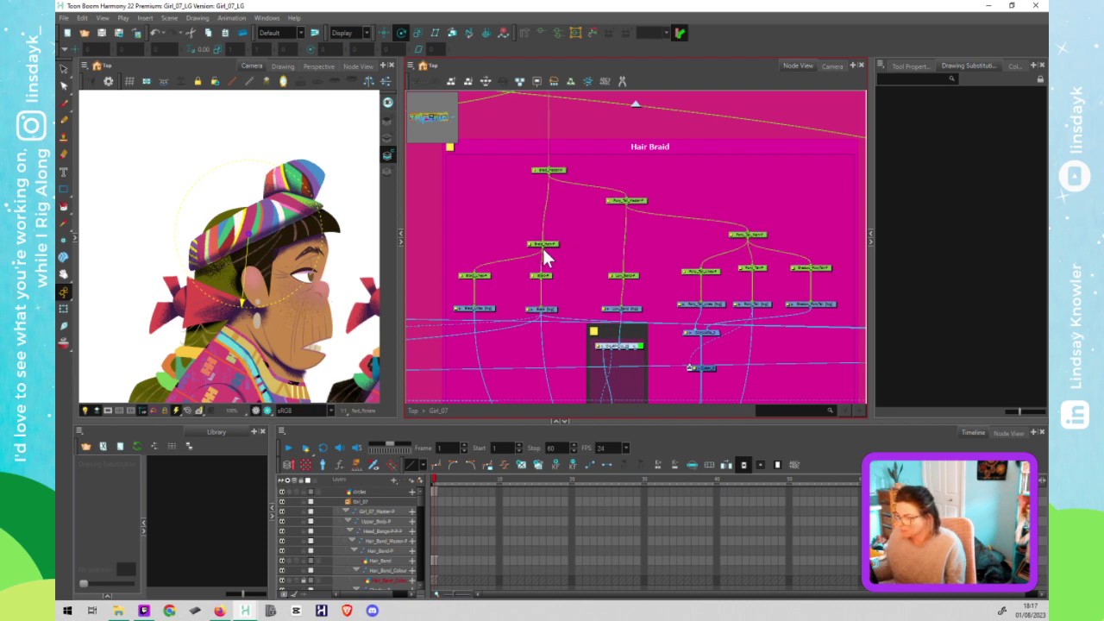
pyautogui.click(543, 275)
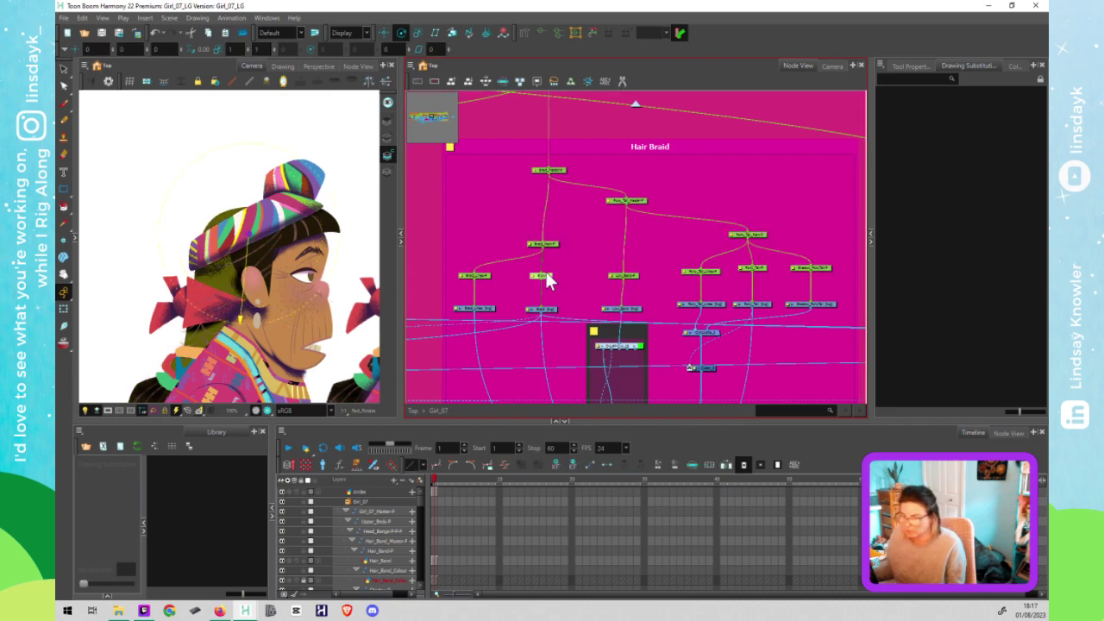
pyautogui.click(483, 276)
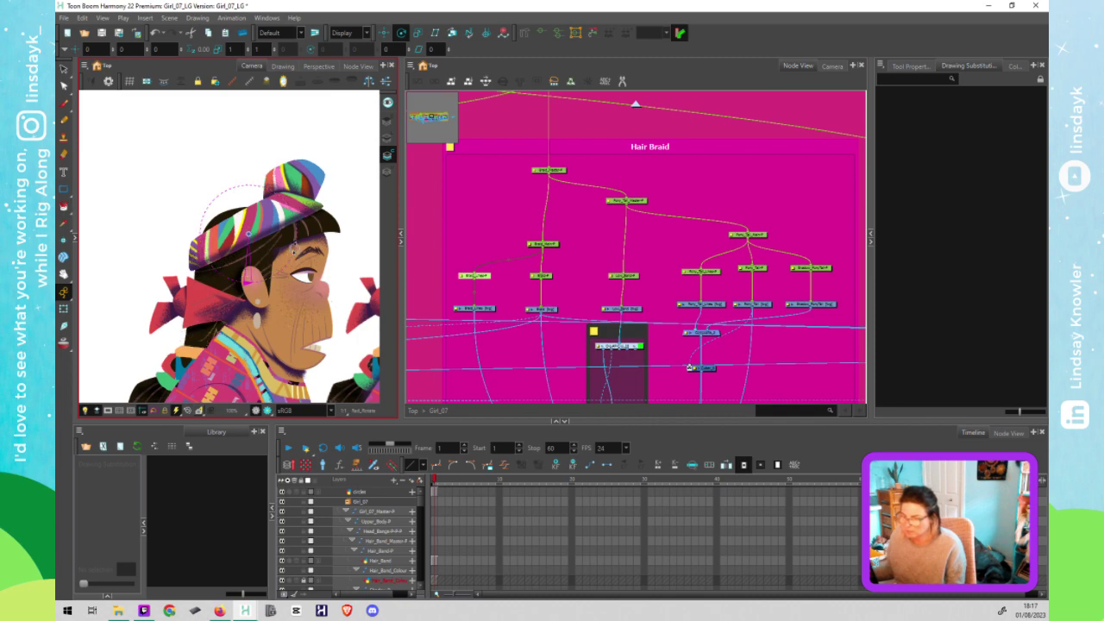
pyautogui.click(250, 233)
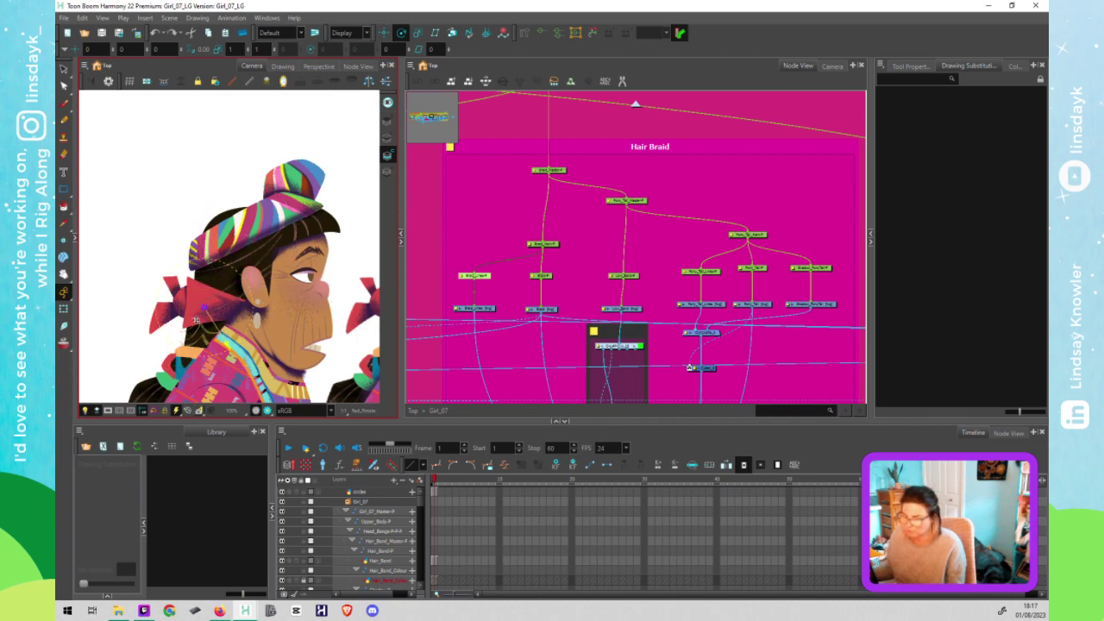
# Step: Add a copy of the dark group's cutter to the leftmost braid drawing, matted by the braid, and delete that group's composite
pyautogui.click(583, 198)
pyautogui.moveTo(583, 199); pyautogui.dragTo(617, 142)
pyautogui.click(679, 302)
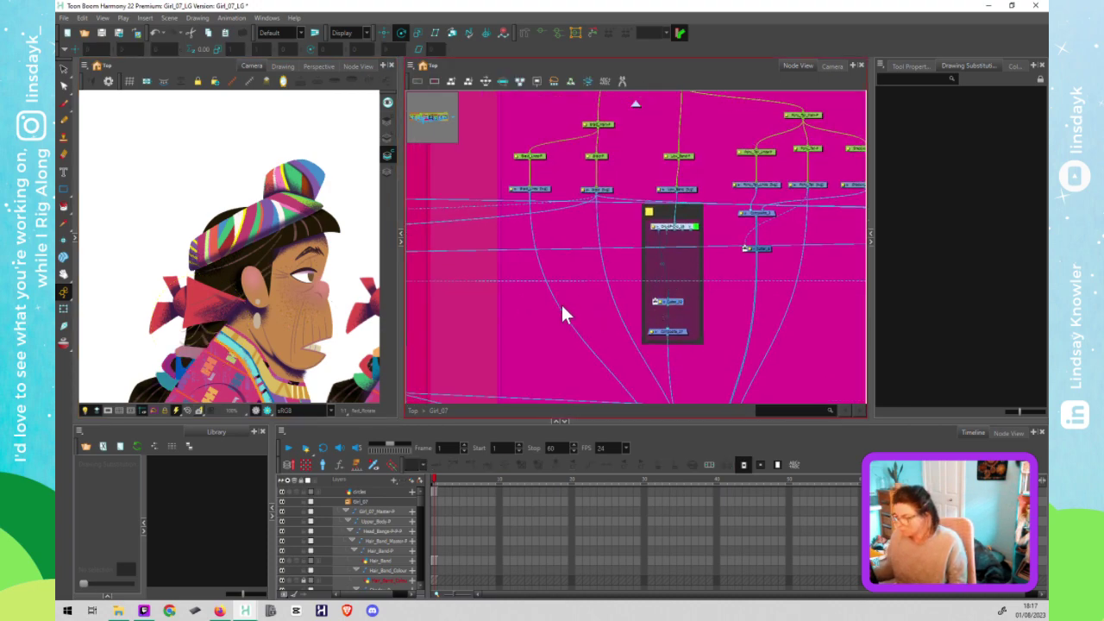
pyautogui.hotkey('ctrl', 'v')
pyautogui.moveTo(578, 319)
pyautogui.mouseDown()
pyautogui.moveTo(569, 320)
pyautogui.moveTo(575, 308)
pyautogui.mouseUp()
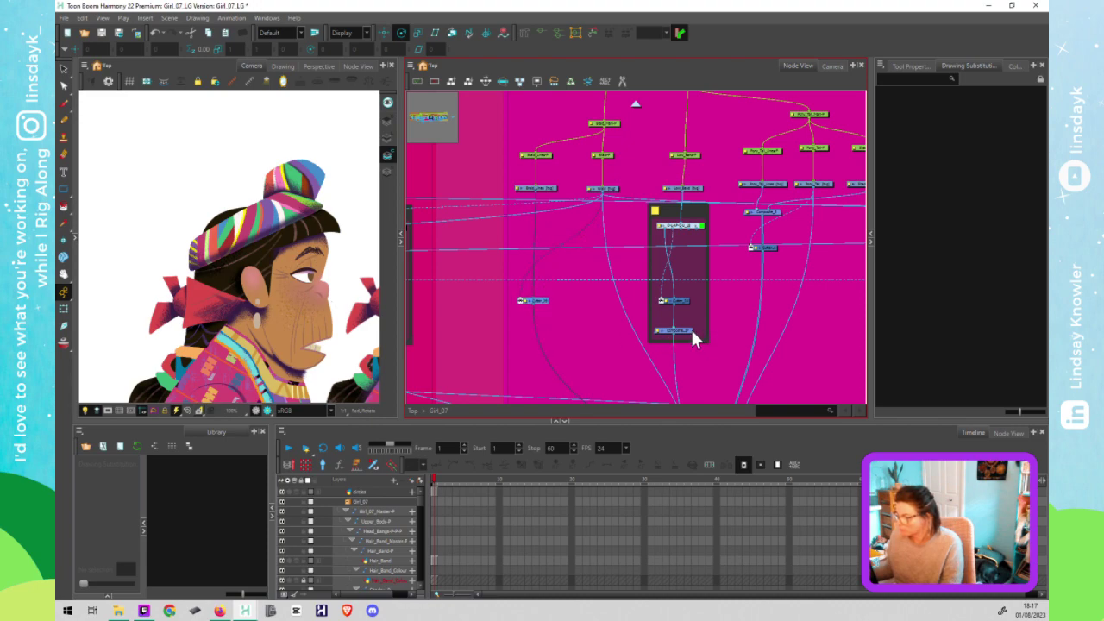
pyautogui.press('Delete')
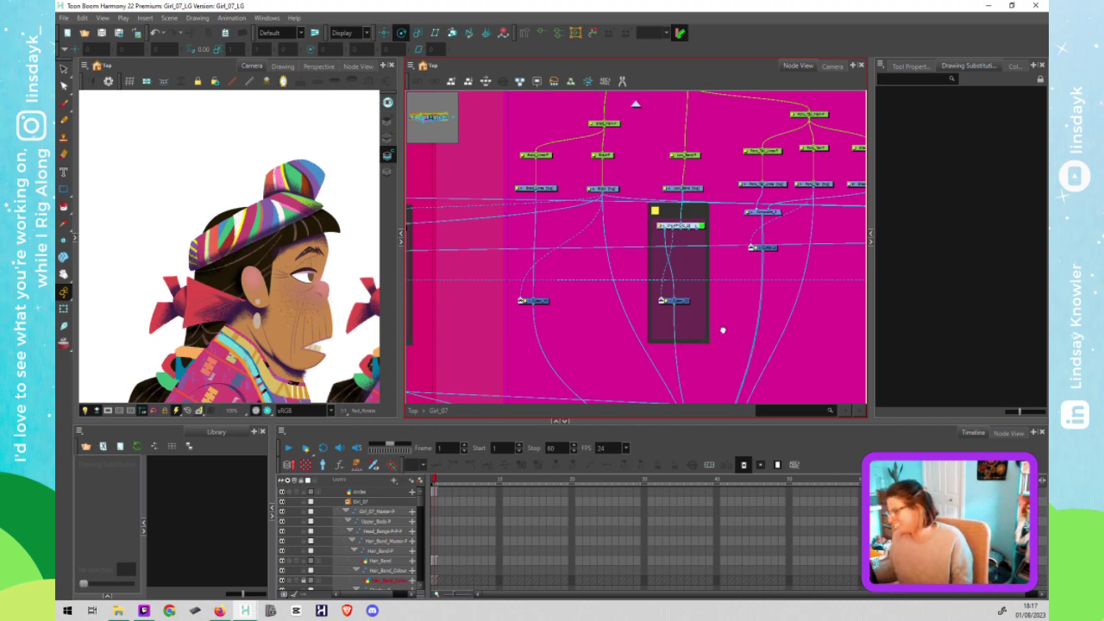
# Step: Move the ponytail's cutter and composite down, lining the cutter up with the other cutters in the Hair Braid group
pyautogui.scroll(1, 762, 279)
pyautogui.moveTo(771, 252); pyautogui.dragTo(771, 294)
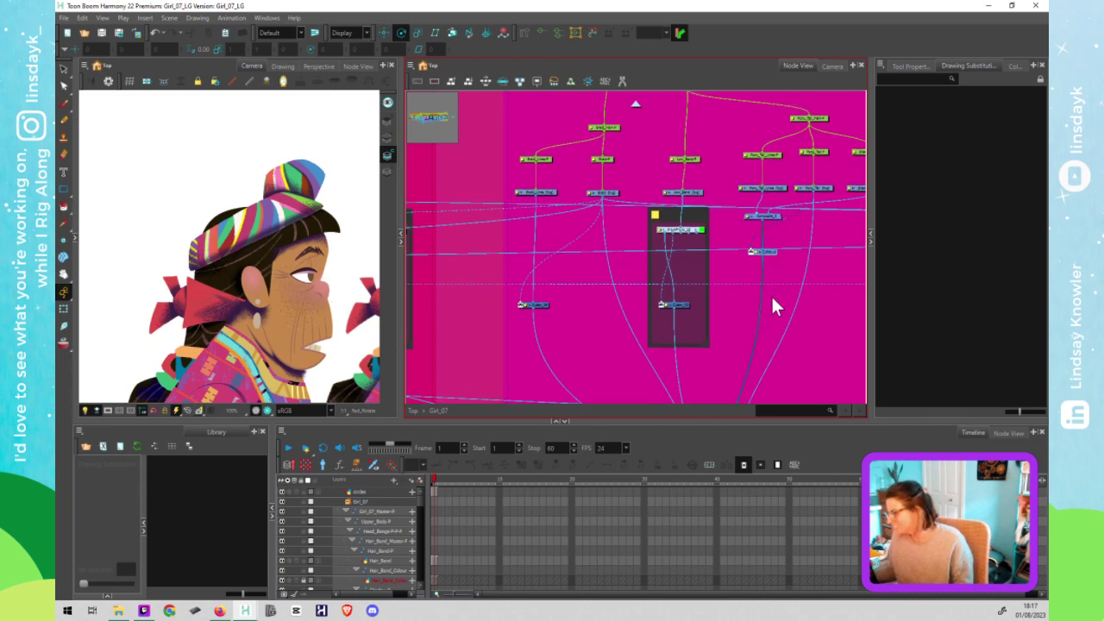
pyautogui.click(776, 216)
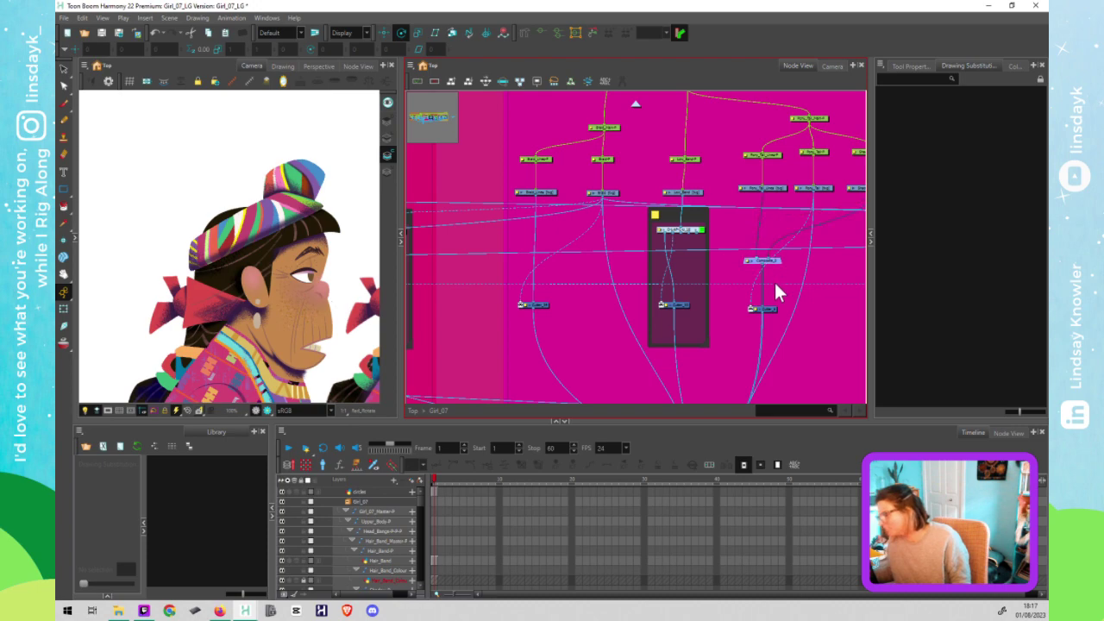
pyautogui.moveTo(775, 283); pyautogui.dragTo(578, 316)
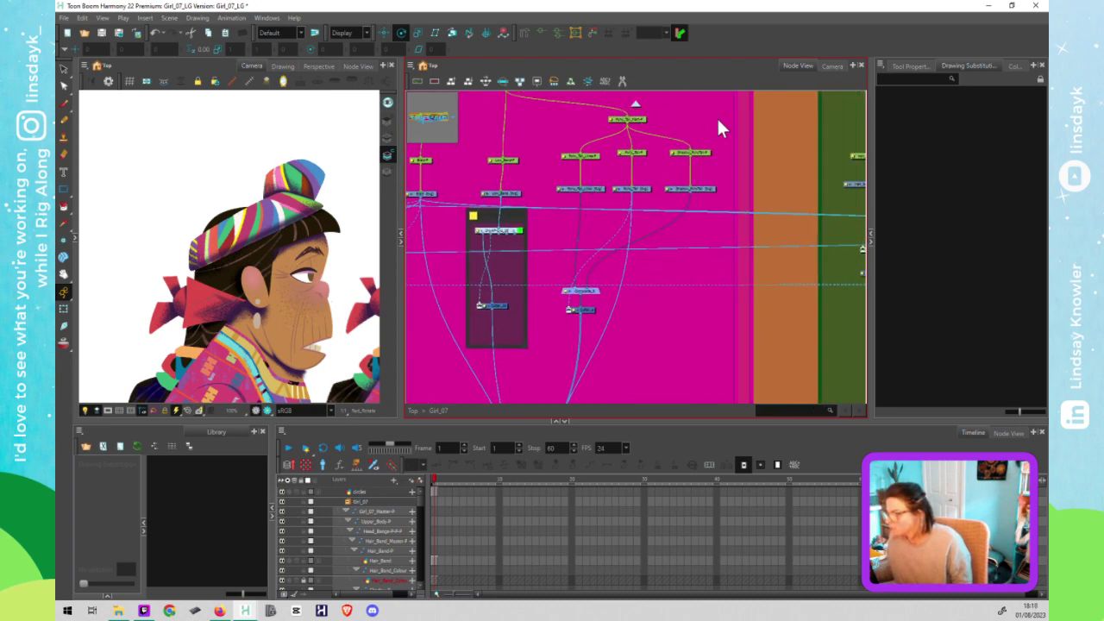
# Step: Check the ponytail pegs' pivot, then move the lower band peg's pivot onto the band at the braid's end
pyautogui.moveTo(718, 115); pyautogui.dragTo(580, 153)
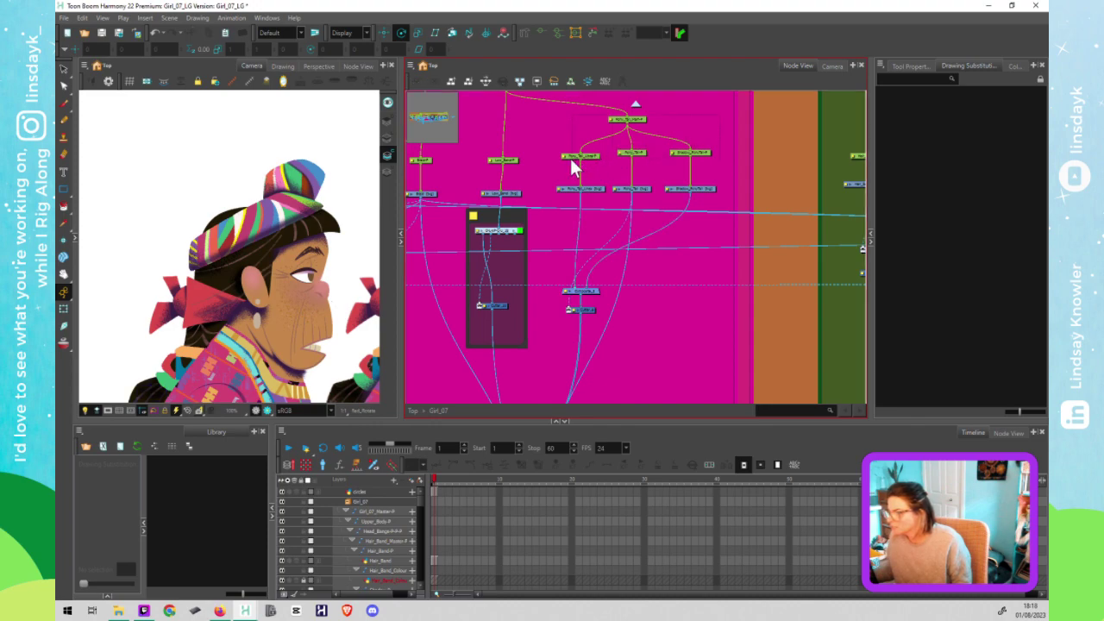
pyautogui.click(571, 158)
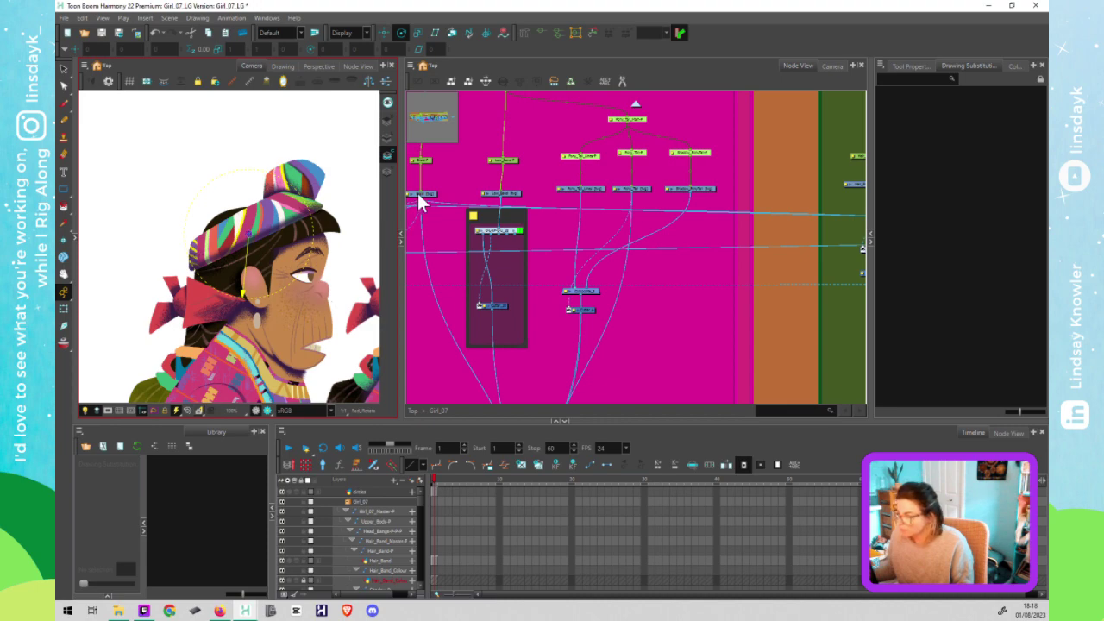
pyautogui.click(510, 161)
pyautogui.click(220, 259)
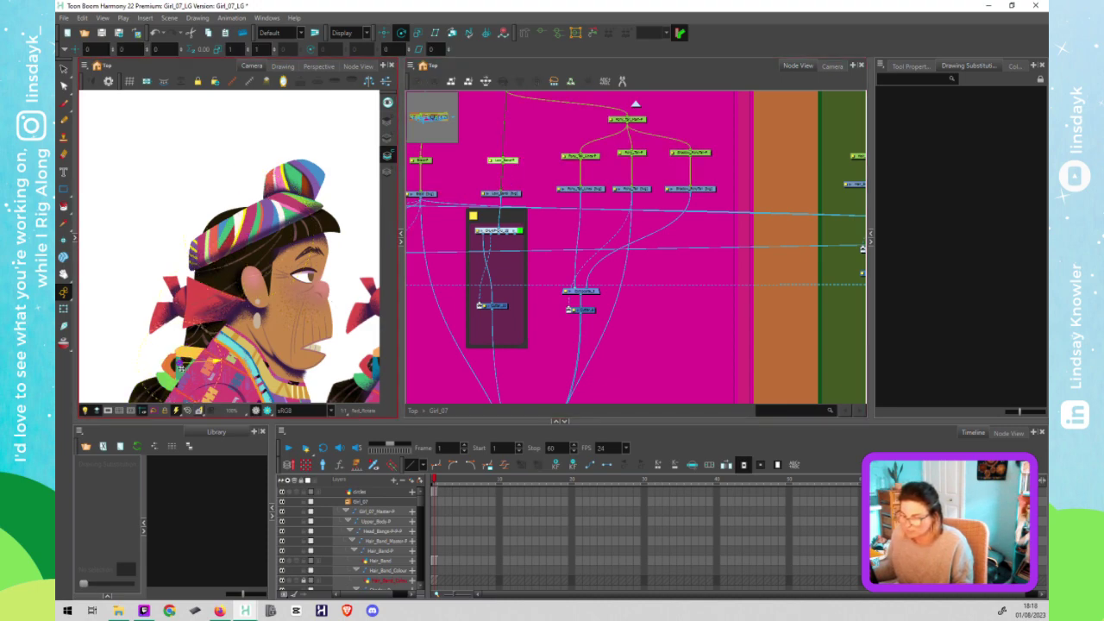
# Step: Move the shared pivot of the ponytail pegs onto the green band at the ponytail's base, then test-rotate the ponytail and undo the rotation
pyautogui.moveTo(250, 333); pyautogui.dragTo(293, 249)
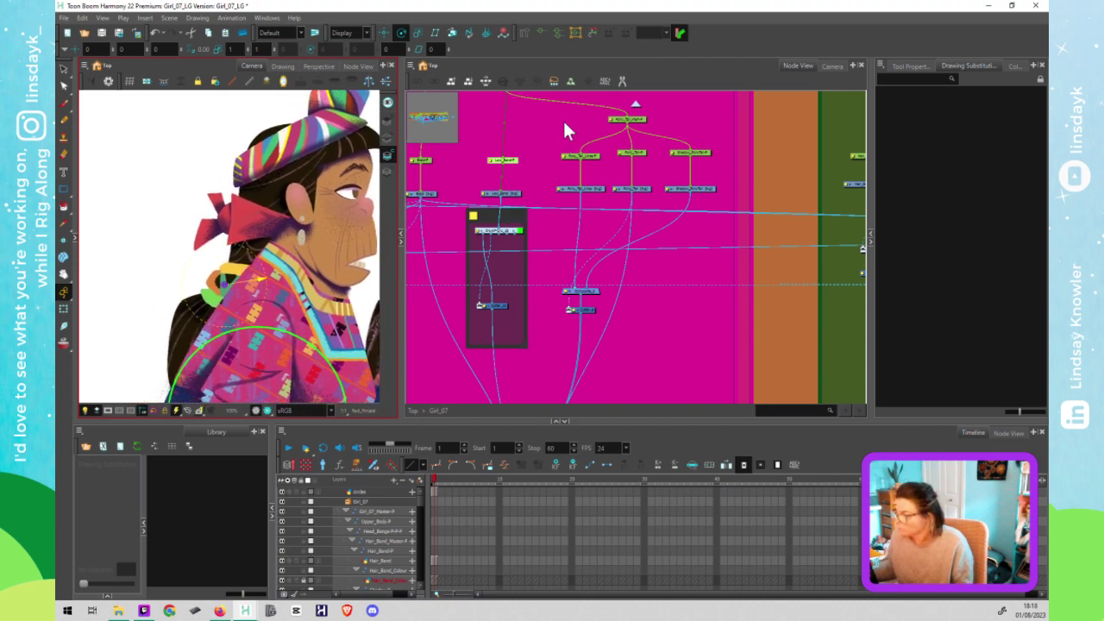
pyautogui.click(565, 130)
pyautogui.click(703, 152)
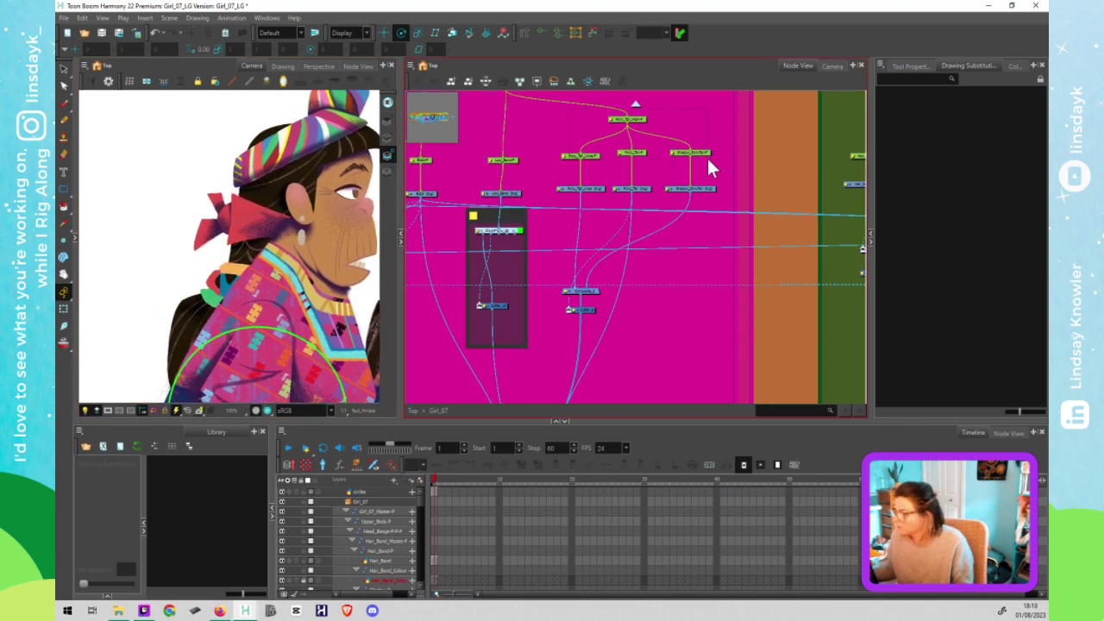
pyautogui.click(311, 274)
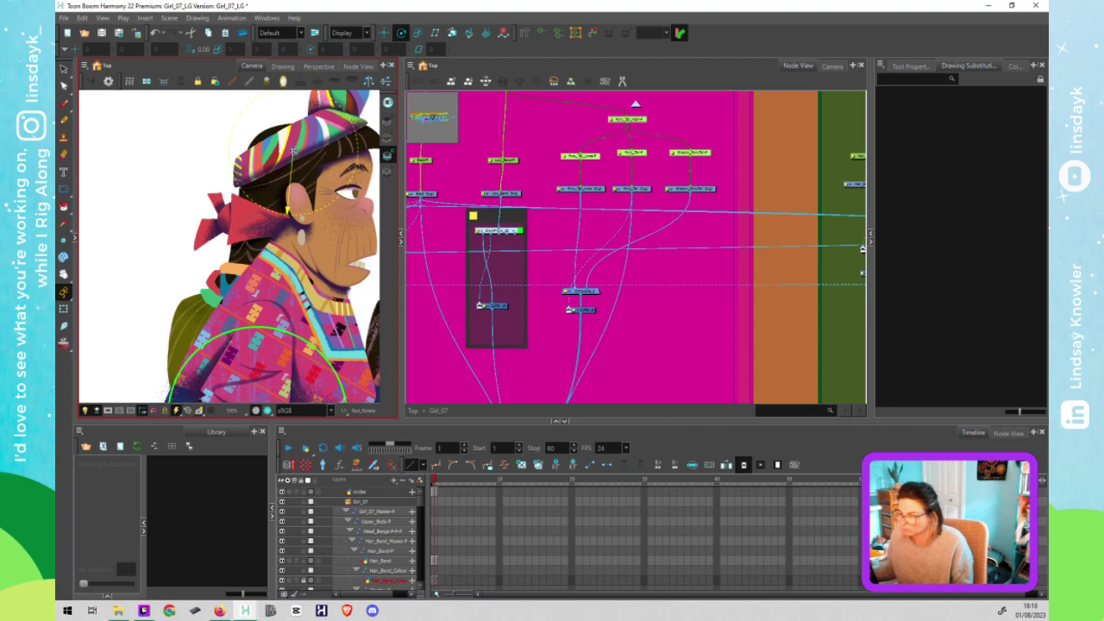
pyautogui.click(258, 307)
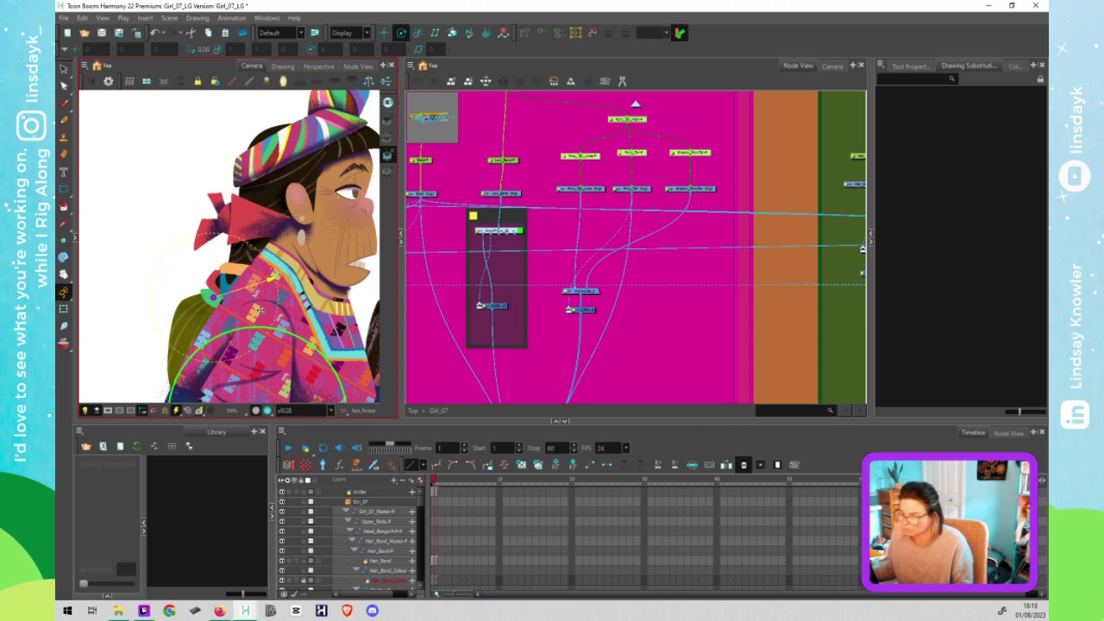
pyautogui.moveTo(276, 303); pyautogui.dragTo(265, 320)
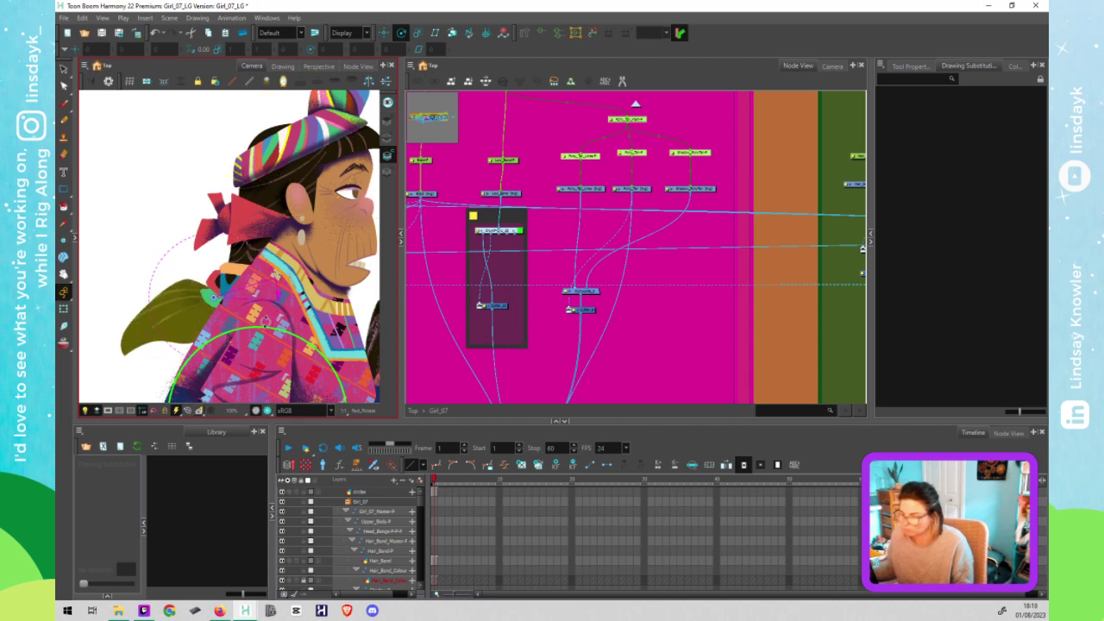
pyautogui.hotkey('ctrl', 'z')
# Step: Check the pivot of each individual ponytail peg against the band at the ponytail's base
pyautogui.click(714, 162)
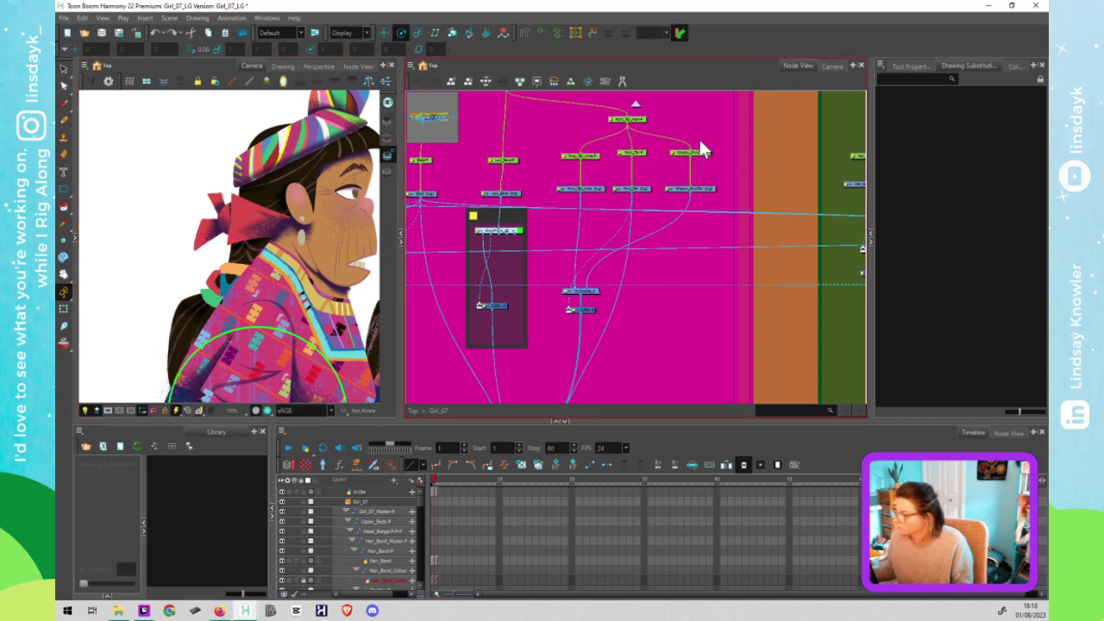
pyautogui.click(634, 152)
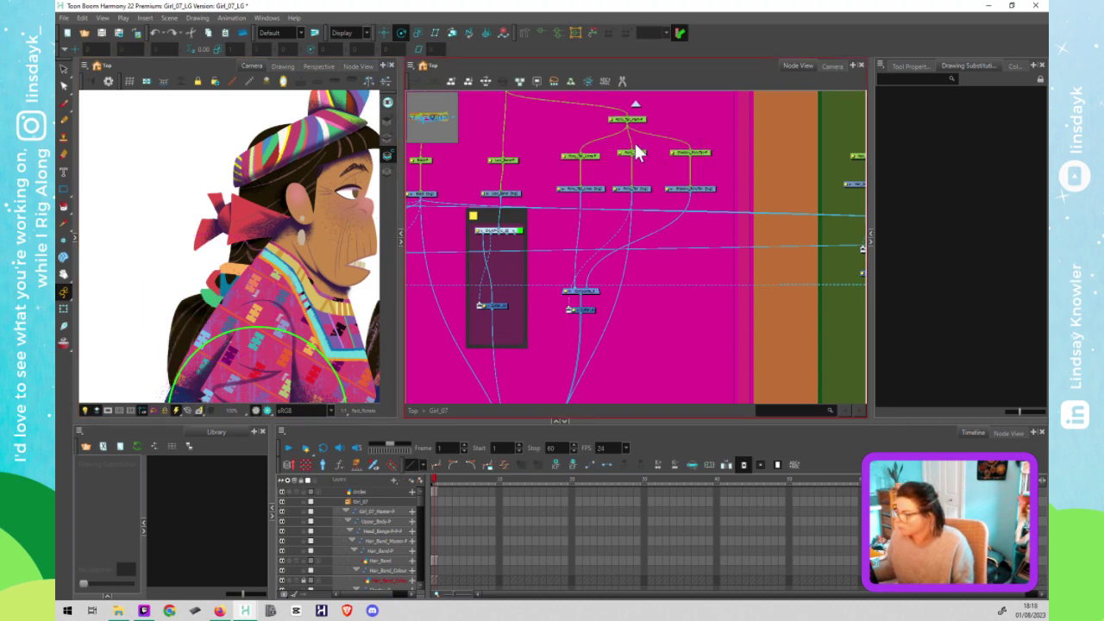
pyautogui.click(636, 153)
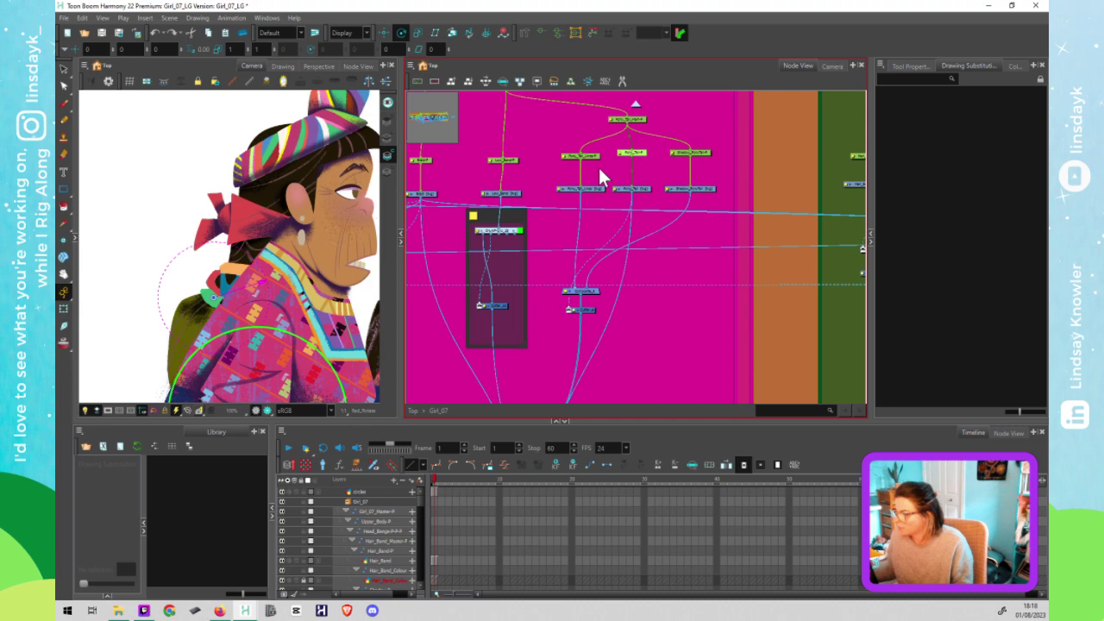
pyautogui.click(588, 145)
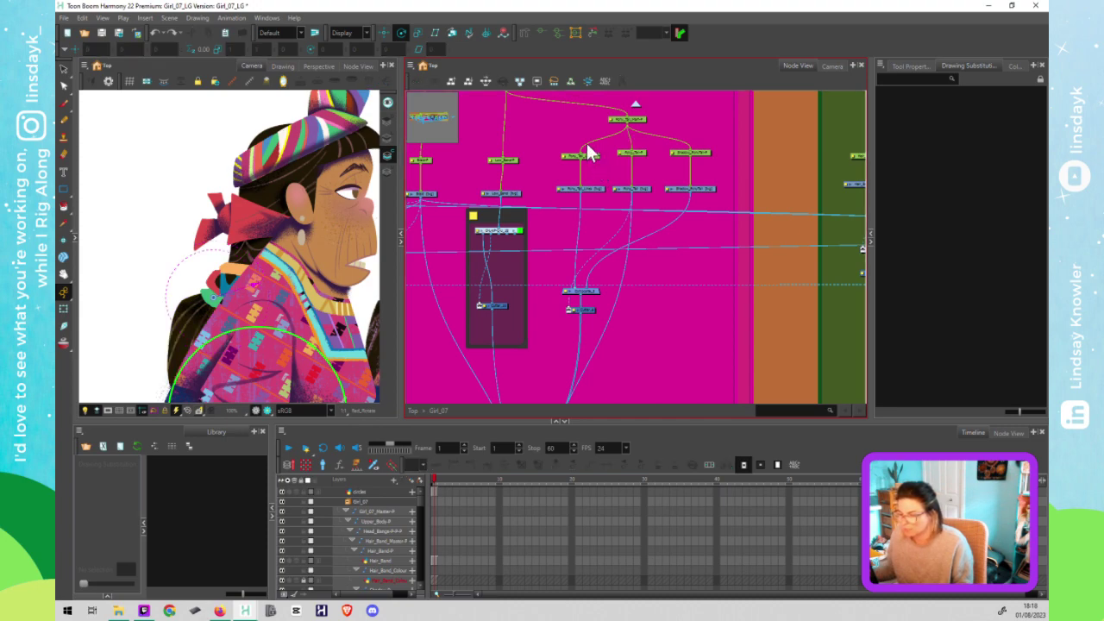
pyautogui.click(587, 154)
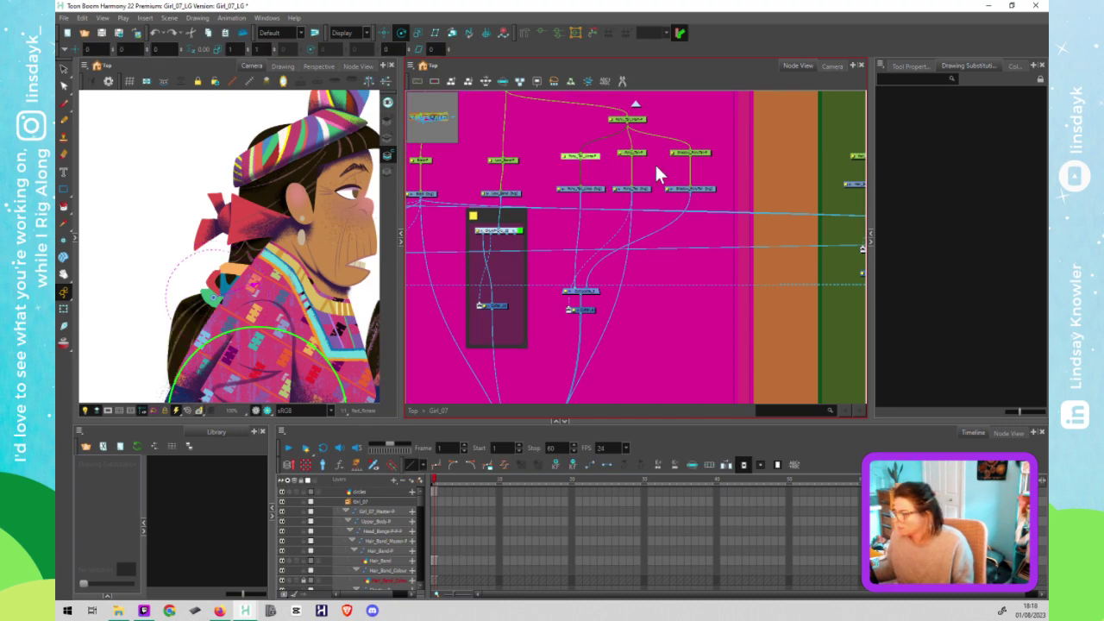
# Step: Reorder the ponytail nodes so the Pony_Tail peg and drawing sit to the right of the shadow pair, and save the scene
pyautogui.click(629, 192)
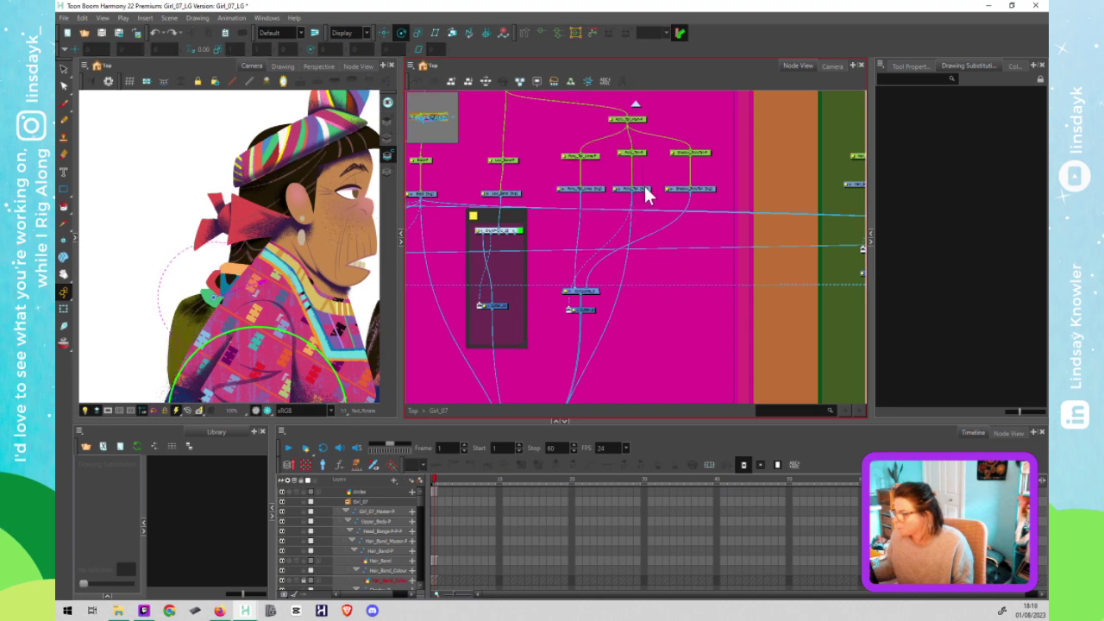
pyautogui.moveTo(727, 181); pyautogui.dragTo(756, 187)
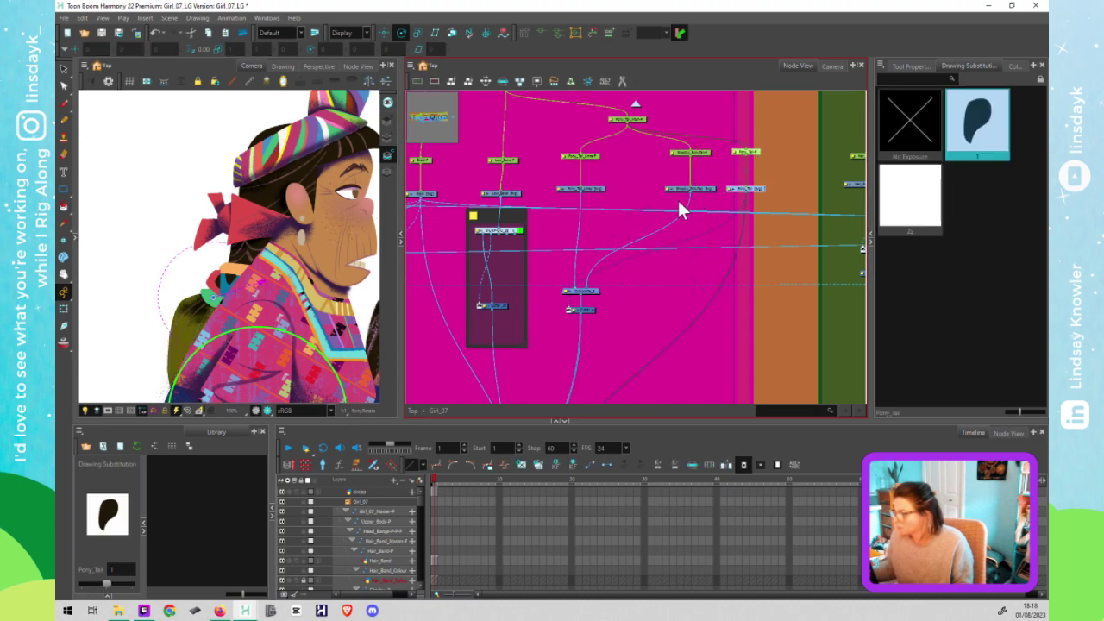
pyautogui.moveTo(678, 200); pyautogui.dragTo(763, 145)
pyautogui.moveTo(688, 187); pyautogui.dragTo(638, 187)
pyautogui.click(677, 242)
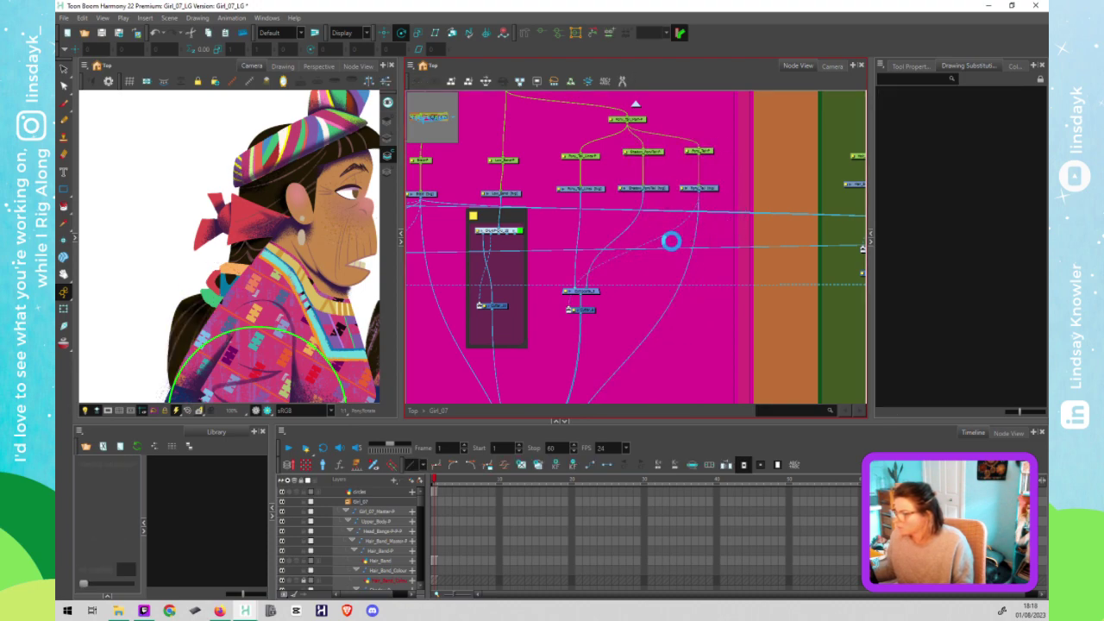
# Step: Select all the pegs in the HeadBand group and move their pivot onto the middle of the headband
pyautogui.scroll(-5, 635, 310)
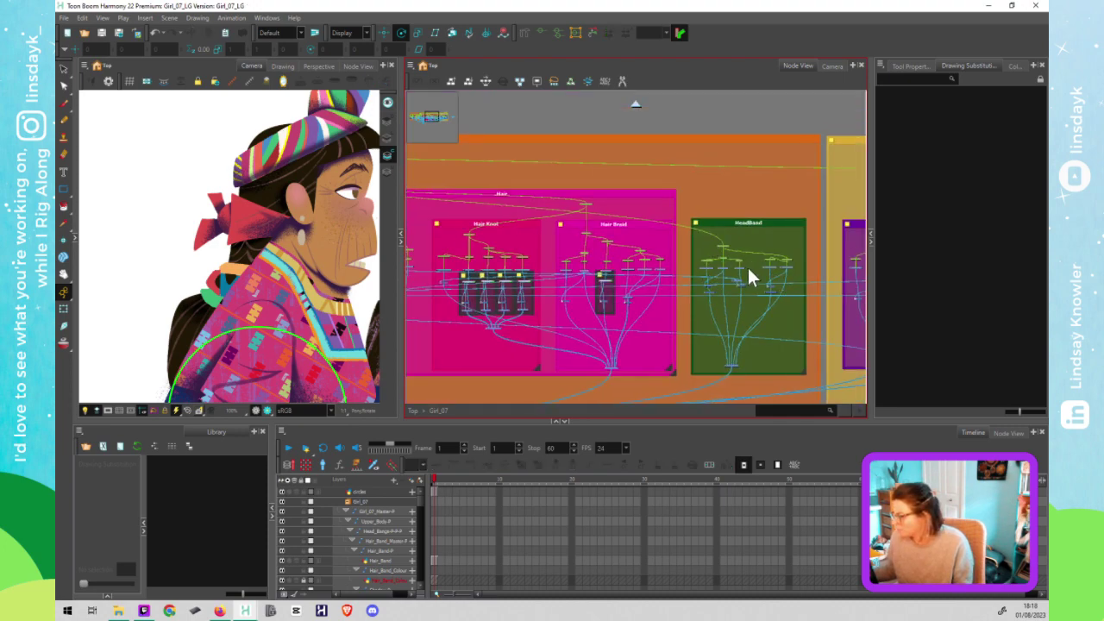
pyautogui.scroll(4, 748, 269)
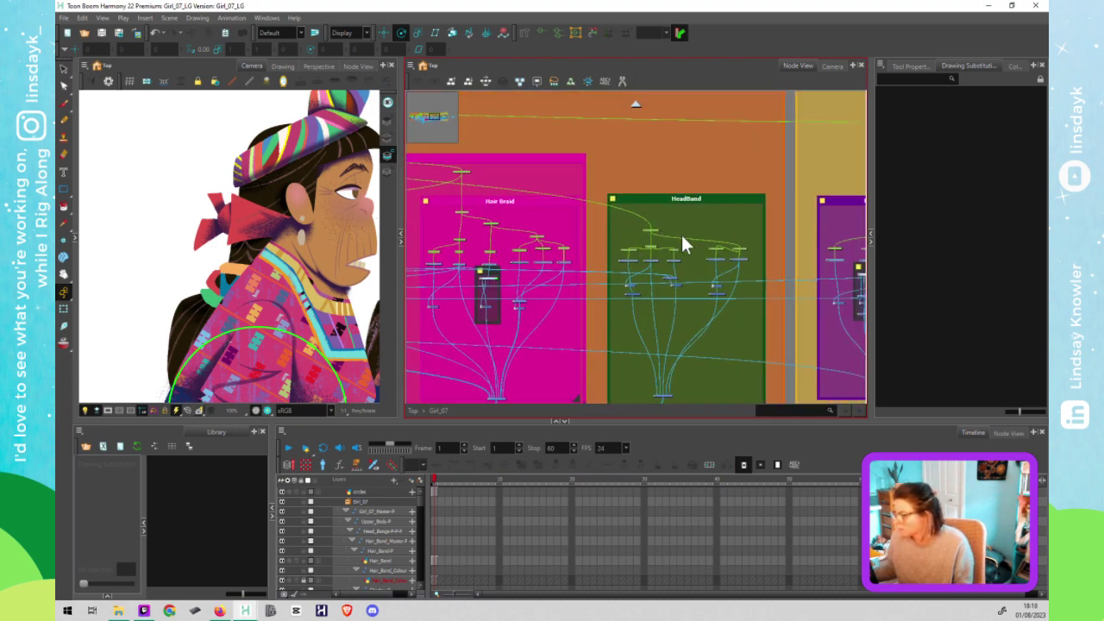
pyautogui.moveTo(619, 220); pyautogui.dragTo(748, 257)
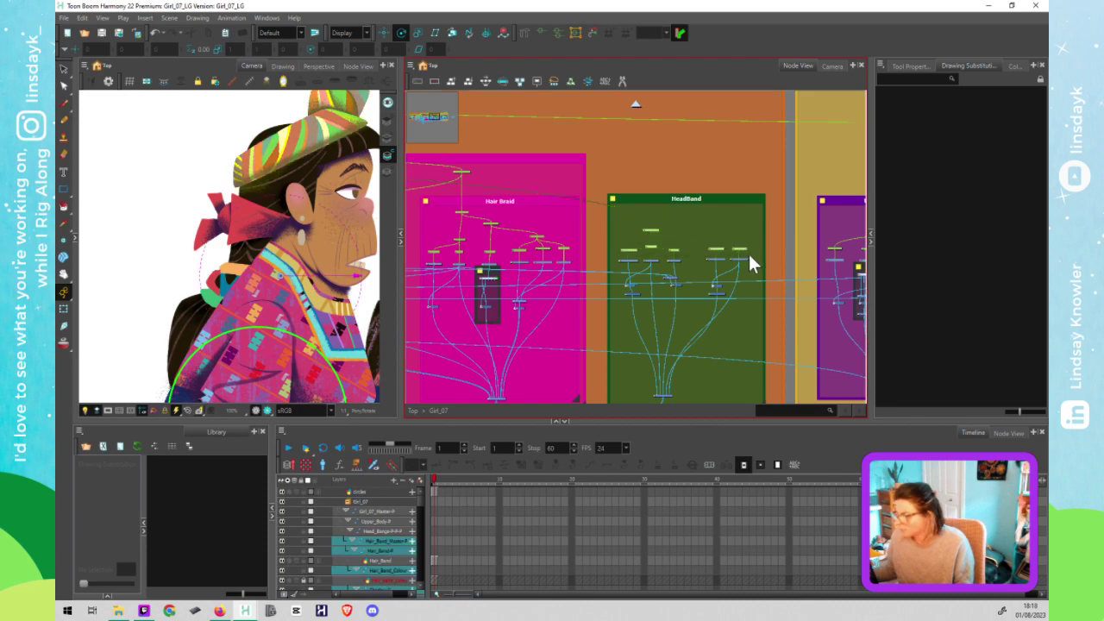
pyautogui.moveTo(301, 178); pyautogui.dragTo(295, 143)
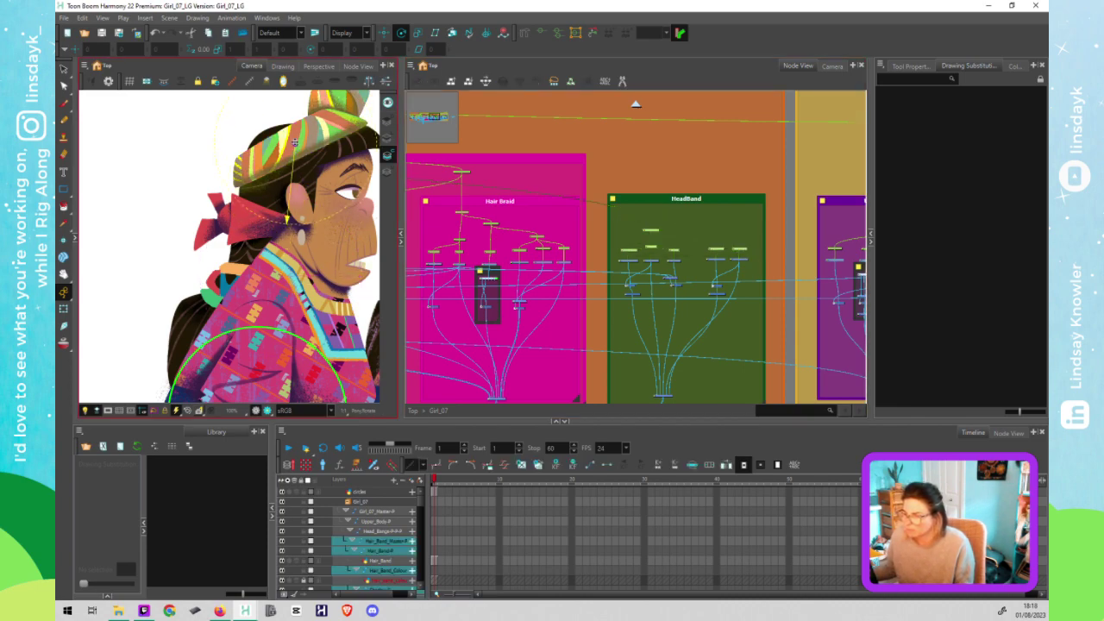
# Step: Check the pivots of the individual hair band pegs, then move the Shadow-P pivot slightly down towards the headband's lower edge
pyautogui.click(655, 229)
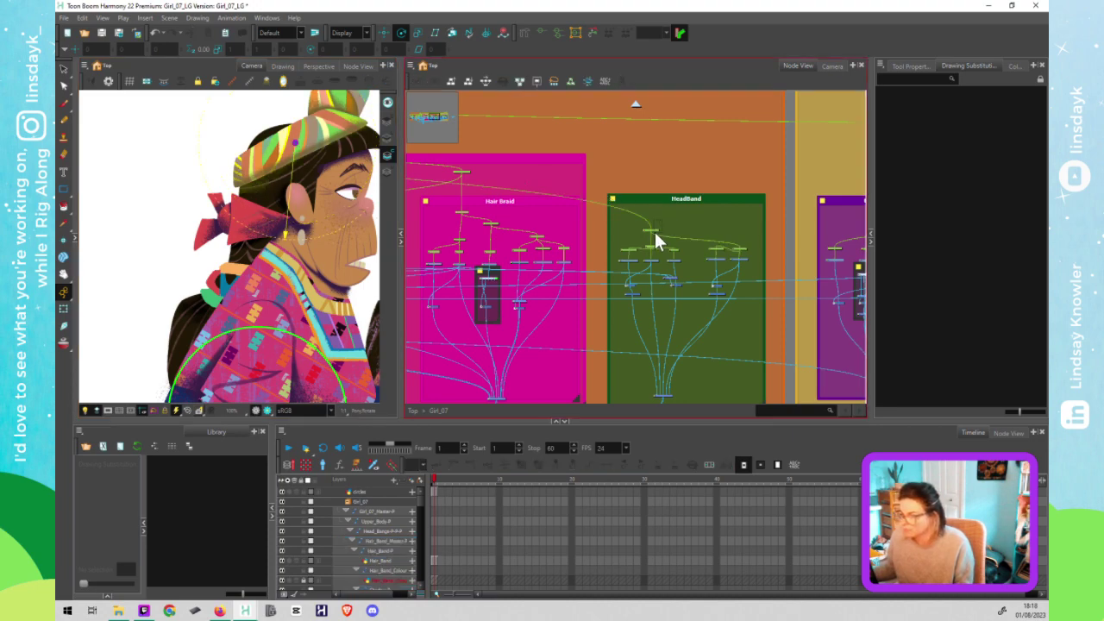
pyautogui.click(654, 232)
pyautogui.moveTo(318, 208); pyautogui.dragTo(287, 266)
pyautogui.scroll(6, 655, 252)
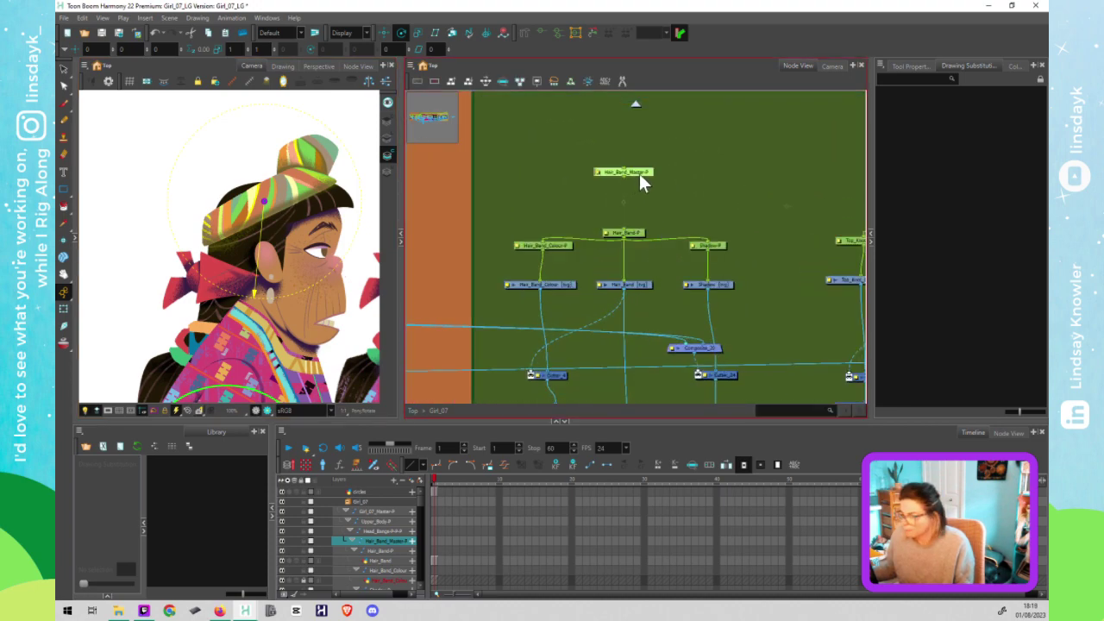
pyautogui.click(637, 231)
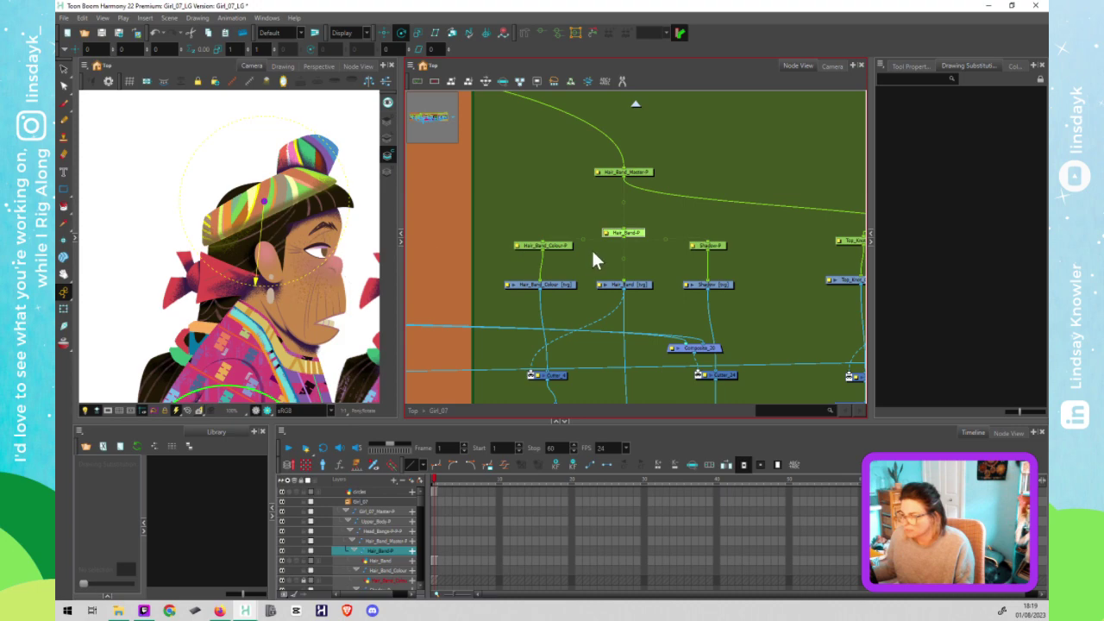
pyautogui.moveTo(555, 245)
pyautogui.mouseDown()
pyautogui.moveTo(686, 235)
pyautogui.moveTo(709, 246)
pyautogui.mouseUp()
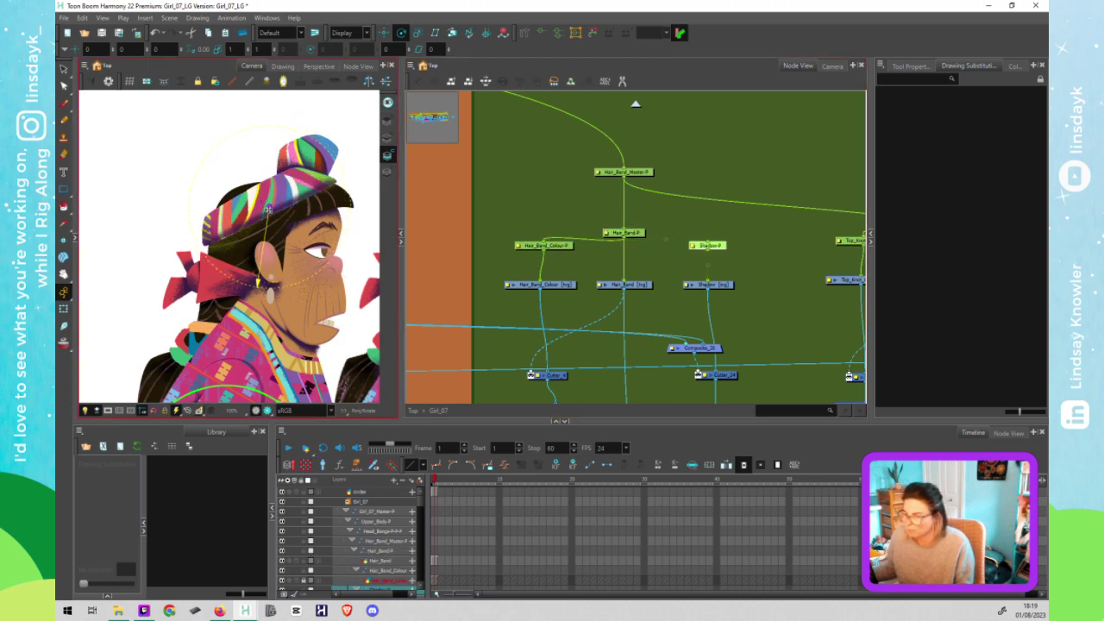
pyautogui.click(717, 244)
# Step: Select the Top_Knot_Colour-P and Band_Top_Knot-P pegs and move their pivot to the base of the top knot
pyautogui.moveTo(641, 263); pyautogui.dragTo(540, 264)
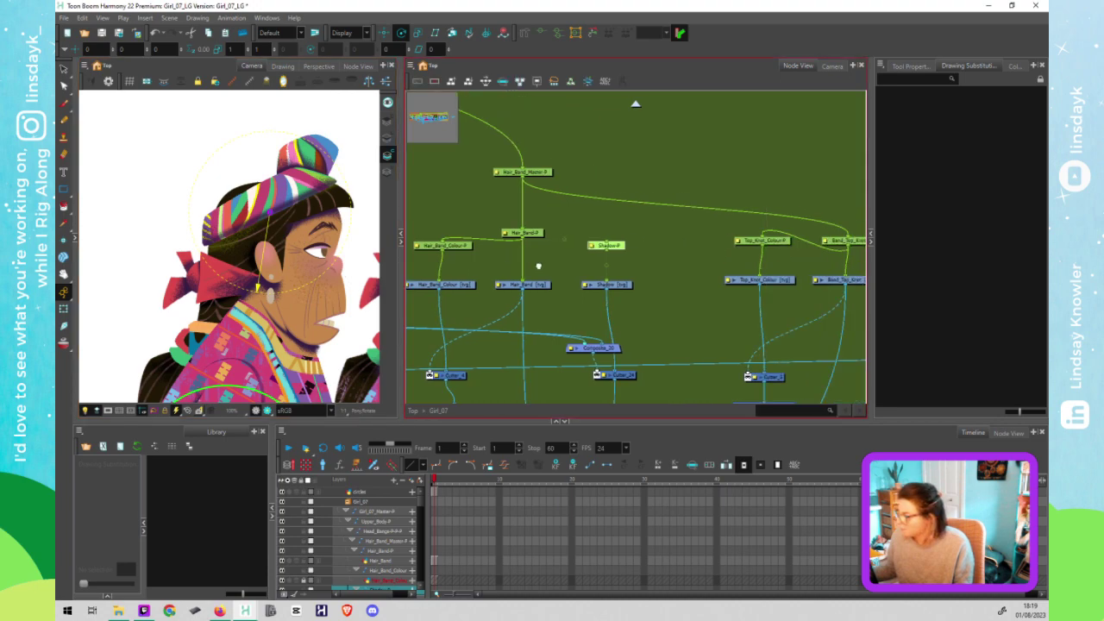
pyautogui.moveTo(736, 233); pyautogui.dragTo(541, 257)
pyautogui.moveTo(690, 233); pyautogui.dragTo(548, 277)
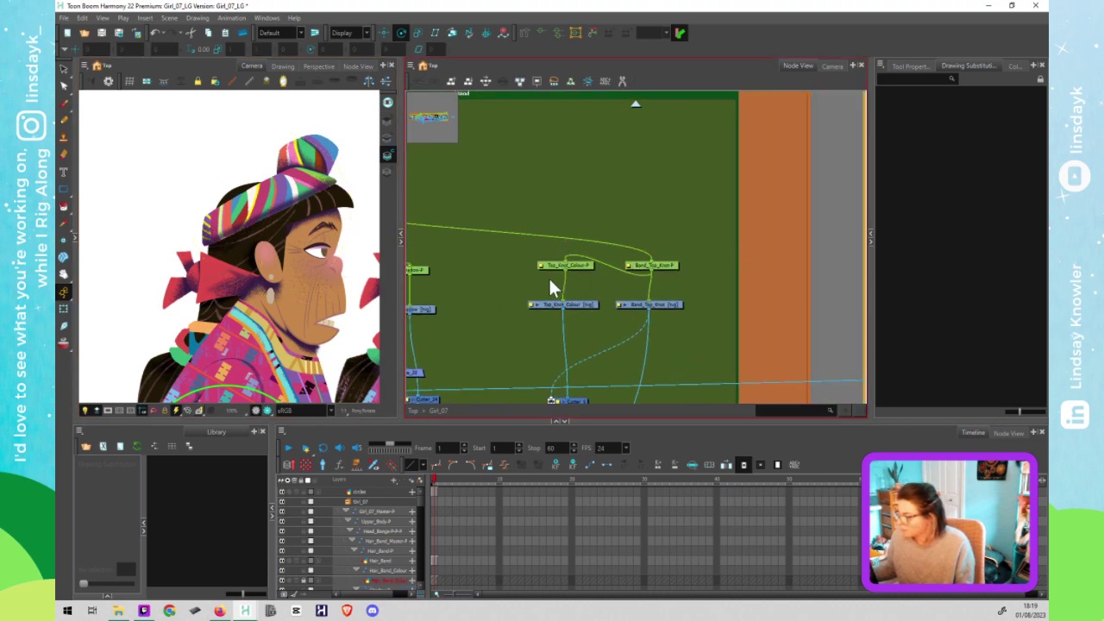
pyautogui.click(264, 201)
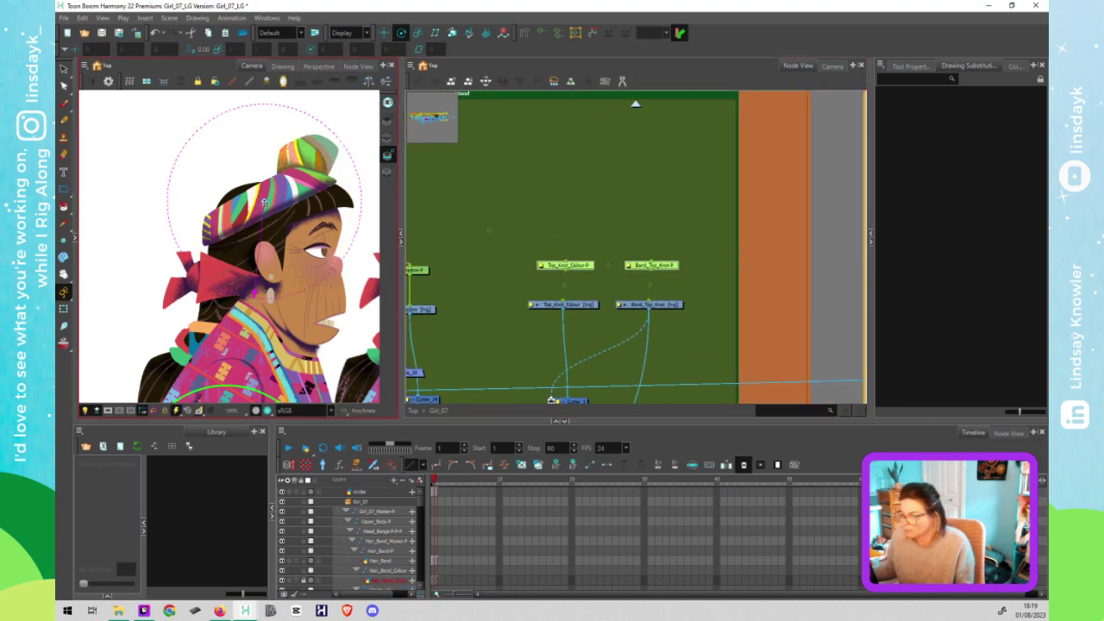
pyautogui.moveTo(264, 201); pyautogui.dragTo(297, 172)
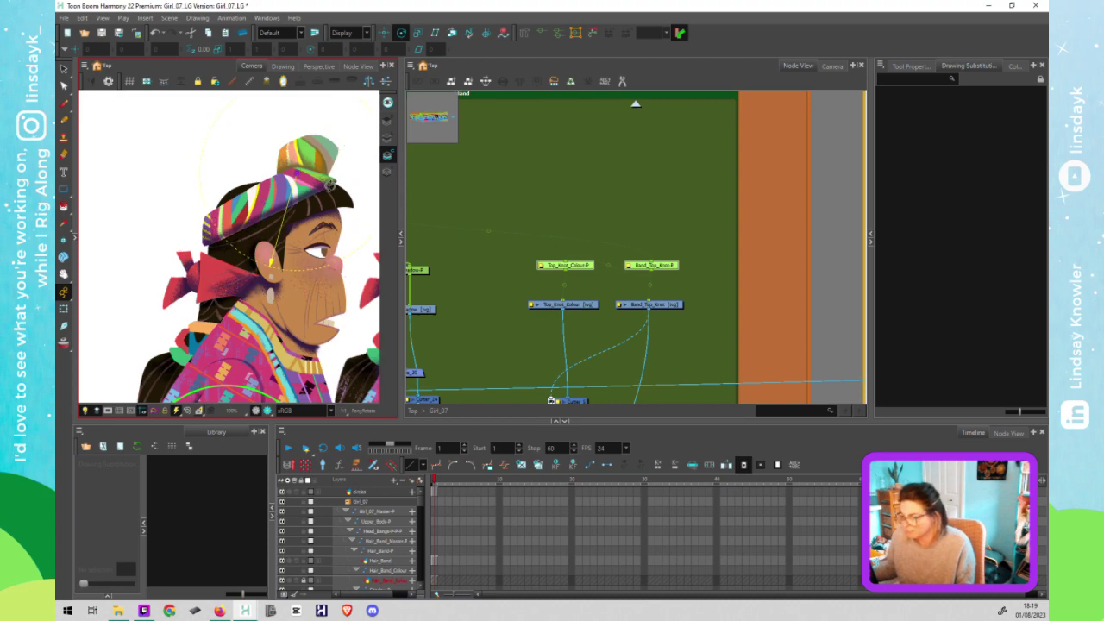
# Step: Test the top knot's pivot by rotating the knot with slight pivot adjustments, then undo the test rotation
pyautogui.click(327, 269)
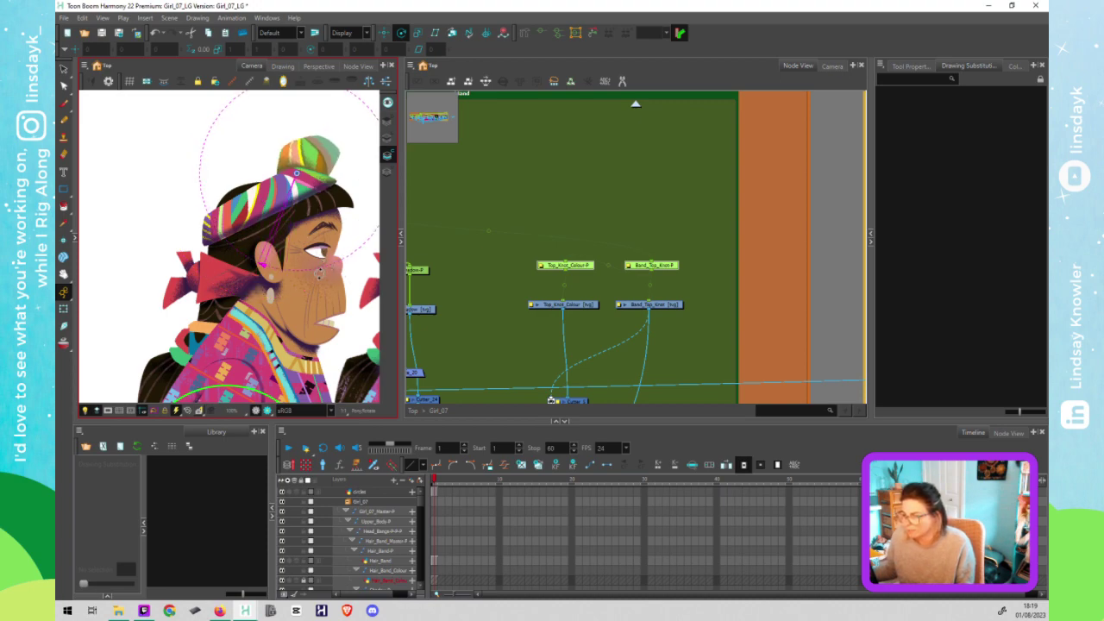
pyautogui.click(297, 172)
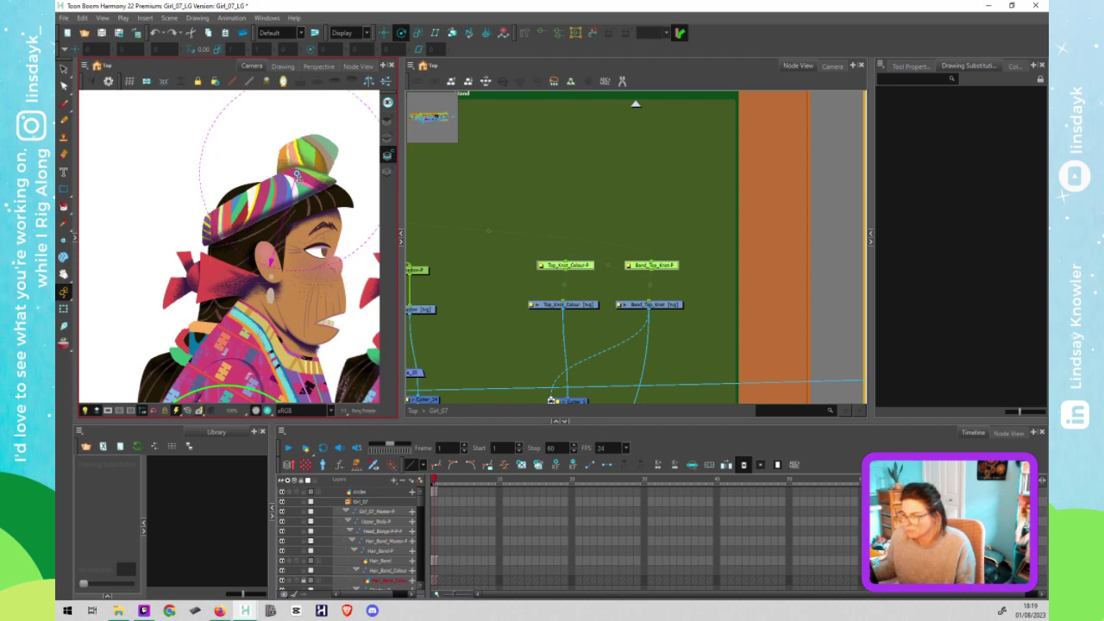
pyautogui.click(306, 277)
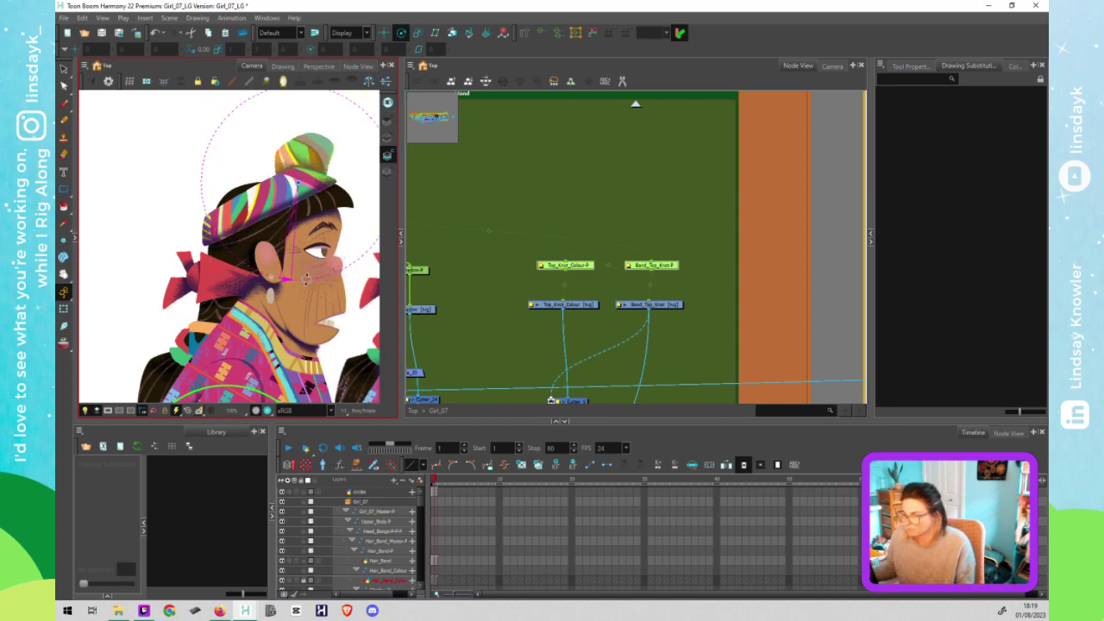
pyautogui.moveTo(307, 279)
pyautogui.mouseDown()
pyautogui.moveTo(291, 279)
pyautogui.moveTo(315, 290)
pyautogui.mouseUp()
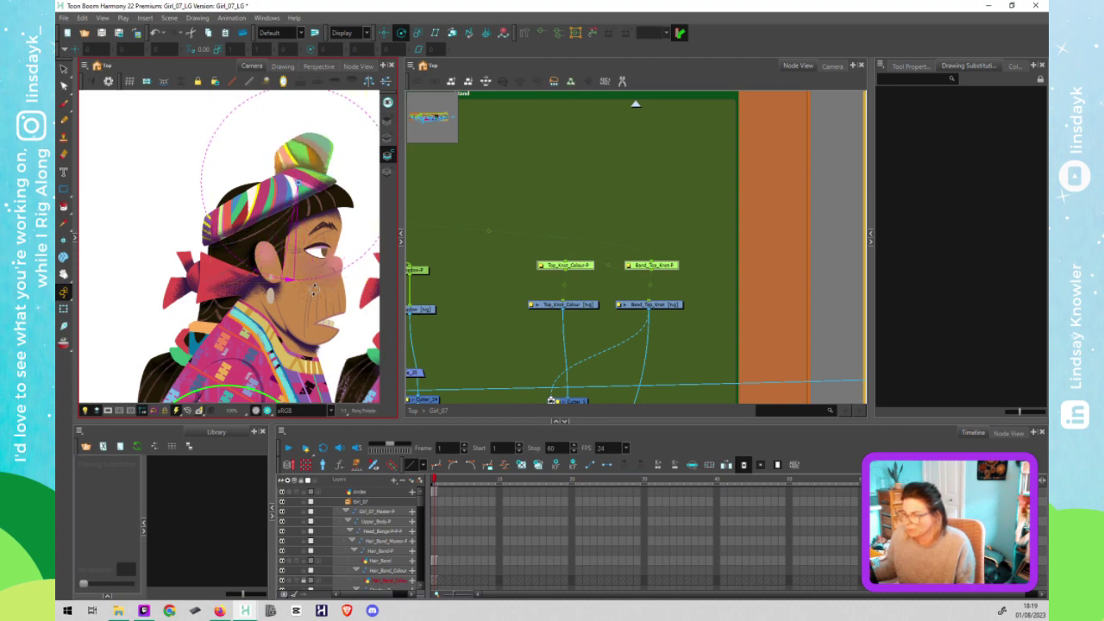
pyautogui.hotkey('ctrl', 'z')
# Step: Refine the top knot pegs' pivot to the middle of the knot's base, undo the test rotation and save the scene
pyautogui.moveTo(297, 184); pyautogui.dragTo(325, 177)
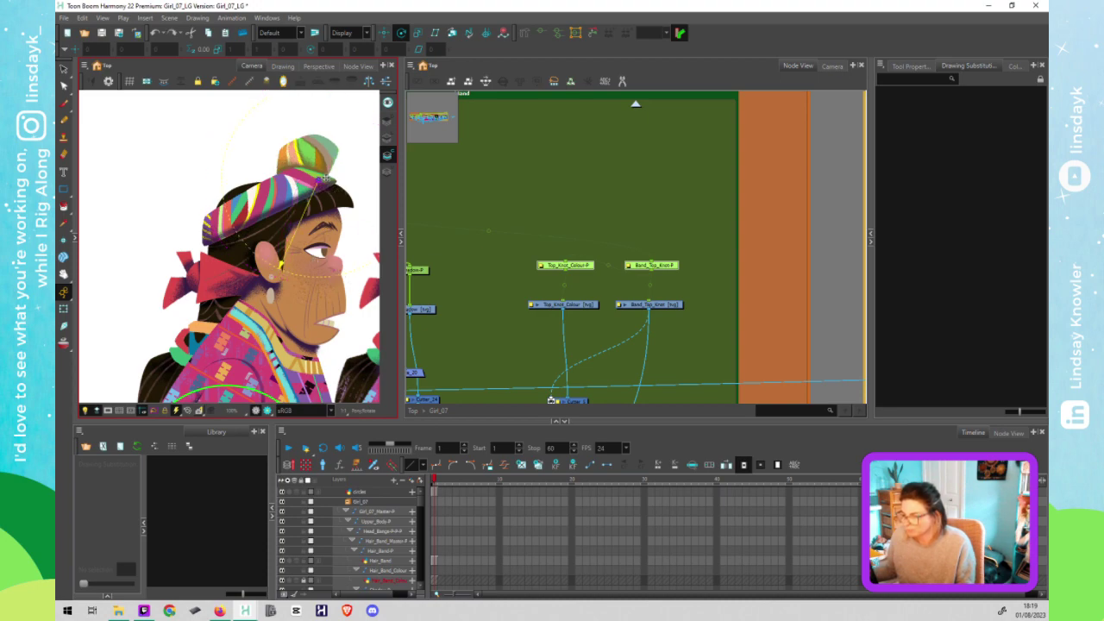
pyautogui.click(347, 273)
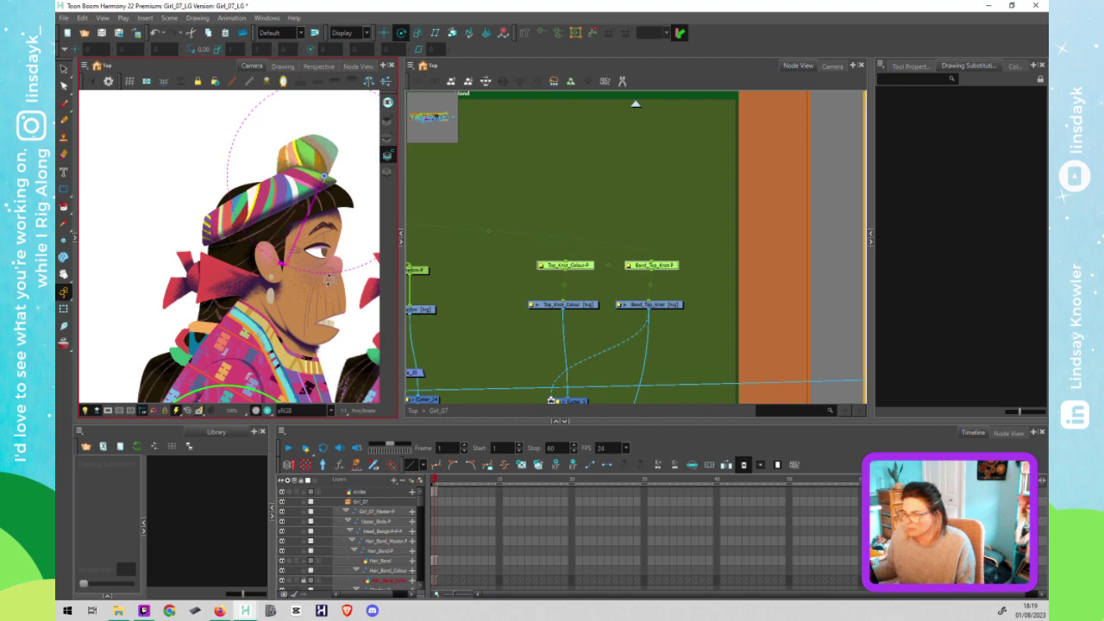
pyautogui.moveTo(329, 279); pyautogui.dragTo(324, 283)
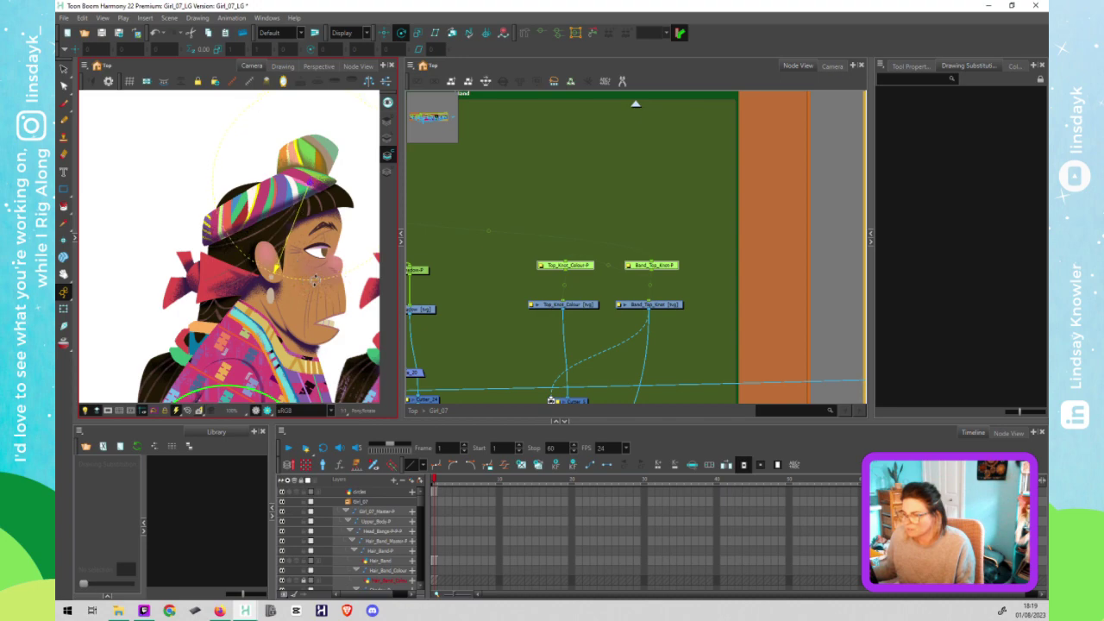
pyautogui.moveTo(325, 282)
pyautogui.mouseDown()
pyautogui.moveTo(279, 293)
pyautogui.moveTo(333, 303)
pyautogui.moveTo(319, 300)
pyautogui.mouseUp()
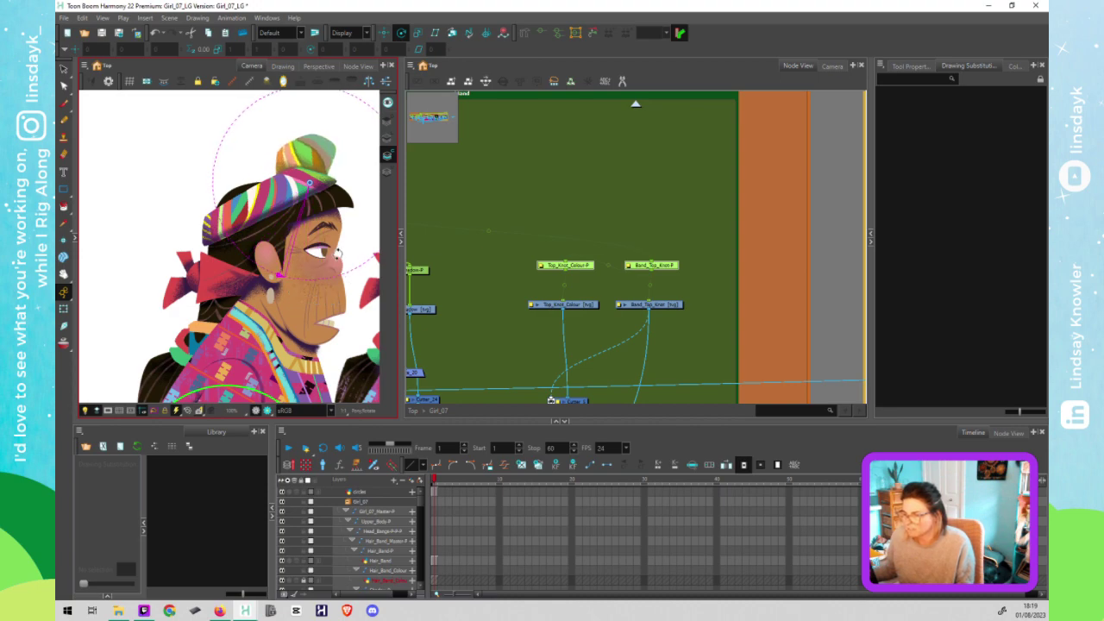
pyautogui.hotkey('ctrl', 'z')
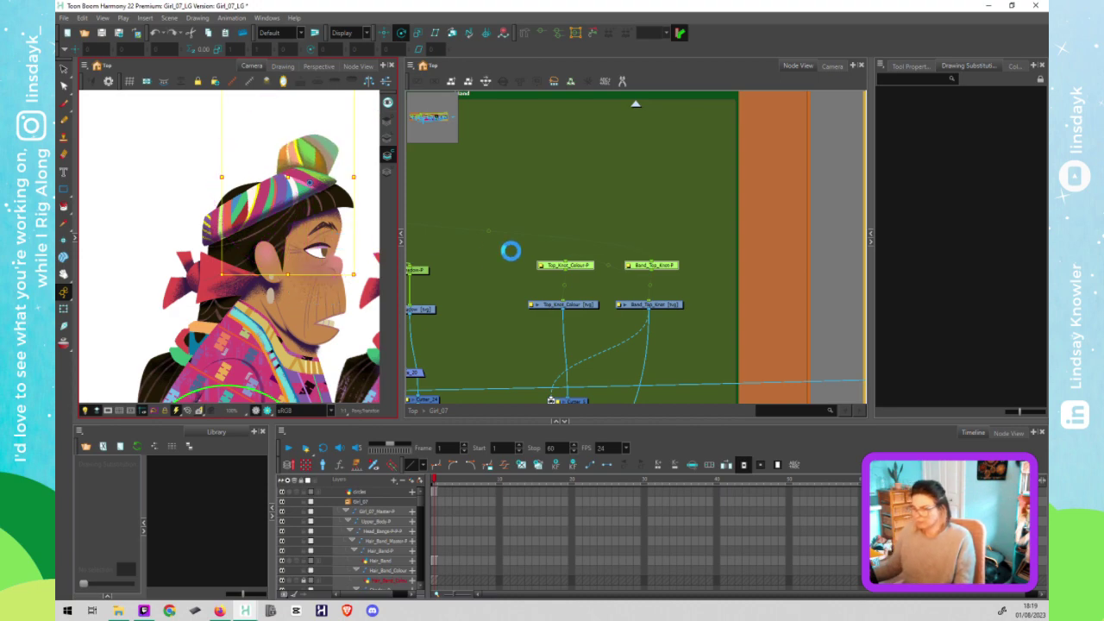
pyautogui.scroll(-1, 511, 251)
pyautogui.scroll(-8, 331, 312)
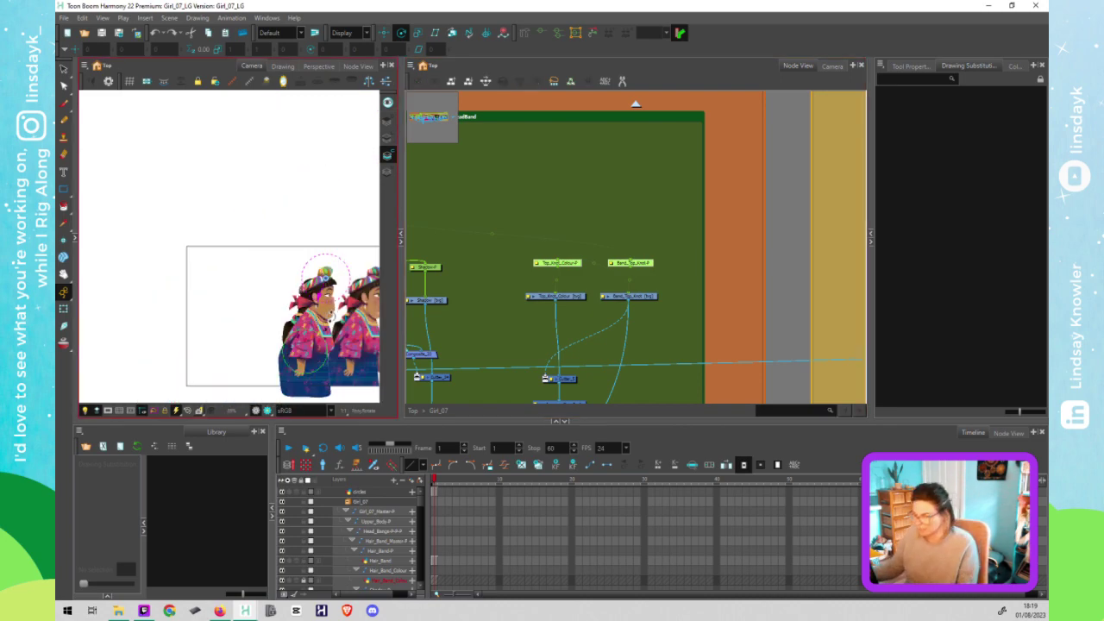
# Step: Examine the full Girl_07 node layout, checking what the main composite below the Head backdrop collects and the Body groups
pyautogui.scroll(4, 315, 328)
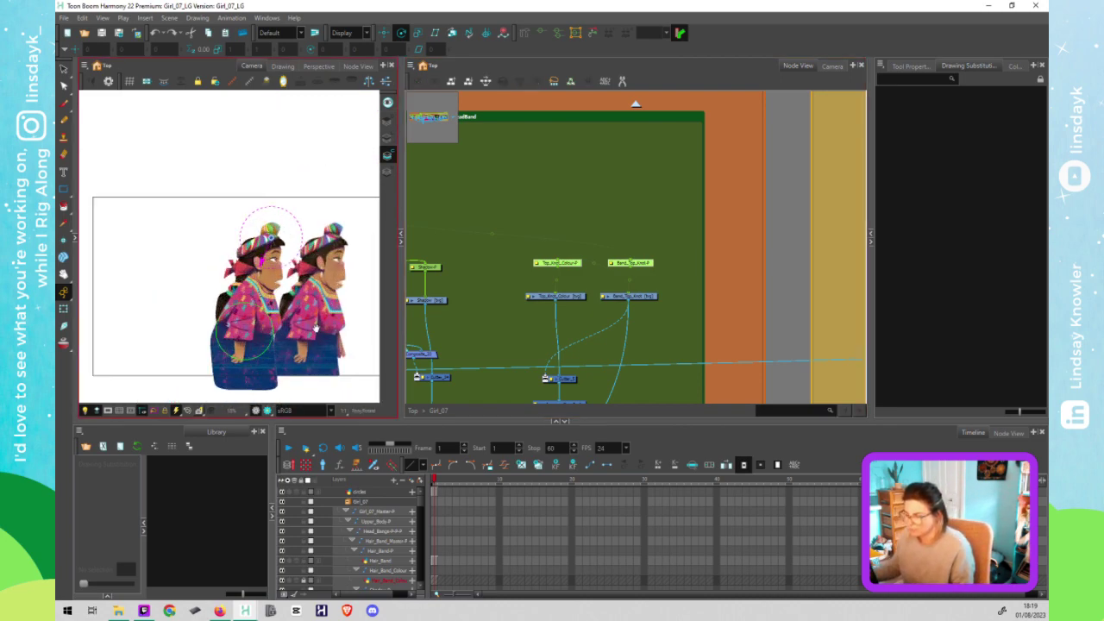
pyautogui.click(531, 328)
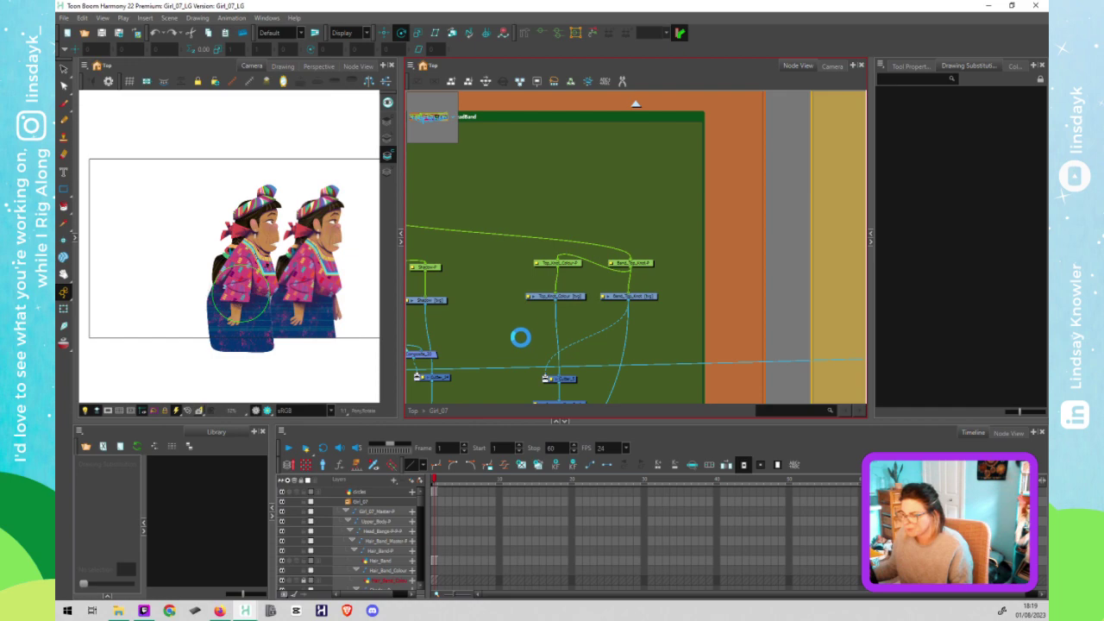
pyautogui.scroll(-3, 516, 346)
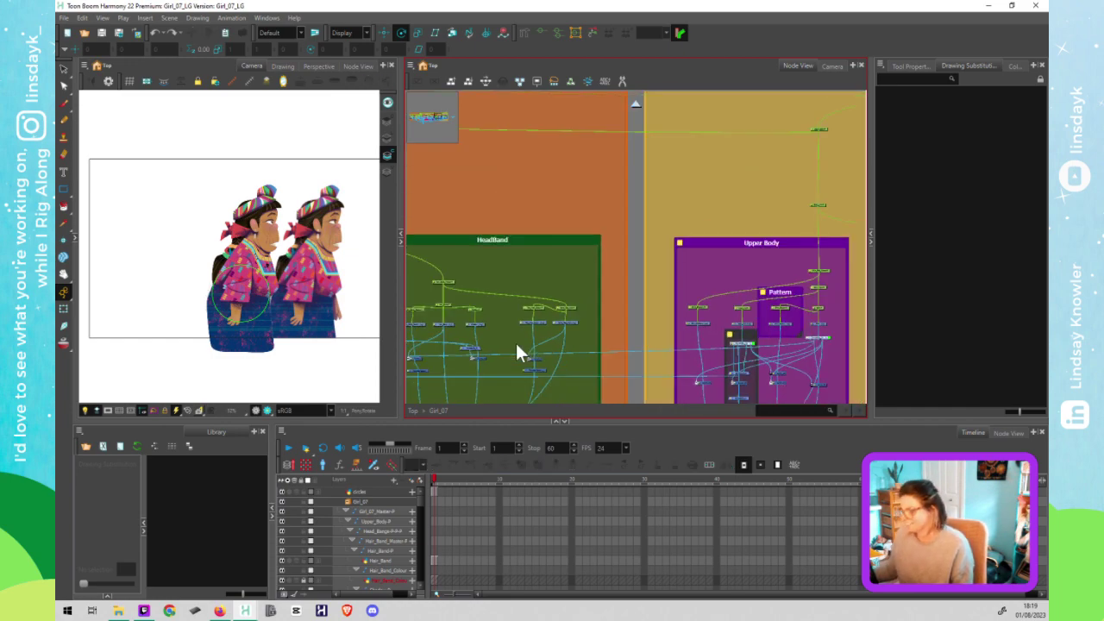
pyautogui.scroll(-5, 515, 340)
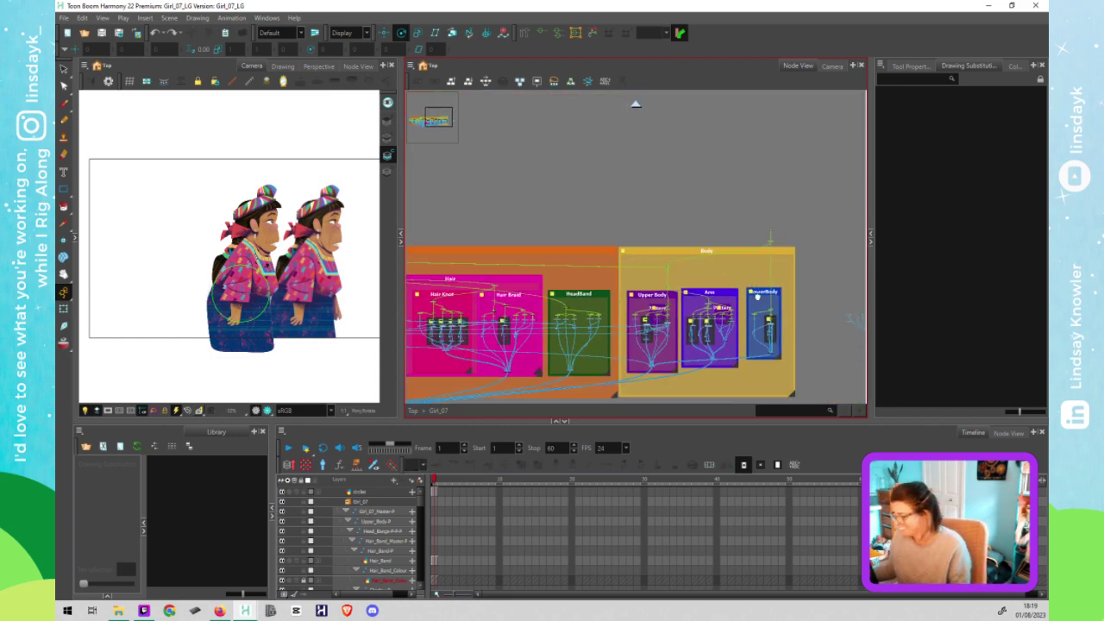
pyautogui.moveTo(640, 335); pyautogui.dragTo(821, 303)
pyautogui.scroll(-2, 668, 371)
pyautogui.moveTo(666, 379); pyautogui.dragTo(701, 372)
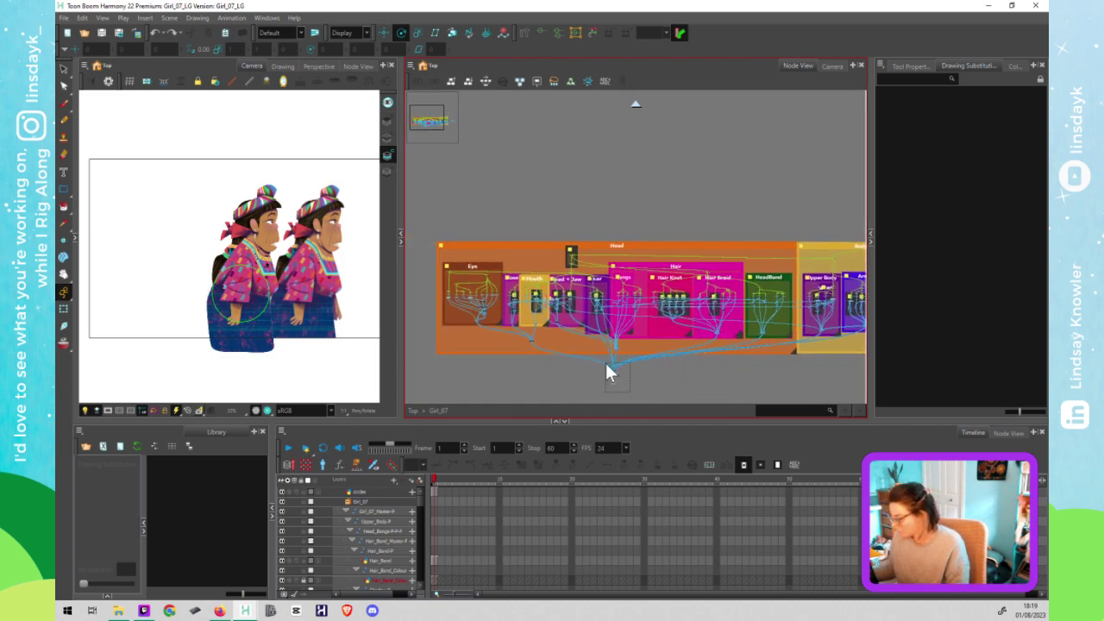
pyautogui.click(606, 359)
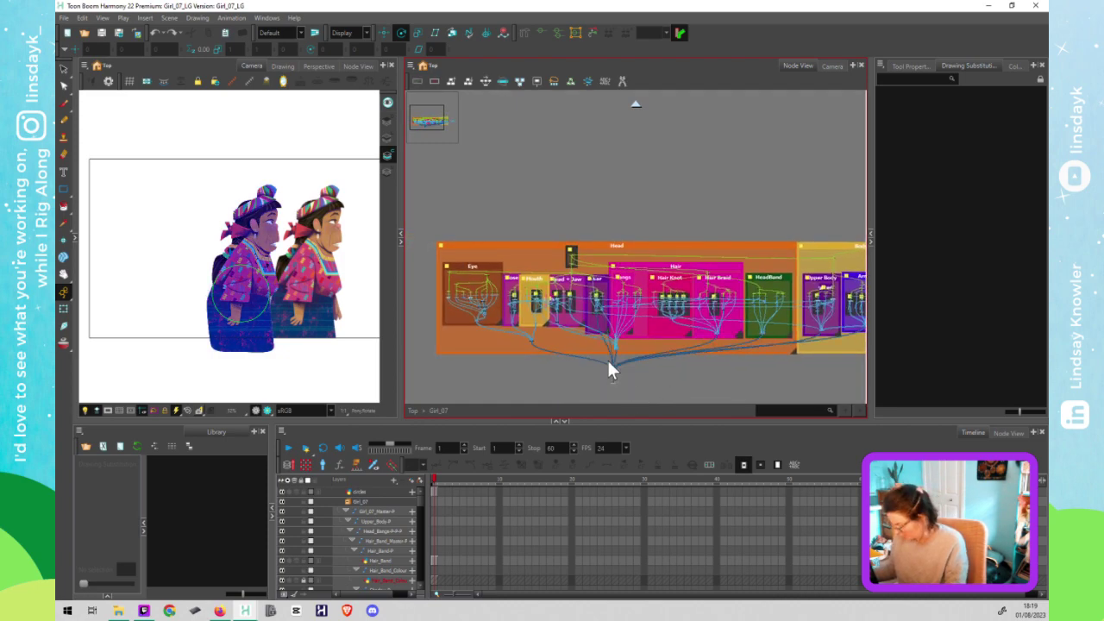
pyautogui.click(681, 377)
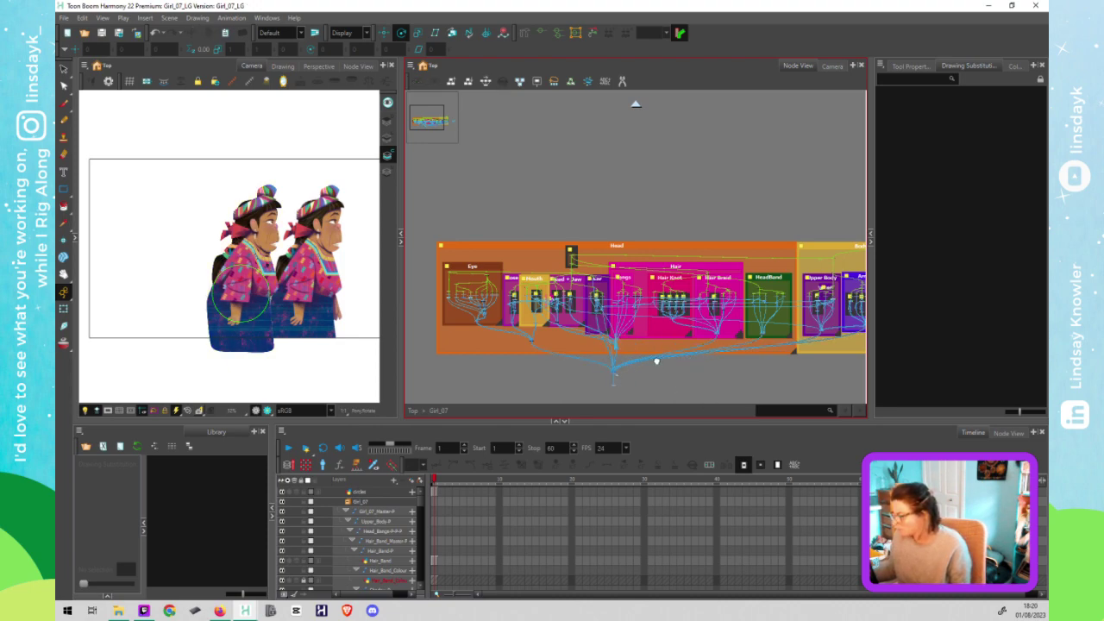
pyautogui.moveTo(607, 357); pyautogui.dragTo(606, 358)
pyautogui.moveTo(733, 341); pyautogui.dragTo(645, 336)
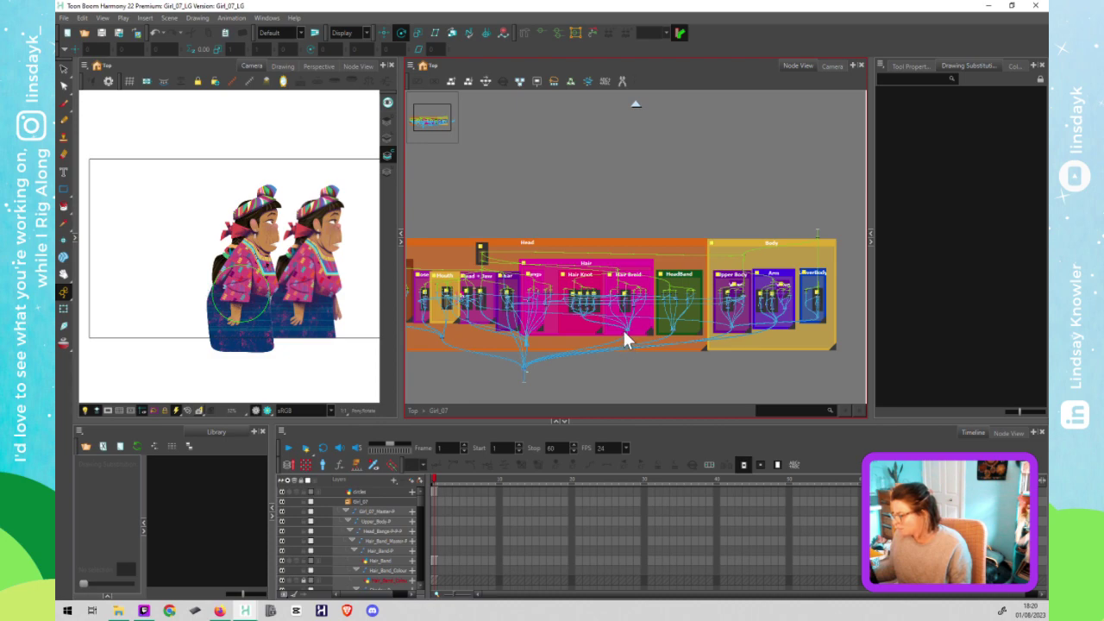
pyautogui.scroll(3, 772, 335)
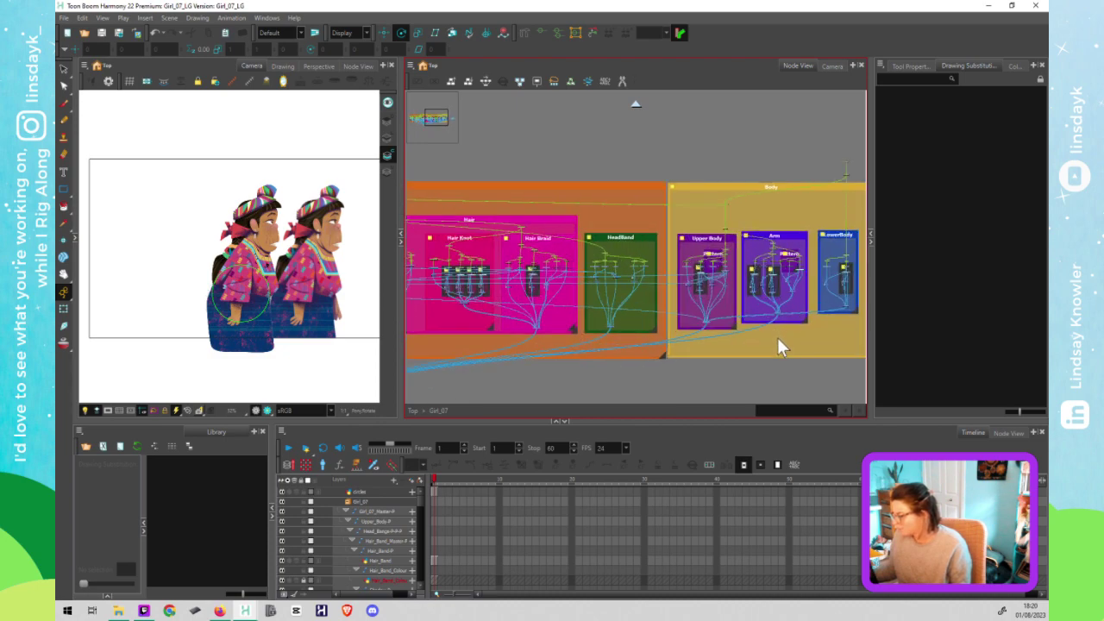
pyautogui.scroll(2, 697, 335)
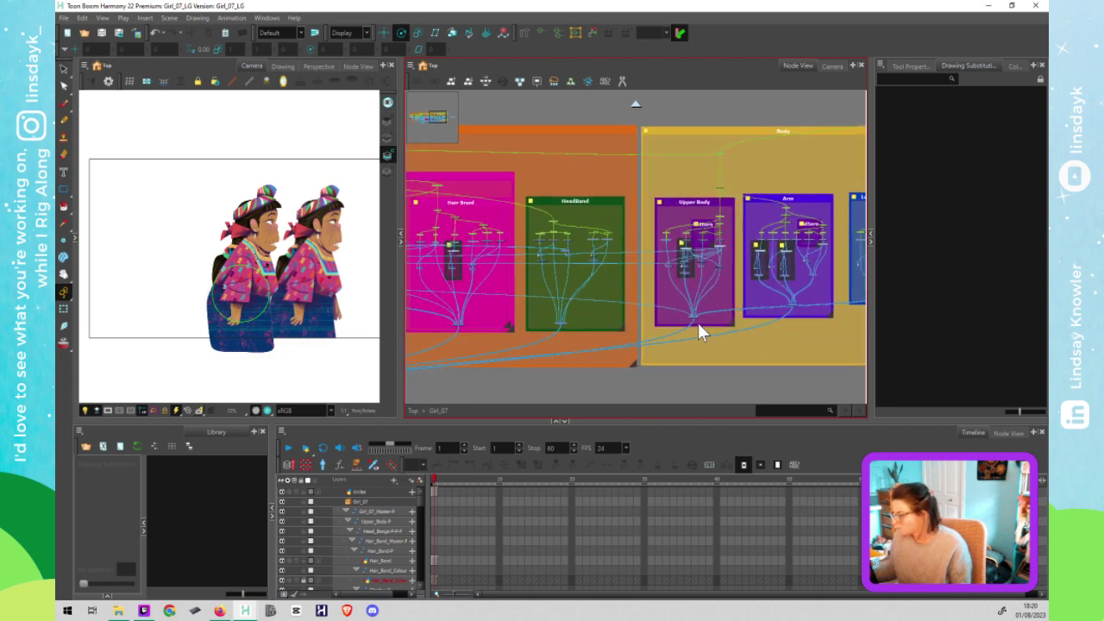
# Step: Reroute the LowerBody composite's output cable from the Upper Body composite to the main composite below the Head backdrop
pyautogui.click(692, 310)
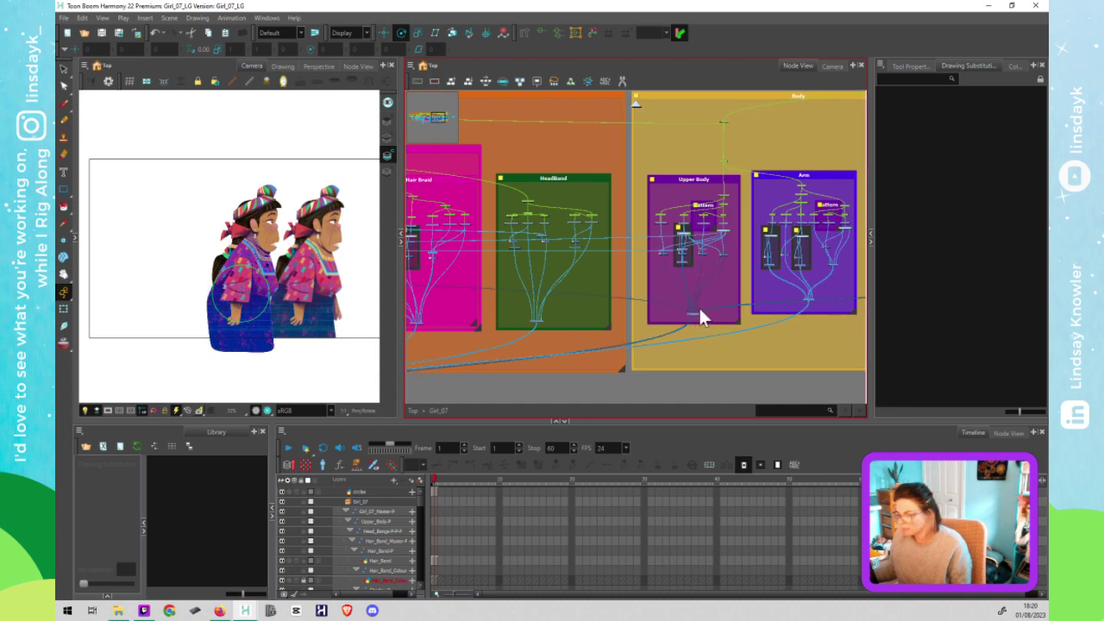
pyautogui.moveTo(710, 324); pyautogui.dragTo(567, 330)
pyautogui.moveTo(776, 329); pyautogui.dragTo(775, 302)
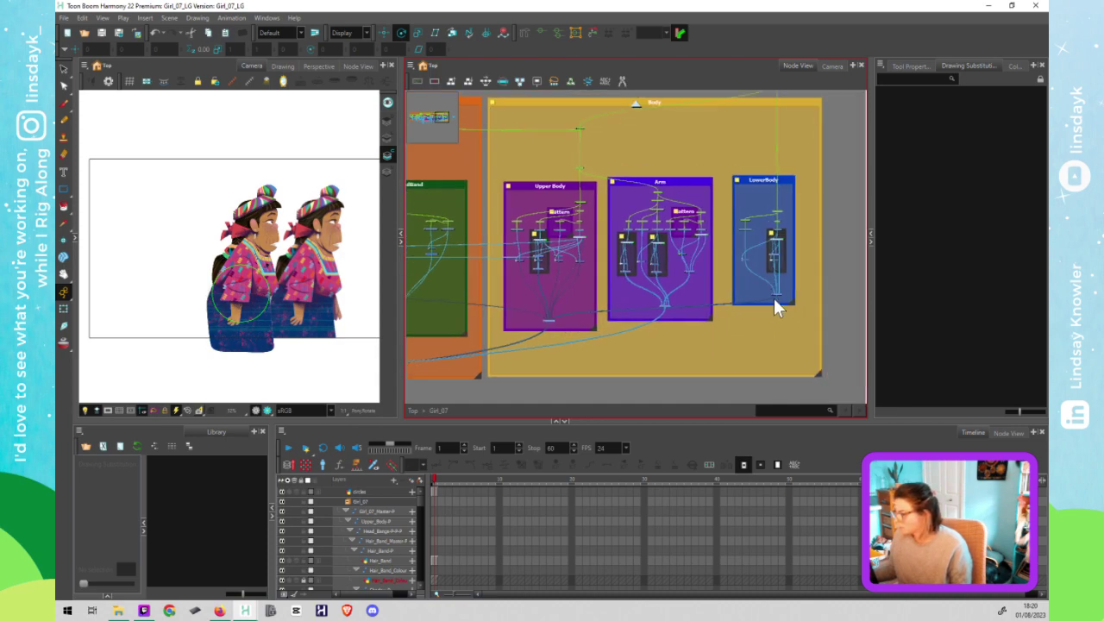
pyautogui.scroll(1, 545, 323)
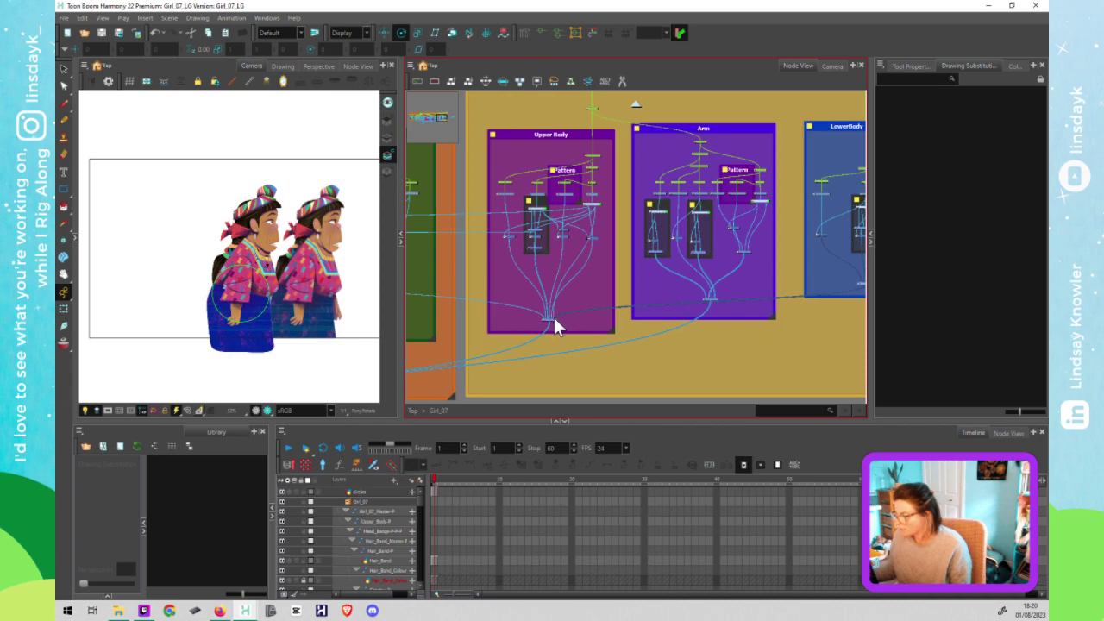
pyautogui.click(555, 319)
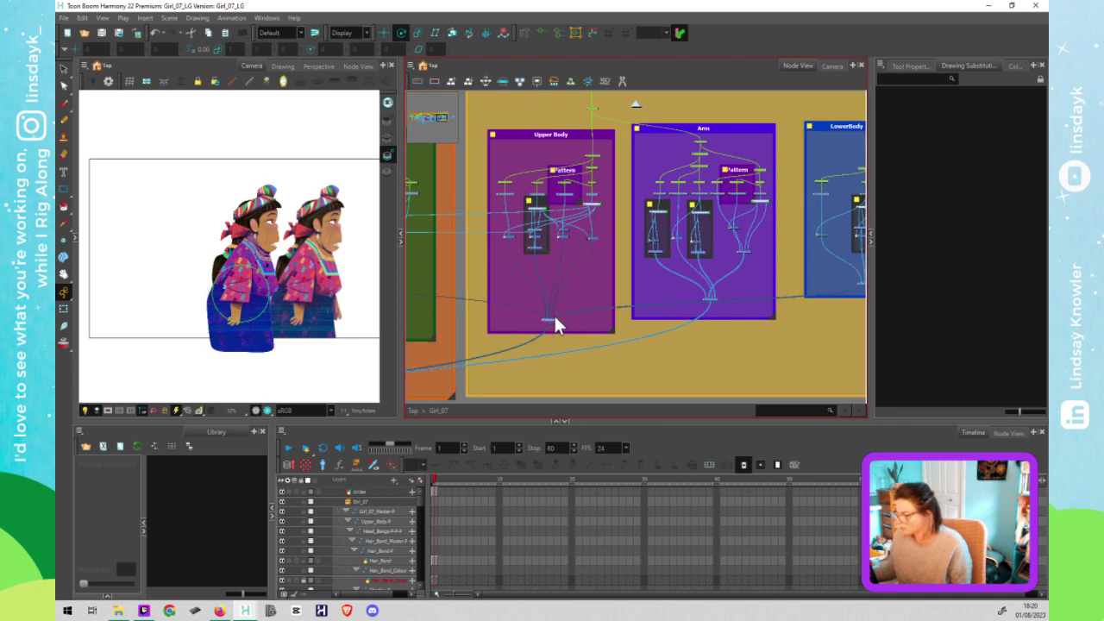
pyautogui.click(561, 306)
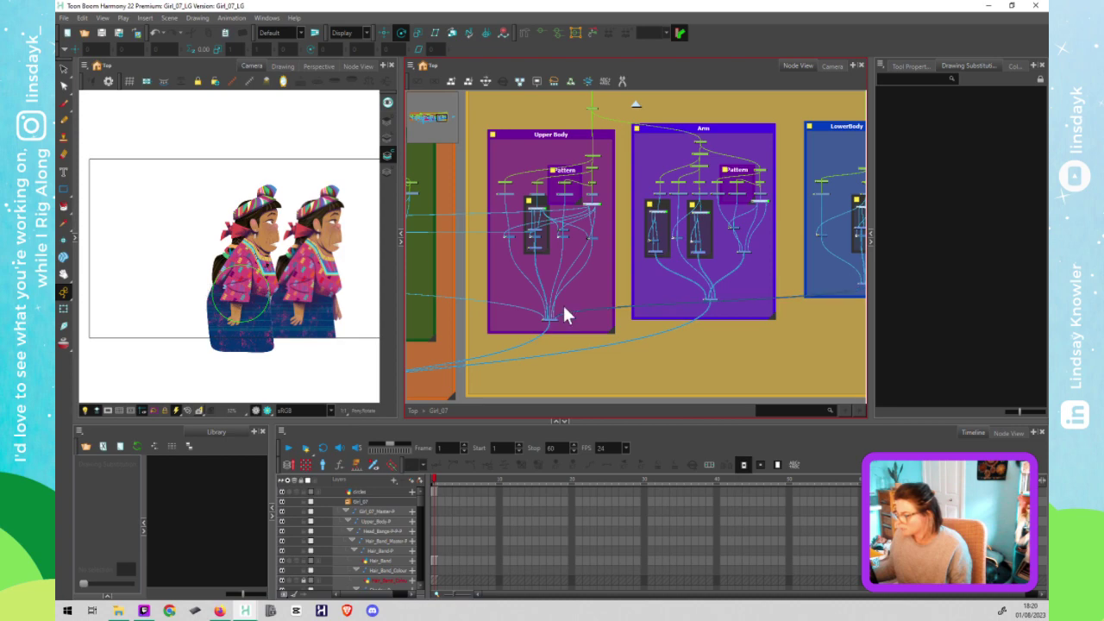
pyautogui.moveTo(524, 357); pyautogui.dragTo(756, 321)
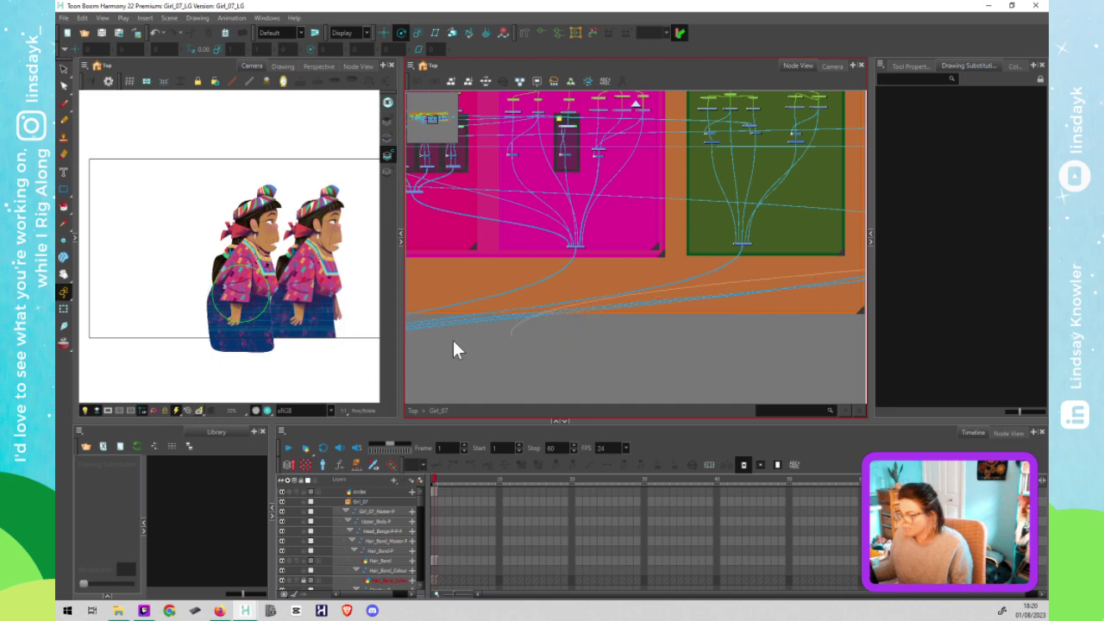
pyautogui.moveTo(450, 336); pyautogui.dragTo(657, 328)
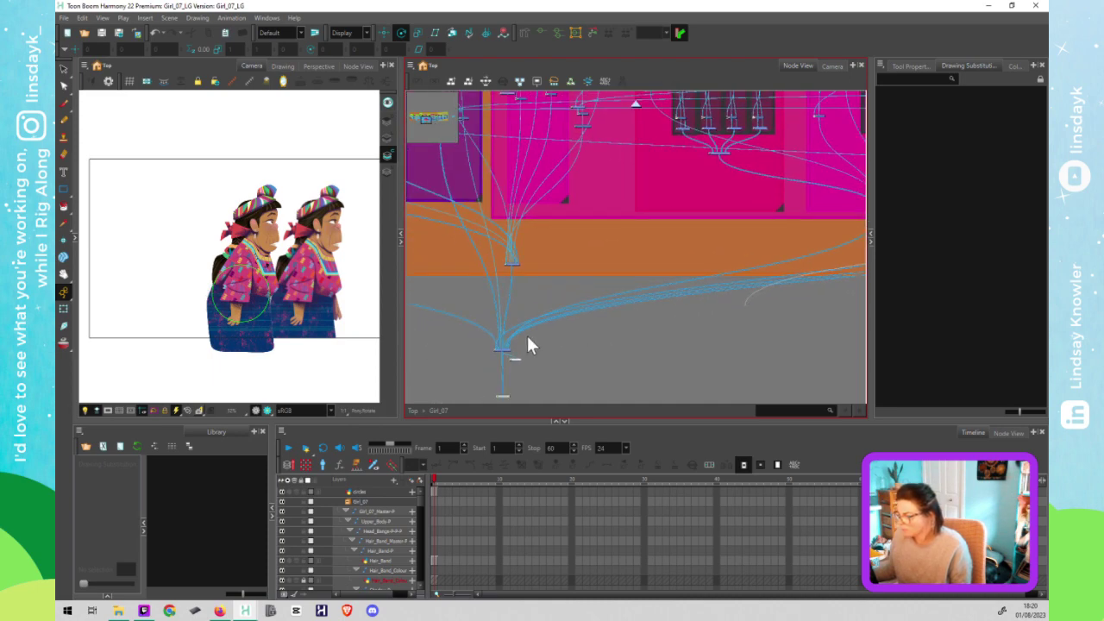
pyautogui.scroll(4, 525, 338)
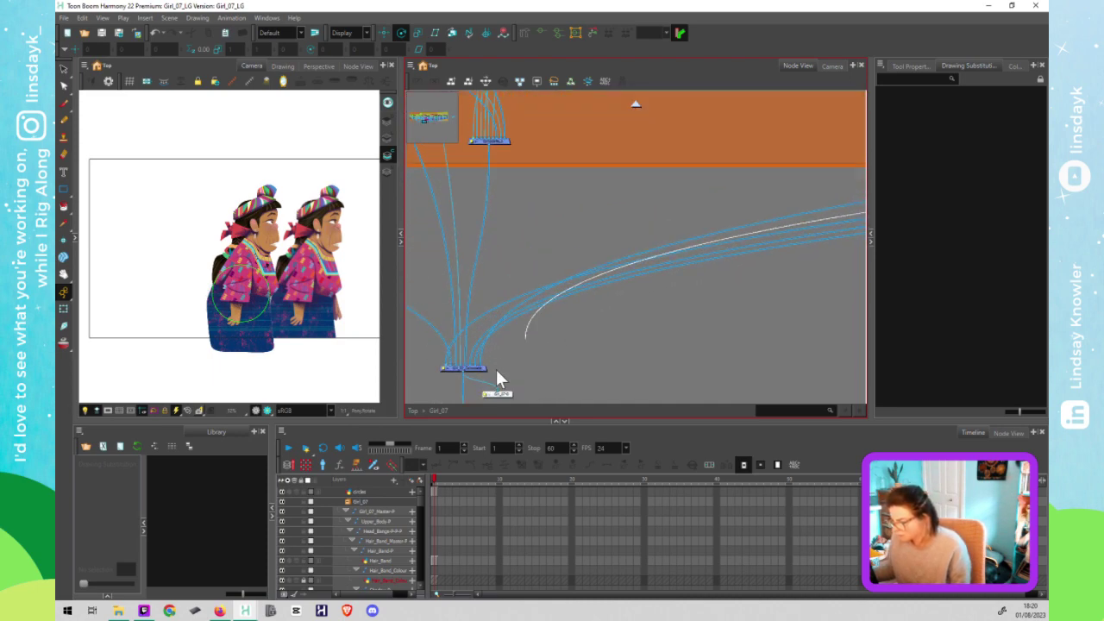
pyautogui.moveTo(496, 369); pyautogui.dragTo(484, 368)
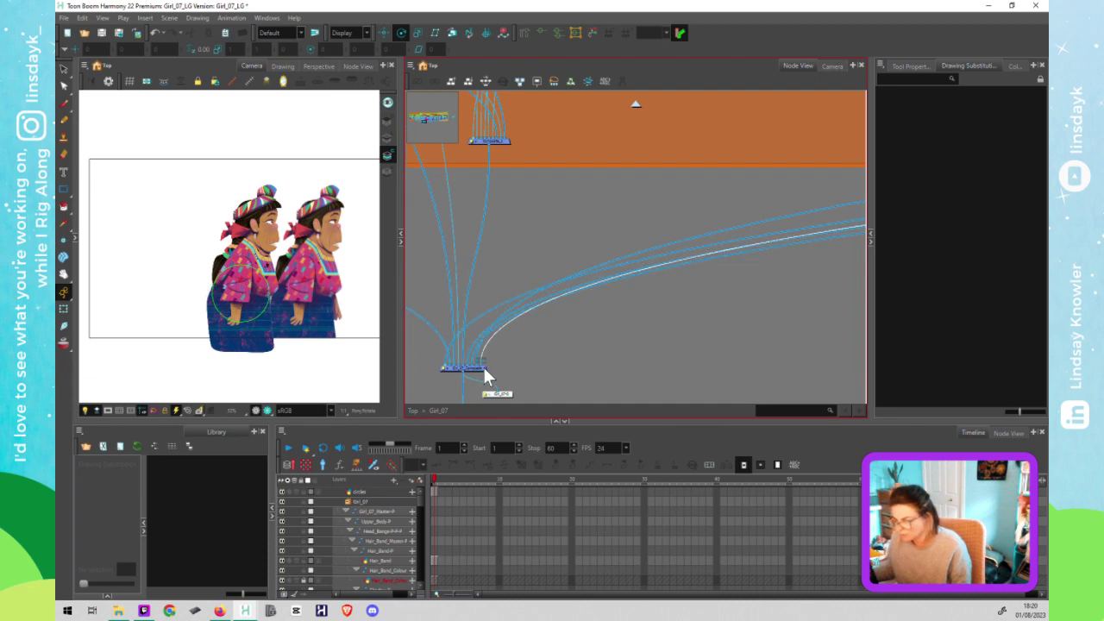
# Step: Widen the Body backdrop to leave more empty space beside the LowerBody backdrop
pyautogui.scroll(-4, 628, 354)
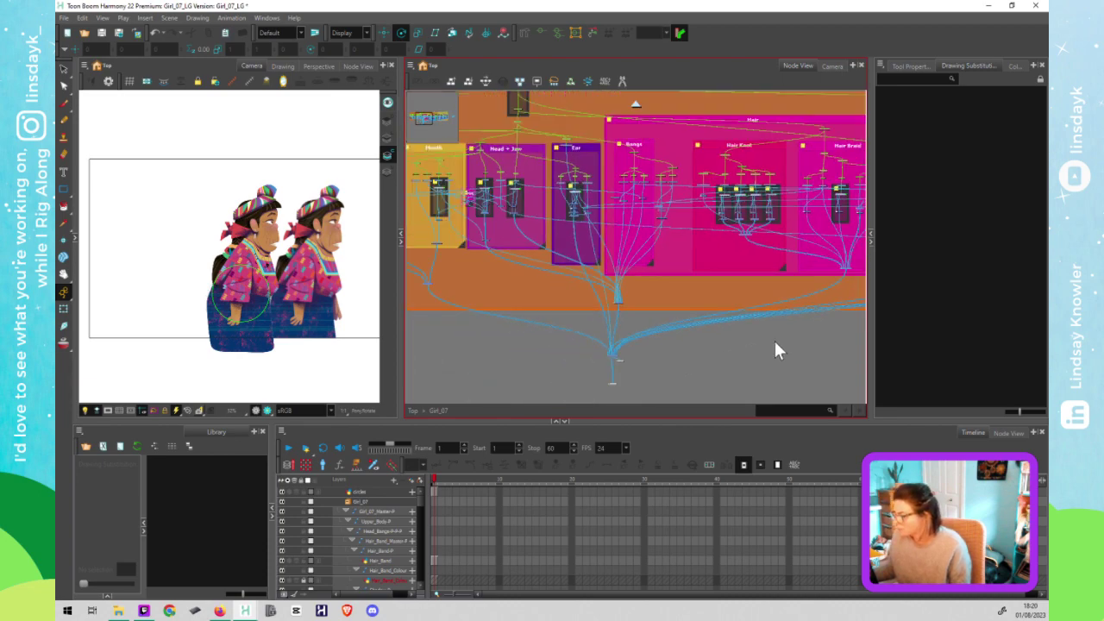
pyautogui.moveTo(829, 328); pyautogui.dragTo(495, 346)
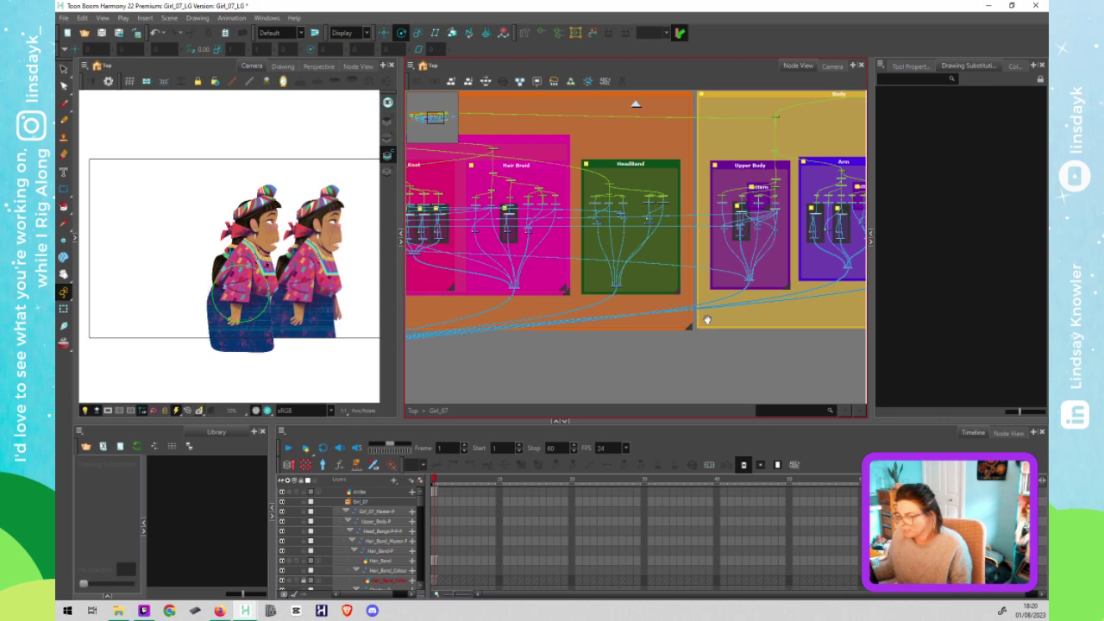
pyautogui.moveTo(707, 319); pyautogui.dragTo(528, 336)
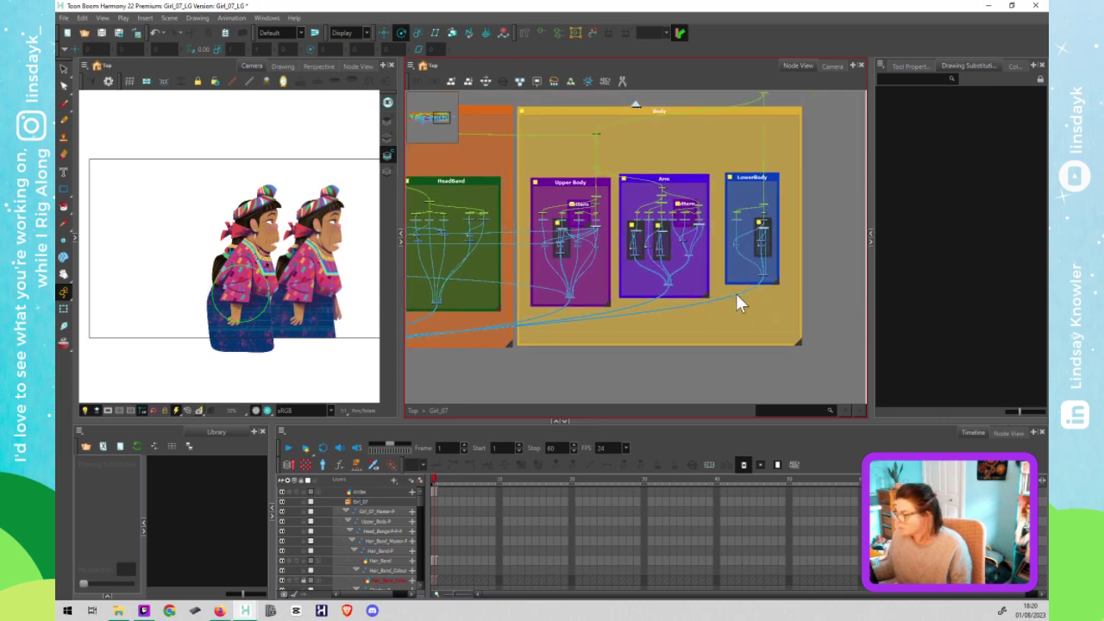
pyautogui.hscroll(3, 646, 307)
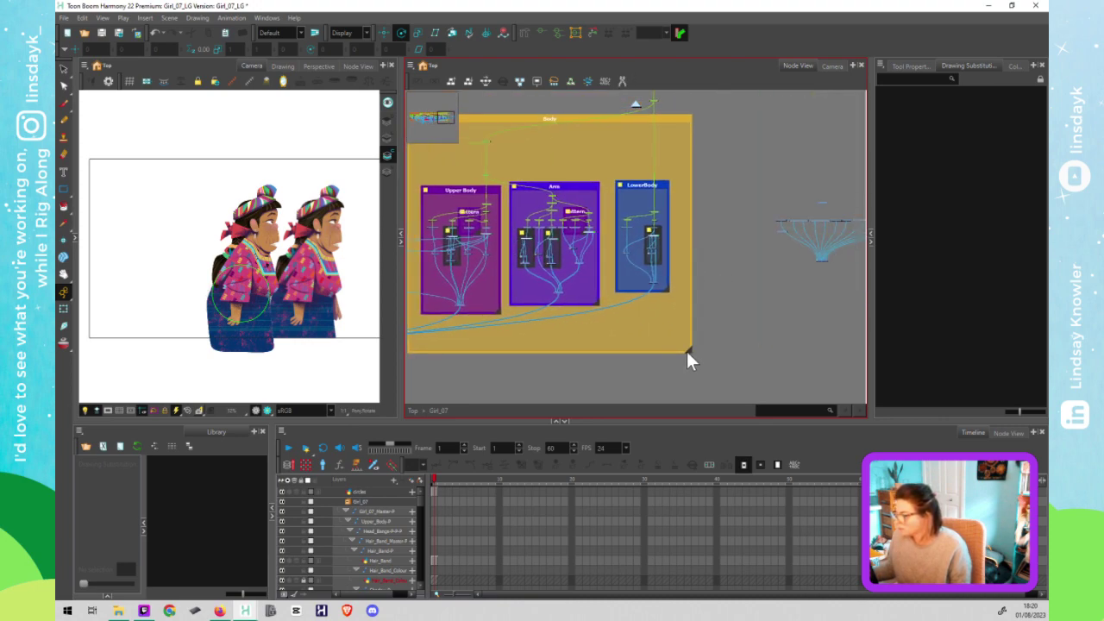
pyautogui.moveTo(689, 350); pyautogui.dragTo(762, 353)
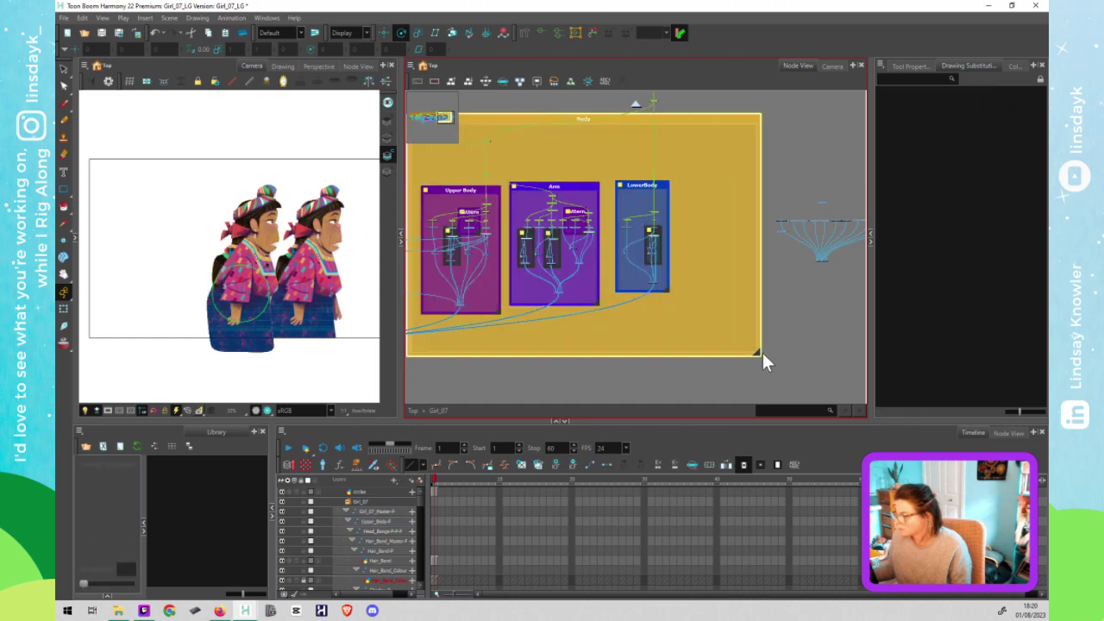
# Step: Rename the Arm backdrop to "Arms" in its backdrop properties
pyautogui.scroll(2, 564, 266)
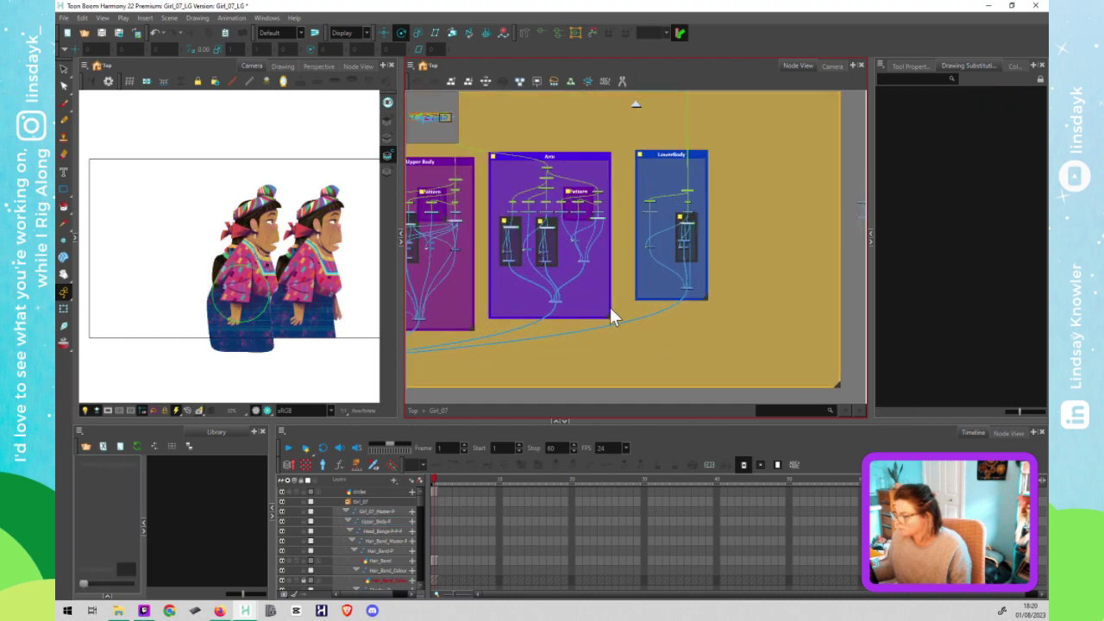
pyautogui.doubleClick(498, 158)
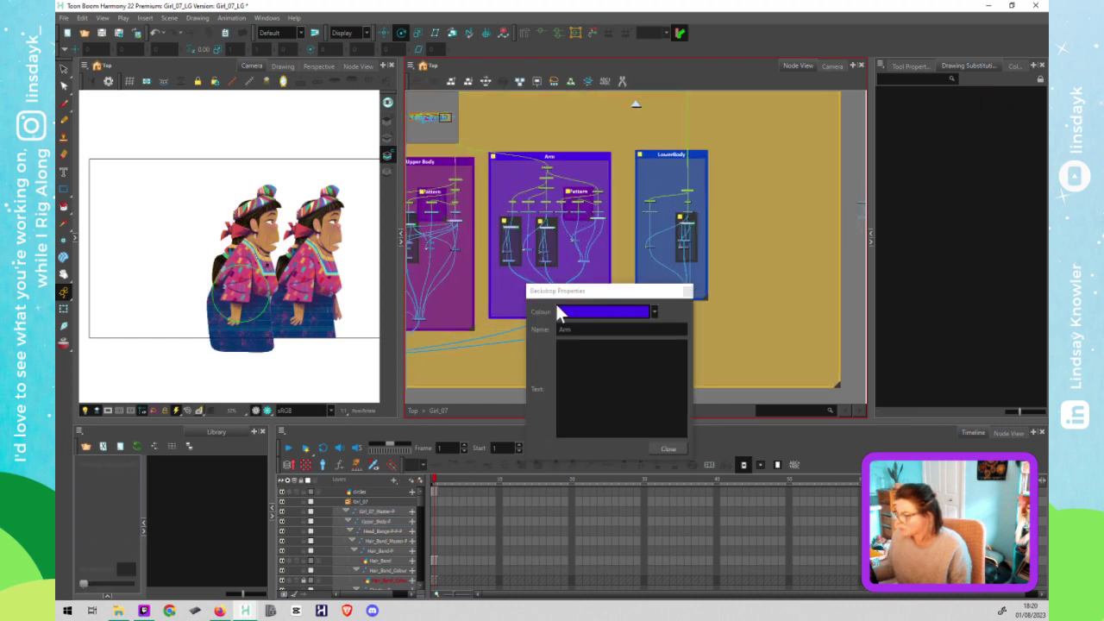
pyautogui.write('s')
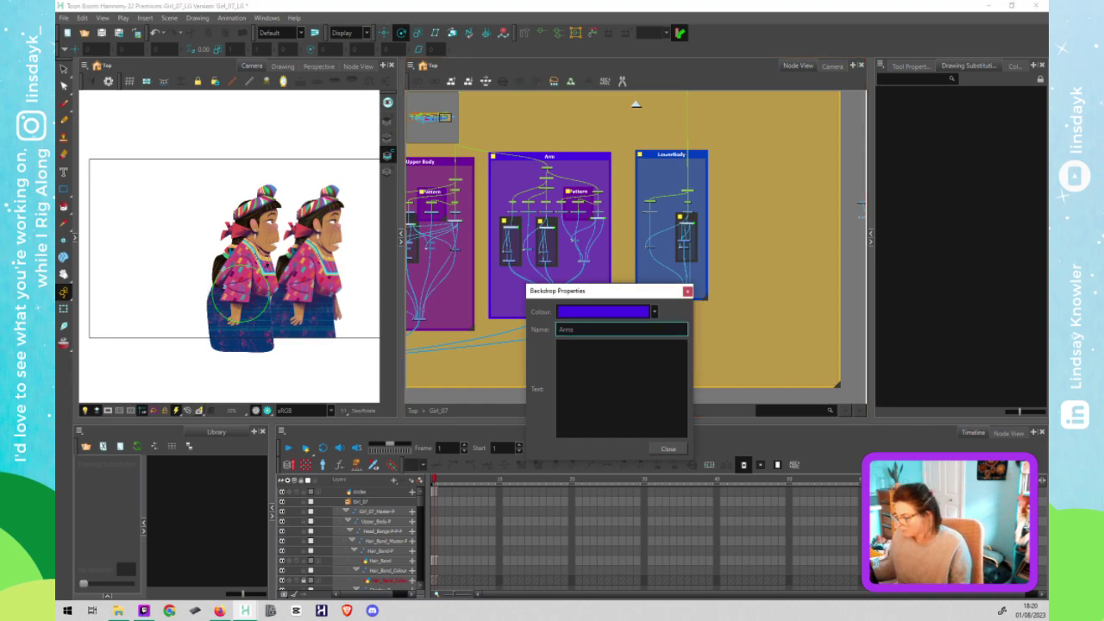
pyautogui.click(660, 449)
# Step: Group all the nodes inside the Arms backdrop and open the new group
pyautogui.scroll(3, 565, 237)
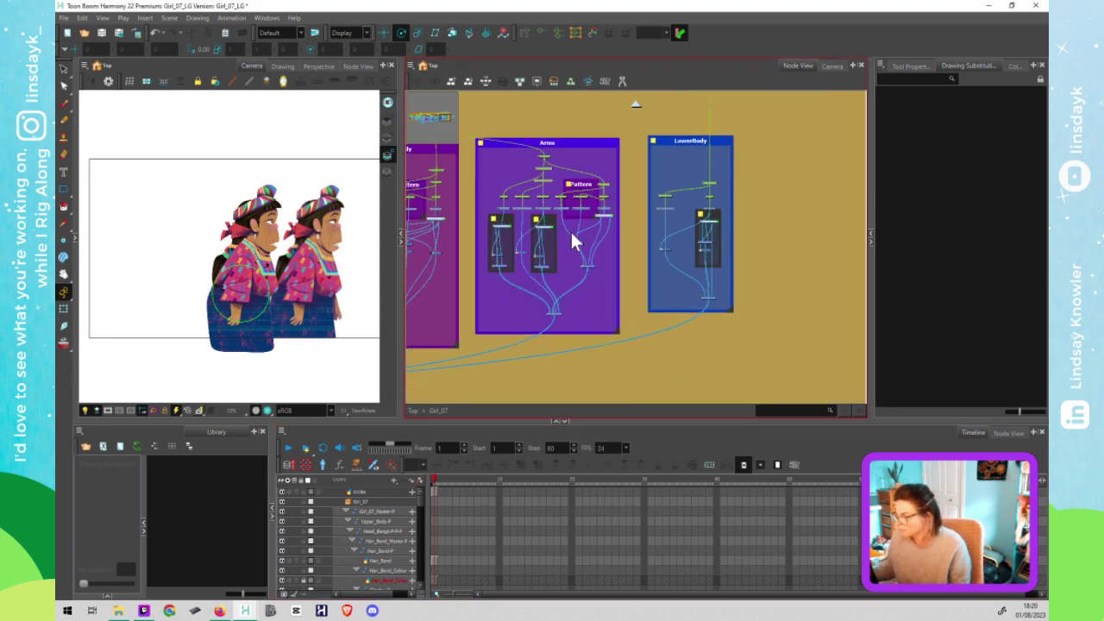
pyautogui.moveTo(579, 254); pyautogui.dragTo(588, 276)
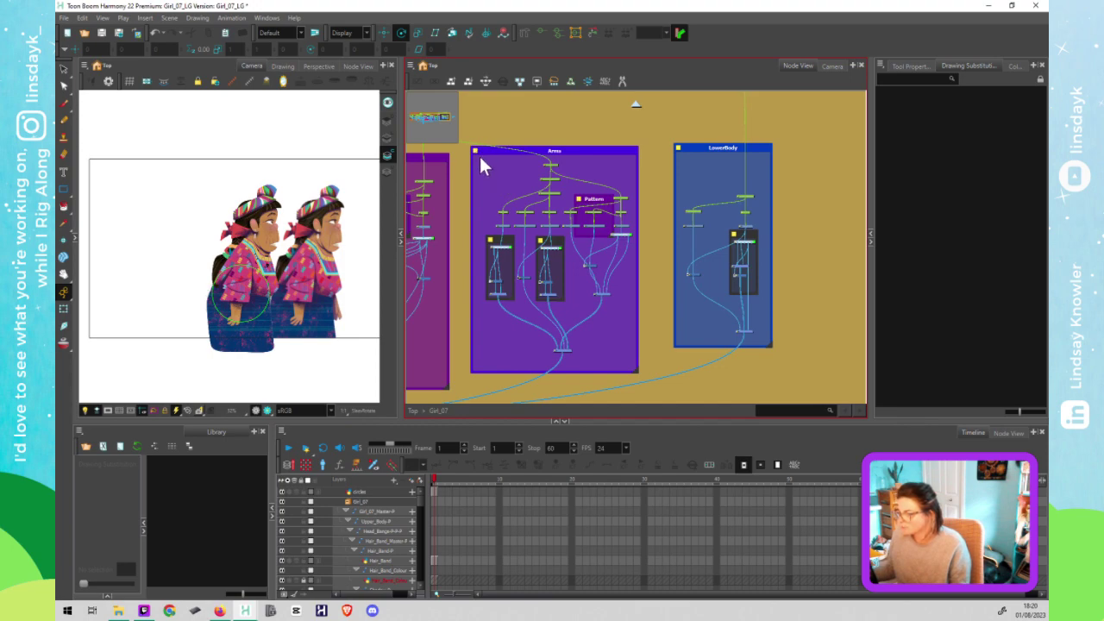
pyautogui.click(643, 364)
pyautogui.hotkey('ctrl', 'g')
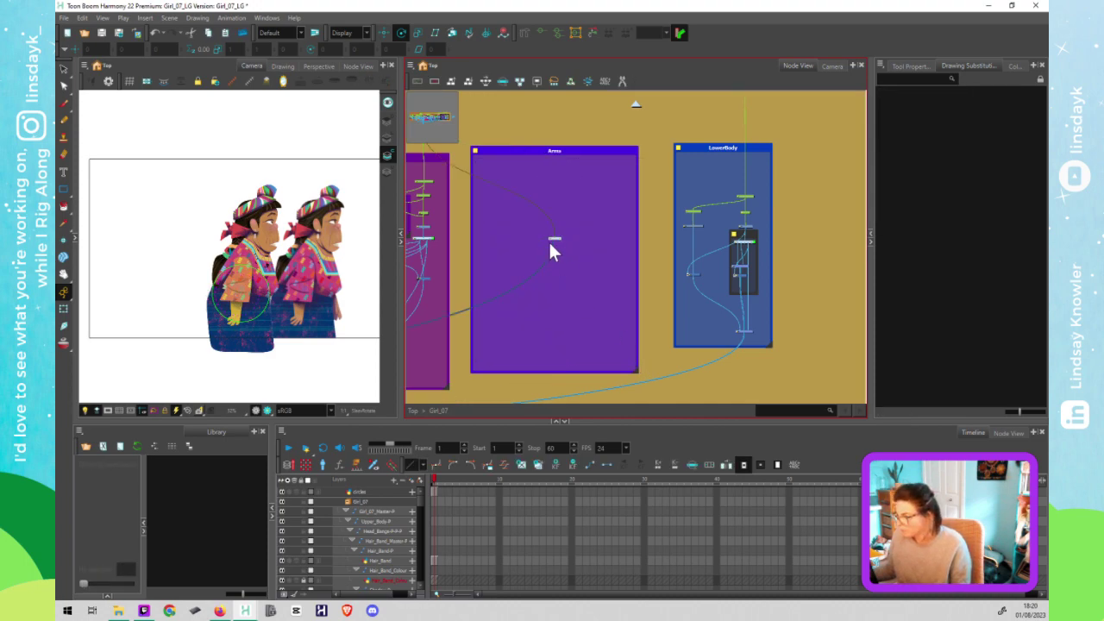
pyautogui.scroll(3, 554, 239)
pyautogui.moveTo(560, 244); pyautogui.dragTo(510, 229)
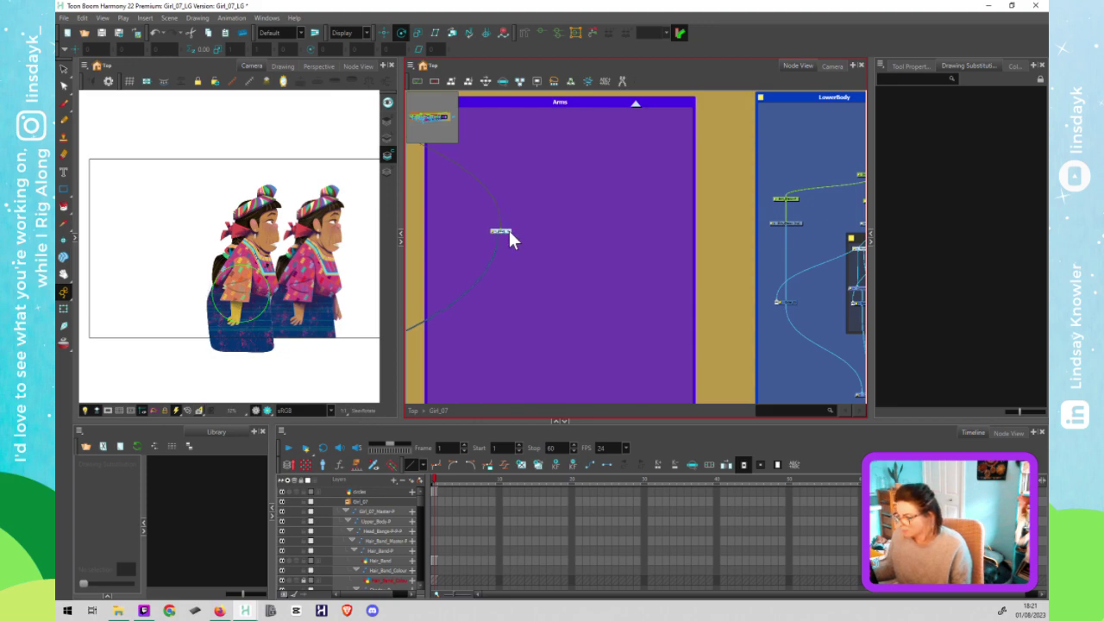
pyautogui.click(508, 231)
# Step: Delete the extra composite feeding the group's Multi-Port-Out, leaving only the original arm composite connected to the output
pyautogui.scroll(-3, 667, 318)
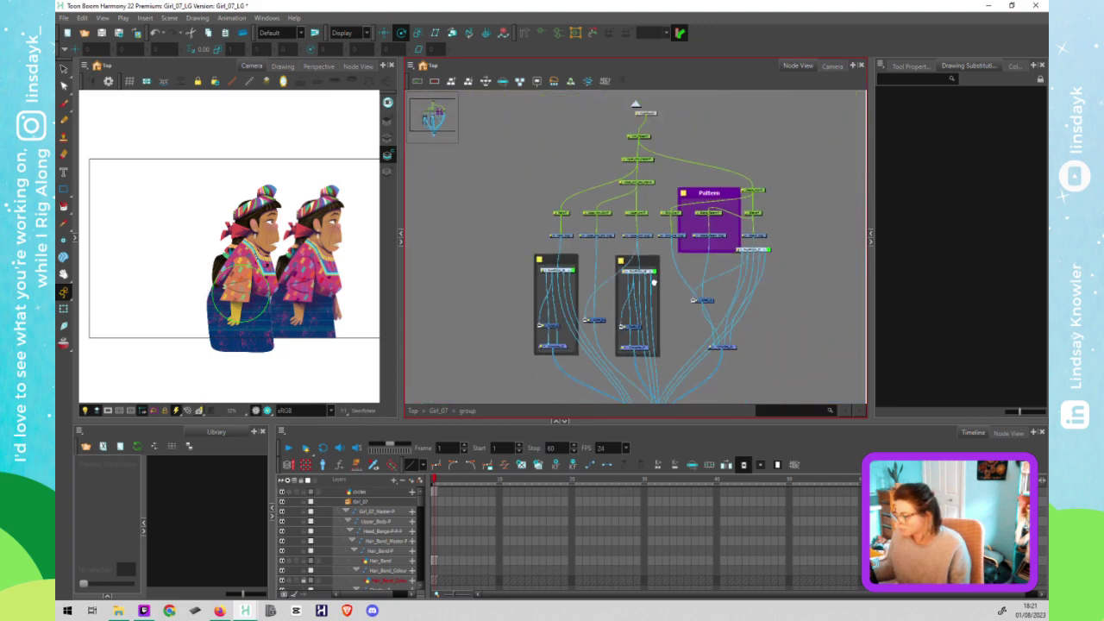
pyautogui.moveTo(653, 283); pyautogui.dragTo(649, 214)
pyautogui.scroll(3, 627, 384)
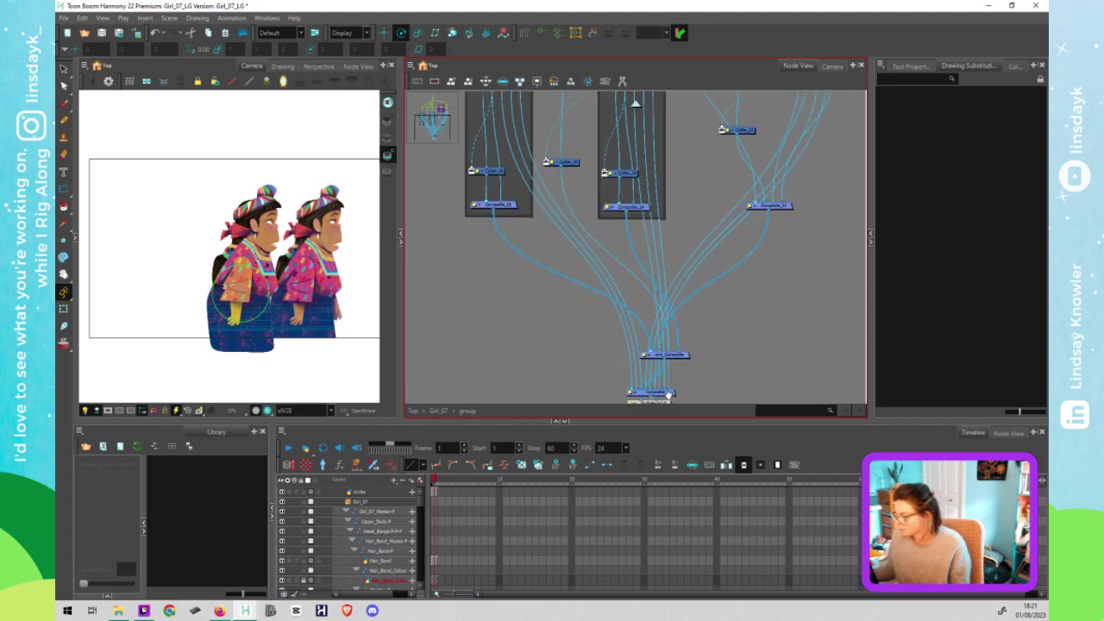
pyautogui.scroll(-2, 645, 347)
pyautogui.moveTo(641, 330); pyautogui.dragTo(571, 291)
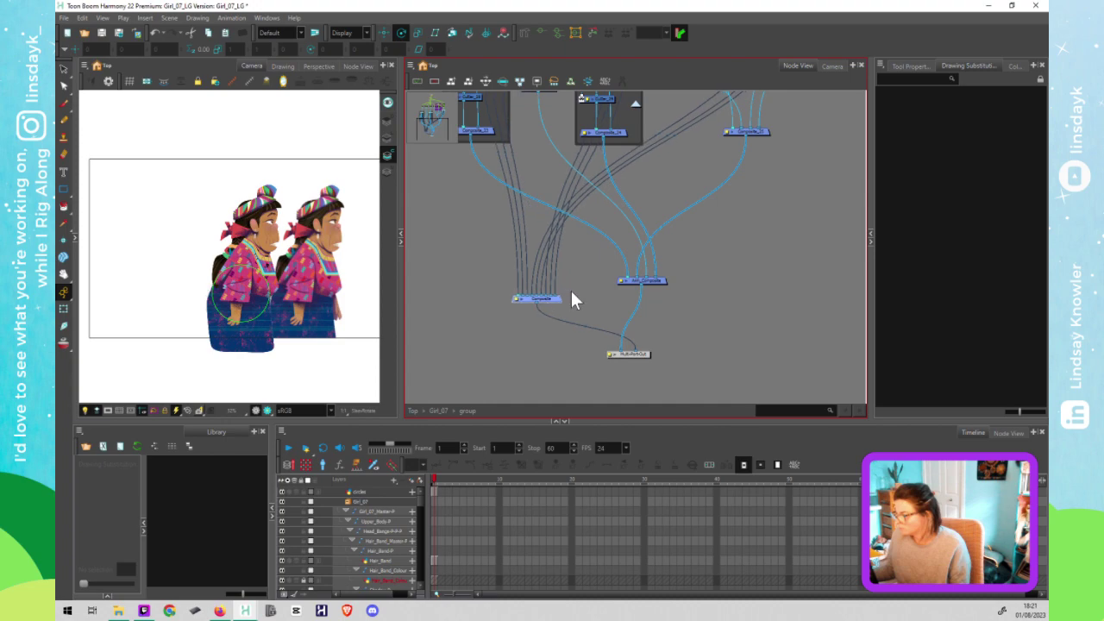
pyautogui.scroll(2, 565, 310)
pyautogui.moveTo(512, 338); pyautogui.dragTo(455, 322)
pyautogui.click(500, 372)
pyautogui.press('Delete')
pyautogui.press('Delete')
pyautogui.scroll(-3, 457, 312)
pyautogui.moveTo(624, 291); pyautogui.dragTo(642, 324)
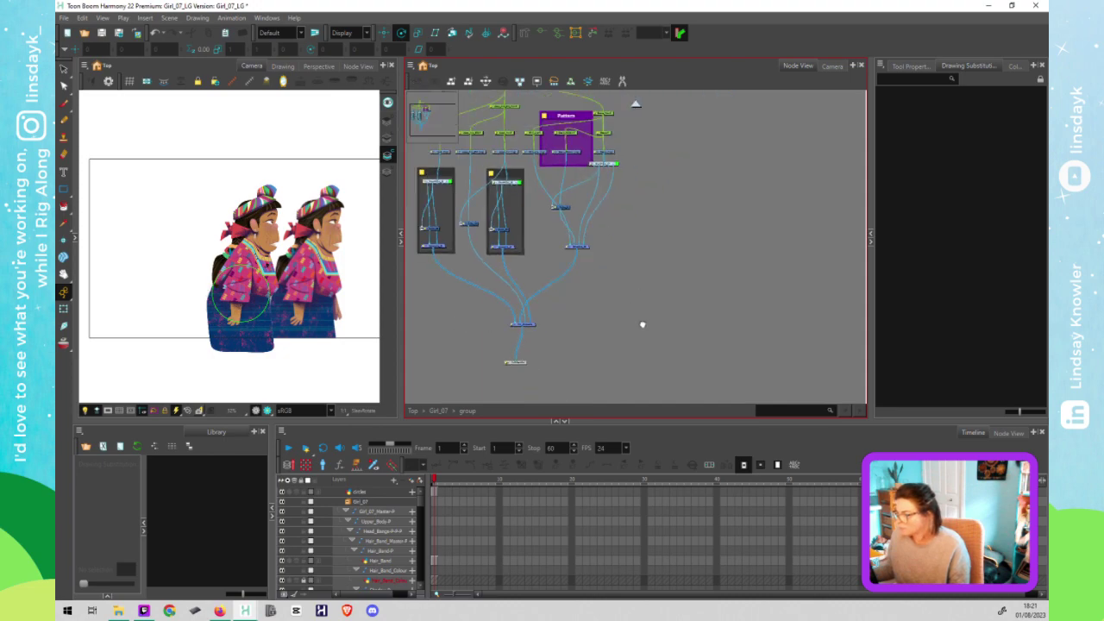
# Step: Exit to the parent group and rename the new arm group to "Fr_Arm" in its layer properties
pyautogui.scroll(-2, 638, 328)
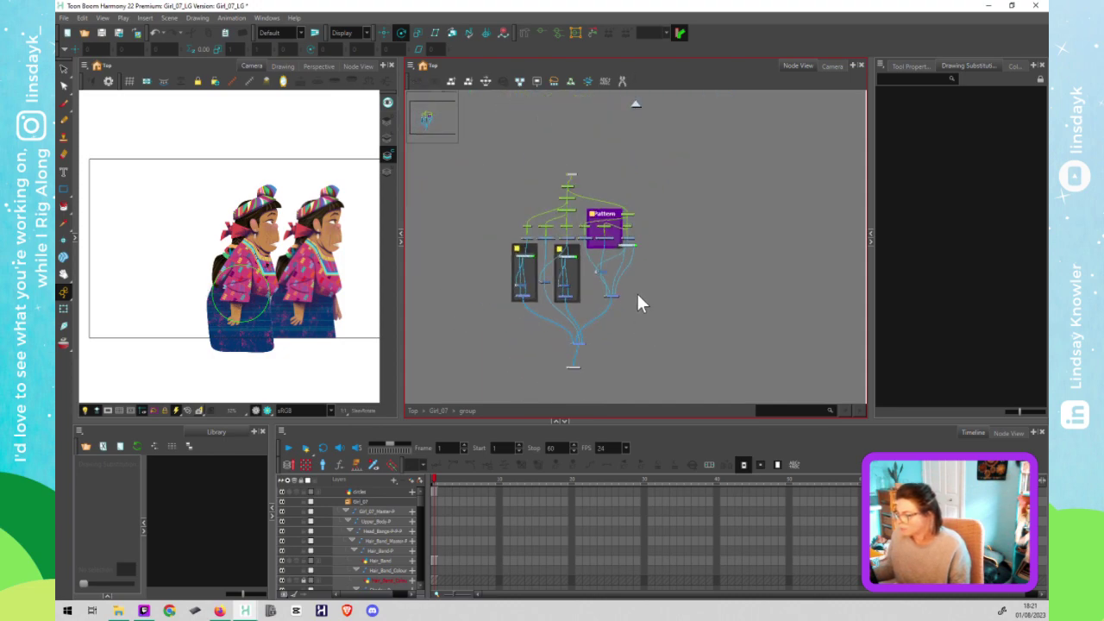
pyautogui.click(634, 103)
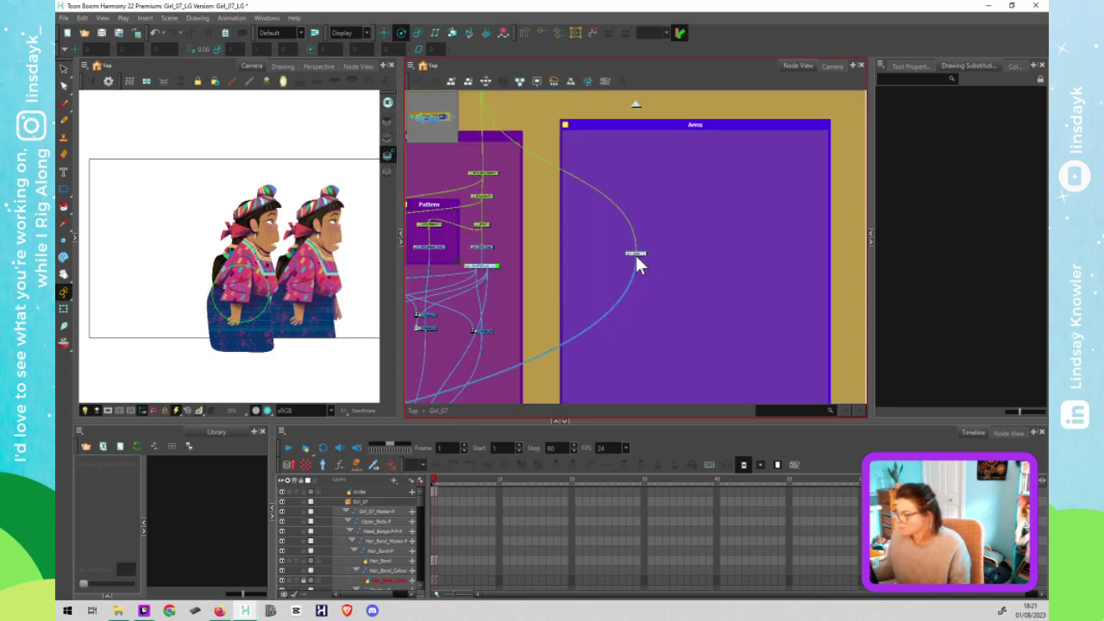
pyautogui.doubleClick(635, 254)
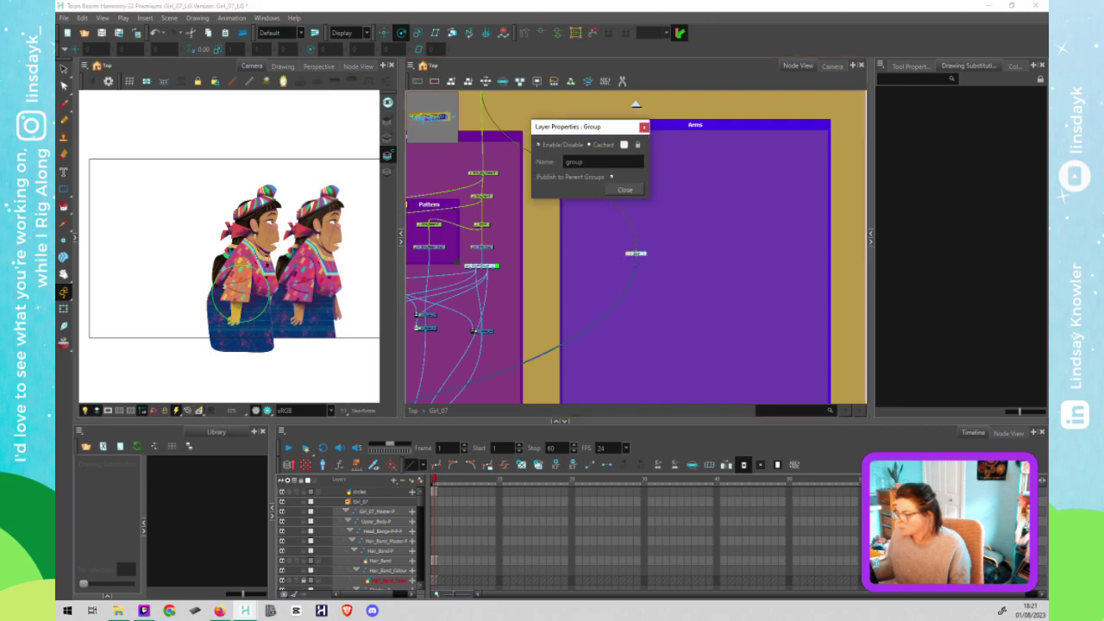
pyautogui.doubleClick(575, 162)
pyautogui.write('F')
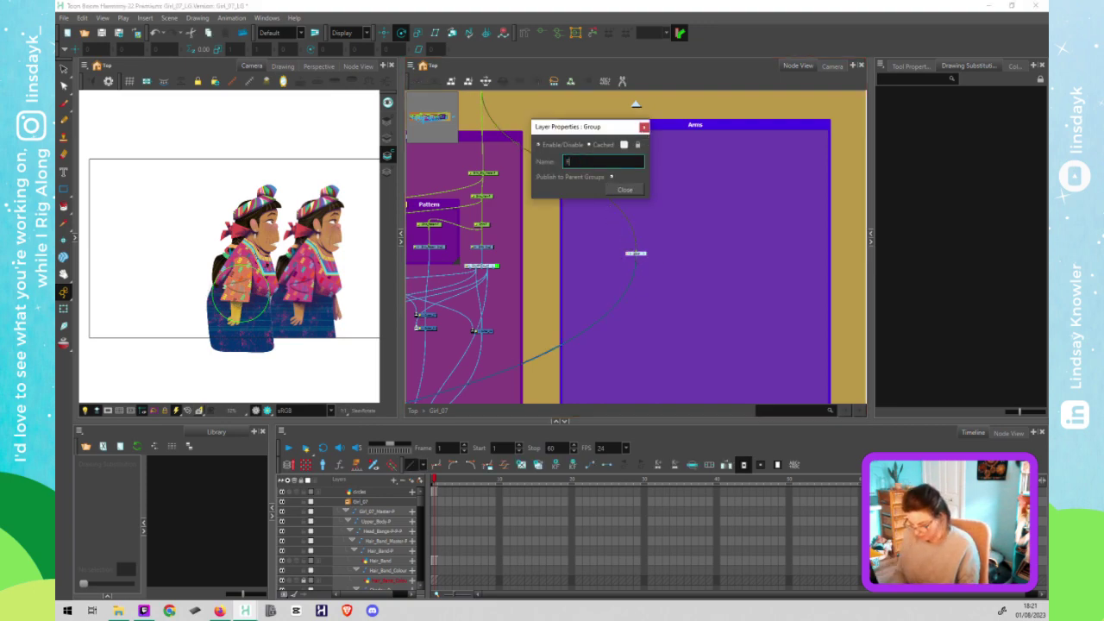
pyautogui.write('r_A')
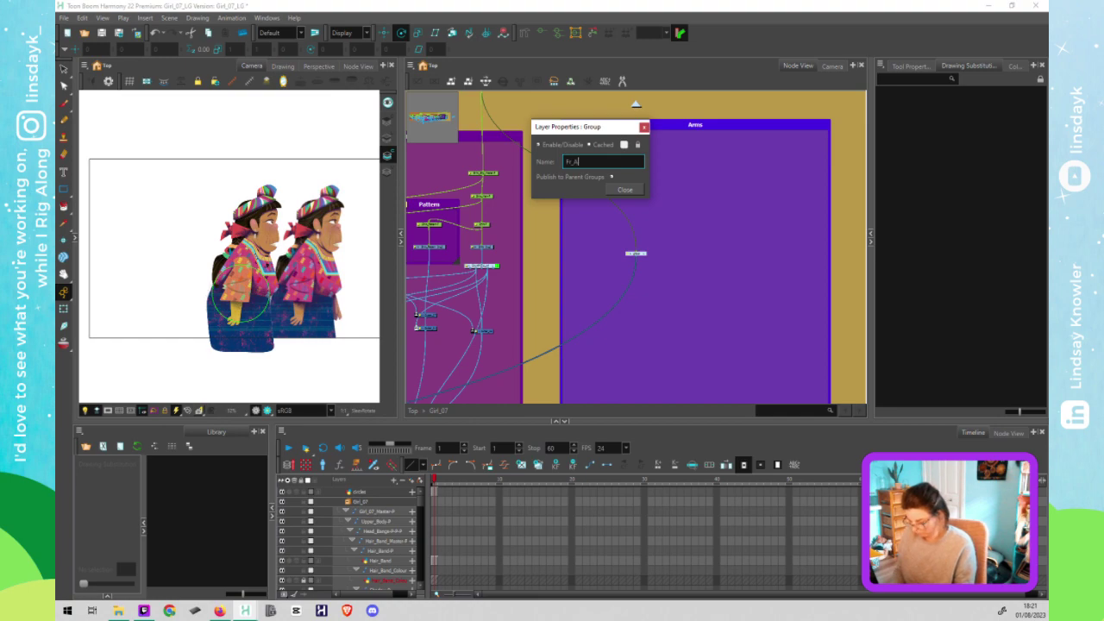
pyautogui.write('rm')
pyautogui.click(619, 187)
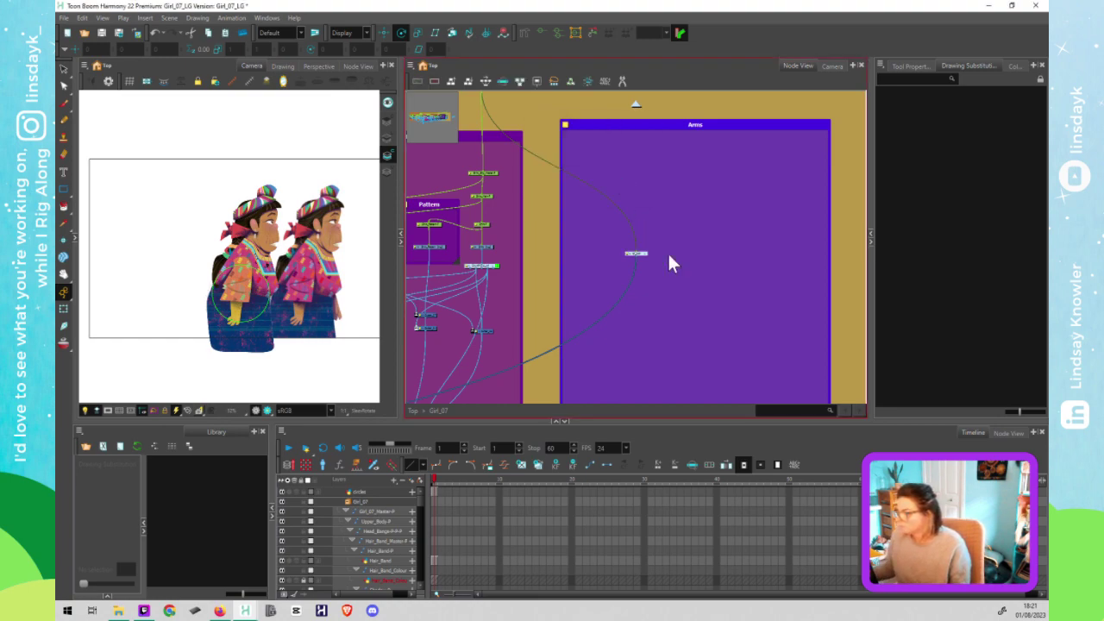
# Step: Clone the Fr_Arm group with drawings only and place the clone beside the original inside the Arms backdrop
pyautogui.click(411, 69)
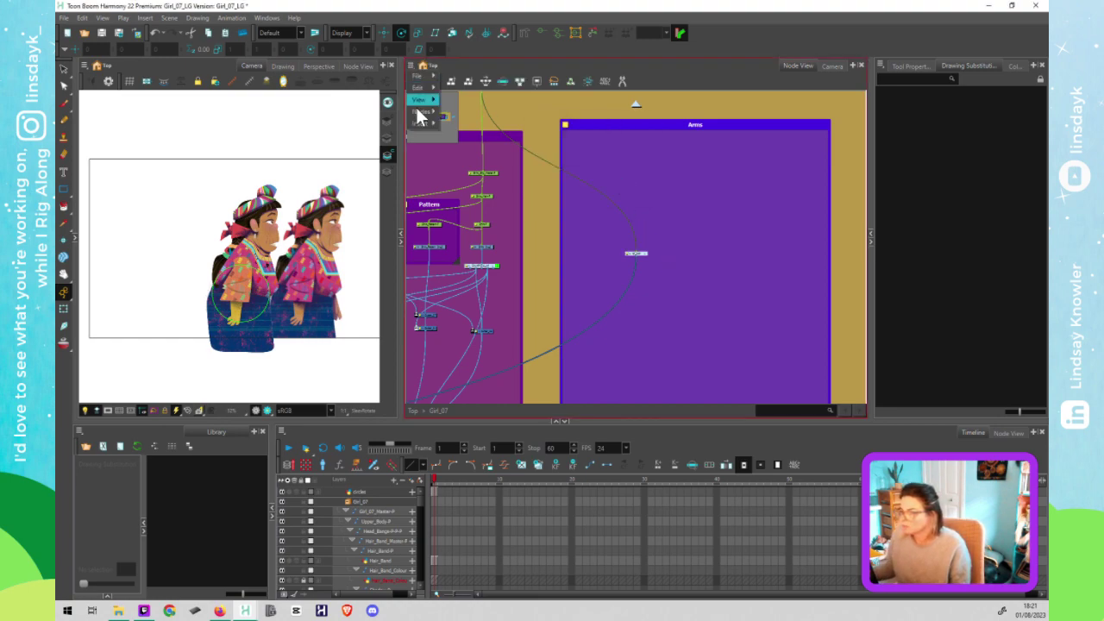
pyautogui.moveTo(422, 111)
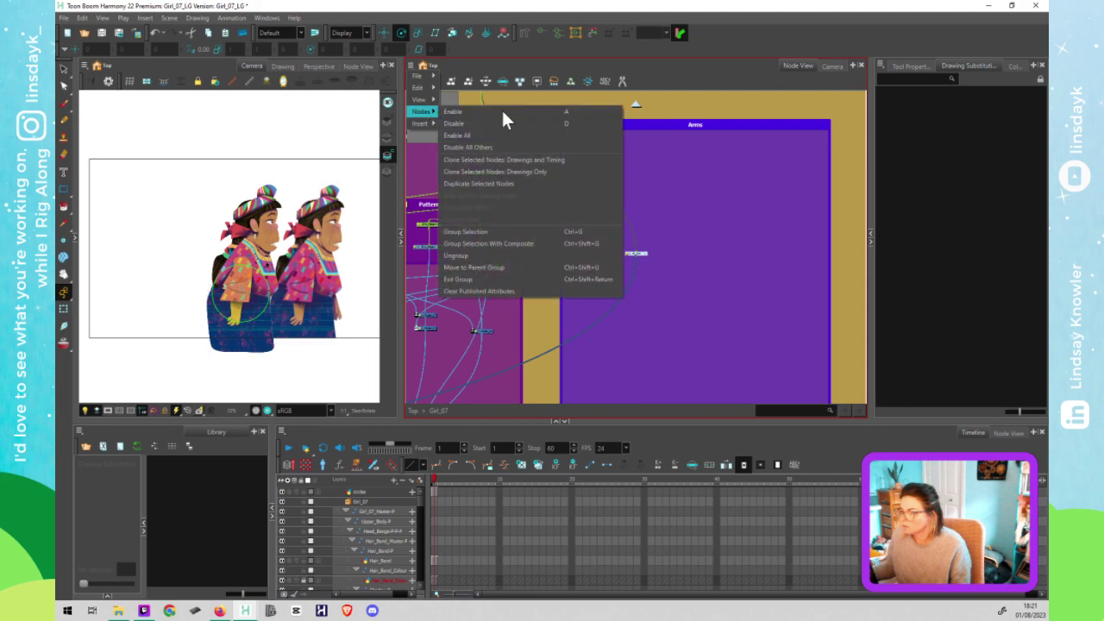
pyautogui.click(514, 171)
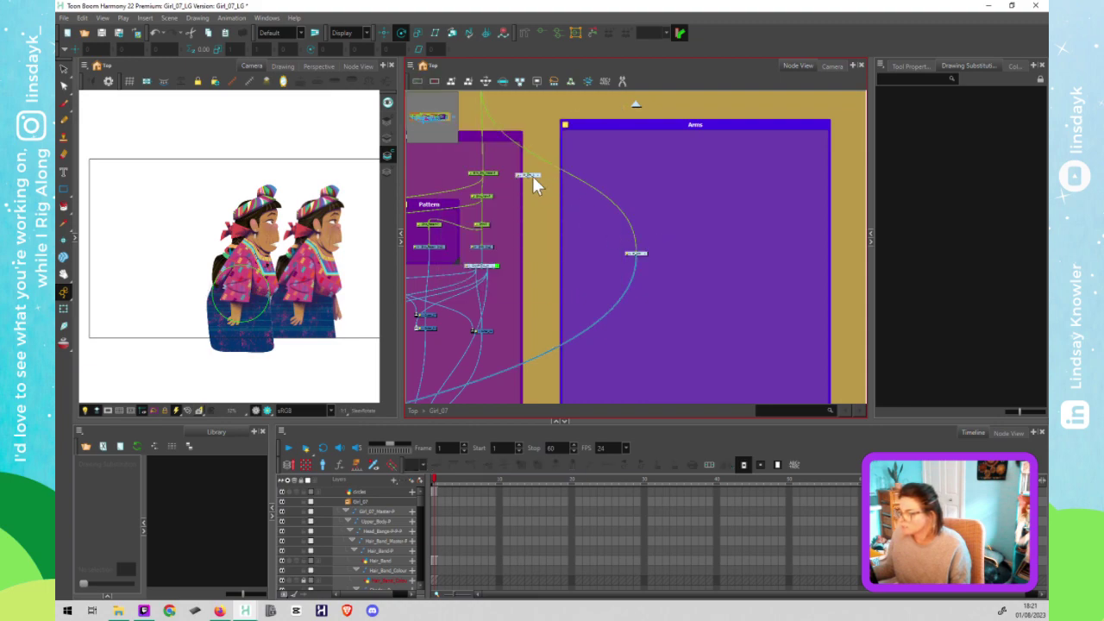
pyautogui.moveTo(532, 176)
pyautogui.mouseDown()
pyautogui.moveTo(663, 245)
pyautogui.moveTo(697, 250)
pyautogui.mouseUp()
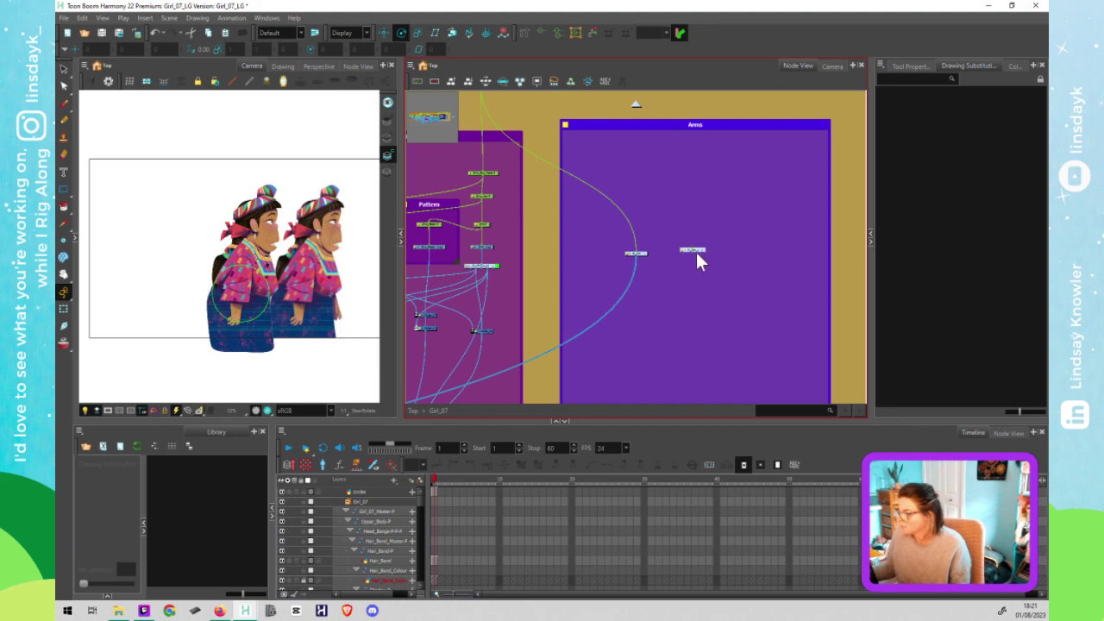
# Step: Add a composite below the two arm groups, insert it into the Fr_Arm output and connect the cloned group to it
pyautogui.hotkey('ctrl', 'j')
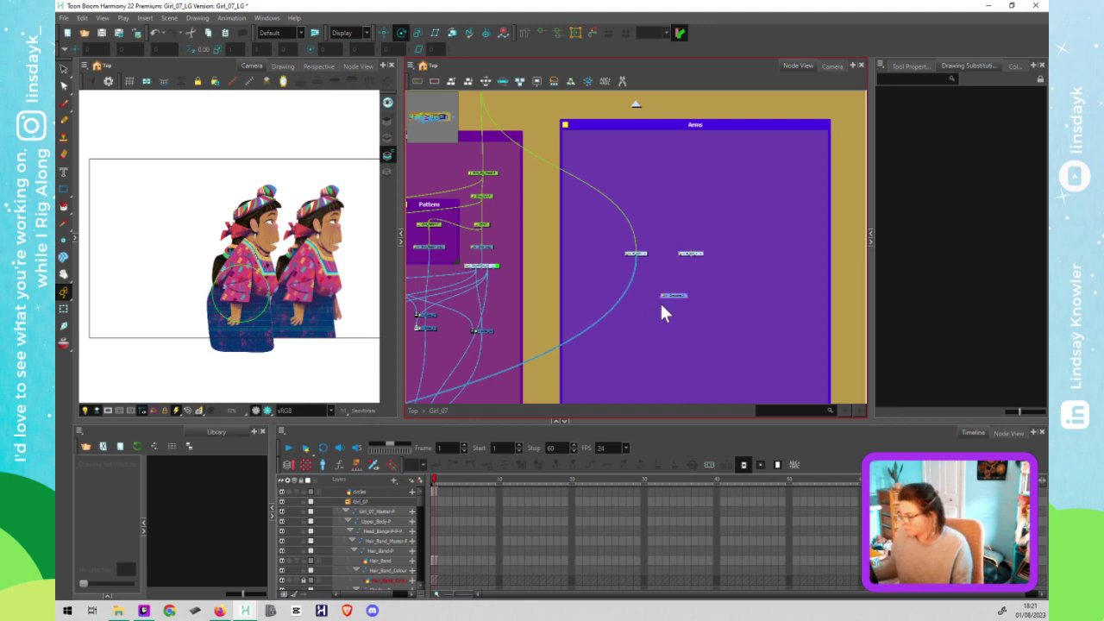
pyautogui.moveTo(672, 296); pyautogui.dragTo(623, 302)
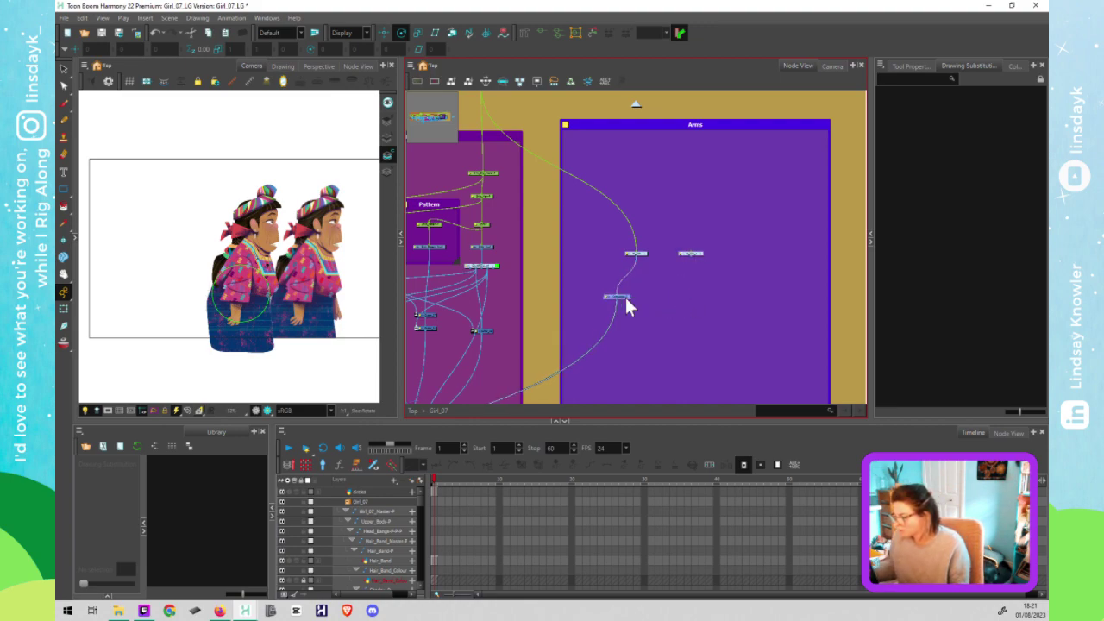
pyautogui.moveTo(689, 256); pyautogui.dragTo(623, 299)
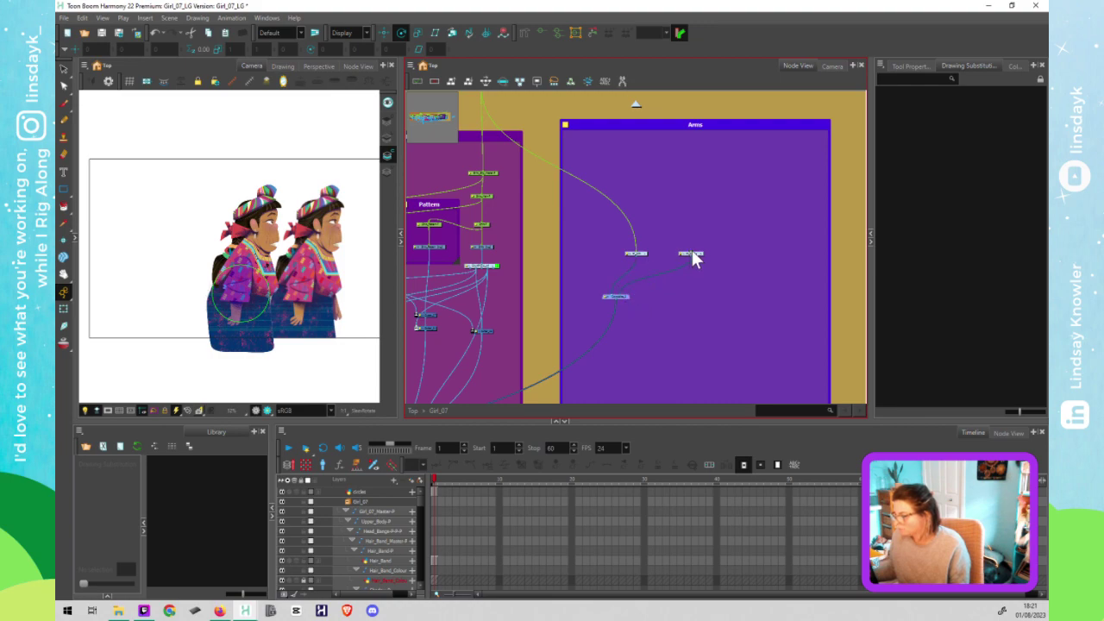
# Step: Add a parent peg above the Fr_Arm group, connect it to the cloned group too, and centre it above both
pyautogui.scroll(1, 649, 258)
pyautogui.click(633, 267)
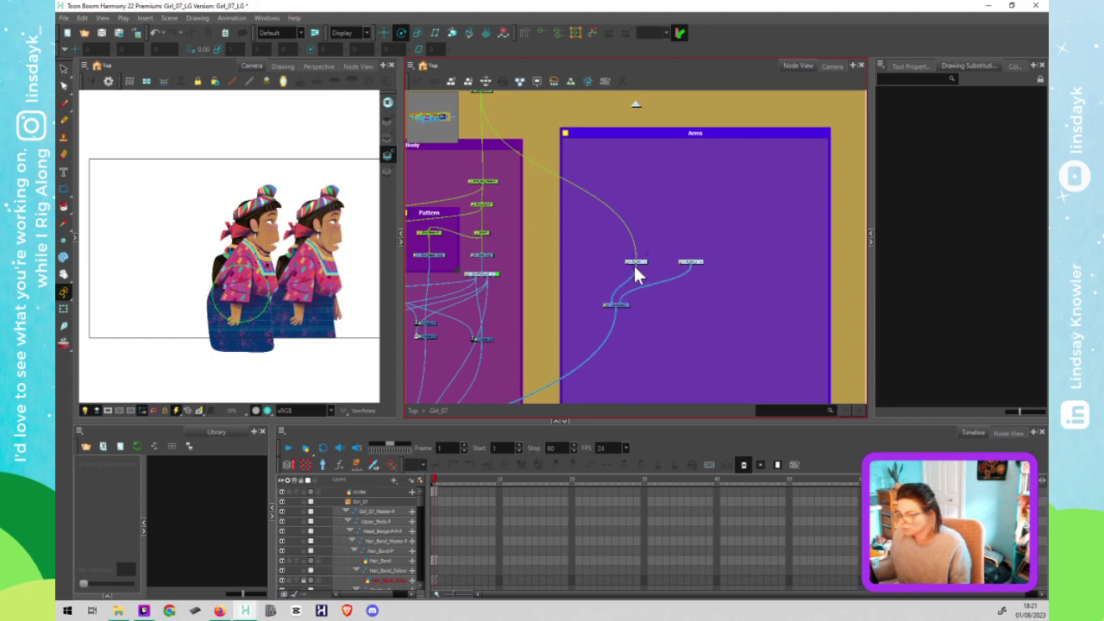
pyautogui.click(635, 264)
pyautogui.hotkey('ctrl', 'p')
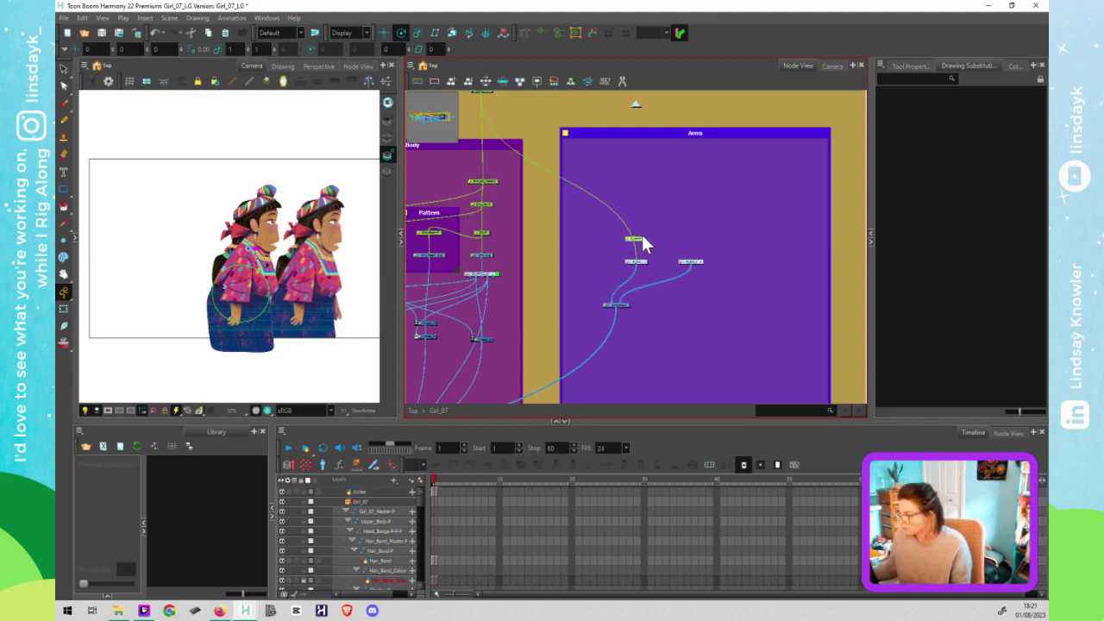
pyautogui.moveTo(635, 233); pyautogui.dragTo(690, 260)
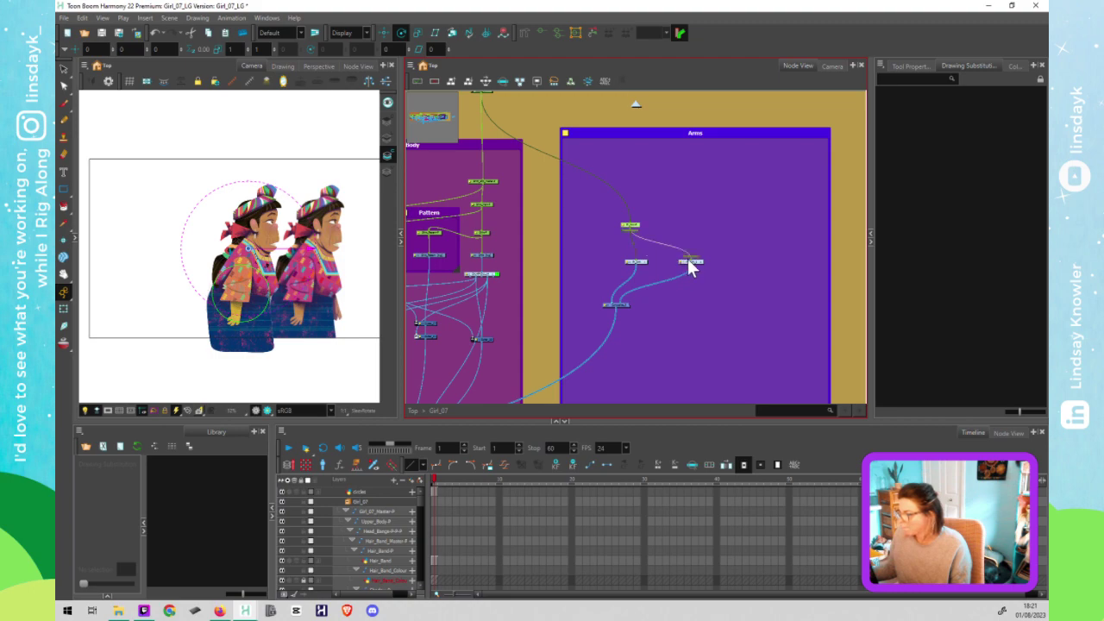
pyautogui.click(632, 231)
pyautogui.moveTo(631, 225); pyautogui.dragTo(661, 223)
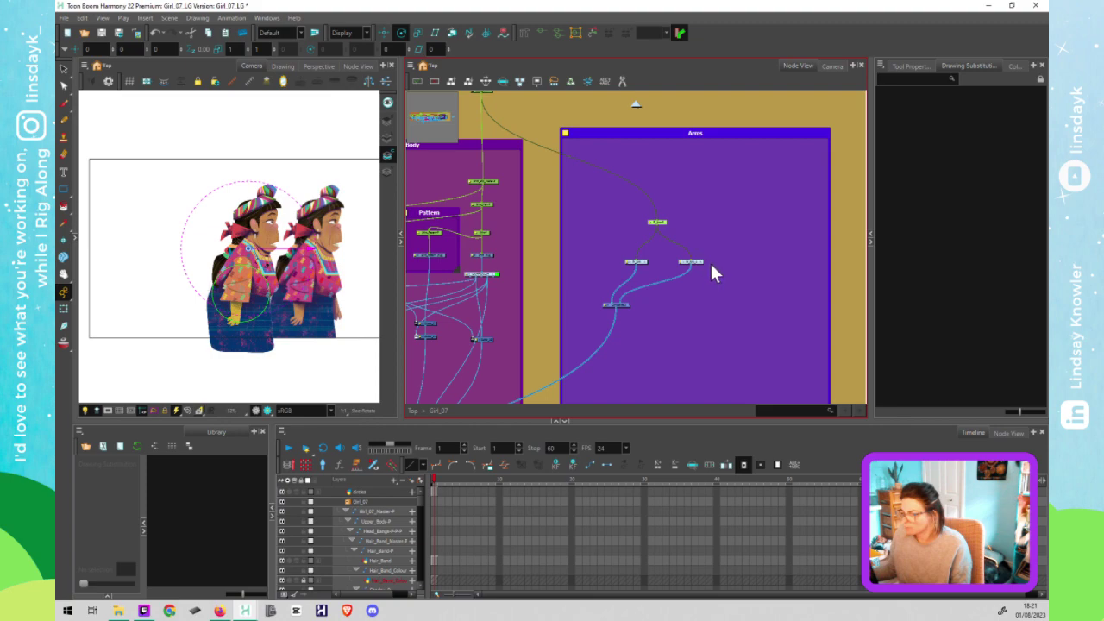
# Step: Move the pivot of the shared arm peg down onto the character's shoulder in the Camera view
pyautogui.click(247, 251)
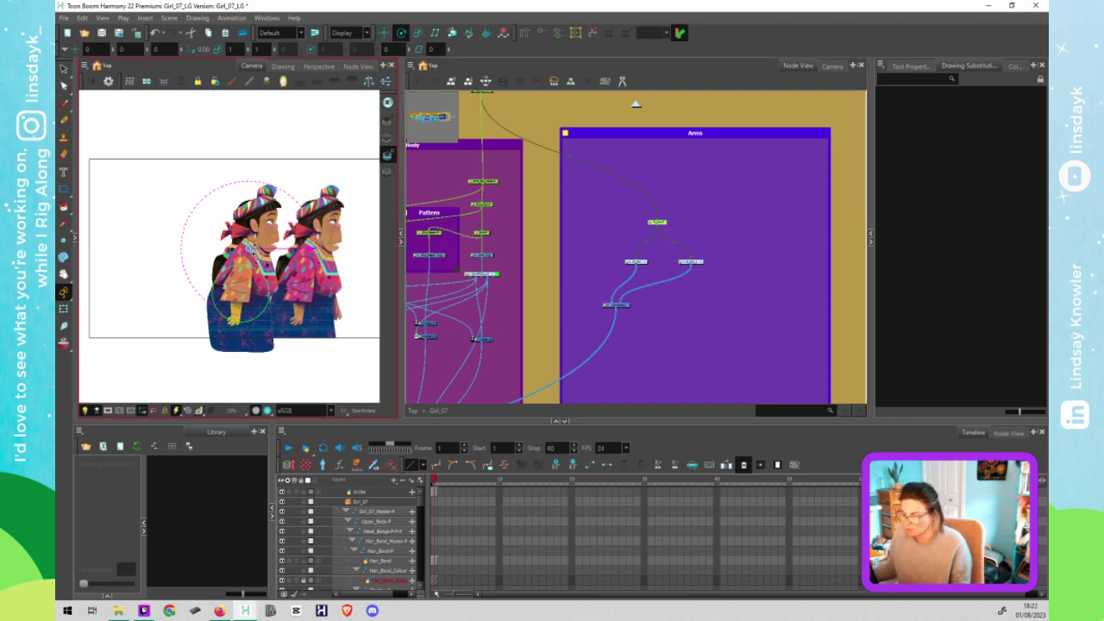
pyautogui.moveTo(251, 249); pyautogui.dragTo(254, 261)
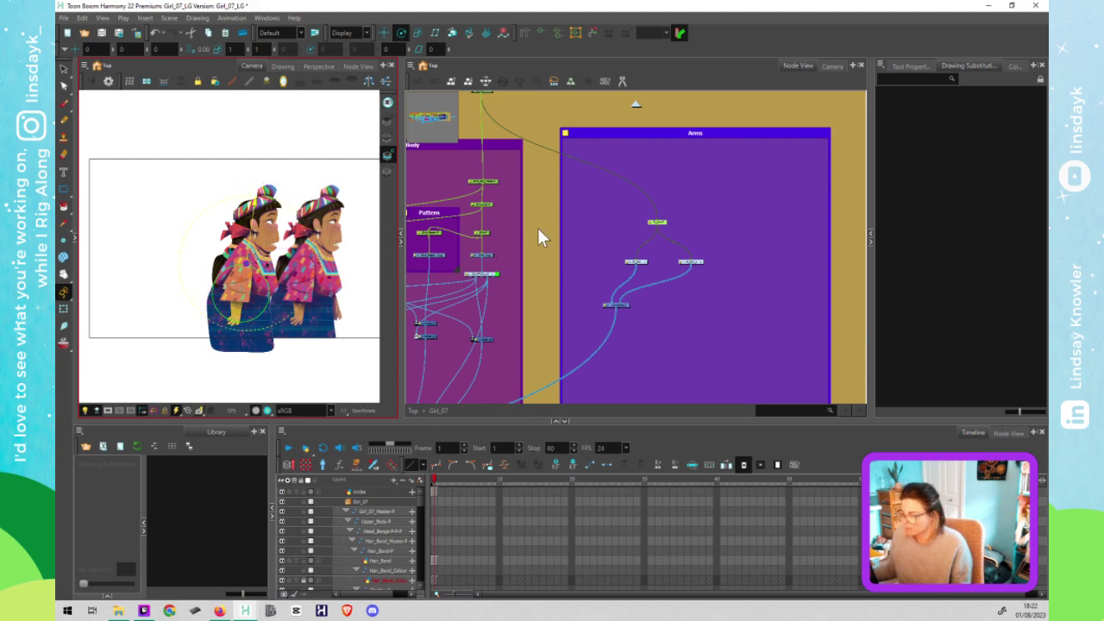
pyautogui.click(588, 178)
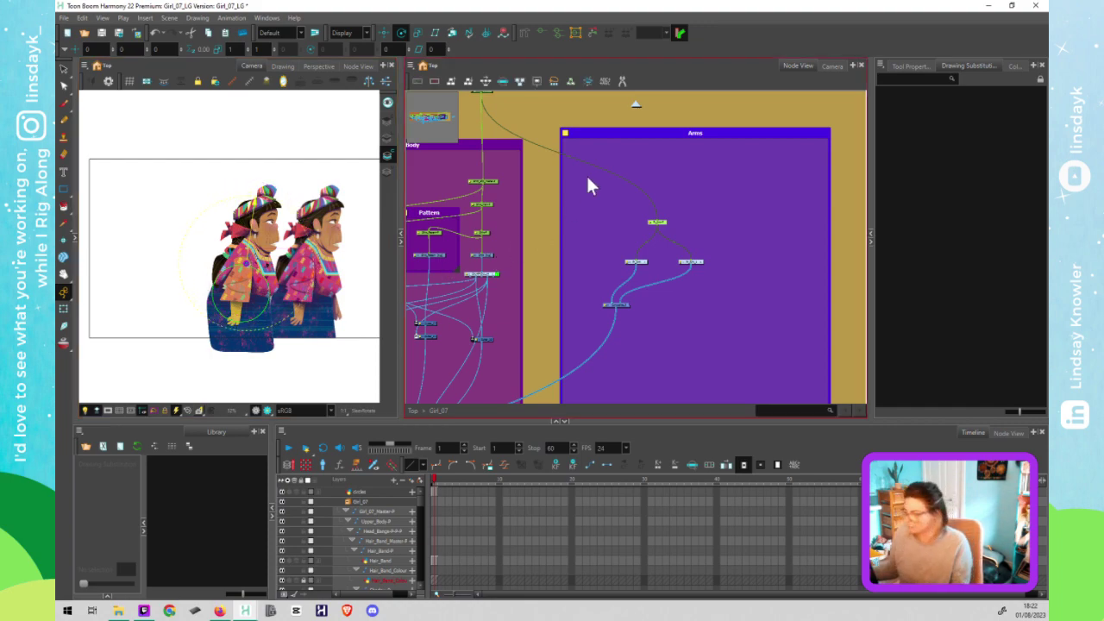
# Step: Rename the shared peg above the two arm groups to "Arms-P"
pyautogui.doubleClick(656, 223)
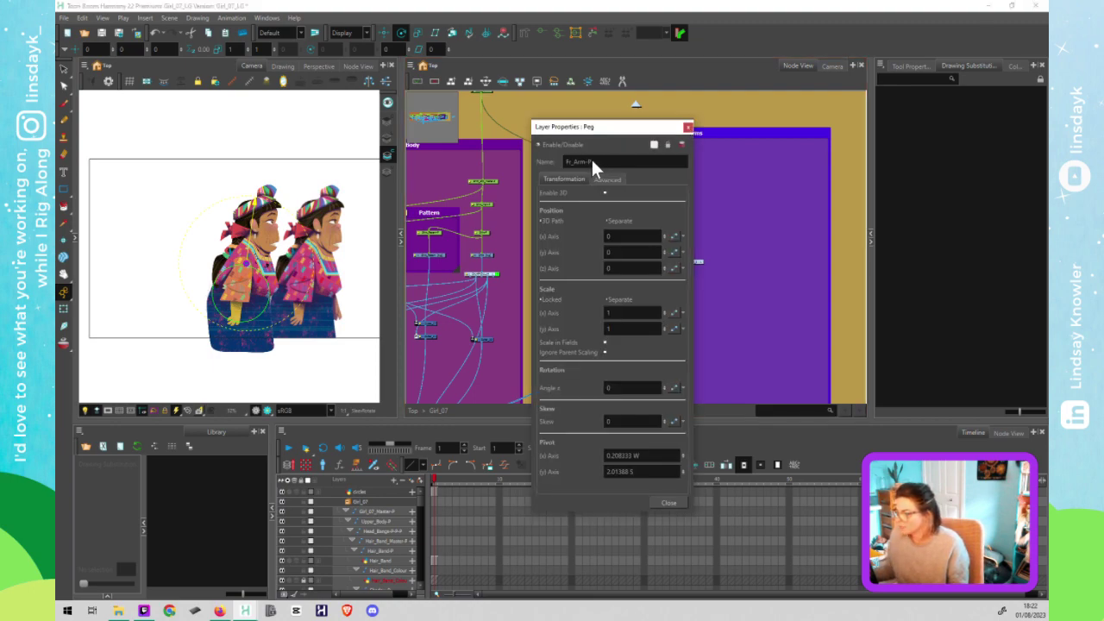
pyautogui.click(591, 160)
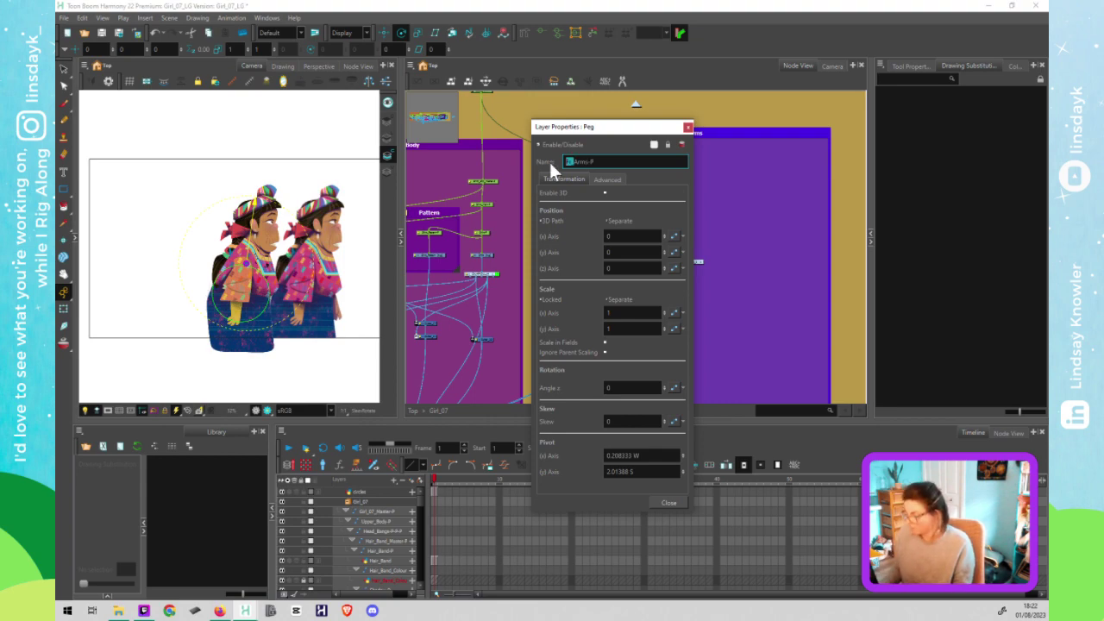
pyautogui.press('BackSpace')
pyautogui.click(687, 127)
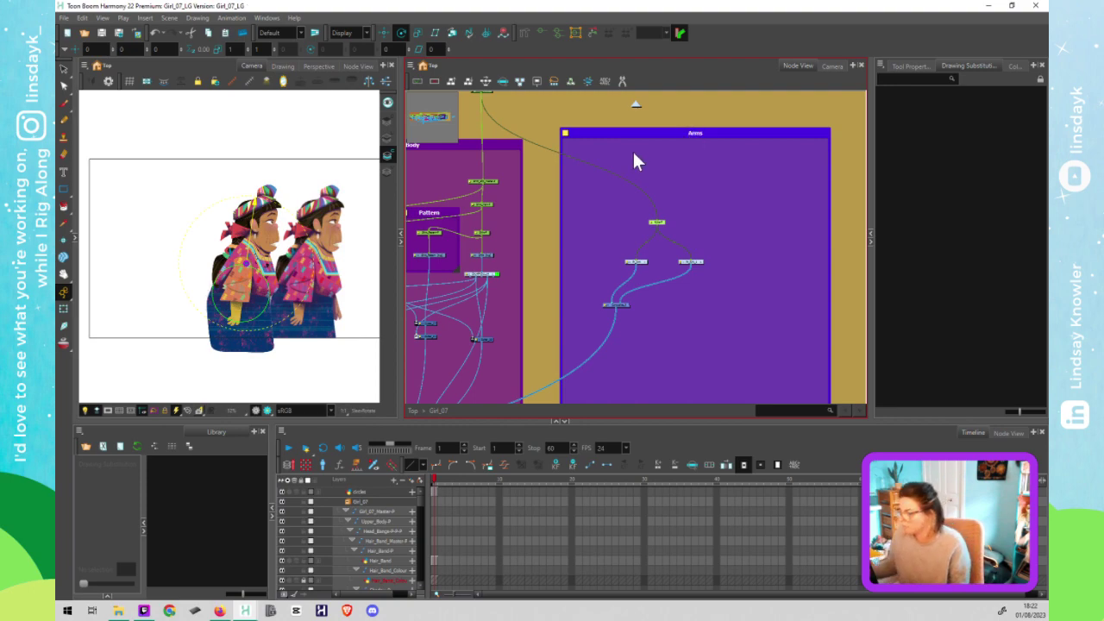
# Step: Rename the cloned arm group to "BK_Arm" and save the scene
pyautogui.scroll(2, 685, 269)
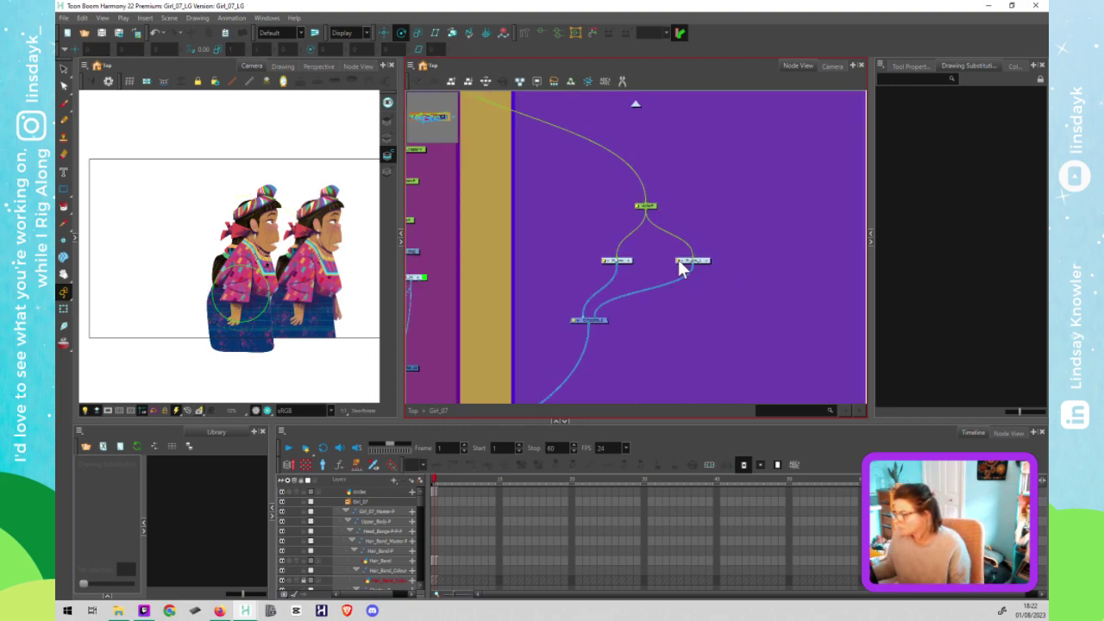
pyautogui.doubleClick(679, 269)
pyautogui.click(604, 162)
pyautogui.press('BackSpace')
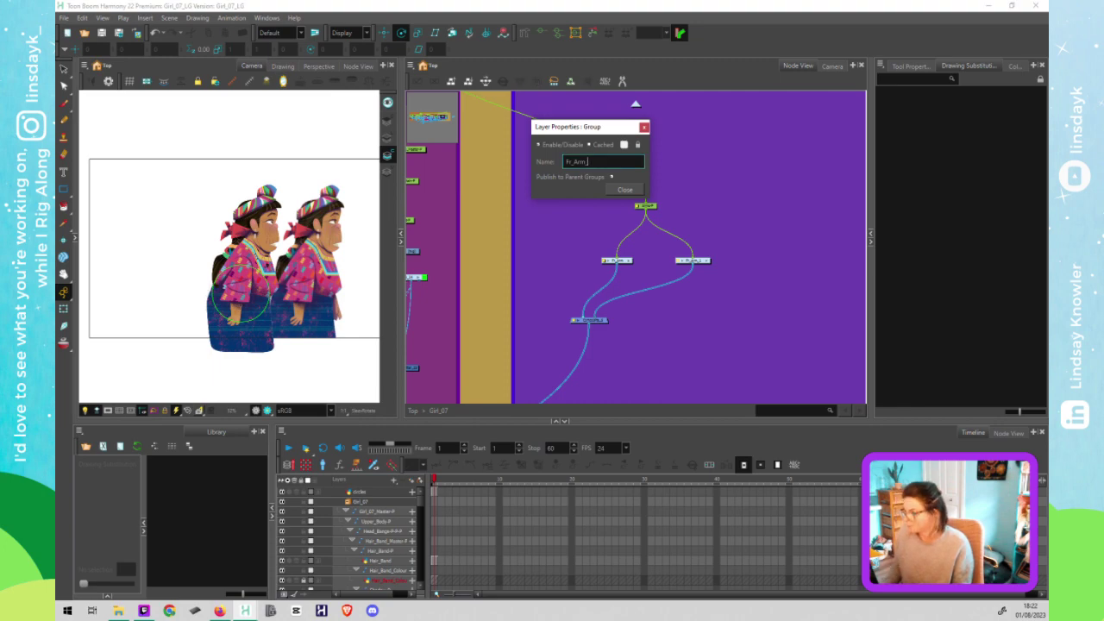
pyautogui.press('BackSpace')
pyautogui.press('BackSpace')
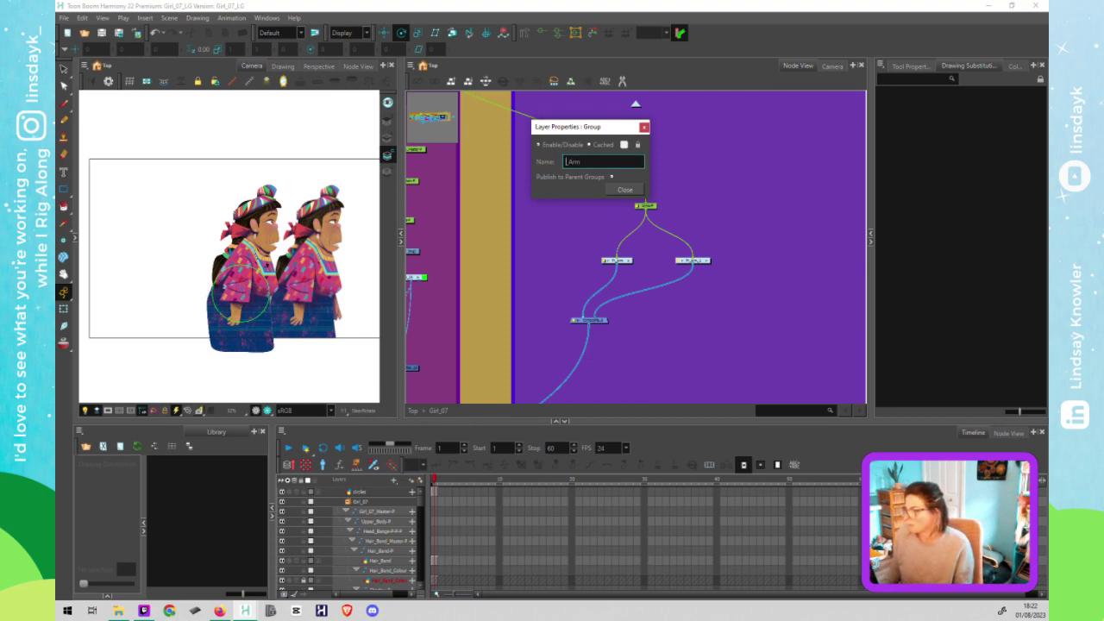
pyautogui.write('Bk')
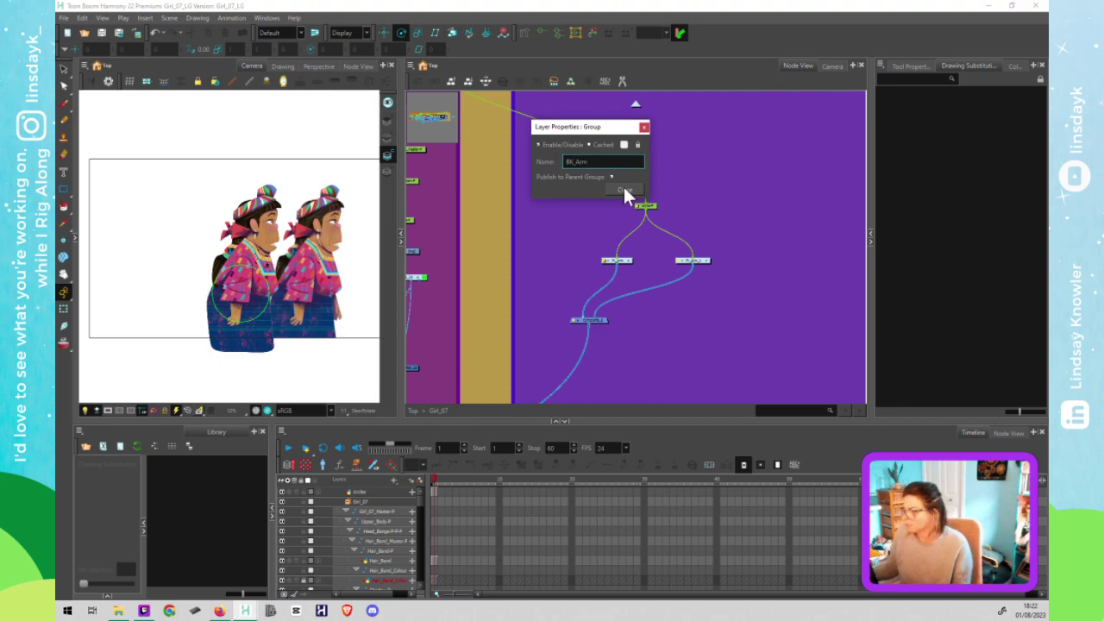
pyautogui.click(624, 189)
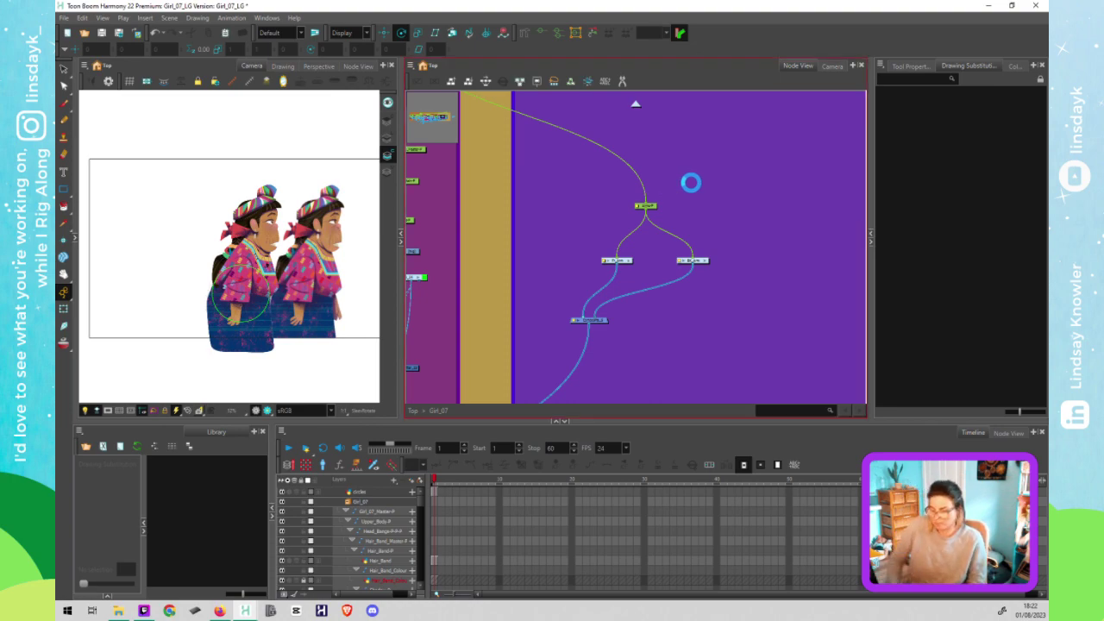
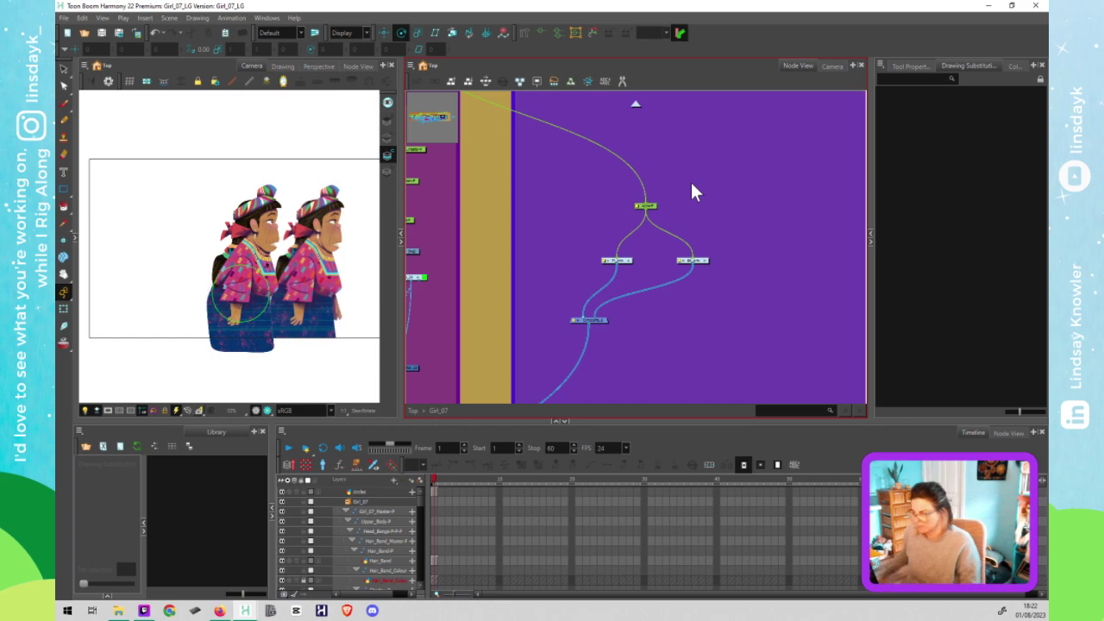
pyautogui.hotkey('ctrl', 's')
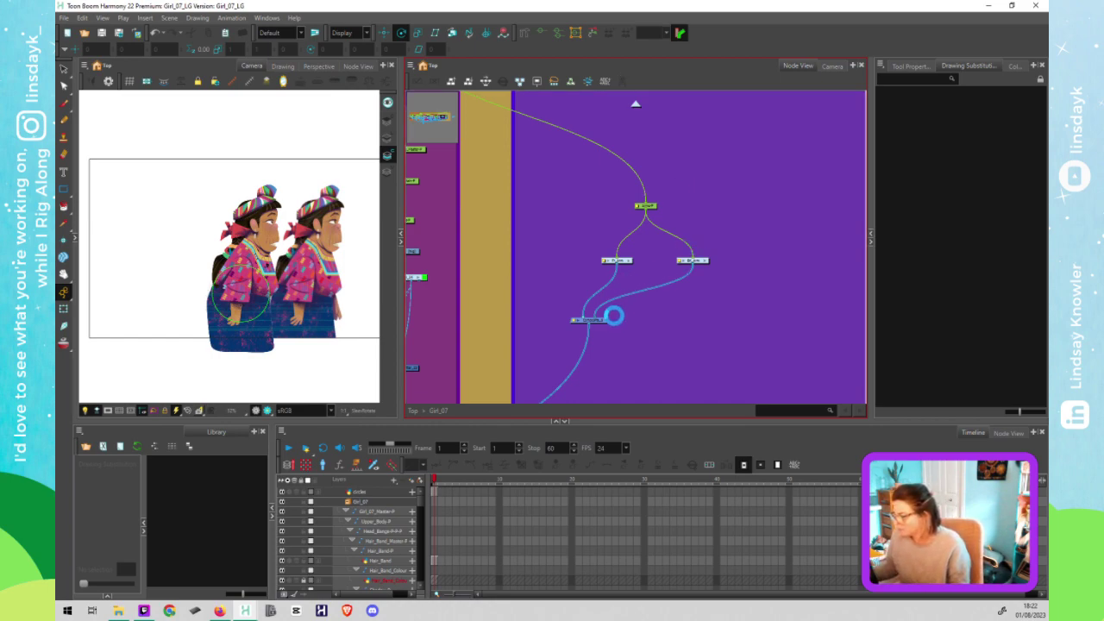
# Step: Move the composite of the two arm groups down beside Girl_07_Composite
pyautogui.moveTo(603, 318); pyautogui.dragTo(458, 337)
pyautogui.scroll(-2, 633, 371)
pyautogui.scroll(-2, 632, 371)
pyautogui.moveTo(522, 301); pyautogui.dragTo(412, 283)
pyautogui.moveTo(412, 282); pyautogui.dragTo(661, 202)
pyautogui.scroll(2, 661, 210)
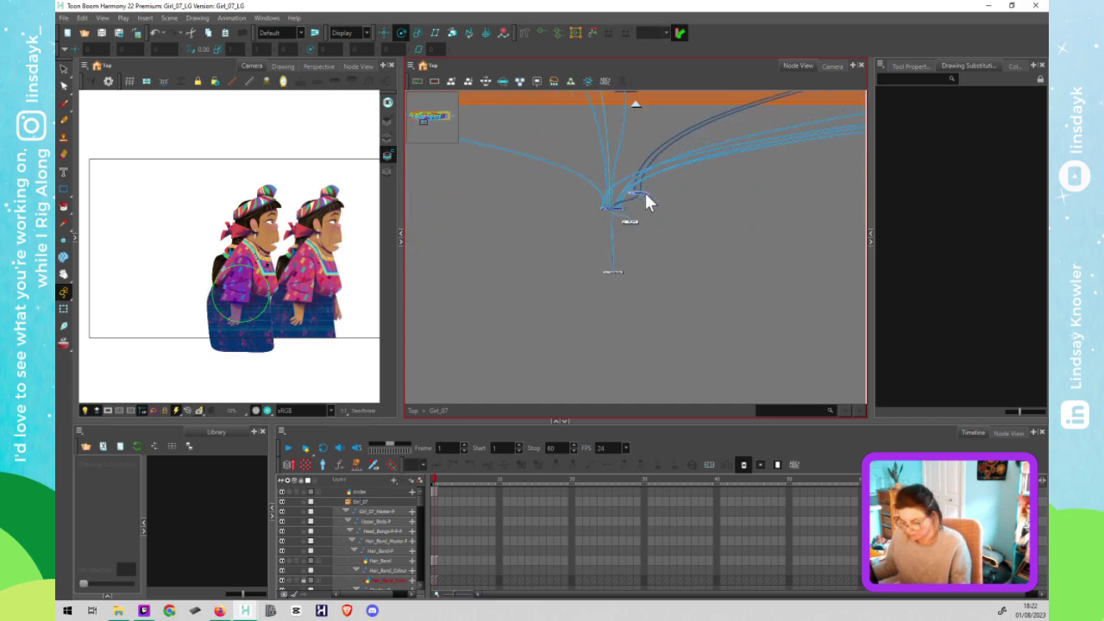
pyautogui.scroll(2, 646, 195)
pyautogui.scroll(3, 643, 201)
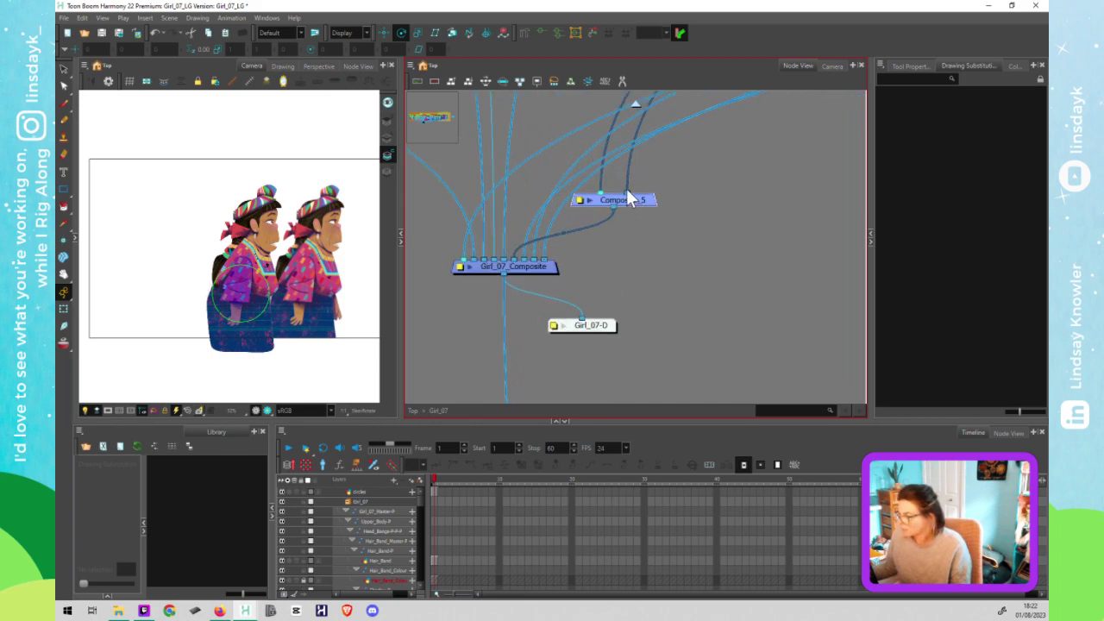
# Step: Reroute one arm group's cable from Composite_5 straight into Girl_07_Composite, and delete Composite_5
pyautogui.moveTo(625, 233); pyautogui.dragTo(552, 263)
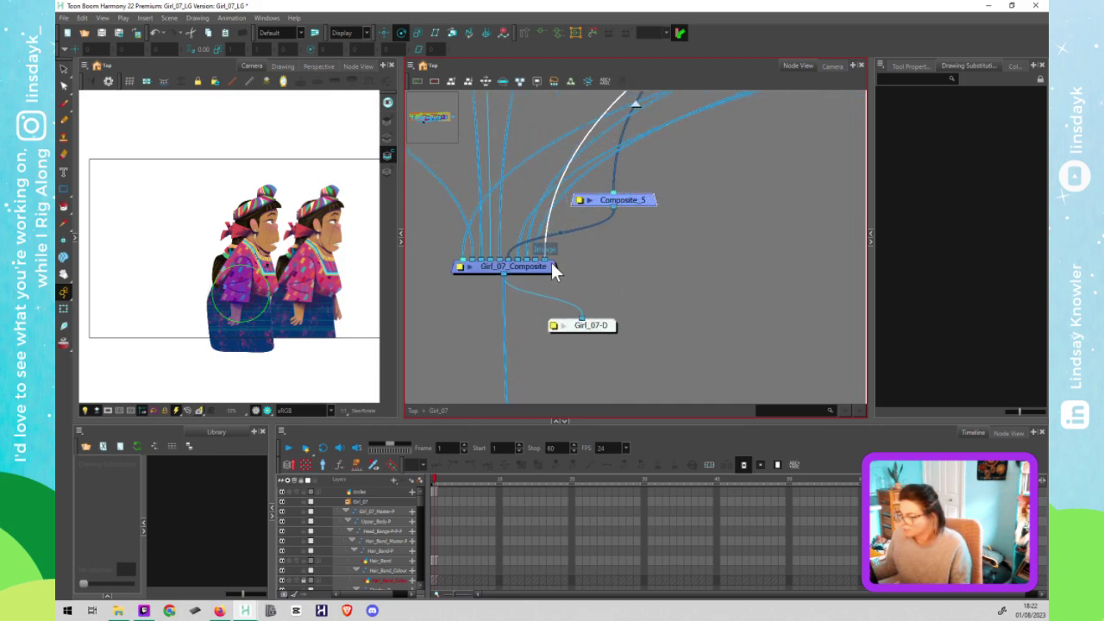
pyautogui.click(632, 199)
pyautogui.press('Delete')
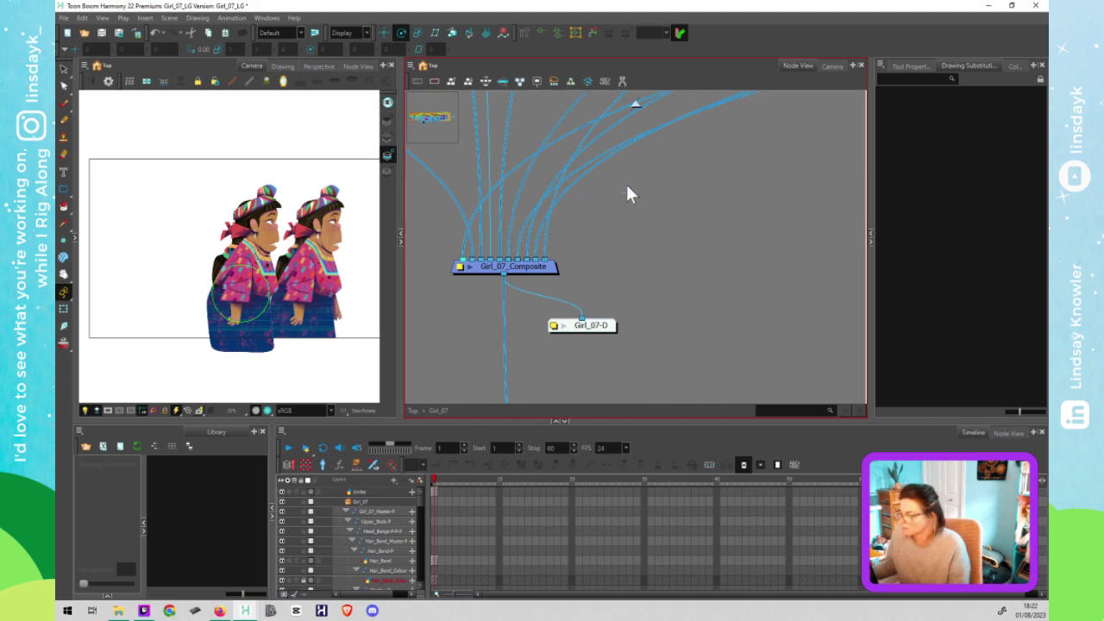
pyautogui.scroll(-2, 645, 221)
pyautogui.scroll(-4, 647, 232)
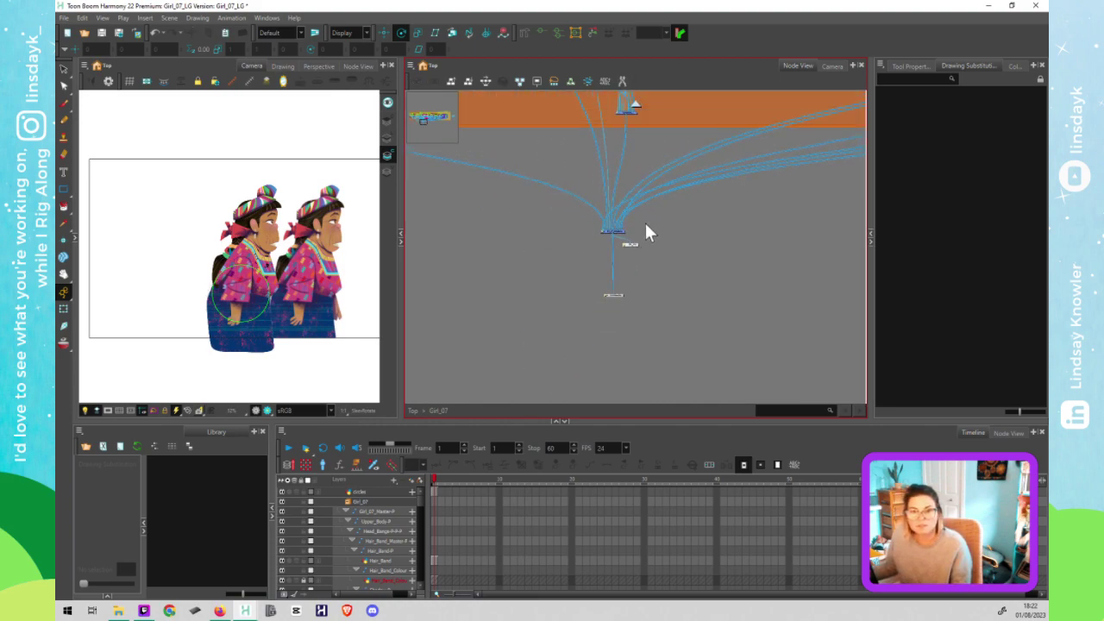
# Step: Rename the topmost head peg, Head_Bangs-P-P-P, to "Head_Hair_Band_Master-P"
pyautogui.scroll(-3, 645, 226)
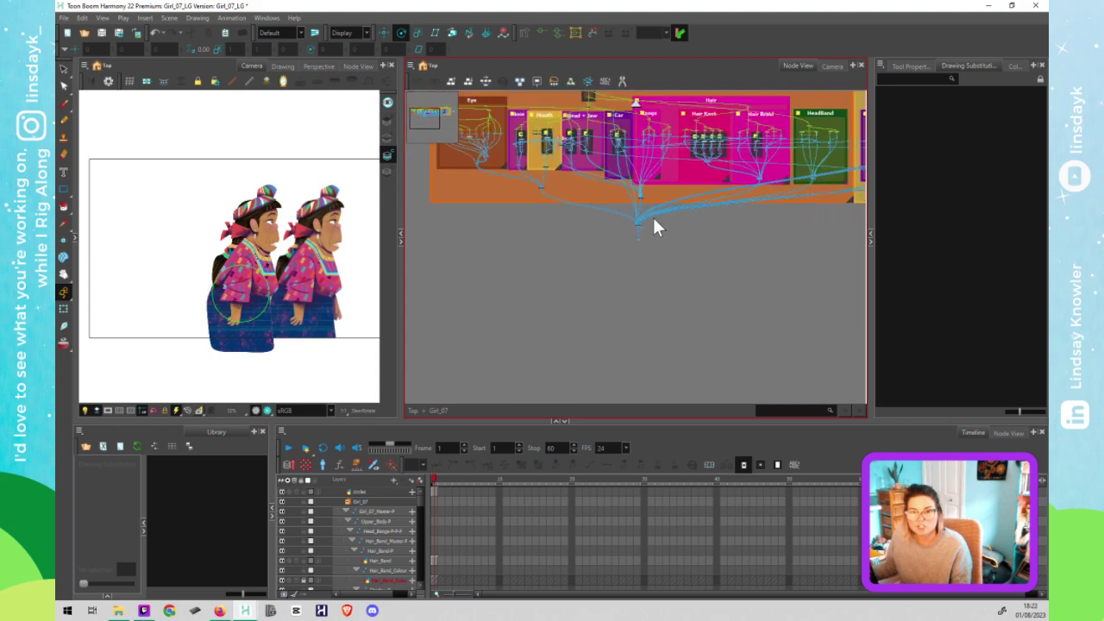
pyautogui.moveTo(752, 245); pyautogui.dragTo(675, 301)
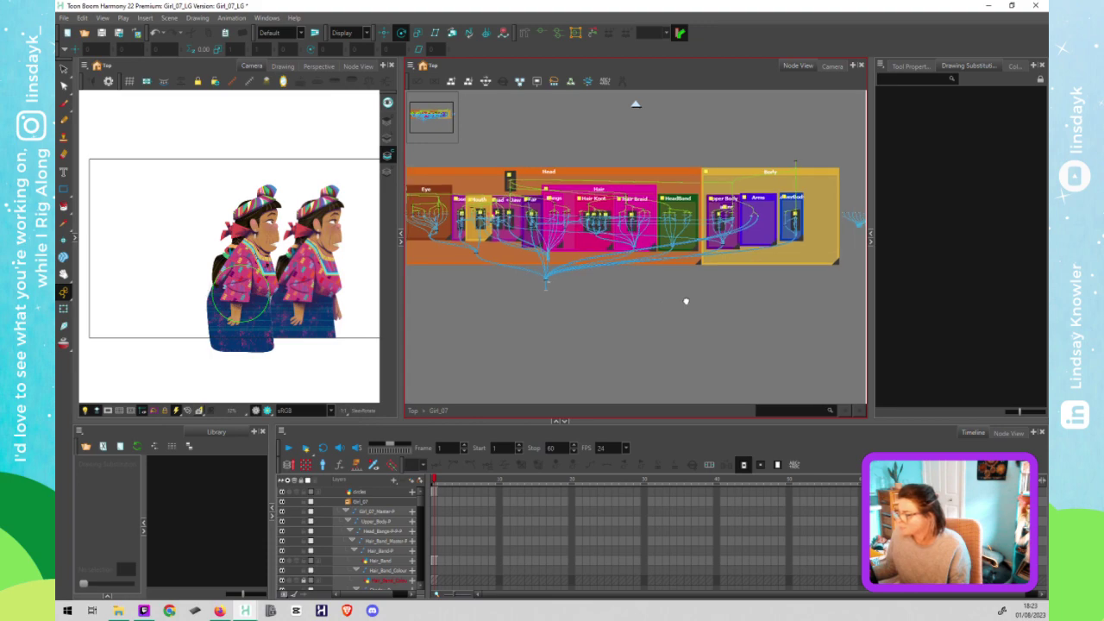
pyautogui.scroll(2, 516, 181)
pyautogui.scroll(10, 518, 187)
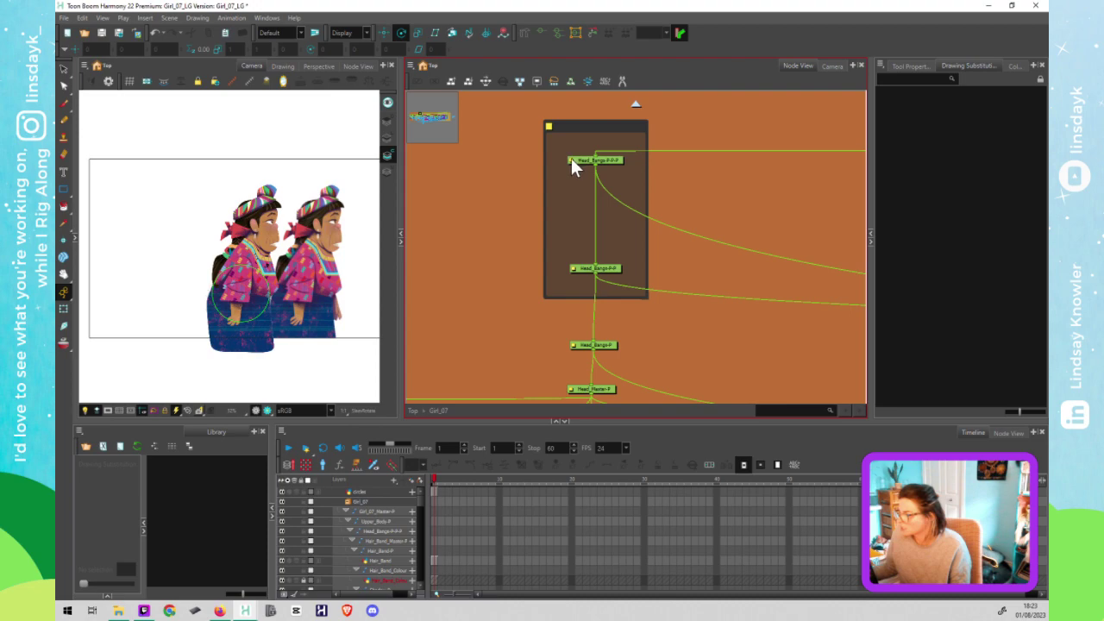
pyautogui.doubleClick(571, 161)
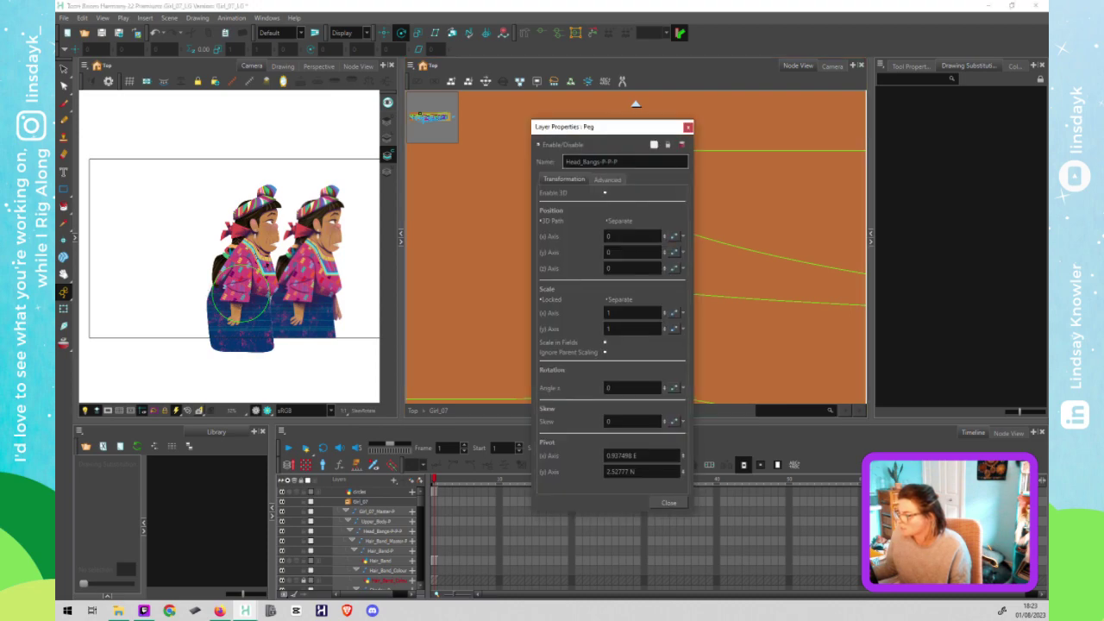
pyautogui.moveTo(651, 126); pyautogui.dragTo(799, 116)
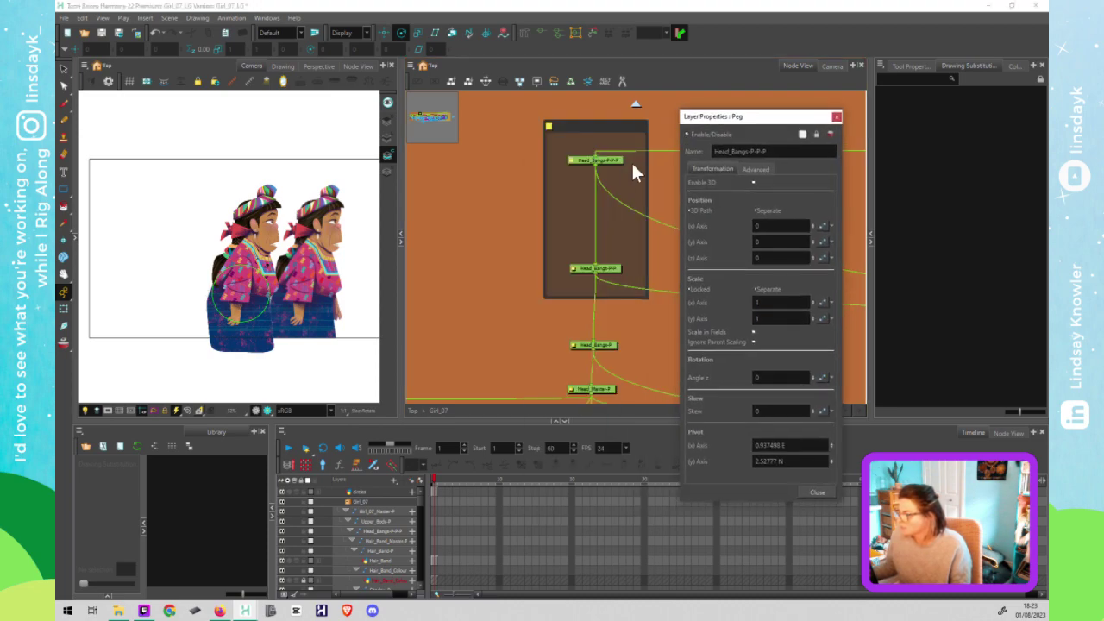
pyautogui.click(614, 164)
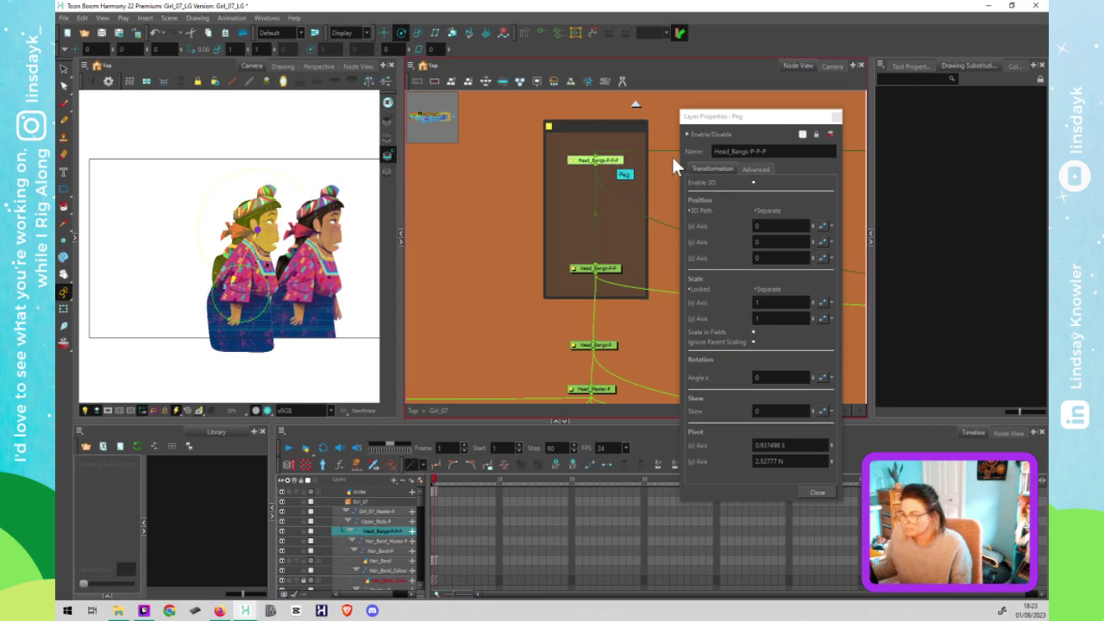
pyautogui.click(763, 156)
pyautogui.moveTo(761, 151); pyautogui.dragTo(735, 151)
pyautogui.write('Hair')
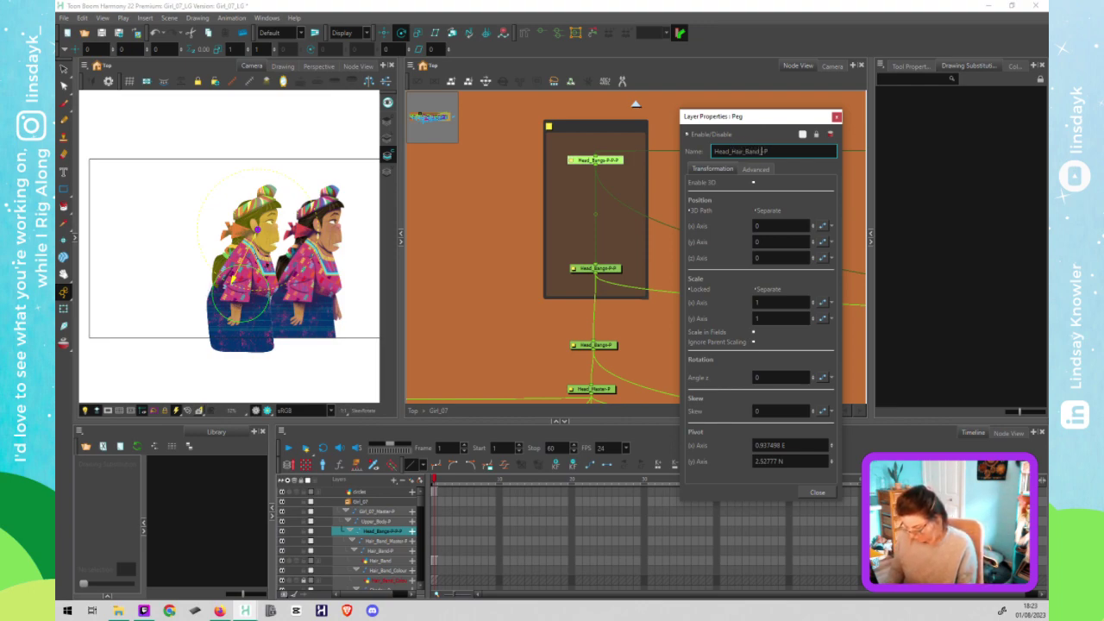
pyautogui.write('_Band_Master')
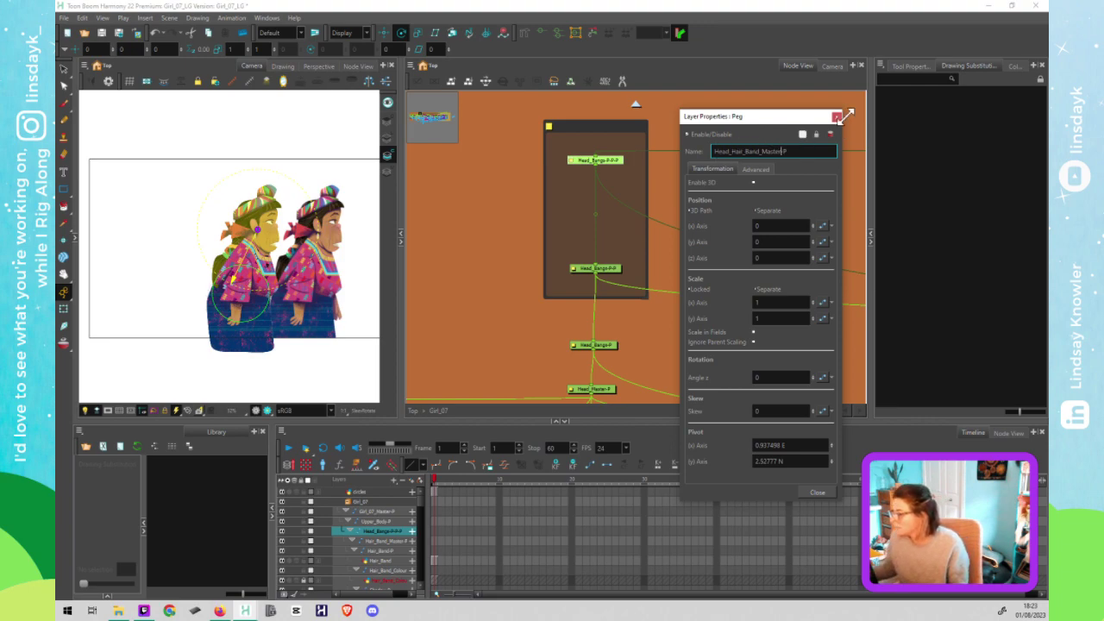
# Step: Rename the Head_Bangs-P-P peg below it to "Head_Hair_Master-P" and close its layer properties
pyautogui.click(607, 243)
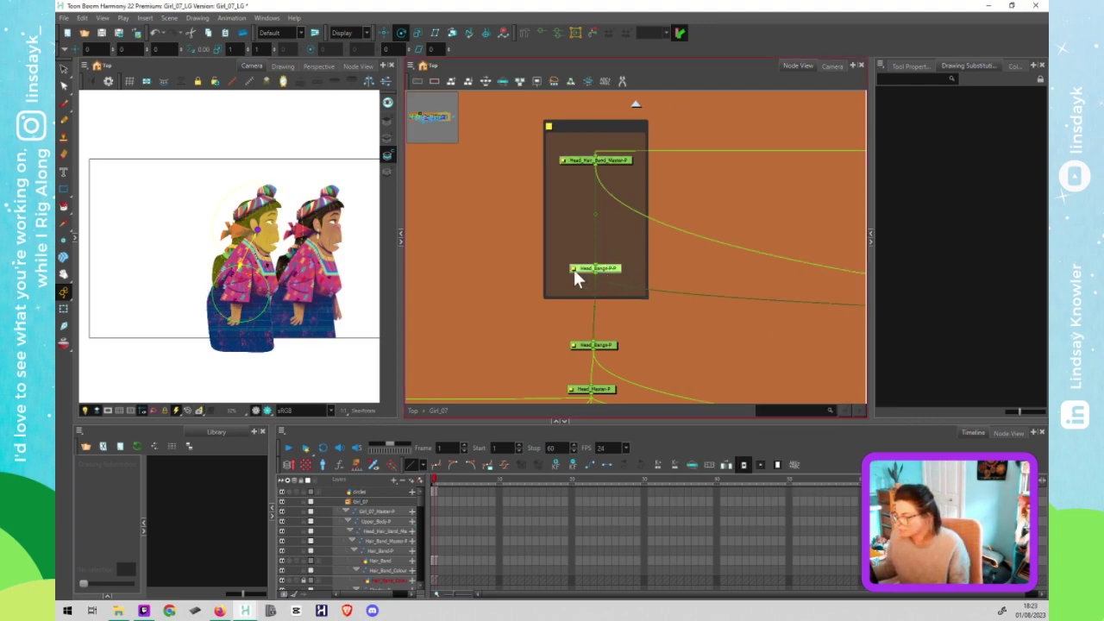
pyautogui.doubleClick(573, 267)
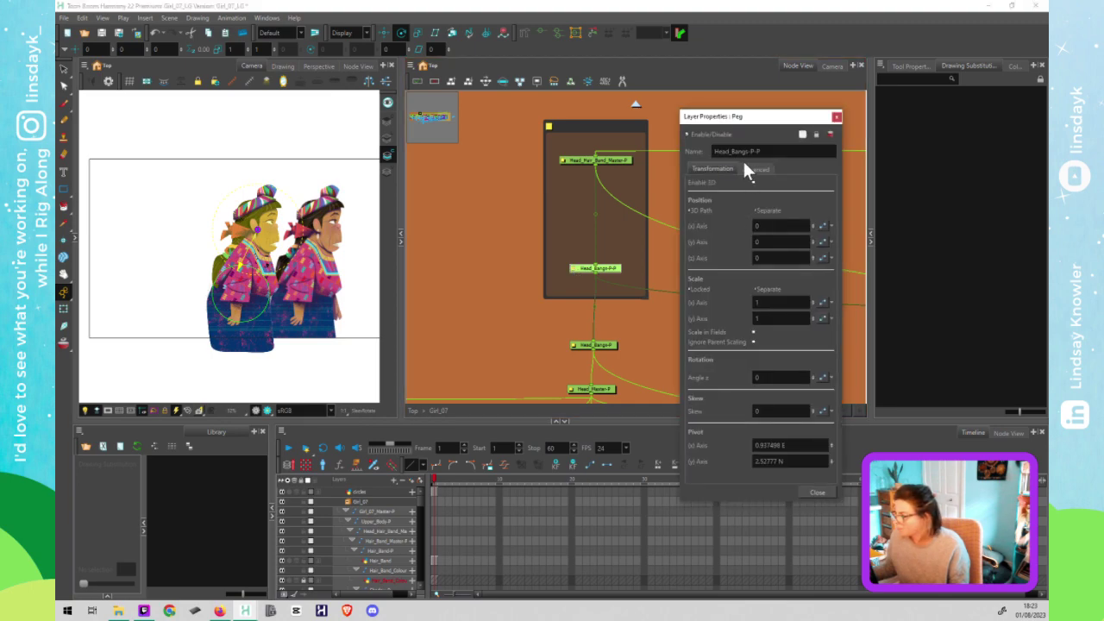
pyautogui.moveTo(756, 151); pyautogui.dragTo(732, 152)
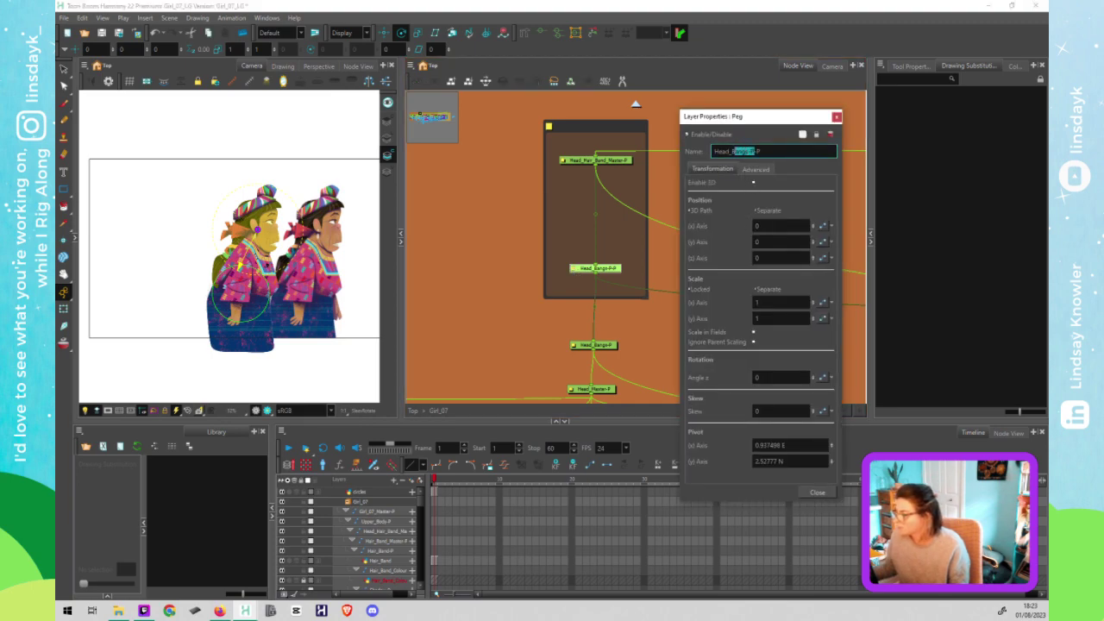
pyautogui.write('H')
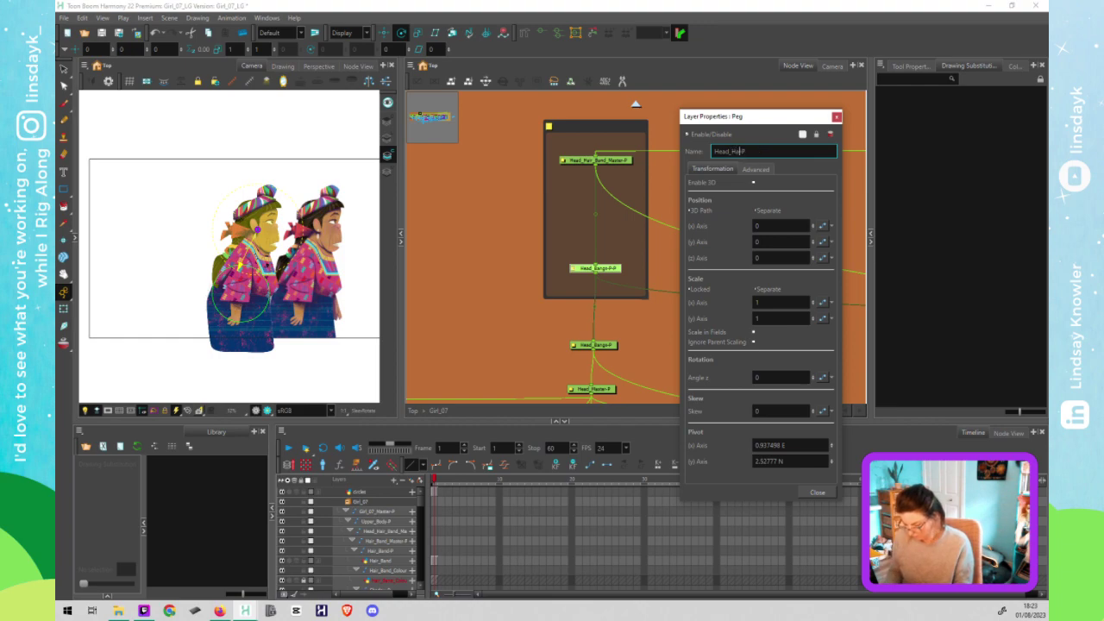
pyautogui.write('air_Master')
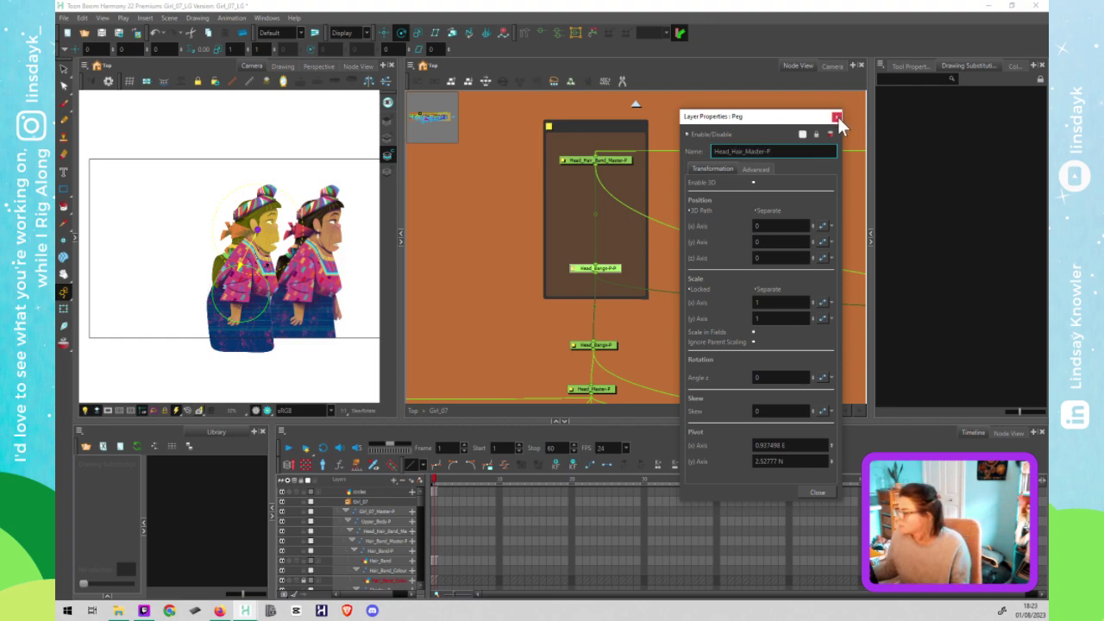
pyautogui.click(836, 115)
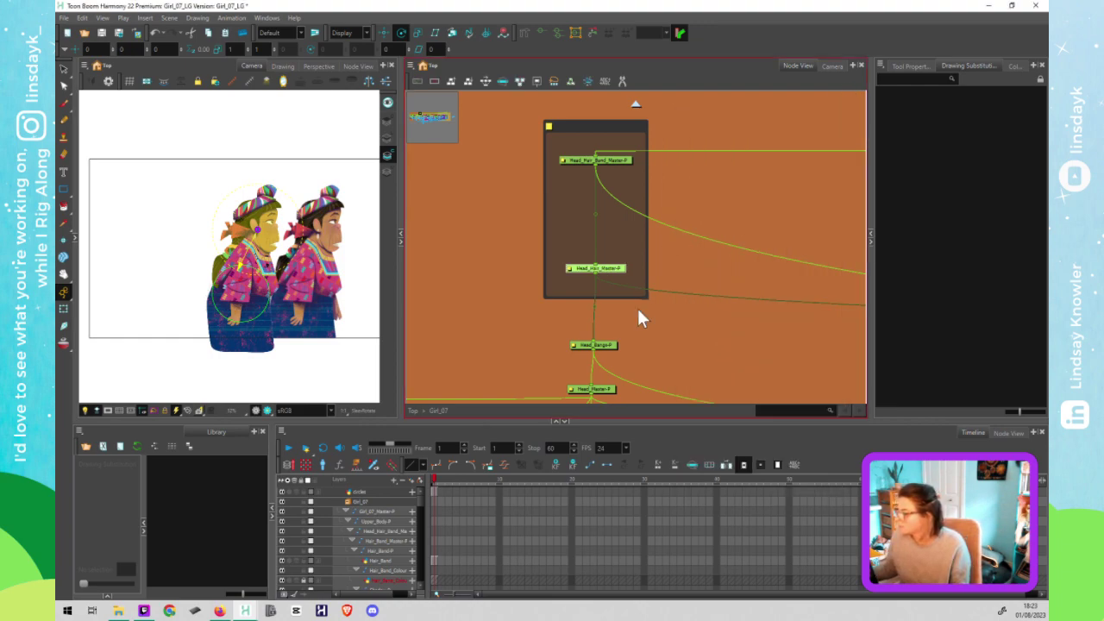
# Step: Delete the grey backdrop around the two renamed hair master pegs and save the scene
pyautogui.click(645, 296)
pyautogui.press('Delete')
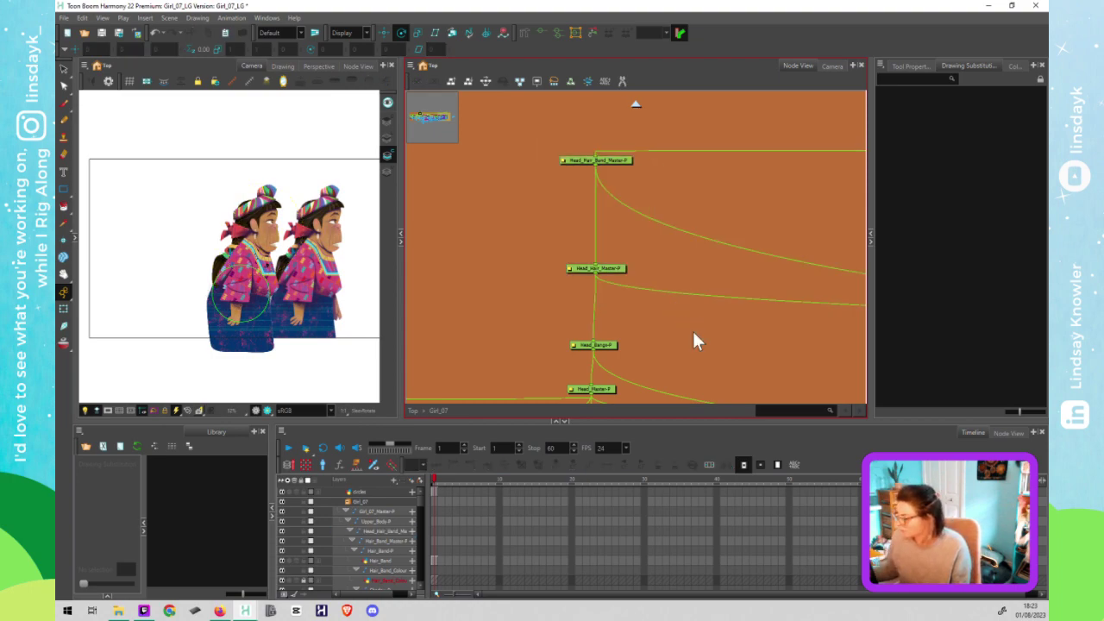
pyautogui.scroll(-5, 693, 332)
pyautogui.hotkey('ctrl', 's')
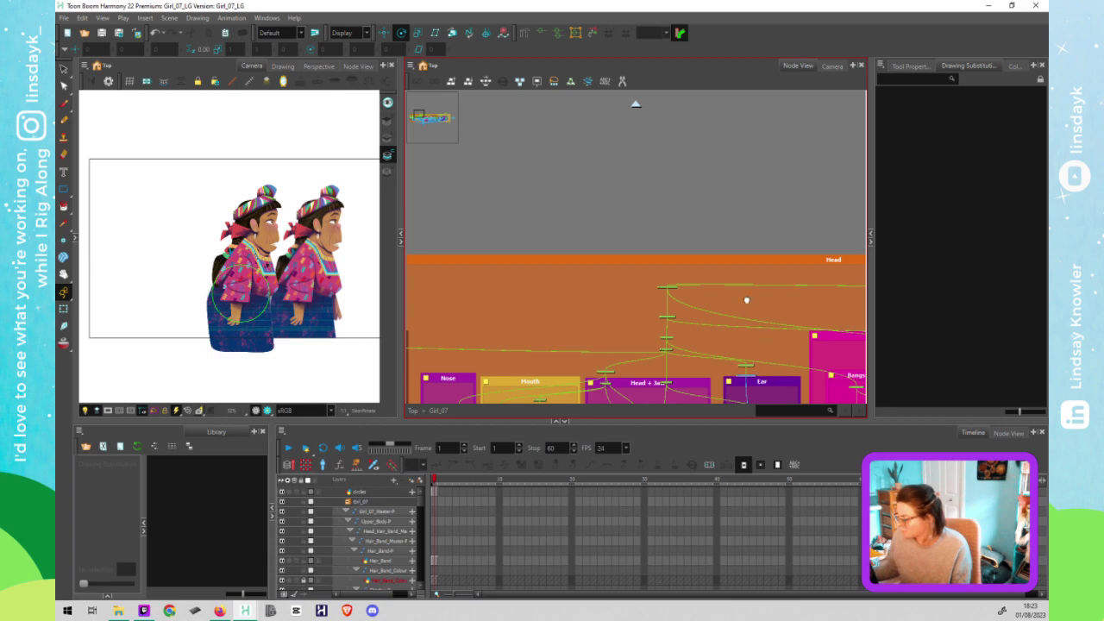
# Step: Place the Freckles_Face_tex backdrop beside the head master pegs, and narrow the Arms backdrop to fit closer around its nodes
pyautogui.moveTo(747, 300)
pyautogui.mouseDown()
pyautogui.moveTo(700, 222)
pyautogui.moveTo(697, 262)
pyautogui.moveTo(583, 221)
pyautogui.moveTo(550, 192)
pyautogui.mouseUp()
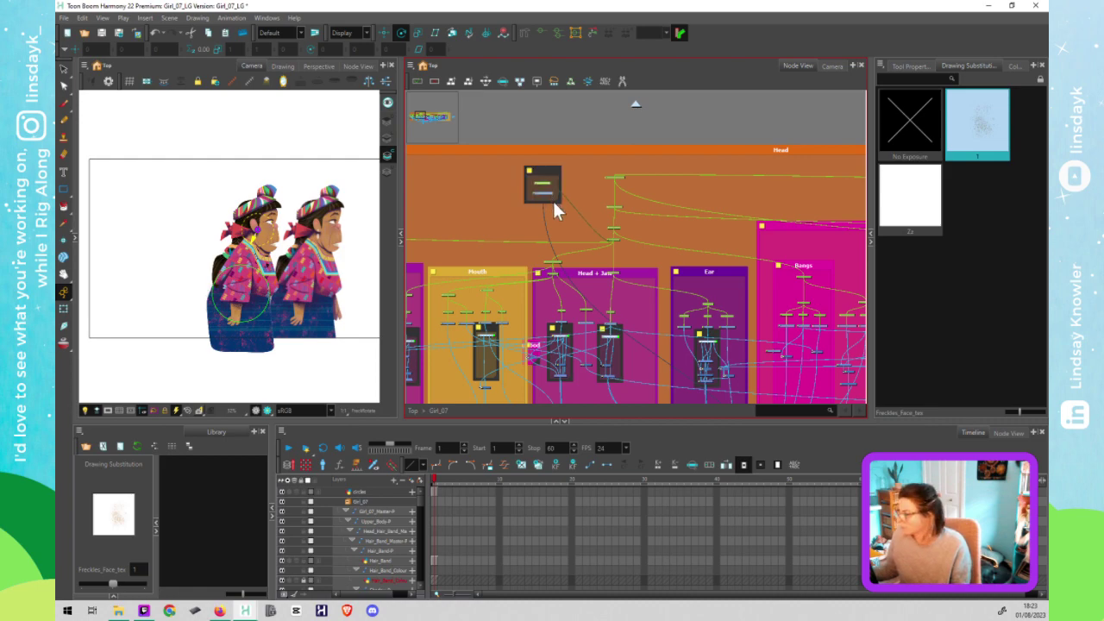
pyautogui.scroll(-5, 553, 201)
pyautogui.moveTo(750, 354); pyautogui.dragTo(713, 345)
pyautogui.hscroll(3, 643, 340)
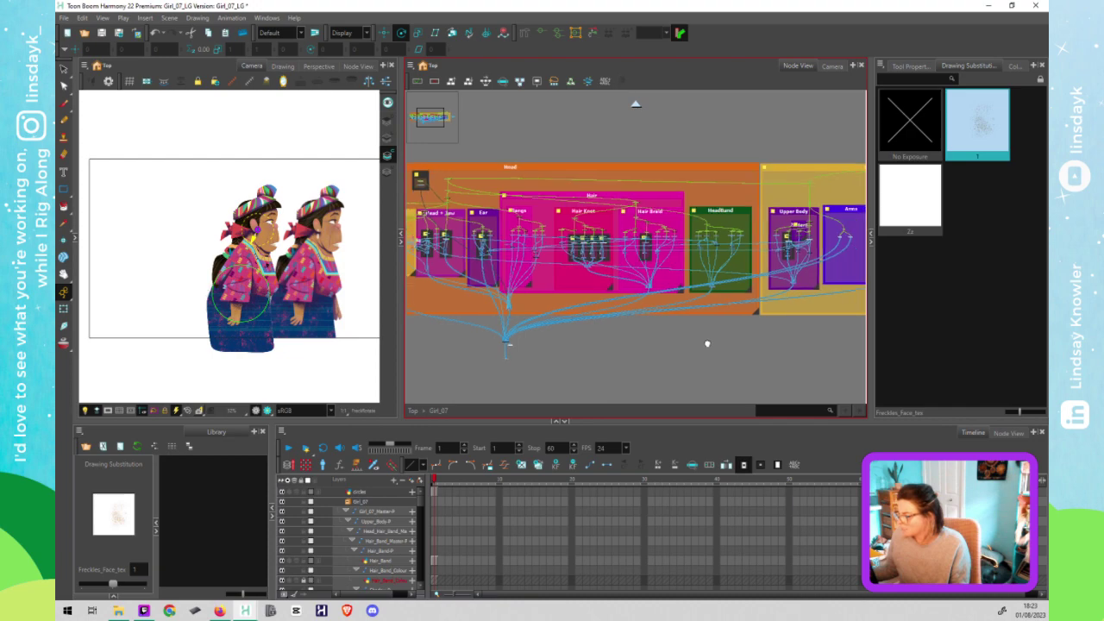
pyautogui.hscroll(2, 645, 342)
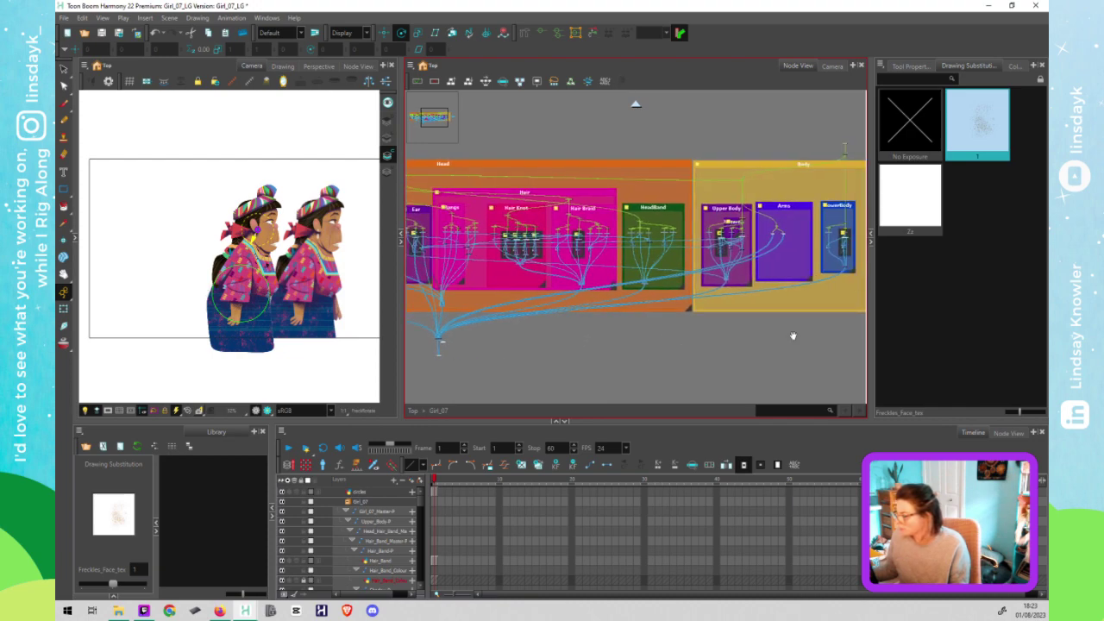
pyautogui.moveTo(792, 277); pyautogui.dragTo(773, 279)
pyautogui.scroll(4, 762, 261)
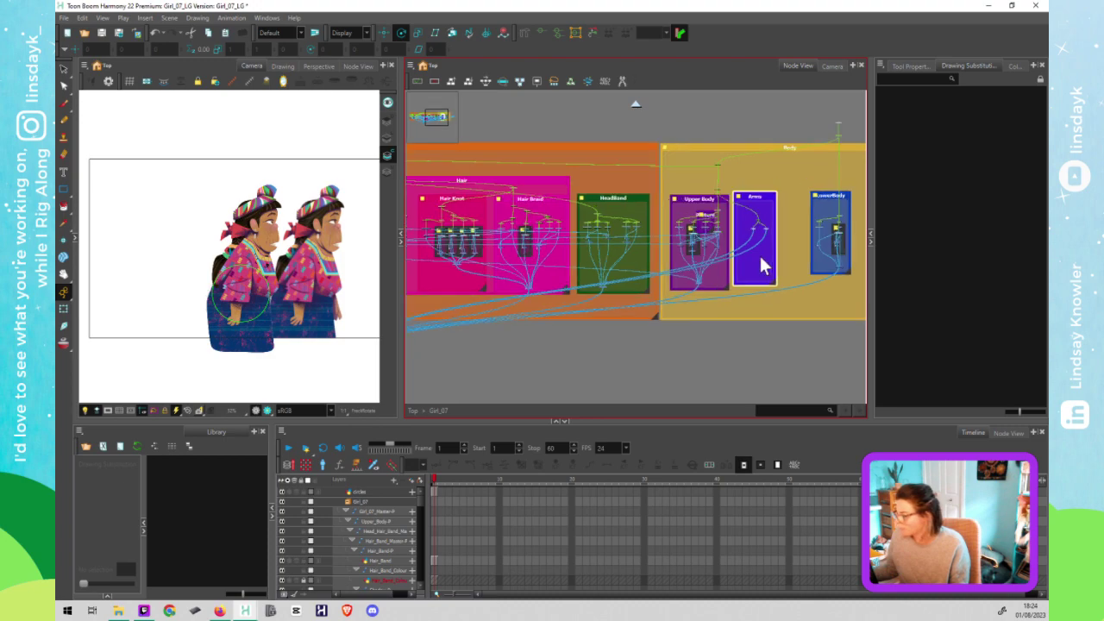
# Step: Select the two arm groups and add a waypoint to one of their output cables near the lower corner of the Hair backdrop
pyautogui.click(744, 198)
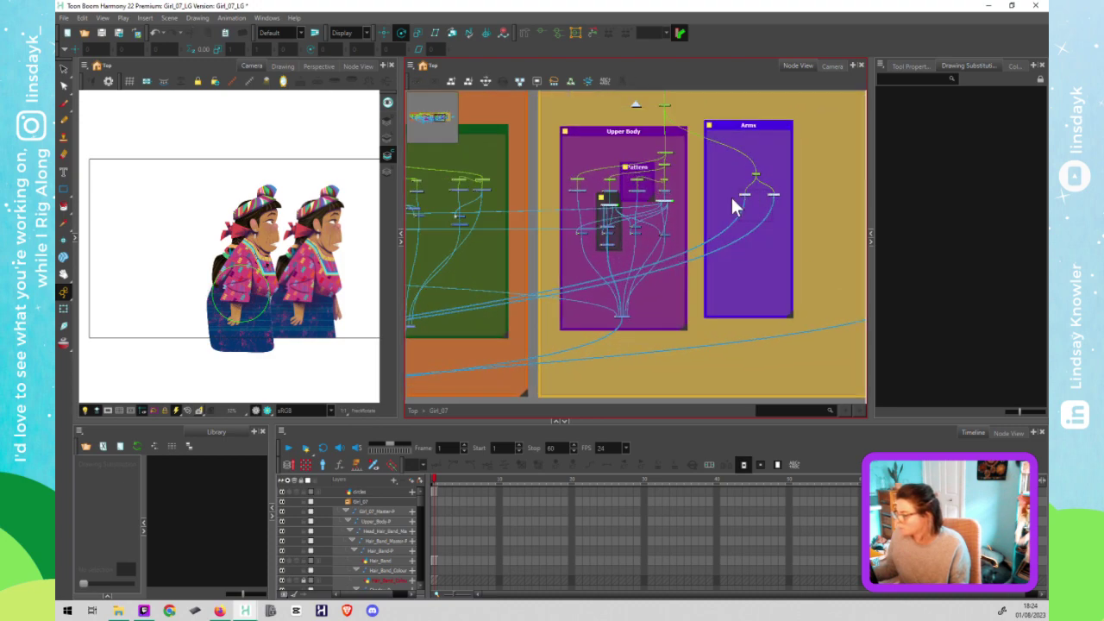
pyautogui.moveTo(489, 303); pyautogui.dragTo(636, 282)
pyautogui.moveTo(670, 274); pyautogui.dragTo(779, 260)
pyautogui.scroll(2, 592, 305)
pyautogui.scroll(1, 592, 314)
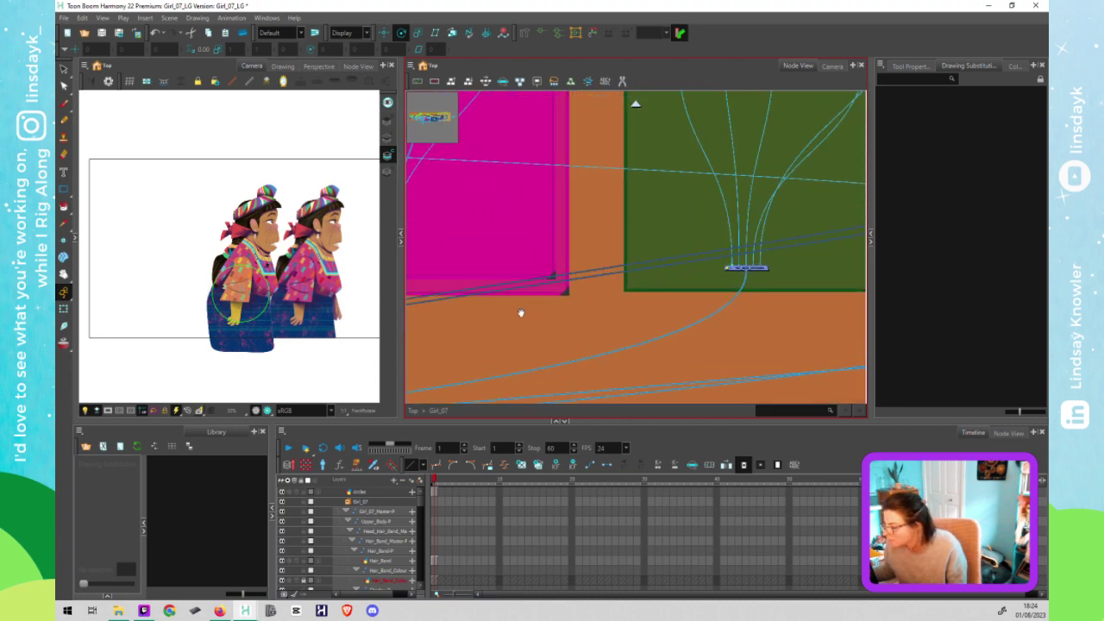
pyautogui.hscroll(-4, 646, 291)
pyautogui.hscroll(-4, 725, 286)
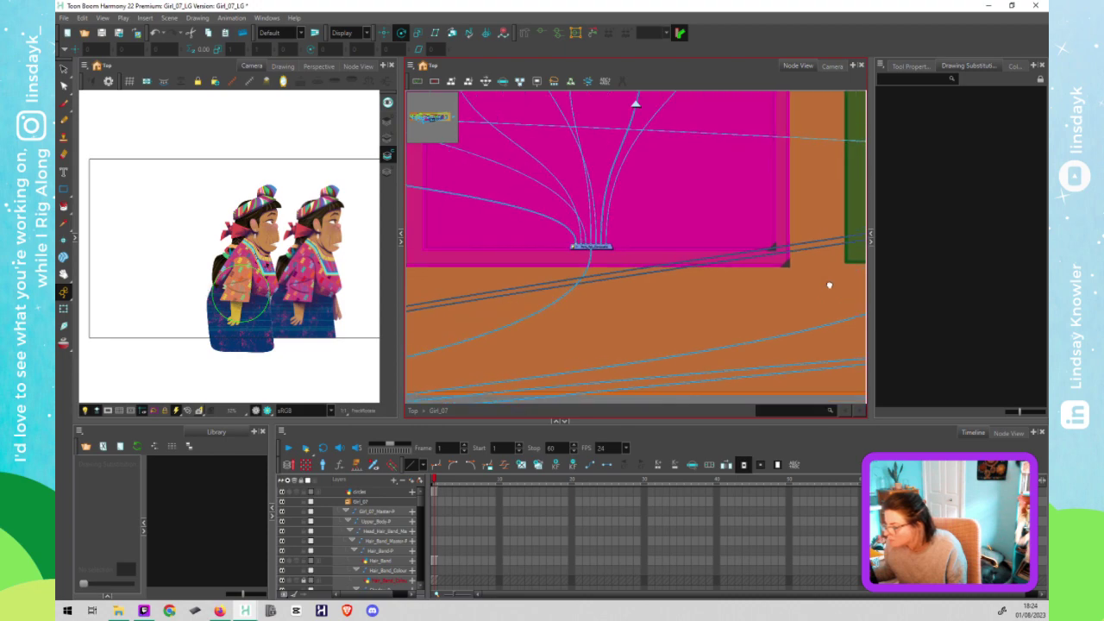
pyautogui.scroll(-1, 778, 304)
pyautogui.scroll(-4, 778, 300)
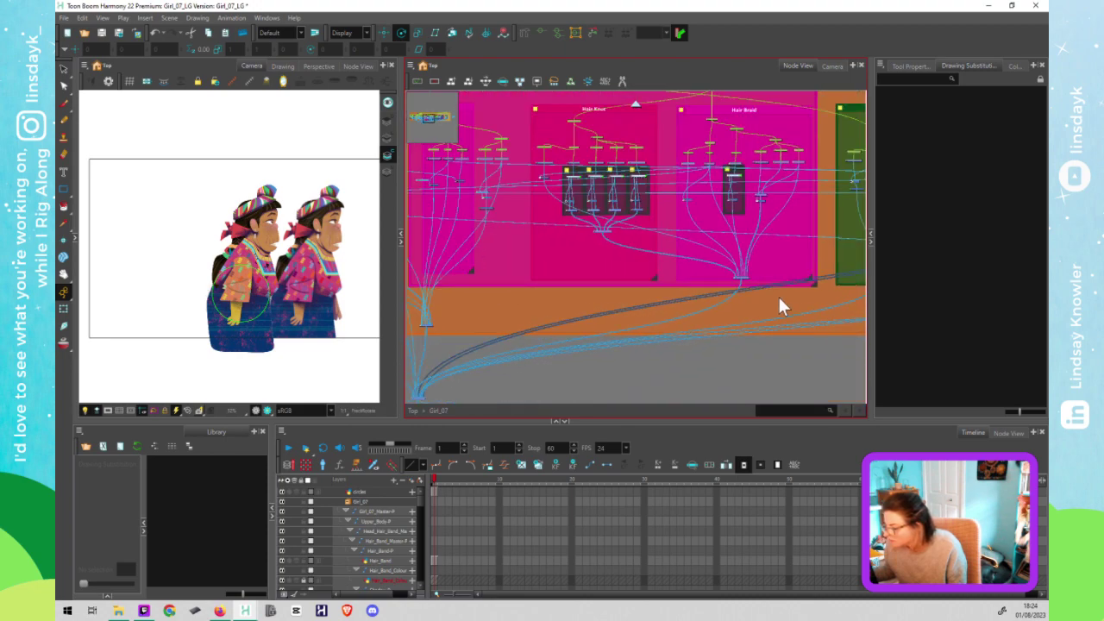
pyautogui.moveTo(778, 302); pyautogui.dragTo(619, 302)
pyautogui.hscroll(2, 618, 302)
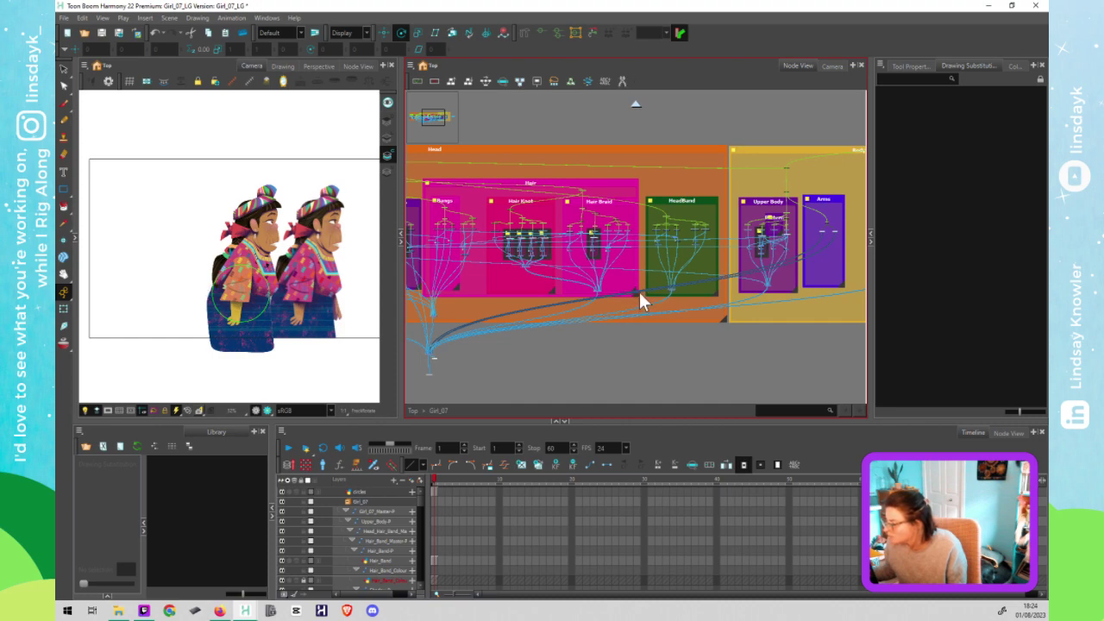
pyautogui.scroll(4, 640, 295)
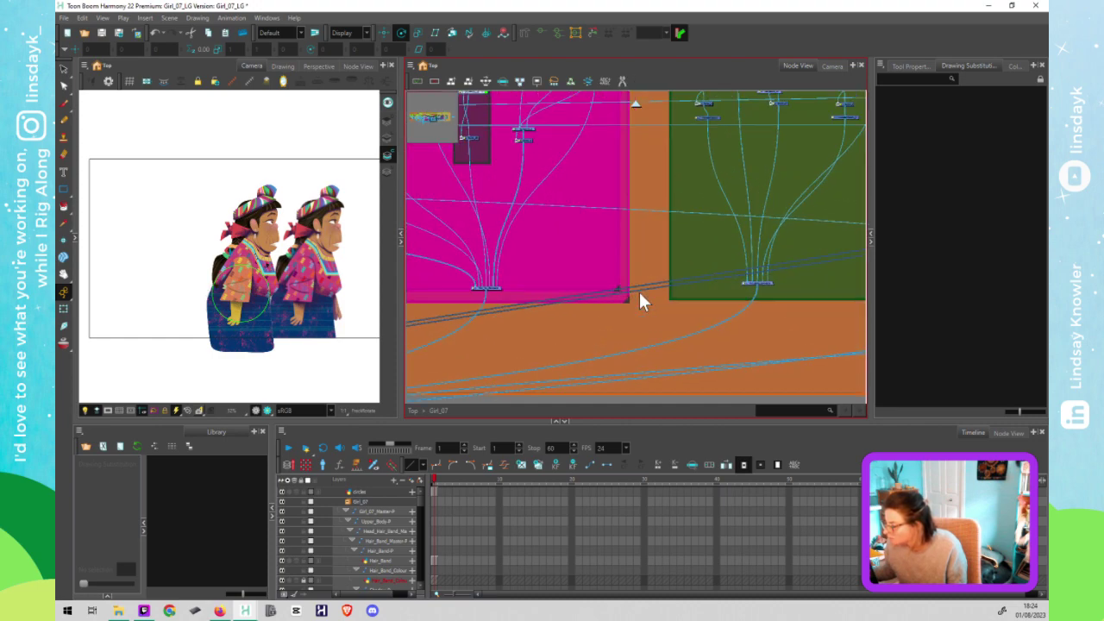
pyautogui.scroll(3, 640, 295)
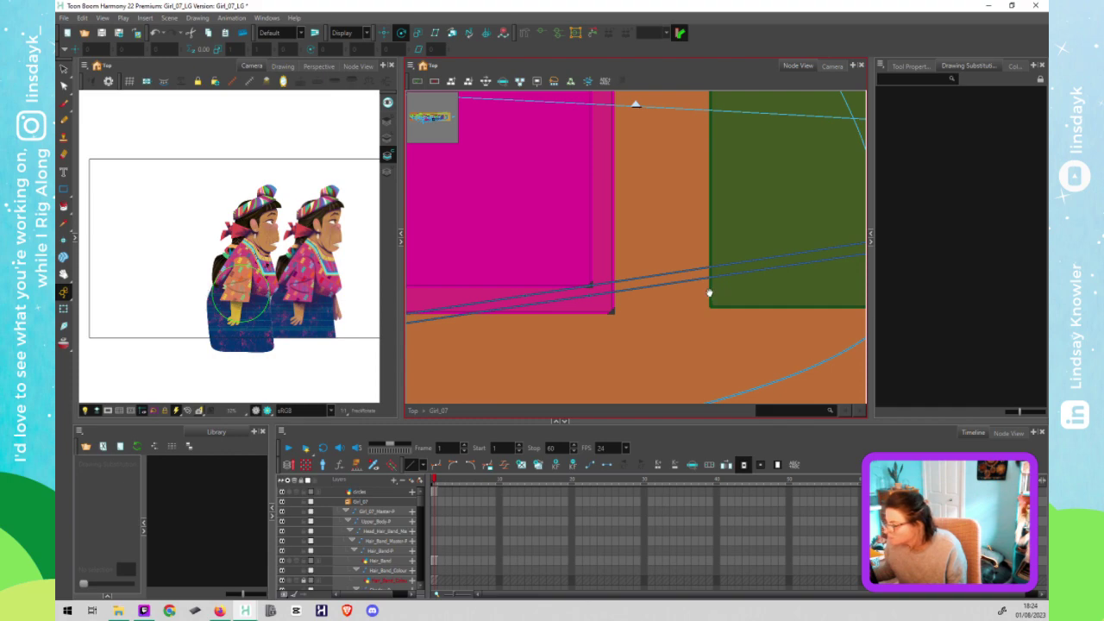
pyautogui.moveTo(714, 293); pyautogui.dragTo(708, 293)
pyautogui.click(582, 293)
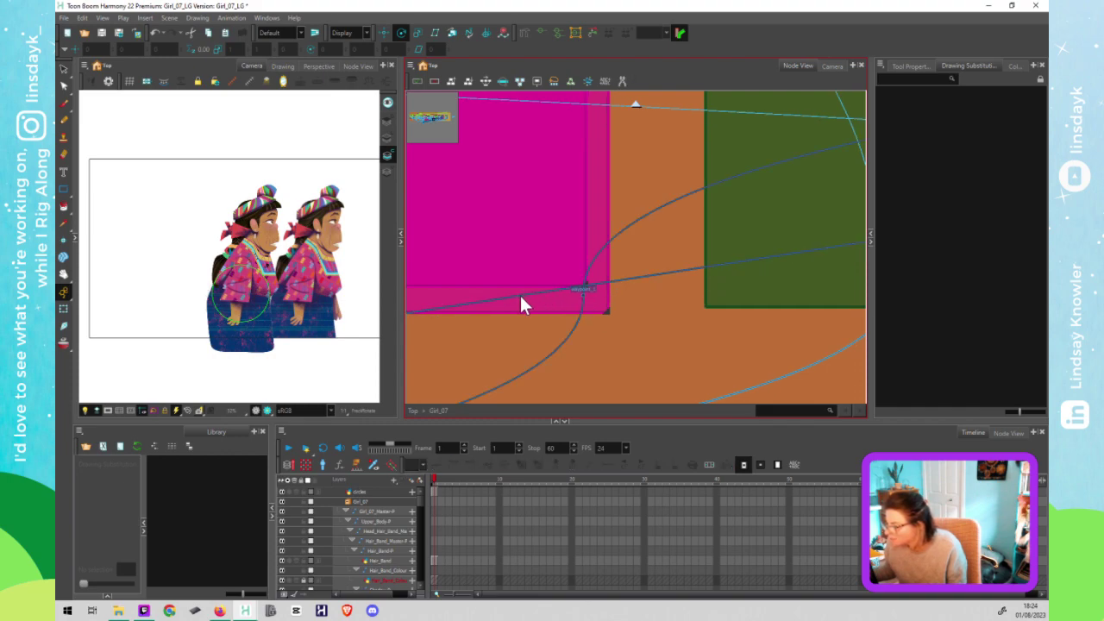
# Step: Add a waypoint to the other arm group's output cable beside the first waypoint
pyautogui.moveTo(499, 264); pyautogui.dragTo(626, 325)
pyautogui.scroll(-5, 626, 325)
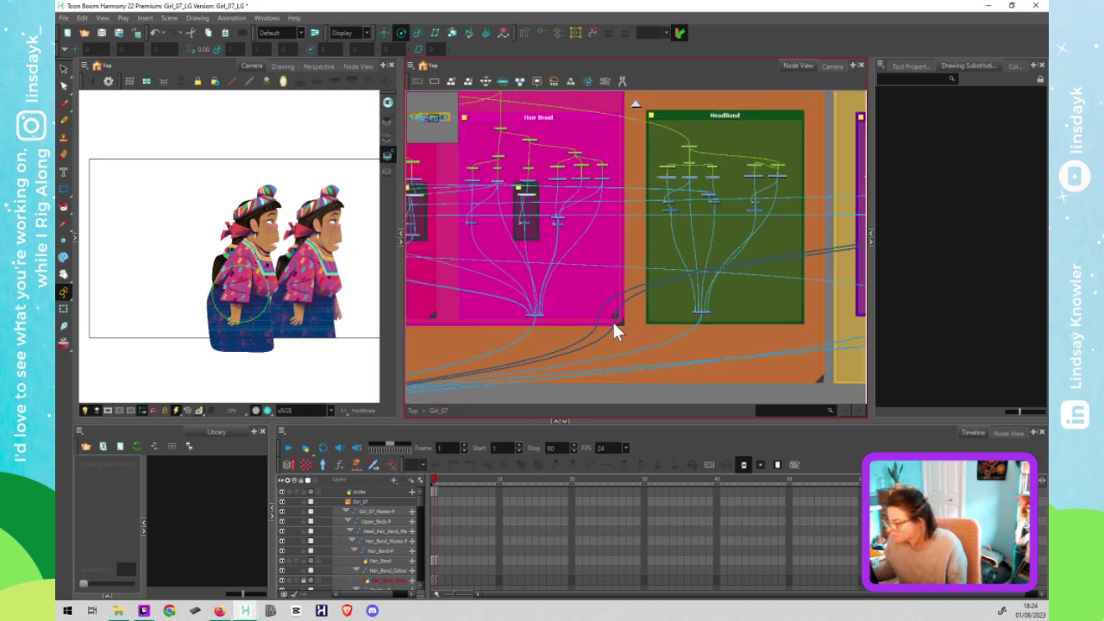
pyautogui.click(630, 322)
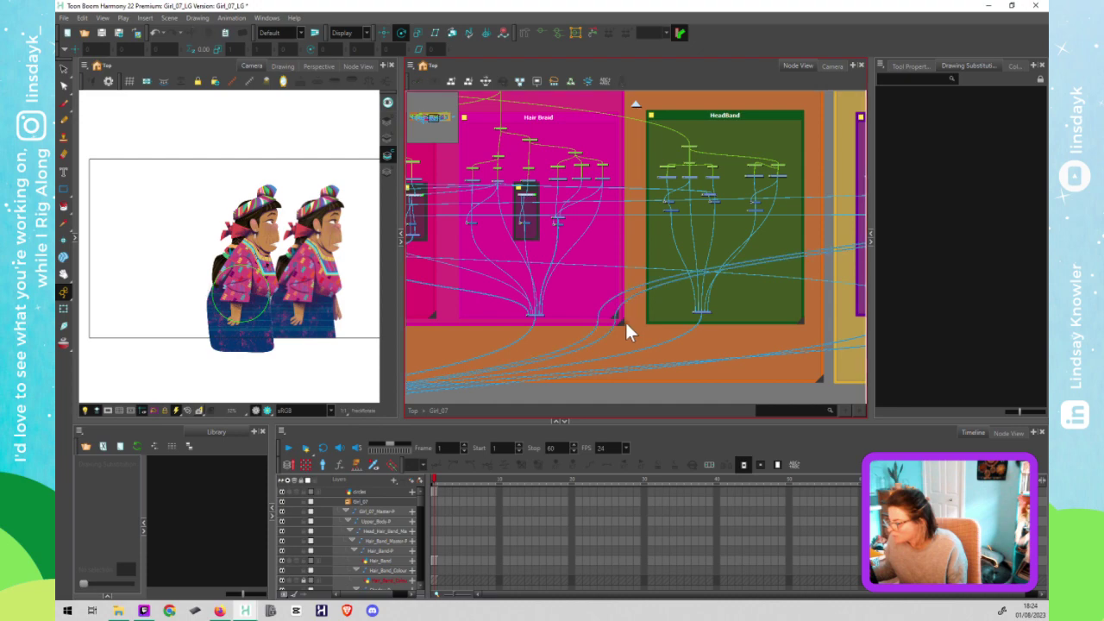
# Step: Move both arm cable waypoints below the Arms backdrop so the cables drop straight down from the two groups
pyautogui.scroll(4, 596, 322)
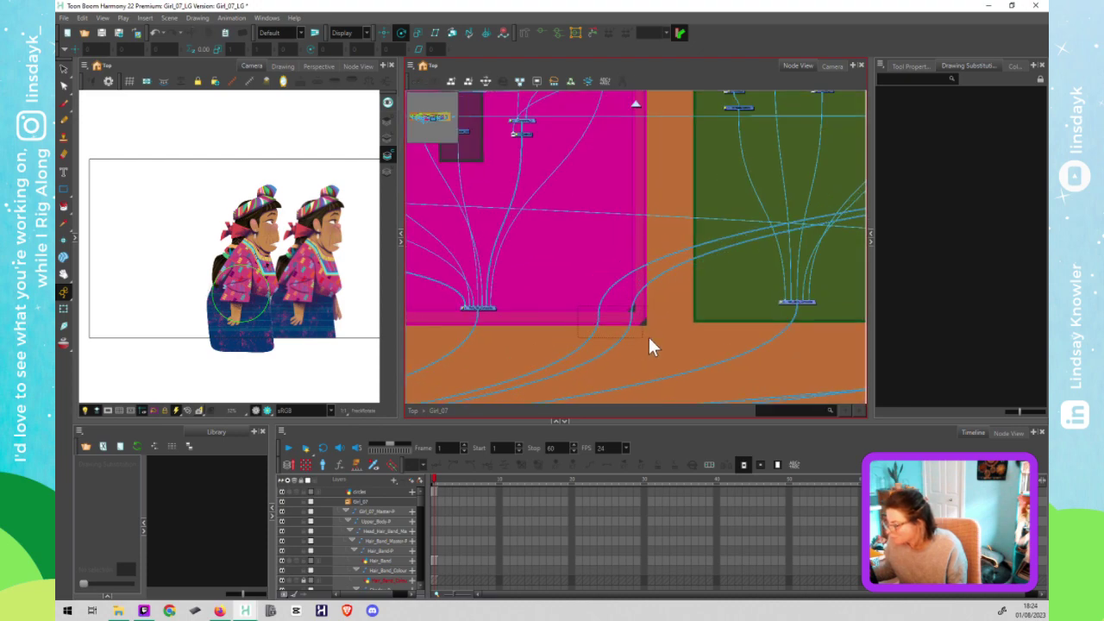
pyautogui.click(632, 313)
pyautogui.scroll(2, 631, 312)
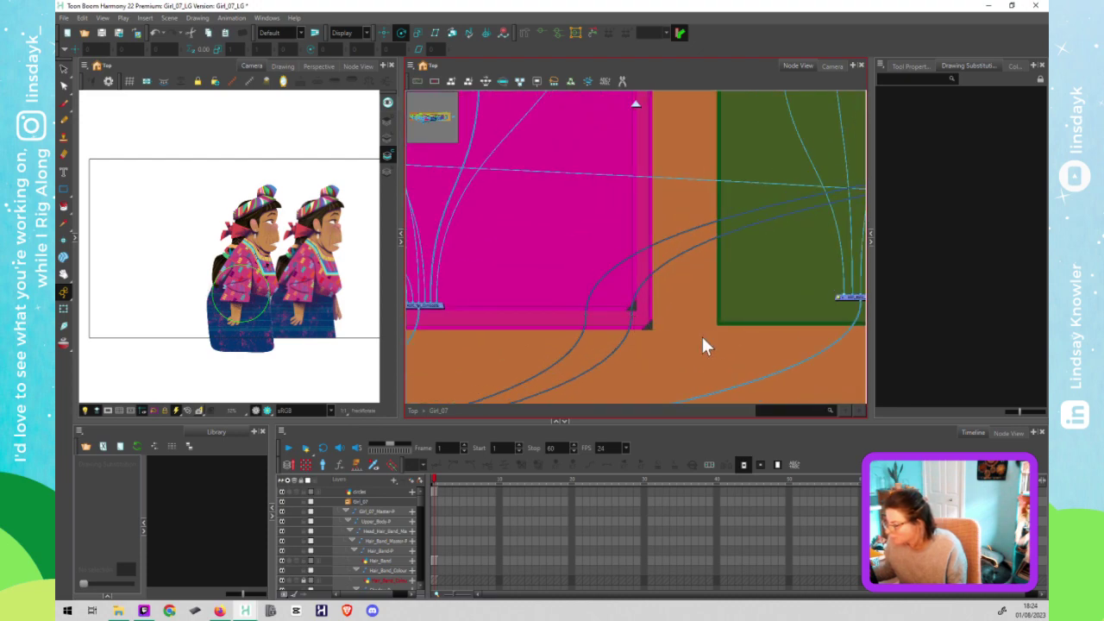
pyautogui.scroll(-5, 745, 344)
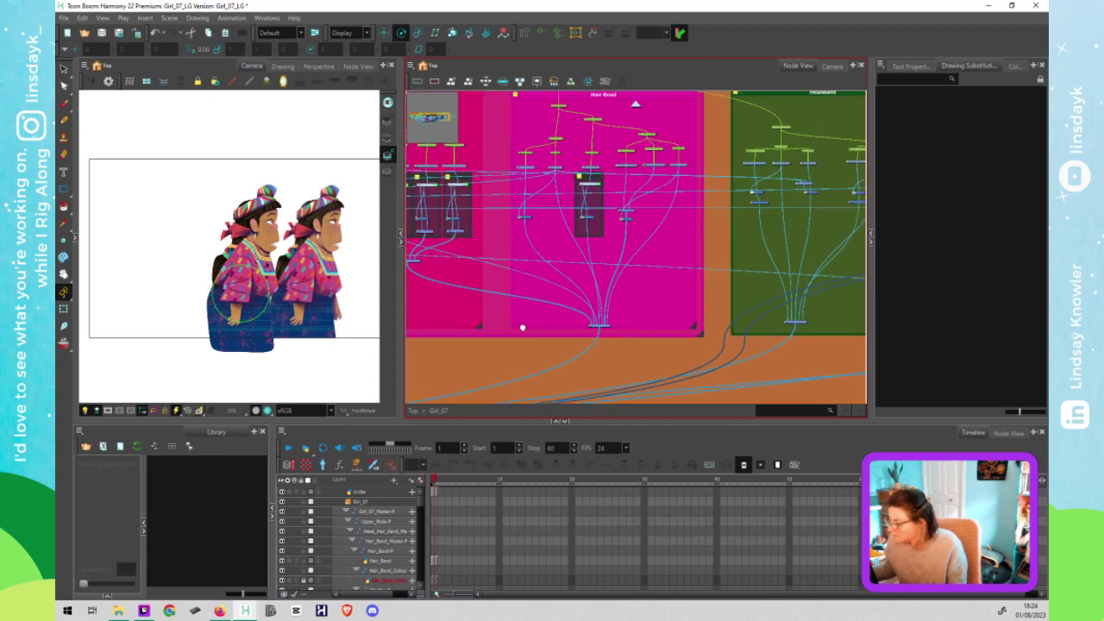
pyautogui.moveTo(749, 342); pyautogui.dragTo(488, 333)
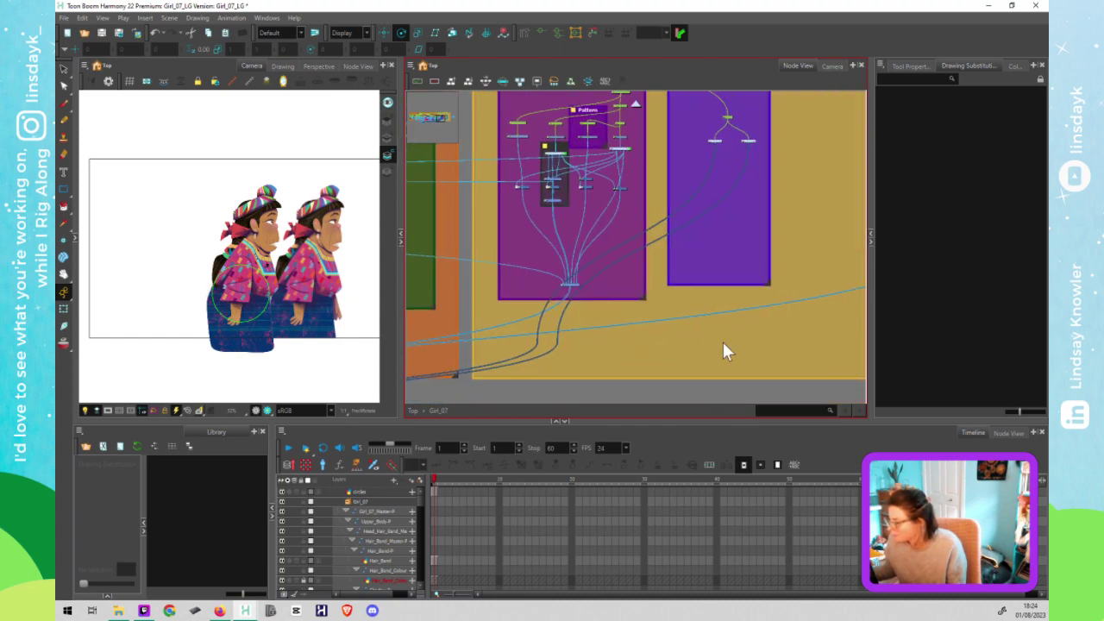
pyautogui.moveTo(723, 341); pyautogui.dragTo(739, 351)
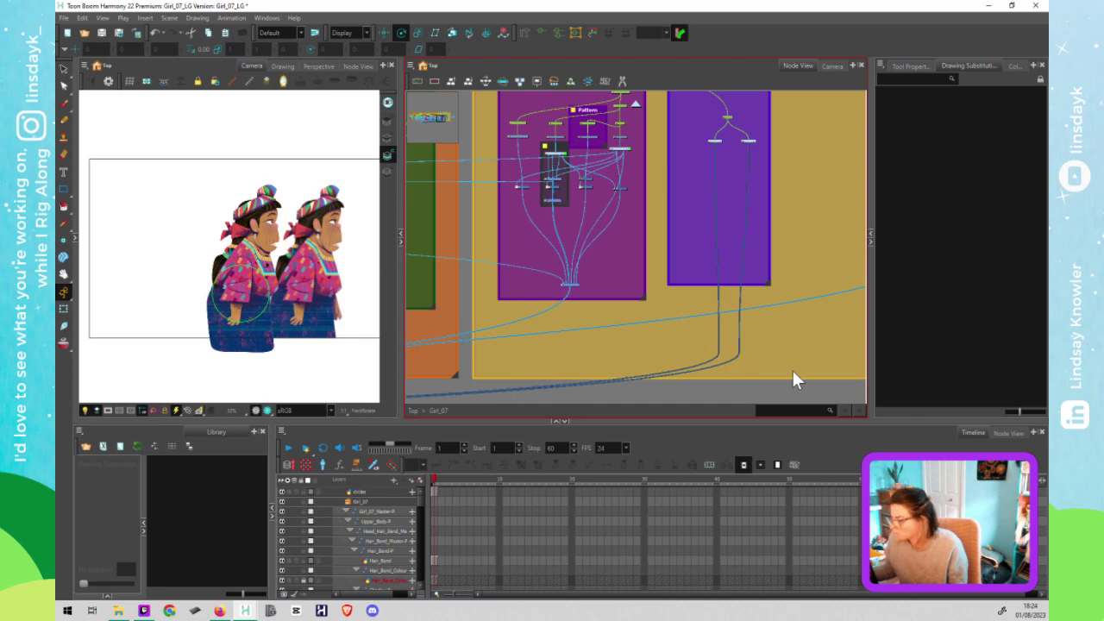
# Step: Look over the cable routing beneath the Hair, HeadBand, Upper Body, Arms and LowerBody backdrops
pyautogui.scroll(-3, 793, 370)
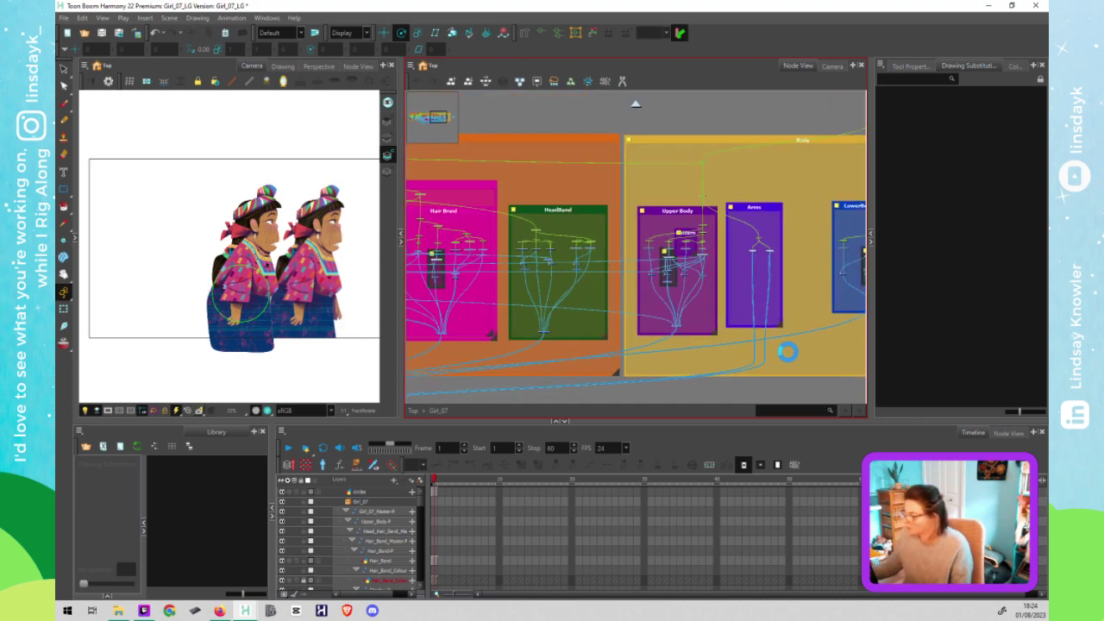
pyautogui.scroll(-1, 798, 357)
pyautogui.moveTo(798, 357); pyautogui.dragTo(687, 346)
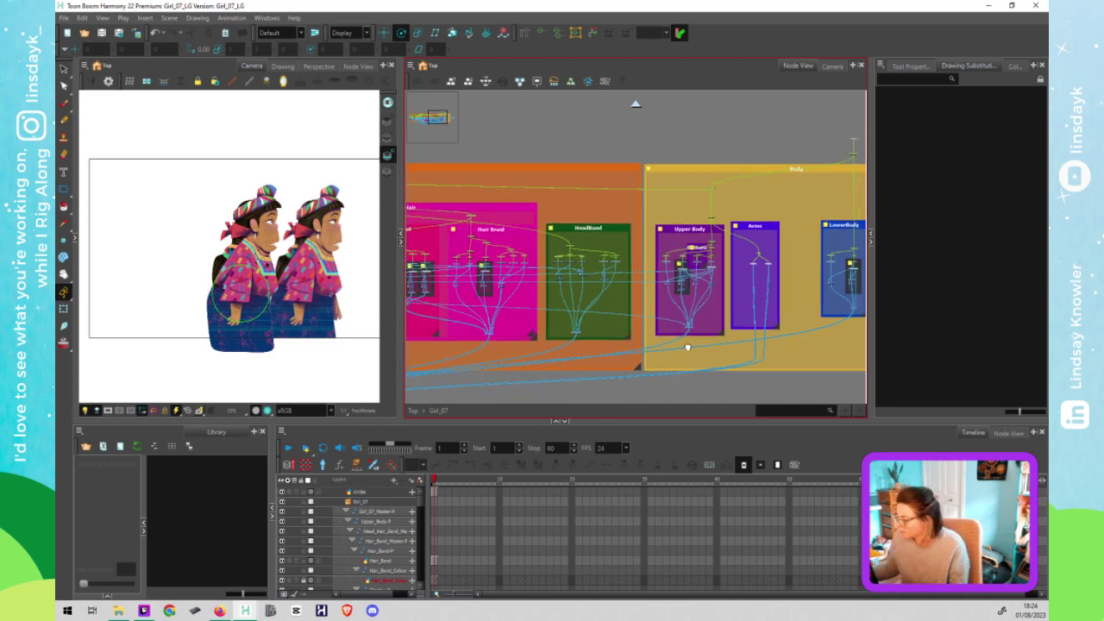
pyautogui.click(731, 333)
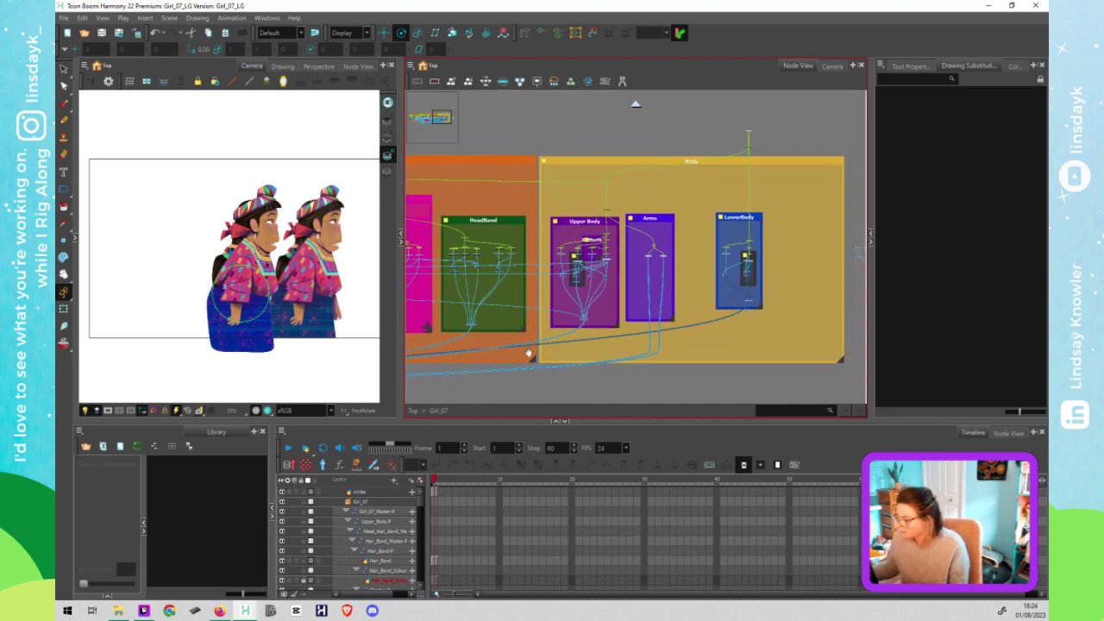
pyautogui.moveTo(529, 352); pyautogui.dragTo(736, 333)
pyautogui.click(735, 365)
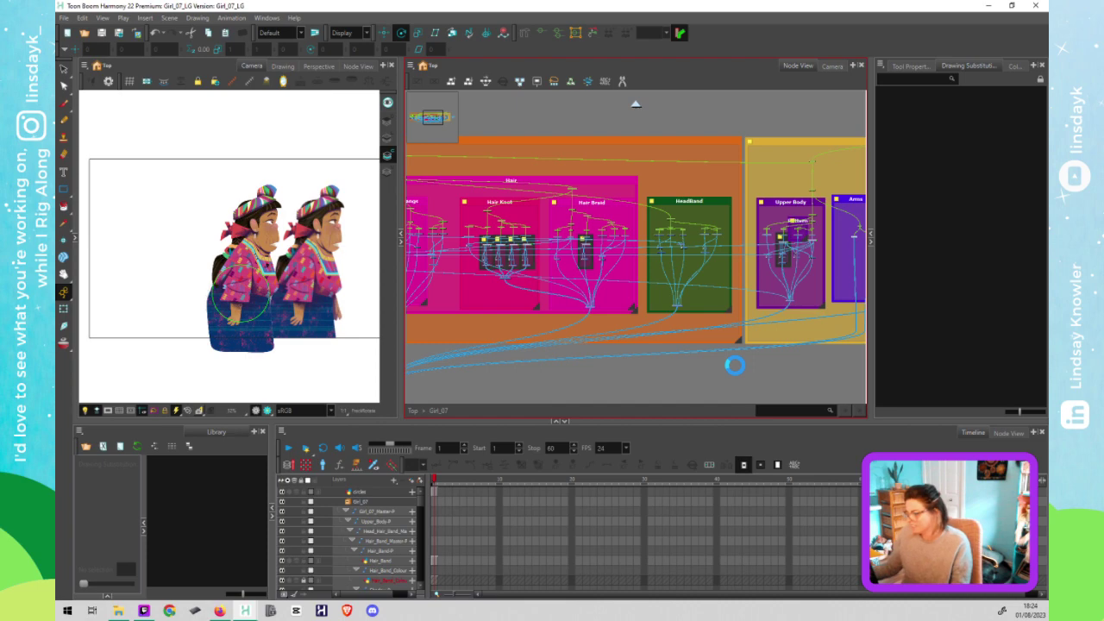
# Step: Disable the circles drawing node in the scene's top-level node network
pyautogui.scroll(-1, 733, 364)
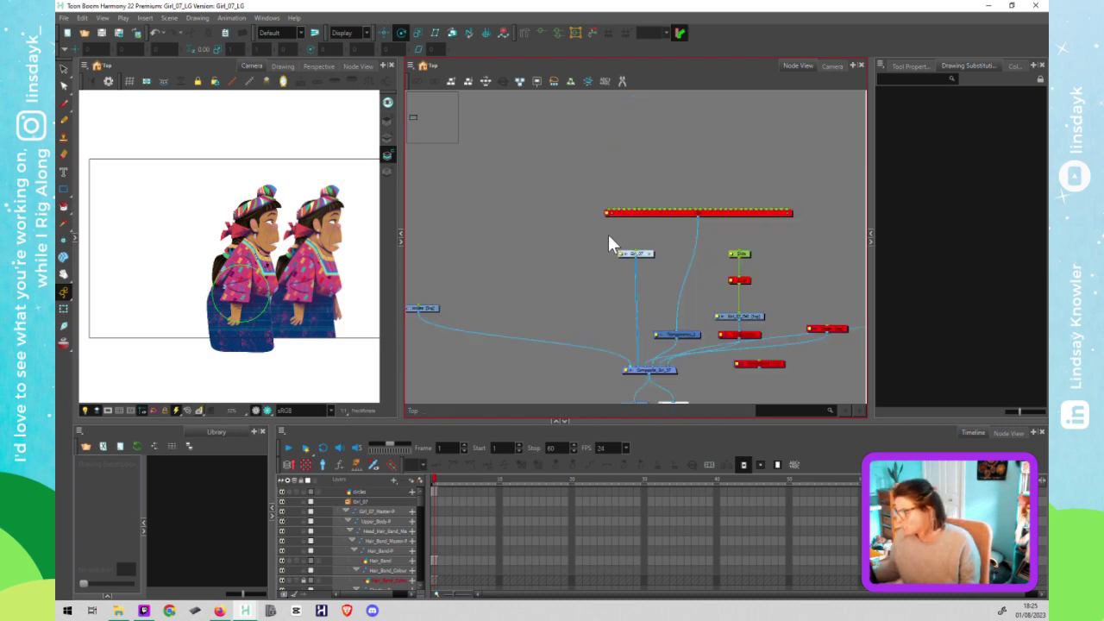
pyautogui.click(418, 309)
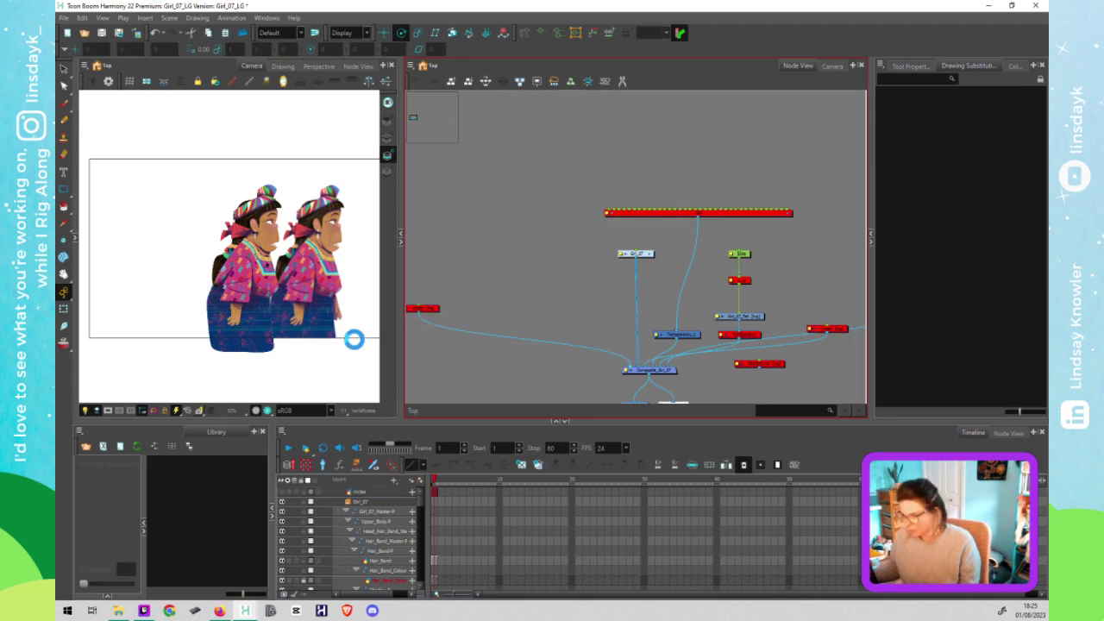
# Step: Test the near arm of the rear girl by rotating its parent peg forward about 77 degrees from the shoulder, and undo the rotation
pyautogui.click(327, 369)
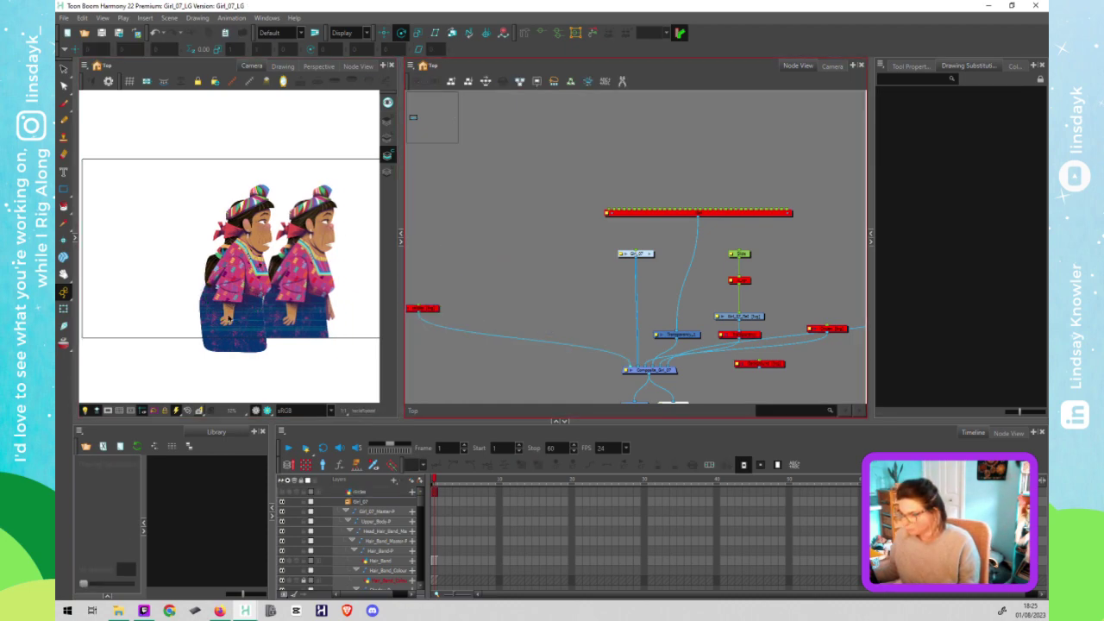
pyautogui.press('b')
pyautogui.press('b')
pyautogui.press('b')
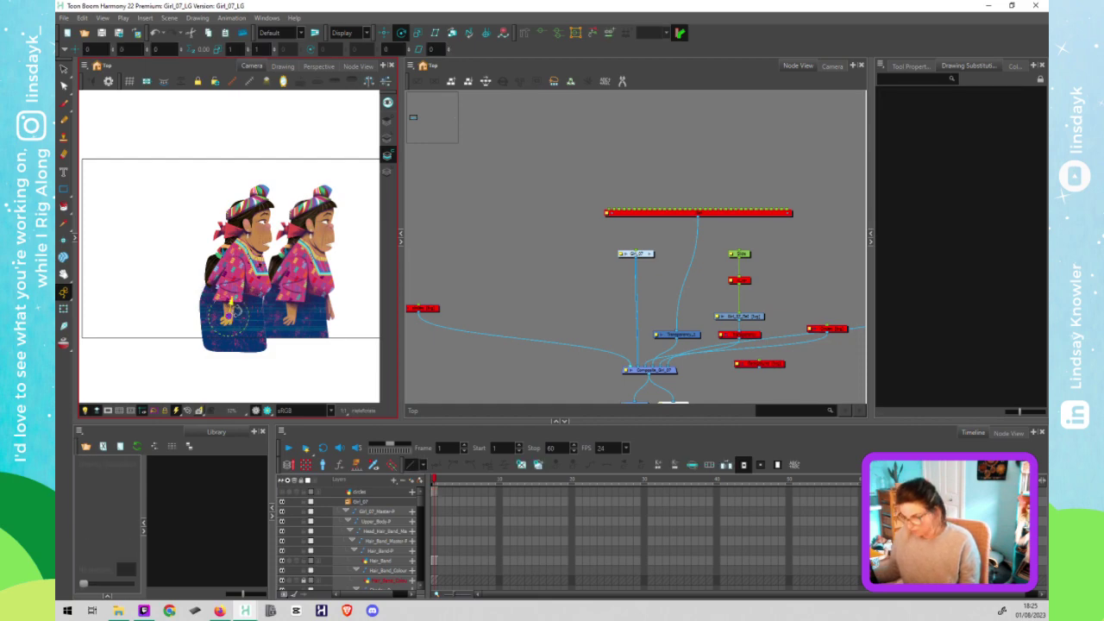
pyautogui.moveTo(284, 310); pyautogui.dragTo(307, 249)
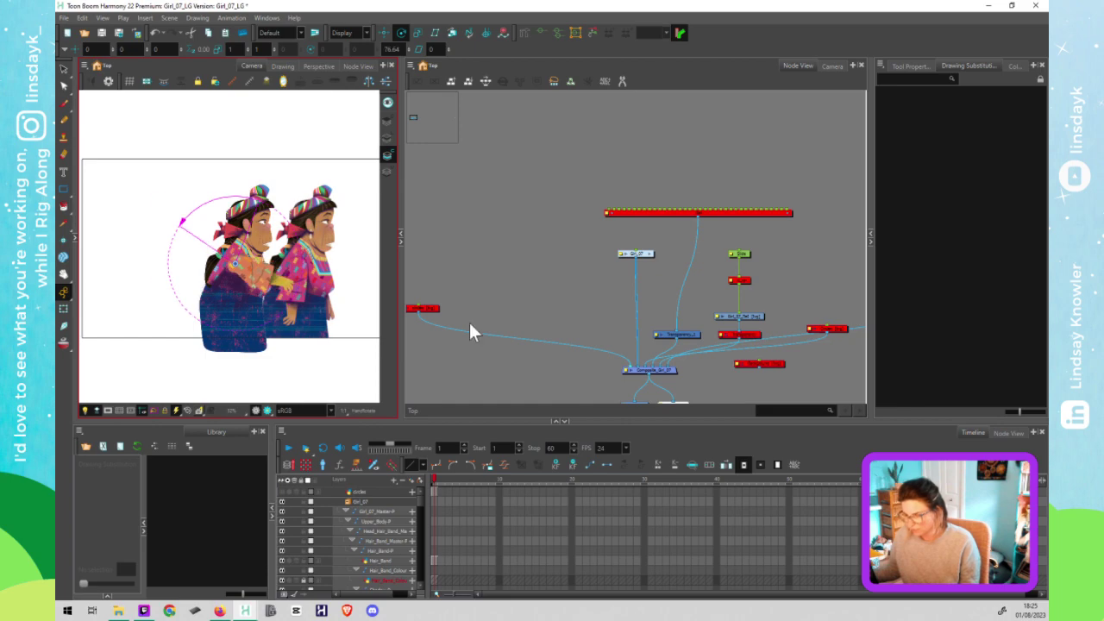
pyautogui.hotkey('ctrl', 'z')
pyautogui.click(482, 300)
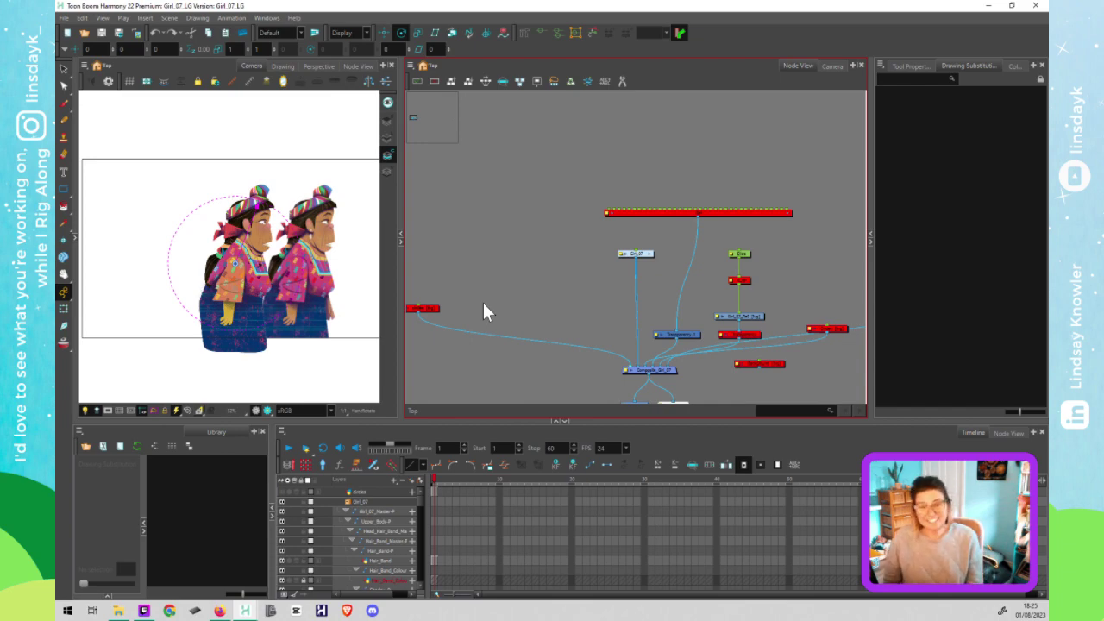
# Step: Clear the arm selection and widen the Camera view so both girls fit side by side
pyautogui.click(344, 255)
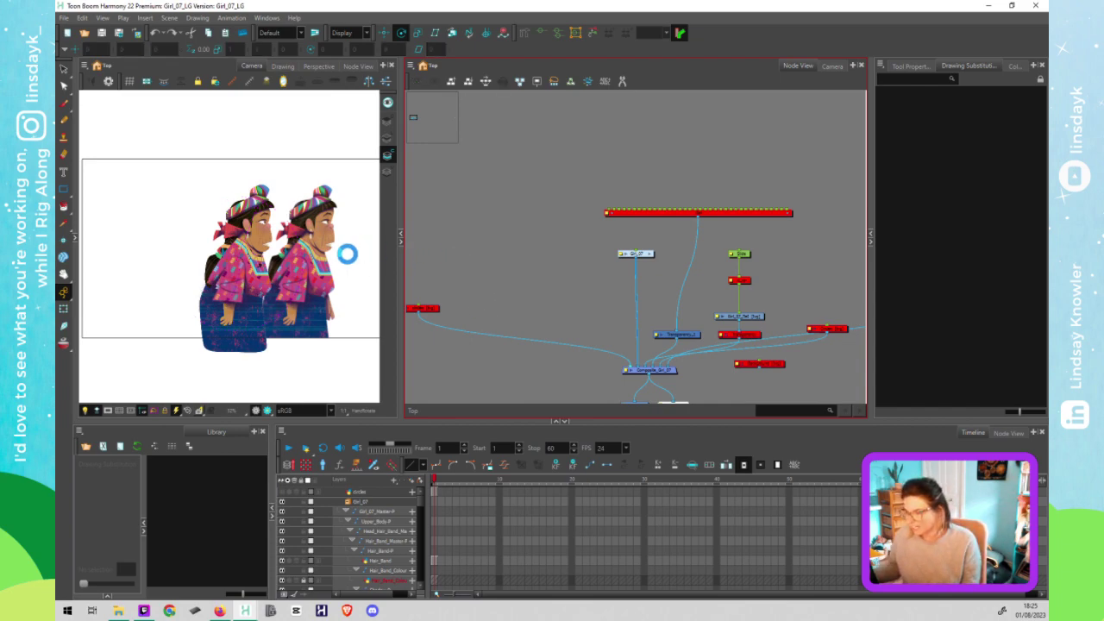
pyautogui.scroll(5, 336, 261)
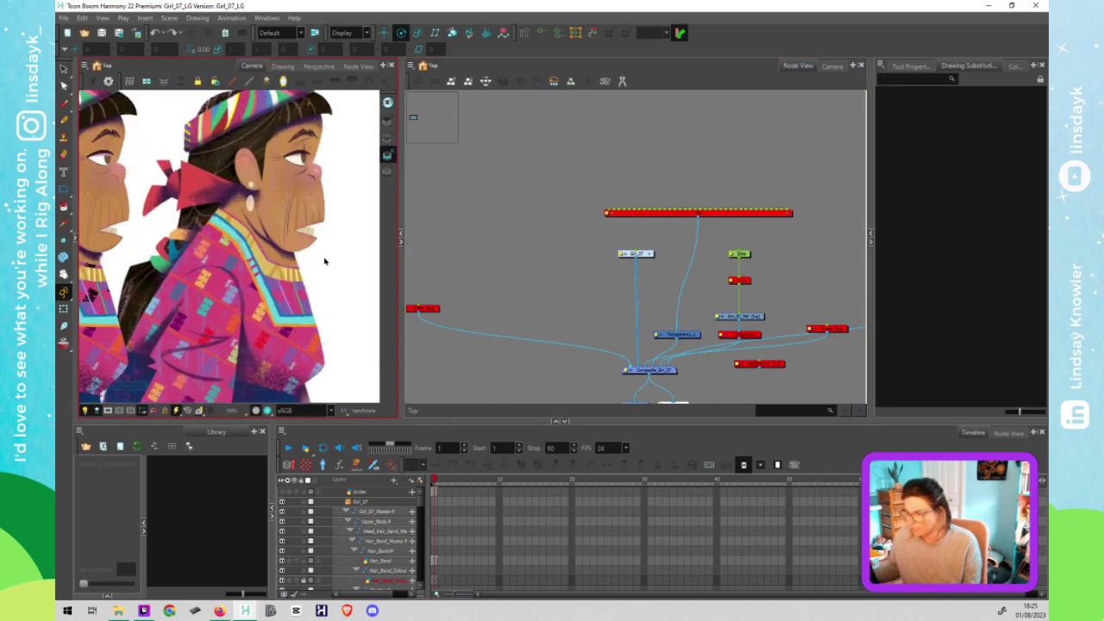
pyautogui.scroll(-3, 324, 260)
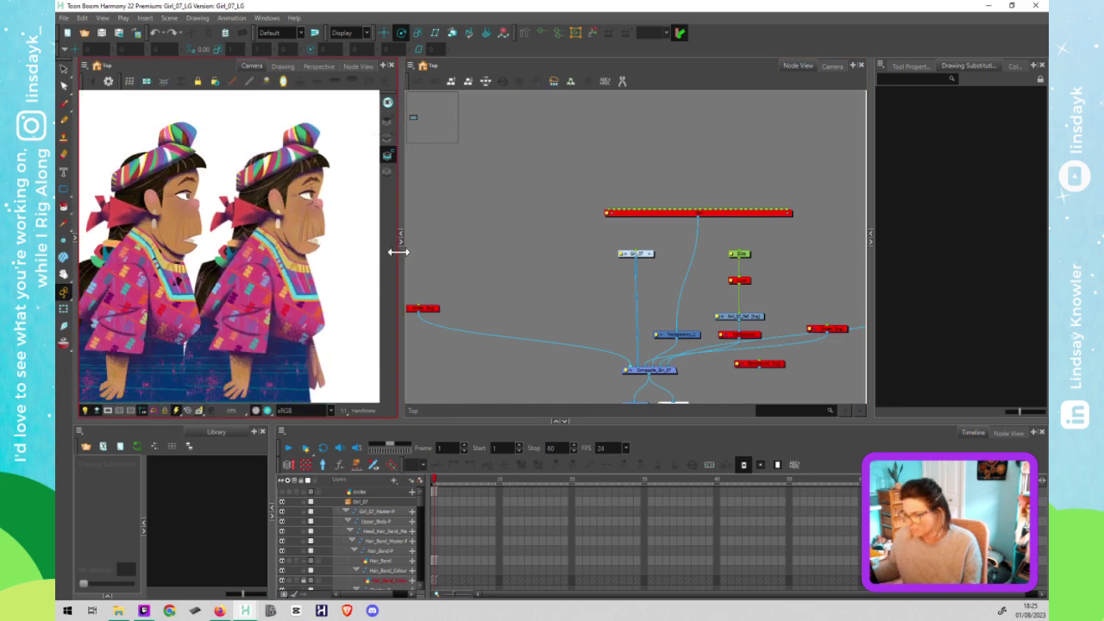
pyautogui.moveTo(398, 251); pyautogui.dragTo(485, 250)
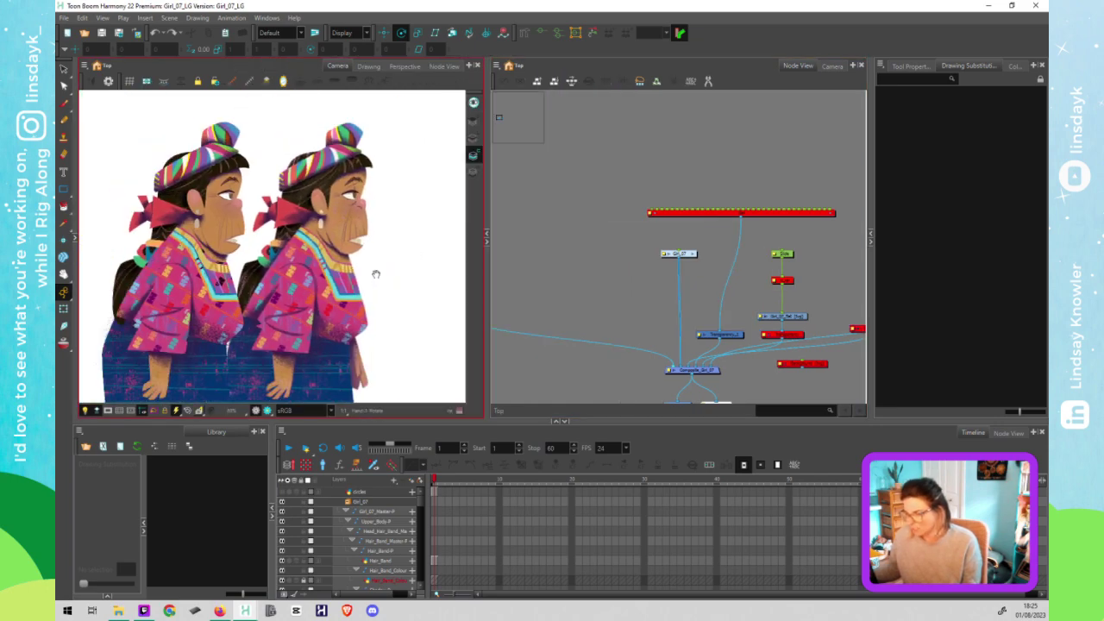
# Step: Compare the two girls' faces, blouses, arms and skirts close up in the Camera view
pyautogui.scroll(4, 388, 259)
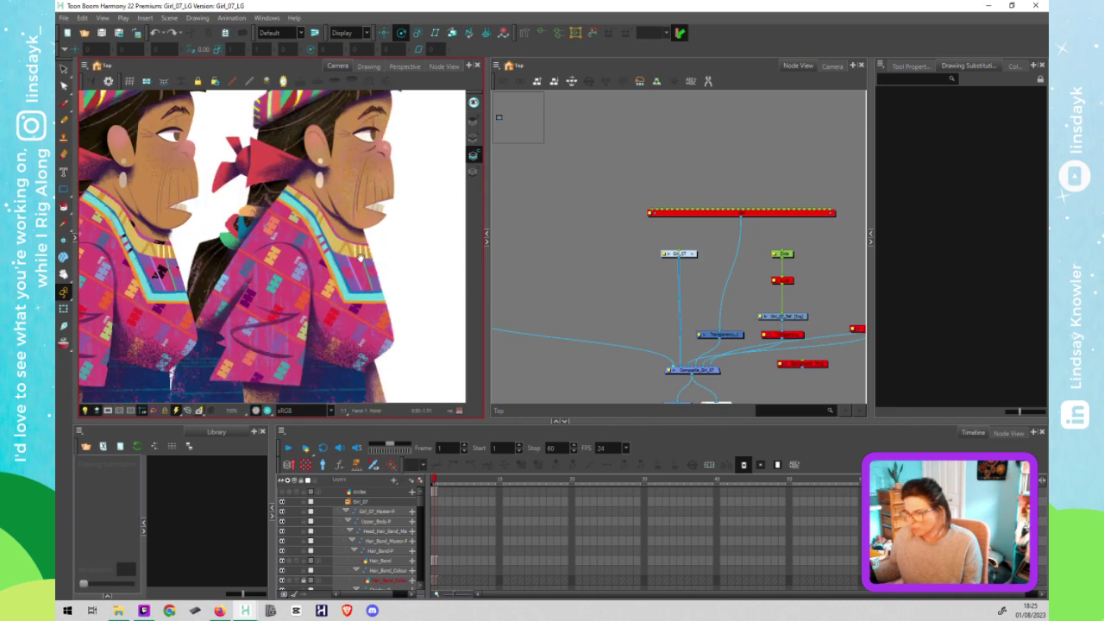
pyautogui.moveTo(360, 257); pyautogui.dragTo(397, 272)
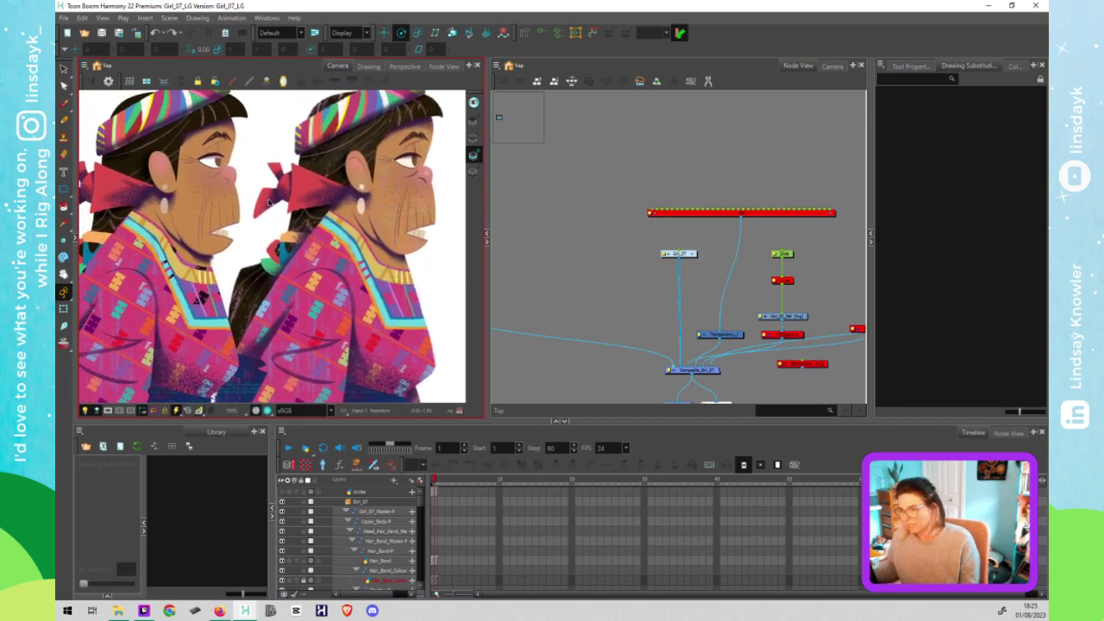
pyautogui.moveTo(245, 219); pyautogui.dragTo(250, 241)
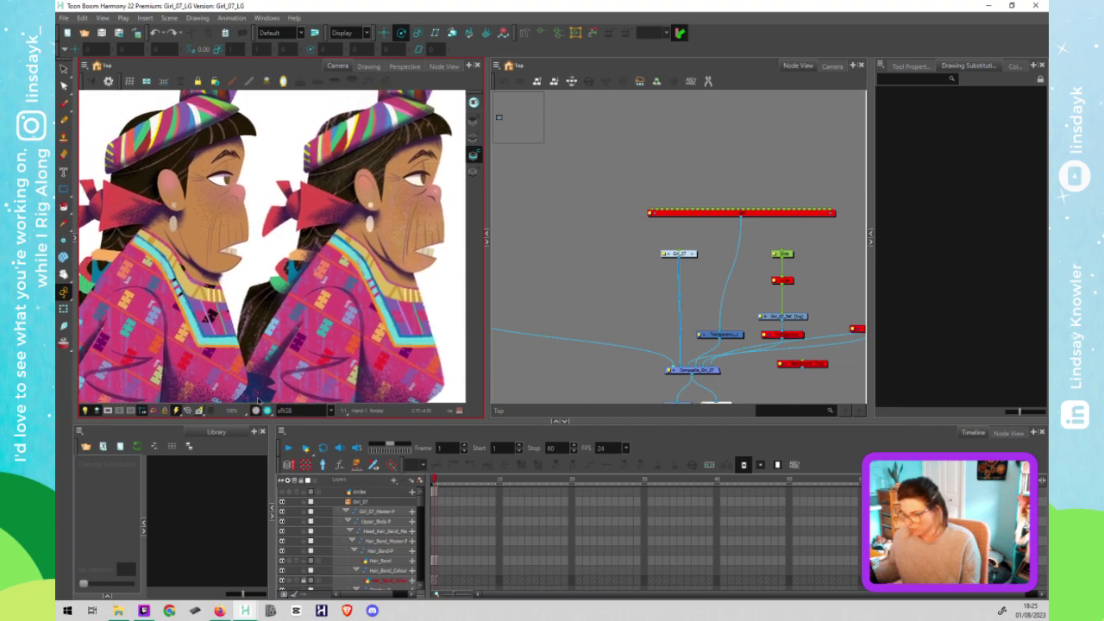
pyautogui.click(791, 254)
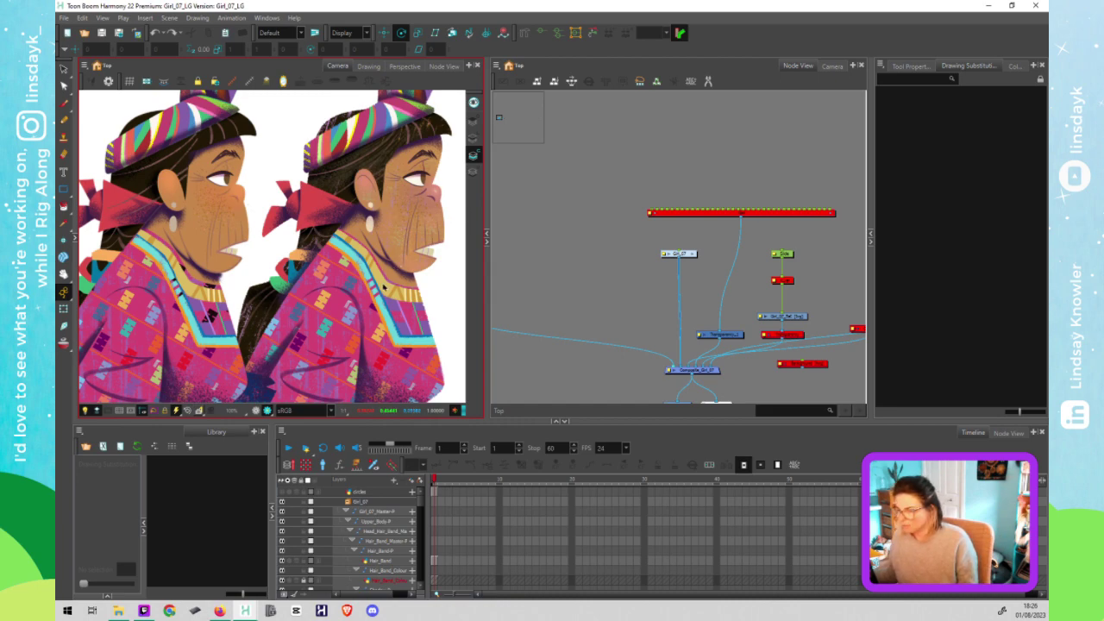
pyautogui.moveTo(380, 321); pyautogui.dragTo(392, 246)
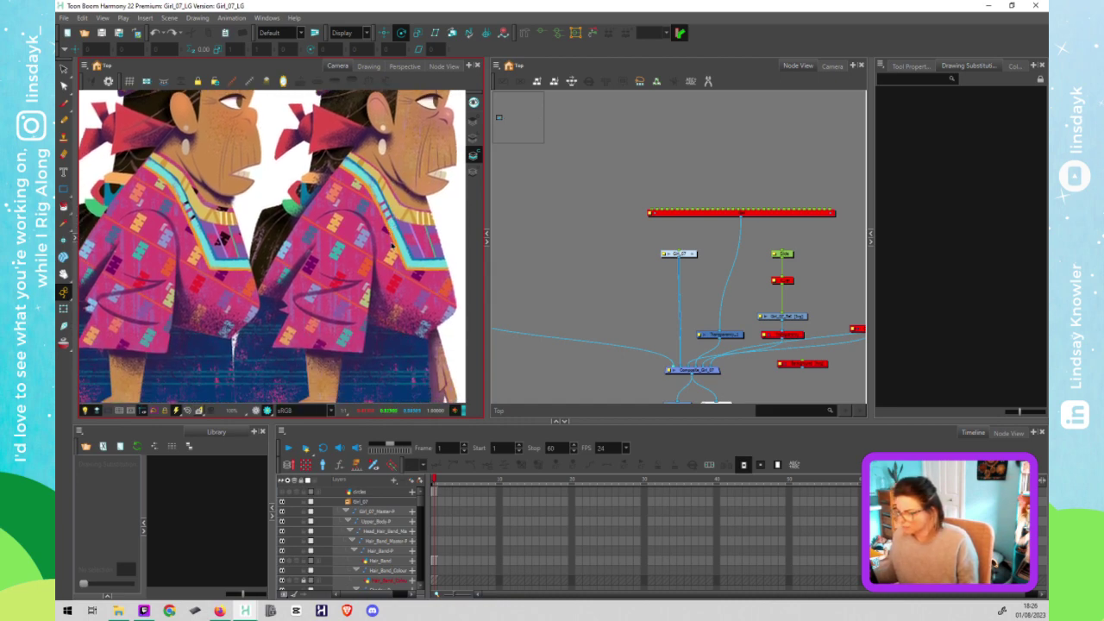
pyautogui.scroll(-2, 391, 246)
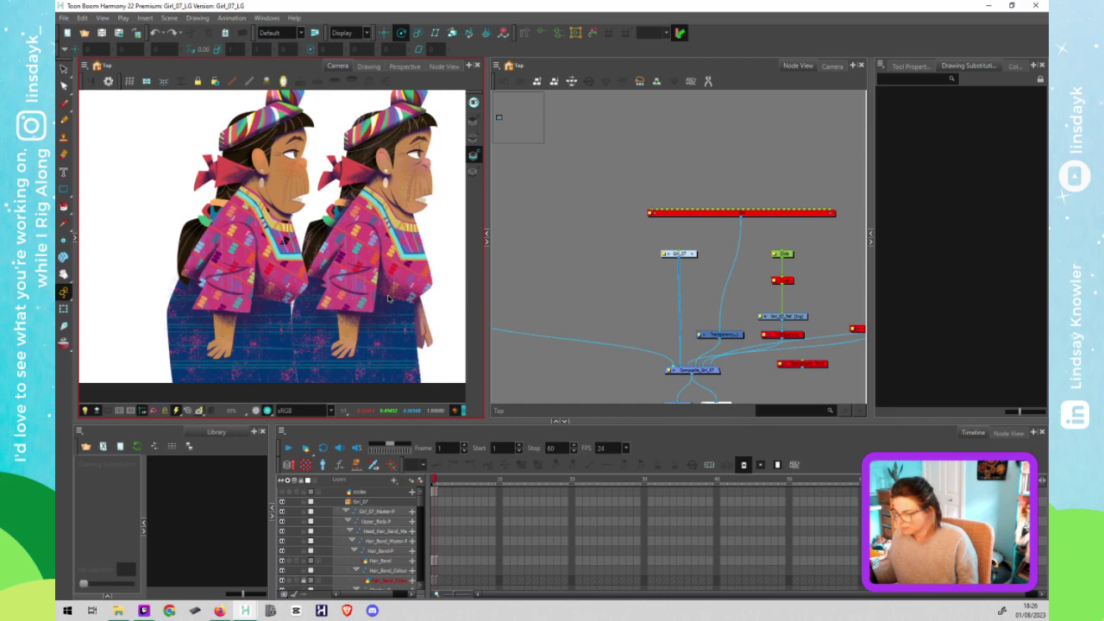
pyautogui.scroll(-1, 388, 289)
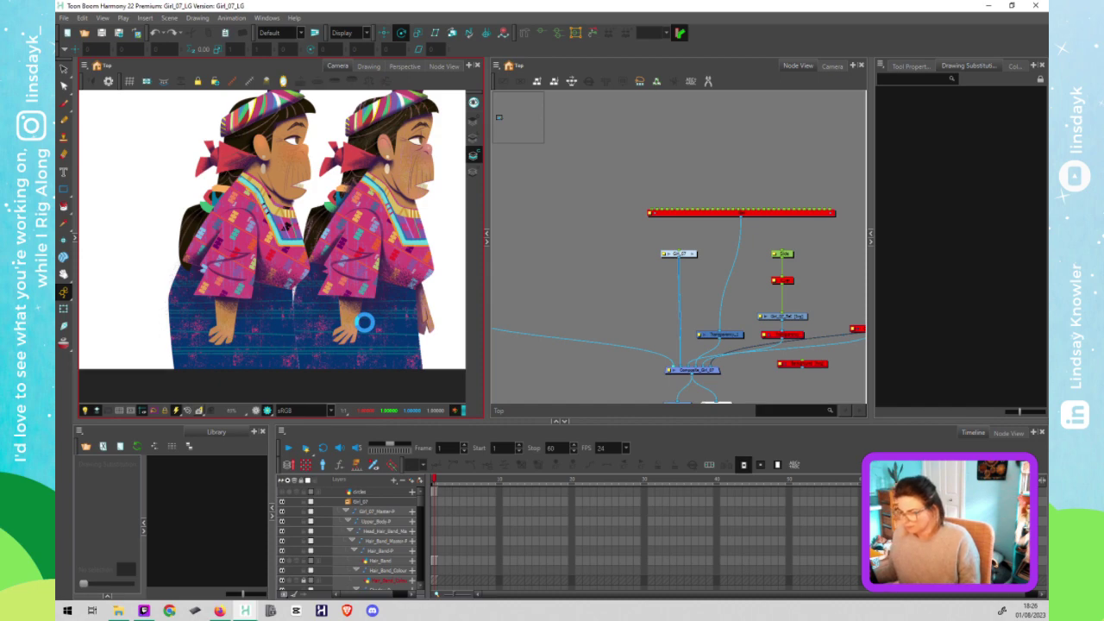
pyautogui.moveTo(365, 322); pyautogui.dragTo(394, 320)
pyautogui.click(533, 272)
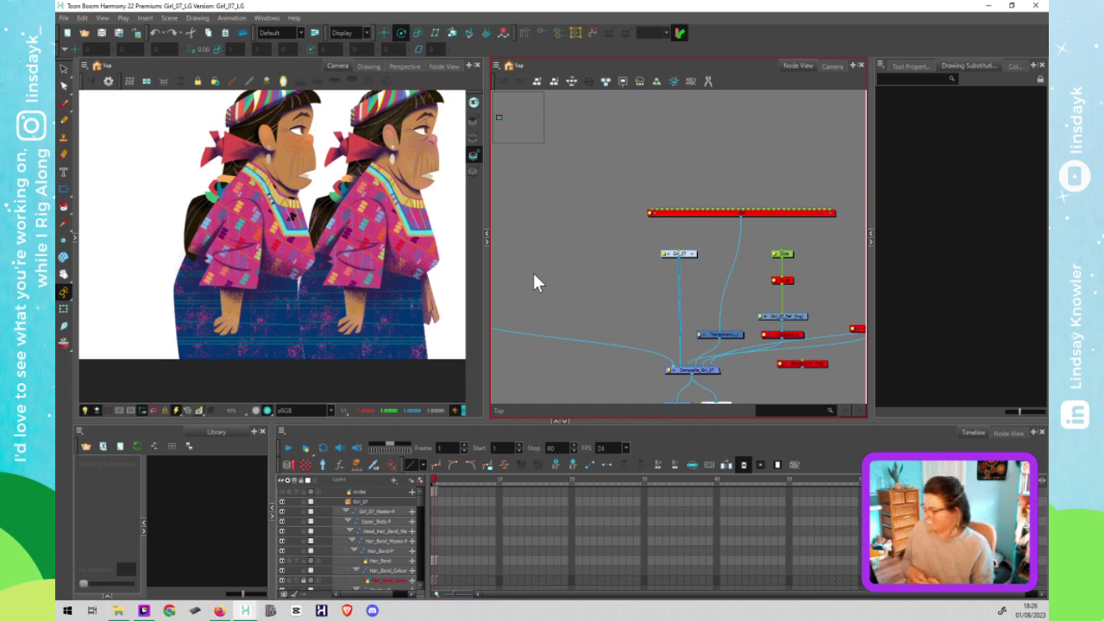
pyautogui.click(423, 321)
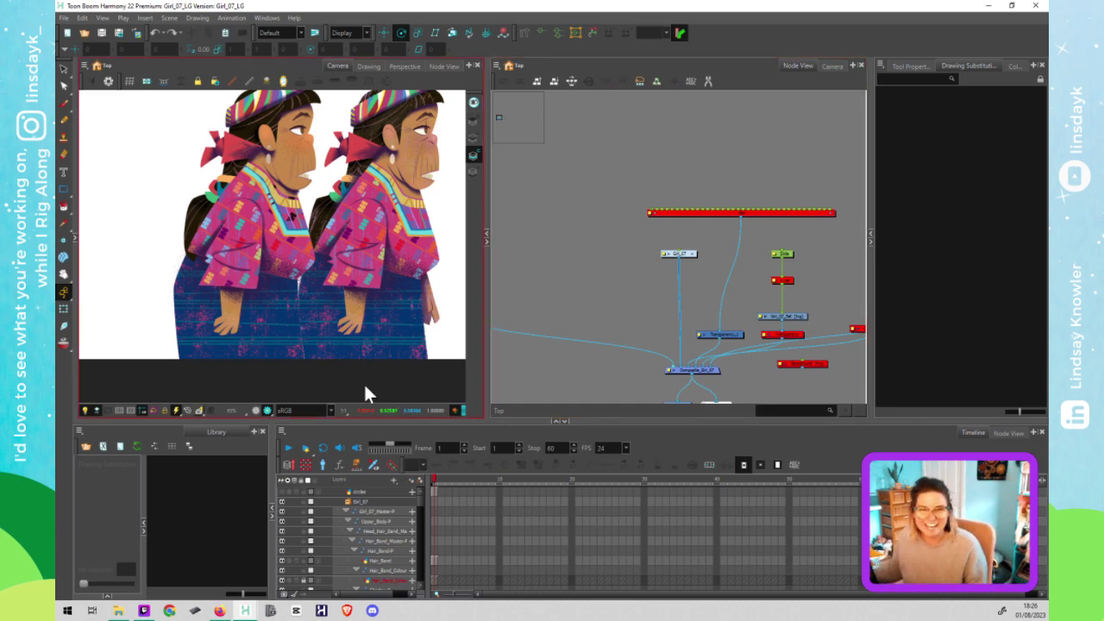